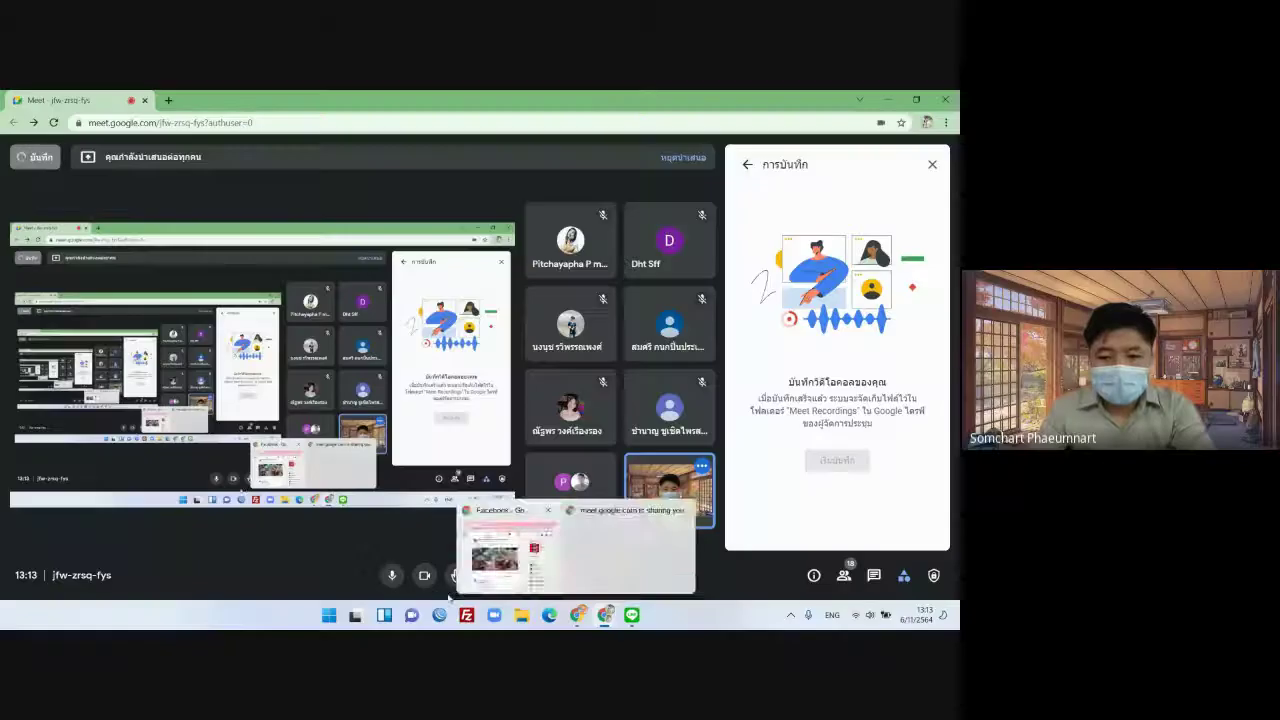
Switch to the Classroom window showing the Unit 11 presentation-software PDF.
{"action": "mouse_move", "coordinate": [604, 622]}
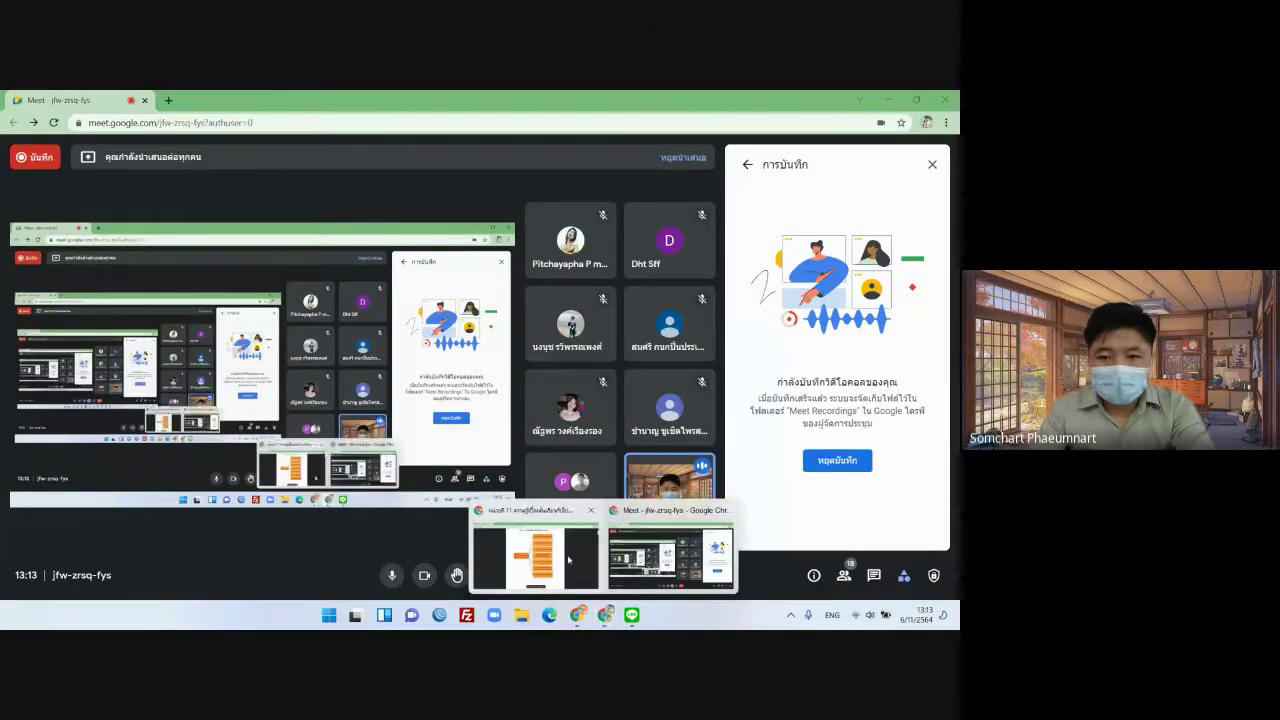
{"action": "left_click", "coordinate": [535, 555]}
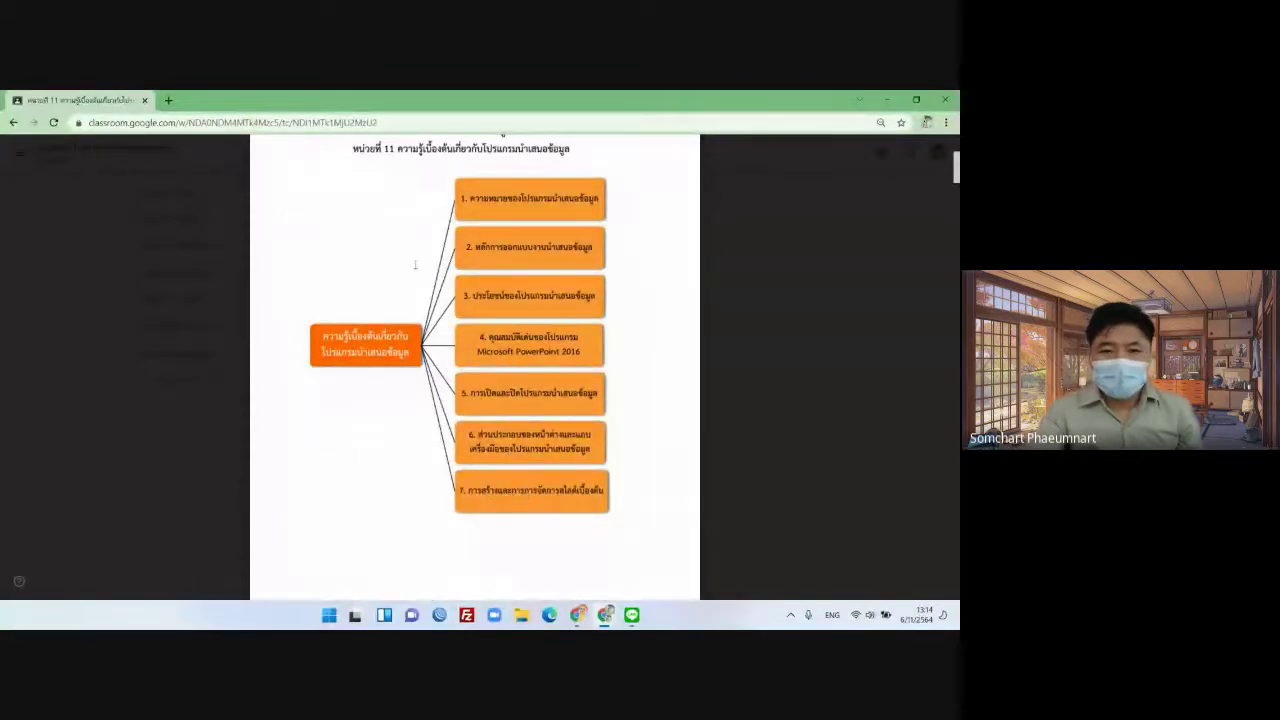
Scroll past the pre-test and zoom the PDF in two levels.
{"action": "scroll", "coordinate": [506, 305], "scroll_direction": "down", "scroll_amount": 5}
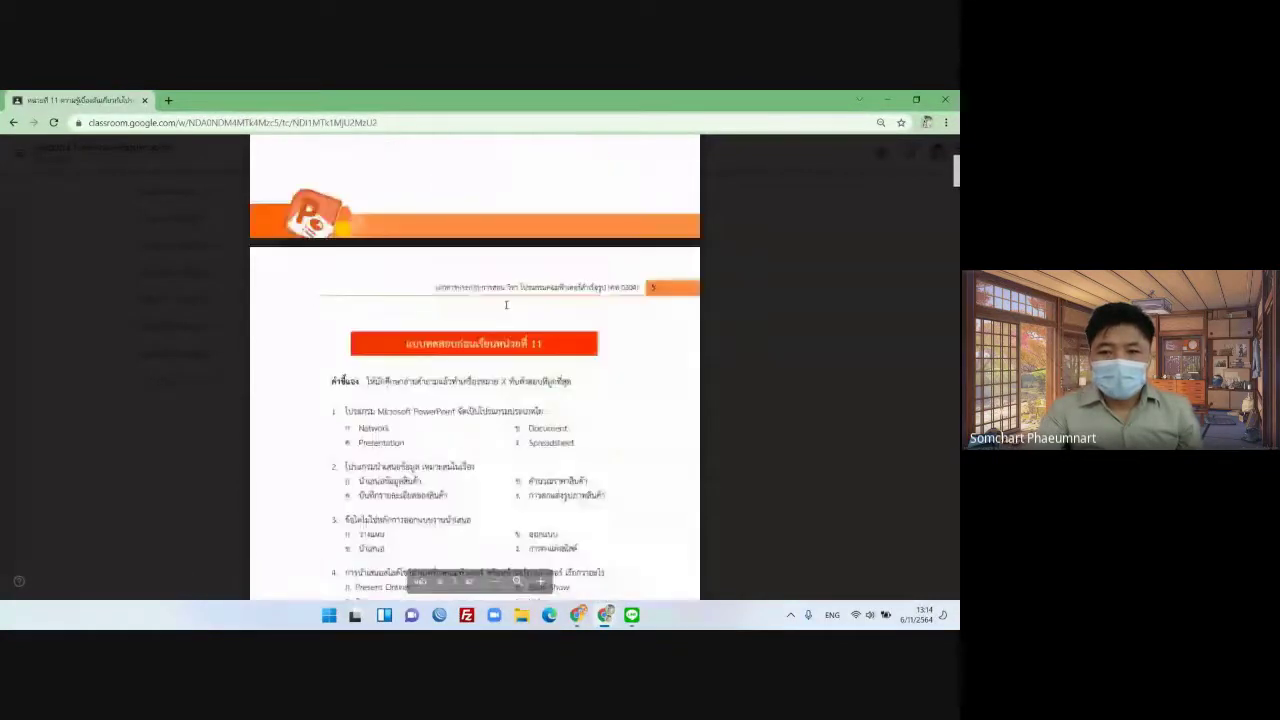
{"action": "scroll", "coordinate": [506, 305], "scroll_direction": "down", "scroll_amount": 20}
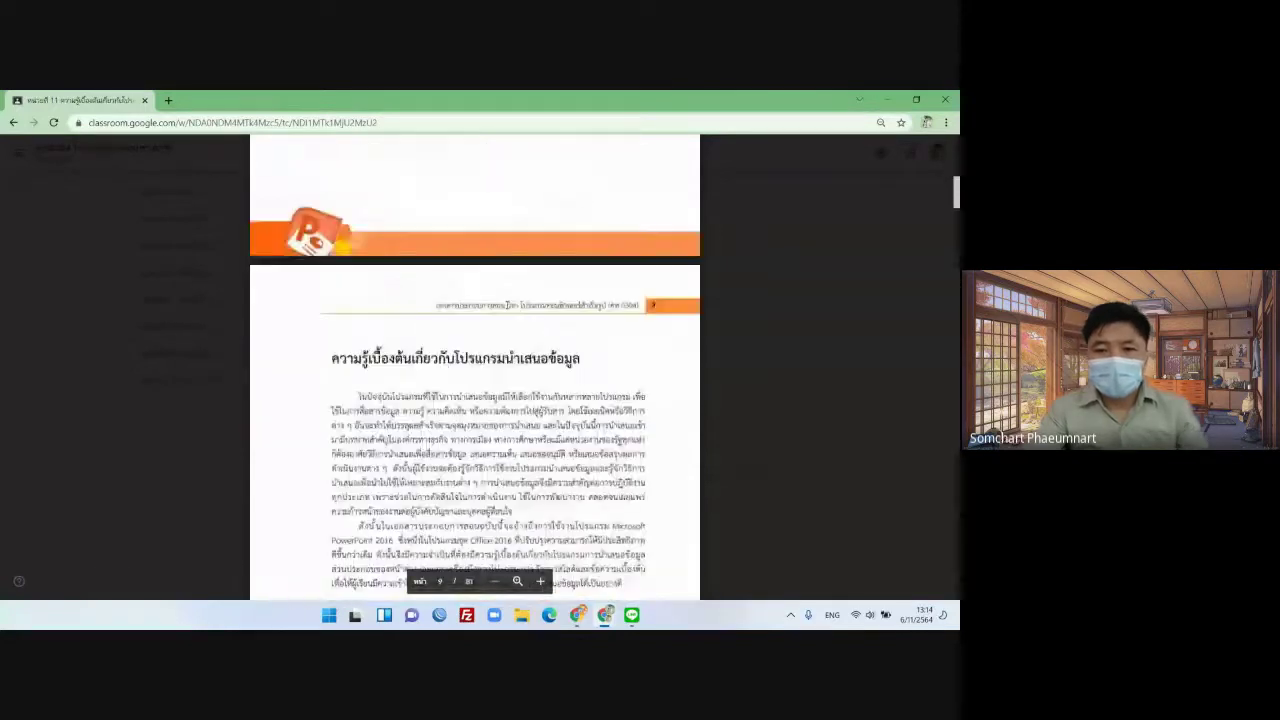
{"action": "scroll", "coordinate": [475, 370], "scroll_direction": "down", "scroll_amount": 3}
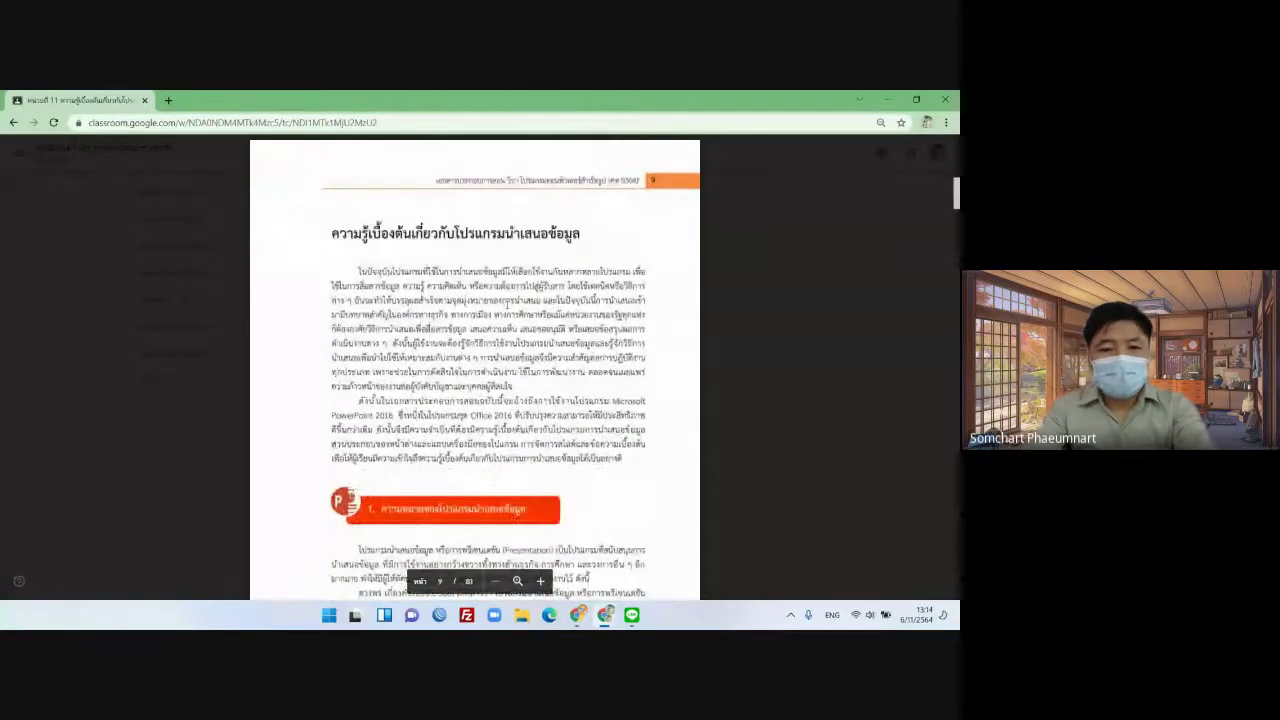
{"action": "left_click", "coordinate": [540, 581]}
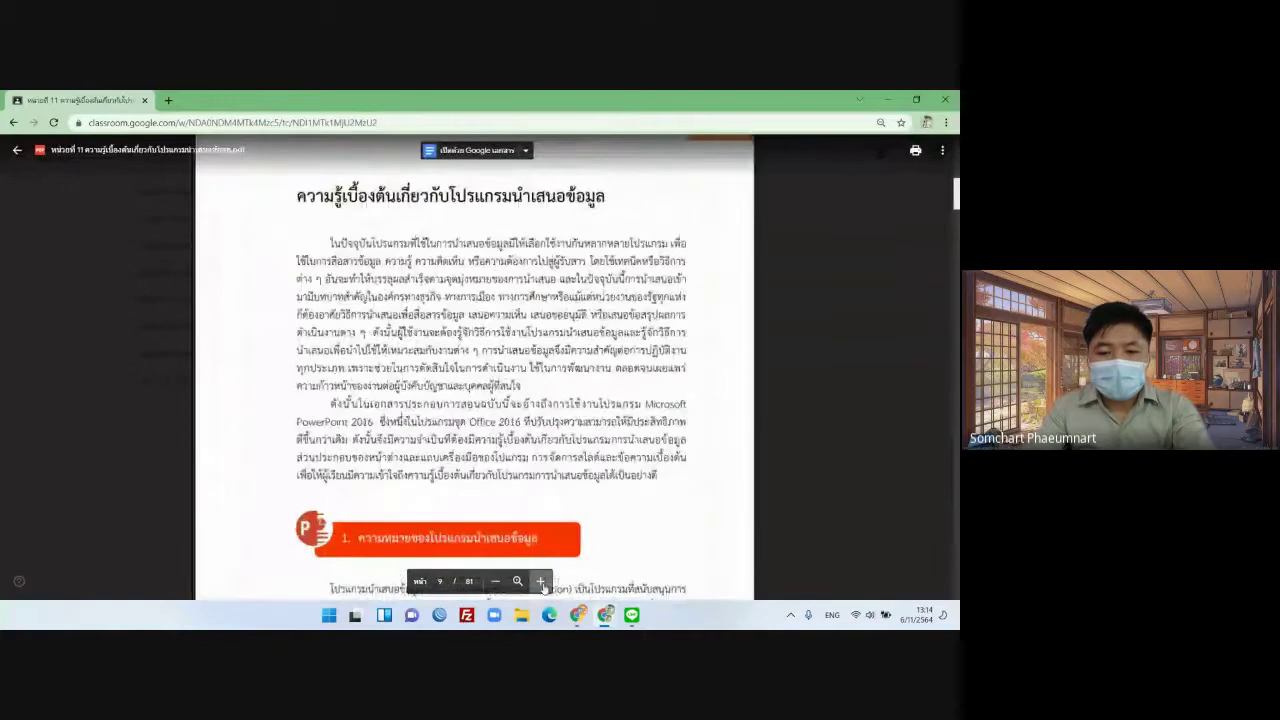
{"action": "left_click", "coordinate": [540, 581]}
Scroll down to page 11's section 2 on presentation design principles.
{"action": "scroll", "coordinate": [475, 370], "scroll_direction": "down", "scroll_amount": 4}
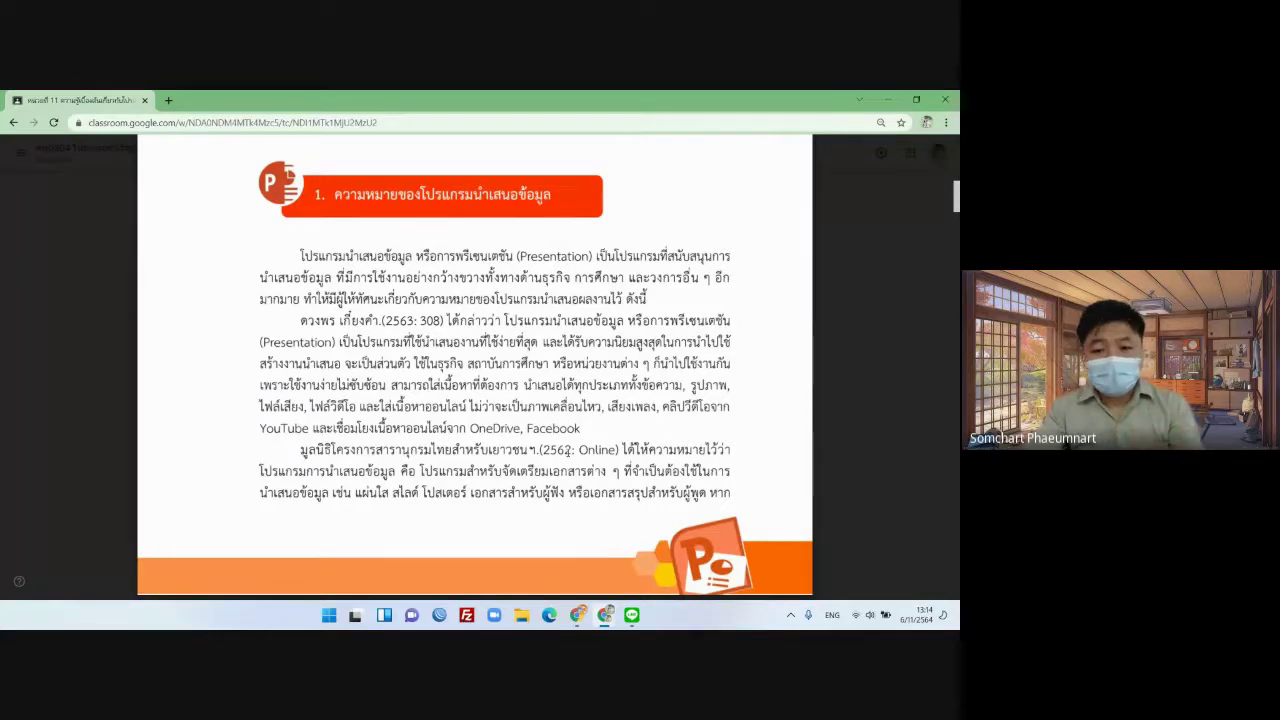
{"action": "scroll", "coordinate": [475, 370], "scroll_direction": "down", "scroll_amount": 5}
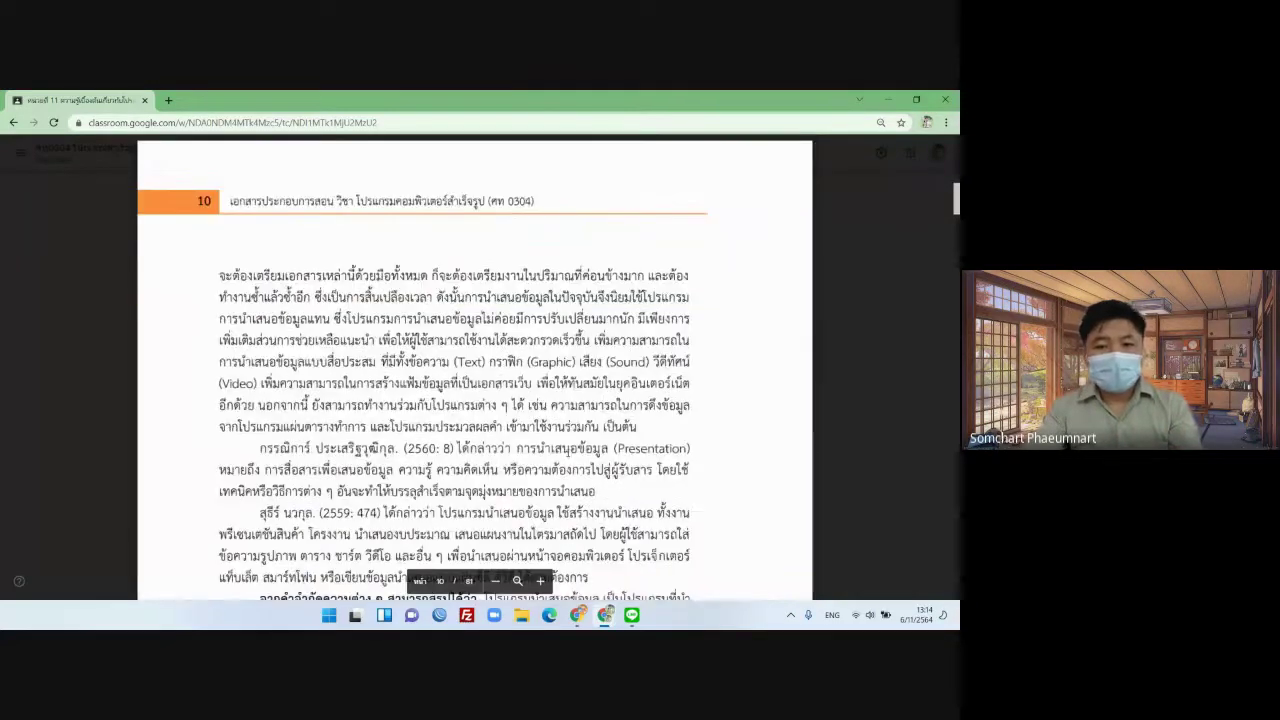
{"action": "scroll", "coordinate": [567, 452], "scroll_direction": "down", "scroll_amount": 3}
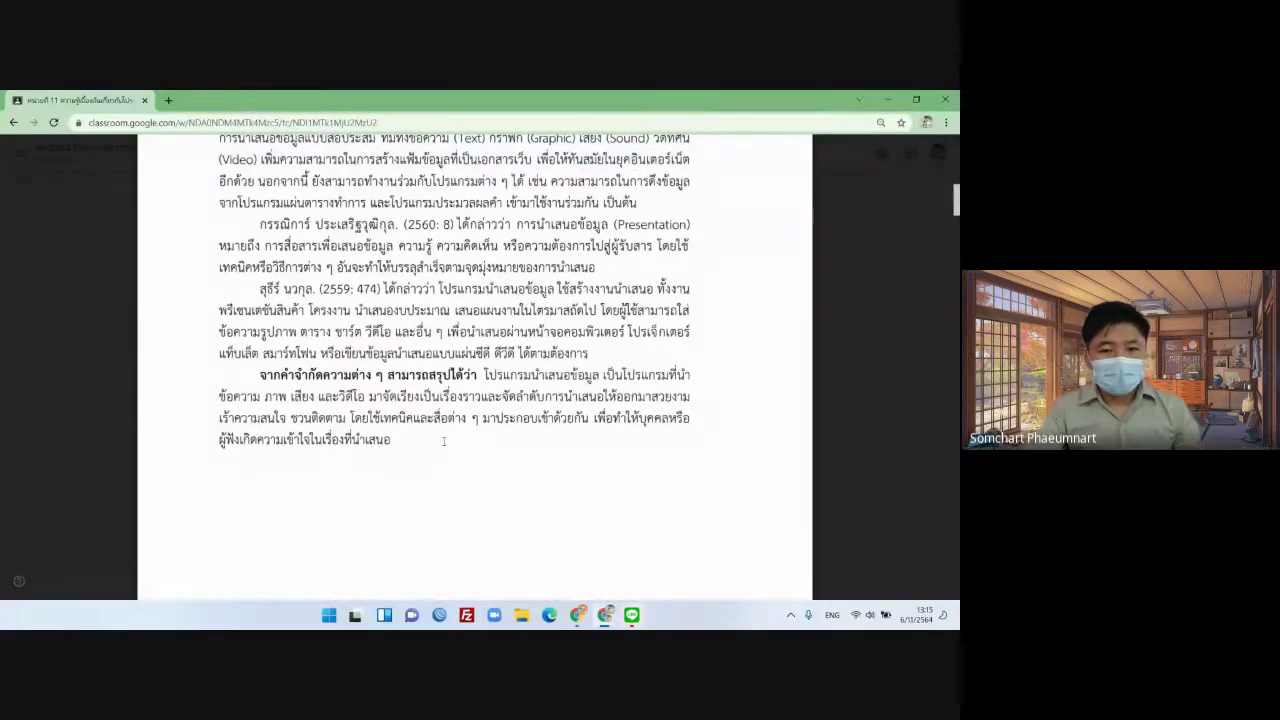
{"action": "scroll", "coordinate": [443, 441], "scroll_direction": "down", "scroll_amount": 5}
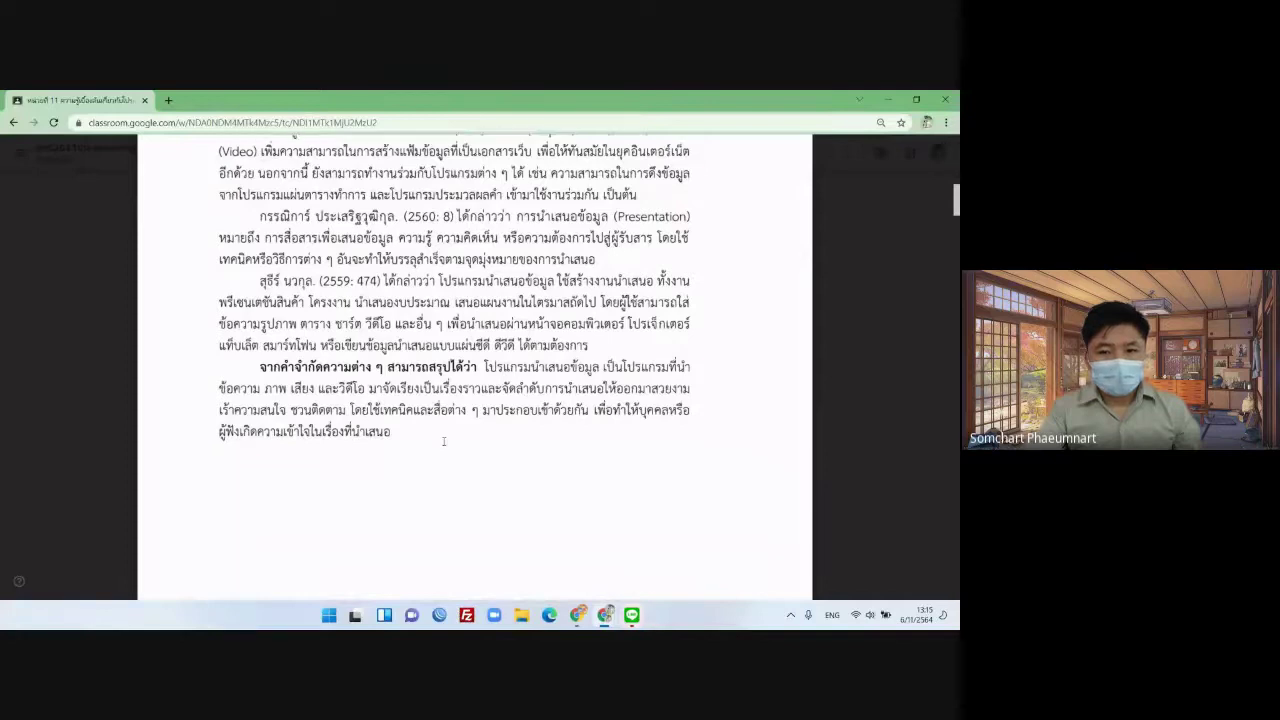
{"action": "scroll", "coordinate": [443, 441], "scroll_direction": "down", "scroll_amount": 2}
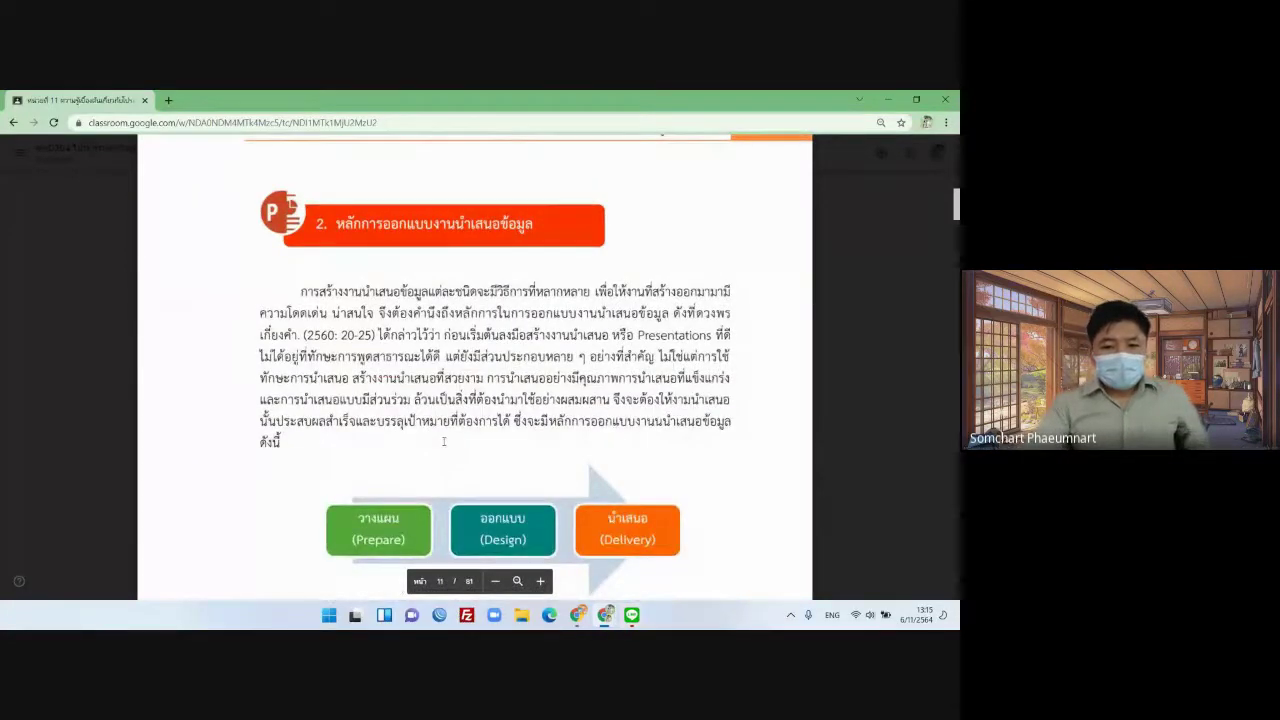
Scroll through pages 11–12 to the Audience and Content sections 1.2 and 1.3.
{"action": "scroll", "coordinate": [443, 441], "scroll_direction": "down", "scroll_amount": 1}
{"action": "scroll", "coordinate": [443, 441], "scroll_direction": "down", "scroll_amount": 2}
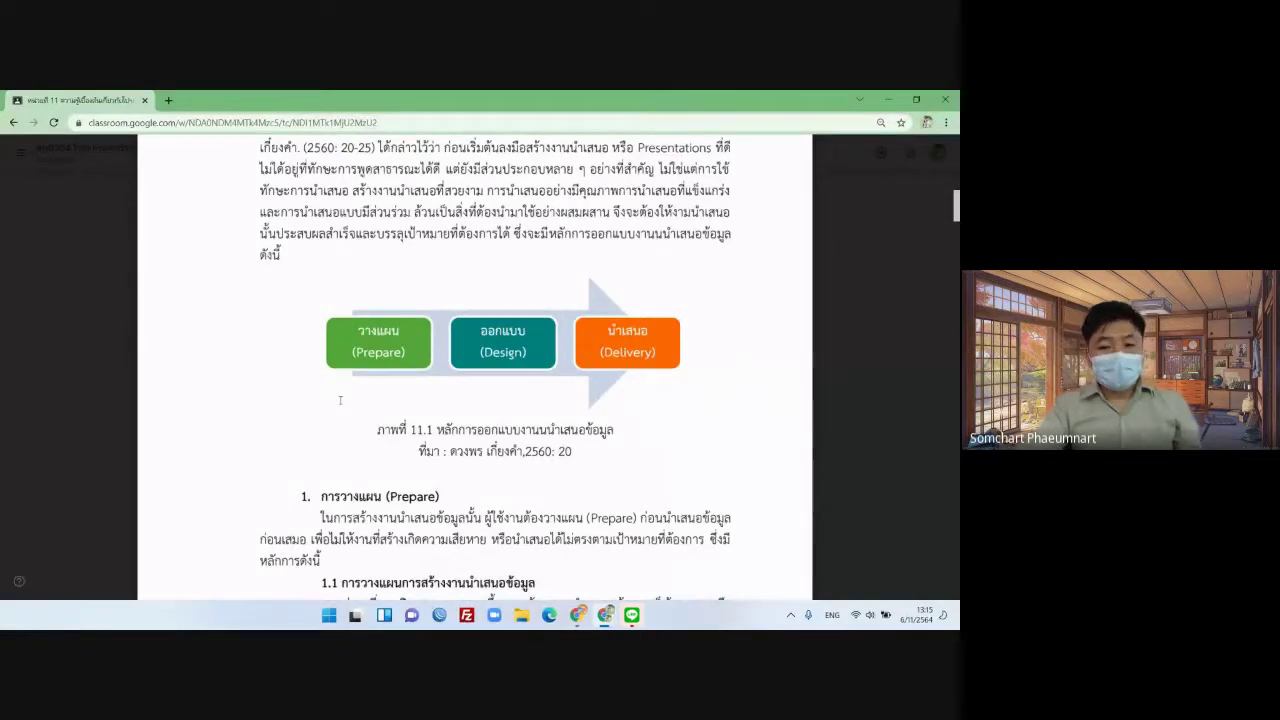
{"action": "scroll", "coordinate": [340, 400], "scroll_direction": "down", "scroll_amount": 1}
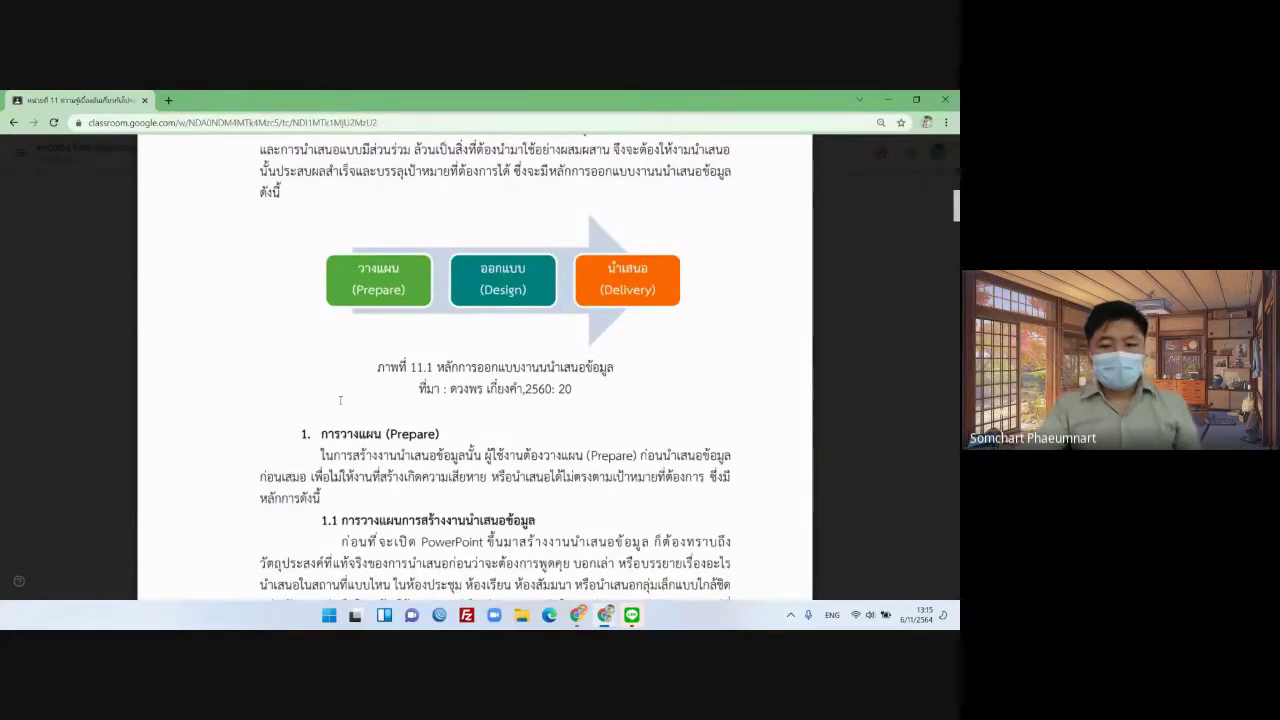
{"action": "scroll", "coordinate": [340, 400], "scroll_direction": "down", "scroll_amount": 3}
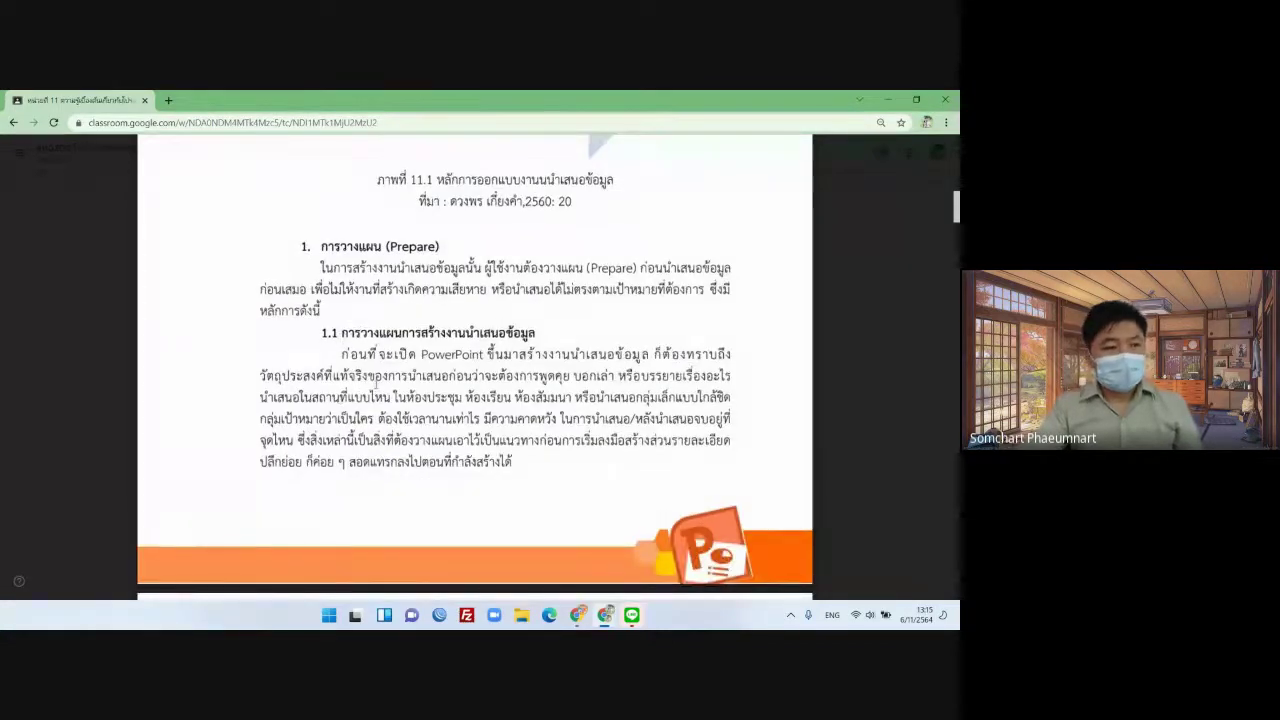
{"action": "scroll", "coordinate": [380, 391], "scroll_direction": "down", "scroll_amount": 2}
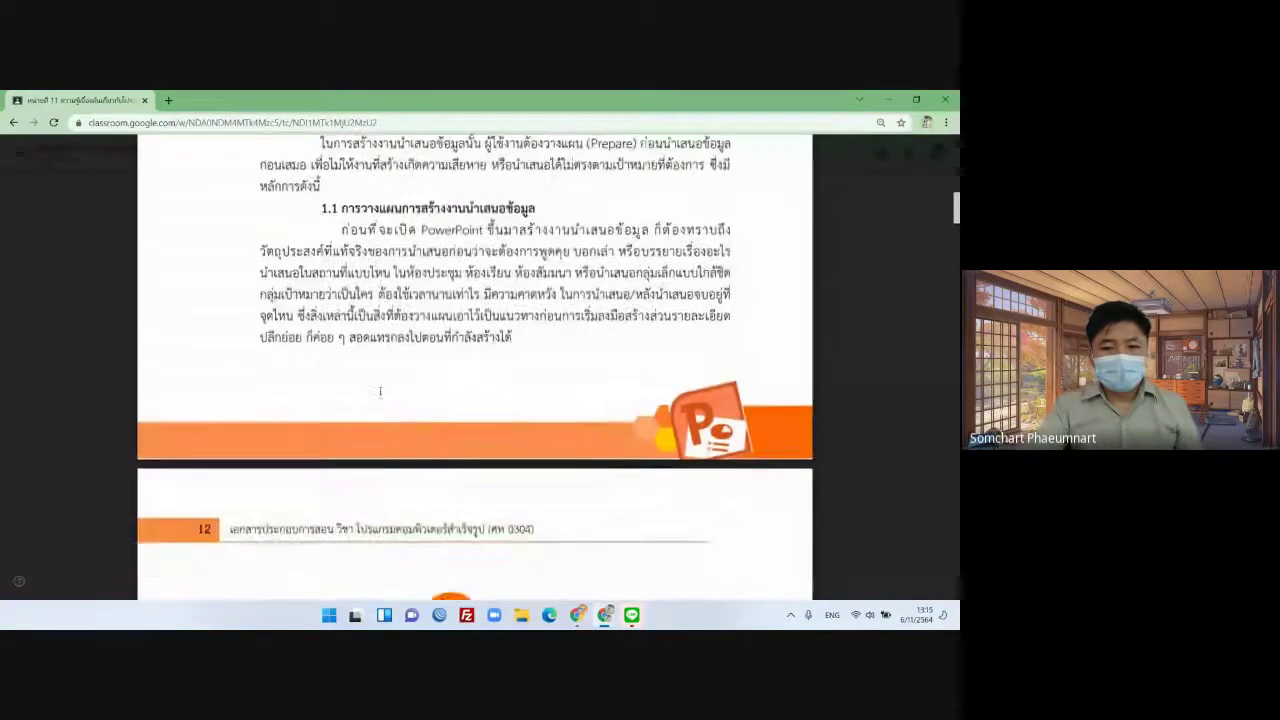
{"action": "scroll", "coordinate": [380, 391], "scroll_direction": "down", "scroll_amount": 6}
{"action": "scroll", "coordinate": [380, 391], "scroll_direction": "up", "scroll_amount": 2}
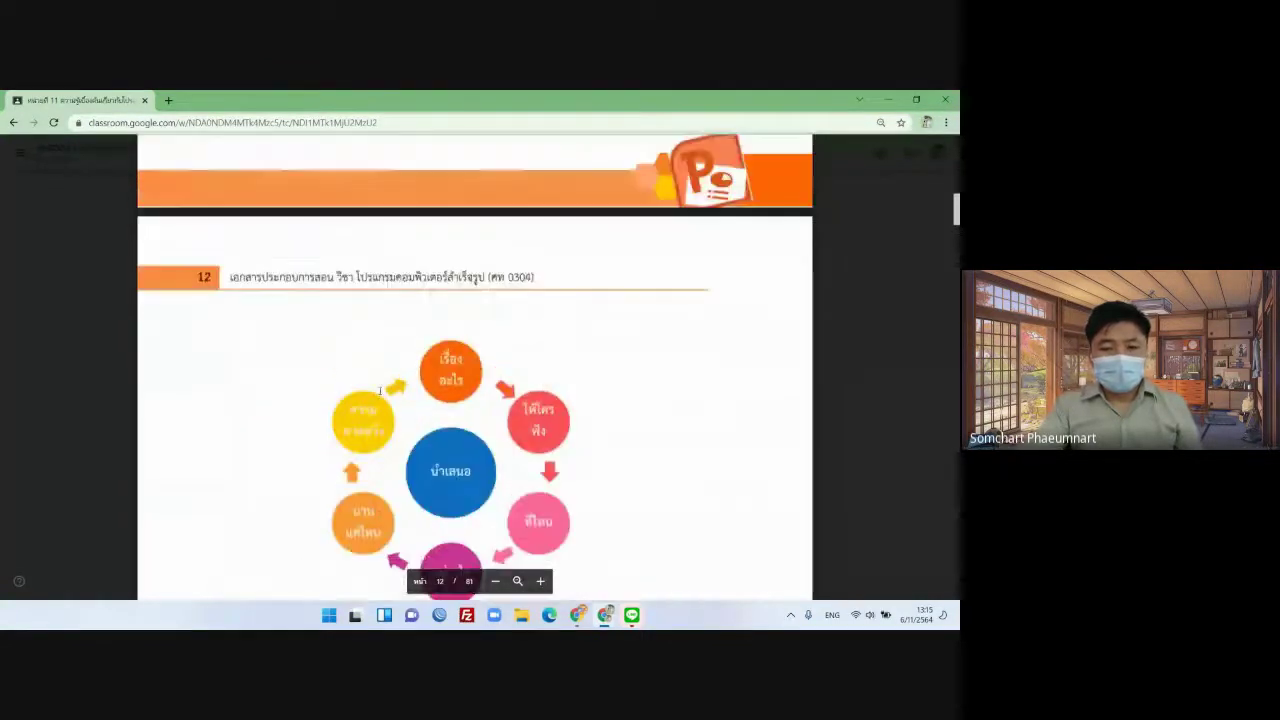
{"action": "scroll", "coordinate": [380, 391], "scroll_direction": "down", "scroll_amount": 1}
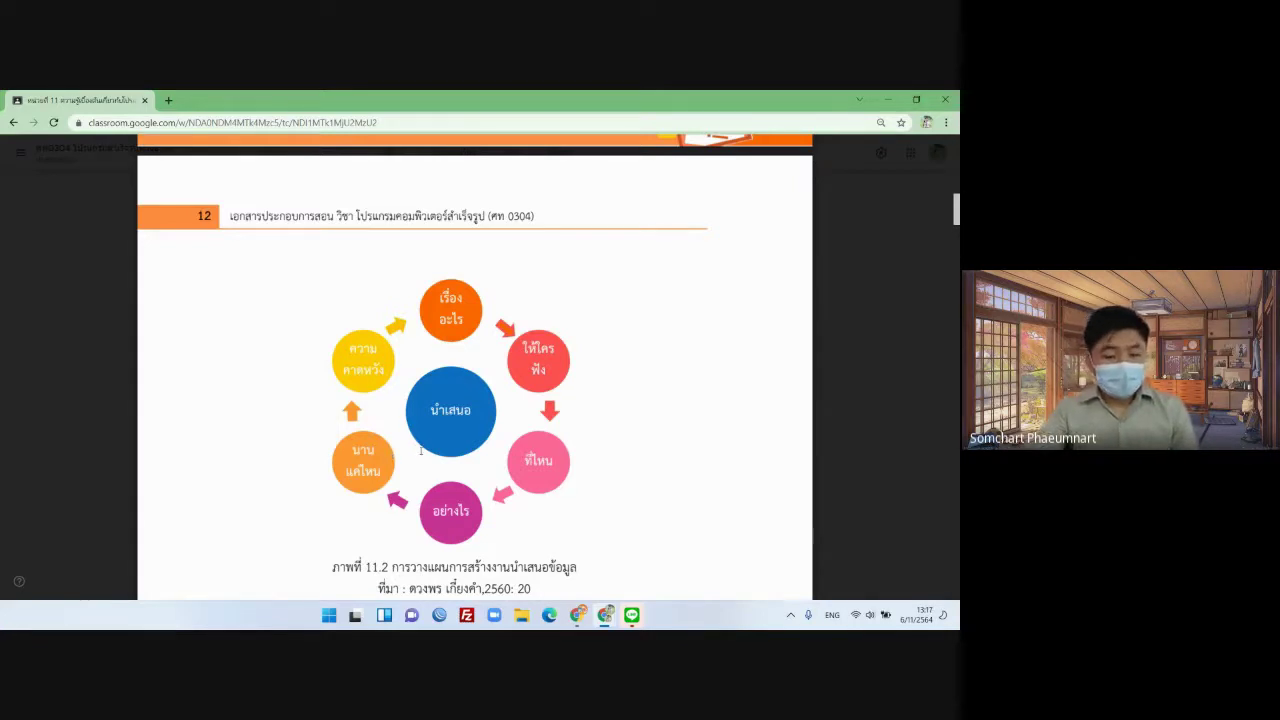
{"action": "scroll", "coordinate": [421, 451], "scroll_direction": "down", "scroll_amount": 5}
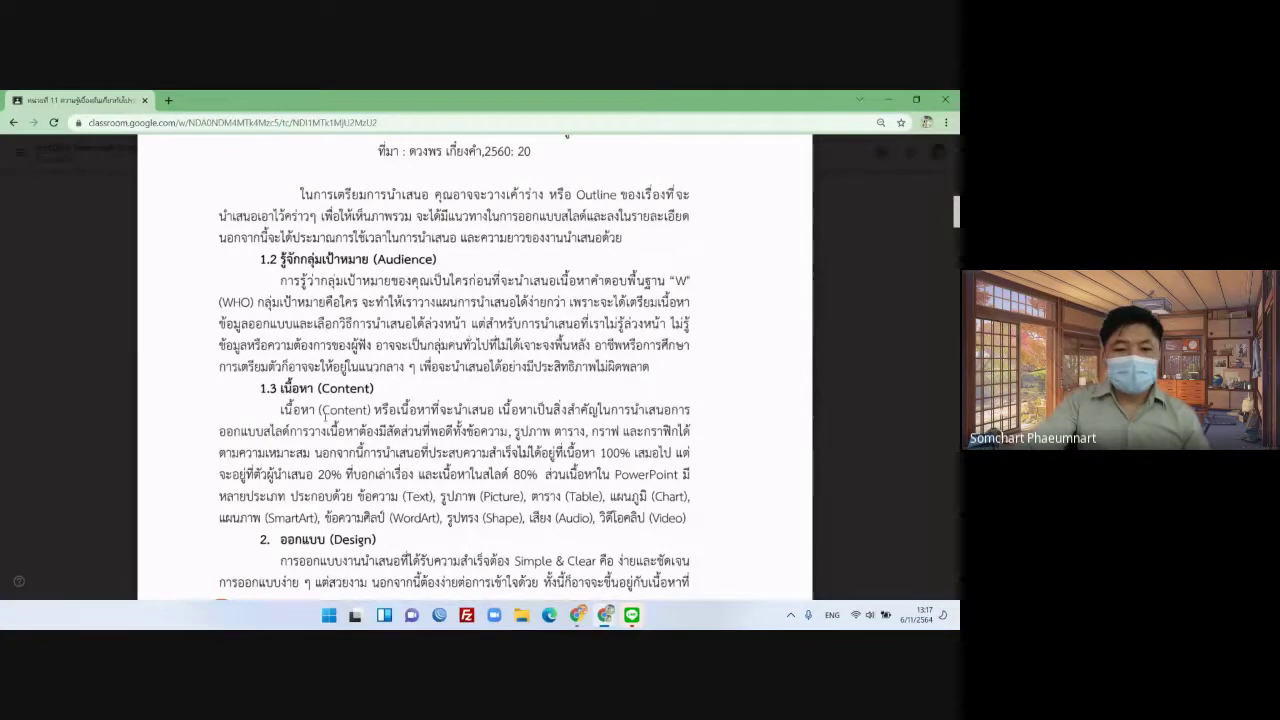
{"action": "scroll", "coordinate": [475, 360], "scroll_direction": "down", "scroll_amount": 2}
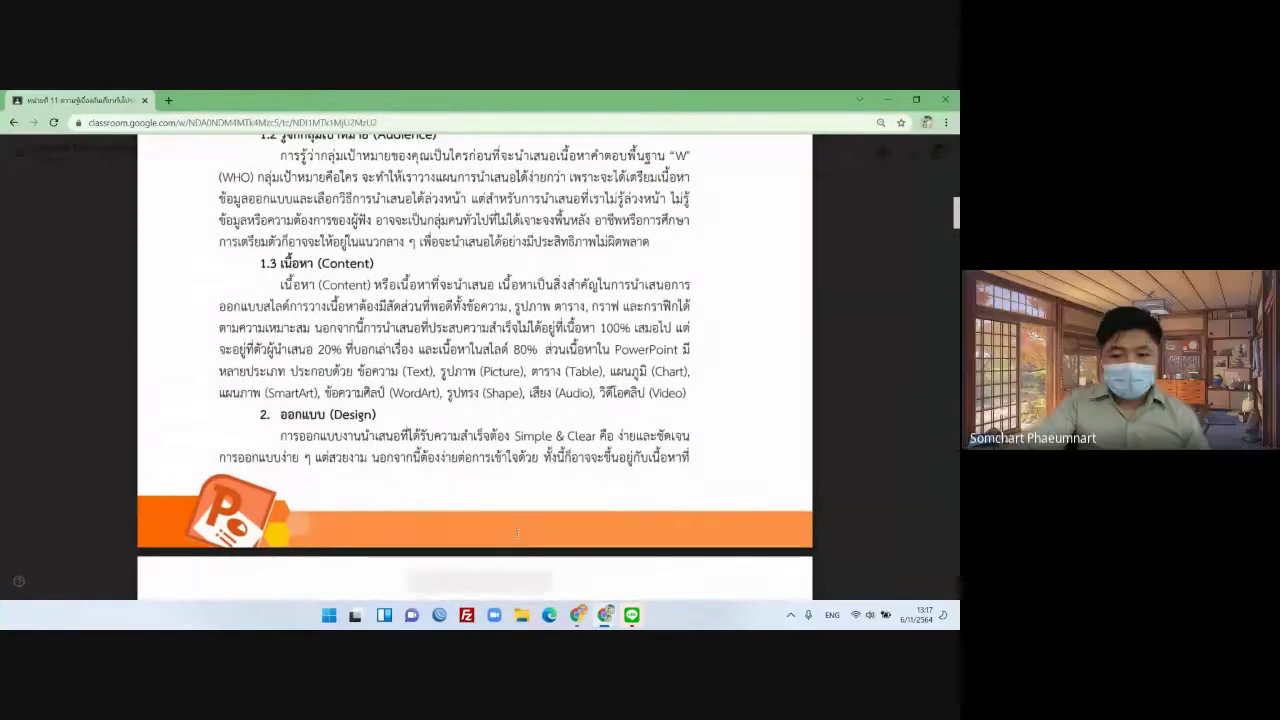
Return to the Meet window and mute a participant's microphone for everyone.
{"action": "mouse_move", "coordinate": [605, 614]}
{"action": "left_click", "coordinate": [670, 552]}
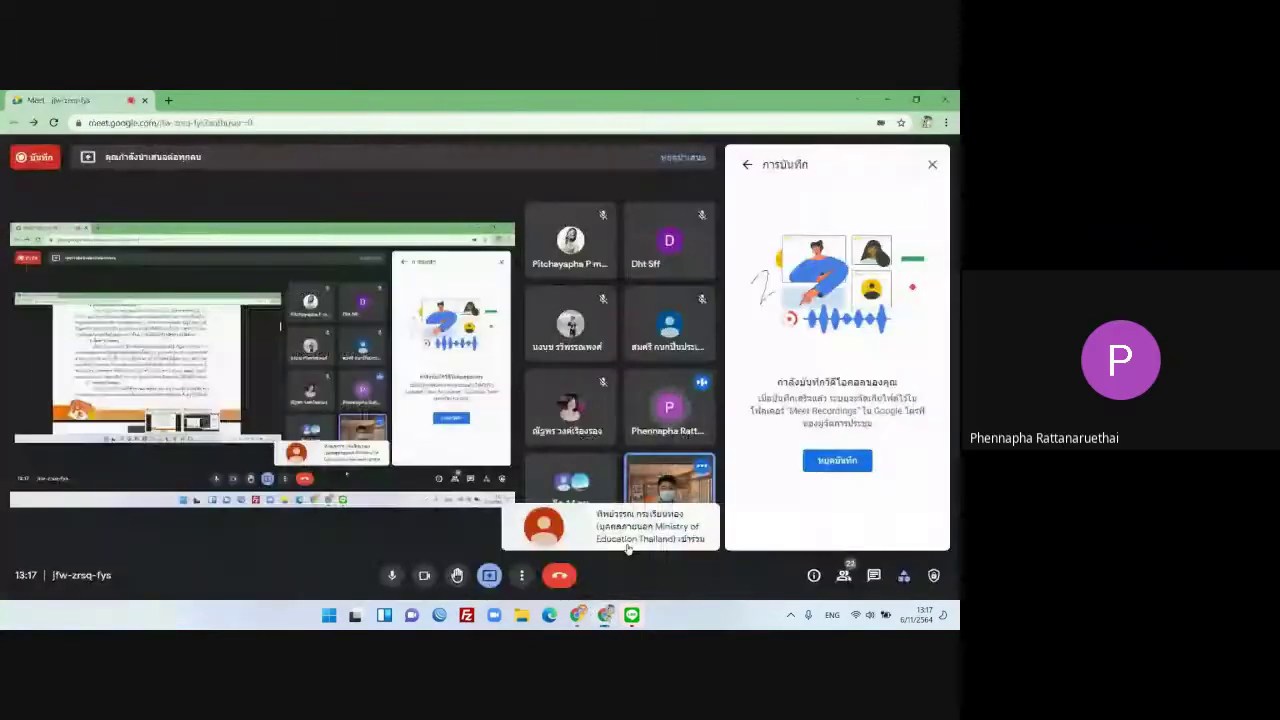
{"action": "left_click", "coordinate": [703, 383]}
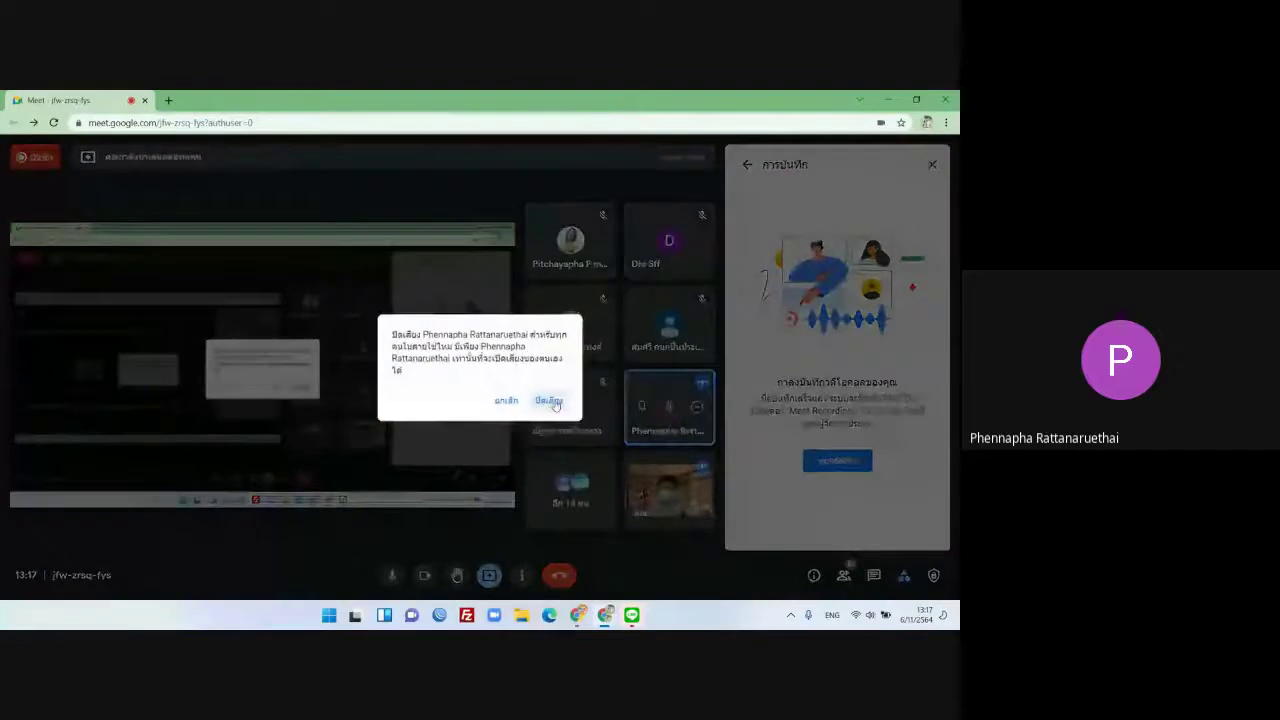
{"action": "left_click", "coordinate": [553, 402]}
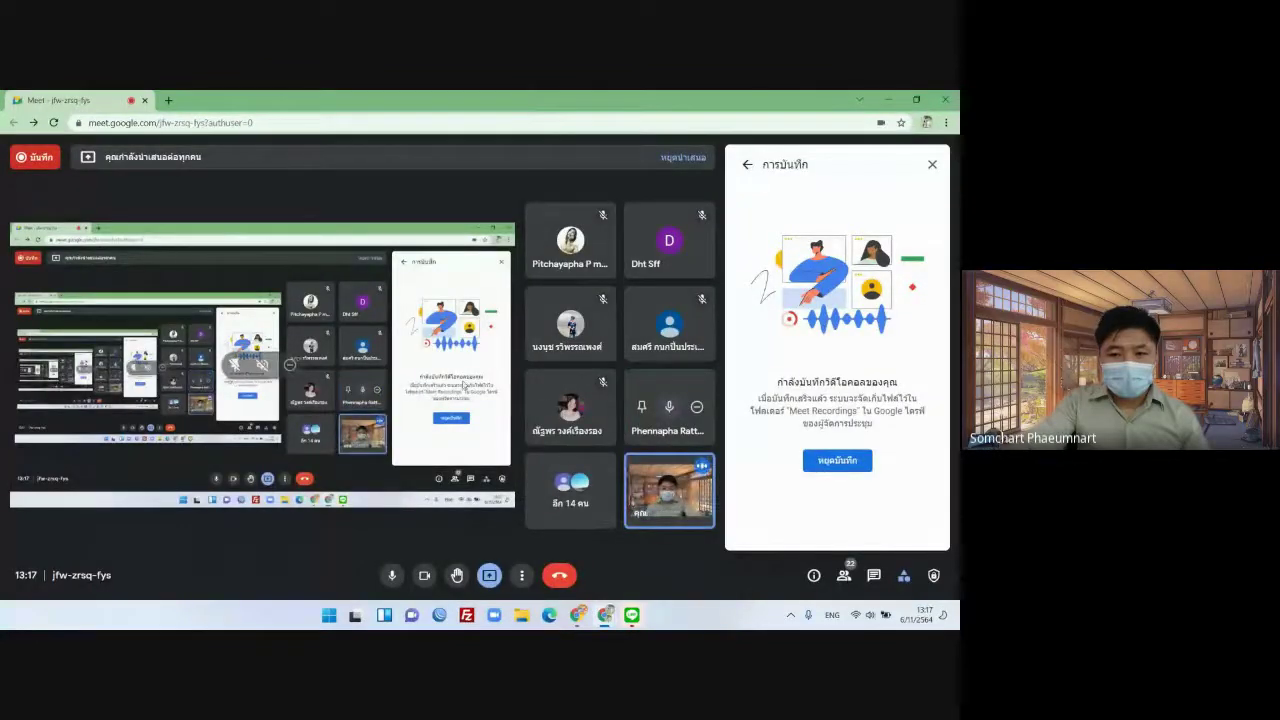
{"action": "left_click", "coordinate": [670, 408]}
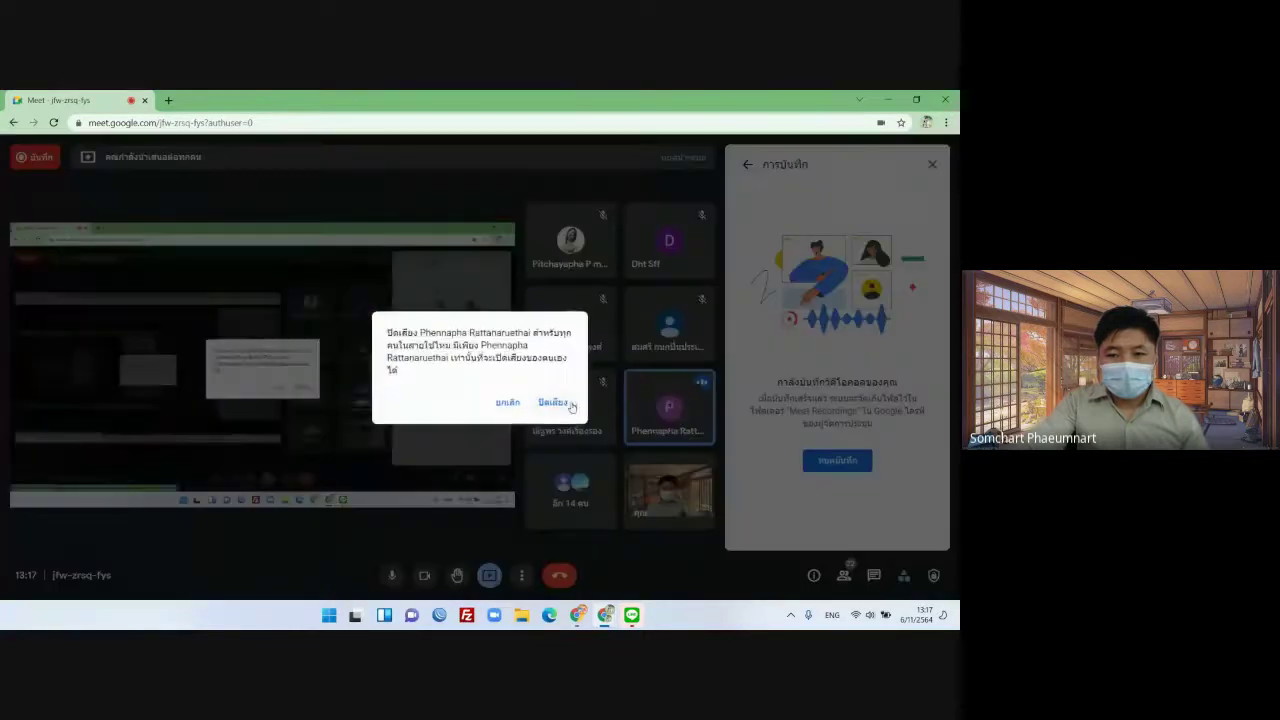
{"action": "left_click", "coordinate": [561, 405]}
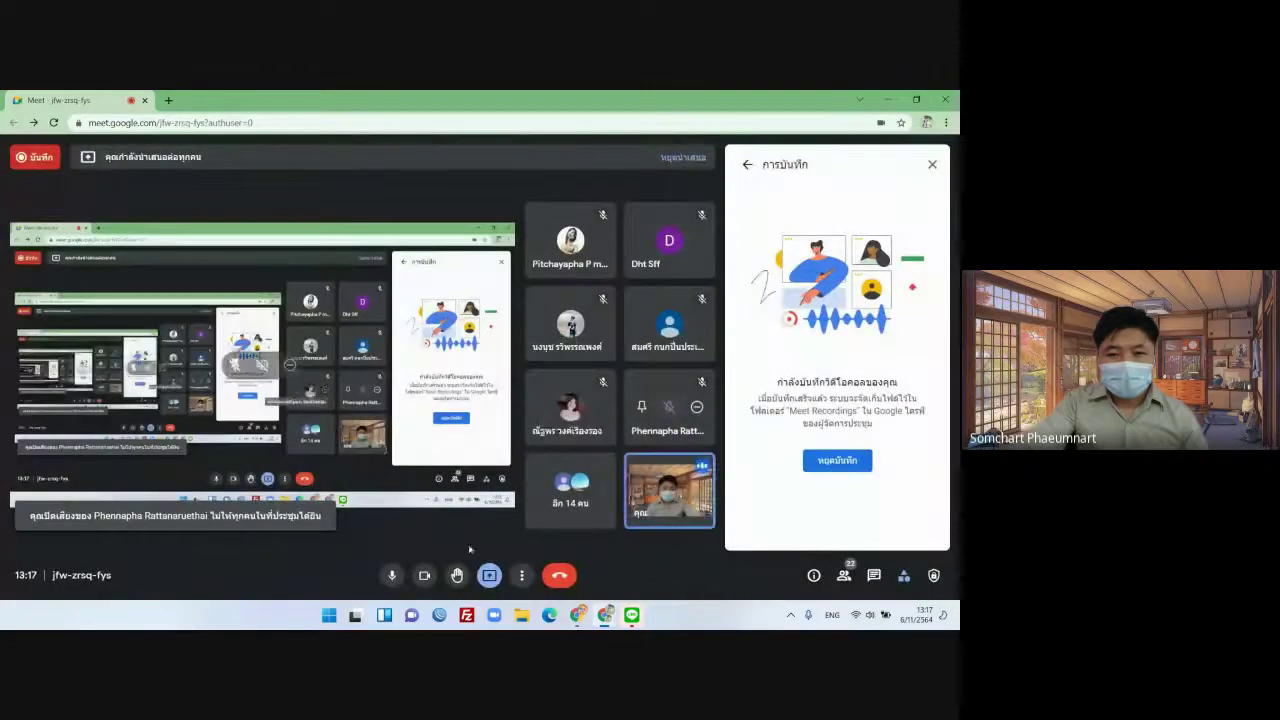
Switch back to the Classroom PDF at the colour meanings and section 2.2 Slide Design.
{"action": "mouse_move", "coordinate": [606, 614]}
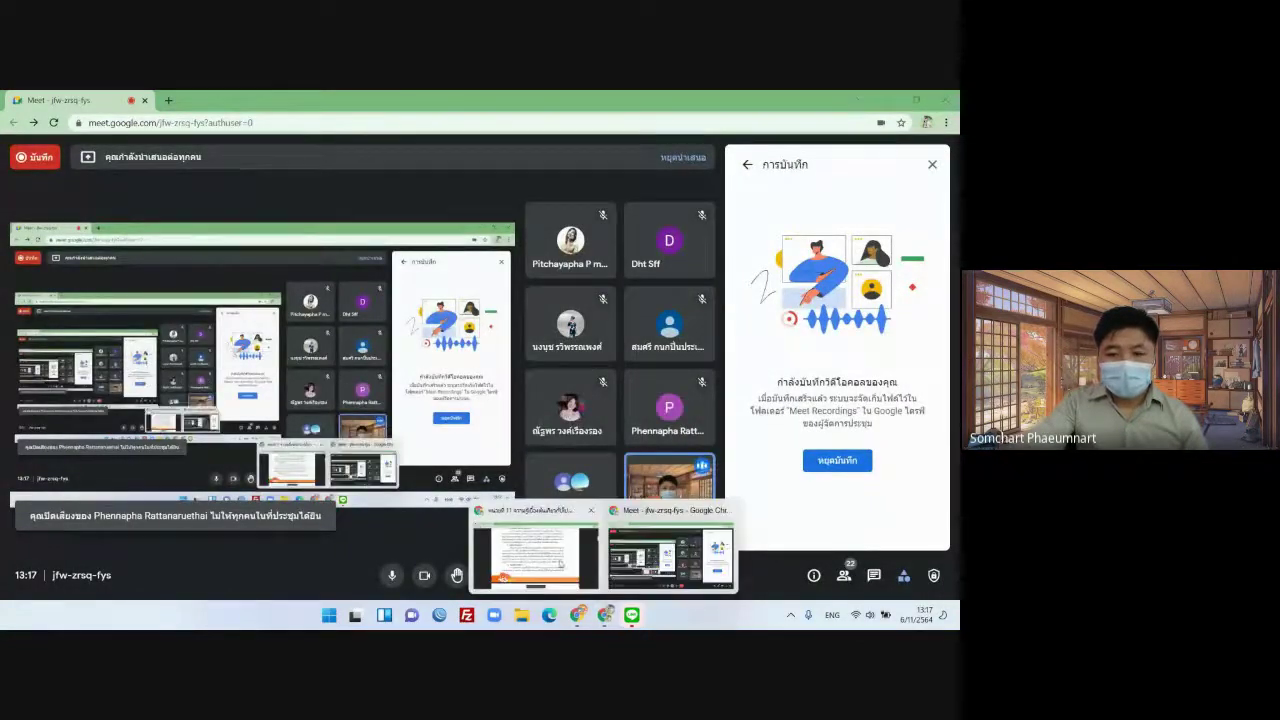
{"action": "left_click", "coordinate": [540, 470]}
{"action": "scroll", "coordinate": [533, 418], "scroll_direction": "down", "scroll_amount": 5}
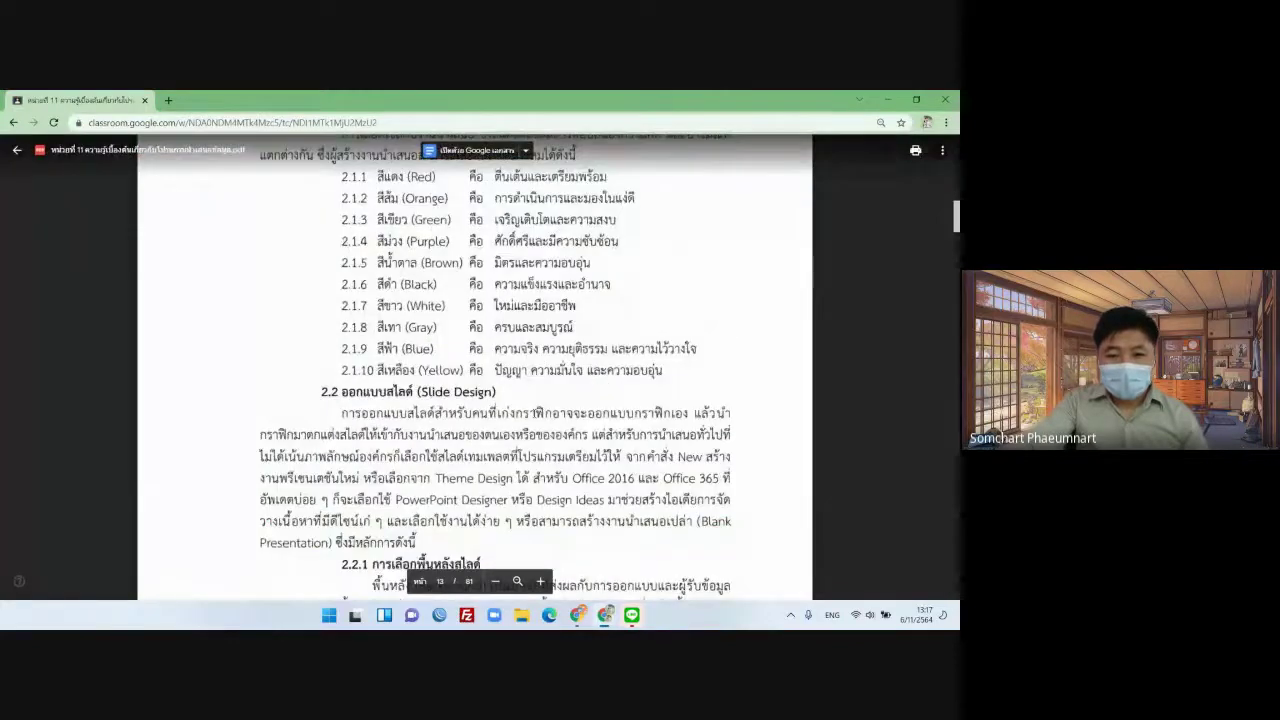
Scroll to section 2.2.1's three slide-background guidelines on page 14.
{"action": "scroll", "coordinate": [534, 412], "scroll_direction": "up", "scroll_amount": 3}
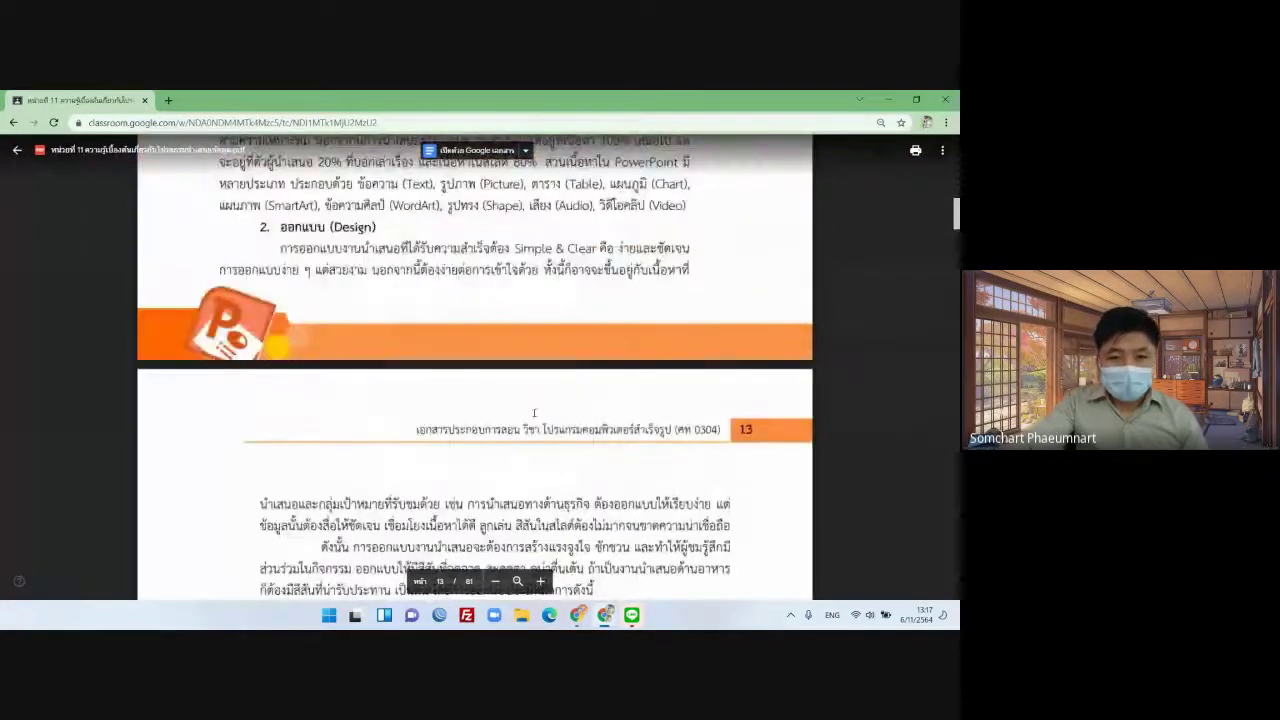
{"action": "scroll", "coordinate": [534, 412], "scroll_direction": "down", "scroll_amount": 3}
{"action": "scroll", "coordinate": [534, 412], "scroll_direction": "down", "scroll_amount": 2}
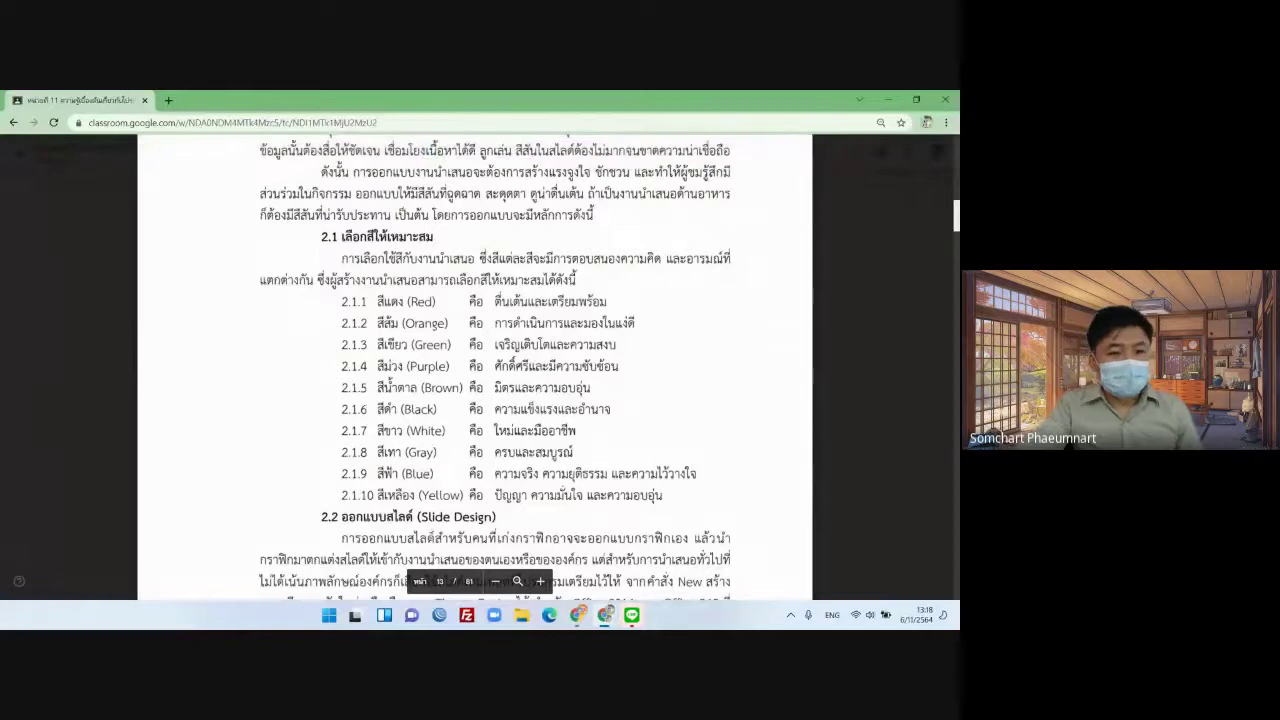
{"action": "scroll", "coordinate": [475, 370], "scroll_direction": "down", "scroll_amount": 3}
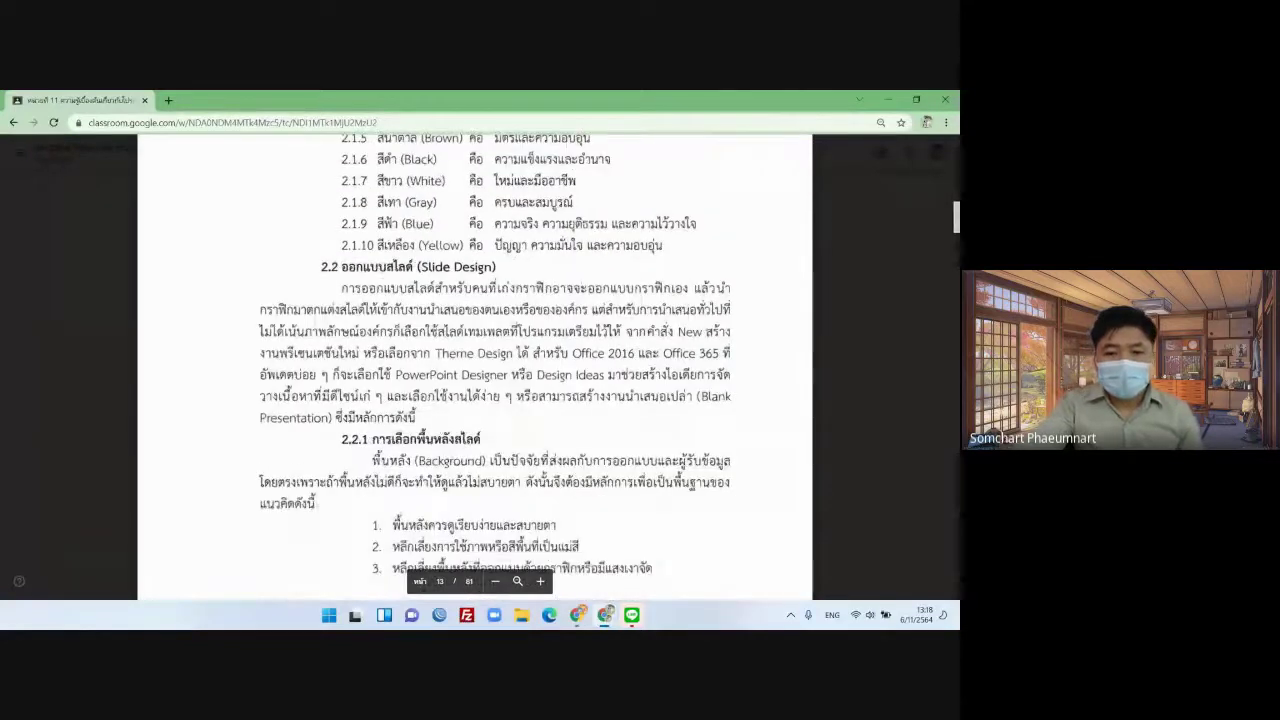
{"action": "scroll", "coordinate": [484, 405], "scroll_direction": "down", "scroll_amount": 2}
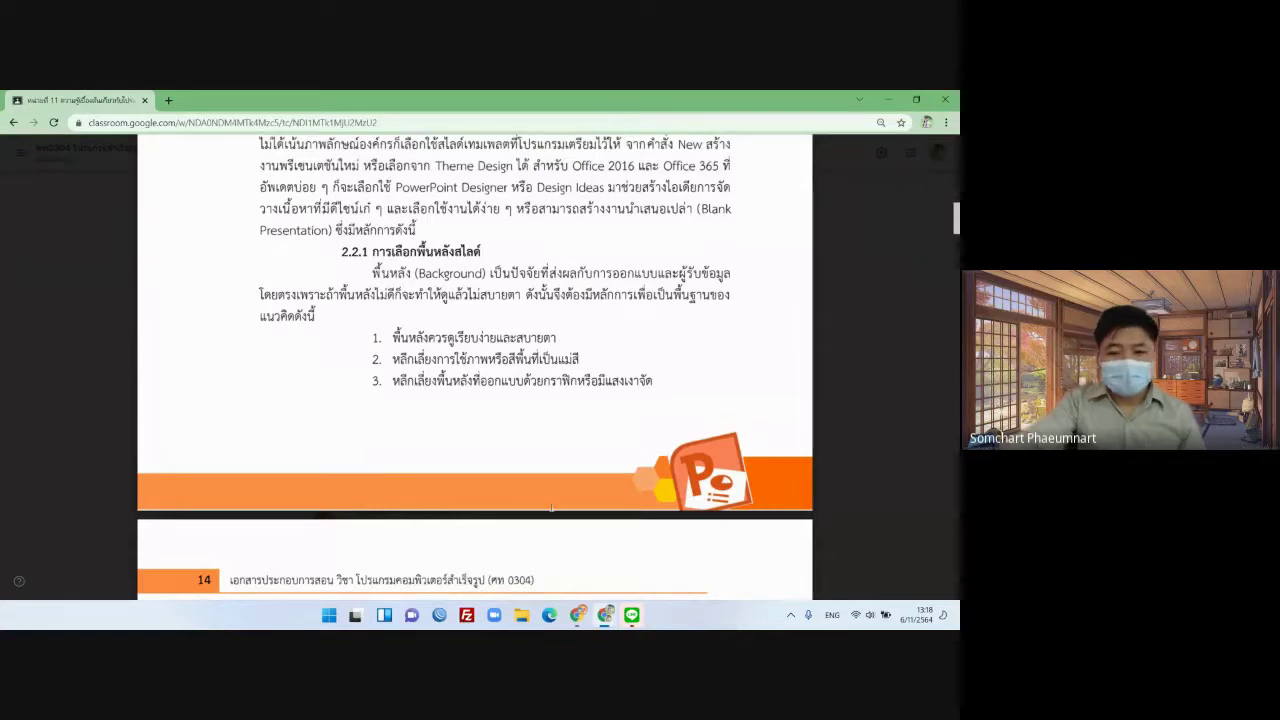
{"action": "left_click", "coordinate": [817, 556]}
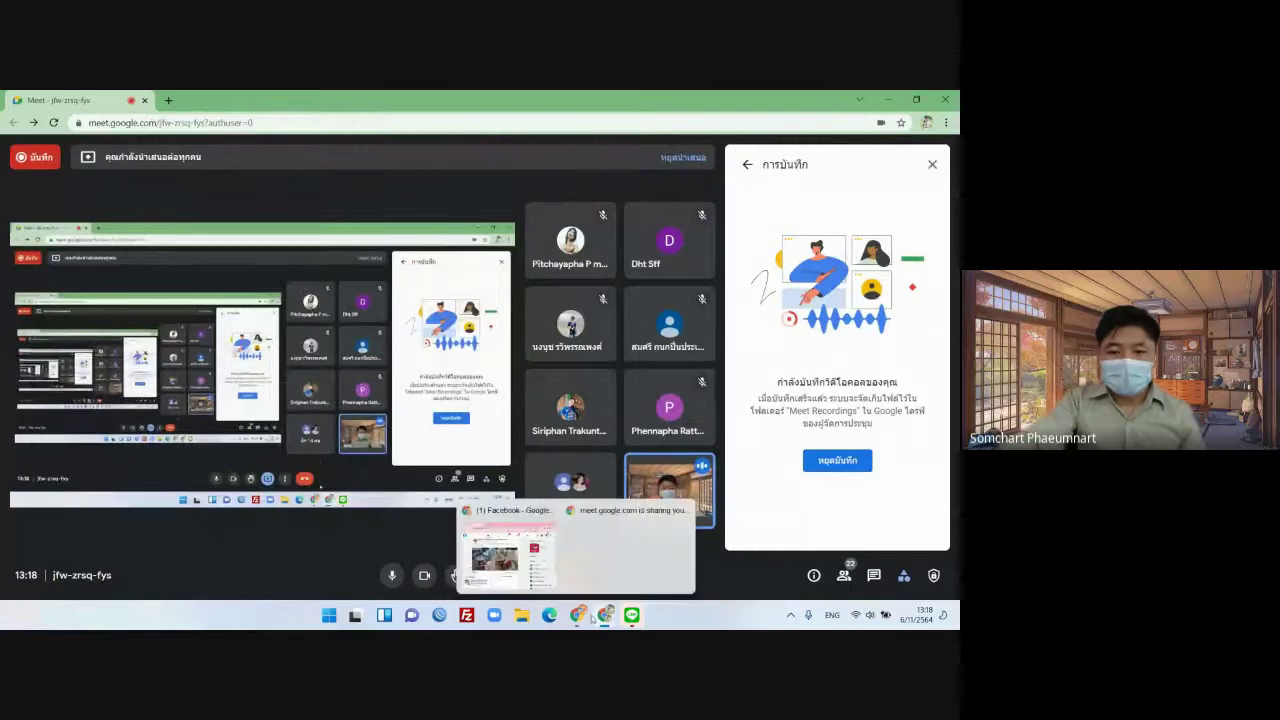
{"action": "mouse_move", "coordinate": [605, 614]}
{"action": "left_click", "coordinate": [573, 566]}
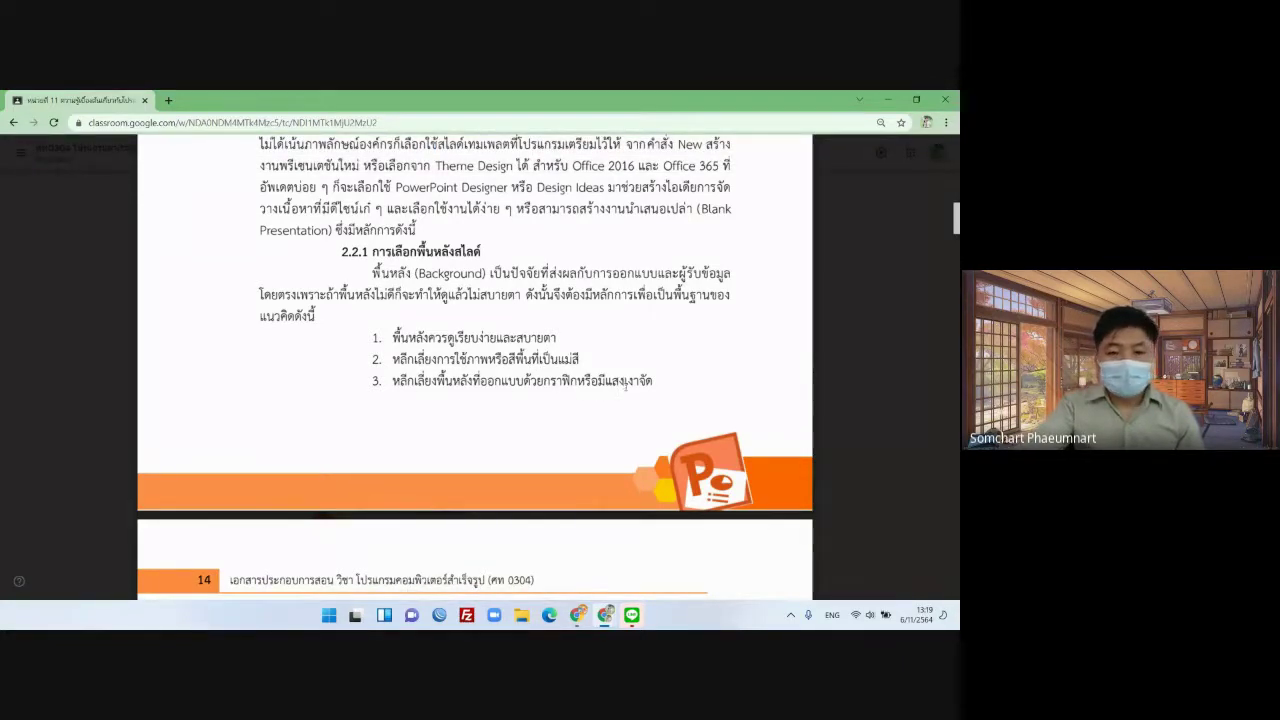
Scroll to sections 2.2.2 on images and 2.2.3 on 36–60 point text.
{"action": "scroll", "coordinate": [626, 388], "scroll_direction": "down", "scroll_amount": 3}
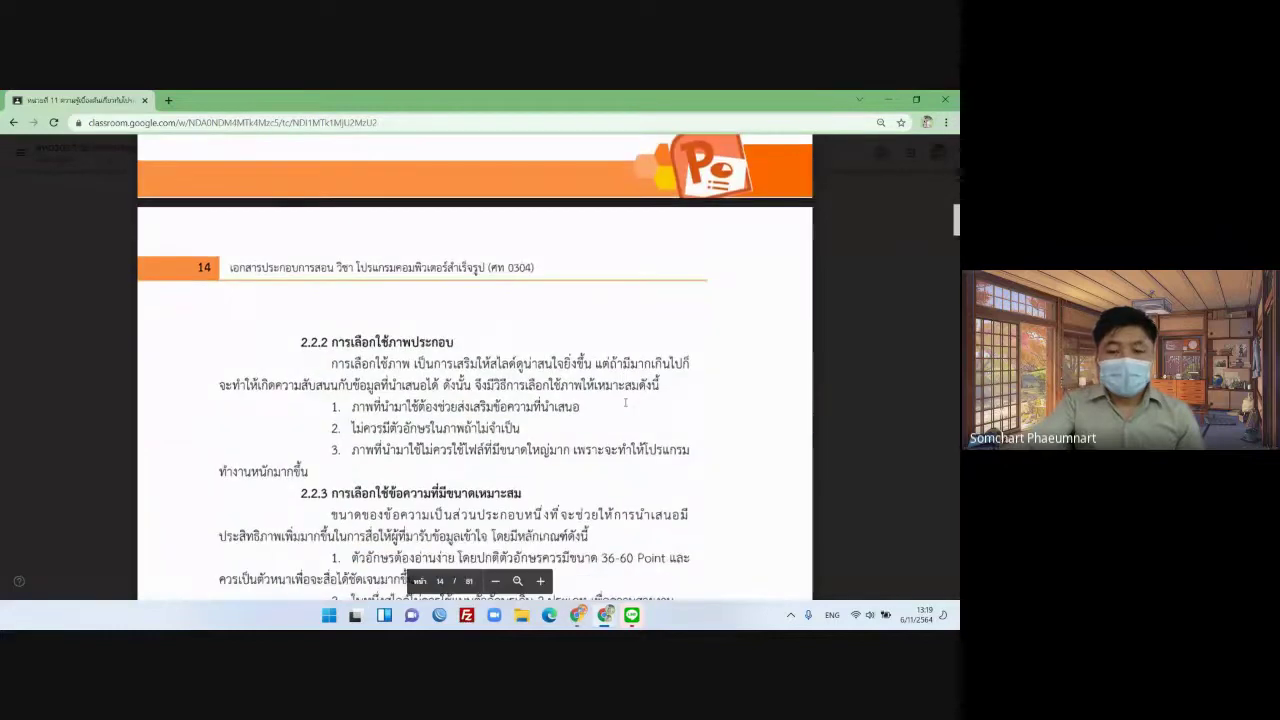
{"action": "scroll", "coordinate": [572, 383], "scroll_direction": "up", "scroll_amount": 1}
{"action": "scroll", "coordinate": [572, 383], "scroll_direction": "down", "scroll_amount": 2}
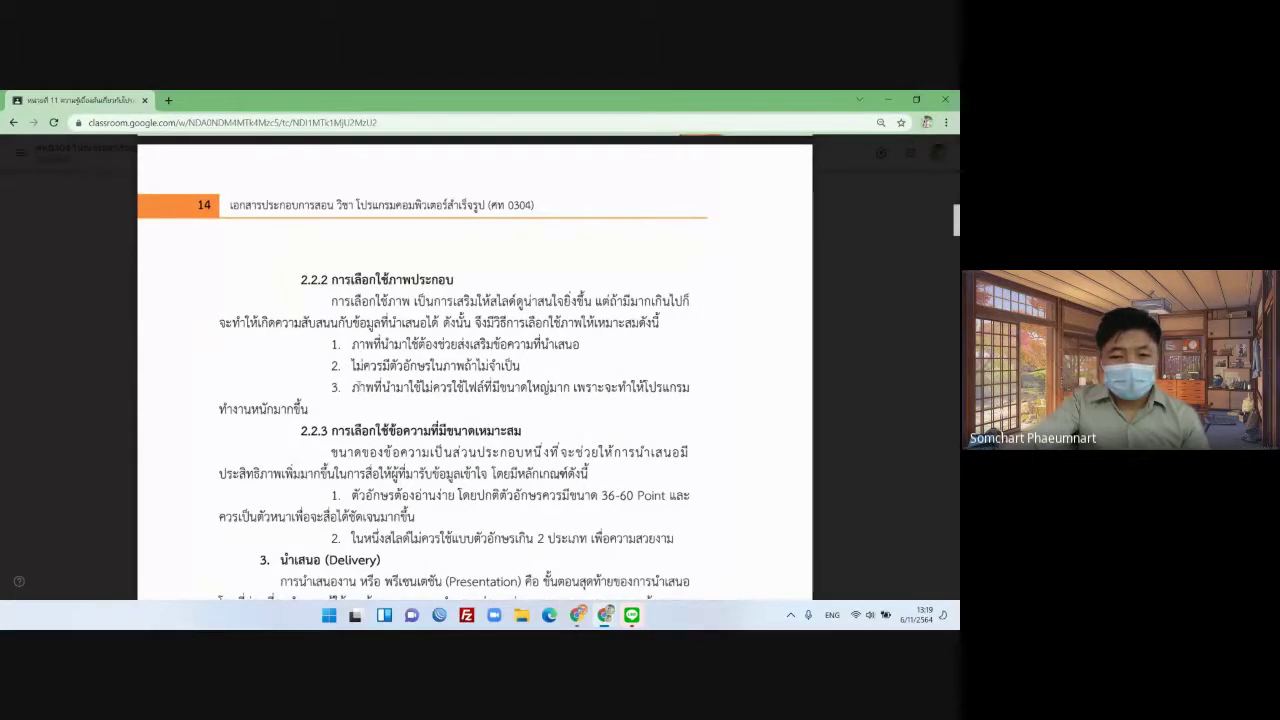
{"action": "scroll", "coordinate": [409, 405], "scroll_direction": "down", "scroll_amount": 2}
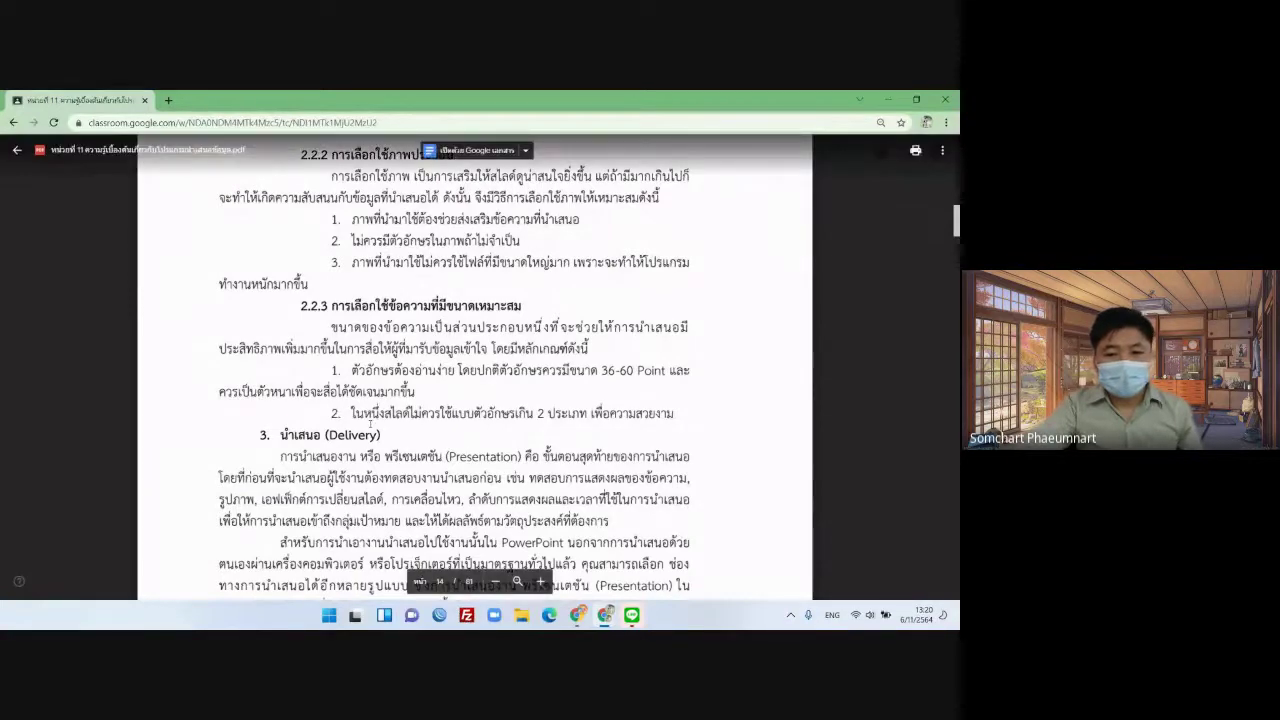
Scroll through the Delivery section until the PDF/XPS and CD/DVD bullets show.
{"action": "scroll", "coordinate": [370, 425], "scroll_direction": "down", "scroll_amount": 4}
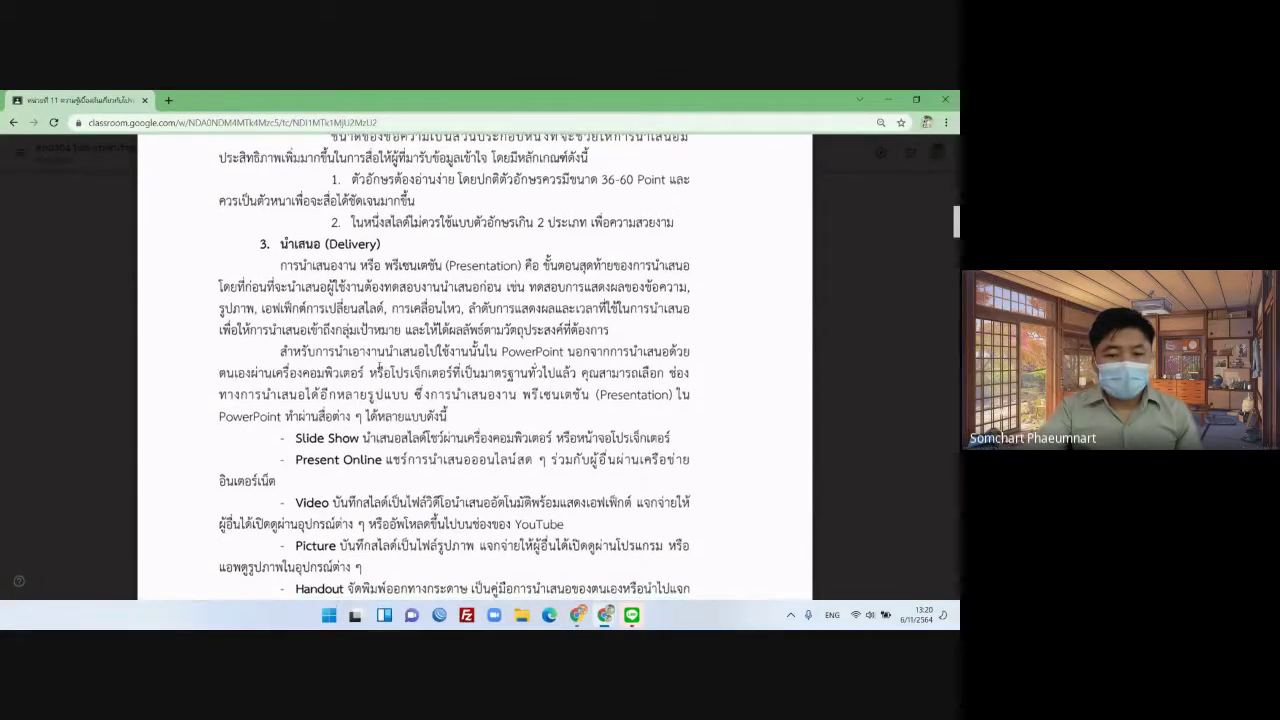
{"action": "scroll", "coordinate": [475, 365], "scroll_direction": "down", "scroll_amount": 3}
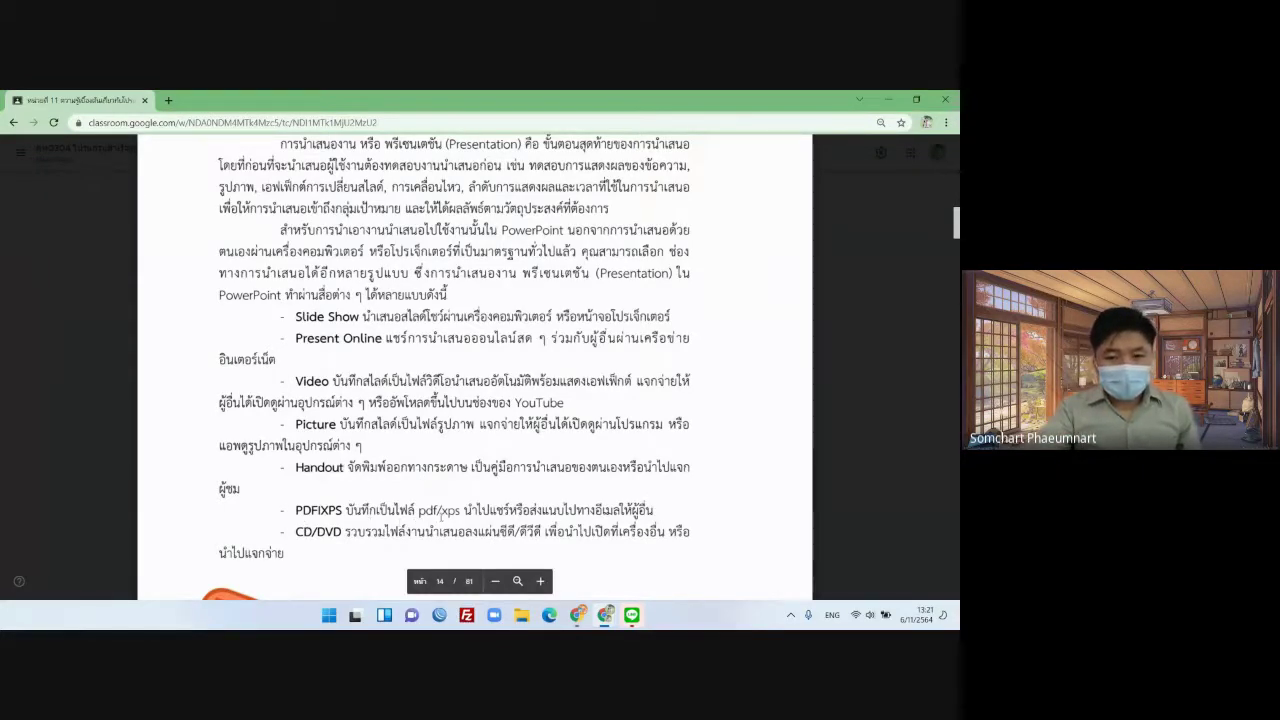
Scroll onto page 15 to section 3.2 and Figure 11.4's five presentation steps.
{"action": "scroll", "coordinate": [376, 369], "scroll_direction": "down", "scroll_amount": 2}
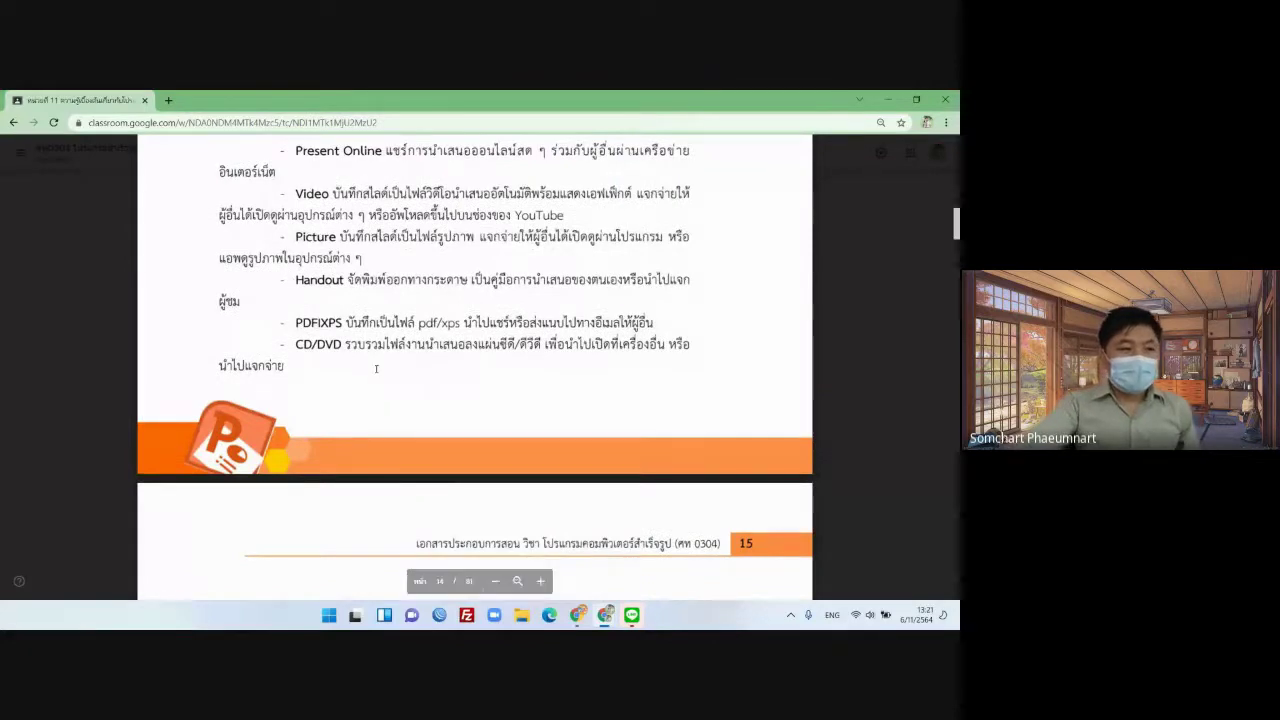
{"action": "scroll", "coordinate": [376, 369], "scroll_direction": "down", "scroll_amount": 1}
{"action": "scroll", "coordinate": [376, 369], "scroll_direction": "down", "scroll_amount": 4}
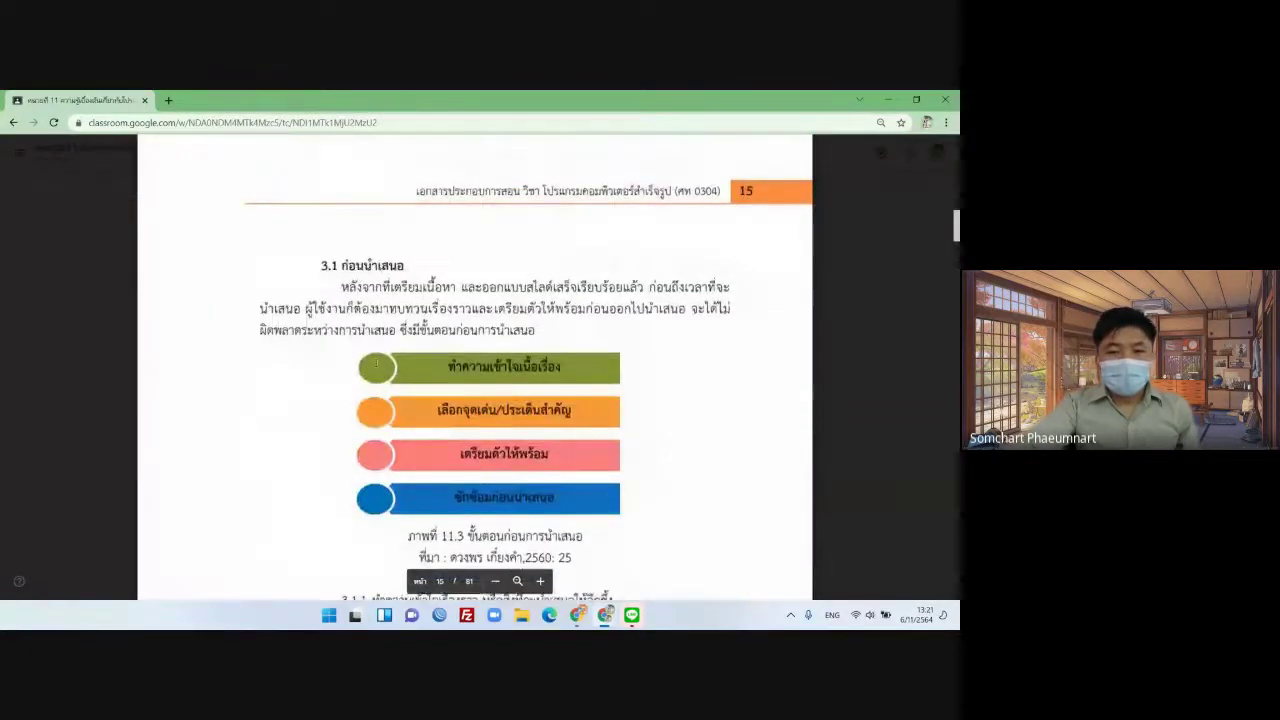
{"action": "scroll", "coordinate": [396, 296], "scroll_direction": "up", "scroll_amount": 4}
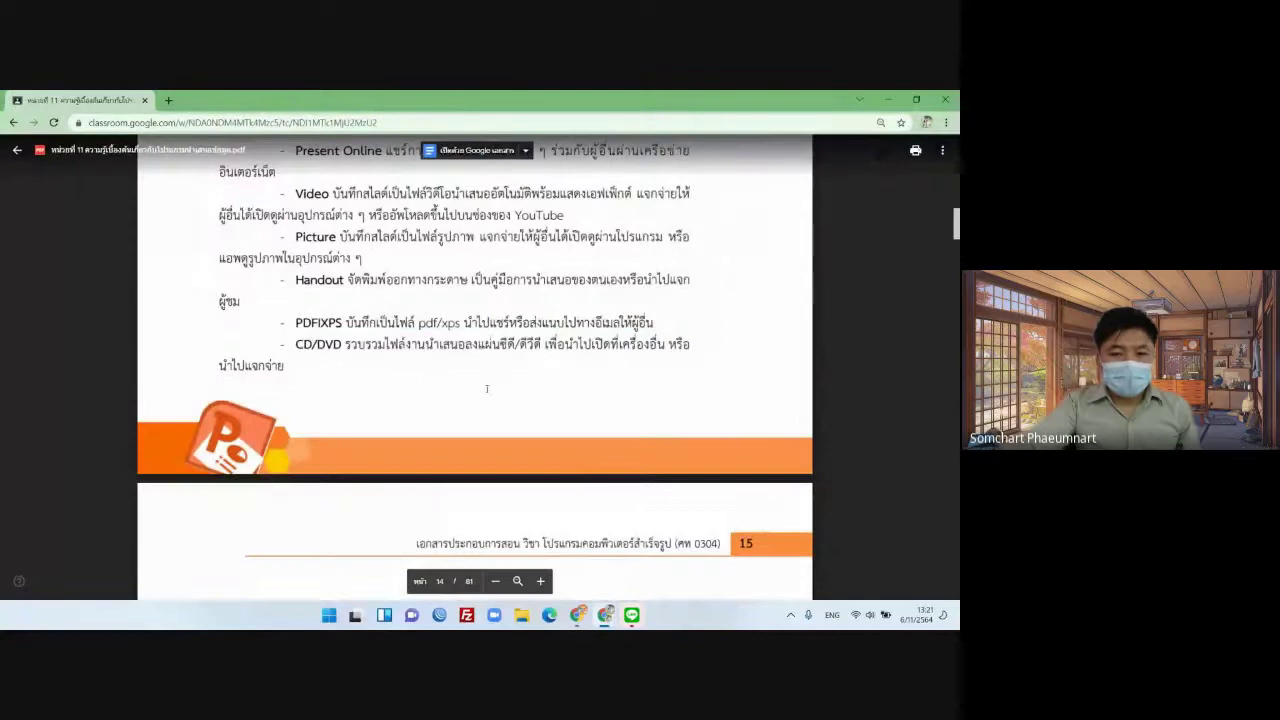
{"action": "scroll", "coordinate": [402, 335], "scroll_direction": "down", "scroll_amount": 3}
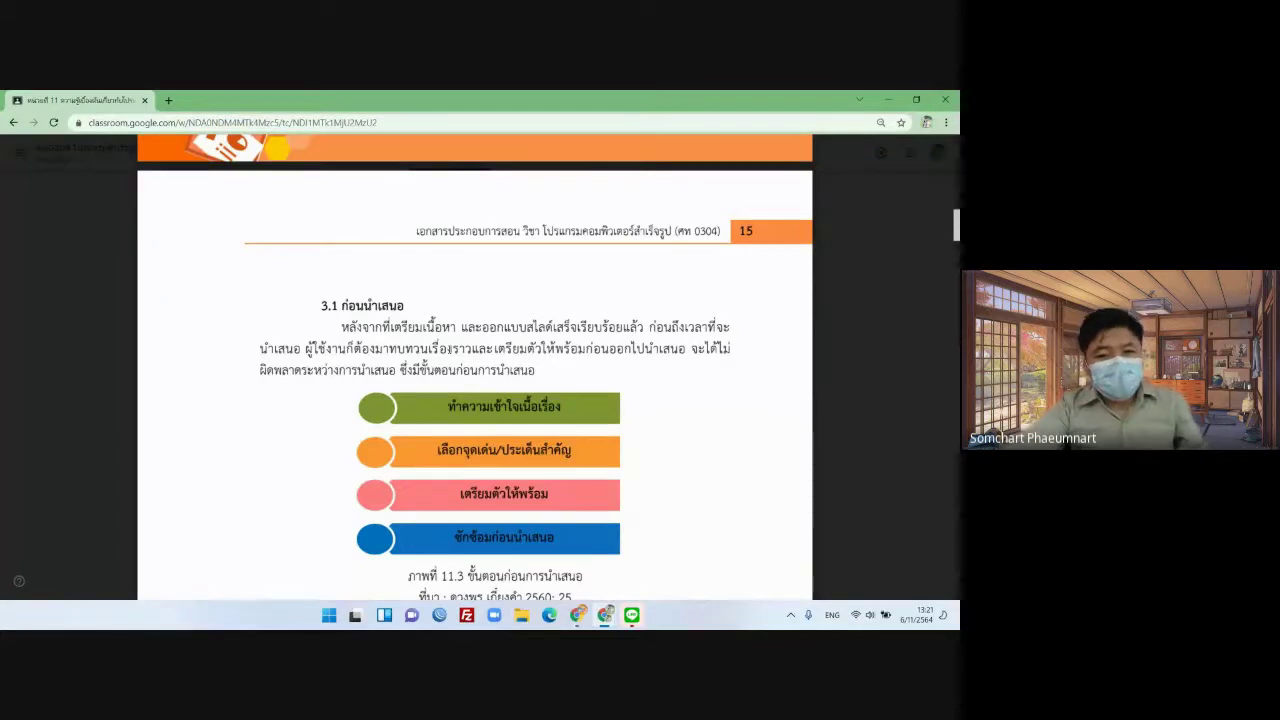
{"action": "scroll", "coordinate": [431, 433], "scroll_direction": "down", "scroll_amount": 1}
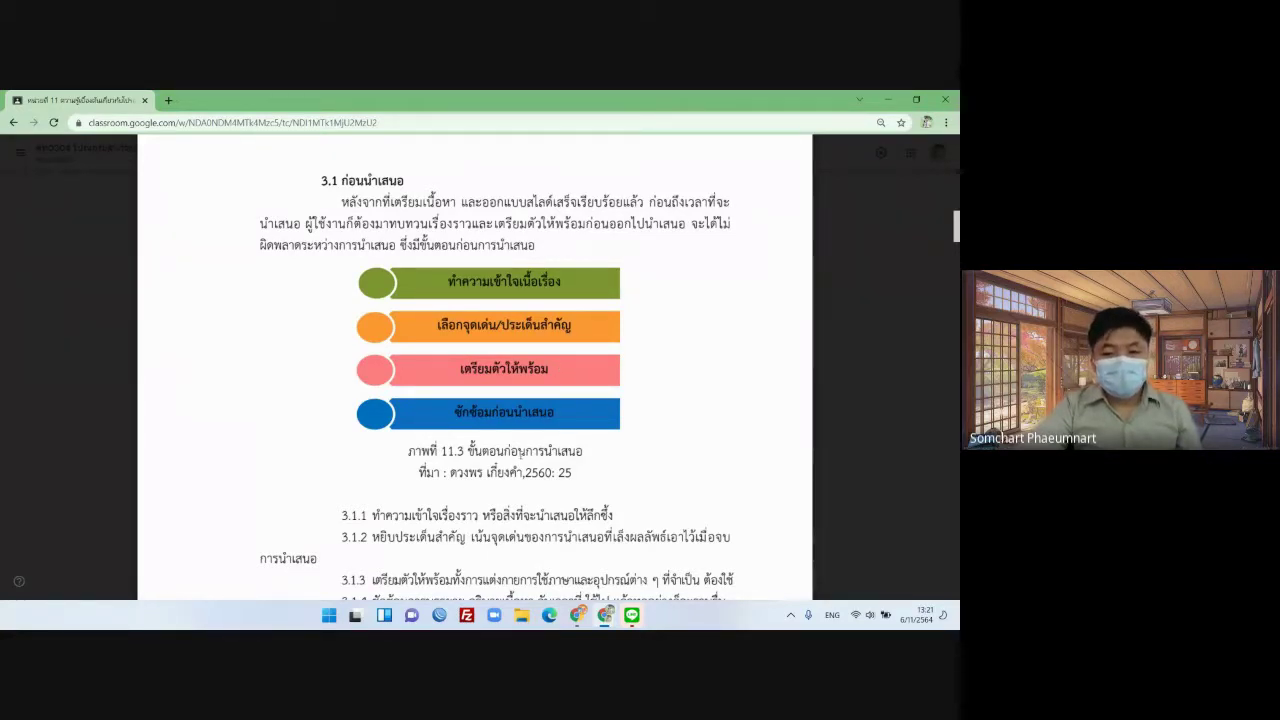
{"action": "scroll", "coordinate": [365, 356], "scroll_direction": "down", "scroll_amount": 3}
{"action": "scroll", "coordinate": [365, 356], "scroll_direction": "down", "scroll_amount": 1}
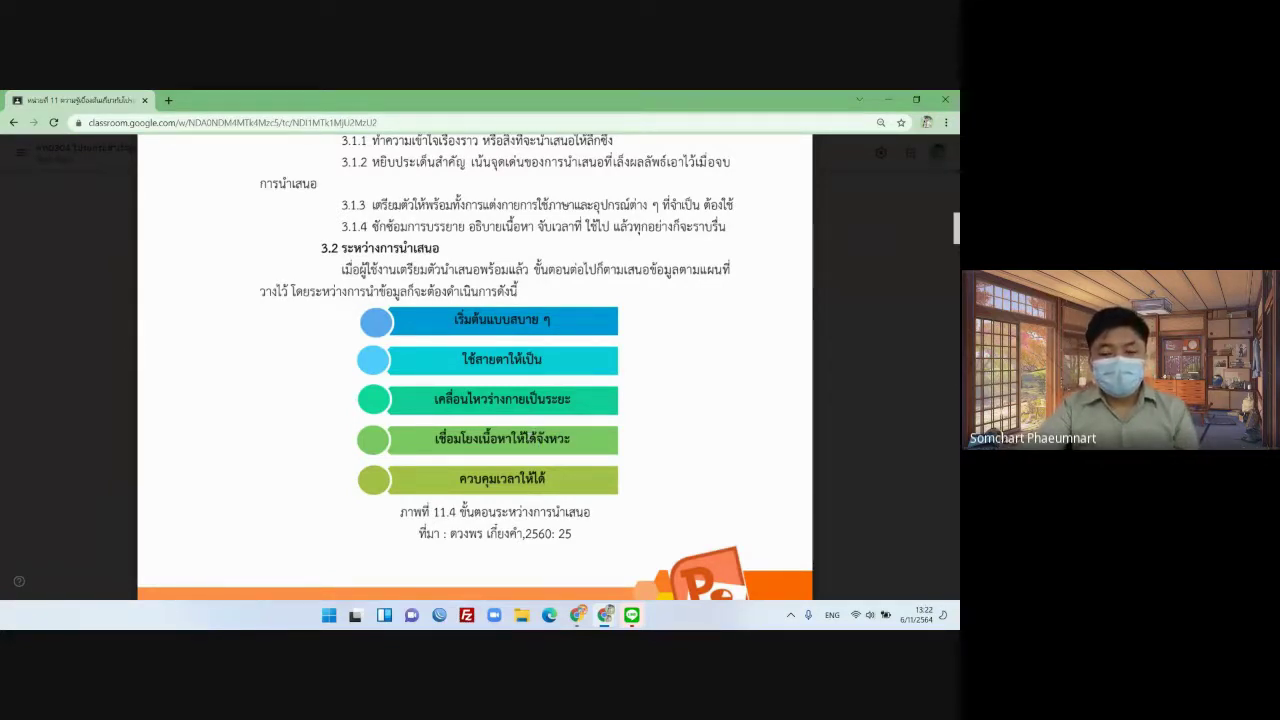
Scroll through page 16 to page 17's benefit items 3.1–3.4.
{"action": "scroll", "coordinate": [475, 366], "scroll_direction": "down", "scroll_amount": 2}
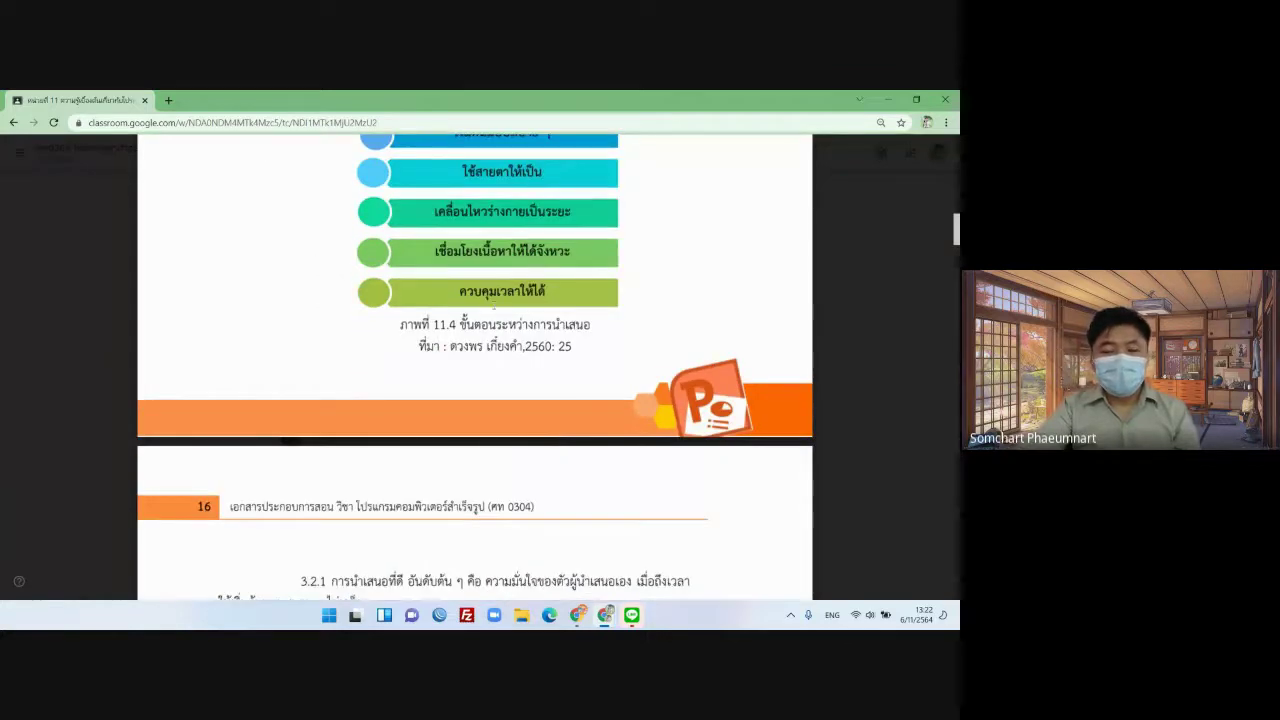
{"action": "scroll", "coordinate": [550, 366], "scroll_direction": "up", "scroll_amount": 2}
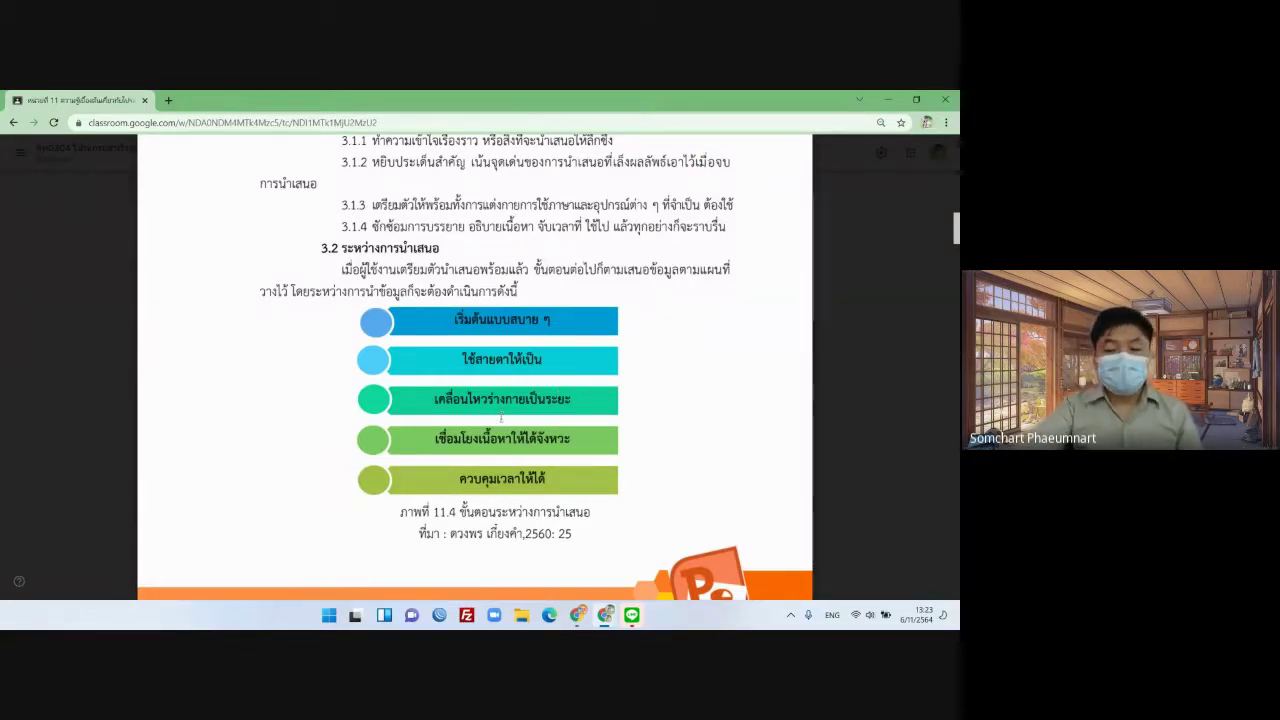
{"action": "scroll", "coordinate": [501, 360], "scroll_direction": "down", "scroll_amount": 4}
{"action": "scroll", "coordinate": [500, 420], "scroll_direction": "down", "scroll_amount": 5}
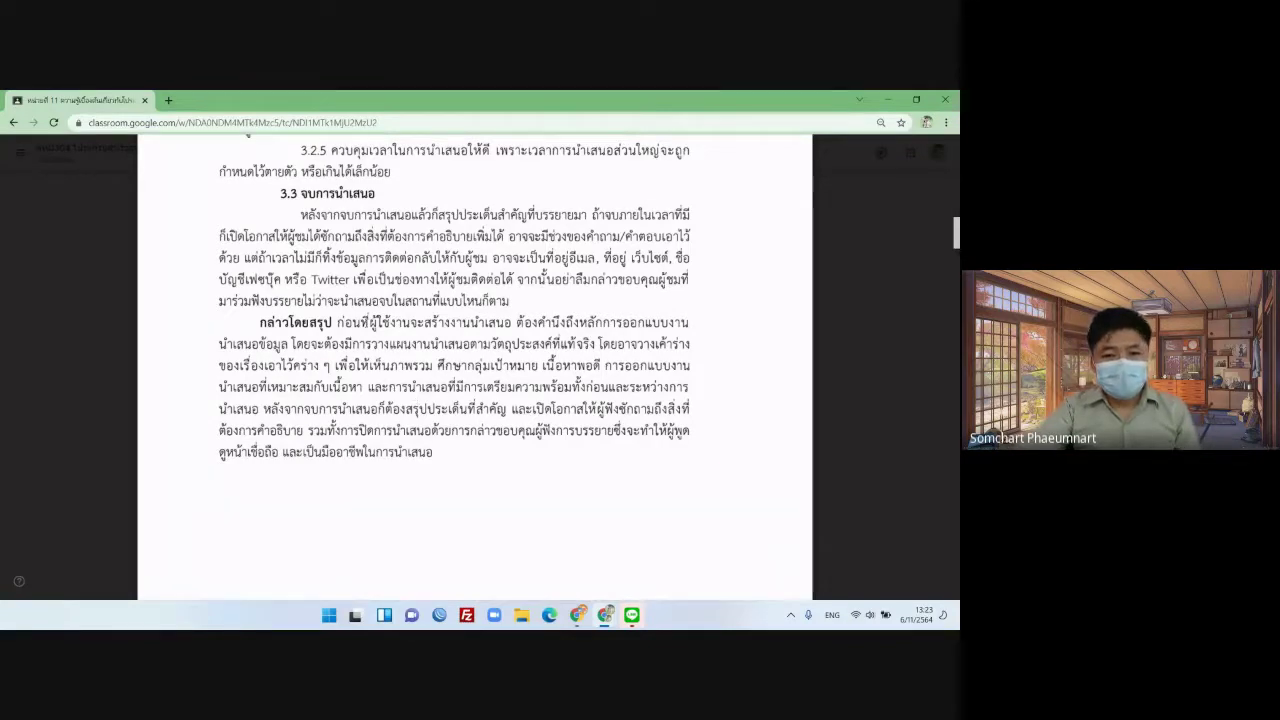
{"action": "scroll", "coordinate": [505, 395], "scroll_direction": "down", "scroll_amount": 6}
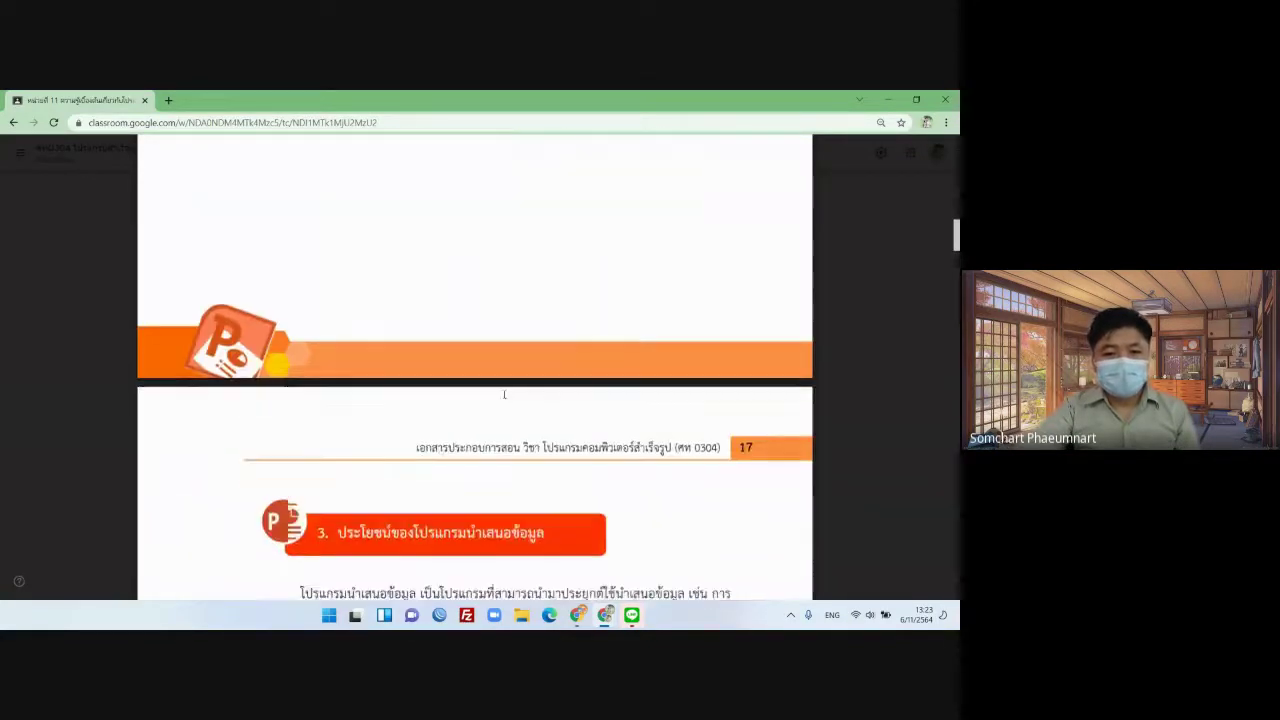
{"action": "scroll", "coordinate": [500, 395], "scroll_direction": "down", "scroll_amount": 3}
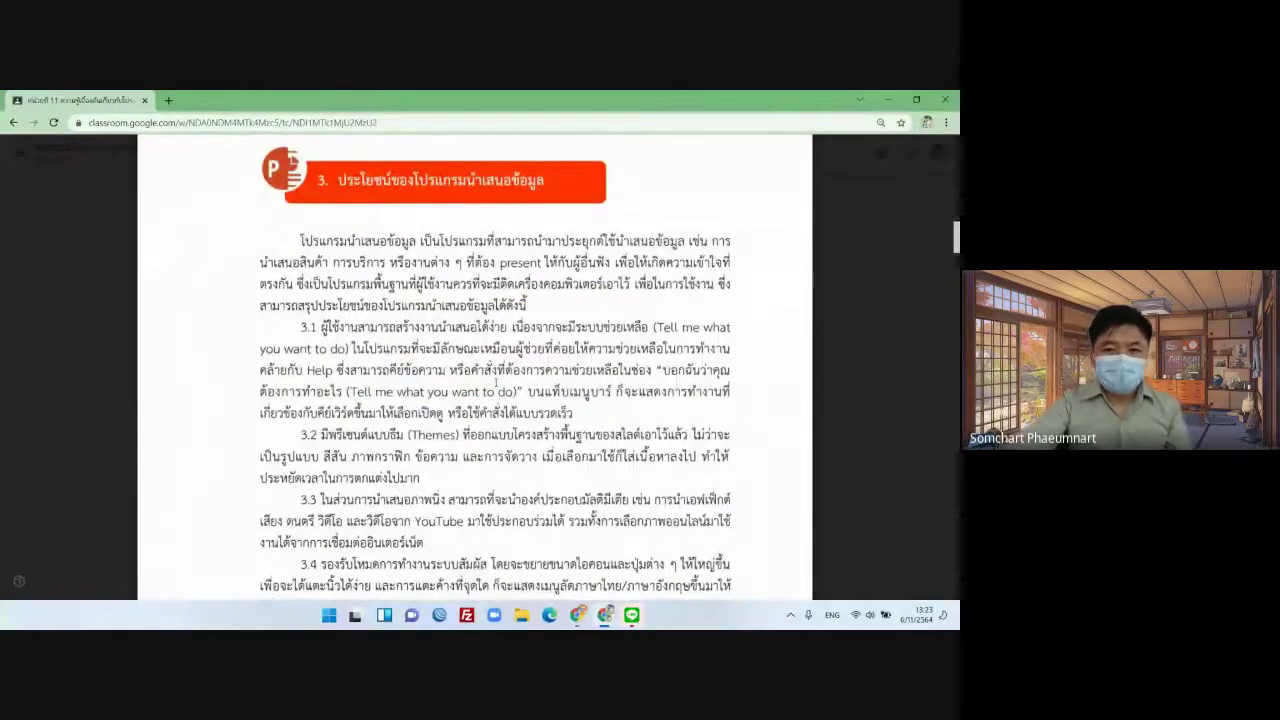
Scroll to items 3.5–3.6 on PDF export and OneDrive sharing plus the summary.
{"action": "scroll", "coordinate": [495, 382], "scroll_direction": "down", "scroll_amount": 1}
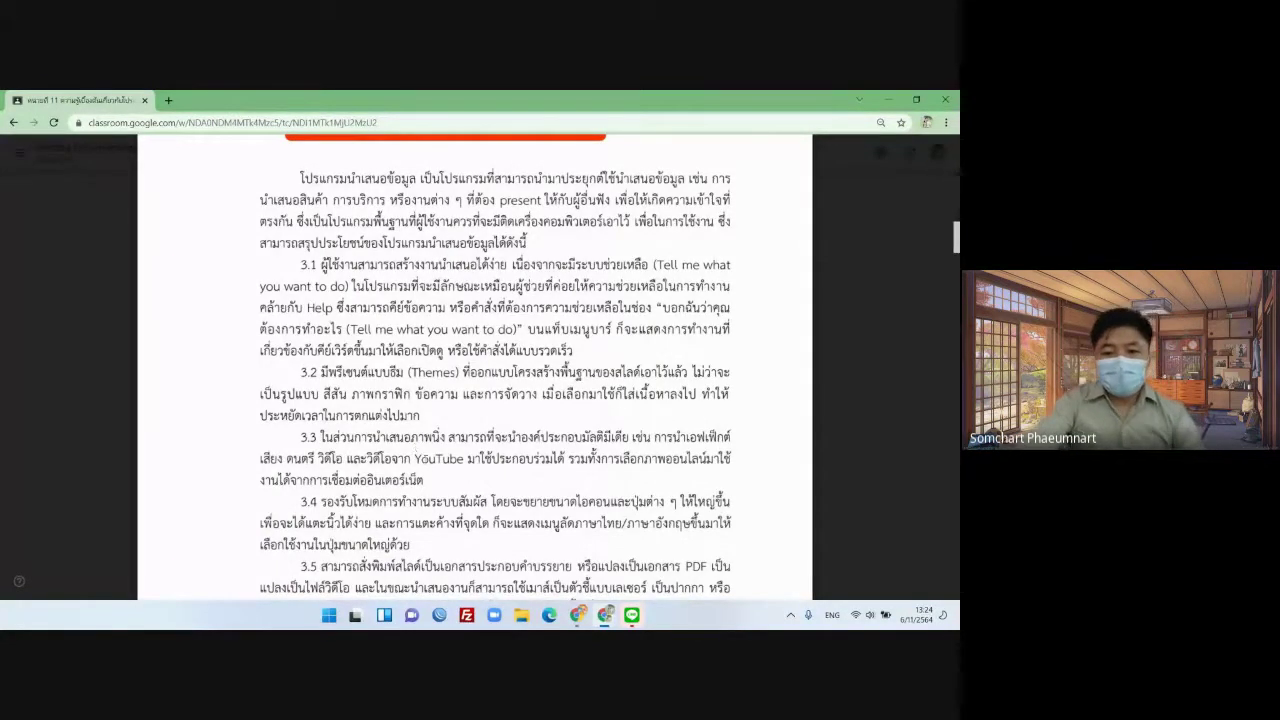
{"action": "scroll", "coordinate": [422, 412], "scroll_direction": "down", "scroll_amount": 2}
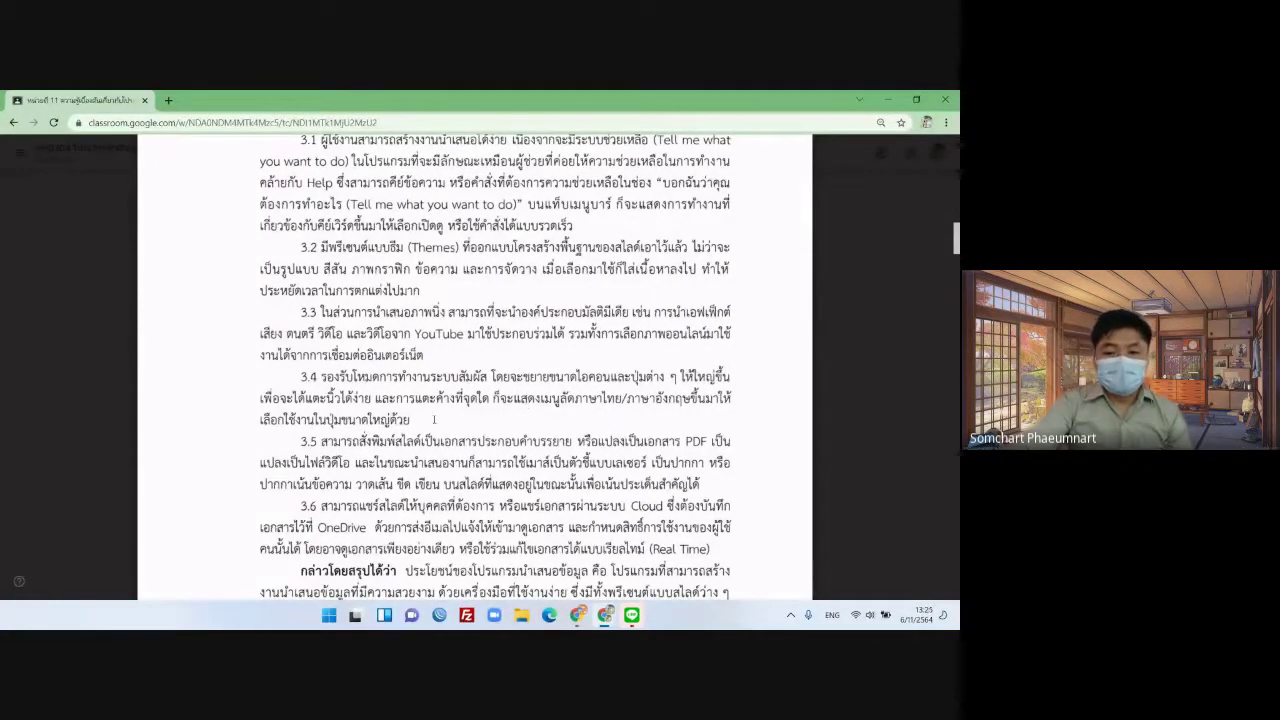
Scroll the handout to section 4 on PowerPoint 2016 features, items Theme through Tell me.
{"action": "scroll", "coordinate": [434, 419], "scroll_direction": "down", "scroll_amount": 4}
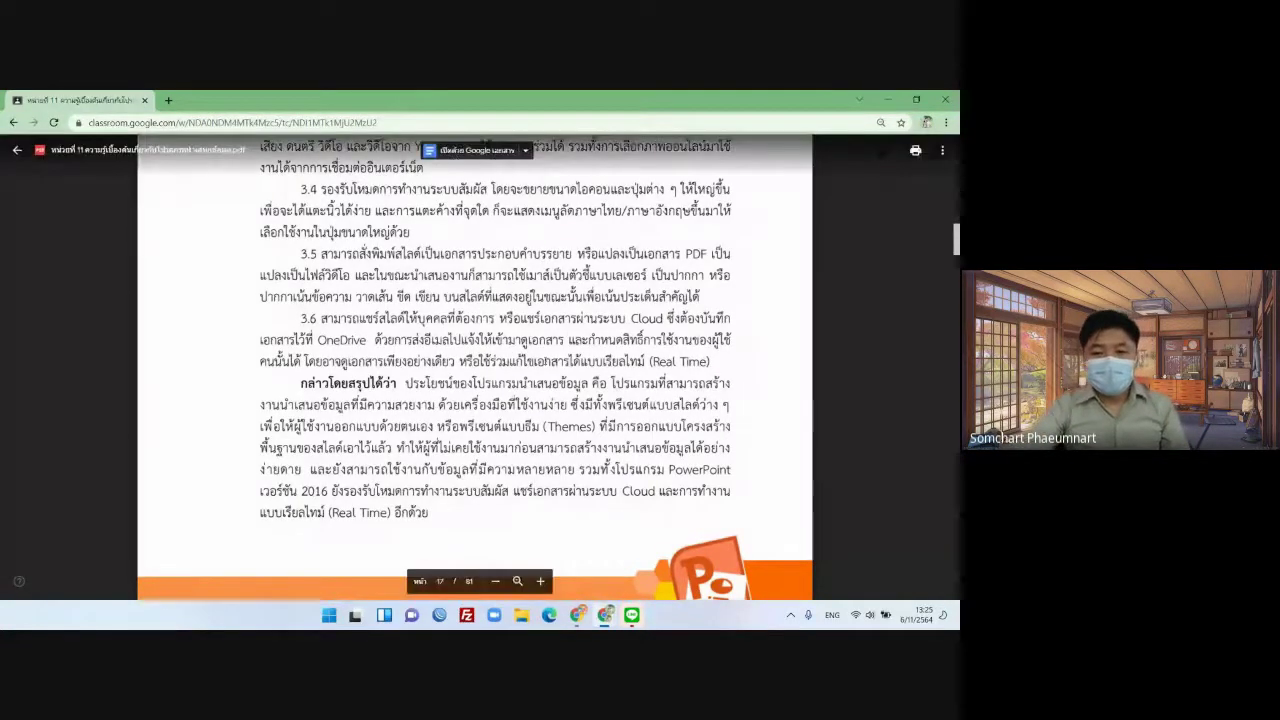
{"action": "scroll", "coordinate": [486, 383], "scroll_direction": "down", "scroll_amount": 2}
{"action": "scroll", "coordinate": [486, 383], "scroll_direction": "down", "scroll_amount": 6}
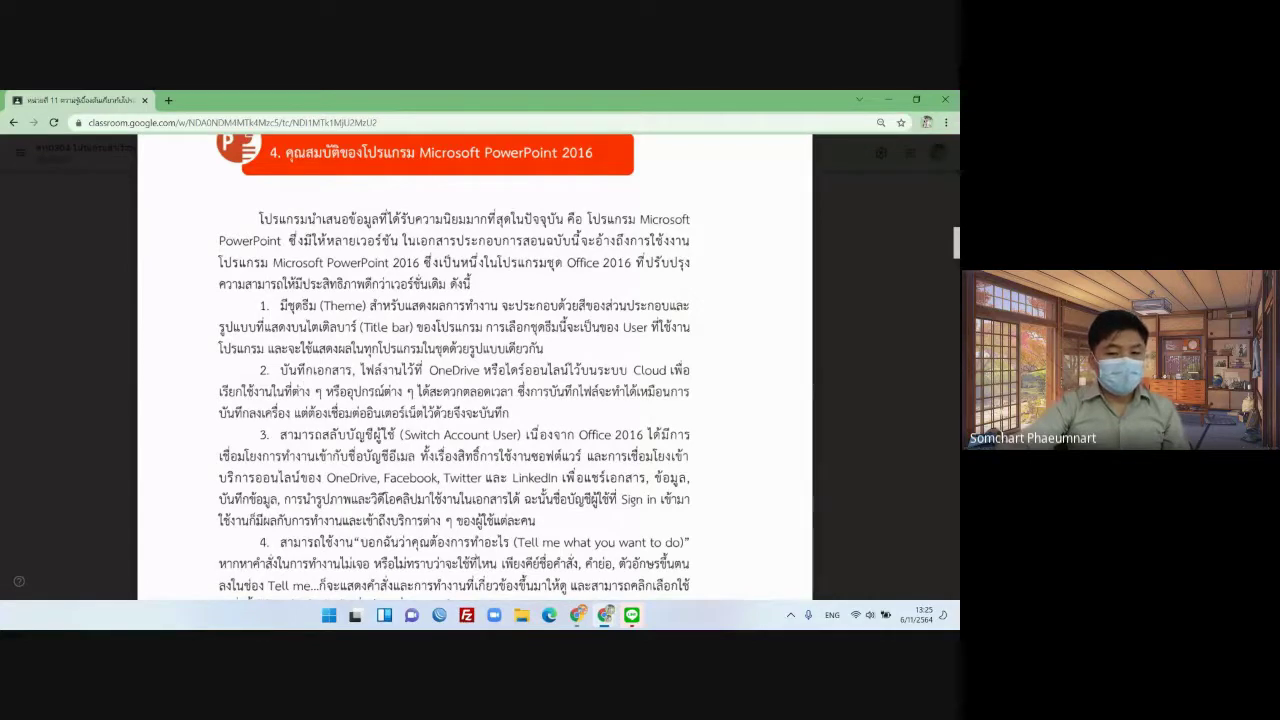
Scroll past the page 19 summary to page 20, section 5 on opening and closing PowerPoint.
{"action": "scroll", "coordinate": [454, 365], "scroll_direction": "down", "scroll_amount": 2}
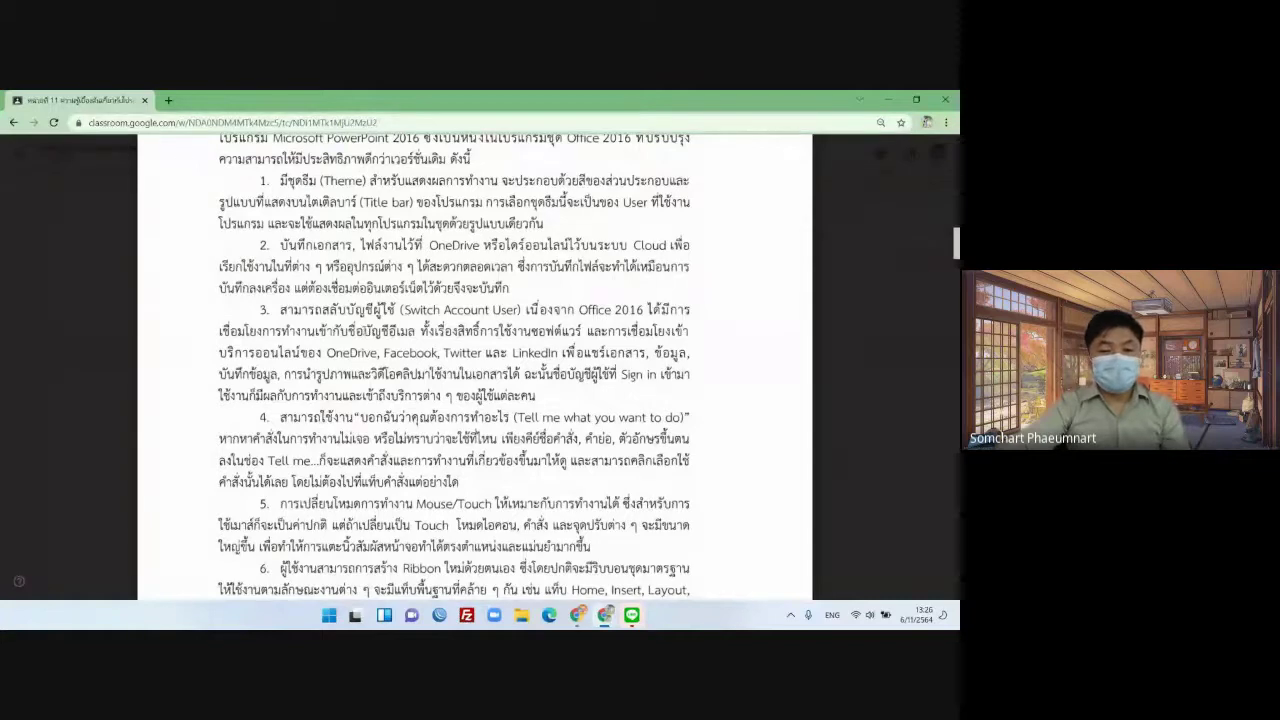
{"action": "scroll", "coordinate": [475, 366], "scroll_direction": "down", "scroll_amount": 3}
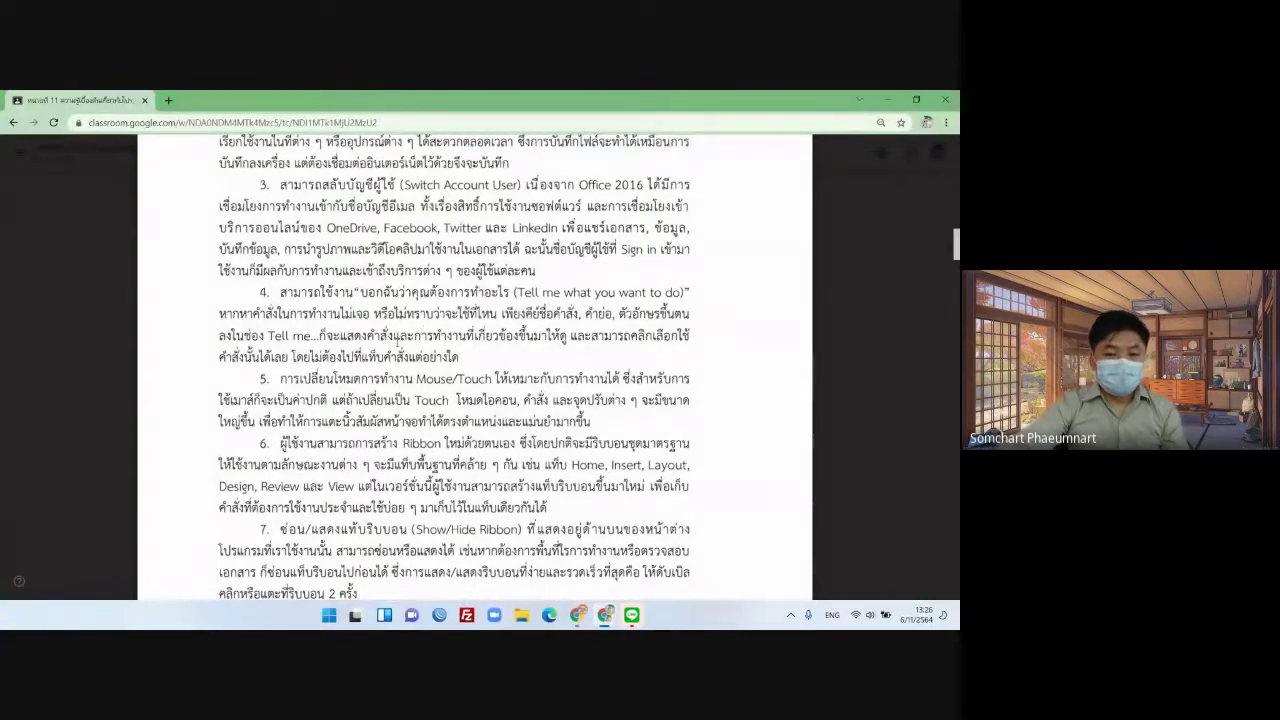
{"action": "scroll", "coordinate": [370, 280], "scroll_direction": "down", "scroll_amount": 3}
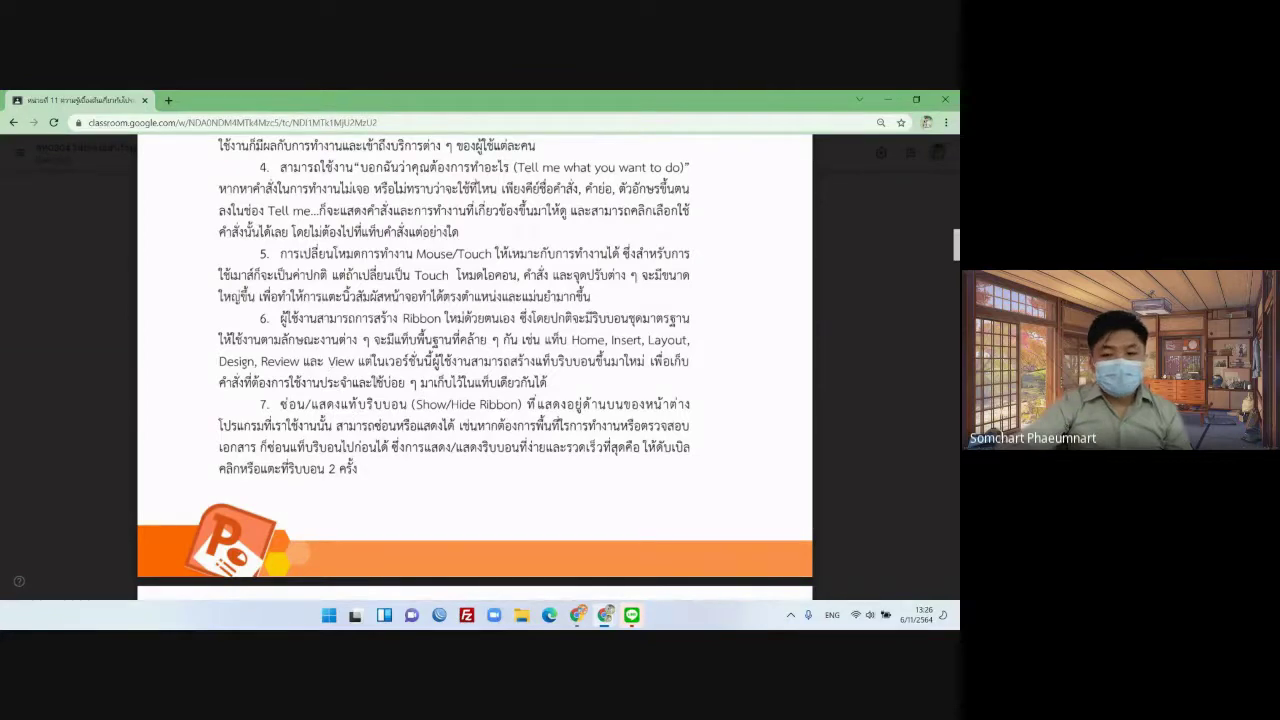
{"action": "scroll", "coordinate": [397, 411], "scroll_direction": "down", "scroll_amount": 3}
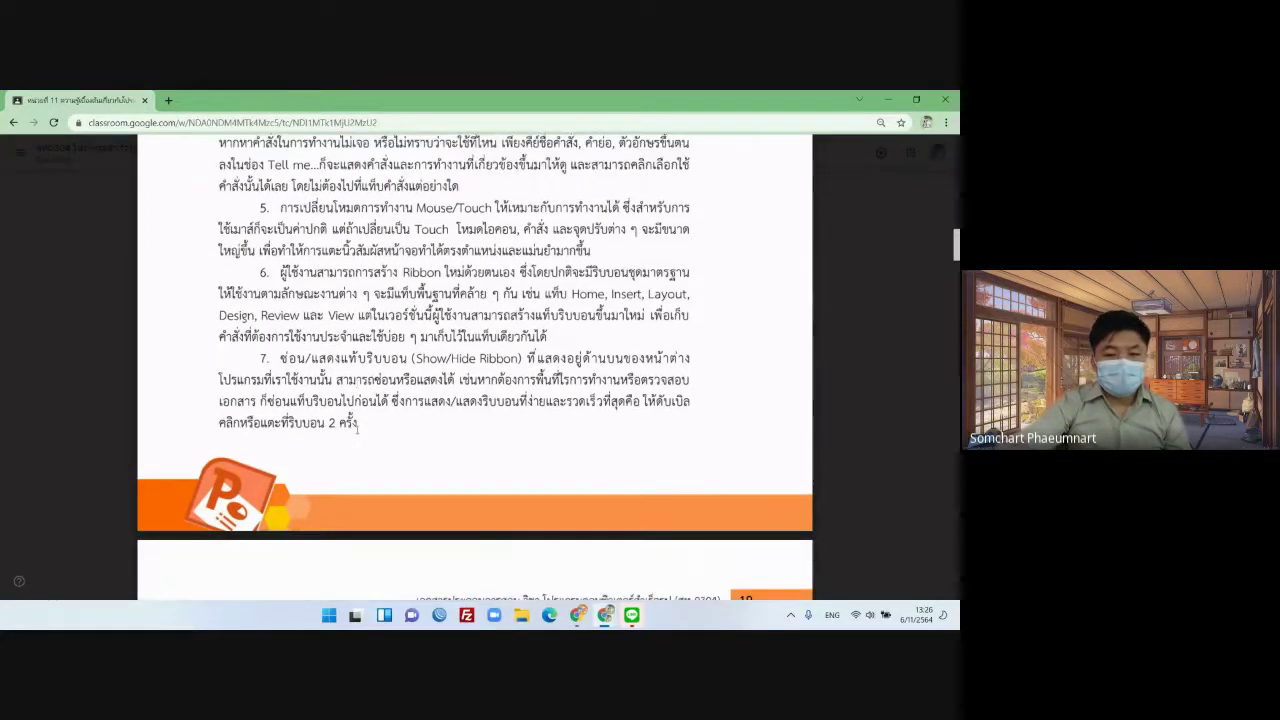
{"action": "scroll", "coordinate": [352, 308], "scroll_direction": "down", "scroll_amount": 3}
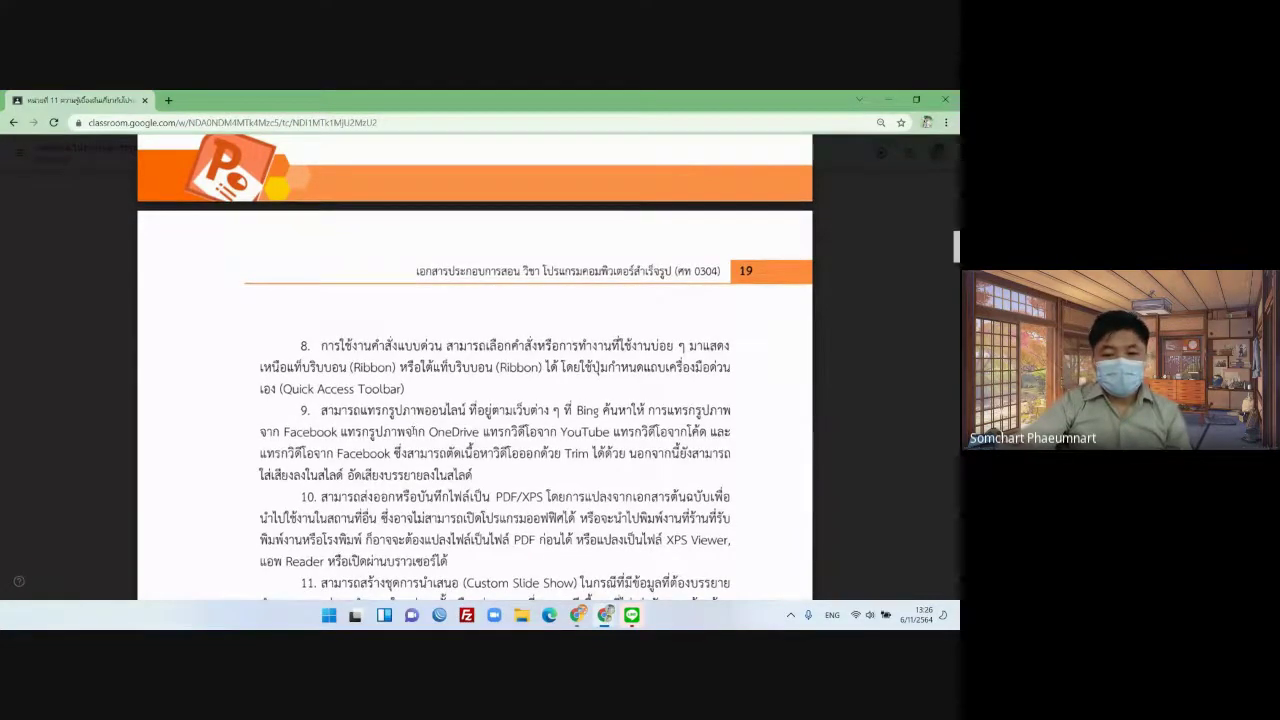
{"action": "scroll", "coordinate": [413, 427], "scroll_direction": "down", "scroll_amount": 2}
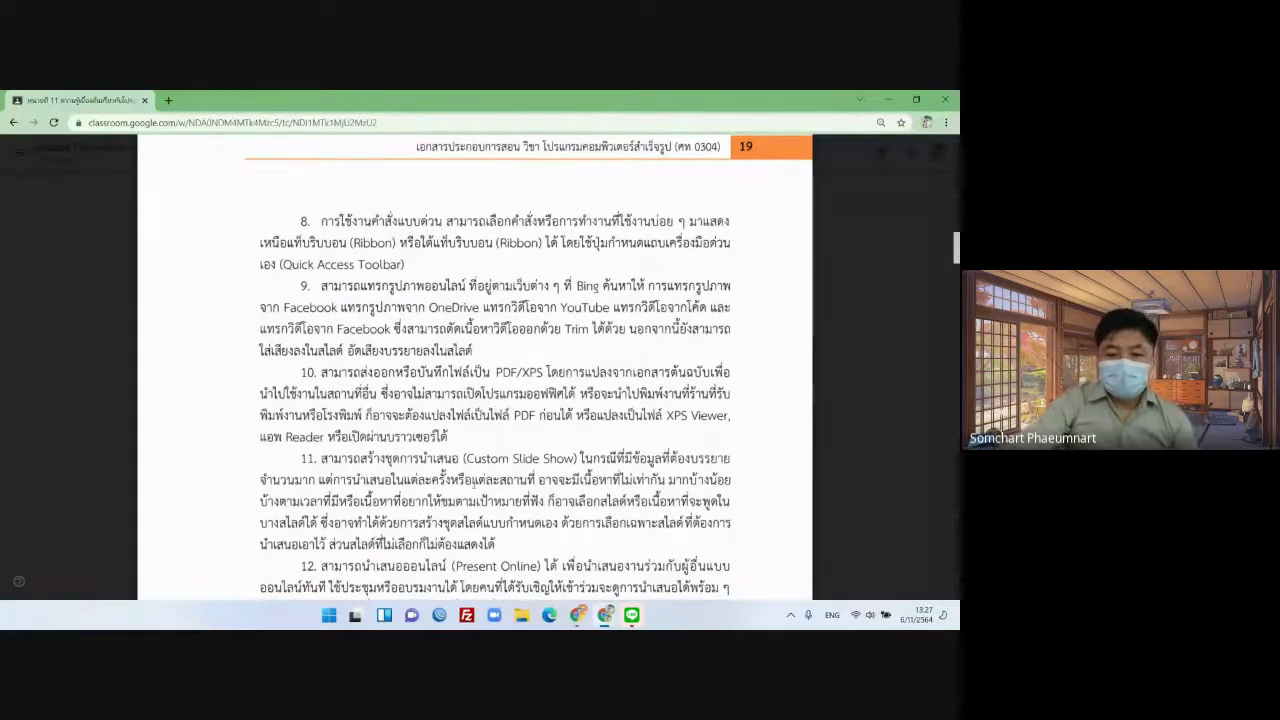
{"action": "scroll", "coordinate": [497, 430], "scroll_direction": "down", "scroll_amount": 3}
{"action": "scroll", "coordinate": [471, 501], "scroll_direction": "down", "scroll_amount": 1}
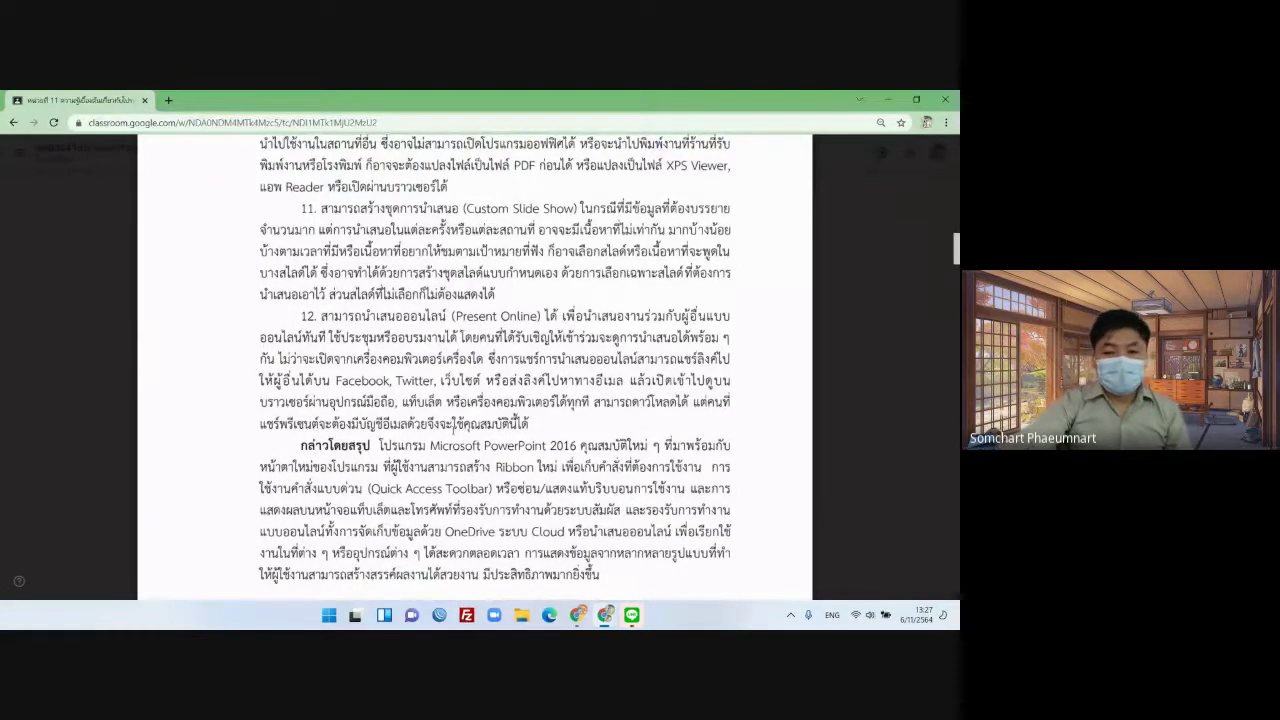
{"action": "scroll", "coordinate": [453, 423], "scroll_direction": "down", "scroll_amount": 5}
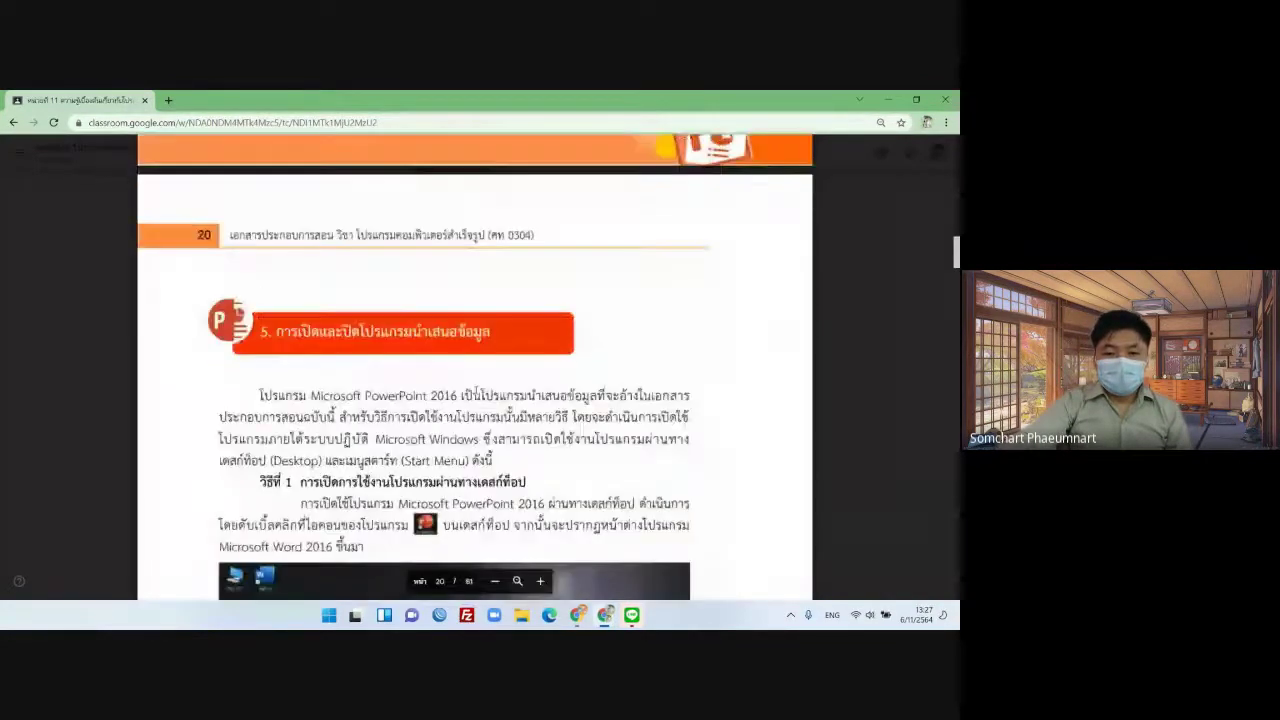
Bring figure 11.5's desktop screenshot fully into view and open the Windows Start menu.
{"action": "scroll", "coordinate": [476, 390], "scroll_direction": "down", "scroll_amount": 3}
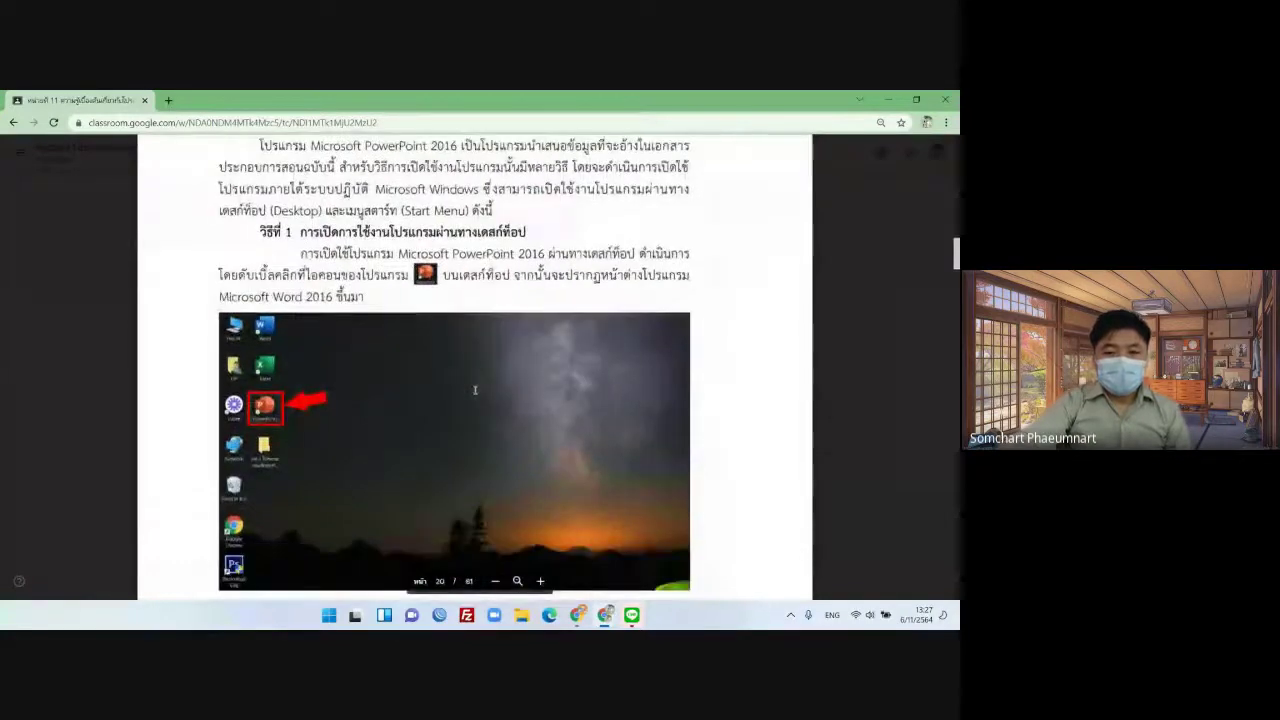
{"action": "scroll", "coordinate": [475, 389], "scroll_direction": "down", "scroll_amount": 1}
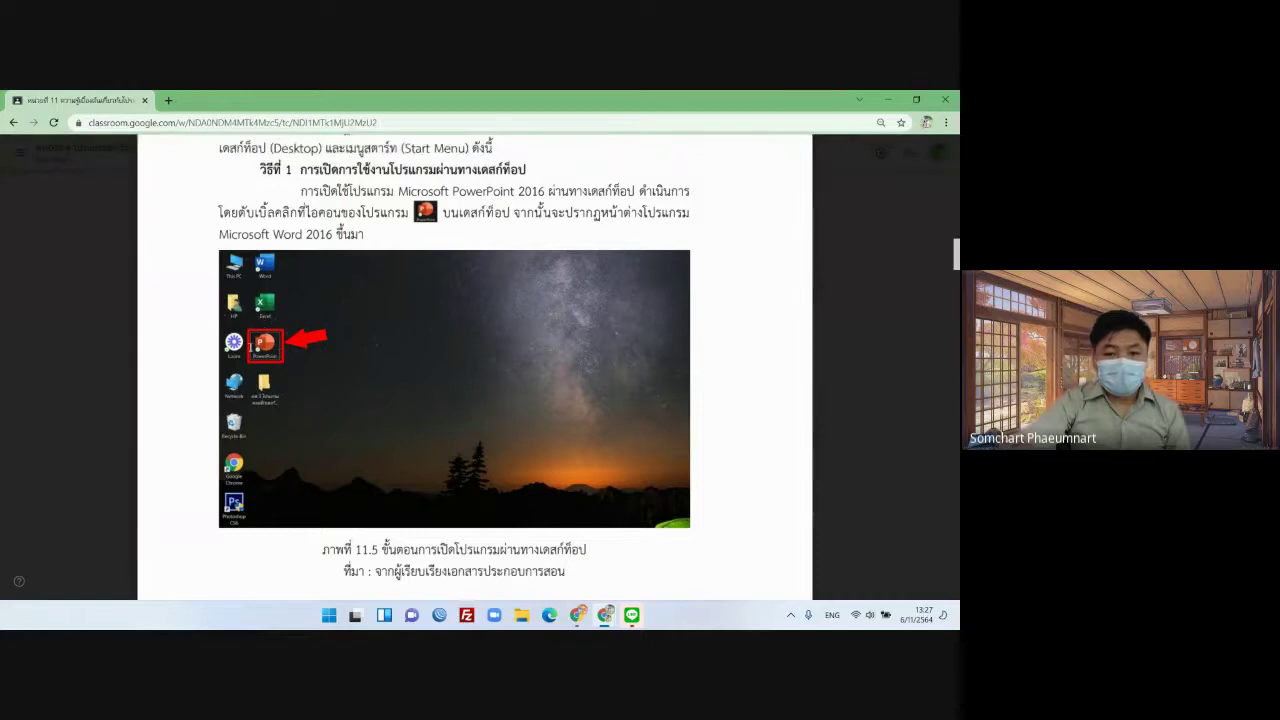
{"action": "left_click", "coordinate": [328, 615]}
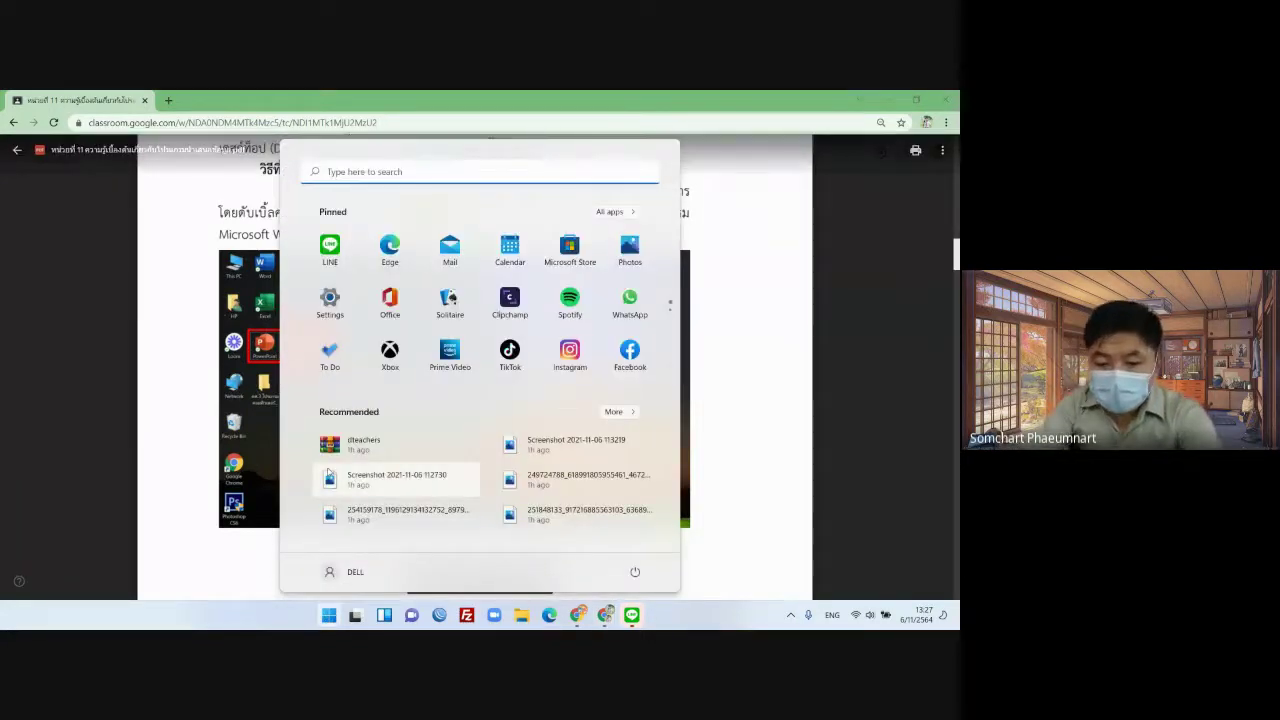
Launch ZoomIt.exe from Start search and magnify figure 11.5's PowerPoint desktop icon with Ctrl+1.
{"action": "type", "text": "zoomin"}
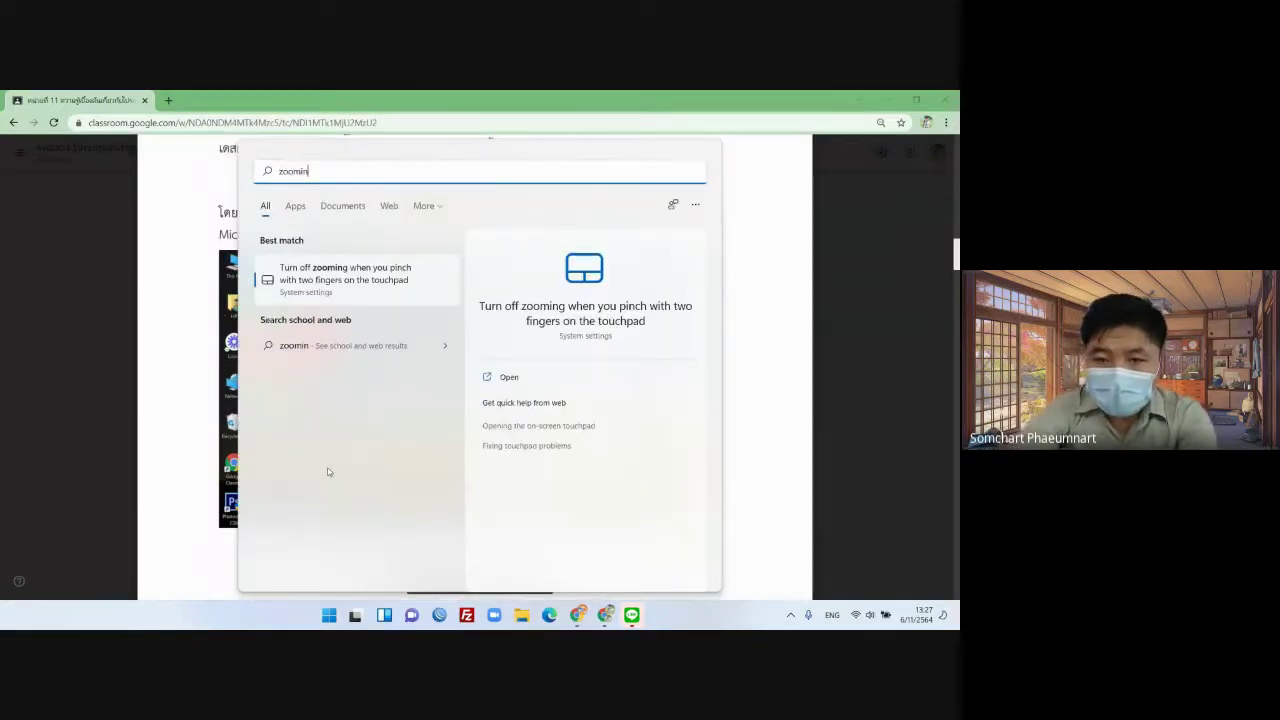
{"action": "key", "text": "BackSpace"}
{"action": "type", "text": "t.exe"}
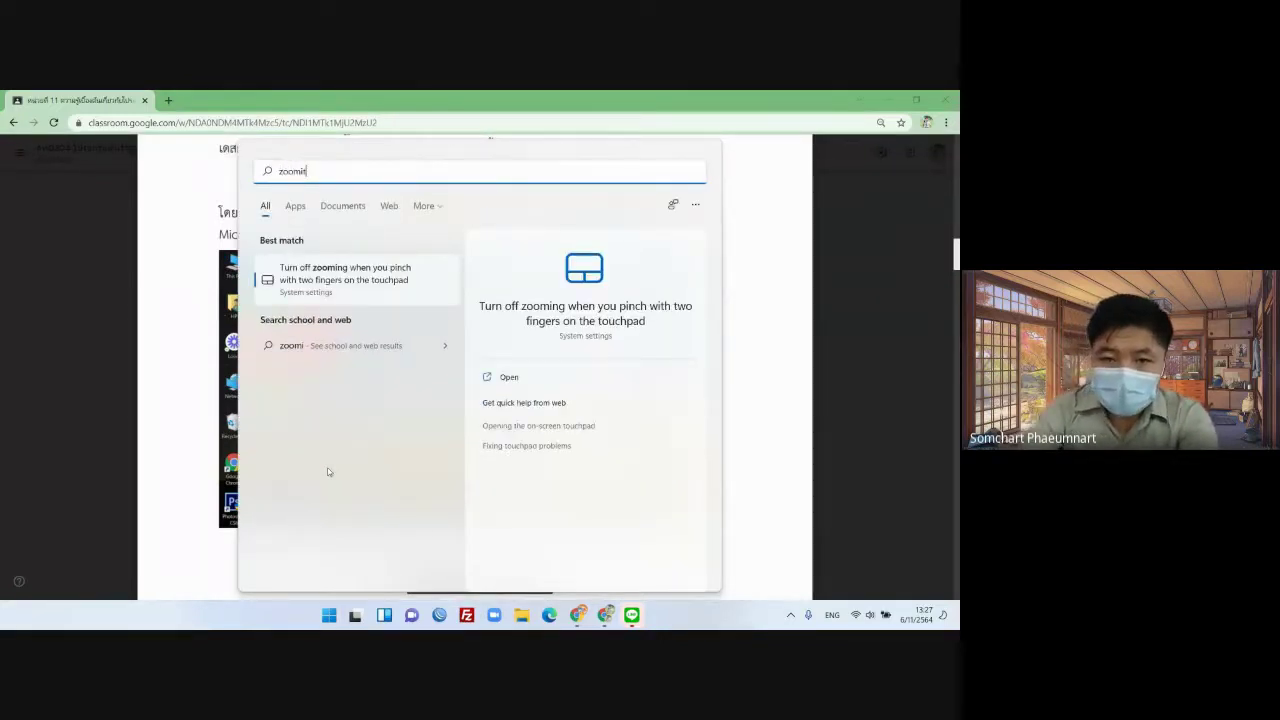
{"action": "left_click", "coordinate": [311, 285]}
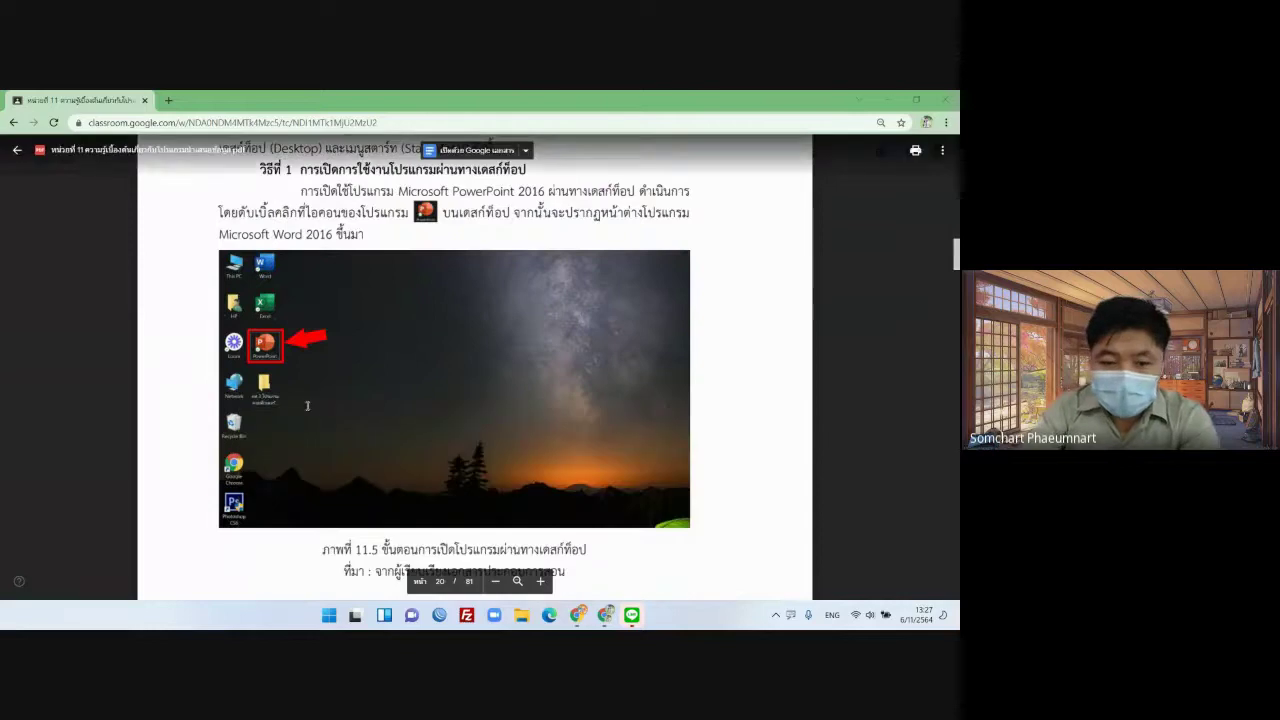
{"action": "key", "text": "ctrl+1"}
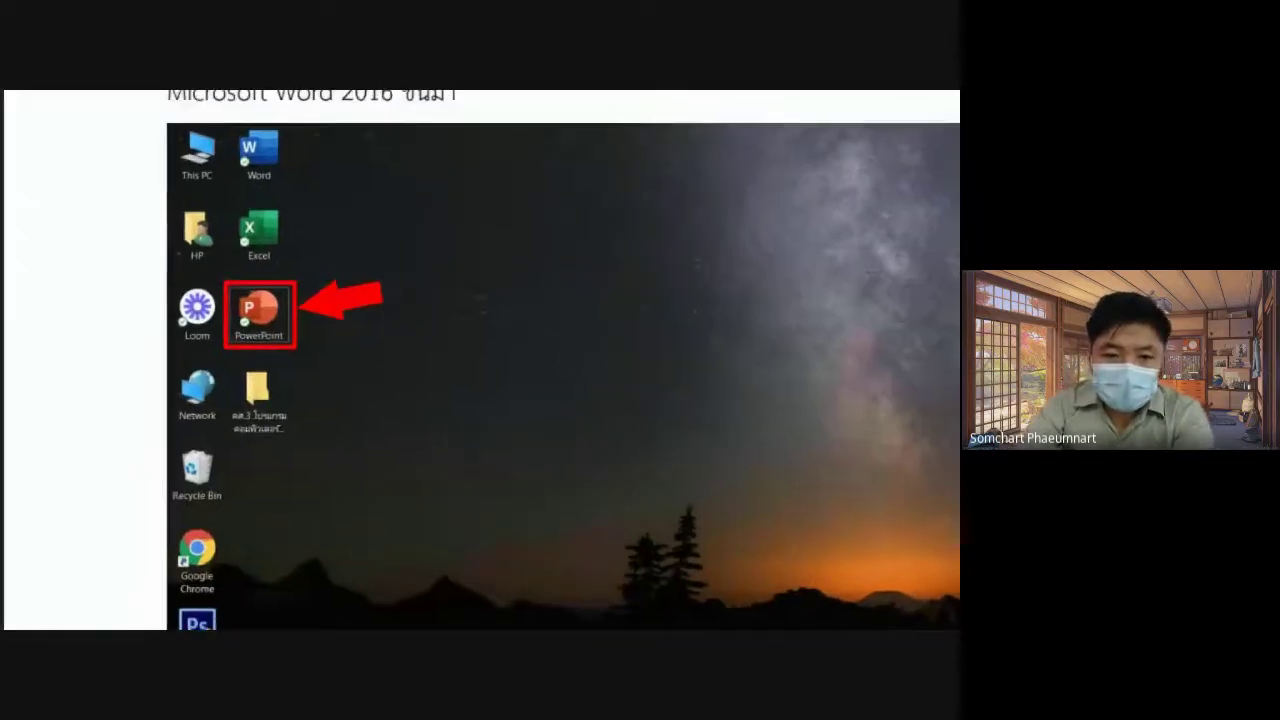
Mark the PowerPoint icon with a red circle and arrows, then exit ZoomIt and show the desktop.
{"action": "scroll", "coordinate": [232, 290], "scroll_direction": "up", "scroll_amount": 3}
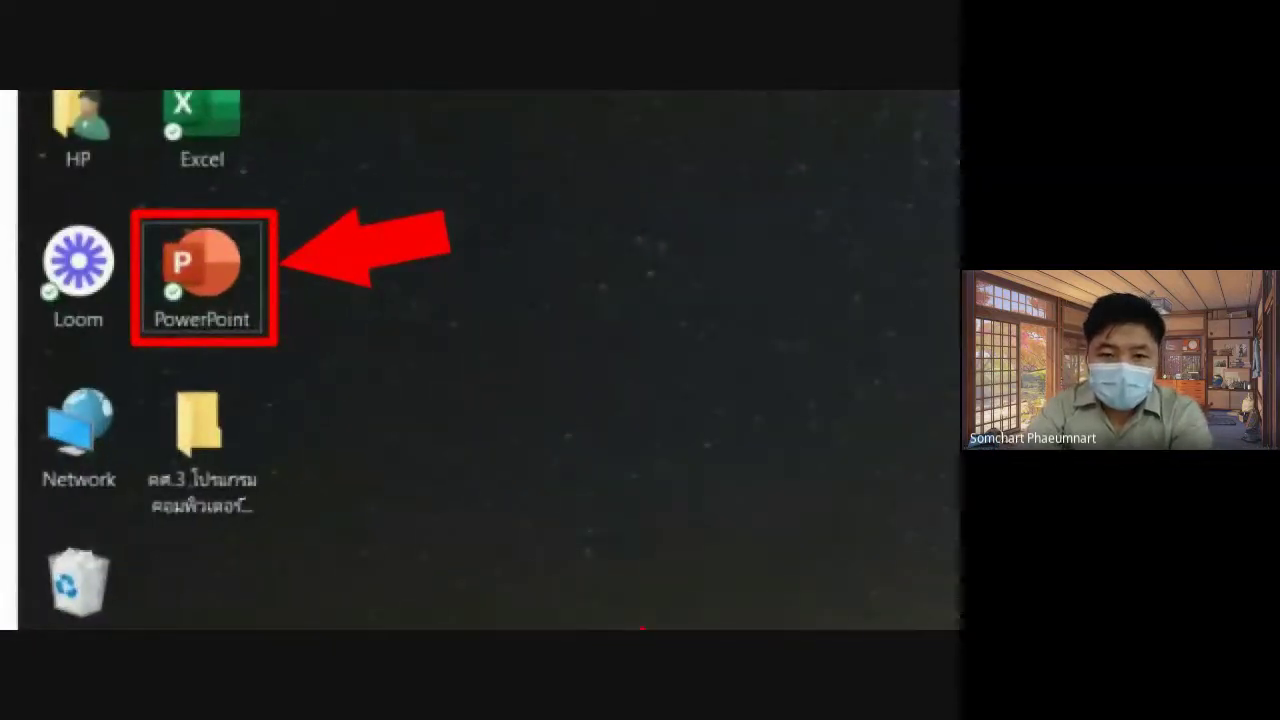
{"action": "mouse_move", "coordinate": [645, 628]}
{"action": "left_mouse_down"}
{"action": "mouse_move", "coordinate": [338, 315]}
{"action": "mouse_move", "coordinate": [342, 345]}
{"action": "mouse_move", "coordinate": [405, 282]}
{"action": "left_mouse_up"}
{"action": "mouse_move", "coordinate": [530, 178]}
{"action": "left_mouse_down"}
{"action": "mouse_move", "coordinate": [400, 110]}
{"action": "mouse_move", "coordinate": [150, 175]}
{"action": "mouse_move", "coordinate": [424, 380]}
{"action": "mouse_move", "coordinate": [415, 118]}
{"action": "left_mouse_up"}
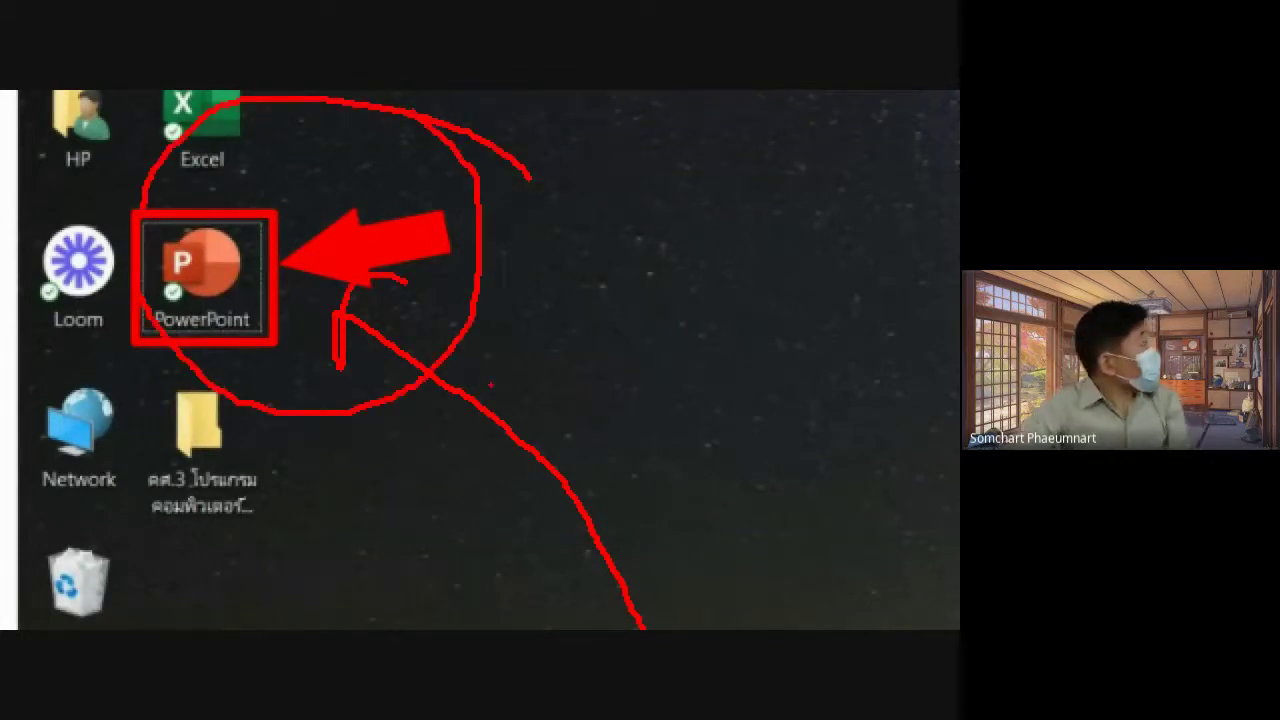
{"action": "mouse_move", "coordinate": [490, 385]}
{"action": "left_mouse_down"}
{"action": "mouse_move", "coordinate": [698, 348]}
{"action": "mouse_move", "coordinate": [708, 398]}
{"action": "left_mouse_up"}
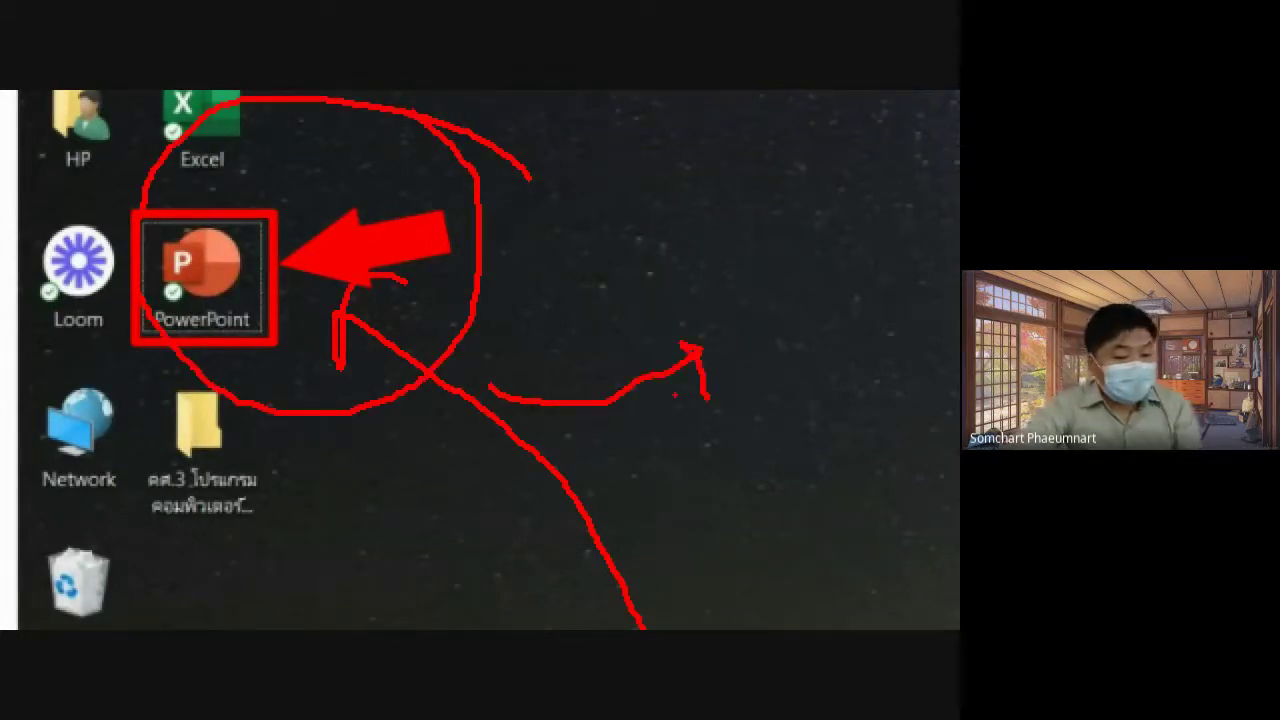
{"action": "key", "text": "Escape"}
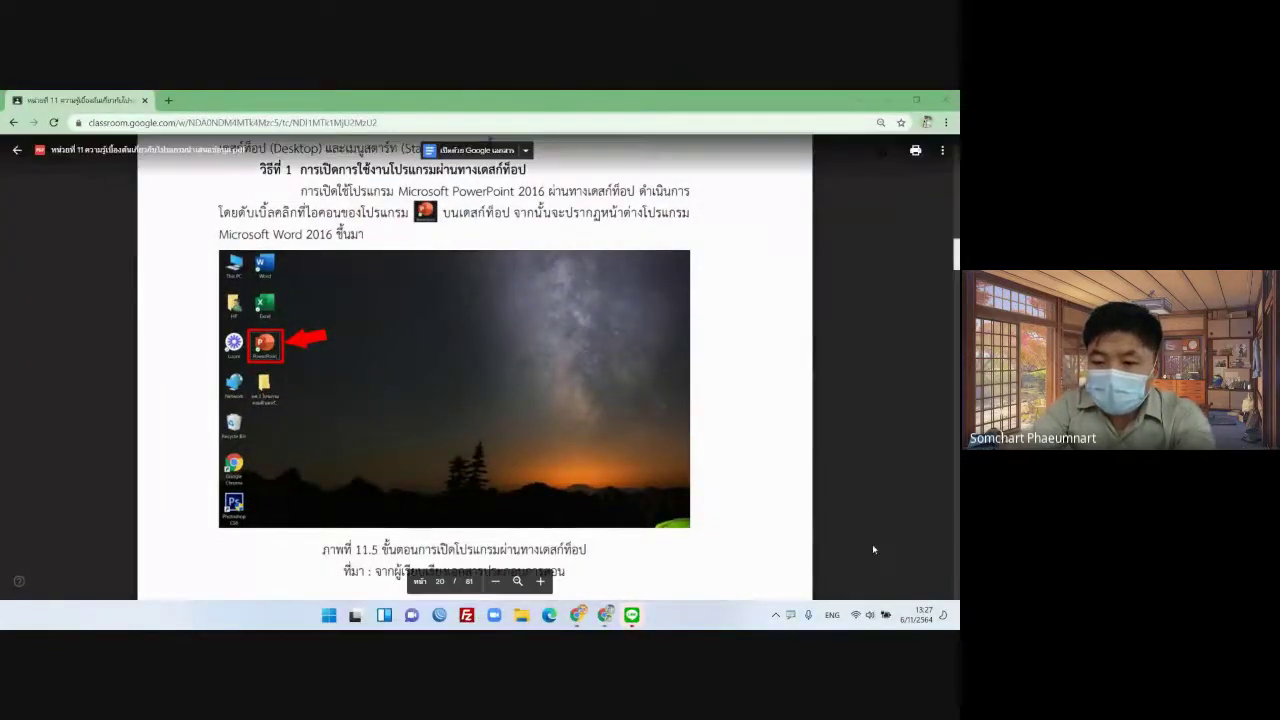
{"action": "key", "text": "super+d"}
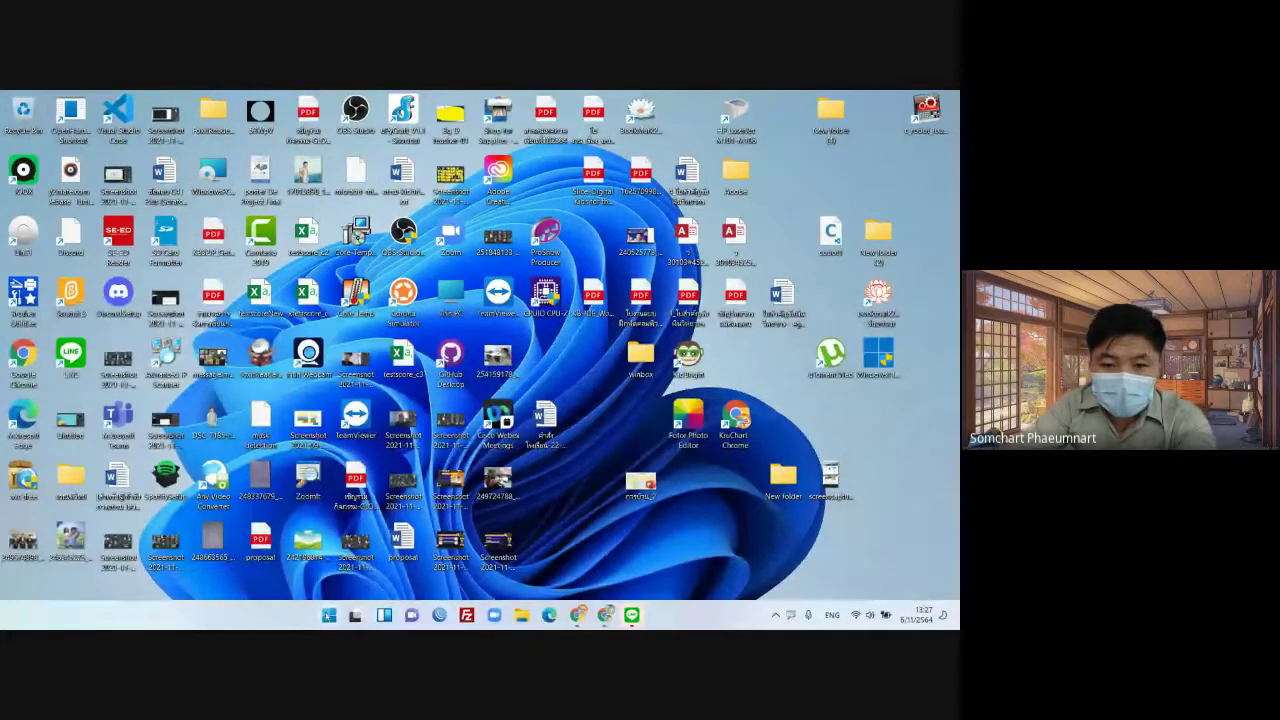
Open the Start menu's All apps list at the P section showing PowerPoint and PowerPoint 2016.
{"action": "left_click", "coordinate": [329, 615]}
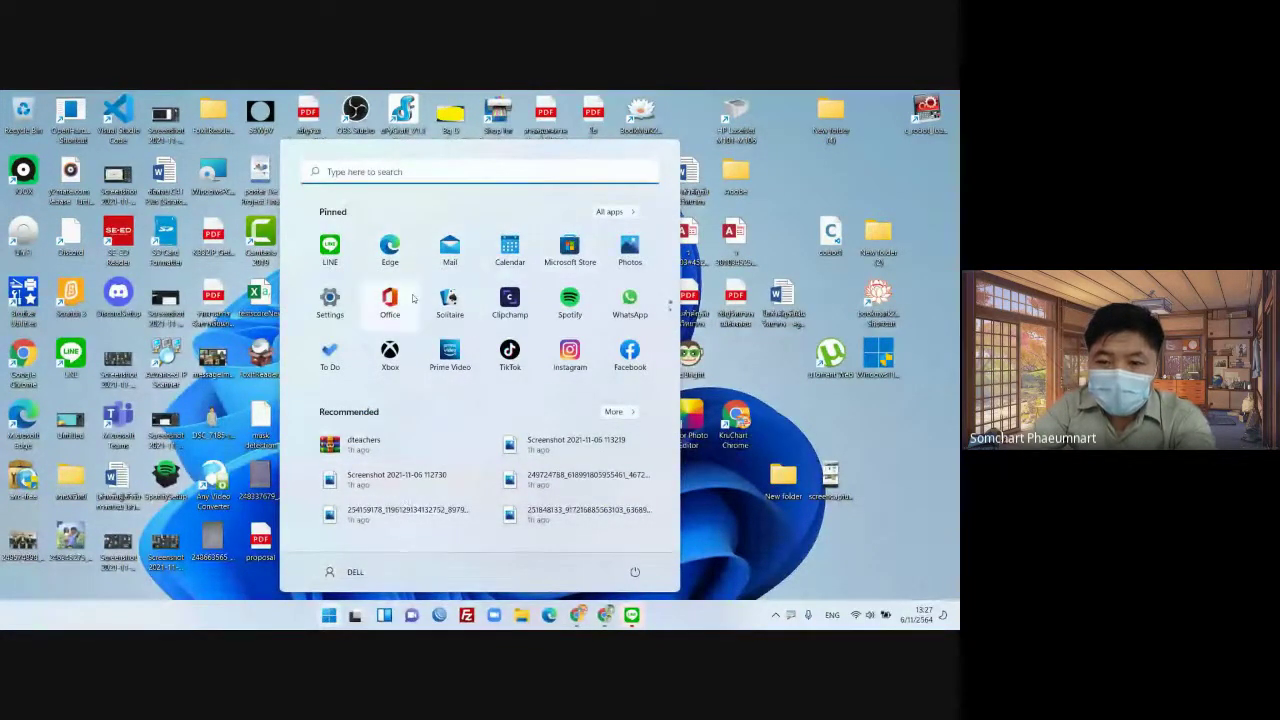
{"action": "left_click", "coordinate": [614, 212]}
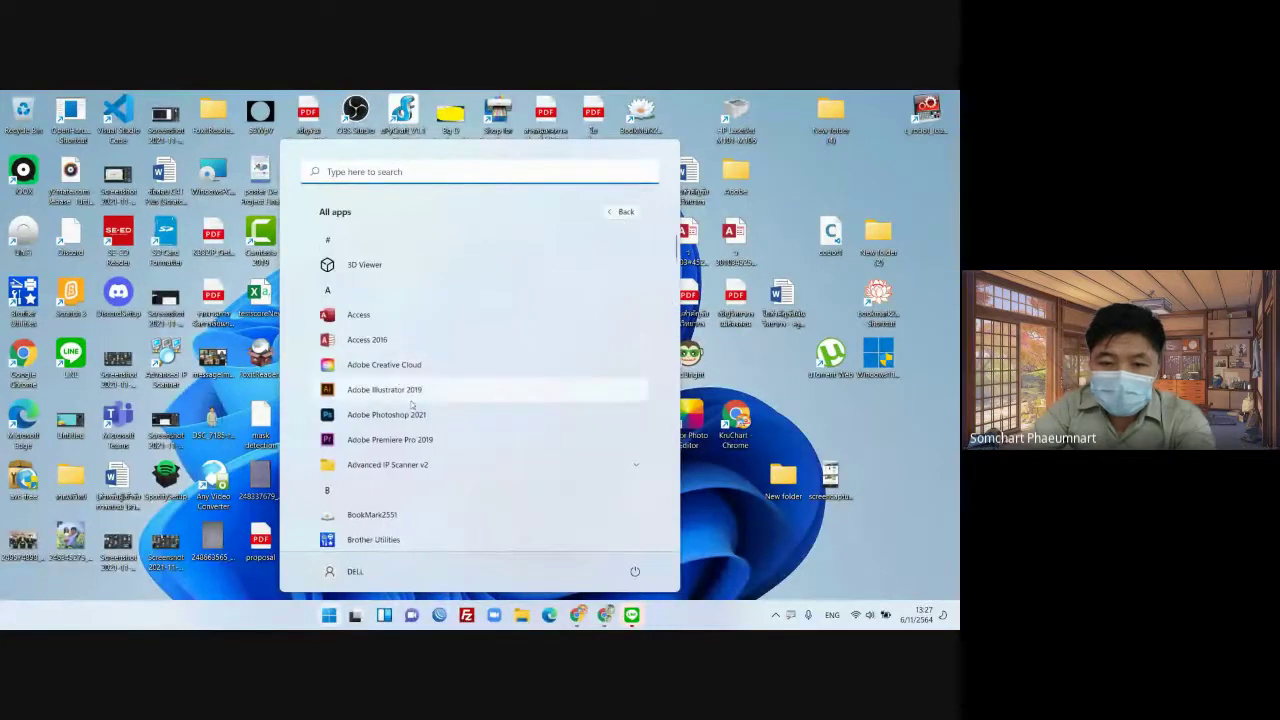
{"action": "scroll", "coordinate": [412, 406], "scroll_direction": "down", "scroll_amount": 5}
{"action": "scroll", "coordinate": [411, 404], "scroll_direction": "down", "scroll_amount": 8}
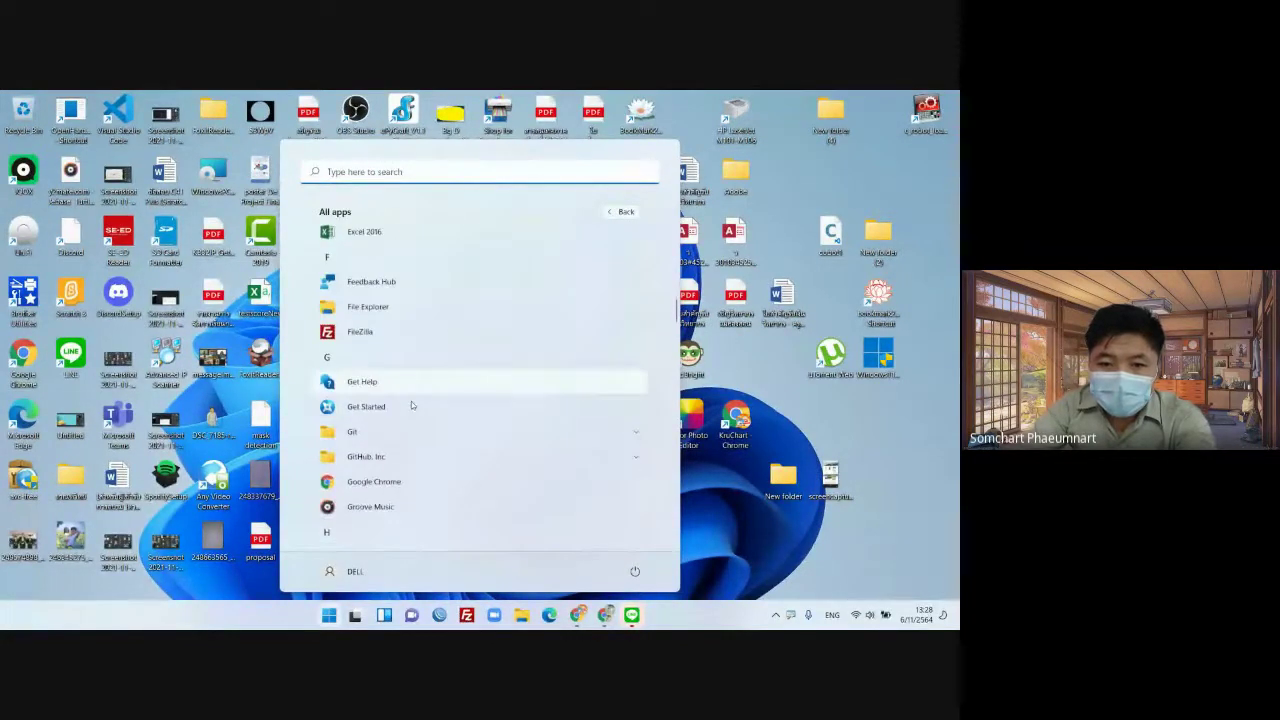
{"action": "scroll", "coordinate": [411, 401], "scroll_direction": "down", "scroll_amount": 4}
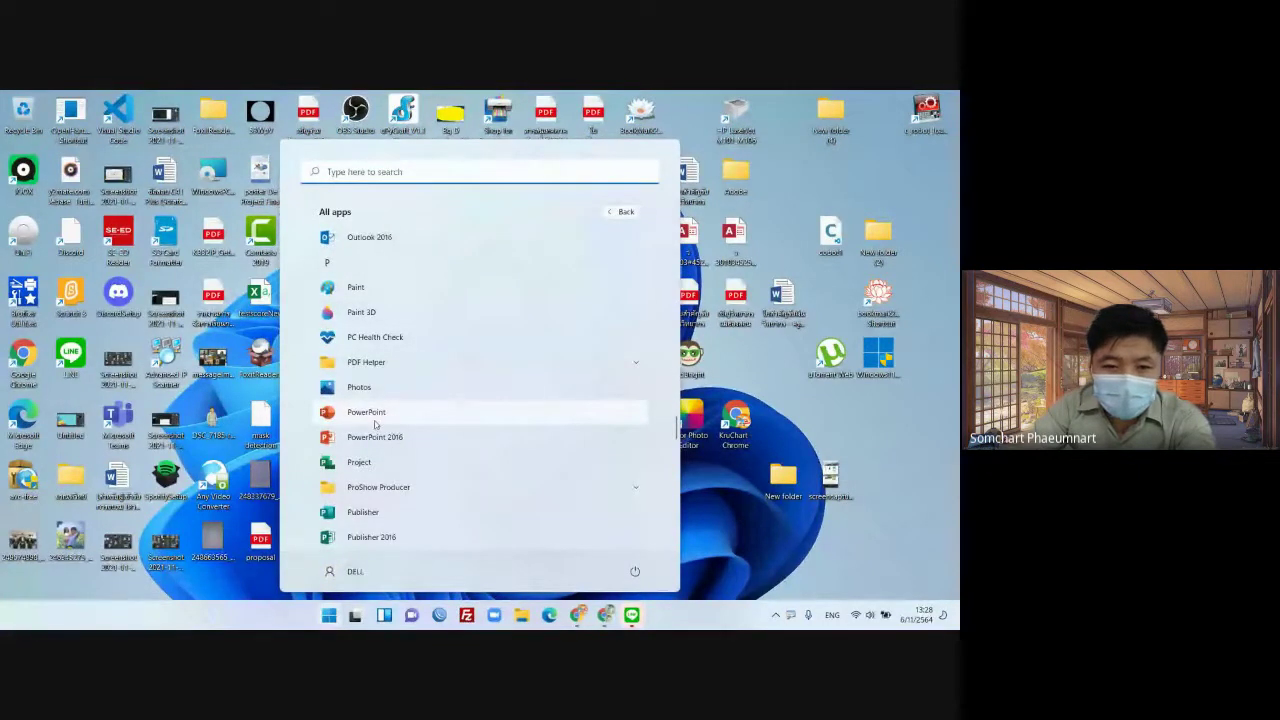
Search the Start menu for 'powerp' so PowerPoint 2016 appears as the best match.
{"action": "left_click", "coordinate": [413, 172]}
{"action": "type", "text": "po"}
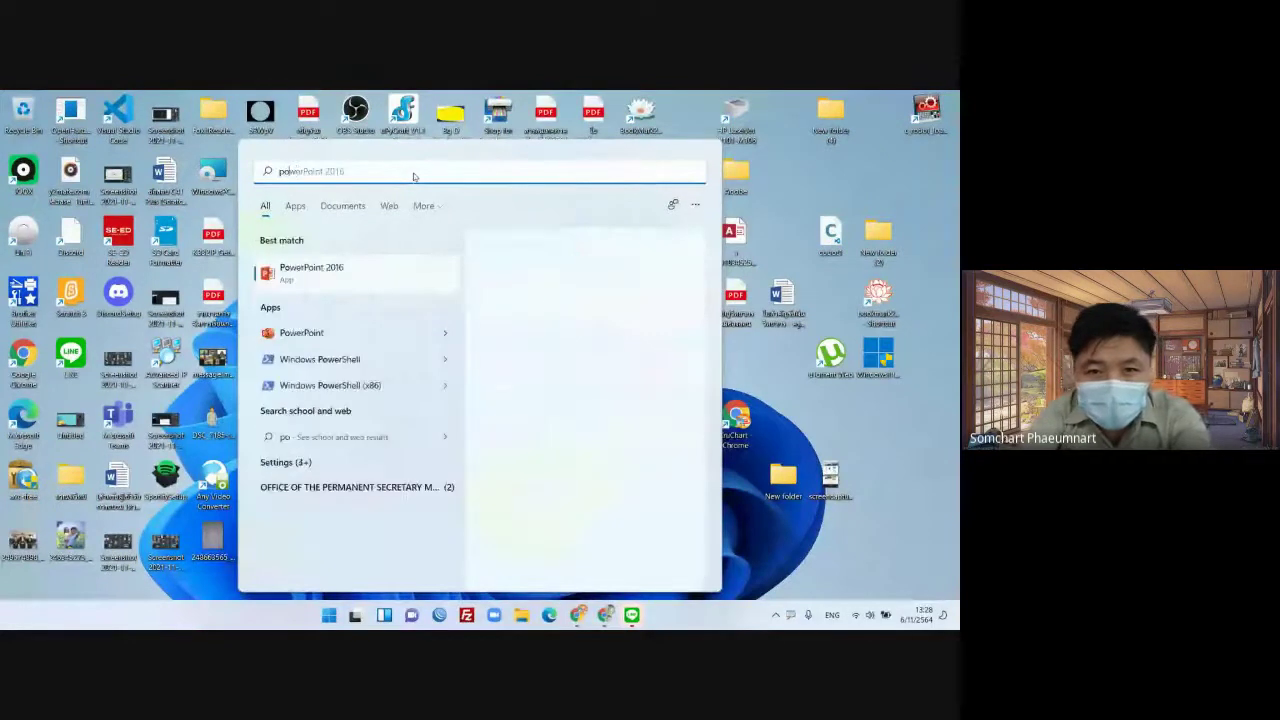
{"action": "type", "text": "werp"}
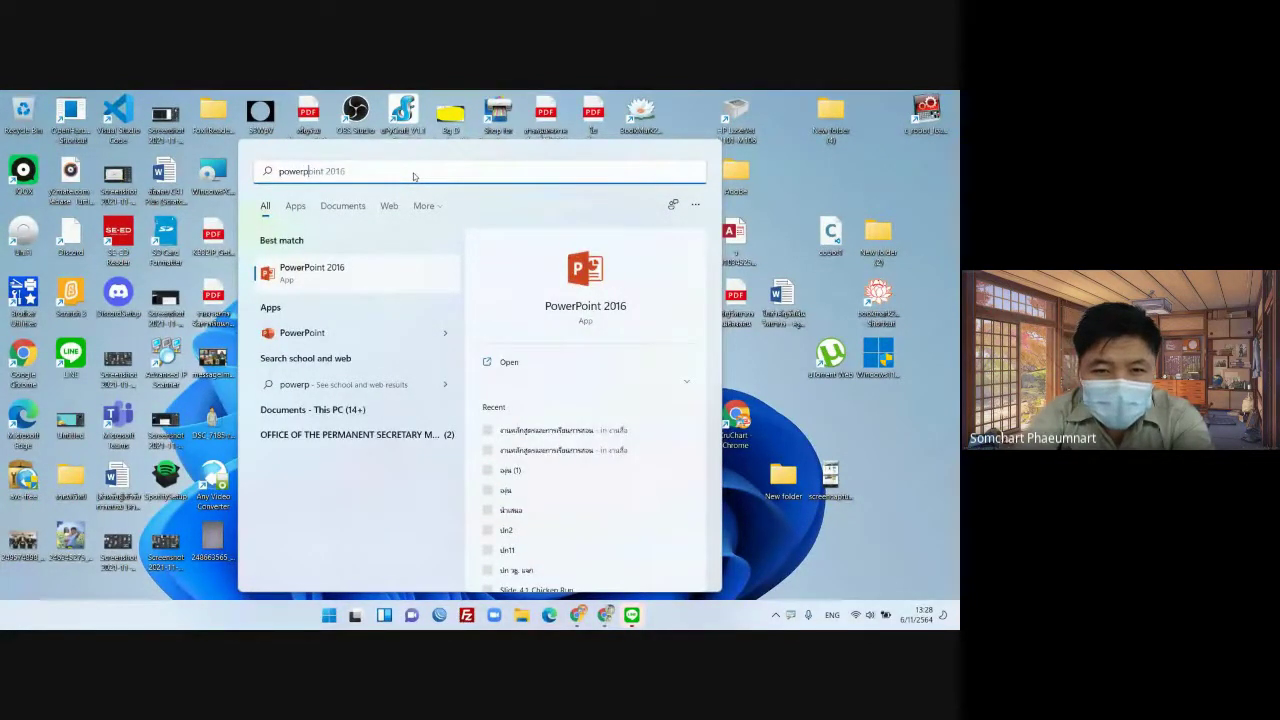
{"action": "key", "text": "BackSpace"}
{"action": "type", "text": "p"}
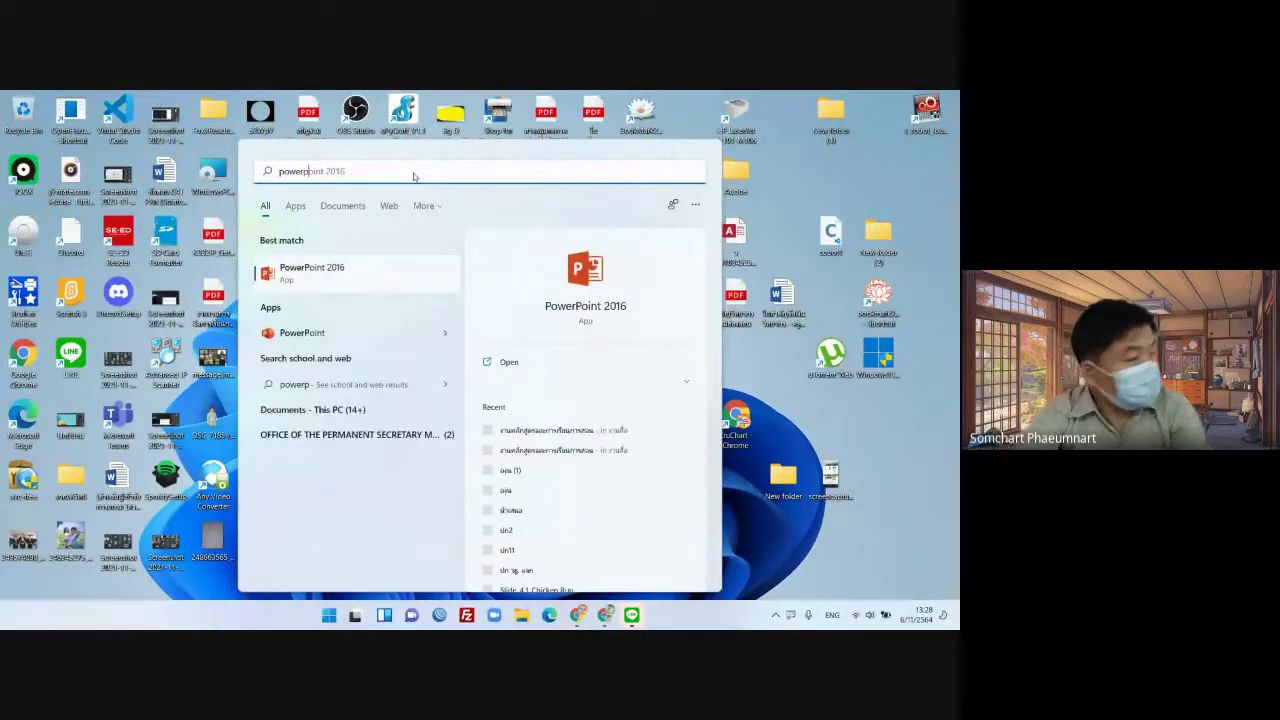
Launch PowerPoint 2016 from the best-match result and wait for its start screen.
{"action": "left_click", "coordinate": [368, 275]}
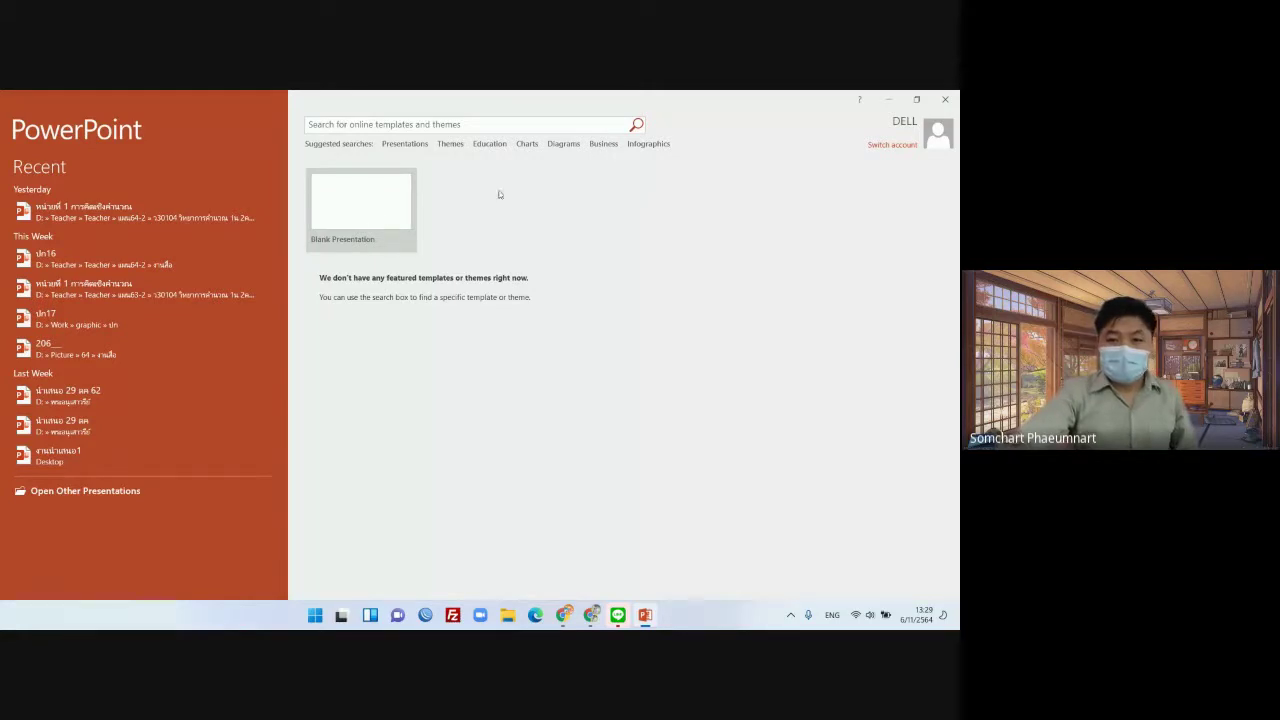
Open the gallery of online presentation templates from the PowerPoint start screen.
{"action": "left_click", "coordinate": [405, 144]}
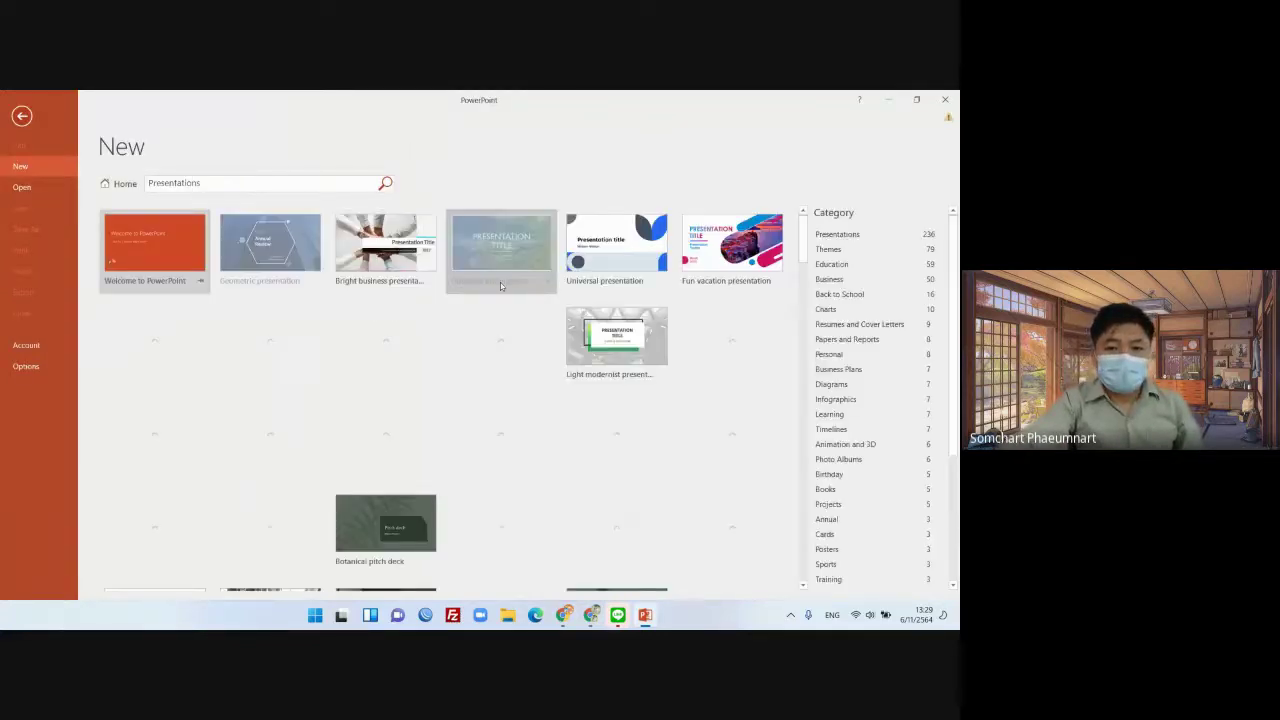
{"action": "left_click", "coordinate": [22, 116]}
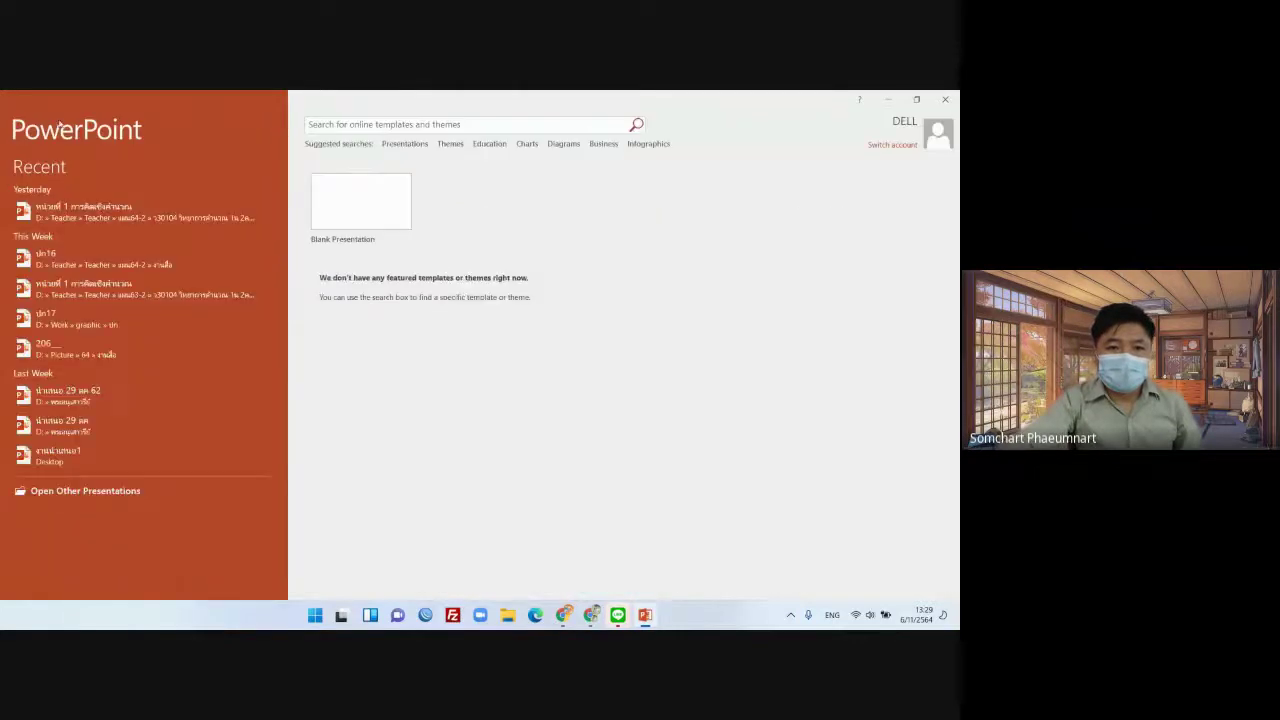
{"action": "left_click", "coordinate": [415, 146]}
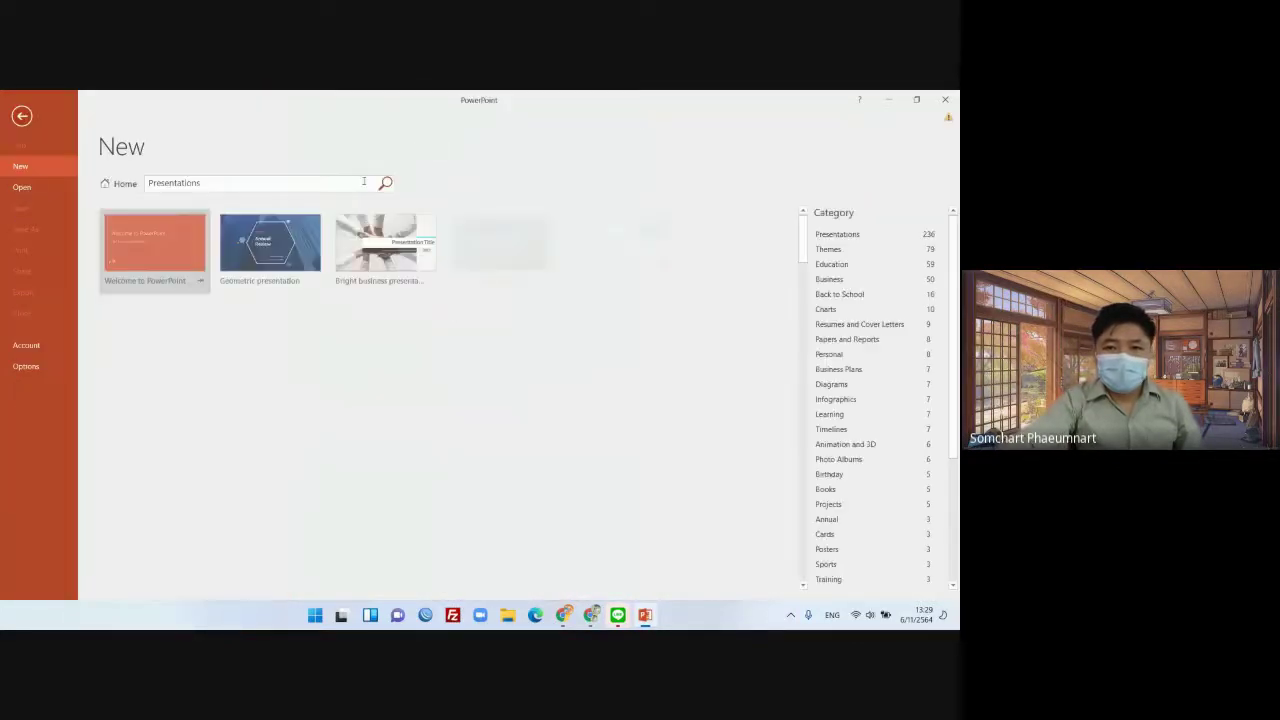
{"action": "scroll", "coordinate": [603, 445], "scroll_direction": "down", "scroll_amount": 5}
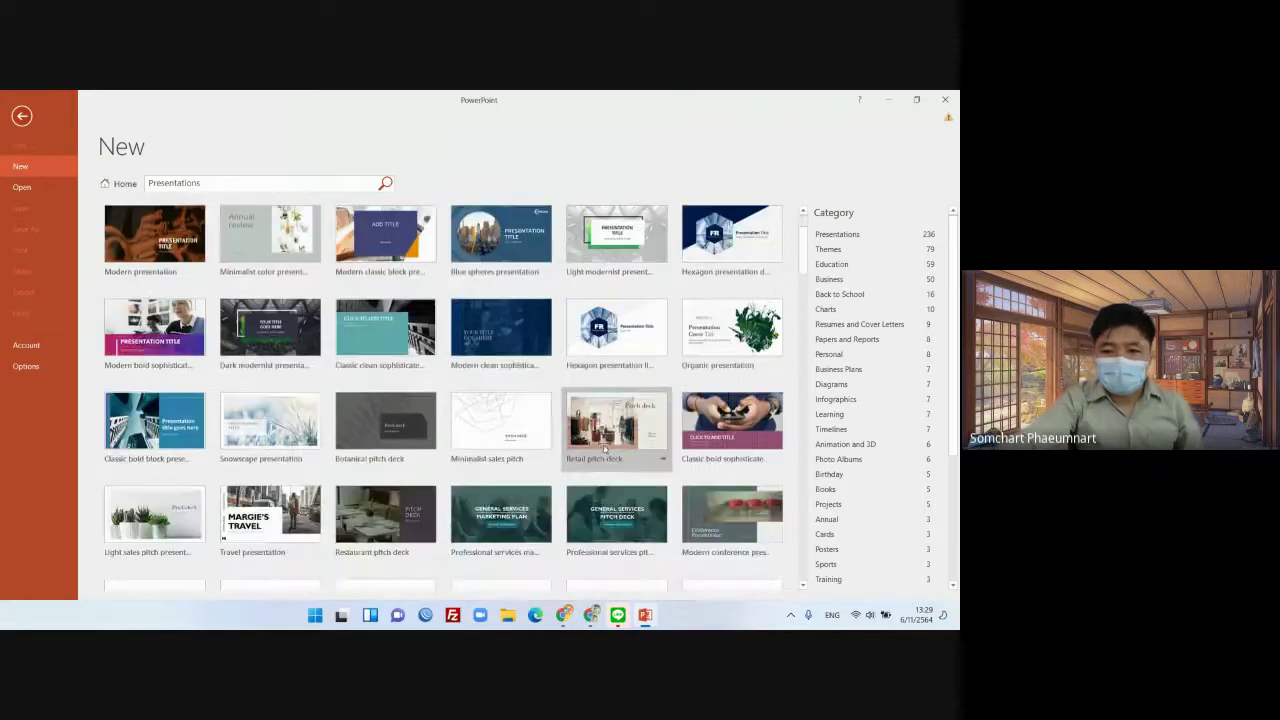
{"action": "scroll", "coordinate": [603, 449], "scroll_direction": "up", "scroll_amount": 10}
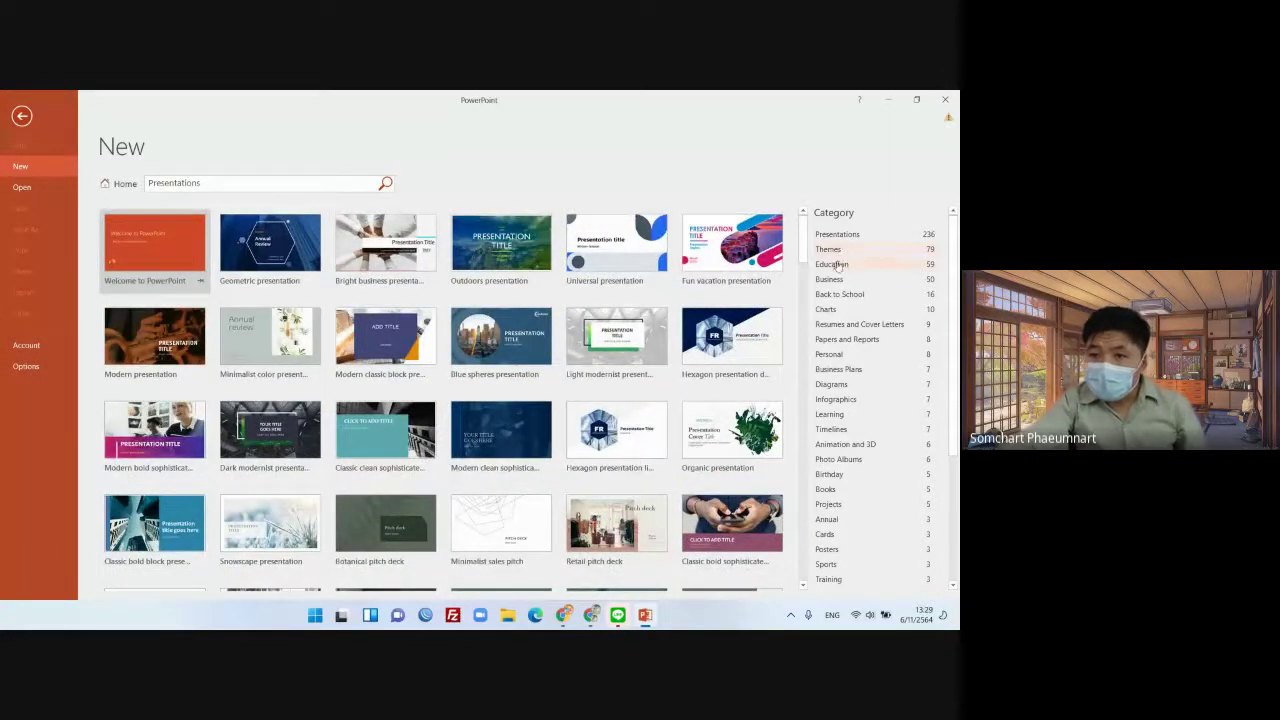
Filter templates by Education, then Back to School, and clear both filters.
{"action": "left_click", "coordinate": [832, 264]}
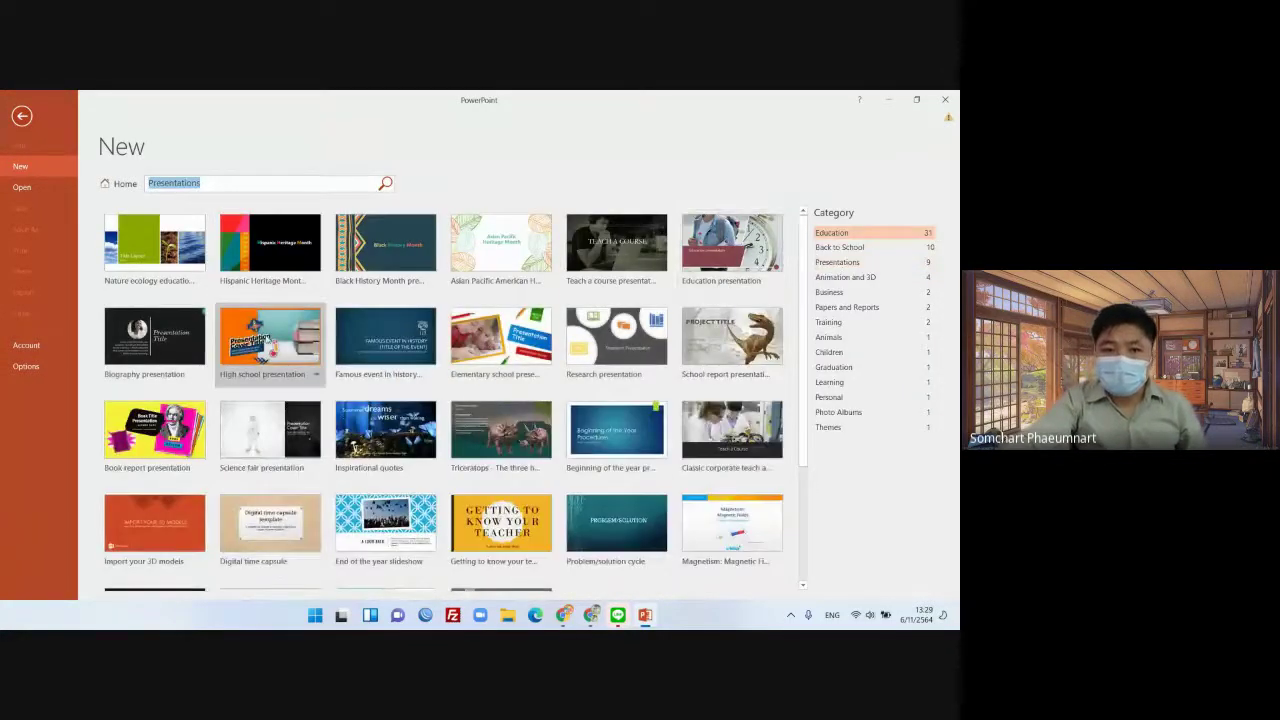
{"action": "scroll", "coordinate": [745, 355], "scroll_direction": "down", "scroll_amount": 2}
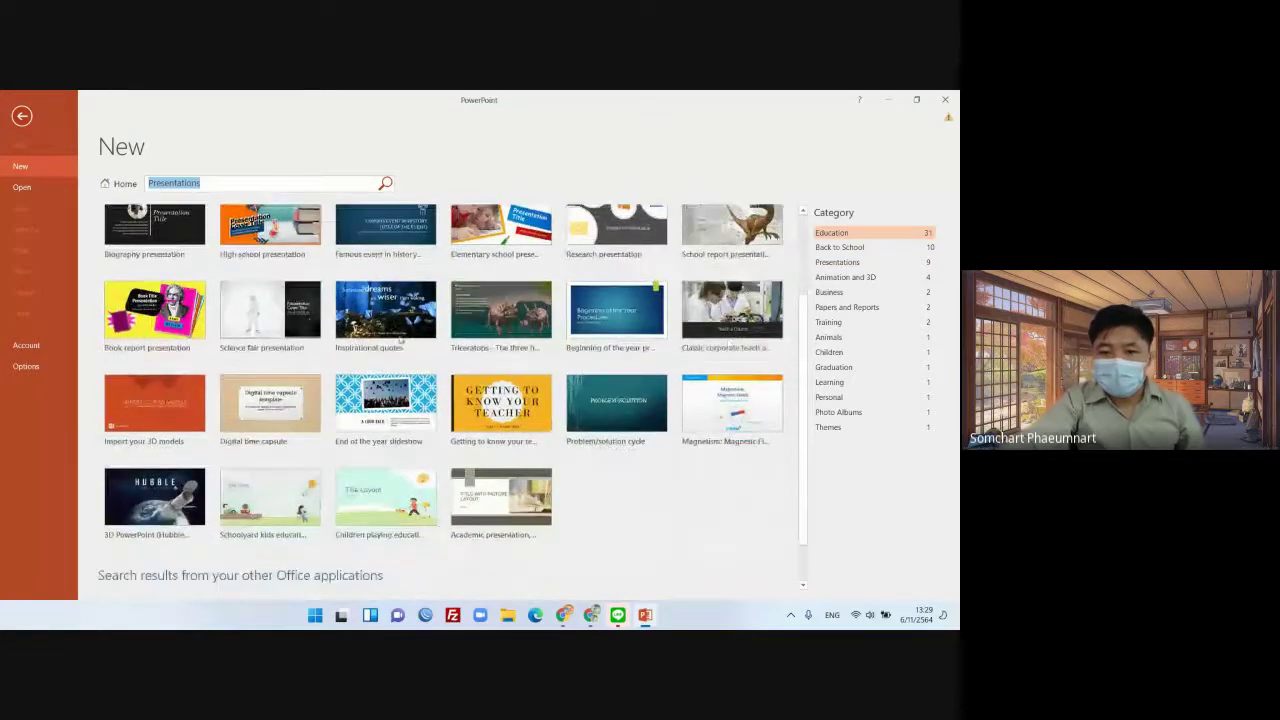
{"action": "scroll", "coordinate": [450, 345], "scroll_direction": "up", "scroll_amount": 2}
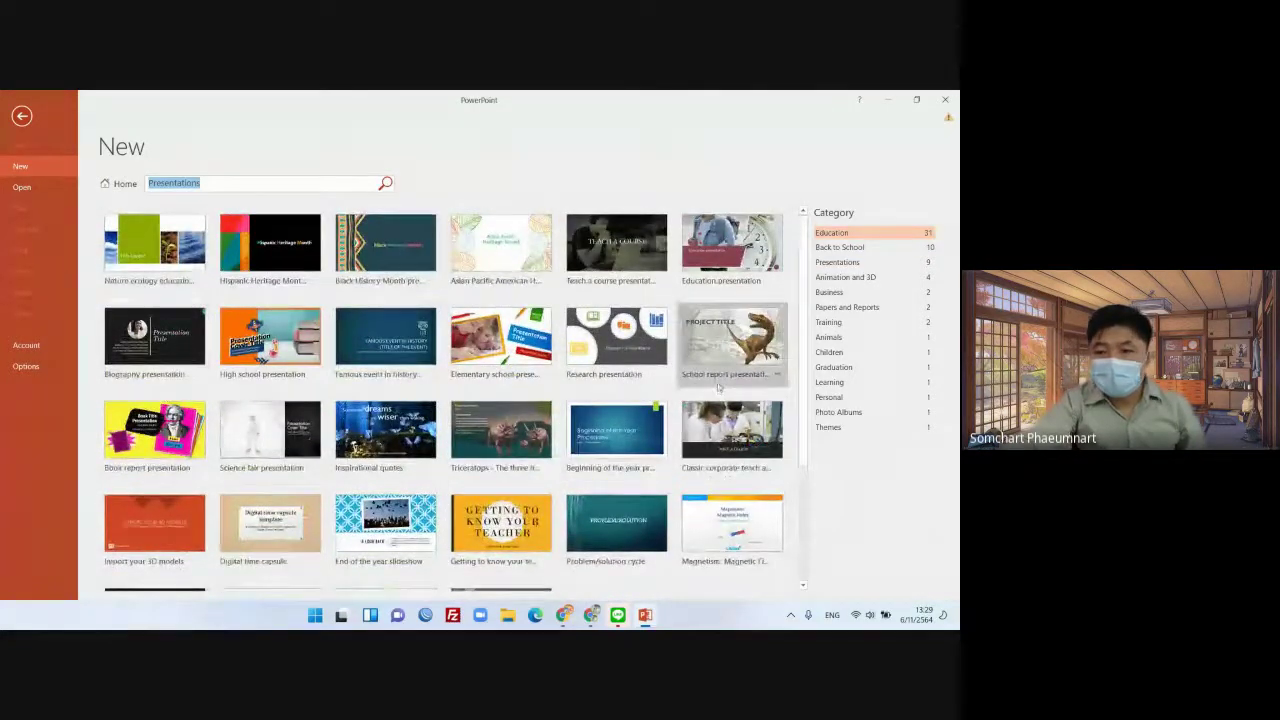
{"action": "left_click", "coordinate": [848, 247]}
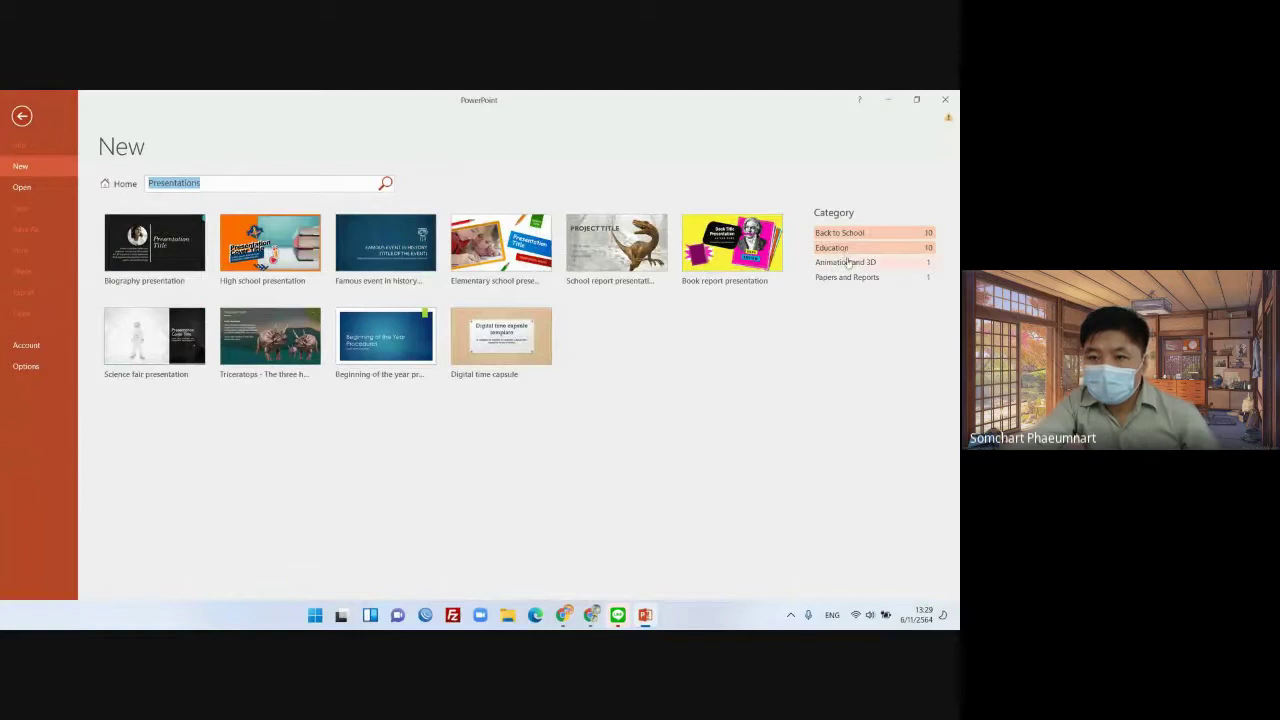
{"action": "left_click", "coordinate": [941, 248]}
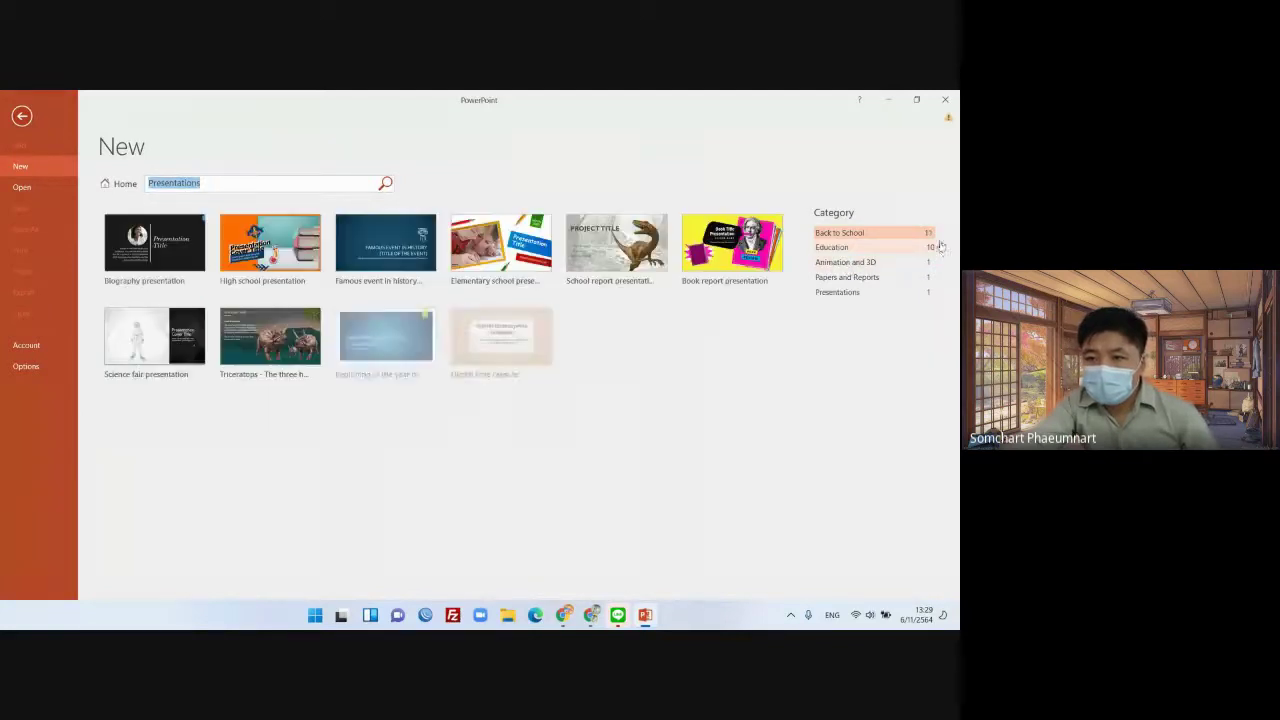
{"action": "left_click", "coordinate": [940, 233]}
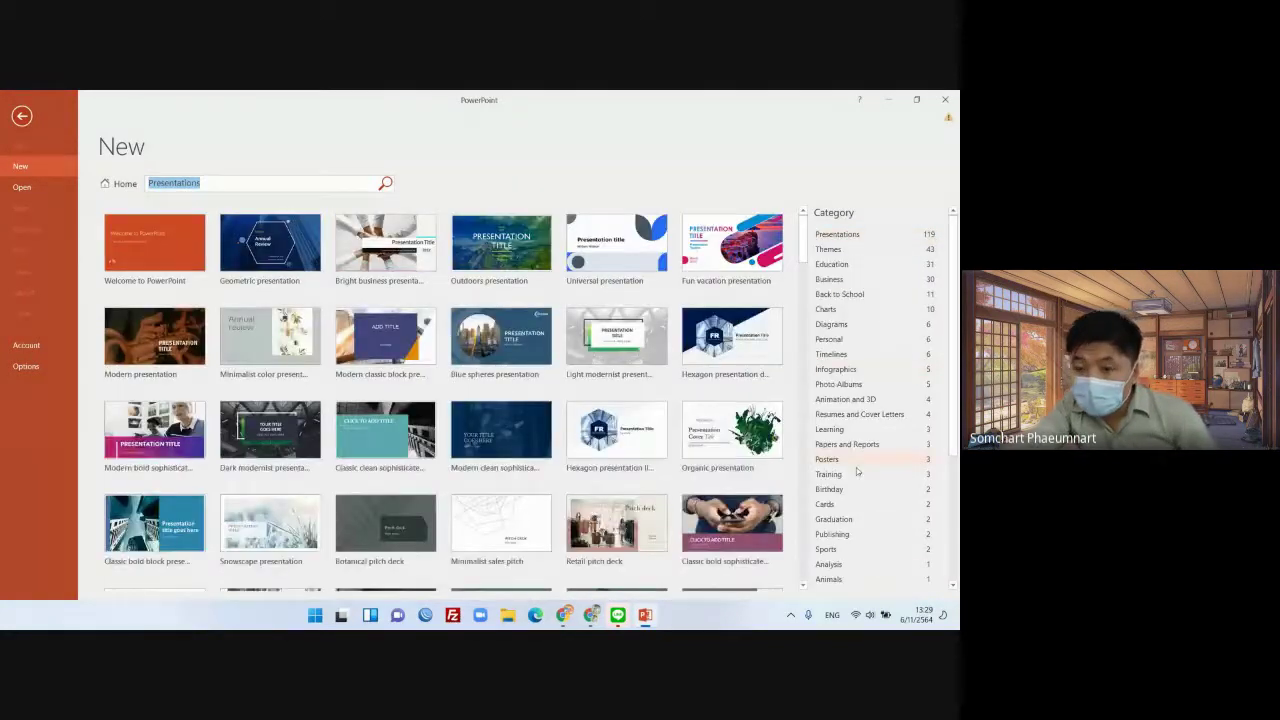
Try the Learning, Cards and Infographics categories, clearing each filter to show all templates.
{"action": "left_click", "coordinate": [843, 430]}
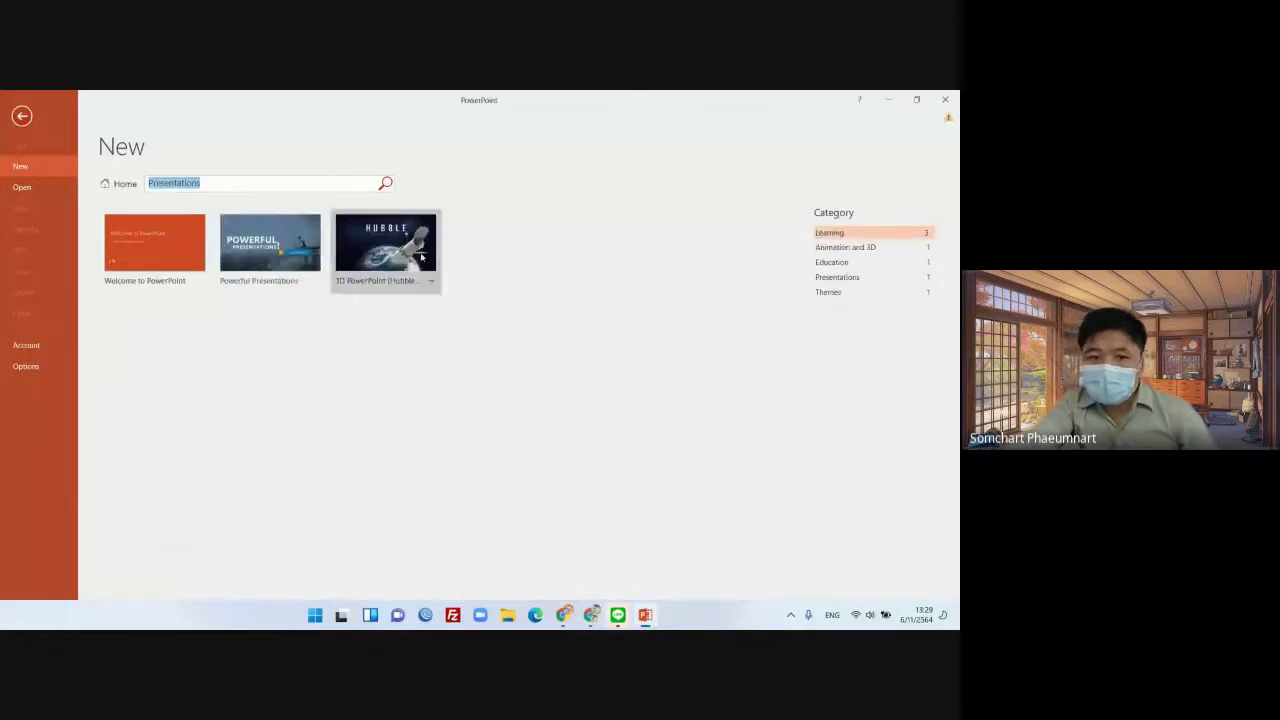
{"action": "left_click", "coordinate": [940, 233]}
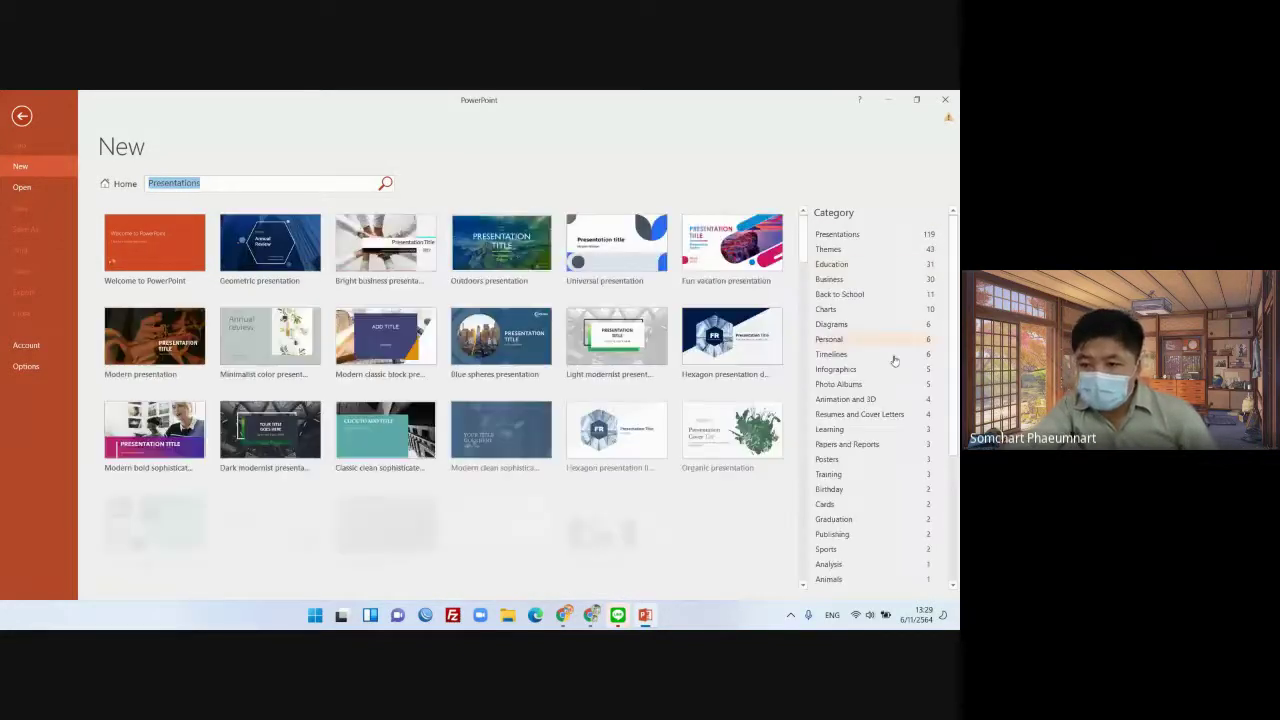
{"action": "scroll", "coordinate": [895, 414], "scroll_direction": "down", "scroll_amount": 3}
{"action": "left_click", "coordinate": [843, 414]}
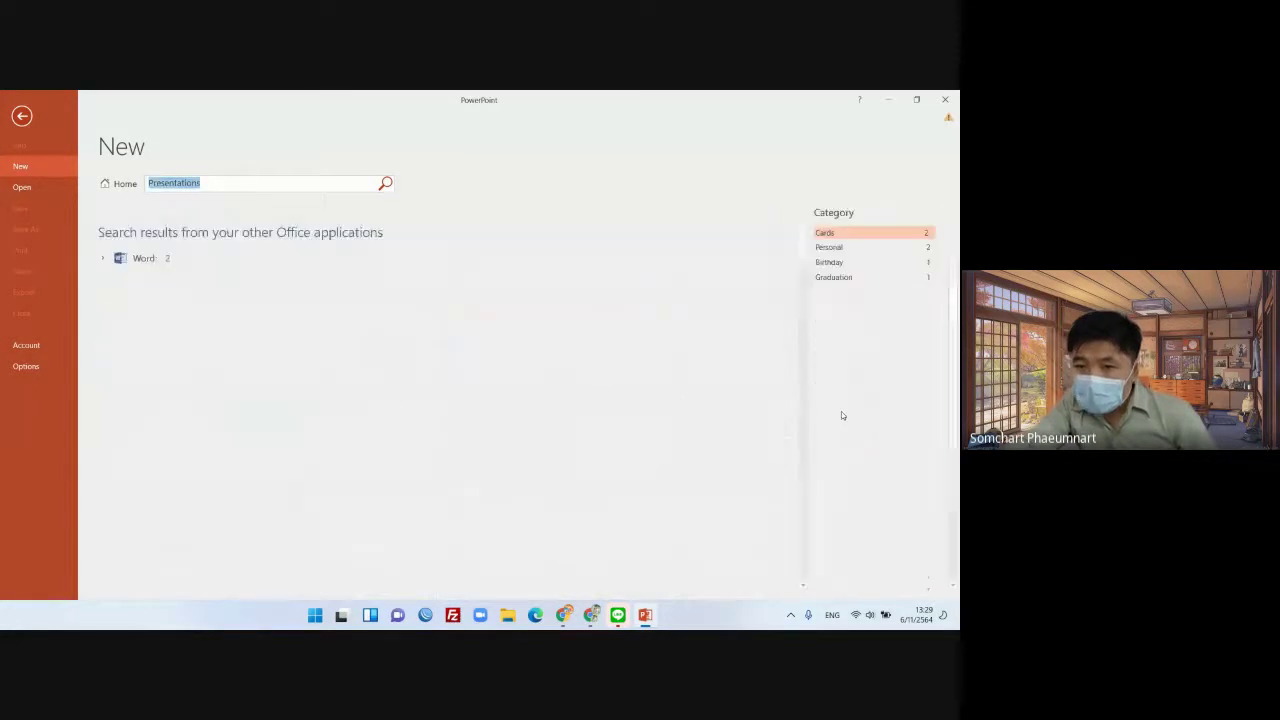
{"action": "left_click", "coordinate": [940, 233]}
{"action": "scroll", "coordinate": [880, 503], "scroll_direction": "down", "scroll_amount": 3}
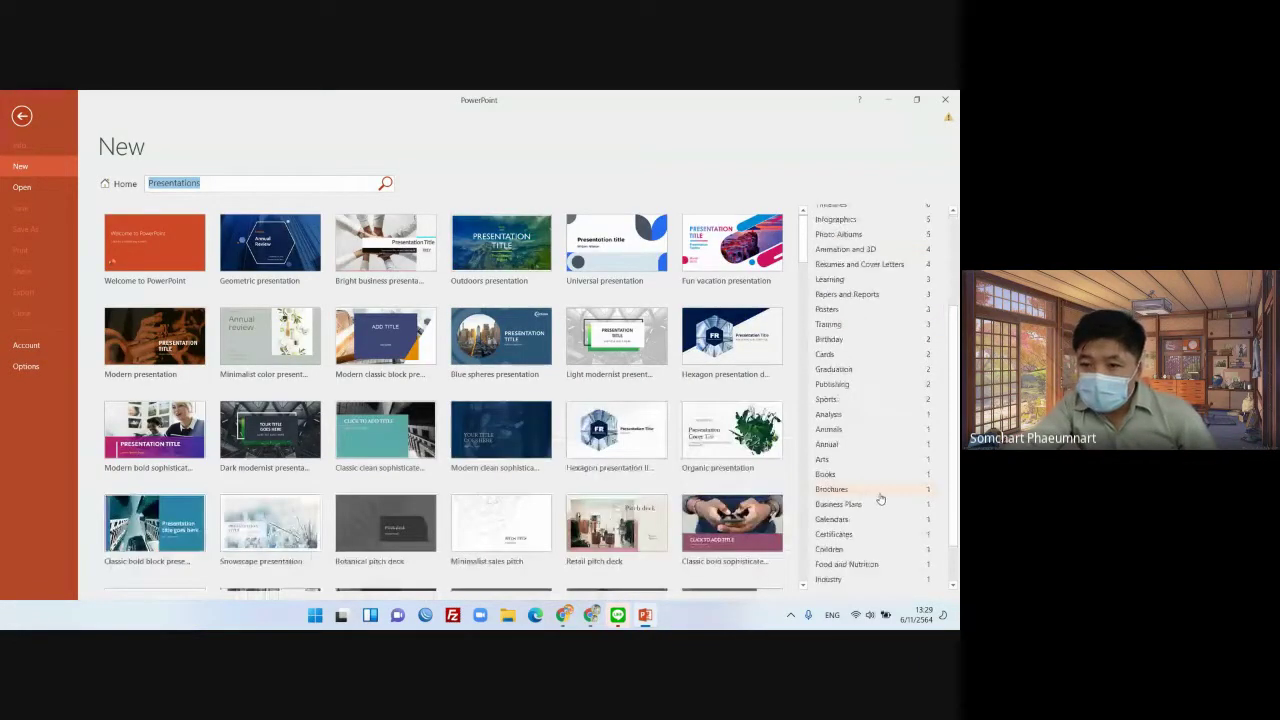
{"action": "left_click", "coordinate": [843, 309]}
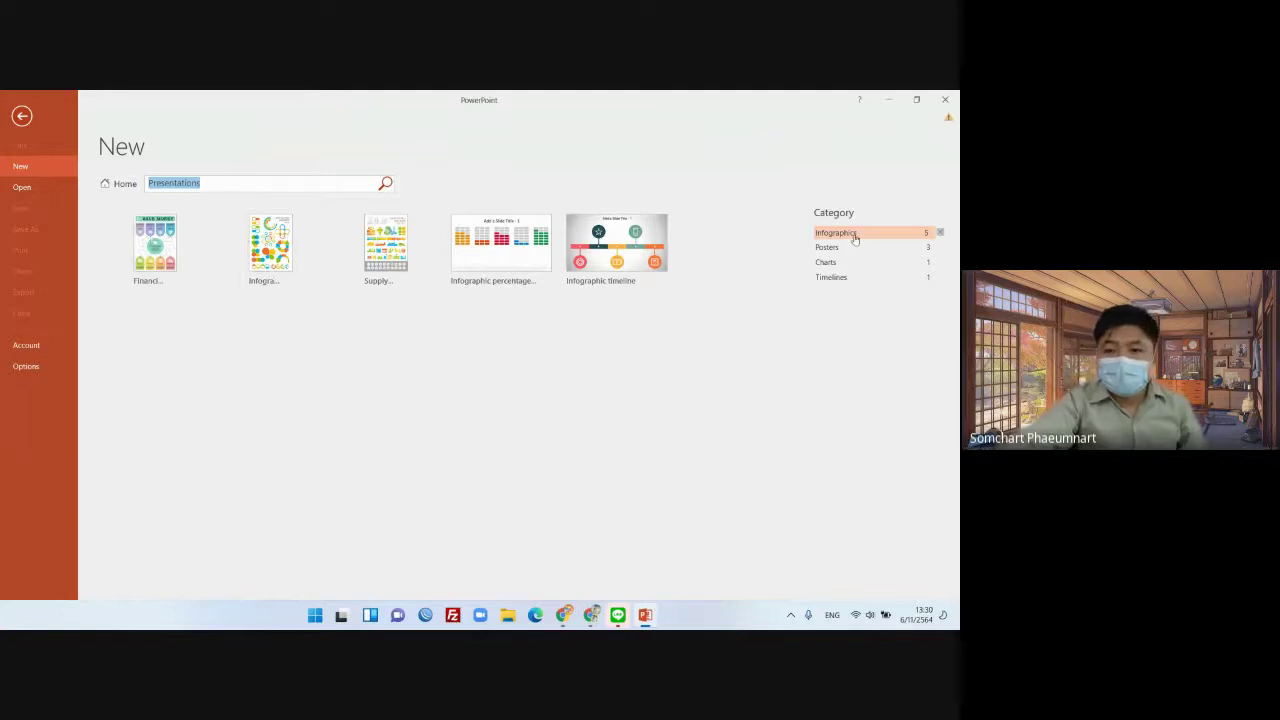
{"action": "left_click", "coordinate": [940, 233]}
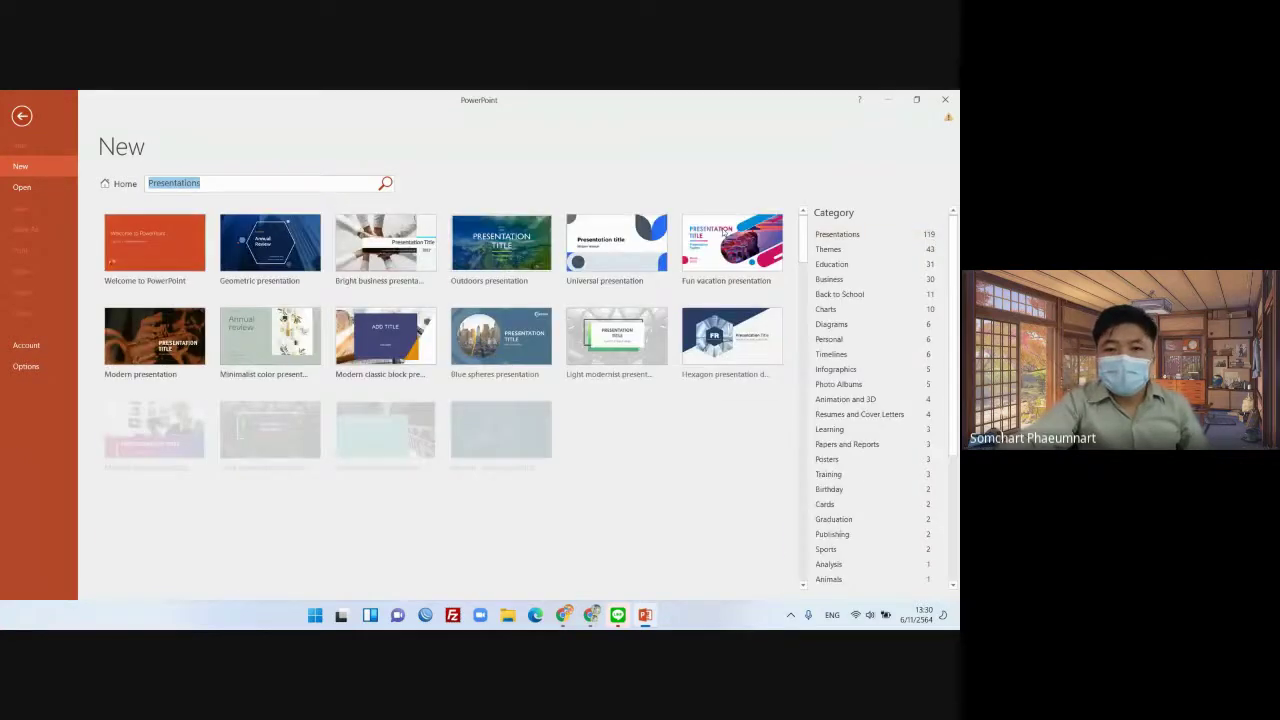
{"action": "scroll", "coordinate": [917, 453], "scroll_direction": "down", "scroll_amount": 4}
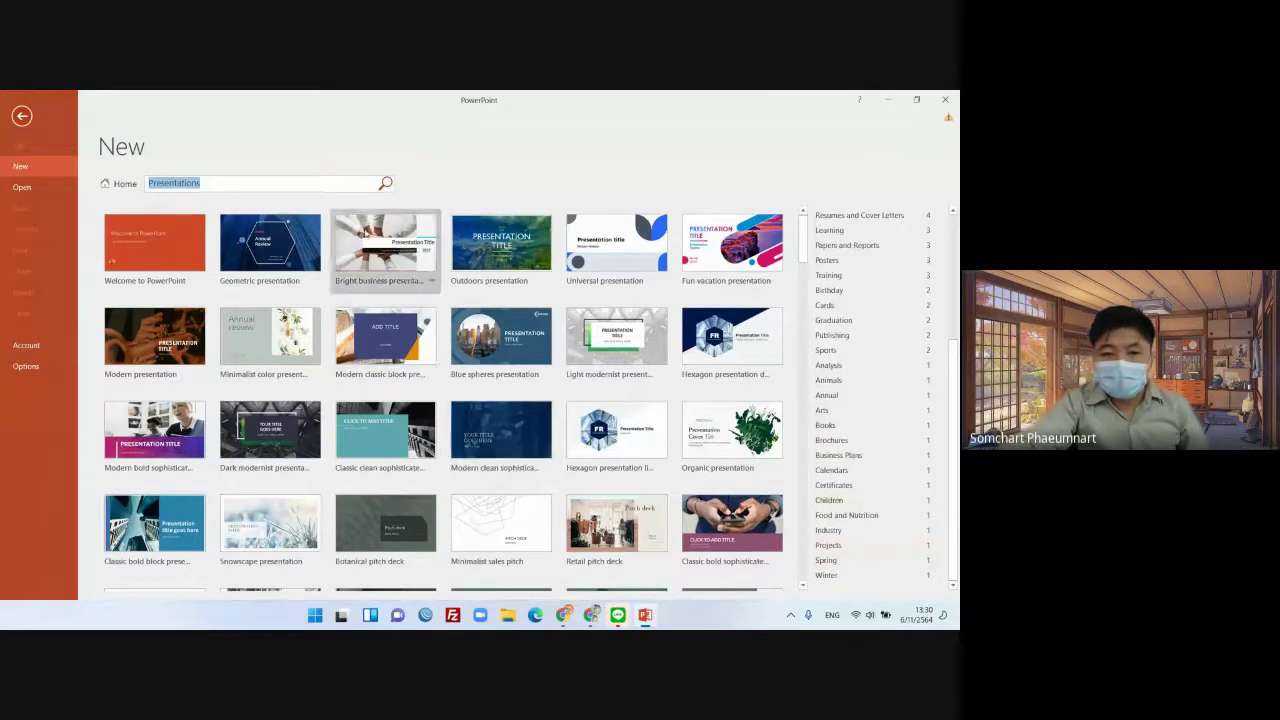
Return to the start screen and create blank Presentation1 with an empty title slide.
{"action": "left_click", "coordinate": [25, 122]}
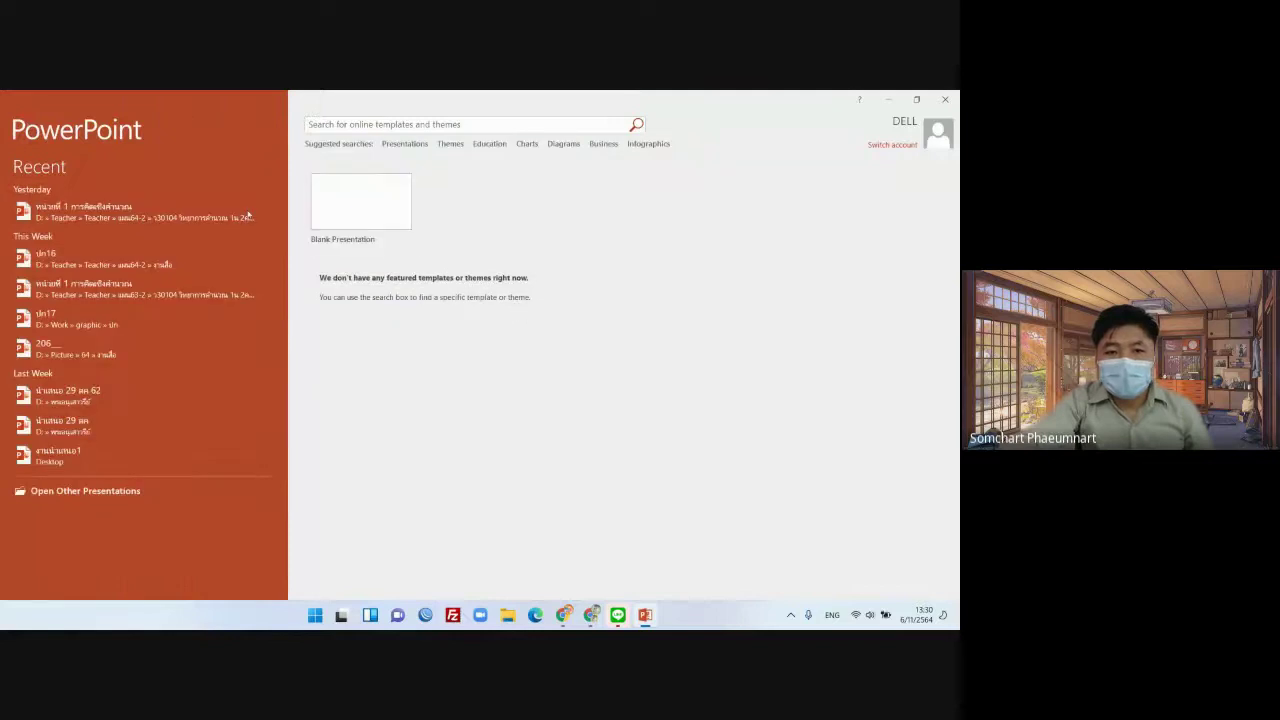
{"action": "left_click", "coordinate": [365, 205]}
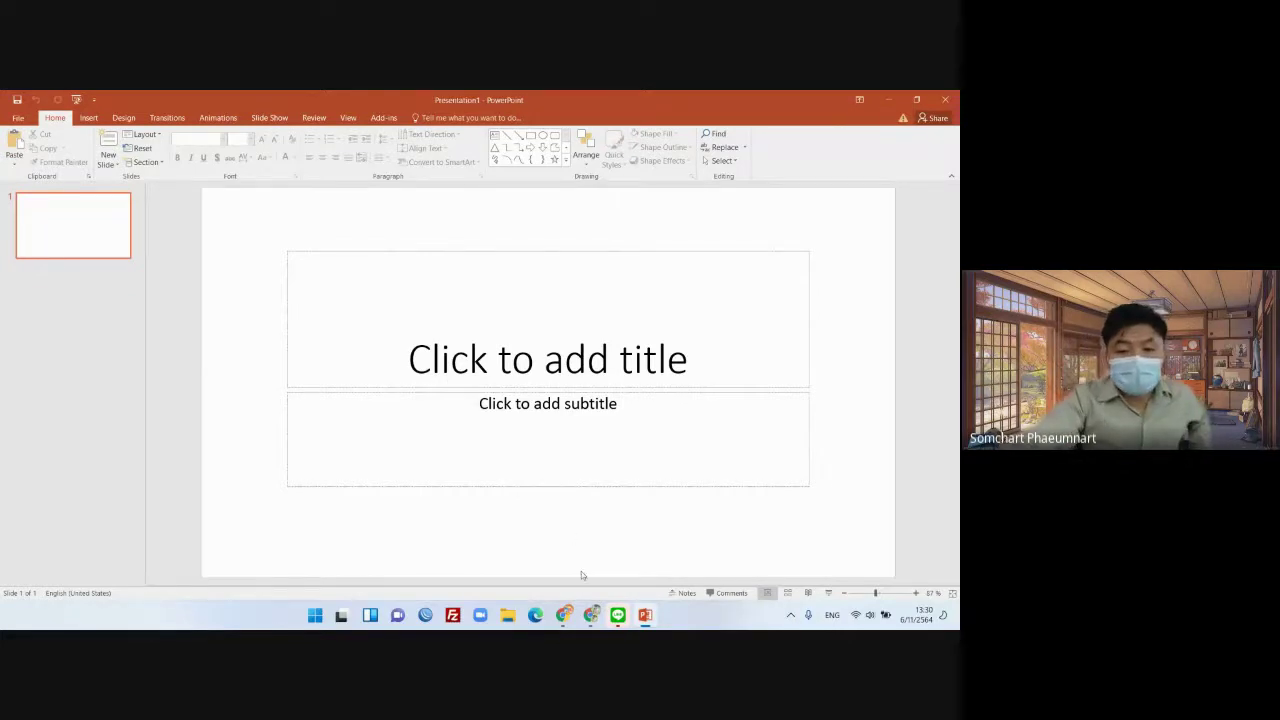
Bring the Classroom PDF forward and scroll to section 6.1's figure 11.8 of PowerPoint's window.
{"action": "mouse_move", "coordinate": [591, 614]}
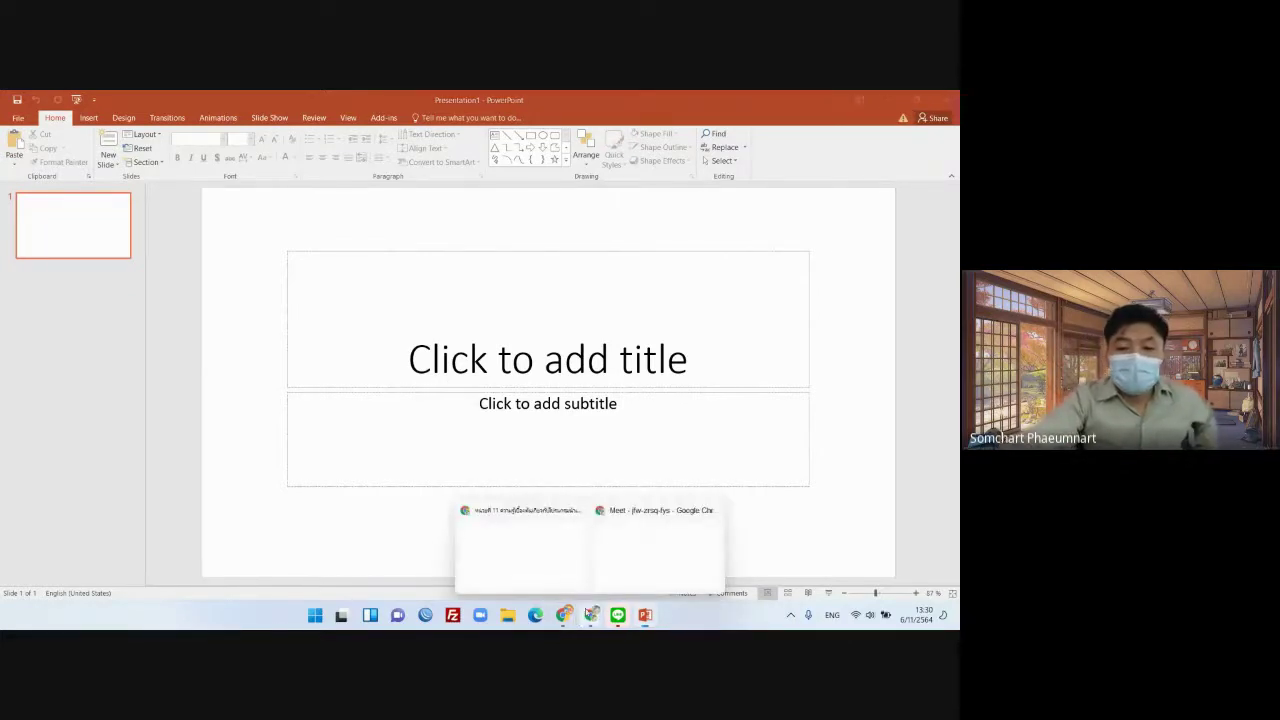
{"action": "left_click", "coordinate": [633, 538]}
{"action": "scroll", "coordinate": [501, 421], "scroll_direction": "down", "scroll_amount": 2}
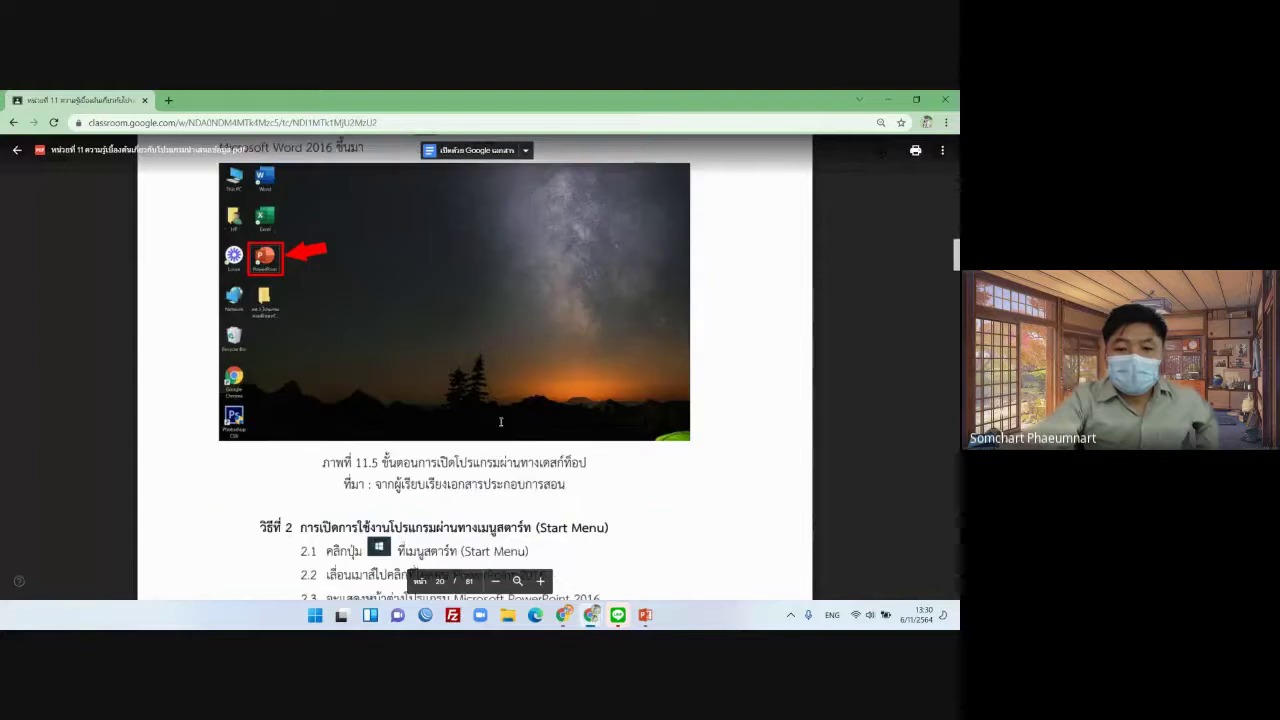
{"action": "scroll", "coordinate": [501, 421], "scroll_direction": "down", "scroll_amount": 6}
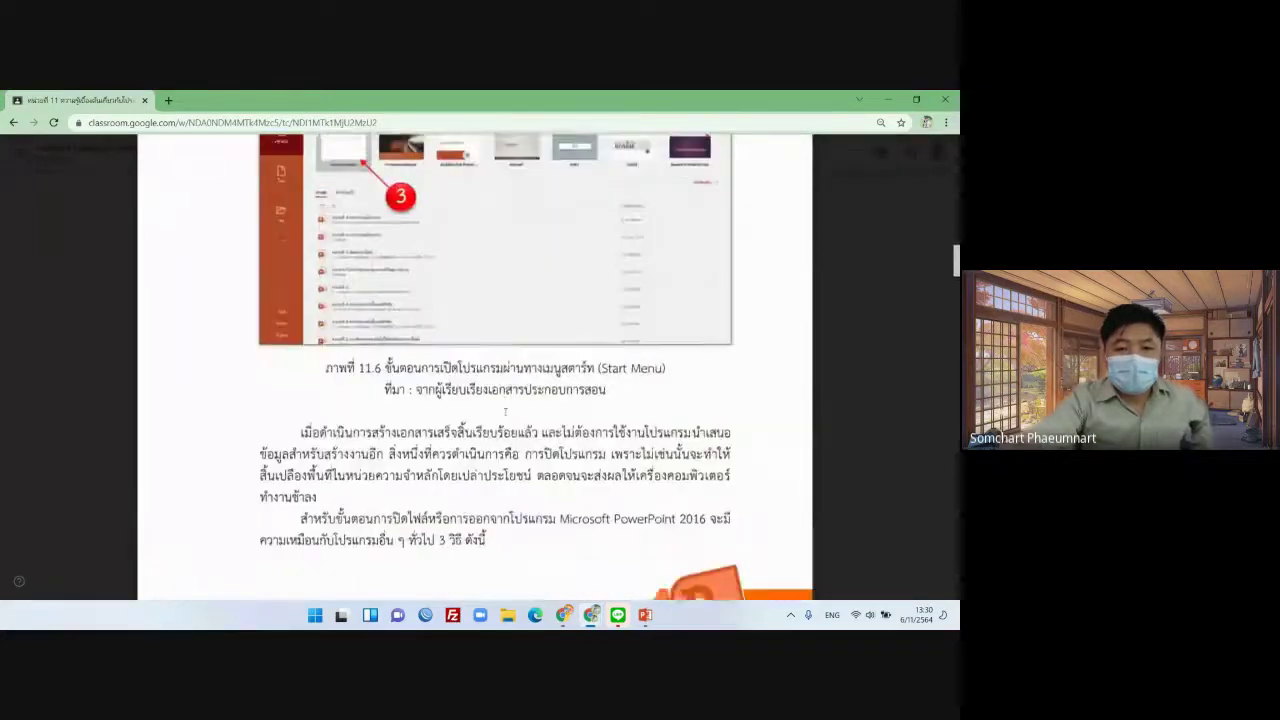
{"action": "scroll", "coordinate": [505, 411], "scroll_direction": "up", "scroll_amount": 3}
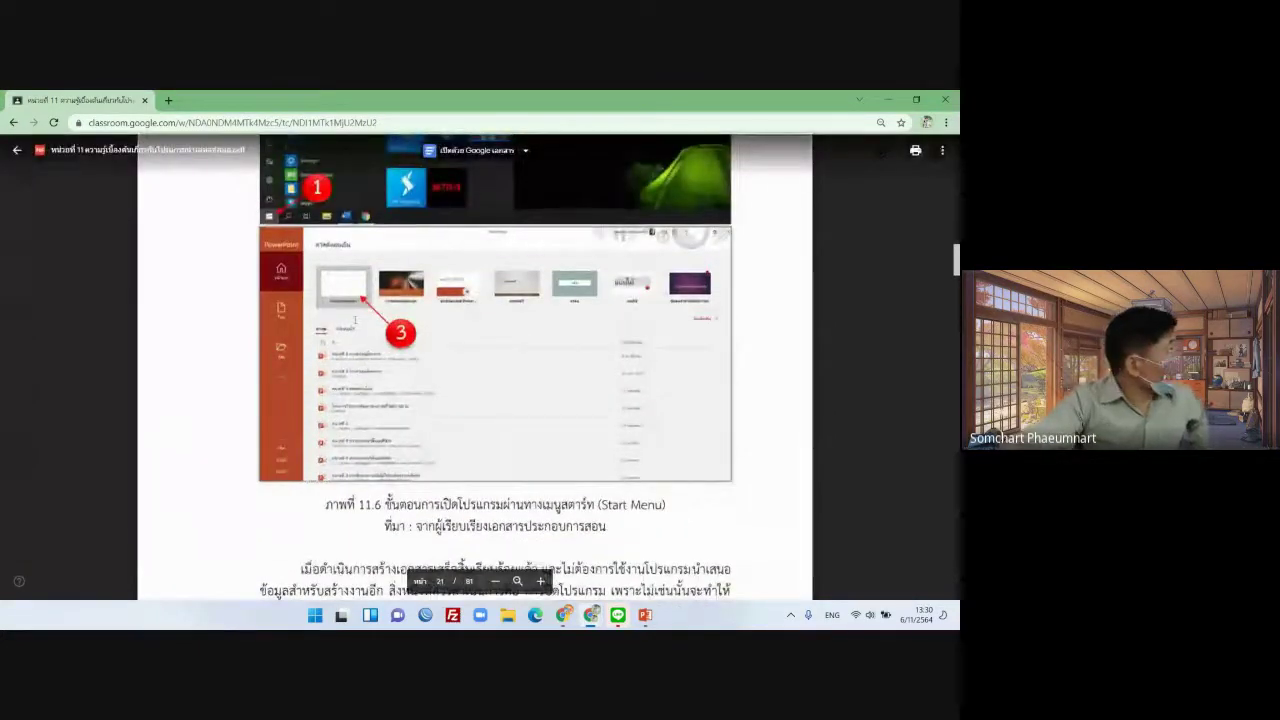
{"action": "scroll", "coordinate": [354, 320], "scroll_direction": "down", "scroll_amount": 8}
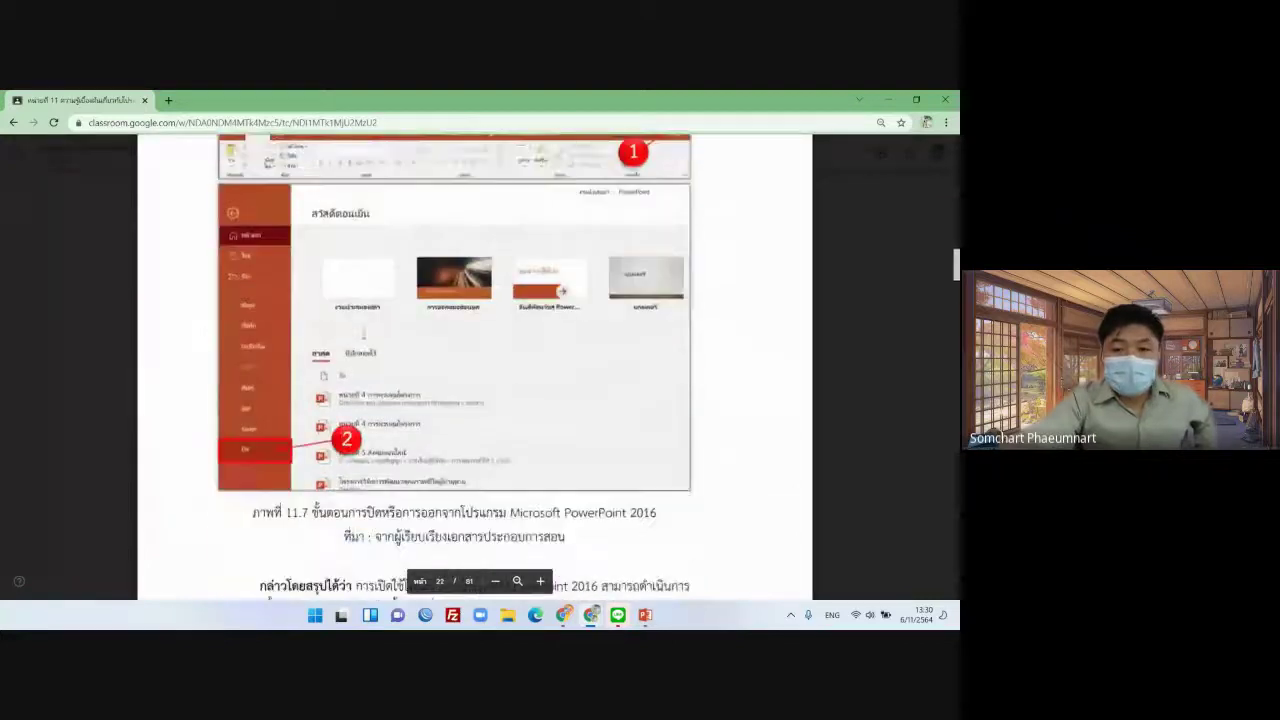
{"action": "scroll", "coordinate": [363, 333], "scroll_direction": "up", "scroll_amount": 1}
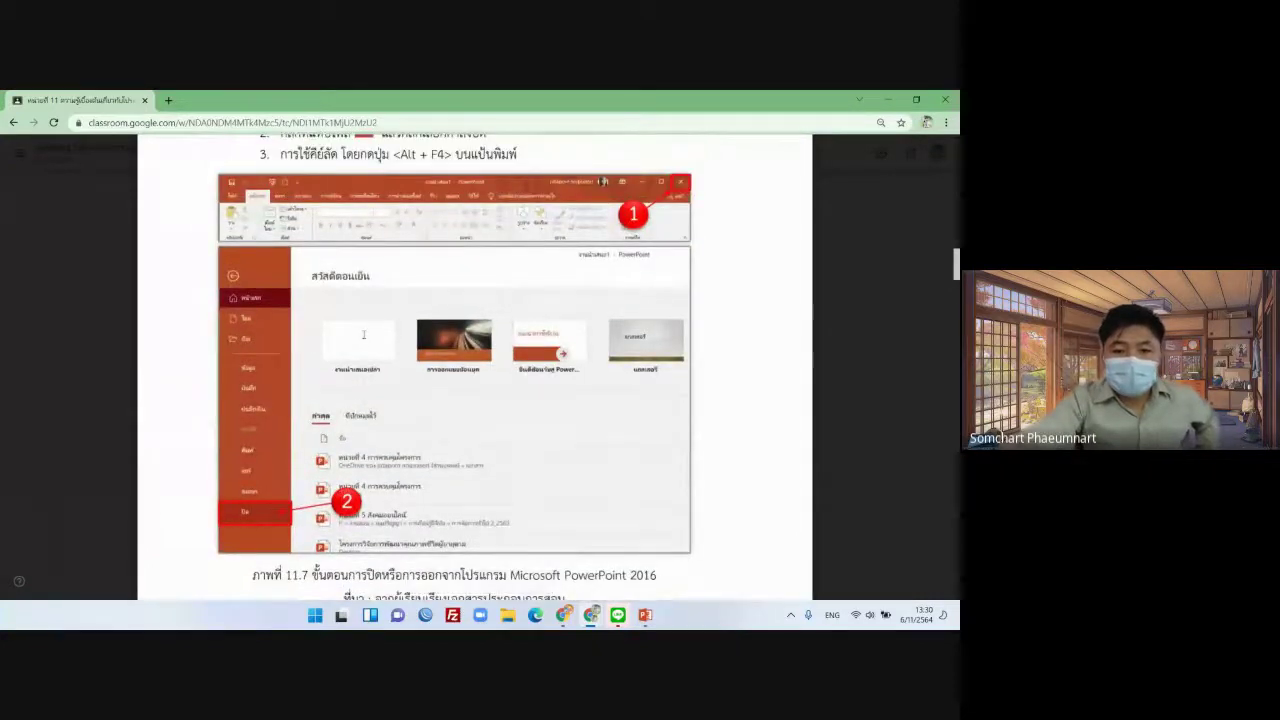
{"action": "scroll", "coordinate": [362, 332], "scroll_direction": "up", "scroll_amount": 2}
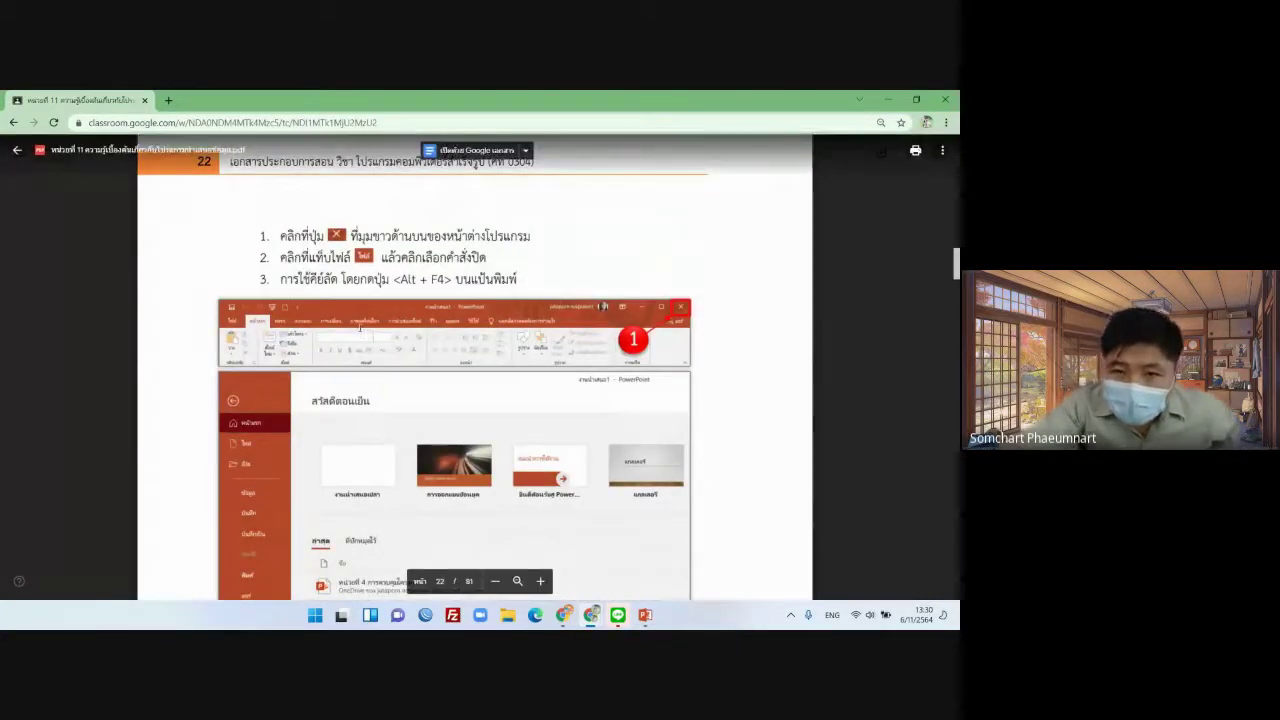
{"action": "scroll", "coordinate": [361, 329], "scroll_direction": "up", "scroll_amount": 2}
{"action": "scroll", "coordinate": [362, 329], "scroll_direction": "down", "scroll_amount": 4}
{"action": "scroll", "coordinate": [363, 328], "scroll_direction": "up", "scroll_amount": 1}
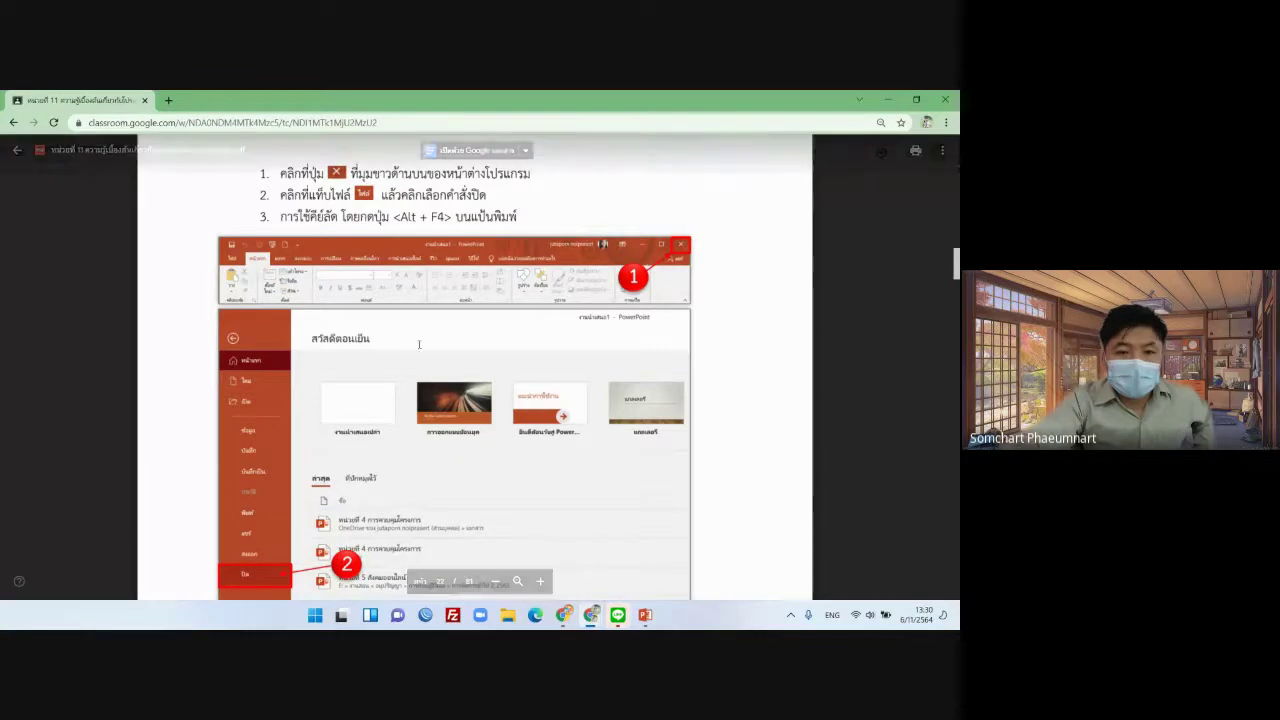
{"action": "scroll", "coordinate": [297, 491], "scroll_direction": "down", "scroll_amount": 1}
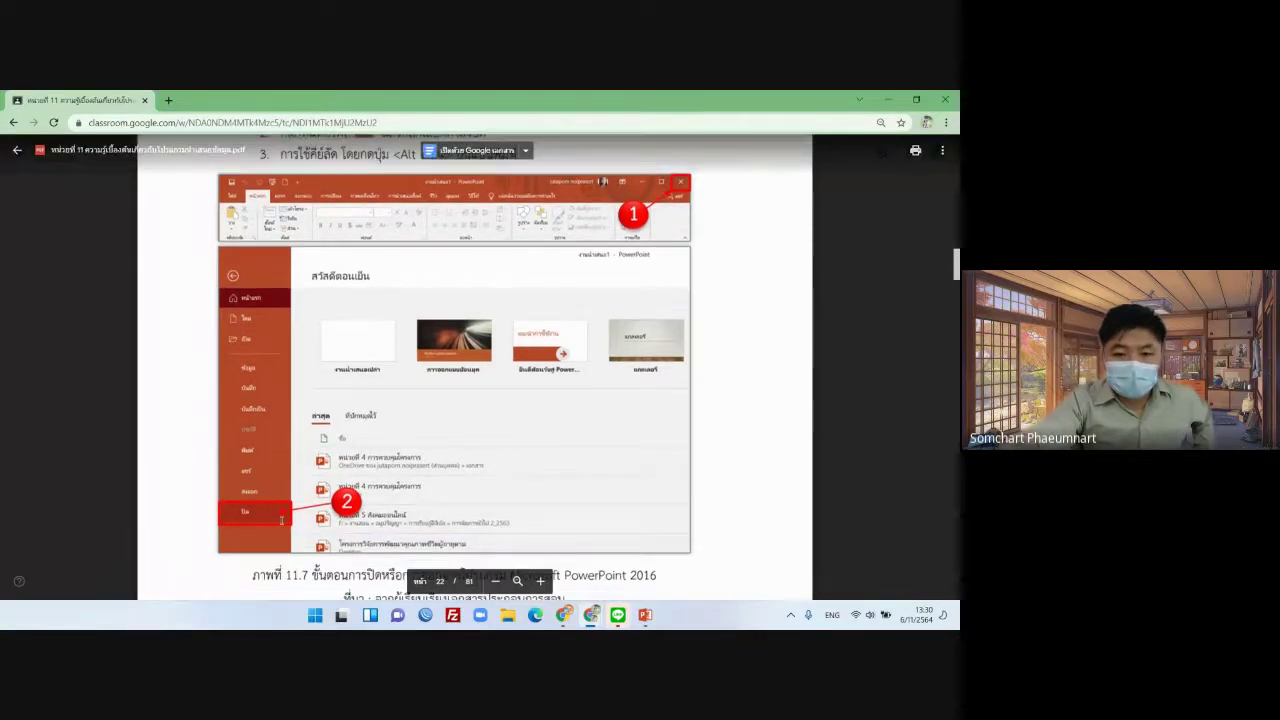
{"action": "scroll", "coordinate": [297, 491], "scroll_direction": "down", "scroll_amount": 5}
{"action": "scroll", "coordinate": [281, 521], "scroll_direction": "down", "scroll_amount": 10}
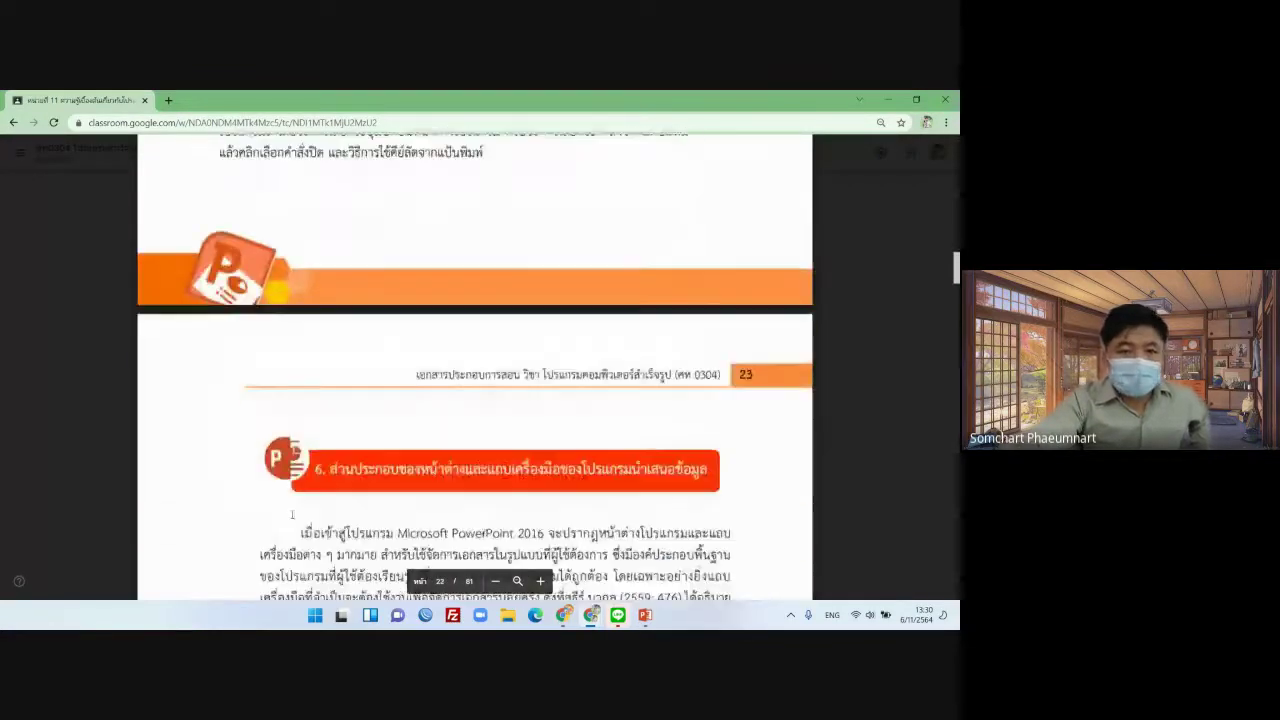
{"action": "scroll", "coordinate": [281, 521], "scroll_direction": "down", "scroll_amount": 1}
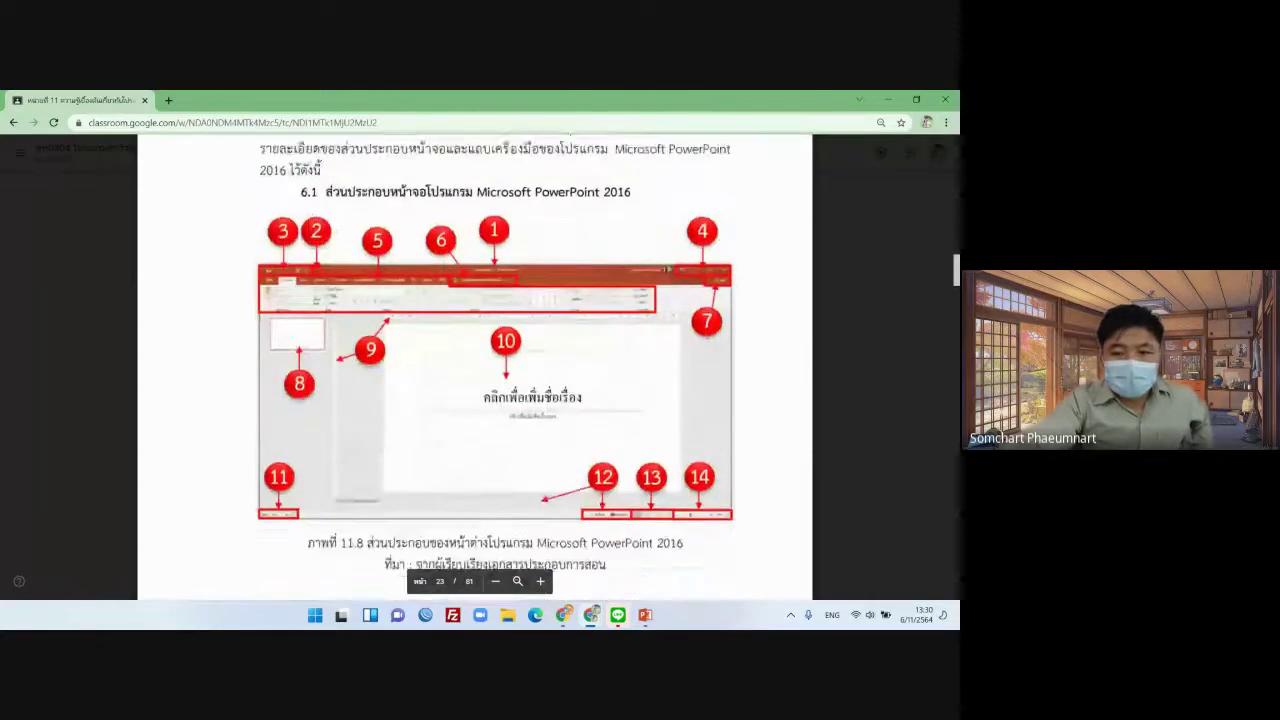
{"action": "scroll", "coordinate": [281, 521], "scroll_direction": "up", "scroll_amount": 1}
{"action": "scroll", "coordinate": [293, 512], "scroll_direction": "down", "scroll_amount": 1}
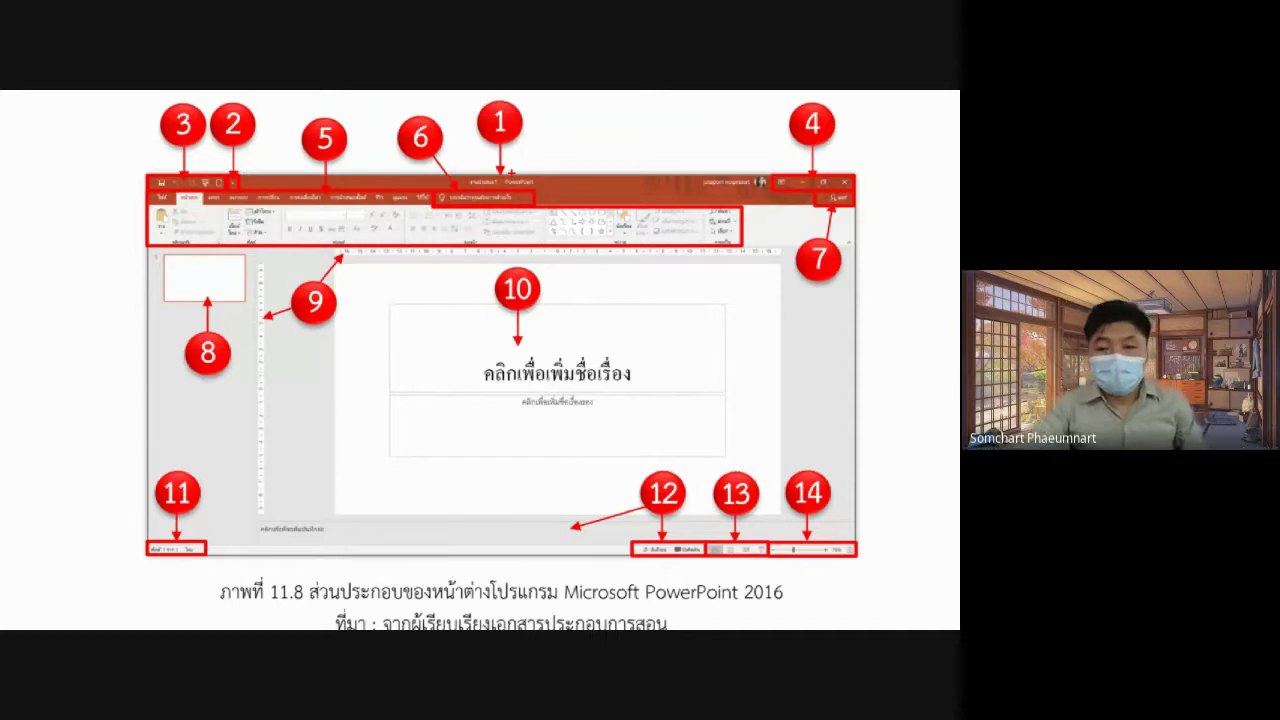
Draw red arrows on figure 11.8 at the title bar, window controls, tab row, callout 7 area and slide thumbnail.
{"action": "left_click_drag", "start_coordinate": [509, 173], "coordinate": [549, 150]}
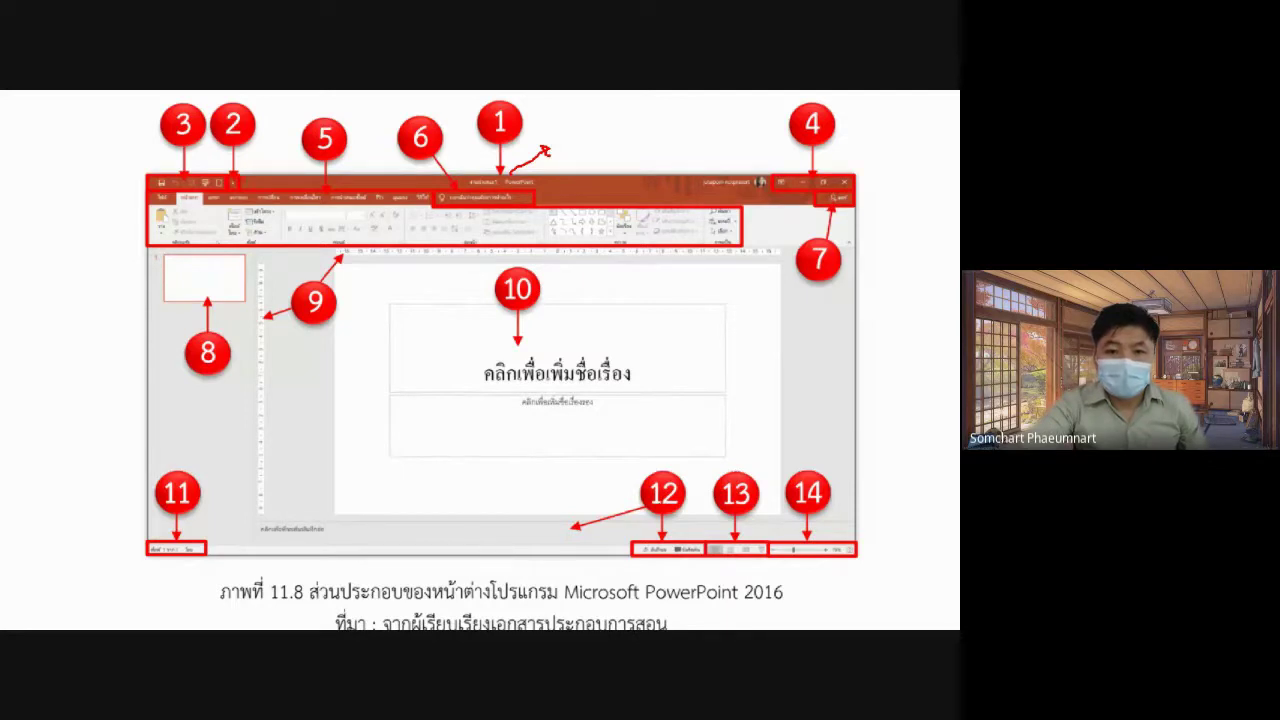
{"action": "left_click_drag", "start_coordinate": [248, 174], "coordinate": [262, 157]}
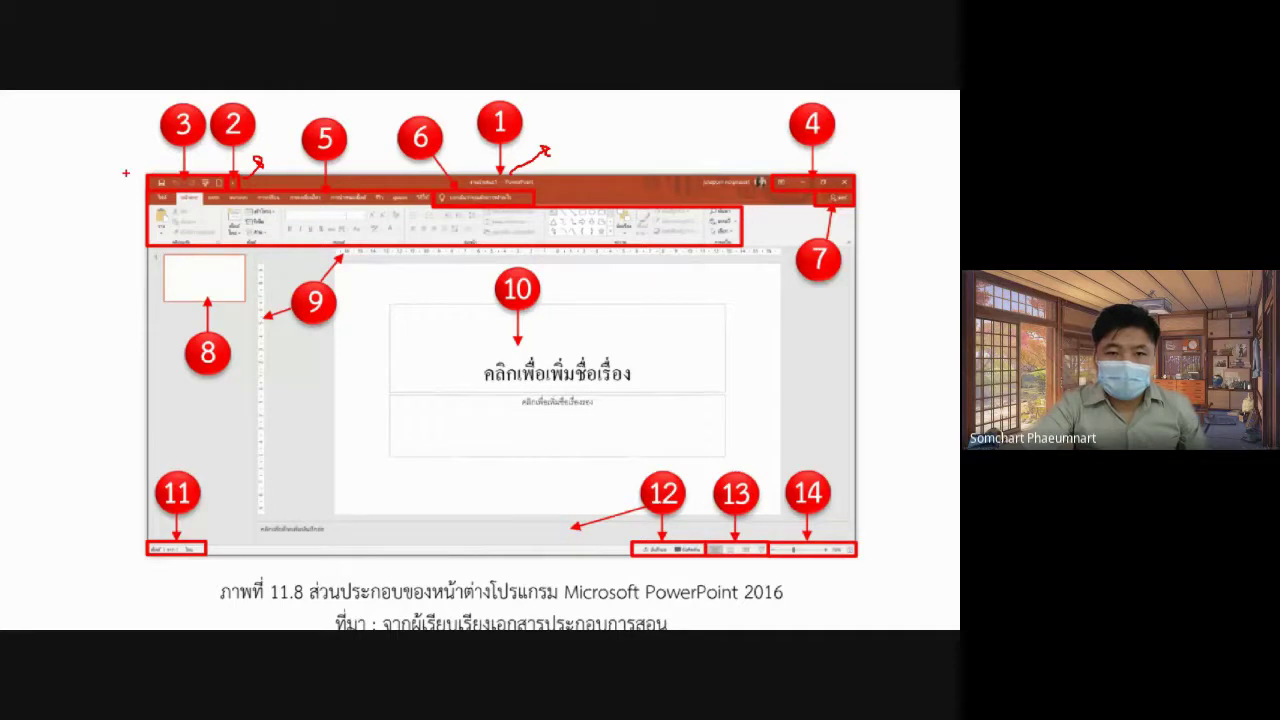
{"action": "mouse_move", "coordinate": [130, 141]}
{"action": "left_mouse_down"}
{"action": "mouse_move", "coordinate": [132, 174]}
{"action": "mouse_move", "coordinate": [137, 142]}
{"action": "left_mouse_up"}
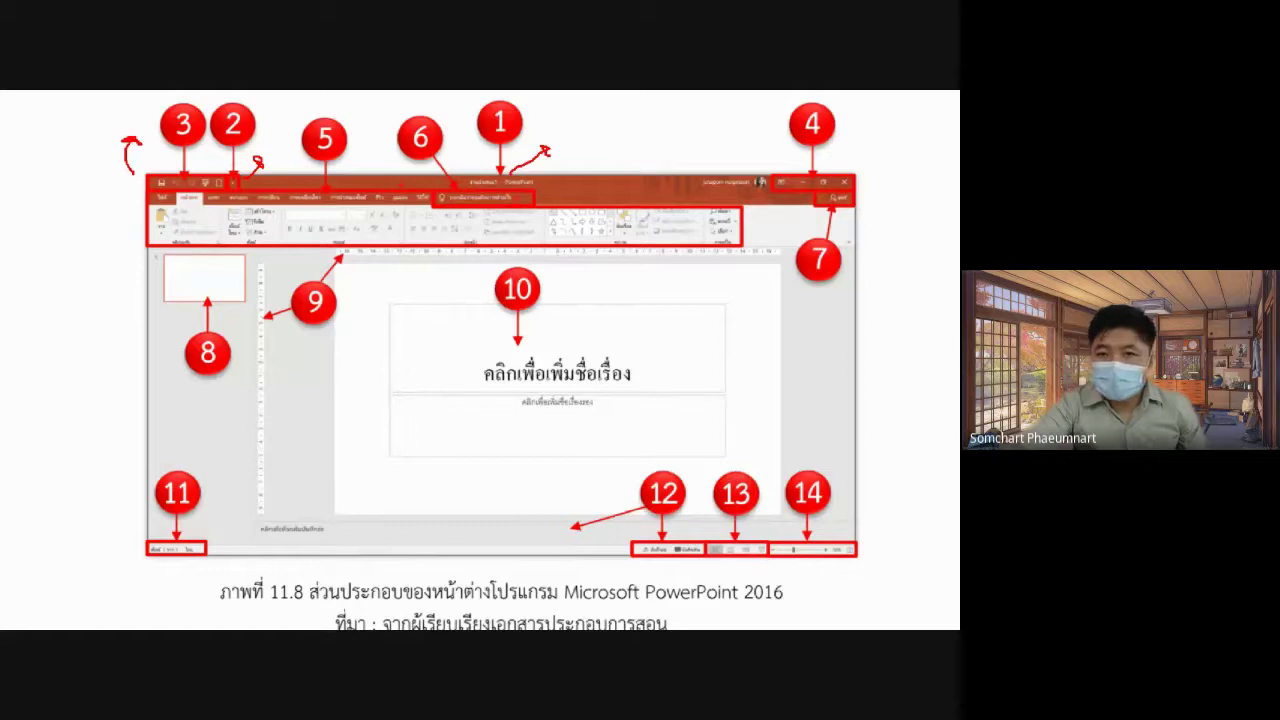
{"action": "left_click_drag", "start_coordinate": [849, 168], "coordinate": [867, 138]}
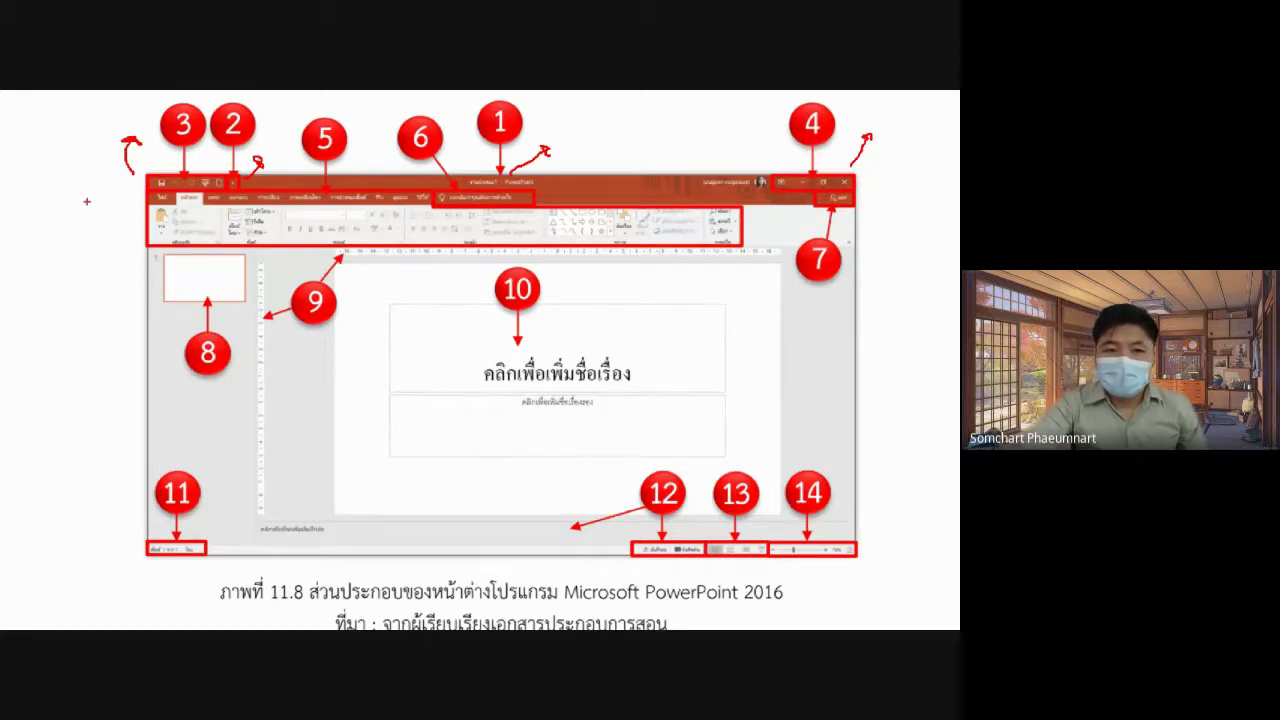
{"action": "left_click_drag", "start_coordinate": [81, 206], "coordinate": [129, 222]}
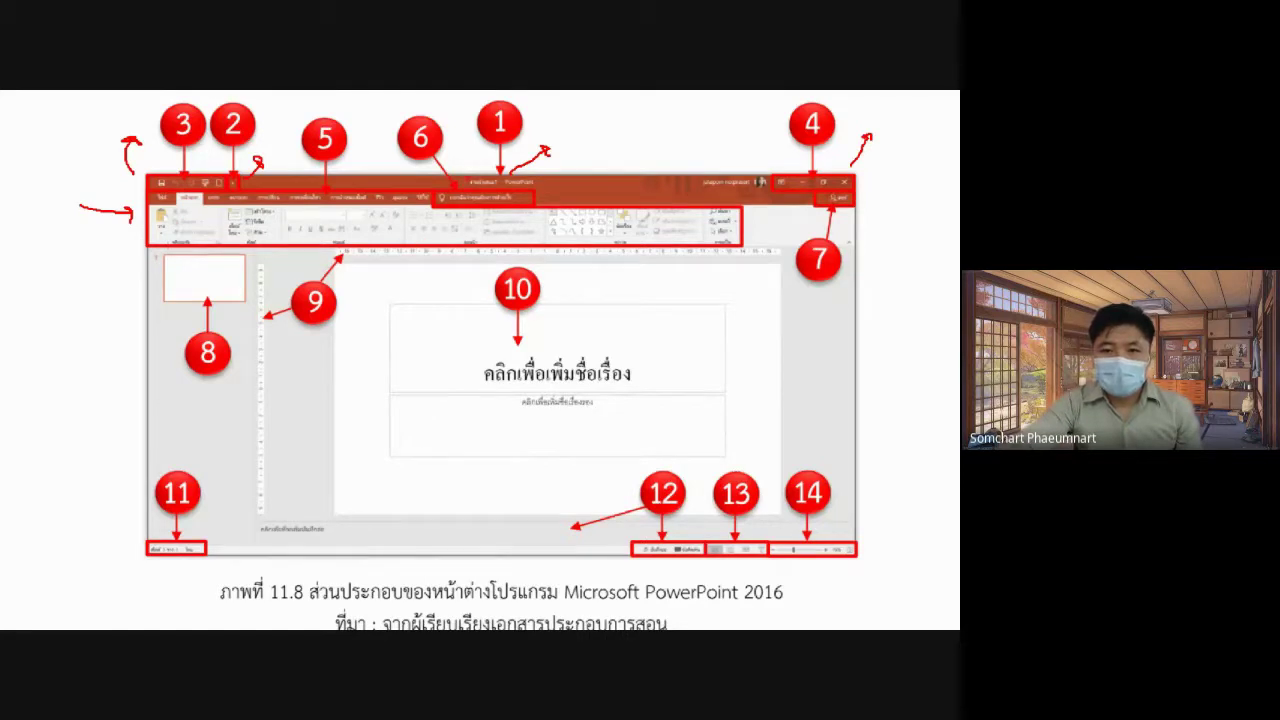
{"action": "left_click_drag", "start_coordinate": [441, 148], "coordinate": [460, 184]}
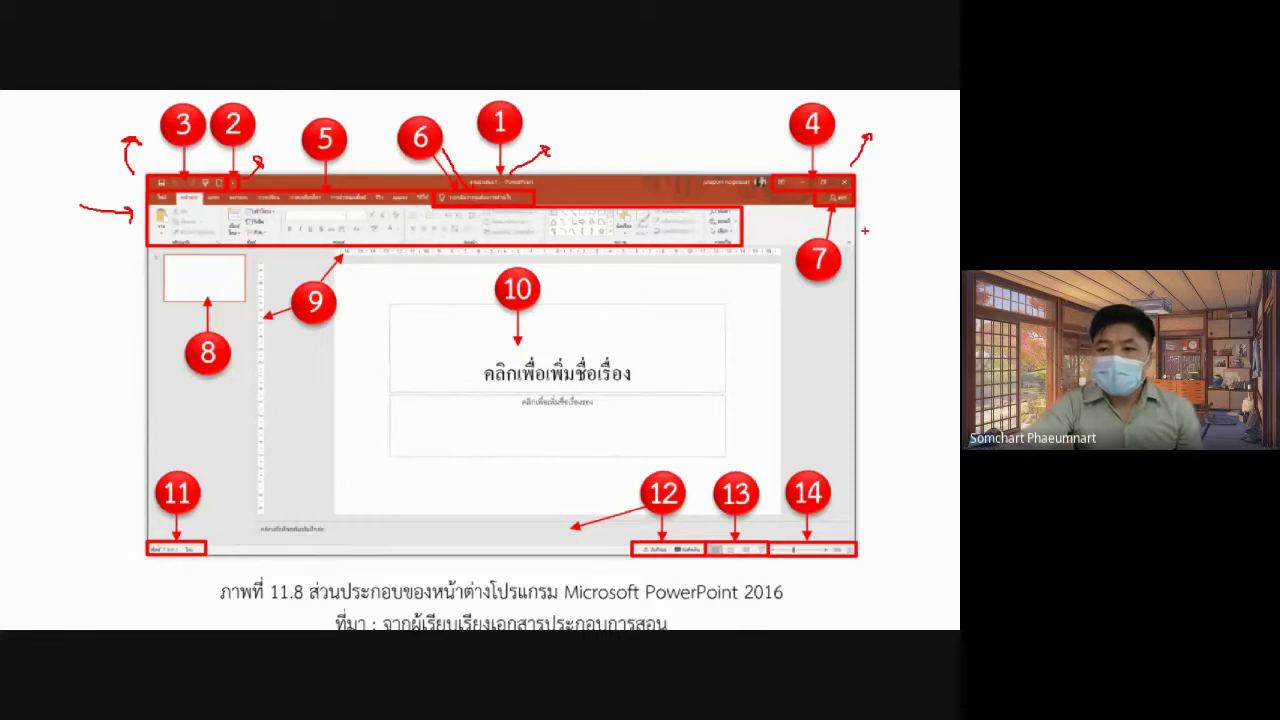
{"action": "left_click_drag", "start_coordinate": [880, 290], "coordinate": [861, 227]}
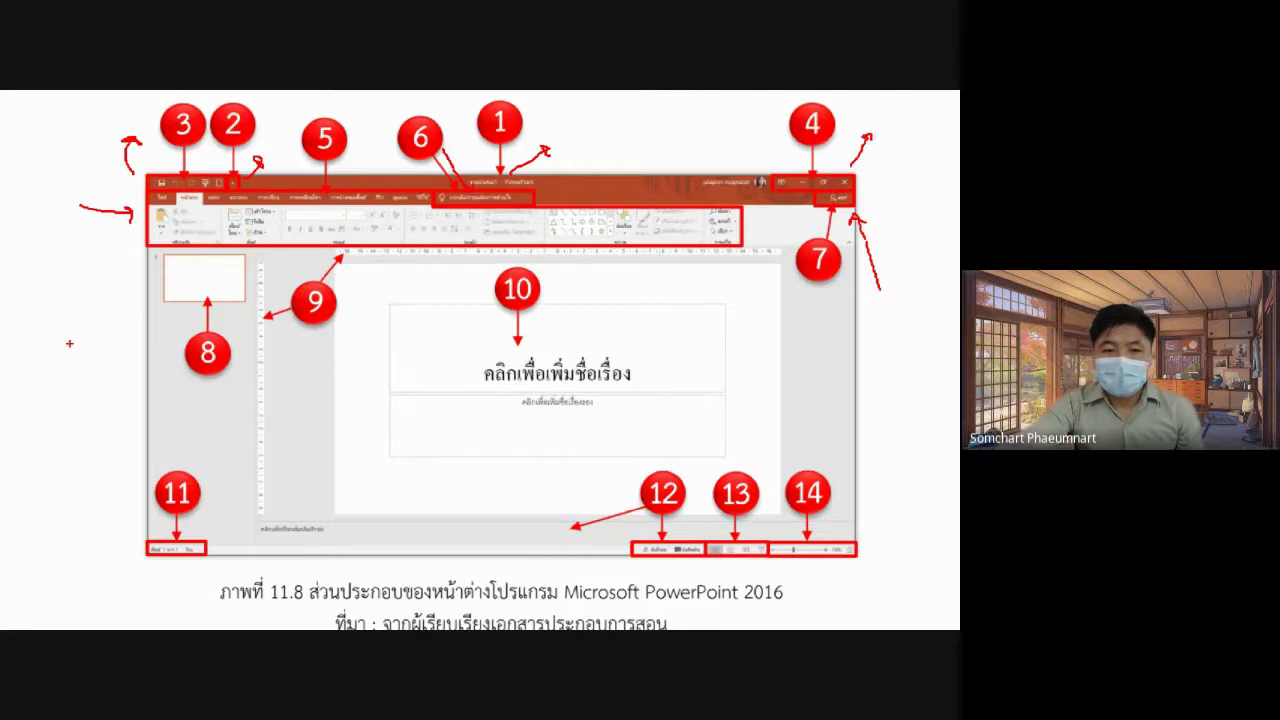
{"action": "mouse_move", "coordinate": [68, 343]}
{"action": "left_mouse_down"}
{"action": "mouse_move", "coordinate": [166, 302]}
{"action": "mouse_move", "coordinate": [160, 356]}
{"action": "mouse_move", "coordinate": [236, 376]}
{"action": "mouse_move", "coordinate": [248, 320]}
{"action": "mouse_move", "coordinate": [170, 317]}
{"action": "left_mouse_up"}
Mark the thumbnail pane, rulers by callout 9, callouts 11 and 12, and the notes strip in red.
{"action": "mouse_move", "coordinate": [166, 388]}
{"action": "left_mouse_down"}
{"action": "mouse_move", "coordinate": [158, 436]}
{"action": "mouse_move", "coordinate": [222, 426]}
{"action": "mouse_move", "coordinate": [166, 388]}
{"action": "left_mouse_up"}
{"action": "mouse_move", "coordinate": [170, 448]}
{"action": "left_mouse_down"}
{"action": "mouse_move", "coordinate": [190, 532]}
{"action": "mouse_move", "coordinate": [258, 500]}
{"action": "mouse_move", "coordinate": [180, 456]}
{"action": "left_mouse_up"}
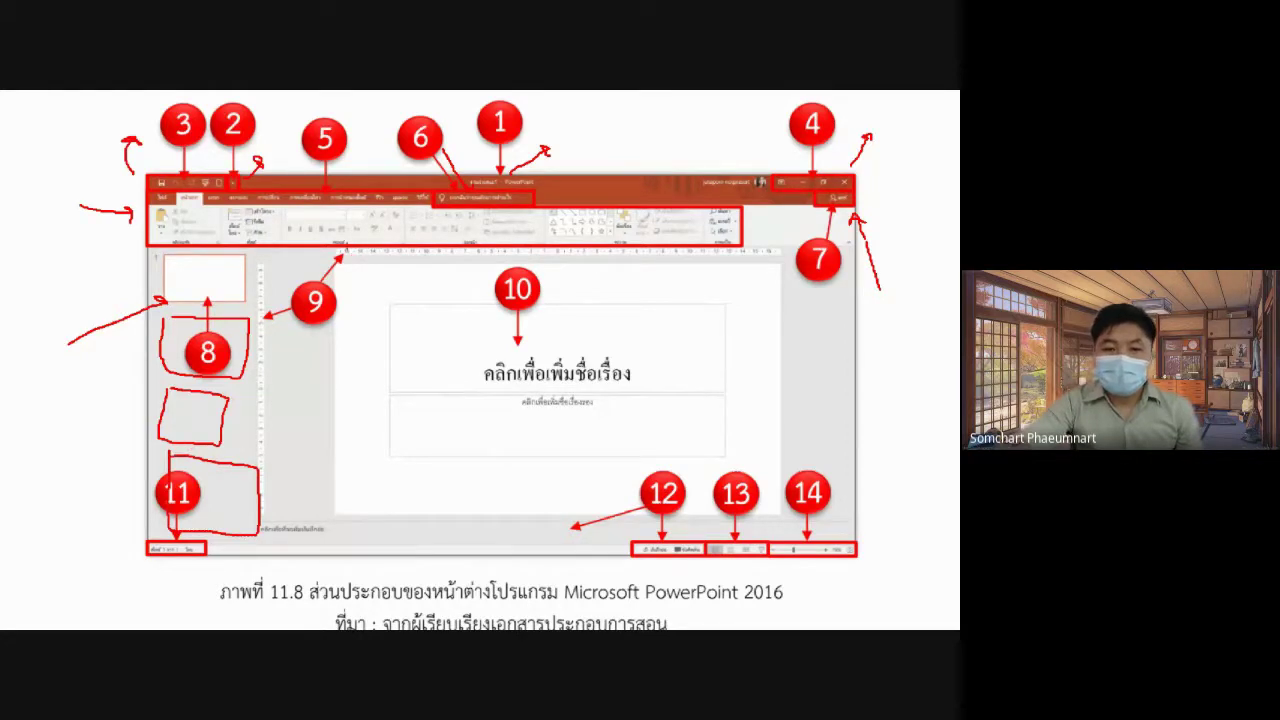
{"action": "mouse_move", "coordinate": [342, 232]}
{"action": "left_mouse_down"}
{"action": "mouse_move", "coordinate": [332, 258]}
{"action": "mouse_move", "coordinate": [366, 256]}
{"action": "mouse_move", "coordinate": [342, 234]}
{"action": "left_mouse_up"}
{"action": "mouse_move", "coordinate": [272, 298]}
{"action": "left_mouse_down"}
{"action": "mouse_move", "coordinate": [252, 312]}
{"action": "mouse_move", "coordinate": [262, 350]}
{"action": "mouse_move", "coordinate": [268, 300]}
{"action": "left_mouse_up"}
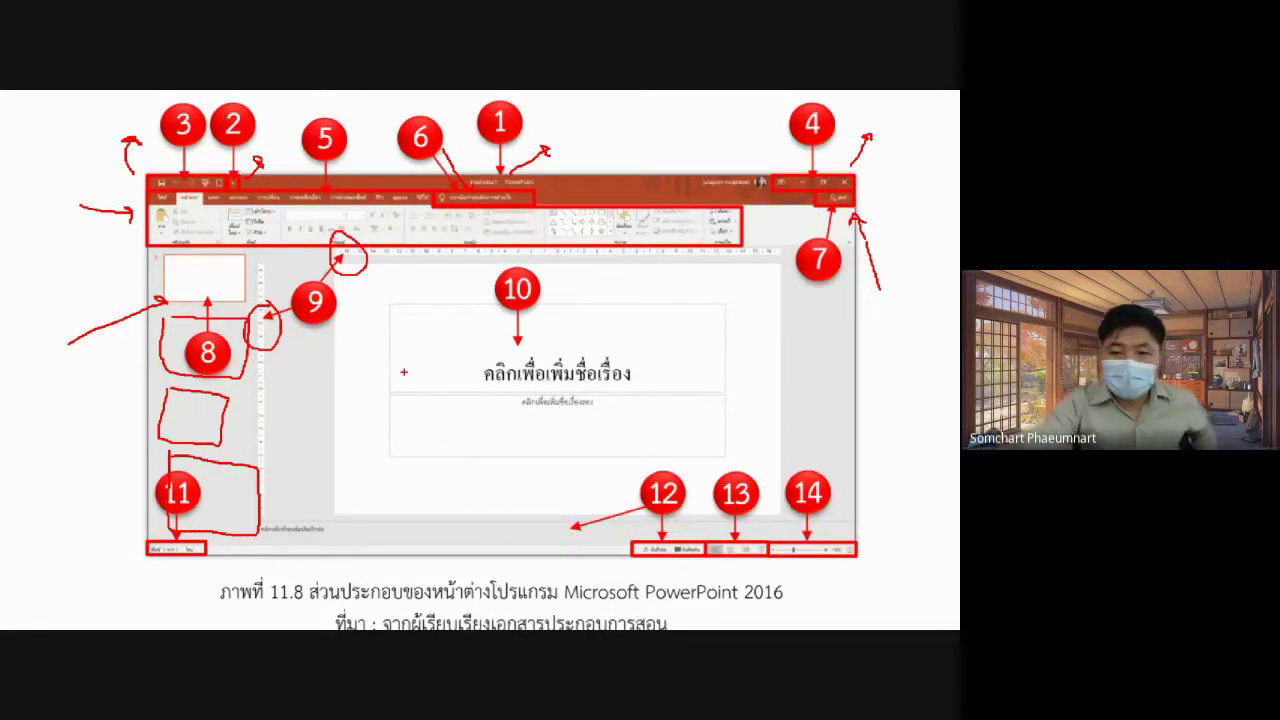
{"action": "left_click_drag", "start_coordinate": [771, 297], "coordinate": [734, 341]}
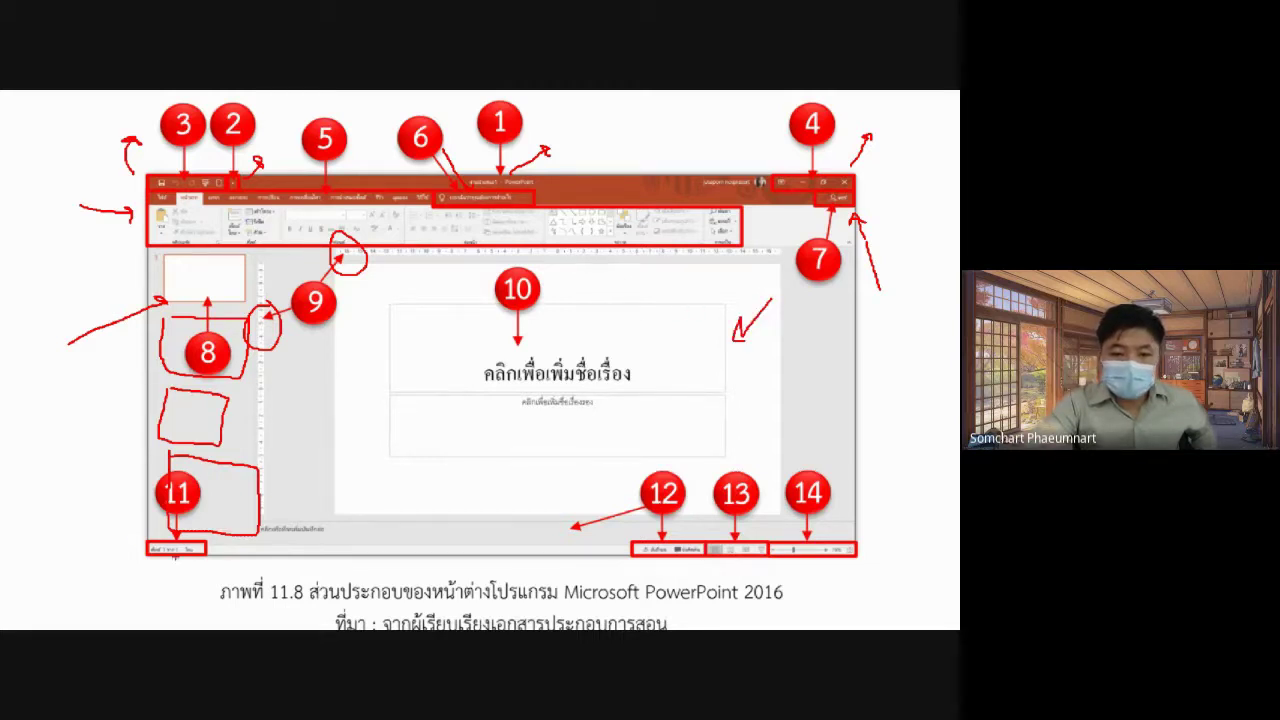
{"action": "left_click_drag", "start_coordinate": [97, 524], "coordinate": [144, 542]}
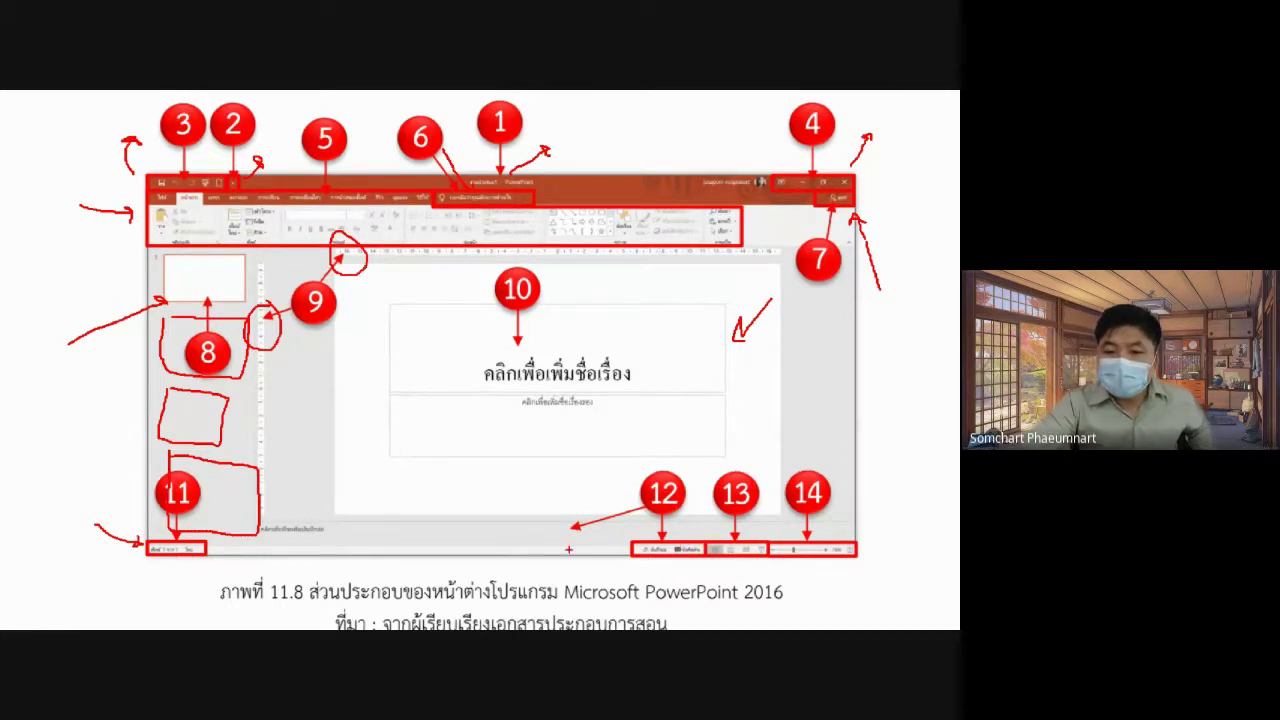
{"action": "mouse_move", "coordinate": [698, 566]}
{"action": "left_mouse_down"}
{"action": "mouse_move", "coordinate": [564, 558]}
{"action": "mouse_move", "coordinate": [574, 490]}
{"action": "mouse_move", "coordinate": [706, 504]}
{"action": "mouse_move", "coordinate": [636, 570]}
{"action": "left_mouse_up"}
{"action": "left_click_drag", "start_coordinate": [382, 525], "coordinate": [431, 538]}
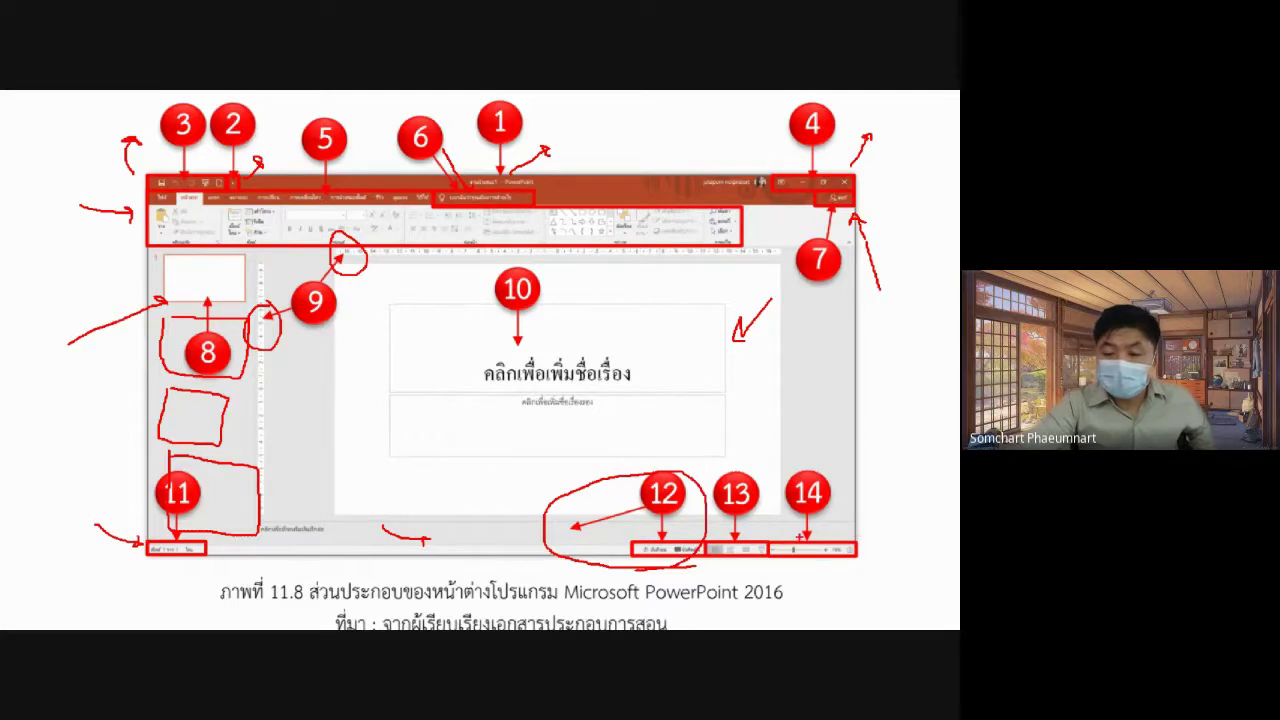
Clear the ZoomIt markings and return to the blank PowerPoint presentation.
{"action": "key", "text": "Escape"}
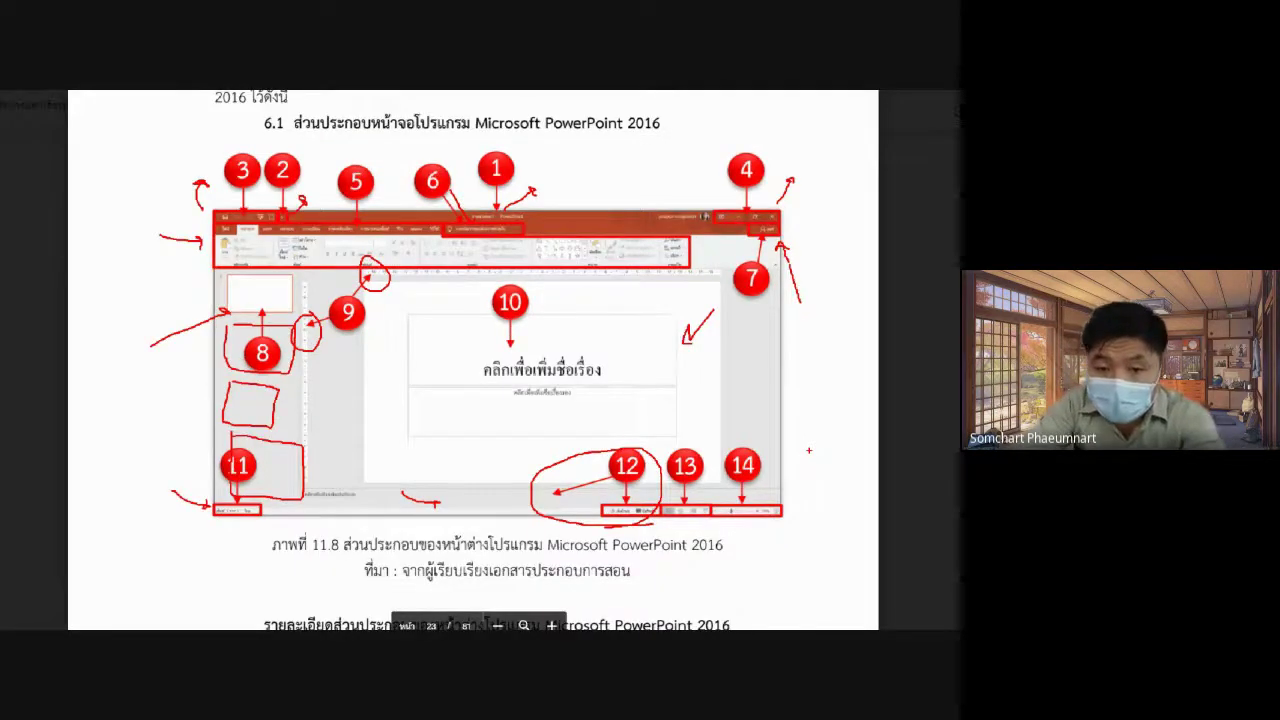
{"action": "key", "text": "Escape"}
{"action": "left_click", "coordinate": [645, 615]}
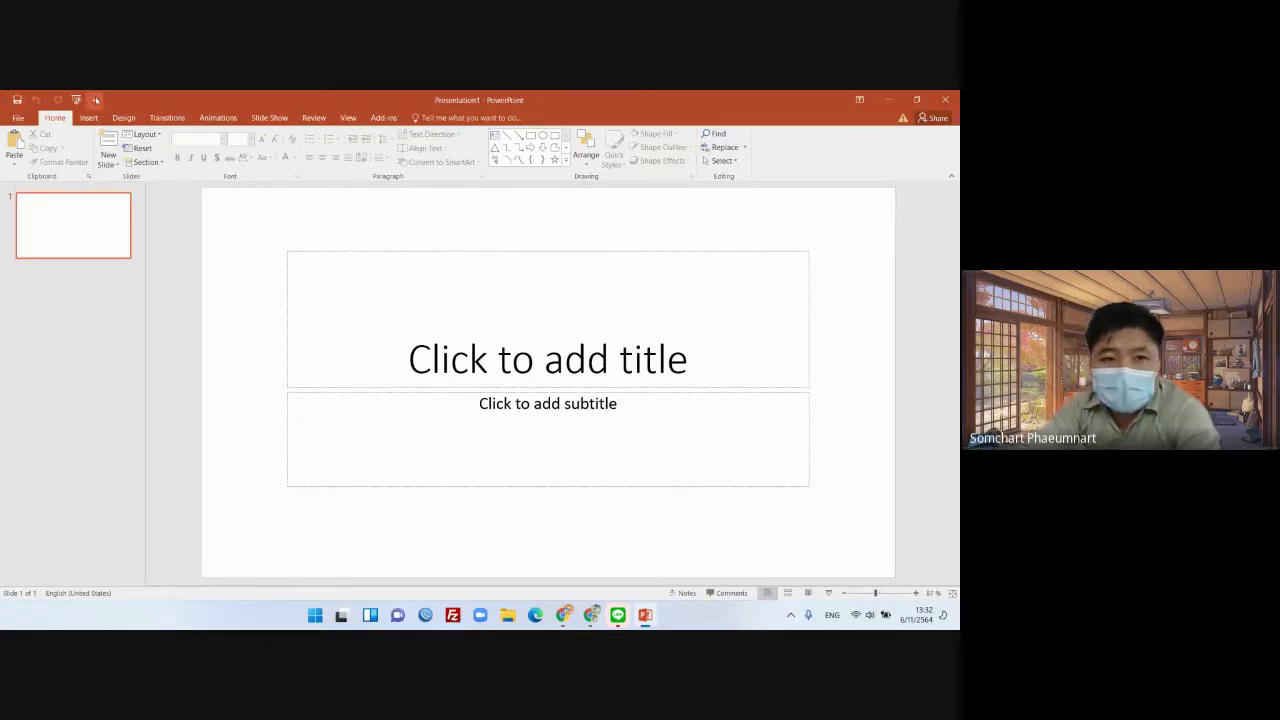
{"action": "left_click", "coordinate": [95, 100]}
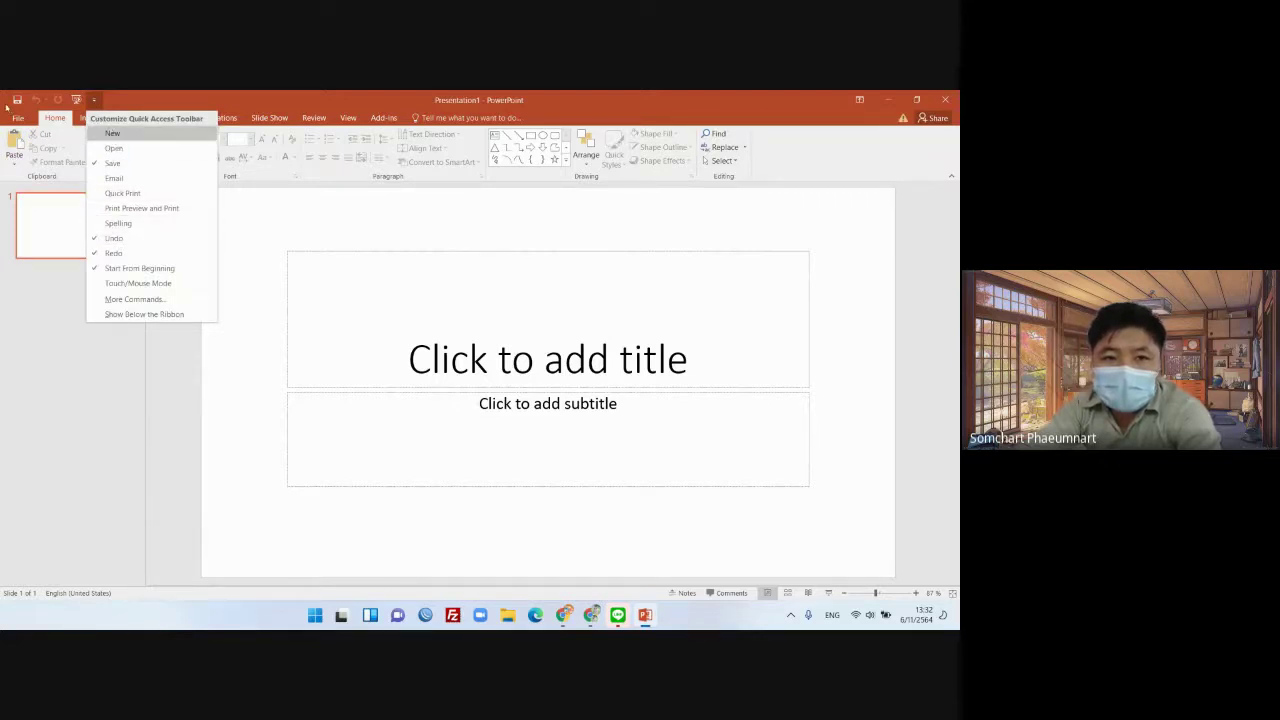
{"action": "left_click", "coordinate": [140, 98]}
{"action": "left_click", "coordinate": [18, 118]}
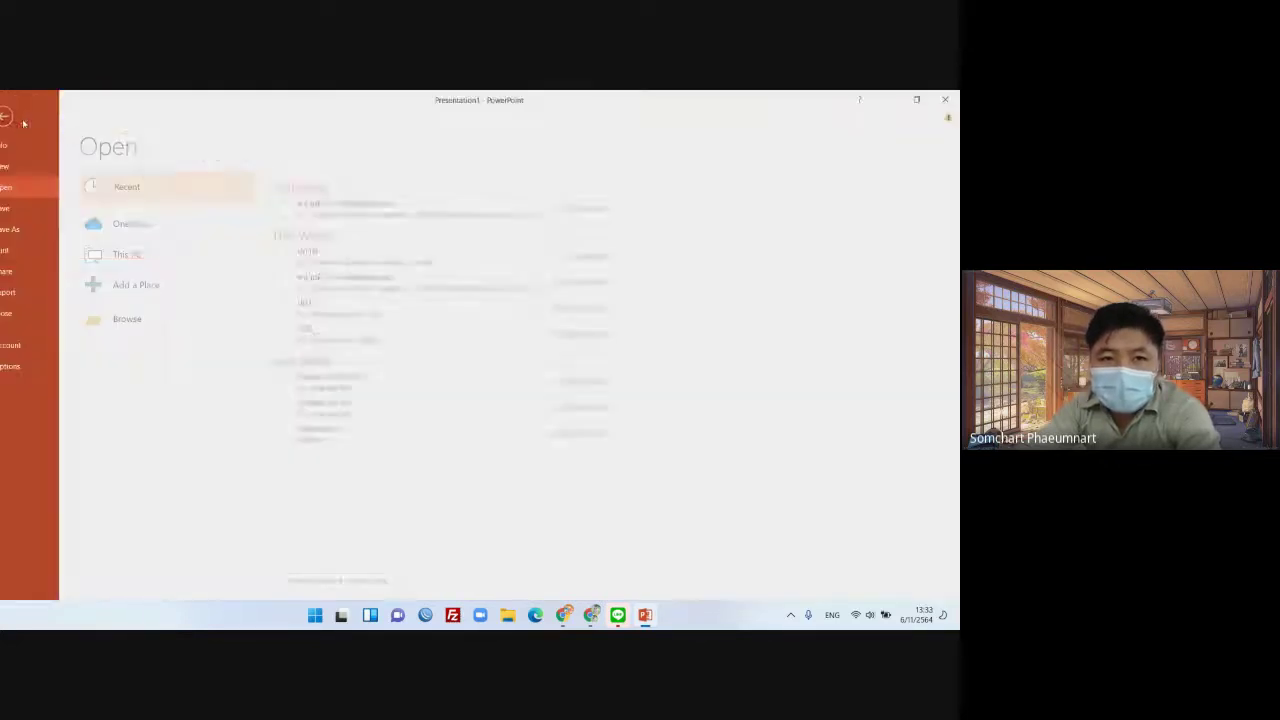
{"action": "key", "text": "Escape"}
{"action": "left_click", "coordinate": [18, 118]}
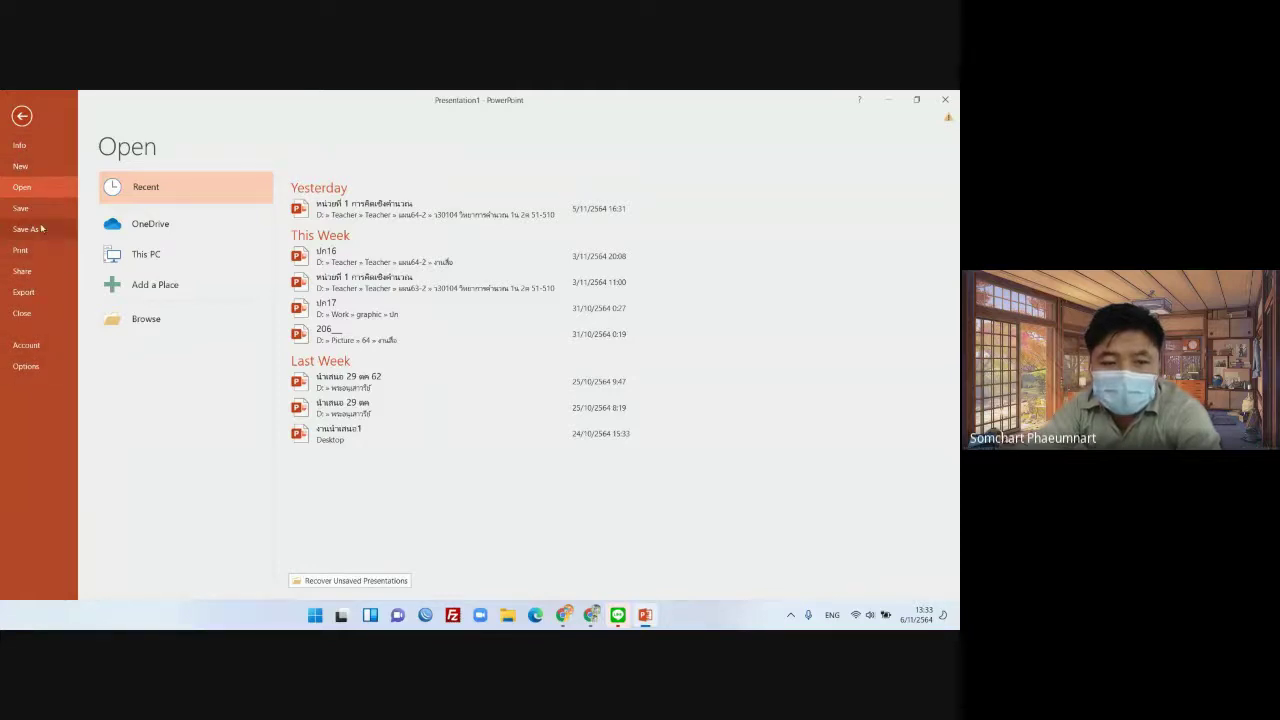
{"action": "left_click", "coordinate": [22, 115]}
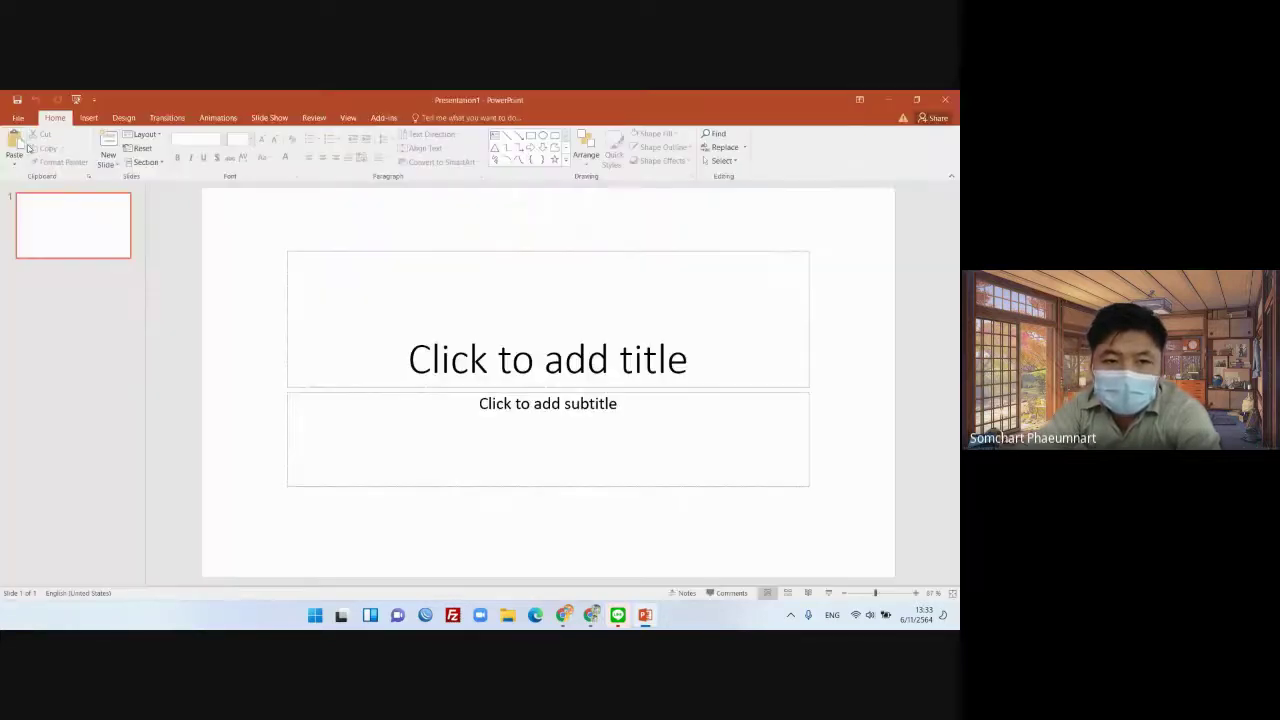
Browse the ribbon tabs from Insert to Add-ins, then collapse the ribbon from the Home tab.
{"action": "left_click", "coordinate": [88, 118]}
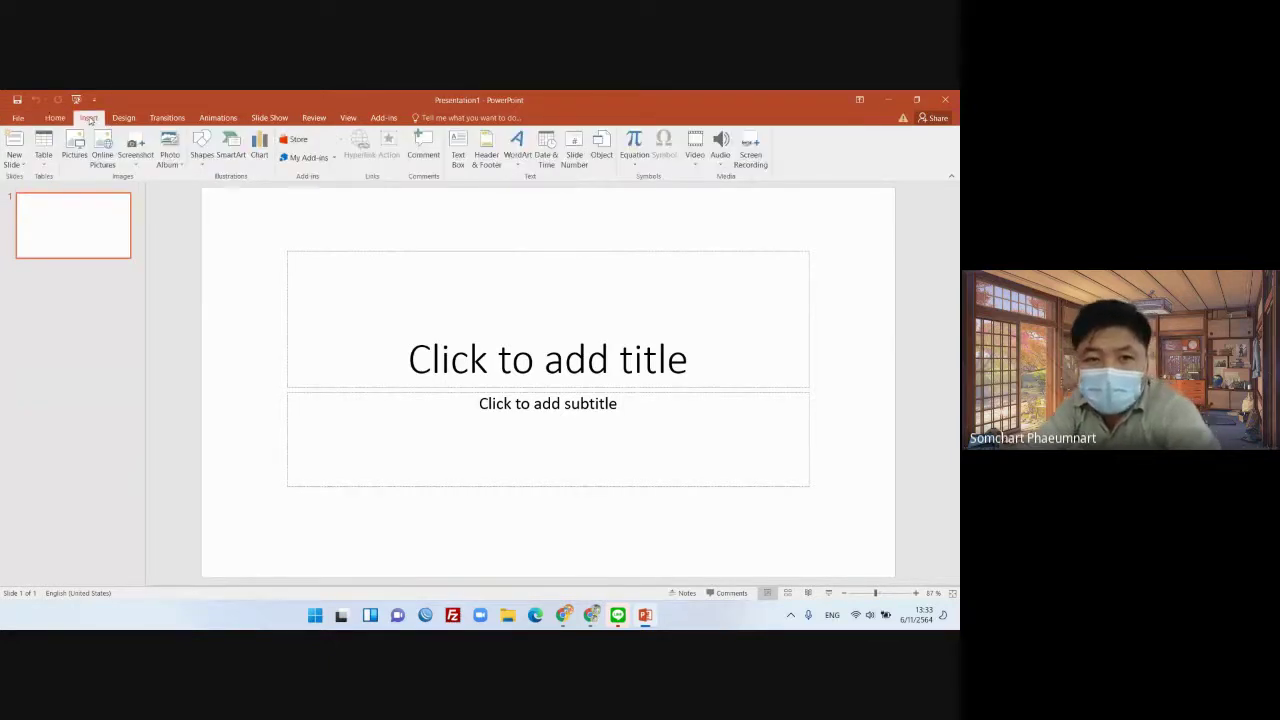
{"action": "left_click", "coordinate": [118, 119]}
{"action": "left_click", "coordinate": [167, 118]}
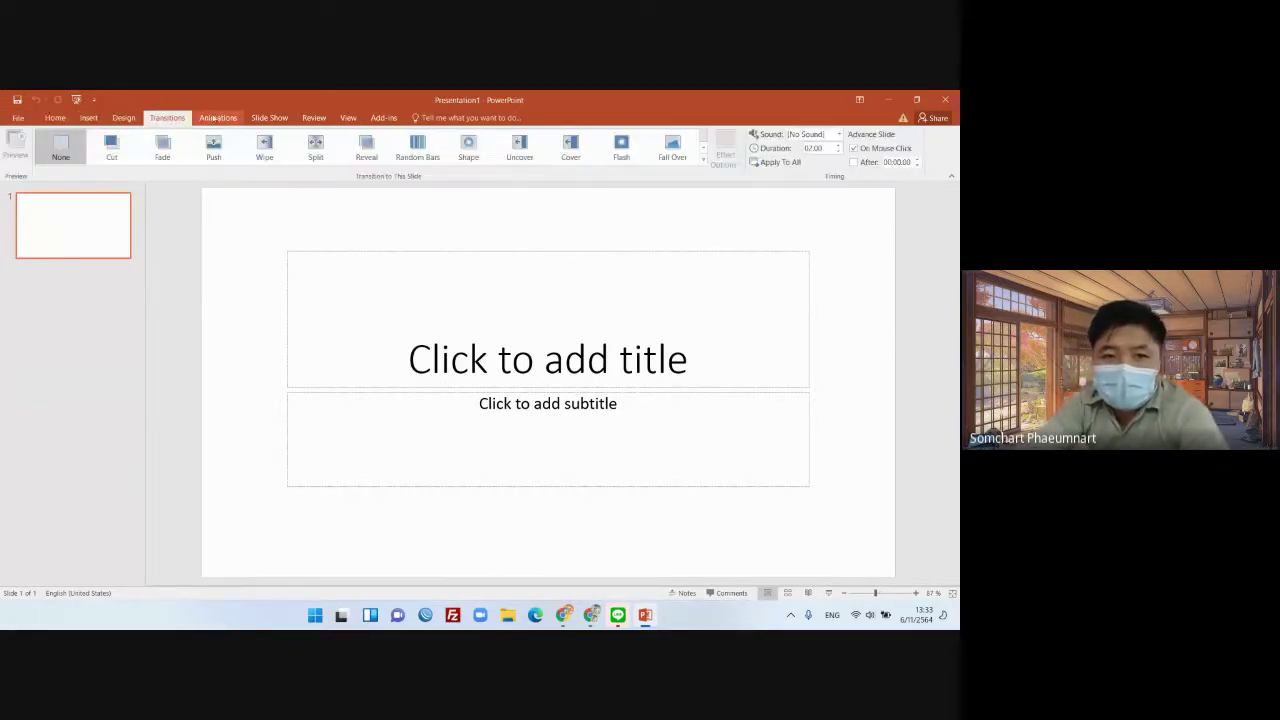
{"action": "left_click", "coordinate": [218, 118]}
{"action": "left_click", "coordinate": [270, 118]}
{"action": "left_click", "coordinate": [314, 118]}
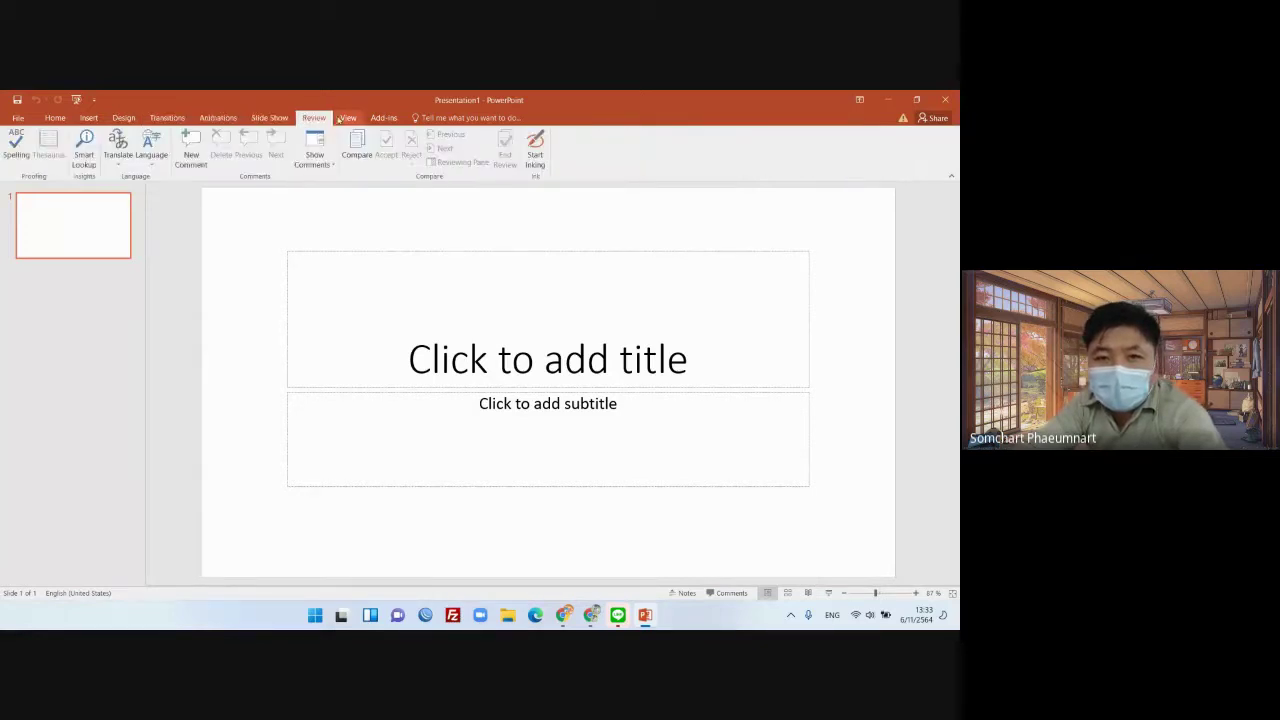
{"action": "left_click", "coordinate": [348, 118]}
{"action": "left_click", "coordinate": [384, 118]}
{"action": "left_click", "coordinate": [62, 119]}
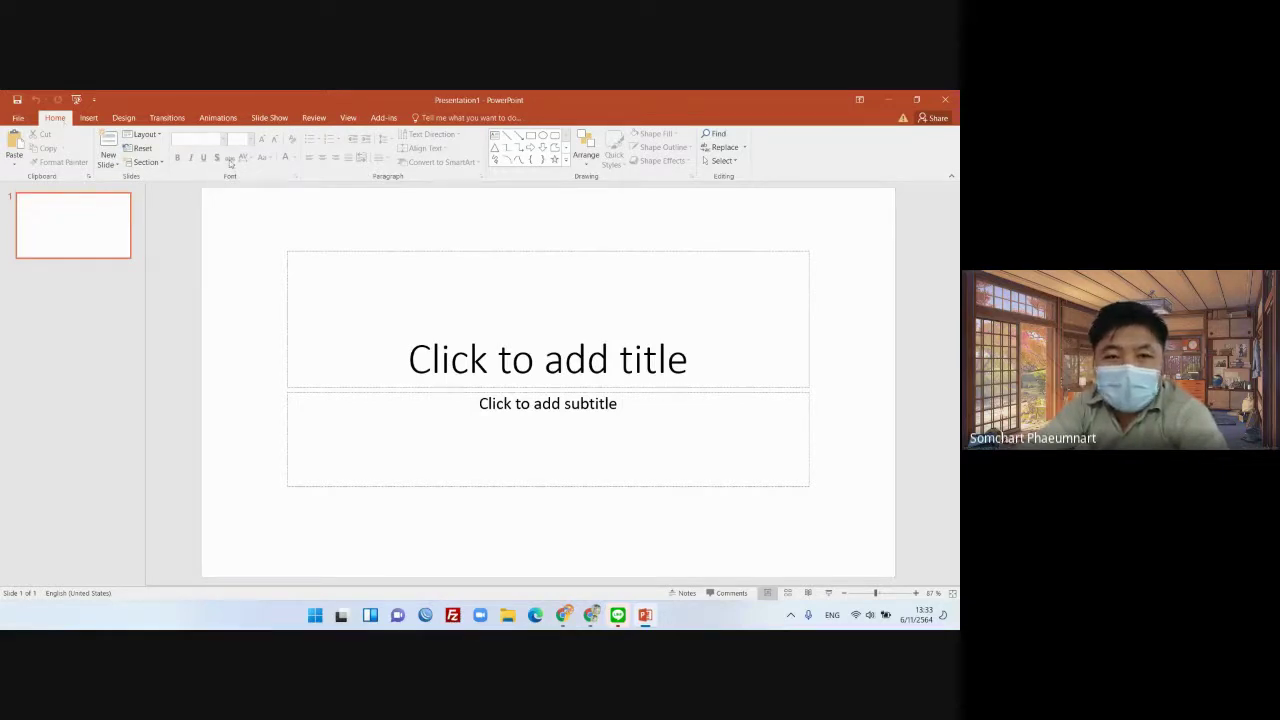
{"action": "double_click", "coordinate": [55, 118]}
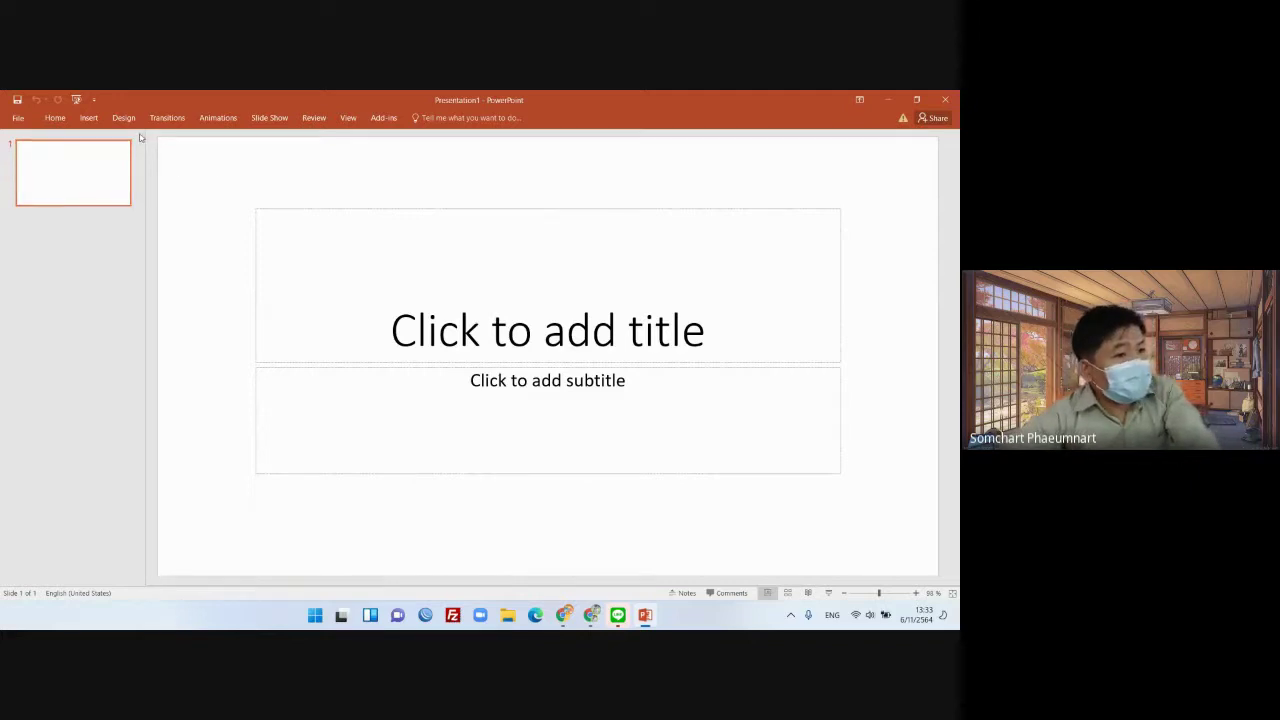
Re-expand the ribbon, glance at Insert and Design, collapse it, then pin it open on Transitions.
{"action": "double_click", "coordinate": [55, 118]}
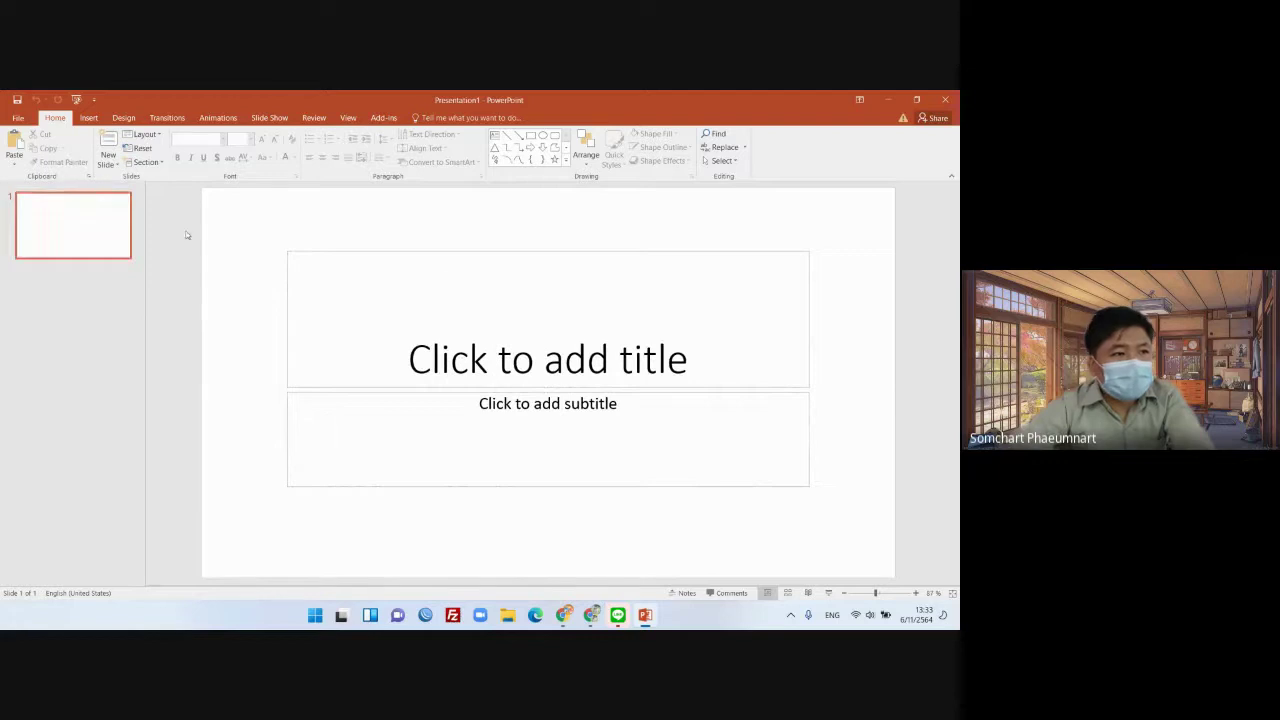
{"action": "left_click", "coordinate": [90, 118]}
{"action": "left_click", "coordinate": [124, 118]}
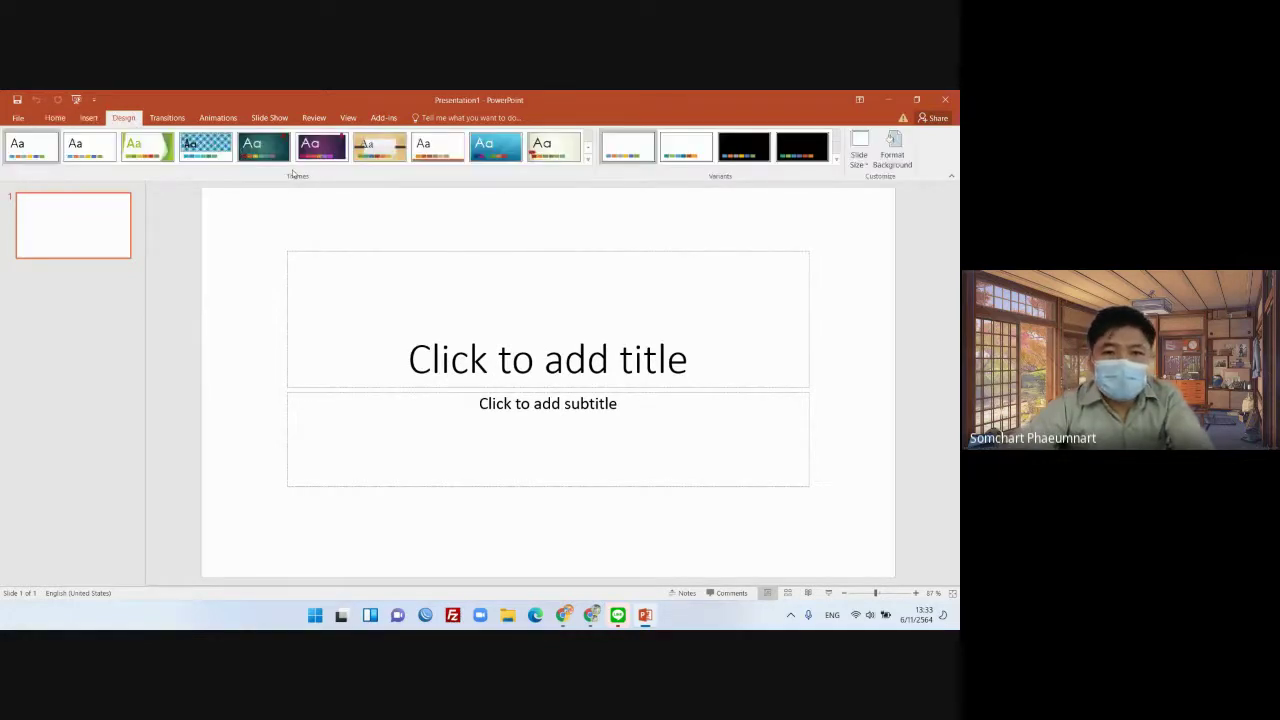
{"action": "double_click", "coordinate": [167, 118]}
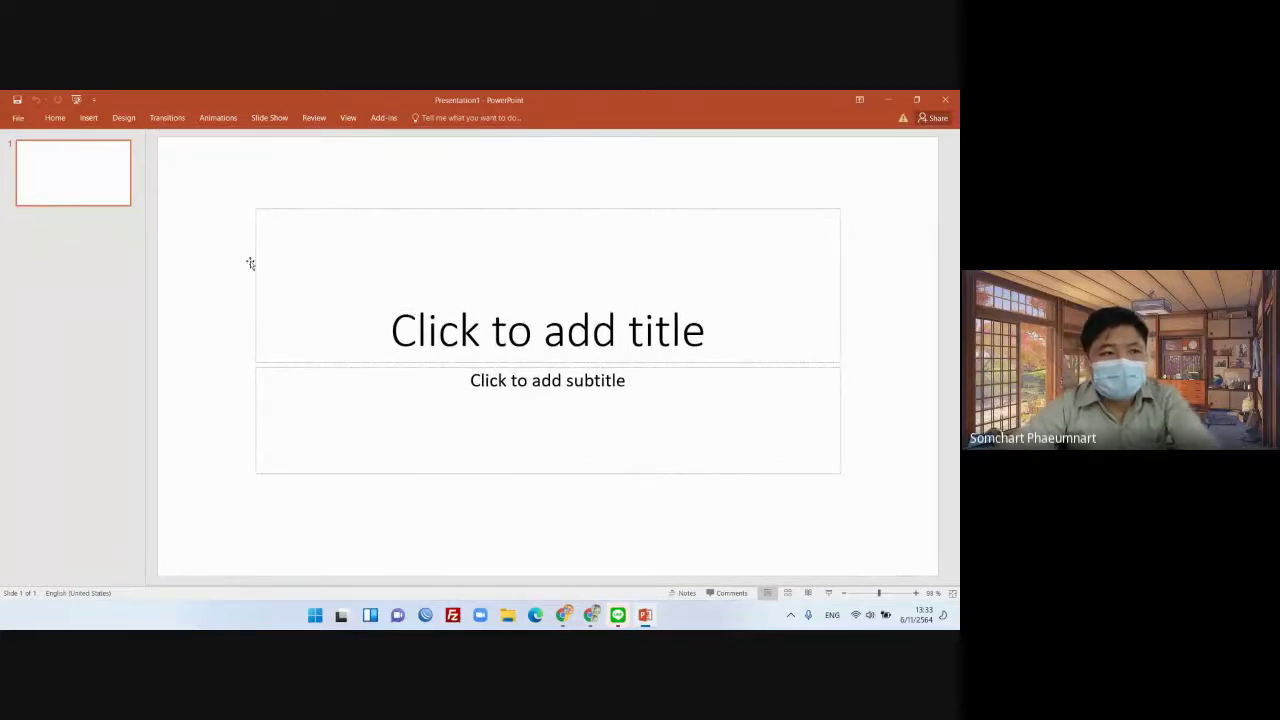
{"action": "scroll", "coordinate": [240, 315], "scroll_direction": "up", "scroll_amount": 6}
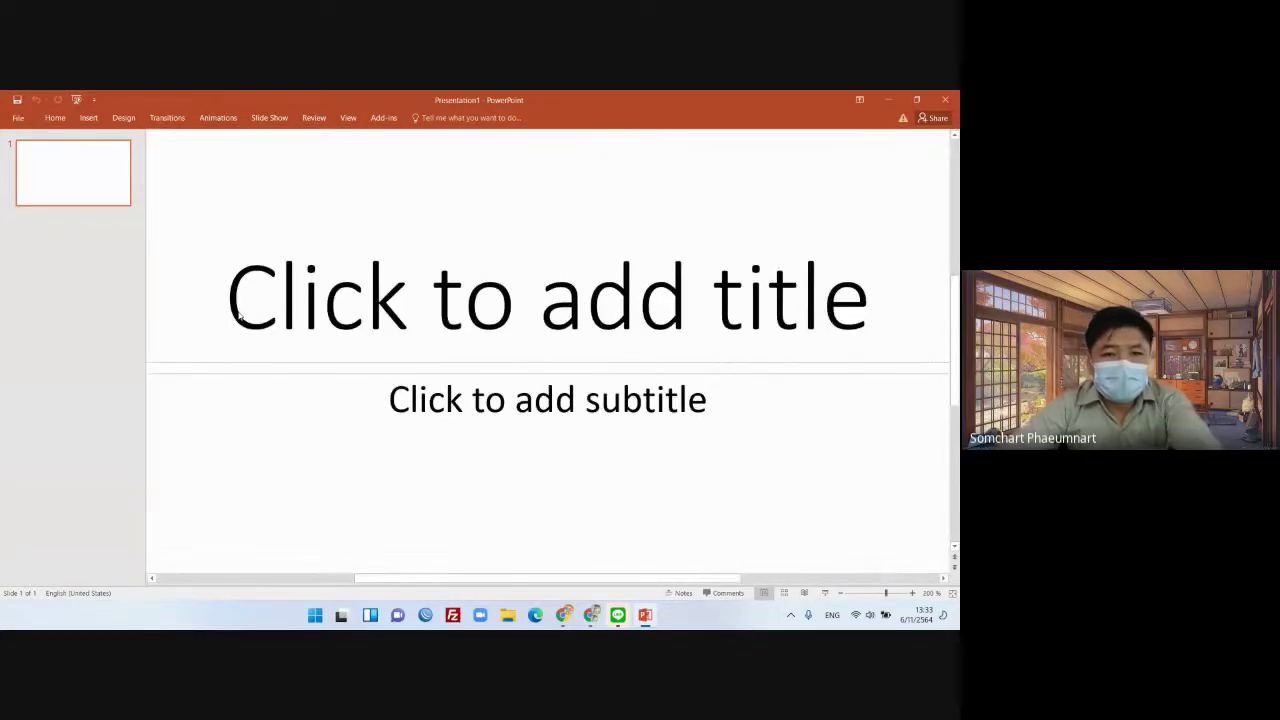
{"action": "scroll", "coordinate": [240, 315], "scroll_direction": "down", "scroll_amount": 6}
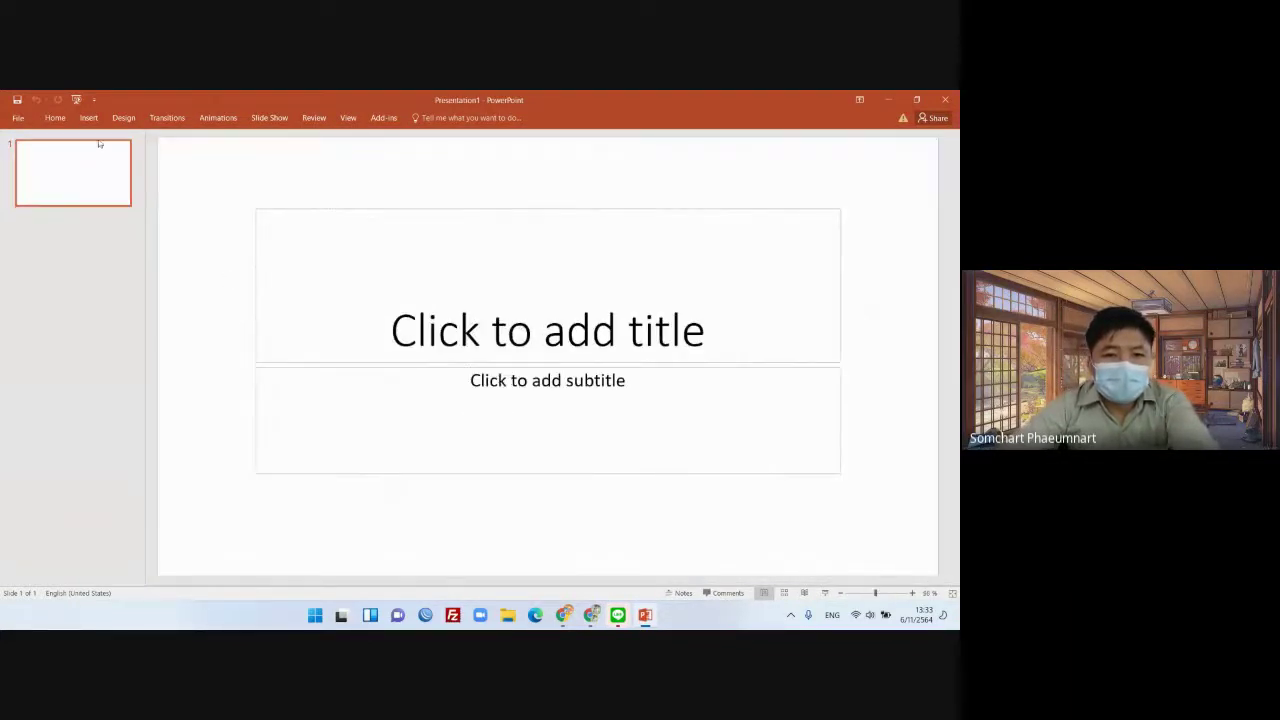
{"action": "double_click", "coordinate": [166, 118]}
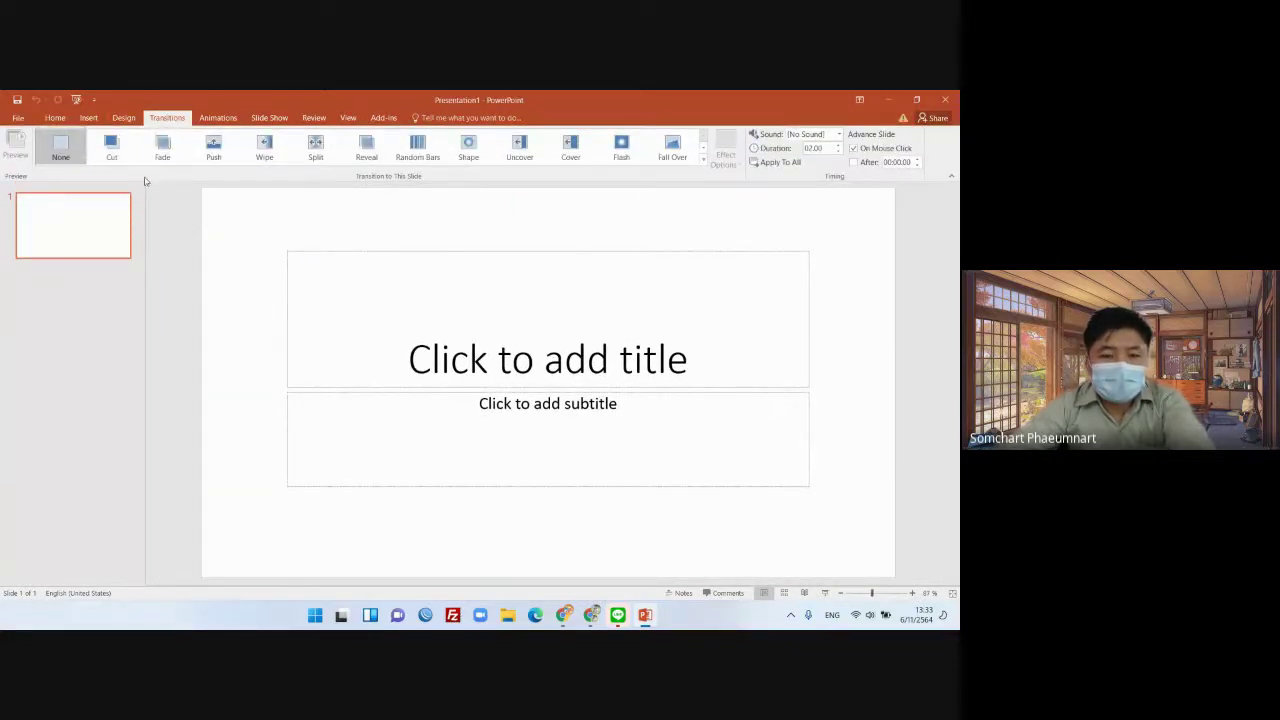
Step through the Design, Transitions, Animations, Slide Show and Review tabs, ending on View.
{"action": "left_click", "coordinate": [123, 118]}
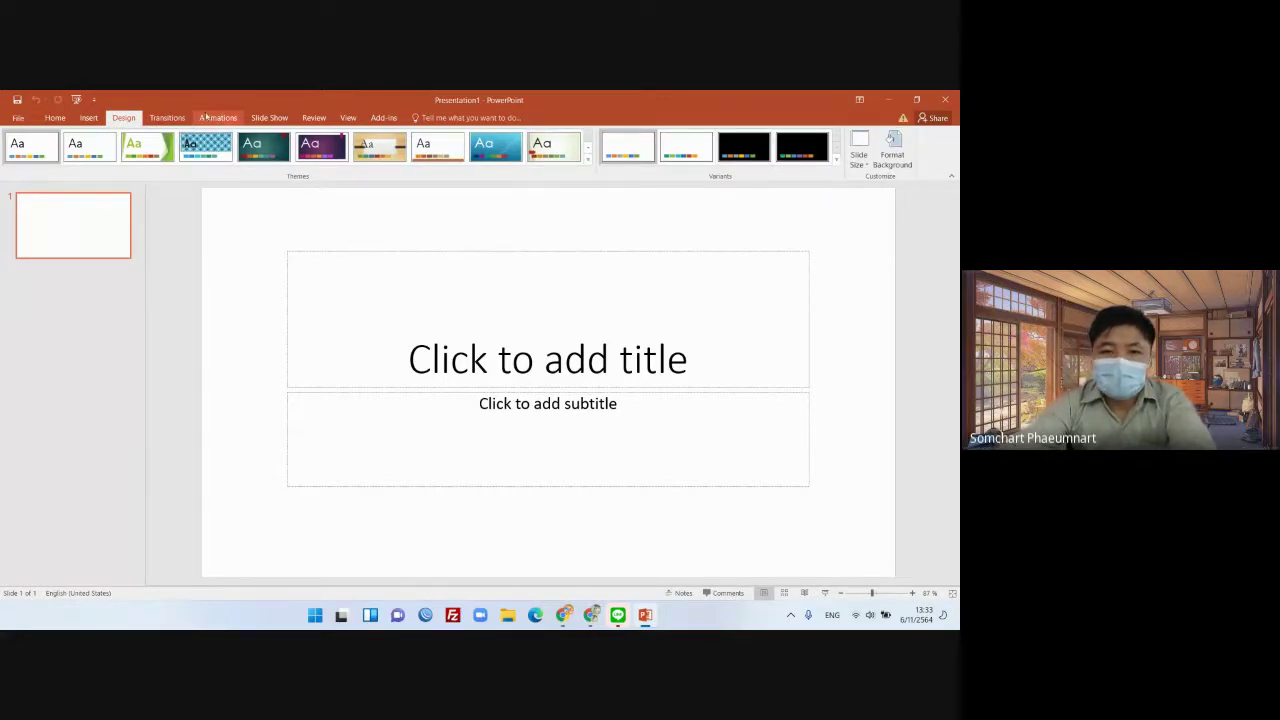
{"action": "left_click", "coordinate": [167, 118]}
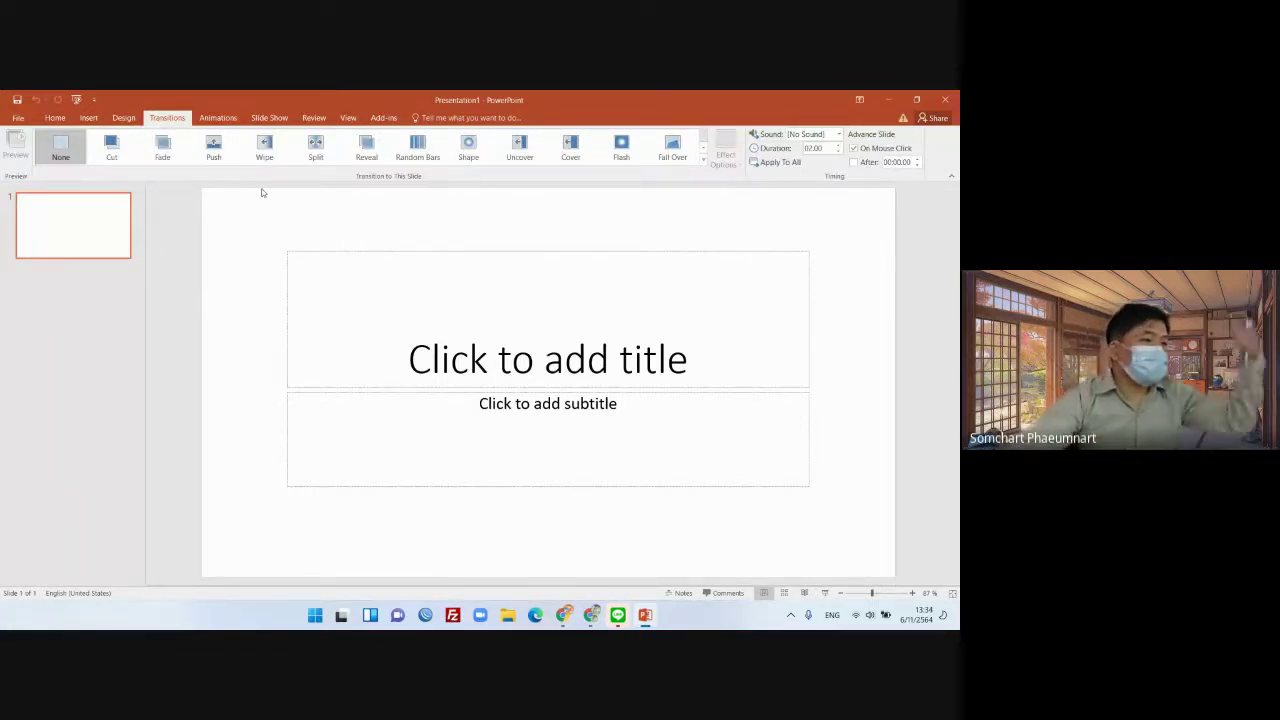
{"action": "left_click", "coordinate": [217, 118]}
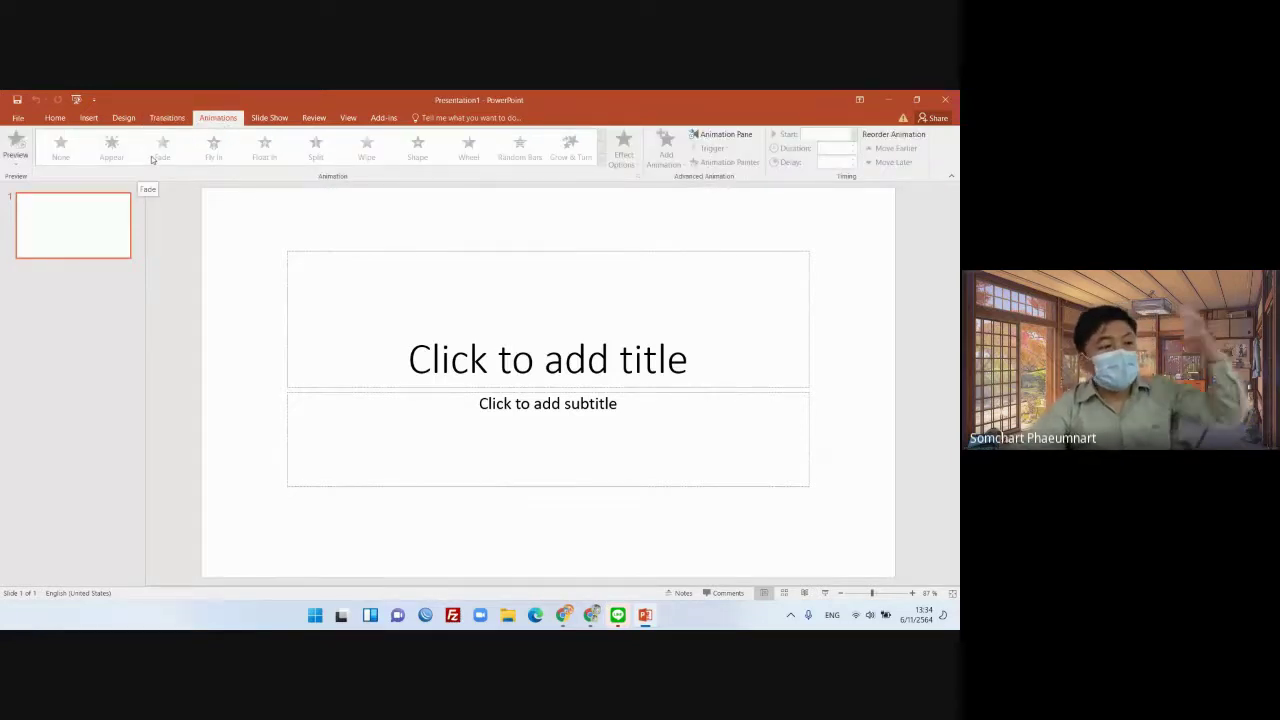
{"action": "left_click", "coordinate": [267, 118]}
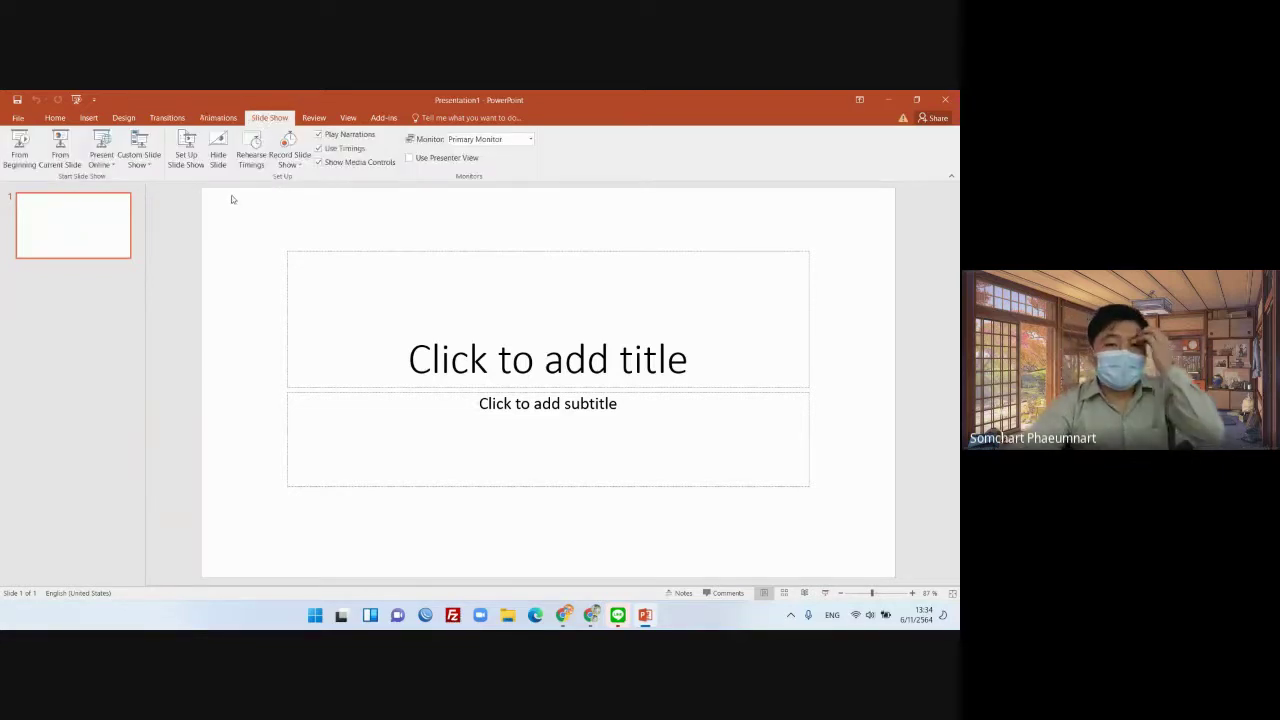
{"action": "left_click", "coordinate": [313, 118]}
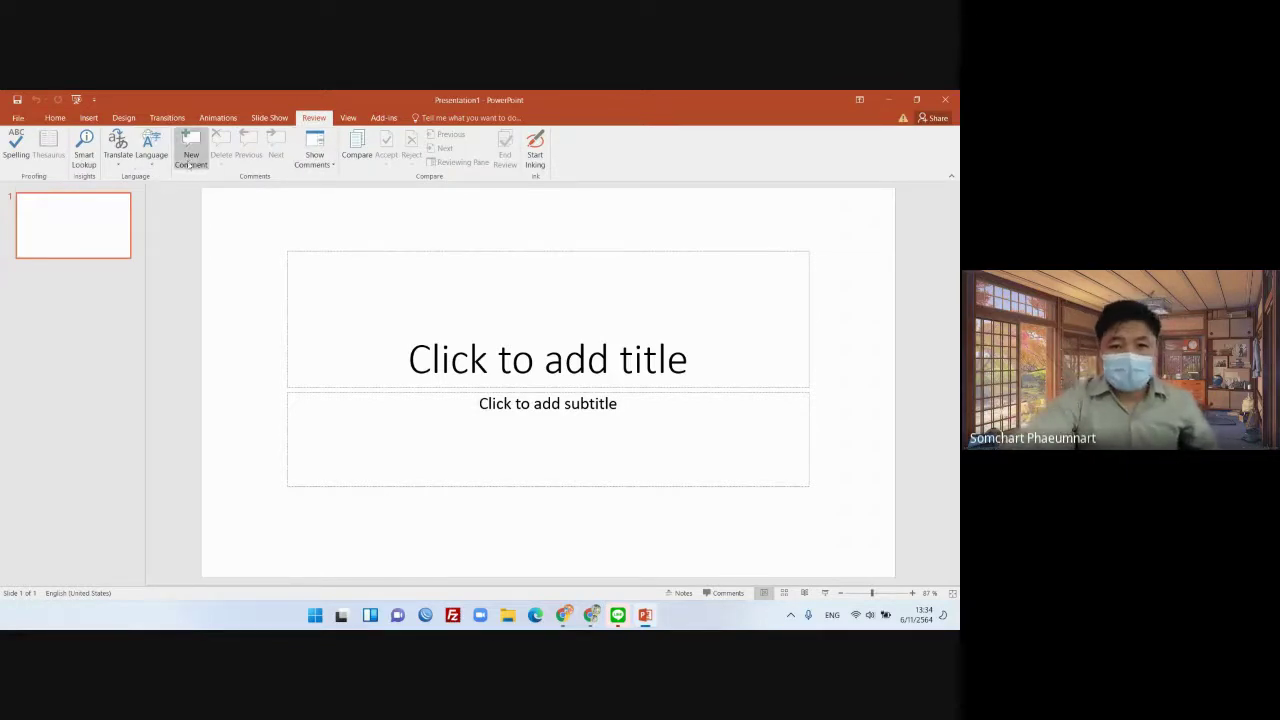
{"action": "left_click", "coordinate": [348, 118]}
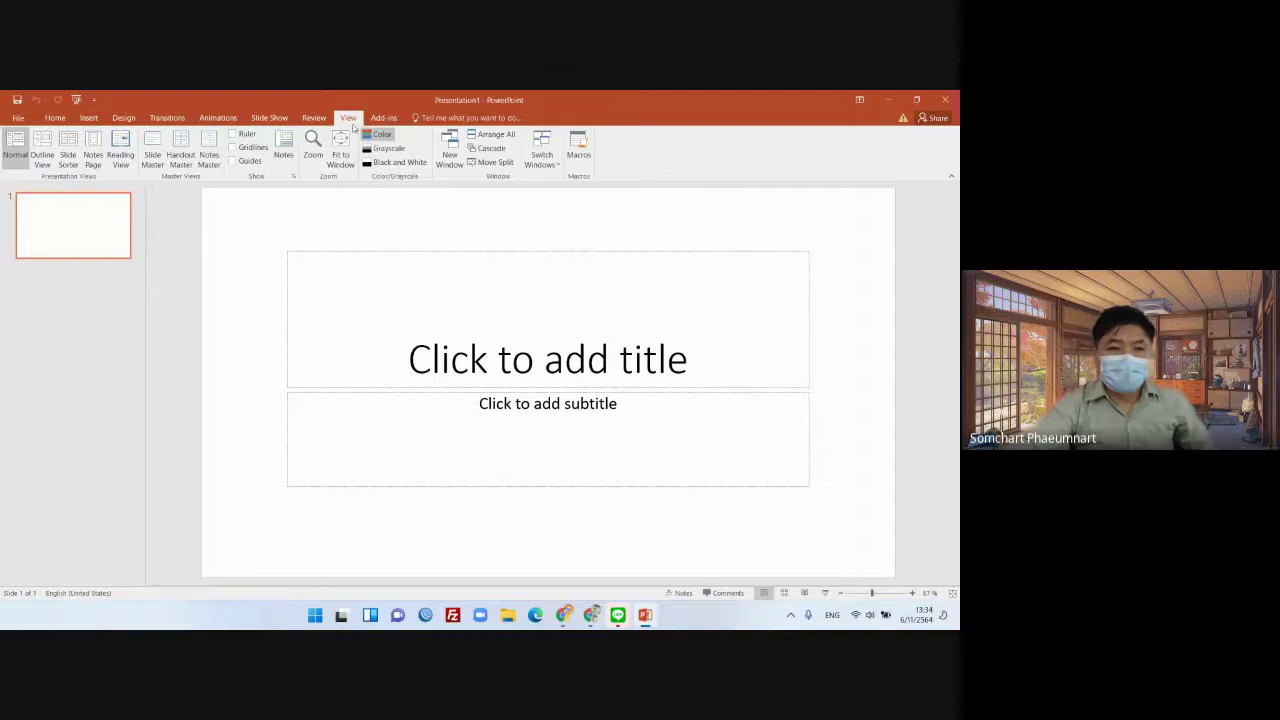
Tick Ruler in the View tab's Show group and mark it with red ZoomIt ink.
{"action": "left_click", "coordinate": [232, 134]}
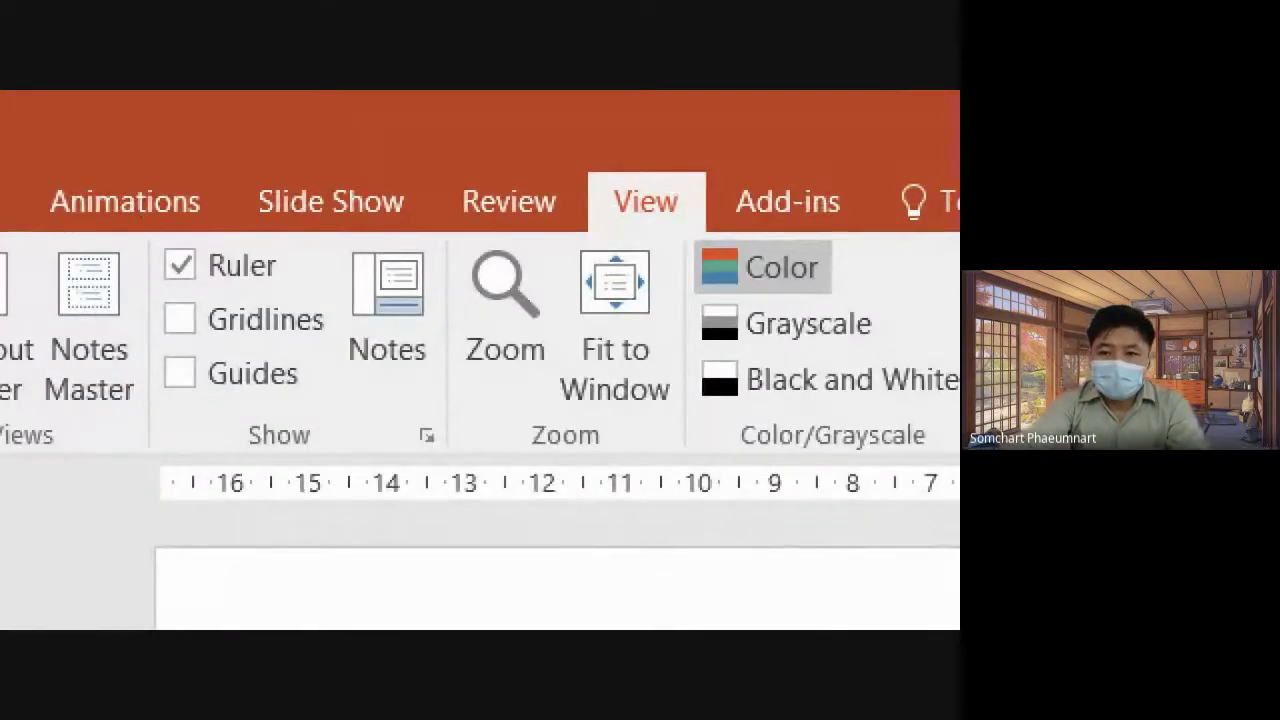
{"action": "mouse_move", "coordinate": [700, 168]}
{"action": "left_mouse_down"}
{"action": "mouse_move", "coordinate": [570, 230]}
{"action": "mouse_move", "coordinate": [686, 162]}
{"action": "mouse_move", "coordinate": [704, 176]}
{"action": "left_mouse_up"}
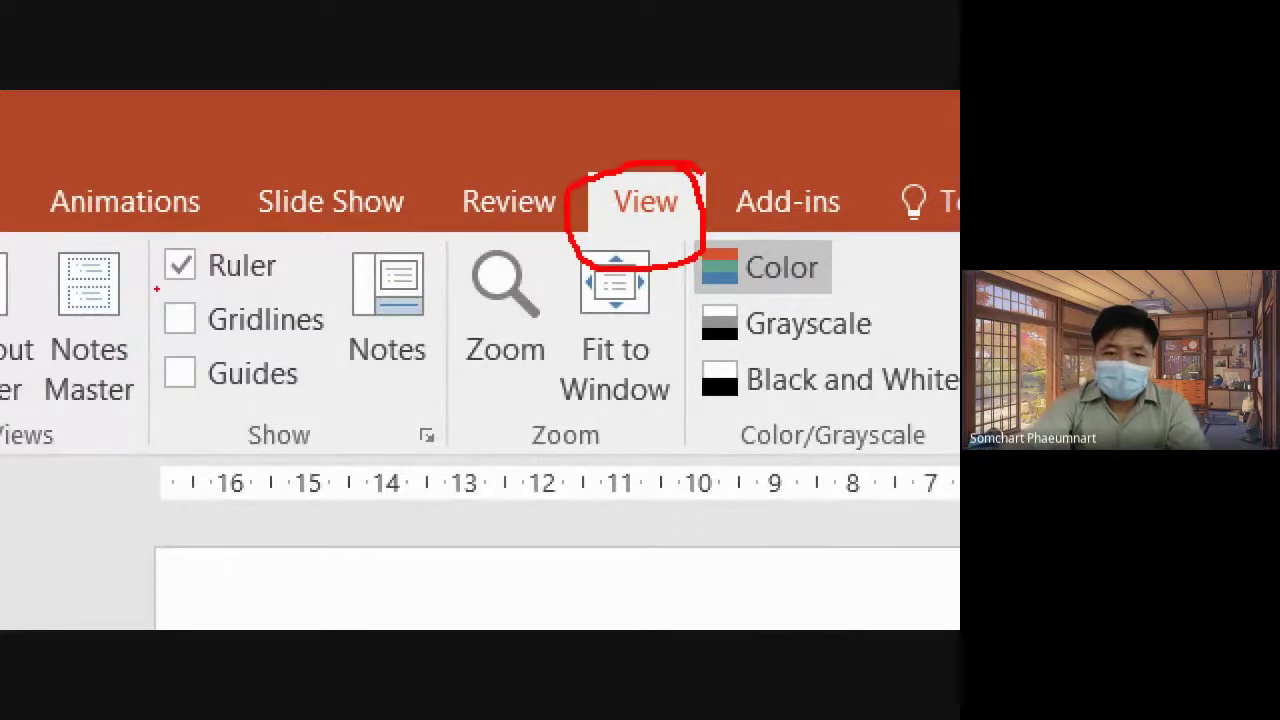
{"action": "mouse_move", "coordinate": [150, 292]}
{"action": "left_mouse_down"}
{"action": "mouse_move", "coordinate": [300, 232]}
{"action": "mouse_move", "coordinate": [140, 222]}
{"action": "mouse_move", "coordinate": [138, 294]}
{"action": "left_mouse_up"}
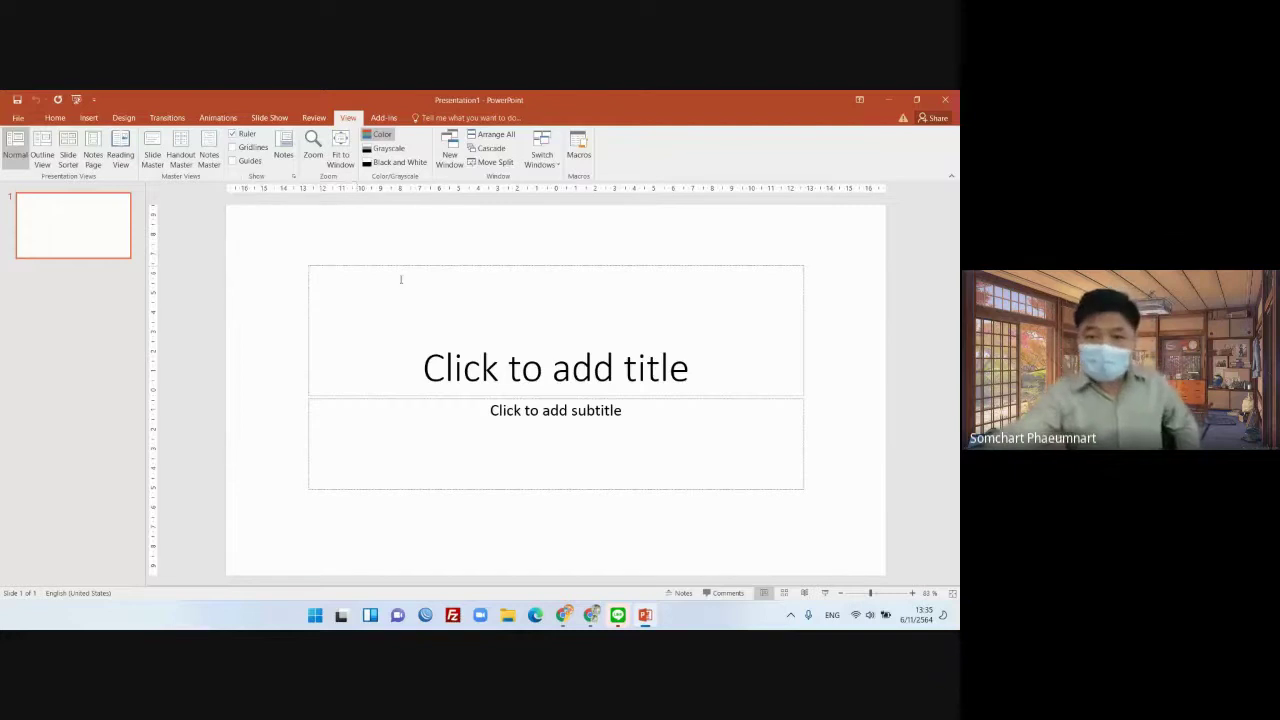
Glance at Add-ins, return to the Home tab, and select the slide 1 thumbnail.
{"action": "left_click", "coordinate": [384, 117]}
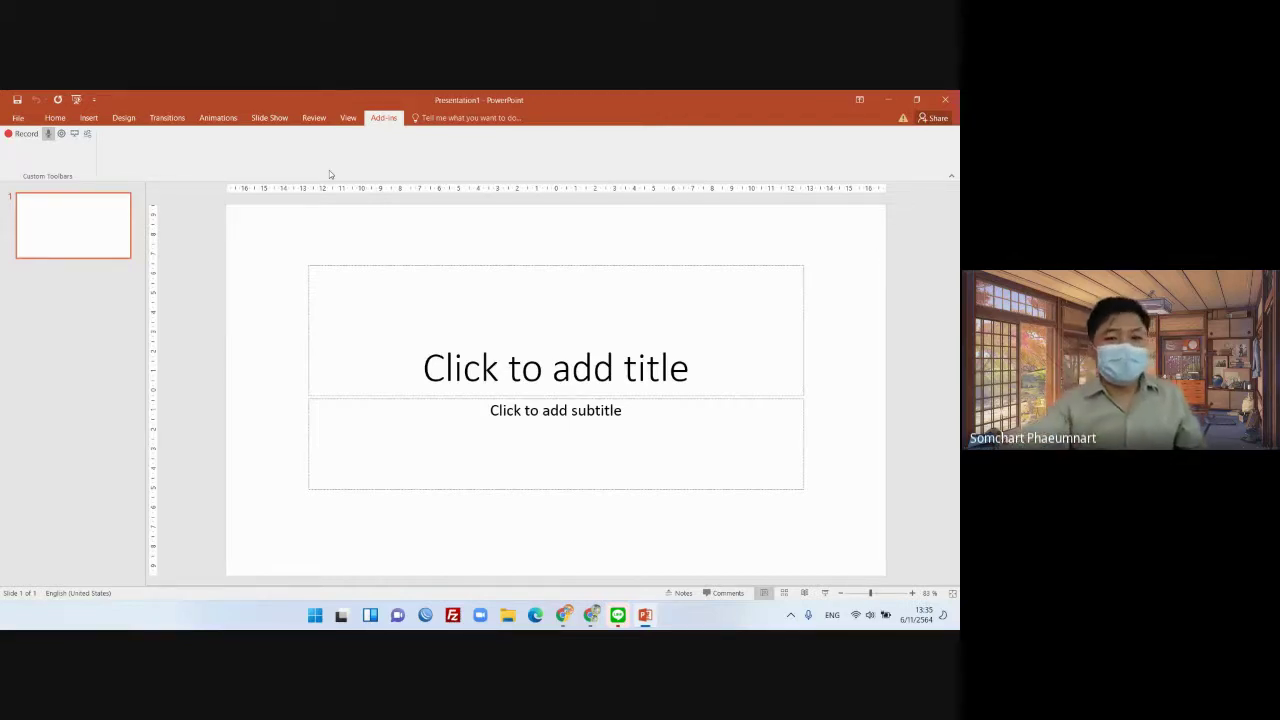
{"action": "left_click", "coordinate": [55, 117]}
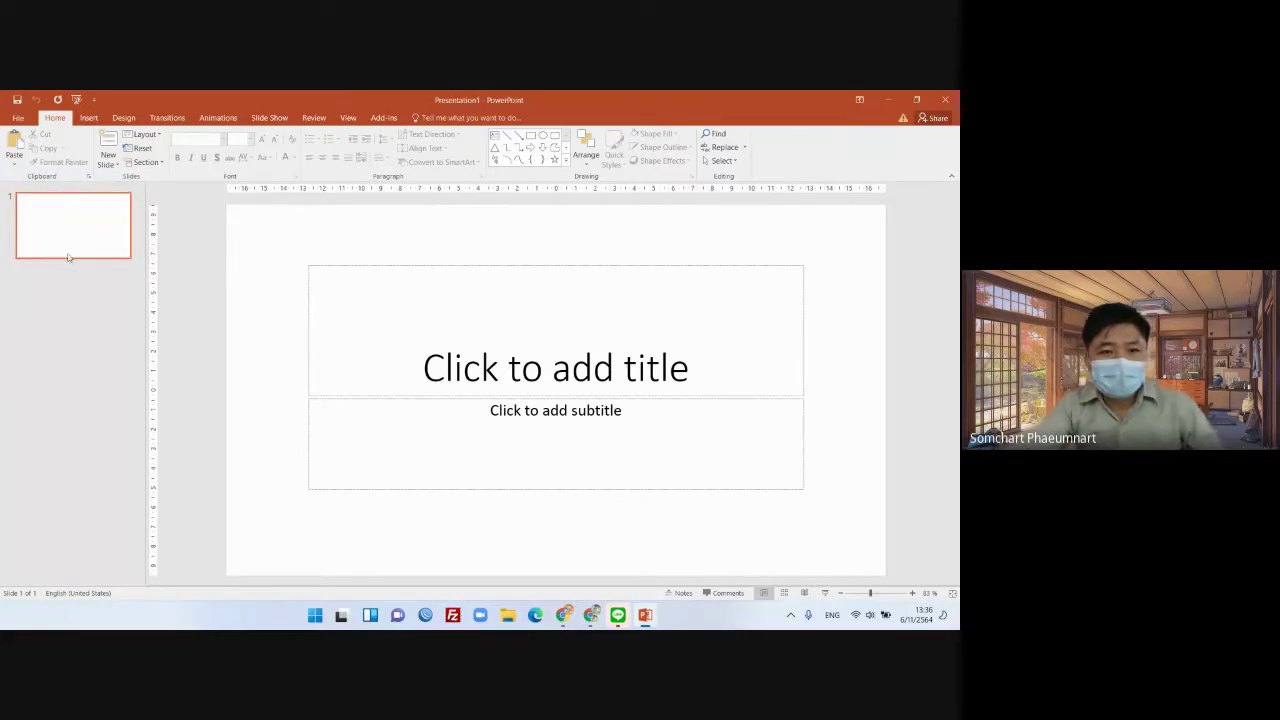
{"action": "left_click", "coordinate": [70, 219]}
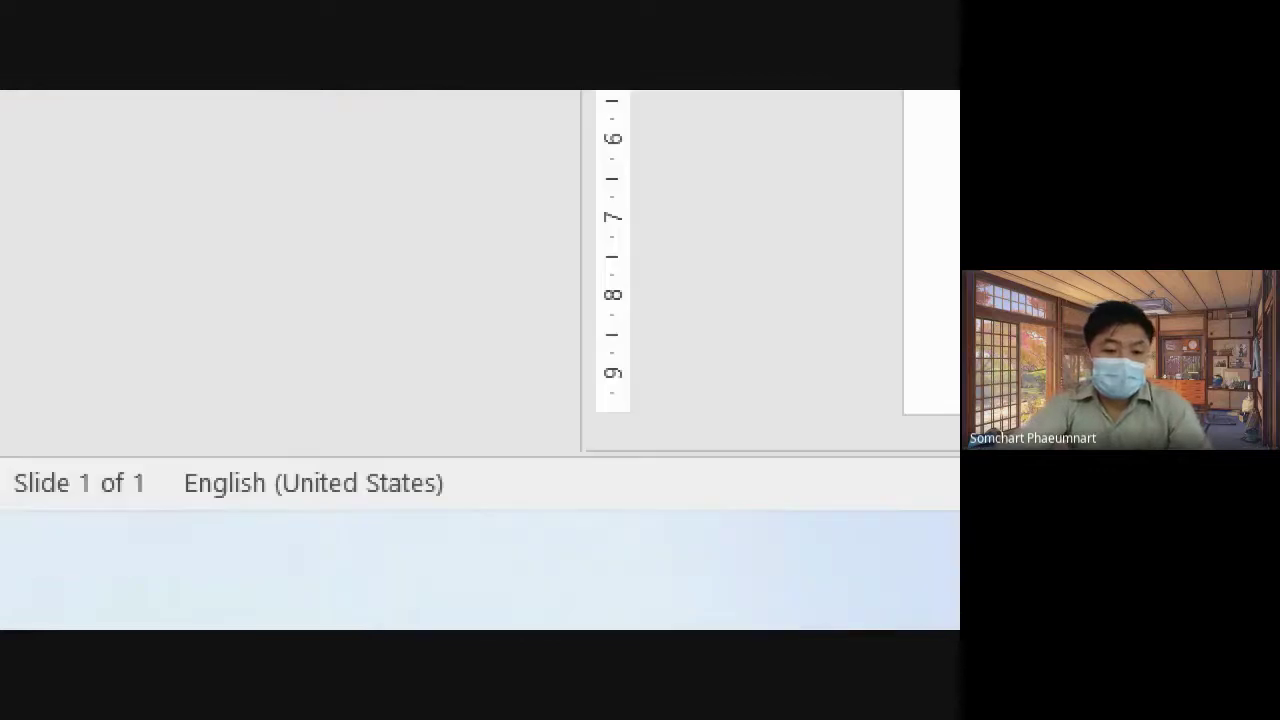
Underline the slide count, clear the ink, and show Notes below the slide with Comments closed.
{"action": "mouse_move", "coordinate": [126, 517]}
{"action": "left_mouse_down"}
{"action": "mouse_move", "coordinate": [2, 515]}
{"action": "mouse_move", "coordinate": [571, 351]}
{"action": "mouse_move", "coordinate": [314, 557]}
{"action": "mouse_move", "coordinate": [77, 546]}
{"action": "left_mouse_up"}
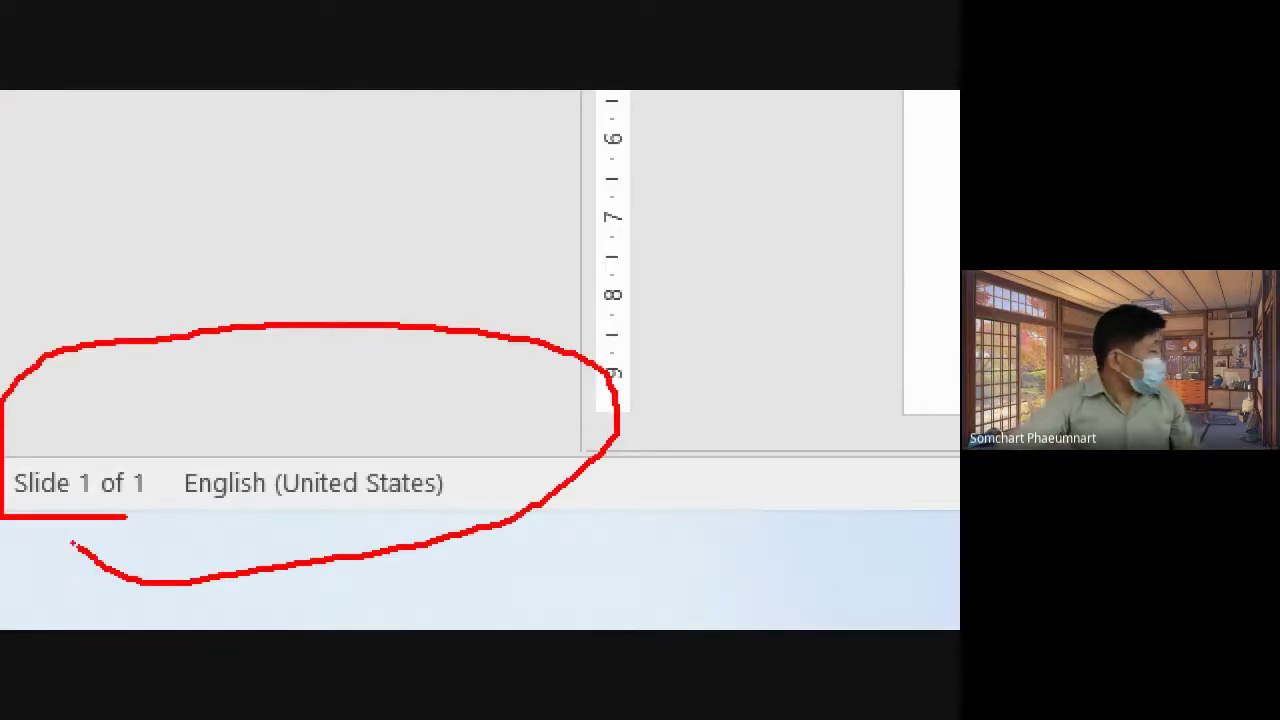
{"action": "key", "text": "Escape"}
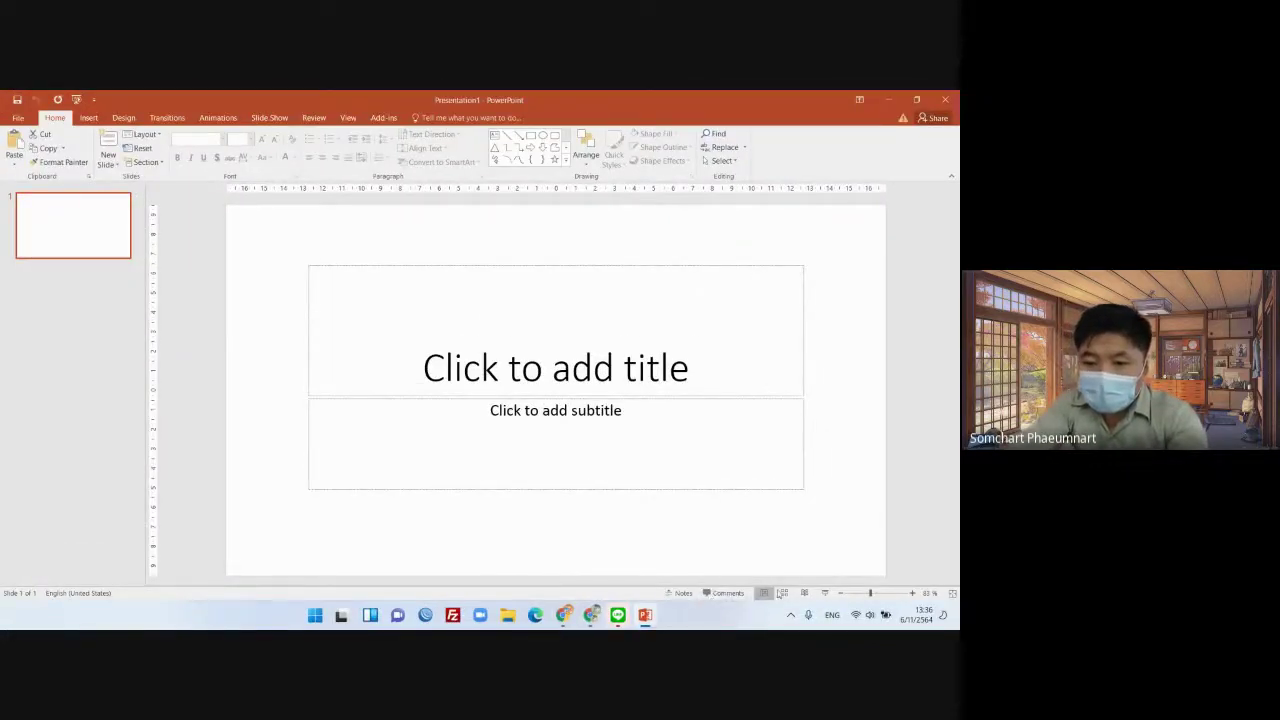
{"action": "left_click", "coordinate": [717, 594]}
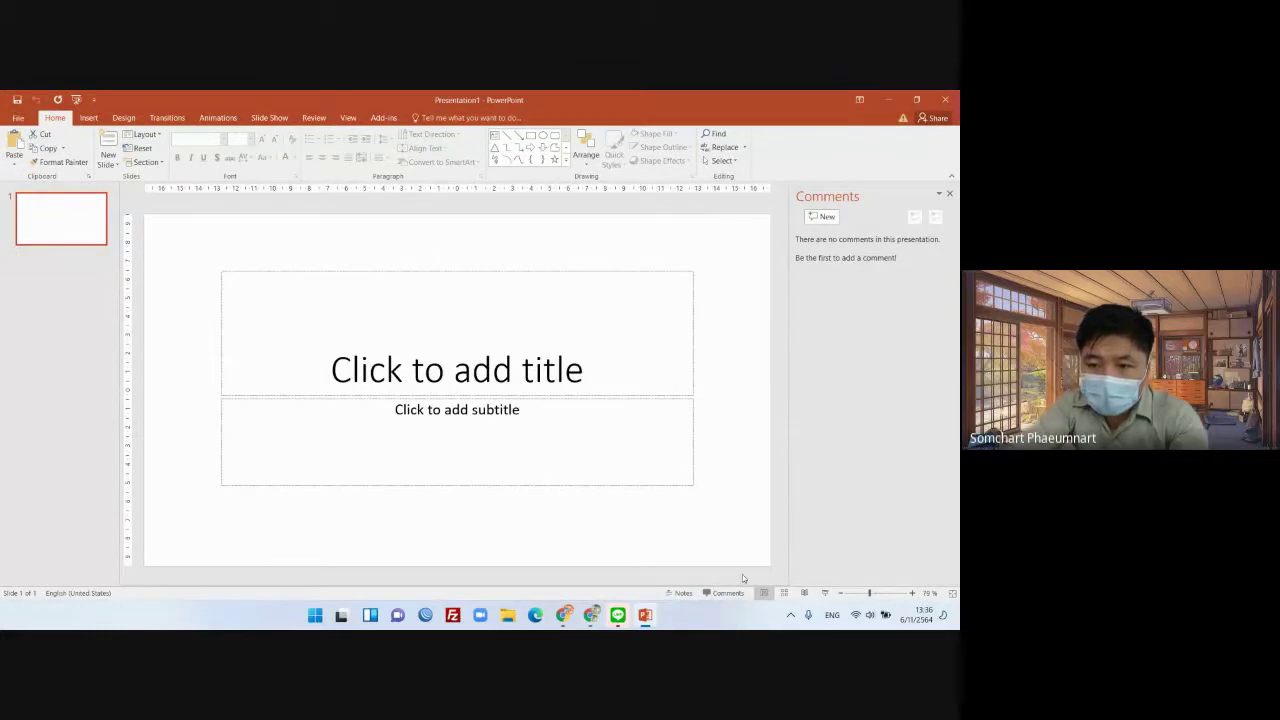
{"action": "left_click", "coordinate": [680, 594]}
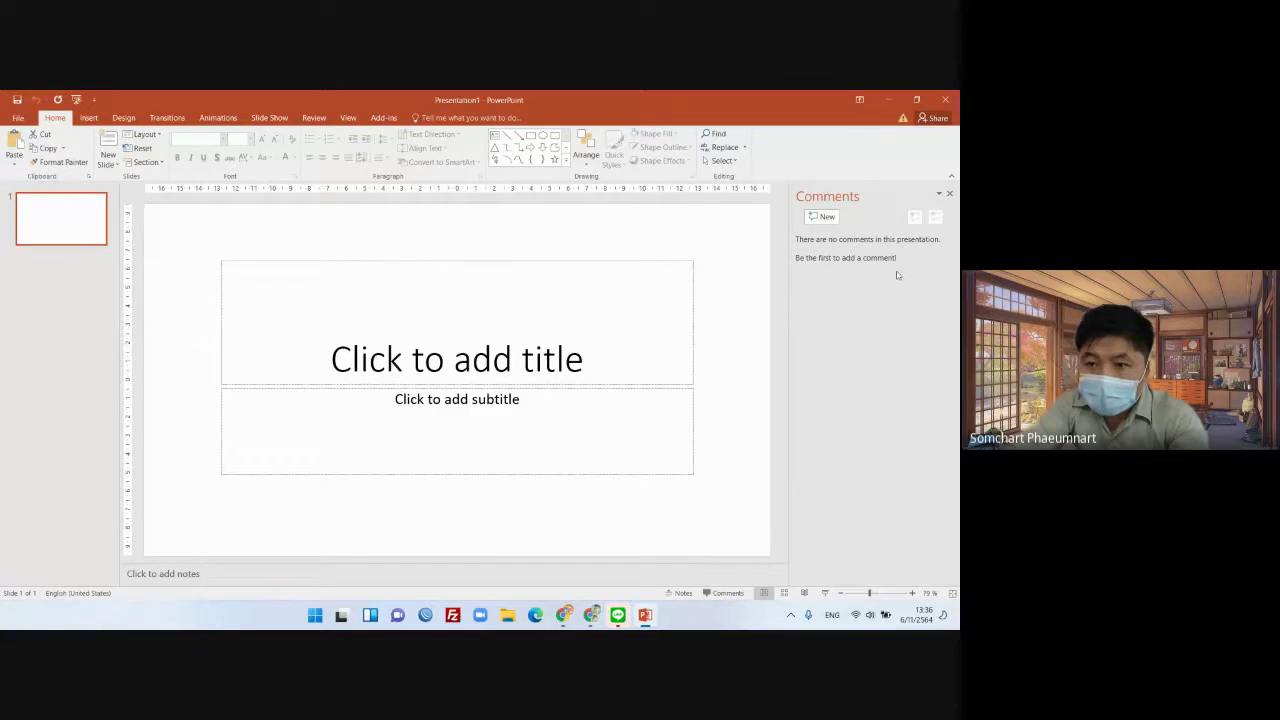
{"action": "left_click", "coordinate": [949, 193]}
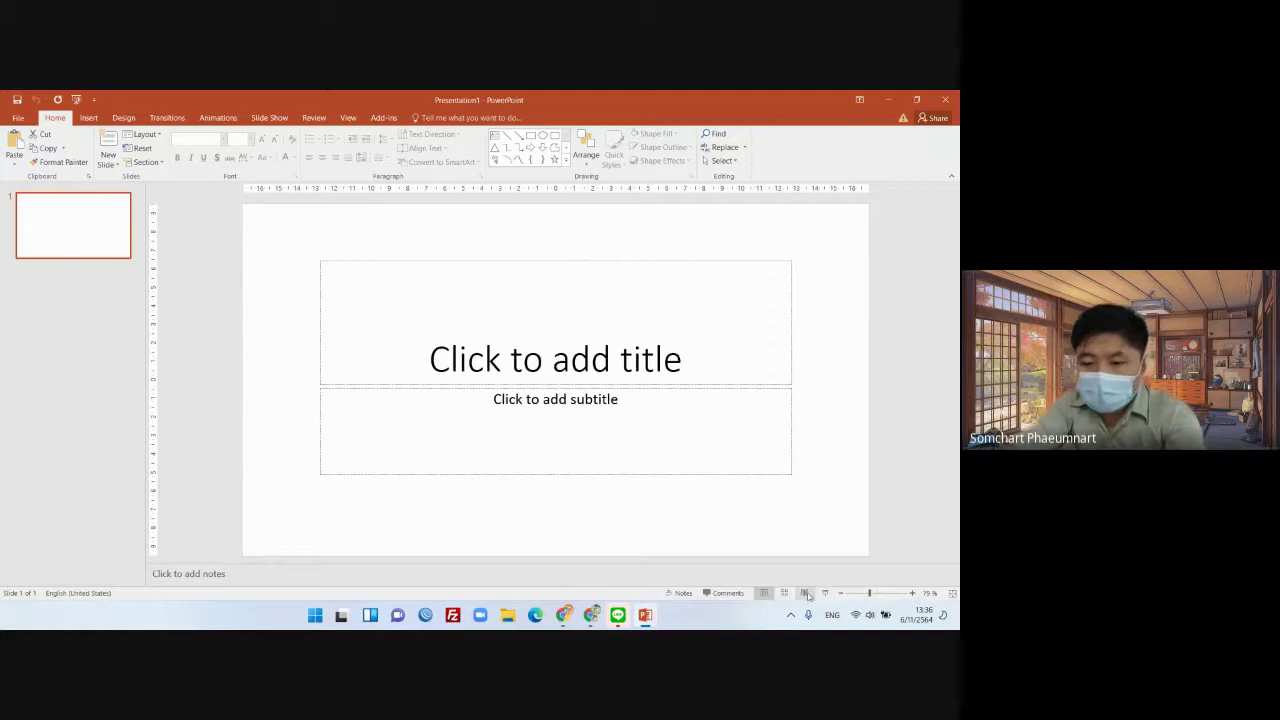
Zoom the slide in and back out to 80%, then bring the Classroom PDF forward.
{"action": "left_click", "coordinate": [913, 593]}
{"action": "left_click", "coordinate": [913, 593]}
{"action": "left_click", "coordinate": [913, 593]}
{"action": "left_click", "coordinate": [913, 593]}
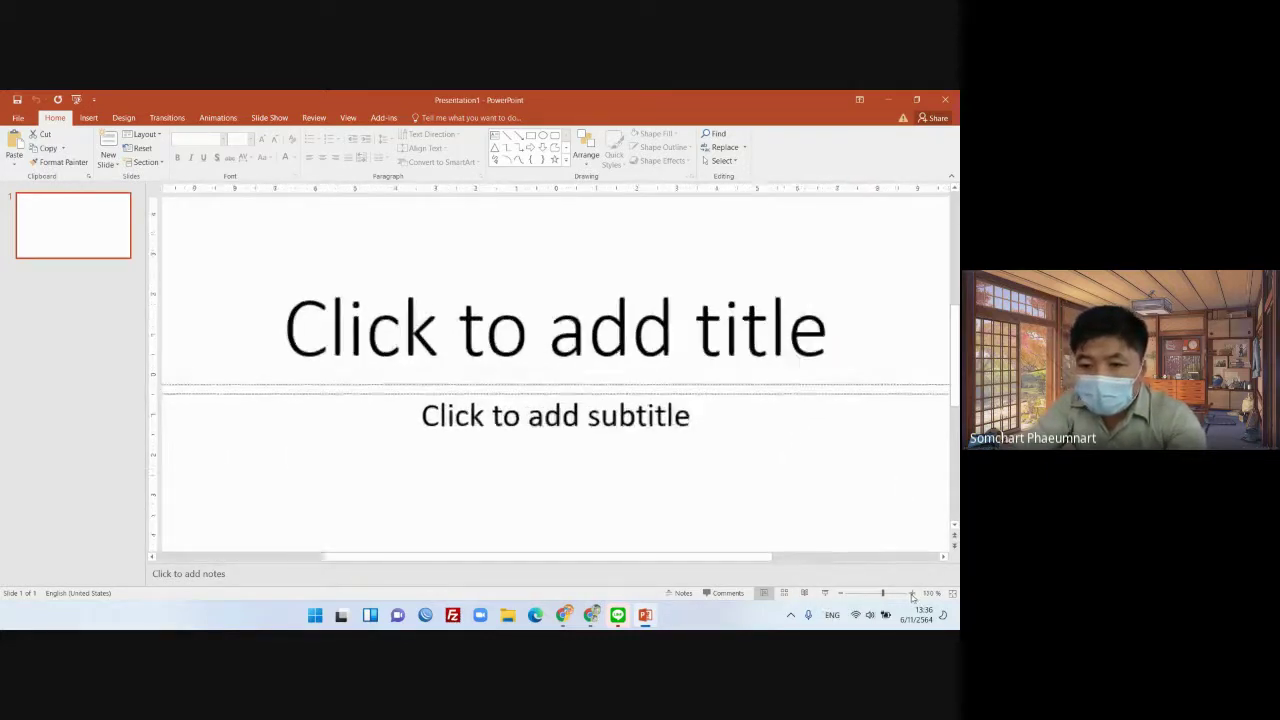
{"action": "left_click", "coordinate": [913, 593]}
{"action": "left_click", "coordinate": [841, 593]}
{"action": "left_click", "coordinate": [842, 594]}
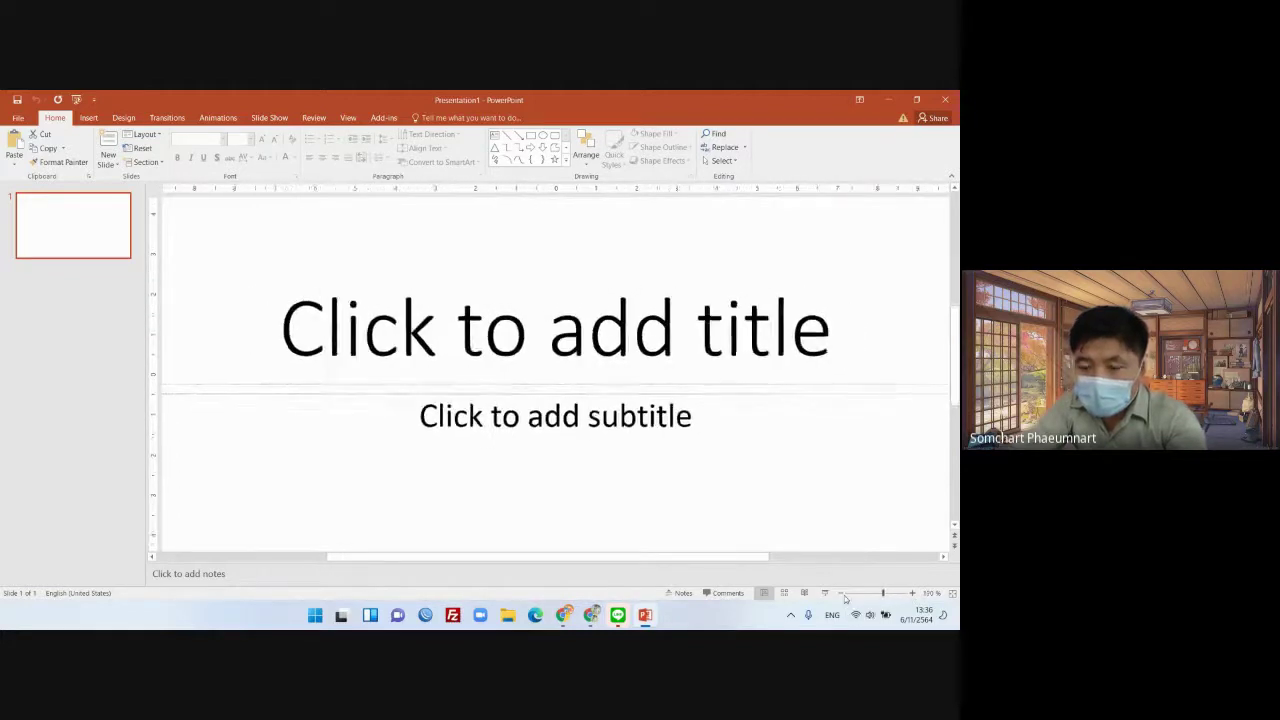
{"action": "left_click", "coordinate": [842, 594]}
{"action": "left_click", "coordinate": [842, 594]}
{"action": "left_click", "coordinate": [842, 594]}
{"action": "left_click", "coordinate": [842, 594]}
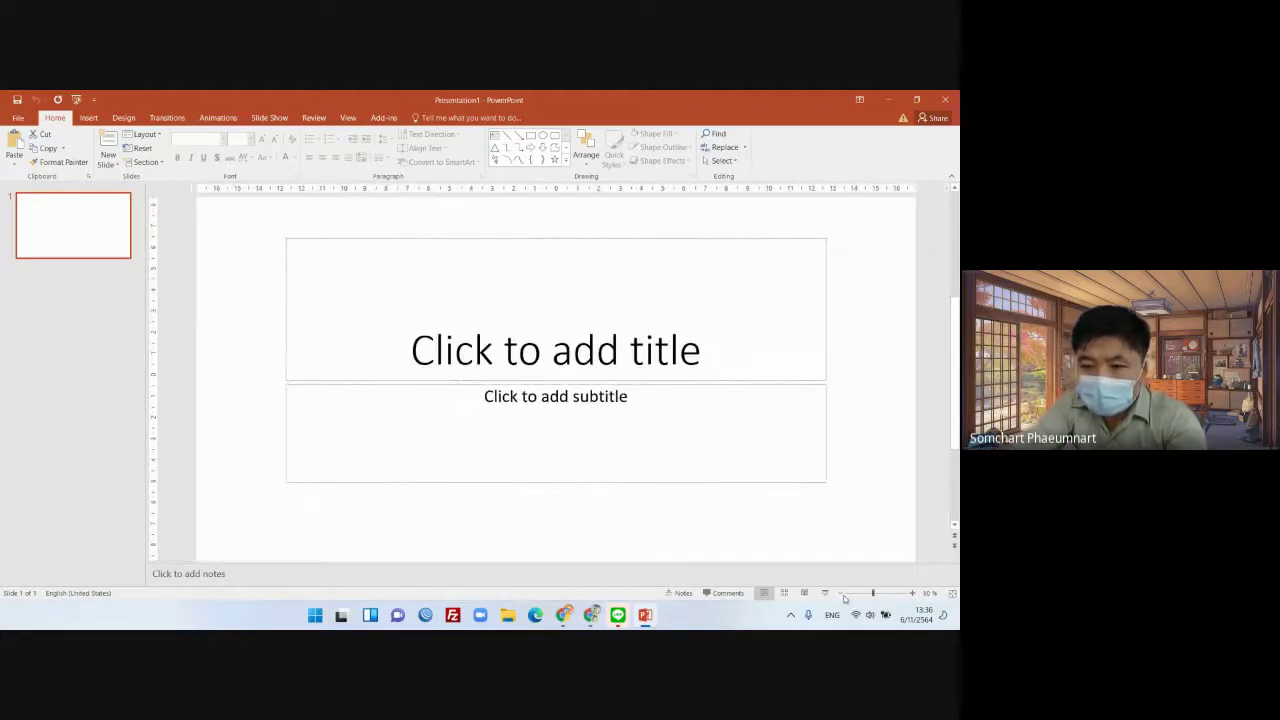
{"action": "left_click", "coordinate": [842, 594]}
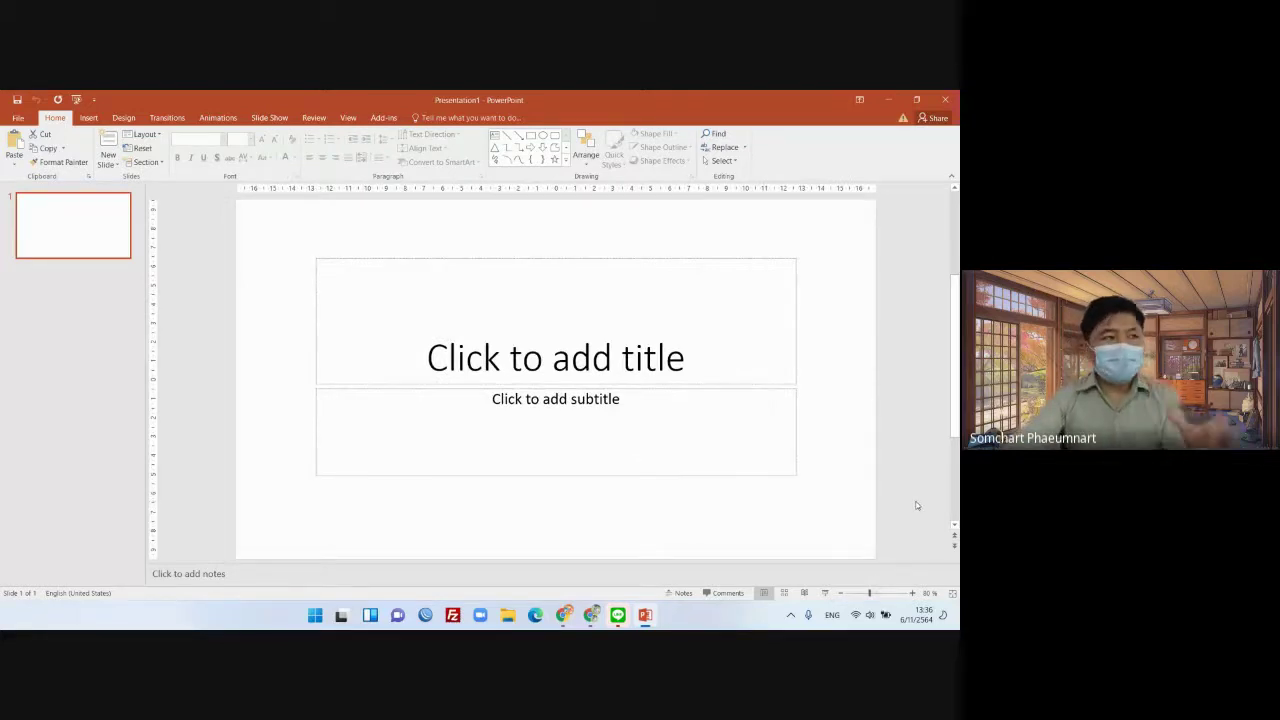
{"action": "mouse_move", "coordinate": [592, 614]}
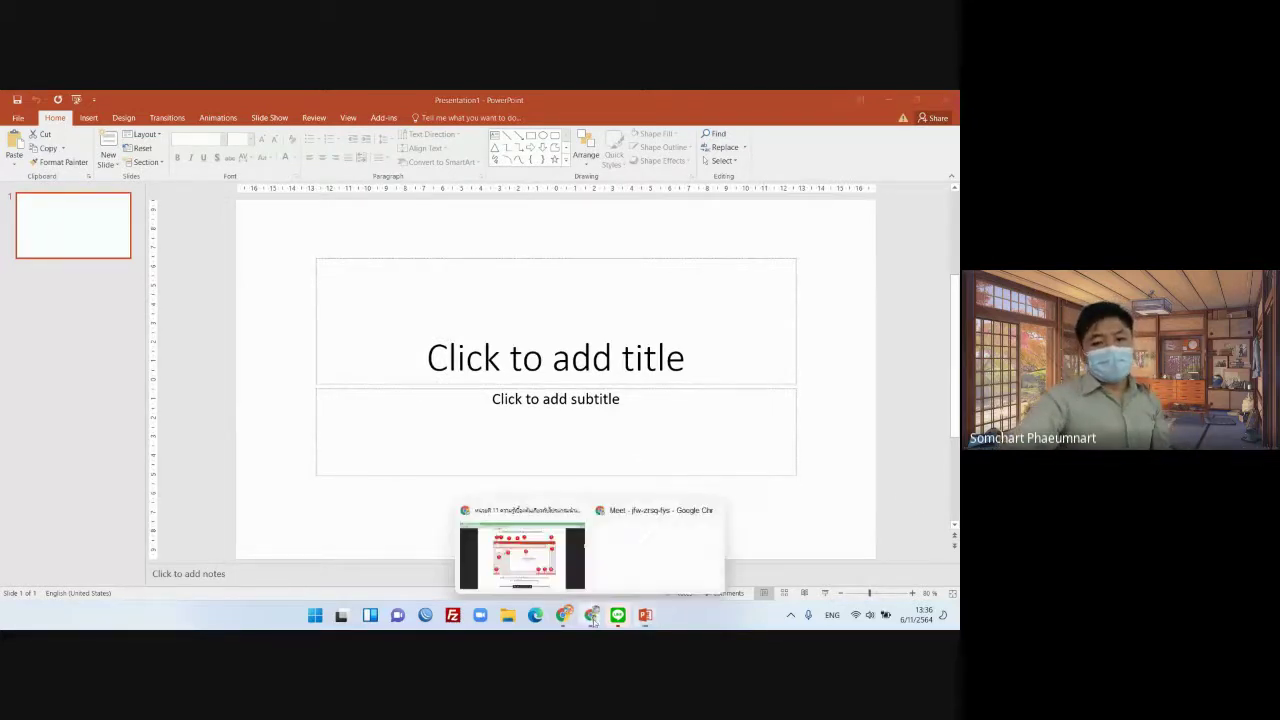
{"action": "left_click", "coordinate": [525, 550]}
Scroll the handout to page 25's Ribbon section with the File and Home tab figures 11.9–11.10.
{"action": "scroll", "coordinate": [619, 388], "scroll_direction": "down", "scroll_amount": 10}
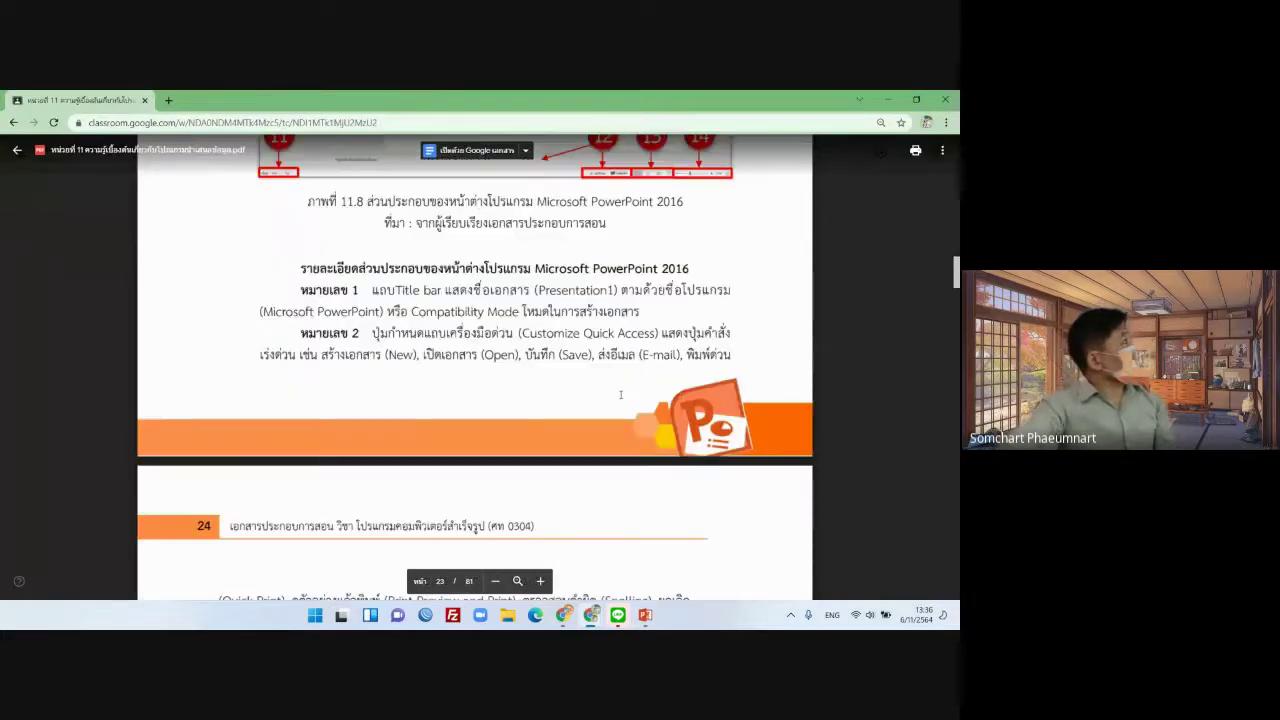
{"action": "scroll", "coordinate": [621, 394], "scroll_direction": "down", "scroll_amount": 5}
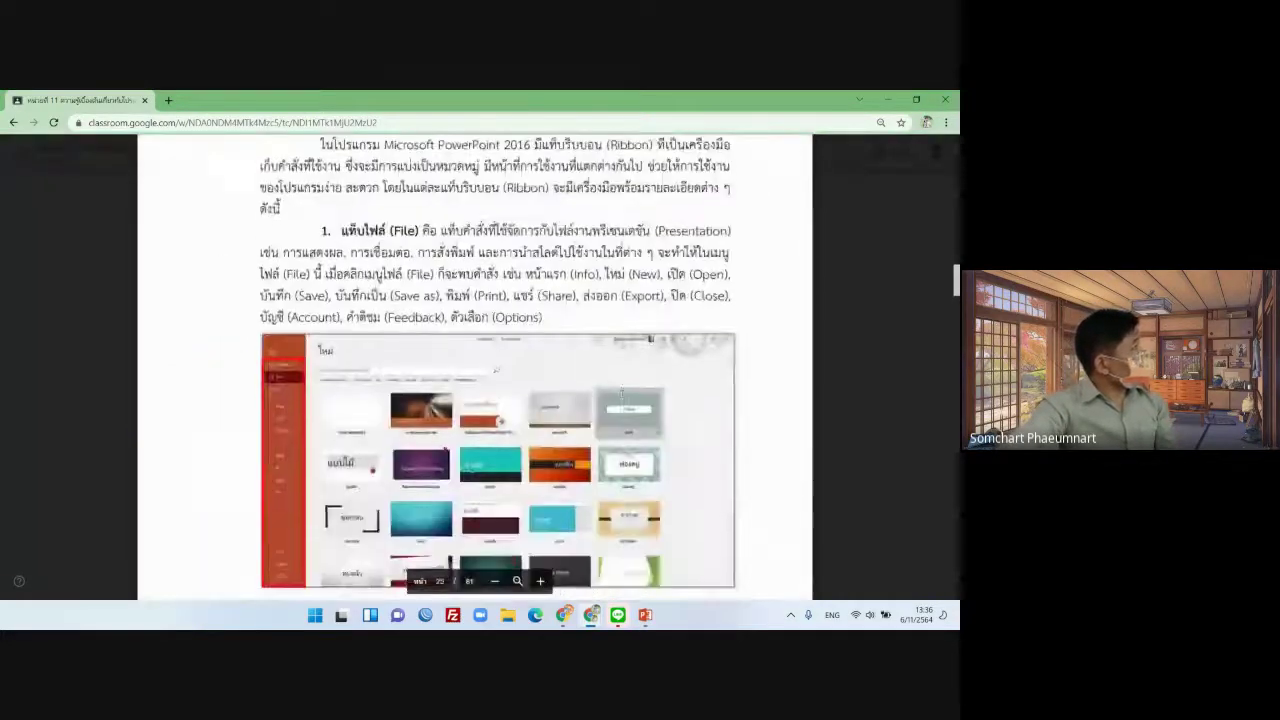
{"action": "scroll", "coordinate": [621, 394], "scroll_direction": "up", "scroll_amount": 1}
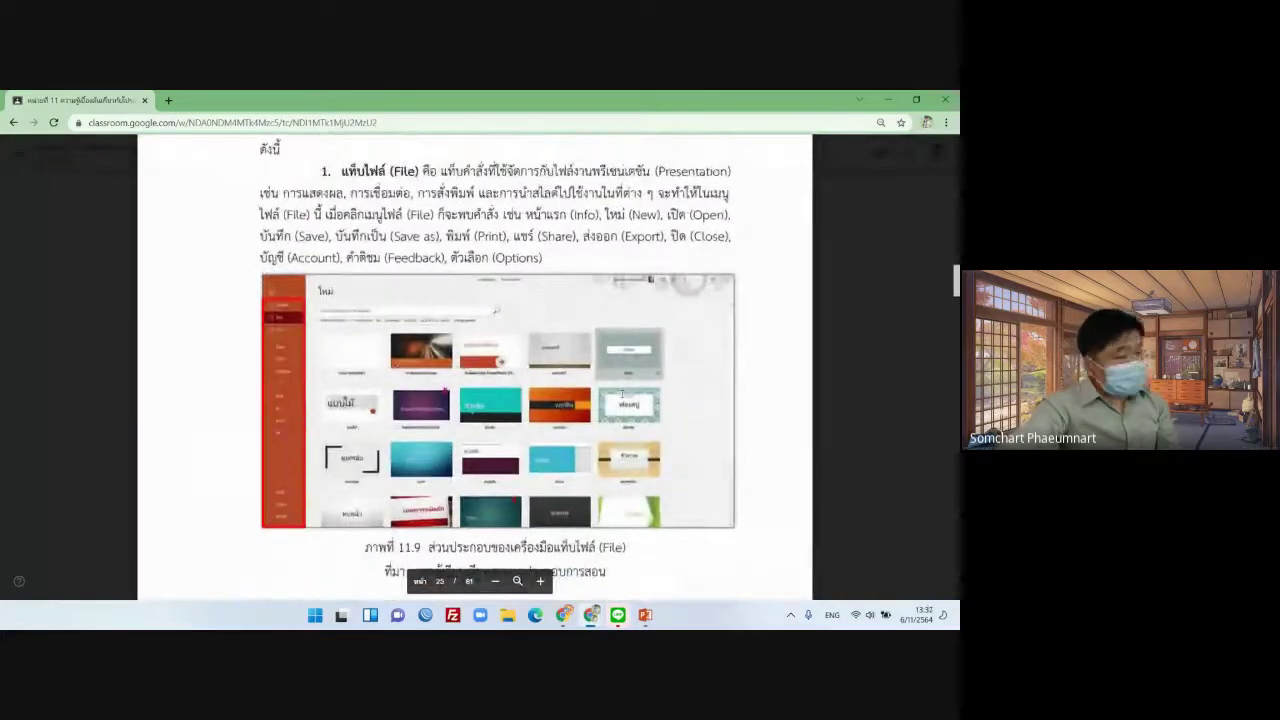
{"action": "scroll", "coordinate": [621, 394], "scroll_direction": "up", "scroll_amount": 4}
{"action": "scroll", "coordinate": [621, 394], "scroll_direction": "down", "scroll_amount": 6}
{"action": "scroll", "coordinate": [621, 394], "scroll_direction": "down", "scroll_amount": 4}
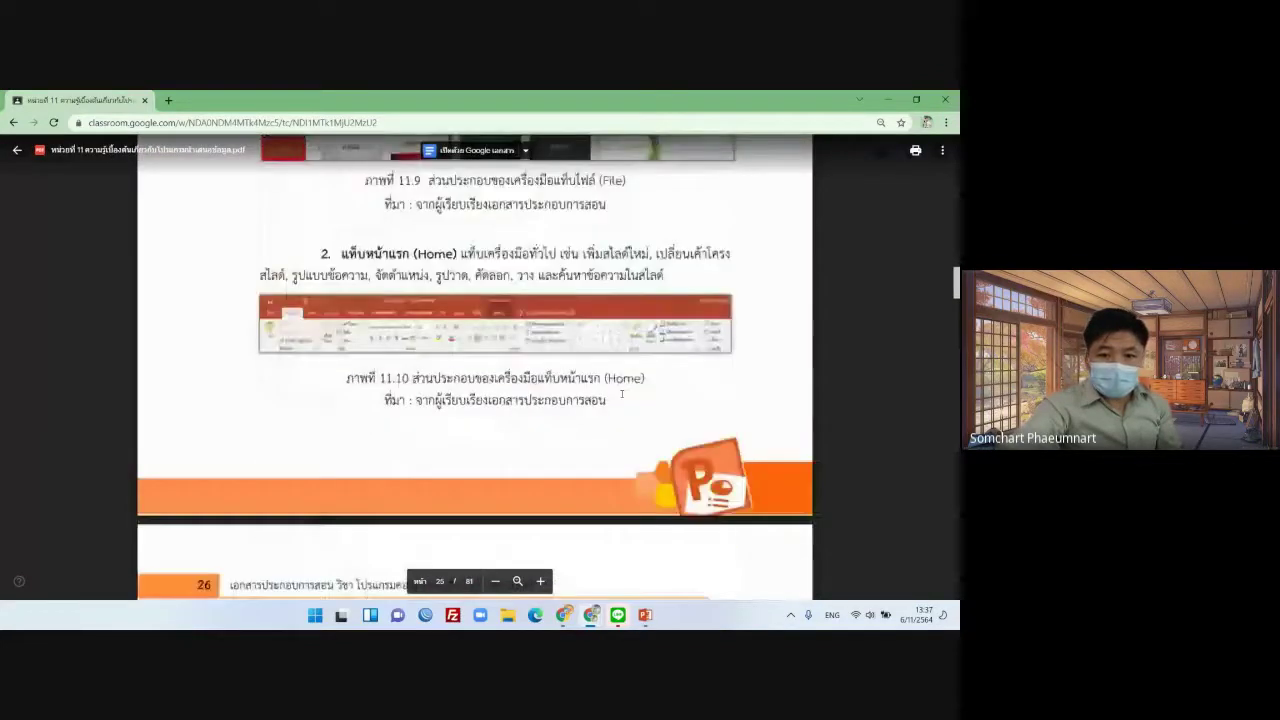
{"action": "scroll", "coordinate": [621, 394], "scroll_direction": "down", "scroll_amount": 3}
{"action": "scroll", "coordinate": [621, 394], "scroll_direction": "down", "scroll_amount": 3}
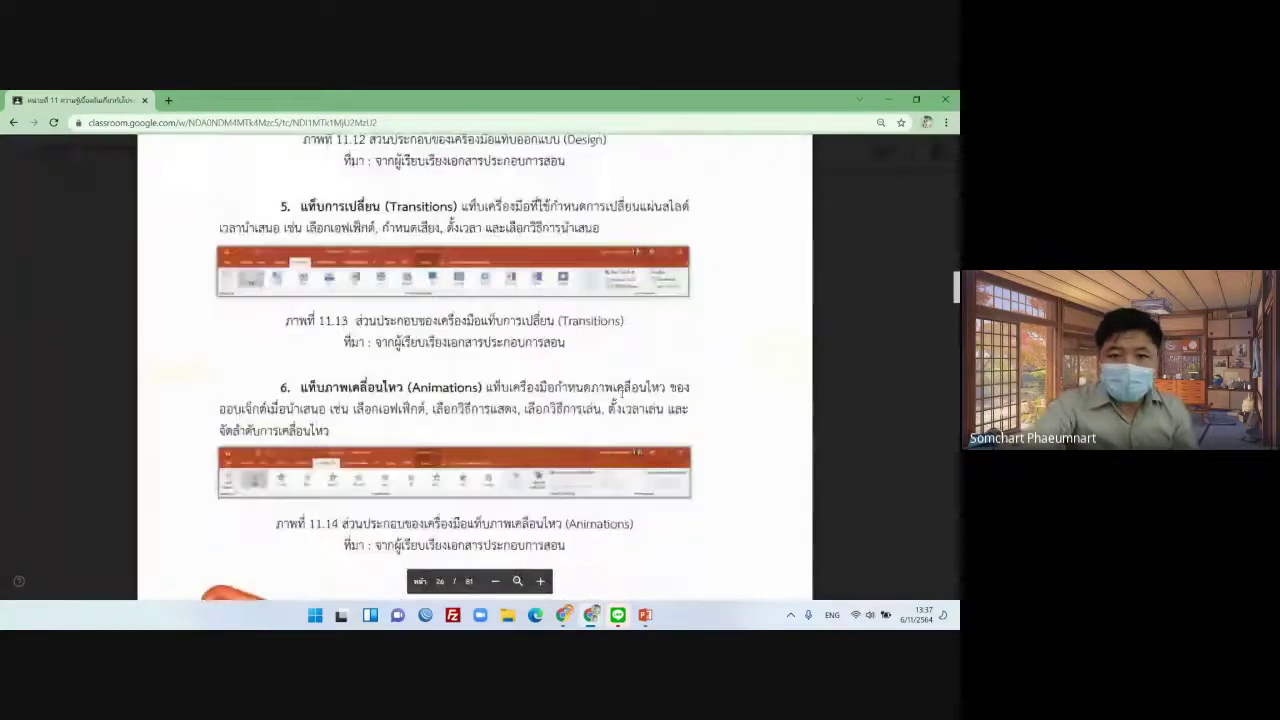
{"action": "scroll", "coordinate": [621, 394], "scroll_direction": "up", "scroll_amount": 10}
{"action": "scroll", "coordinate": [621, 365], "scroll_direction": "up", "scroll_amount": 5}
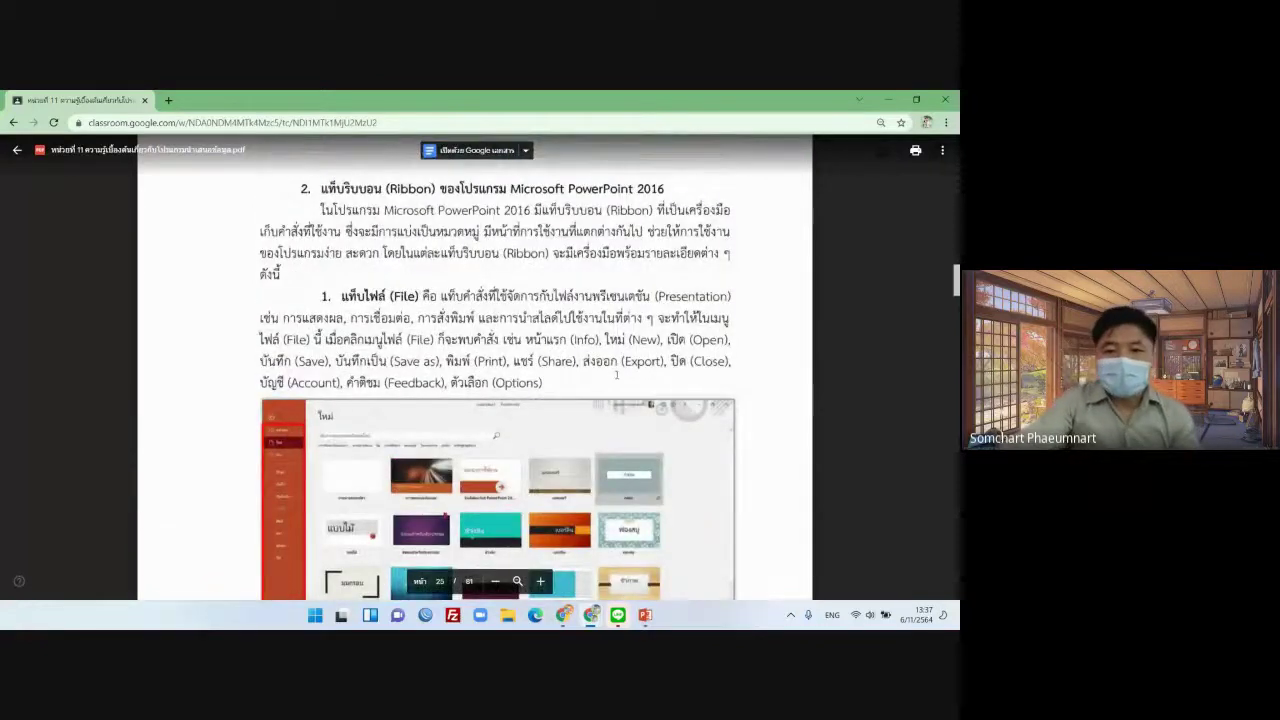
{"action": "scroll", "coordinate": [616, 375], "scroll_direction": "down", "scroll_amount": 3}
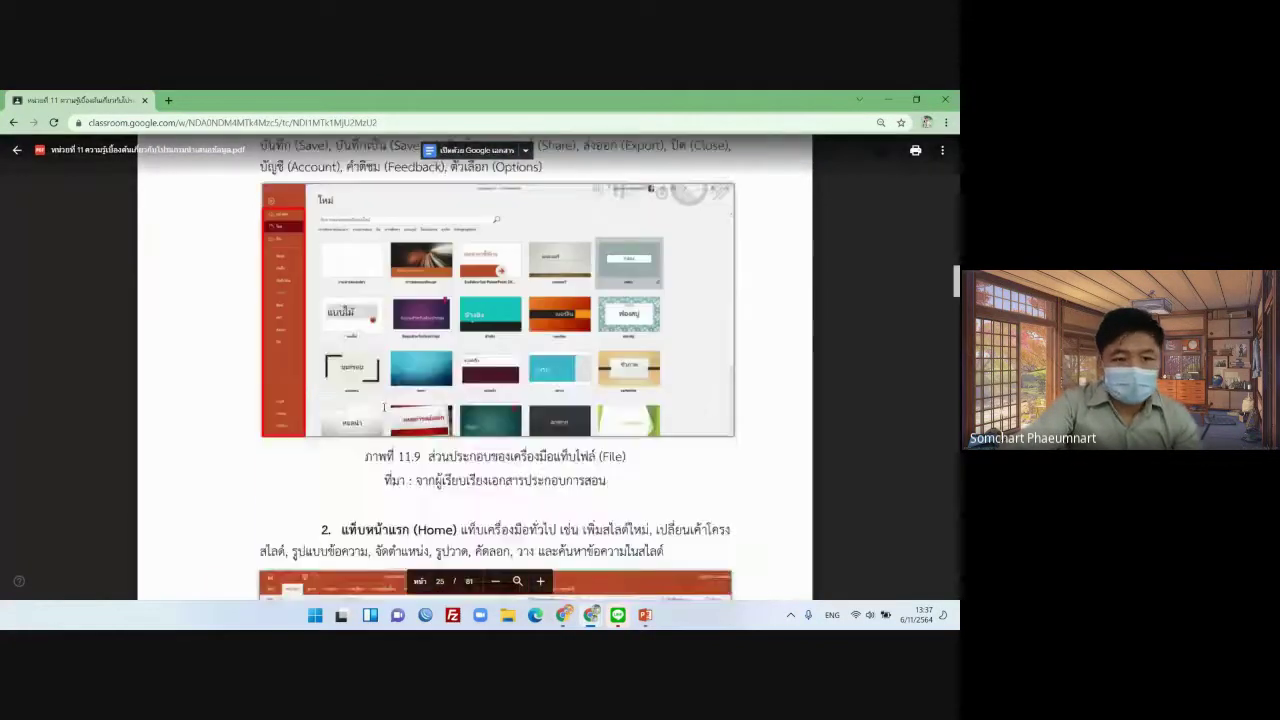
{"action": "scroll", "coordinate": [384, 279], "scroll_direction": "down", "scroll_amount": 4}
{"action": "scroll", "coordinate": [383, 310], "scroll_direction": "up", "scroll_amount": 2}
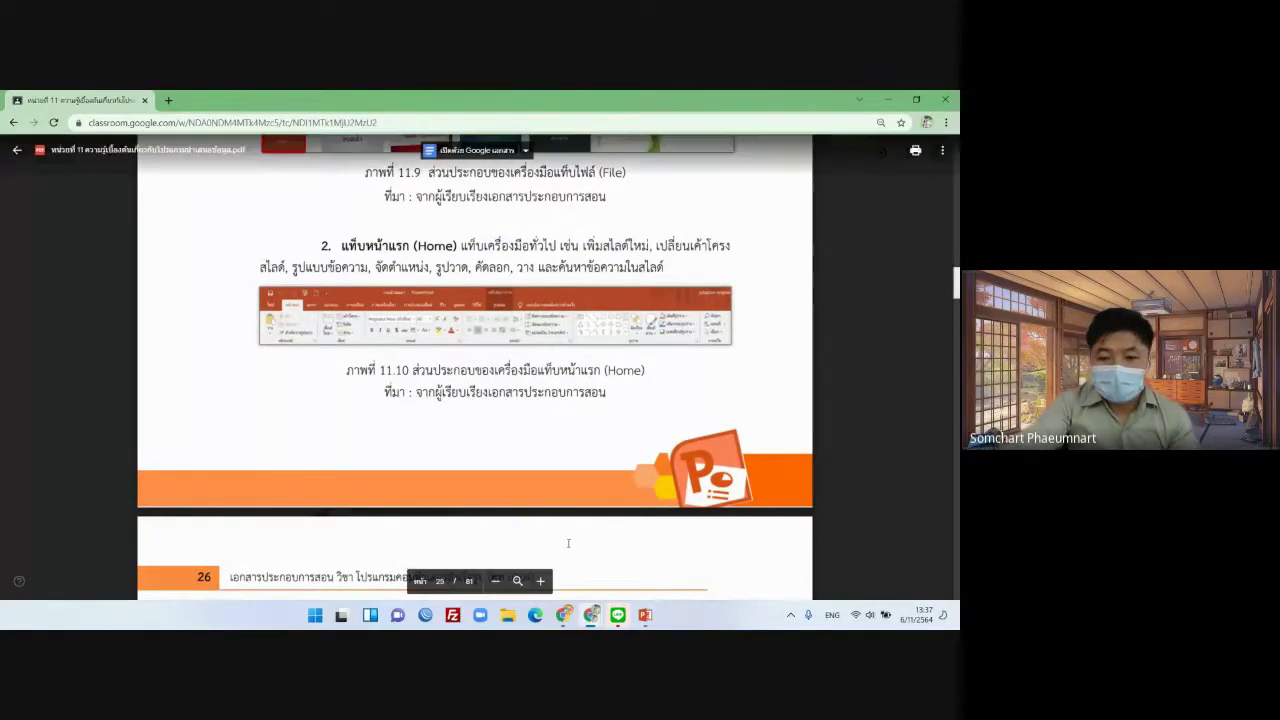
Enlarge the PDF page and scroll through the Transitions and Animations figures.
{"action": "left_click", "coordinate": [541, 581]}
{"action": "left_click", "coordinate": [541, 581]}
{"action": "left_click", "coordinate": [541, 581]}
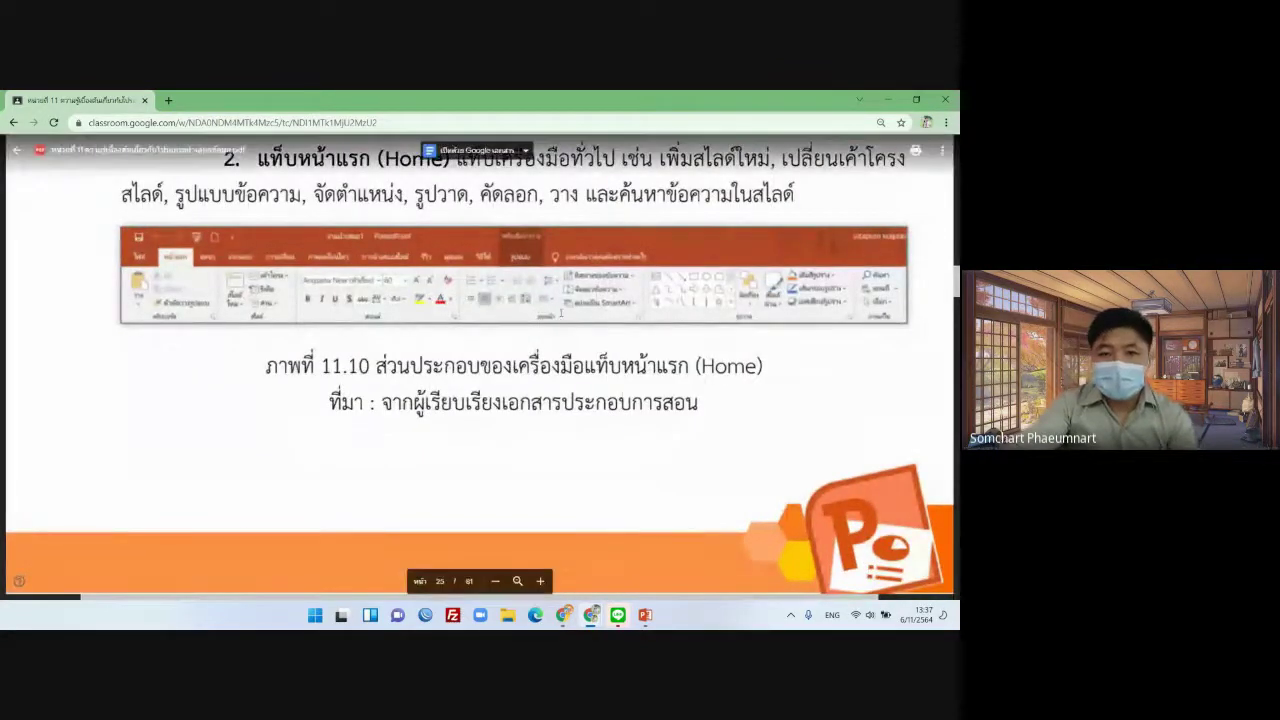
{"action": "scroll", "coordinate": [497, 306], "scroll_direction": "down", "scroll_amount": 10}
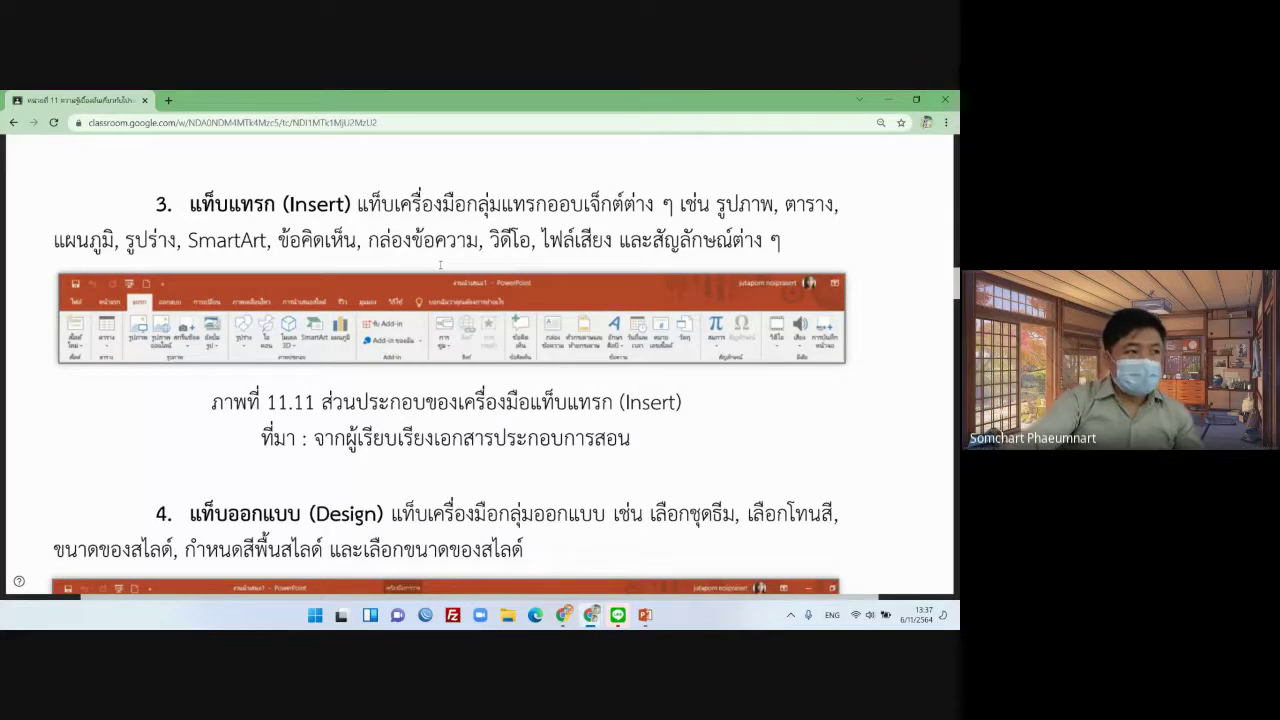
{"action": "scroll", "coordinate": [440, 265], "scroll_direction": "down", "scroll_amount": 5}
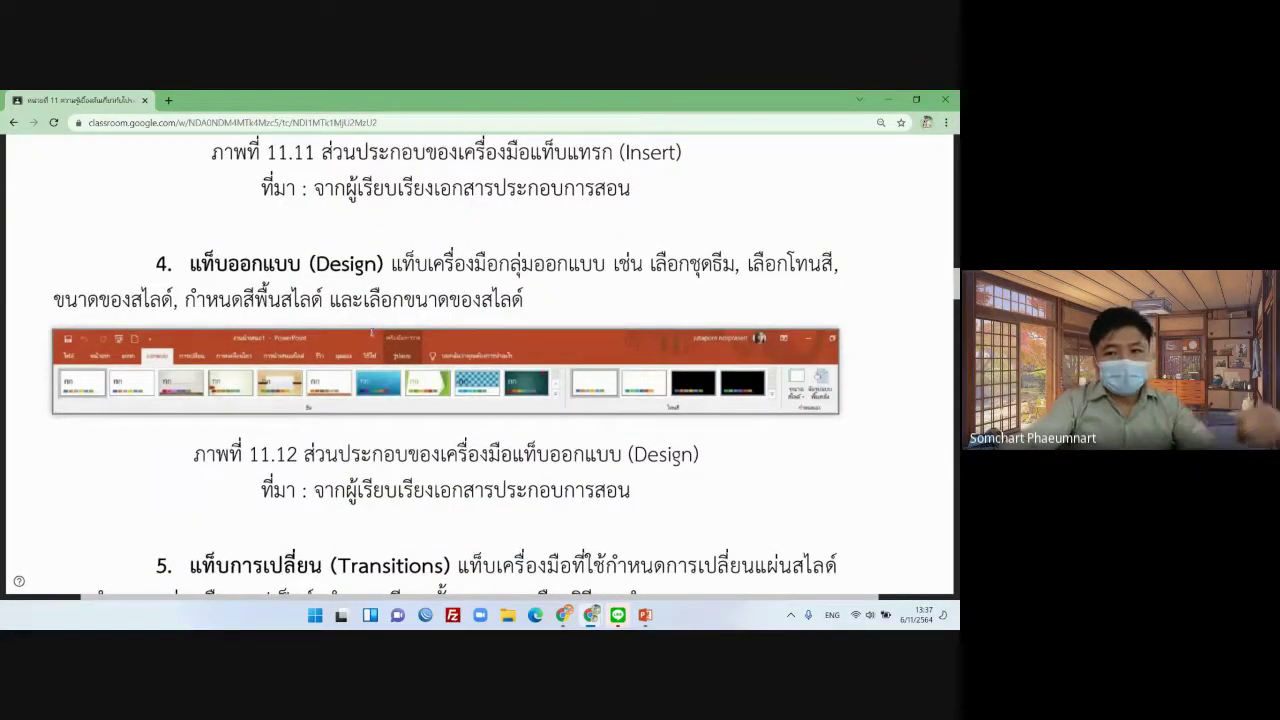
{"action": "scroll", "coordinate": [381, 342], "scroll_direction": "down", "scroll_amount": 6}
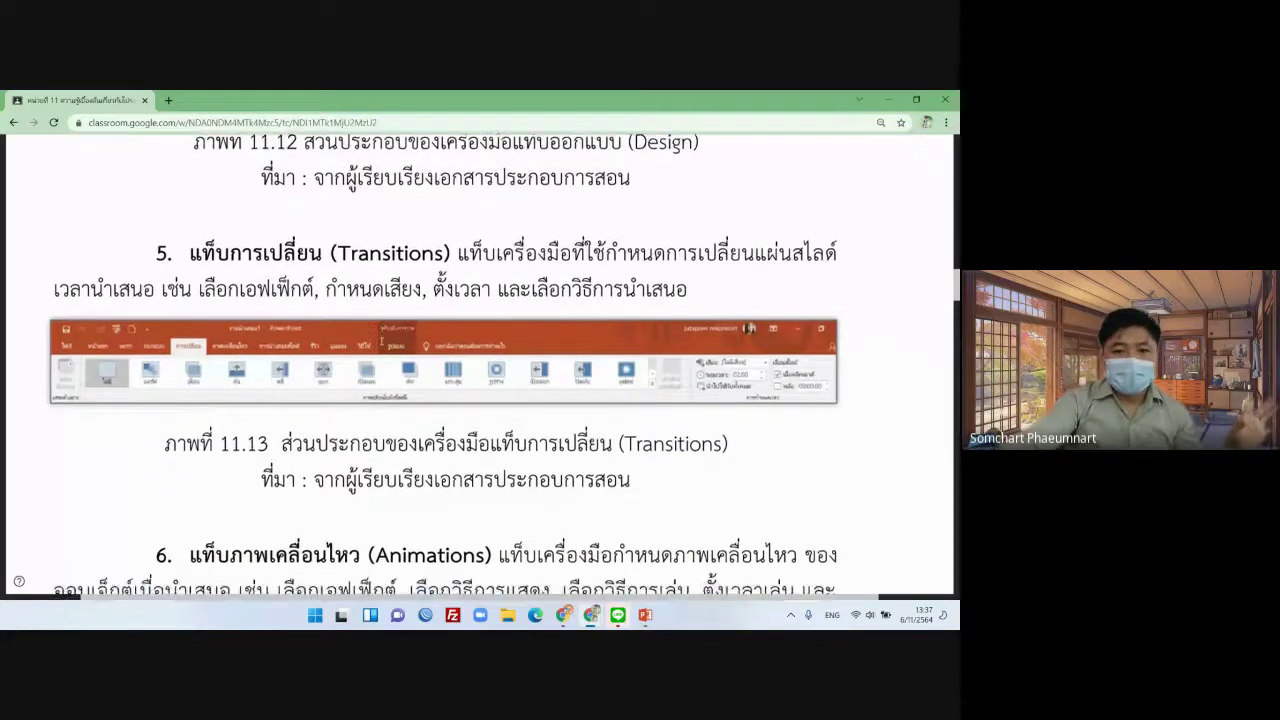
{"action": "scroll", "coordinate": [381, 342], "scroll_direction": "down", "scroll_amount": 1}
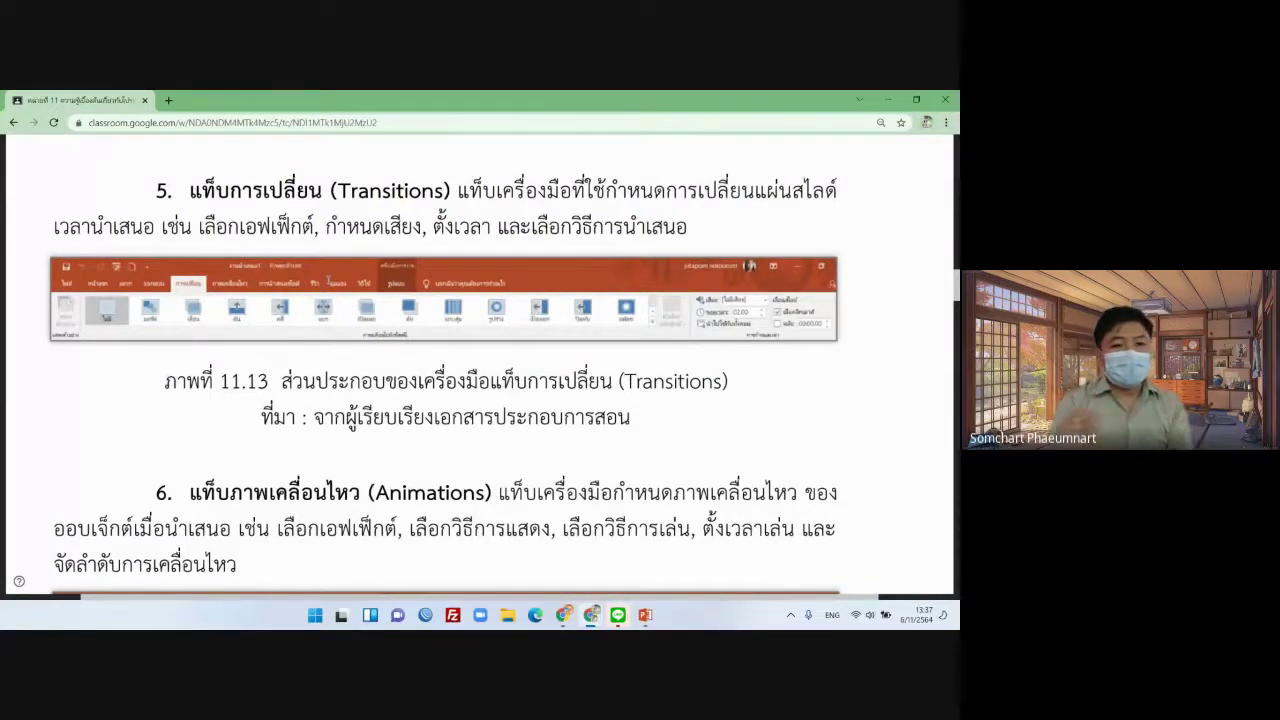
Scroll past the Slide Show, Review and View figures to section 10 (Contextual Tab) on page 27.
{"action": "scroll", "coordinate": [330, 284], "scroll_direction": "down", "scroll_amount": 5}
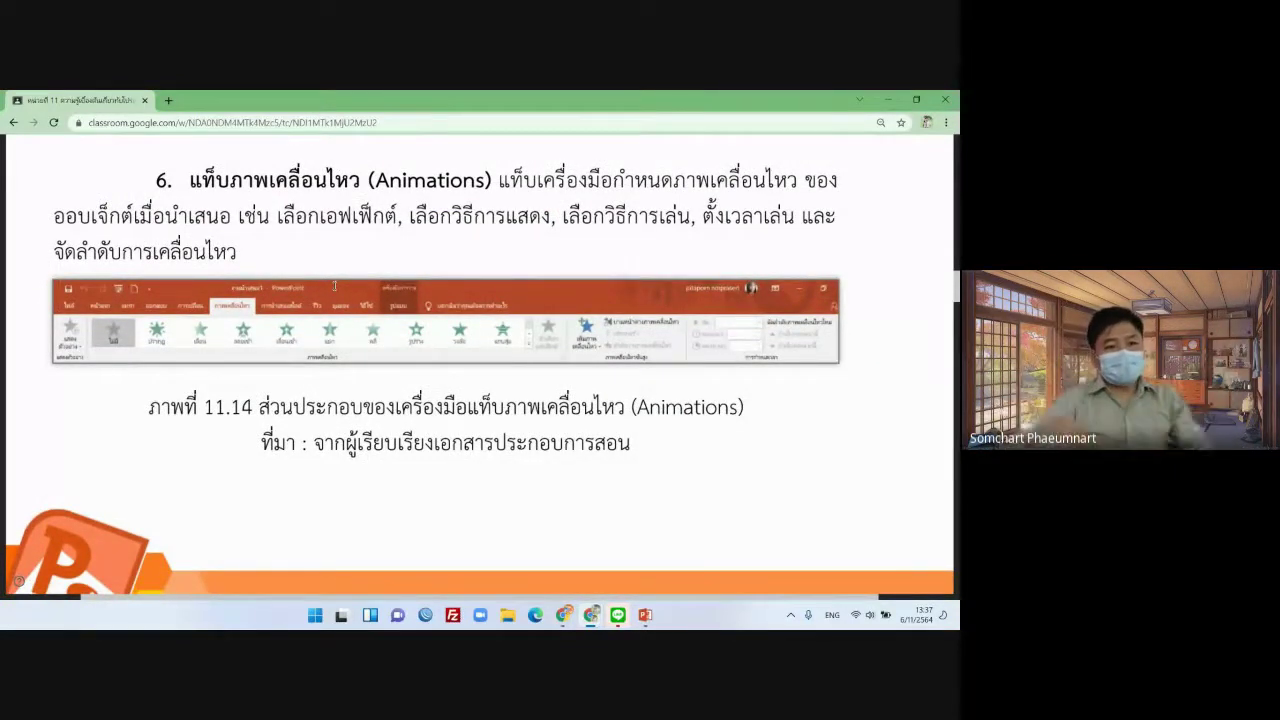
{"action": "scroll", "coordinate": [335, 287], "scroll_direction": "down", "scroll_amount": 1}
{"action": "scroll", "coordinate": [330, 287], "scroll_direction": "down", "scroll_amount": 5}
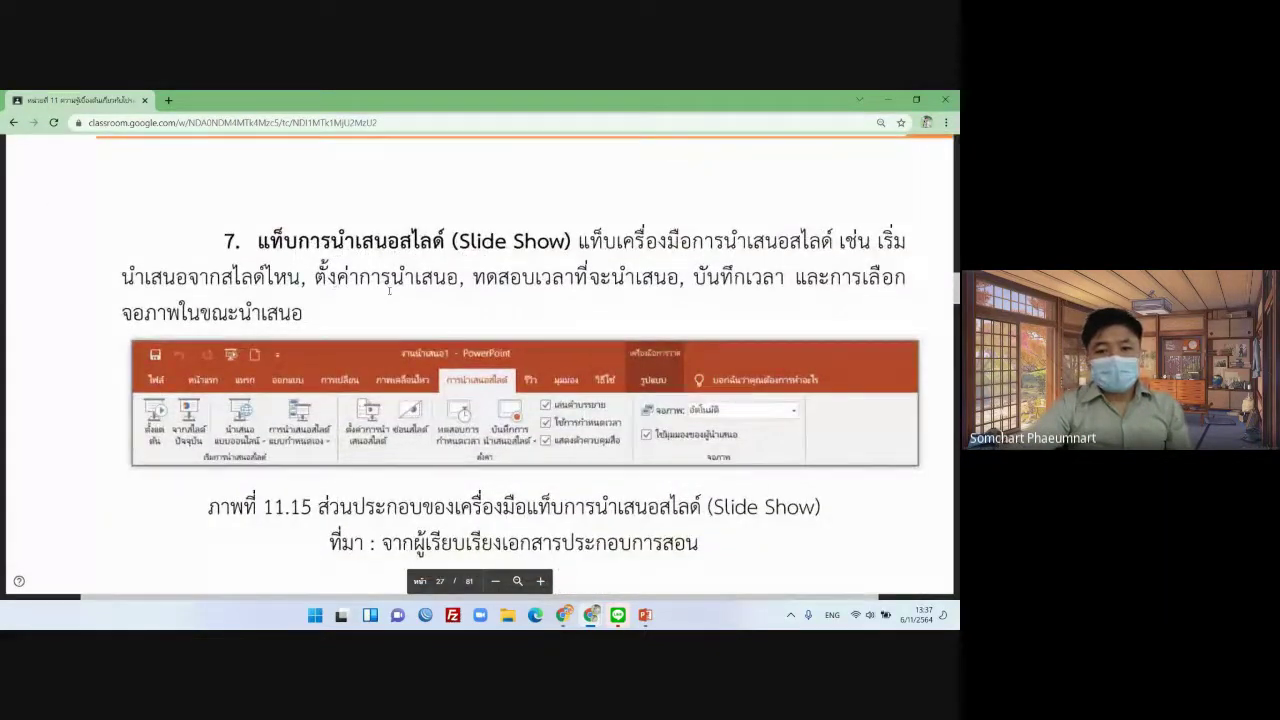
{"action": "scroll", "coordinate": [453, 303], "scroll_direction": "down", "scroll_amount": 5}
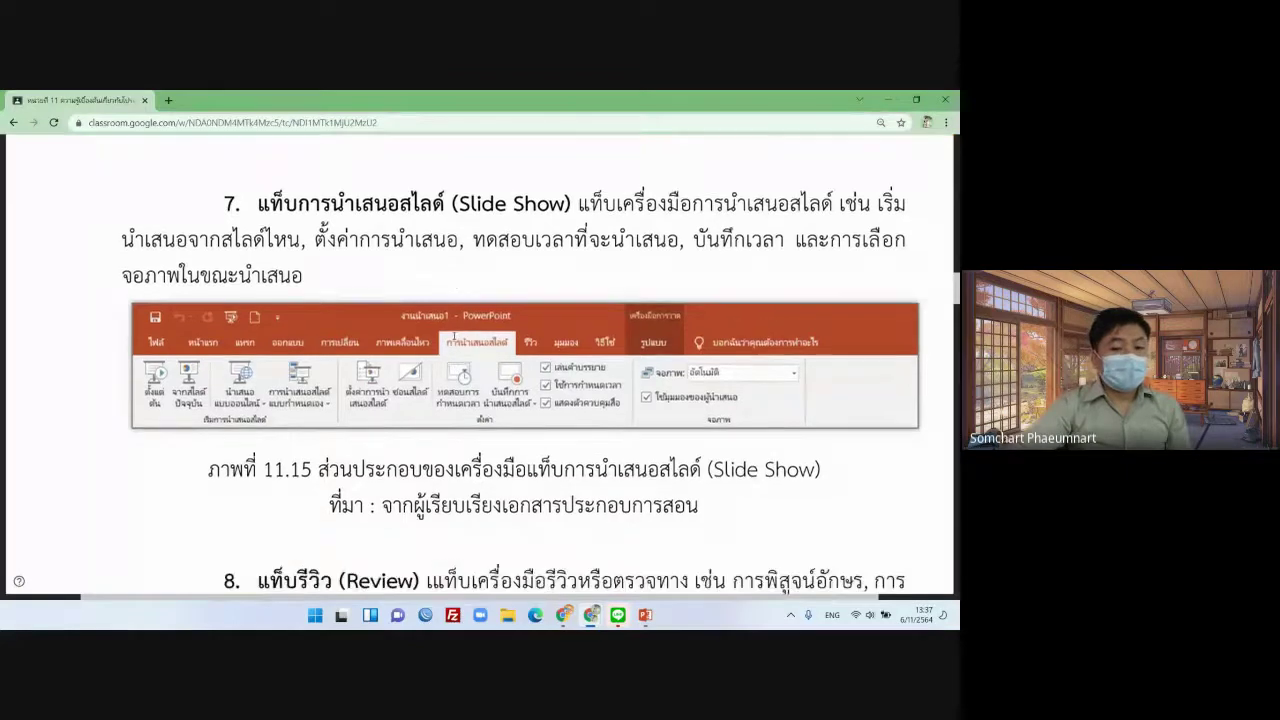
{"action": "scroll", "coordinate": [453, 329], "scroll_direction": "up", "scroll_amount": 1}
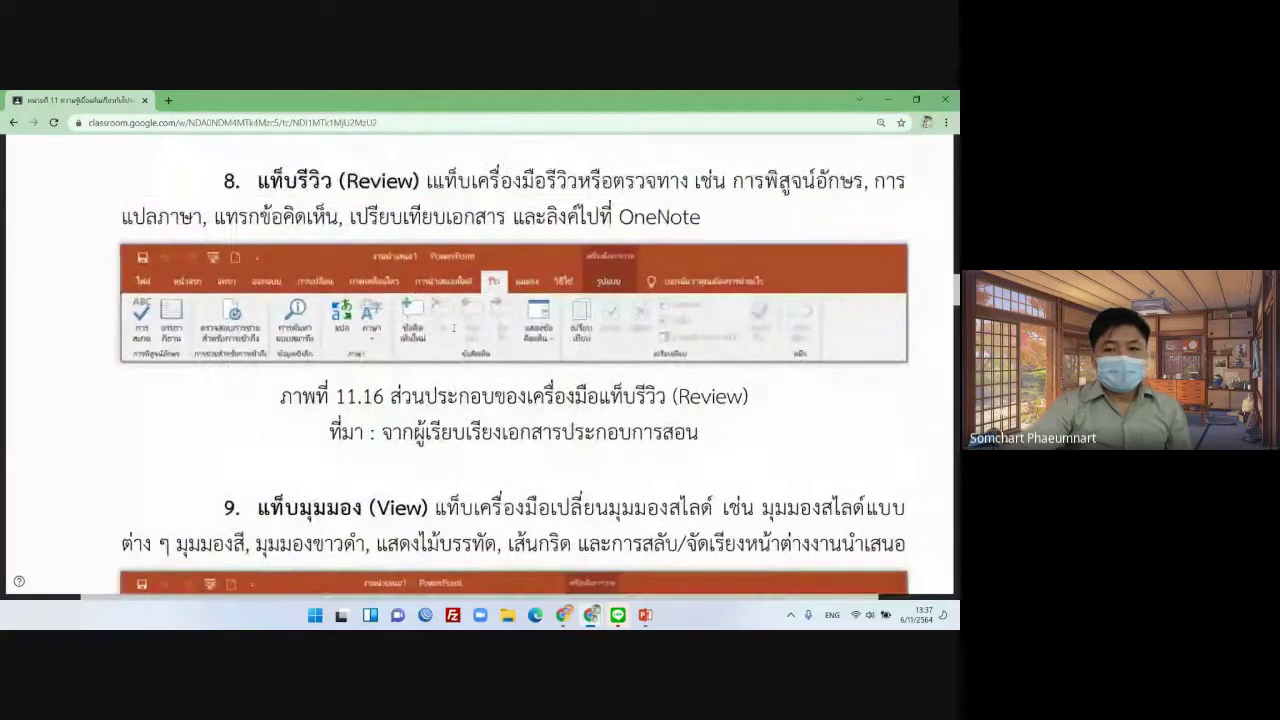
{"action": "scroll", "coordinate": [451, 327], "scroll_direction": "down", "scroll_amount": 5}
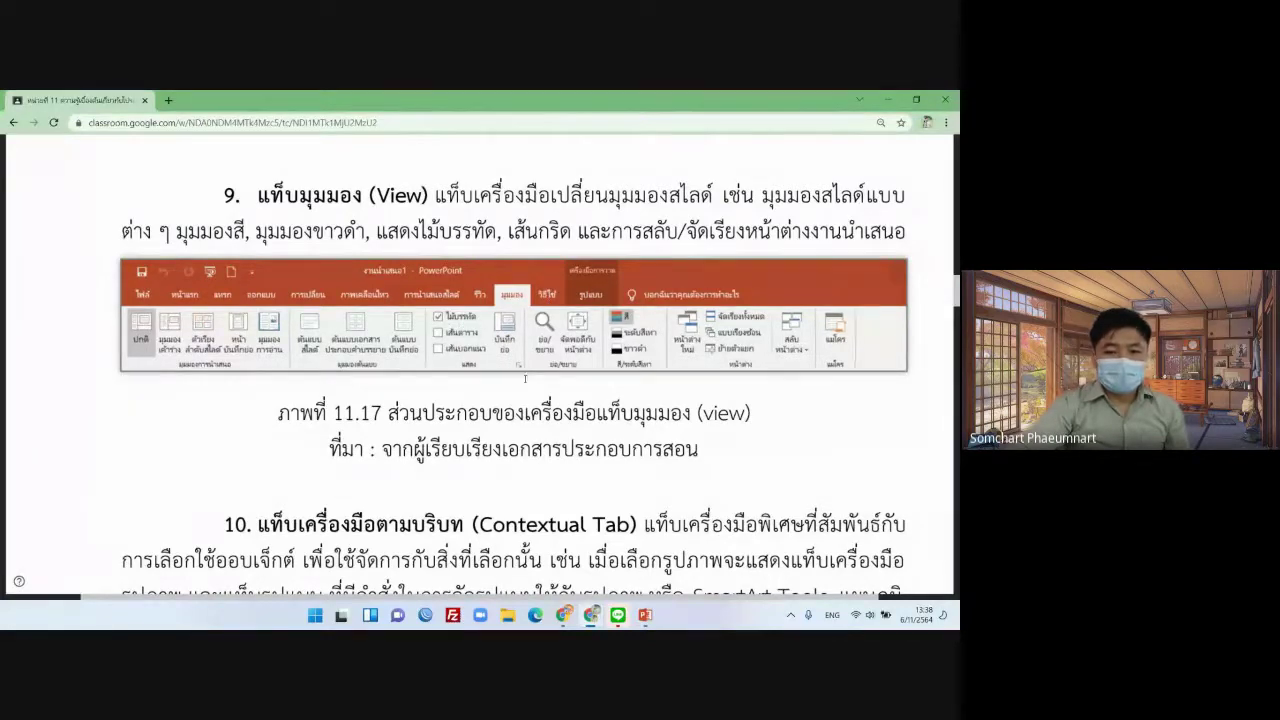
{"action": "scroll", "coordinate": [496, 344], "scroll_direction": "down", "scroll_amount": 6}
Scroll through sections 10.1–10.5 (Picture, Chart, SmartArt, Video, Table Tools) to the PowerPoint-logo banner page.
{"action": "scroll", "coordinate": [496, 344], "scroll_direction": "up", "scroll_amount": 2}
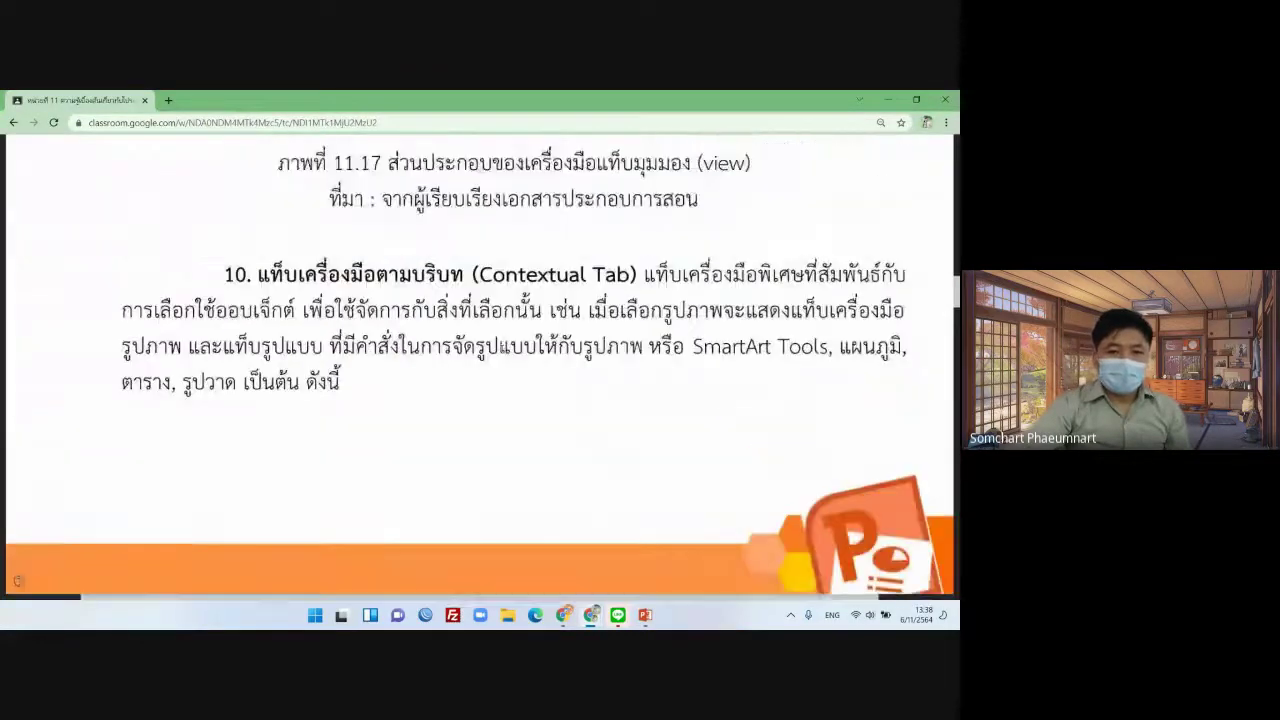
{"action": "scroll", "coordinate": [501, 348], "scroll_direction": "down", "scroll_amount": 8}
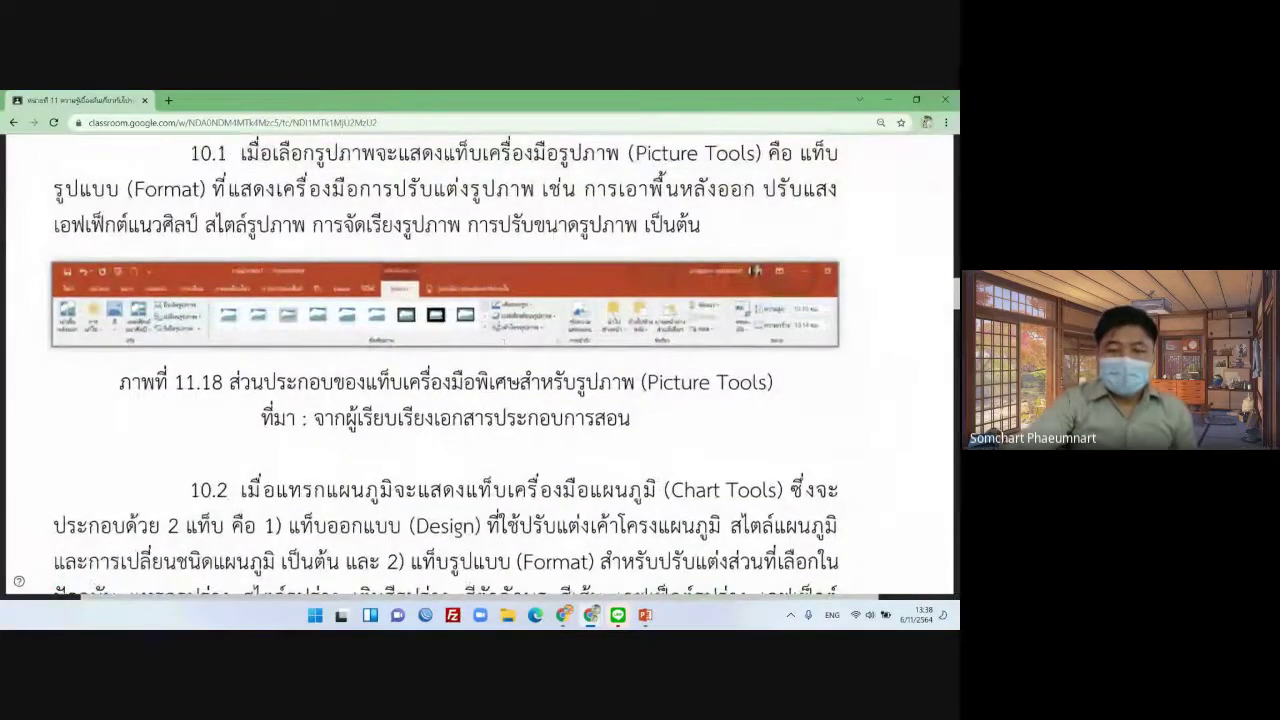
{"action": "scroll", "coordinate": [501, 348], "scroll_direction": "up", "scroll_amount": 3}
{"action": "scroll", "coordinate": [501, 348], "scroll_direction": "up", "scroll_amount": 5}
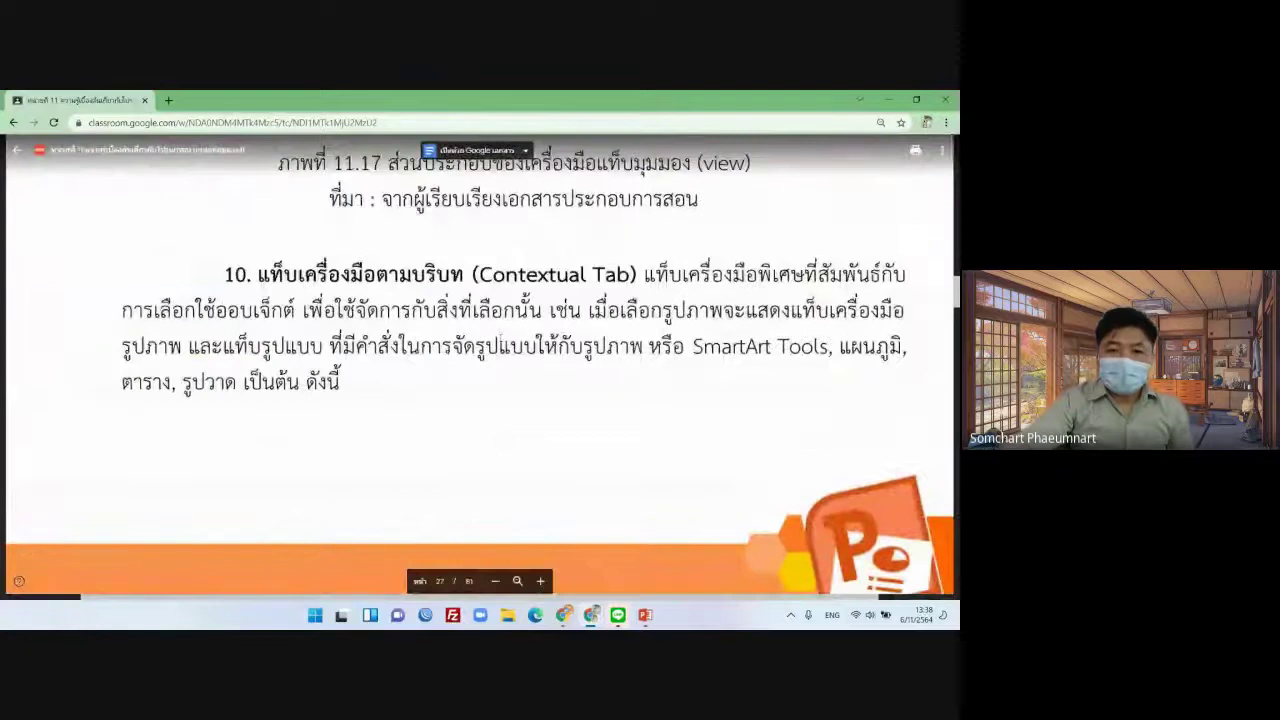
{"action": "scroll", "coordinate": [501, 348], "scroll_direction": "down", "scroll_amount": 8}
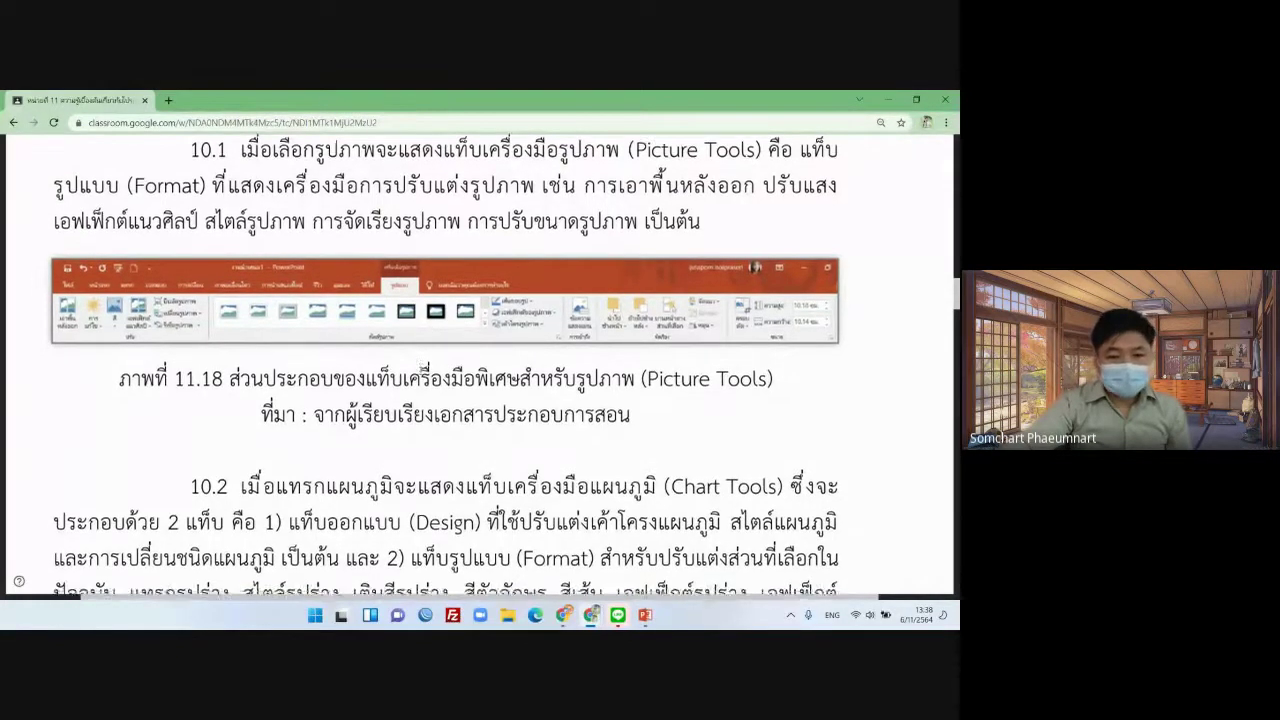
{"action": "scroll", "coordinate": [480, 380], "scroll_direction": "down", "scroll_amount": 5}
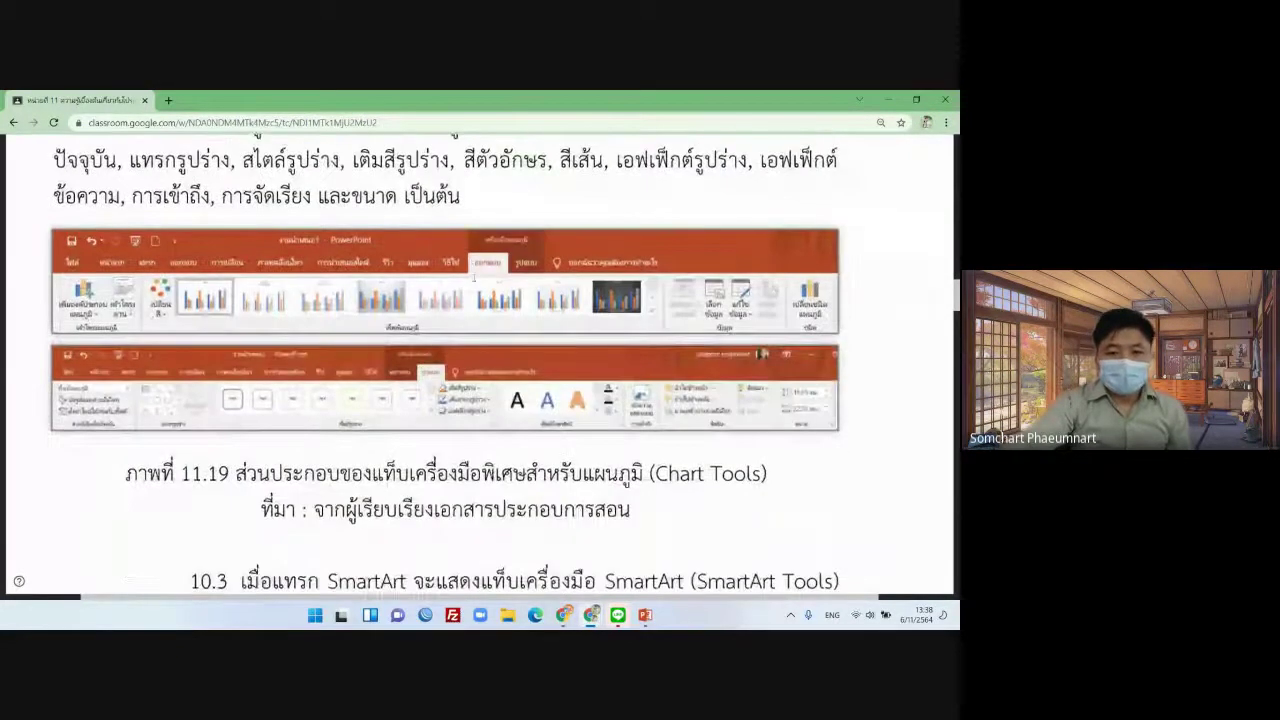
{"action": "scroll", "coordinate": [474, 278], "scroll_direction": "down", "scroll_amount": 10}
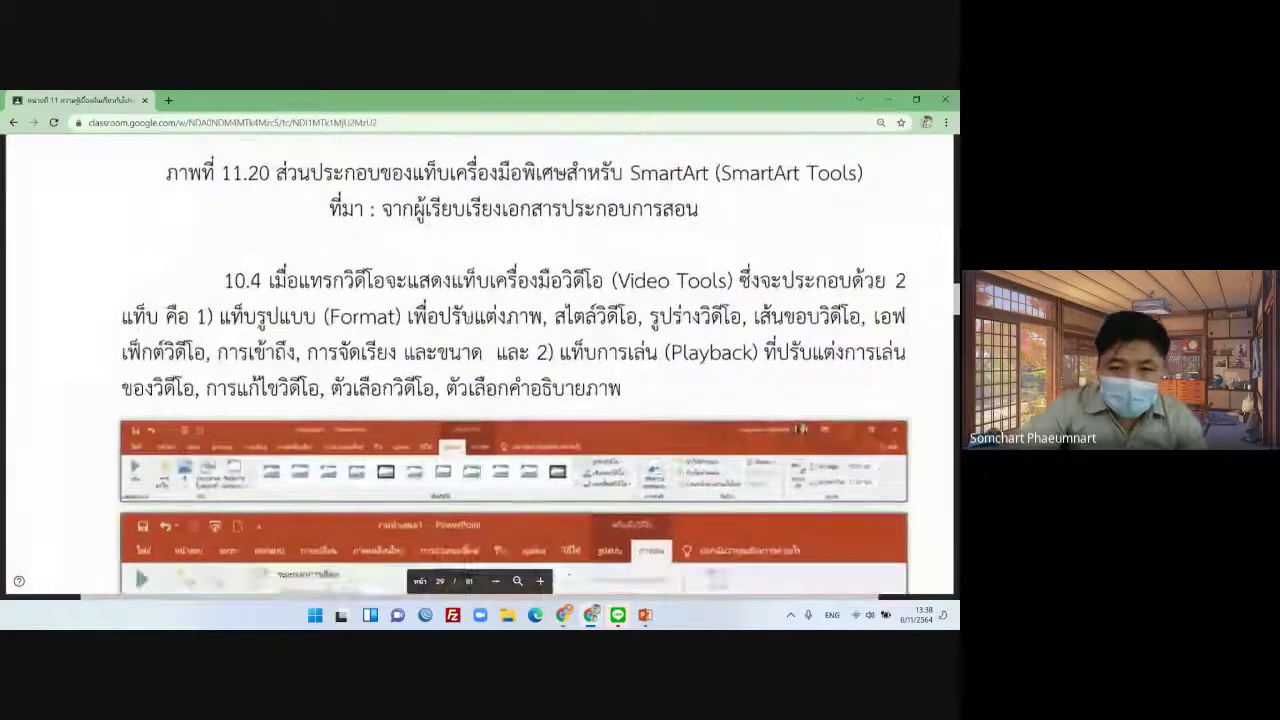
{"action": "scroll", "coordinate": [462, 342], "scroll_direction": "down", "scroll_amount": 10}
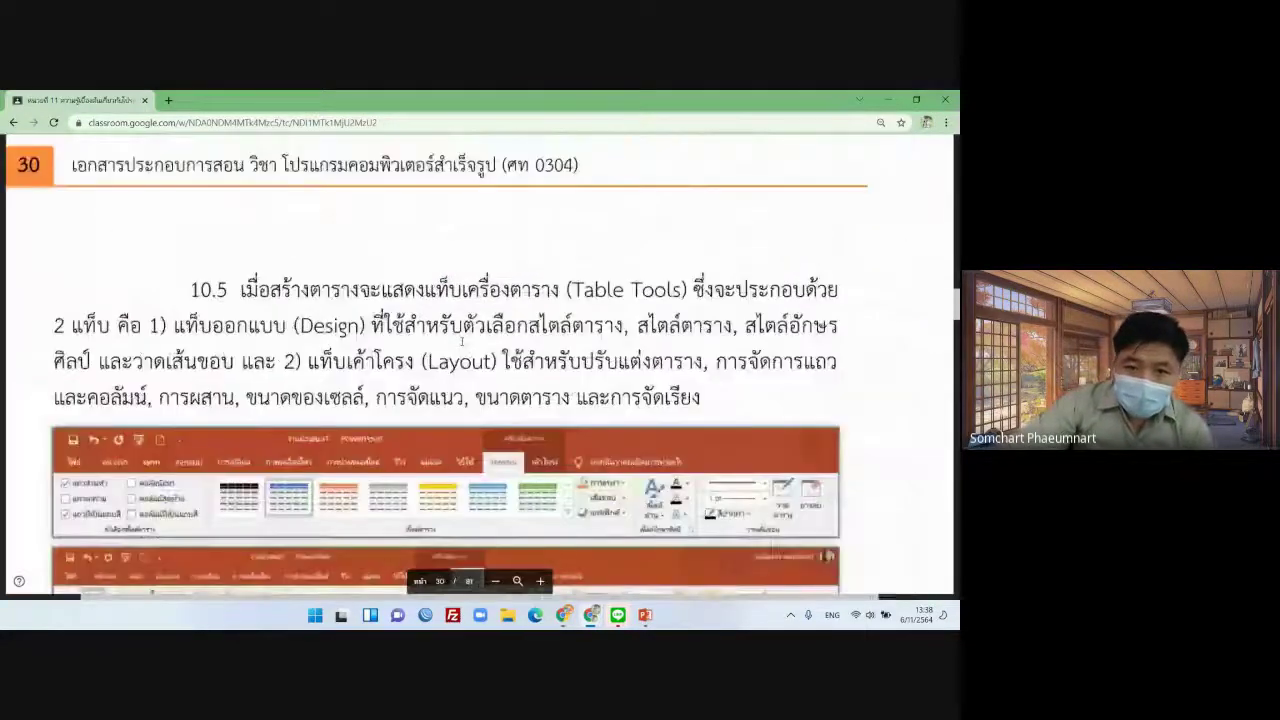
{"action": "scroll", "coordinate": [462, 342], "scroll_direction": "down", "scroll_amount": 10}
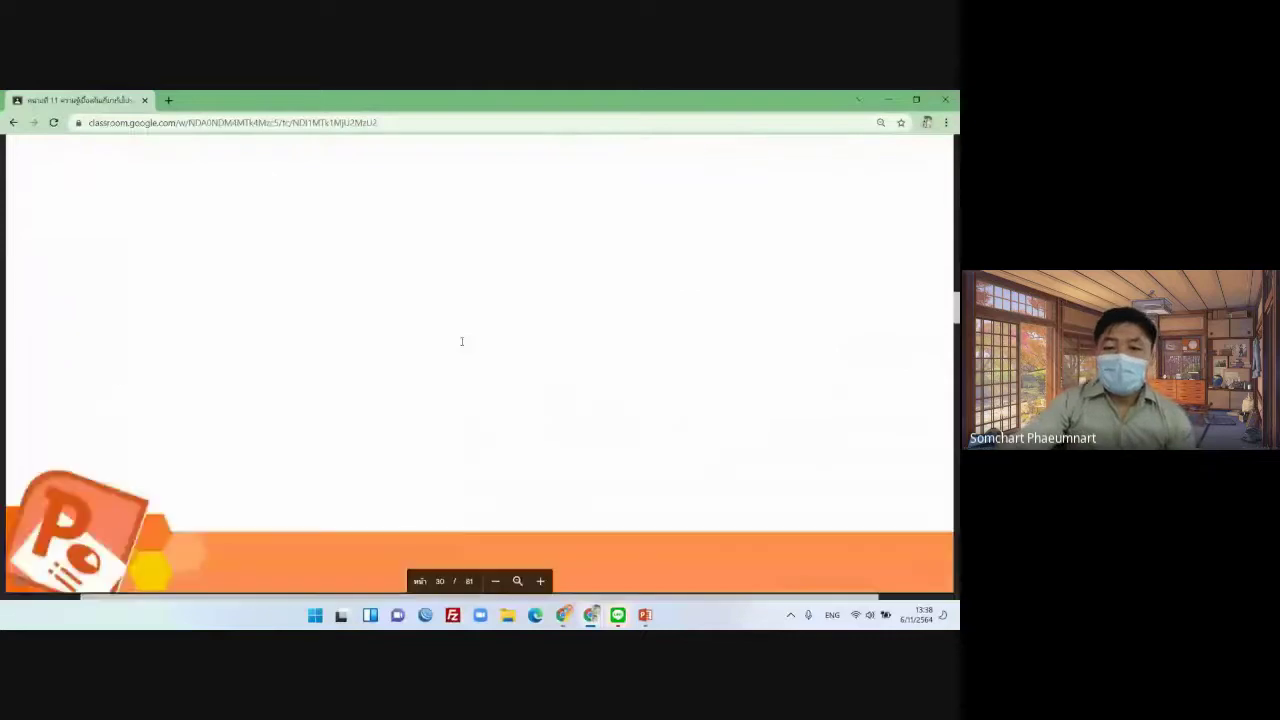
Scroll past section 7's theme steps 1.1–1.6 to the Blank Presentation screenshots.
{"action": "scroll", "coordinate": [462, 342], "scroll_direction": "down", "scroll_amount": 5}
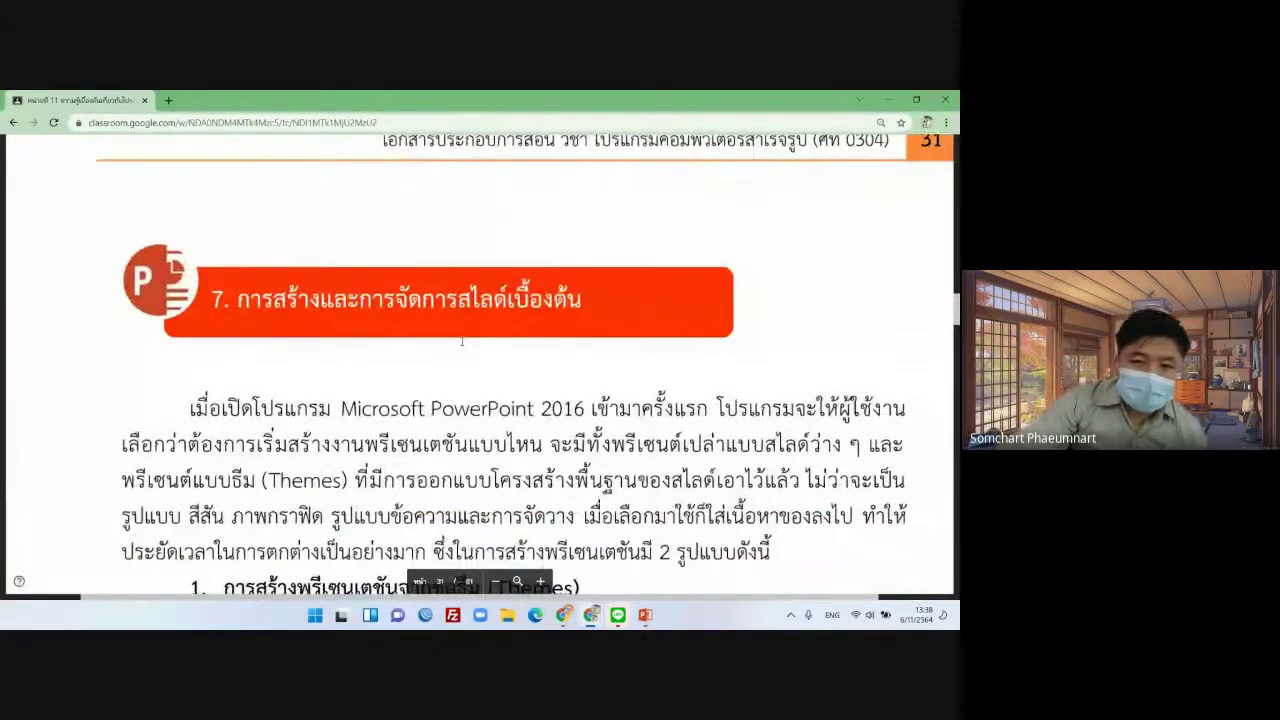
{"action": "scroll", "coordinate": [462, 342], "scroll_direction": "down", "scroll_amount": 5}
{"action": "scroll", "coordinate": [462, 342], "scroll_direction": "down", "scroll_amount": 5}
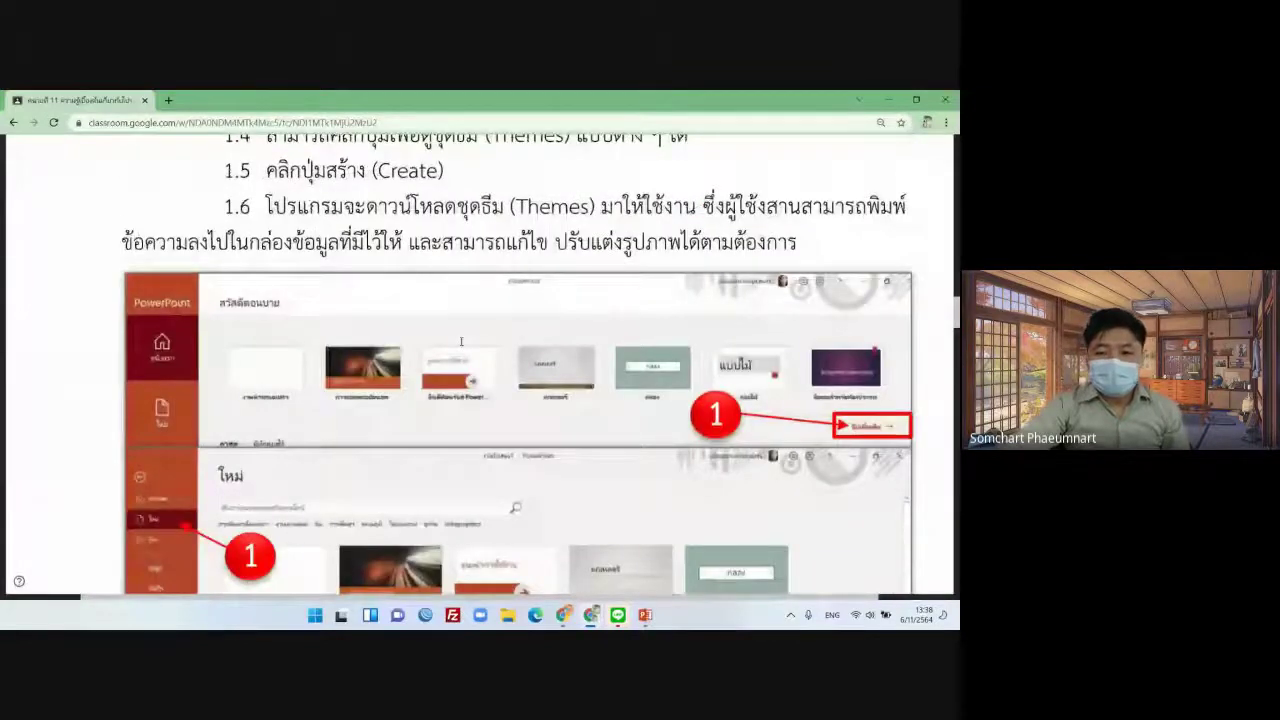
{"action": "scroll", "coordinate": [461, 342], "scroll_direction": "down", "scroll_amount": 5}
{"action": "scroll", "coordinate": [457, 335], "scroll_direction": "down", "scroll_amount": 10}
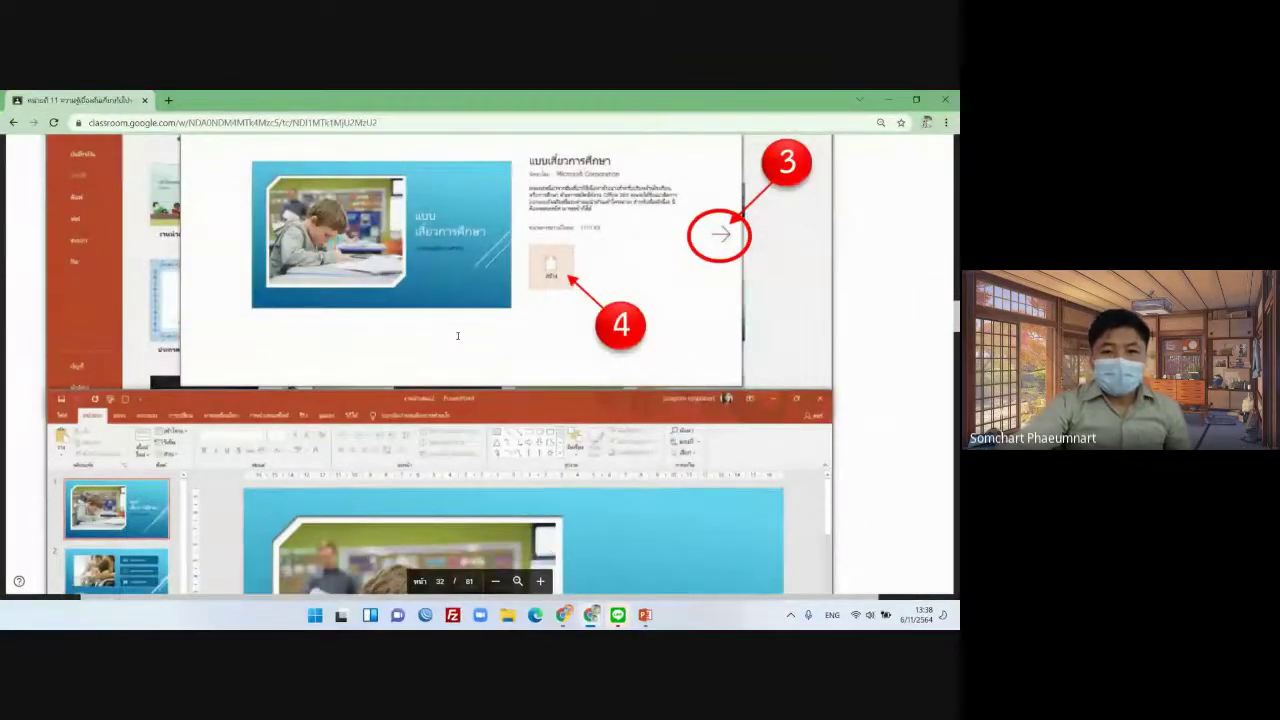
{"action": "scroll", "coordinate": [457, 335], "scroll_direction": "up", "scroll_amount": 3}
{"action": "scroll", "coordinate": [457, 335], "scroll_direction": "down", "scroll_amount": 5}
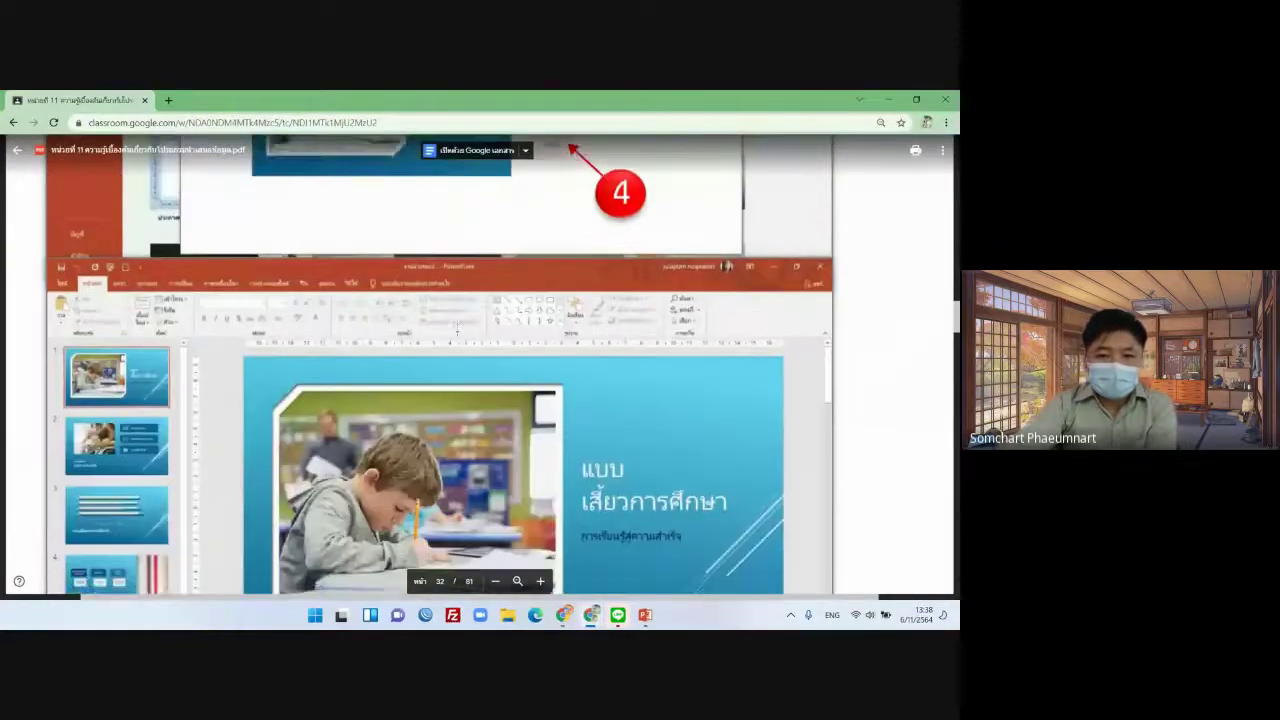
{"action": "scroll", "coordinate": [457, 335], "scroll_direction": "down", "scroll_amount": 15}
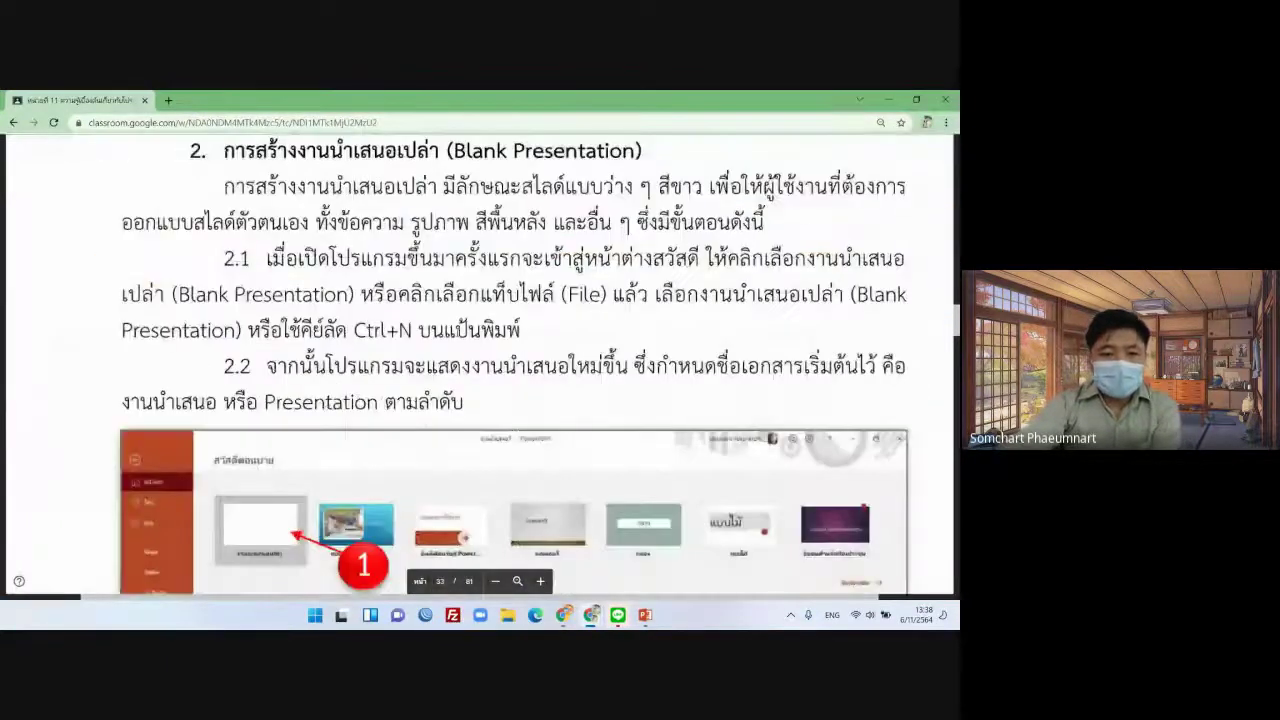
{"action": "scroll", "coordinate": [457, 335], "scroll_direction": "down", "scroll_amount": 8}
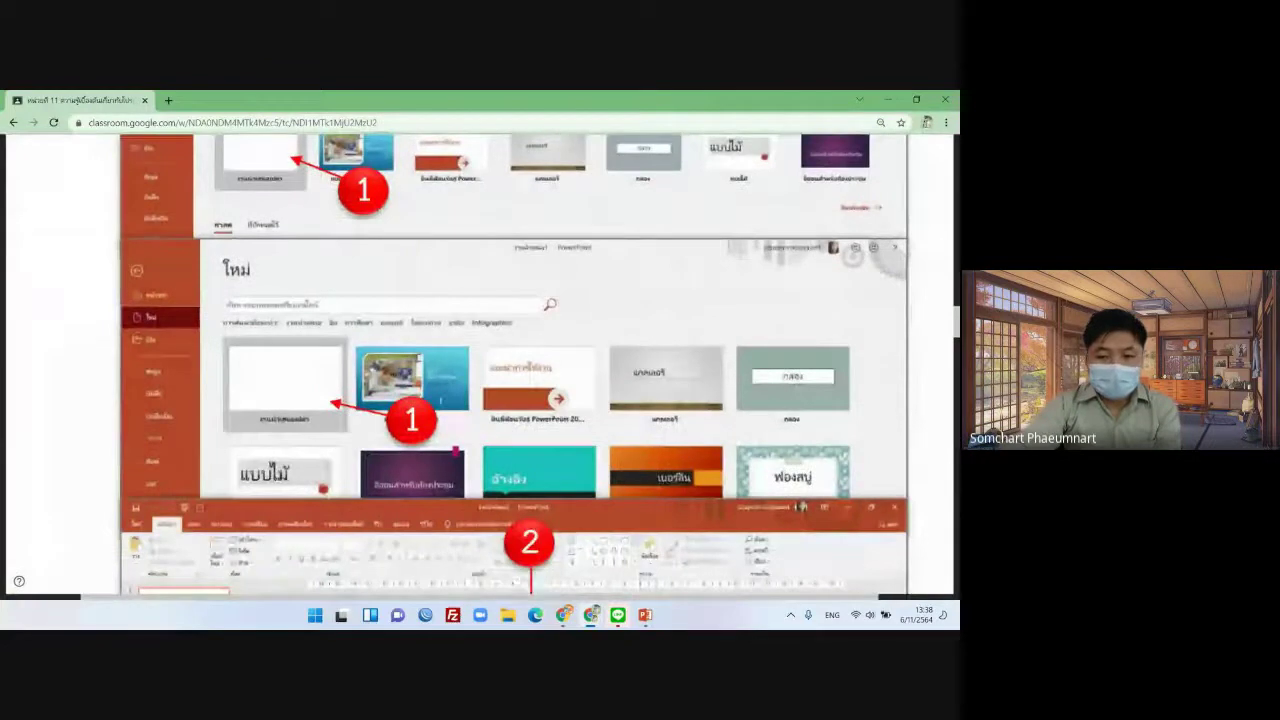
Bring PowerPoint 2016 forward and show its New page with the Blank Presentation option.
{"action": "left_click", "coordinate": [645, 614]}
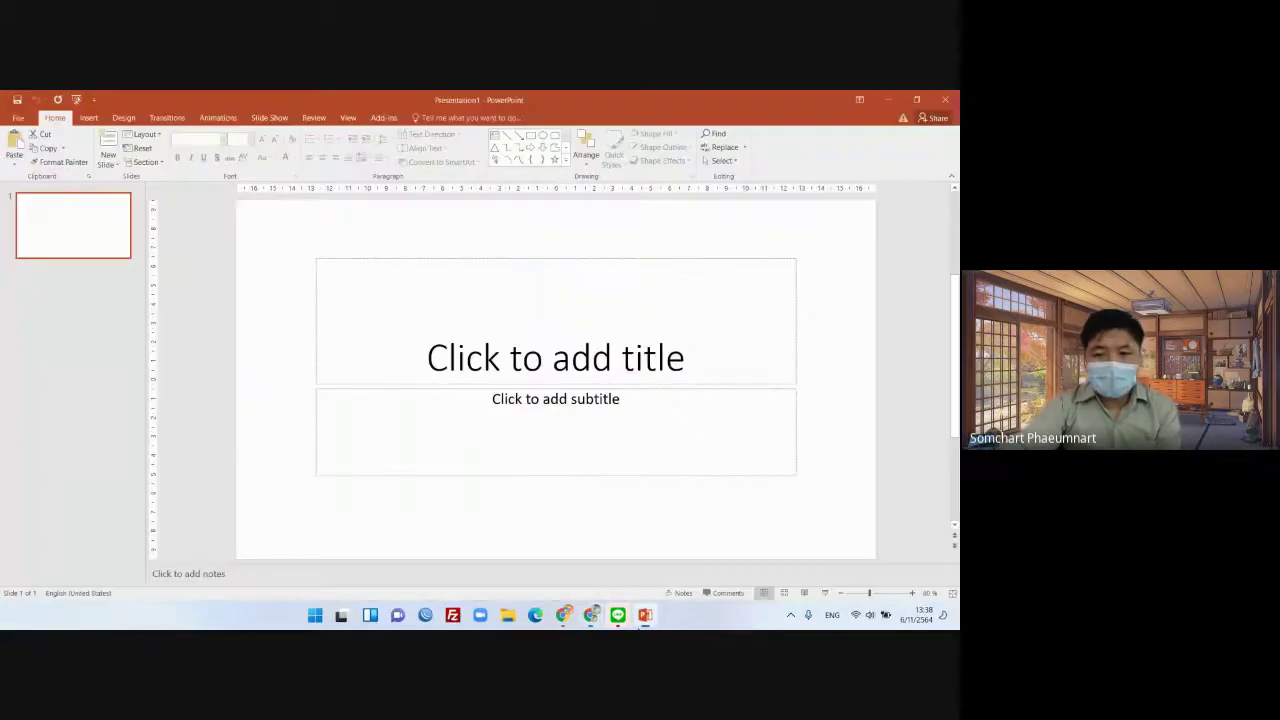
{"action": "left_click", "coordinate": [18, 117]}
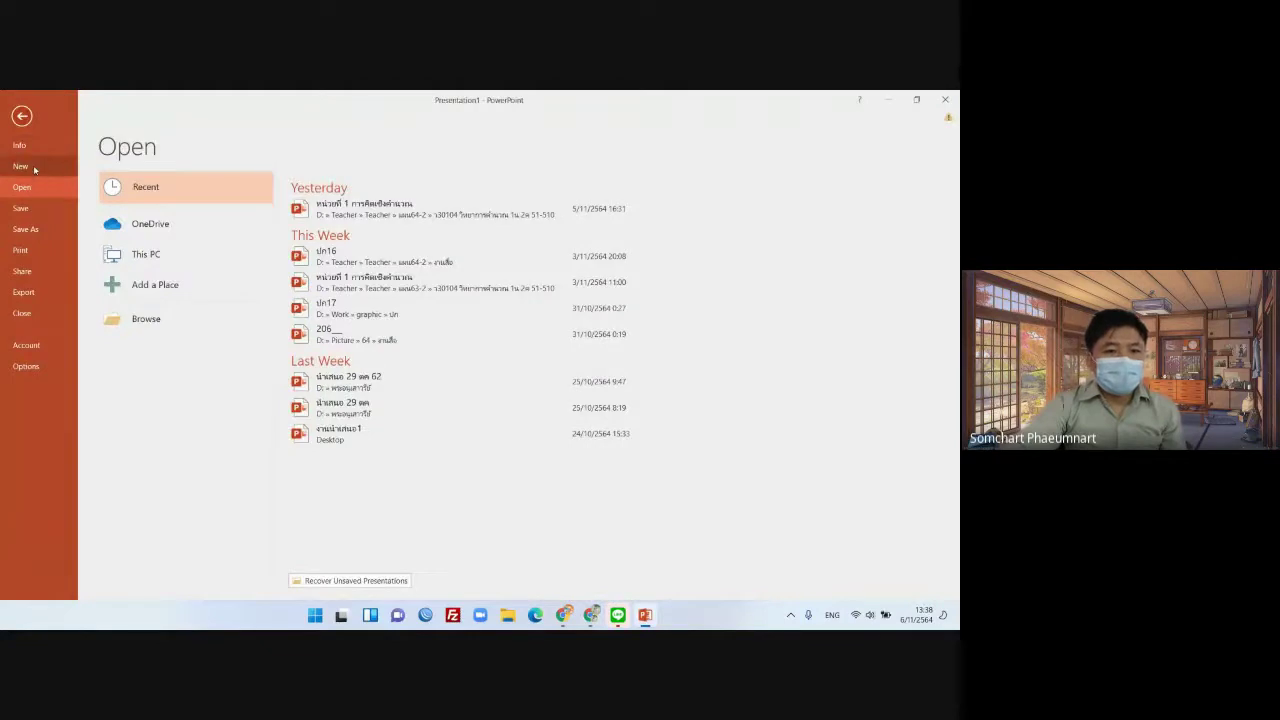
{"action": "left_click", "coordinate": [22, 166]}
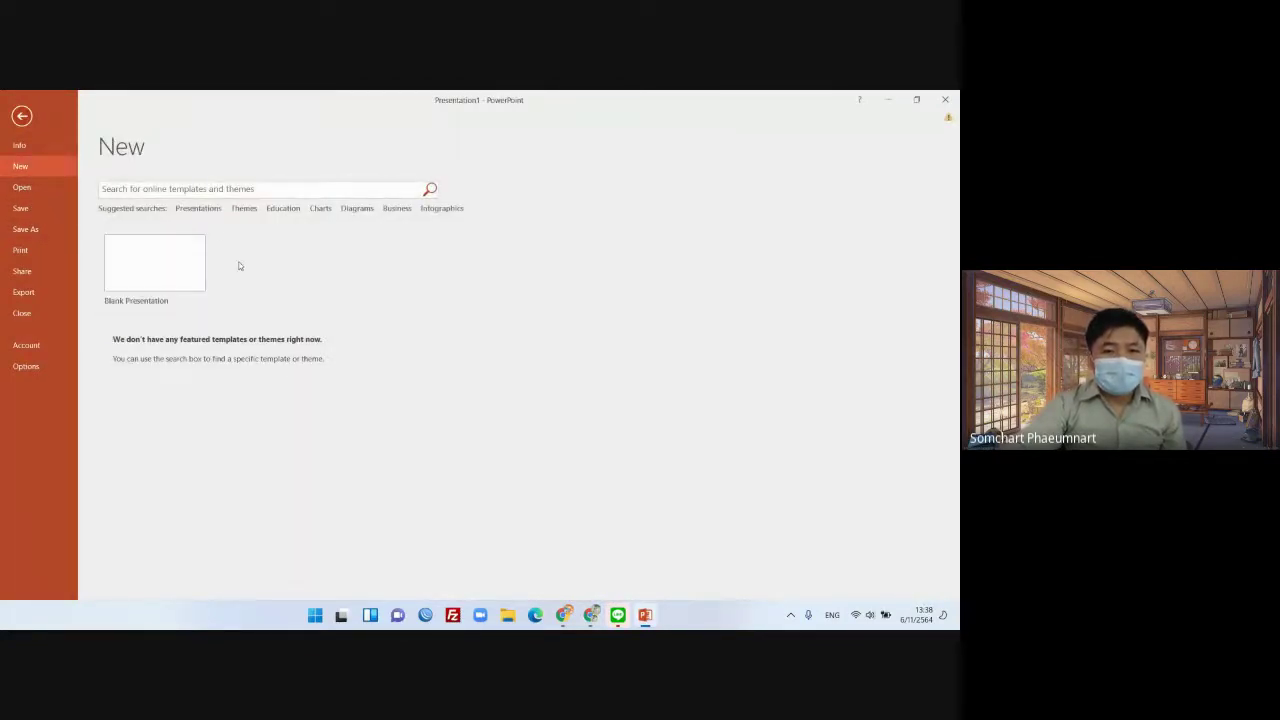
{"action": "left_click", "coordinate": [243, 209]}
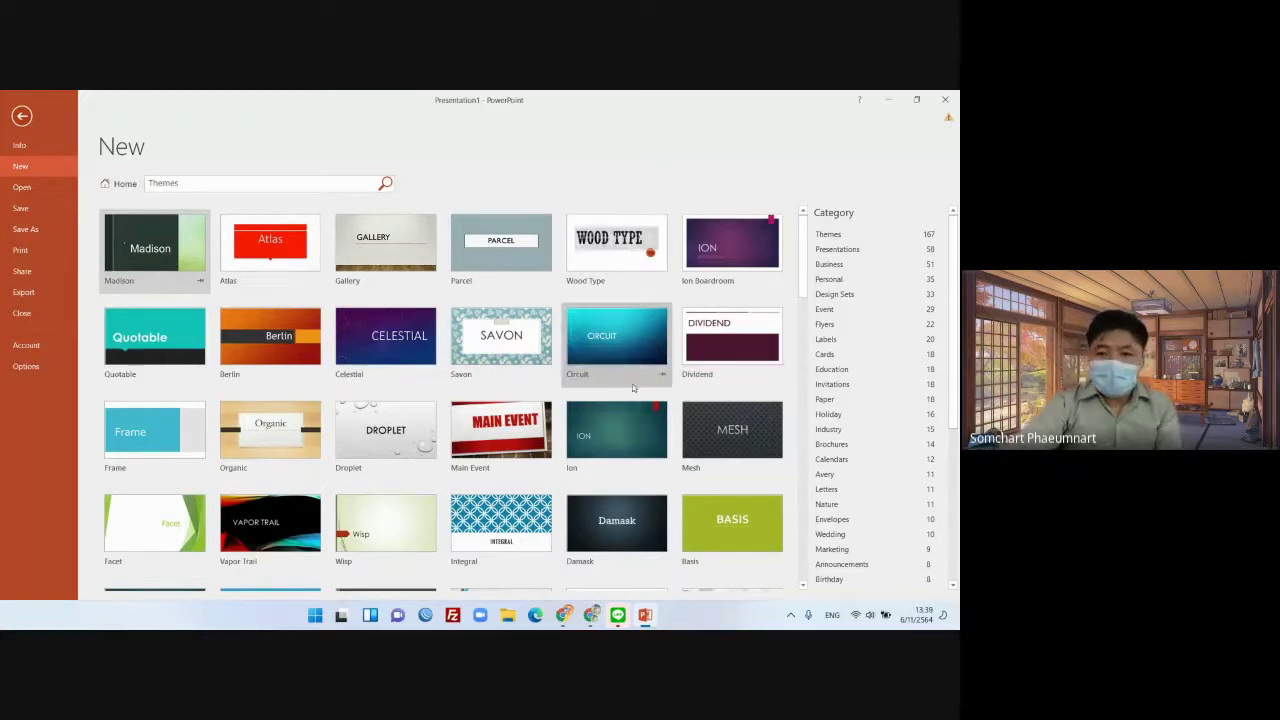
{"action": "scroll", "coordinate": [634, 388], "scroll_direction": "down", "scroll_amount": 1}
{"action": "scroll", "coordinate": [632, 387], "scroll_direction": "down", "scroll_amount": 8}
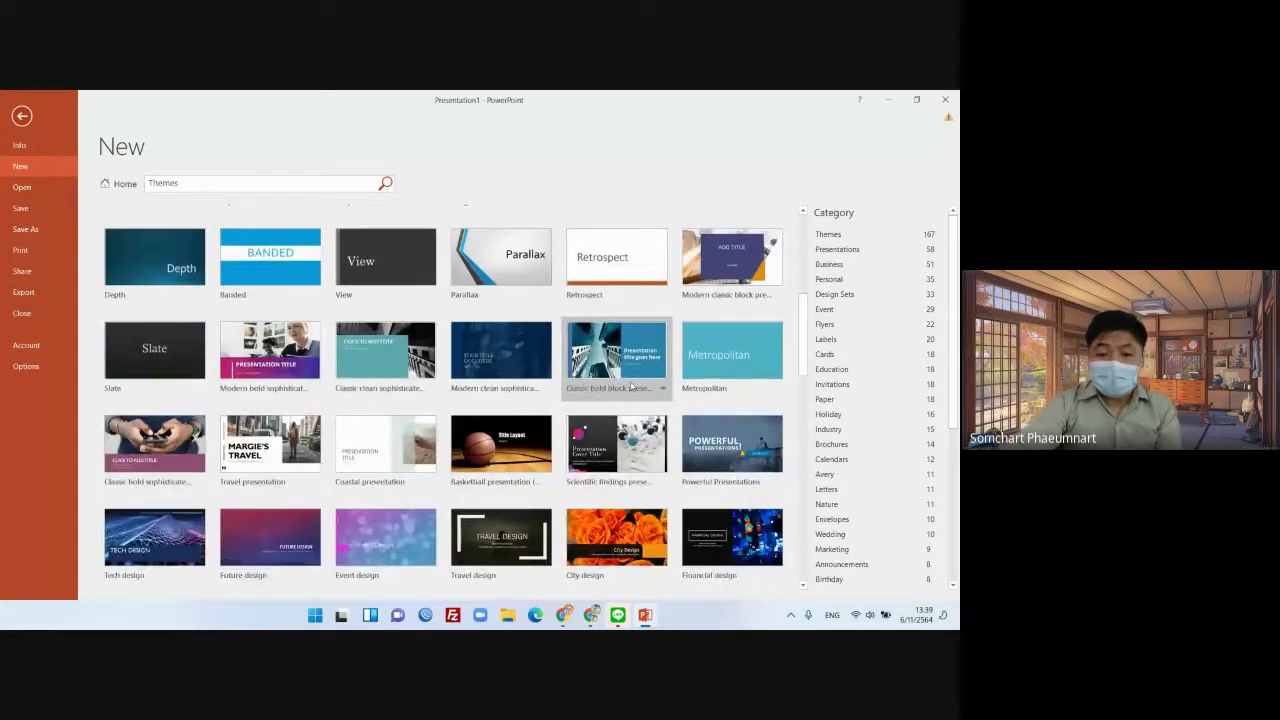
{"action": "scroll", "coordinate": [631, 417], "scroll_direction": "down", "scroll_amount": 2}
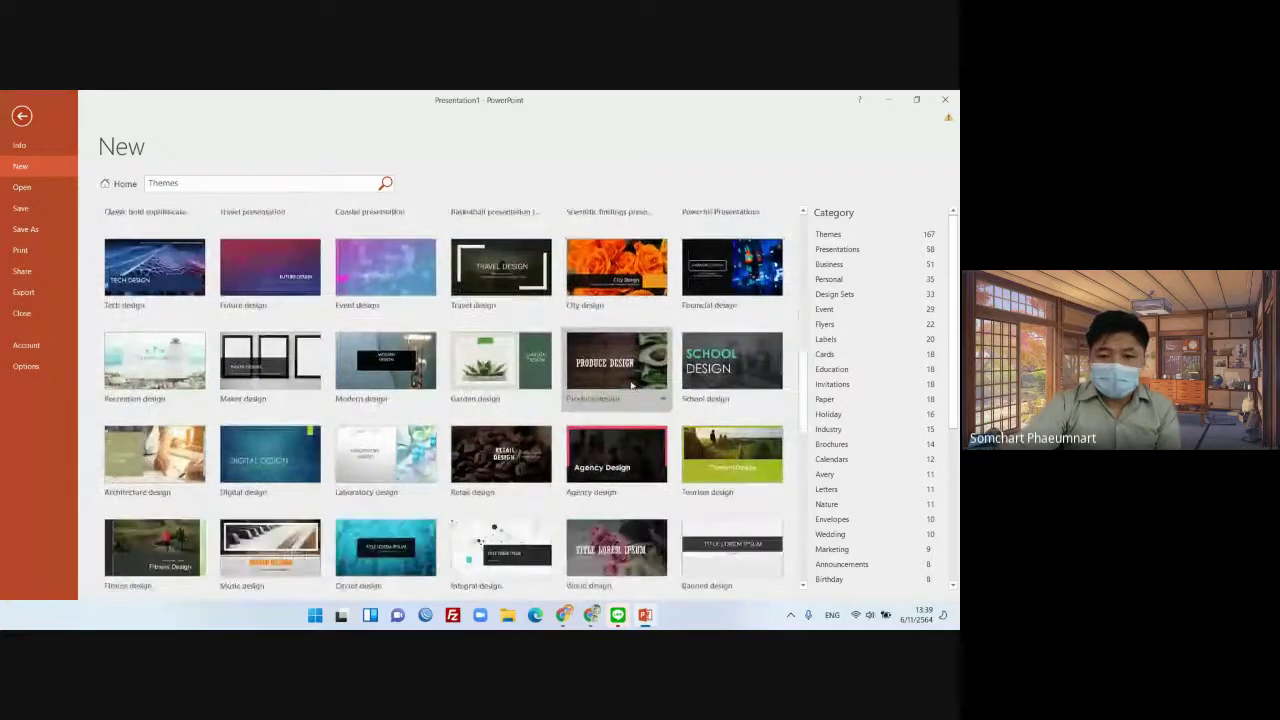
{"action": "scroll", "coordinate": [583, 377], "scroll_direction": "down", "scroll_amount": 3}
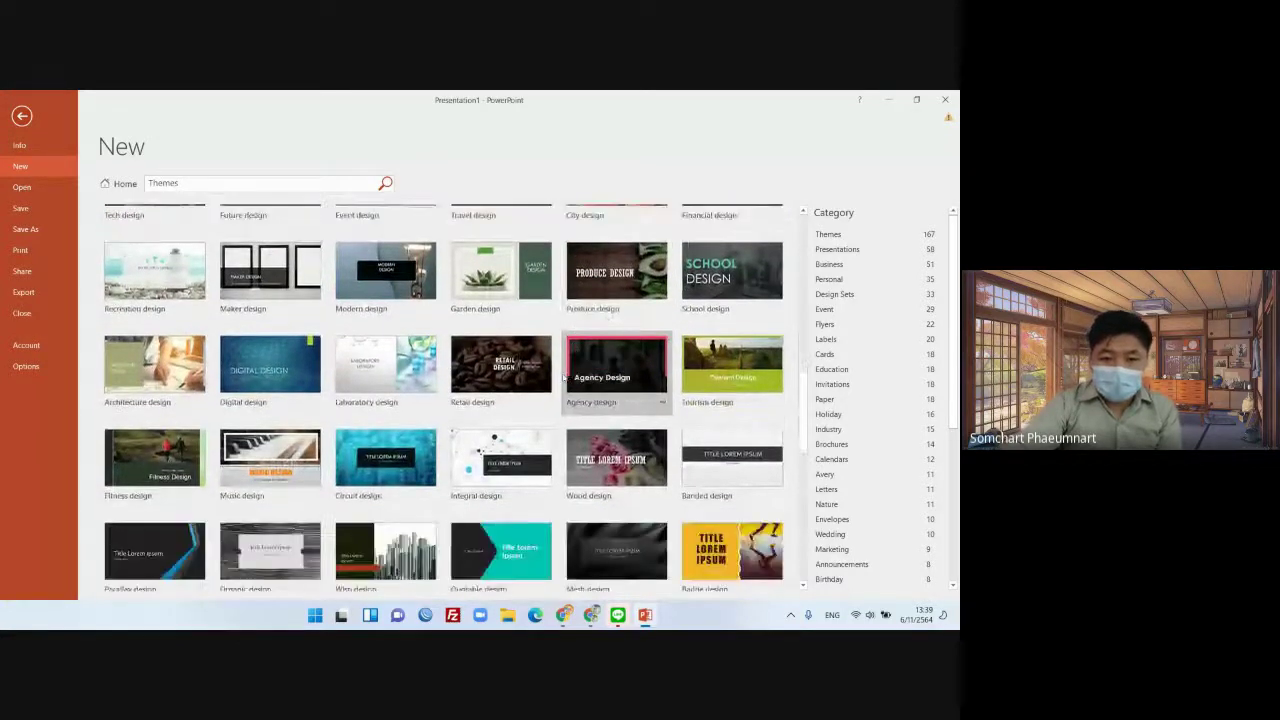
{"action": "scroll", "coordinate": [557, 390], "scroll_direction": "down", "scroll_amount": 4}
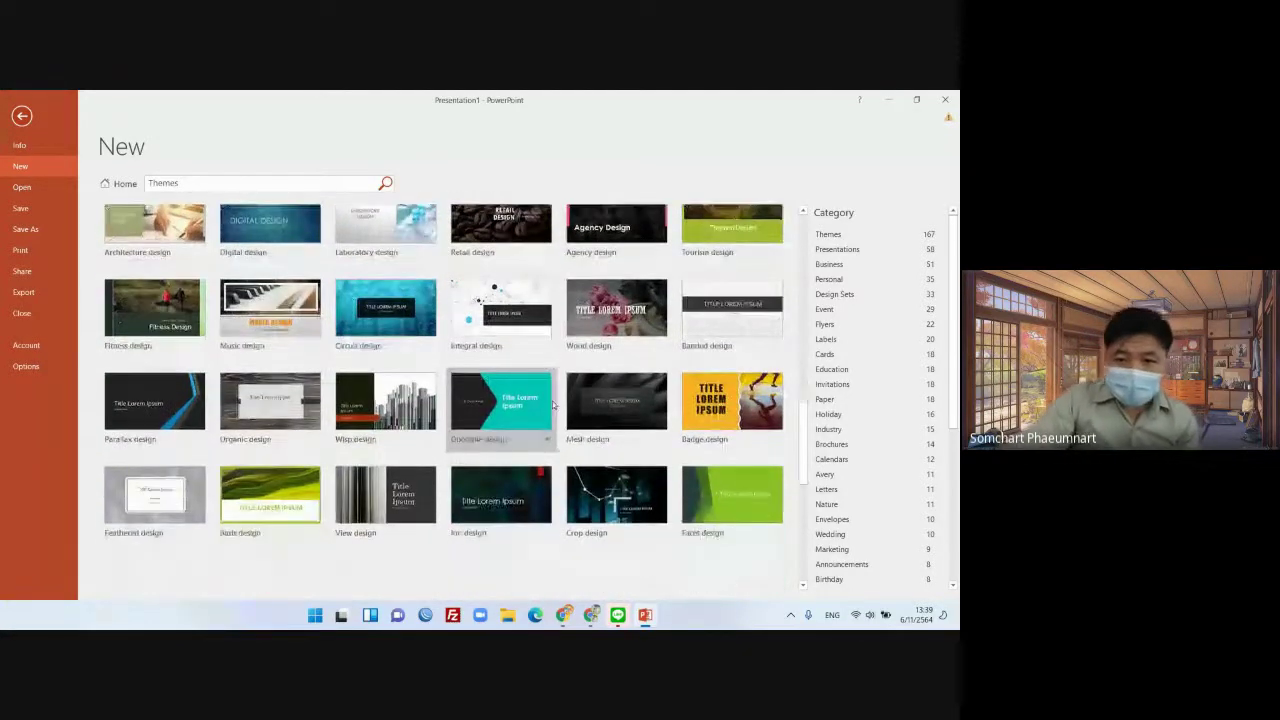
{"action": "scroll", "coordinate": [553, 404], "scroll_direction": "down", "scroll_amount": 5}
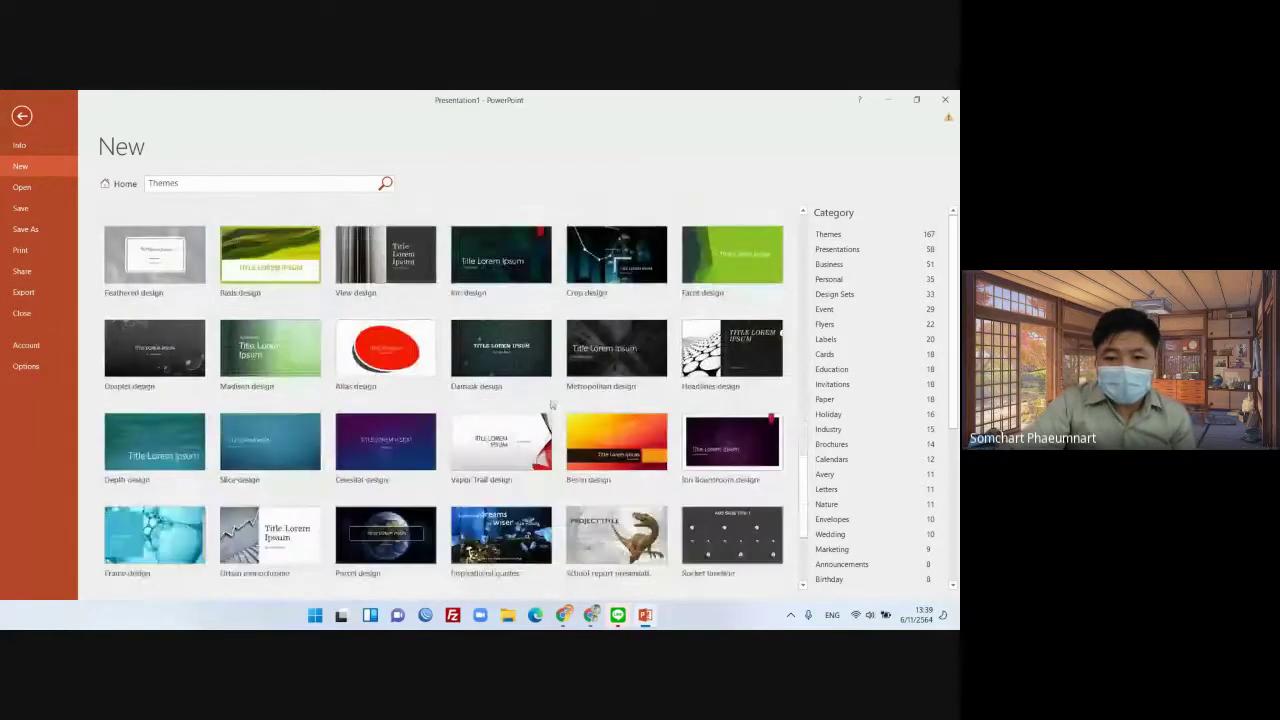
{"action": "scroll", "coordinate": [548, 410], "scroll_direction": "down", "scroll_amount": 1}
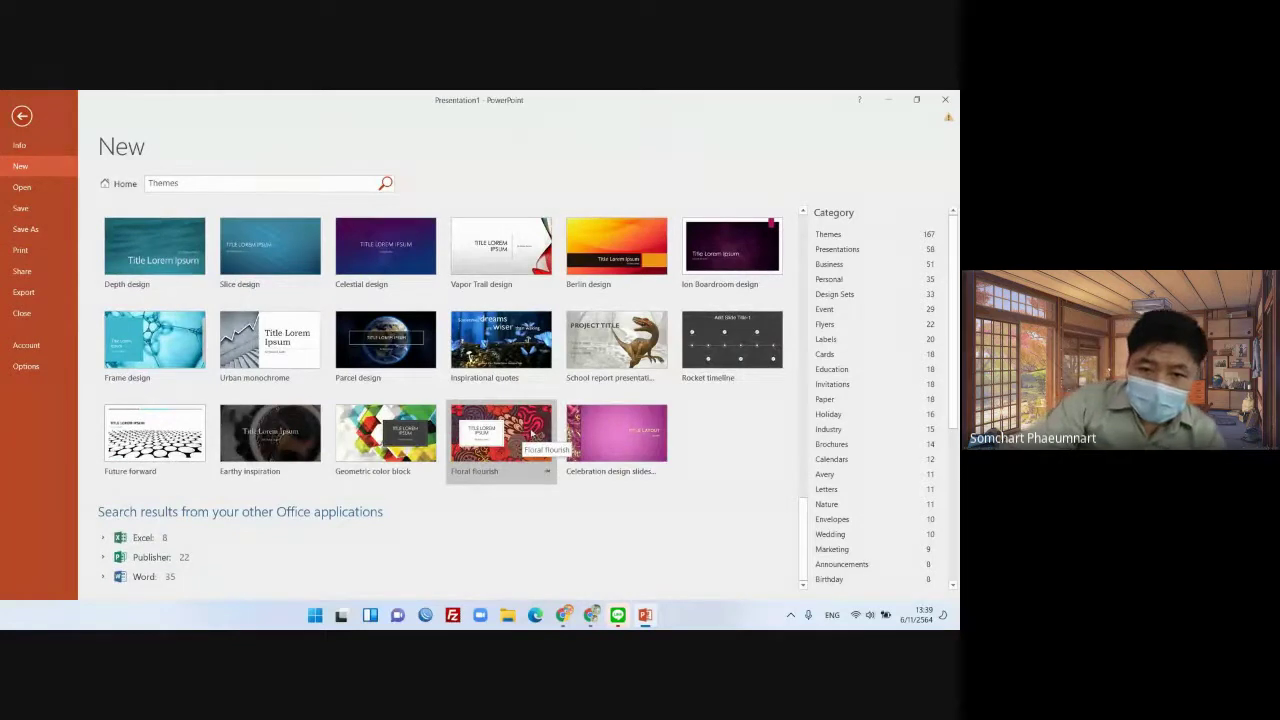
{"action": "scroll", "coordinate": [530, 435], "scroll_direction": "up", "scroll_amount": 3}
{"action": "scroll", "coordinate": [530, 435], "scroll_direction": "up", "scroll_amount": 10}
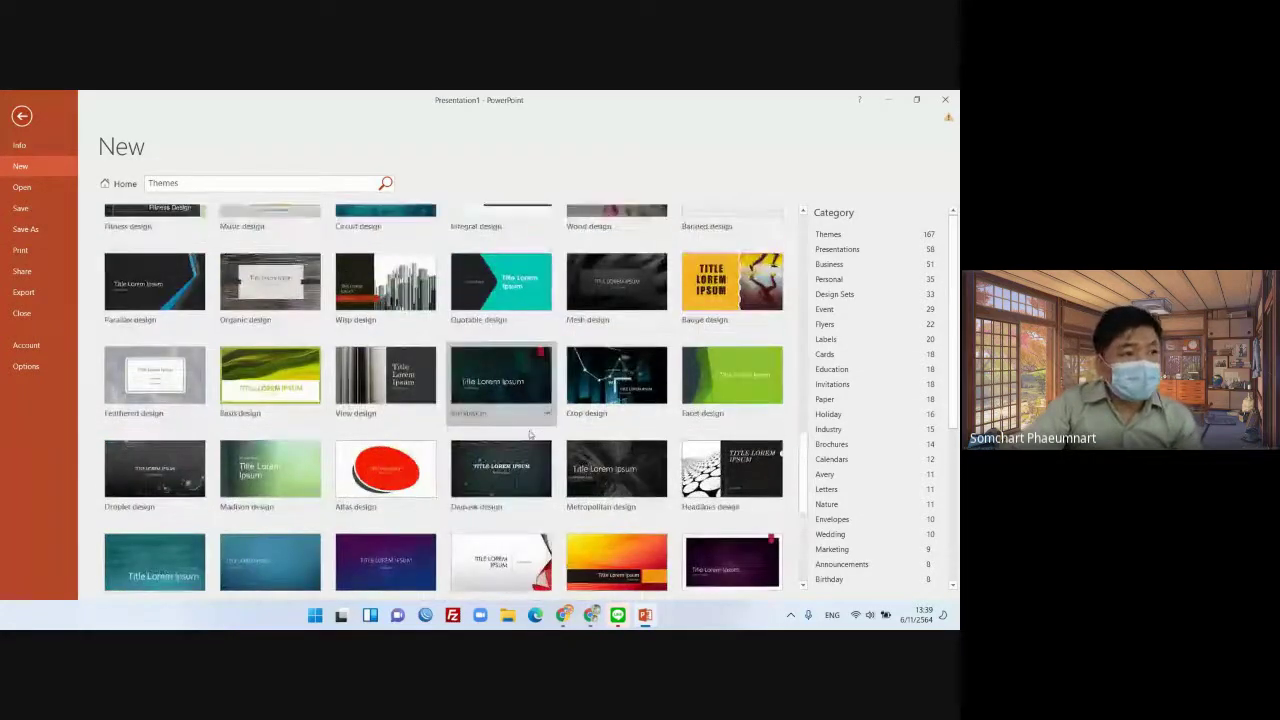
{"action": "scroll", "coordinate": [530, 432], "scroll_direction": "up", "scroll_amount": 5}
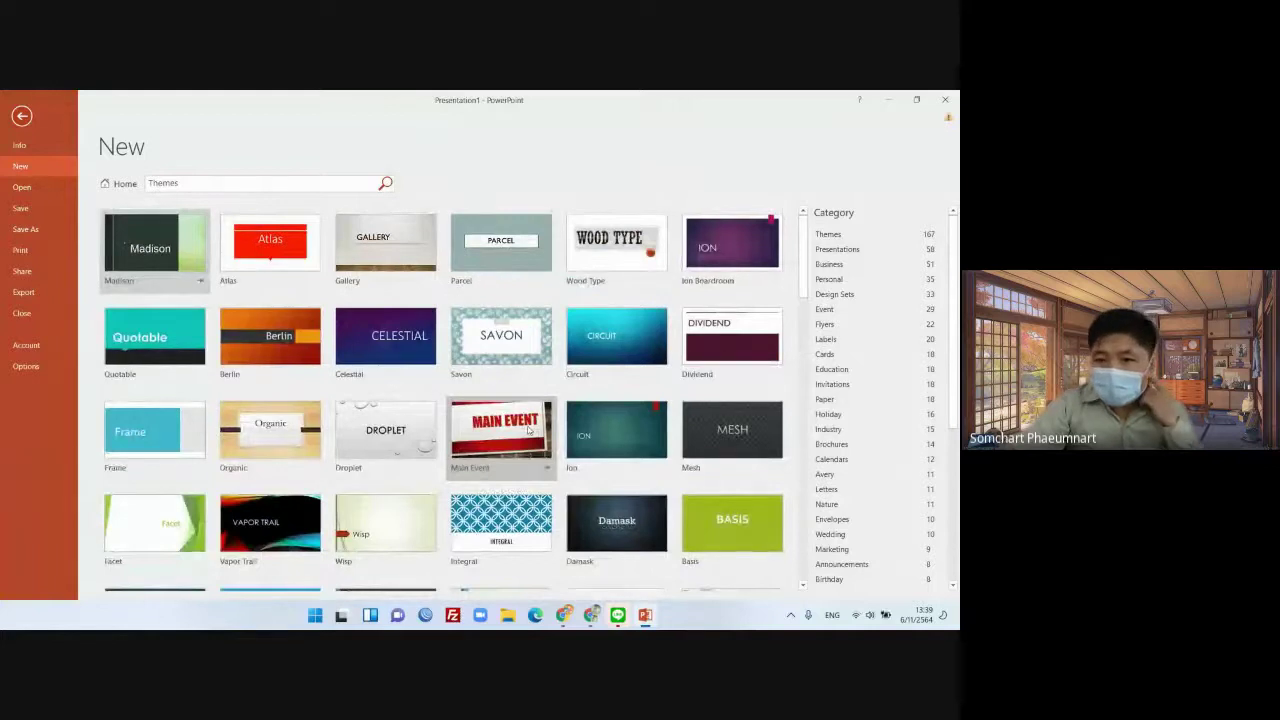
{"action": "scroll", "coordinate": [529, 430], "scroll_direction": "down", "scroll_amount": 2}
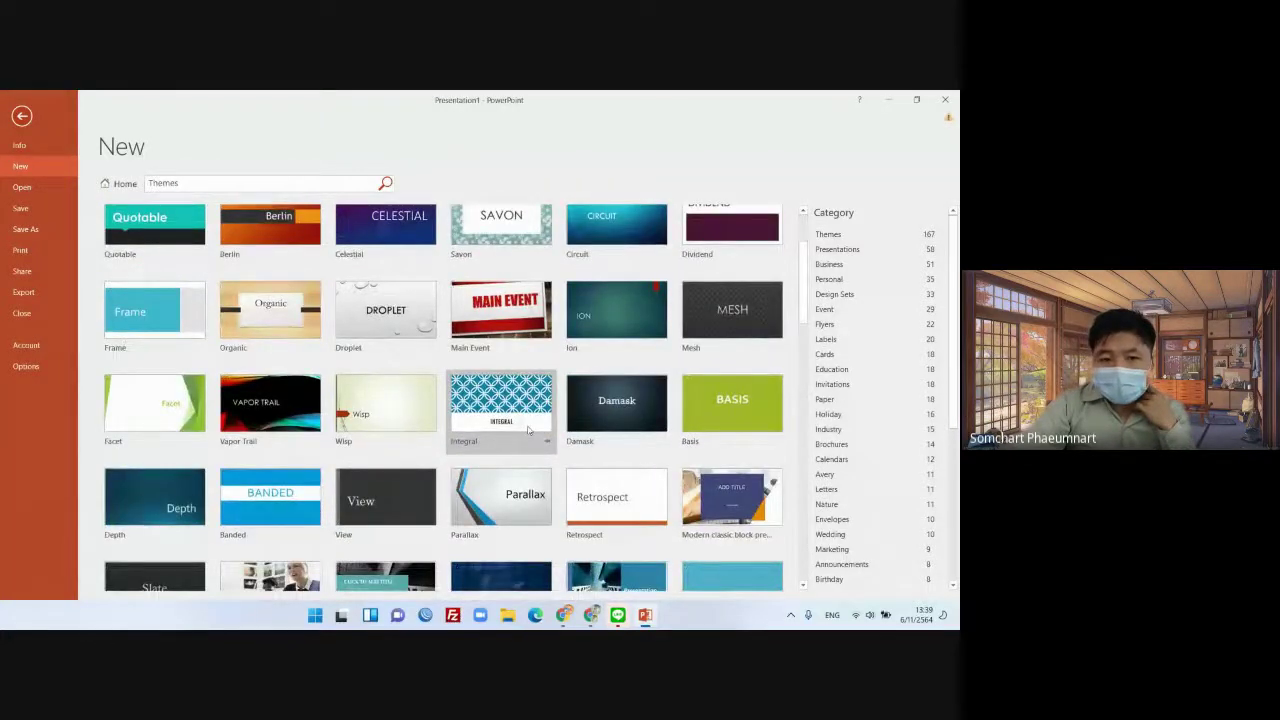
{"action": "scroll", "coordinate": [529, 430], "scroll_direction": "down", "scroll_amount": 3}
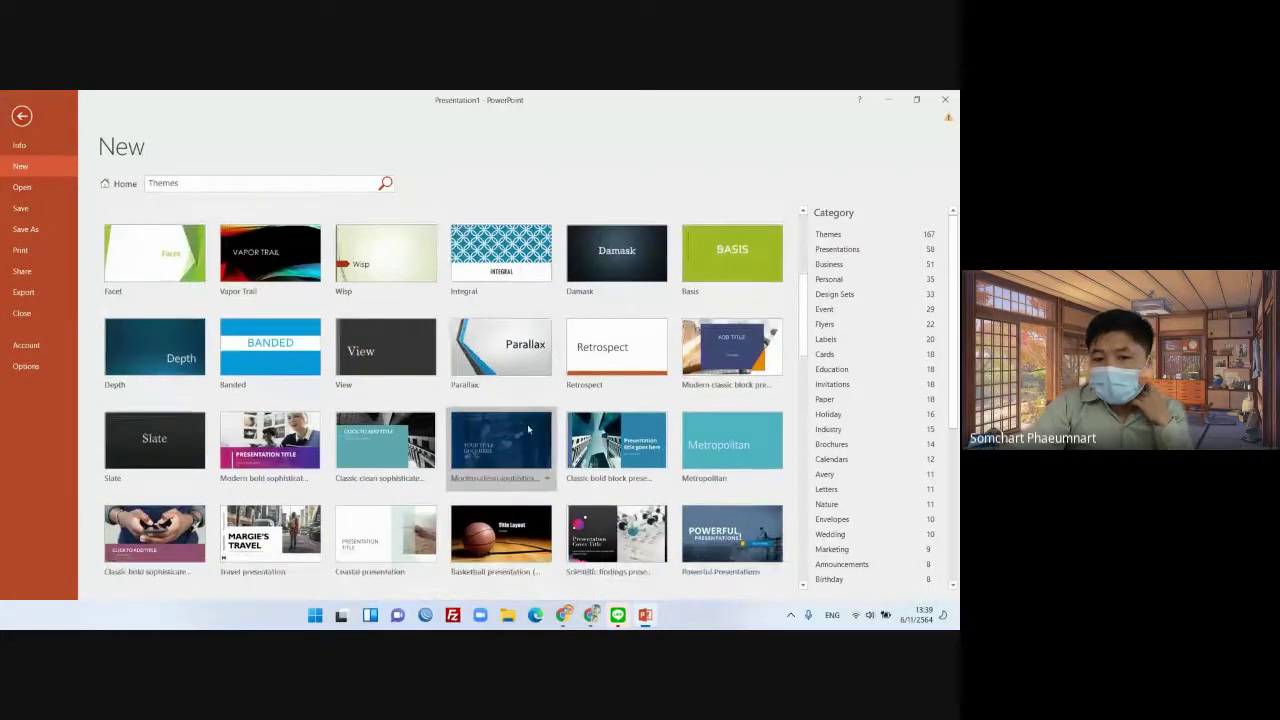
{"action": "scroll", "coordinate": [527, 424], "scroll_direction": "down", "scroll_amount": 2}
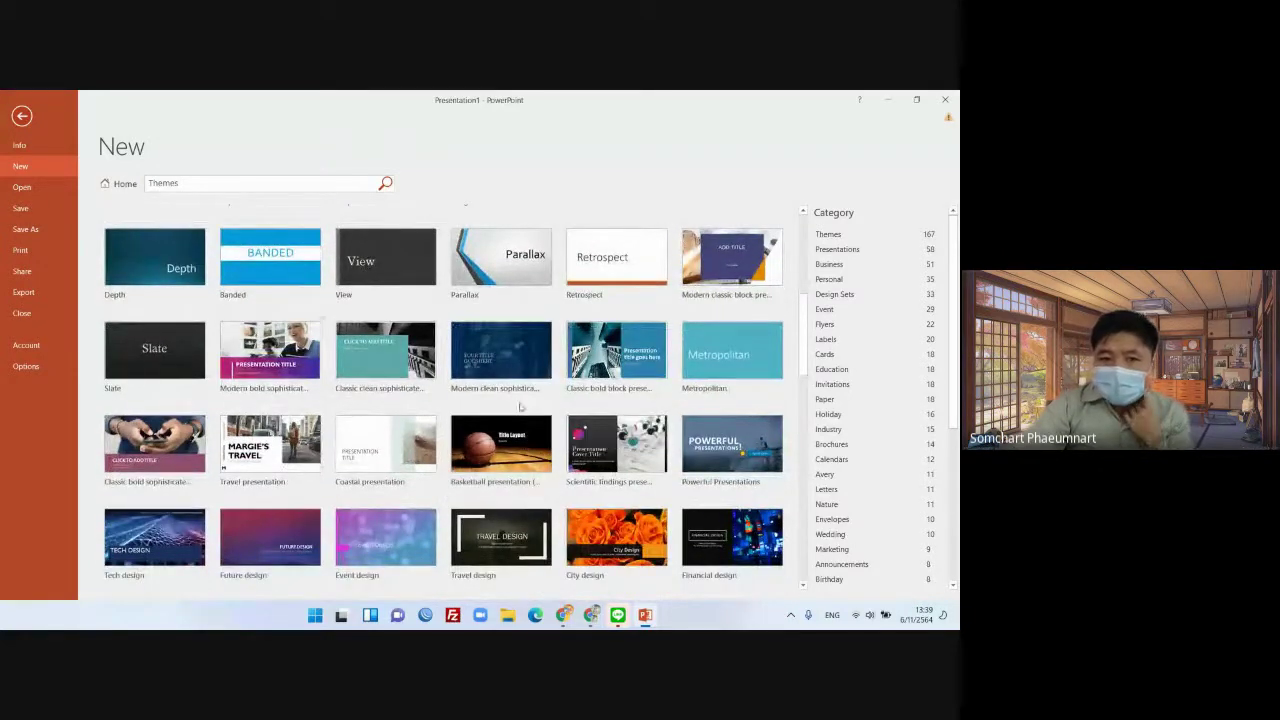
Create Presentation2 from the Modern bold sophisticated presentation template.
{"action": "left_click", "coordinate": [259, 349]}
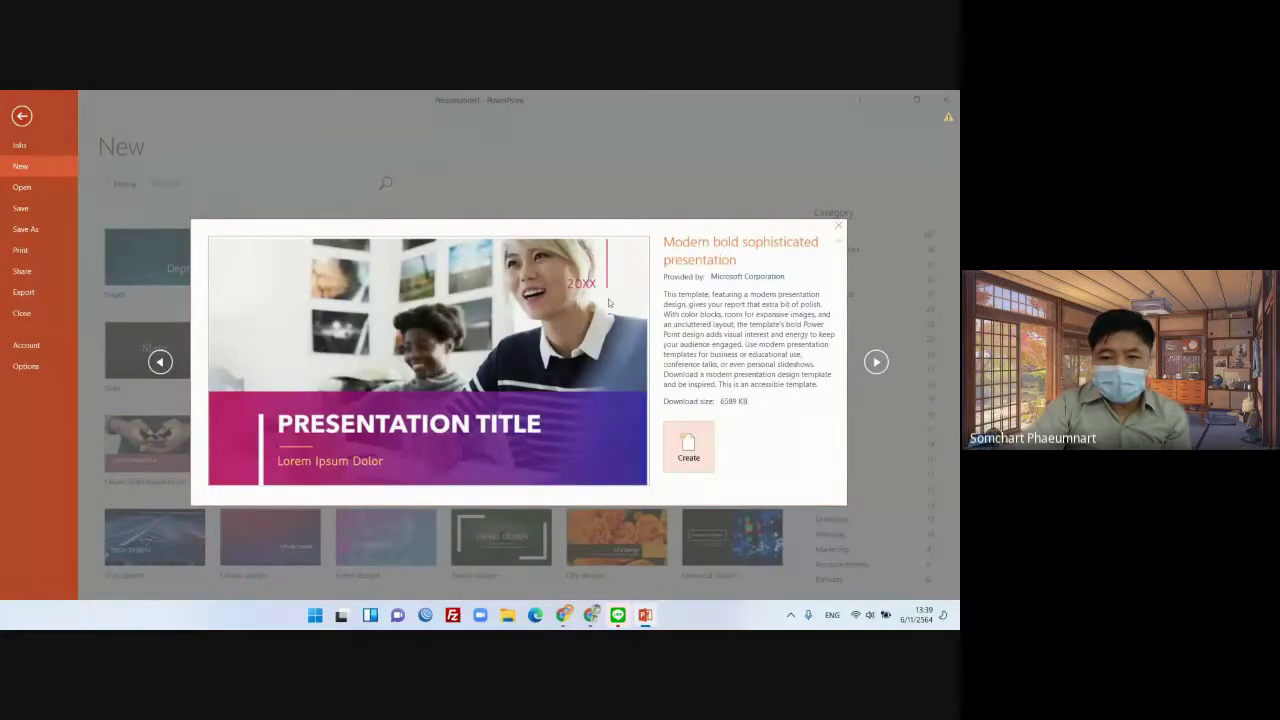
{"action": "left_click", "coordinate": [689, 448]}
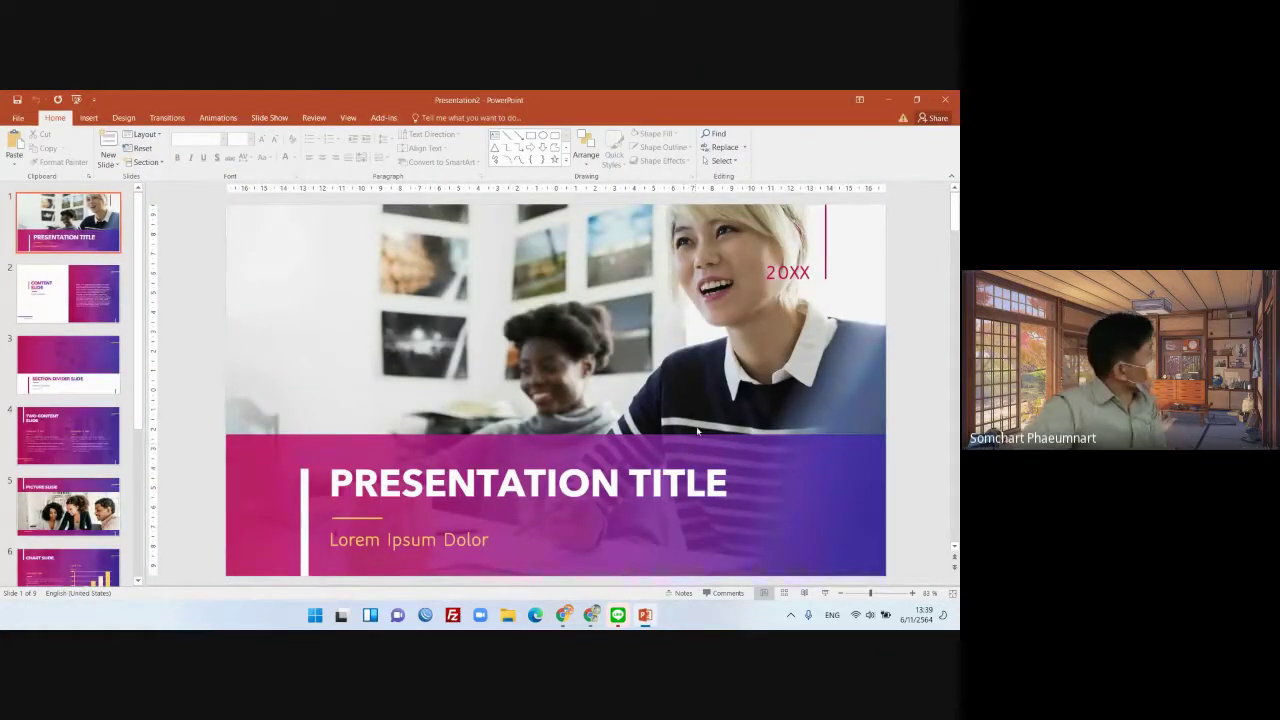
{"action": "left_click", "coordinate": [63, 296]}
{"action": "left_click", "coordinate": [62, 343]}
{"action": "scroll", "coordinate": [60, 300], "scroll_direction": "down", "scroll_amount": 3}
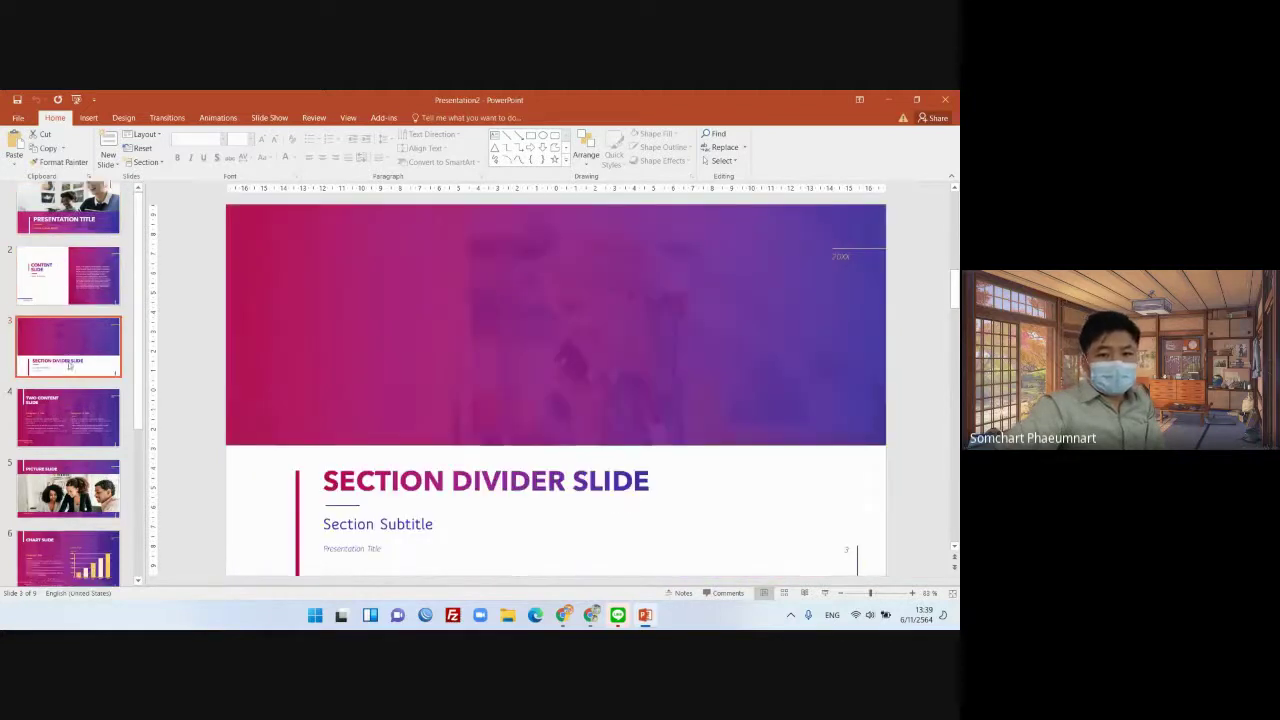
{"action": "left_click", "coordinate": [59, 281]}
{"action": "left_click", "coordinate": [63, 335]}
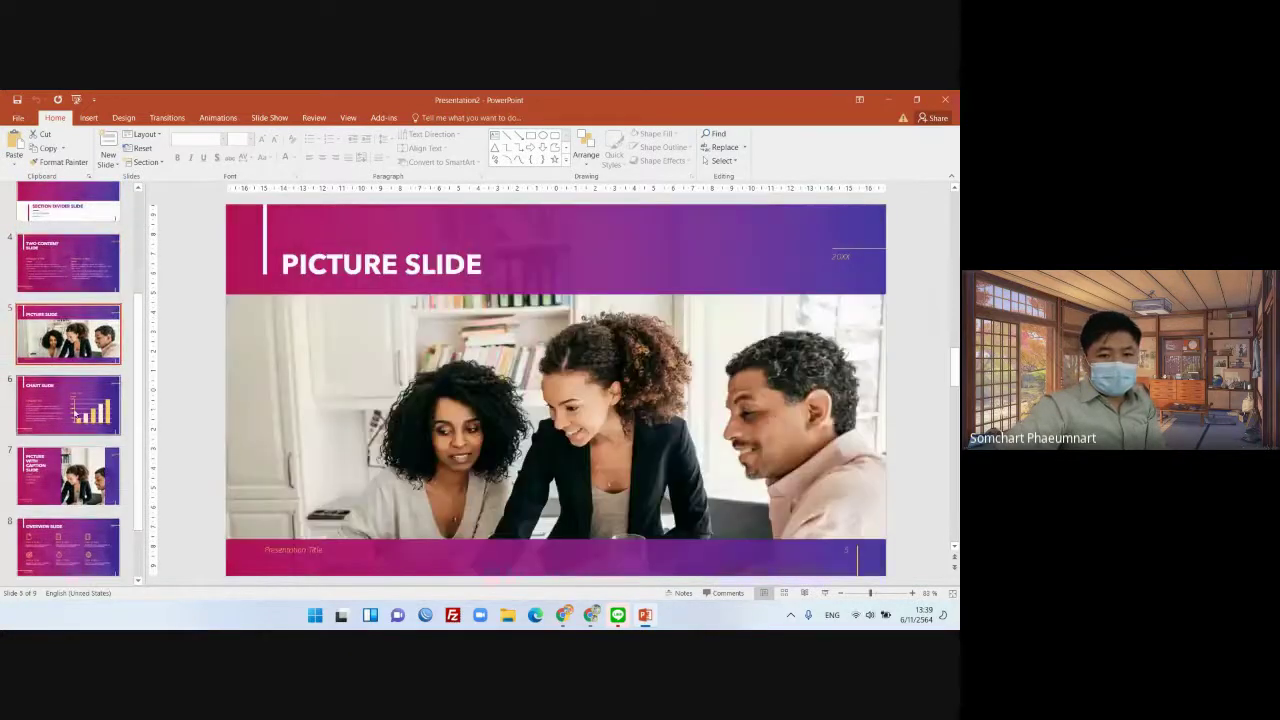
{"action": "left_click", "coordinate": [66, 400]}
{"action": "scroll", "coordinate": [68, 395], "scroll_direction": "down", "scroll_amount": 1}
{"action": "left_click", "coordinate": [70, 380]}
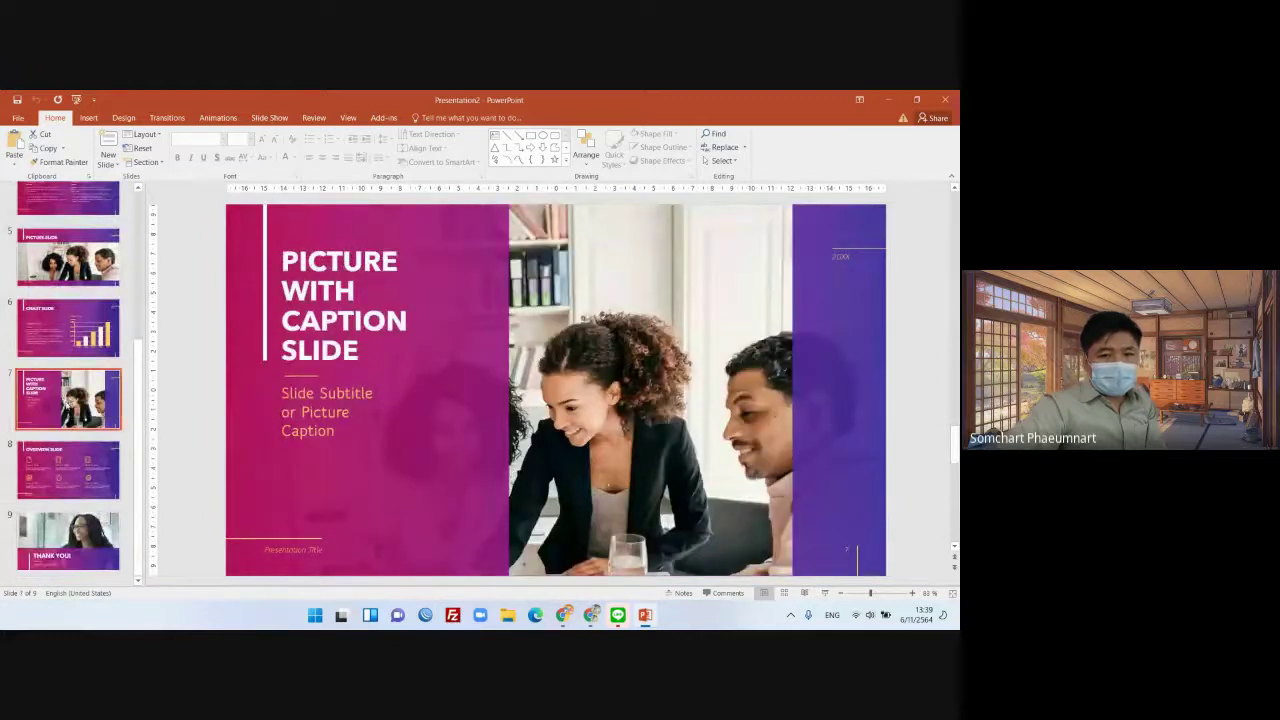
{"action": "left_click", "coordinate": [64, 467]}
{"action": "left_click", "coordinate": [62, 540]}
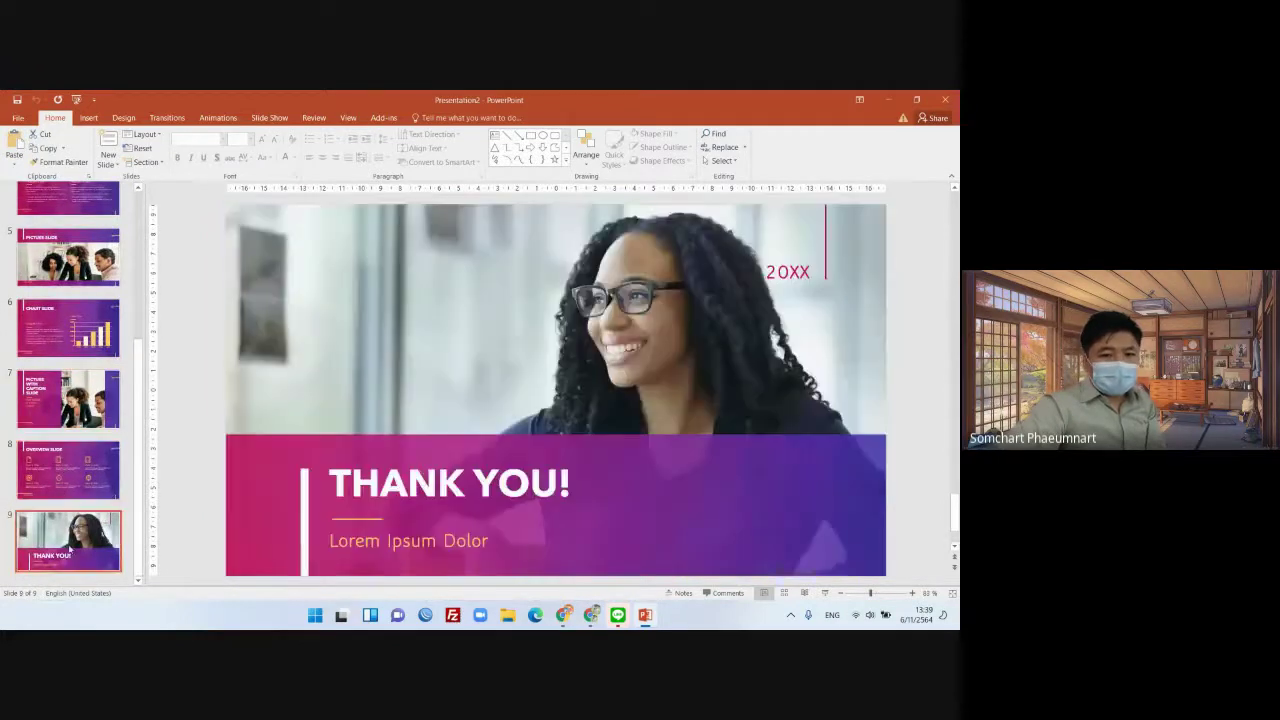
{"action": "scroll", "coordinate": [57, 390], "scroll_direction": "up", "scroll_amount": 5}
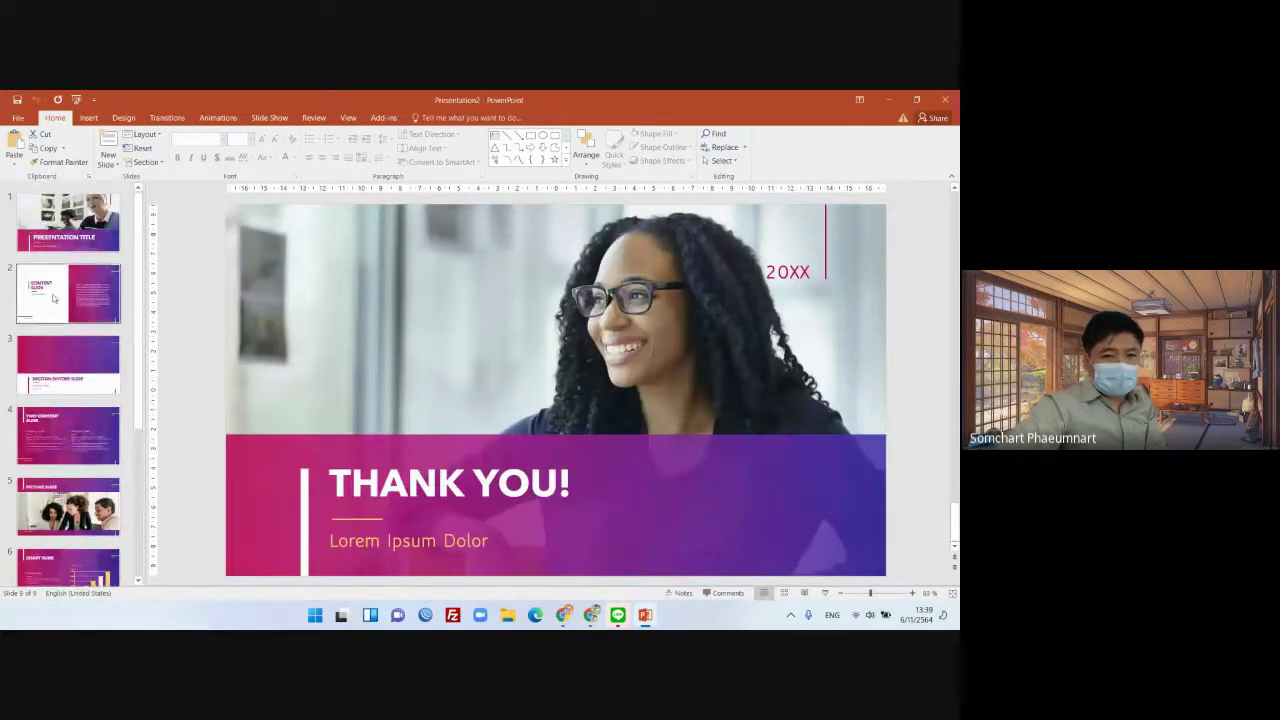
{"action": "left_click", "coordinate": [60, 225]}
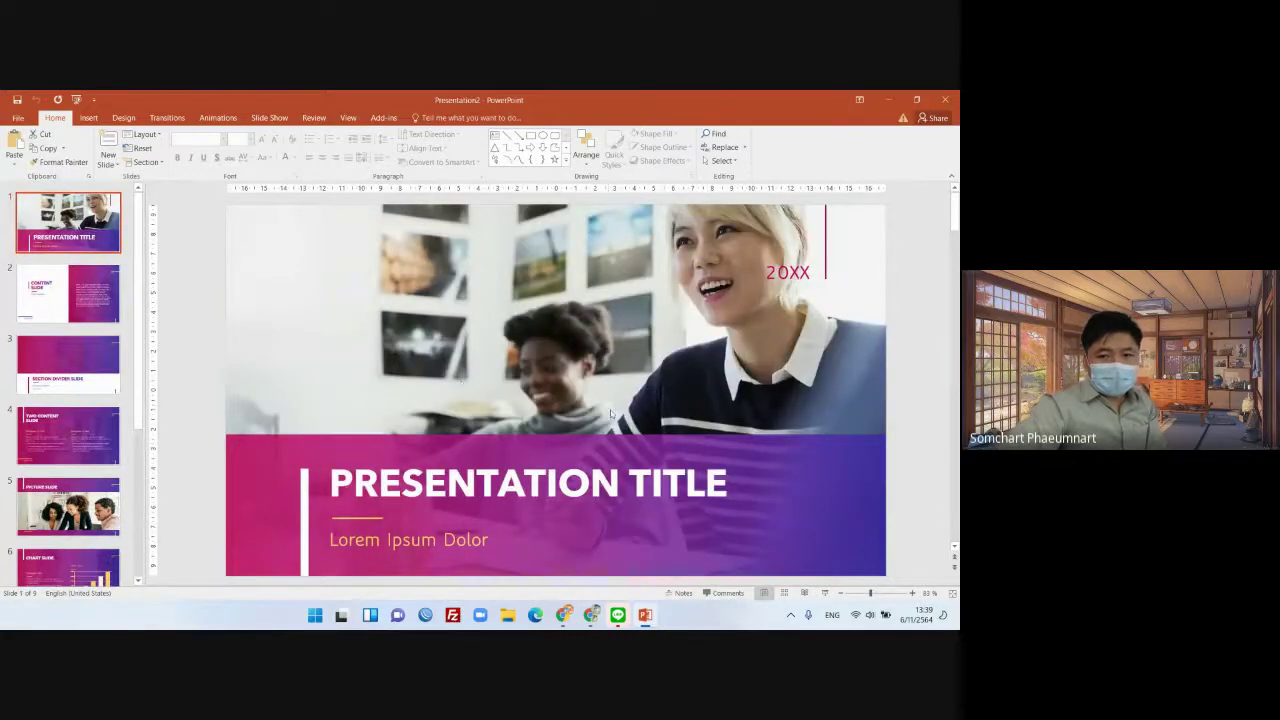
{"action": "left_click", "coordinate": [570, 487]}
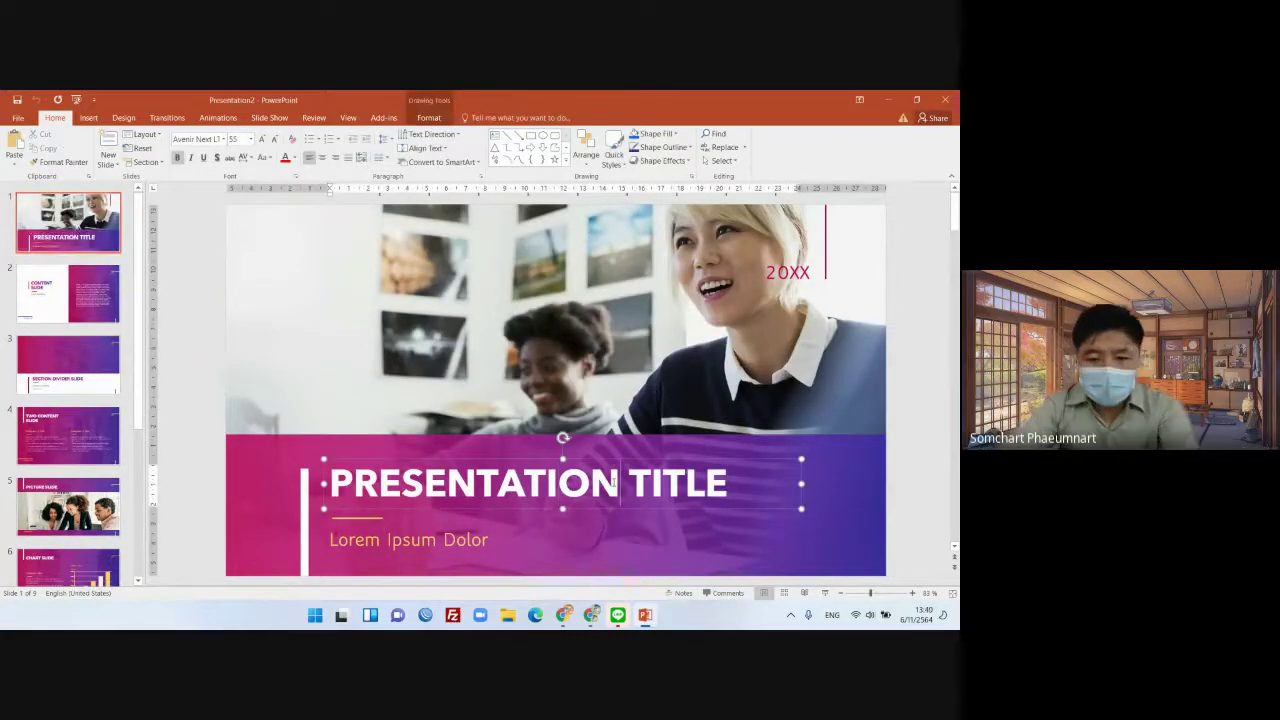
Replace the title text with "เรียนคอมพิวเตอร์" typed in Thai.
{"action": "key", "text": "ctrl+a"}
{"action": "type", "text": "d"}
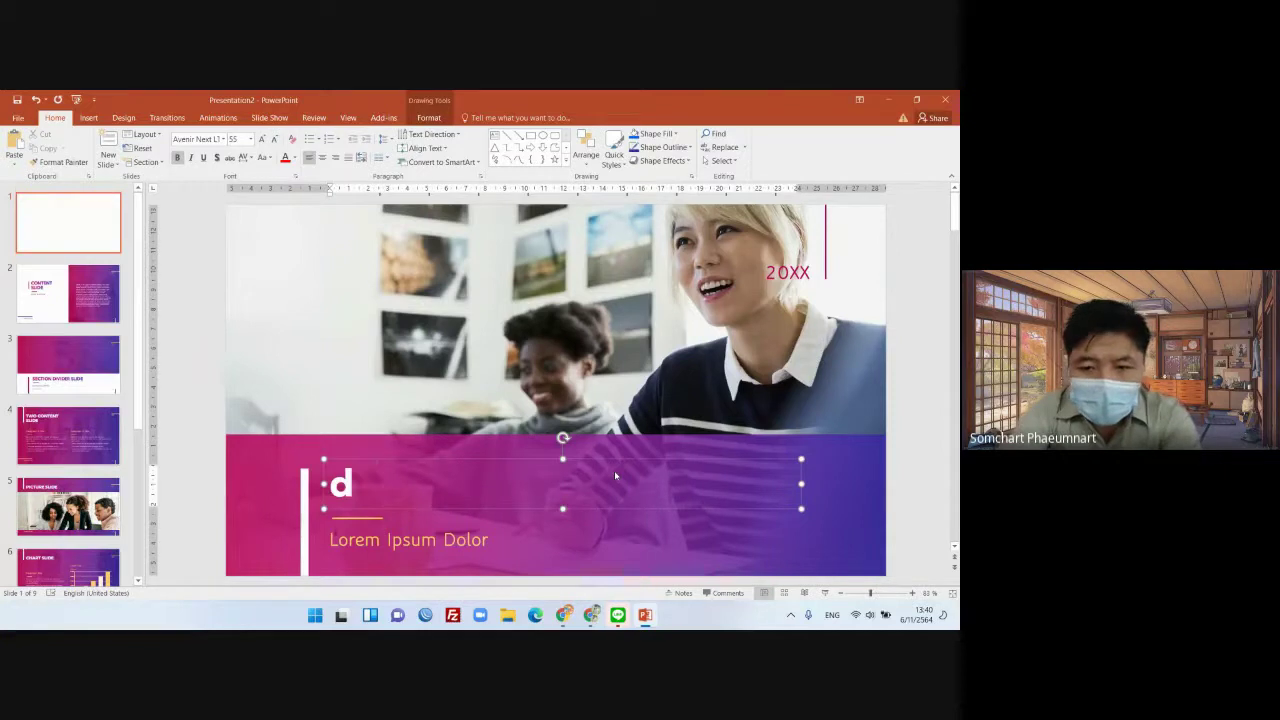
{"action": "key", "text": "BackSpace"}
{"action": "key", "text": "grave"}
{"action": "type", "text": "เรียน"}
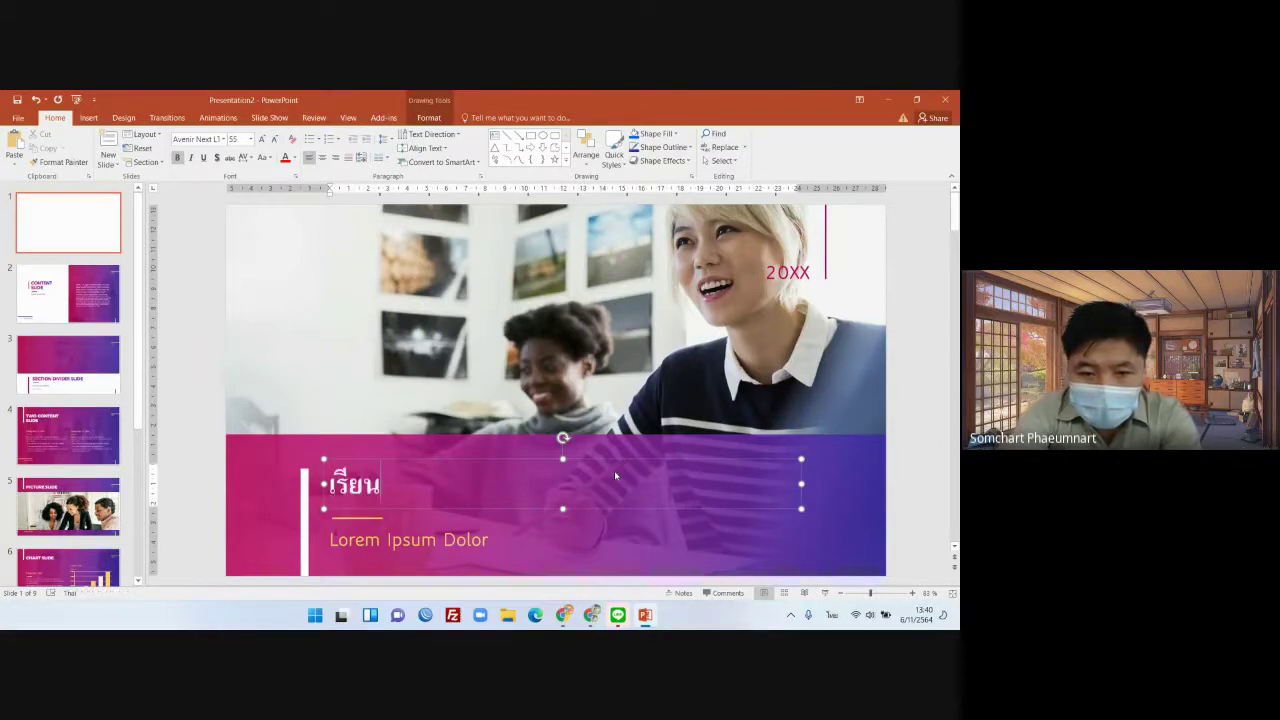
{"action": "type", "text": "คอมพิวเตอร์"}
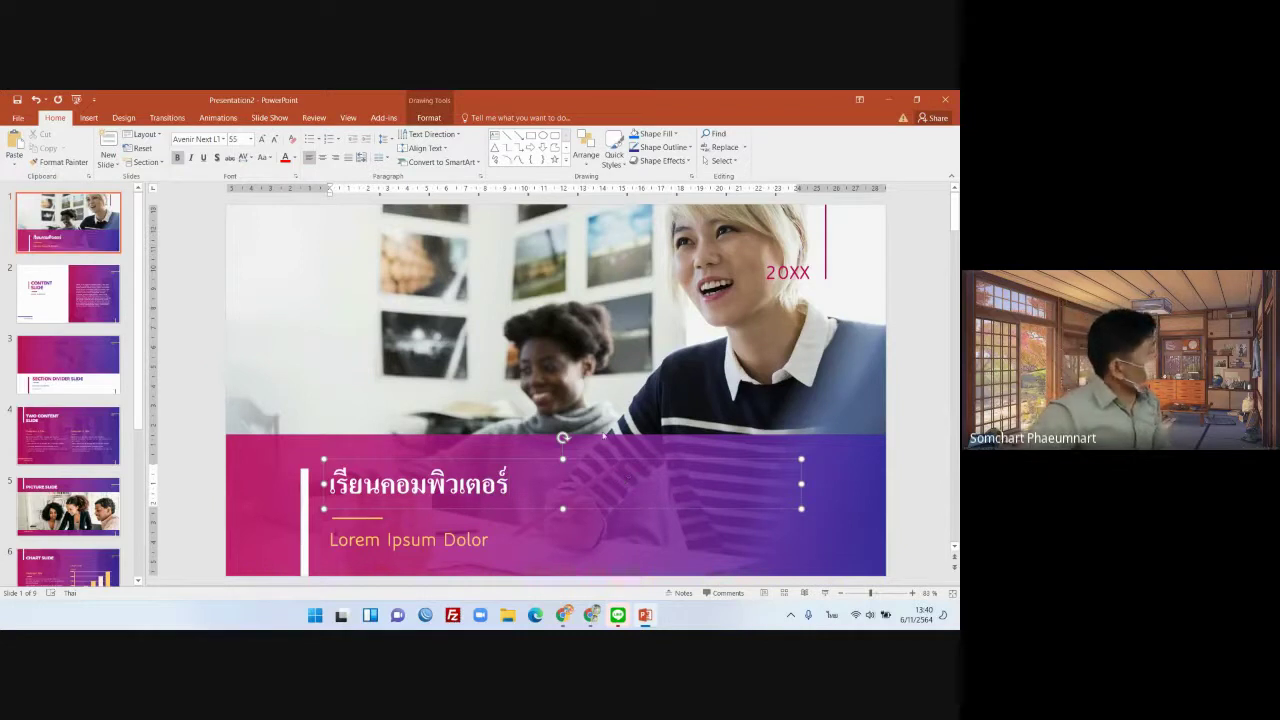
Delete the 20XX date text and its text box from the title slide.
{"action": "left_click", "coordinate": [790, 293]}
{"action": "left_click", "coordinate": [795, 264]}
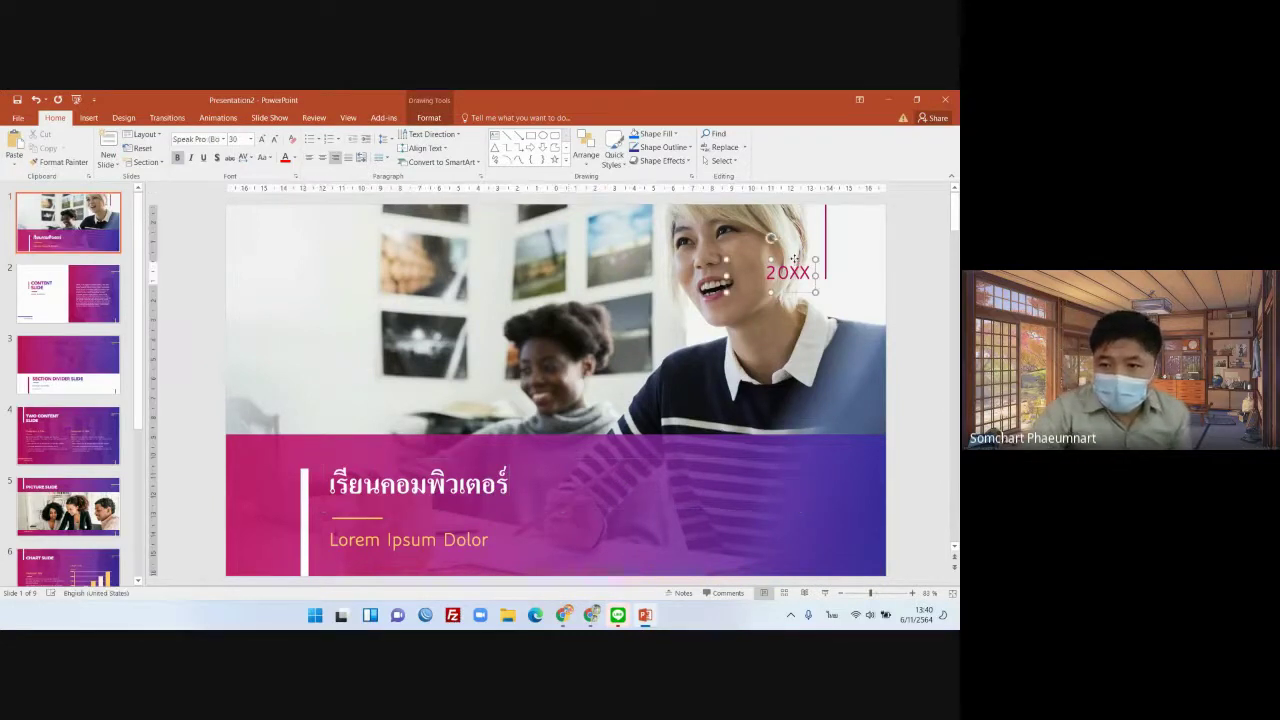
{"action": "key", "text": "Delete"}
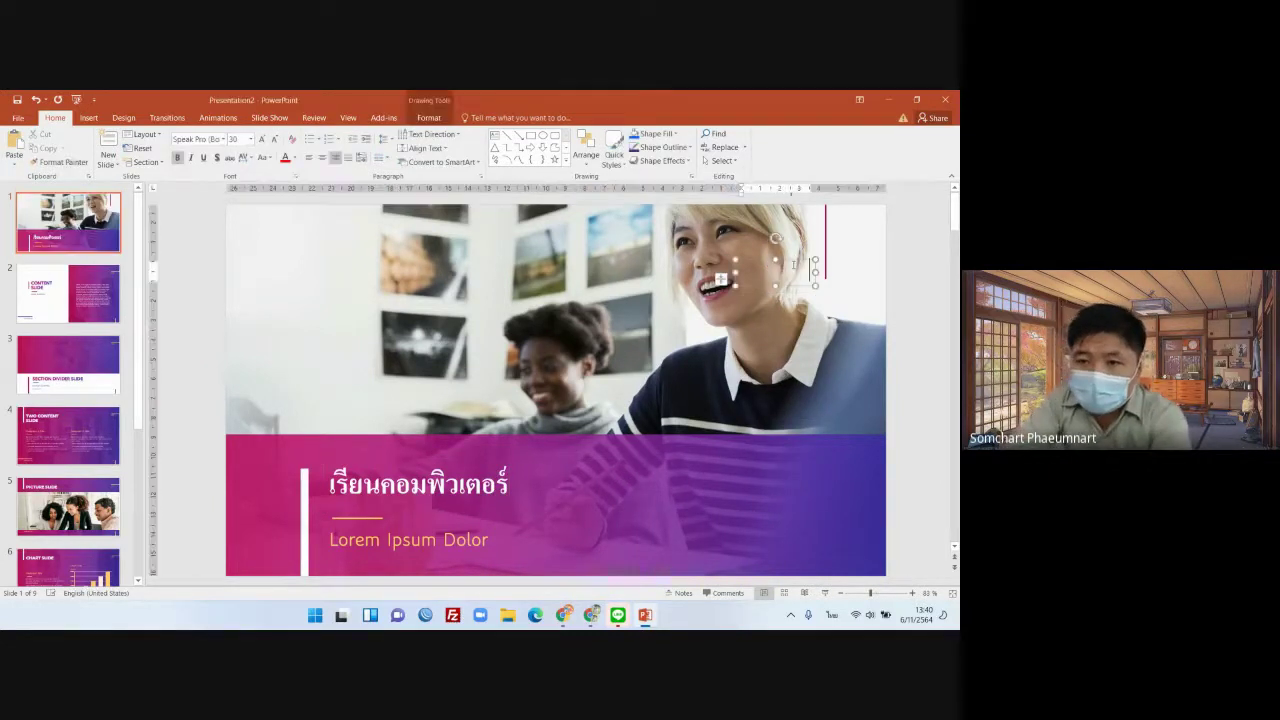
{"action": "key", "text": "Escape"}
{"action": "key", "text": "Delete"}
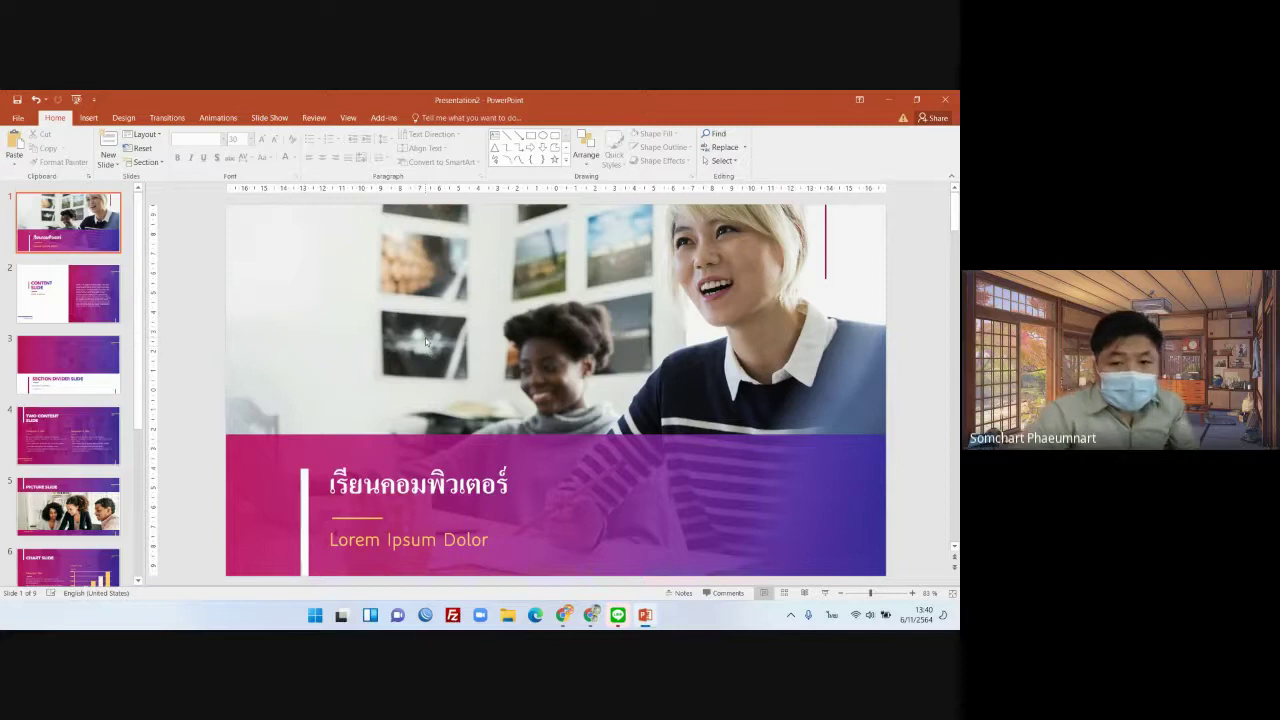
{"action": "left_click", "coordinate": [85, 228]}
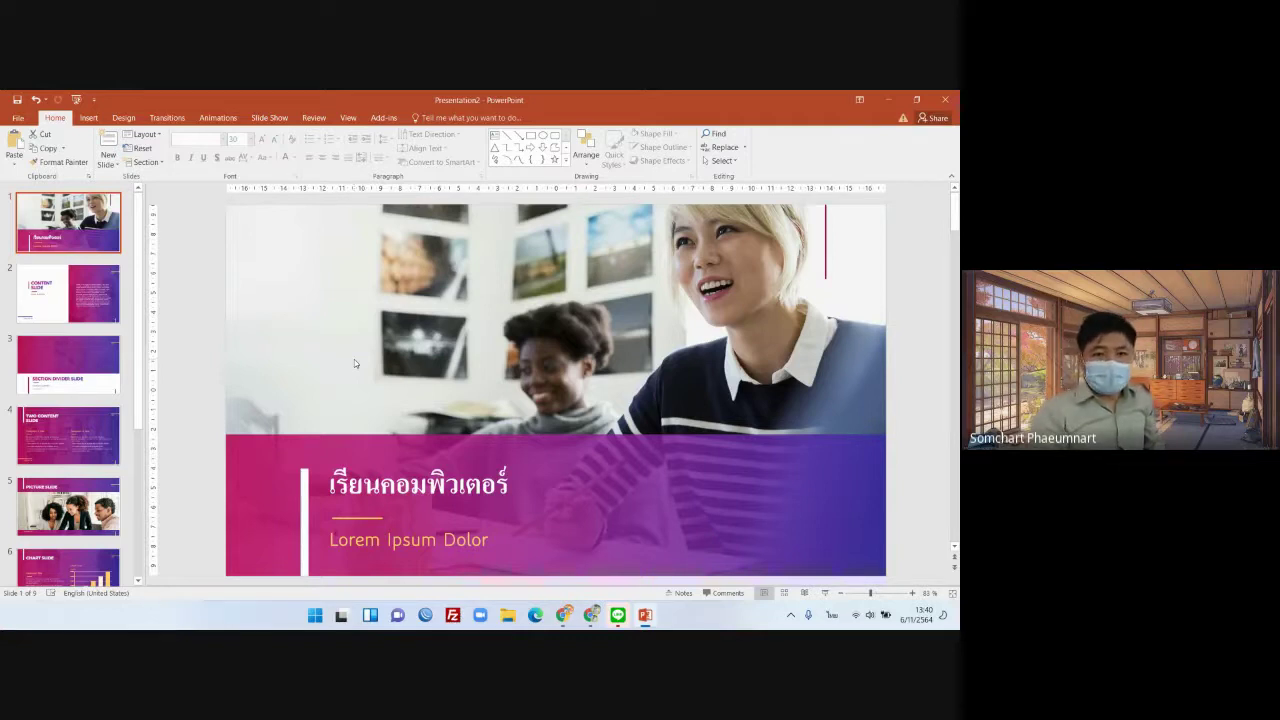
Show the Design theme gallery, then switch to the course PDF in Chrome.
{"action": "left_click", "coordinate": [125, 118]}
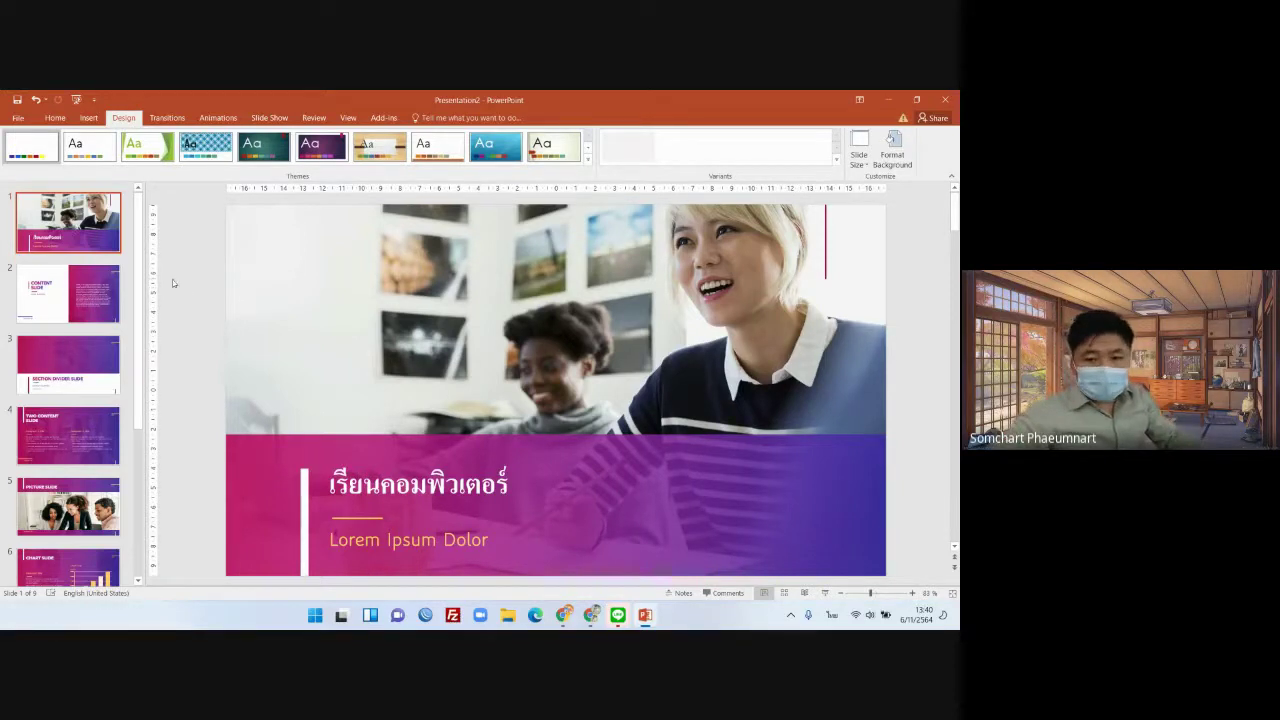
{"action": "mouse_move", "coordinate": [600, 618]}
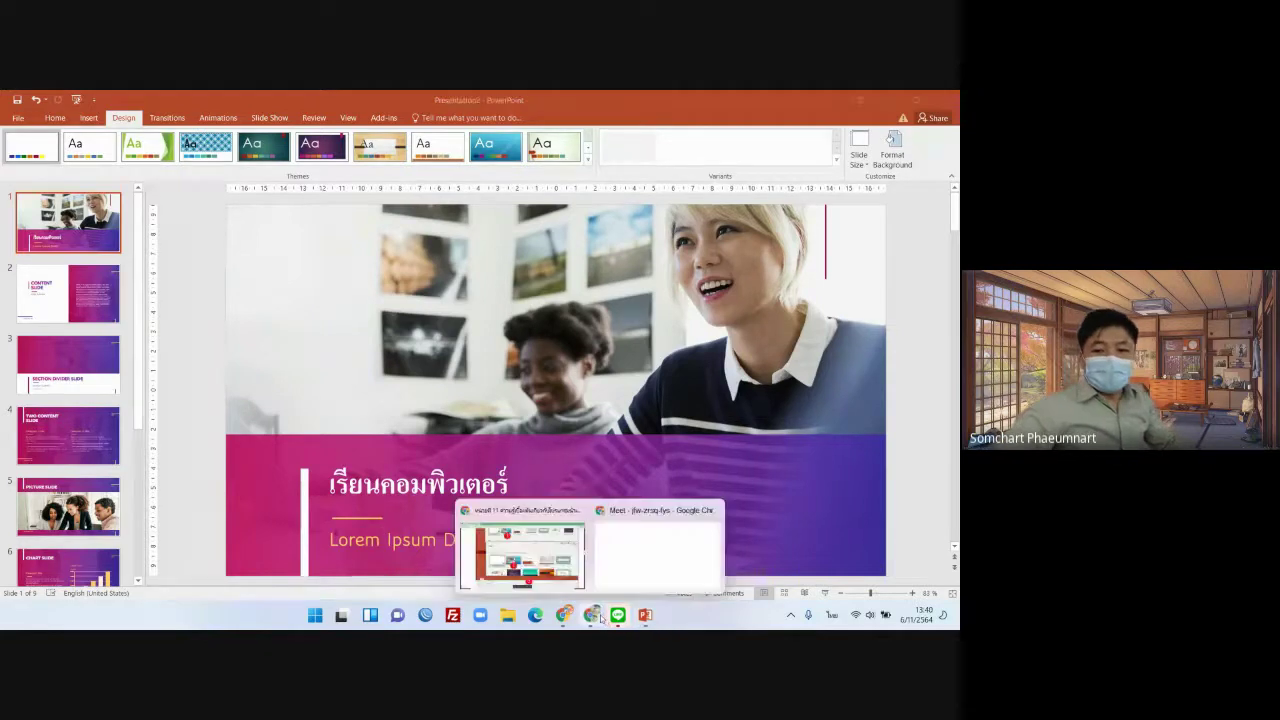
{"action": "left_click", "coordinate": [530, 540]}
Skim the PDF handout briefly and return to the PowerPoint presentation.
{"action": "scroll", "coordinate": [546, 376], "scroll_direction": "down", "scroll_amount": 1}
{"action": "scroll", "coordinate": [546, 376], "scroll_direction": "down", "scroll_amount": 3}
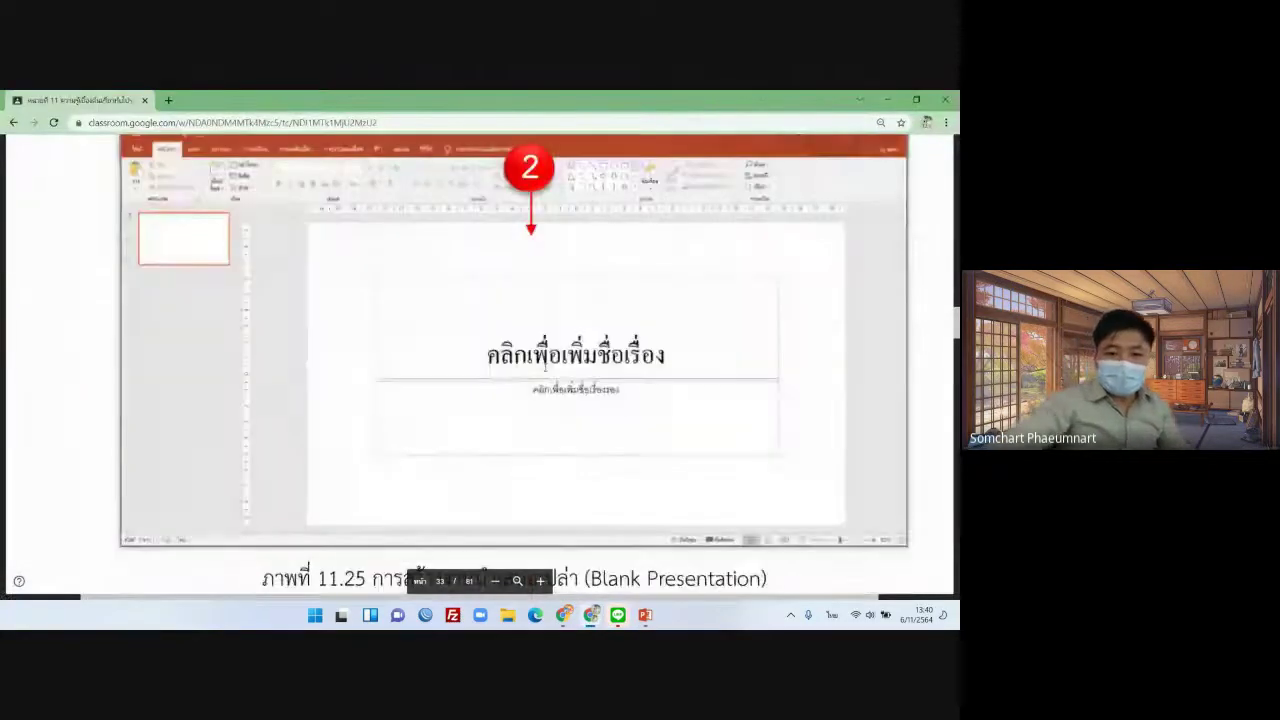
{"action": "scroll", "coordinate": [553, 366], "scroll_direction": "down", "scroll_amount": 2}
{"action": "scroll", "coordinate": [553, 366], "scroll_direction": "up", "scroll_amount": 2}
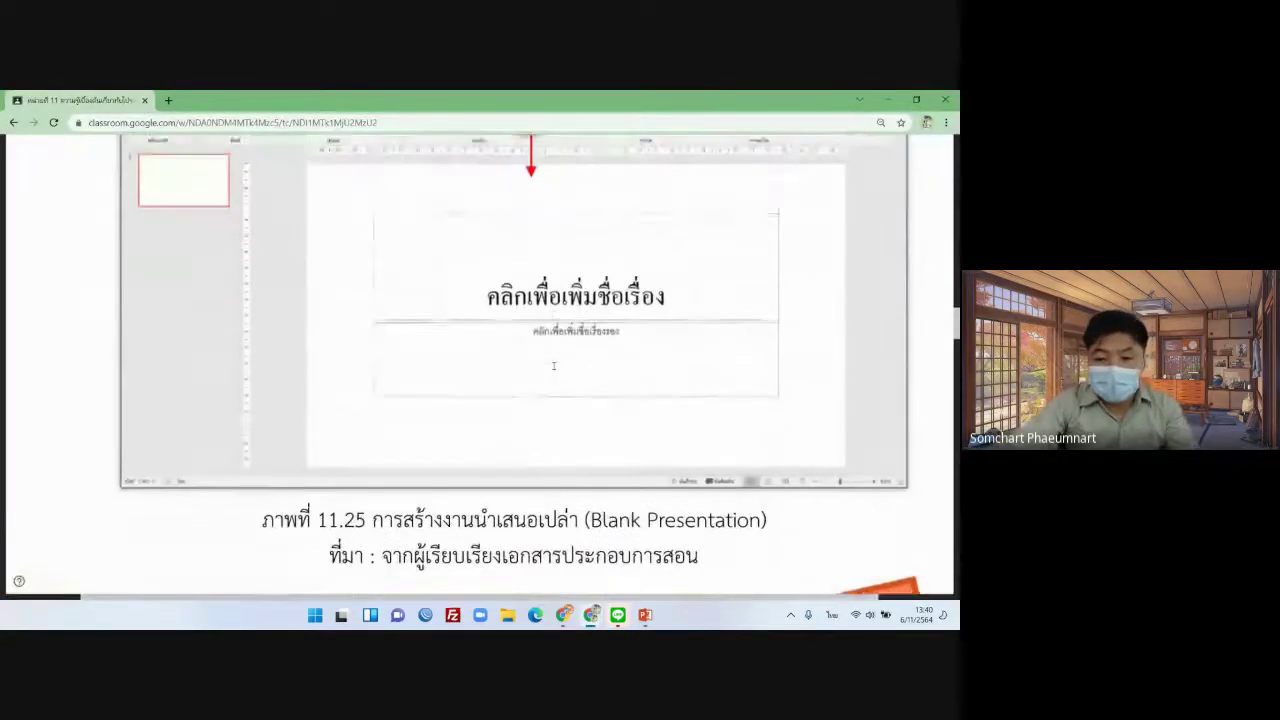
{"action": "left_click", "coordinate": [645, 615]}
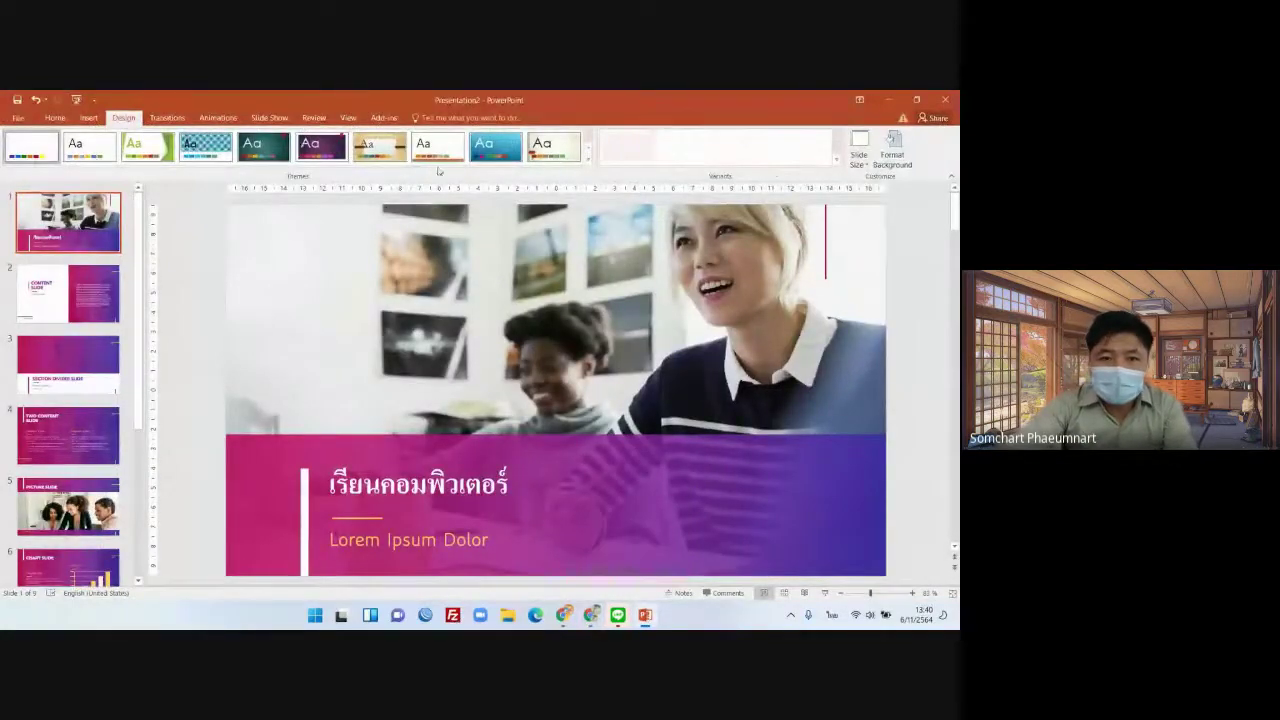
Close Presentation2 via File > Close, choosing Don't Save.
{"action": "left_click", "coordinate": [16, 119]}
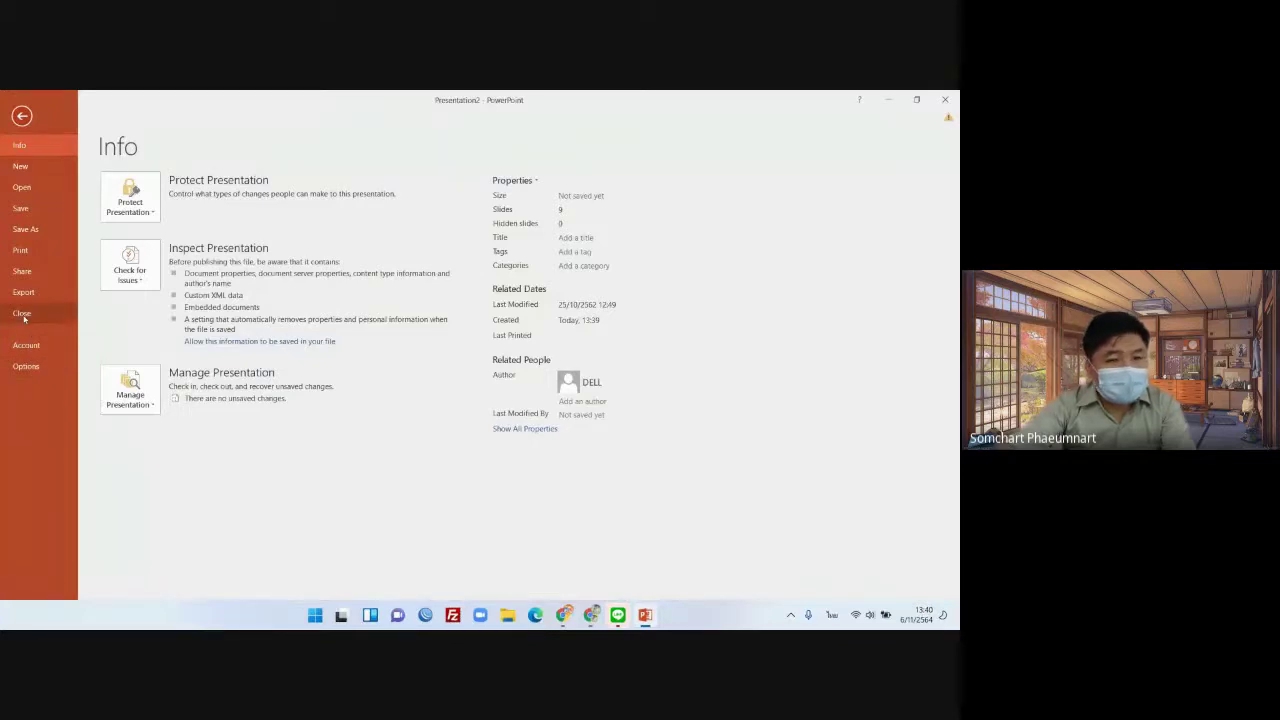
{"action": "left_click", "coordinate": [22, 315]}
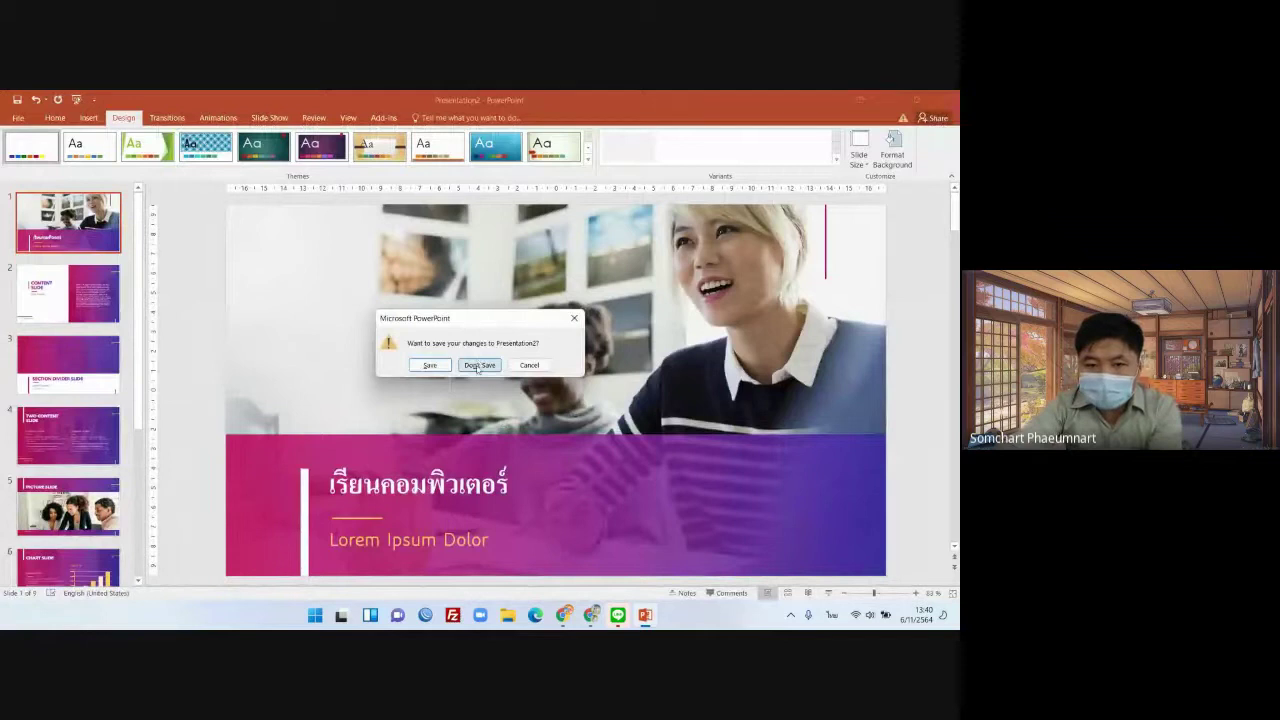
{"action": "left_click", "coordinate": [478, 366]}
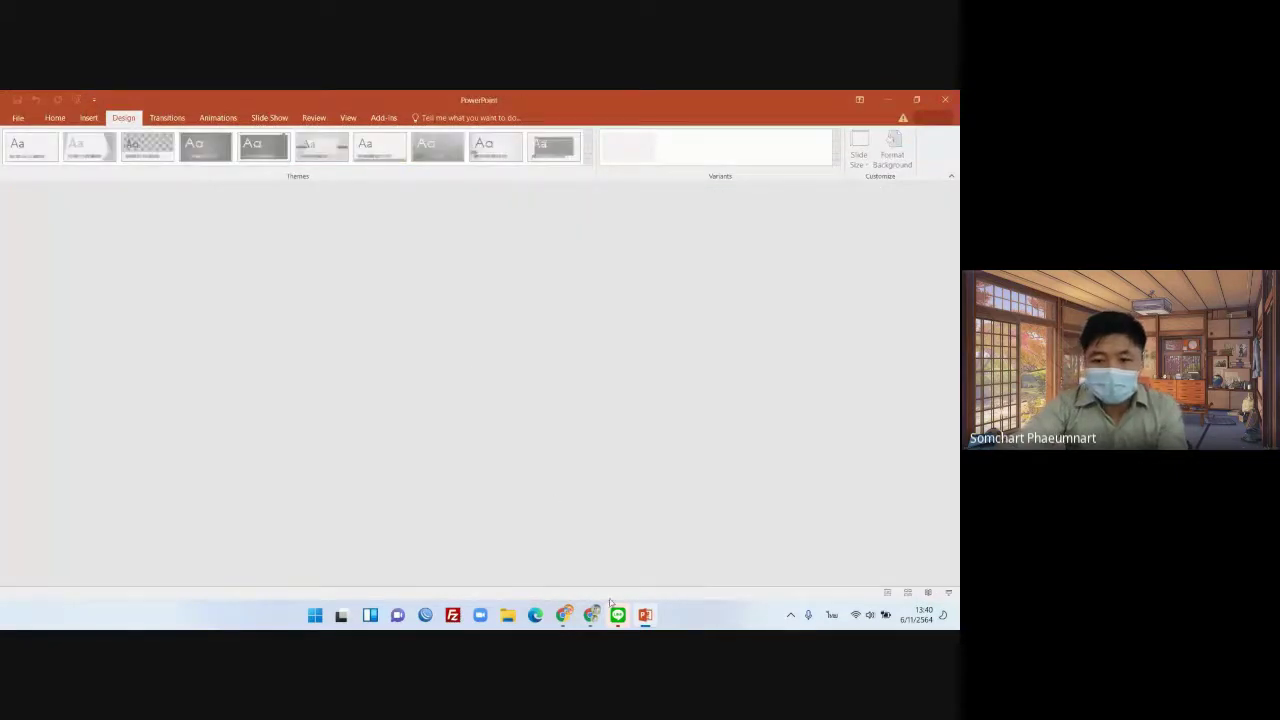
{"action": "mouse_move", "coordinate": [621, 616]}
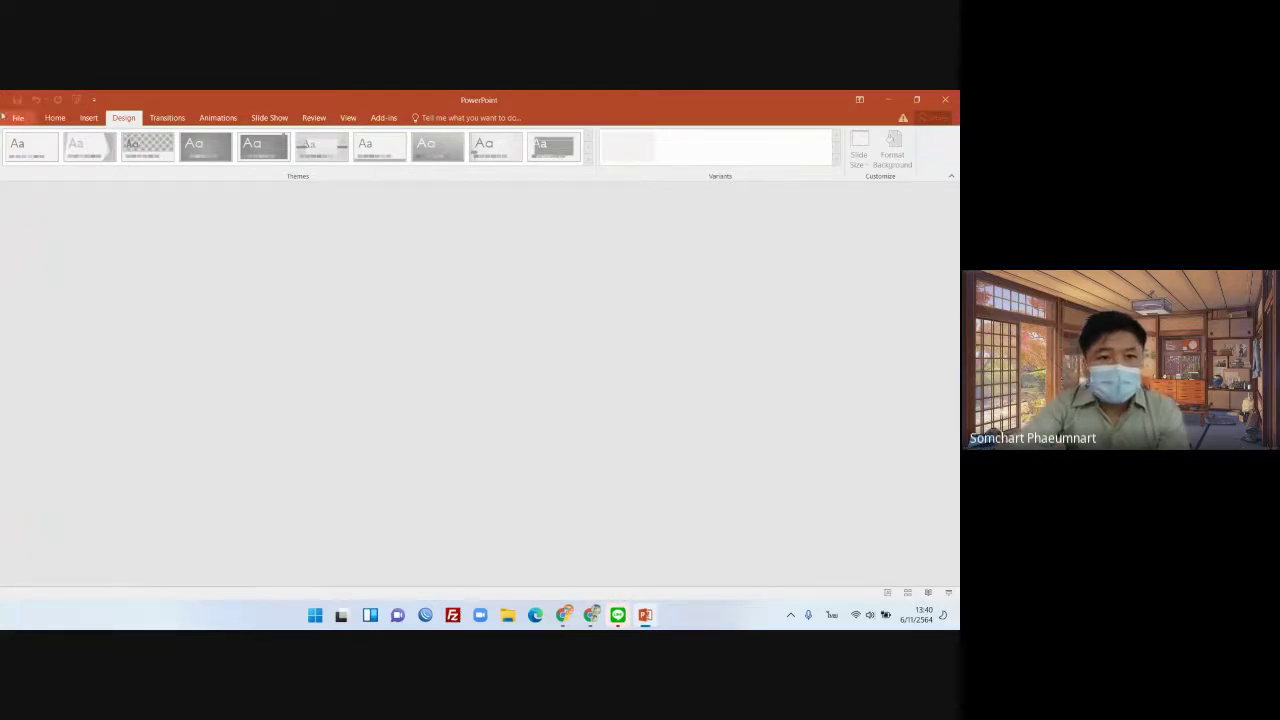
Create blank Presentation3, then switch to the PDF's figure 11.25 in Chrome.
{"action": "left_click", "coordinate": [10, 118]}
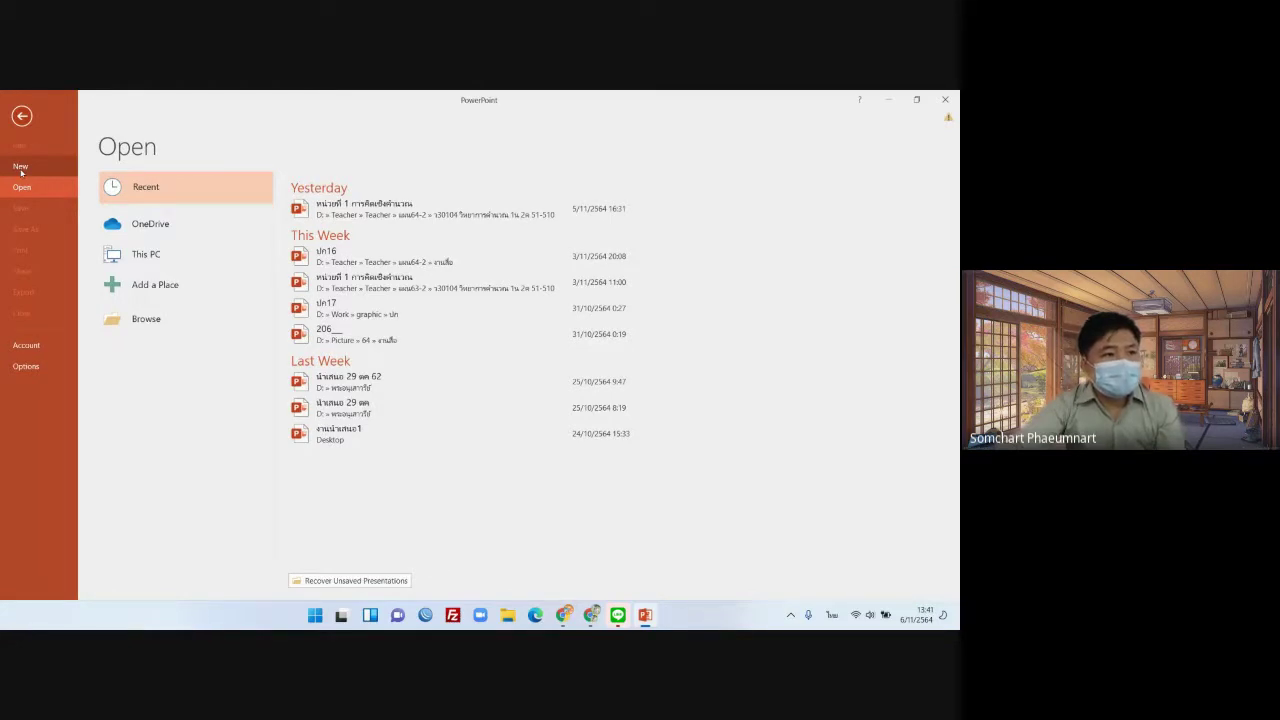
{"action": "left_click", "coordinate": [21, 168]}
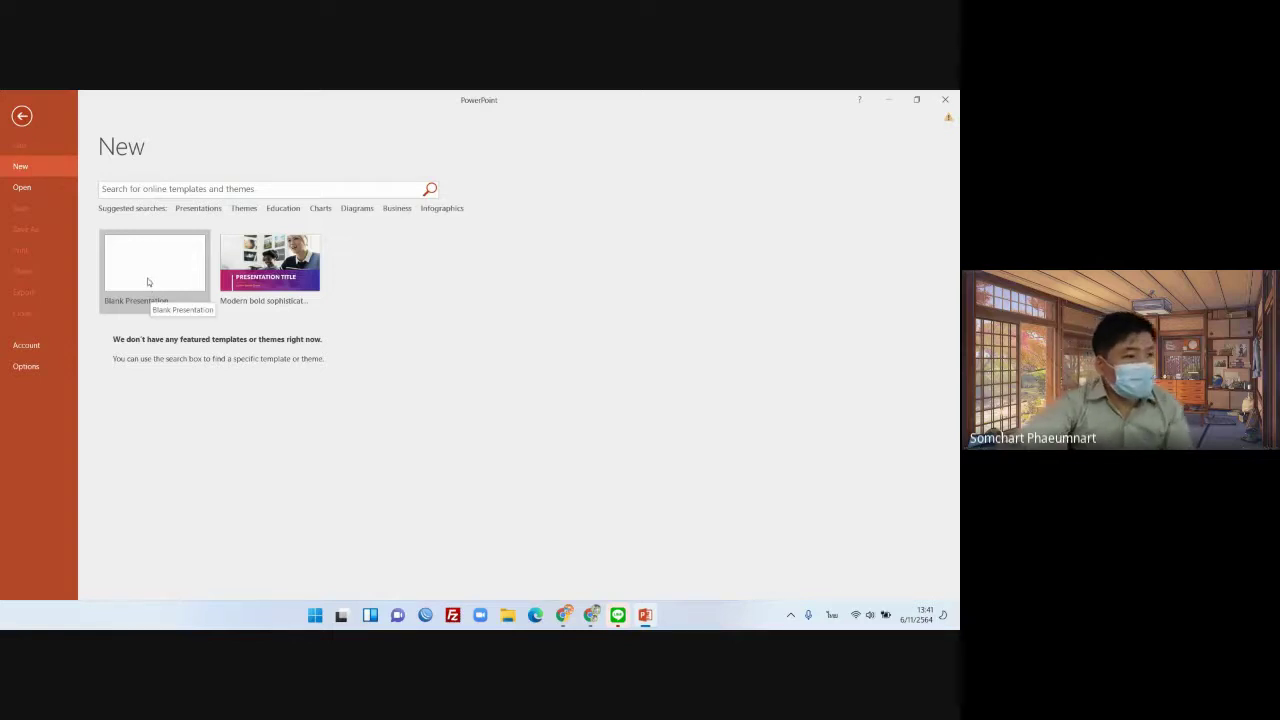
{"action": "left_click", "coordinate": [148, 282]}
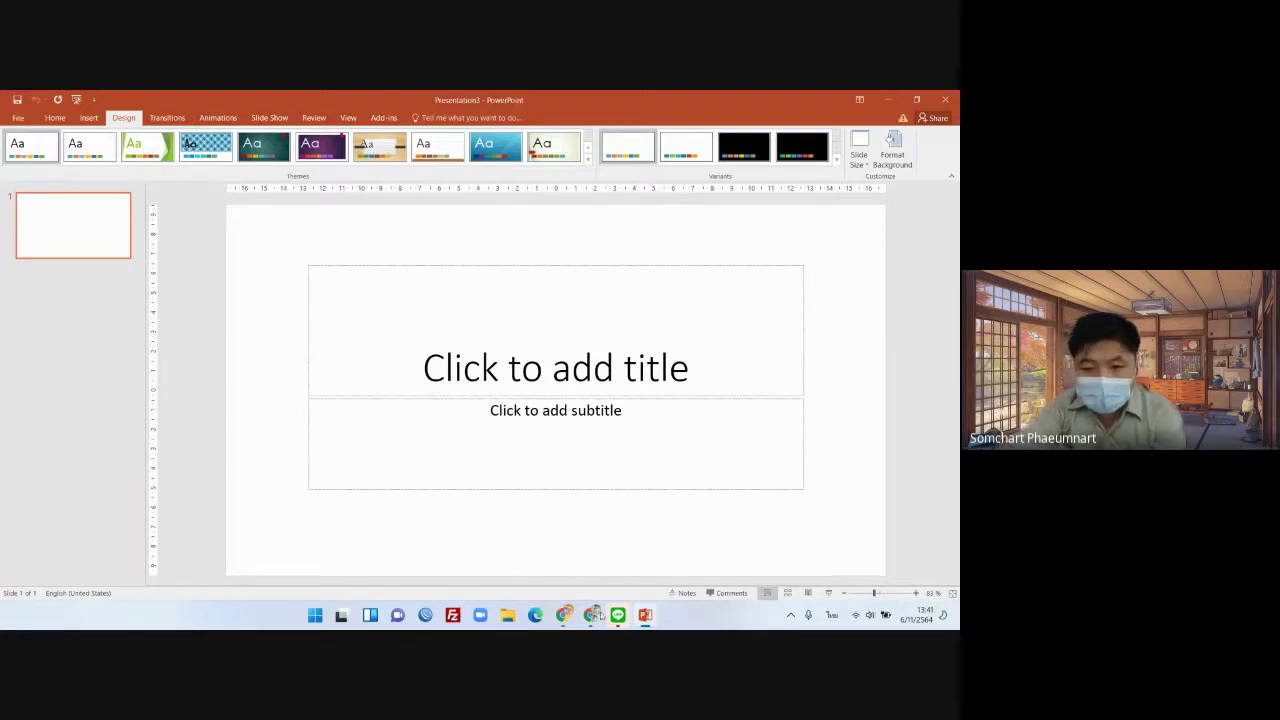
{"action": "left_click", "coordinate": [522, 552]}
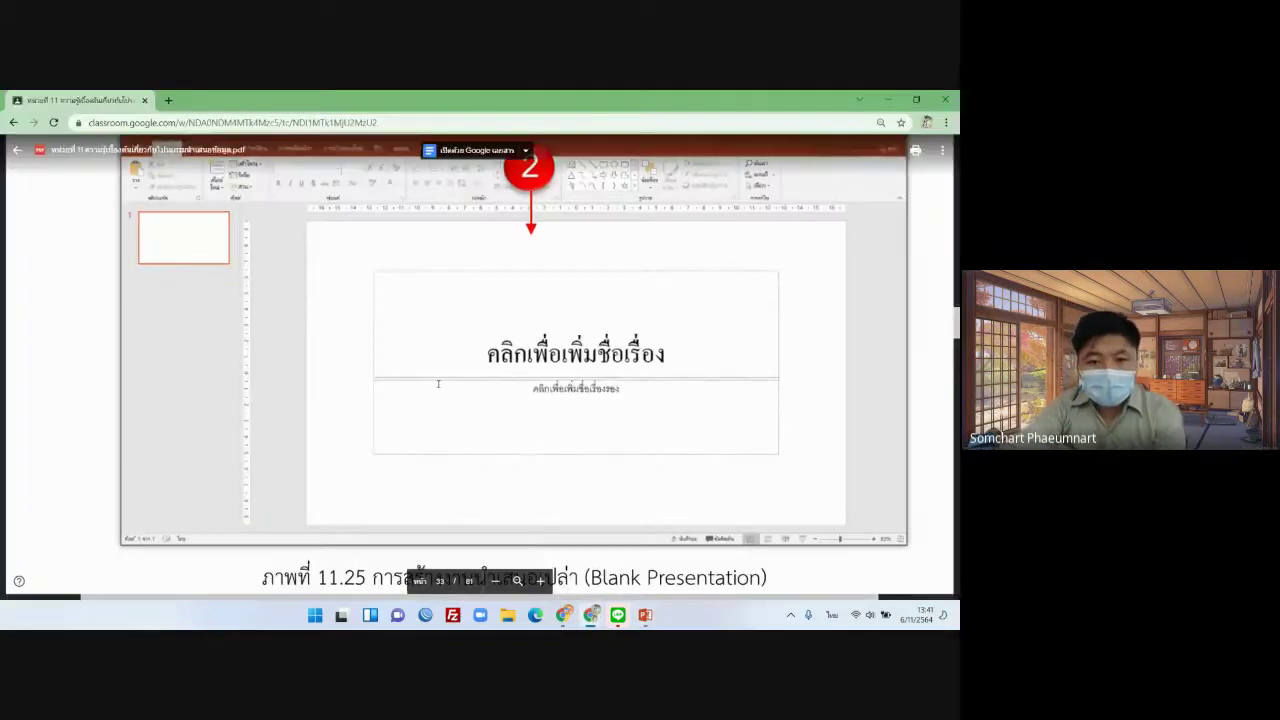
Read PDF sections 3.1 and 3.2 on slide text and new slides, then return to Presentation3.
{"action": "scroll", "coordinate": [438, 383], "scroll_direction": "down", "scroll_amount": 10}
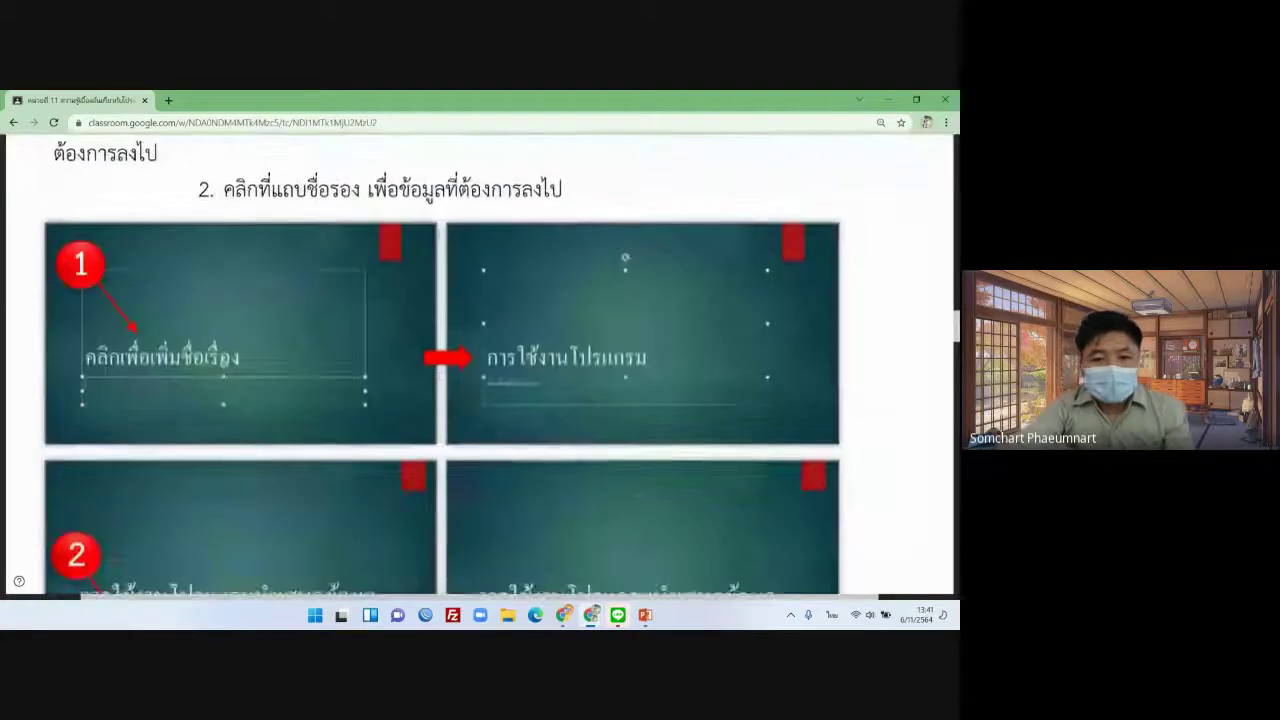
{"action": "scroll", "coordinate": [433, 377], "scroll_direction": "down", "scroll_amount": 10}
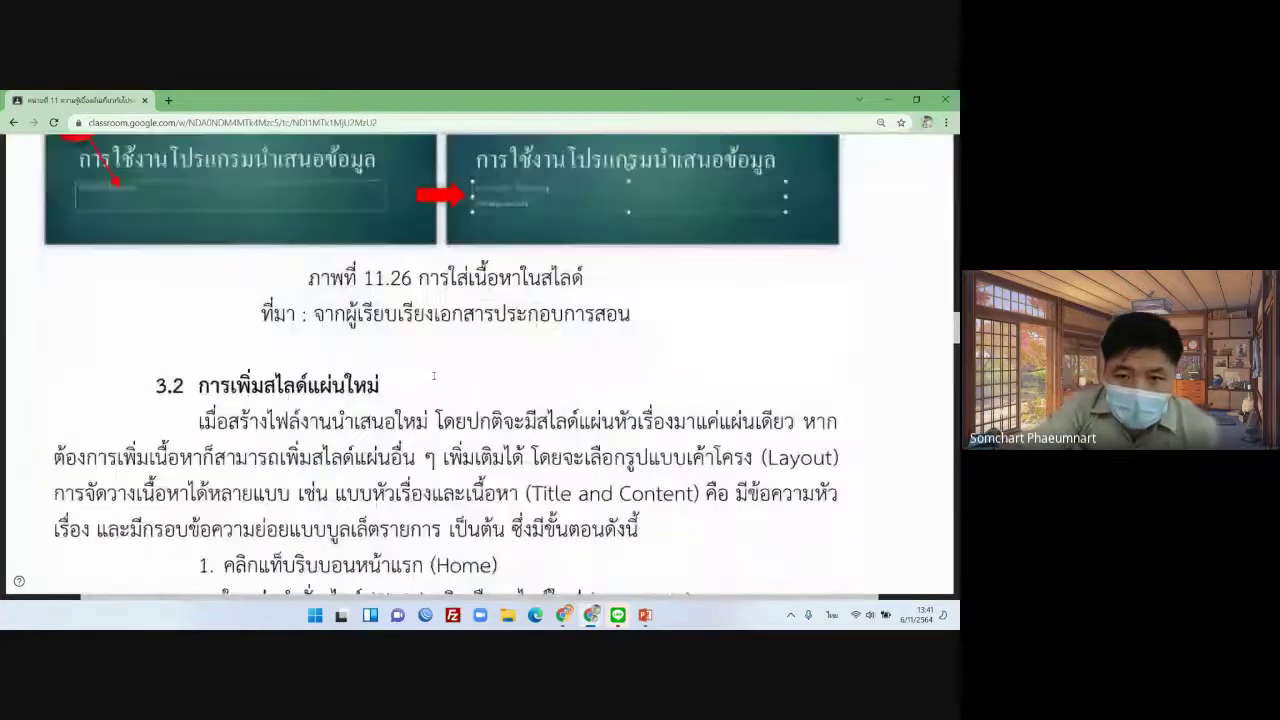
{"action": "scroll", "coordinate": [433, 380], "scroll_direction": "up", "scroll_amount": 5}
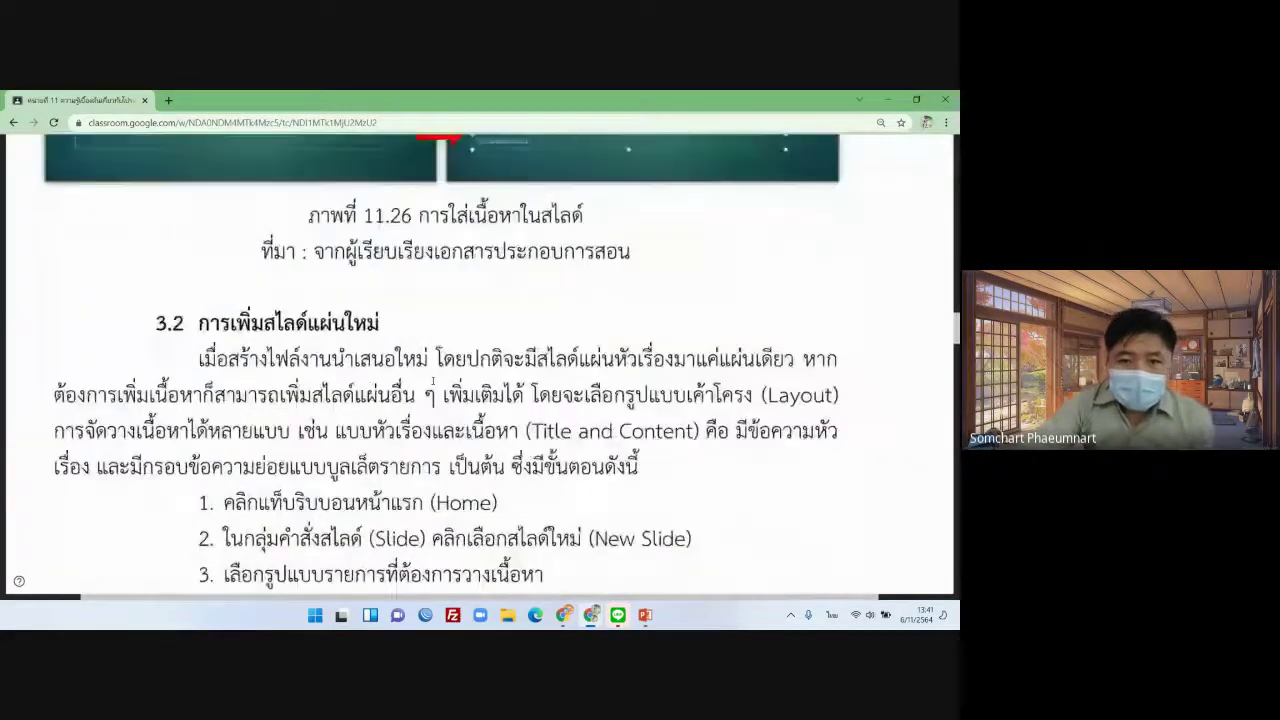
{"action": "scroll", "coordinate": [433, 382], "scroll_direction": "down", "scroll_amount": 10}
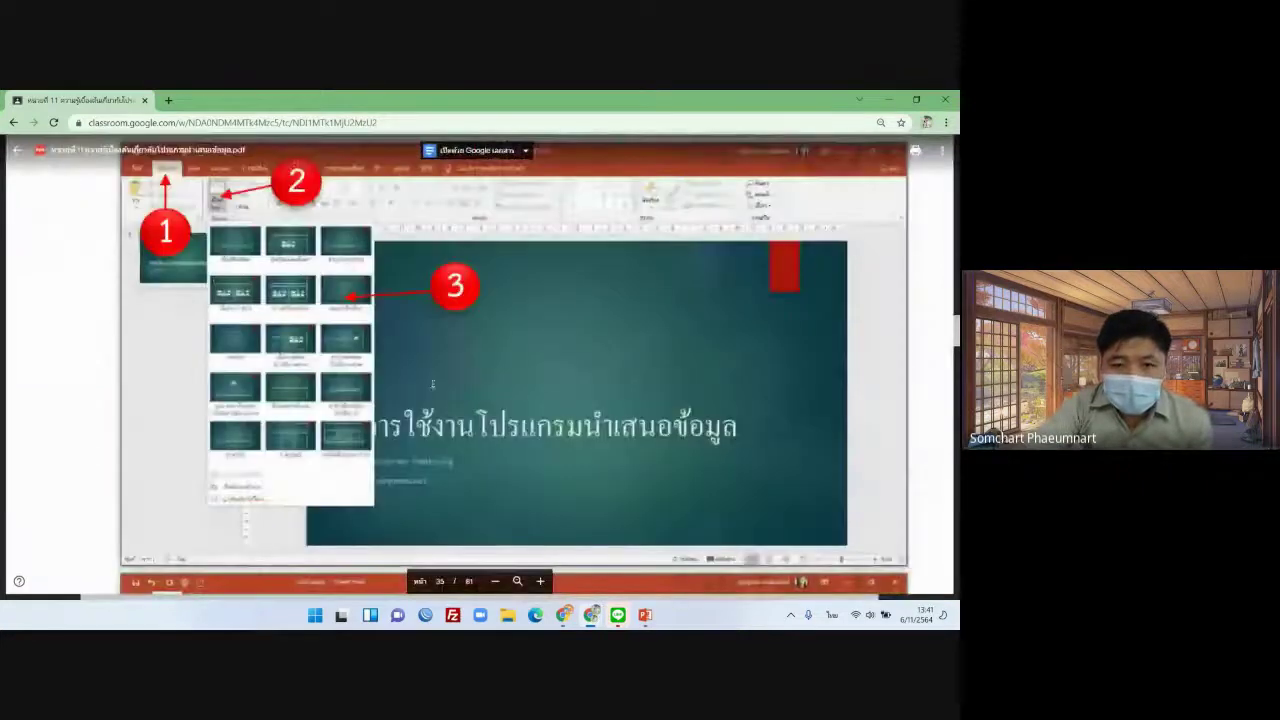
{"action": "scroll", "coordinate": [433, 383], "scroll_direction": "down", "scroll_amount": 8}
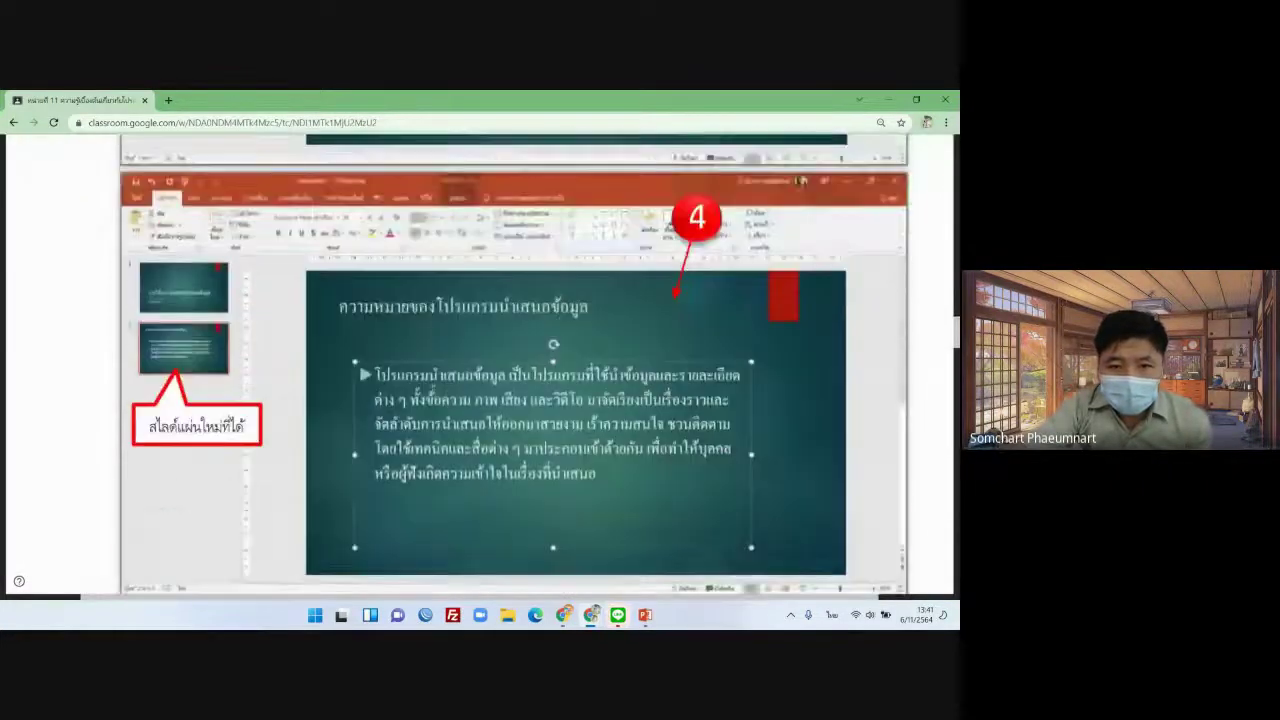
{"action": "scroll", "coordinate": [433, 383], "scroll_direction": "up", "scroll_amount": 10}
{"action": "scroll", "coordinate": [433, 383], "scroll_direction": "down", "scroll_amount": 3}
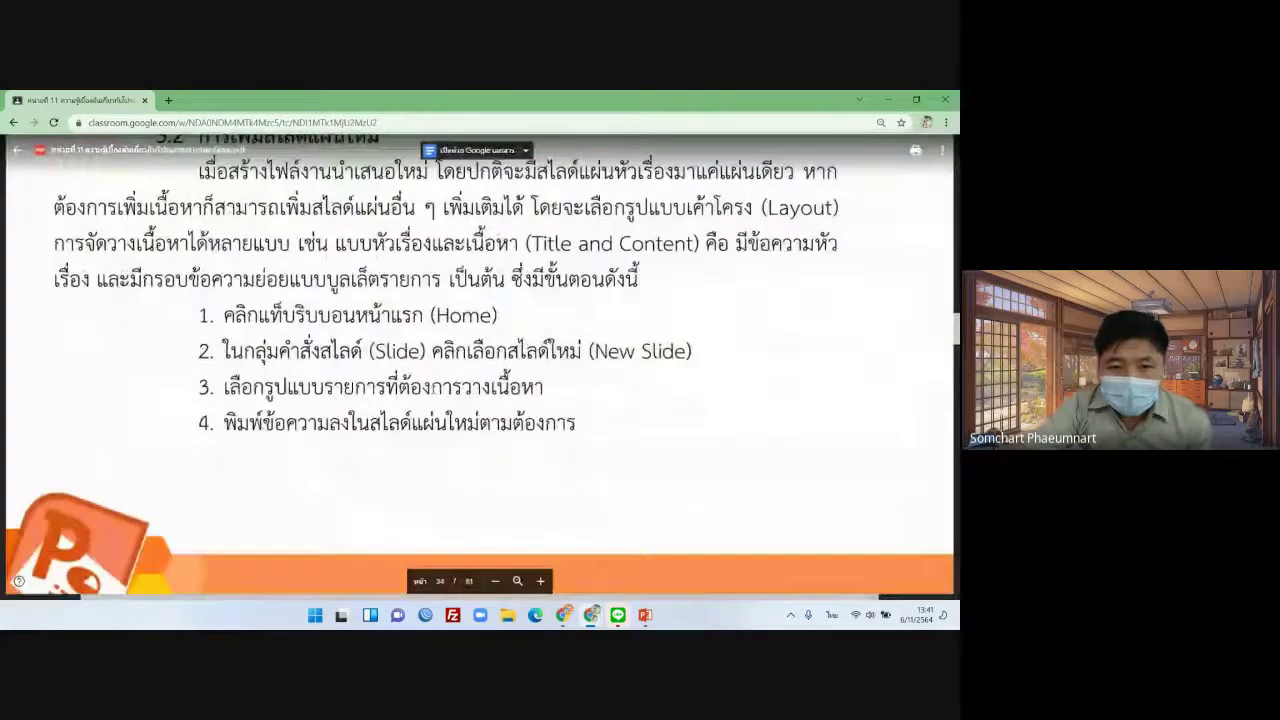
{"action": "scroll", "coordinate": [433, 383], "scroll_direction": "up", "scroll_amount": 8}
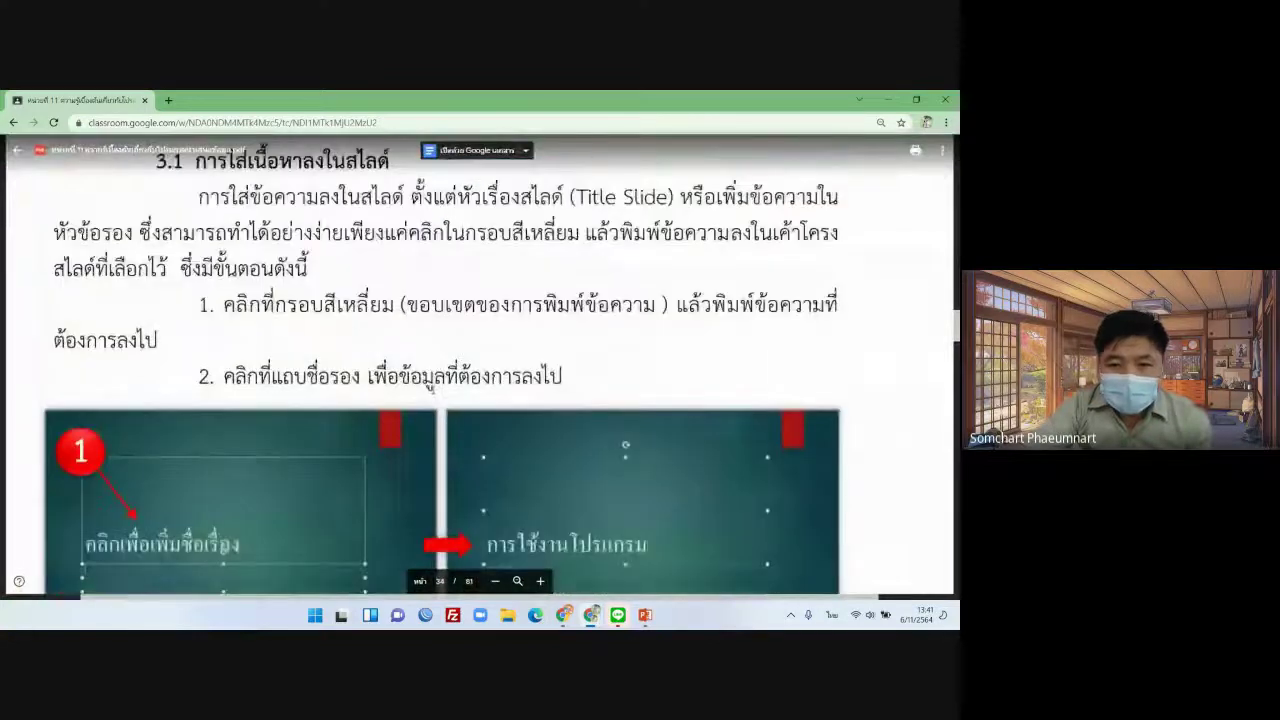
{"action": "scroll", "coordinate": [480, 380], "scroll_direction": "down", "scroll_amount": 3}
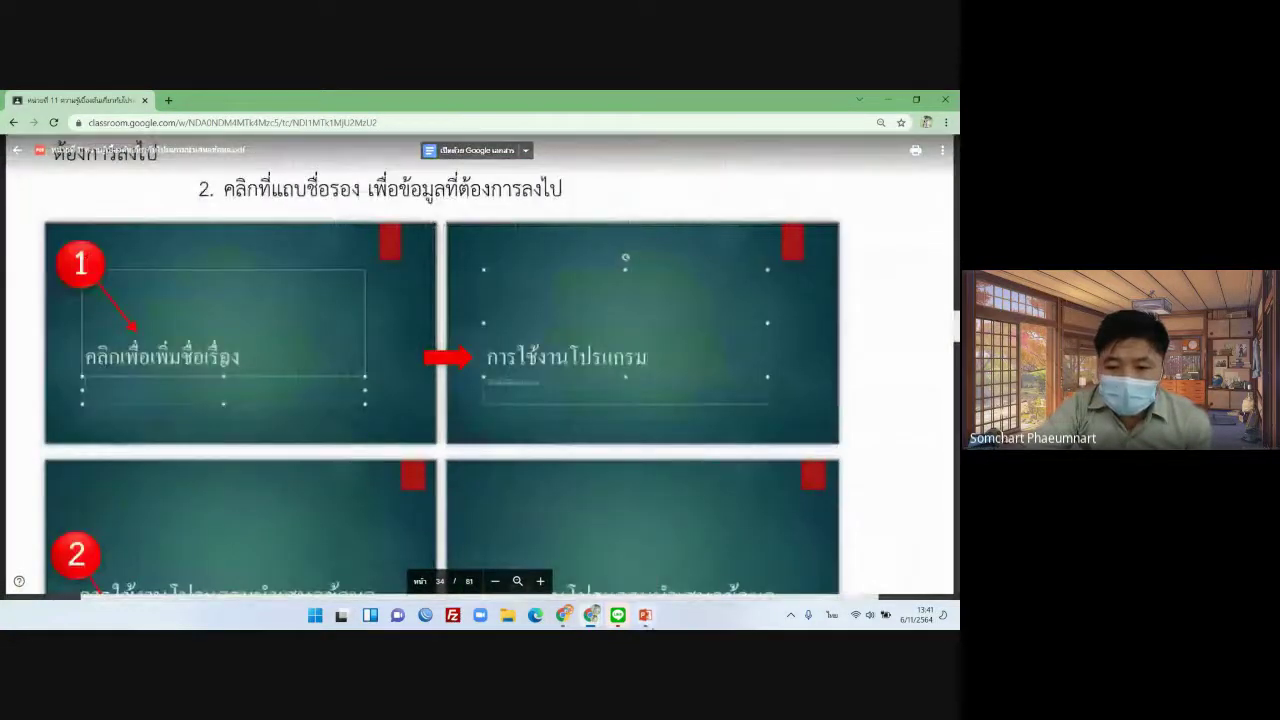
{"action": "left_click", "coordinate": [645, 615]}
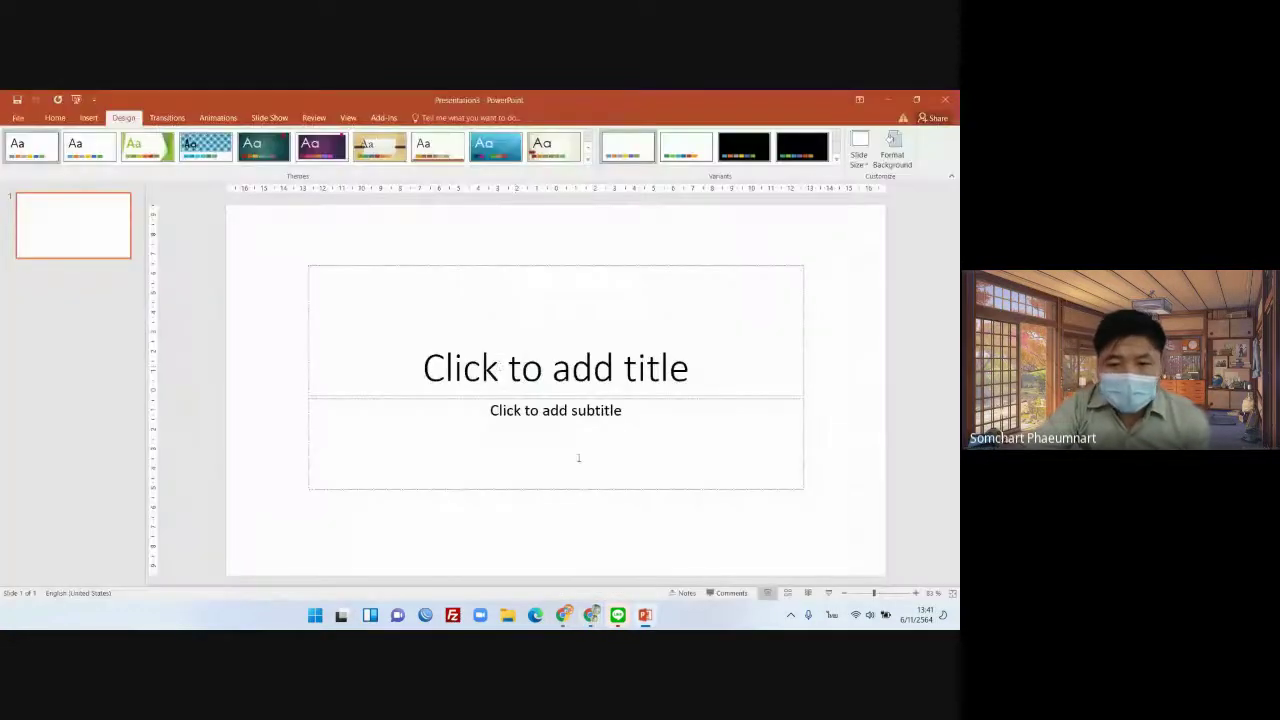
Type the title 'โปรแกรมนำเสนอข้อมูล' into the title placeholder and select its text.
{"action": "left_click", "coordinate": [617, 380]}
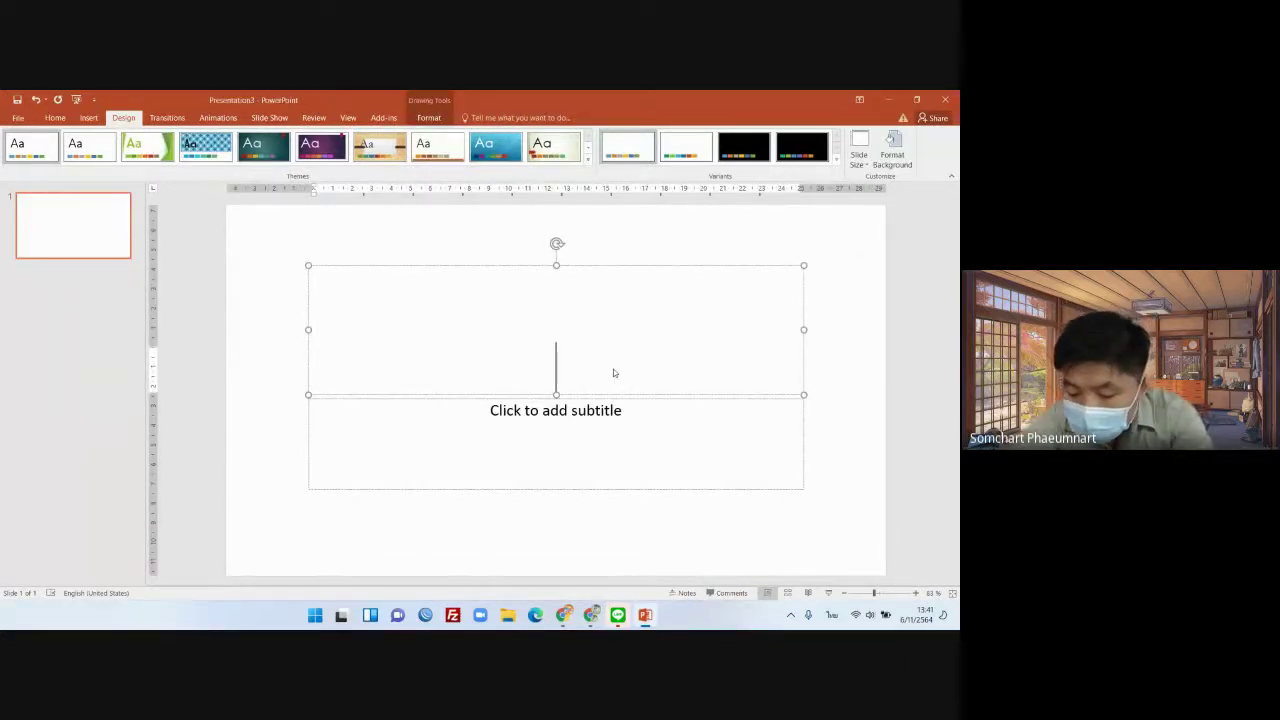
{"action": "type", "text": "โปรแกร"}
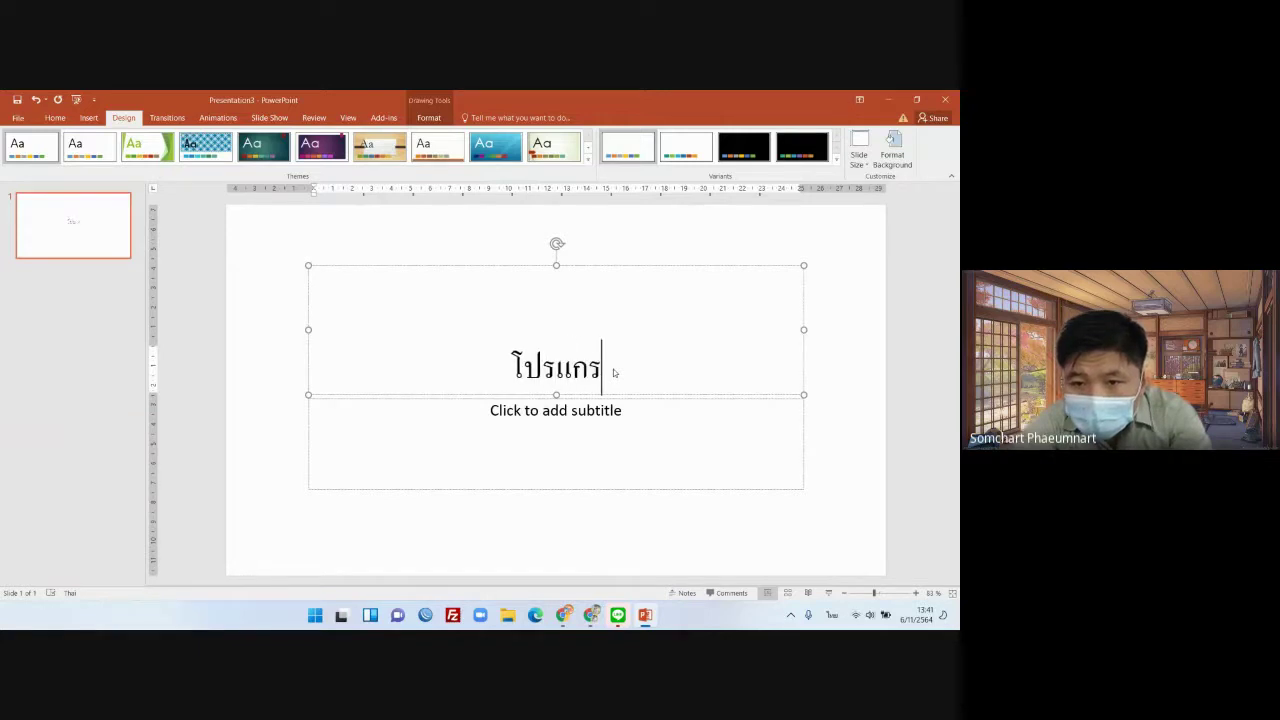
{"action": "type", "text": "มนำเสนอข"}
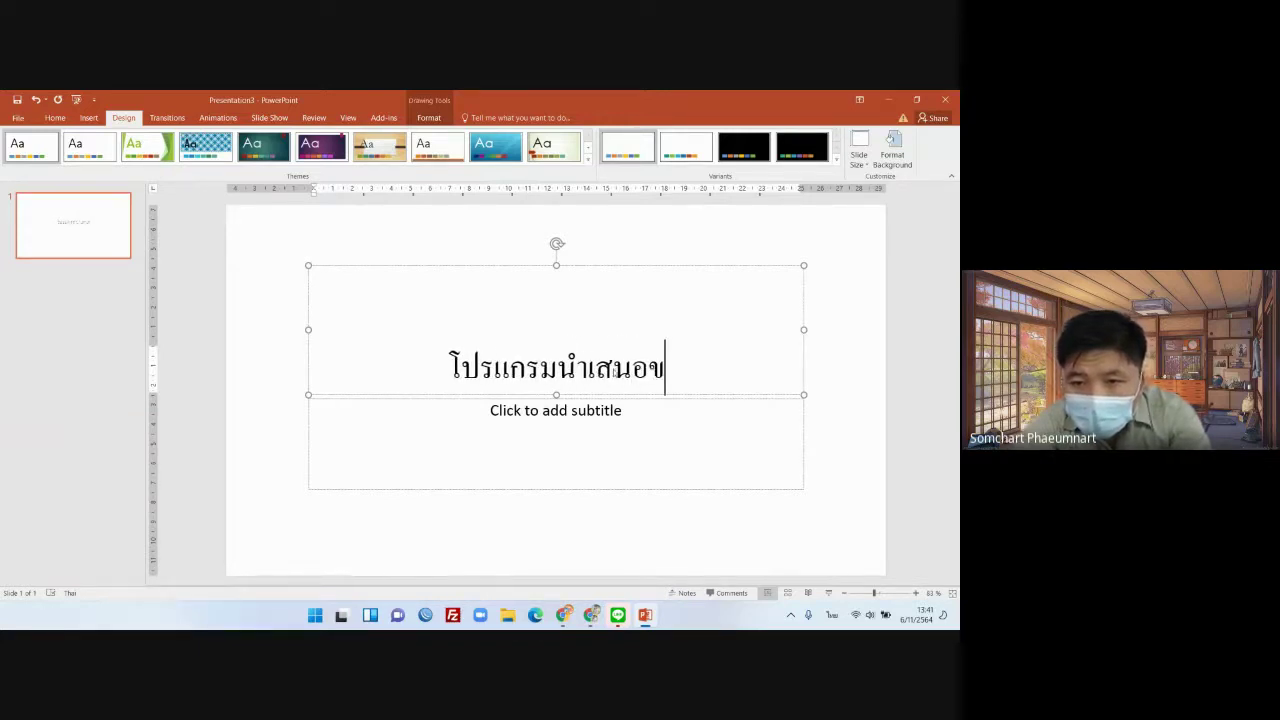
{"action": "type", "text": "้อมูล"}
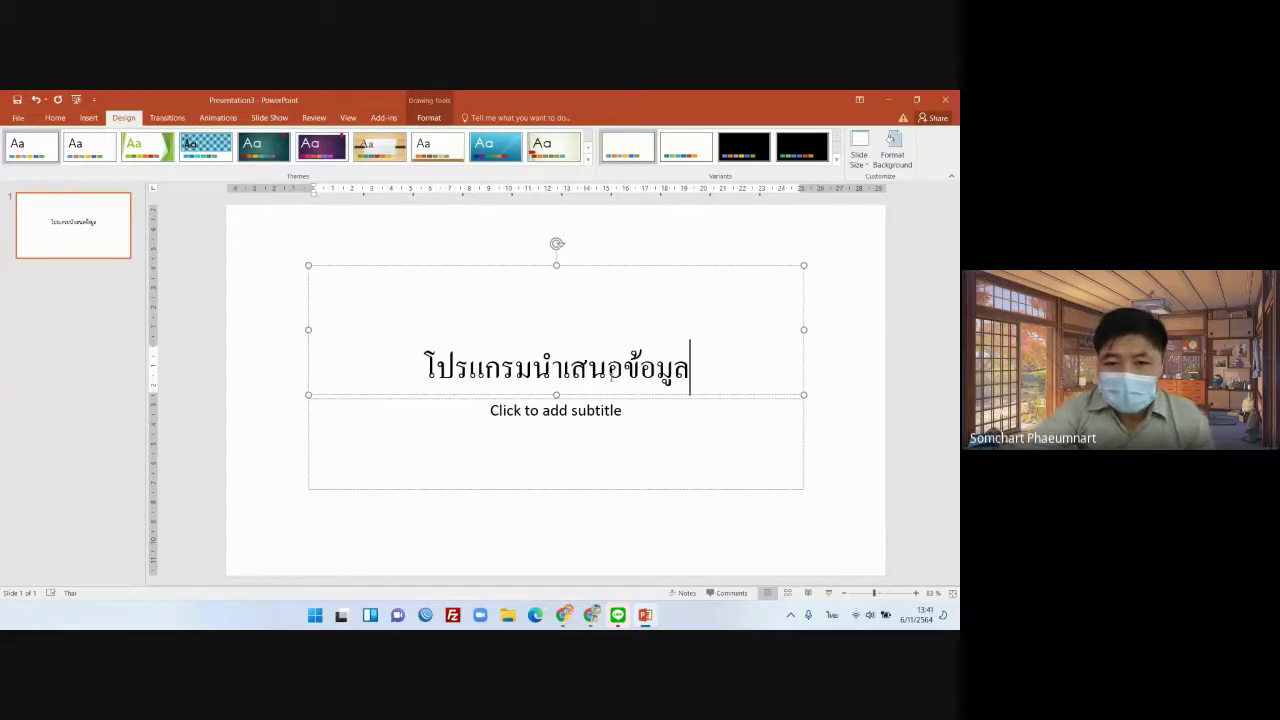
{"action": "left_click", "coordinate": [393, 251]}
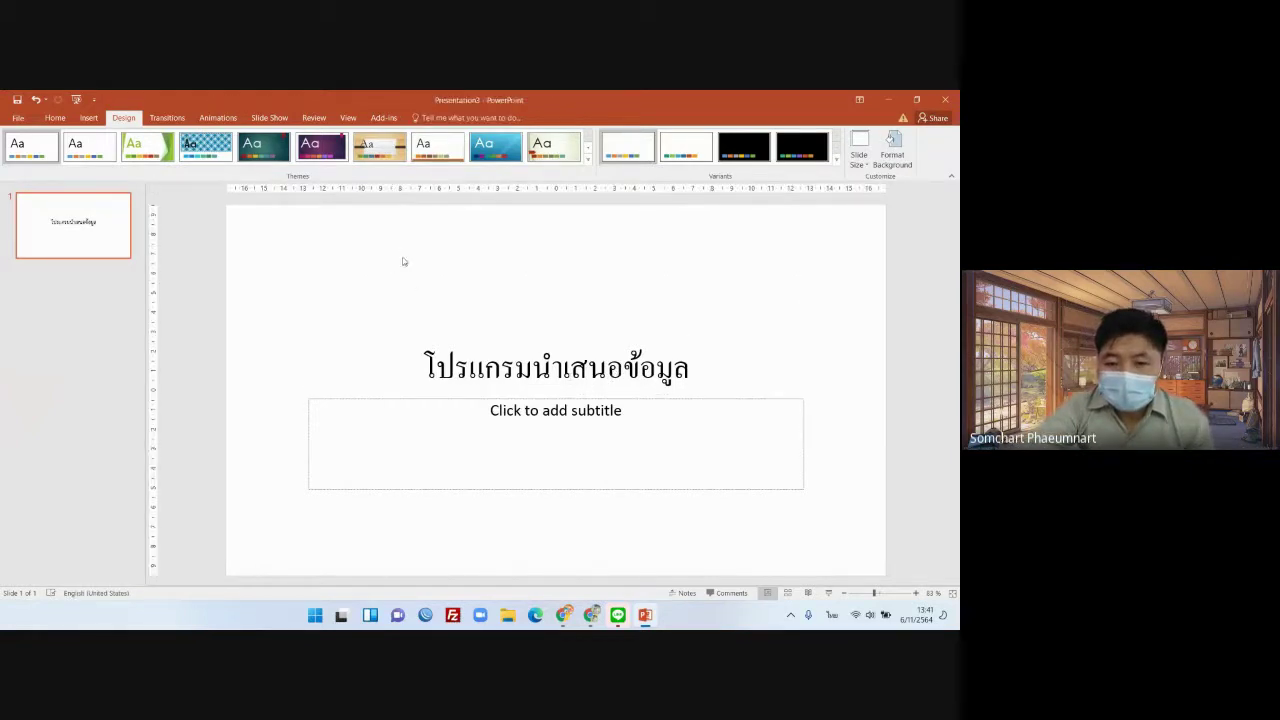
{"action": "left_click", "coordinate": [477, 362]}
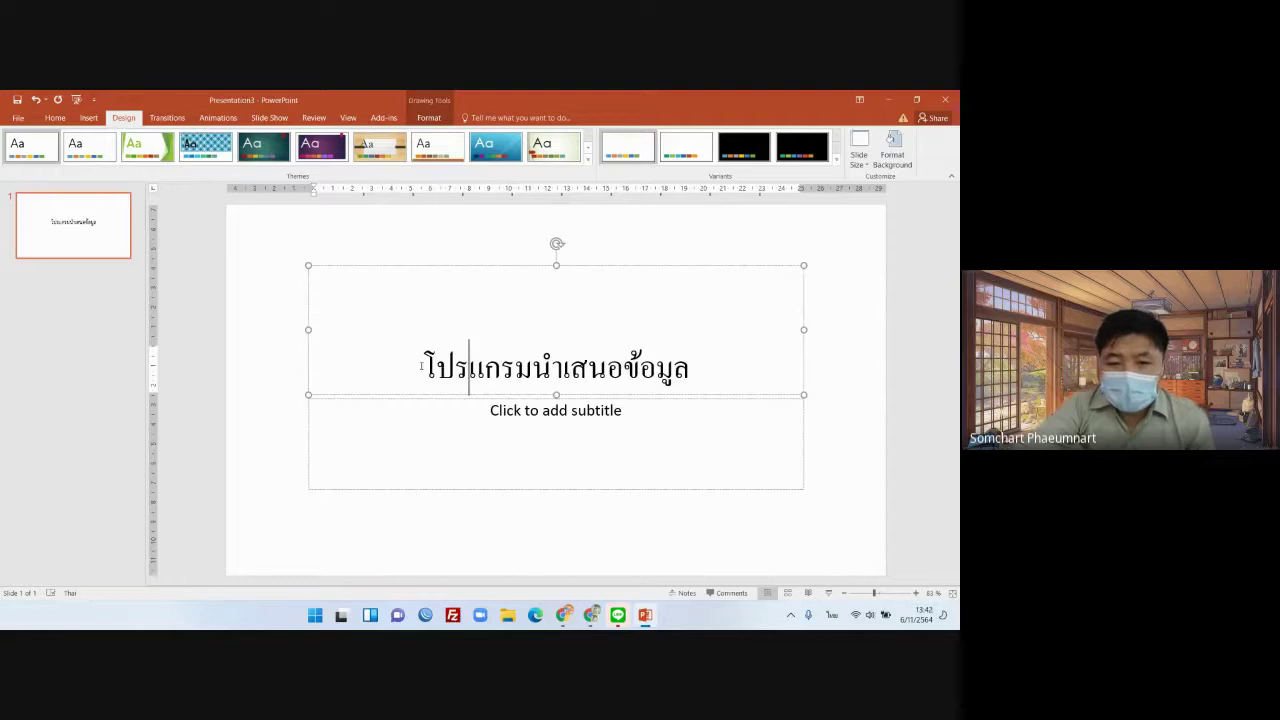
{"action": "left_click_drag", "start_coordinate": [421, 366], "coordinate": [690, 368]}
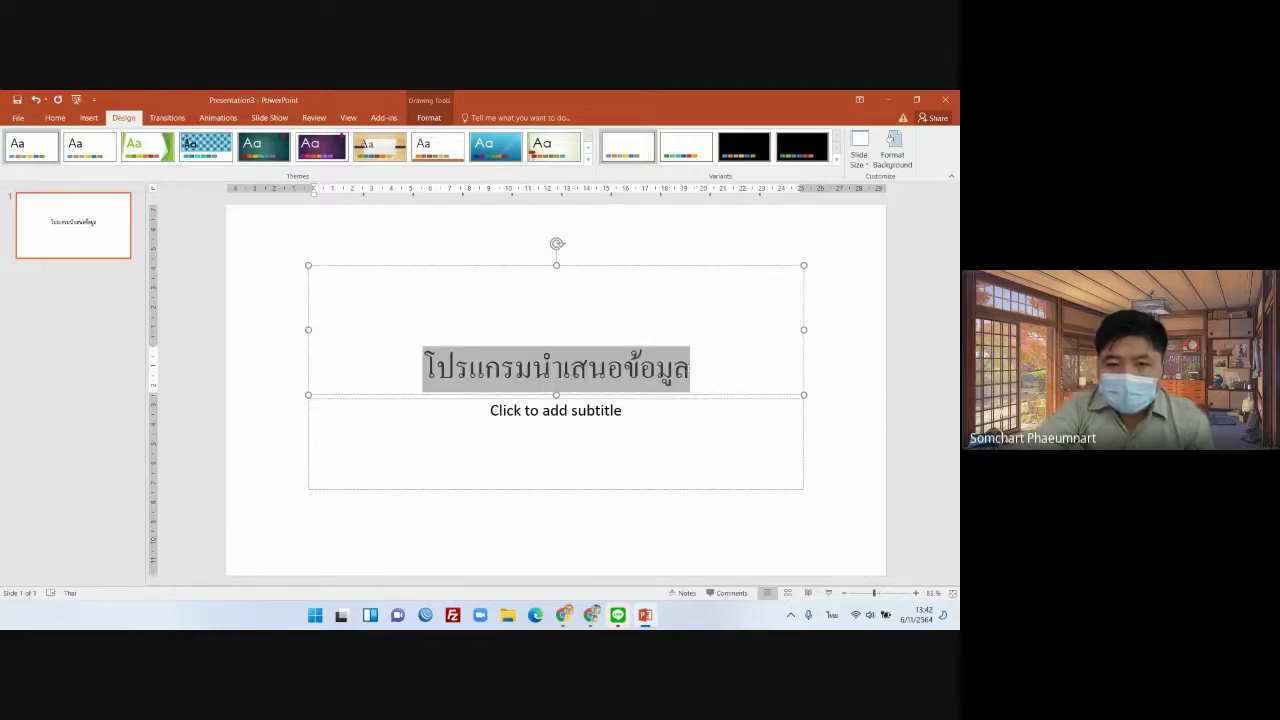
Browse the Home tab's font list for a decorative script typeface for the Thai title.
{"action": "left_click", "coordinate": [56, 118]}
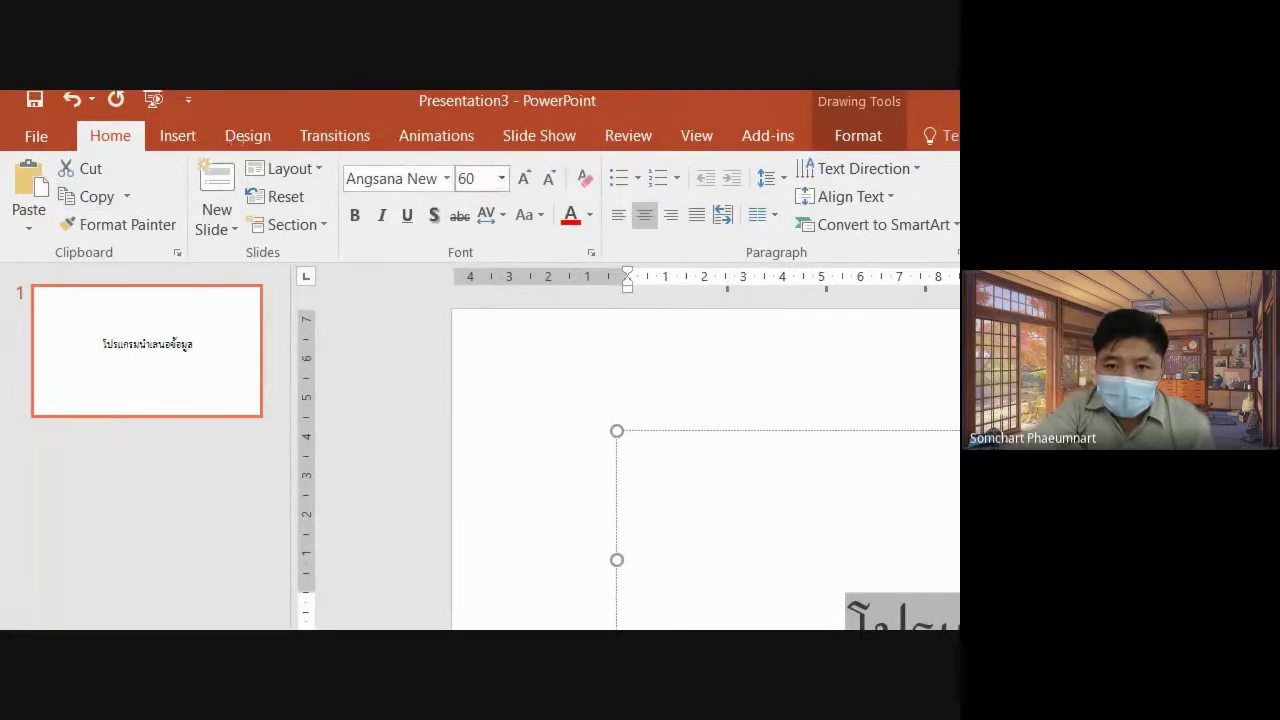
{"action": "left_click", "coordinate": [446, 178]}
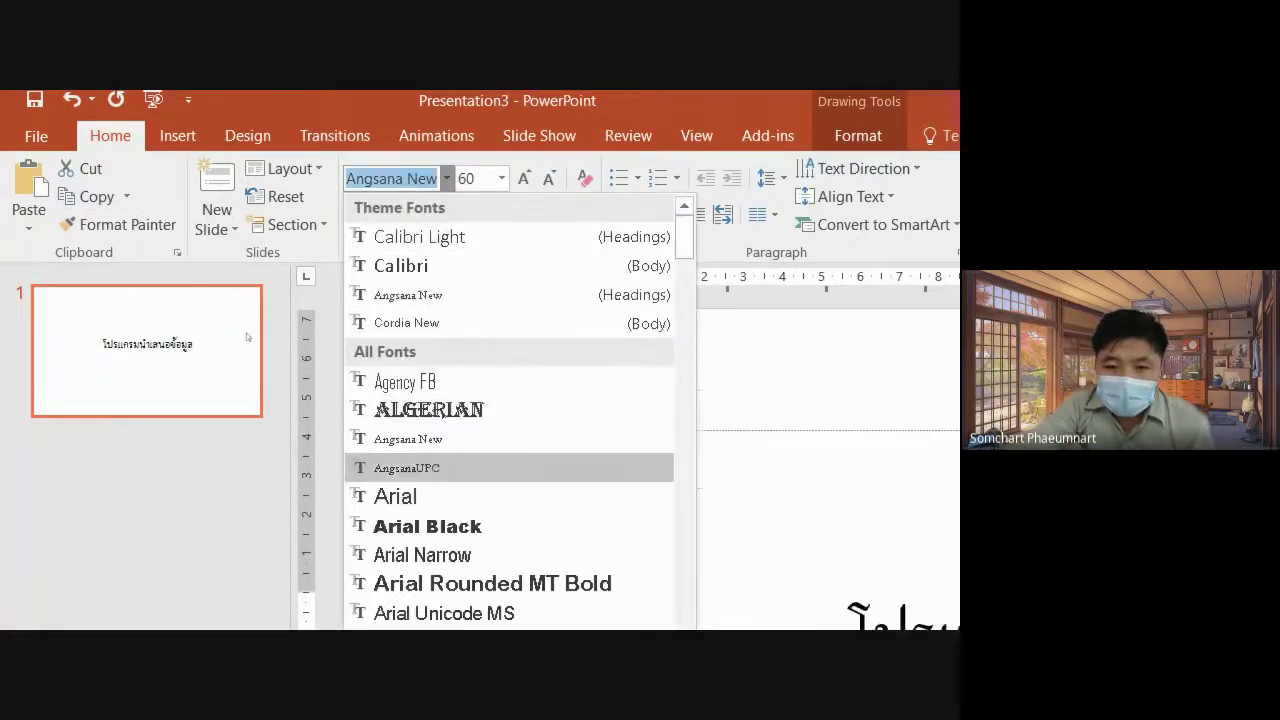
{"action": "scroll", "coordinate": [253, 382], "scroll_direction": "down", "scroll_amount": 10}
{"action": "scroll", "coordinate": [252, 346], "scroll_direction": "down", "scroll_amount": 10}
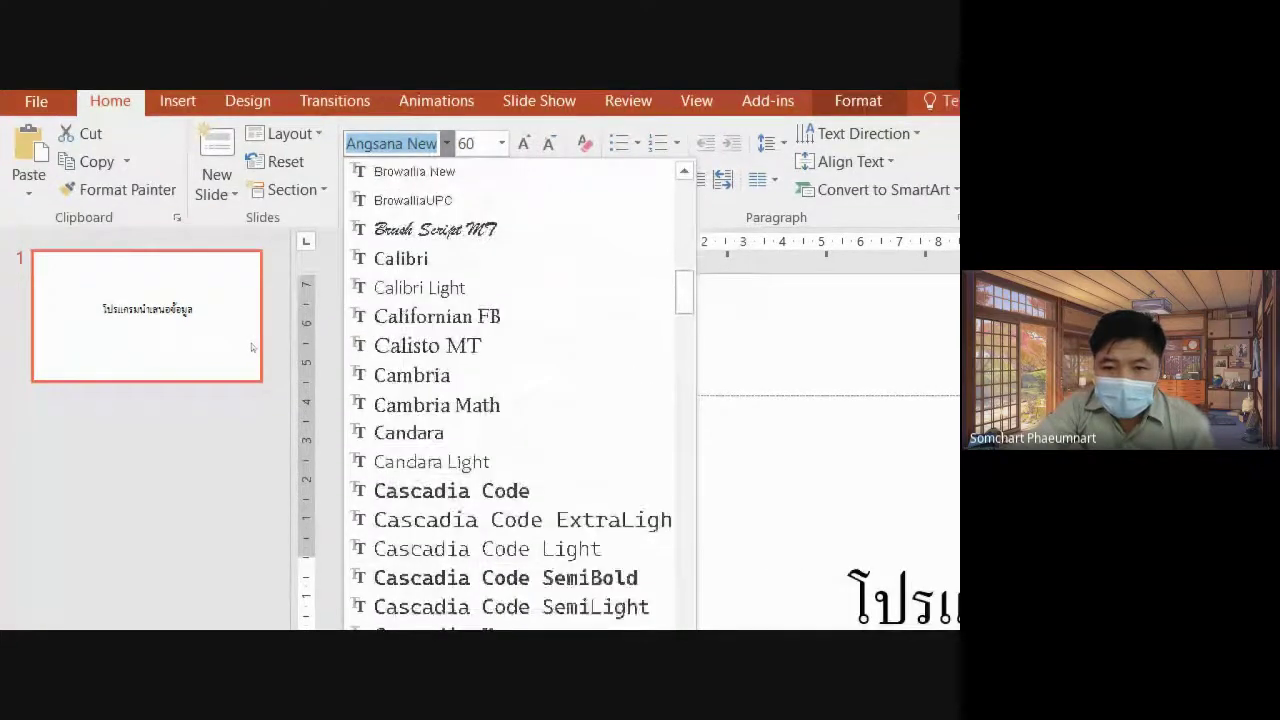
{"action": "scroll", "coordinate": [251, 343], "scroll_direction": "up", "scroll_amount": 4}
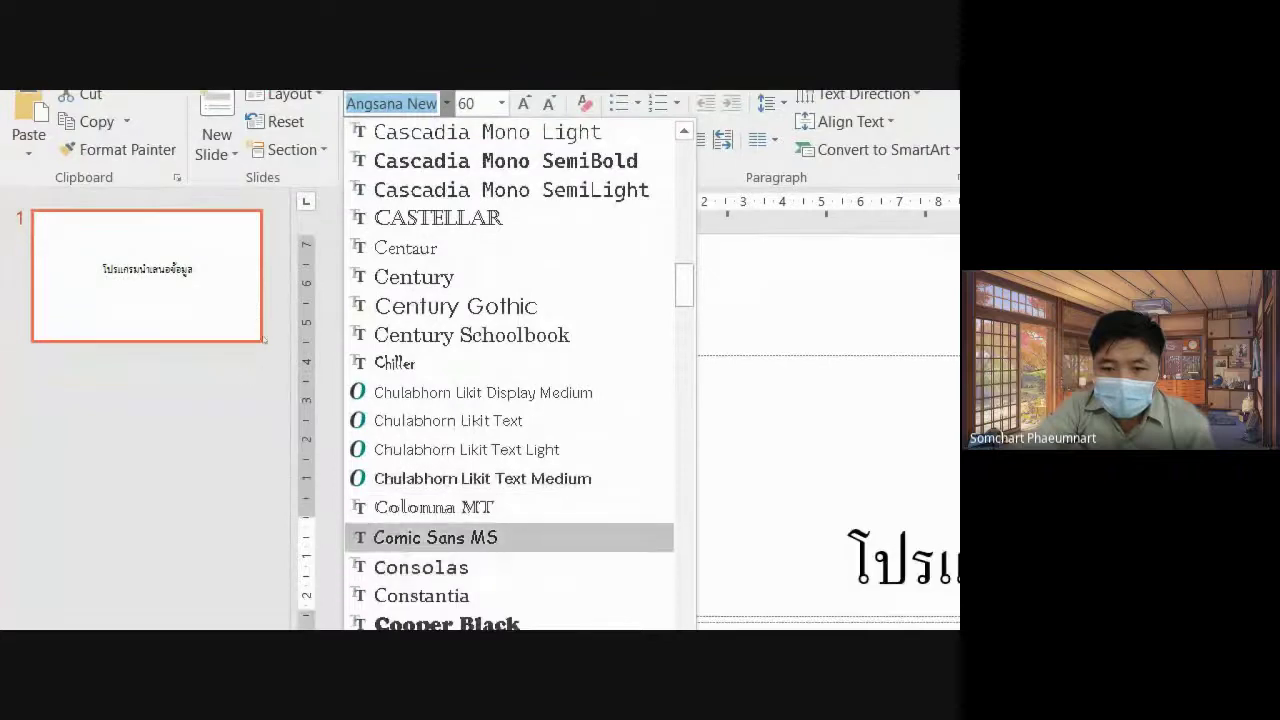
{"action": "scroll", "coordinate": [253, 343], "scroll_direction": "down", "scroll_amount": 9}
{"action": "scroll", "coordinate": [265, 331], "scroll_direction": "down", "scroll_amount": 9}
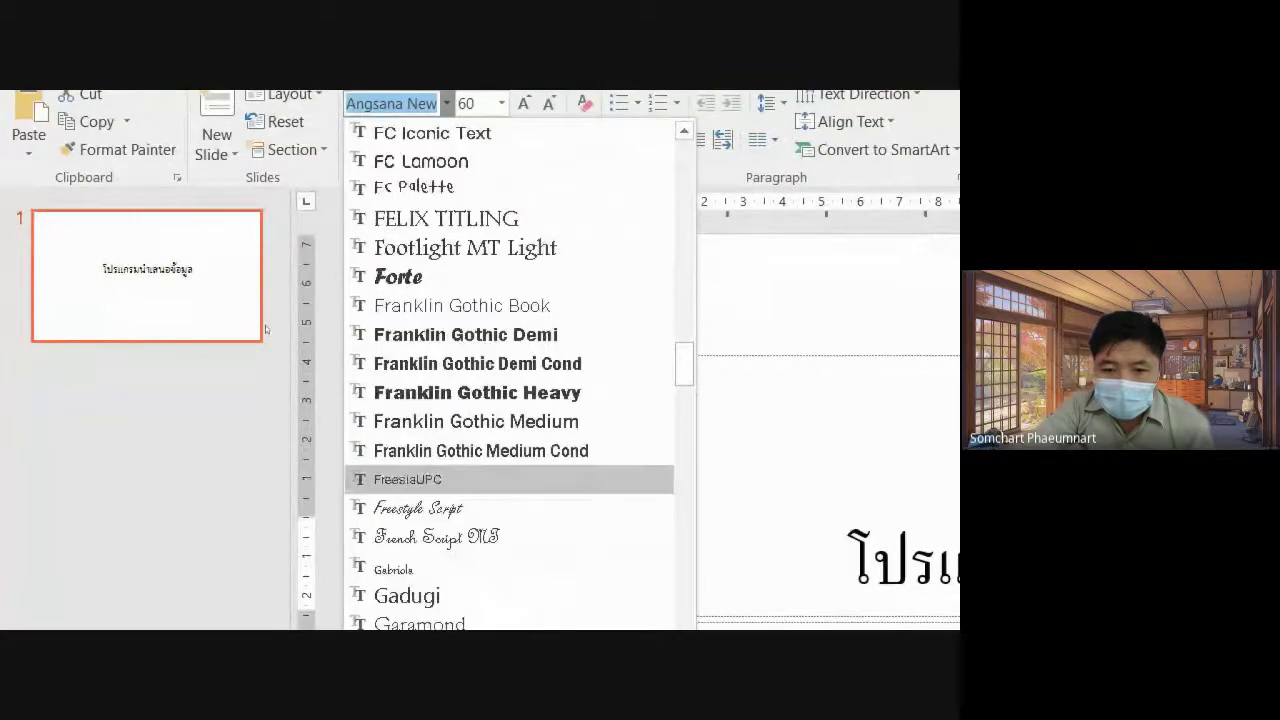
{"action": "scroll", "coordinate": [265, 328], "scroll_direction": "down", "scroll_amount": 5}
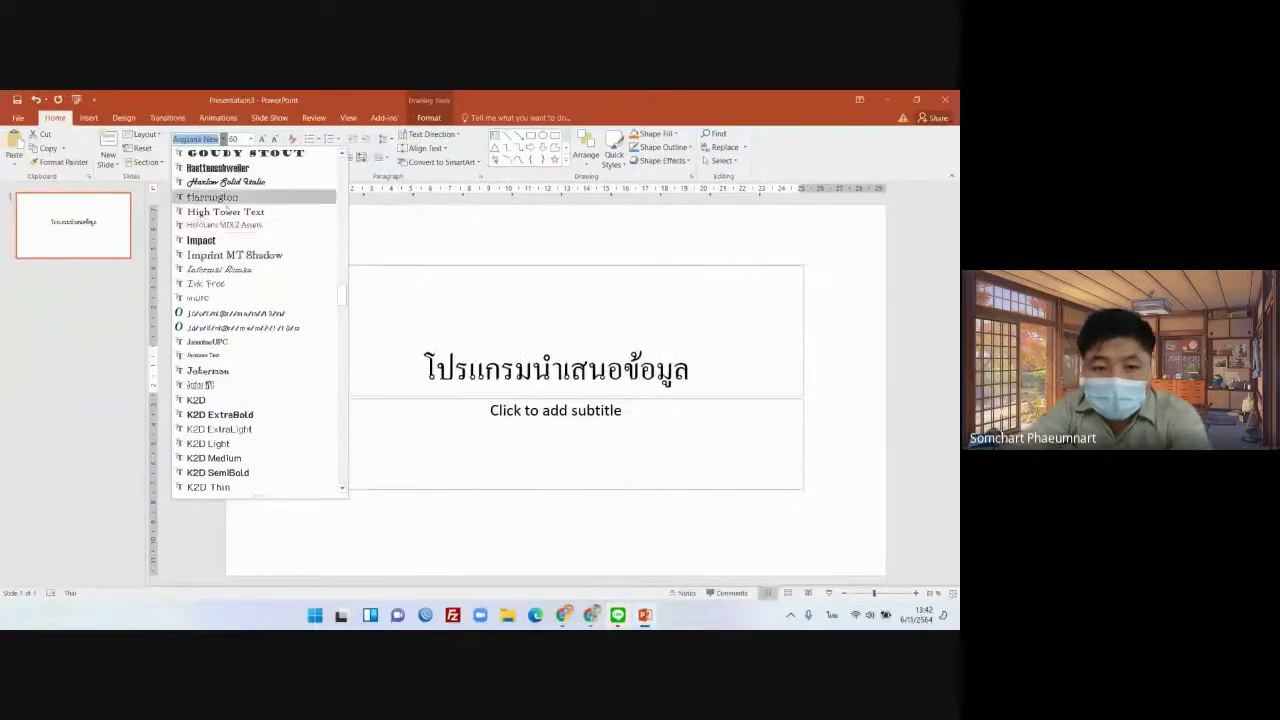
{"action": "scroll", "coordinate": [290, 360], "scroll_direction": "down", "scroll_amount": 12}
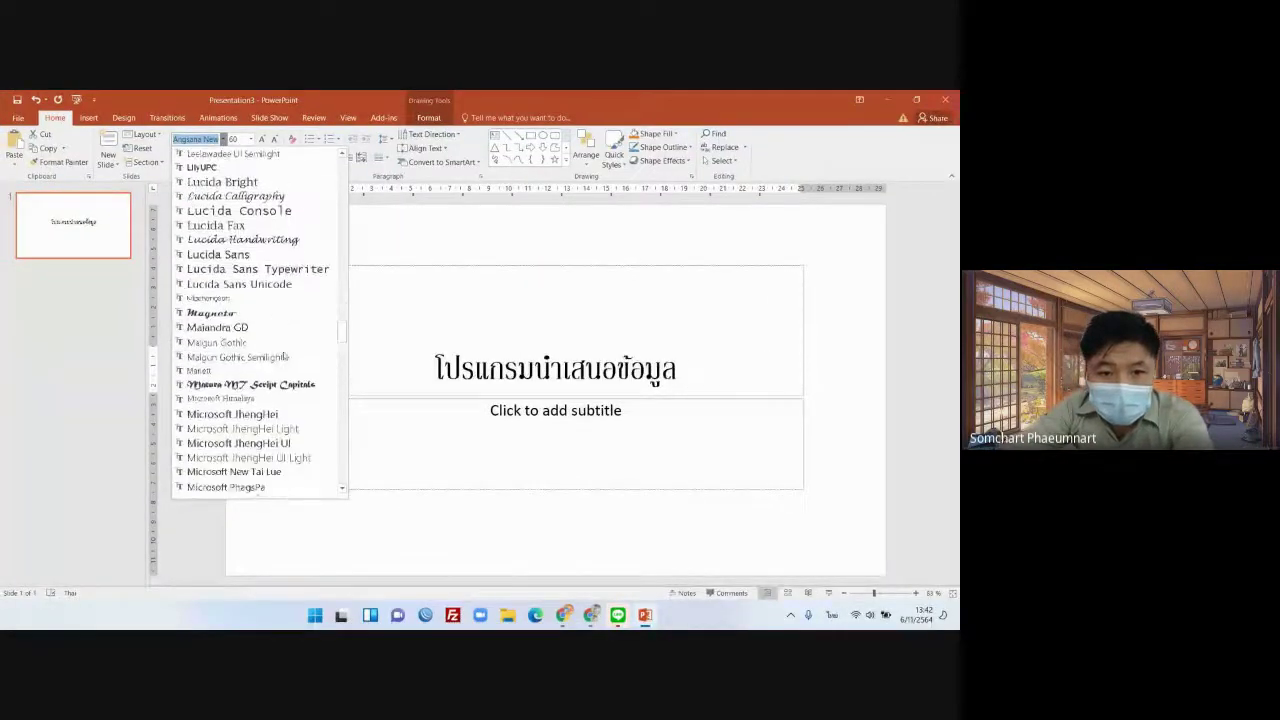
{"action": "scroll", "coordinate": [290, 362], "scroll_direction": "down", "scroll_amount": 2}
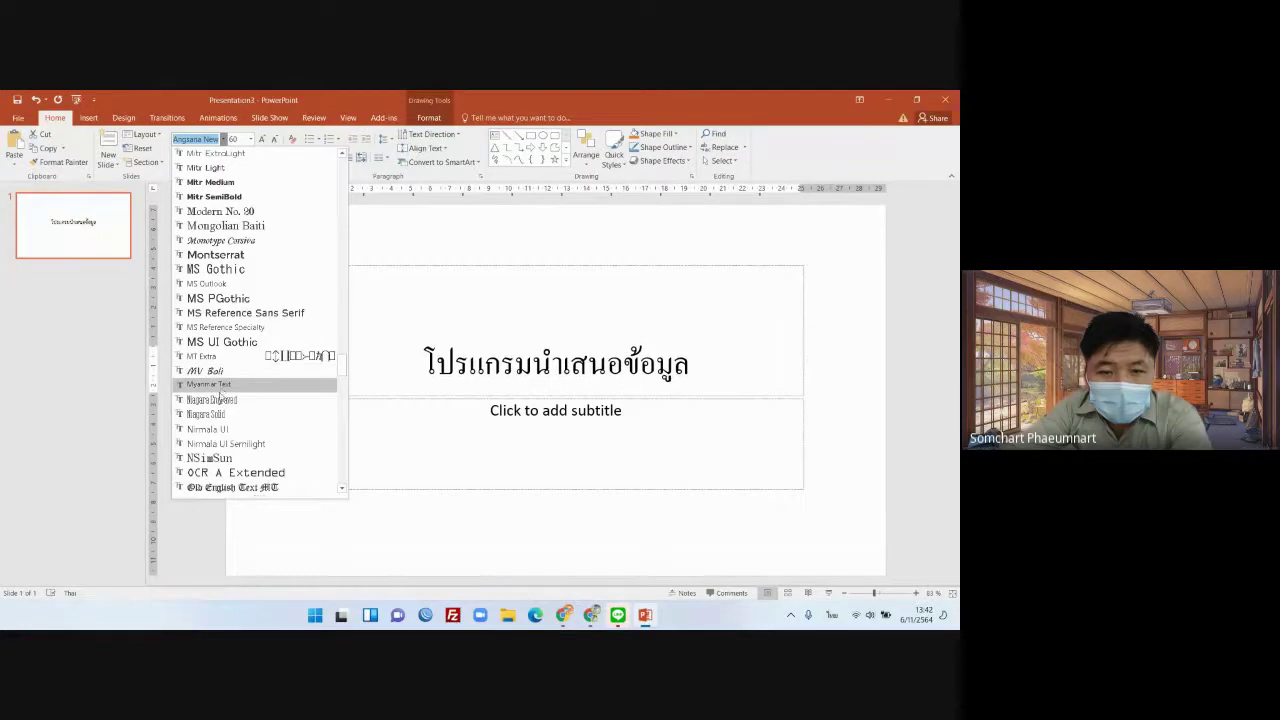
{"action": "scroll", "coordinate": [222, 412], "scroll_direction": "down", "scroll_amount": 5}
{"action": "scroll", "coordinate": [224, 392], "scroll_direction": "down", "scroll_amount": 15}
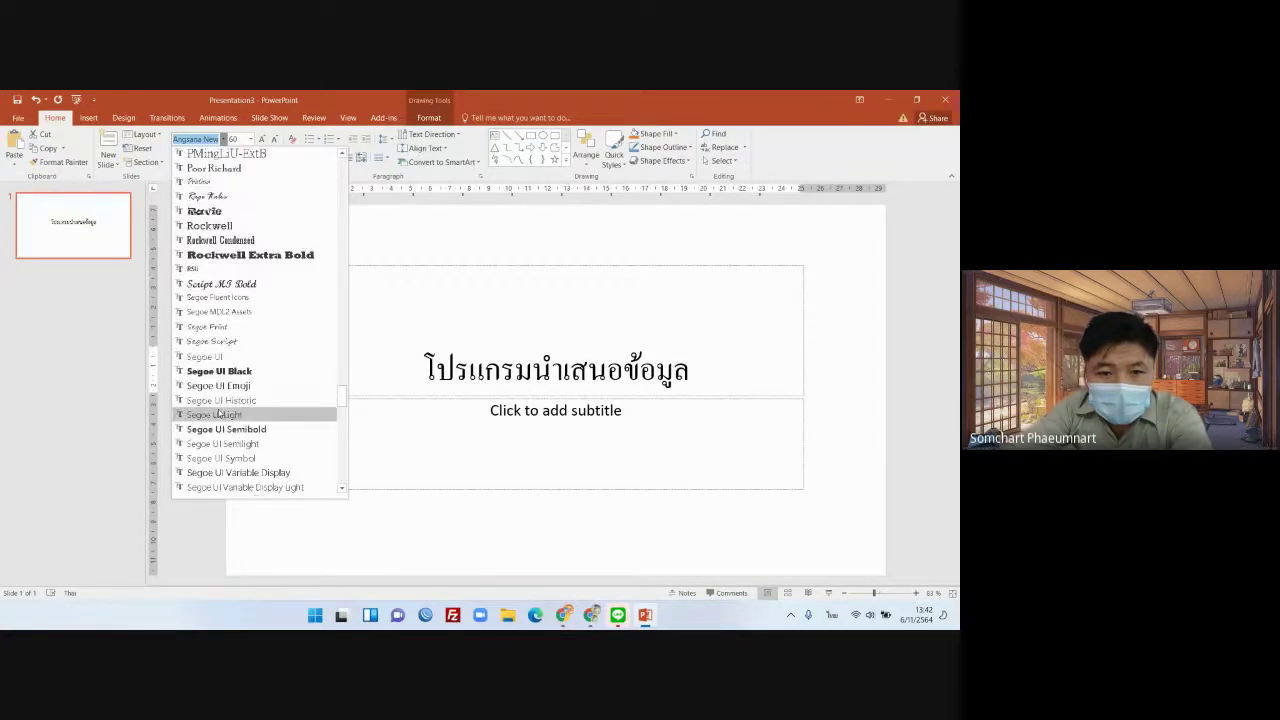
{"action": "scroll", "coordinate": [222, 388], "scroll_direction": "down", "scroll_amount": 5}
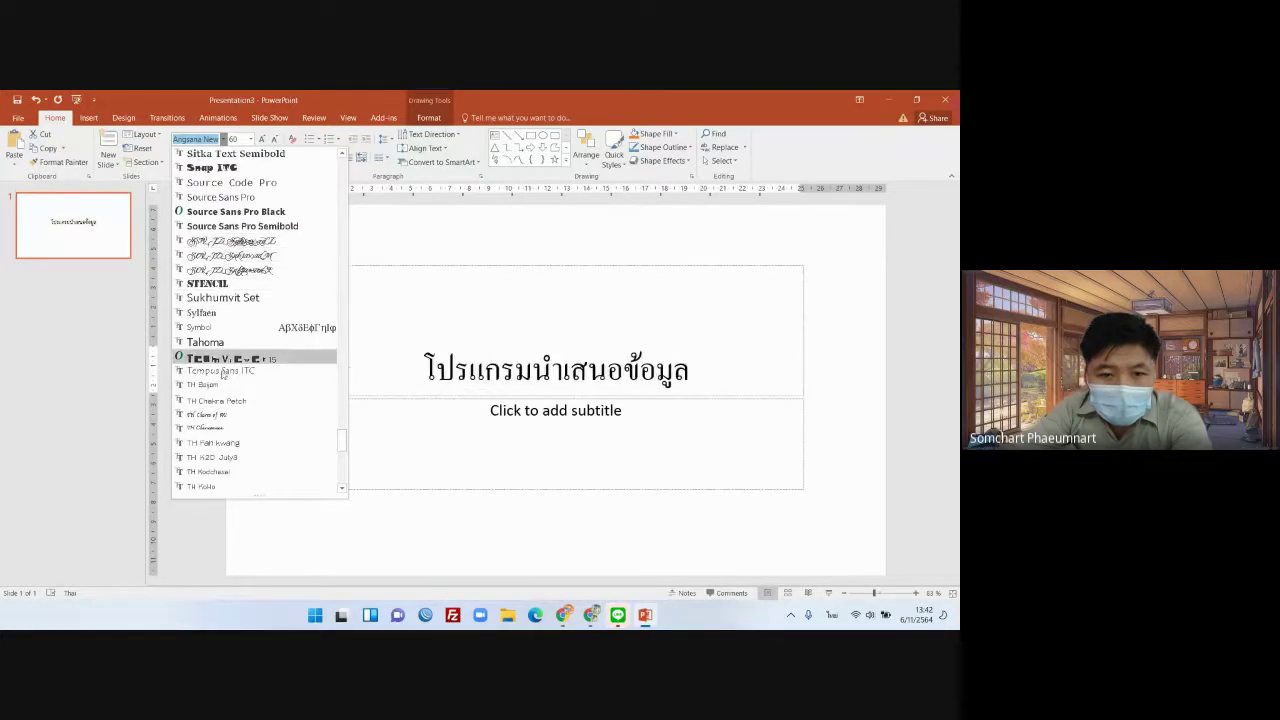
{"action": "scroll", "coordinate": [222, 414], "scroll_direction": "down", "scroll_amount": 4}
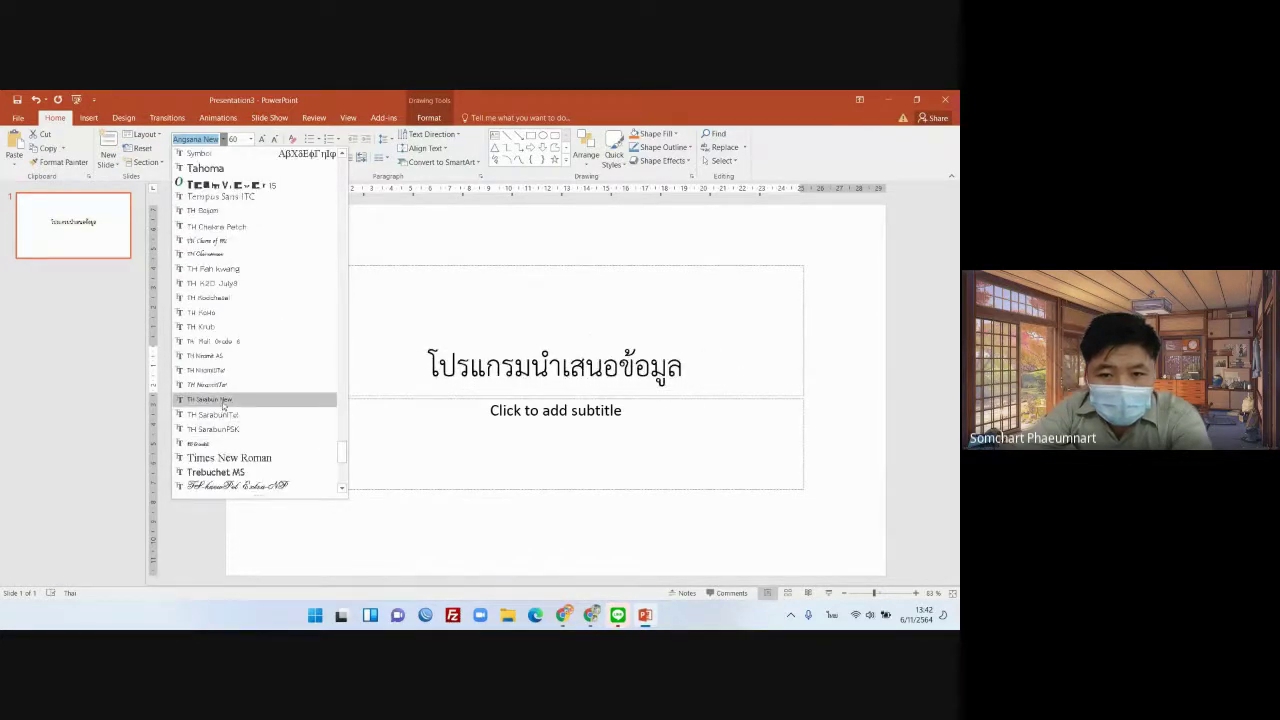
{"action": "scroll", "coordinate": [224, 440], "scroll_direction": "down", "scroll_amount": 1}
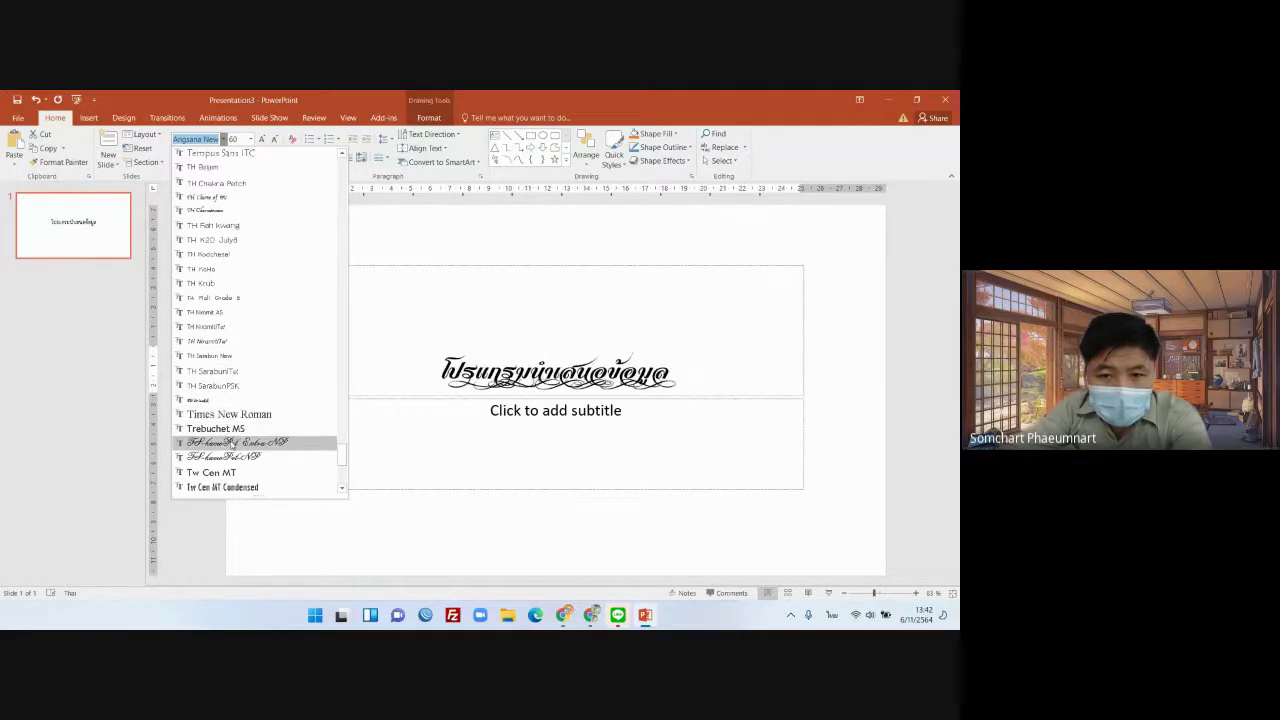
Apply the TS-kaewPet-N font to the title and set its size to 115.
{"action": "left_click", "coordinate": [234, 457]}
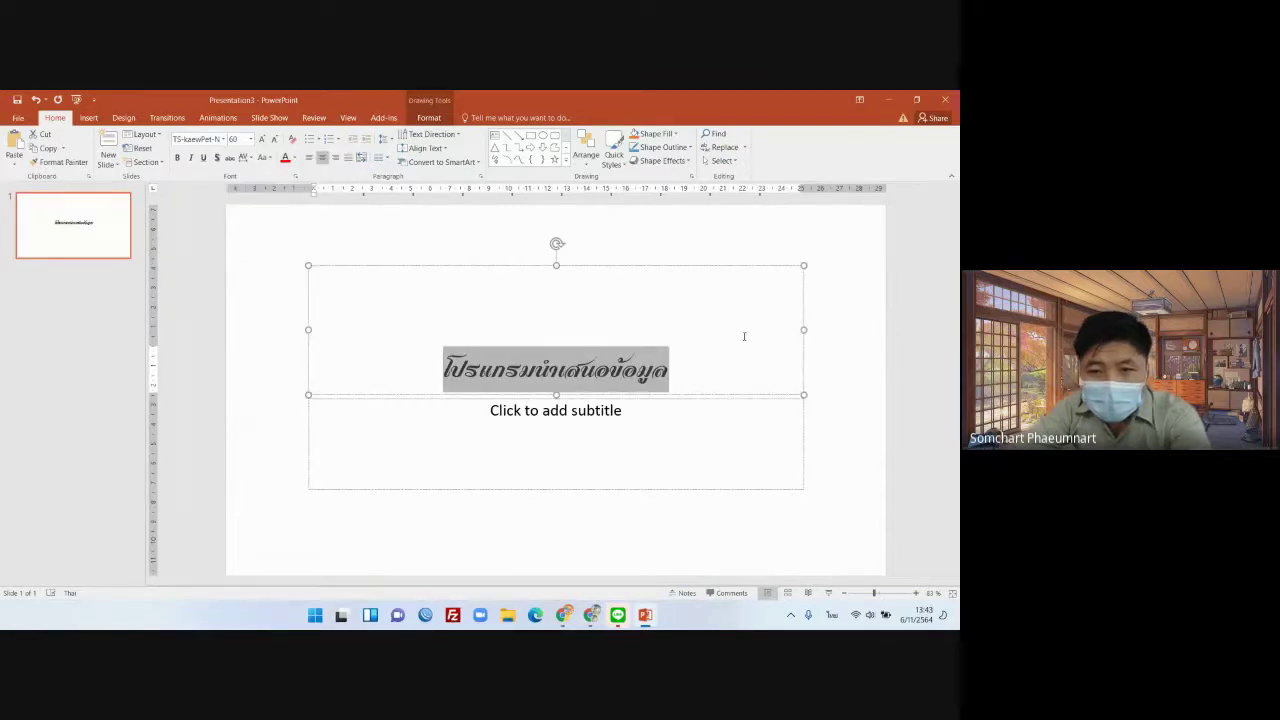
{"action": "left_click", "coordinate": [261, 139]}
{"action": "left_click", "coordinate": [261, 139]}
{"action": "left_click", "coordinate": [261, 139]}
{"action": "left_click", "coordinate": [261, 139]}
{"action": "left_click", "coordinate": [261, 139]}
{"action": "left_click", "coordinate": [261, 139]}
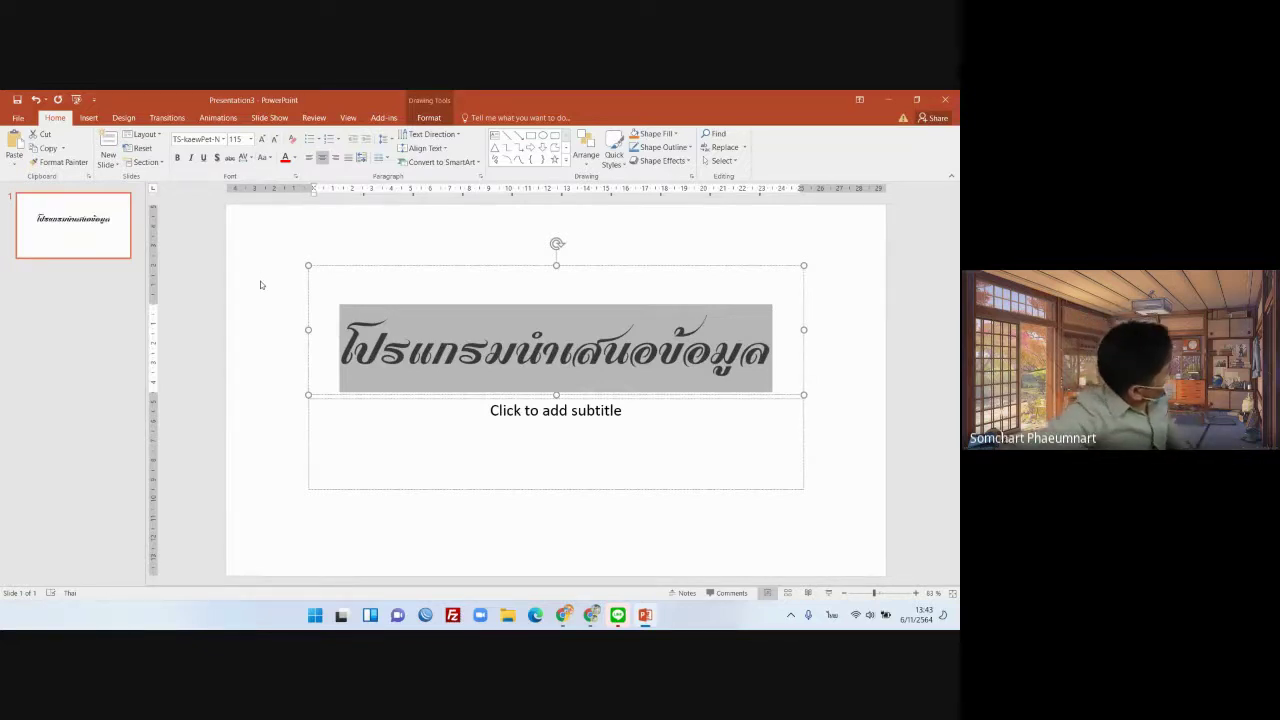
{"action": "left_click", "coordinate": [236, 139]}
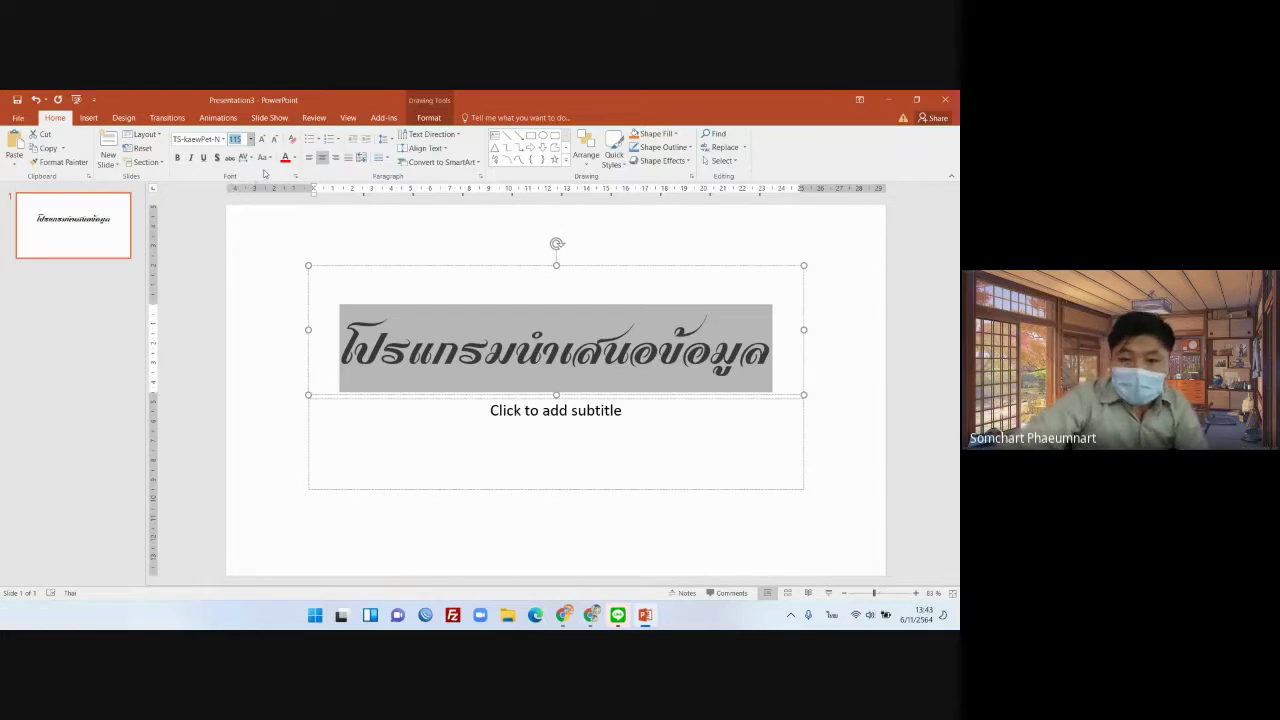
Colour the title text blue.
{"action": "left_click", "coordinate": [295, 158]}
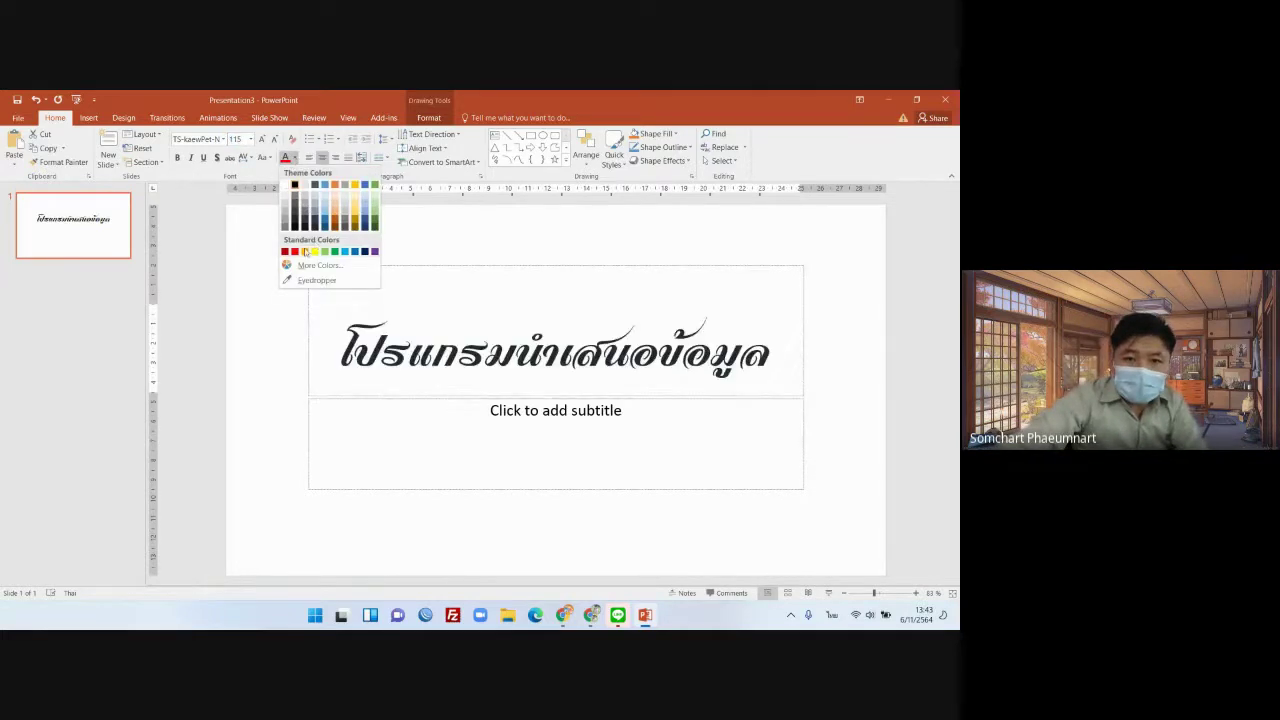
{"action": "left_click", "coordinate": [355, 255]}
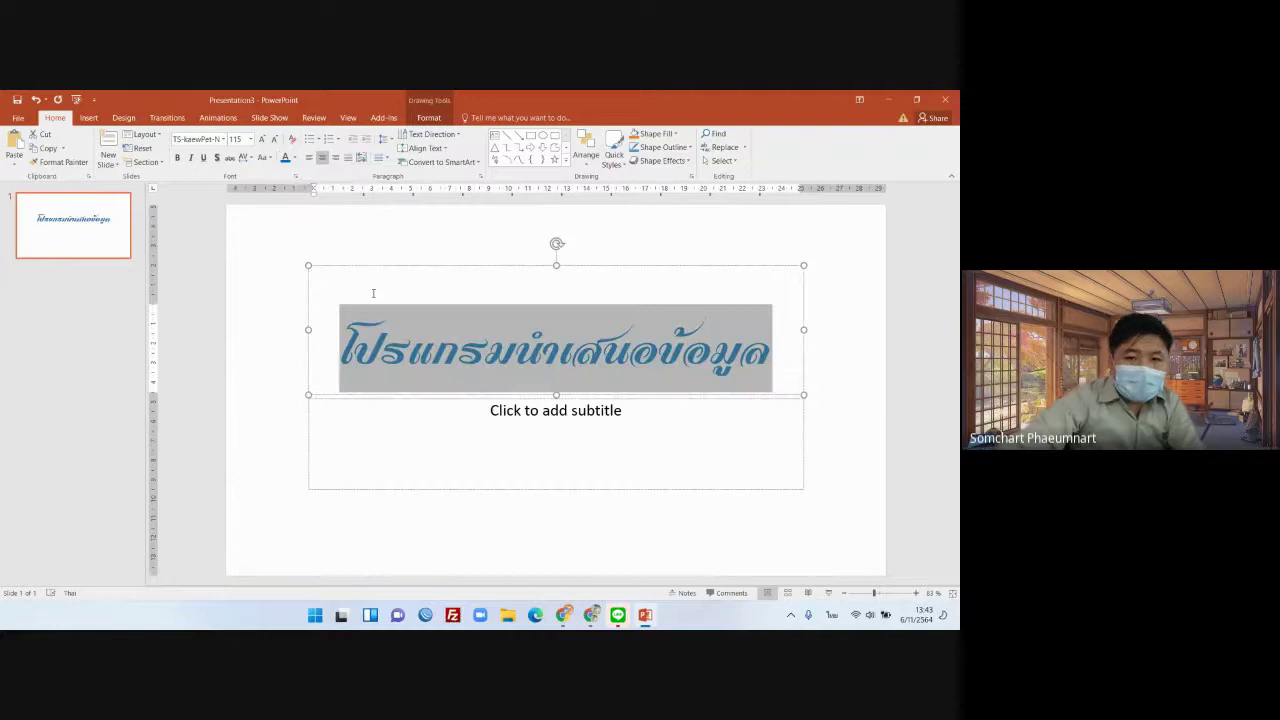
{"action": "left_click", "coordinate": [412, 239]}
{"action": "left_click", "coordinate": [415, 300]}
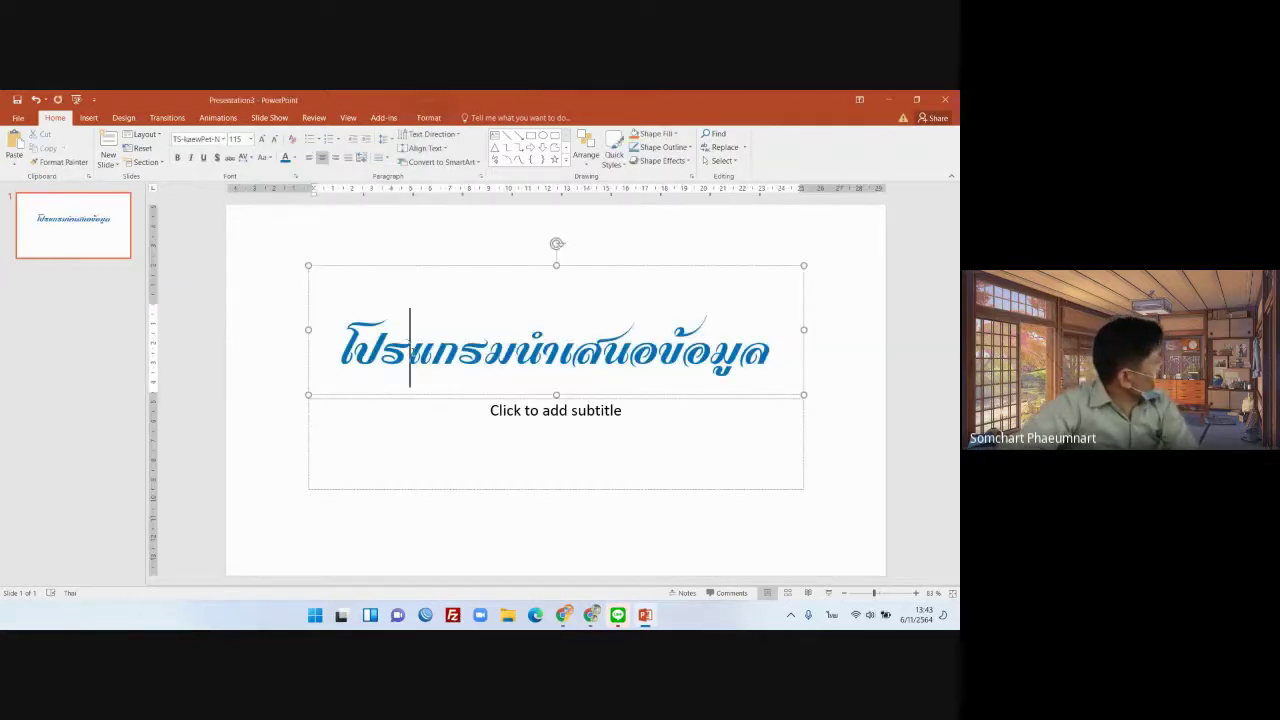
Enter the presenter's full name in the subtitle and set it in TS-kaewPet-N.
{"action": "left_click", "coordinate": [434, 266]}
{"action": "left_click", "coordinate": [473, 433]}
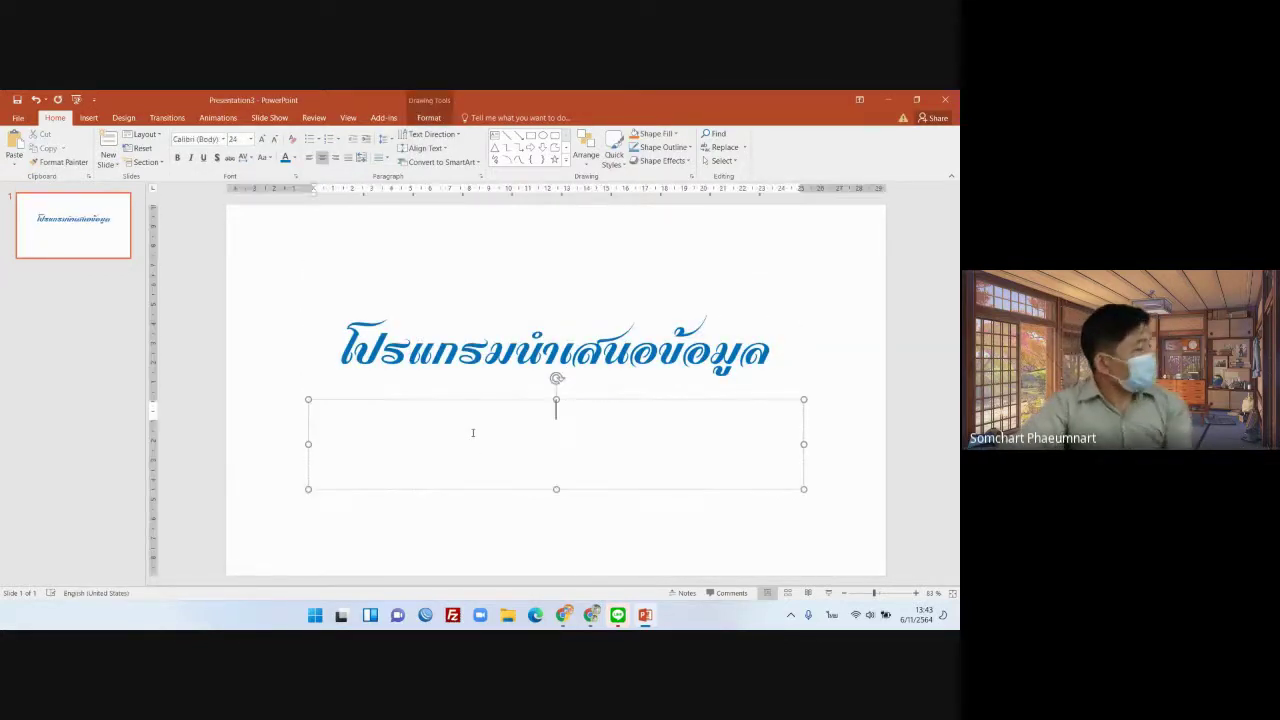
{"action": "type", "text": "นา"}
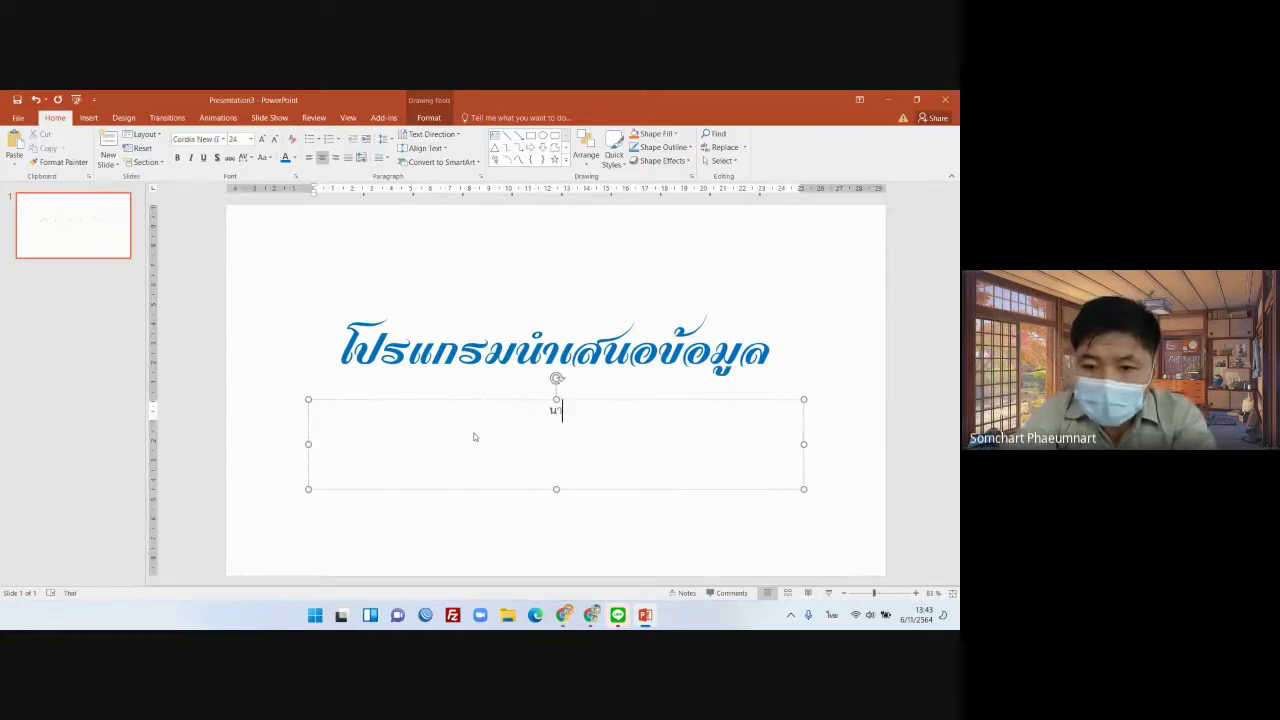
{"action": "type", "text": "ยสมชาติ "}
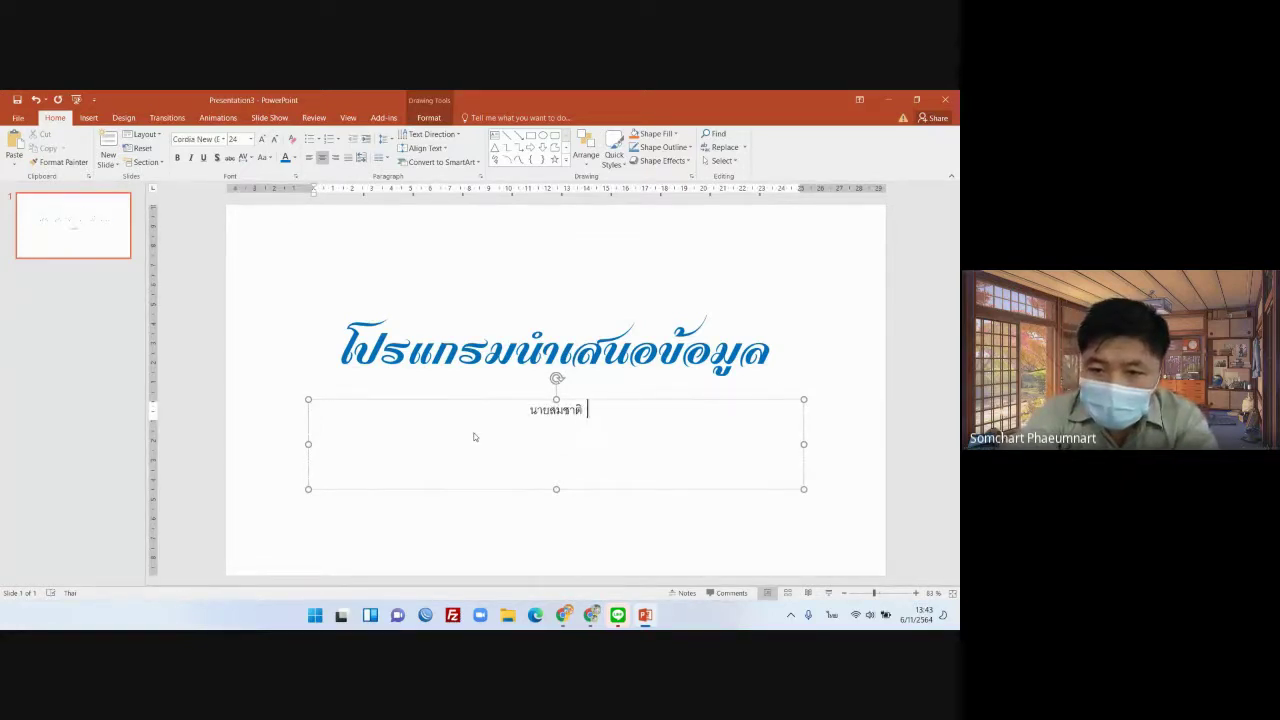
{"action": "type", "text": "แผ่อำนาจ"}
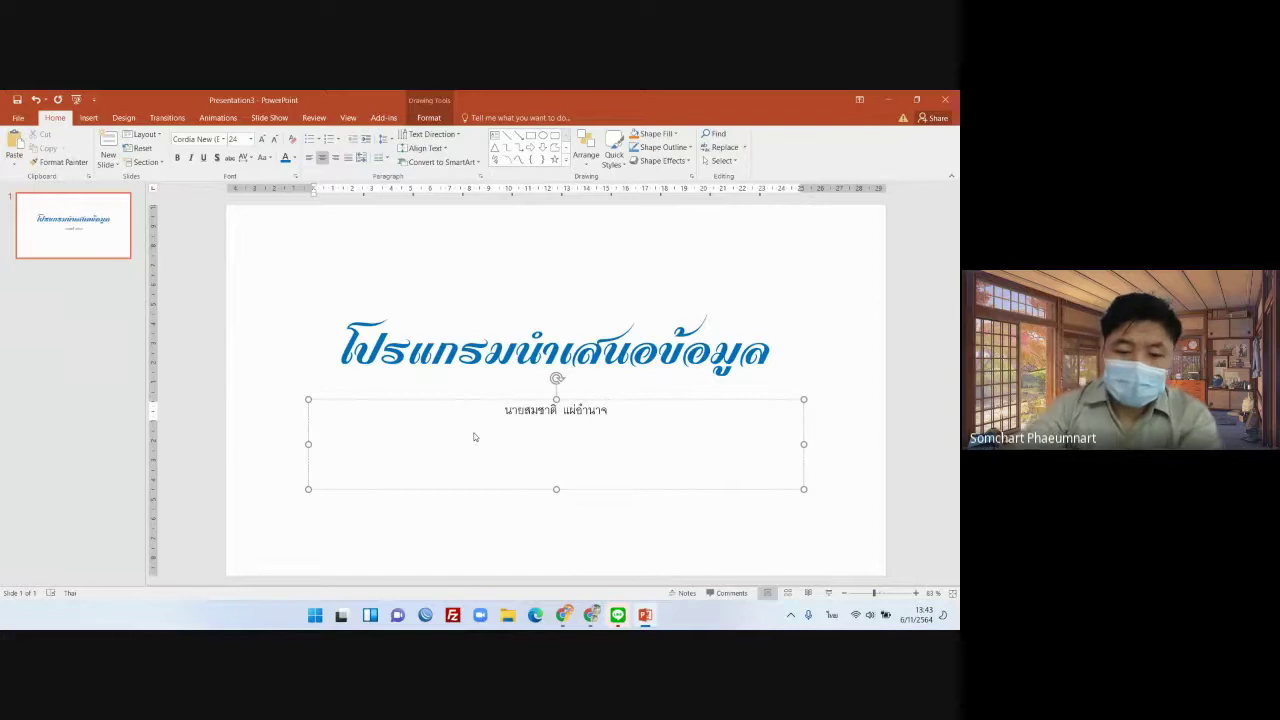
{"action": "key", "text": "ctrl+a"}
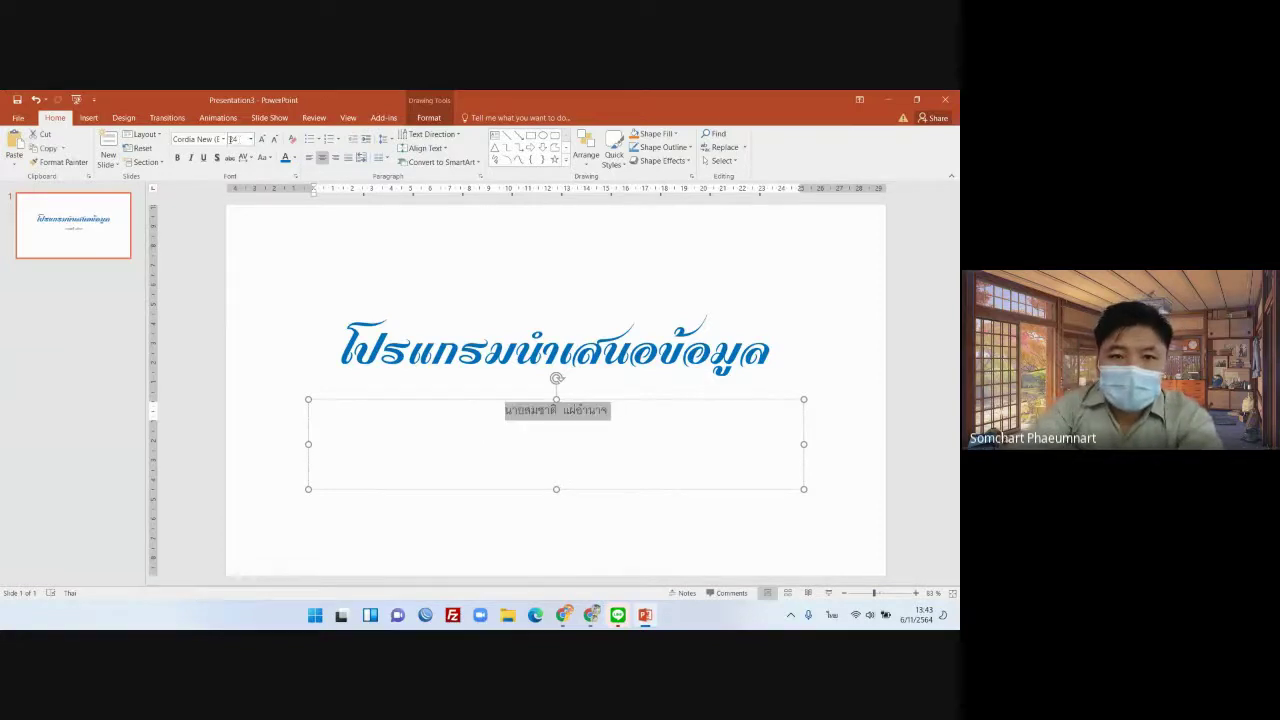
{"action": "left_click", "coordinate": [222, 139]}
{"action": "left_click", "coordinate": [228, 242]}
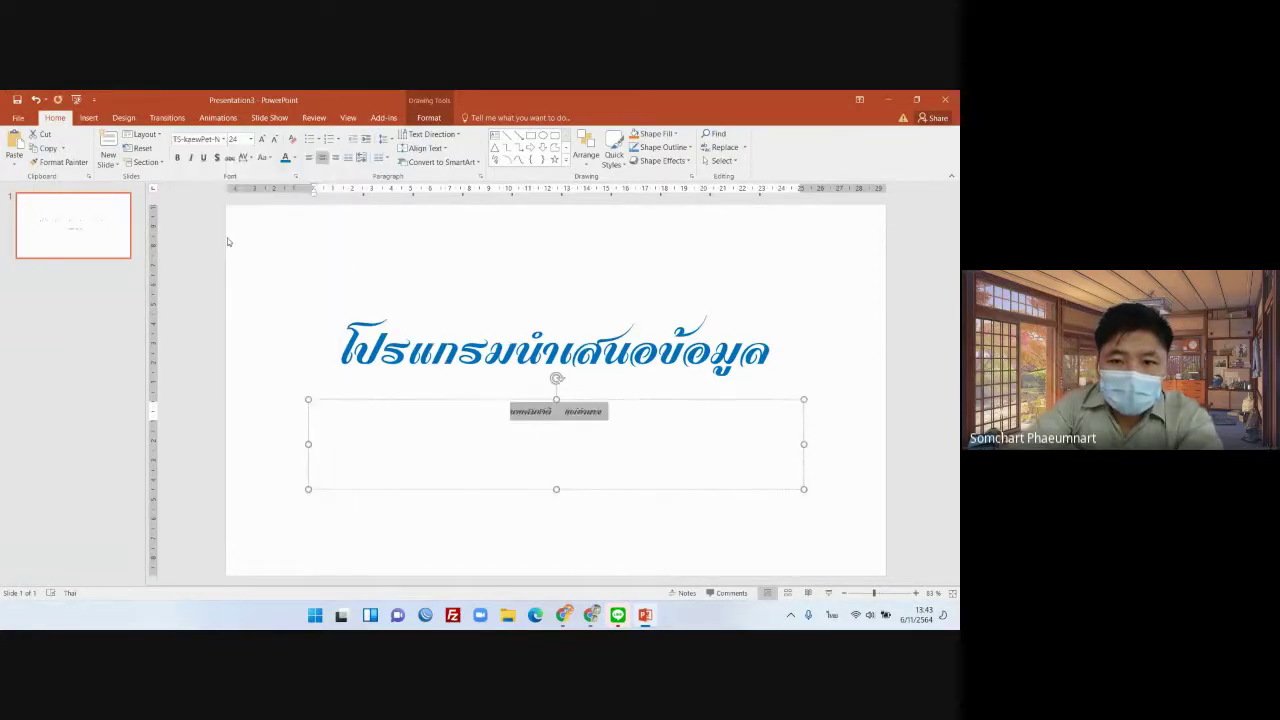
Resize the subtitle text to 60 point and colour it green.
{"action": "left_click", "coordinate": [274, 139]}
{"action": "left_click", "coordinate": [274, 139]}
{"action": "left_click", "coordinate": [274, 139]}
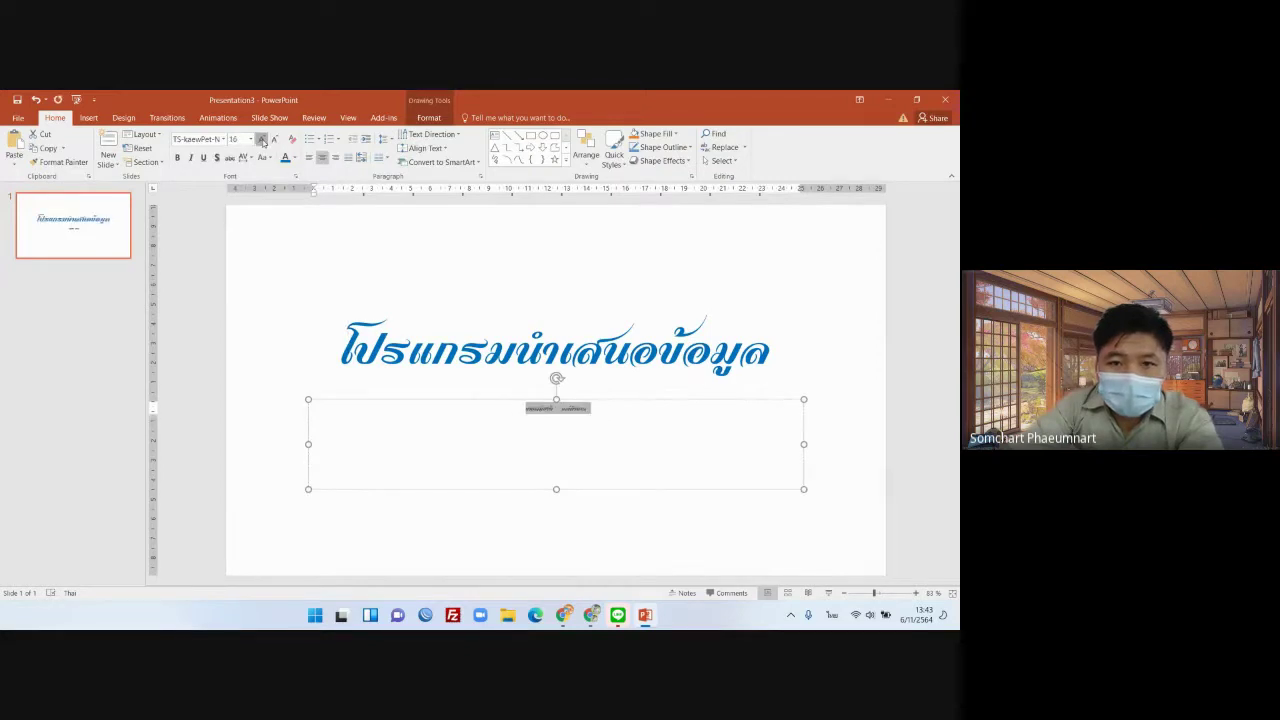
{"action": "left_click", "coordinate": [261, 140]}
{"action": "left_click", "coordinate": [261, 140]}
{"action": "left_click", "coordinate": [261, 140]}
{"action": "left_click", "coordinate": [261, 140]}
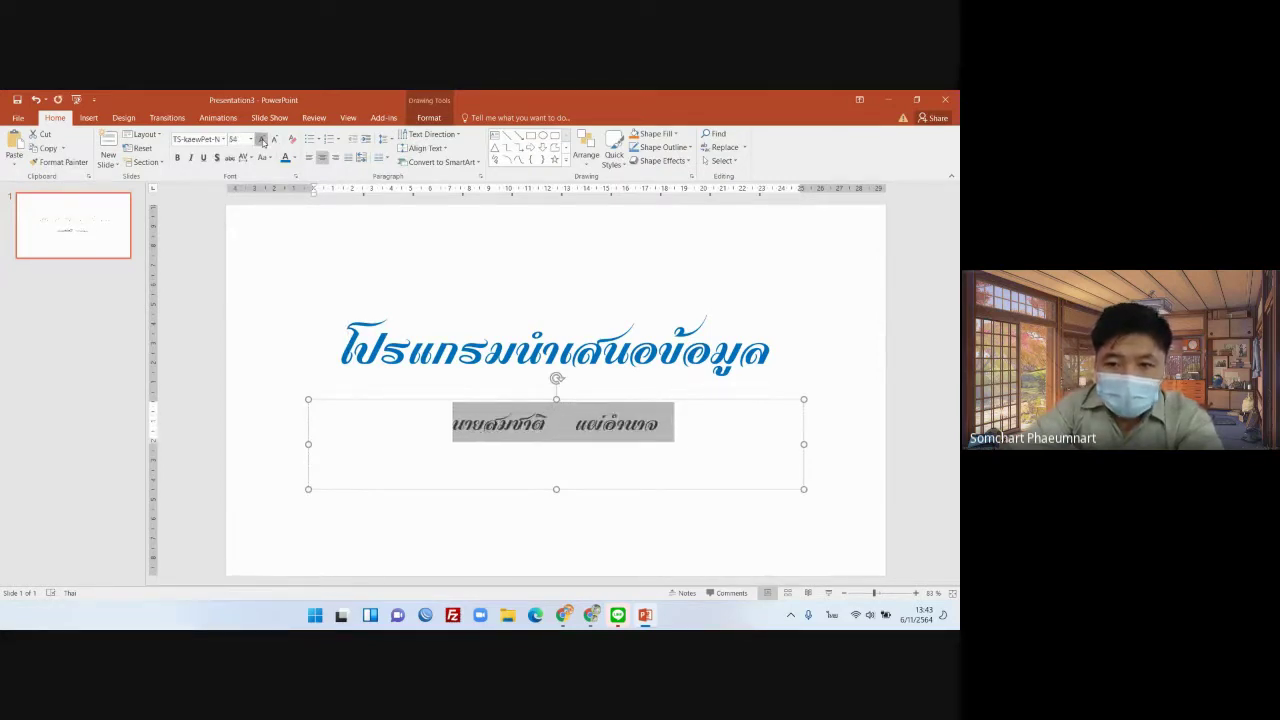
{"action": "left_click", "coordinate": [261, 140]}
{"action": "left_click", "coordinate": [293, 158]}
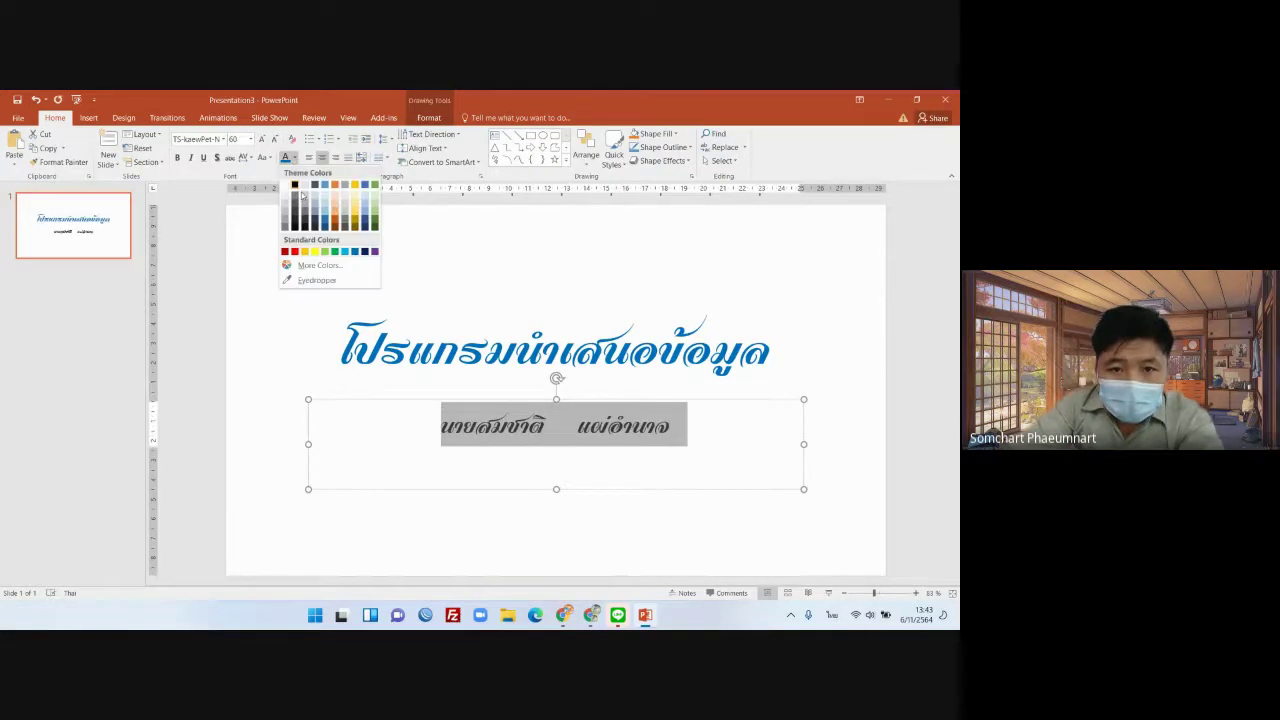
{"action": "left_click", "coordinate": [333, 253]}
{"action": "left_click", "coordinate": [868, 437]}
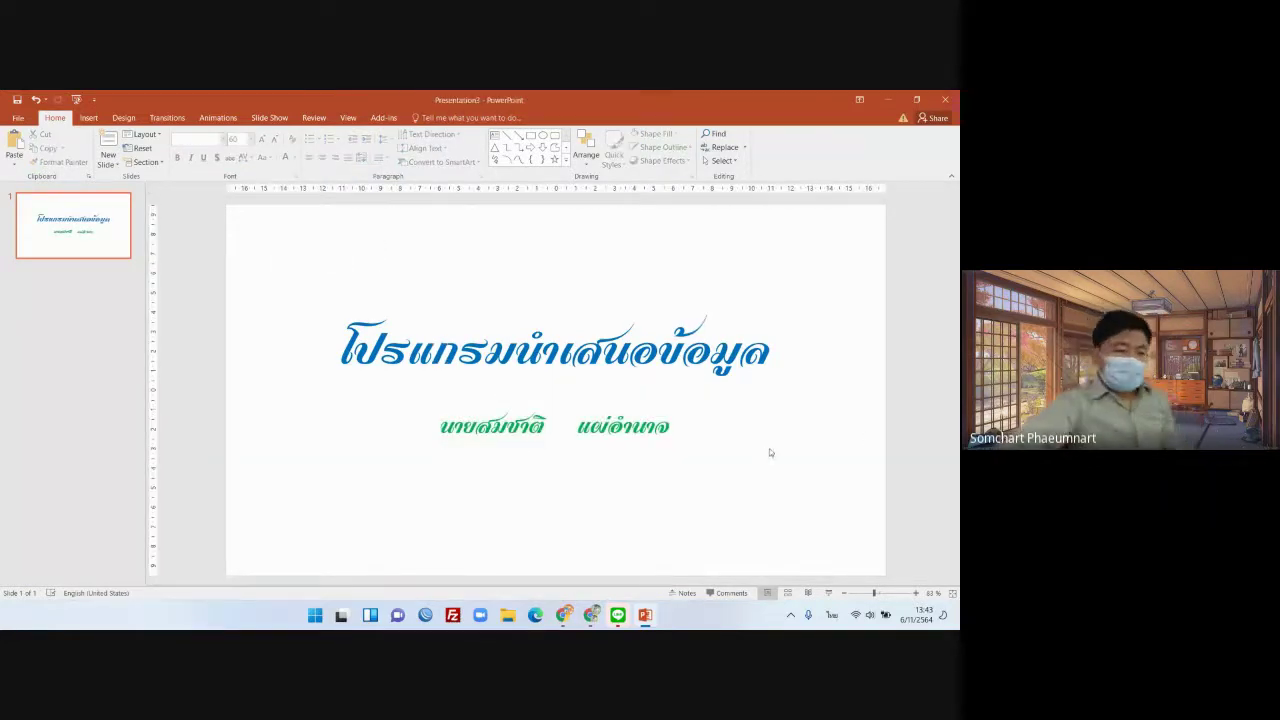
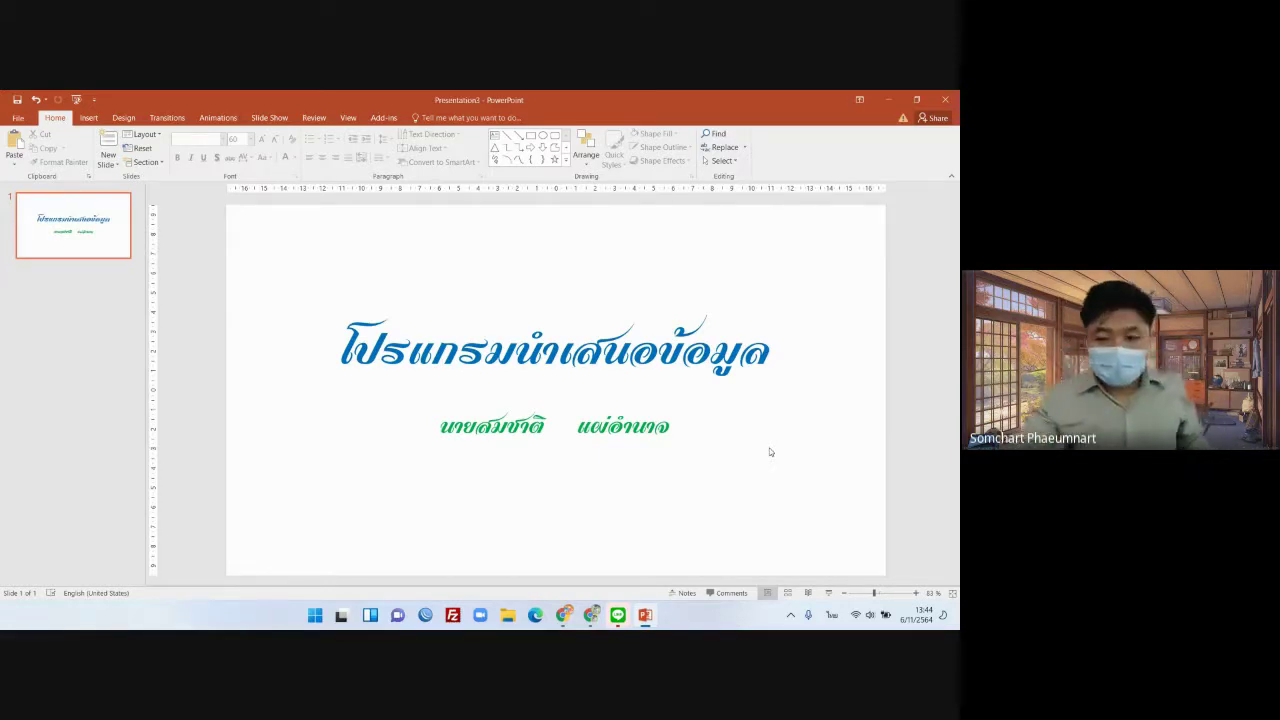
Check the Classroom handout and the Google Meet call, then return to the presentation.
{"action": "mouse_move", "coordinate": [591, 612]}
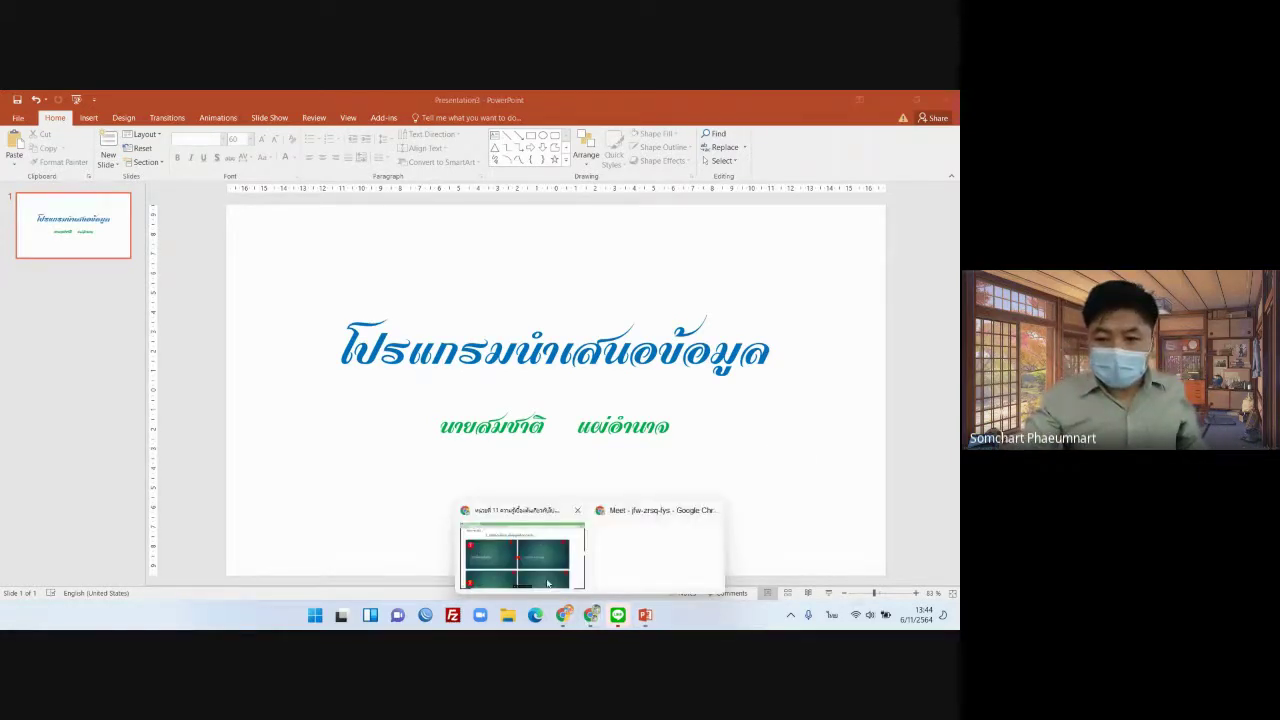
{"action": "left_click", "coordinate": [570, 530]}
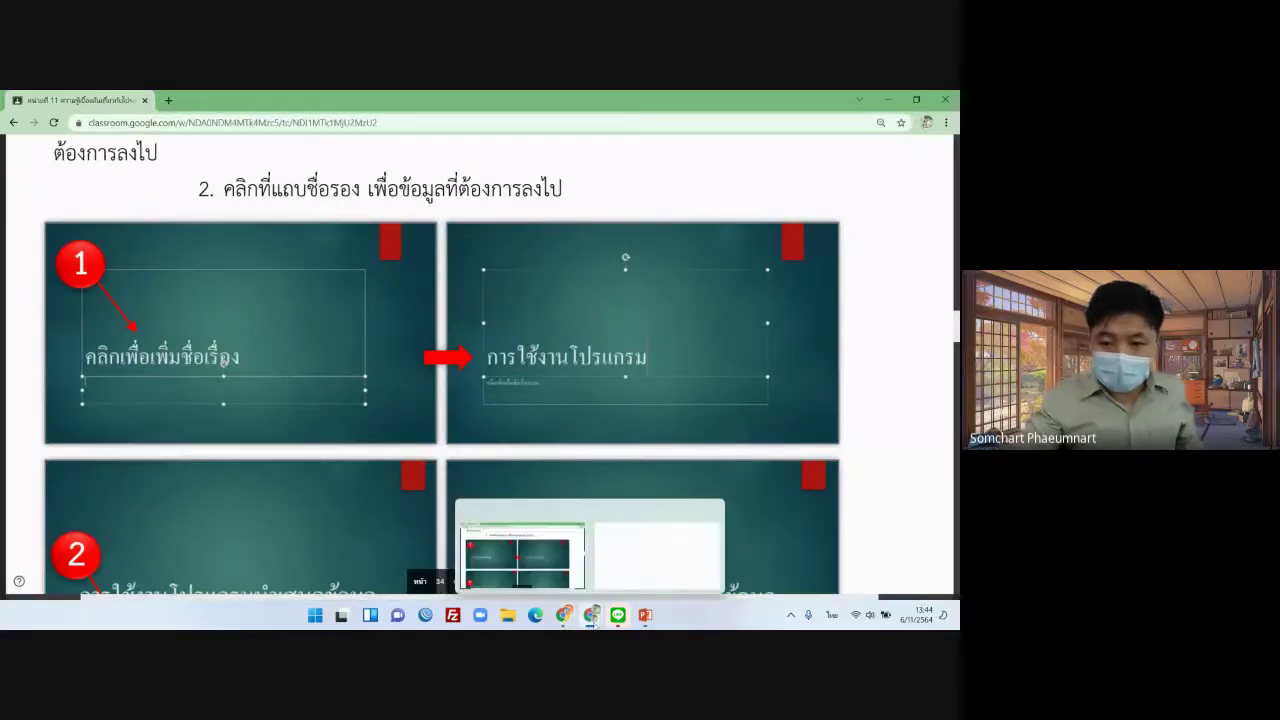
{"action": "mouse_move", "coordinate": [591, 614]}
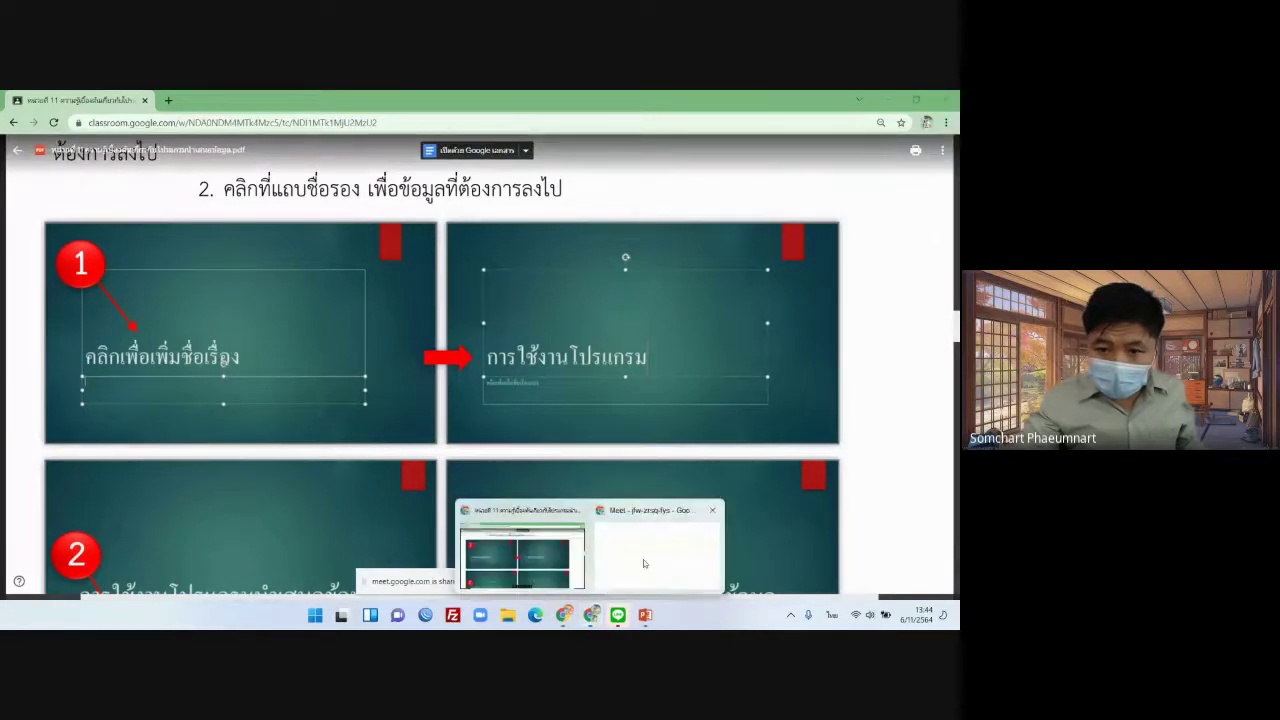
{"action": "left_click", "coordinate": [643, 559]}
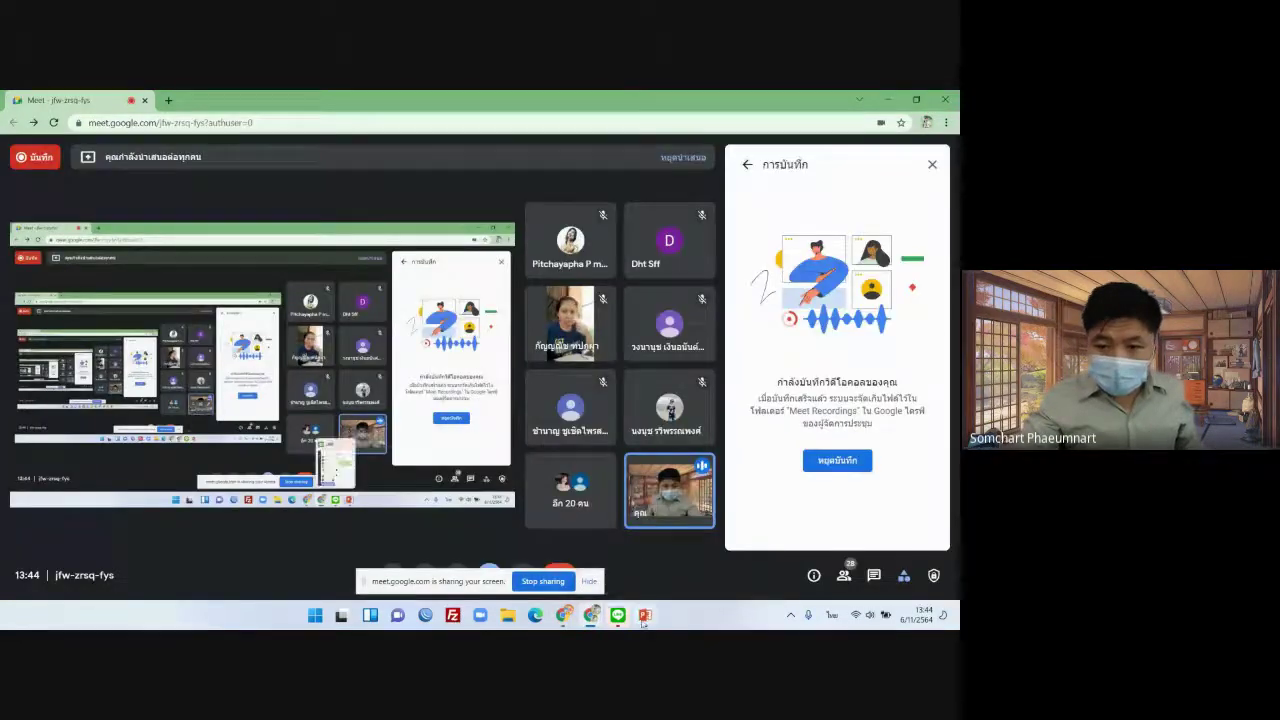
{"action": "left_click", "coordinate": [645, 614]}
Select the title line โปรแกรมนำเสนอข้อมูล, keeping its font, then bring Google Meet forward.
{"action": "left_click", "coordinate": [506, 374]}
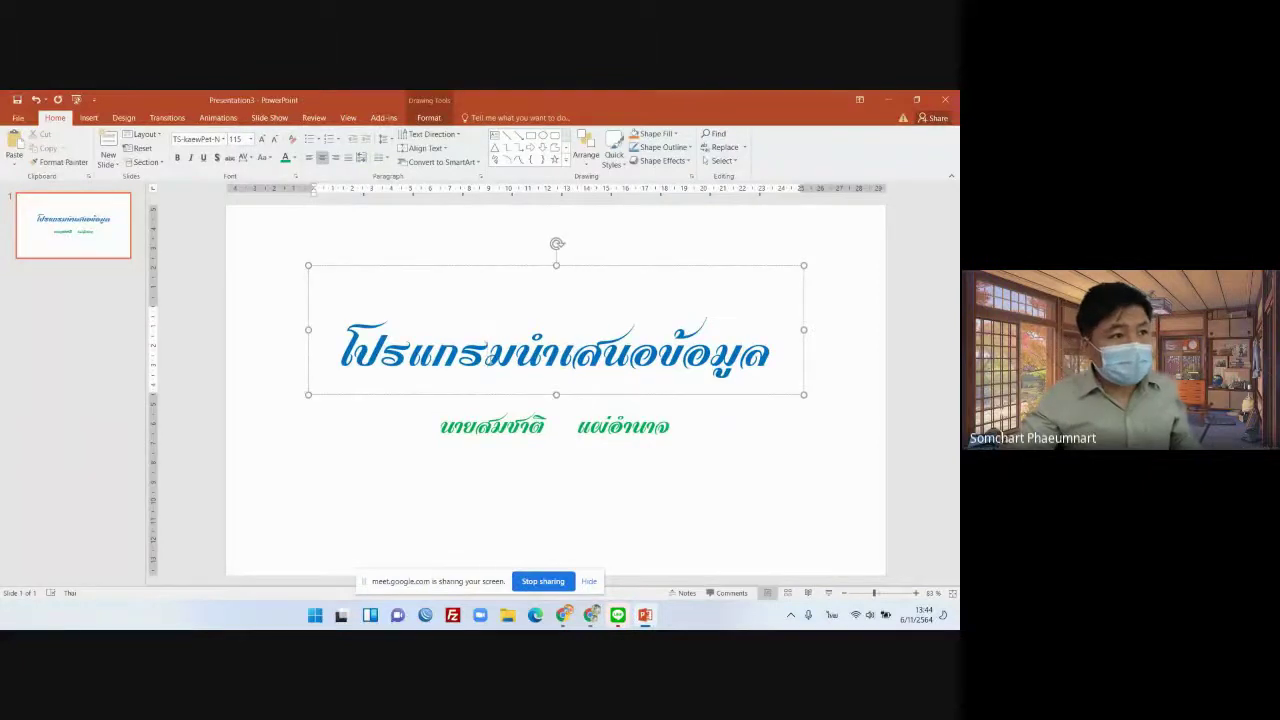
{"action": "left_click", "coordinate": [222, 140]}
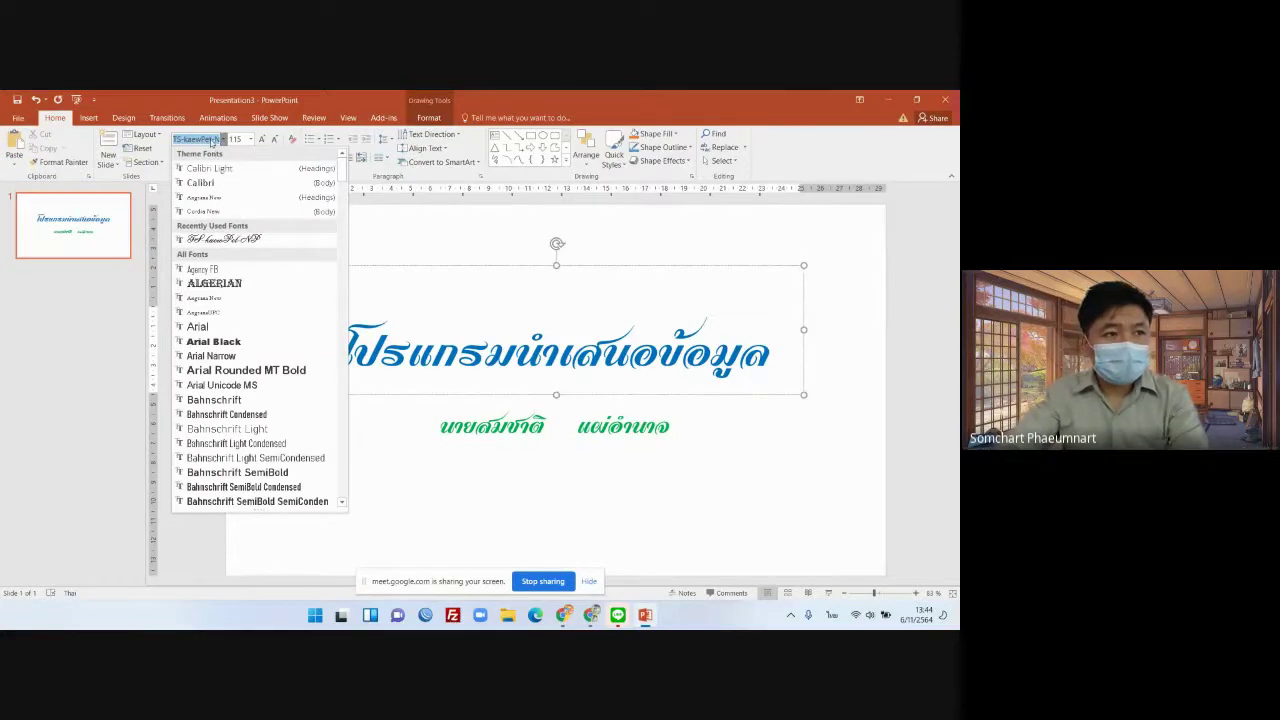
{"action": "left_click", "coordinate": [437, 320]}
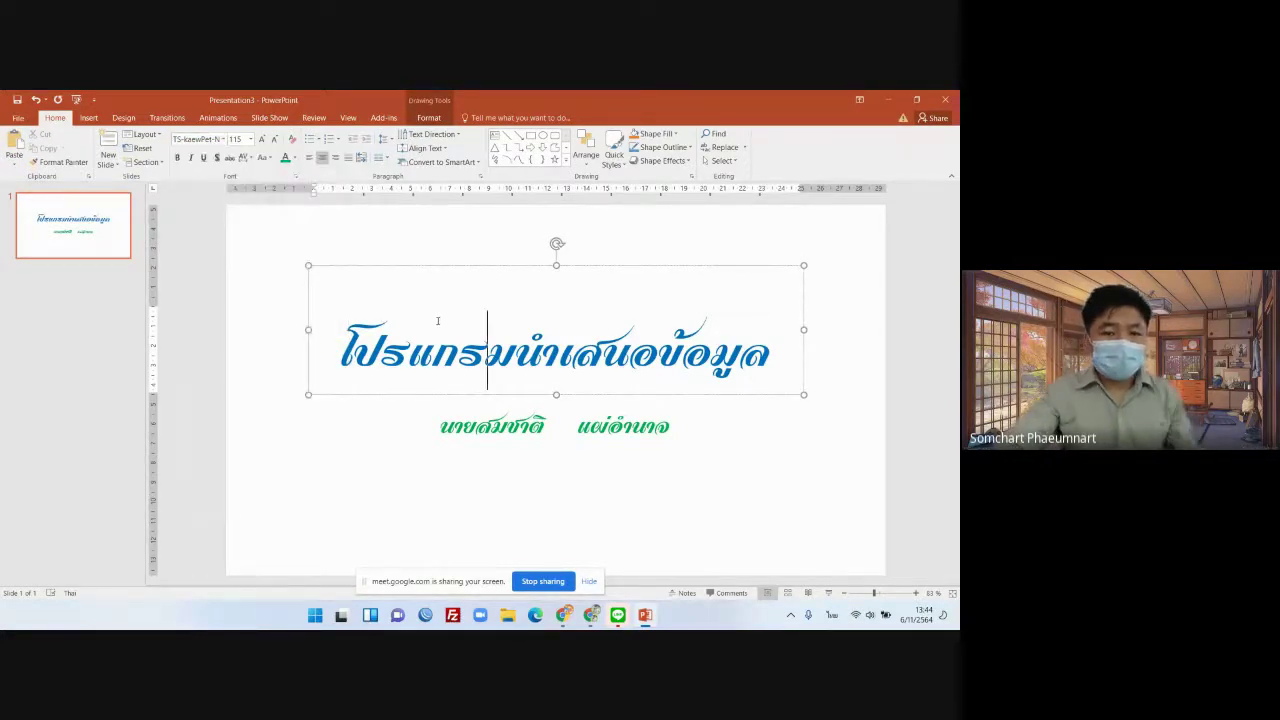
{"action": "key", "text": "ctrl+a"}
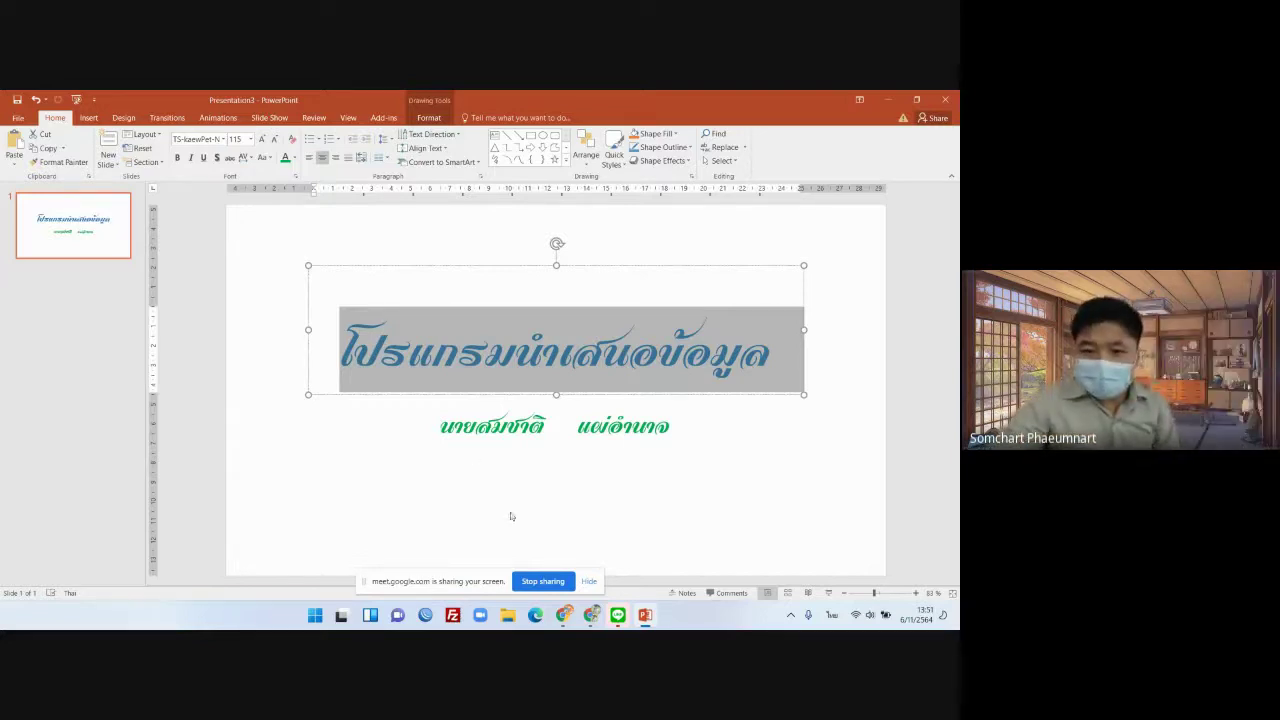
{"action": "mouse_move", "coordinate": [590, 615]}
{"action": "left_click", "coordinate": [615, 566]}
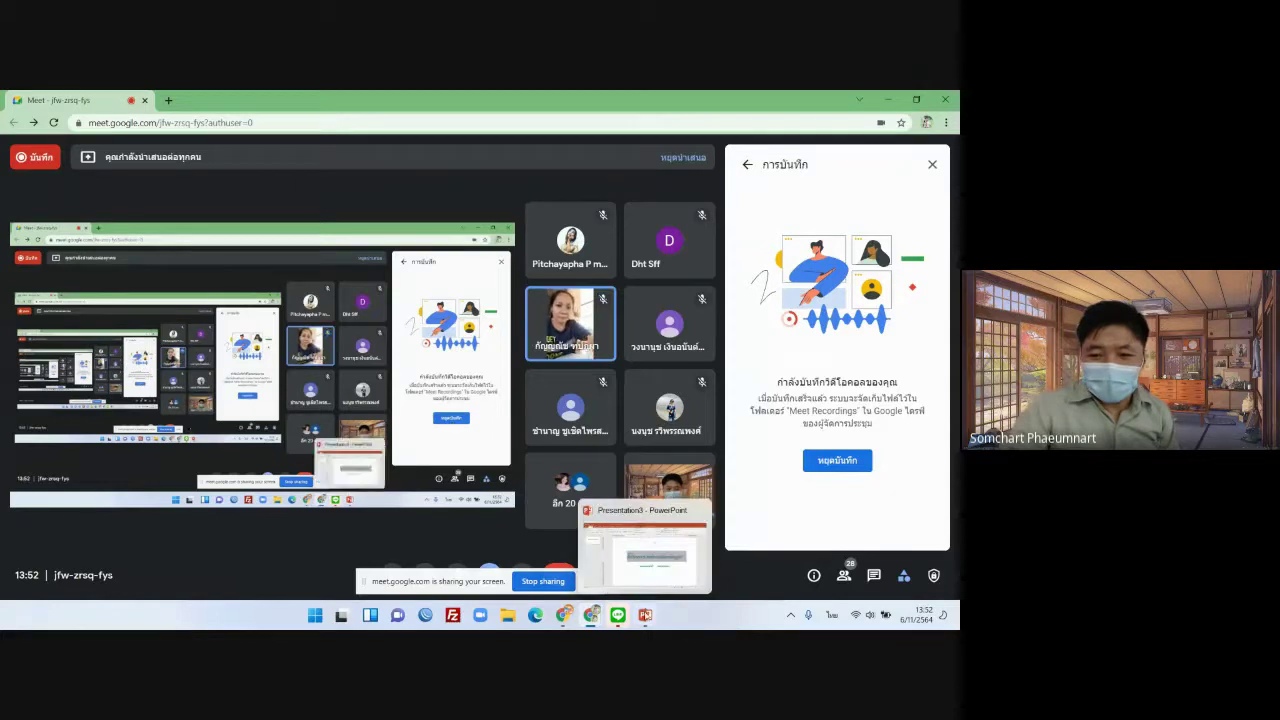
Check the subtitle, read the Classroom lesson's New Slide steps, then return to PowerPoint.
{"action": "left_click", "coordinate": [645, 614]}
{"action": "left_click", "coordinate": [680, 428]}
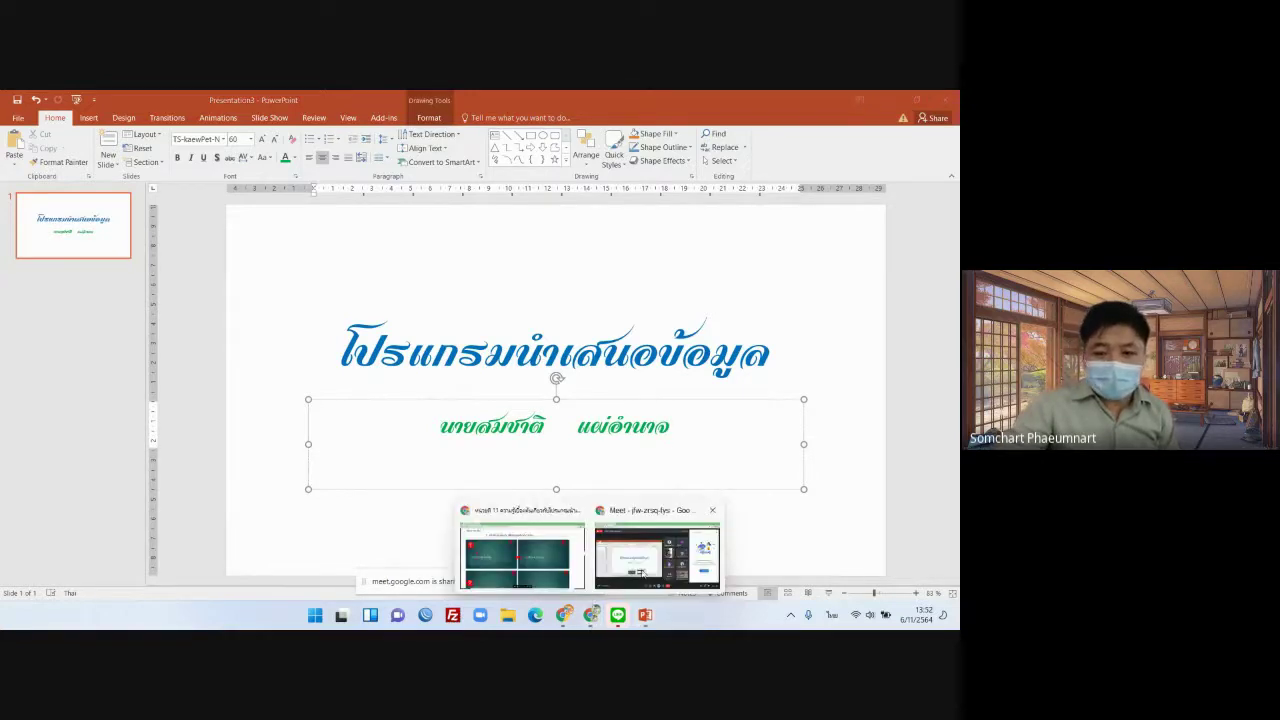
{"action": "left_click", "coordinate": [520, 560]}
{"action": "mouse_move", "coordinate": [592, 614]}
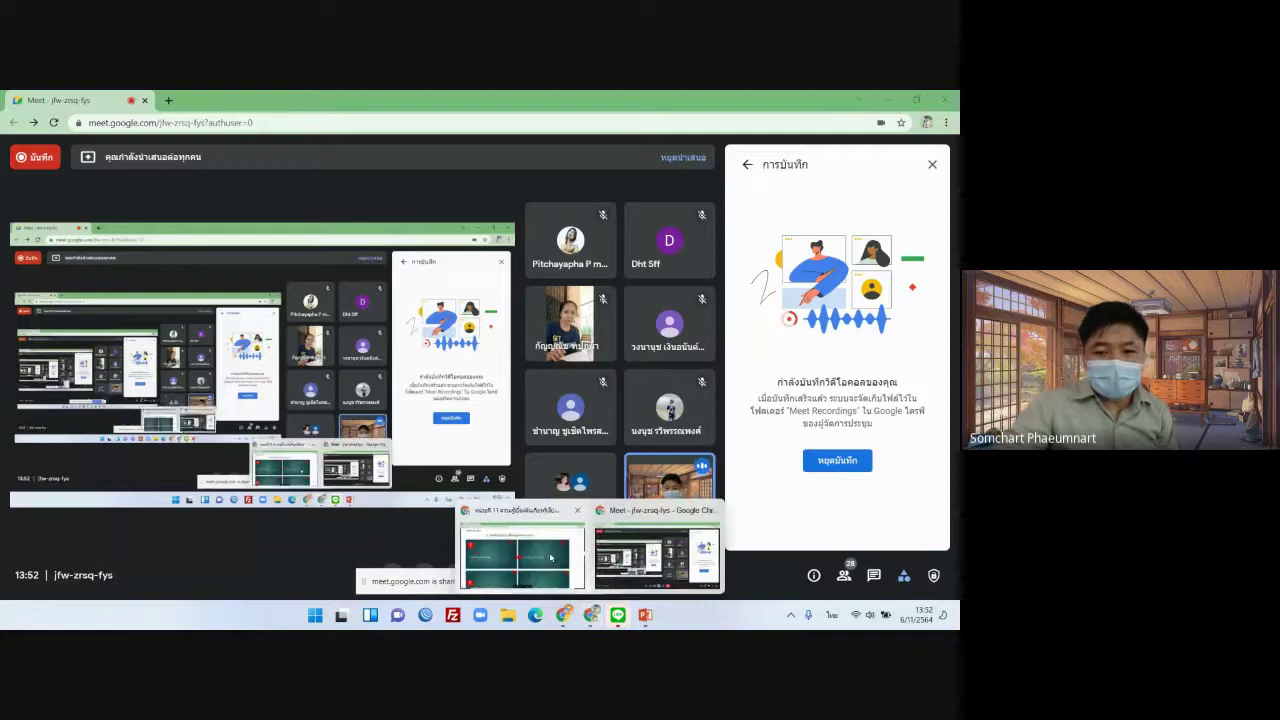
{"action": "left_click", "coordinate": [520, 550]}
{"action": "scroll", "coordinate": [480, 365], "scroll_direction": "down", "scroll_amount": 10}
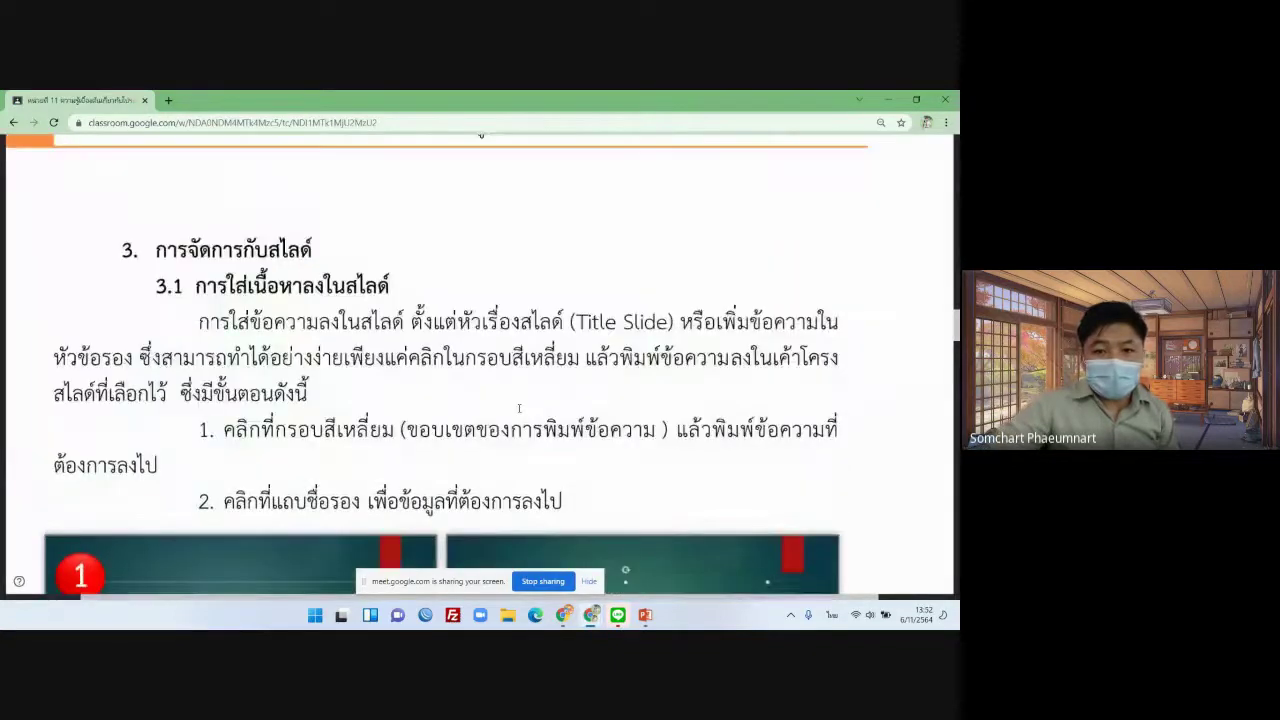
{"action": "scroll", "coordinate": [524, 417], "scroll_direction": "down", "scroll_amount": 8}
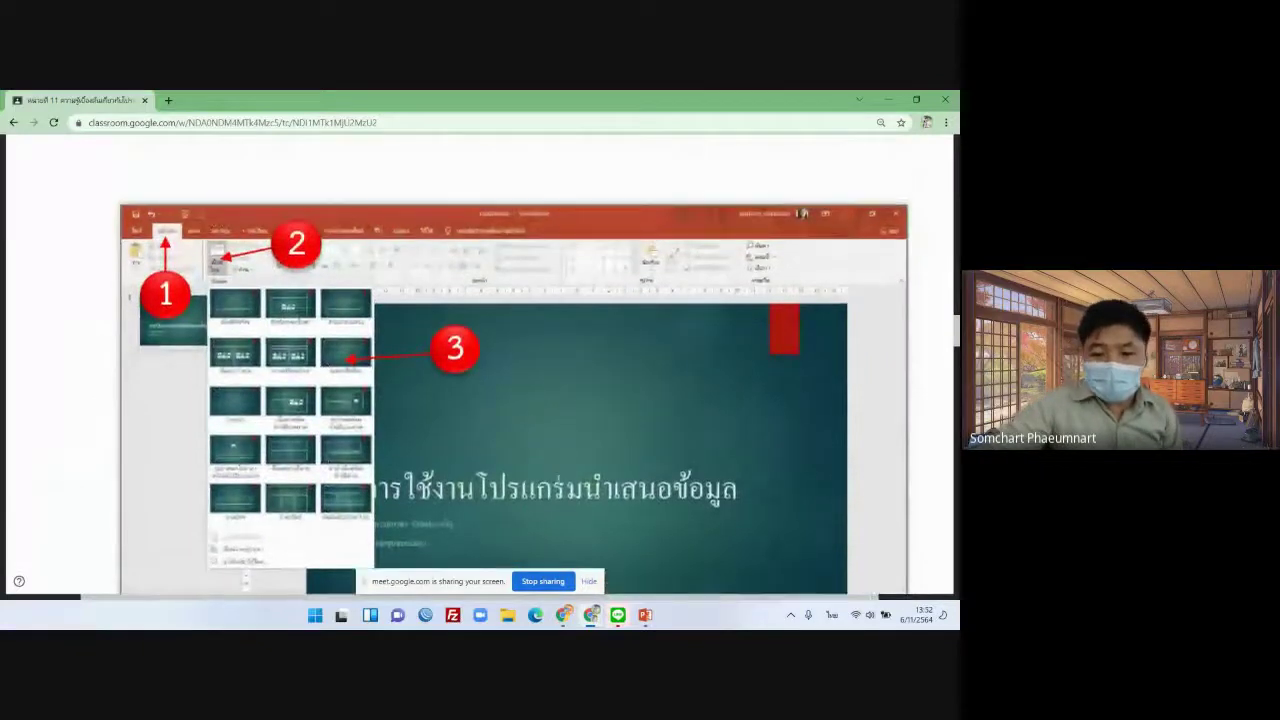
{"action": "mouse_move", "coordinate": [645, 614]}
{"action": "left_click", "coordinate": [623, 553]}
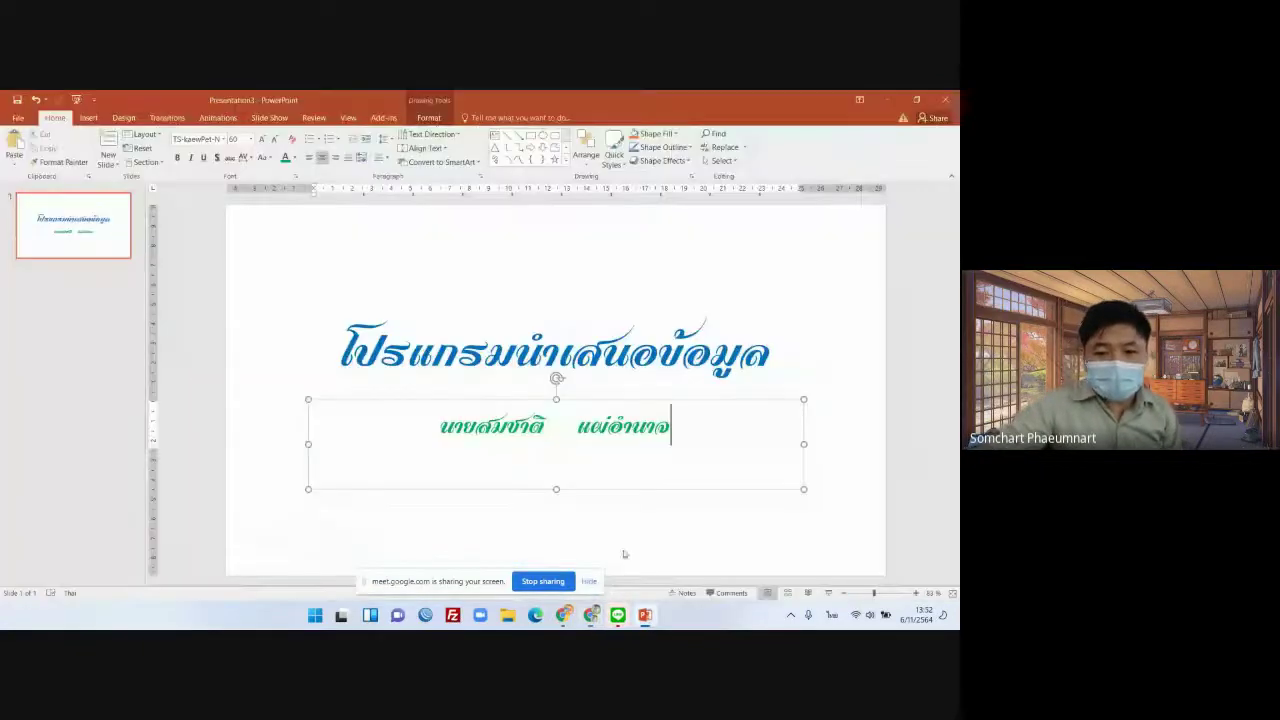
Insert a Content with Caption slide right after slide 1.
{"action": "left_click", "coordinate": [118, 282]}
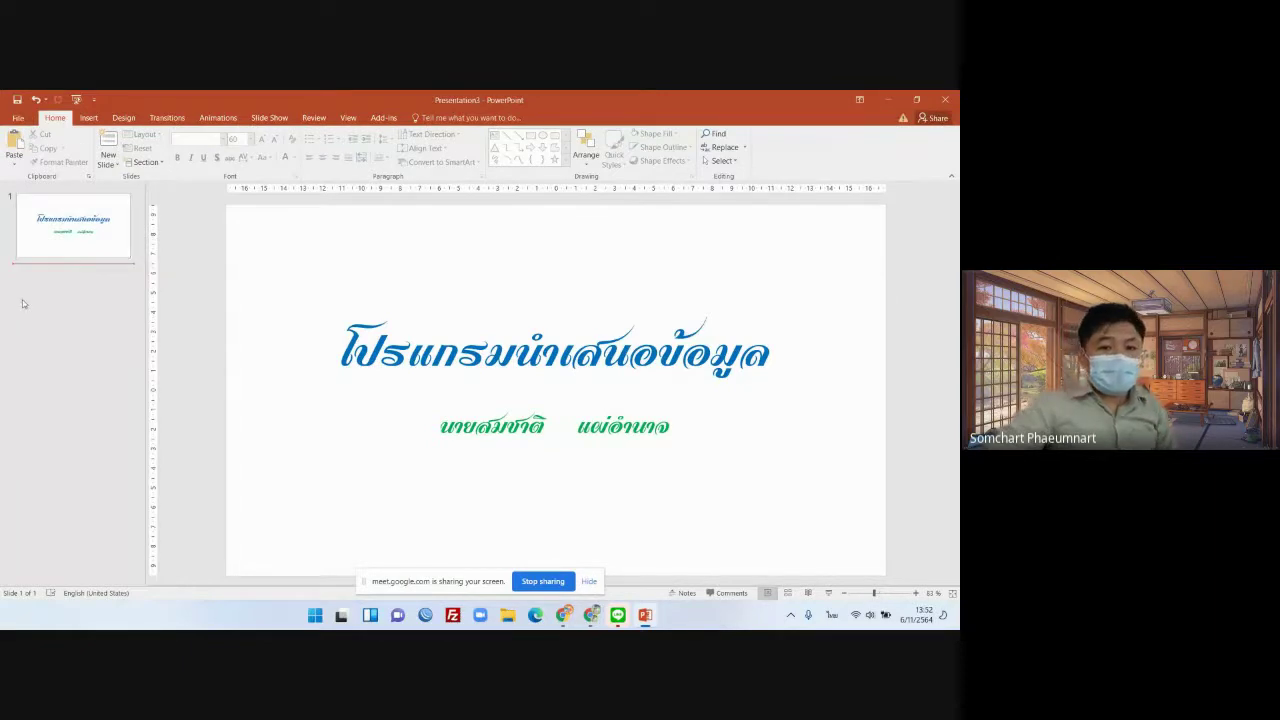
{"action": "left_click", "coordinate": [117, 167]}
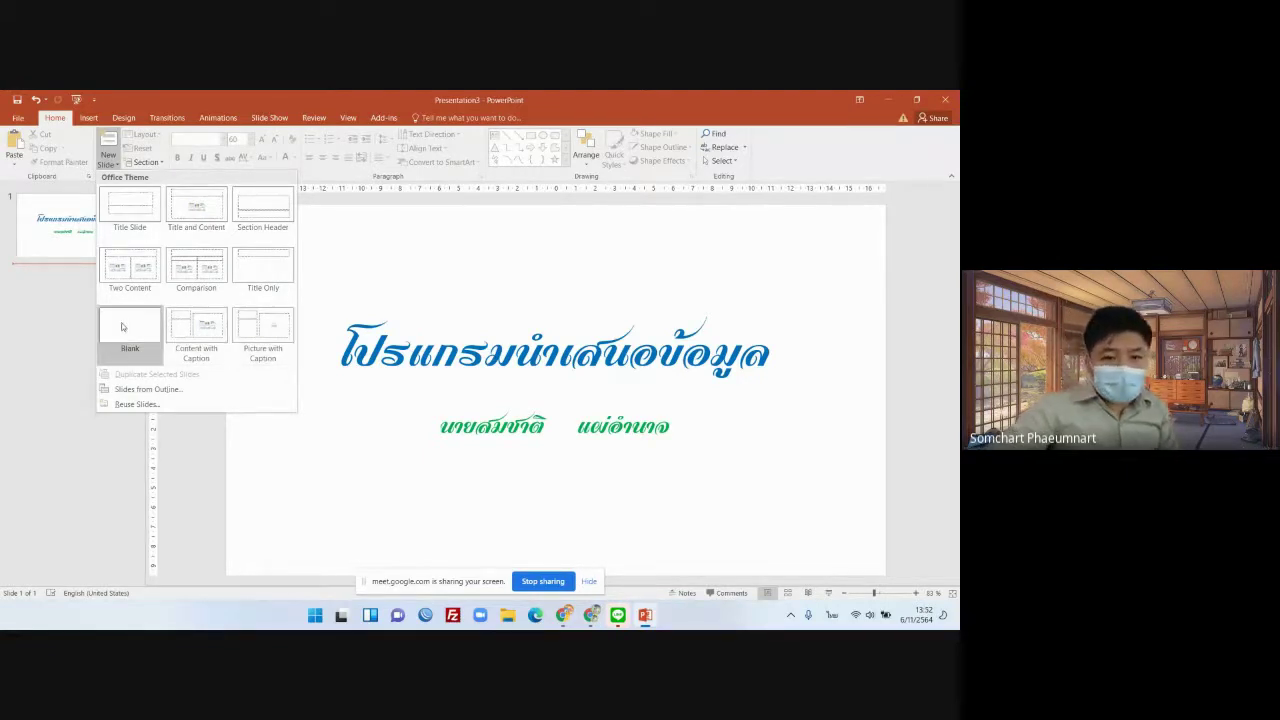
{"action": "left_click", "coordinate": [189, 342]}
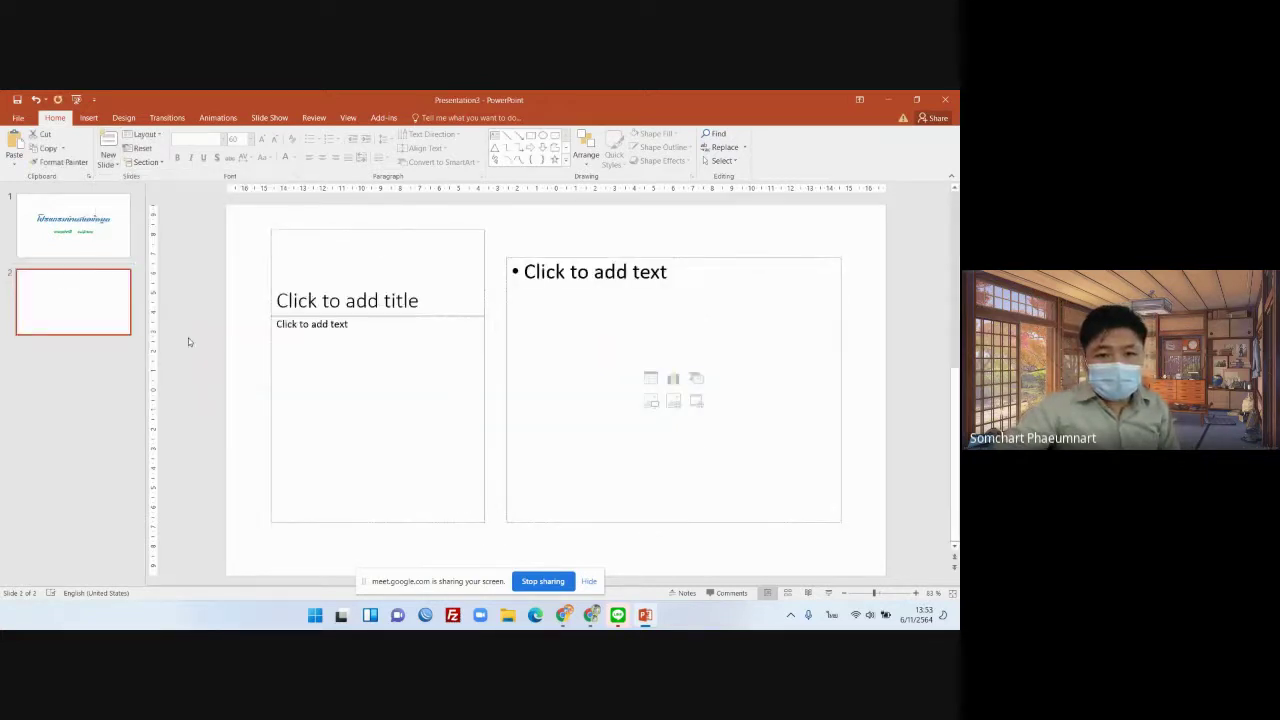
Title slide 2 'ข้อมูลทั่วไป' using Thai keyboard input.
{"action": "left_click", "coordinate": [365, 295]}
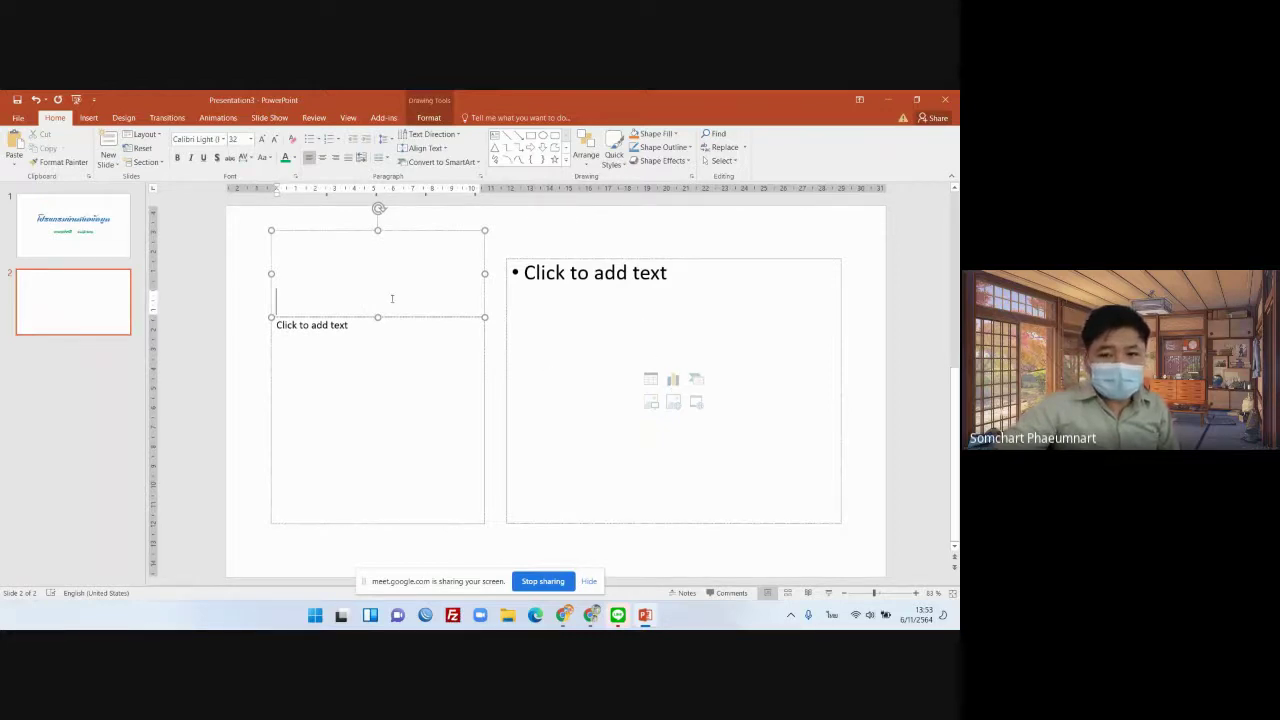
{"action": "key", "text": "alt+shift"}
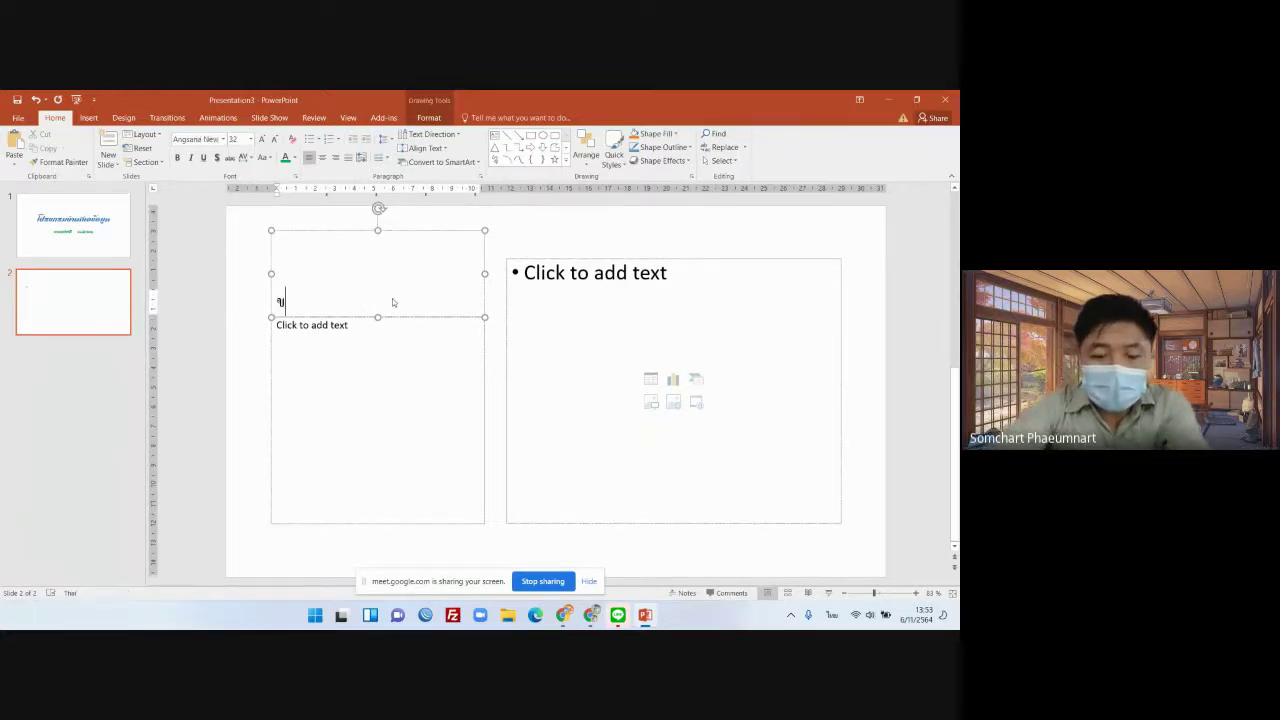
{"action": "type", "text": "ข้อมูลท"}
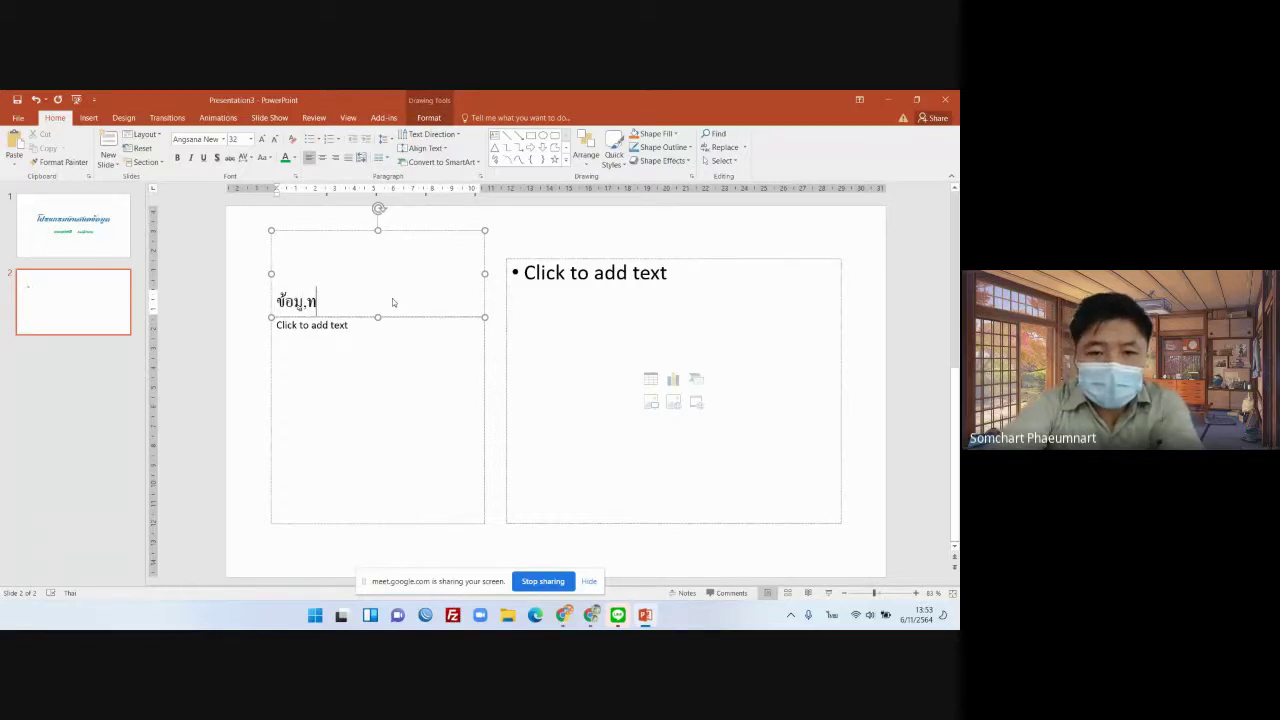
{"action": "type", "text": "ั่วไป"}
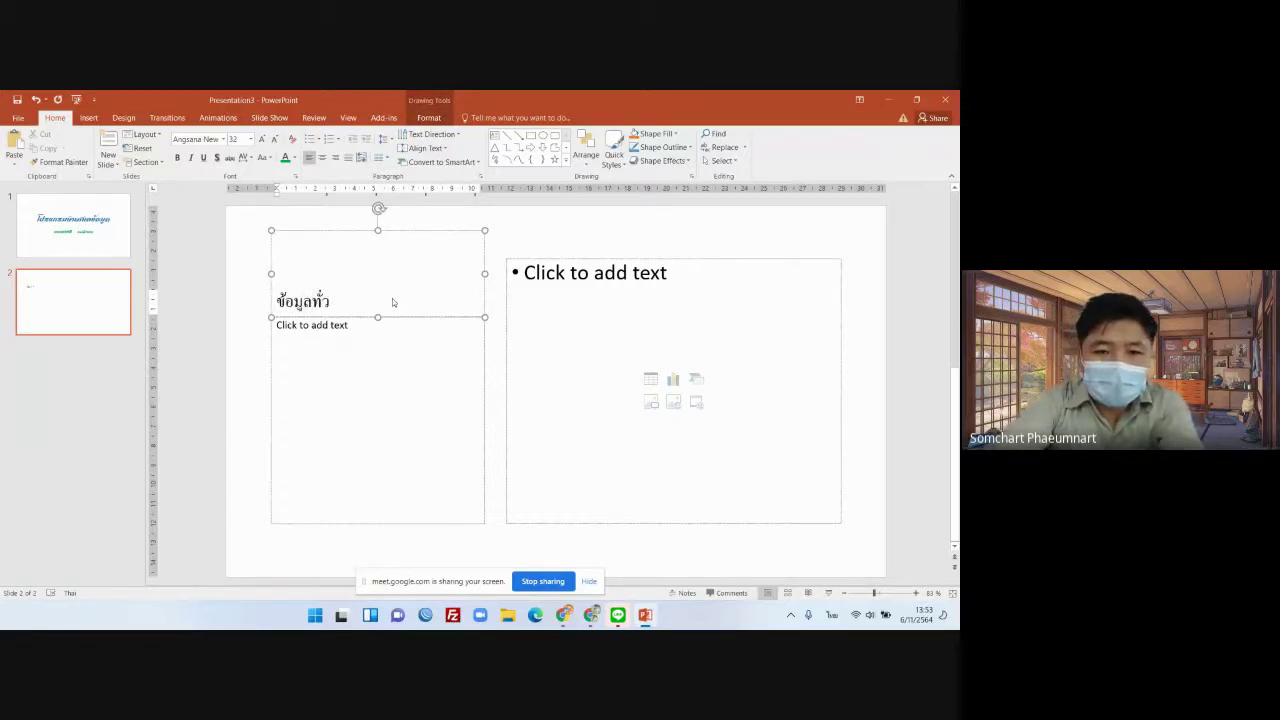
Type the presenter's name into the caption text box below the title.
{"action": "left_click", "coordinate": [414, 334]}
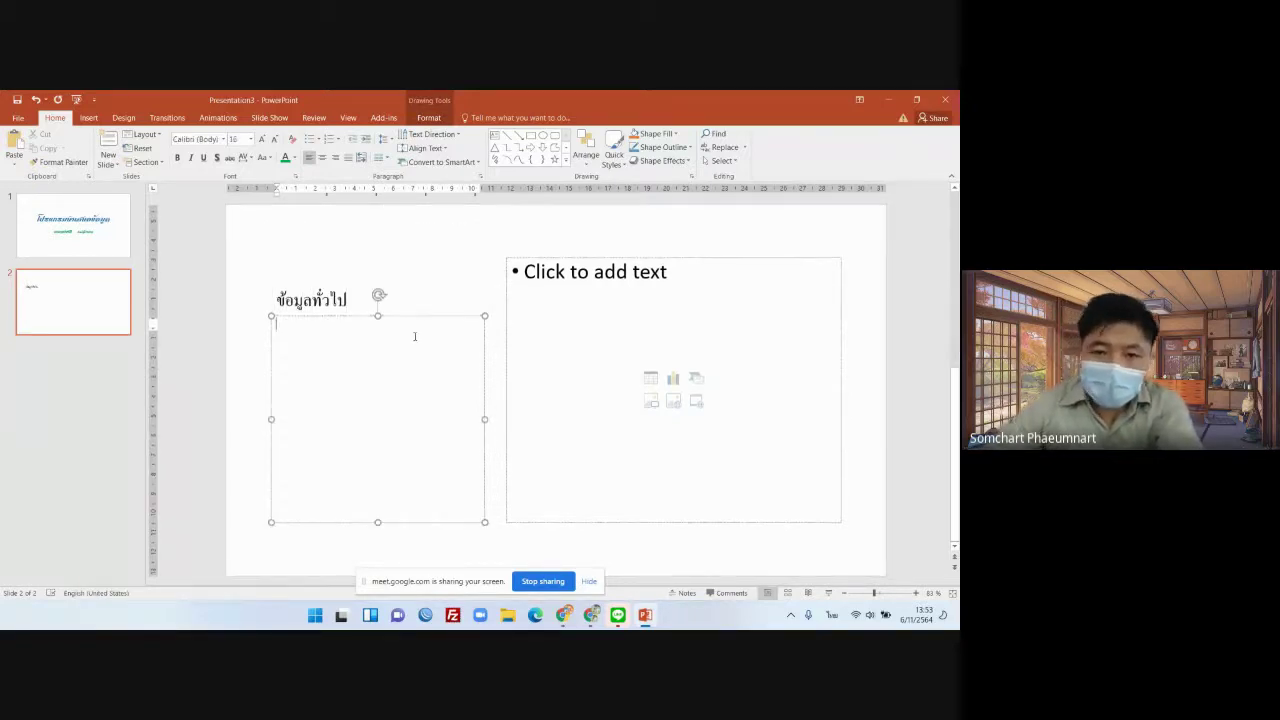
{"action": "key", "text": "grave"}
{"action": "type", "text": "น"}
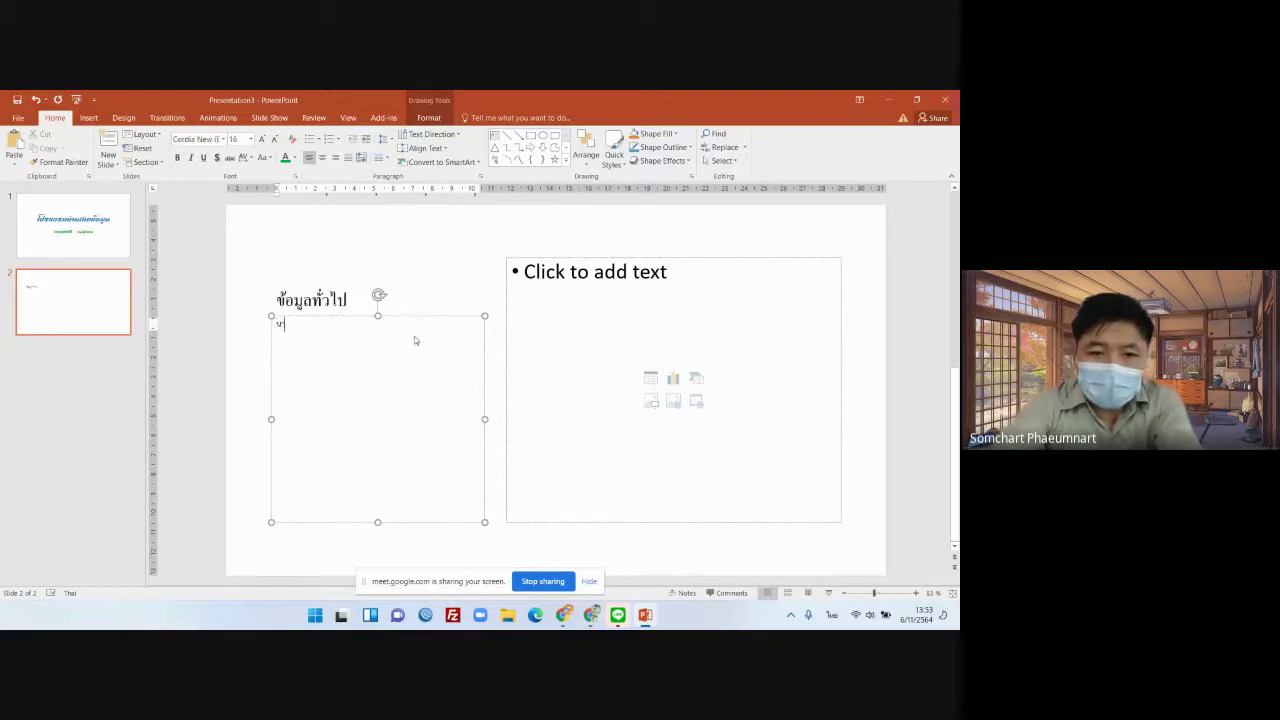
{"action": "type", "text": "ายสมชาติ แผ่อำนาจ"}
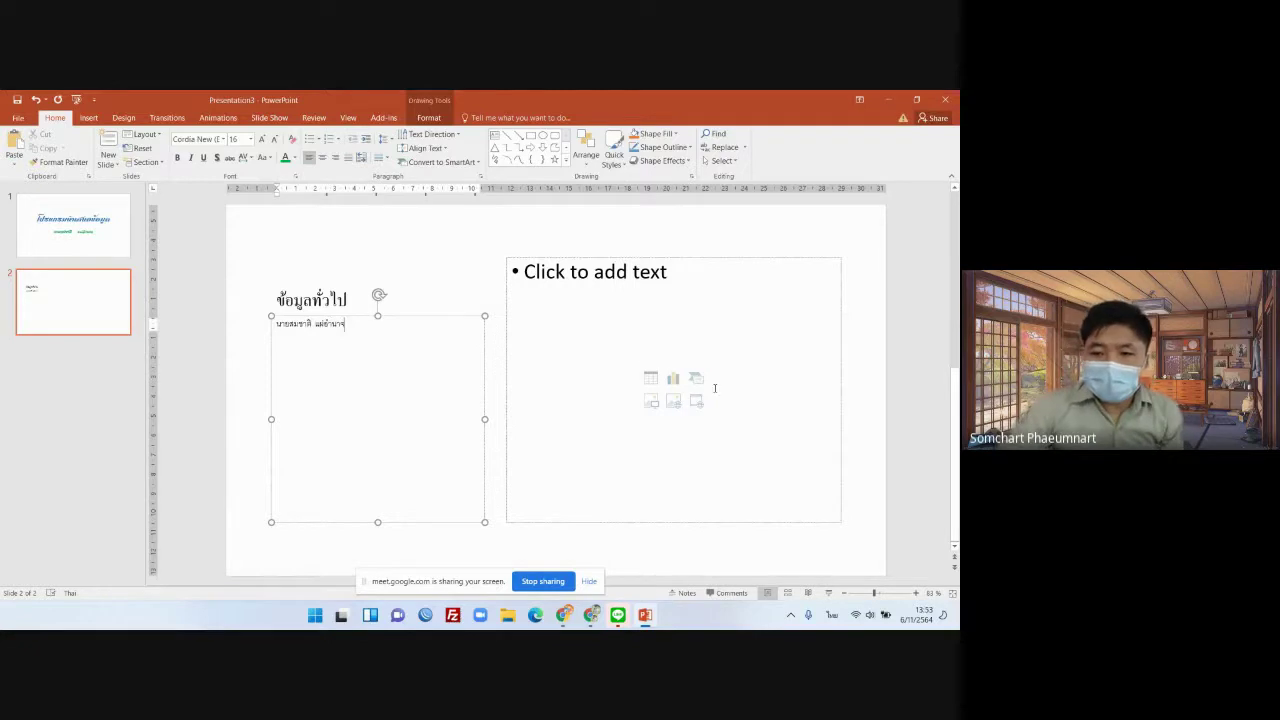
Insert the chart64 picture from D:\Picture\64 onto slide 2.
{"action": "left_click", "coordinate": [651, 404]}
{"action": "scroll", "coordinate": [236, 410], "scroll_direction": "down", "scroll_amount": 3}
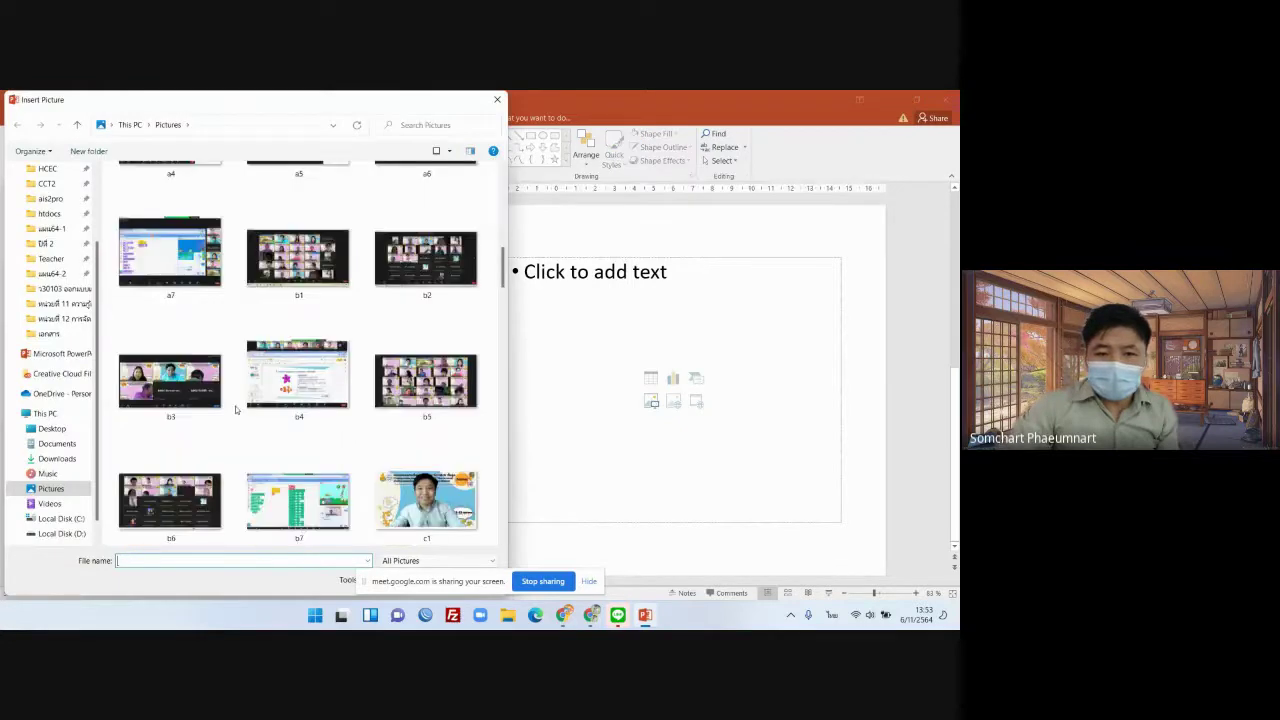
{"action": "scroll", "coordinate": [236, 410], "scroll_direction": "down", "scroll_amount": 10}
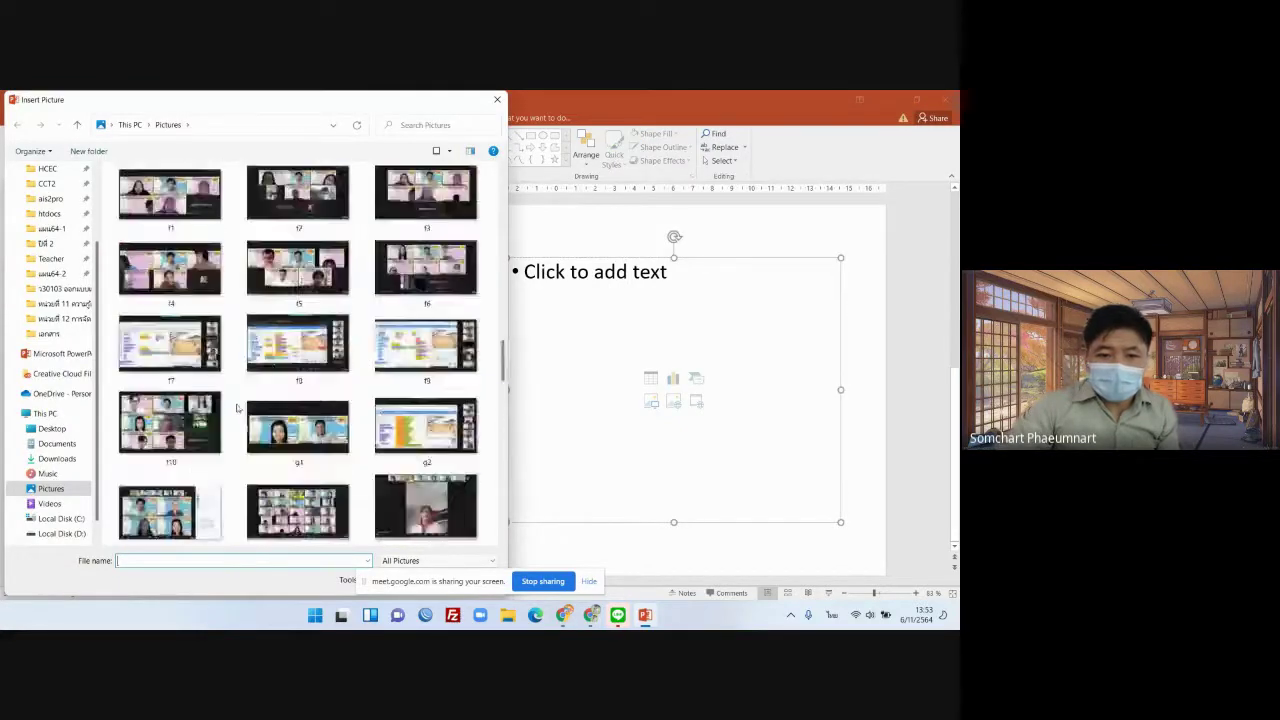
{"action": "left_click", "coordinate": [61, 533]}
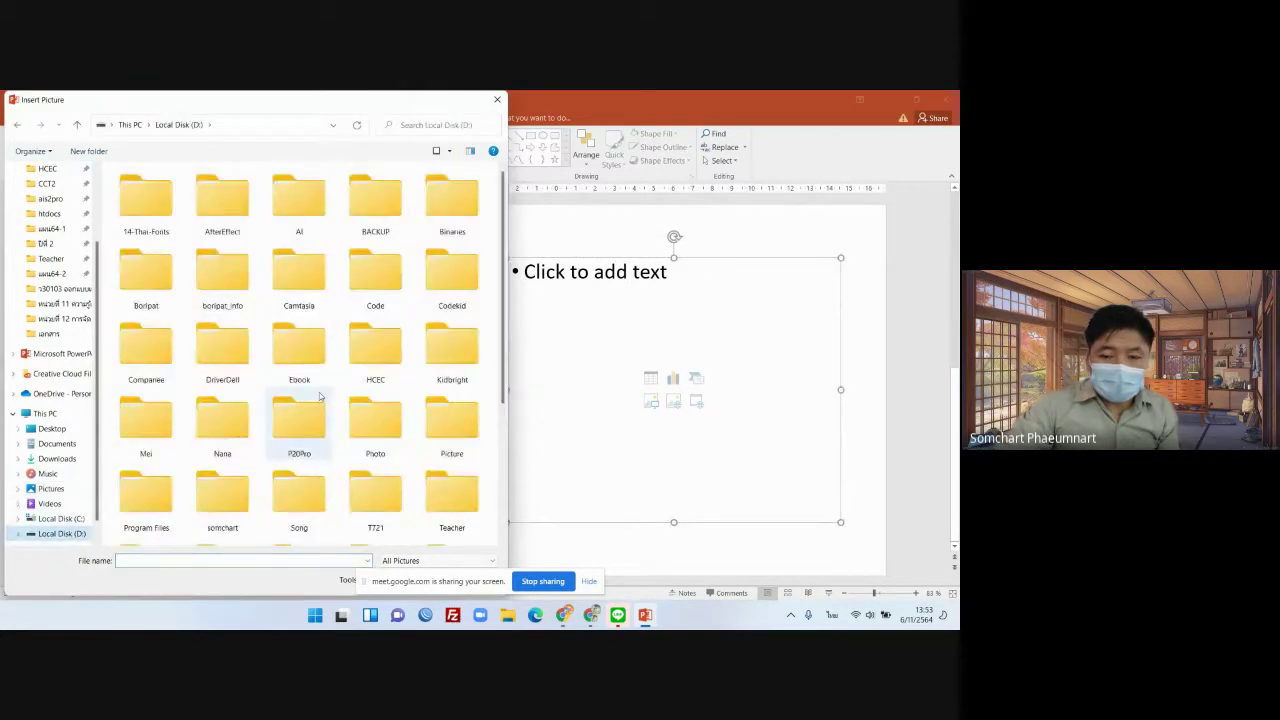
{"action": "scroll", "coordinate": [320, 397], "scroll_direction": "down", "scroll_amount": 3}
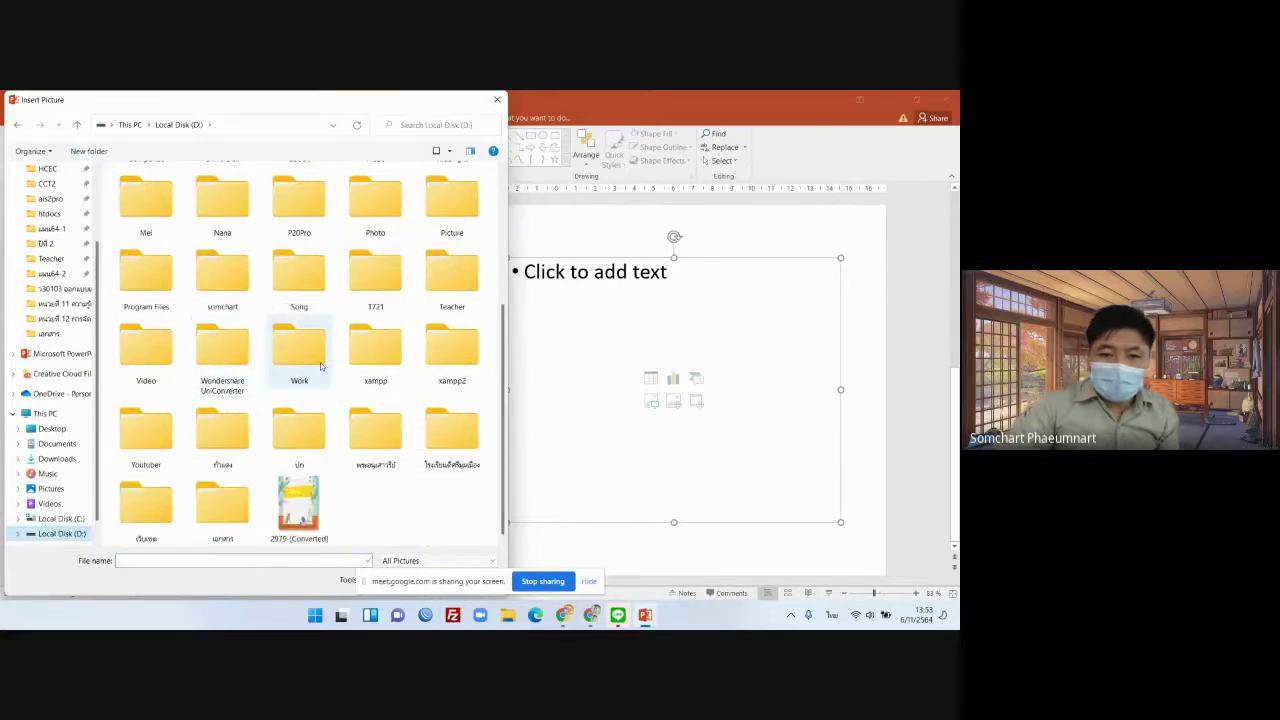
{"action": "scroll", "coordinate": [330, 370], "scroll_direction": "up", "scroll_amount": 3}
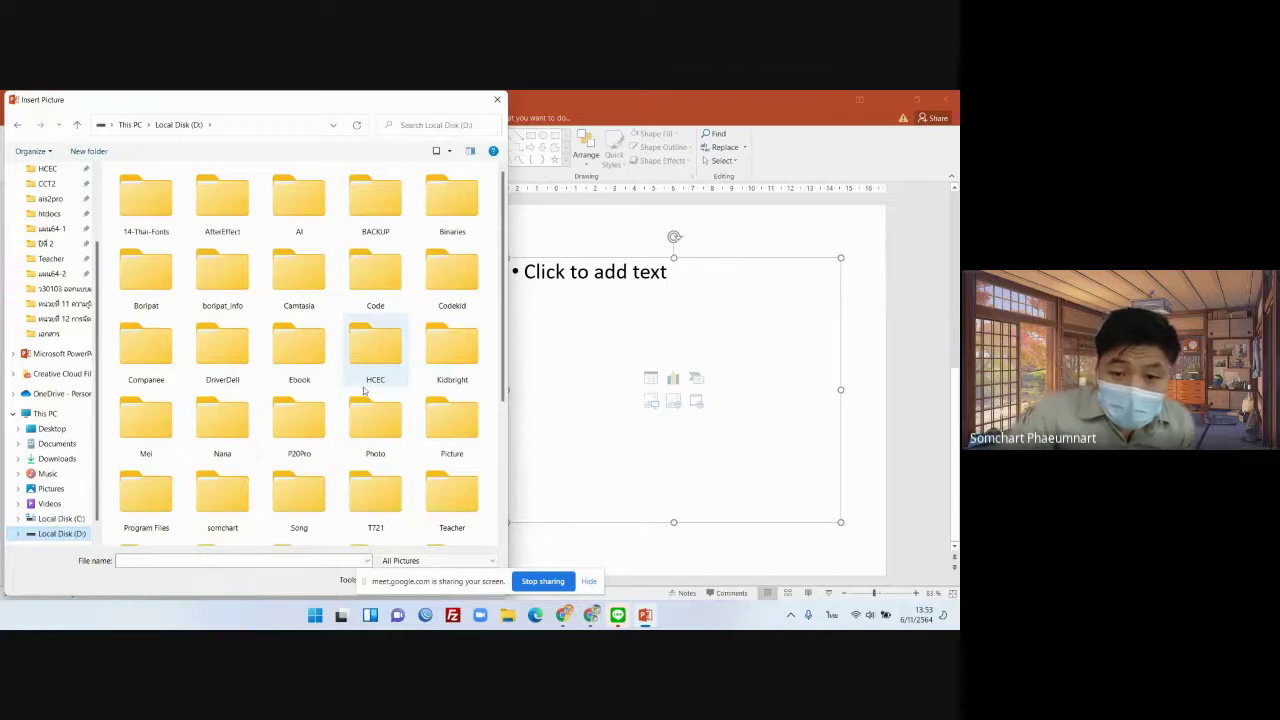
{"action": "double_click", "coordinate": [450, 420]}
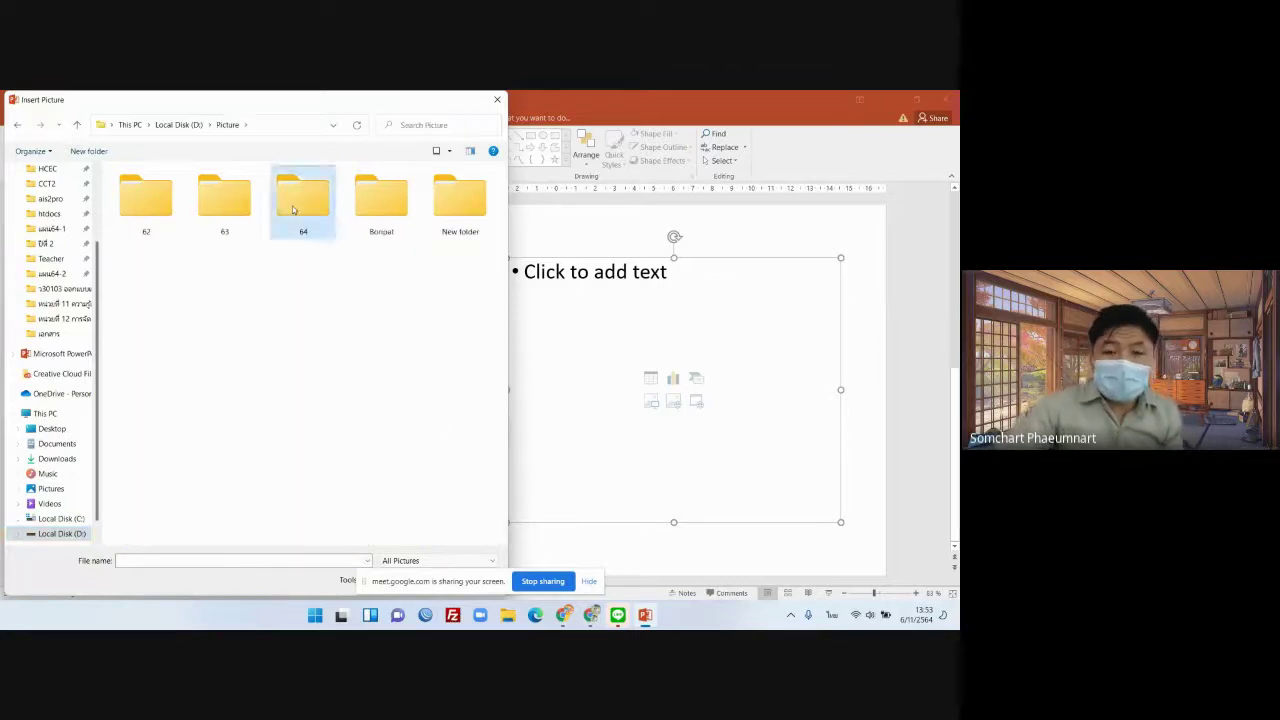
{"action": "double_click", "coordinate": [293, 209]}
{"action": "scroll", "coordinate": [457, 320], "scroll_direction": "down", "scroll_amount": 2}
{"action": "scroll", "coordinate": [457, 320], "scroll_direction": "up", "scroll_amount": 2}
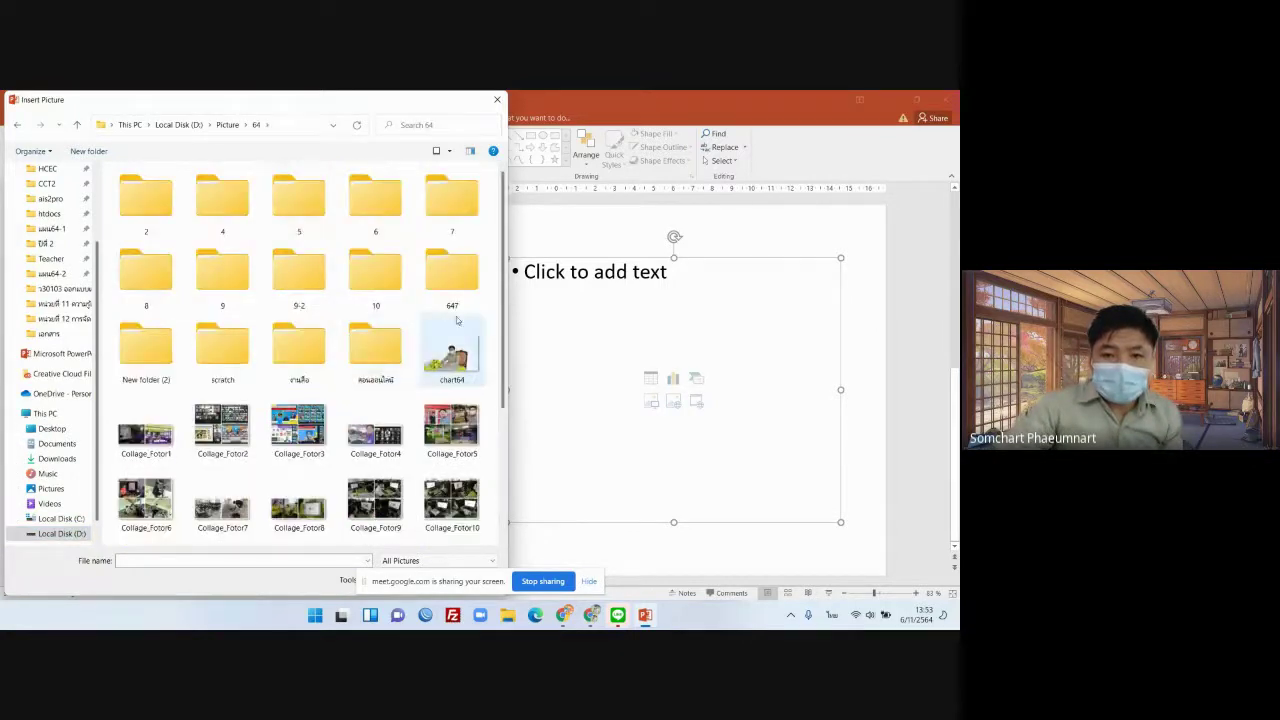
{"action": "double_click", "coordinate": [462, 350]}
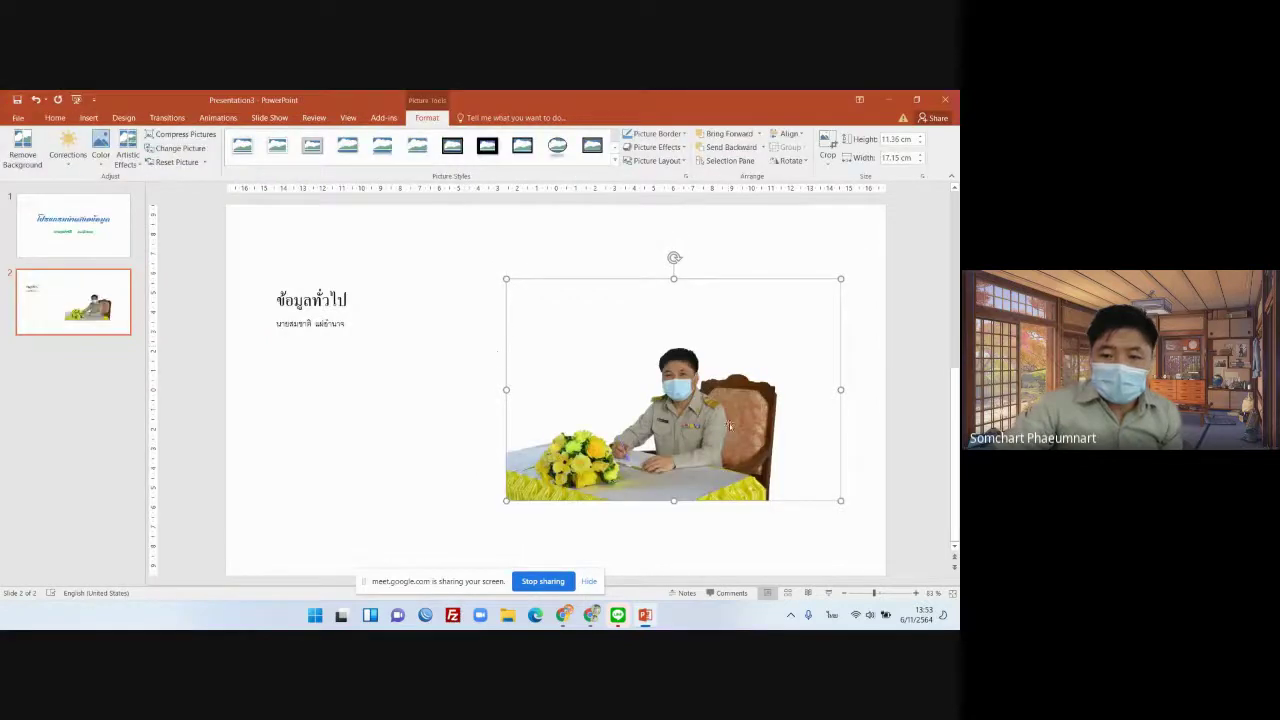
Enlarge the caption name line to size 20.
{"action": "left_click", "coordinate": [342, 325]}
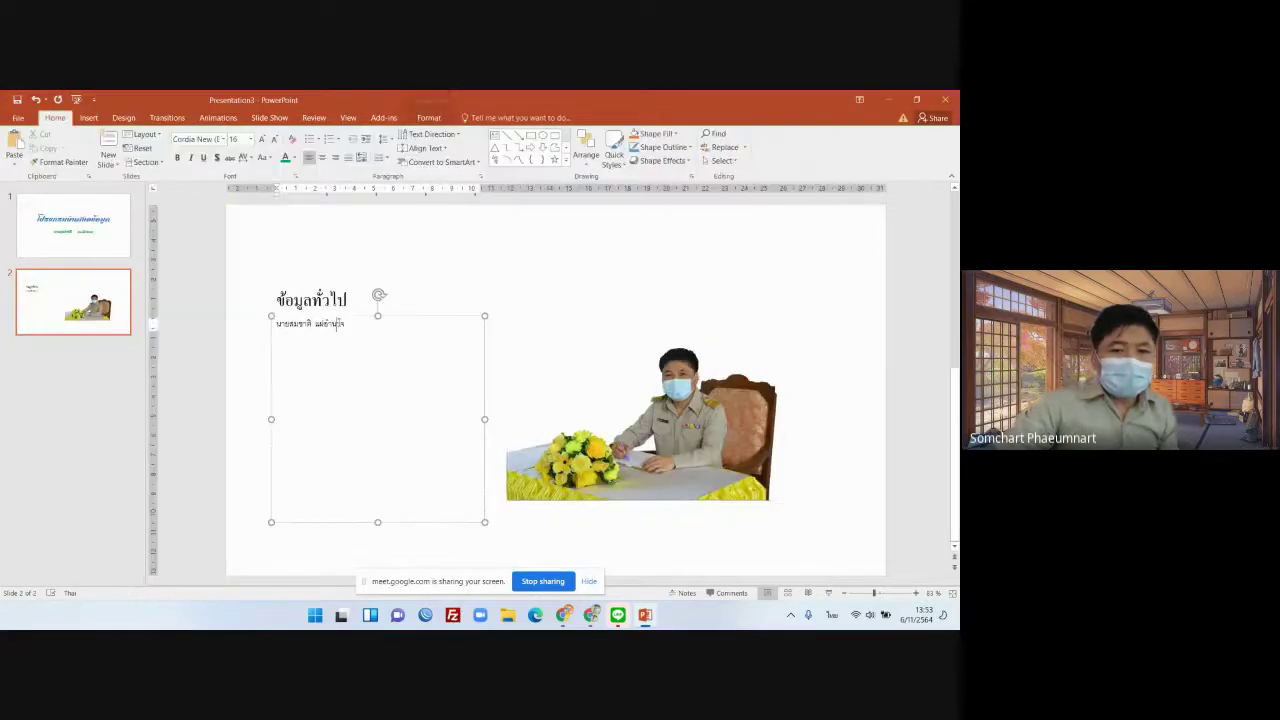
{"action": "triple_click", "coordinate": [354, 328]}
{"action": "left_click", "coordinate": [262, 141]}
{"action": "left_click", "coordinate": [262, 141]}
{"action": "left_click", "coordinate": [262, 141]}
{"action": "left_click", "coordinate": [262, 141]}
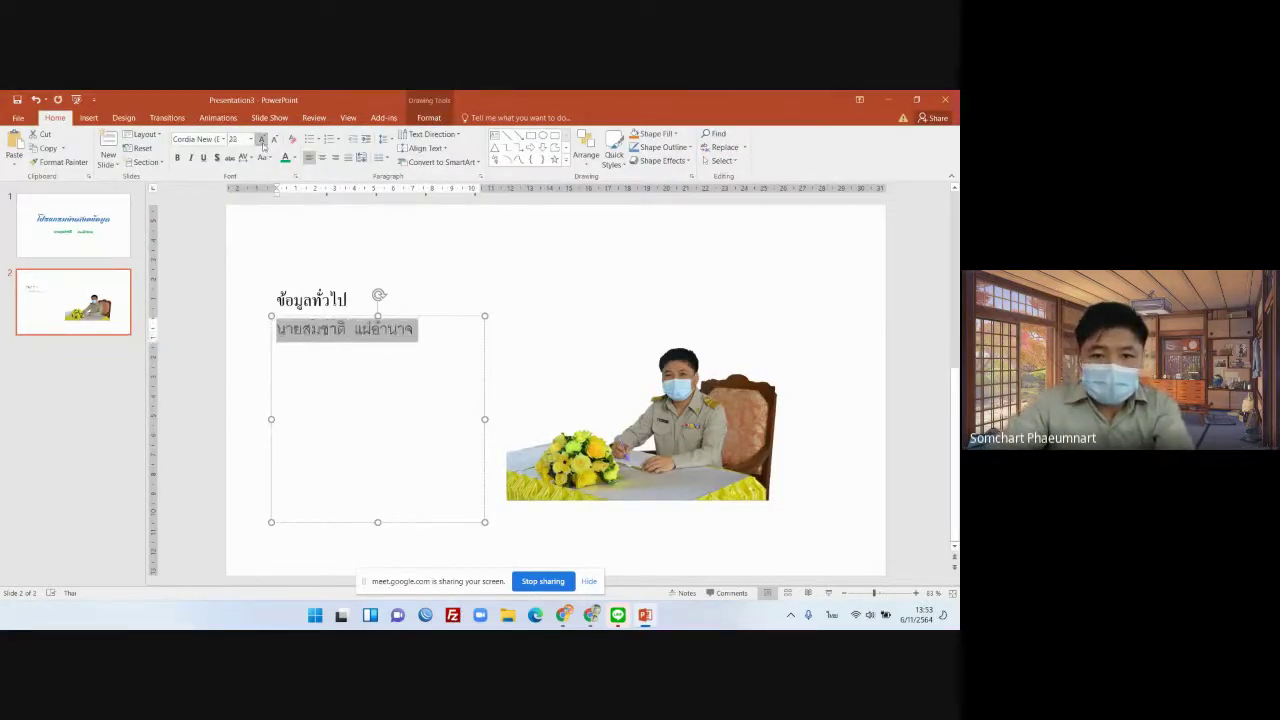
{"action": "left_click", "coordinate": [262, 141]}
{"action": "left_click", "coordinate": [262, 141]}
{"action": "left_click", "coordinate": [262, 141]}
Set the name line to Chulabhorn Likit Text at size 28.
{"action": "left_click", "coordinate": [222, 139]}
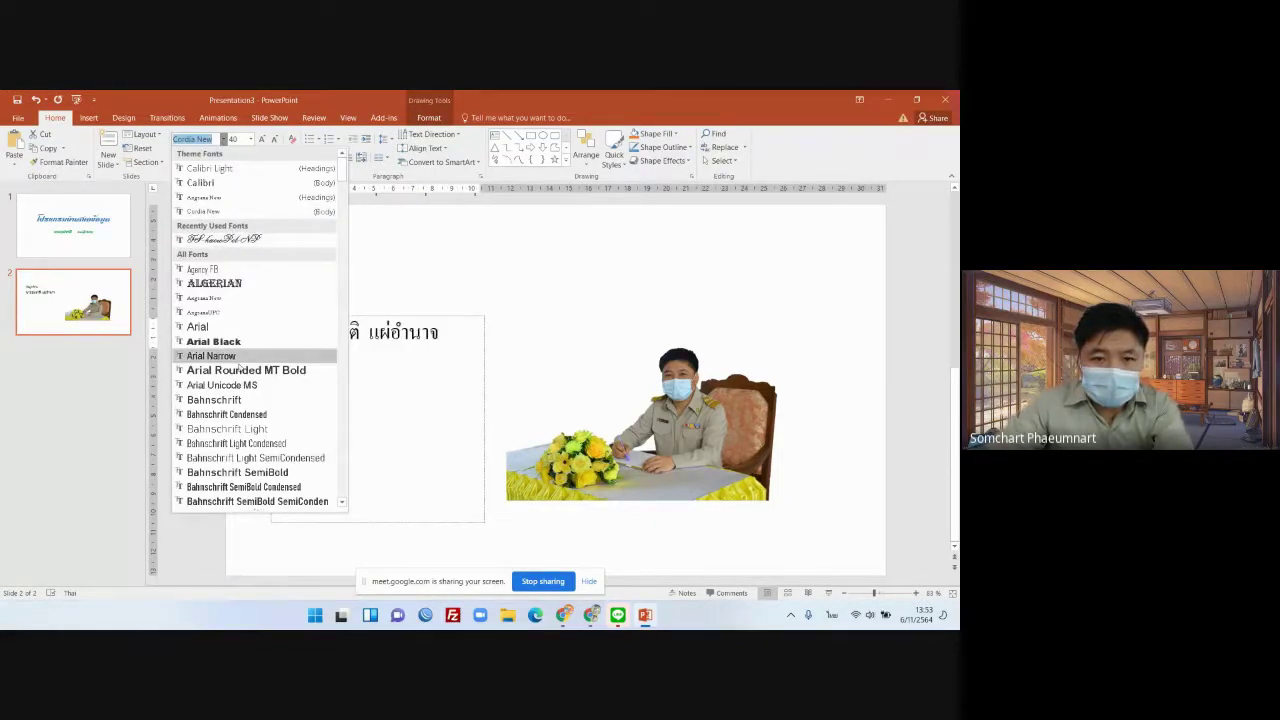
{"action": "scroll", "coordinate": [255, 370], "scroll_direction": "down", "scroll_amount": 10}
{"action": "scroll", "coordinate": [311, 292], "scroll_direction": "up", "scroll_amount": 4}
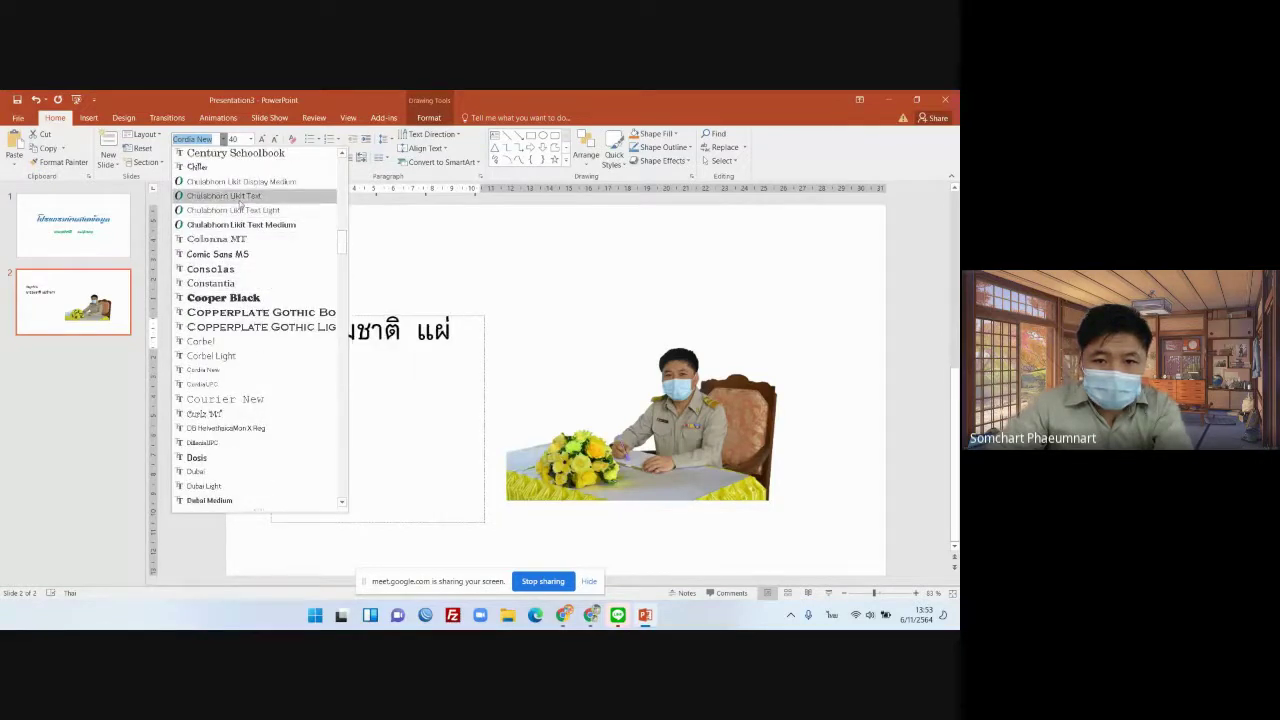
{"action": "left_click", "coordinate": [241, 200]}
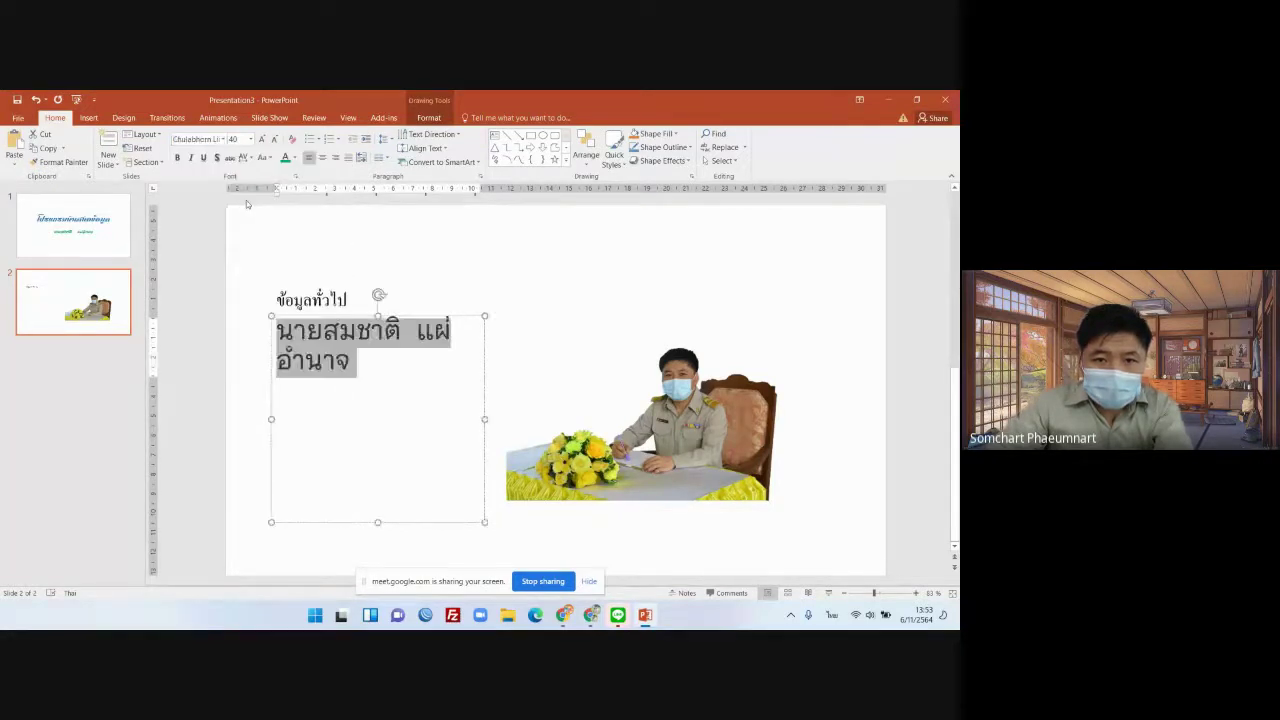
{"action": "left_click", "coordinate": [264, 142]}
{"action": "left_click", "coordinate": [264, 142]}
{"action": "left_click", "coordinate": [273, 145]}
{"action": "left_click", "coordinate": [273, 145]}
{"action": "left_click", "coordinate": [273, 145]}
{"action": "left_click", "coordinate": [273, 145]}
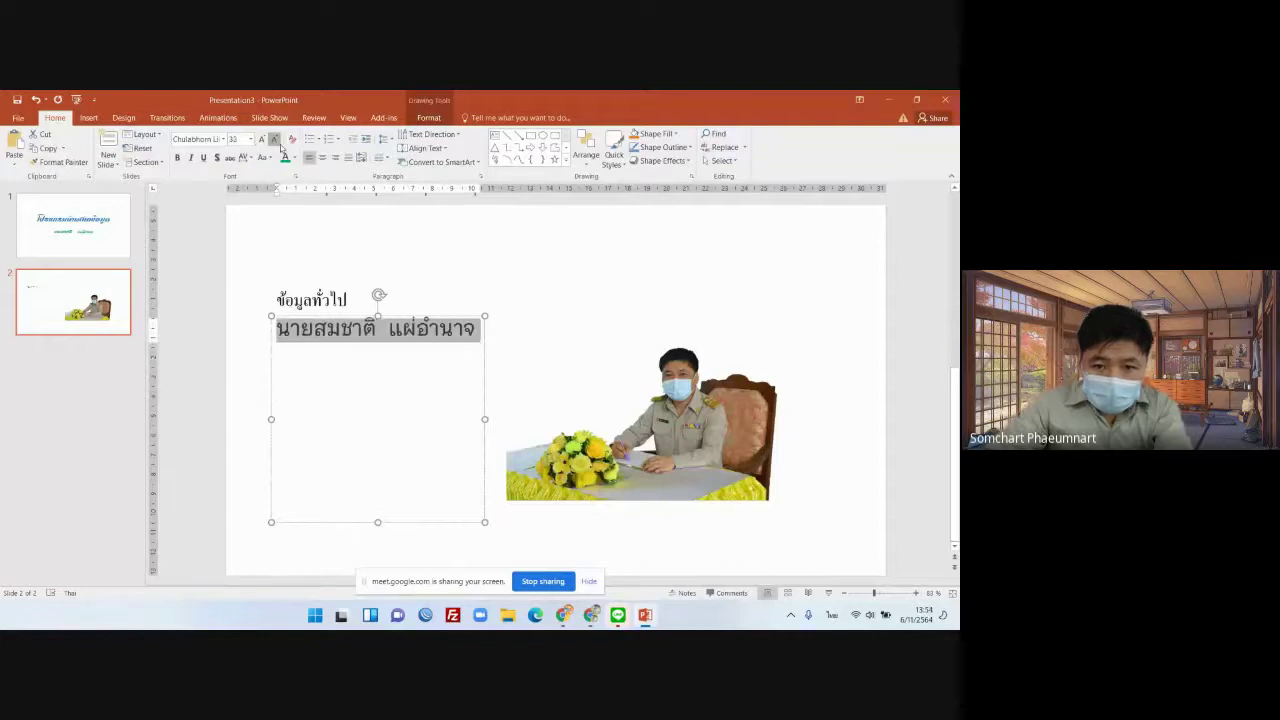
{"action": "left_click", "coordinate": [273, 145]}
Set the ข้อมูลทั่วไป heading to TS-kaewPet-NP and enlarge it several steps.
{"action": "left_click", "coordinate": [352, 300]}
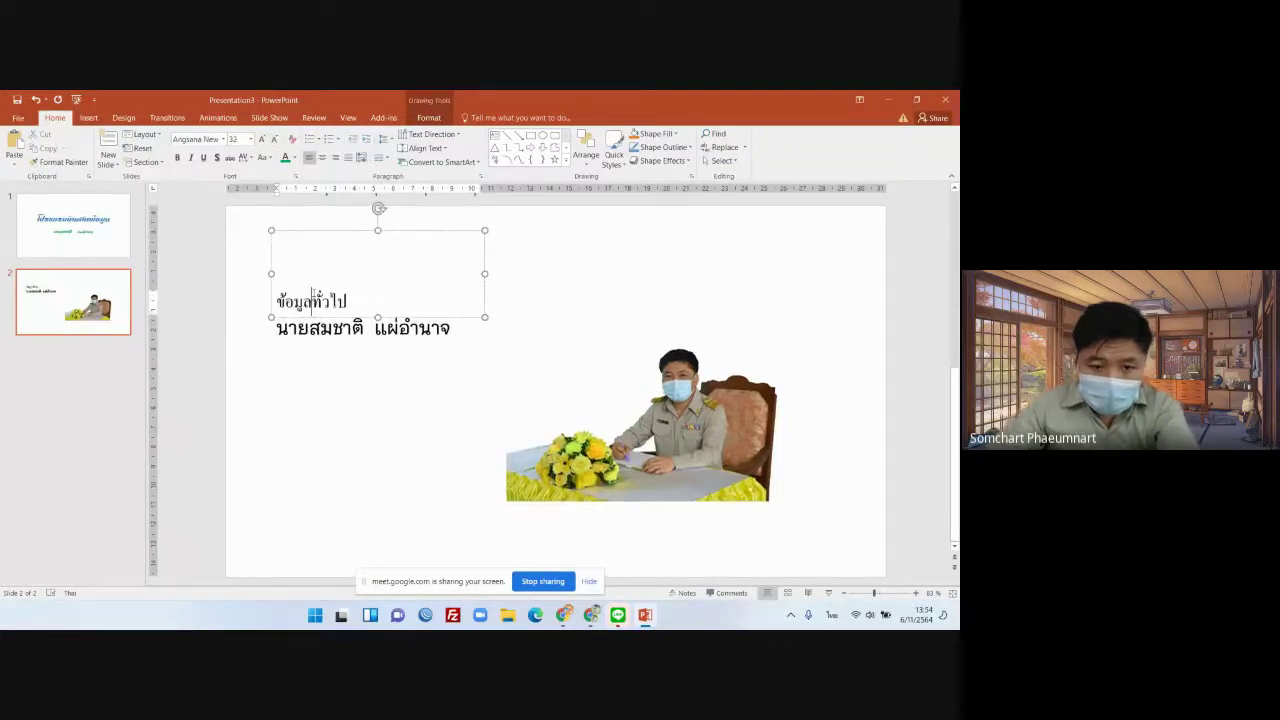
{"action": "left_click_drag", "start_coordinate": [352, 300], "coordinate": [263, 190]}
{"action": "left_click", "coordinate": [262, 139]}
{"action": "left_click", "coordinate": [262, 139]}
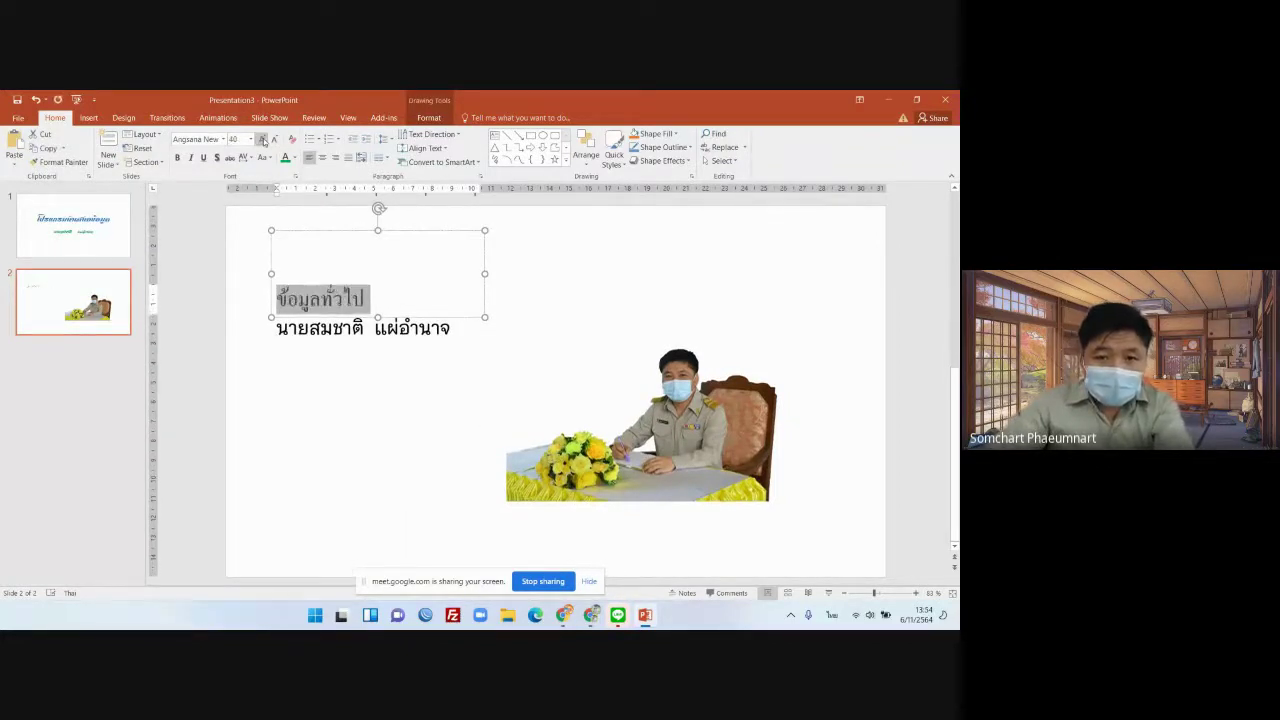
{"action": "left_click", "coordinate": [262, 139]}
{"action": "left_click", "coordinate": [262, 139]}
{"action": "left_click", "coordinate": [223, 139]}
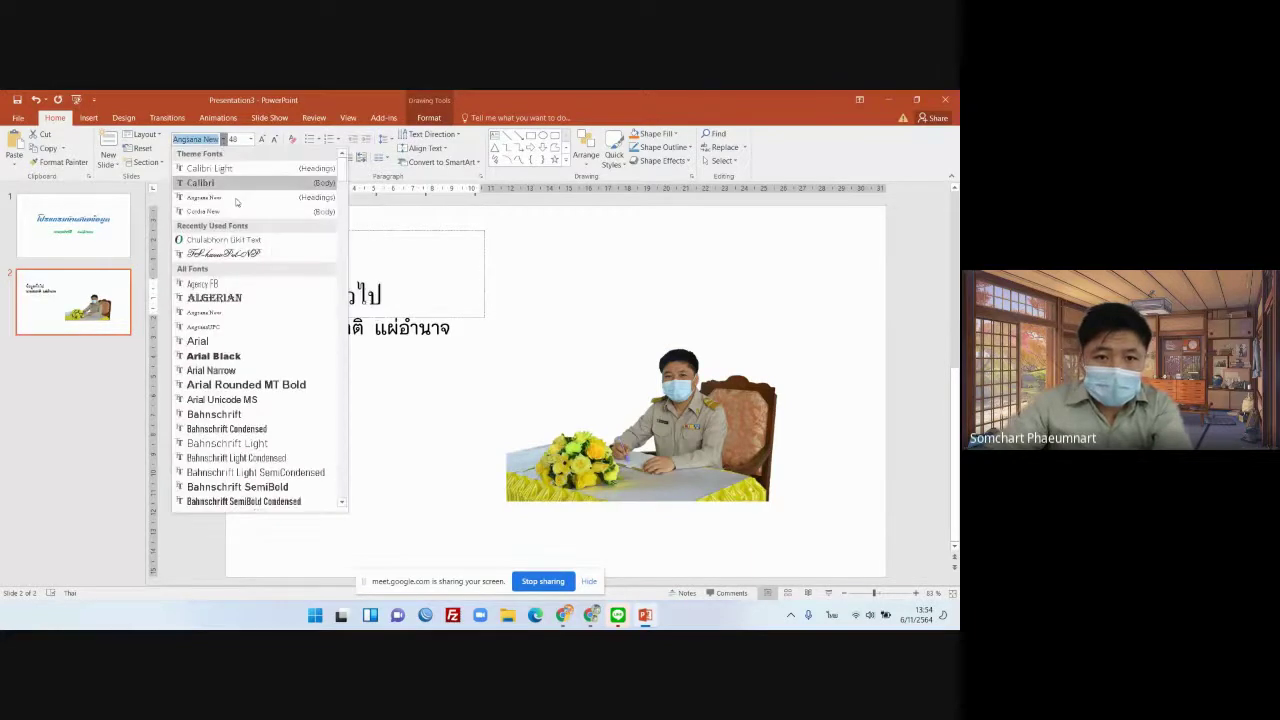
{"action": "left_click", "coordinate": [223, 253]}
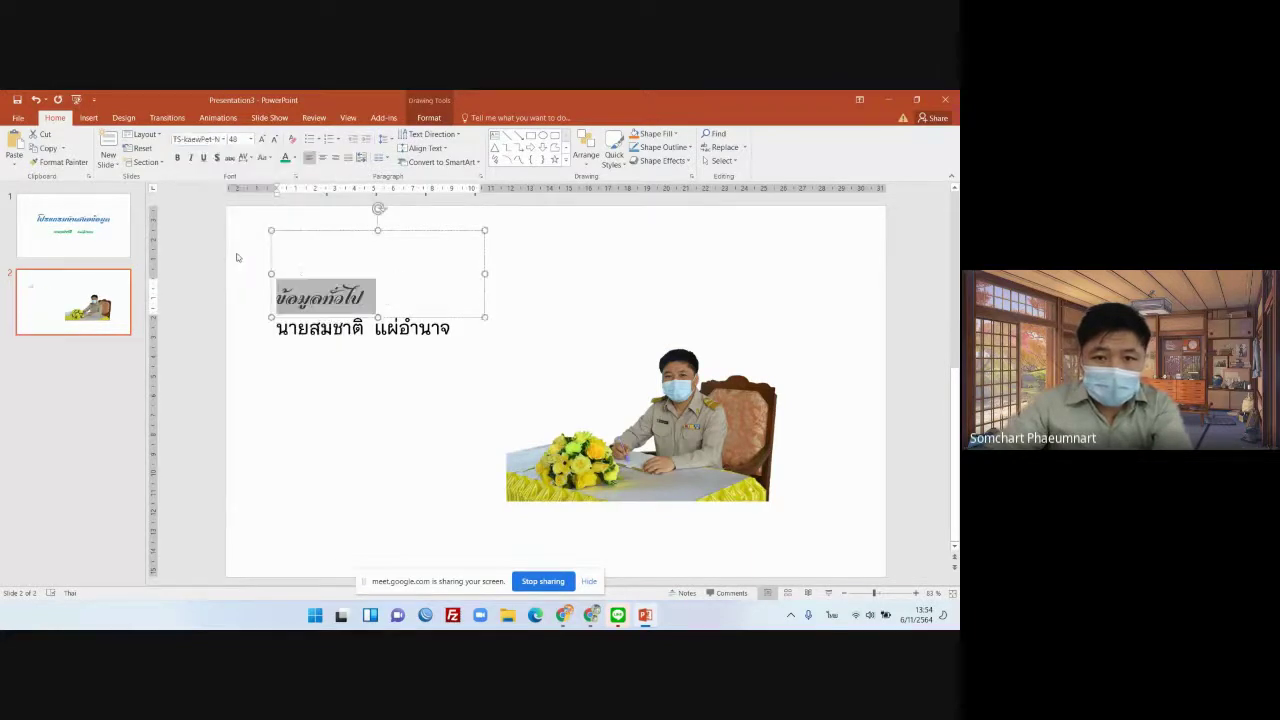
{"action": "left_click", "coordinate": [262, 139]}
{"action": "left_click", "coordinate": [262, 139]}
{"action": "left_click", "coordinate": [262, 139]}
{"action": "left_click", "coordinate": [262, 139]}
{"action": "left_click", "coordinate": [262, 139]}
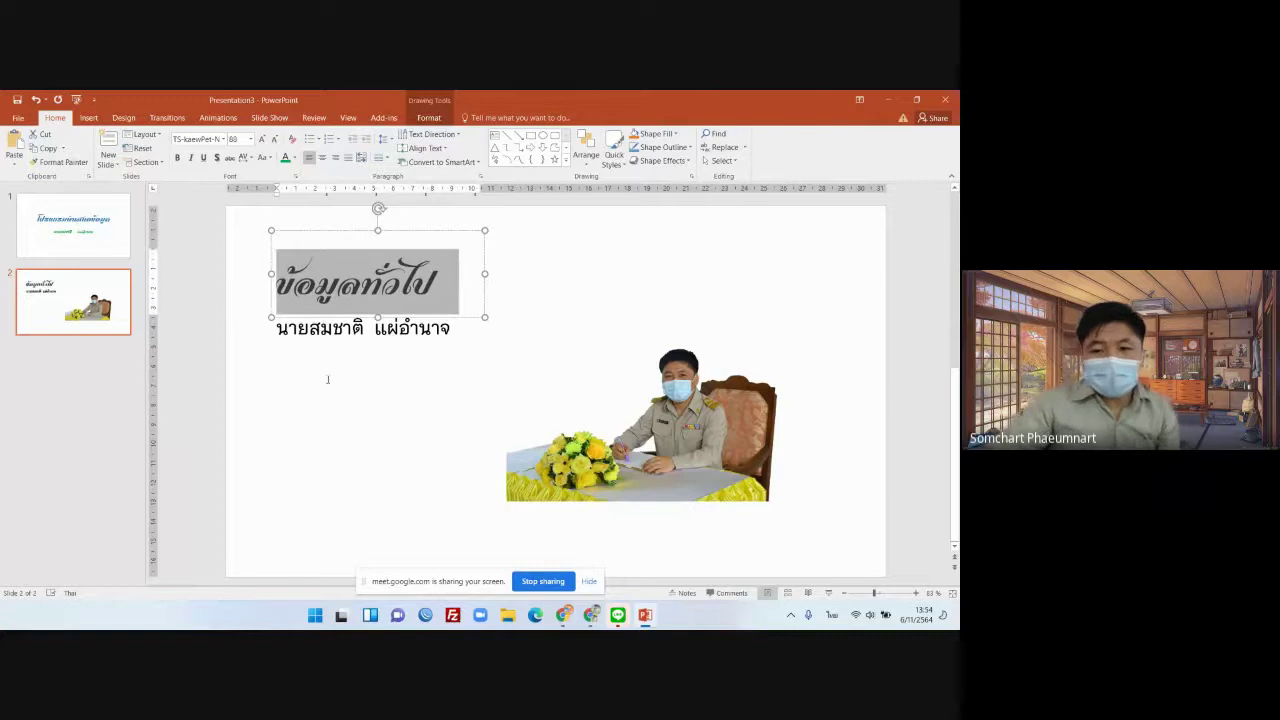
{"action": "left_click", "coordinate": [450, 327]}
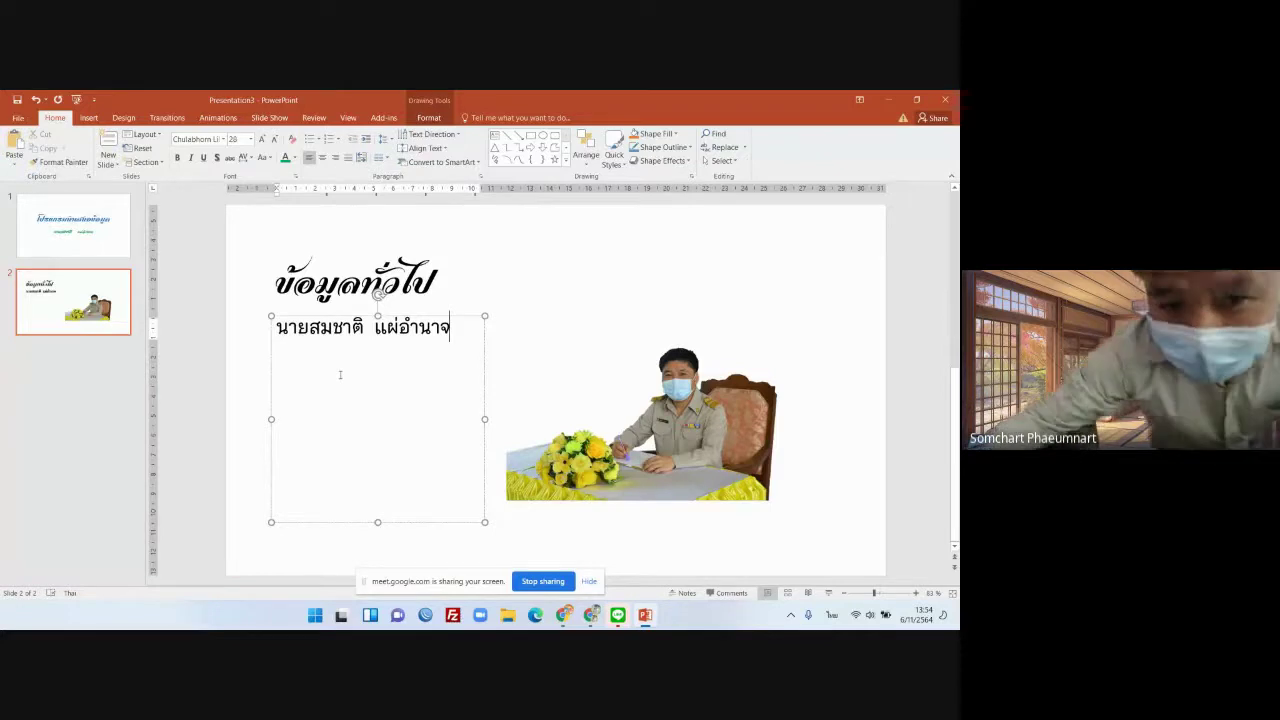
Colour the ข้อมูลทั่วไป heading blue and the name line gold.
{"action": "left_click", "coordinate": [388, 257]}
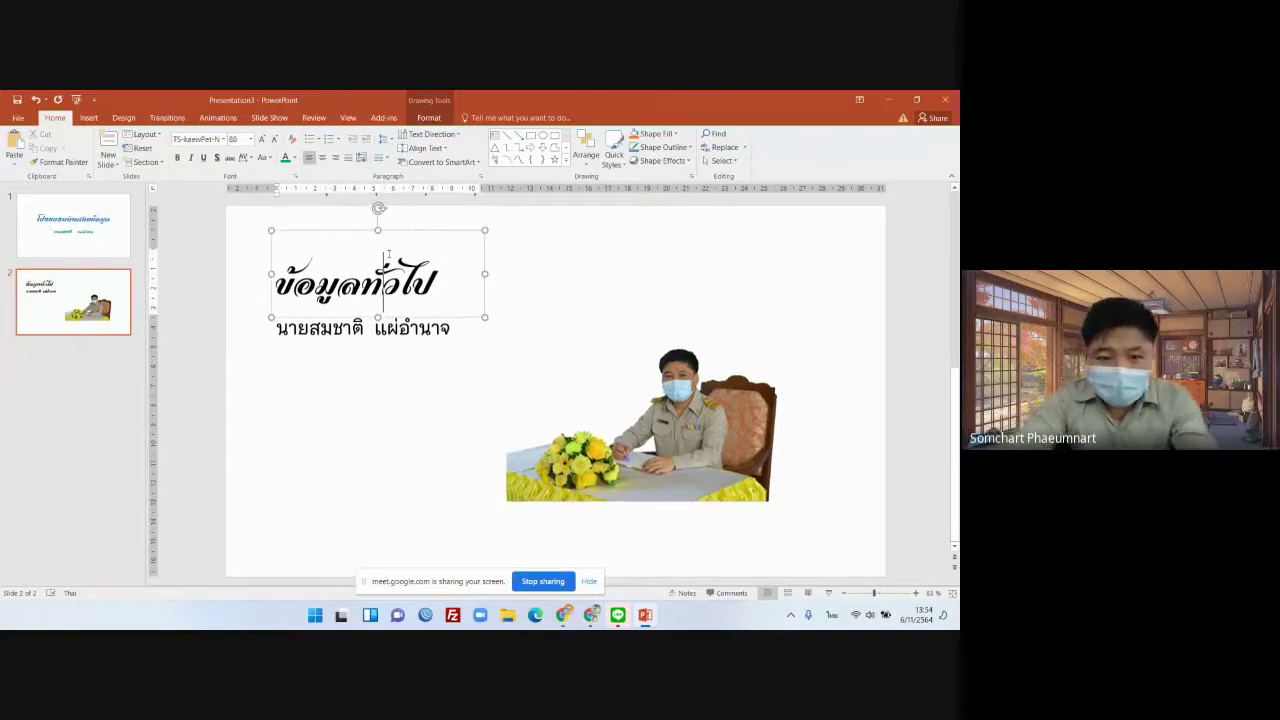
{"action": "triple_click", "coordinate": [388, 257]}
{"action": "left_click", "coordinate": [296, 158]}
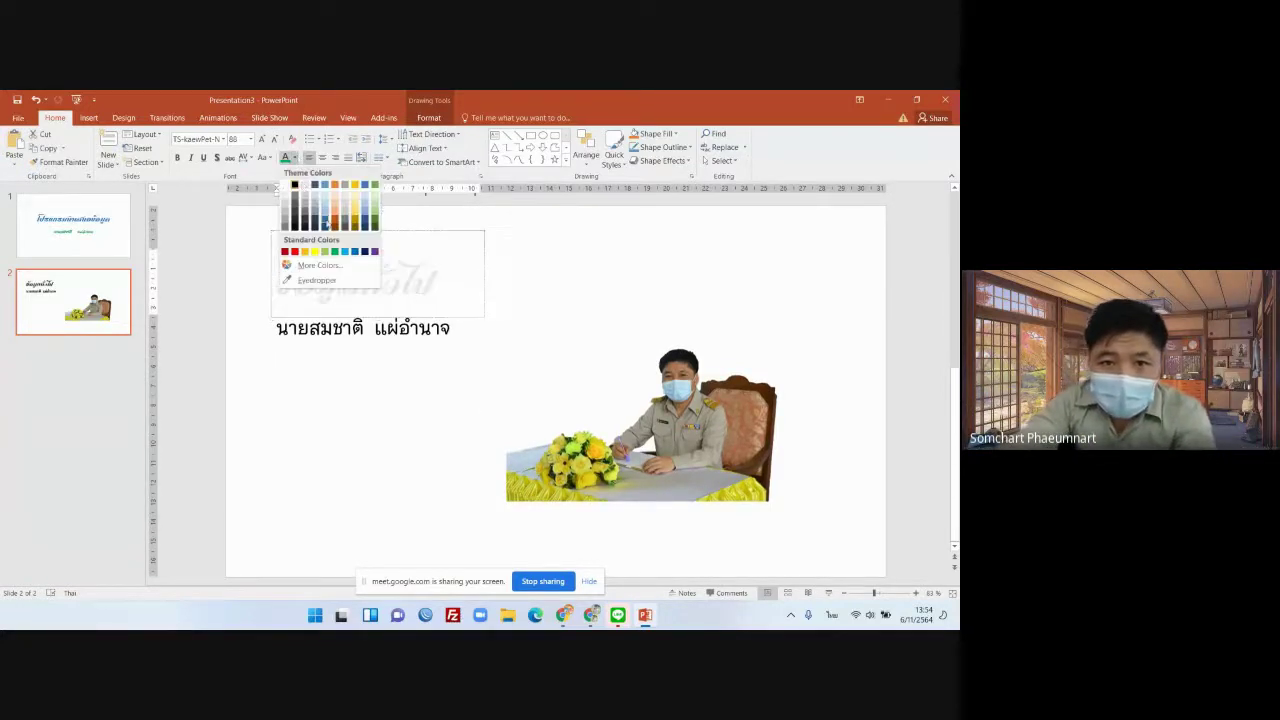
{"action": "left_click", "coordinate": [356, 251]}
{"action": "left_click", "coordinate": [640, 420]}
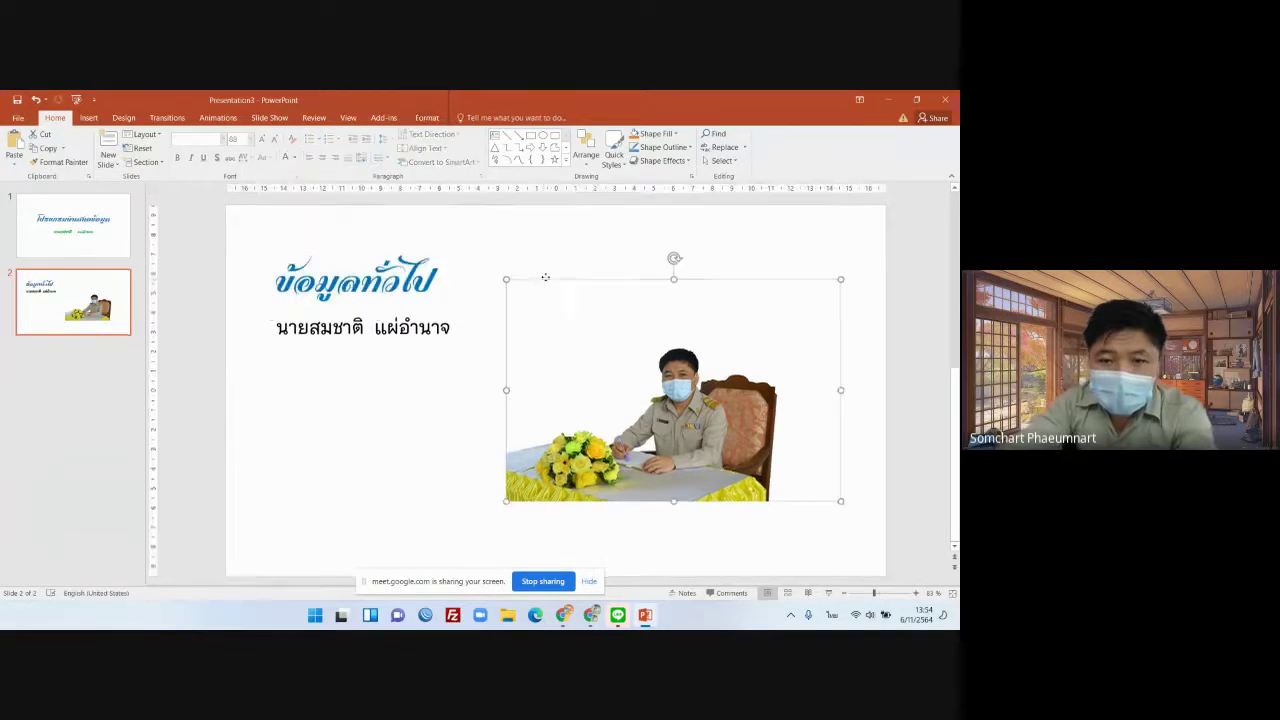
{"action": "left_click", "coordinate": [398, 327]}
{"action": "key", "text": "ctrl+a"}
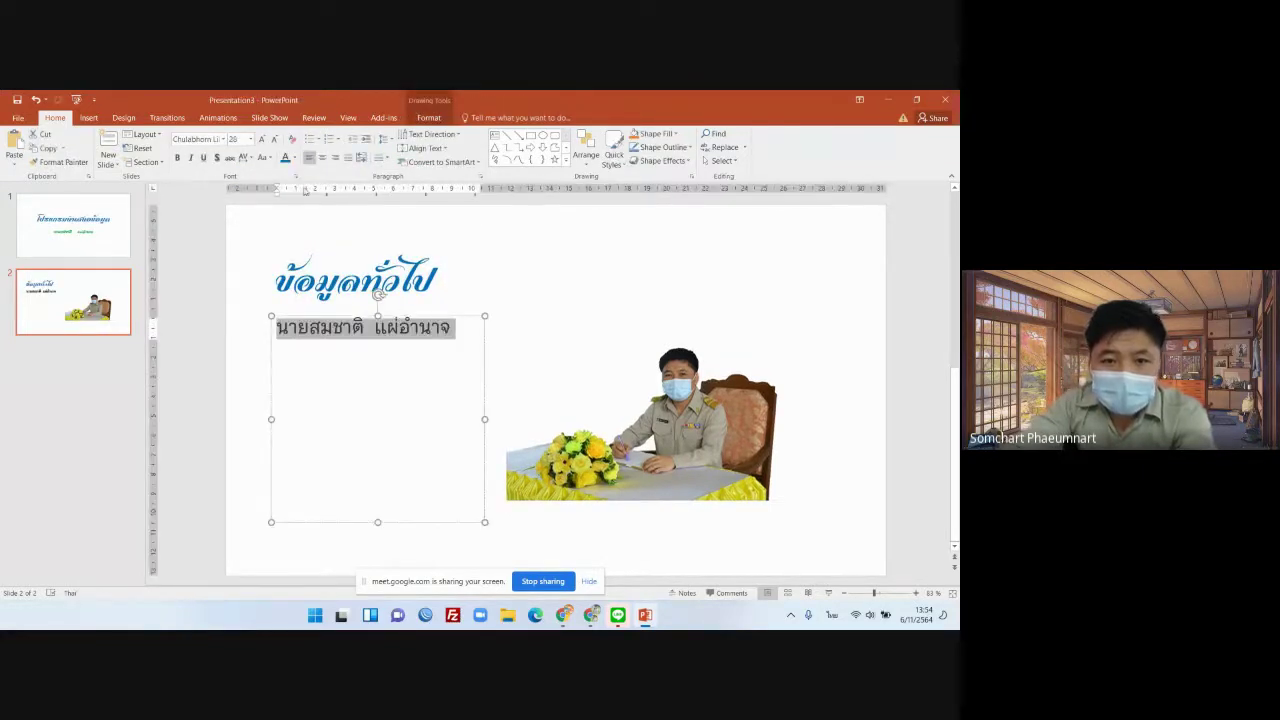
{"action": "left_click", "coordinate": [291, 158]}
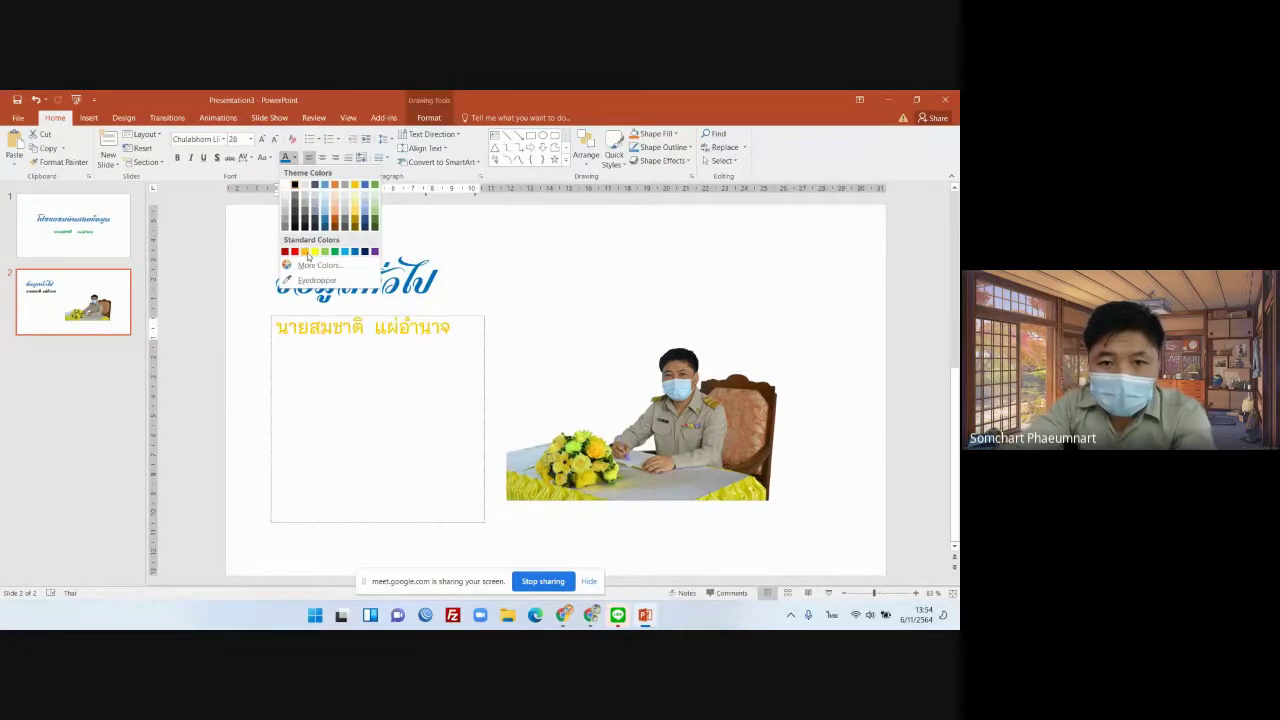
{"action": "left_click", "coordinate": [305, 251]}
{"action": "left_click", "coordinate": [514, 281]}
Shorten the name box and move the title and name boxes beside the photo.
{"action": "left_click", "coordinate": [396, 322]}
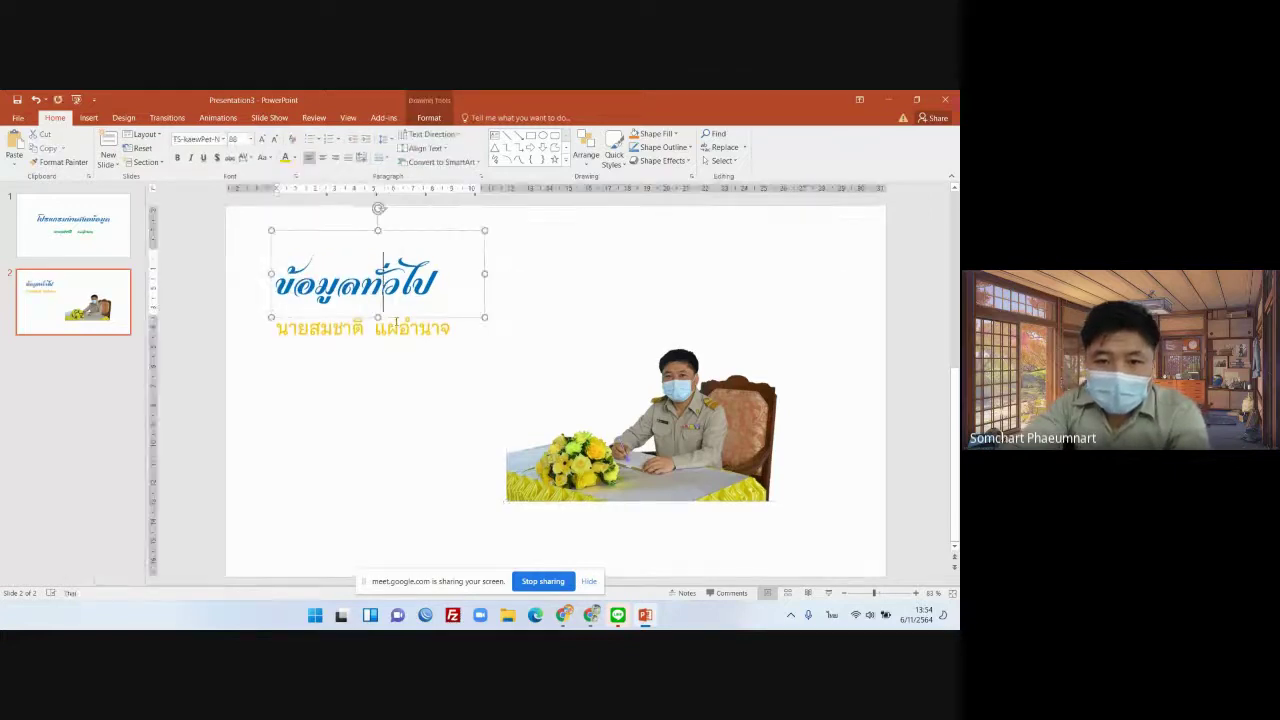
{"action": "left_click", "coordinate": [418, 470], "text": "shift"}
{"action": "left_click_drag", "start_coordinate": [378, 516], "coordinate": [387, 357]}
{"action": "left_click", "coordinate": [525, 376]}
{"action": "left_click", "coordinate": [394, 503]}
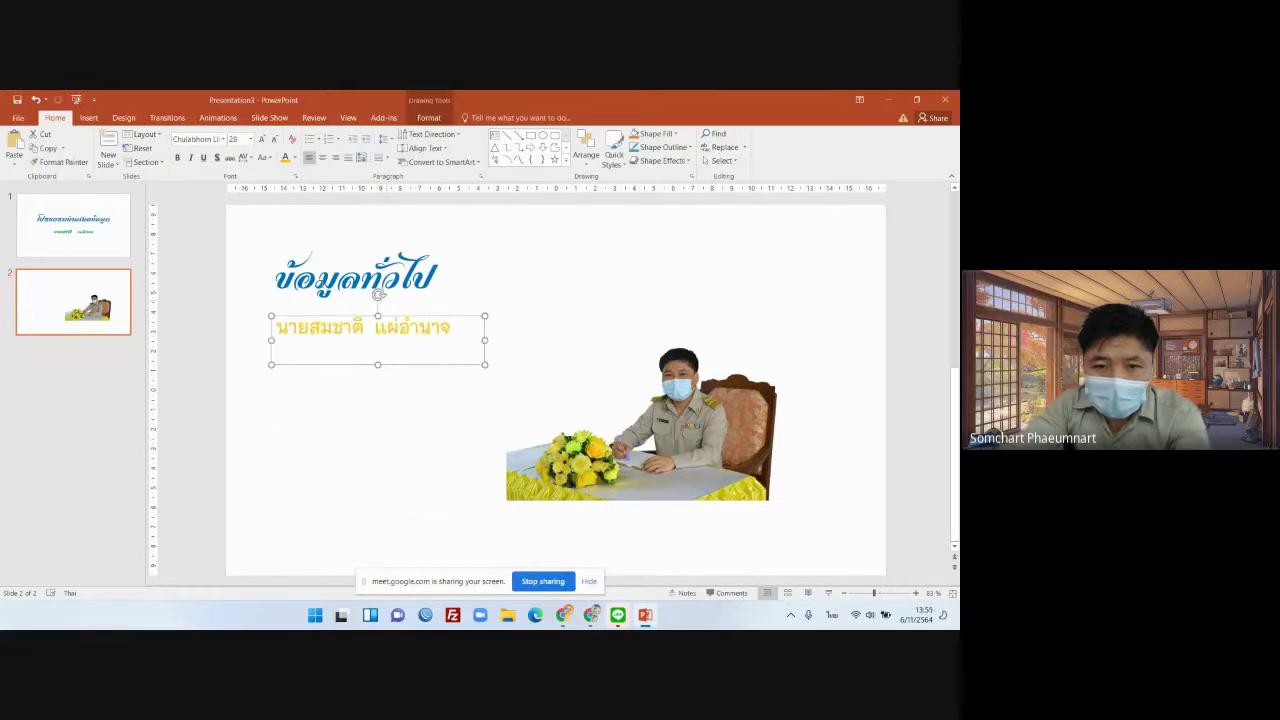
{"action": "left_click_drag", "start_coordinate": [226, 220], "coordinate": [430, 430]}
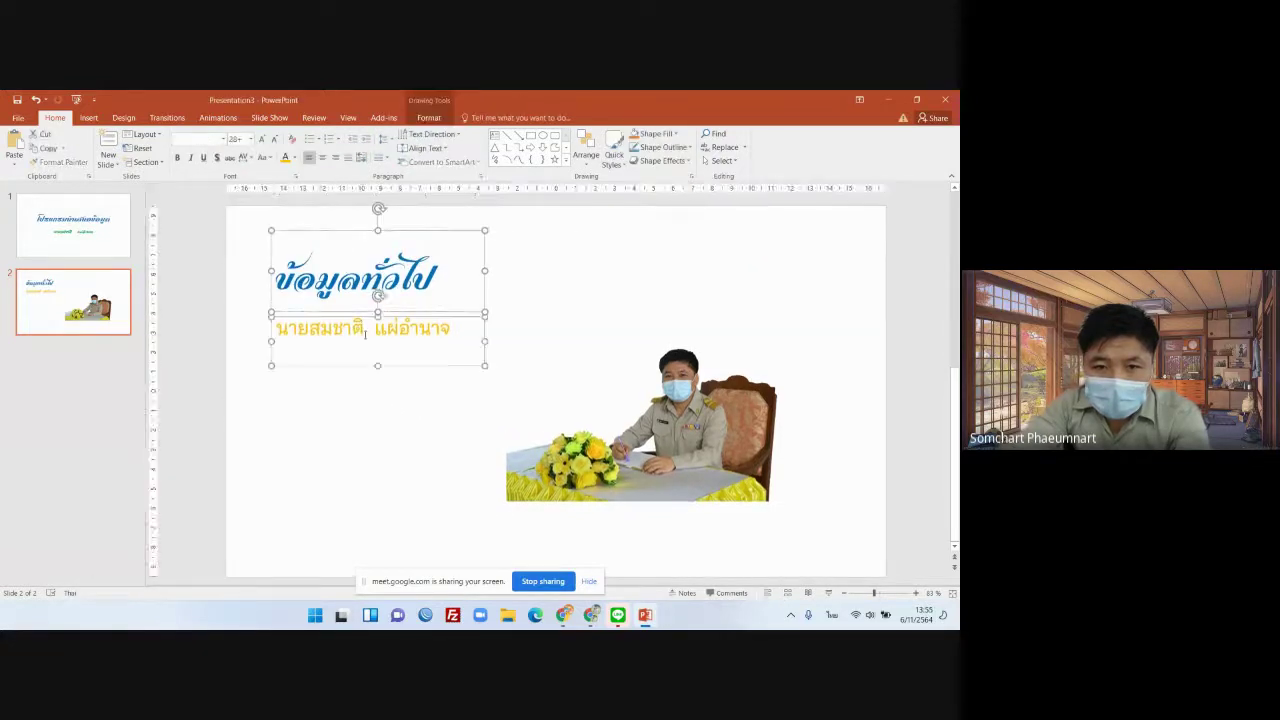
{"action": "left_click_drag", "start_coordinate": [369, 363], "coordinate": [377, 485]}
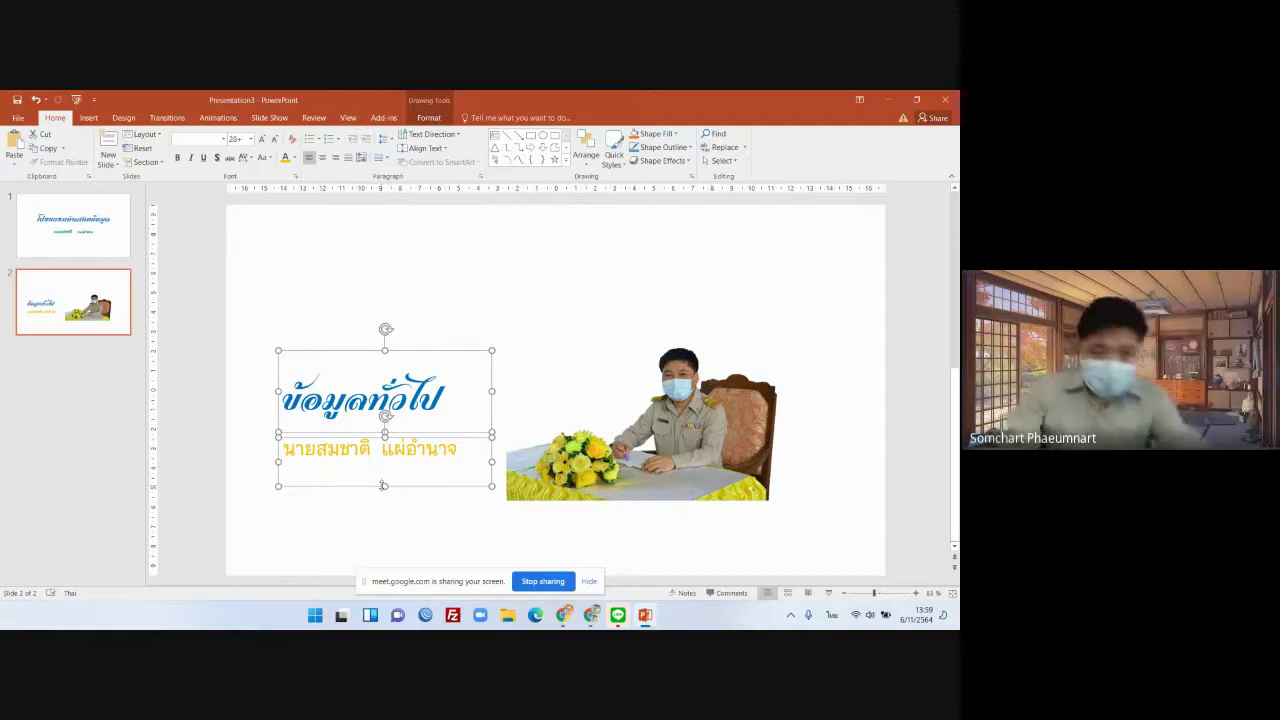
Insert a new third slide after slide 2.
{"action": "left_click", "coordinate": [114, 403]}
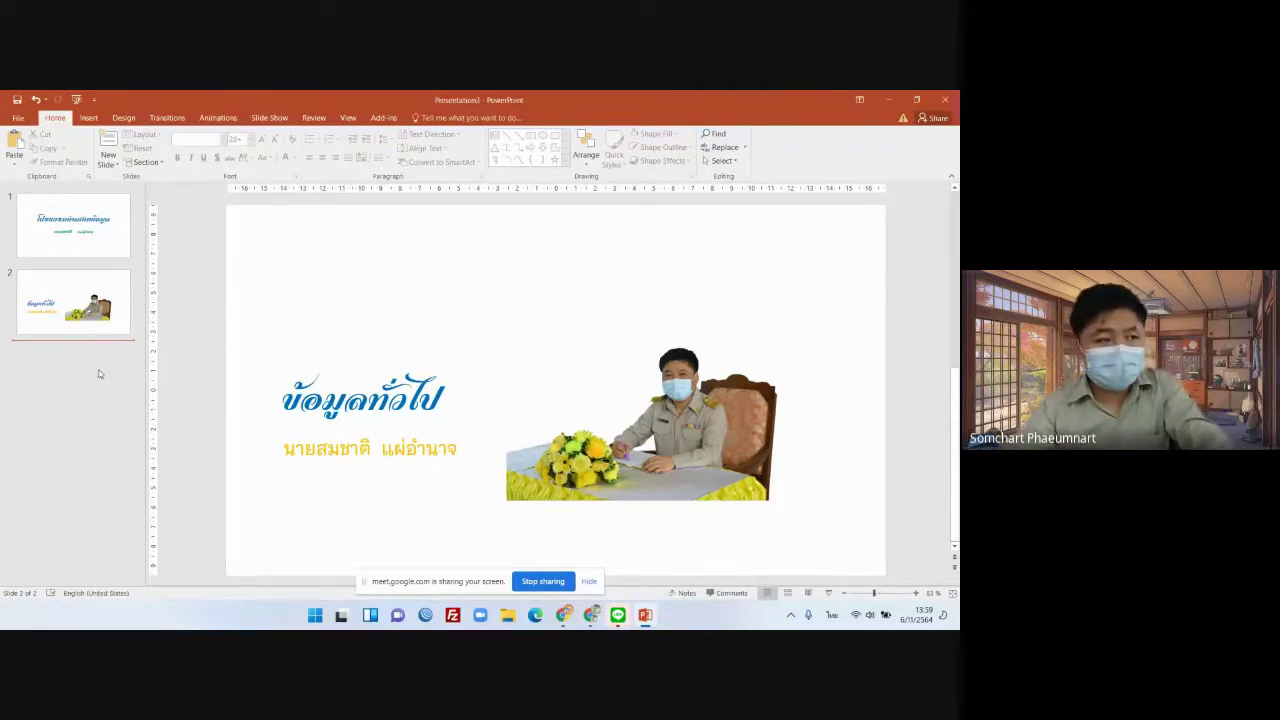
{"action": "key", "text": "Return"}
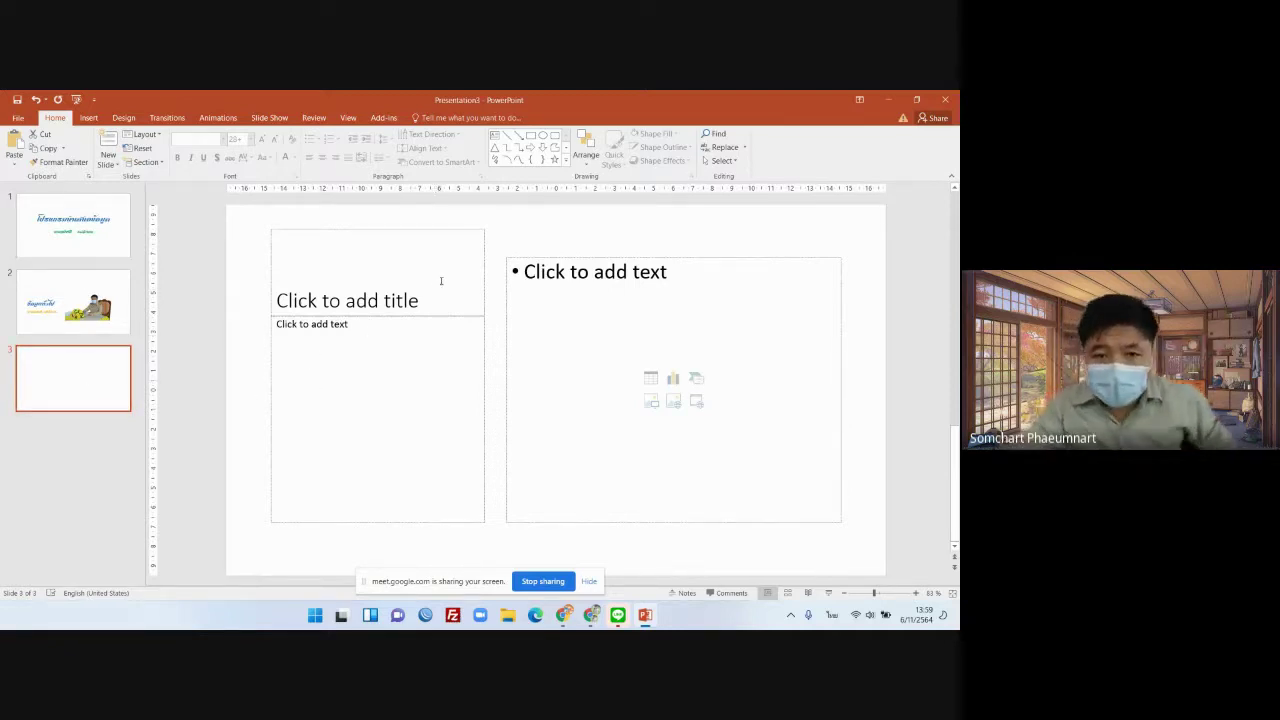
Select every placeholder on slide 3 and delete them all.
{"action": "mouse_move", "coordinate": [226, 215]}
{"action": "left_mouse_down"}
{"action": "mouse_move", "coordinate": [706, 563]}
{"action": "mouse_move", "coordinate": [912, 568]}
{"action": "left_mouse_up"}
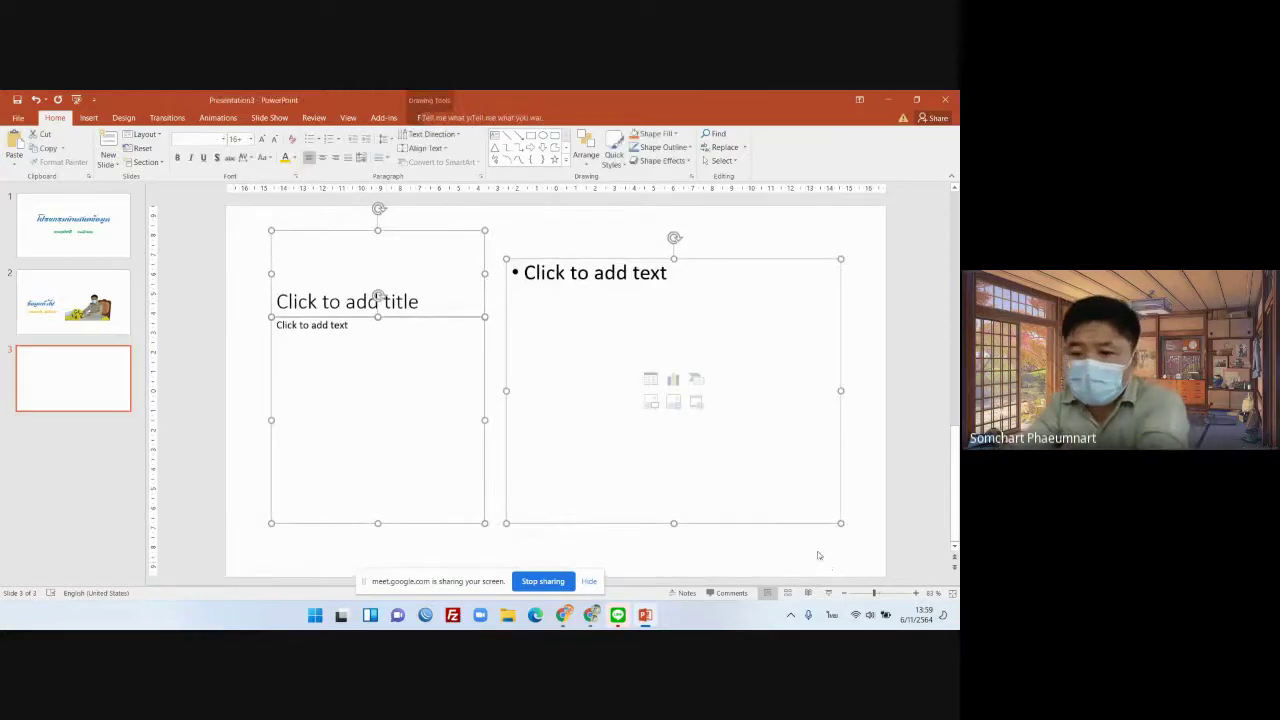
{"action": "key", "text": "Delete"}
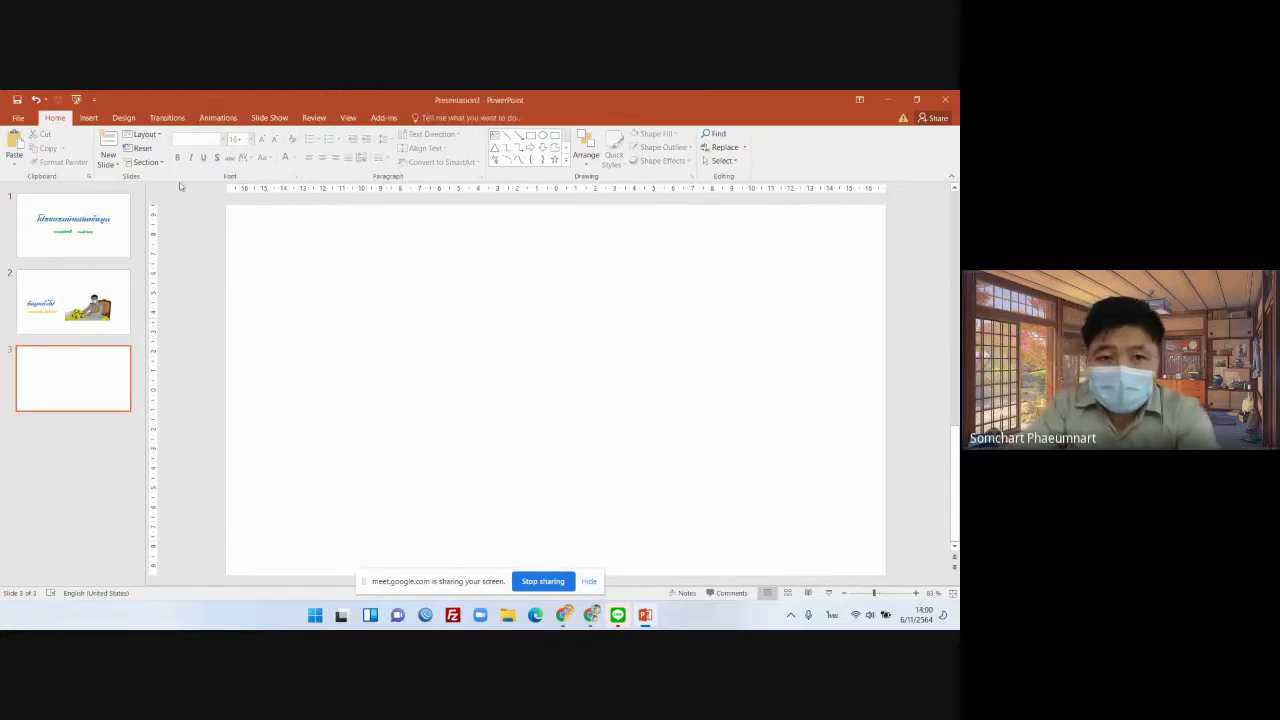
Draw a wide text box across slide 3's top and type ประวัติการศึกษา in Thai.
{"action": "left_click", "coordinate": [89, 118]}
{"action": "left_click", "coordinate": [458, 150]}
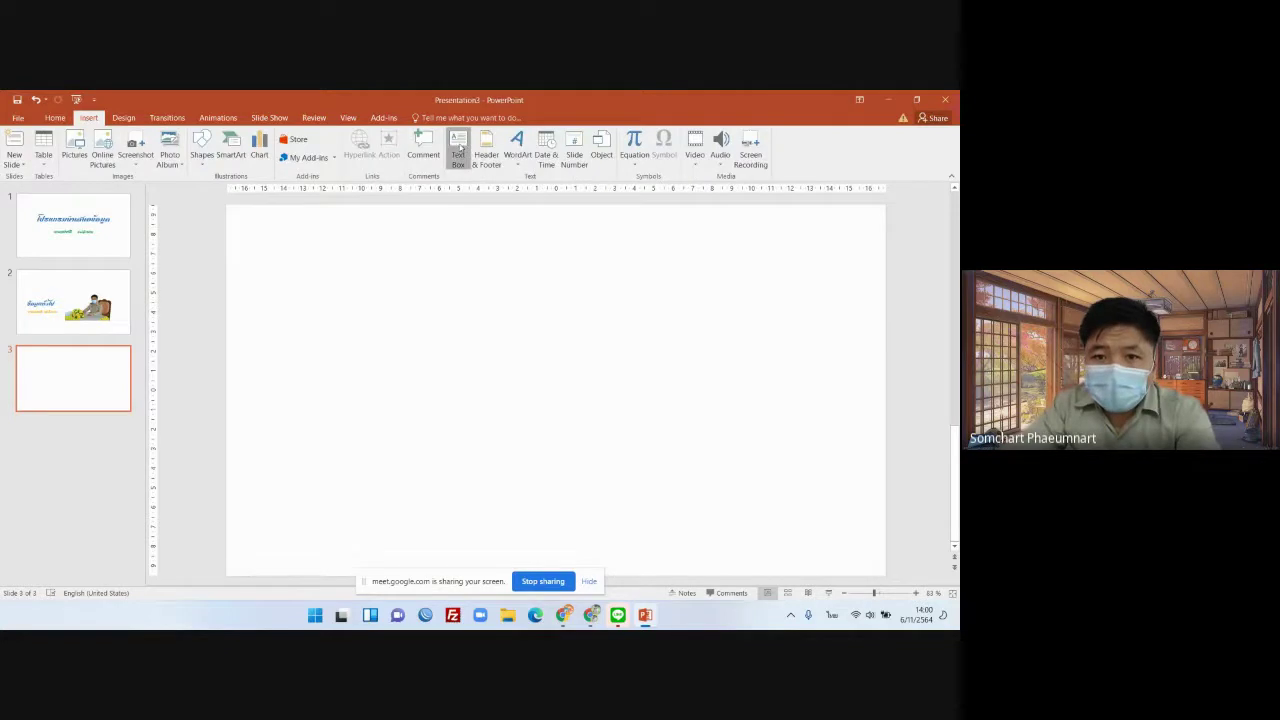
{"action": "left_click_drag", "start_coordinate": [250, 237], "coordinate": [589, 323]}
{"action": "left_click", "coordinate": [649, 325]}
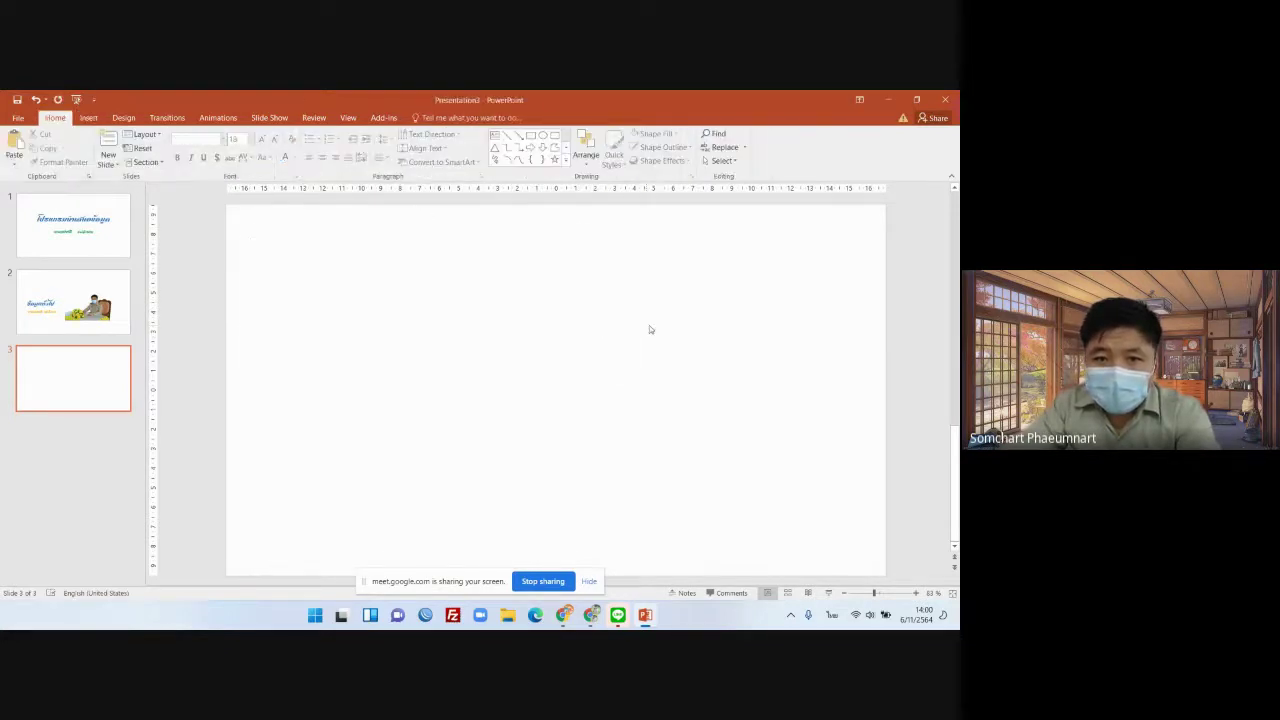
{"action": "left_click", "coordinate": [89, 118]}
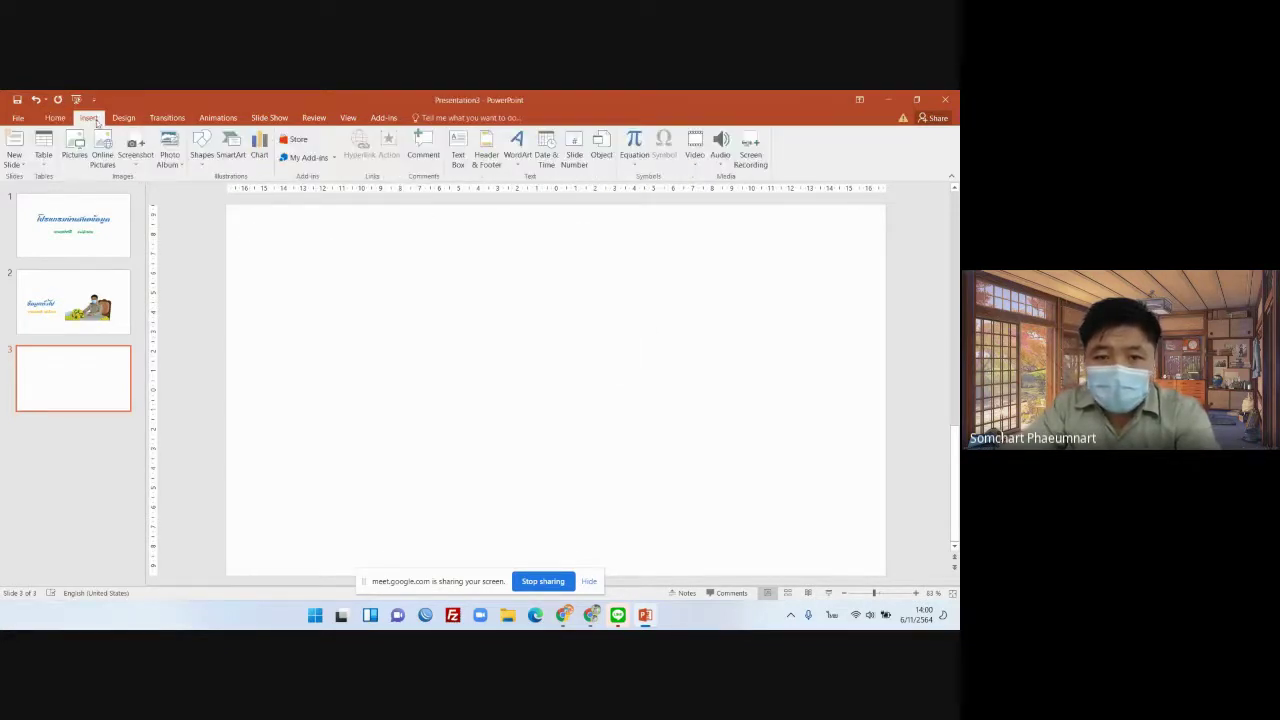
{"action": "left_click", "coordinate": [458, 148]}
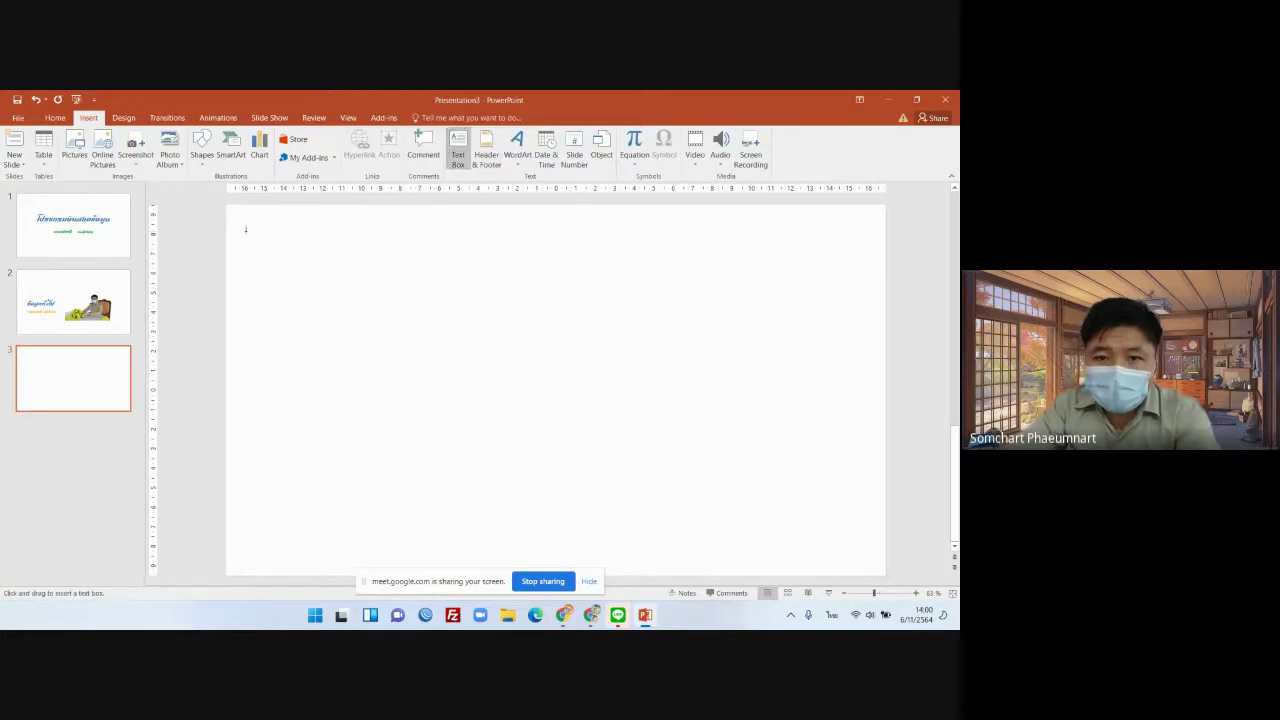
{"action": "mouse_move", "coordinate": [246, 231]}
{"action": "left_mouse_down"}
{"action": "mouse_move", "coordinate": [577, 326]}
{"action": "mouse_move", "coordinate": [828, 321]}
{"action": "left_mouse_up"}
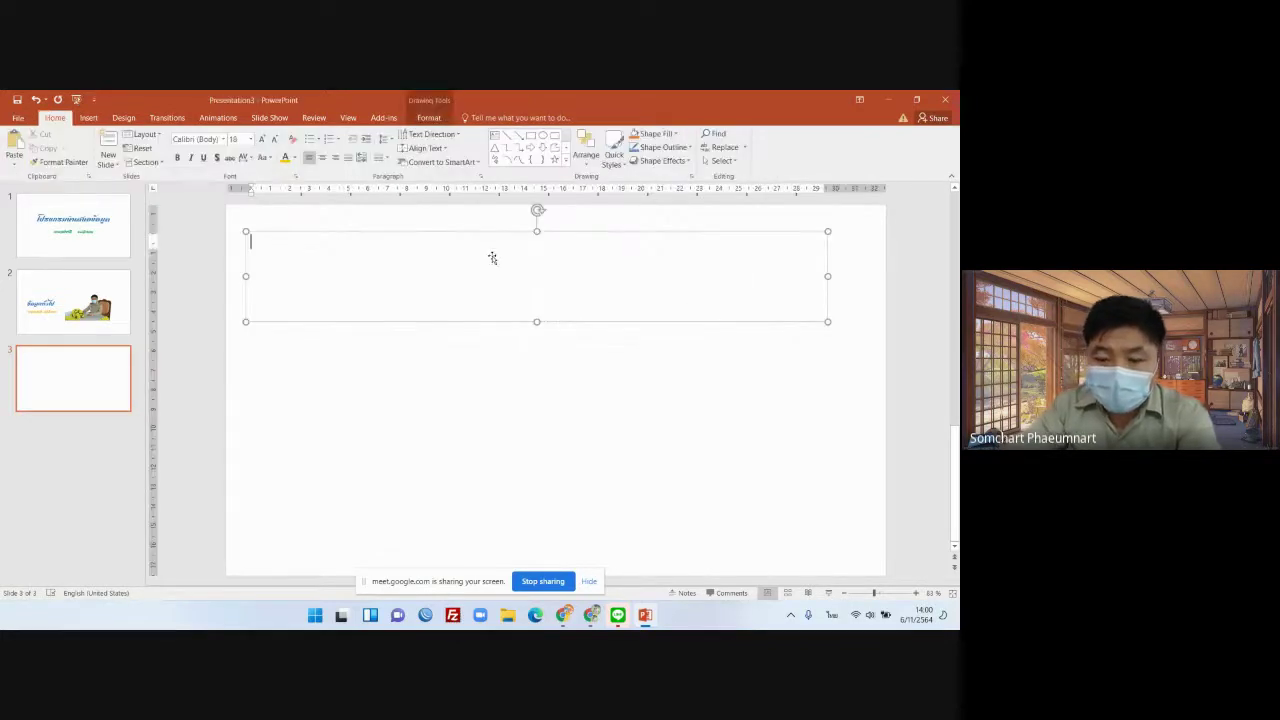
{"action": "key", "text": "alt+shift"}
{"action": "type", "text": "ป"}
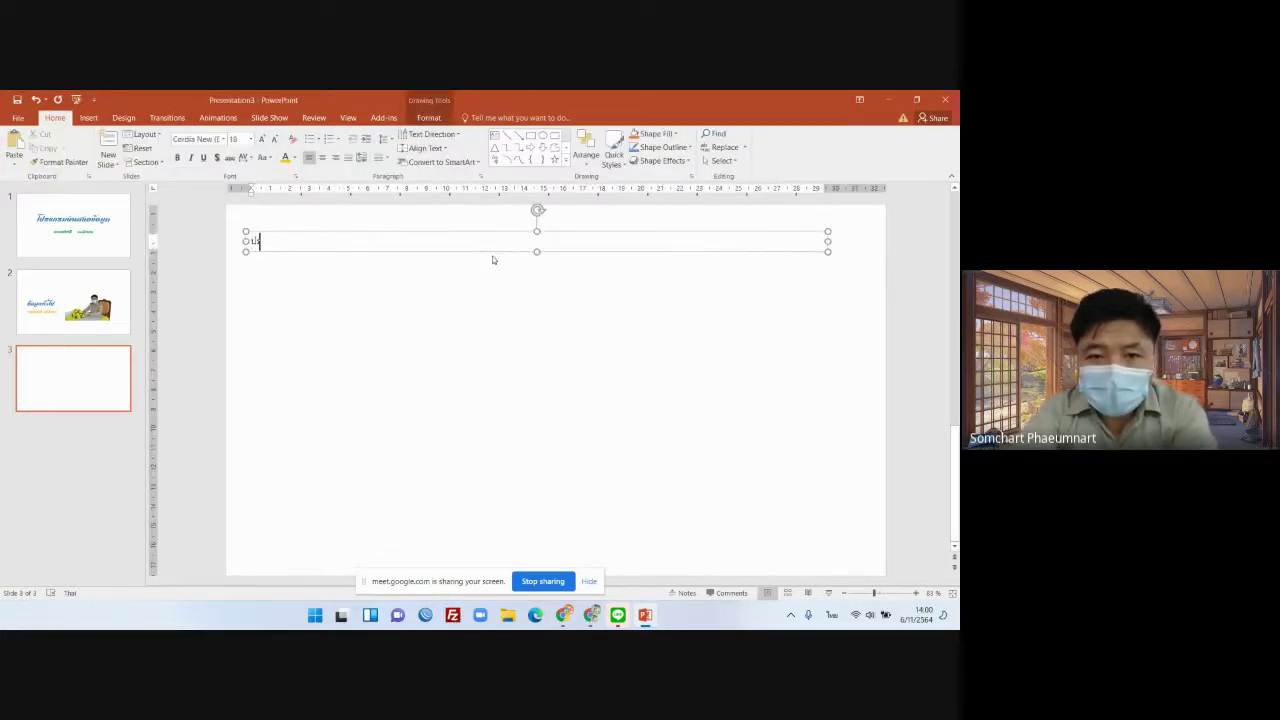
{"action": "type", "text": "ระวัติการศึกษา"}
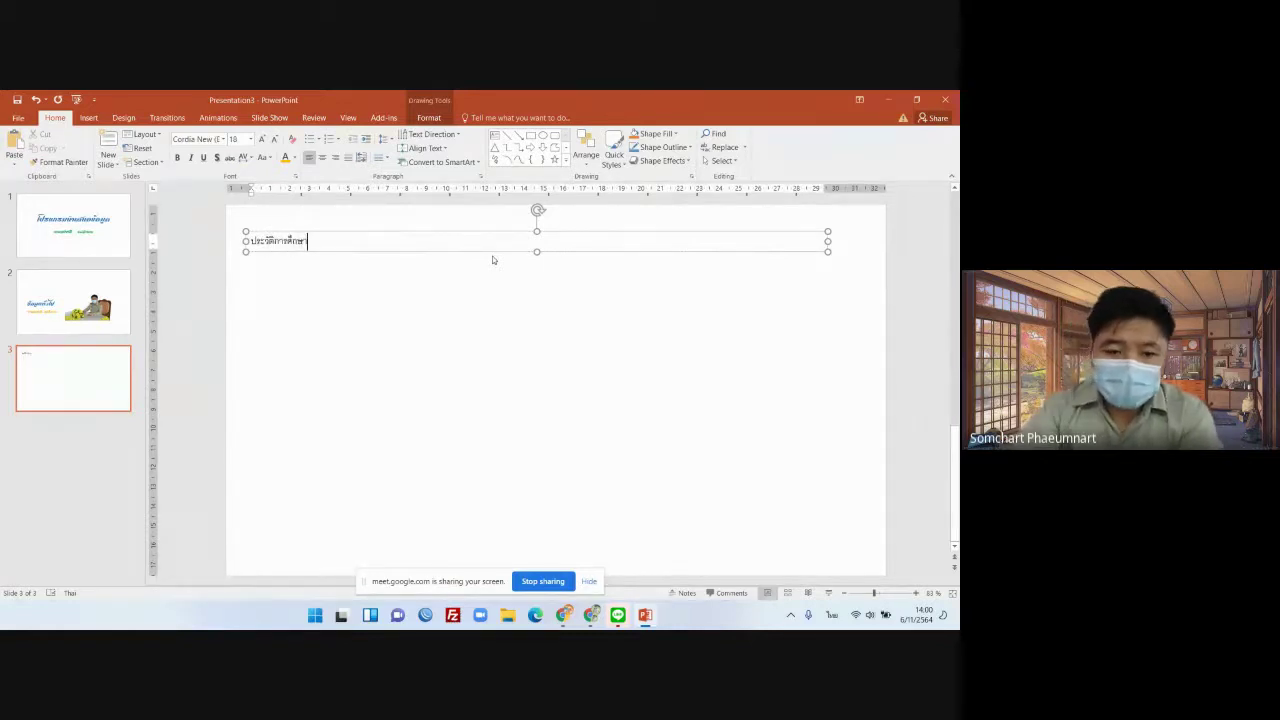
Format the heading in TS-kaewPet-NP, six sizes larger, coloured blue.
{"action": "key", "text": "ctrl+a"}
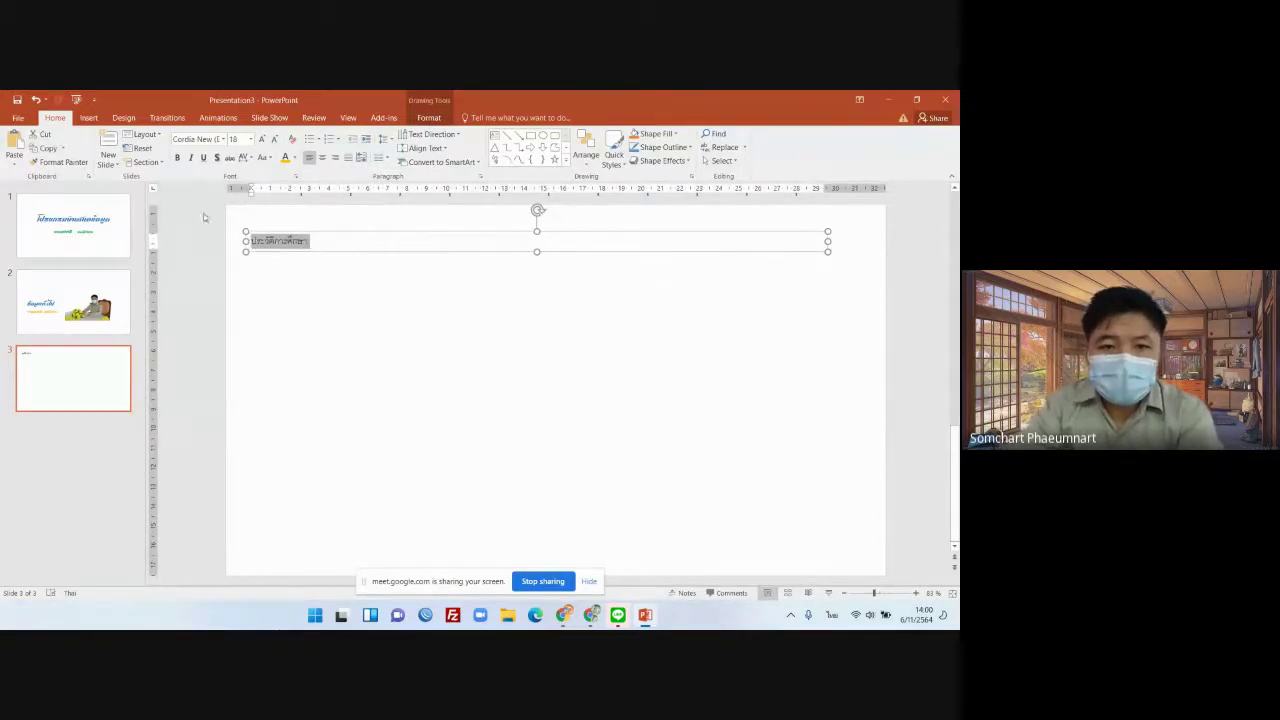
{"action": "left_click", "coordinate": [223, 139]}
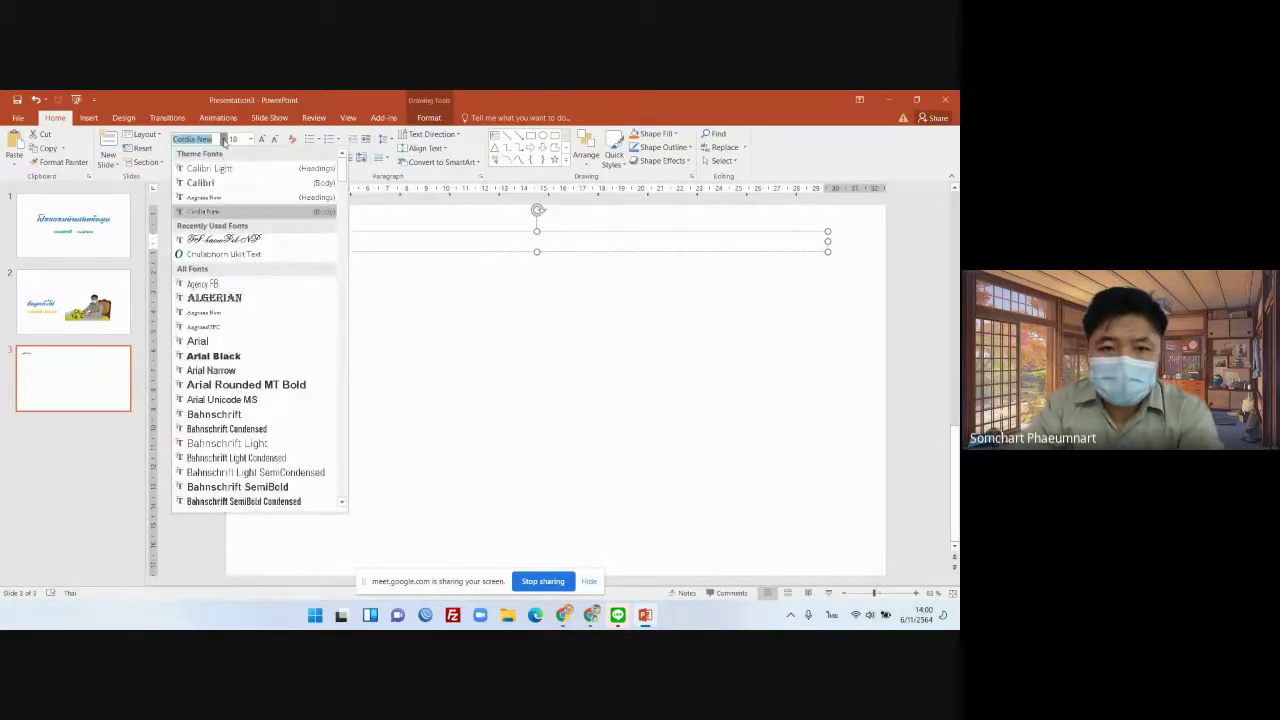
{"action": "left_click", "coordinate": [224, 241]}
{"action": "left_click", "coordinate": [262, 139]}
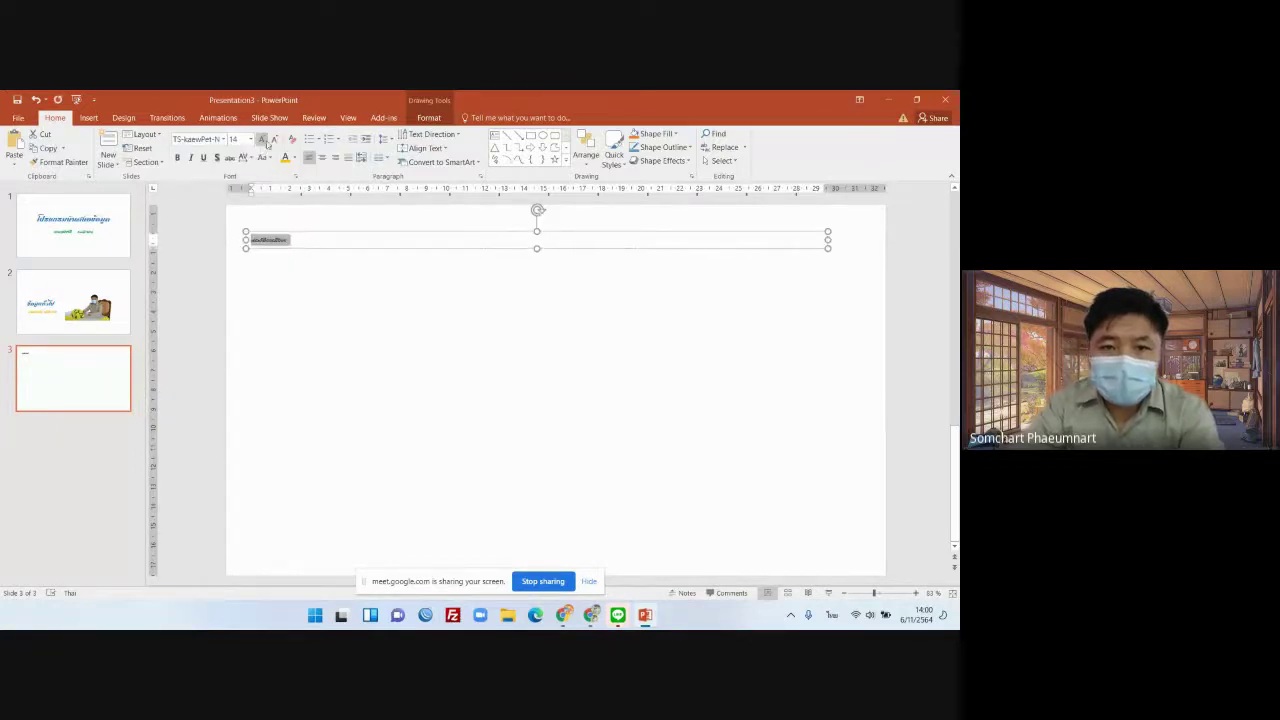
{"action": "left_click", "coordinate": [262, 139]}
{"action": "left_click", "coordinate": [262, 139]}
{"action": "left_click", "coordinate": [262, 139]}
{"action": "left_click", "coordinate": [262, 139]}
{"action": "left_click", "coordinate": [262, 139]}
{"action": "left_click", "coordinate": [262, 139]}
{"action": "left_click", "coordinate": [262, 139]}
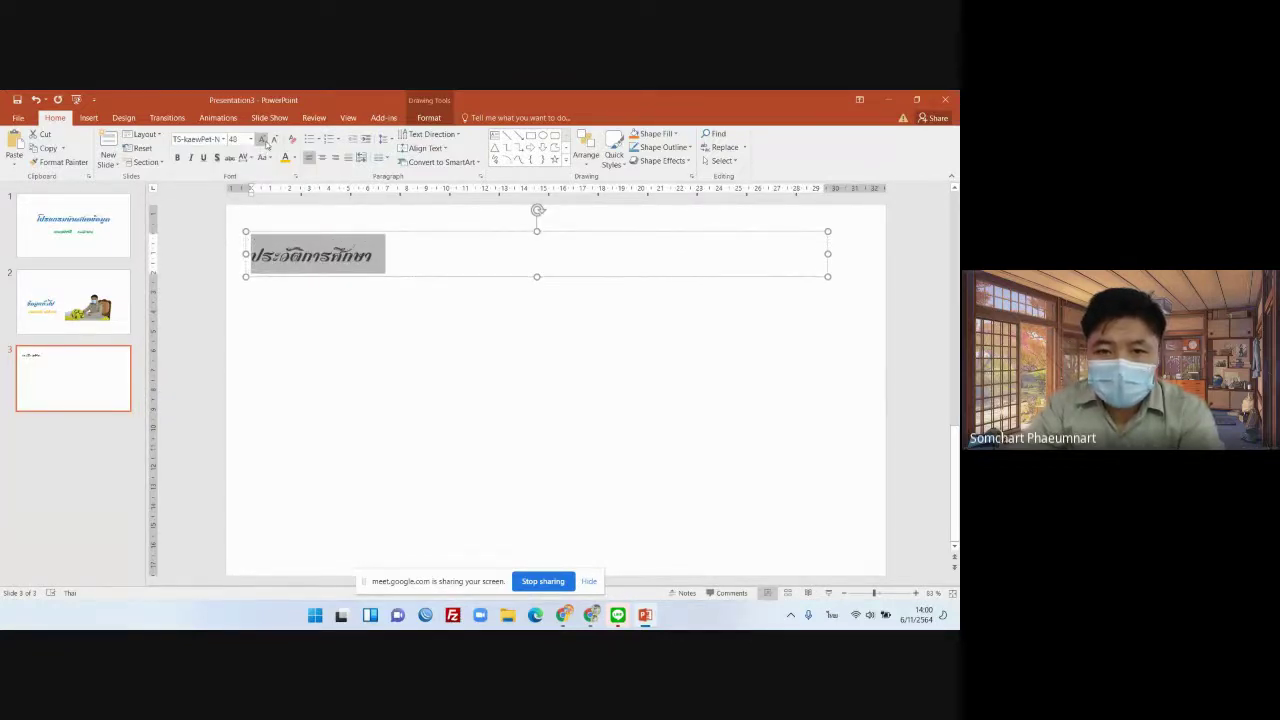
{"action": "left_click", "coordinate": [262, 139]}
{"action": "left_click", "coordinate": [262, 139]}
{"action": "left_click", "coordinate": [262, 139]}
{"action": "left_click", "coordinate": [296, 160]}
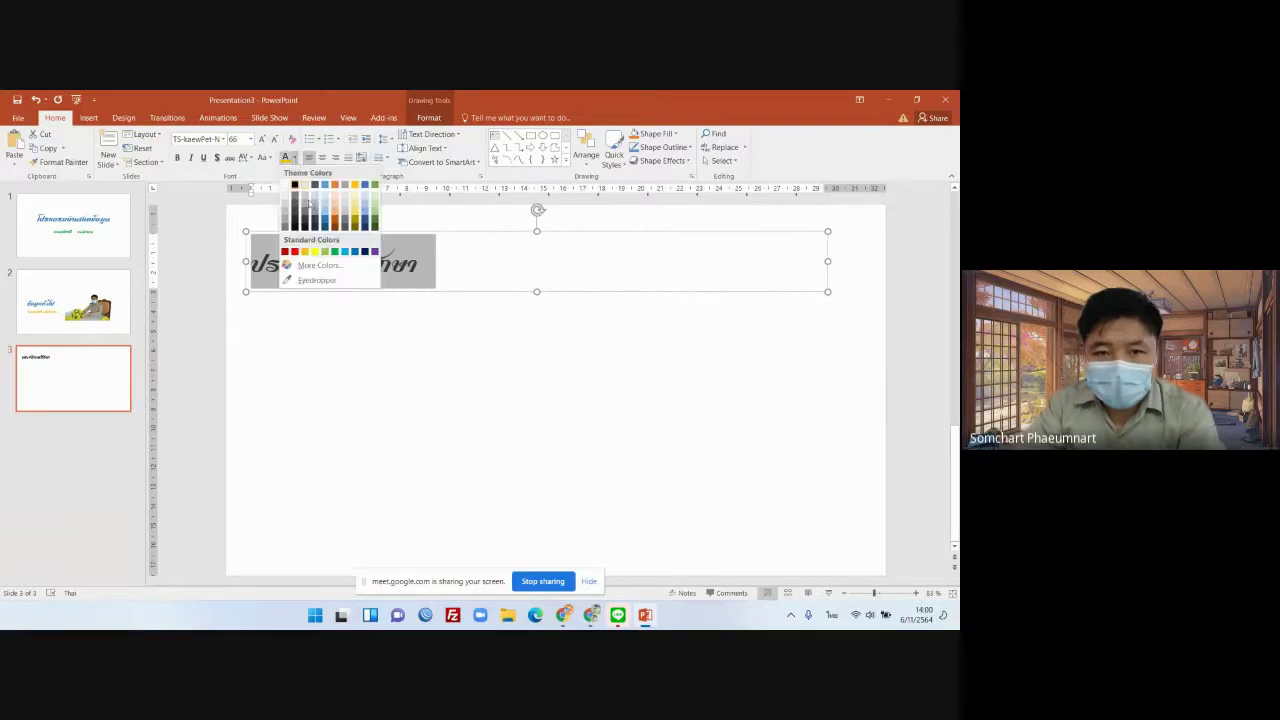
{"action": "left_click", "coordinate": [312, 204]}
{"action": "left_click", "coordinate": [366, 341]}
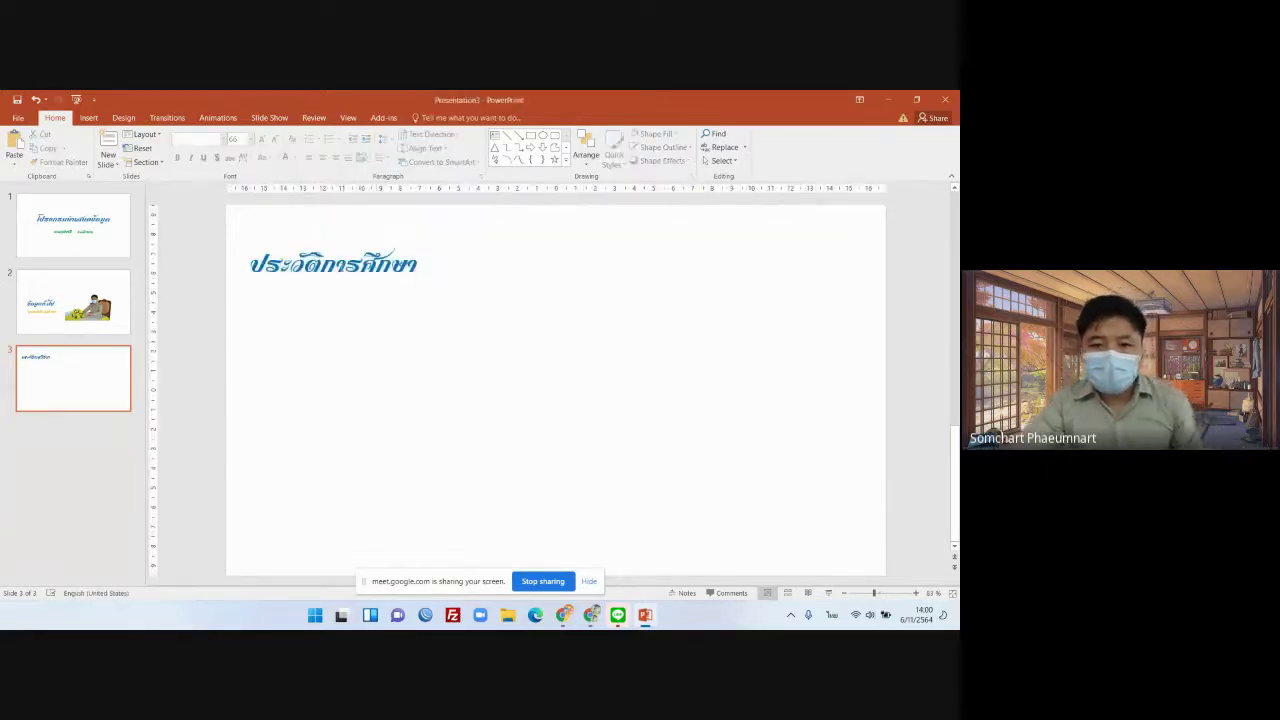
Nudge the ประวัติการศึกษา heading slightly up and right, then review slides 1 and 2.
{"action": "left_click", "coordinate": [362, 290]}
{"action": "left_click_drag", "start_coordinate": [362, 290], "coordinate": [363, 278]}
{"action": "left_click", "coordinate": [70, 237]}
{"action": "left_click", "coordinate": [70, 300]}
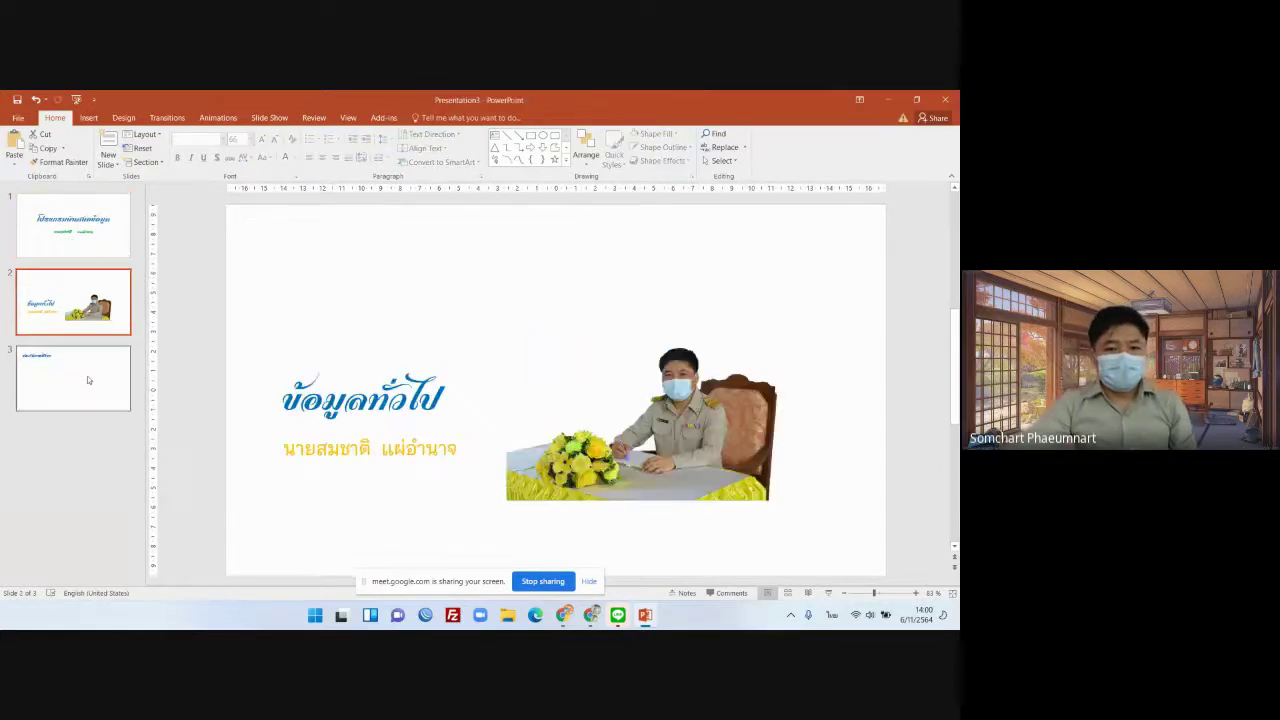
{"action": "left_click", "coordinate": [70, 378]}
Look at the New Slide layout gallery without adding a slide, then click into the slide 3 heading.
{"action": "left_click", "coordinate": [112, 164]}
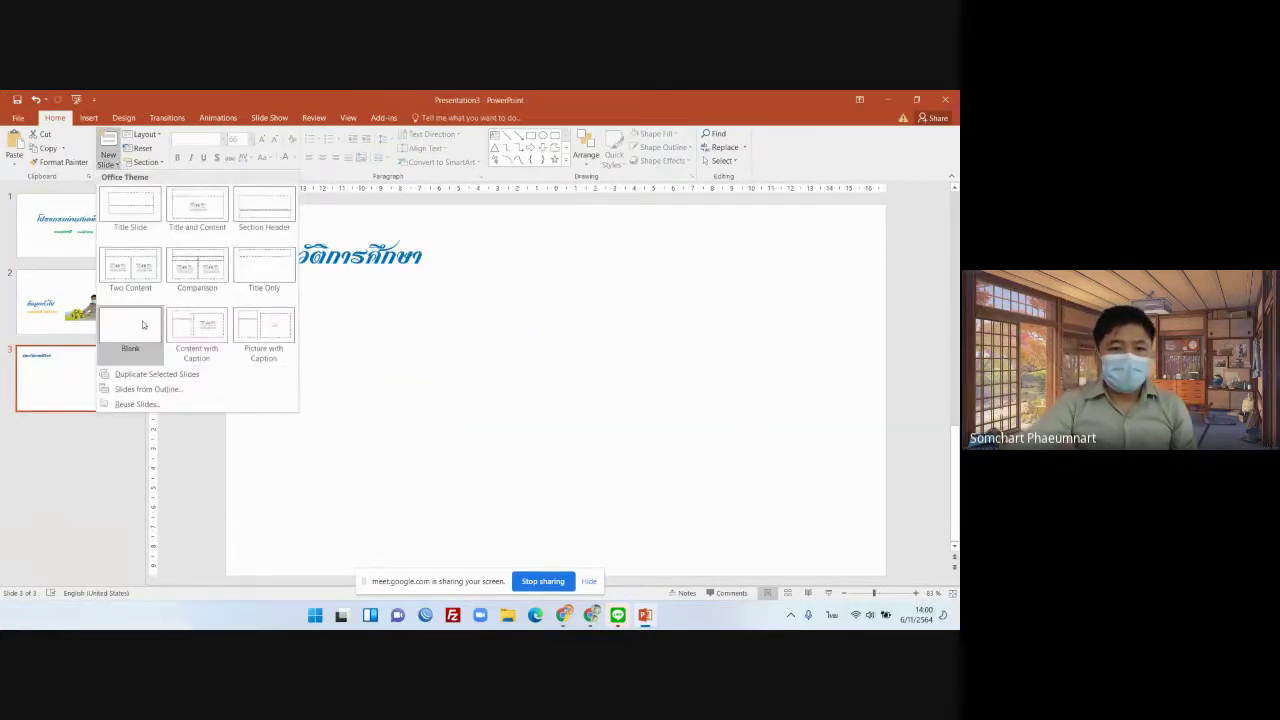
{"action": "left_click", "coordinate": [62, 377]}
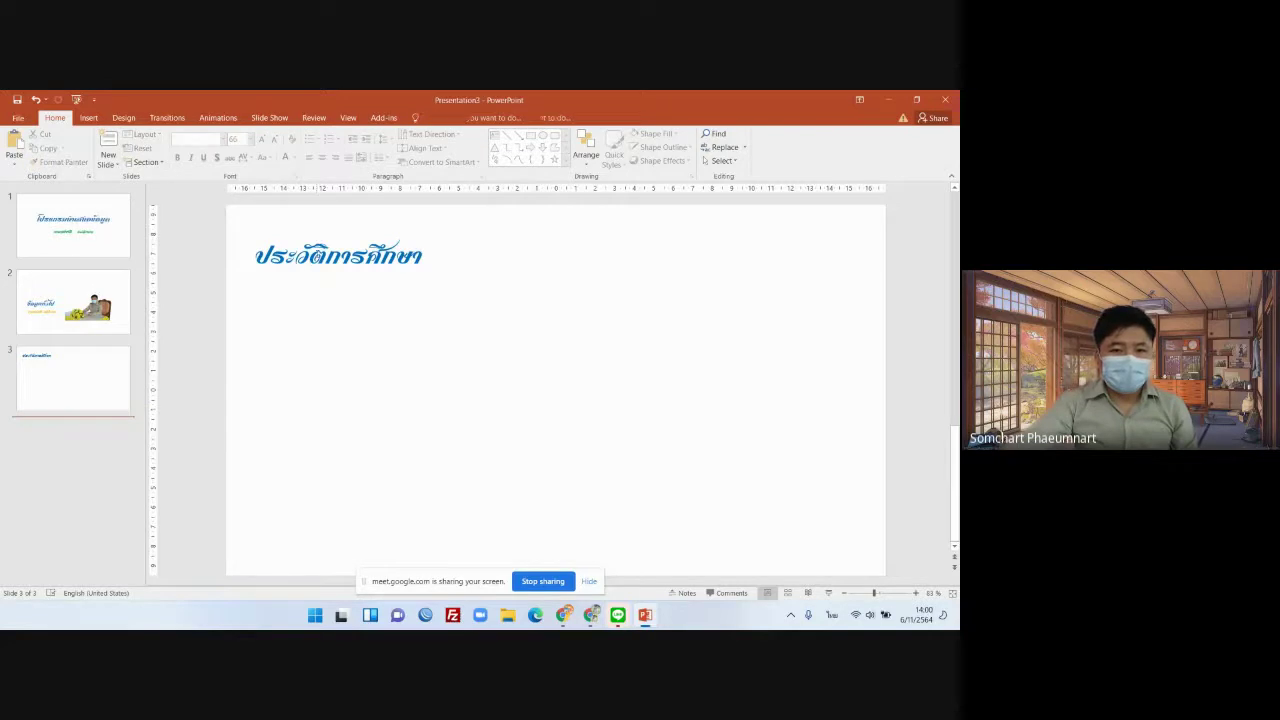
{"action": "left_click", "coordinate": [310, 257]}
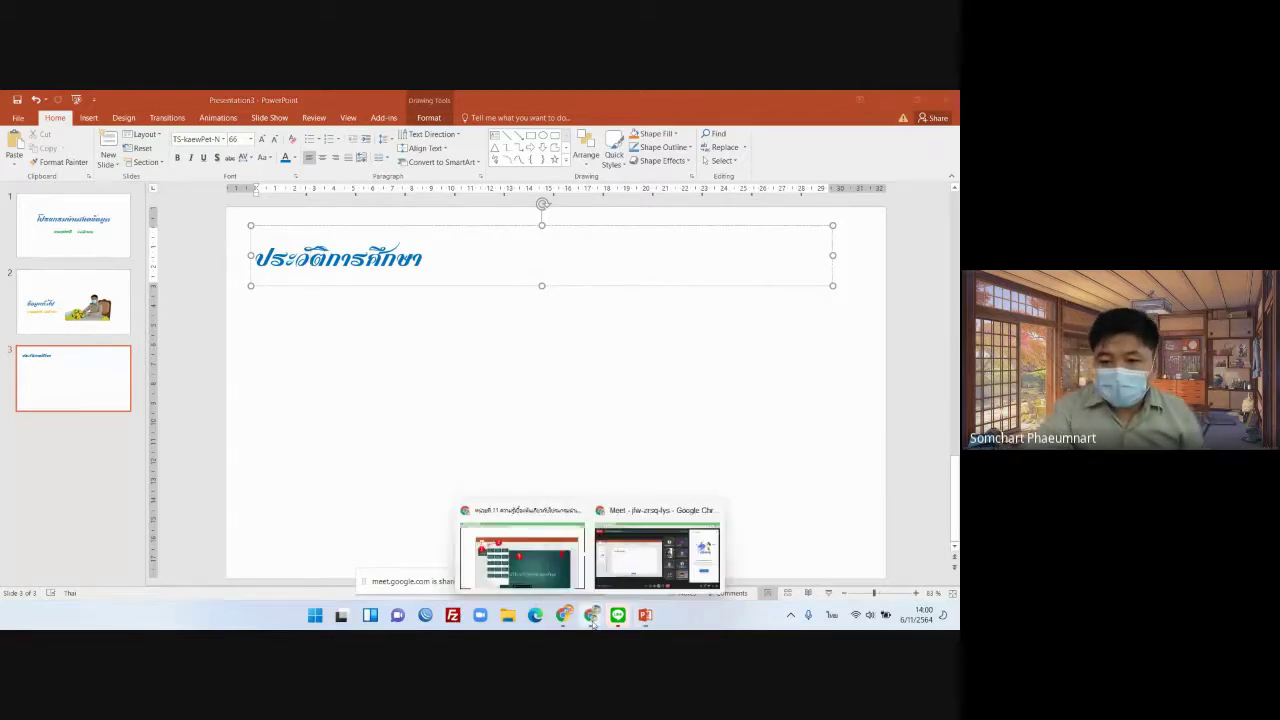
Scroll the Classroom handout down to step 5 on changing layouts, then return to PowerPoint.
{"action": "left_click", "coordinate": [655, 545]}
{"action": "scroll", "coordinate": [513, 429], "scroll_direction": "down", "scroll_amount": 5}
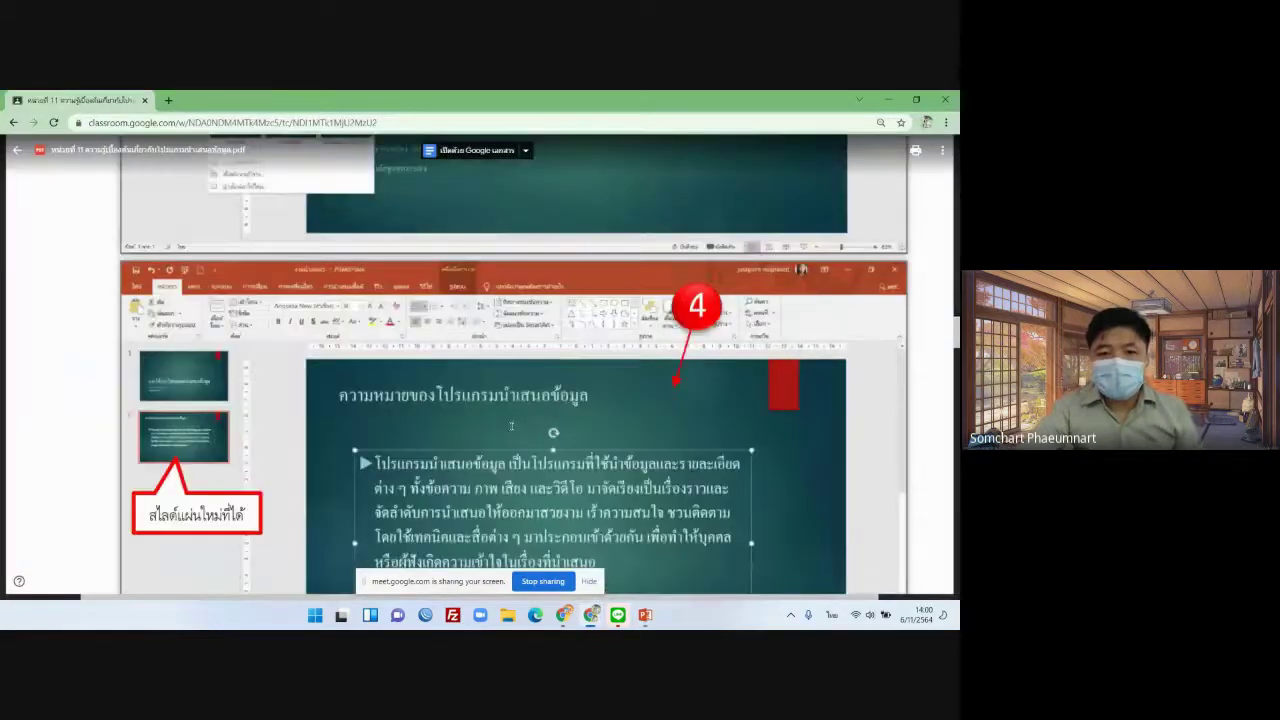
{"action": "scroll", "coordinate": [513, 429], "scroll_direction": "up", "scroll_amount": 2}
{"action": "scroll", "coordinate": [325, 316], "scroll_direction": "down", "scroll_amount": 2}
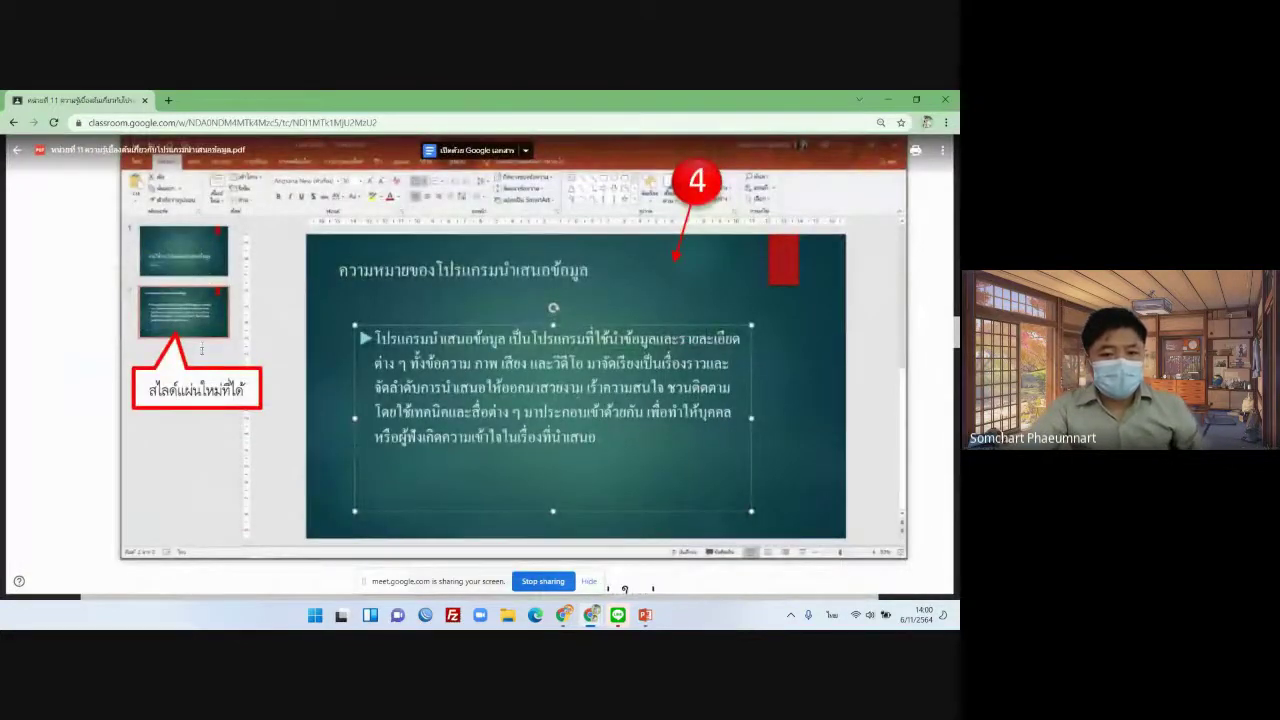
{"action": "scroll", "coordinate": [201, 349], "scroll_direction": "down", "scroll_amount": 12}
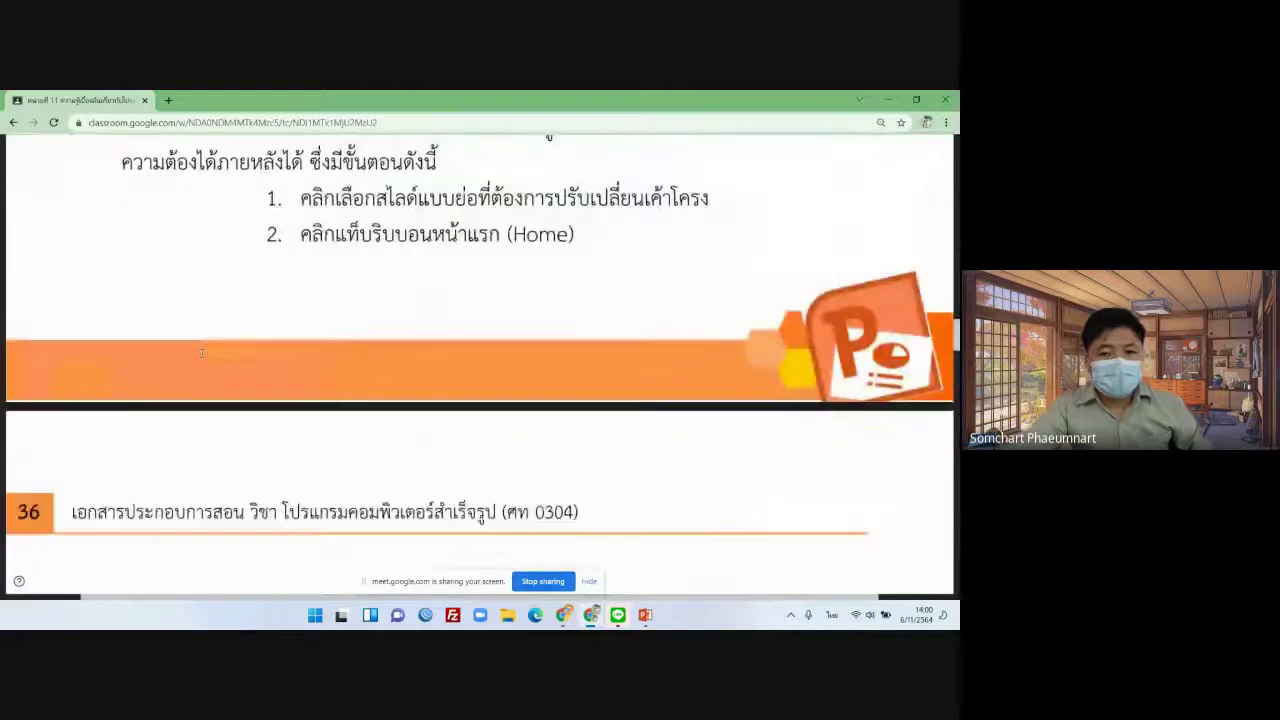
{"action": "scroll", "coordinate": [201, 353], "scroll_direction": "down", "scroll_amount": 8}
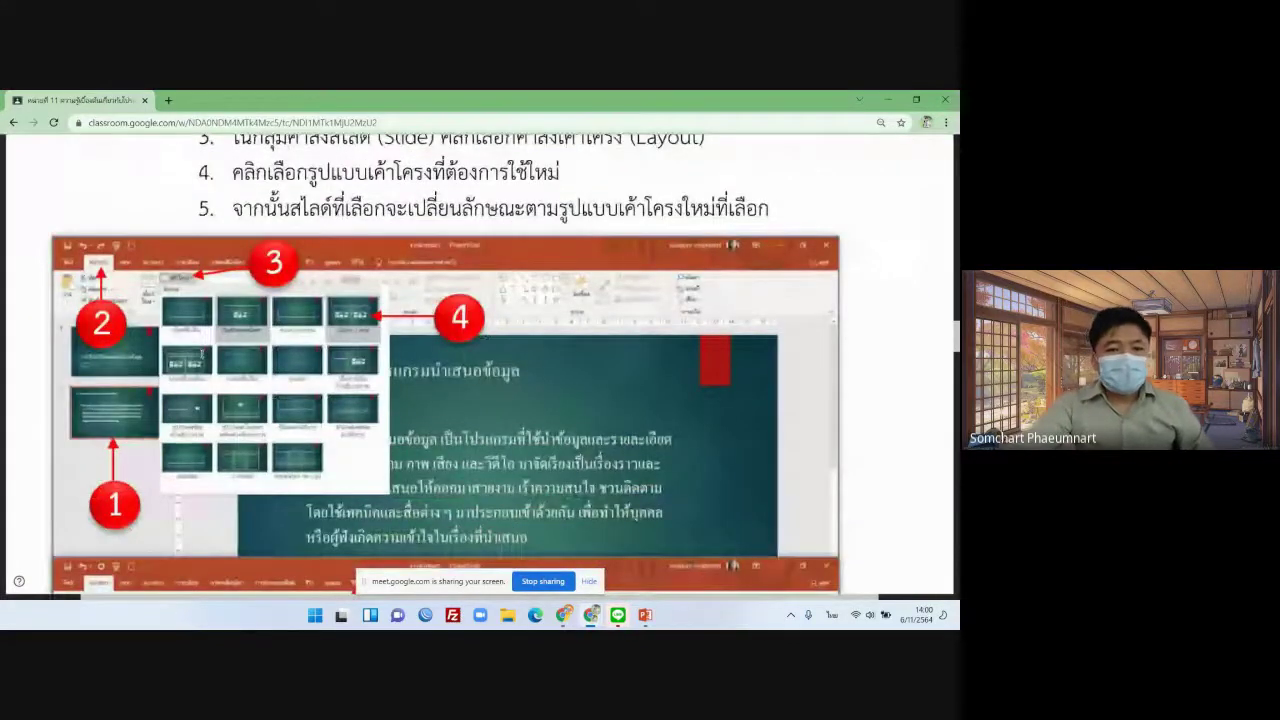
{"action": "scroll", "coordinate": [211, 358], "scroll_direction": "down", "scroll_amount": 1}
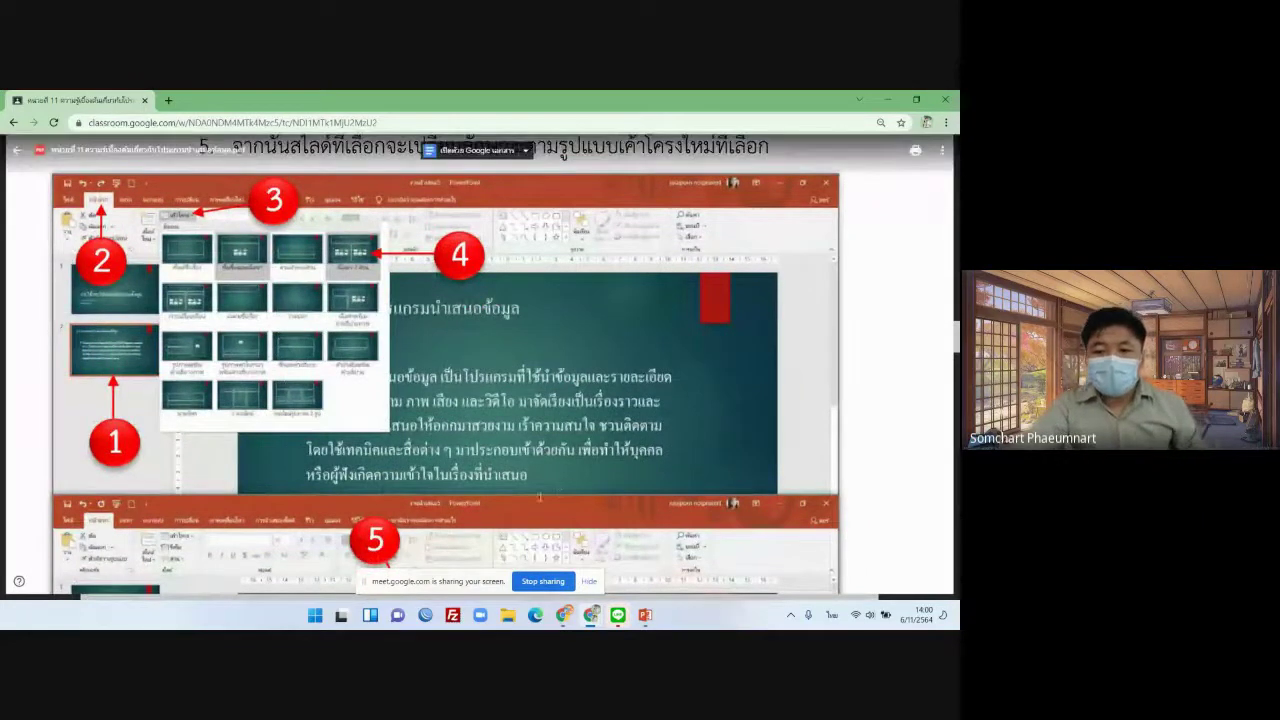
{"action": "left_click", "coordinate": [645, 615]}
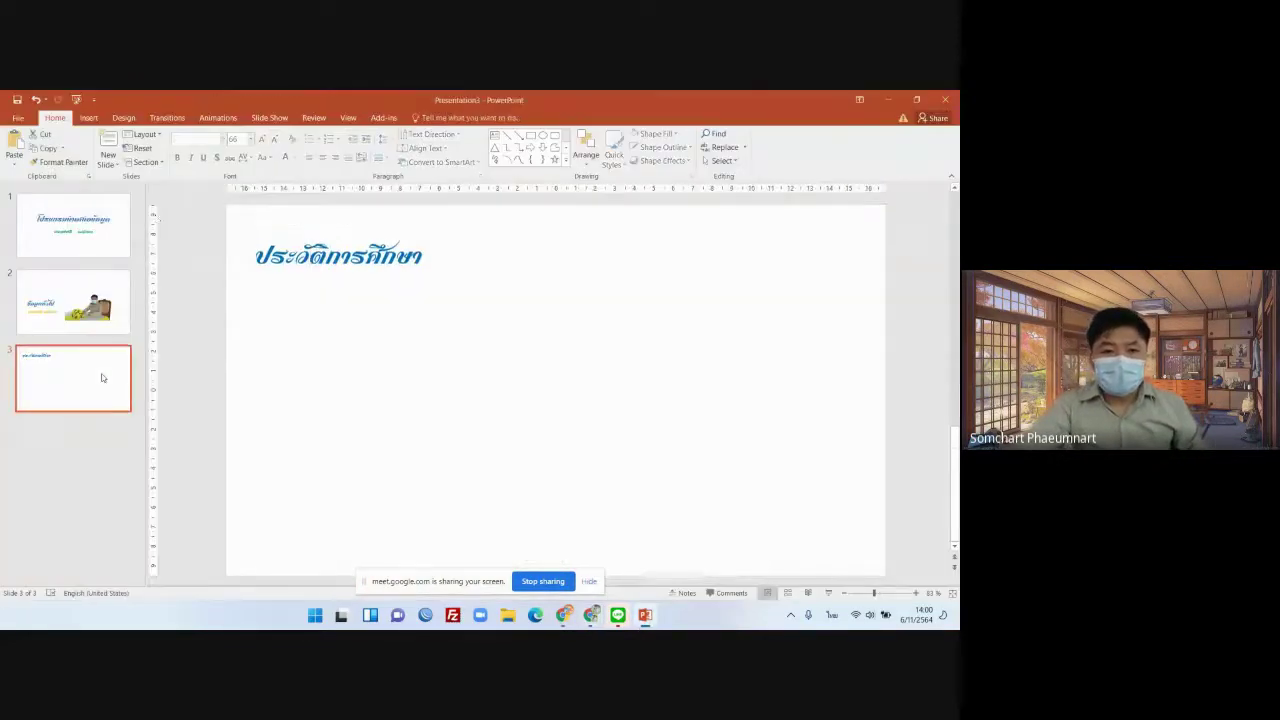
View the Home > Layout gallery of Office Theme layouts and close it without applying one.
{"action": "left_click", "coordinate": [143, 134]}
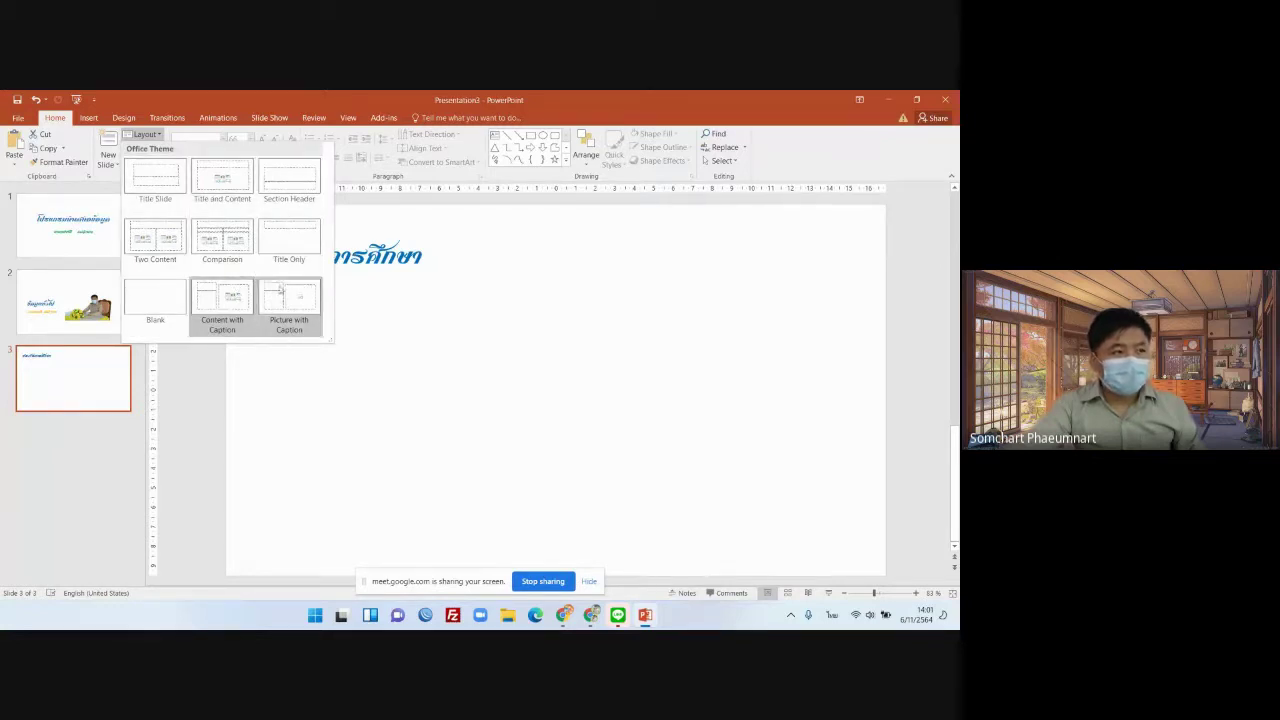
{"action": "left_click", "coordinate": [129, 427]}
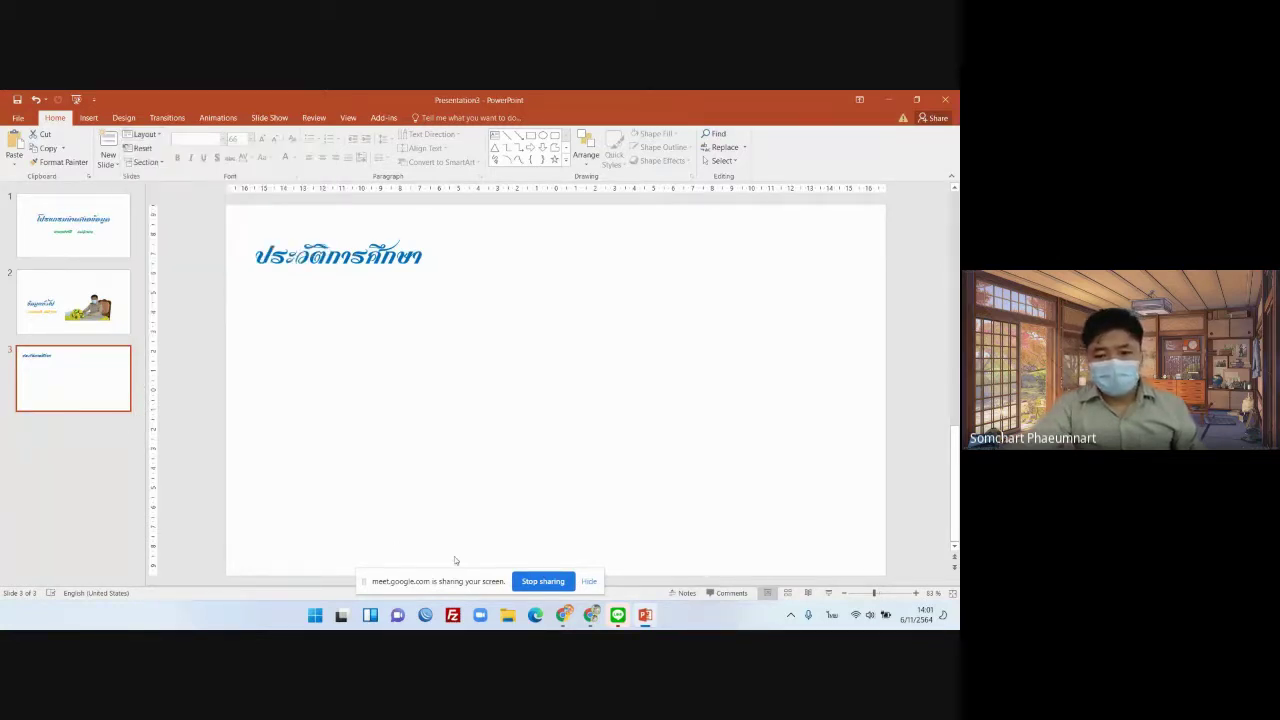
Scroll the Classroom handout to section 3.4 on moving slides, then return to PowerPoint.
{"action": "mouse_move", "coordinate": [590, 615]}
{"action": "left_click", "coordinate": [522, 556]}
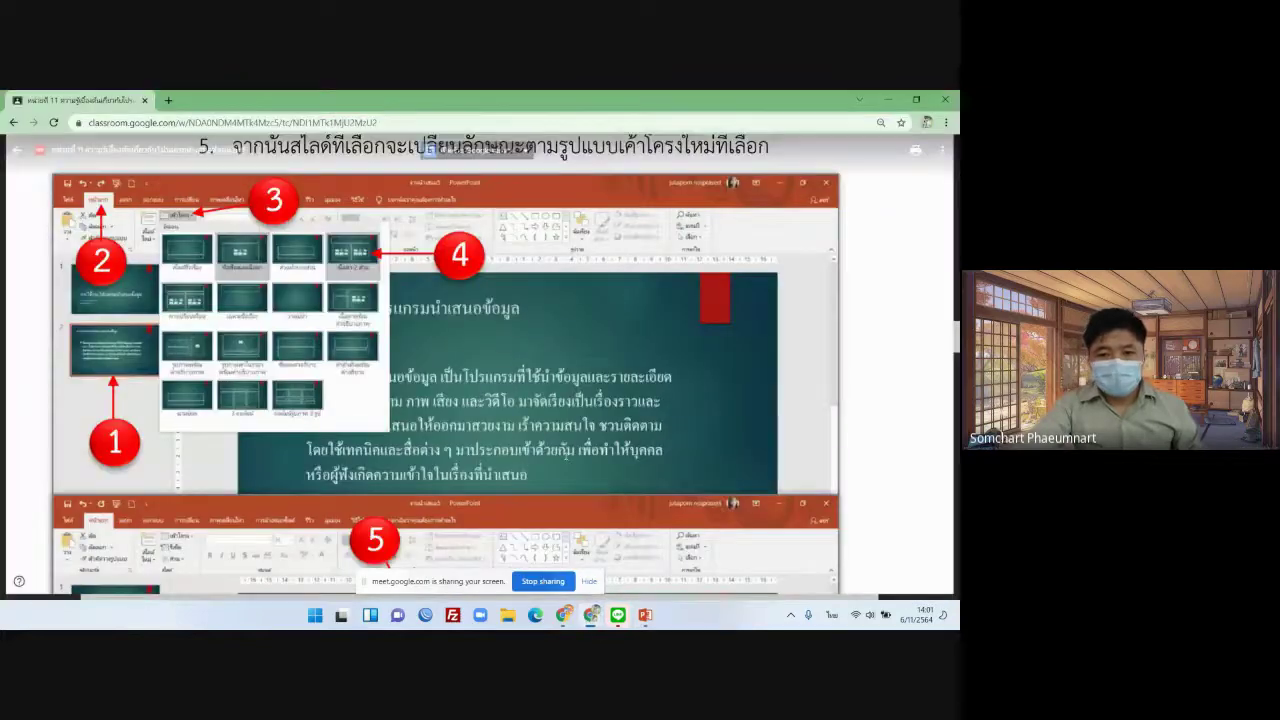
{"action": "scroll", "coordinate": [566, 441], "scroll_direction": "down", "scroll_amount": 5}
{"action": "scroll", "coordinate": [566, 441], "scroll_direction": "up", "scroll_amount": 10}
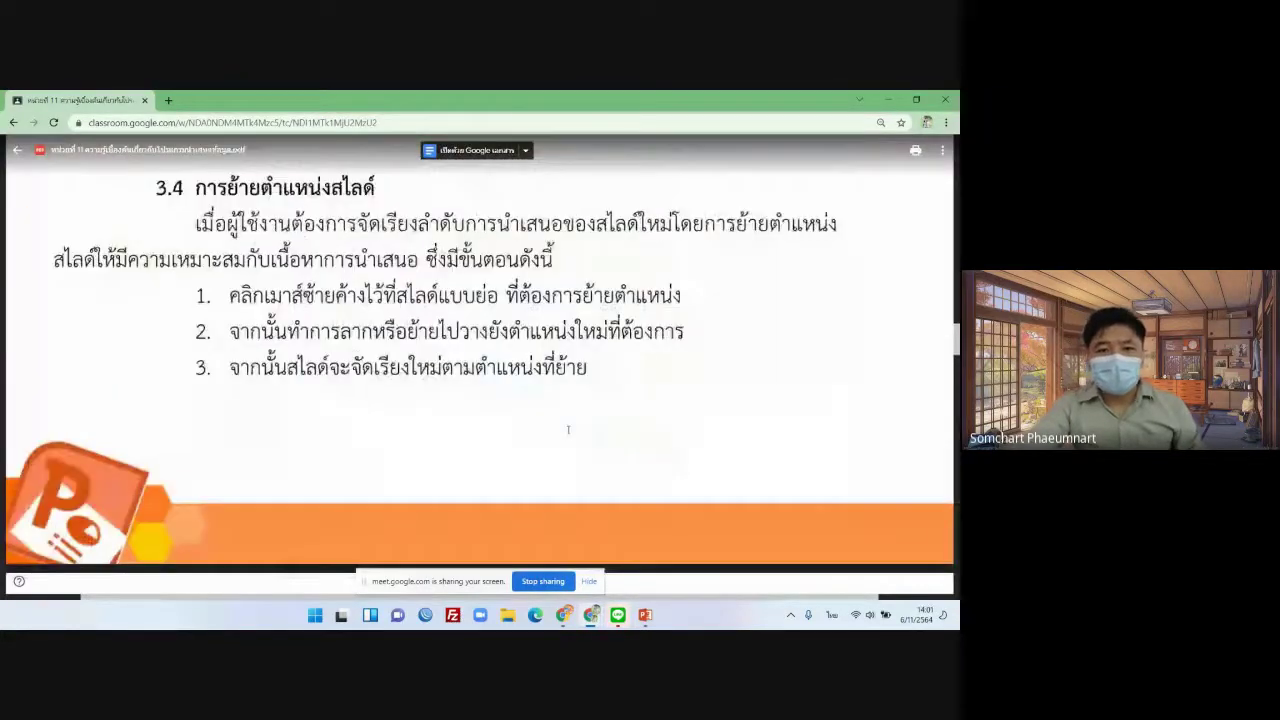
{"action": "scroll", "coordinate": [546, 478], "scroll_direction": "down", "scroll_amount": 1}
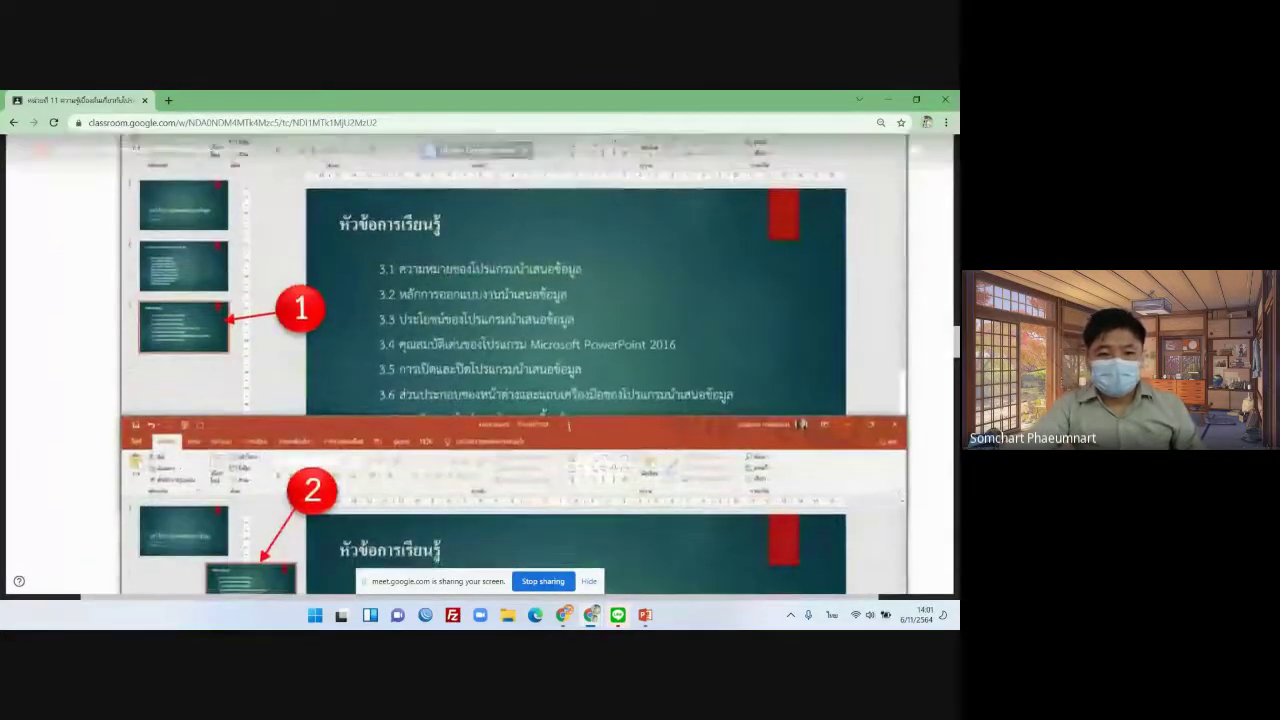
{"action": "scroll", "coordinate": [547, 441], "scroll_direction": "down", "scroll_amount": 1}
{"action": "scroll", "coordinate": [547, 441], "scroll_direction": "up", "scroll_amount": 2}
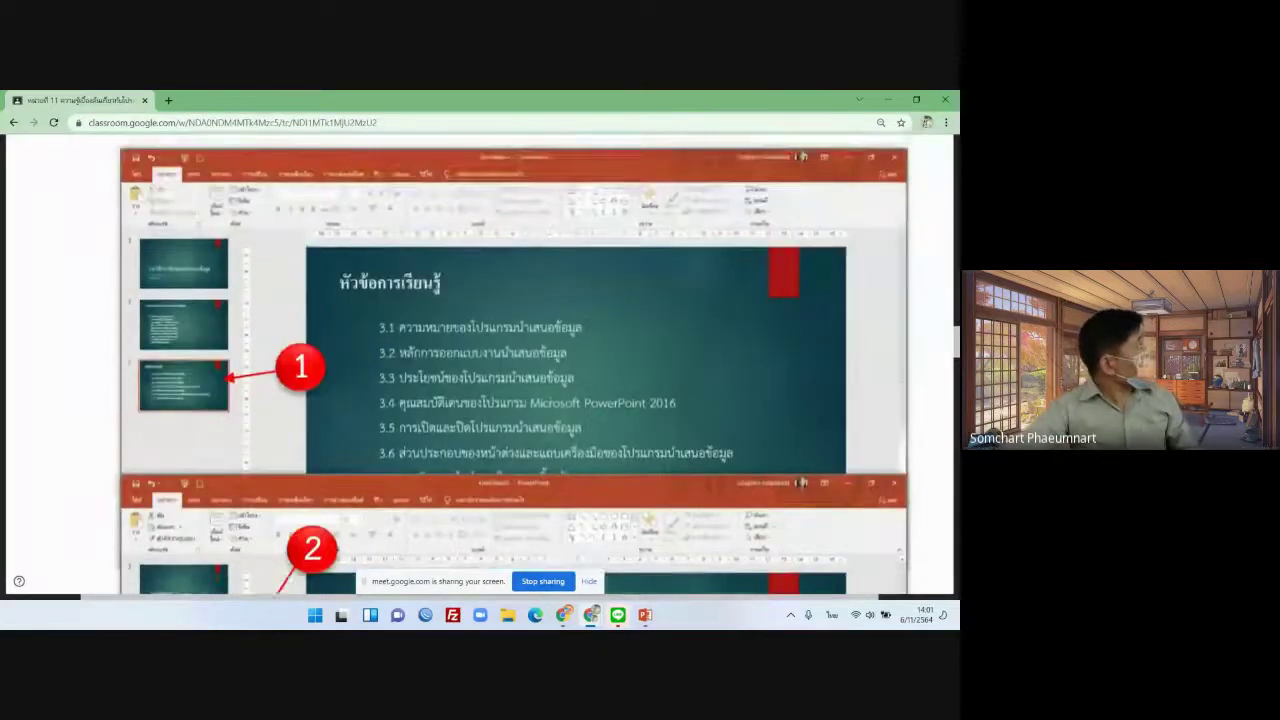
{"action": "scroll", "coordinate": [548, 438], "scroll_direction": "down", "scroll_amount": 3}
{"action": "scroll", "coordinate": [549, 435], "scroll_direction": "down", "scroll_amount": 3}
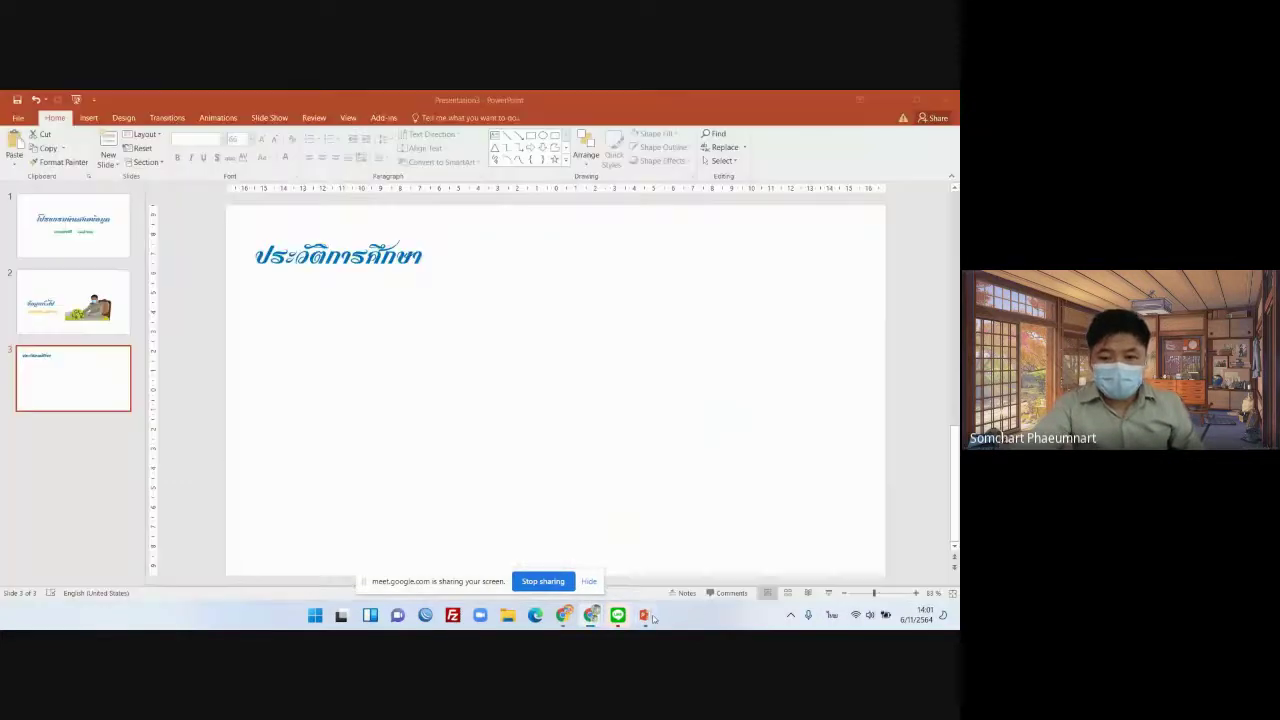
{"action": "left_click", "coordinate": [645, 615]}
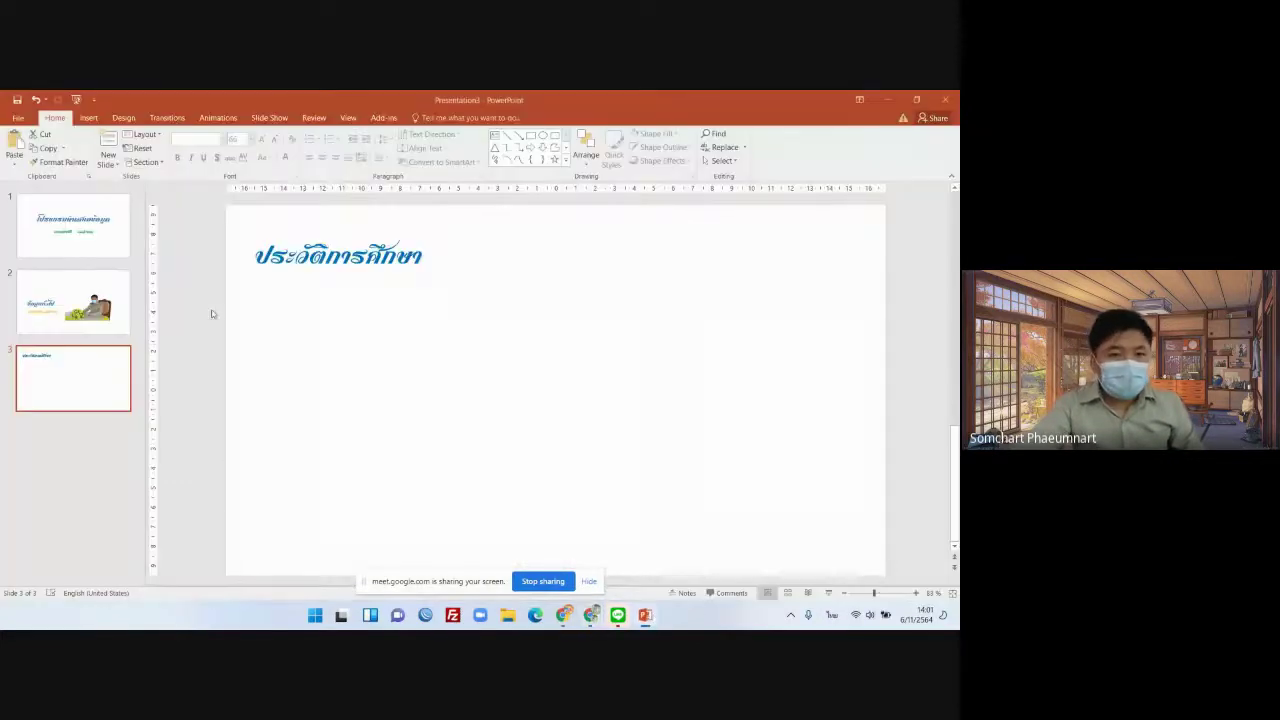
{"action": "left_click", "coordinate": [104, 232]}
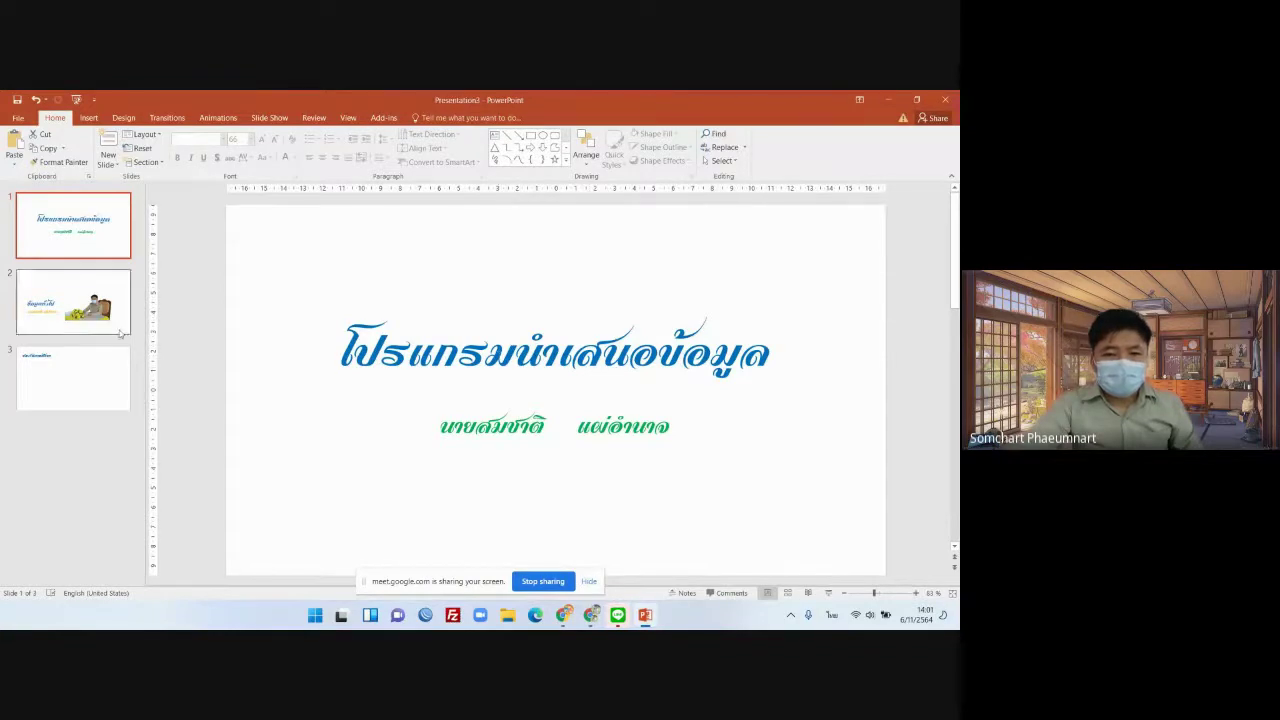
{"action": "left_click", "coordinate": [60, 305]}
{"action": "left_click", "coordinate": [35, 385]}
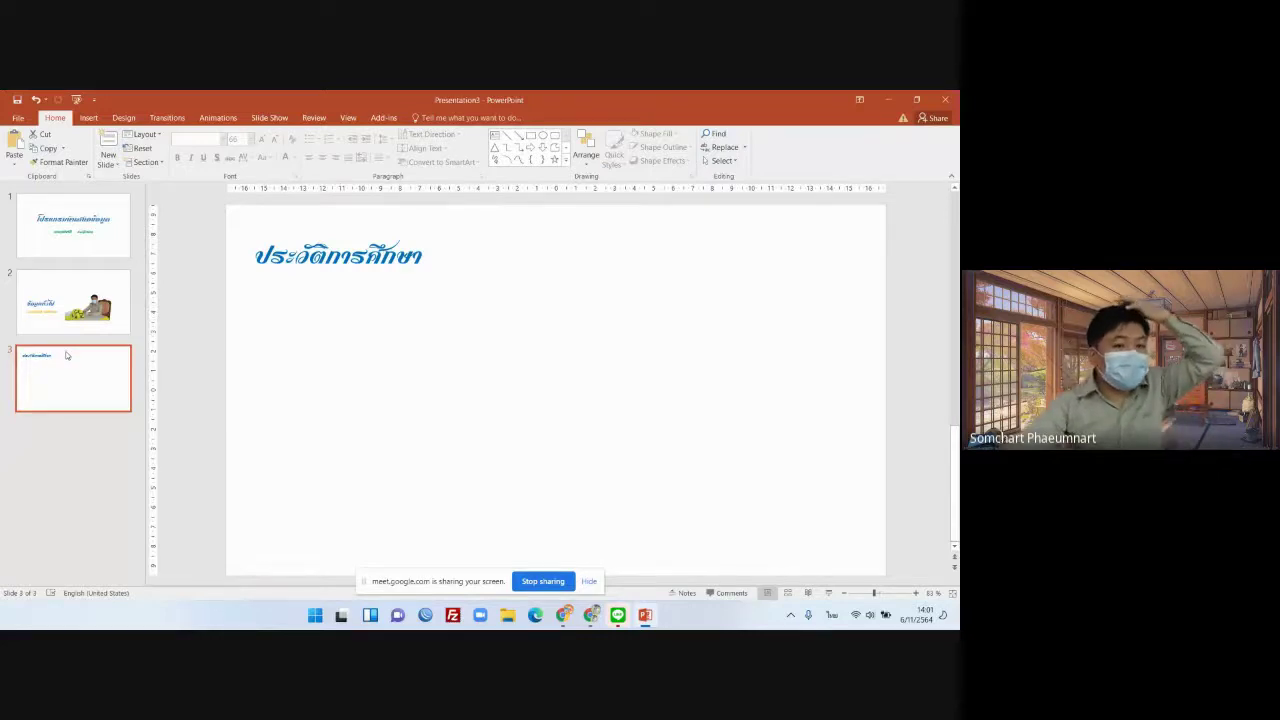
{"action": "left_click", "coordinate": [80, 230]}
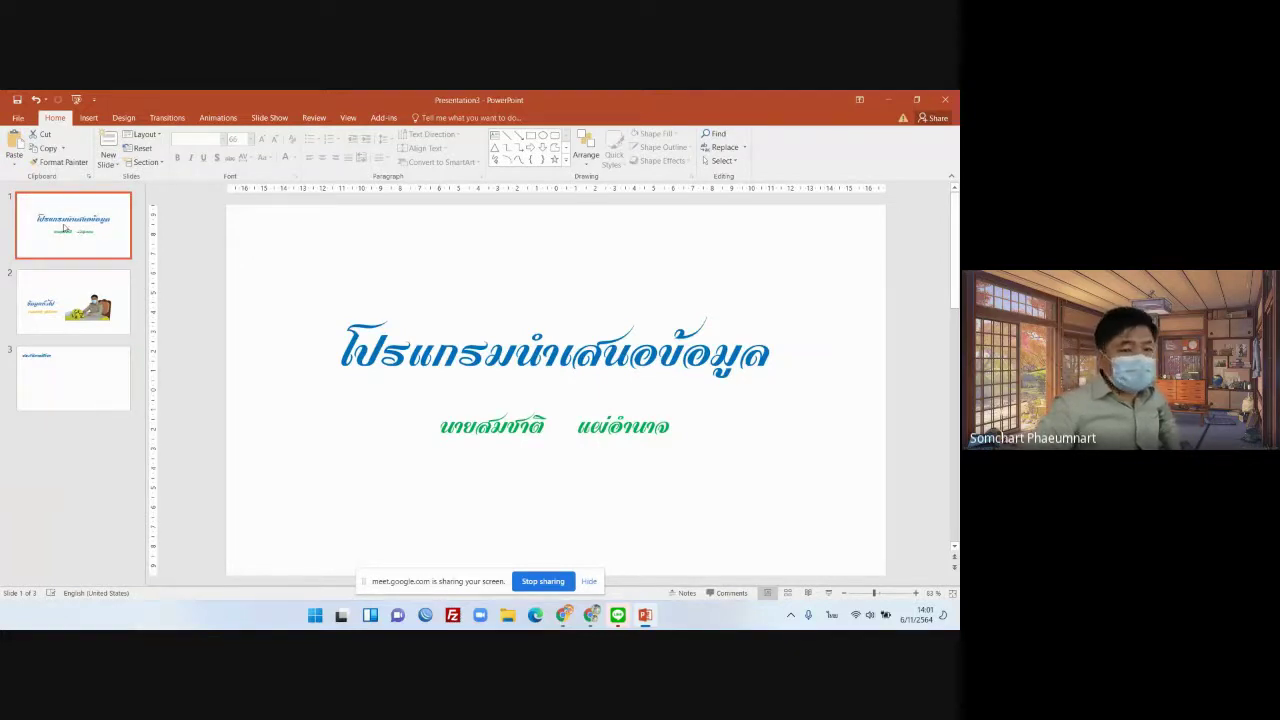
{"action": "left_click_drag", "start_coordinate": [64, 229], "coordinate": [65, 395]}
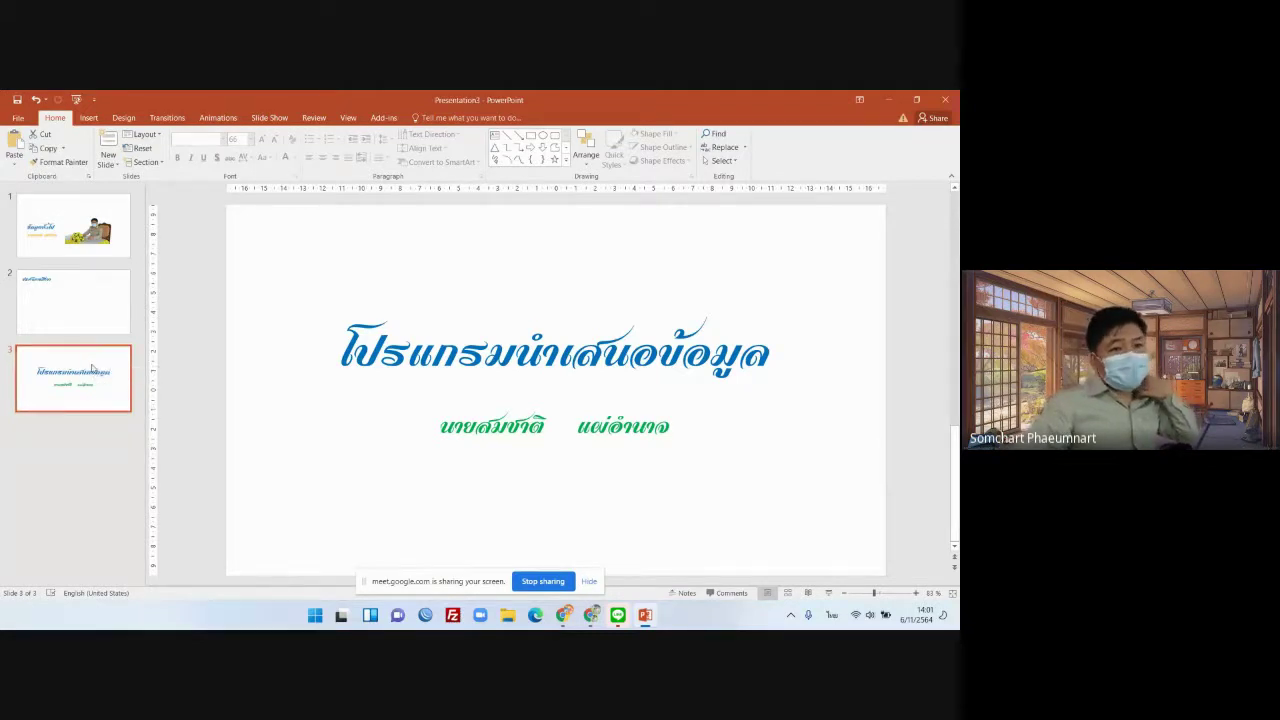
{"action": "left_click", "coordinate": [73, 226]}
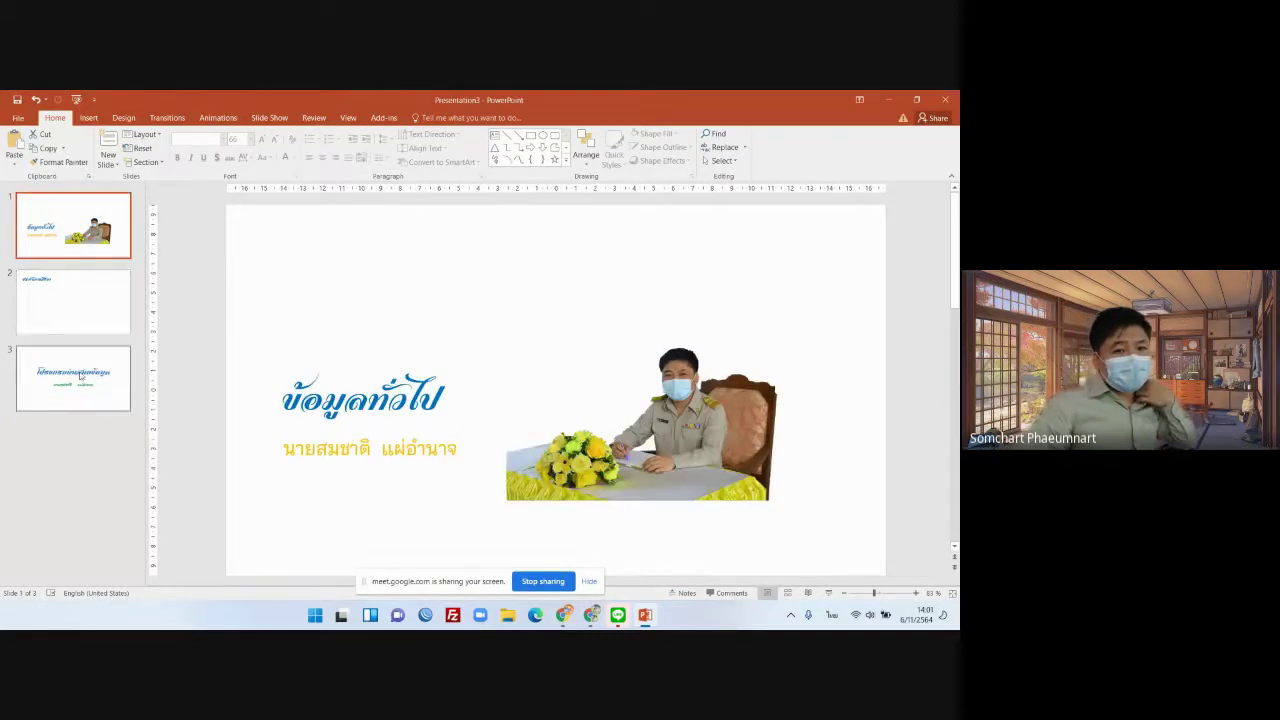
{"action": "left_click", "coordinate": [68, 315]}
{"action": "left_click", "coordinate": [72, 371]}
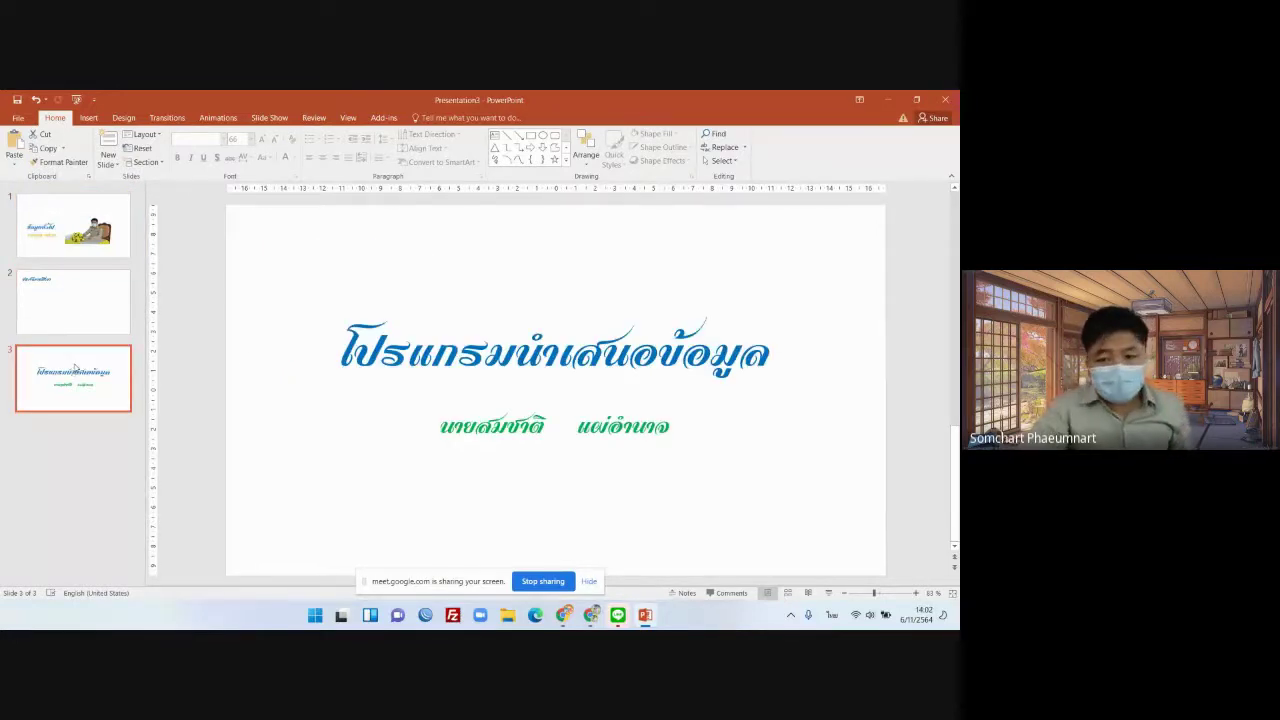
{"action": "key", "text": "Home"}
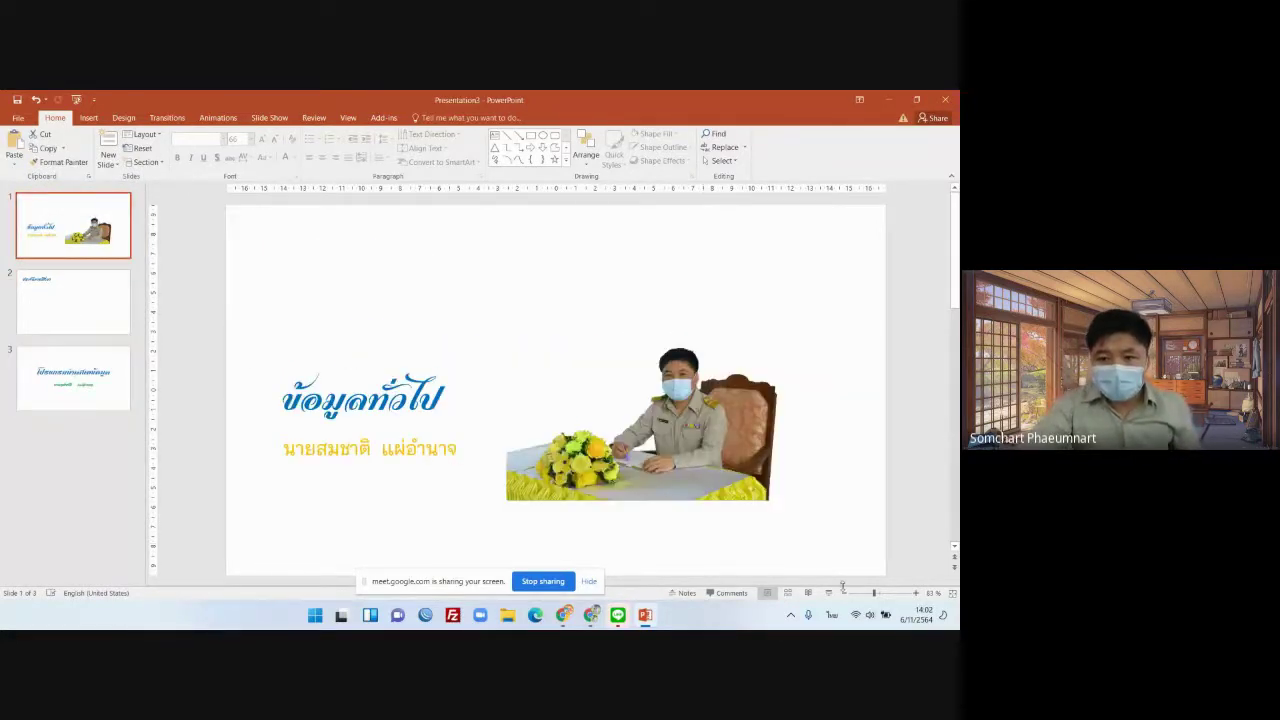
{"action": "left_click", "coordinate": [828, 593]}
{"action": "left_click", "coordinate": [666, 360]}
{"action": "left_click", "coordinate": [669, 360]}
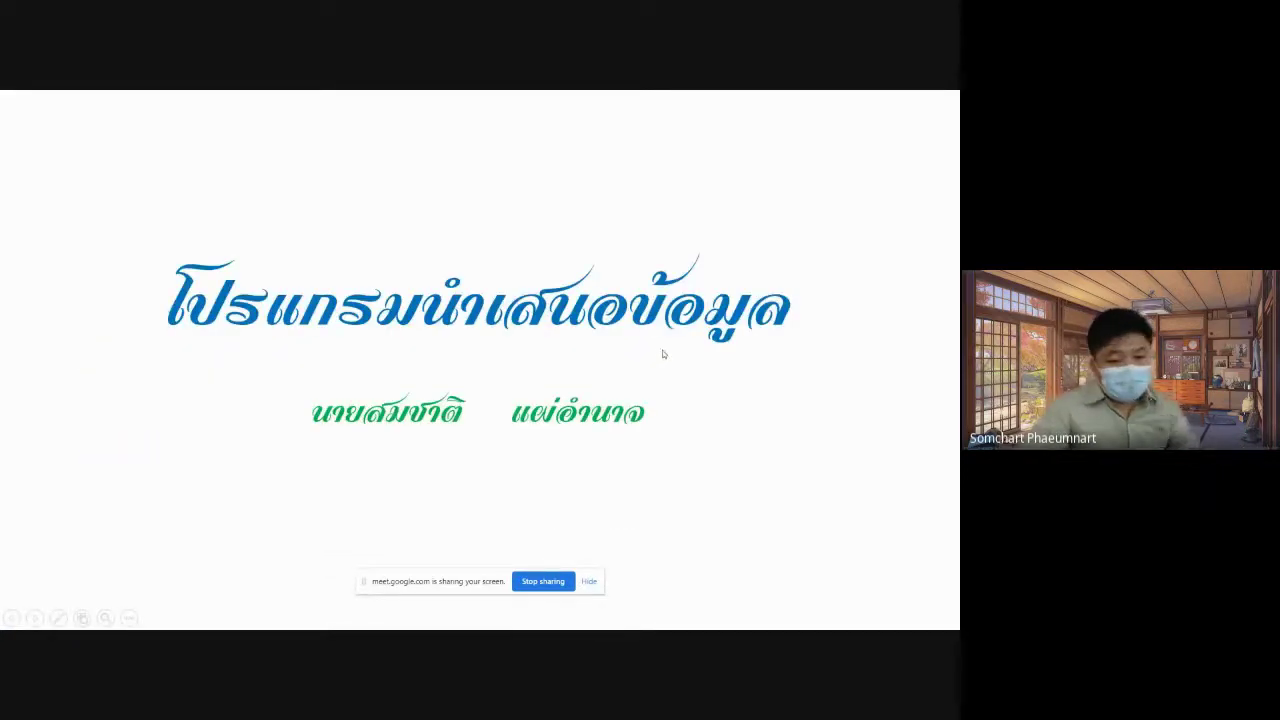
{"action": "key", "text": "Escape"}
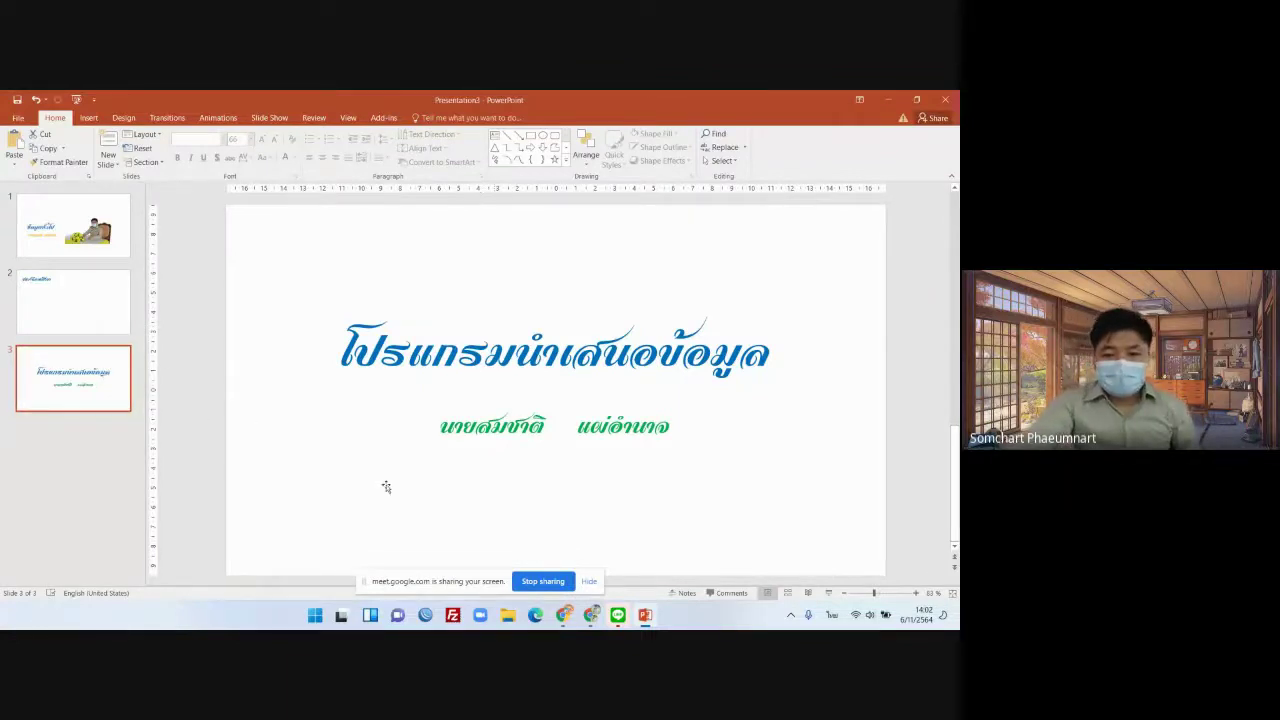
{"action": "left_click_drag", "start_coordinate": [63, 381], "coordinate": [62, 215]}
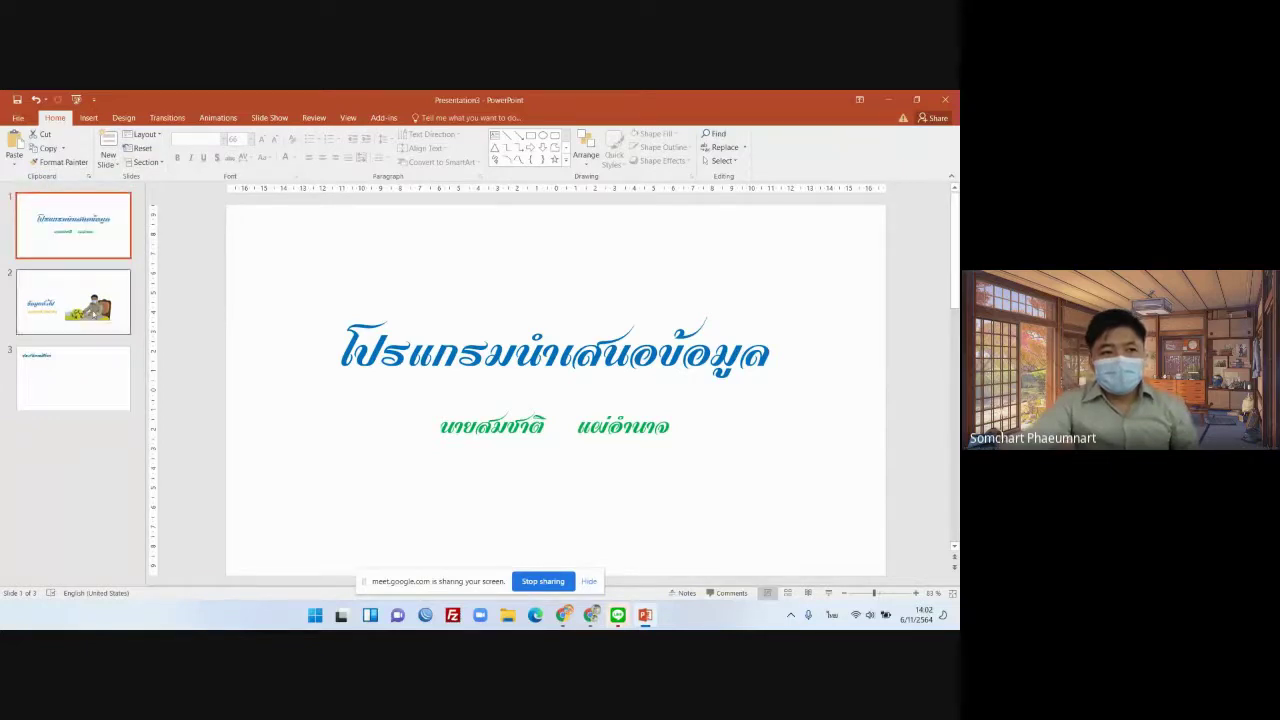
Scroll the Classroom handout to the Copy/Paste slide steps, then return to PowerPoint.
{"action": "mouse_move", "coordinate": [591, 623]}
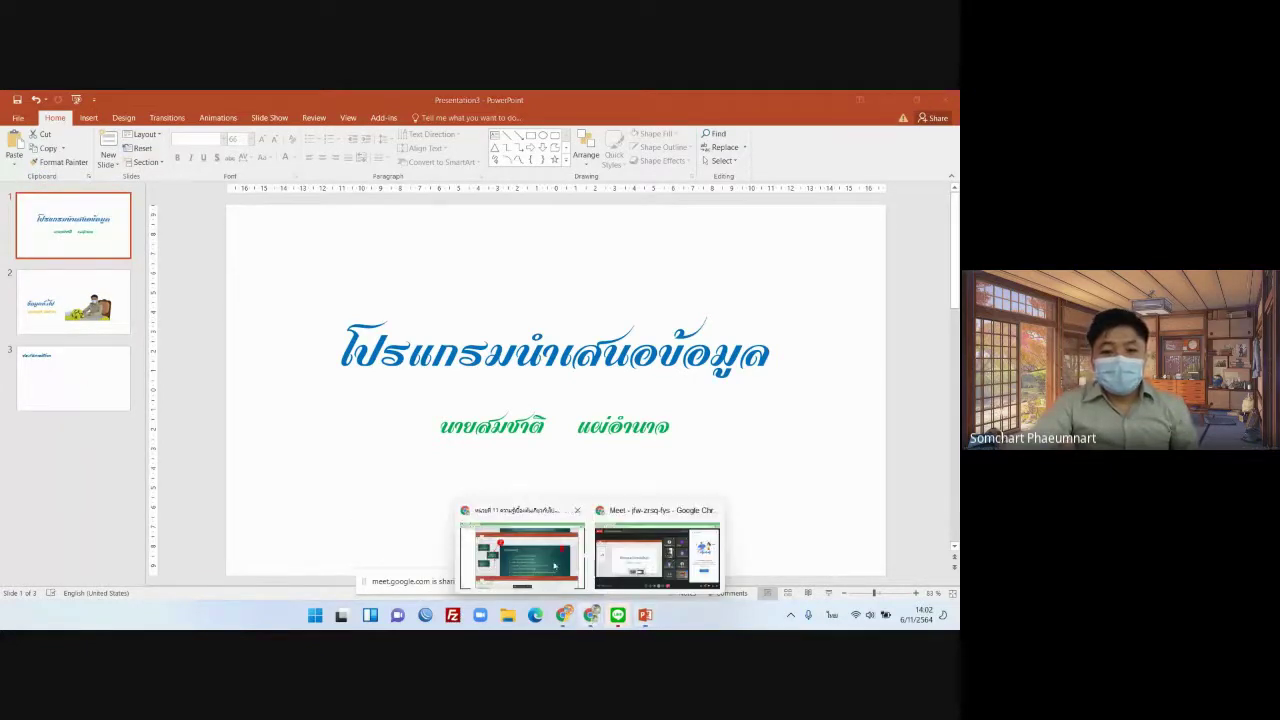
{"action": "left_click", "coordinate": [520, 555]}
{"action": "scroll", "coordinate": [410, 348], "scroll_direction": "down", "scroll_amount": 10}
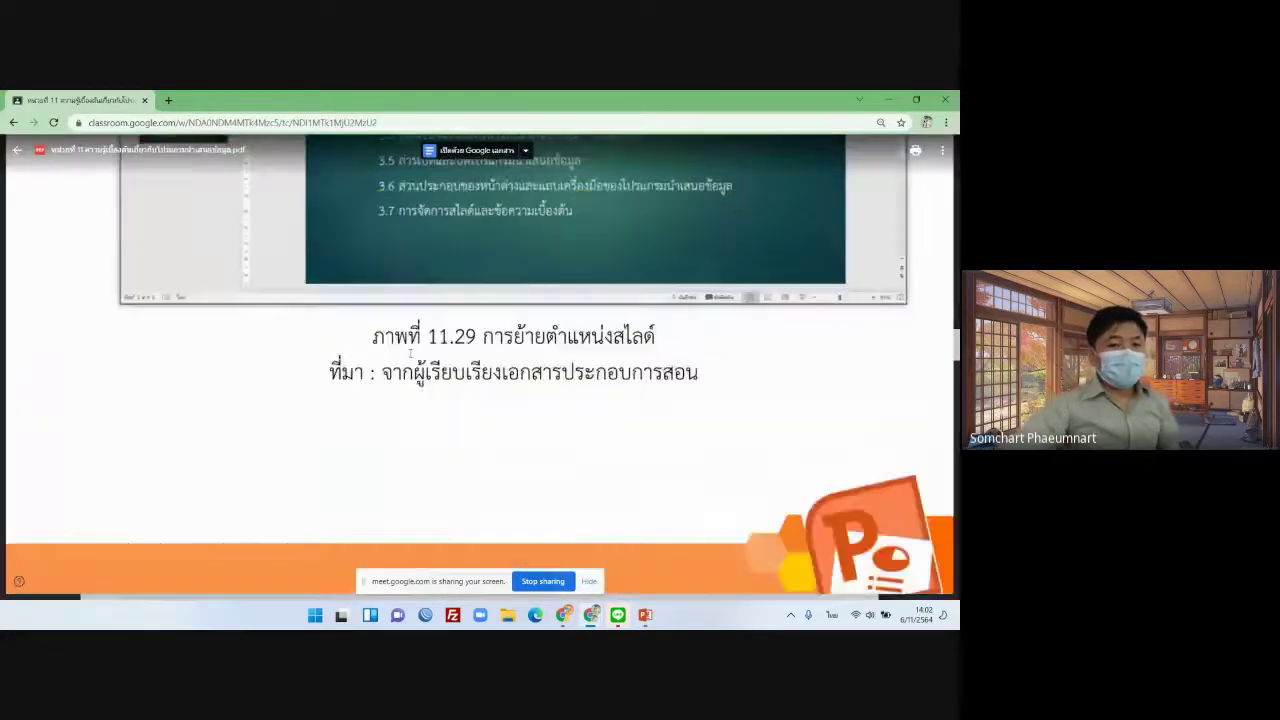
{"action": "scroll", "coordinate": [410, 350], "scroll_direction": "down", "scroll_amount": 10}
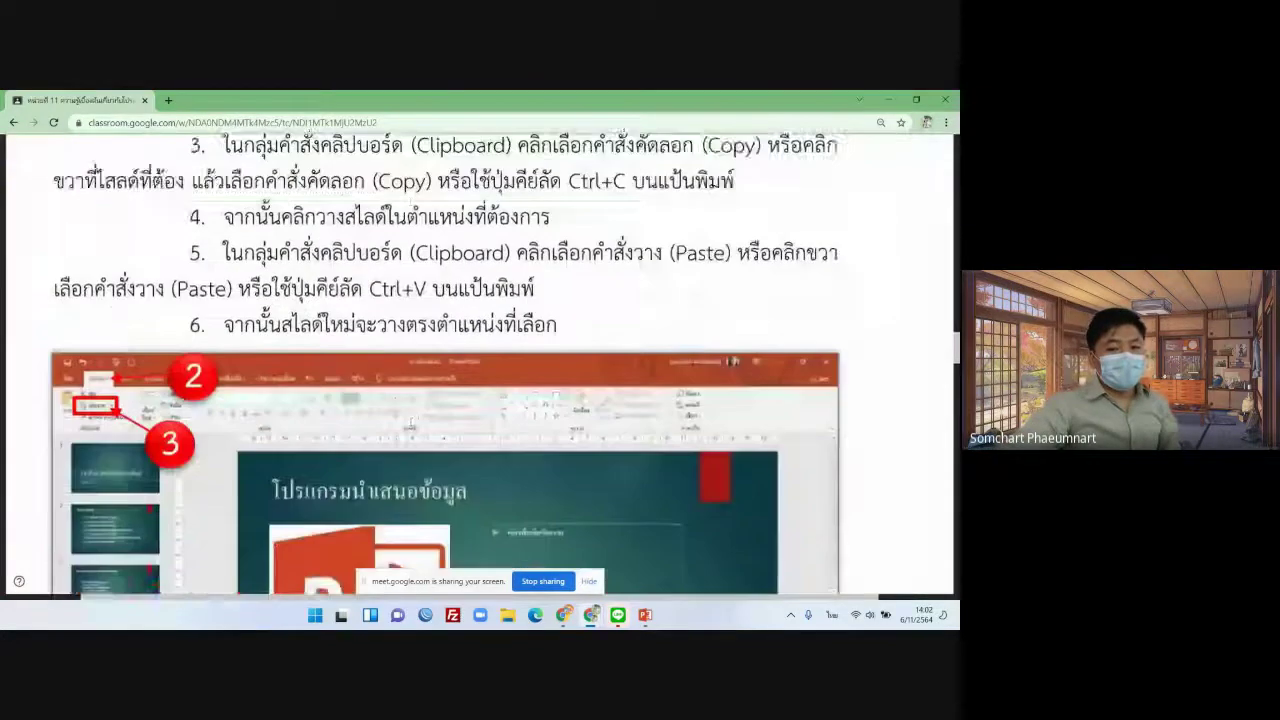
{"action": "scroll", "coordinate": [410, 352], "scroll_direction": "down", "scroll_amount": 3}
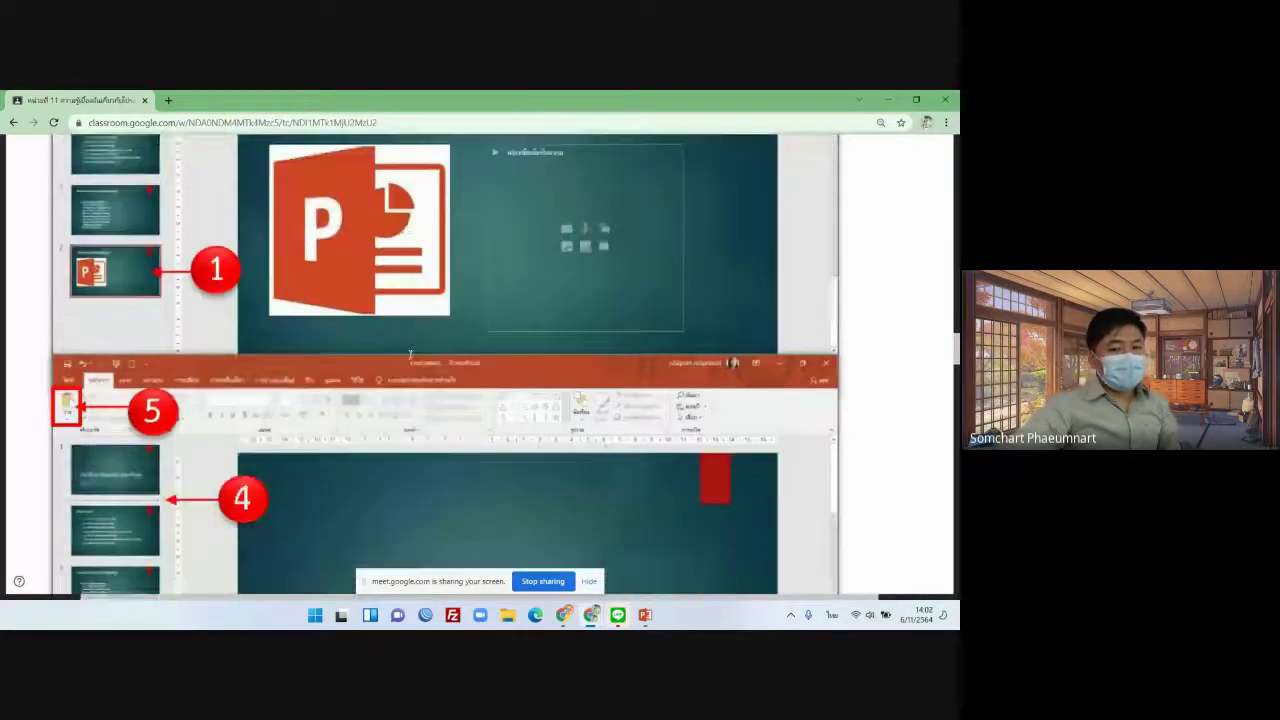
{"action": "left_click", "coordinate": [645, 615]}
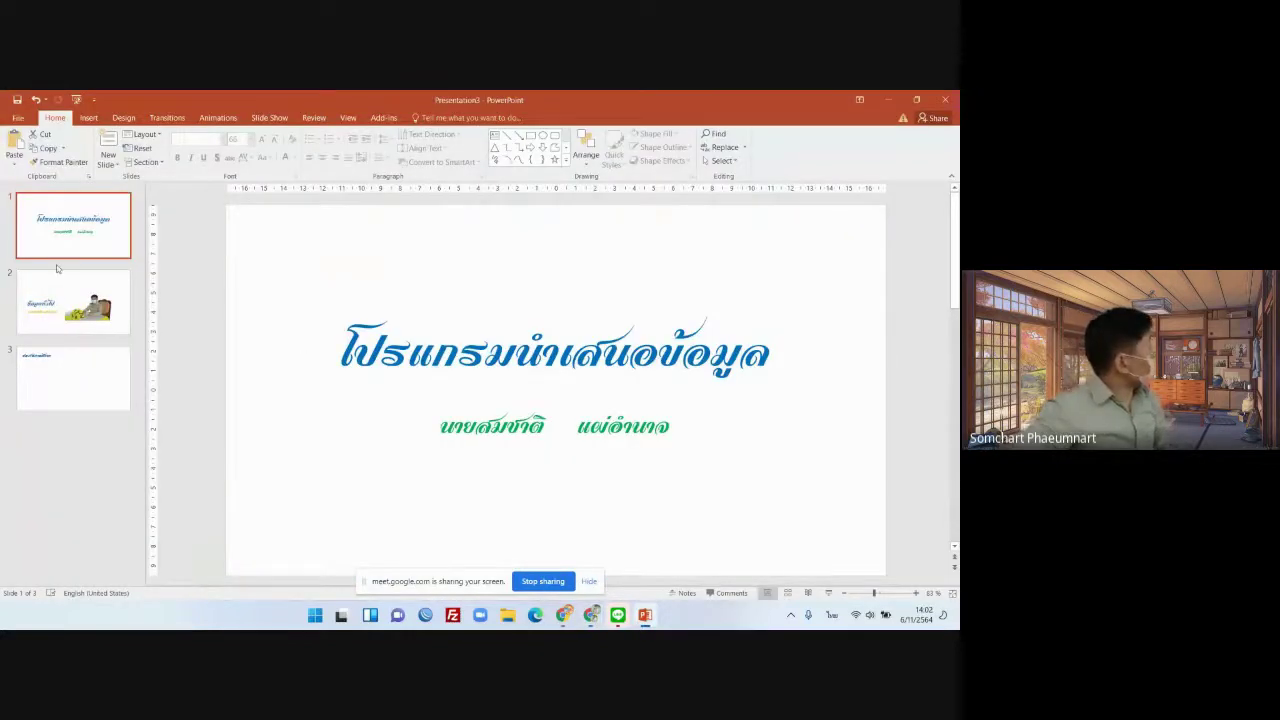
Select the ข้อมูลทั่วไป slide 2 thumbnail and open its right-click context menu.
{"action": "left_click", "coordinate": [68, 308]}
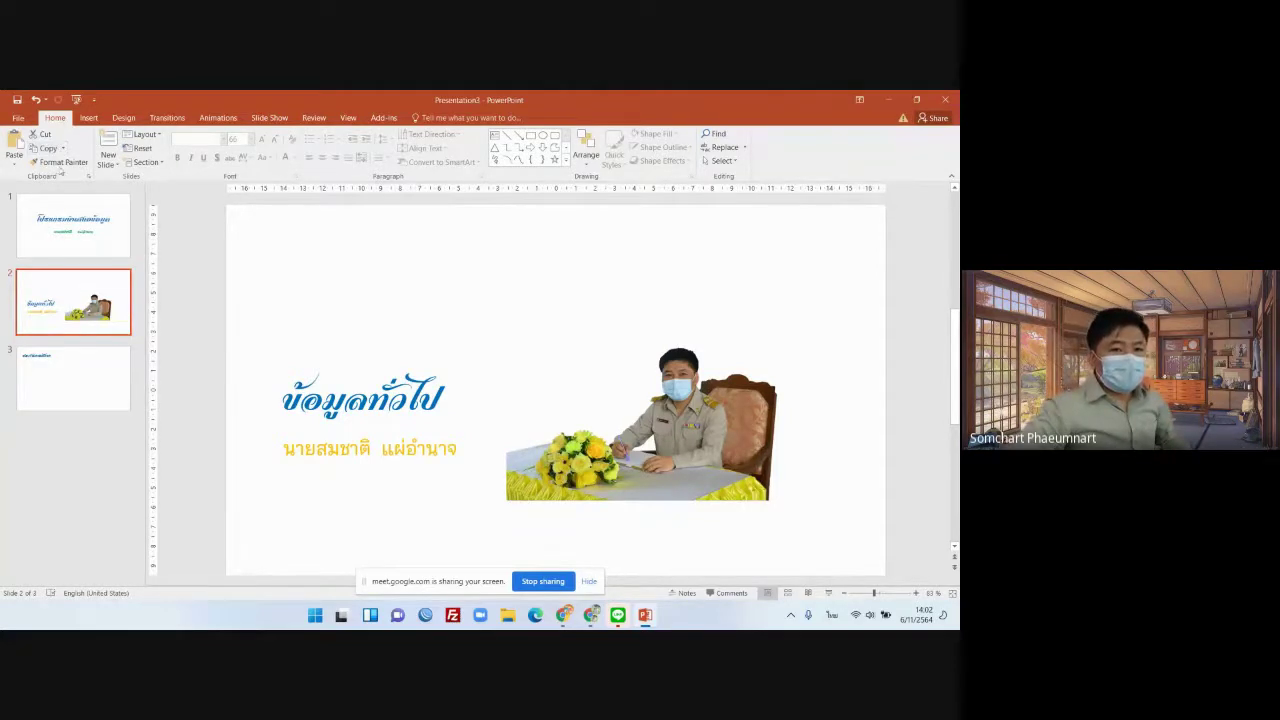
{"action": "right_click", "coordinate": [68, 301]}
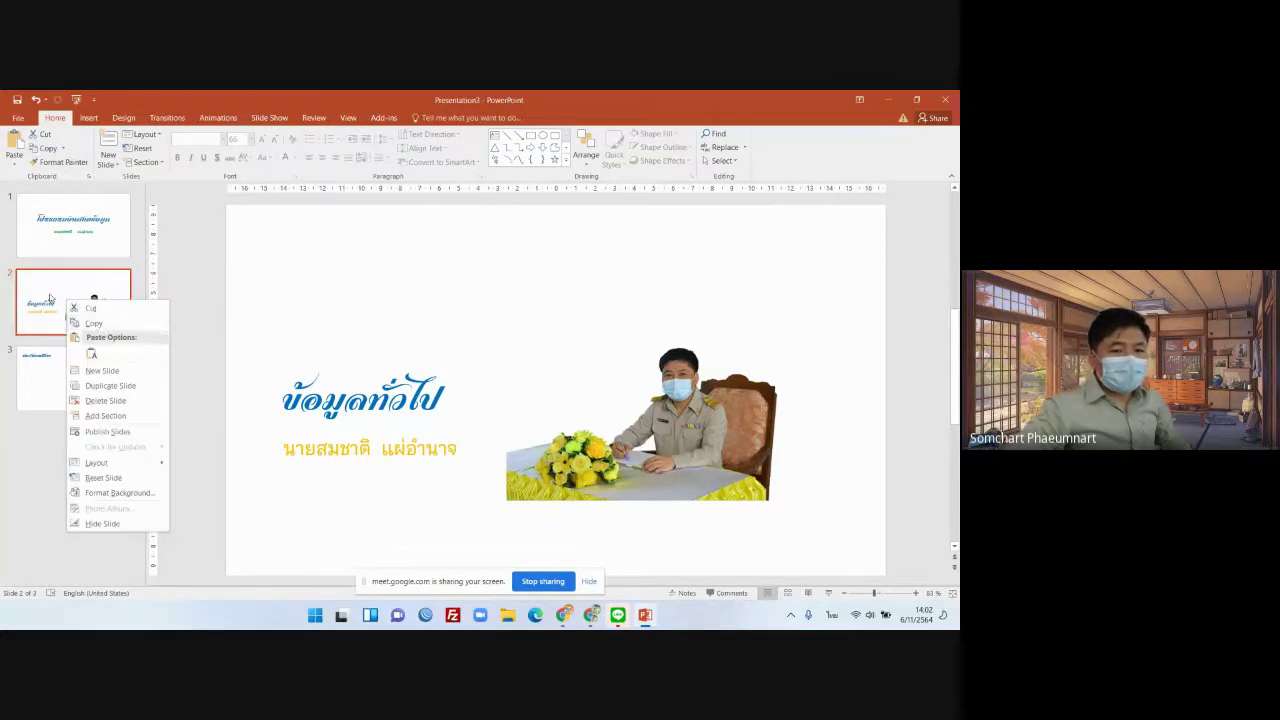
Paste the copied ข้อมูลทั่วไป slide after slide 3 with Ctrl+V, making it slide 4.
{"action": "left_click", "coordinate": [42, 292]}
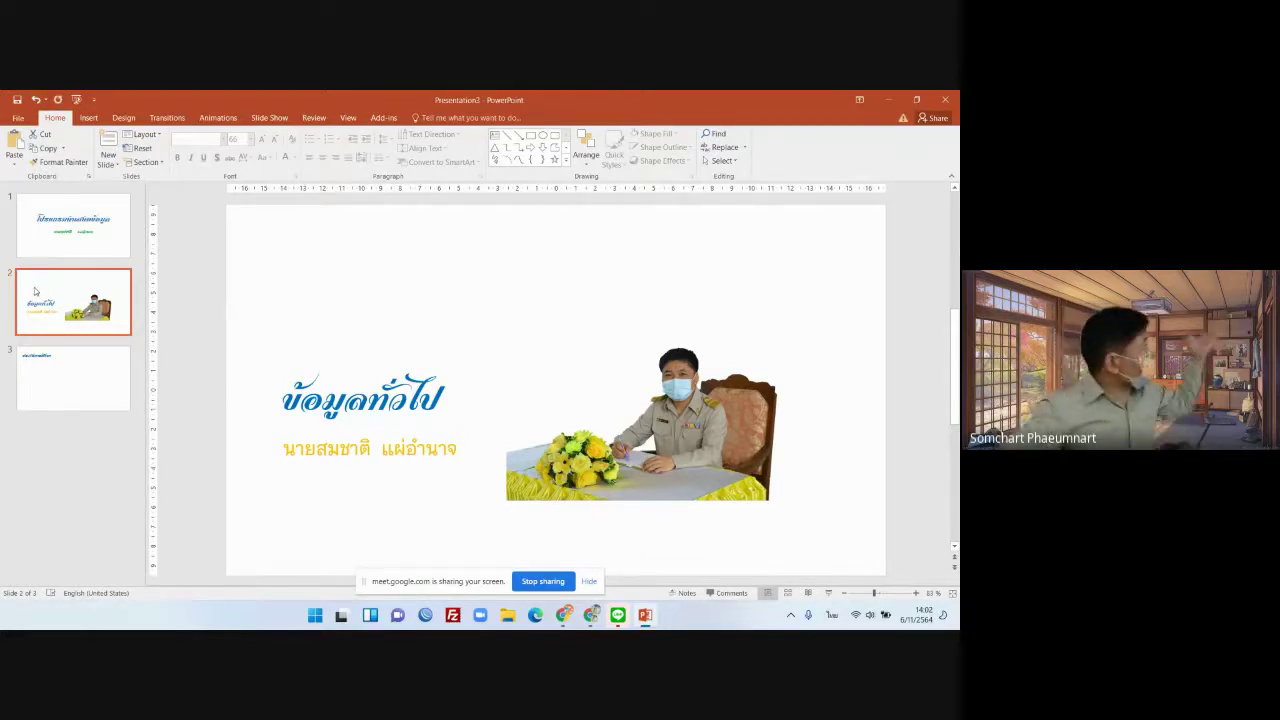
{"action": "left_click", "coordinate": [84, 424]}
{"action": "left_click", "coordinate": [84, 424]}
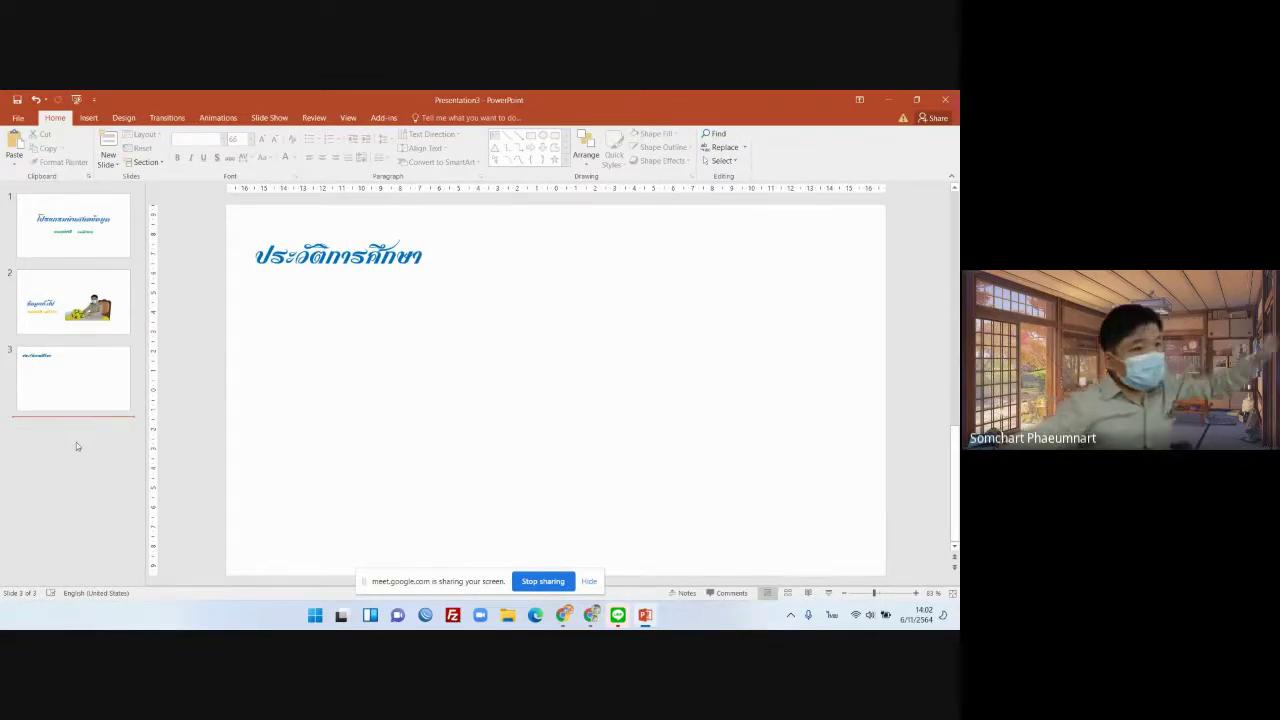
{"action": "key", "text": "ctrl+v"}
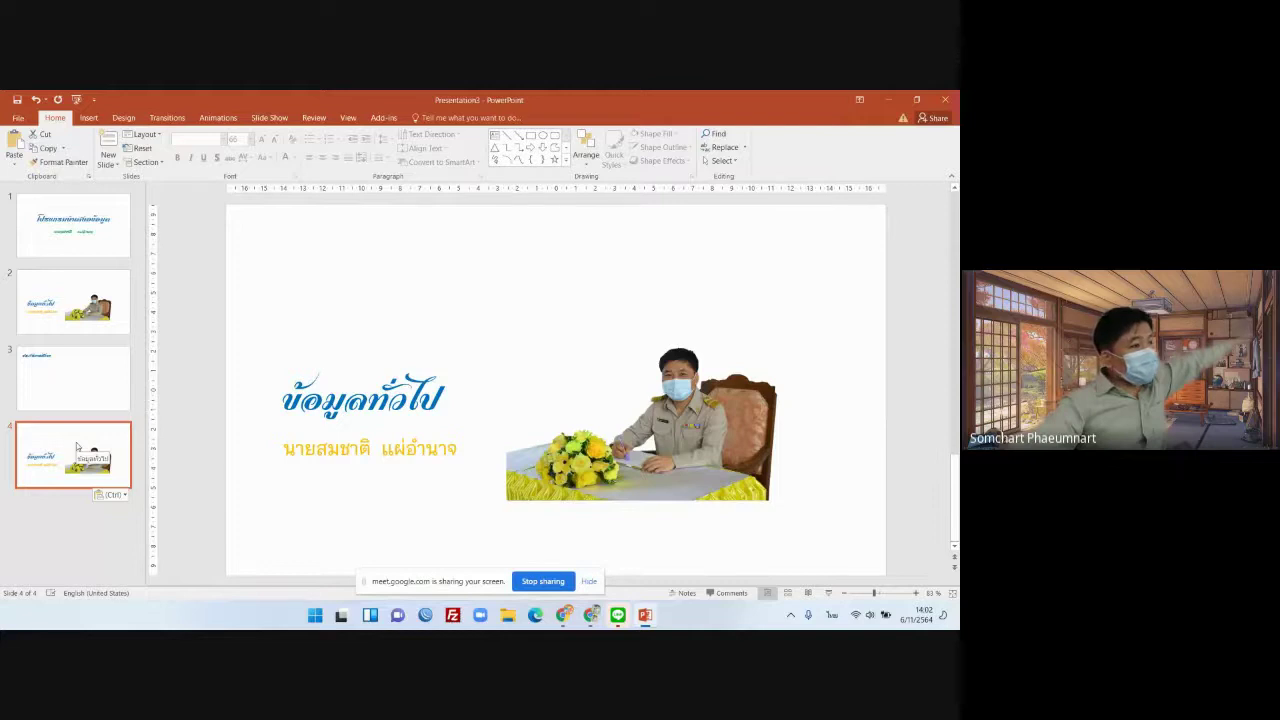
{"action": "left_click_drag", "start_coordinate": [77, 447], "coordinate": [108, 482]}
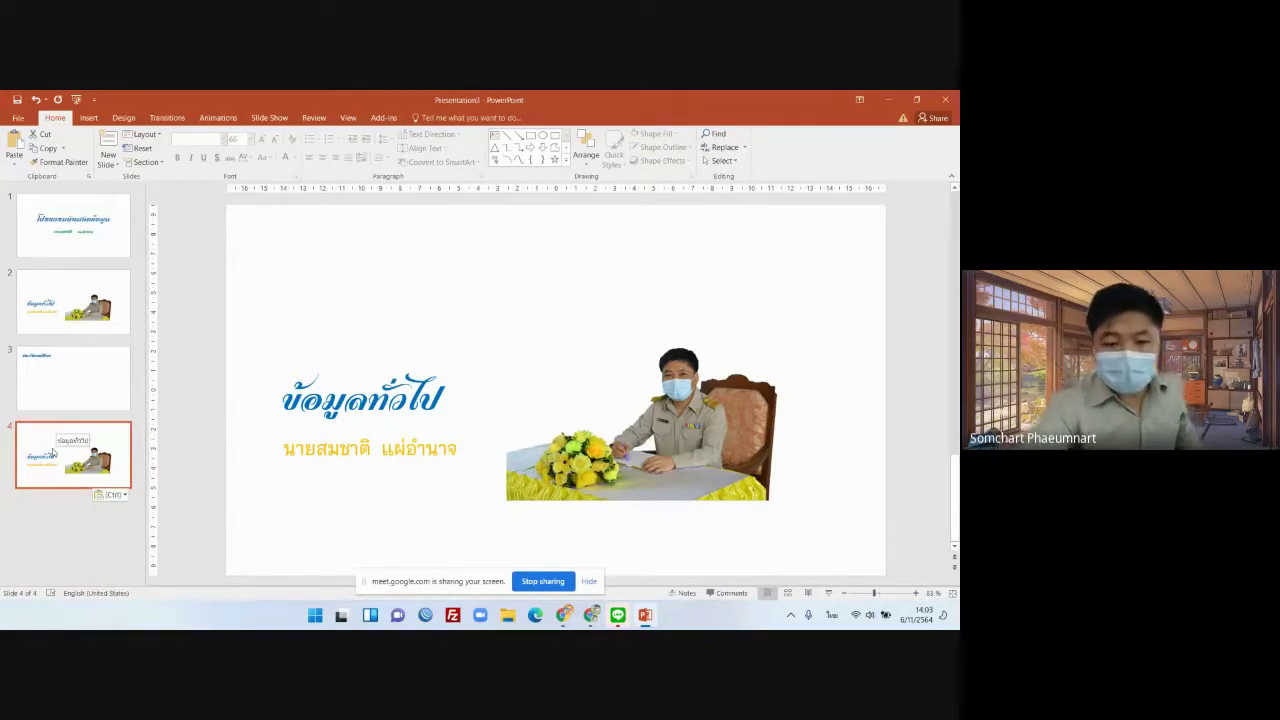
Delete slide 4, then the ประวัติการศึกษา slide 3, using the Delete key.
{"action": "key", "text": "Delete"}
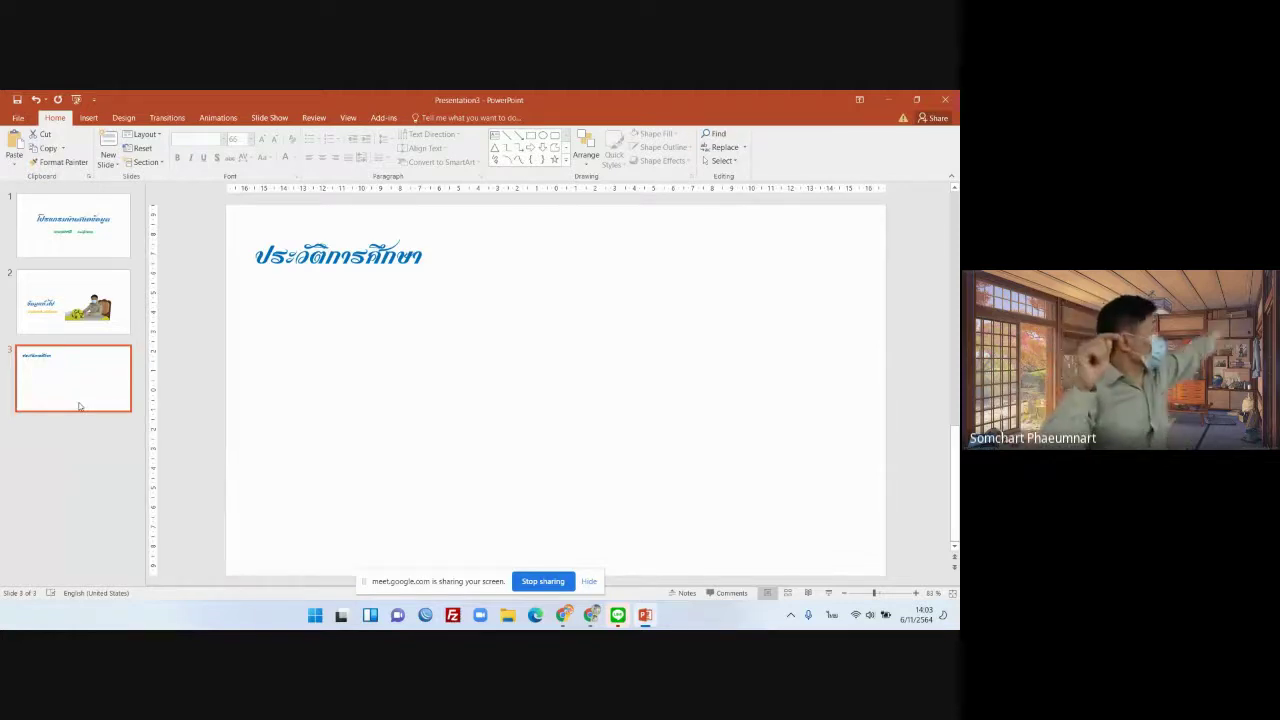
{"action": "key", "text": "Delete"}
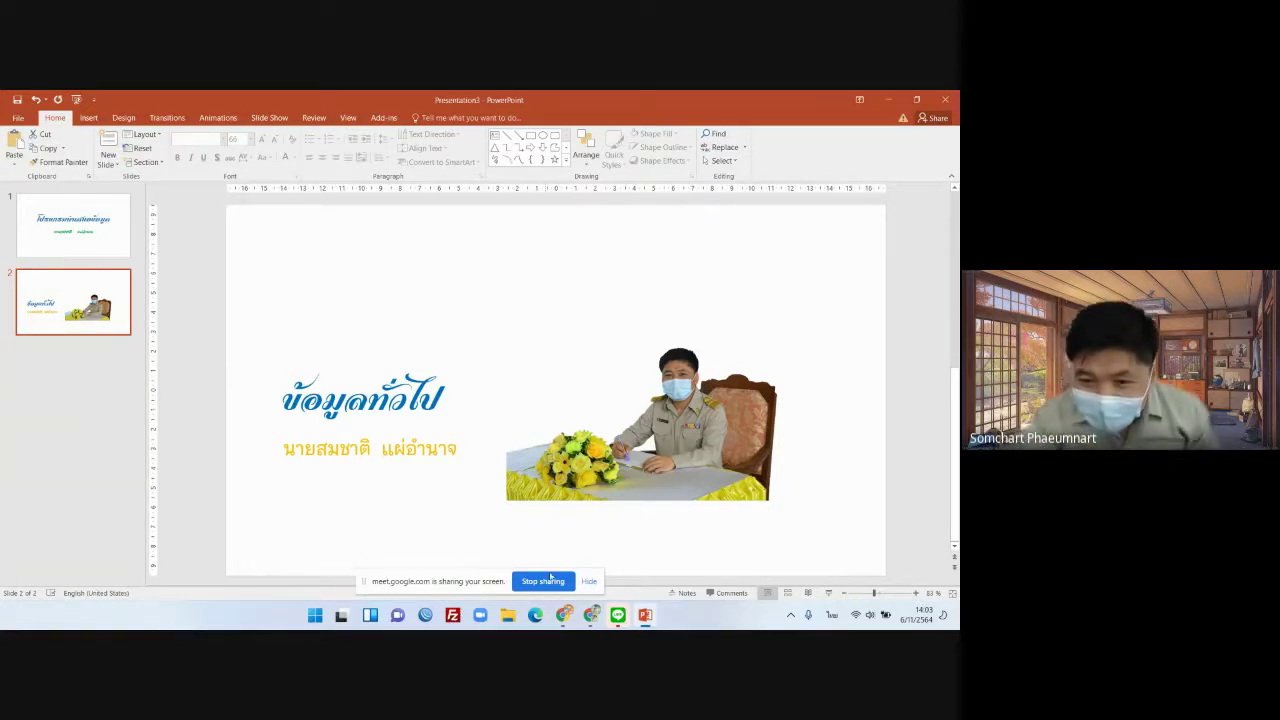
{"action": "mouse_move", "coordinate": [592, 614]}
{"action": "left_click", "coordinate": [621, 558]}
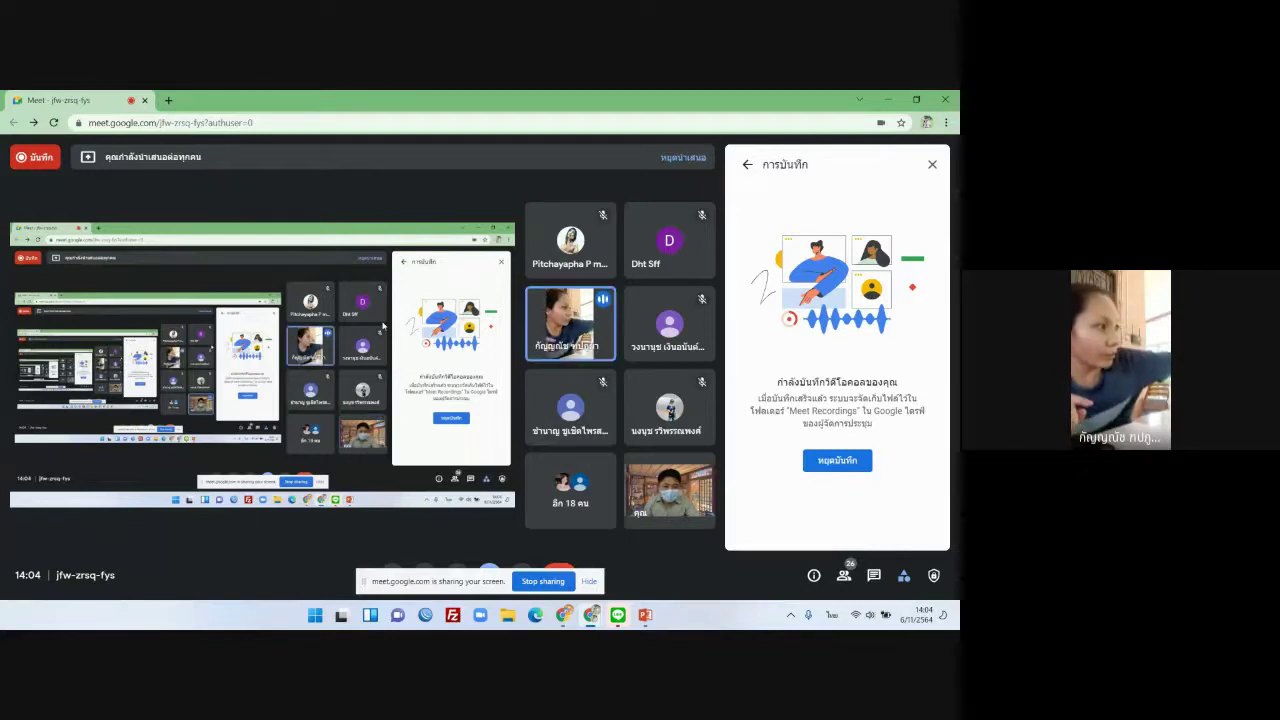
{"action": "left_click", "coordinate": [645, 614]}
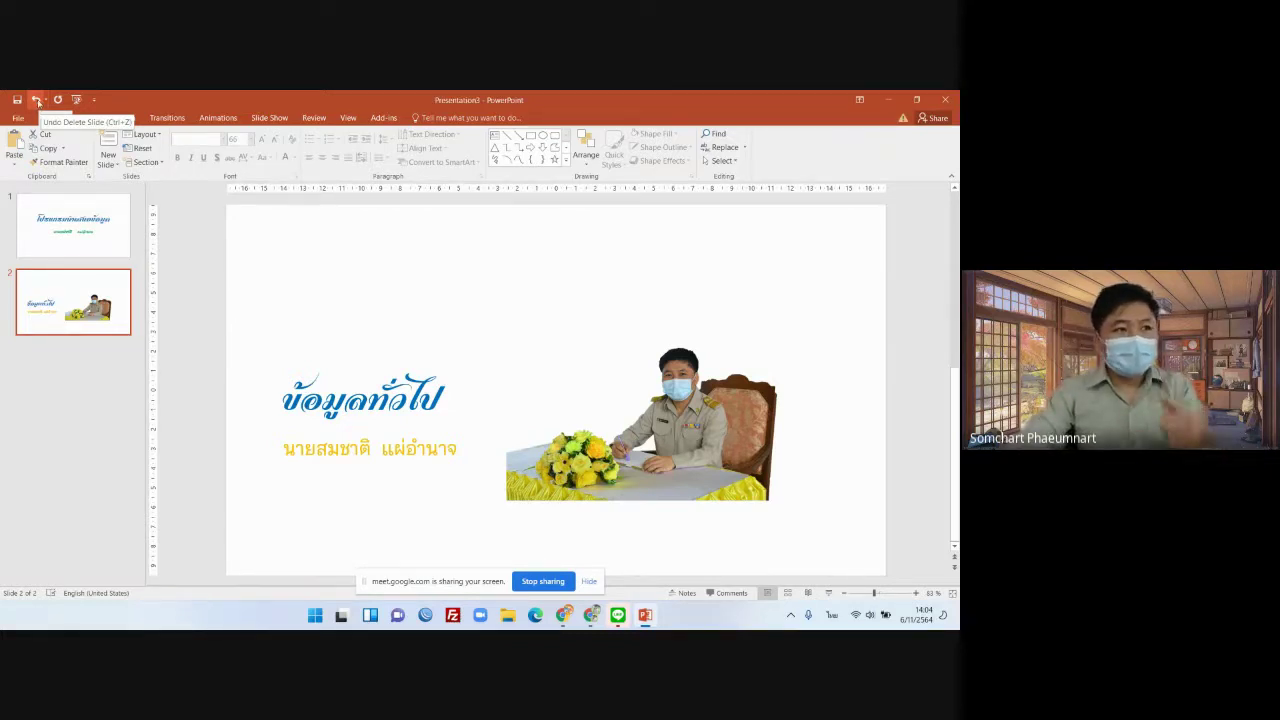
Paste the ประวัติการศึกษา slide back after slide 2 with Ctrl+V and select its title box.
{"action": "left_click", "coordinate": [107, 399]}
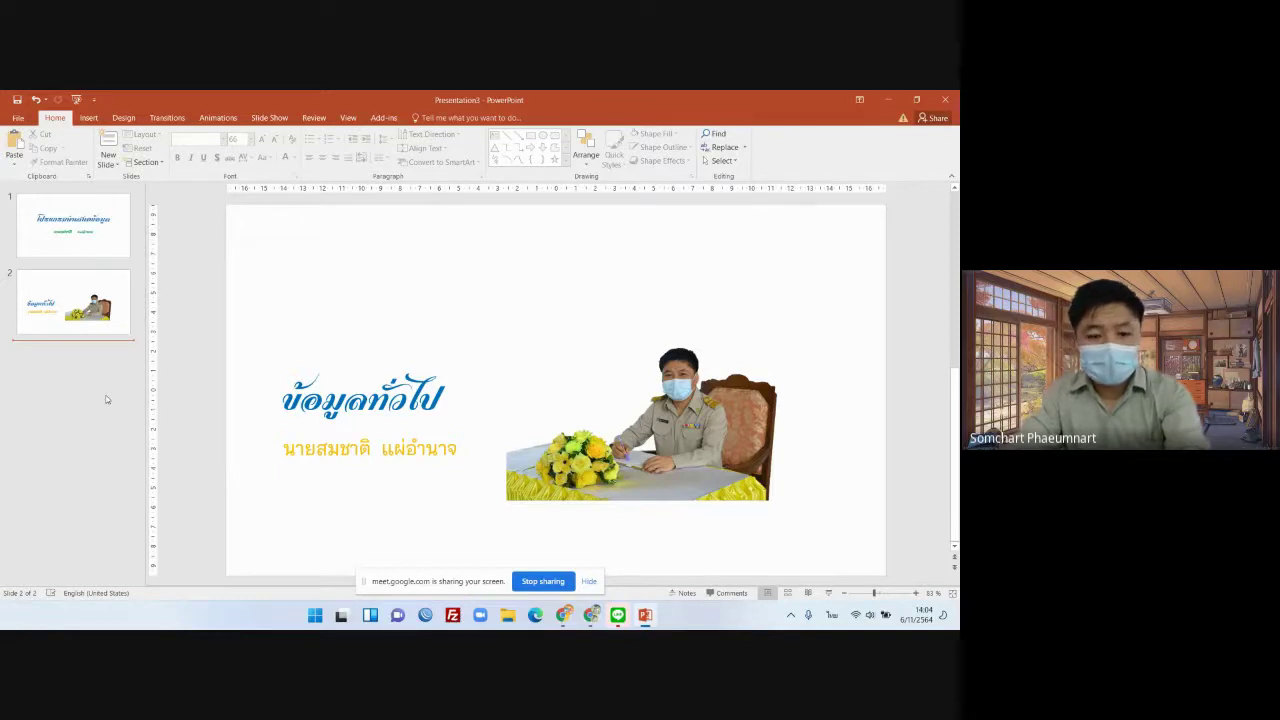
{"action": "key", "text": "ctrl+v"}
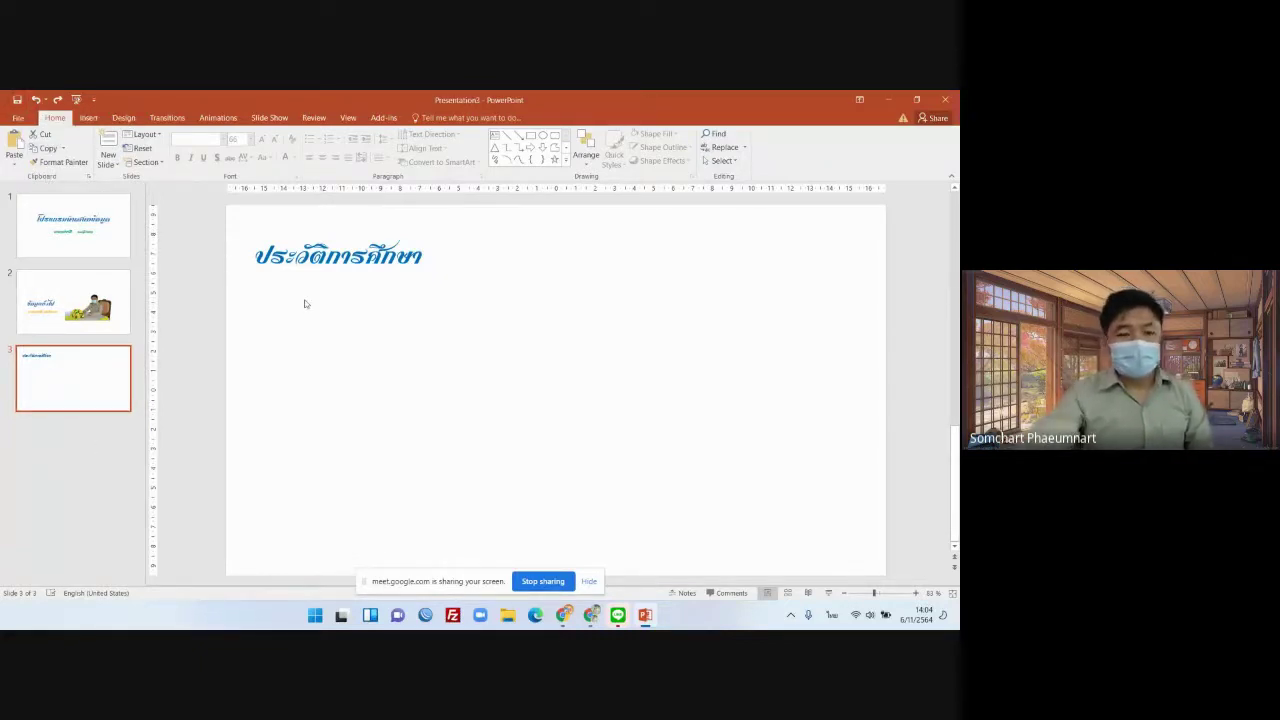
{"action": "left_click", "coordinate": [395, 286]}
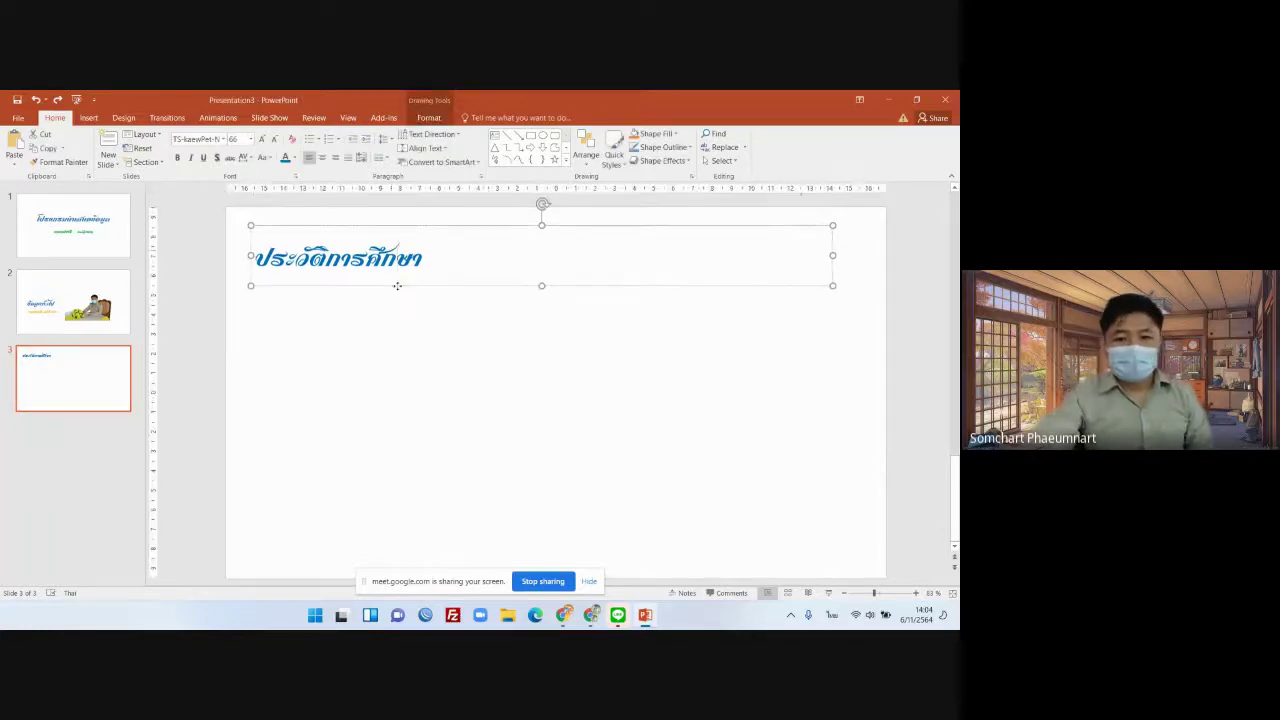
Move the title box slightly down and right and narrow it from its right edge.
{"action": "left_click_drag", "start_coordinate": [397, 280], "coordinate": [419, 309]}
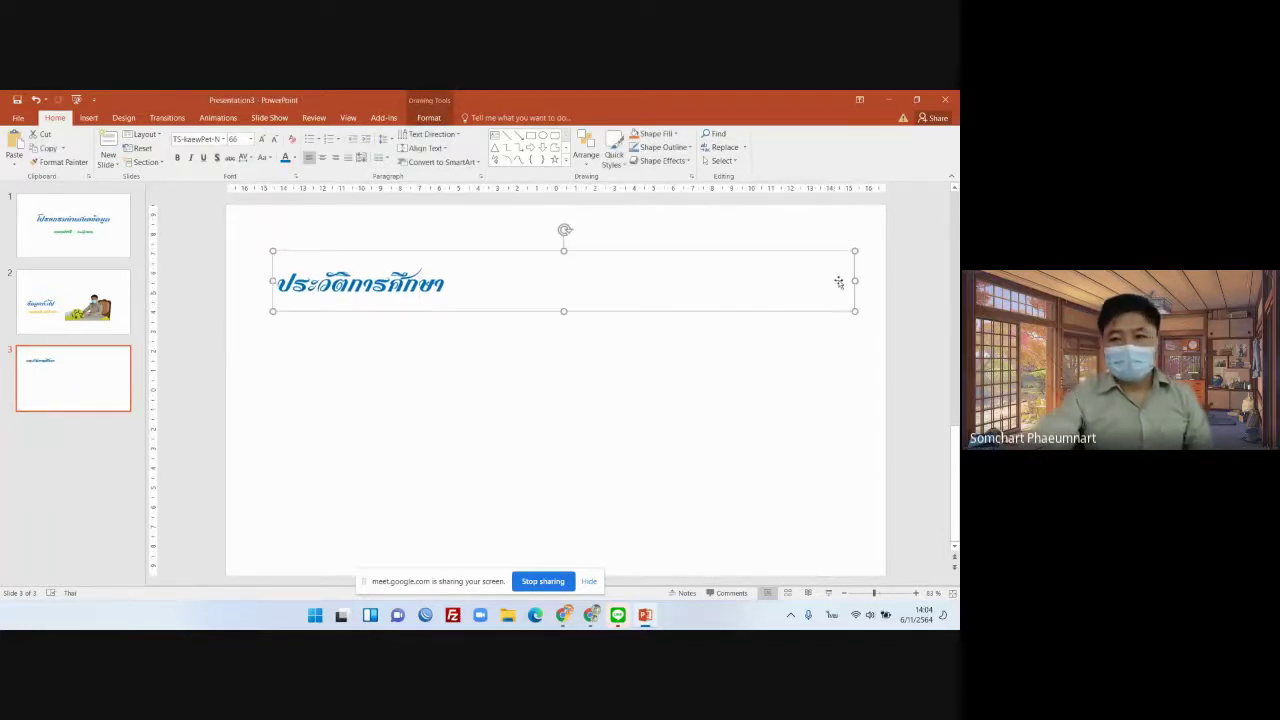
{"action": "left_click_drag", "start_coordinate": [857, 279], "coordinate": [773, 280]}
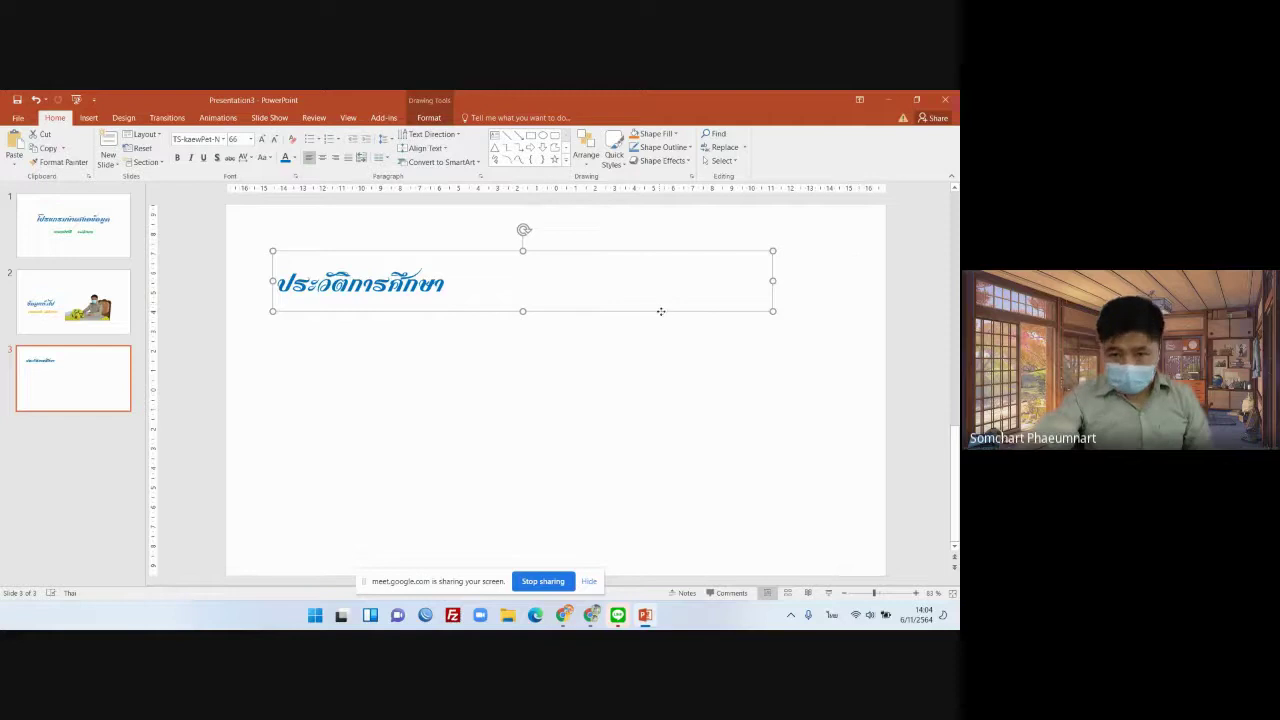
{"action": "left_click_drag", "start_coordinate": [660, 311], "coordinate": [675, 308]}
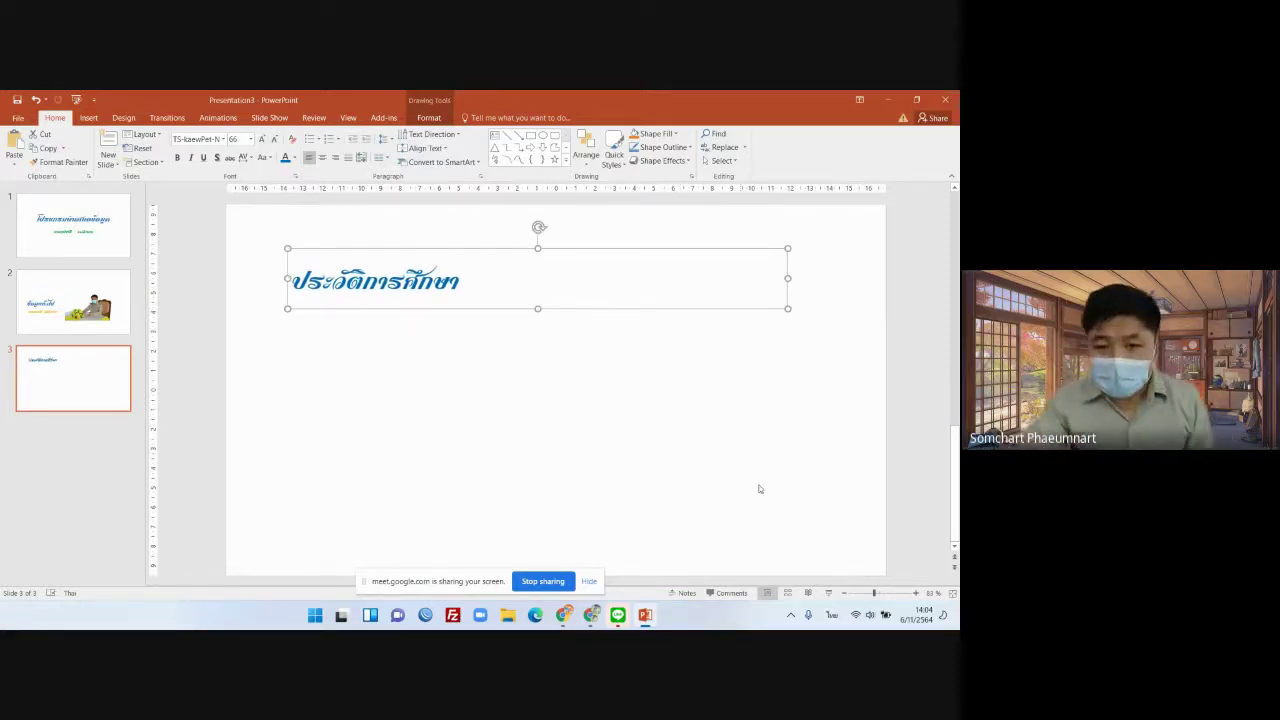
Scroll the Classroom handout down to Outline View figure 11.34, then return to PowerPoint.
{"action": "mouse_move", "coordinate": [591, 615]}
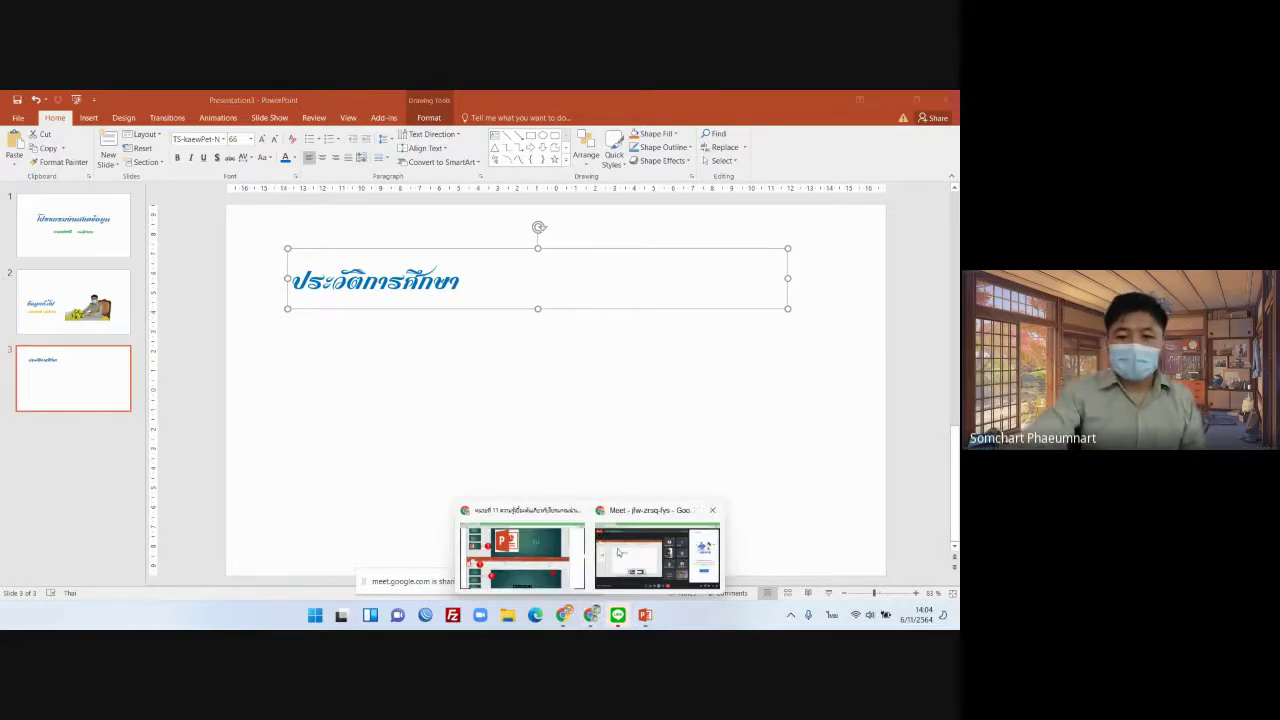
{"action": "left_click", "coordinate": [560, 565]}
{"action": "scroll", "coordinate": [432, 410], "scroll_direction": "down", "scroll_amount": 5}
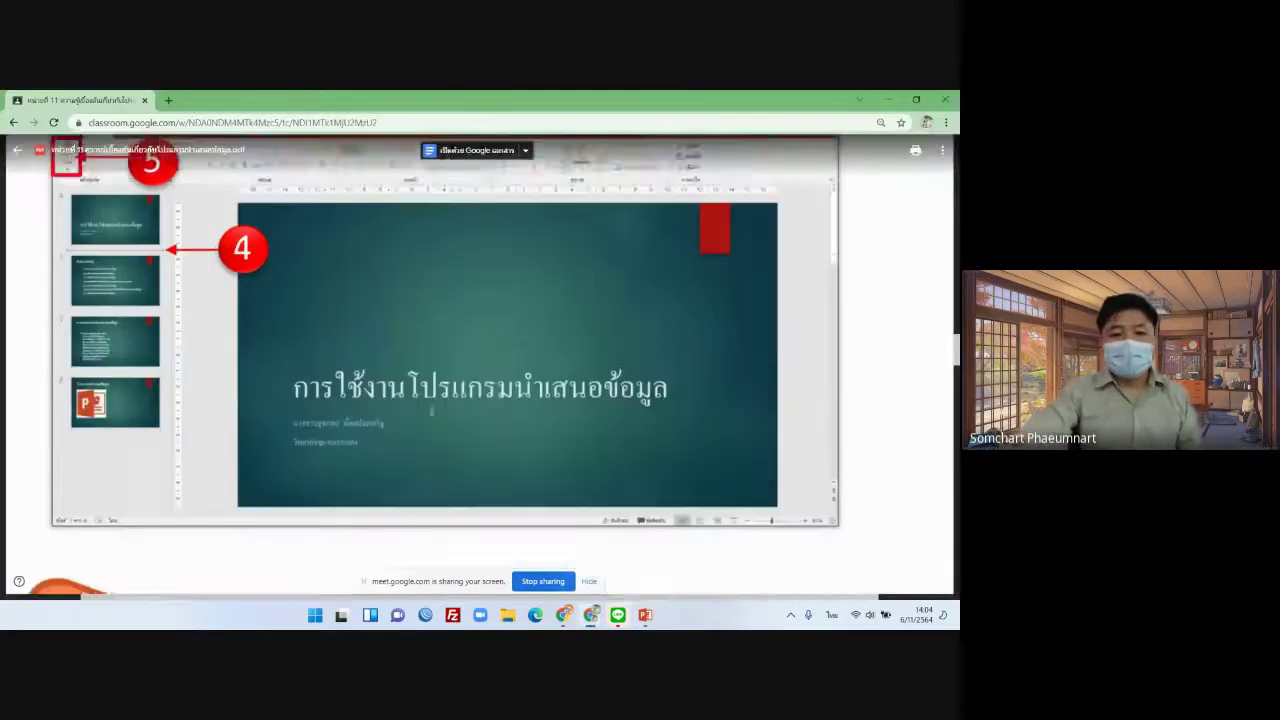
{"action": "scroll", "coordinate": [432, 410], "scroll_direction": "down", "scroll_amount": 10}
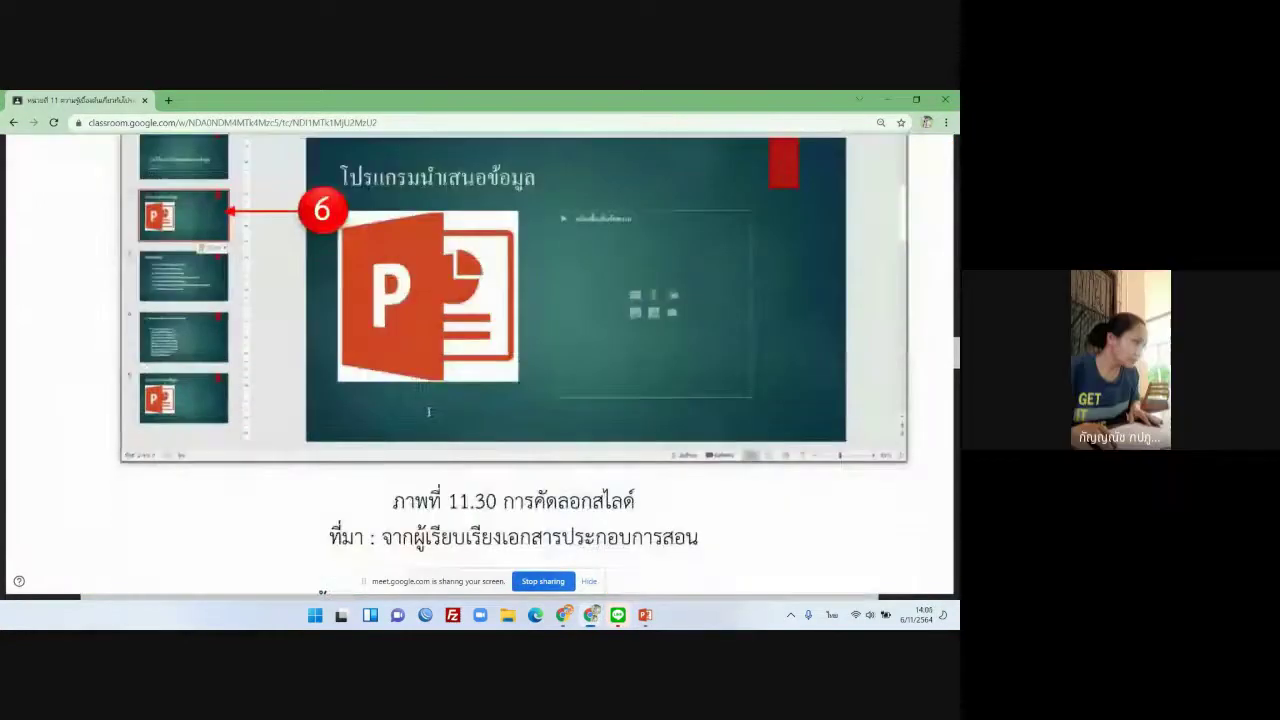
{"action": "scroll", "coordinate": [428, 411], "scroll_direction": "down", "scroll_amount": 5}
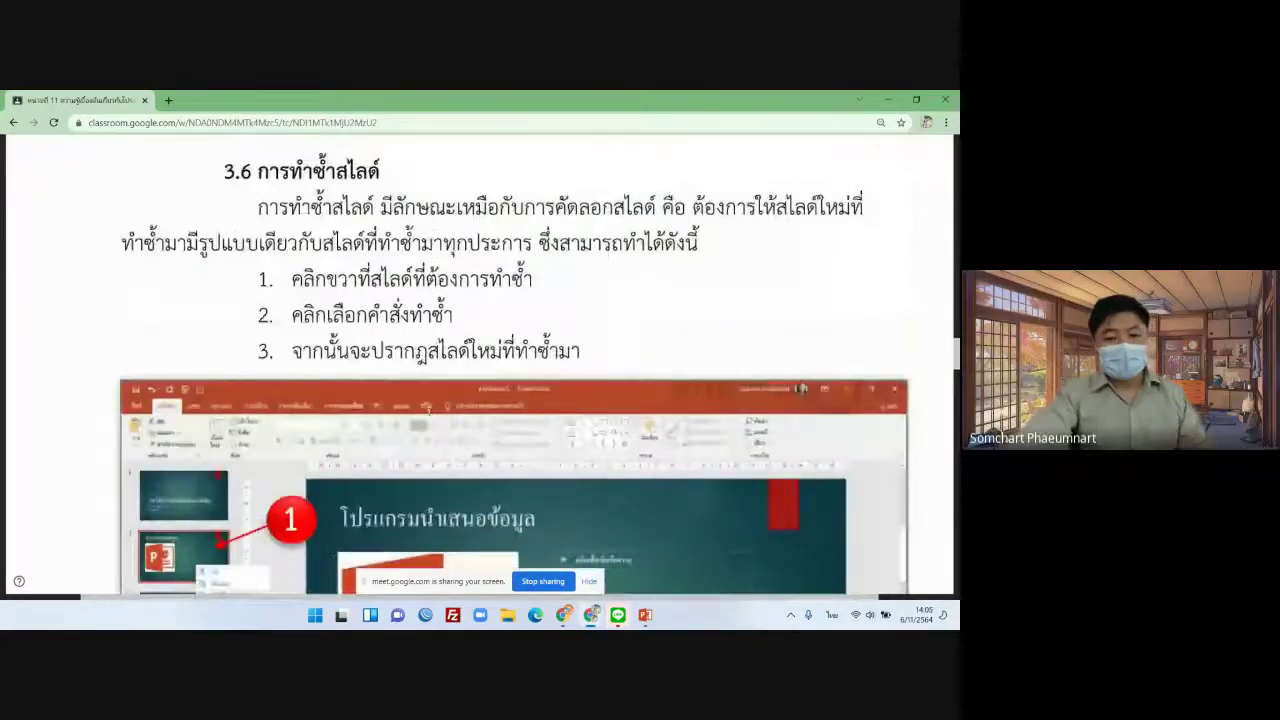
{"action": "scroll", "coordinate": [428, 410], "scroll_direction": "down", "scroll_amount": 5}
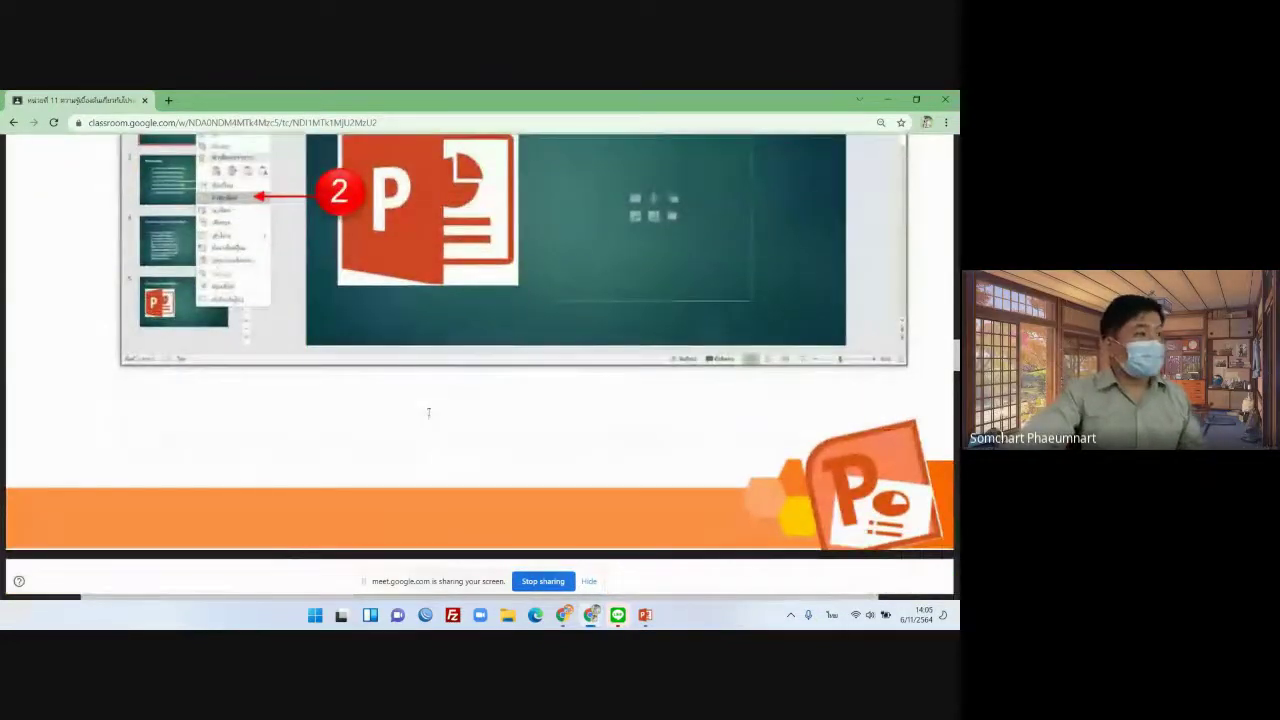
{"action": "scroll", "coordinate": [428, 412], "scroll_direction": "down", "scroll_amount": 8}
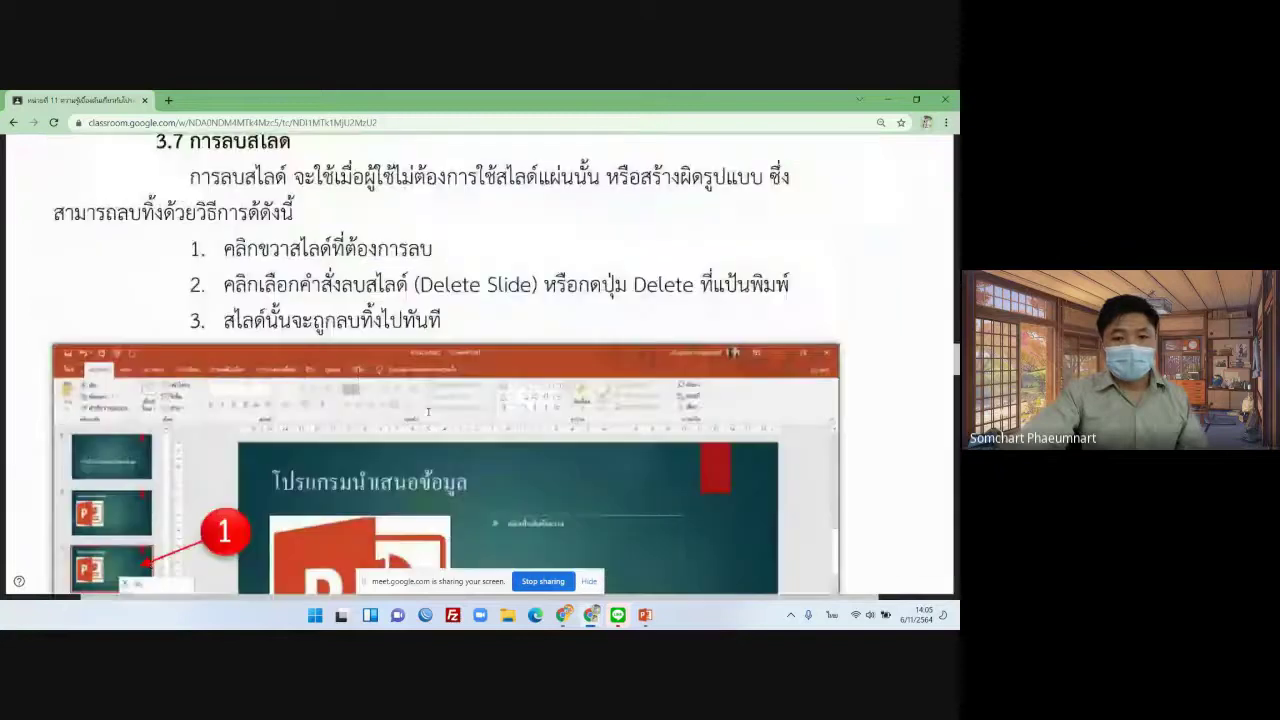
{"action": "scroll", "coordinate": [428, 411], "scroll_direction": "down", "scroll_amount": 8}
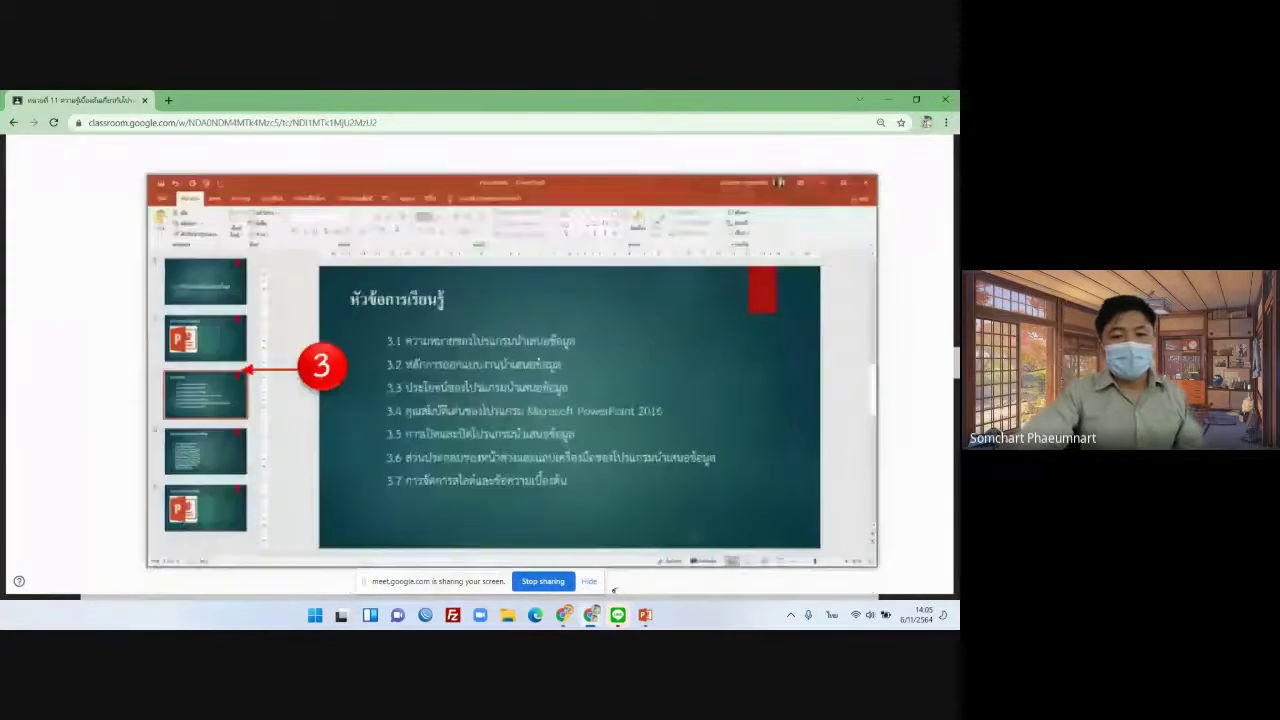
{"action": "scroll", "coordinate": [428, 408], "scroll_direction": "down", "scroll_amount": 5}
{"action": "scroll", "coordinate": [426, 392], "scroll_direction": "down", "scroll_amount": 5}
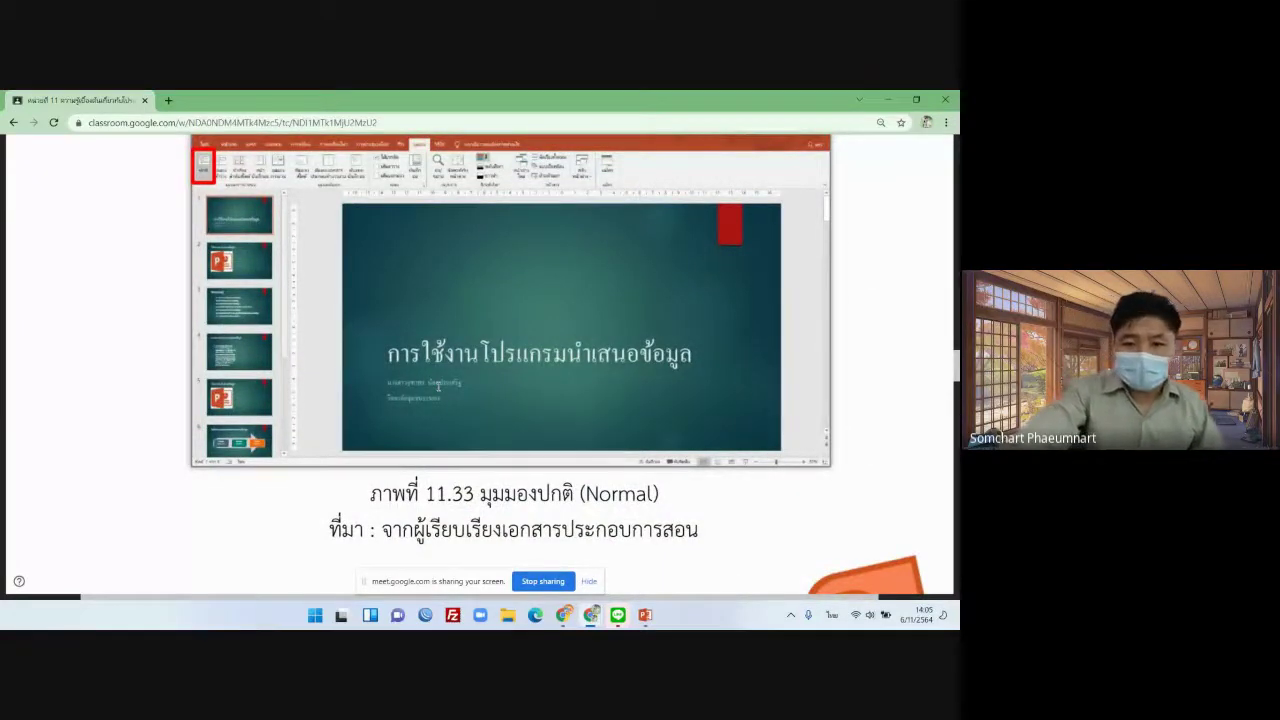
{"action": "scroll", "coordinate": [438, 385], "scroll_direction": "down", "scroll_amount": 1}
{"action": "scroll", "coordinate": [437, 390], "scroll_direction": "down", "scroll_amount": 10}
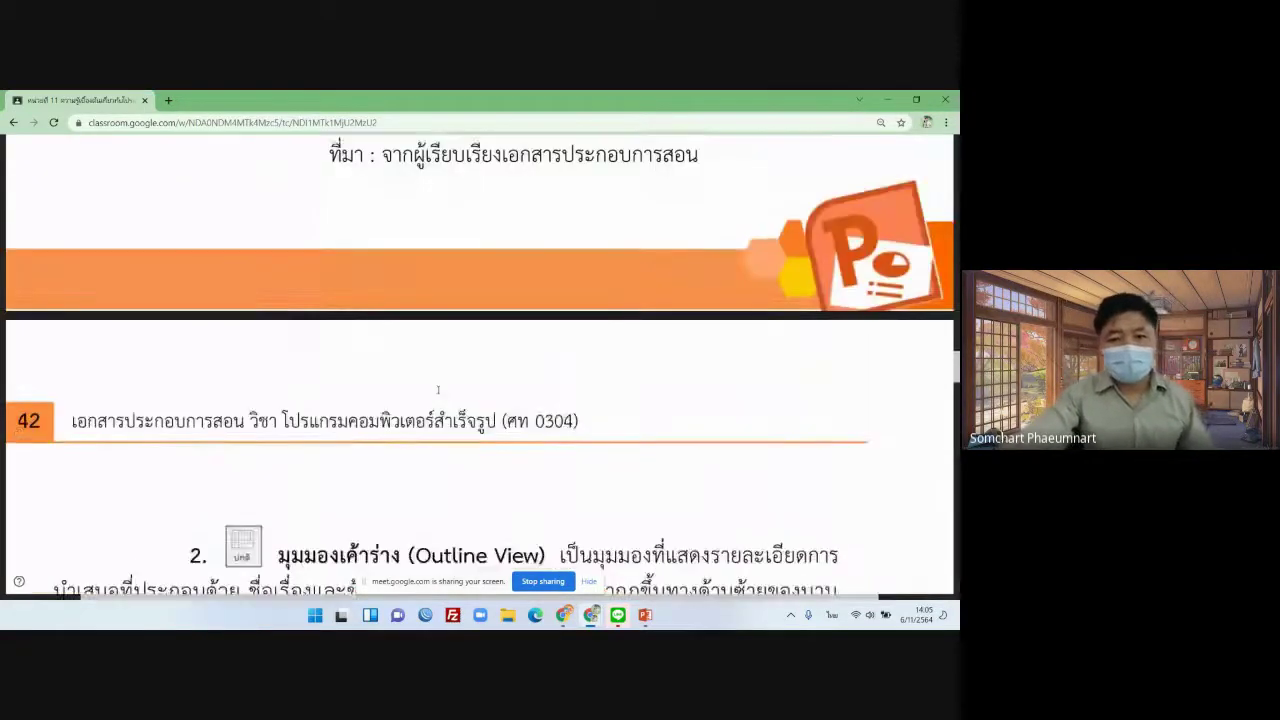
{"action": "scroll", "coordinate": [437, 390], "scroll_direction": "down", "scroll_amount": 1}
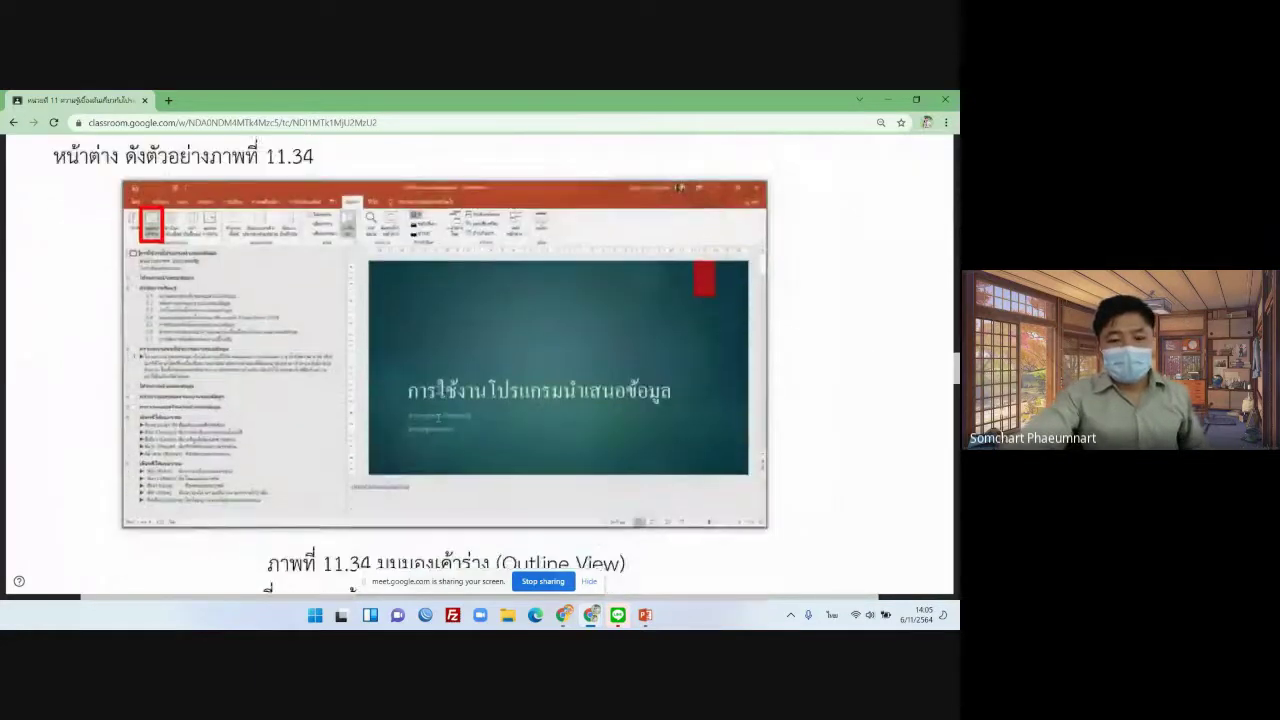
{"action": "scroll", "coordinate": [437, 390], "scroll_direction": "up", "scroll_amount": 2}
{"action": "scroll", "coordinate": [438, 390], "scroll_direction": "down", "scroll_amount": 6}
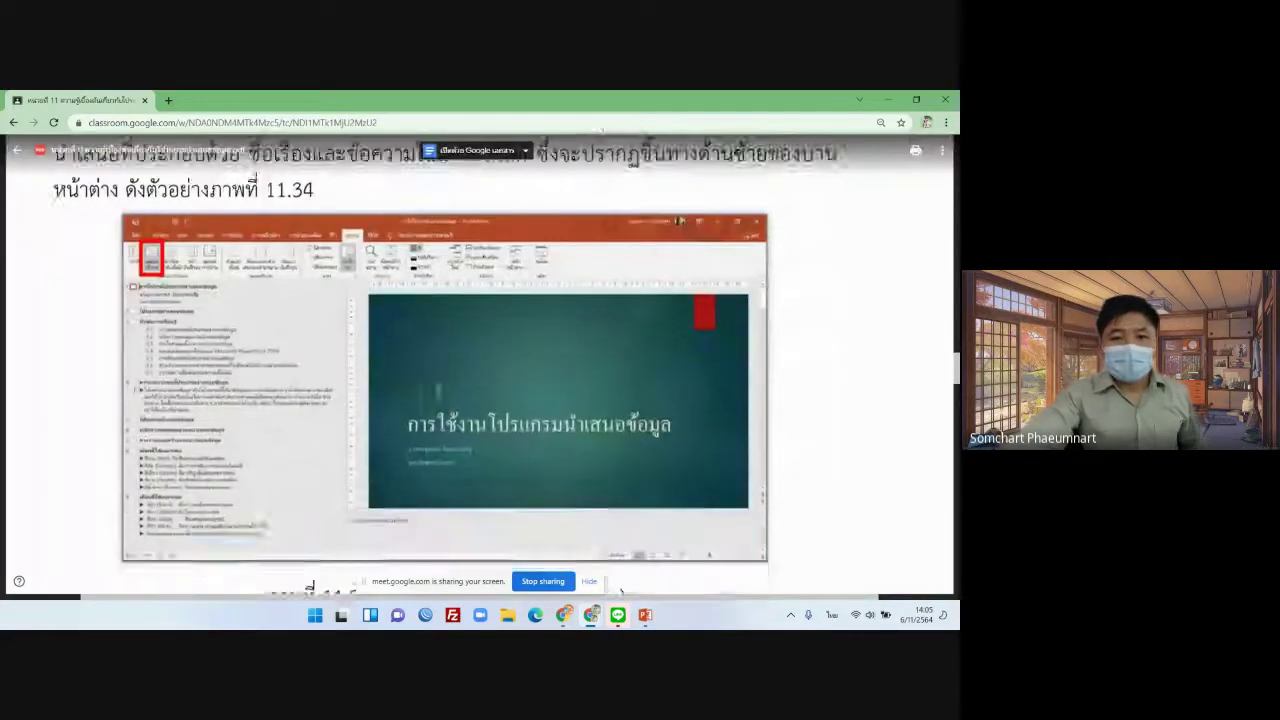
{"action": "scroll", "coordinate": [388, 401], "scroll_direction": "up", "scroll_amount": 4}
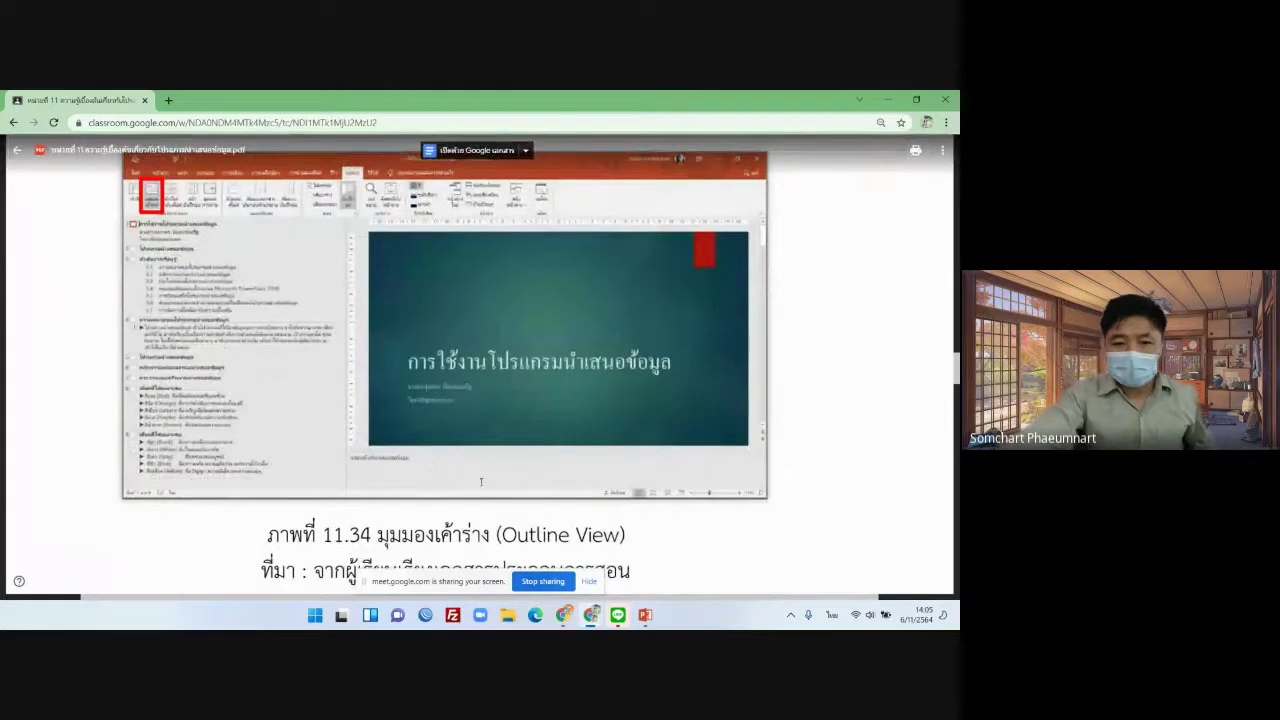
{"action": "left_click", "coordinate": [645, 615]}
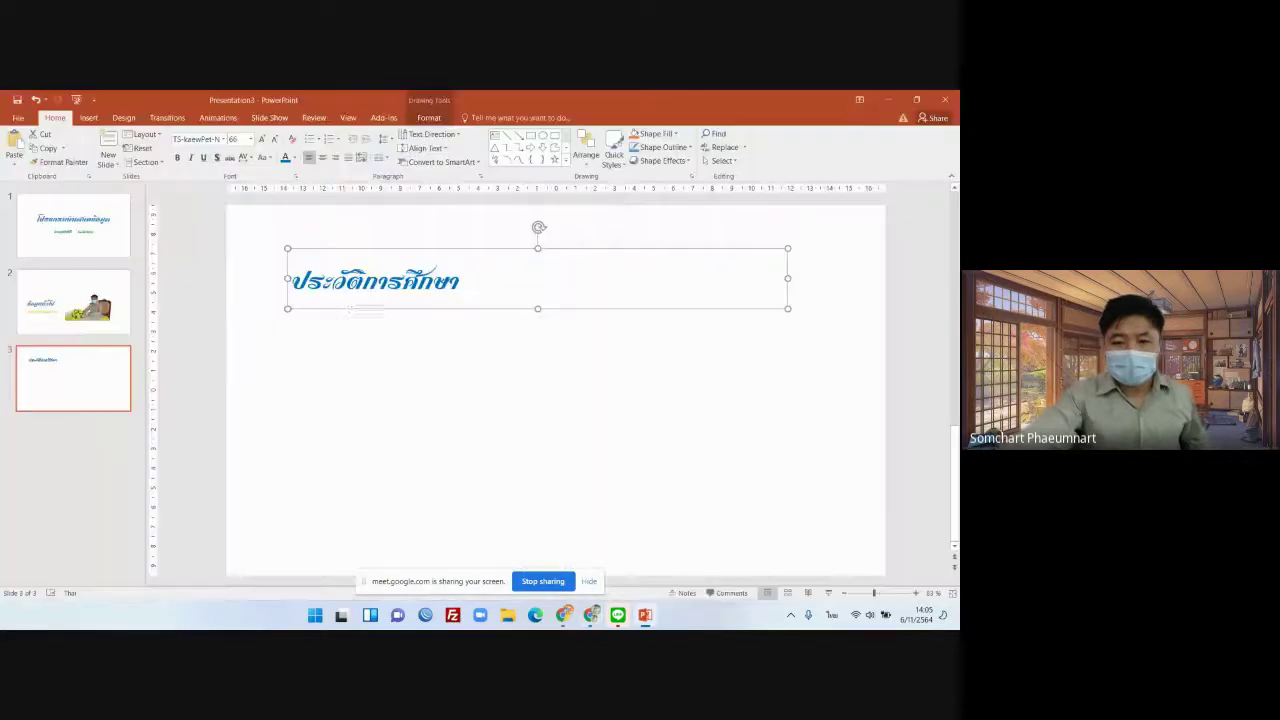
From the title slide, preview Outline View, then rearrange in Slide Sorter and restore the original order.
{"action": "left_click", "coordinate": [100, 224]}
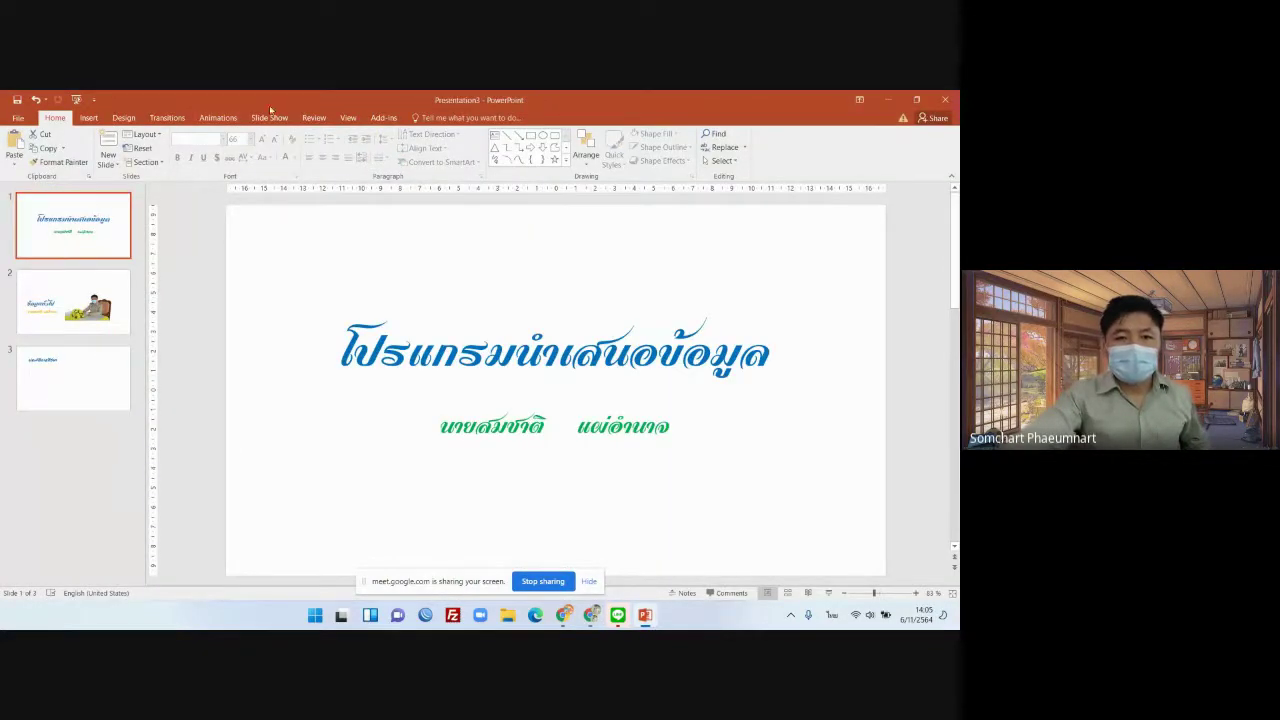
{"action": "left_click", "coordinate": [315, 122]}
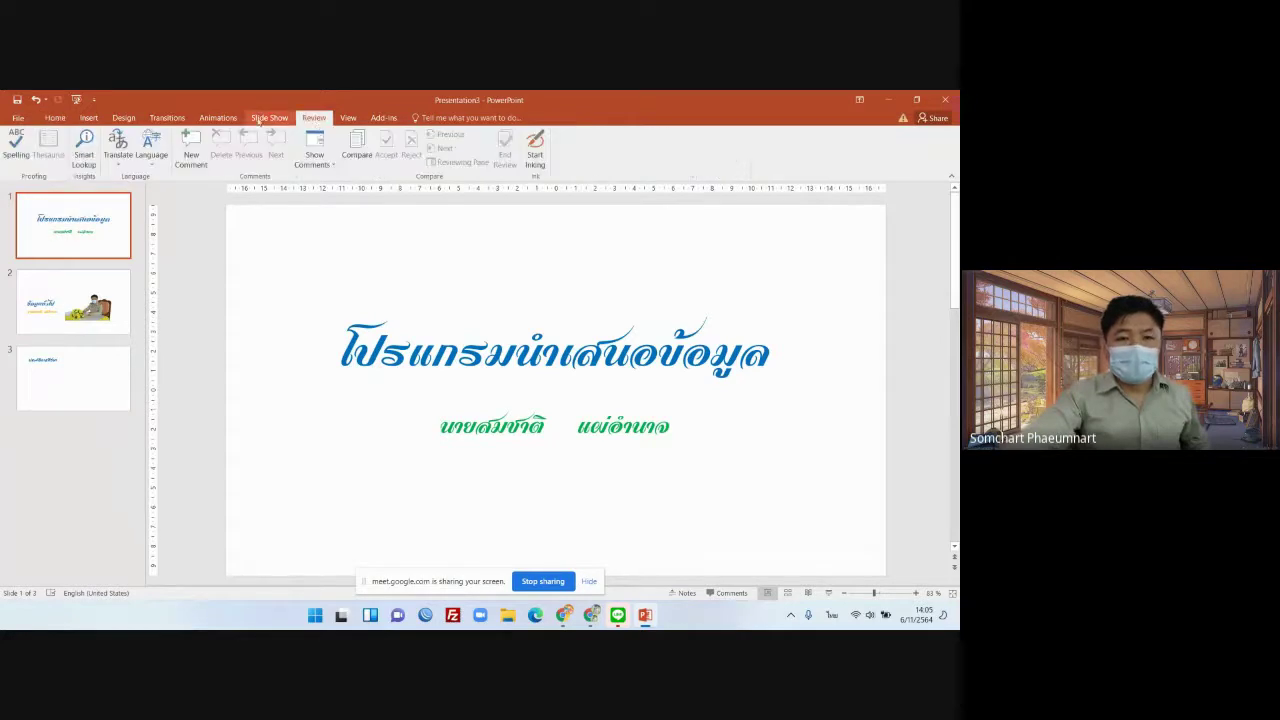
{"action": "left_click", "coordinate": [347, 118]}
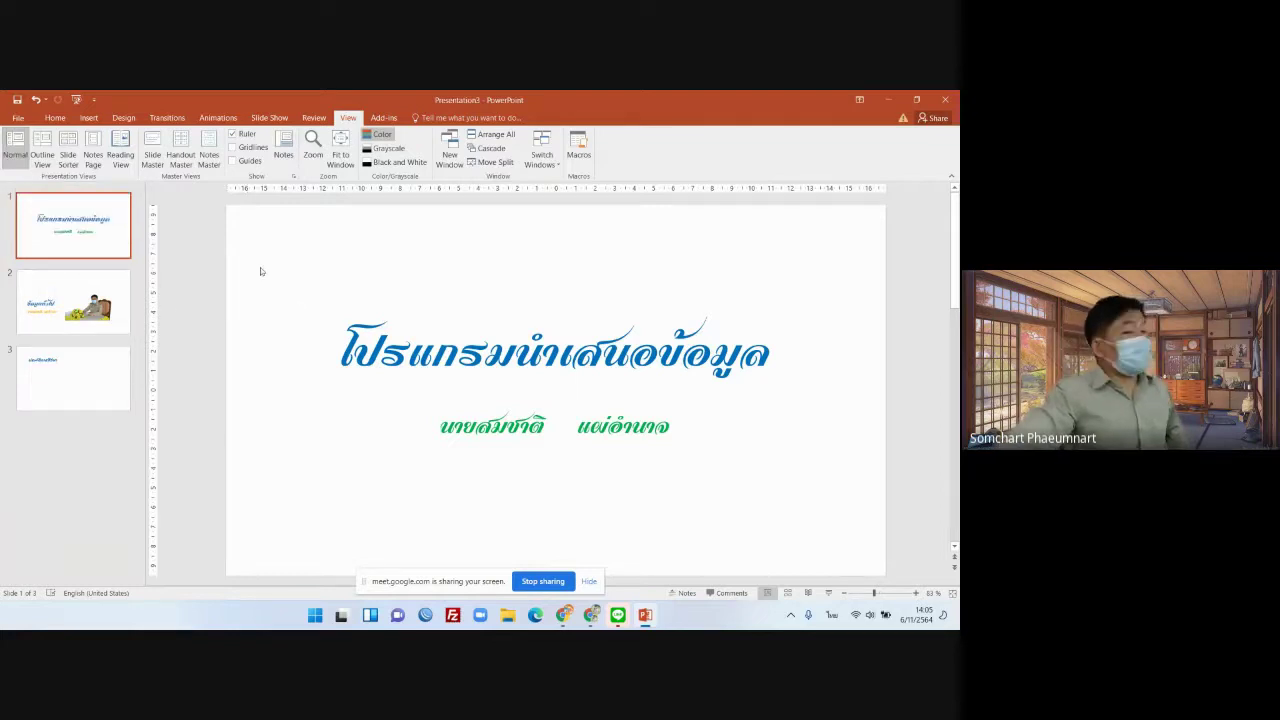
{"action": "left_click", "coordinate": [44, 160]}
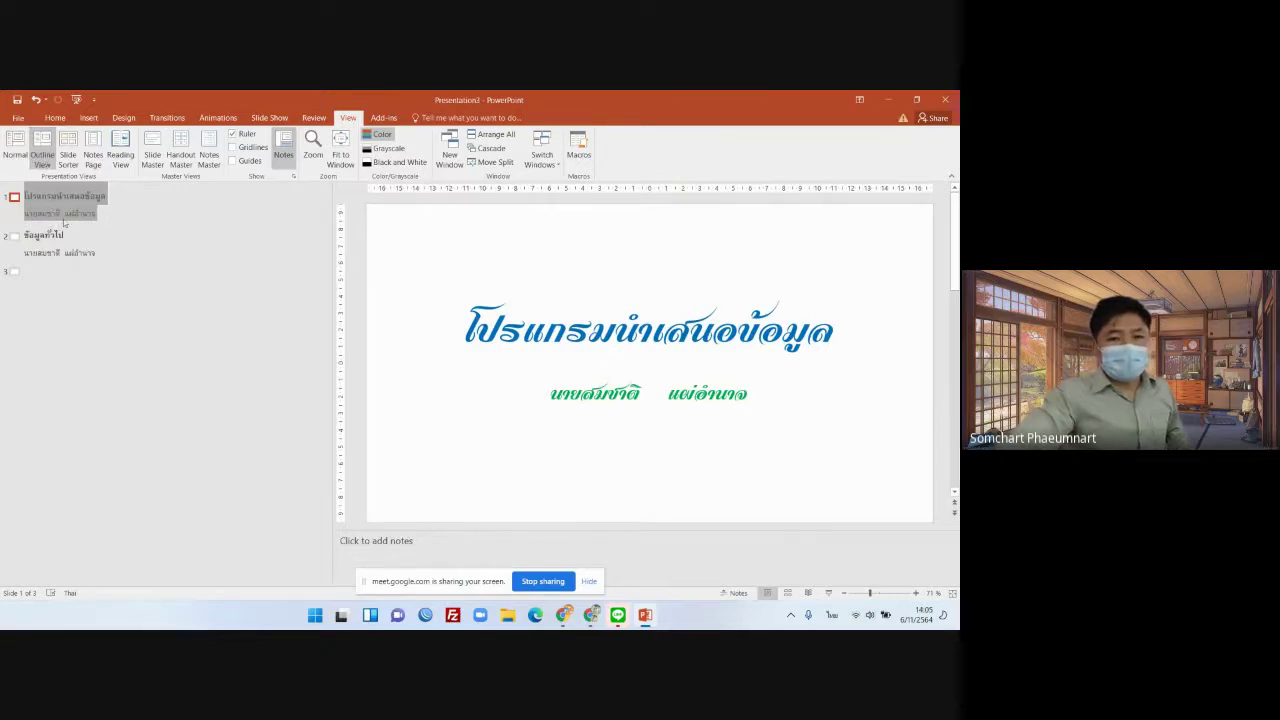
{"action": "left_click", "coordinate": [68, 150]}
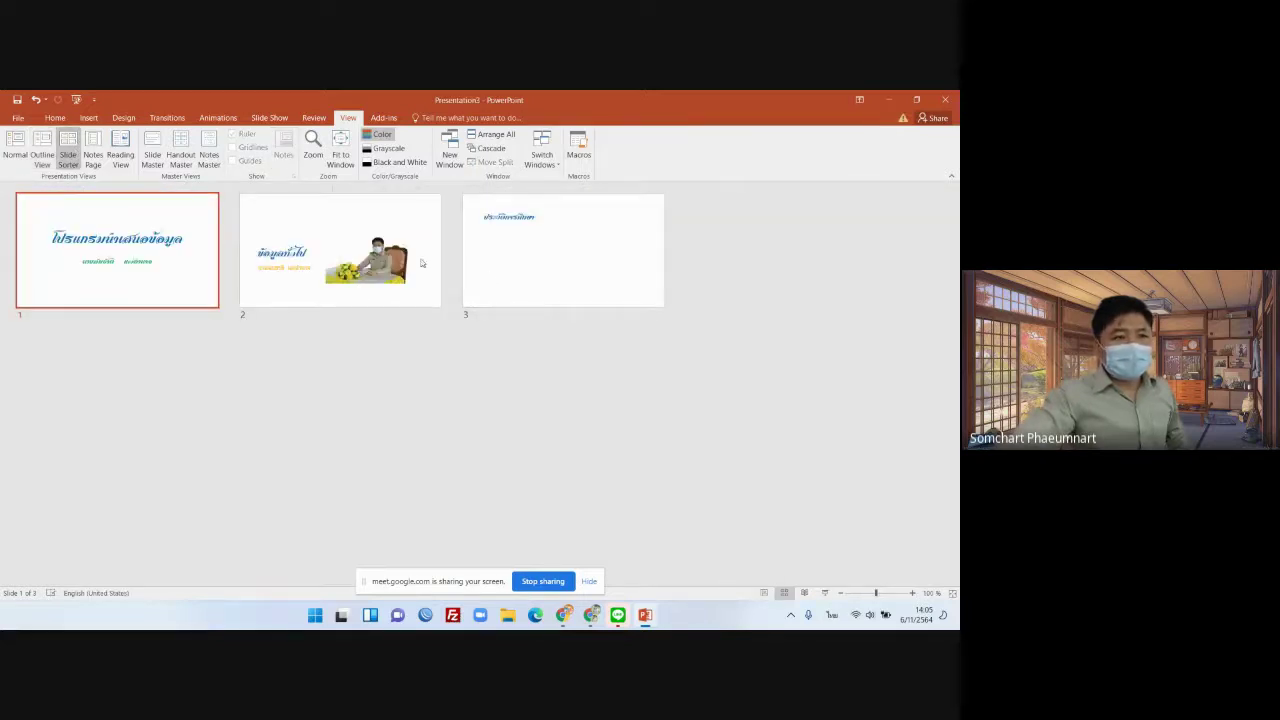
{"action": "left_click_drag", "start_coordinate": [517, 271], "coordinate": [591, 257]}
{"action": "left_click_drag", "start_coordinate": [190, 265], "coordinate": [134, 263]}
Mute a participant's microphone in the Google Meet call.
{"action": "mouse_move", "coordinate": [591, 614]}
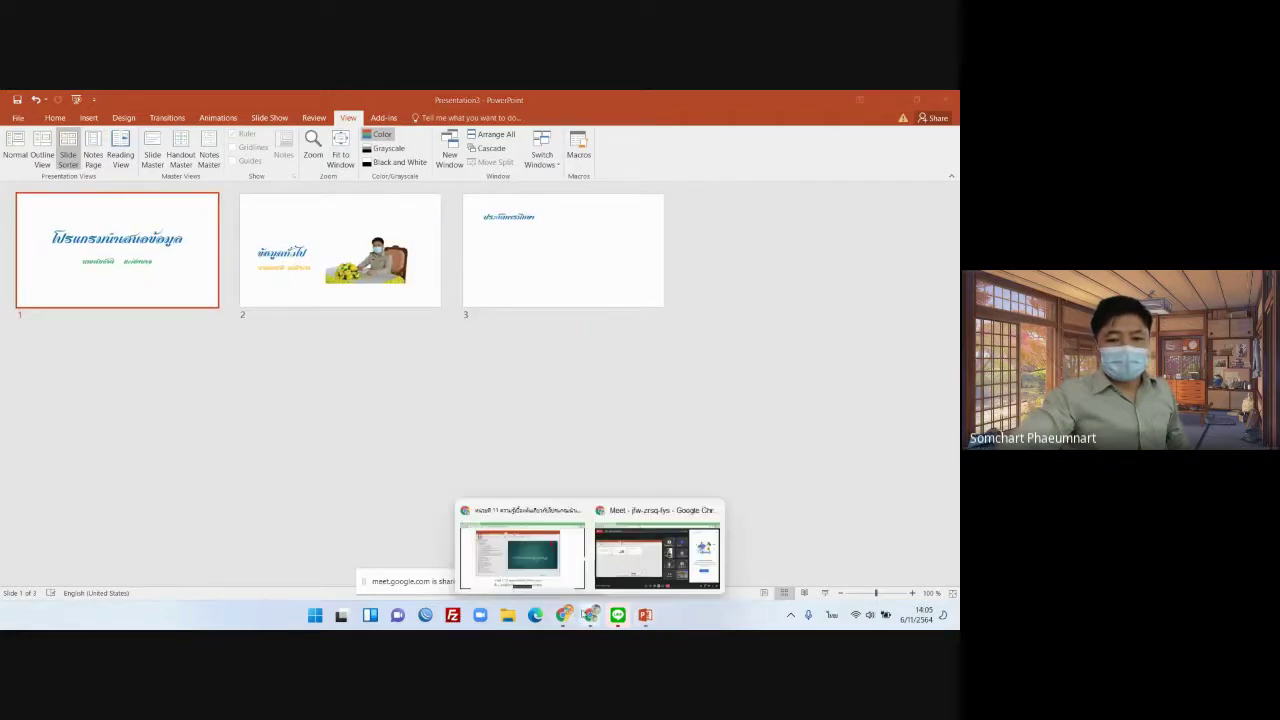
{"action": "left_click", "coordinate": [658, 545]}
{"action": "left_click", "coordinate": [569, 325]}
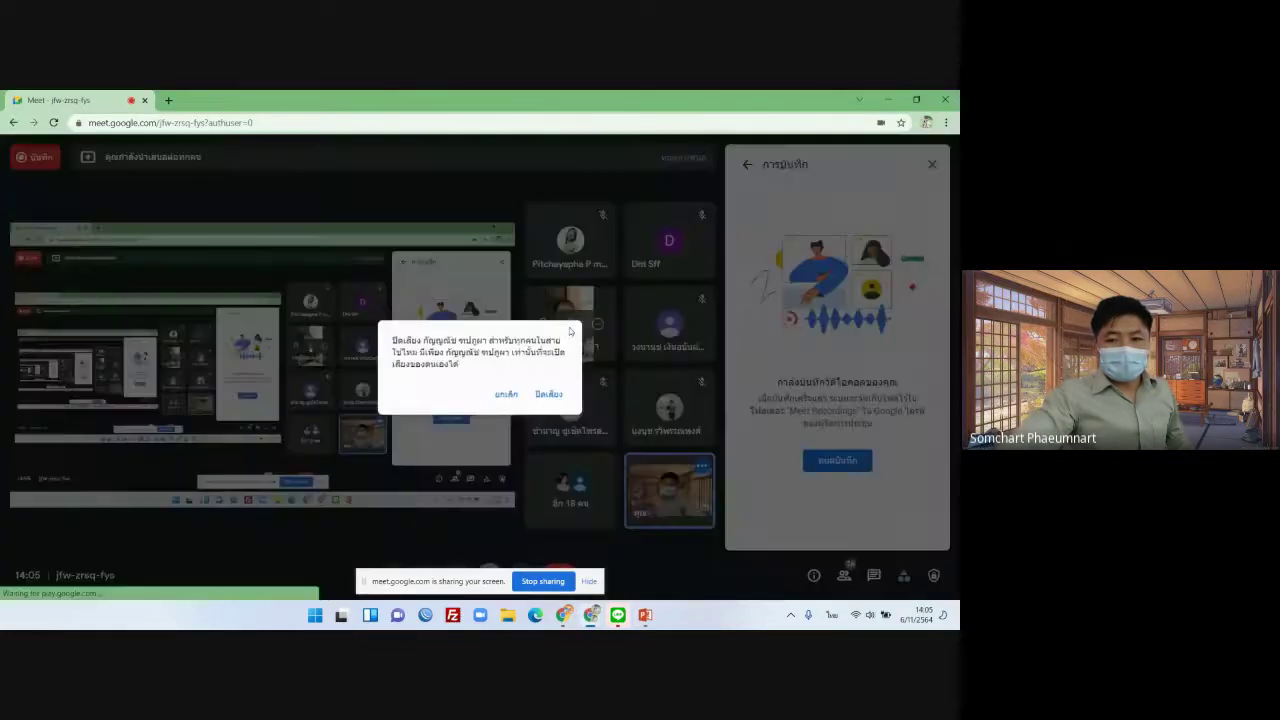
{"action": "left_click", "coordinate": [547, 400]}
Back in PowerPoint, view the title slide as a Notes Page, then return to Normal view.
{"action": "left_click", "coordinate": [644, 615]}
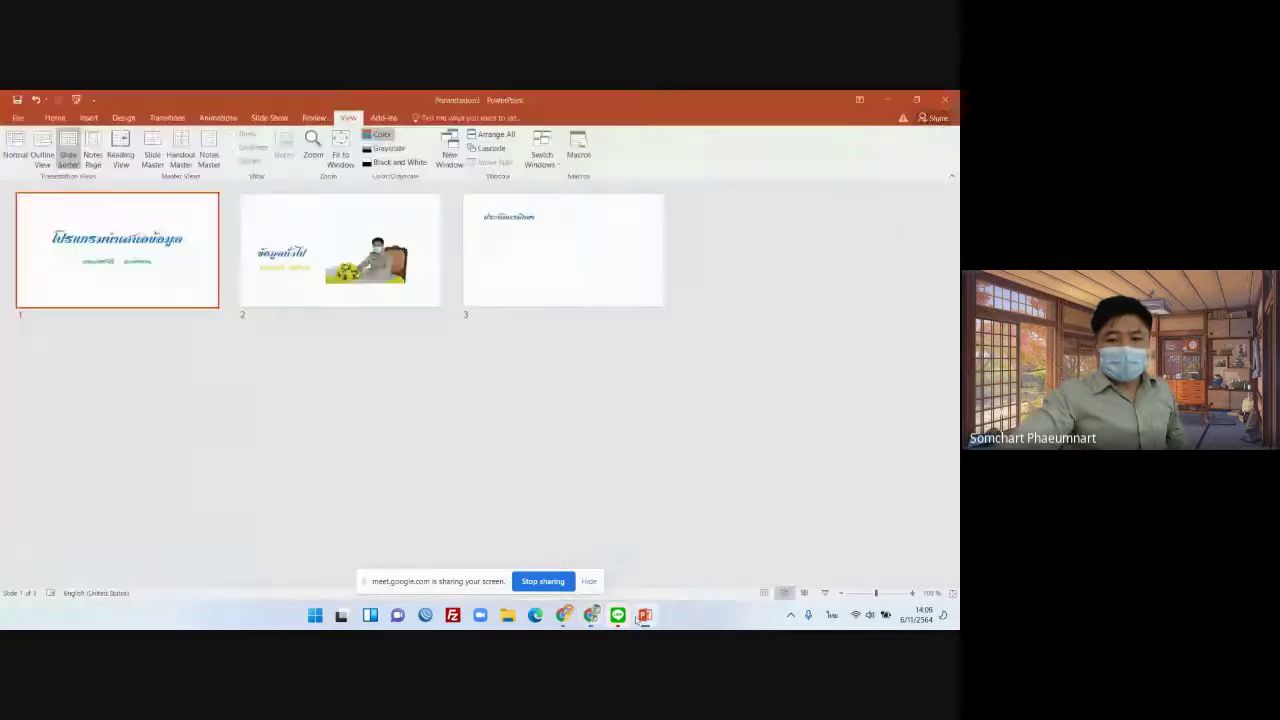
{"action": "mouse_move", "coordinate": [130, 258]}
{"action": "left_mouse_down"}
{"action": "mouse_move", "coordinate": [361, 268]}
{"action": "mouse_move", "coordinate": [110, 255]}
{"action": "left_mouse_up"}
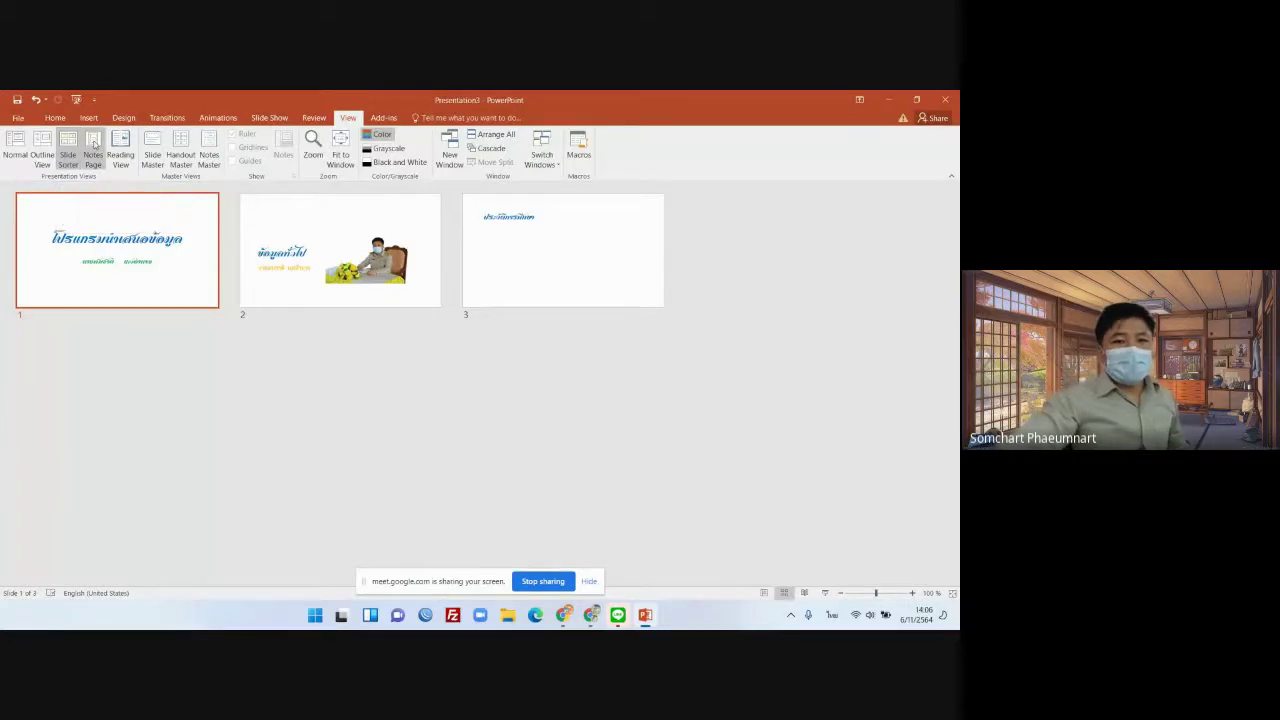
{"action": "left_click", "coordinate": [93, 146]}
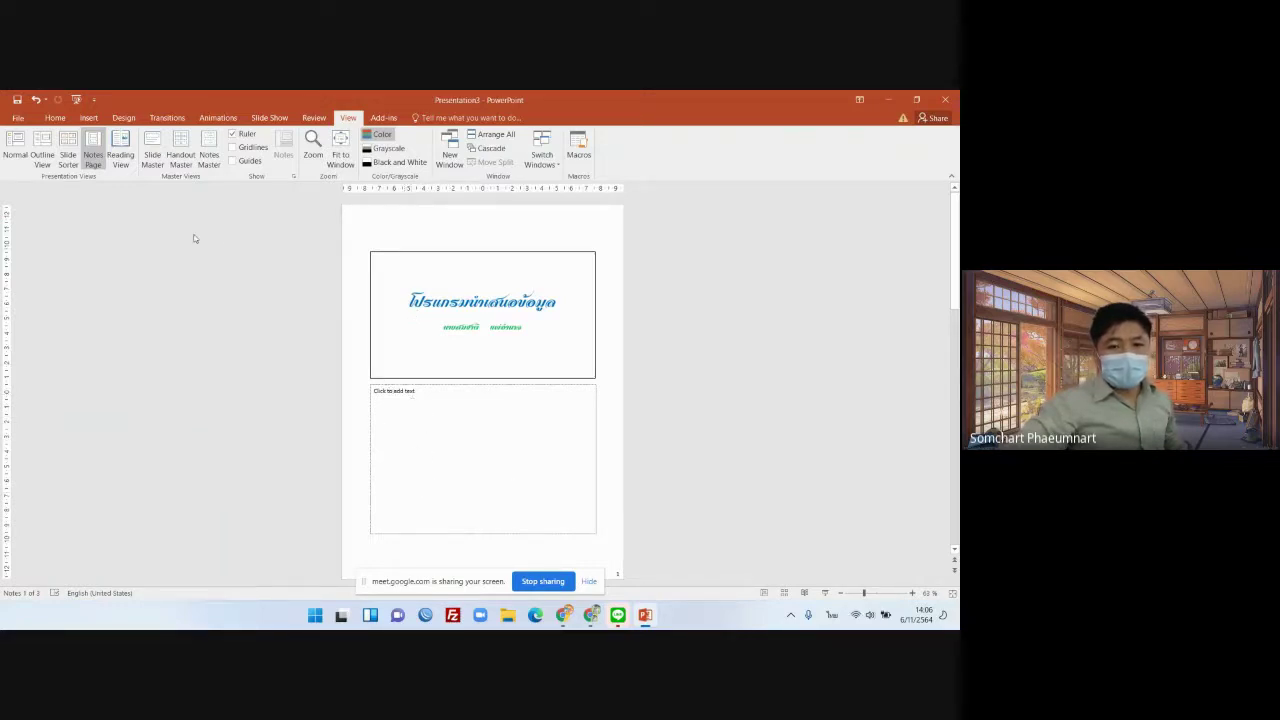
{"action": "left_click", "coordinate": [15, 148]}
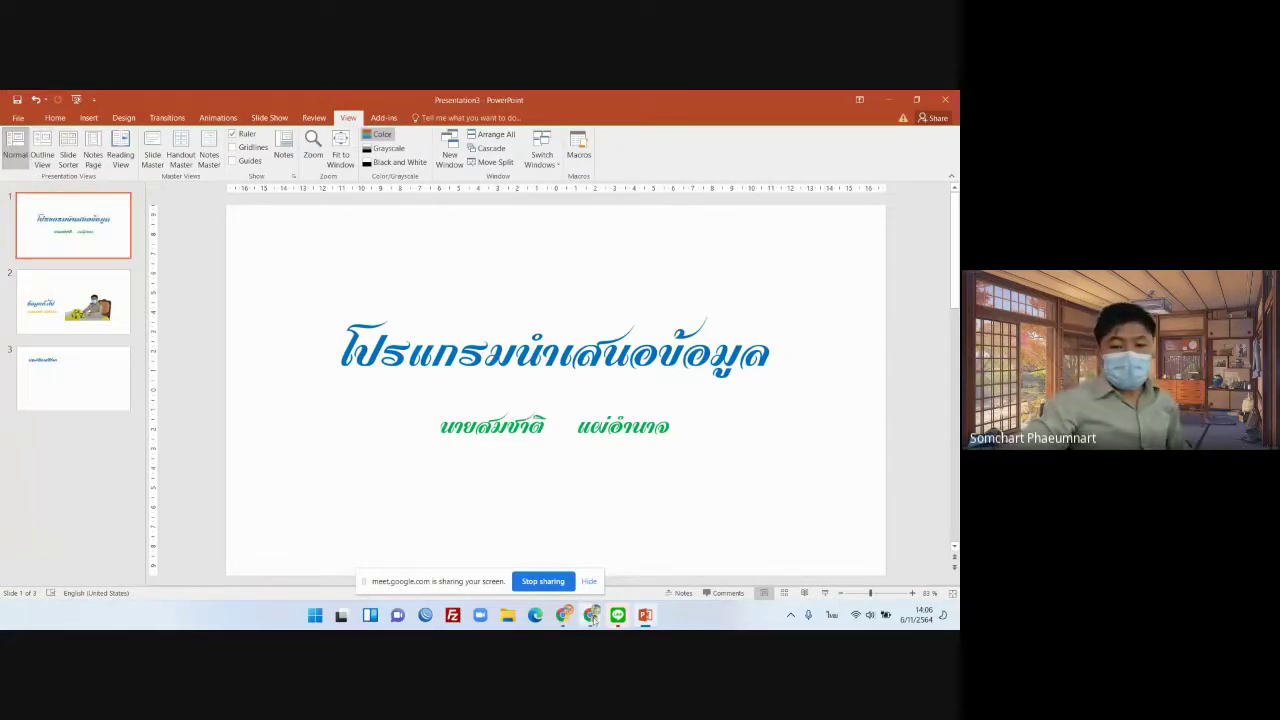
Scroll the Classroom handout down to section 4 on saving presentations, then switch back to PowerPoint.
{"action": "mouse_move", "coordinate": [592, 617]}
{"action": "left_click", "coordinate": [525, 545]}
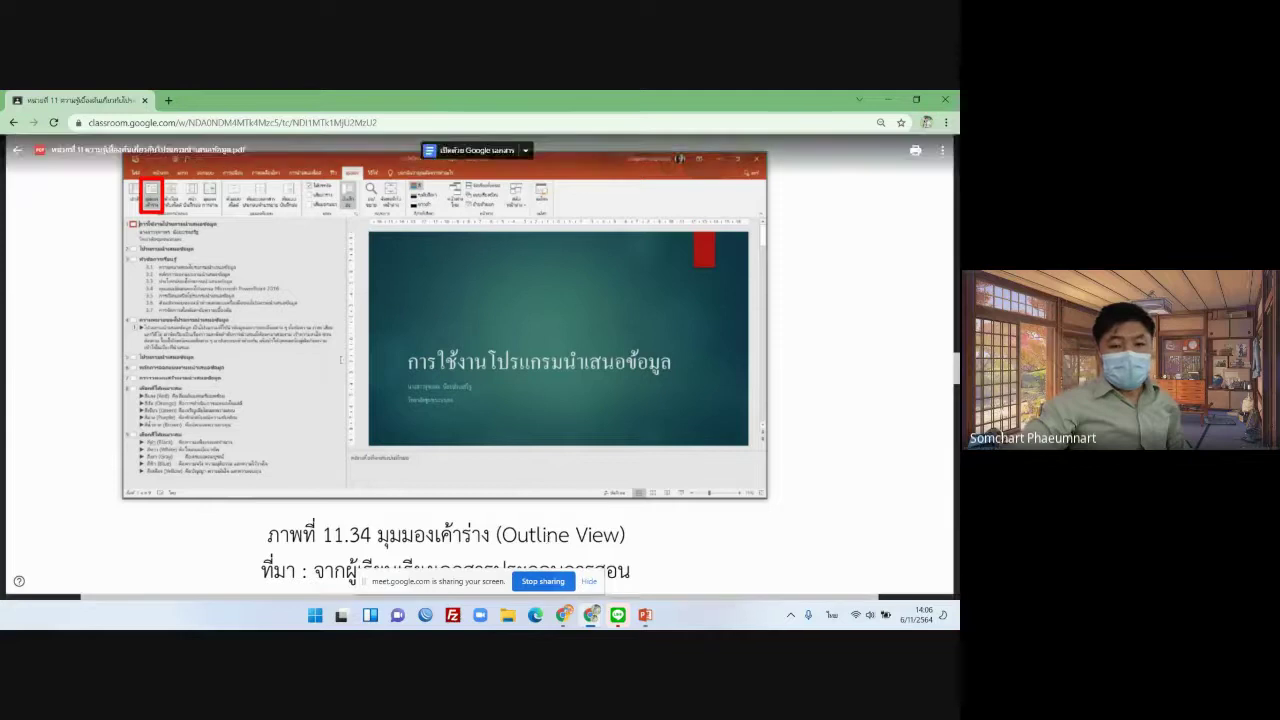
{"action": "scroll", "coordinate": [345, 361], "scroll_direction": "down", "scroll_amount": 10}
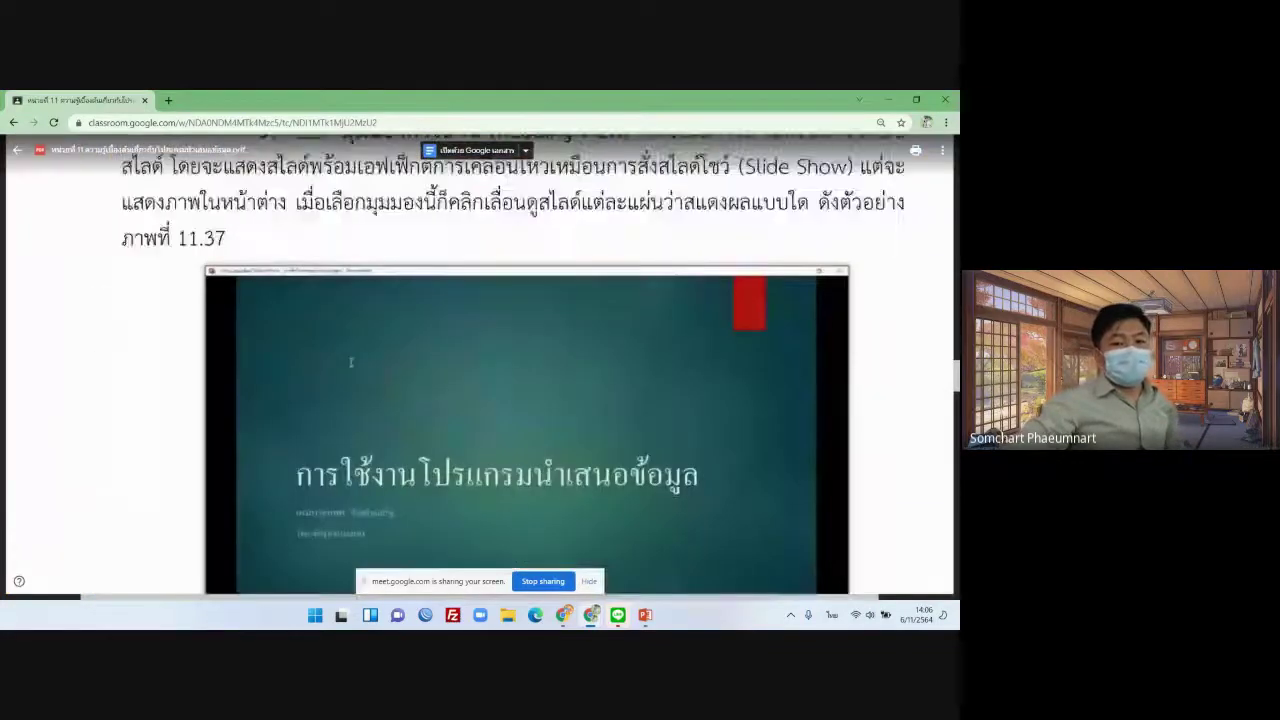
{"action": "scroll", "coordinate": [351, 362], "scroll_direction": "down", "scroll_amount": 15}
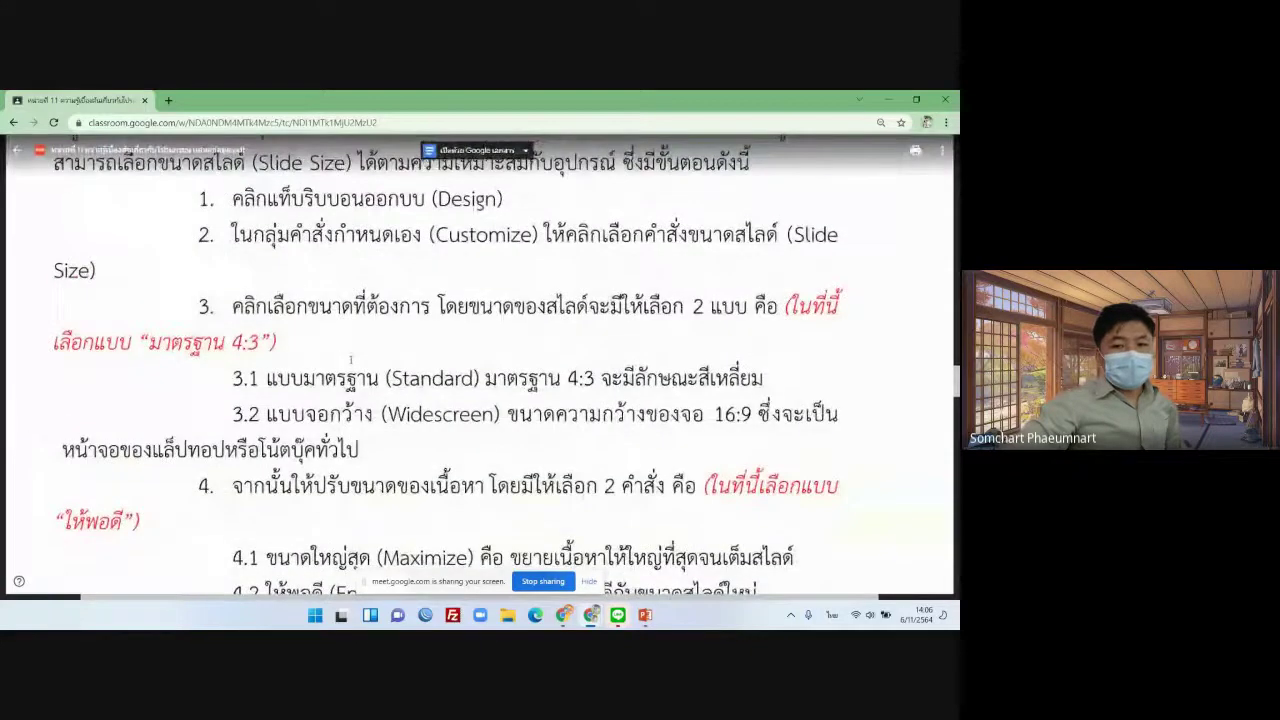
{"action": "scroll", "coordinate": [351, 360], "scroll_direction": "down", "scroll_amount": 2}
{"action": "scroll", "coordinate": [351, 360], "scroll_direction": "down", "scroll_amount": 5}
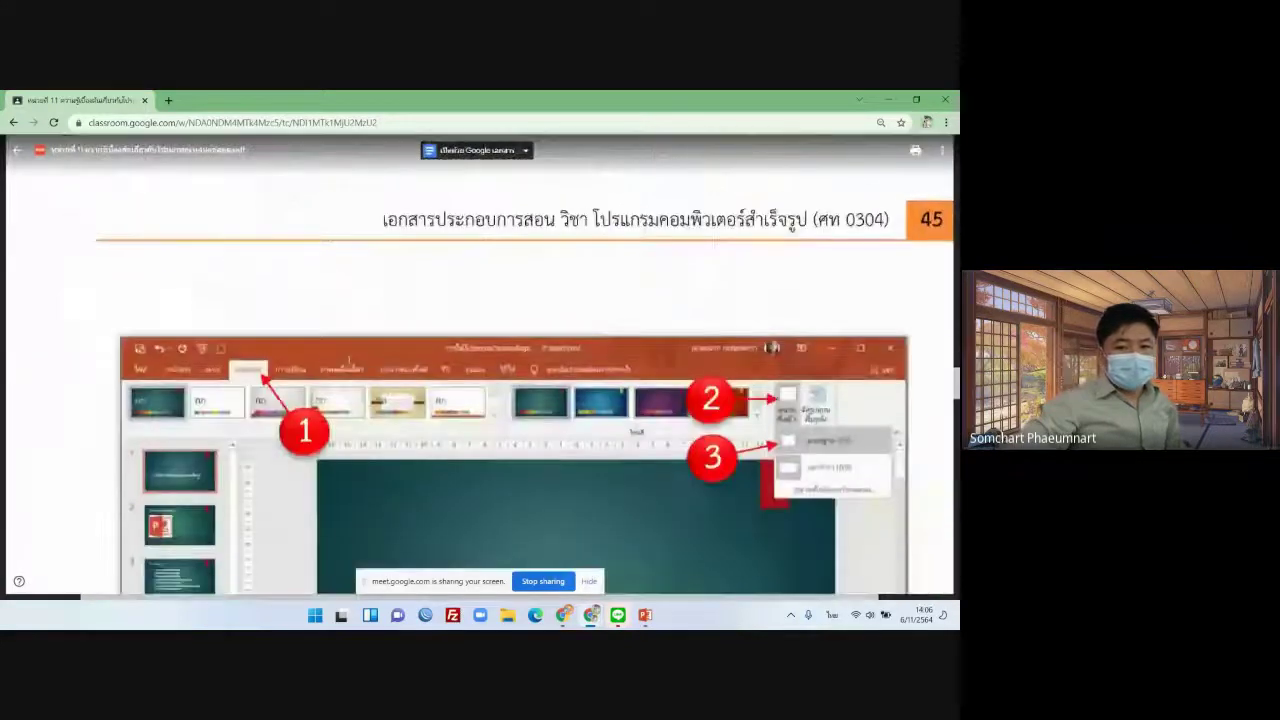
{"action": "scroll", "coordinate": [349, 358], "scroll_direction": "down", "scroll_amount": 2}
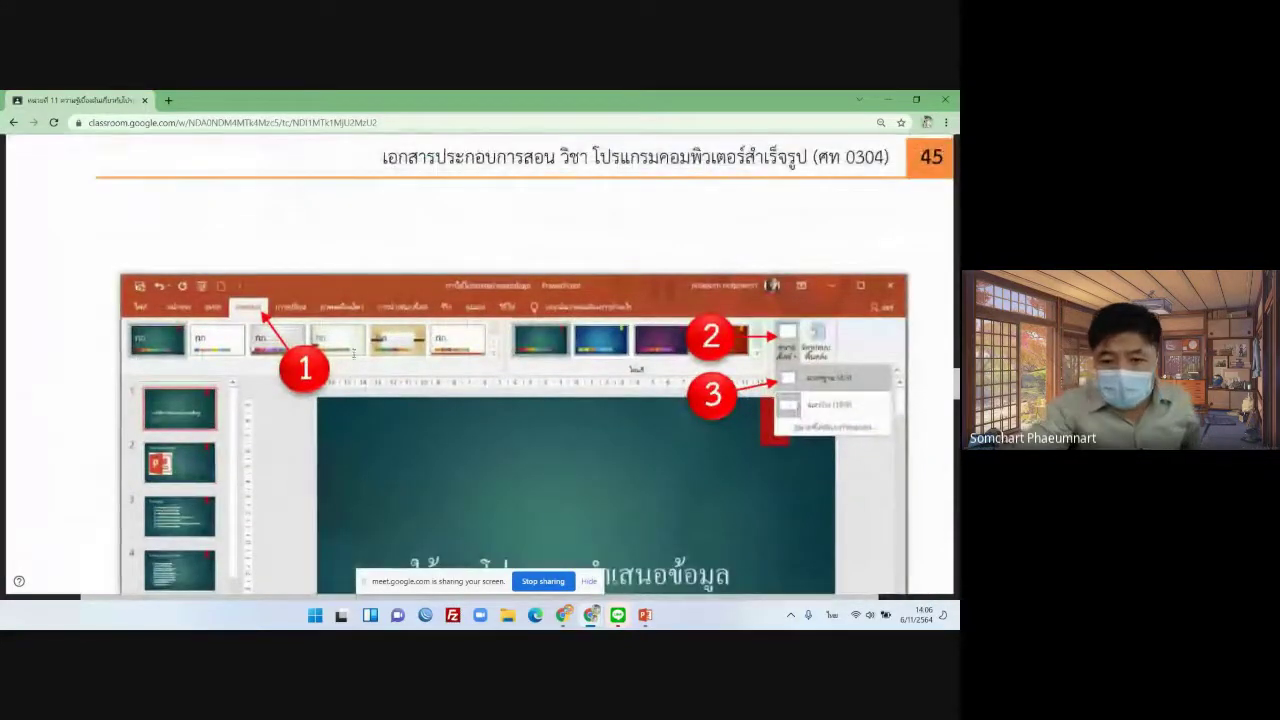
{"action": "scroll", "coordinate": [353, 353], "scroll_direction": "down", "scroll_amount": 8}
{"action": "scroll", "coordinate": [353, 353], "scroll_direction": "up", "scroll_amount": 6}
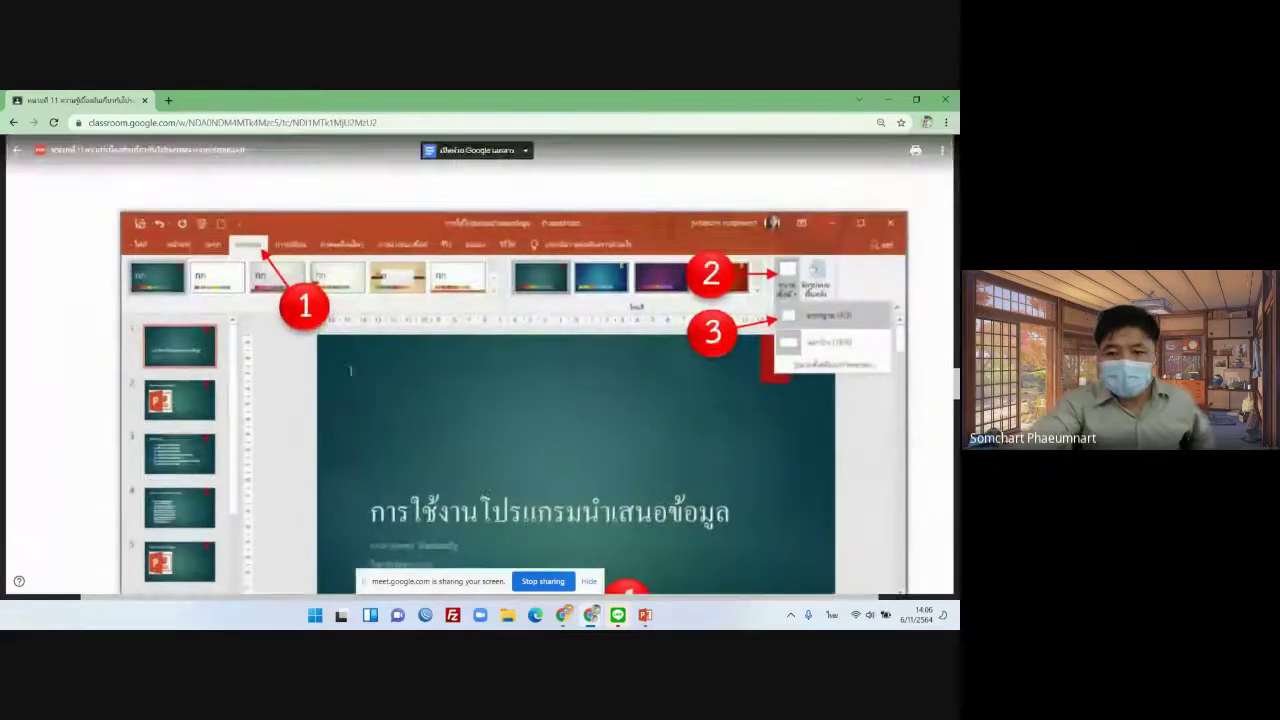
{"action": "scroll", "coordinate": [472, 450], "scroll_direction": "down", "scroll_amount": 20}
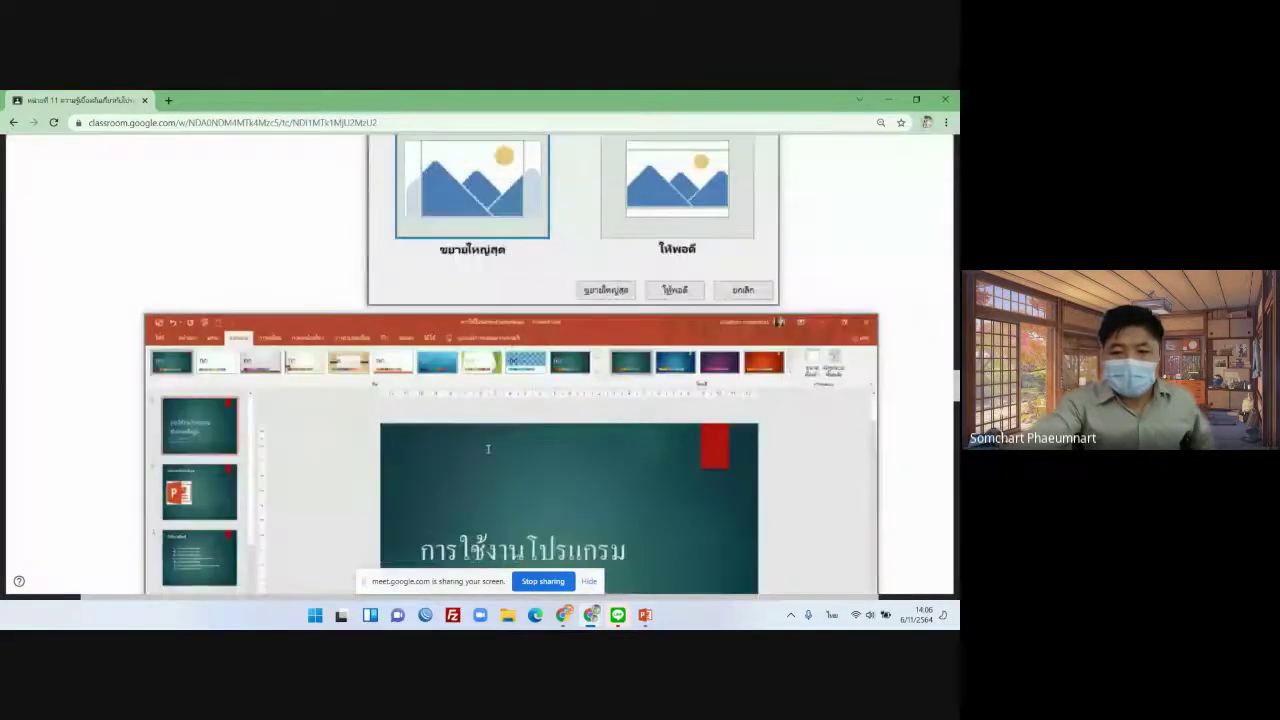
{"action": "scroll", "coordinate": [489, 444], "scroll_direction": "up", "scroll_amount": 12}
{"action": "scroll", "coordinate": [489, 444], "scroll_direction": "down", "scroll_amount": 18}
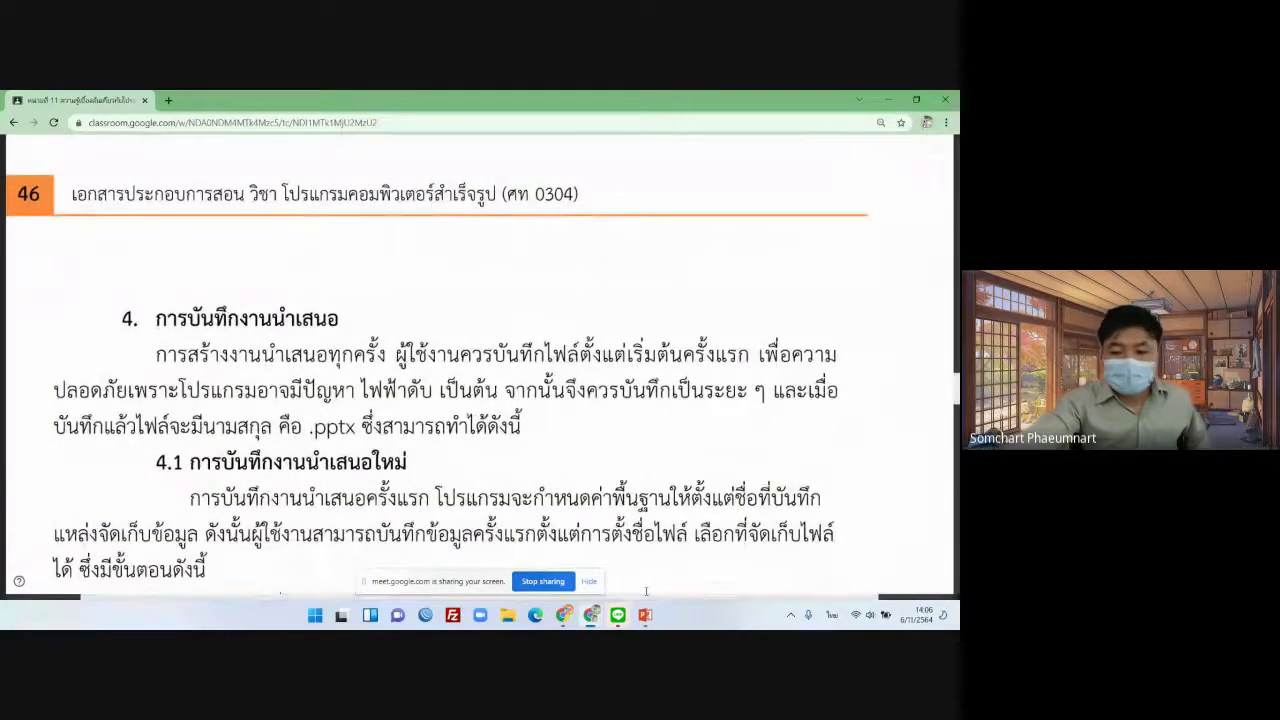
{"action": "key", "text": "alt+Tab"}
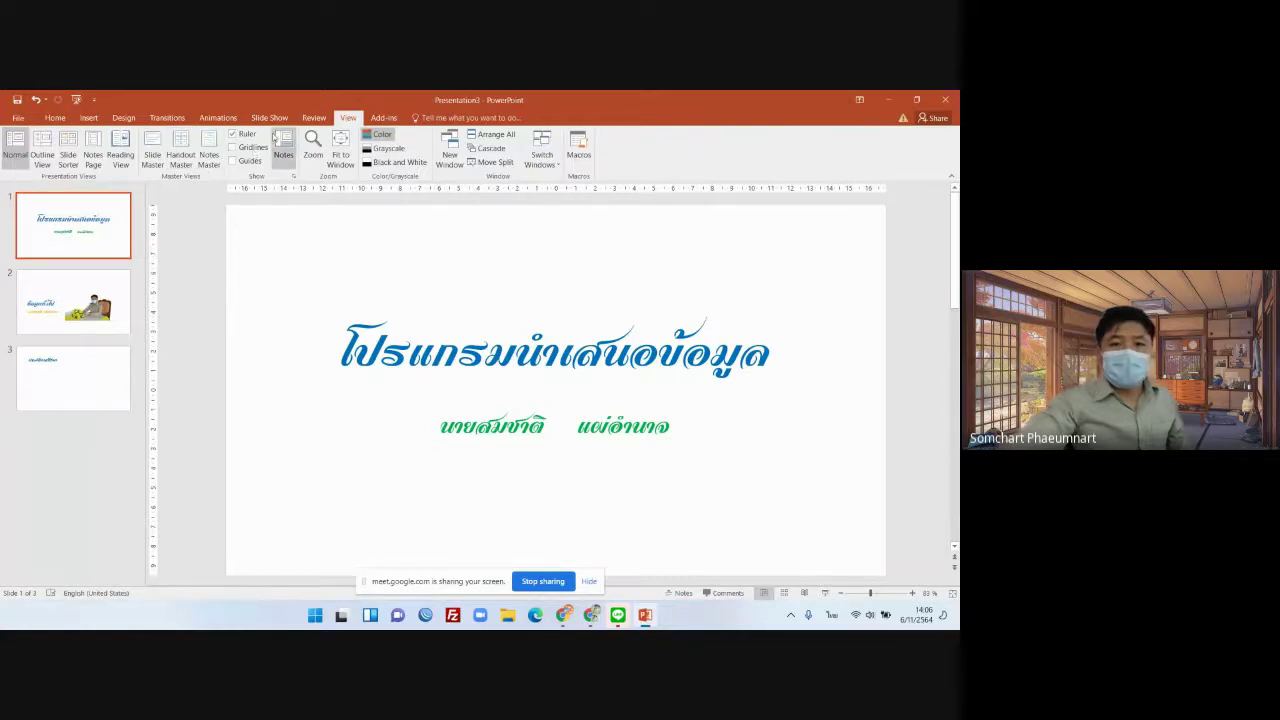
Open the Design tab's Slide Size list: Standard (4:3), Widescreen (16:9), Custom Slide Size.
{"action": "left_click", "coordinate": [265, 118]}
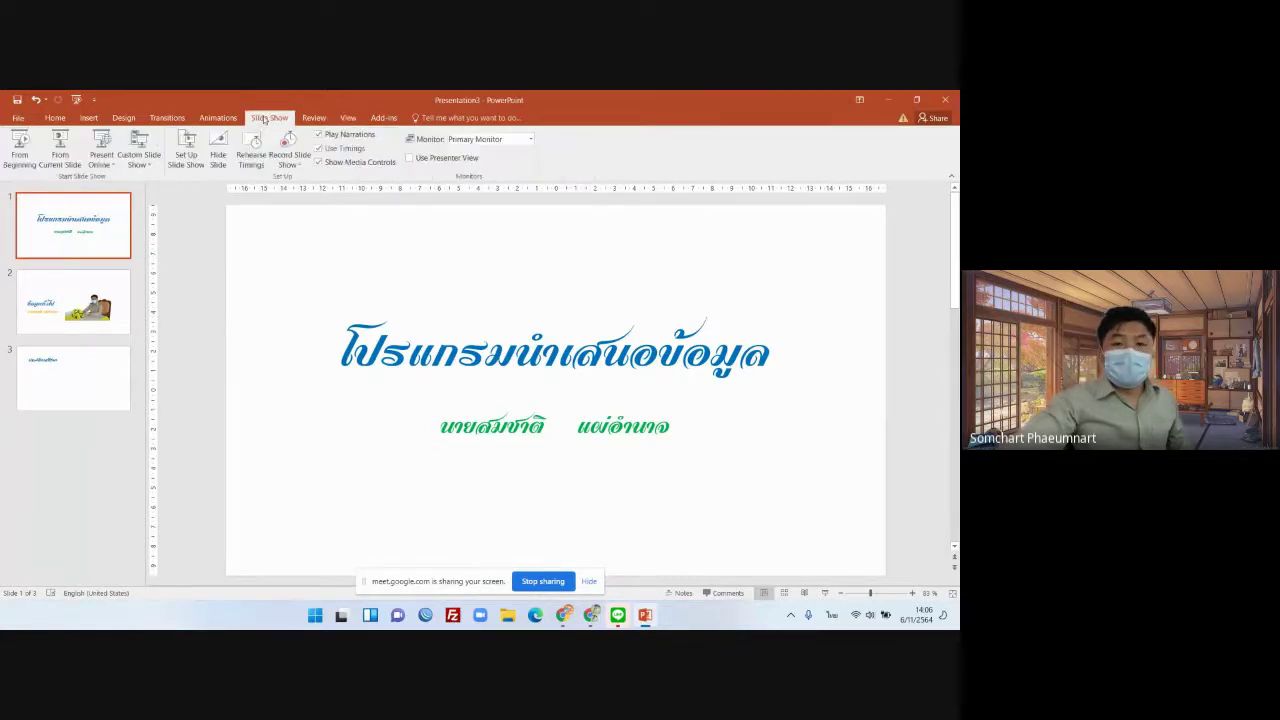
{"action": "left_click", "coordinate": [123, 118]}
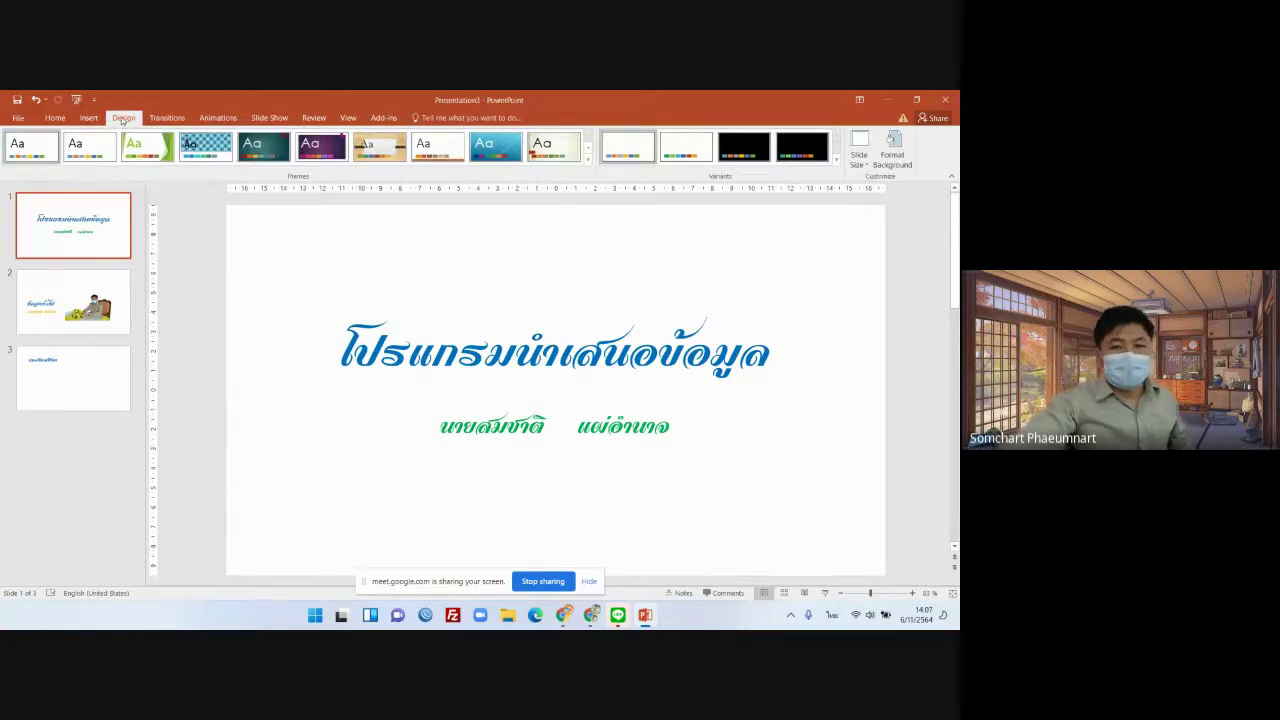
{"action": "left_click", "coordinate": [859, 160]}
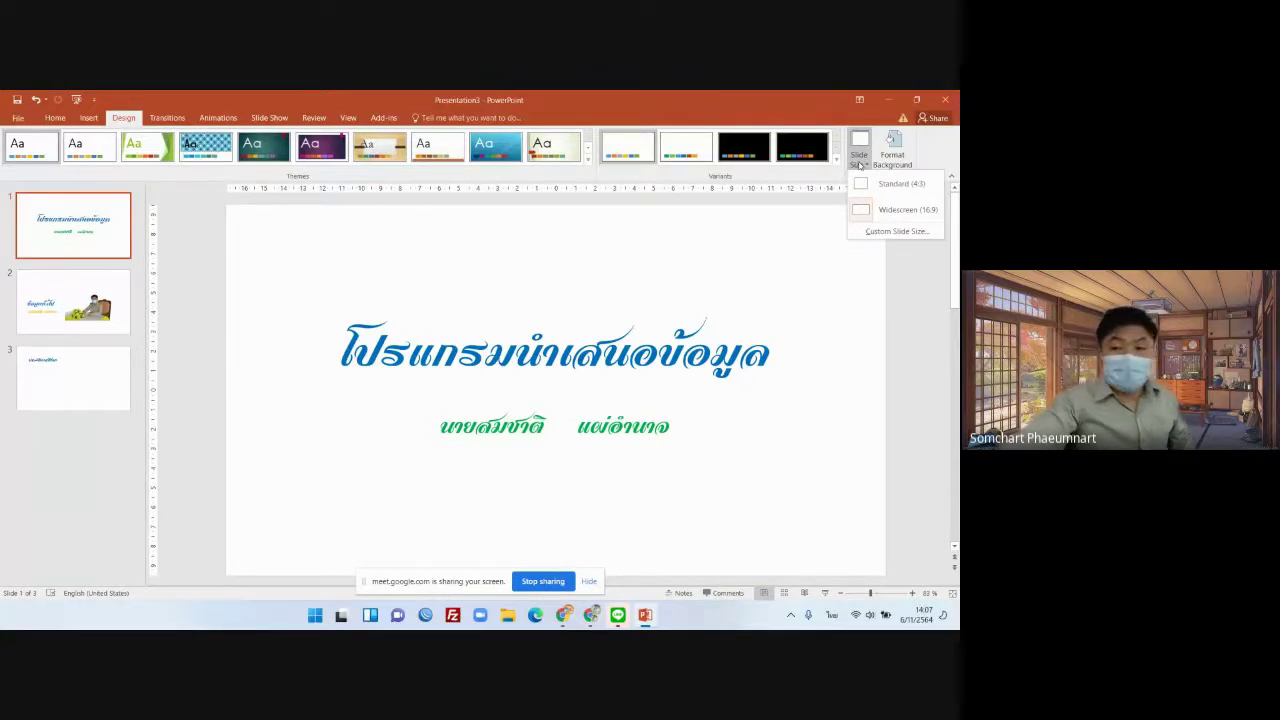
Set a custom slide size of A4 Paper (210x297 mm) in portrait orientation and apply it.
{"action": "left_click", "coordinate": [893, 232]}
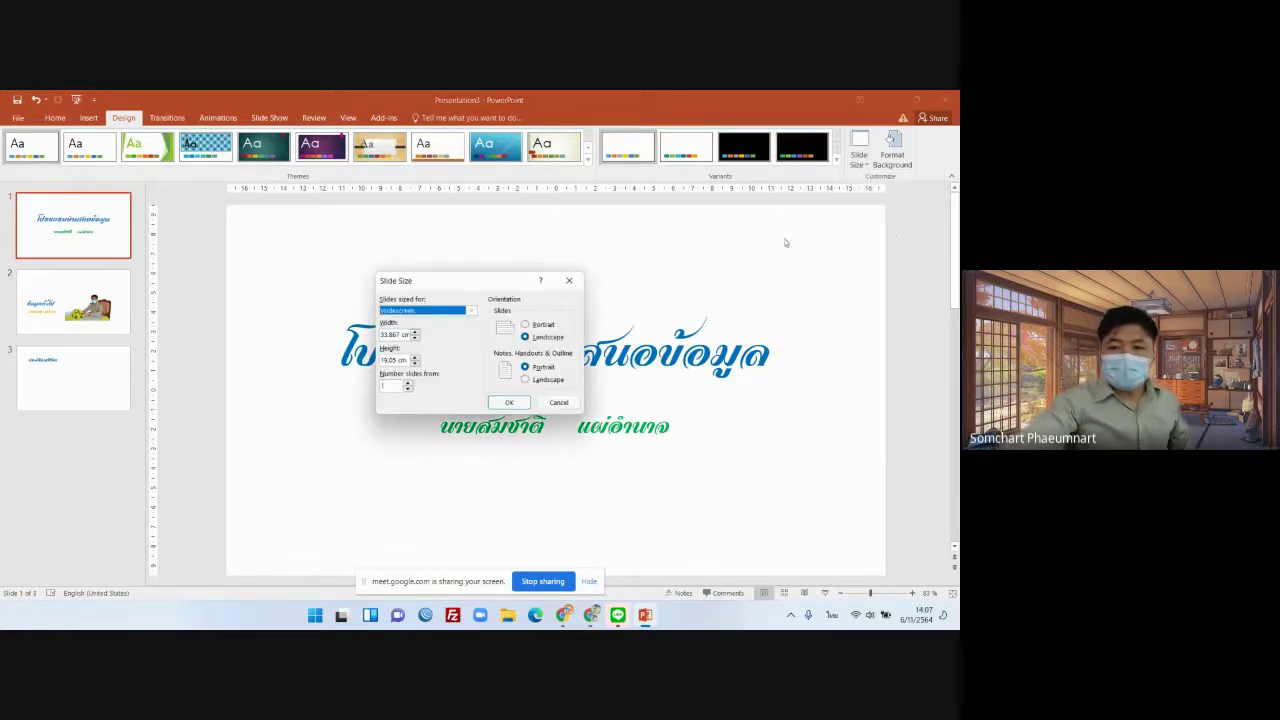
{"action": "left_click_drag", "start_coordinate": [433, 275], "coordinate": [325, 241]}
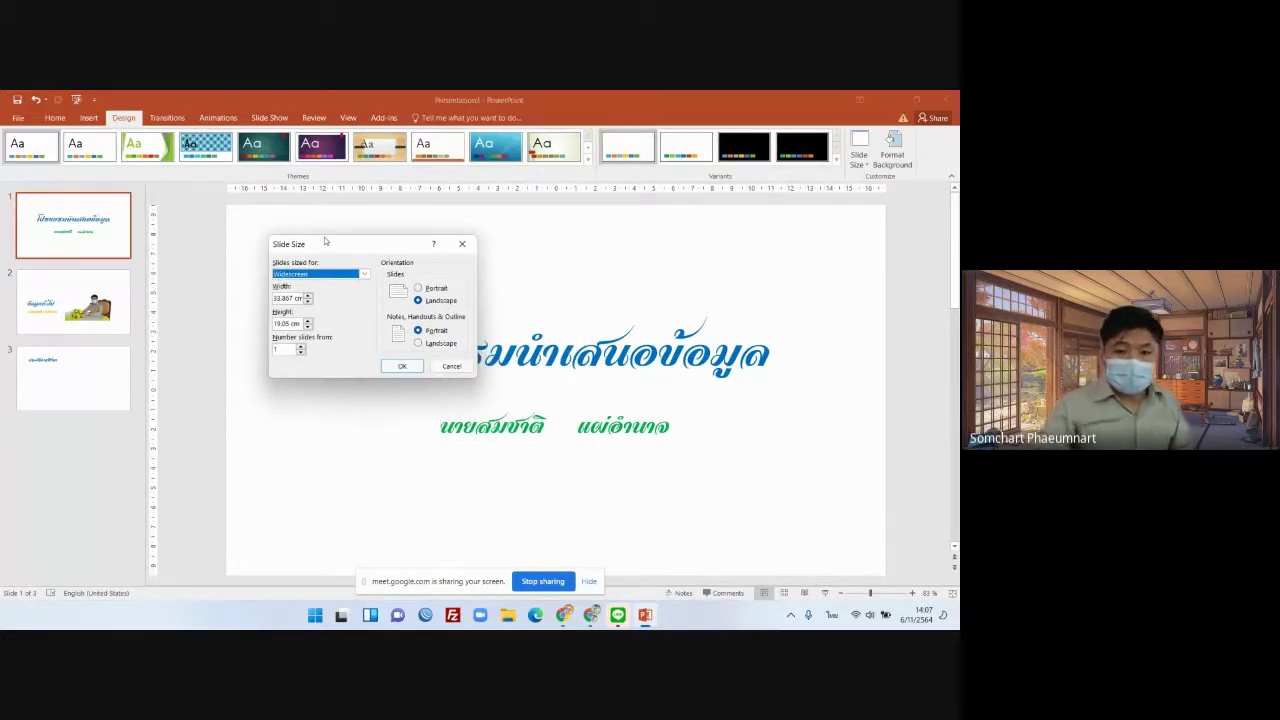
{"action": "left_click", "coordinate": [342, 276]}
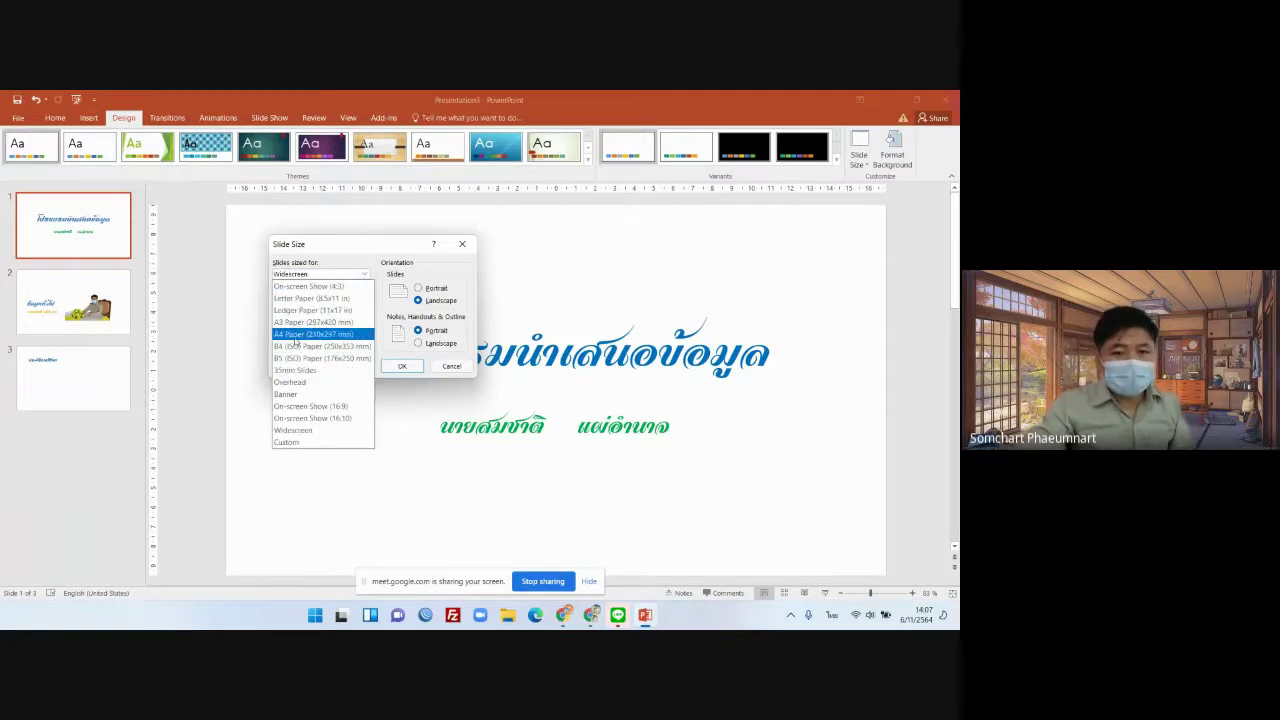
{"action": "left_click", "coordinate": [310, 334]}
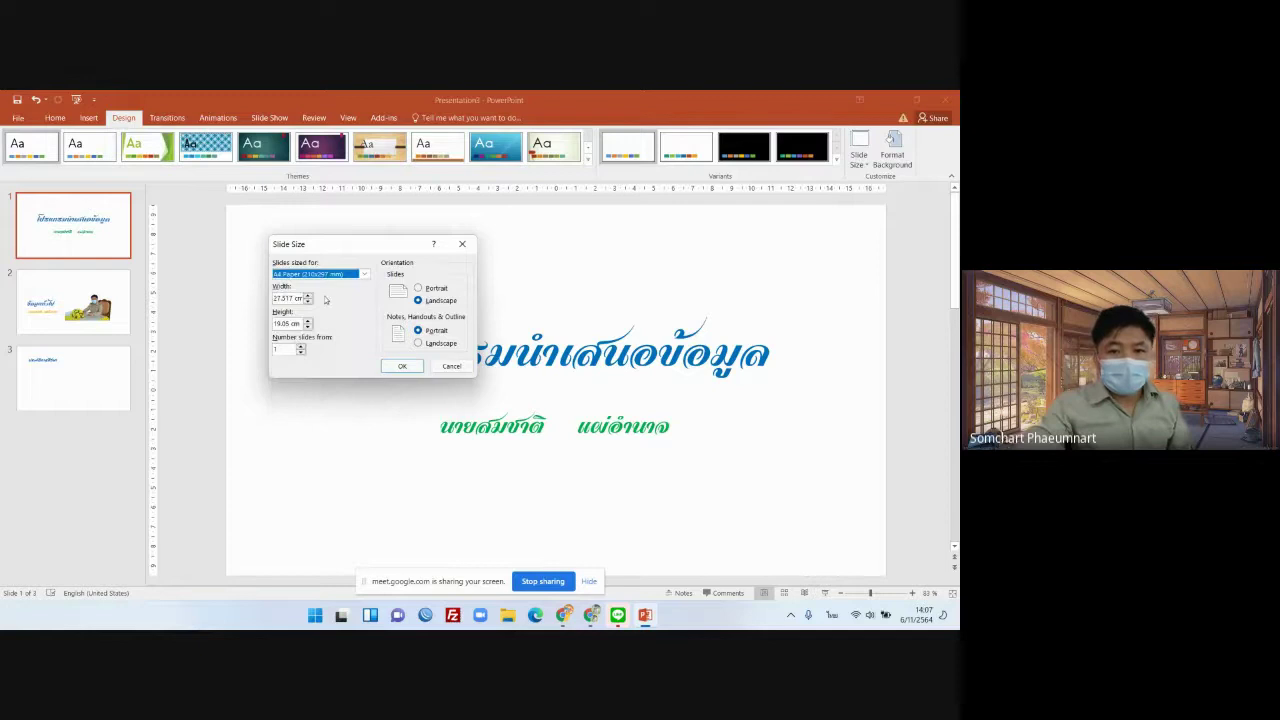
{"action": "left_click", "coordinate": [418, 288]}
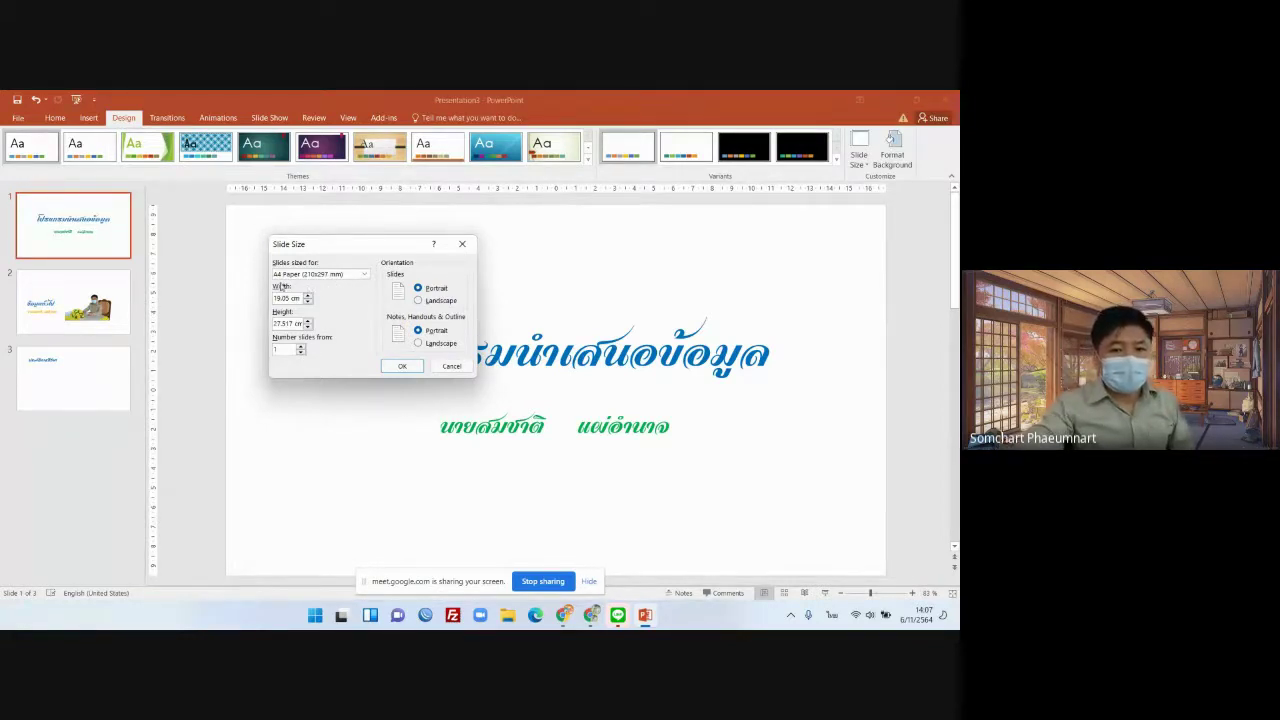
{"action": "left_click", "coordinate": [399, 367]}
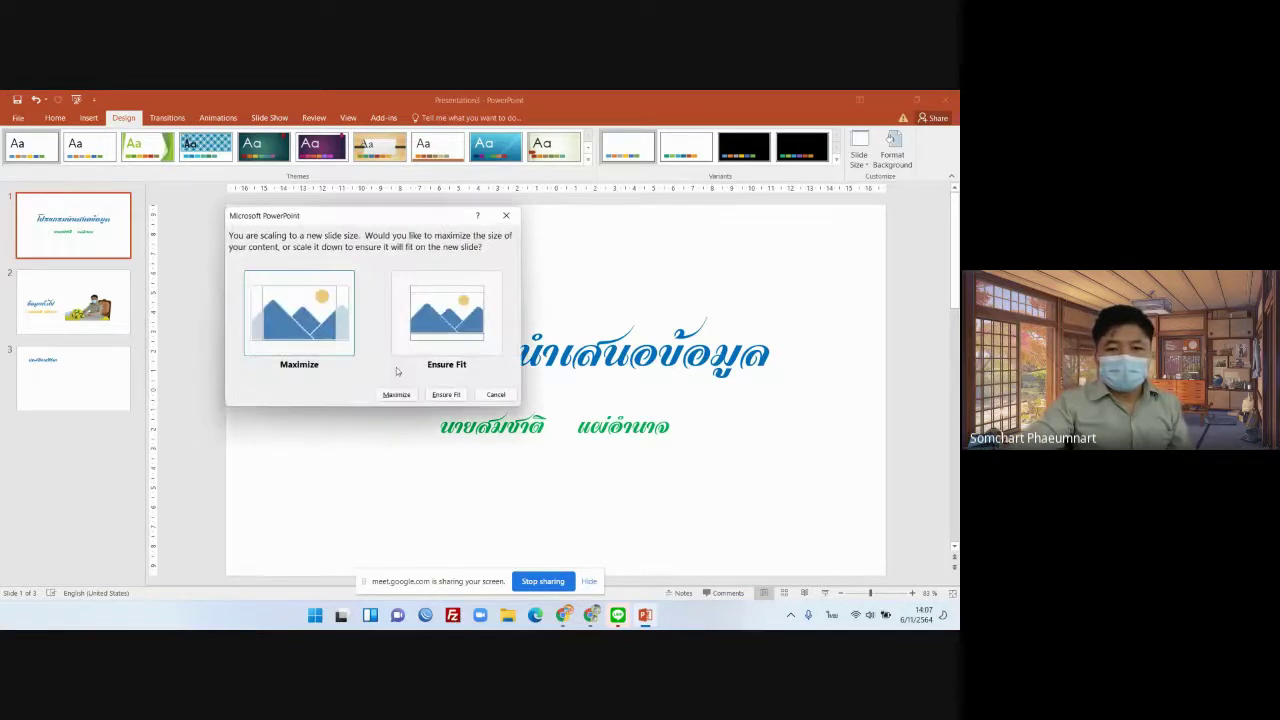
Apply the A4 portrait size with Ensure Fit and look through the resized slides.
{"action": "left_click", "coordinate": [441, 357]}
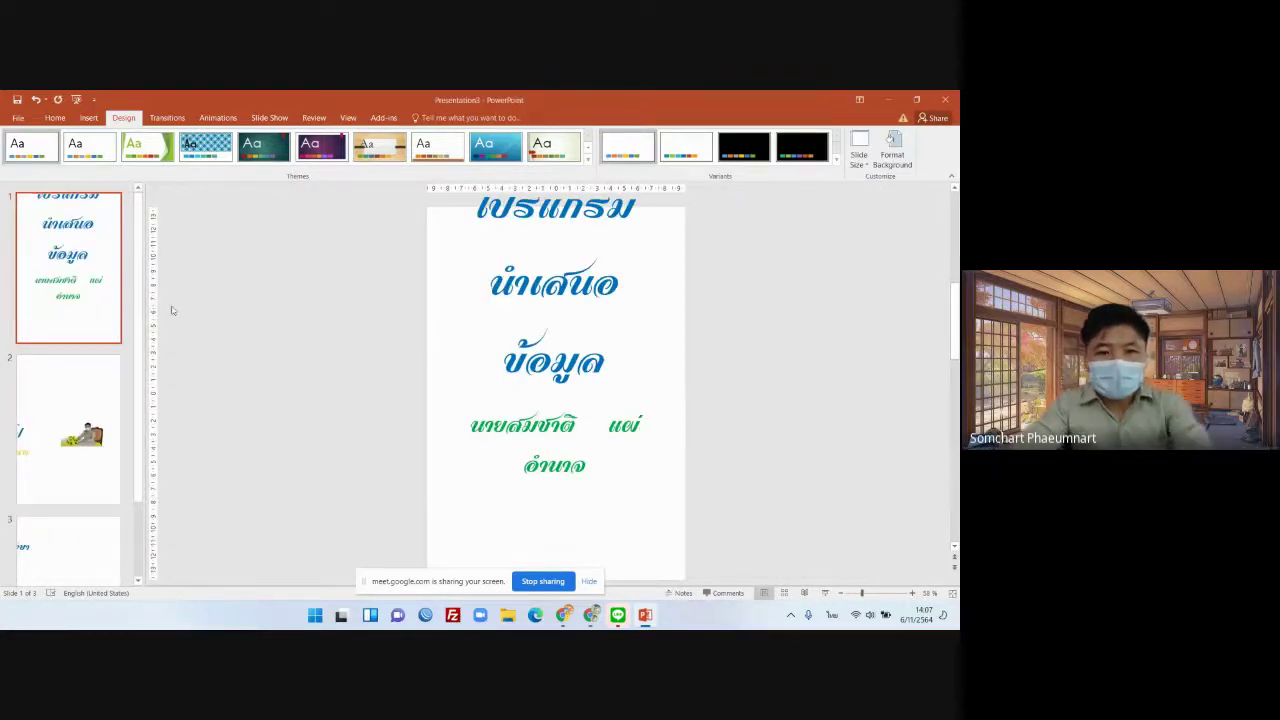
{"action": "scroll", "coordinate": [271, 297], "scroll_direction": "down", "scroll_amount": 2}
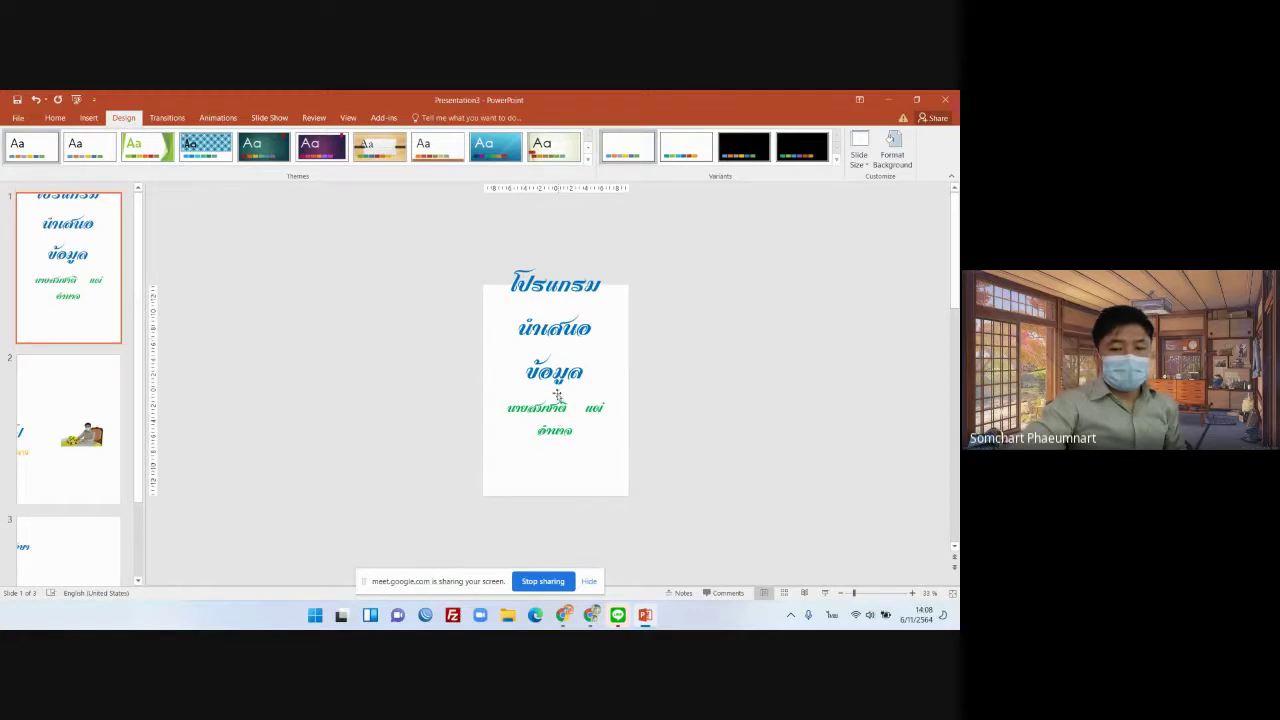
{"action": "scroll", "coordinate": [548, 360], "scroll_direction": "down", "scroll_amount": 1}
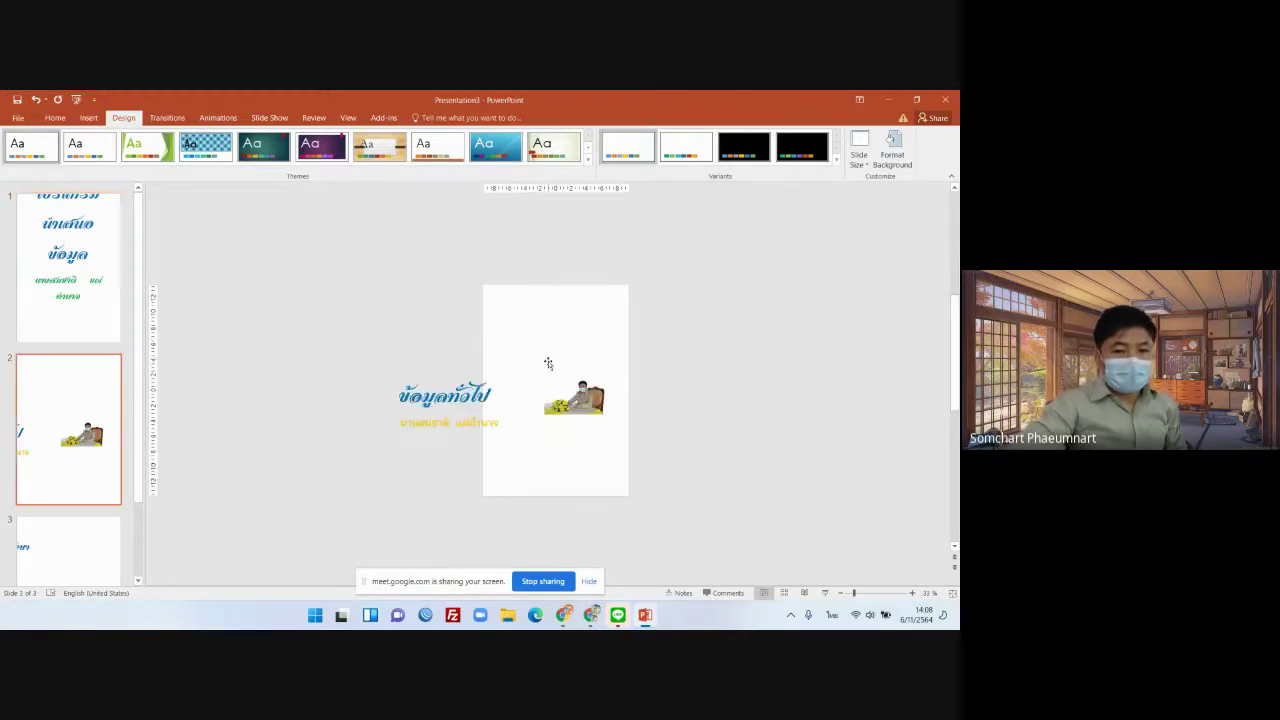
{"action": "scroll", "coordinate": [548, 363], "scroll_direction": "up", "scroll_amount": 1}
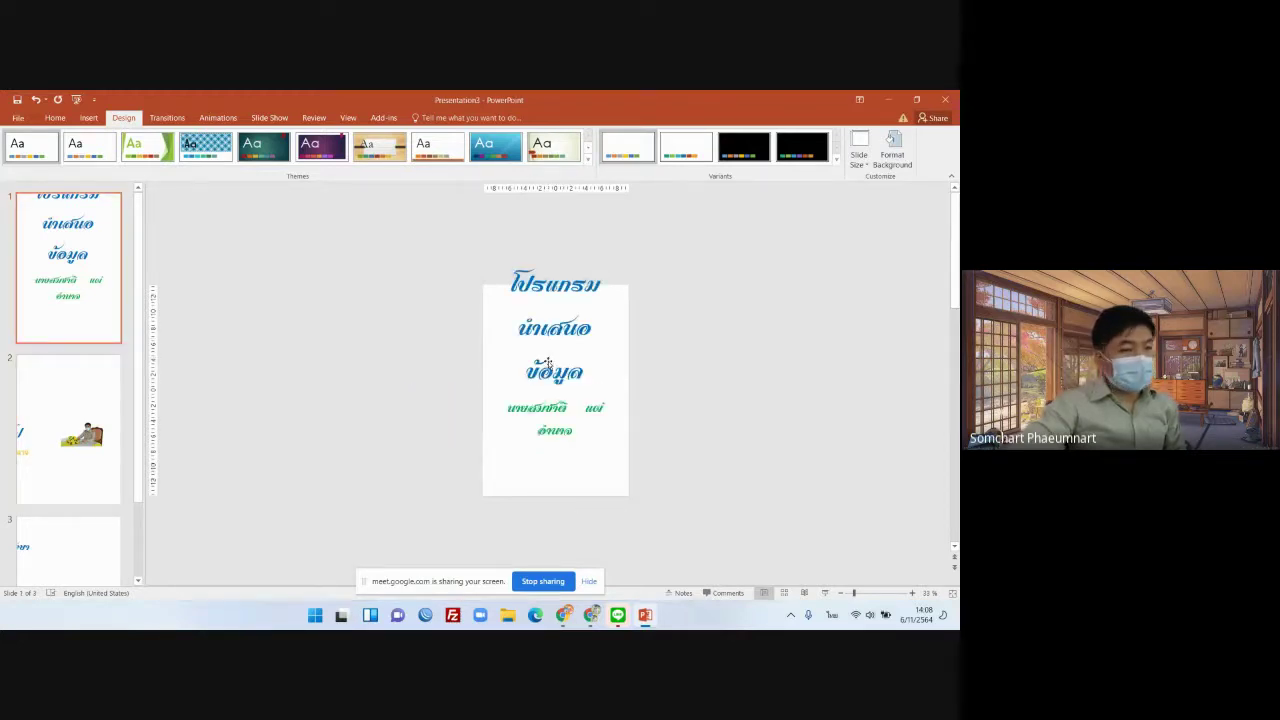
{"action": "scroll", "coordinate": [548, 363], "scroll_direction": "down", "scroll_amount": 2}
{"action": "scroll", "coordinate": [548, 363], "scroll_direction": "up", "scroll_amount": 2}
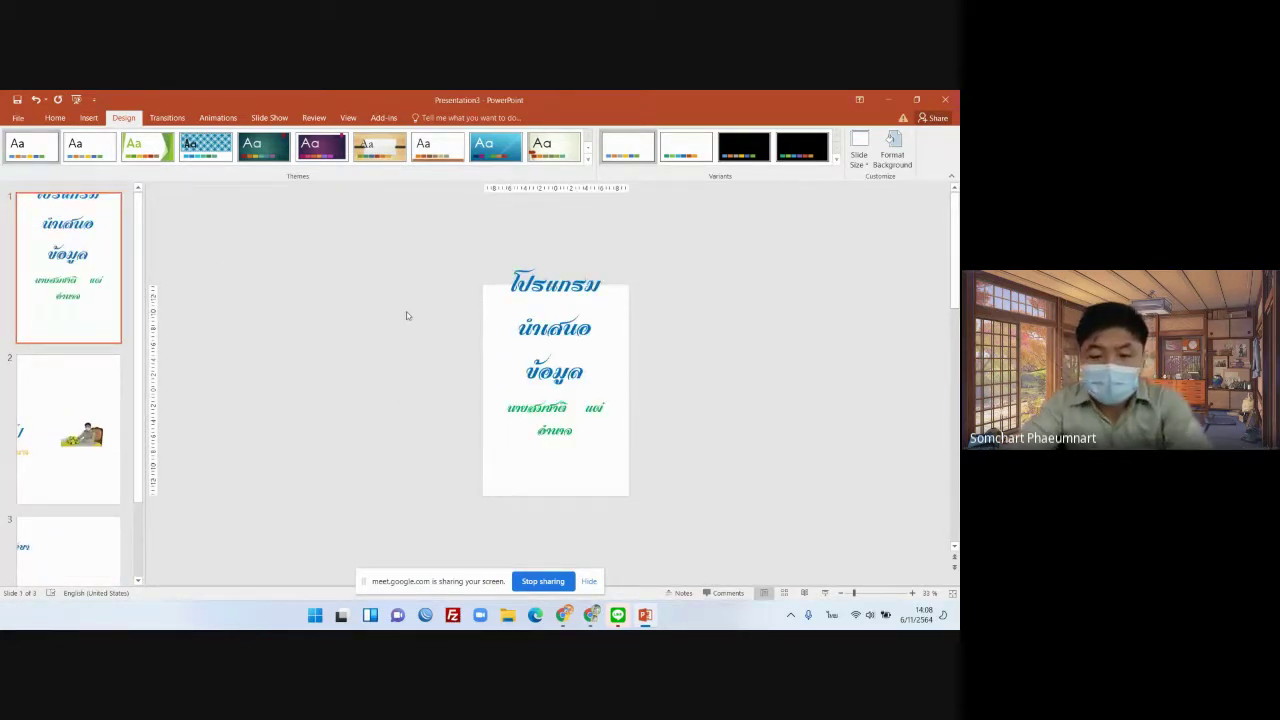
Undo the slide size change so the three slides are landscape again.
{"action": "key", "text": "ctrl+z"}
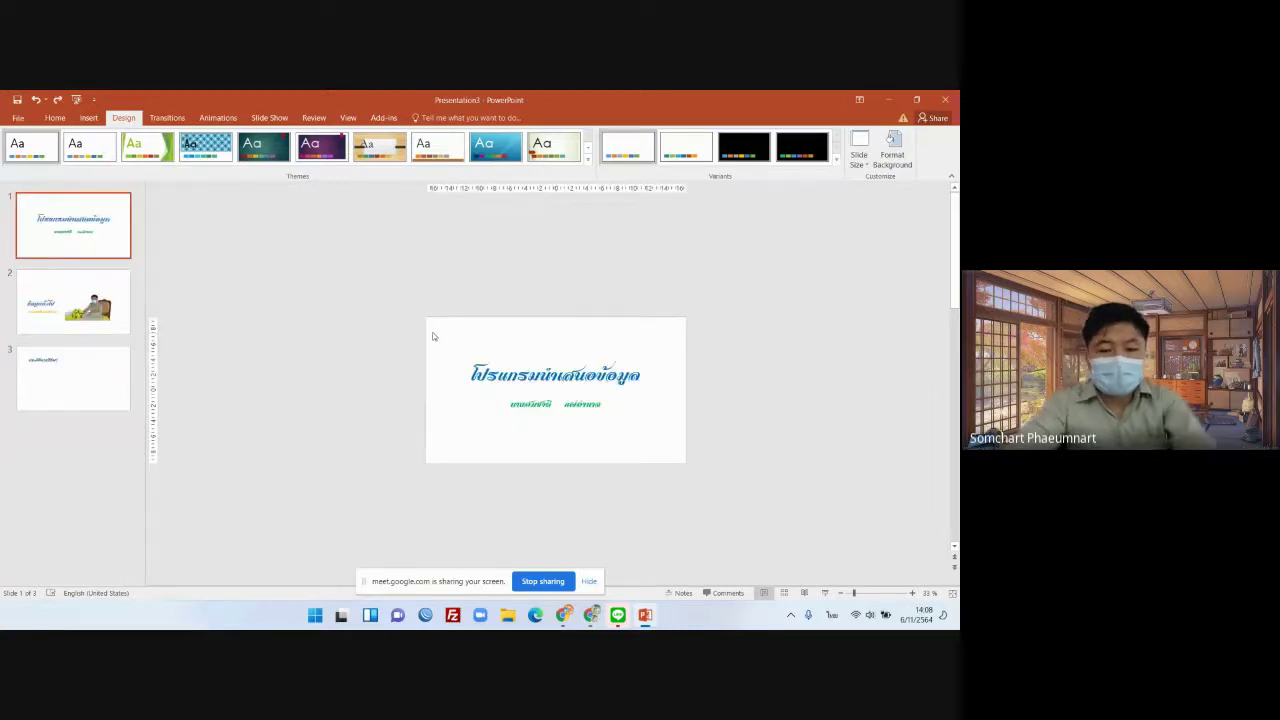
{"action": "scroll", "coordinate": [434, 318], "scroll_direction": "up", "scroll_amount": 3}
{"action": "scroll", "coordinate": [434, 318], "scroll_direction": "down", "scroll_amount": 1}
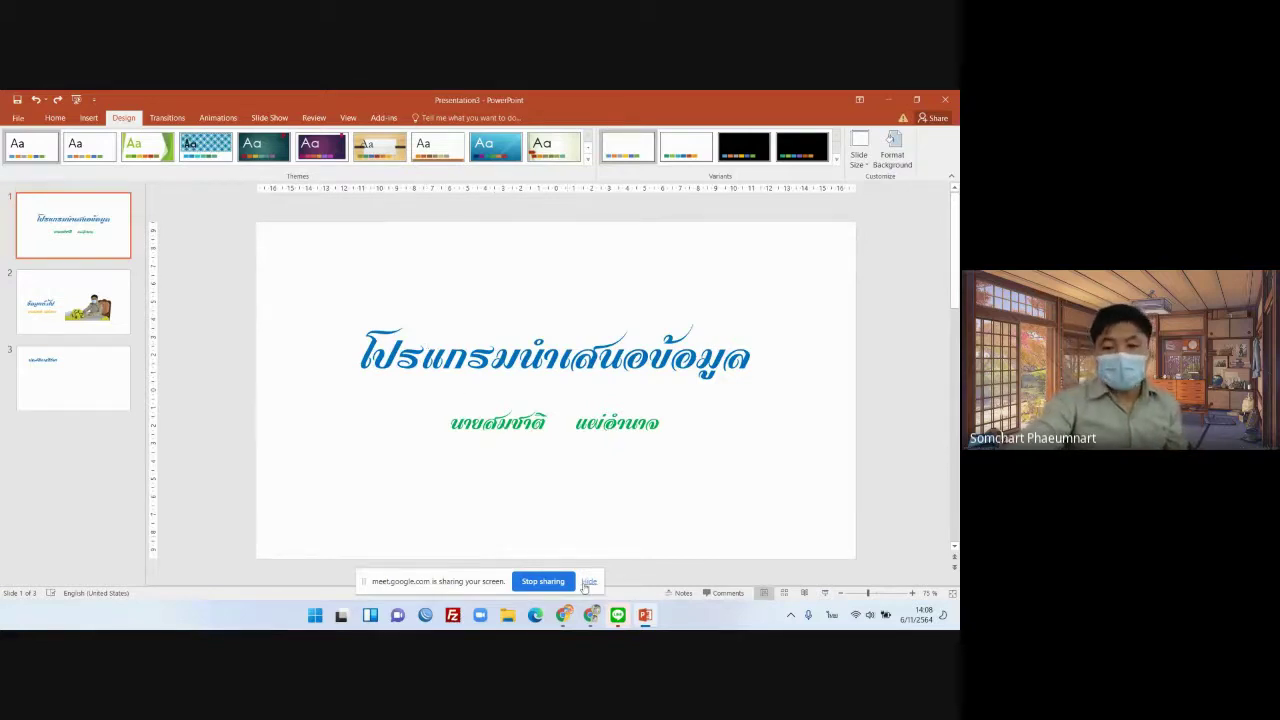
{"action": "mouse_move", "coordinate": [590, 615]}
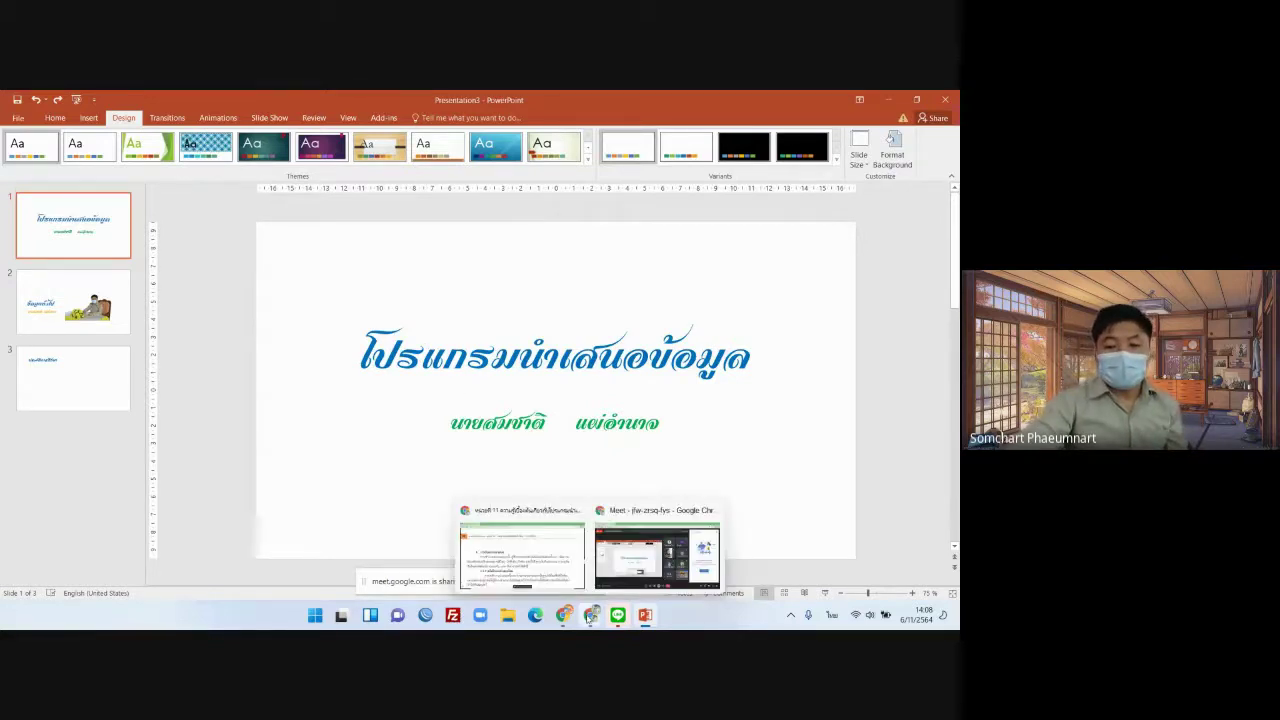
{"action": "left_click", "coordinate": [528, 550]}
{"action": "scroll", "coordinate": [337, 357], "scroll_direction": "down", "scroll_amount": 10}
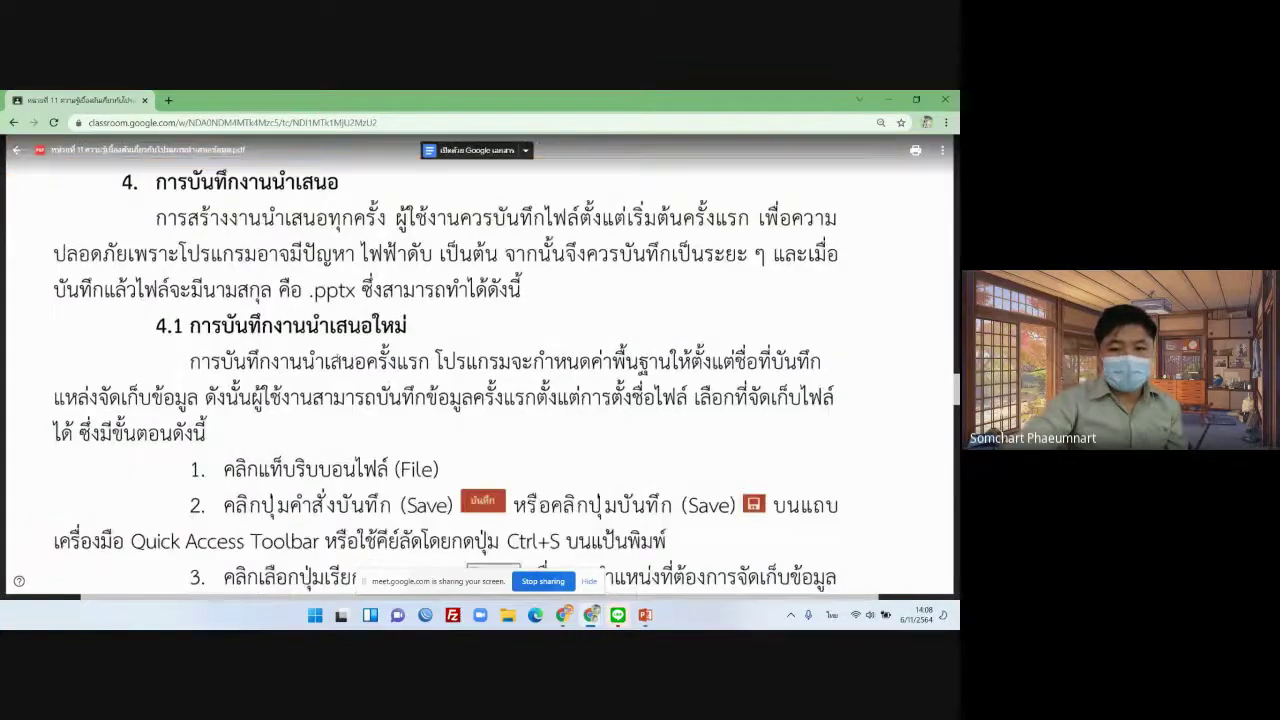
{"action": "scroll", "coordinate": [337, 357], "scroll_direction": "down", "scroll_amount": 10}
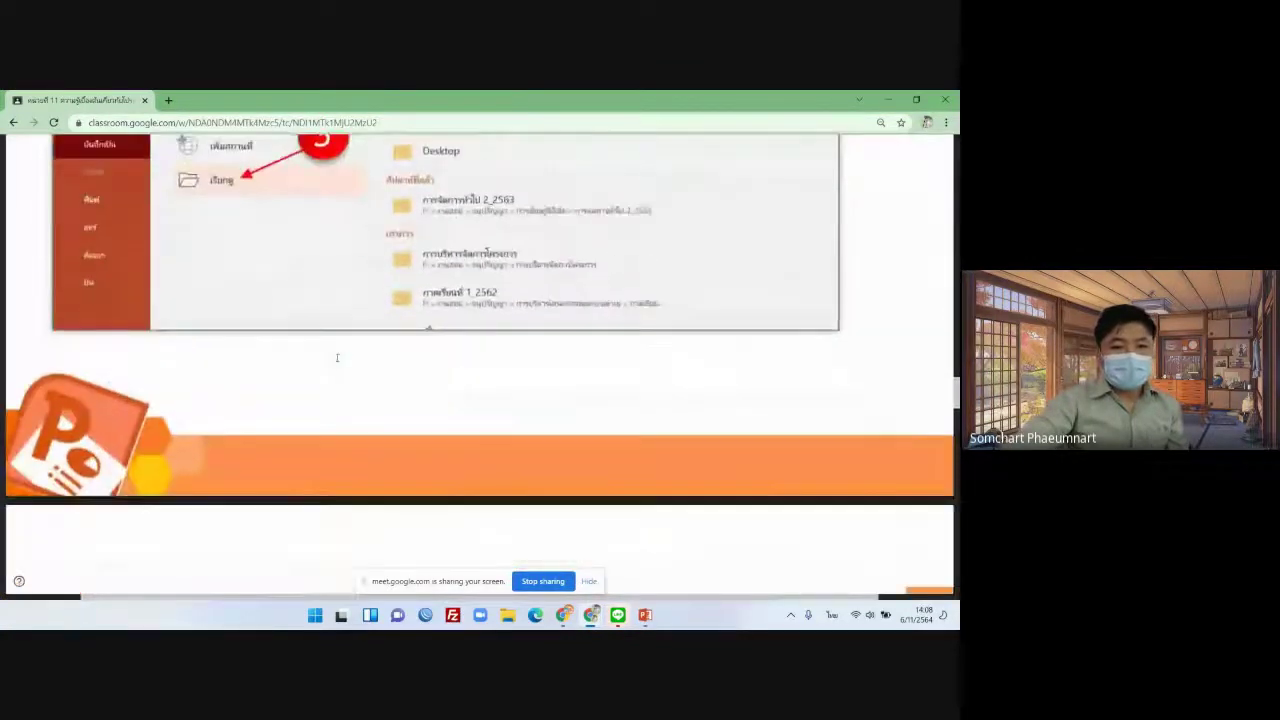
{"action": "scroll", "coordinate": [337, 357], "scroll_direction": "down", "scroll_amount": 10}
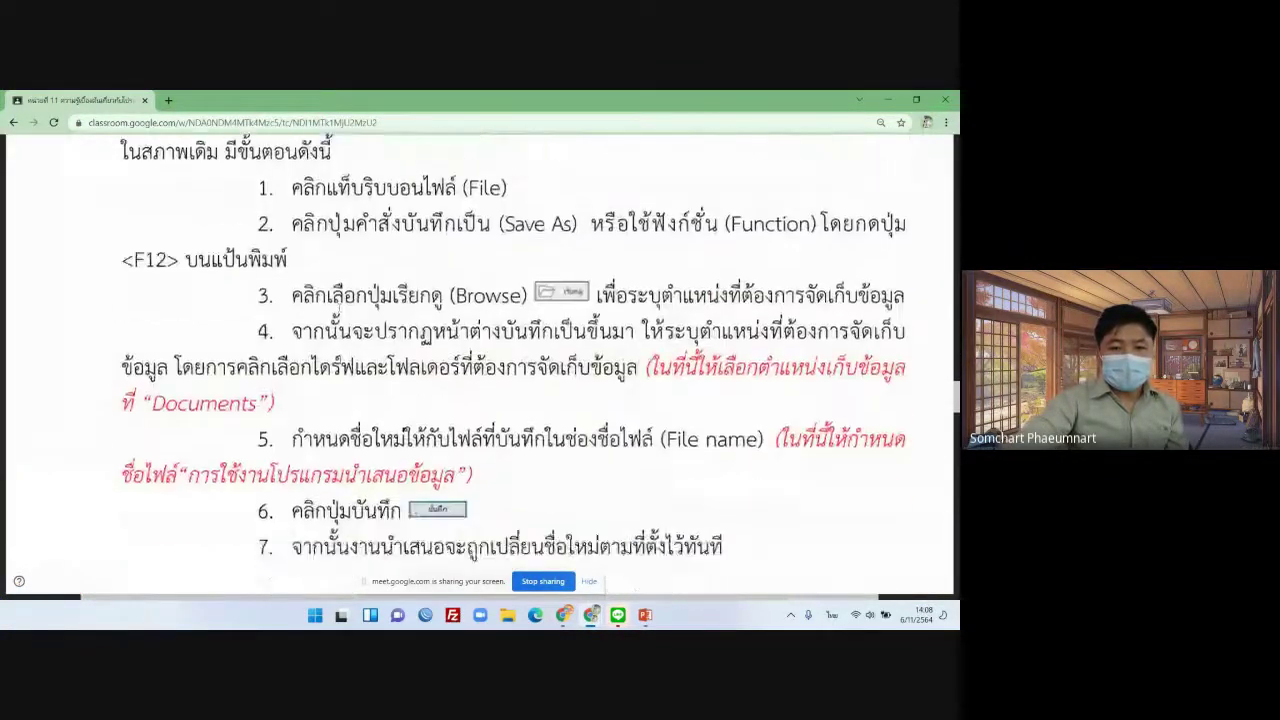
{"action": "scroll", "coordinate": [337, 357], "scroll_direction": "up", "scroll_amount": 5}
{"action": "scroll", "coordinate": [340, 362], "scroll_direction": "down", "scroll_amount": 5}
{"action": "scroll", "coordinate": [340, 360], "scroll_direction": "down", "scroll_amount": 10}
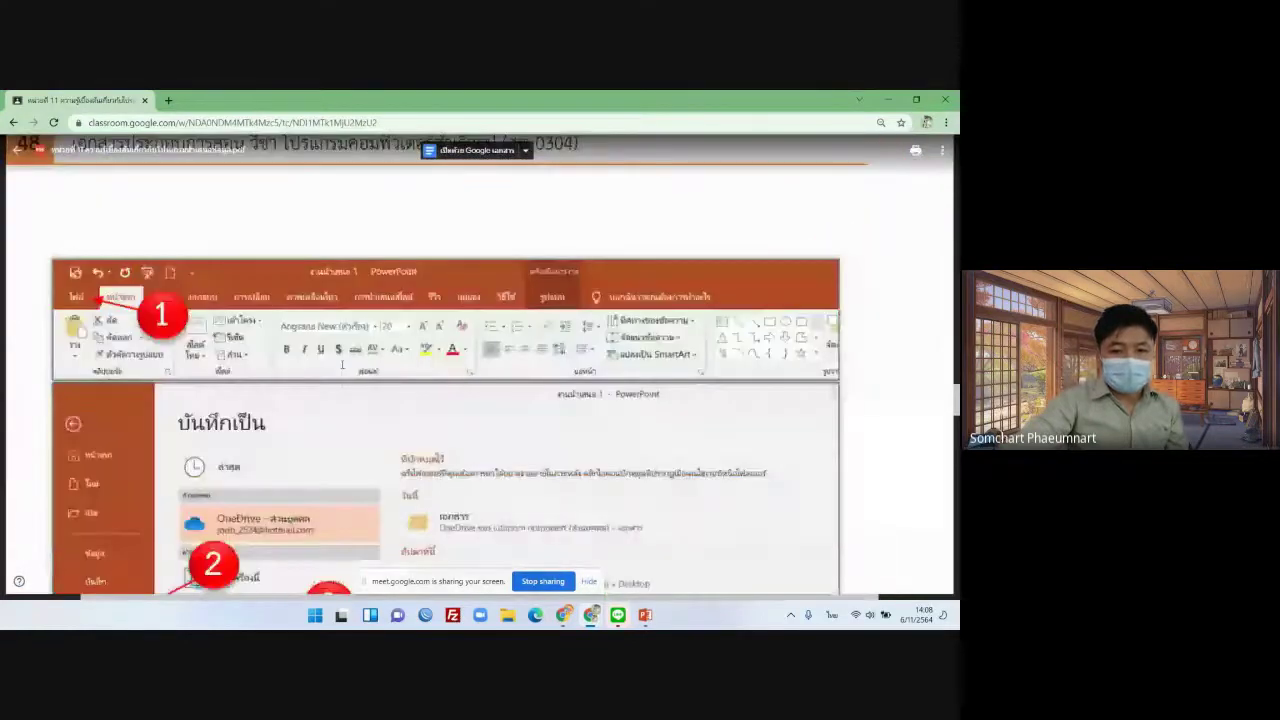
{"action": "scroll", "coordinate": [342, 463], "scroll_direction": "down", "scroll_amount": 8}
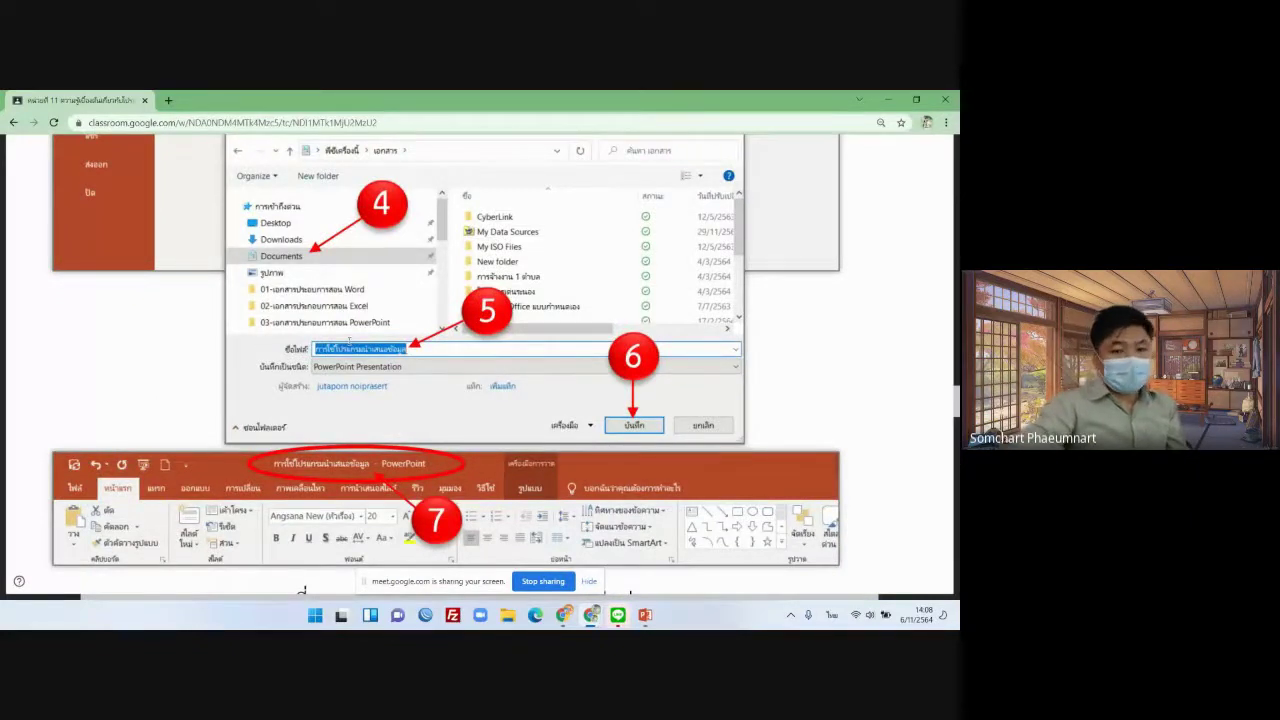
{"action": "scroll", "coordinate": [349, 341], "scroll_direction": "down", "scroll_amount": 5}
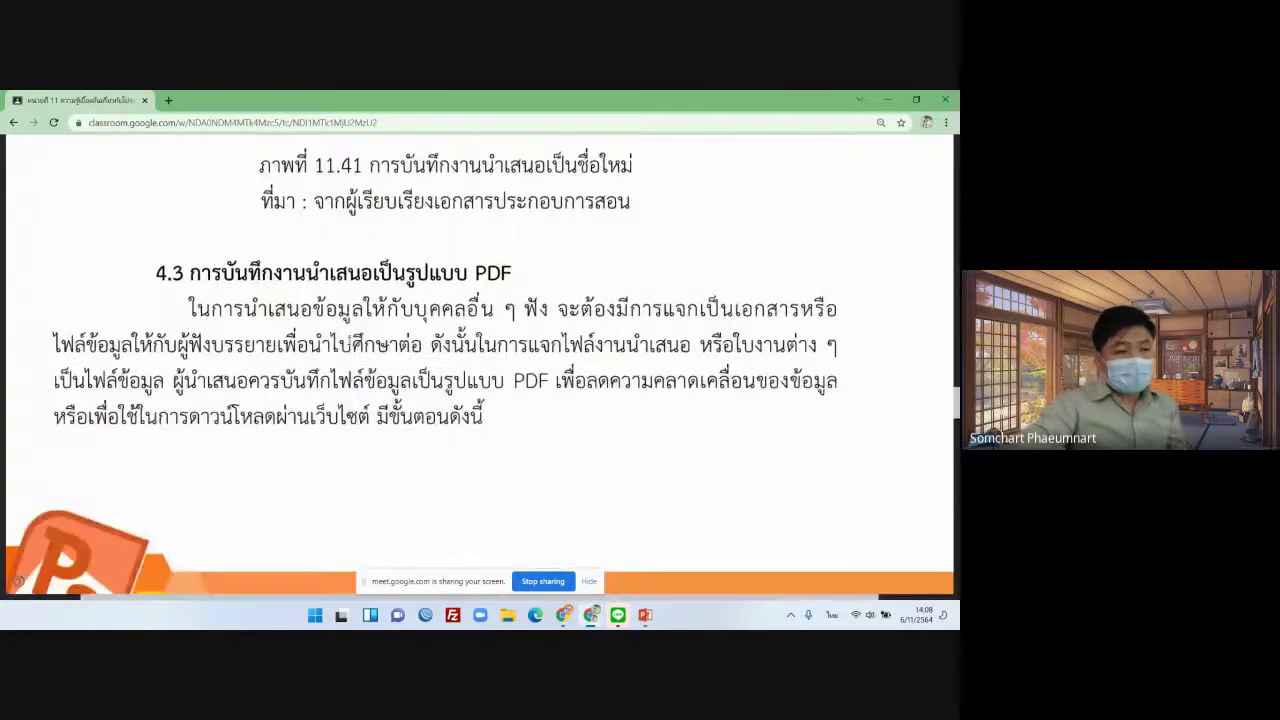
{"action": "left_click", "coordinate": [645, 615]}
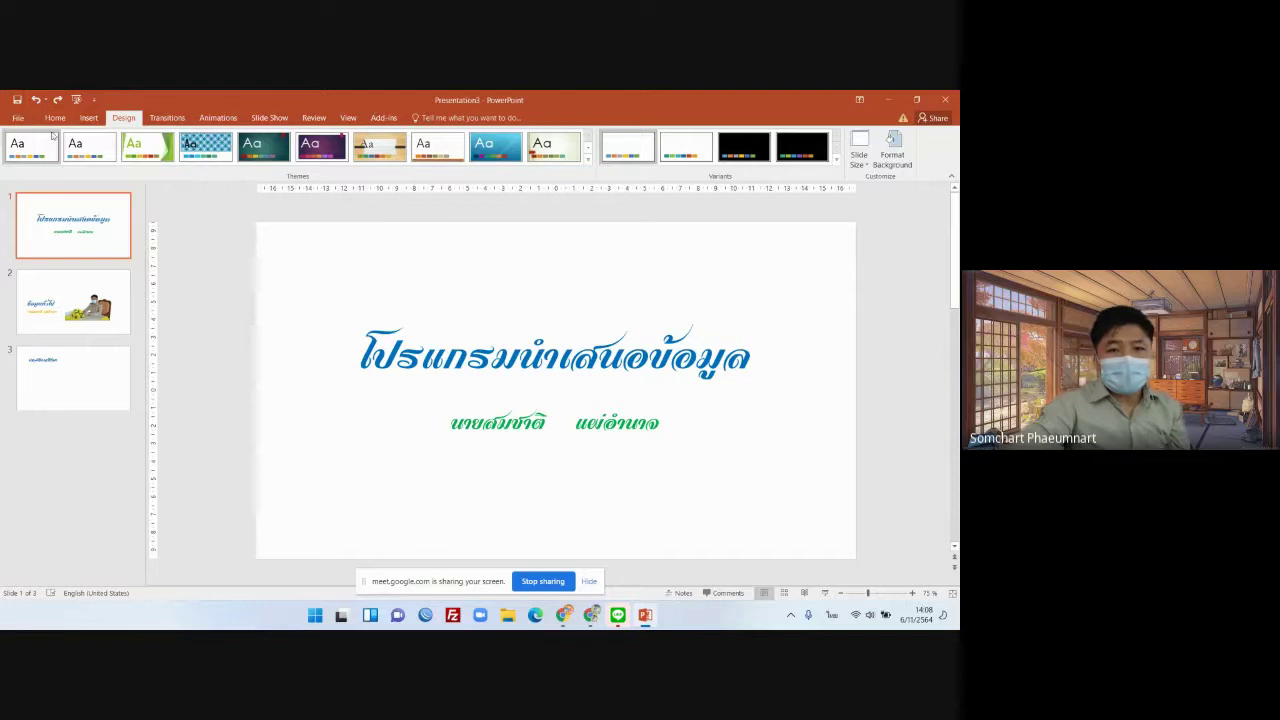
Open the full Save As dialog and browse to the สอน folder on drive D:.
{"action": "left_click", "coordinate": [18, 118]}
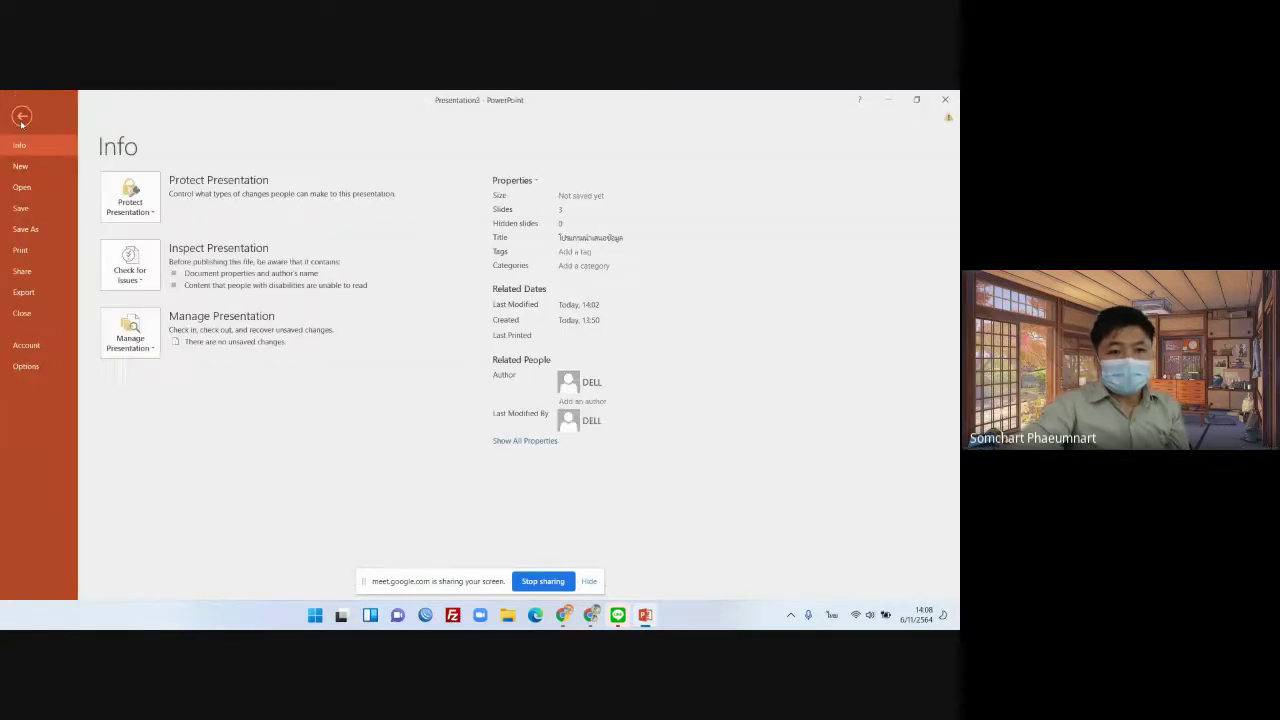
{"action": "left_click", "coordinate": [29, 213]}
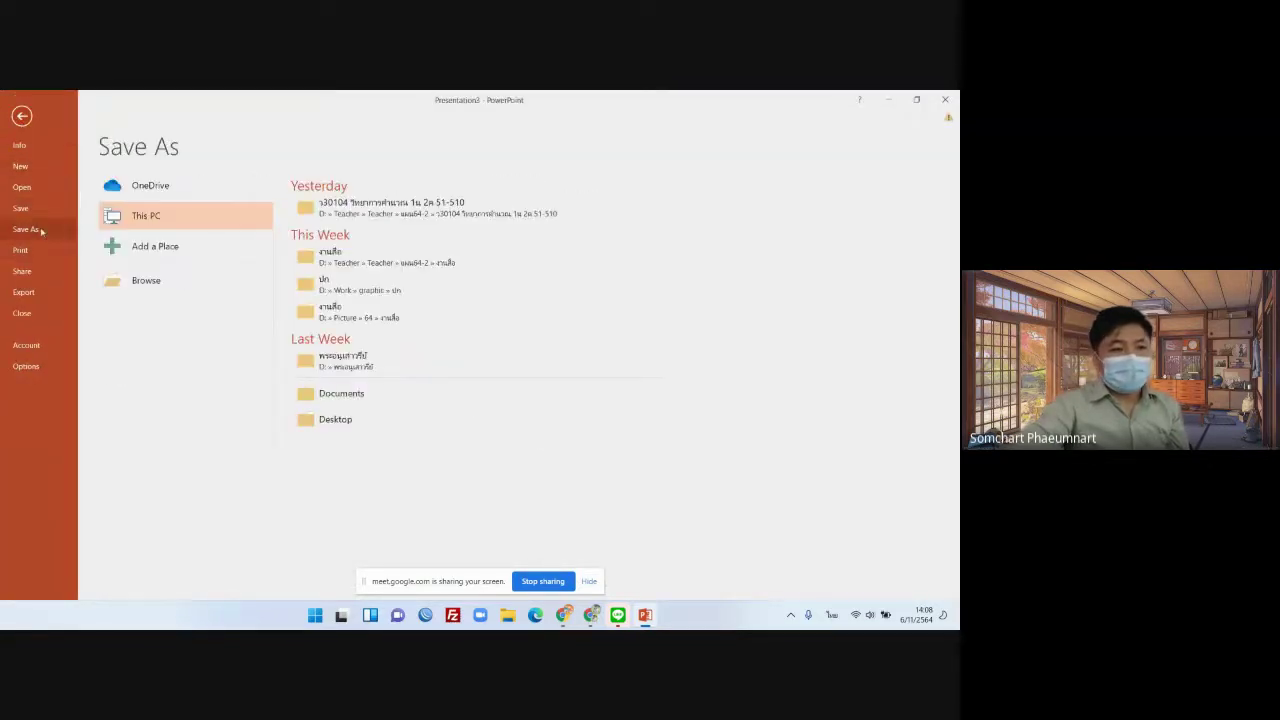
{"action": "left_click", "coordinate": [30, 210]}
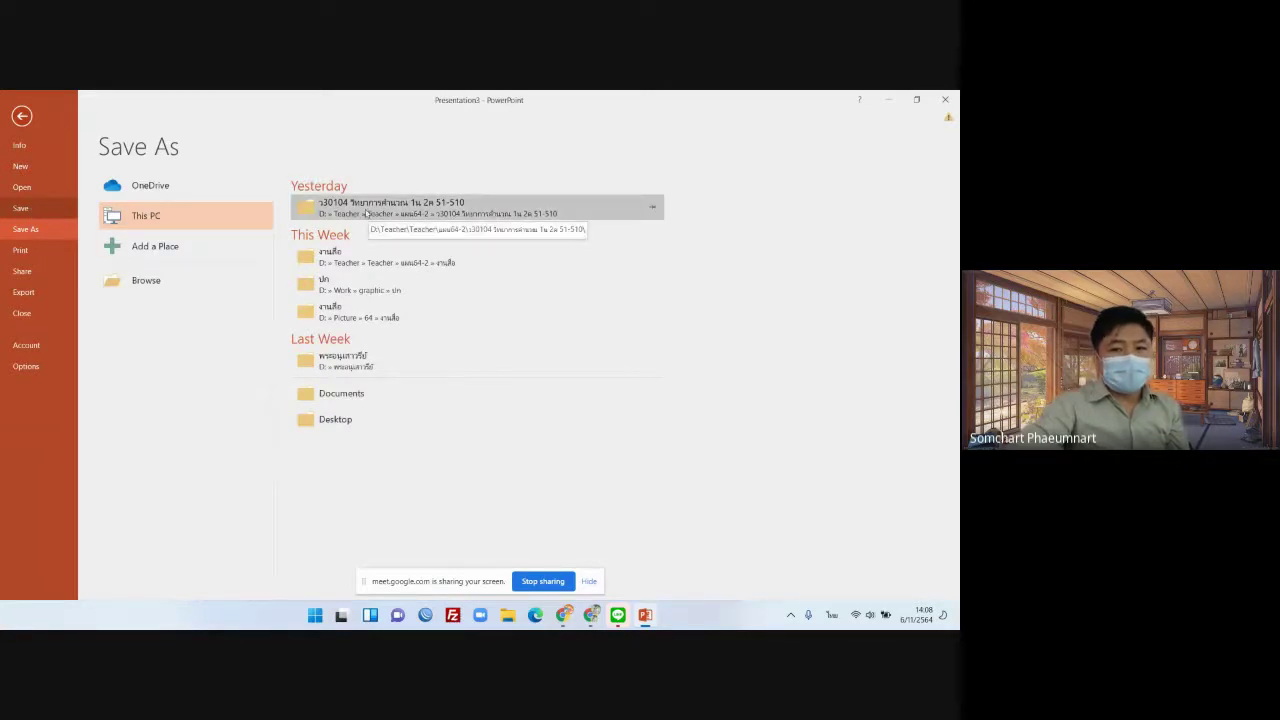
{"action": "left_click", "coordinate": [160, 280]}
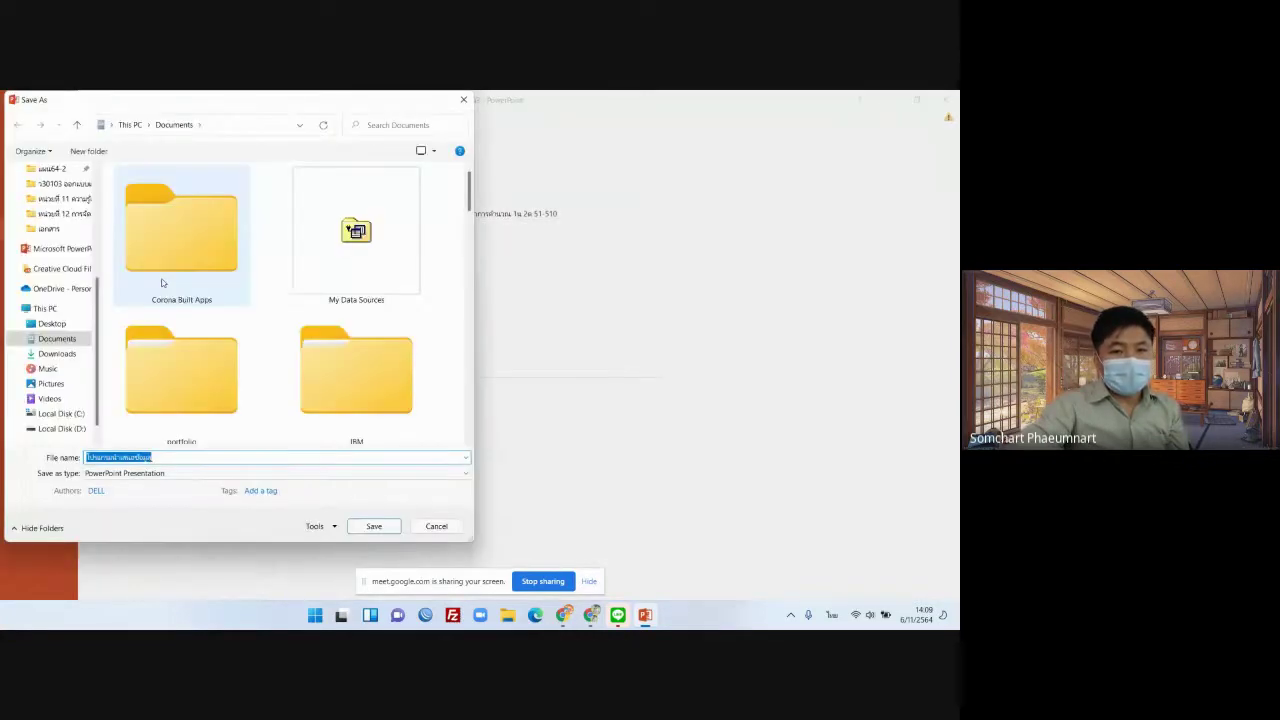
{"action": "left_click", "coordinate": [58, 213]}
{"action": "left_click", "coordinate": [130, 125]}
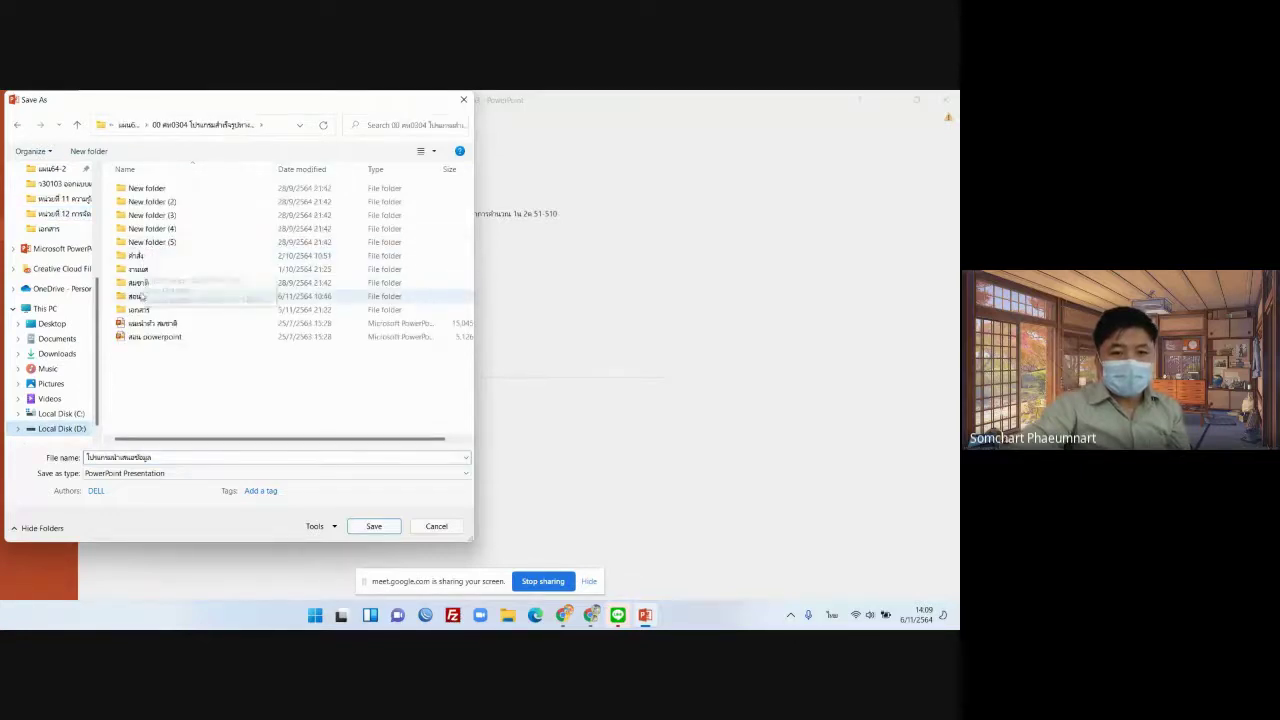
{"action": "double_click", "coordinate": [136, 296]}
Prefix the file name with 11-1 and save as '11-1โปรแกรมนำเสนอข้อมูล'.
{"action": "double_click", "coordinate": [150, 457]}
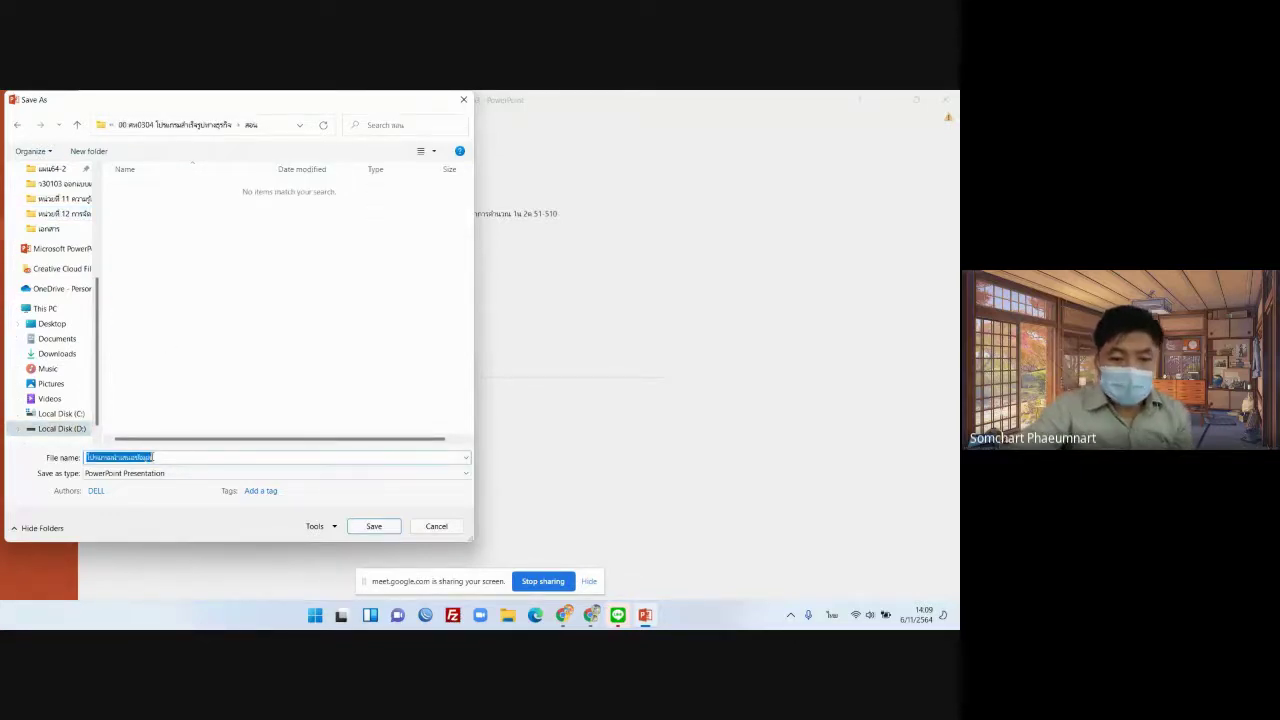
{"action": "left_click", "coordinate": [153, 457]}
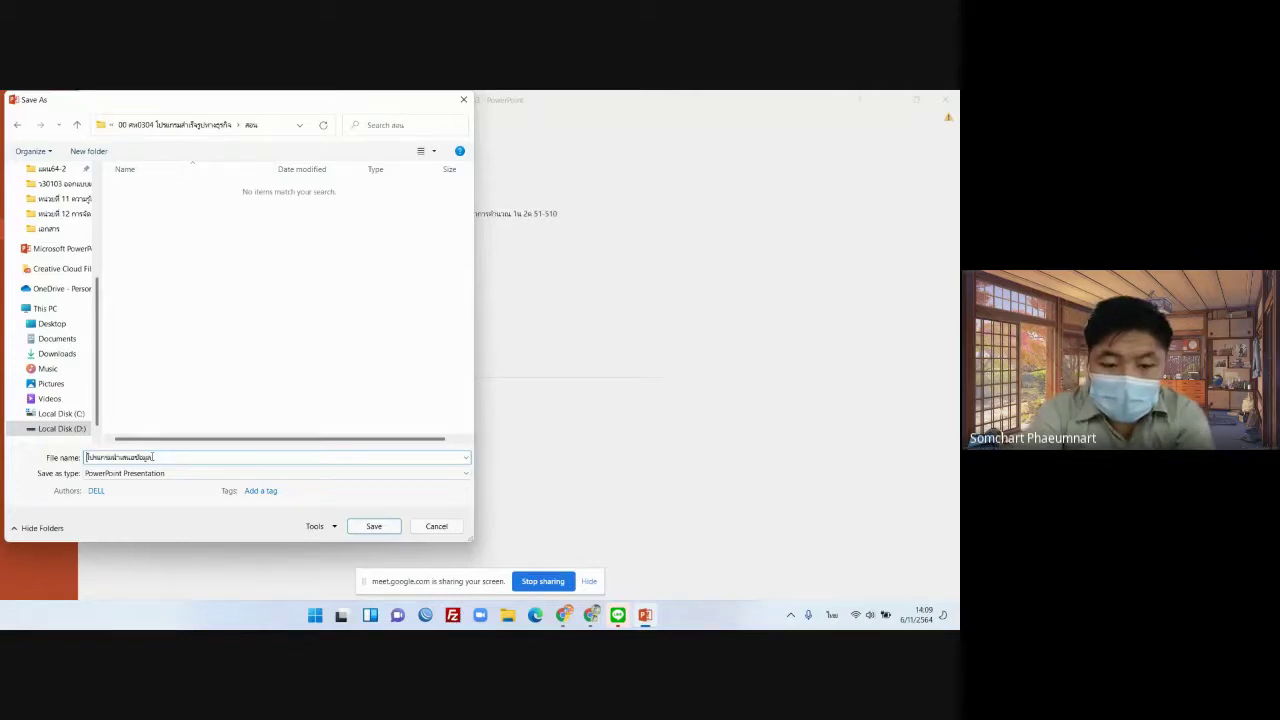
{"action": "key", "text": "grave"}
{"action": "key", "text": "Home"}
{"action": "type", "text": "11-1"}
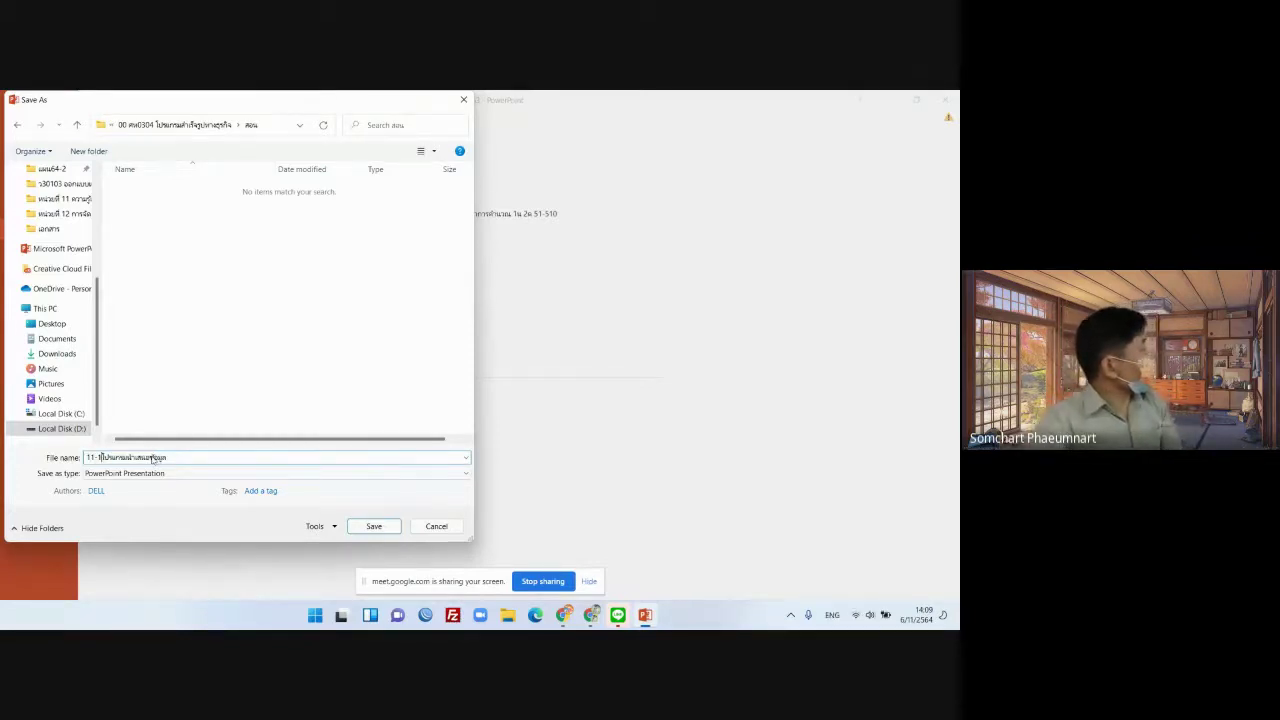
{"action": "key", "text": "Return"}
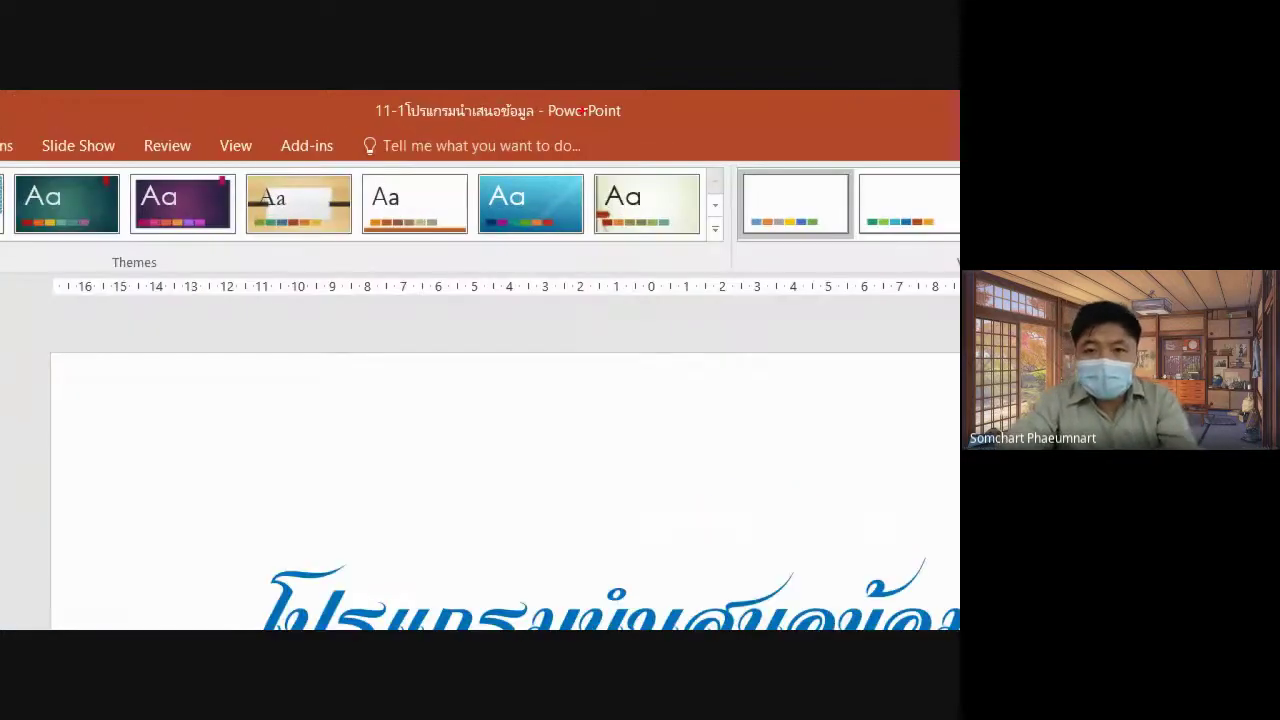
{"action": "mouse_move", "coordinate": [622, 97]}
{"action": "left_mouse_down"}
{"action": "mouse_move", "coordinate": [456, 91]}
{"action": "mouse_move", "coordinate": [322, 168]}
{"action": "mouse_move", "coordinate": [566, 132]}
{"action": "mouse_move", "coordinate": [568, 108]}
{"action": "left_mouse_up"}
{"action": "mouse_move", "coordinate": [358, 585]}
{"action": "left_mouse_down"}
{"action": "mouse_move", "coordinate": [405, 215]}
{"action": "mouse_move", "coordinate": [428, 178]}
{"action": "mouse_move", "coordinate": [443, 195]}
{"action": "left_mouse_up"}
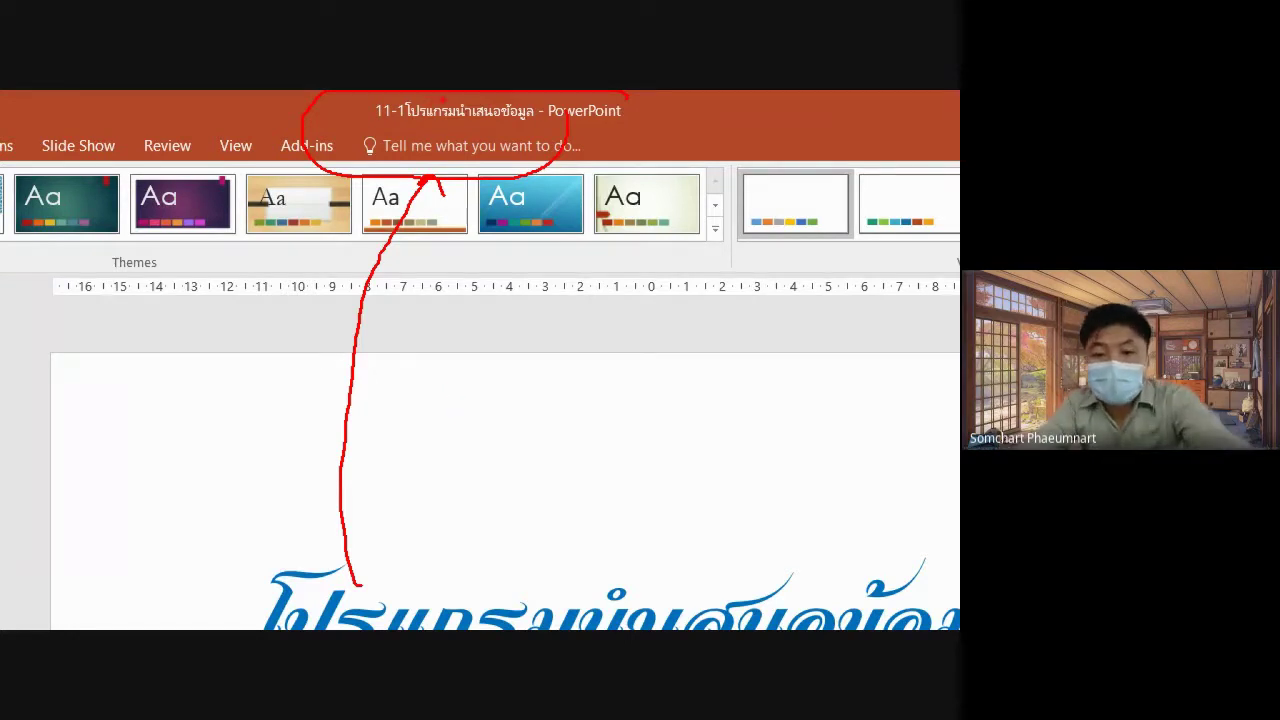
{"action": "key", "text": "Escape"}
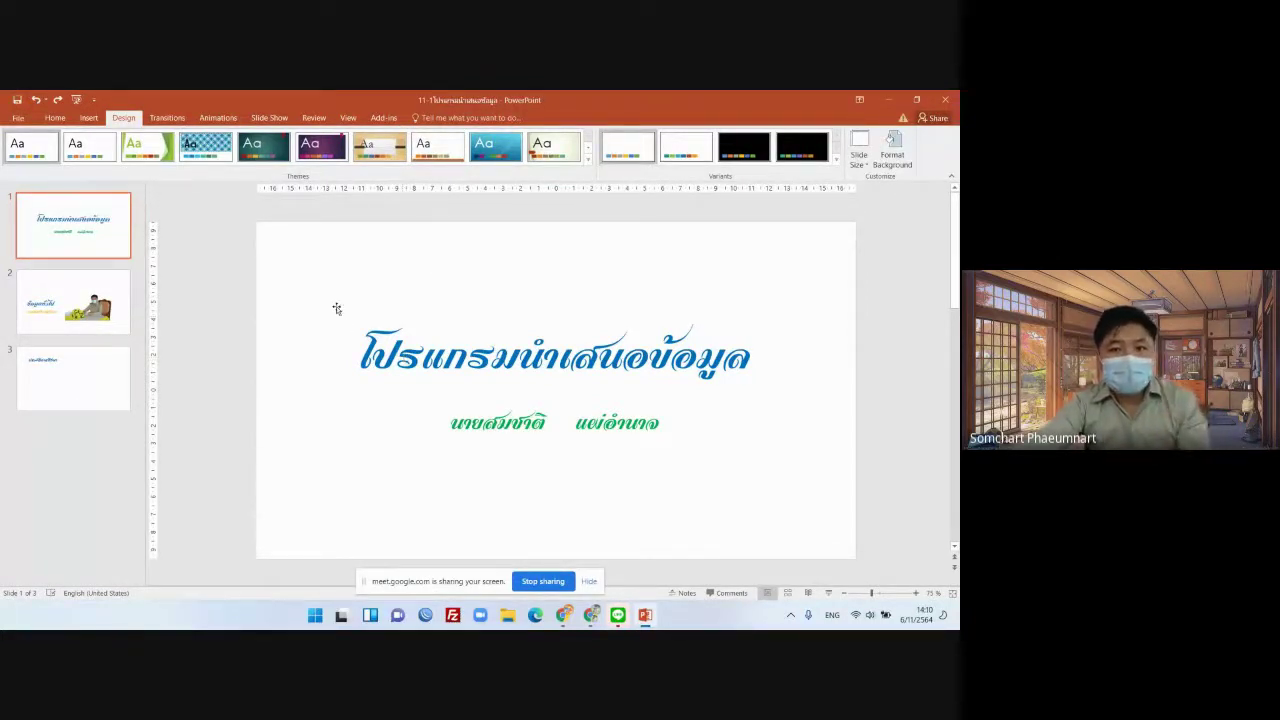
Save a copy in the current สอน folder as '11-1โปรแกรมนำเสนอข้อมูล 2'.
{"action": "left_click", "coordinate": [18, 118]}
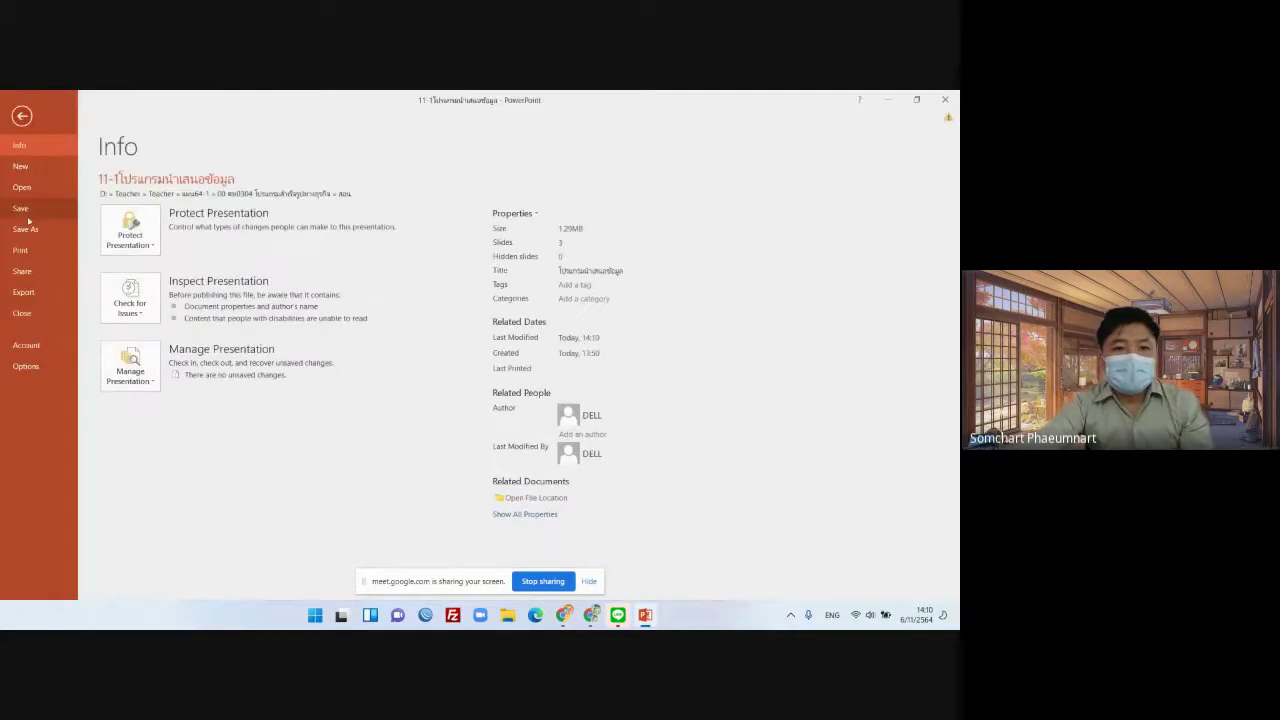
{"action": "left_click", "coordinate": [26, 229]}
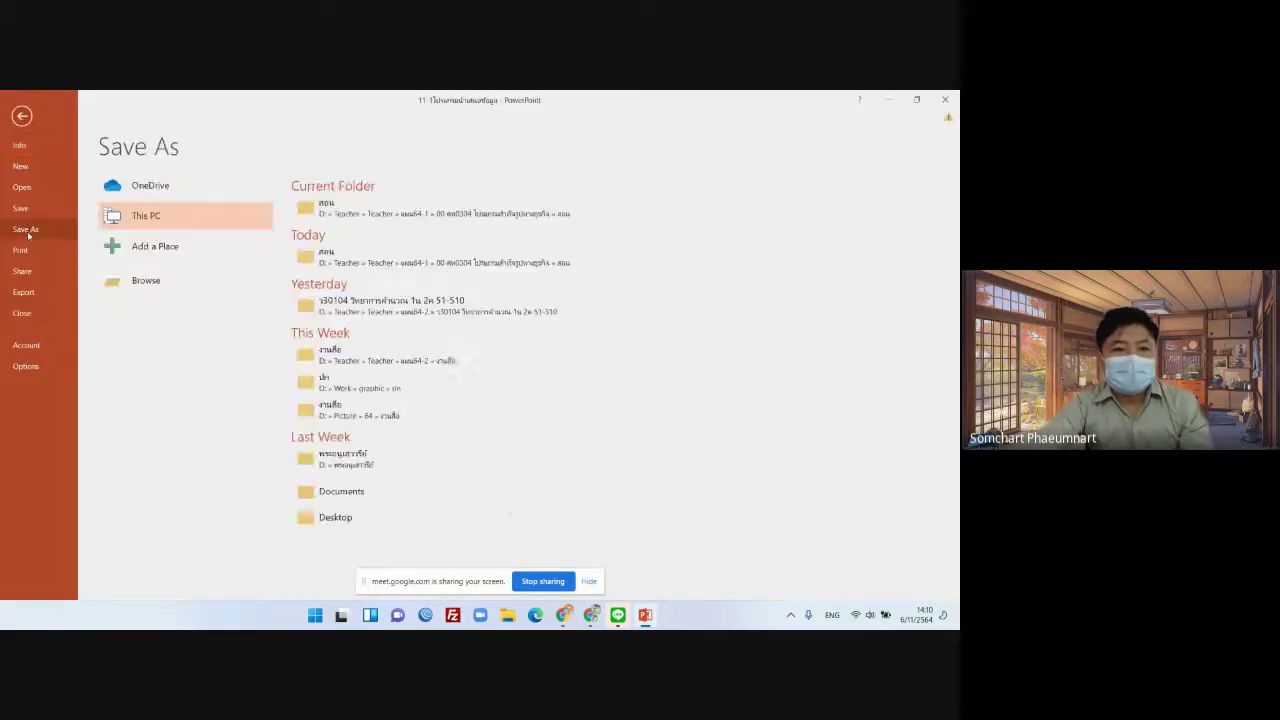
{"action": "left_click", "coordinate": [366, 212]}
{"action": "left_click", "coordinate": [192, 457]}
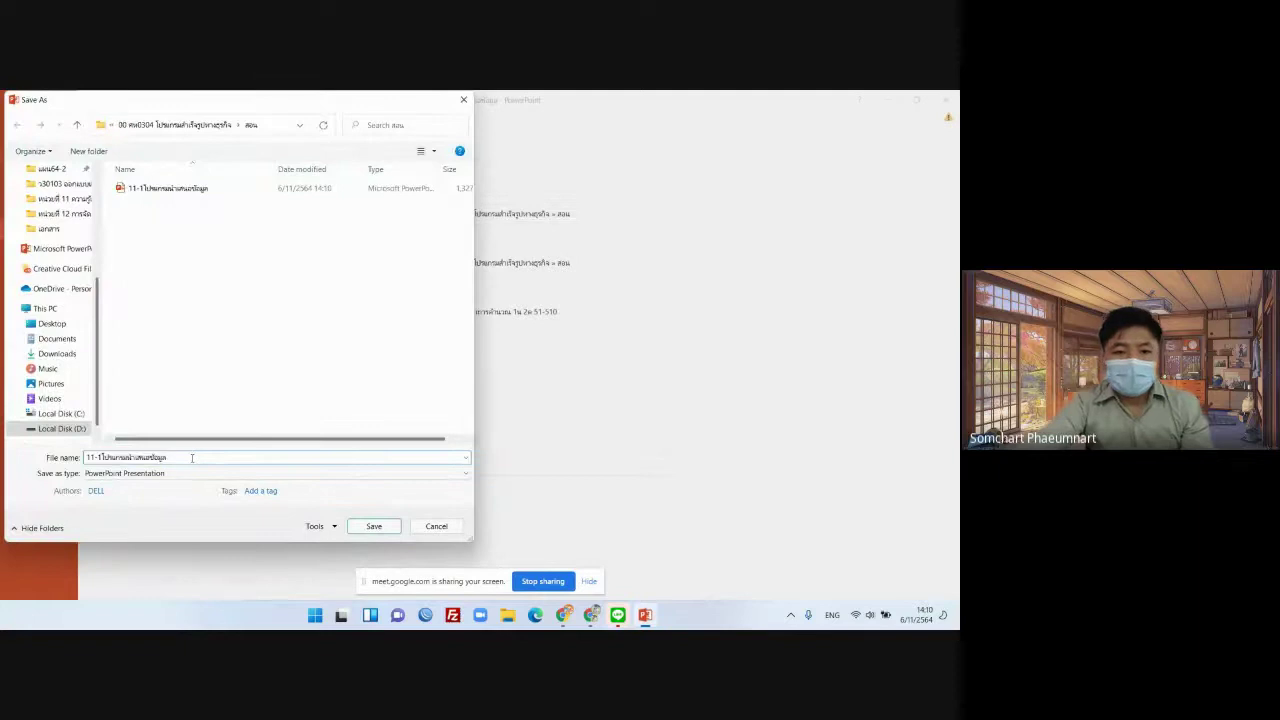
{"action": "type", "text": "2"}
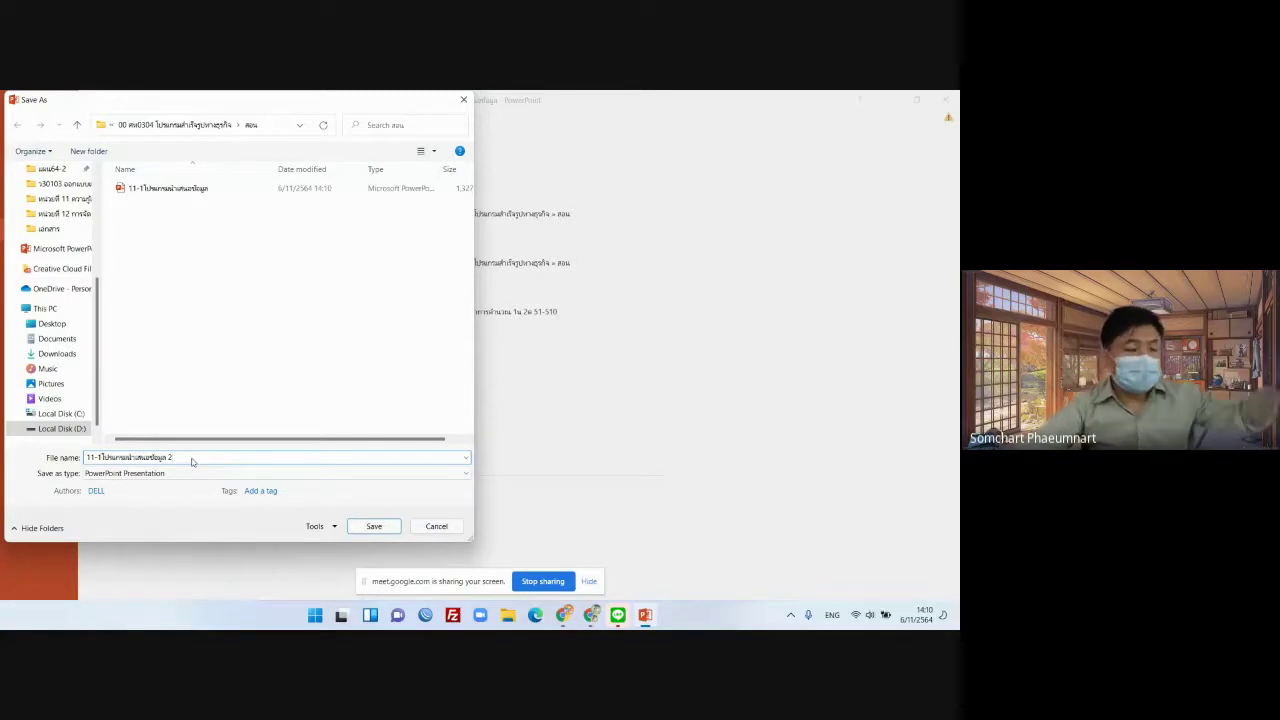
{"action": "left_click", "coordinate": [358, 527]}
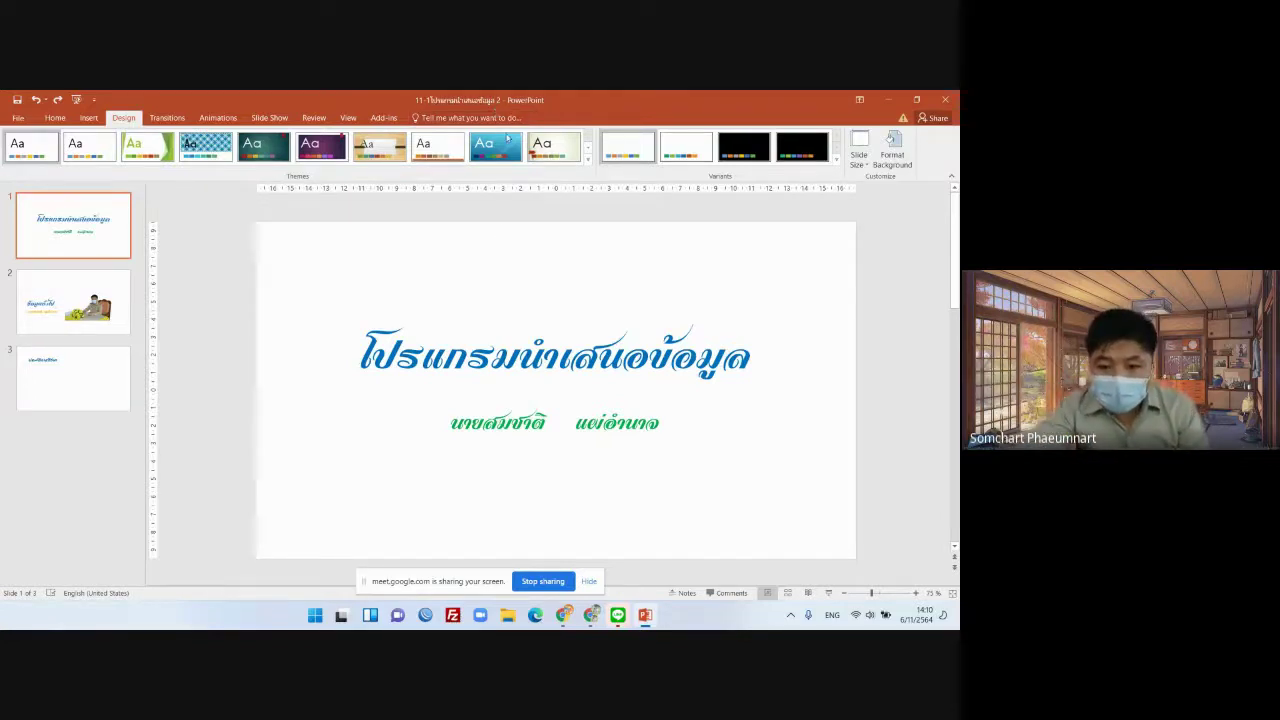
Open File Explorer and navigate up from the unit 11 folder into the สอน folder.
{"action": "key", "text": "super+e"}
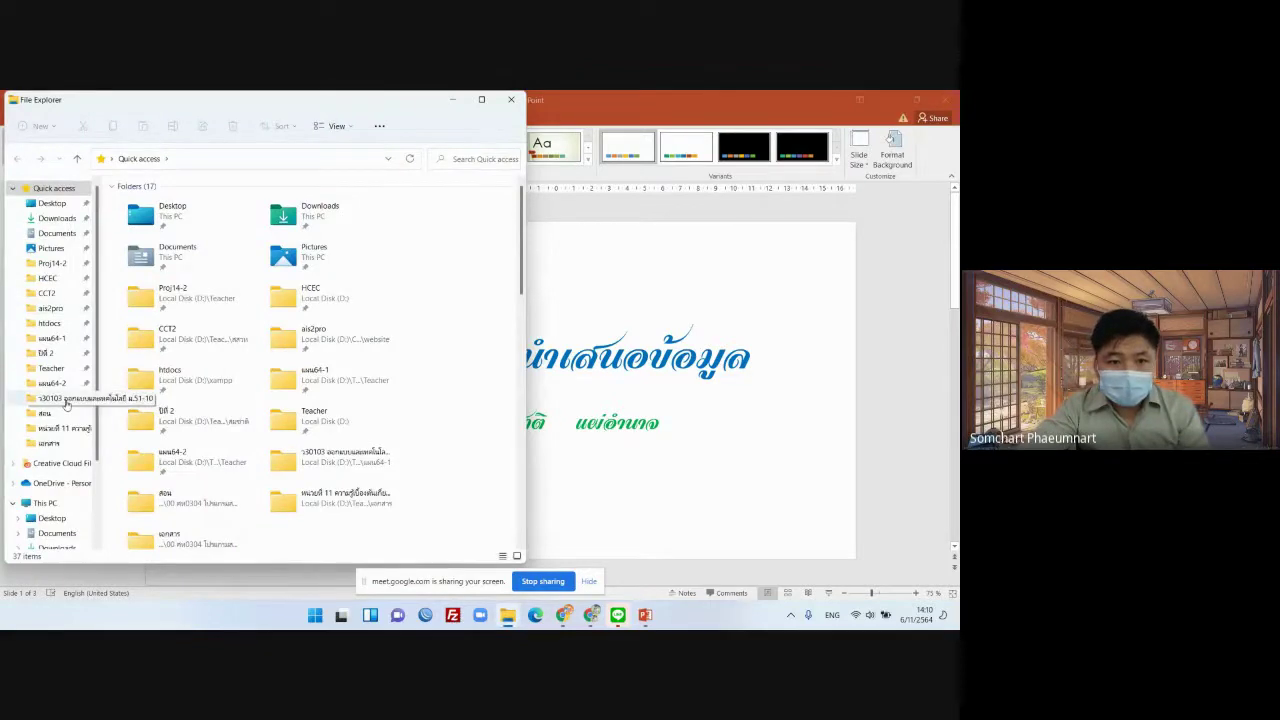
{"action": "left_click", "coordinate": [60, 428]}
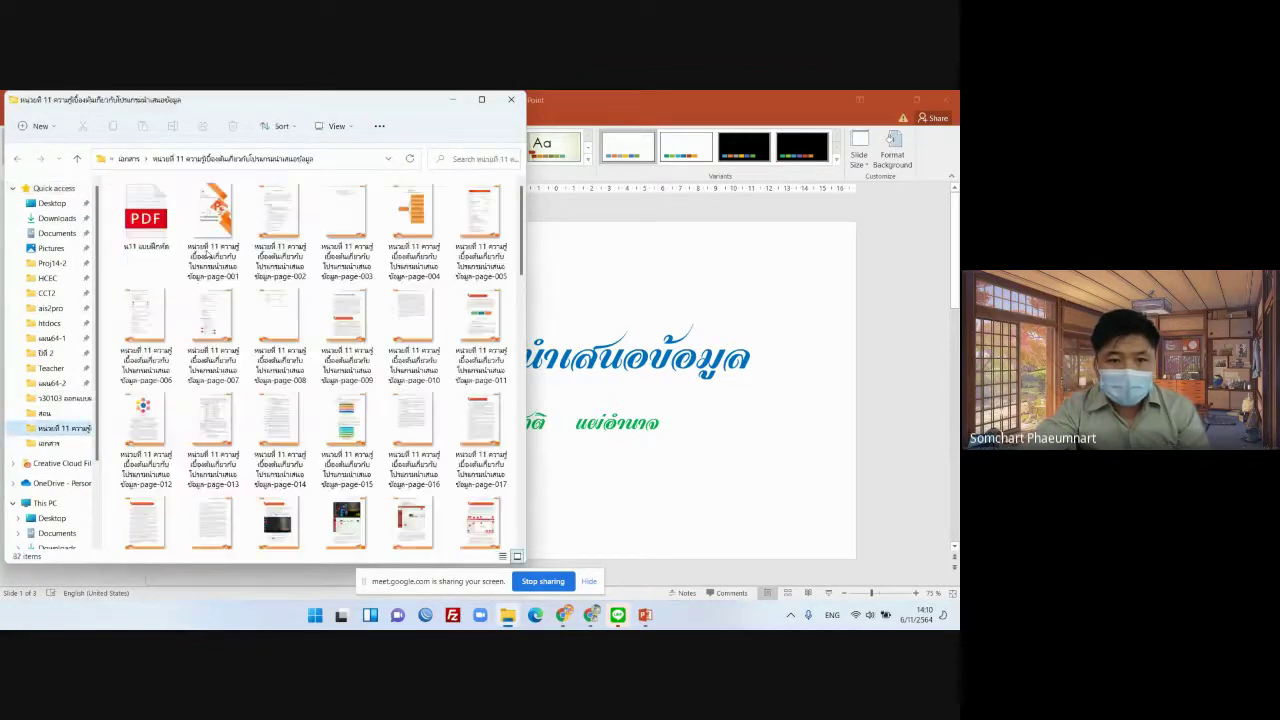
{"action": "left_click", "coordinate": [129, 158]}
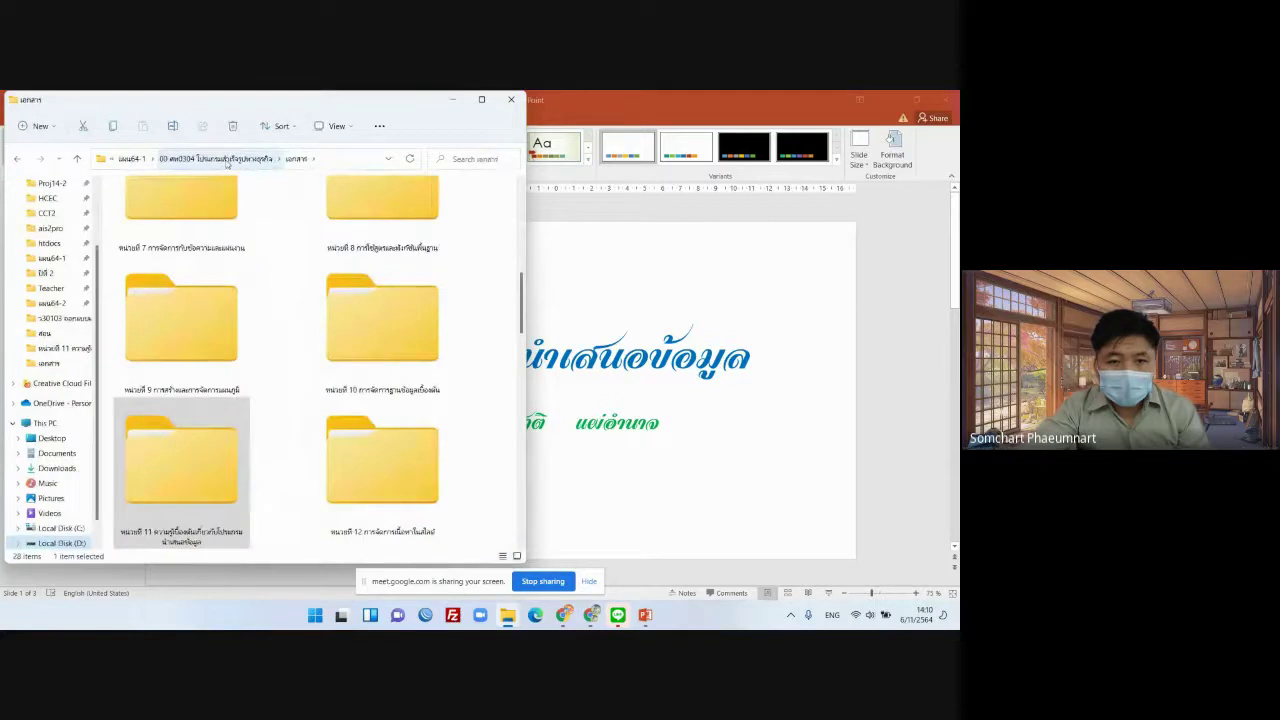
{"action": "left_click", "coordinate": [226, 160]}
{"action": "double_click", "coordinate": [181, 470]}
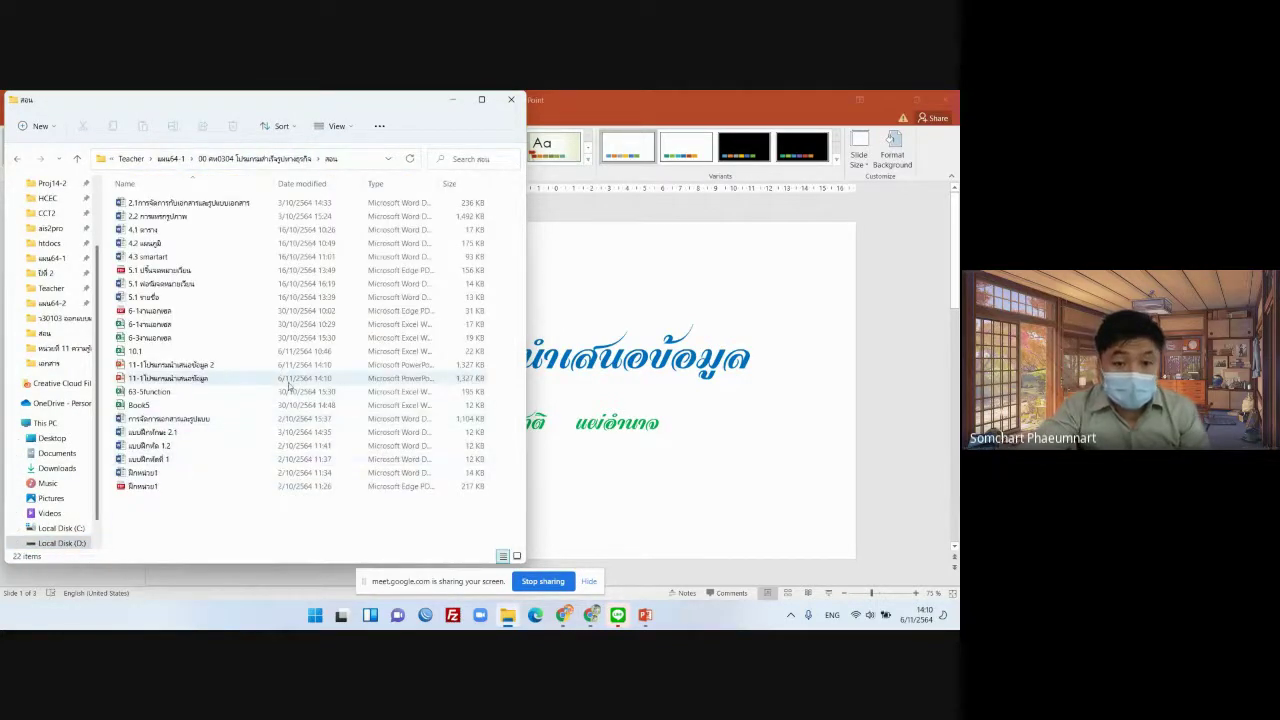
Enlarge the icons and select each 11-1 presentation copy, then return to PowerPoint.
{"action": "left_click", "coordinate": [176, 365]}
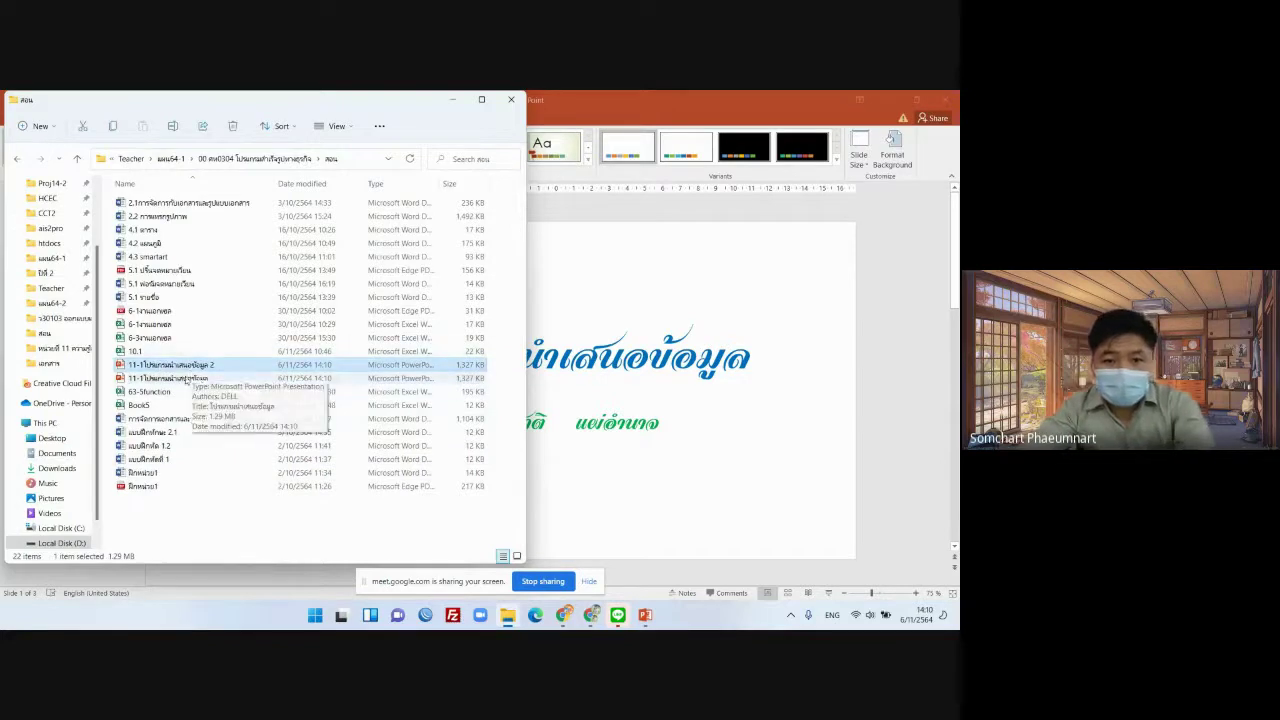
{"action": "left_click", "coordinate": [176, 380]}
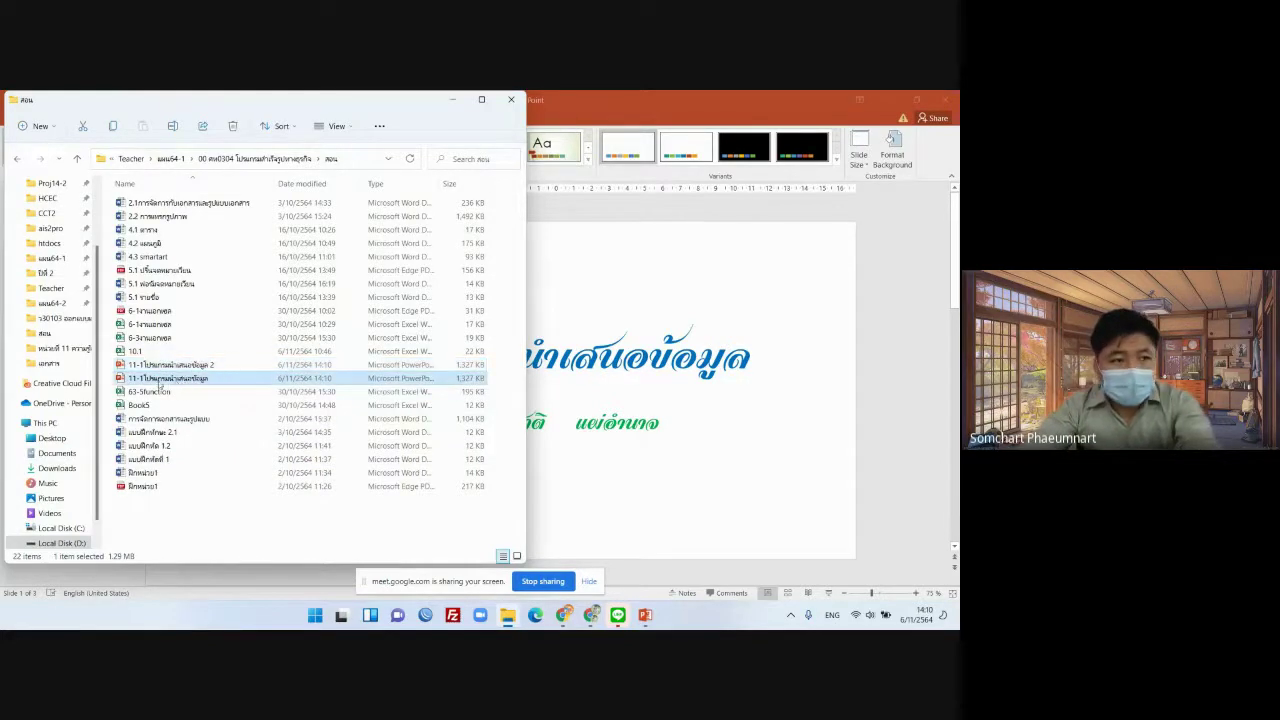
{"action": "left_click", "coordinate": [188, 366]}
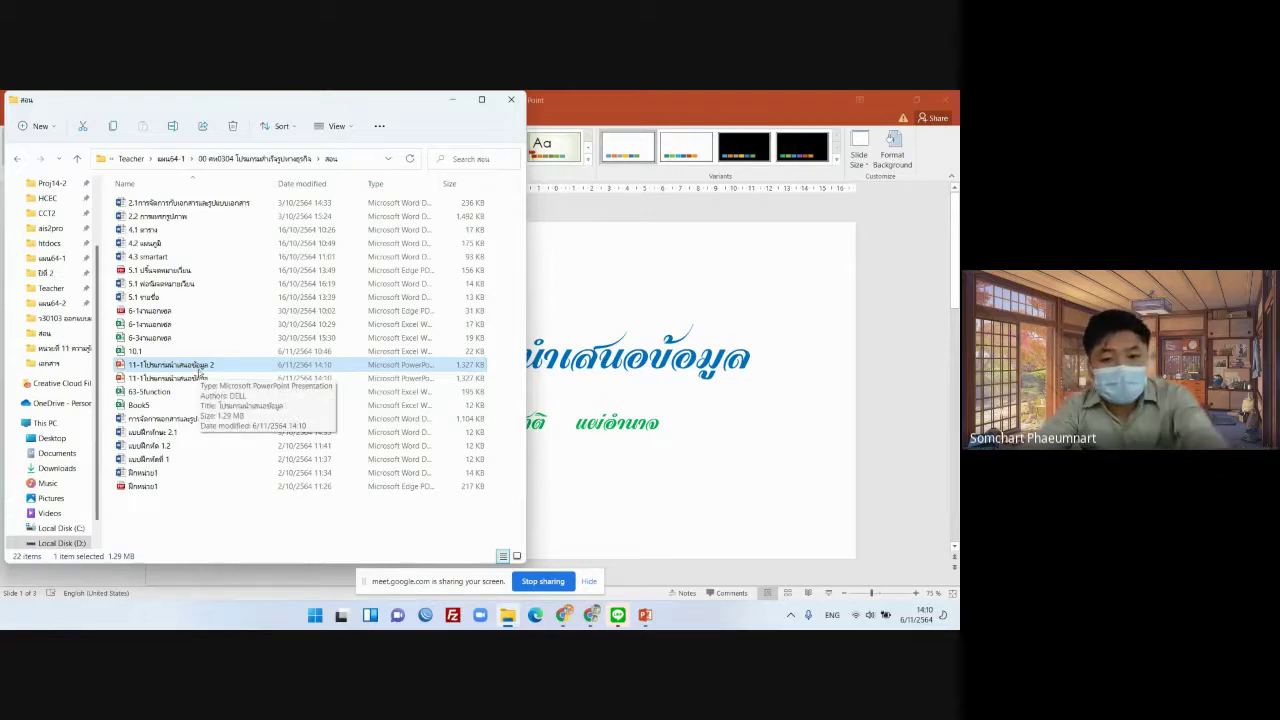
{"action": "scroll", "coordinate": [195, 364], "scroll_direction": "up", "scroll_amount": 4, "text": "ctrl"}
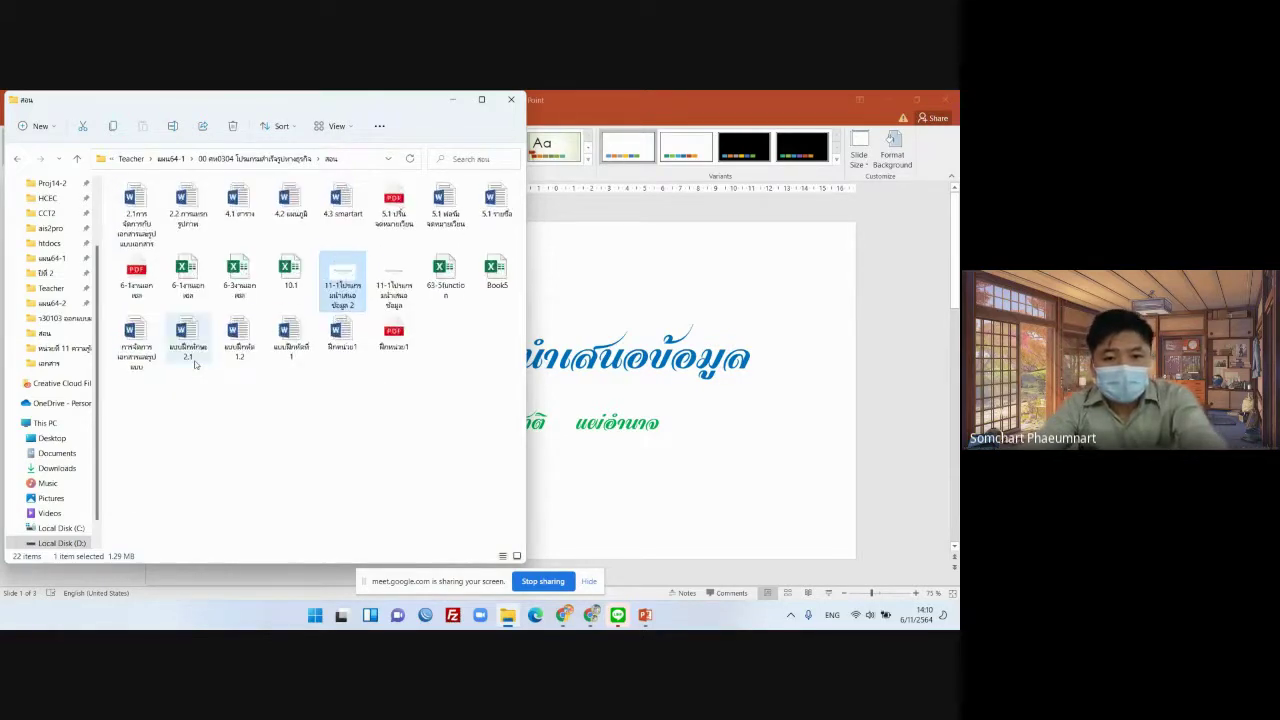
{"action": "scroll", "coordinate": [265, 337], "scroll_direction": "up", "scroll_amount": 1, "text": "ctrl"}
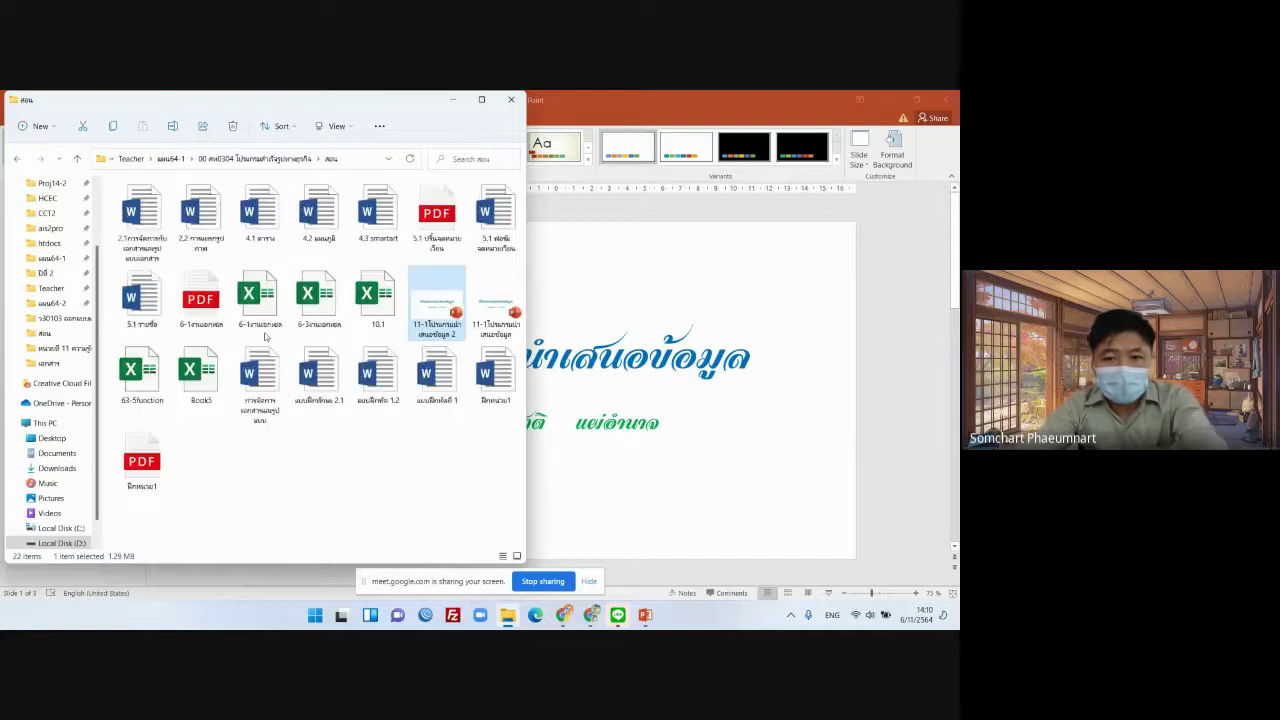
{"action": "scroll", "coordinate": [265, 337], "scroll_direction": "up", "scroll_amount": 1, "text": "ctrl"}
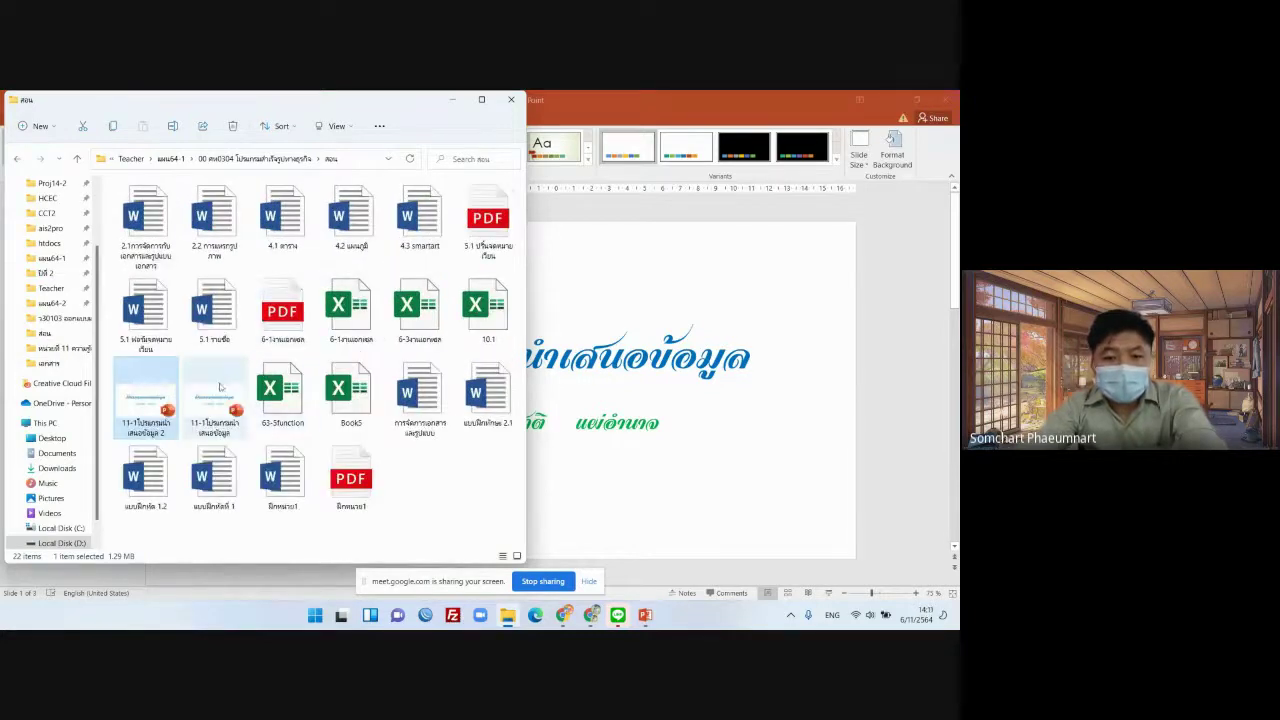
{"action": "left_click", "coordinate": [213, 418]}
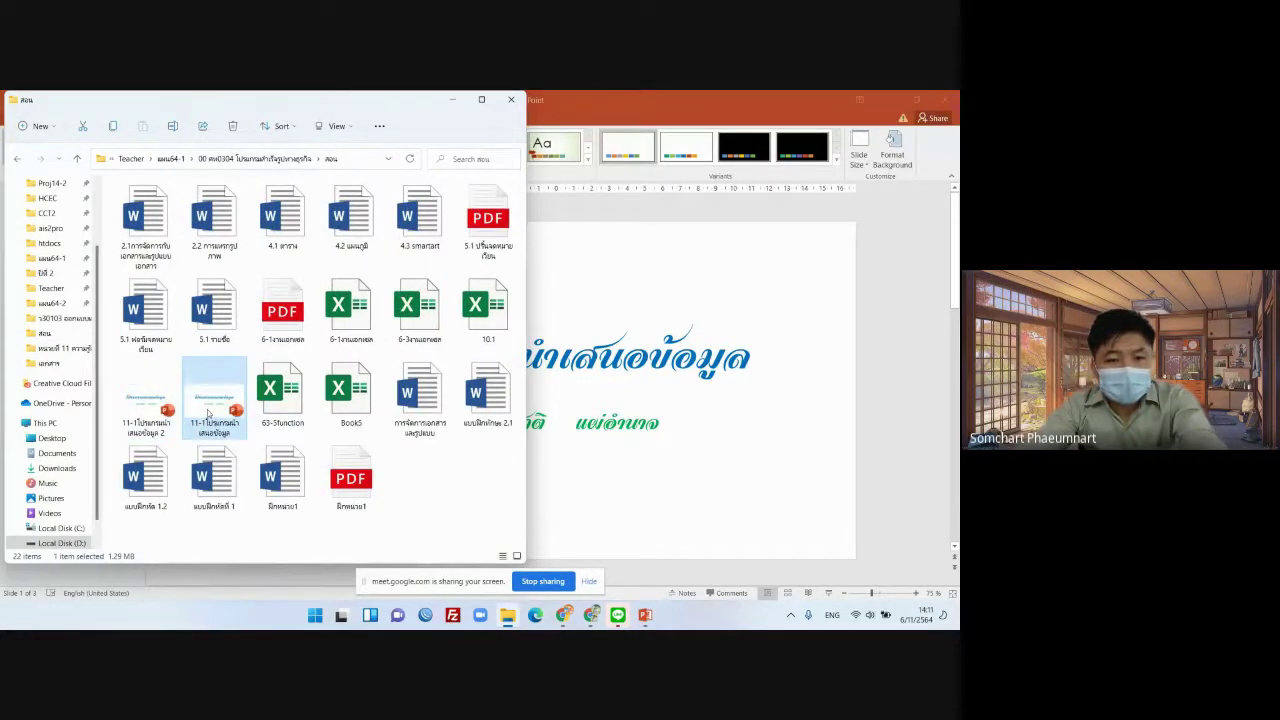
{"action": "left_click", "coordinate": [165, 410]}
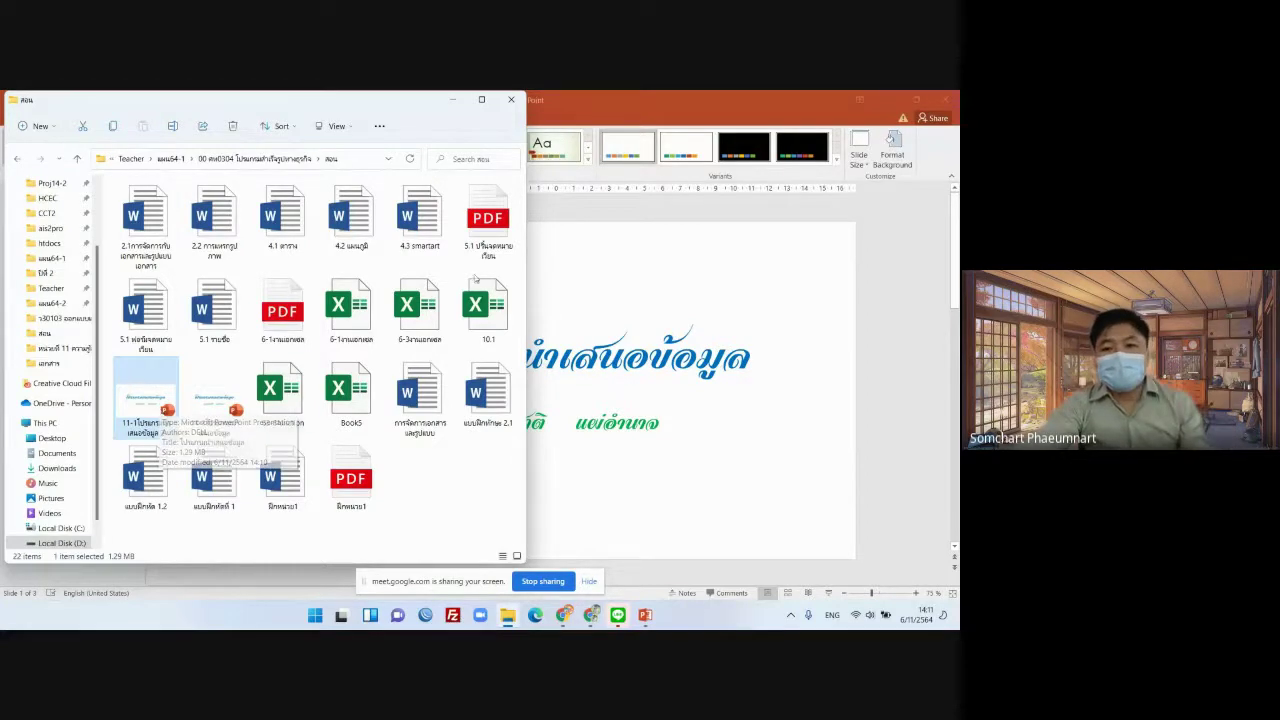
{"action": "left_click", "coordinate": [642, 240]}
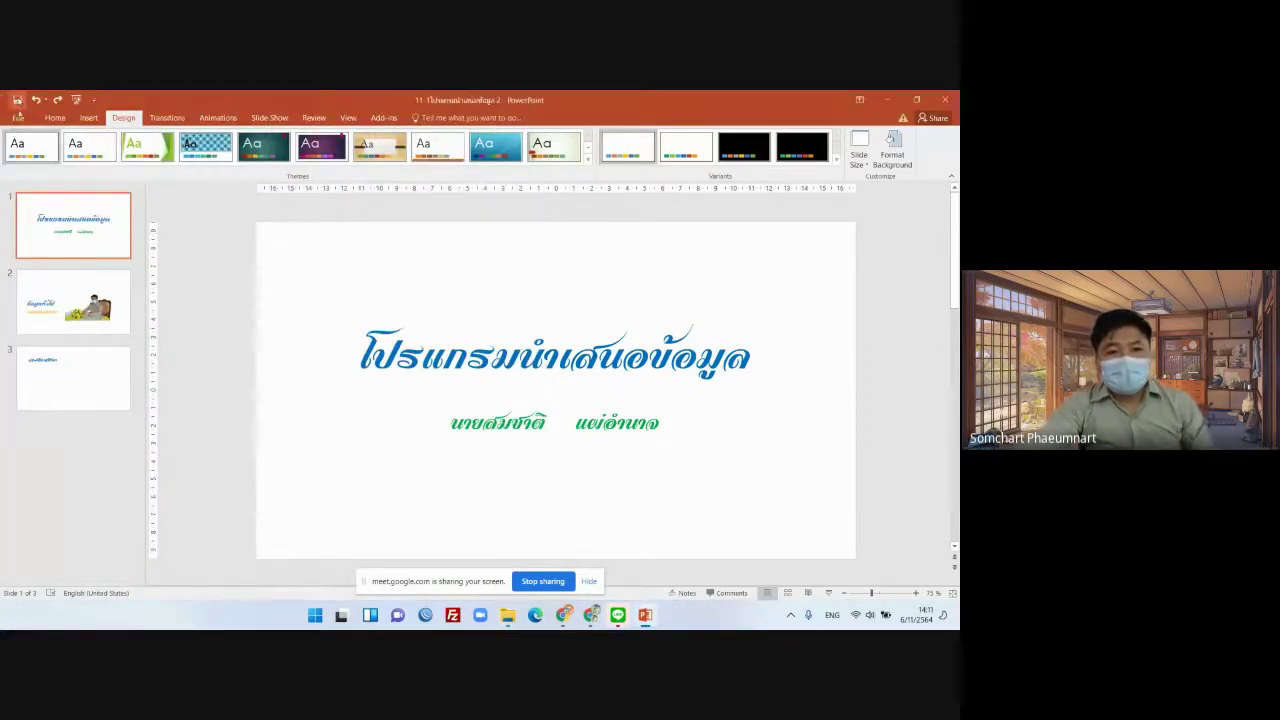
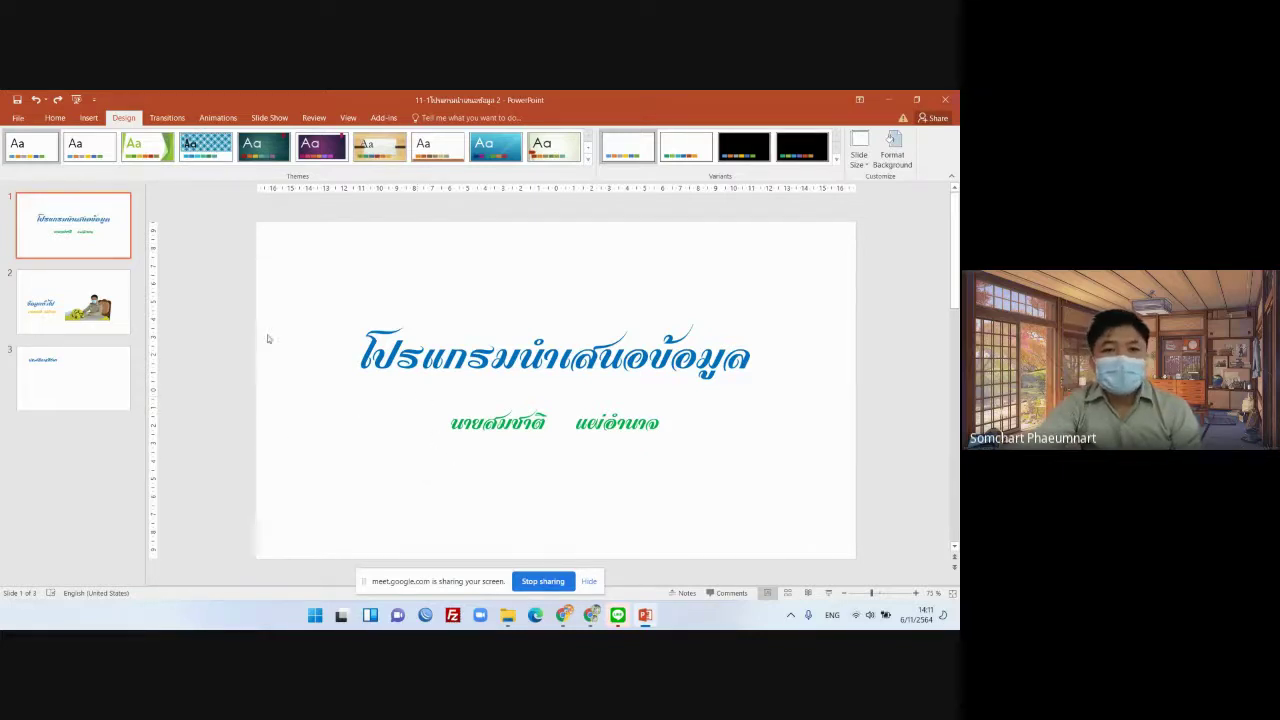
Open Save As for the current folder and highlight the PDF option among the file types.
{"action": "left_click", "coordinate": [18, 118]}
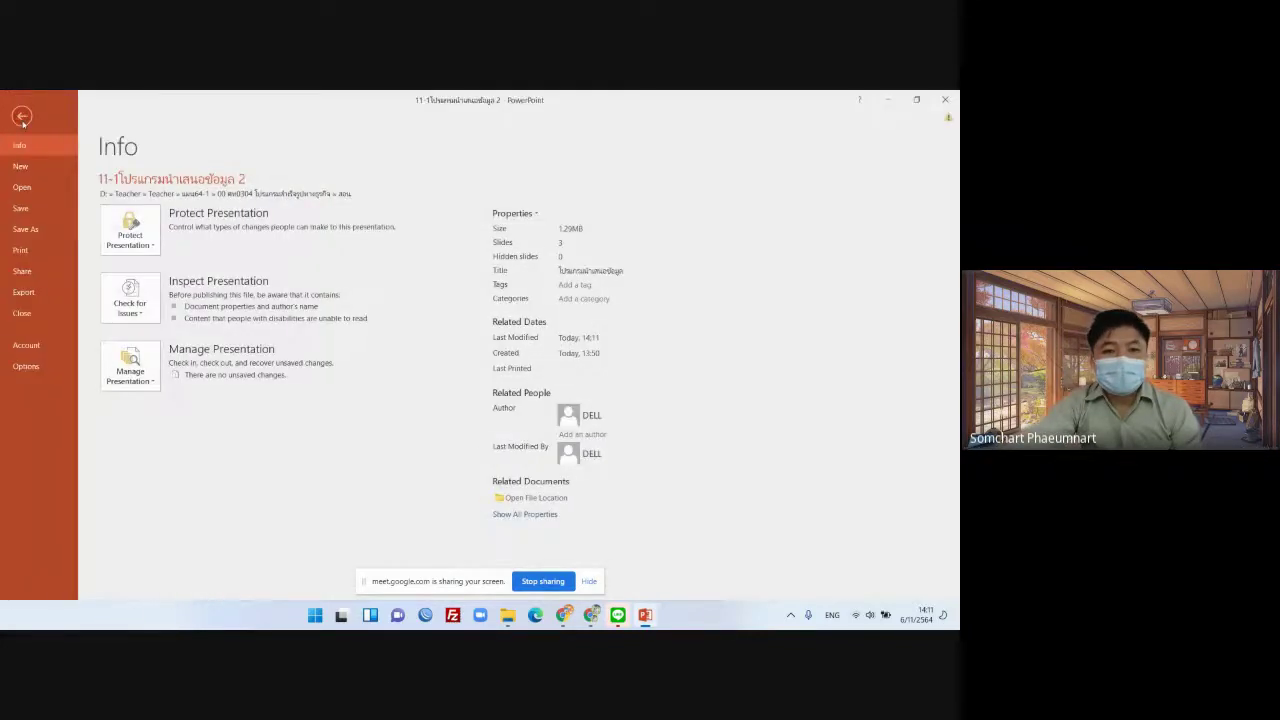
{"action": "left_click", "coordinate": [21, 230]}
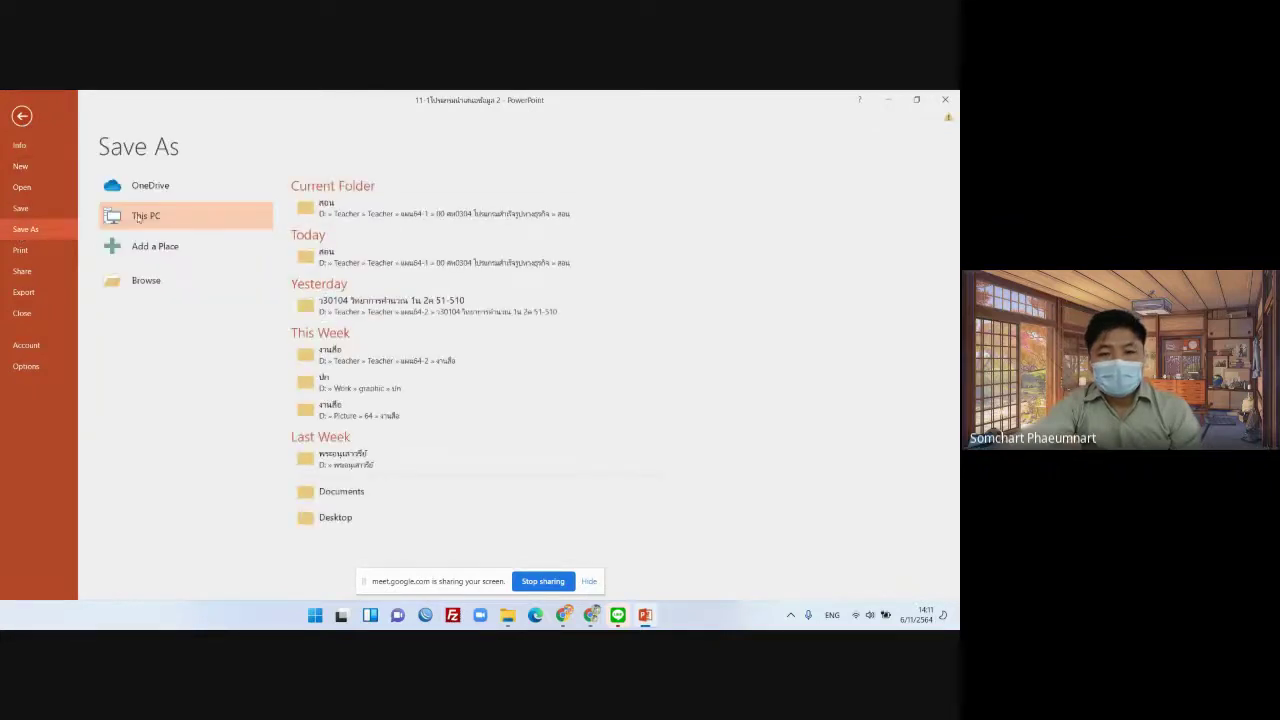
{"action": "left_click", "coordinate": [394, 213]}
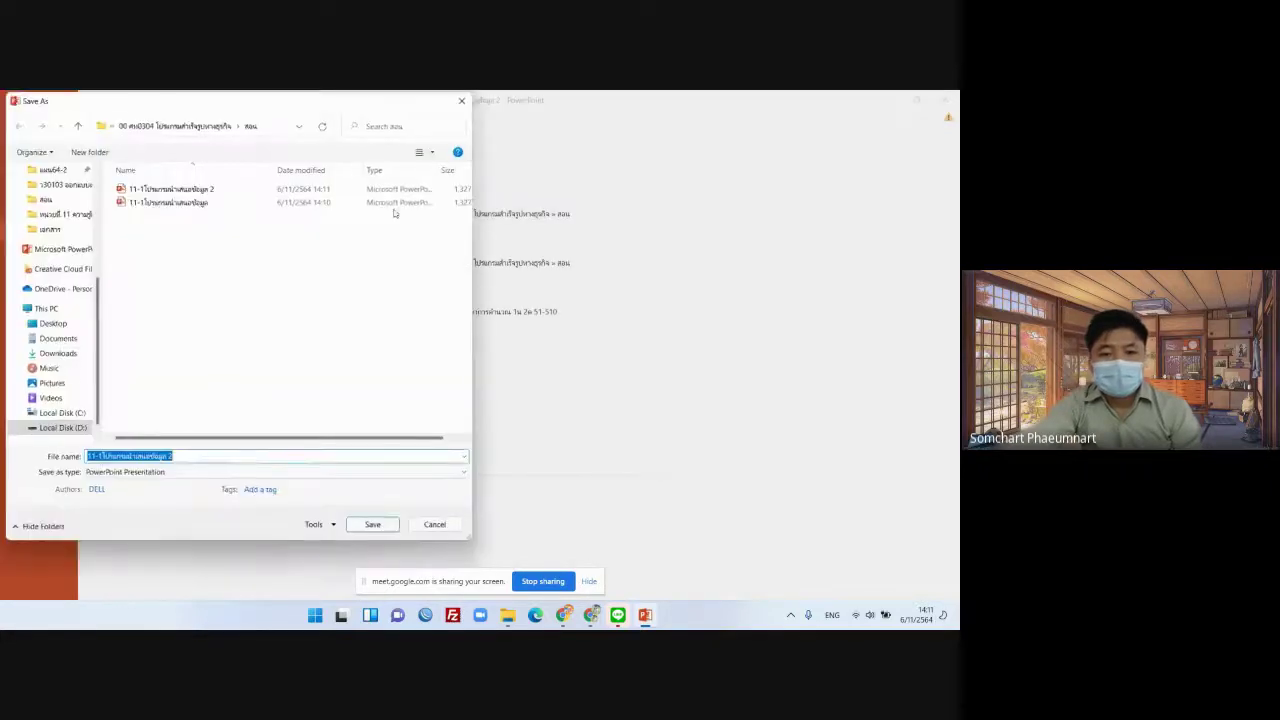
{"action": "left_click", "coordinate": [129, 477]}
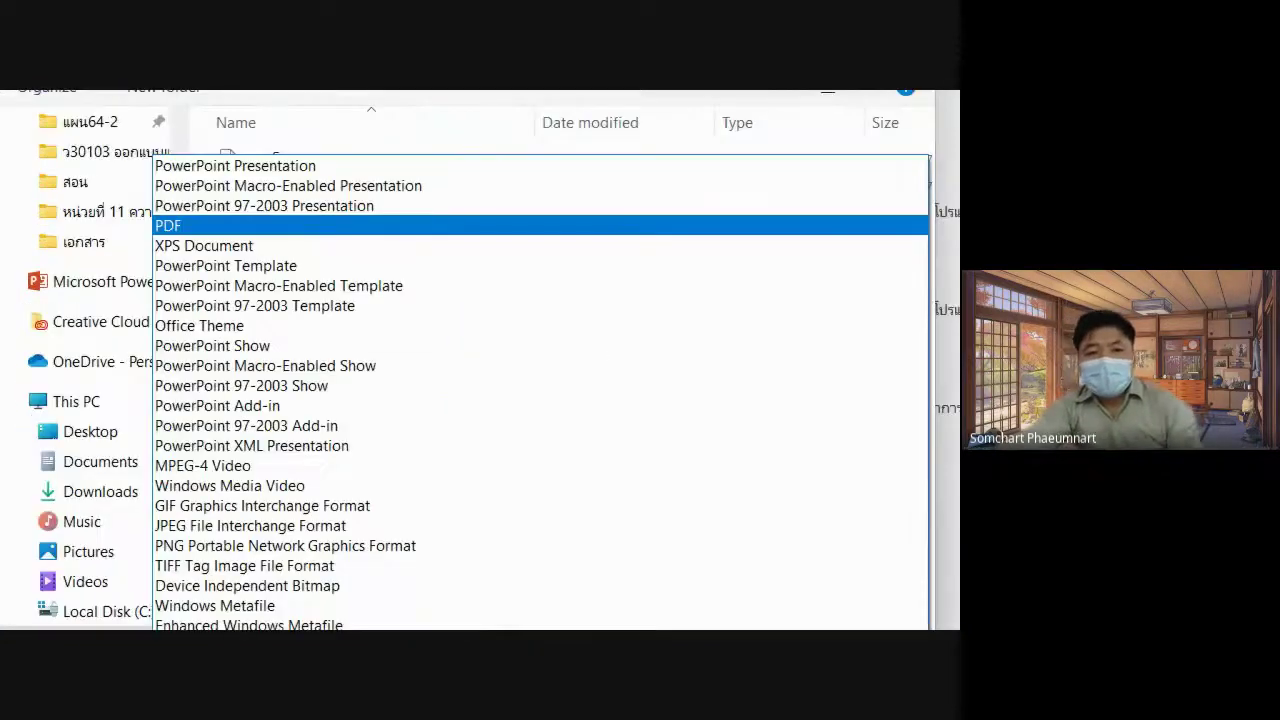
{"action": "mouse_move", "coordinate": [56, 366]}
{"action": "left_mouse_down"}
{"action": "mouse_move", "coordinate": [101, 251]}
{"action": "mouse_move", "coordinate": [130, 218]}
{"action": "mouse_move", "coordinate": [152, 238]}
{"action": "mouse_move", "coordinate": [186, 203]}
{"action": "mouse_move", "coordinate": [555, 210]}
{"action": "left_mouse_up"}
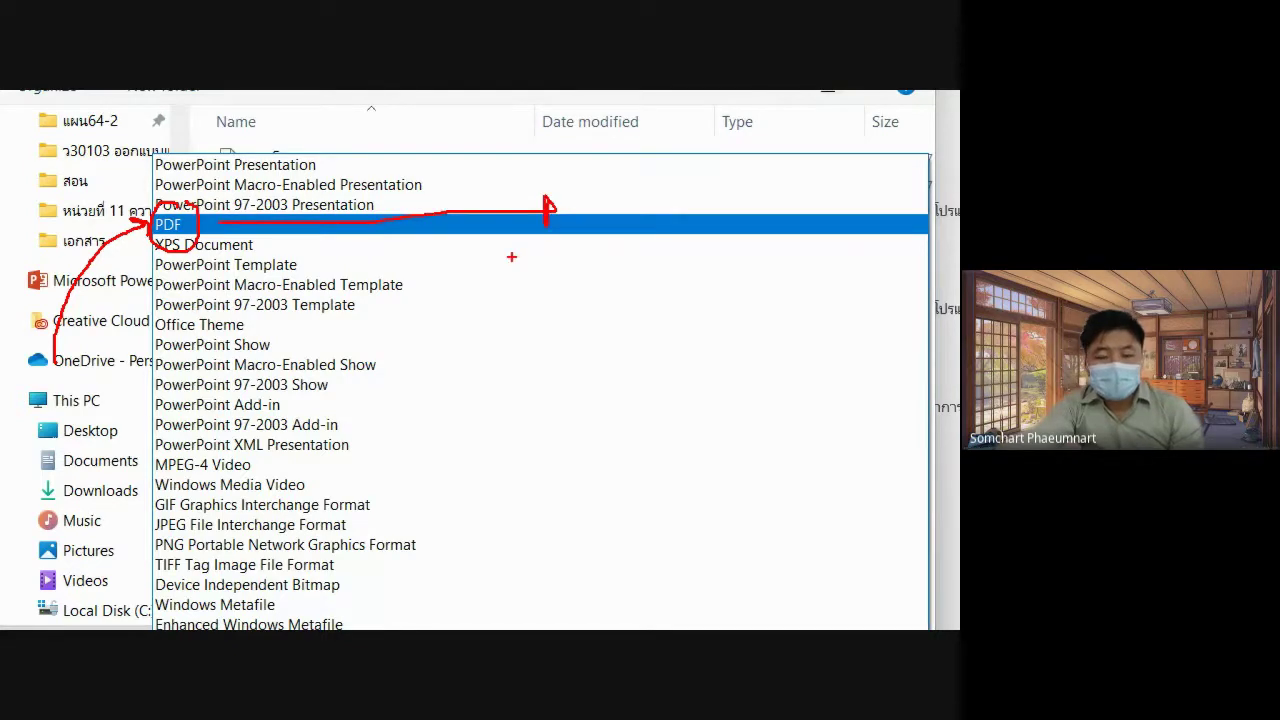
{"action": "key", "text": "Escape"}
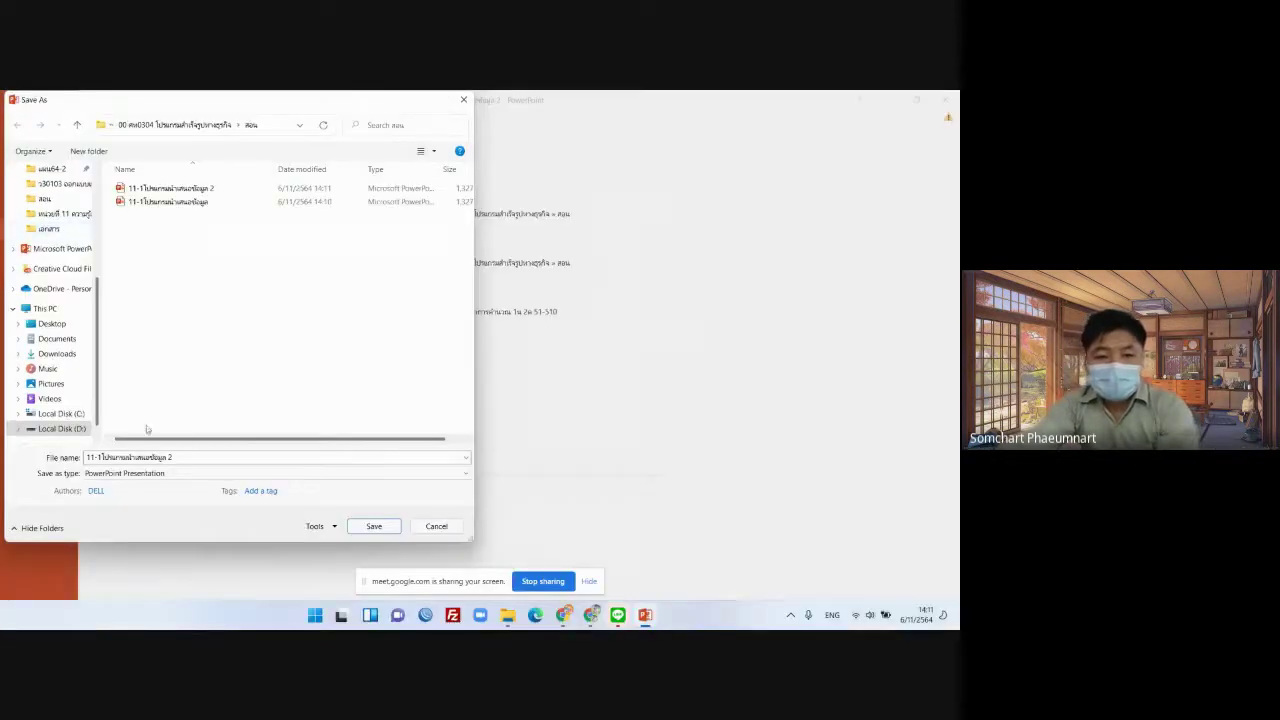
Set the file type to PDF and save the presentation.
{"action": "left_click", "coordinate": [132, 472]}
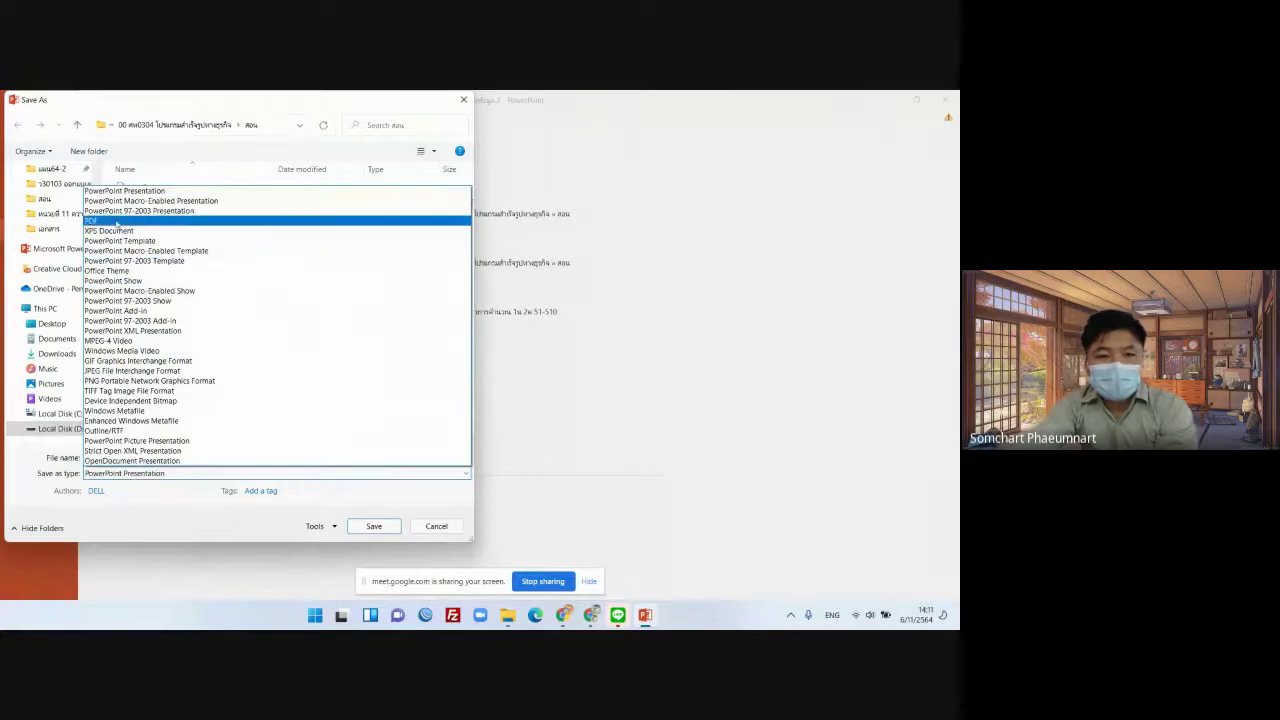
{"action": "left_click", "coordinate": [118, 221]}
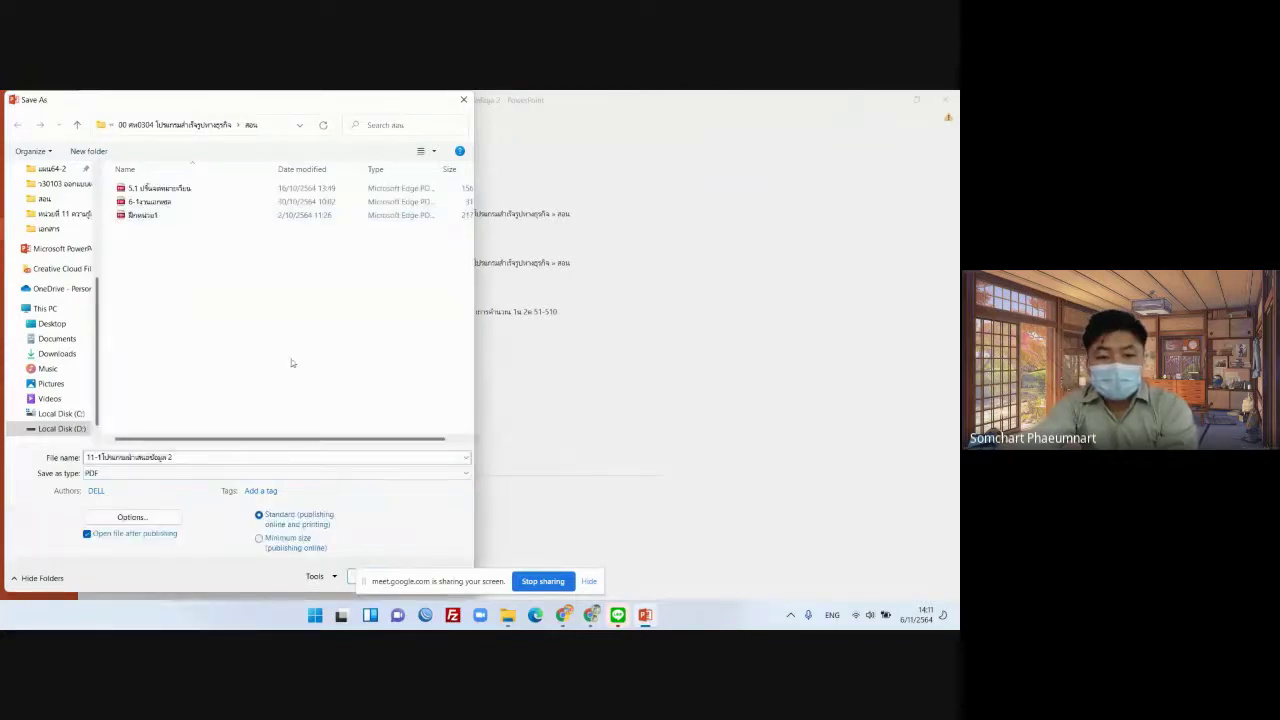
{"action": "left_click", "coordinate": [589, 582]}
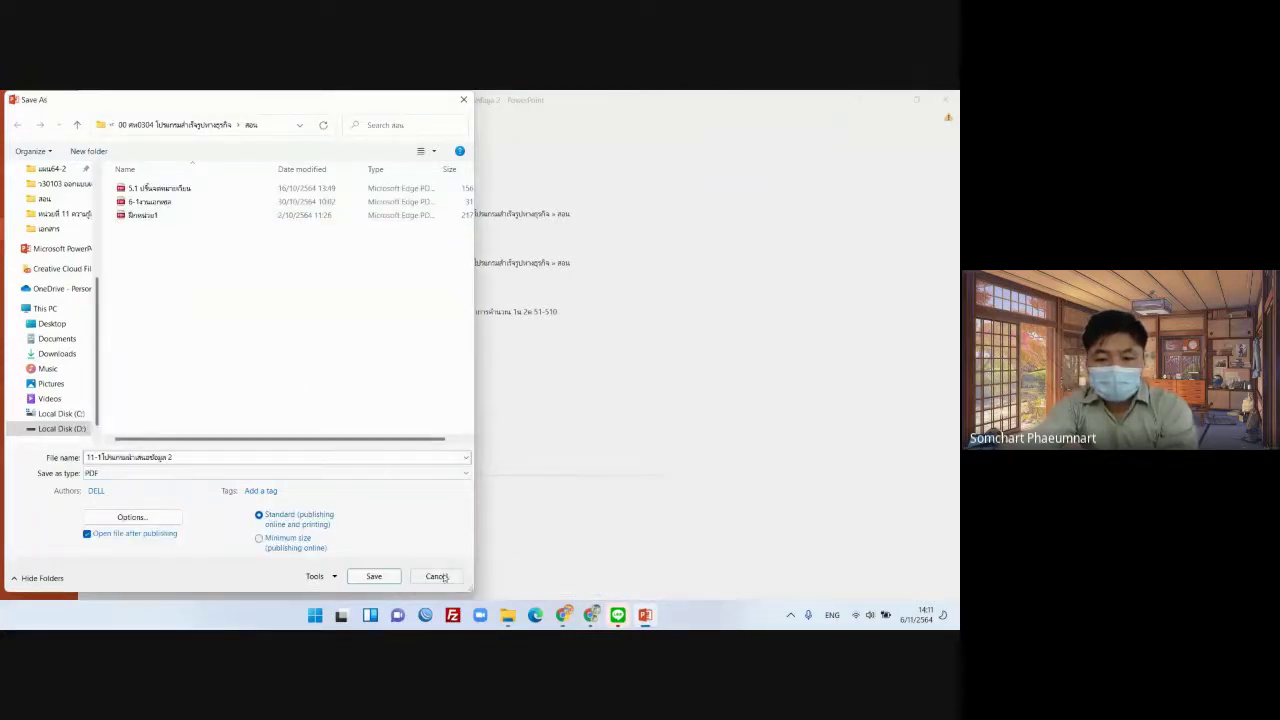
{"action": "left_click", "coordinate": [374, 577]}
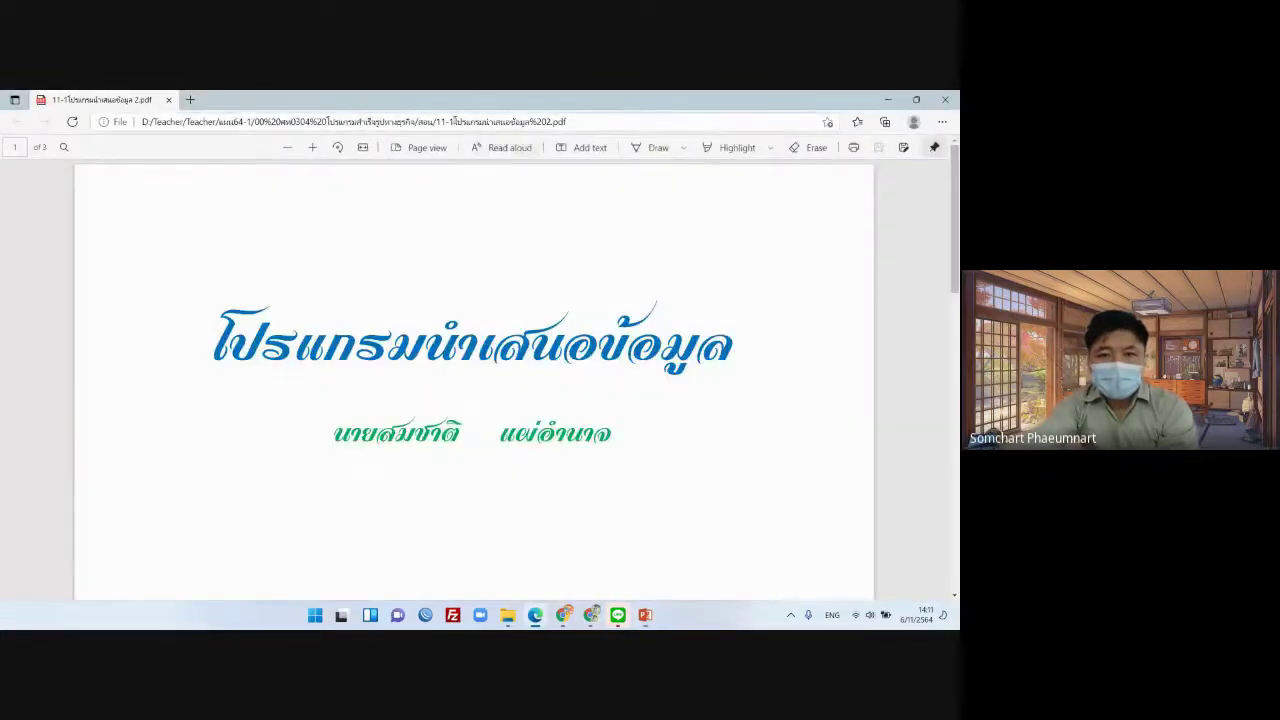
Scroll through the three pages of the exported PDF in Edge.
{"action": "left_click", "coordinate": [583, 124]}
{"action": "left_click", "coordinate": [614, 320]}
{"action": "scroll", "coordinate": [609, 393], "scroll_direction": "down", "scroll_amount": 10}
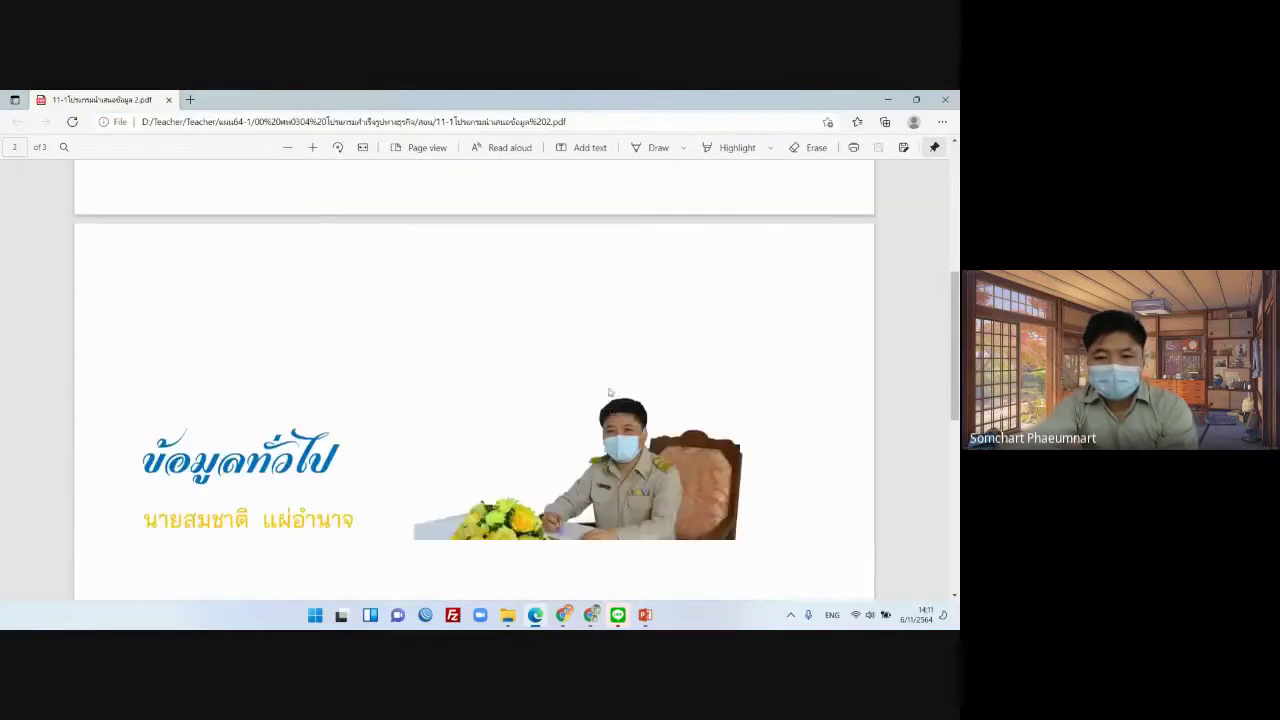
{"action": "scroll", "coordinate": [608, 393], "scroll_direction": "up", "scroll_amount": 10}
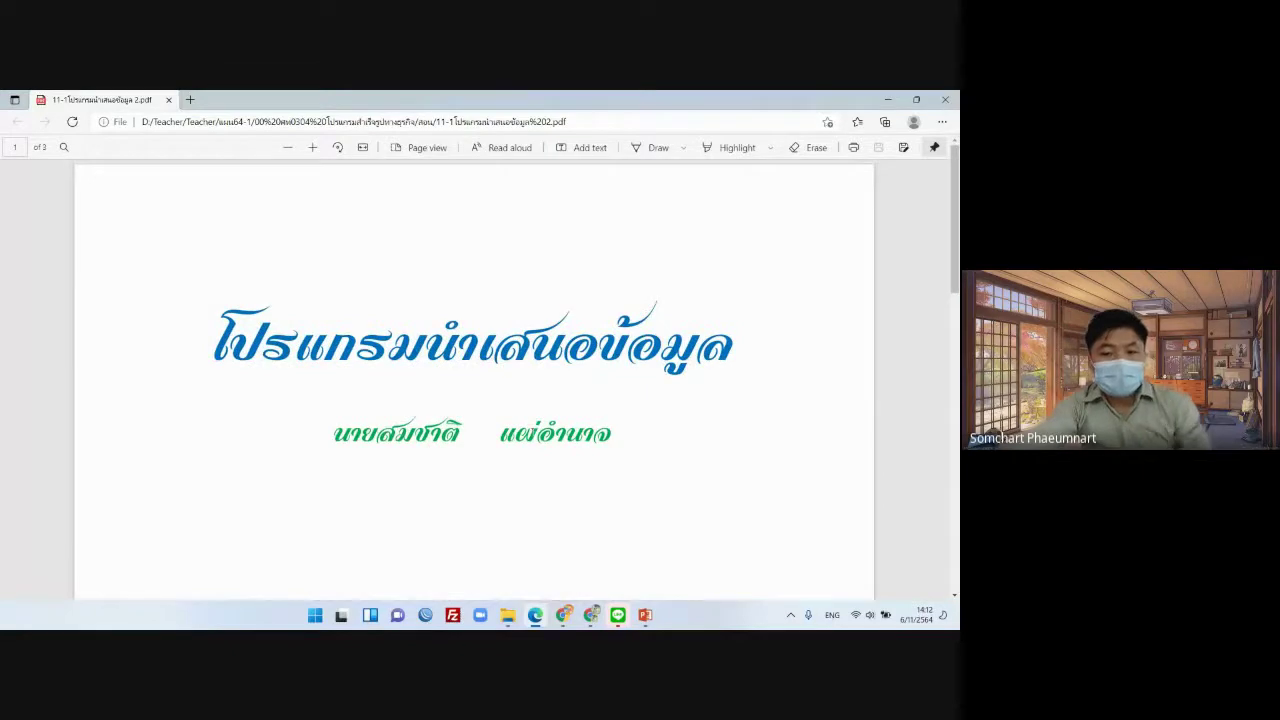
{"action": "scroll", "coordinate": [530, 400], "scroll_direction": "down", "scroll_amount": 8}
{"action": "scroll", "coordinate": [534, 437], "scroll_direction": "up", "scroll_amount": 1}
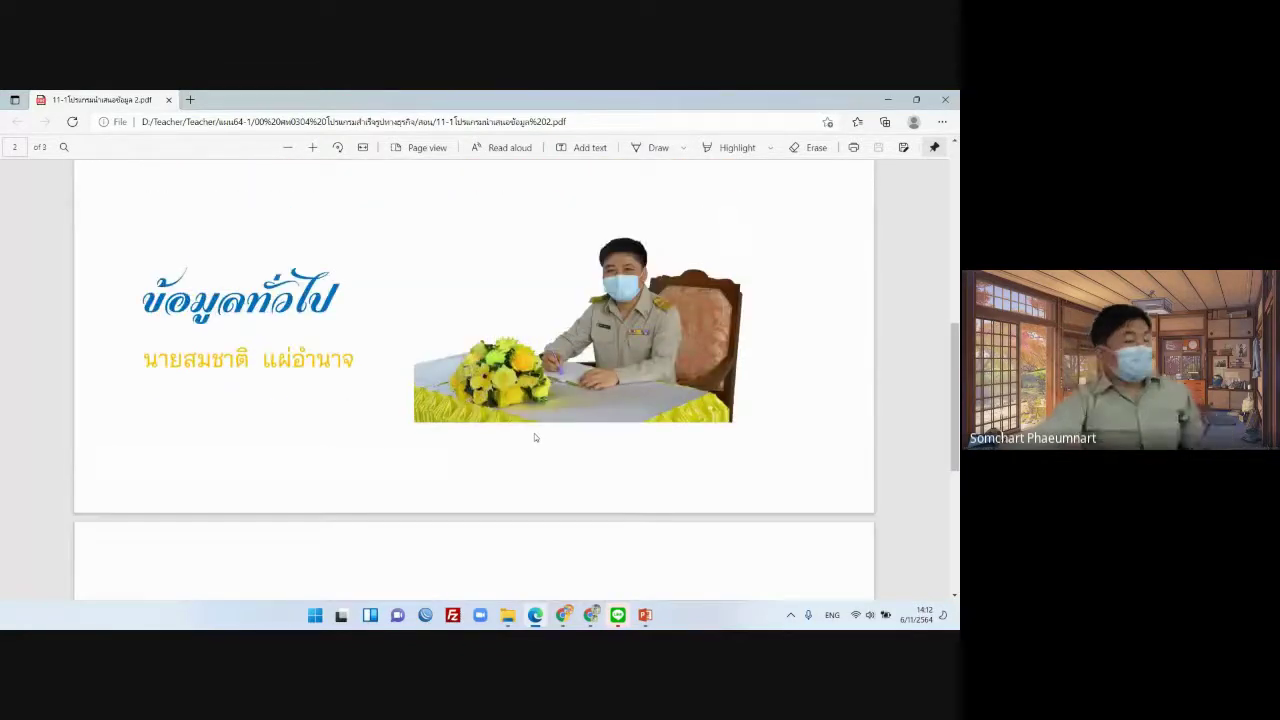
{"action": "scroll", "coordinate": [534, 435], "scroll_direction": "down", "scroll_amount": 4}
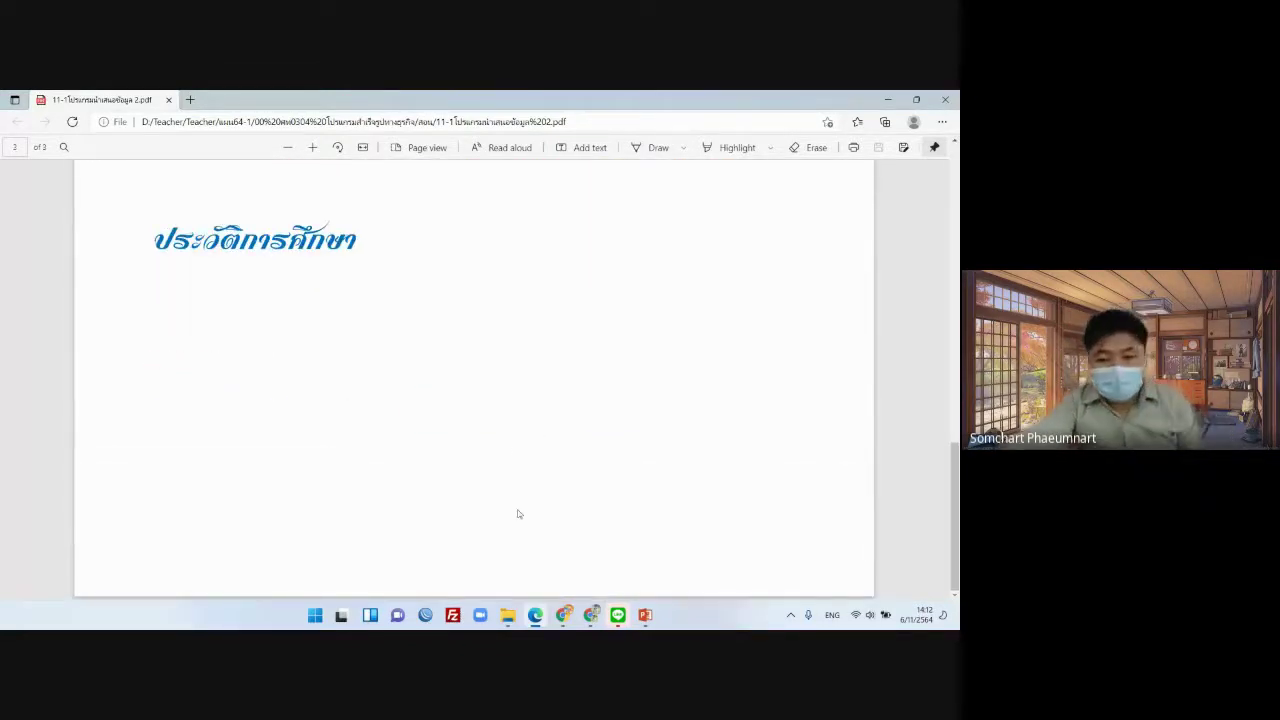
Bring up the Classroom handout on saving PDFs and scroll through it.
{"action": "mouse_move", "coordinate": [590, 615]}
{"action": "left_click", "coordinate": [546, 576]}
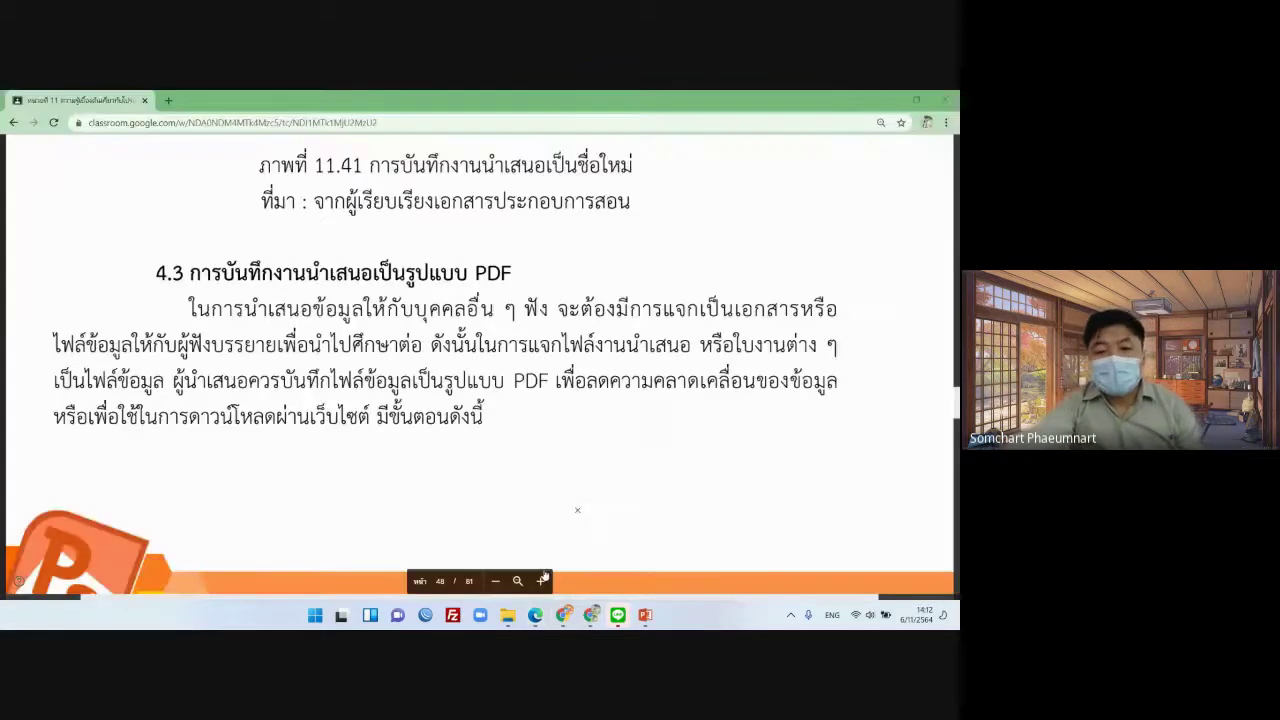
{"action": "scroll", "coordinate": [572, 354], "scroll_direction": "down", "scroll_amount": 8}
{"action": "scroll", "coordinate": [572, 354], "scroll_direction": "down", "scroll_amount": 10}
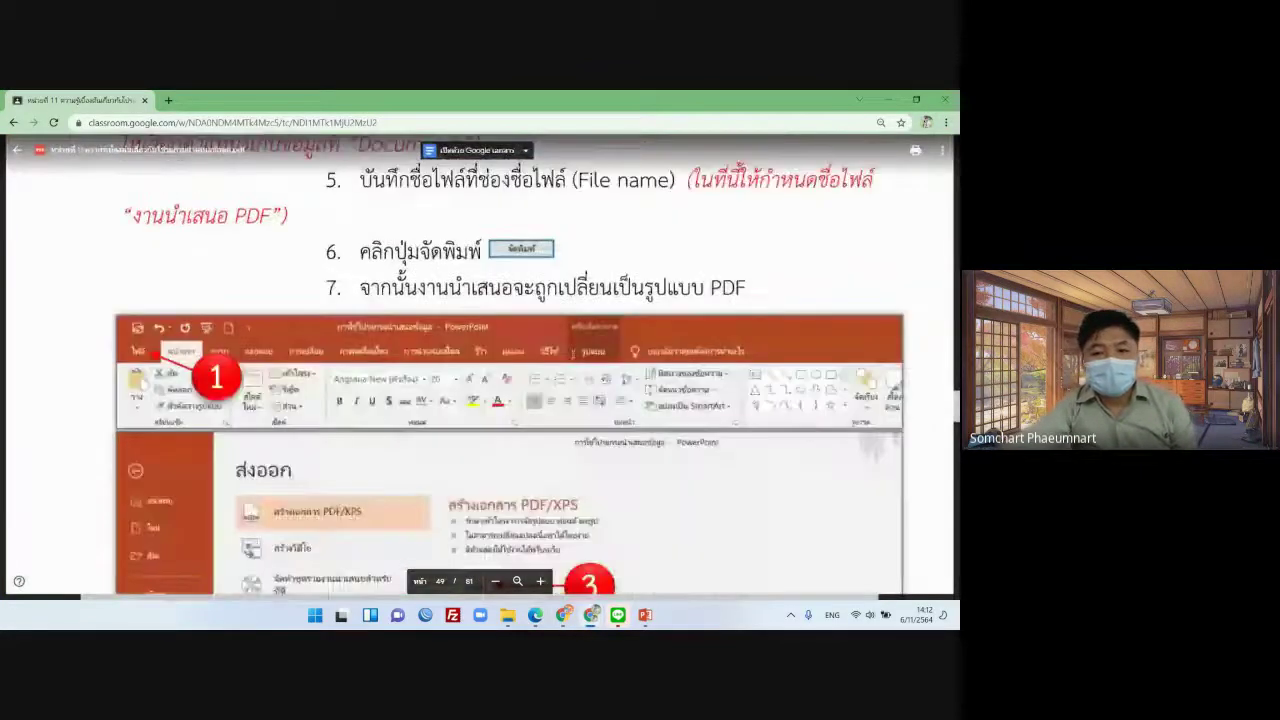
{"action": "scroll", "coordinate": [573, 354], "scroll_direction": "down", "scroll_amount": 3}
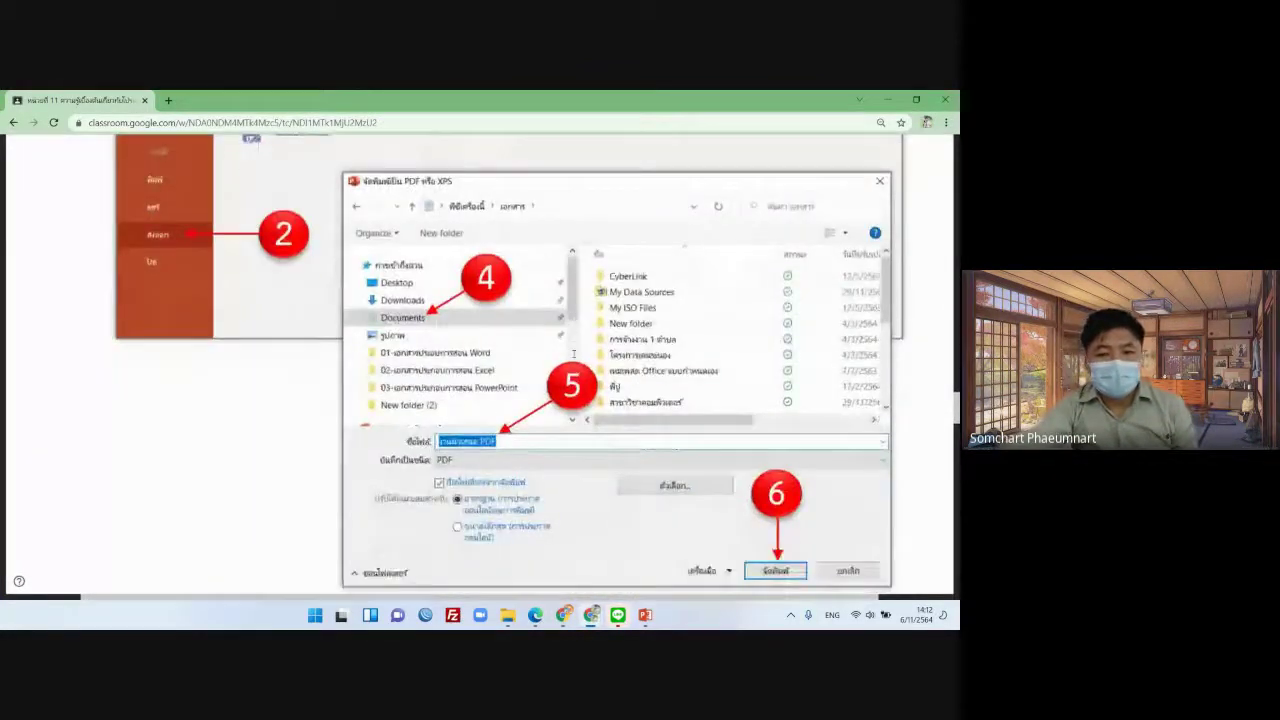
{"action": "scroll", "coordinate": [573, 354], "scroll_direction": "up", "scroll_amount": 3}
Publish the presentation via Export > Create PDF/XPS, replacing the existing PDF, then minimize Edge.
{"action": "left_click", "coordinate": [643, 611]}
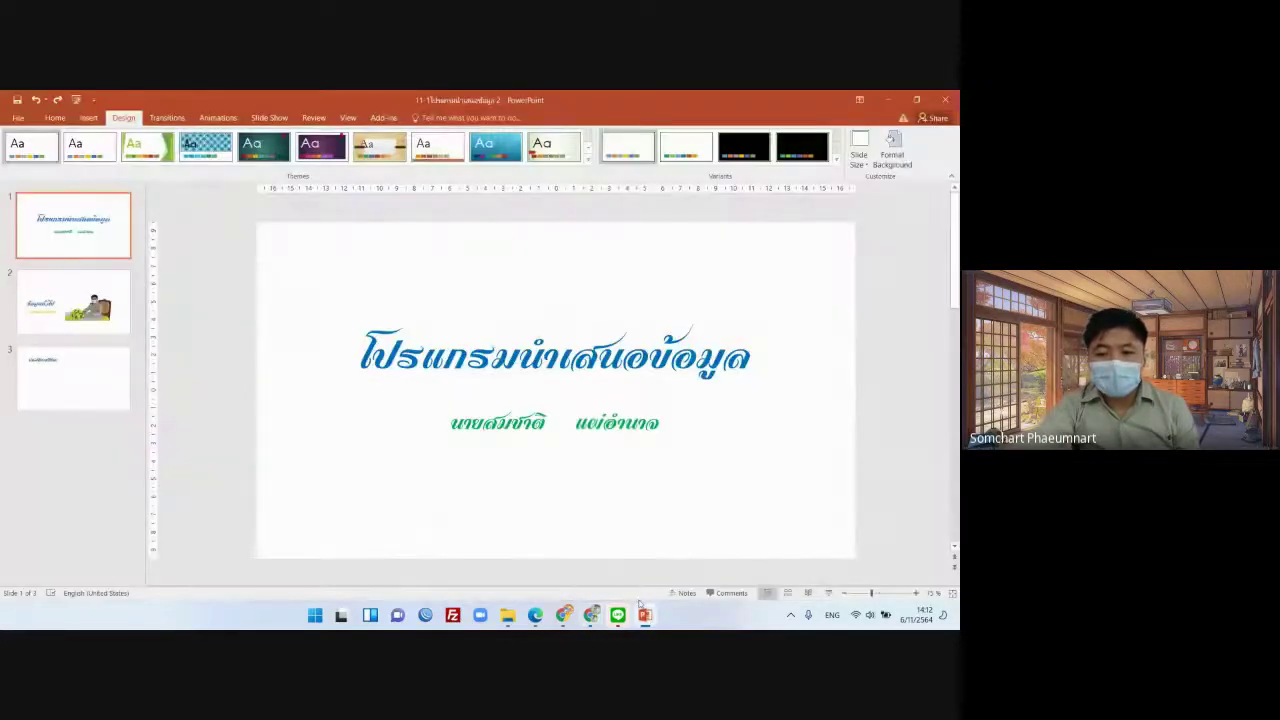
{"action": "left_click", "coordinate": [18, 118]}
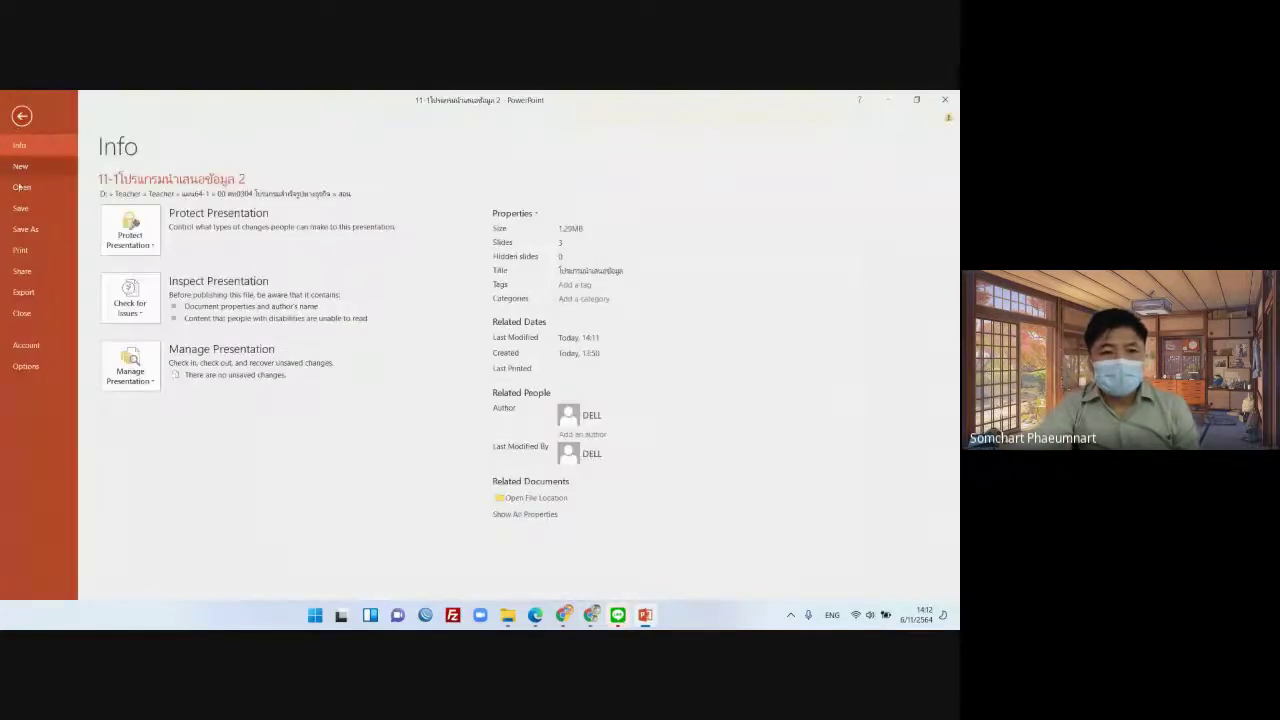
{"action": "left_click", "coordinate": [26, 293]}
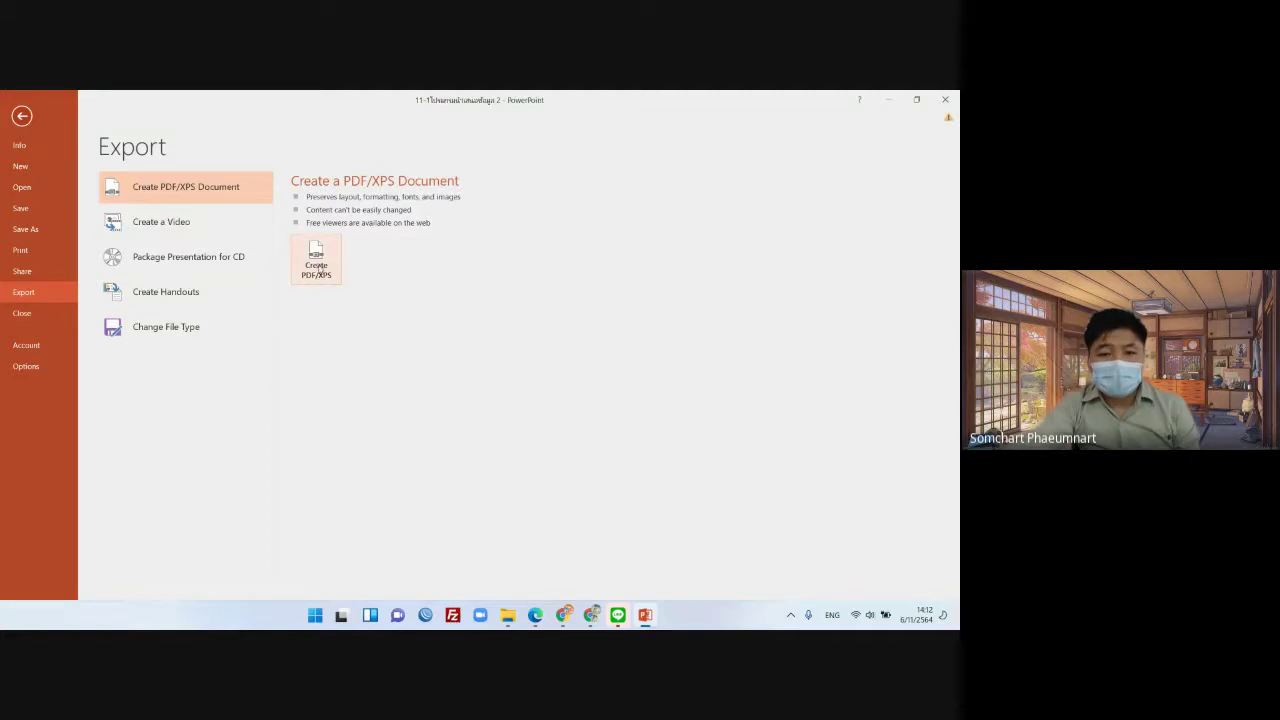
{"action": "left_click", "coordinate": [318, 256]}
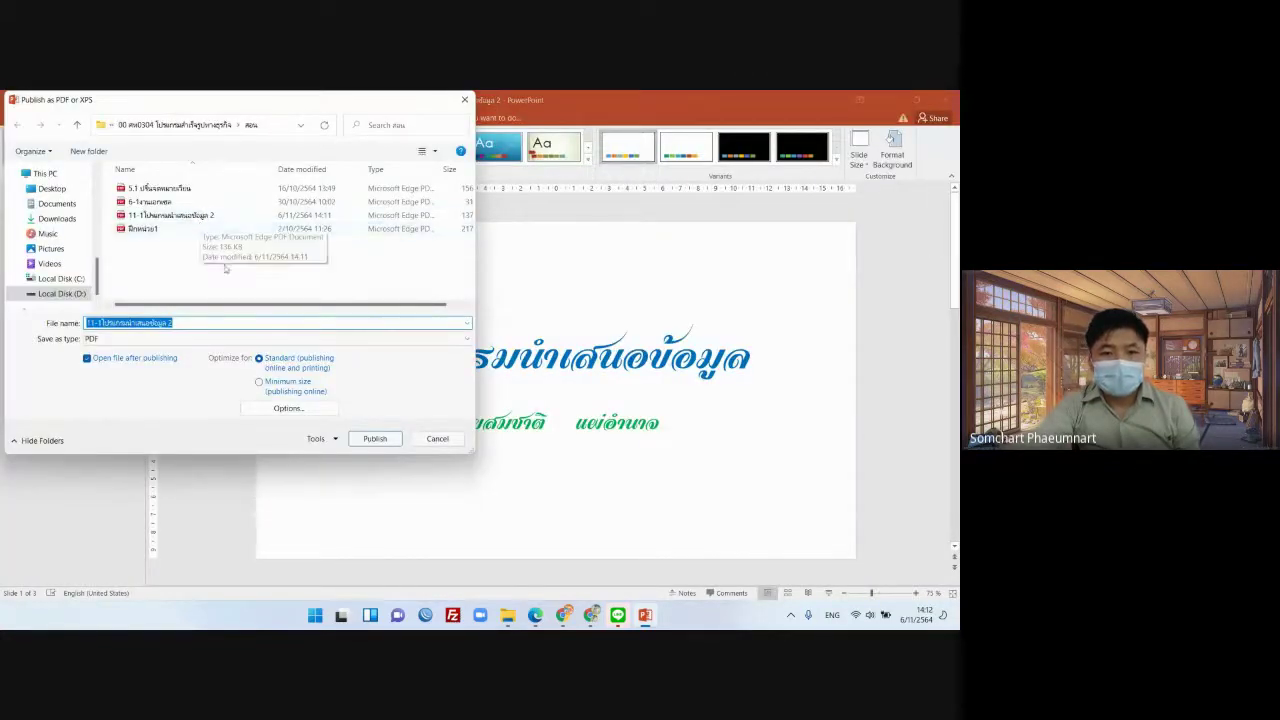
{"action": "left_click", "coordinate": [372, 440]}
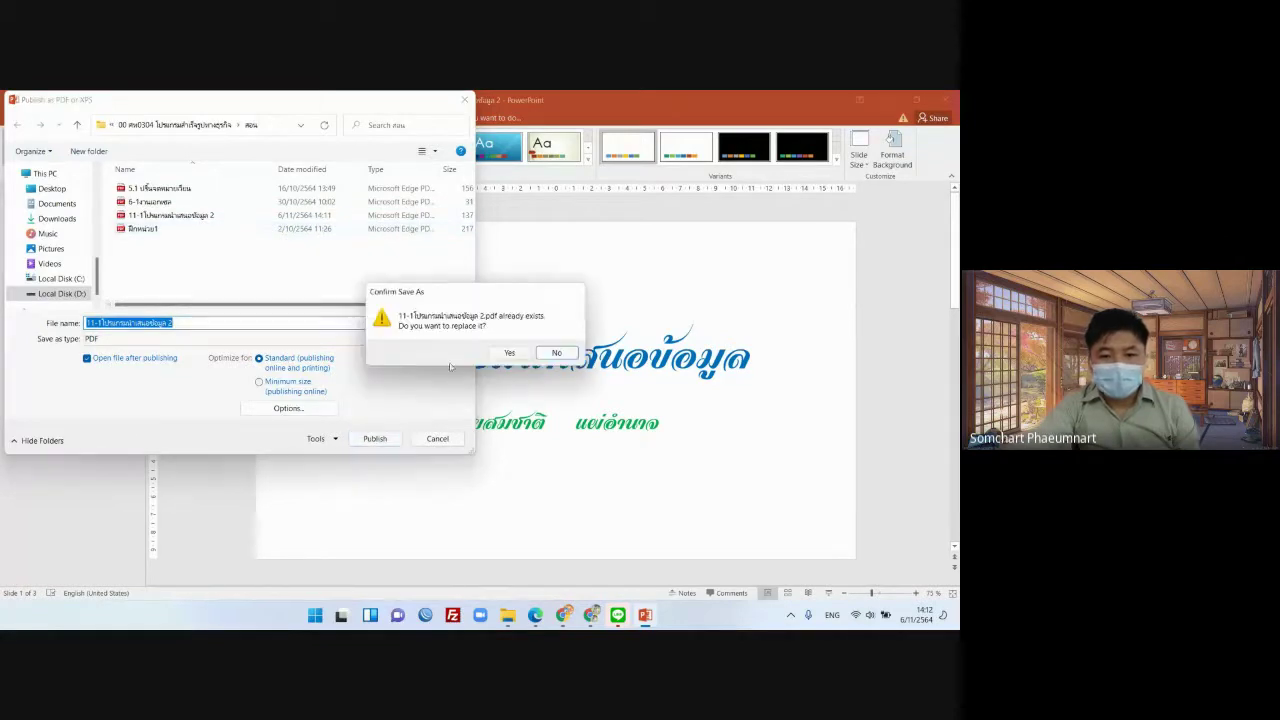
{"action": "left_click", "coordinate": [506, 355]}
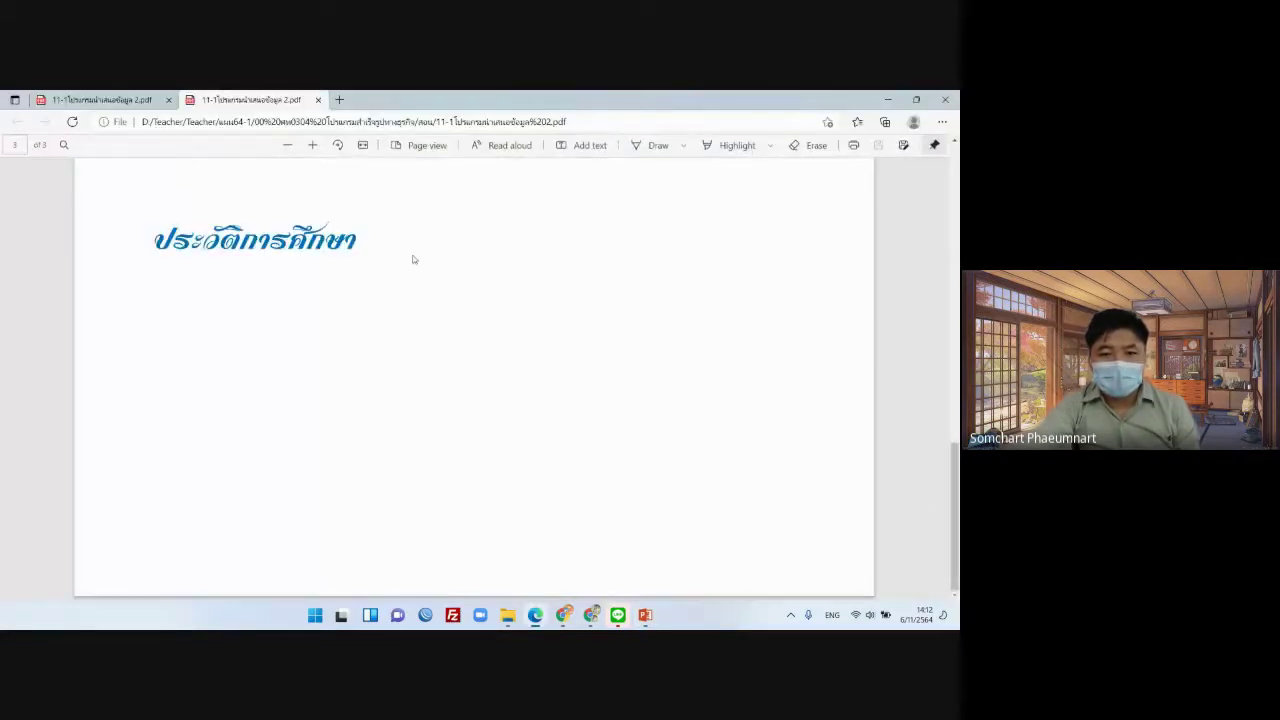
{"action": "scroll", "coordinate": [411, 262], "scroll_direction": "up", "scroll_amount": 10}
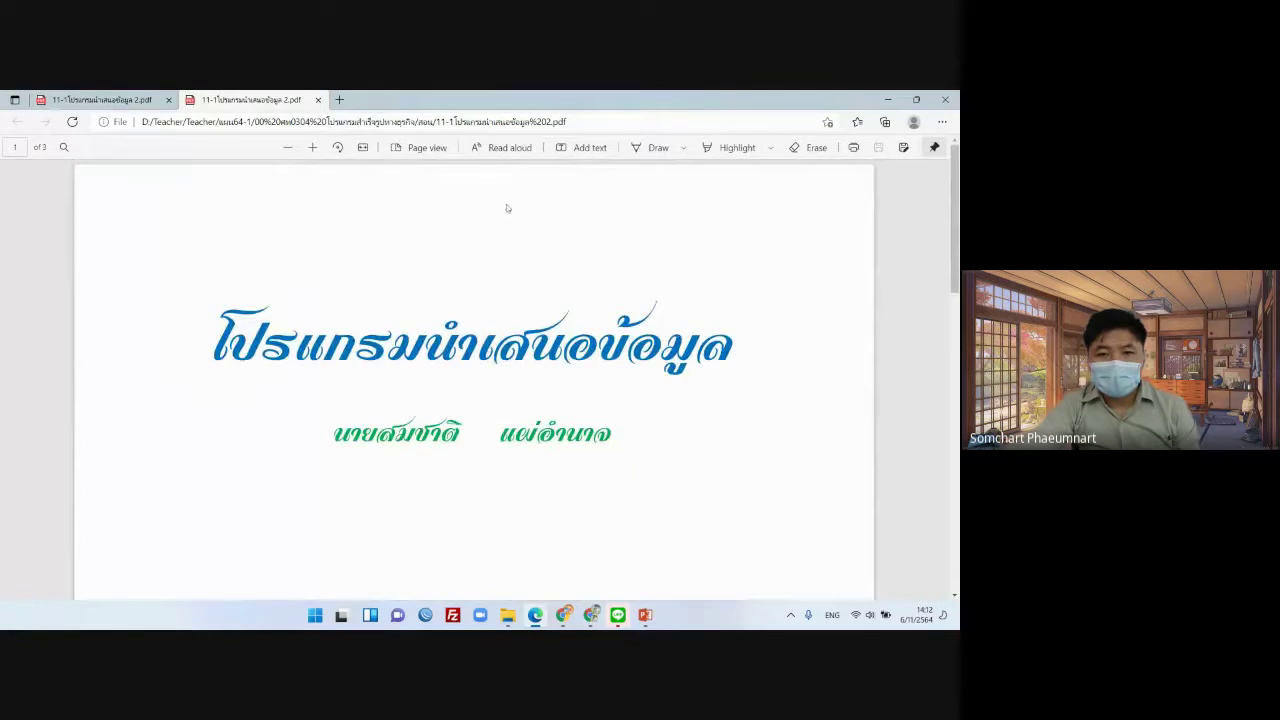
{"action": "left_click", "coordinate": [887, 99]}
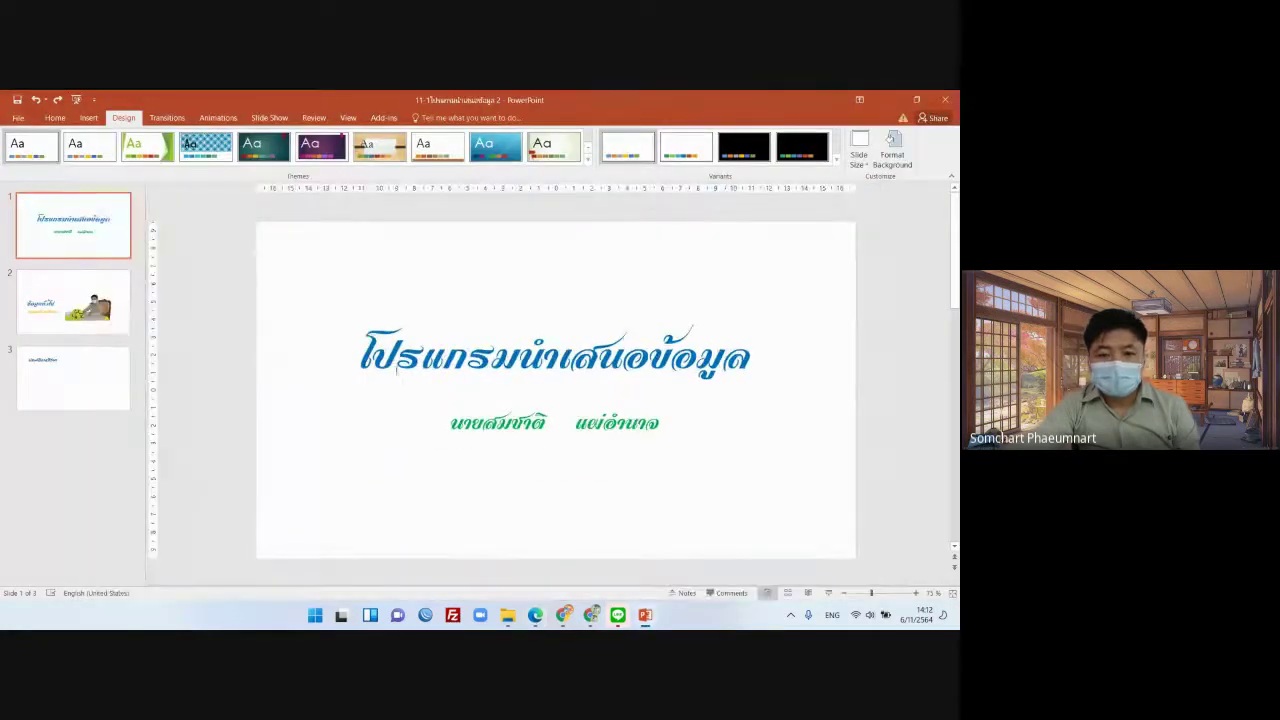
Scroll through the Classroom handout's steps for saving a PowerPoint Show.
{"action": "mouse_move", "coordinate": [592, 614]}
{"action": "left_click", "coordinate": [520, 545]}
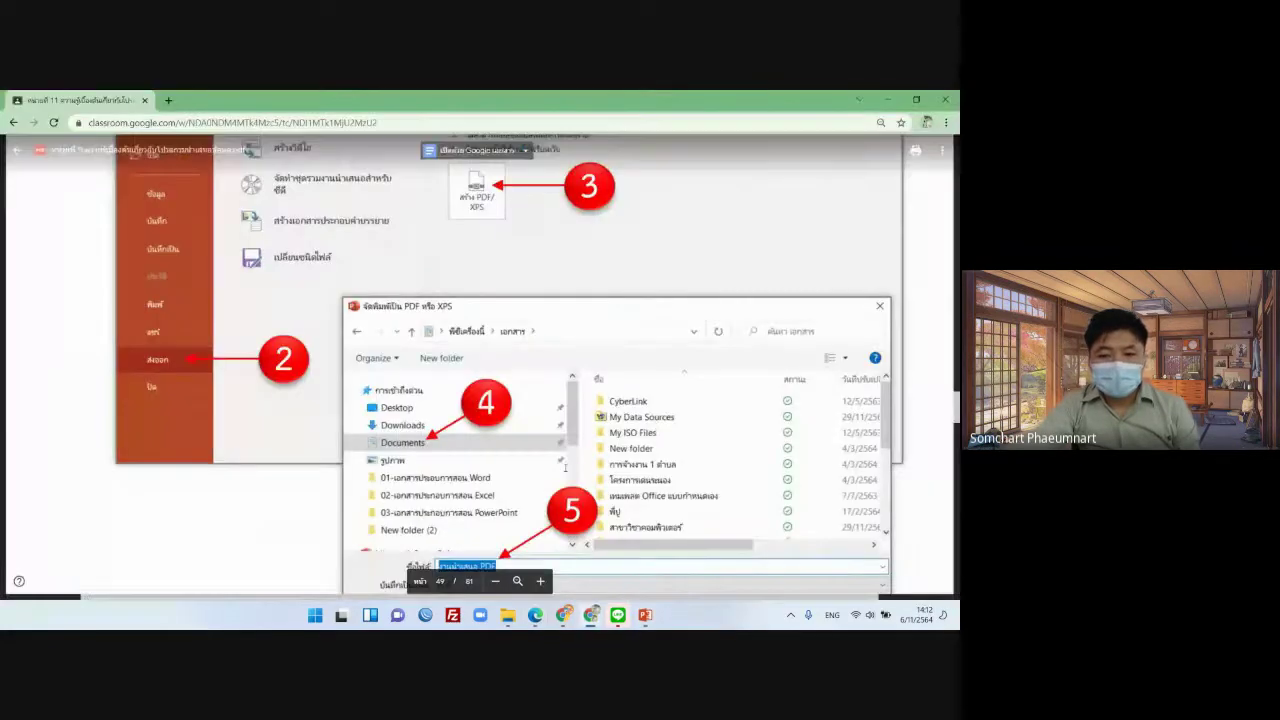
{"action": "scroll", "coordinate": [567, 461], "scroll_direction": "down", "scroll_amount": 6}
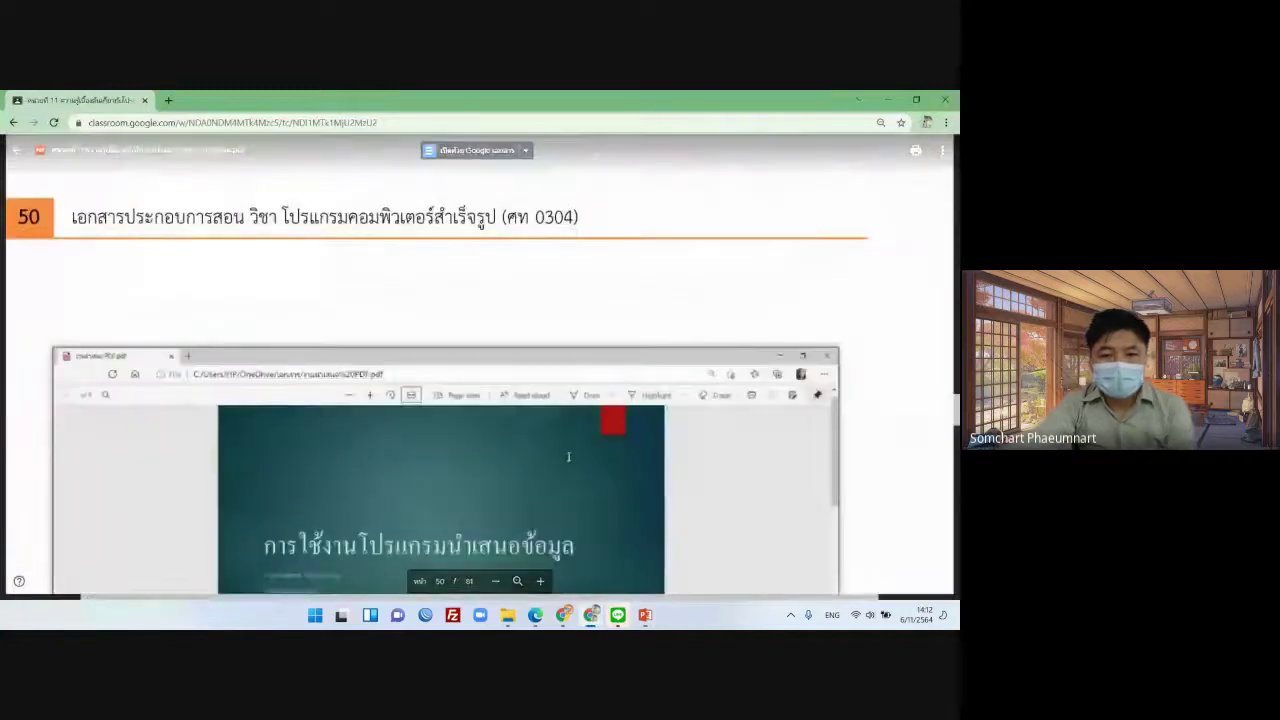
{"action": "scroll", "coordinate": [568, 457], "scroll_direction": "down", "scroll_amount": 5}
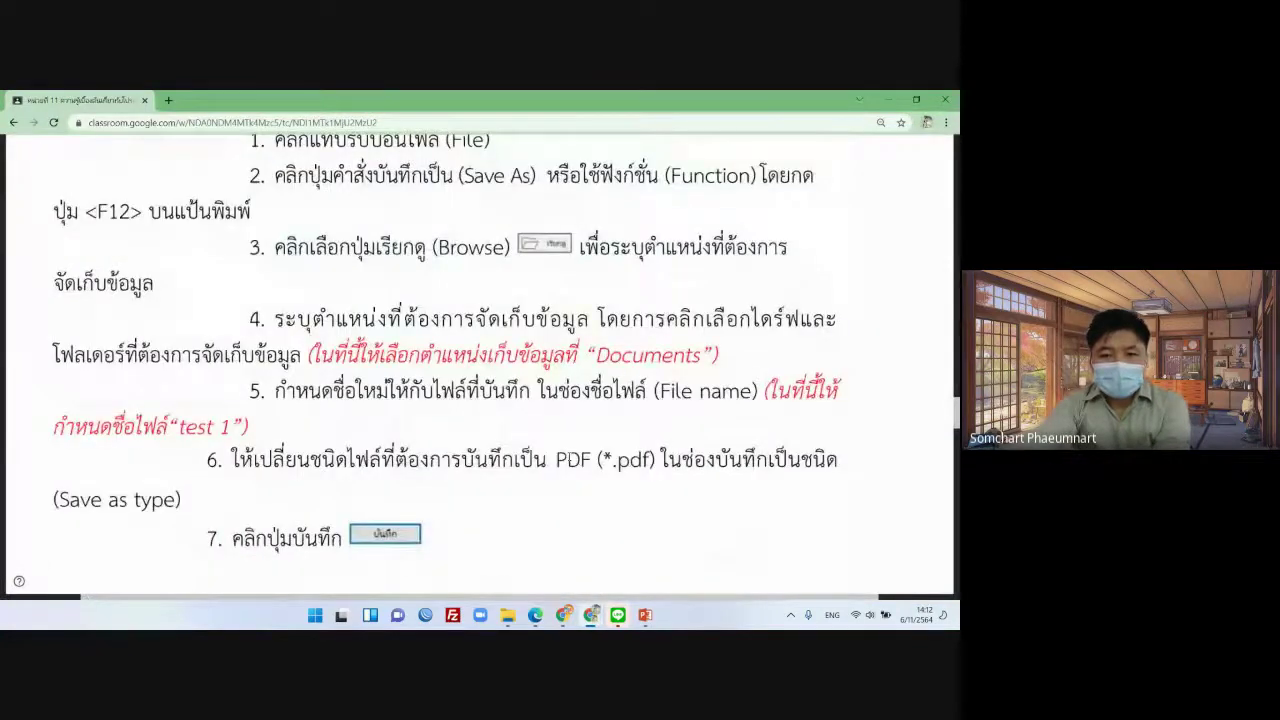
{"action": "scroll", "coordinate": [572, 452], "scroll_direction": "down", "scroll_amount": 2}
{"action": "scroll", "coordinate": [572, 452], "scroll_direction": "up", "scroll_amount": 3}
{"action": "scroll", "coordinate": [572, 450], "scroll_direction": "down", "scroll_amount": 7}
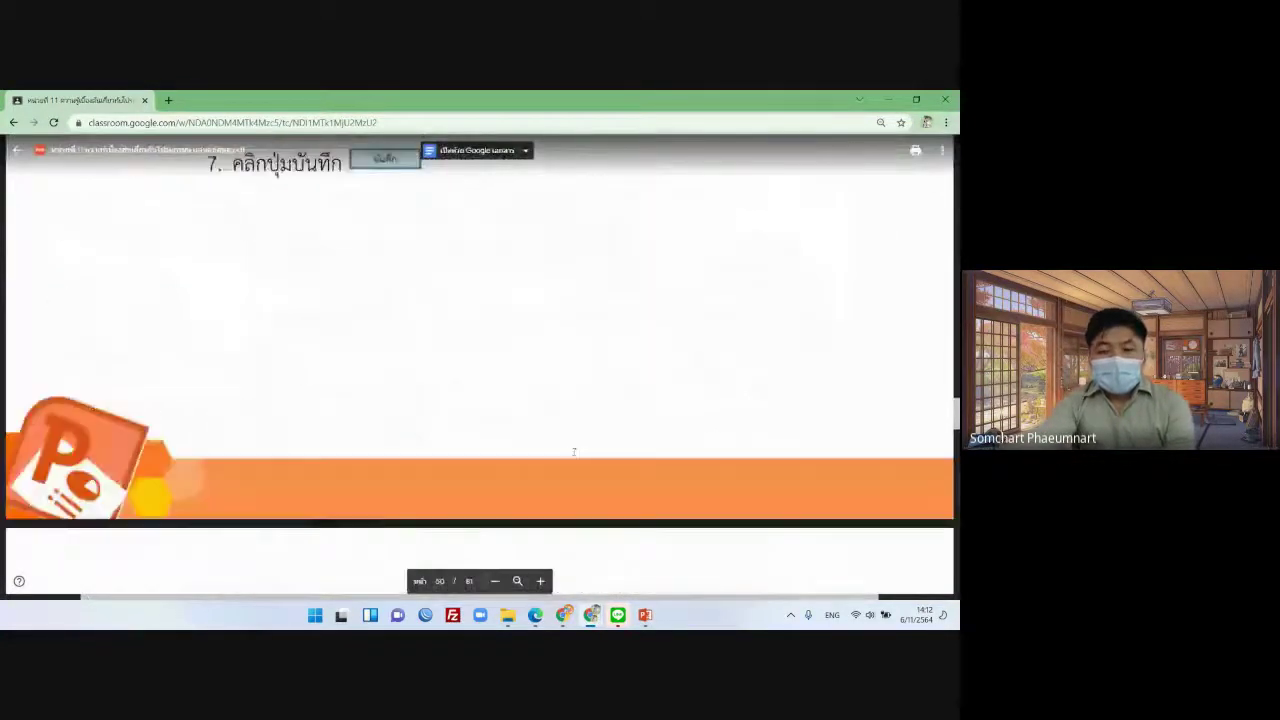
{"action": "scroll", "coordinate": [573, 452], "scroll_direction": "down", "scroll_amount": 10}
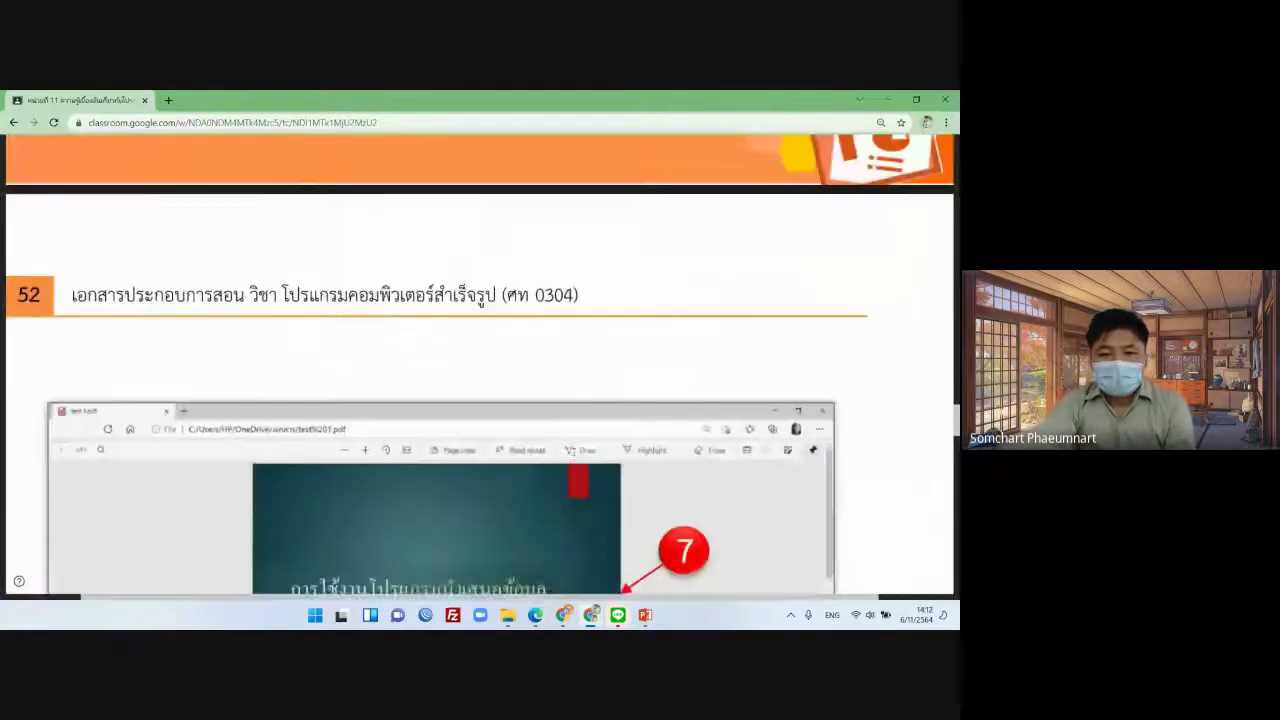
{"action": "scroll", "coordinate": [574, 452], "scroll_direction": "down", "scroll_amount": 10}
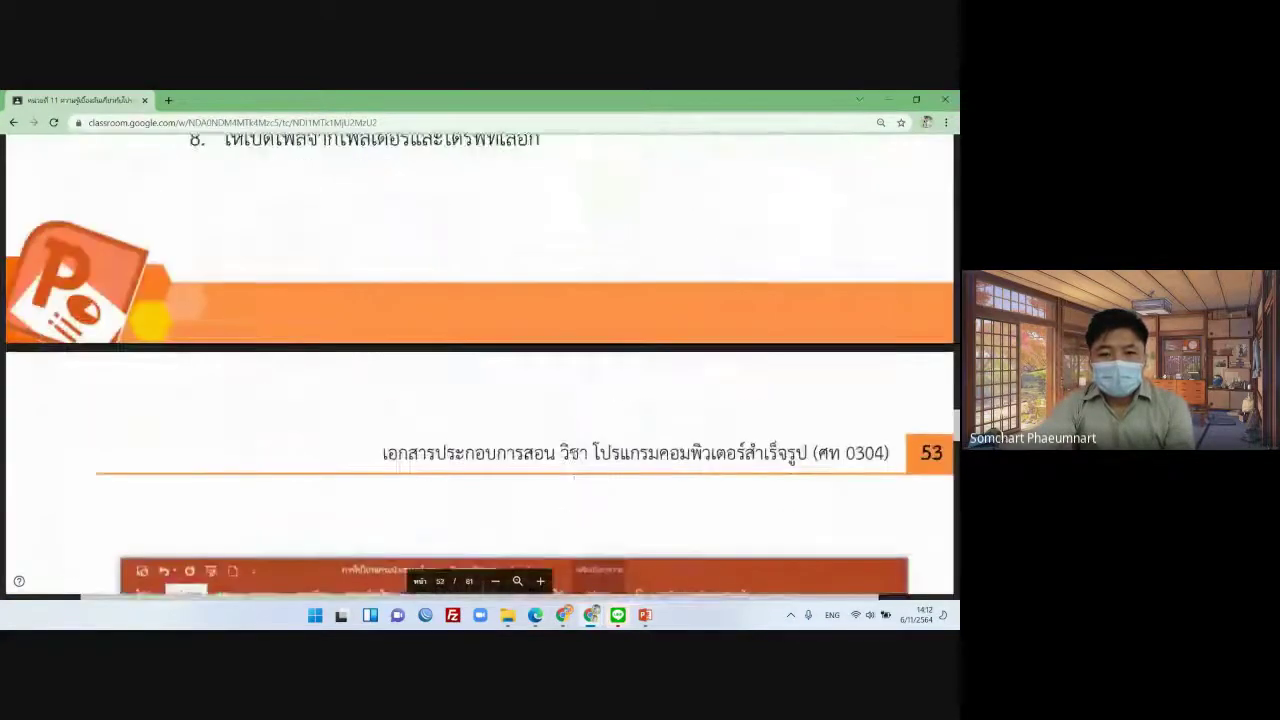
{"action": "scroll", "coordinate": [573, 452], "scroll_direction": "down", "scroll_amount": 8}
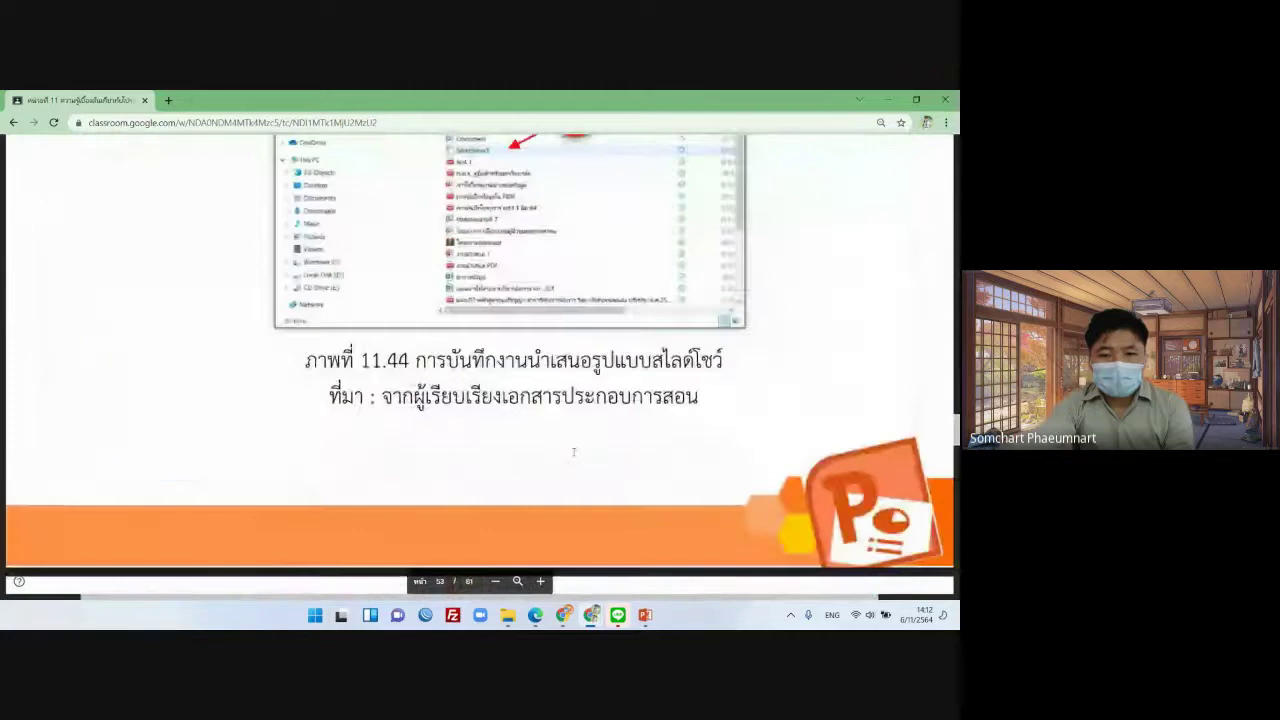
{"action": "scroll", "coordinate": [573, 452], "scroll_direction": "up", "scroll_amount": 1}
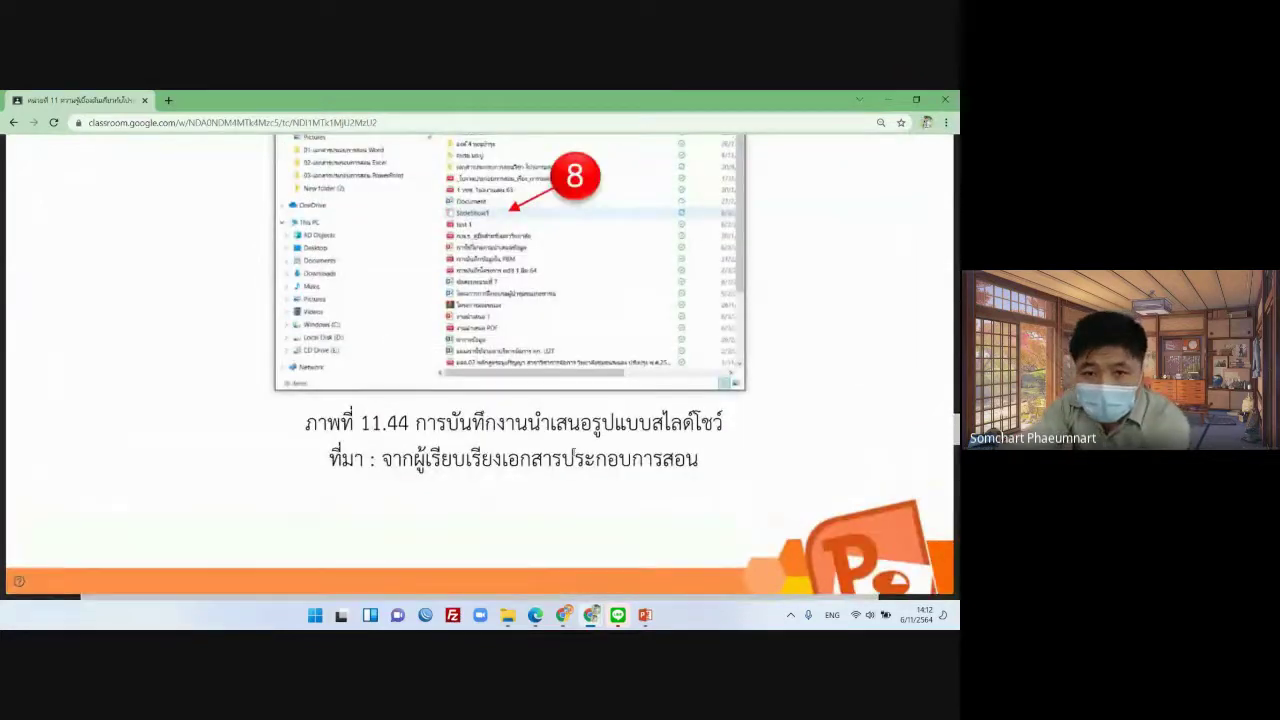
{"action": "scroll", "coordinate": [573, 452], "scroll_direction": "up", "scroll_amount": 3}
{"action": "scroll", "coordinate": [573, 452], "scroll_direction": "up", "scroll_amount": 3}
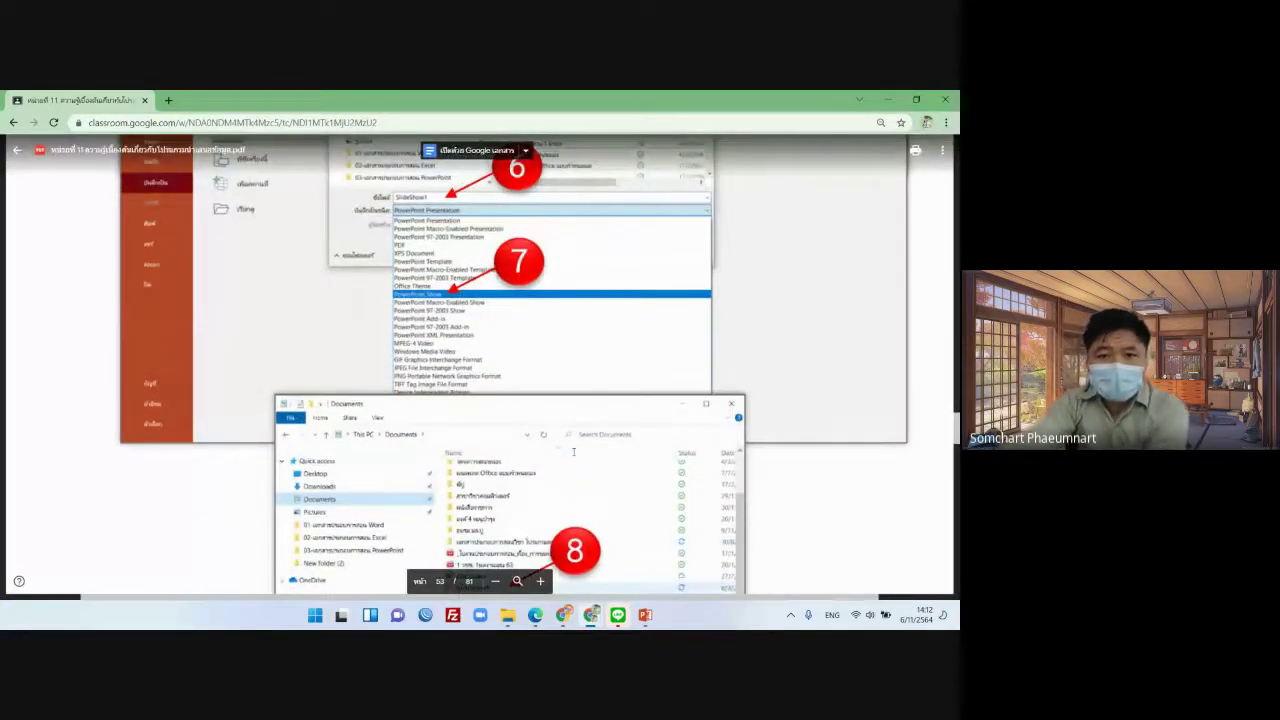
{"action": "scroll", "coordinate": [573, 452], "scroll_direction": "up", "scroll_amount": 2}
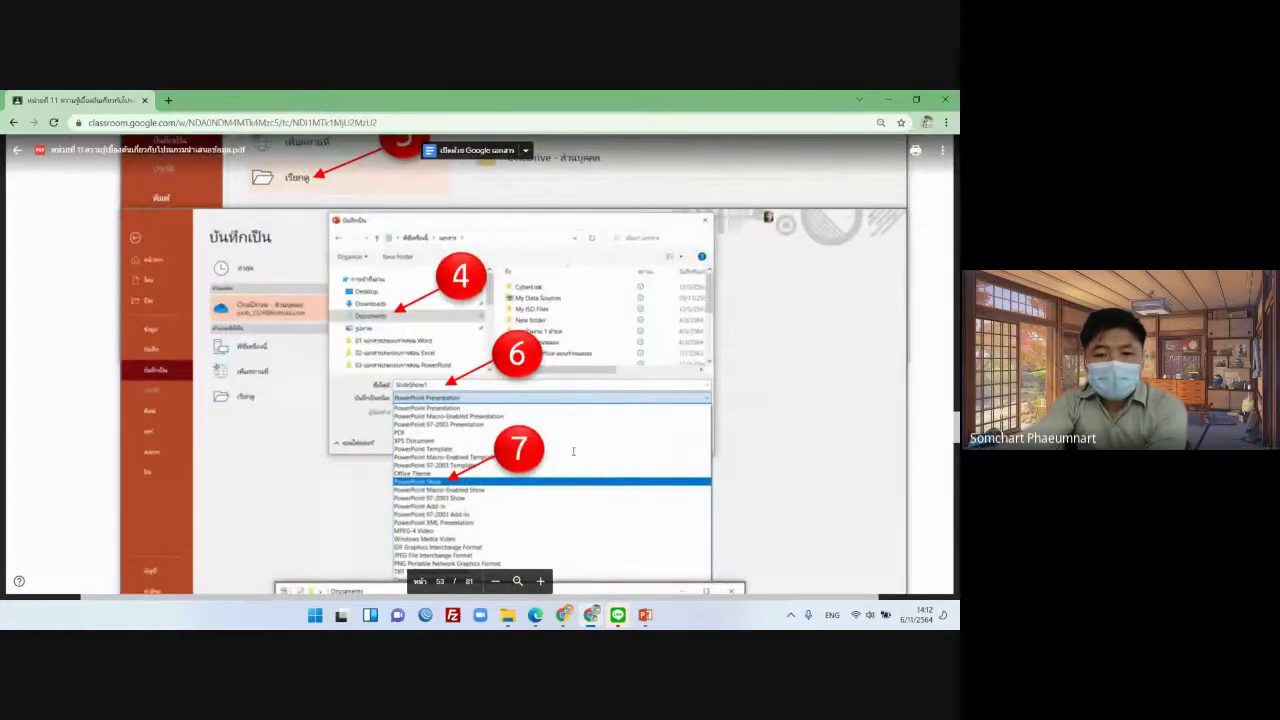
{"action": "scroll", "coordinate": [573, 452], "scroll_direction": "up", "scroll_amount": 8}
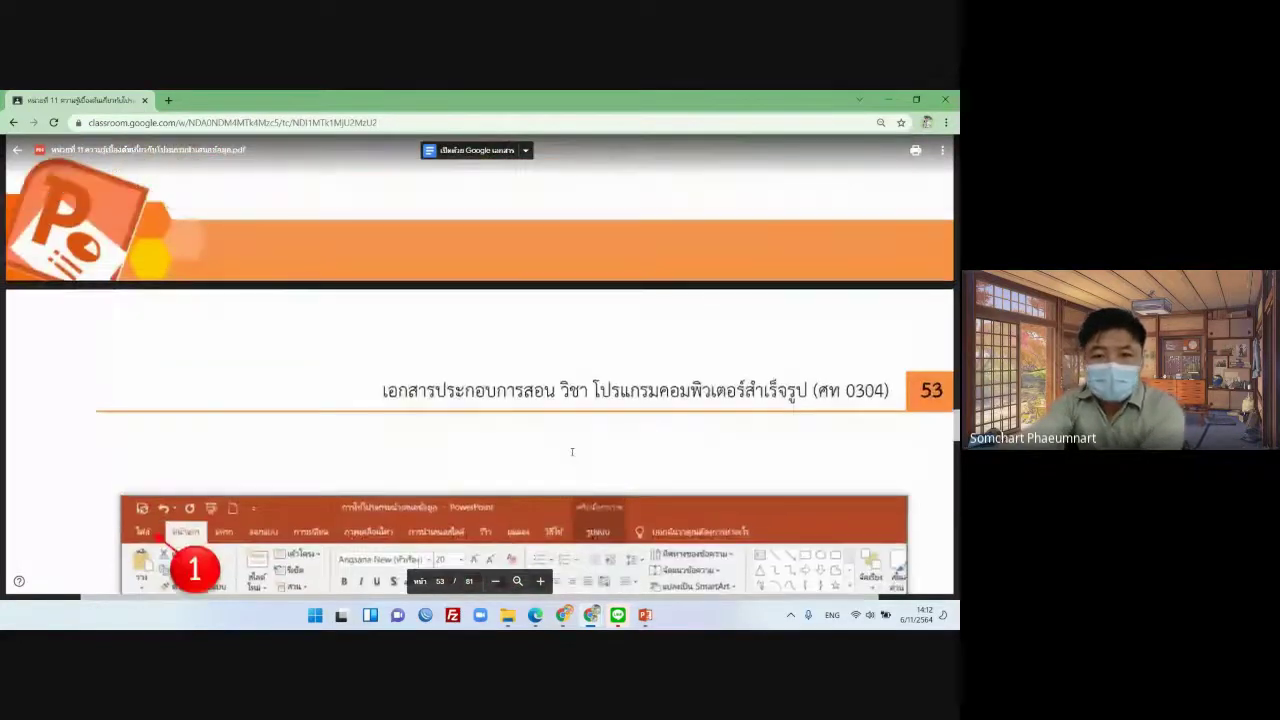
{"action": "scroll", "coordinate": [572, 451], "scroll_direction": "up", "scroll_amount": 8}
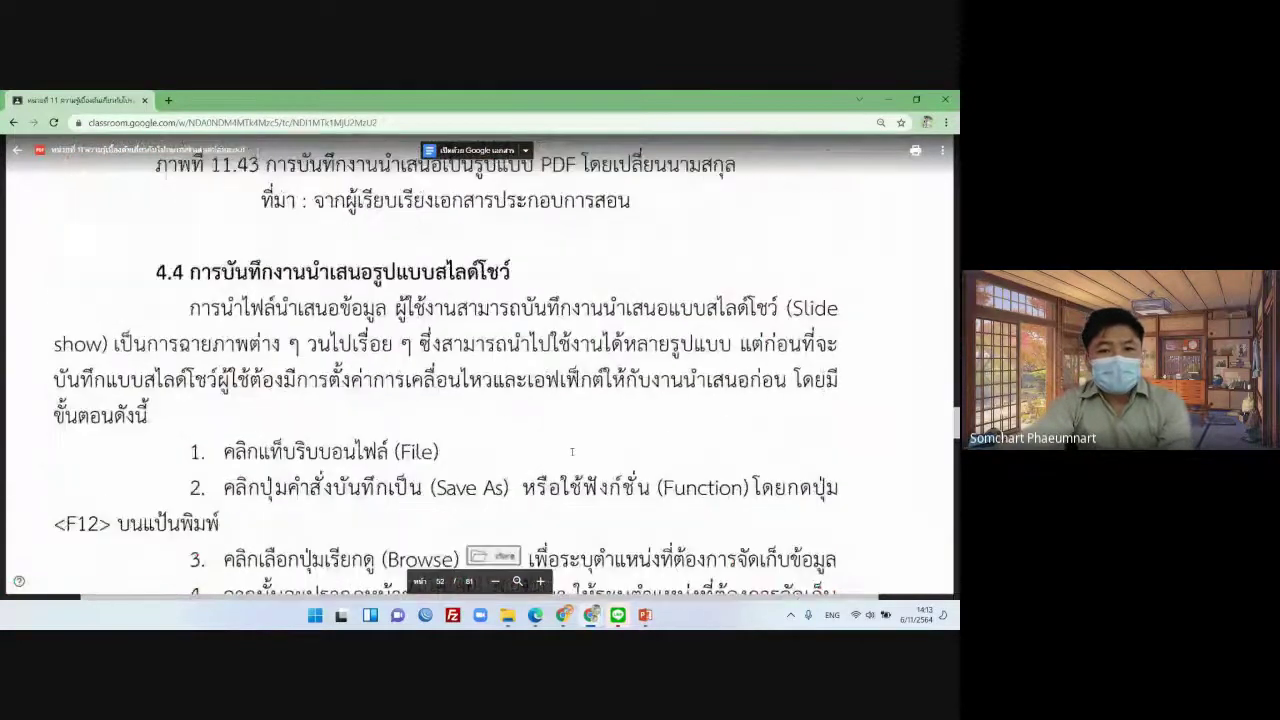
{"action": "scroll", "coordinate": [435, 370], "scroll_direction": "down", "scroll_amount": 5}
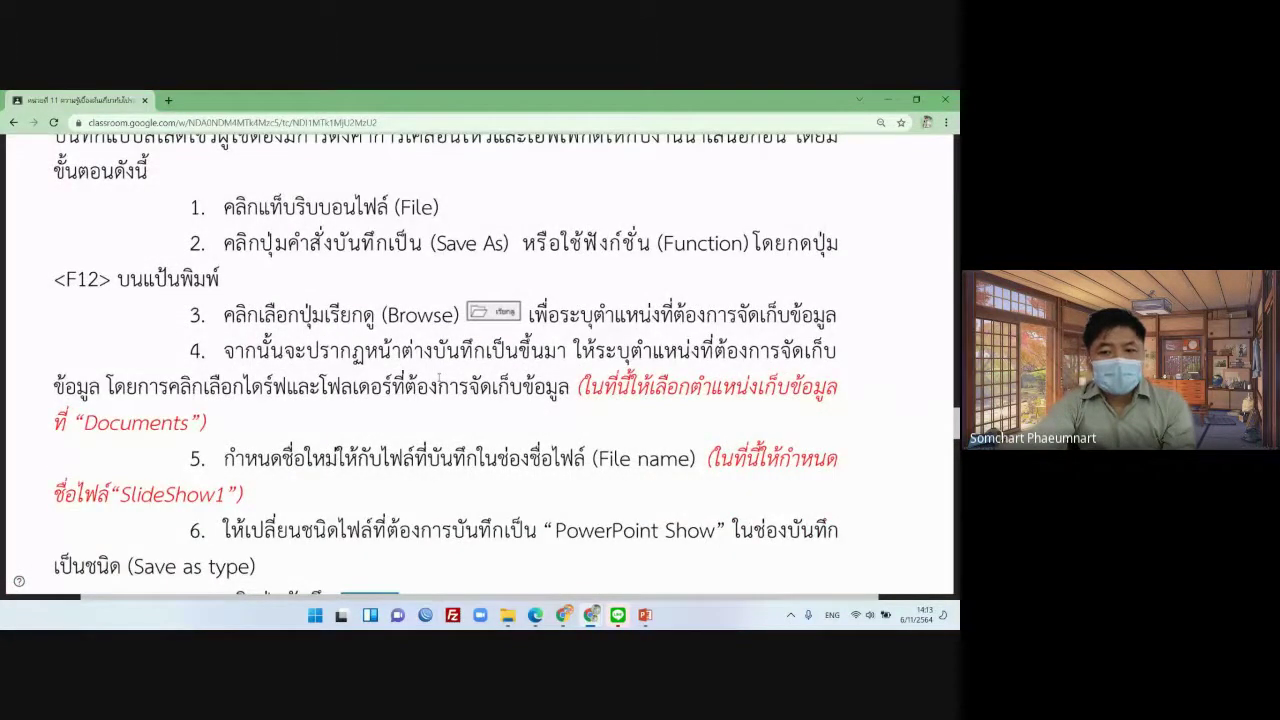
{"action": "scroll", "coordinate": [439, 377], "scroll_direction": "down", "scroll_amount": 3}
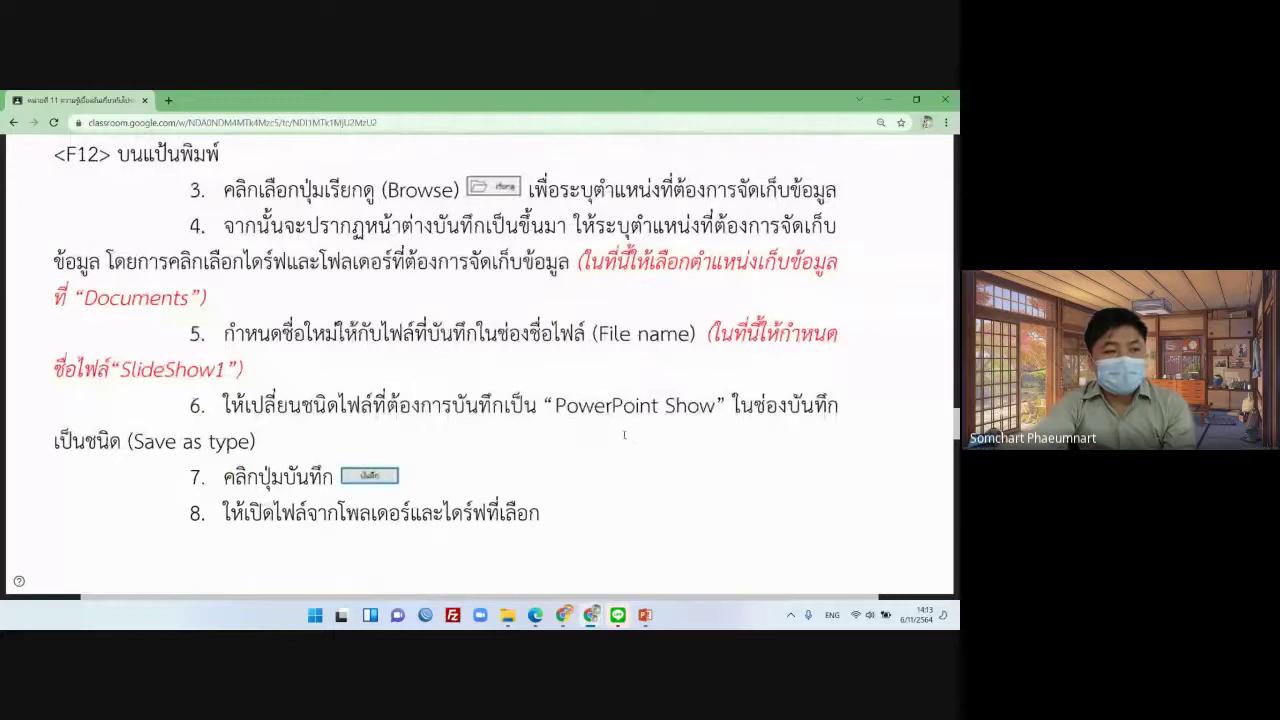
Return to PowerPoint and go to File > Save As.
{"action": "left_click", "coordinate": [645, 614]}
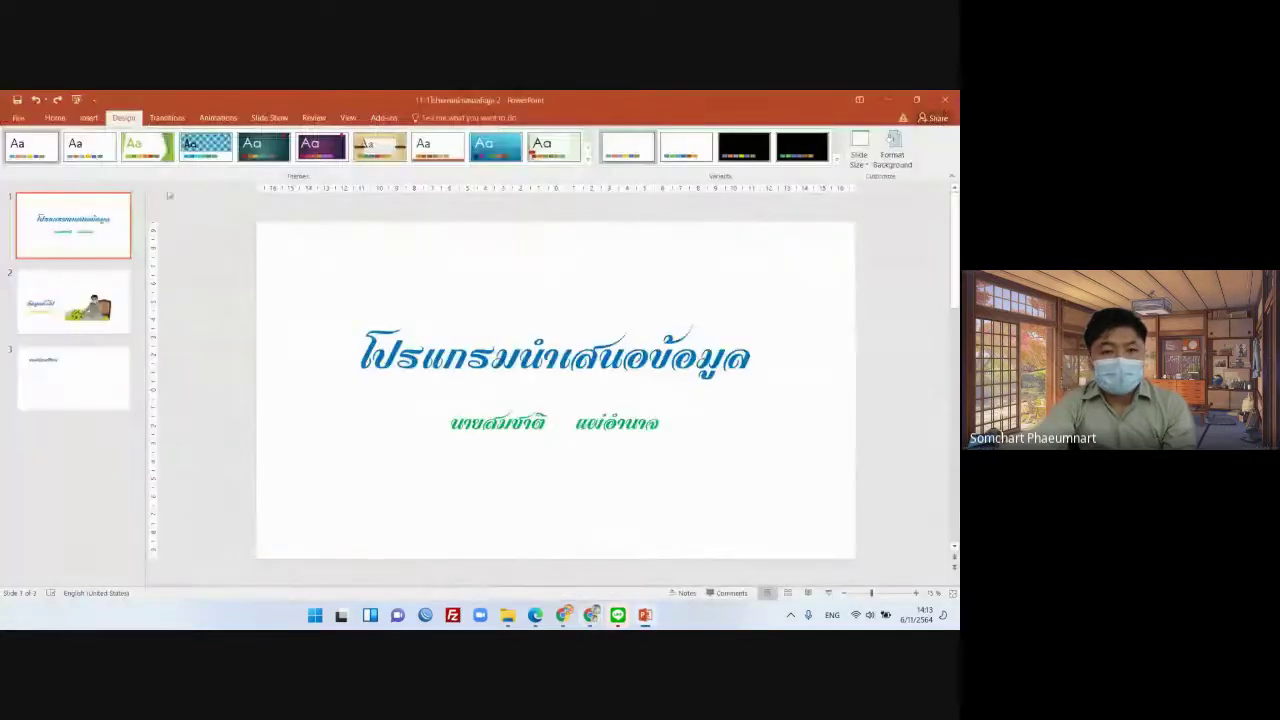
{"action": "left_click", "coordinate": [18, 120]}
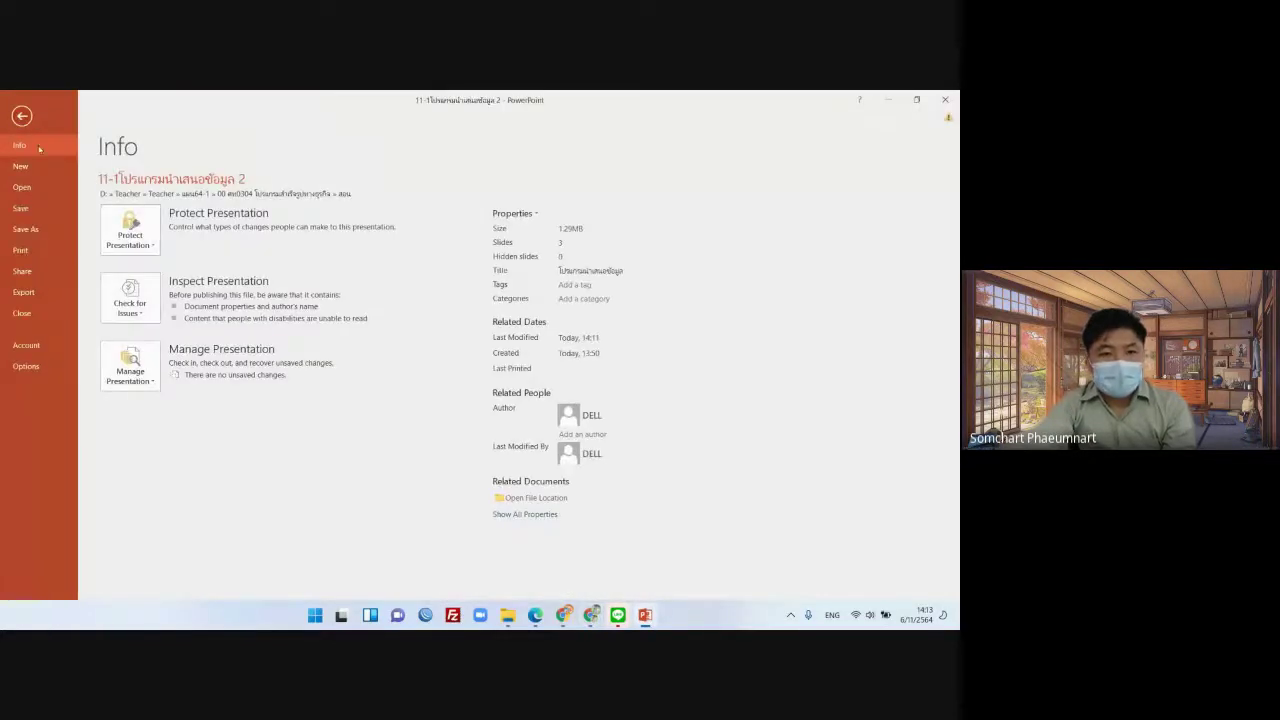
{"action": "left_click", "coordinate": [38, 232]}
Save the presentation to its current folder with file type PowerPoint Show.
{"action": "left_click", "coordinate": [330, 208]}
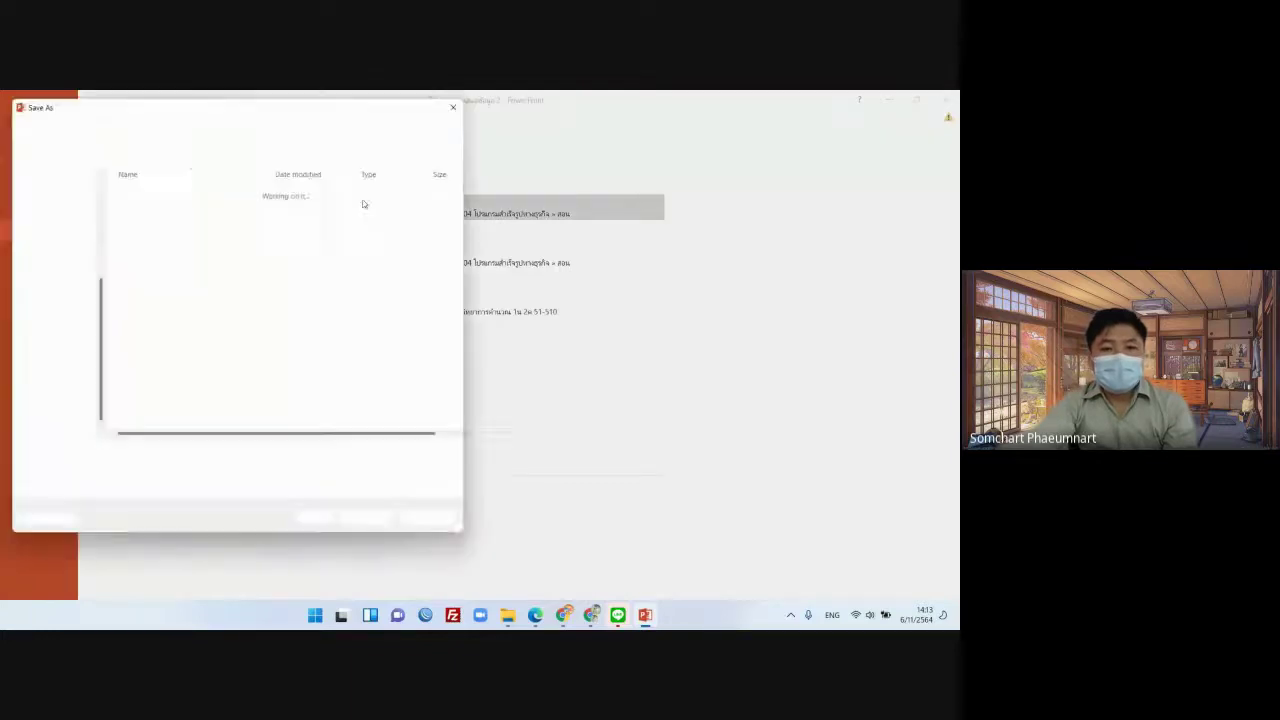
{"action": "left_click", "coordinate": [150, 473]}
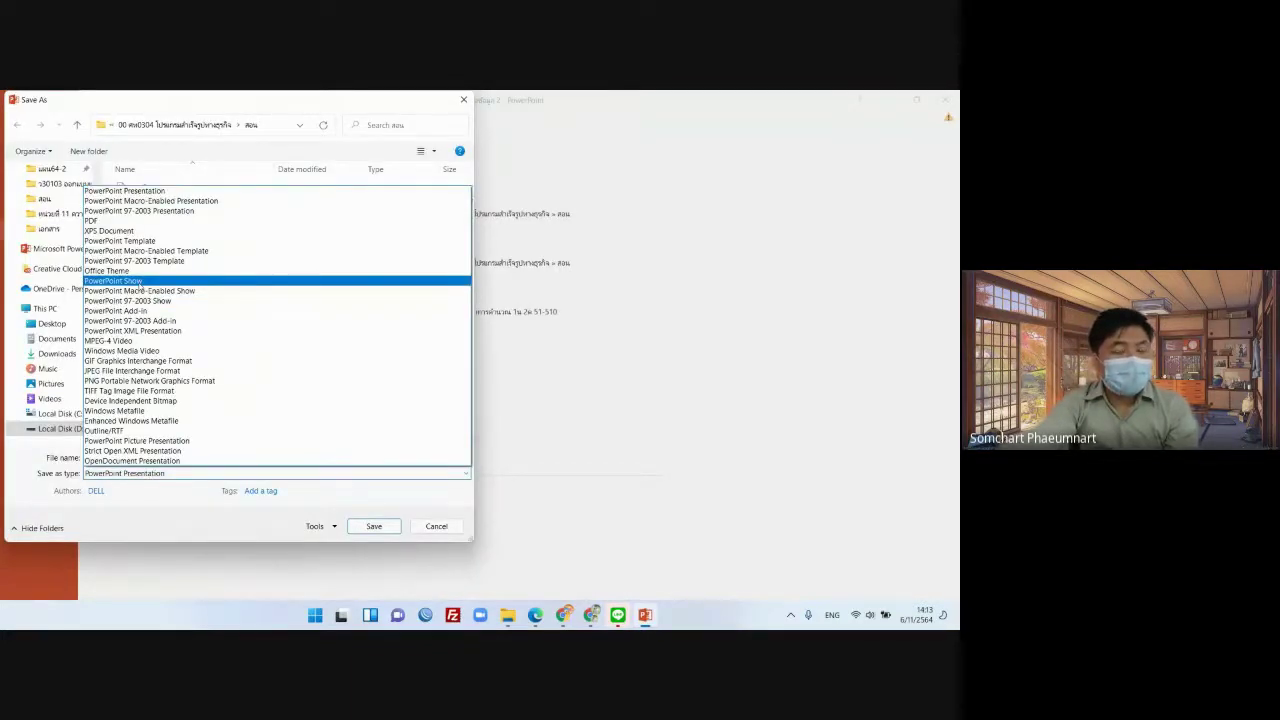
{"action": "left_click", "coordinate": [141, 281]}
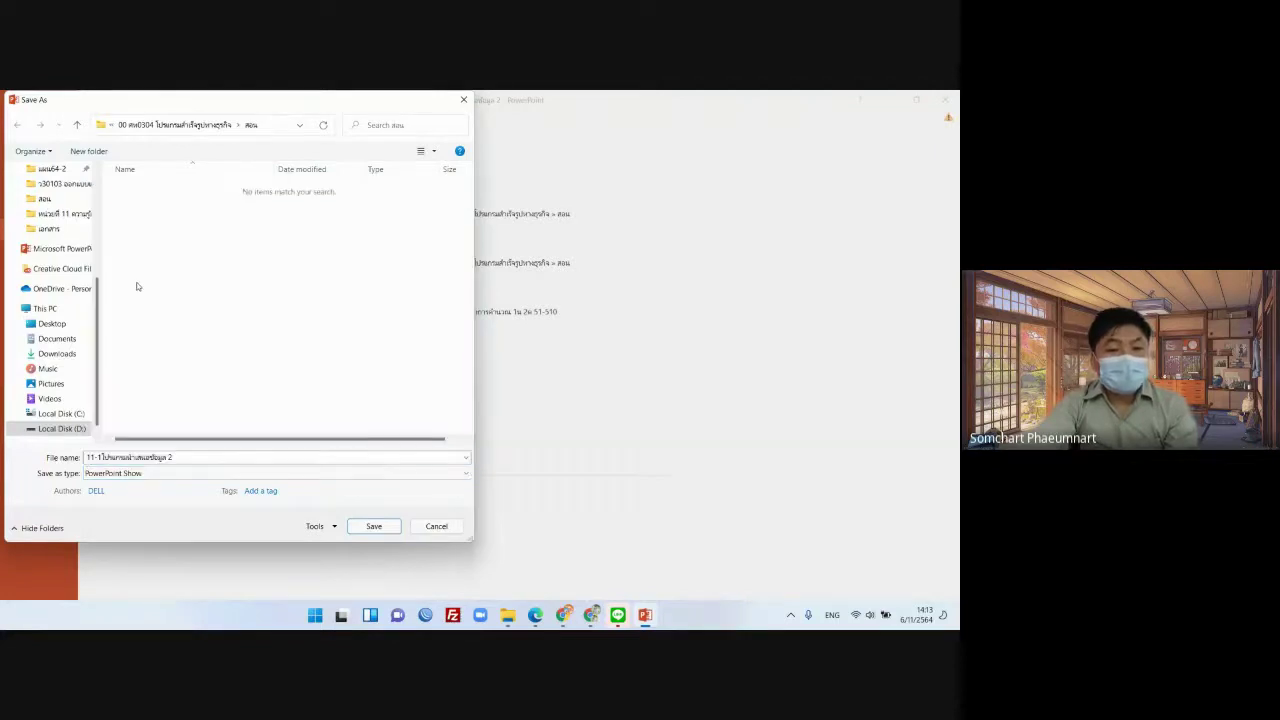
{"action": "left_click", "coordinate": [374, 527]}
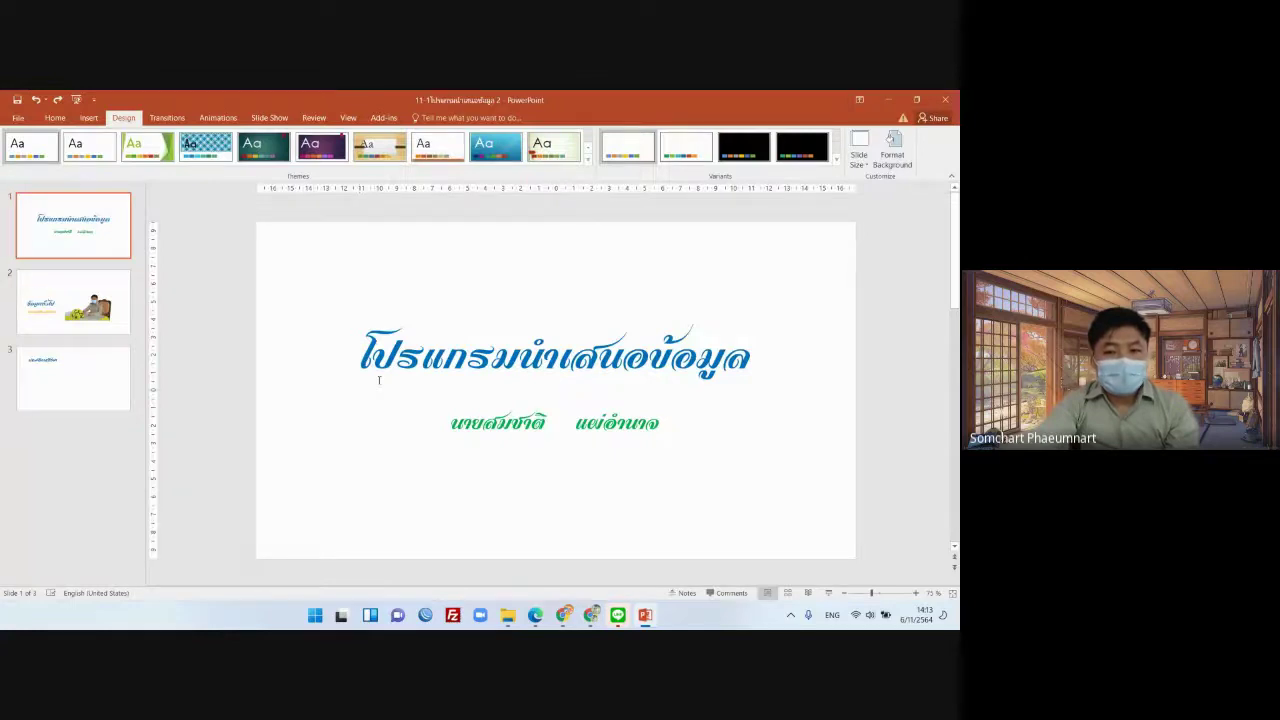
{"action": "left_click", "coordinate": [507, 615]}
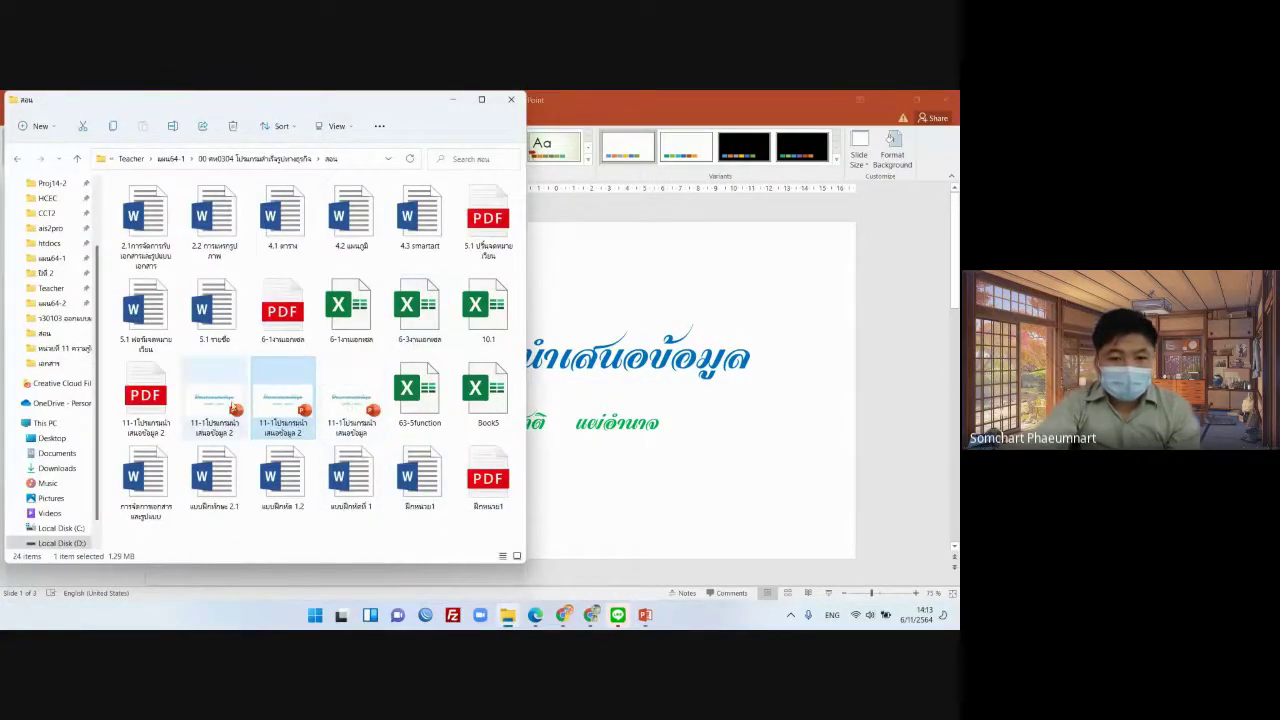
{"action": "left_click", "coordinate": [222, 408]}
{"action": "double_click", "coordinate": [222, 398]}
{"action": "key", "text": "F5"}
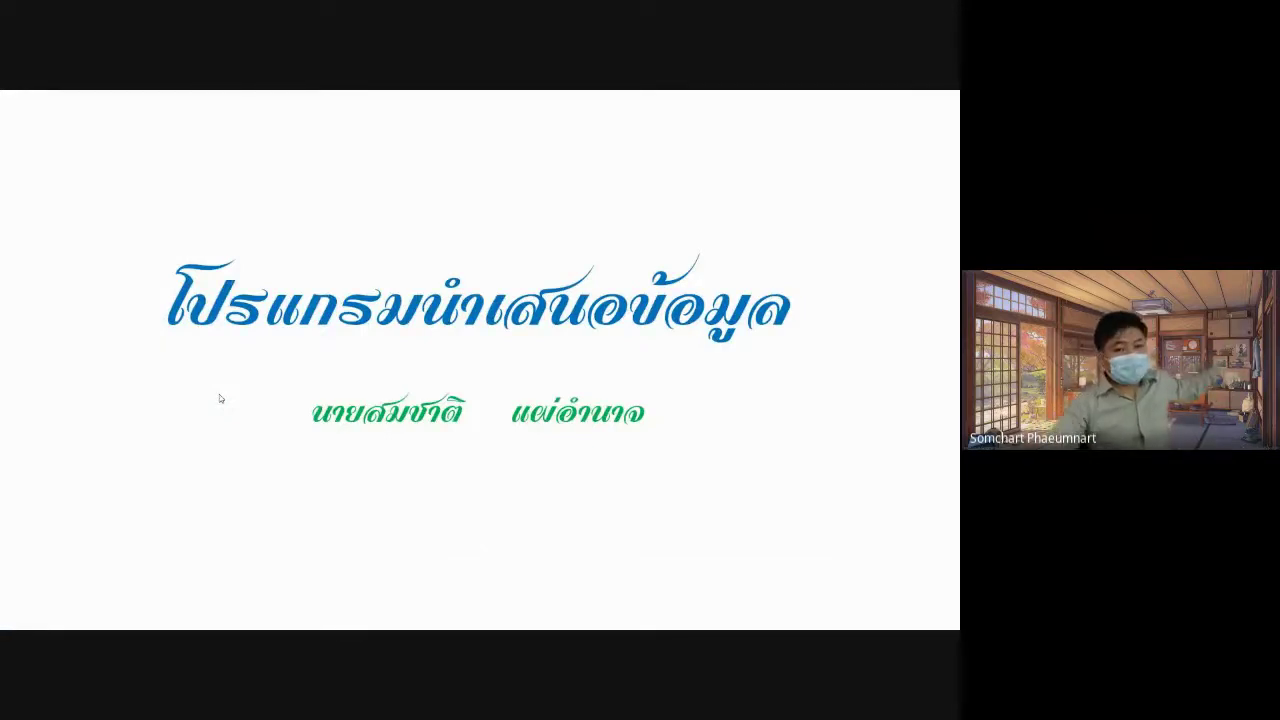
{"action": "left_click", "coordinate": [281, 323]}
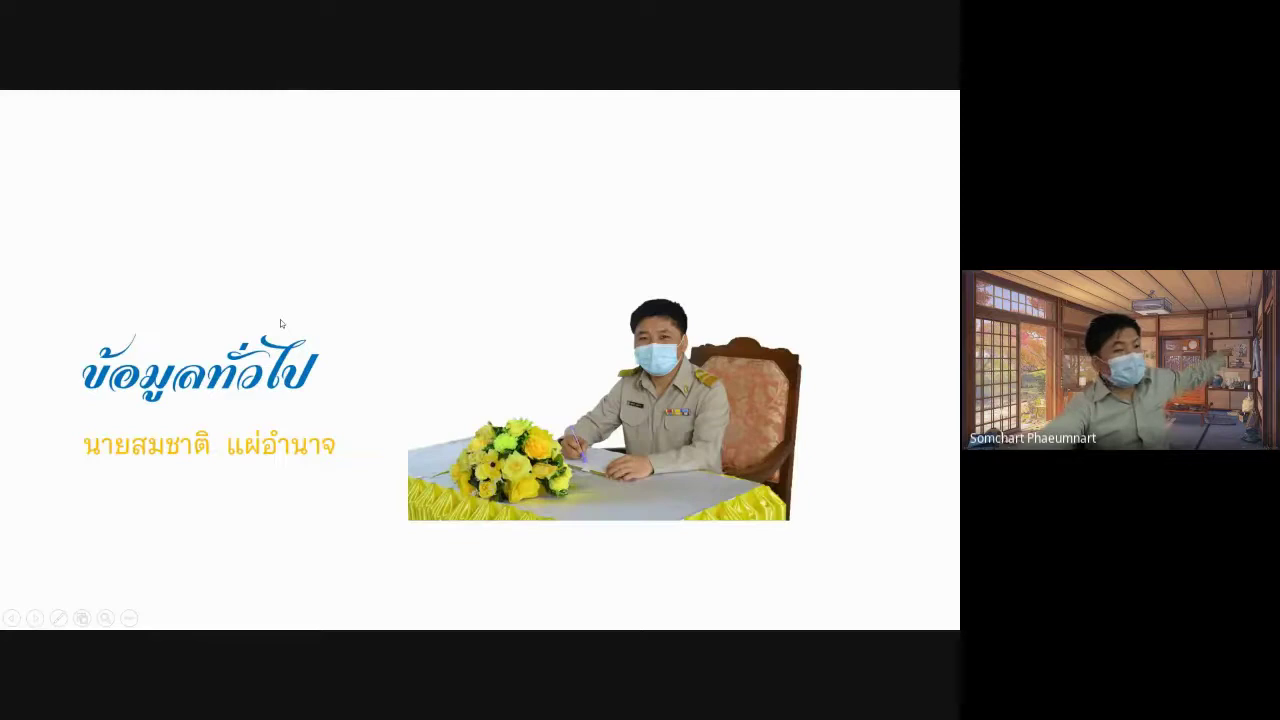
{"action": "left_click", "coordinate": [281, 323]}
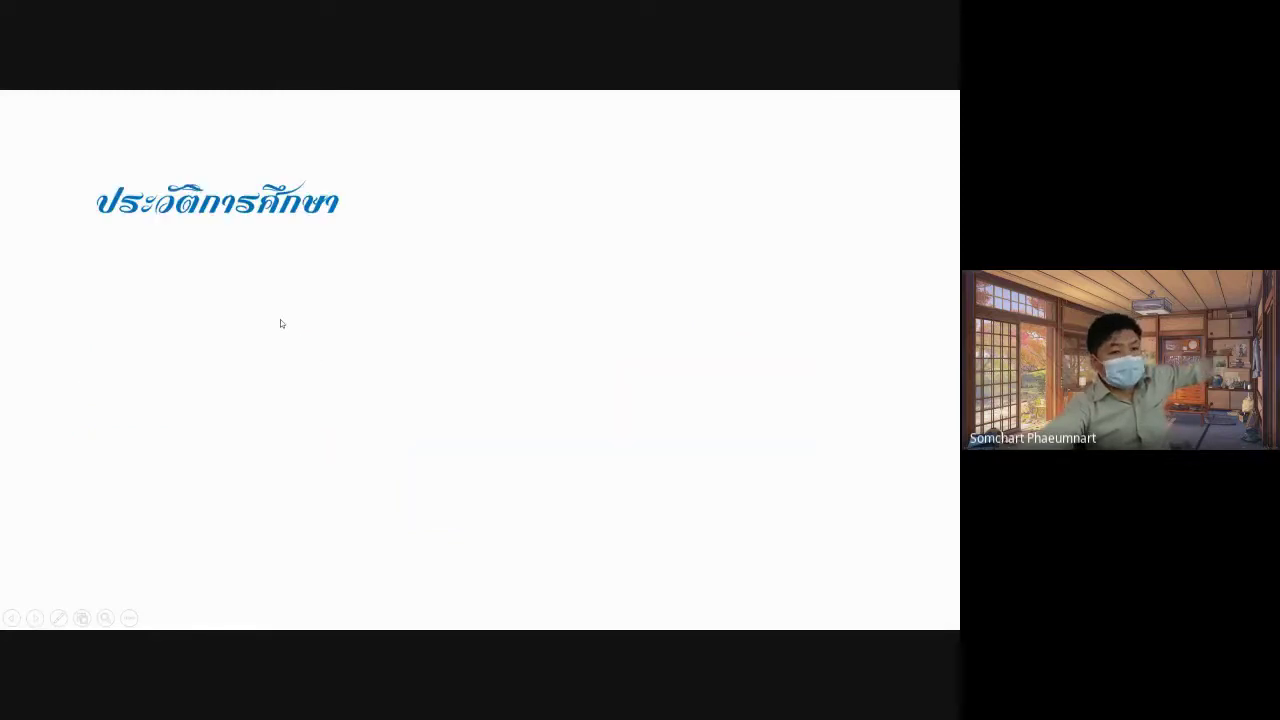
{"action": "key", "text": "Escape"}
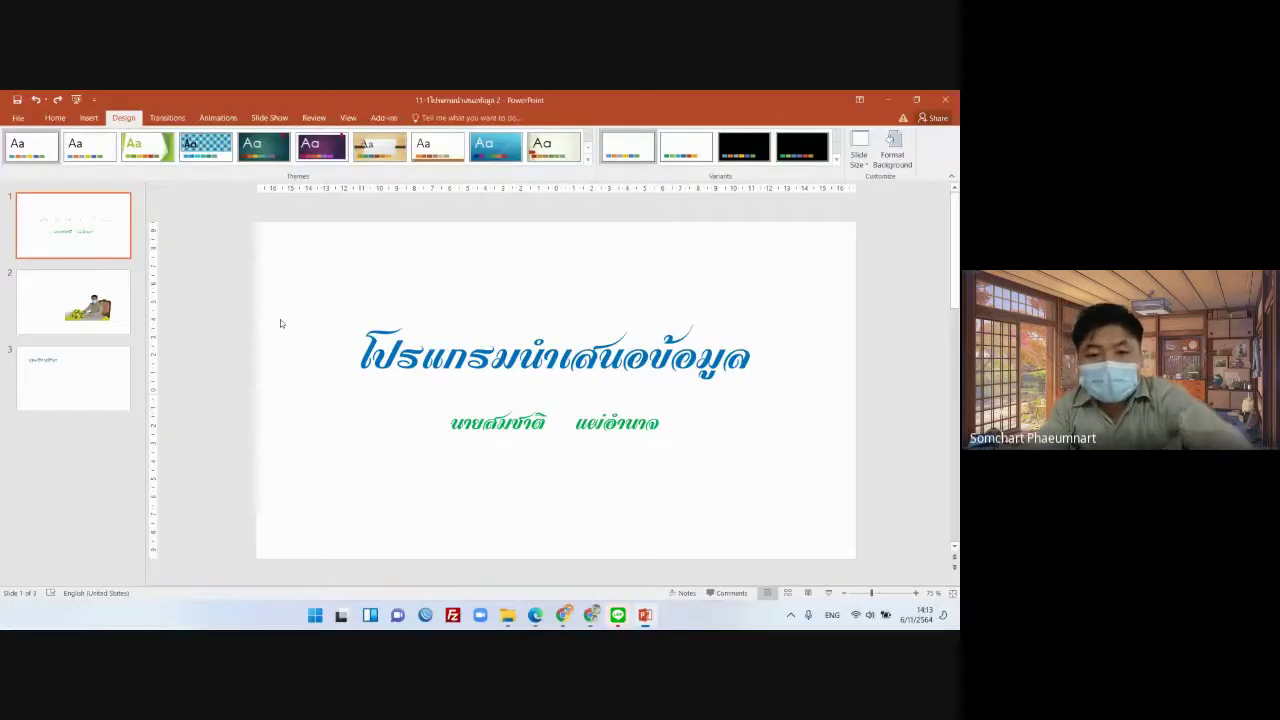
{"action": "left_click", "coordinate": [508, 615]}
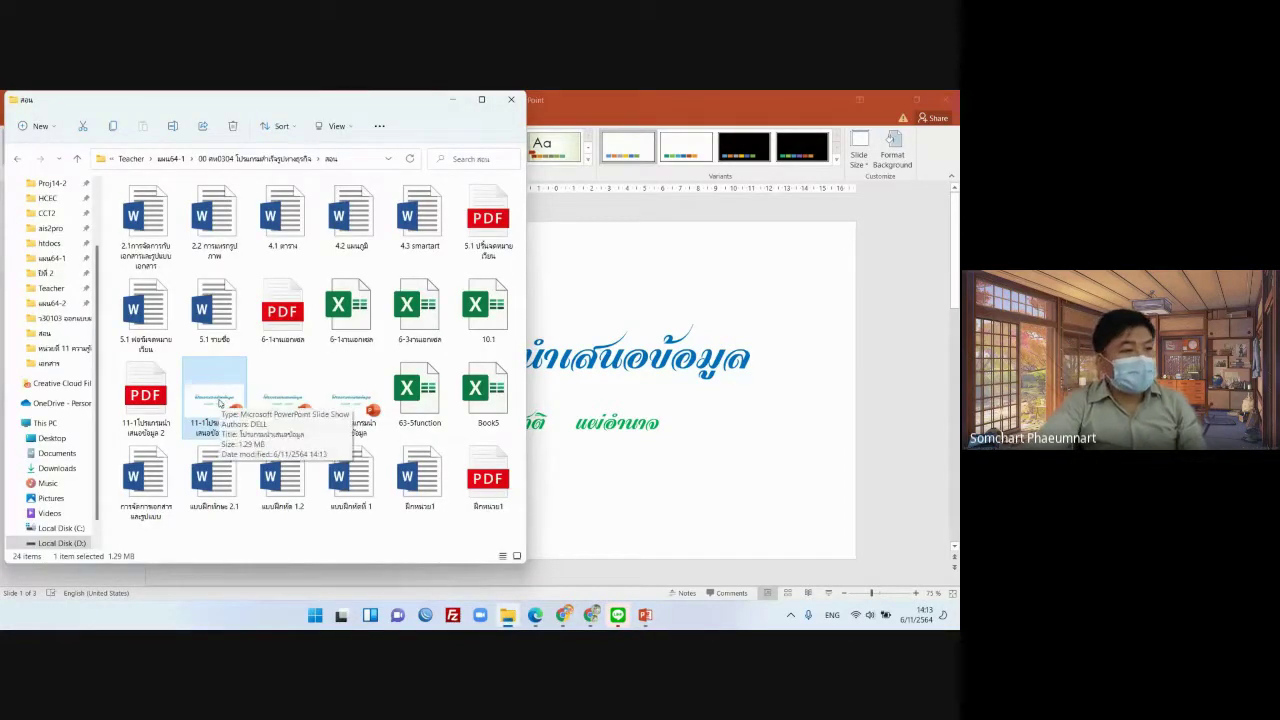
{"action": "double_click", "coordinate": [219, 403]}
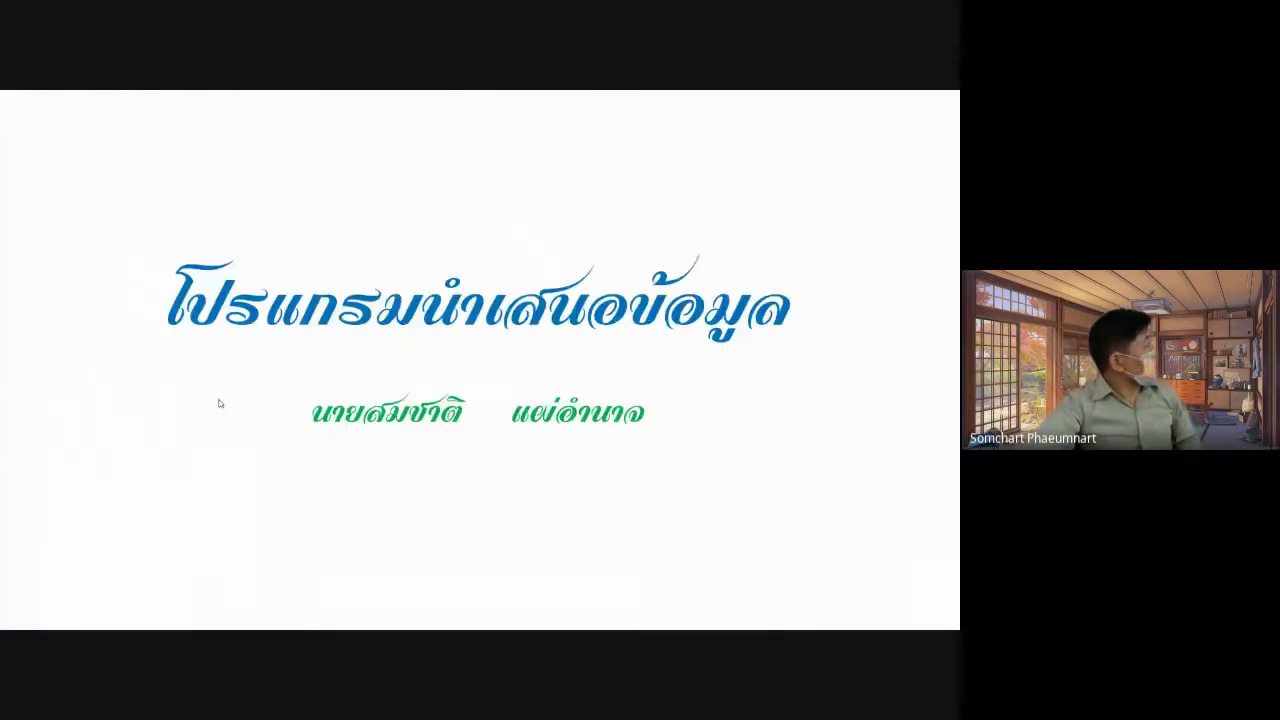
{"action": "left_click", "coordinate": [219, 403]}
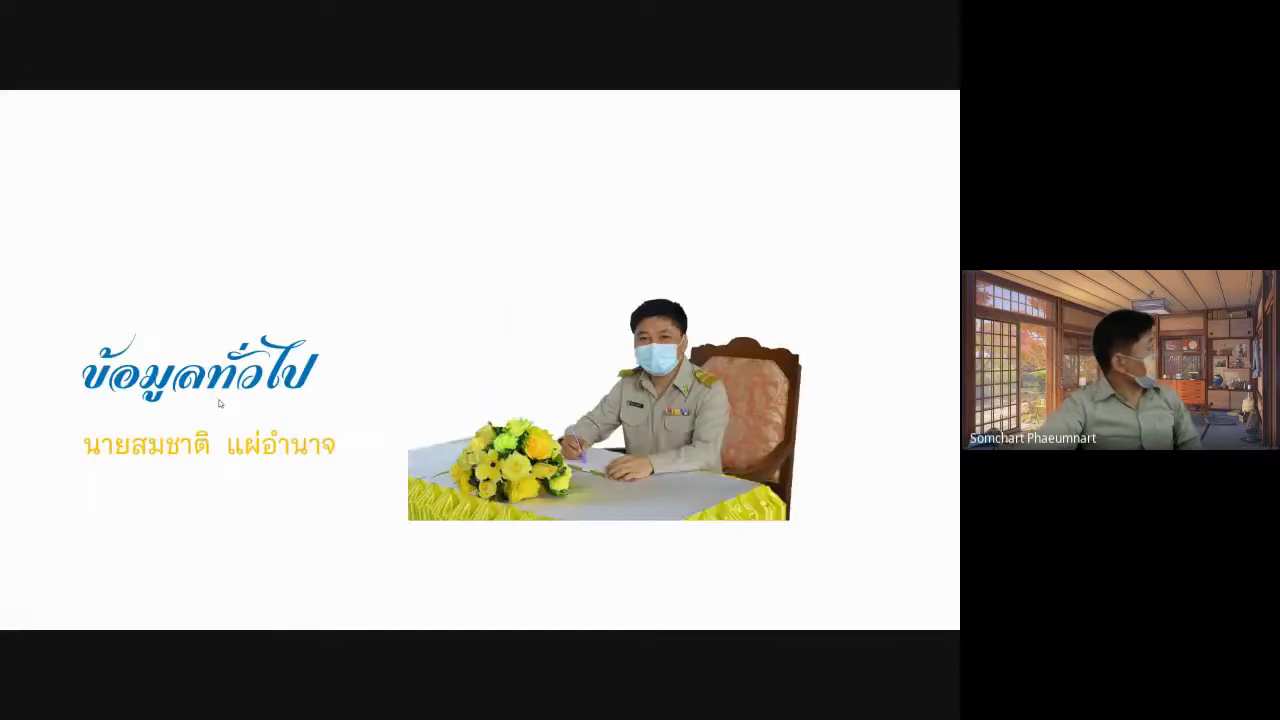
{"action": "left_click", "coordinate": [219, 403]}
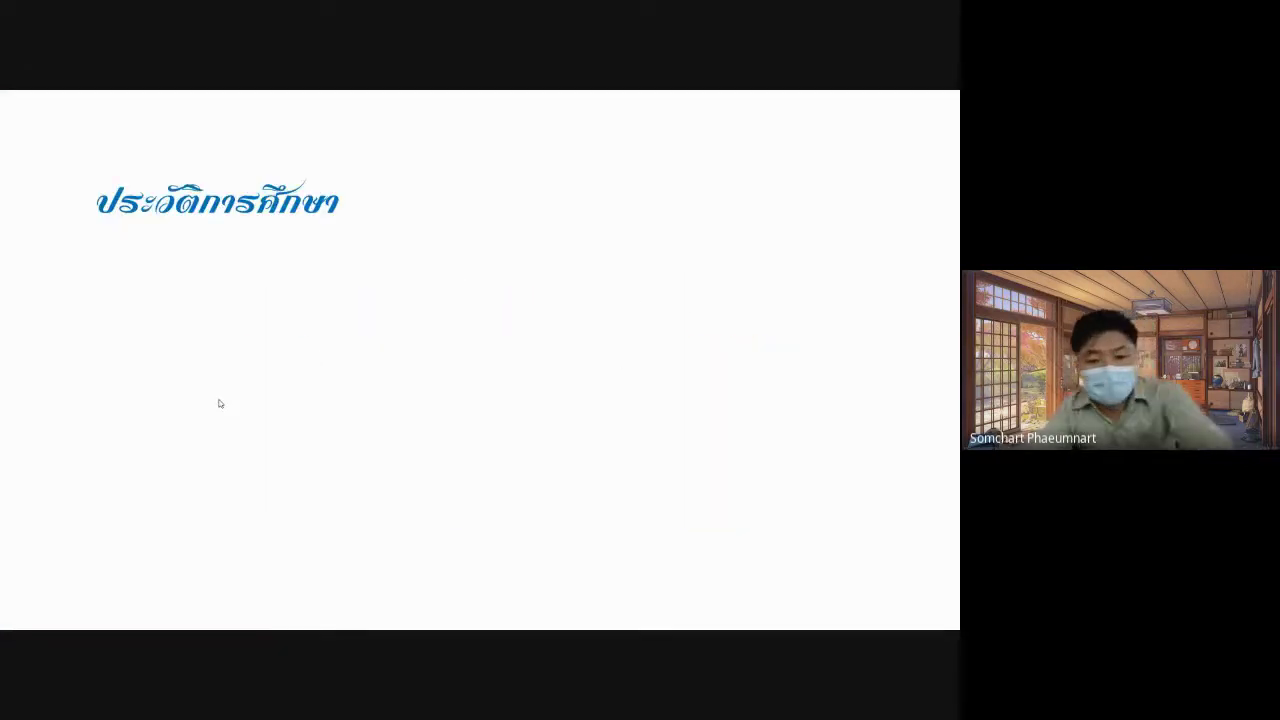
{"action": "key", "text": "Escape"}
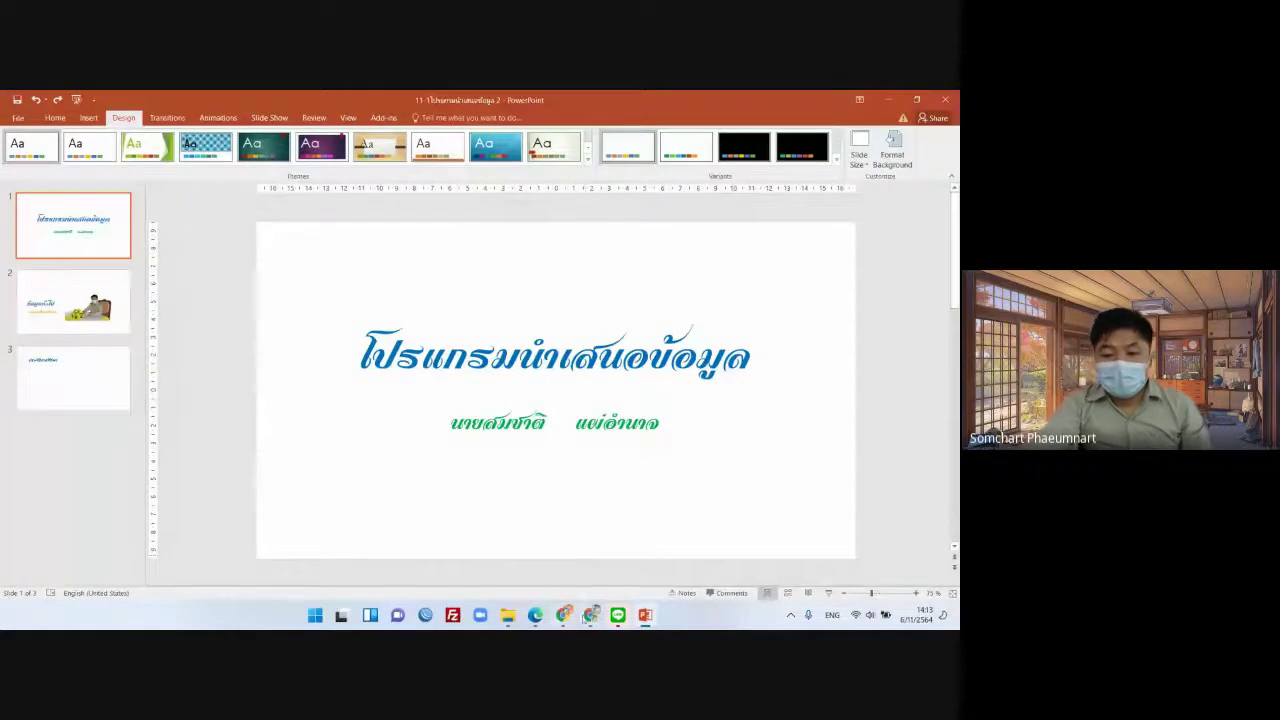
Scroll the lesson PDF past the video export steps to section 5, then return to PowerPoint.
{"action": "mouse_move", "coordinate": [591, 615]}
{"action": "left_click", "coordinate": [554, 540]}
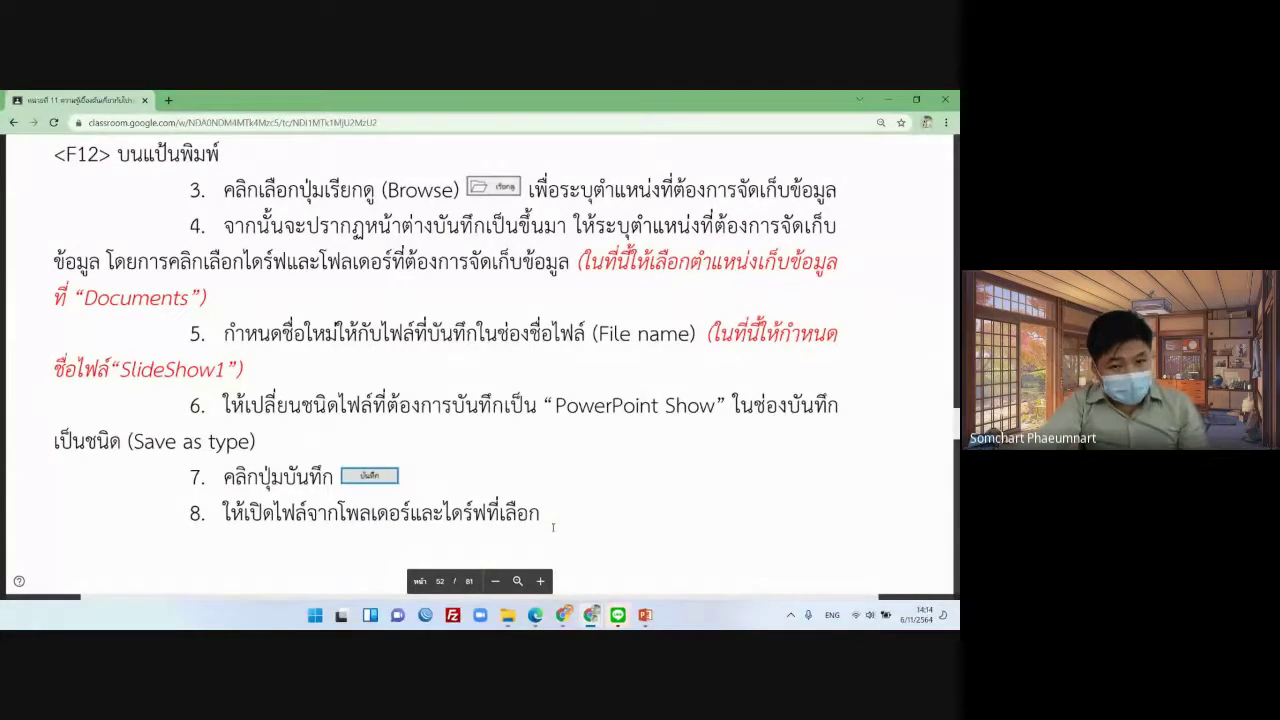
{"action": "scroll", "coordinate": [574, 485], "scroll_direction": "down", "scroll_amount": 4}
{"action": "scroll", "coordinate": [574, 485], "scroll_direction": "down", "scroll_amount": 10}
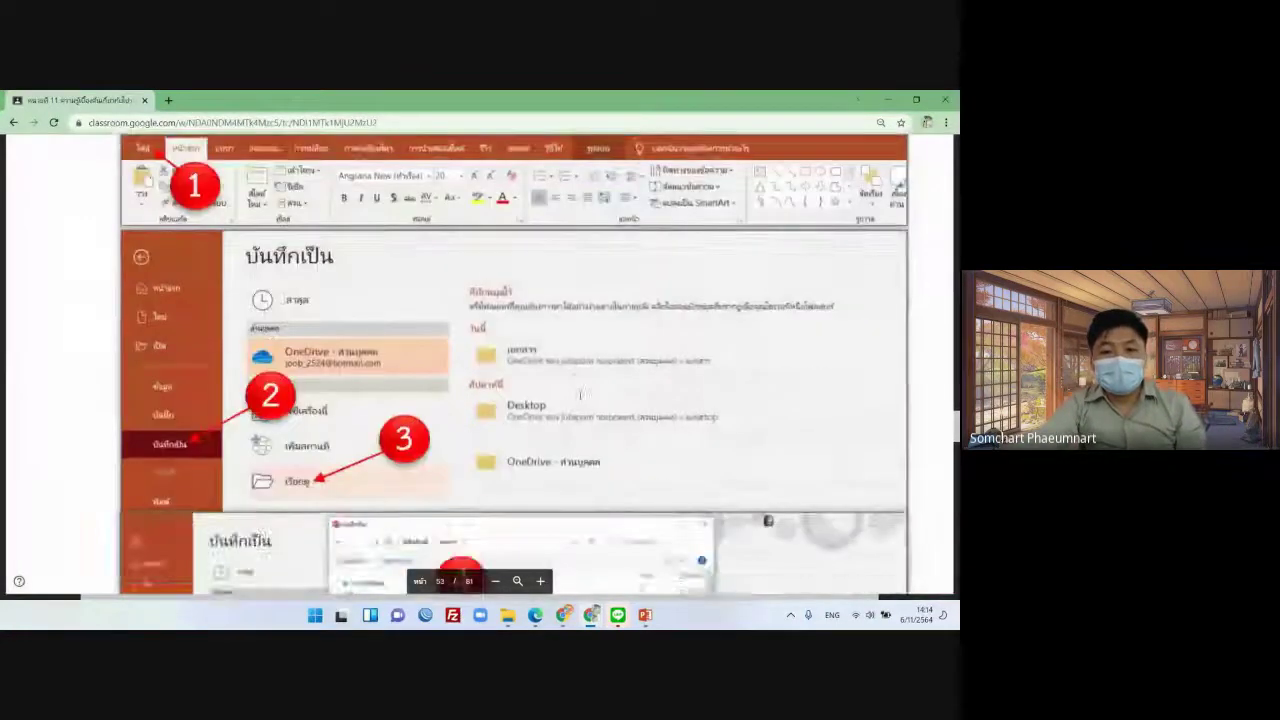
{"action": "scroll", "coordinate": [577, 396], "scroll_direction": "down", "scroll_amount": 10}
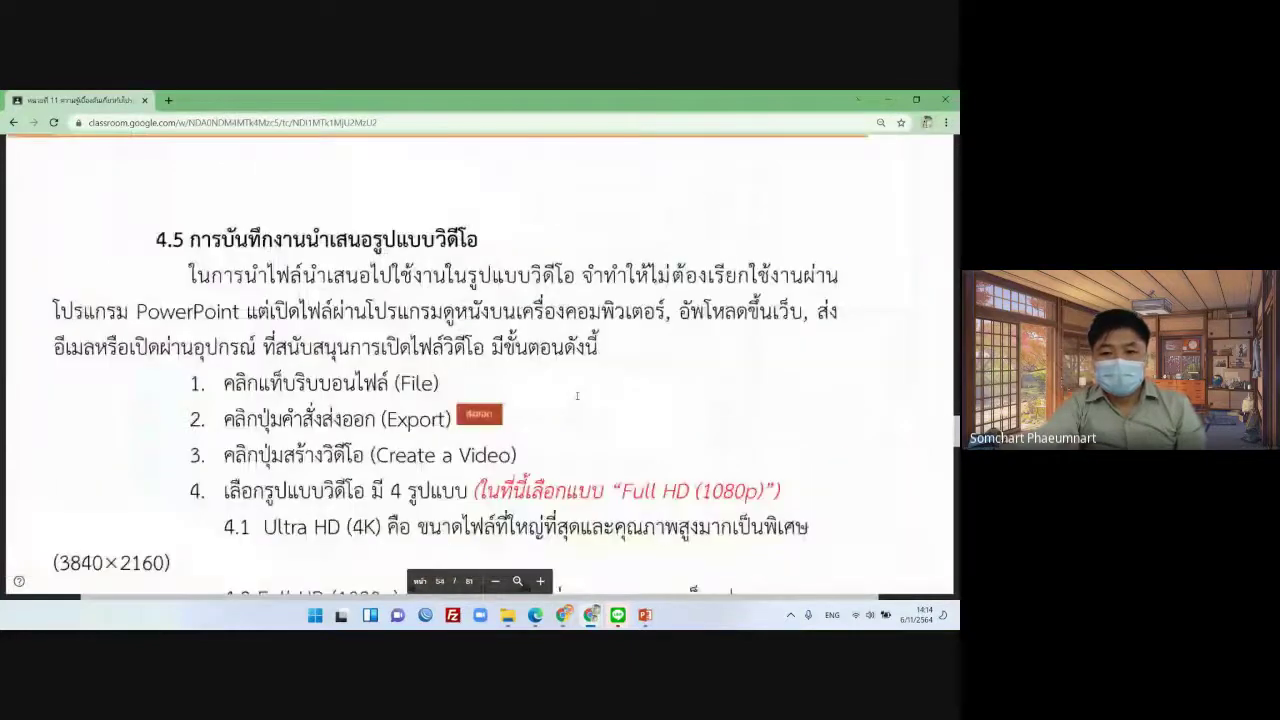
{"action": "scroll", "coordinate": [577, 396], "scroll_direction": "down", "scroll_amount": 1}
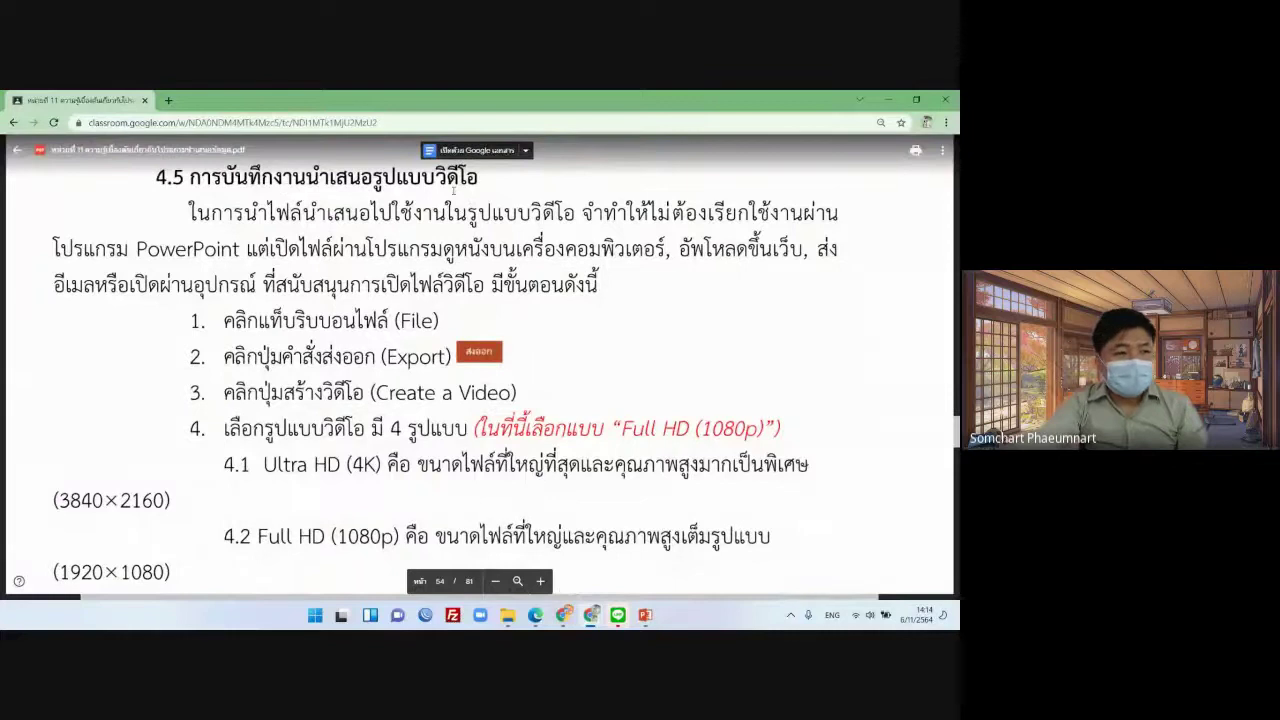
{"action": "scroll", "coordinate": [483, 305], "scroll_direction": "down", "scroll_amount": 5}
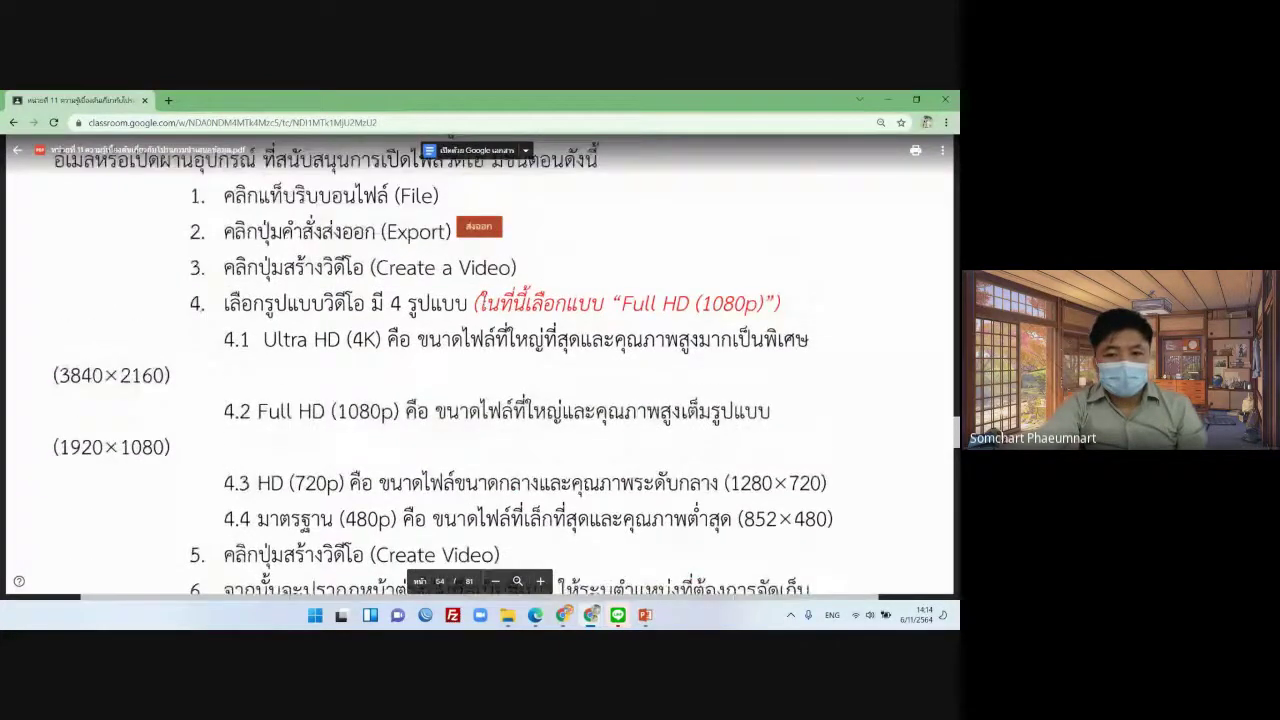
{"action": "scroll", "coordinate": [483, 307], "scroll_direction": "down", "scroll_amount": 15}
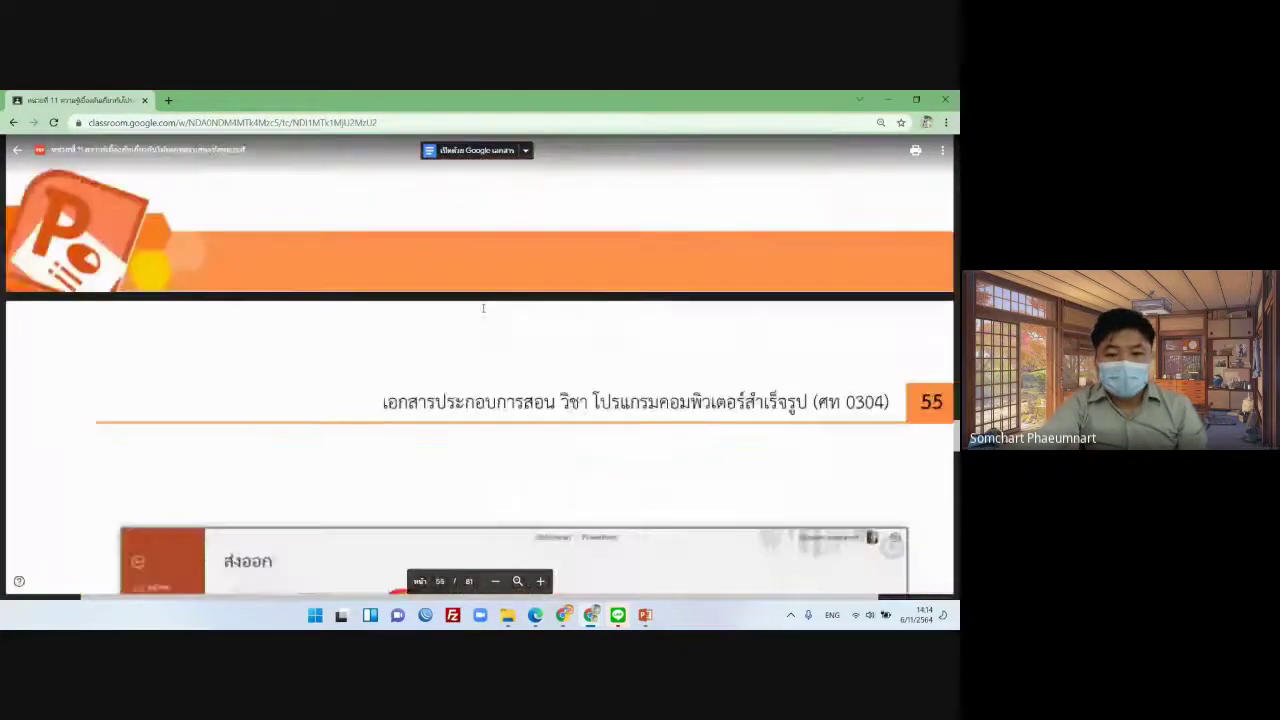
{"action": "scroll", "coordinate": [483, 307], "scroll_direction": "down", "scroll_amount": 15}
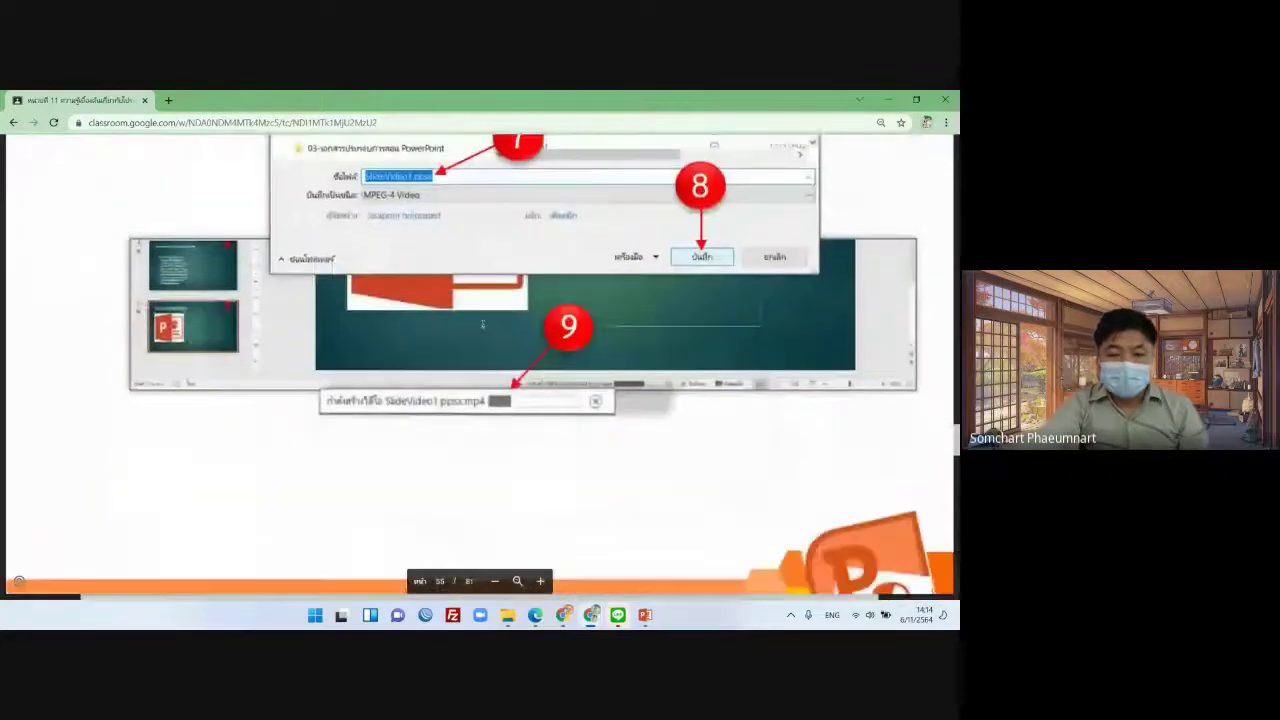
{"action": "scroll", "coordinate": [483, 335], "scroll_direction": "down", "scroll_amount": 10}
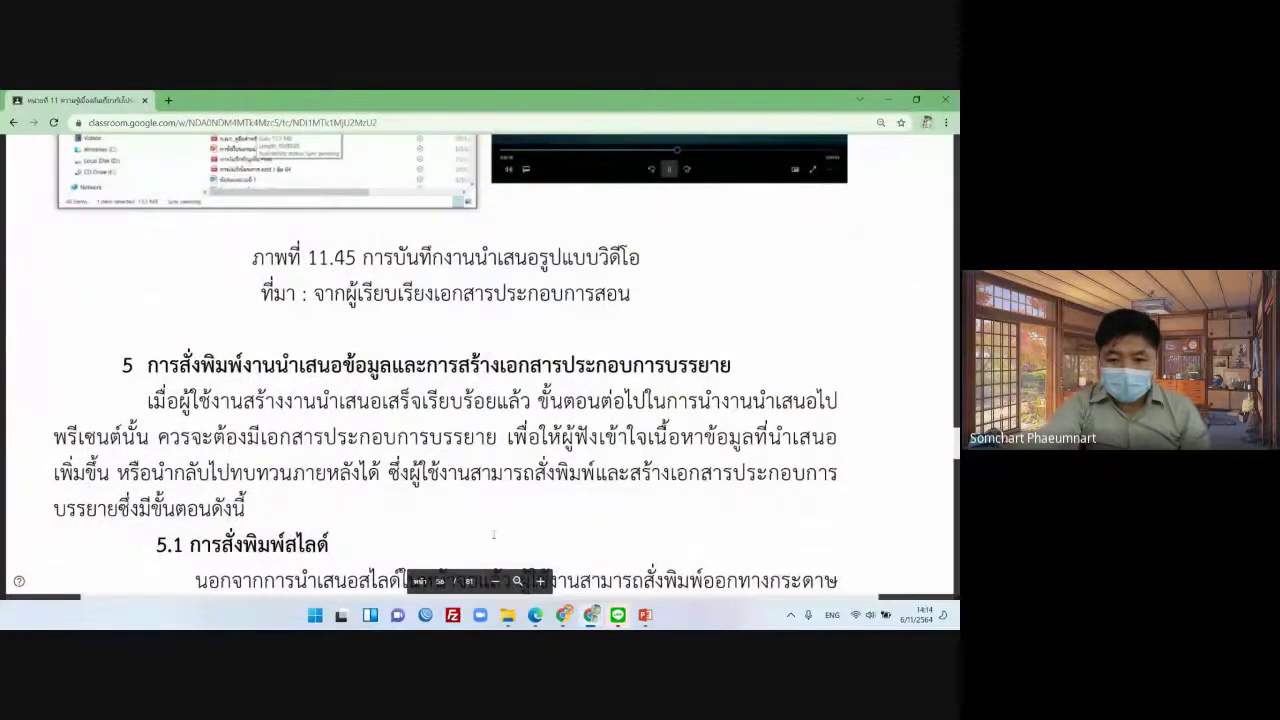
{"action": "left_click", "coordinate": [645, 614]}
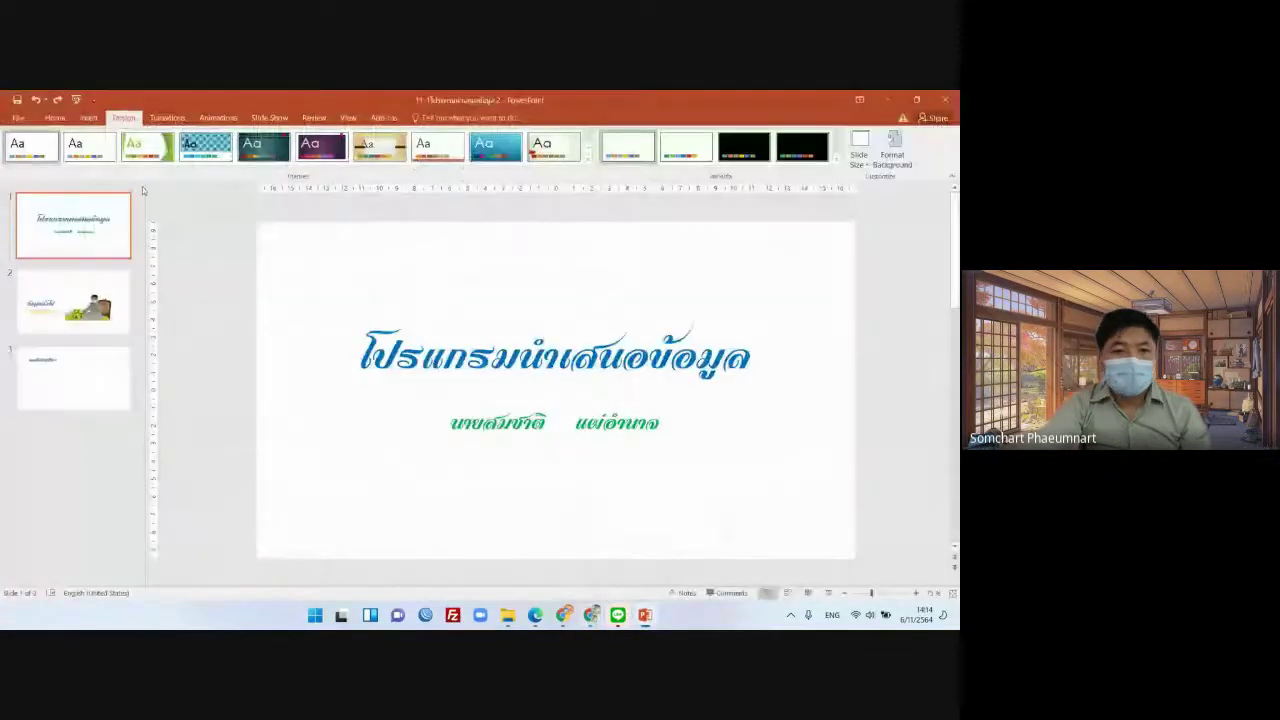
Open Export > Create a Video and keep Presentation Quality (1920 x 1080).
{"action": "left_click", "coordinate": [18, 118]}
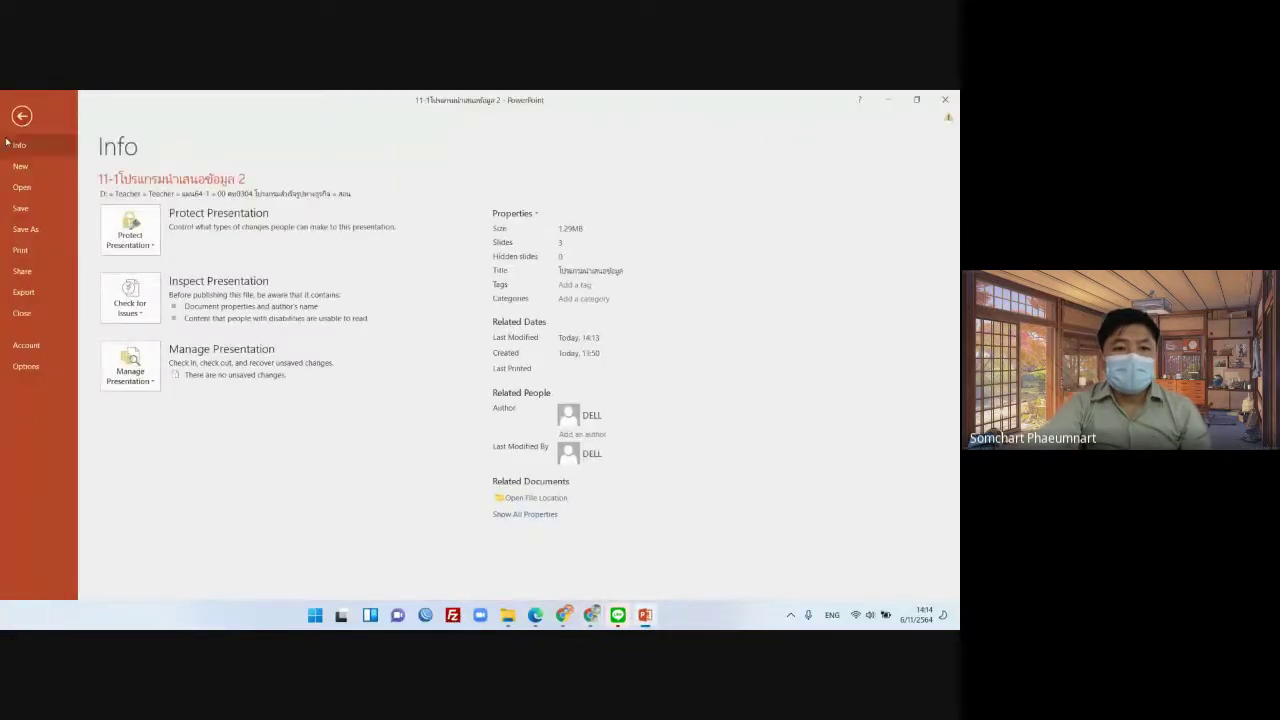
{"action": "left_click", "coordinate": [24, 294]}
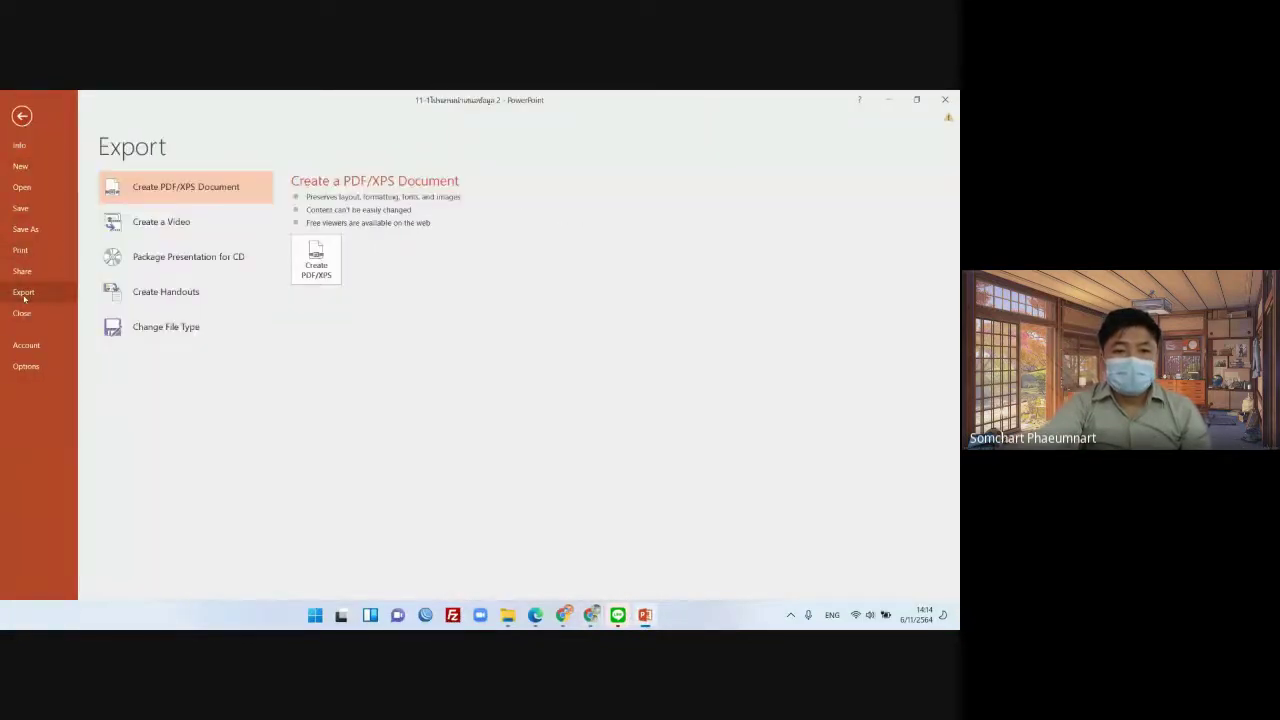
{"action": "left_click", "coordinate": [193, 227]}
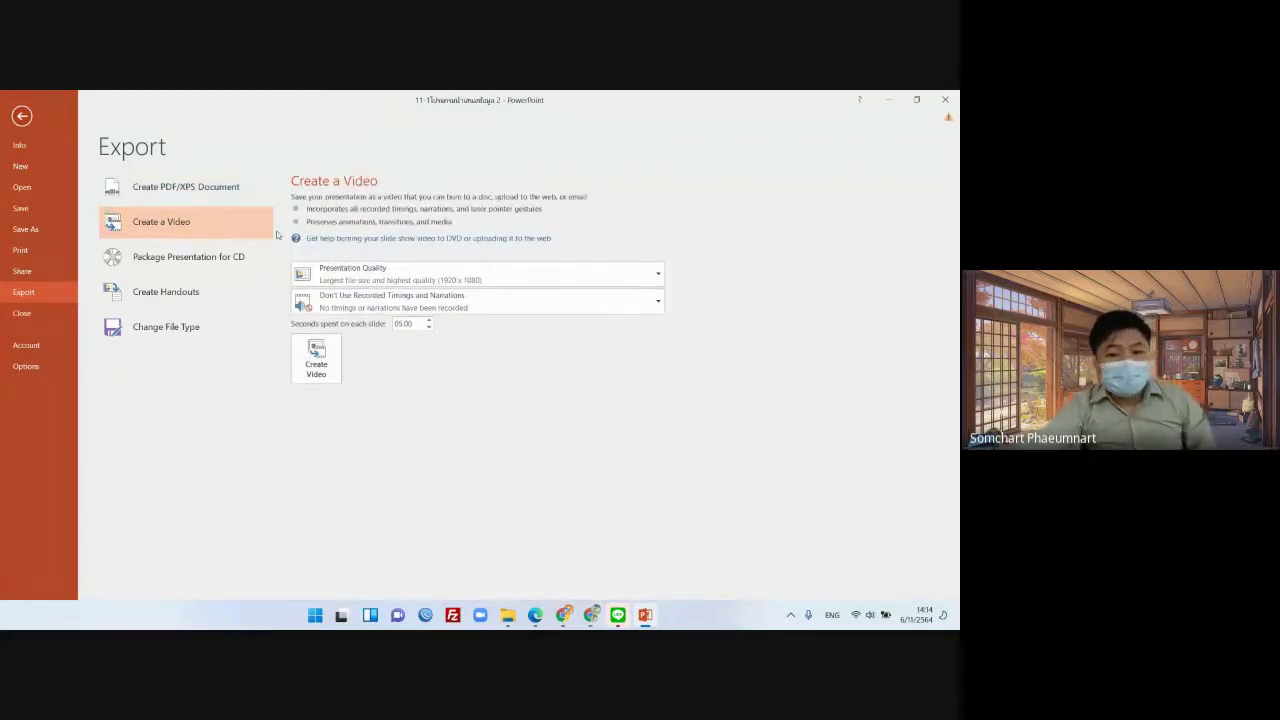
{"action": "left_click", "coordinate": [447, 270]}
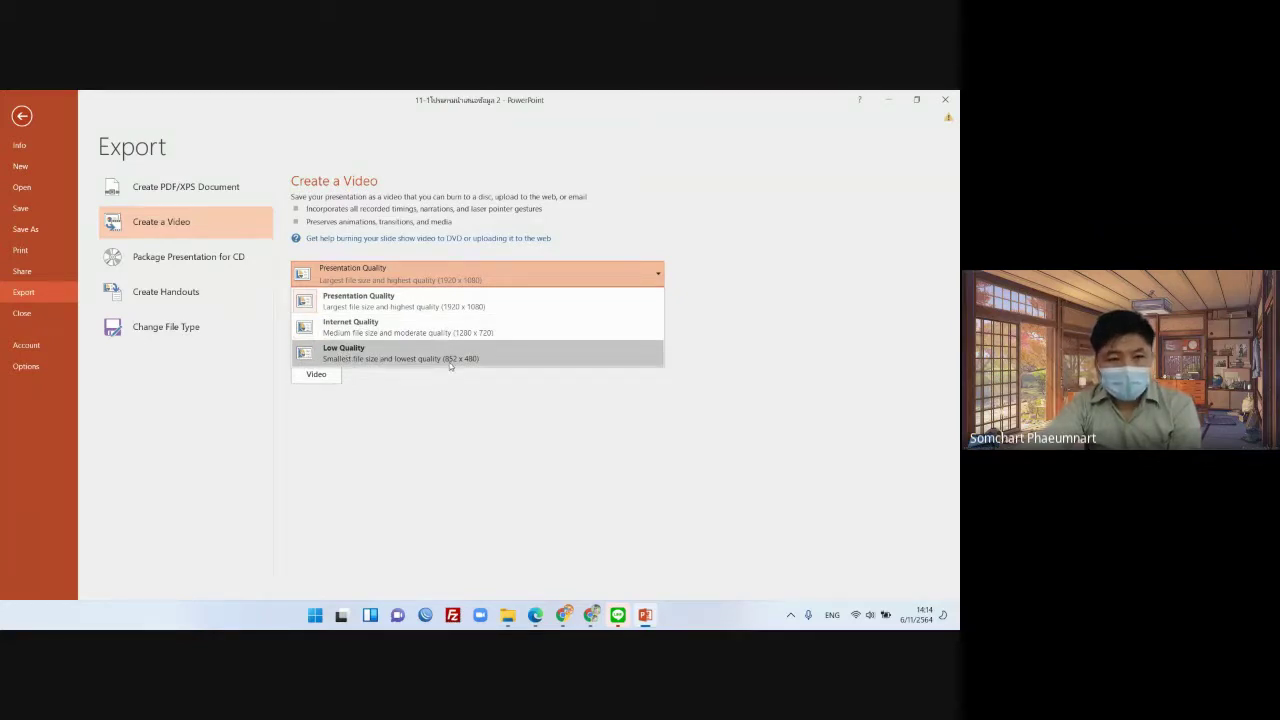
{"action": "left_click", "coordinate": [432, 277]}
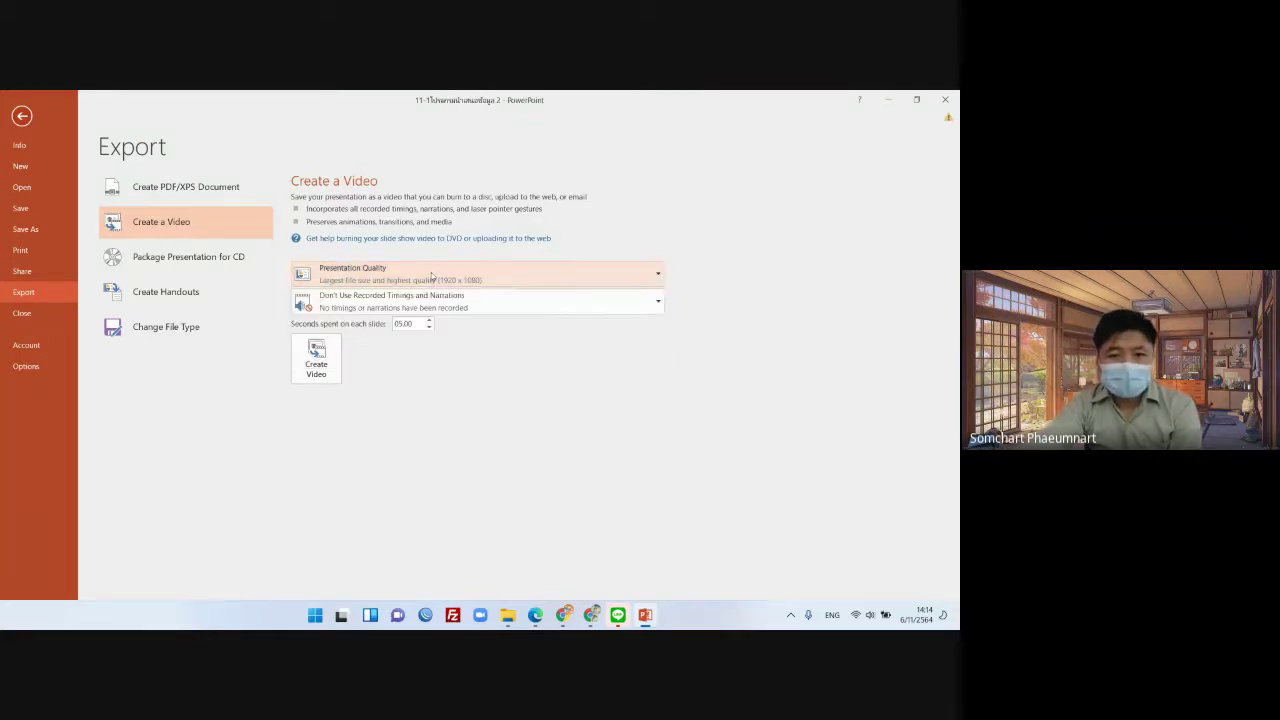
Create the video and save it as an MPEG-4 Video file.
{"action": "left_click", "coordinate": [318, 358]}
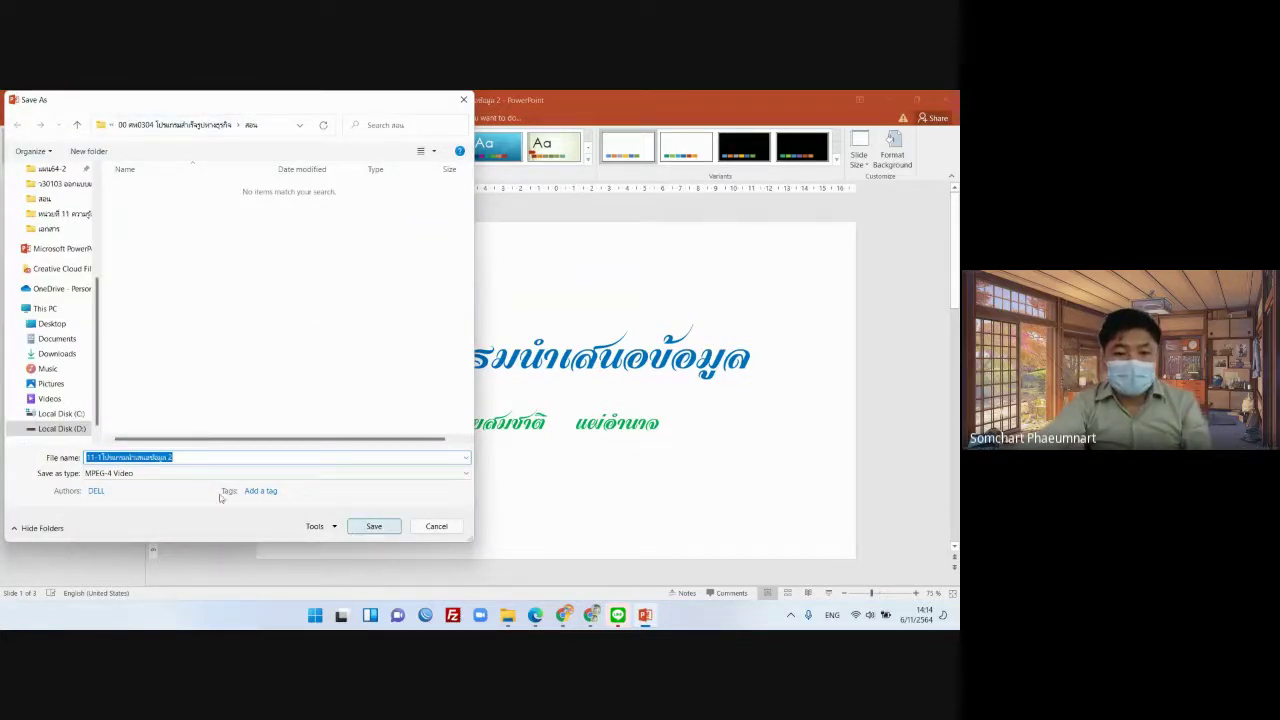
{"action": "left_click", "coordinate": [155, 476]}
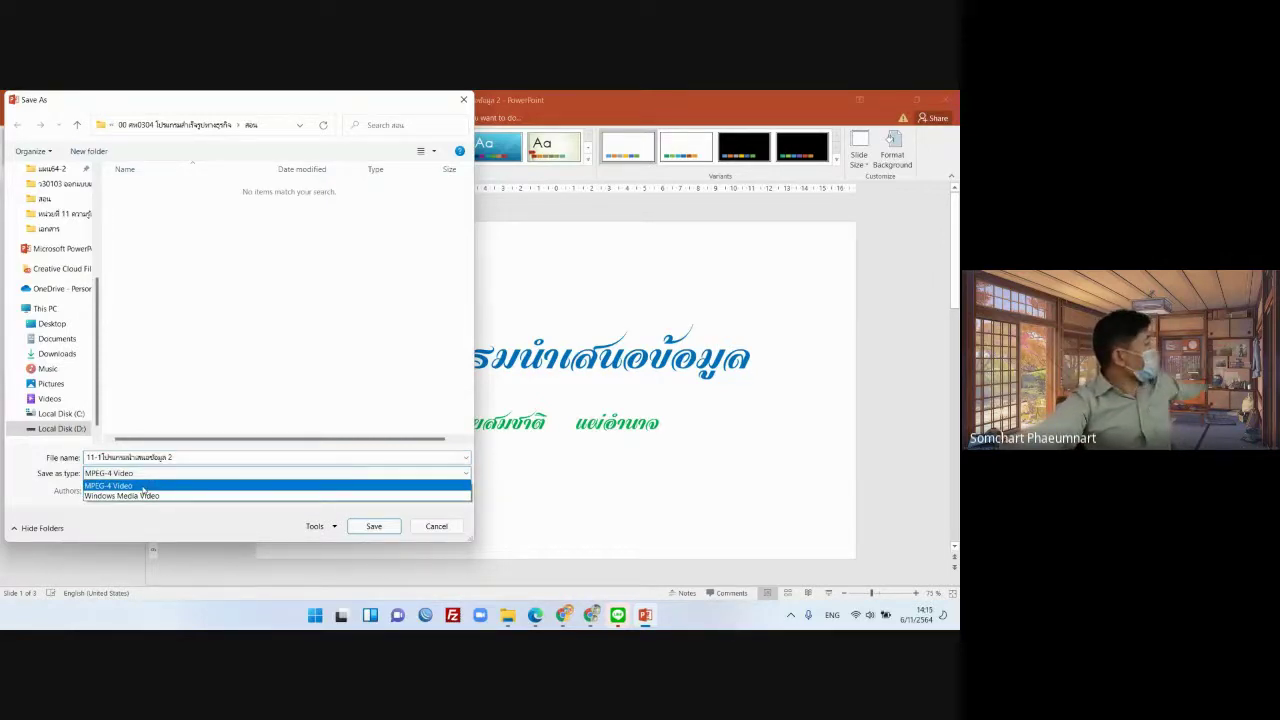
{"action": "left_click", "coordinate": [212, 452]}
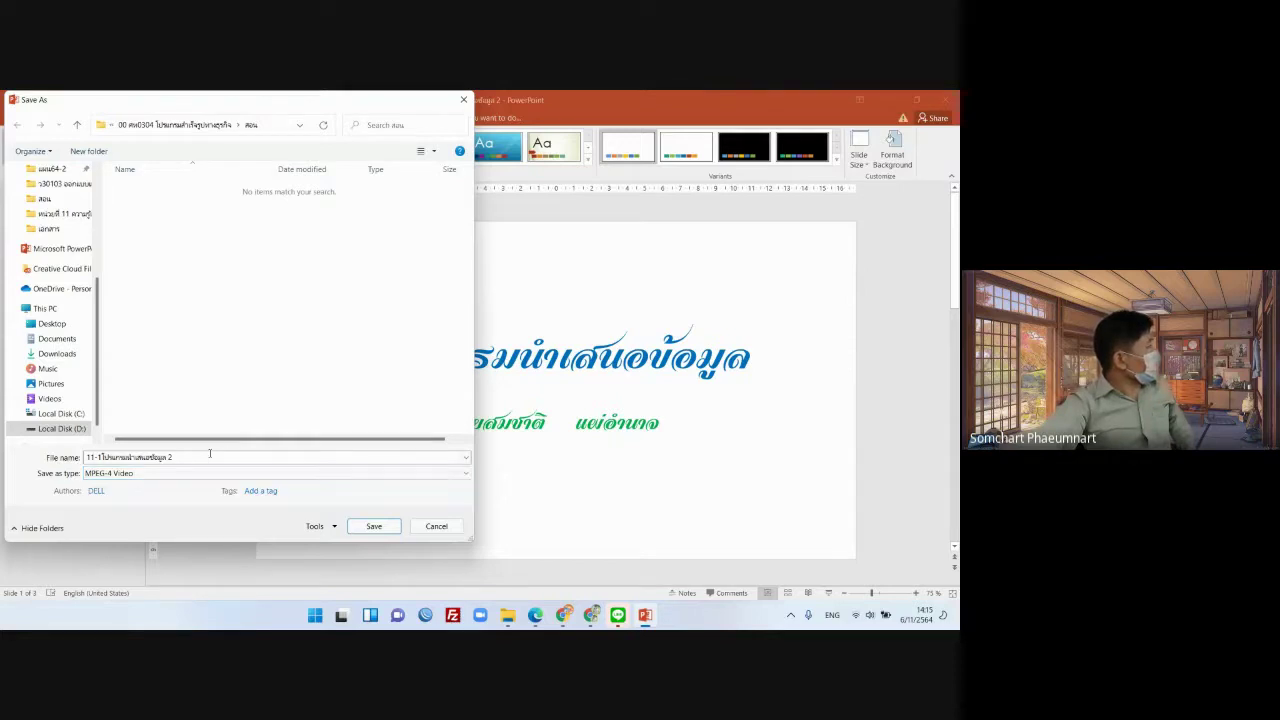
{"action": "left_click", "coordinate": [362, 527]}
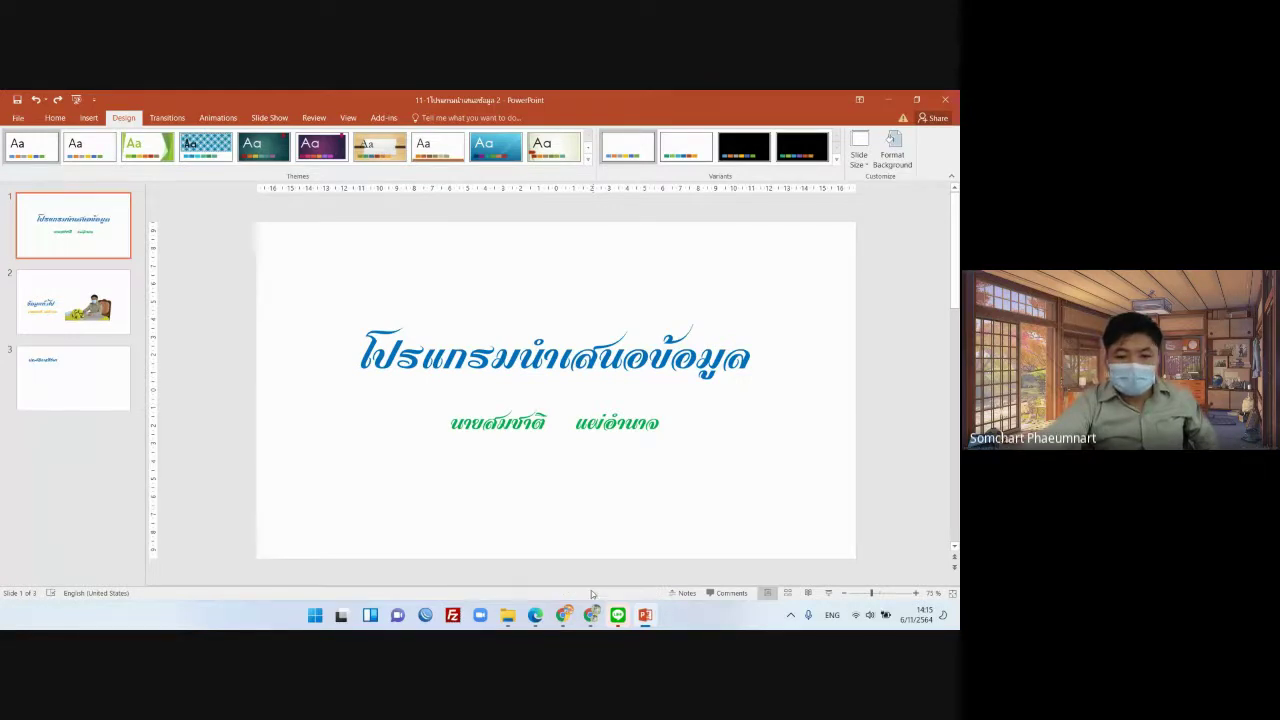
Play the new MP4 from File Explorer, then close the video player.
{"action": "left_click", "coordinate": [508, 615]}
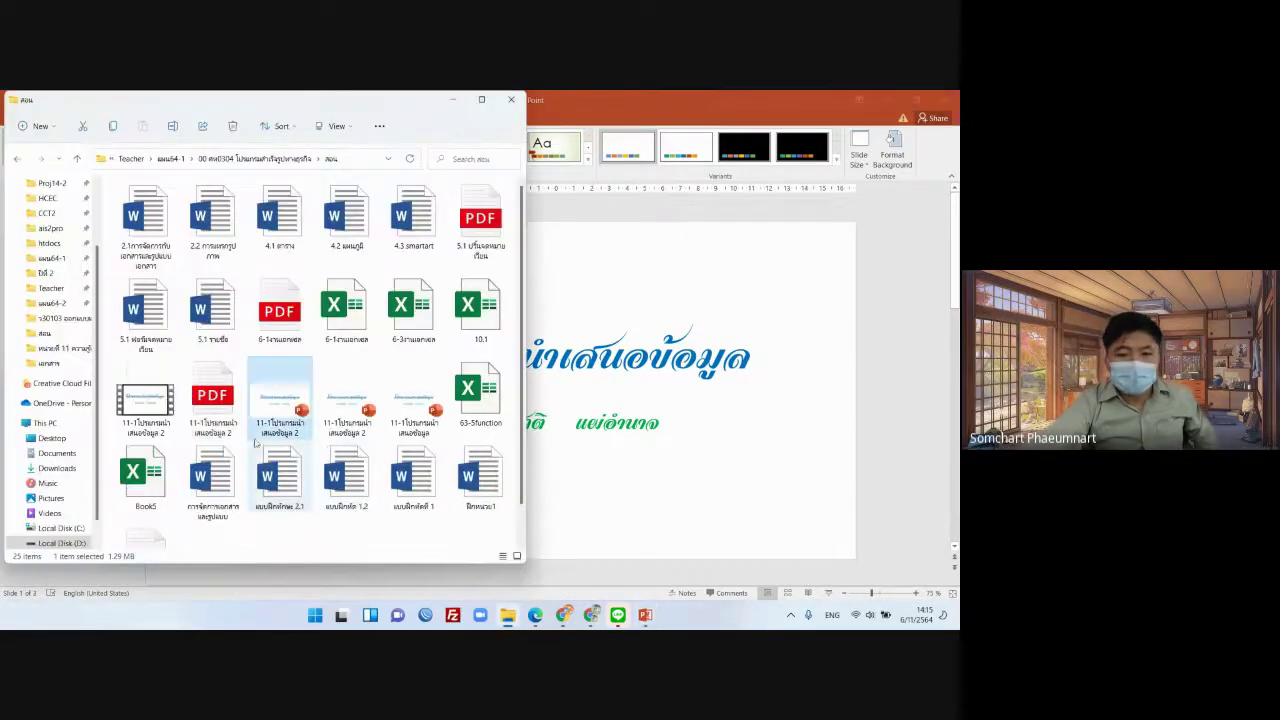
{"action": "double_click", "coordinate": [141, 401]}
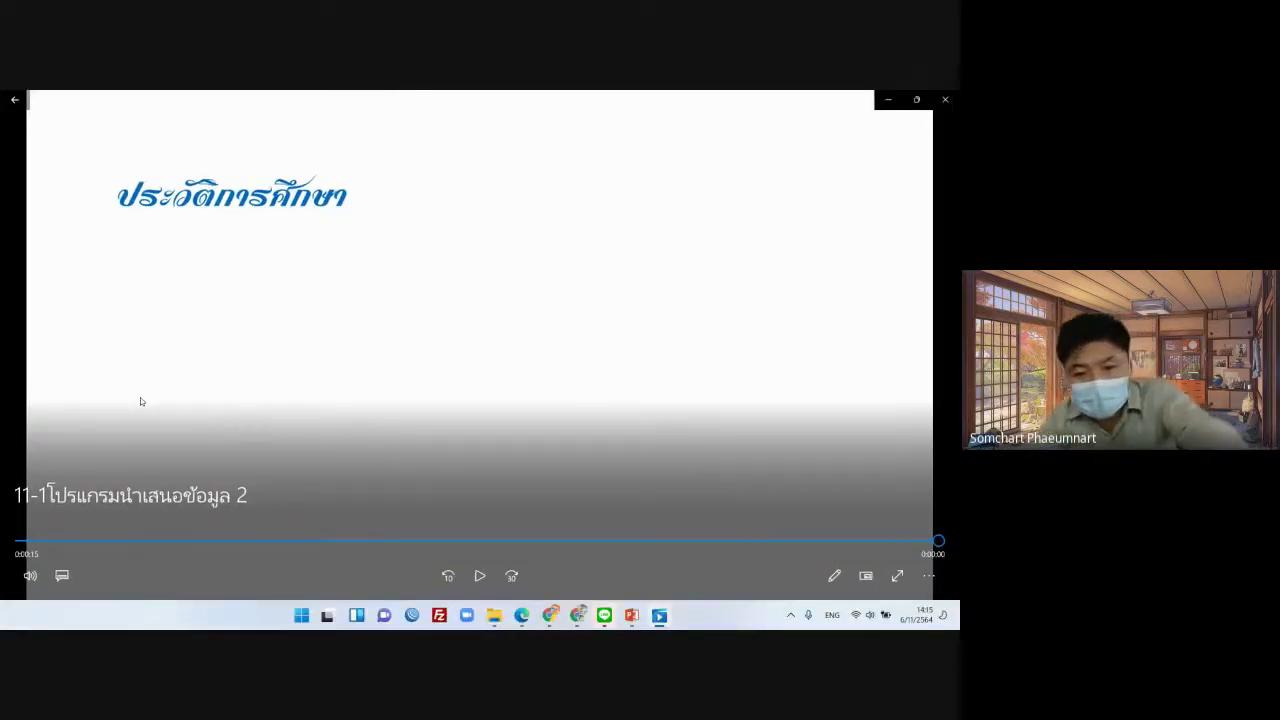
{"action": "left_click", "coordinate": [946, 100]}
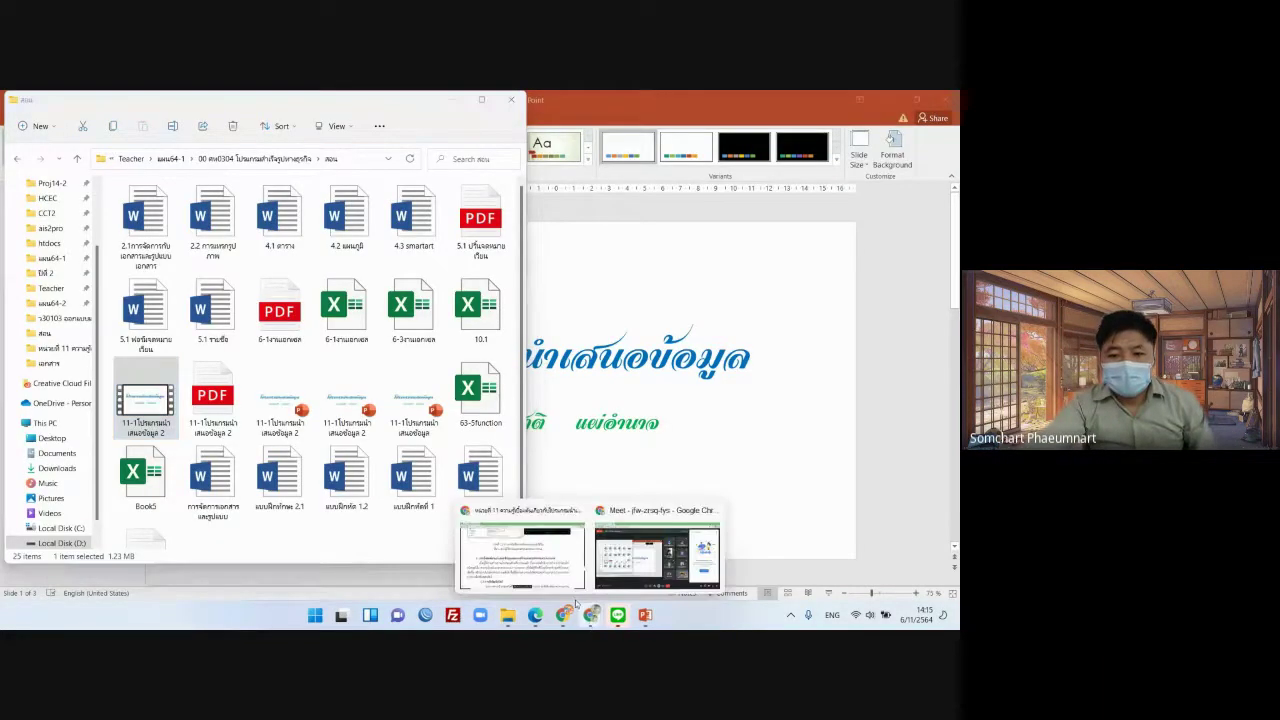
Scroll the Classroom handout to the printing steps and print layouts, then return to PowerPoint.
{"action": "left_click", "coordinate": [520, 555]}
{"action": "scroll", "coordinate": [580, 400], "scroll_direction": "down", "scroll_amount": 10}
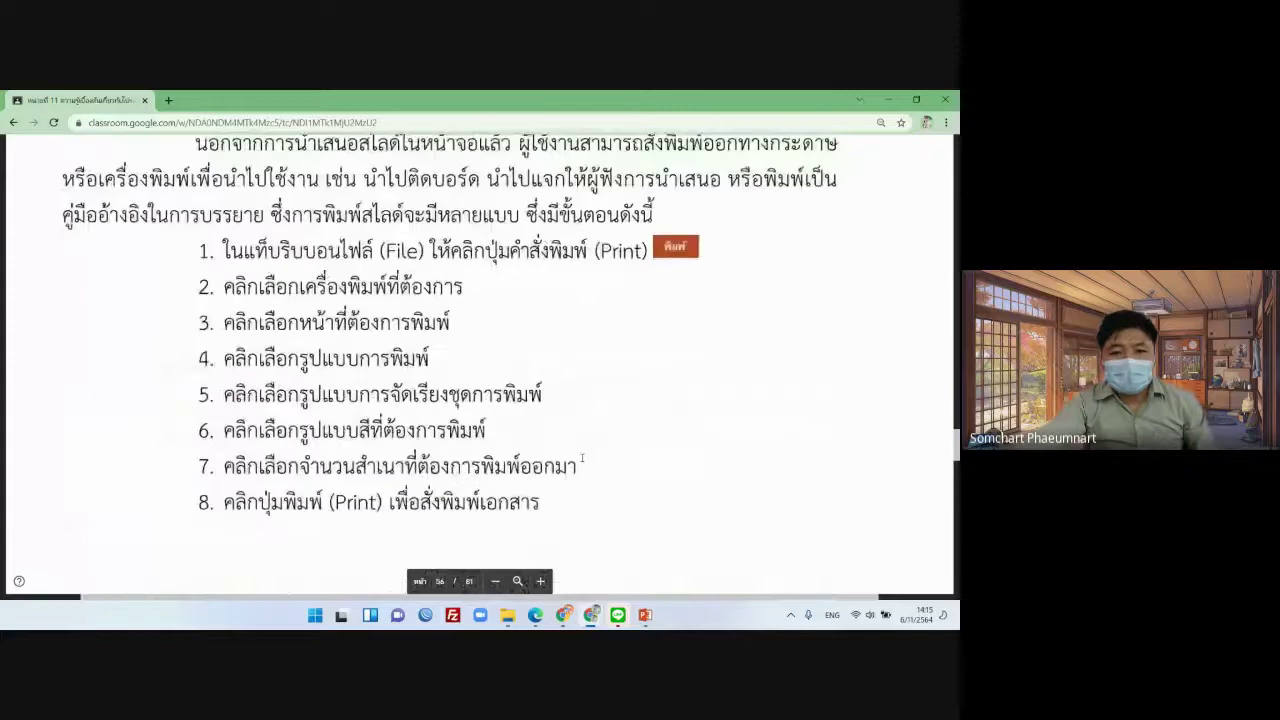
{"action": "key", "text": "Escape"}
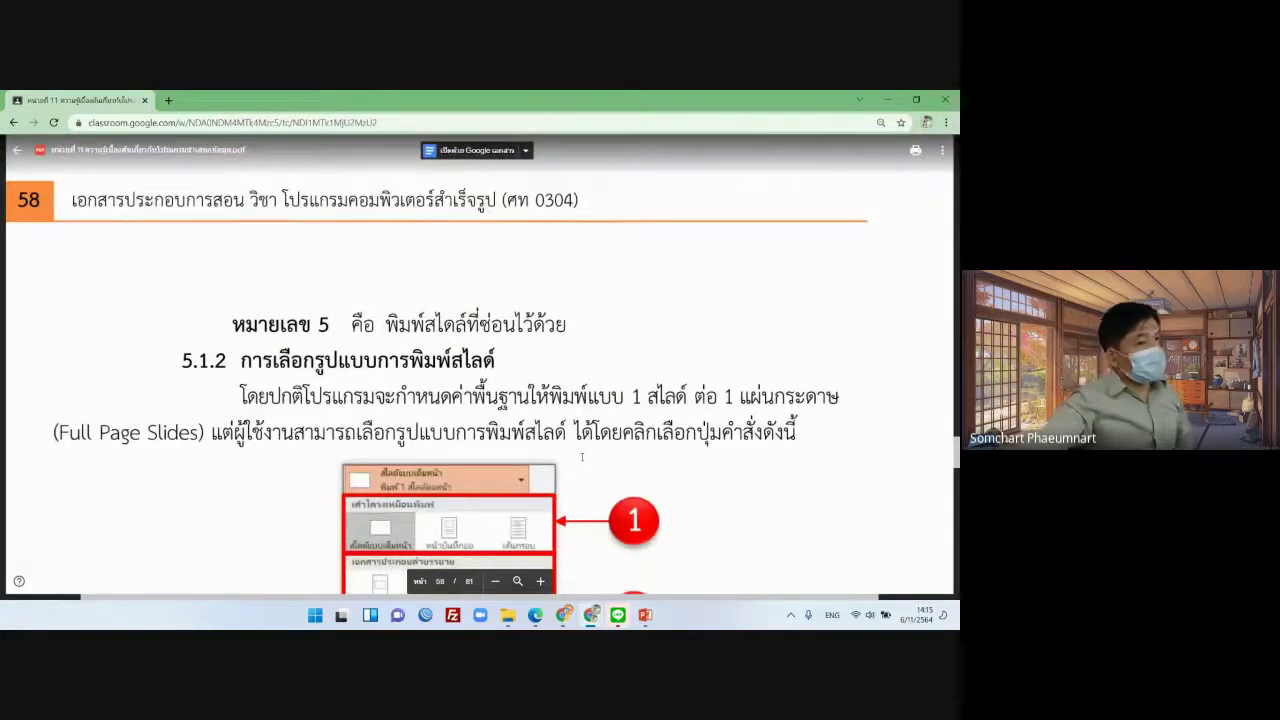
{"action": "scroll", "coordinate": [581, 457], "scroll_direction": "down", "scroll_amount": 5}
{"action": "scroll", "coordinate": [590, 466], "scroll_direction": "down", "scroll_amount": 10}
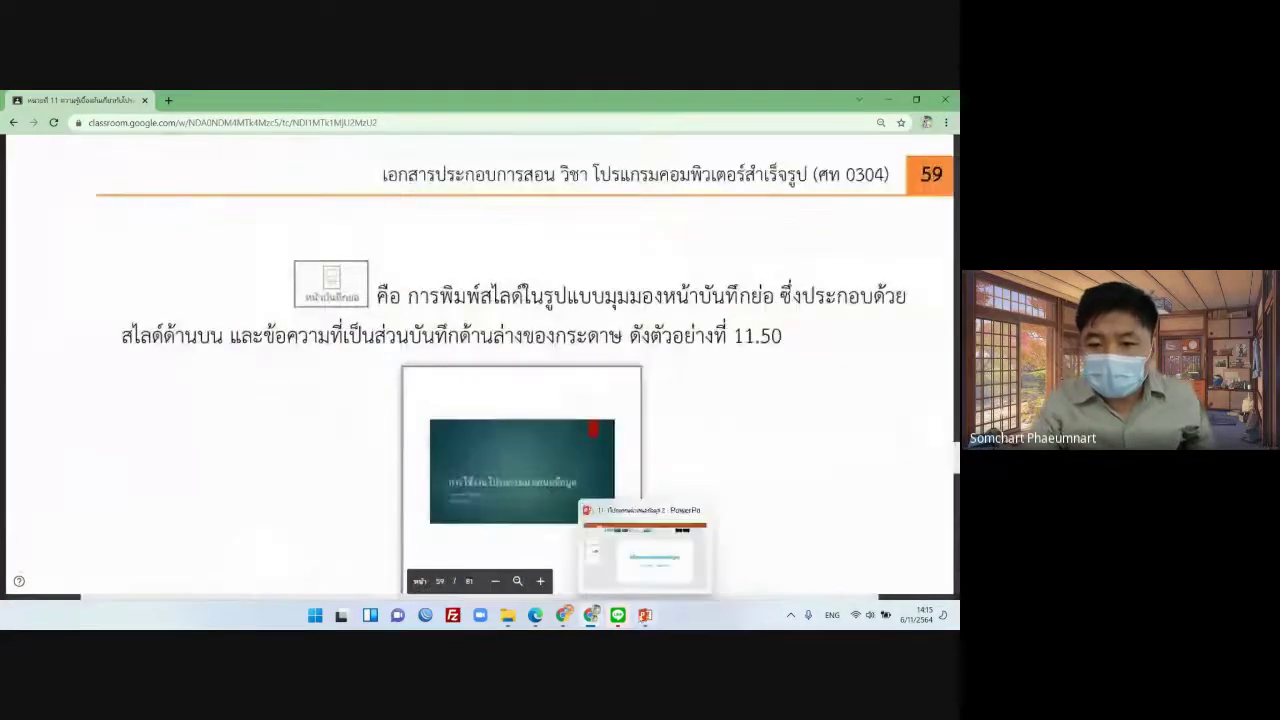
{"action": "left_click", "coordinate": [645, 614]}
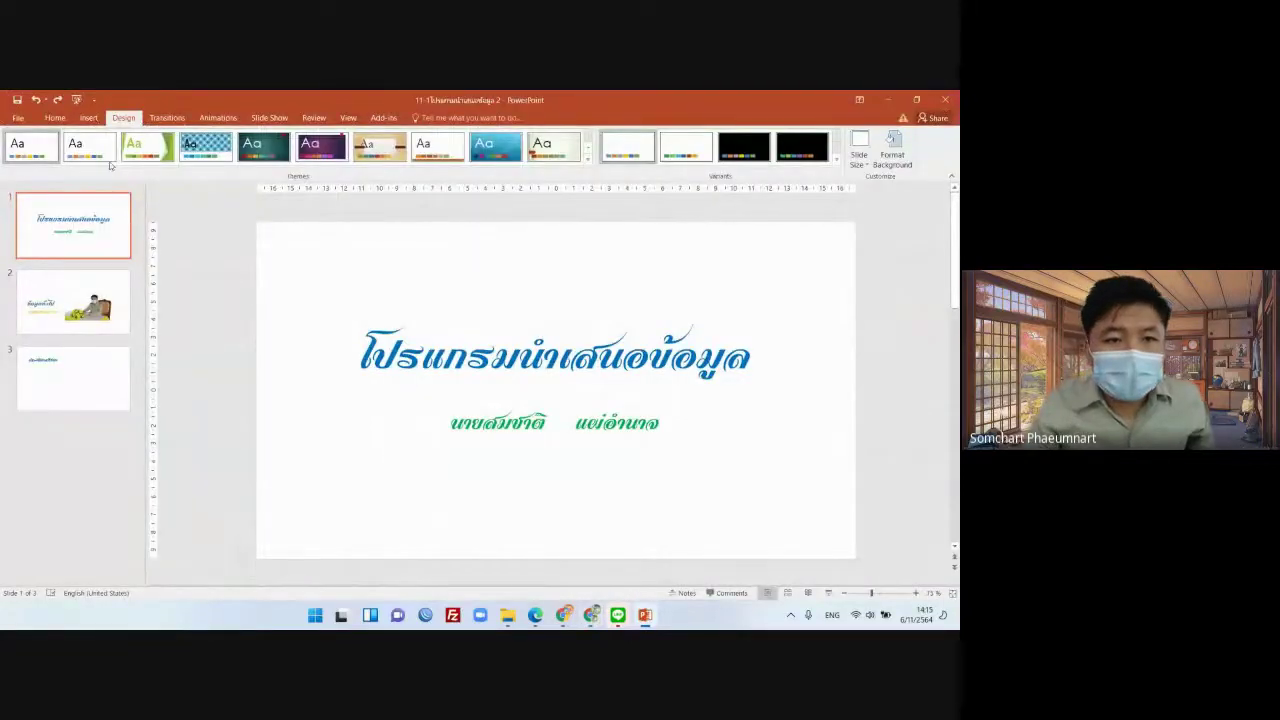
Open the Print page and select Microsoft Print to PDF as the printer.
{"action": "left_click", "coordinate": [20, 118]}
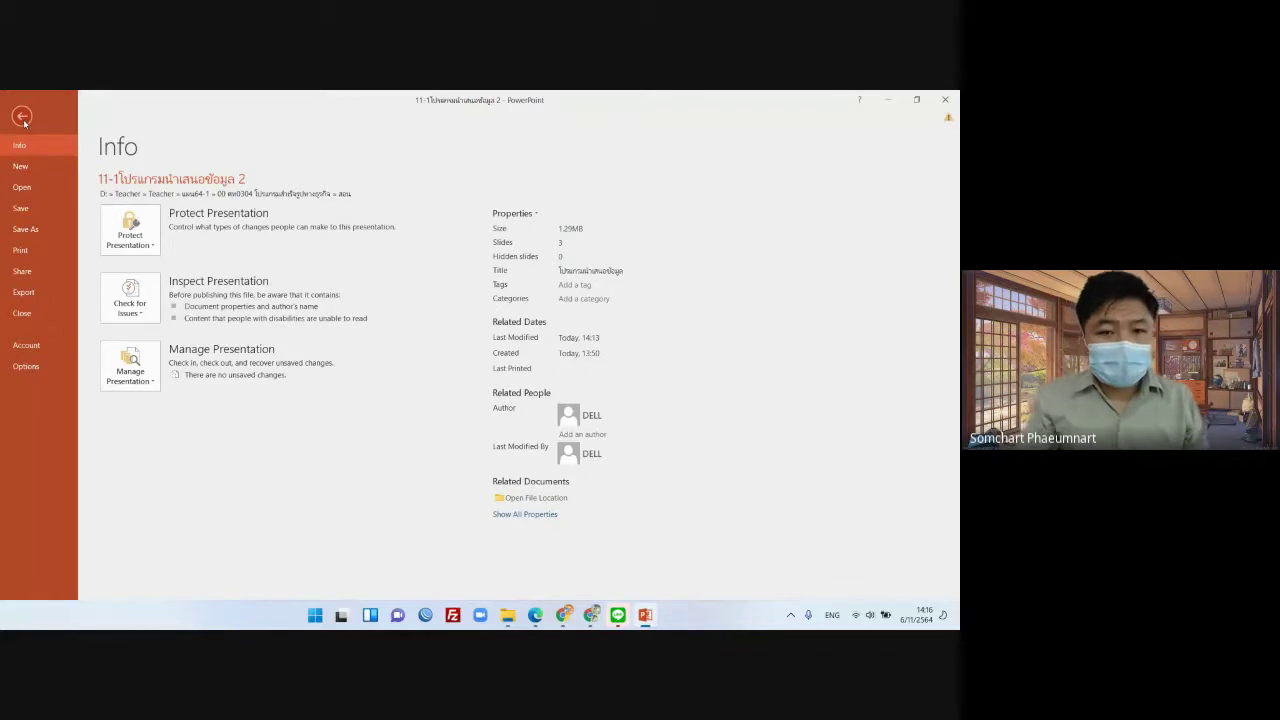
{"action": "left_click", "coordinate": [24, 252]}
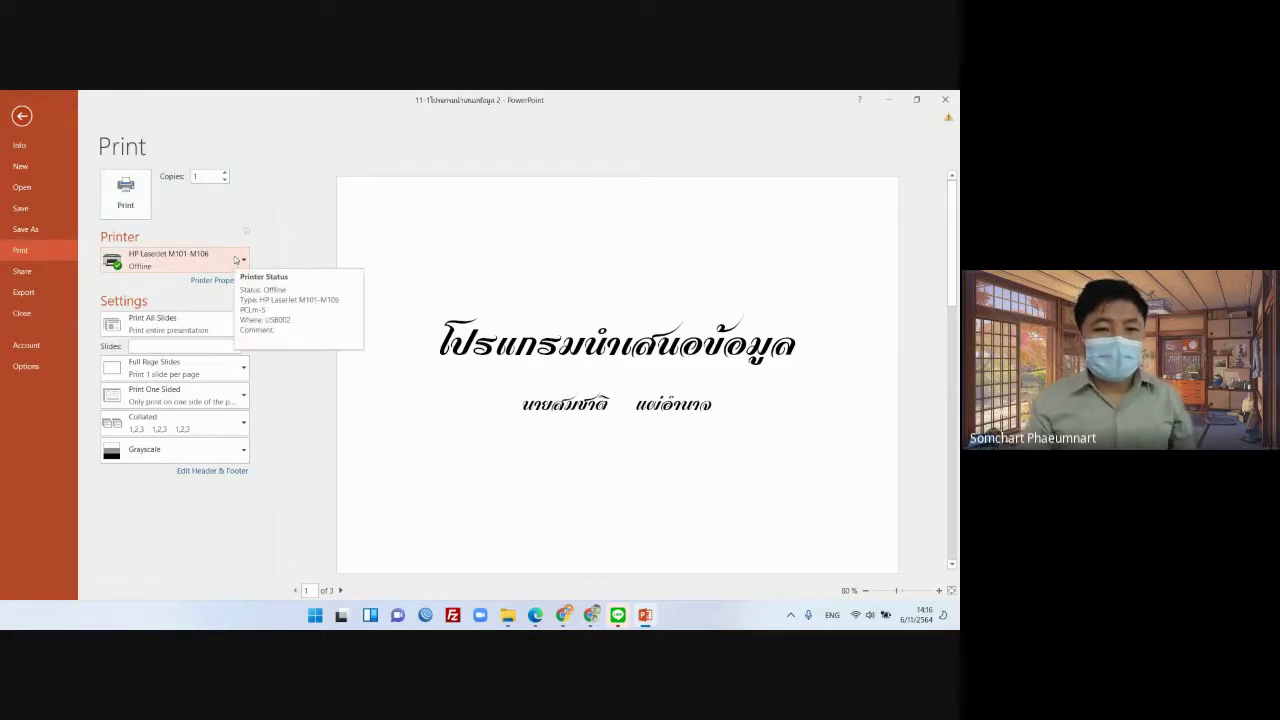
{"action": "left_click", "coordinate": [222, 262]}
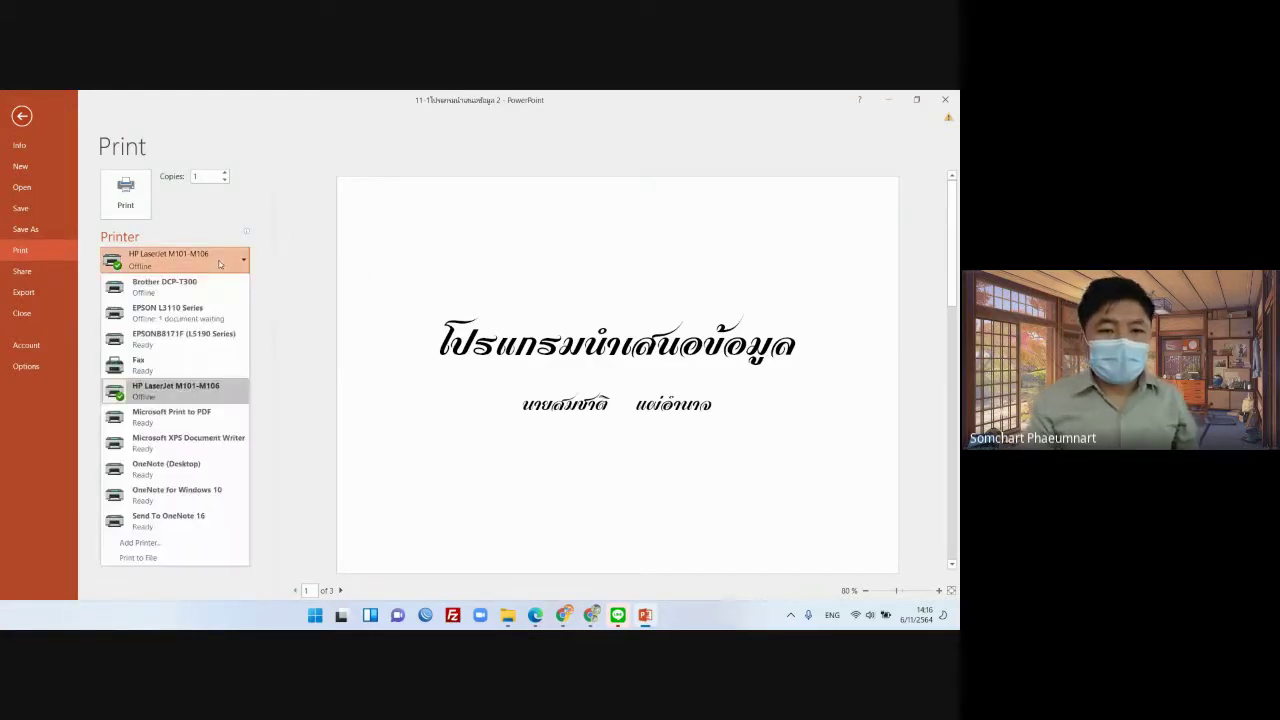
{"action": "left_click", "coordinate": [207, 427]}
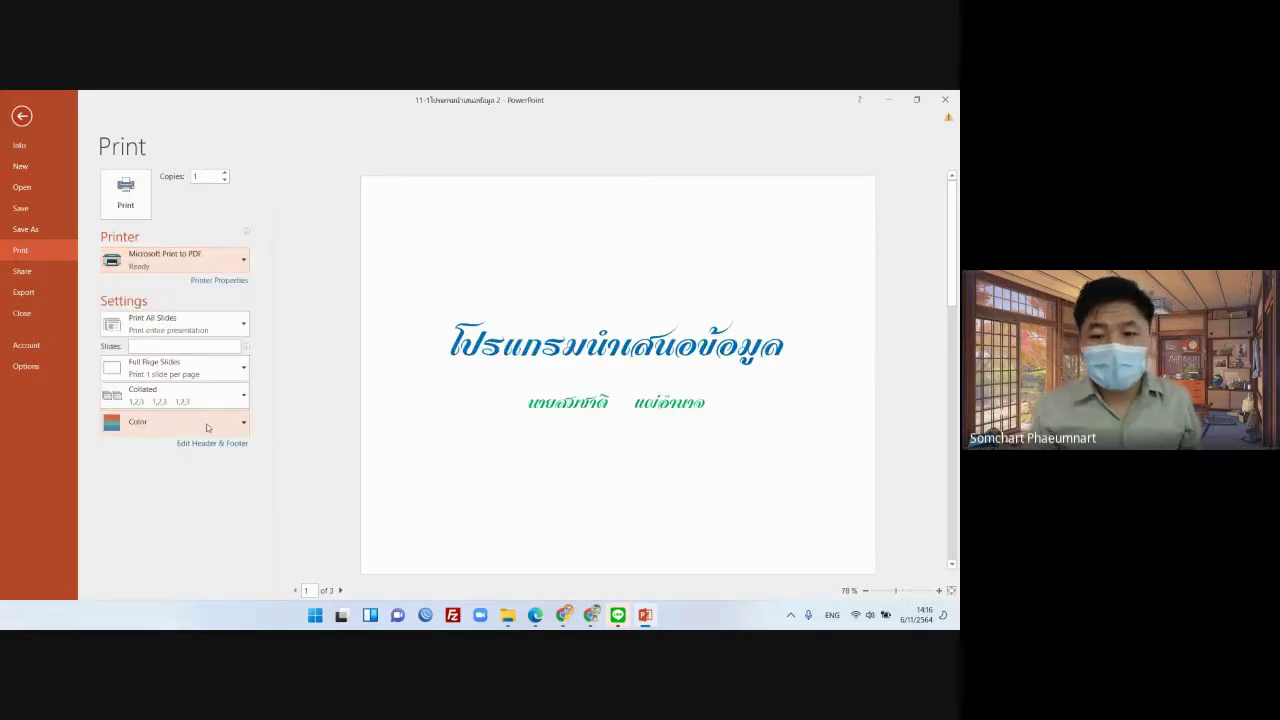
{"action": "scroll", "coordinate": [558, 328], "scroll_direction": "down", "scroll_amount": 2}
{"action": "scroll", "coordinate": [558, 328], "scroll_direction": "up", "scroll_amount": 2}
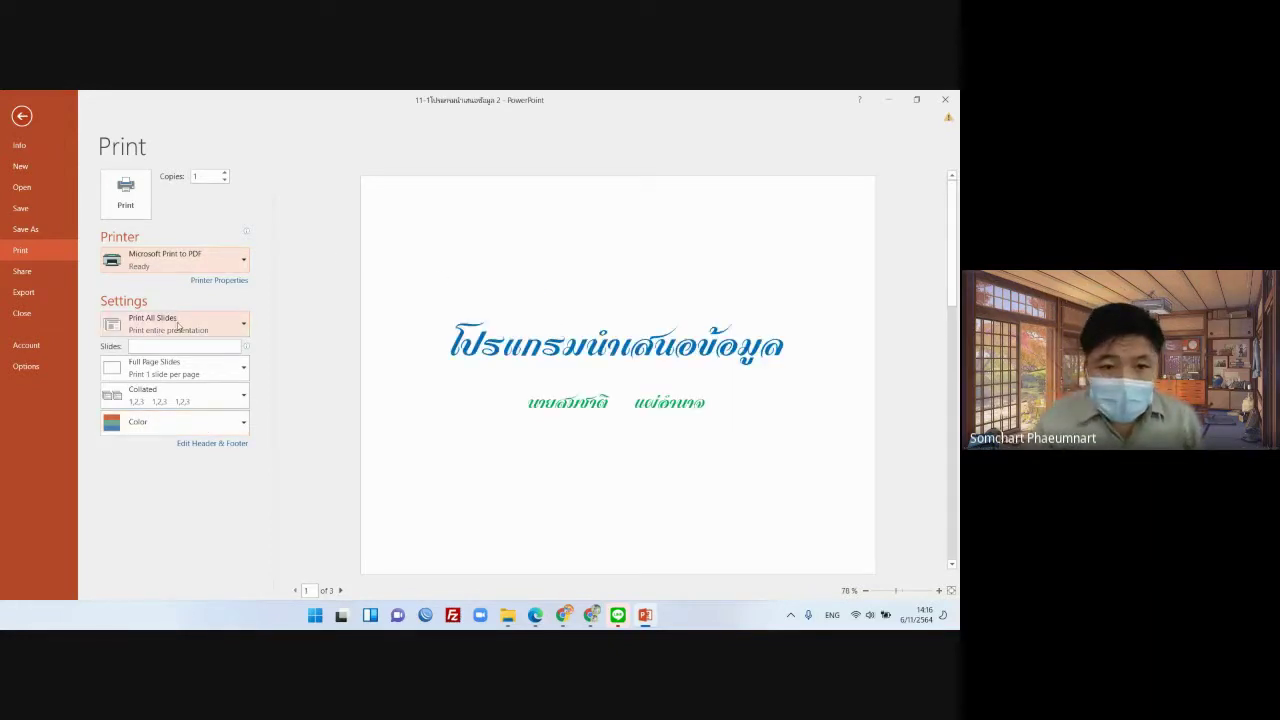
Confirm Microsoft Print to PDF and keep Print All Slides as the slide range.
{"action": "left_click", "coordinate": [204, 263]}
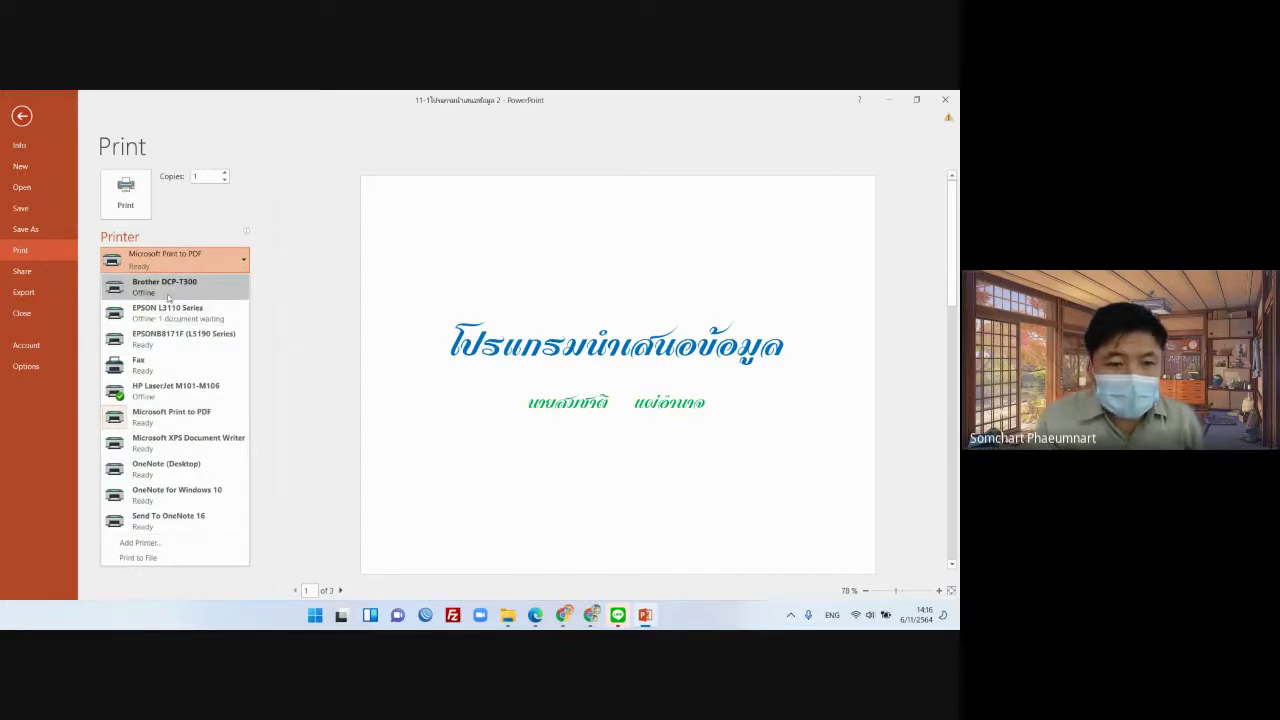
{"action": "left_click", "coordinate": [217, 265]}
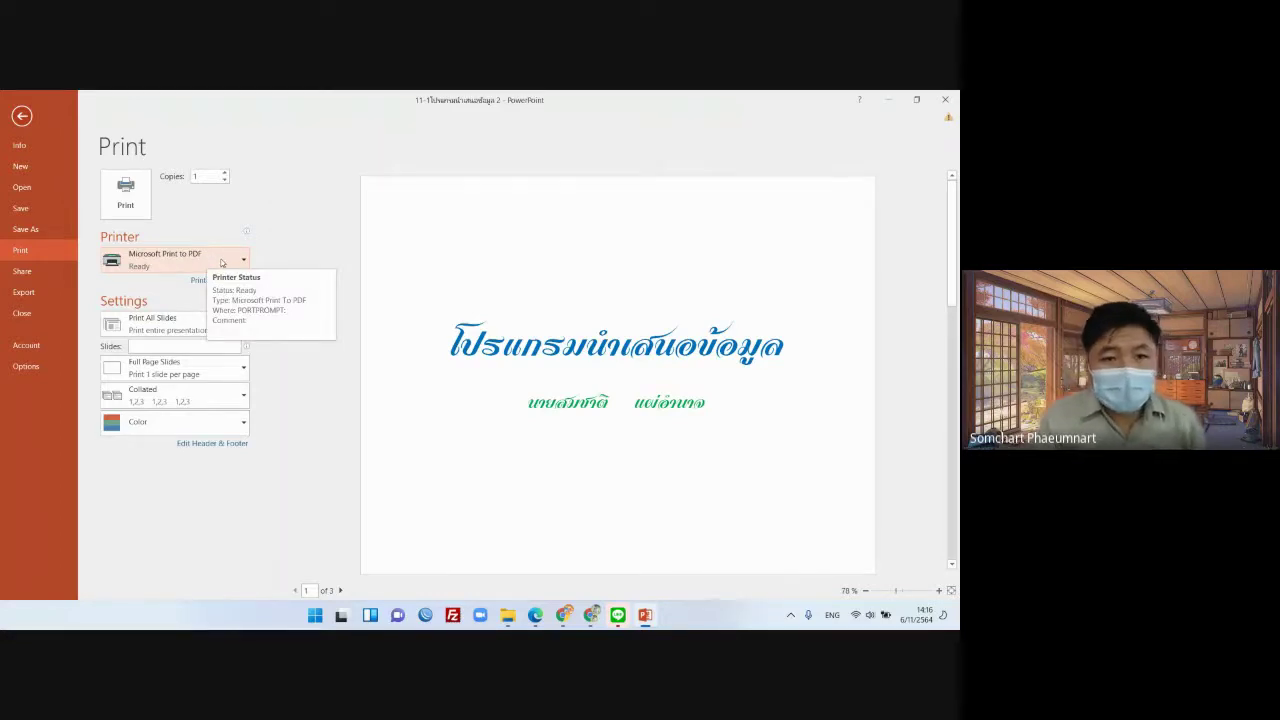
{"action": "left_click", "coordinate": [192, 328]}
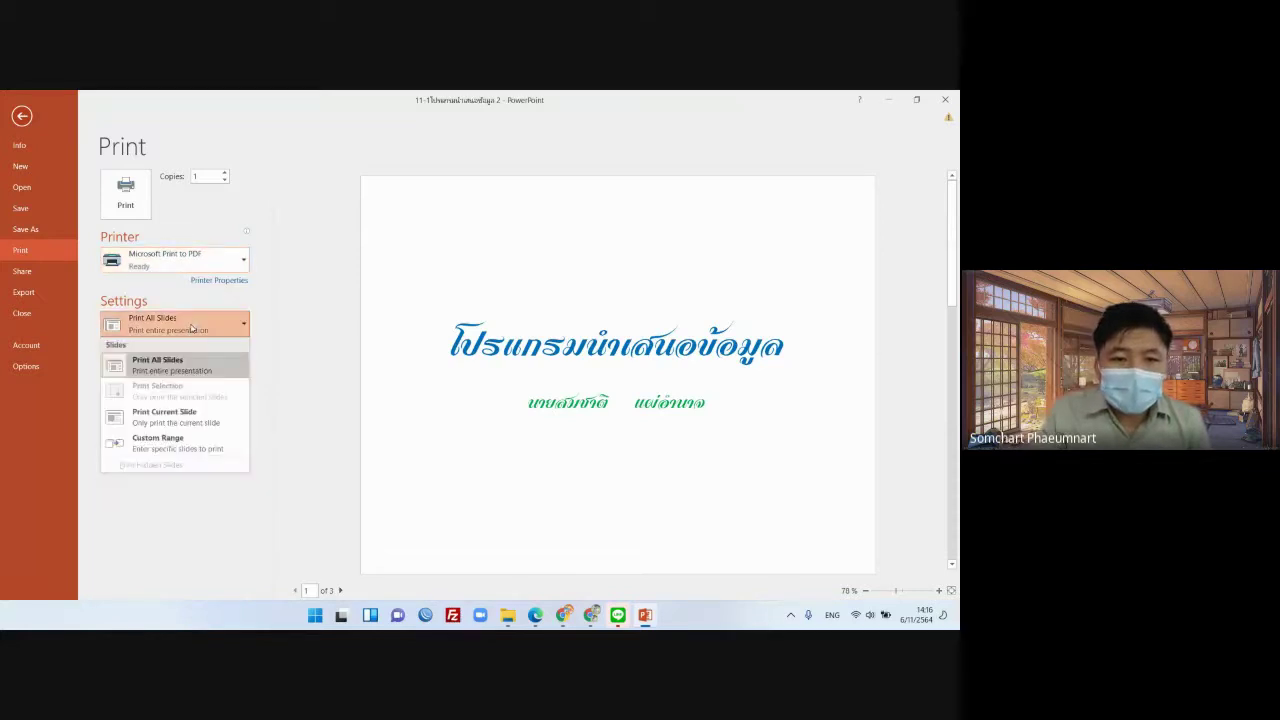
{"action": "left_click", "coordinate": [190, 328]}
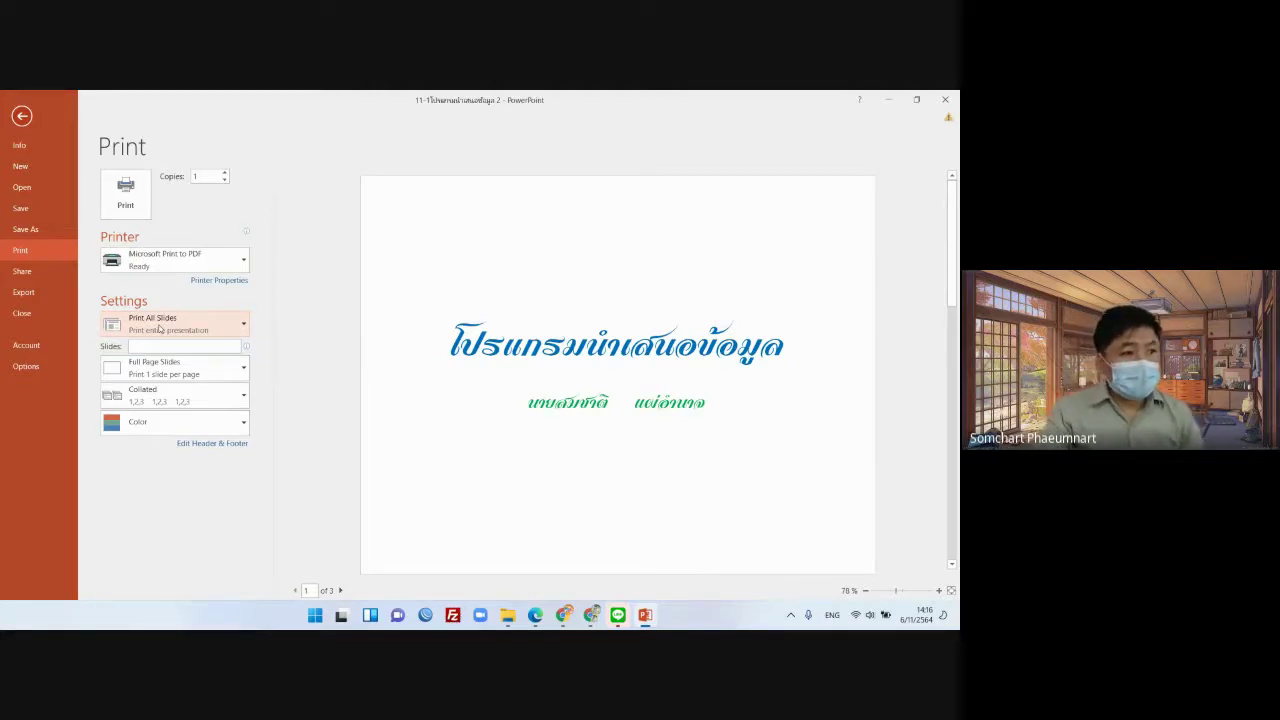
{"action": "left_click", "coordinate": [159, 329]}
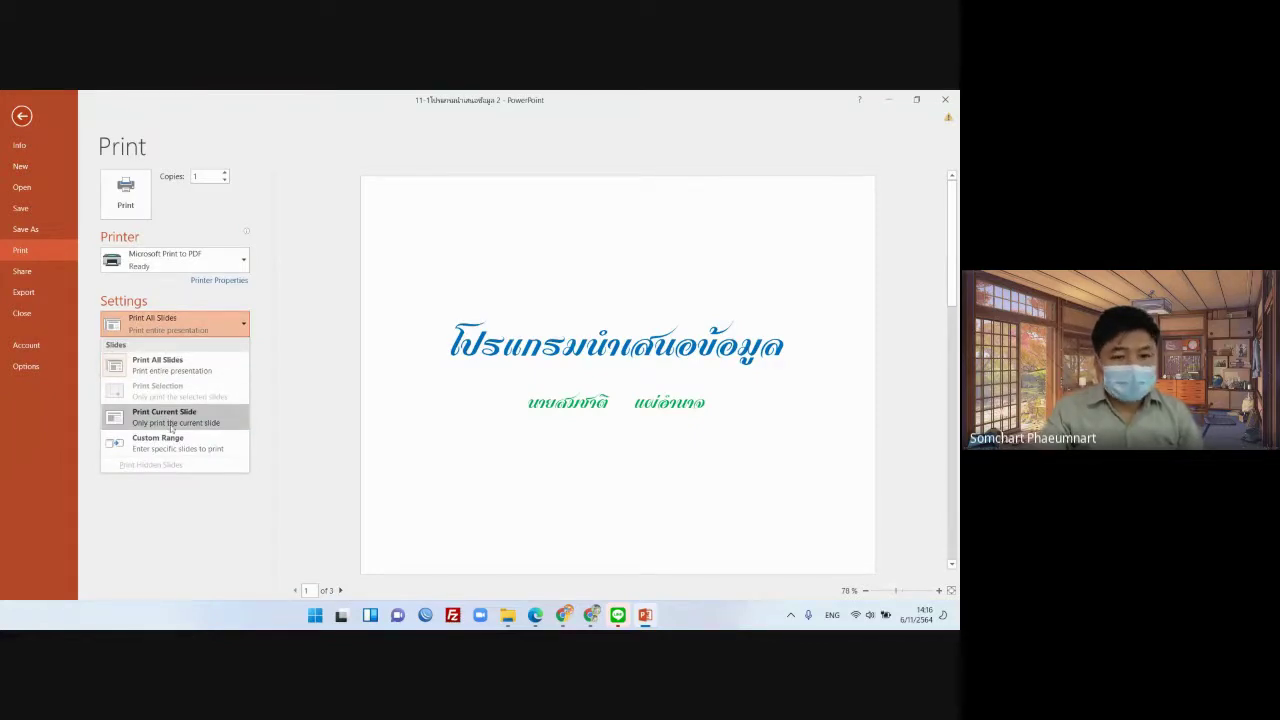
{"action": "left_click", "coordinate": [175, 365]}
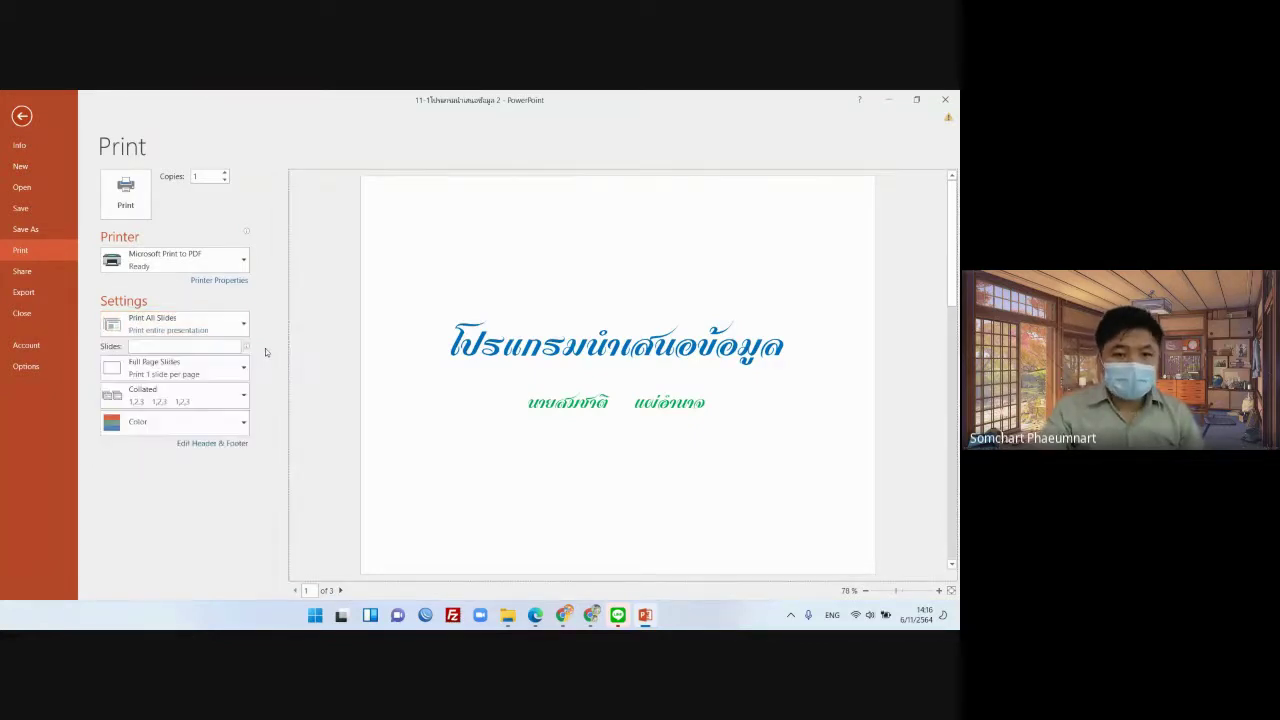
Try the 2-, 4- and 6-slide handout layouts, finally settling on 3 Slides with note lines.
{"action": "left_click", "coordinate": [193, 377]}
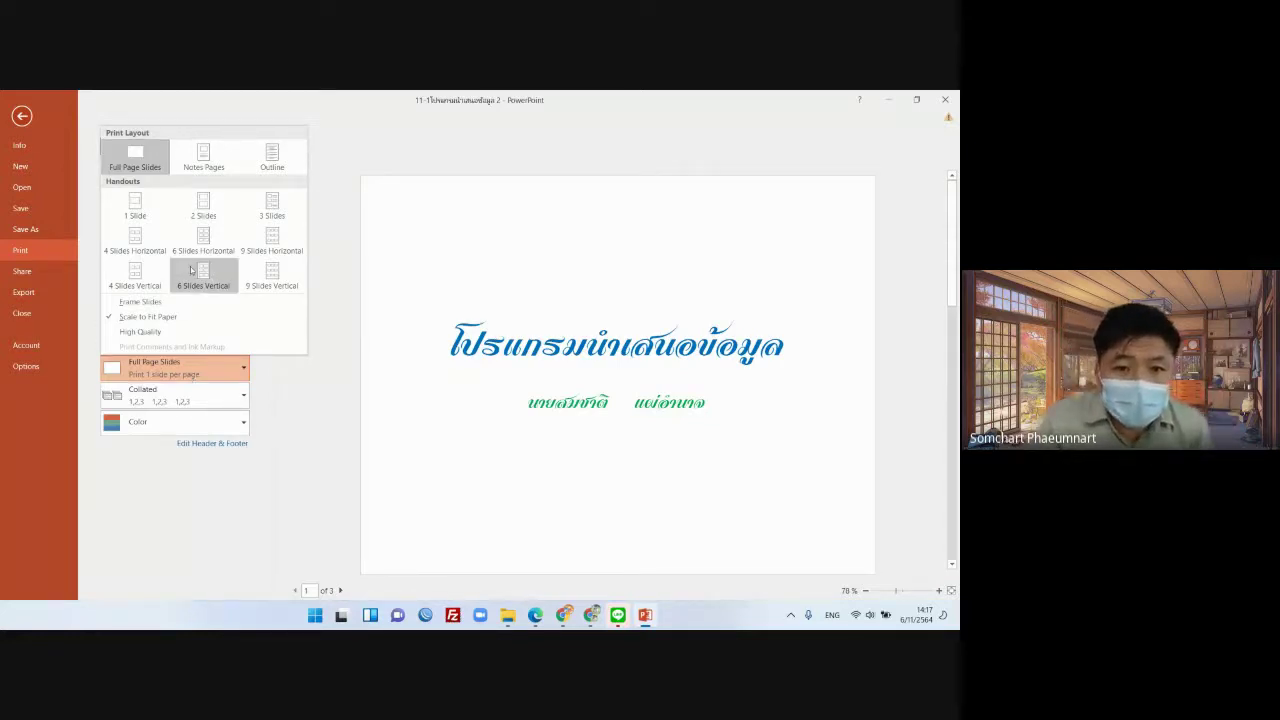
{"action": "left_click", "coordinate": [201, 208]}
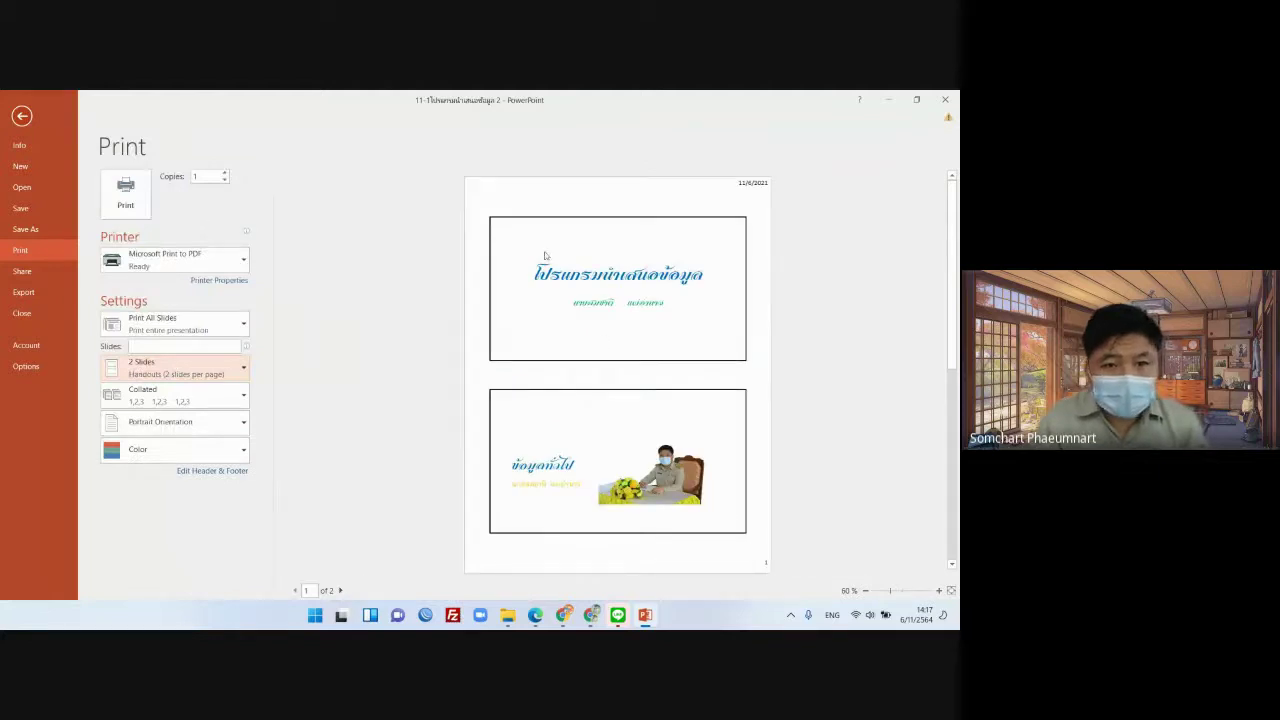
{"action": "left_click", "coordinate": [220, 368]}
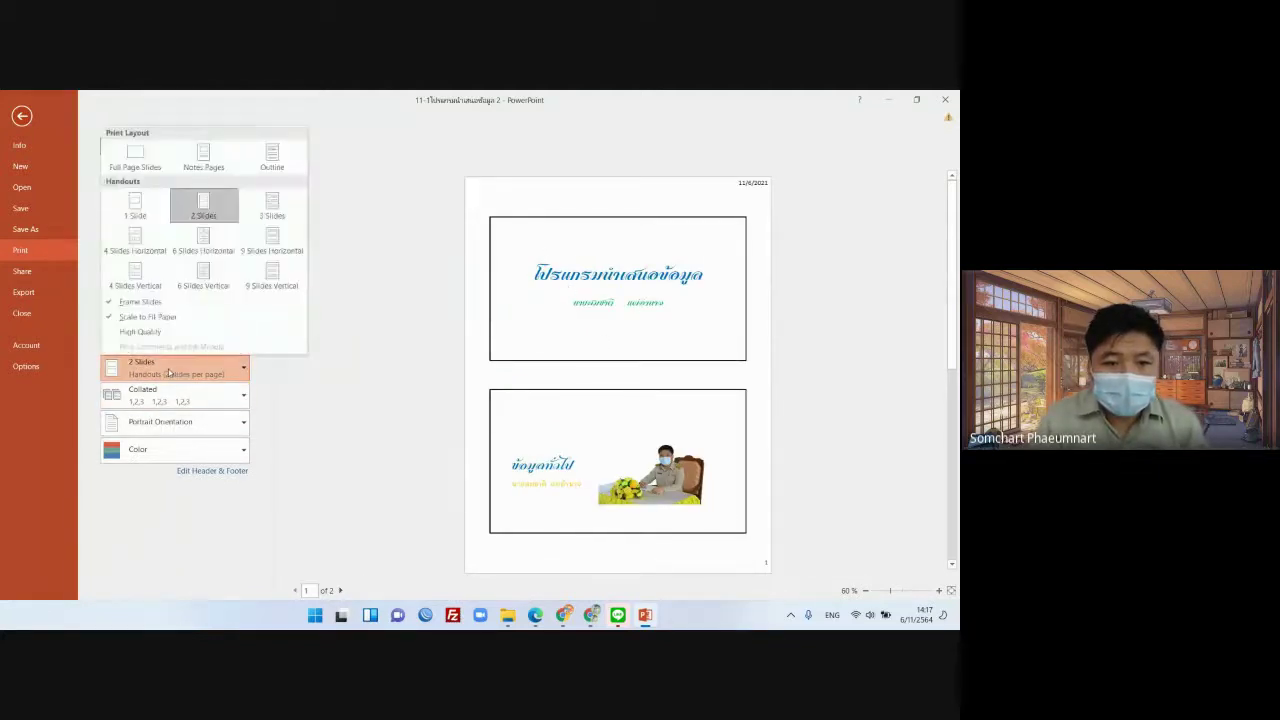
{"action": "left_click", "coordinate": [280, 208]}
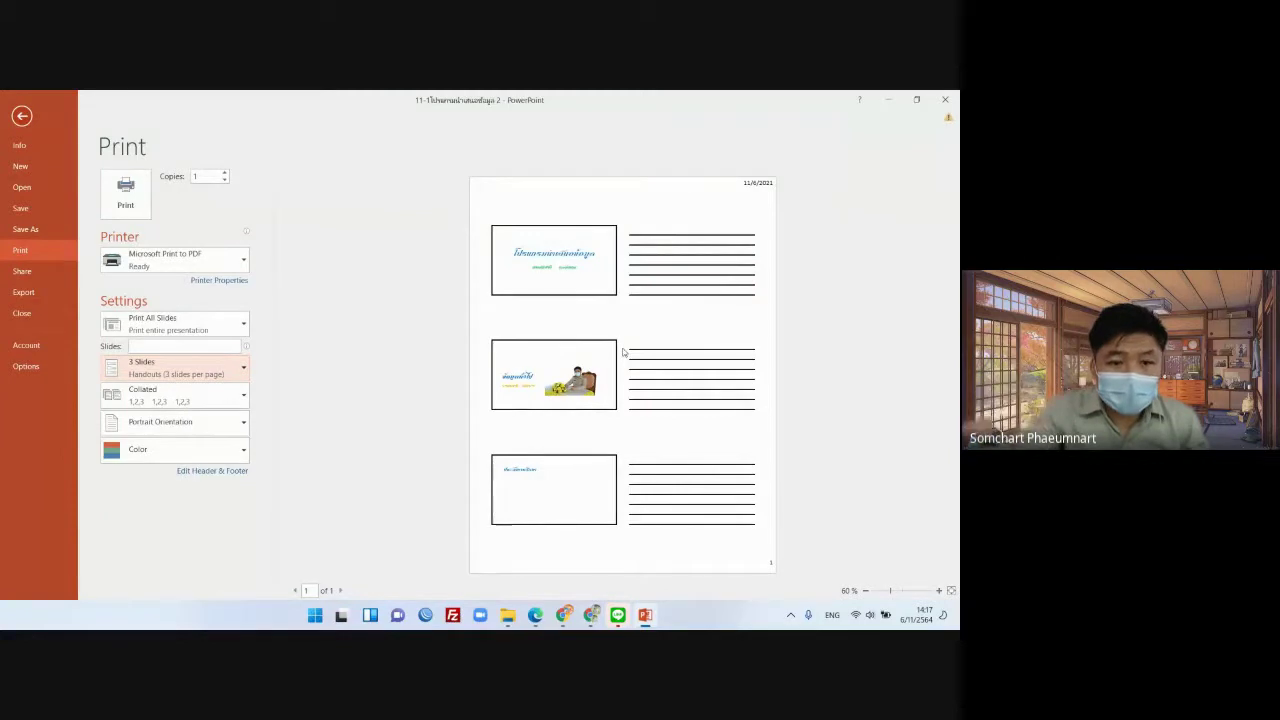
{"action": "left_click", "coordinate": [176, 367]}
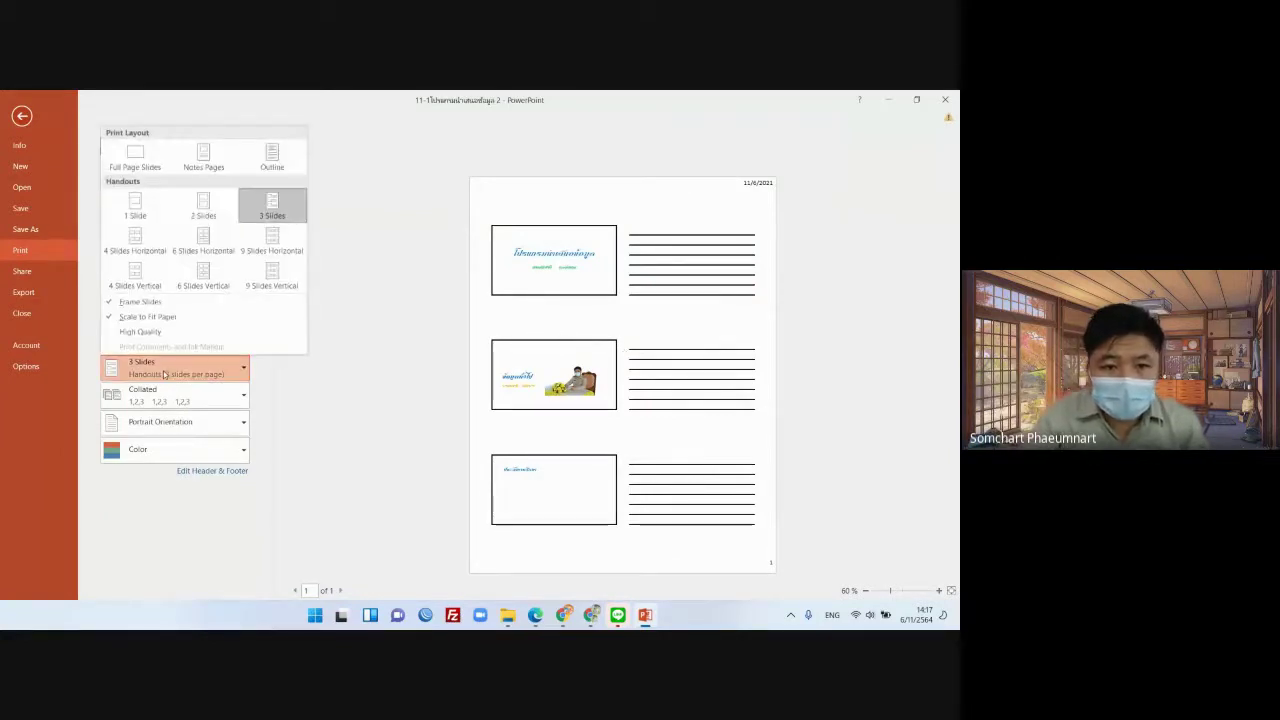
{"action": "left_click", "coordinate": [149, 243]}
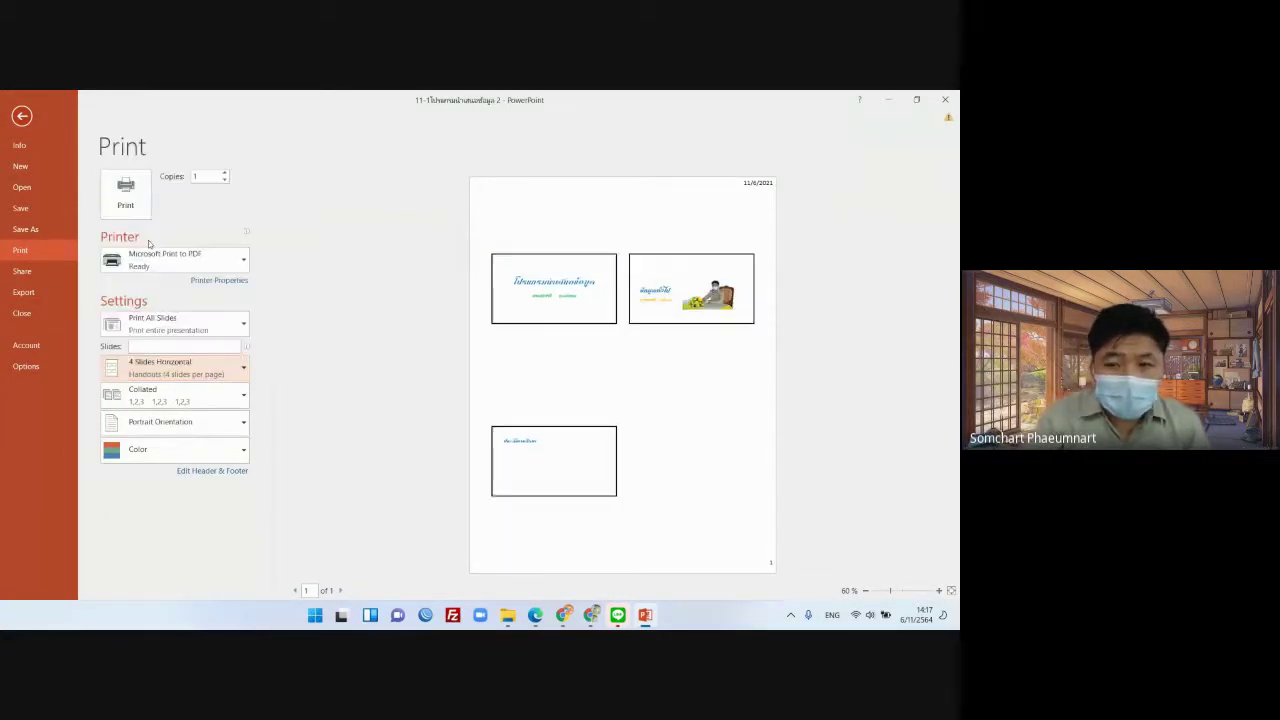
{"action": "left_click", "coordinate": [143, 367]}
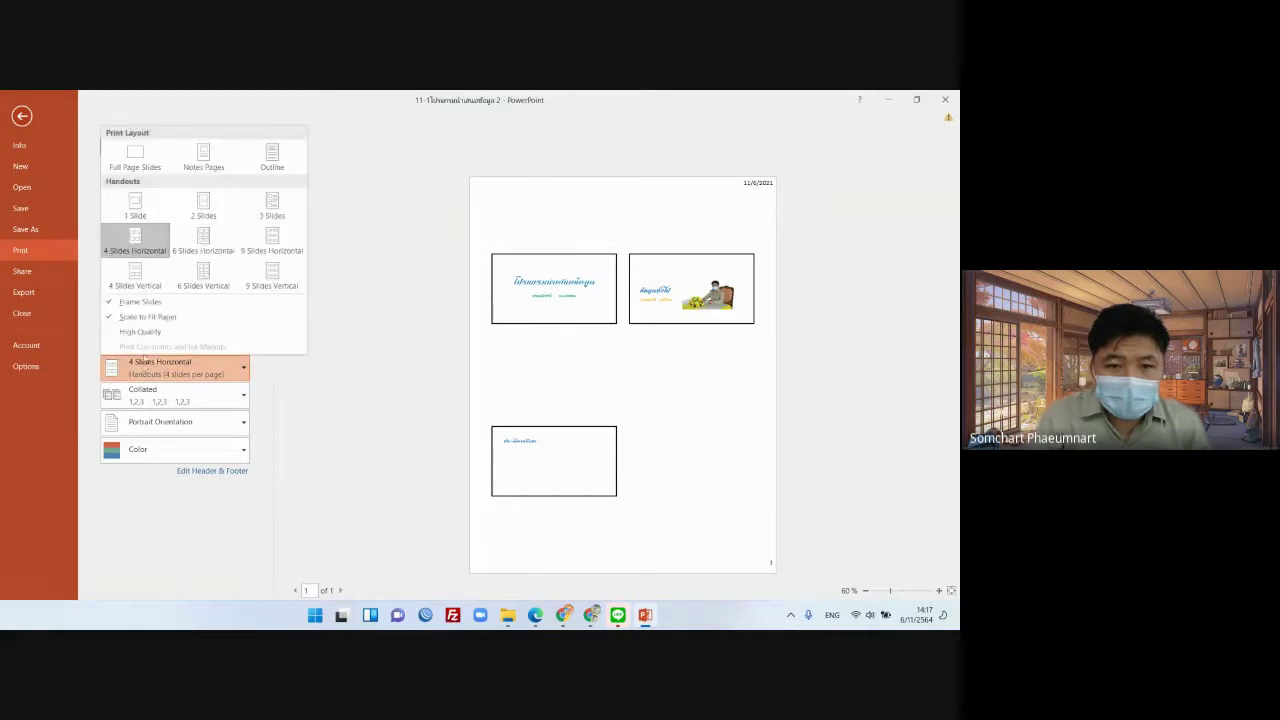
{"action": "left_click", "coordinate": [200, 245]}
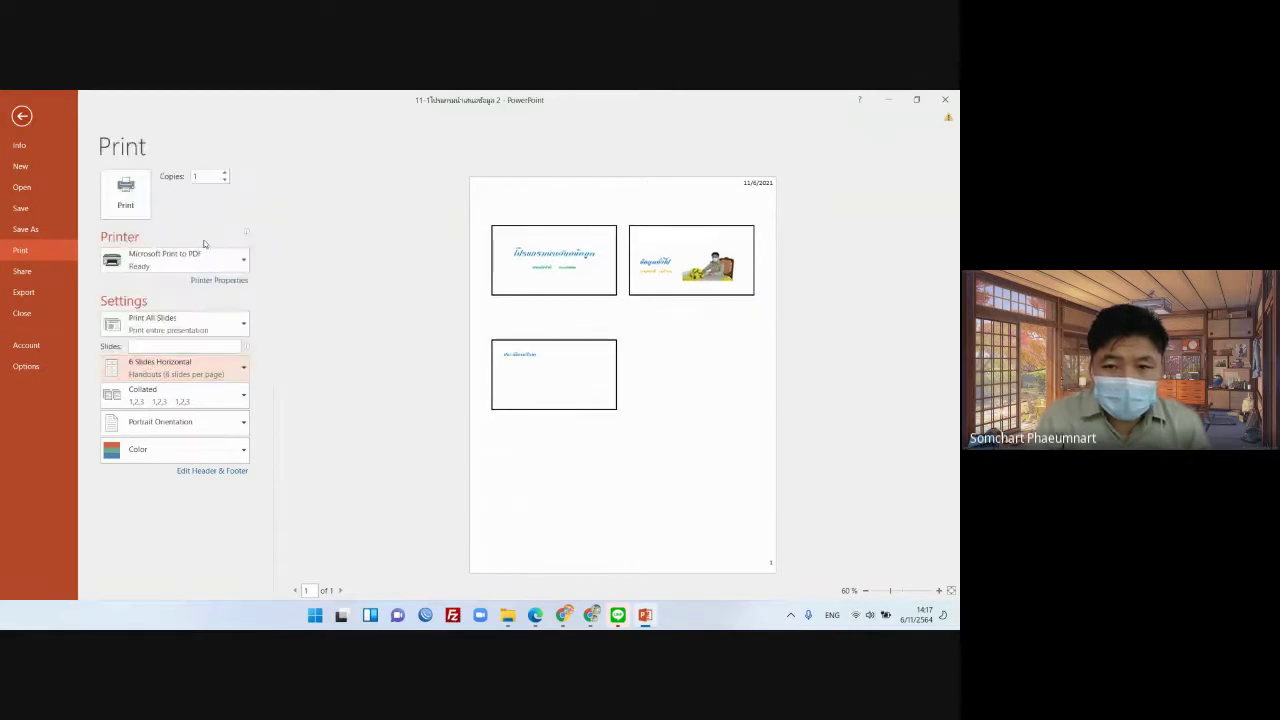
{"action": "left_click", "coordinate": [172, 377]}
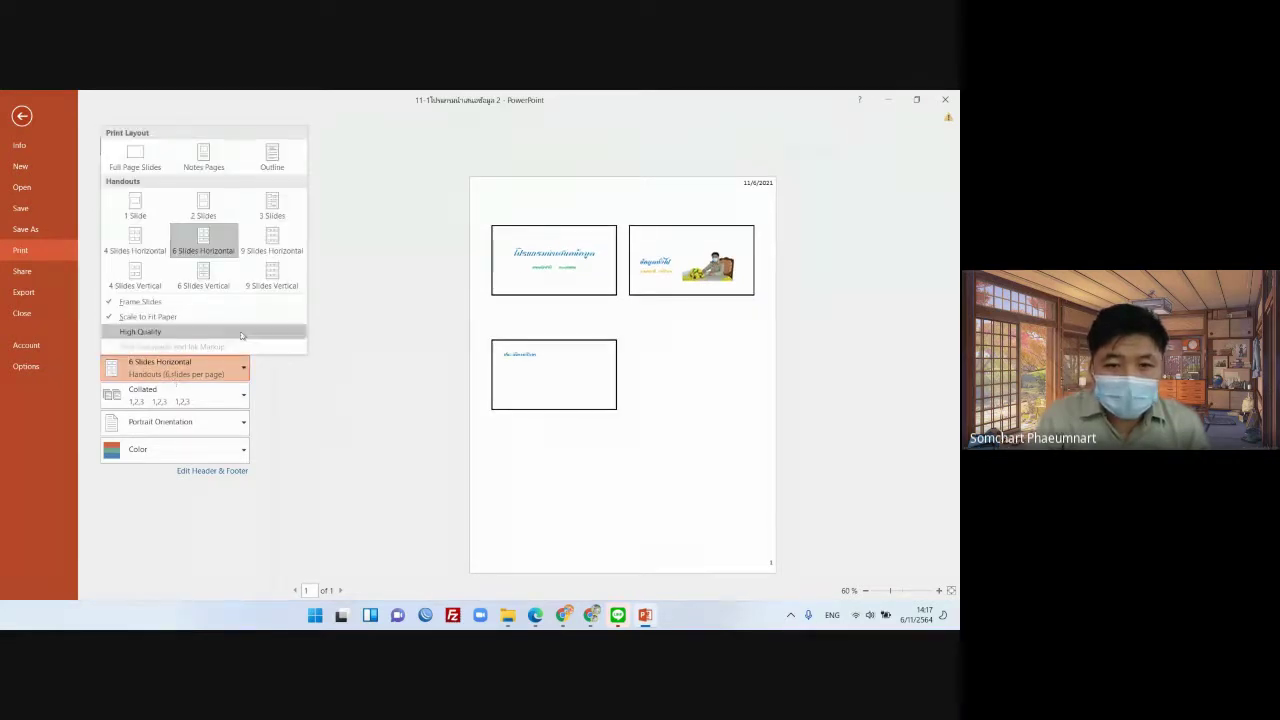
{"action": "left_click", "coordinate": [173, 373]}
{"action": "left_click", "coordinate": [180, 374]}
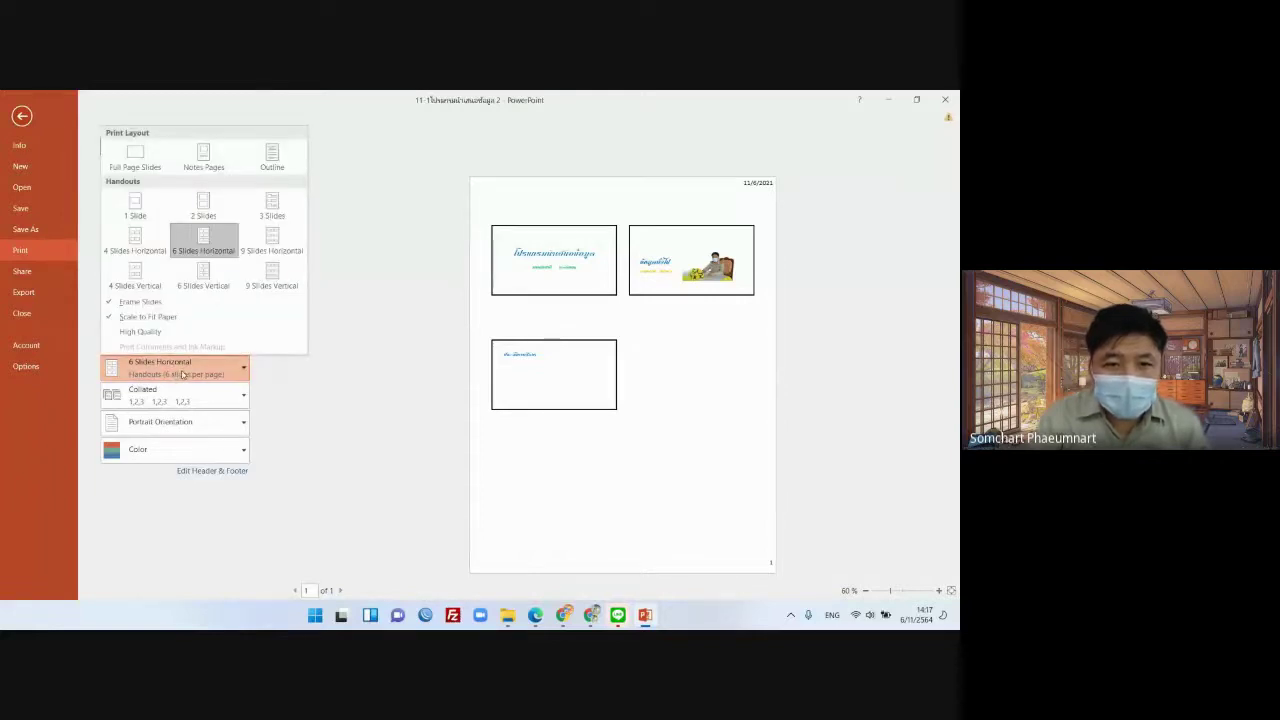
{"action": "left_click", "coordinate": [269, 206]}
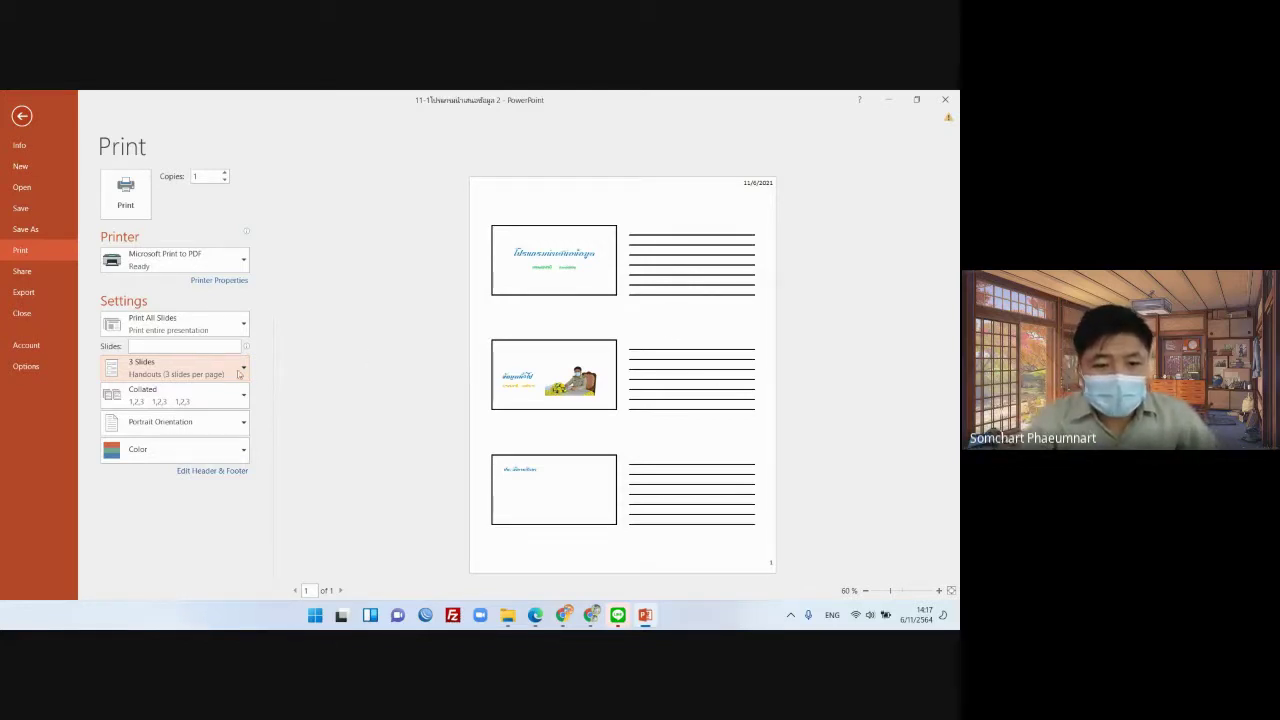
Try landscape, then keep the handout printout in portrait orientation.
{"action": "left_click", "coordinate": [175, 426]}
{"action": "left_click", "coordinate": [177, 476]}
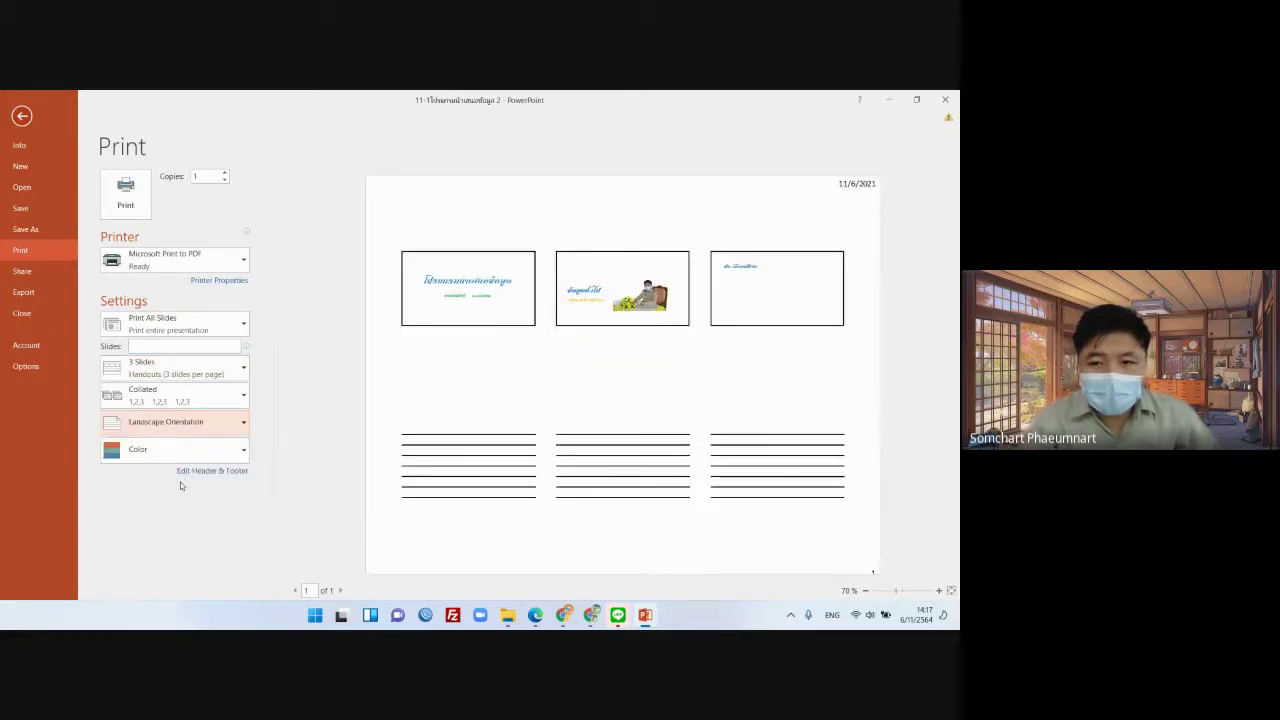
{"action": "left_click", "coordinate": [180, 424]}
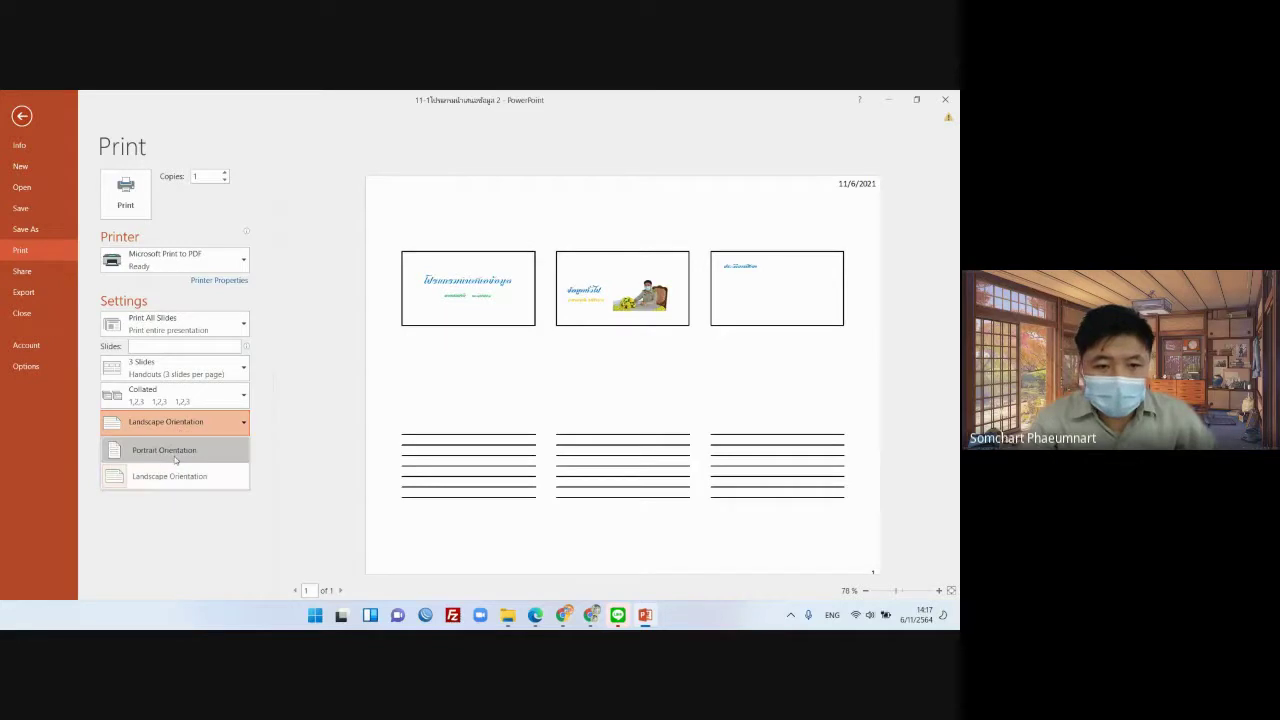
{"action": "left_click", "coordinate": [175, 452]}
{"action": "left_click", "coordinate": [173, 425]}
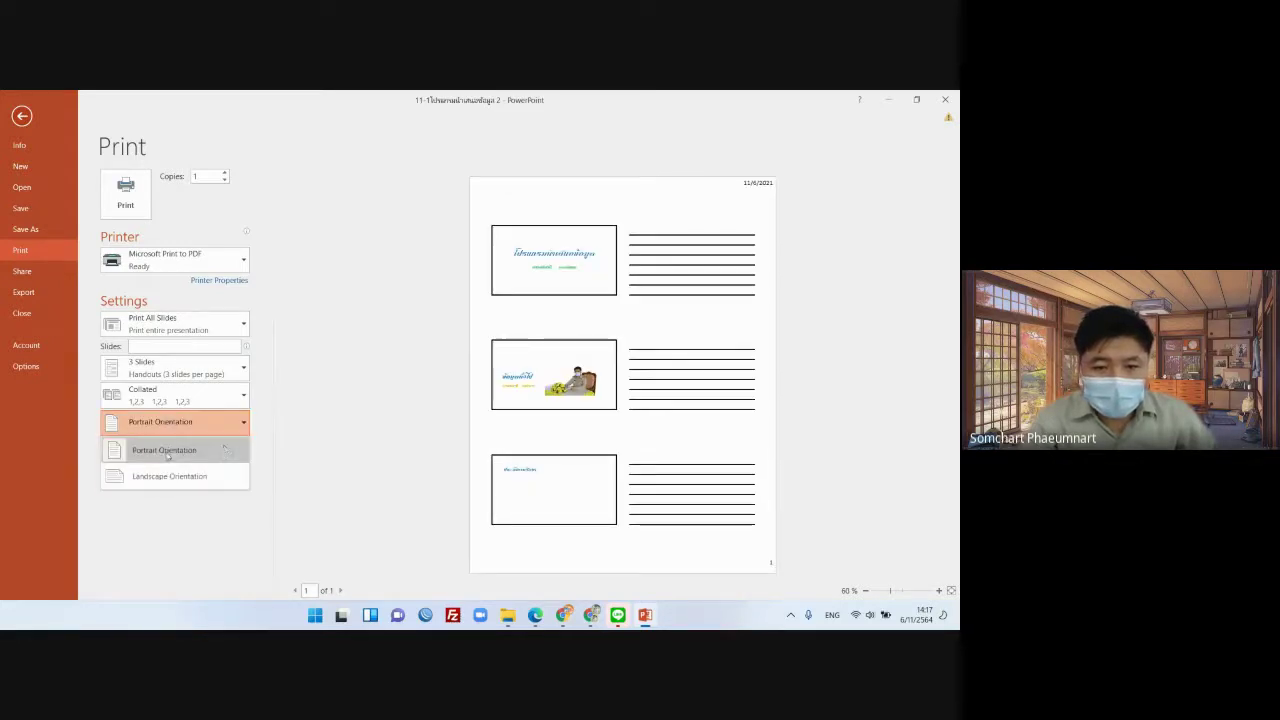
{"action": "left_click", "coordinate": [166, 452]}
Preview grayscale and pure black and white, then return the printout to colour.
{"action": "left_click", "coordinate": [193, 450]}
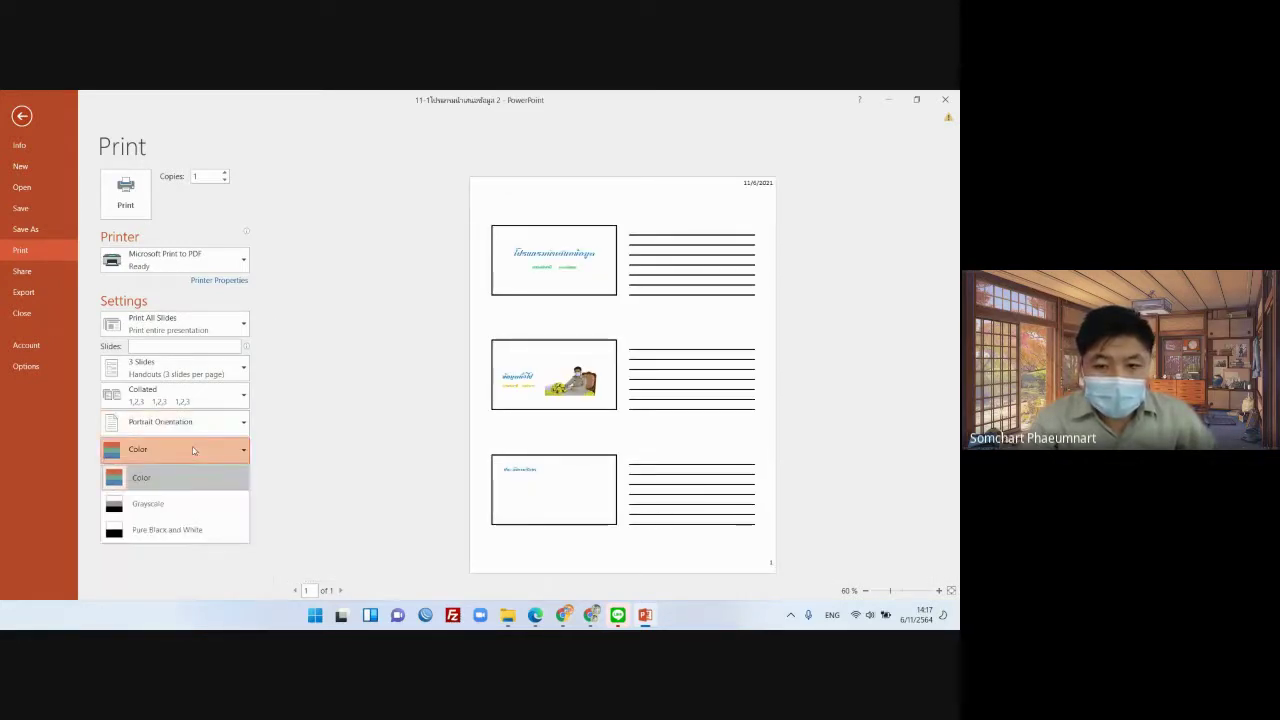
{"action": "left_click", "coordinate": [184, 504]}
{"action": "left_click", "coordinate": [190, 452]}
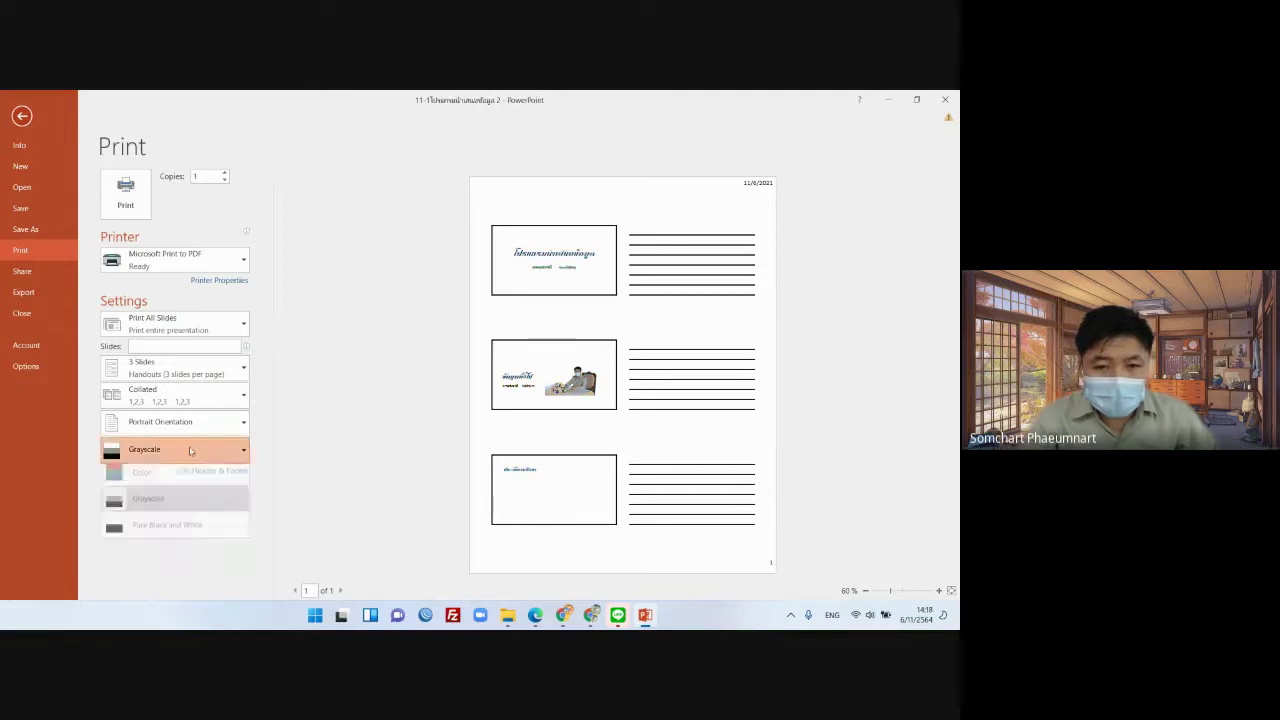
{"action": "left_click", "coordinate": [157, 525]}
{"action": "left_click", "coordinate": [174, 455]}
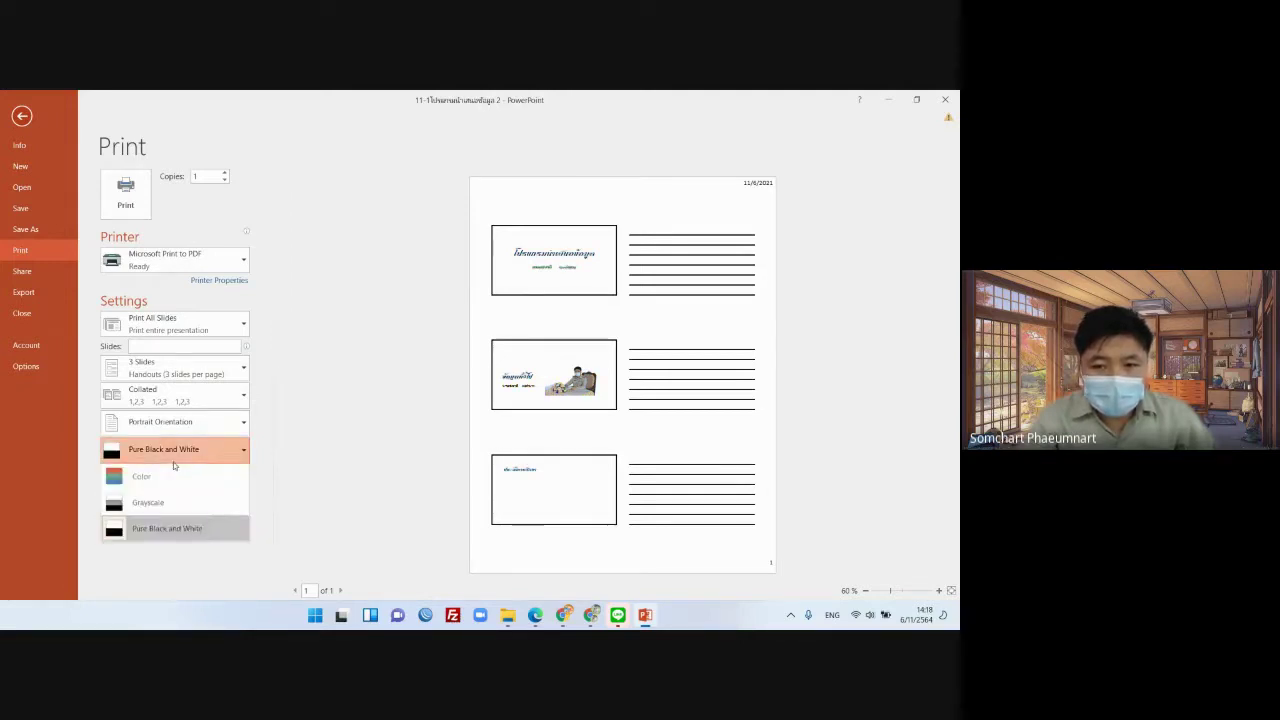
{"action": "left_click", "coordinate": [169, 482]}
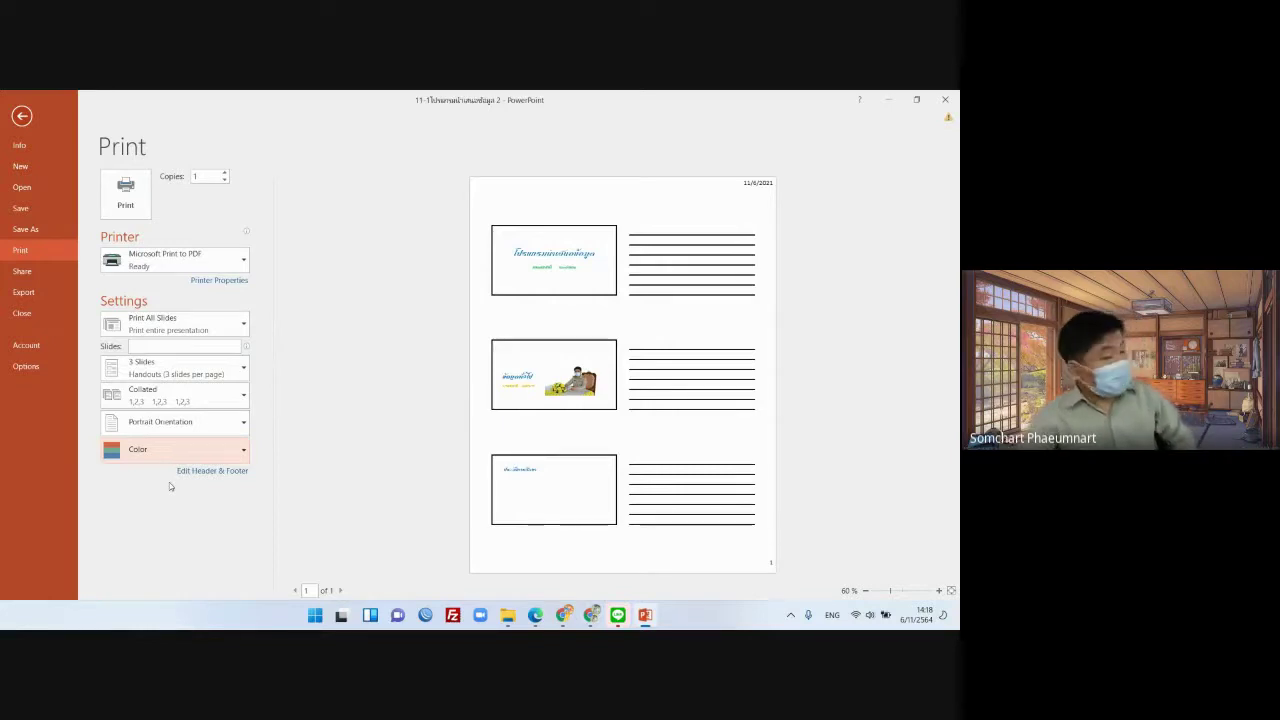
Print the handout to a PDF file named 'ตัวอย่างงานเต็มที่'.
{"action": "left_click", "coordinate": [125, 196]}
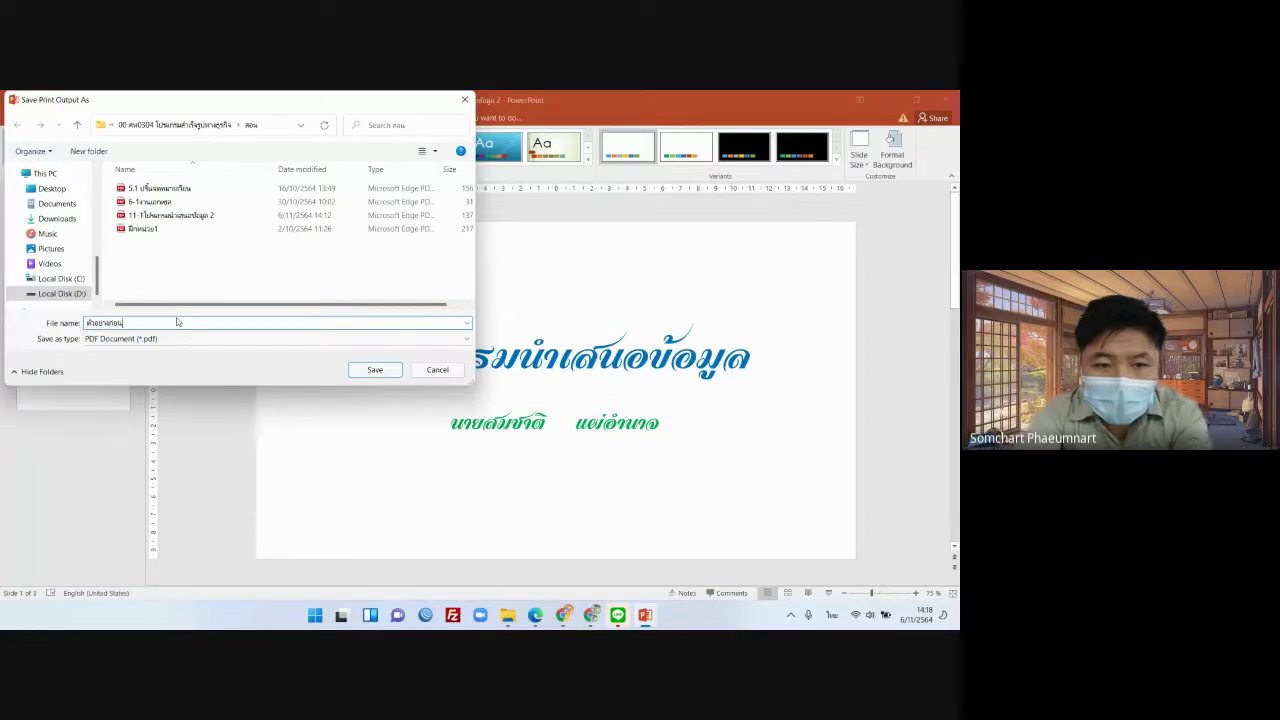
{"action": "type", "text": "ตัวอย่างงานเต็มที่"}
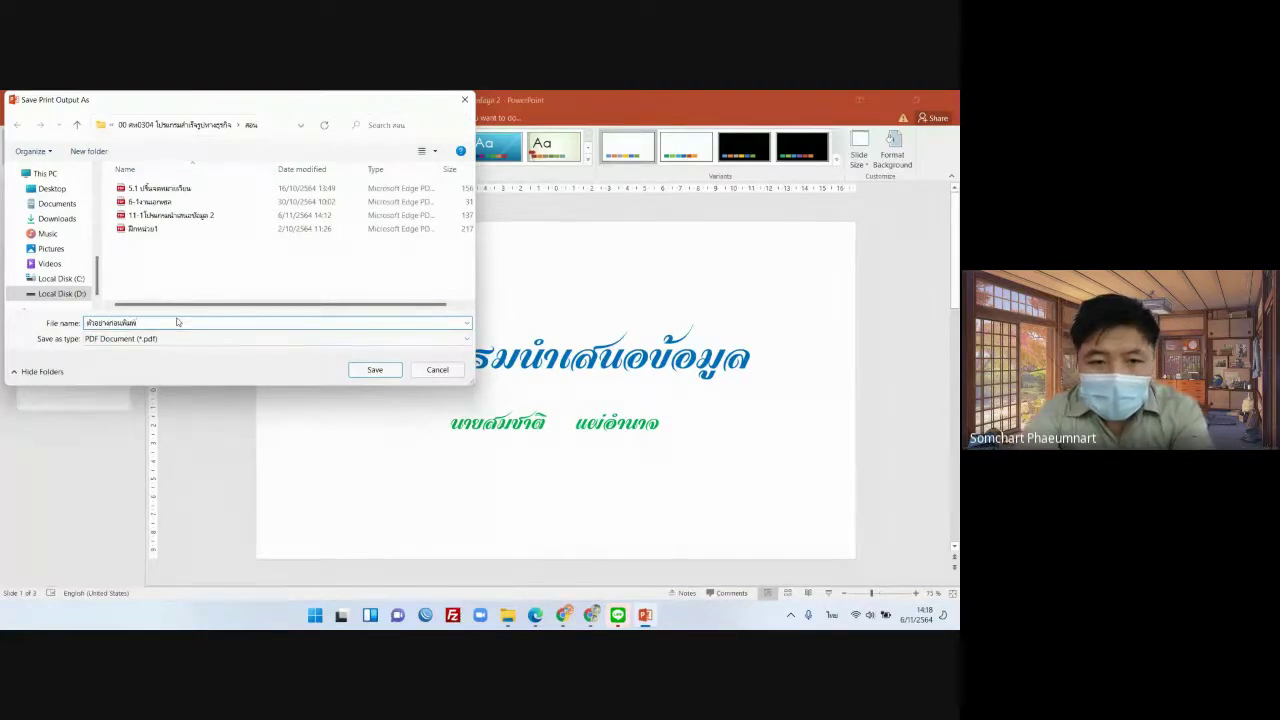
{"action": "left_click", "coordinate": [372, 369]}
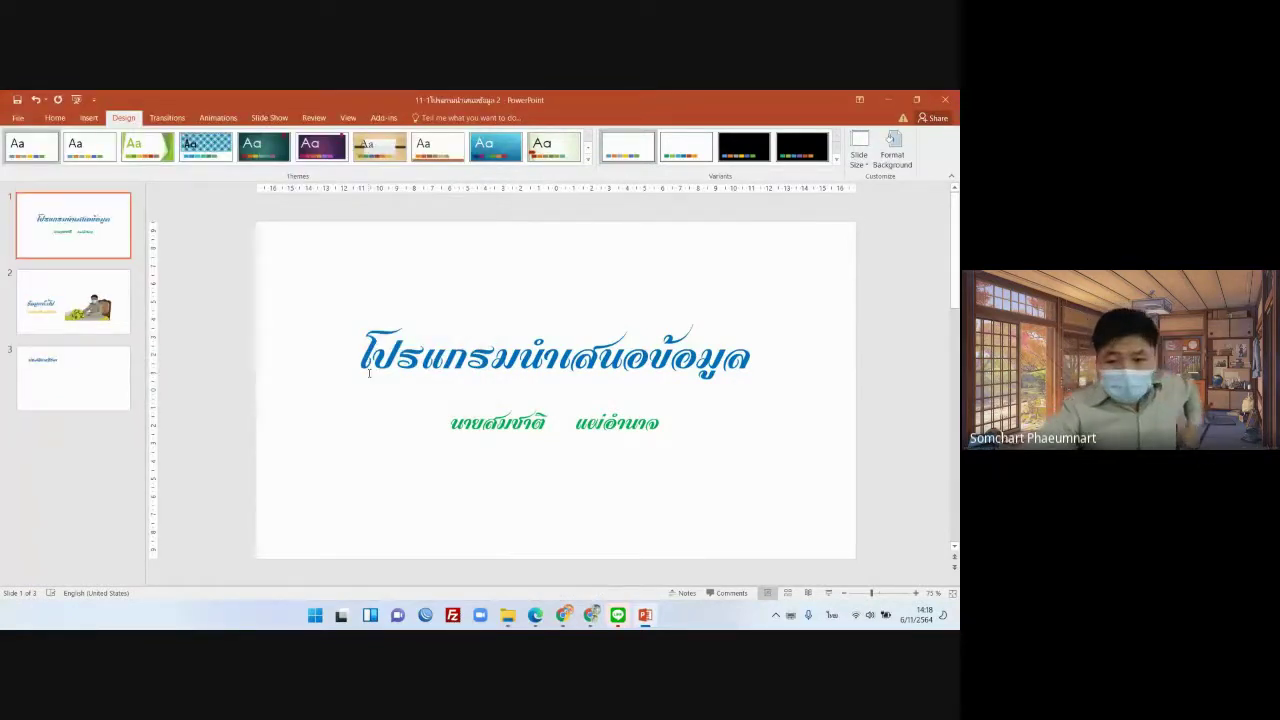
Open the saved handout PDF from File Explorer in Edge and scroll through its page.
{"action": "left_click", "coordinate": [508, 615]}
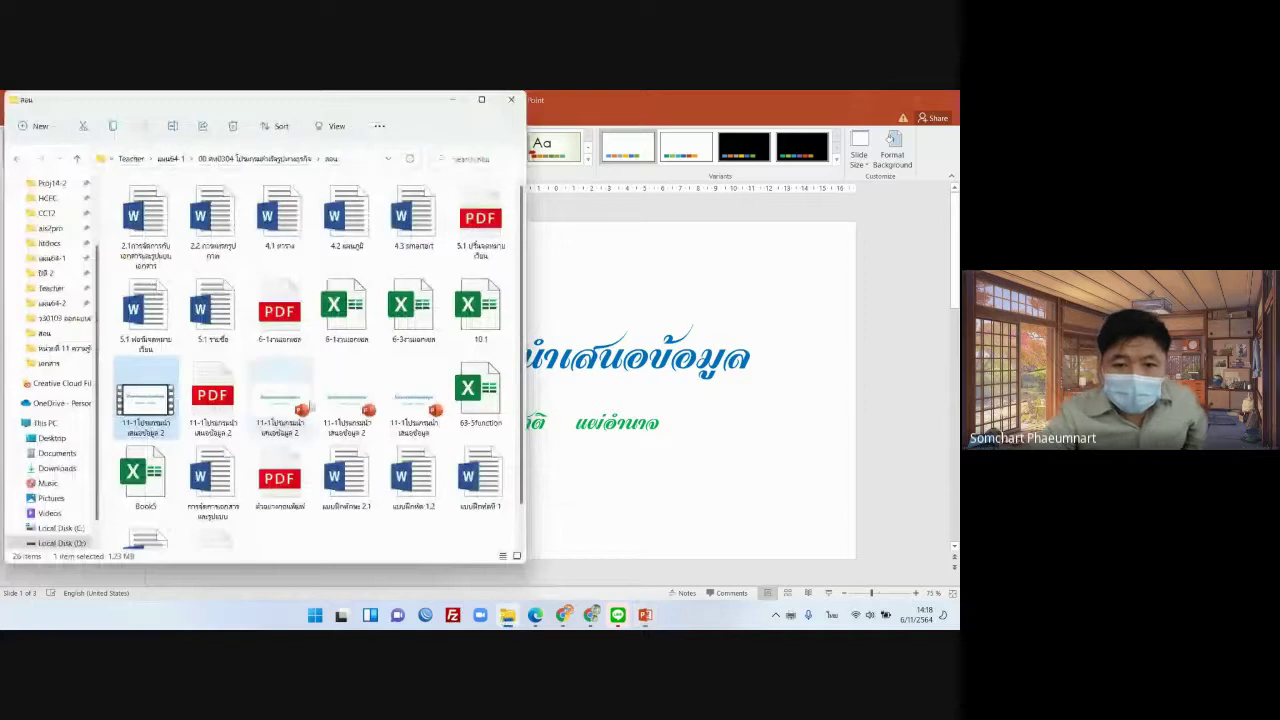
{"action": "double_click", "coordinate": [283, 475]}
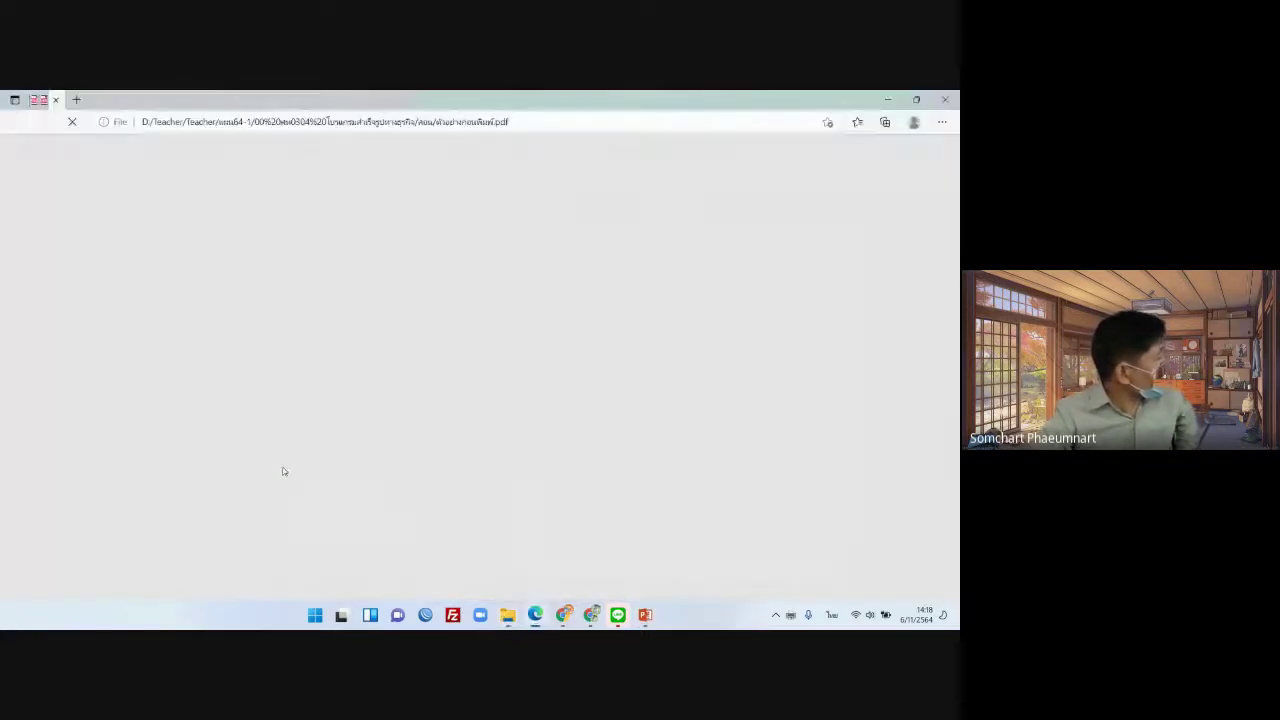
{"action": "scroll", "coordinate": [383, 340], "scroll_direction": "down", "scroll_amount": 6}
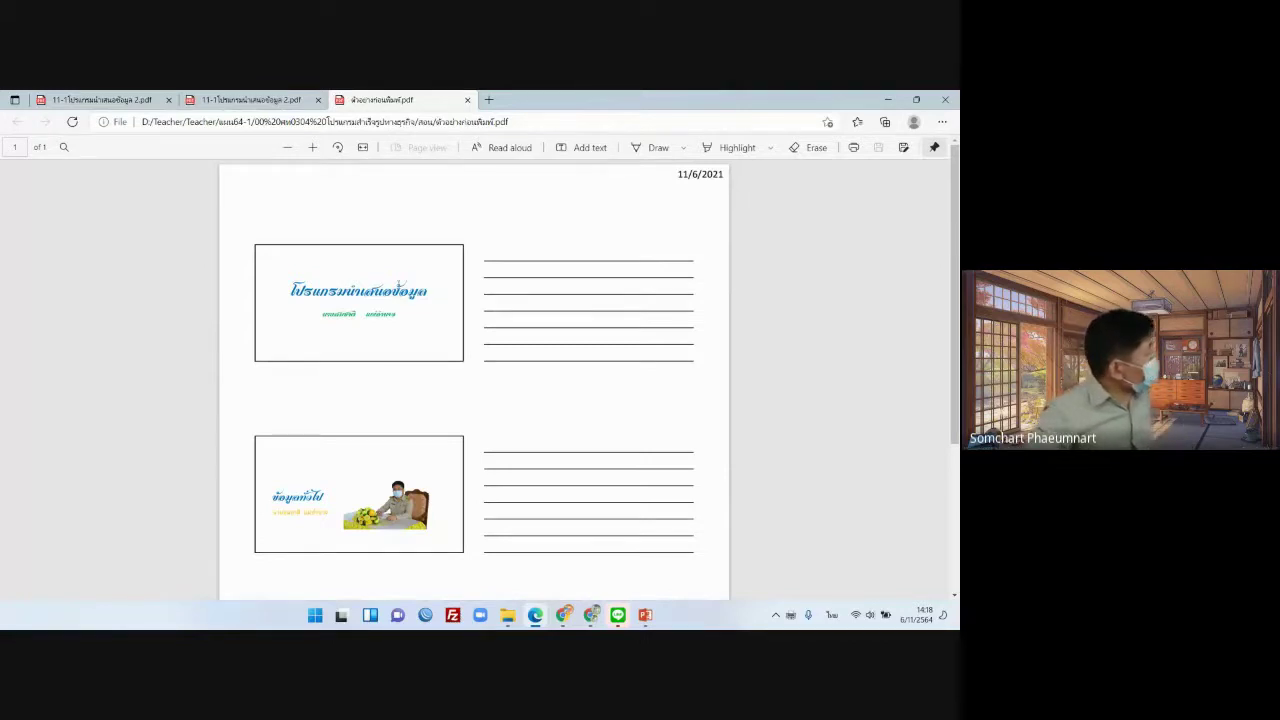
{"action": "scroll", "coordinate": [513, 268], "scroll_direction": "down", "scroll_amount": 3}
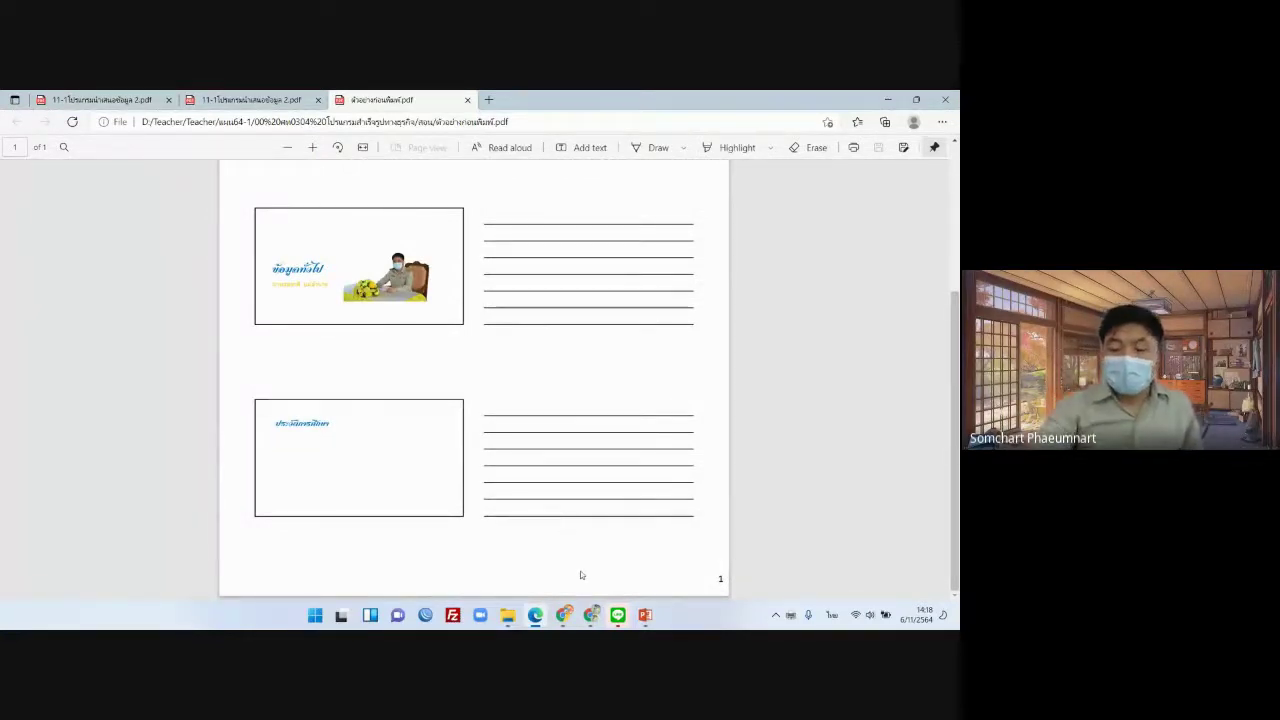
Switch to the Classroom unit PDF and scroll to page 75's personal-profile presentation exercise.
{"action": "left_click", "coordinate": [591, 614]}
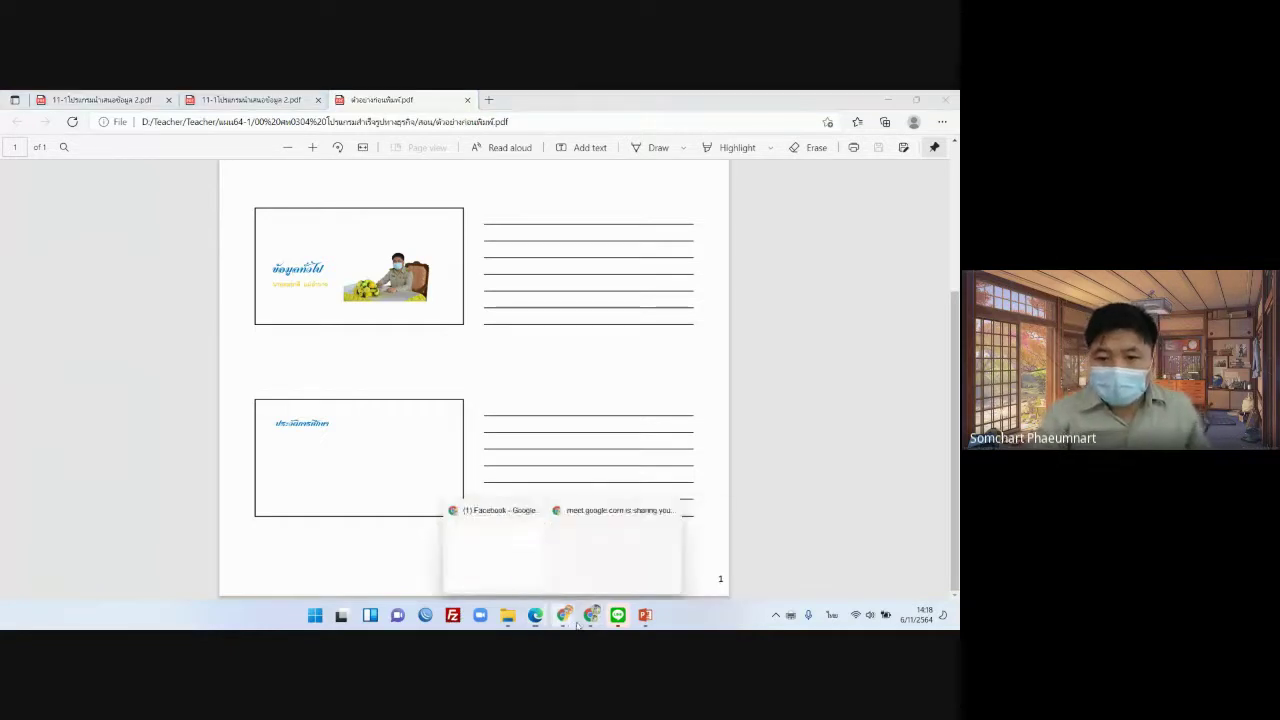
{"action": "left_click", "coordinate": [565, 512]}
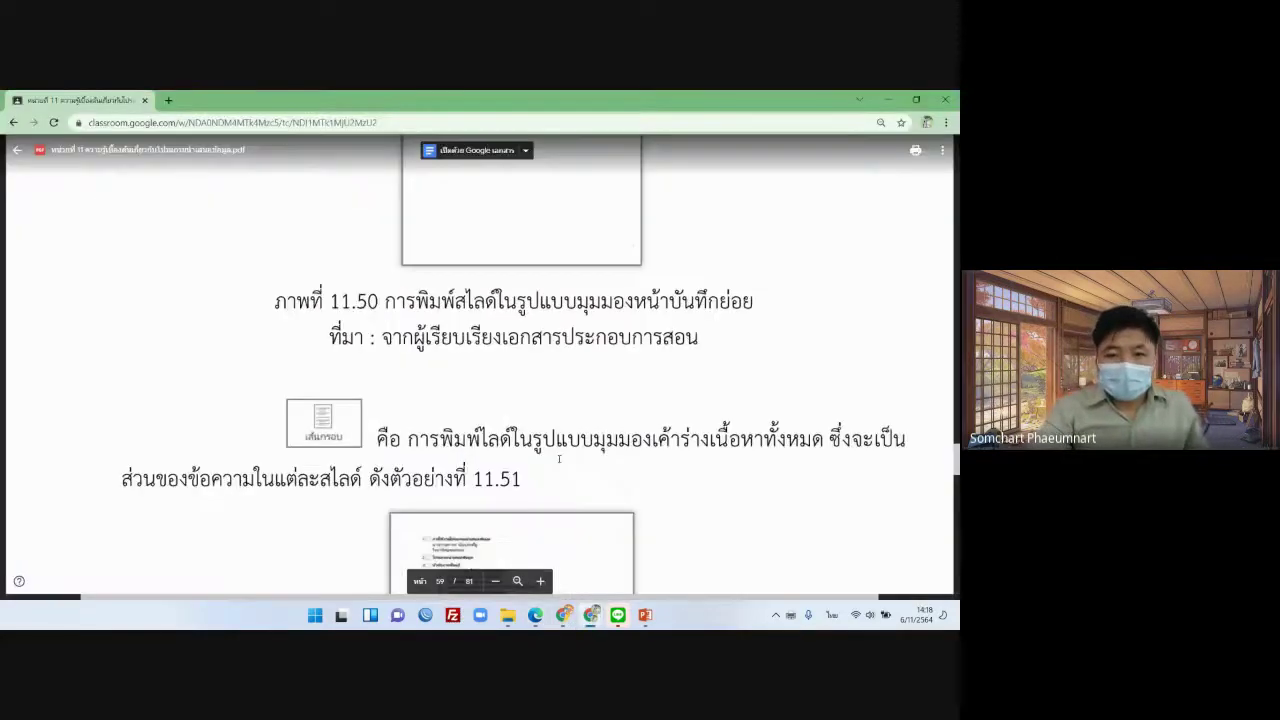
{"action": "scroll", "coordinate": [559, 458], "scroll_direction": "down", "scroll_amount": 20}
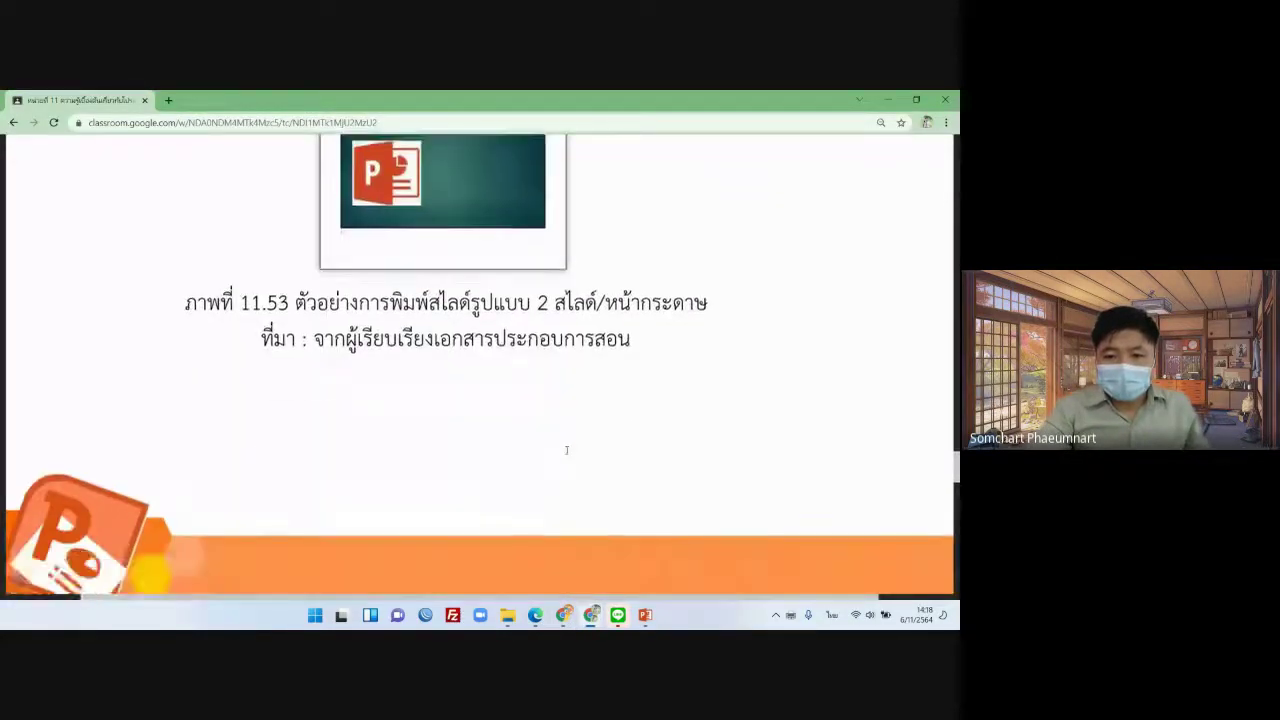
{"action": "scroll", "coordinate": [566, 450], "scroll_direction": "down", "scroll_amount": 15}
{"action": "scroll", "coordinate": [566, 450], "scroll_direction": "up", "scroll_amount": 5}
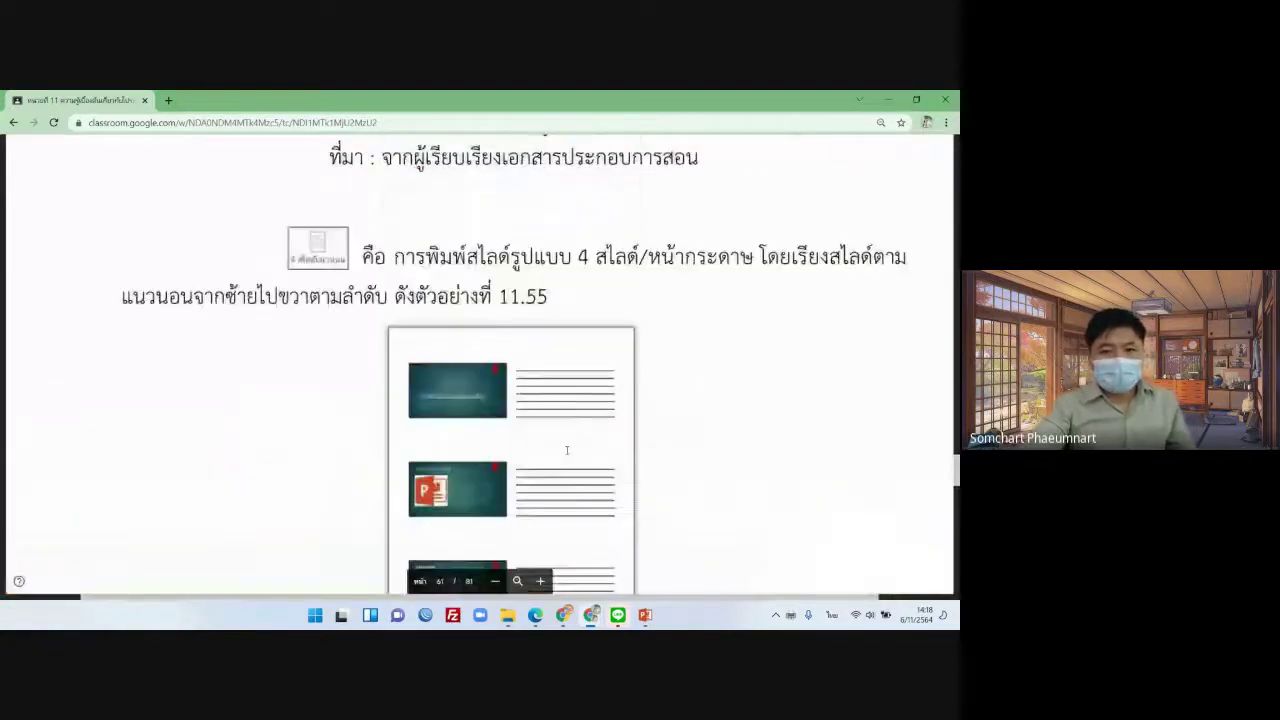
{"action": "scroll", "coordinate": [566, 450], "scroll_direction": "down", "scroll_amount": 15}
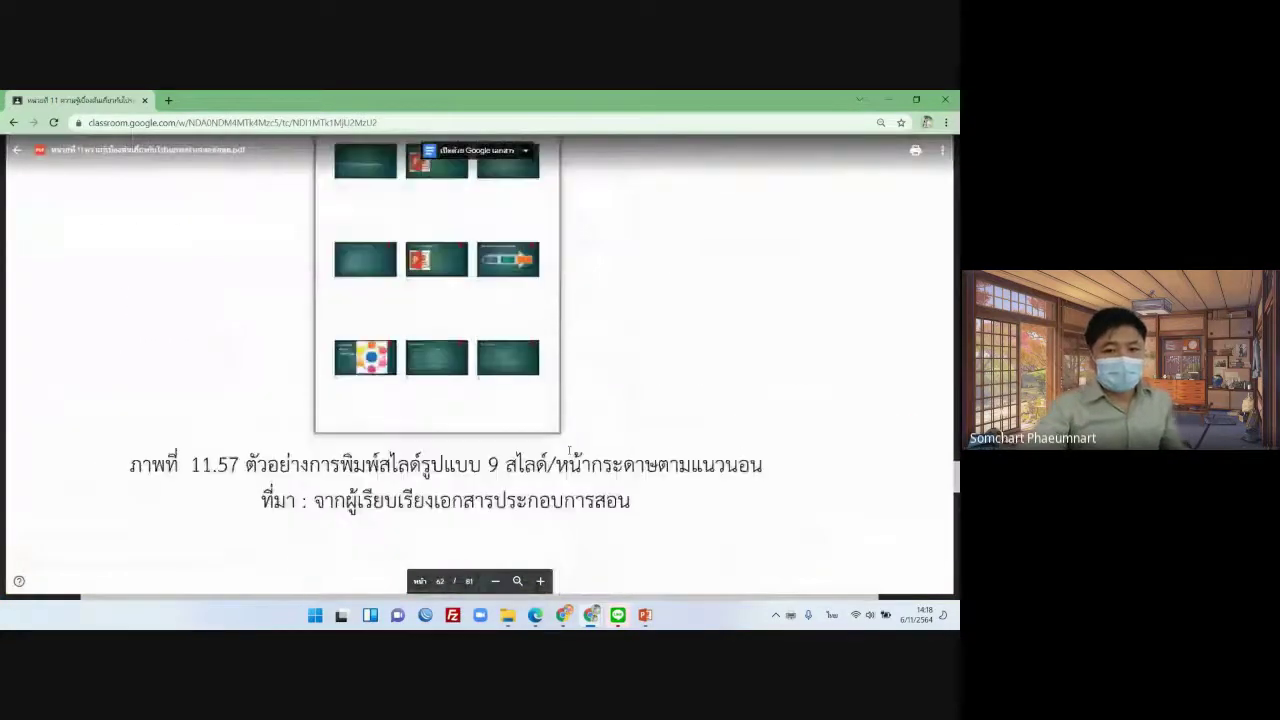
{"action": "scroll", "coordinate": [569, 452], "scroll_direction": "down", "scroll_amount": 15}
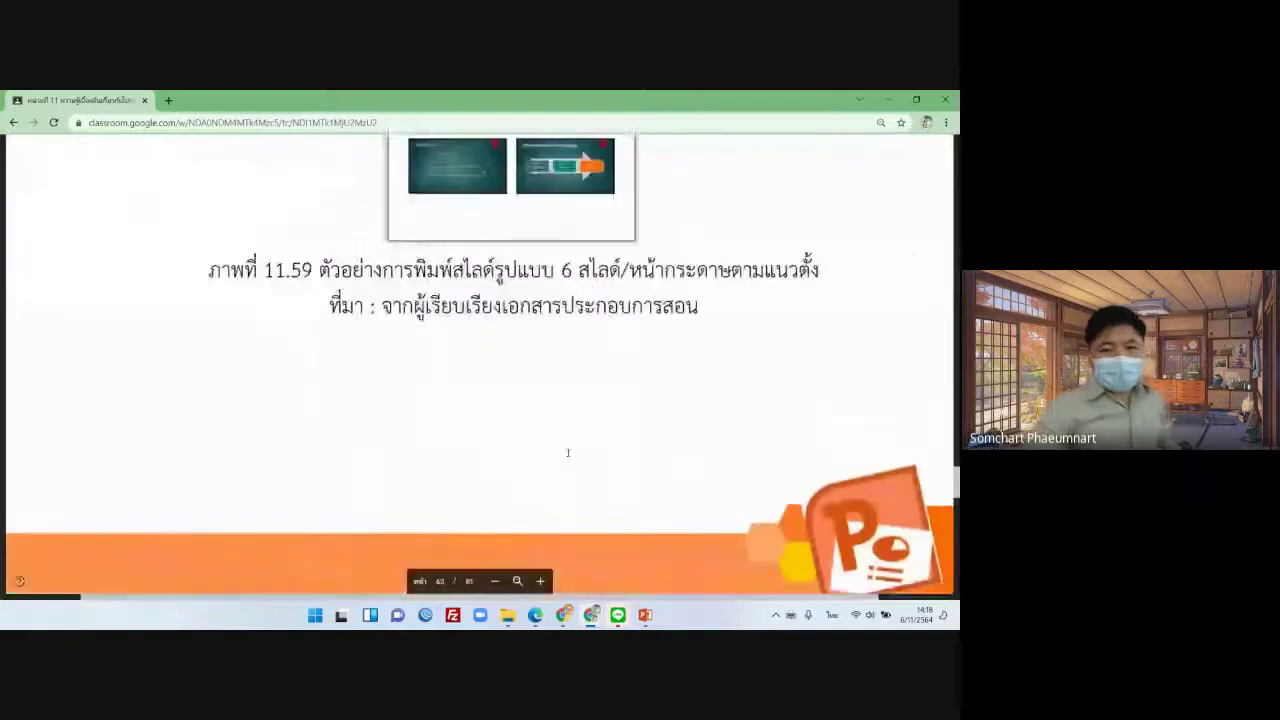
{"action": "scroll", "coordinate": [567, 453], "scroll_direction": "down", "scroll_amount": 15}
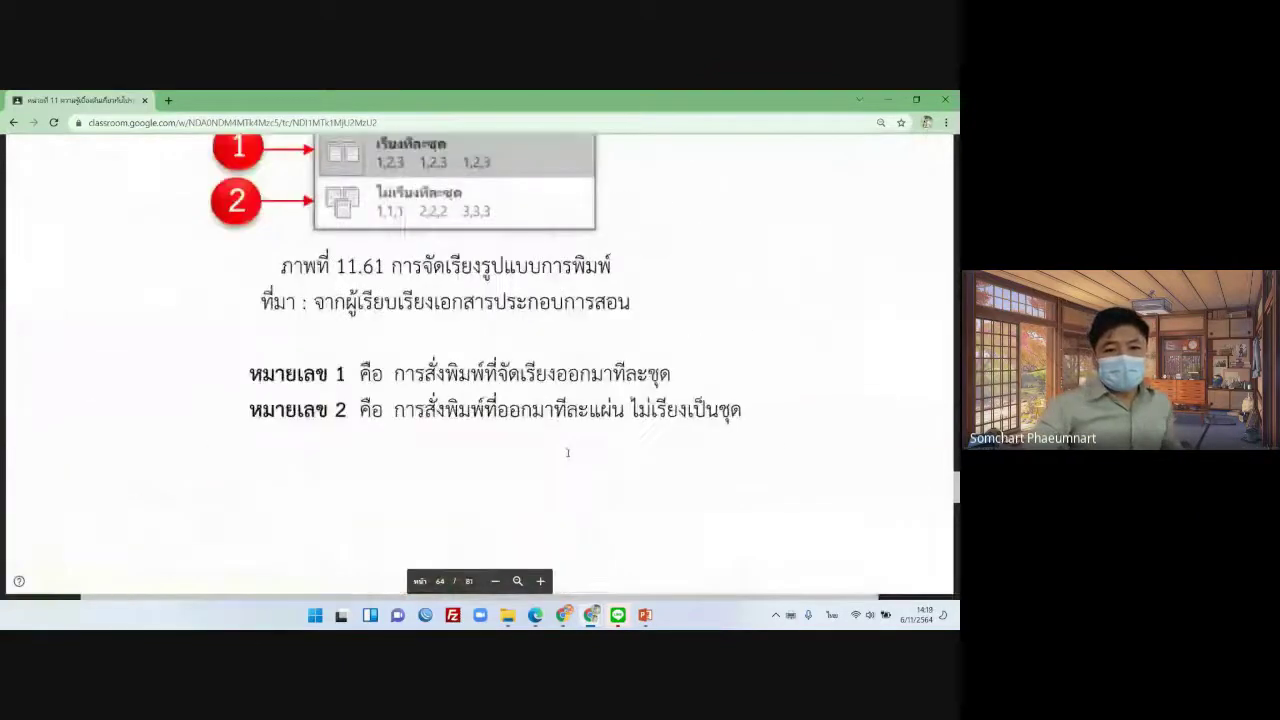
{"action": "scroll", "coordinate": [567, 453], "scroll_direction": "down", "scroll_amount": 15}
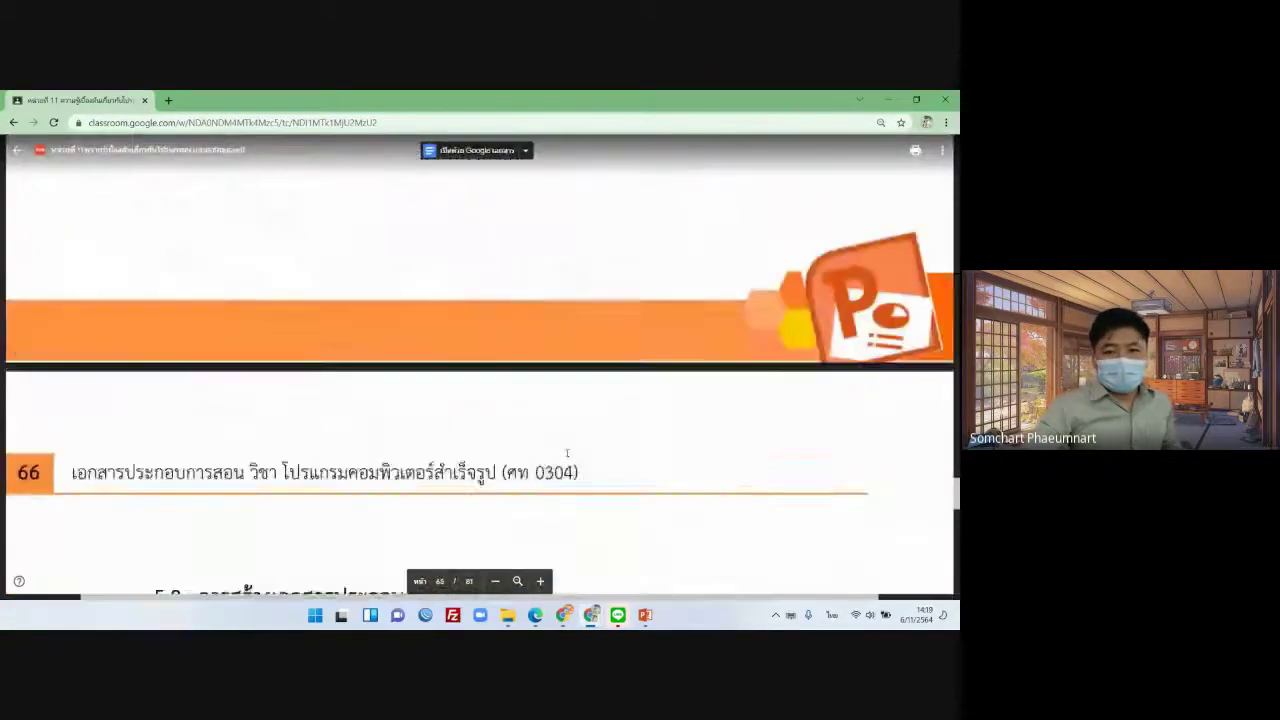
{"action": "scroll", "coordinate": [567, 453], "scroll_direction": "down", "scroll_amount": 15}
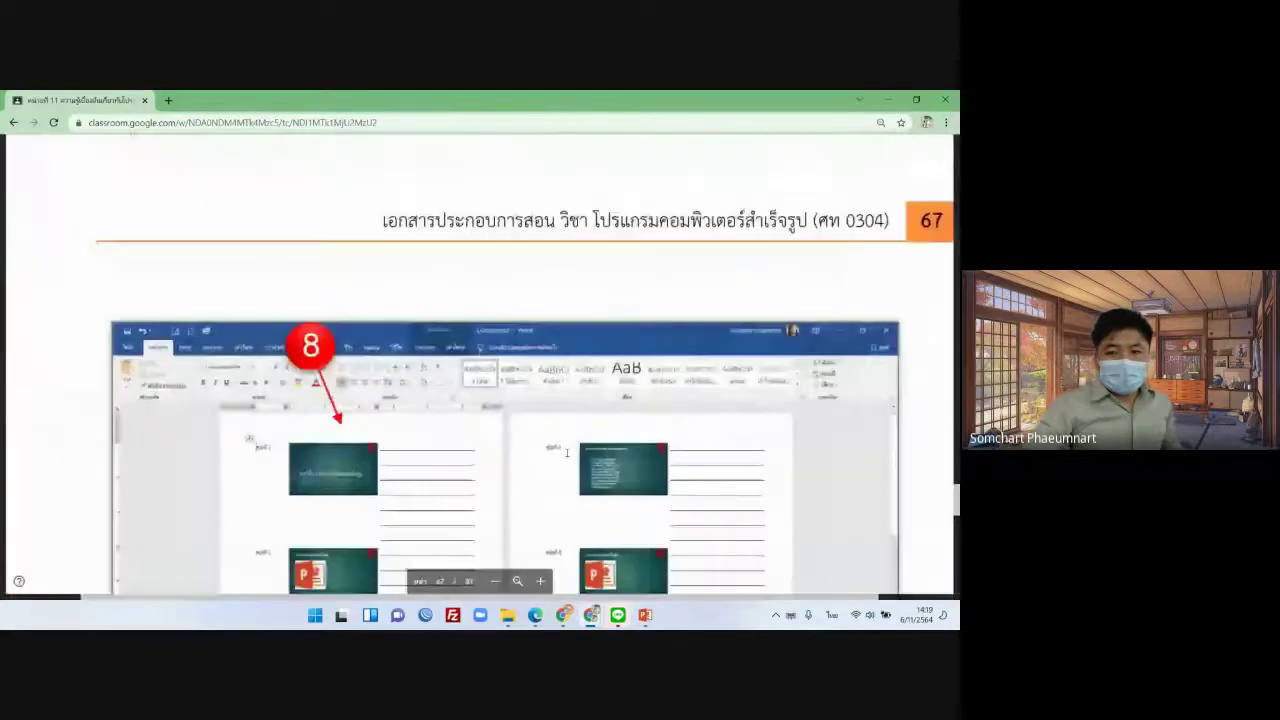
{"action": "scroll", "coordinate": [567, 453], "scroll_direction": "down", "scroll_amount": 15}
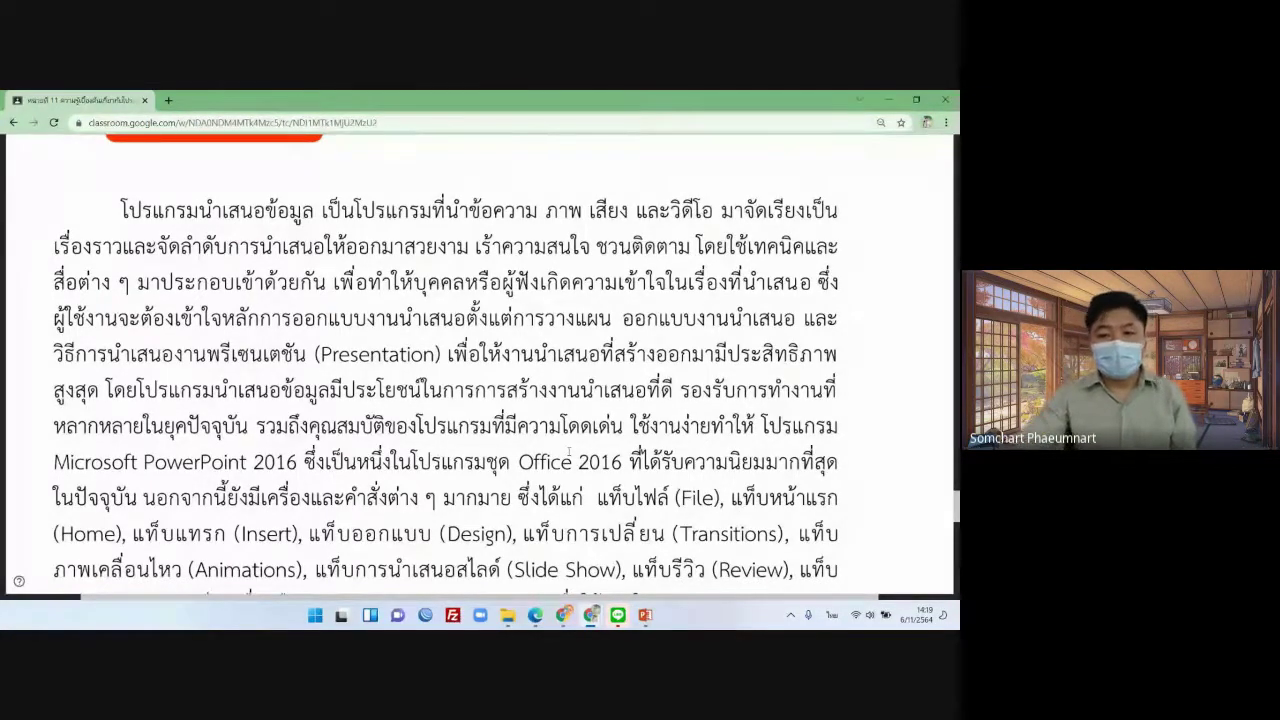
{"action": "scroll", "coordinate": [570, 455], "scroll_direction": "down", "scroll_amount": 3}
{"action": "scroll", "coordinate": [570, 455], "scroll_direction": "down", "scroll_amount": 10}
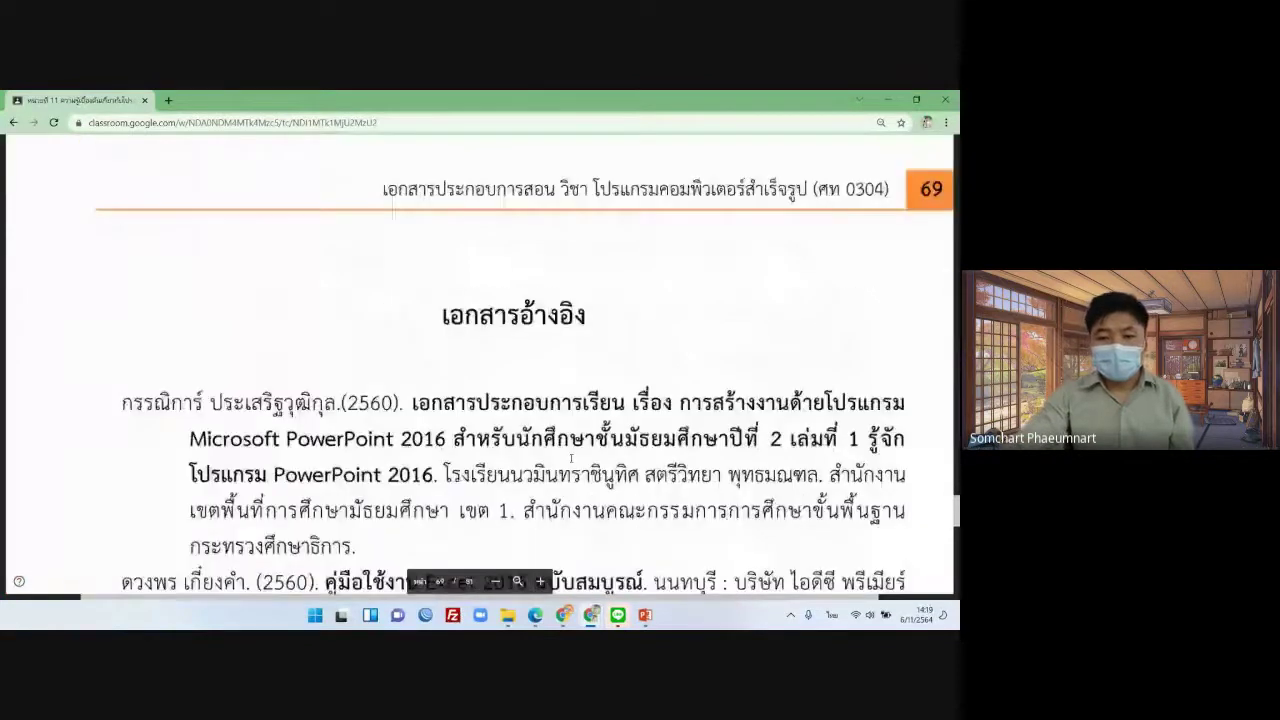
{"action": "scroll", "coordinate": [571, 459], "scroll_direction": "down", "scroll_amount": 5}
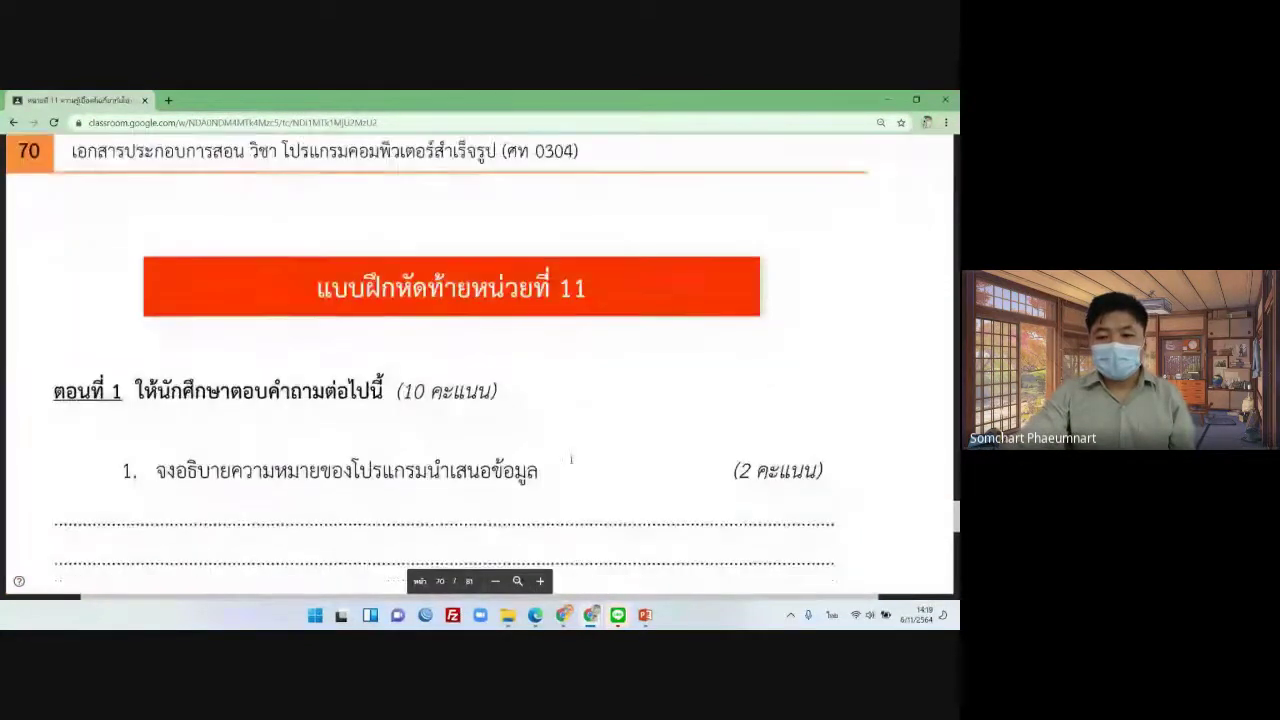
{"action": "scroll", "coordinate": [571, 459], "scroll_direction": "down", "scroll_amount": 1}
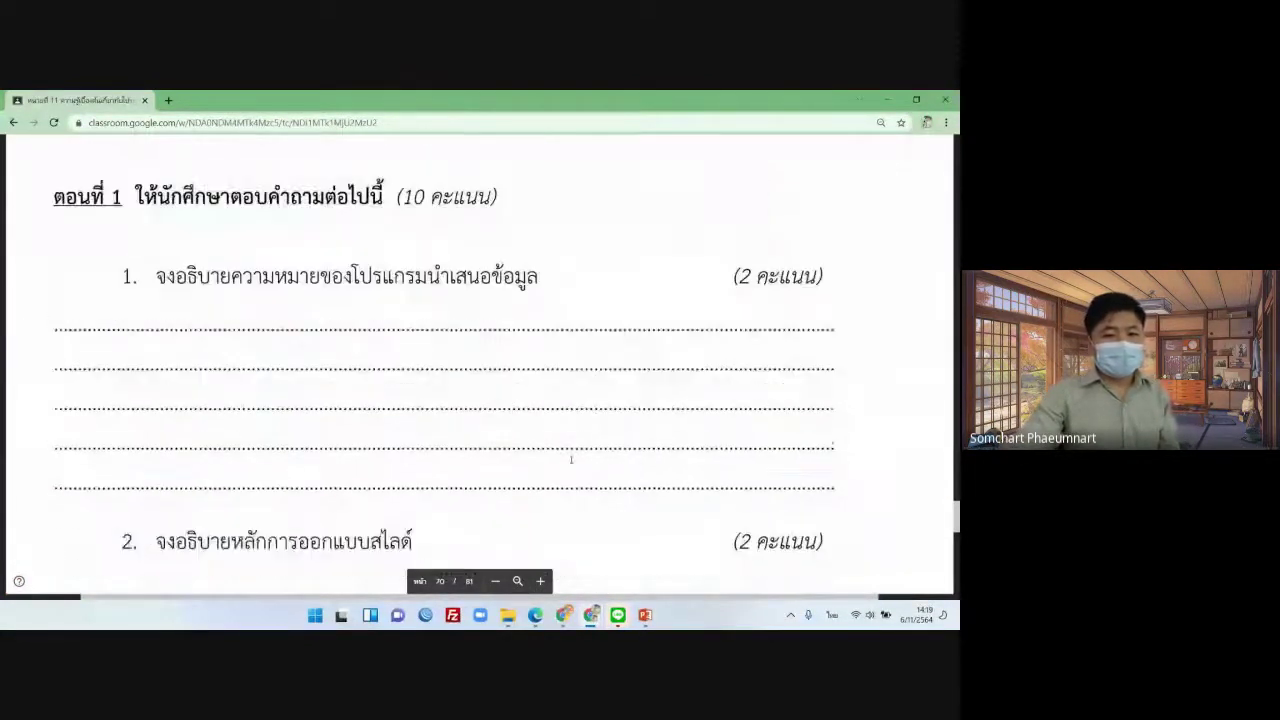
{"action": "scroll", "coordinate": [460, 352], "scroll_direction": "down", "scroll_amount": 2}
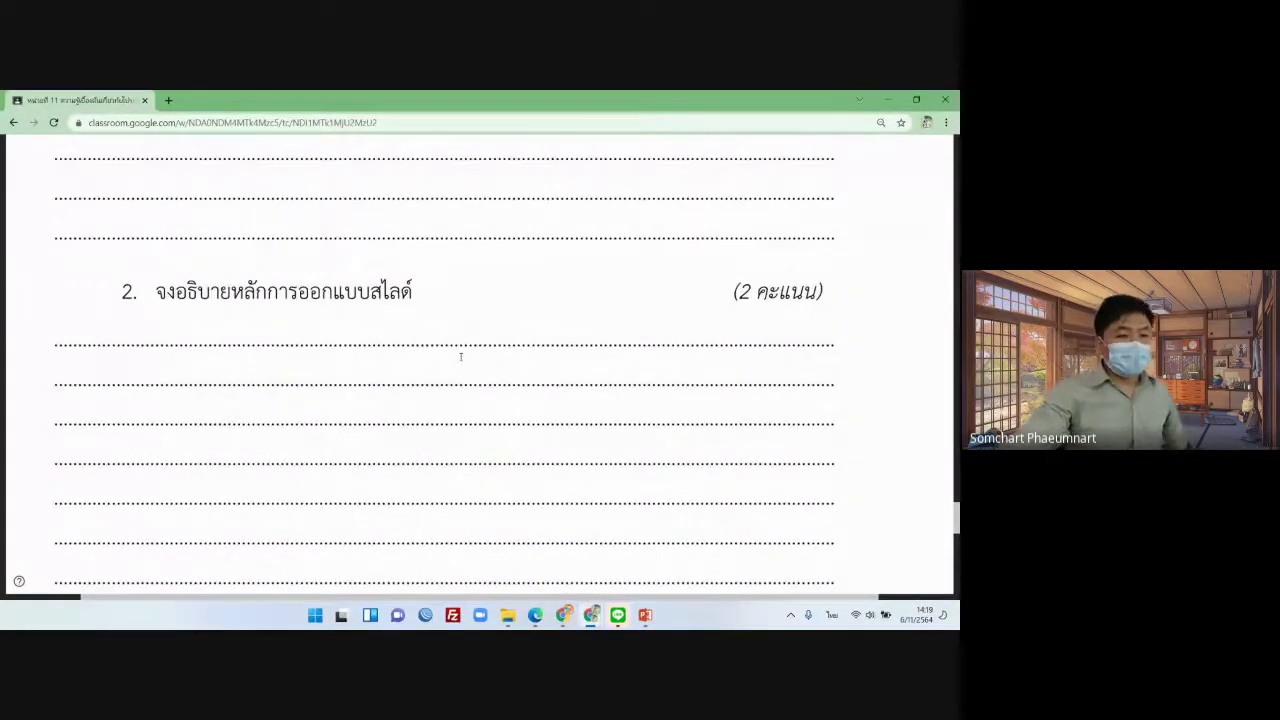
{"action": "scroll", "coordinate": [461, 357], "scroll_direction": "down", "scroll_amount": 3}
{"action": "scroll", "coordinate": [461, 355], "scroll_direction": "down", "scroll_amount": 5}
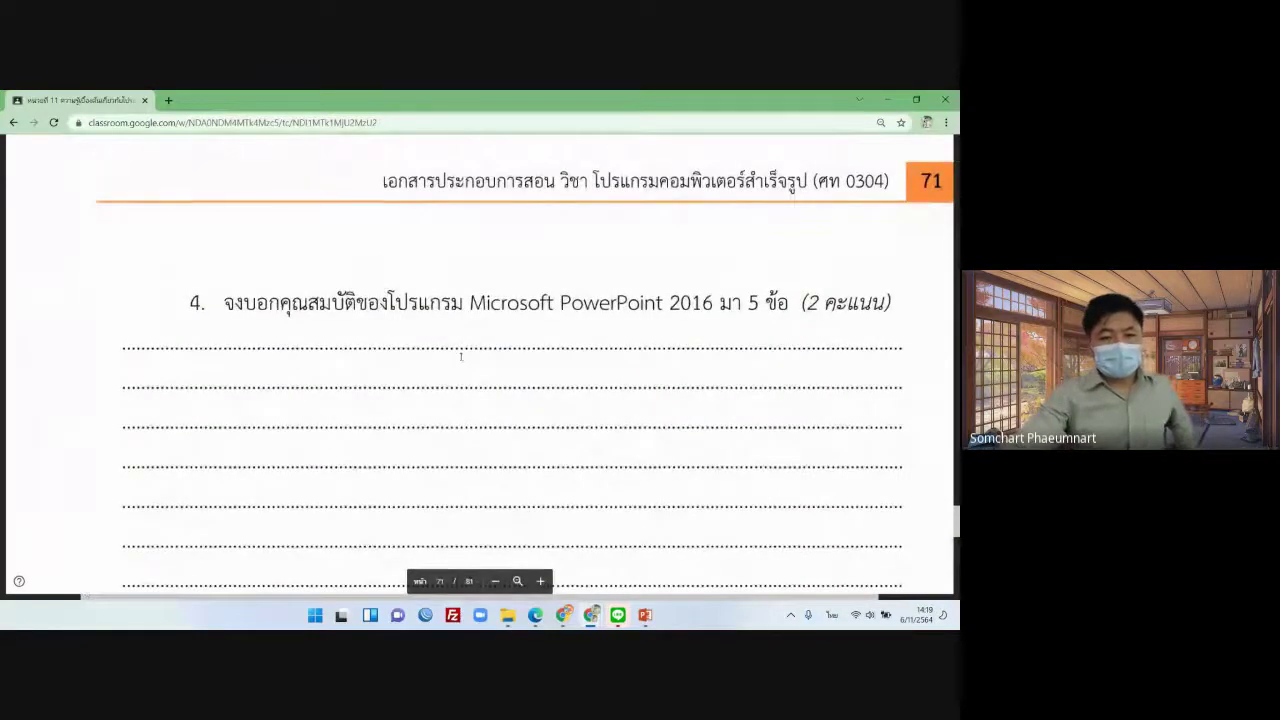
{"action": "scroll", "coordinate": [461, 356], "scroll_direction": "down", "scroll_amount": 2}
{"action": "scroll", "coordinate": [461, 357], "scroll_direction": "down", "scroll_amount": 8}
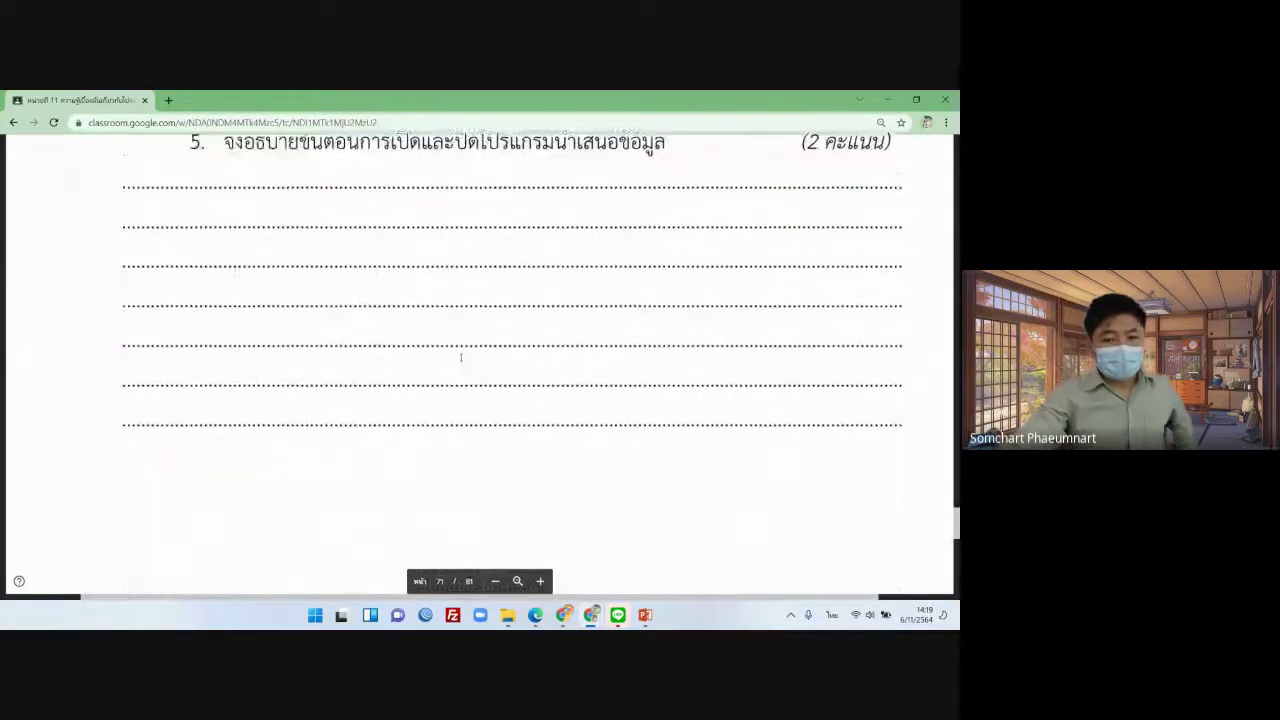
{"action": "scroll", "coordinate": [461, 357], "scroll_direction": "down", "scroll_amount": 3}
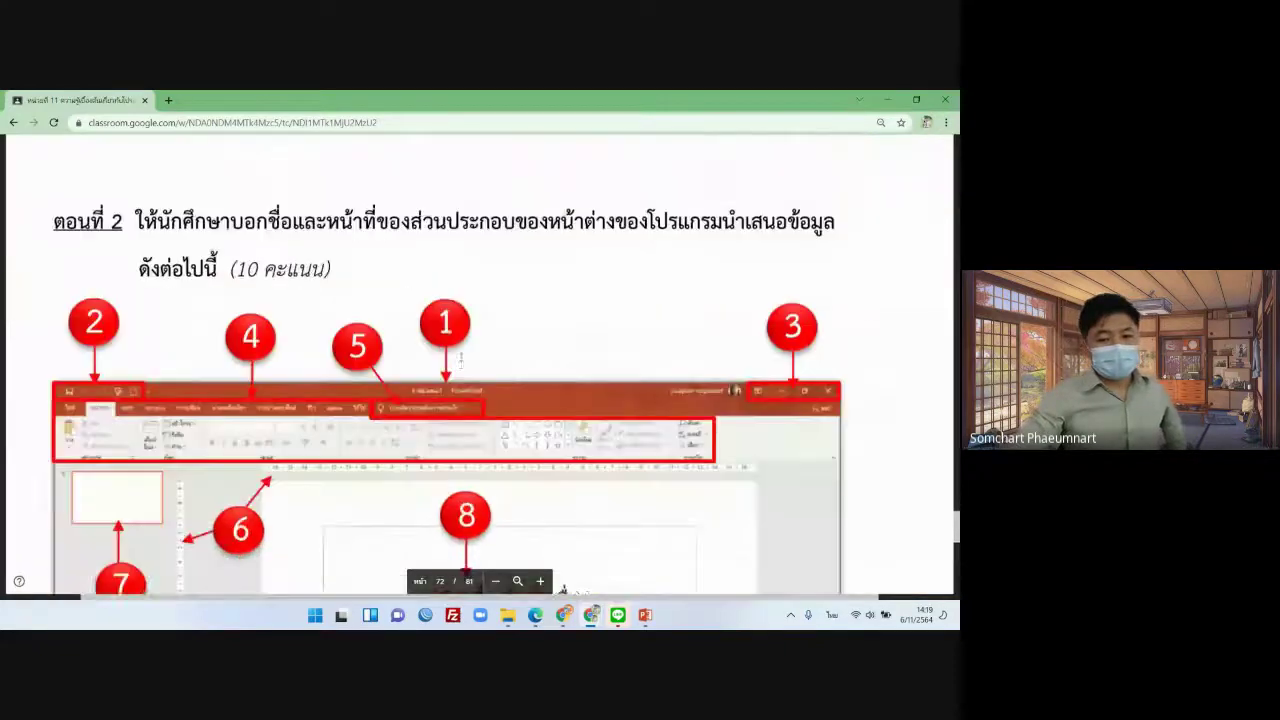
{"action": "scroll", "coordinate": [461, 356], "scroll_direction": "down", "scroll_amount": 1}
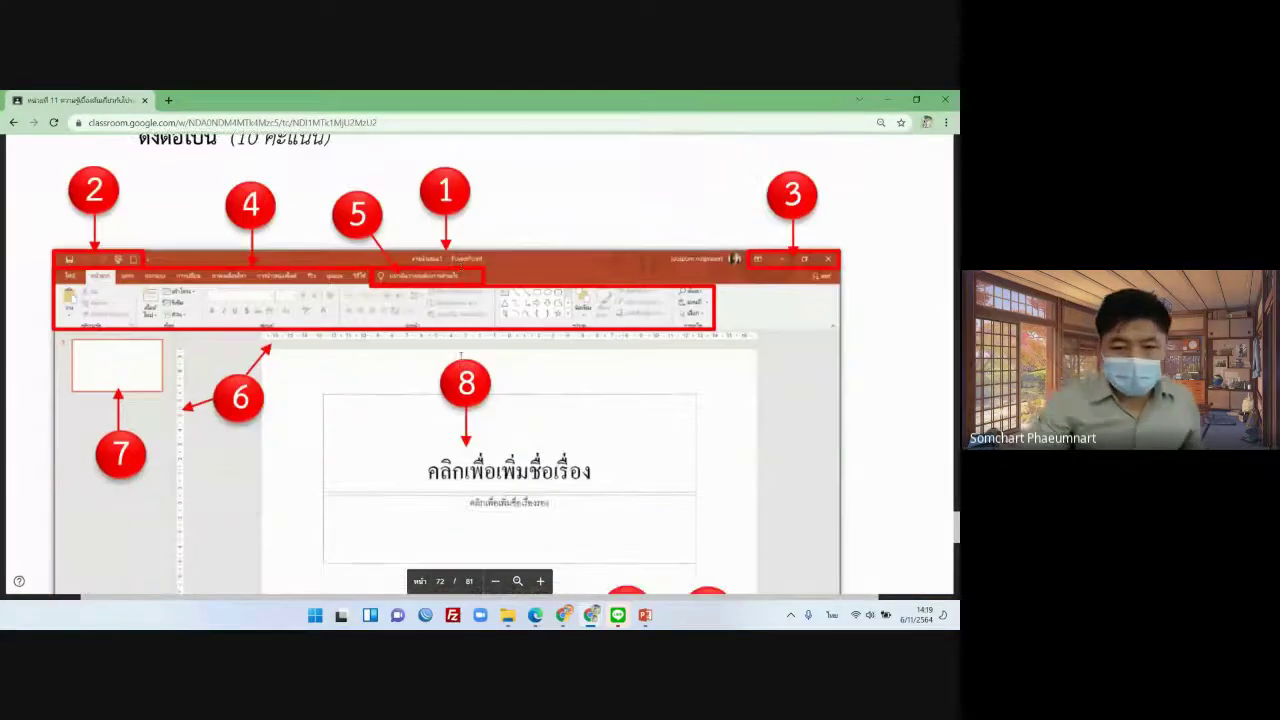
{"action": "scroll", "coordinate": [461, 355], "scroll_direction": "down", "scroll_amount": 7}
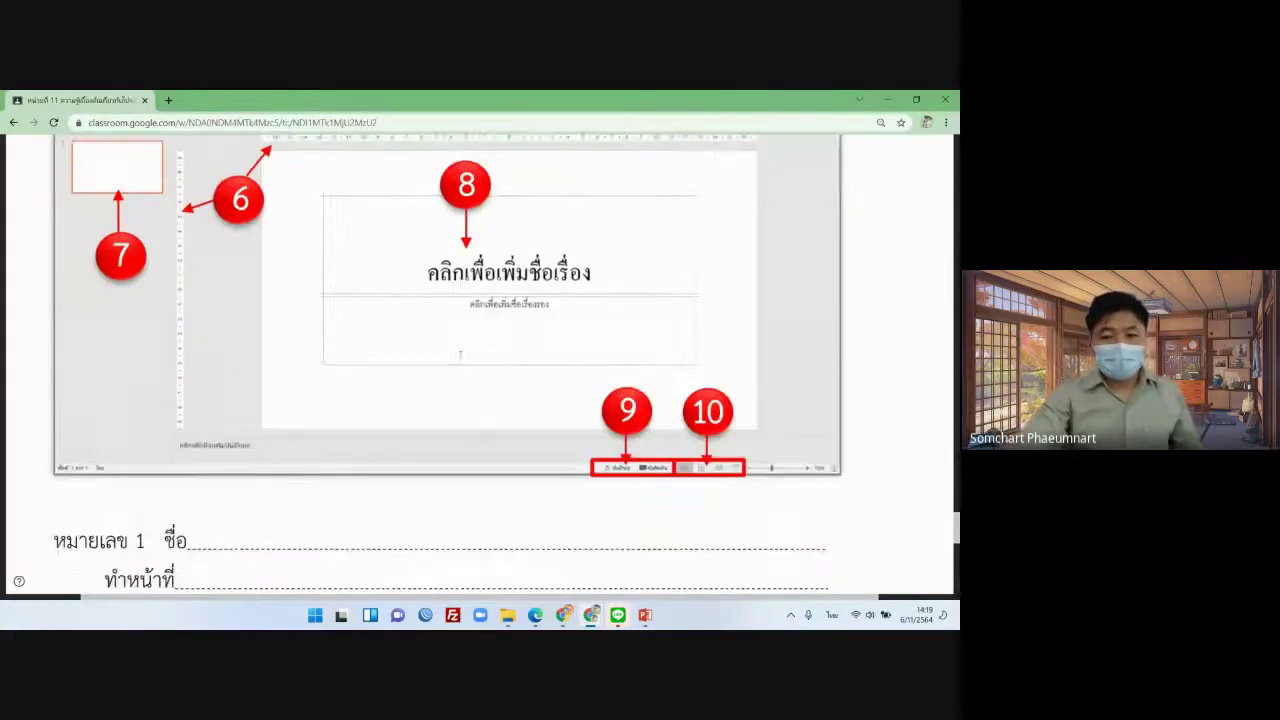
{"action": "scroll", "coordinate": [460, 355], "scroll_direction": "down", "scroll_amount": 12}
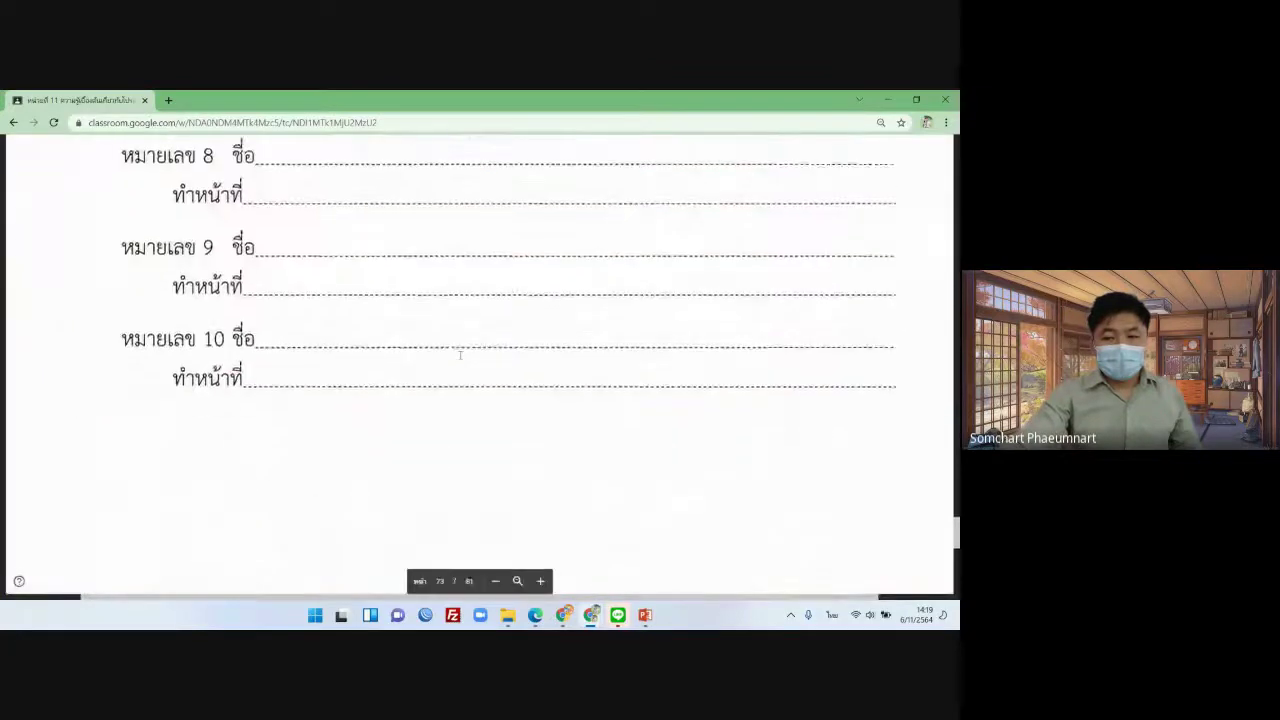
{"action": "scroll", "coordinate": [460, 355], "scroll_direction": "down", "scroll_amount": 15}
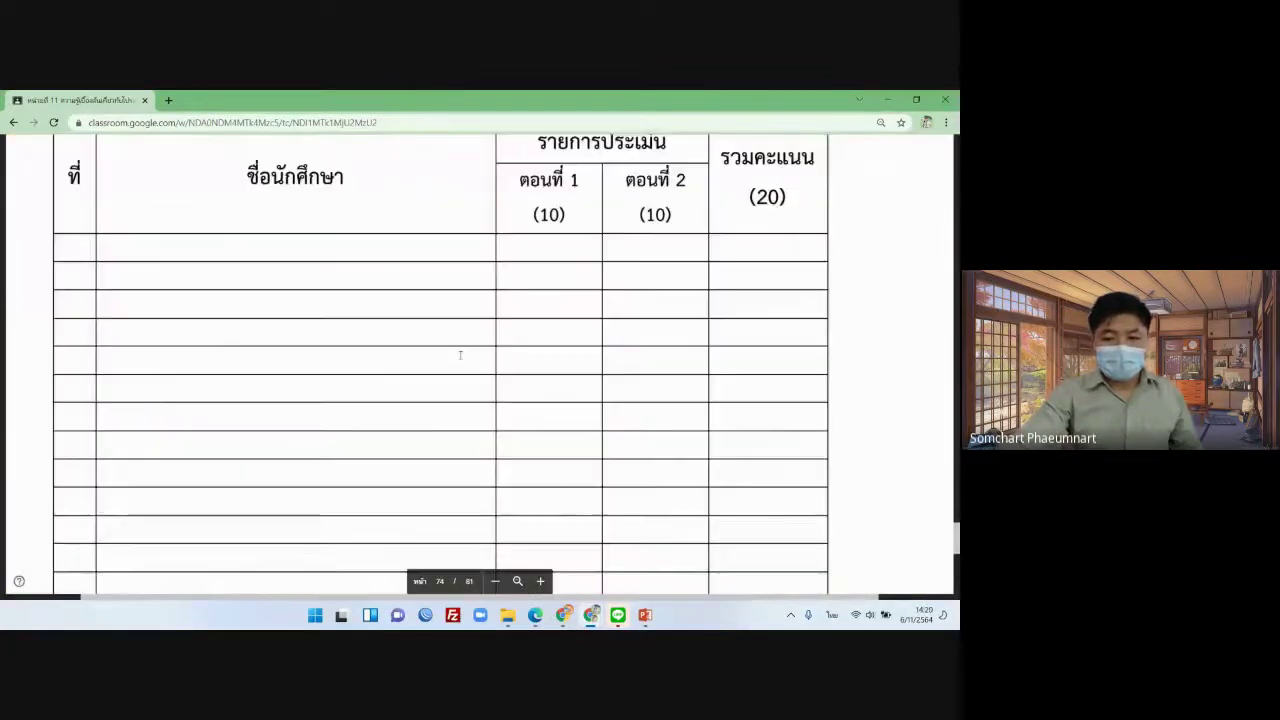
{"action": "scroll", "coordinate": [460, 355], "scroll_direction": "down", "scroll_amount": 8}
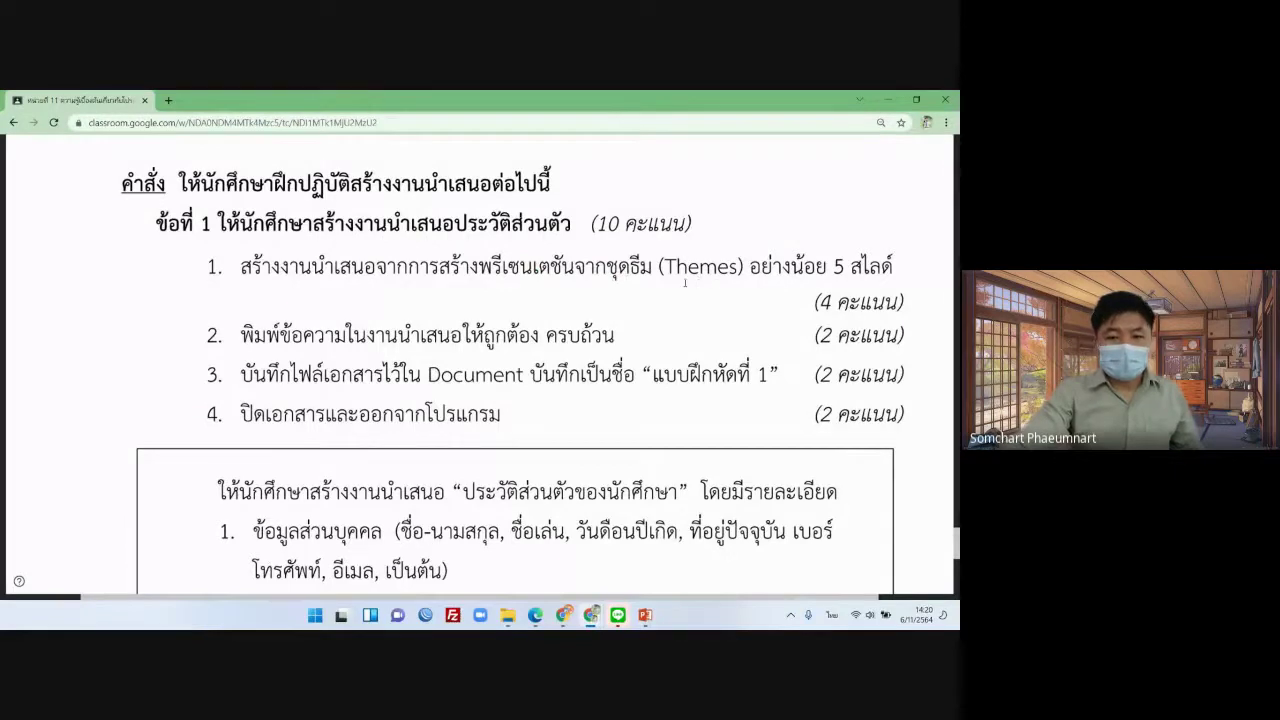
{"action": "scroll", "coordinate": [685, 283], "scroll_direction": "down", "scroll_amount": 3}
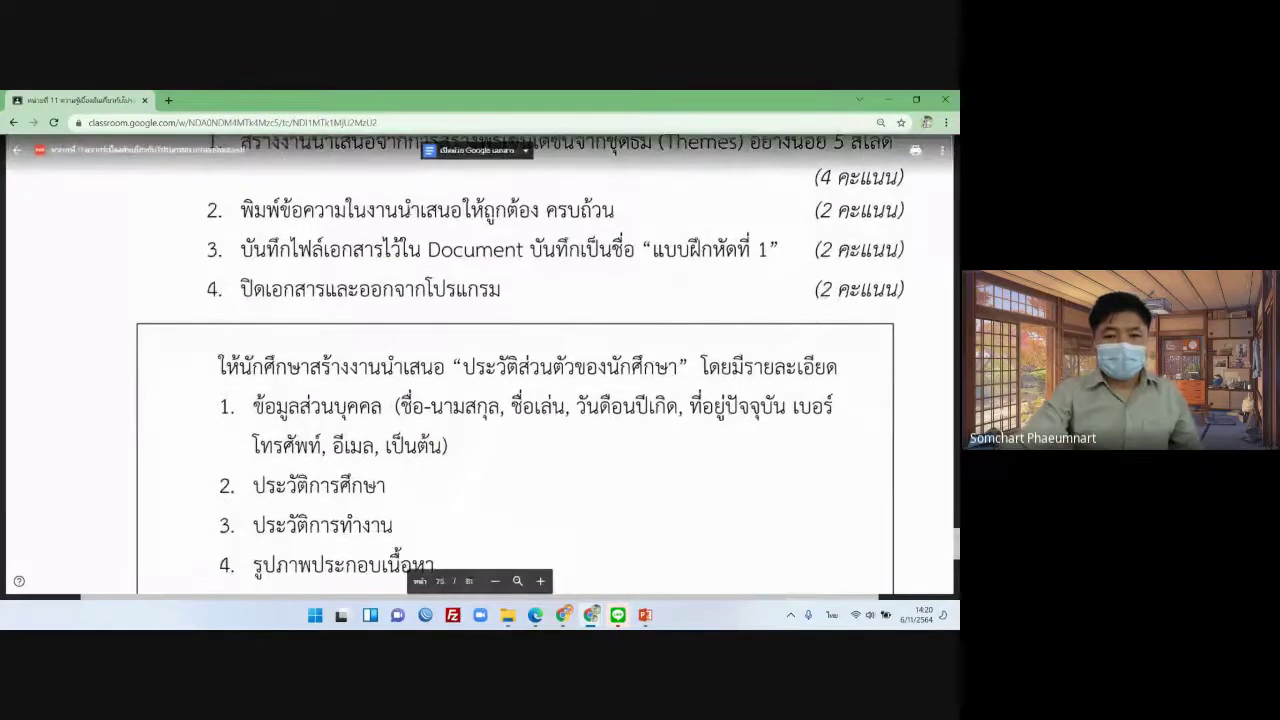
{"action": "scroll", "coordinate": [517, 331], "scroll_direction": "down", "scroll_amount": 3}
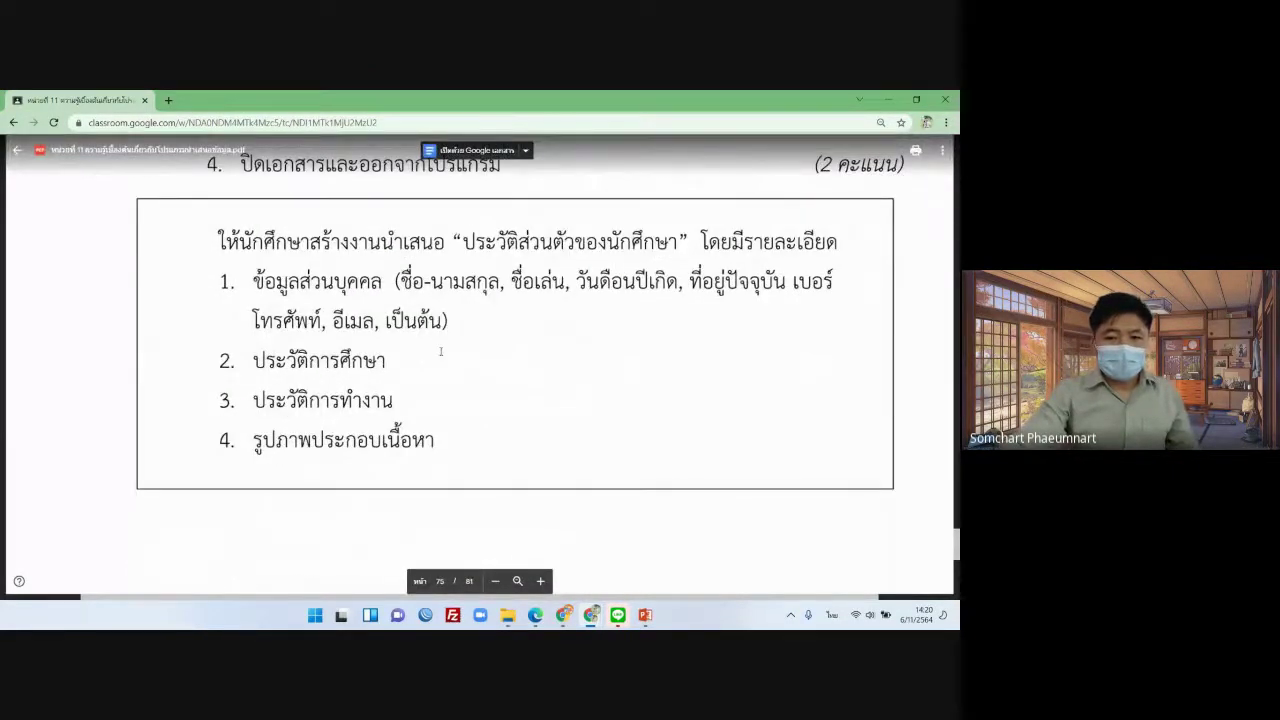
{"action": "scroll", "coordinate": [440, 351], "scroll_direction": "up", "scroll_amount": 3}
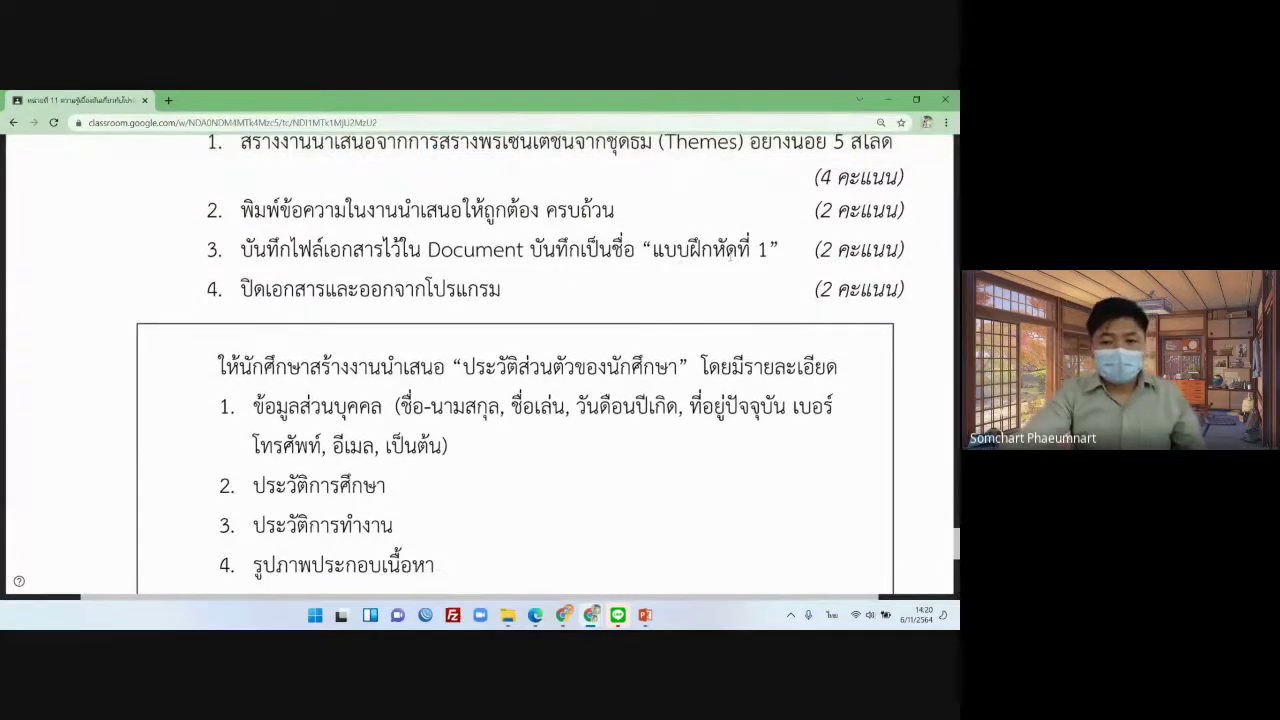
{"action": "scroll", "coordinate": [497, 367], "scroll_direction": "down", "scroll_amount": 1}
{"action": "scroll", "coordinate": [497, 367], "scroll_direction": "down", "scroll_amount": 3}
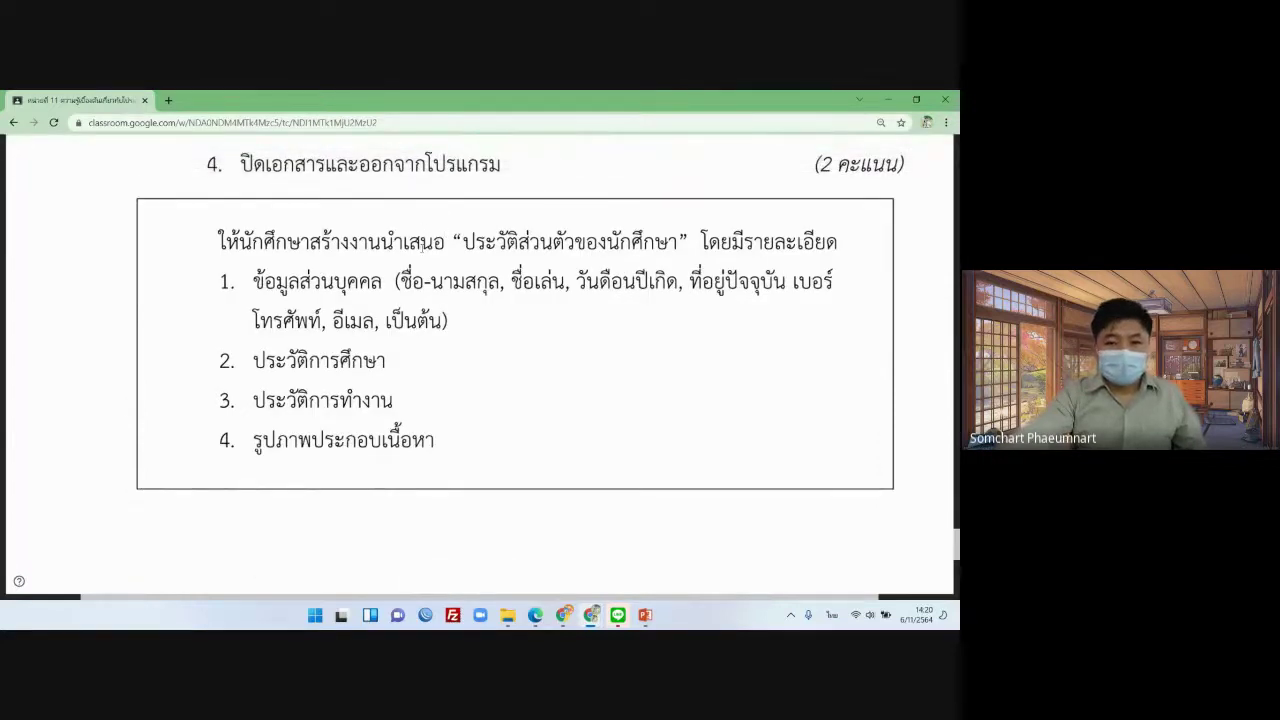
{"action": "double_click", "coordinate": [424, 245]}
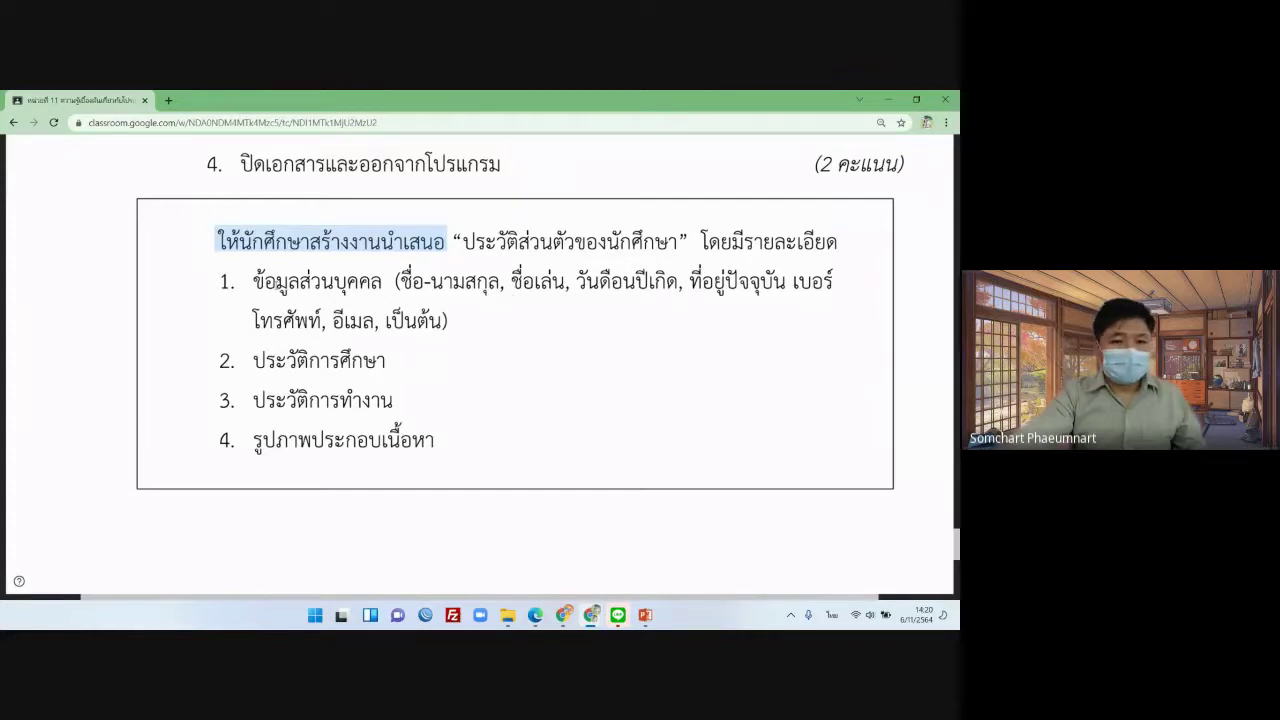
{"action": "double_click", "coordinate": [317, 281]}
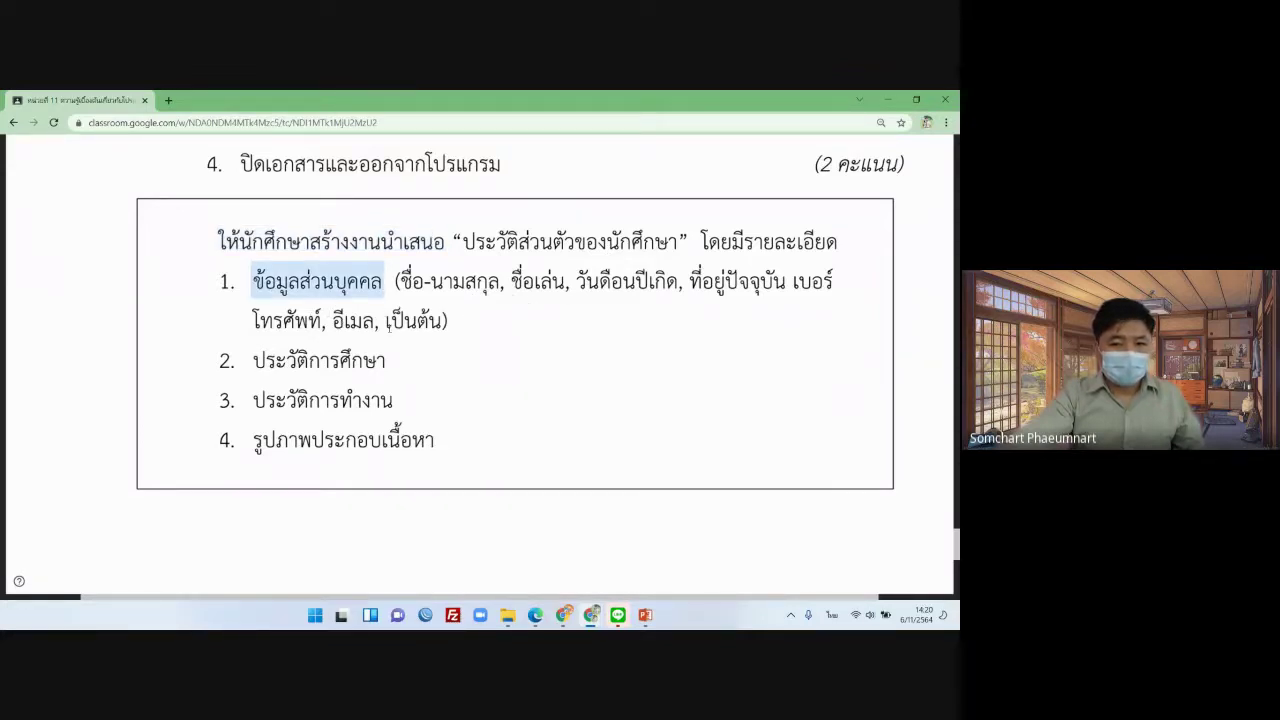
{"action": "scroll", "coordinate": [515, 330], "scroll_direction": "down", "scroll_amount": 2}
{"action": "double_click", "coordinate": [319, 235]}
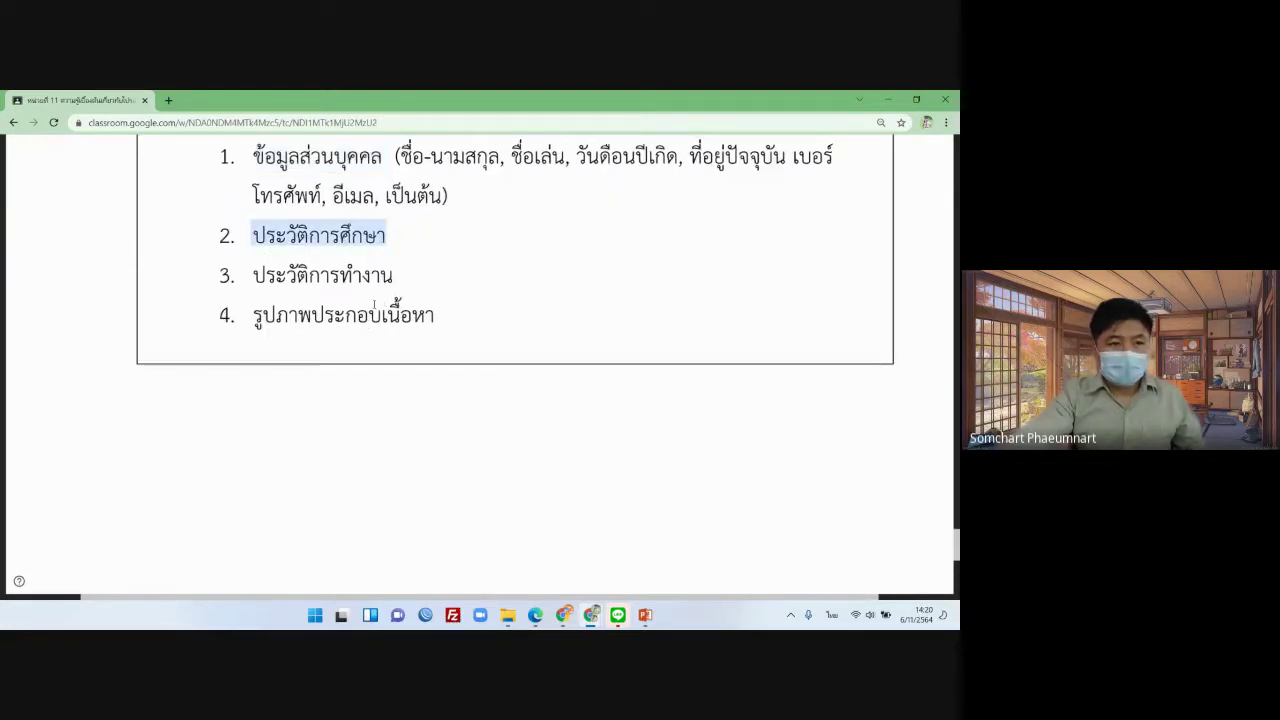
{"action": "double_click", "coordinate": [276, 278]}
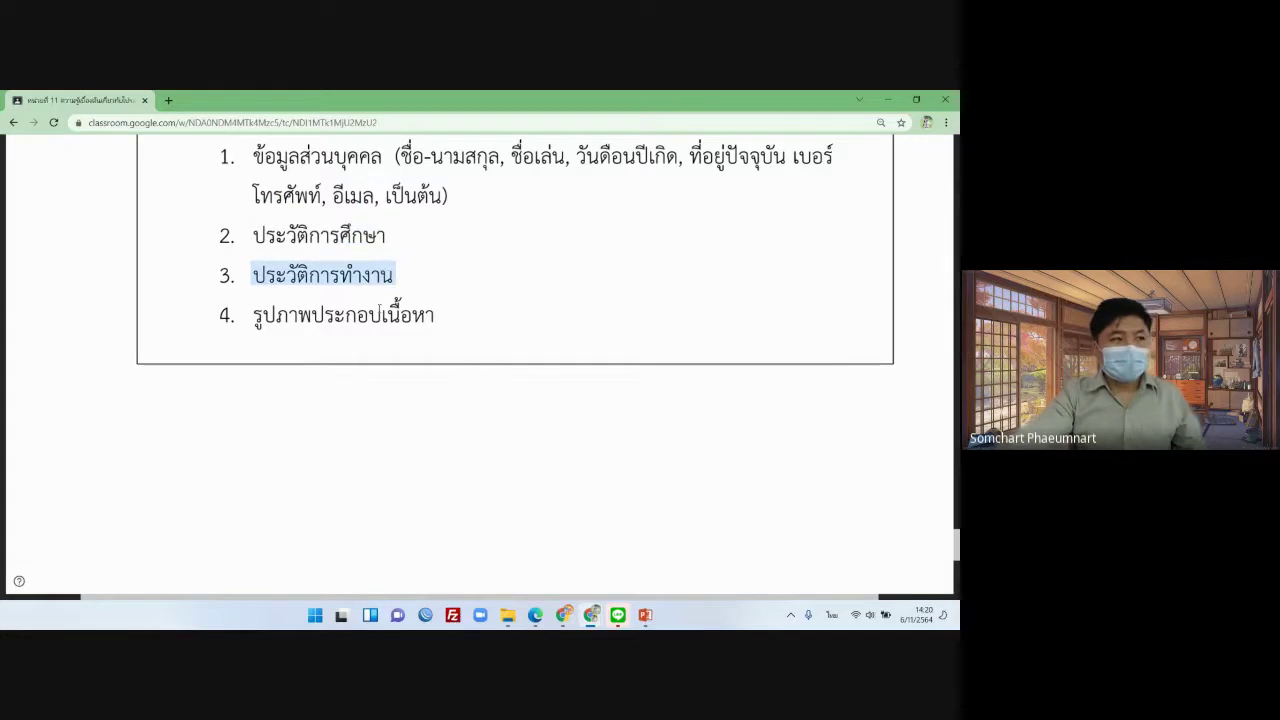
{"action": "scroll", "coordinate": [358, 278], "scroll_direction": "down", "scroll_amount": 2}
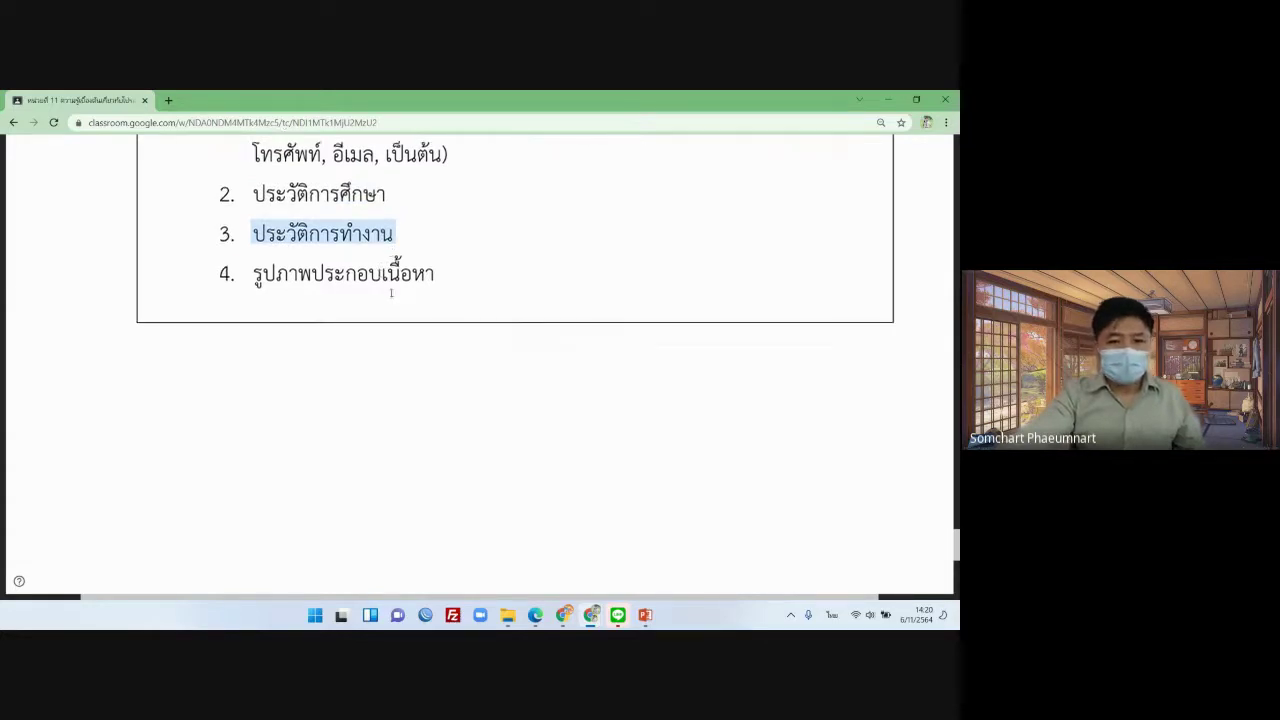
{"action": "scroll", "coordinate": [358, 278], "scroll_direction": "up", "scroll_amount": 2}
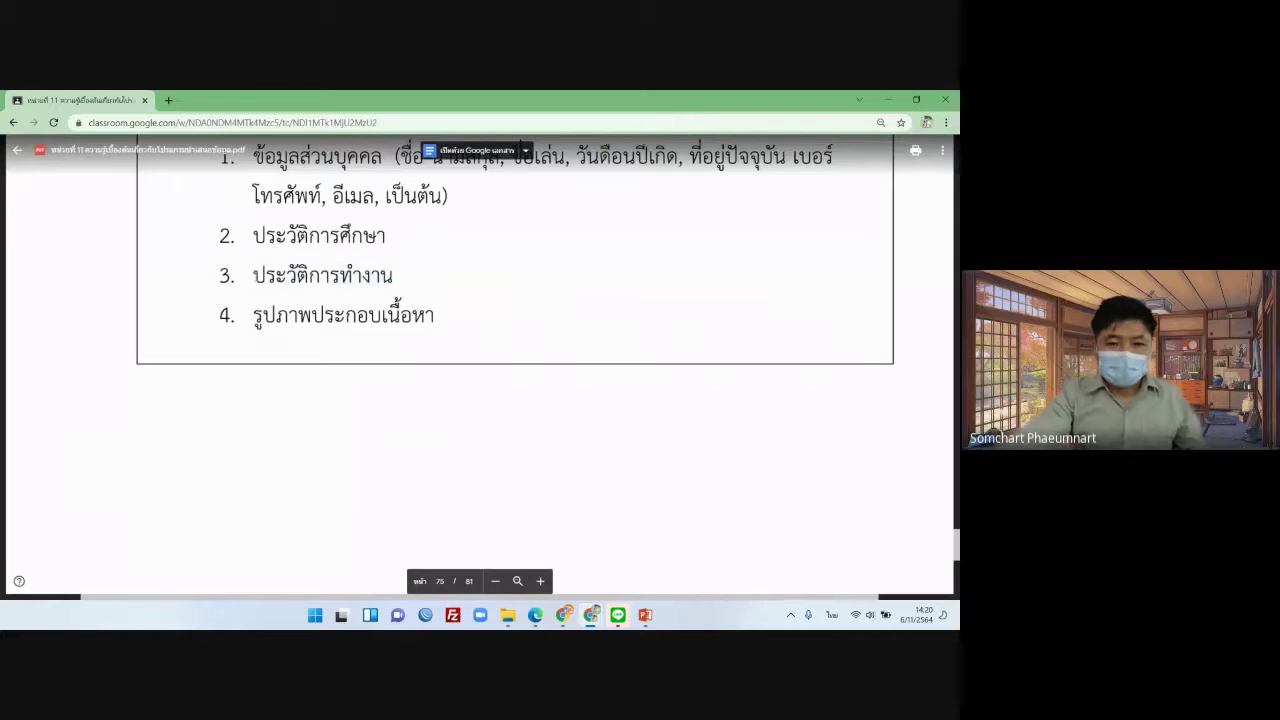
{"action": "left_click_drag", "start_coordinate": [252, 276], "coordinate": [392, 283]}
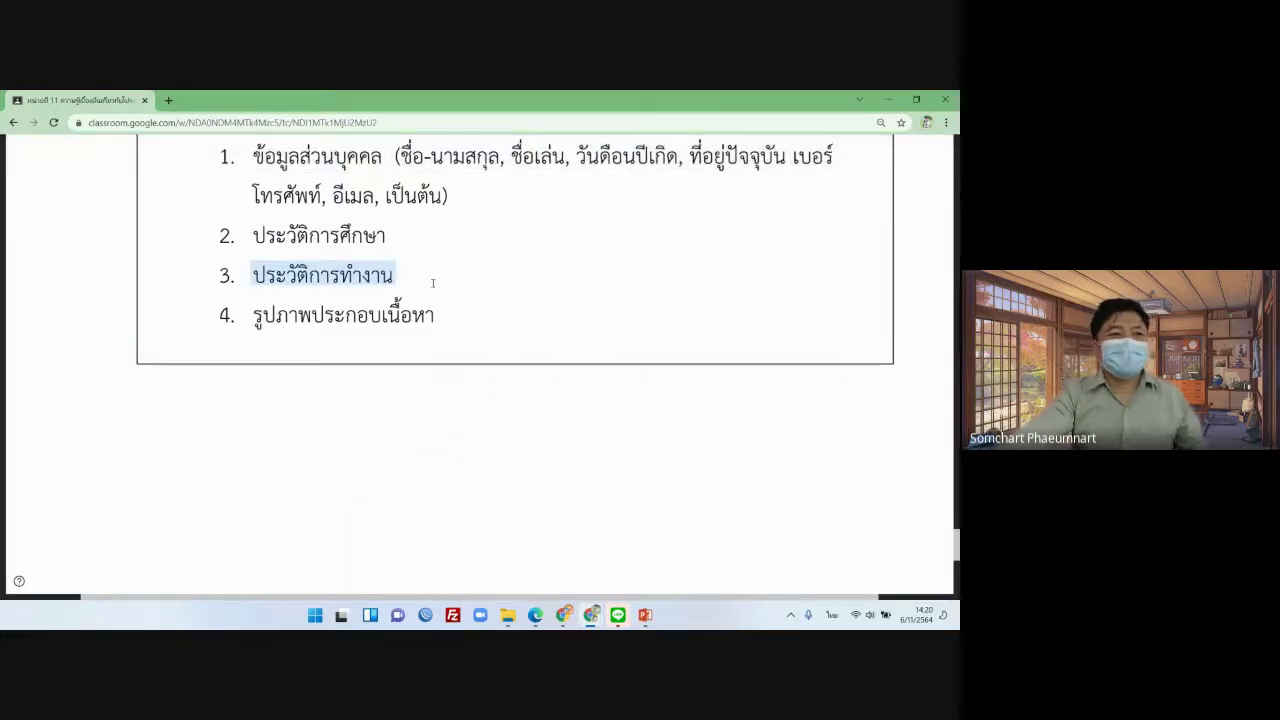
{"action": "scroll", "coordinate": [432, 282], "scroll_direction": "down", "scroll_amount": 1}
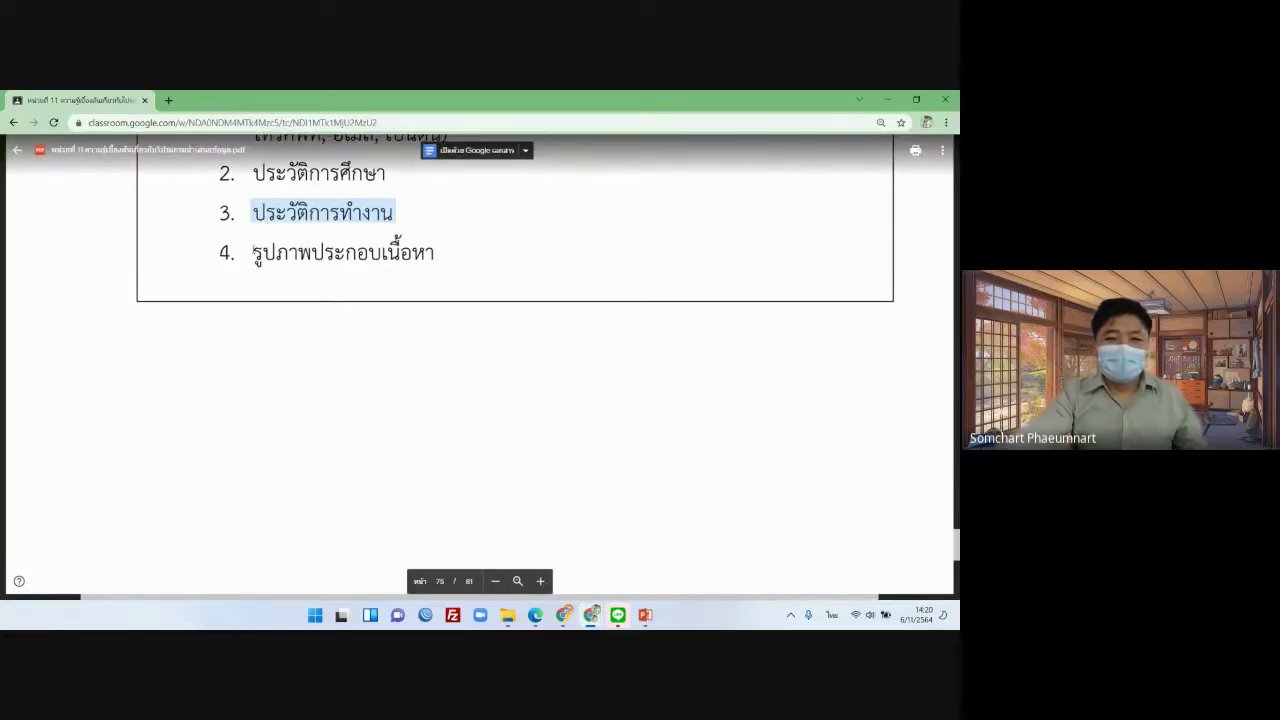
{"action": "left_click", "coordinate": [417, 278]}
{"action": "scroll", "coordinate": [419, 284], "scroll_direction": "down", "scroll_amount": 3}
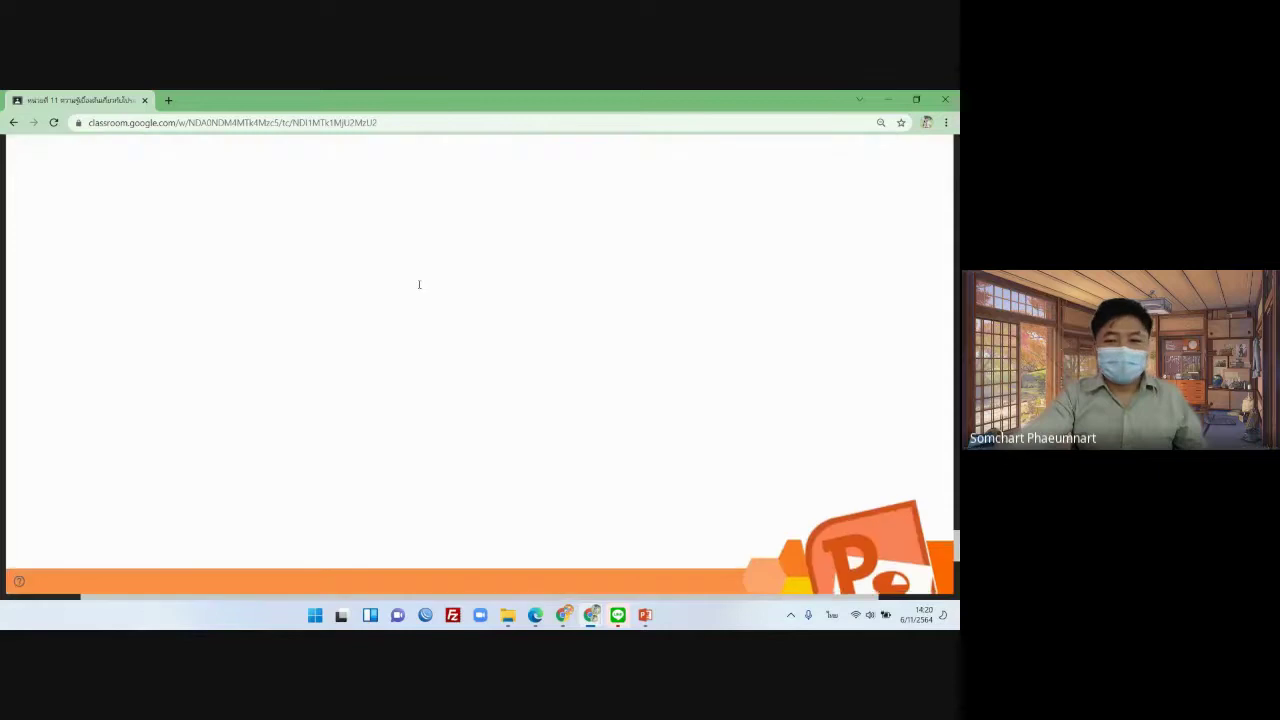
{"action": "scroll", "coordinate": [419, 284], "scroll_direction": "down", "scroll_amount": 5}
{"action": "scroll", "coordinate": [419, 284], "scroll_direction": "up", "scroll_amount": 4}
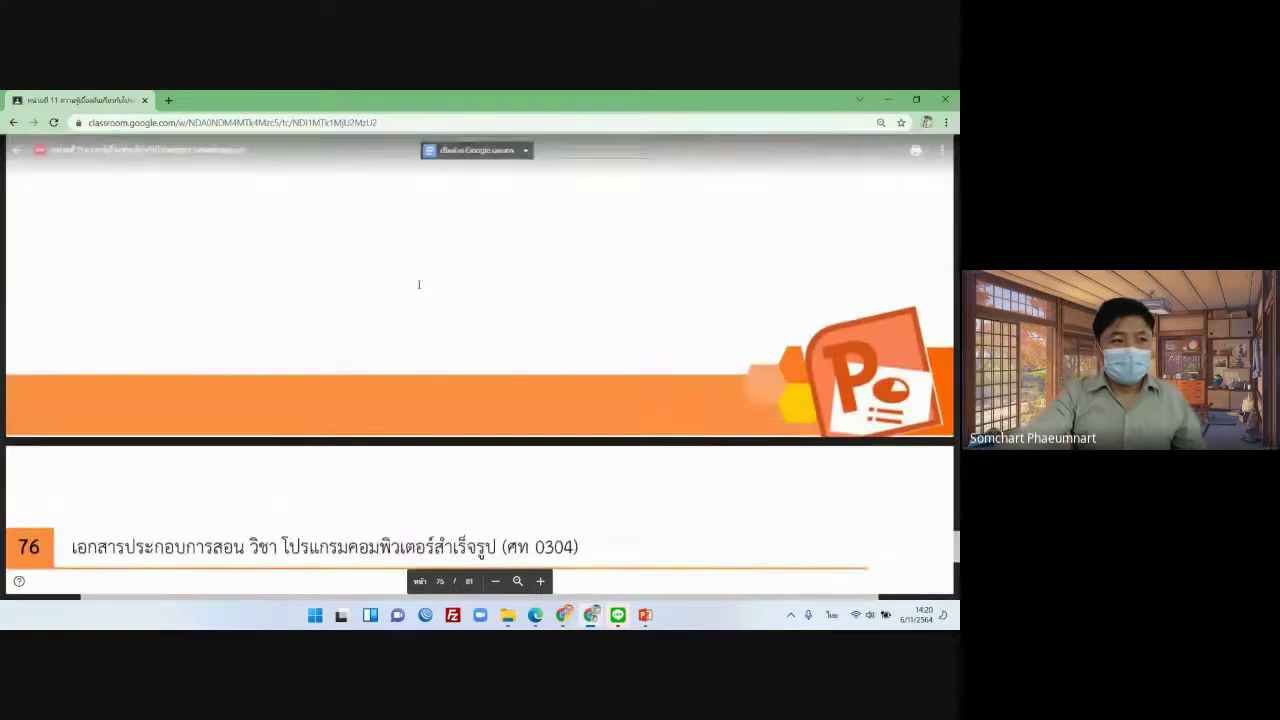
{"action": "scroll", "coordinate": [419, 284], "scroll_direction": "up", "scroll_amount": 4}
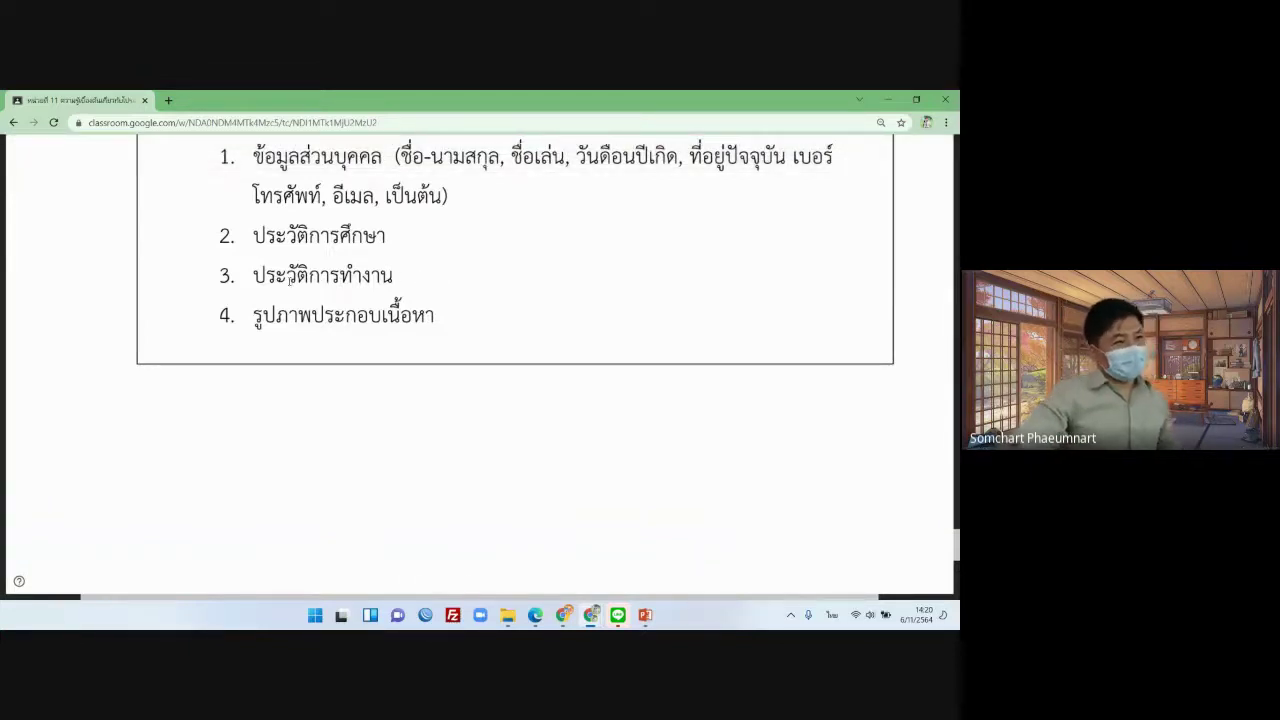
{"action": "scroll", "coordinate": [290, 277], "scroll_direction": "up", "scroll_amount": 2}
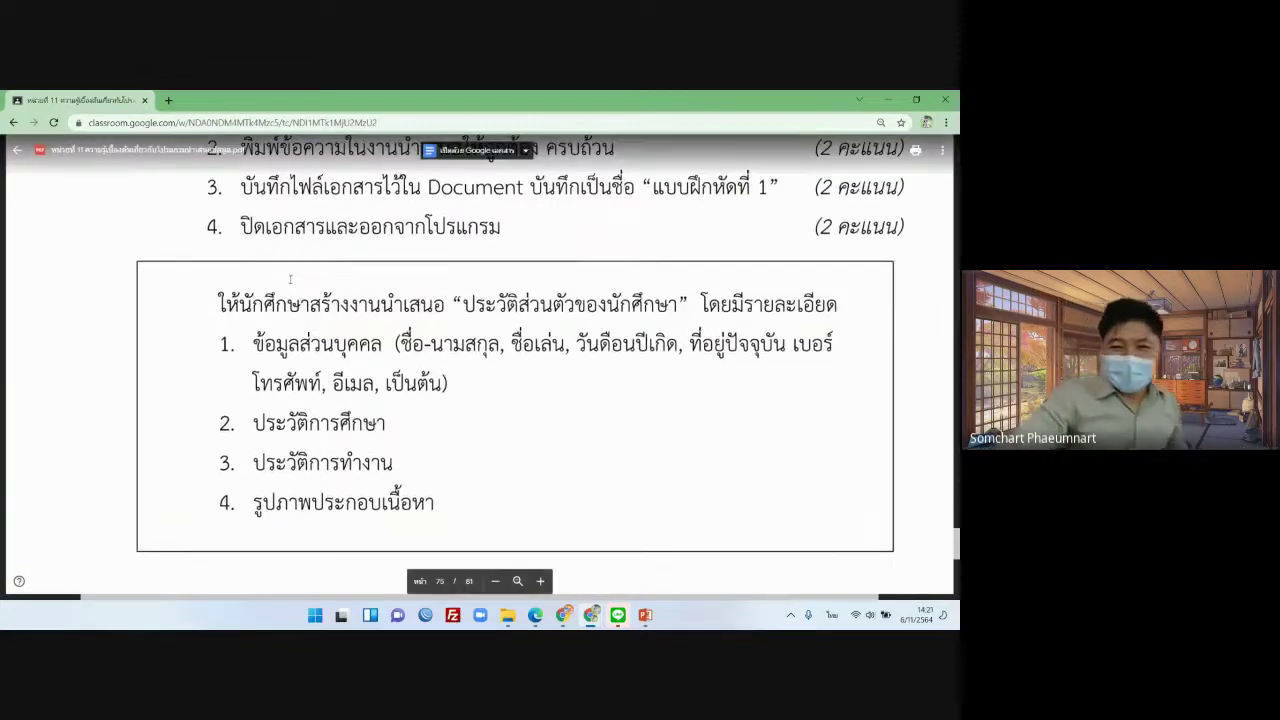
{"action": "scroll", "coordinate": [290, 271], "scroll_direction": "up", "scroll_amount": 5}
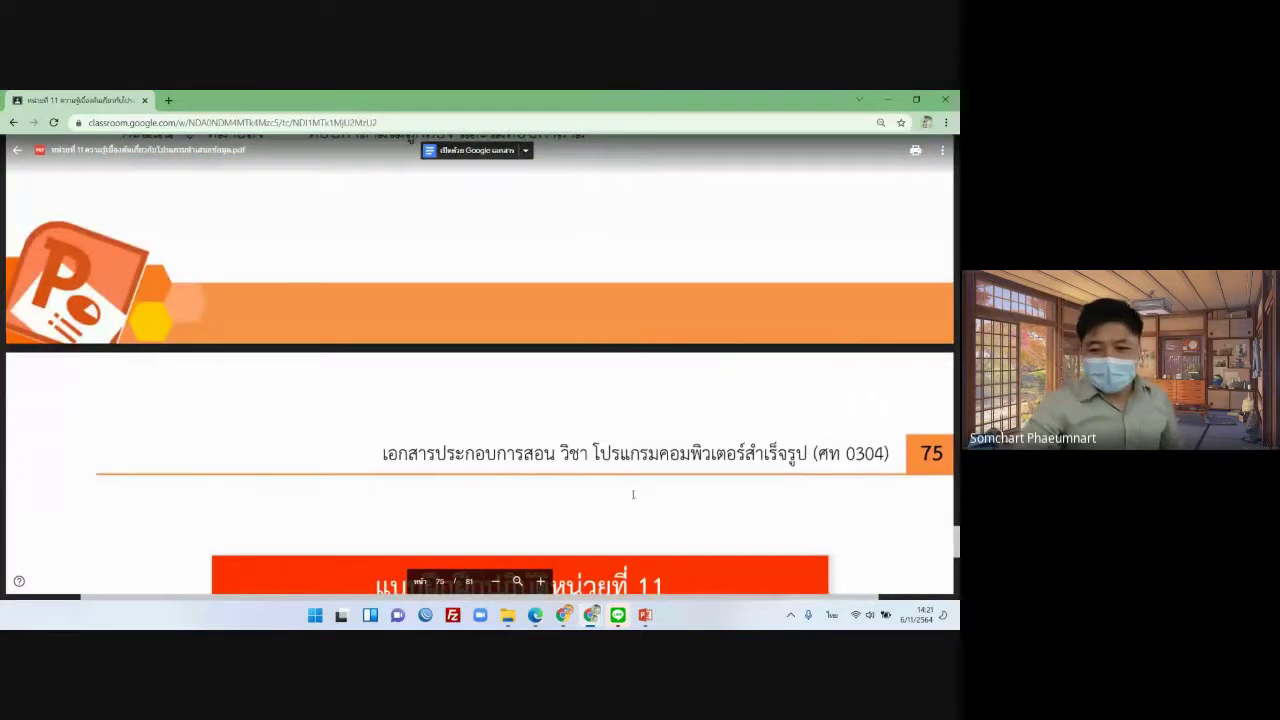
{"action": "mouse_move", "coordinate": [592, 612]}
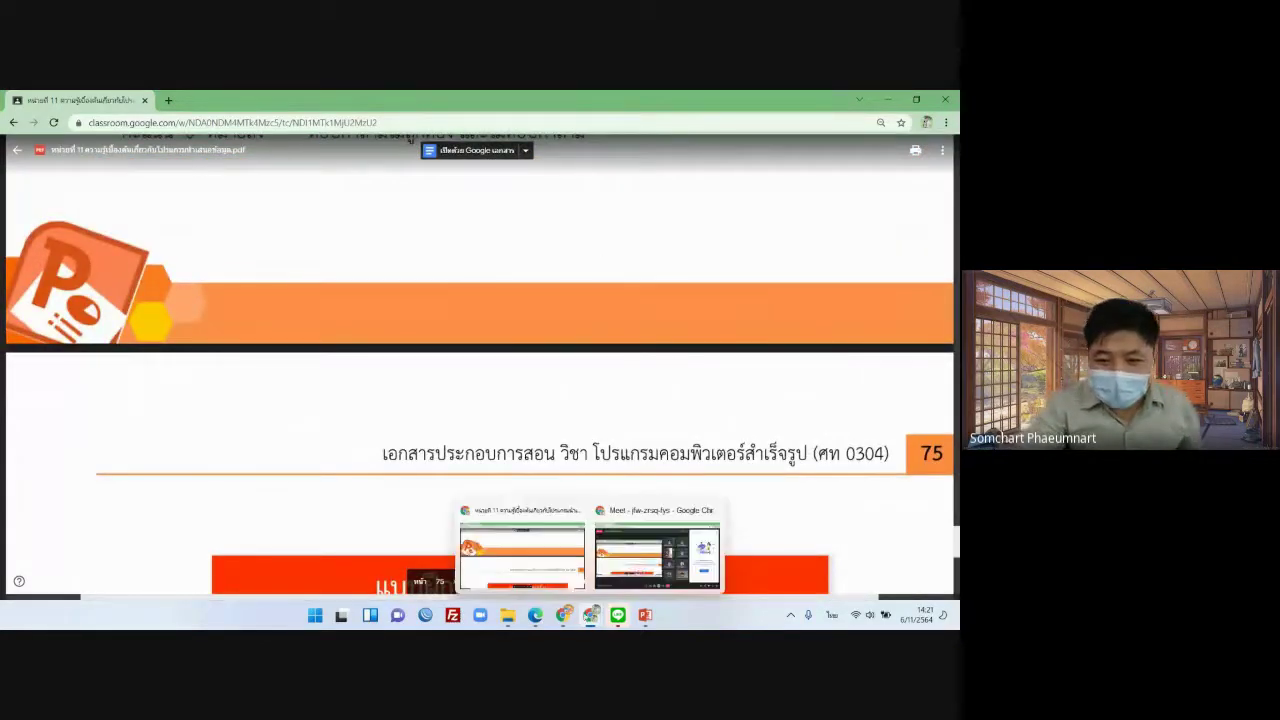
Return to the Google Meet call and stop presenting the screen.
{"action": "left_click", "coordinate": [634, 562]}
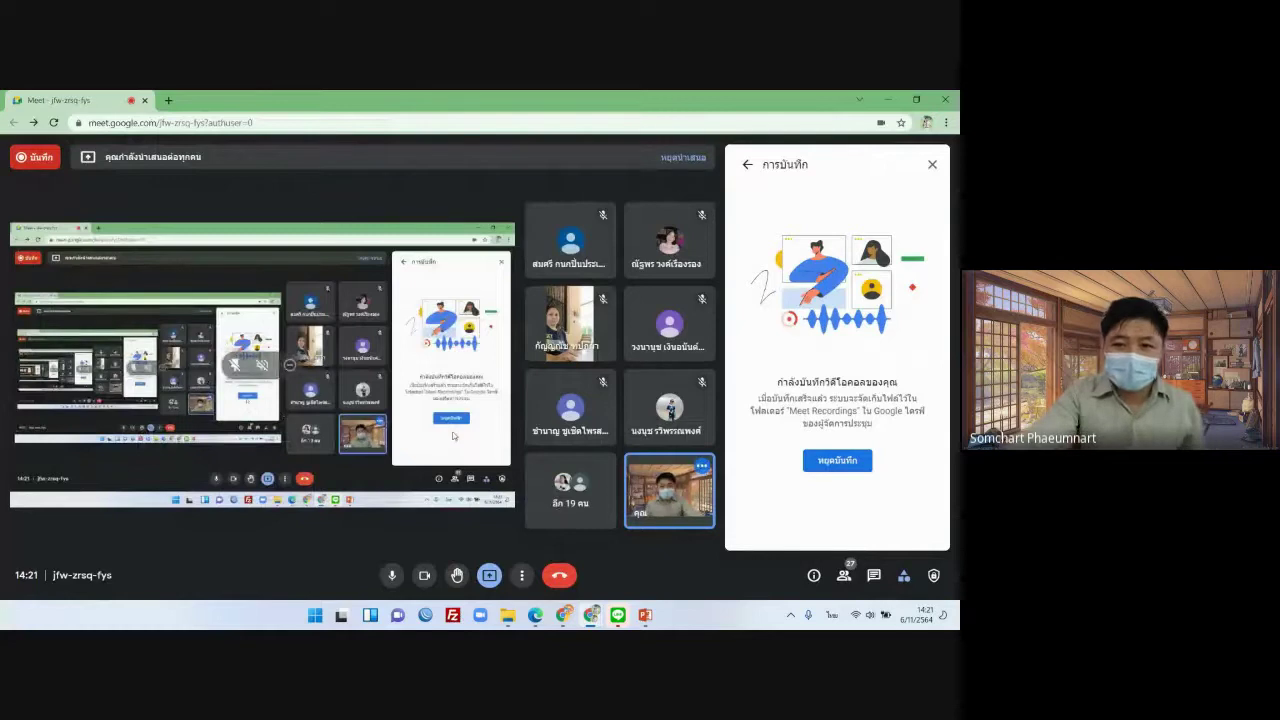
{"action": "left_click", "coordinate": [478, 536]}
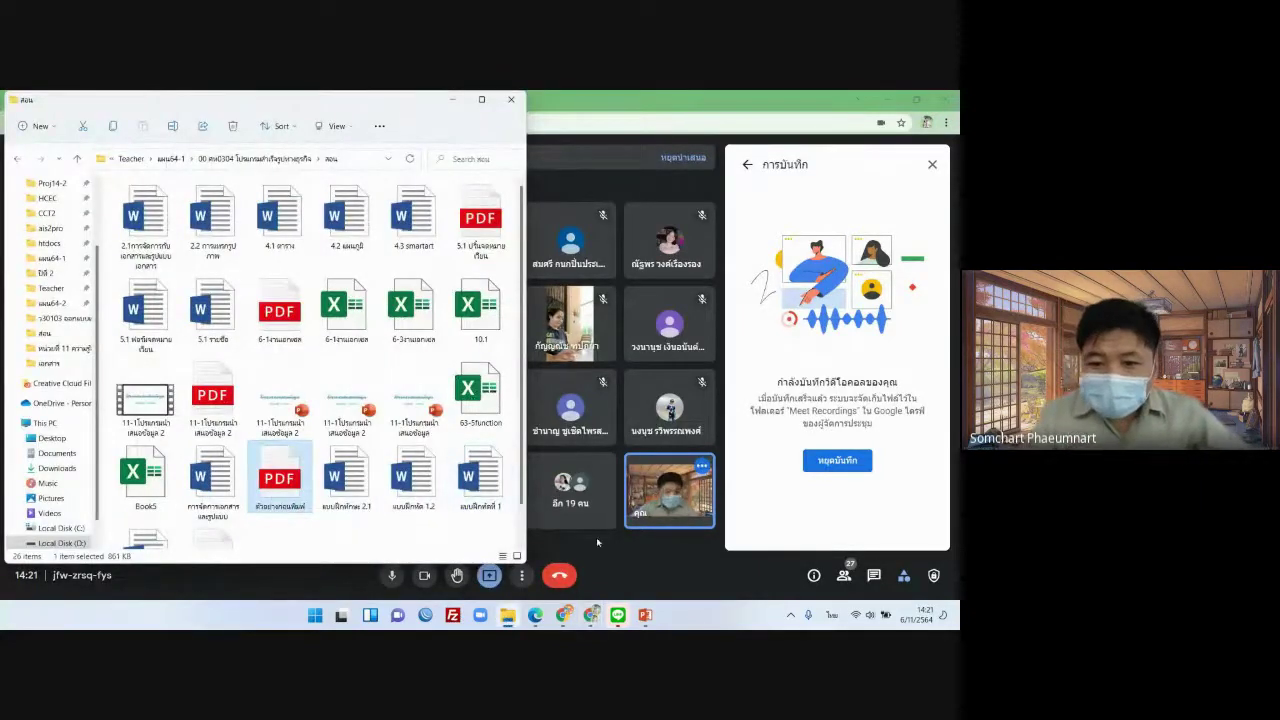
{"action": "left_click", "coordinate": [597, 542]}
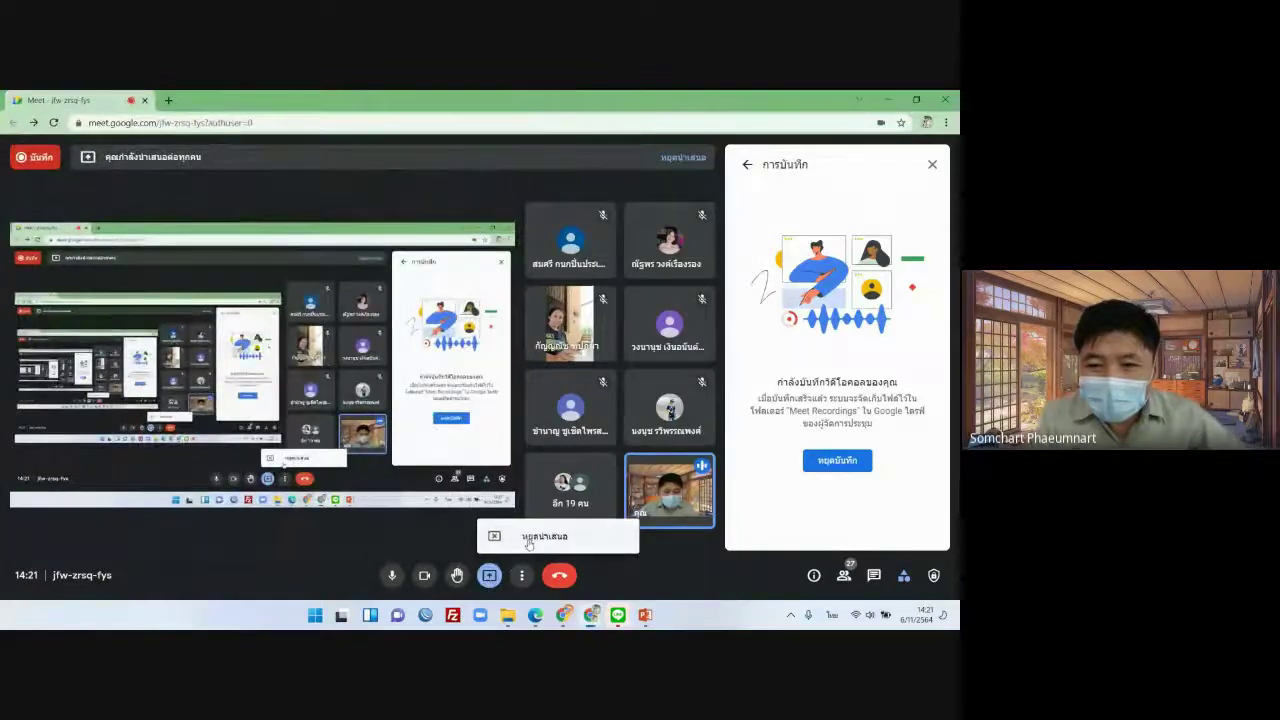
{"action": "left_click", "coordinate": [529, 540]}
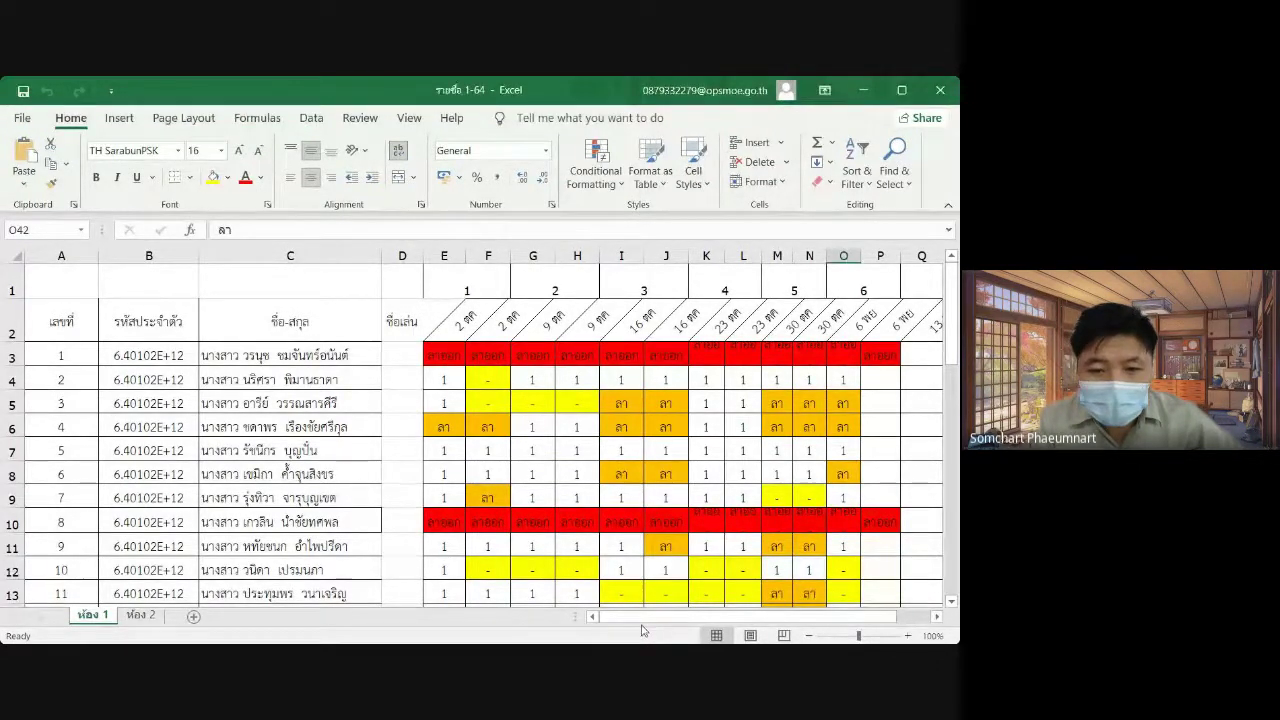
Copy the 1 mark from O4 and paste it into P7 of the 6 พย column.
{"action": "left_click_drag", "start_coordinate": [646, 625], "coordinate": [660, 625]}
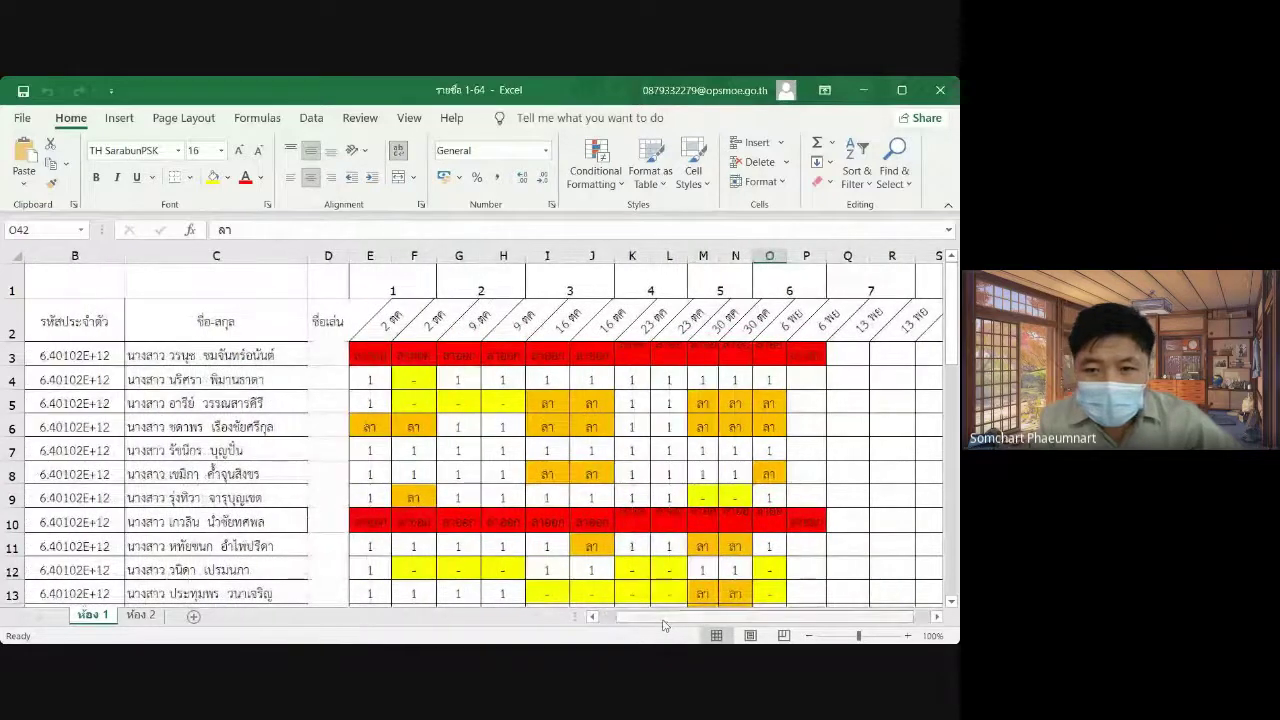
{"action": "left_click", "coordinate": [774, 378]}
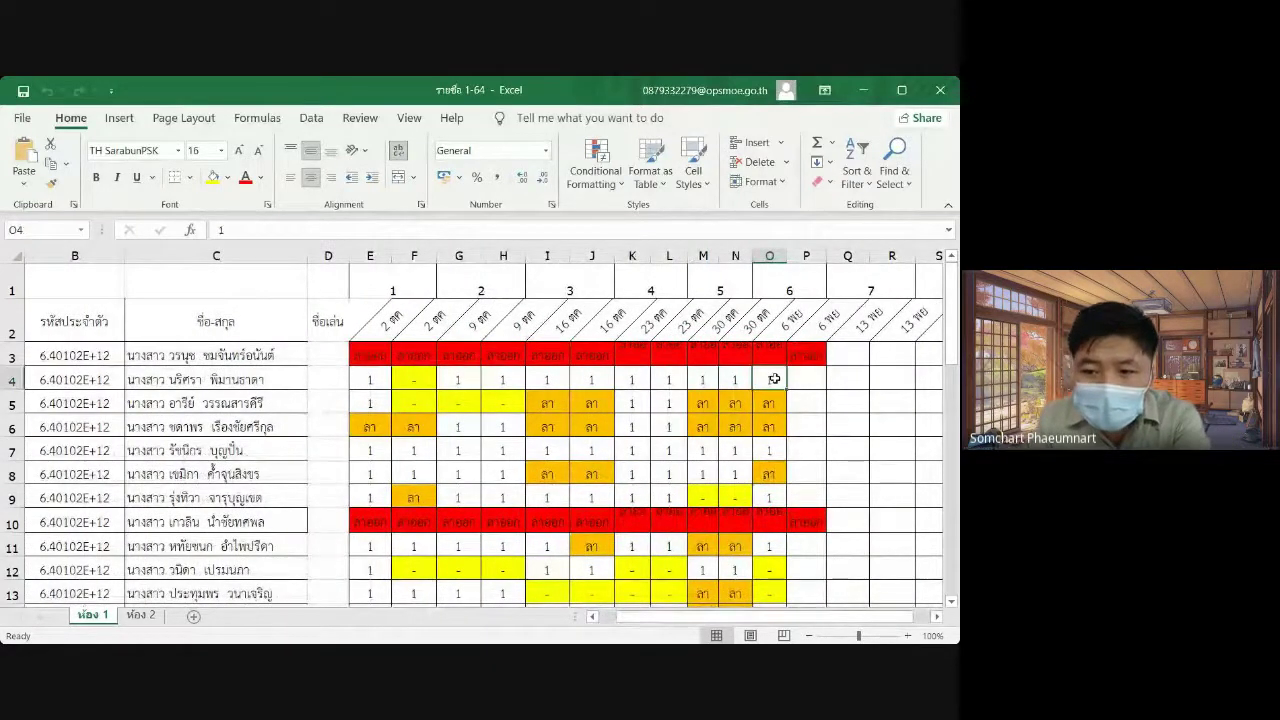
{"action": "key", "text": "ctrl+c"}
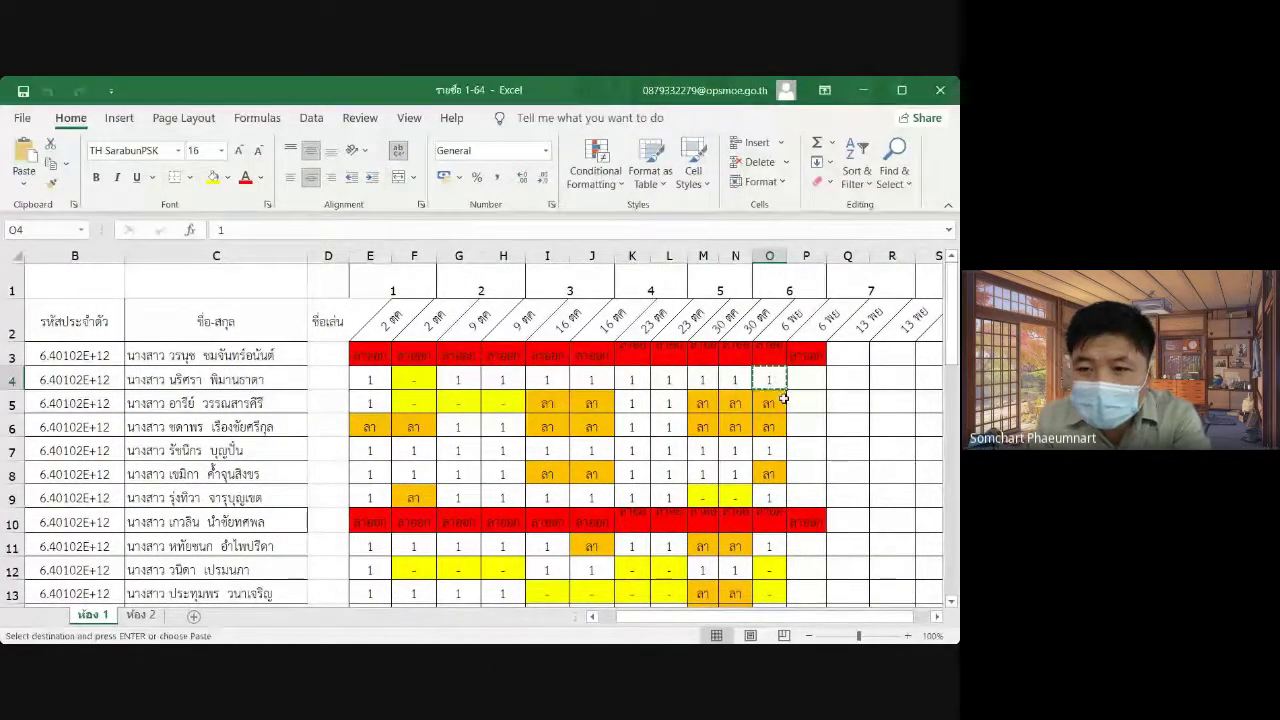
{"action": "left_click", "coordinate": [812, 380]}
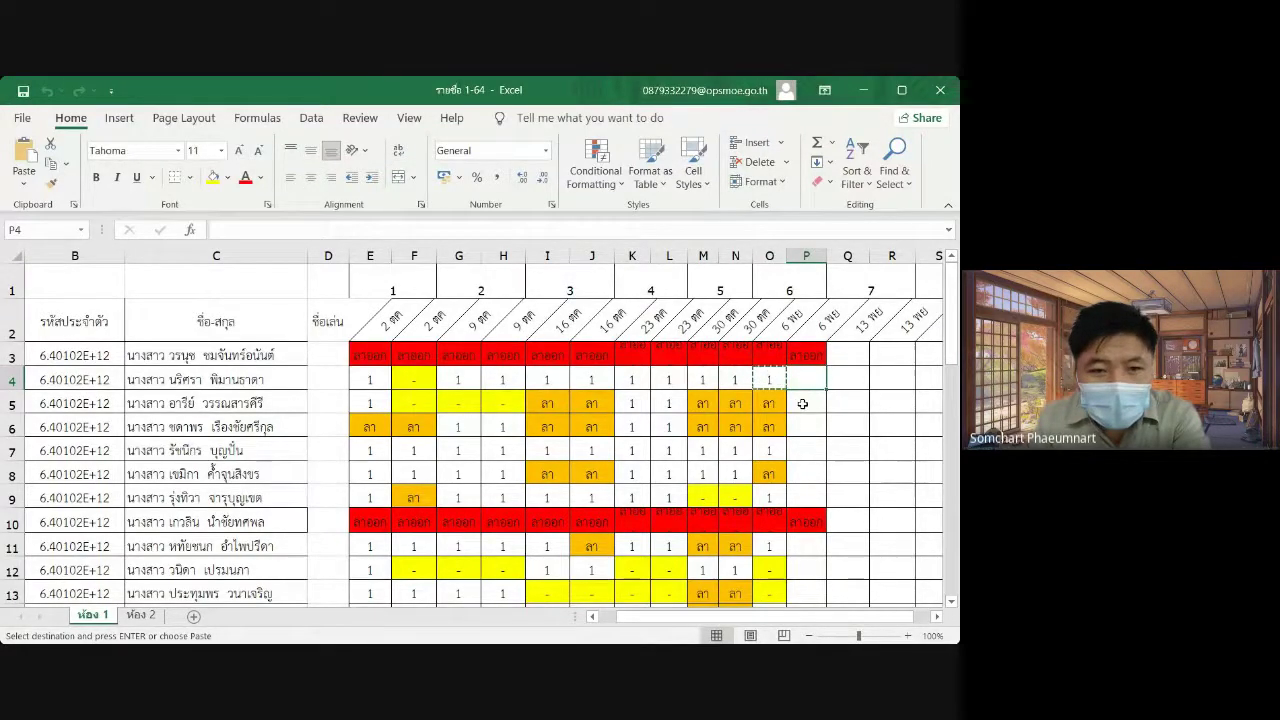
{"action": "left_click", "coordinate": [794, 426]}
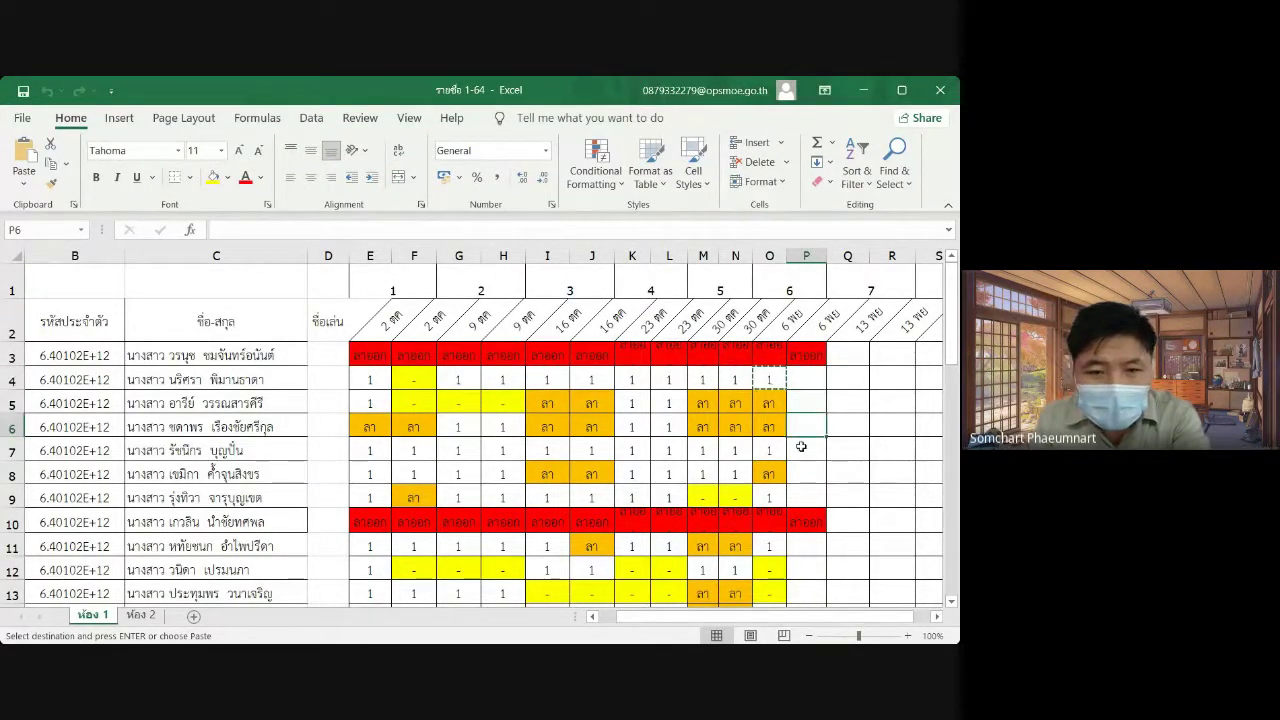
{"action": "left_click", "coordinate": [802, 448]}
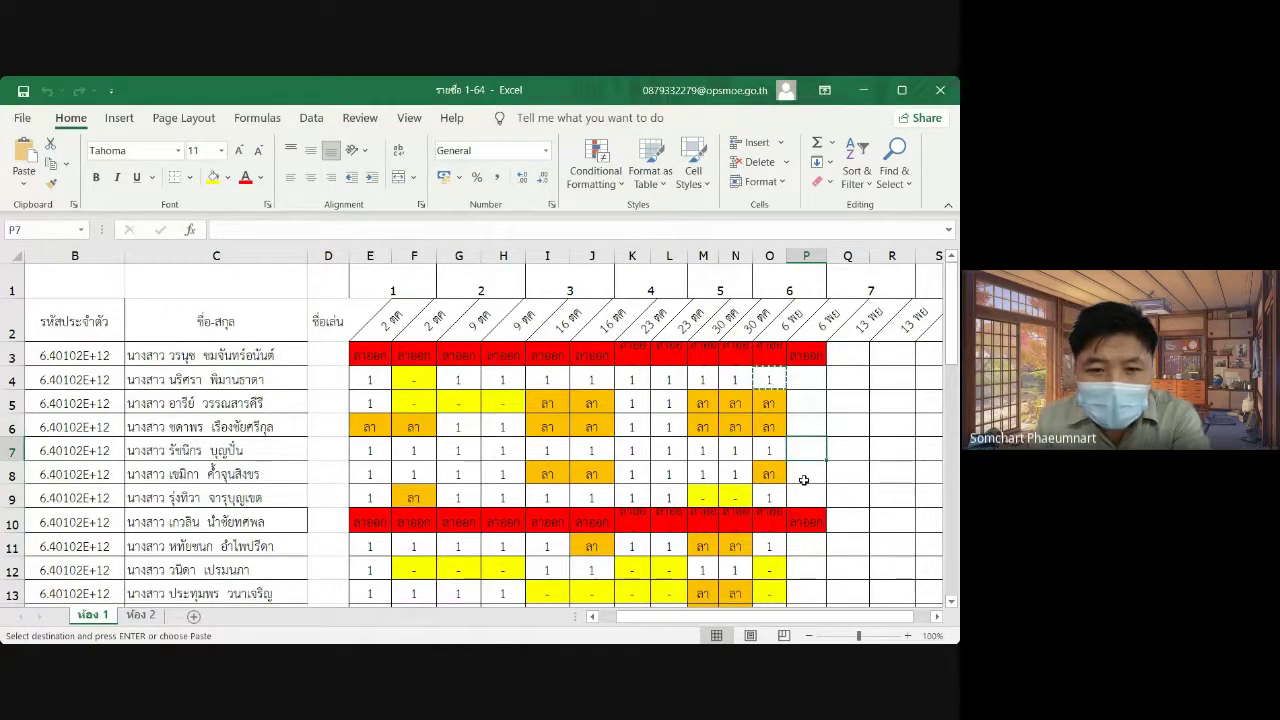
{"action": "left_click", "coordinate": [804, 480]}
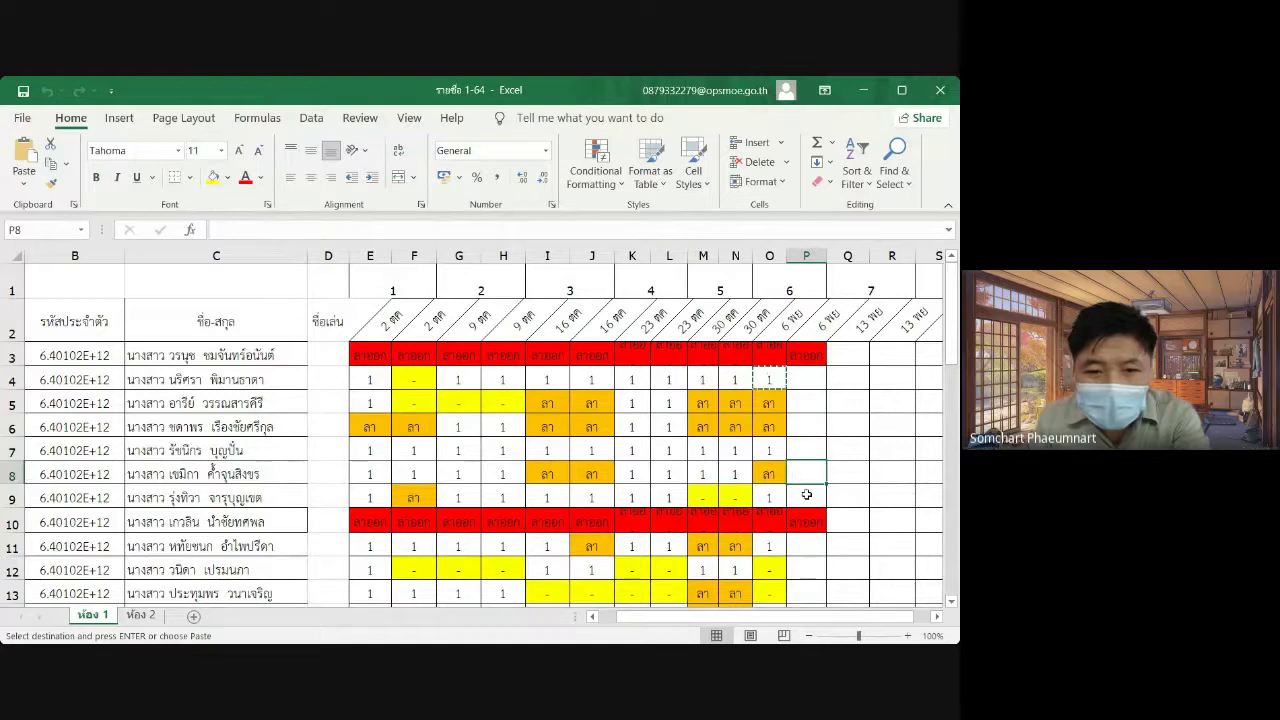
{"action": "left_click", "coordinate": [807, 497]}
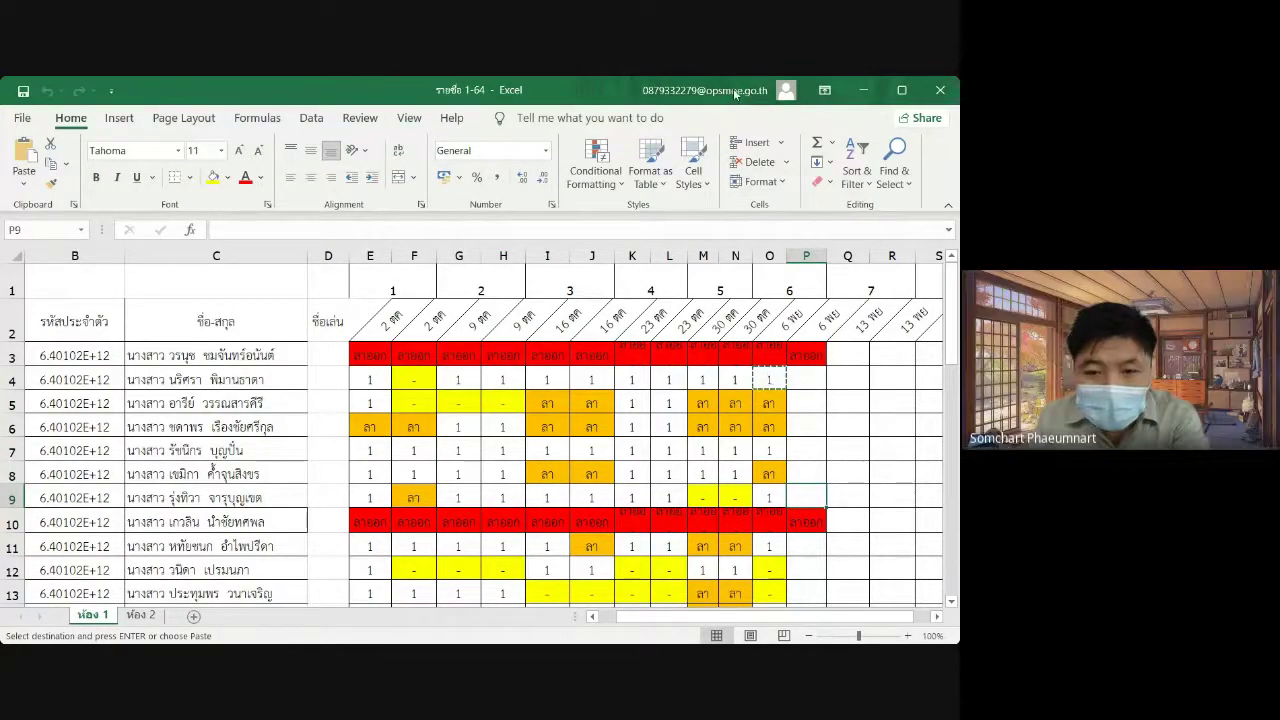
{"action": "left_click", "coordinate": [810, 452]}
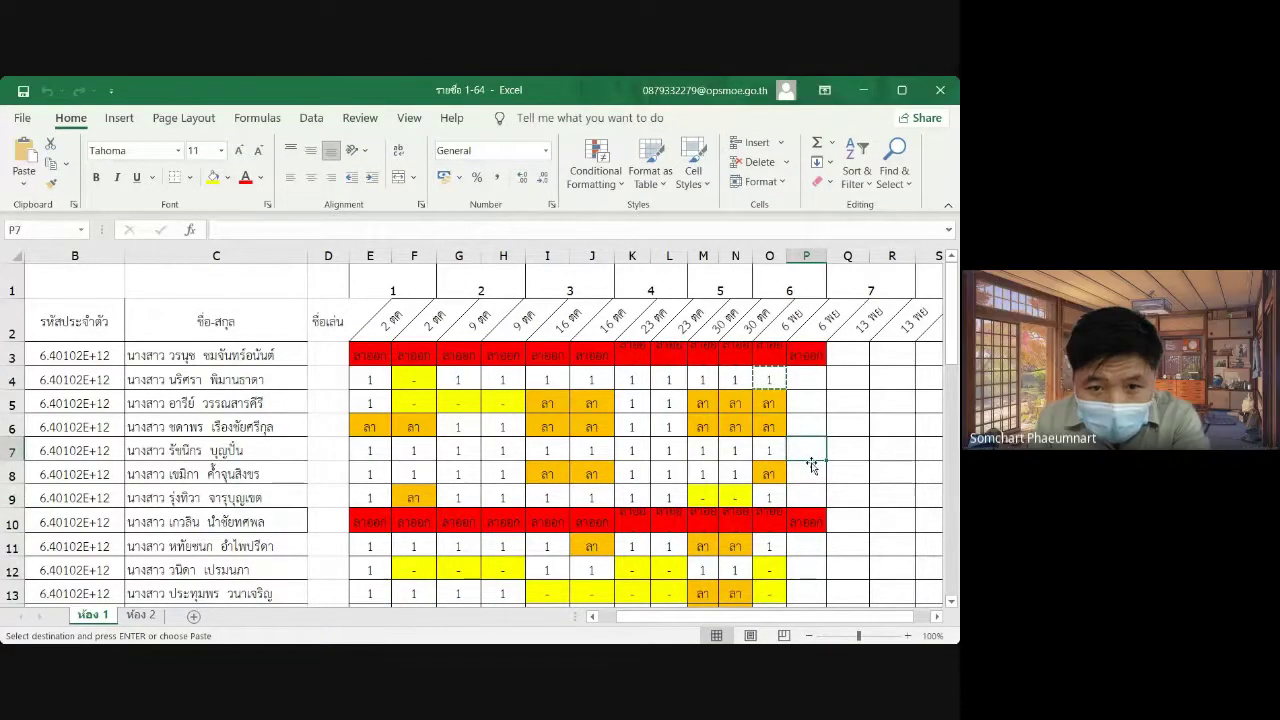
{"action": "key", "text": "ctrl+v"}
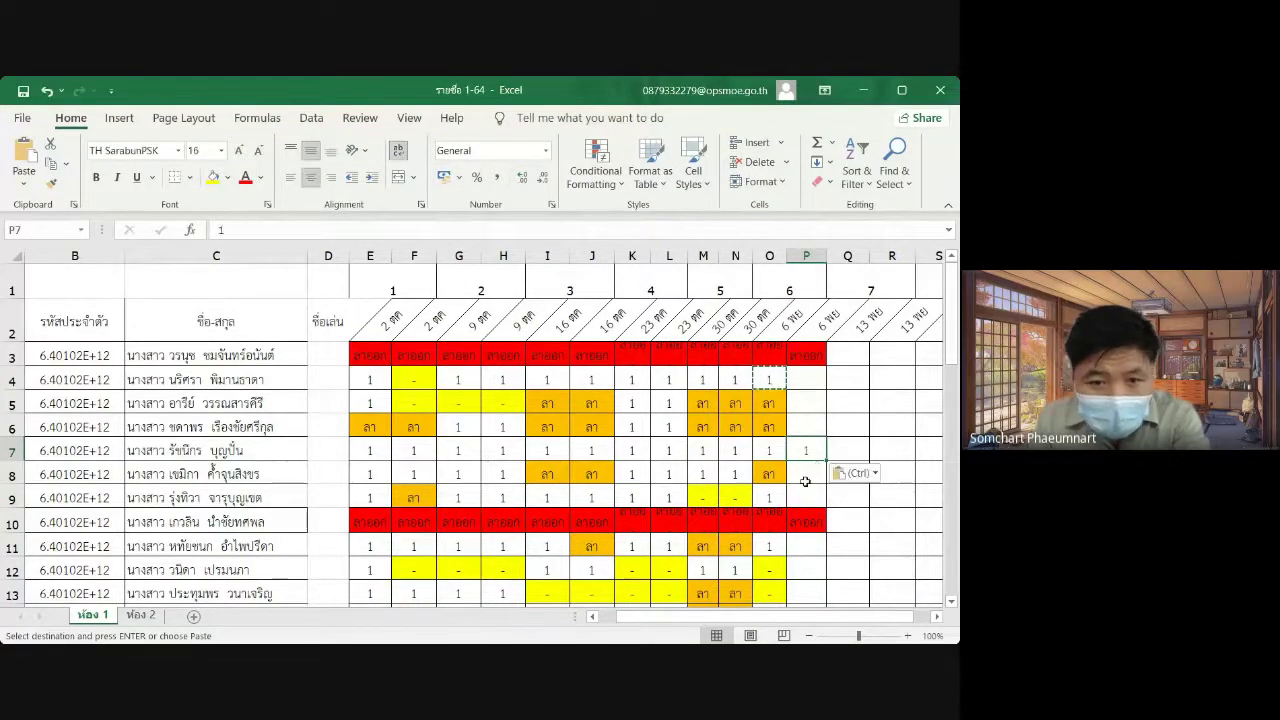
Enter ไฟลับ in cell P9.
{"action": "scroll", "coordinate": [785, 540], "scroll_direction": "down", "scroll_amount": 3}
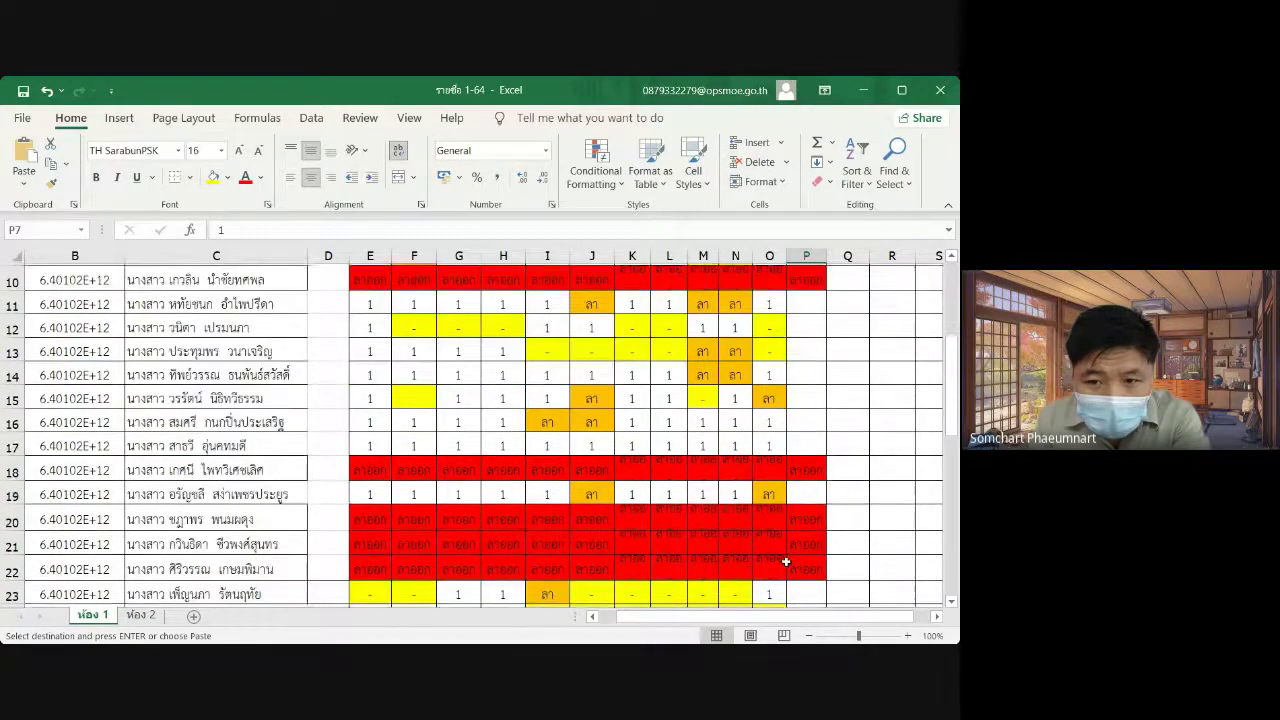
{"action": "scroll", "coordinate": [784, 561], "scroll_direction": "up", "scroll_amount": 3}
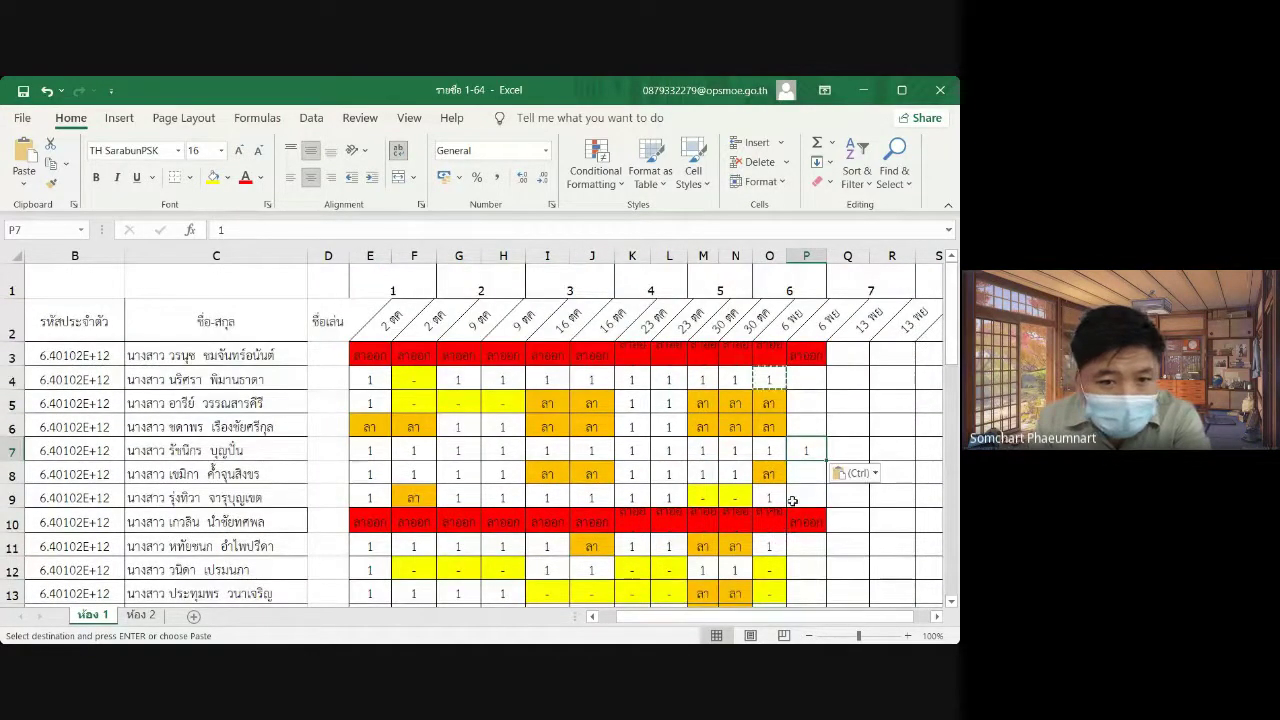
{"action": "left_click", "coordinate": [803, 478]}
{"action": "left_click", "coordinate": [804, 496]}
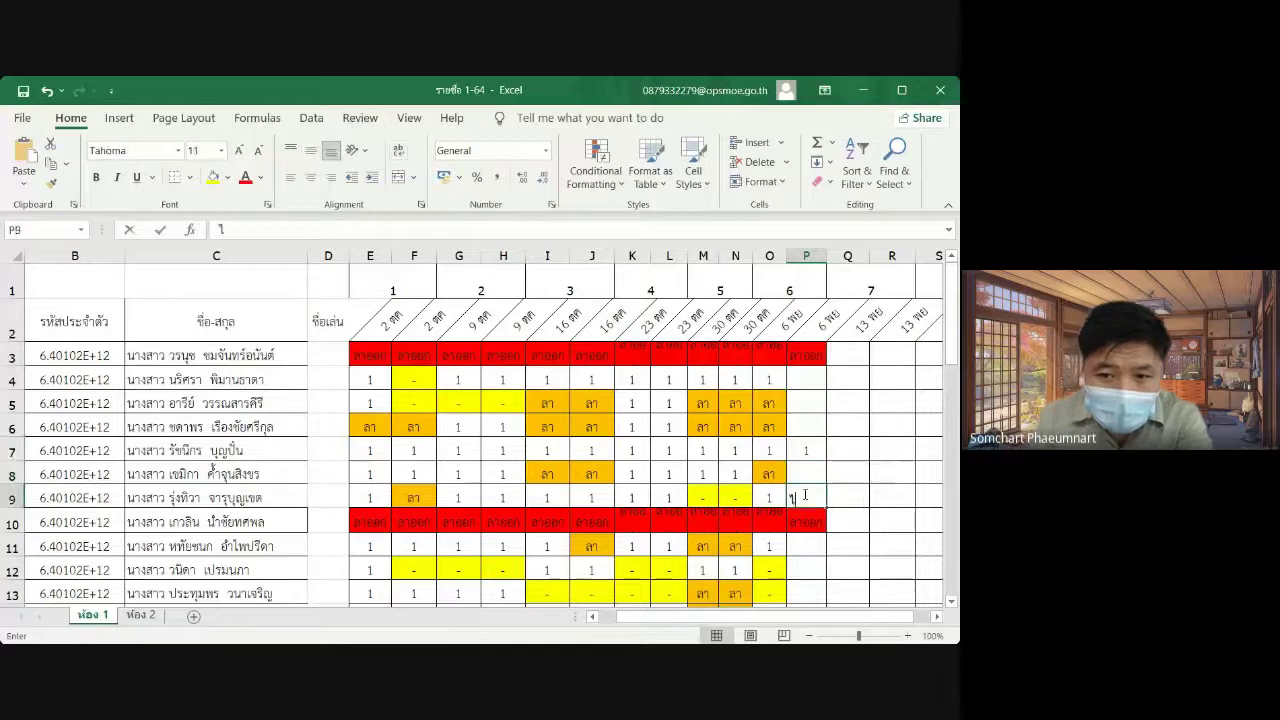
{"action": "type", "text": "ไฟลับ"}
{"action": "key", "text": "Return"}
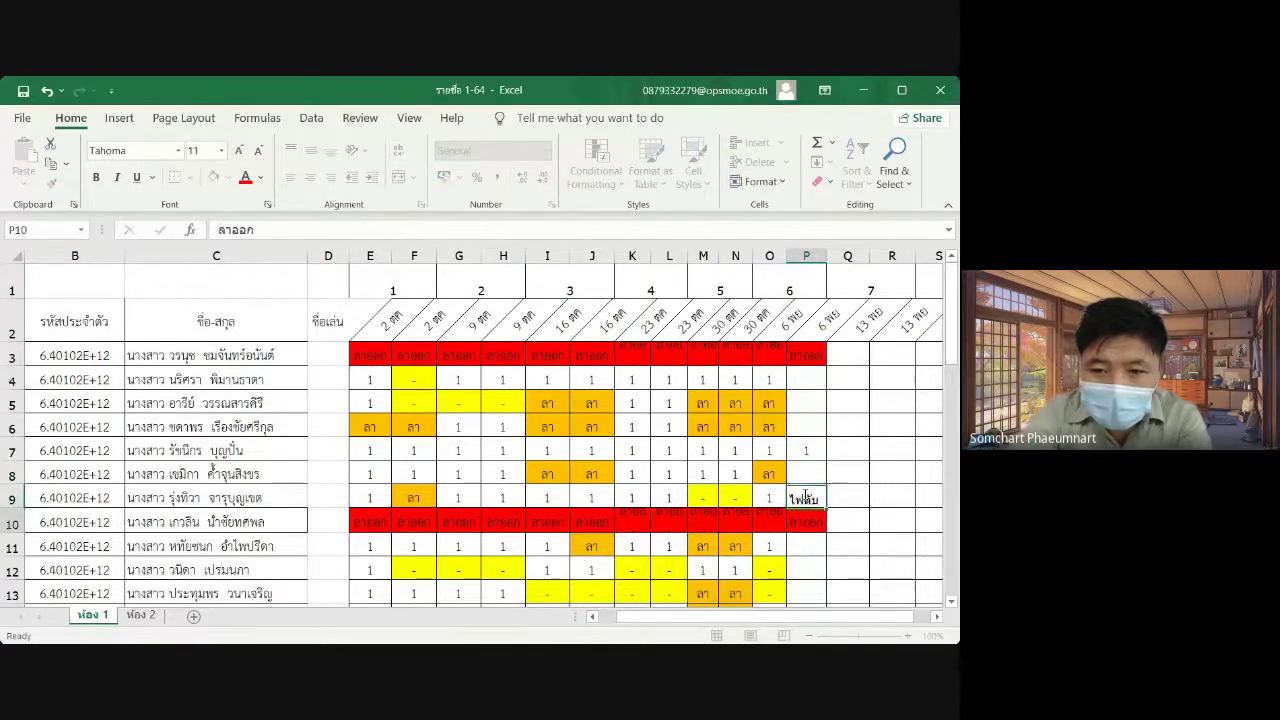
Copy the 1 from O11 and paste it into P11 and P14.
{"action": "left_click", "coordinate": [801, 539]}
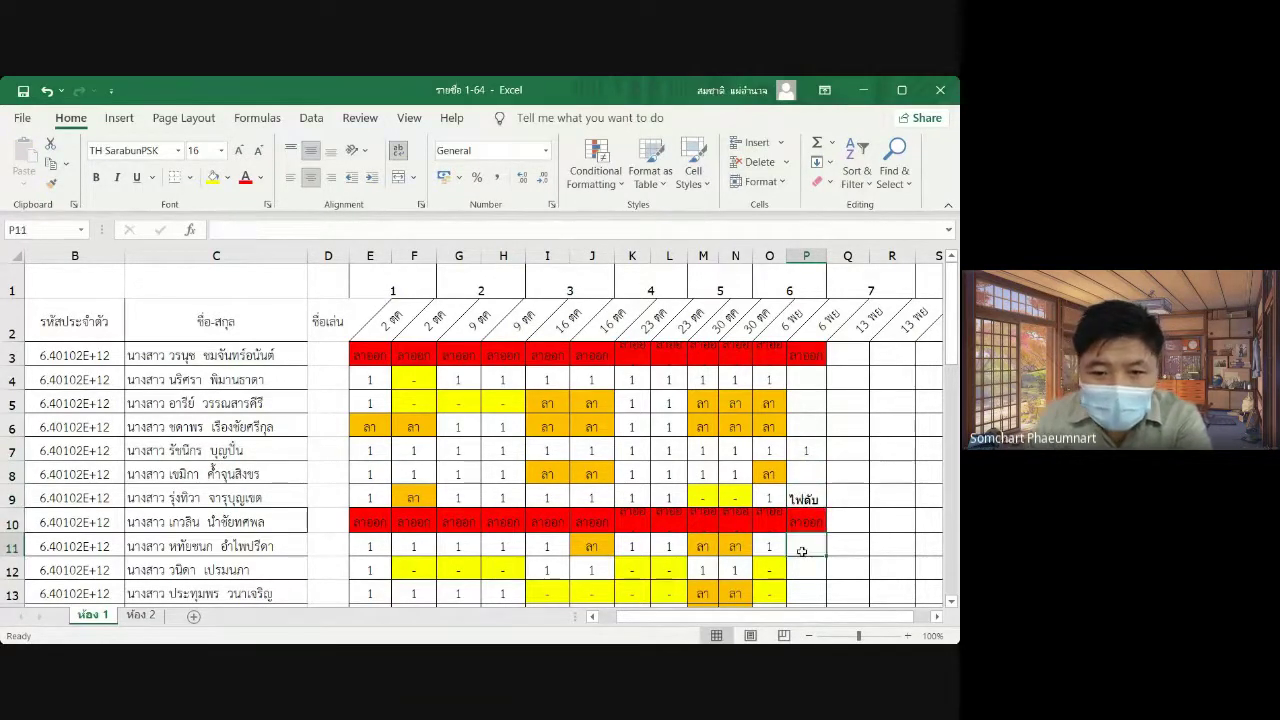
{"action": "scroll", "coordinate": [801, 545], "scroll_direction": "down", "scroll_amount": 2}
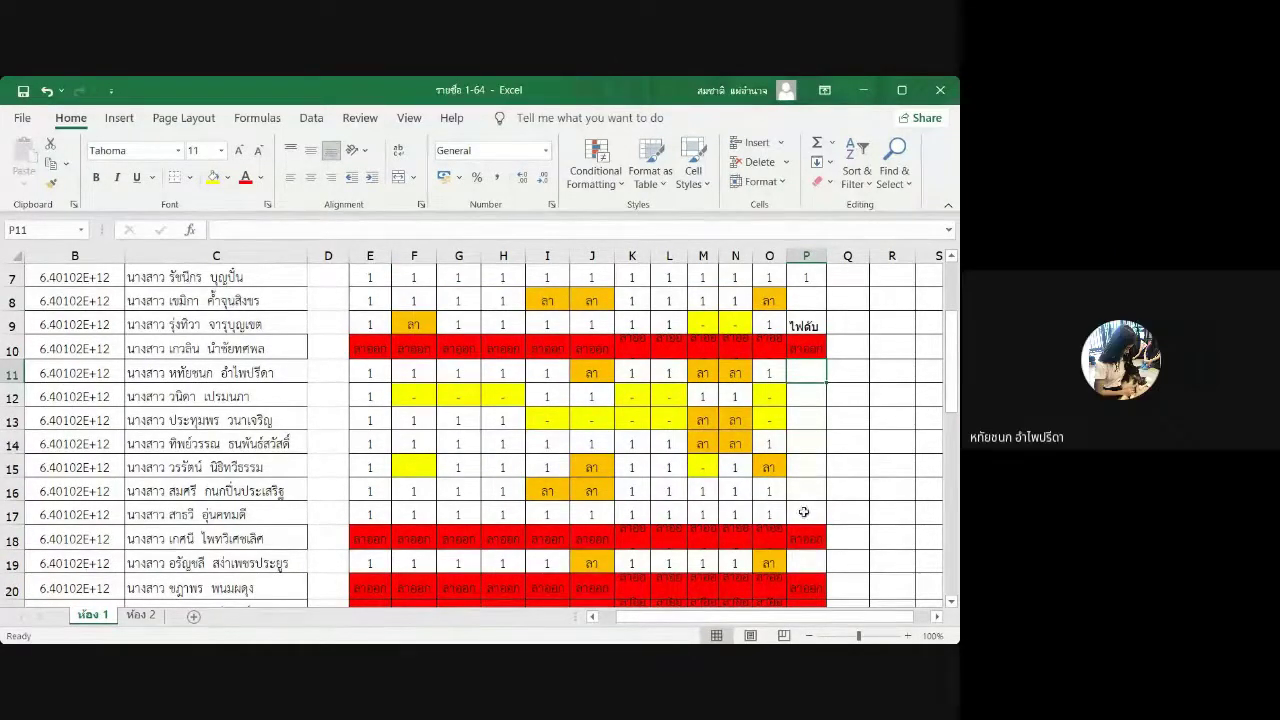
{"action": "left_click", "coordinate": [766, 372]}
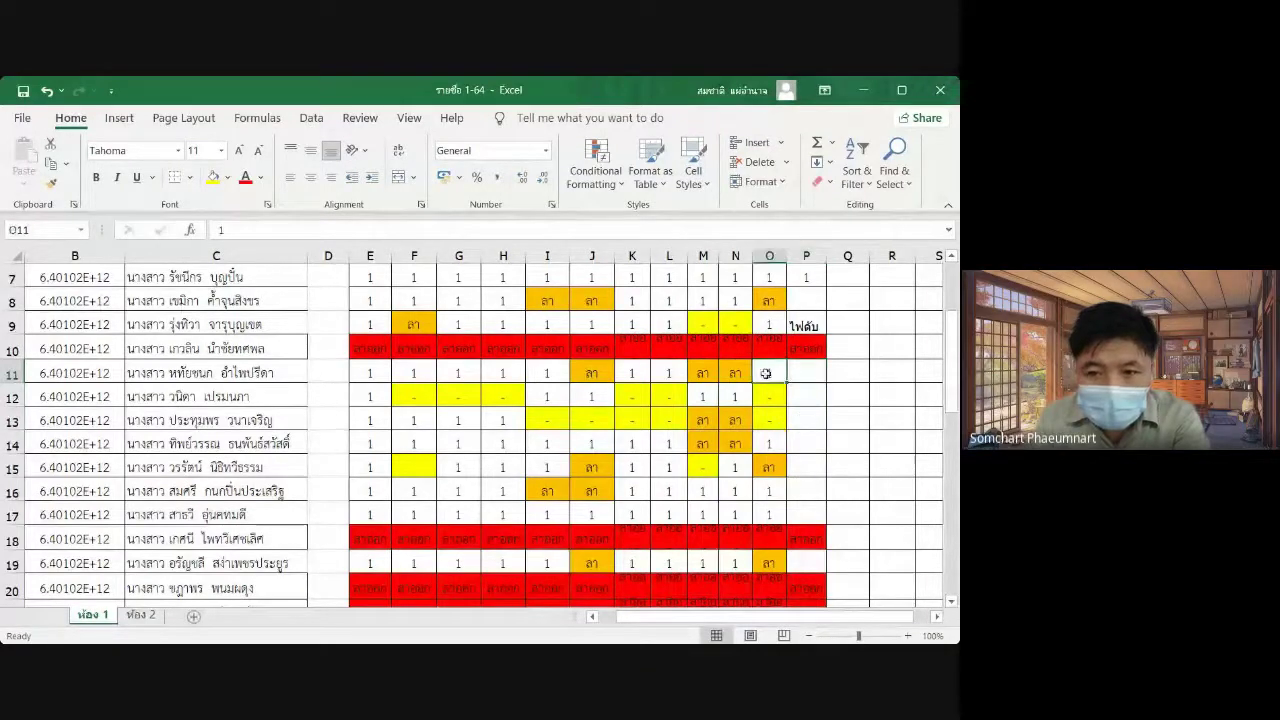
{"action": "key", "text": "ctrl+c"}
{"action": "left_click", "coordinate": [805, 374]}
{"action": "key", "text": "ctrl+v"}
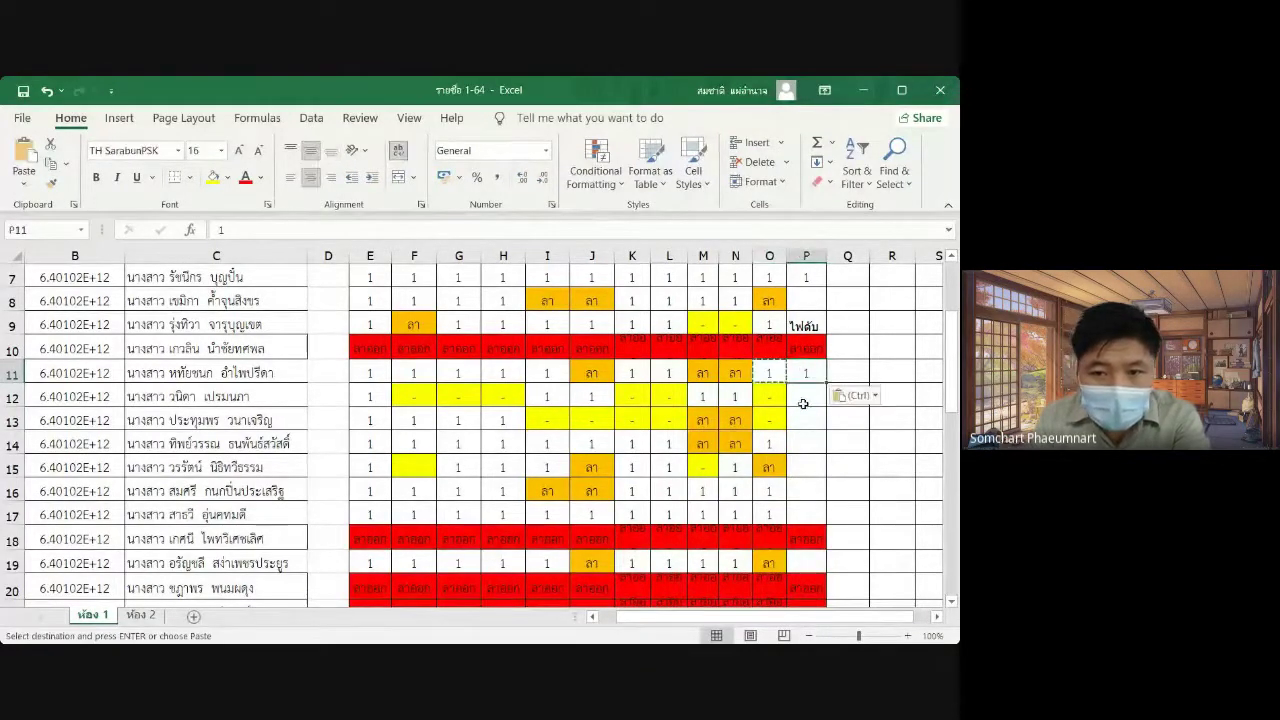
{"action": "left_click", "coordinate": [805, 398]}
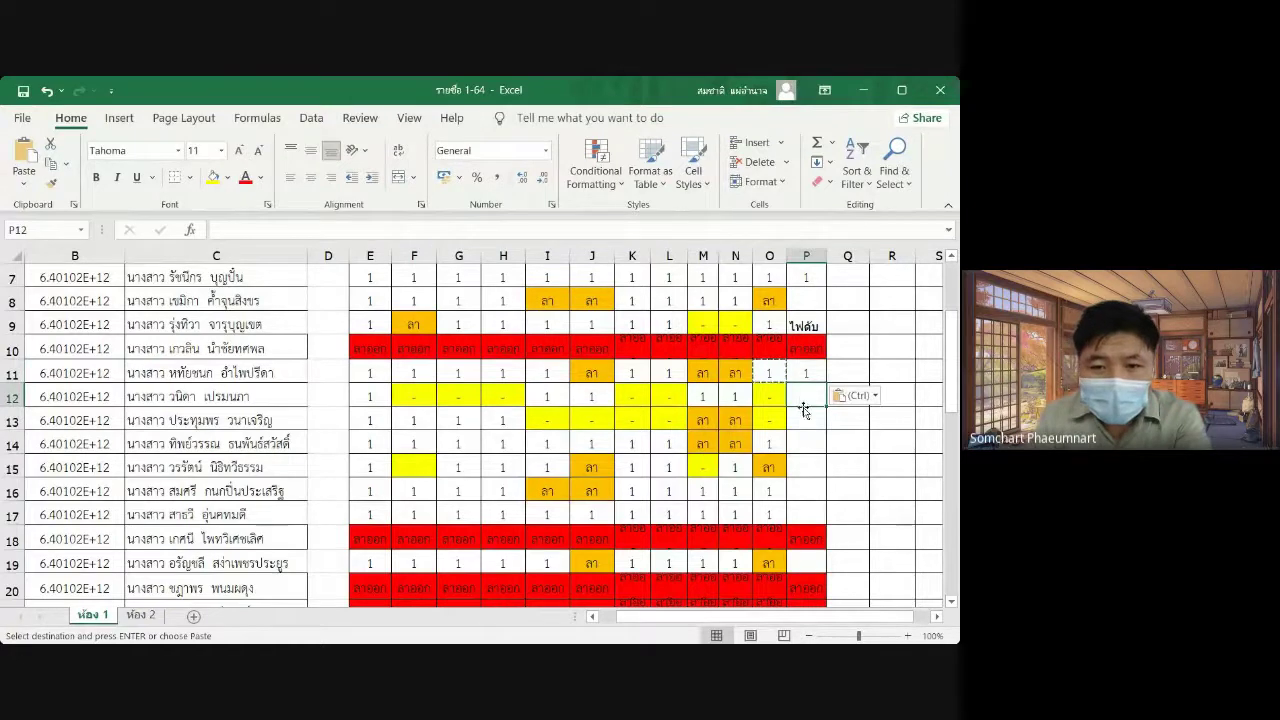
{"action": "left_click", "coordinate": [805, 418]}
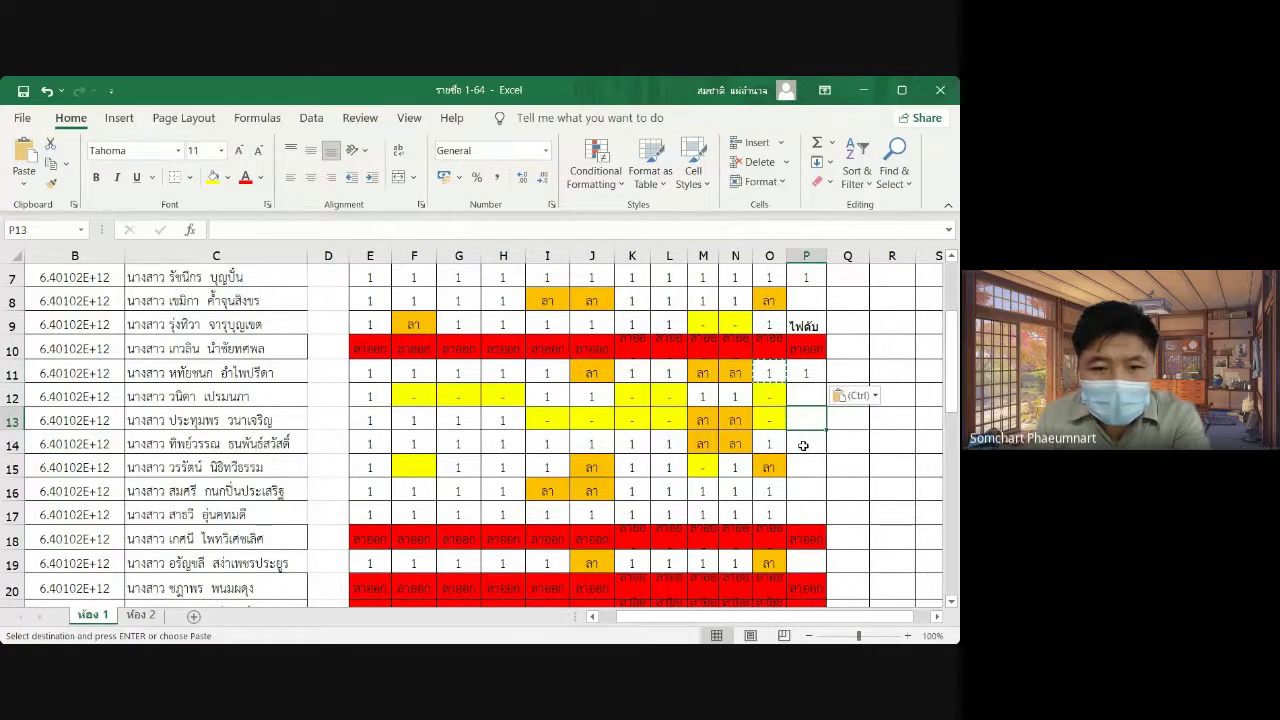
{"action": "left_click", "coordinate": [803, 445]}
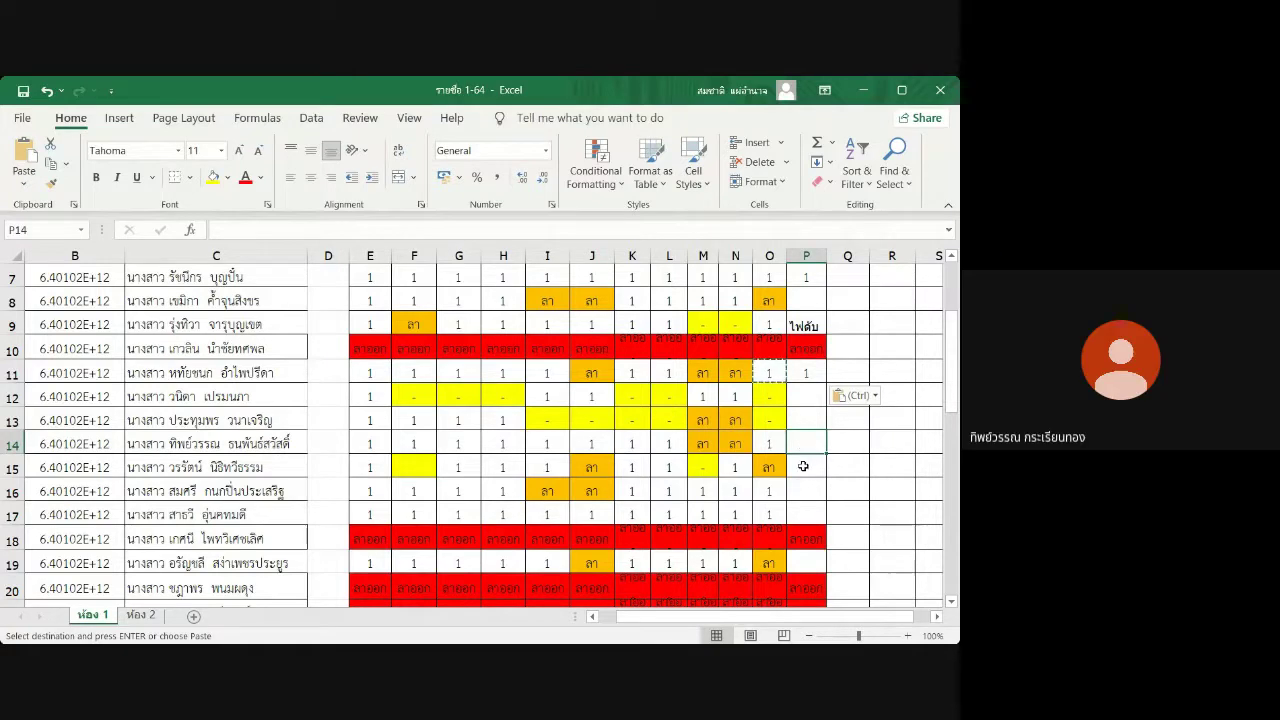
{"action": "key", "text": "ctrl+v"}
Paste the 1 mark into P16 and P17.
{"action": "left_click", "coordinate": [805, 469]}
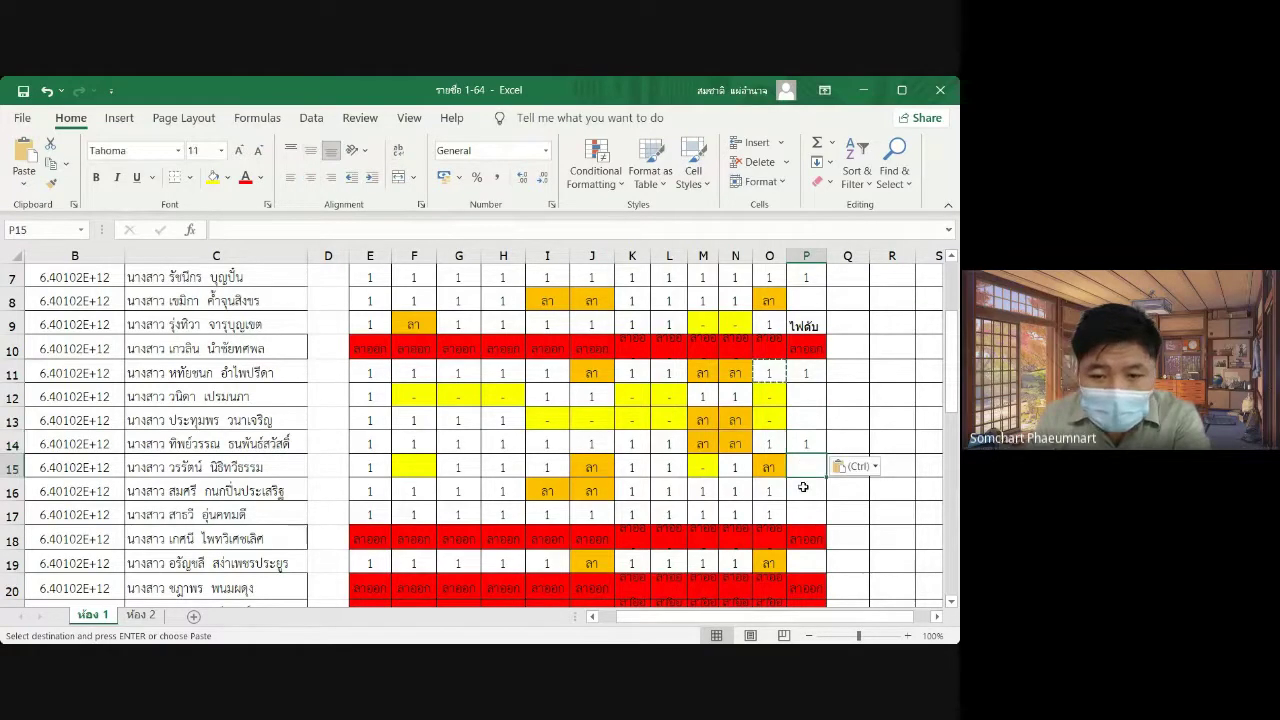
{"action": "left_click", "coordinate": [803, 487]}
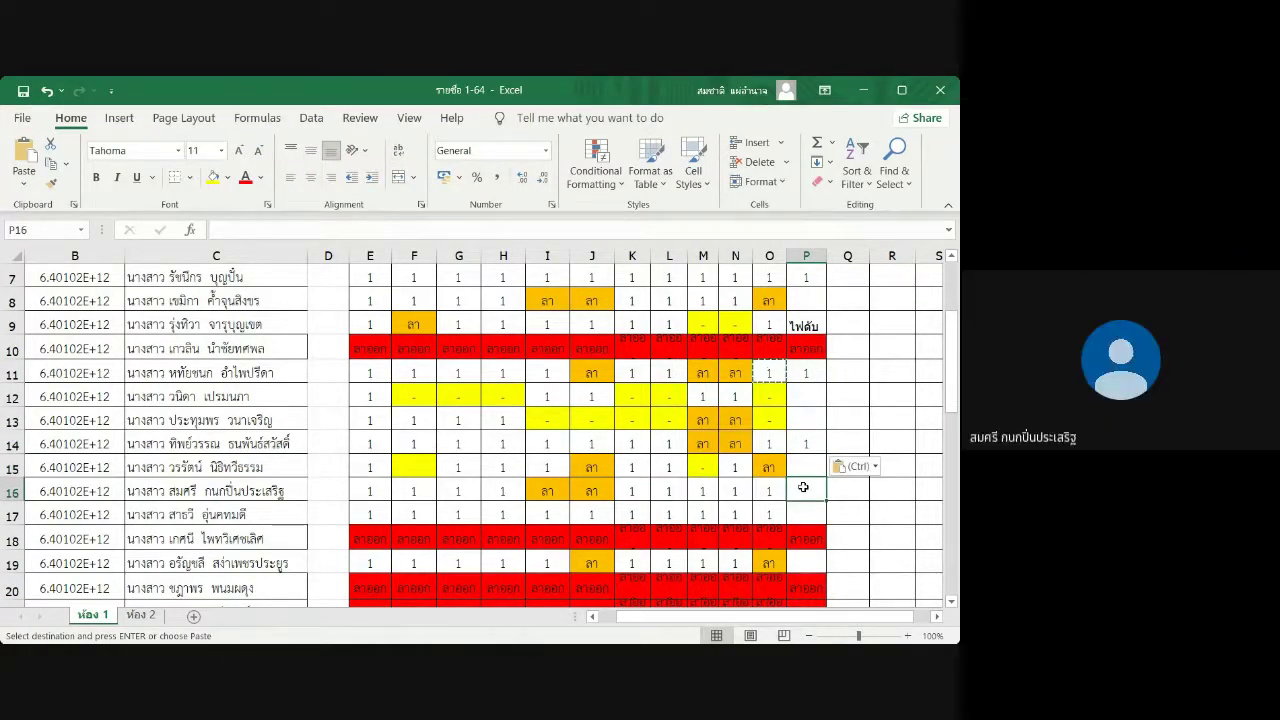
{"action": "key", "text": "ctrl+v"}
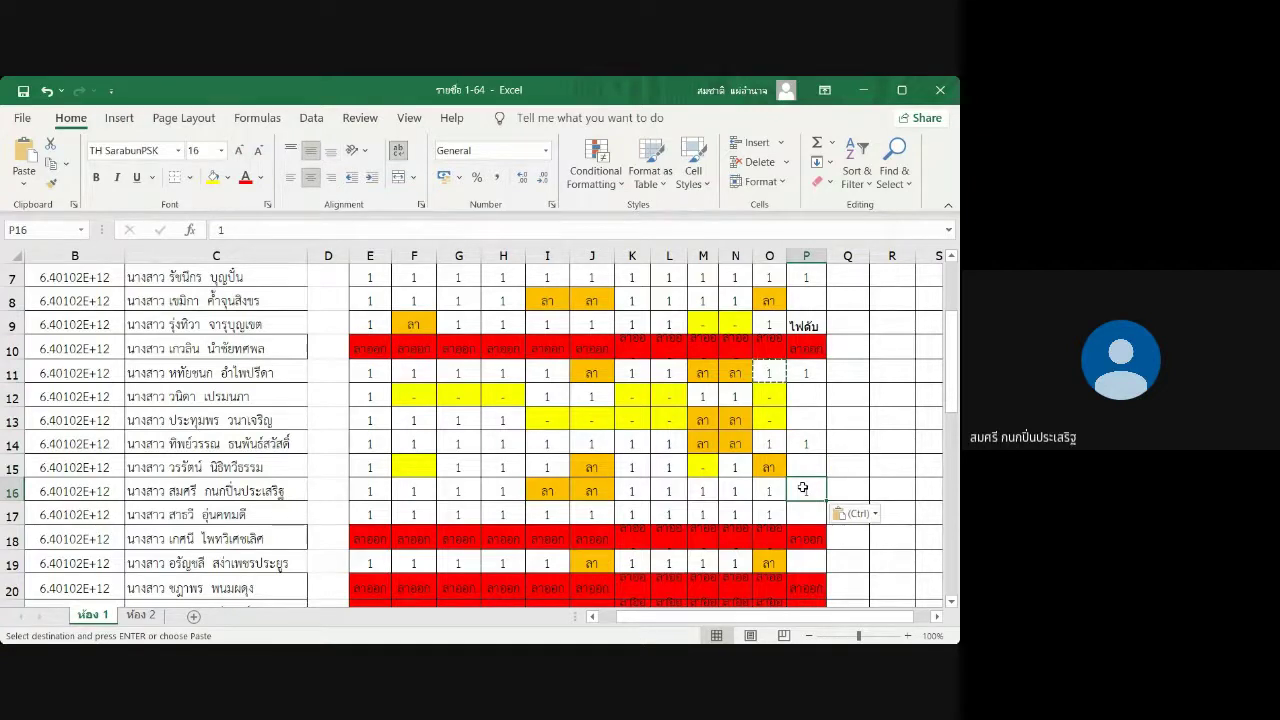
{"action": "left_click", "coordinate": [803, 507]}
{"action": "key", "text": "ctrl+v"}
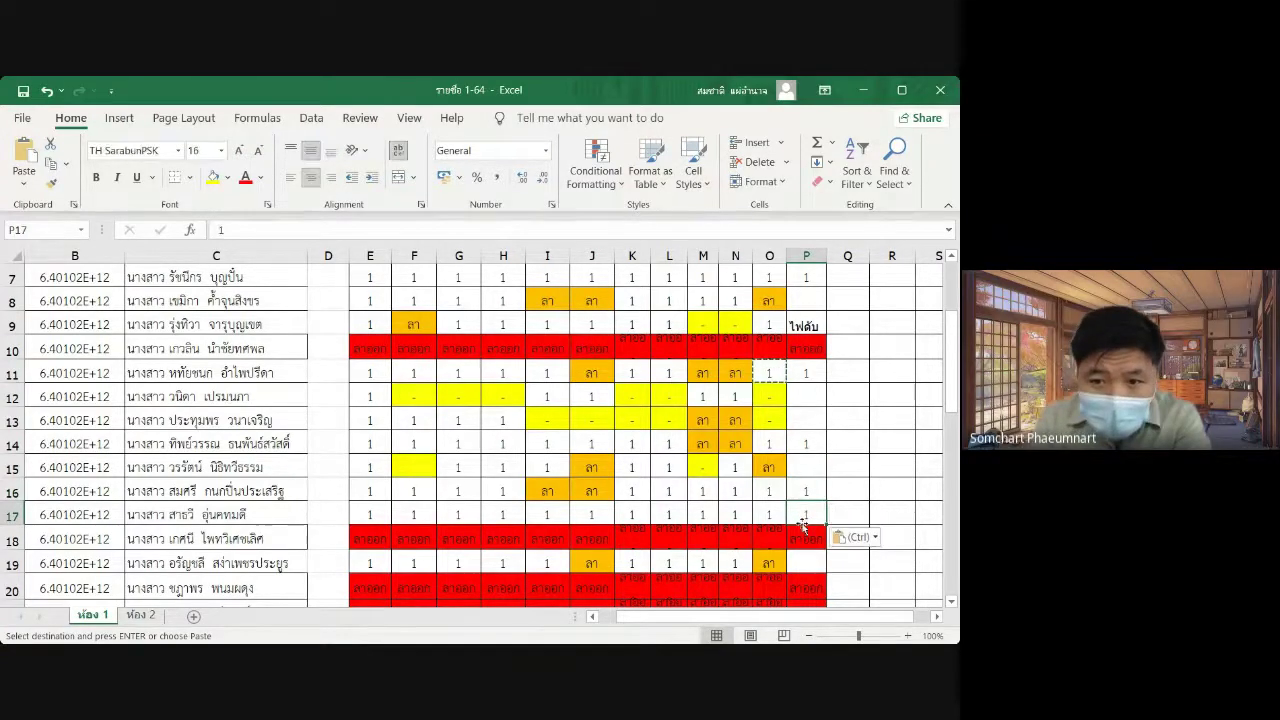
{"action": "scroll", "coordinate": [805, 480], "scroll_direction": "down", "scroll_amount": 2}
{"action": "left_click", "coordinate": [810, 416]}
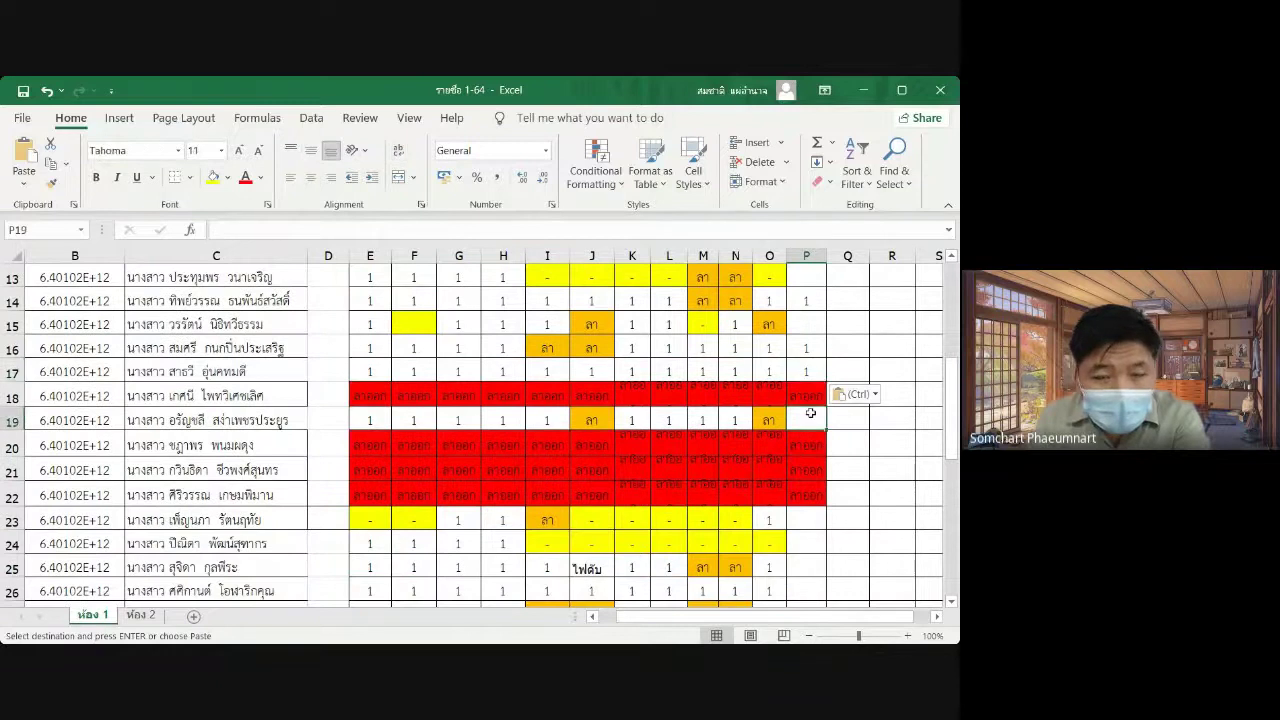
Mark 1 in cell P25 of the 6 พย column.
{"action": "left_click", "coordinate": [807, 522]}
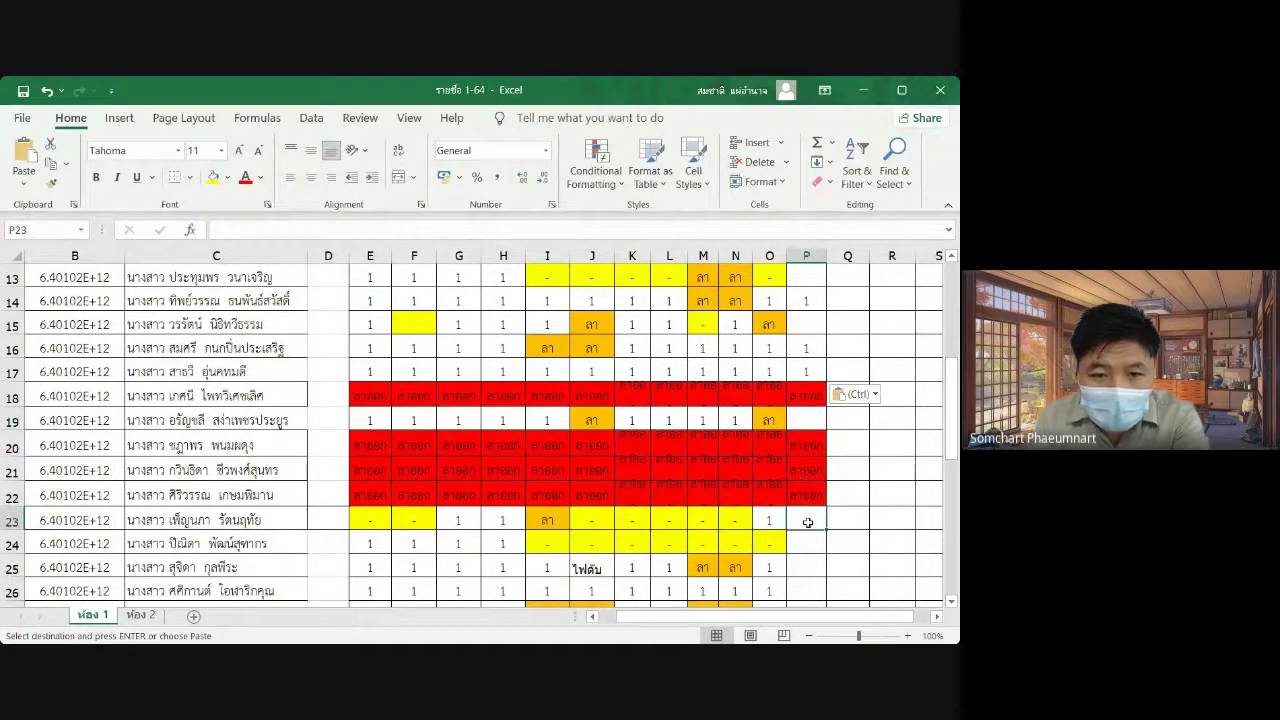
{"action": "scroll", "coordinate": [808, 567], "scroll_direction": "down", "scroll_amount": 1}
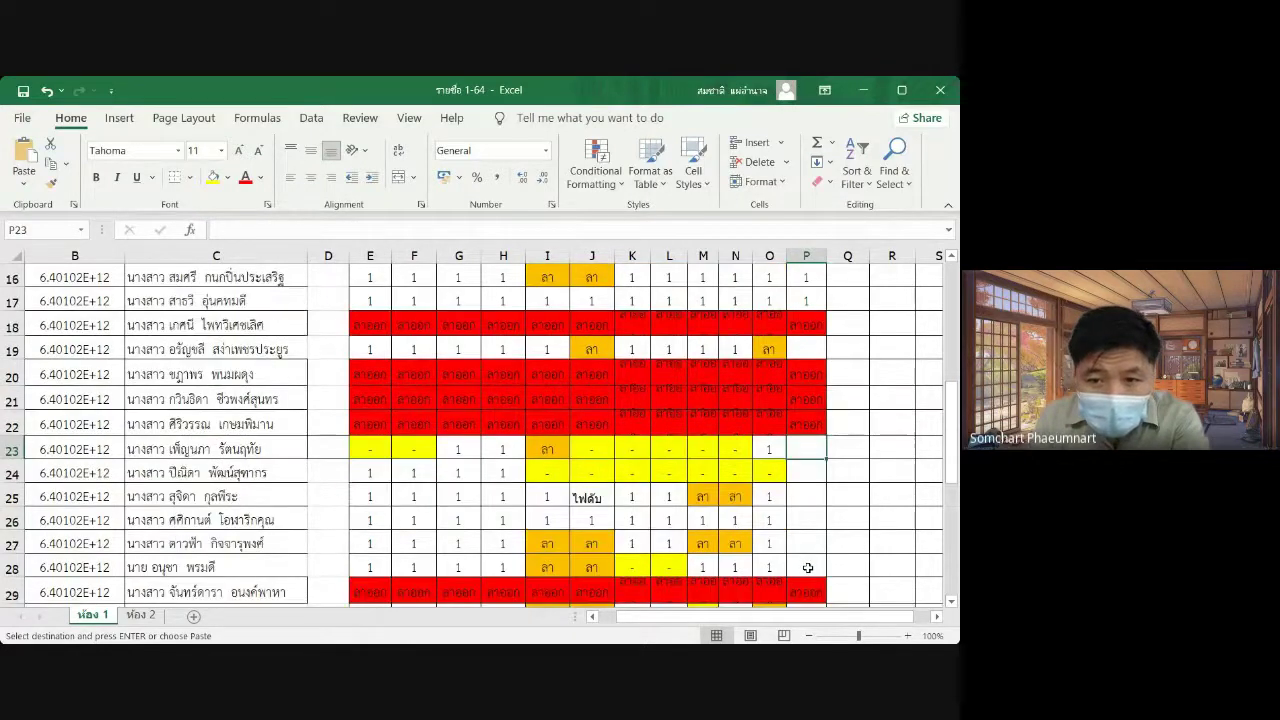
{"action": "left_click", "coordinate": [811, 473]}
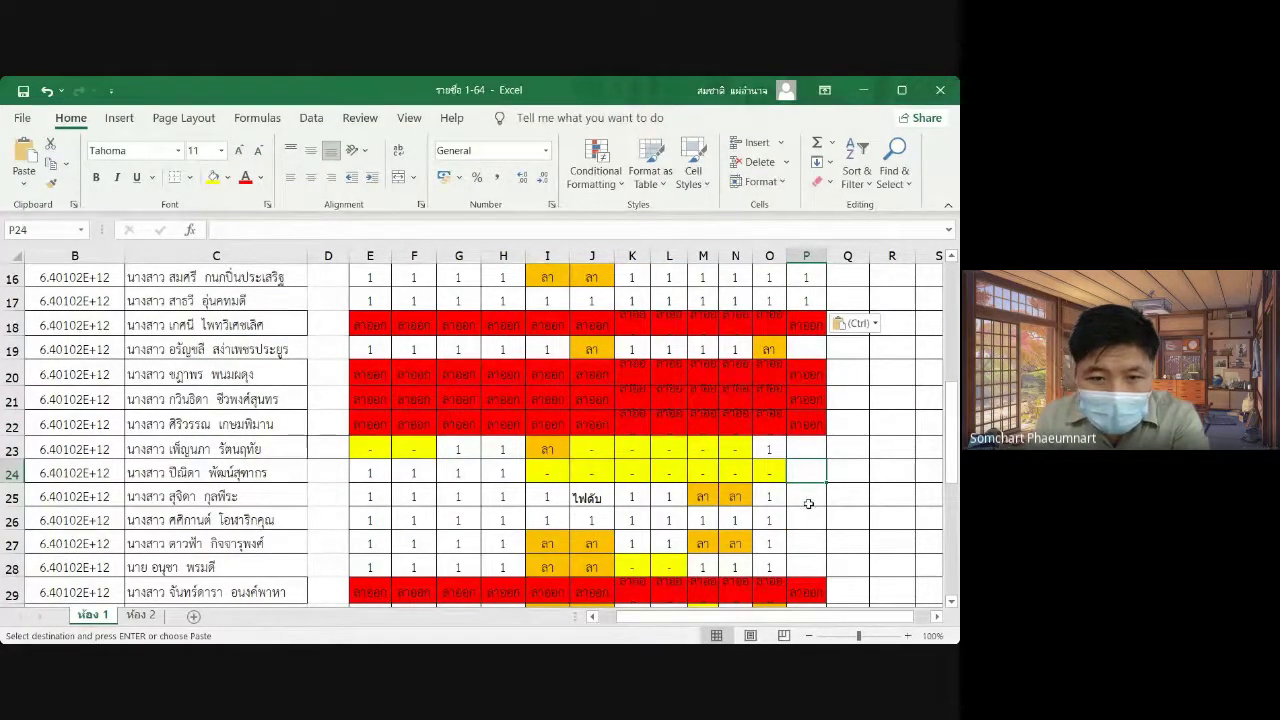
{"action": "left_click", "coordinate": [809, 497]}
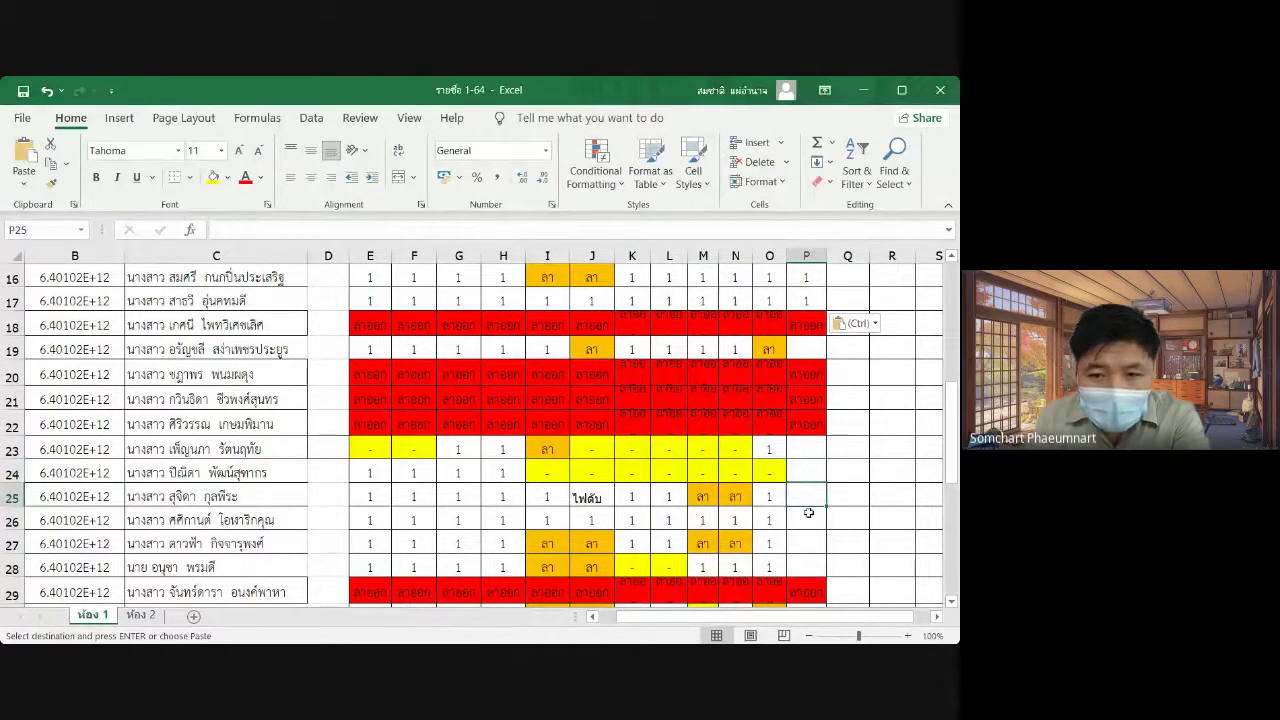
{"action": "left_click", "coordinate": [808, 515]}
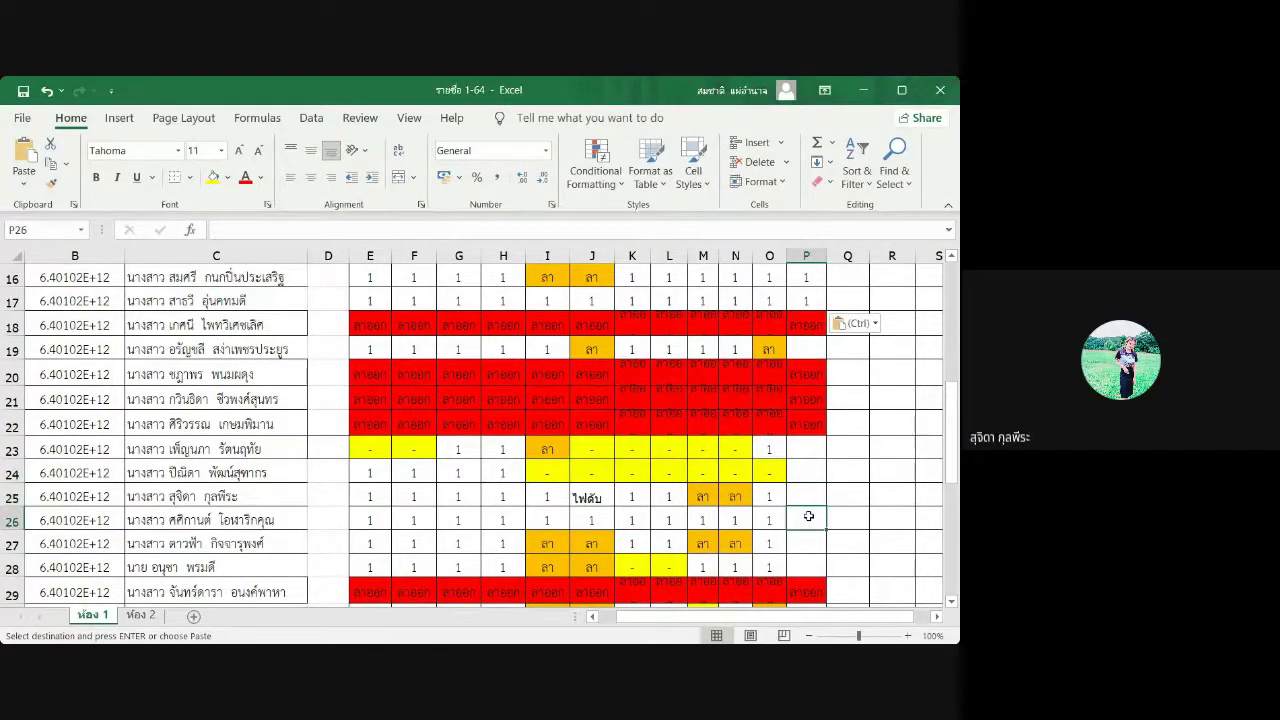
{"action": "left_click", "coordinate": [810, 497]}
{"action": "key", "text": "ctrl+v"}
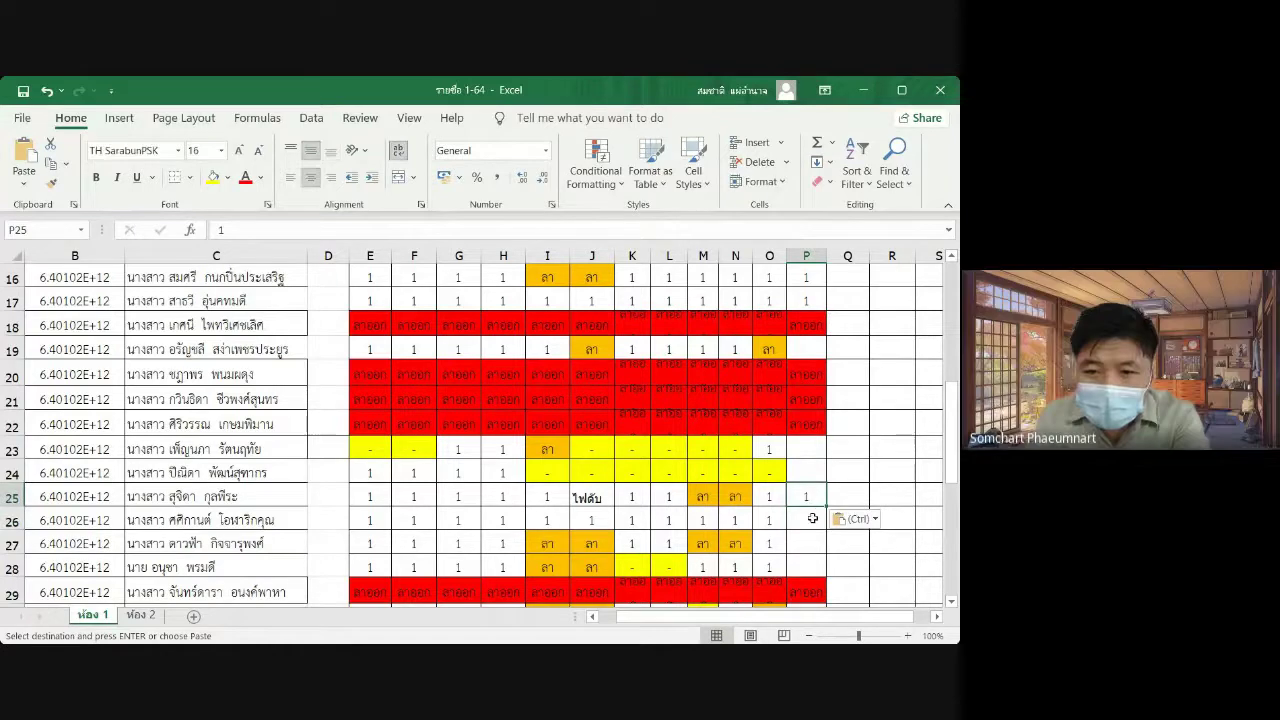
Paste the 1 mark into P26, P27 and P28.
{"action": "left_click", "coordinate": [813, 522]}
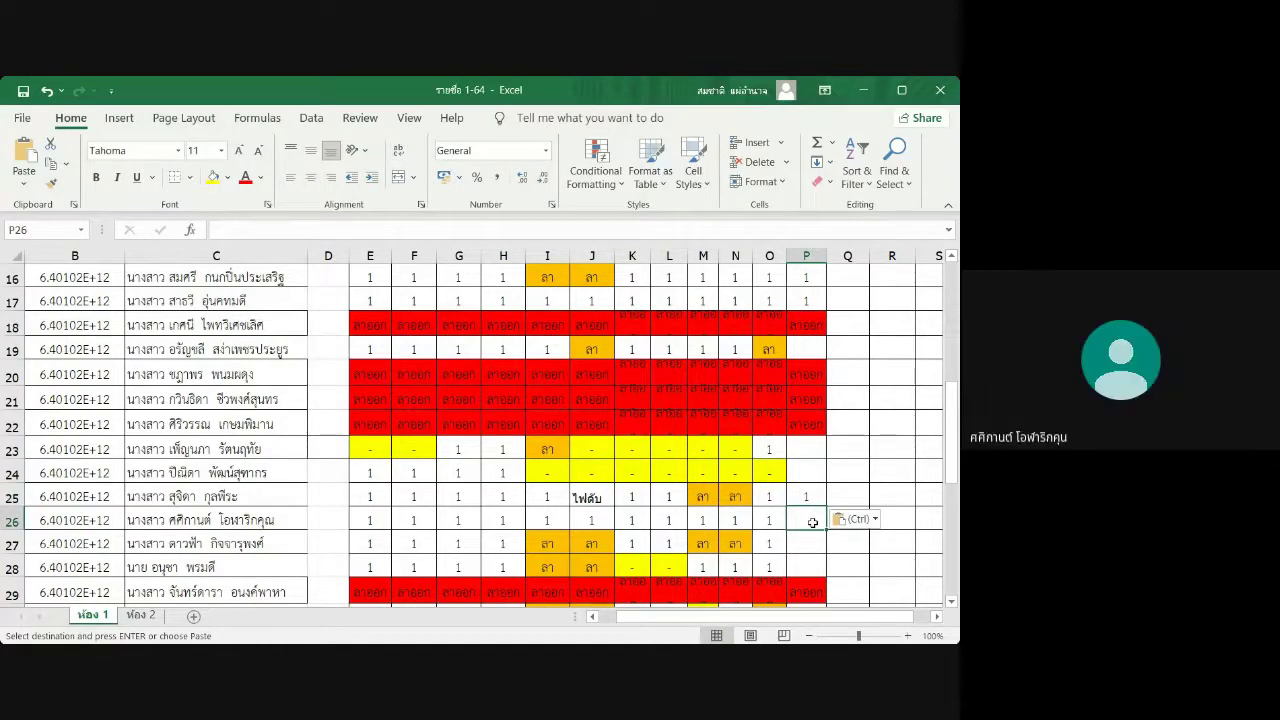
{"action": "key", "text": "ctrl+v"}
{"action": "left_click", "coordinate": [813, 545]}
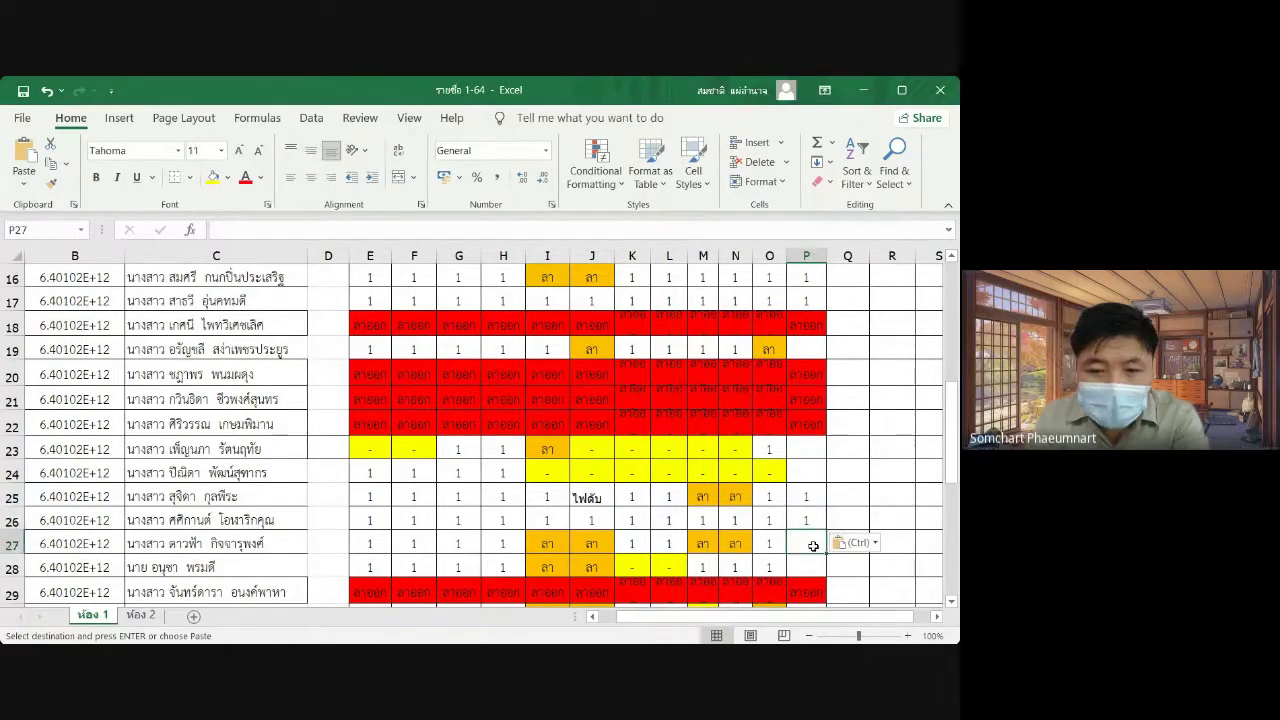
{"action": "type", "text": "1"}
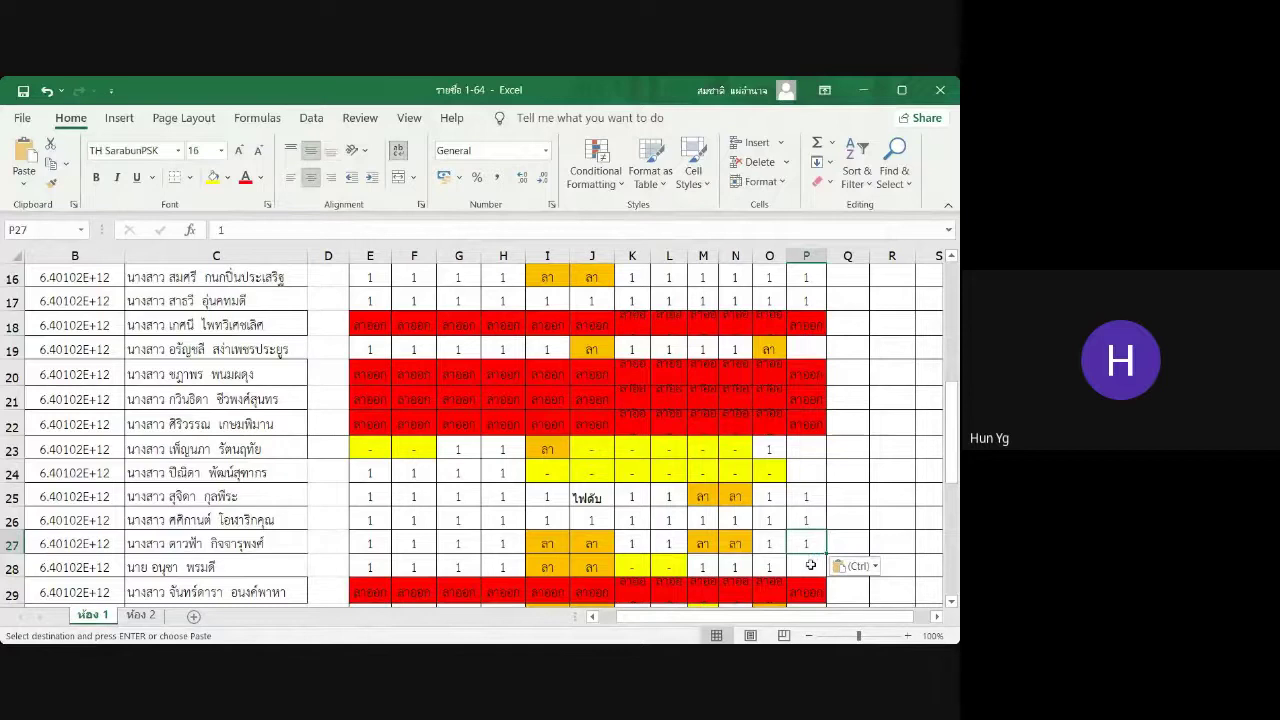
{"action": "left_click", "coordinate": [811, 566]}
{"action": "scroll", "coordinate": [814, 567], "scroll_direction": "down", "scroll_amount": 2}
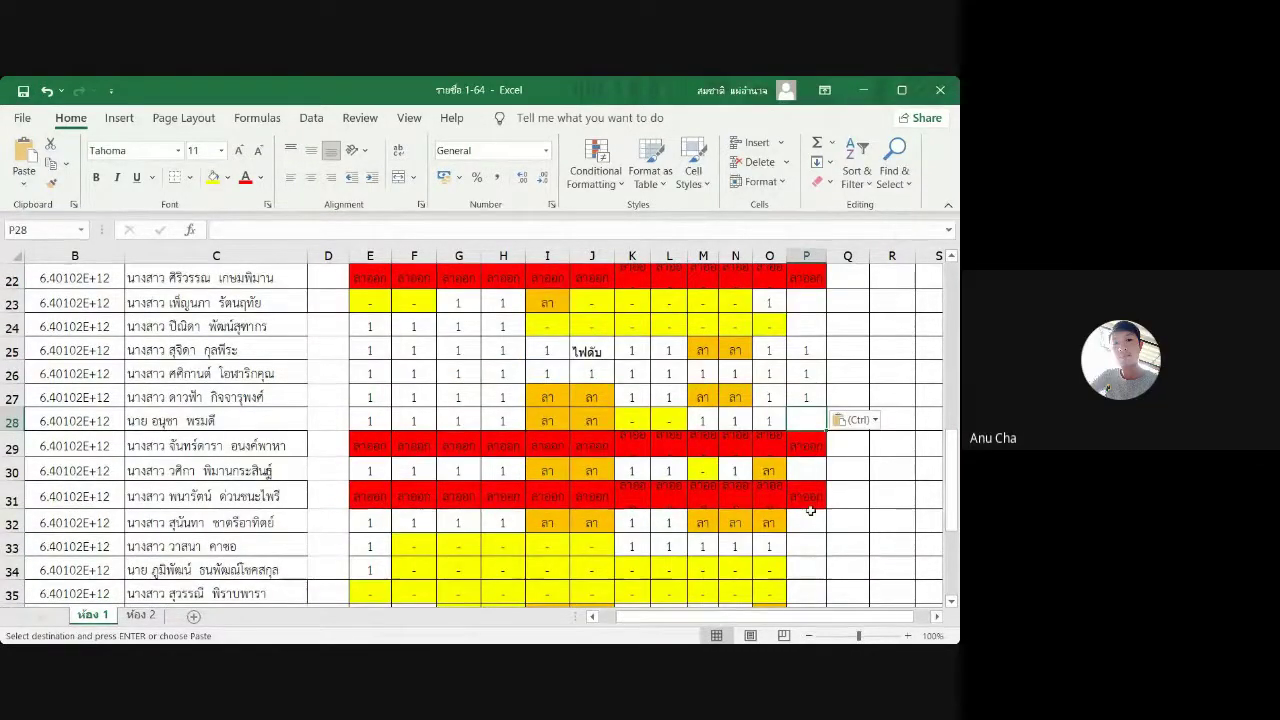
{"action": "type", "text": "1"}
Mark P33 and P37 with 1, skipping the absent rows between.
{"action": "left_click", "coordinate": [806, 470]}
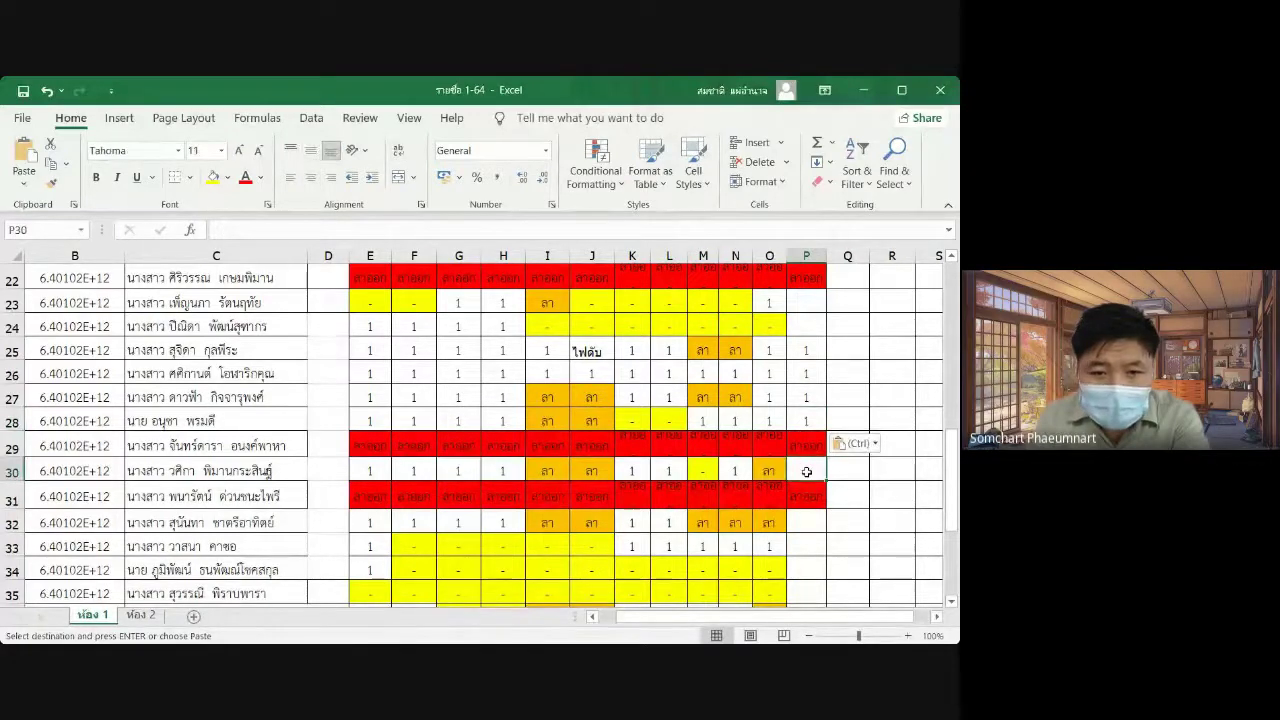
{"action": "left_click", "coordinate": [807, 520]}
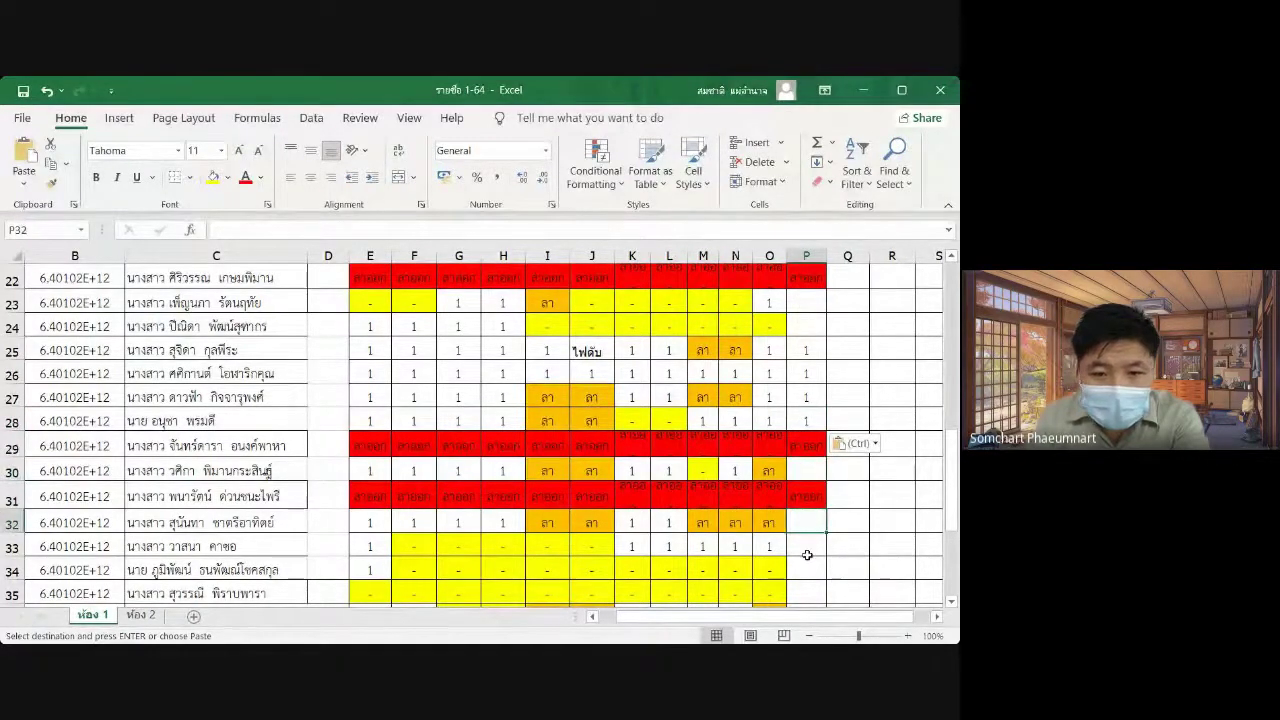
{"action": "left_click", "coordinate": [807, 554]}
{"action": "scroll", "coordinate": [808, 553], "scroll_direction": "down", "scroll_amount": 2}
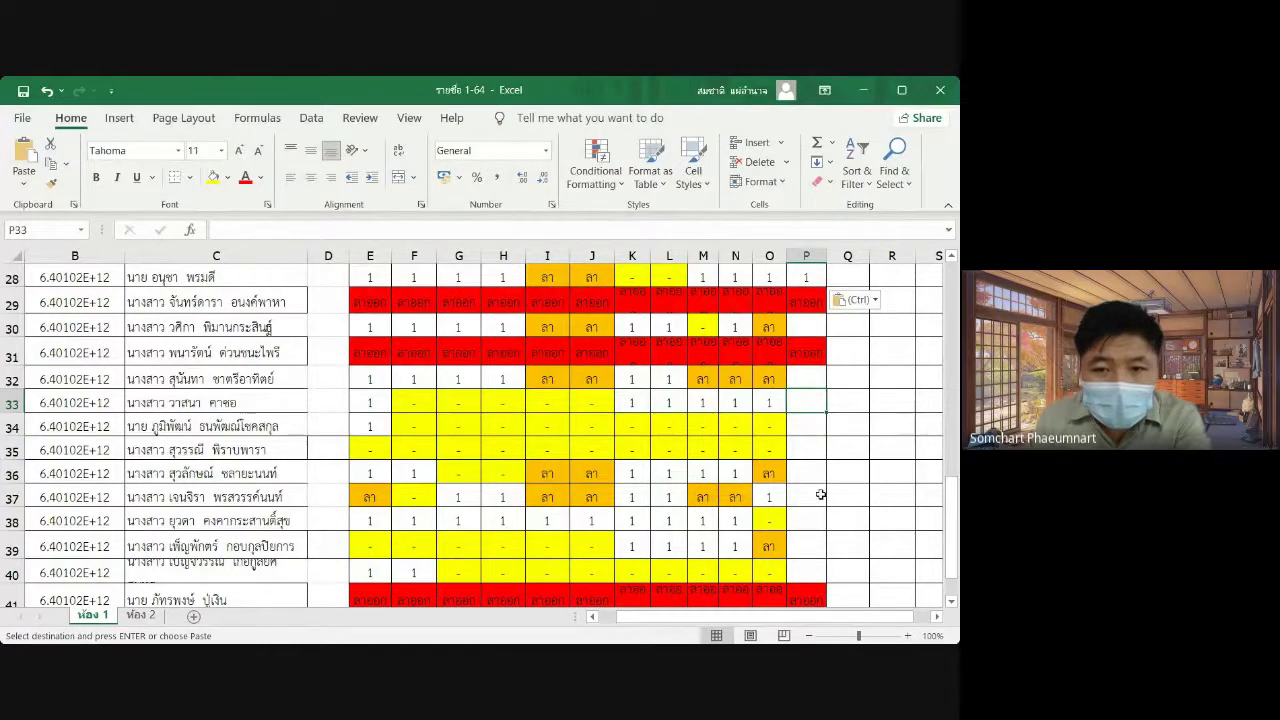
{"action": "scroll", "coordinate": [820, 488], "scroll_direction": "up", "scroll_amount": 1}
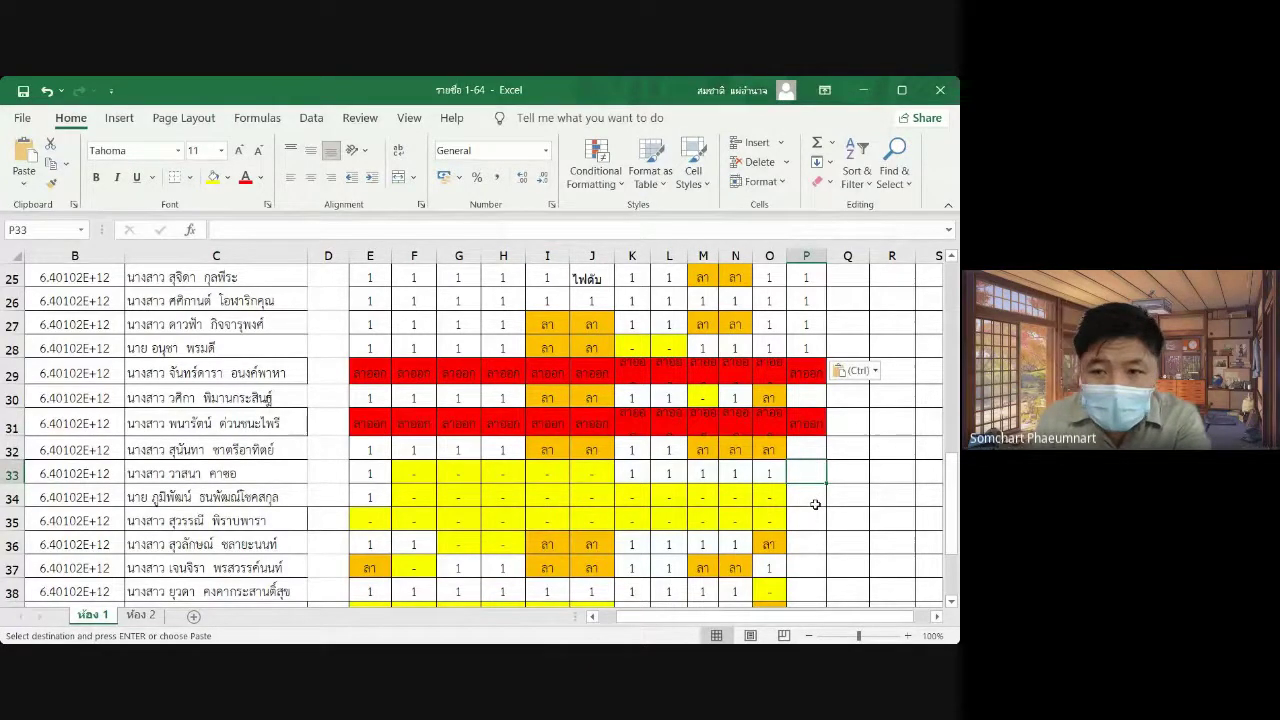
{"action": "type", "text": "1"}
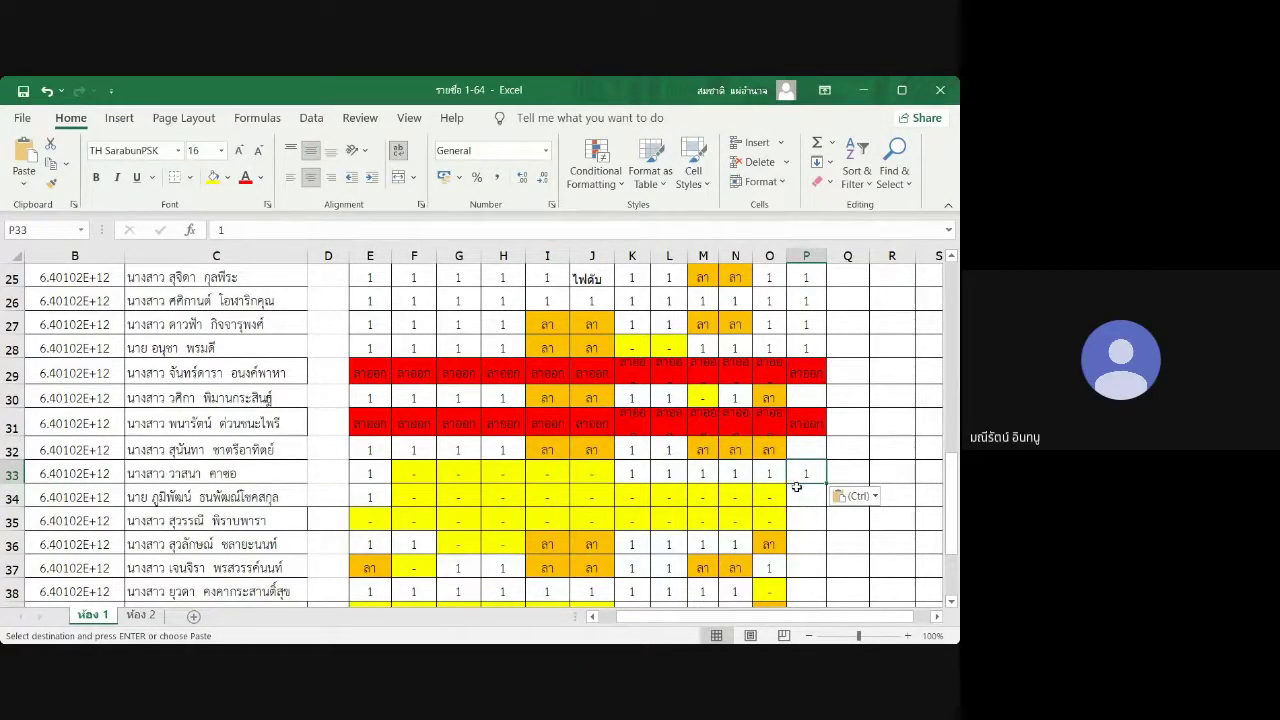
{"action": "left_click", "coordinate": [808, 544]}
{"action": "scroll", "coordinate": [808, 544], "scroll_direction": "down", "scroll_amount": 1}
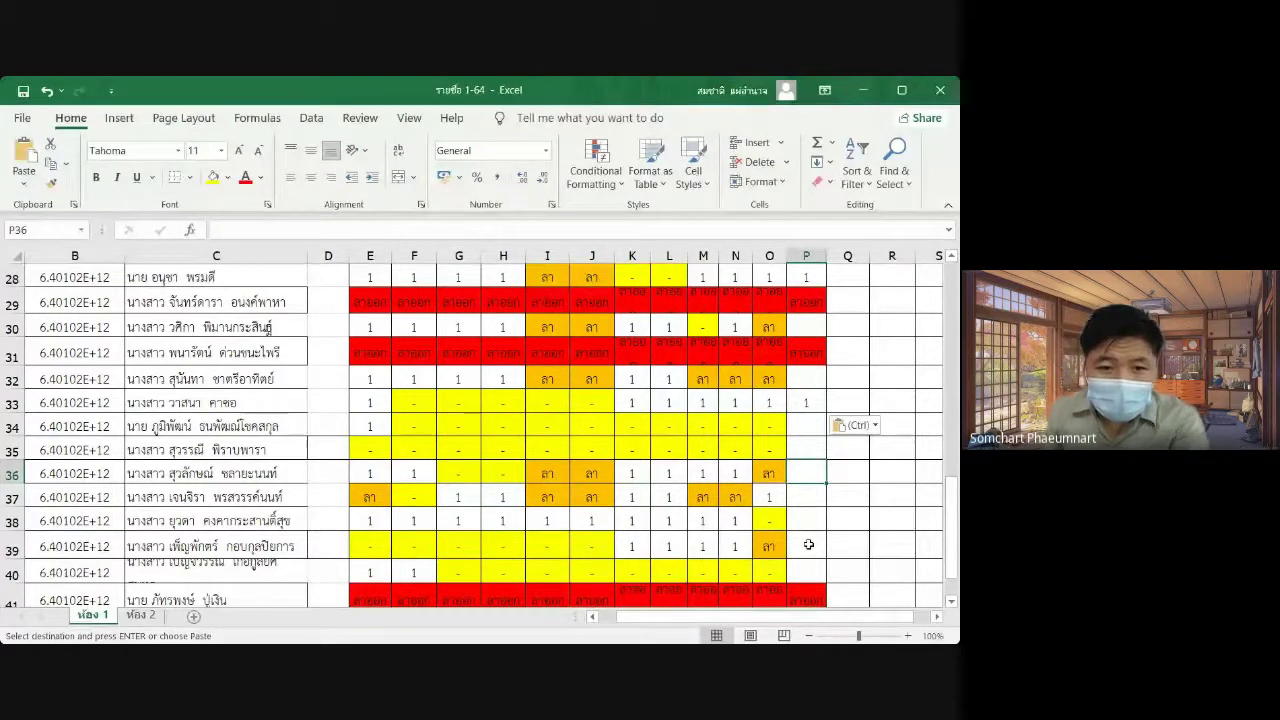
{"action": "left_click", "coordinate": [811, 494]}
{"action": "key", "text": "ctrl+v"}
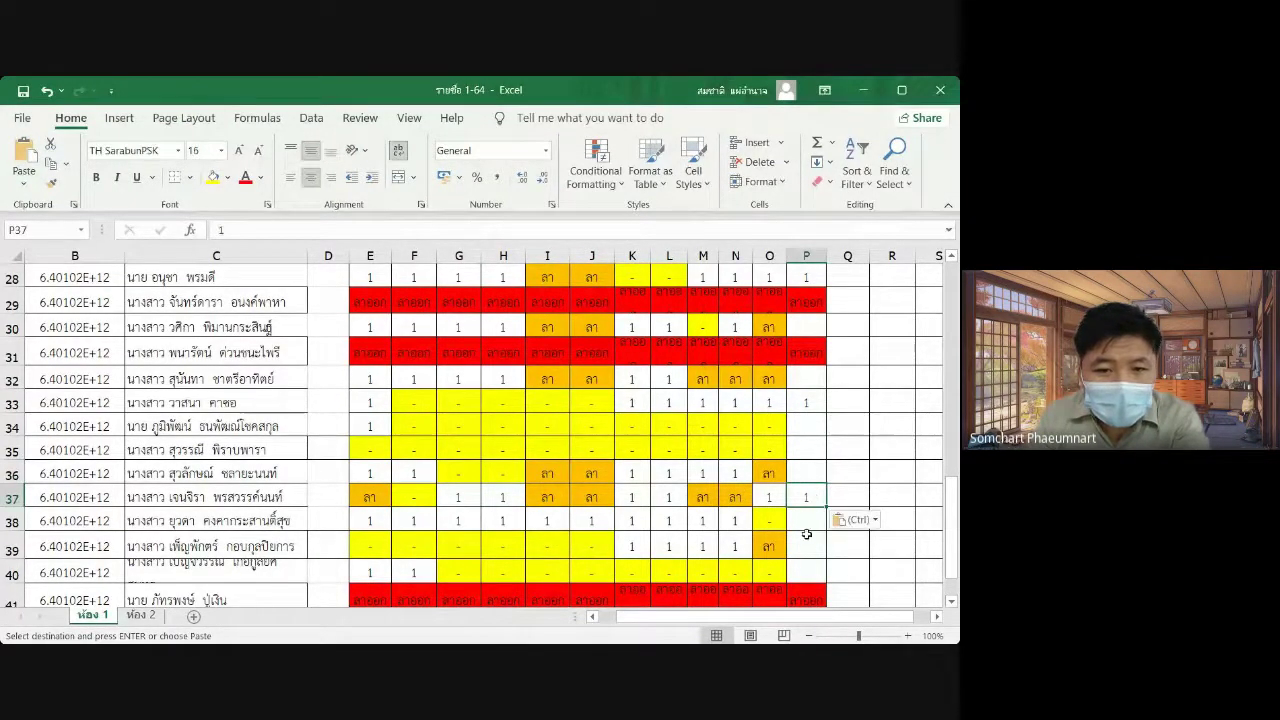
Move past the remaining rows to P42 and open the ห้อง 2 sheet.
{"action": "left_click", "coordinate": [808, 526]}
{"action": "left_click", "coordinate": [809, 547]}
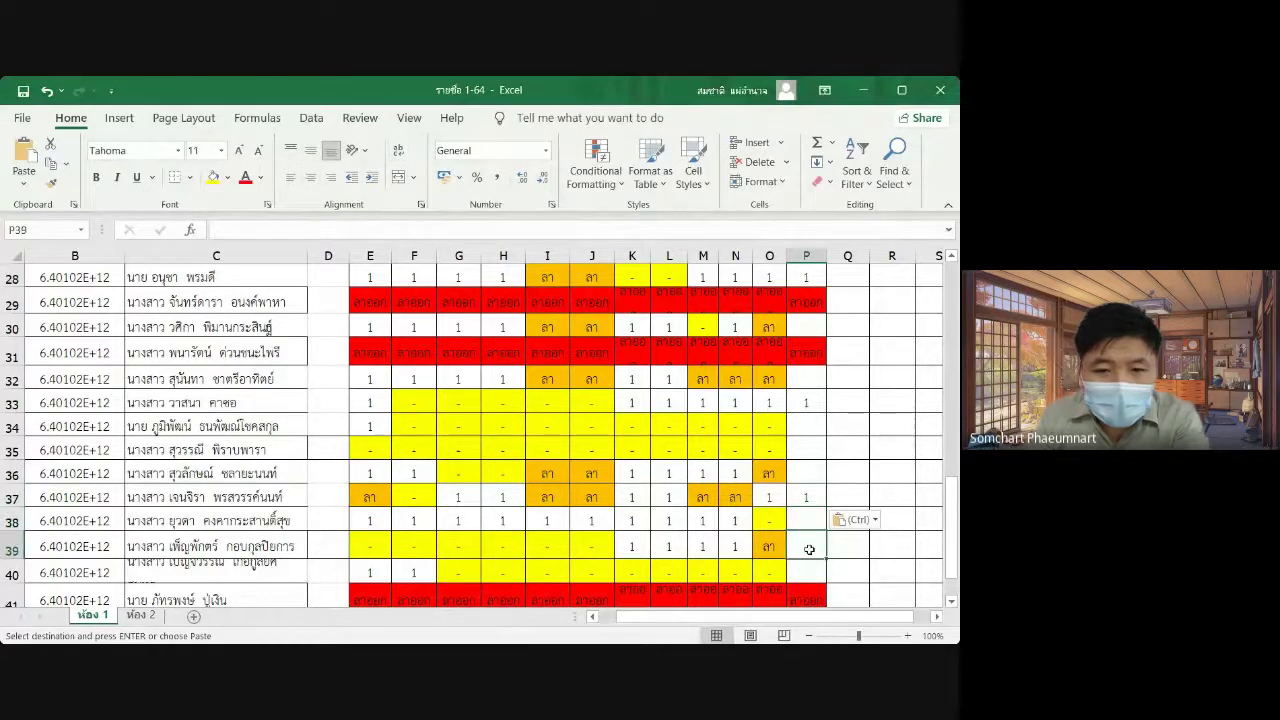
{"action": "left_click", "coordinate": [809, 572]}
{"action": "scroll", "coordinate": [809, 572], "scroll_direction": "down", "scroll_amount": 2}
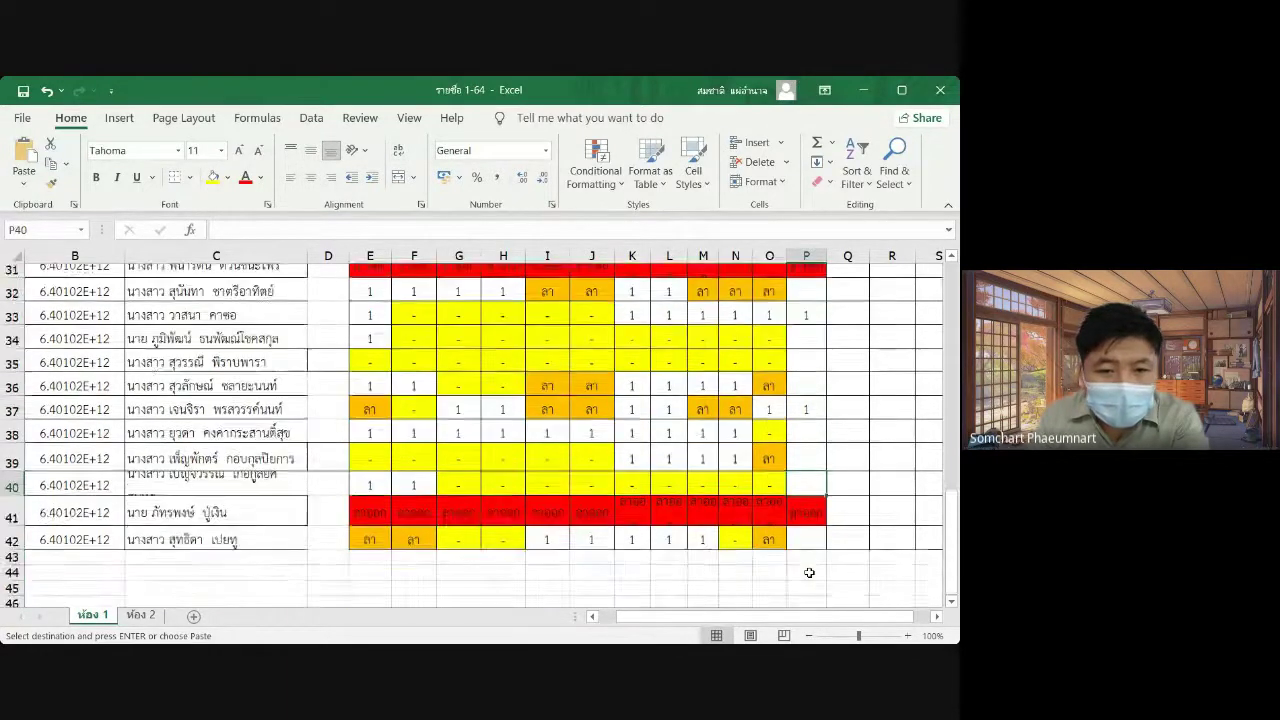
{"action": "left_click", "coordinate": [806, 481]}
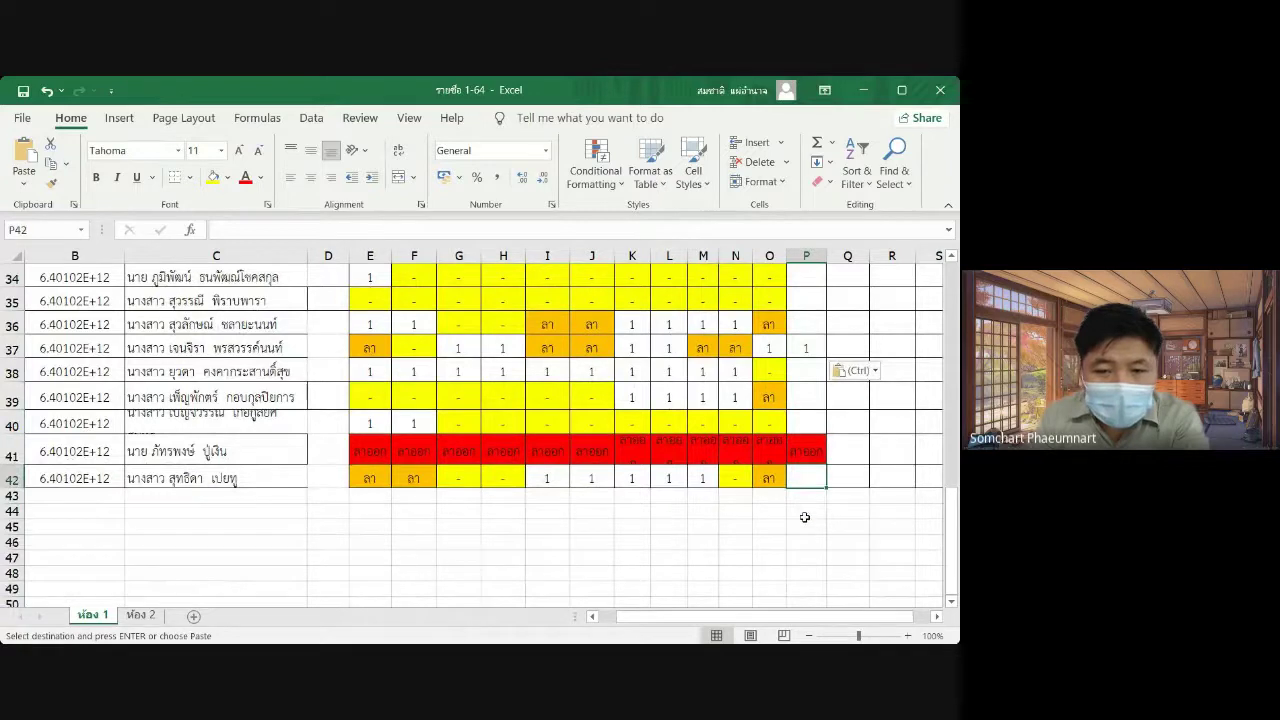
{"action": "left_click", "coordinate": [140, 614]}
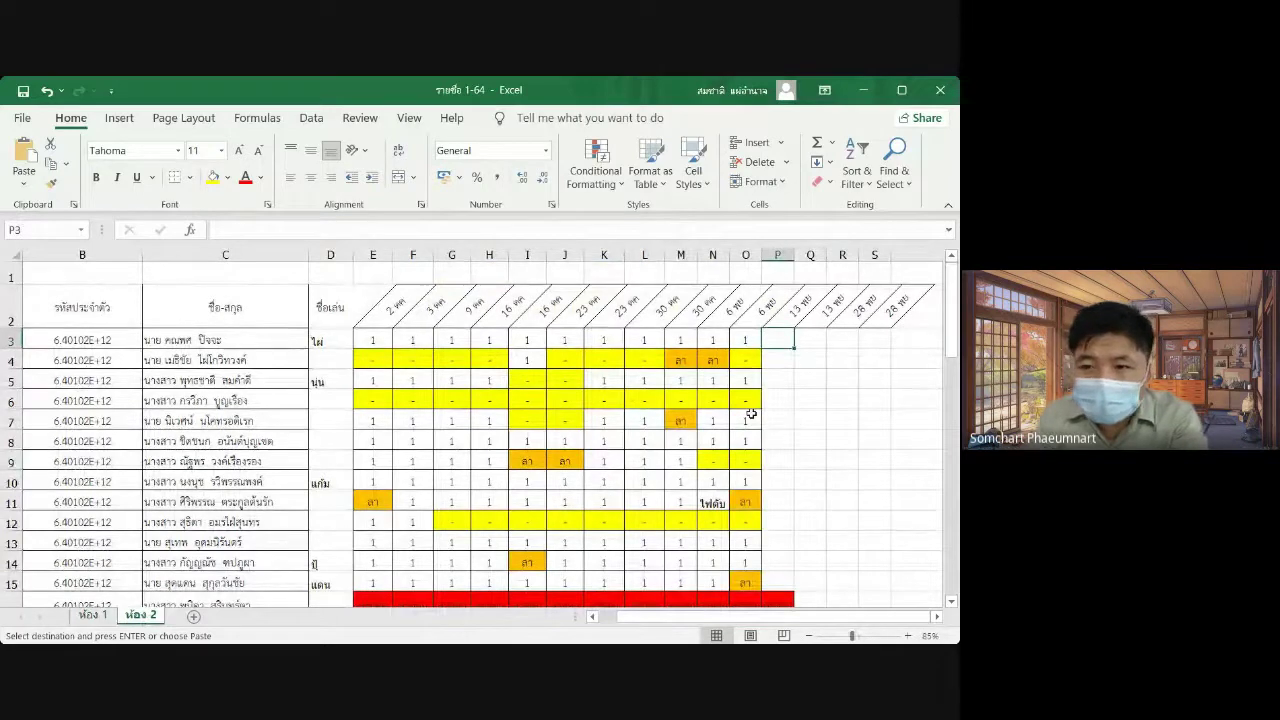
Paste the 1 attendance mark into cells P5 and P7 on sheet ห้อง 2.
{"action": "left_click", "coordinate": [778, 362]}
{"action": "left_click", "coordinate": [777, 378]}
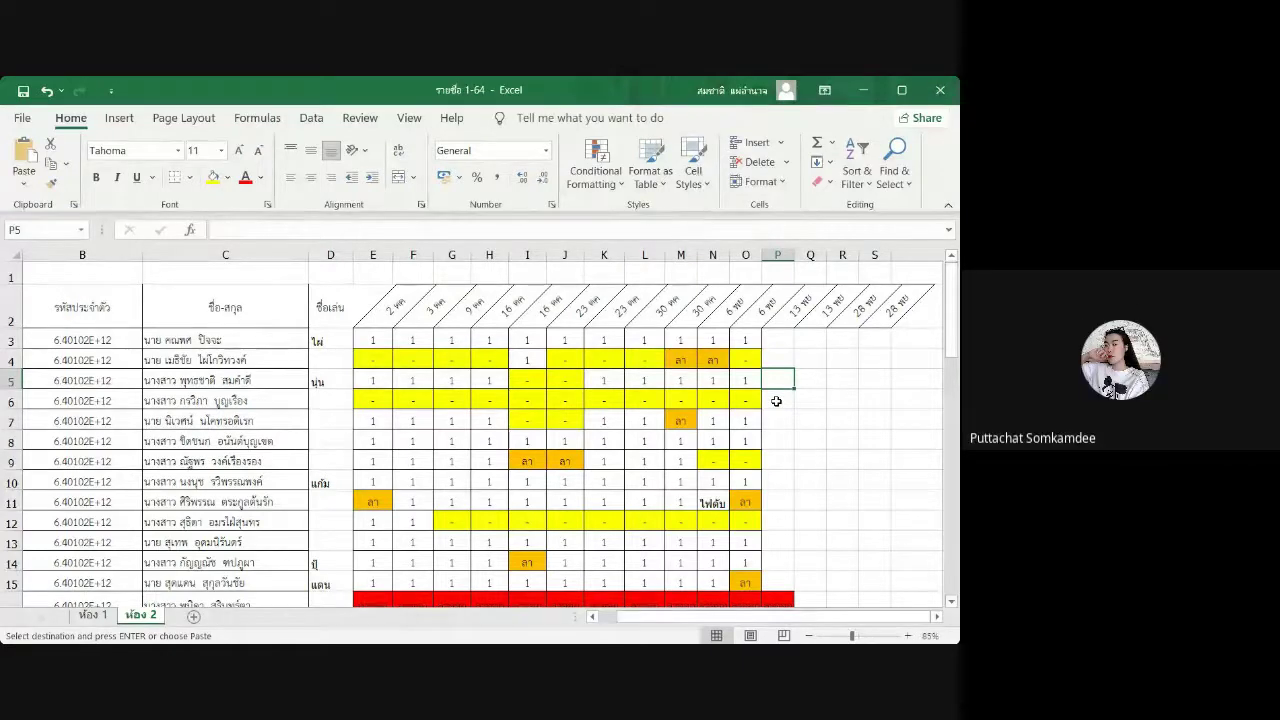
{"action": "type", "text": "1"}
{"action": "left_click", "coordinate": [776, 401]}
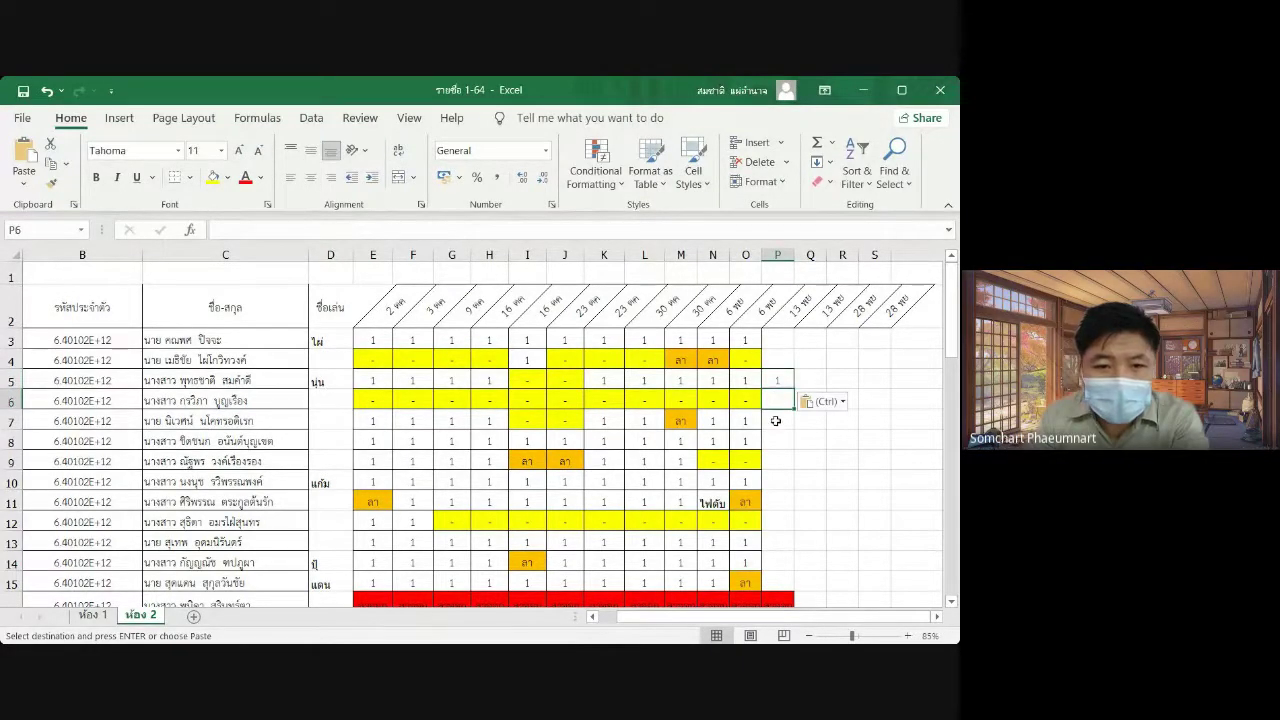
{"action": "left_click", "coordinate": [775, 421]}
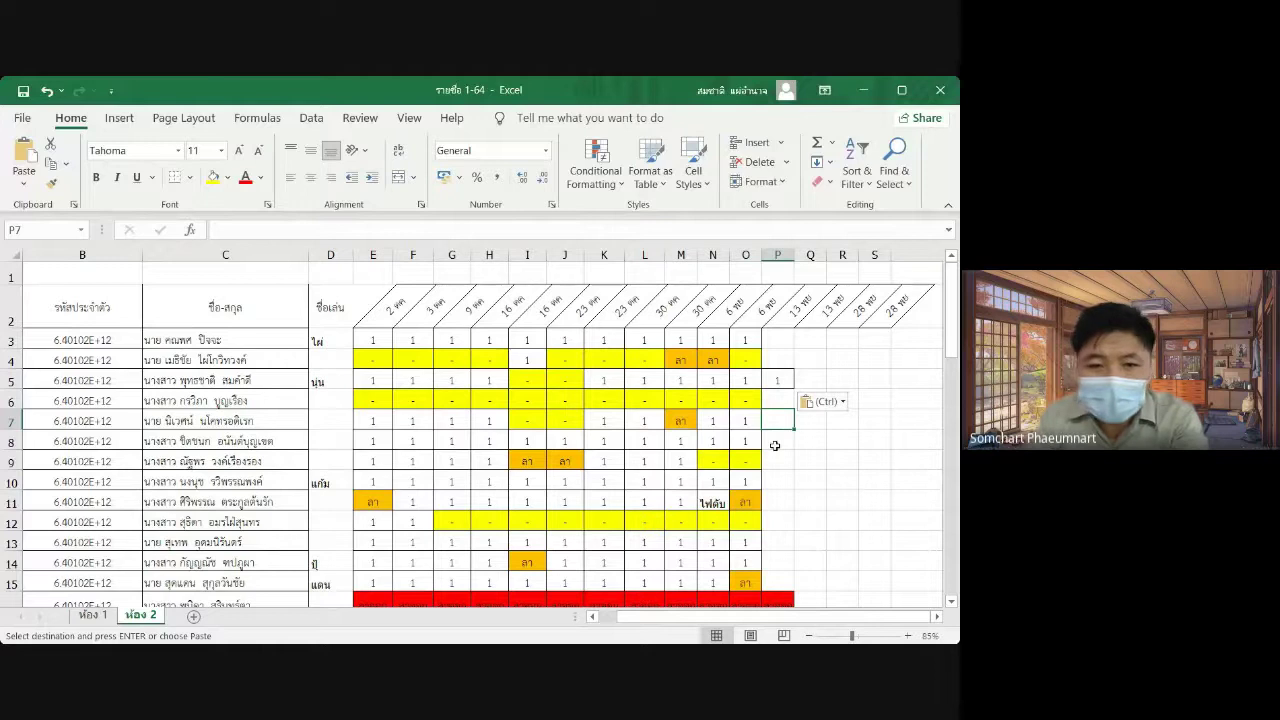
{"action": "key", "text": "ctrl+v"}
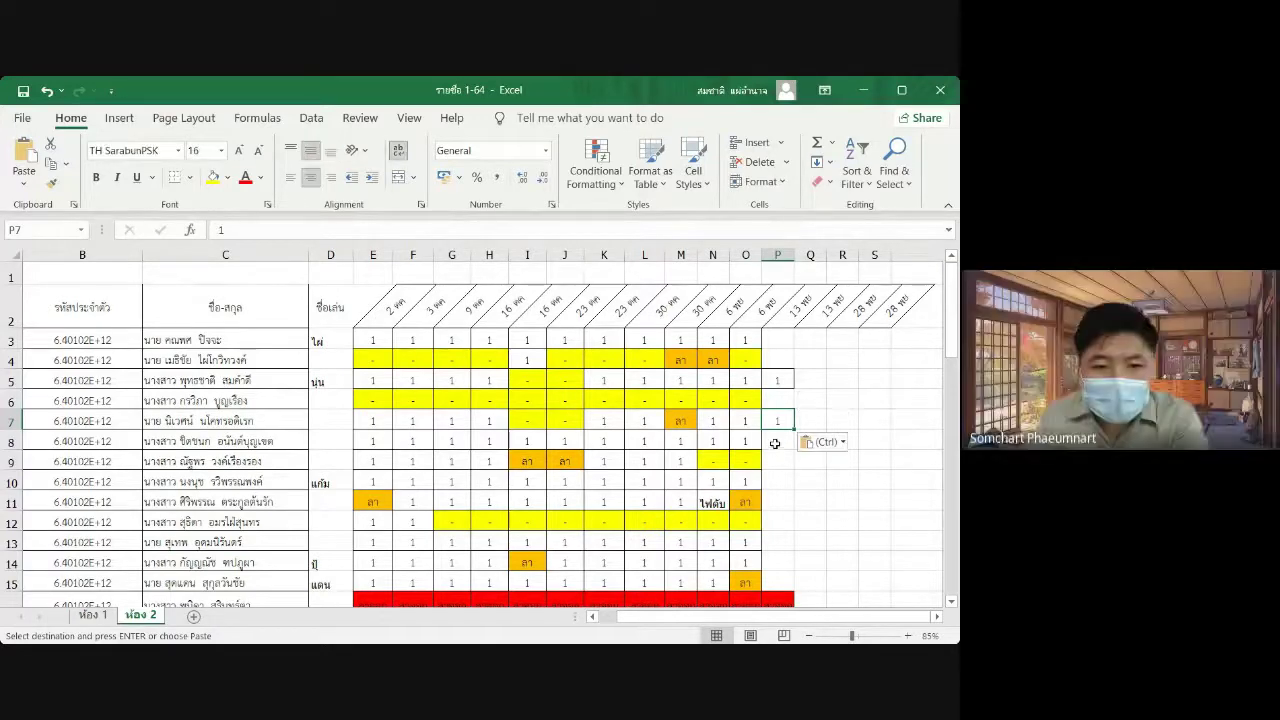
{"action": "left_click", "coordinate": [775, 442]}
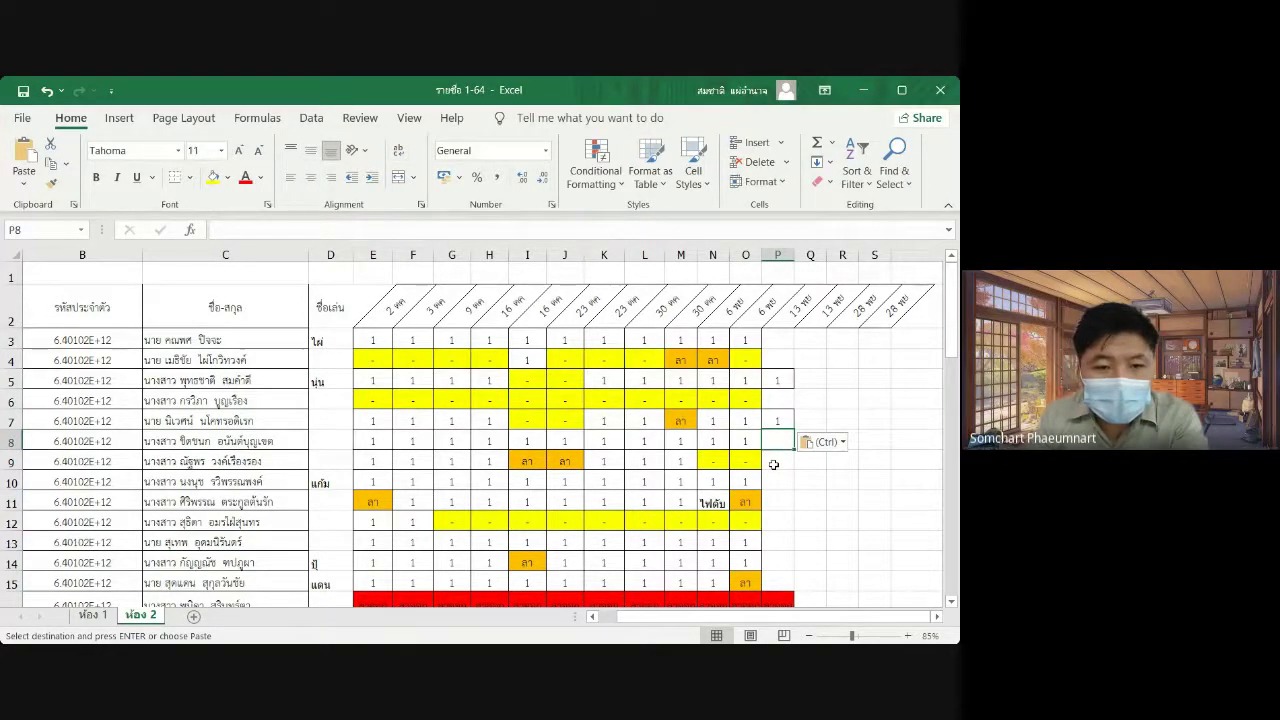
{"action": "key", "text": "ctrl"}
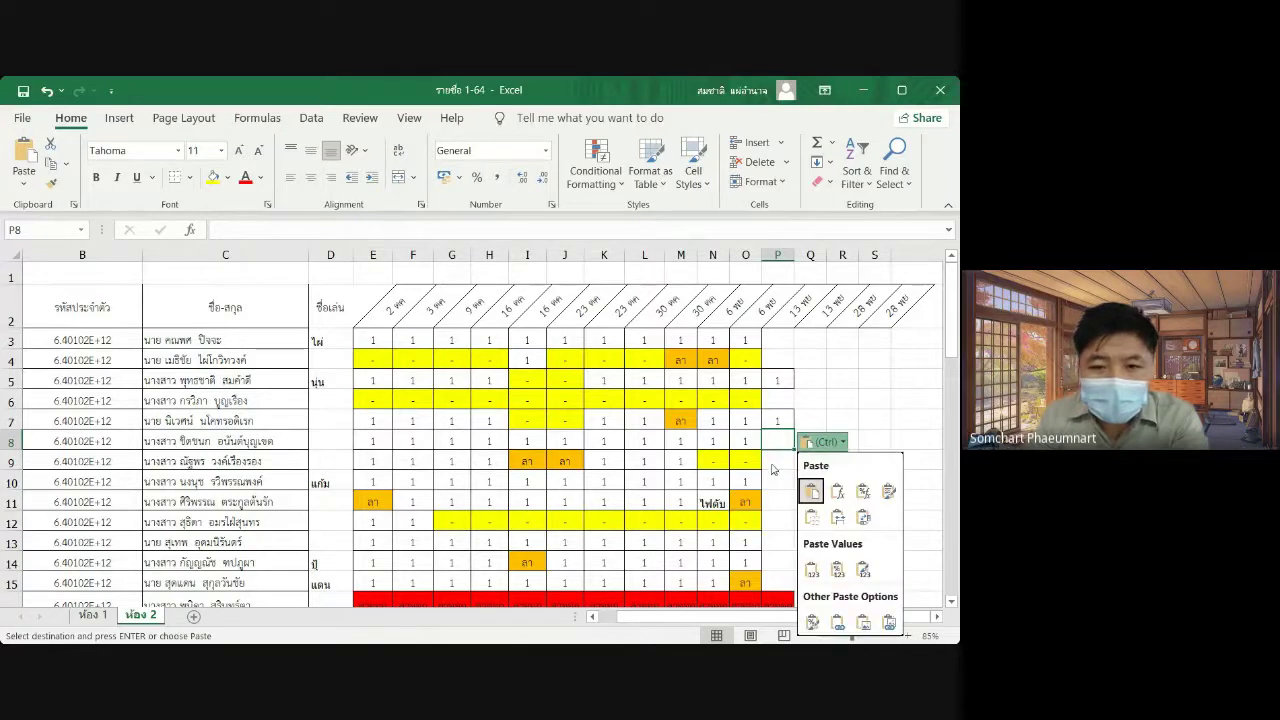
{"action": "key", "text": "Escape"}
Paste the 1 mark into cells P9, P10 and P11.
{"action": "left_click", "coordinate": [776, 463]}
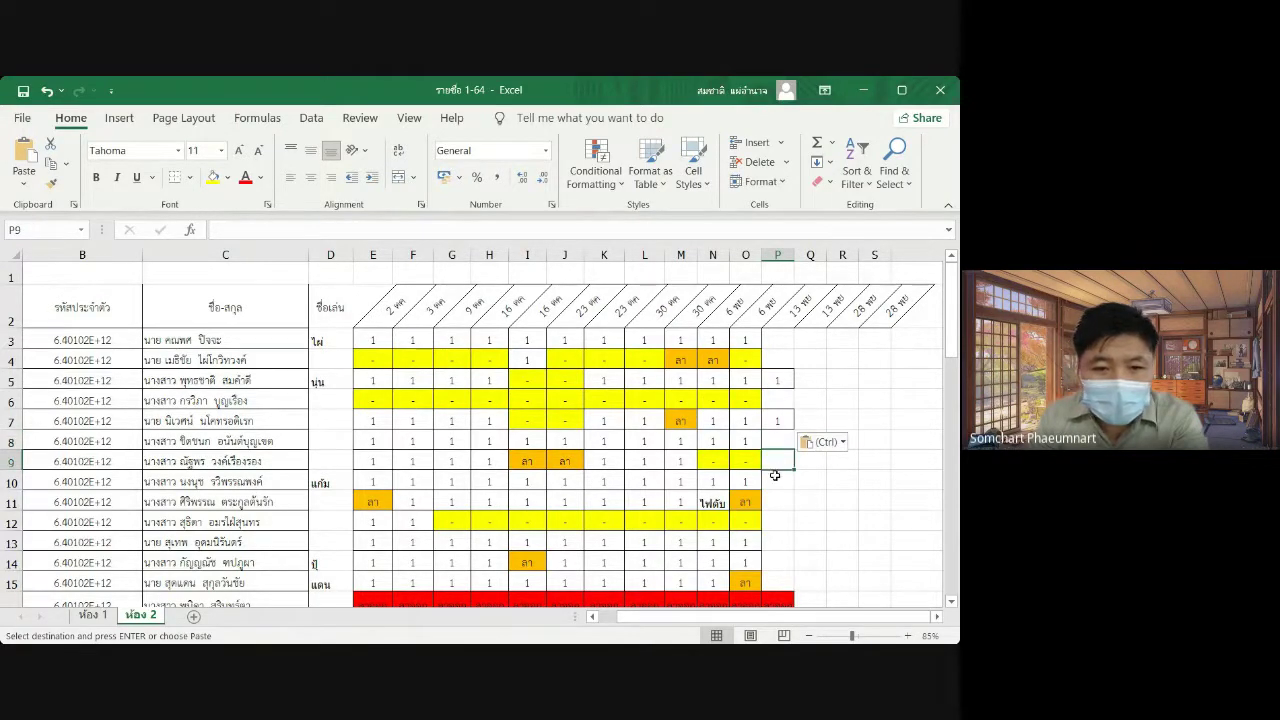
{"action": "left_click", "coordinate": [774, 479]}
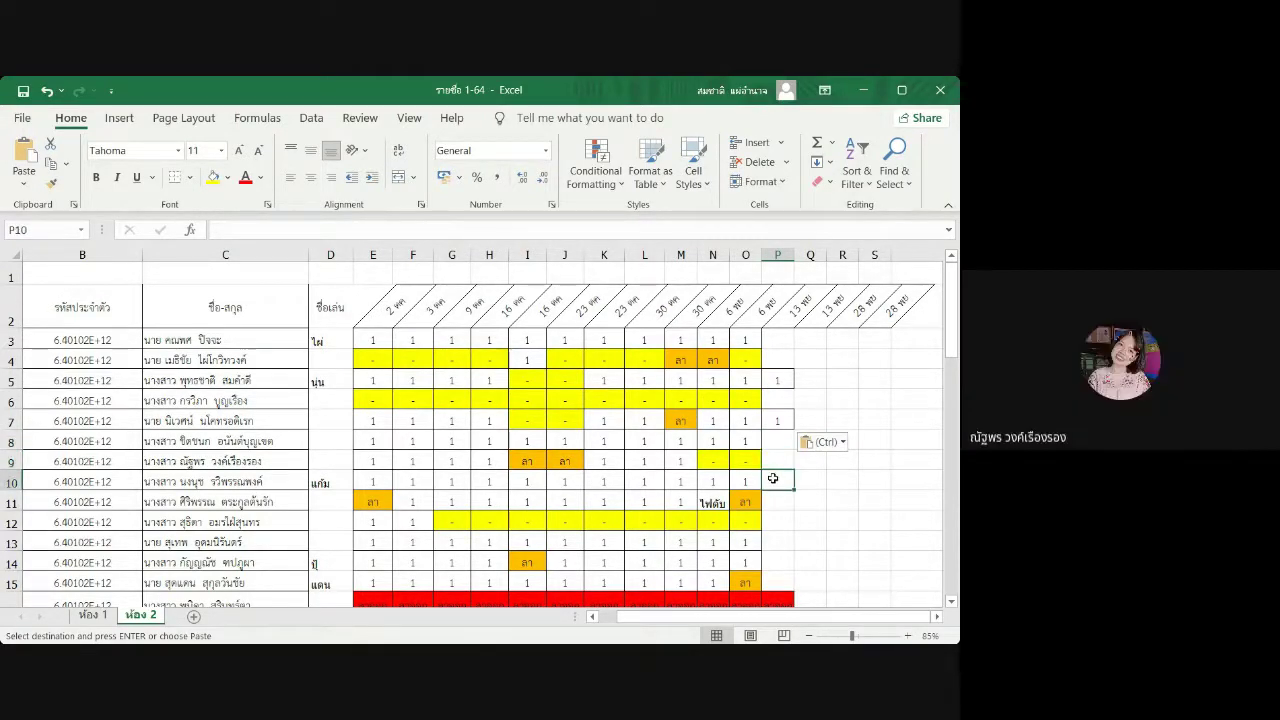
{"action": "left_click_drag", "start_coordinate": [772, 475], "coordinate": [775, 462]}
{"action": "type", "text": "1"}
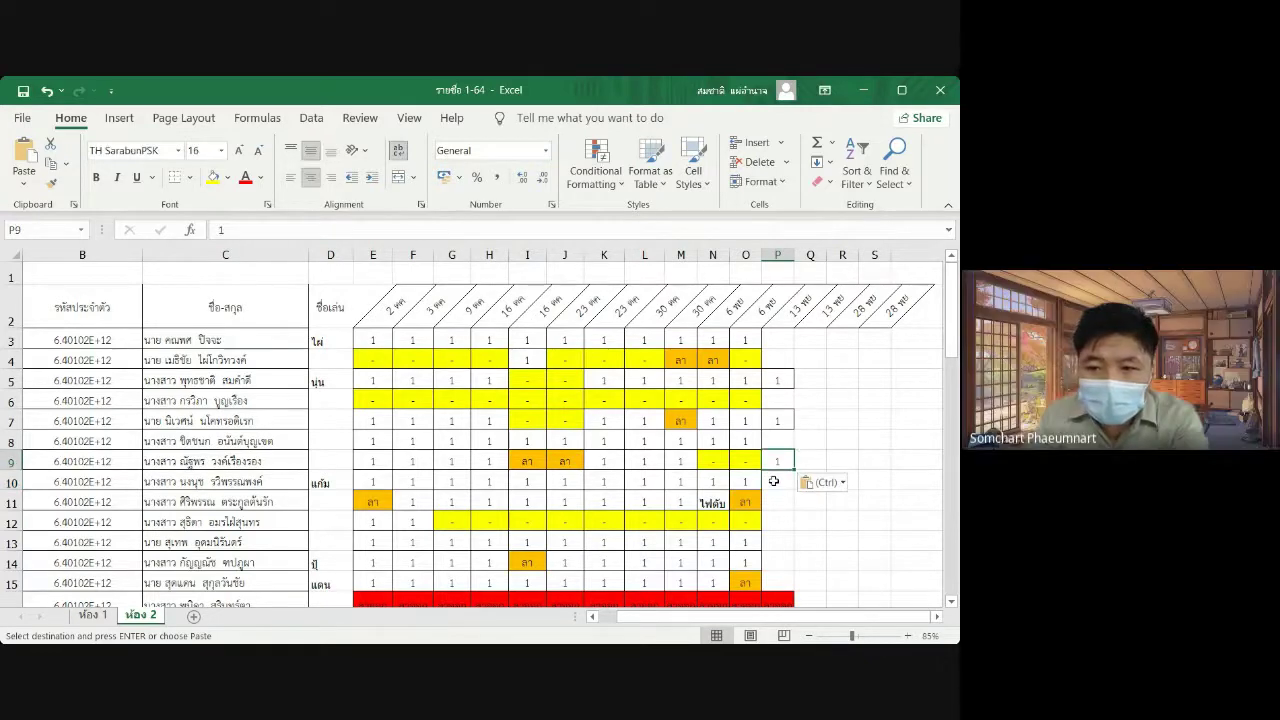
{"action": "left_click_drag", "start_coordinate": [764, 500], "coordinate": [766, 486]}
{"action": "key", "text": "ctrl+v"}
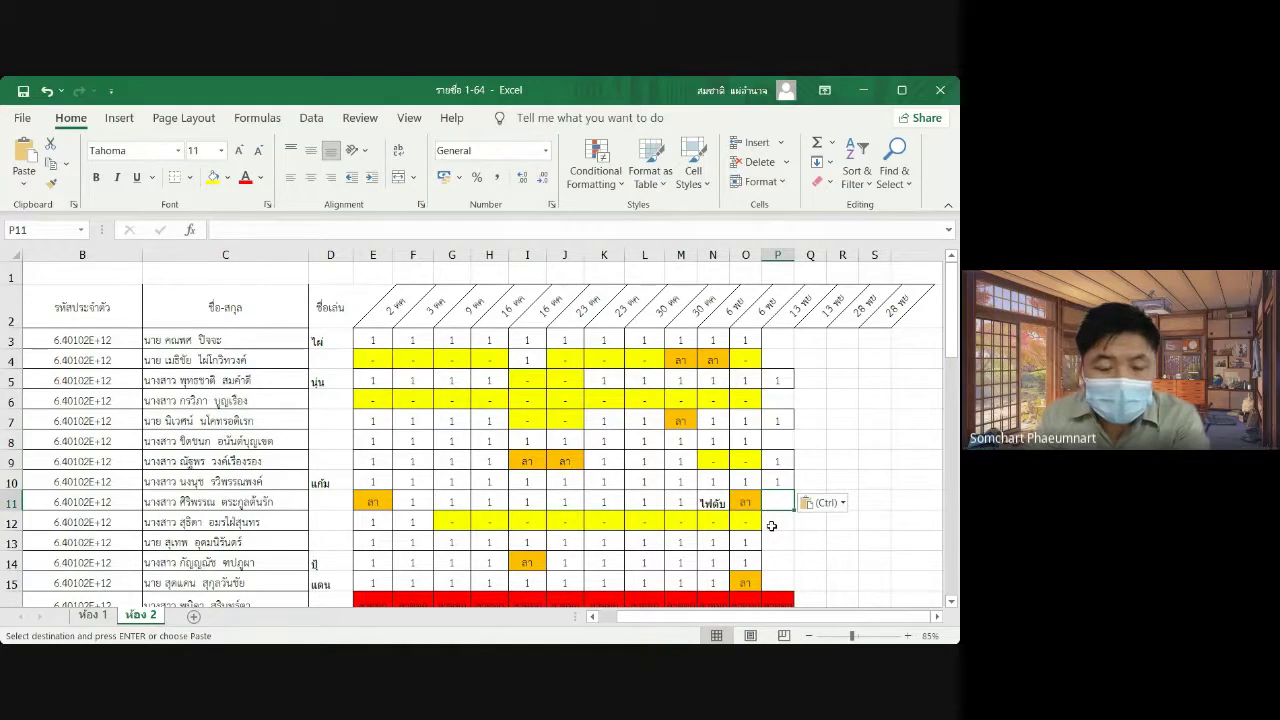
{"action": "key", "text": "ctrl+v"}
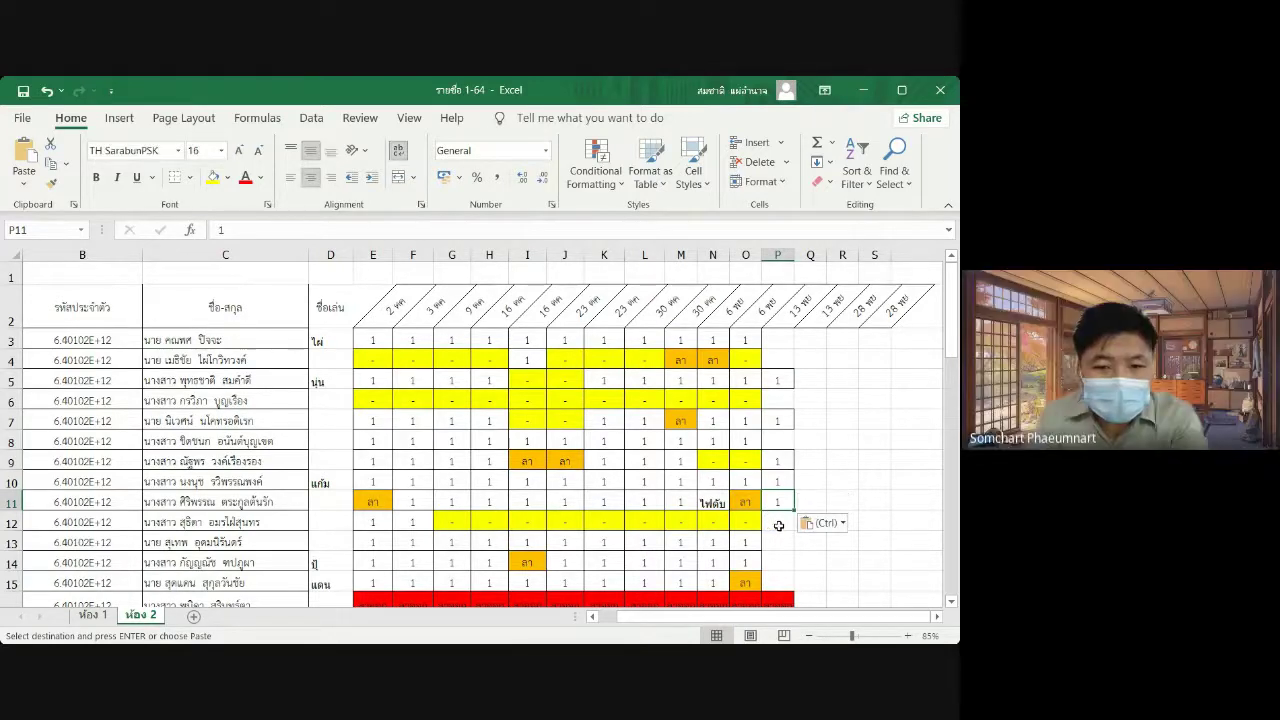
{"action": "left_click", "coordinate": [778, 525]}
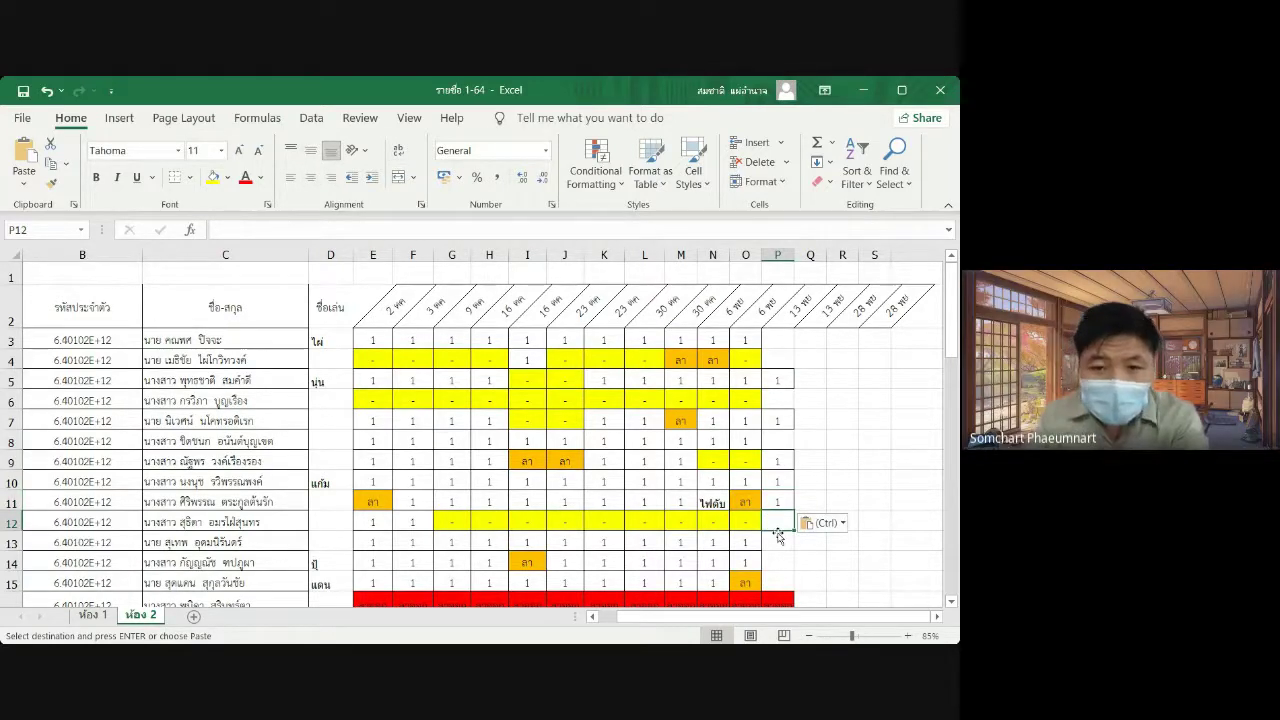
Paste the 1 mark into cells P13, P14, P17 and P18.
{"action": "scroll", "coordinate": [778, 537], "scroll_direction": "down", "scroll_amount": 1}
{"action": "left_click", "coordinate": [776, 455]}
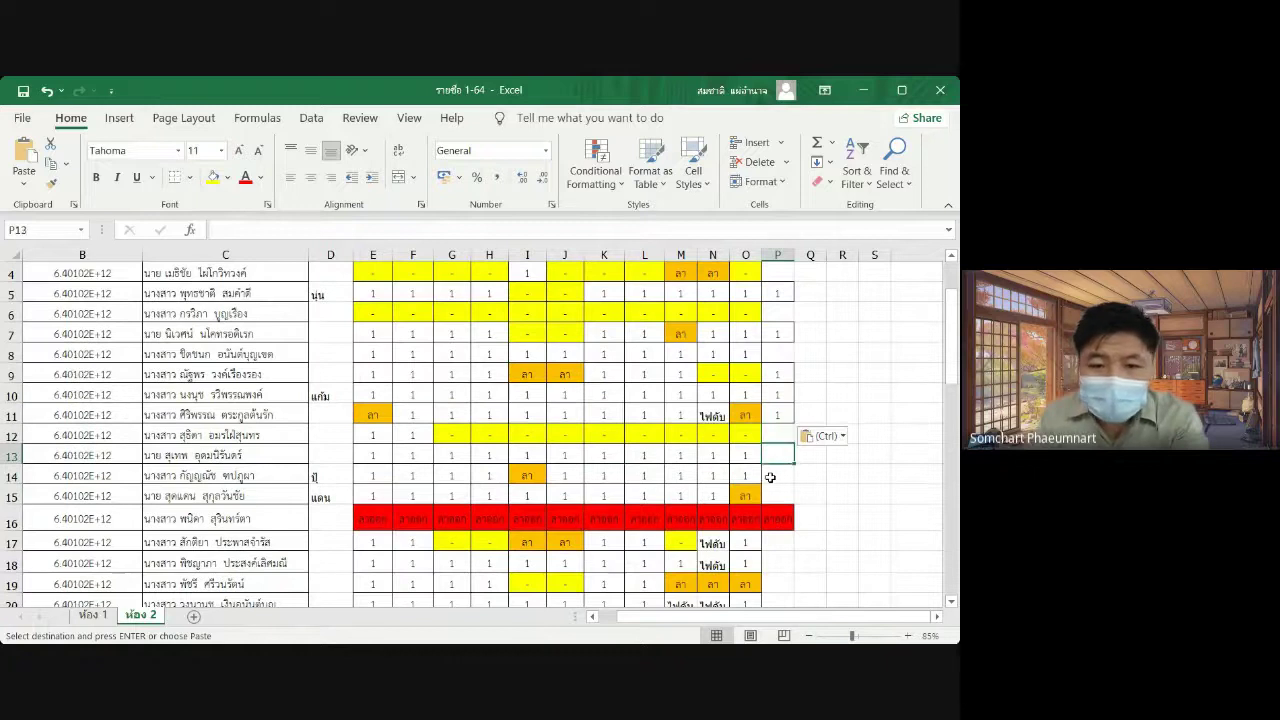
{"action": "type", "text": "1"}
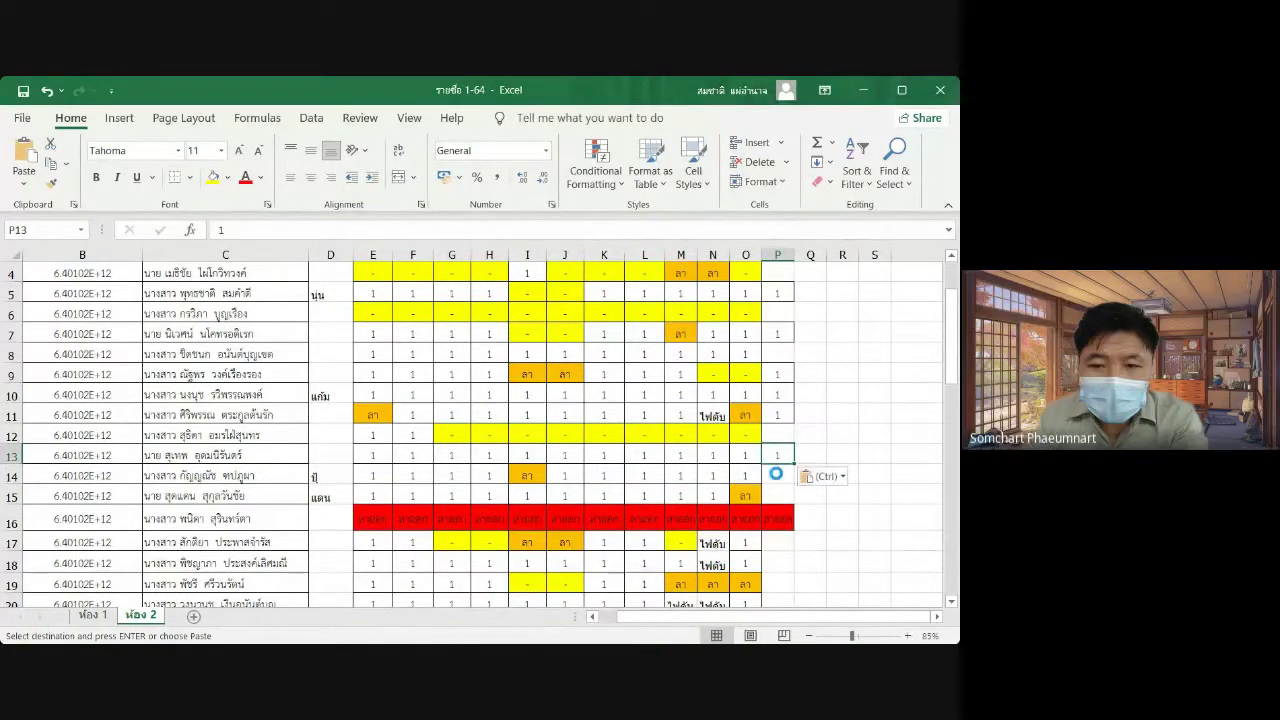
{"action": "left_click", "coordinate": [776, 474]}
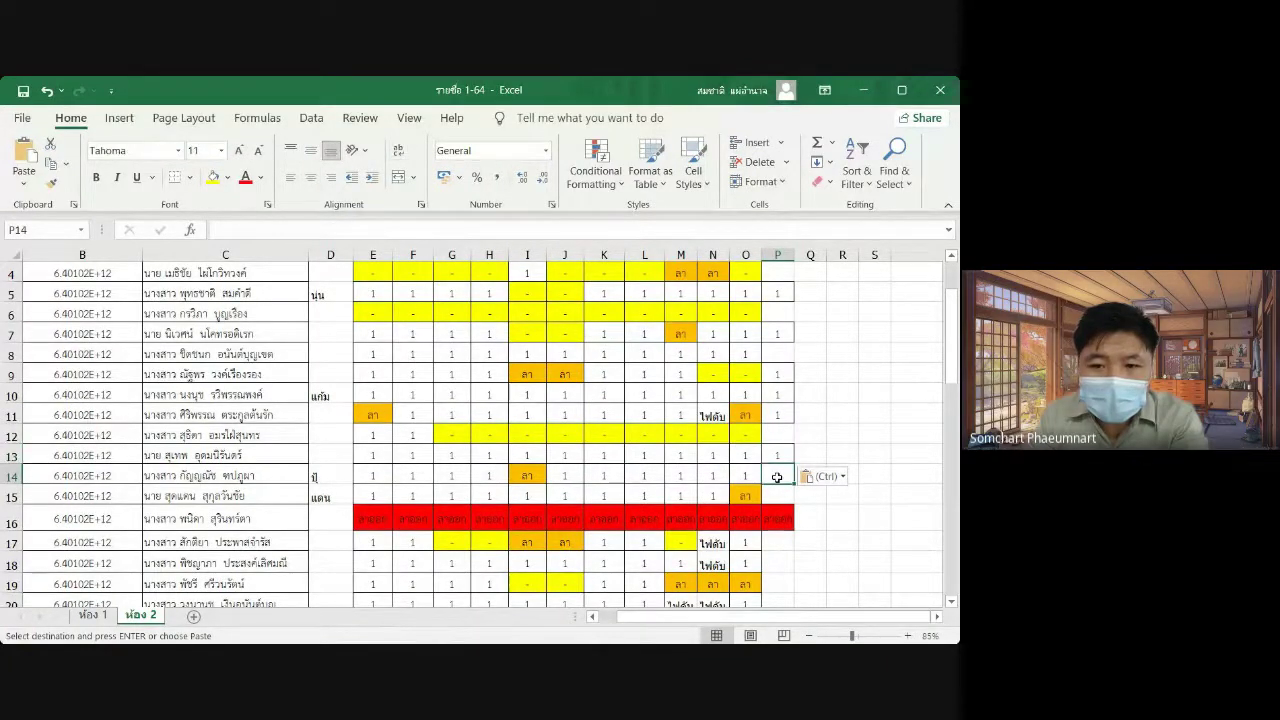
{"action": "type", "text": "1"}
{"action": "left_click", "coordinate": [777, 492]}
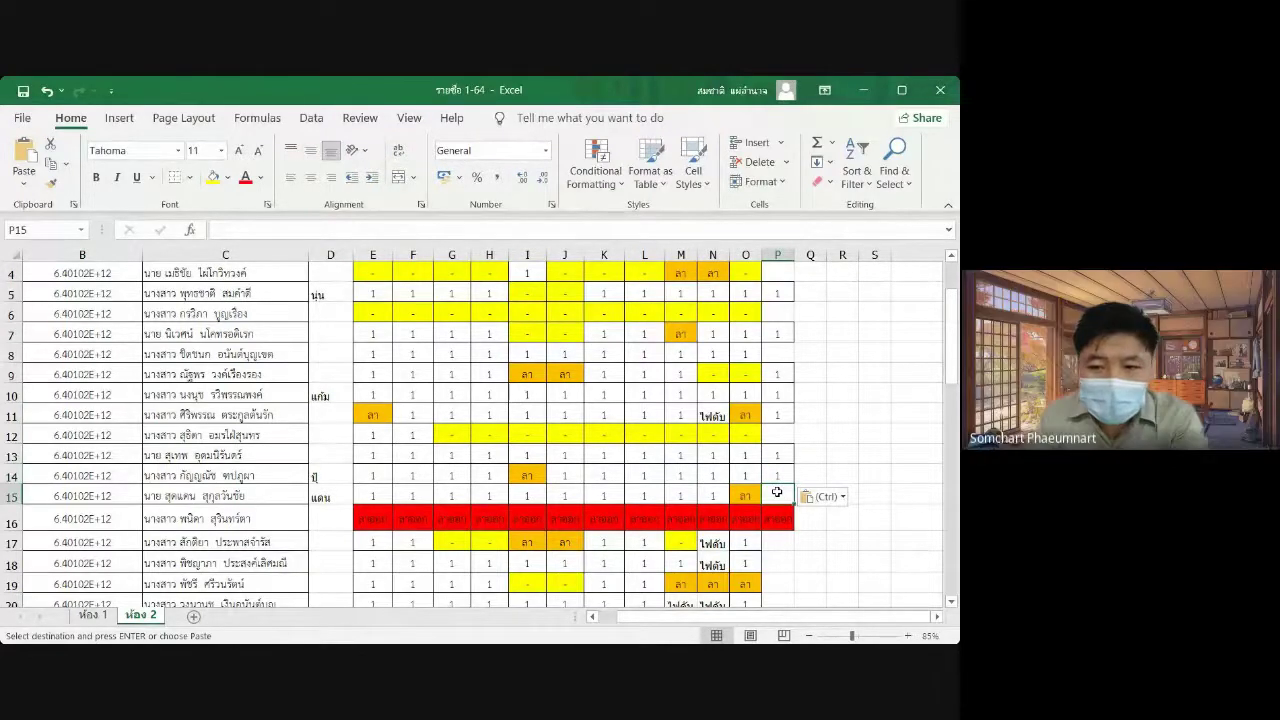
{"action": "scroll", "coordinate": [777, 492], "scroll_direction": "down", "scroll_amount": 2}
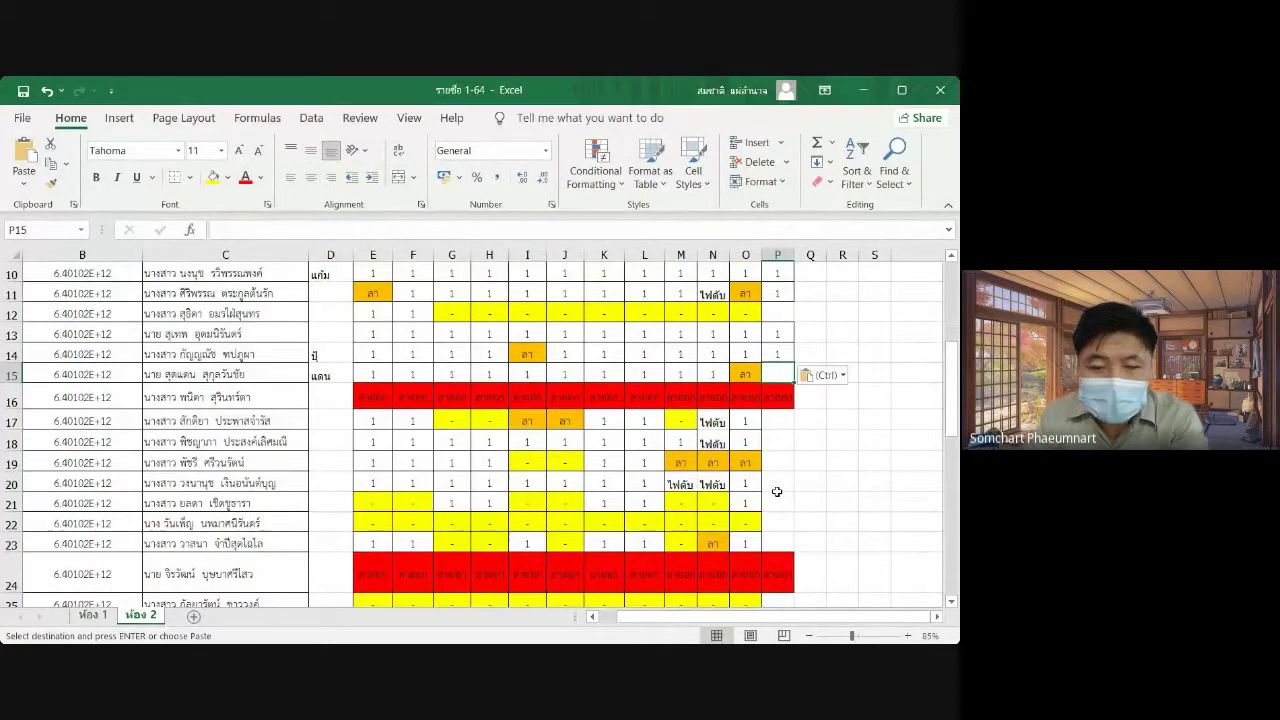
{"action": "left_click", "coordinate": [778, 420]}
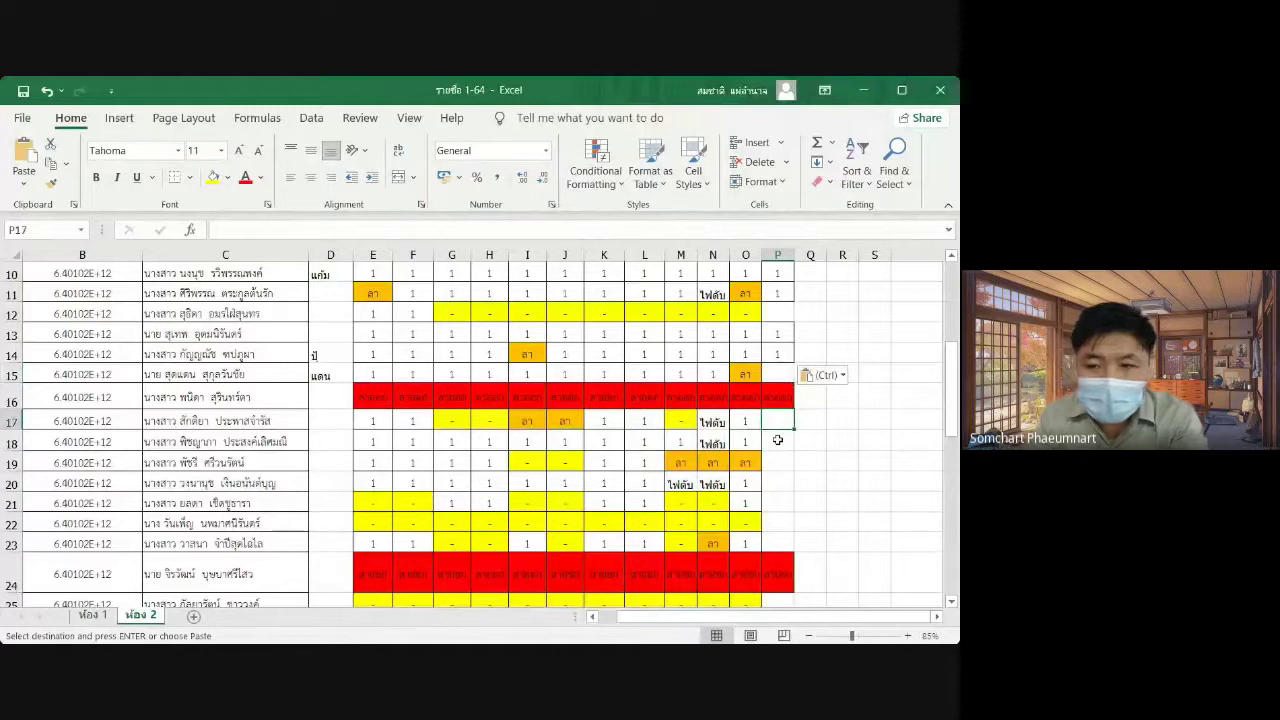
{"action": "key", "text": "ctrl+v"}
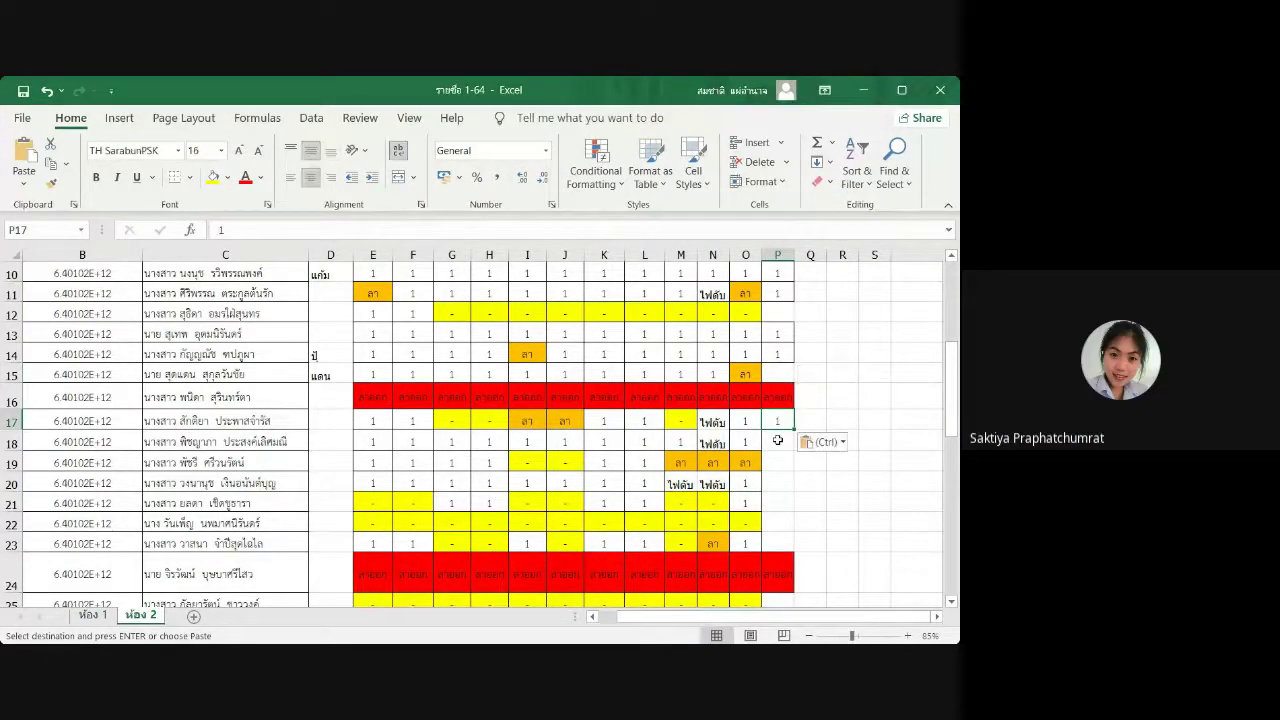
{"action": "left_click", "coordinate": [777, 441]}
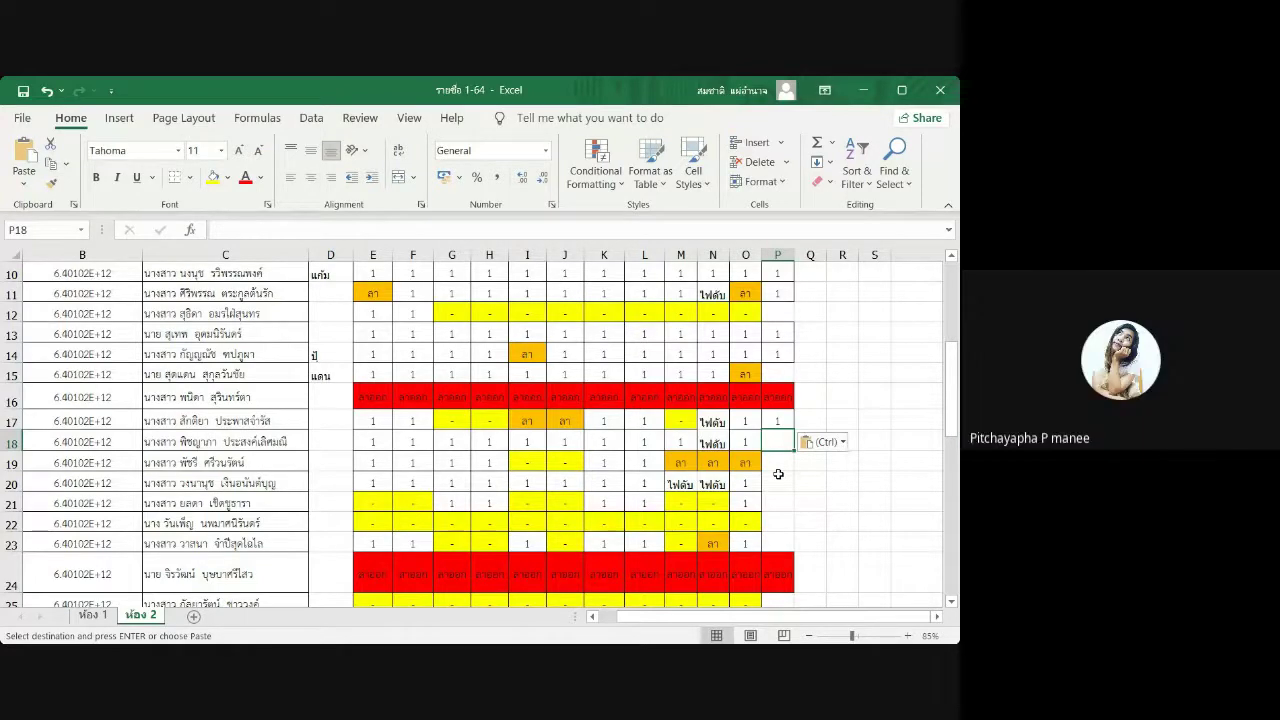
{"action": "key", "text": "ctrl+v"}
Paste the 1 mark into cells P21 and P23, skipping rows 19, 20 and 22.
{"action": "left_click", "coordinate": [780, 465]}
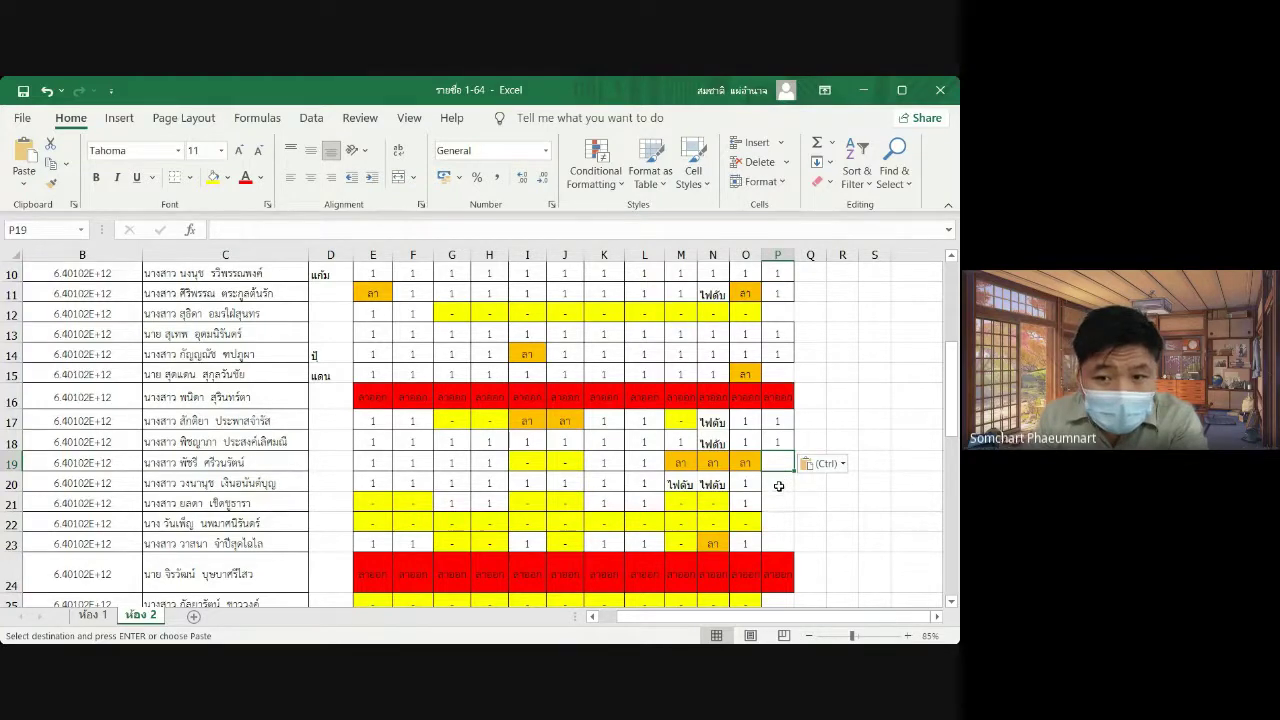
{"action": "left_click", "coordinate": [779, 486]}
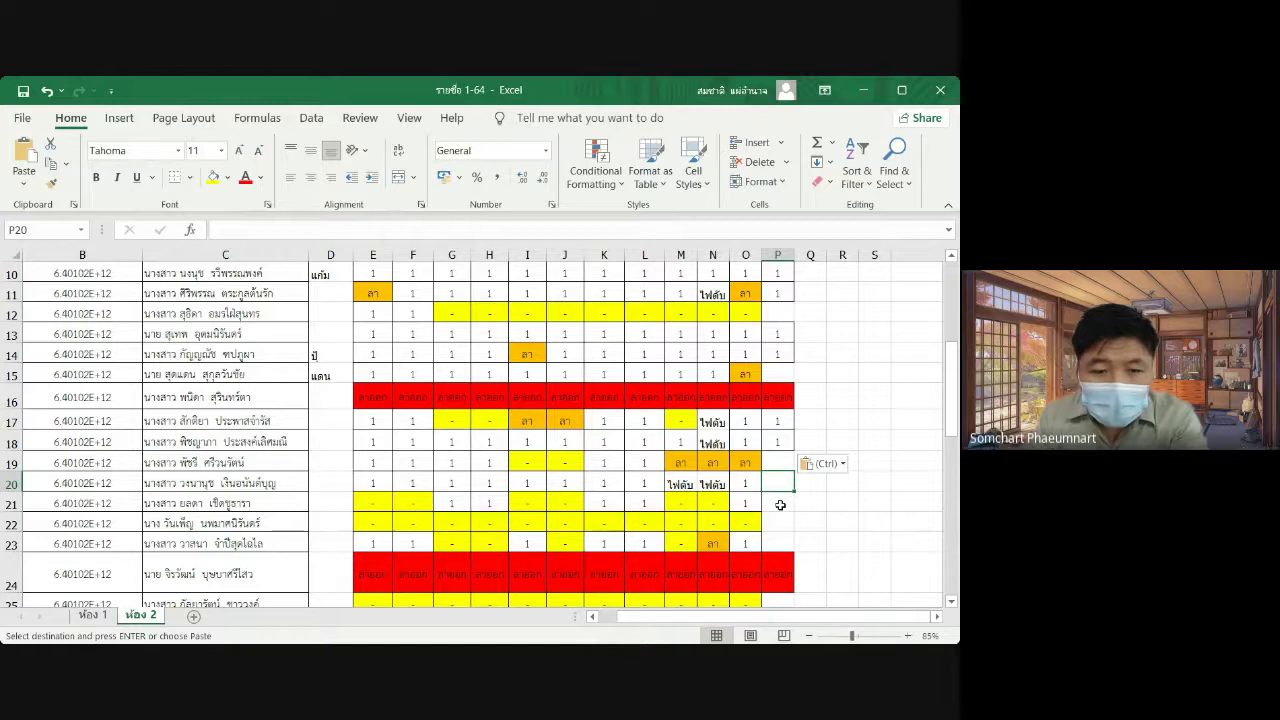
{"action": "left_click", "coordinate": [780, 505]}
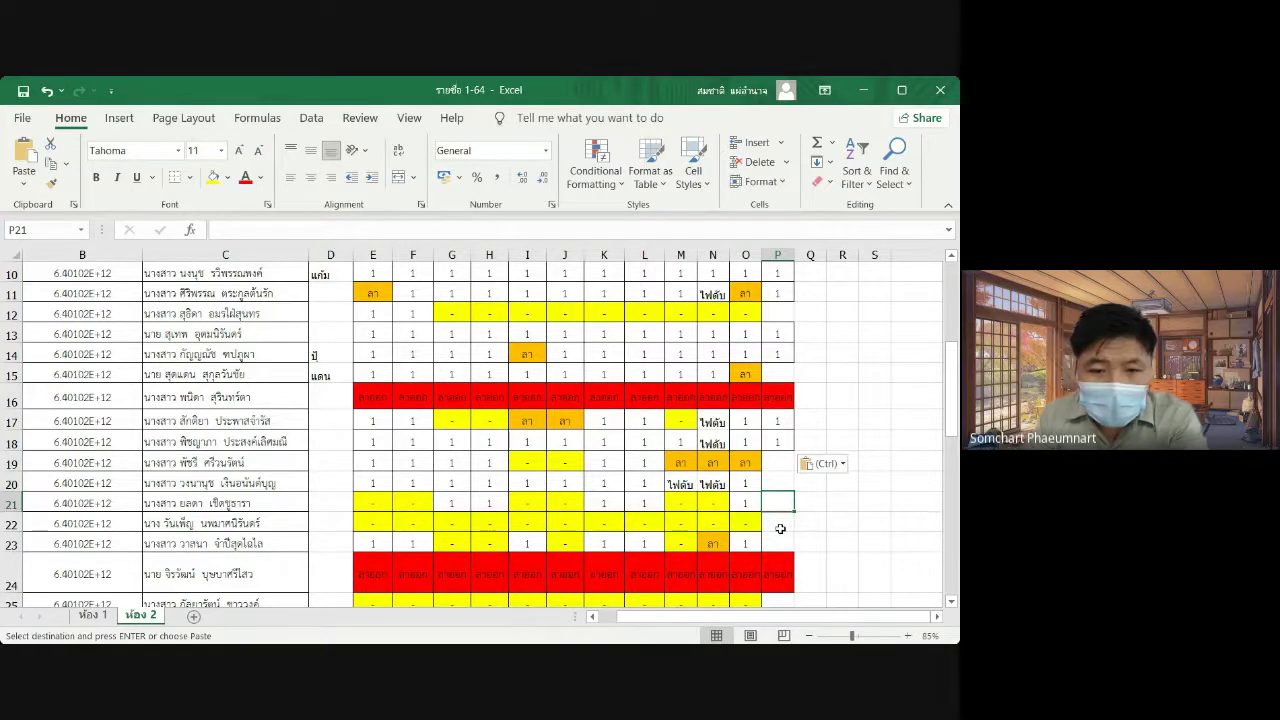
{"action": "left_click", "coordinate": [780, 526]}
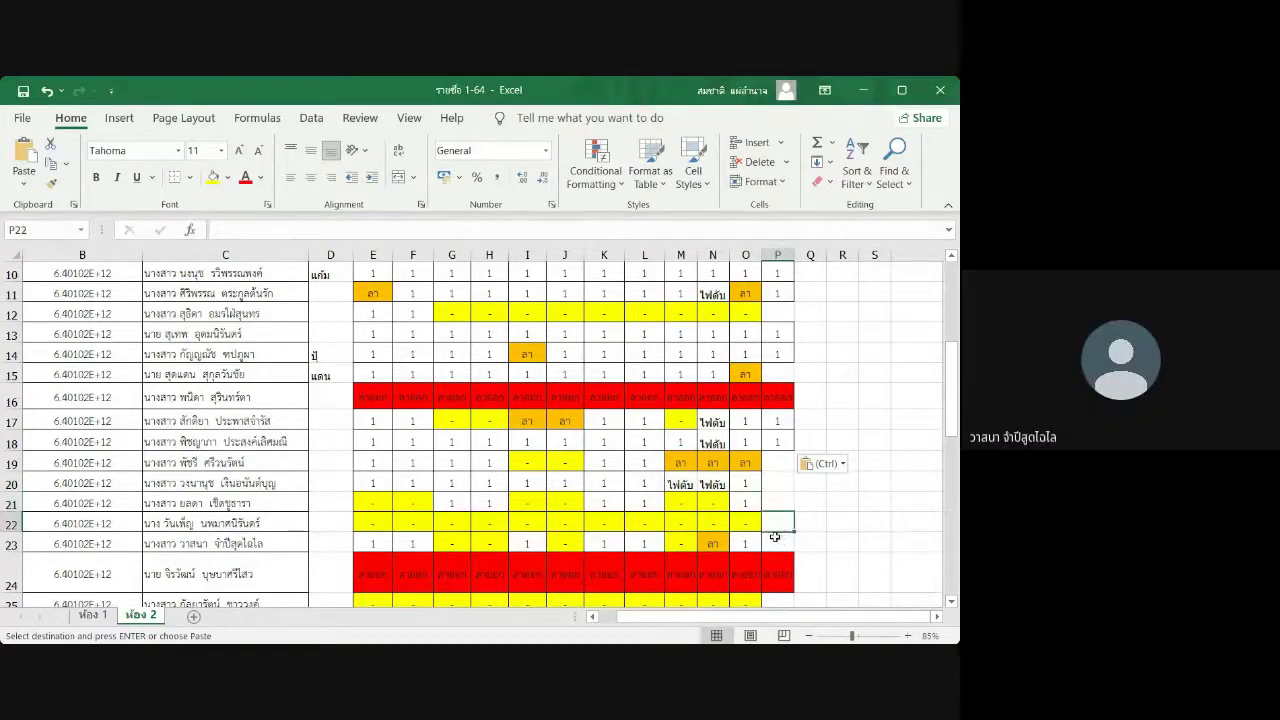
{"action": "left_click", "coordinate": [774, 543]}
{"action": "left_click", "coordinate": [772, 504]}
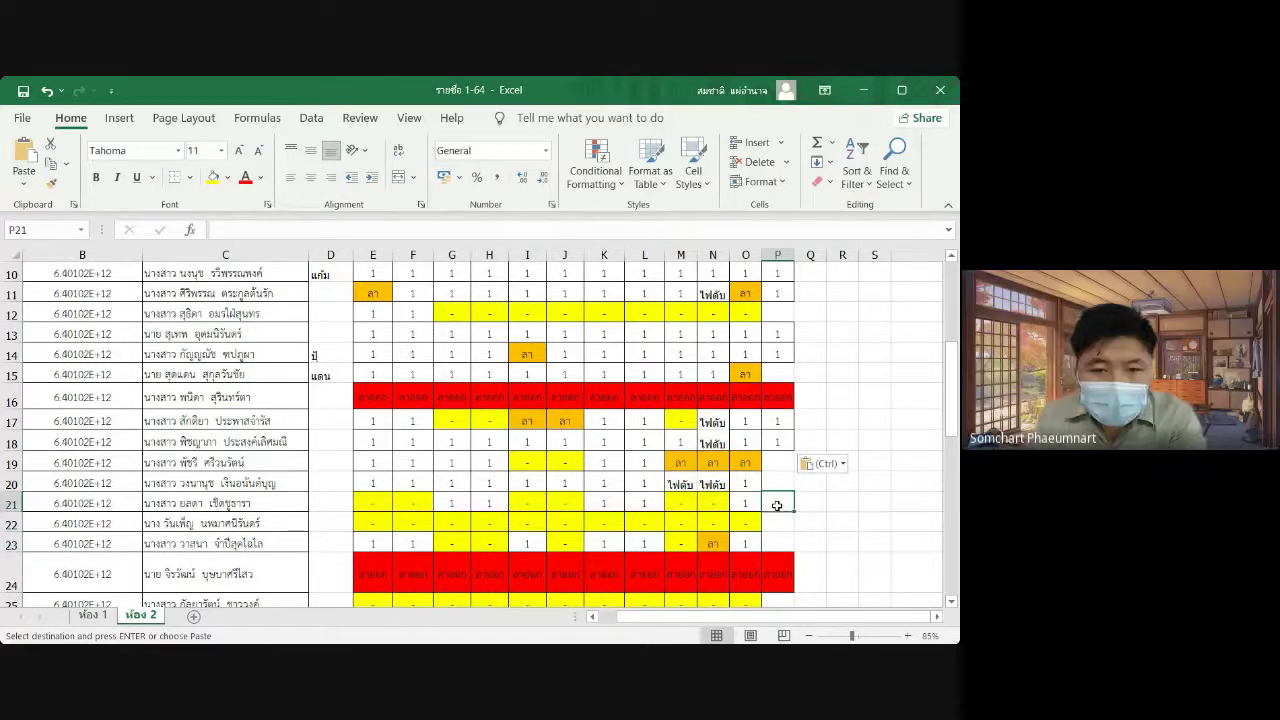
{"action": "key", "text": "ctrl+v"}
{"action": "left_click", "coordinate": [778, 544]}
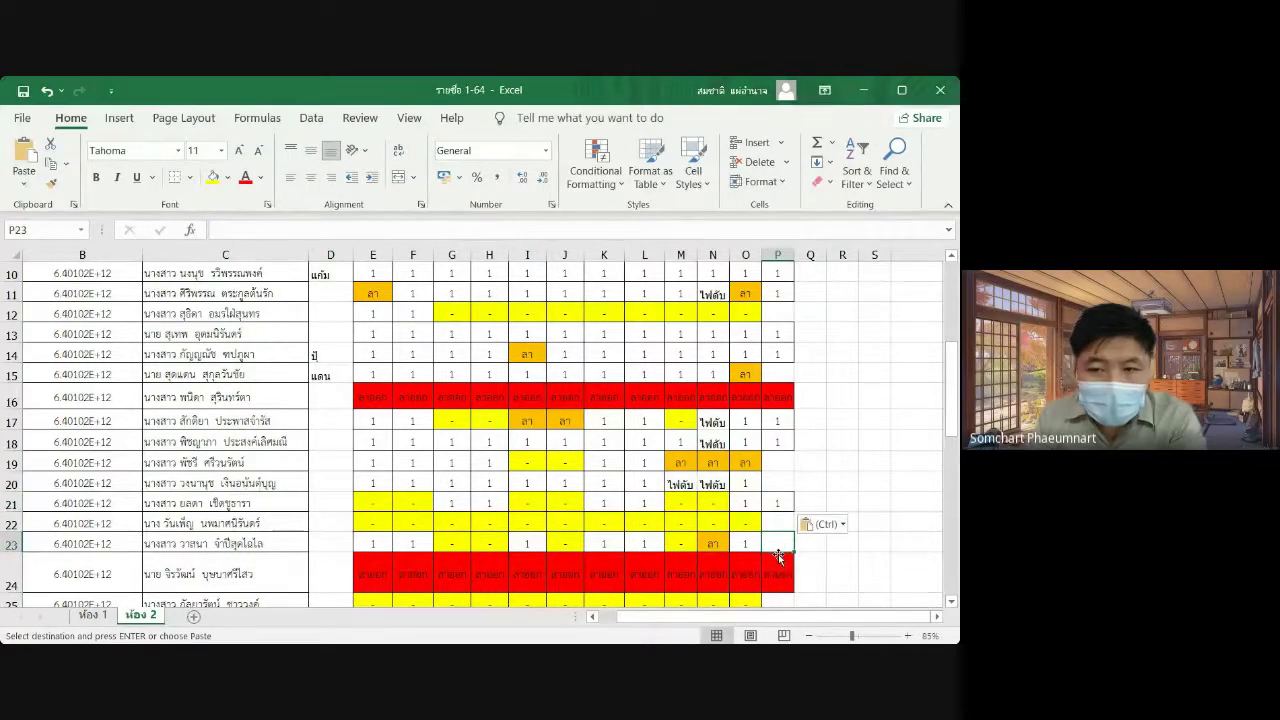
{"action": "scroll", "coordinate": [779, 556], "scroll_direction": "down", "scroll_amount": 3}
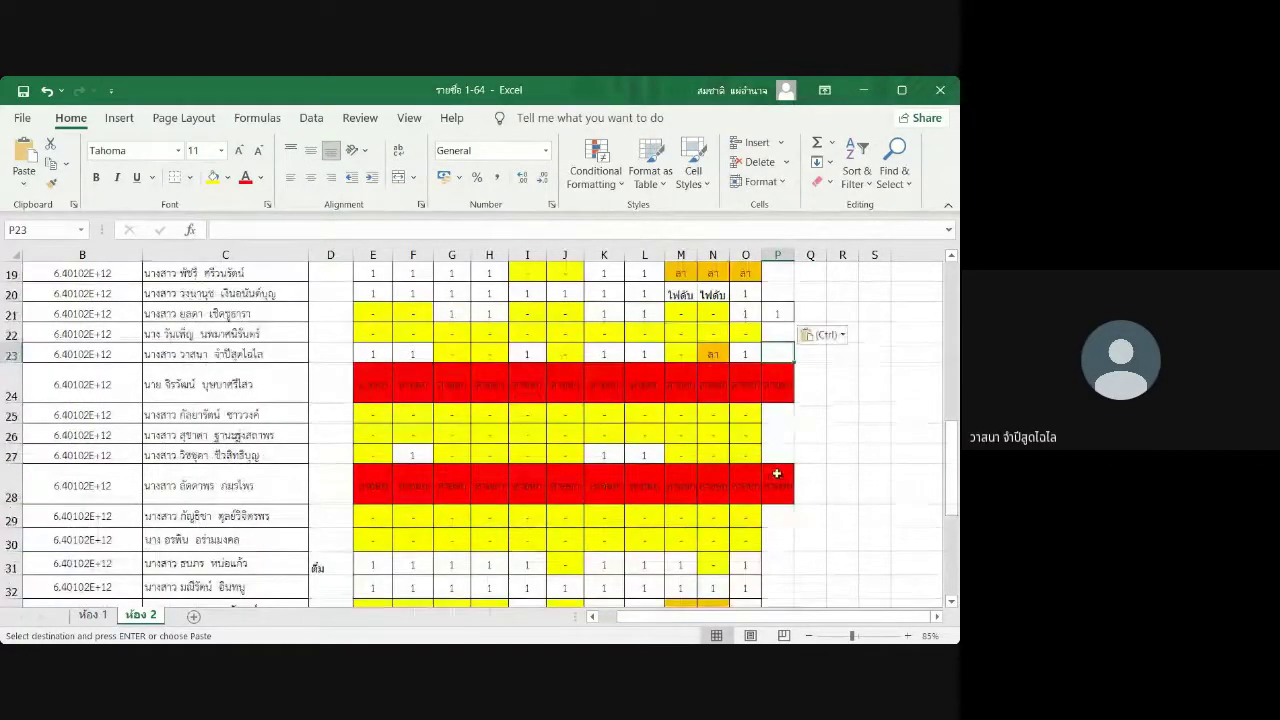
{"action": "key", "text": "ctrl+v"}
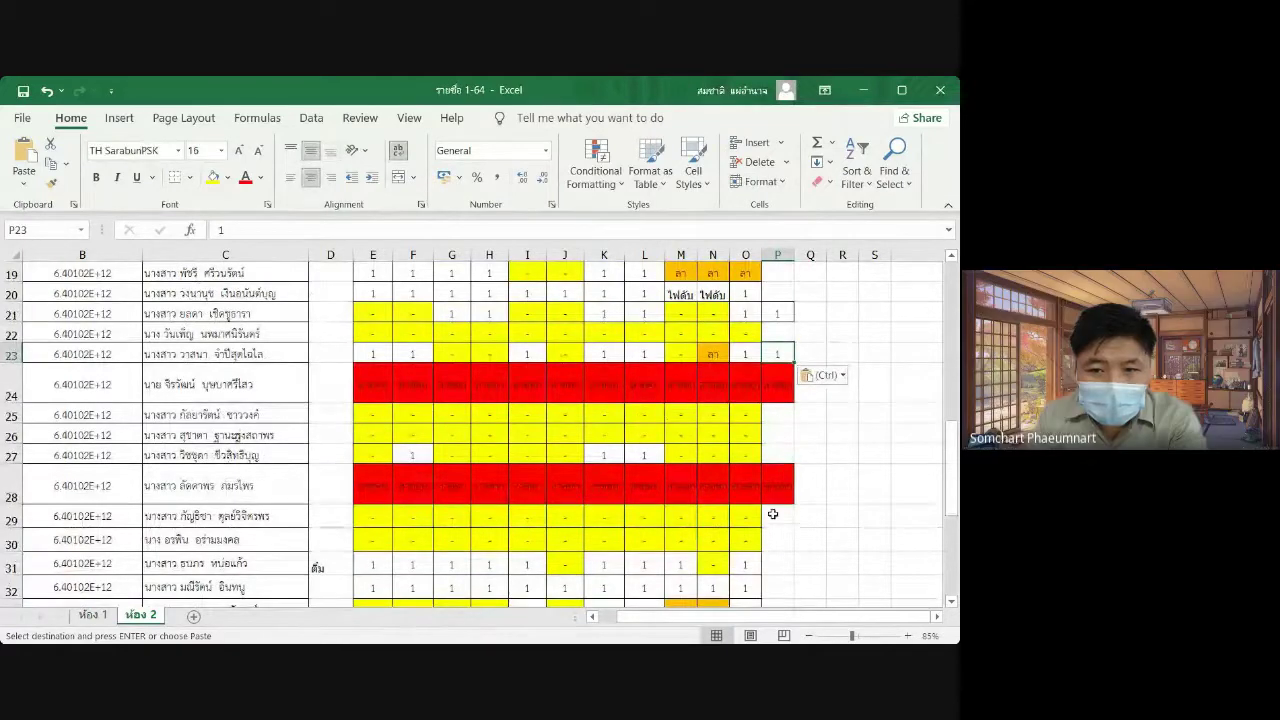
{"action": "left_click", "coordinate": [774, 565]}
{"action": "scroll", "coordinate": [774, 565], "scroll_direction": "down", "scroll_amount": 2}
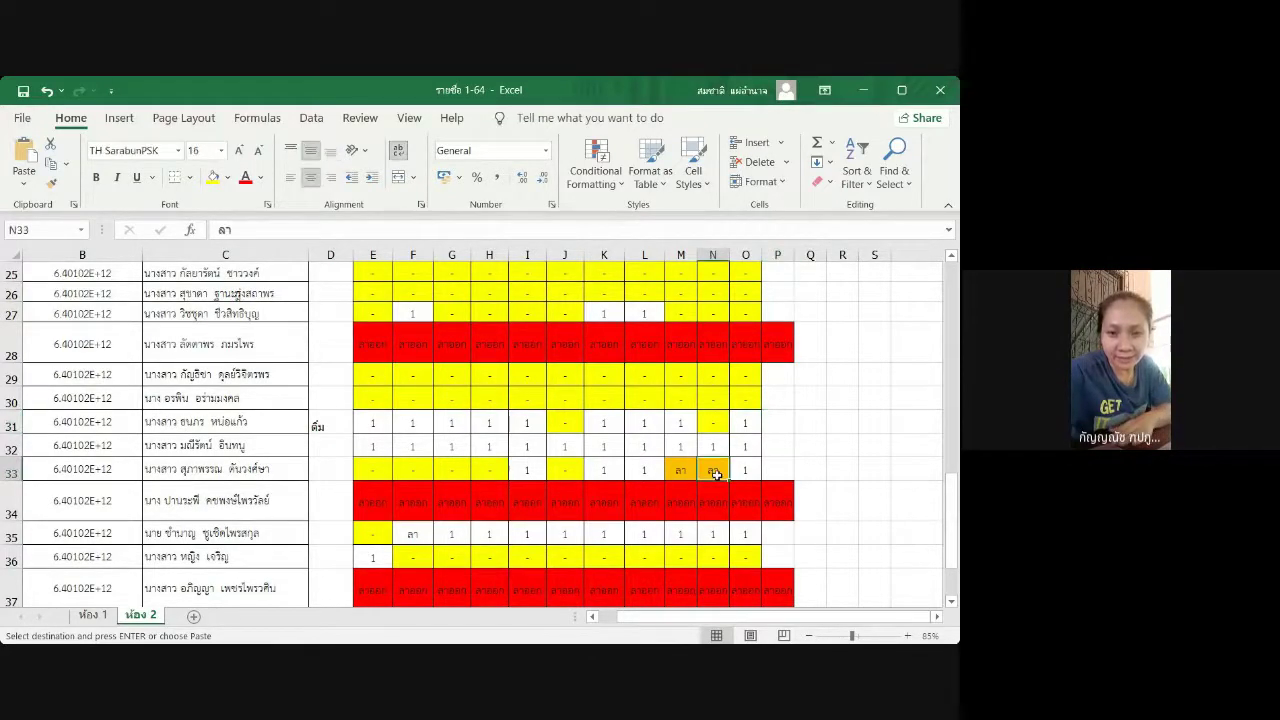
Mark P31 as ลา leave, then copy the 1 from O32 into P32 and P33.
{"action": "type", "text": "ลา"}
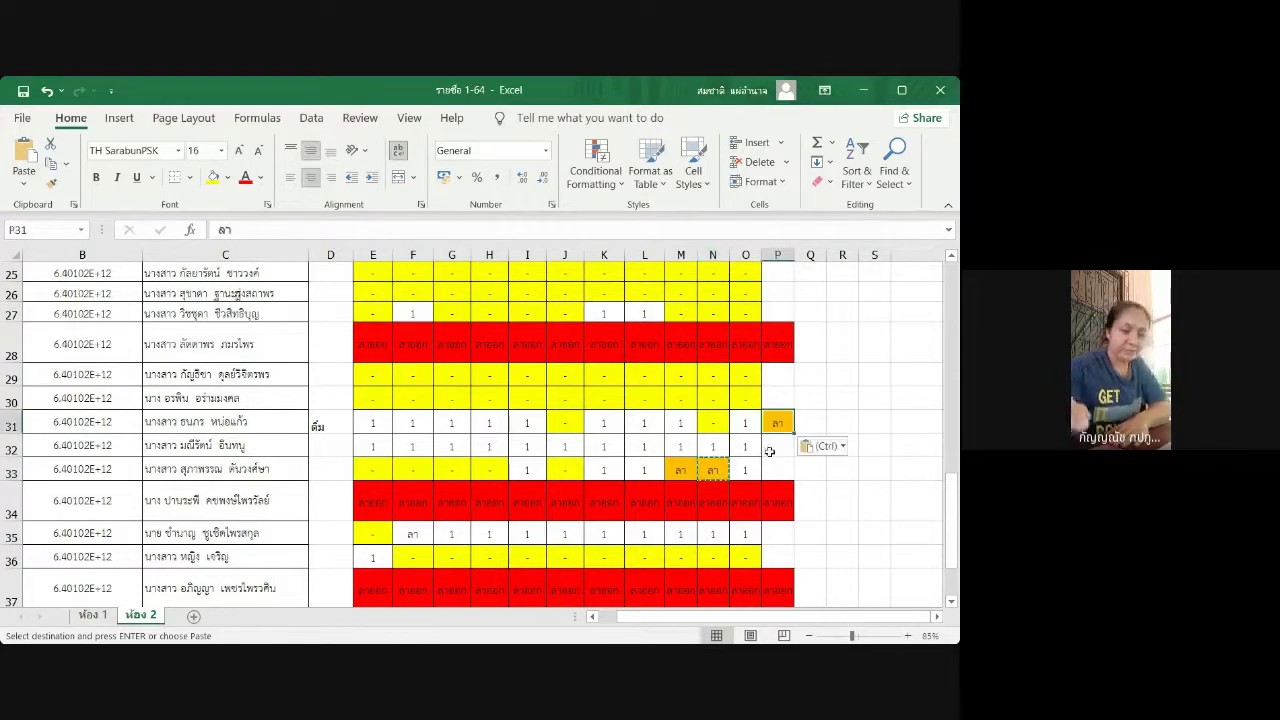
{"action": "left_click", "coordinate": [748, 446]}
{"action": "left_click", "coordinate": [771, 445]}
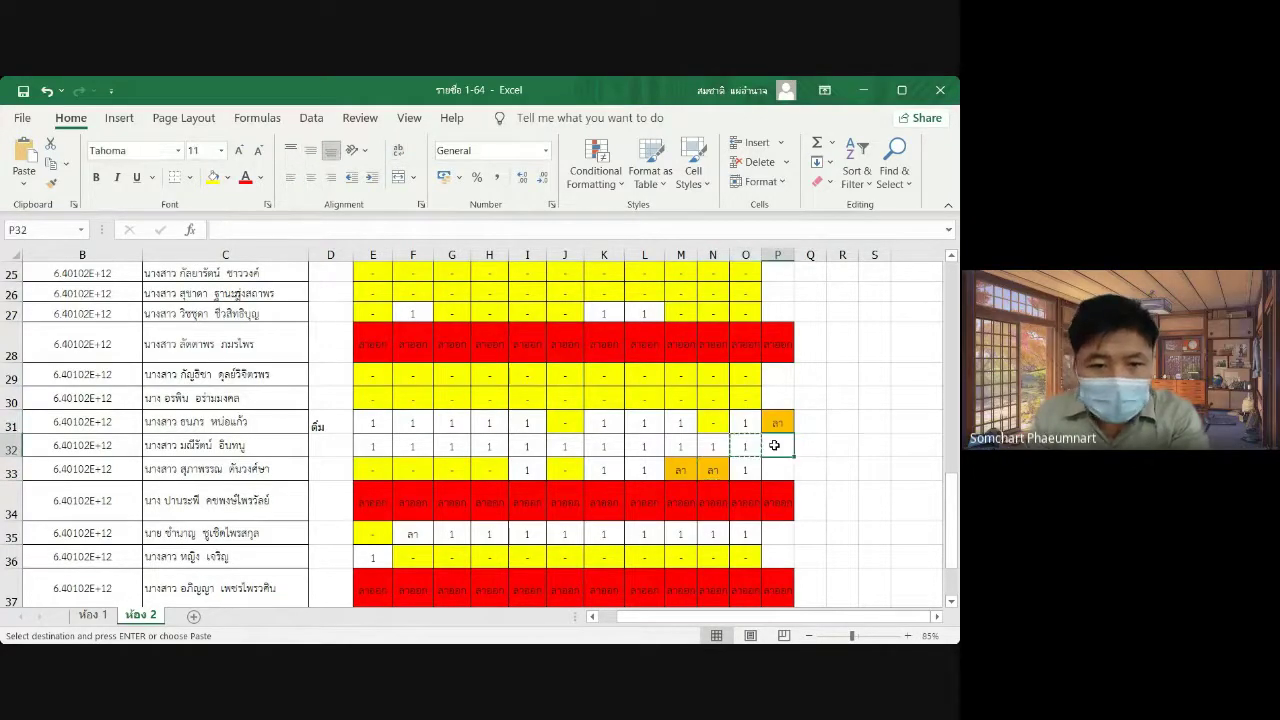
{"action": "type", "text": "1"}
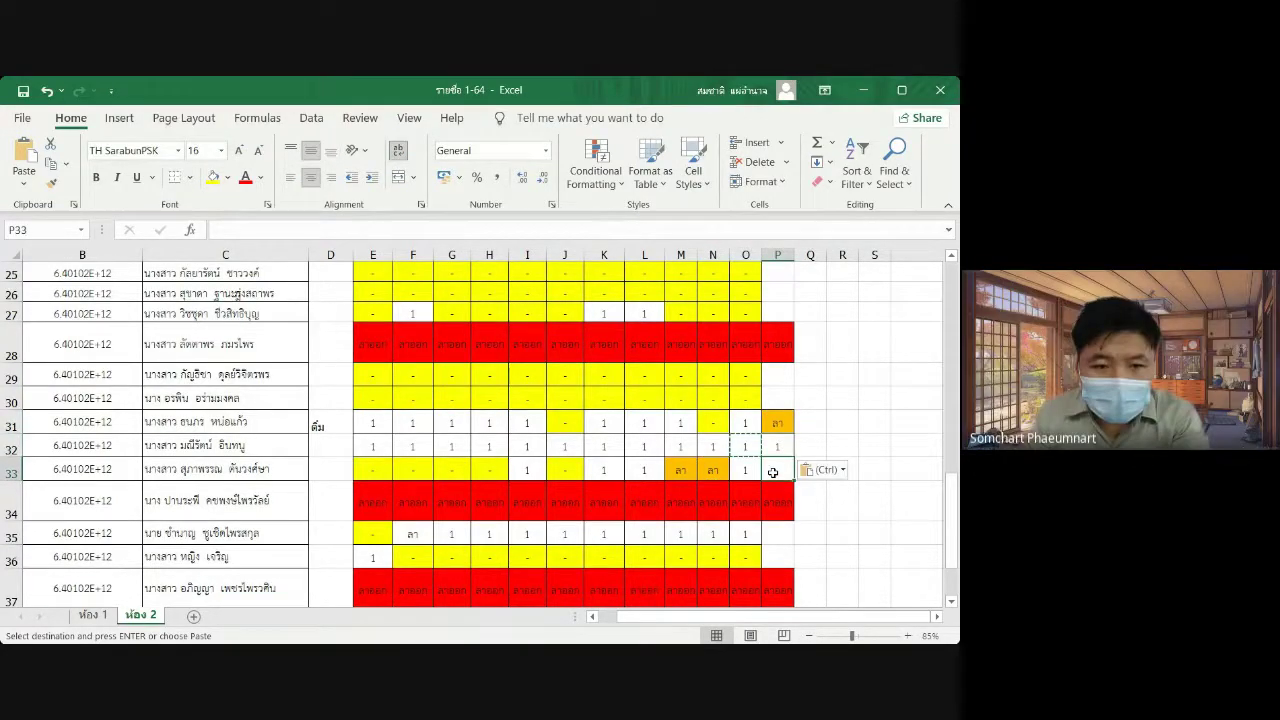
{"action": "left_click", "coordinate": [773, 472]}
{"action": "scroll", "coordinate": [778, 495], "scroll_direction": "down", "scroll_amount": 1}
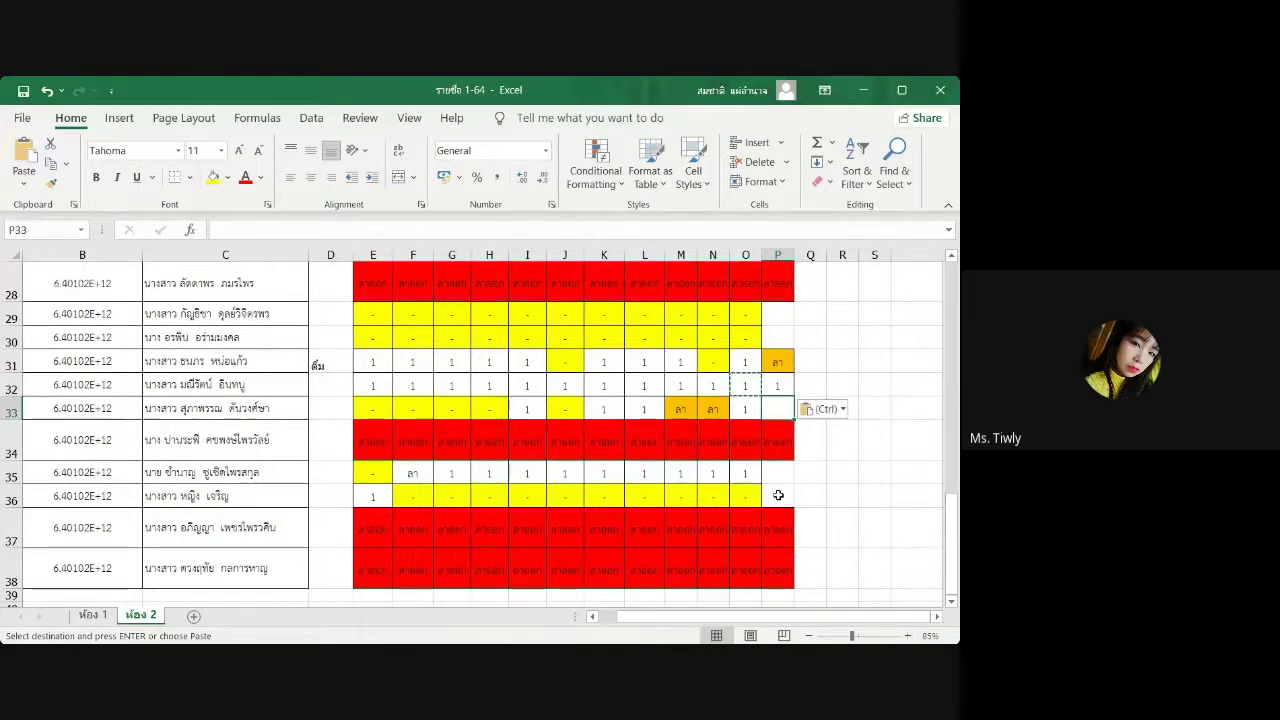
{"action": "key", "text": "ctrl+v"}
Paste the 1 mark into P35 and clear the pending copy.
{"action": "left_click", "coordinate": [778, 471]}
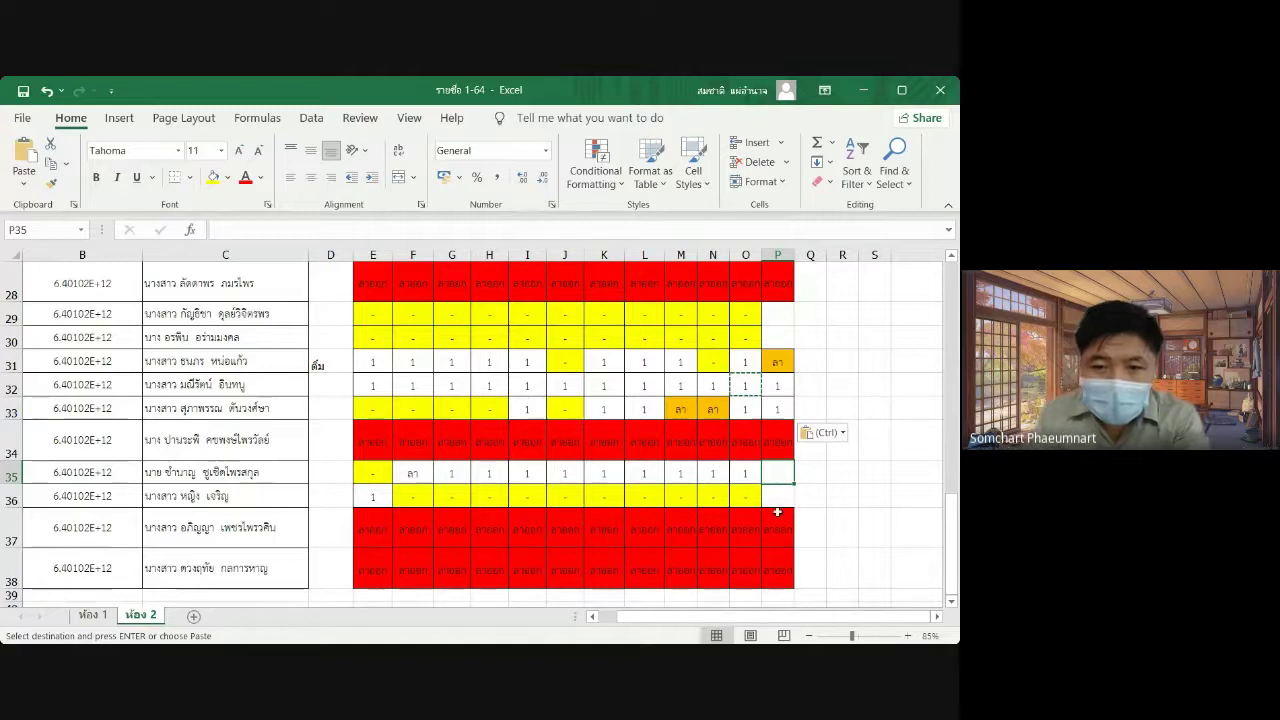
{"action": "scroll", "coordinate": [777, 513], "scroll_direction": "down", "scroll_amount": 1}
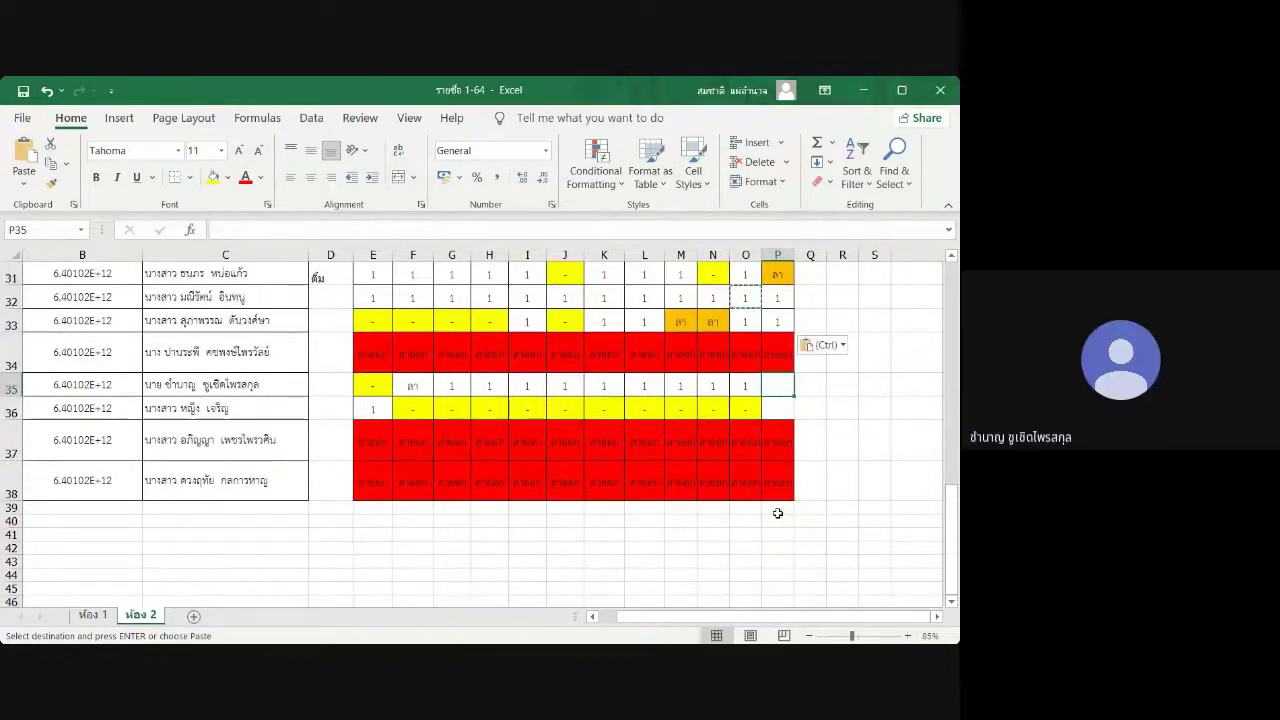
{"action": "key", "text": "ctrl+v"}
{"action": "left_click", "coordinate": [777, 409]}
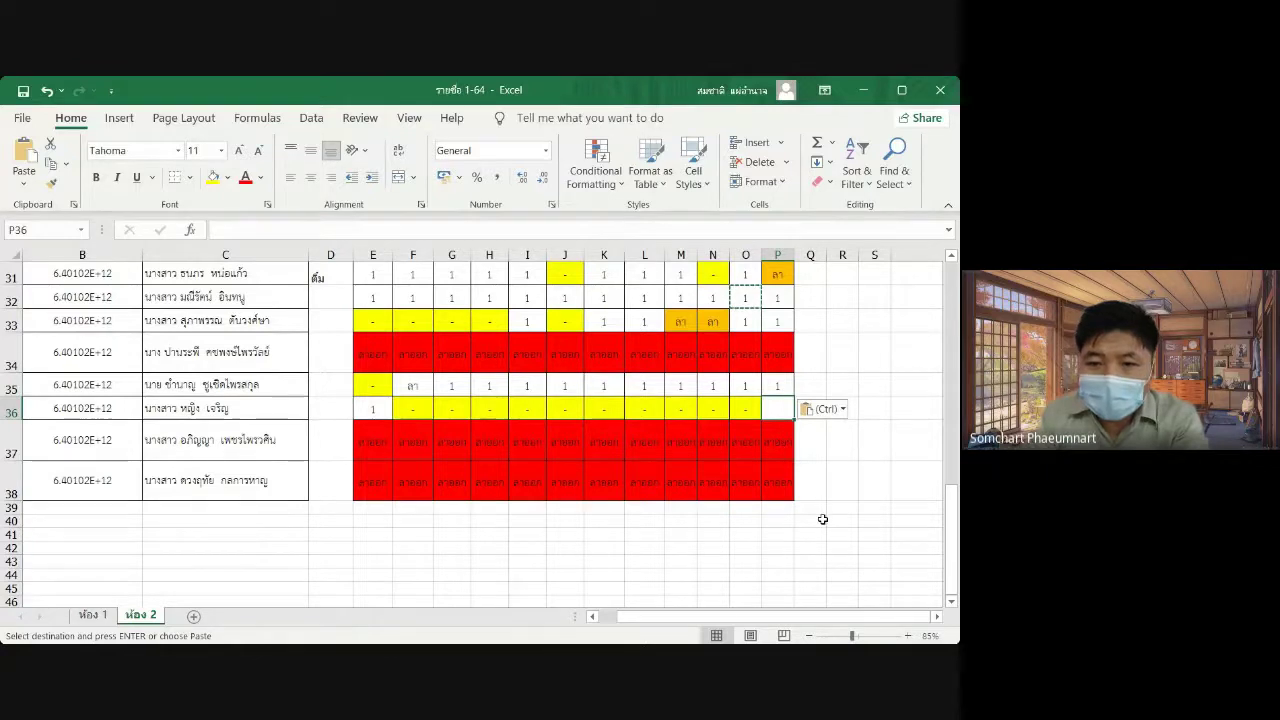
{"action": "scroll", "coordinate": [822, 519], "scroll_direction": "up", "scroll_amount": 3}
{"action": "scroll", "coordinate": [822, 519], "scroll_direction": "up", "scroll_amount": 7}
{"action": "key", "text": "Escape"}
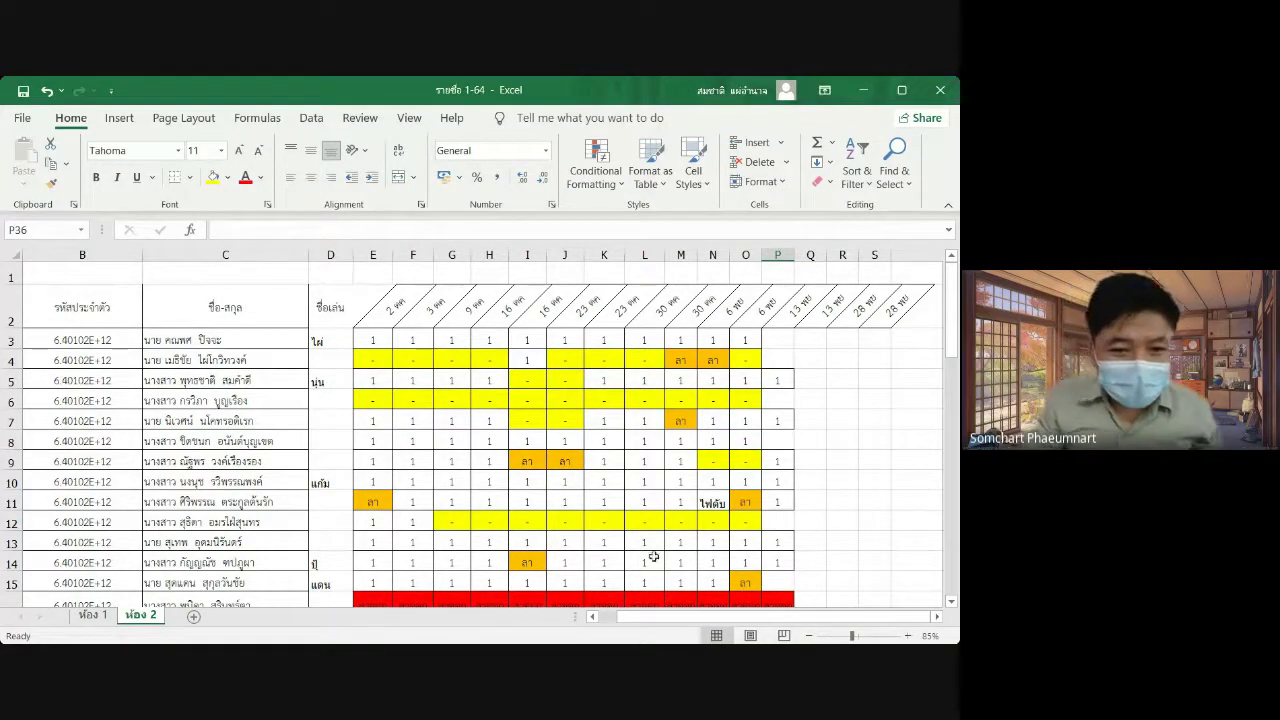
On sheet ห้อง 1, copy the 1 mark from P37 into P39.
{"action": "left_click", "coordinate": [778, 482]}
{"action": "scroll", "coordinate": [797, 493], "scroll_direction": "down", "scroll_amount": 2}
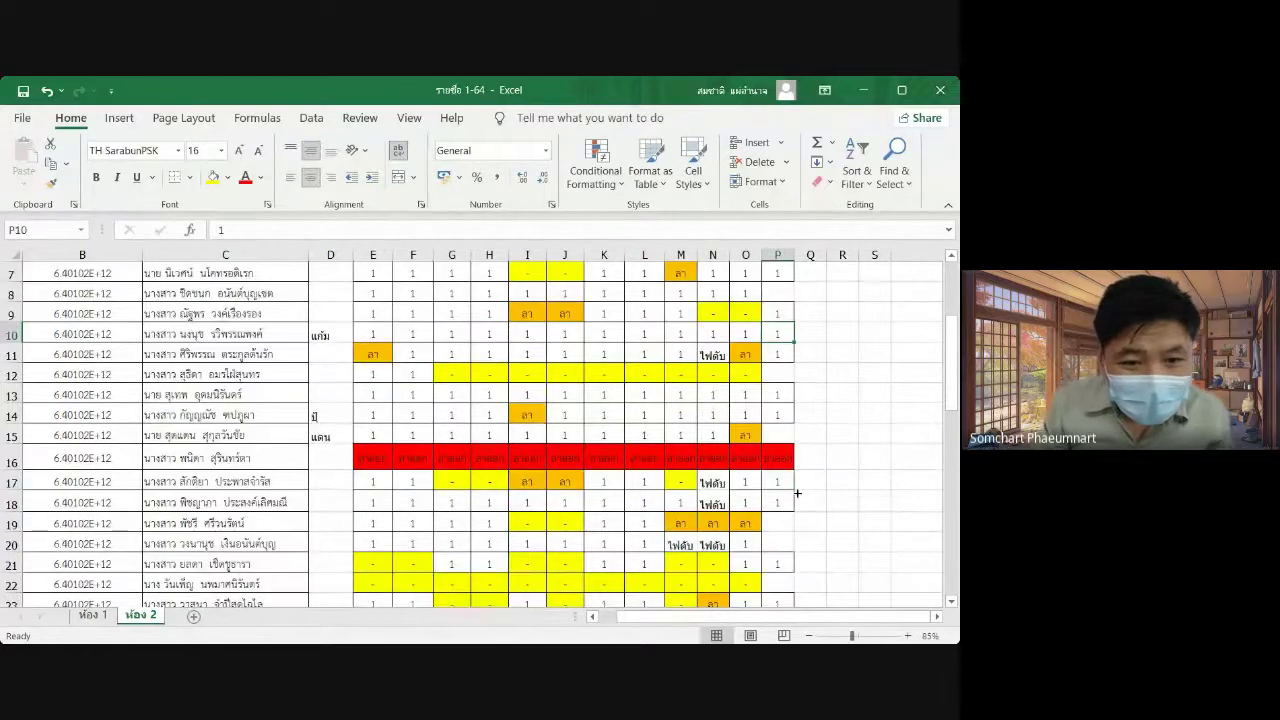
{"action": "scroll", "coordinate": [797, 493], "scroll_direction": "down", "scroll_amount": 8}
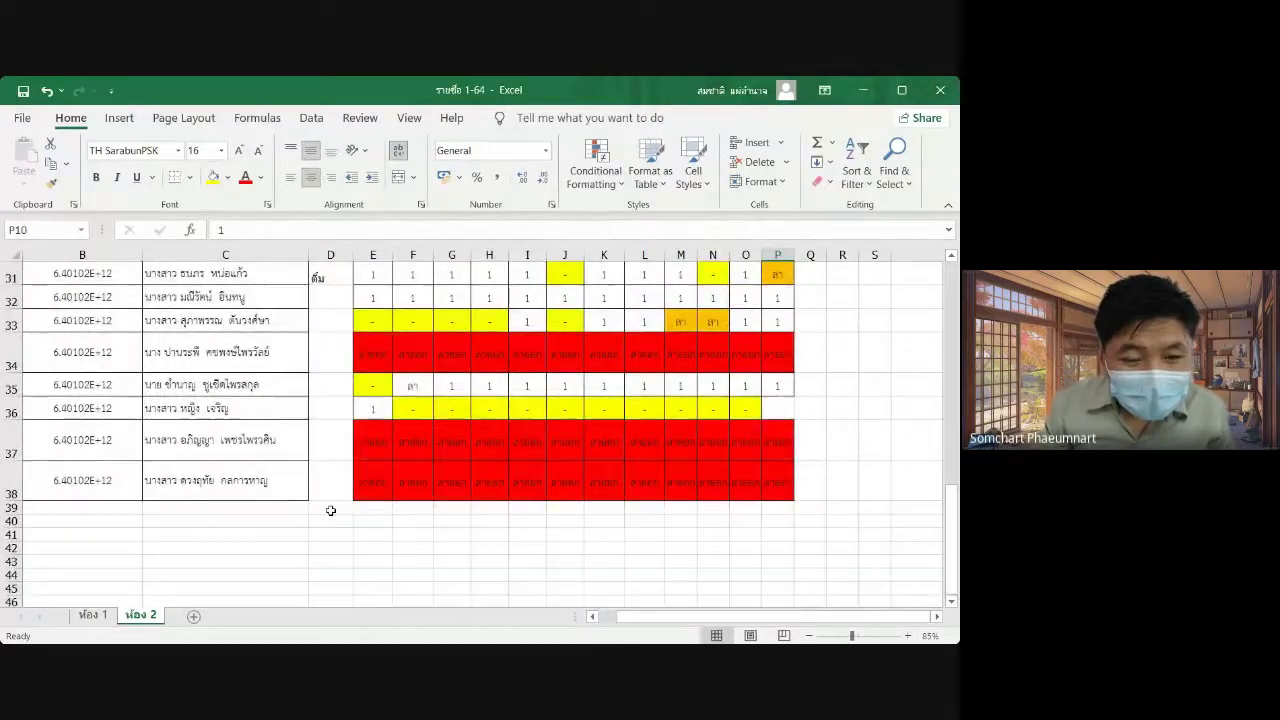
{"action": "left_click", "coordinate": [93, 615]}
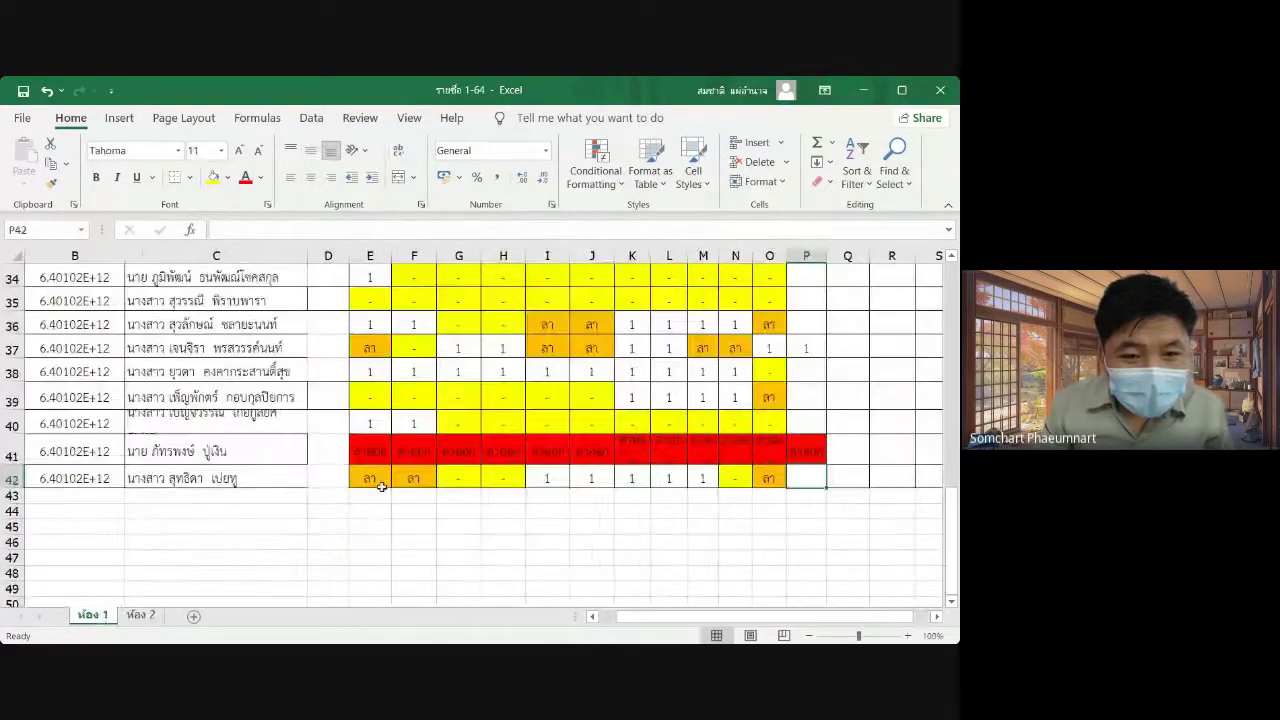
{"action": "left_click", "coordinate": [808, 397]}
{"action": "left_click", "coordinate": [810, 347]}
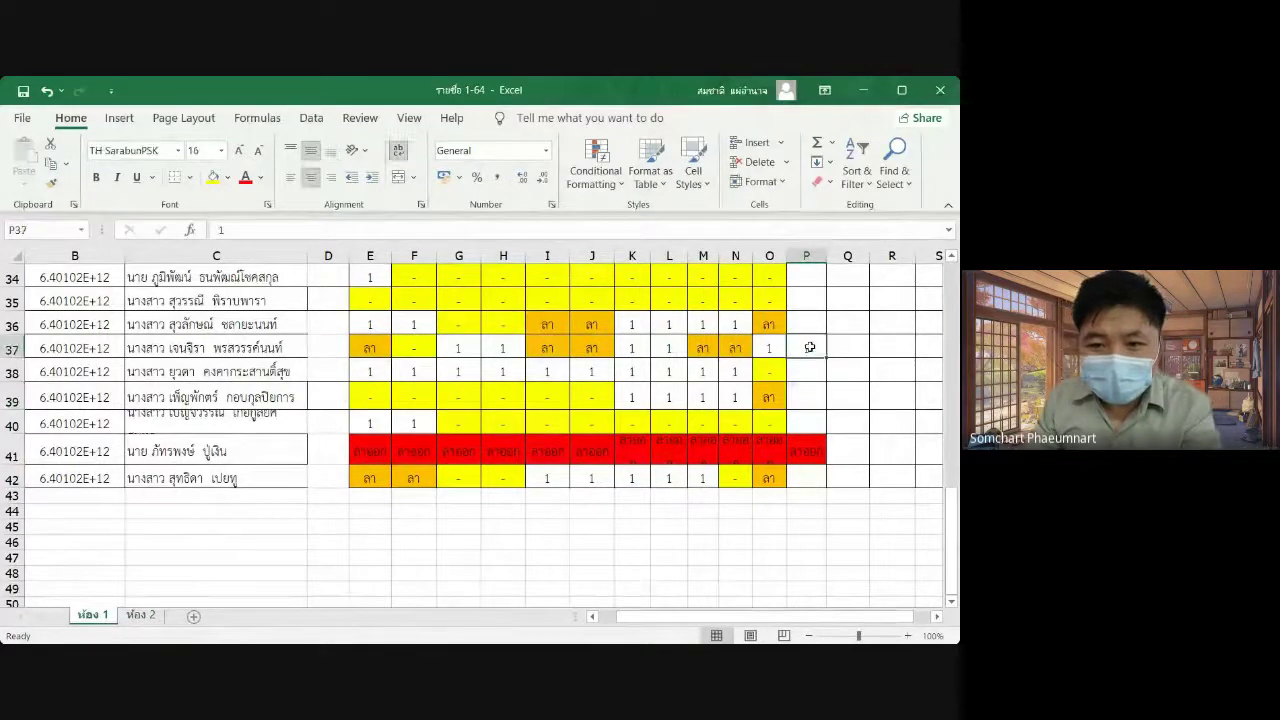
{"action": "key", "text": "ctrl+c"}
{"action": "left_click", "coordinate": [797, 399]}
{"action": "key", "text": "ctrl+v"}
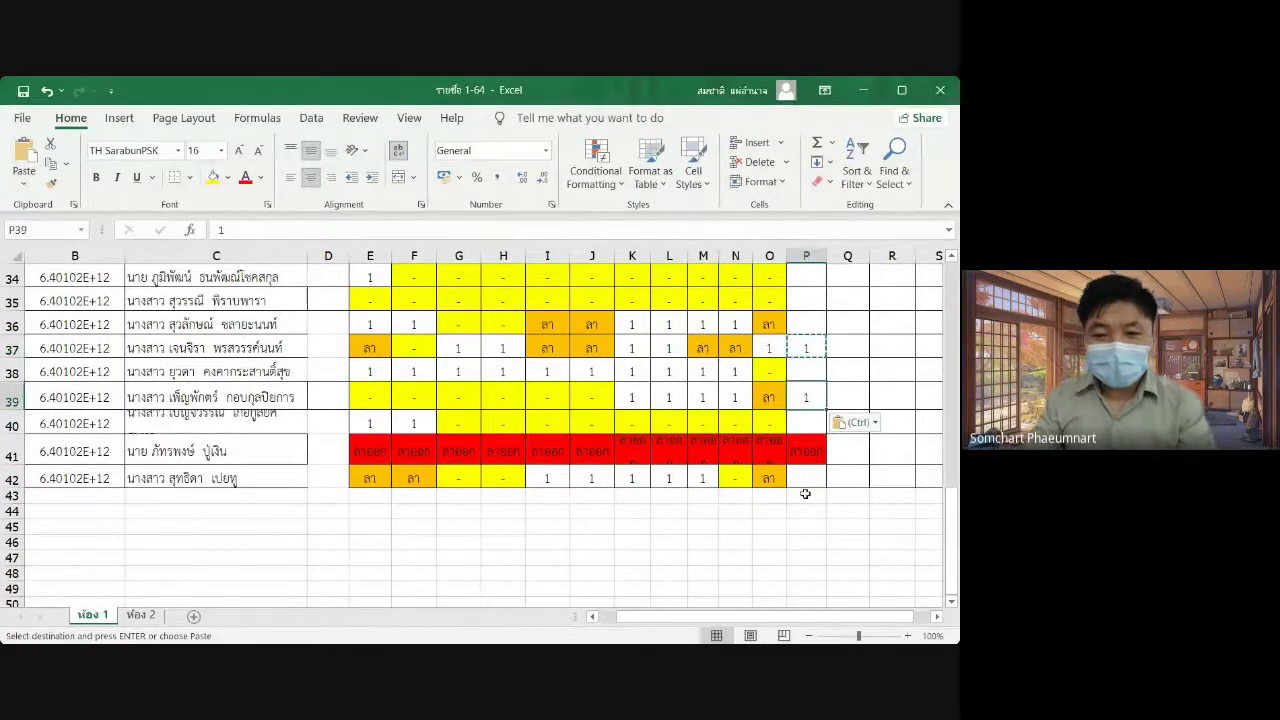
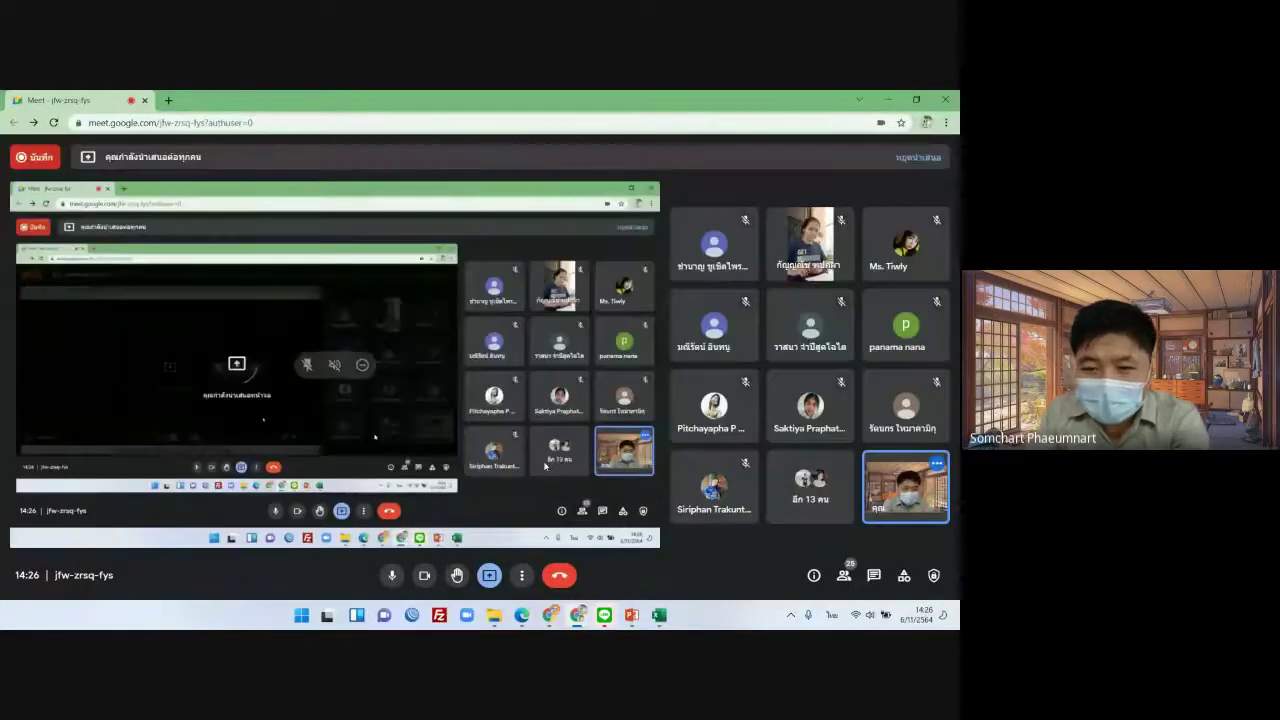
Switch to Google Classroom, go to Classwork, and expand the unit 12 slide-content material.
{"action": "mouse_move", "coordinate": [631, 615]}
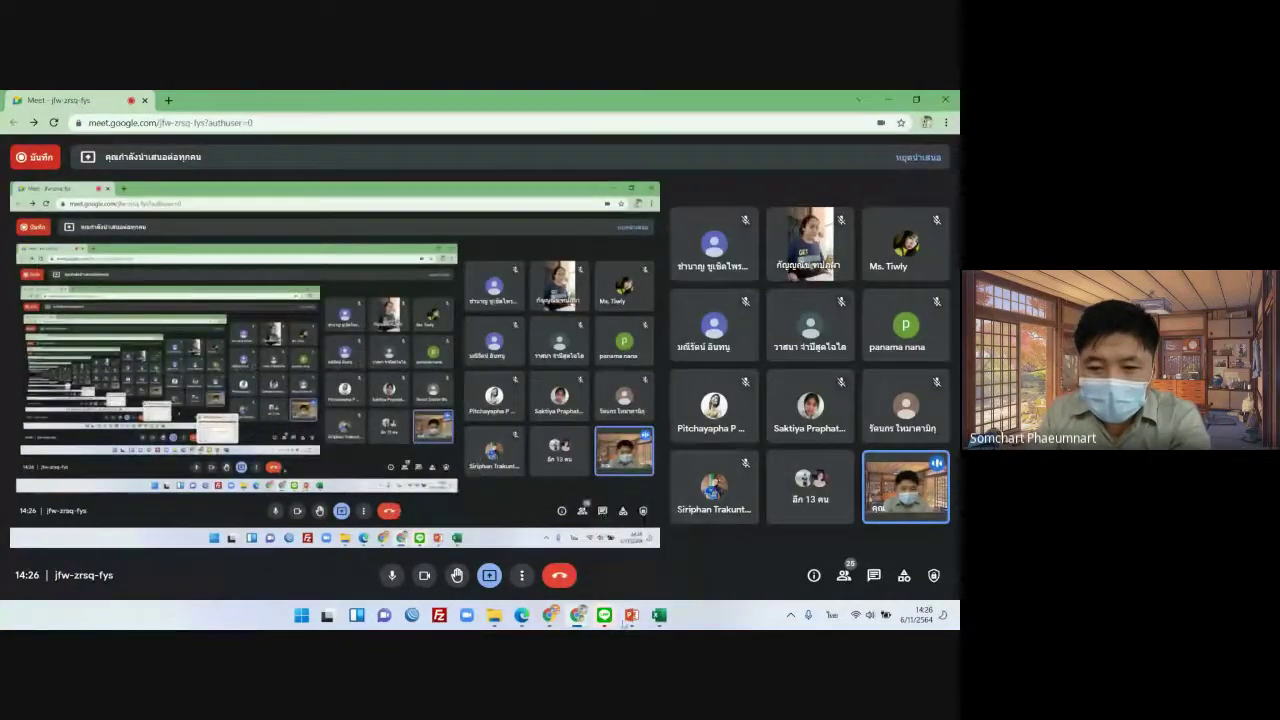
{"action": "mouse_move", "coordinate": [579, 617]}
{"action": "left_click", "coordinate": [508, 555]}
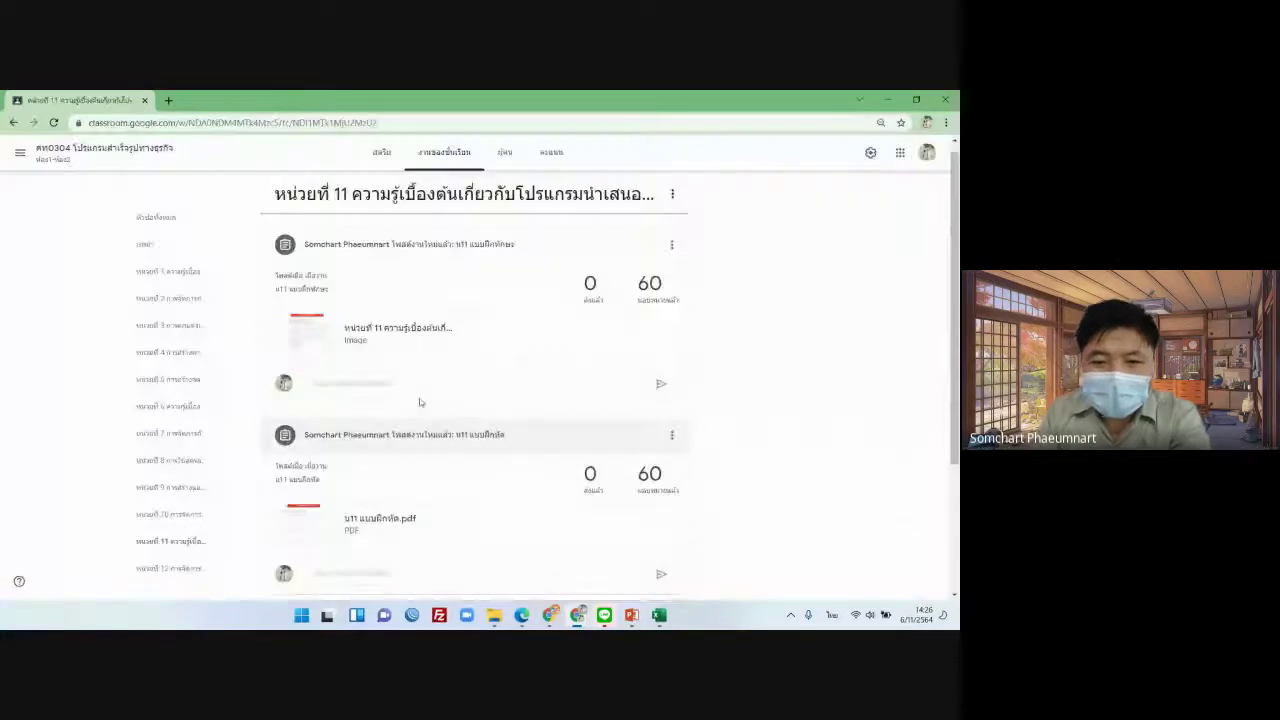
{"action": "left_click", "coordinate": [421, 156]}
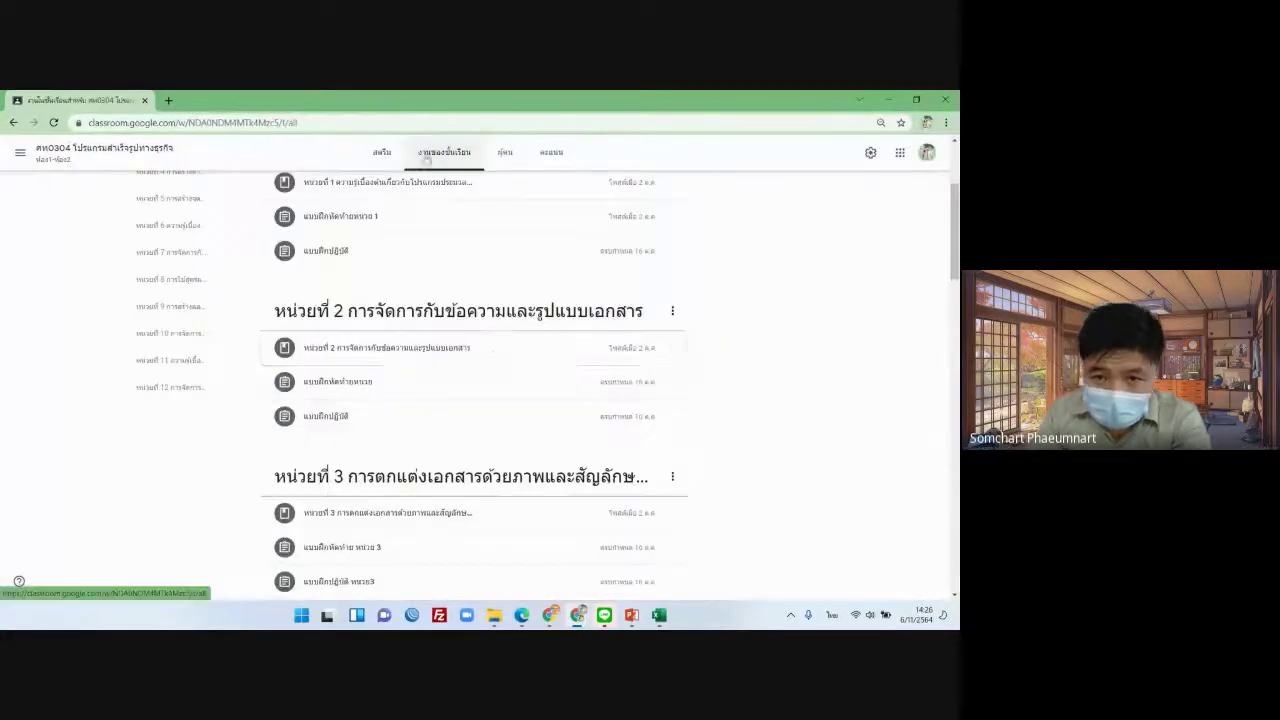
{"action": "scroll", "coordinate": [466, 416], "scroll_direction": "down", "scroll_amount": 15}
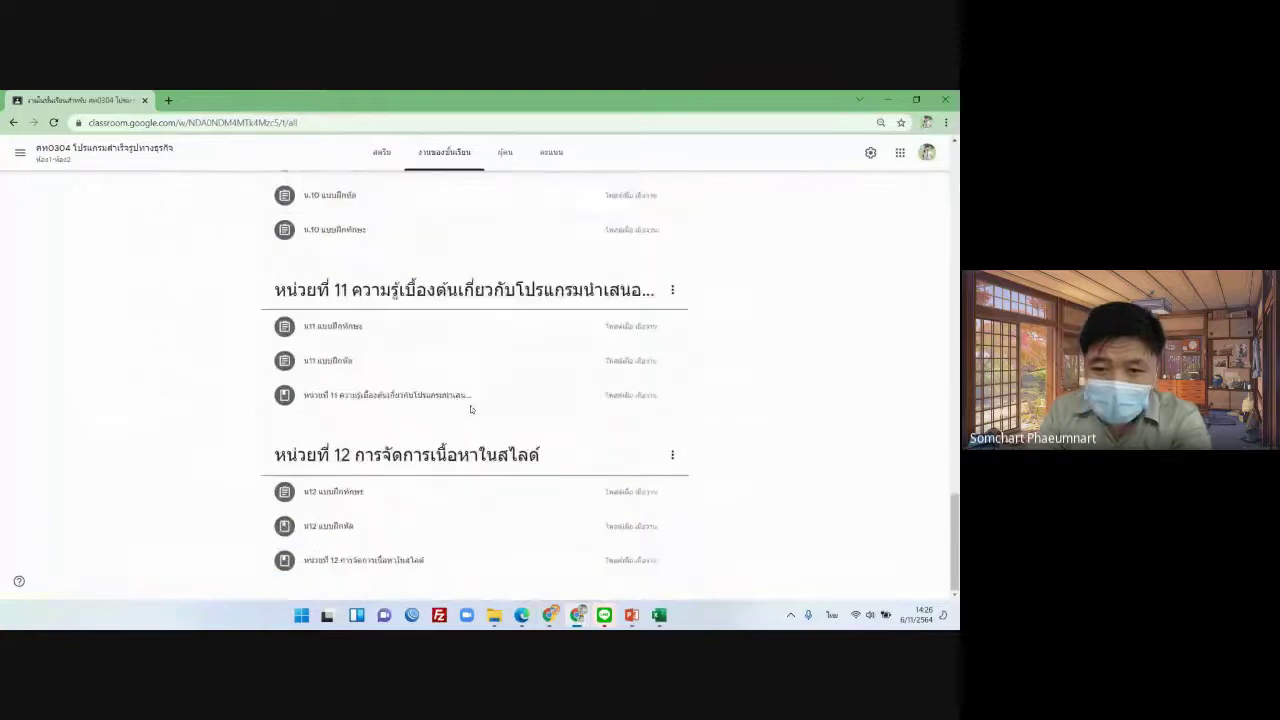
{"action": "left_click", "coordinate": [380, 560]}
Open the unit 12 PDF, zoom in once, and scroll to the page 3 concept diagram.
{"action": "left_click", "coordinate": [398, 557]}
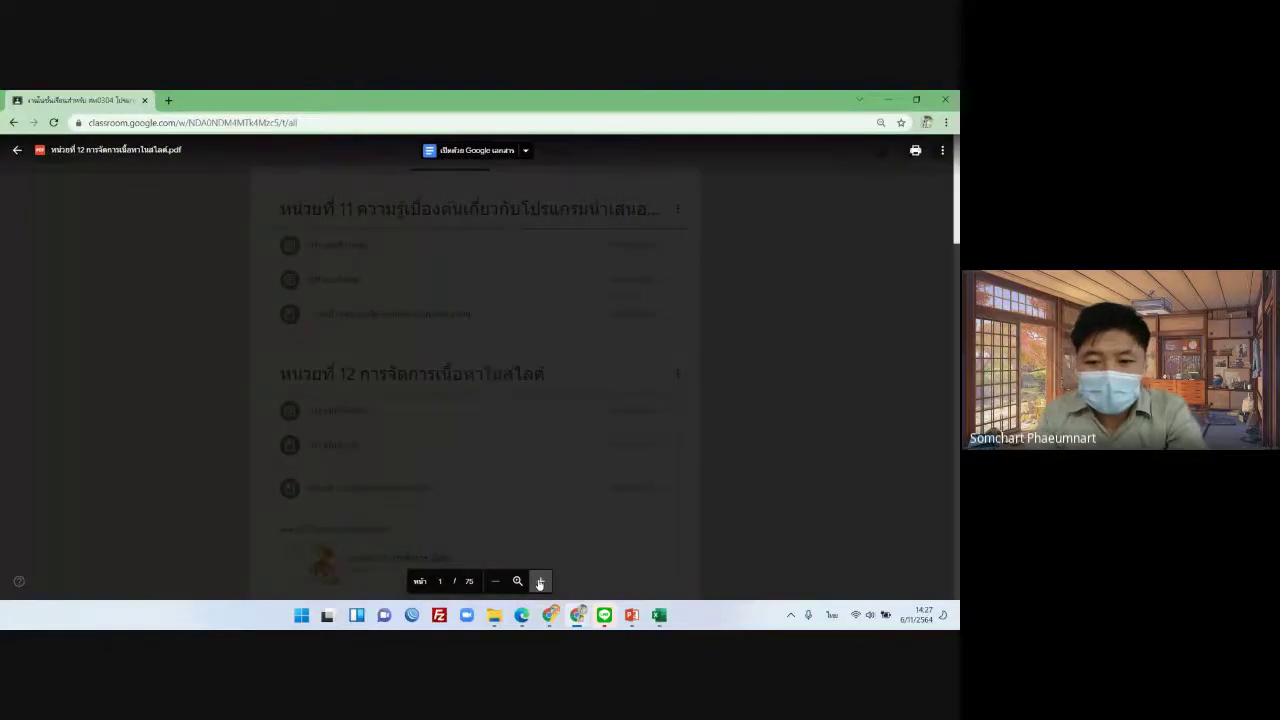
{"action": "left_click", "coordinate": [540, 581]}
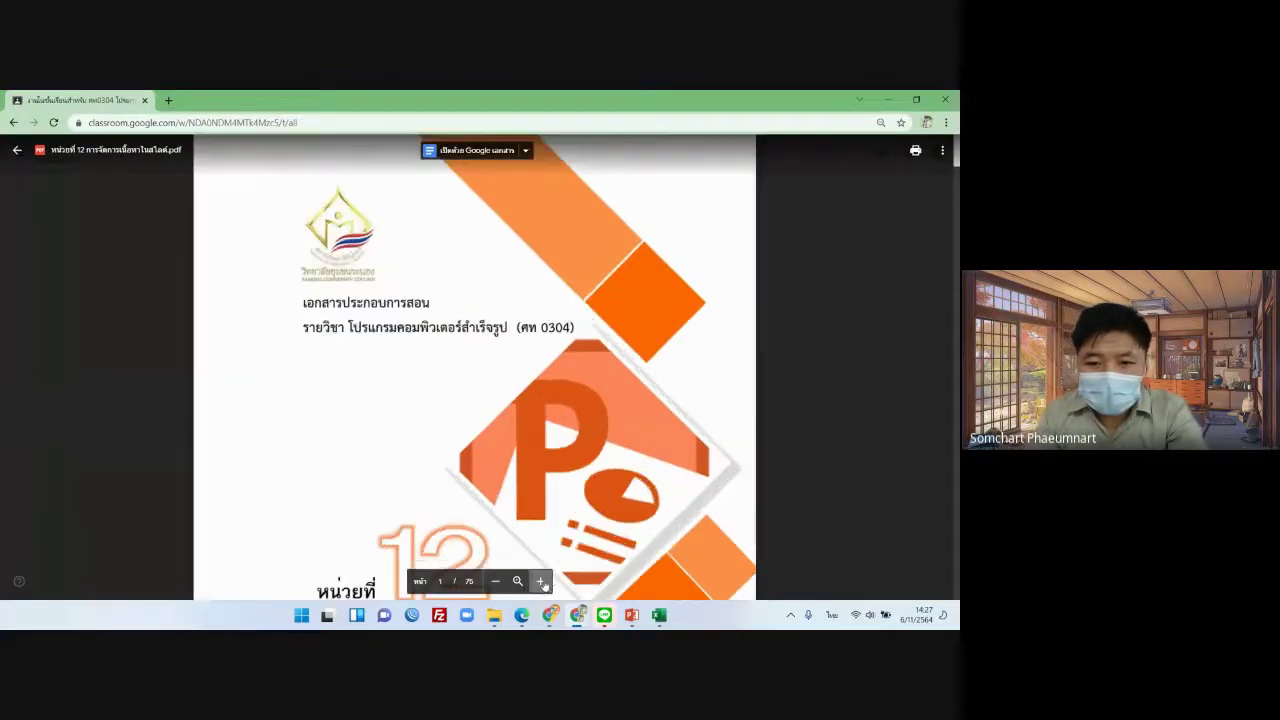
{"action": "scroll", "coordinate": [543, 560], "scroll_direction": "down", "scroll_amount": 15}
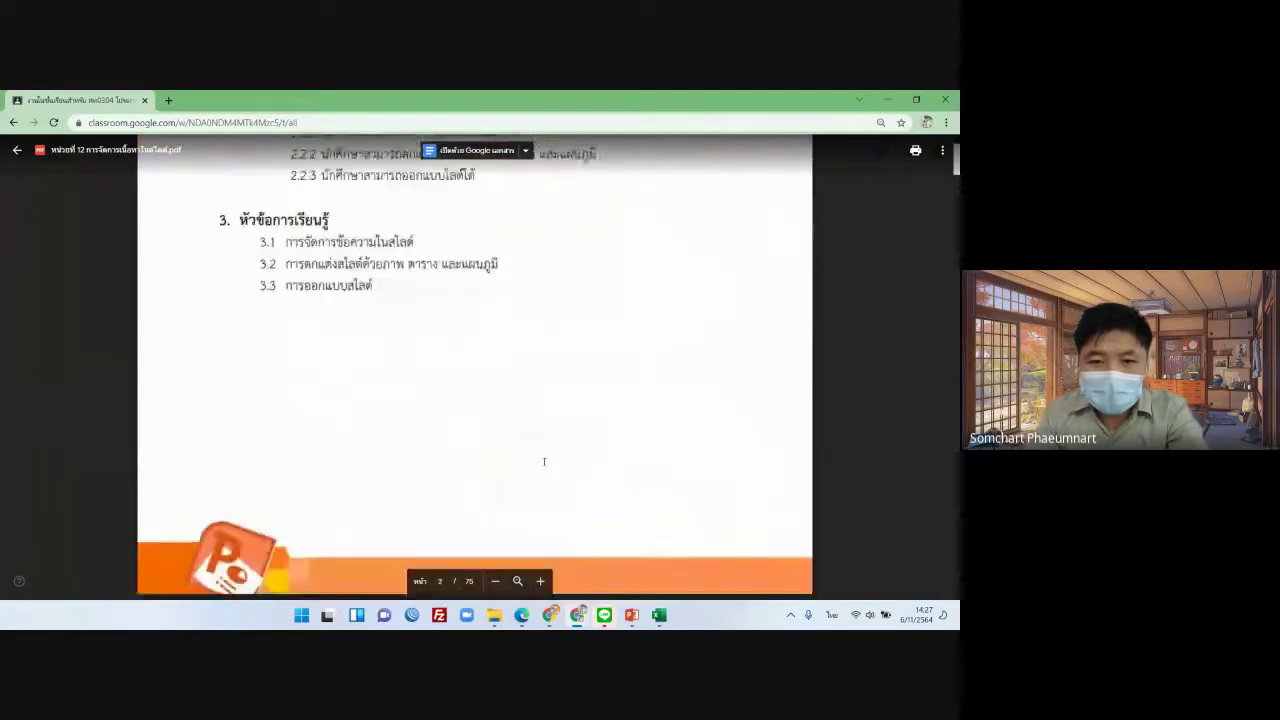
{"action": "scroll", "coordinate": [544, 461], "scroll_direction": "down", "scroll_amount": 5}
{"action": "scroll", "coordinate": [544, 461], "scroll_direction": "up", "scroll_amount": 5}
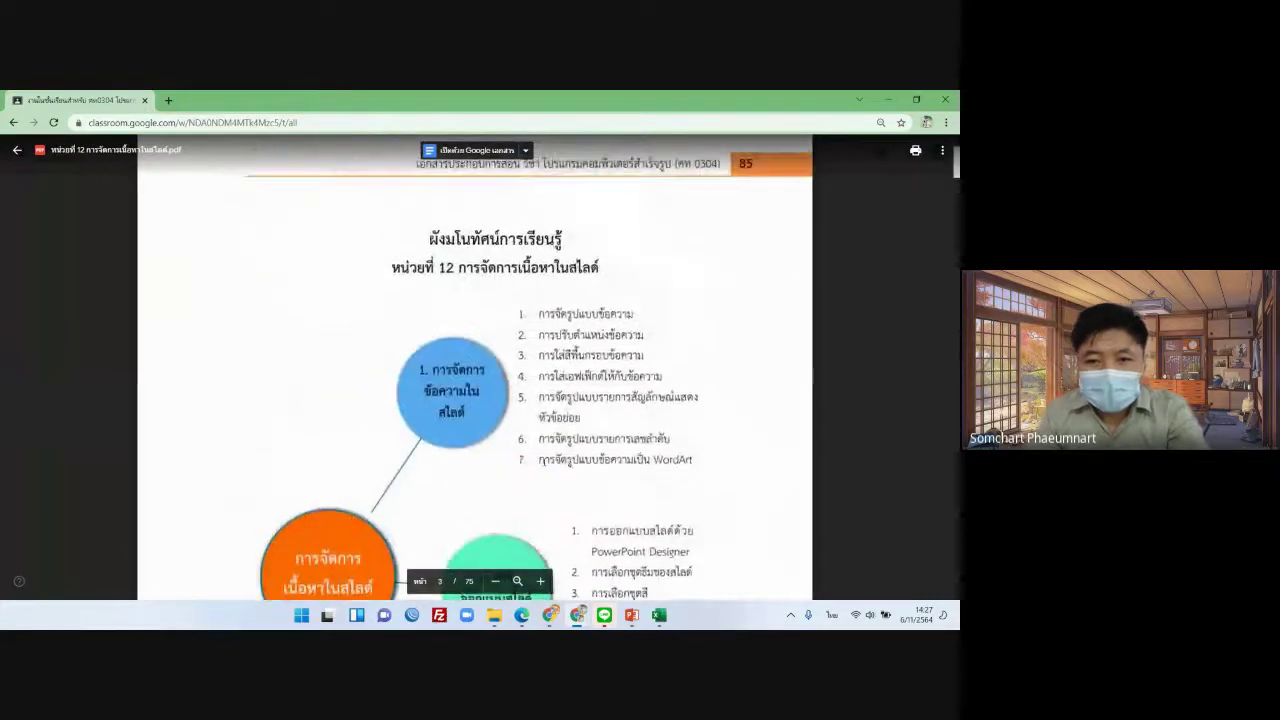
{"action": "scroll", "coordinate": [544, 461], "scroll_direction": "down", "scroll_amount": 1}
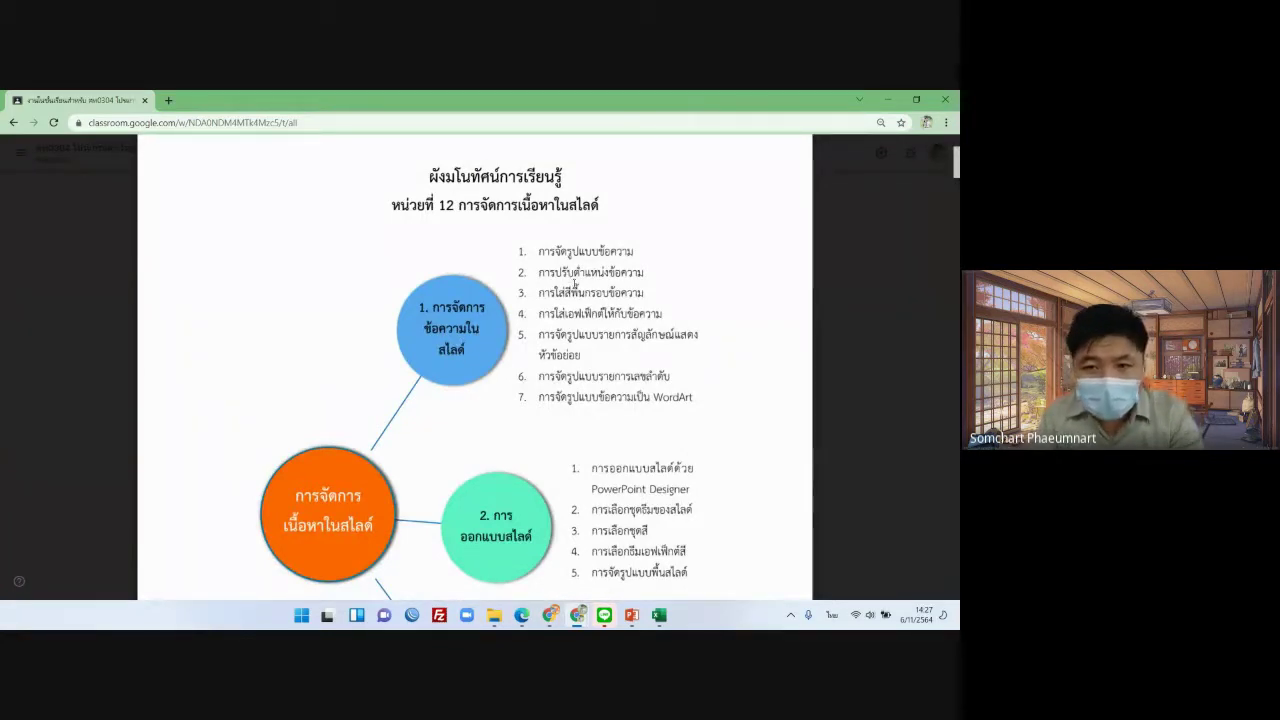
{"action": "scroll", "coordinate": [575, 284], "scroll_direction": "down", "scroll_amount": 1}
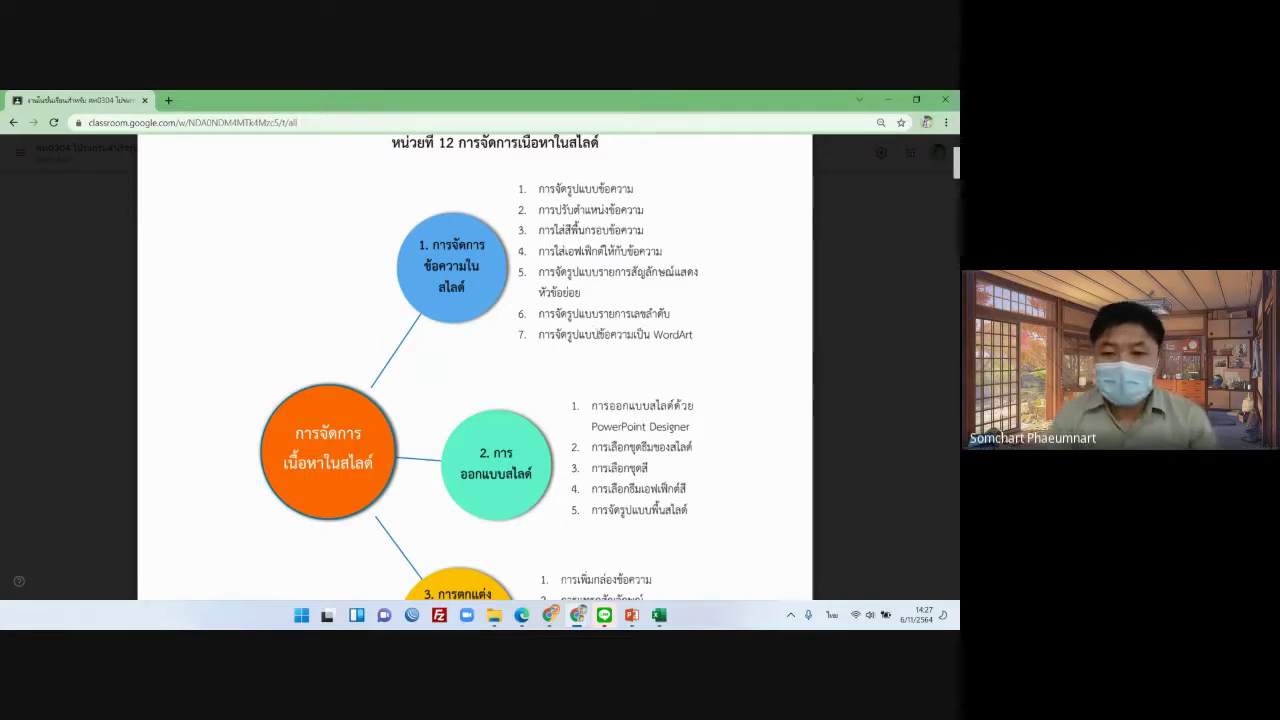
{"action": "scroll", "coordinate": [596, 330], "scroll_direction": "down", "scroll_amount": 4}
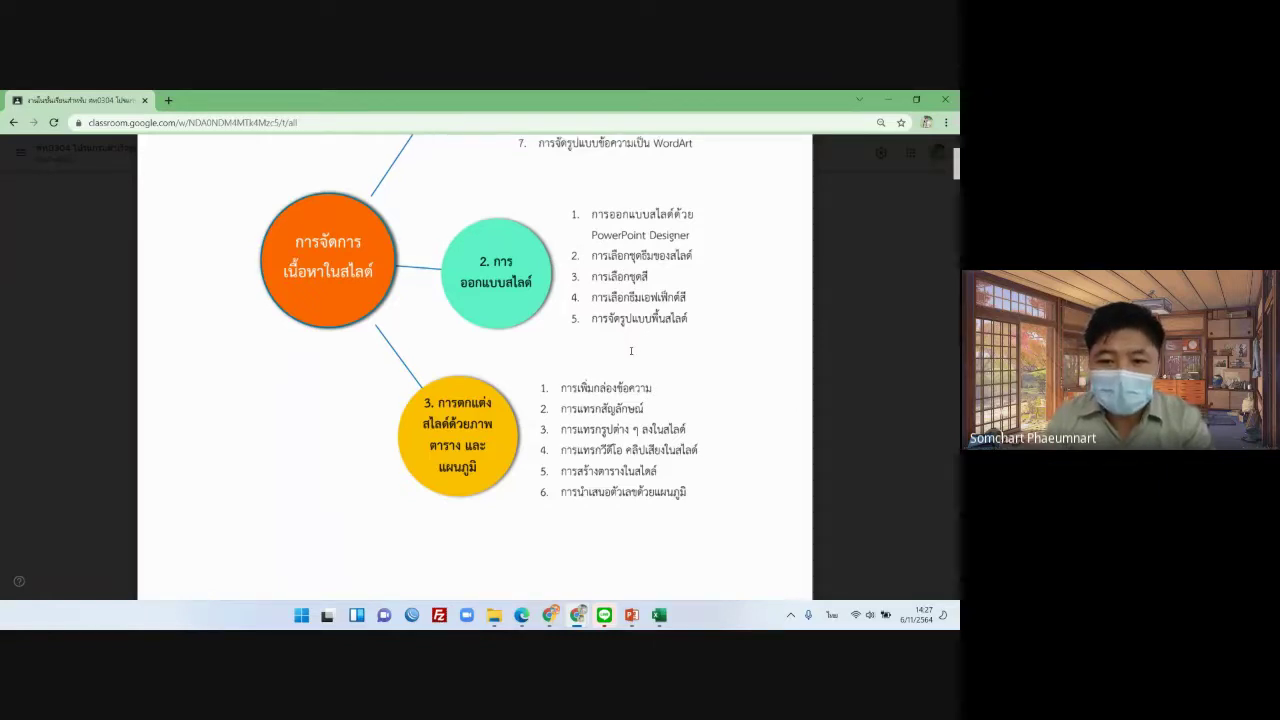
{"action": "scroll", "coordinate": [475, 365], "scroll_direction": "down", "scroll_amount": 2}
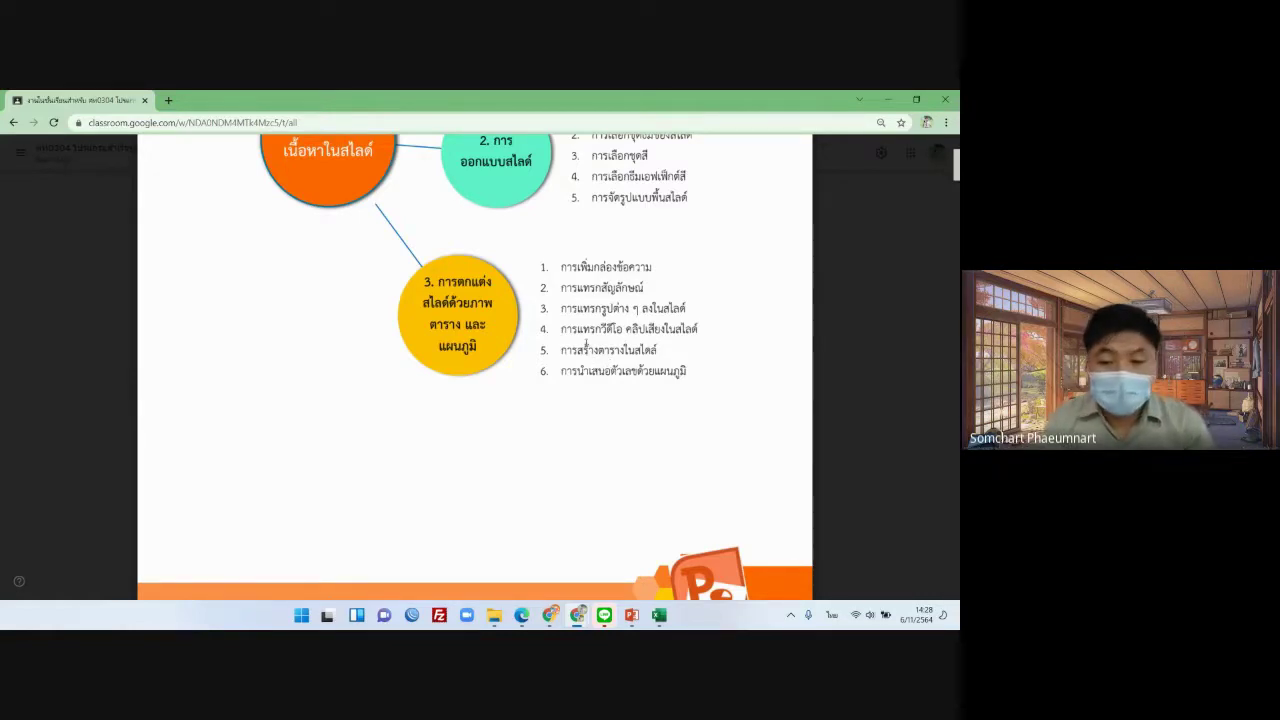
Scroll the handout to page 90 and zoom in one more step.
{"action": "scroll", "coordinate": [574, 372], "scroll_direction": "down", "scroll_amount": 20}
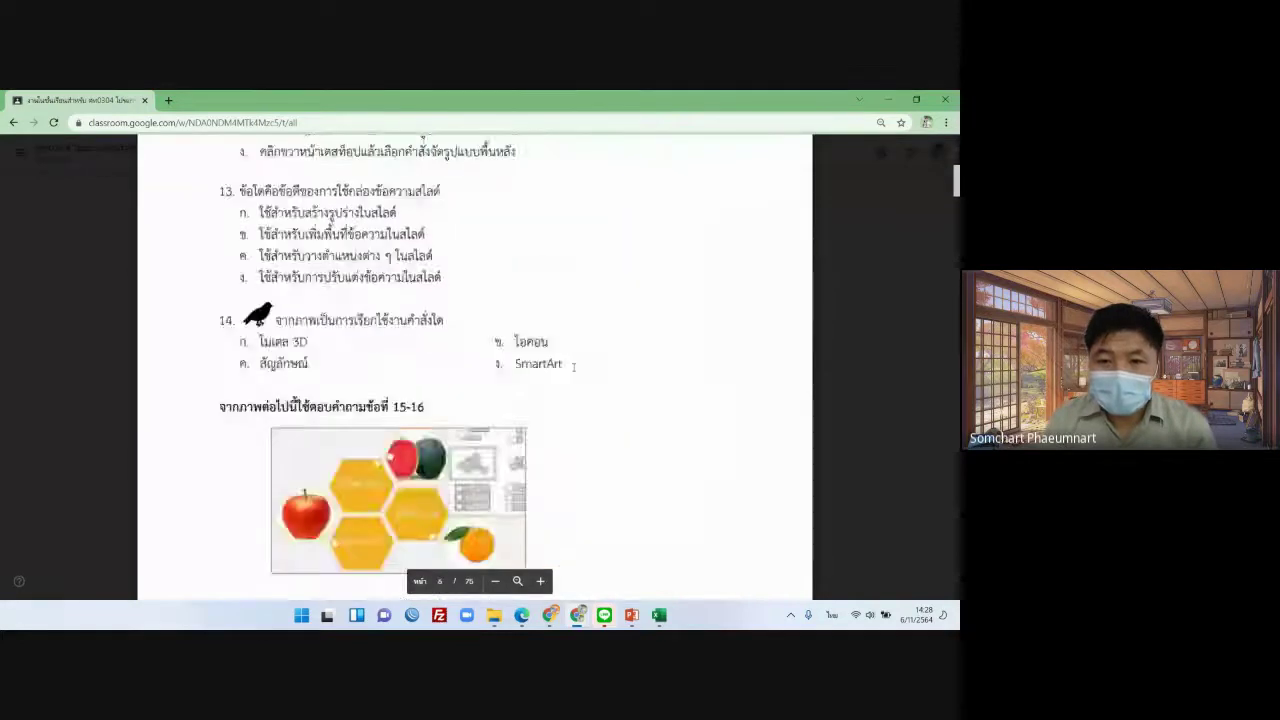
{"action": "scroll", "coordinate": [571, 366], "scroll_direction": "down", "scroll_amount": 8}
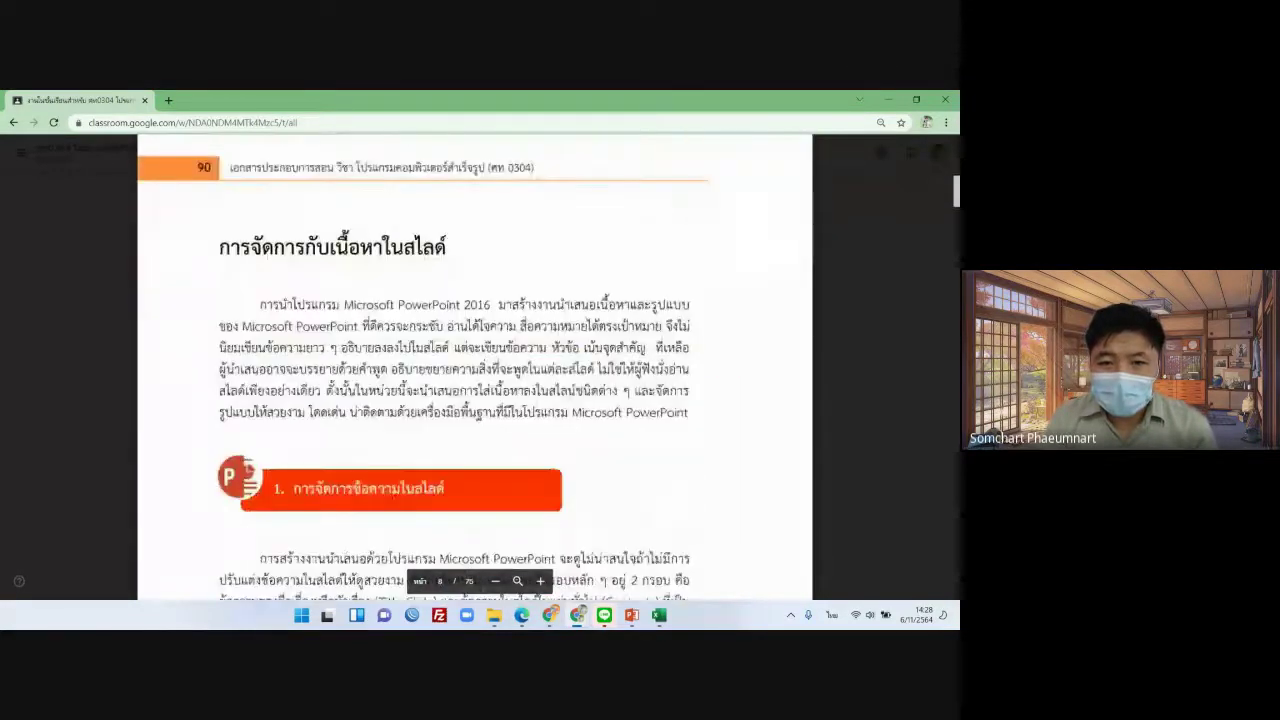
{"action": "scroll", "coordinate": [573, 368], "scroll_direction": "down", "scroll_amount": 6}
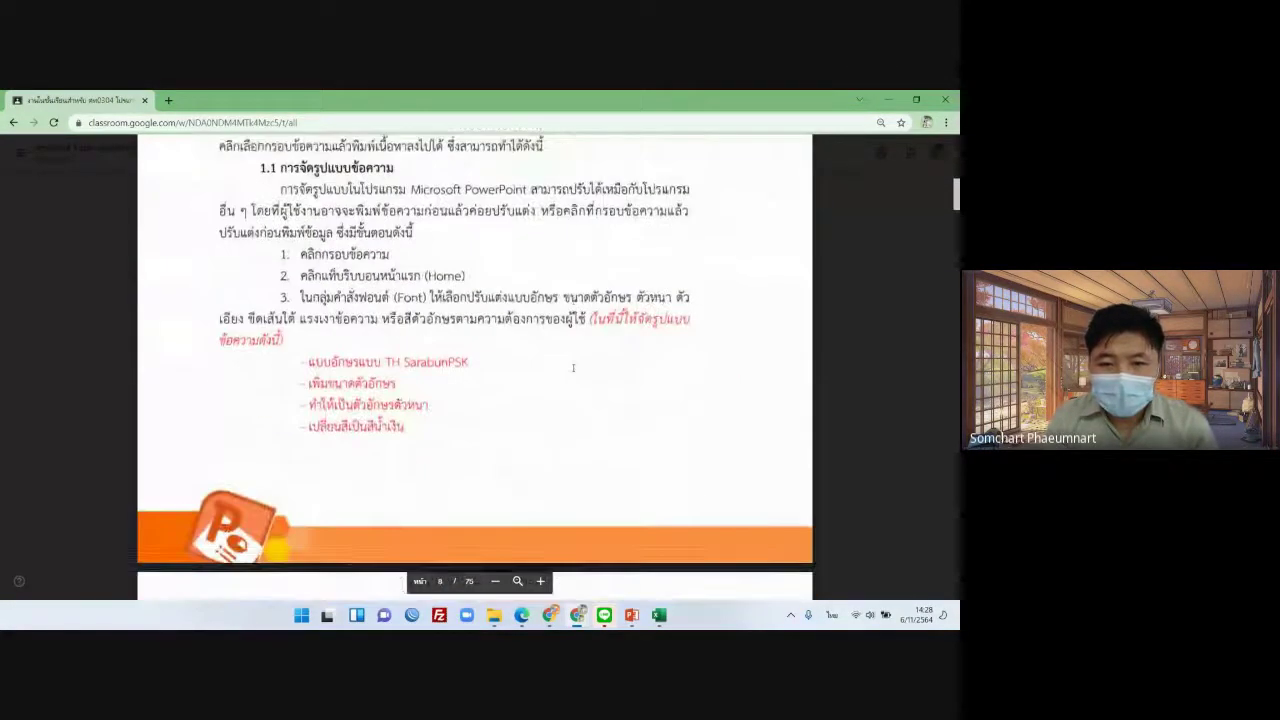
{"action": "scroll", "coordinate": [573, 368], "scroll_direction": "up", "scroll_amount": 1}
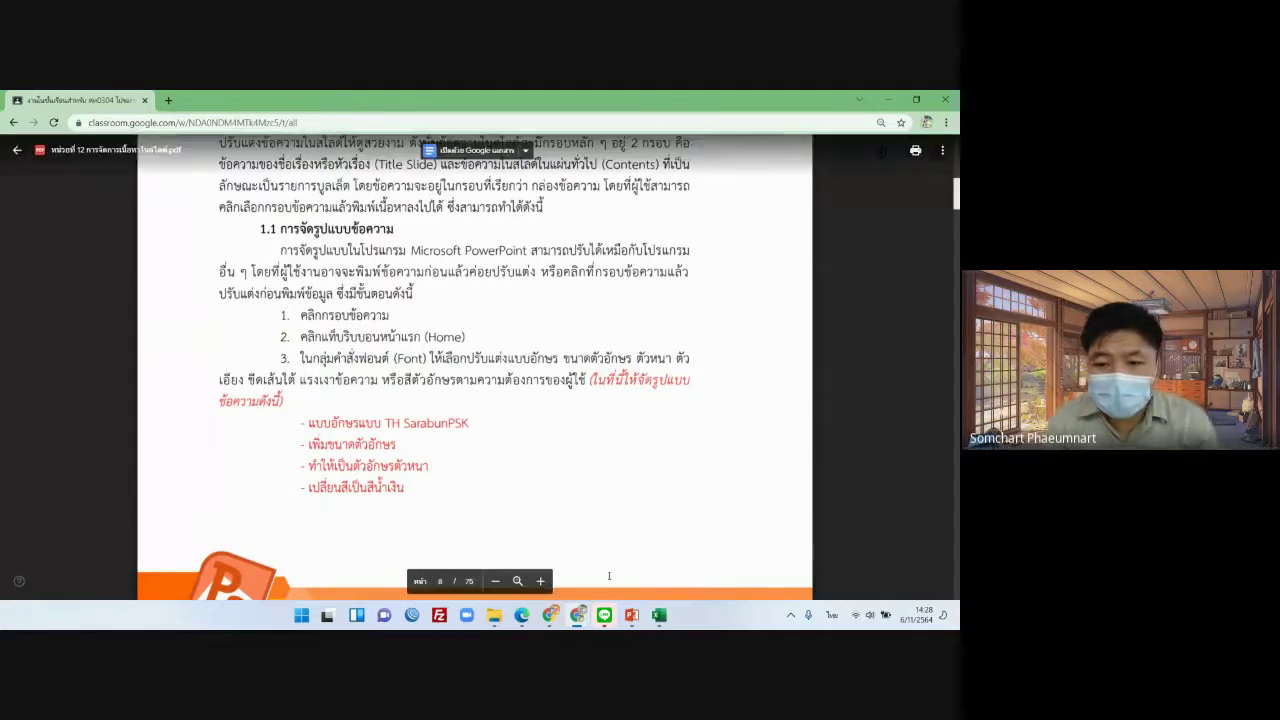
{"action": "left_click", "coordinate": [540, 580]}
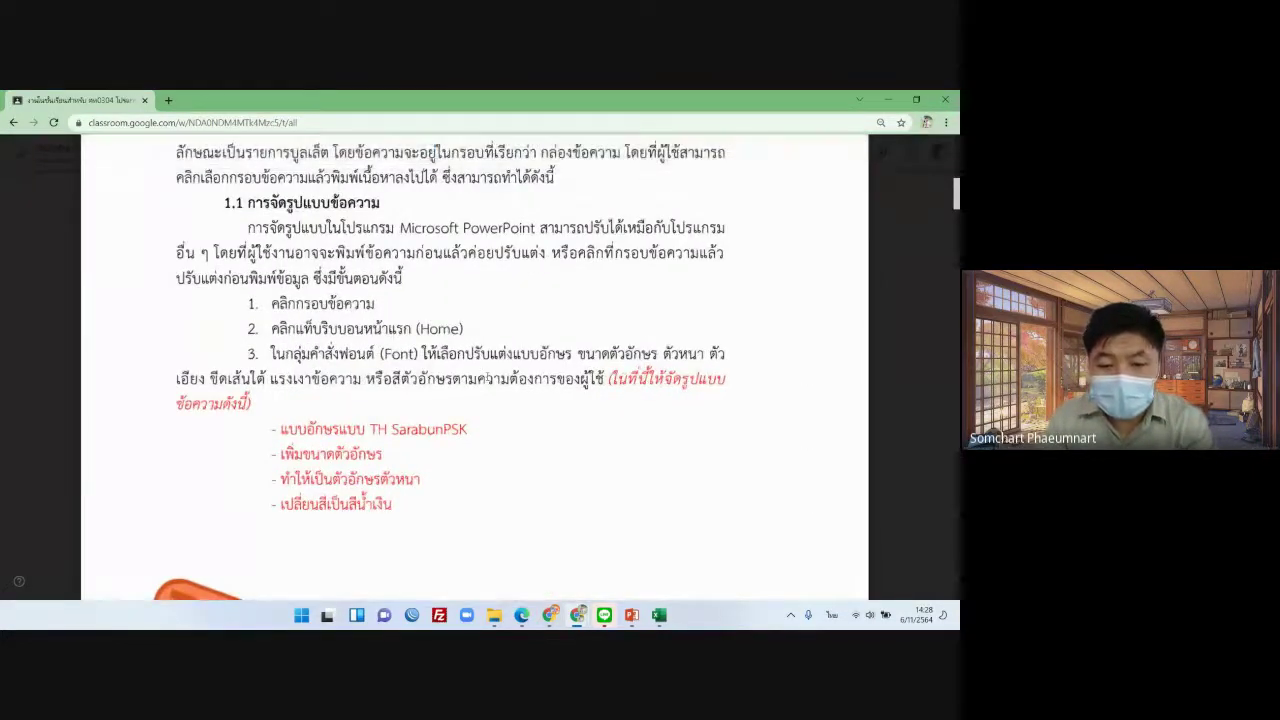
Scroll past Figures 12.1 and 12.2 to section 1.3 on text box colour fill.
{"action": "scroll", "coordinate": [481, 366], "scroll_direction": "down", "scroll_amount": 5}
{"action": "scroll", "coordinate": [487, 375], "scroll_direction": "down", "scroll_amount": 3}
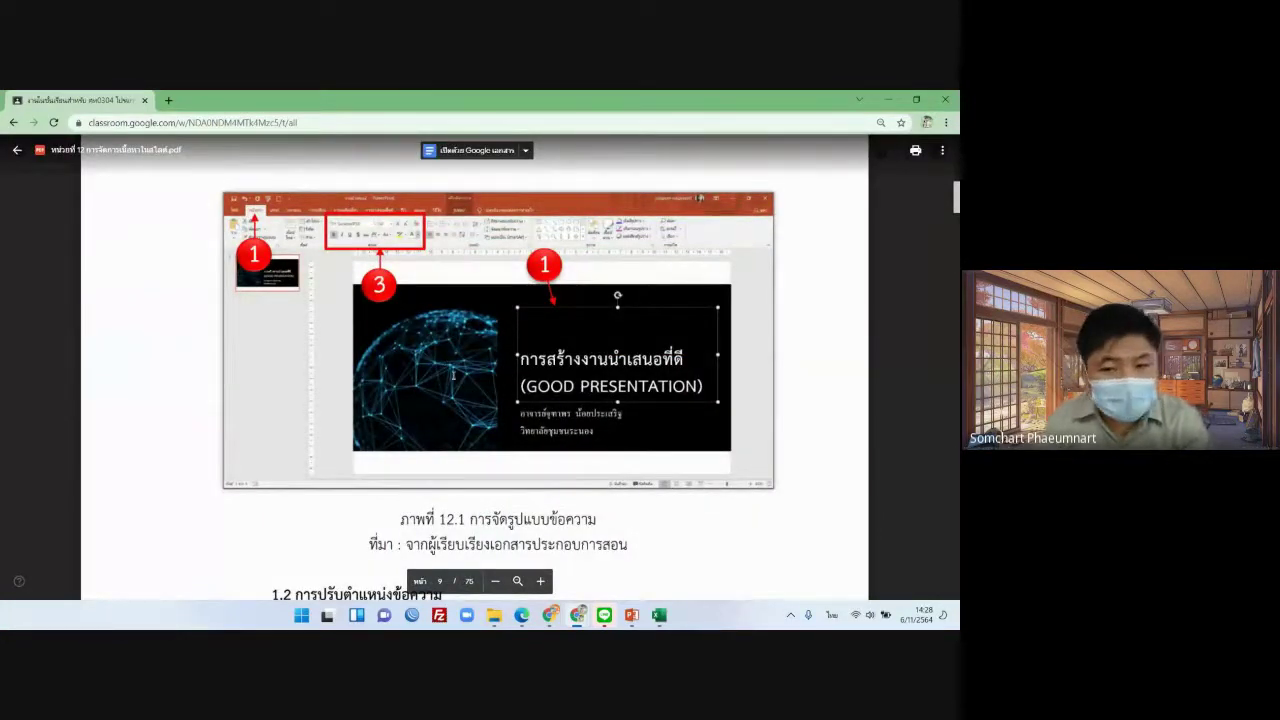
{"action": "scroll", "coordinate": [453, 375], "scroll_direction": "down", "scroll_amount": 10}
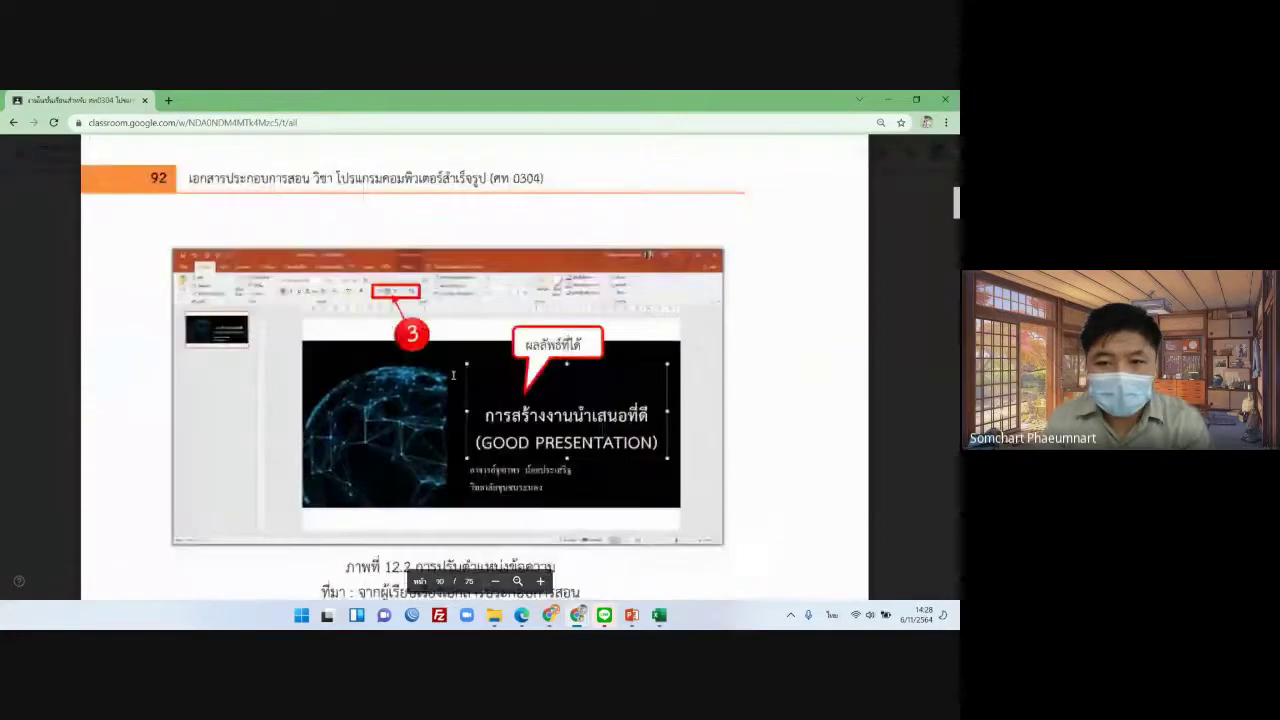
{"action": "scroll", "coordinate": [455, 375], "scroll_direction": "down", "scroll_amount": 4}
{"action": "scroll", "coordinate": [458, 374], "scroll_direction": "up", "scroll_amount": 2}
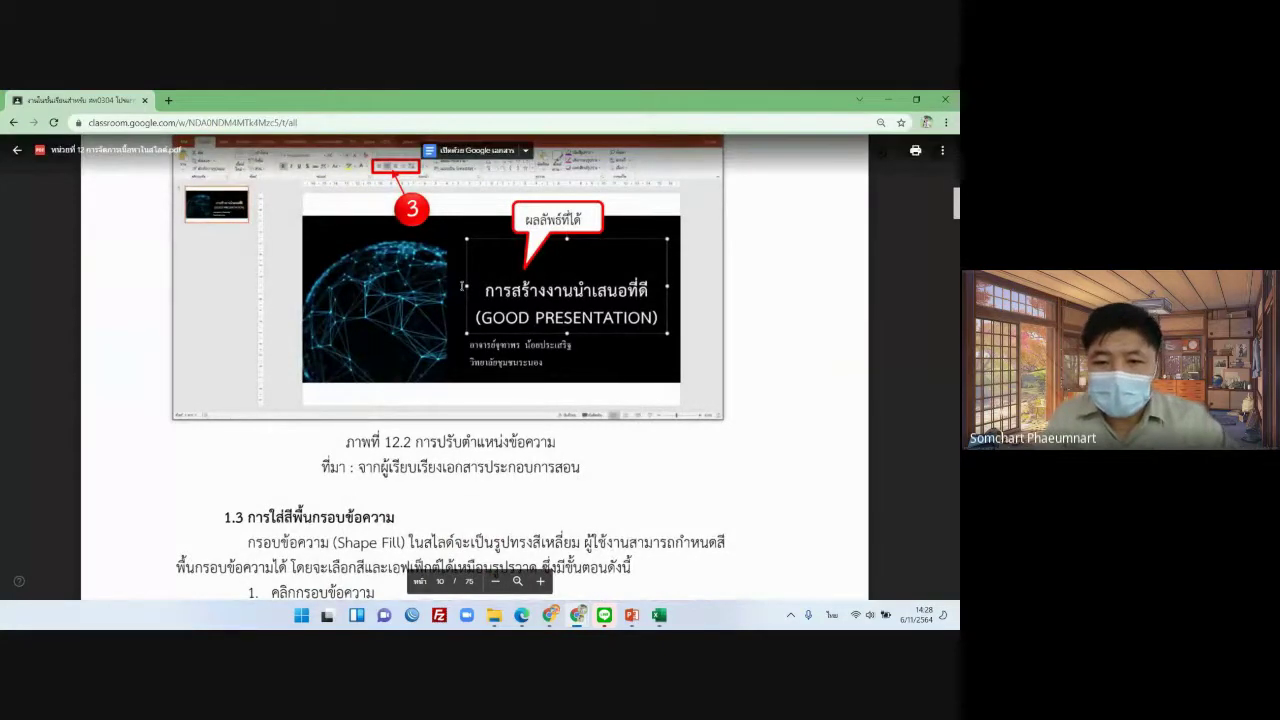
{"action": "scroll", "coordinate": [460, 360], "scroll_direction": "down", "scroll_amount": 1}
{"action": "scroll", "coordinate": [460, 360], "scroll_direction": "down", "scroll_amount": 7}
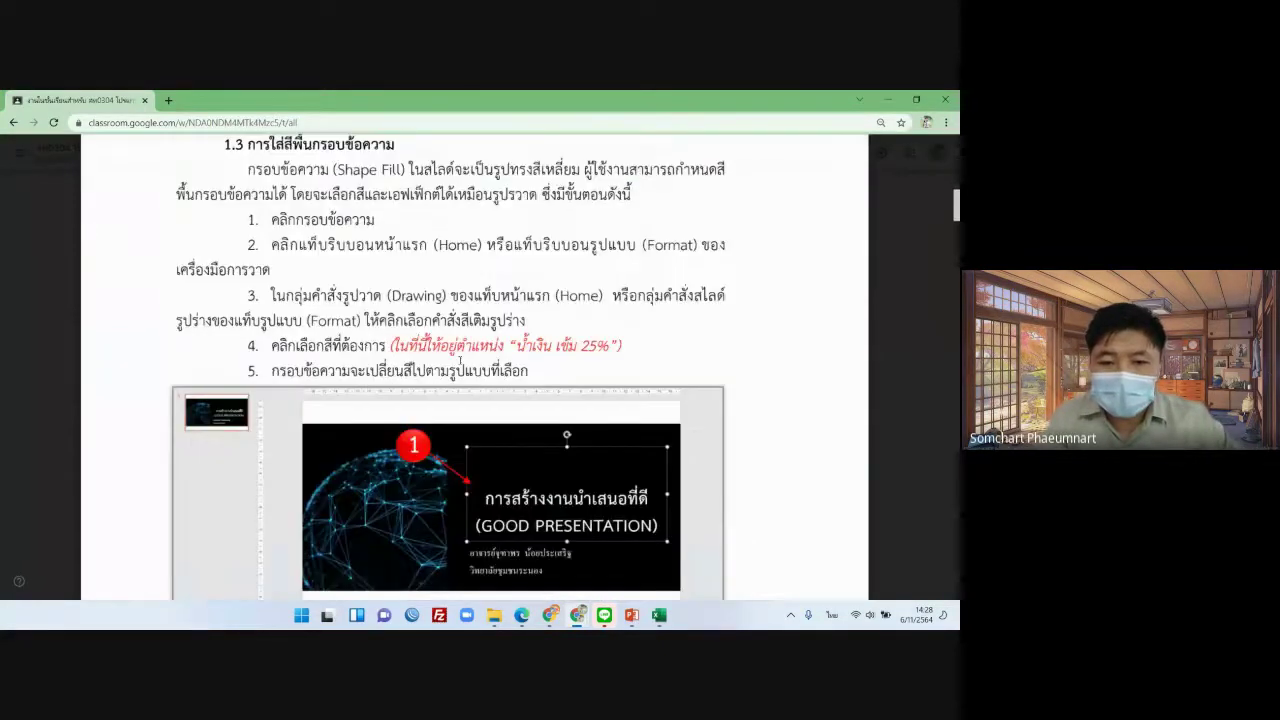
{"action": "scroll", "coordinate": [460, 360], "scroll_direction": "up", "scroll_amount": 2}
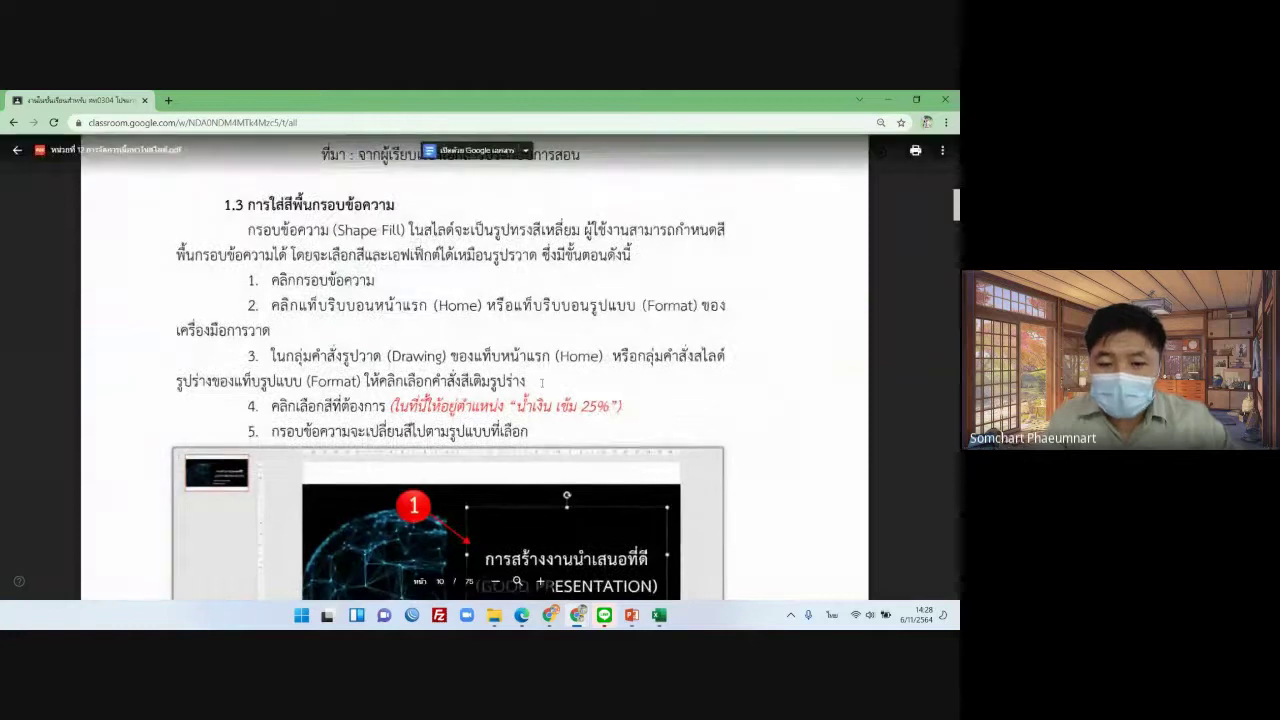
{"action": "scroll", "coordinate": [551, 418], "scroll_direction": "down", "scroll_amount": 5}
Fill slide 1's title box with yellow via Shape Fill and shift it slightly left and up.
{"action": "left_click", "coordinate": [631, 614]}
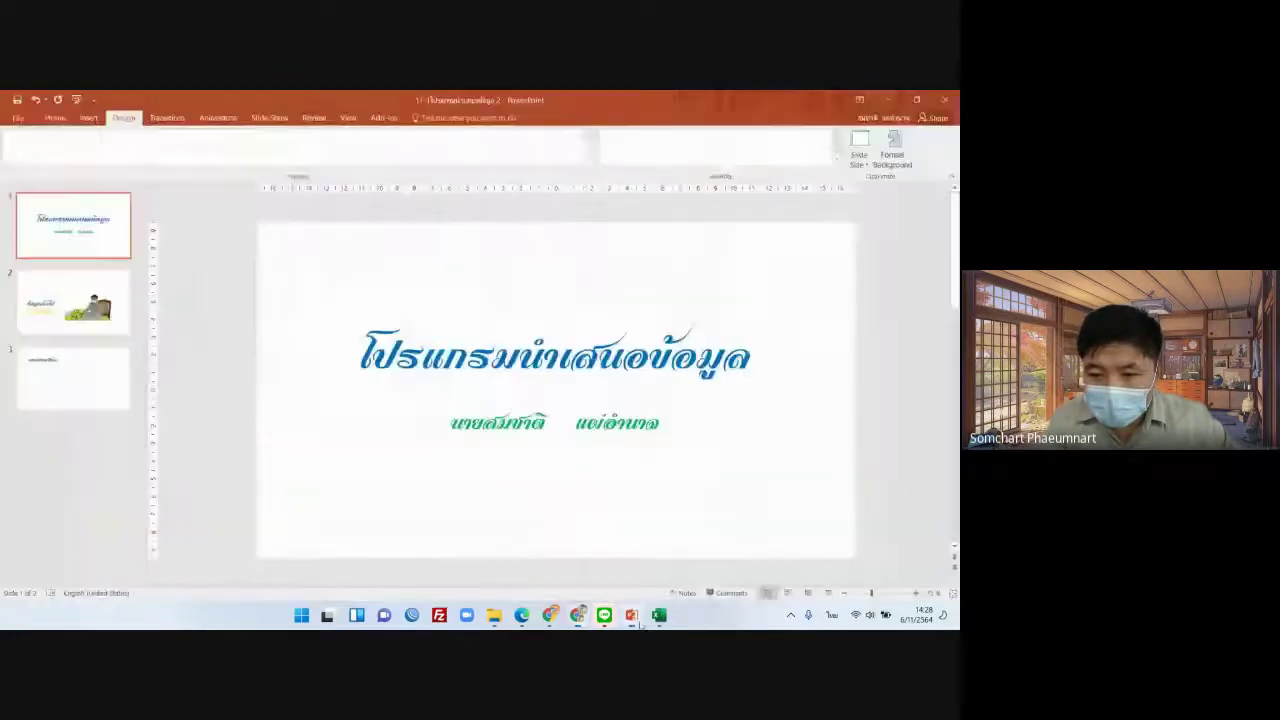
{"action": "left_click", "coordinate": [624, 350]}
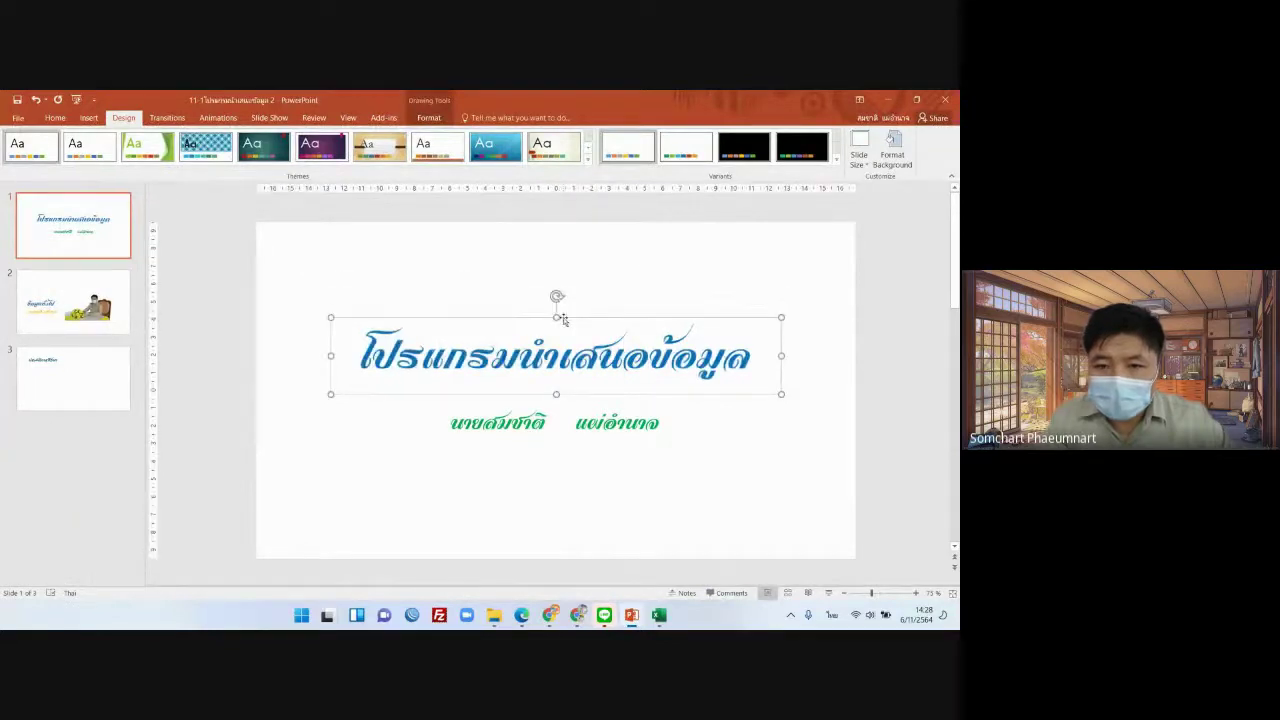
{"action": "left_click_drag", "start_coordinate": [583, 292], "coordinate": [562, 269]}
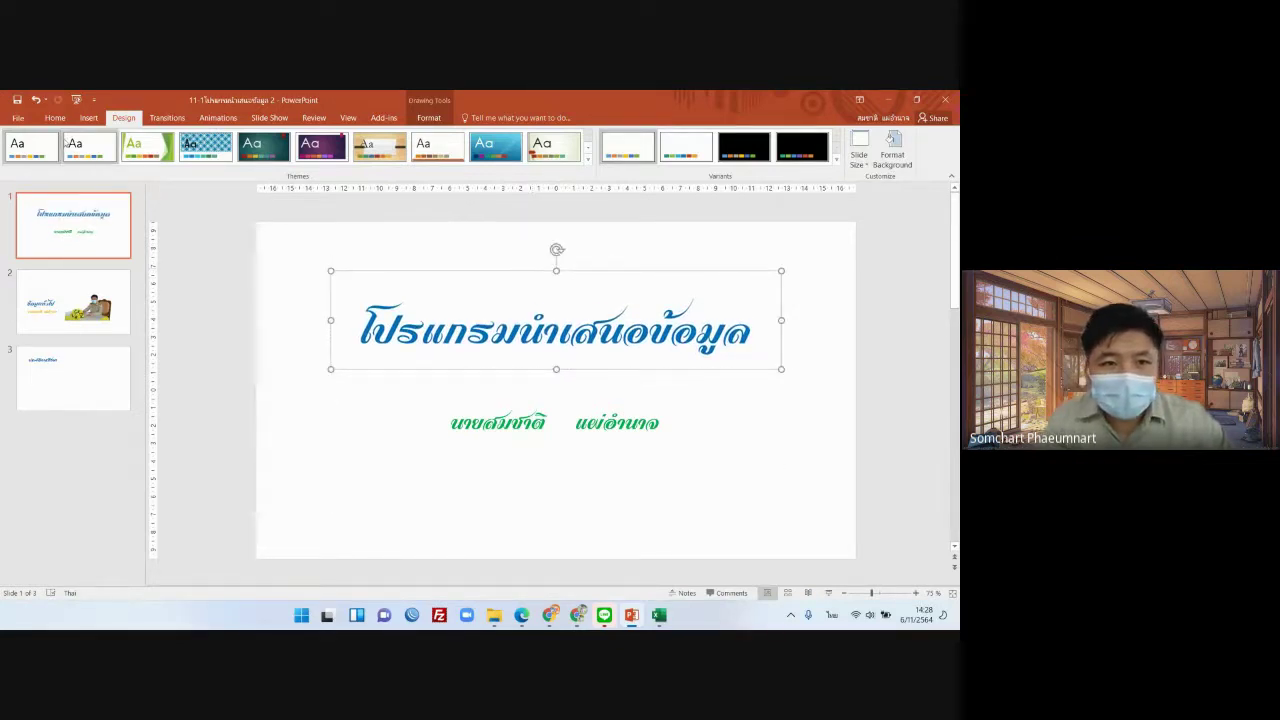
{"action": "left_click", "coordinate": [430, 118]}
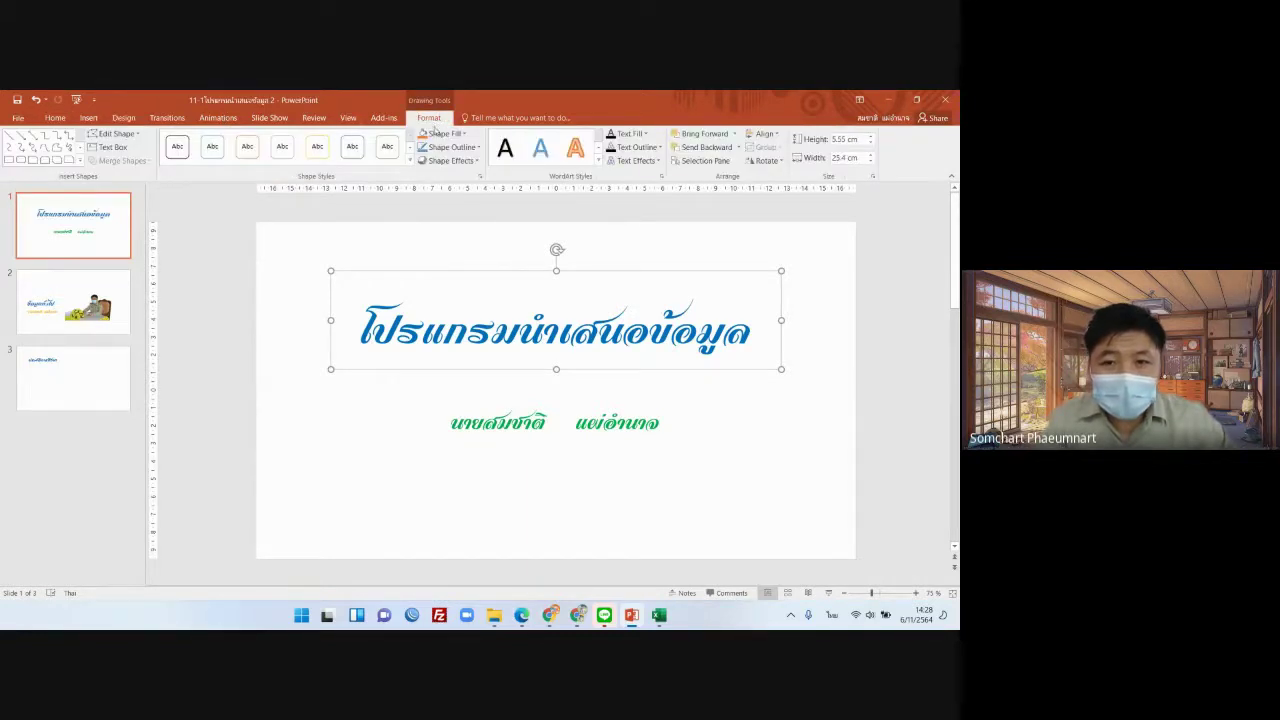
{"action": "mouse_move", "coordinate": [476, 272]}
{"action": "left_mouse_down"}
{"action": "mouse_move", "coordinate": [467, 278]}
{"action": "mouse_move", "coordinate": [480, 284]}
{"action": "left_mouse_up"}
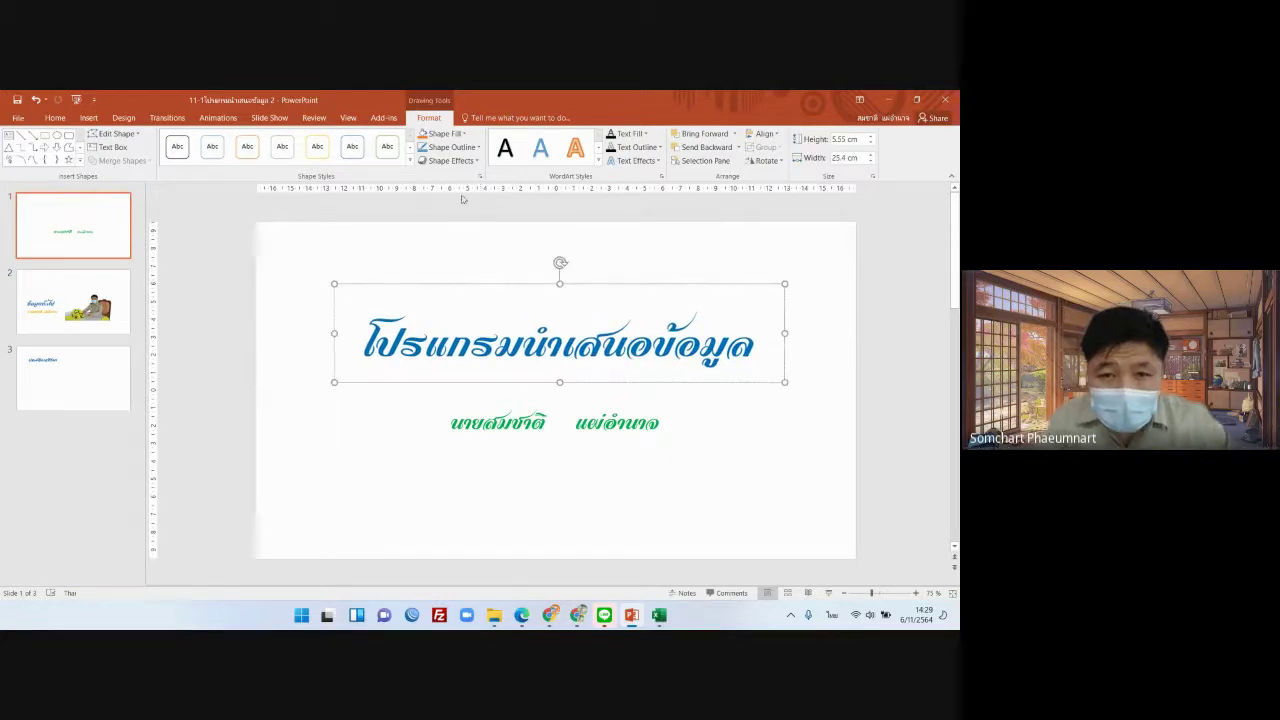
{"action": "left_click", "coordinate": [462, 134]}
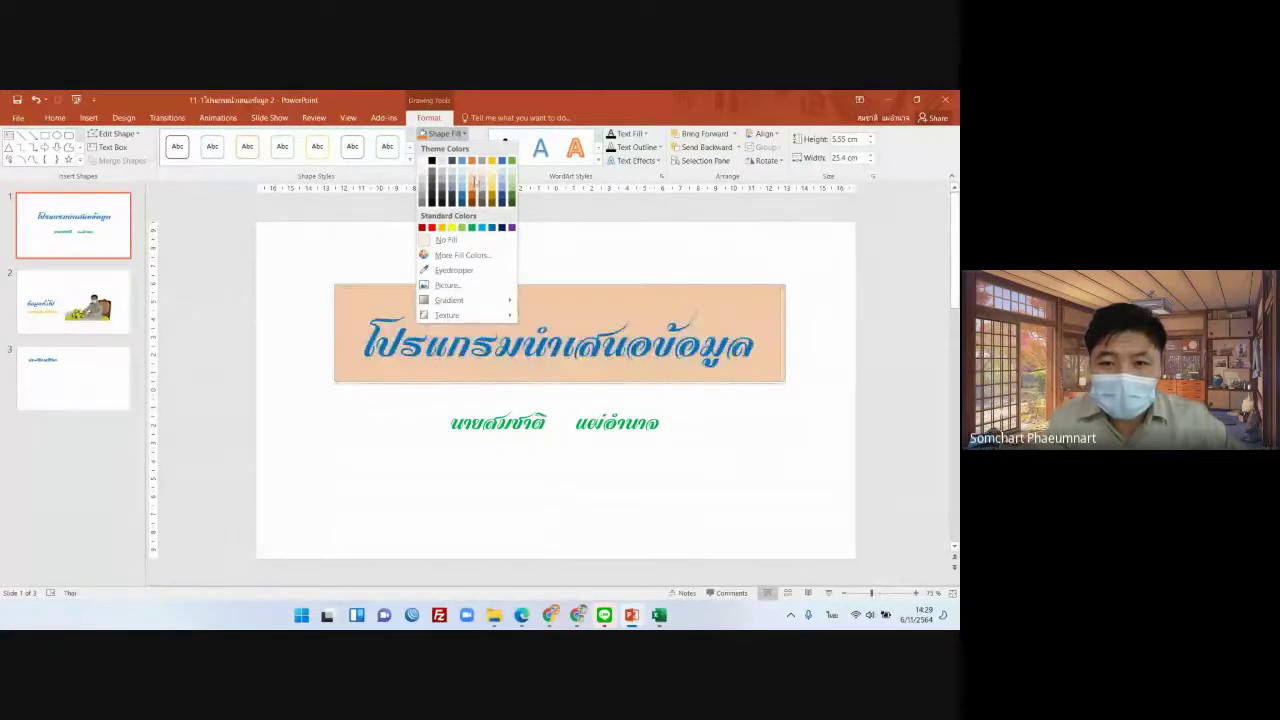
{"action": "left_click", "coordinate": [452, 229]}
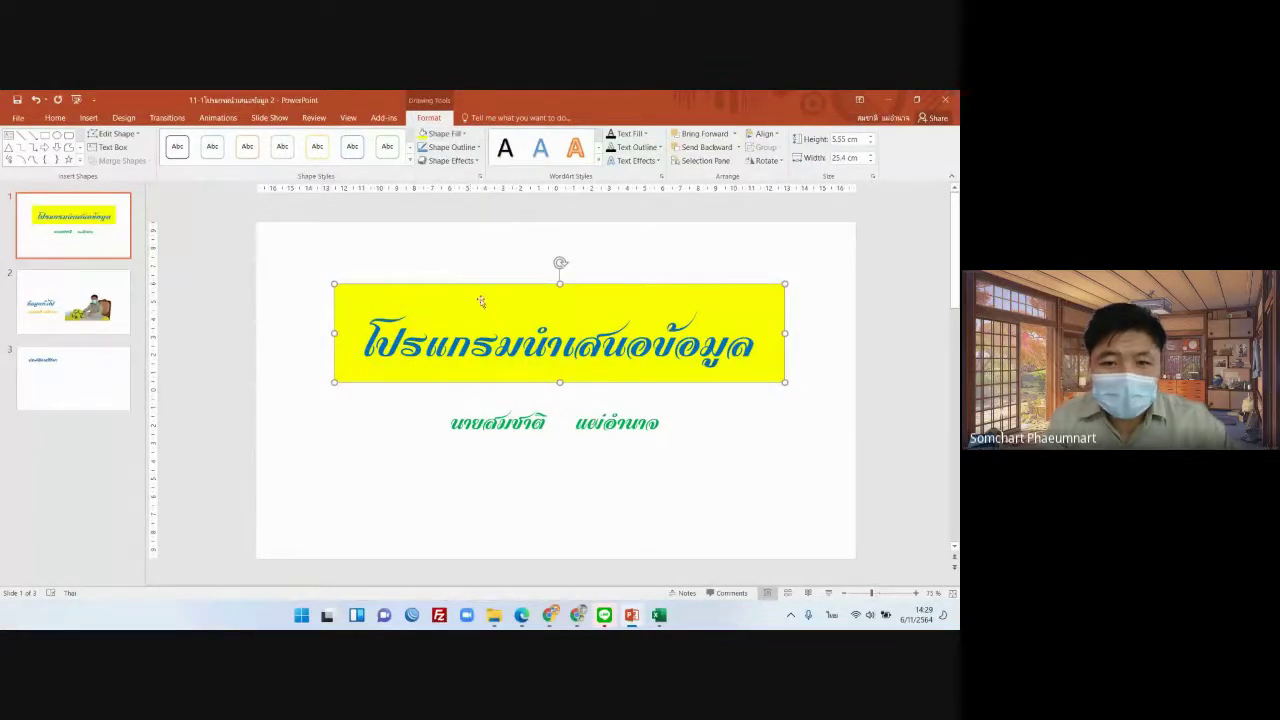
{"action": "left_click_drag", "start_coordinate": [447, 284], "coordinate": [403, 276]}
Shorten the name box to 2.84 cm, fill it light blue, and make its text white.
{"action": "left_click", "coordinate": [522, 418]}
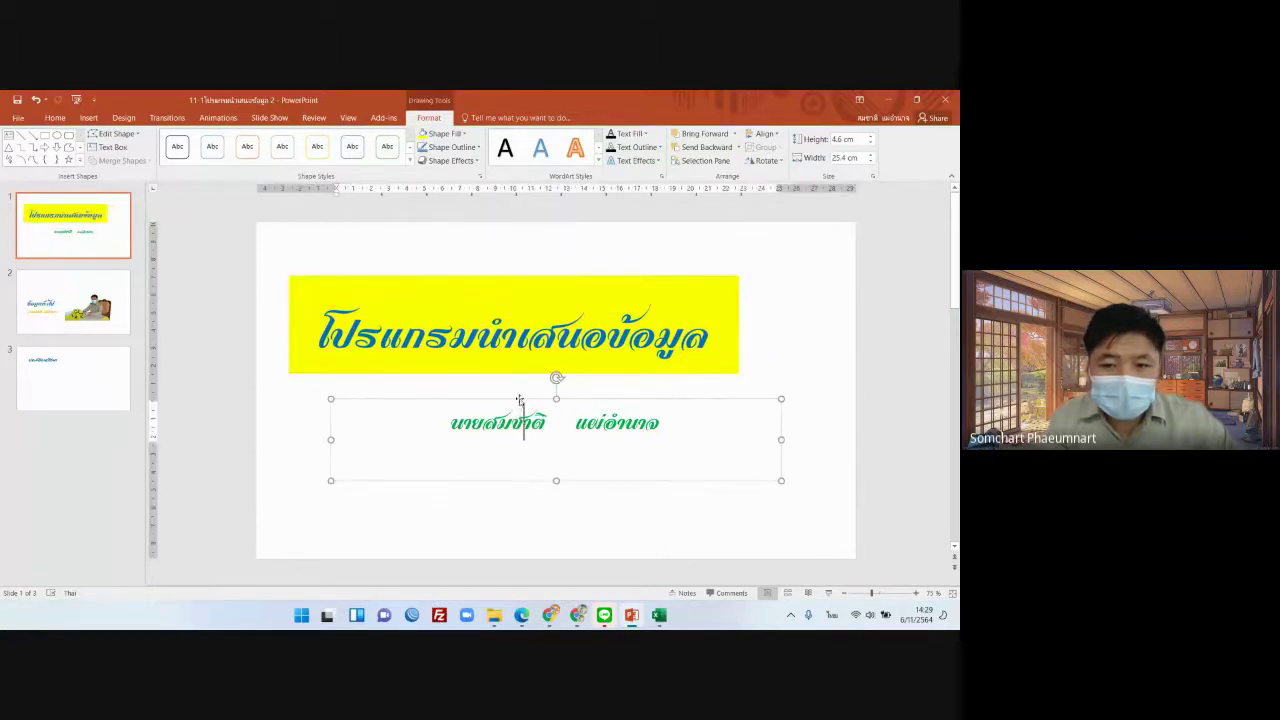
{"action": "left_click_drag", "start_coordinate": [555, 478], "coordinate": [555, 449]}
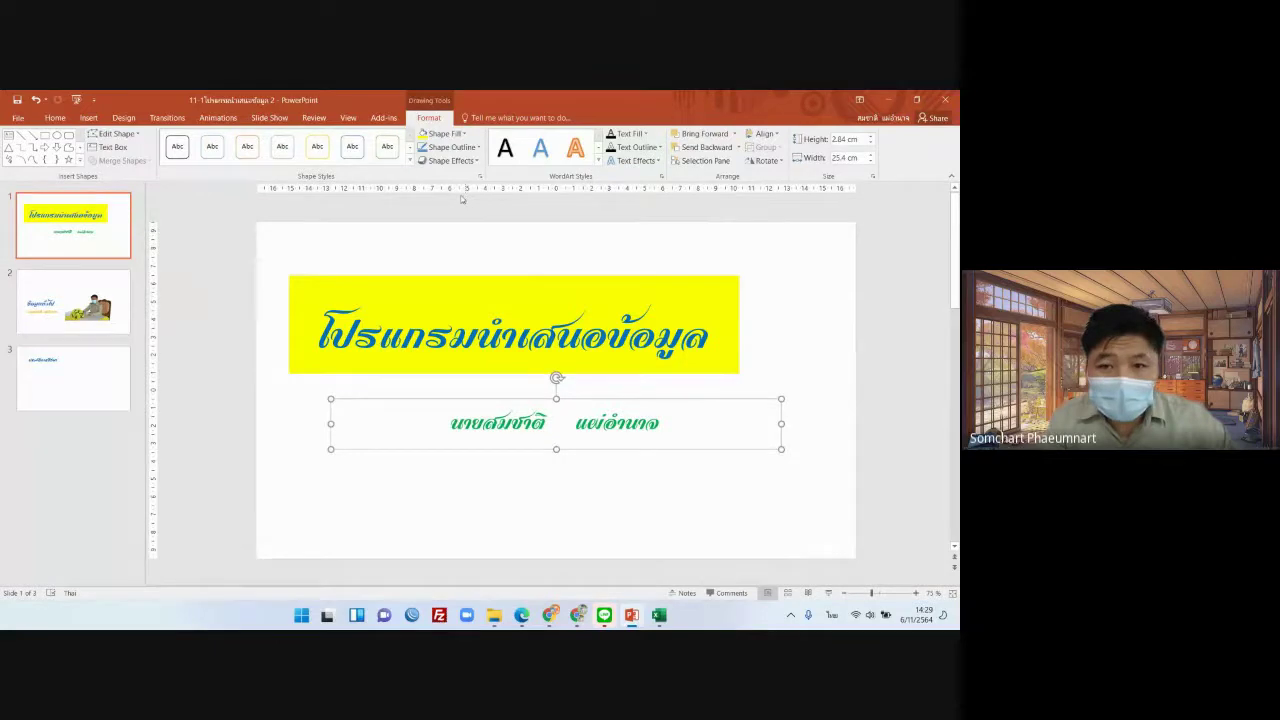
{"action": "left_click", "coordinate": [446, 133]}
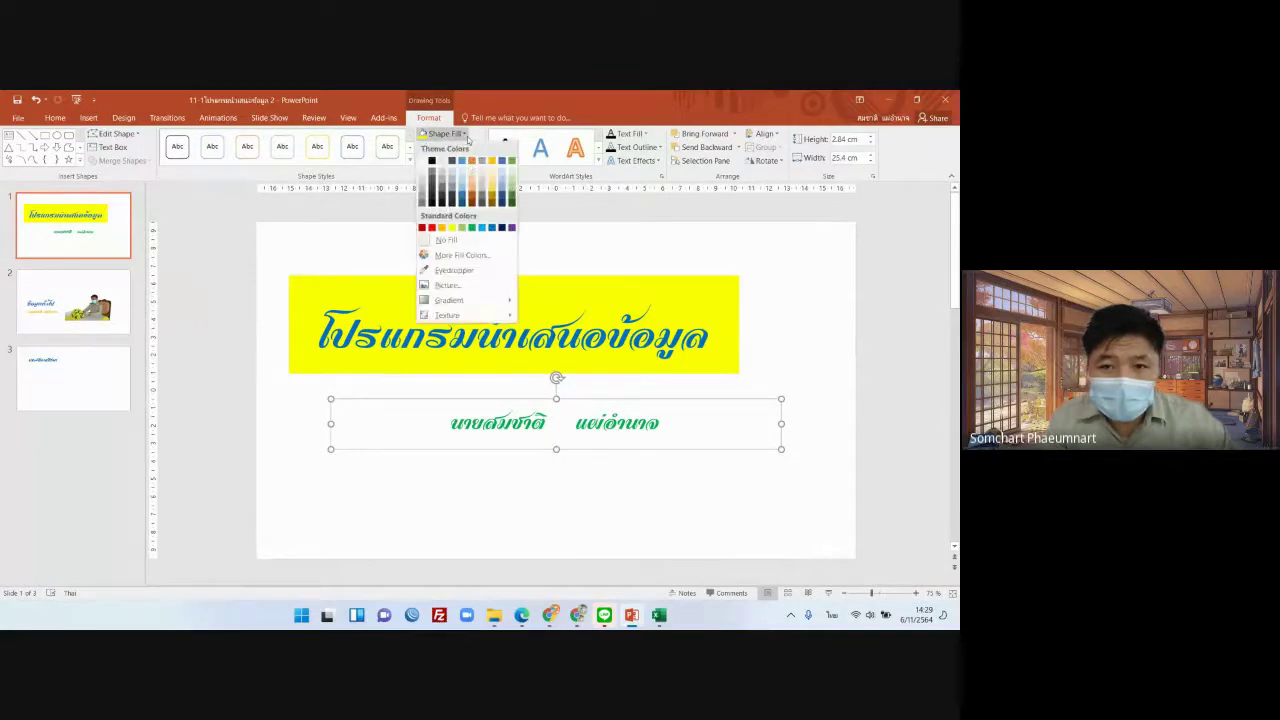
{"action": "left_click", "coordinate": [481, 228]}
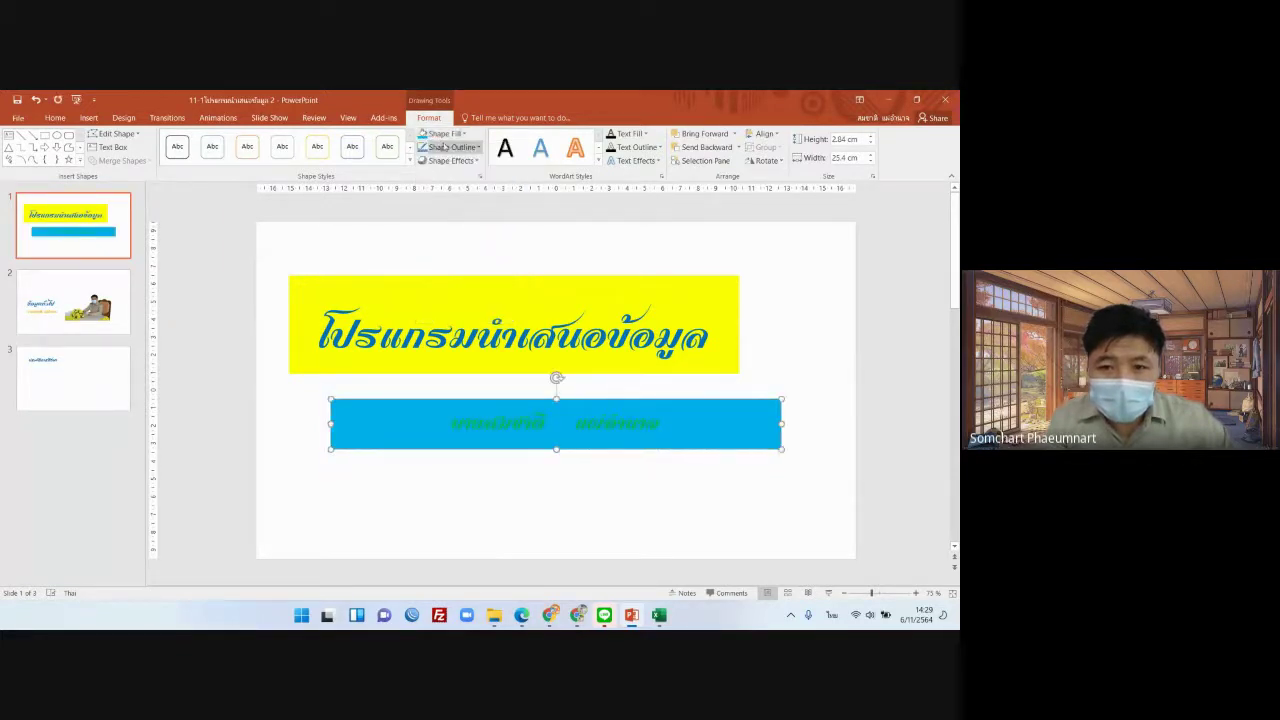
{"action": "left_click", "coordinate": [628, 133]}
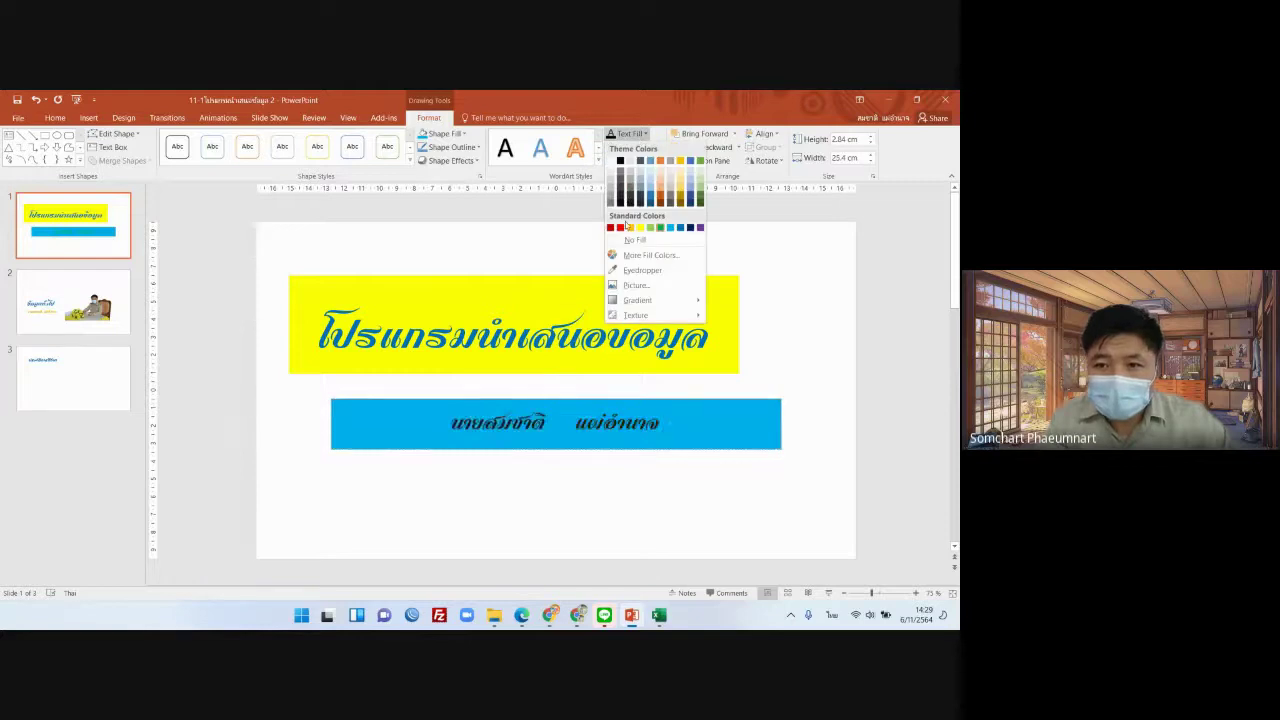
{"action": "left_click", "coordinate": [612, 161]}
Nudge the blue name box up-left, then move both boxes slightly right and down together.
{"action": "mouse_move", "coordinate": [586, 396]}
{"action": "left_mouse_down"}
{"action": "mouse_move", "coordinate": [562, 388]}
{"action": "mouse_move", "coordinate": [574, 394]}
{"action": "left_mouse_up"}
{"action": "left_click_drag", "start_coordinate": [265, 245], "coordinate": [795, 500]}
{"action": "left_click_drag", "start_coordinate": [657, 273], "coordinate": [680, 282]}
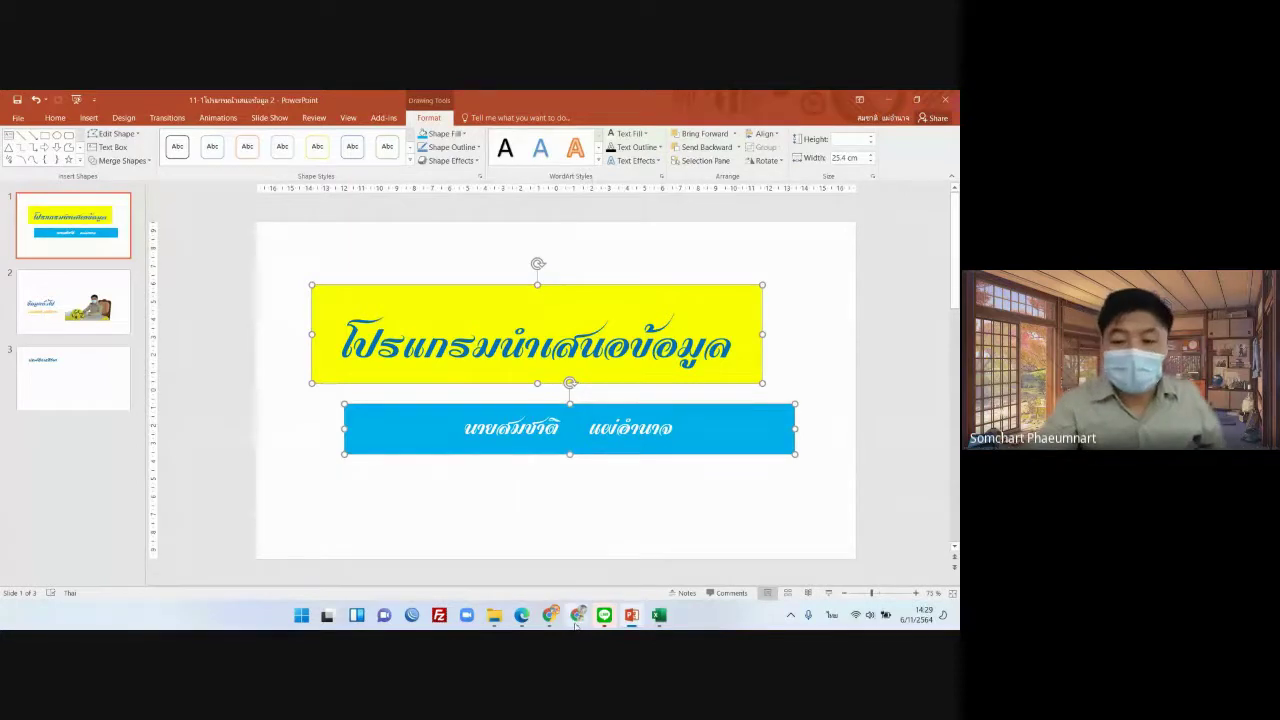
Centre-align the name text inside the blue box.
{"action": "mouse_move", "coordinate": [578, 620]}
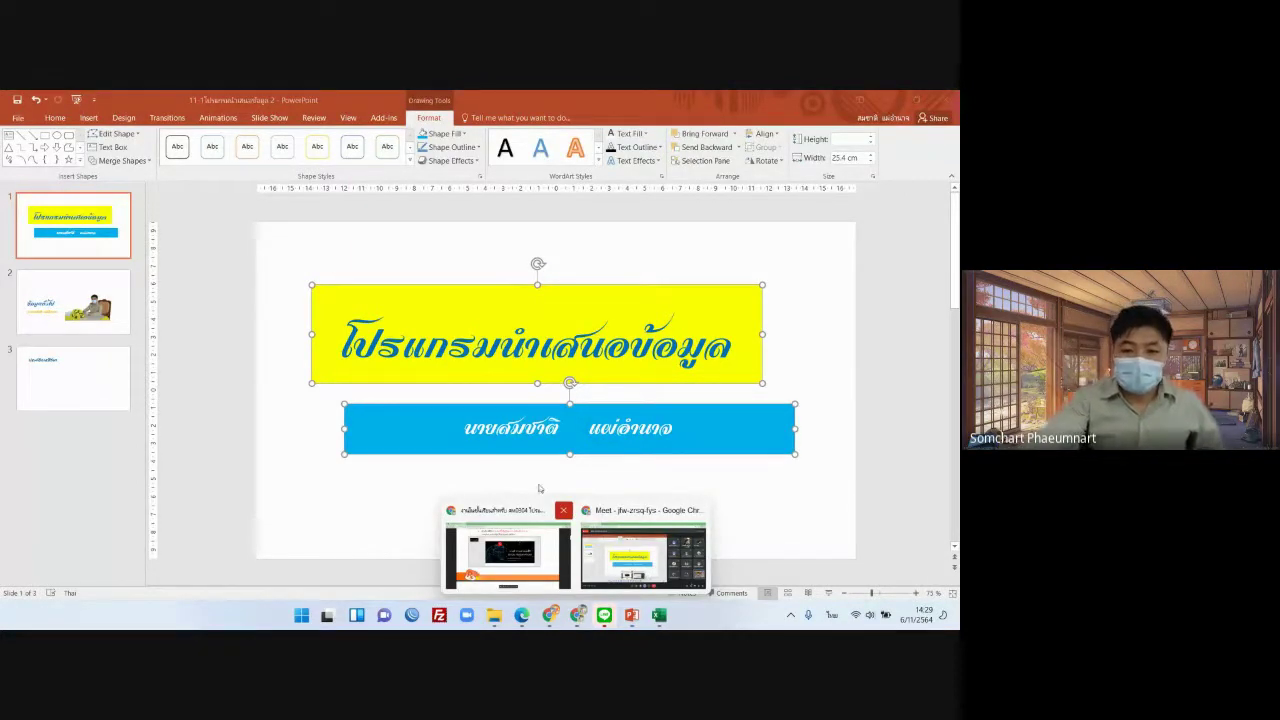
{"action": "left_click", "coordinate": [590, 428]}
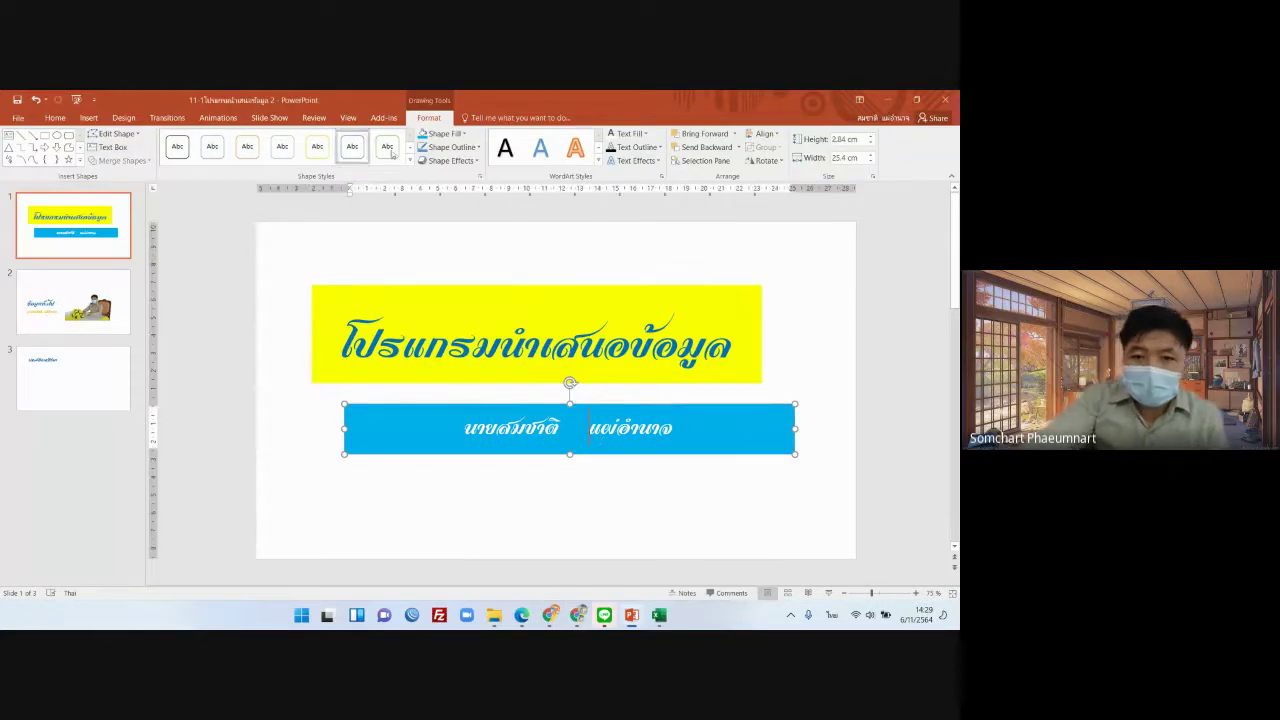
{"action": "left_click", "coordinate": [55, 117]}
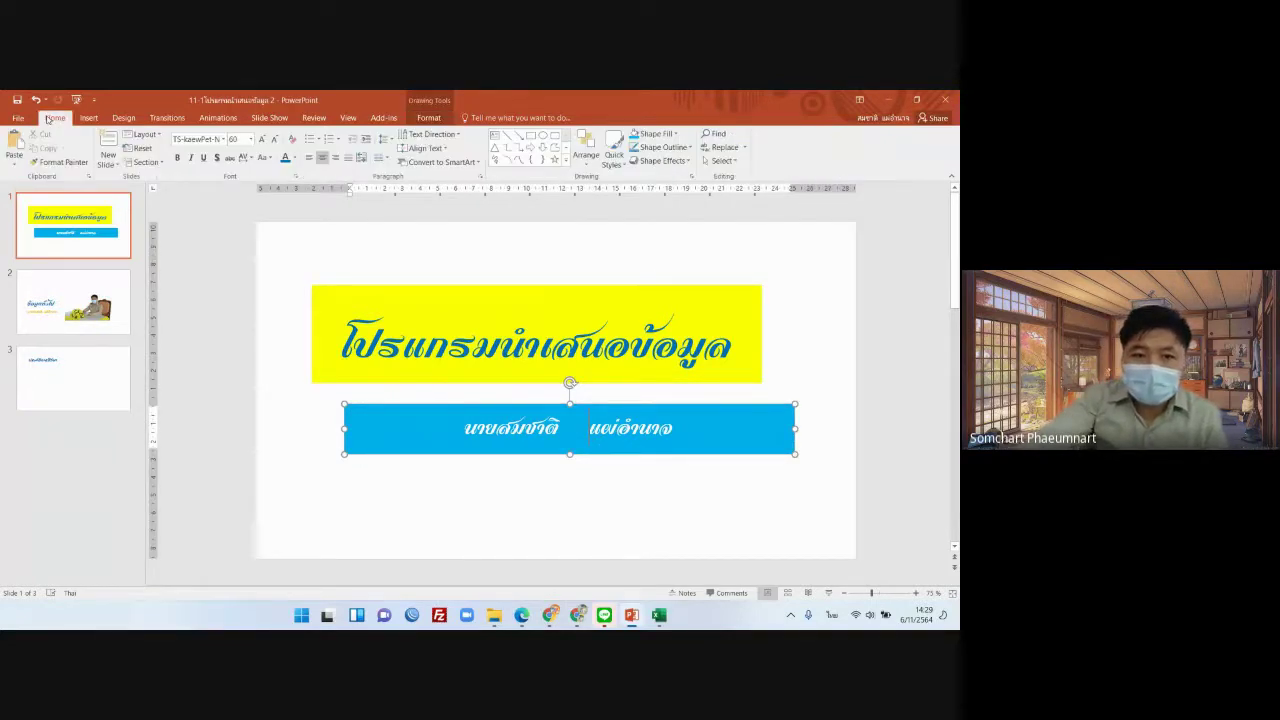
{"action": "left_click", "coordinate": [310, 158]}
{"action": "left_click", "coordinate": [335, 158]}
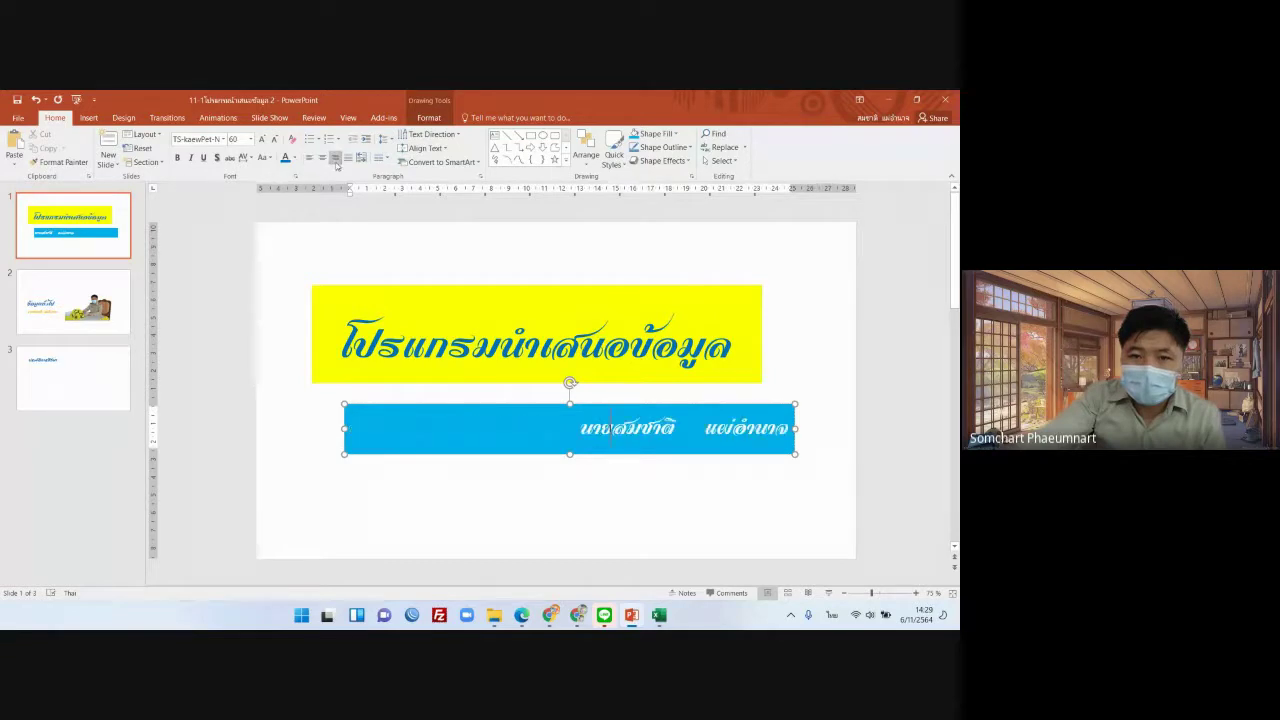
{"action": "left_click", "coordinate": [322, 158]}
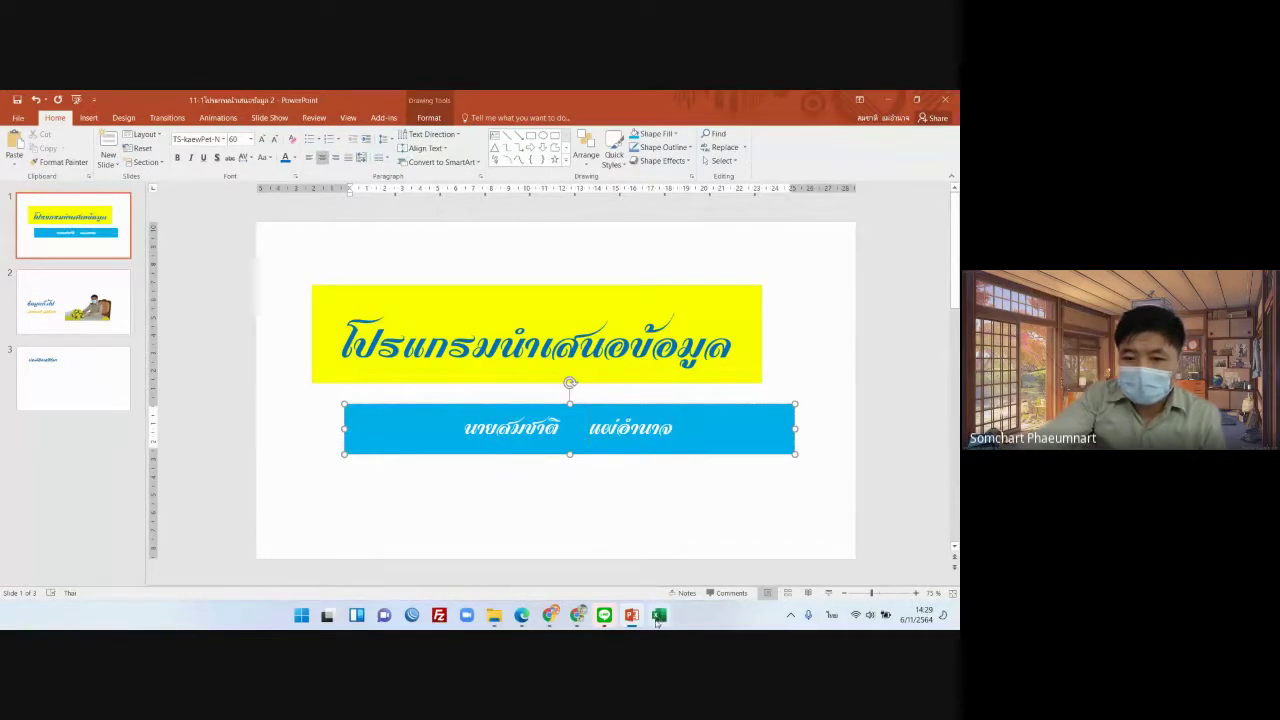
{"action": "left_click", "coordinate": [827, 298]}
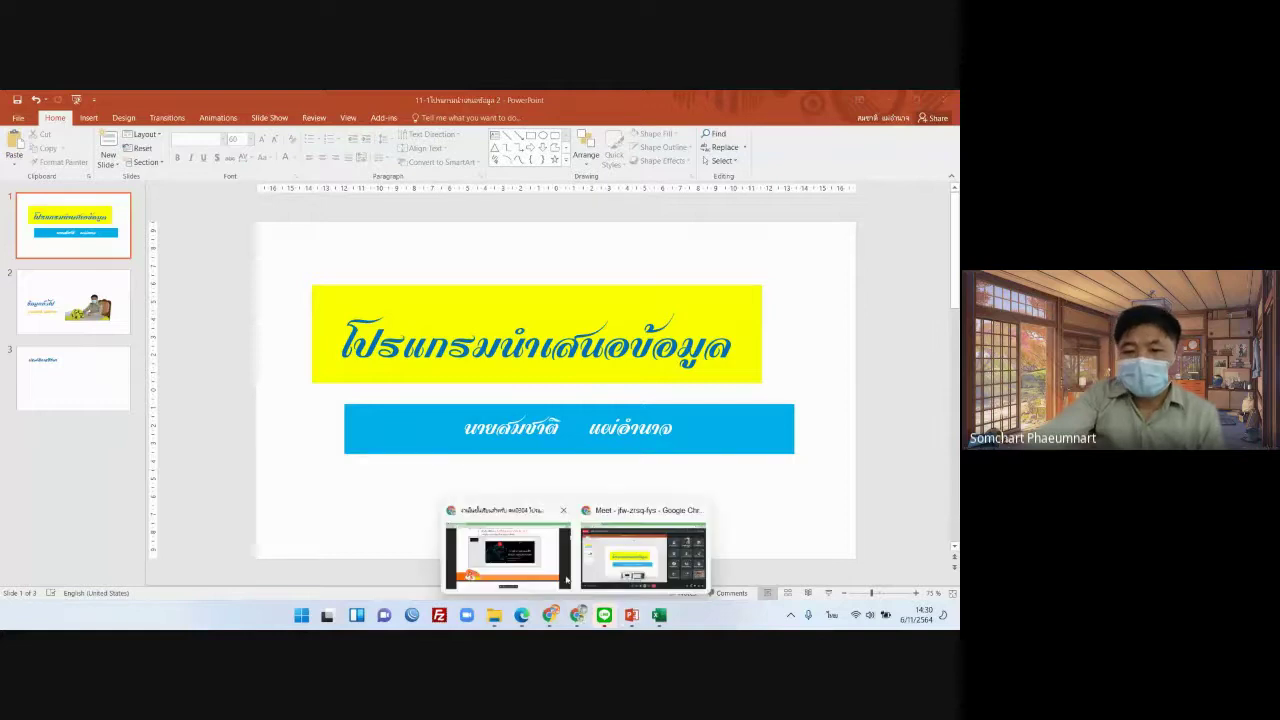
{"action": "left_click", "coordinate": [650, 545]}
{"action": "scroll", "coordinate": [557, 479], "scroll_direction": "down", "scroll_amount": 10}
{"action": "scroll", "coordinate": [557, 479], "scroll_direction": "up", "scroll_amount": 3}
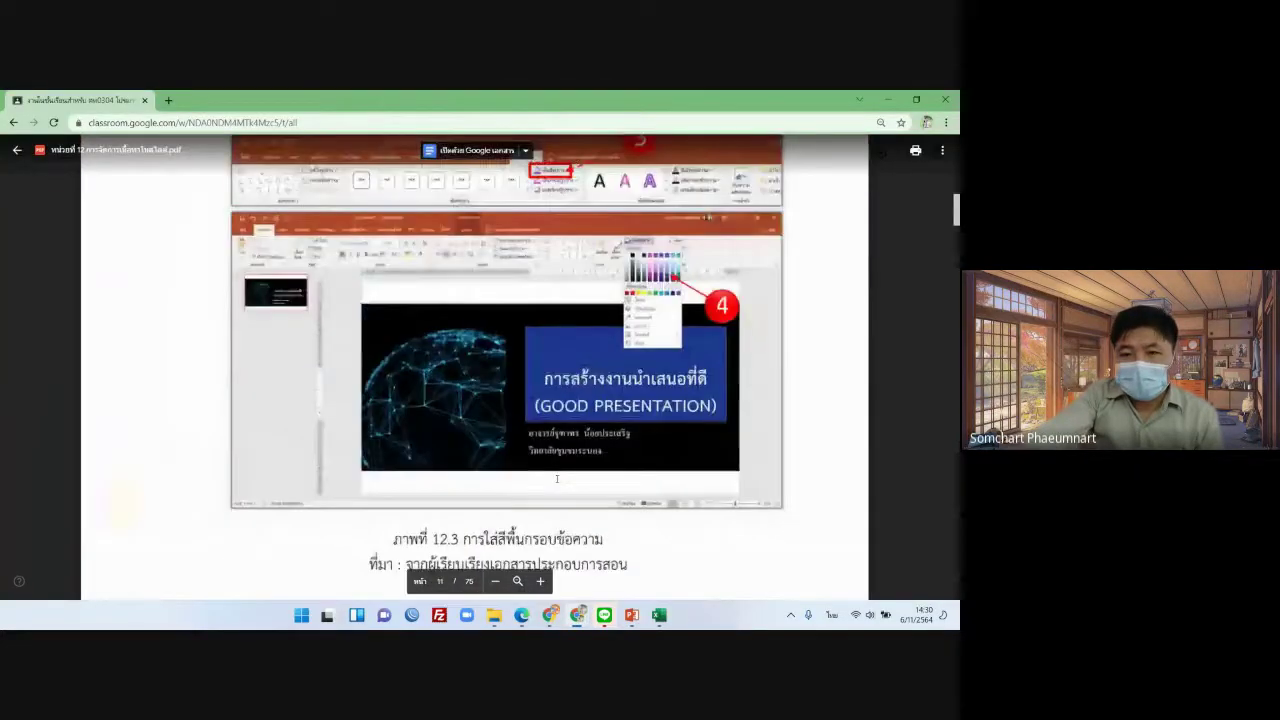
{"action": "scroll", "coordinate": [558, 474], "scroll_direction": "down", "scroll_amount": 6}
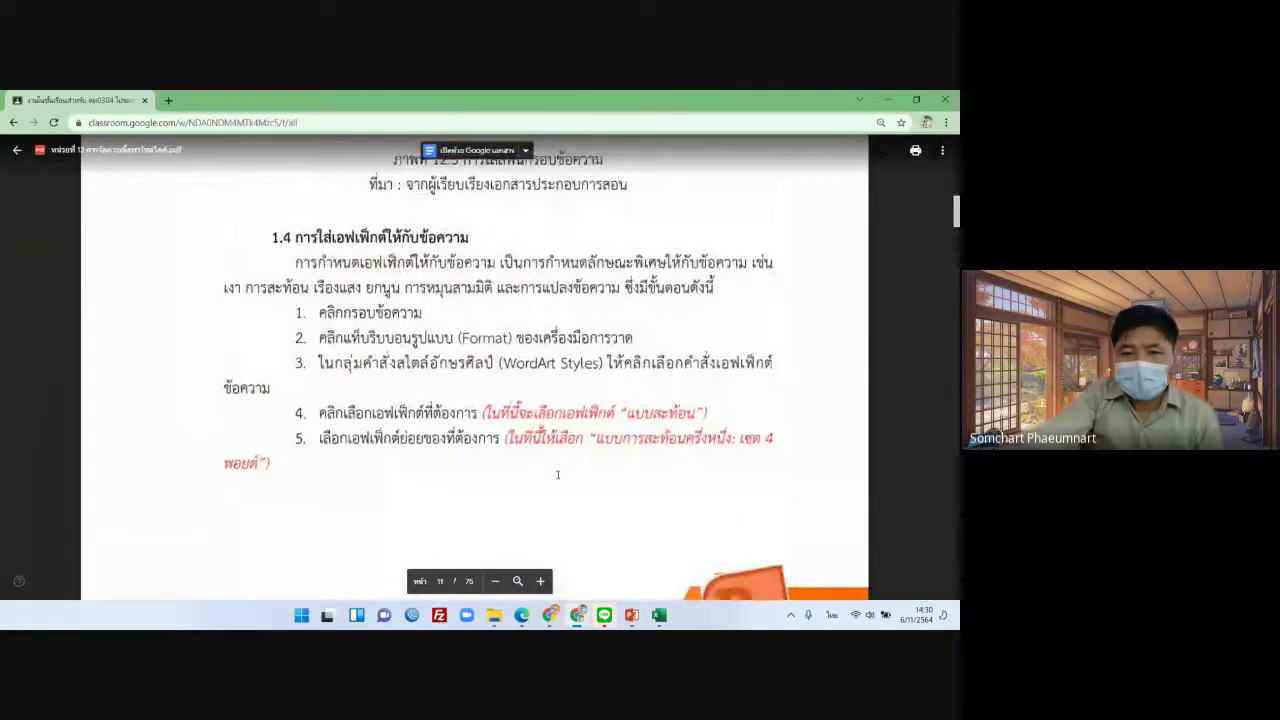
{"action": "scroll", "coordinate": [558, 474], "scroll_direction": "down", "scroll_amount": 10}
{"action": "scroll", "coordinate": [558, 474], "scroll_direction": "up", "scroll_amount": 2}
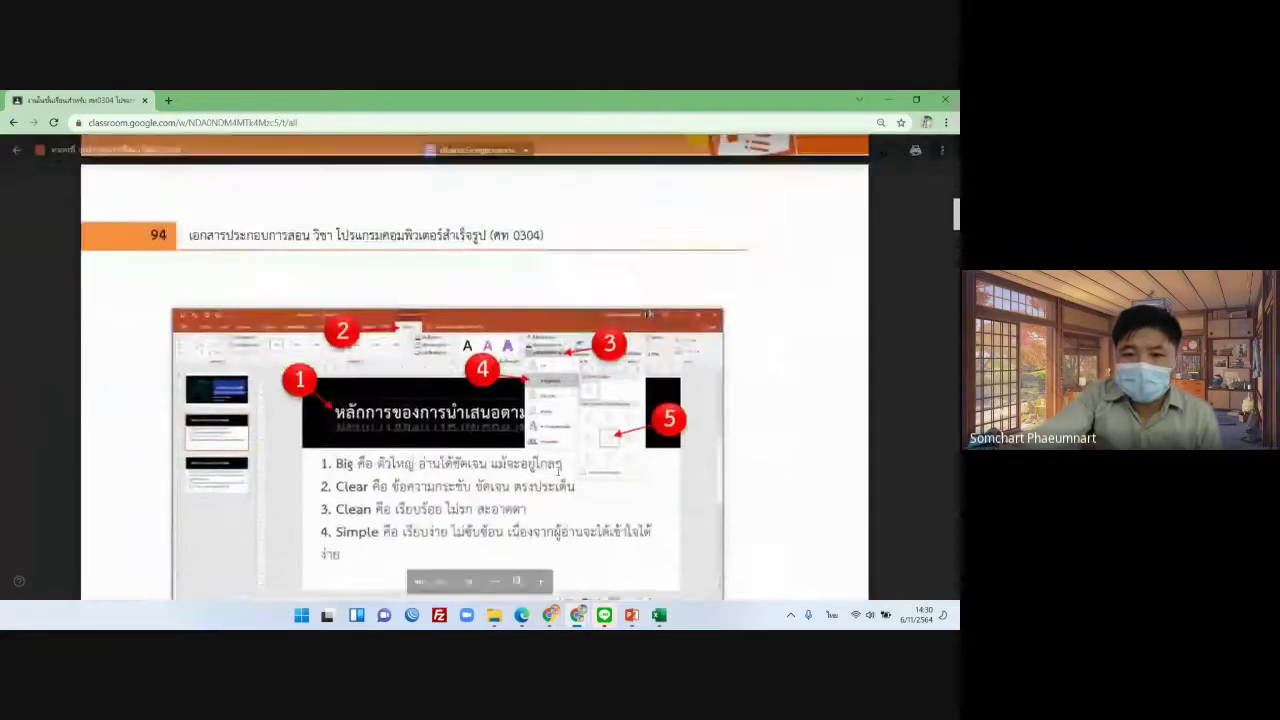
{"action": "scroll", "coordinate": [558, 474], "scroll_direction": "up", "scroll_amount": 2}
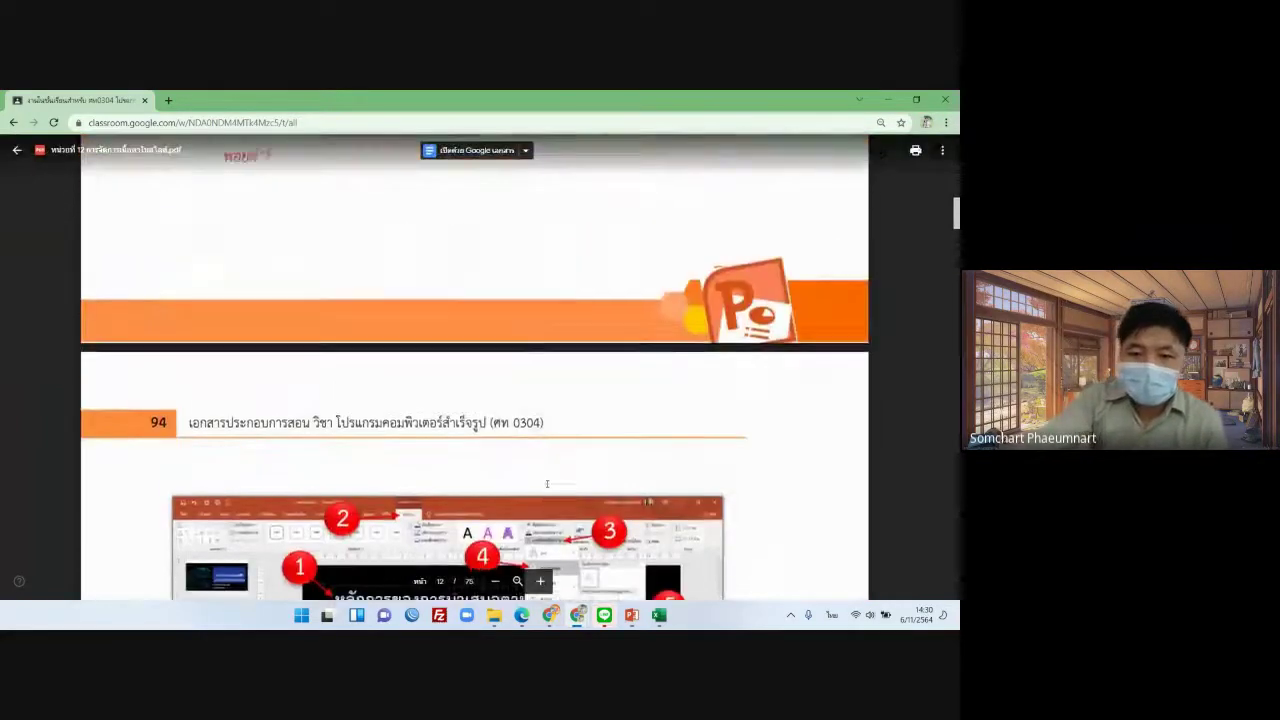
{"action": "scroll", "coordinate": [558, 474], "scroll_direction": "down", "scroll_amount": 3}
{"action": "left_click", "coordinate": [631, 614]}
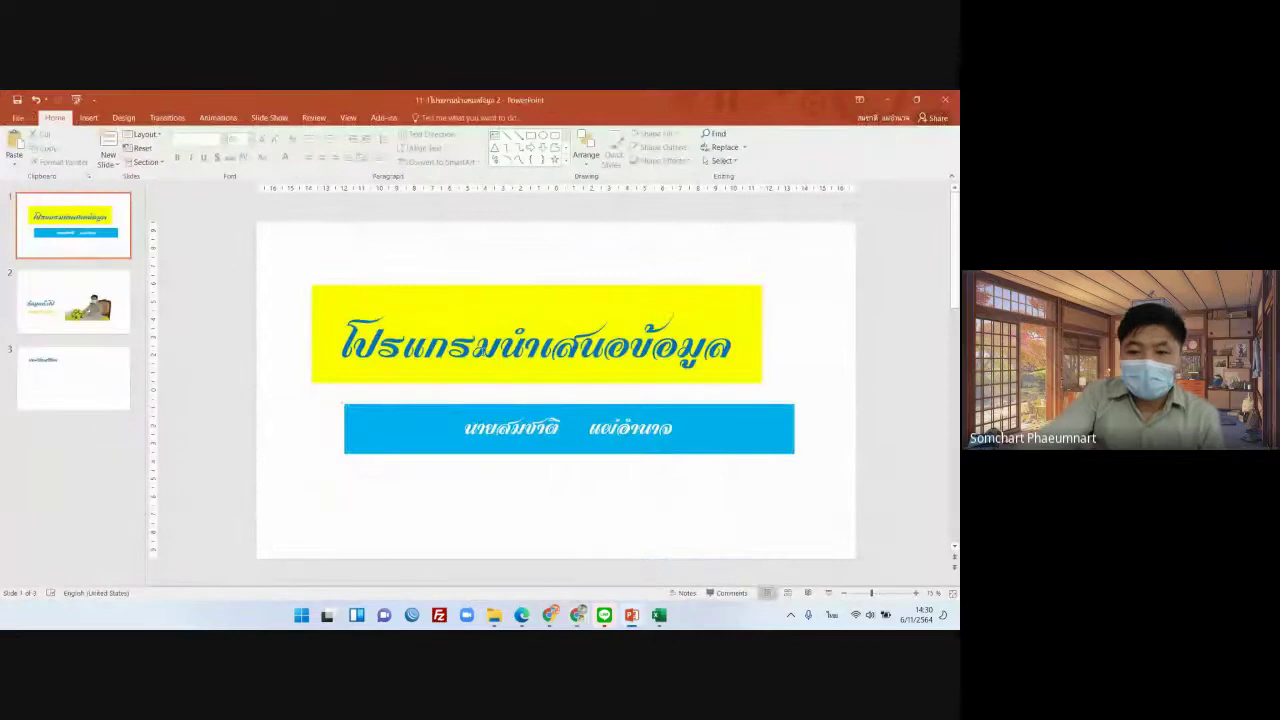
Apply a Shadow text effect to the yellow title's text.
{"action": "left_click", "coordinate": [526, 288]}
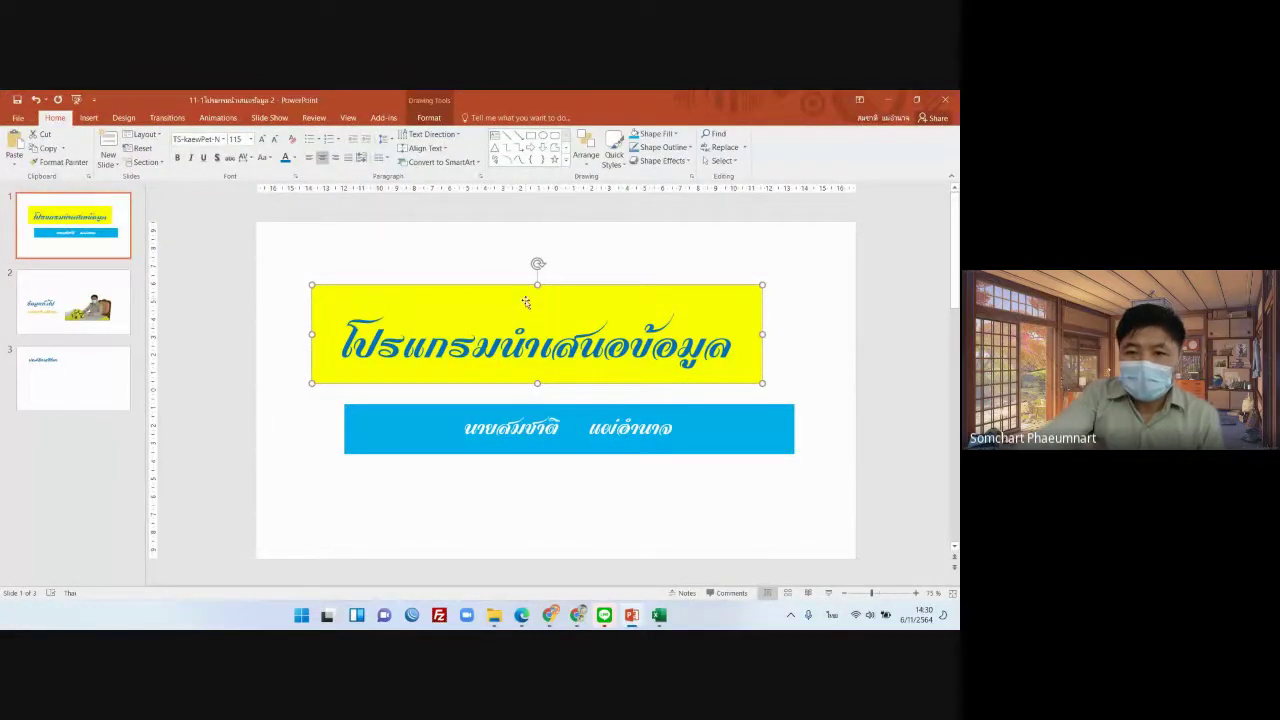
{"action": "left_click", "coordinate": [440, 118]}
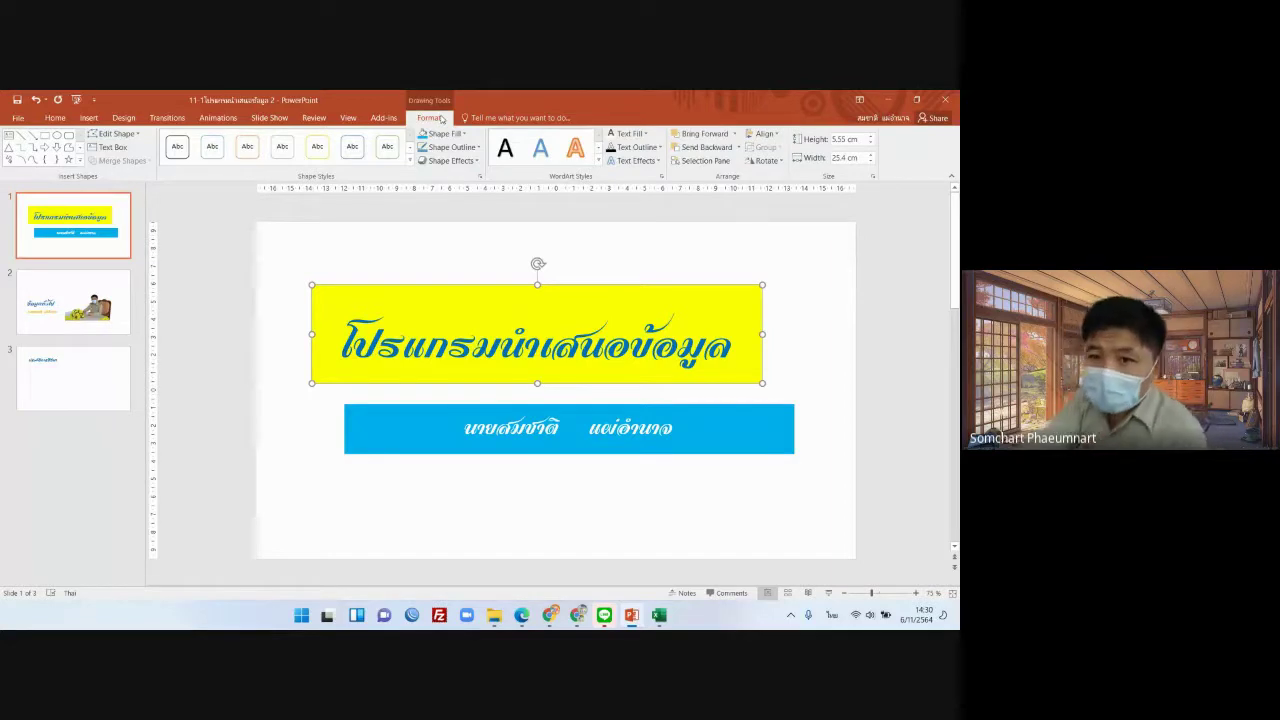
{"action": "left_click", "coordinate": [637, 161]}
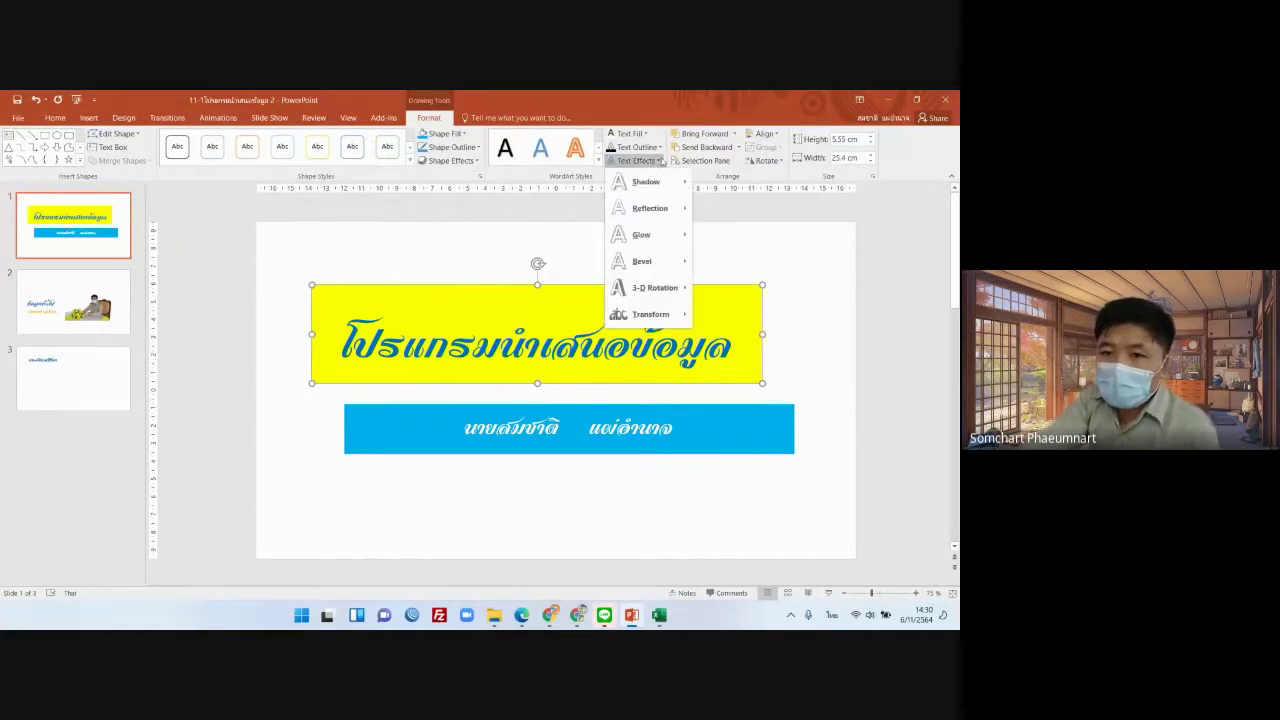
{"action": "mouse_move", "coordinate": [655, 181]}
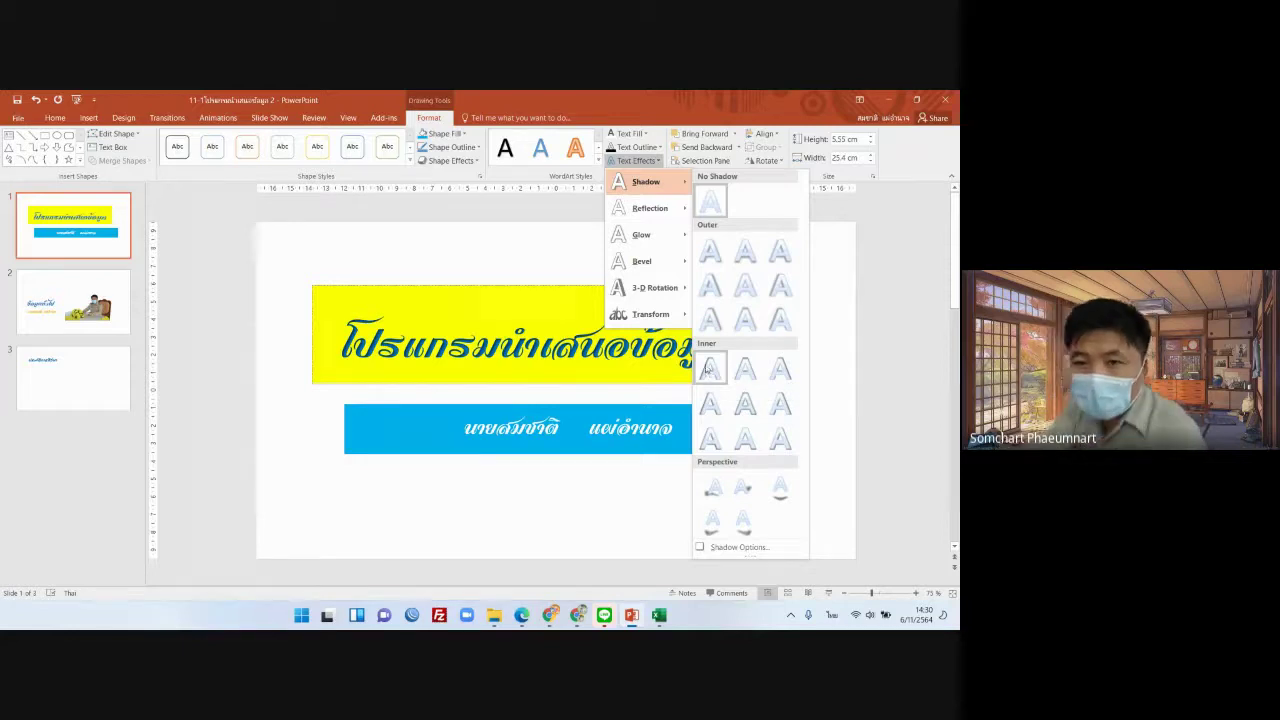
{"action": "left_click", "coordinate": [700, 310]}
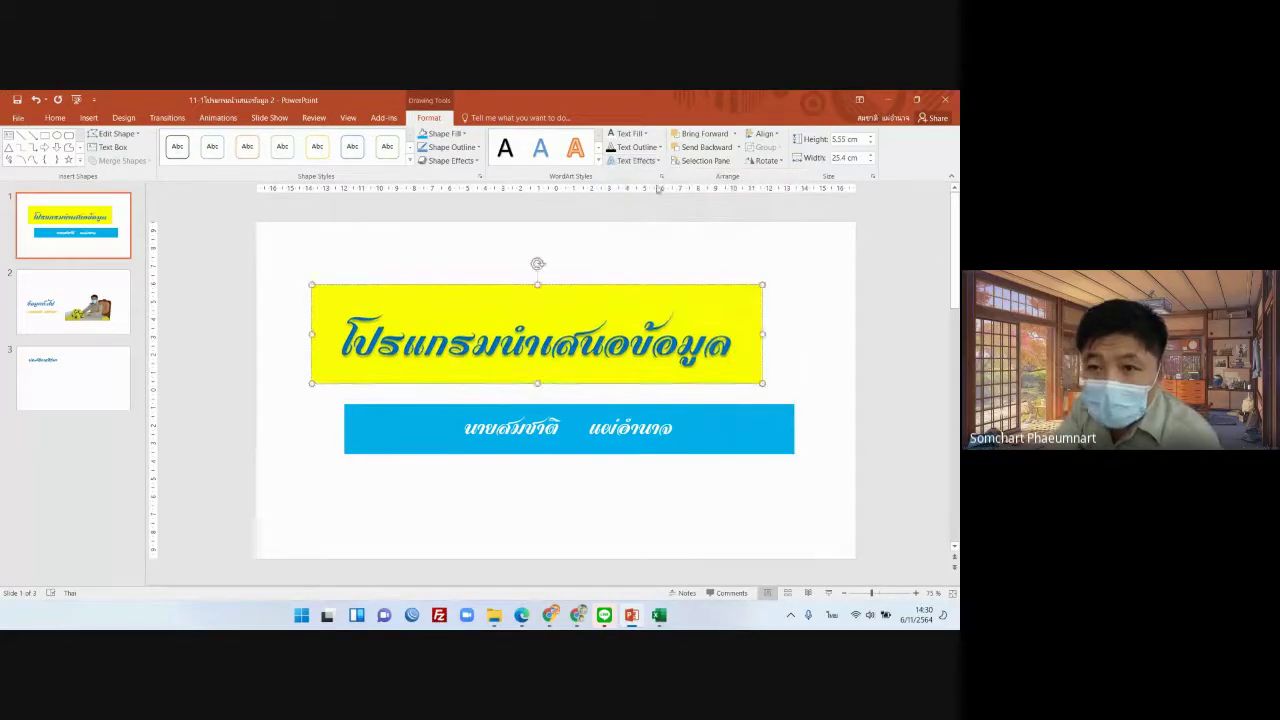
Add the first Reflection variation to the title text.
{"action": "left_click", "coordinate": [636, 160]}
{"action": "mouse_move", "coordinate": [655, 210]}
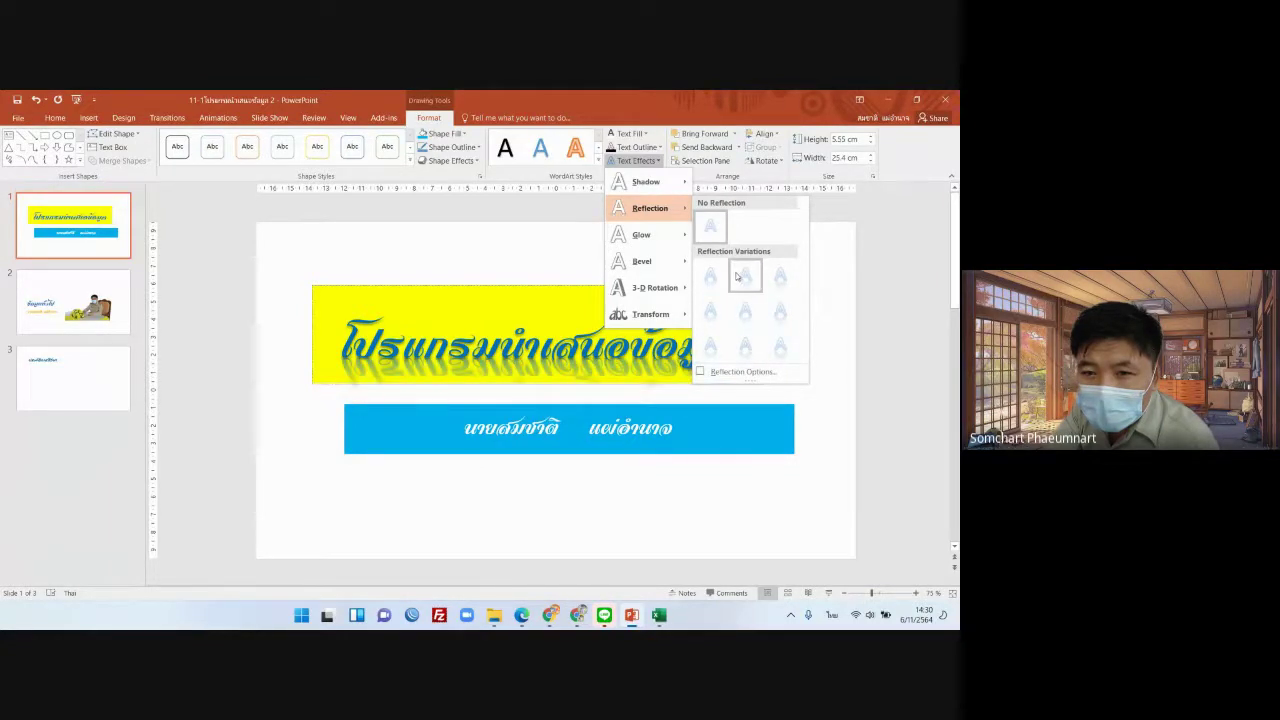
{"action": "left_click", "coordinate": [711, 277]}
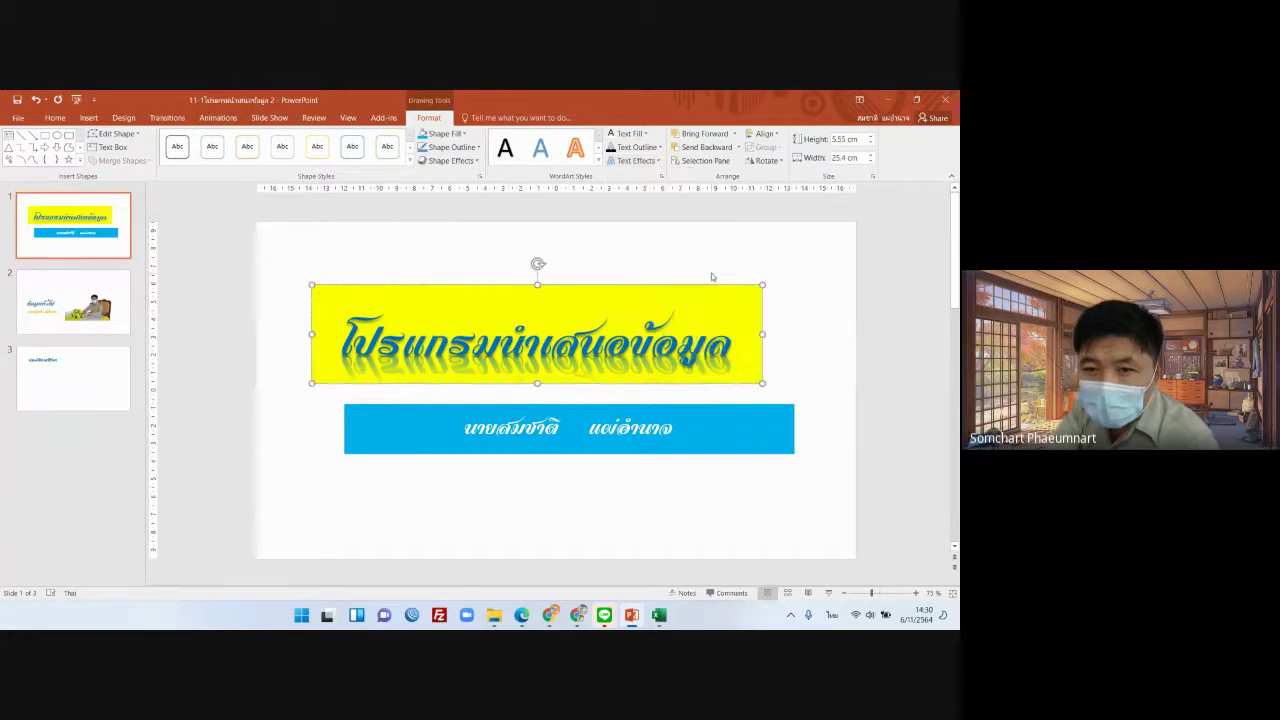
Add a Glow variation around the title text.
{"action": "left_click", "coordinate": [636, 160]}
{"action": "mouse_move", "coordinate": [641, 234]}
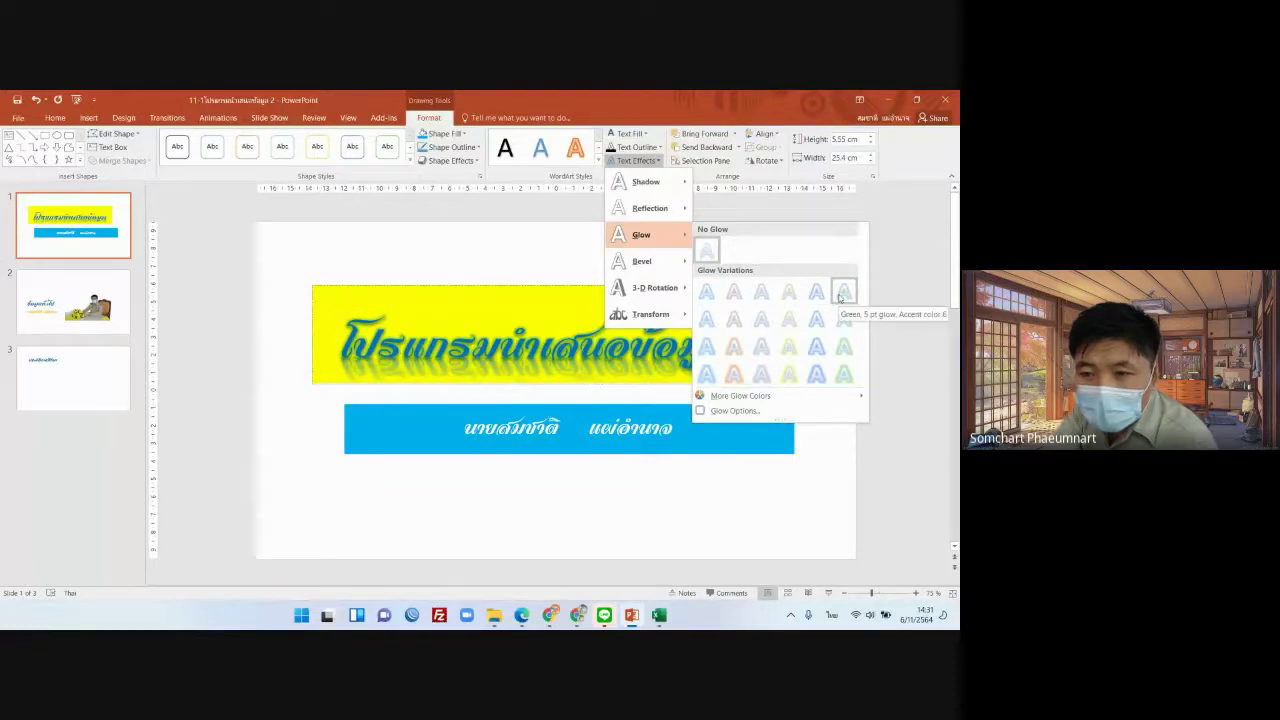
{"action": "left_click", "coordinate": [762, 293]}
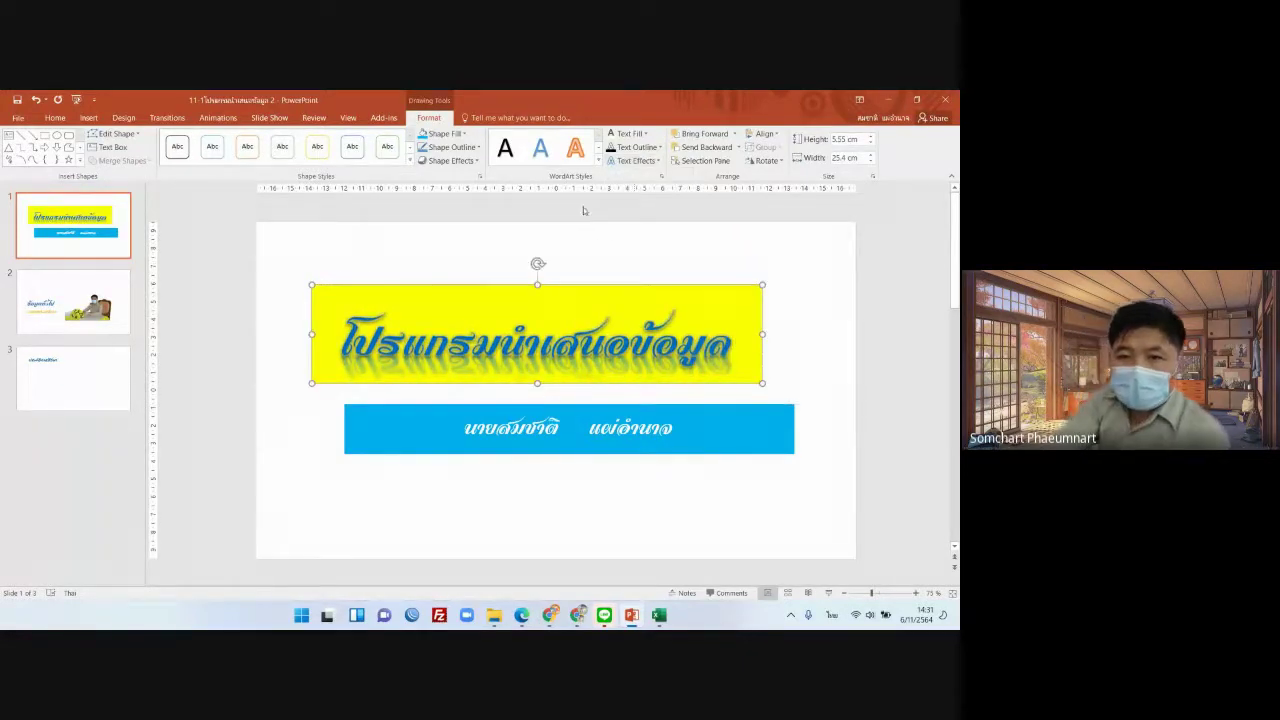
{"action": "left_click", "coordinate": [636, 160]}
Give the title a slanted bevel and Perspective Right 3-D rotation, then shift it right and up.
{"action": "mouse_move", "coordinate": [674, 268]}
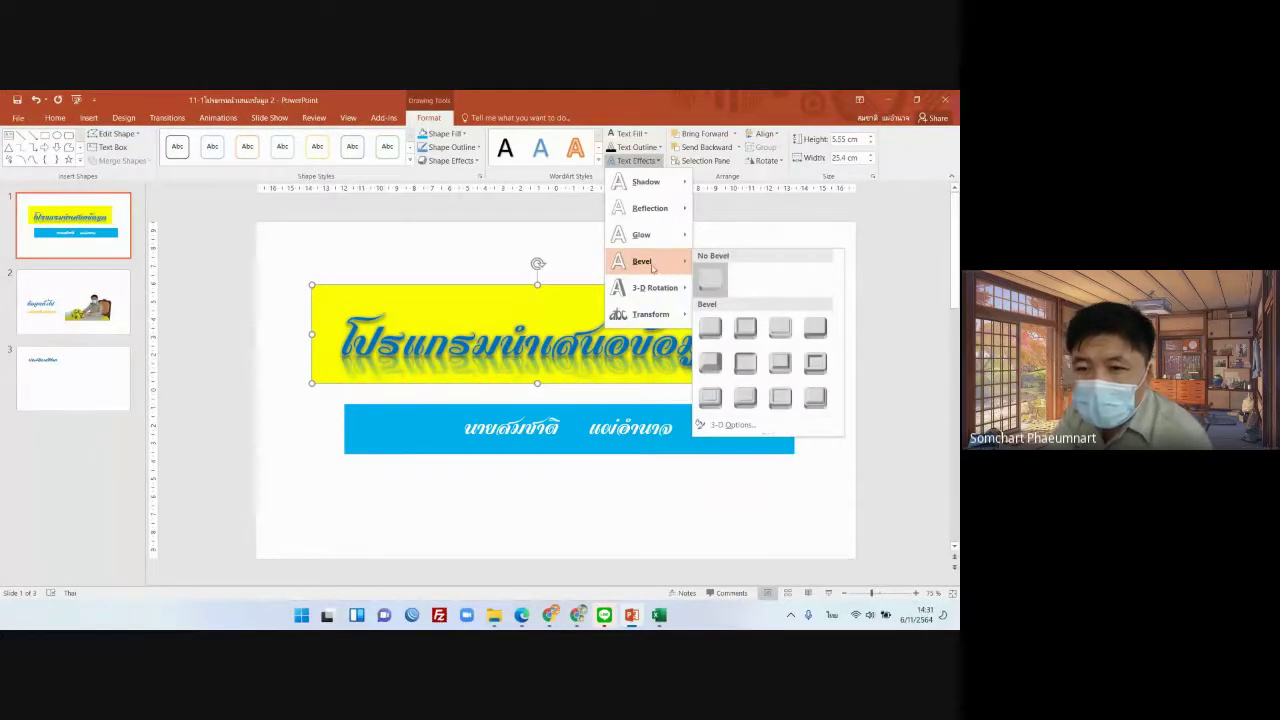
{"action": "left_click", "coordinate": [817, 328]}
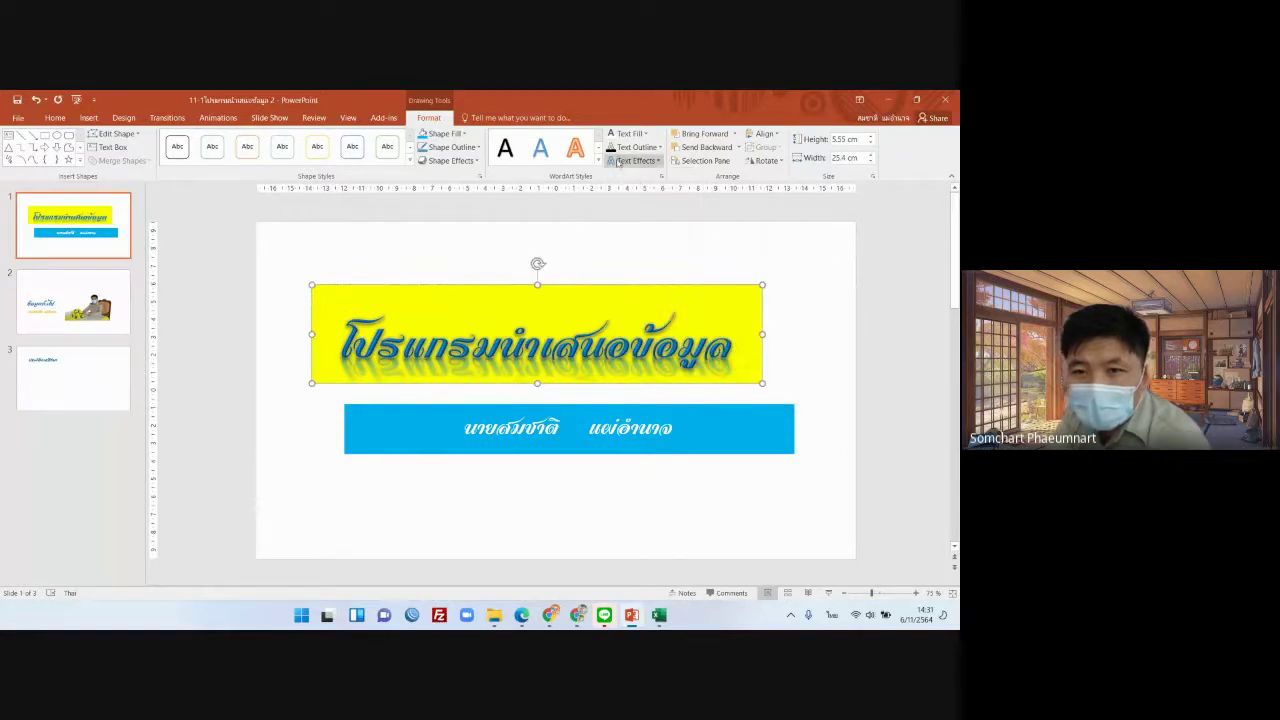
{"action": "left_click", "coordinate": [646, 161]}
{"action": "mouse_move", "coordinate": [662, 292]}
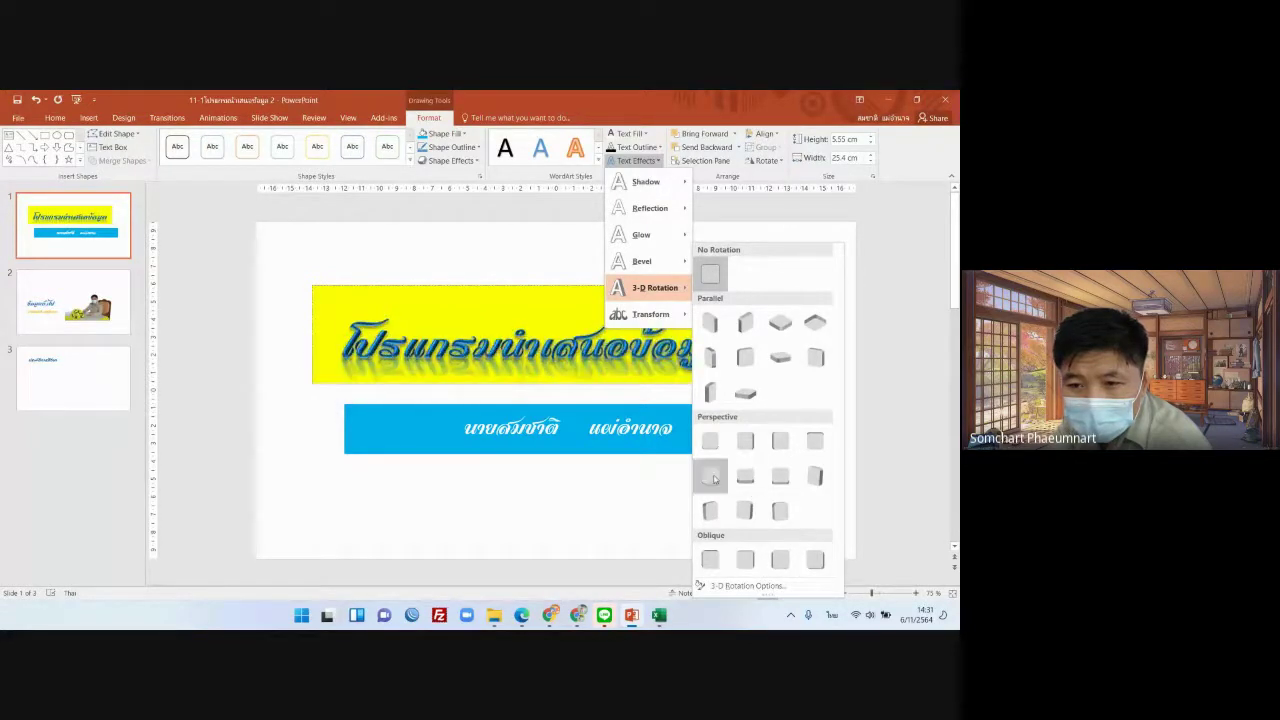
{"action": "left_click", "coordinate": [780, 441]}
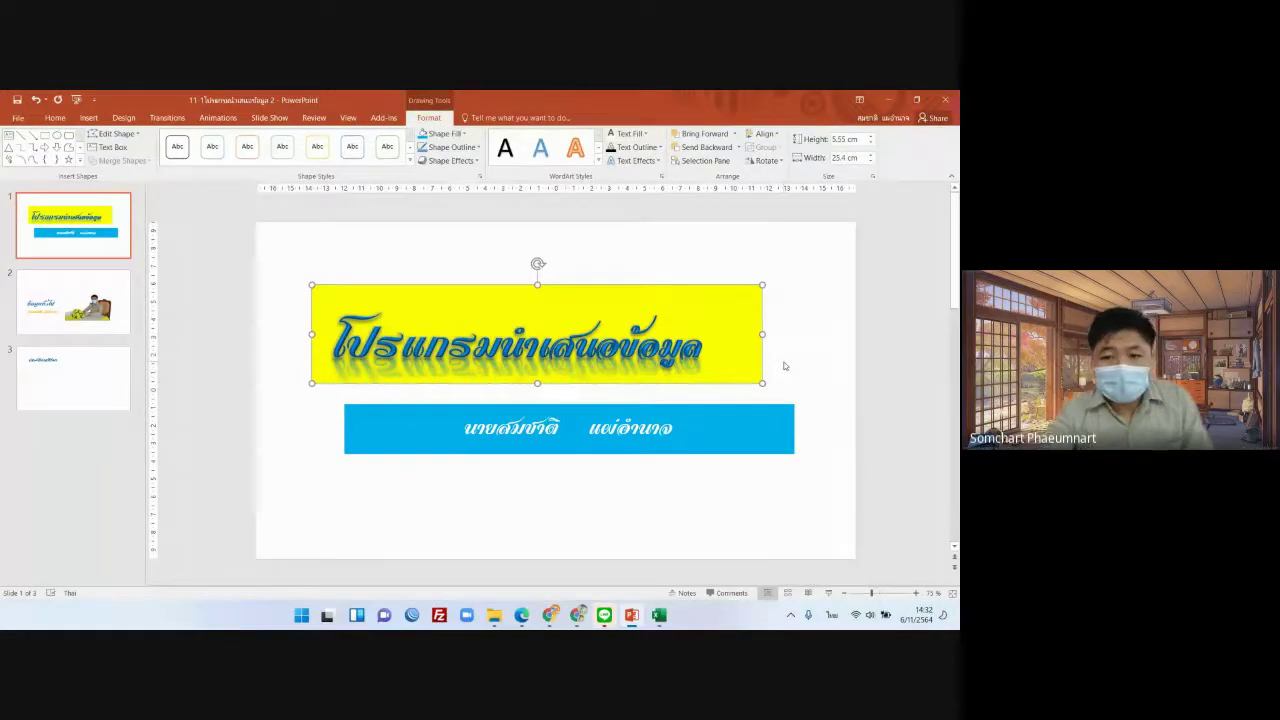
{"action": "left_click_drag", "start_coordinate": [630, 285], "coordinate": [667, 272]}
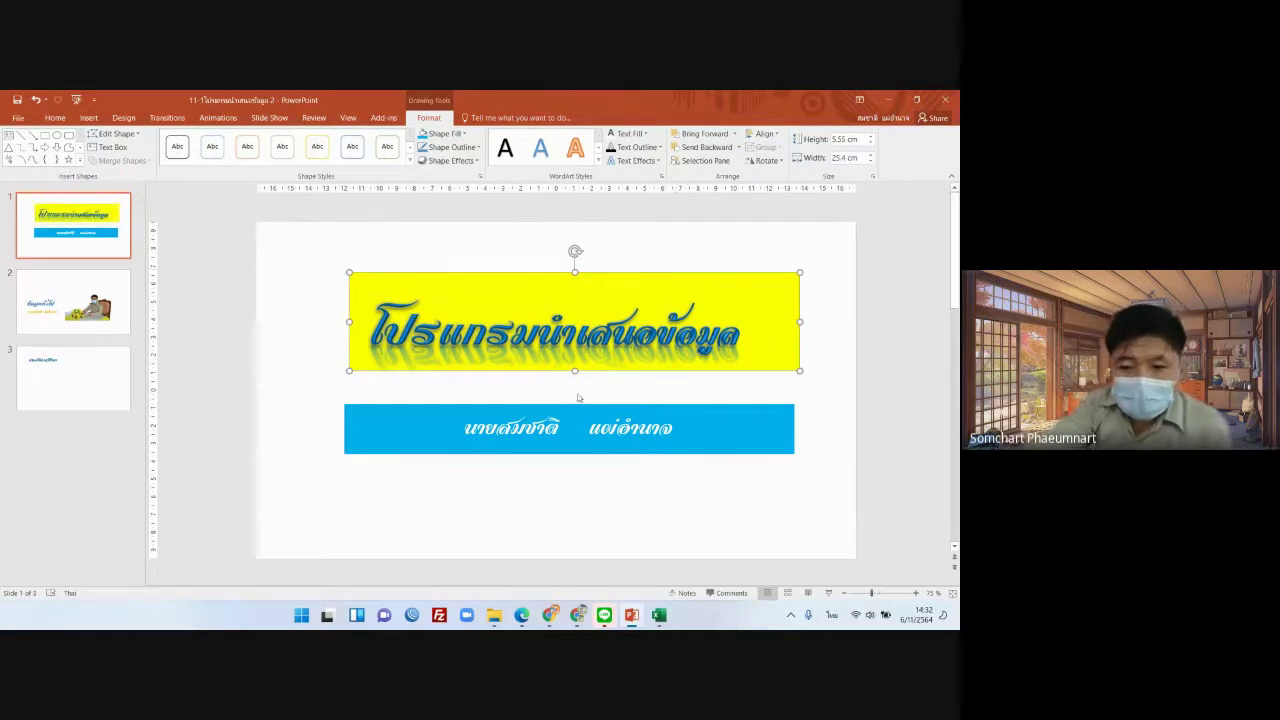
{"action": "mouse_move", "coordinate": [578, 612]}
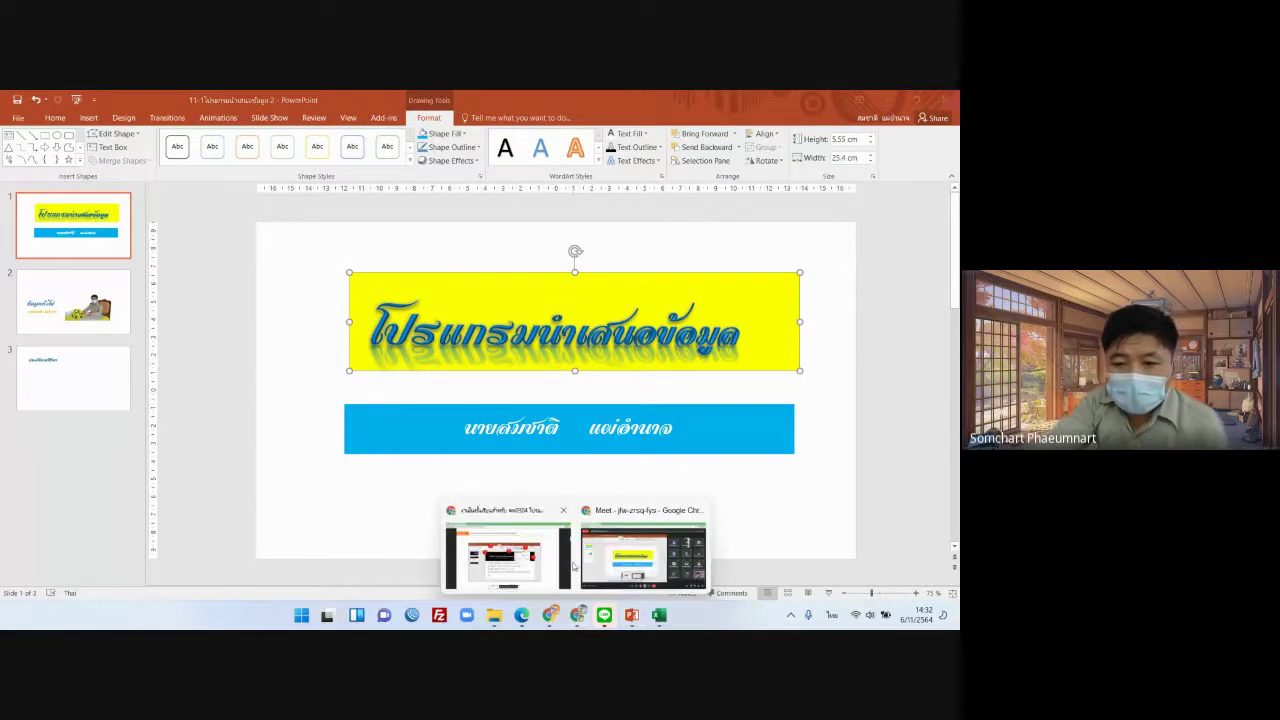
{"action": "left_click", "coordinate": [508, 565]}
{"action": "scroll", "coordinate": [602, 325], "scroll_direction": "down", "scroll_amount": 5}
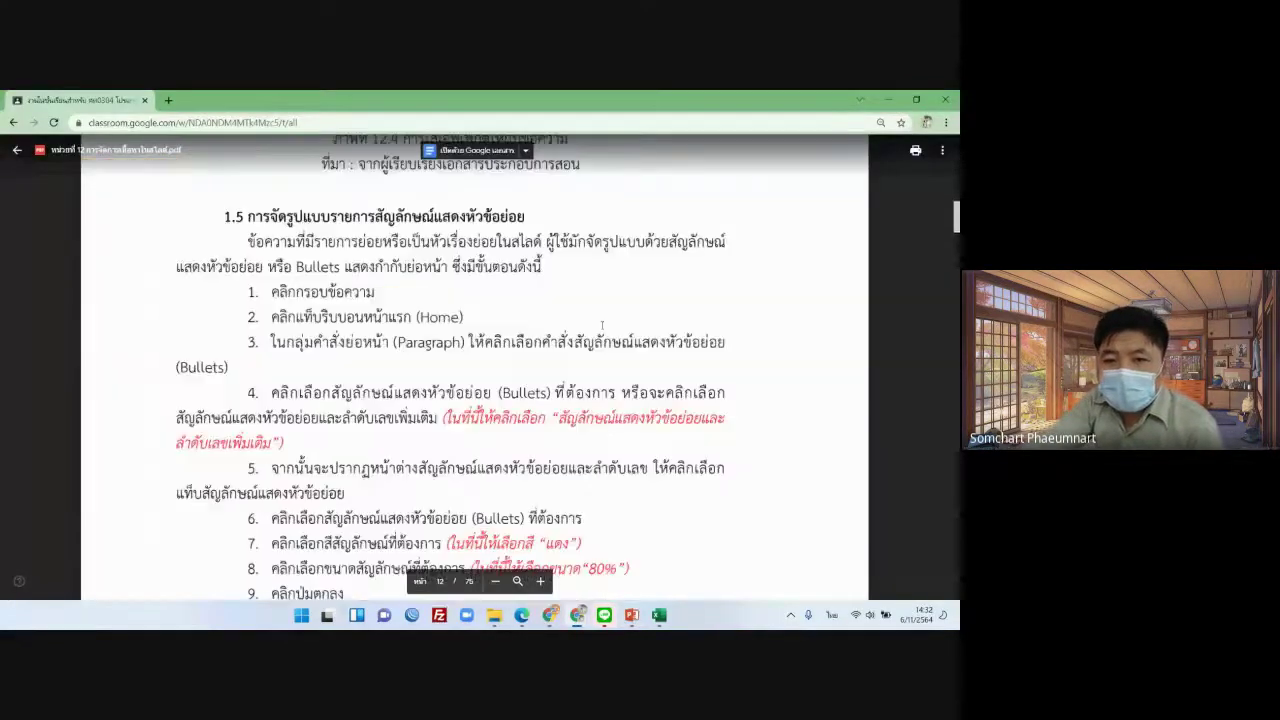
{"action": "scroll", "coordinate": [602, 325], "scroll_direction": "down", "scroll_amount": 1}
{"action": "scroll", "coordinate": [602, 325], "scroll_direction": "up", "scroll_amount": 2}
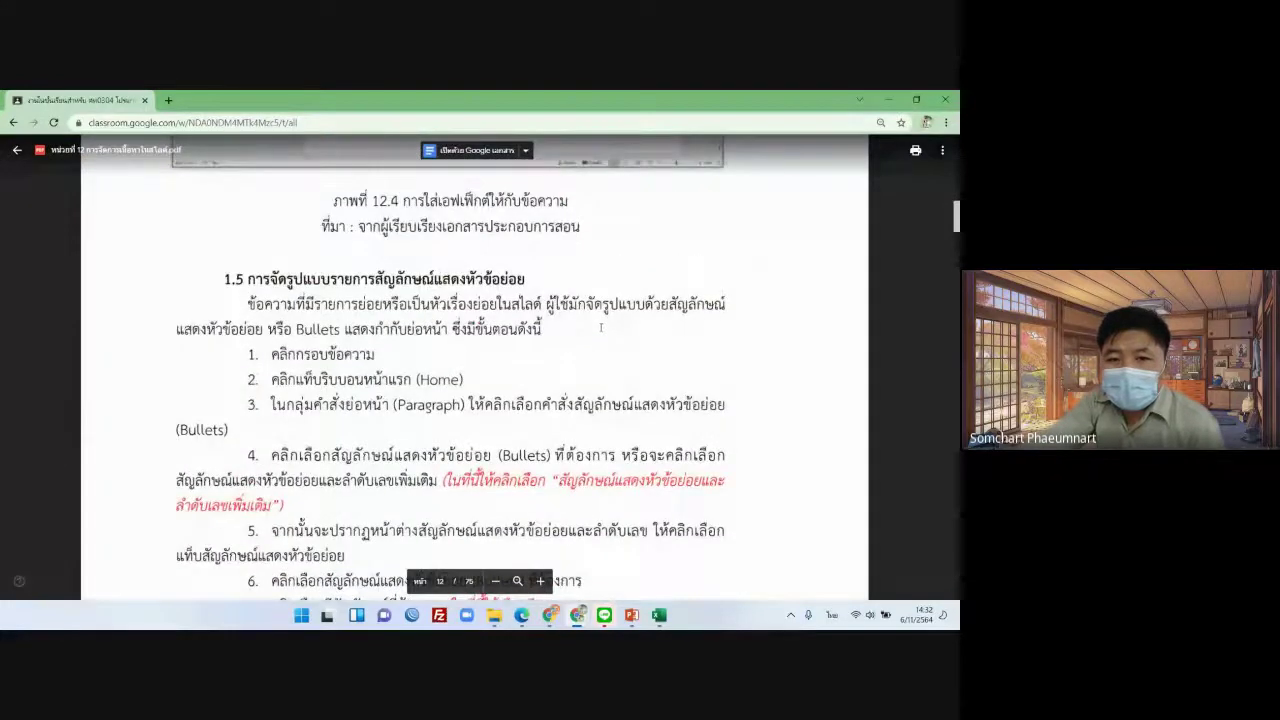
{"action": "scroll", "coordinate": [601, 327], "scroll_direction": "down", "scroll_amount": 8}
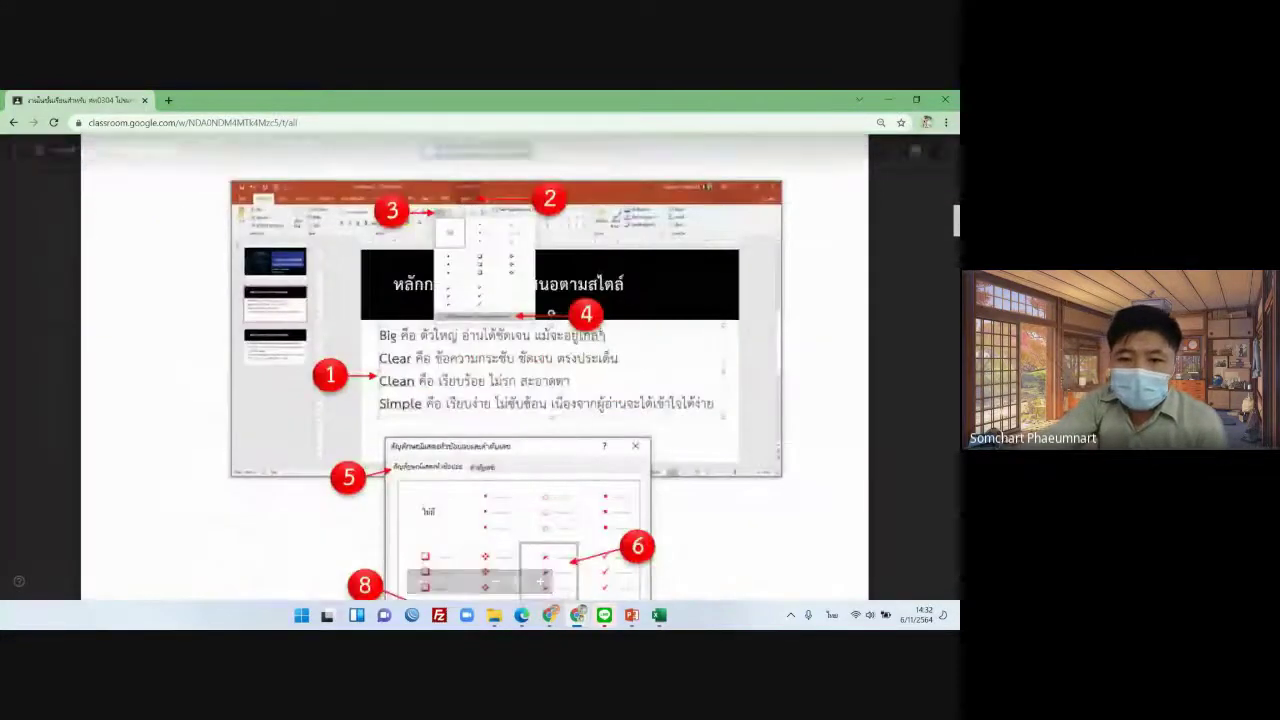
{"action": "scroll", "coordinate": [591, 364], "scroll_direction": "down", "scroll_amount": 8}
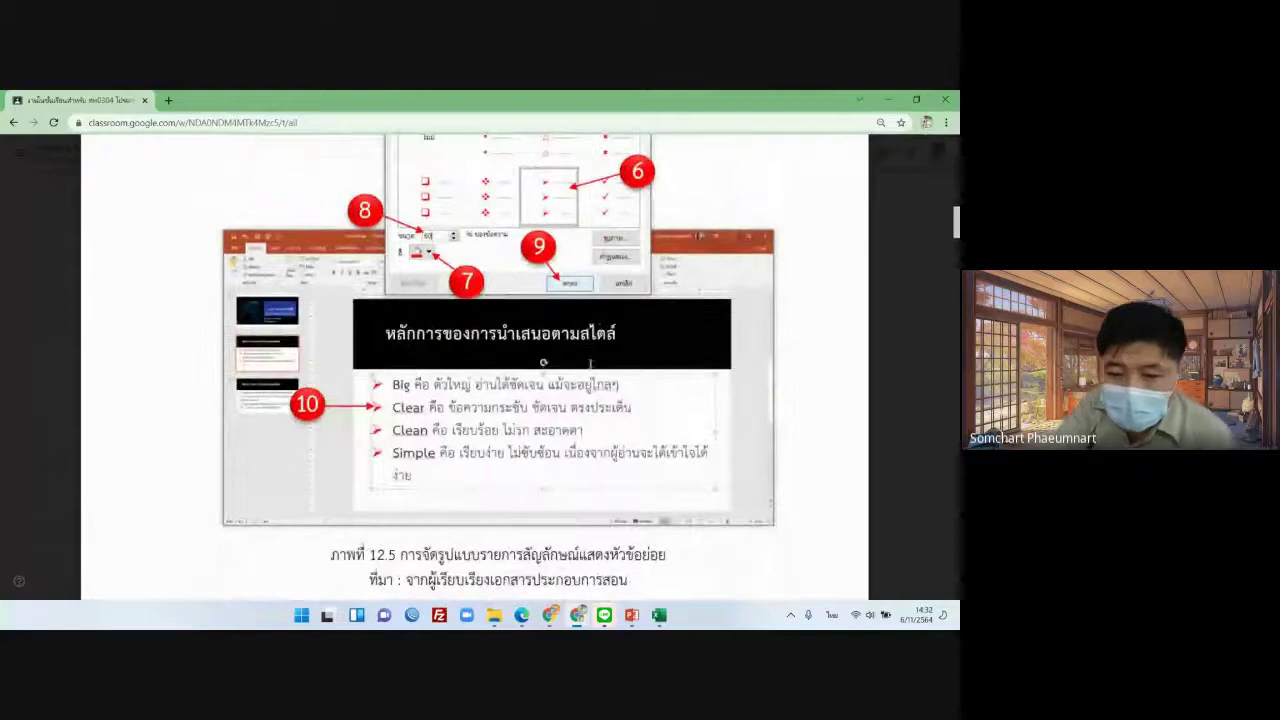
{"action": "left_click", "coordinate": [631, 614]}
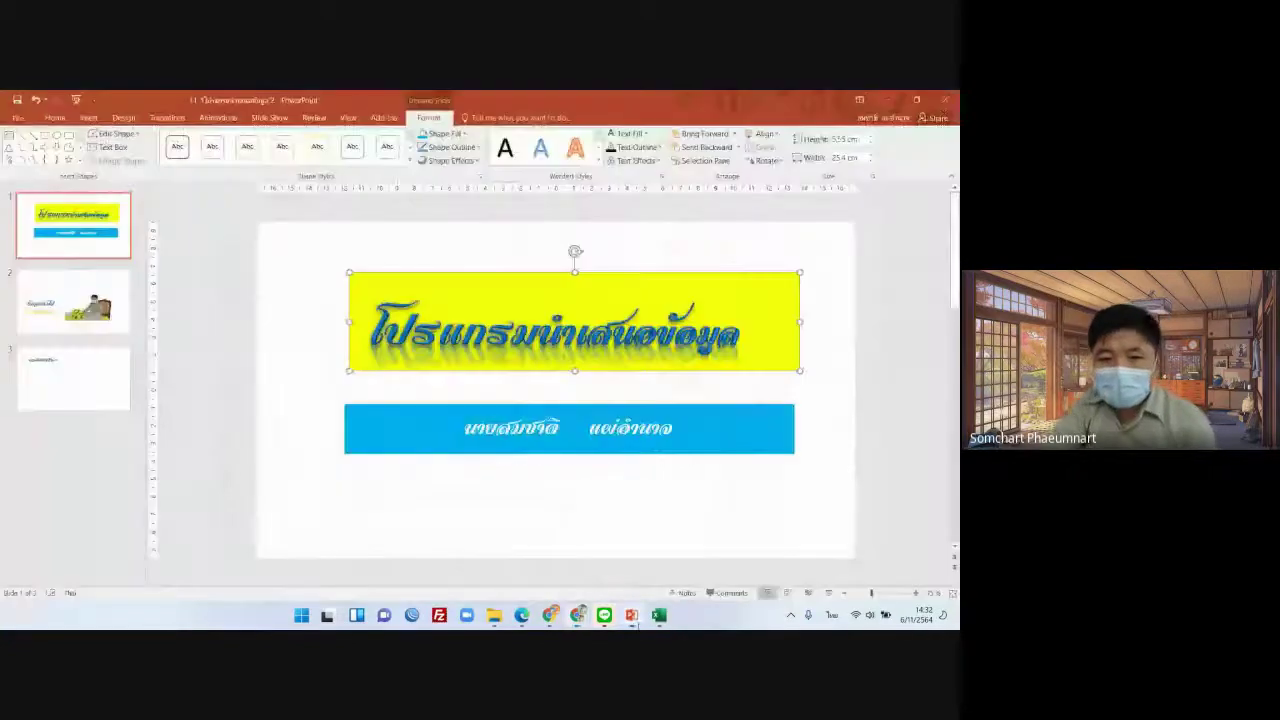
On slide 3, nudge the 'ประวัติการศึกษา' heading slightly left.
{"action": "left_click", "coordinate": [75, 360]}
{"action": "left_click", "coordinate": [393, 264]}
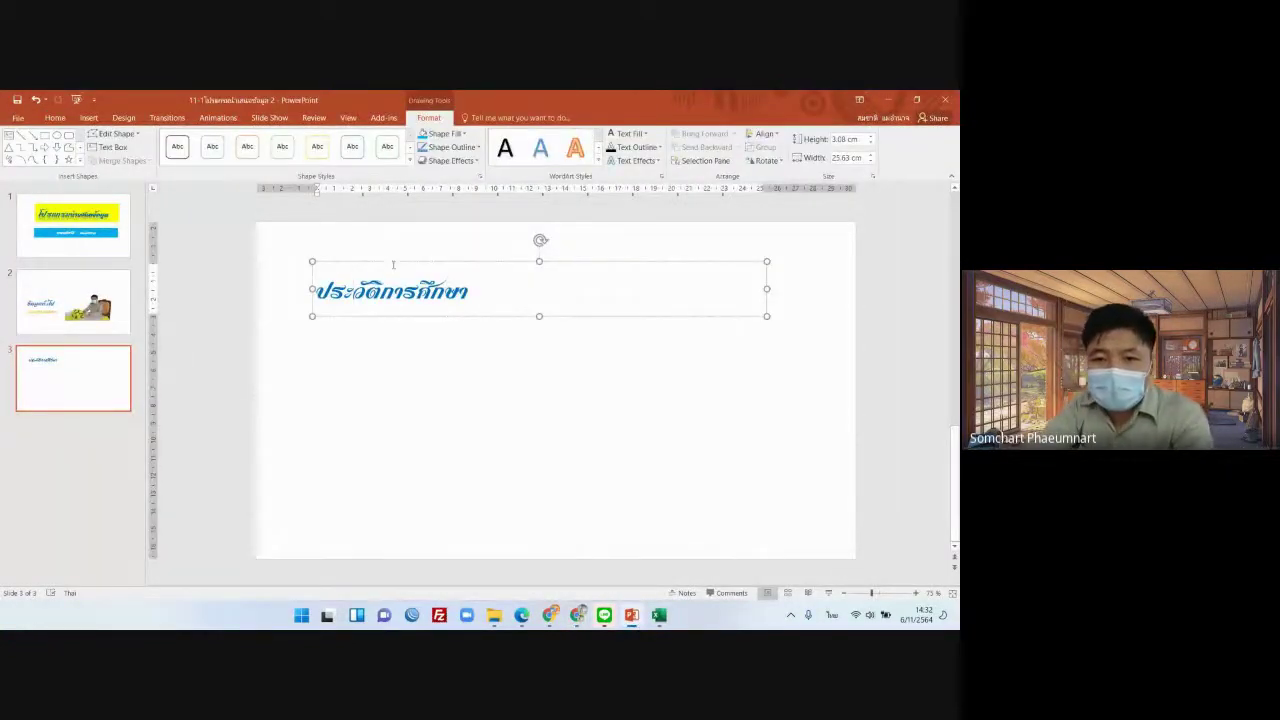
{"action": "left_click_drag", "start_coordinate": [393, 264], "coordinate": [363, 251]}
{"action": "left_click", "coordinate": [356, 360]}
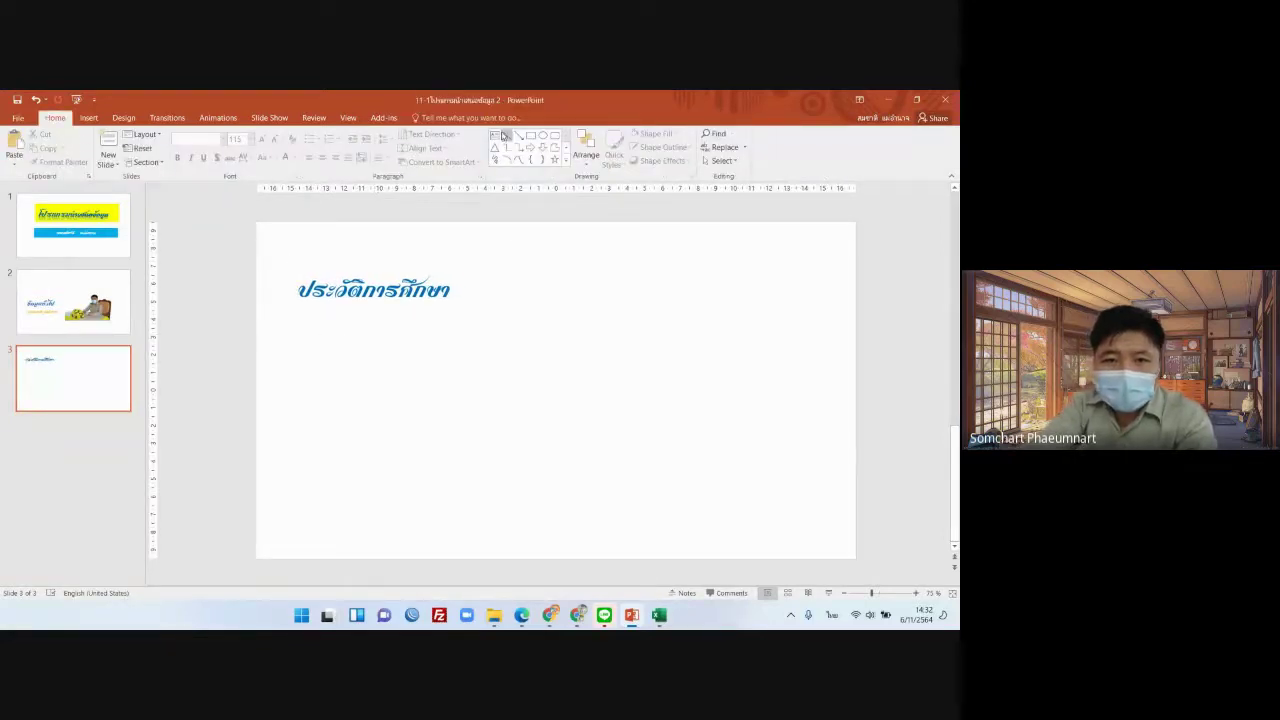
Draw a new text box below the heading using Insert > Text Box.
{"action": "left_click", "coordinate": [80, 119]}
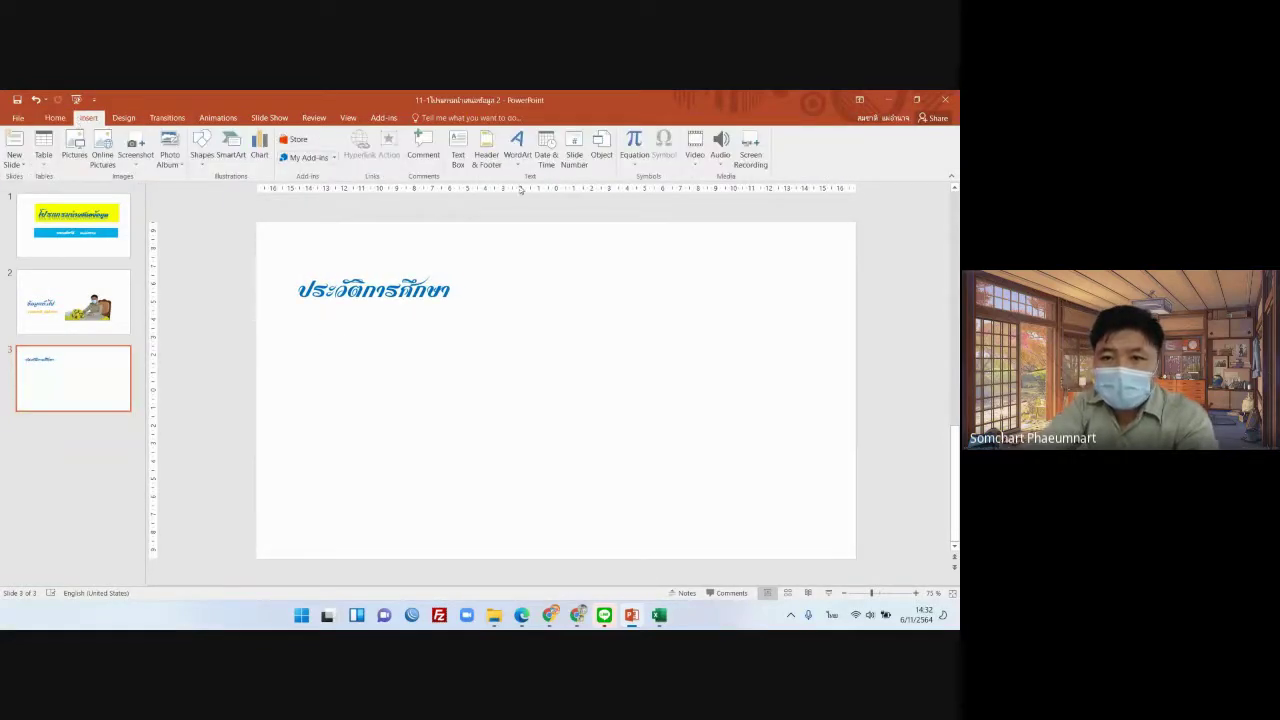
{"action": "left_click", "coordinate": [458, 156]}
{"action": "mouse_move", "coordinate": [308, 324]}
{"action": "left_mouse_down"}
{"action": "mouse_move", "coordinate": [566, 477]}
{"action": "mouse_move", "coordinate": [778, 531]}
{"action": "left_mouse_up"}
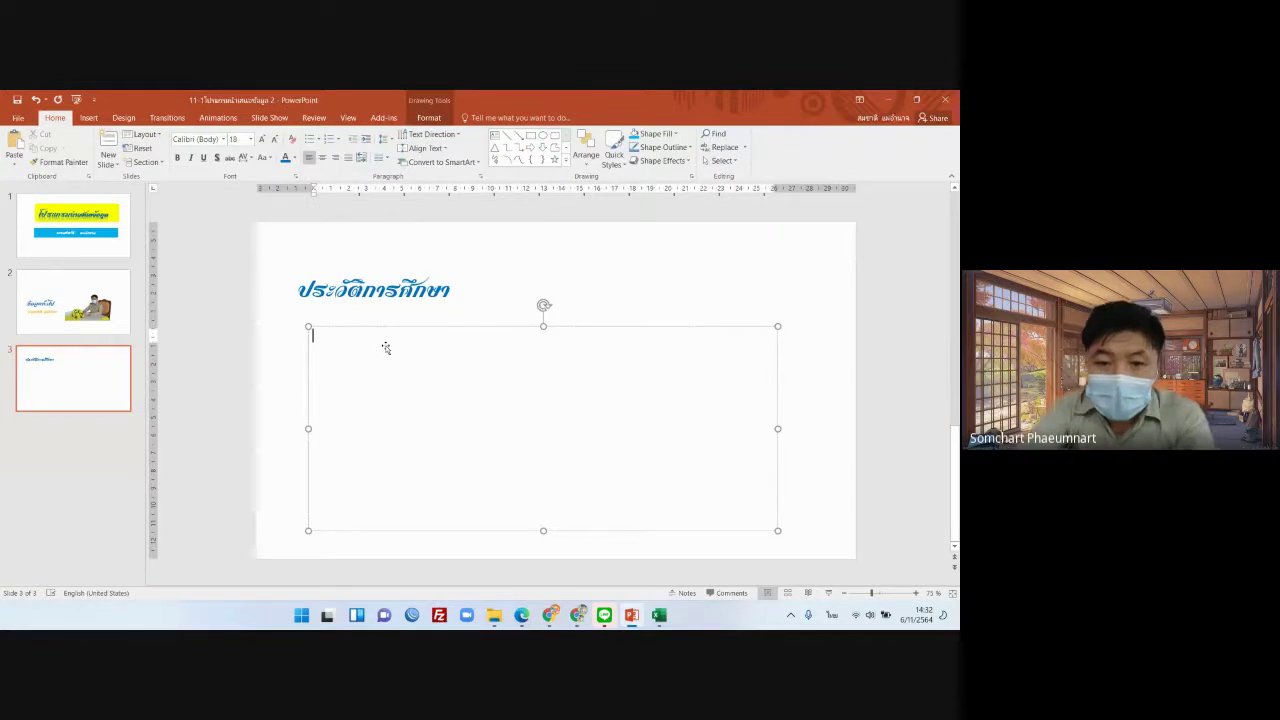
Type four education lines, from primary school to 'จบปริญญาตรี', and select them all.
{"action": "key", "text": "grave"}
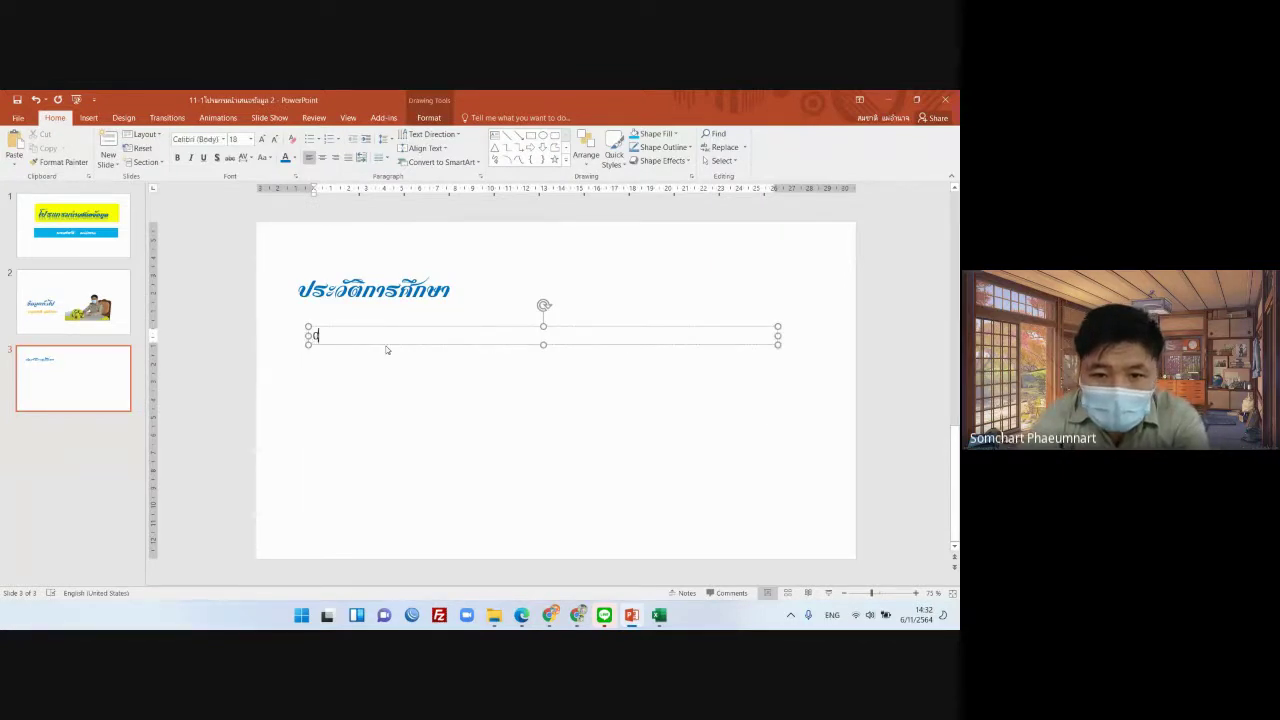
{"action": "key", "text": "BackSpace"}
{"action": "key", "text": "grave"}
{"action": "type", "text": "ระดับ"}
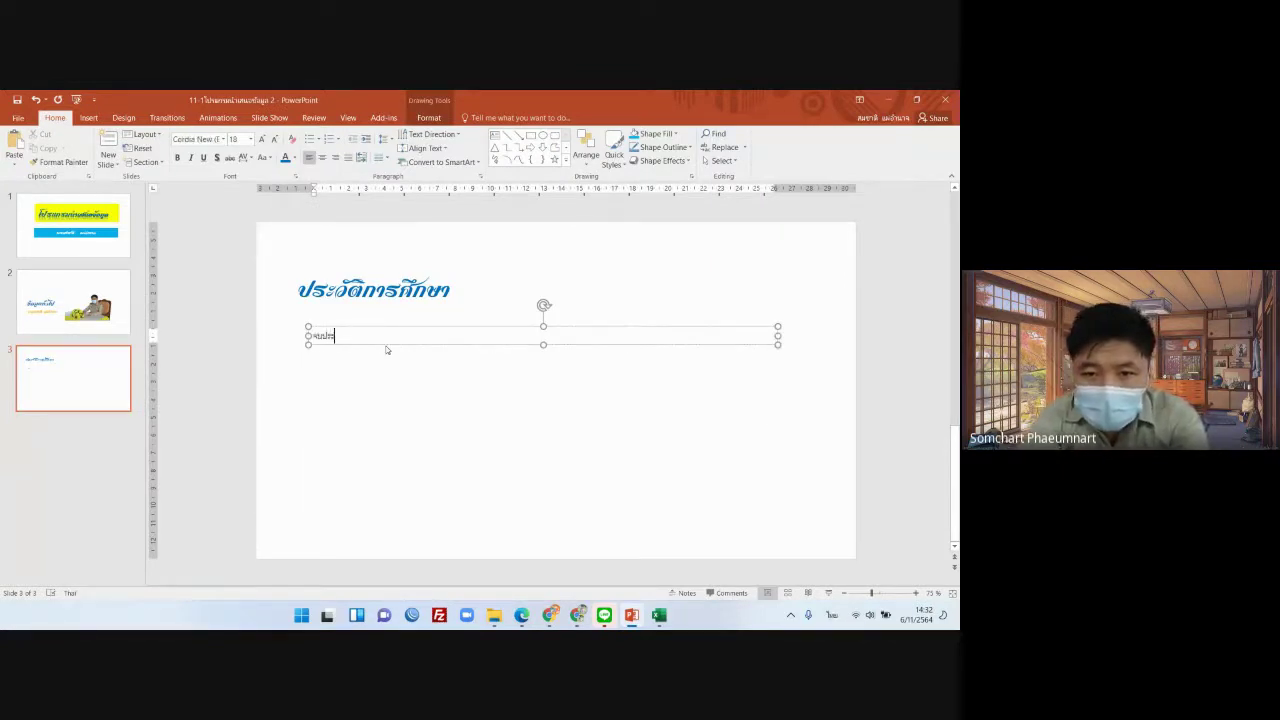
{"action": "type", "text": "ชั้น"}
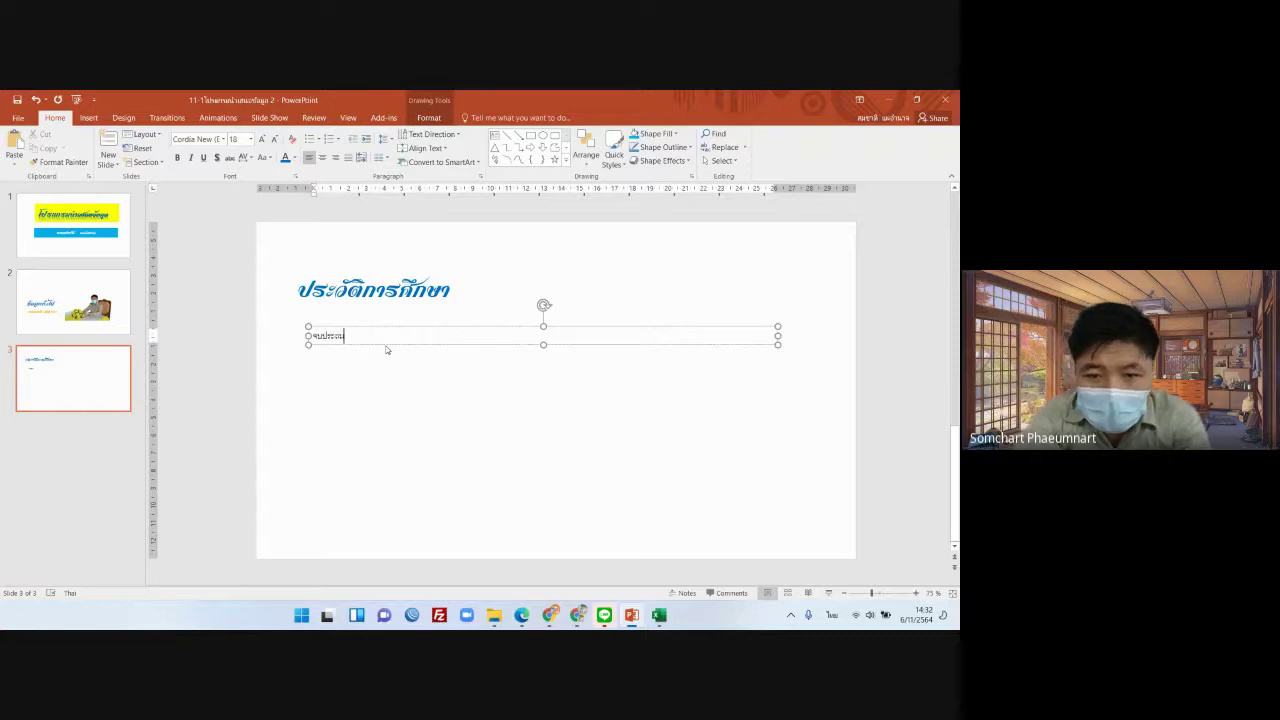
{"action": "key", "text": "Return"}
{"action": "type", "text": "ระ"}
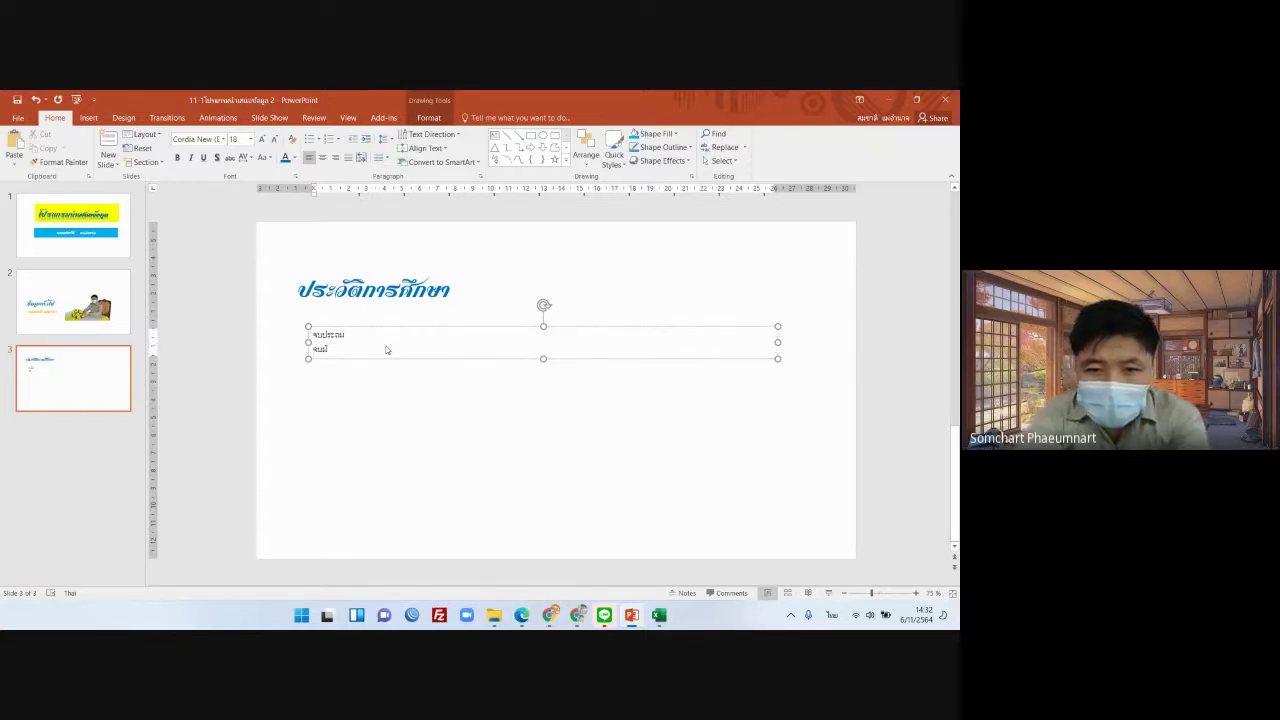
{"action": "type", "text": "ดับมัธยมต้น"}
{"action": "key", "text": "Return"}
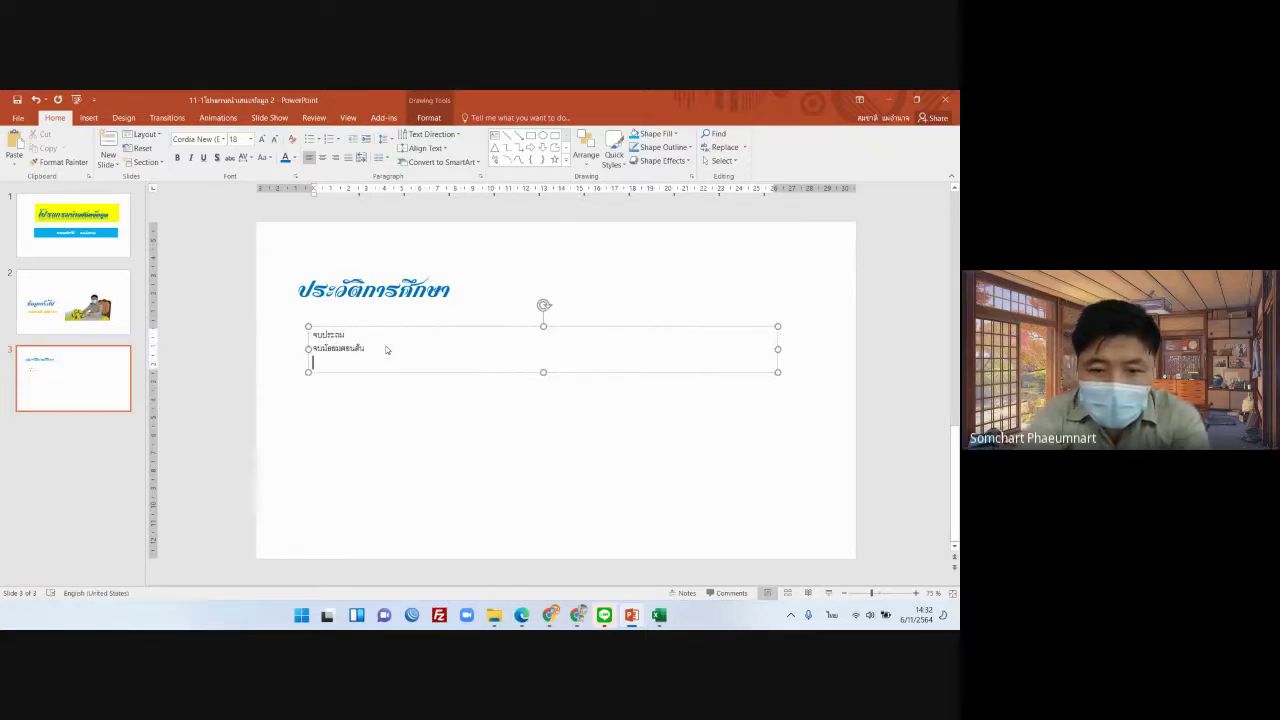
{"action": "type", "text": "จบมัธย"}
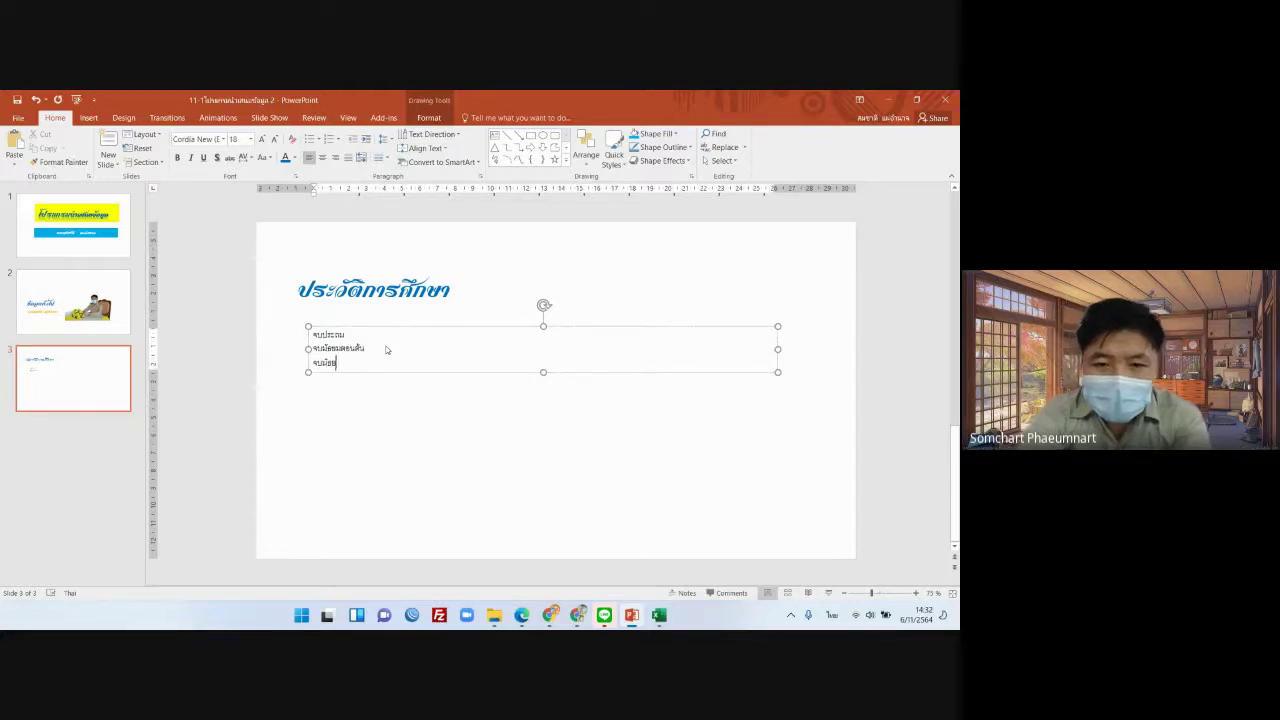
{"action": "type", "text": "มตอนปลาย"}
{"action": "key", "text": "Return"}
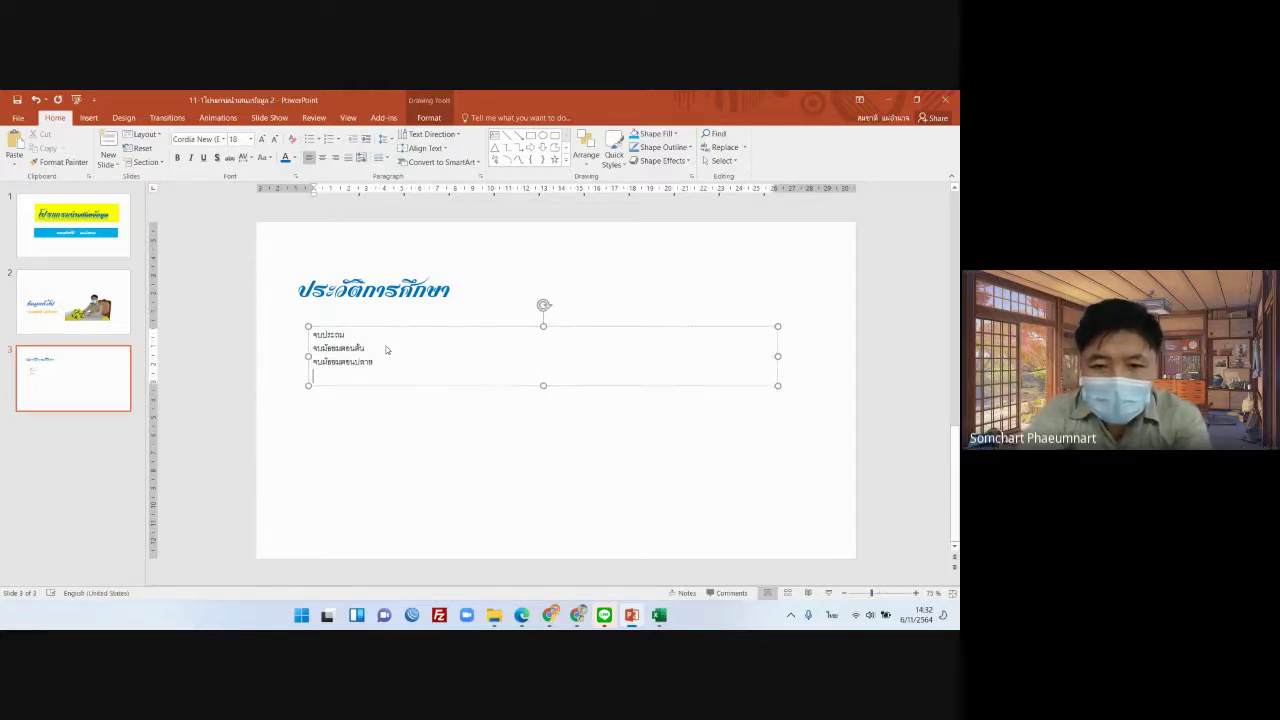
{"action": "type", "text": "จบป"}
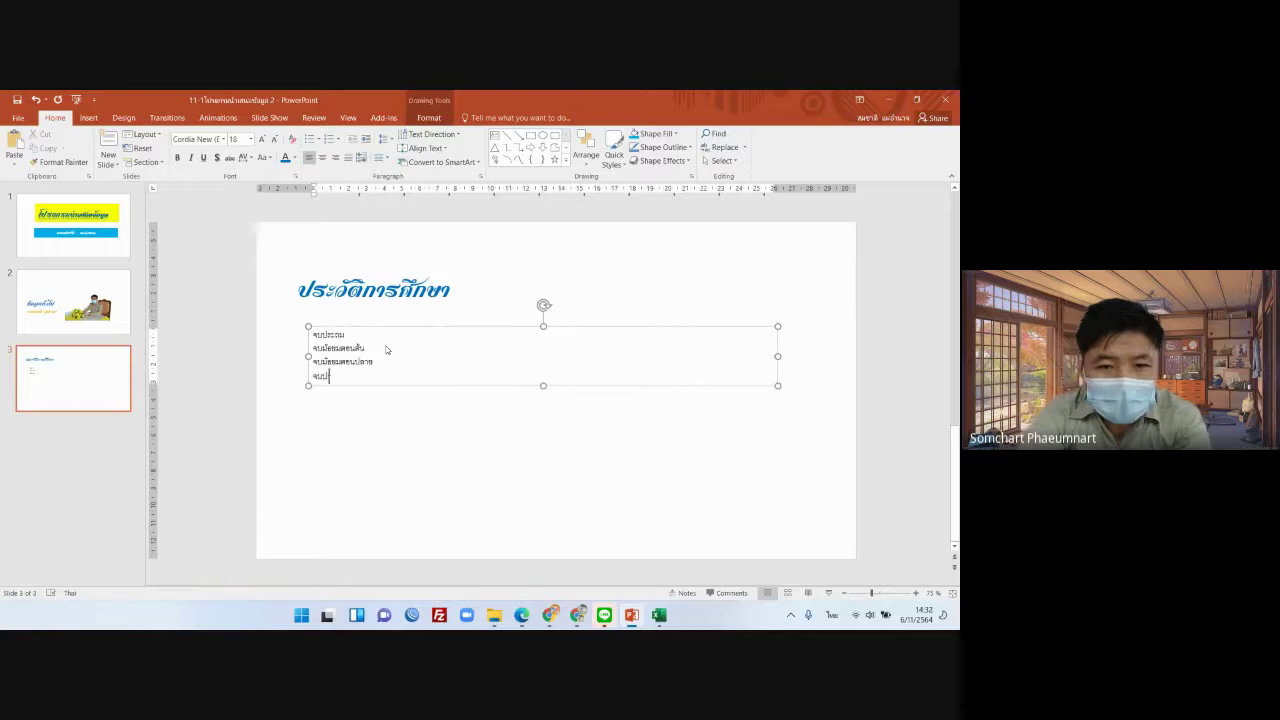
{"action": "type", "text": "ริญญาตรี"}
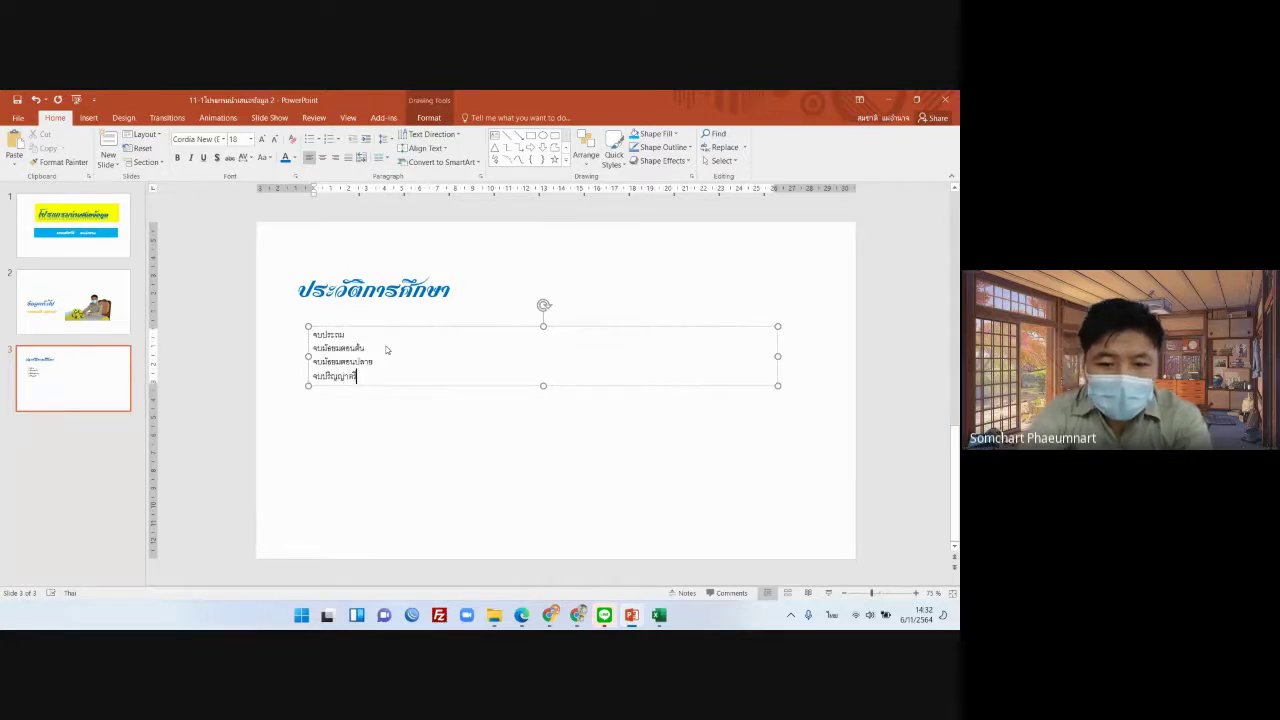
{"action": "key", "text": "ctrl+a"}
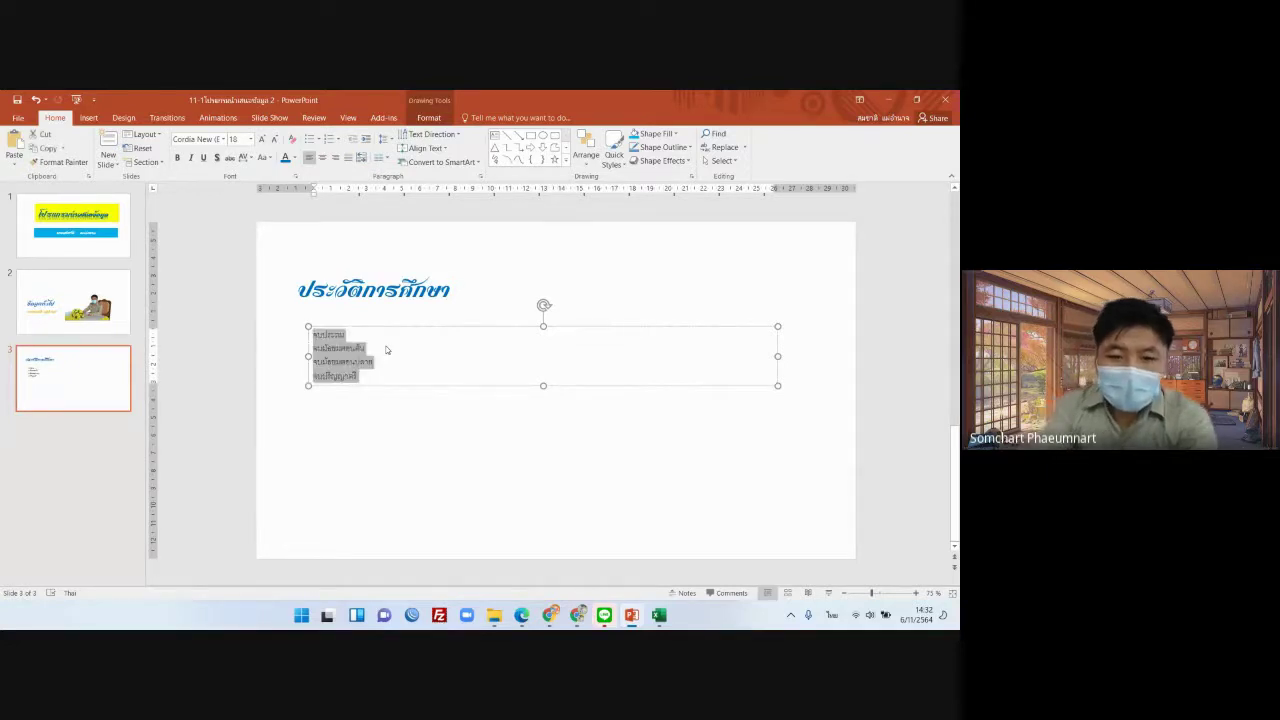
Increase the education lines' font size step by step to 54.
{"action": "left_click", "coordinate": [260, 140]}
{"action": "left_click", "coordinate": [260, 140]}
{"action": "left_click", "coordinate": [260, 140]}
{"action": "left_click", "coordinate": [260, 140]}
{"action": "left_click", "coordinate": [260, 140]}
{"action": "left_click", "coordinate": [260, 140]}
{"action": "left_click", "coordinate": [260, 140]}
{"action": "left_click", "coordinate": [260, 140]}
{"action": "left_click", "coordinate": [260, 140]}
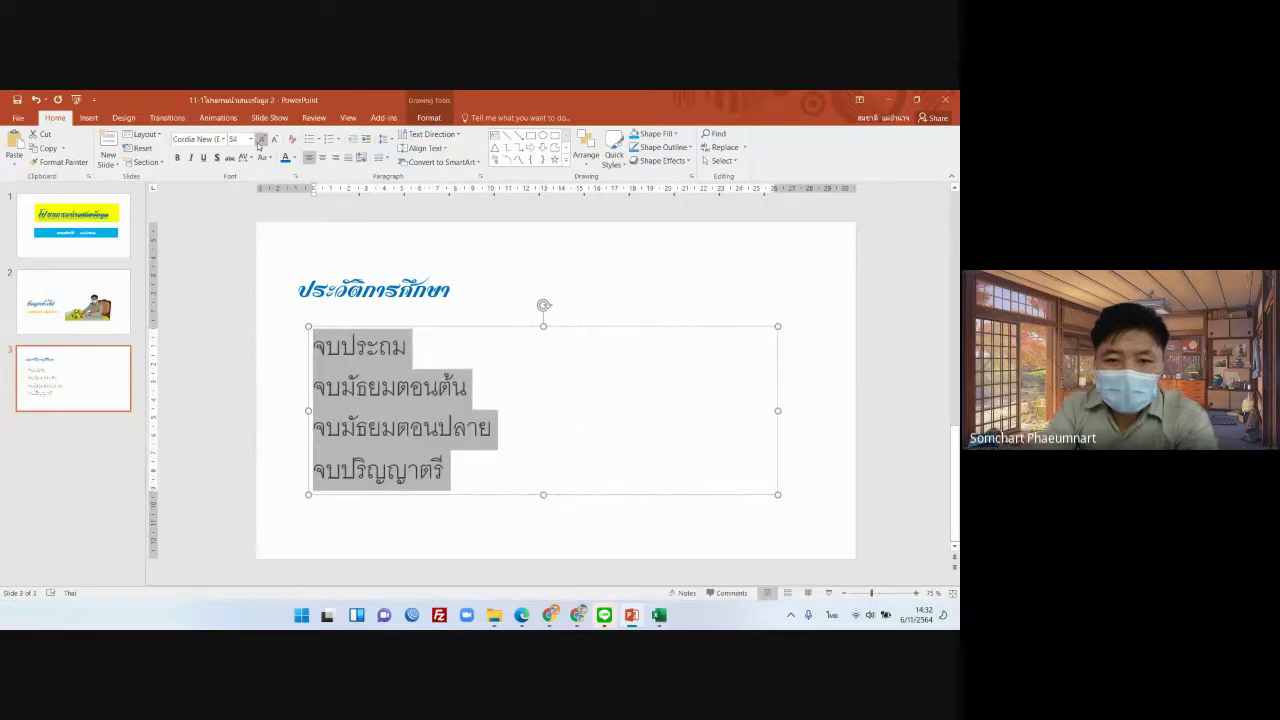
{"action": "left_click", "coordinate": [210, 140]}
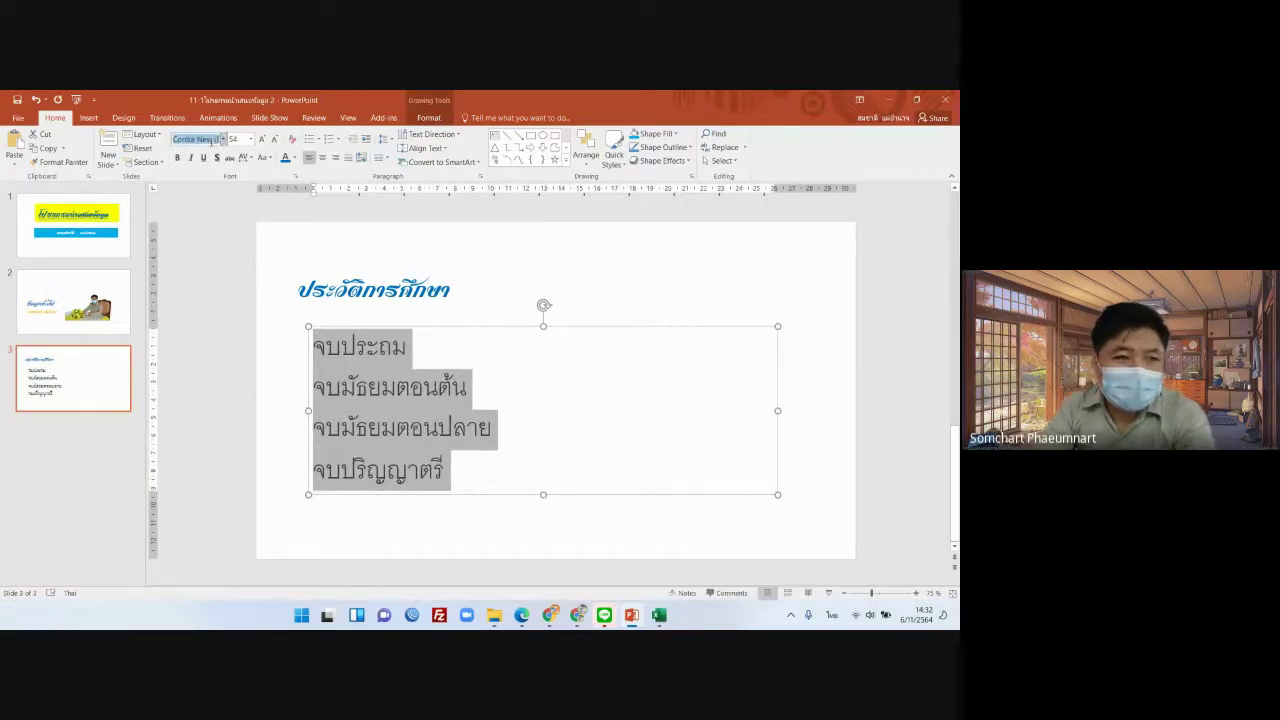
Set the lines' font to TH Sarabun New.
{"action": "key", "text": "grave"}
{"action": "type", "text": "TH"}
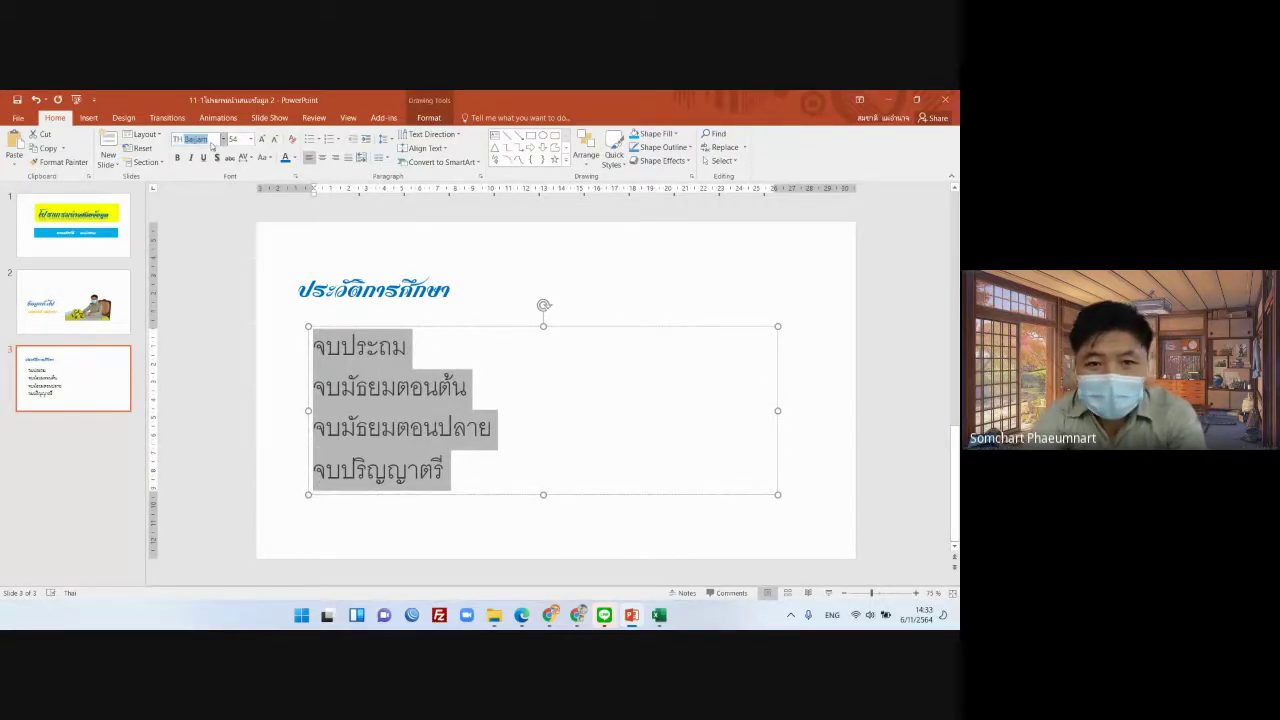
{"action": "type", "text": " S"}
{"action": "key", "text": "Return"}
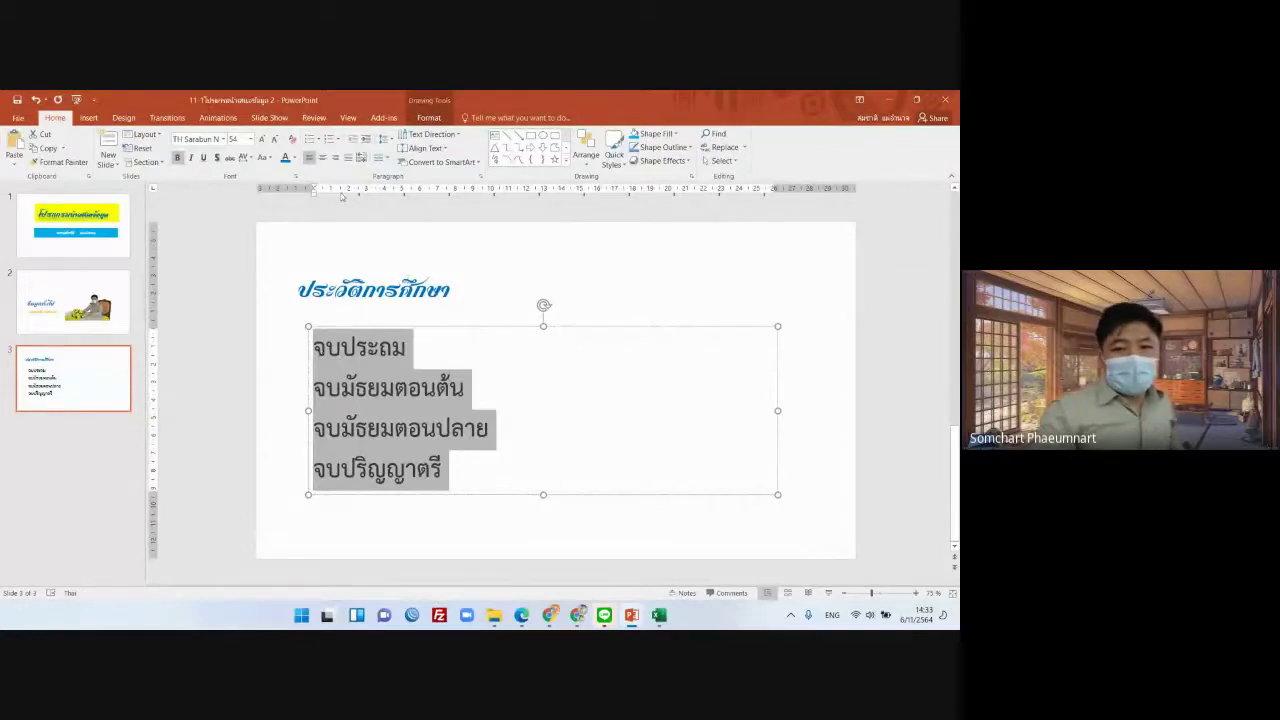
Decrease the education list's font size from 54 to 48.
{"action": "left_click", "coordinate": [275, 140]}
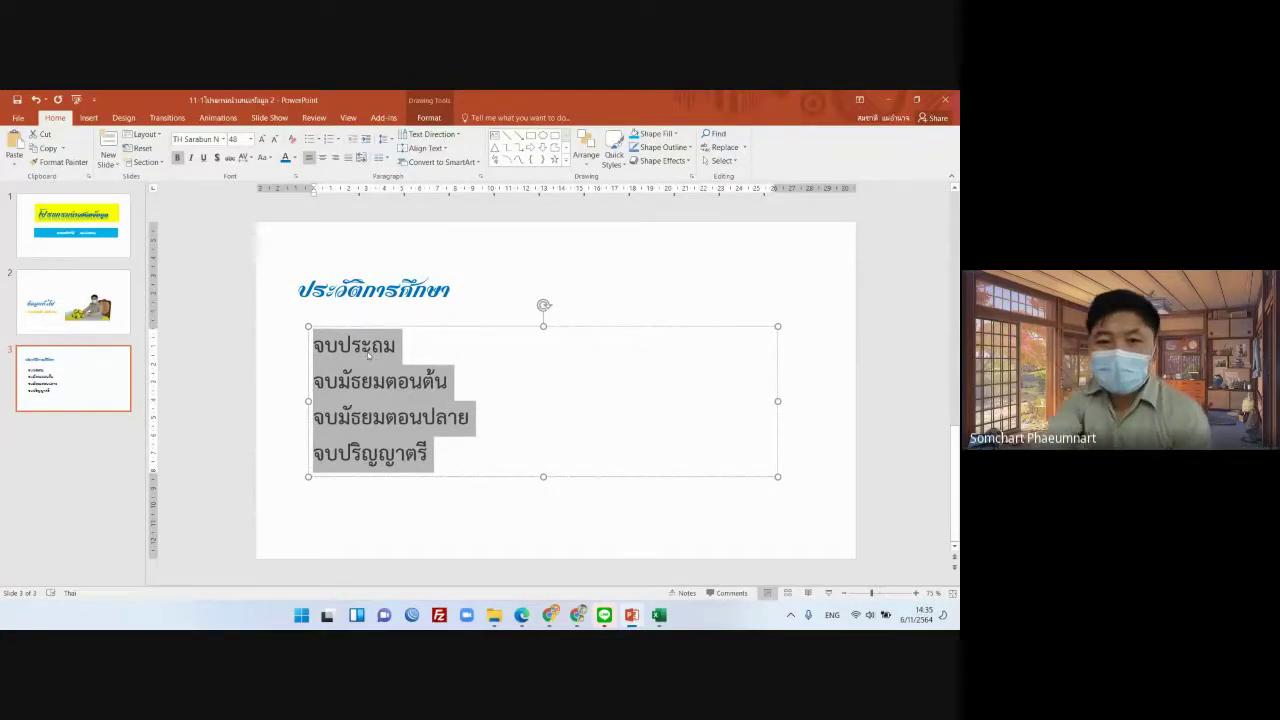
Try check-mark bullets on the four education lines, then start a picture bullet from a file.
{"action": "left_click", "coordinate": [320, 140]}
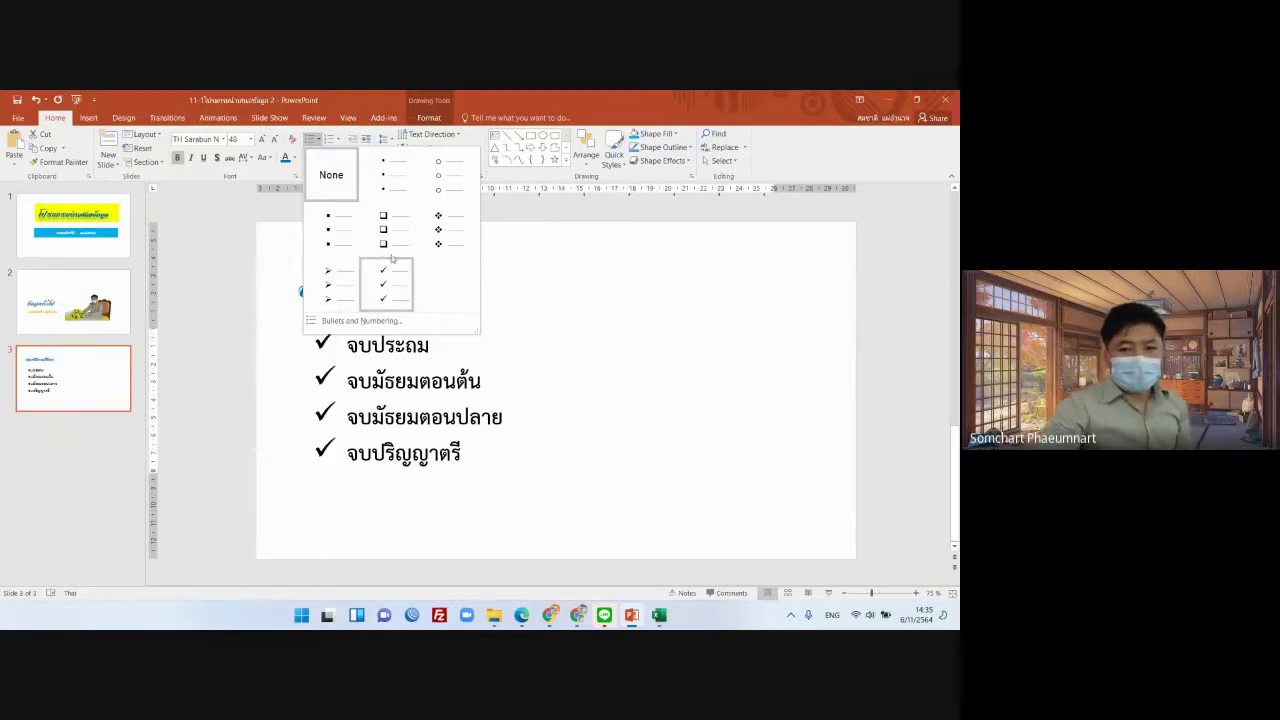
{"action": "left_click", "coordinate": [440, 233]}
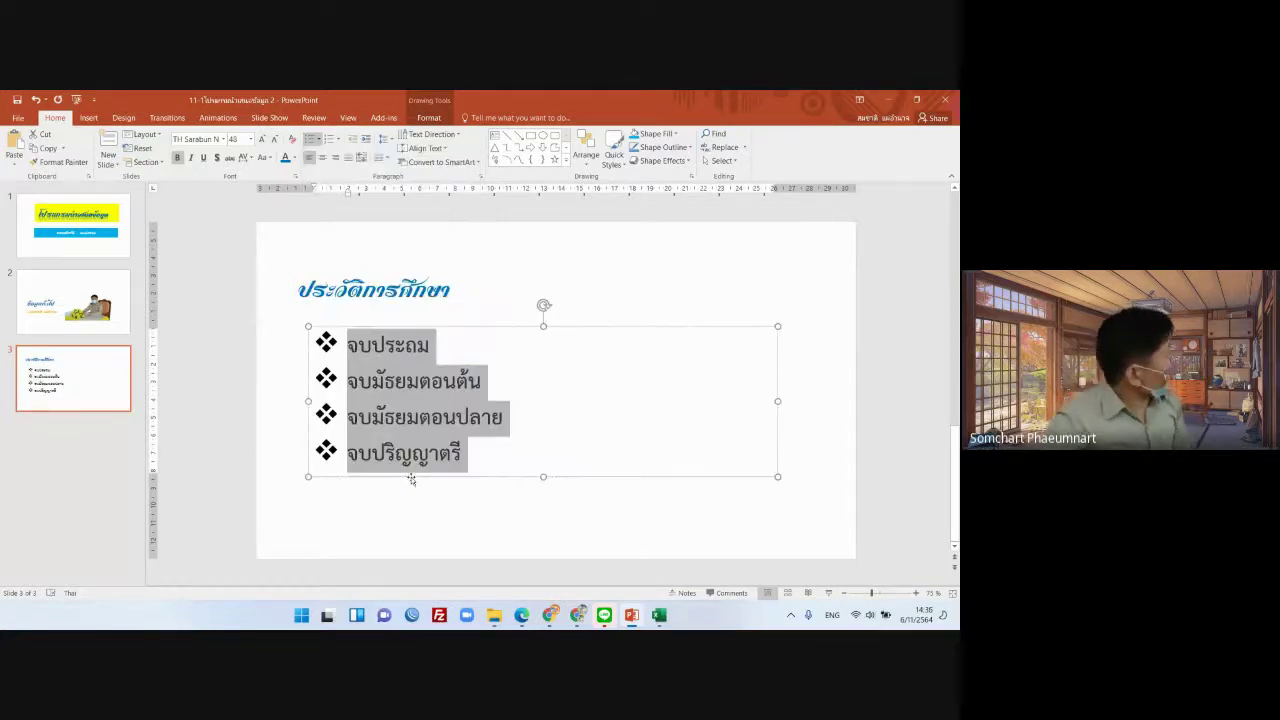
{"action": "left_click", "coordinate": [319, 142]}
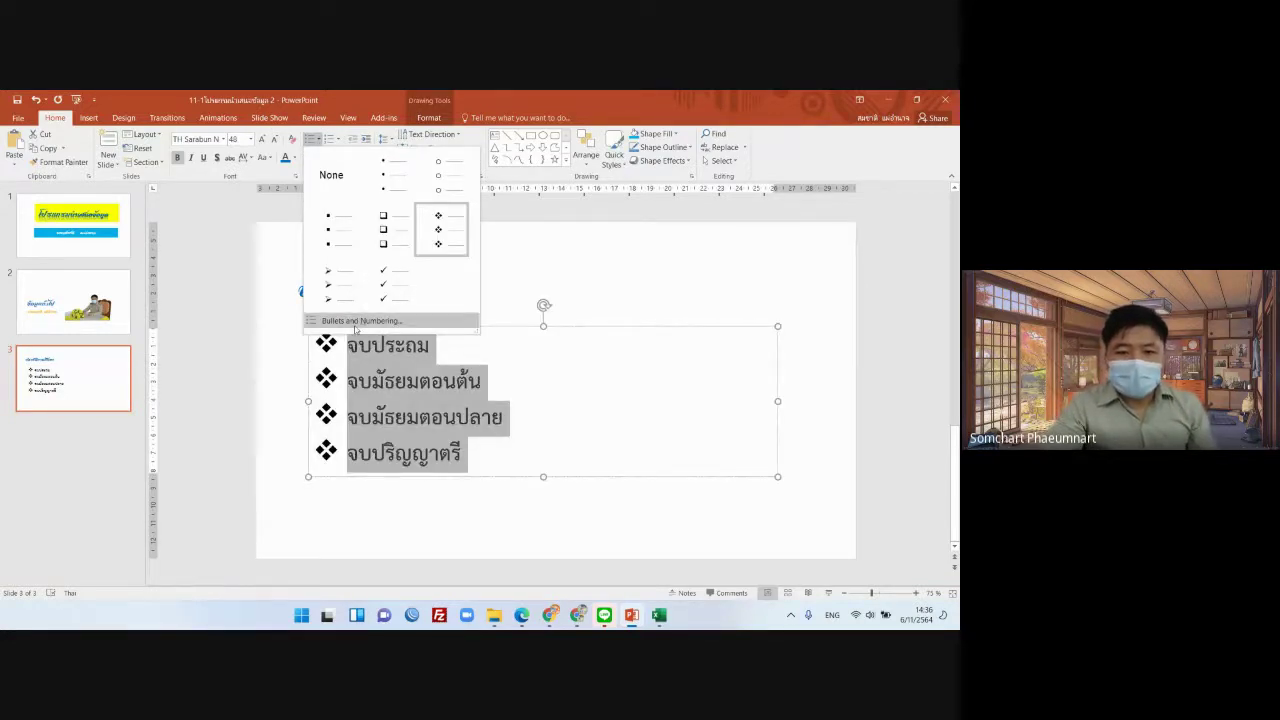
{"action": "left_click", "coordinate": [355, 324]}
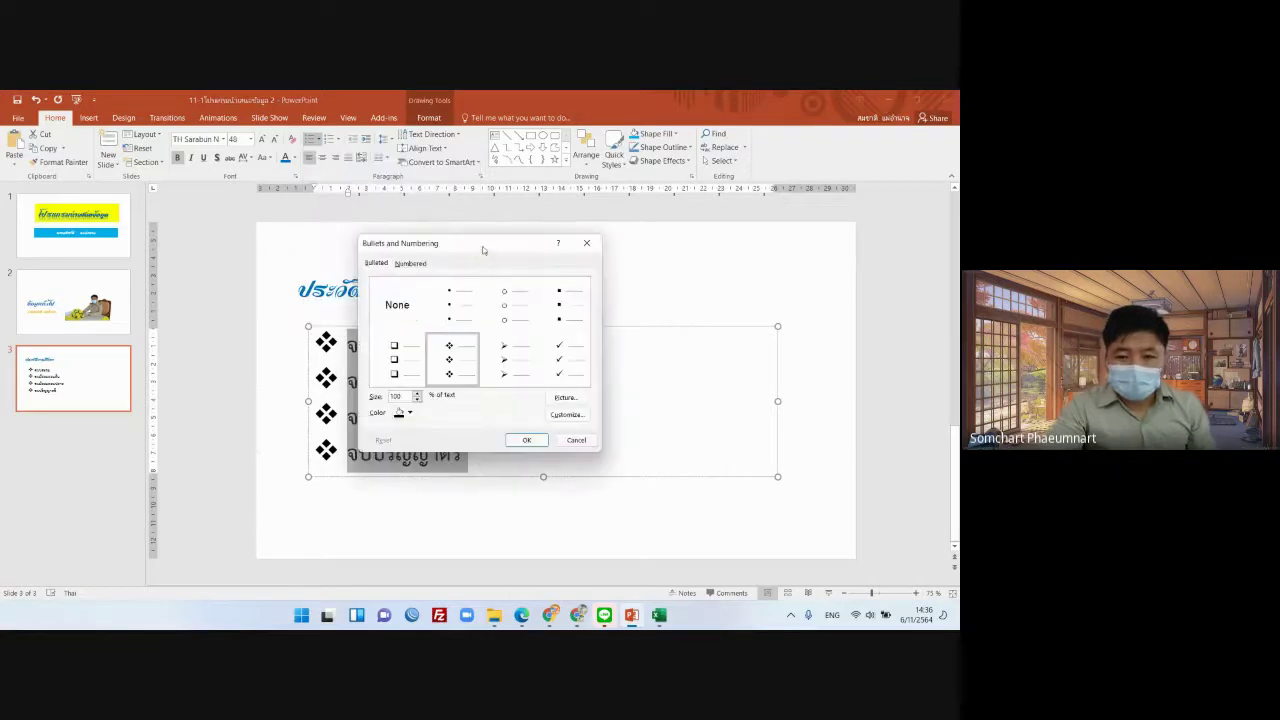
{"action": "left_click_drag", "start_coordinate": [470, 244], "coordinate": [600, 231]}
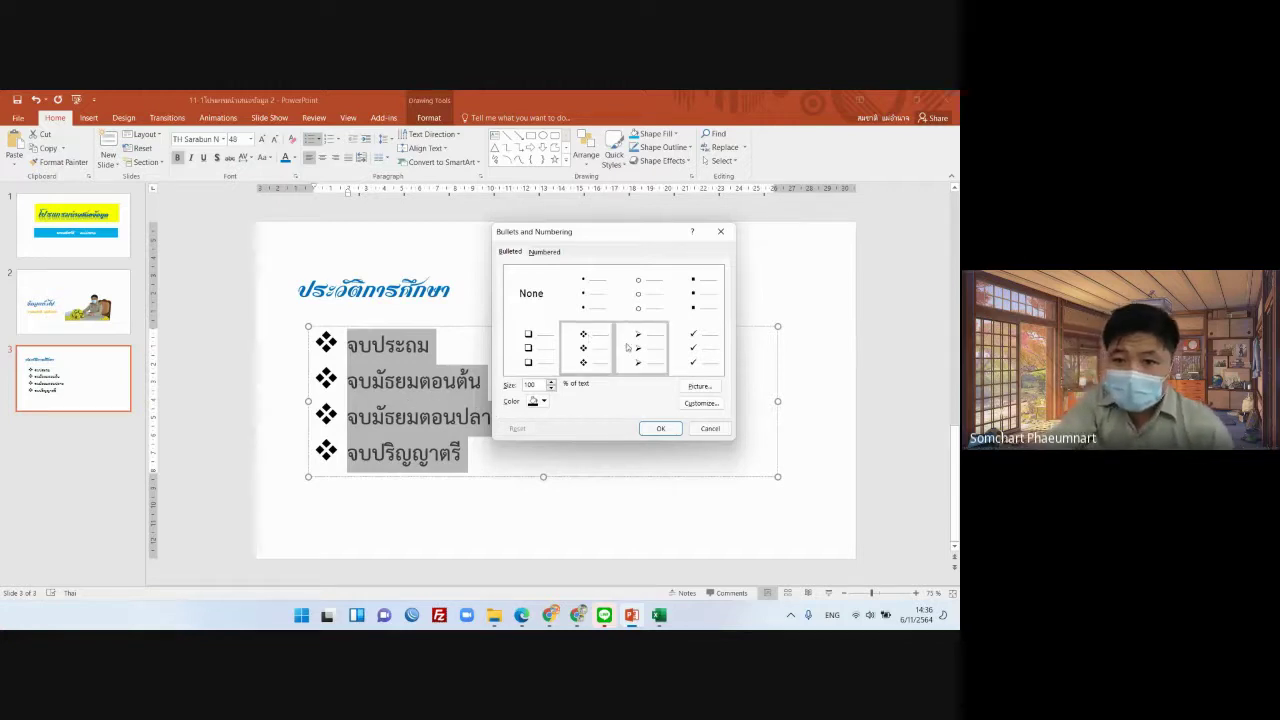
{"action": "left_click", "coordinate": [698, 390]}
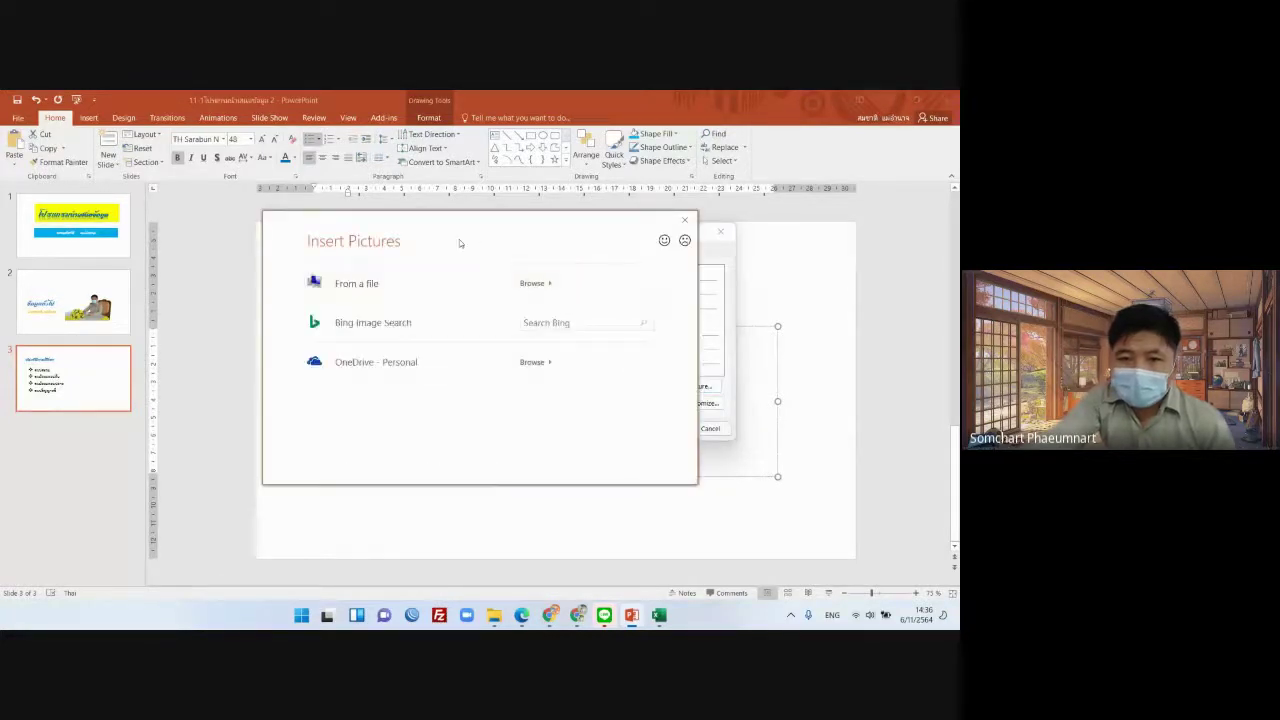
{"action": "left_click", "coordinate": [409, 285]}
{"action": "scroll", "coordinate": [677, 331], "scroll_direction": "down", "scroll_amount": 5}
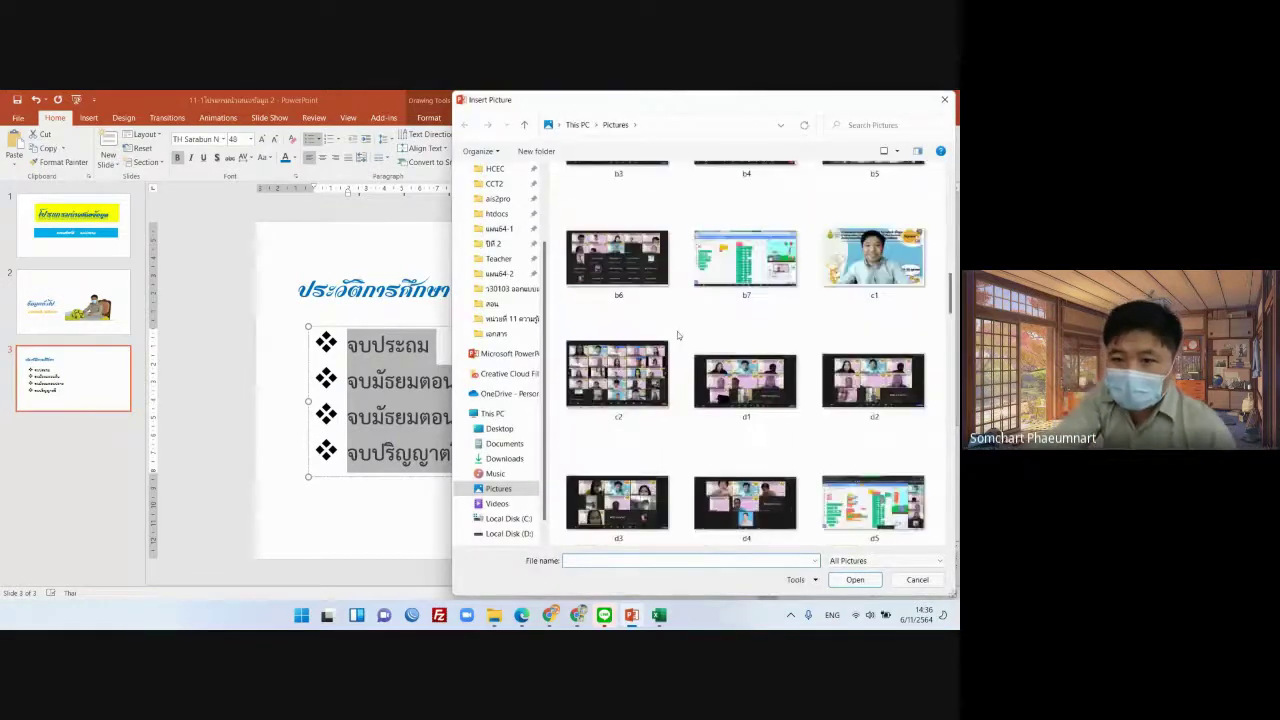
{"action": "scroll", "coordinate": [681, 337], "scroll_direction": "down", "scroll_amount": 5}
{"action": "scroll", "coordinate": [508, 470], "scroll_direction": "down", "scroll_amount": 1}
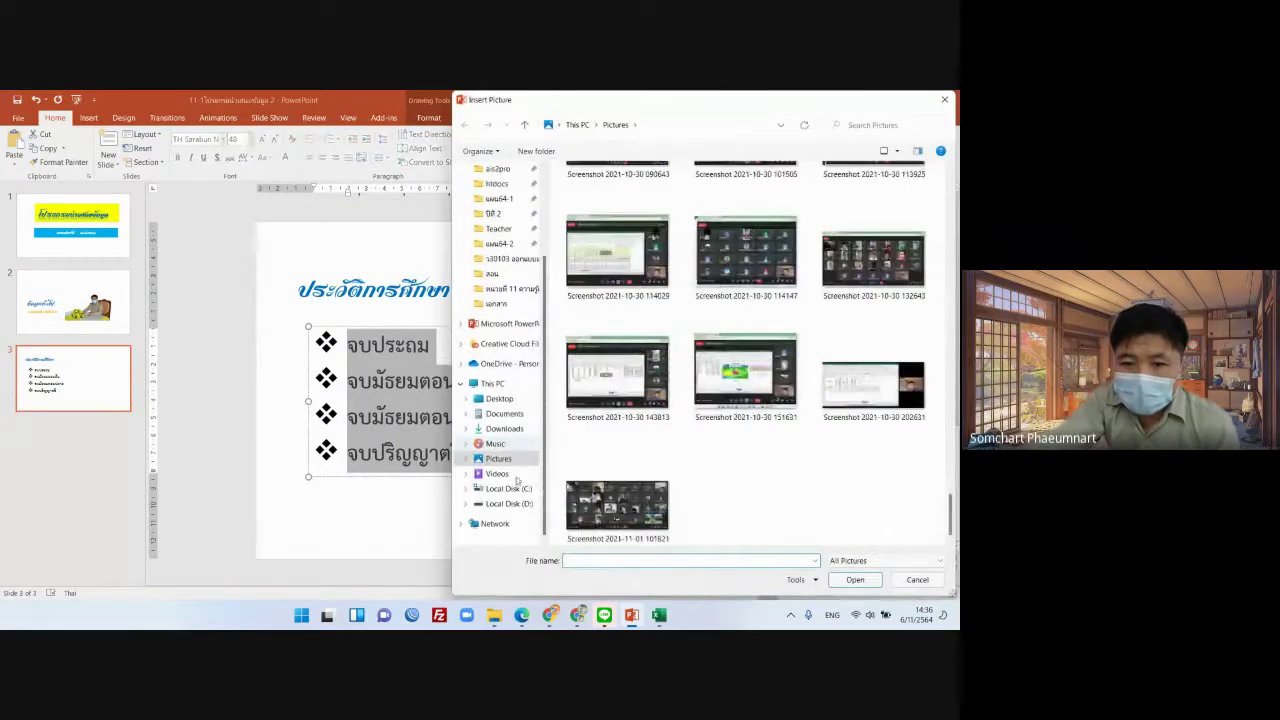
Find the sunflower family photo on the Desktop and insert it as the bullet picture.
{"action": "left_click", "coordinate": [509, 503]}
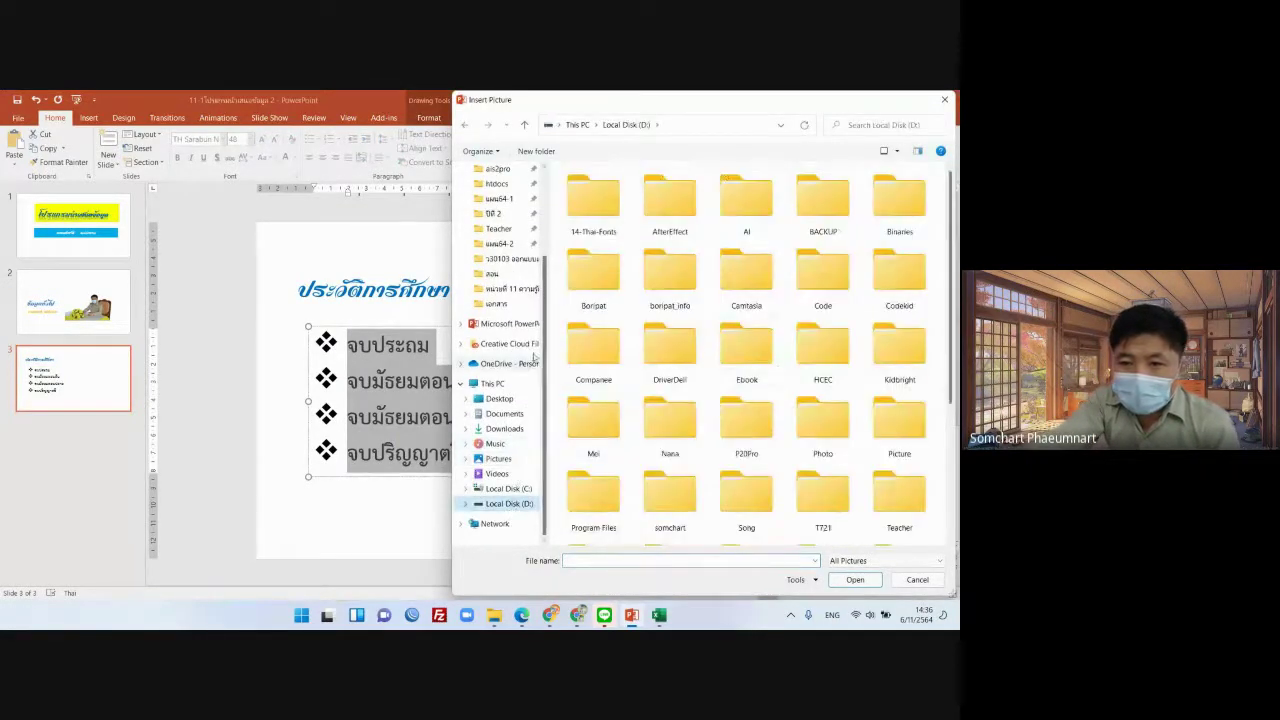
{"action": "scroll", "coordinate": [763, 360], "scroll_direction": "down", "scroll_amount": 3}
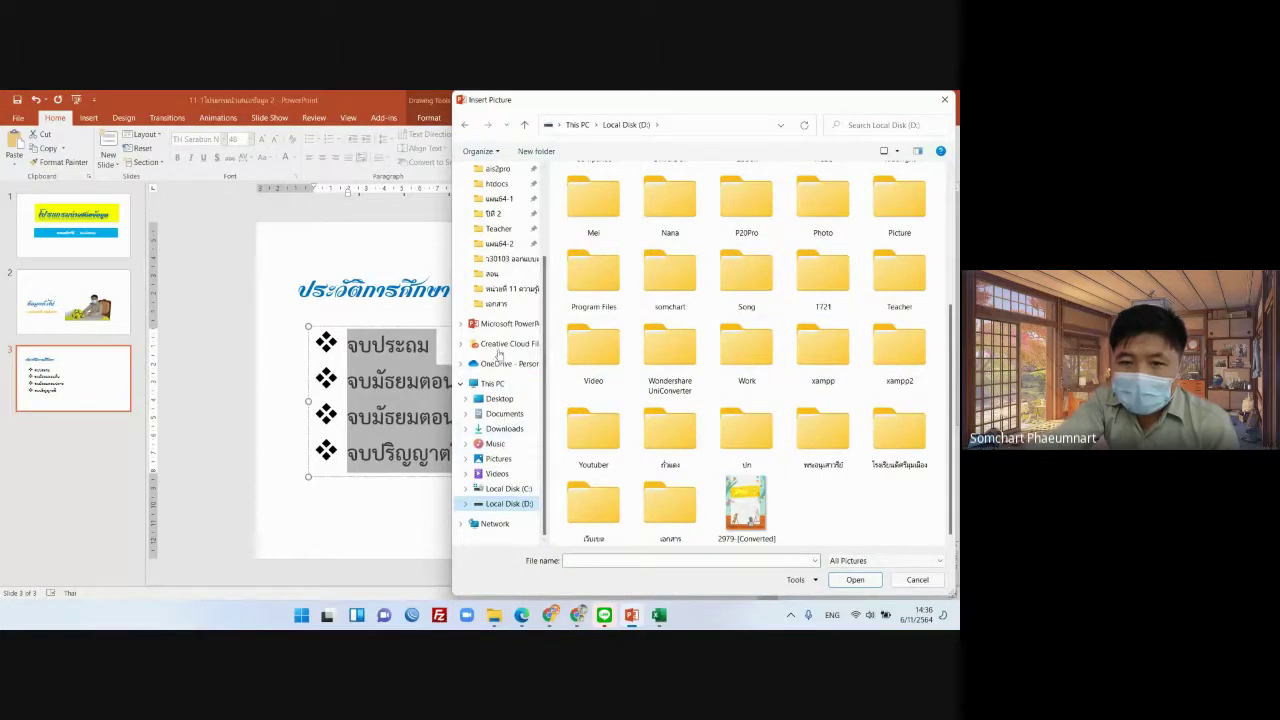
{"action": "left_click", "coordinate": [505, 430]}
{"action": "scroll", "coordinate": [724, 368], "scroll_direction": "down", "scroll_amount": 5}
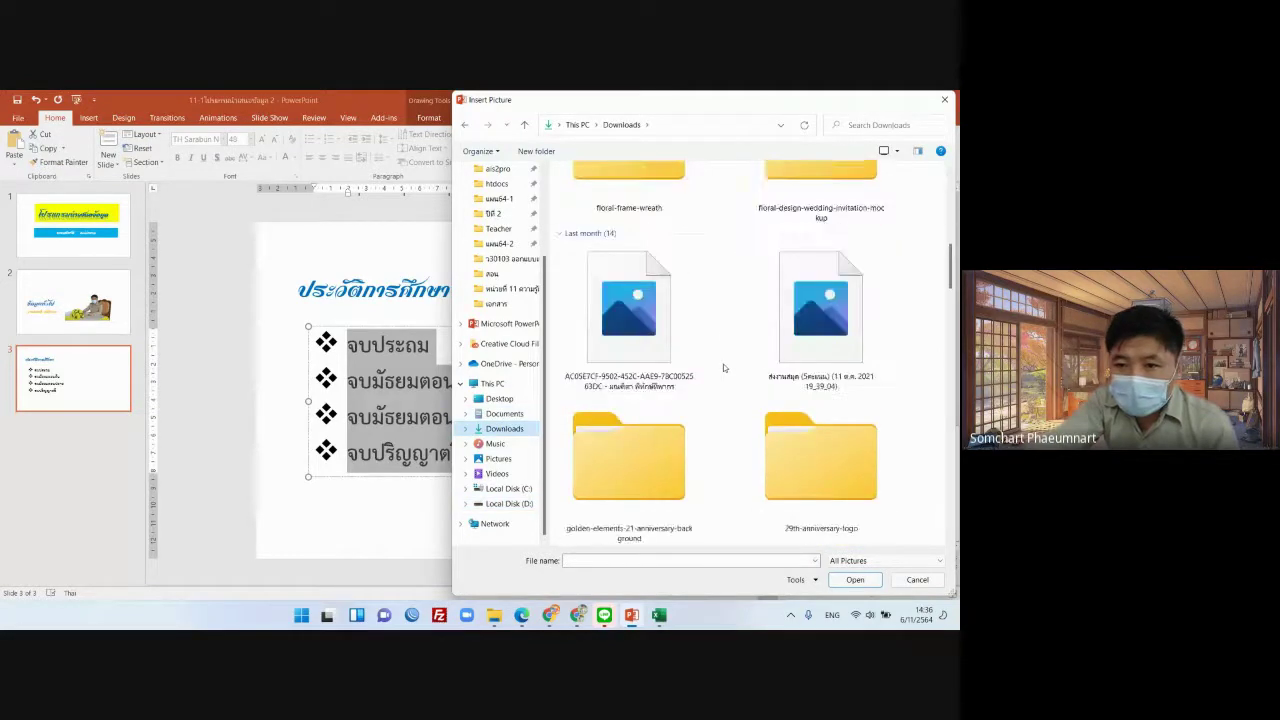
{"action": "scroll", "coordinate": [724, 368], "scroll_direction": "up", "scroll_amount": 2}
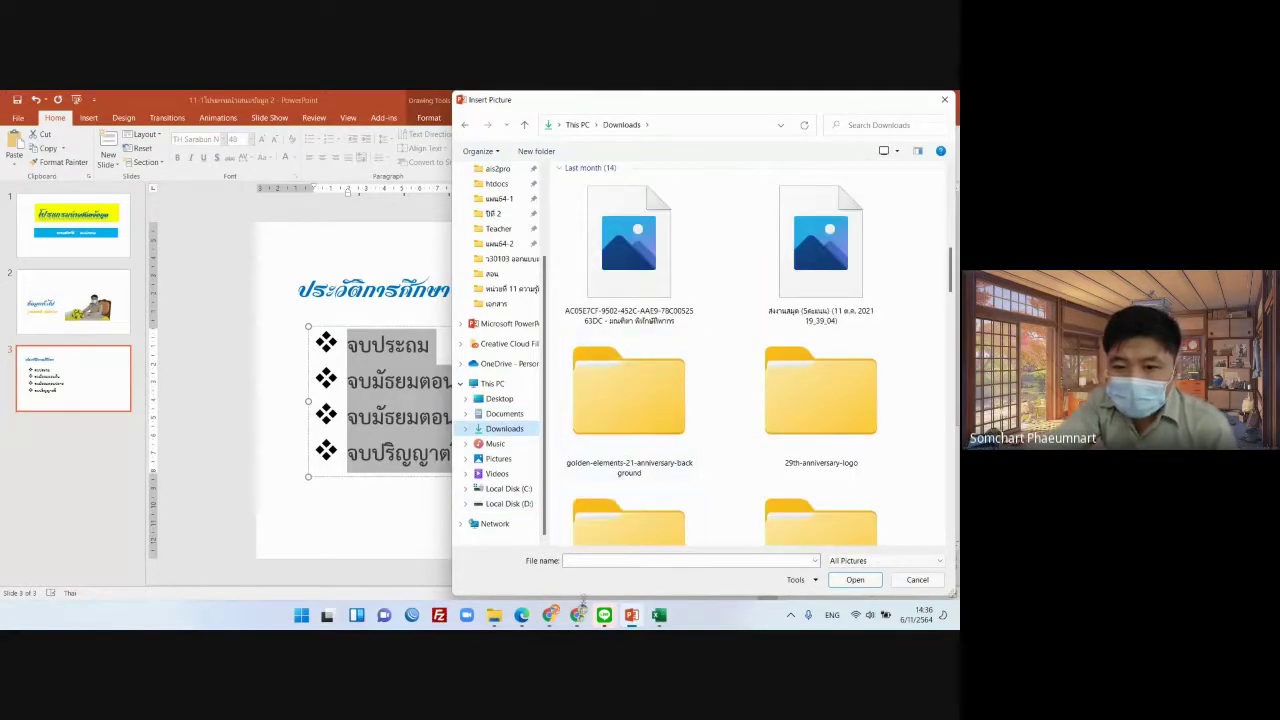
{"action": "left_click", "coordinate": [499, 398]}
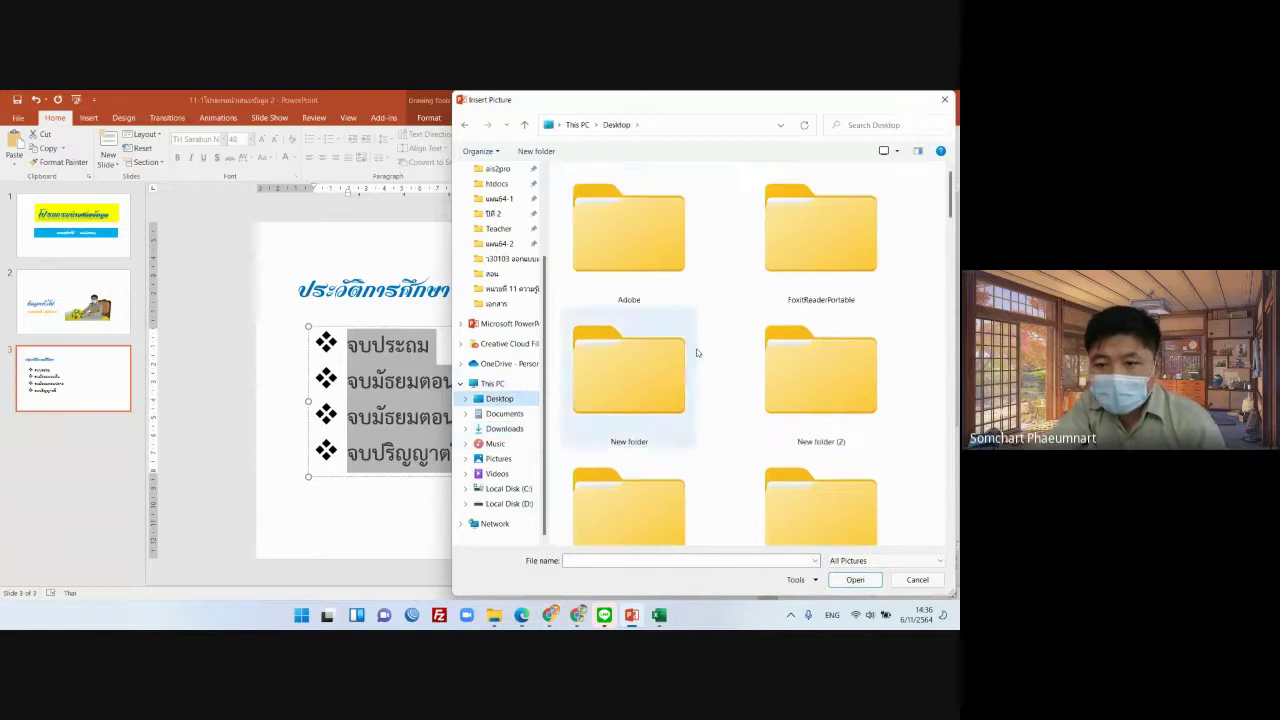
{"action": "scroll", "coordinate": [697, 352], "scroll_direction": "down", "scroll_amount": 3}
{"action": "scroll", "coordinate": [701, 348], "scroll_direction": "down", "scroll_amount": 5}
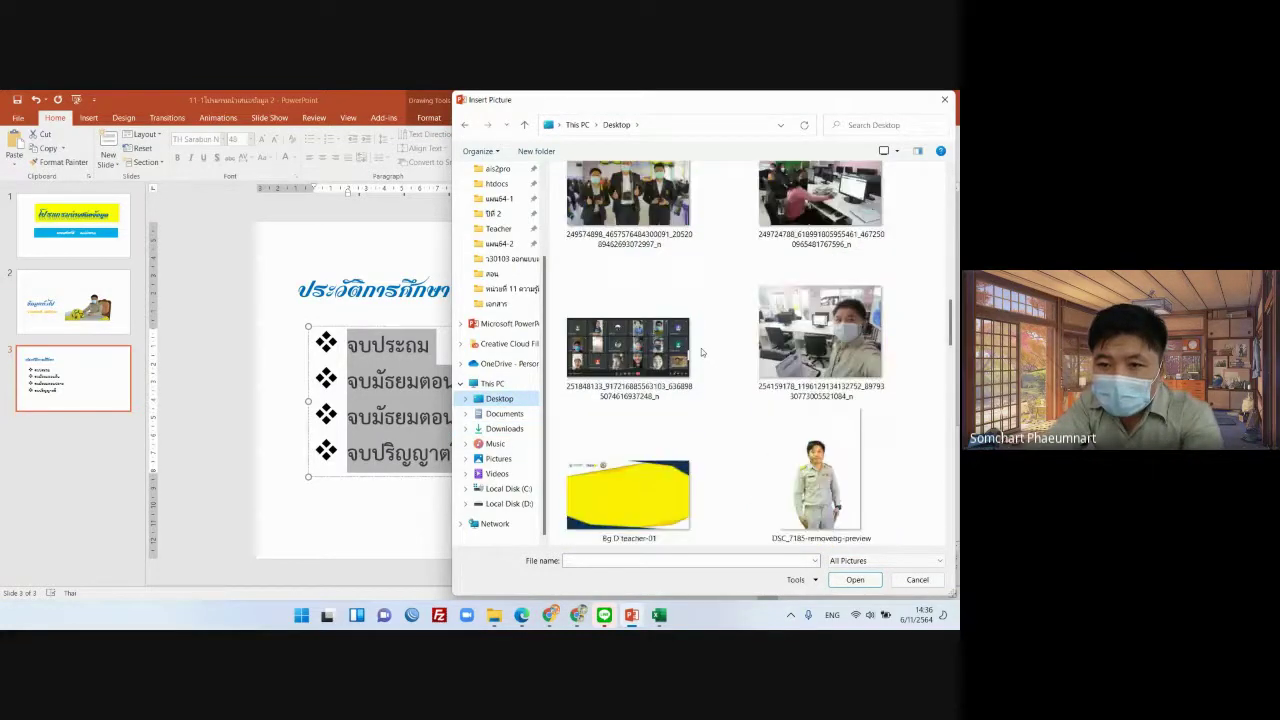
{"action": "scroll", "coordinate": [701, 351], "scroll_direction": "up", "scroll_amount": 5}
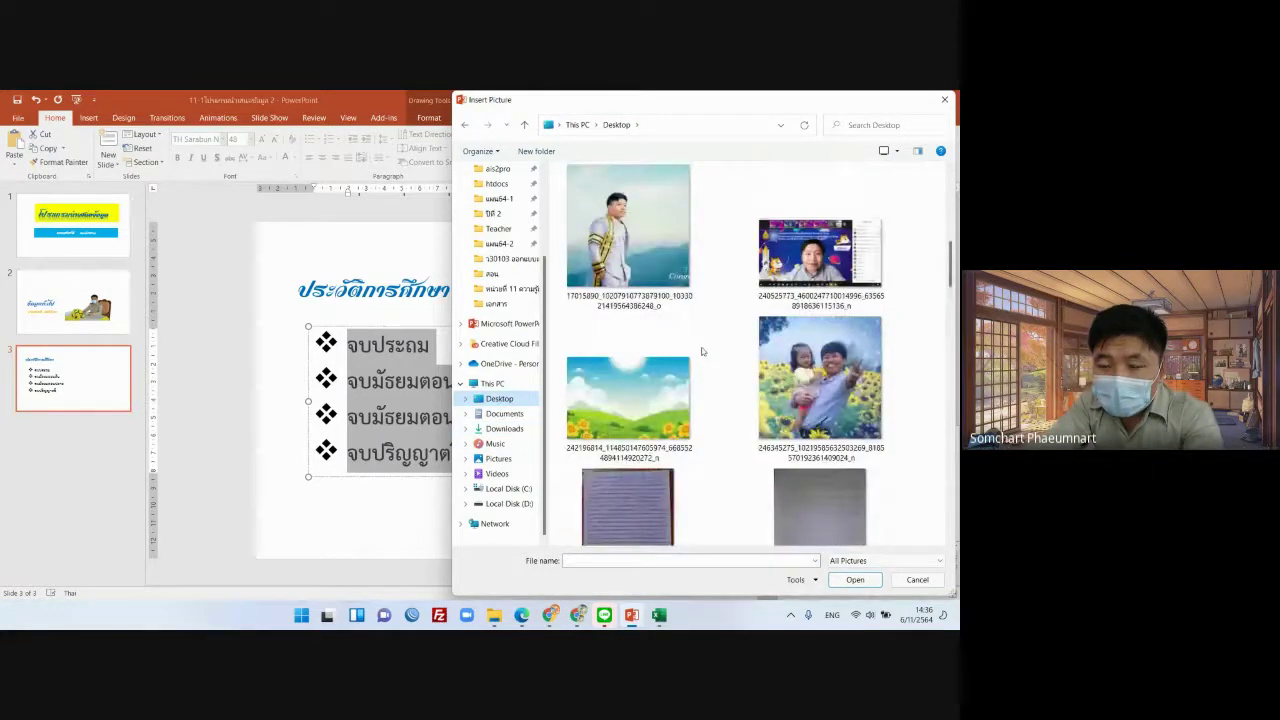
{"action": "left_click", "coordinate": [804, 357]}
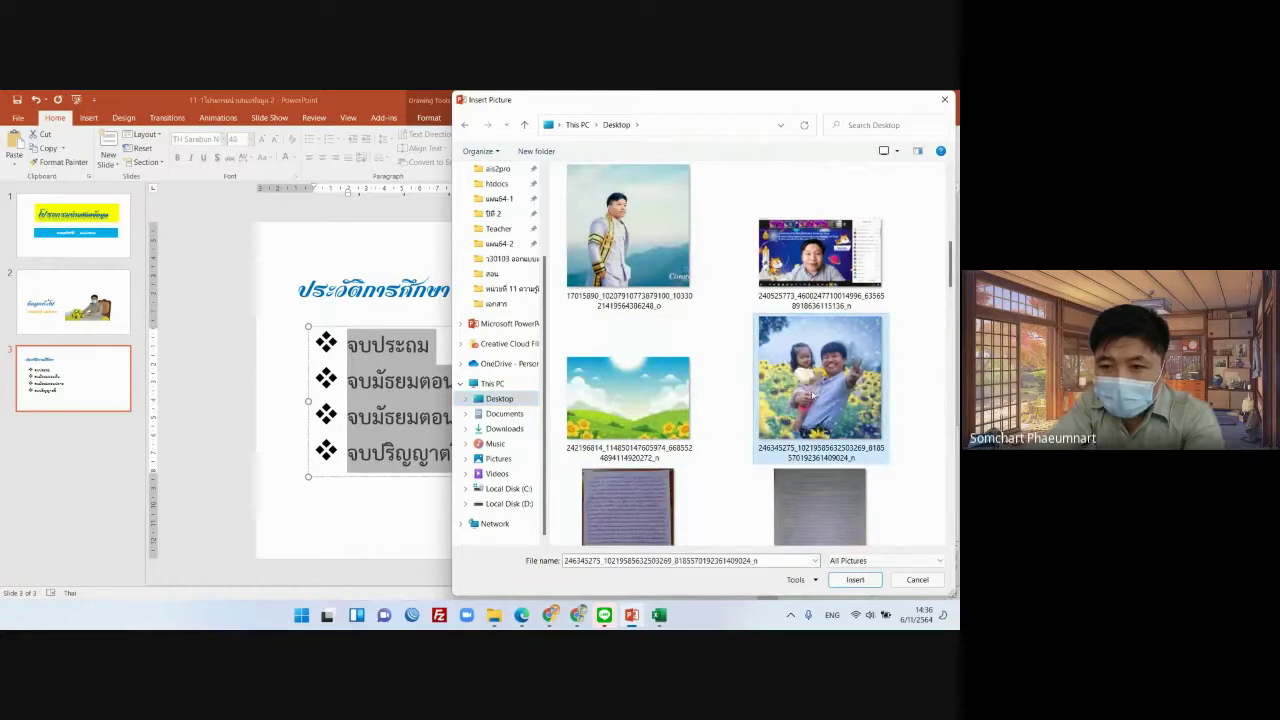
{"action": "left_click", "coordinate": [853, 579]}
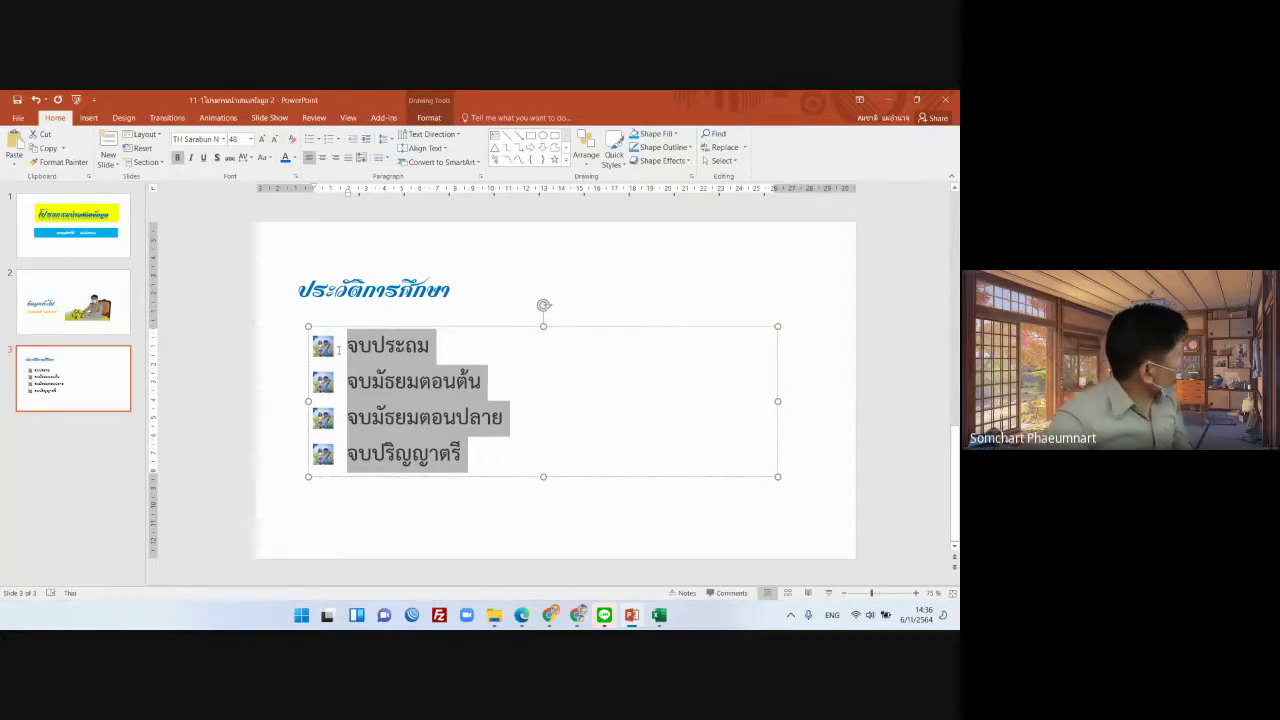
Give the four education lines diamond bullets coloured light blue, replacing the sunflower picture.
{"action": "left_click", "coordinate": [346, 348]}
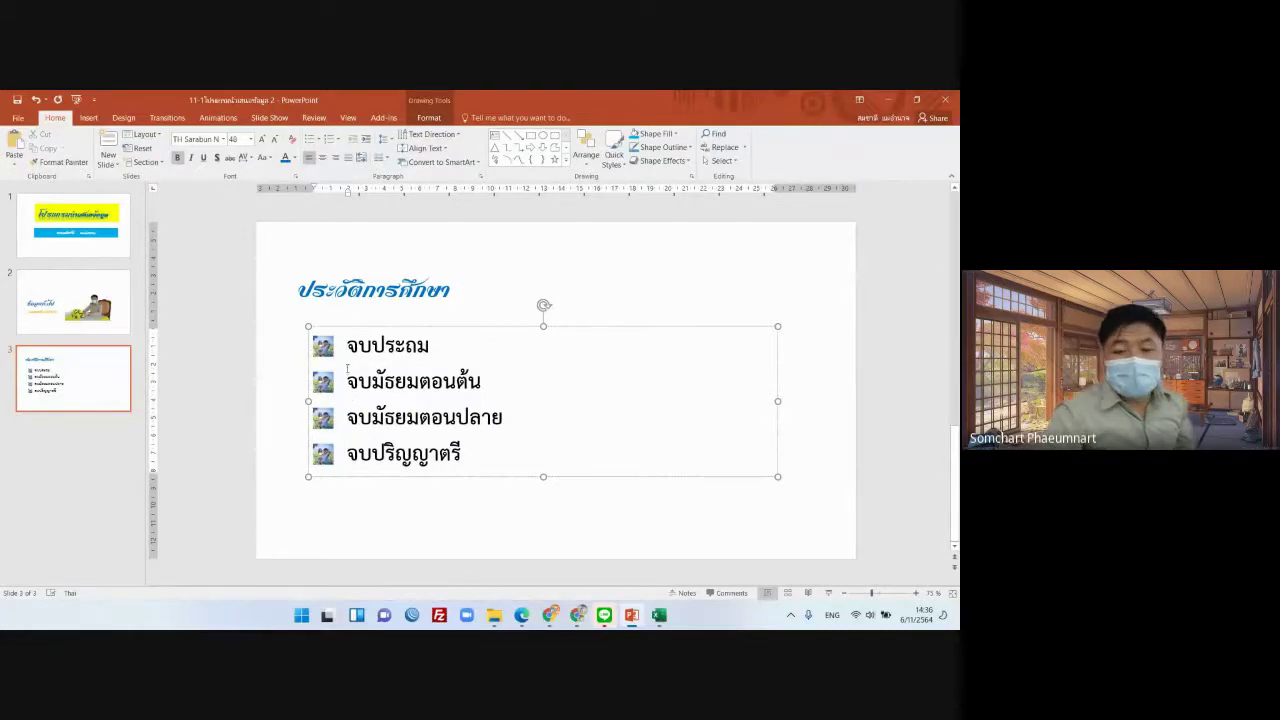
{"action": "left_click_drag", "start_coordinate": [348, 357], "coordinate": [470, 454]}
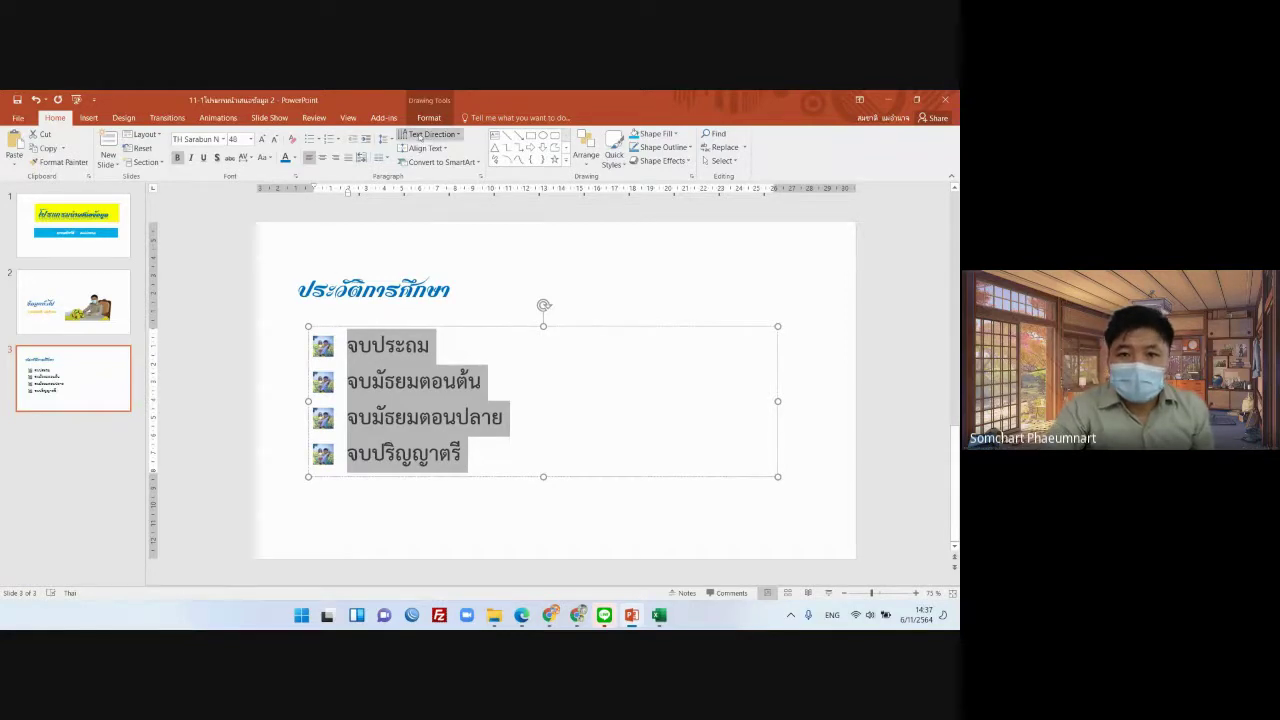
{"action": "left_click", "coordinate": [337, 139]}
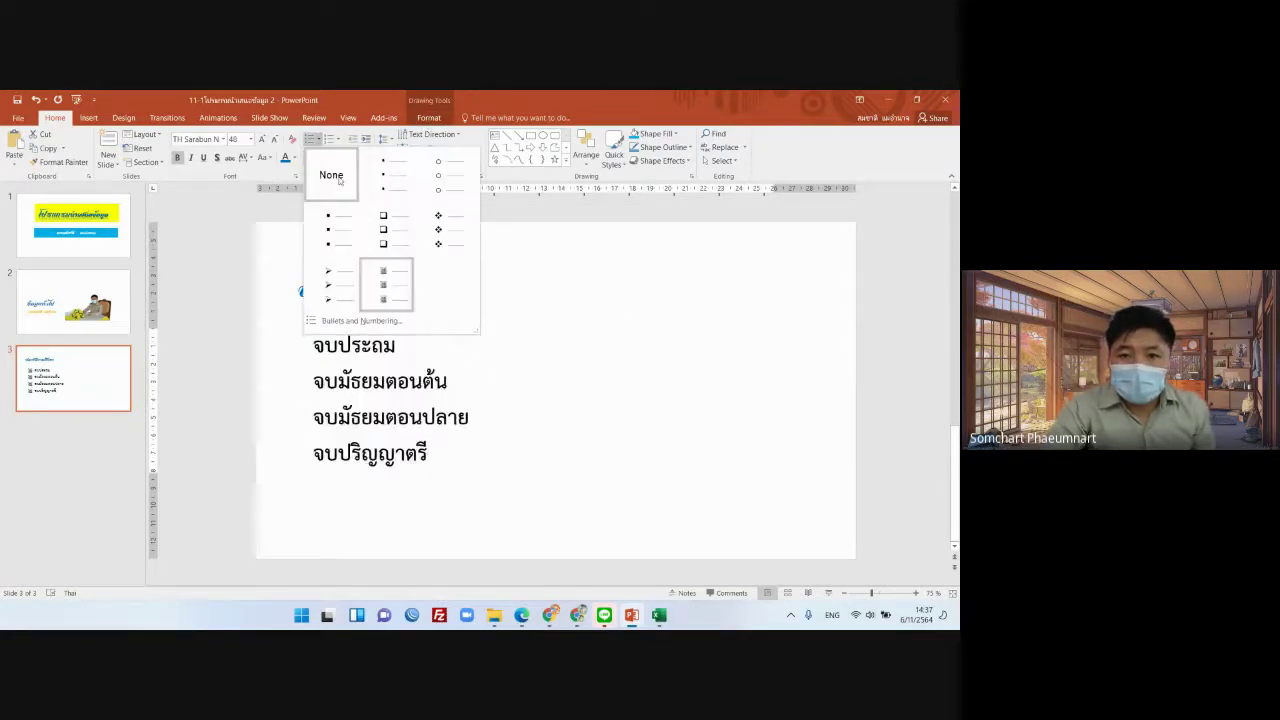
{"action": "left_click", "coordinate": [393, 321]}
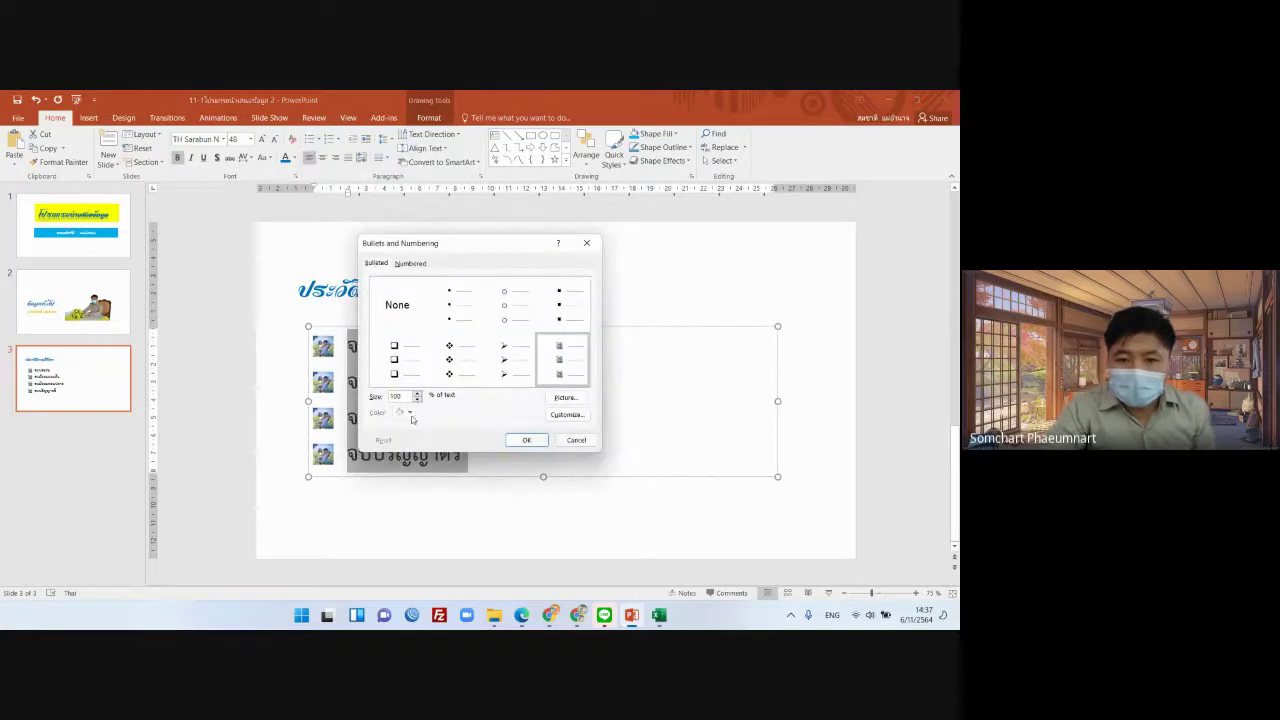
{"action": "left_click", "coordinate": [506, 362]}
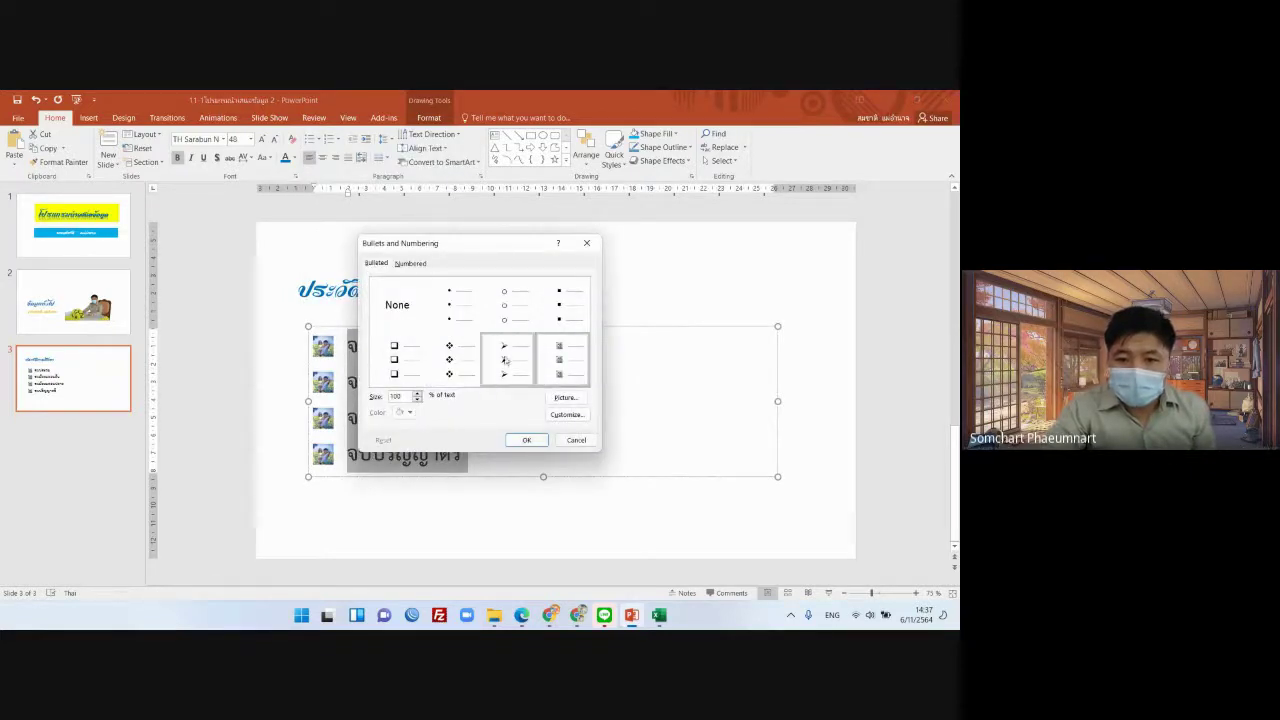
{"action": "left_click", "coordinate": [447, 366]}
{"action": "left_click", "coordinate": [405, 412]}
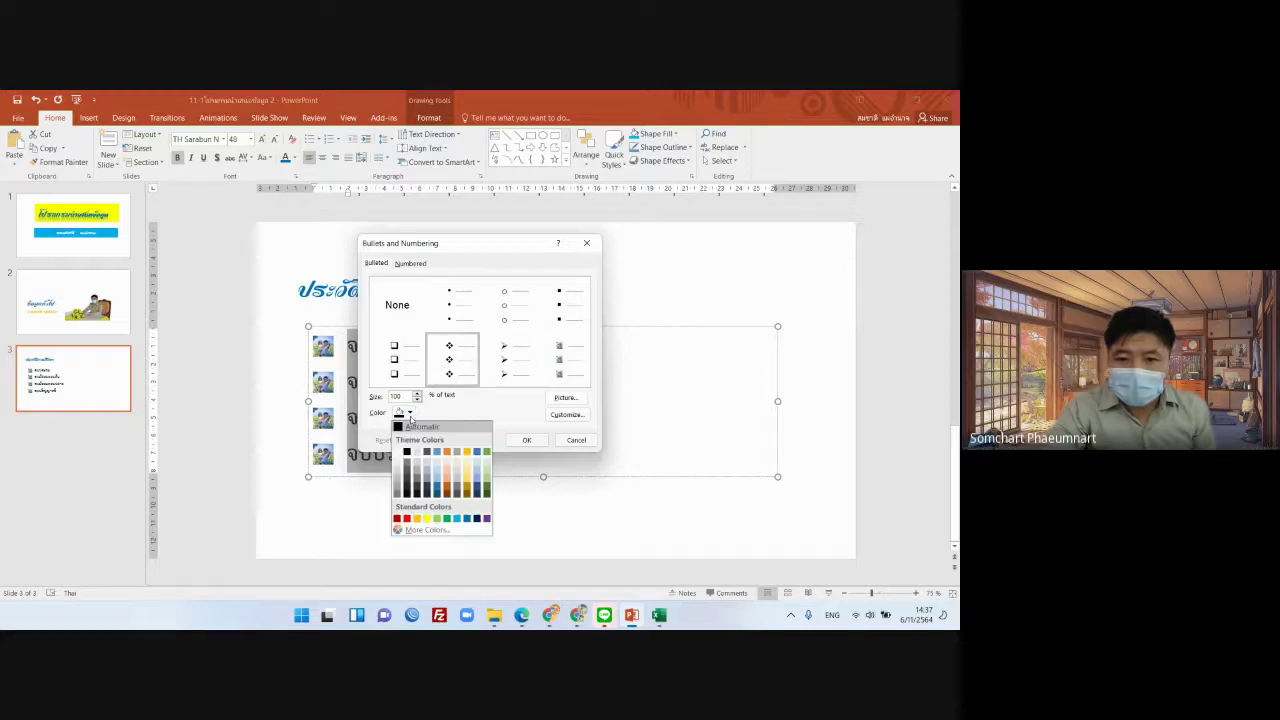
{"action": "left_click", "coordinate": [457, 519]}
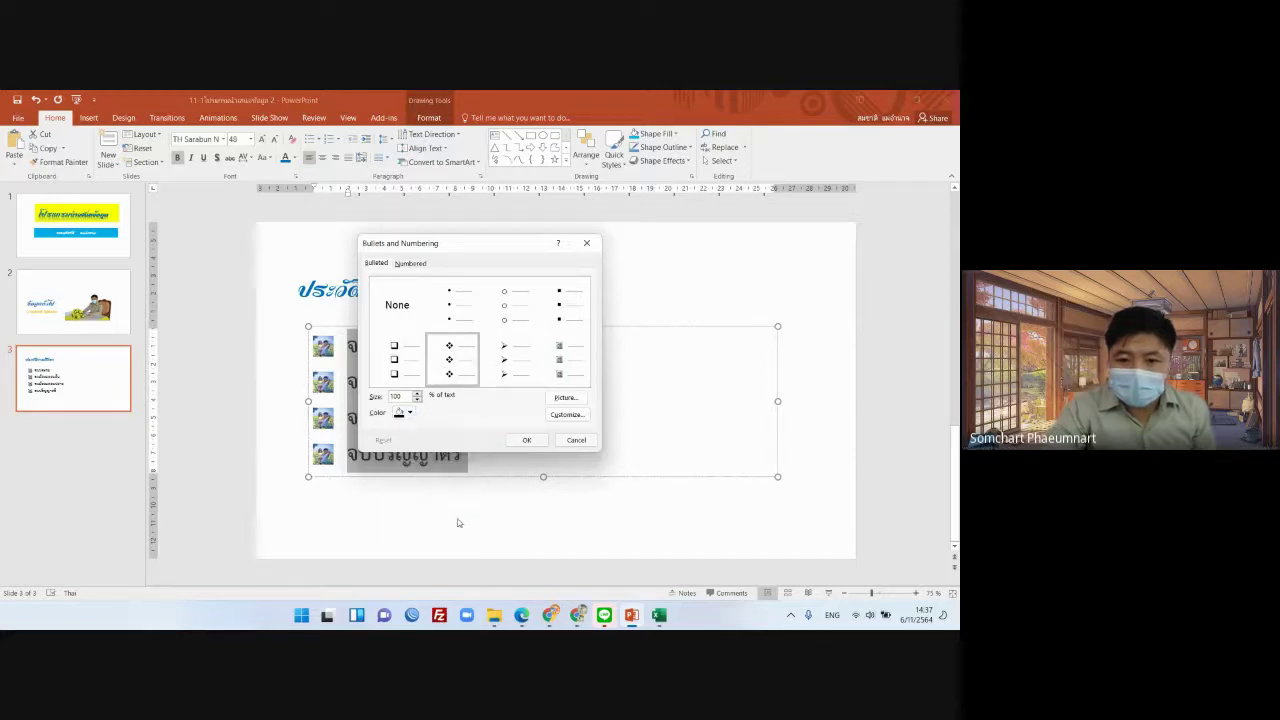
{"action": "left_click", "coordinate": [527, 440]}
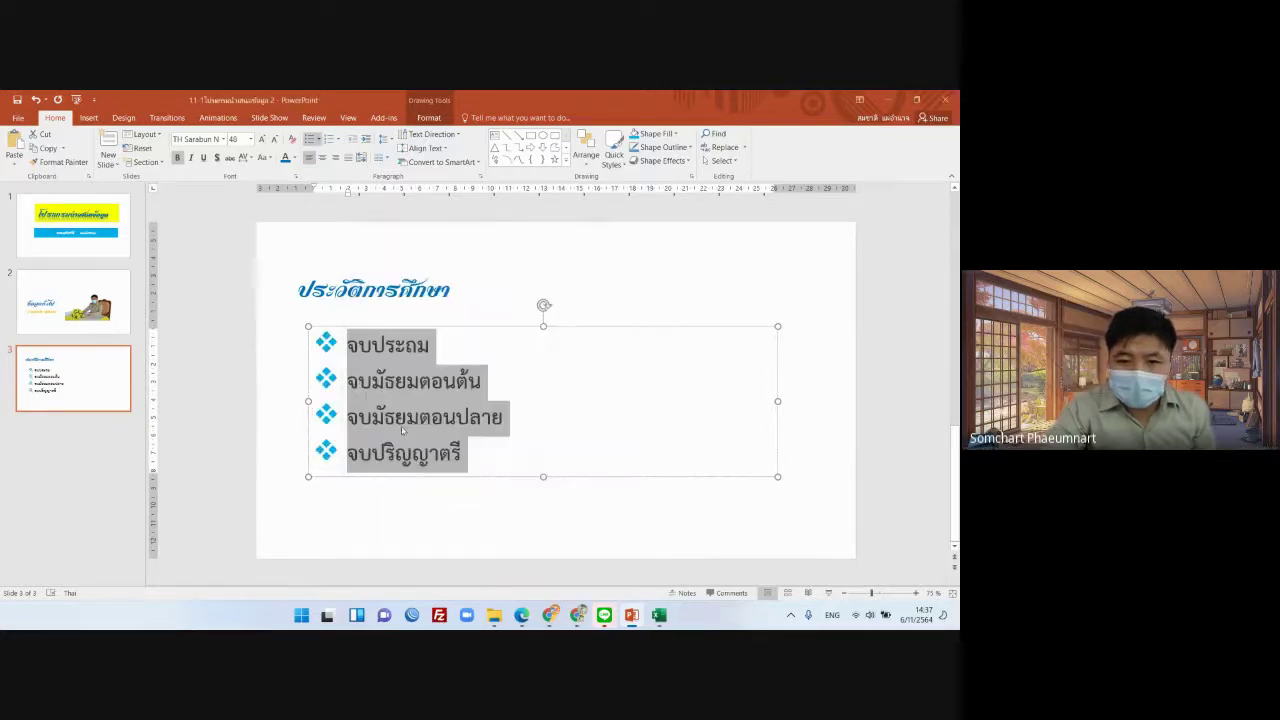
{"action": "left_click", "coordinate": [470, 510]}
{"action": "left_click", "coordinate": [444, 420]}
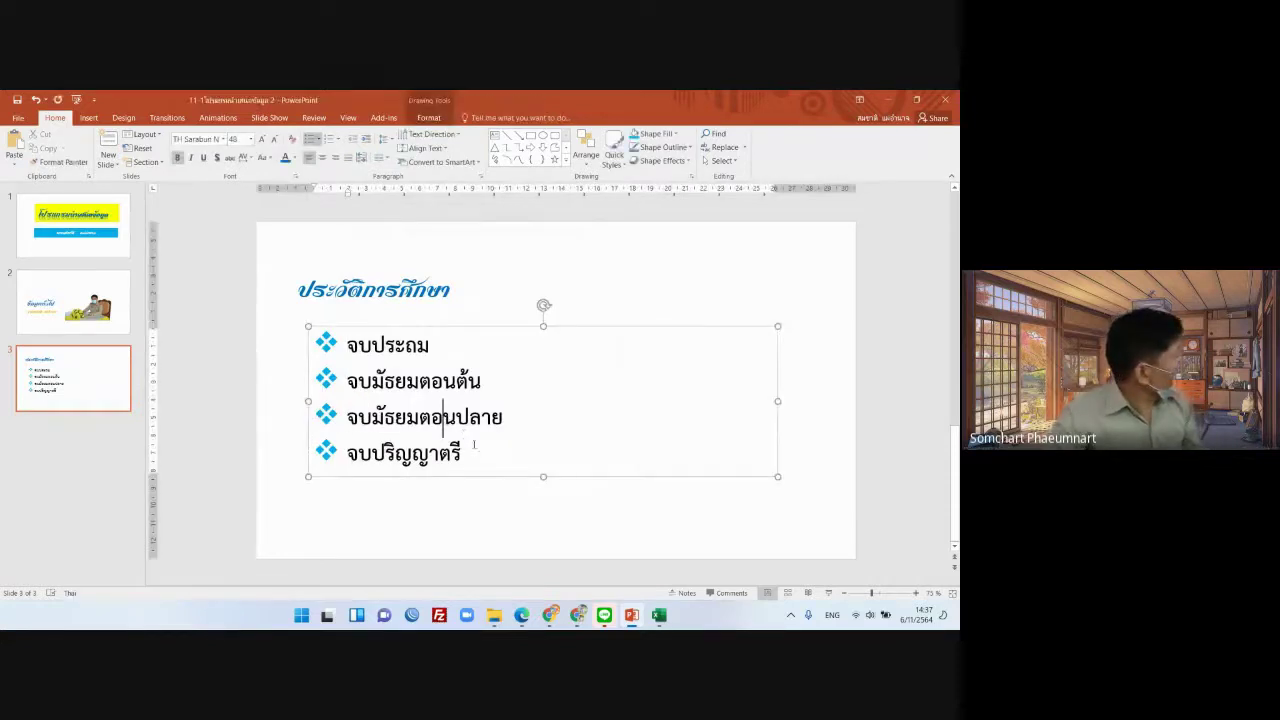
{"action": "left_click_drag", "start_coordinate": [470, 452], "coordinate": [351, 315]}
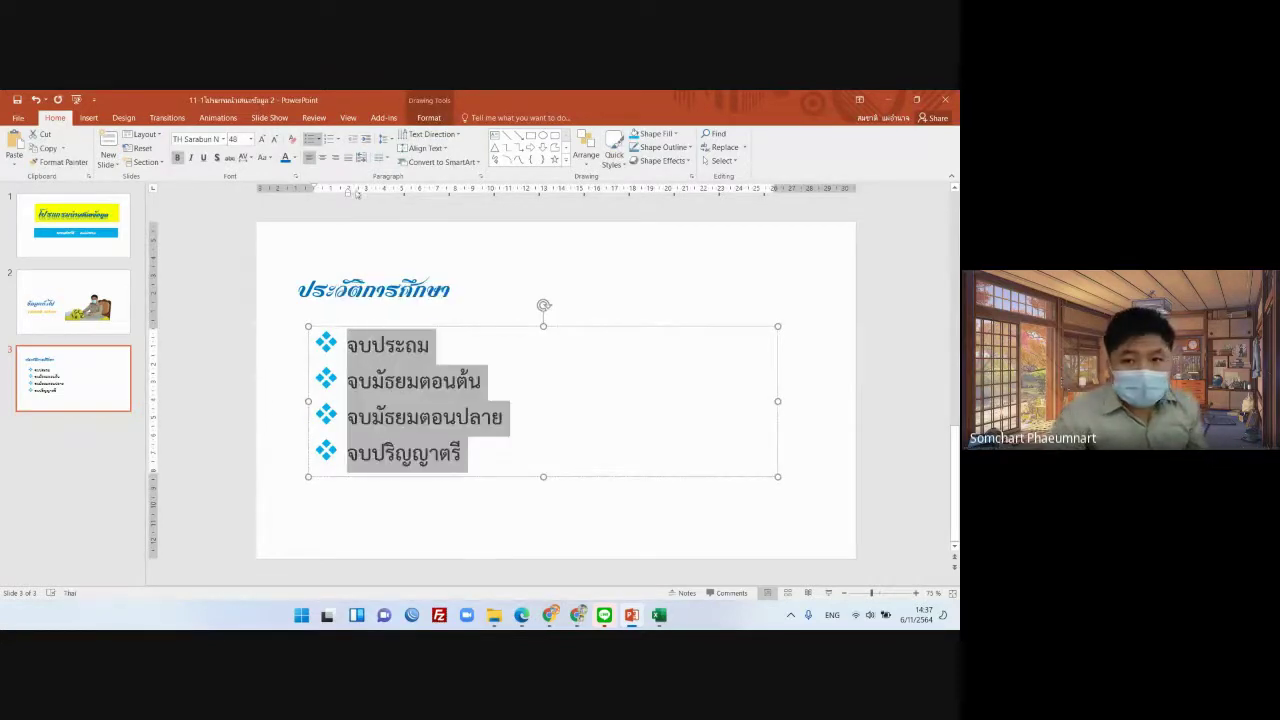
Run an online 'icon' image search for a picture bullet and browse the results.
{"action": "left_click", "coordinate": [318, 140]}
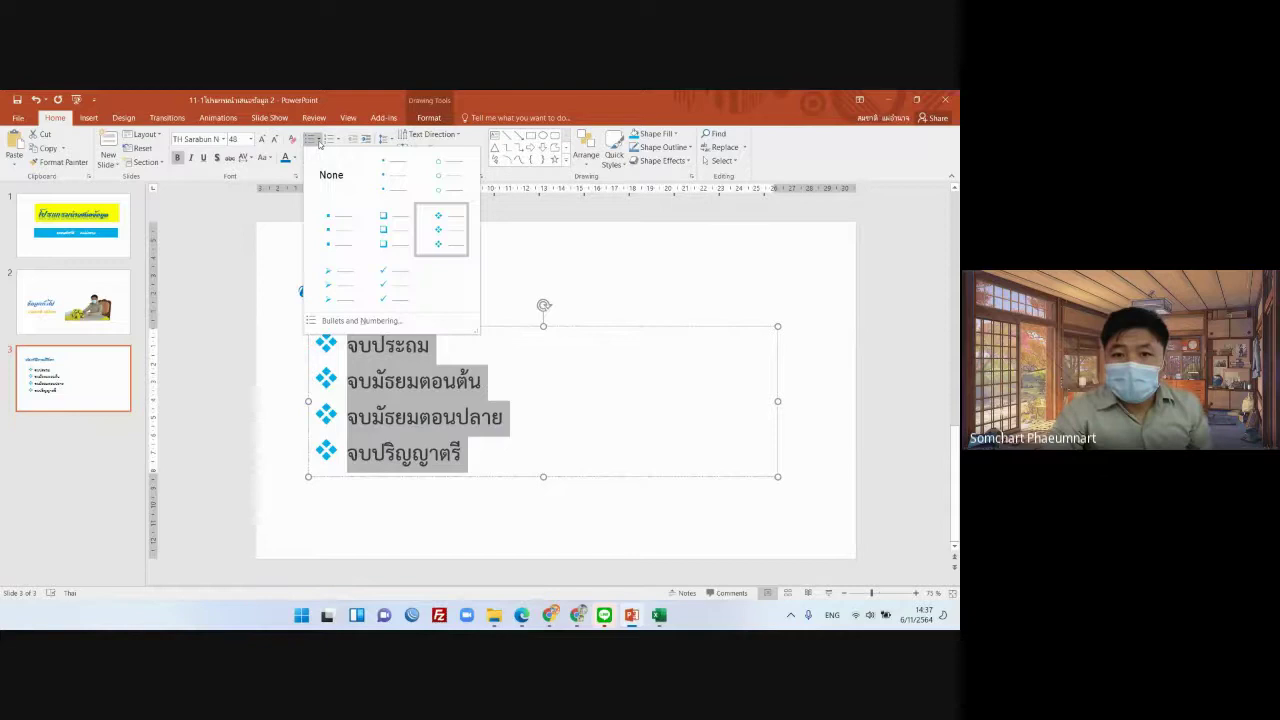
{"action": "left_click", "coordinate": [360, 320]}
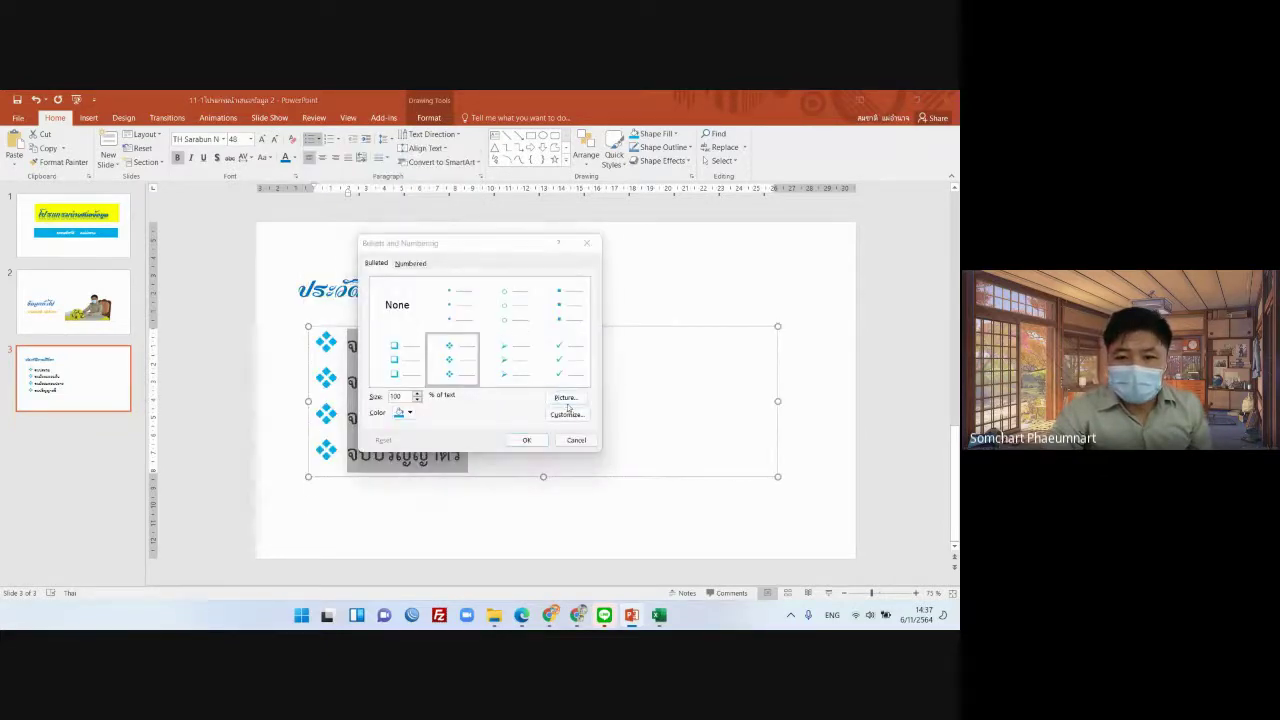
{"action": "left_click", "coordinate": [565, 399]}
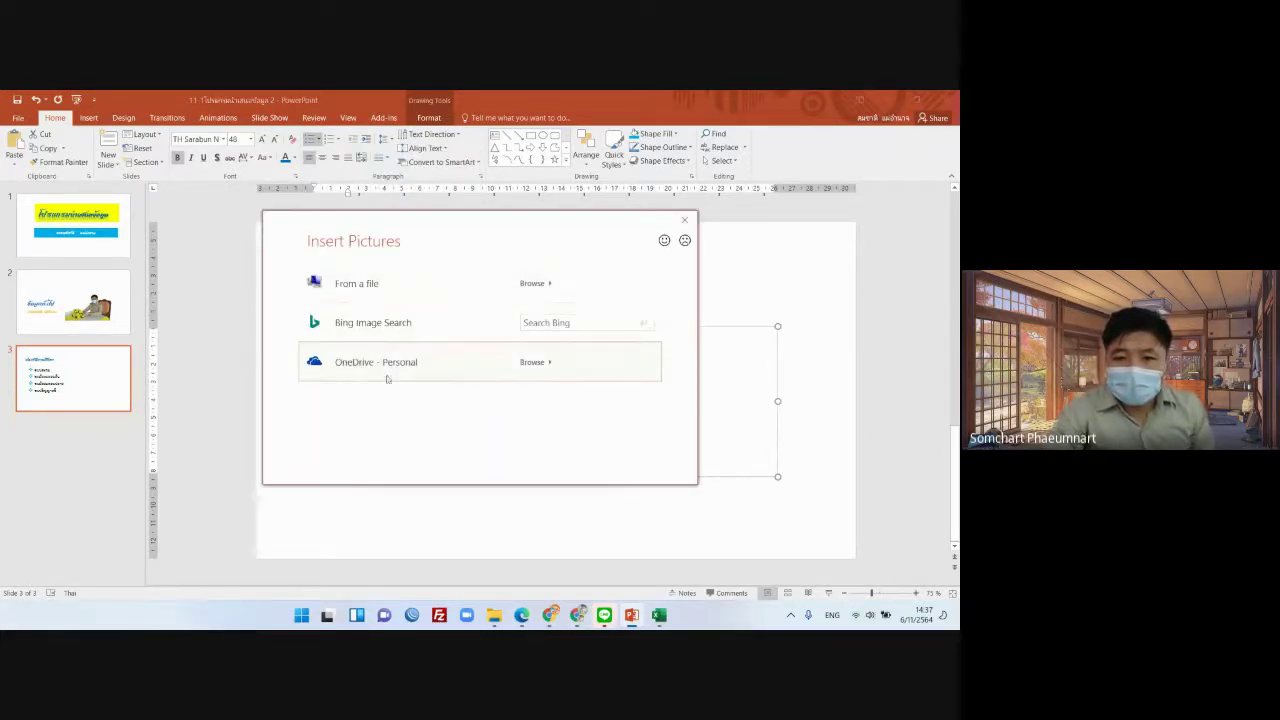
{"action": "left_click", "coordinate": [567, 322]}
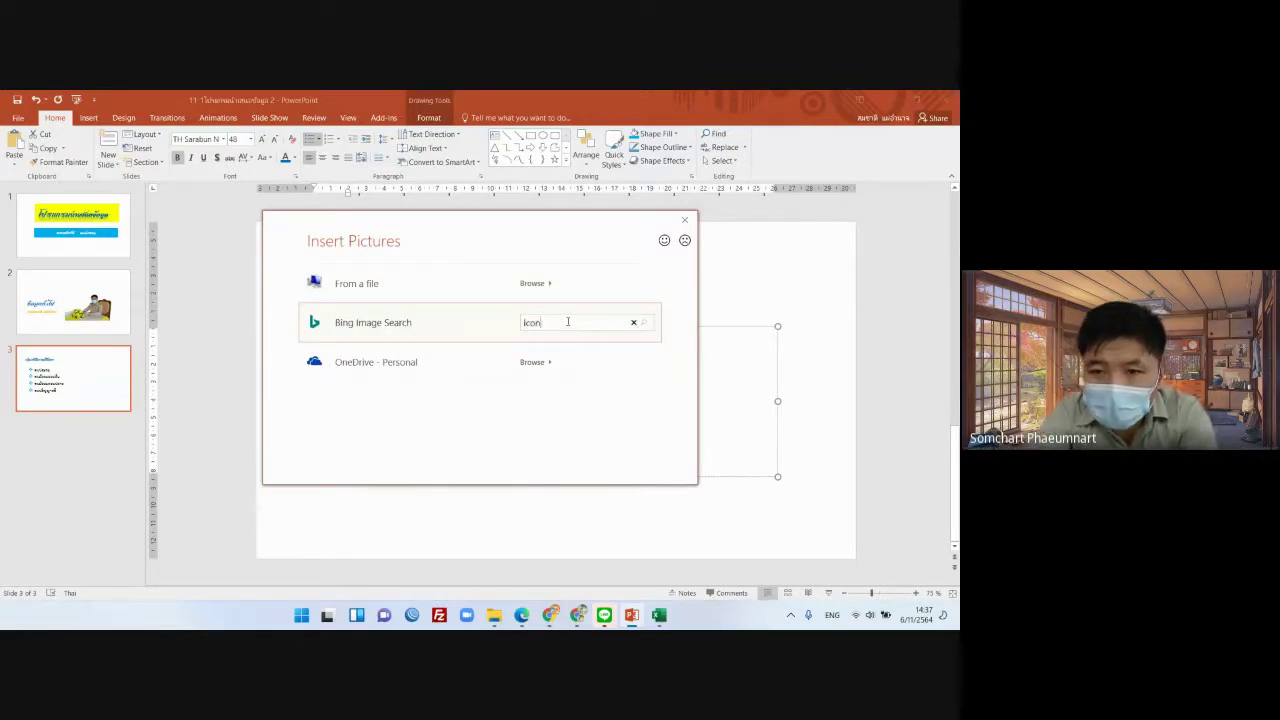
{"action": "key", "text": "Return"}
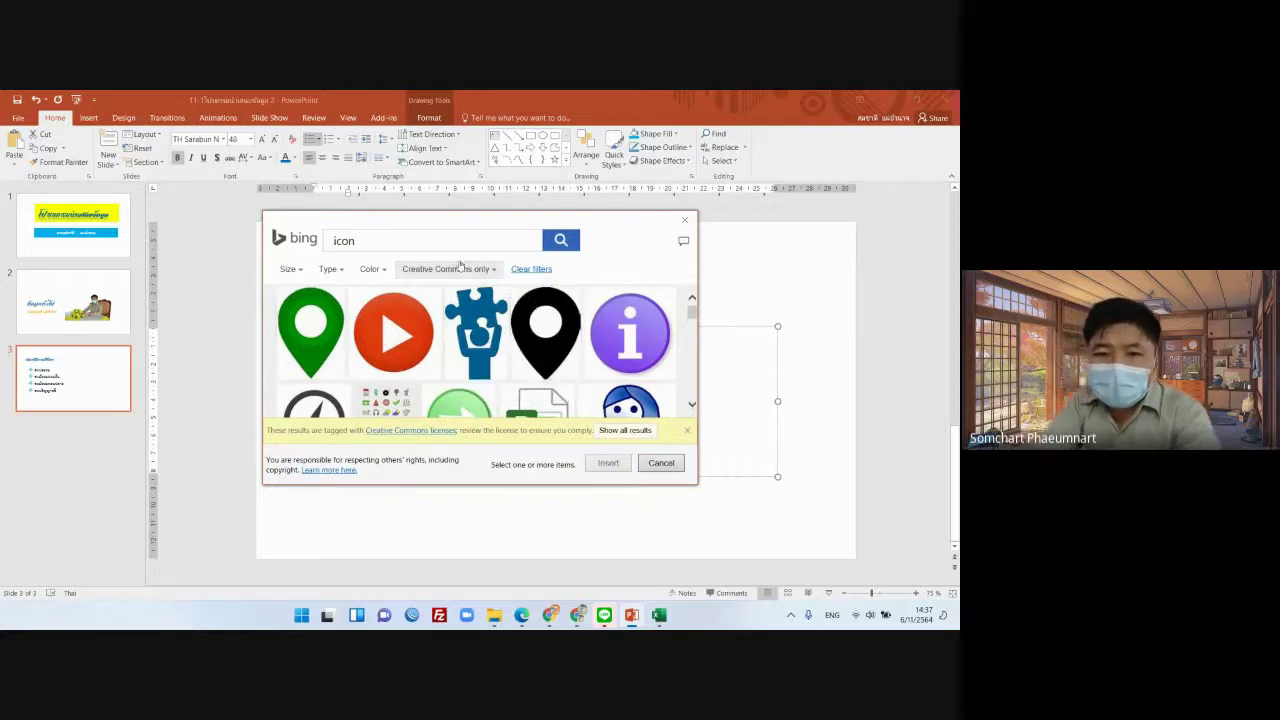
{"action": "scroll", "coordinate": [524, 343], "scroll_direction": "down", "scroll_amount": 3}
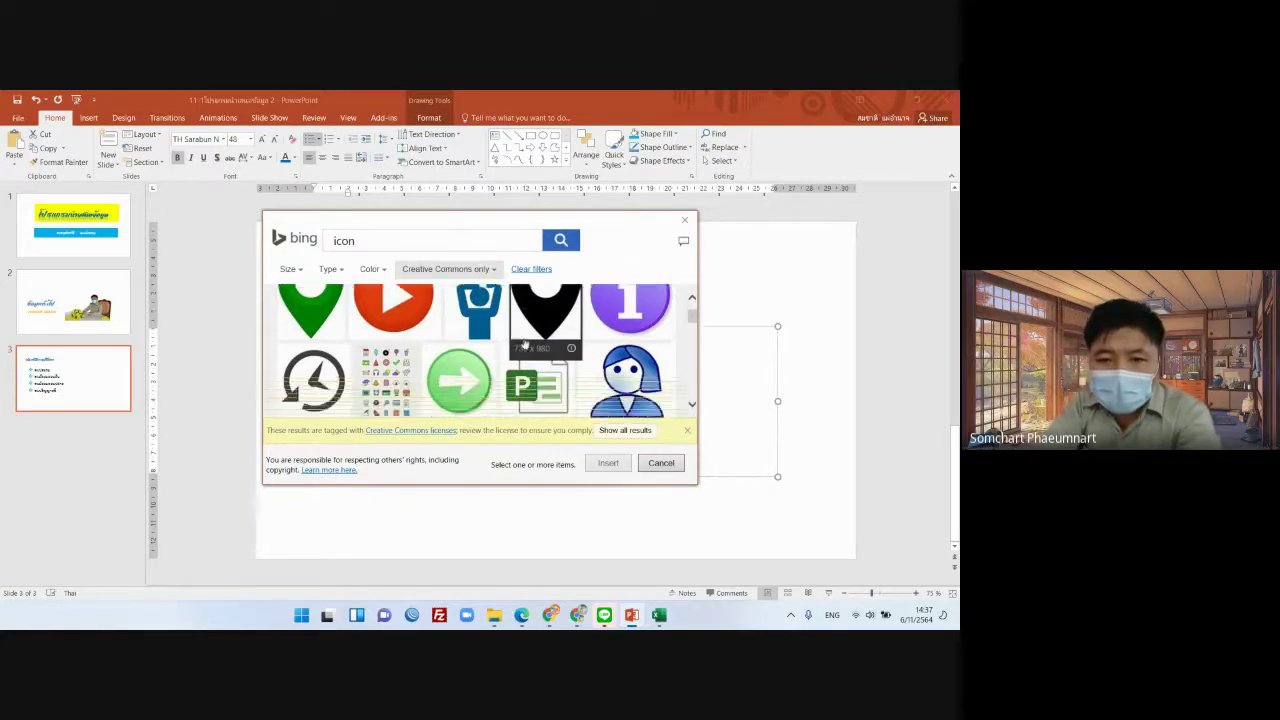
{"action": "scroll", "coordinate": [532, 347], "scroll_direction": "down", "scroll_amount": 5}
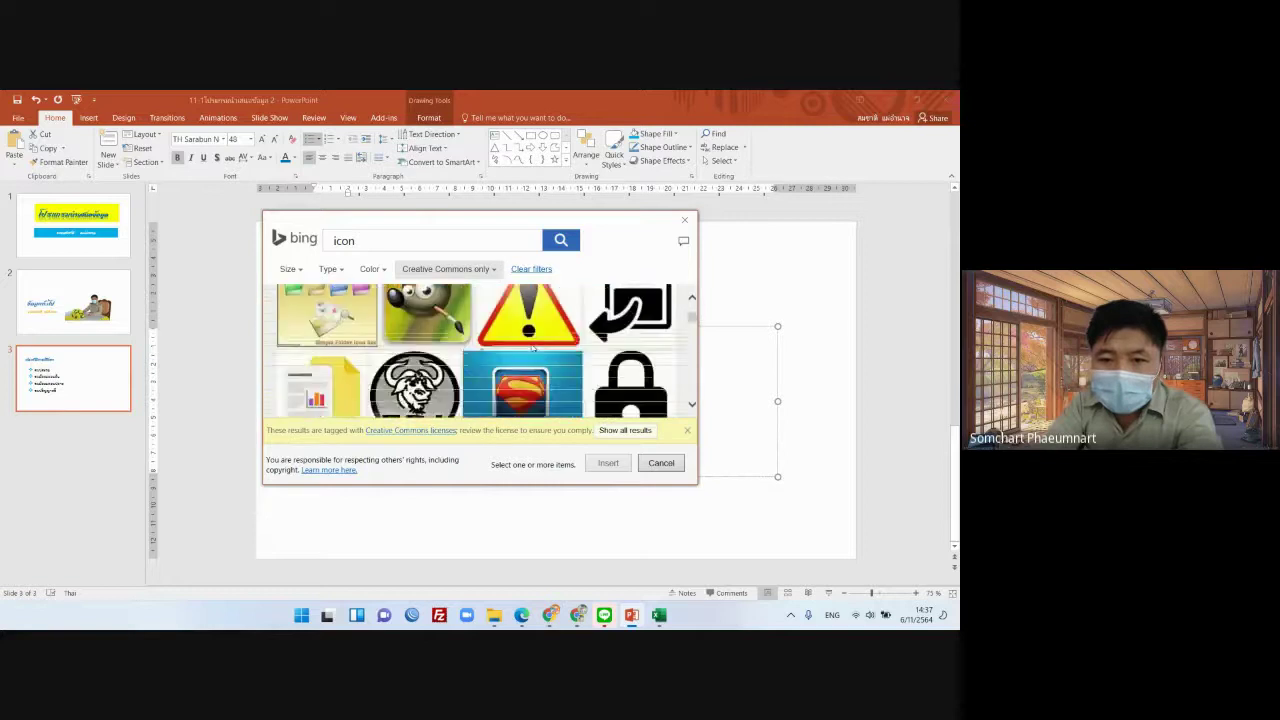
{"action": "scroll", "coordinate": [551, 383], "scroll_direction": "down", "scroll_amount": 5}
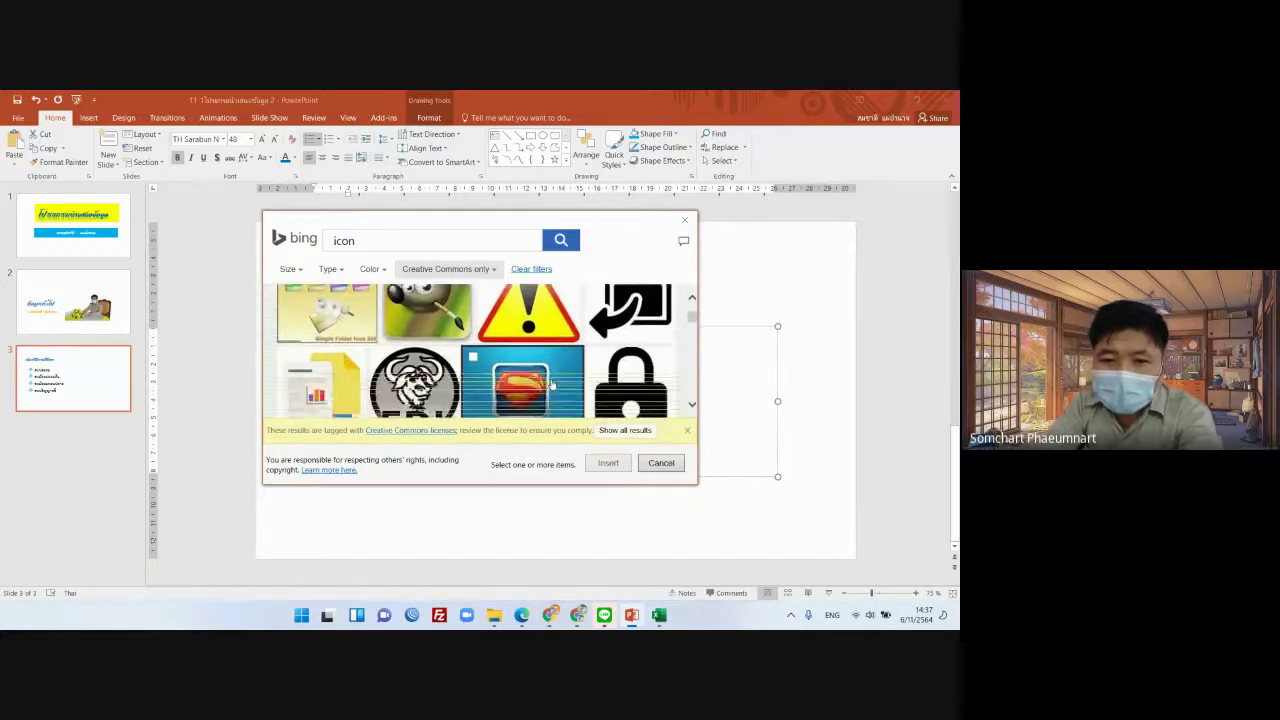
{"action": "scroll", "coordinate": [551, 383], "scroll_direction": "down", "scroll_amount": 5}
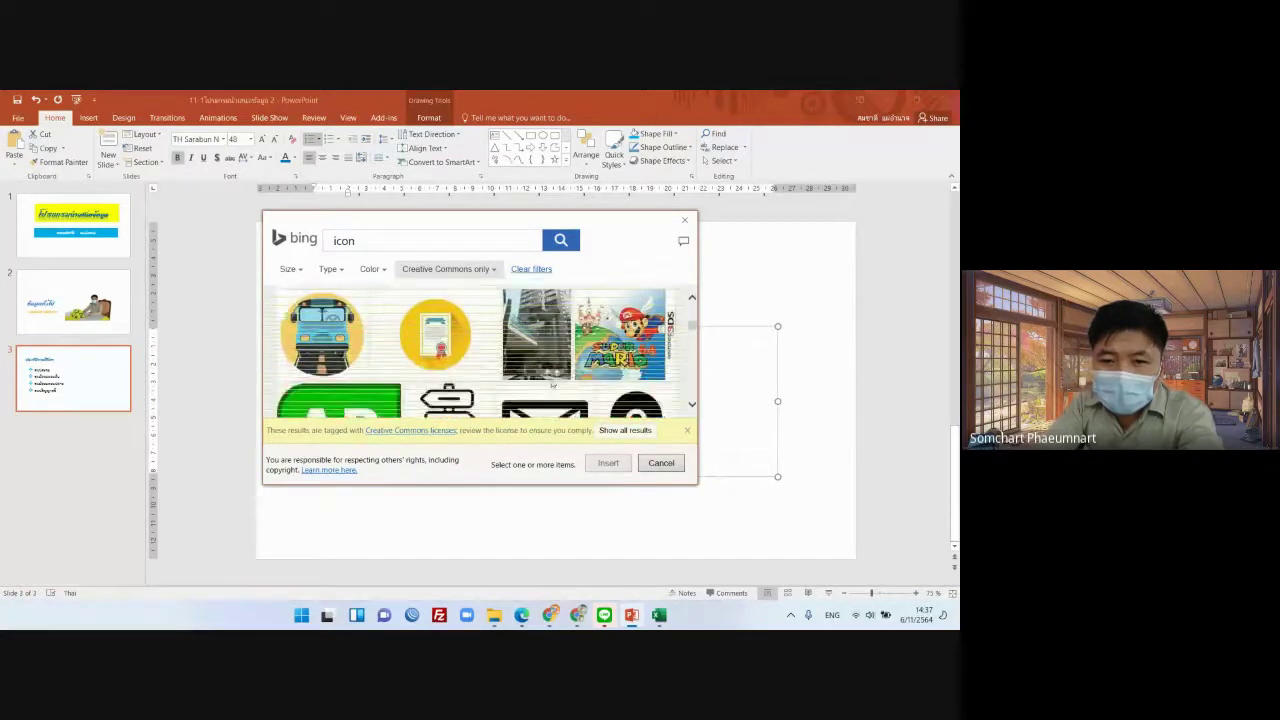
{"action": "scroll", "coordinate": [551, 383], "scroll_direction": "down", "scroll_amount": 3}
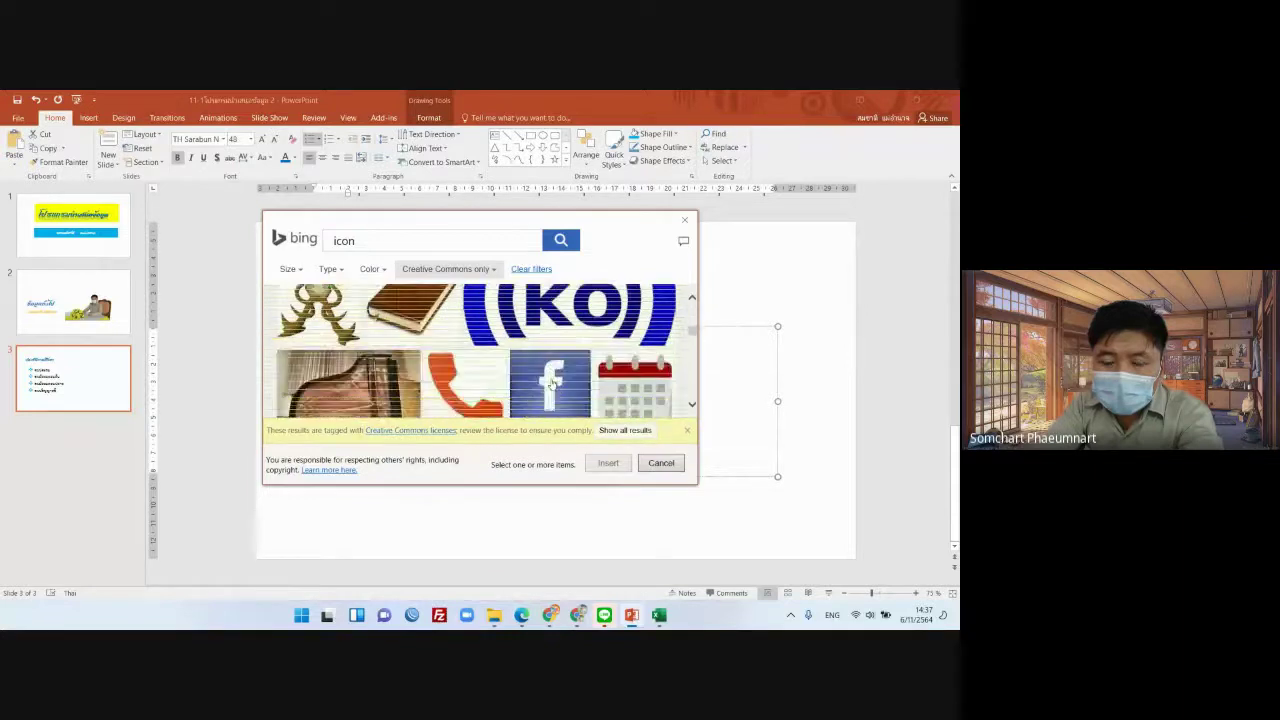
{"action": "scroll", "coordinate": [551, 383], "scroll_direction": "down", "scroll_amount": 1}
{"action": "scroll", "coordinate": [551, 383], "scroll_direction": "up", "scroll_amount": 2}
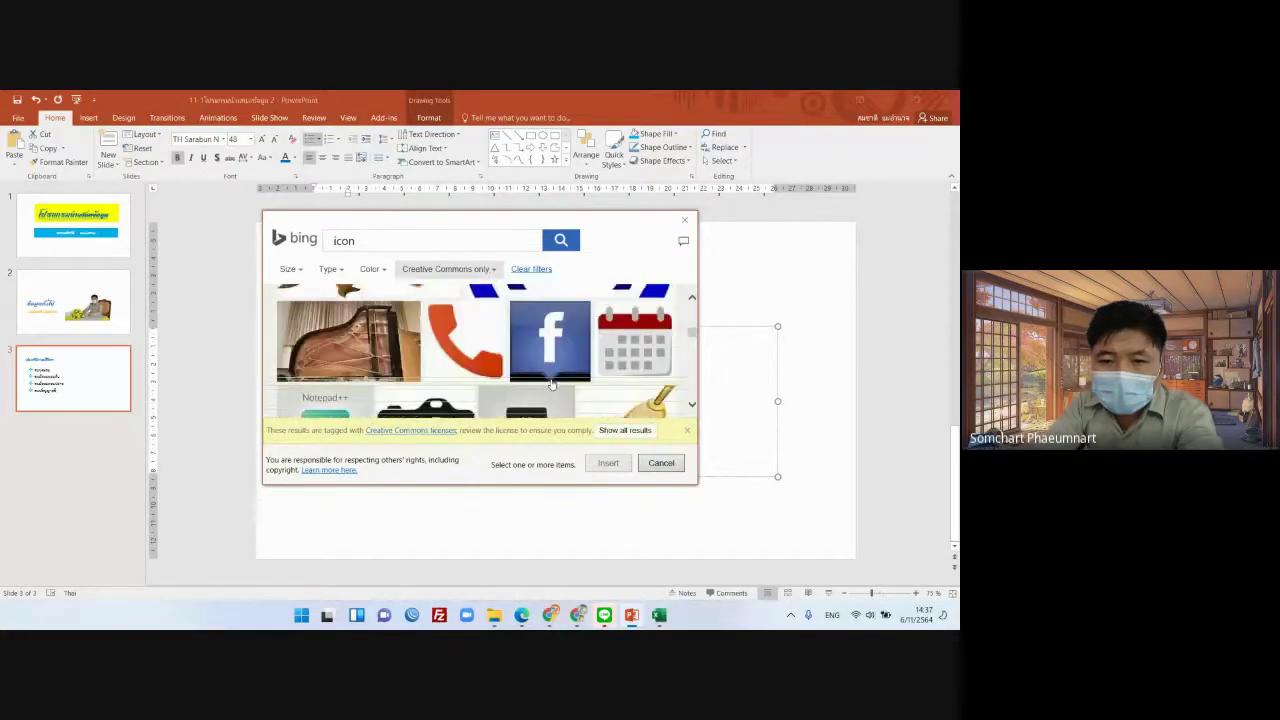
{"action": "scroll", "coordinate": [551, 383], "scroll_direction": "down", "scroll_amount": 2}
{"action": "scroll", "coordinate": [551, 383], "scroll_direction": "up", "scroll_amount": 2}
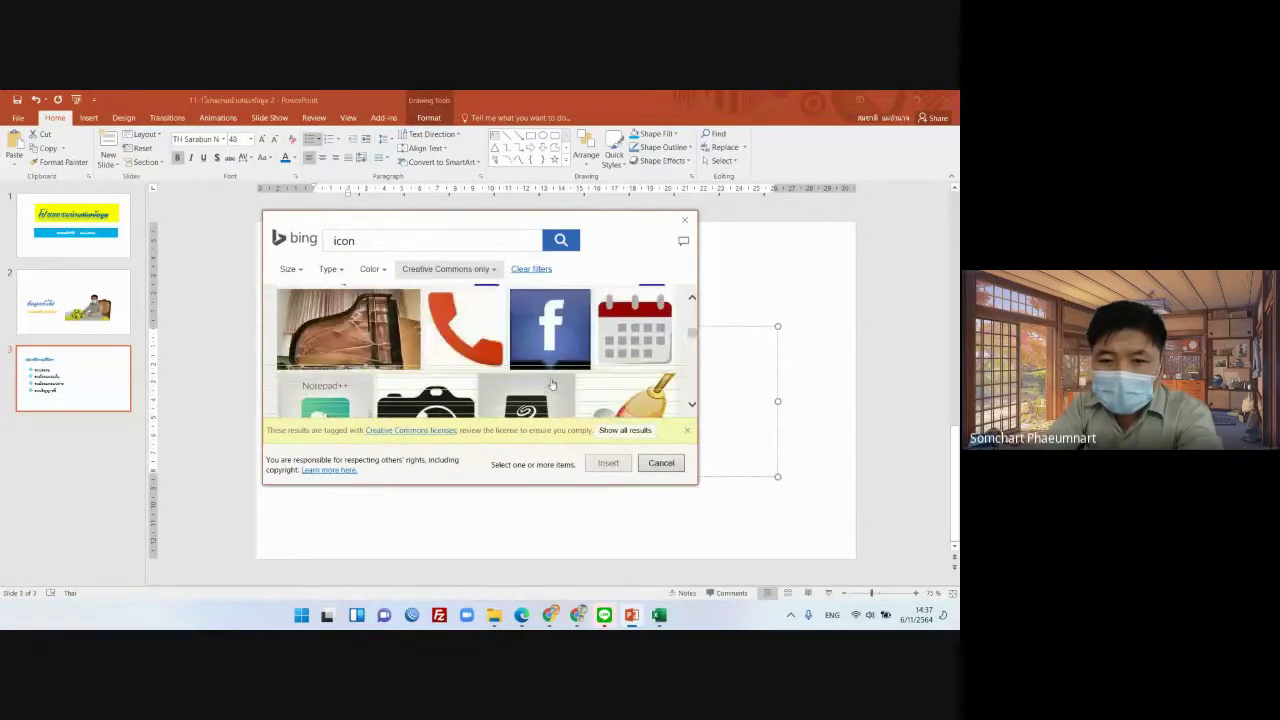
{"action": "scroll", "coordinate": [520, 370], "scroll_direction": "down", "scroll_amount": 3}
Refine the search to 'icon education' and use the graduation cap as the bullet picture.
{"action": "left_click", "coordinate": [386, 240]}
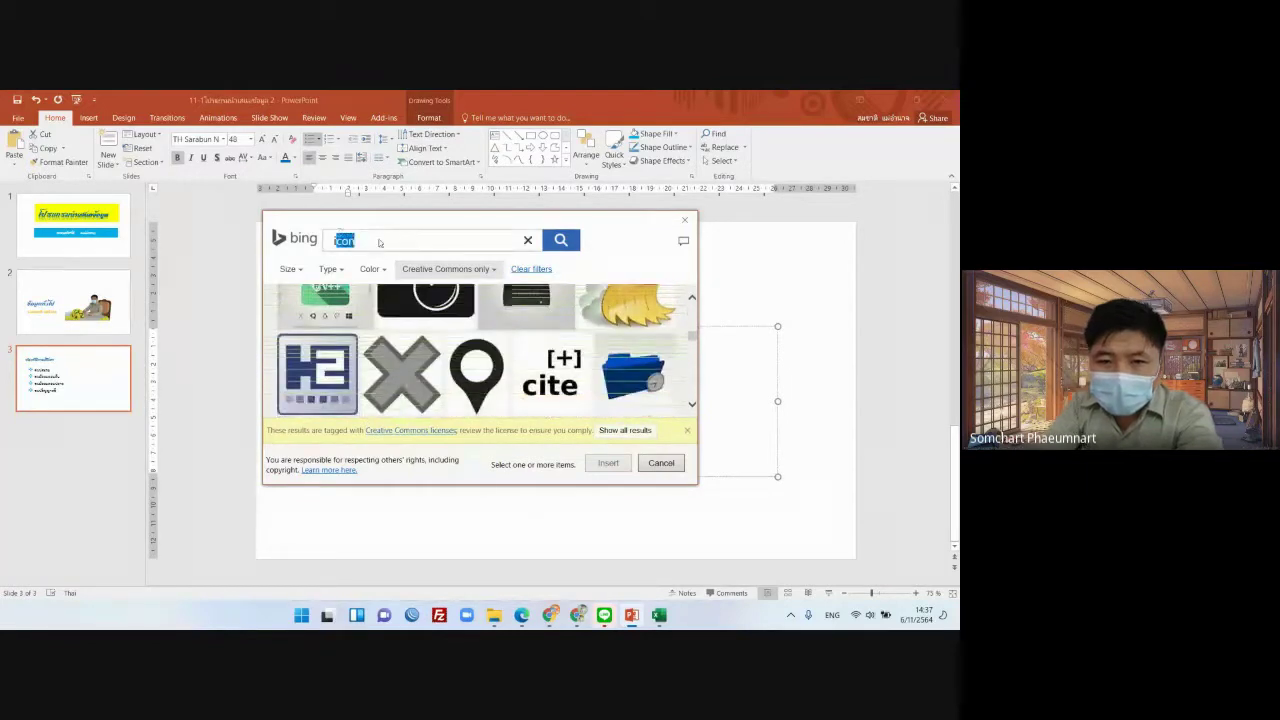
{"action": "left_click", "coordinate": [386, 240]}
{"action": "type", "text": "education"}
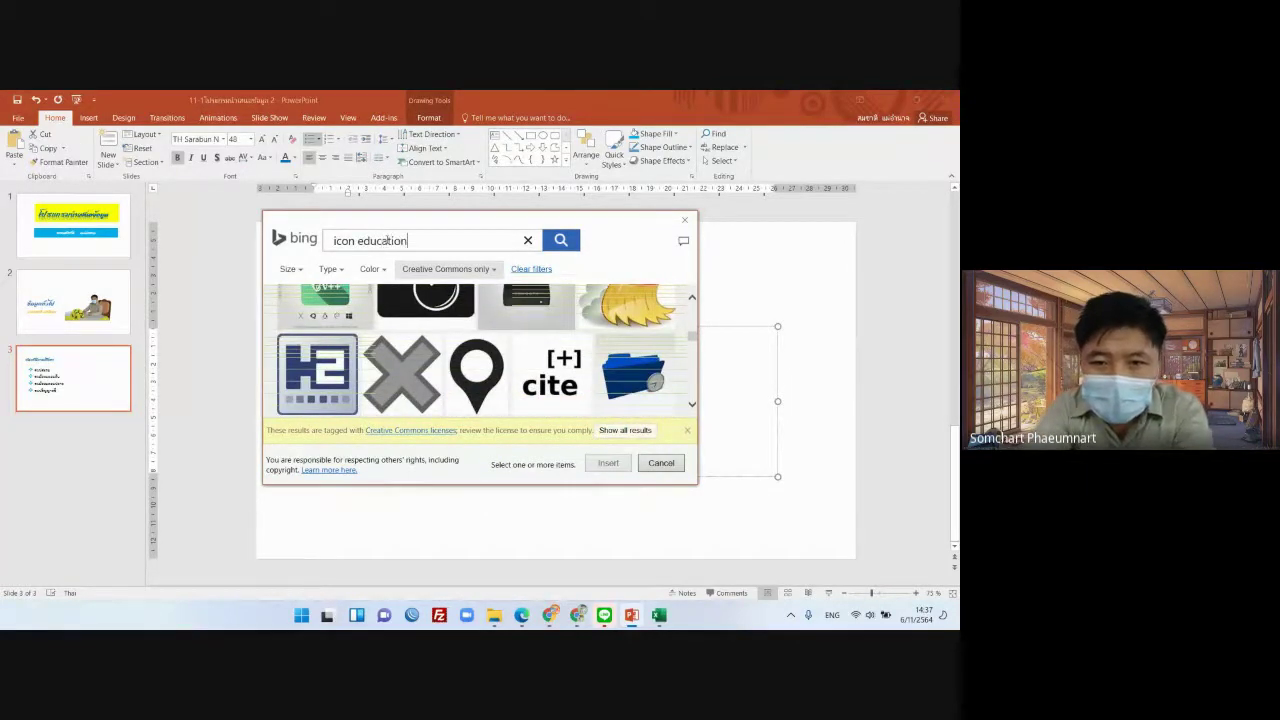
{"action": "key", "text": "Return"}
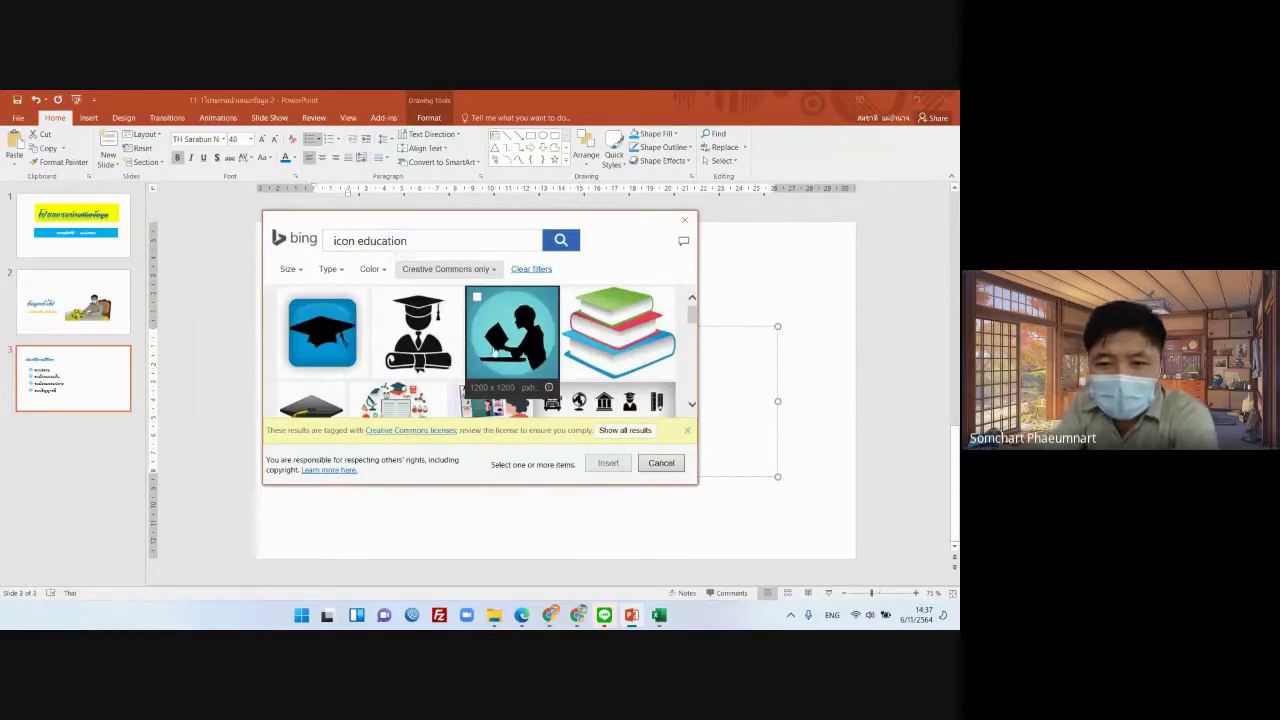
{"action": "scroll", "coordinate": [494, 352], "scroll_direction": "down", "scroll_amount": 2}
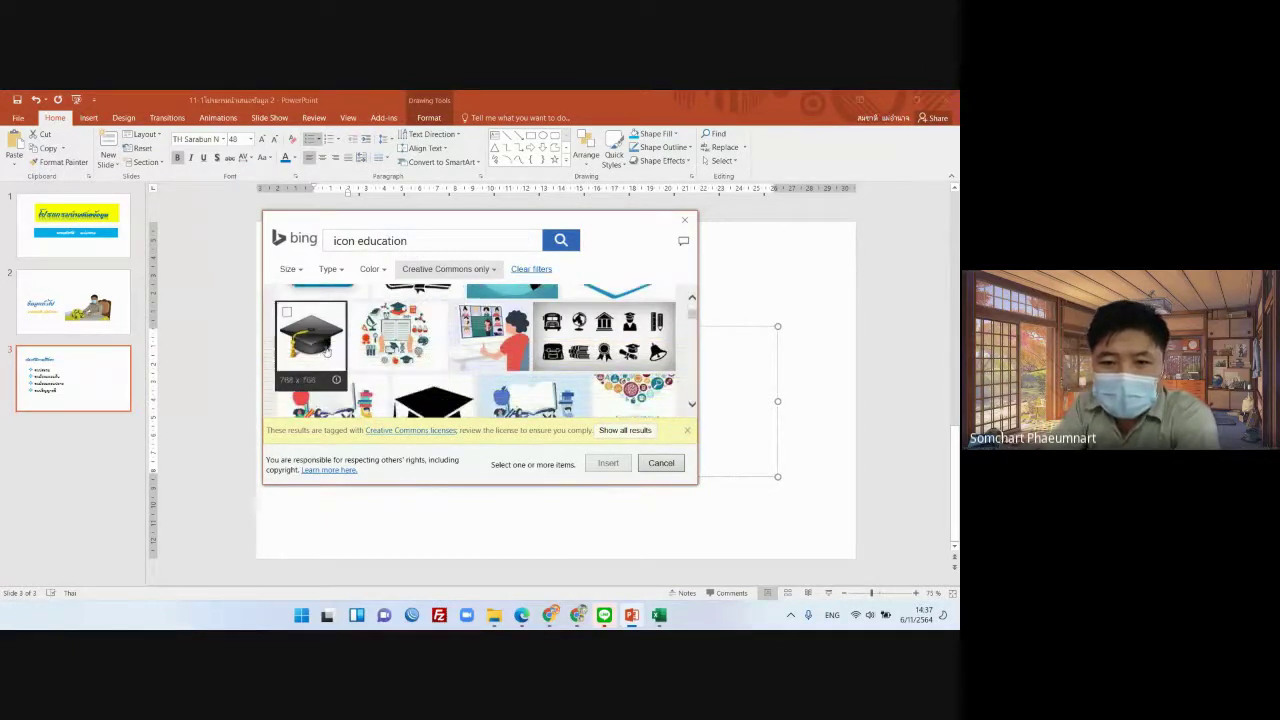
{"action": "left_click", "coordinate": [326, 350]}
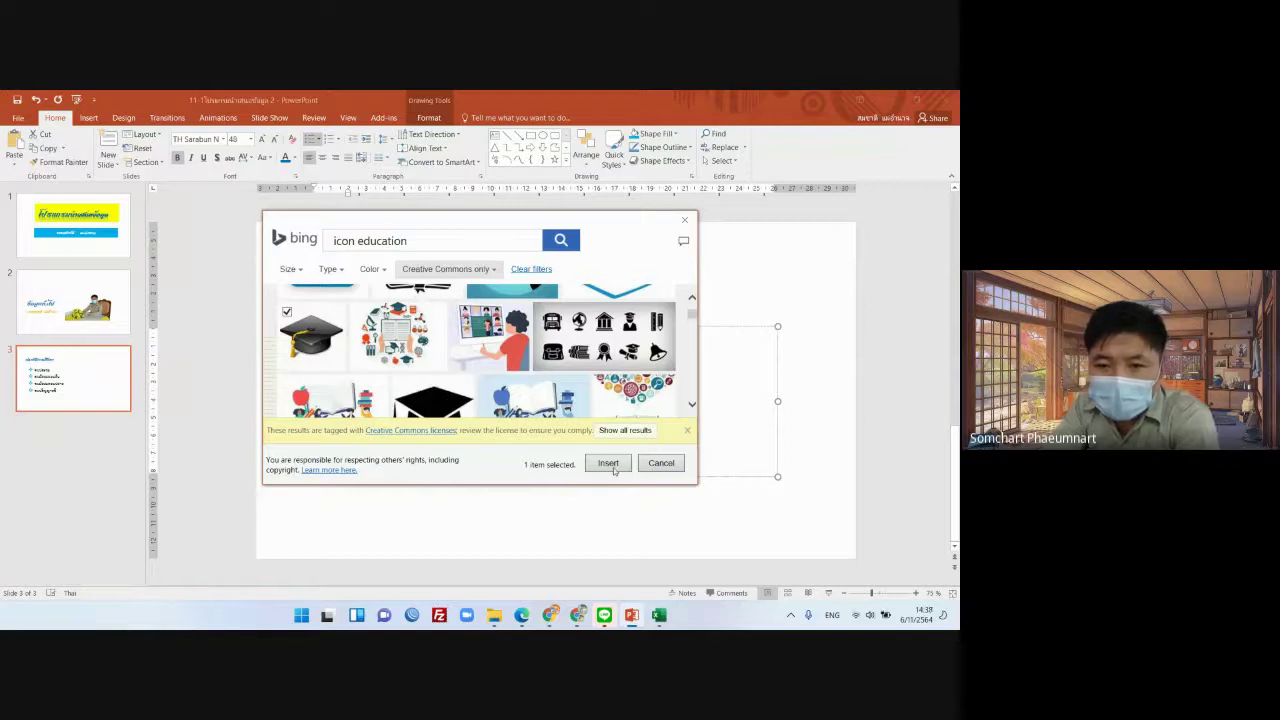
{"action": "left_click", "coordinate": [608, 463]}
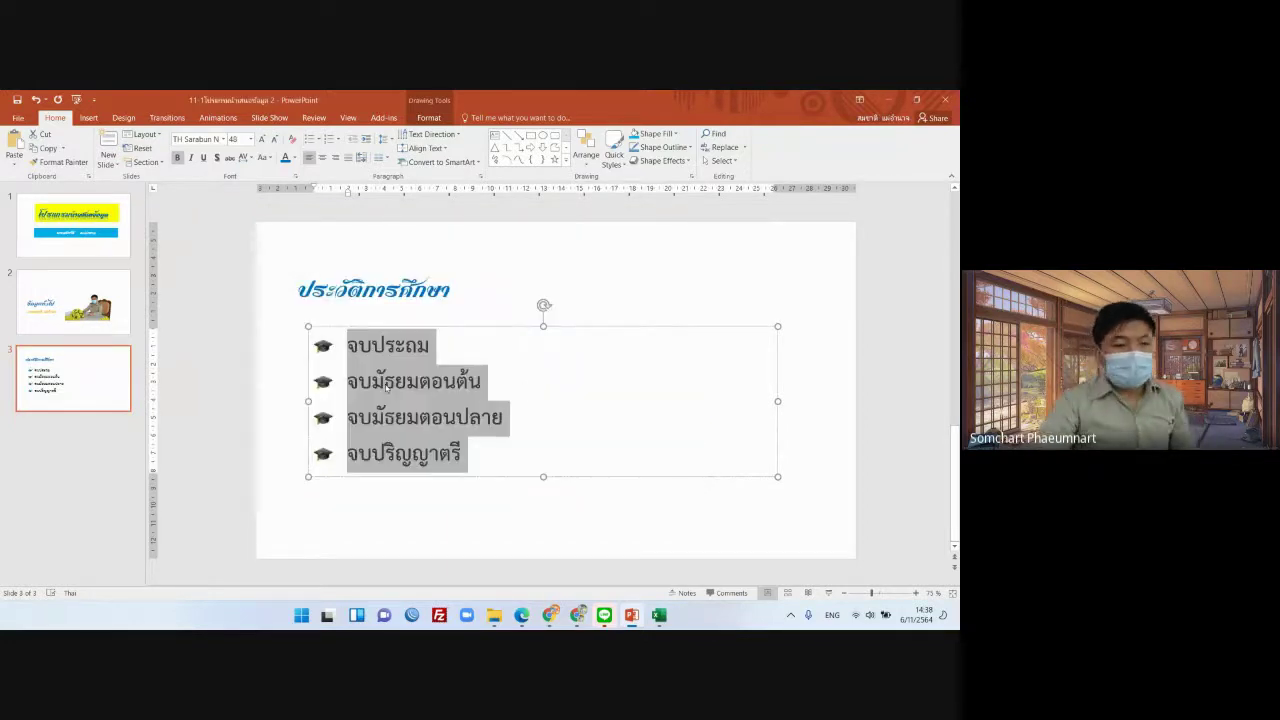
Duplicate slide 3 as slide 4, keeping its graduation-cap bullet list.
{"action": "left_click", "coordinate": [287, 408]}
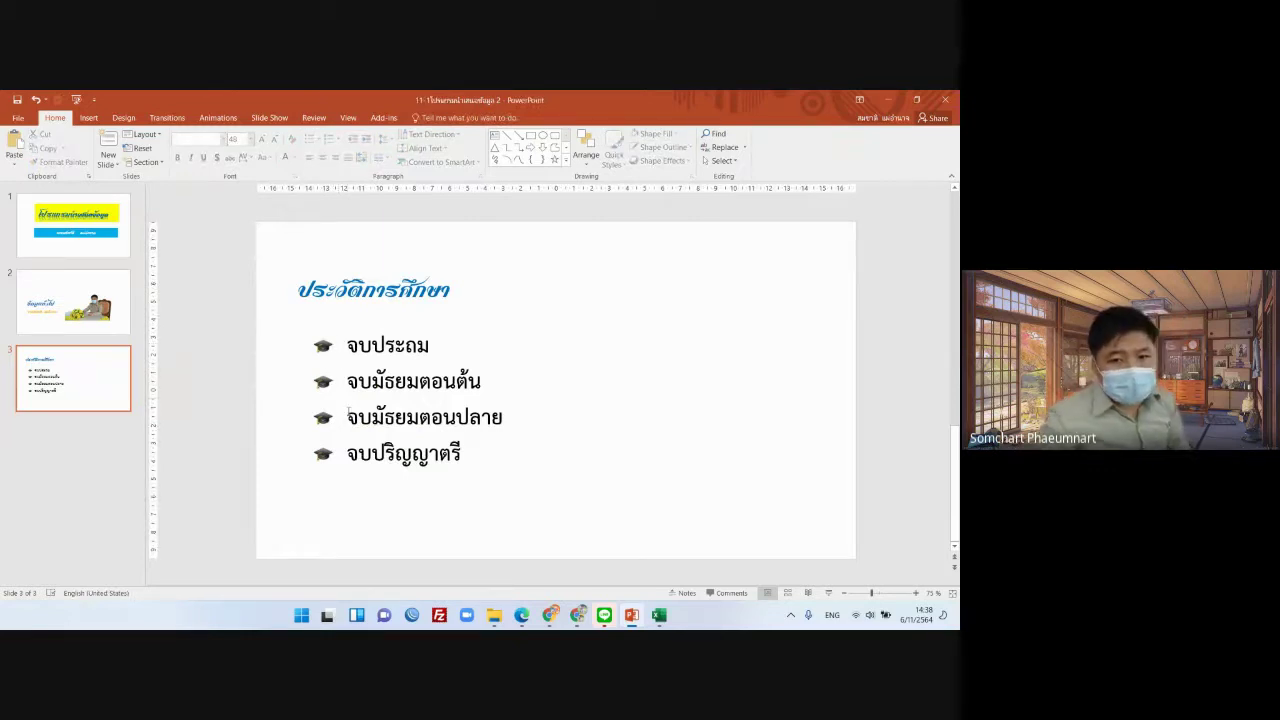
{"action": "left_click", "coordinate": [346, 346]}
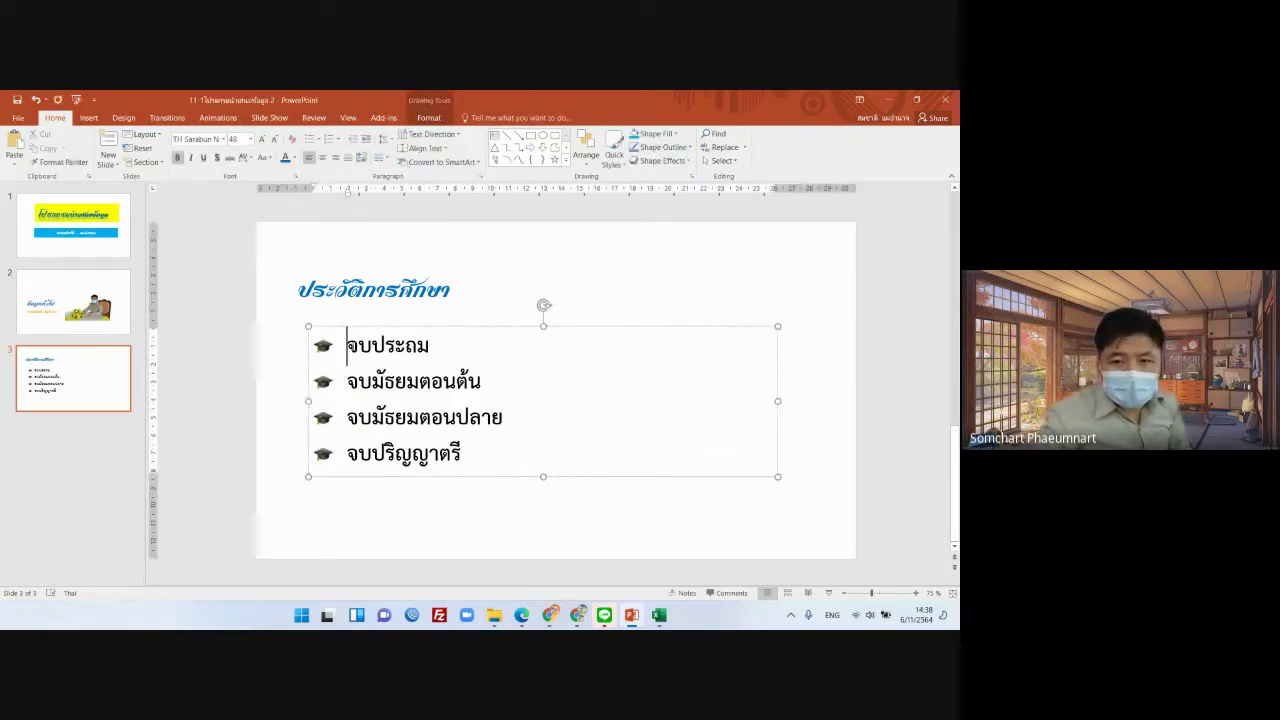
{"action": "left_click", "coordinate": [276, 364]}
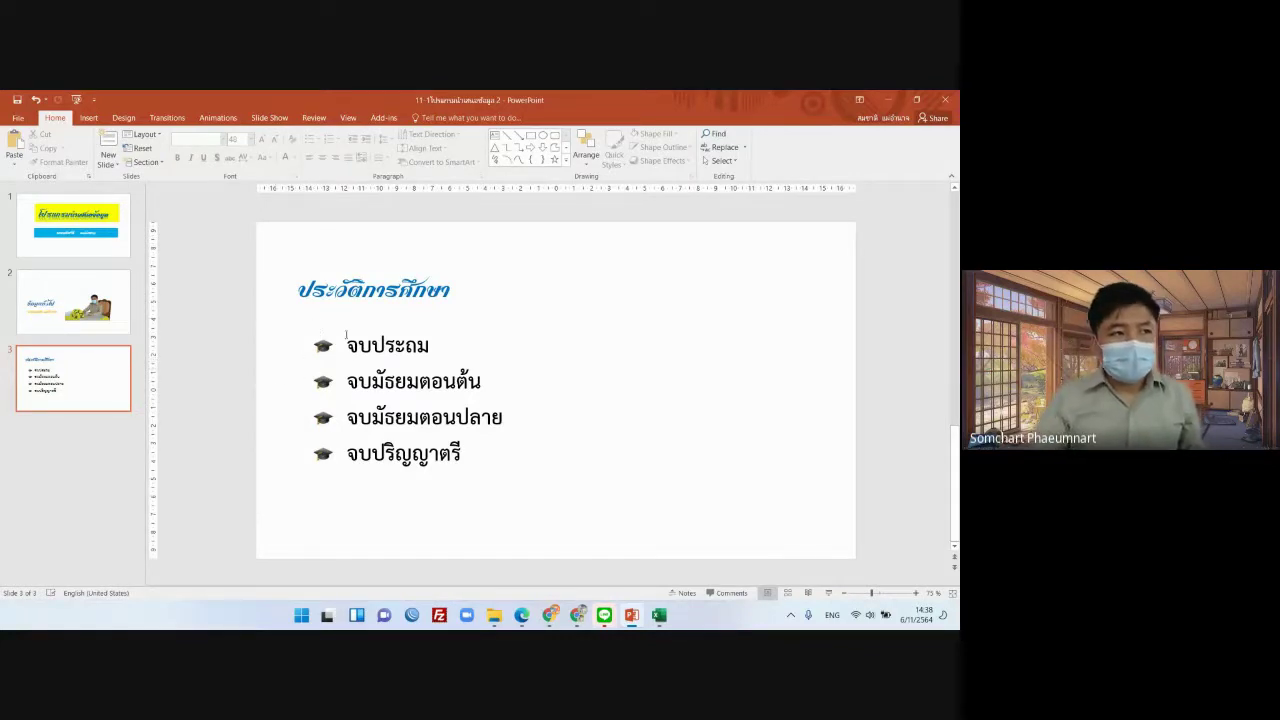
{"action": "left_click_drag", "start_coordinate": [460, 460], "coordinate": [346, 348]}
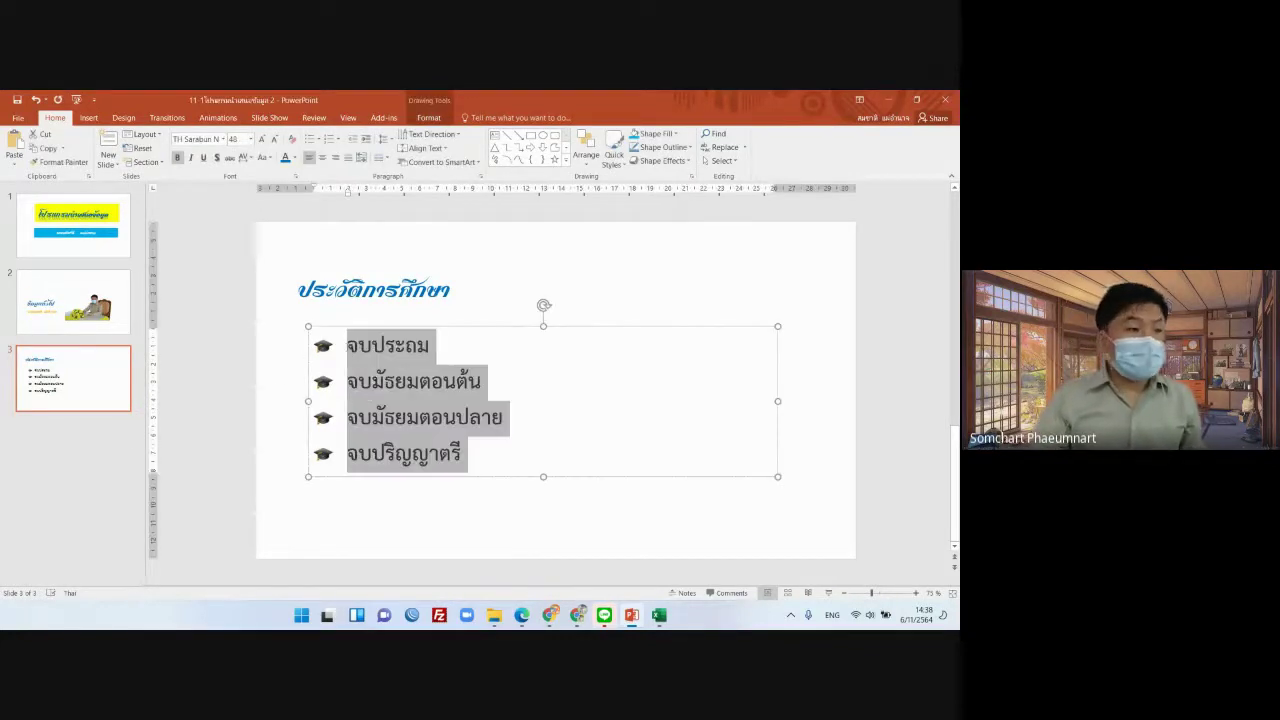
{"action": "left_click", "coordinate": [92, 369]}
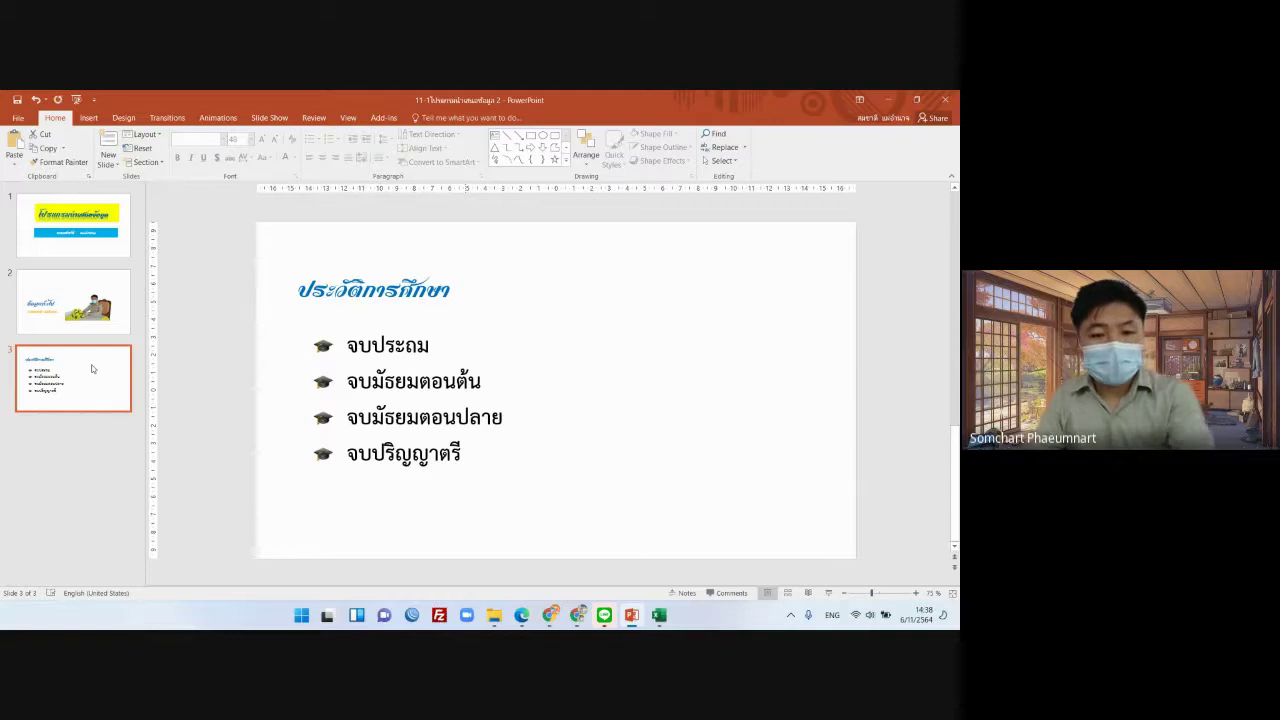
{"action": "key", "text": "ctrl+v"}
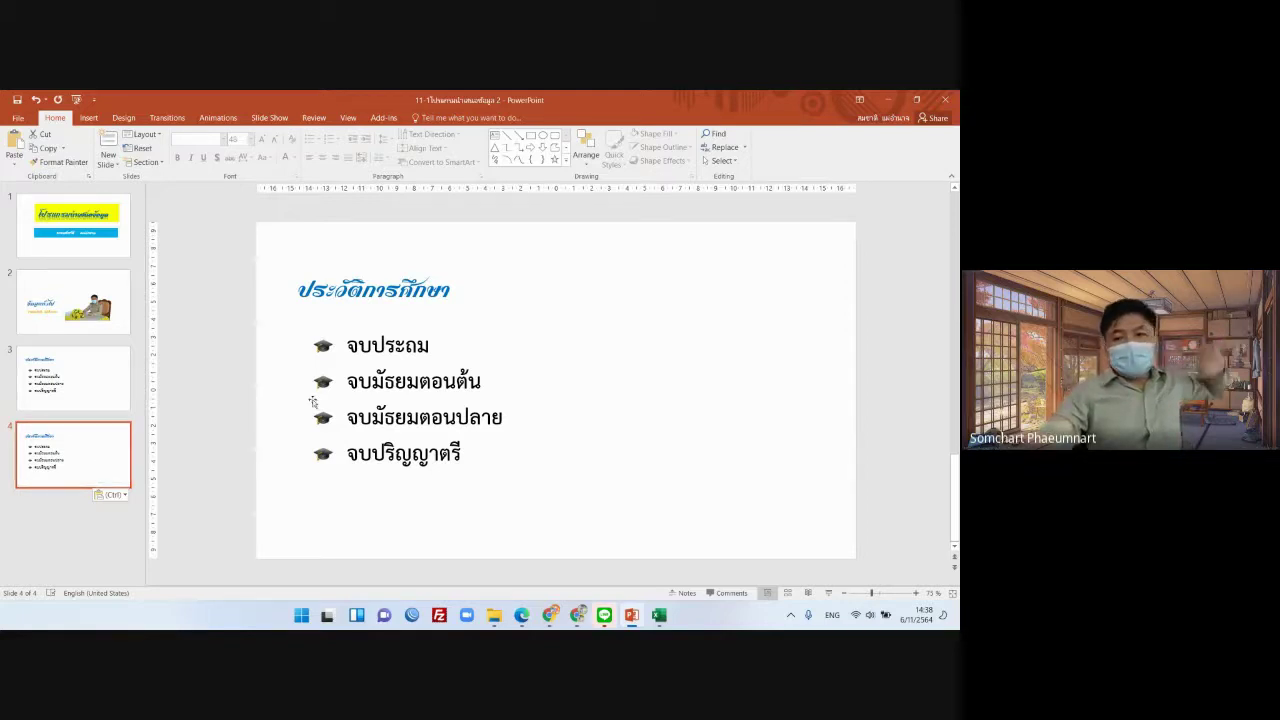
Select all four list items on slide 4 and show the numbering styles.
{"action": "left_click", "coordinate": [358, 383]}
{"action": "left_click_drag", "start_coordinate": [461, 447], "coordinate": [334, 347]}
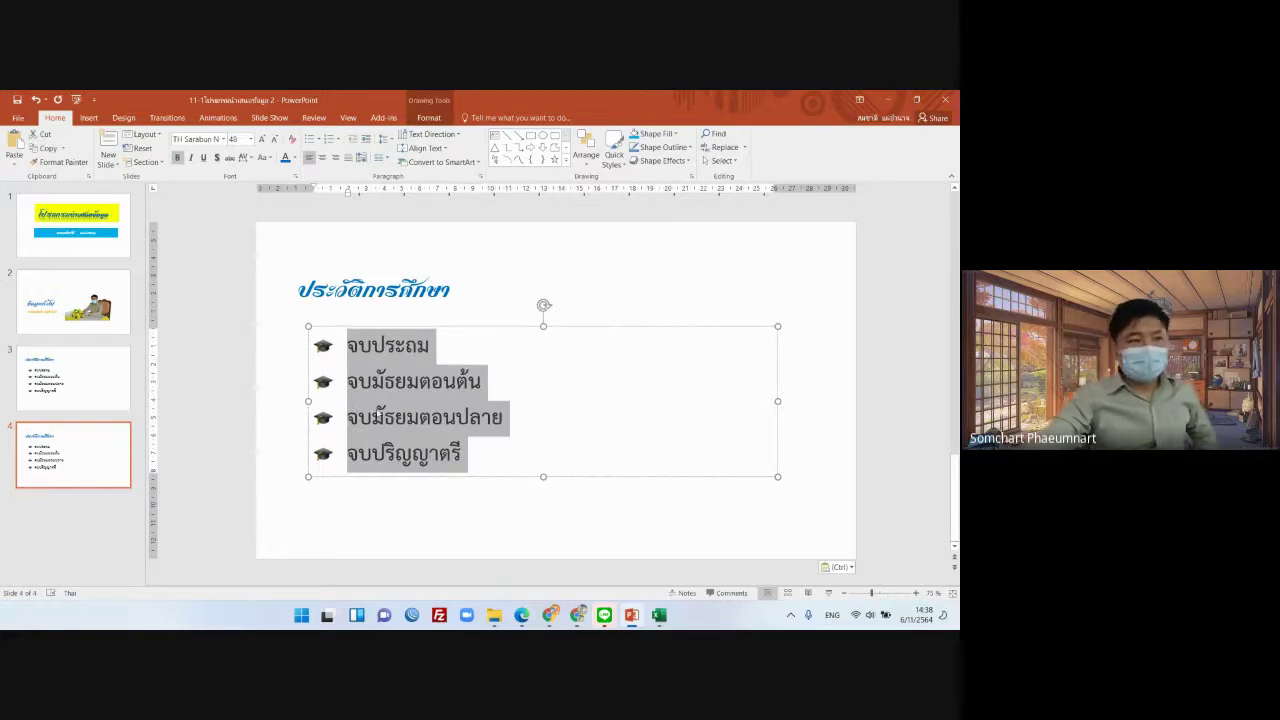
{"action": "left_click", "coordinate": [340, 142]}
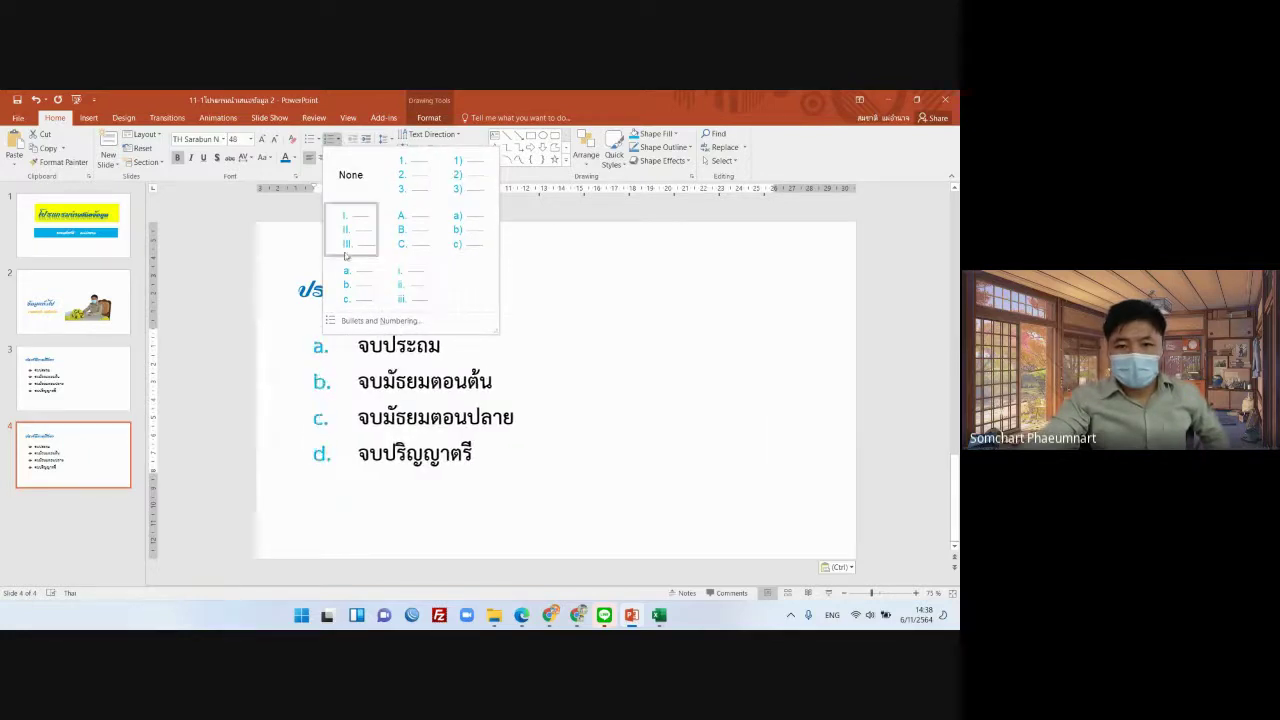
Number slide 4's list 1) to 4) with the numbers coloured blue.
{"action": "left_click", "coordinate": [463, 186]}
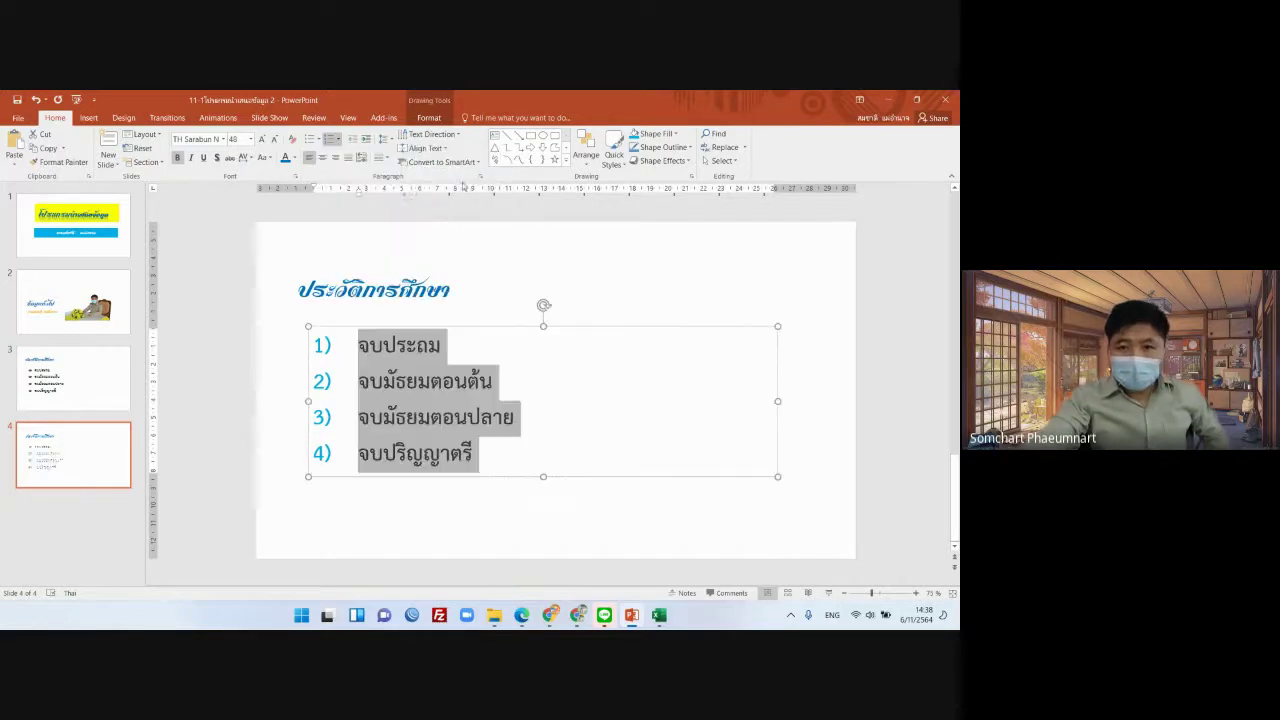
{"action": "left_click", "coordinate": [338, 139]}
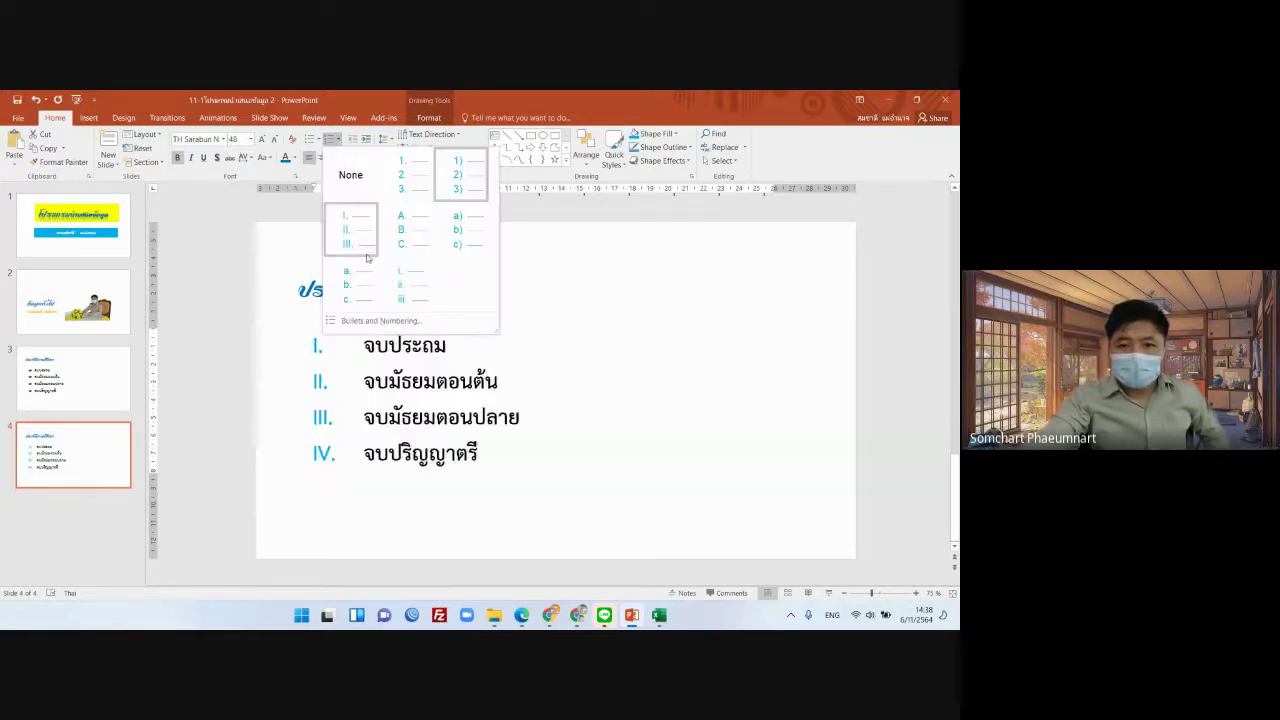
{"action": "left_click", "coordinate": [390, 318]}
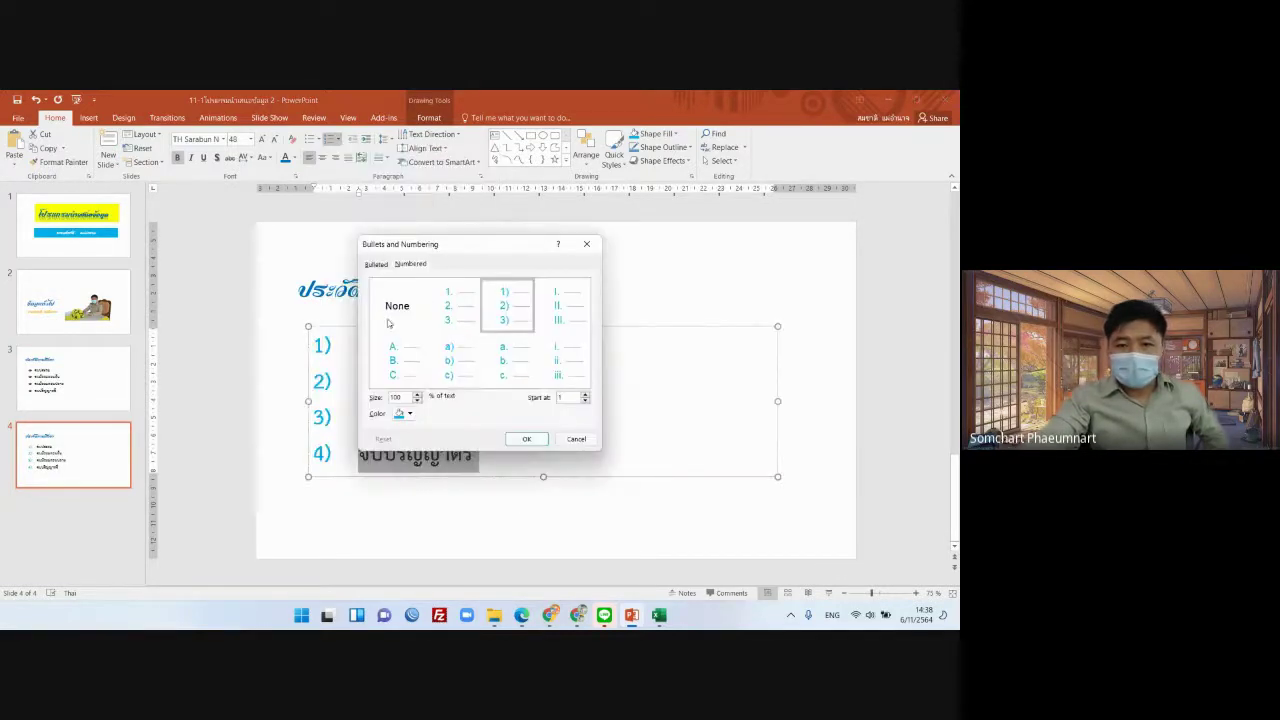
{"action": "left_click", "coordinate": [410, 416]}
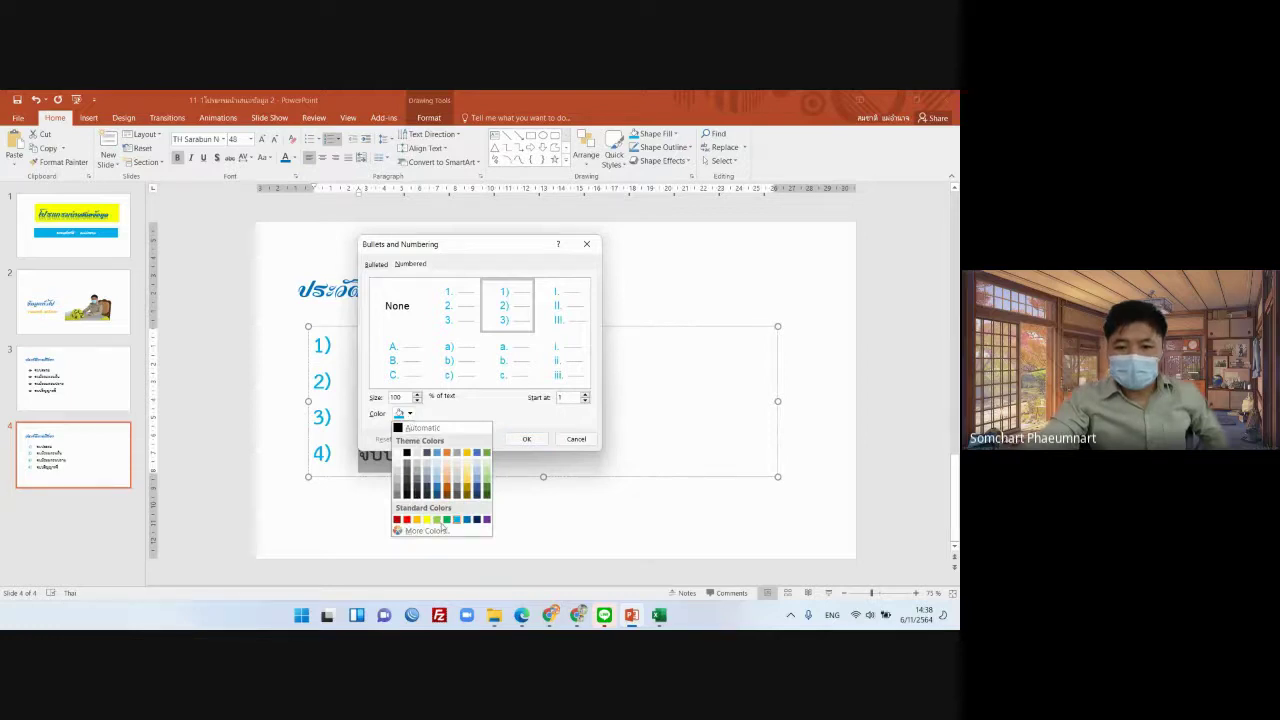
{"action": "left_click", "coordinate": [467, 520]}
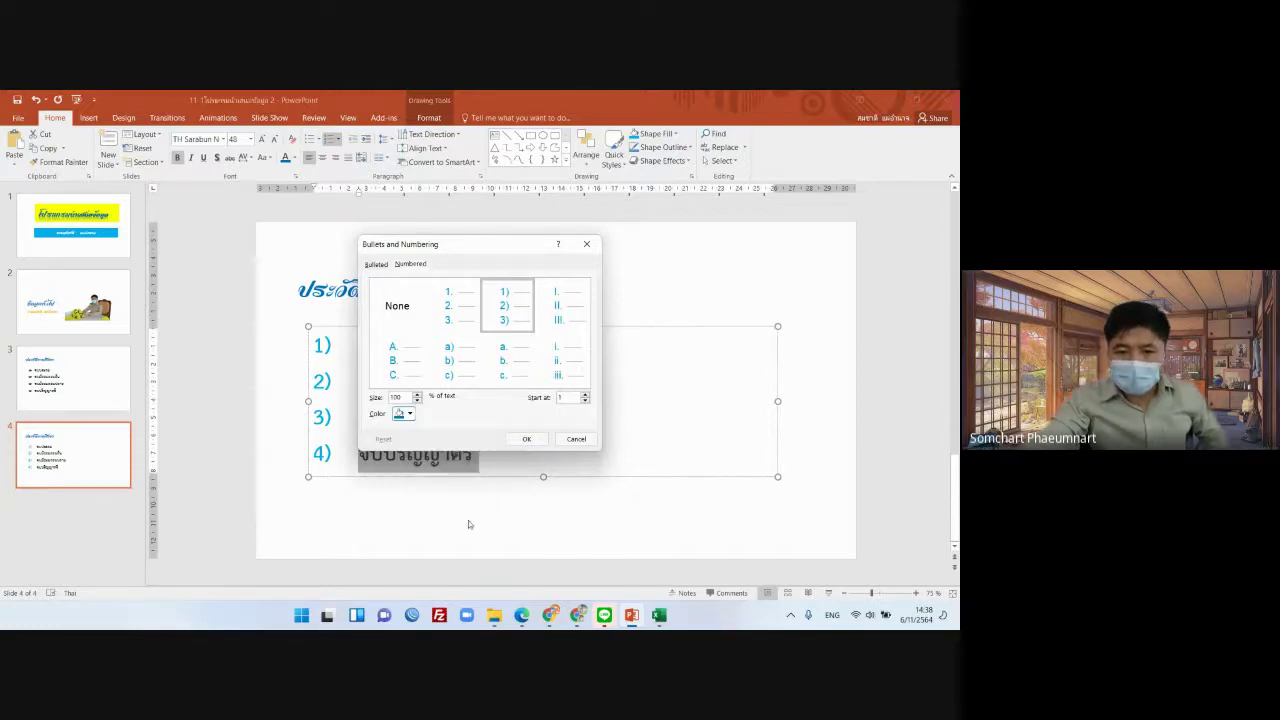
{"action": "left_click", "coordinate": [527, 439]}
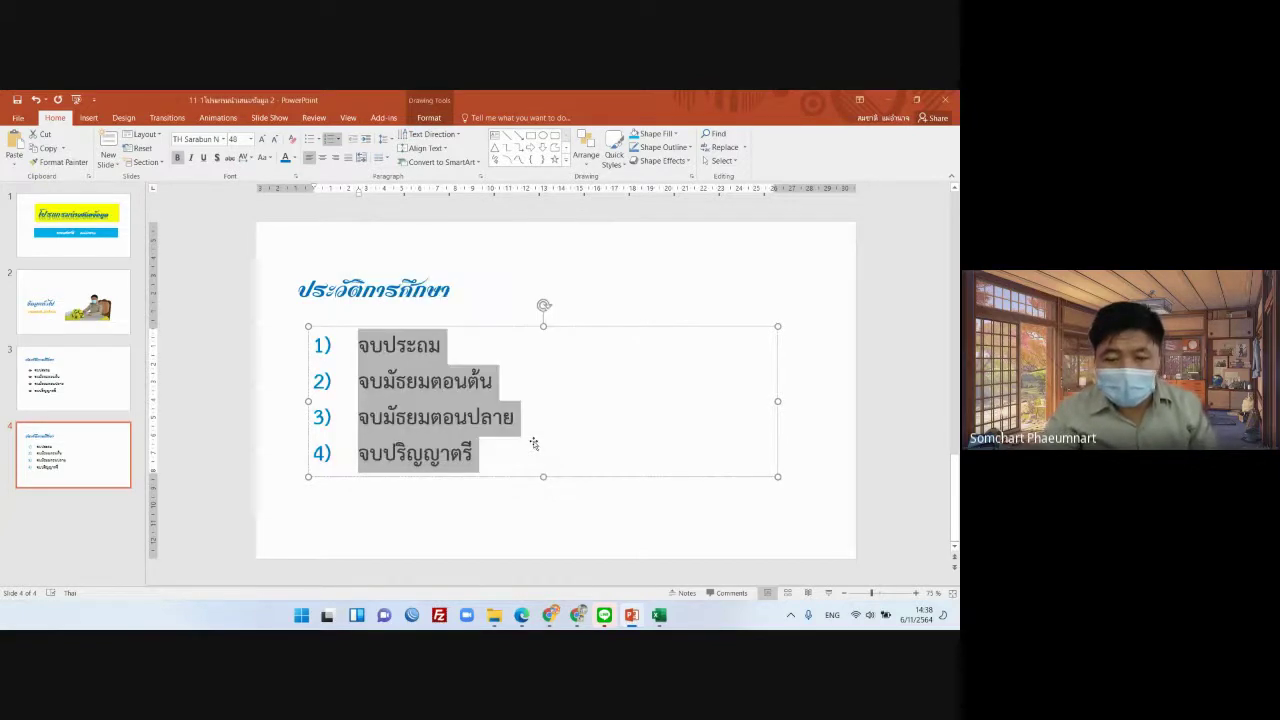
Check the numbered list, then switch to the course handout in Chrome.
{"action": "left_click", "coordinate": [423, 515]}
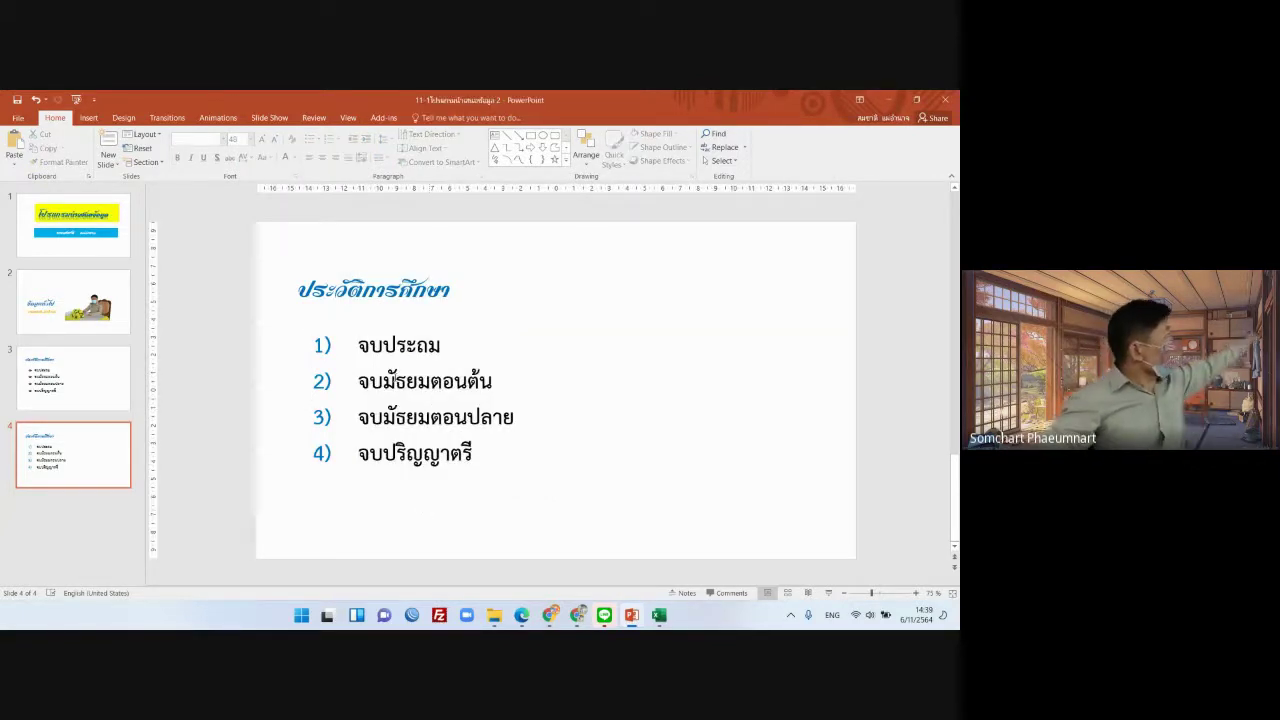
{"action": "left_click", "coordinate": [455, 385]}
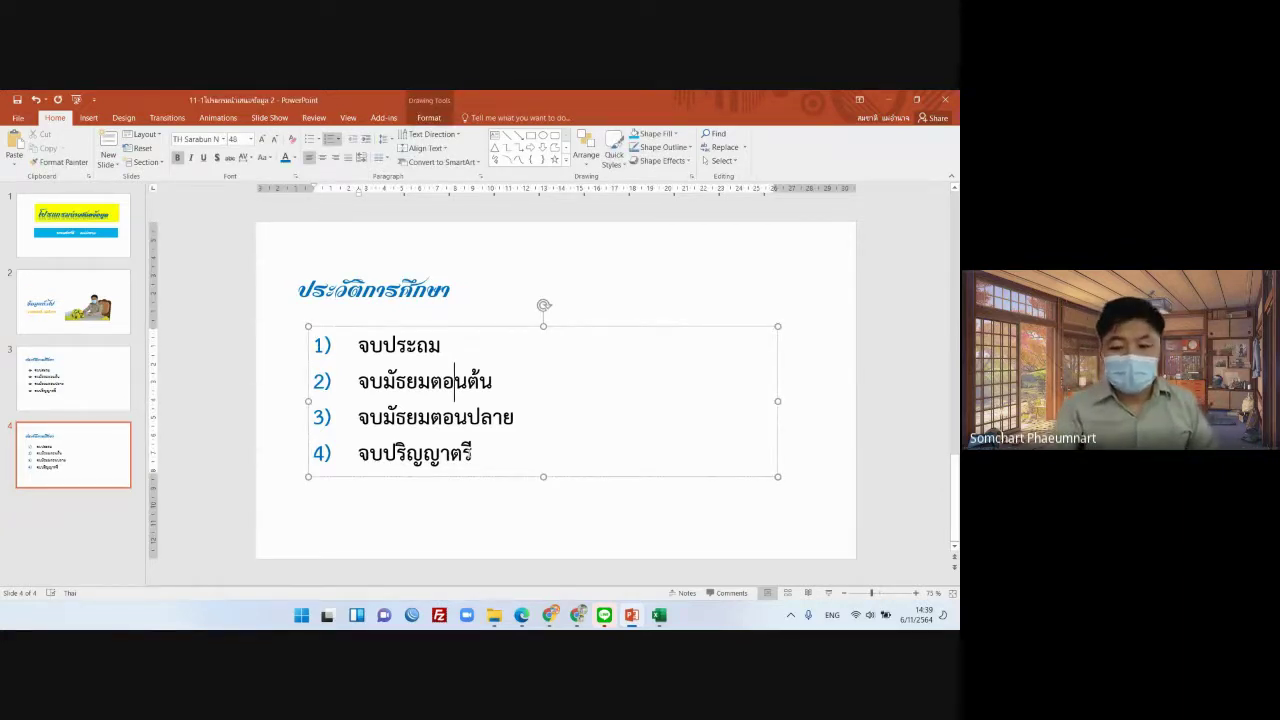
{"action": "left_click", "coordinate": [578, 615]}
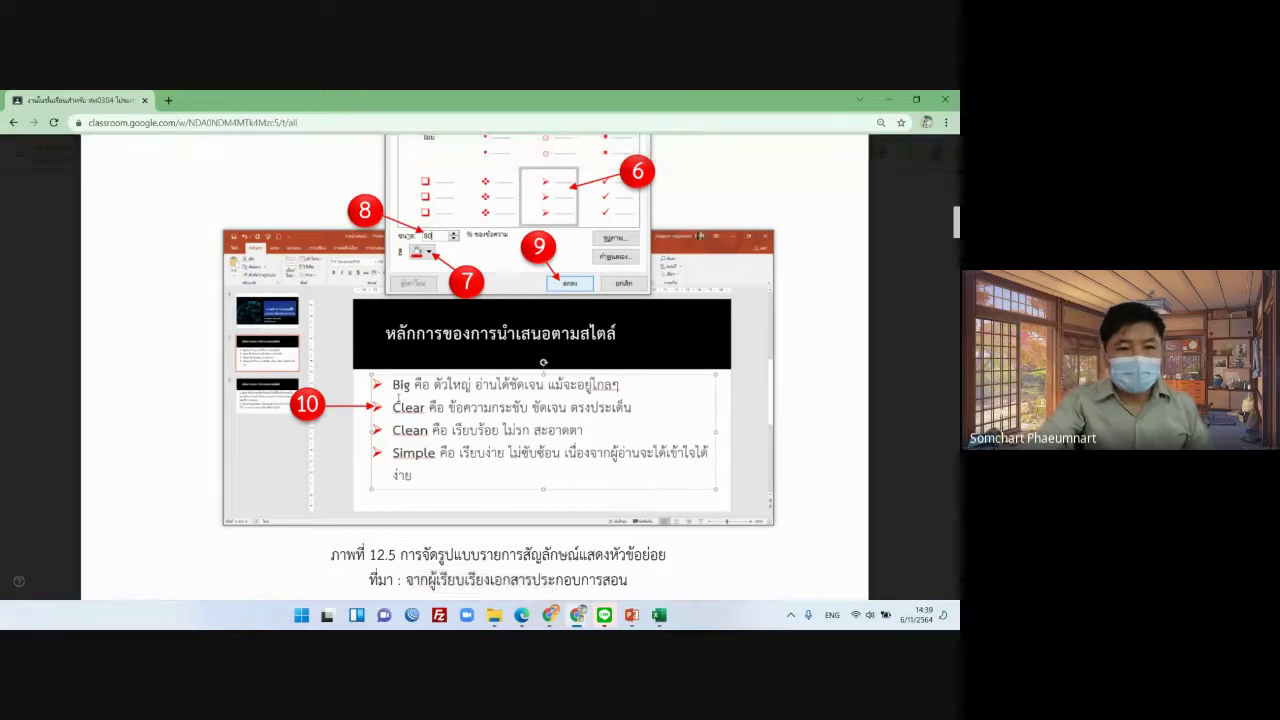
Scroll the handout PDF past section 1.7 to the WordArt steps on page 99.
{"action": "scroll", "coordinate": [398, 398], "scroll_direction": "down", "scroll_amount": 10}
{"action": "scroll", "coordinate": [398, 398], "scroll_direction": "down", "scroll_amount": 5}
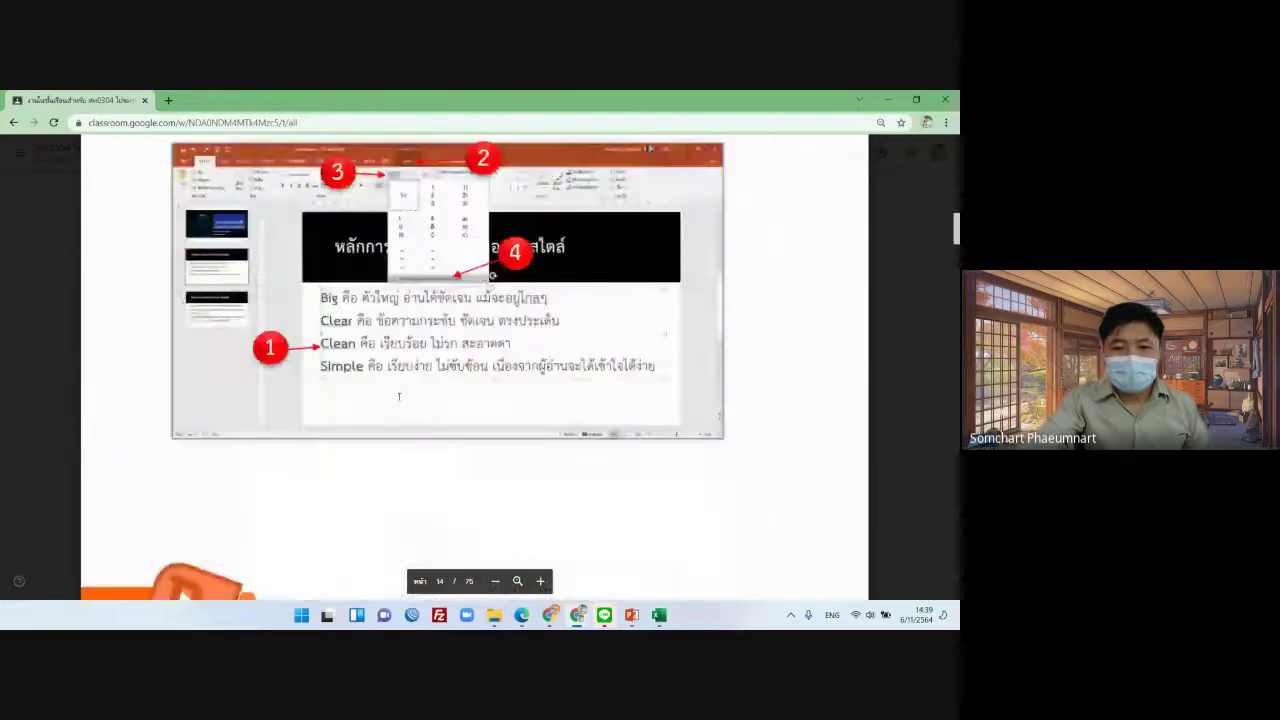
{"action": "scroll", "coordinate": [475, 400], "scroll_direction": "down", "scroll_amount": 10}
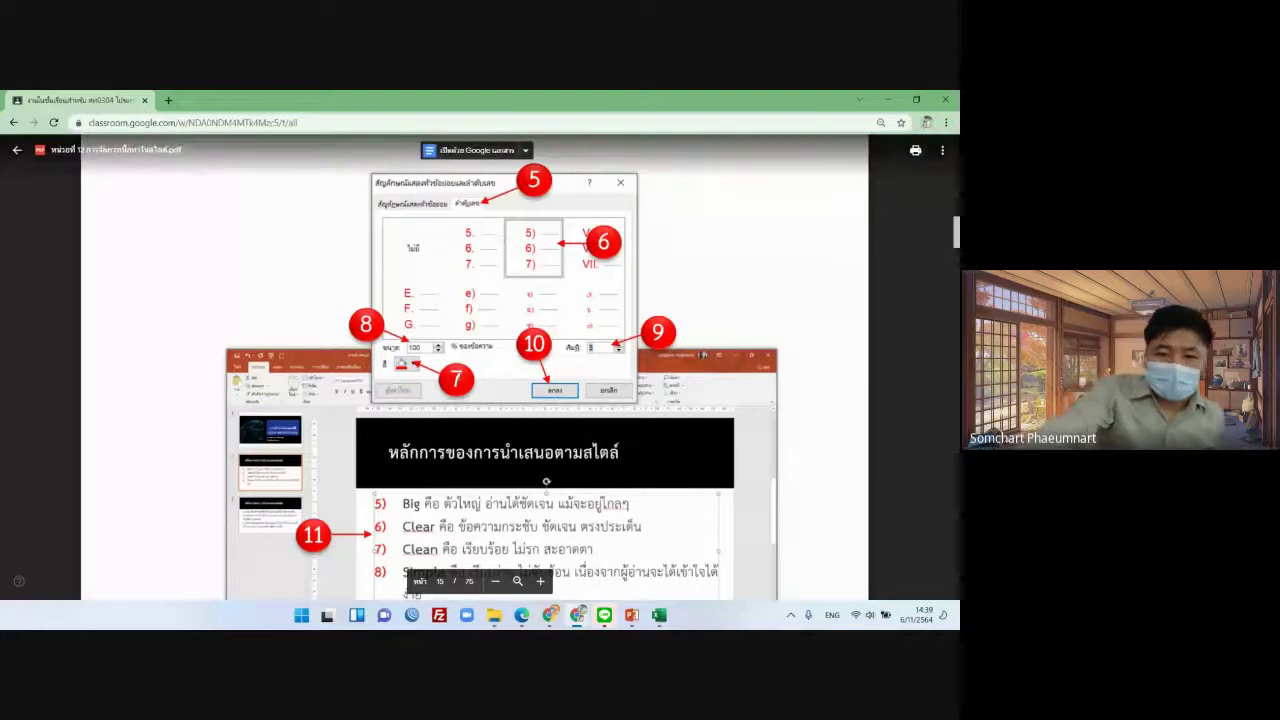
{"action": "scroll", "coordinate": [456, 375], "scroll_direction": "down", "scroll_amount": 5}
{"action": "scroll", "coordinate": [430, 362], "scroll_direction": "down", "scroll_amount": 9}
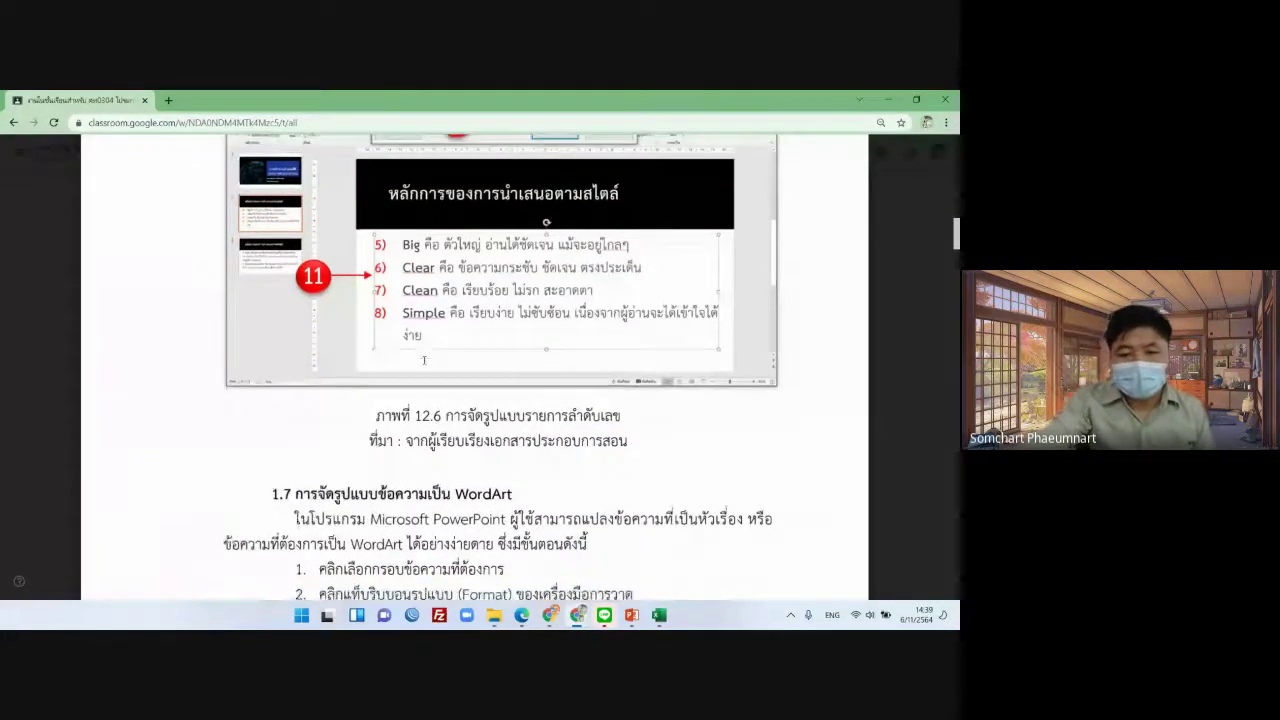
{"action": "scroll", "coordinate": [423, 360], "scroll_direction": "down", "scroll_amount": 9}
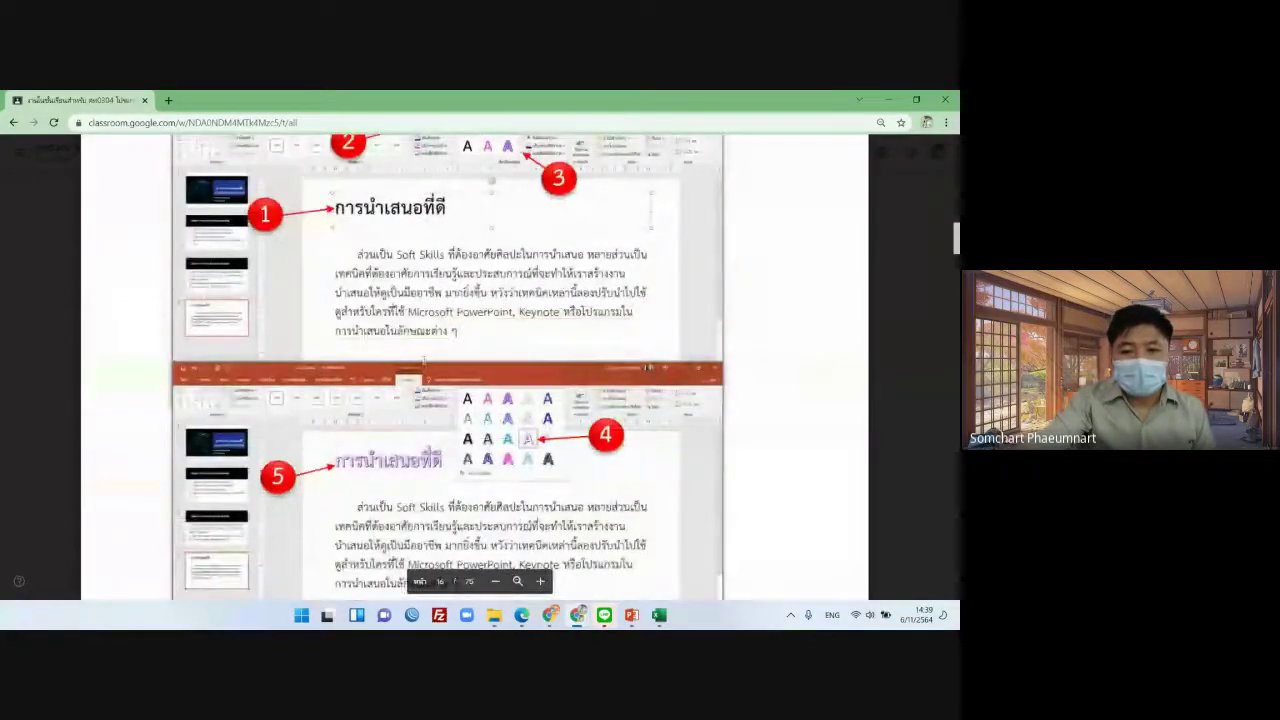
{"action": "scroll", "coordinate": [423, 360], "scroll_direction": "up", "scroll_amount": 3}
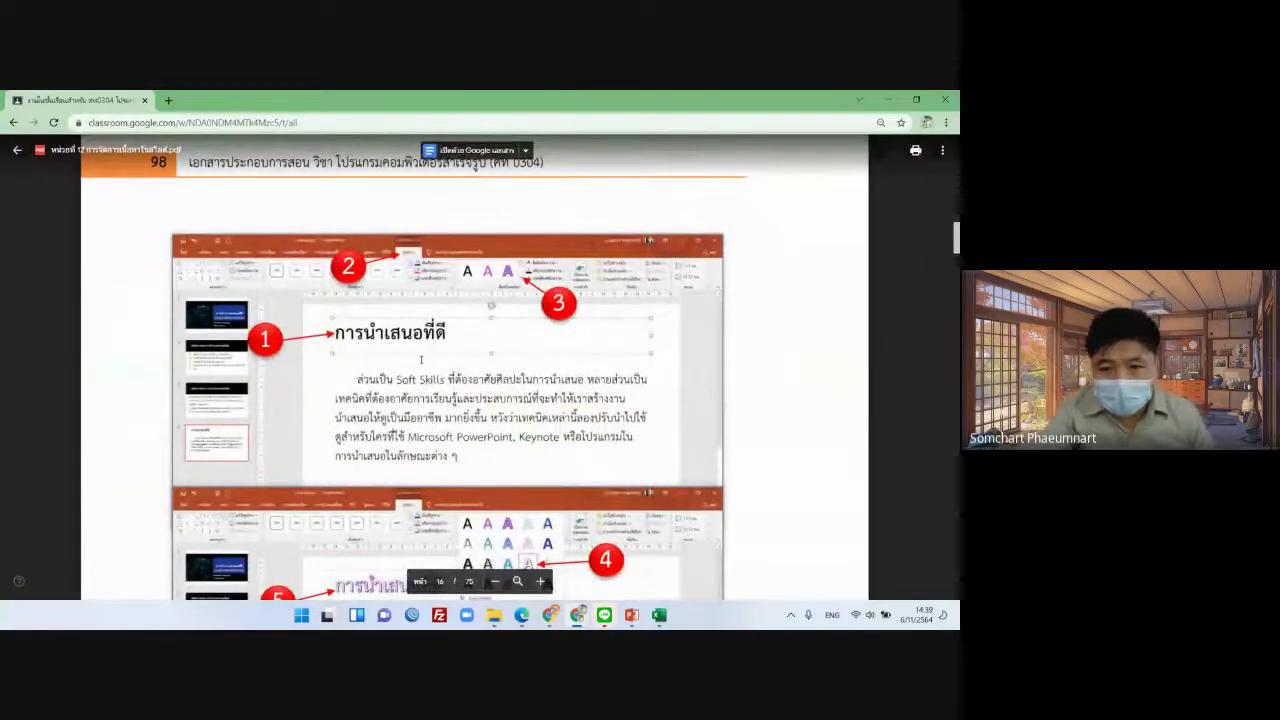
{"action": "scroll", "coordinate": [421, 360], "scroll_direction": "down", "scroll_amount": 6}
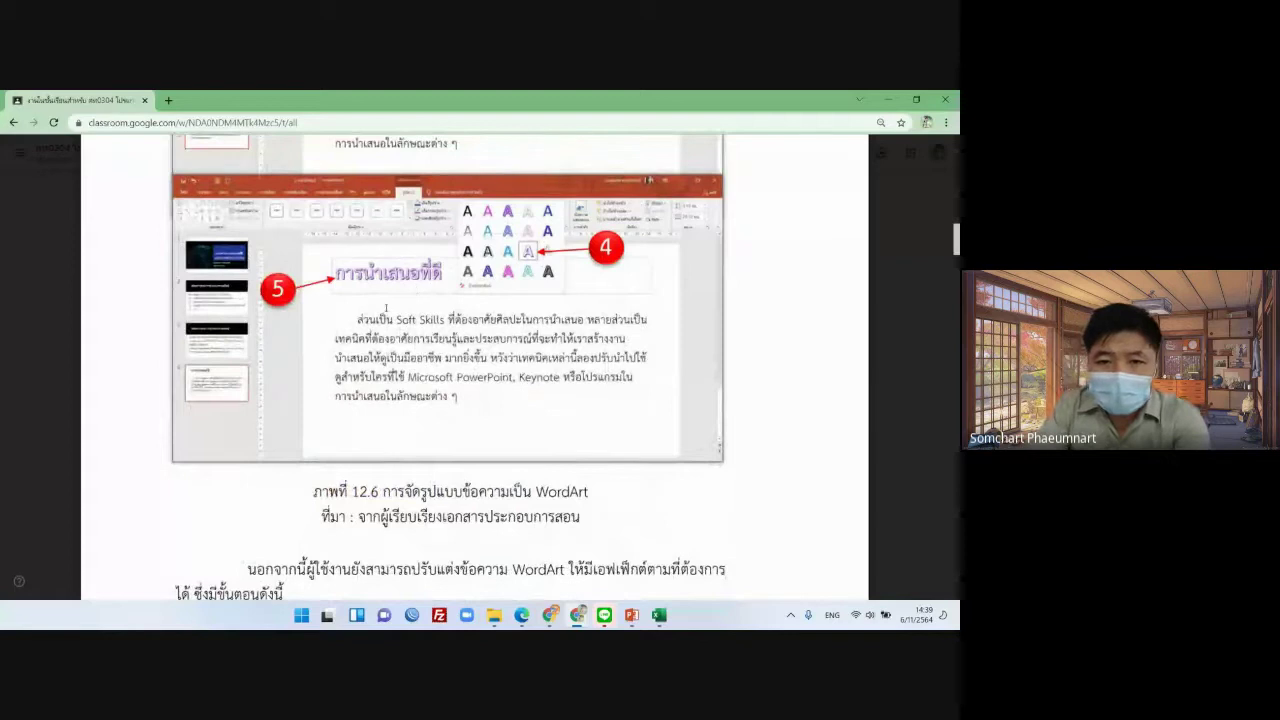
{"action": "scroll", "coordinate": [648, 181], "scroll_direction": "down", "scroll_amount": 15}
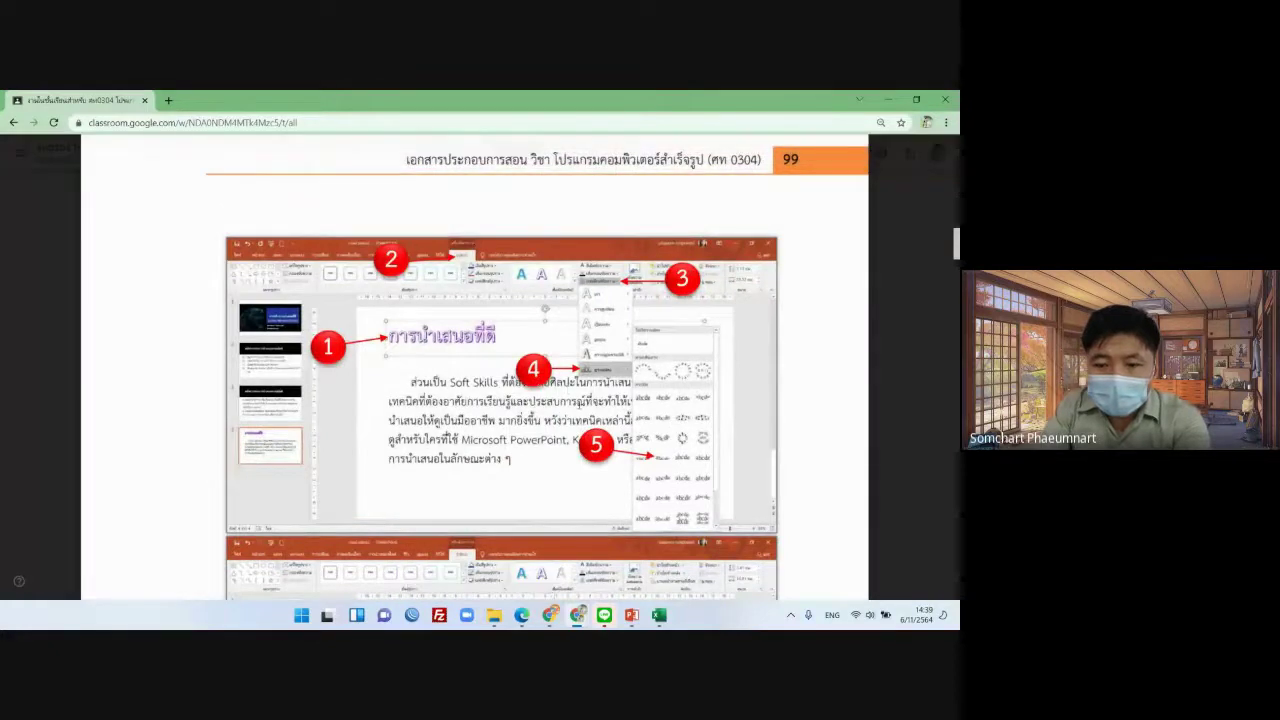
Apply the blue WordArt style to slide 4's title ประวัติการศึกษา.
{"action": "left_click", "coordinate": [631, 615]}
{"action": "left_click", "coordinate": [335, 290]}
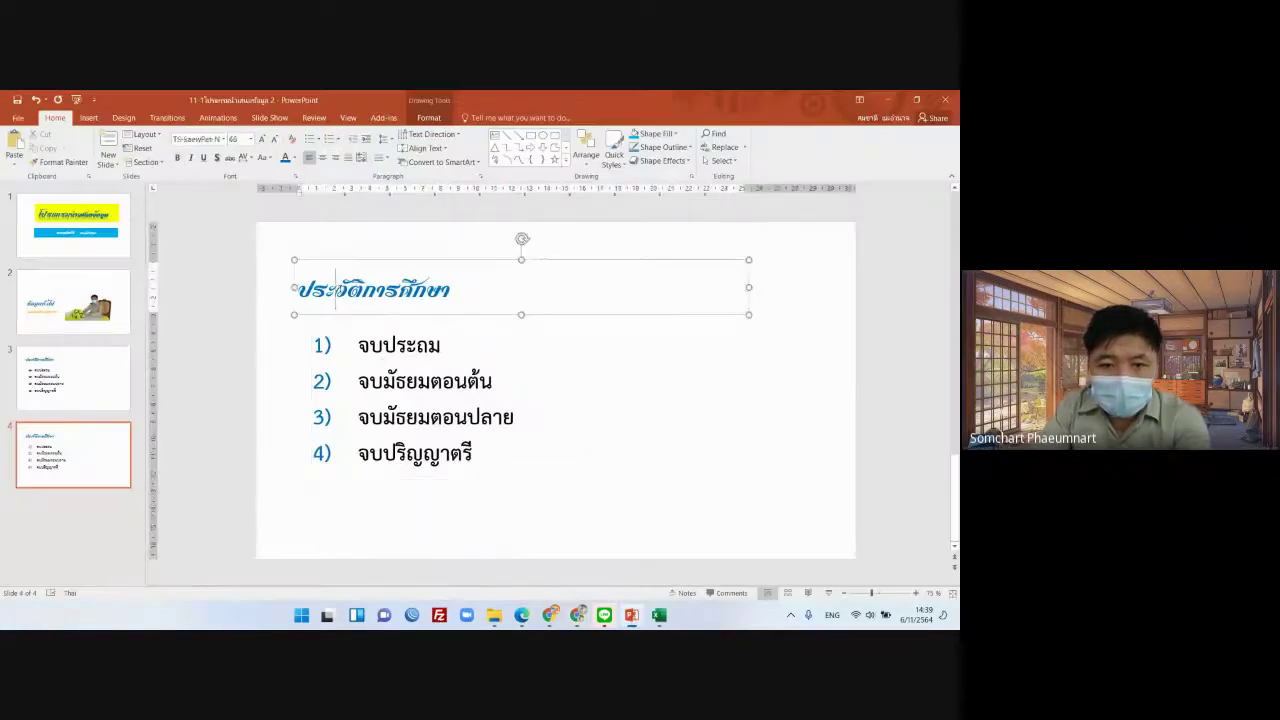
{"action": "left_click_drag", "start_coordinate": [451, 289], "coordinate": [298, 289]}
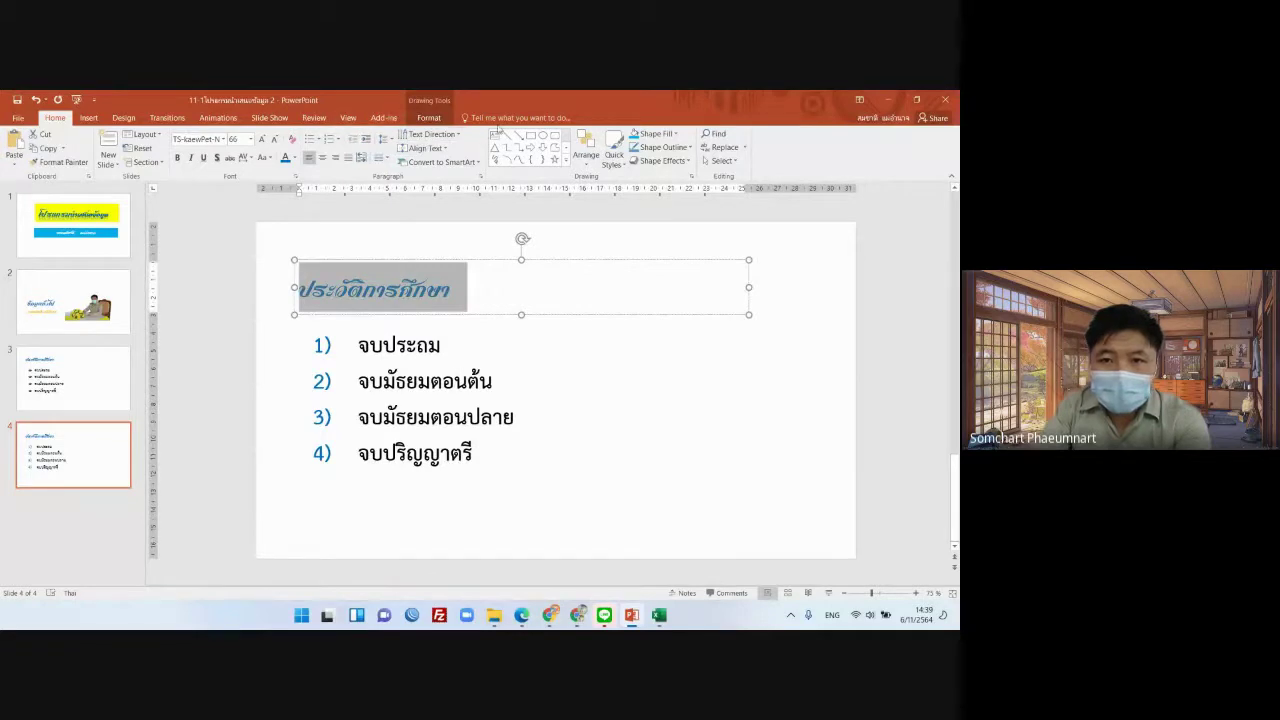
{"action": "left_click", "coordinate": [428, 117]}
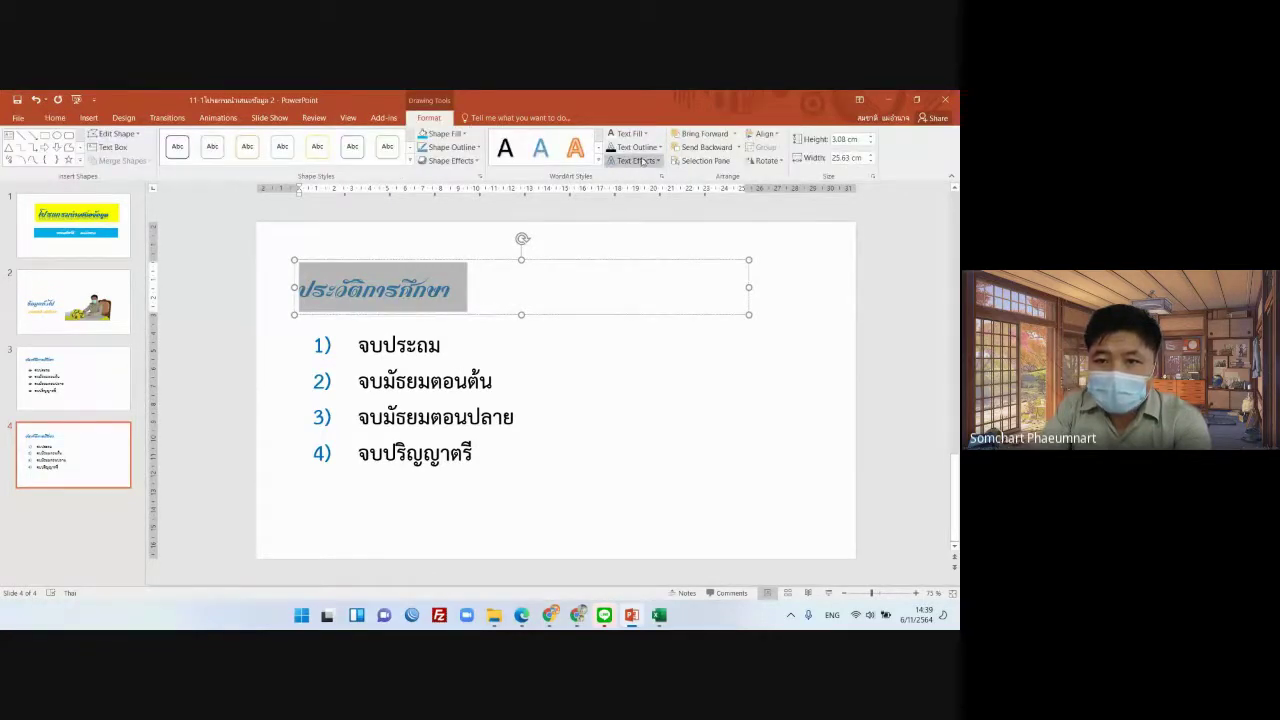
{"action": "left_click", "coordinate": [598, 162]}
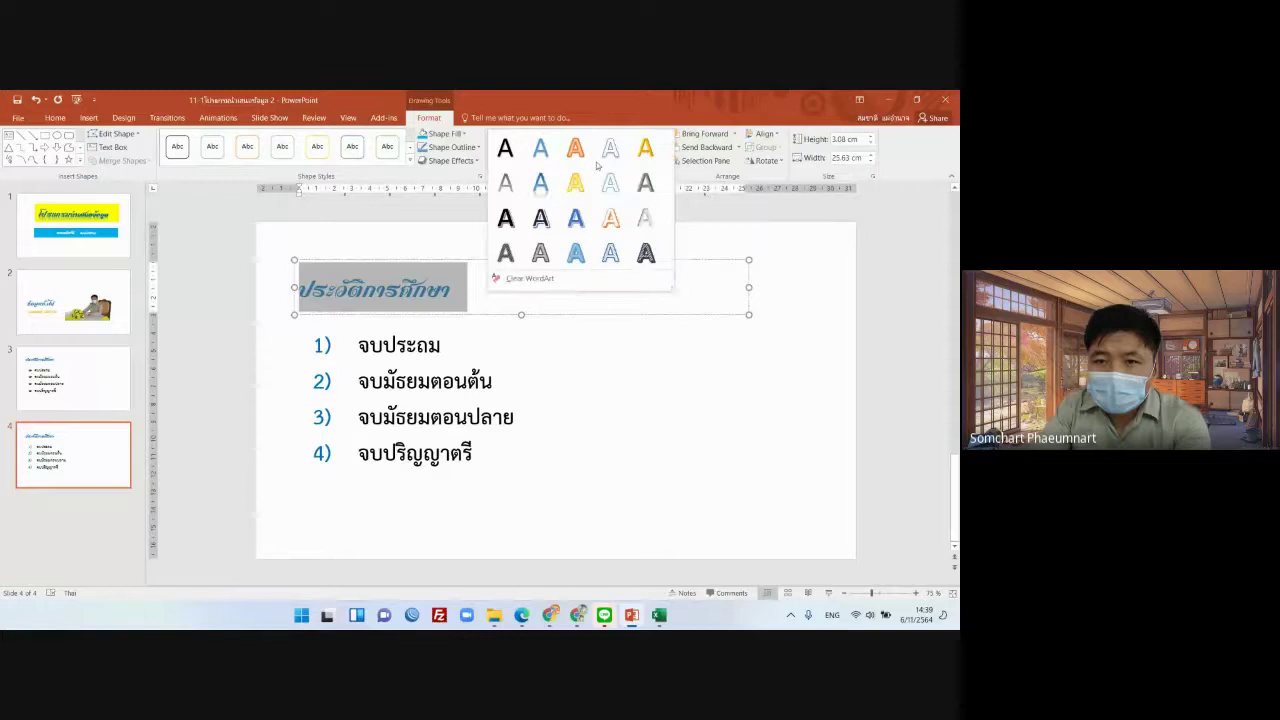
{"action": "left_click", "coordinate": [575, 220]}
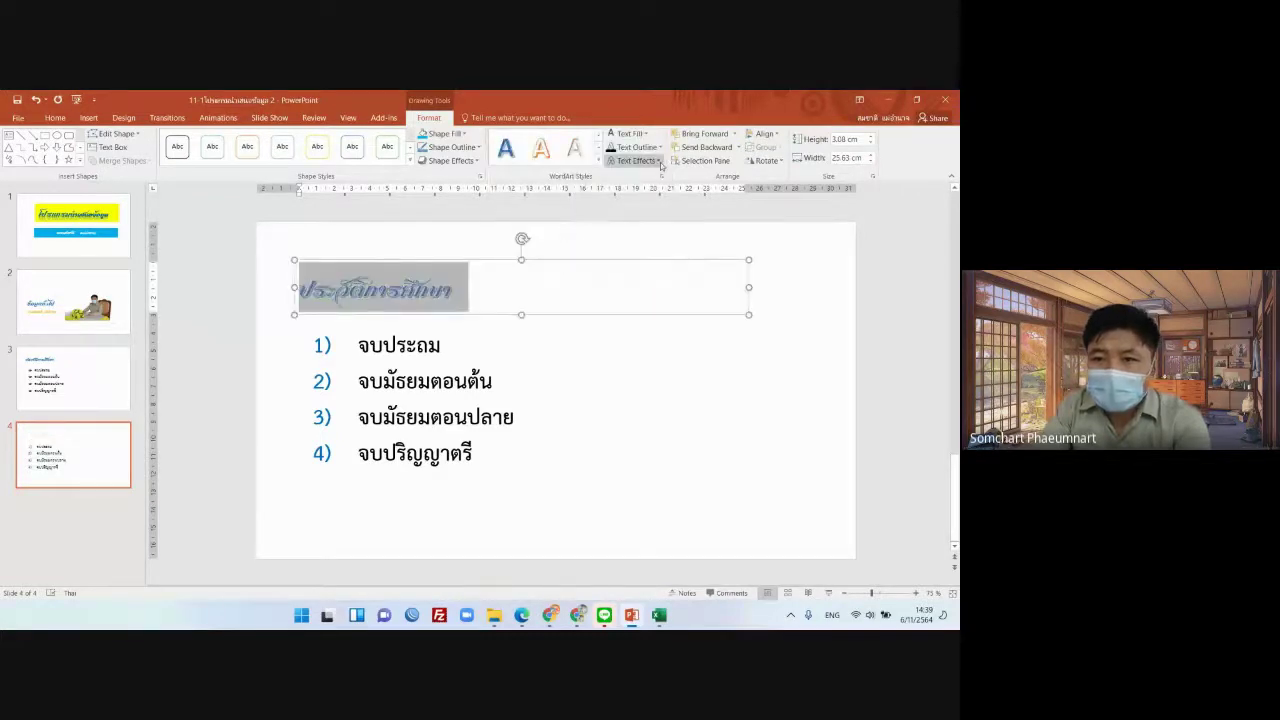
Bend the WordArt title with a wavy Warp transform text effect.
{"action": "left_click", "coordinate": [650, 161]}
{"action": "mouse_move", "coordinate": [662, 314]}
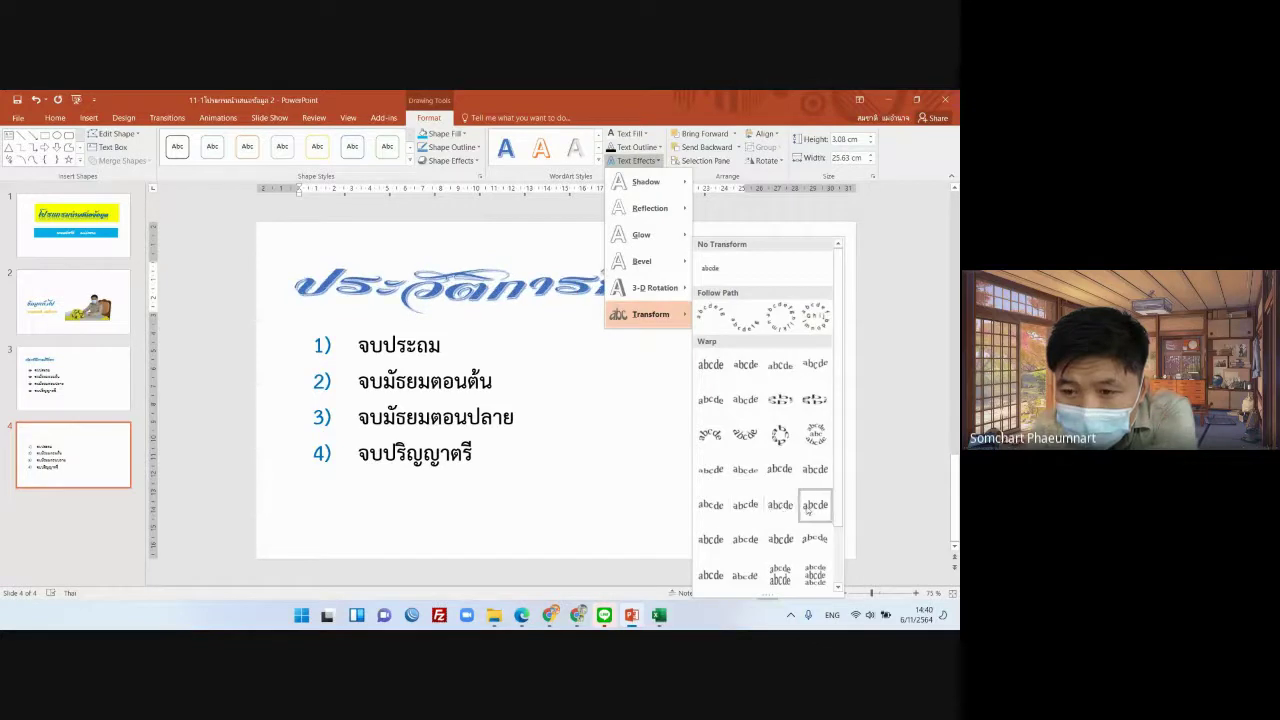
{"action": "left_click", "coordinate": [782, 510]}
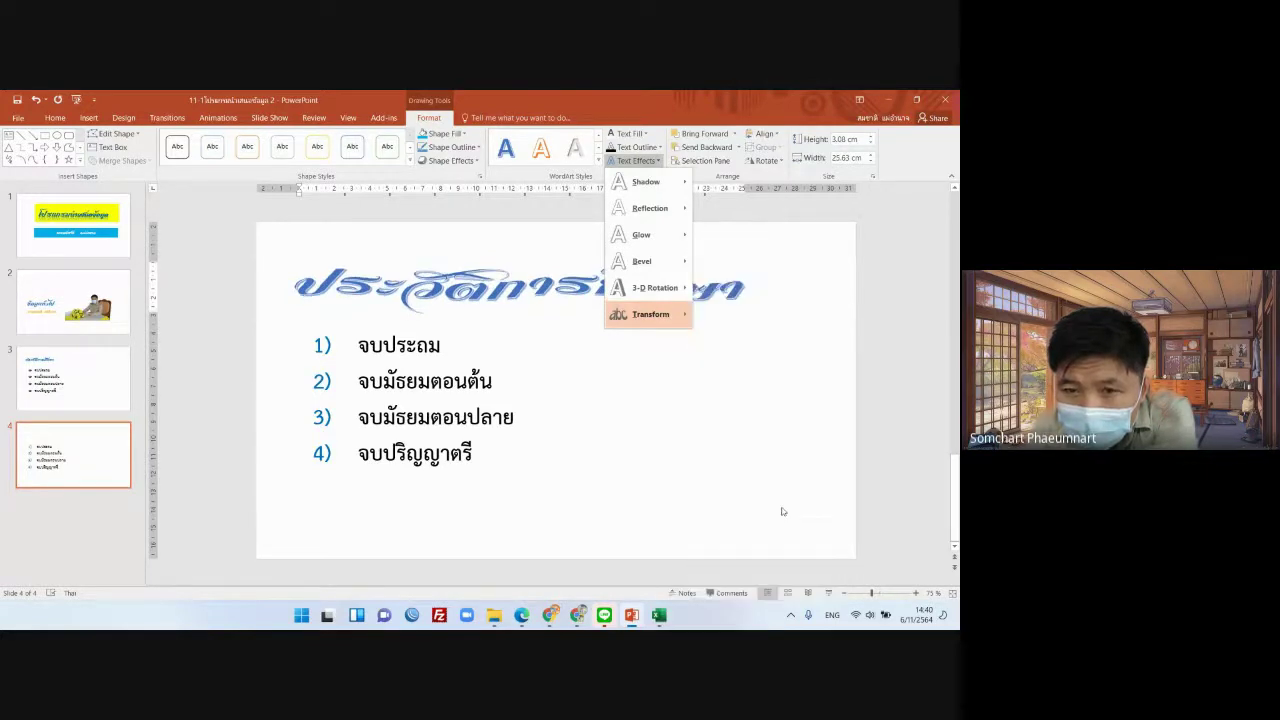
{"action": "left_click", "coordinate": [729, 388]}
{"action": "left_click", "coordinate": [530, 290]}
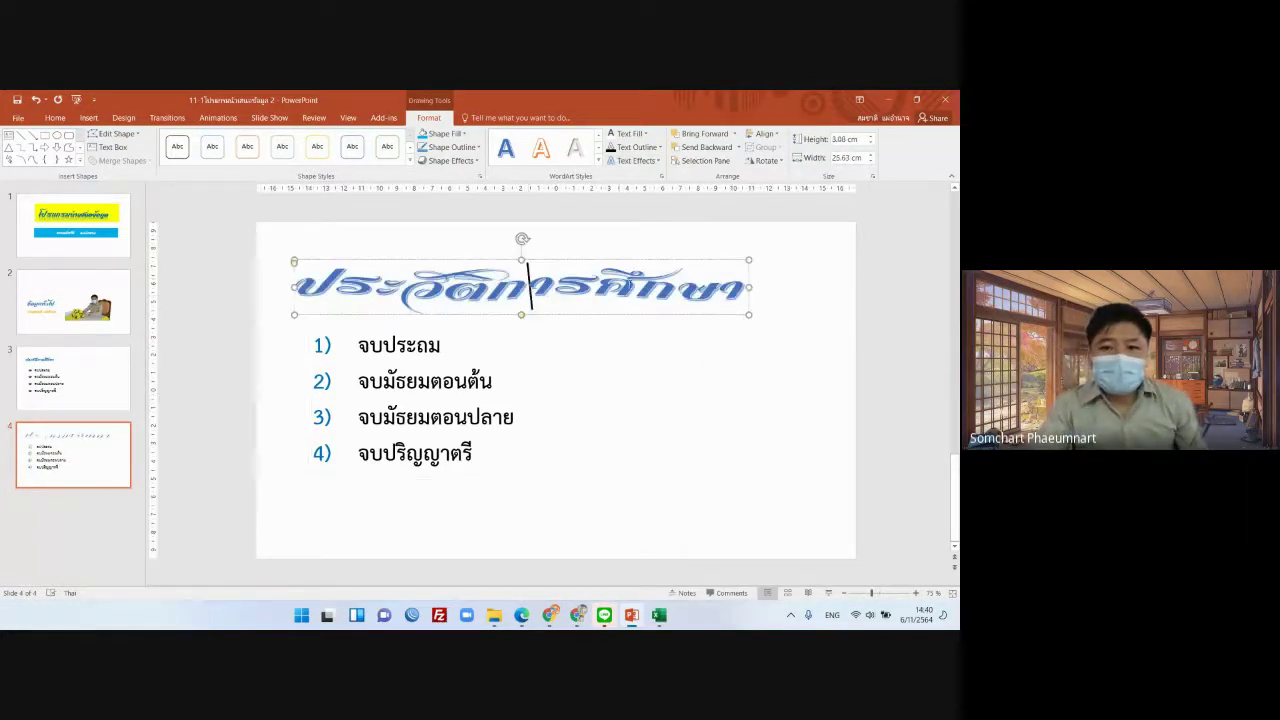
Append 'ของข้าพเจ้า' in Thai so the title reads 'ประวัติการศึกษาของข้าพเจ้า'.
{"action": "key", "text": "End"}
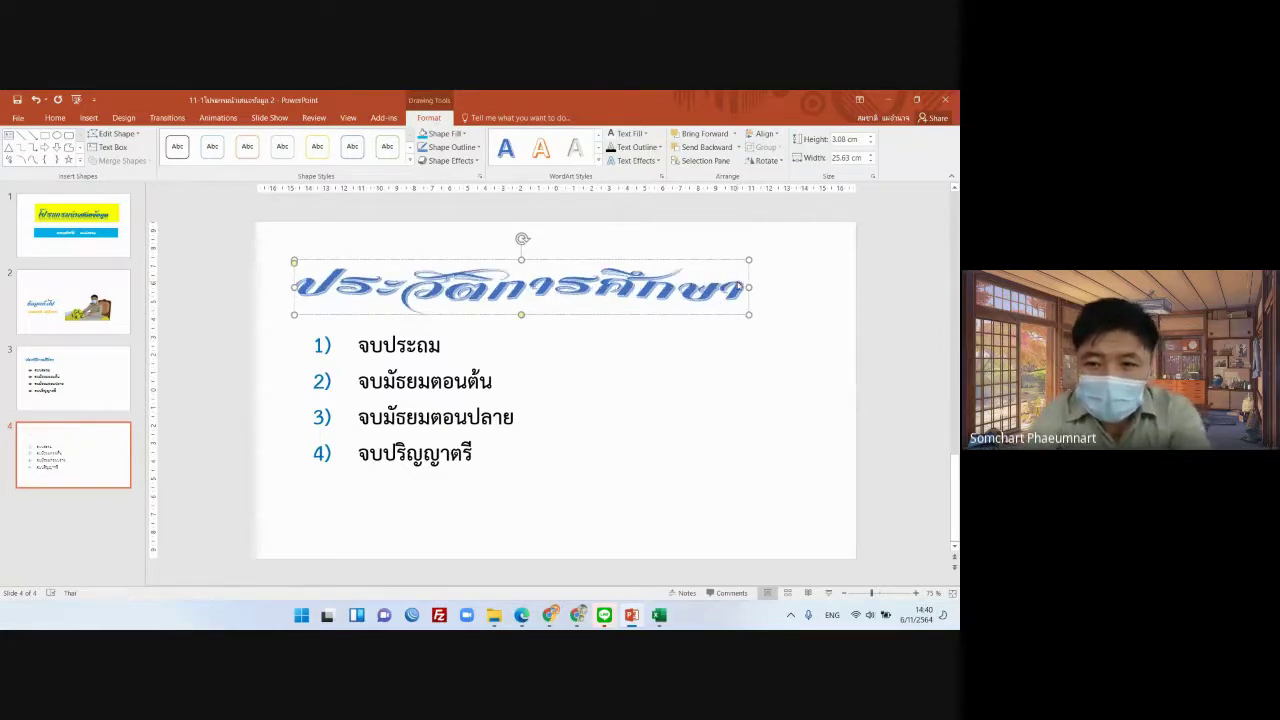
{"action": "type", "text": "-ข้"}
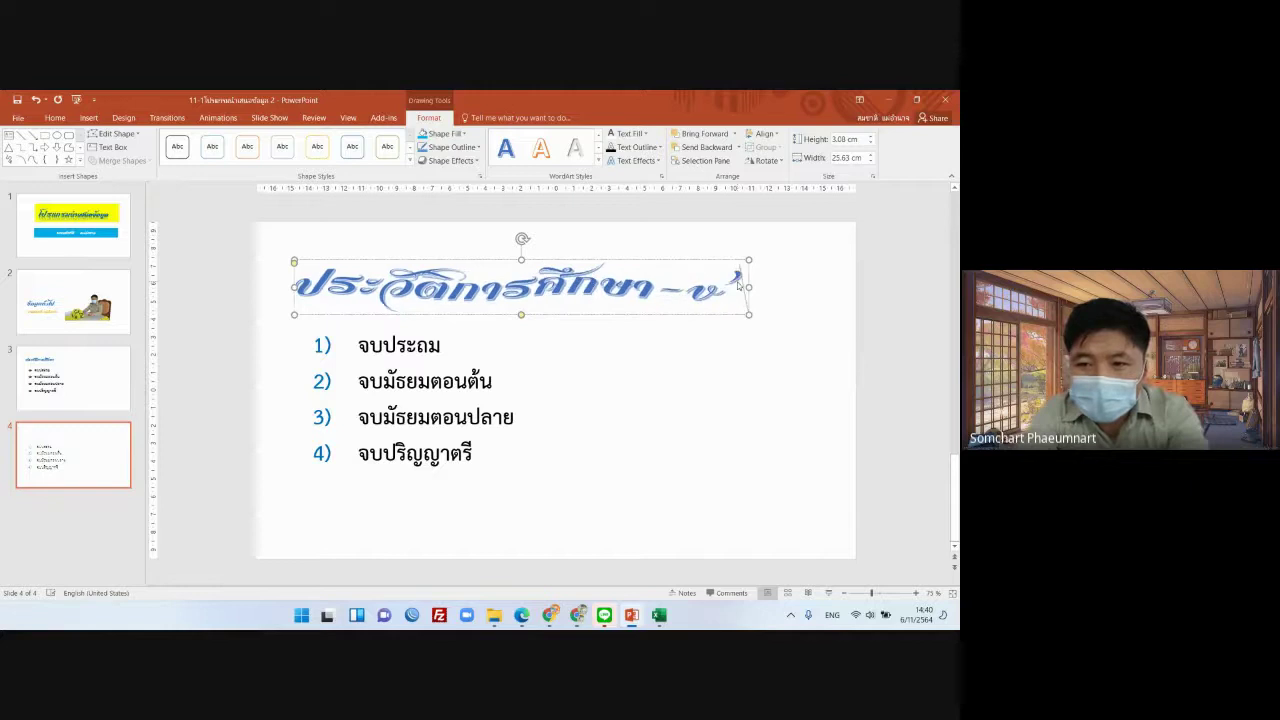
{"action": "key", "text": "BackSpace"}
{"action": "key", "text": "BackSpace"}
{"action": "key", "text": "BackSpace"}
{"action": "key", "text": "alt+shift"}
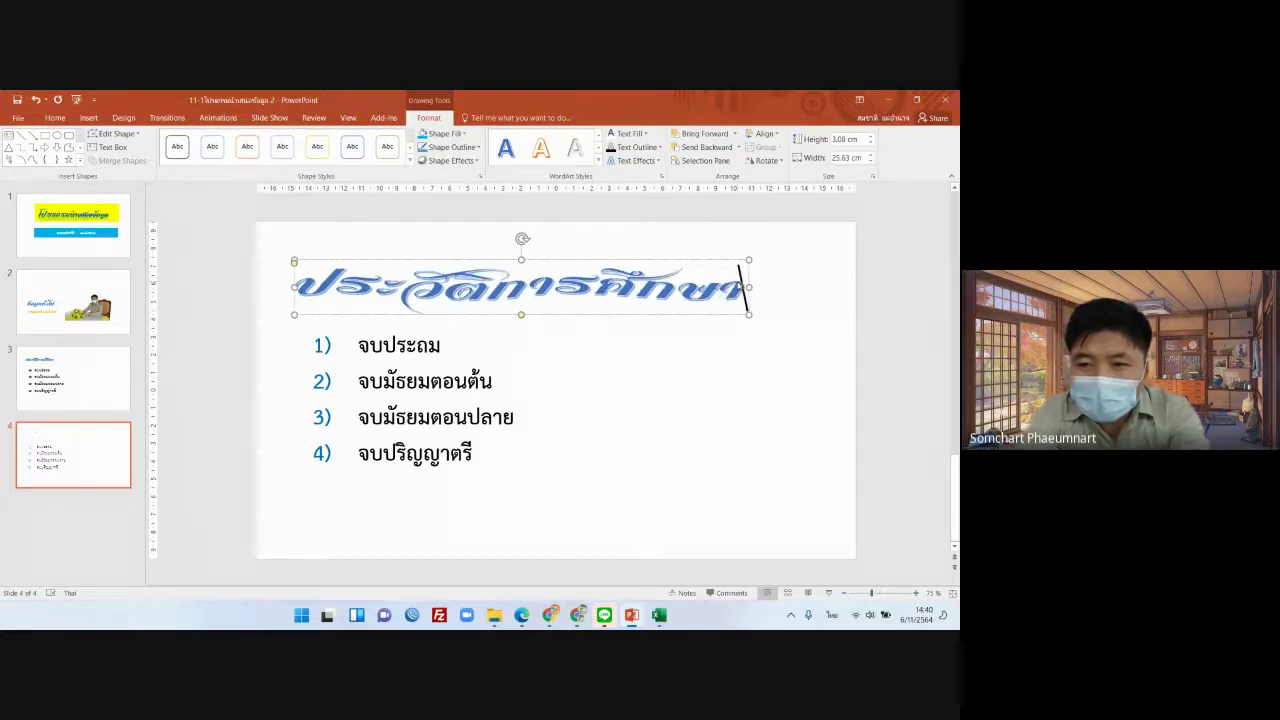
{"action": "type", "text": "ขอ"}
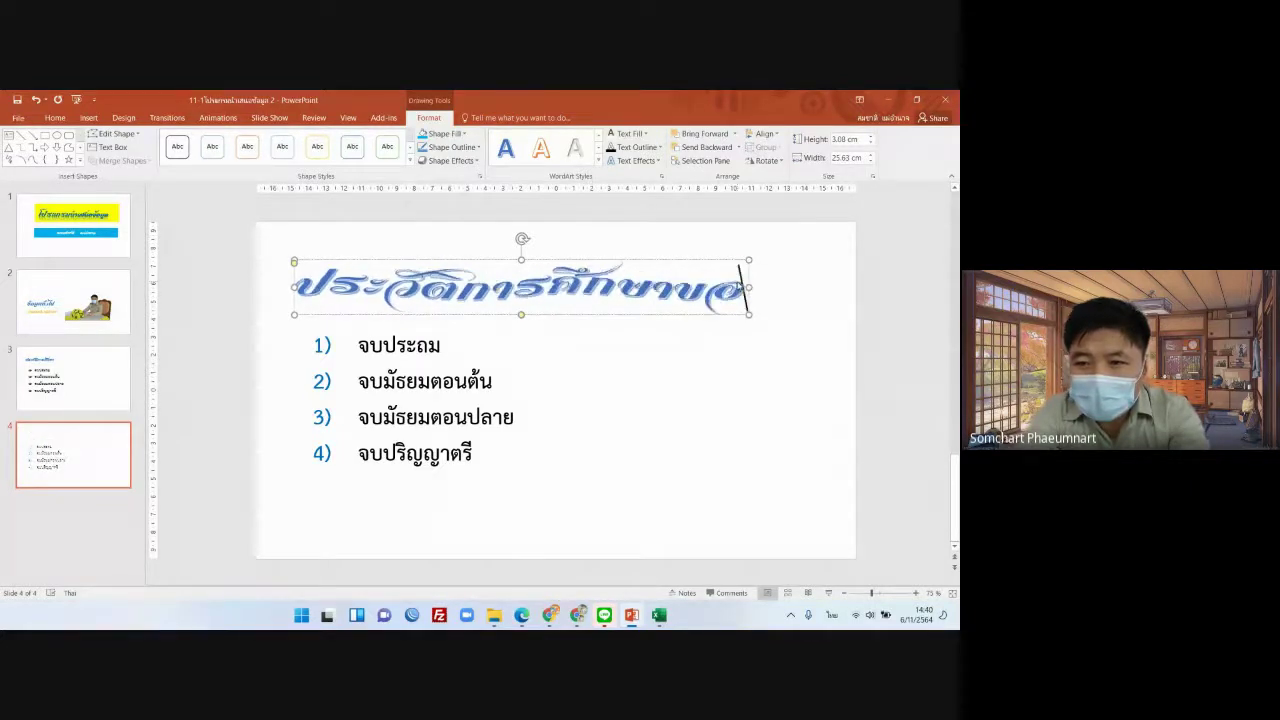
{"action": "type", "text": "งข้าพ"}
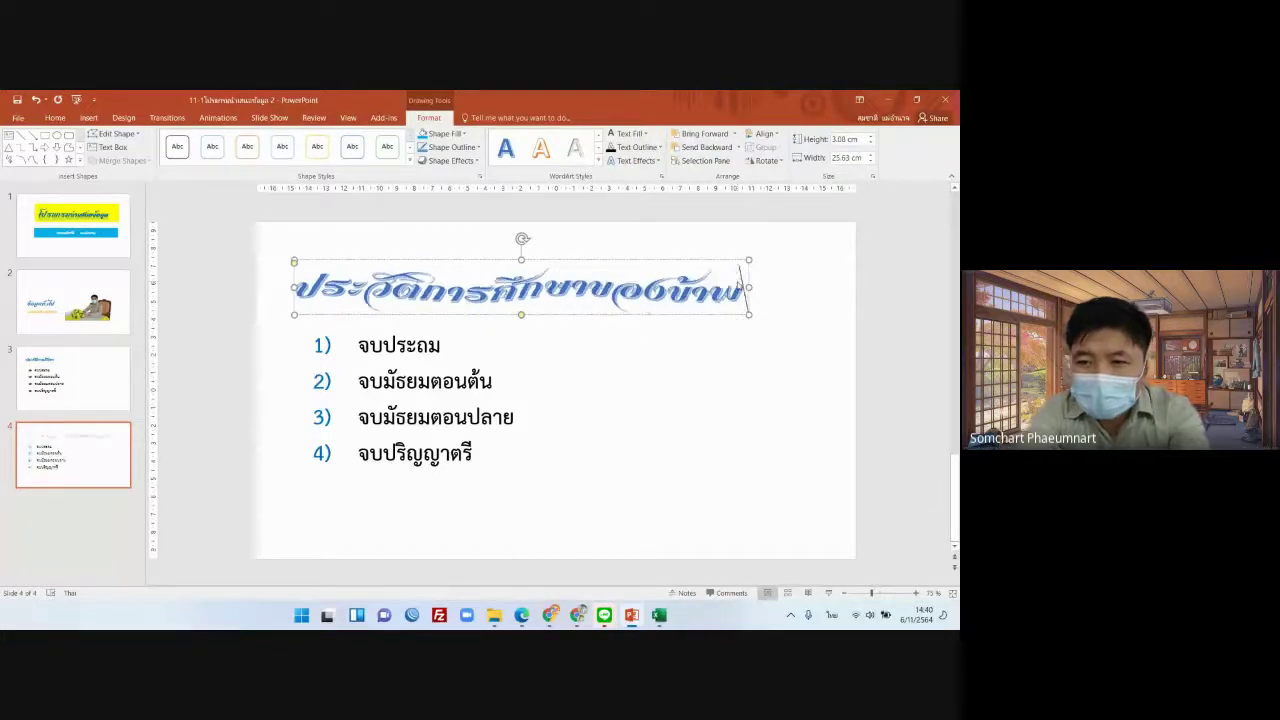
{"action": "type", "text": "เจ้า"}
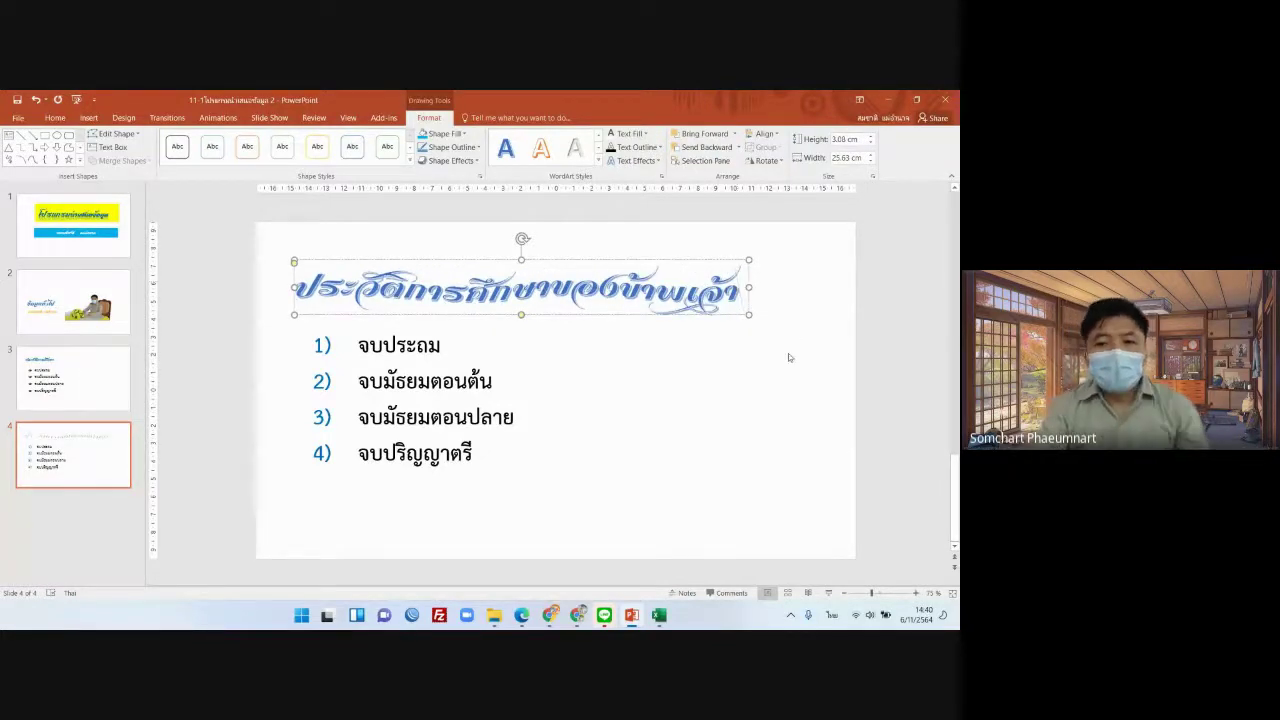
{"action": "left_click", "coordinate": [788, 357]}
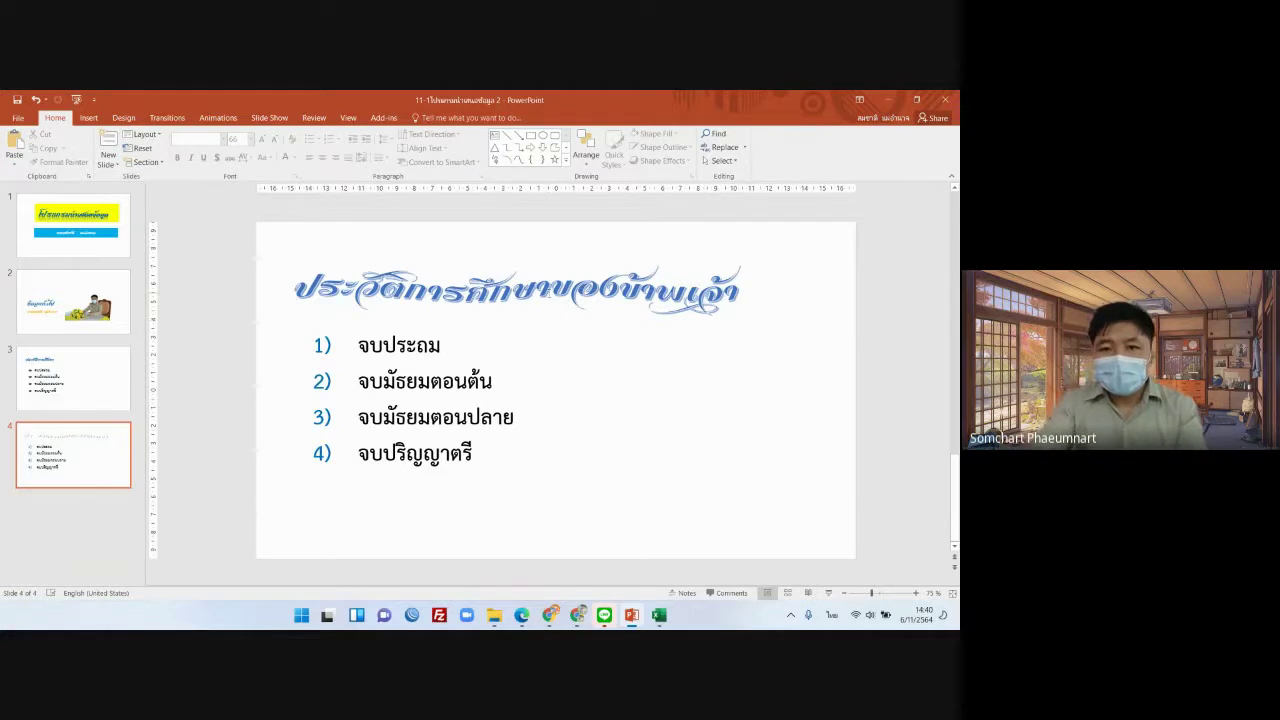
{"action": "left_click", "coordinate": [551, 287]}
{"action": "key", "text": "ctrl+a"}
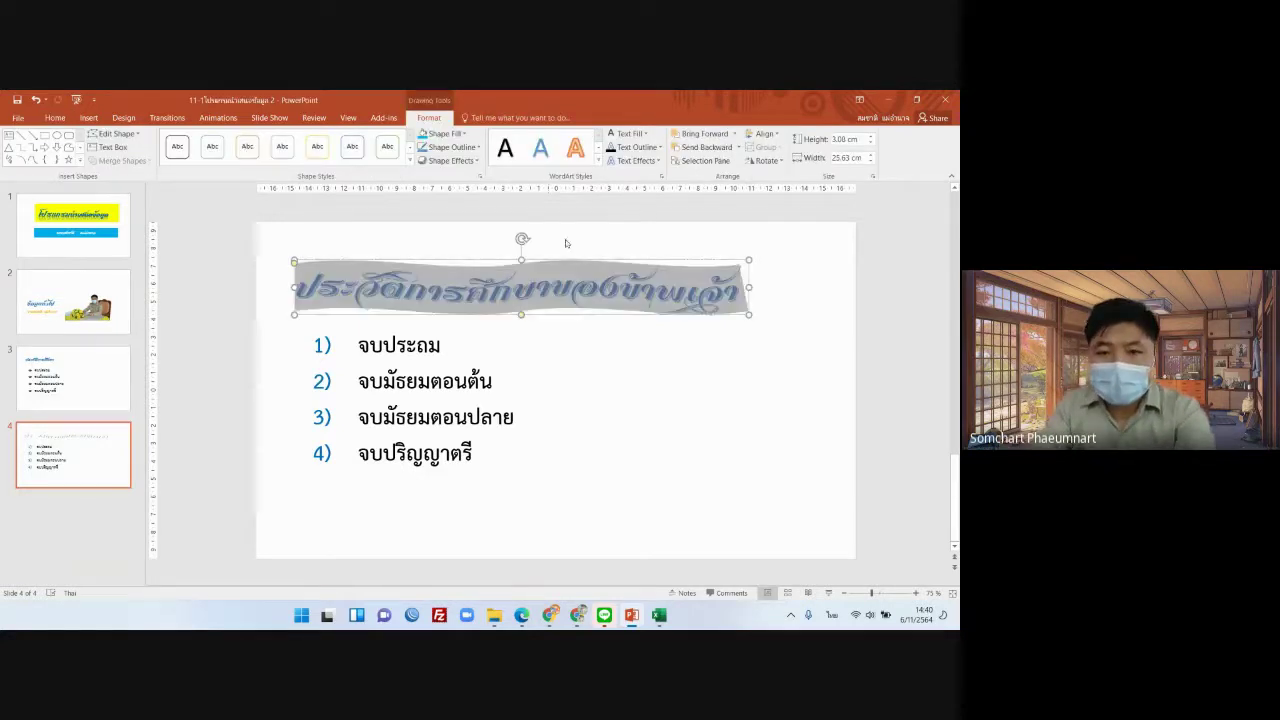
{"action": "left_click", "coordinate": [599, 169]}
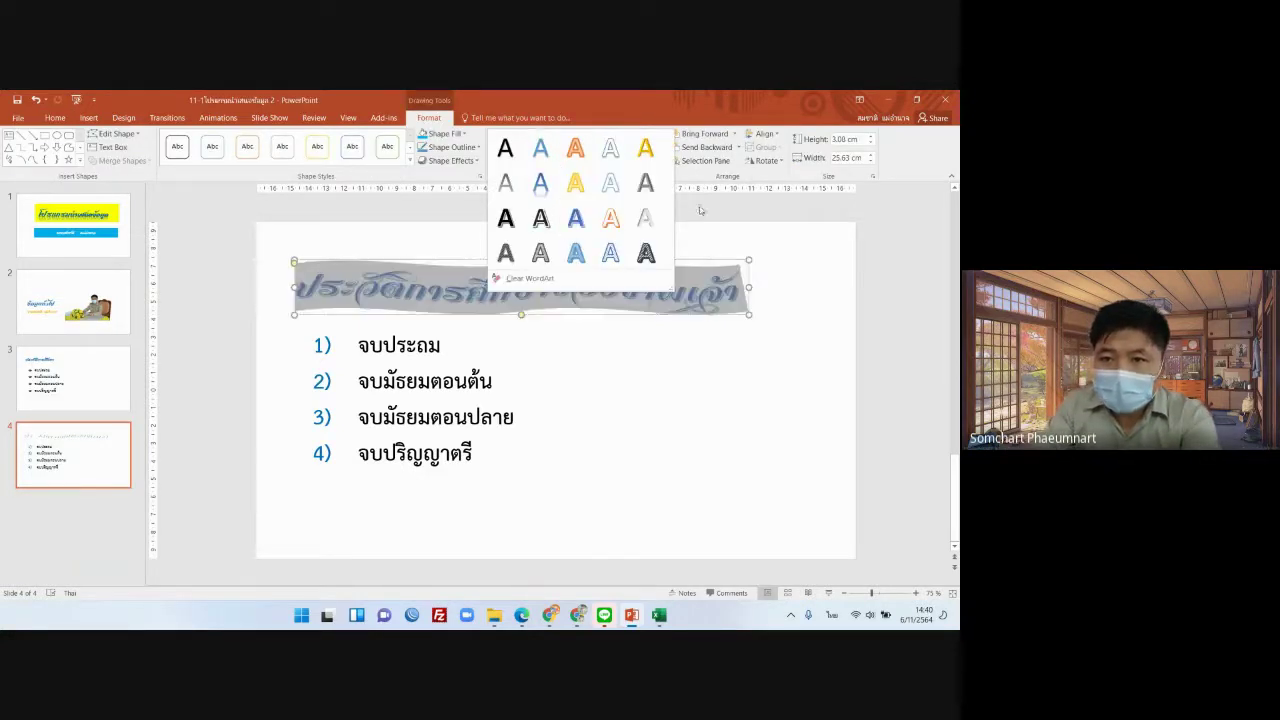
{"action": "left_click", "coordinate": [541, 218]}
{"action": "left_click", "coordinate": [645, 161]}
{"action": "mouse_move", "coordinate": [641, 317]}
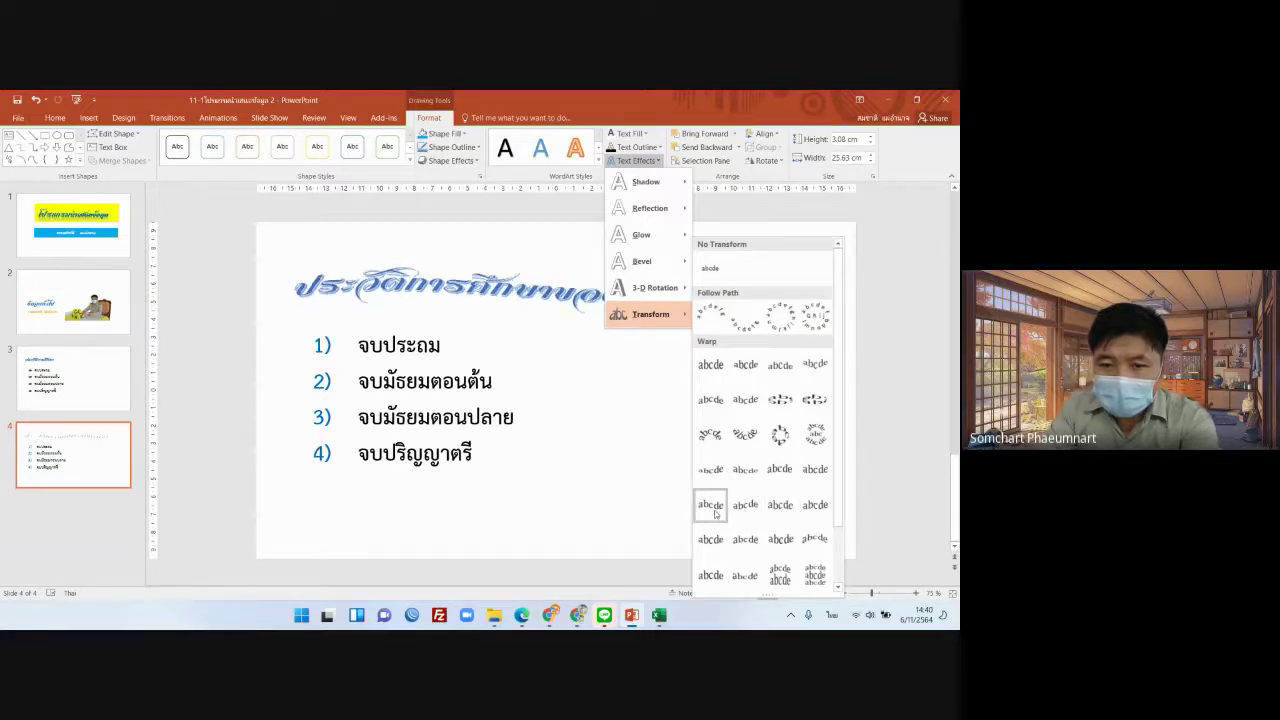
{"action": "left_click", "coordinate": [816, 512]}
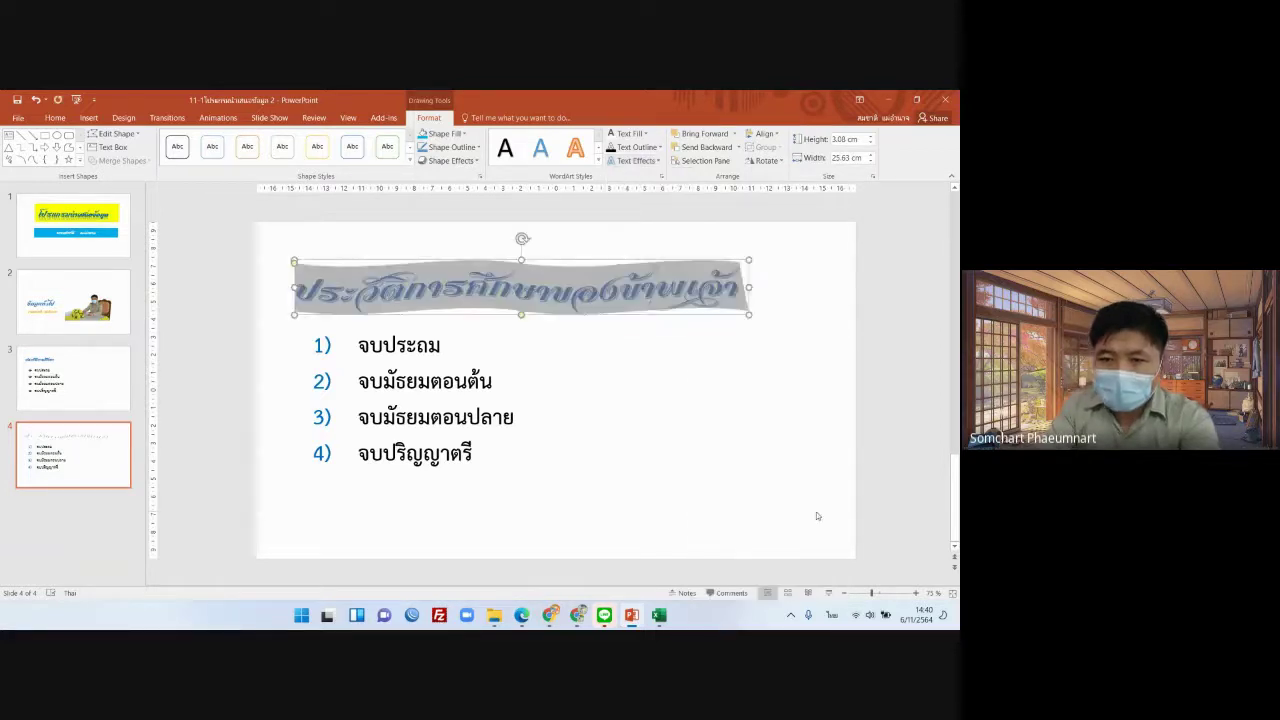
{"action": "left_click", "coordinate": [800, 404]}
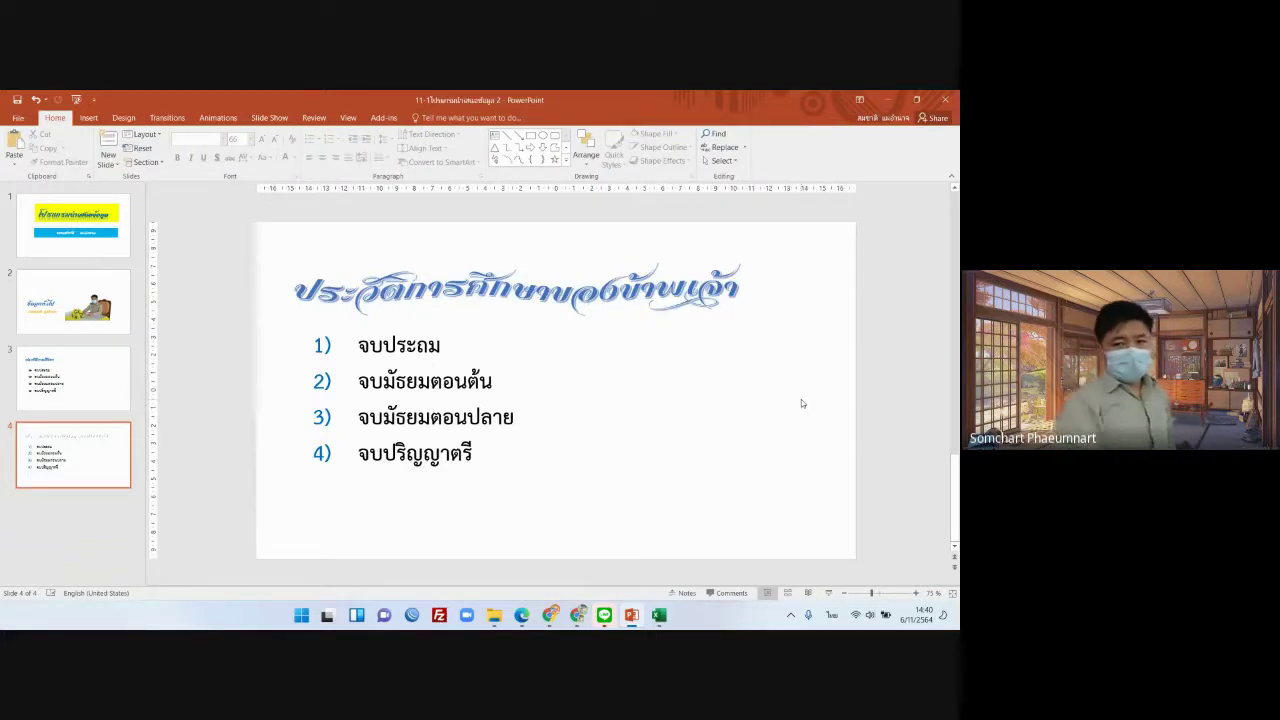
{"action": "mouse_move", "coordinate": [578, 614]}
{"action": "left_click", "coordinate": [624, 567]}
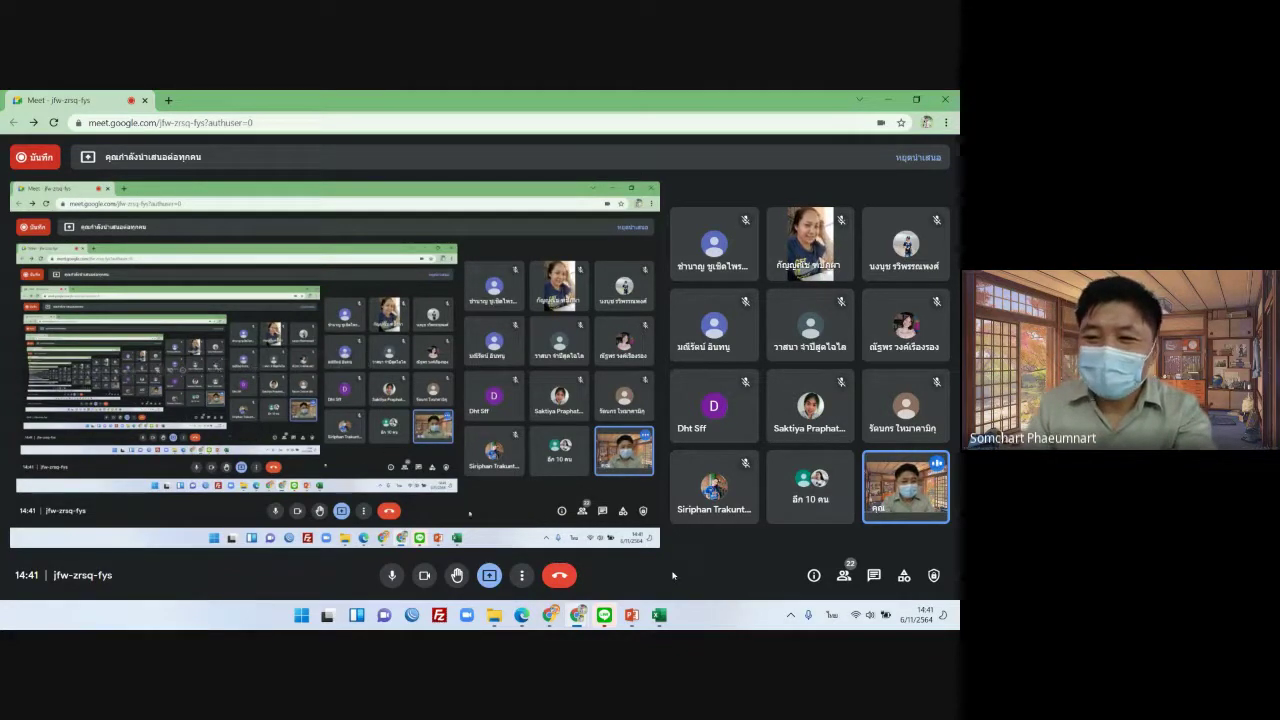
{"action": "left_click", "coordinate": [671, 623]}
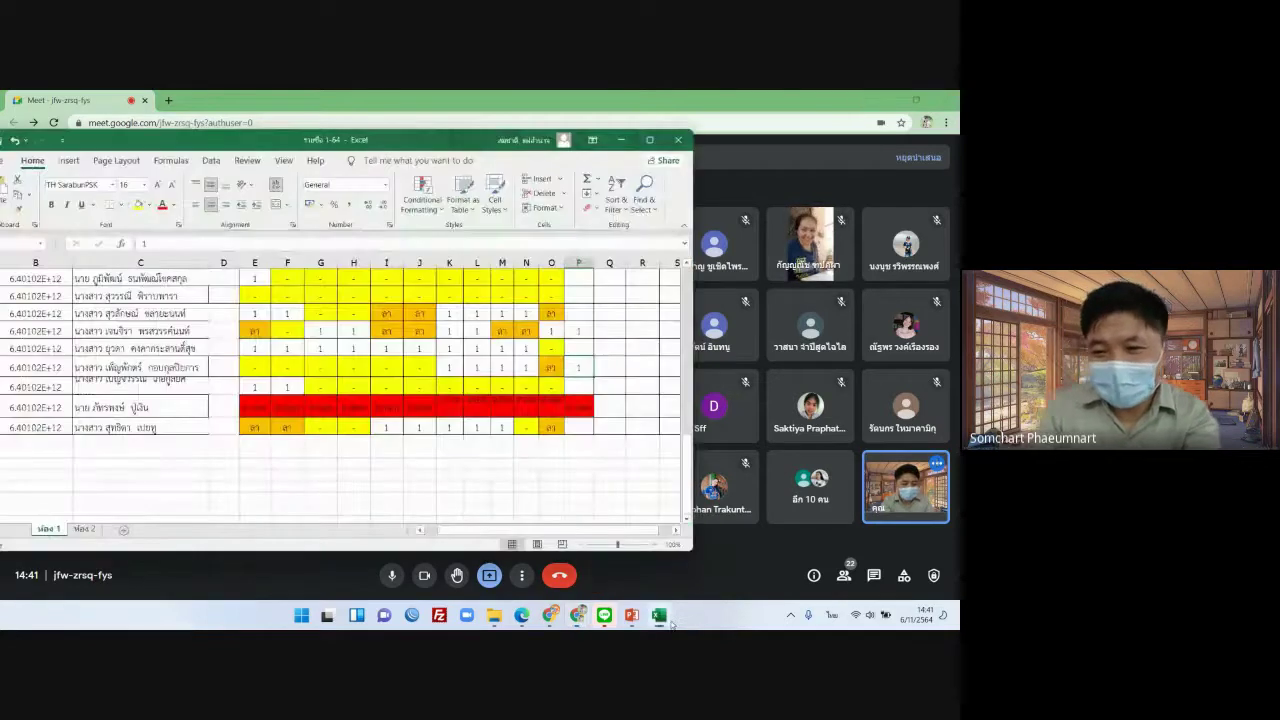
{"action": "left_click", "coordinate": [631, 615]}
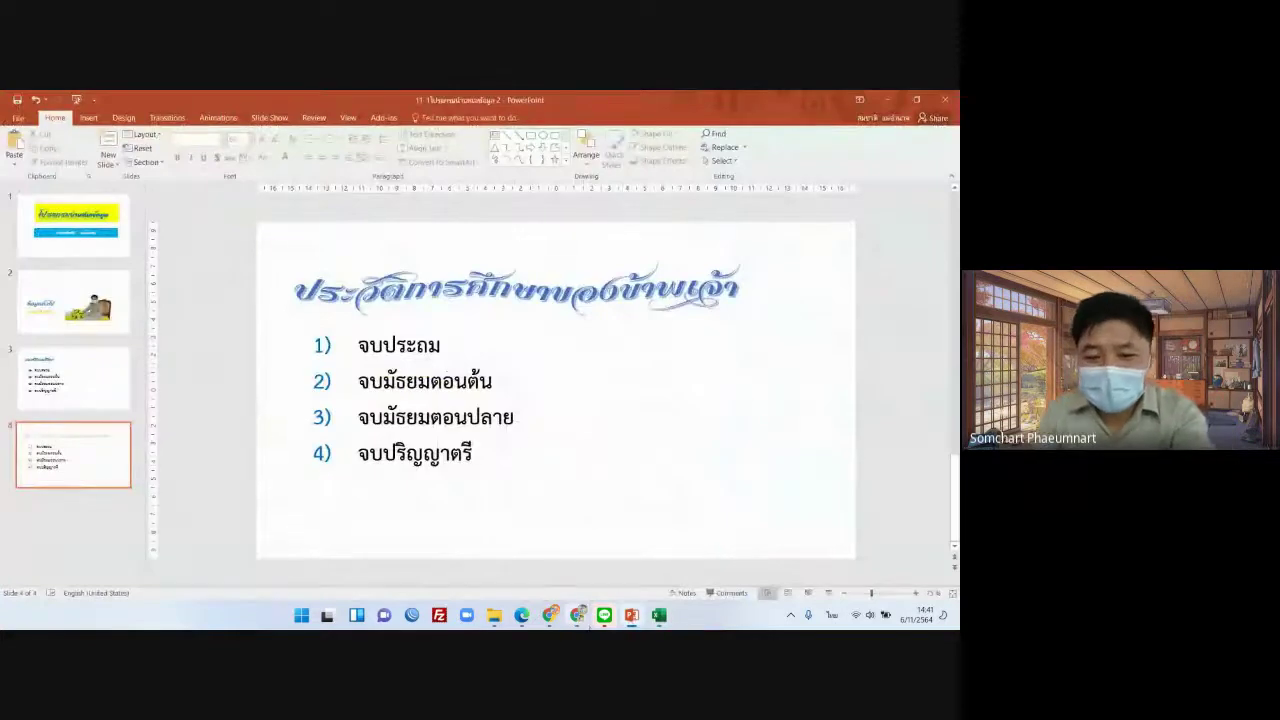
Read page 105's Themes and Variants steps in the Classroom PDF, then return to PowerPoint.
{"action": "mouse_move", "coordinate": [578, 613]}
{"action": "left_click", "coordinate": [551, 572]}
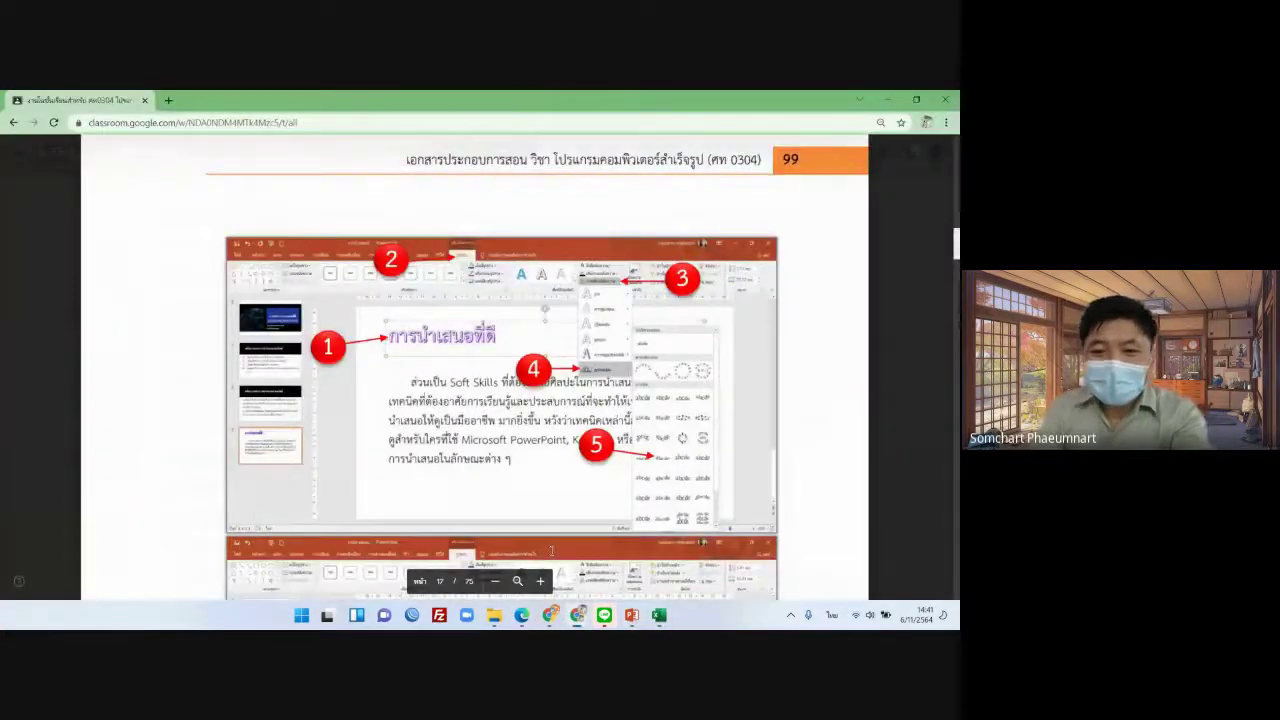
{"action": "scroll", "coordinate": [551, 550], "scroll_direction": "down", "scroll_amount": 3}
{"action": "scroll", "coordinate": [602, 411], "scroll_direction": "down", "scroll_amount": 3}
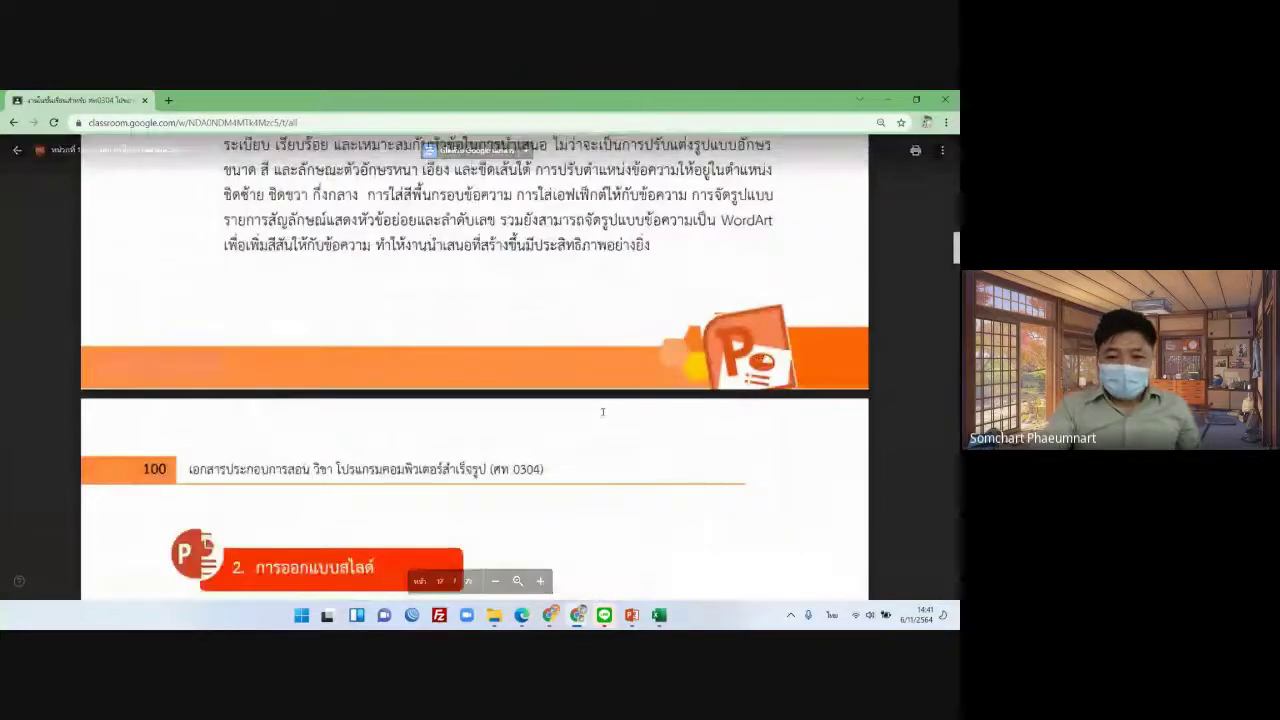
{"action": "scroll", "coordinate": [602, 411], "scroll_direction": "down", "scroll_amount": 4}
{"action": "scroll", "coordinate": [600, 408], "scroll_direction": "down", "scroll_amount": 2}
{"action": "scroll", "coordinate": [597, 405], "scroll_direction": "up", "scroll_amount": 2}
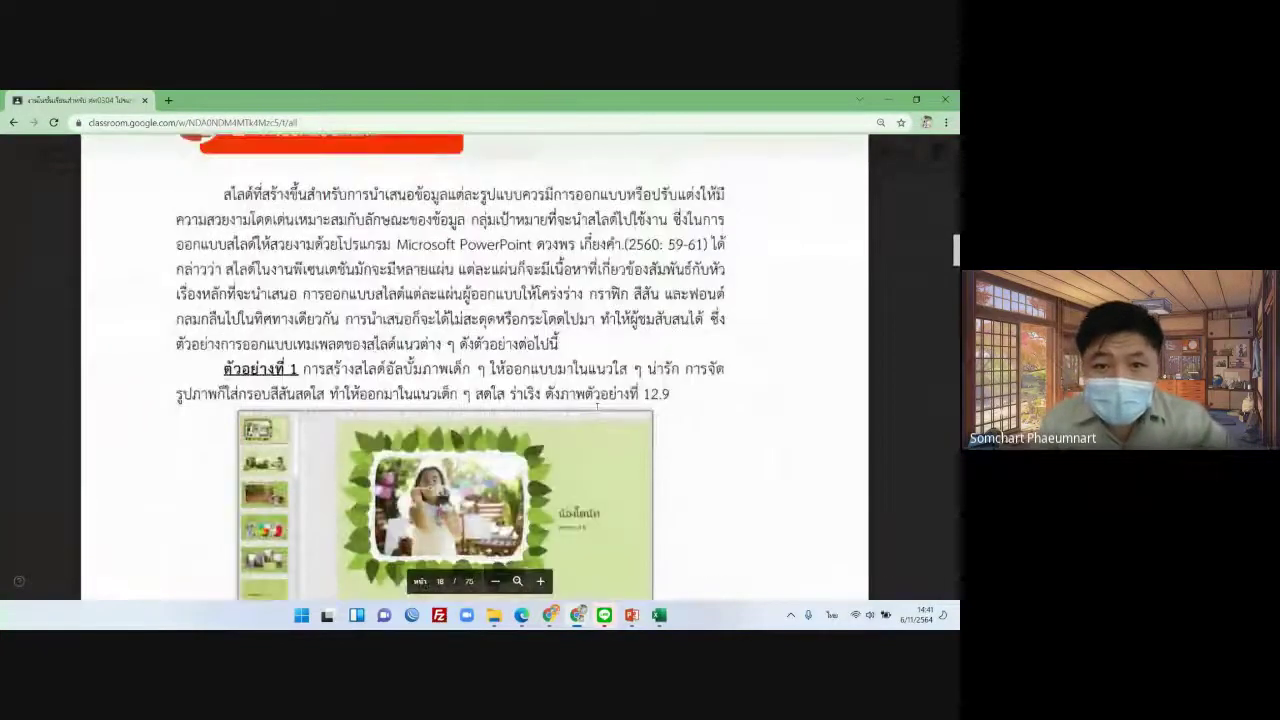
{"action": "scroll", "coordinate": [597, 405], "scroll_direction": "up", "scroll_amount": 2}
{"action": "scroll", "coordinate": [598, 408], "scroll_direction": "down", "scroll_amount": 3}
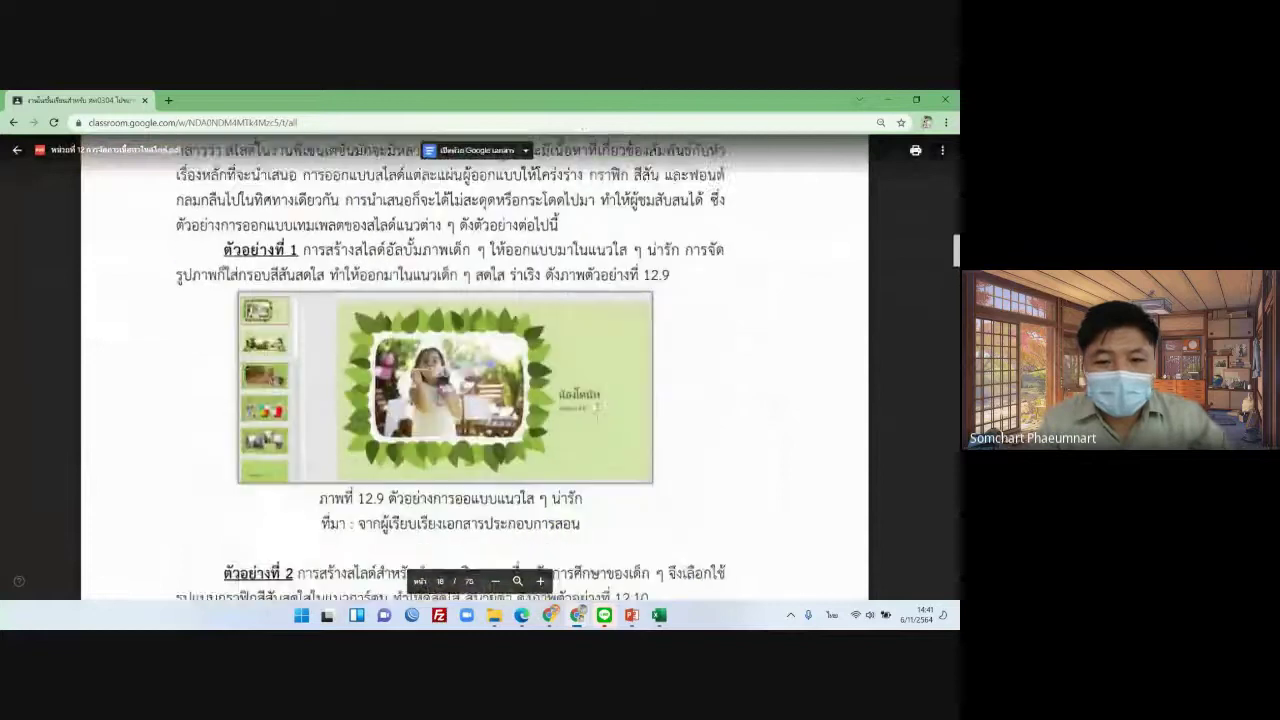
{"action": "scroll", "coordinate": [597, 406], "scroll_direction": "down", "scroll_amount": 1}
{"action": "scroll", "coordinate": [597, 405], "scroll_direction": "up", "scroll_amount": 1}
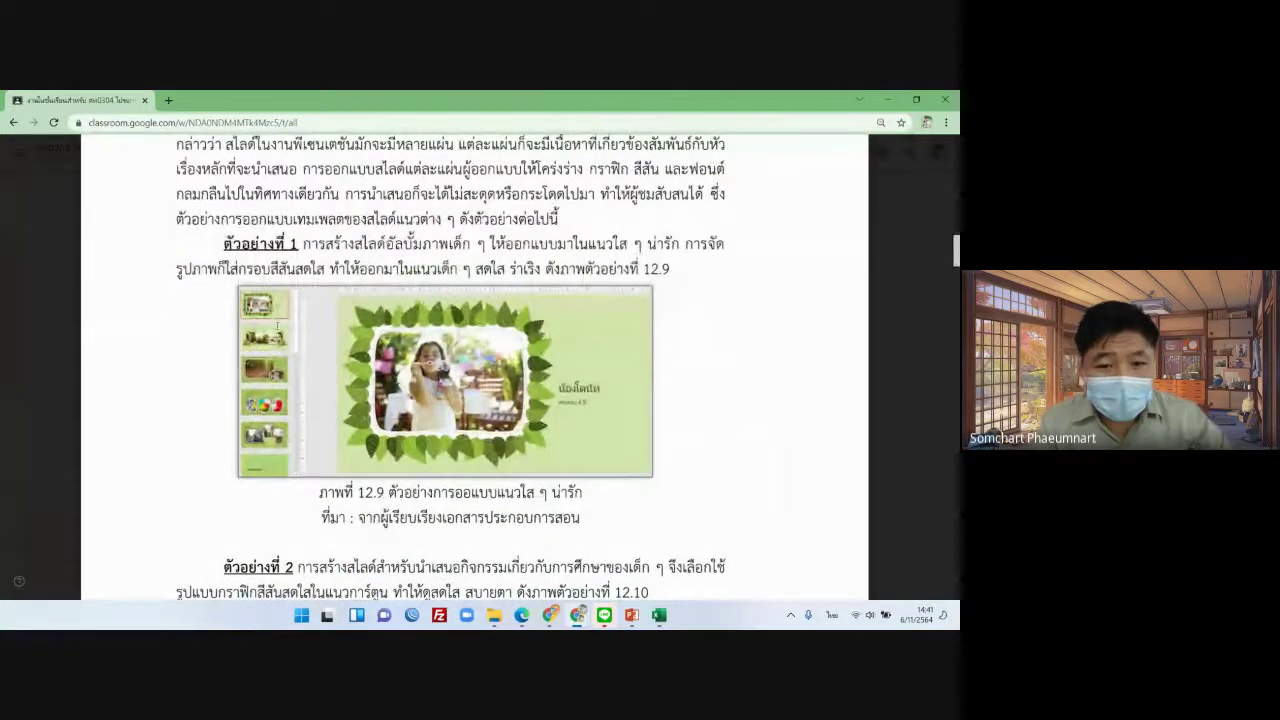
{"action": "scroll", "coordinate": [454, 366], "scroll_direction": "down", "scroll_amount": 5}
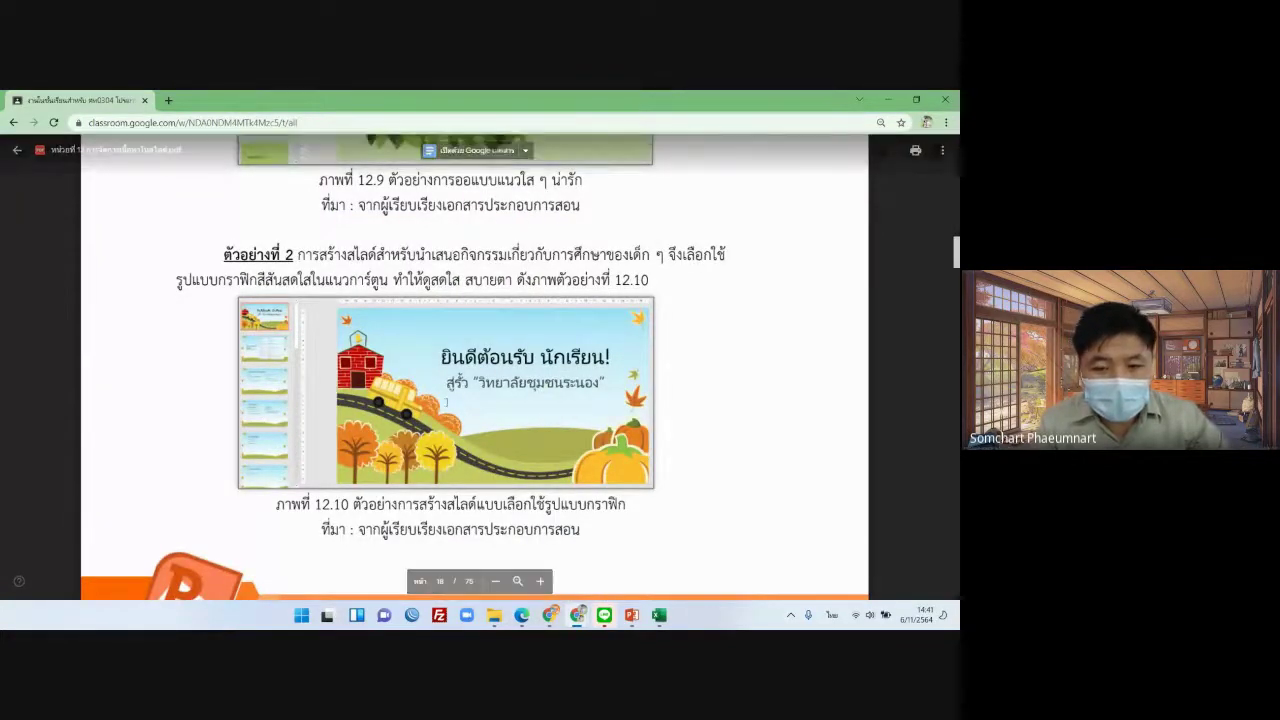
{"action": "scroll", "coordinate": [446, 402], "scroll_direction": "down", "scroll_amount": 10}
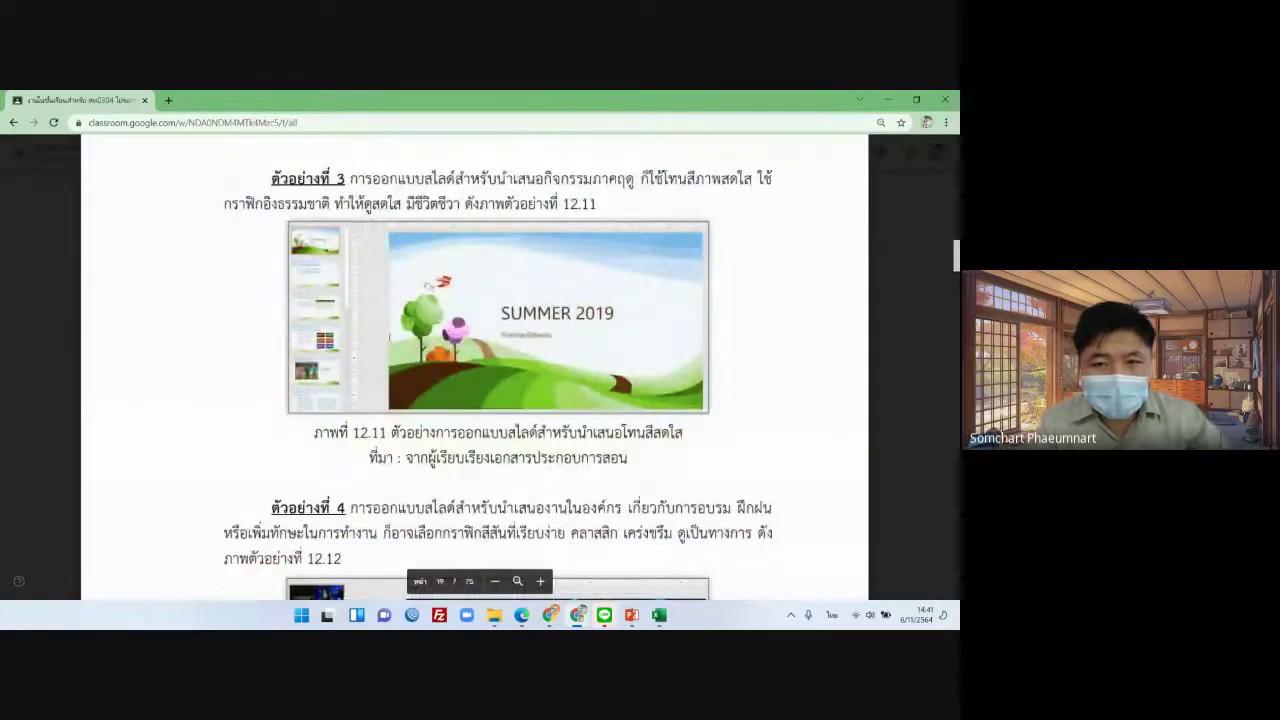
{"action": "scroll", "coordinate": [505, 435], "scroll_direction": "down", "scroll_amount": 5}
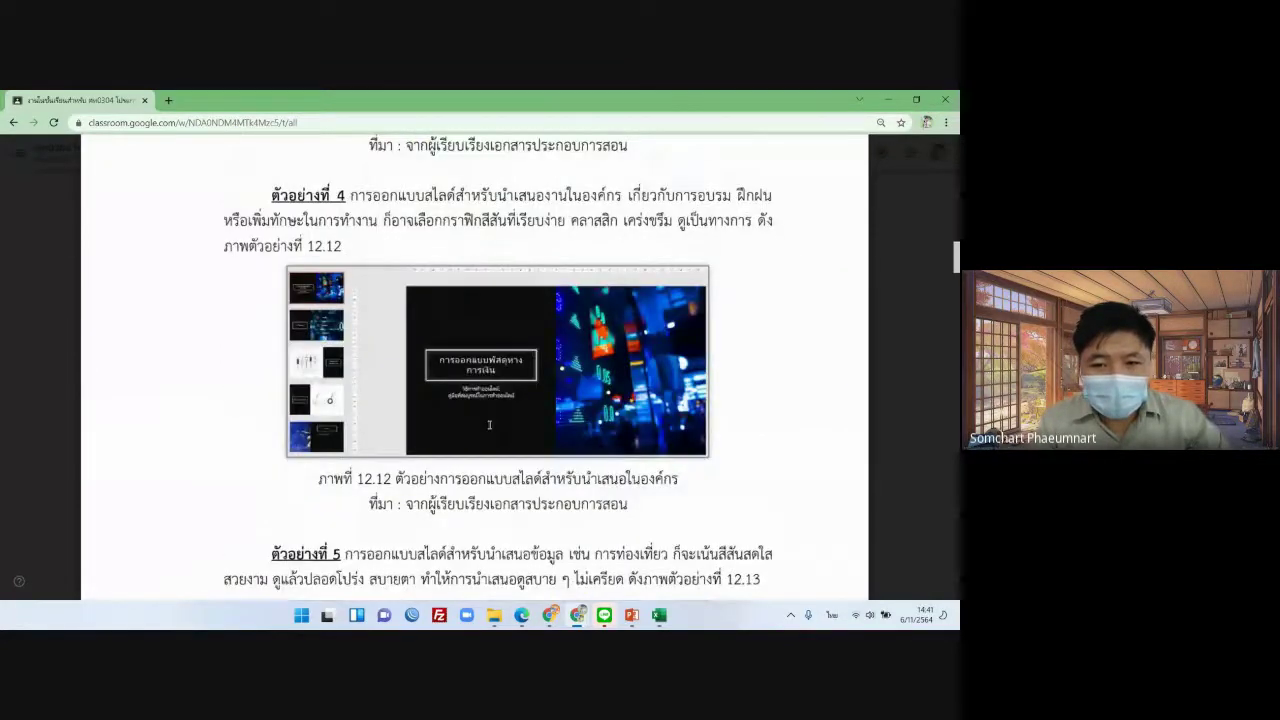
{"action": "scroll", "coordinate": [489, 425], "scroll_direction": "down", "scroll_amount": 10}
{"action": "scroll", "coordinate": [489, 425], "scroll_direction": "down", "scroll_amount": 5}
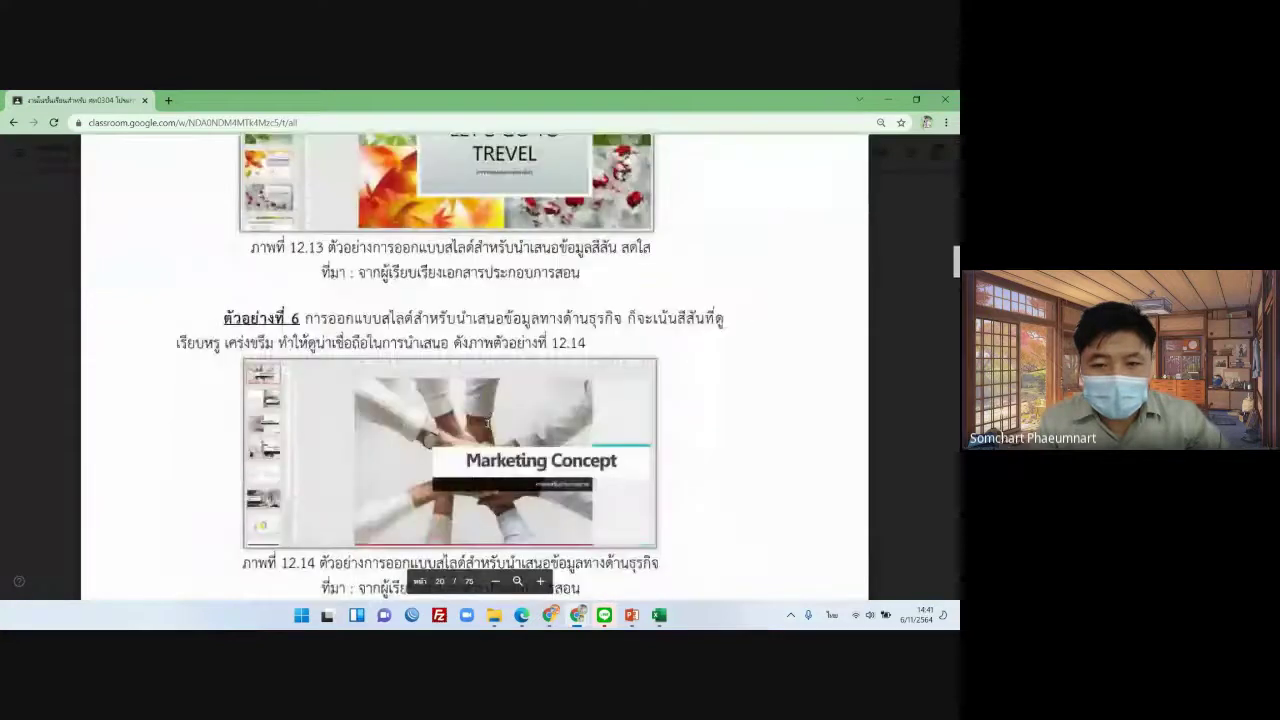
{"action": "scroll", "coordinate": [488, 423], "scroll_direction": "down", "scroll_amount": 3}
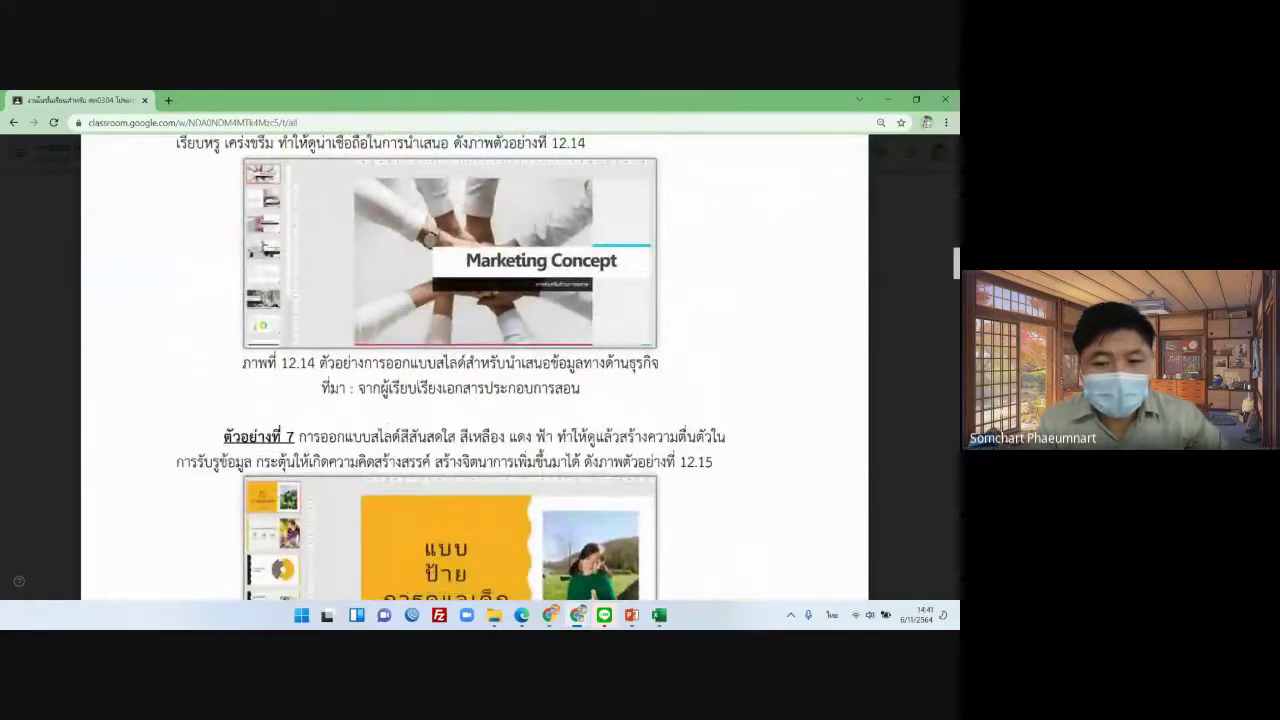
{"action": "scroll", "coordinate": [388, 436], "scroll_direction": "down", "scroll_amount": 3}
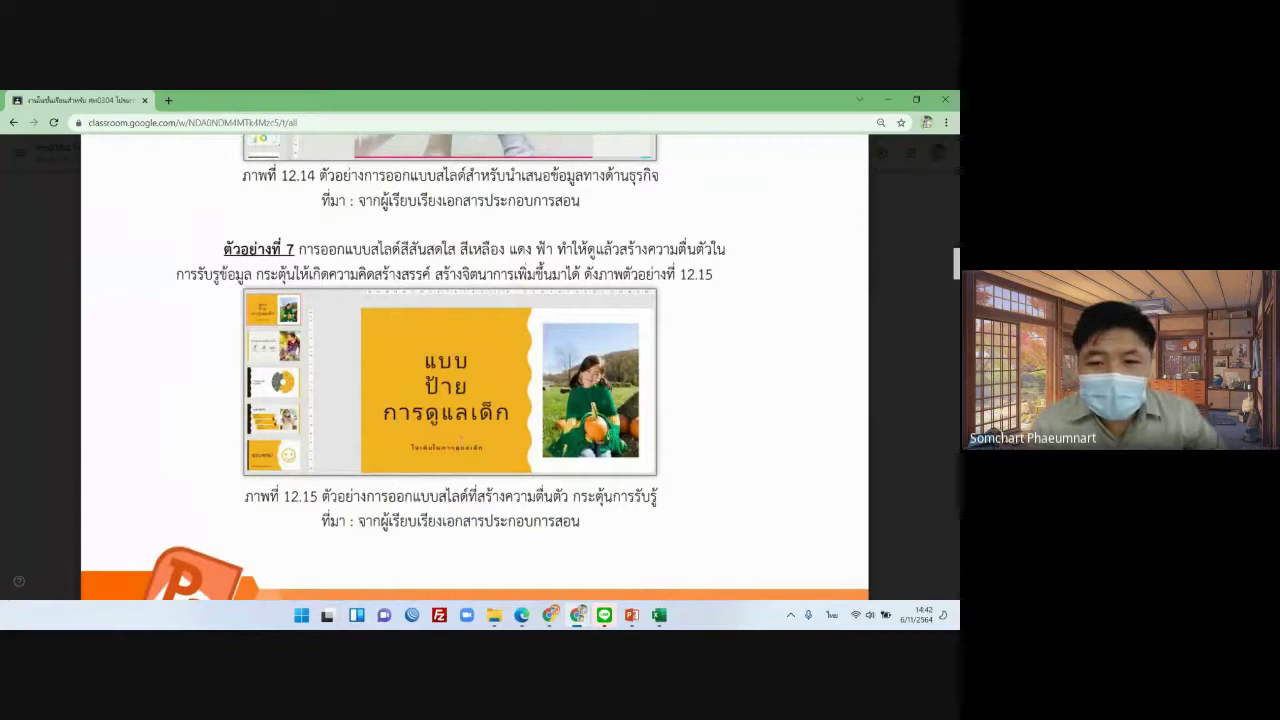
{"action": "scroll", "coordinate": [468, 450], "scroll_direction": "down", "scroll_amount": 10}
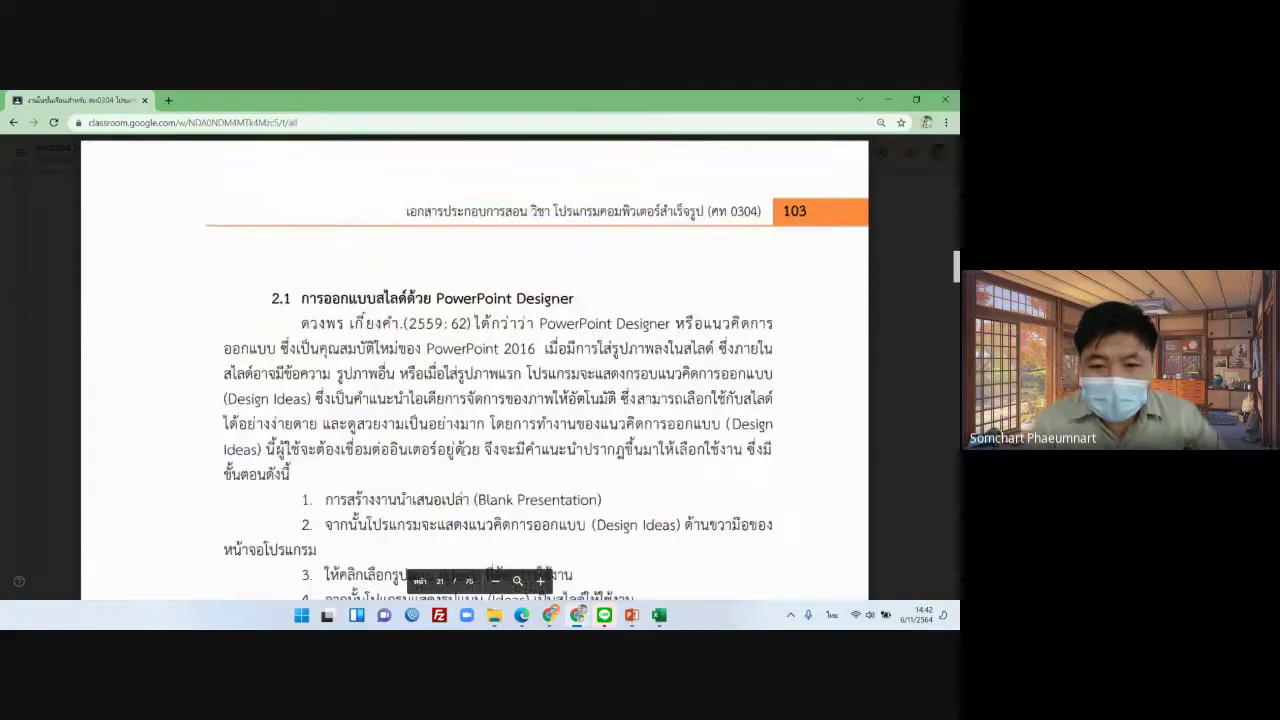
{"action": "scroll", "coordinate": [468, 450], "scroll_direction": "down", "scroll_amount": 5}
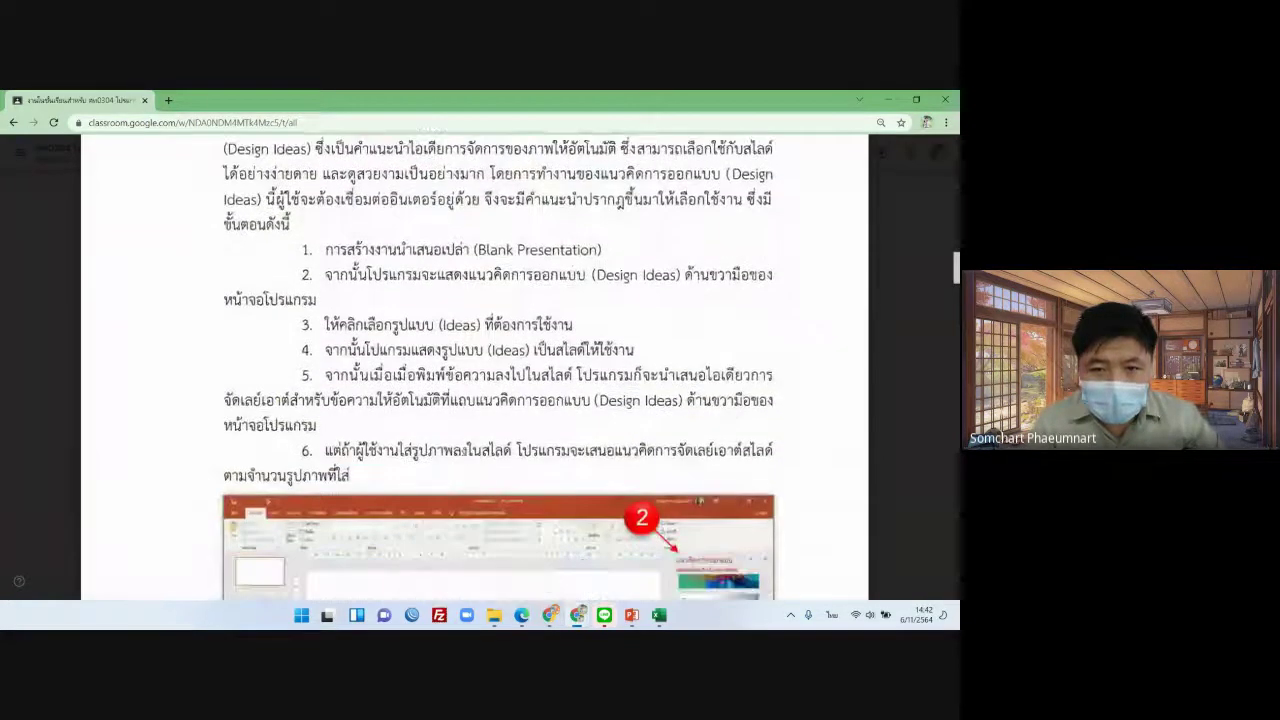
{"action": "scroll", "coordinate": [463, 451], "scroll_direction": "down", "scroll_amount": 10}
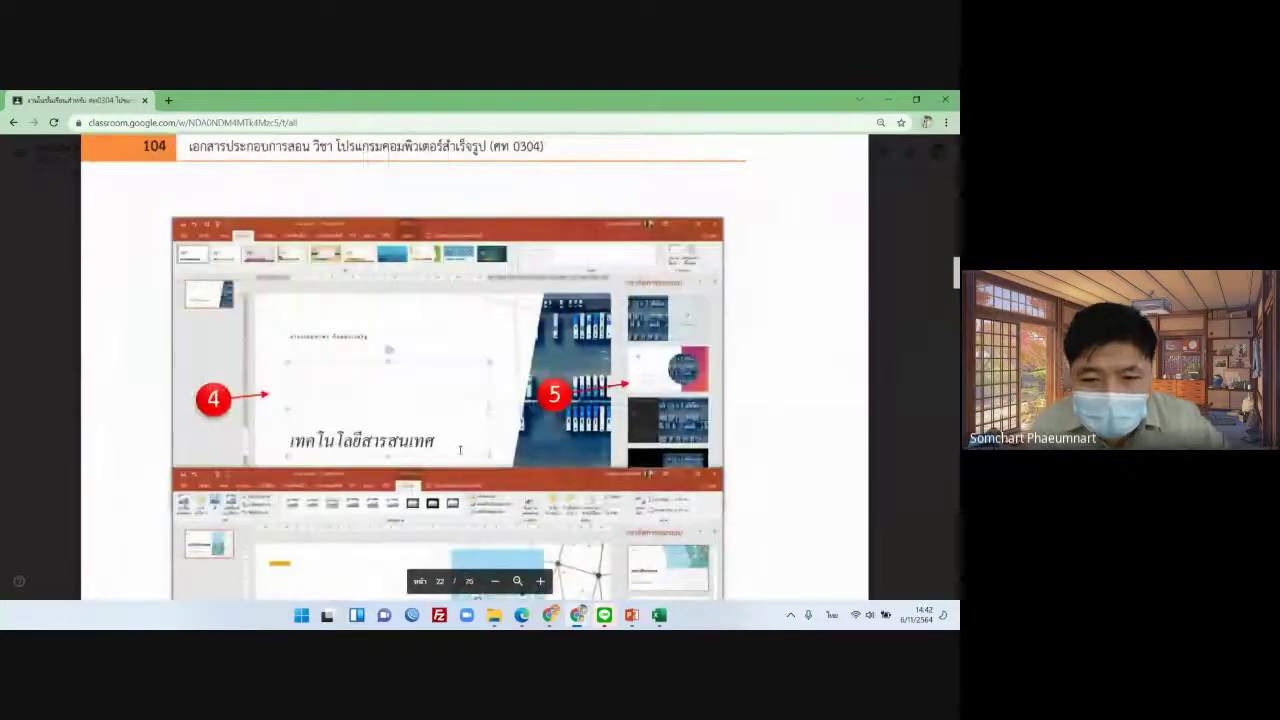
{"action": "scroll", "coordinate": [462, 450], "scroll_direction": "down", "scroll_amount": 5}
{"action": "scroll", "coordinate": [458, 451], "scroll_direction": "down", "scroll_amount": 12}
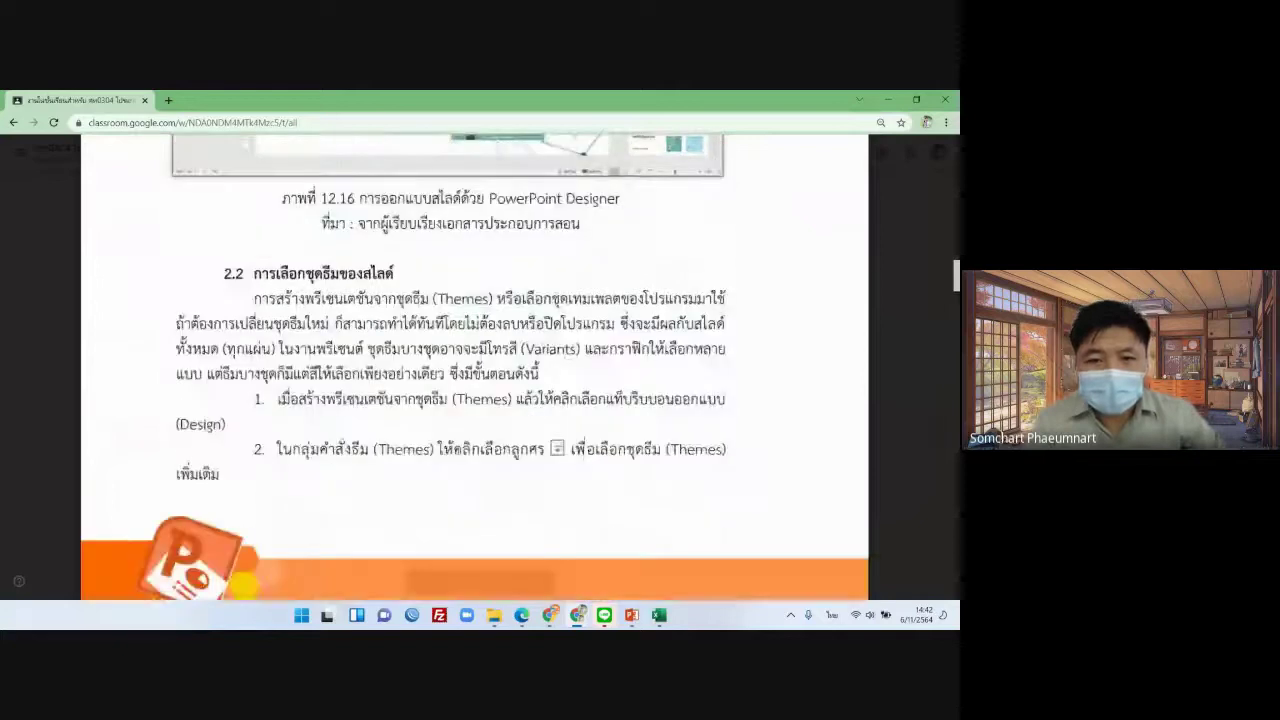
{"action": "scroll", "coordinate": [458, 451], "scroll_direction": "down", "scroll_amount": 4}
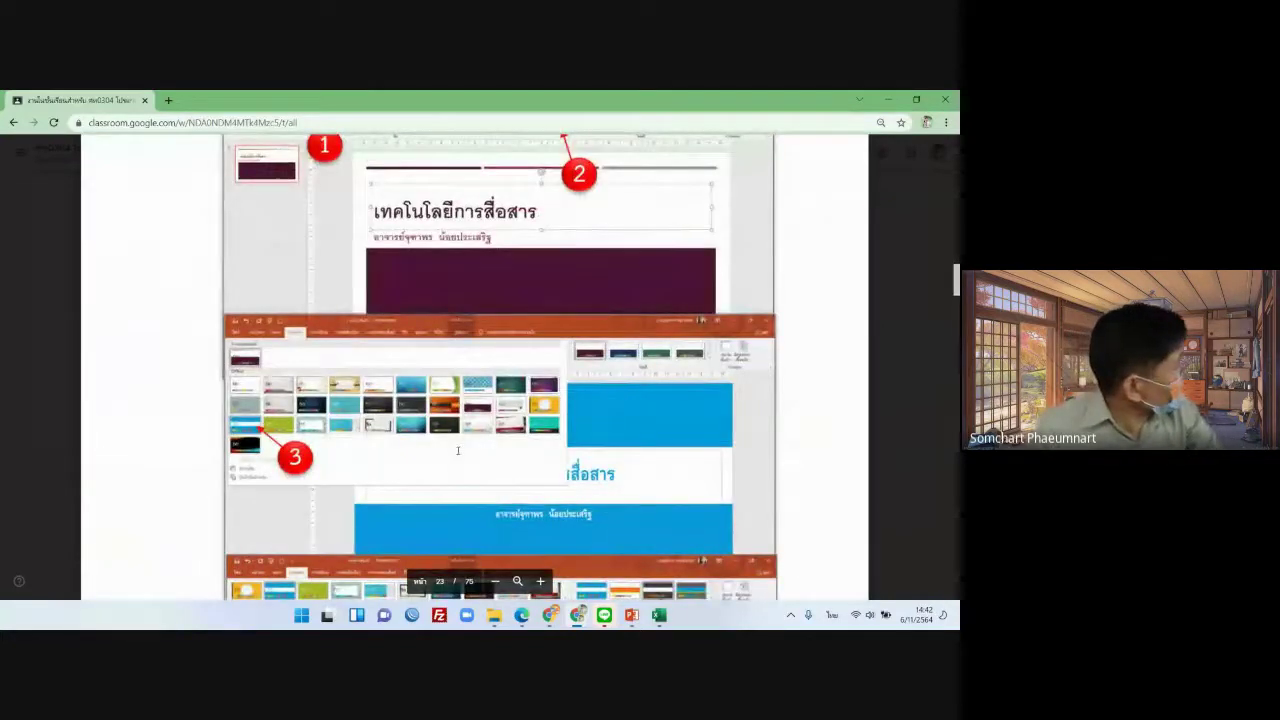
{"action": "scroll", "coordinate": [457, 450], "scroll_direction": "up", "scroll_amount": 3}
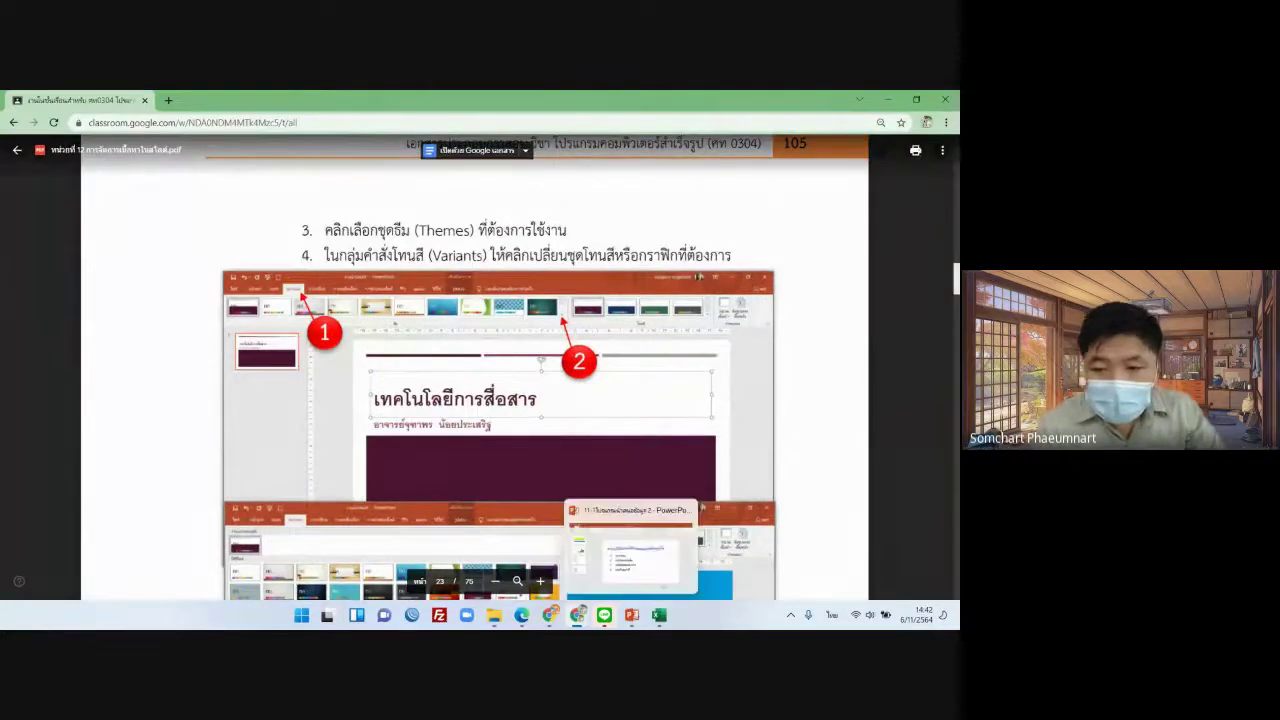
{"action": "left_click", "coordinate": [645, 545]}
Apply the Facet theme from the Design themes gallery to all four slides.
{"action": "left_click", "coordinate": [85, 249]}
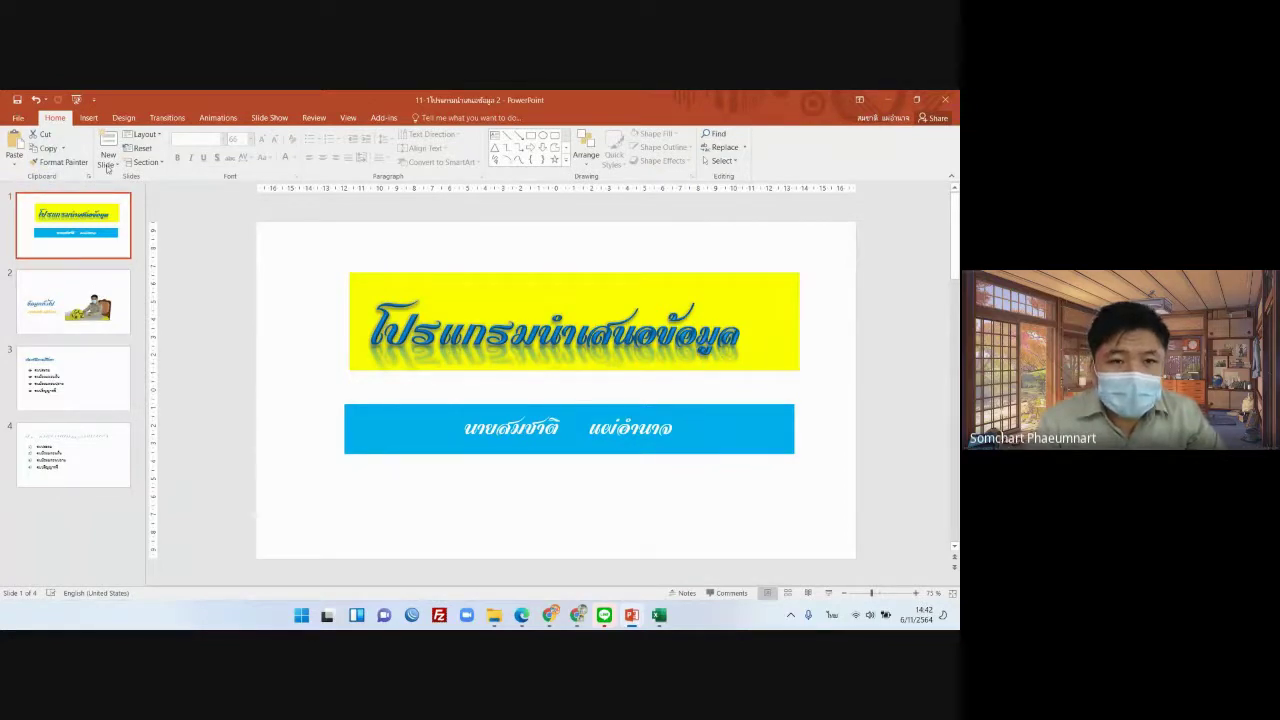
{"action": "left_click", "coordinate": [124, 118]}
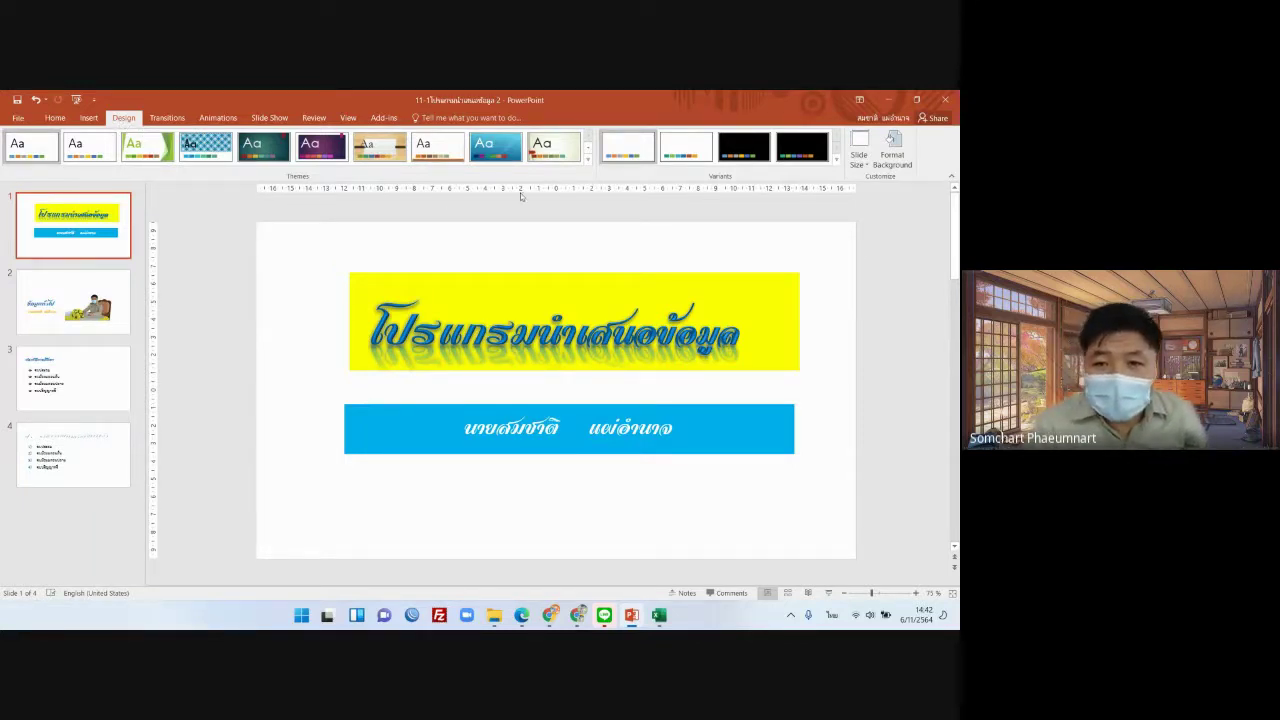
{"action": "left_click", "coordinate": [588, 161]}
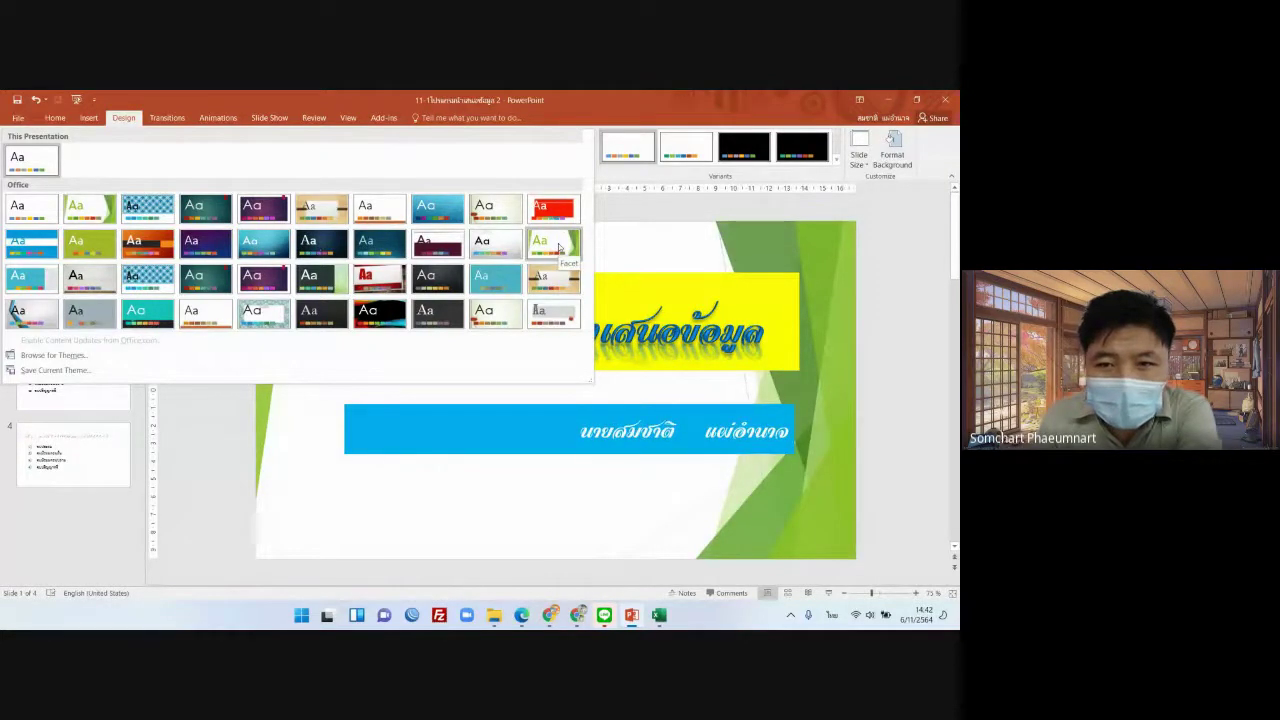
{"action": "left_click", "coordinate": [104, 213]}
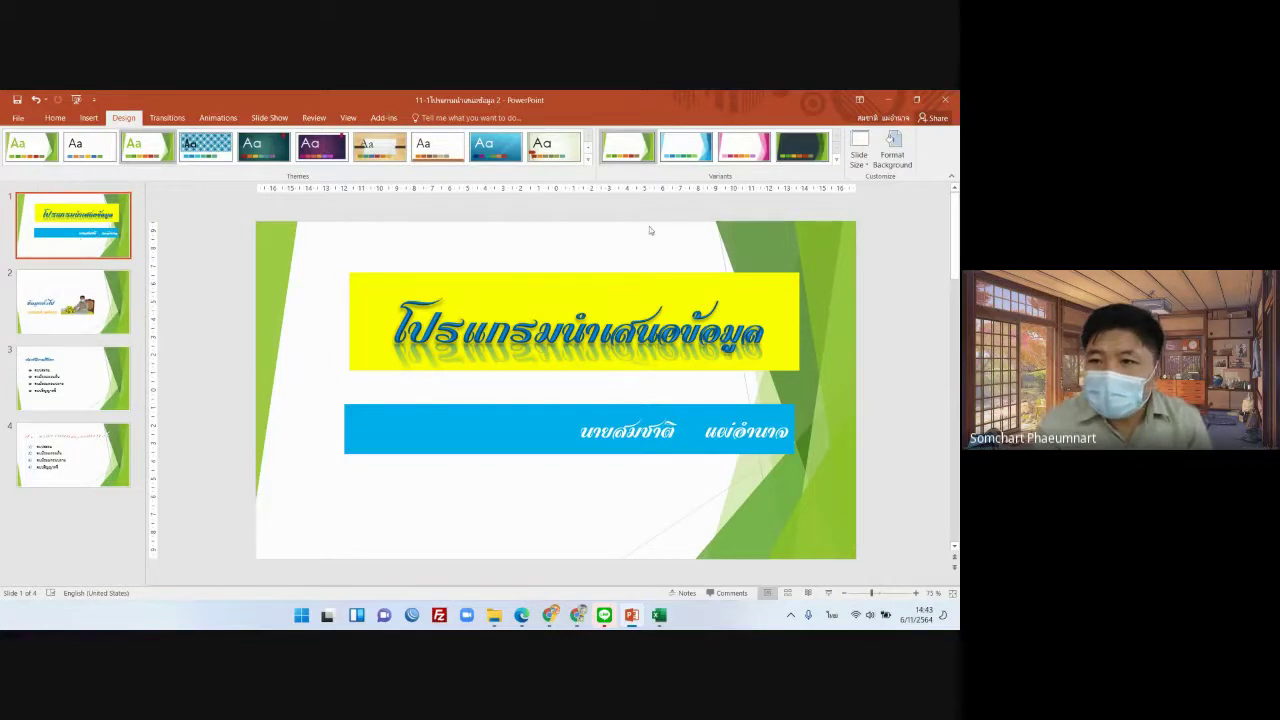
Compare the blue, pink and dark green Facet variants and settle on the blue one.
{"action": "left_click", "coordinate": [837, 162]}
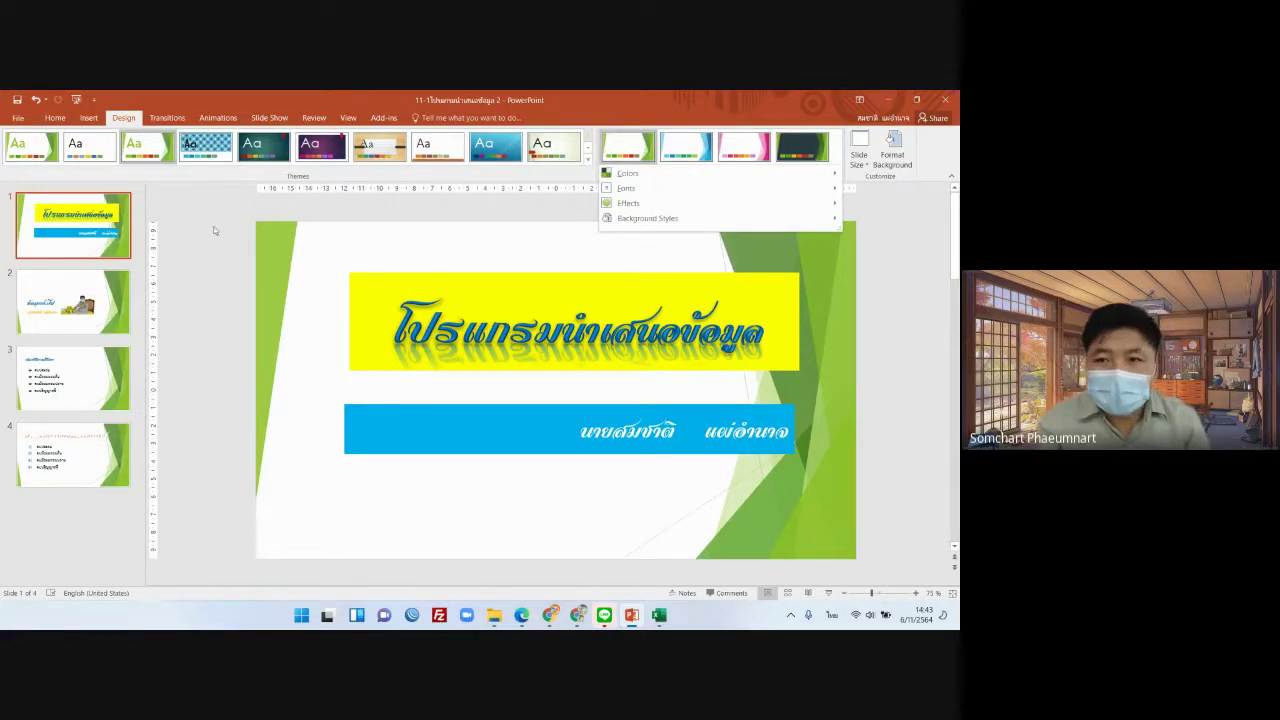
{"action": "left_click", "coordinate": [690, 152]}
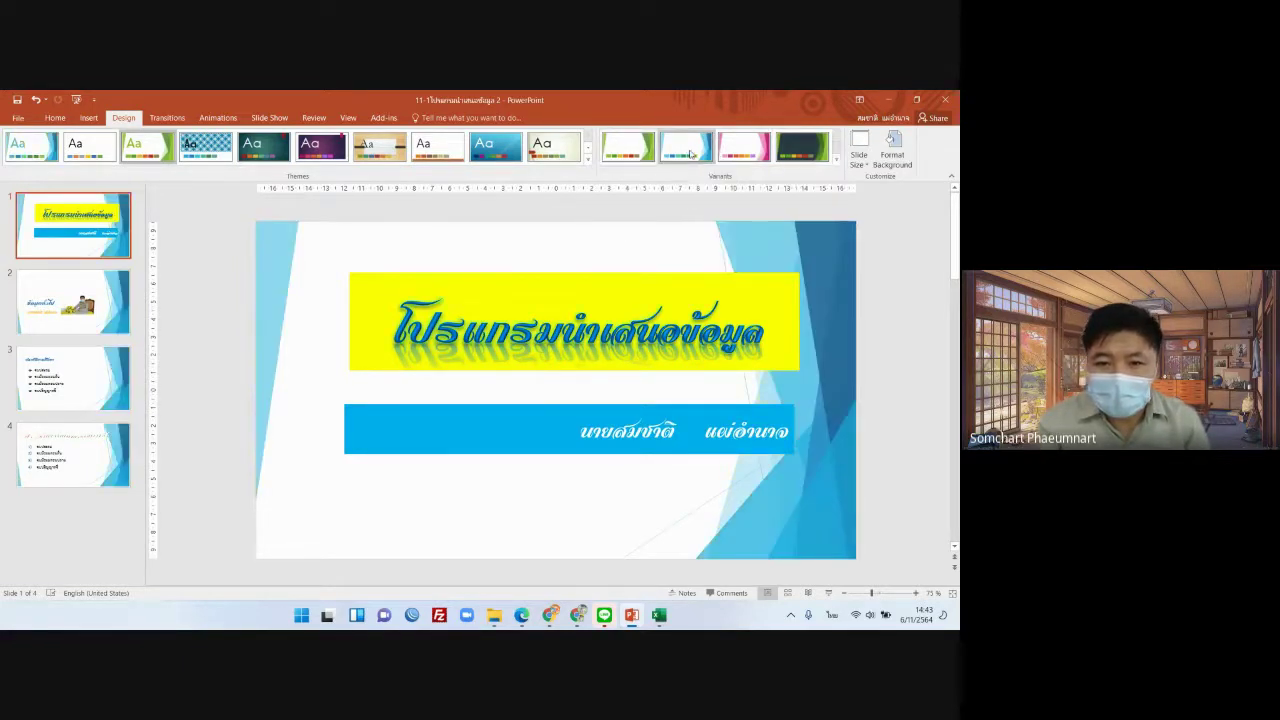
{"action": "left_click", "coordinate": [763, 150]}
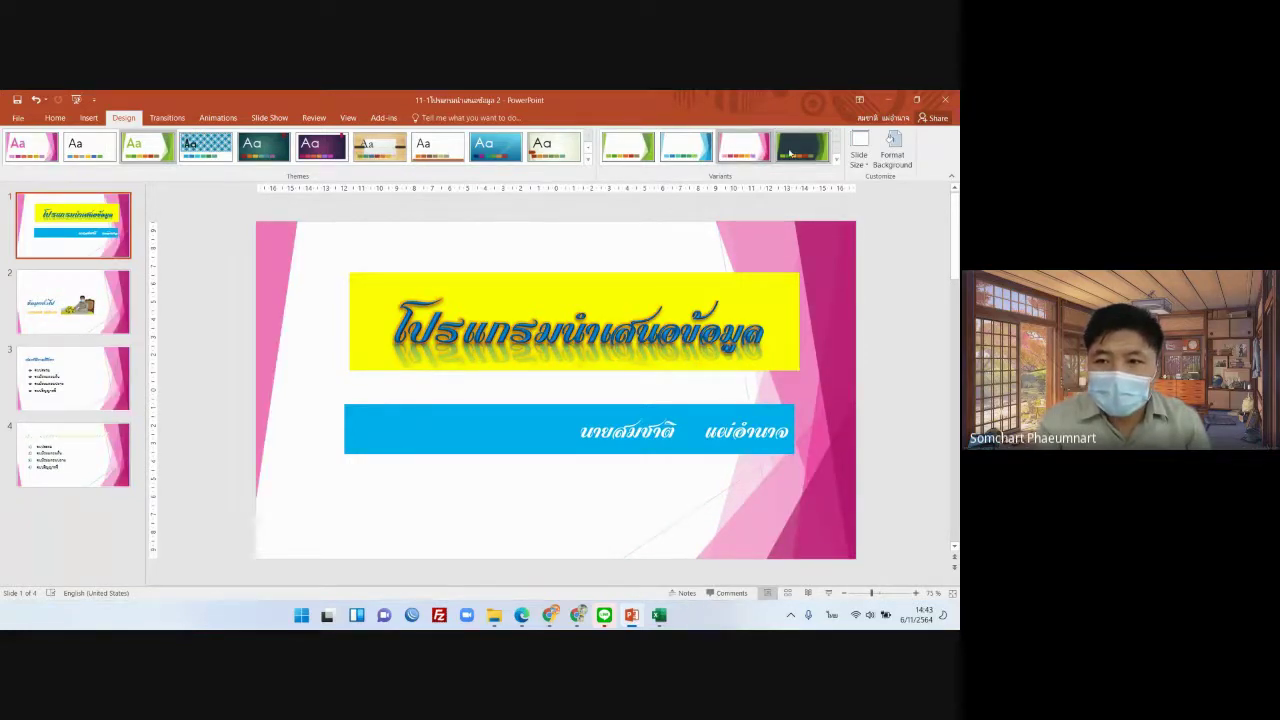
{"action": "left_click", "coordinate": [803, 148]}
{"action": "left_click", "coordinate": [684, 150]}
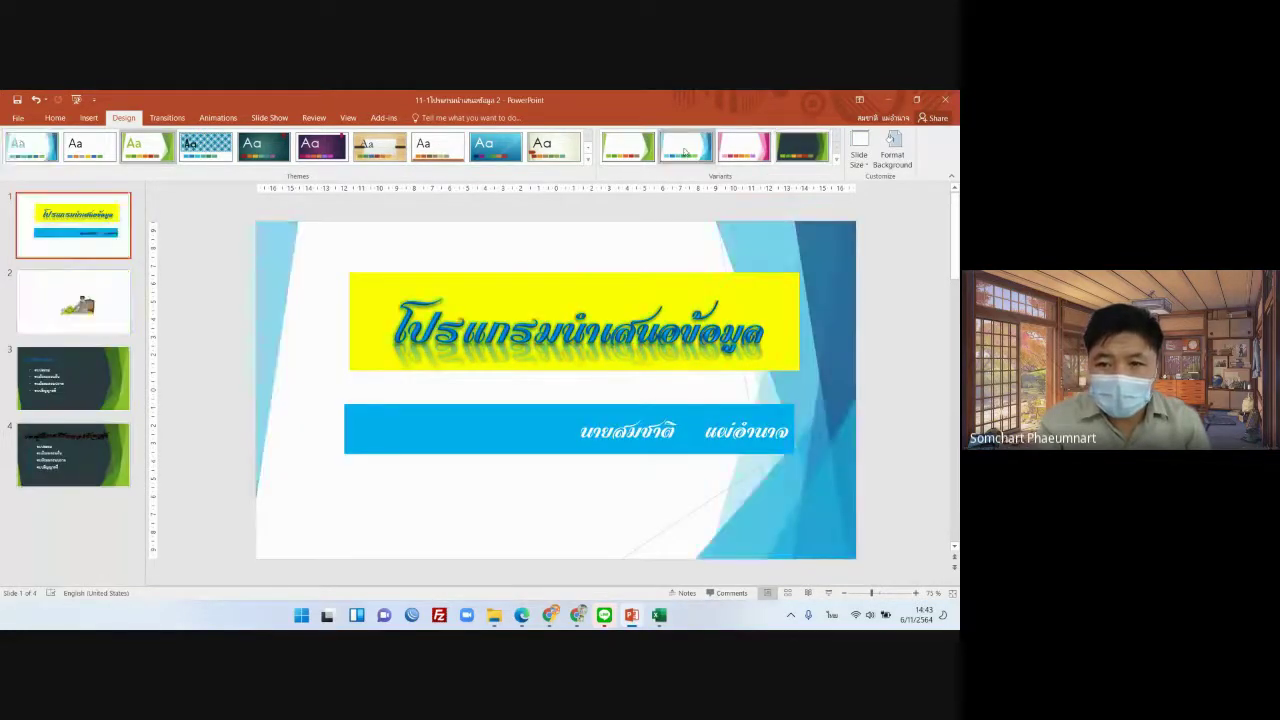
{"action": "left_click", "coordinate": [724, 148]}
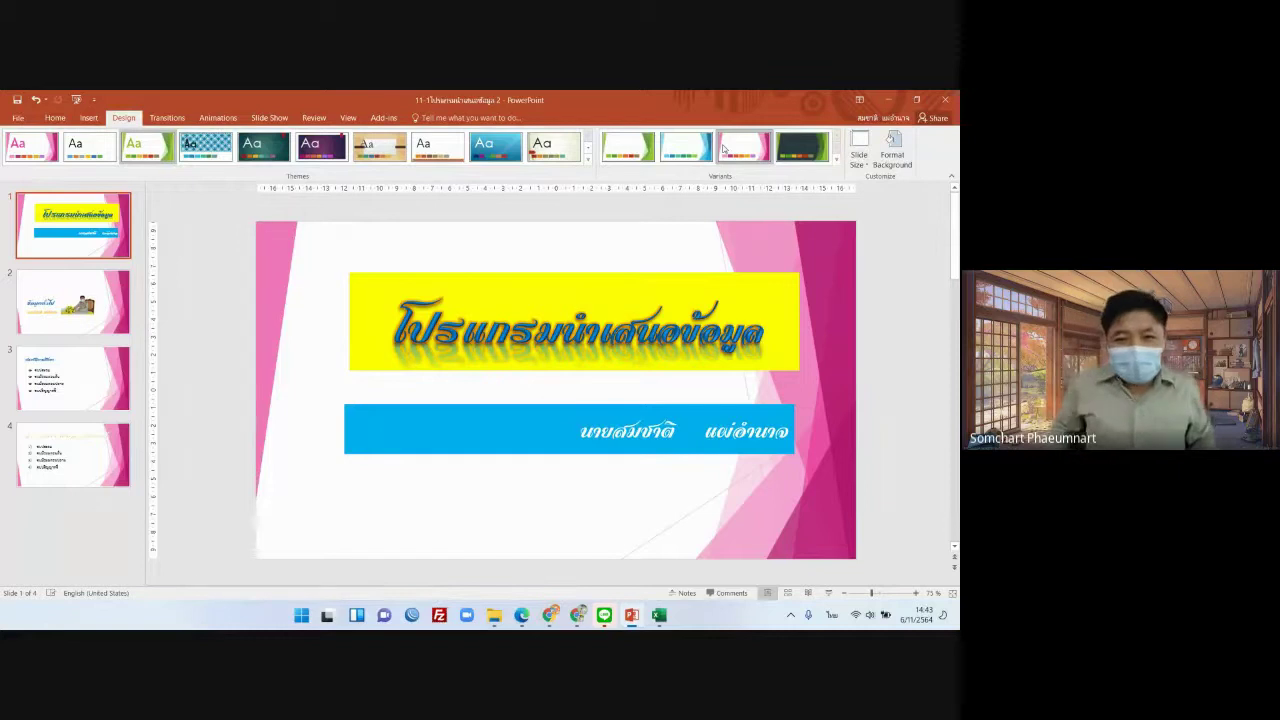
{"action": "left_click", "coordinate": [706, 146]}
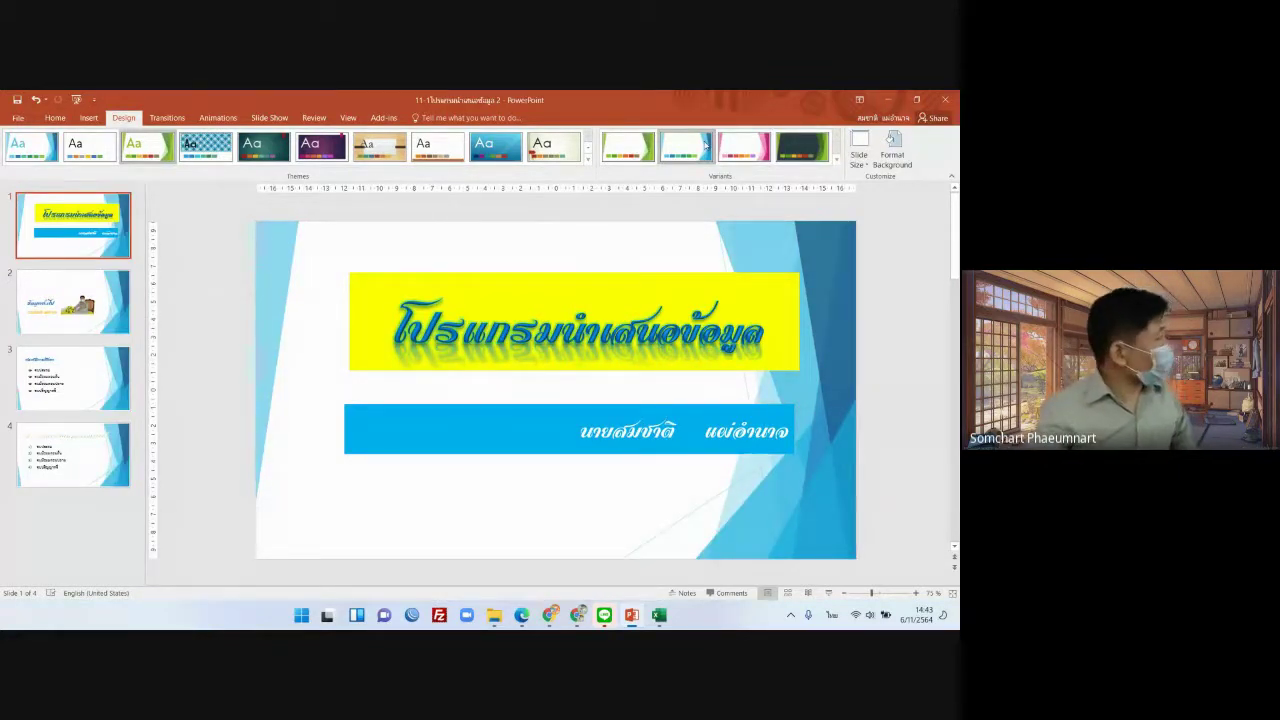
{"action": "left_click", "coordinate": [838, 165]}
Apply the Violet colour scheme and step through the slides to check it.
{"action": "mouse_move", "coordinate": [797, 178]}
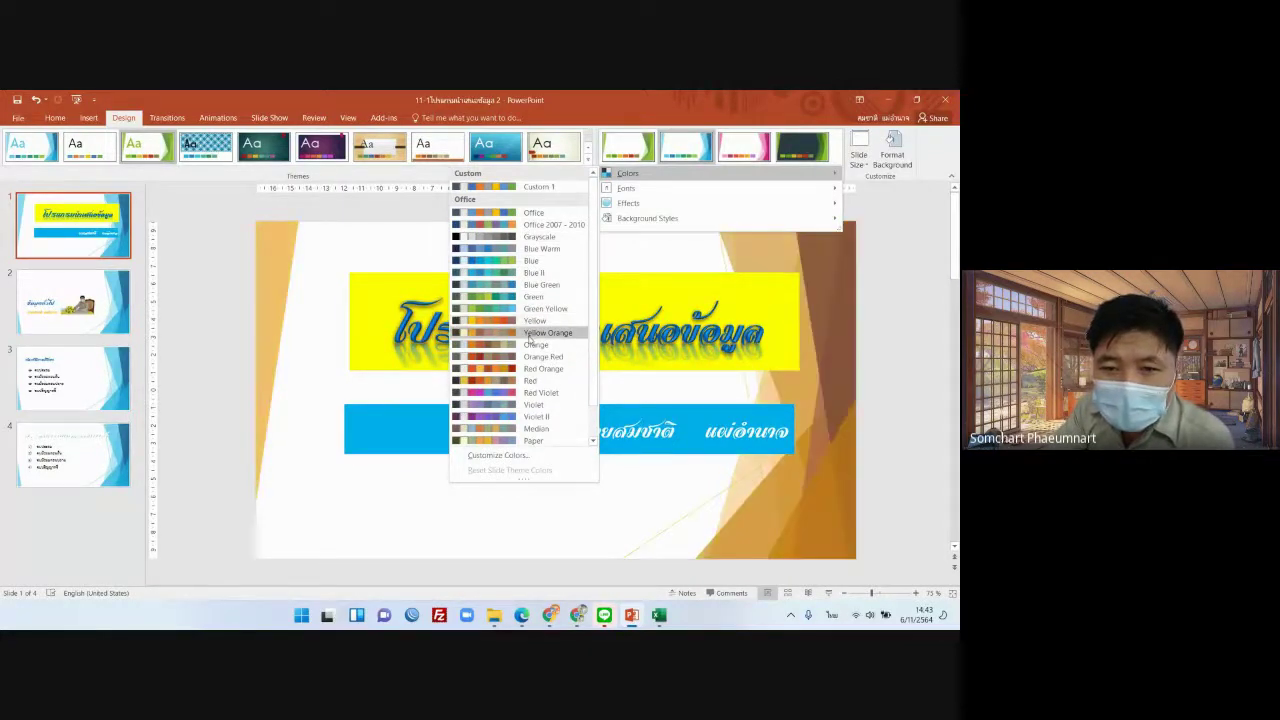
{"action": "left_click", "coordinate": [525, 404]}
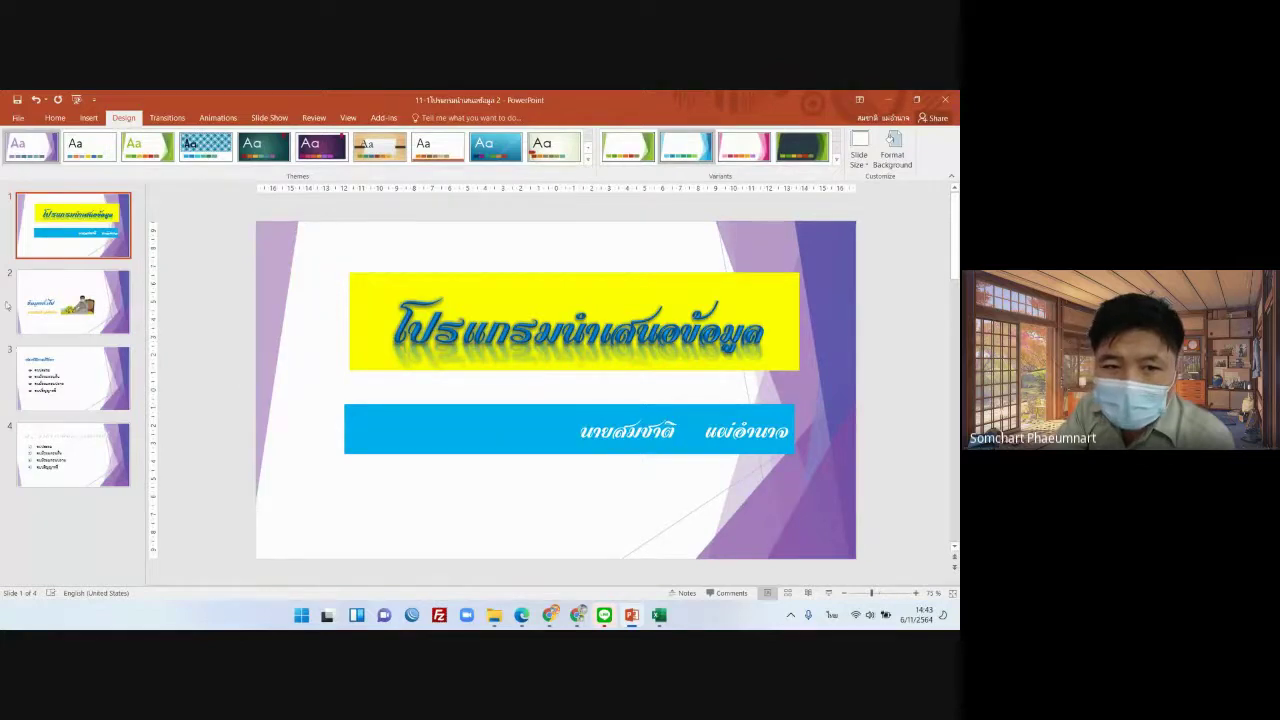
{"action": "key", "text": "Down"}
{"action": "key", "text": "Down"}
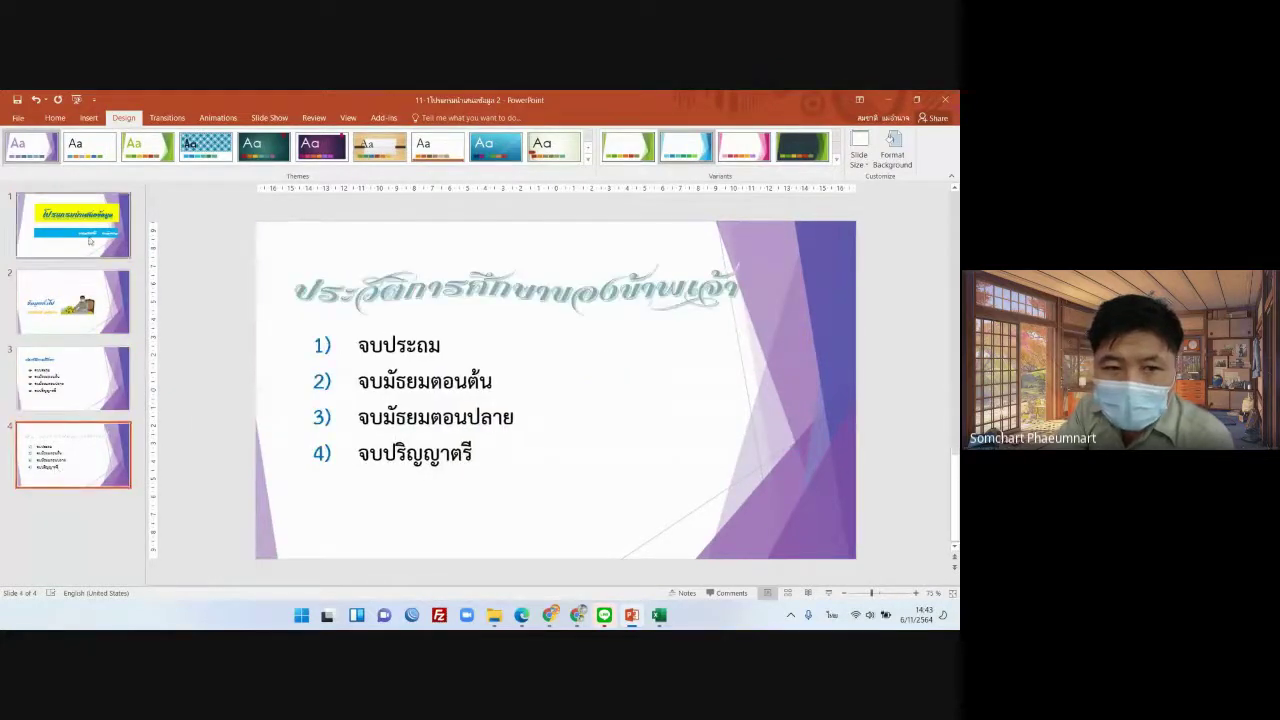
{"action": "left_click", "coordinate": [72, 225]}
Recolour the presentation with the Blue II scheme, leaving the font scheme unchanged.
{"action": "left_click", "coordinate": [838, 165]}
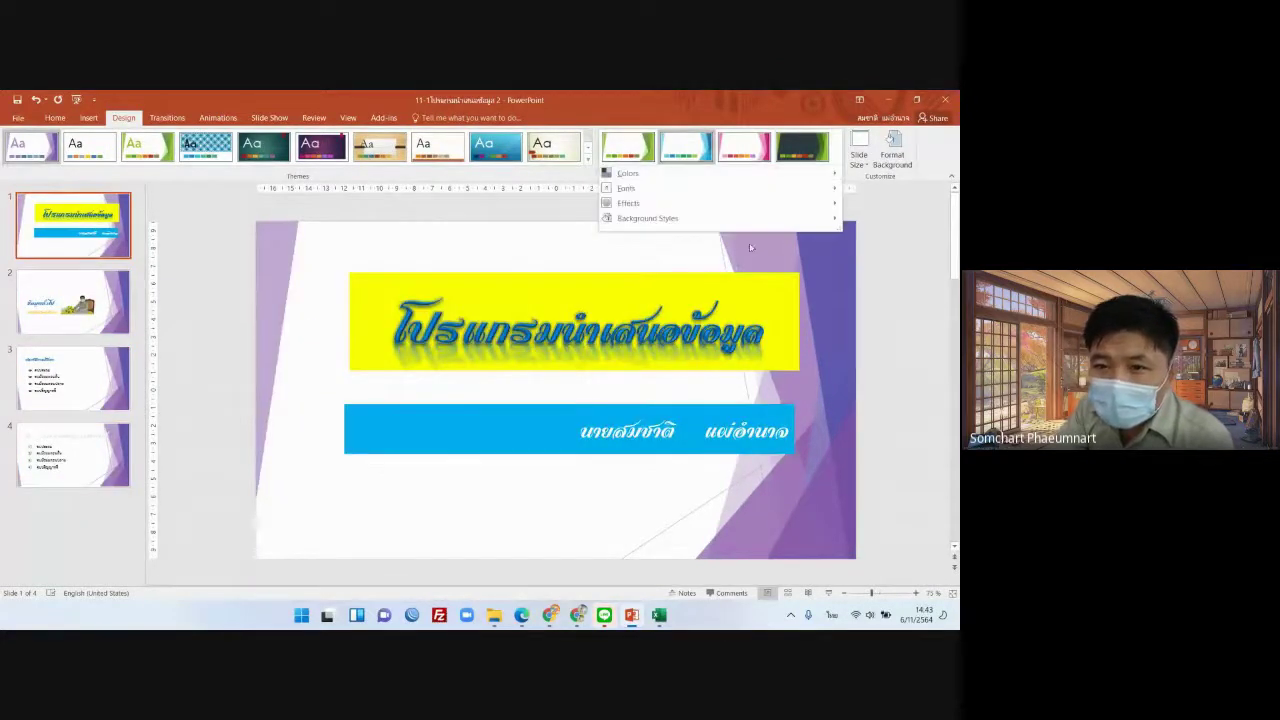
{"action": "mouse_move", "coordinate": [628, 173]}
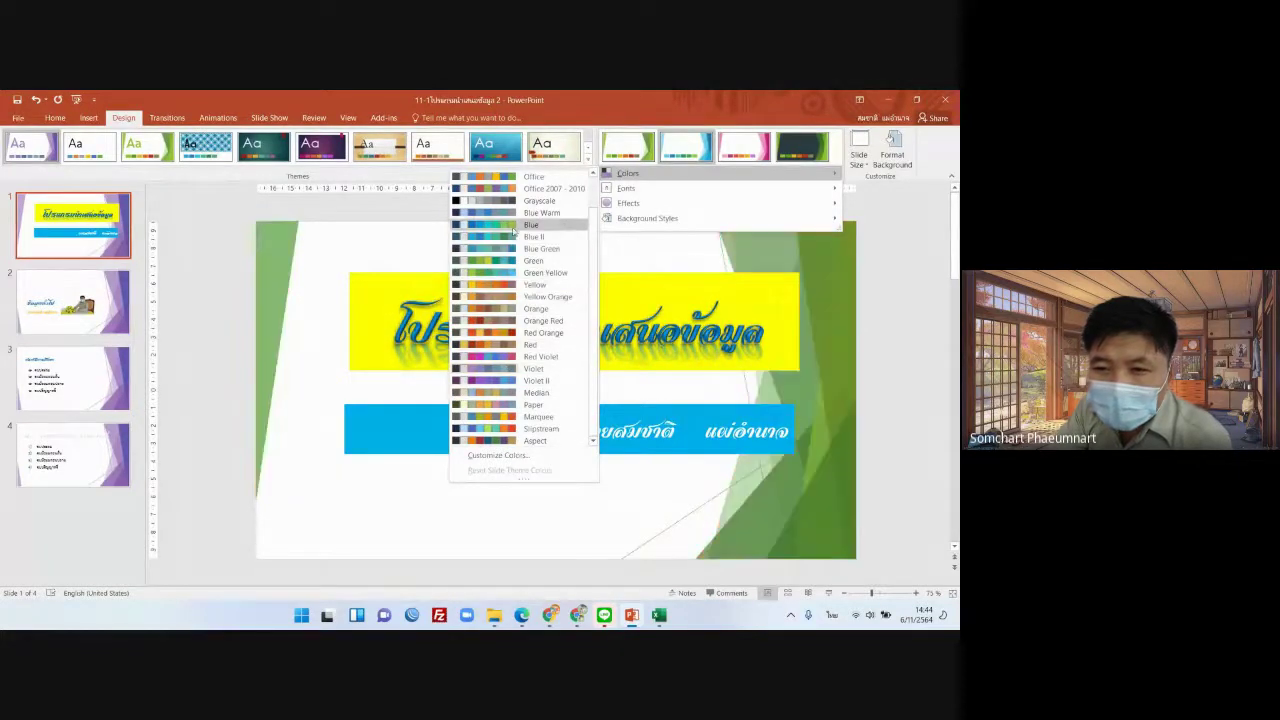
{"action": "scroll", "coordinate": [512, 262], "scroll_direction": "up", "scroll_amount": 1}
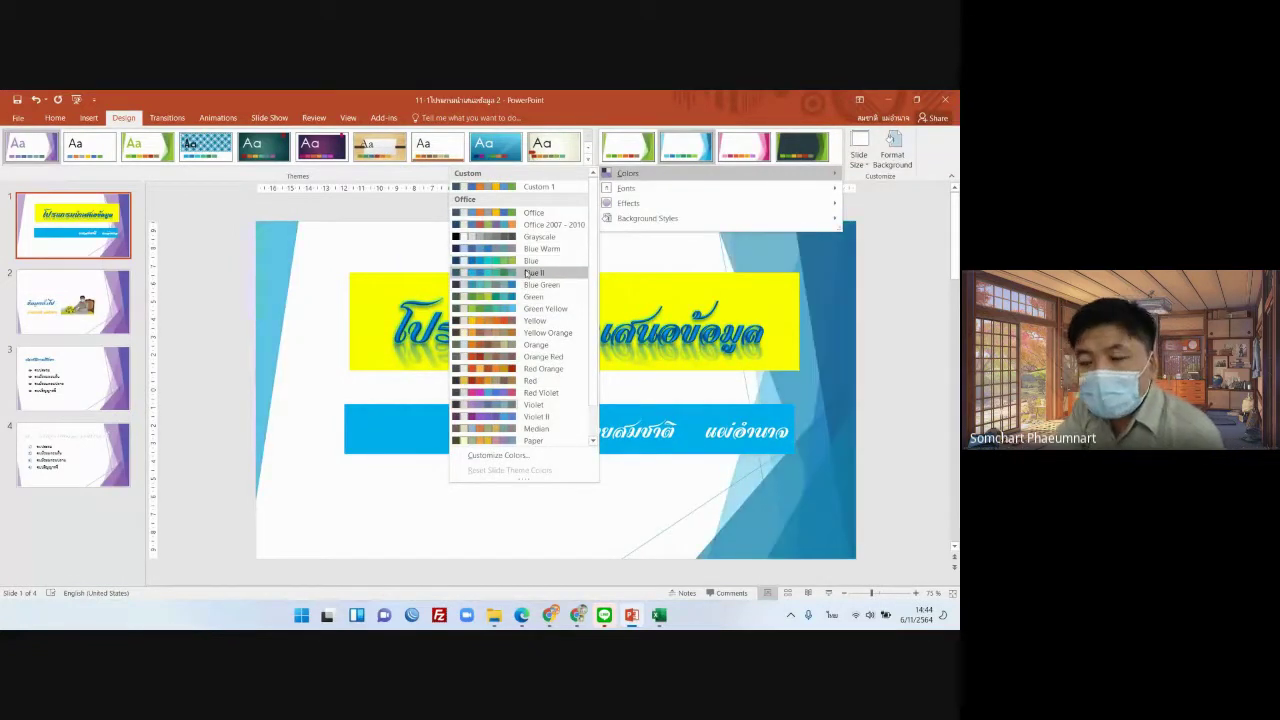
{"action": "left_click", "coordinate": [527, 273]}
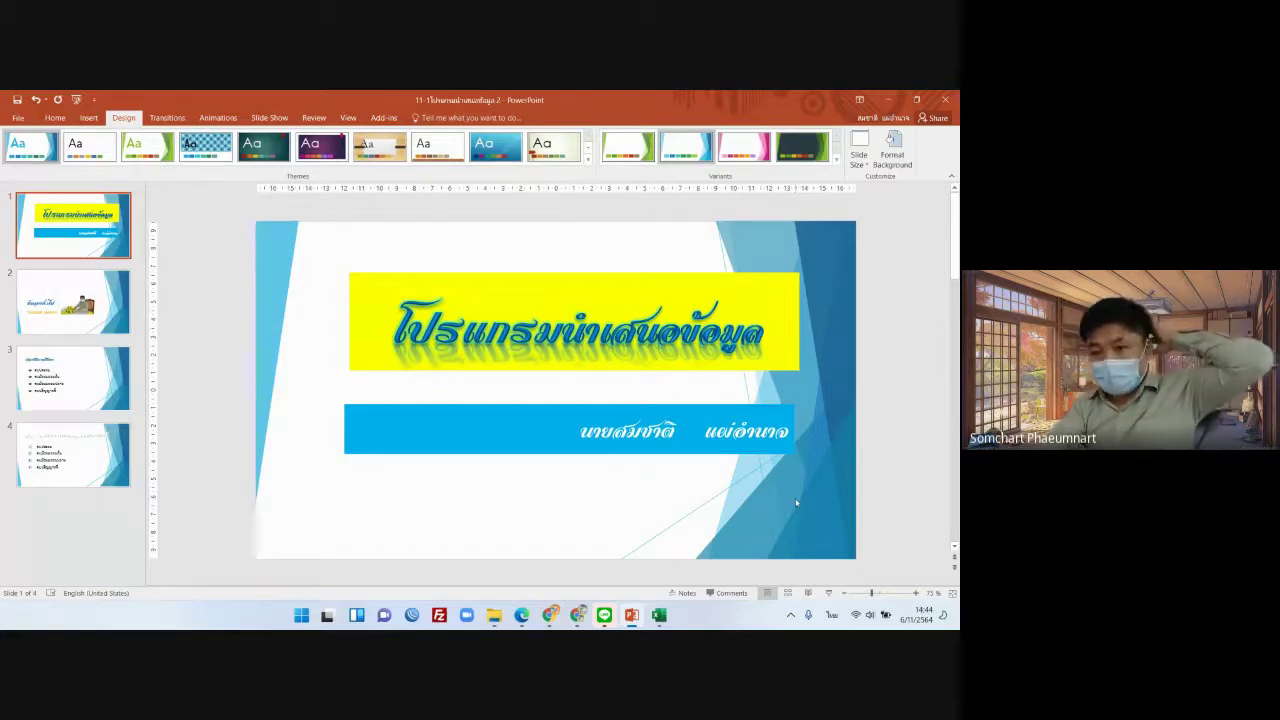
{"action": "left_click", "coordinate": [836, 163]}
{"action": "mouse_move", "coordinate": [660, 192]}
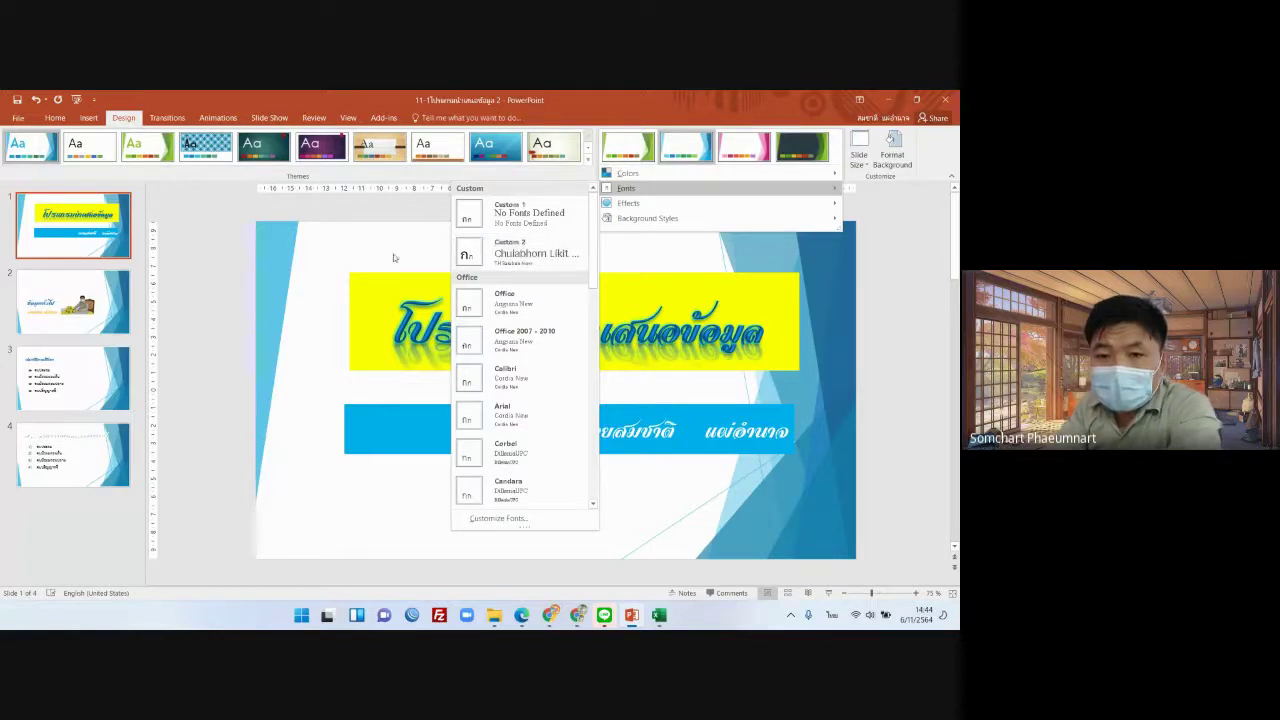
{"action": "left_click", "coordinate": [833, 316]}
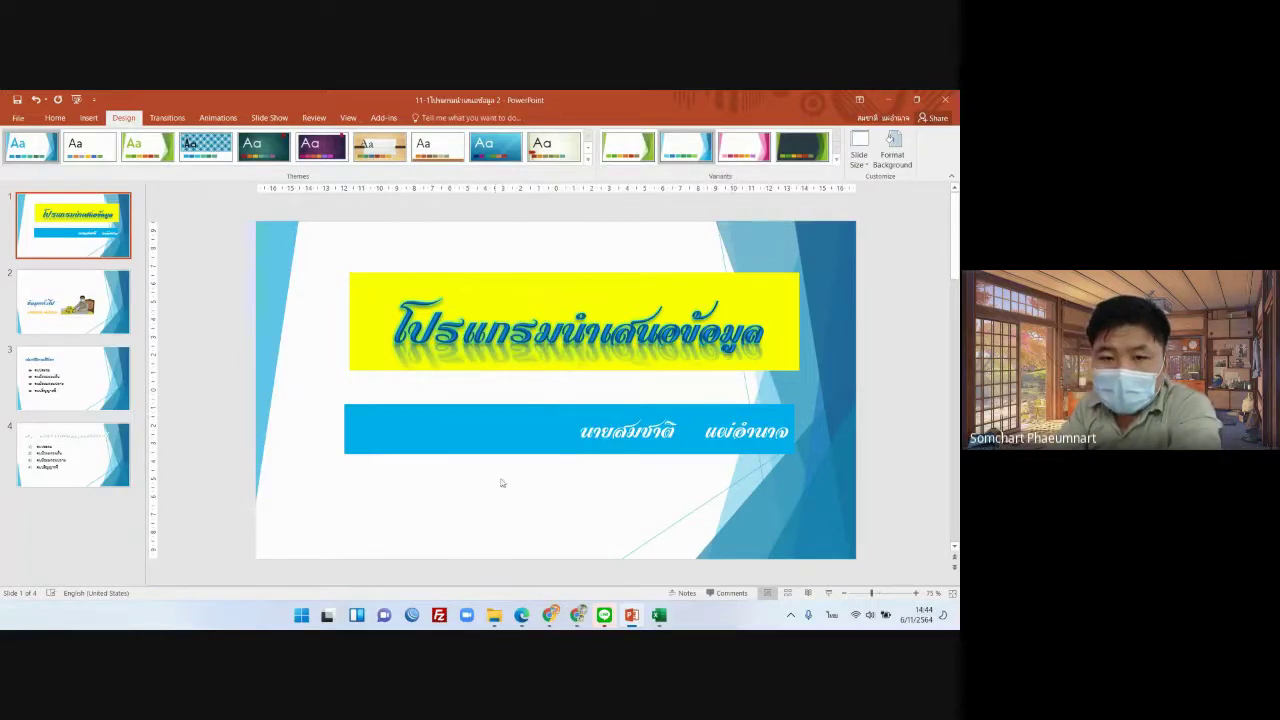
Scroll the browser handout to section 2.5 on slide backgrounds, then return to PowerPoint.
{"action": "mouse_move", "coordinate": [578, 612]}
{"action": "left_click", "coordinate": [660, 560]}
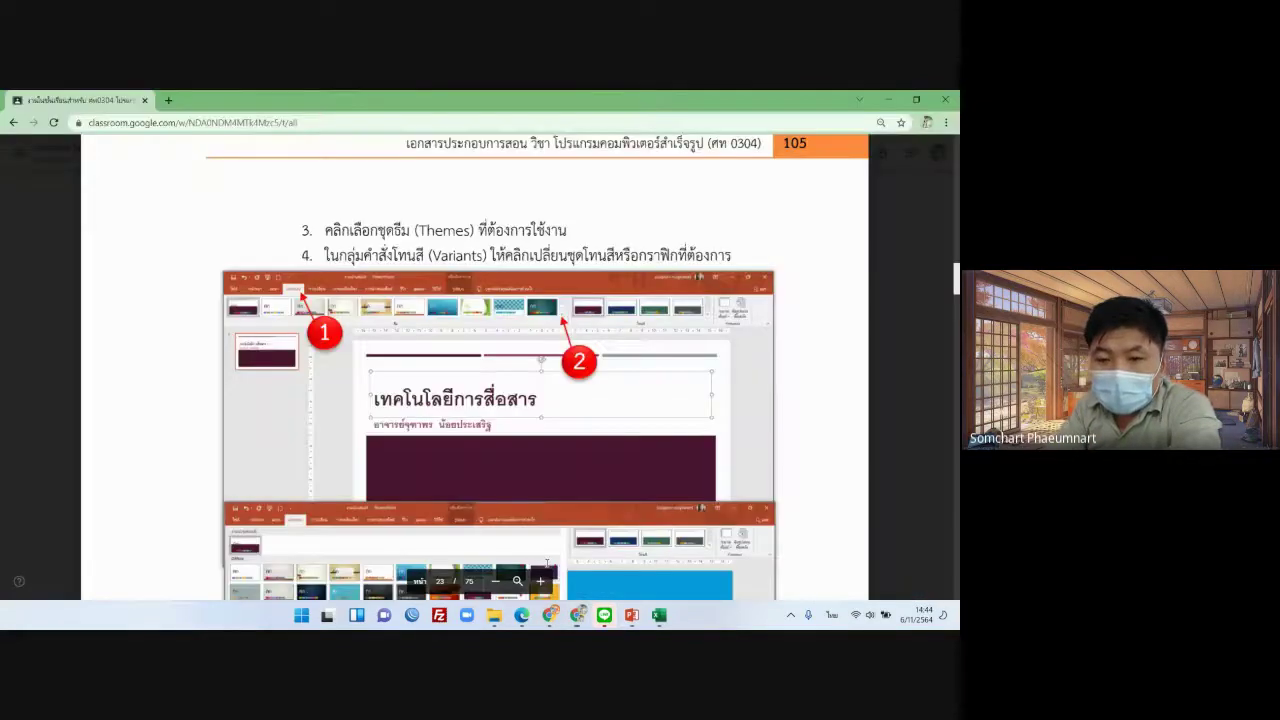
{"action": "scroll", "coordinate": [655, 445], "scroll_direction": "down", "scroll_amount": 2}
{"action": "scroll", "coordinate": [655, 445], "scroll_direction": "down", "scroll_amount": 3}
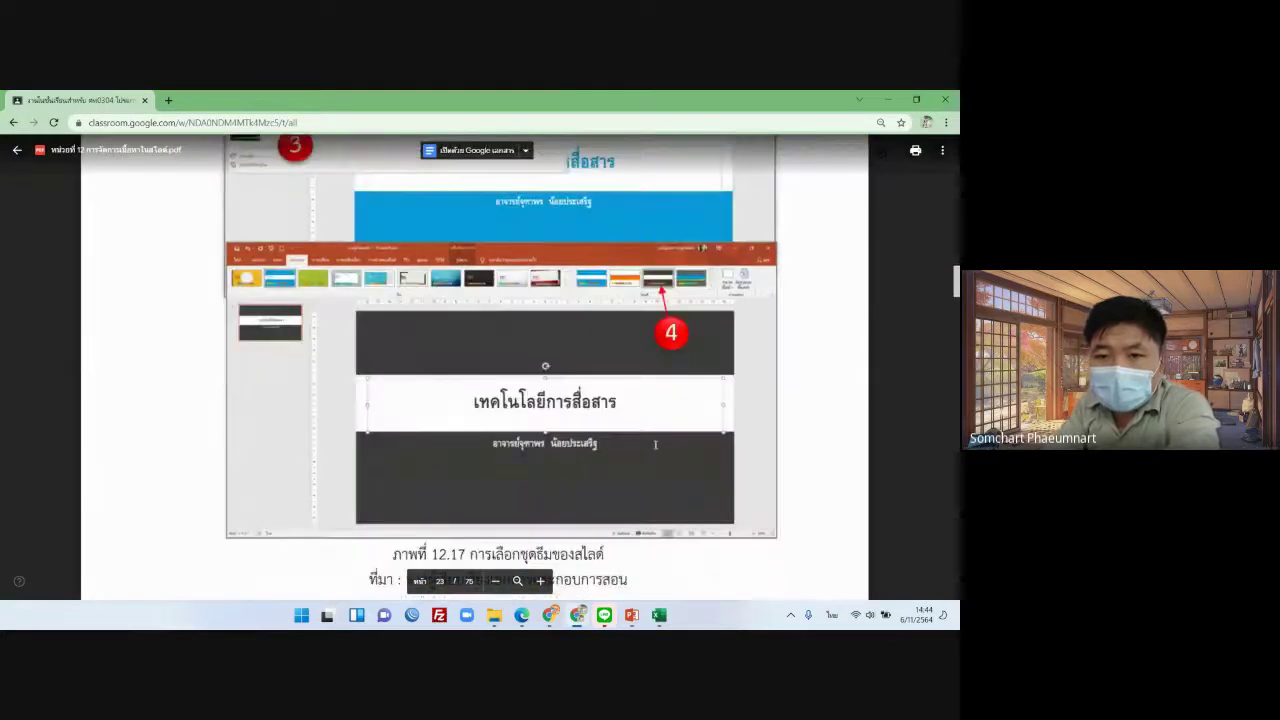
{"action": "scroll", "coordinate": [655, 445], "scroll_direction": "up", "scroll_amount": 3}
{"action": "scroll", "coordinate": [372, 401], "scroll_direction": "down", "scroll_amount": 8}
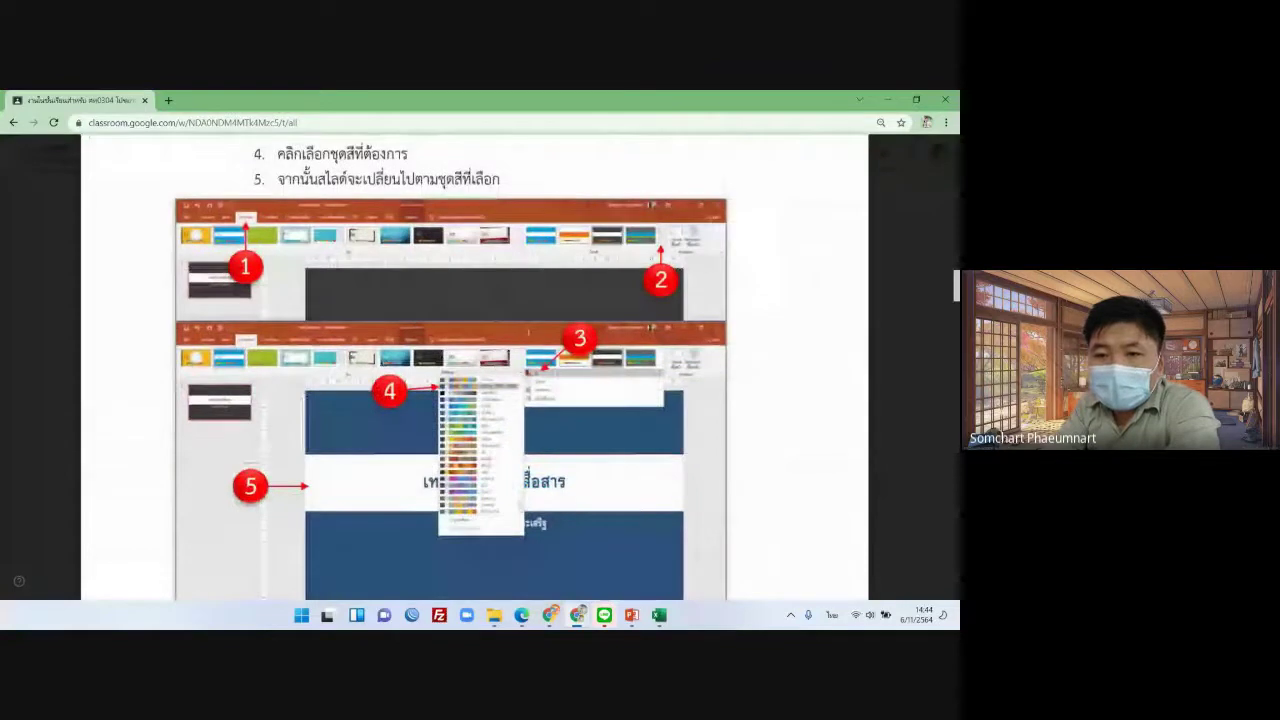
{"action": "scroll", "coordinate": [590, 409], "scroll_direction": "down", "scroll_amount": 10}
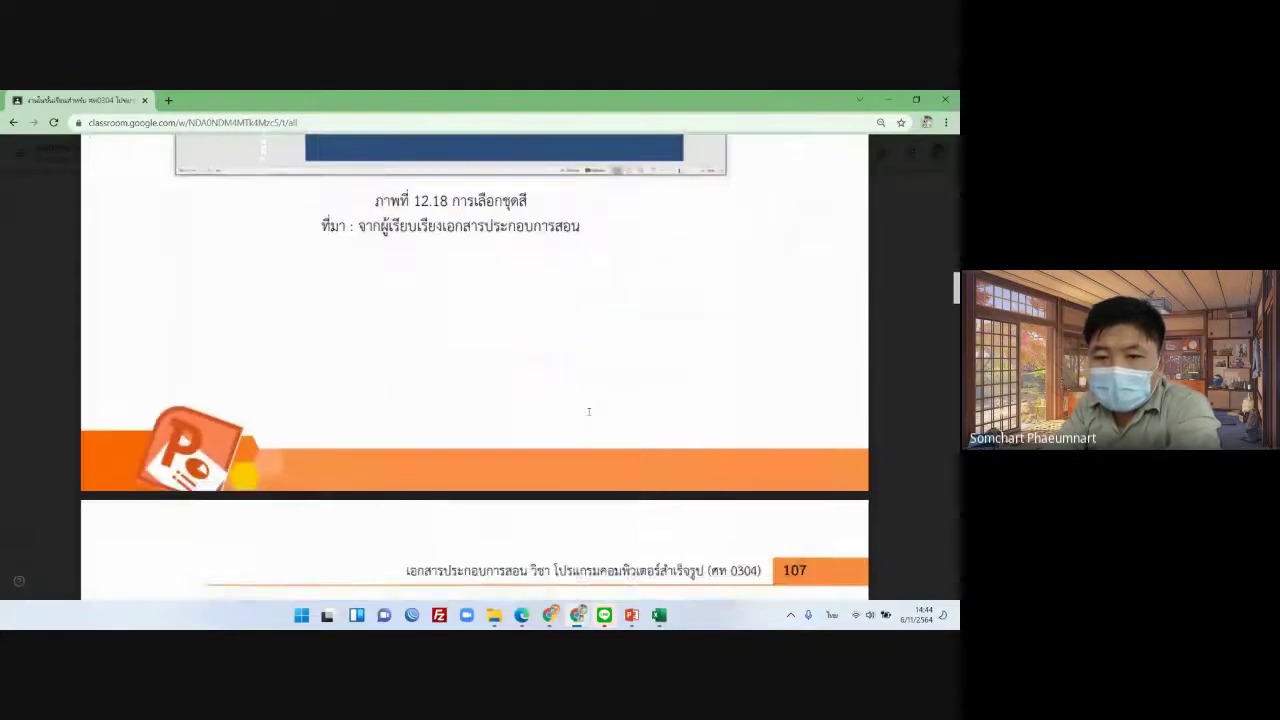
{"action": "scroll", "coordinate": [589, 411], "scroll_direction": "down", "scroll_amount": 5}
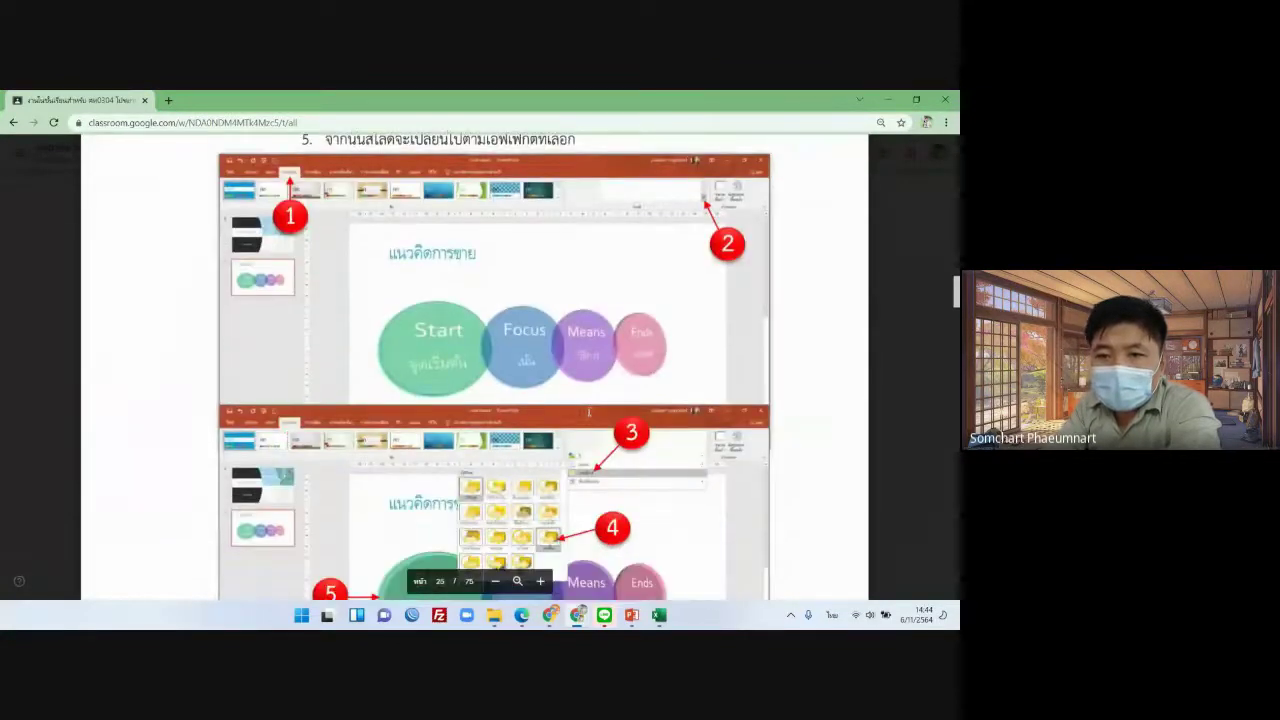
{"action": "scroll", "coordinate": [589, 411], "scroll_direction": "down", "scroll_amount": 3}
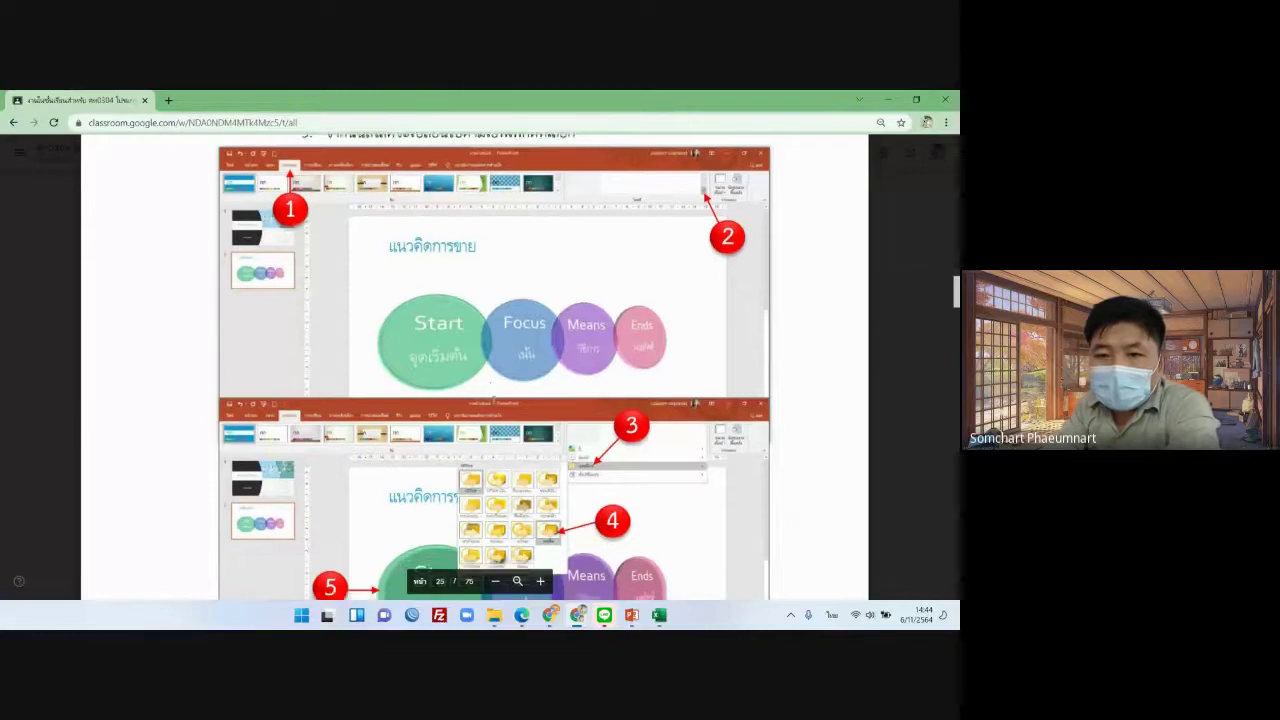
{"action": "scroll", "coordinate": [589, 411], "scroll_direction": "down", "scroll_amount": 1}
{"action": "scroll", "coordinate": [589, 411], "scroll_direction": "down", "scroll_amount": 3}
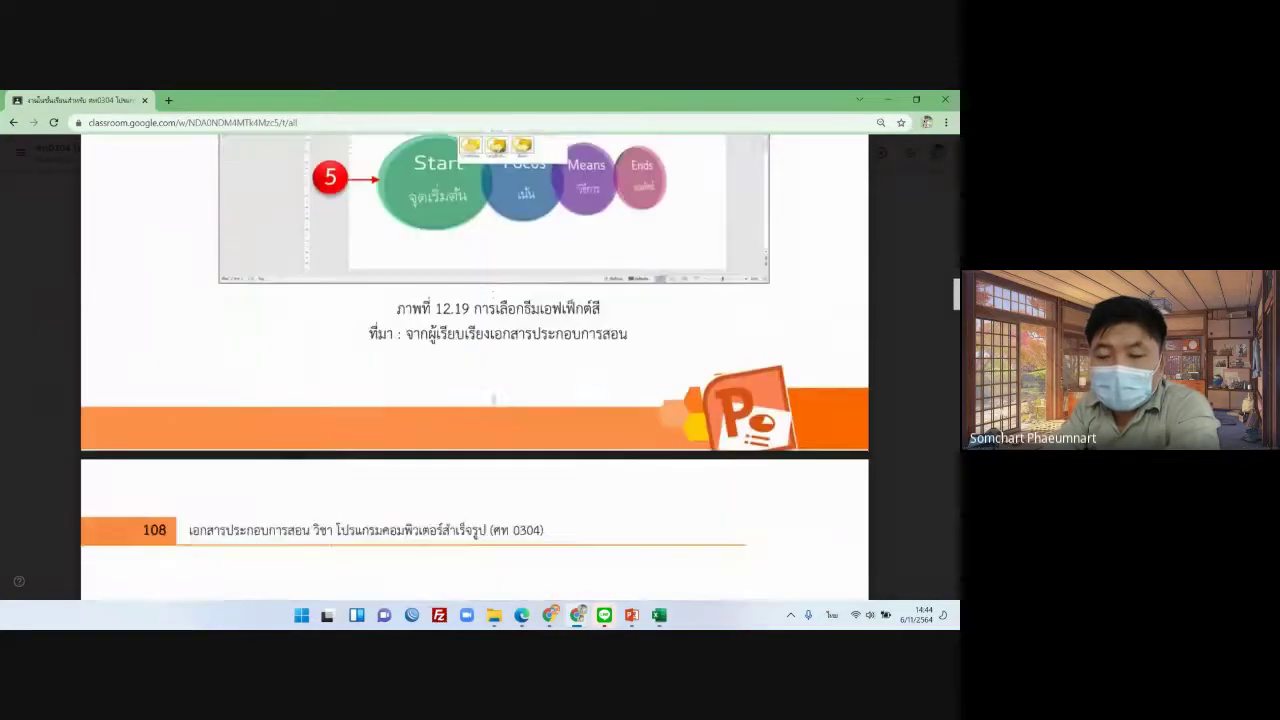
{"action": "scroll", "coordinate": [494, 400], "scroll_direction": "down", "scroll_amount": 4}
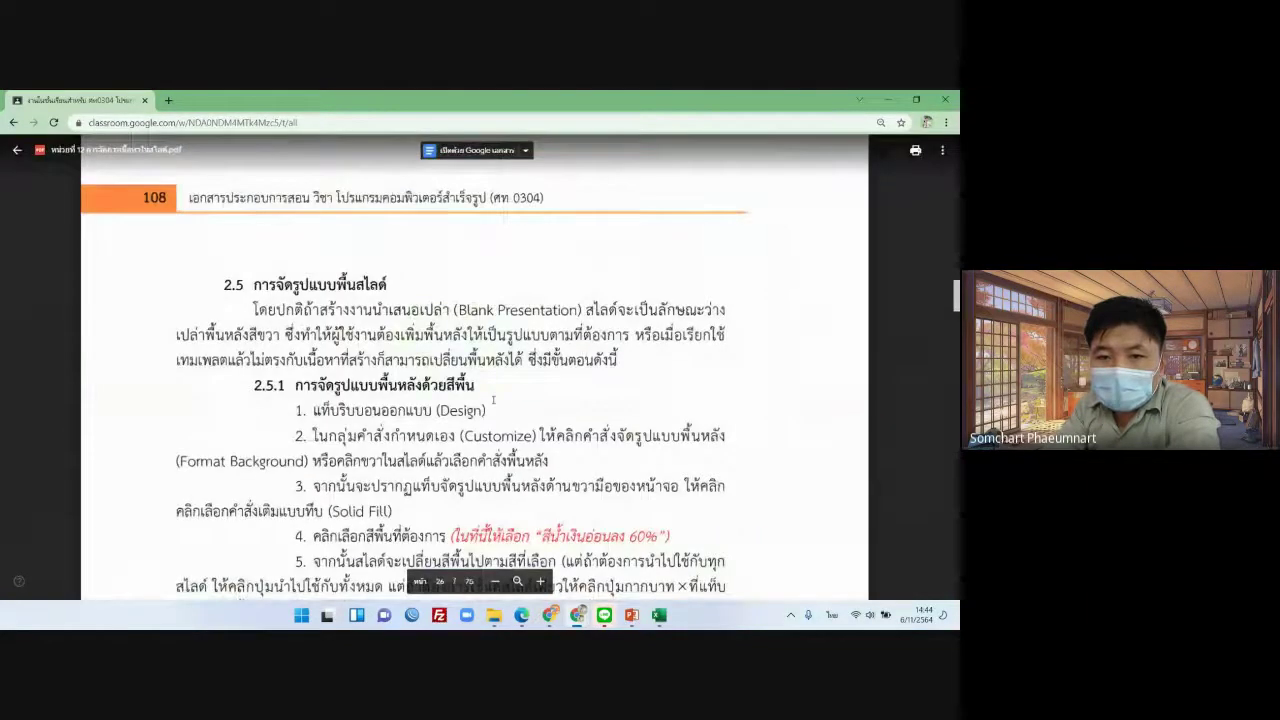
{"action": "scroll", "coordinate": [494, 400], "scroll_direction": "down", "scroll_amount": 5}
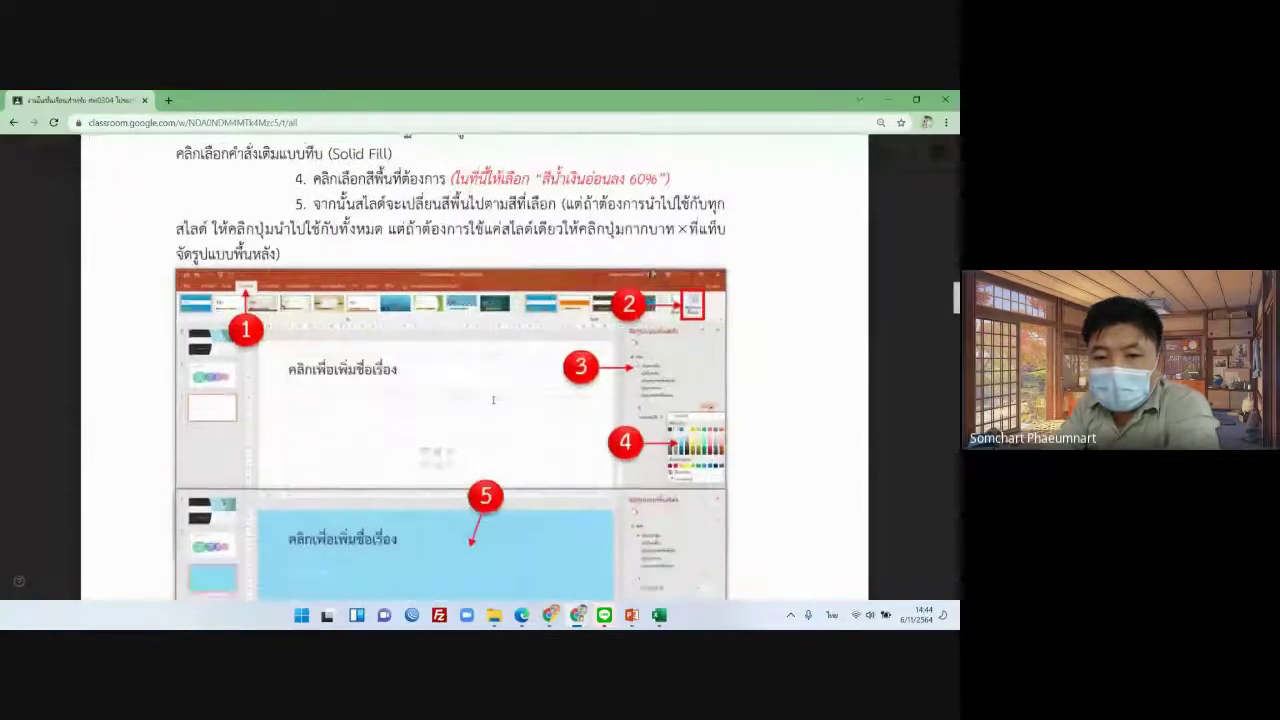
{"action": "scroll", "coordinate": [493, 400], "scroll_direction": "up", "scroll_amount": 2}
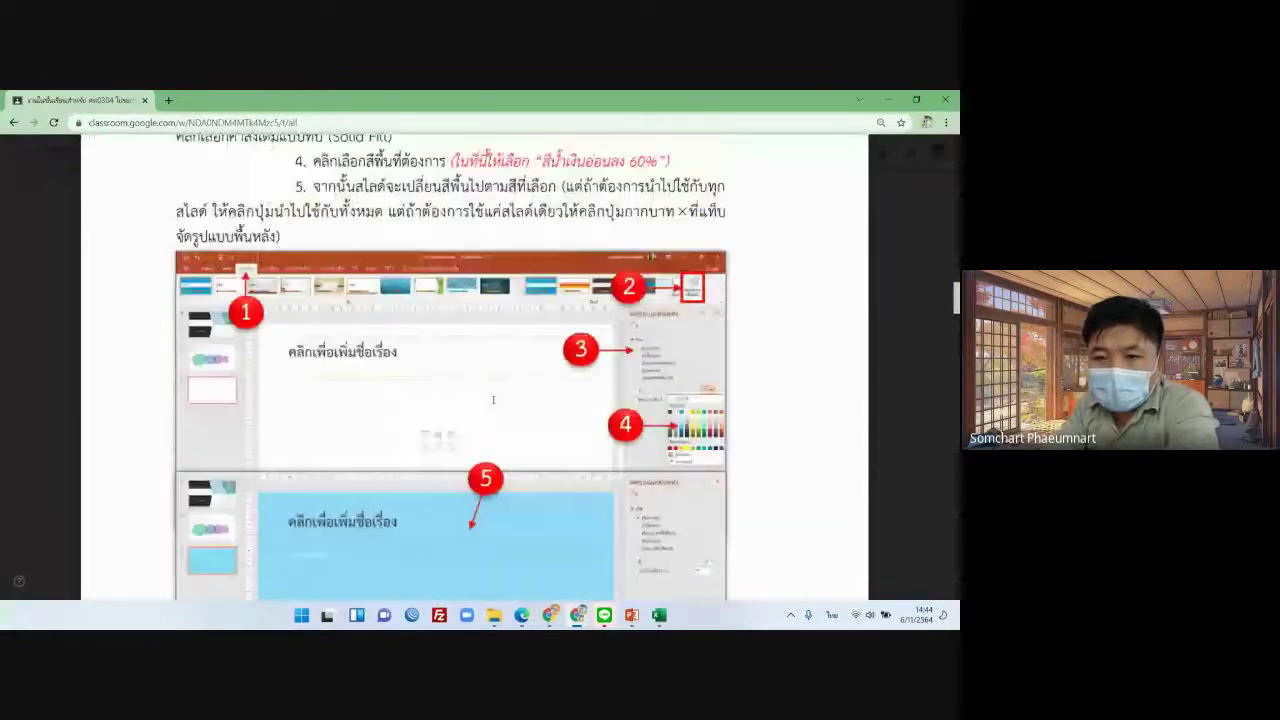
{"action": "left_click", "coordinate": [631, 615]}
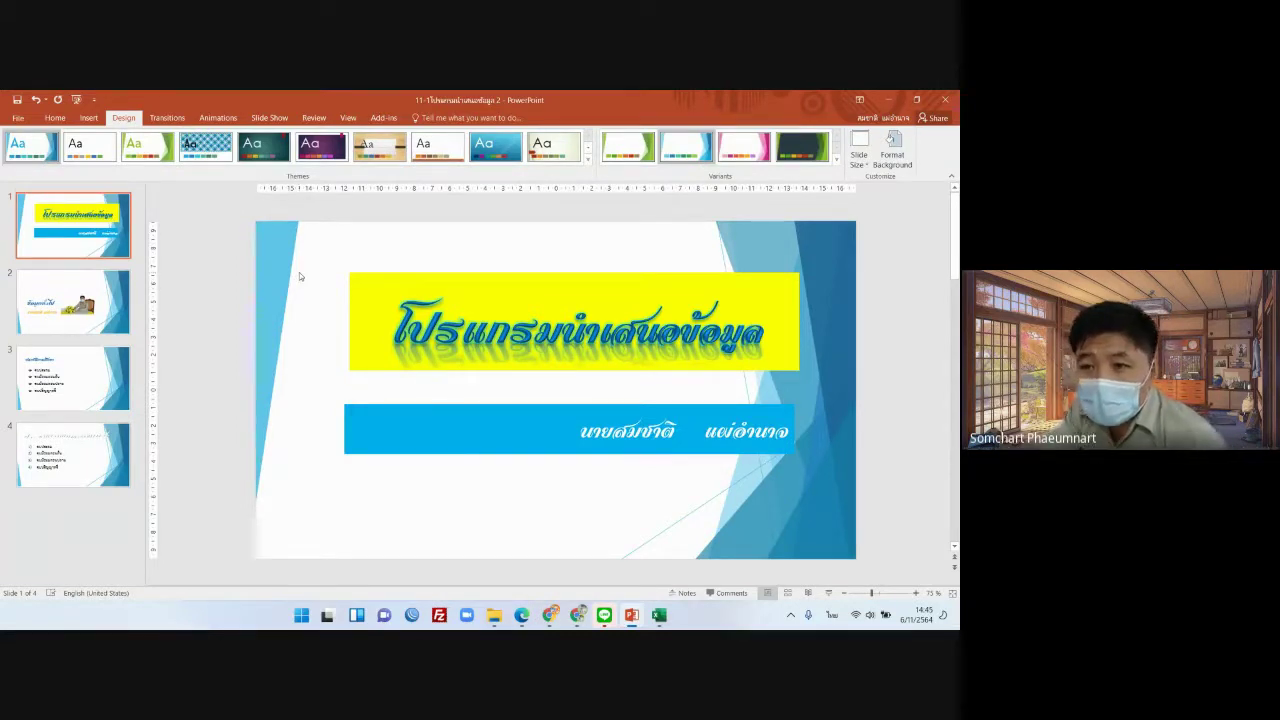
Open Format Background from the title slide's right-click menu.
{"action": "right_click", "coordinate": [374, 248]}
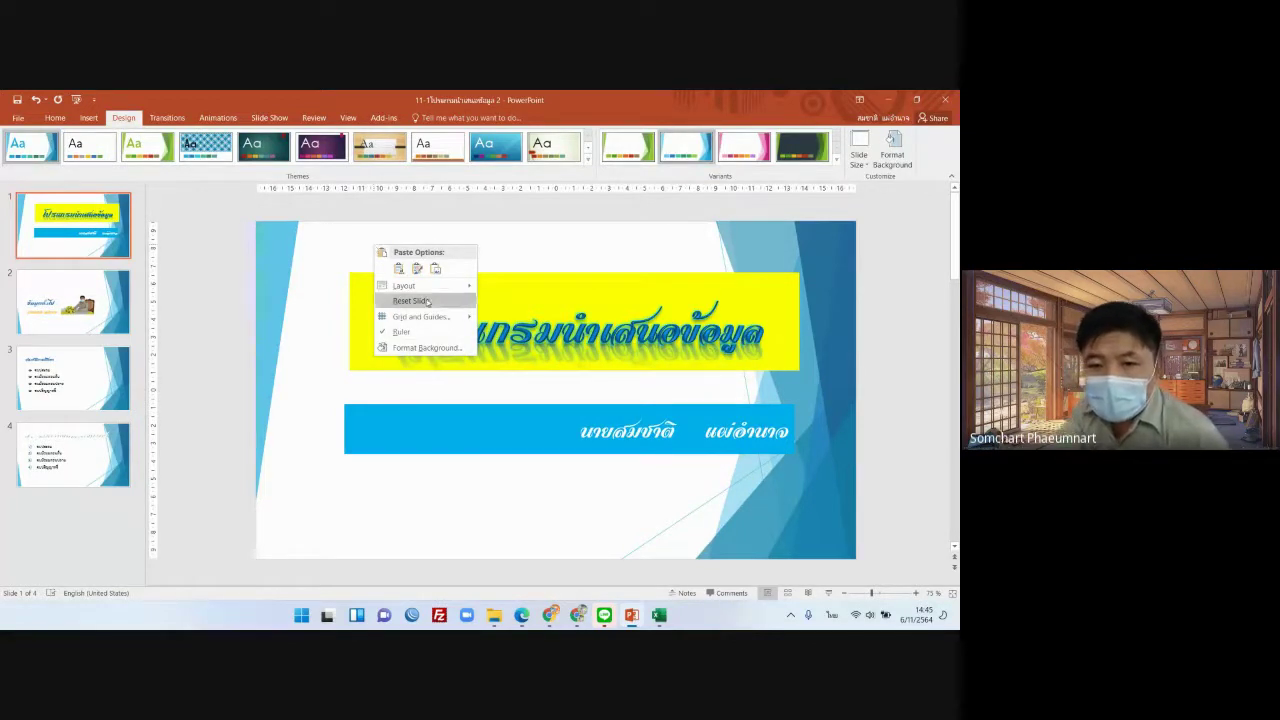
{"action": "left_click", "coordinate": [425, 347]}
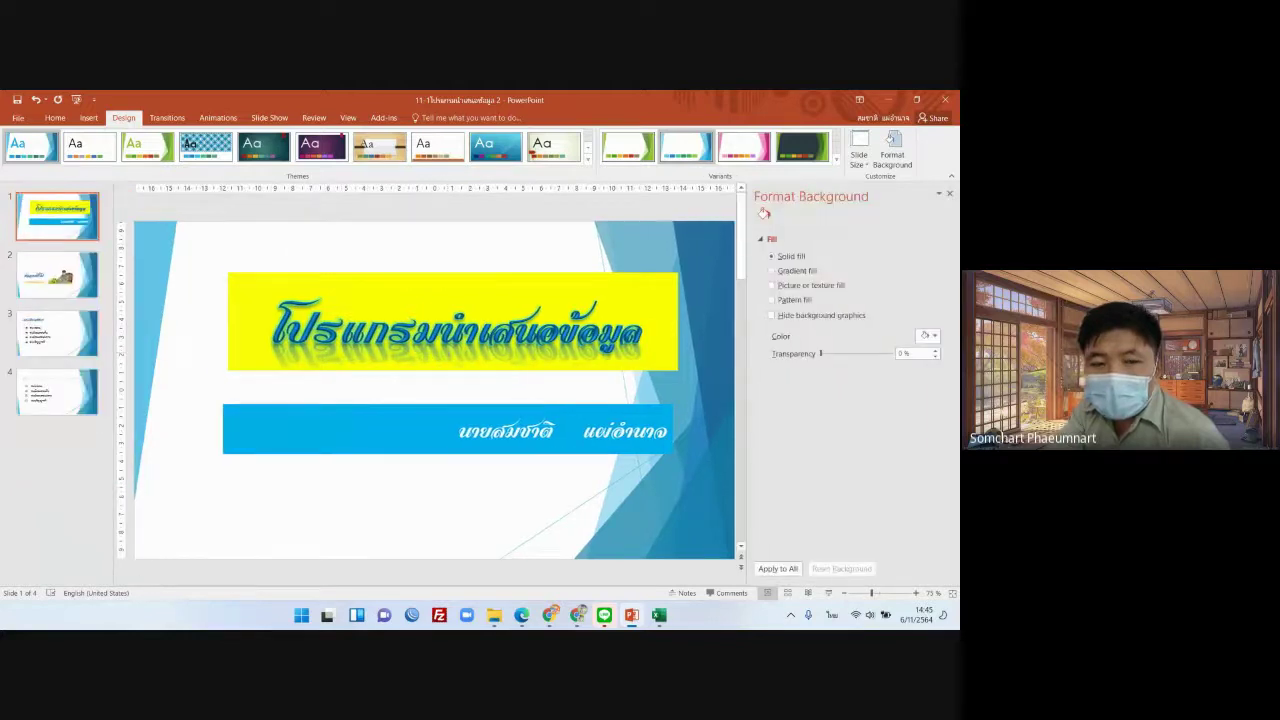
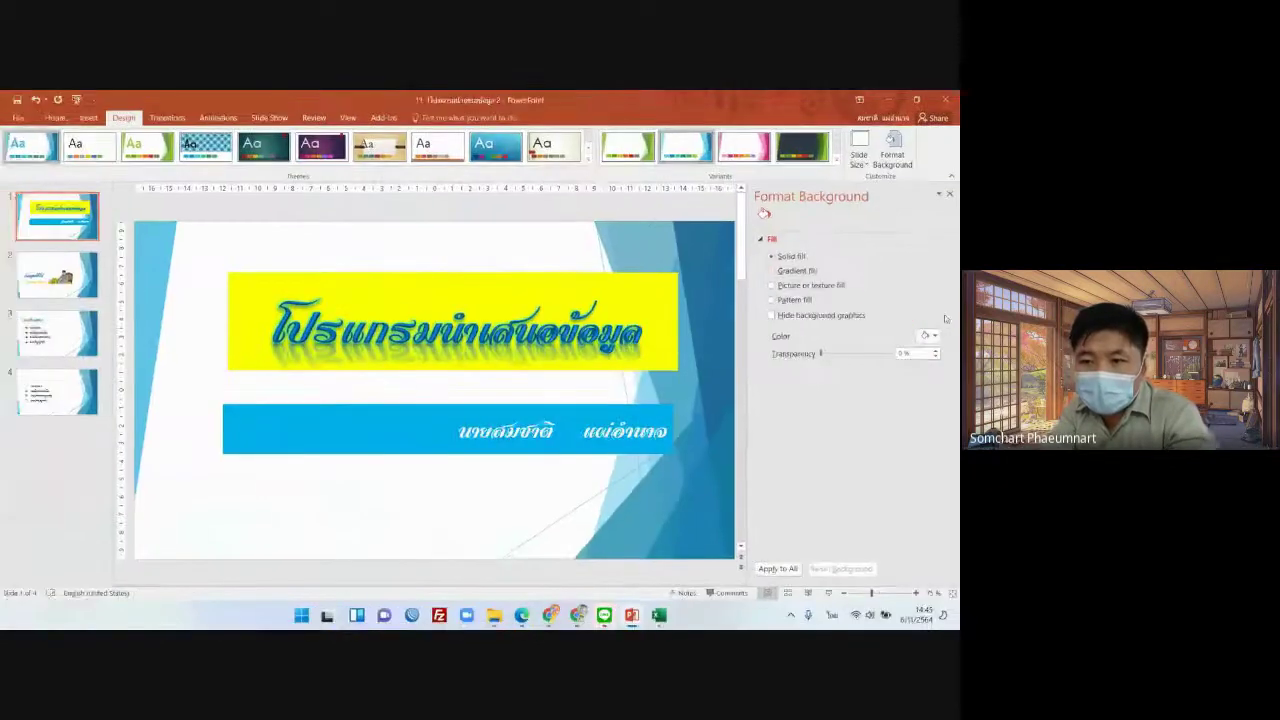
Try solid blue and light-blue slide backgrounds, undoing each one.
{"action": "left_click", "coordinate": [903, 342]}
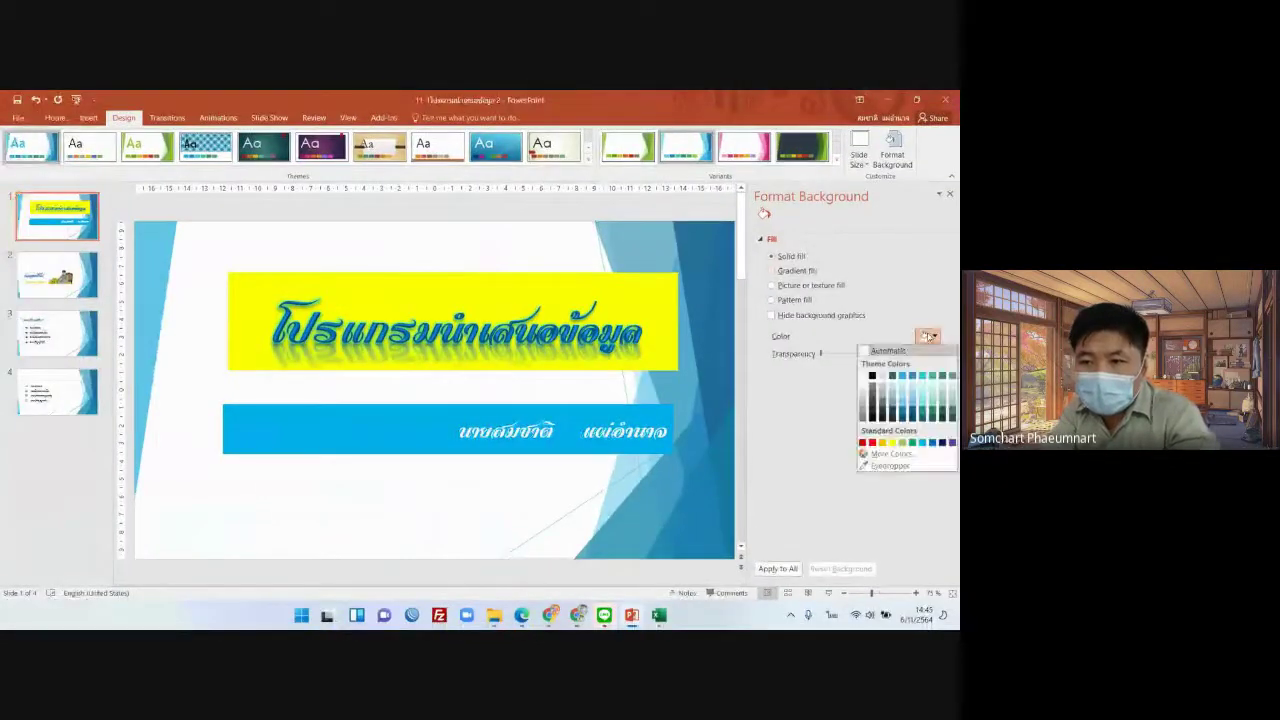
{"action": "left_click", "coordinate": [921, 442]}
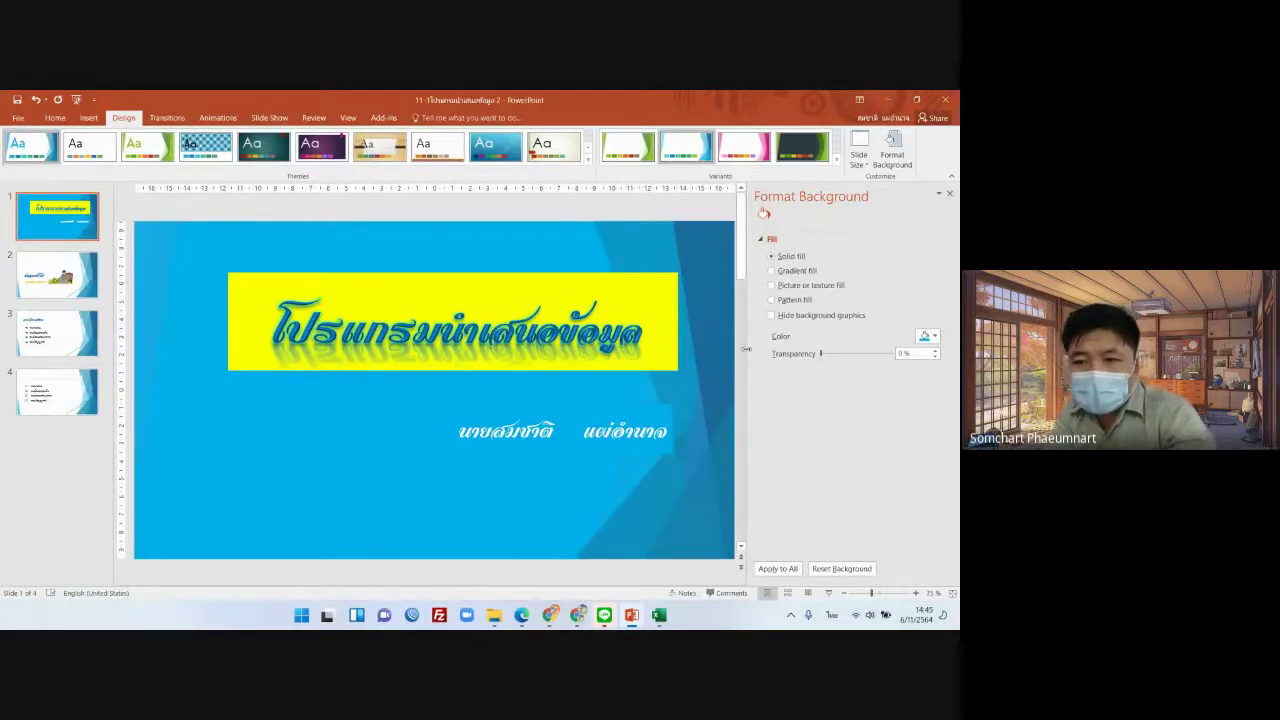
{"action": "key", "text": "ctrl+z"}
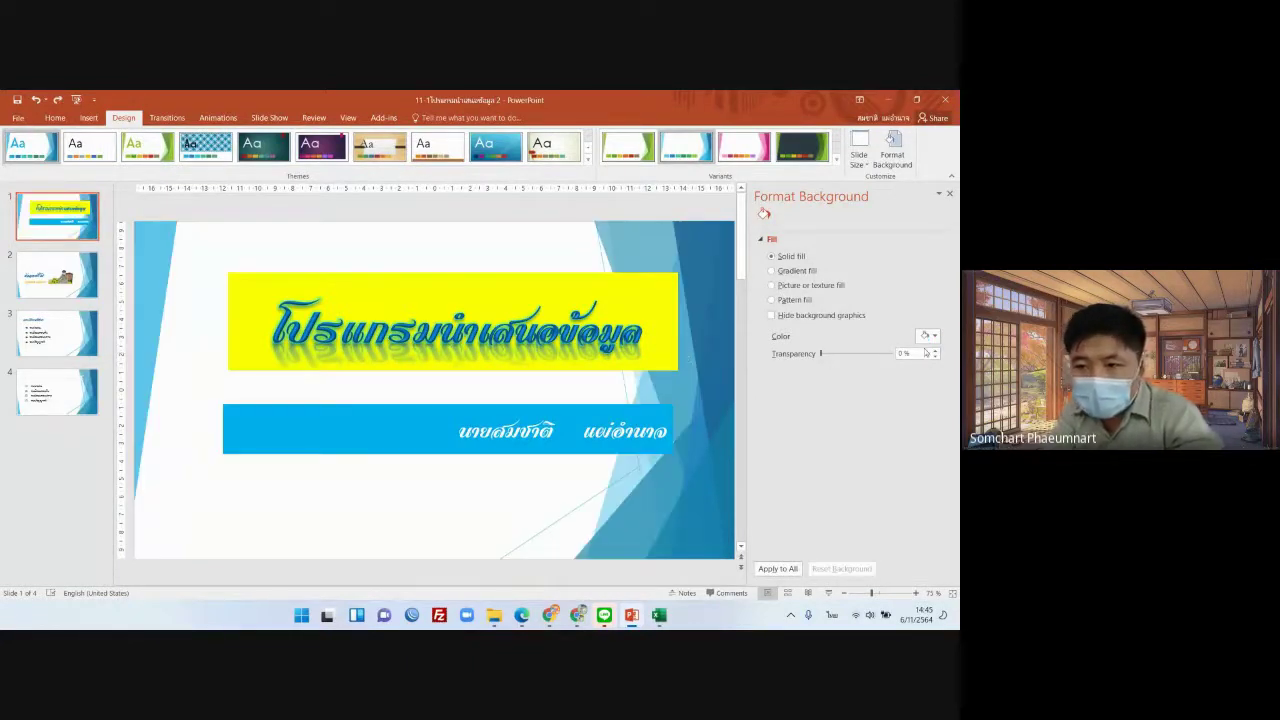
{"action": "left_click", "coordinate": [928, 337]}
{"action": "left_click", "coordinate": [910, 399]}
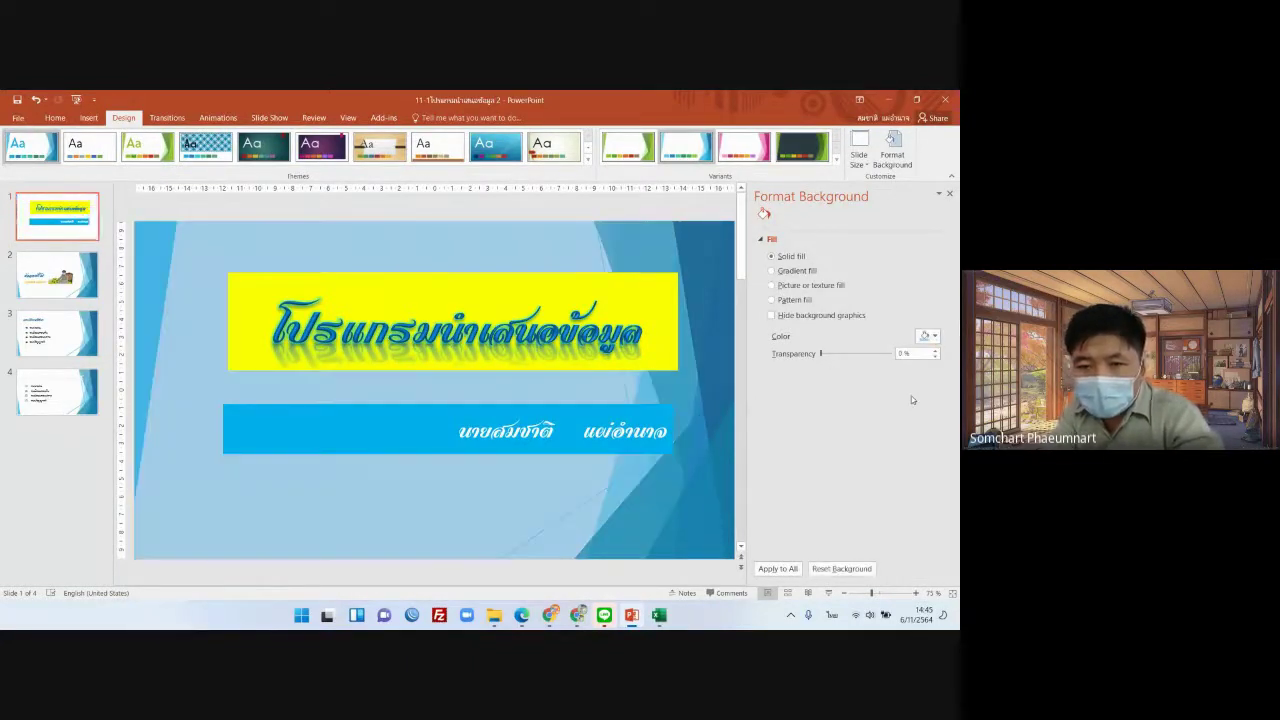
{"action": "key", "text": "ctrl+z"}
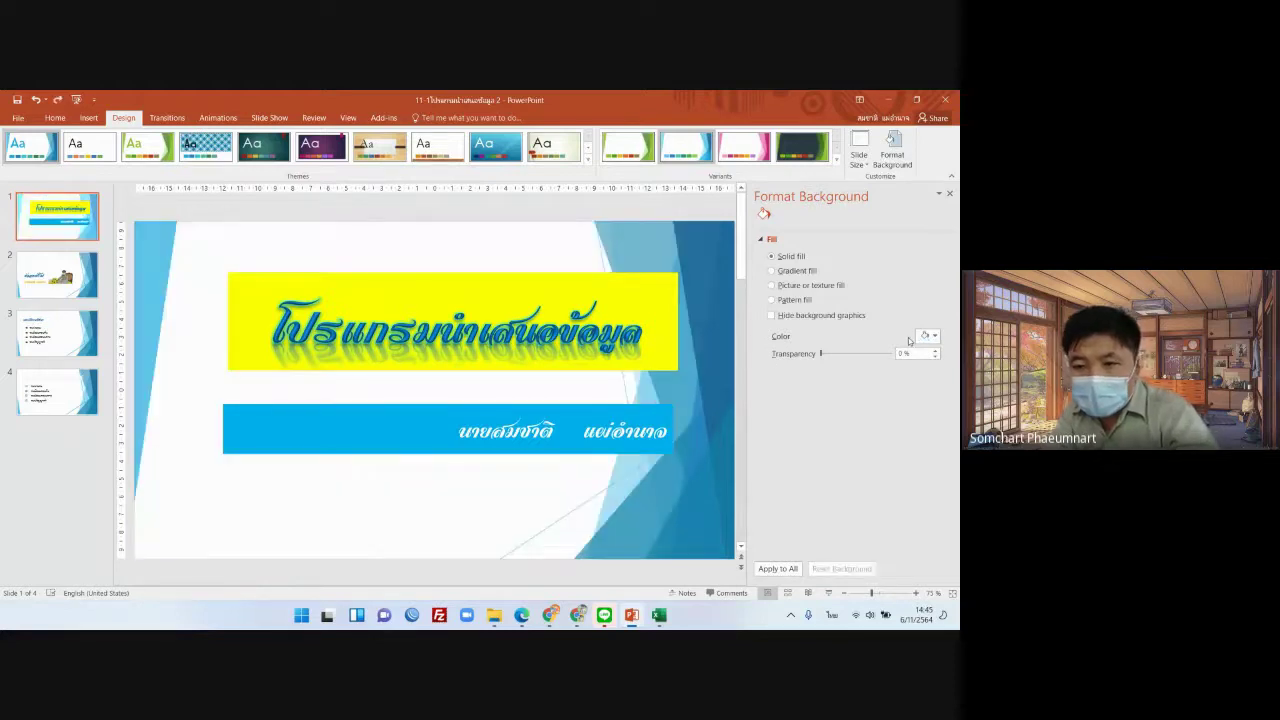
Switch the title slide background to gradient fill and adjust its angle up and back down.
{"action": "left_click", "coordinate": [772, 271]}
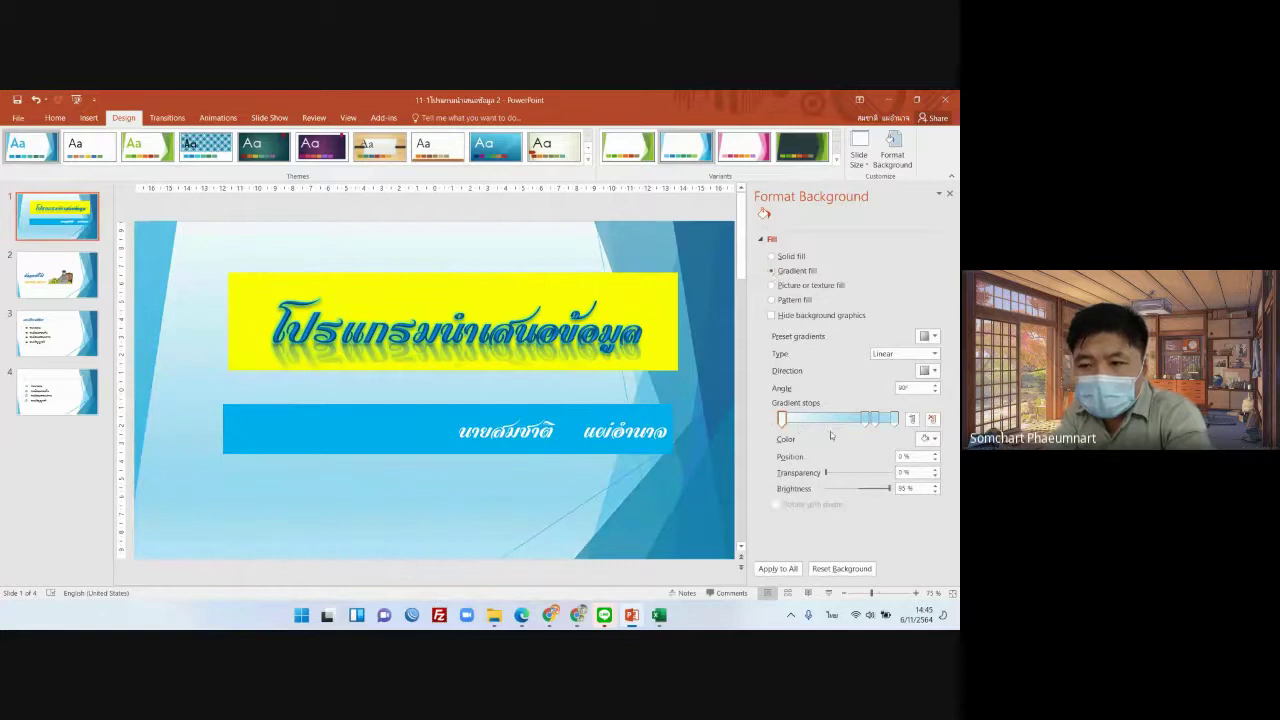
{"action": "left_click", "coordinate": [935, 386]}
{"action": "left_click", "coordinate": [935, 386]}
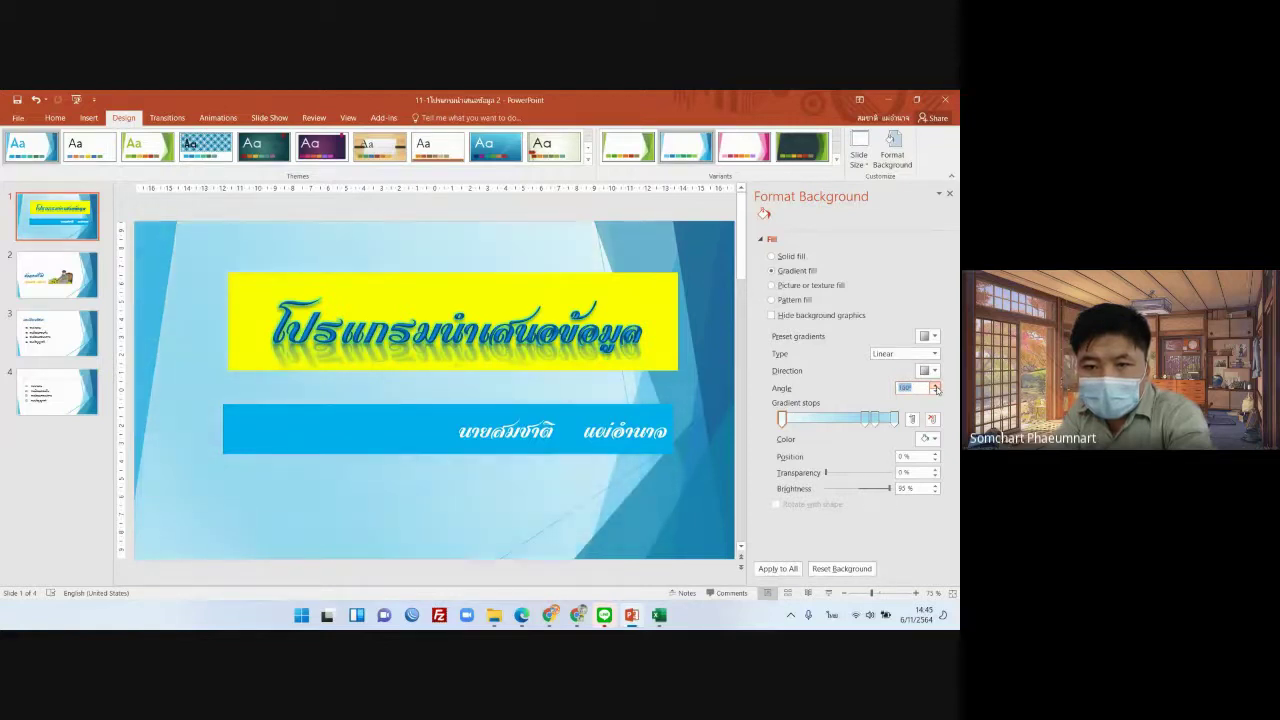
{"action": "left_click", "coordinate": [935, 386]}
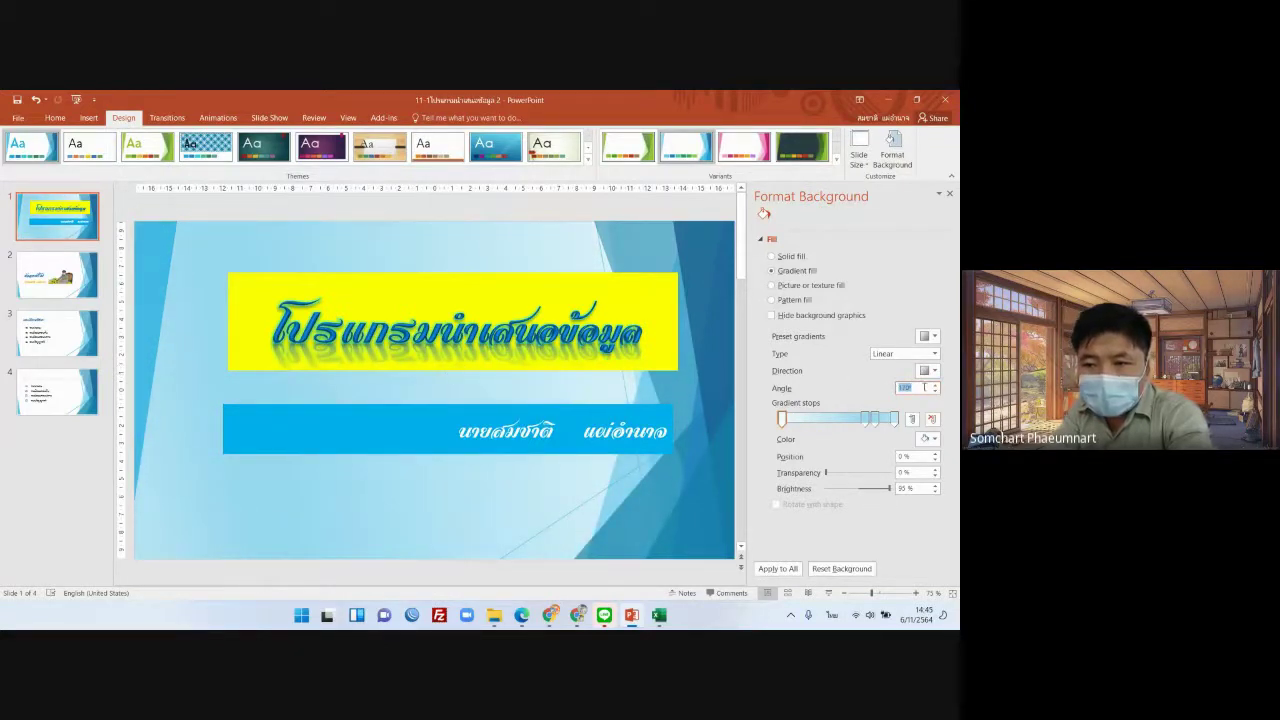
{"action": "left_click", "coordinate": [935, 391]}
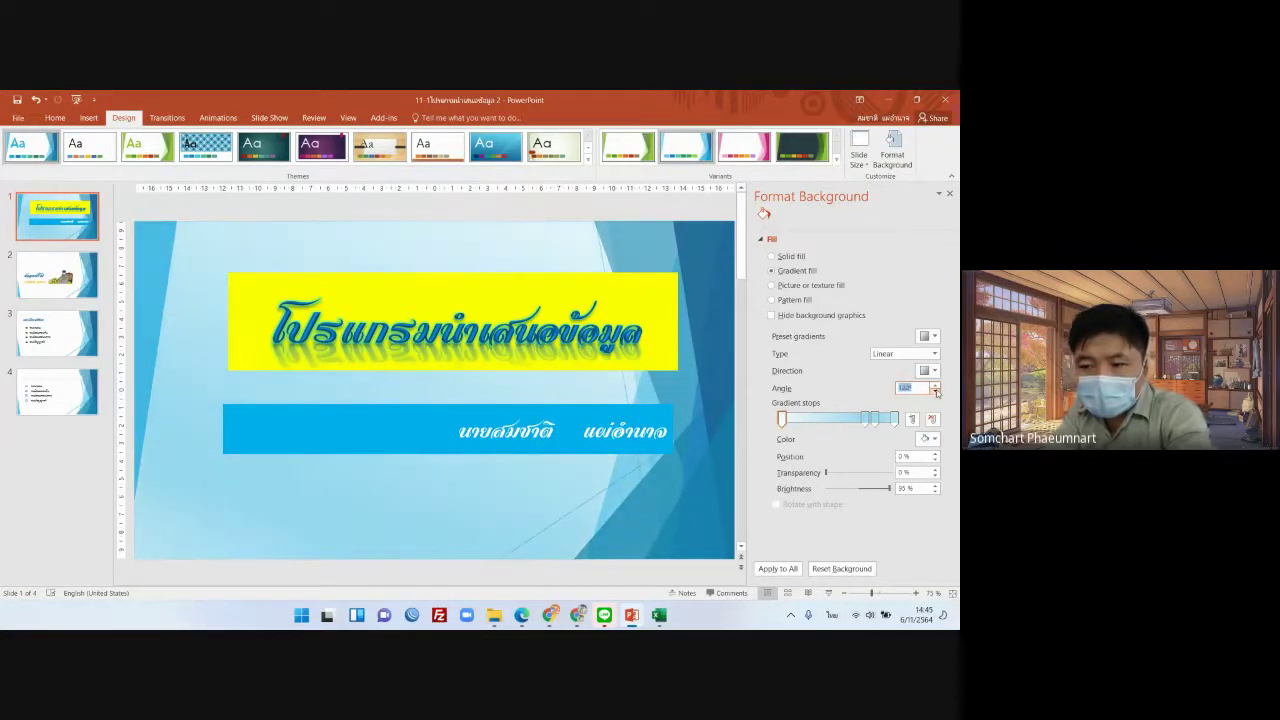
{"action": "left_click", "coordinate": [935, 391]}
{"action": "left_click", "coordinate": [935, 391]}
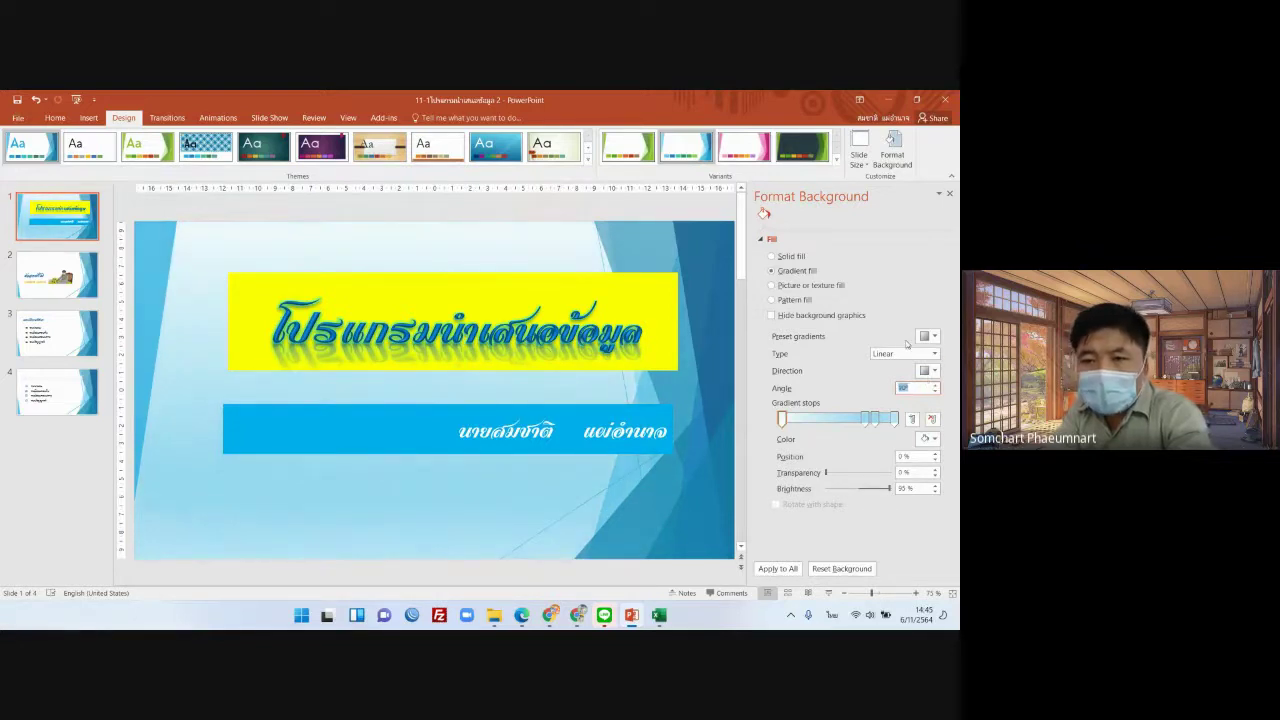
Try radial, rectangular and linear gradient types and presets, ending on a linear light-blue preset.
{"action": "left_click", "coordinate": [905, 355]}
{"action": "left_click", "coordinate": [904, 379]}
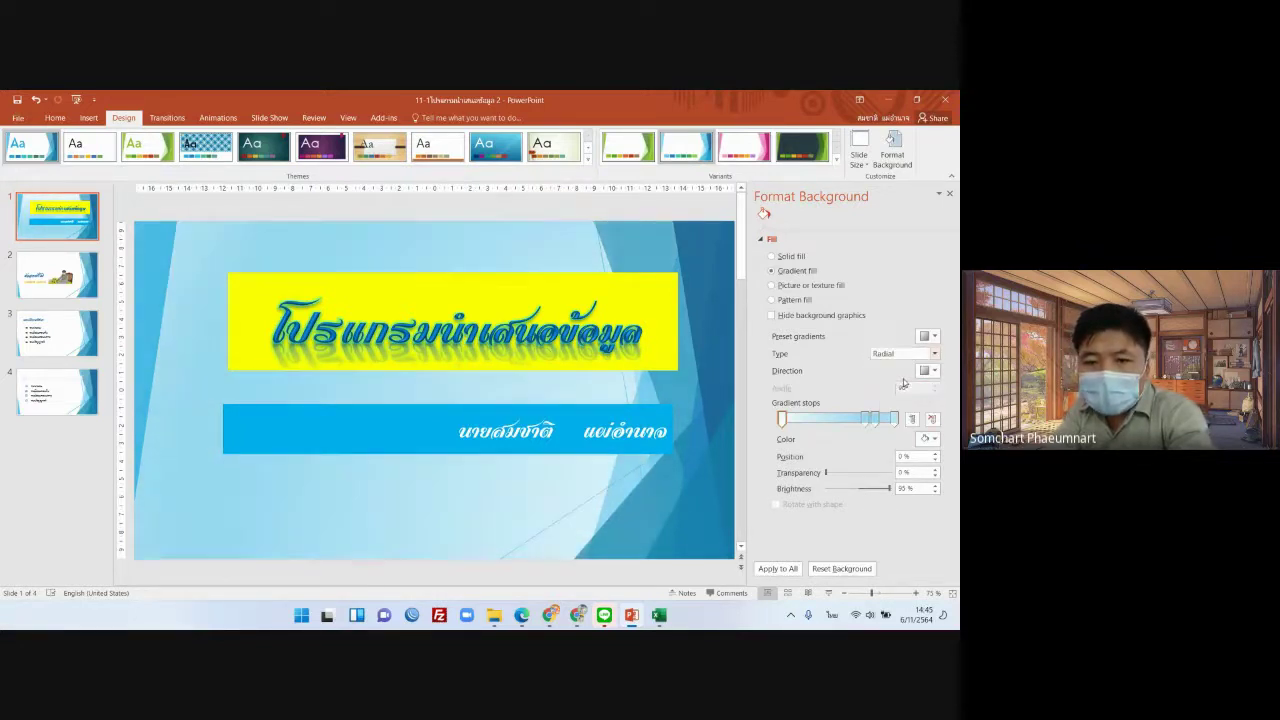
{"action": "left_click", "coordinate": [899, 354]}
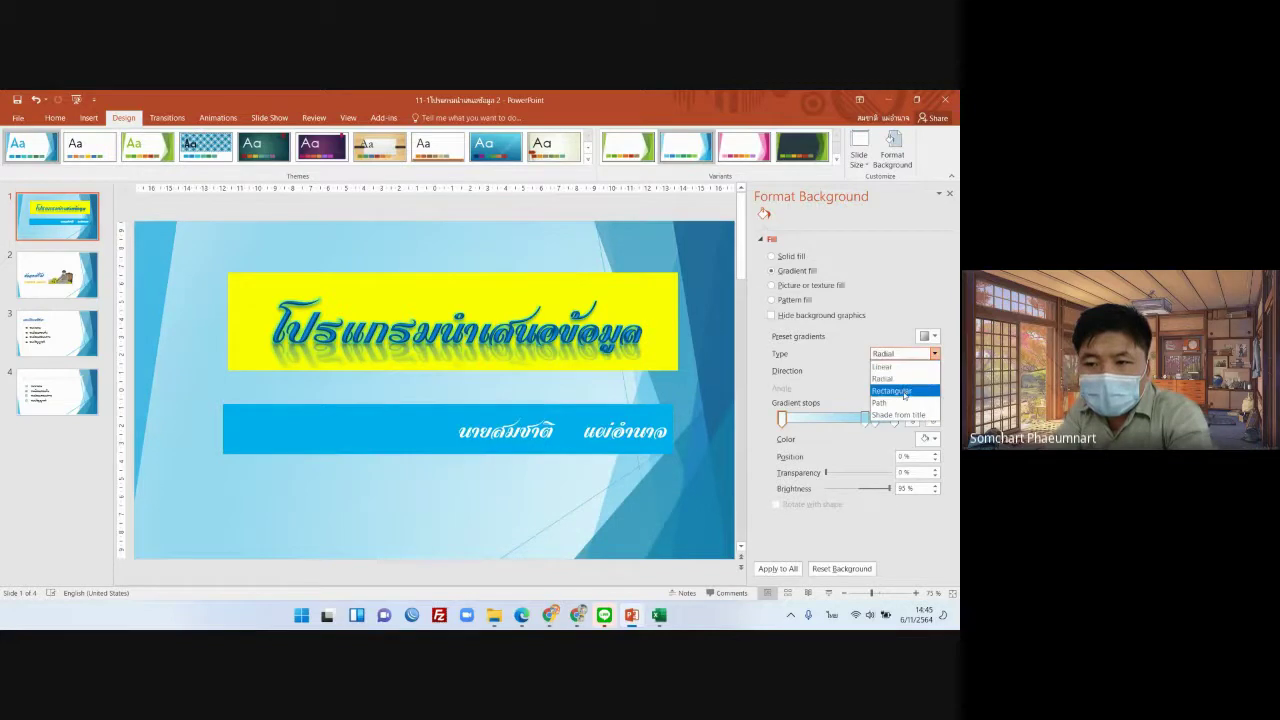
{"action": "left_click", "coordinate": [902, 387]}
{"action": "left_click", "coordinate": [897, 356]}
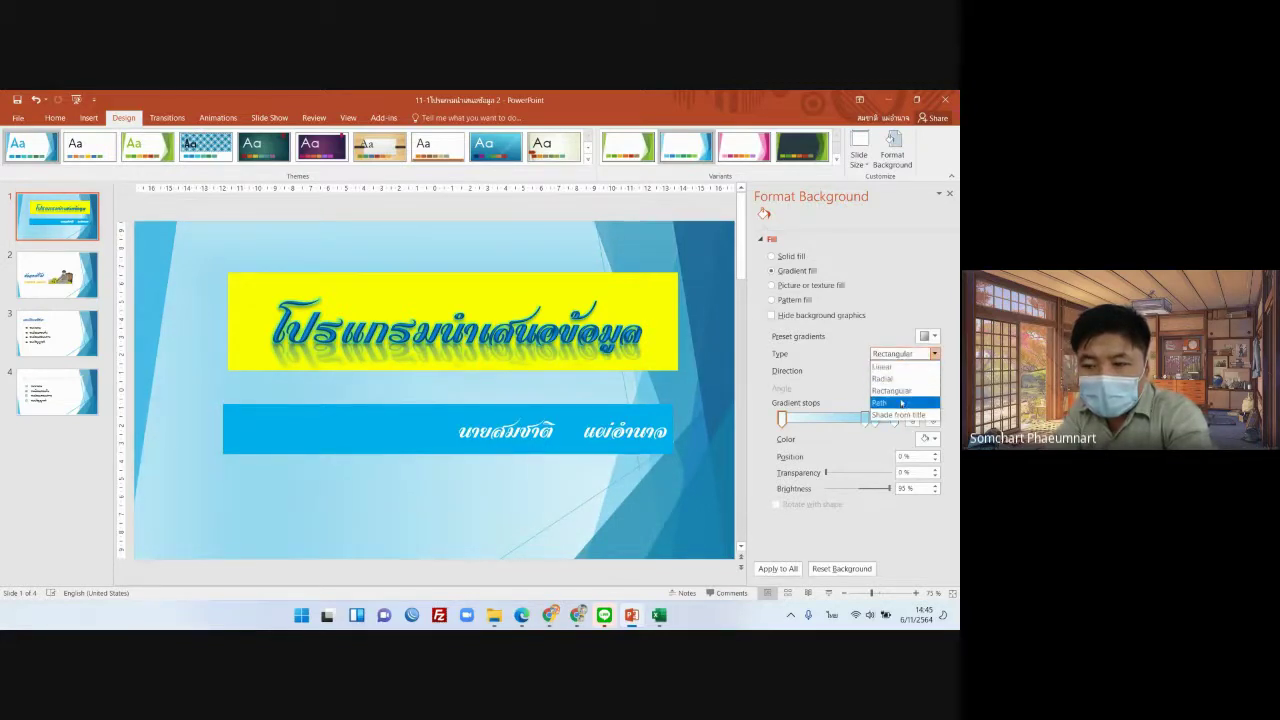
{"action": "left_click", "coordinate": [895, 368]}
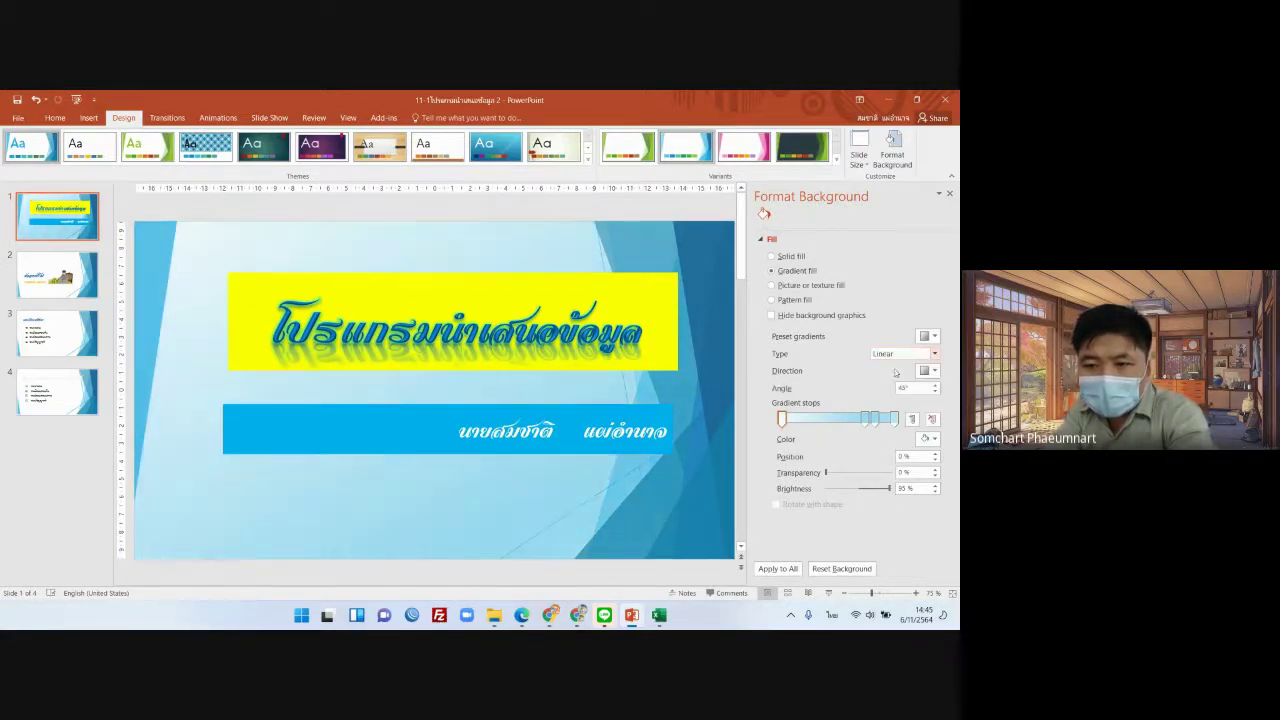
{"action": "left_click", "coordinate": [928, 336]}
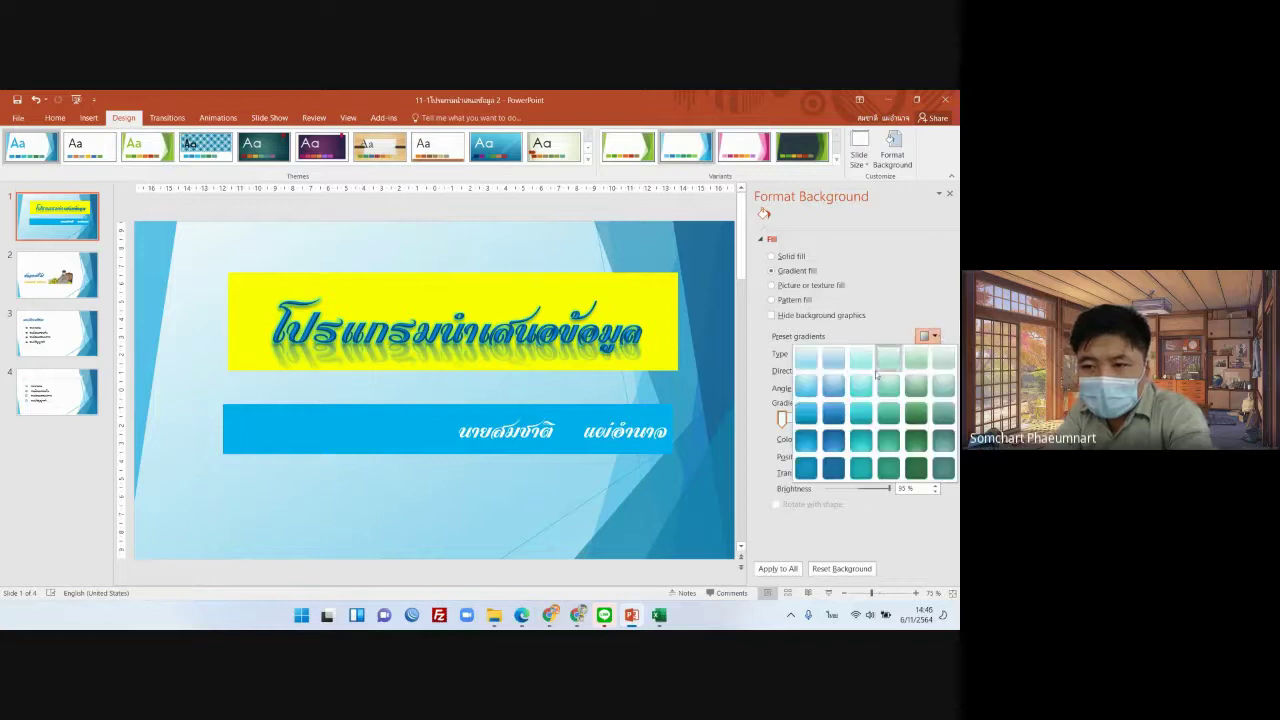
{"action": "left_click", "coordinate": [868, 382]}
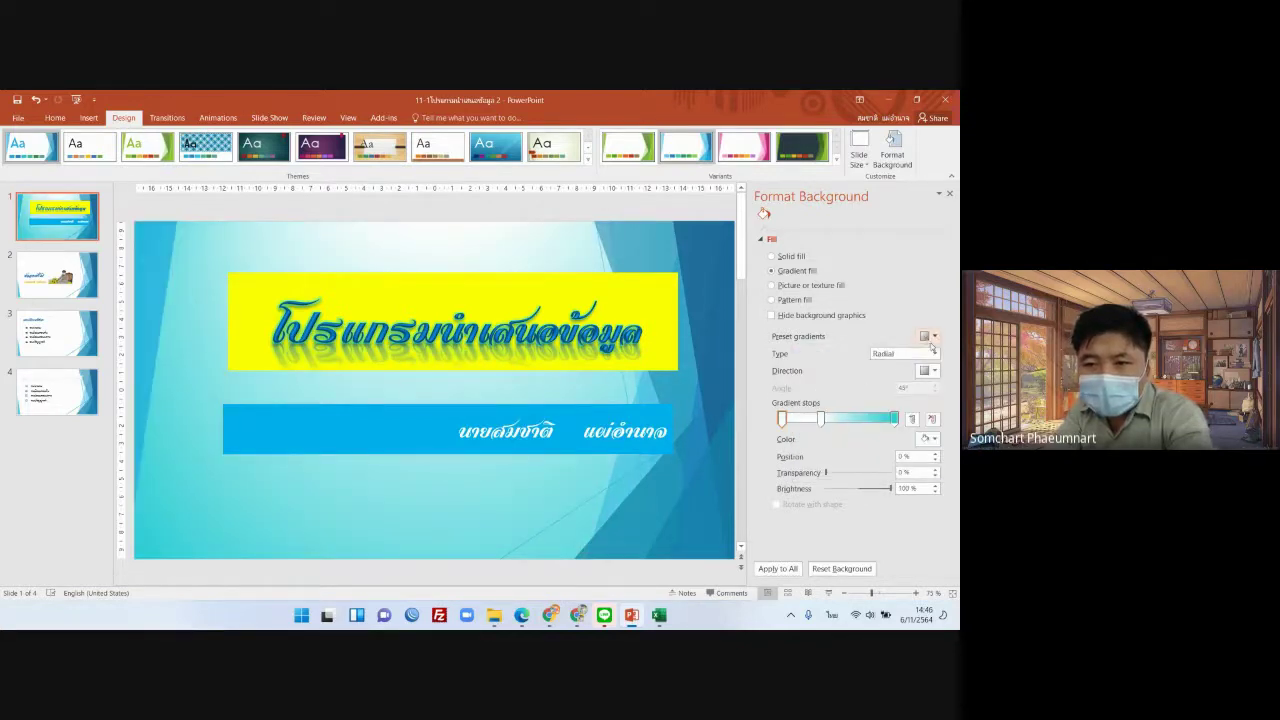
{"action": "left_click", "coordinate": [930, 338]}
{"action": "left_click", "coordinate": [805, 366]}
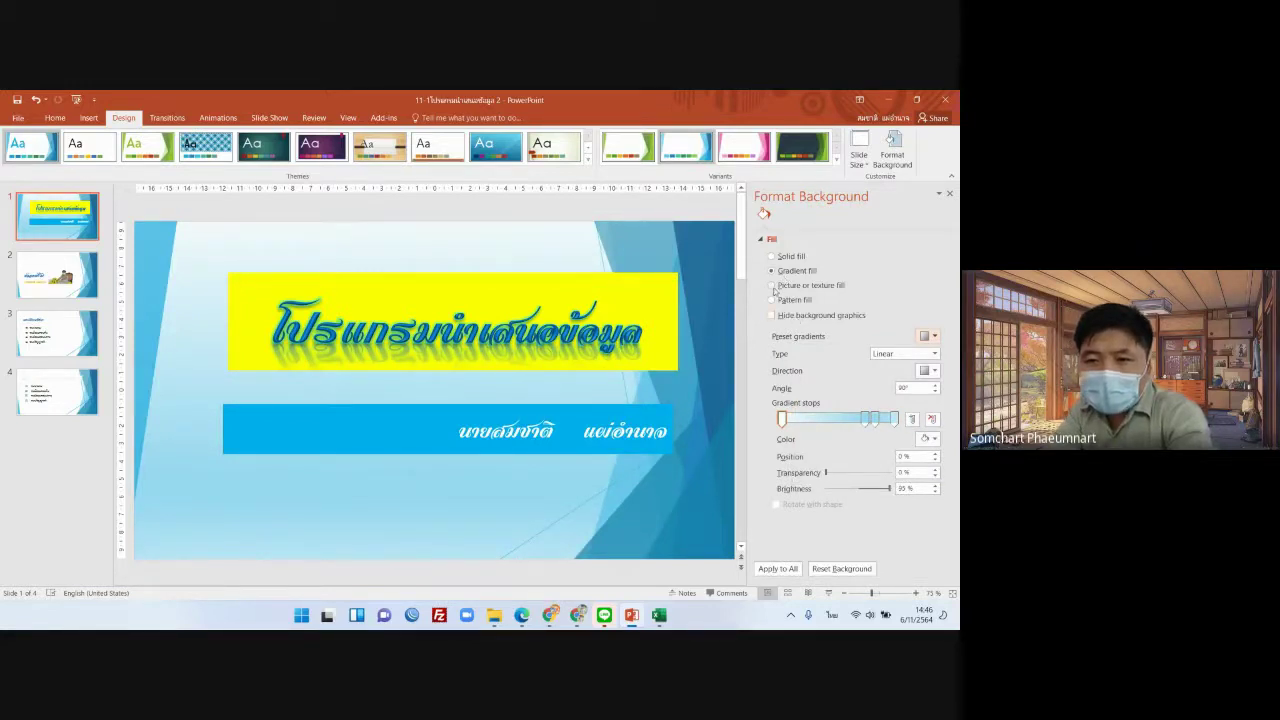
Switch the background to picture or texture fill and browse for a picture file.
{"action": "left_click", "coordinate": [808, 287]}
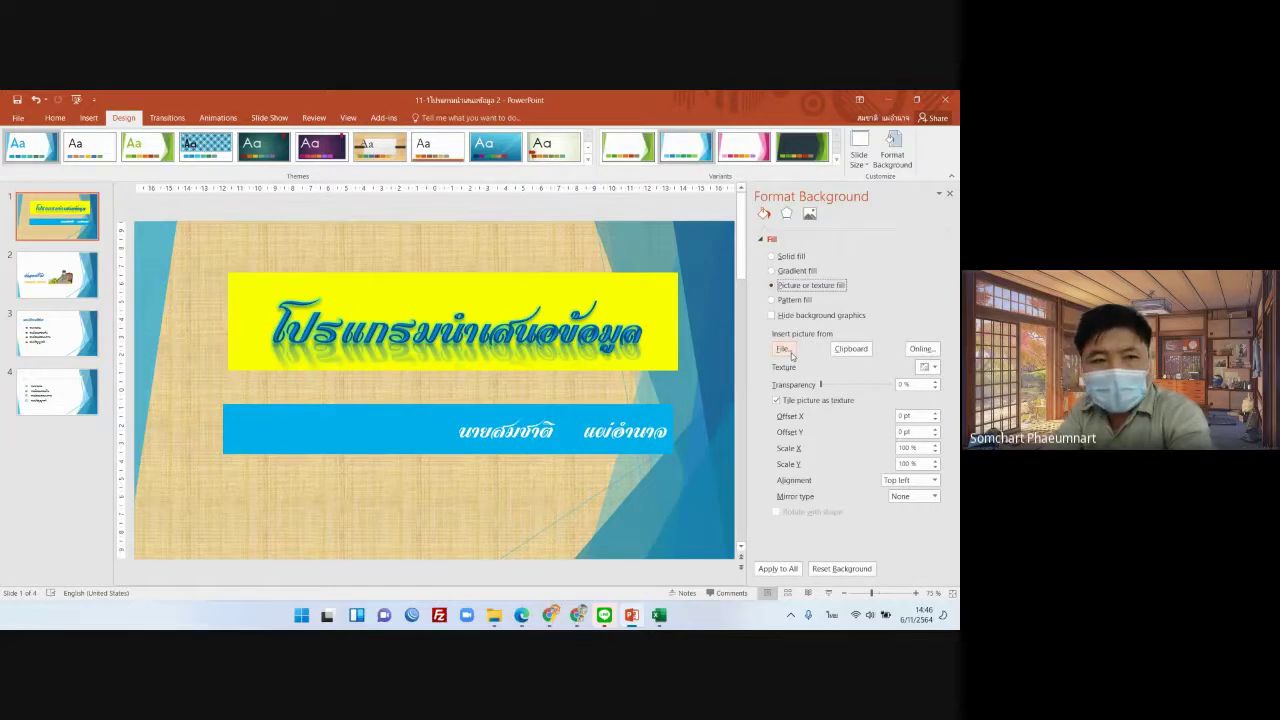
{"action": "left_click", "coordinate": [785, 349]}
{"action": "scroll", "coordinate": [420, 330], "scroll_direction": "down", "scroll_amount": 3}
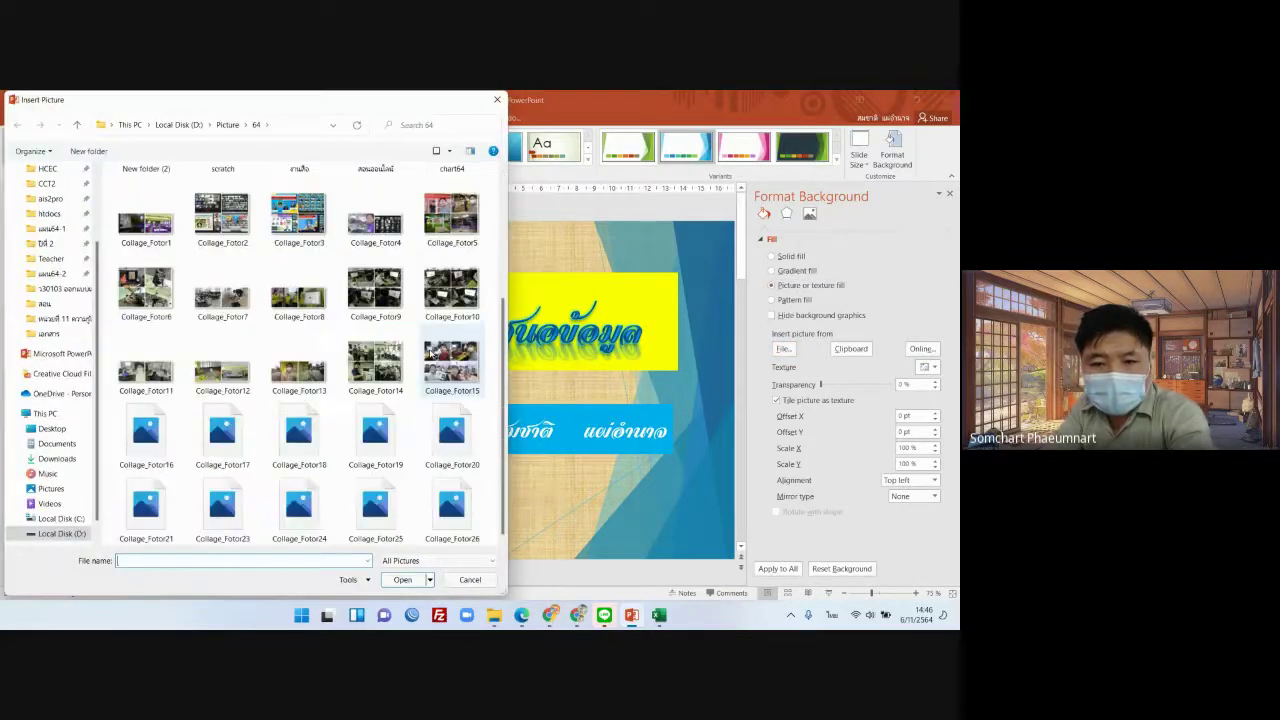
{"action": "left_click_drag", "start_coordinate": [248, 109], "coordinate": [485, 109]}
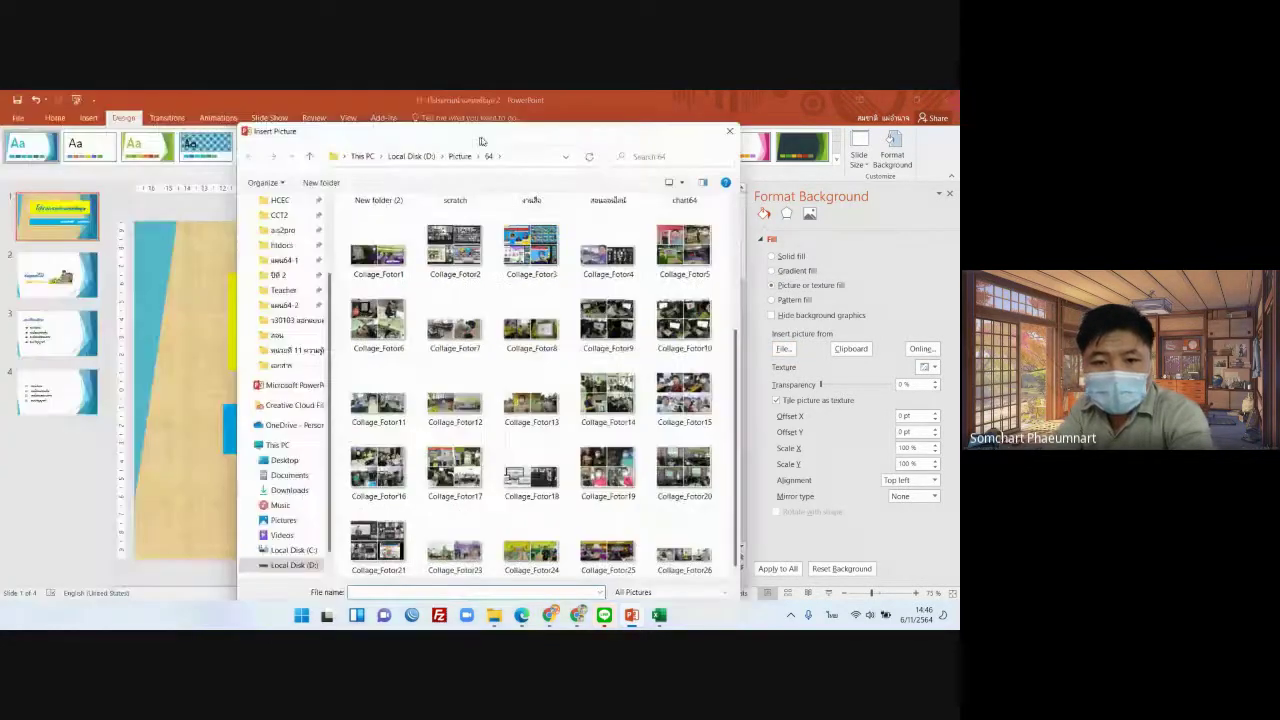
Go to the Downloads folder and select the green landscape drawing.
{"action": "left_click", "coordinate": [287, 488]}
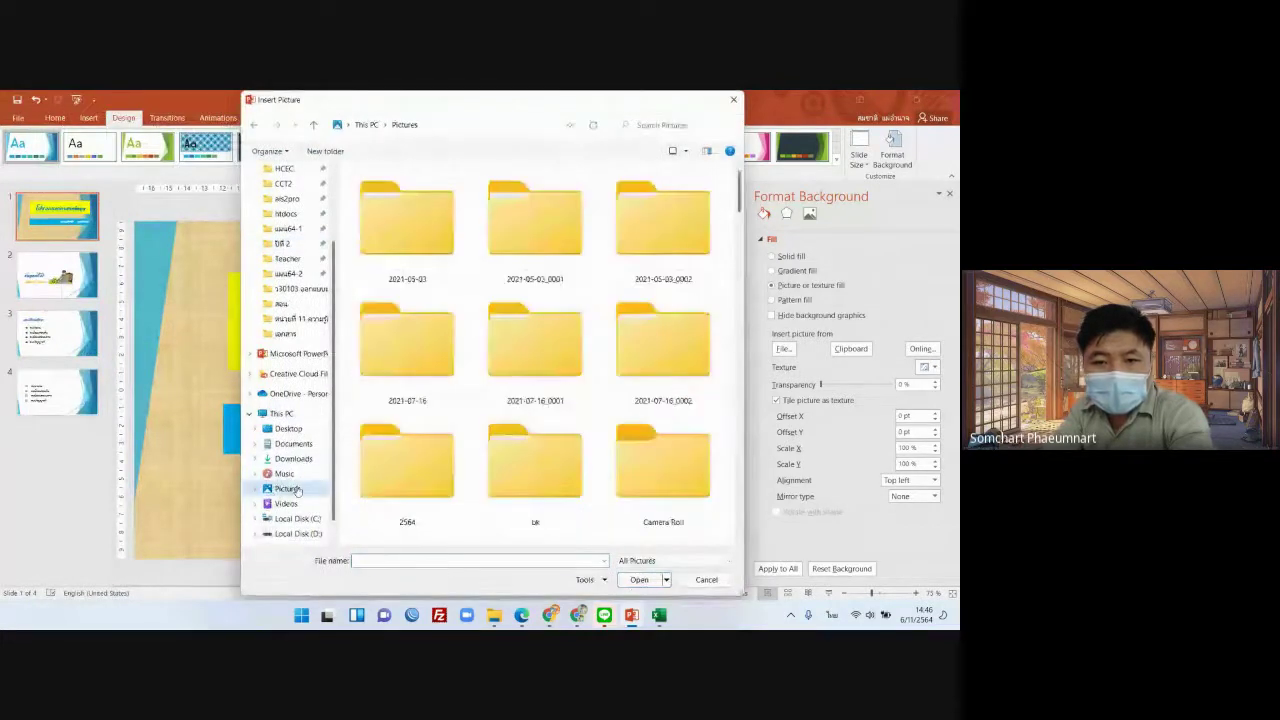
{"action": "scroll", "coordinate": [399, 432], "scroll_direction": "down", "scroll_amount": 15}
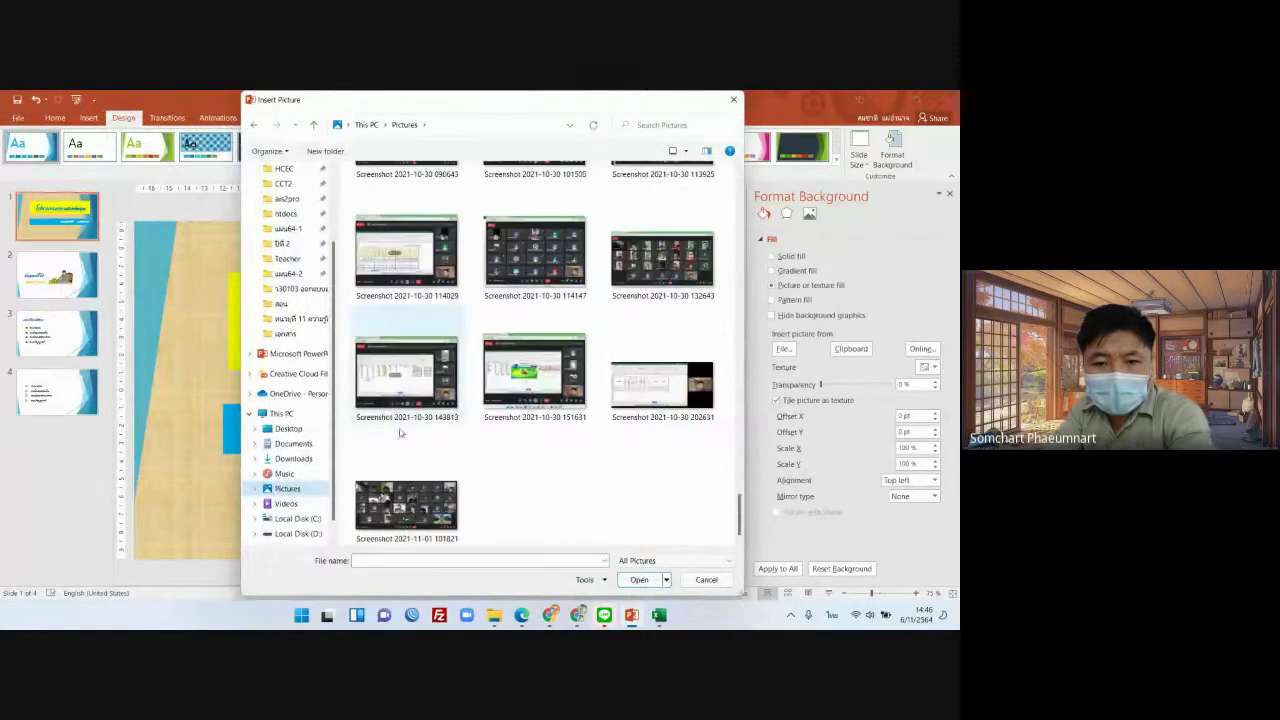
{"action": "left_click", "coordinate": [293, 458]}
{"action": "scroll", "coordinate": [487, 386], "scroll_direction": "down", "scroll_amount": 2}
{"action": "scroll", "coordinate": [487, 386], "scroll_direction": "down", "scroll_amount": 4}
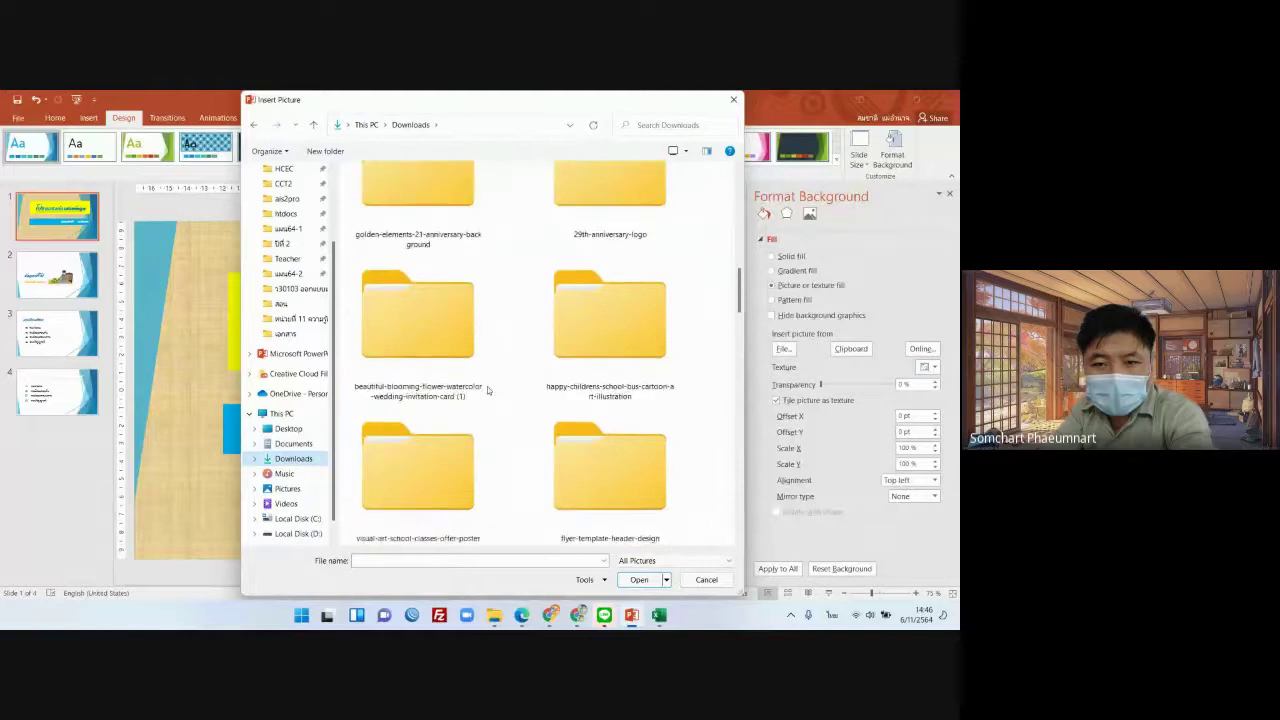
{"action": "scroll", "coordinate": [487, 386], "scroll_direction": "up", "scroll_amount": 3}
{"action": "scroll", "coordinate": [487, 386], "scroll_direction": "down", "scroll_amount": 2}
{"action": "scroll", "coordinate": [487, 386], "scroll_direction": "down", "scroll_amount": 3}
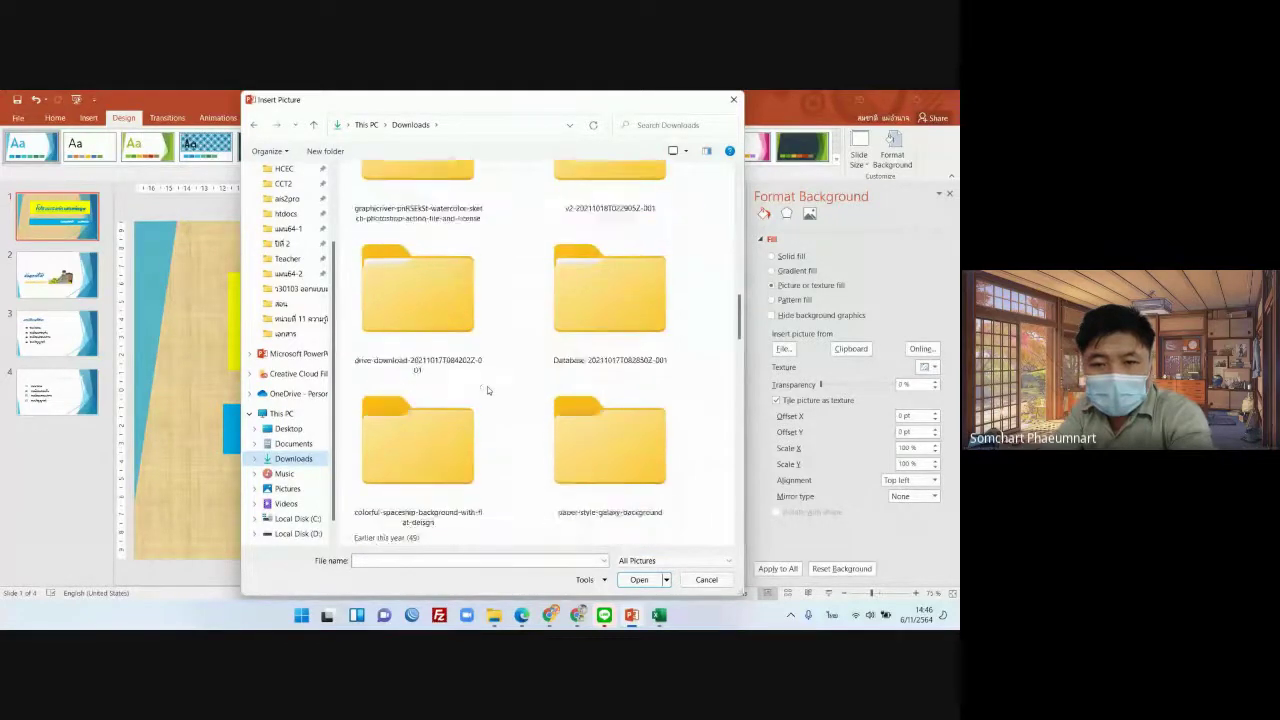
{"action": "scroll", "coordinate": [490, 385], "scroll_direction": "down", "scroll_amount": 6}
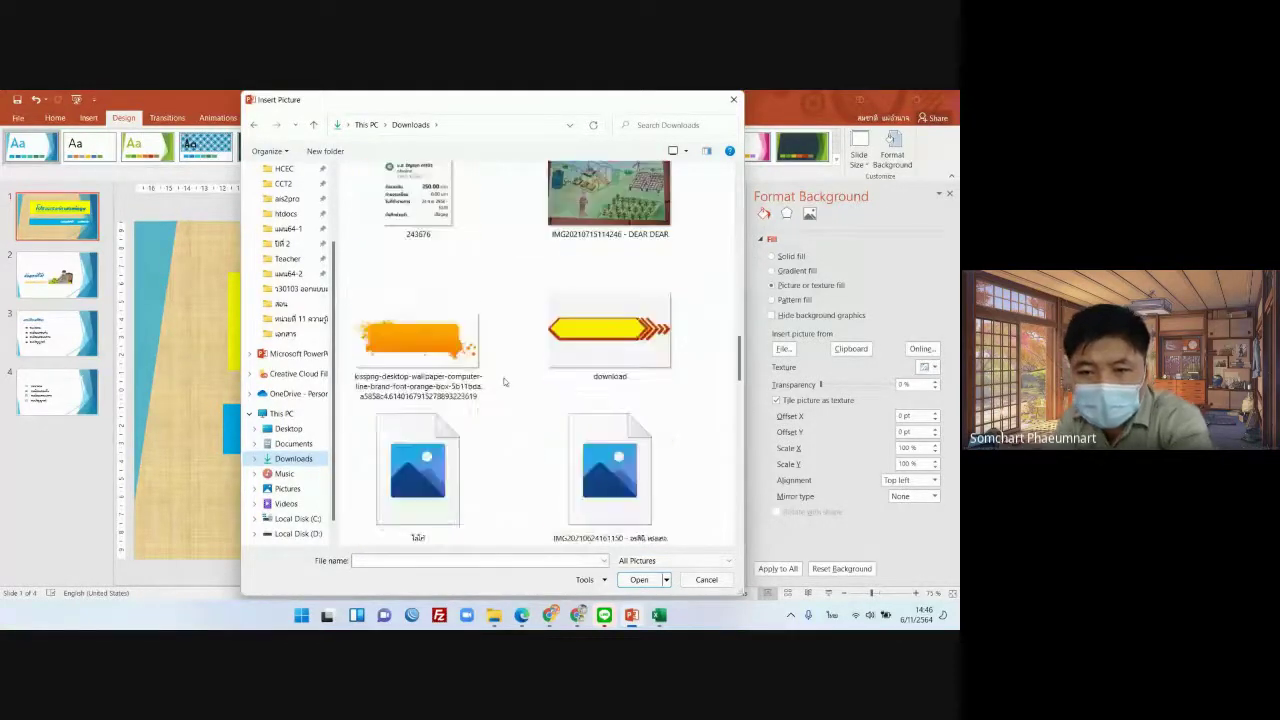
{"action": "scroll", "coordinate": [505, 381], "scroll_direction": "down", "scroll_amount": 4}
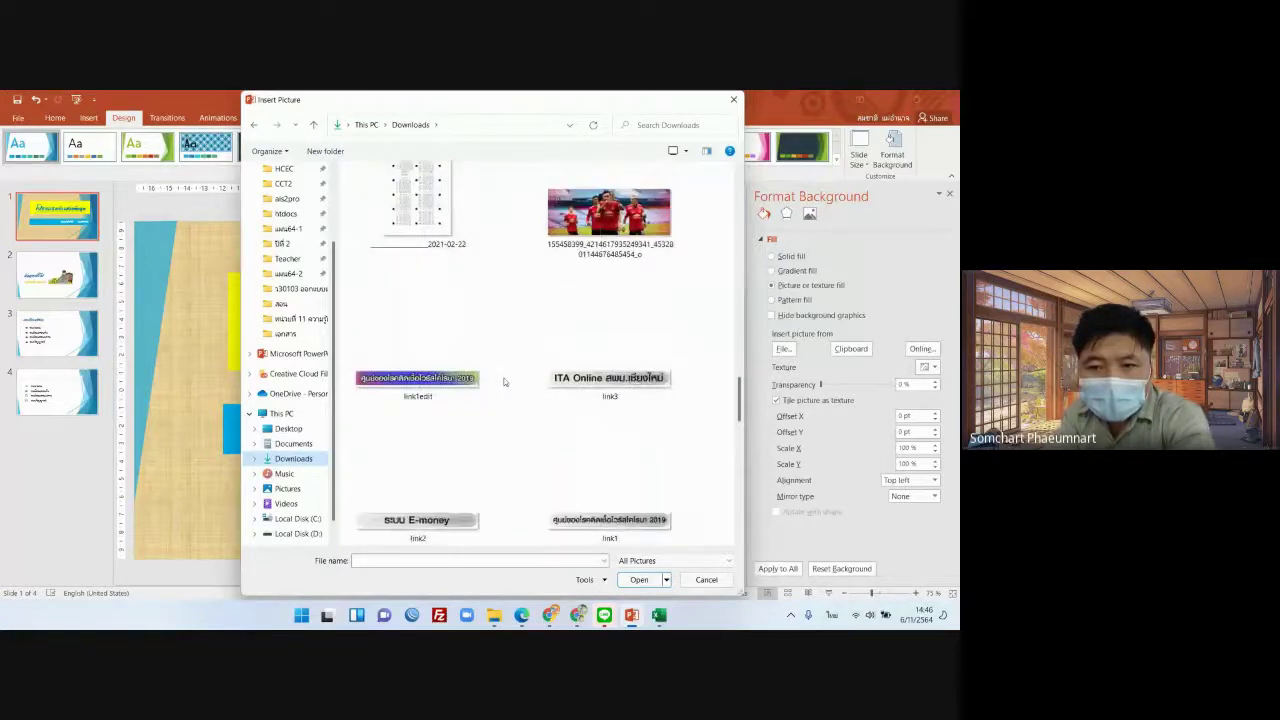
{"action": "scroll", "coordinate": [505, 381], "scroll_direction": "up", "scroll_amount": 6}
{"action": "scroll", "coordinate": [505, 381], "scroll_direction": "up", "scroll_amount": 5}
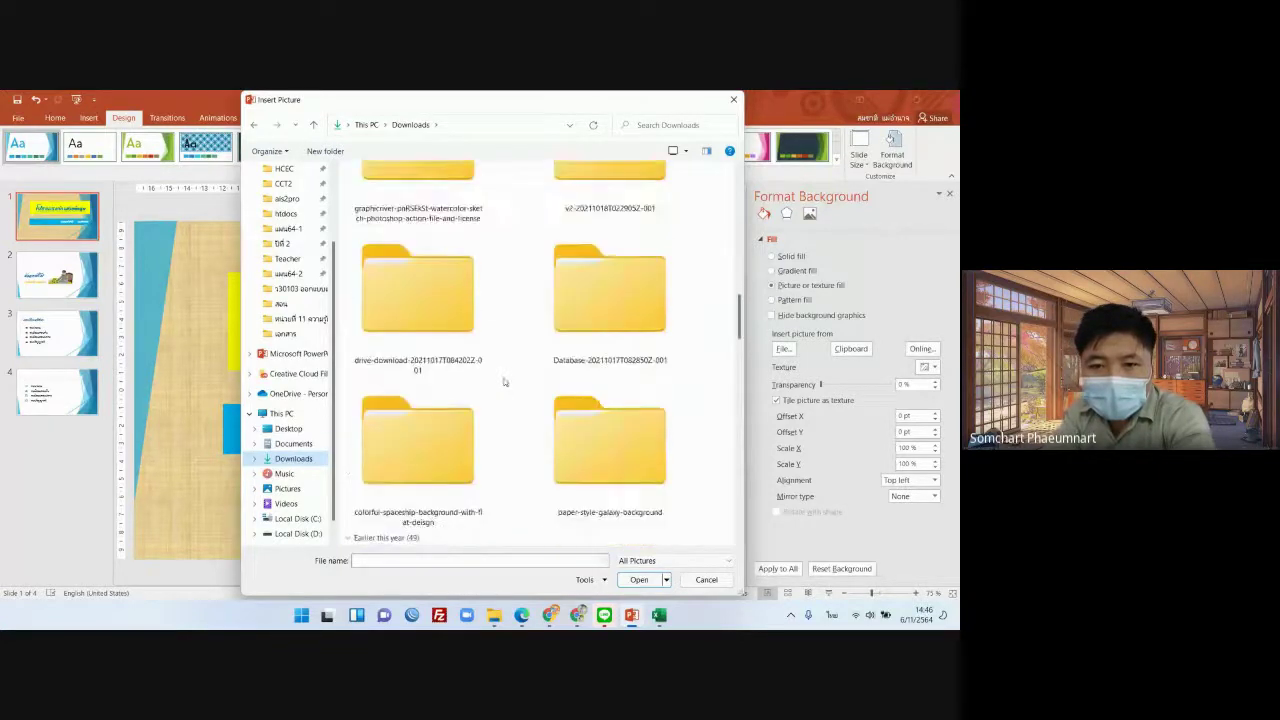
{"action": "scroll", "coordinate": [505, 381], "scroll_direction": "down", "scroll_amount": 3}
{"action": "left_click", "coordinate": [600, 260]}
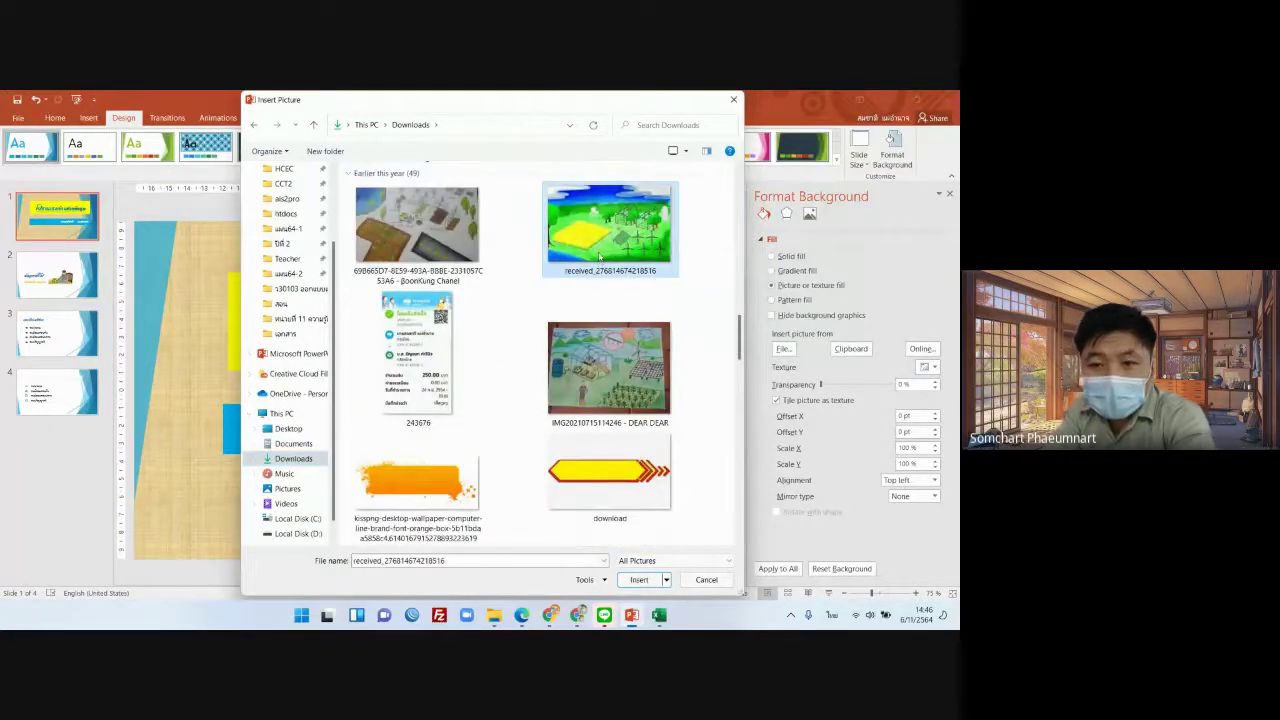
Insert the landscape drawing as background and bring its transparency down to about 26%.
{"action": "left_click", "coordinate": [639, 580]}
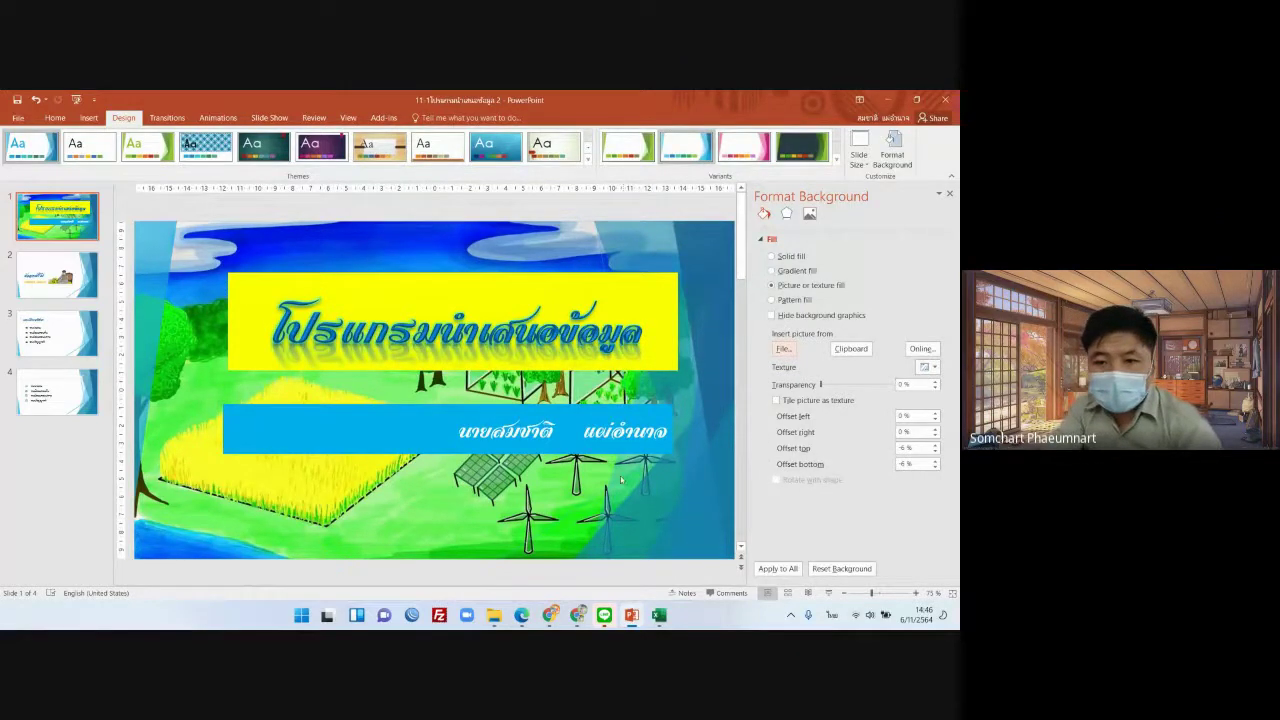
{"action": "left_click_drag", "start_coordinate": [821, 385], "coordinate": [855, 389]}
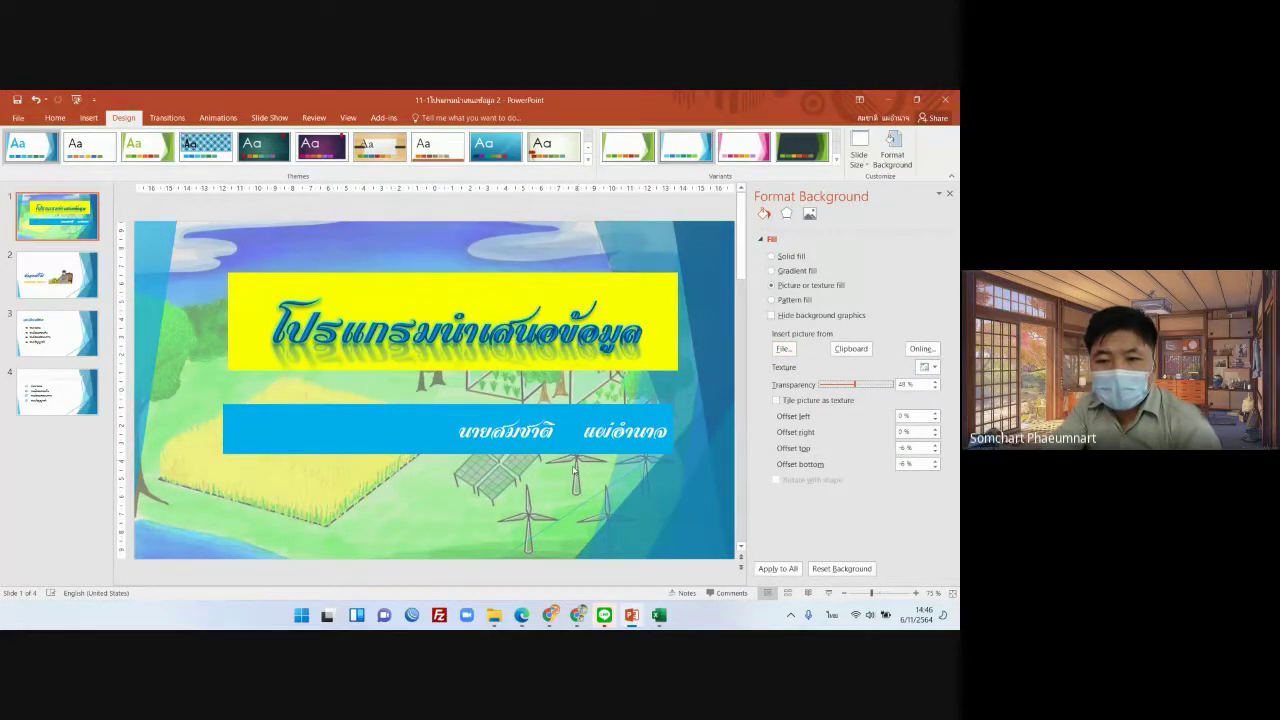
{"action": "left_click_drag", "start_coordinate": [855, 384], "coordinate": [877, 384]}
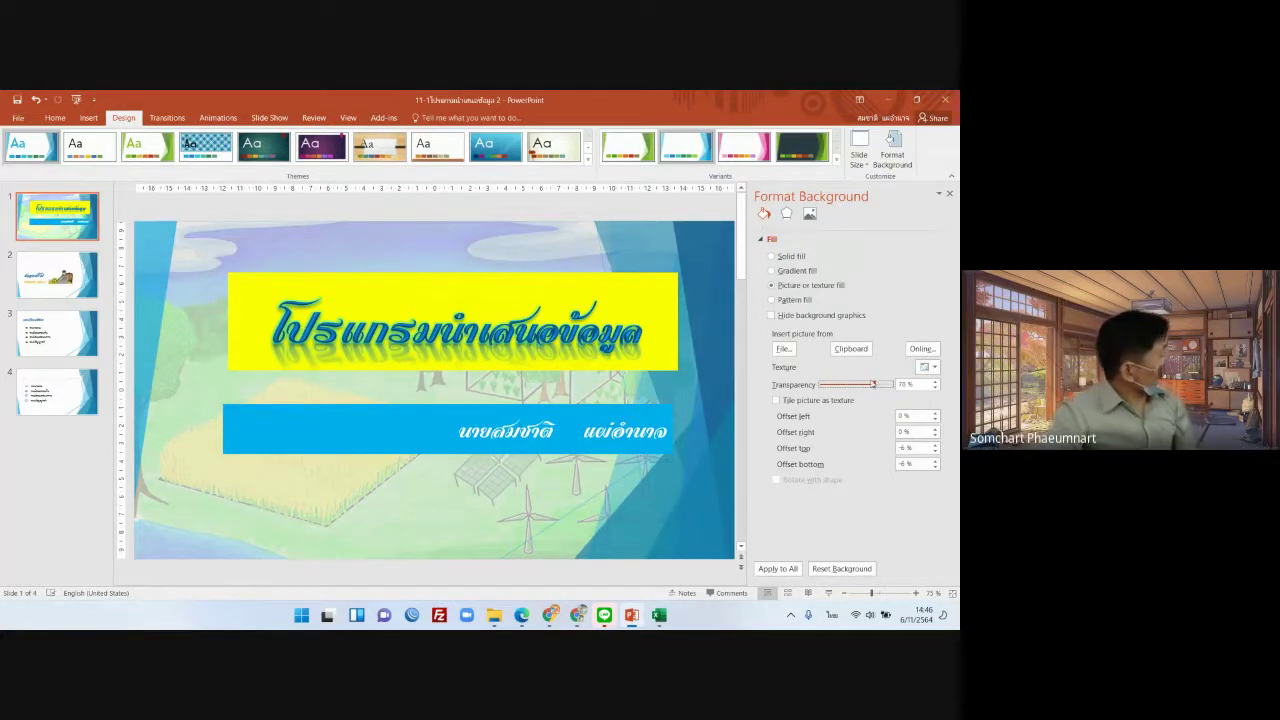
{"action": "left_click_drag", "start_coordinate": [866, 384], "coordinate": [855, 384]}
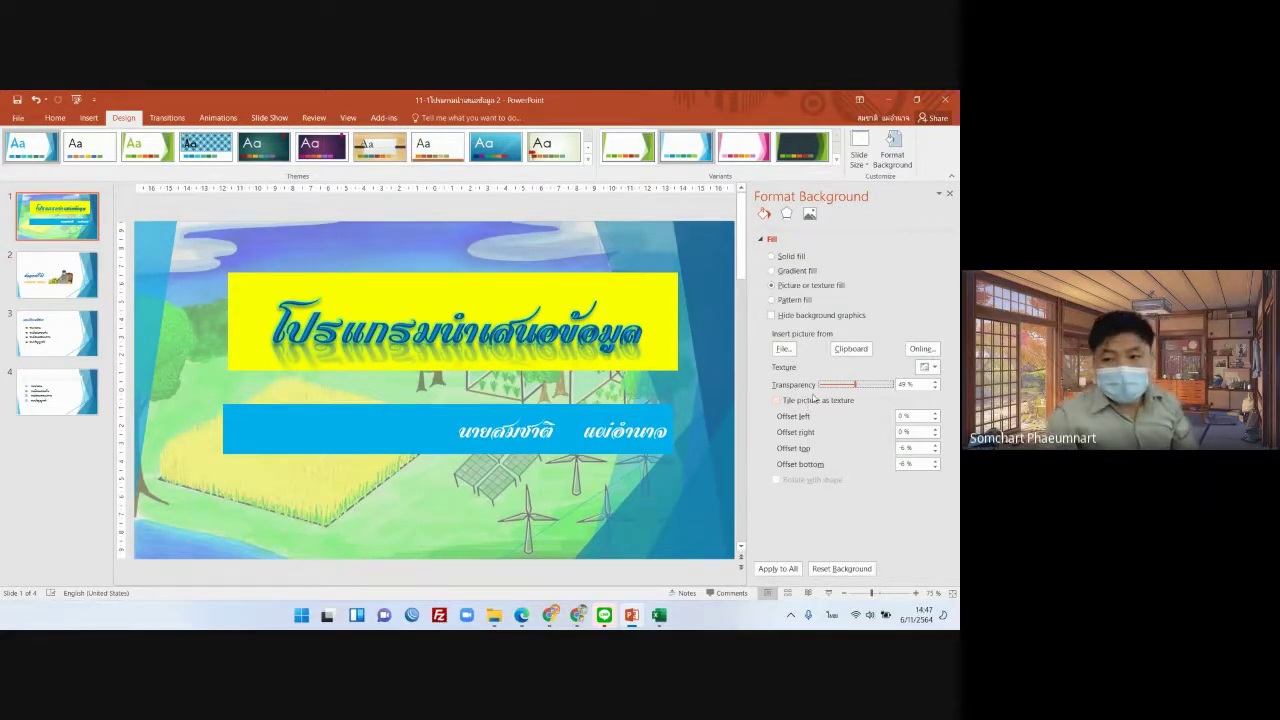
{"action": "mouse_move", "coordinate": [855, 384]}
{"action": "left_mouse_down"}
{"action": "mouse_move", "coordinate": [866, 384]}
{"action": "mouse_move", "coordinate": [840, 388]}
{"action": "left_mouse_up"}
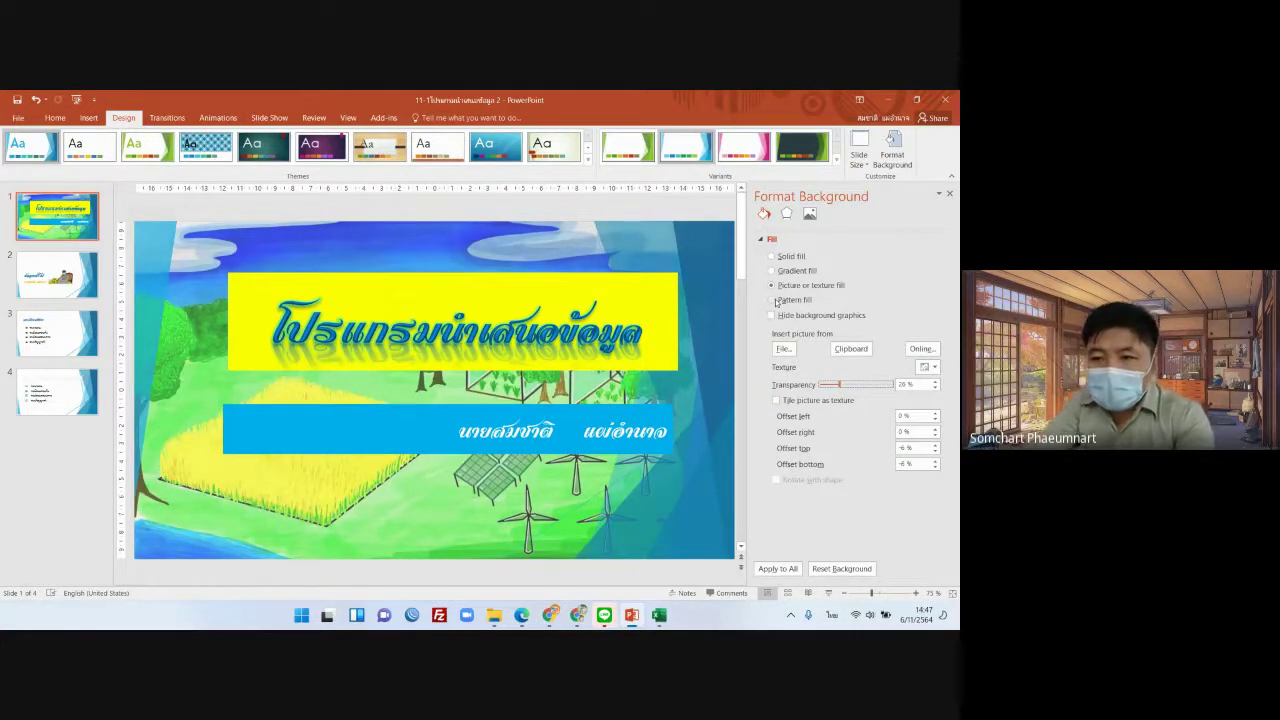
Try dotted, striped, grid and lattice pattern fills, then switch to picture fill and browse for a file.
{"action": "left_click", "coordinate": [777, 300]}
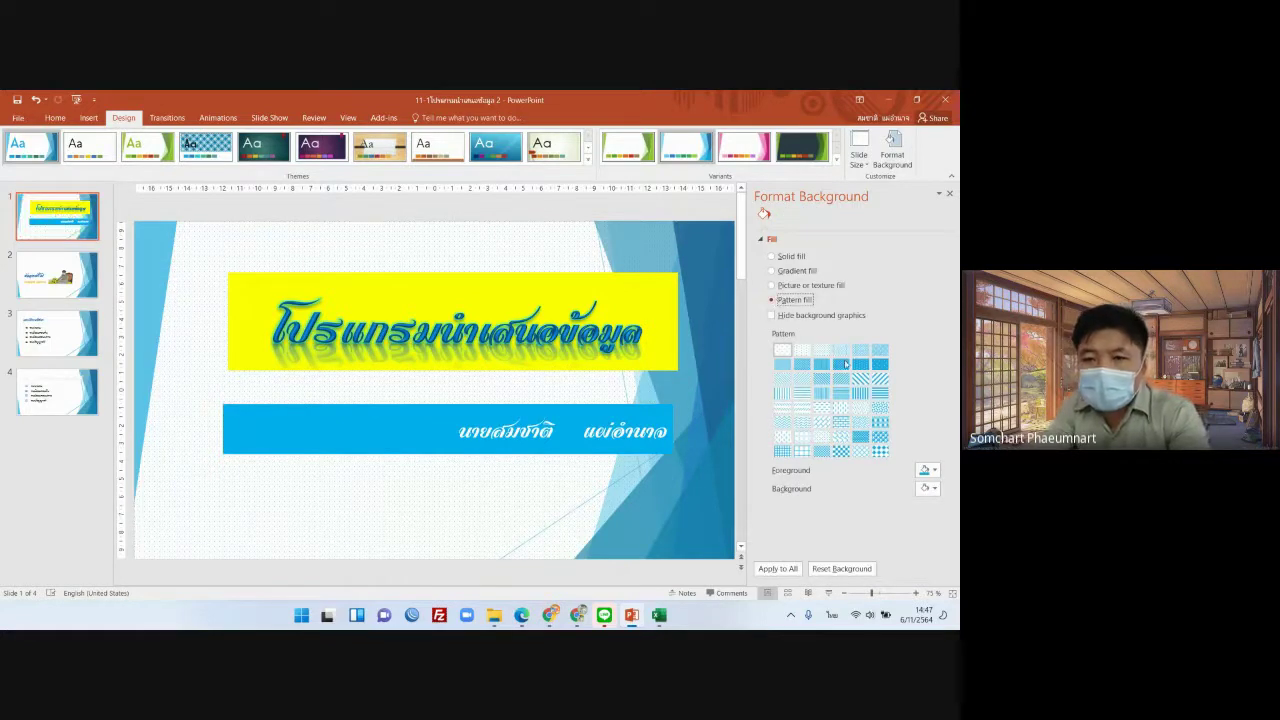
{"action": "left_click", "coordinate": [827, 352]}
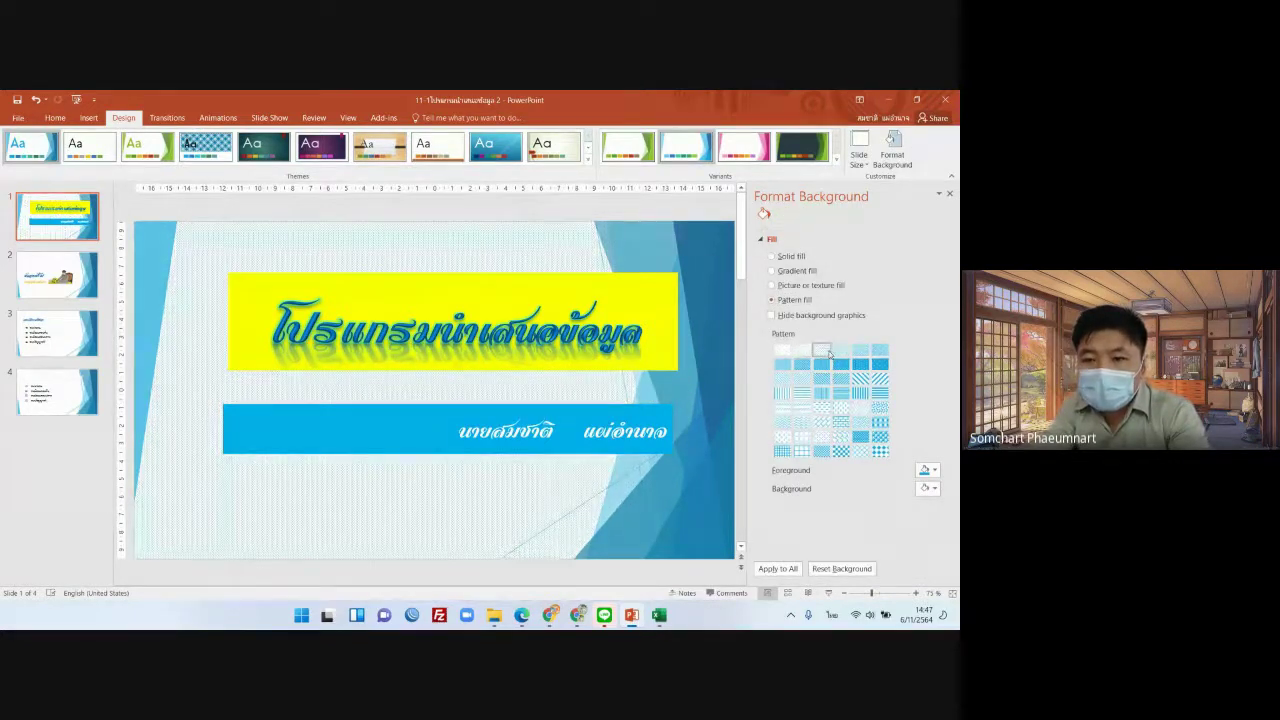
{"action": "left_click", "coordinate": [822, 380]}
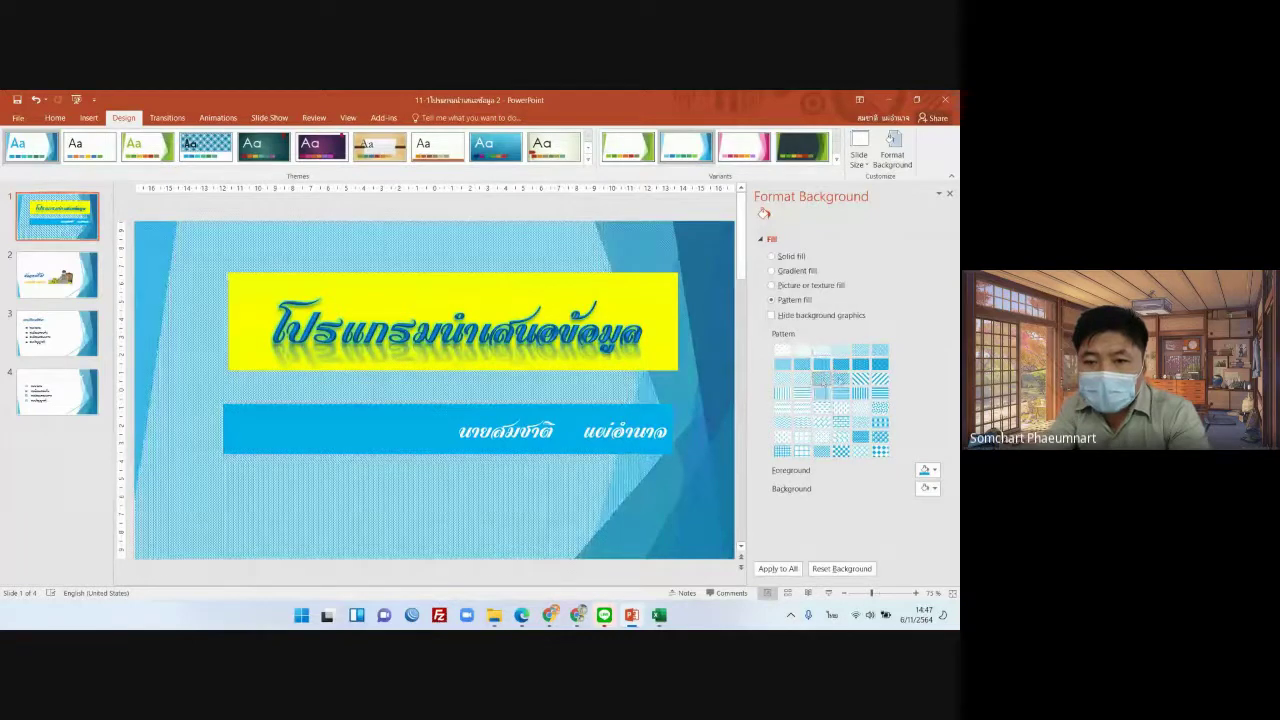
{"action": "left_click", "coordinate": [860, 379]}
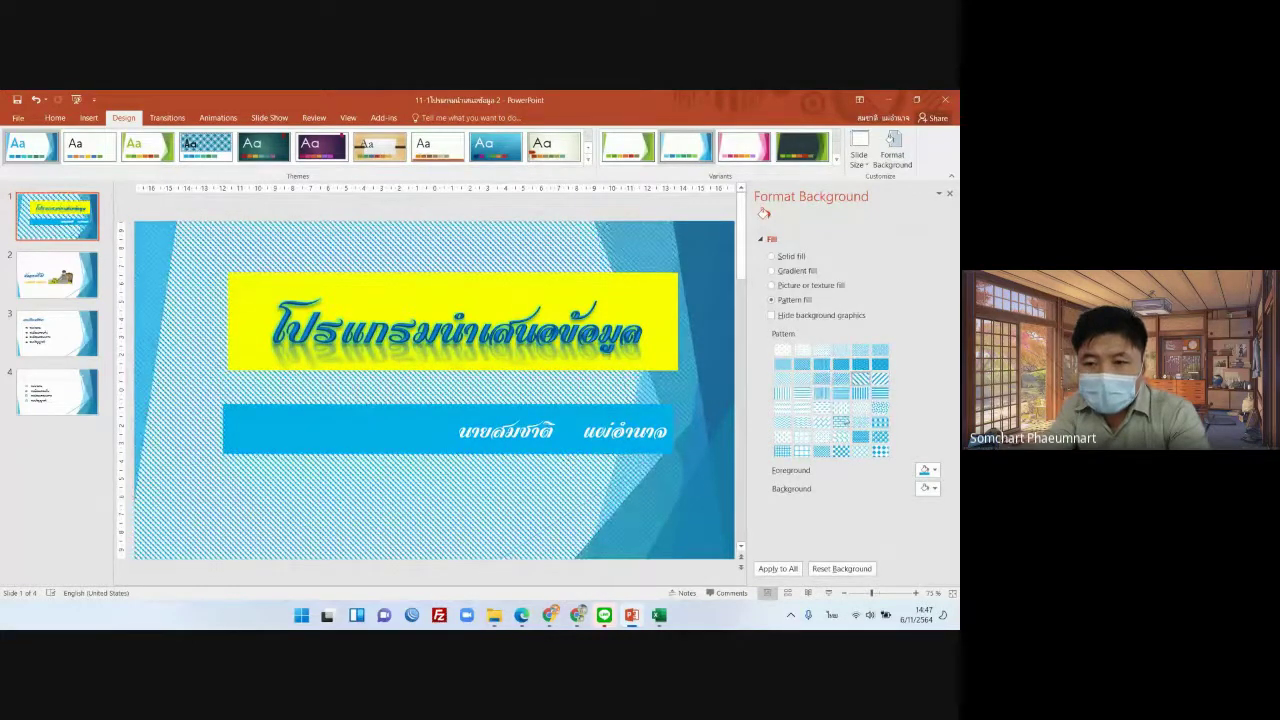
{"action": "left_click", "coordinate": [843, 423]}
{"action": "left_click", "coordinate": [822, 423]}
{"action": "left_click", "coordinate": [822, 451]}
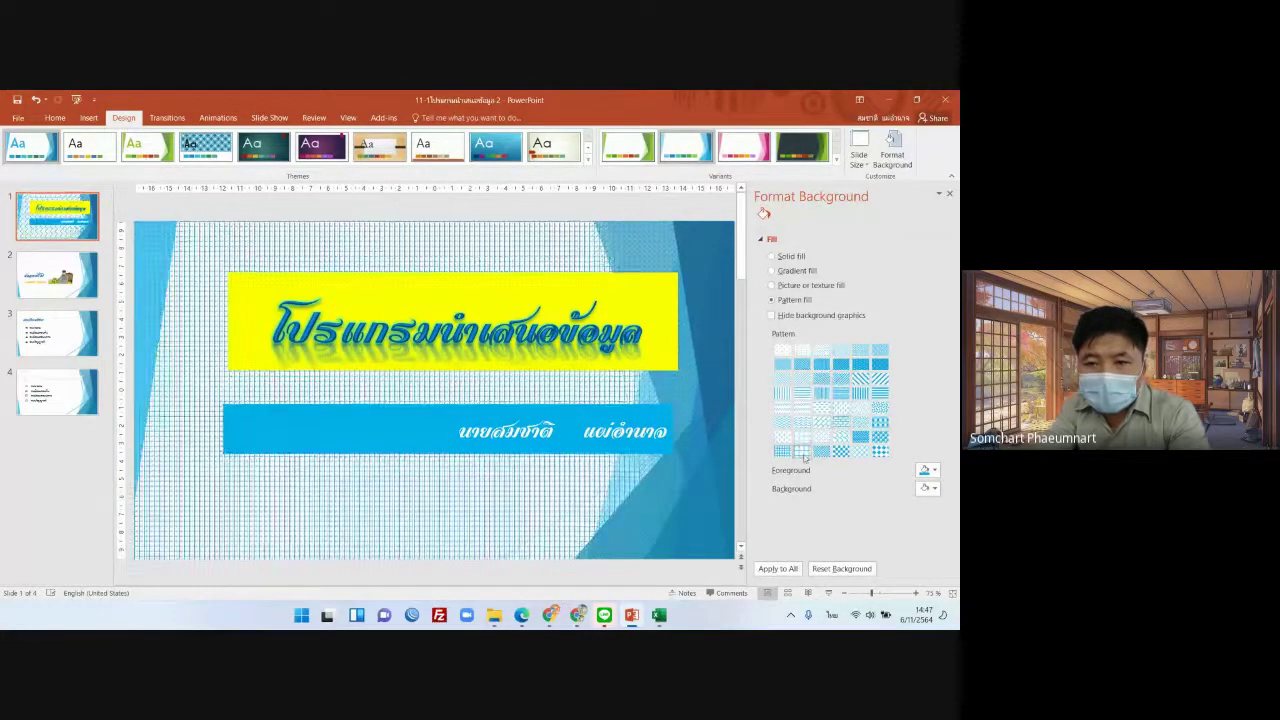
{"action": "left_click", "coordinate": [822, 450]}
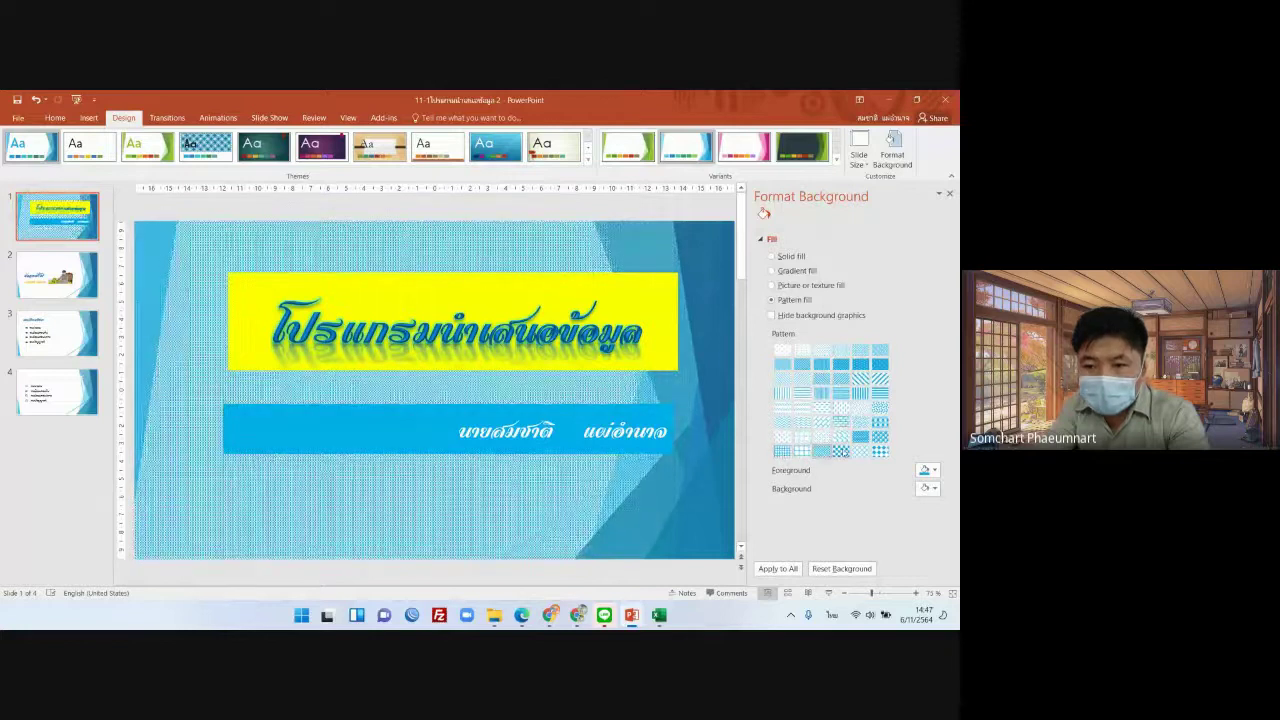
{"action": "left_click", "coordinate": [841, 451]}
{"action": "left_click", "coordinate": [802, 455]}
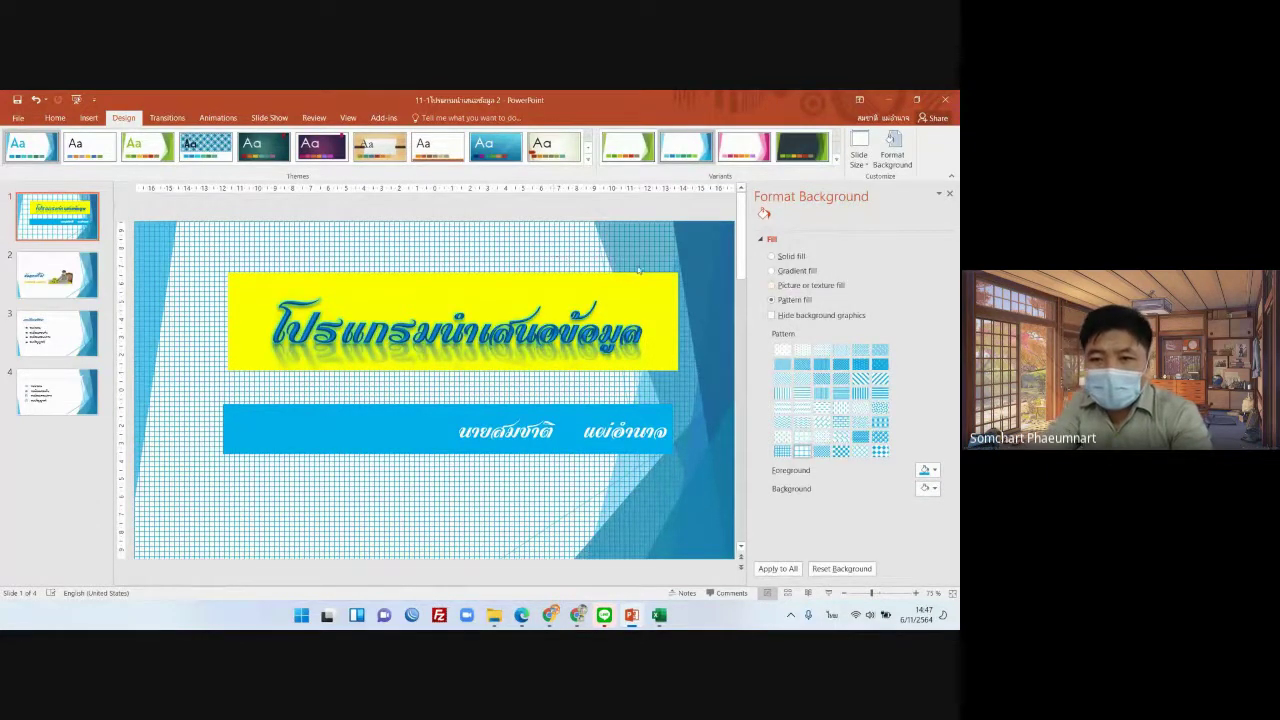
{"action": "left_click", "coordinate": [773, 285]}
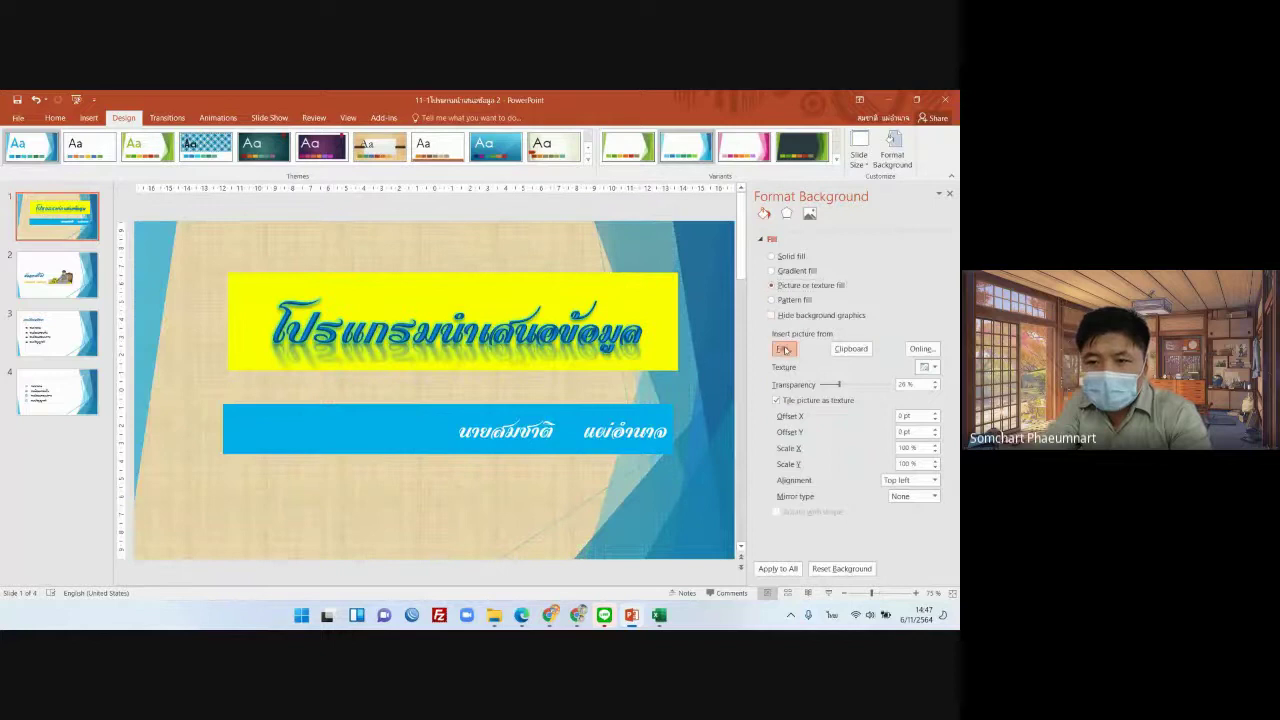
{"action": "left_click", "coordinate": [780, 349]}
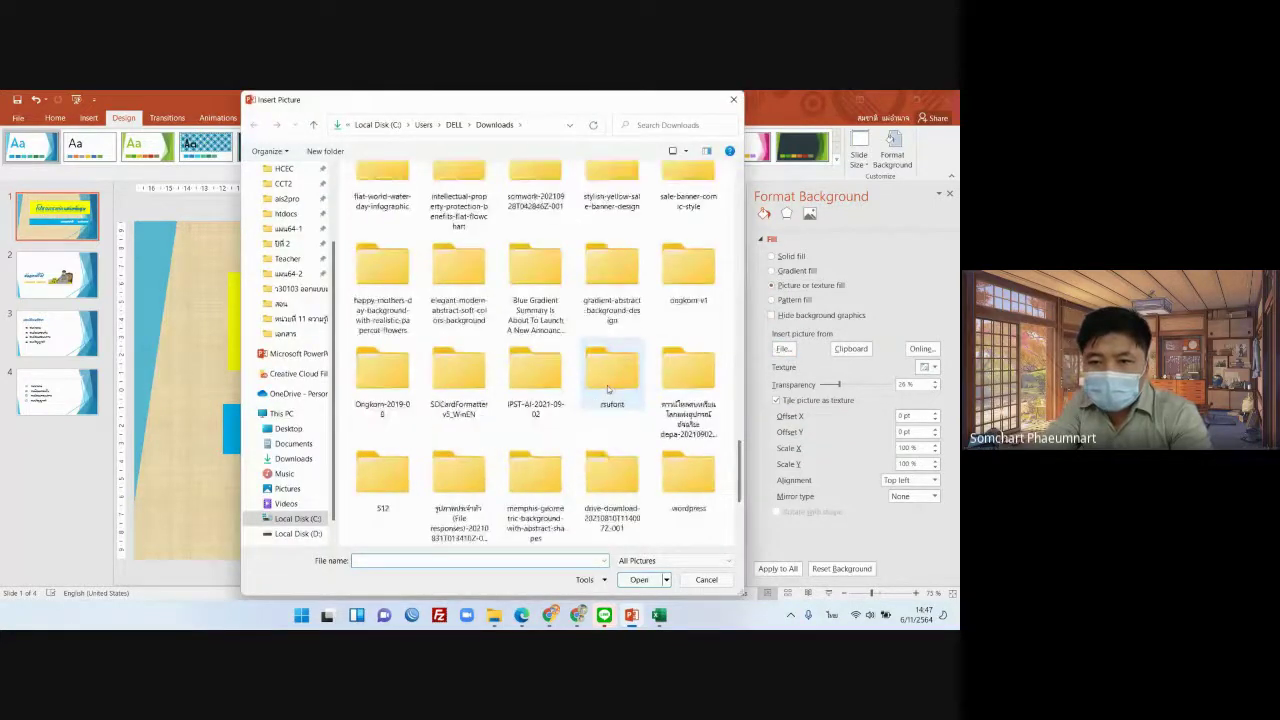
Restore the landscape picture on slide 1 and give slide 2 a blue radial preset gradient.
{"action": "double_click", "coordinate": [459, 305]}
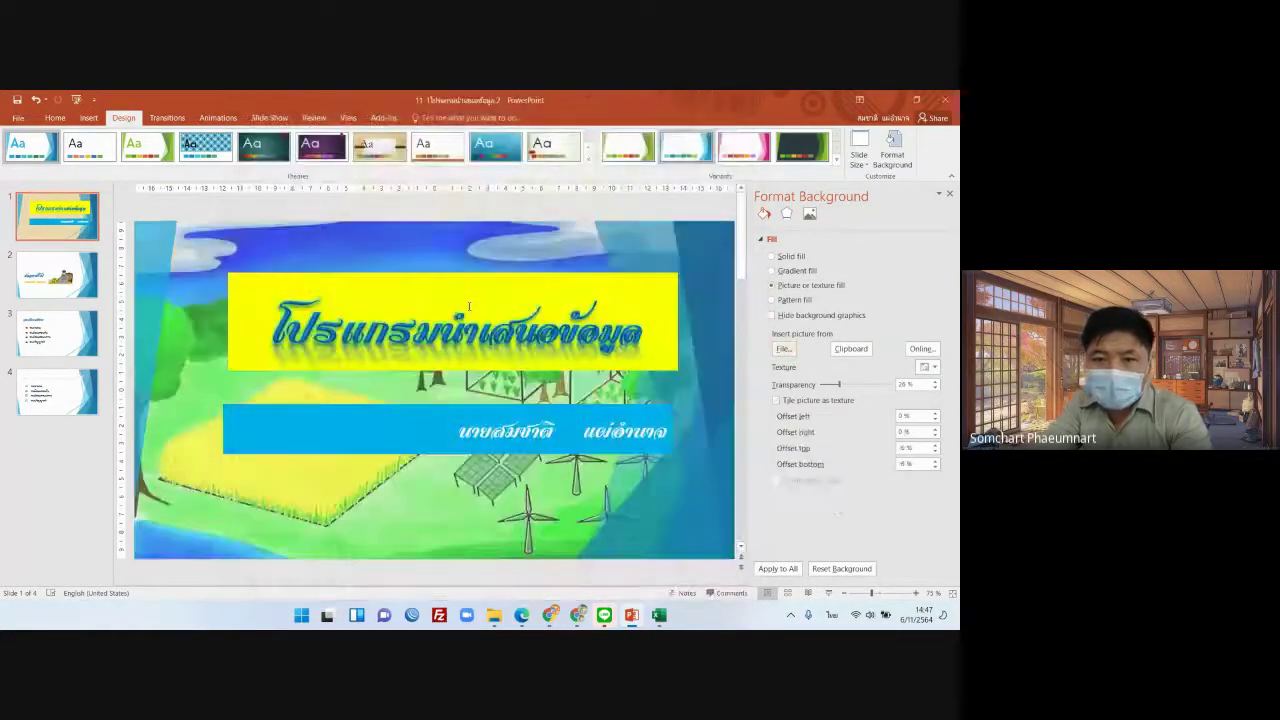
{"action": "left_click", "coordinate": [52, 282]}
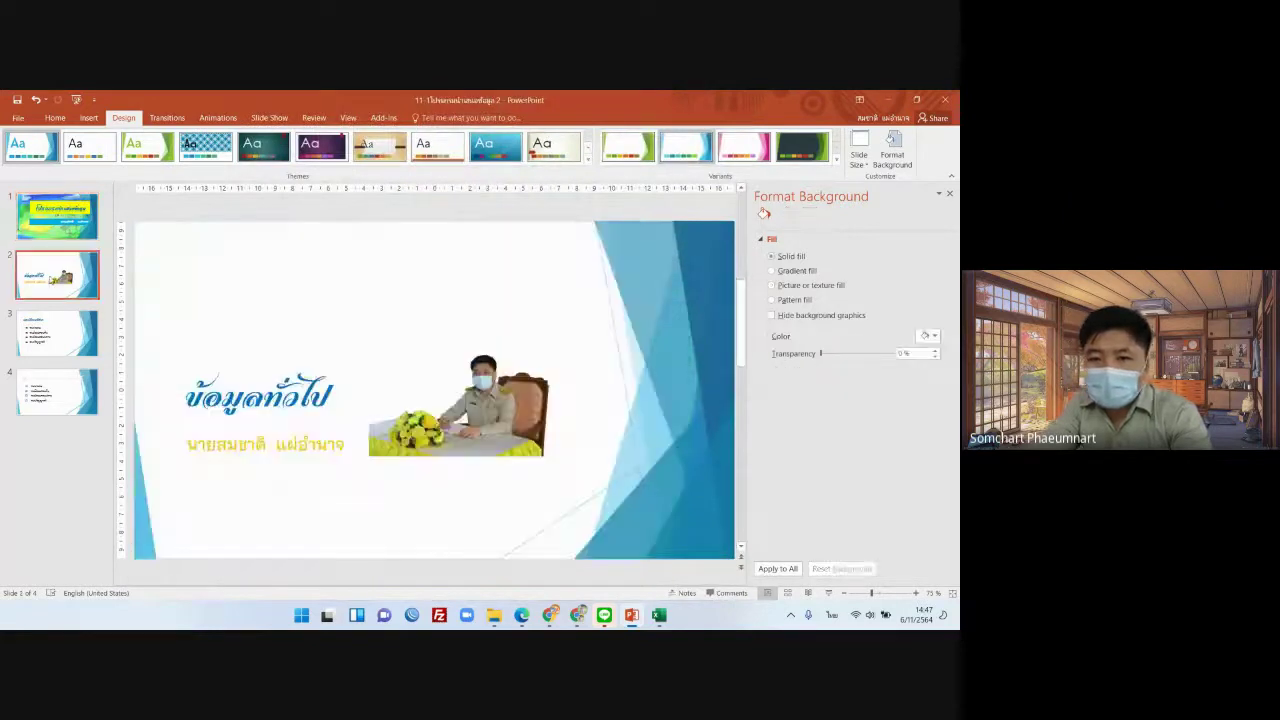
{"action": "left_click", "coordinate": [778, 271]}
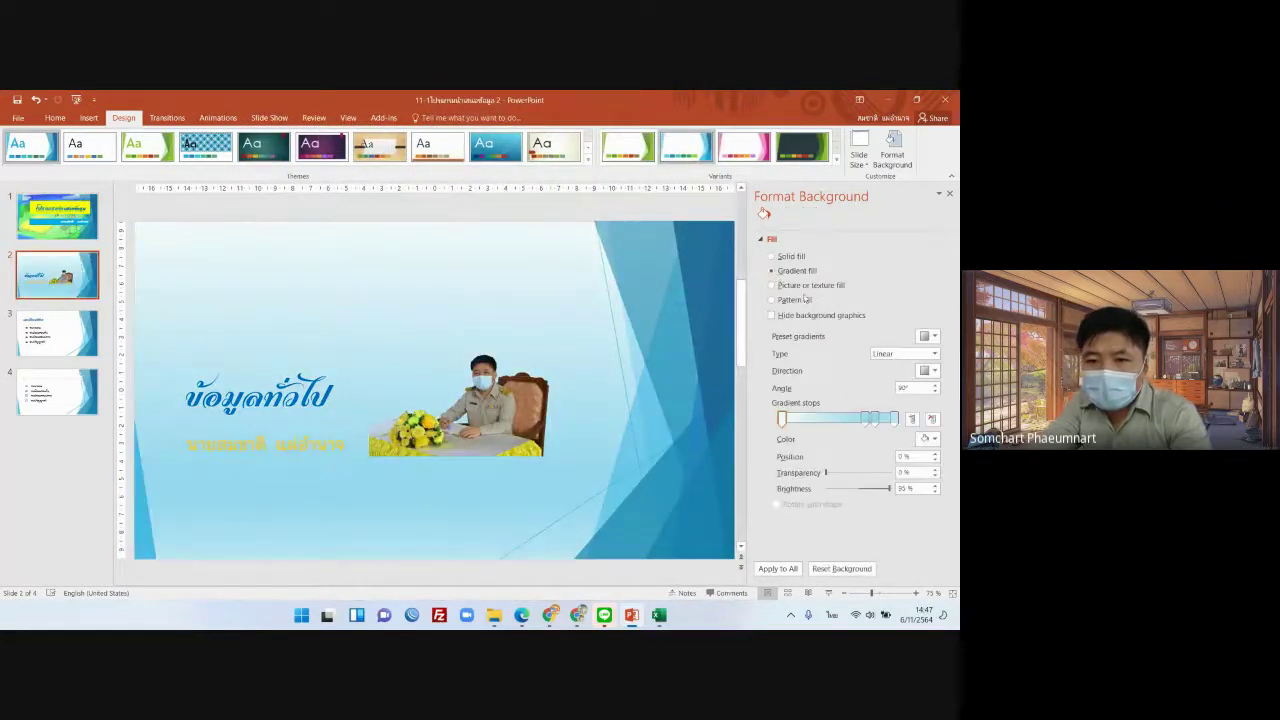
{"action": "left_click", "coordinate": [926, 336]}
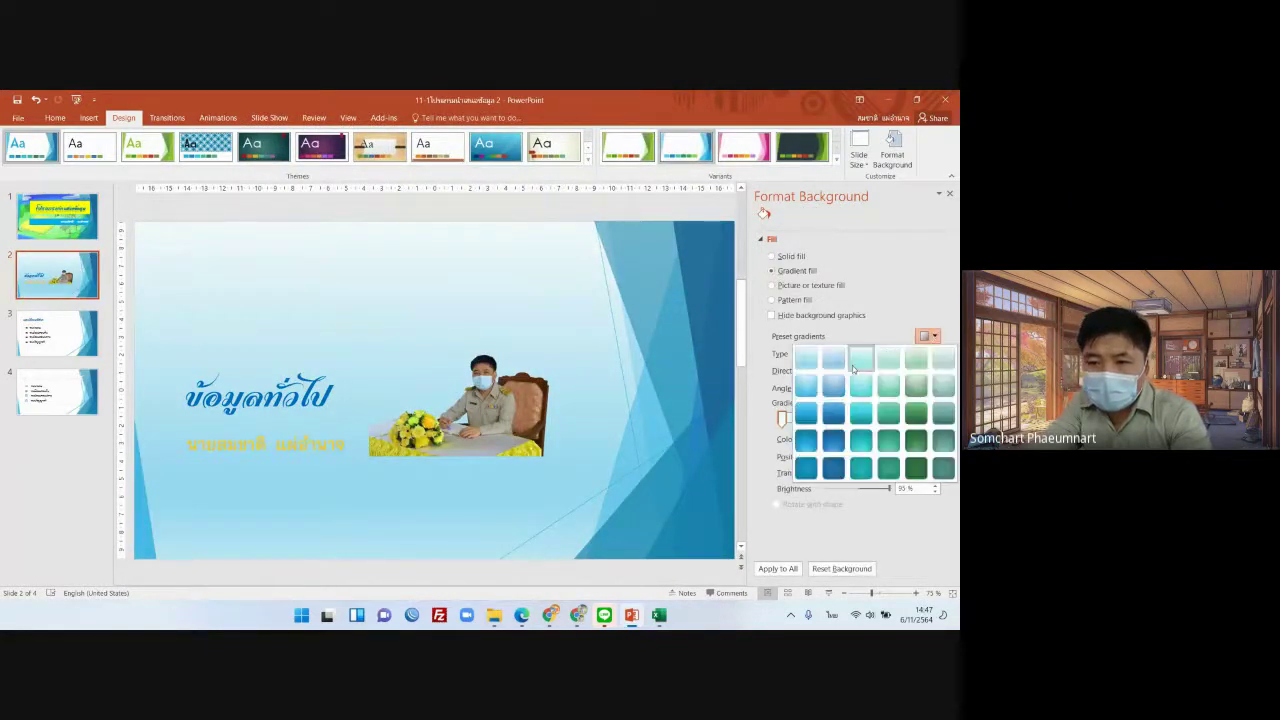
{"action": "left_click", "coordinate": [808, 391]}
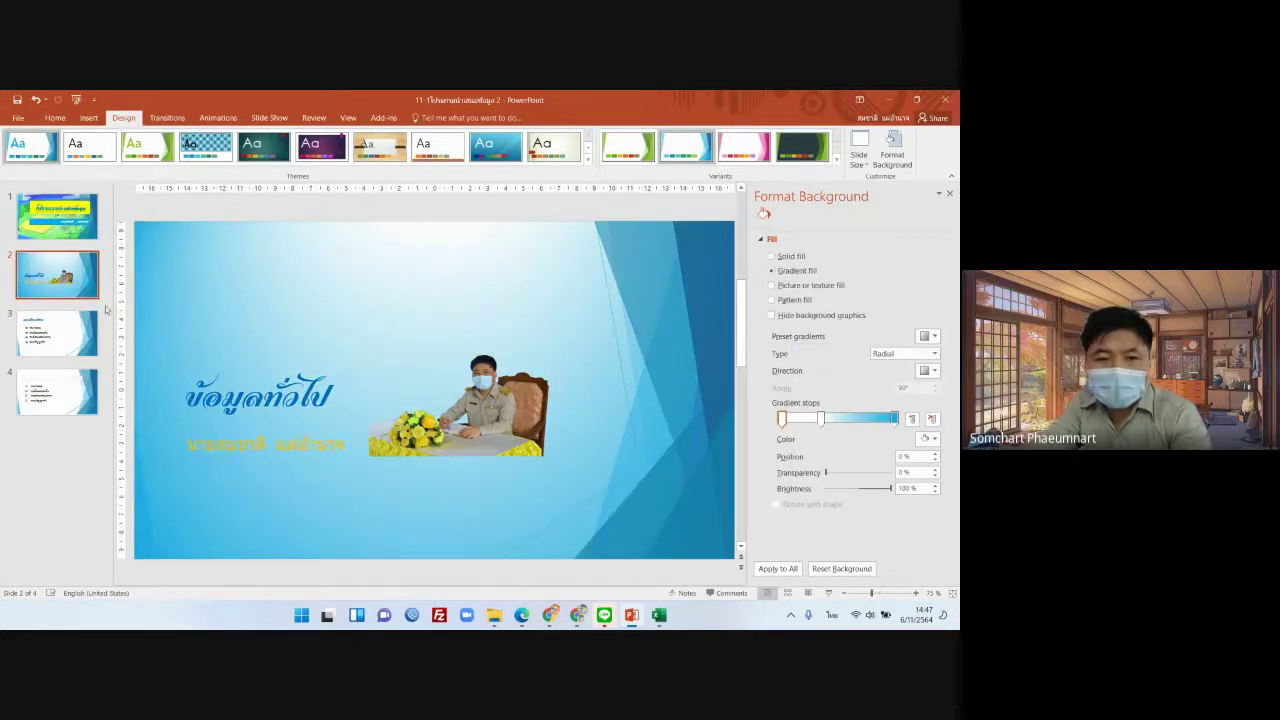
Give slide 3 a light blue diamond pattern background.
{"action": "left_click", "coordinate": [70, 330]}
{"action": "left_click", "coordinate": [776, 300]}
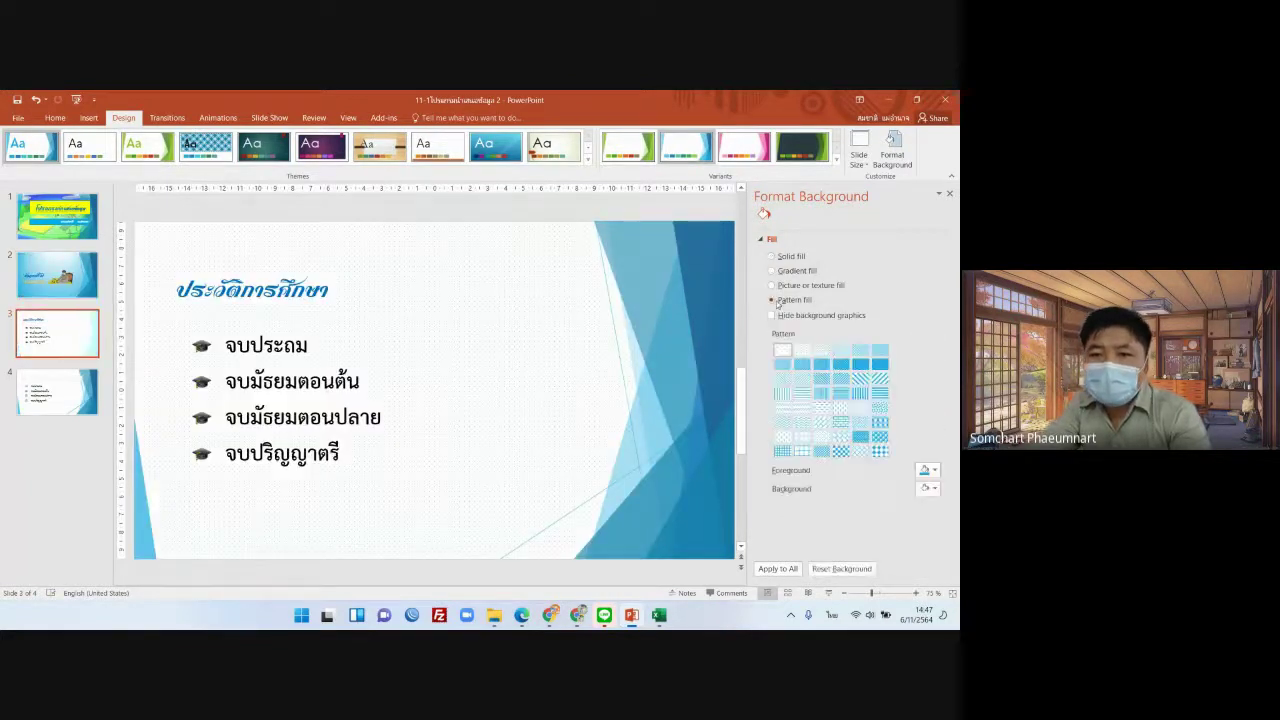
{"action": "left_click", "coordinate": [879, 451]}
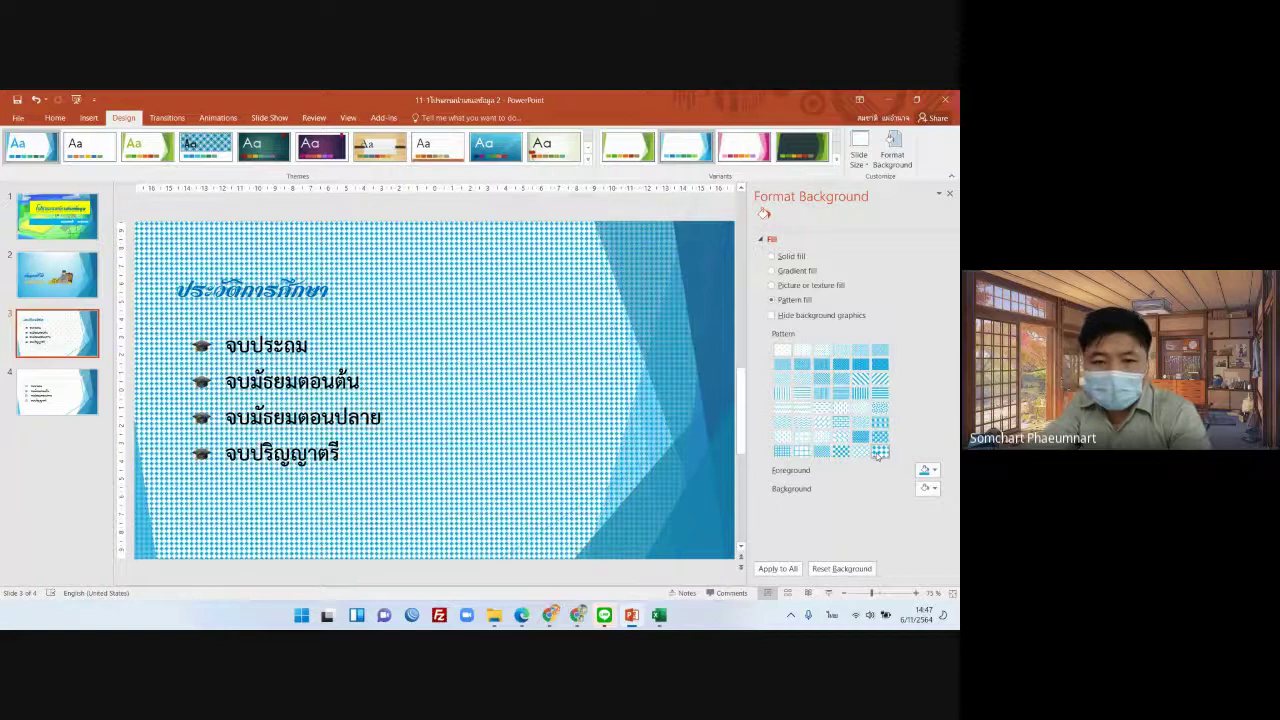
{"action": "left_click", "coordinate": [860, 451]}
{"action": "left_click", "coordinate": [841, 451]}
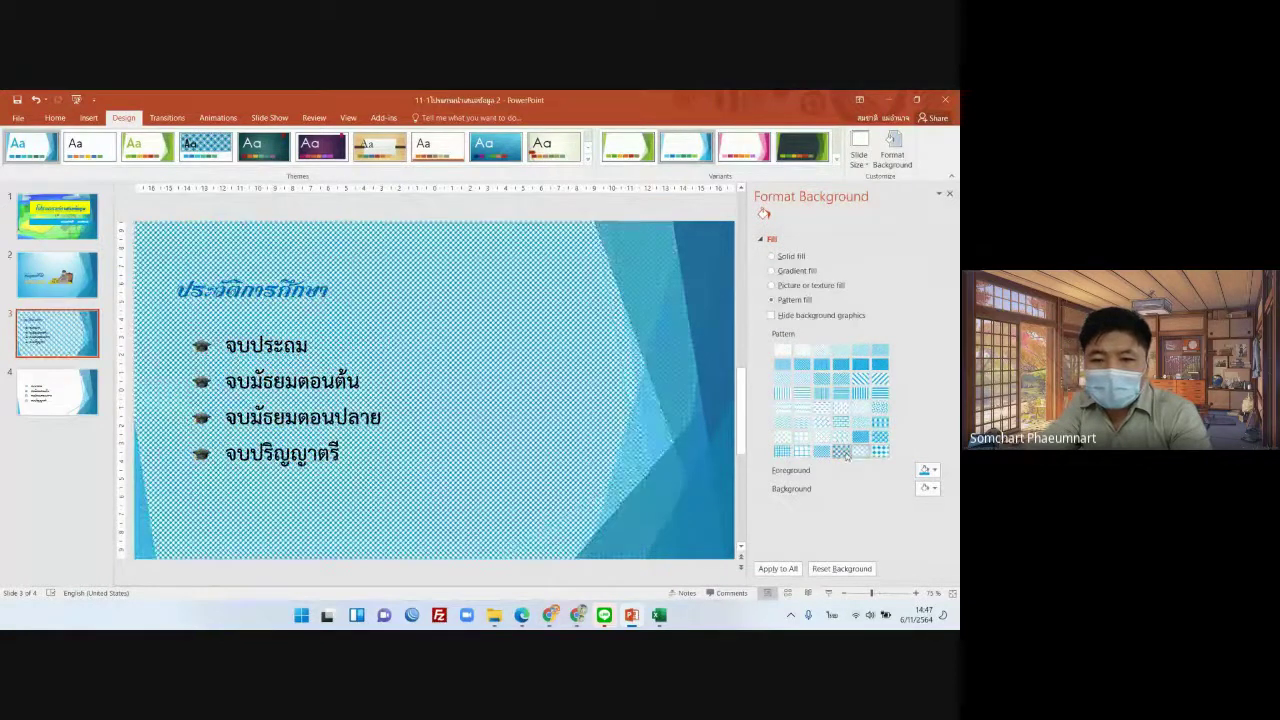
{"action": "left_click", "coordinate": [861, 452]}
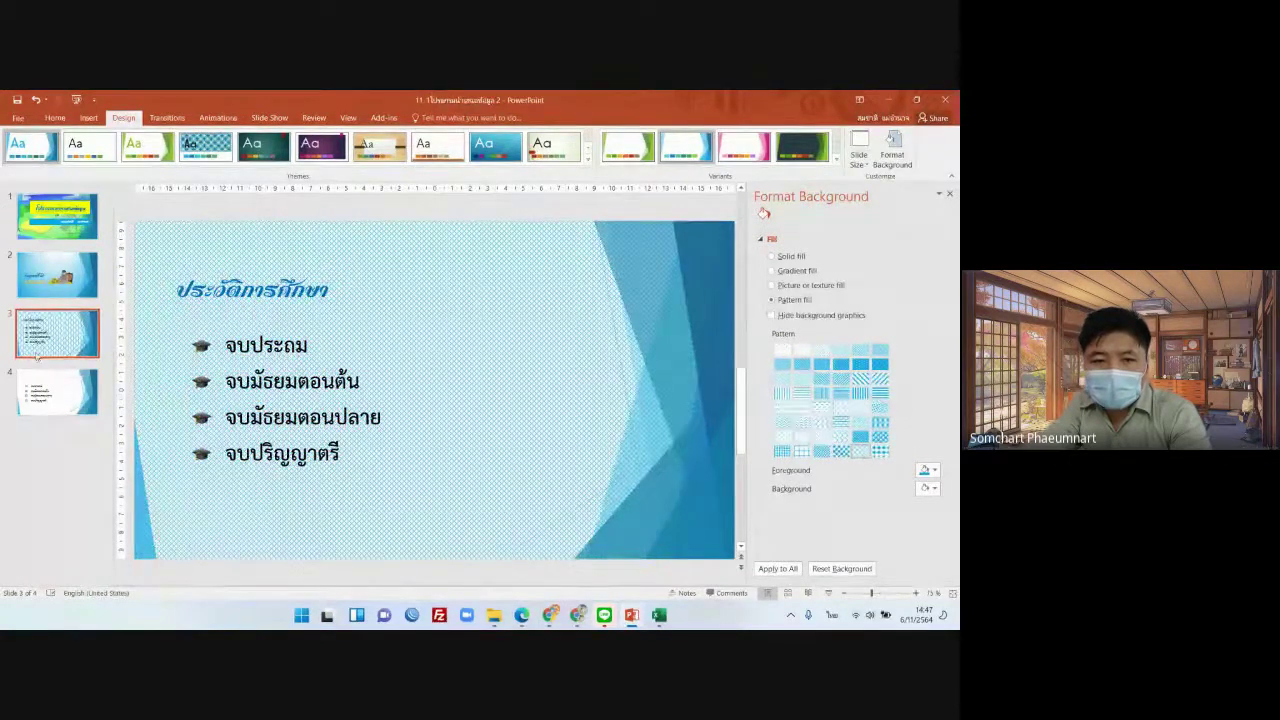
{"action": "left_click", "coordinate": [64, 394]}
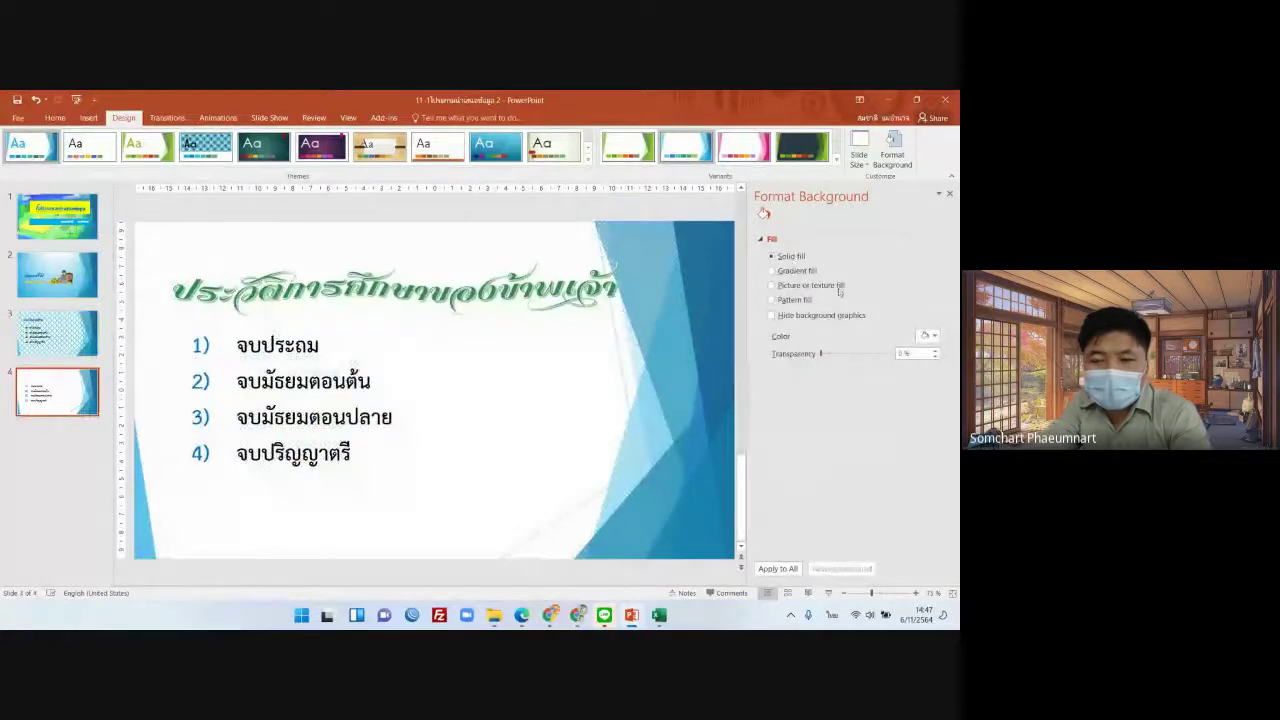
Fill slide 4's background with the gold standard colour.
{"action": "left_click", "coordinate": [925, 336]}
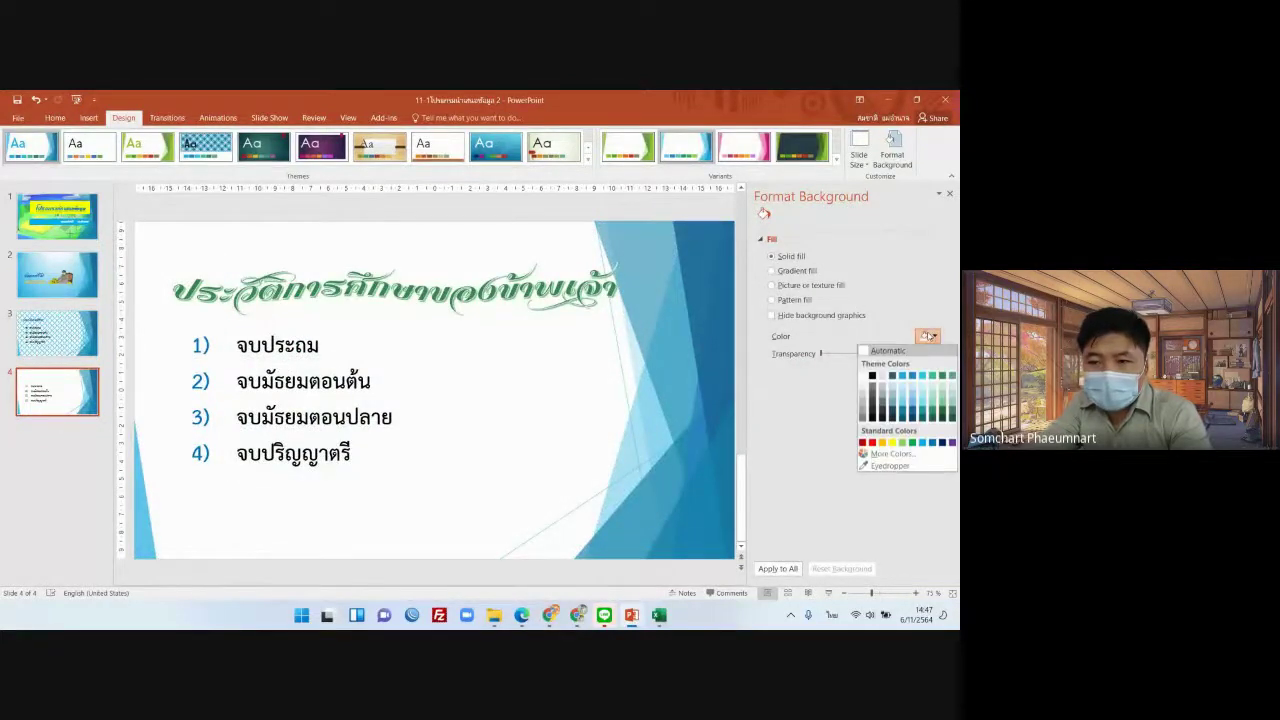
{"action": "left_click", "coordinate": [881, 443]}
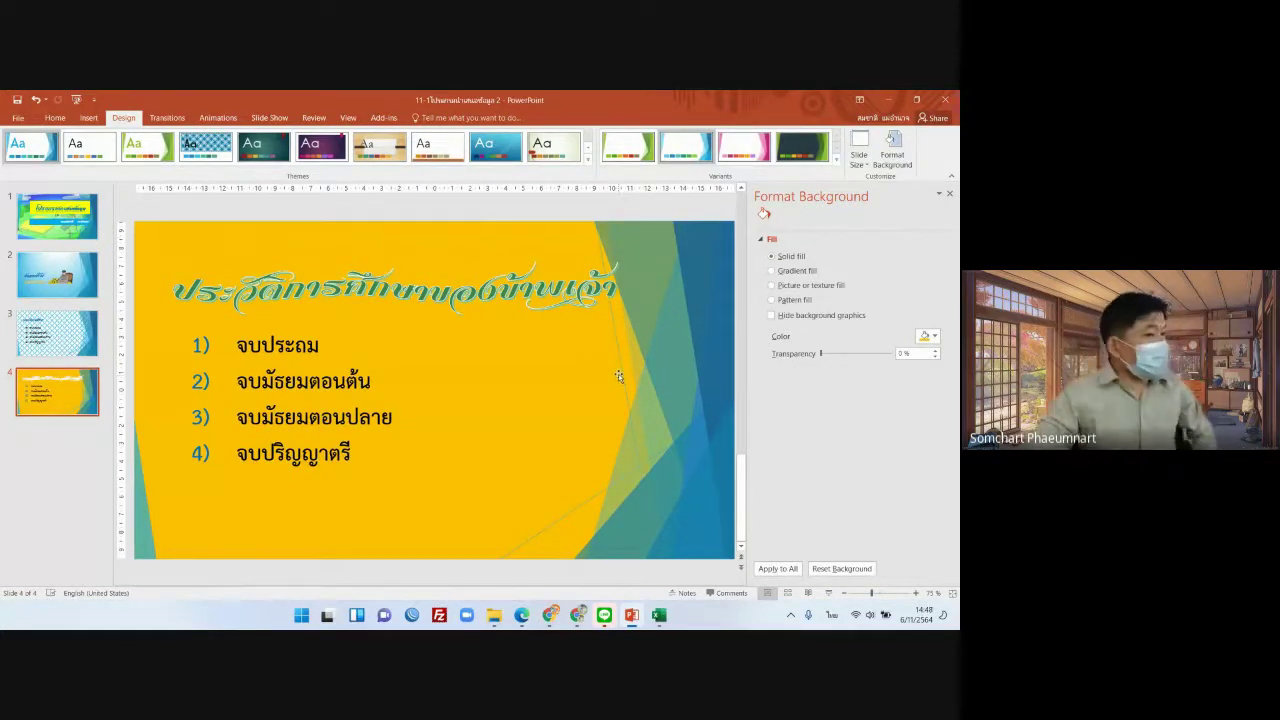
{"action": "left_click", "coordinate": [70, 218]}
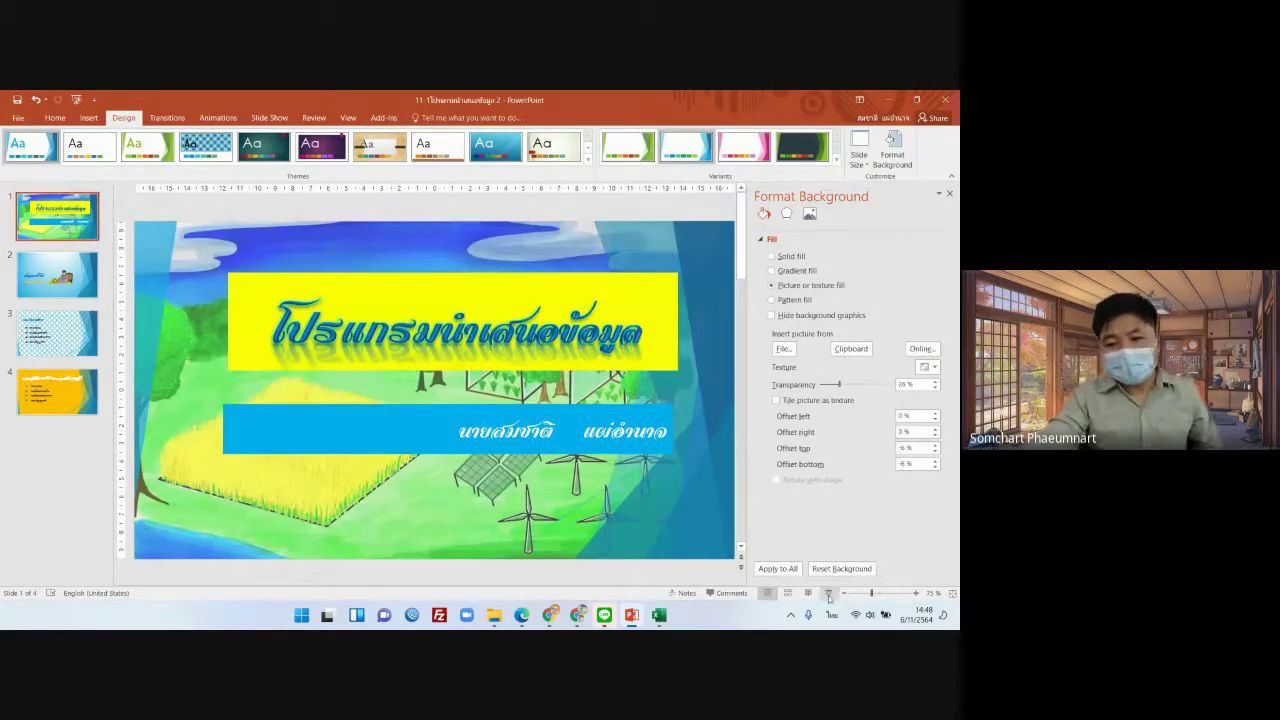
{"action": "left_click", "coordinate": [828, 593]}
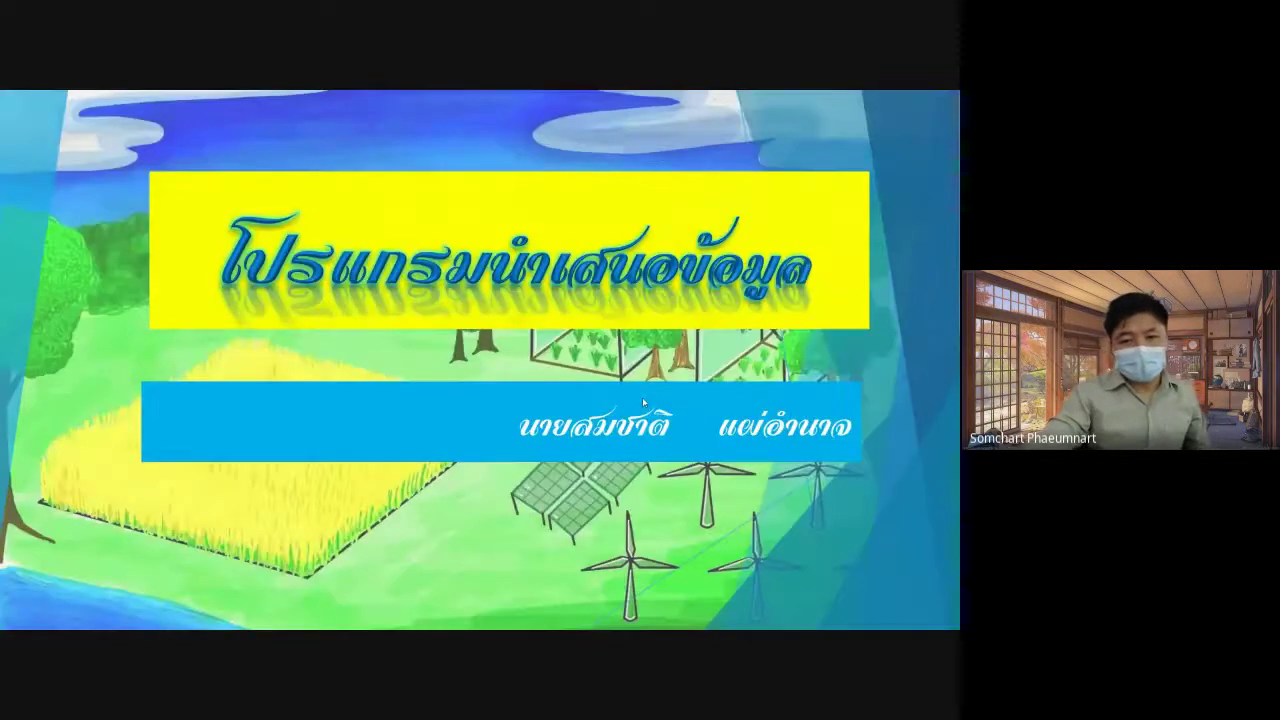
{"action": "left_click", "coordinate": [588, 325]}
{"action": "left_click", "coordinate": [588, 329]}
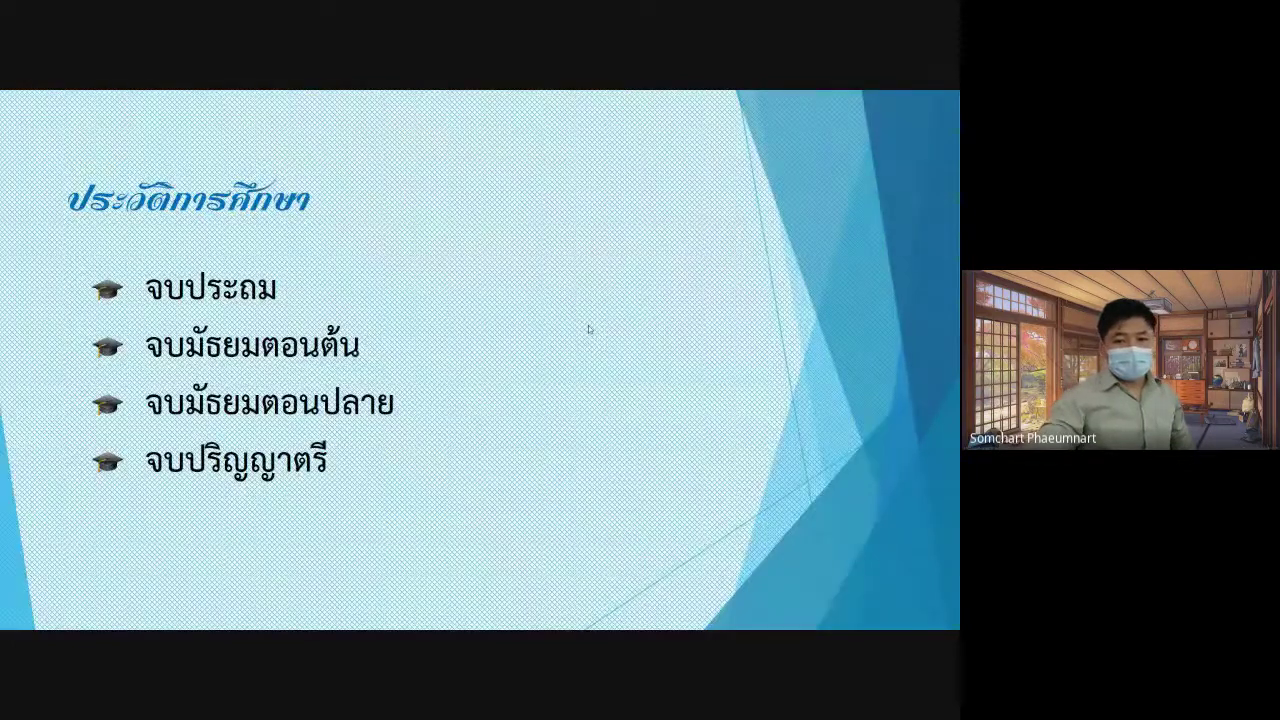
{"action": "left_click", "coordinate": [589, 329]}
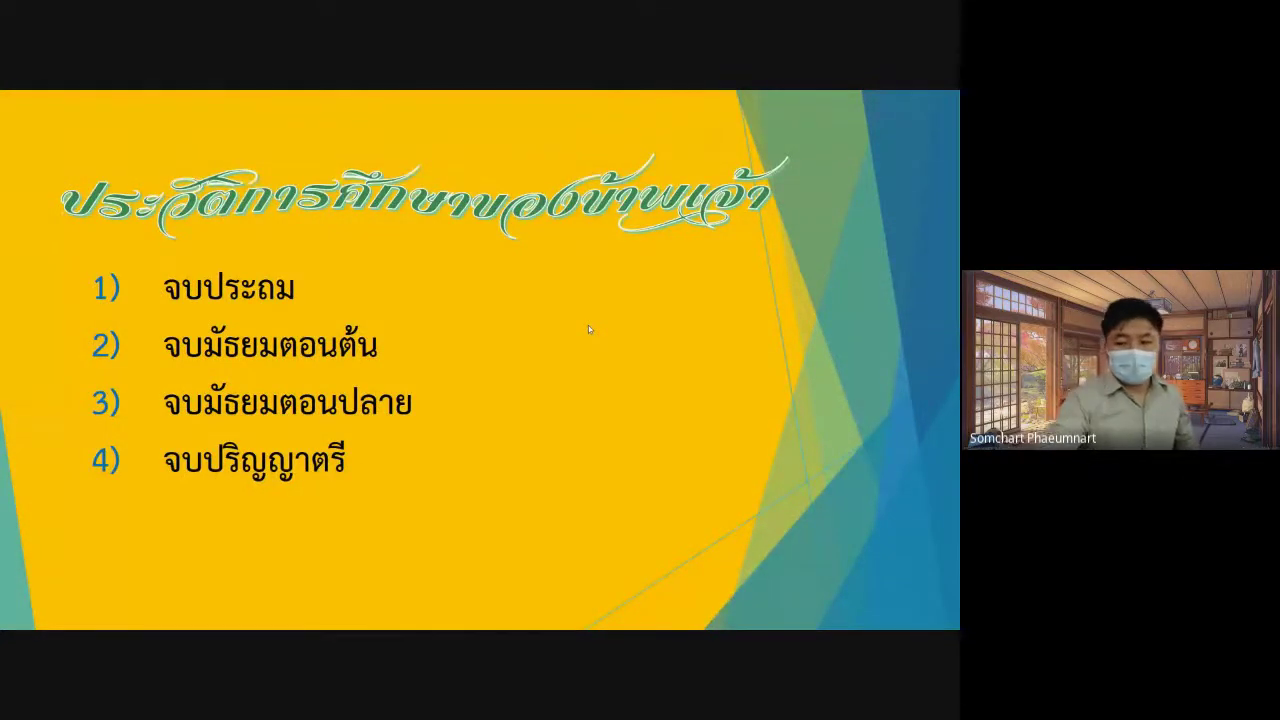
{"action": "key", "text": "Left"}
{"action": "key", "text": "Left"}
{"action": "key", "text": "Left"}
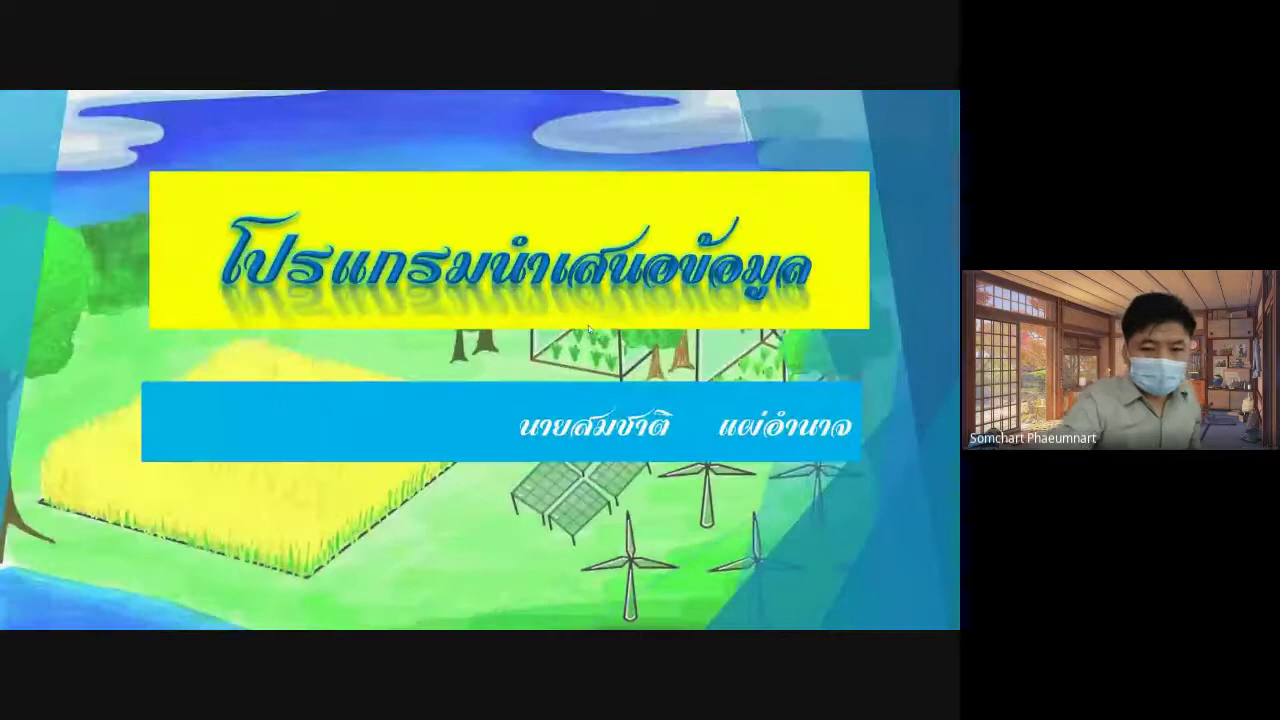
{"action": "key", "text": "Escape"}
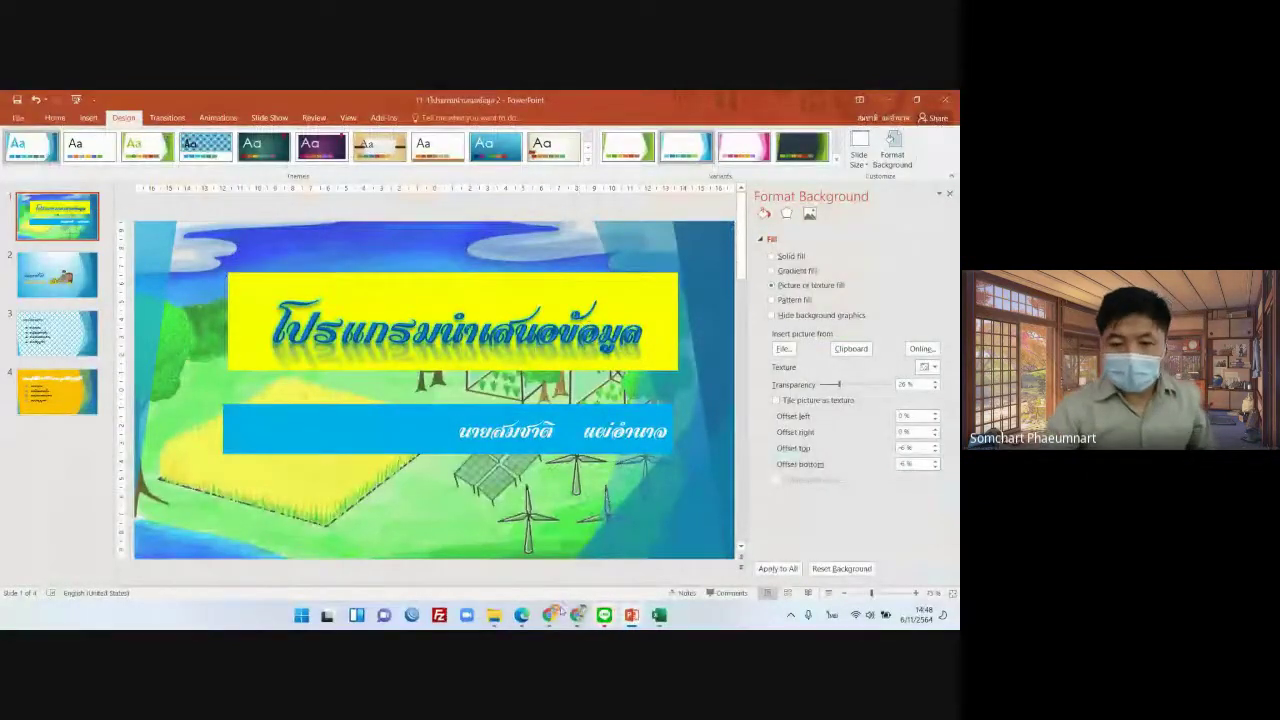
Scroll the Classroom handout to section 3.2 Inserting Symbols, then minimize Chrome.
{"action": "mouse_move", "coordinate": [553, 619]}
{"action": "left_click", "coordinate": [510, 560]}
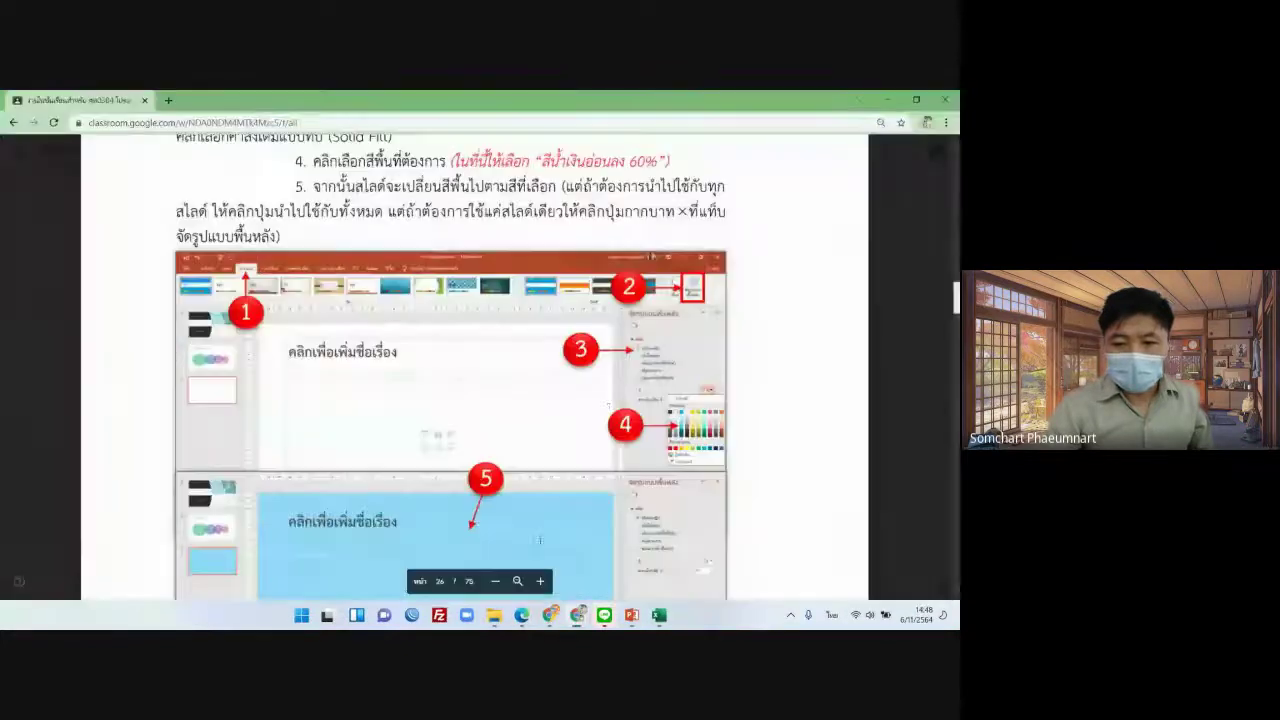
{"action": "scroll", "coordinate": [609, 405], "scroll_direction": "down", "scroll_amount": 8}
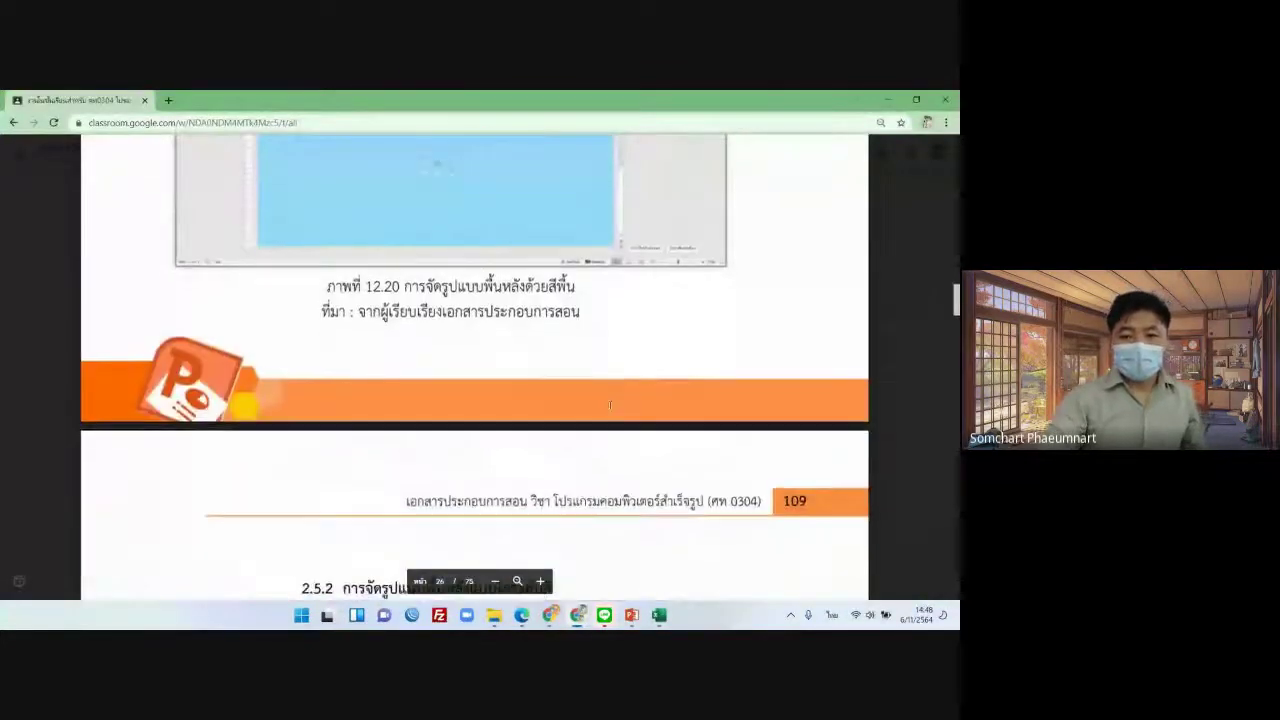
{"action": "scroll", "coordinate": [609, 405], "scroll_direction": "down", "scroll_amount": 10}
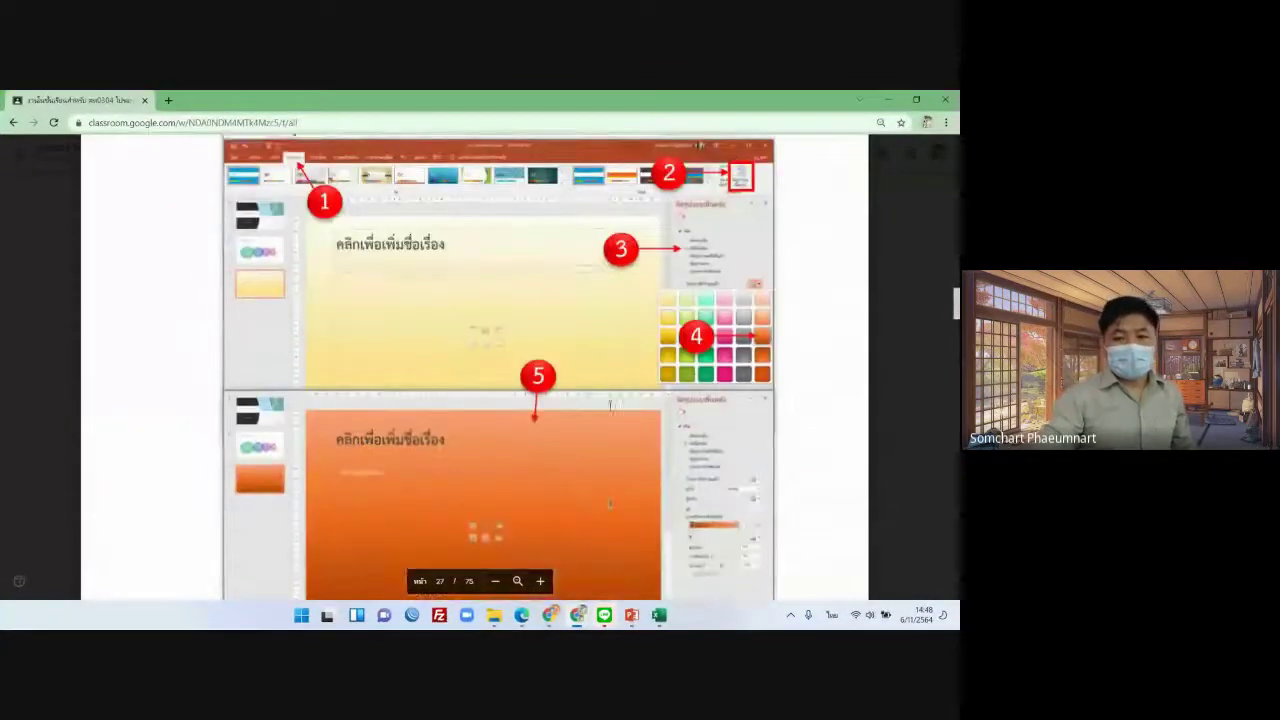
{"action": "scroll", "coordinate": [609, 405], "scroll_direction": "down", "scroll_amount": 12}
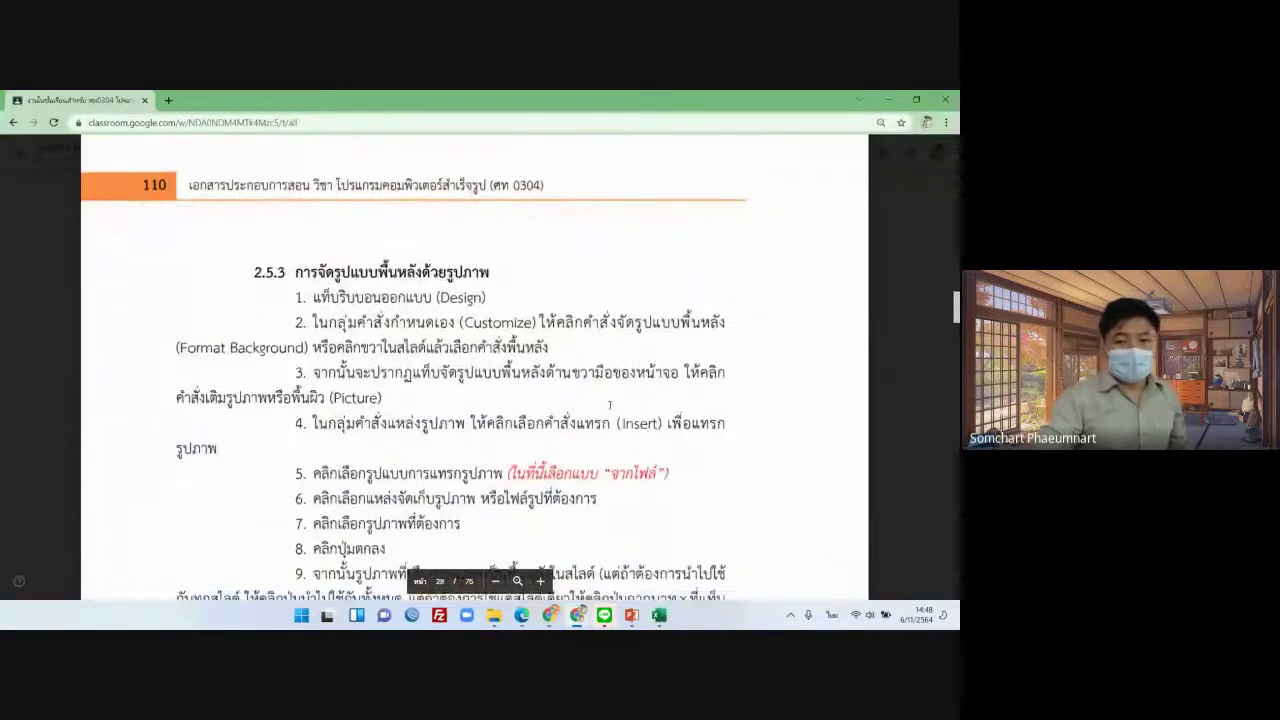
{"action": "scroll", "coordinate": [609, 405], "scroll_direction": "down", "scroll_amount": 10}
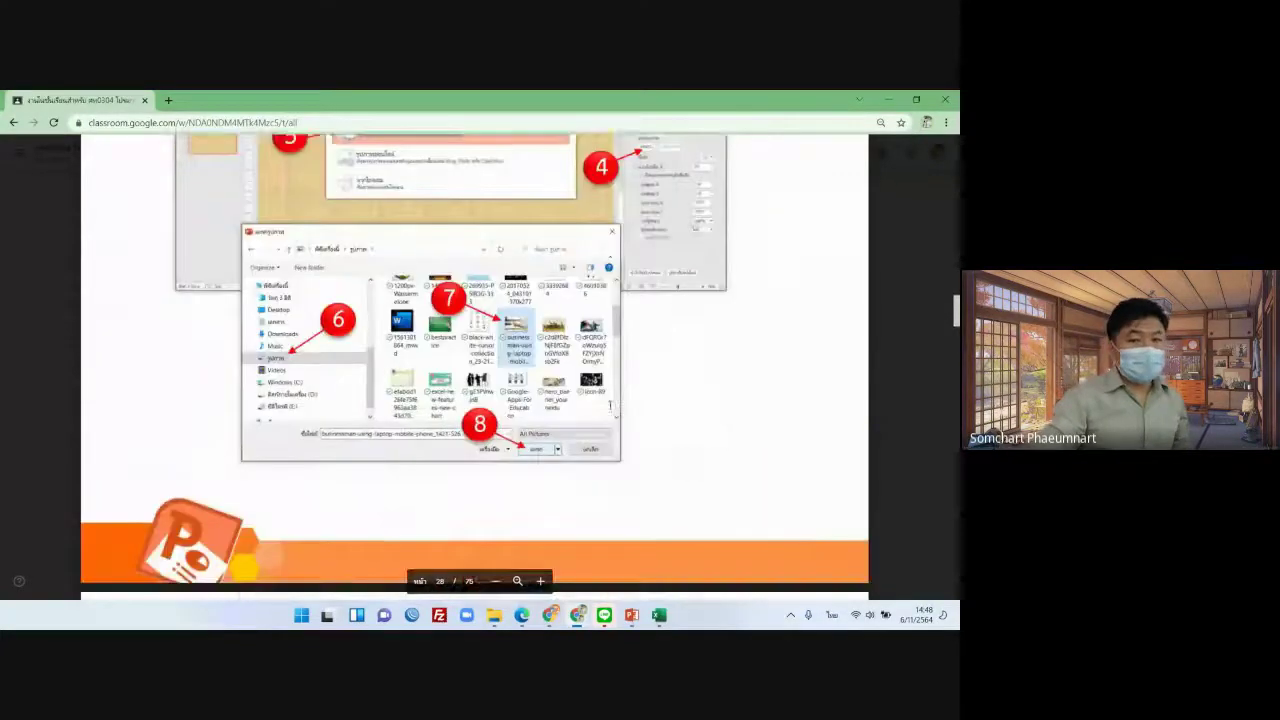
{"action": "scroll", "coordinate": [609, 405], "scroll_direction": "down", "scroll_amount": 5}
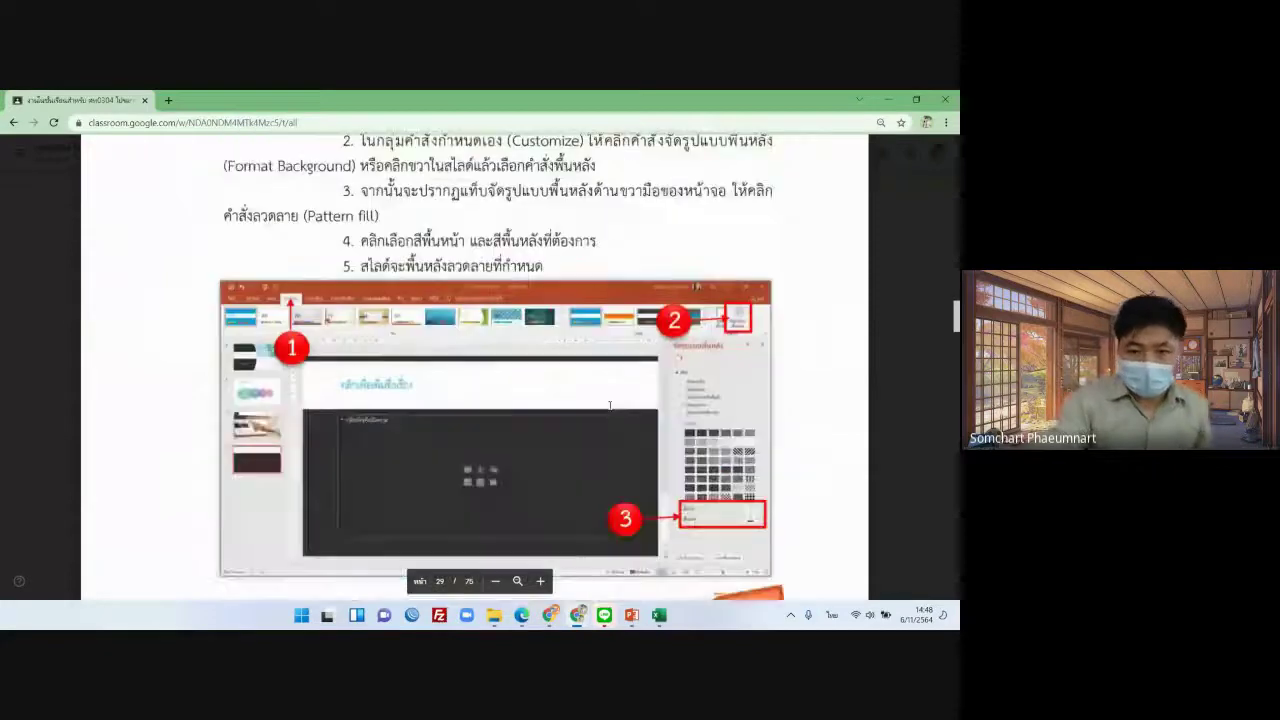
{"action": "scroll", "coordinate": [609, 405], "scroll_direction": "down", "scroll_amount": 5}
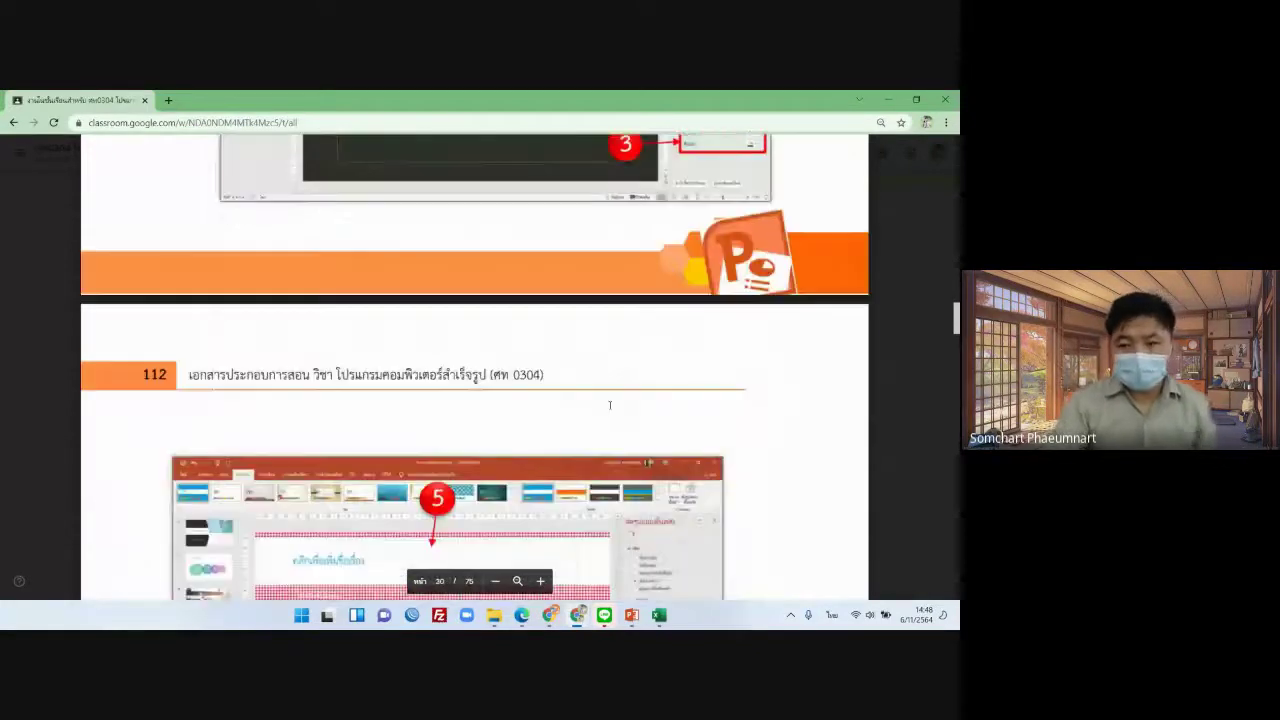
{"action": "scroll", "coordinate": [609, 405], "scroll_direction": "down", "scroll_amount": 10}
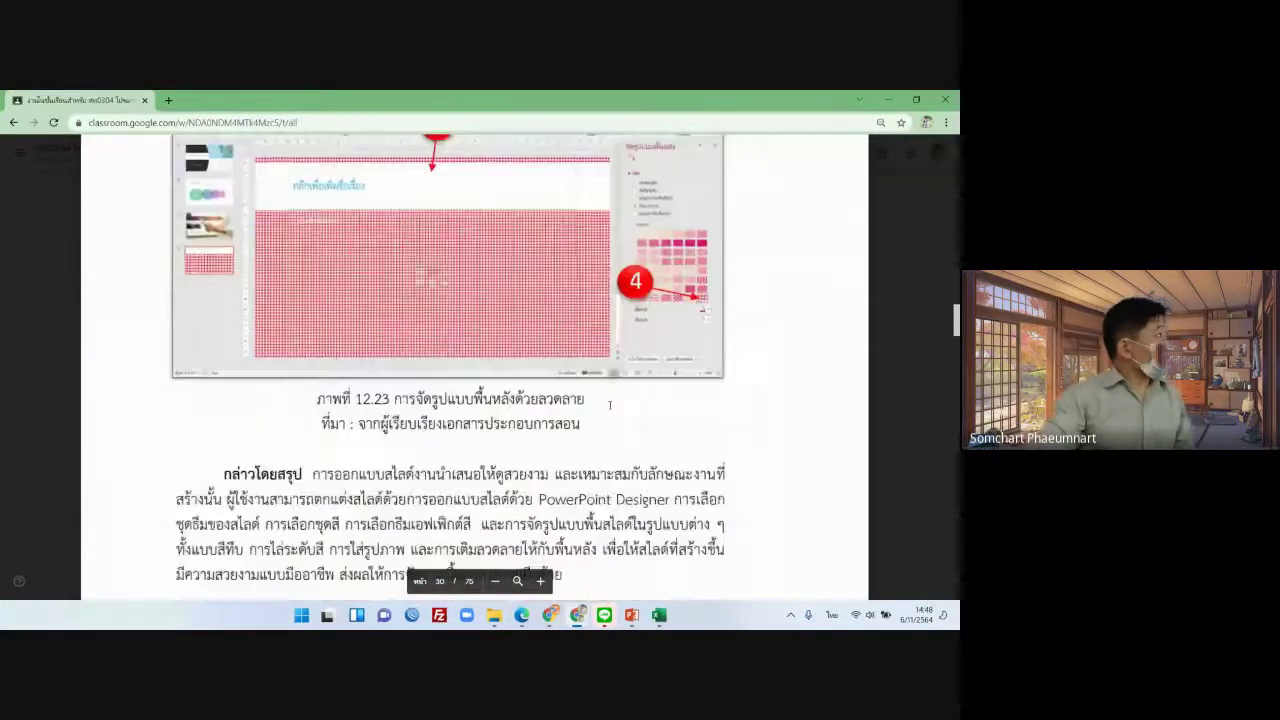
{"action": "scroll", "coordinate": [609, 405], "scroll_direction": "down", "scroll_amount": 5}
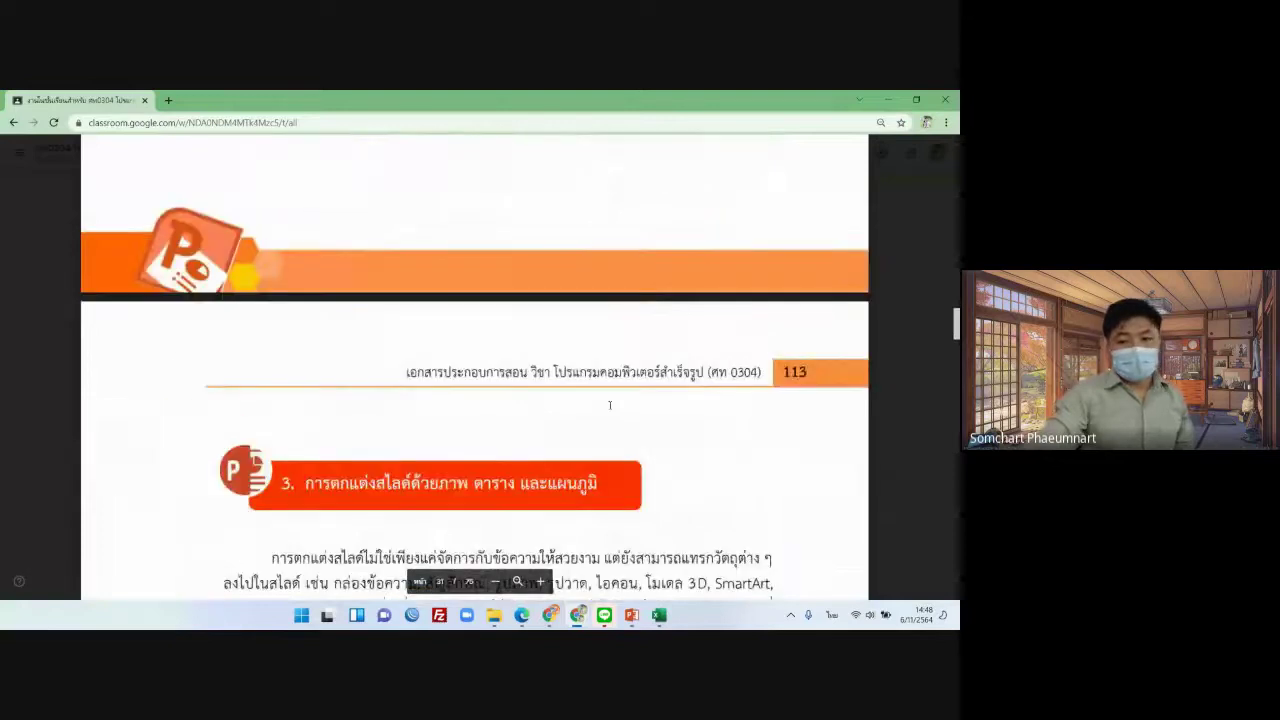
{"action": "scroll", "coordinate": [609, 405], "scroll_direction": "down", "scroll_amount": 10}
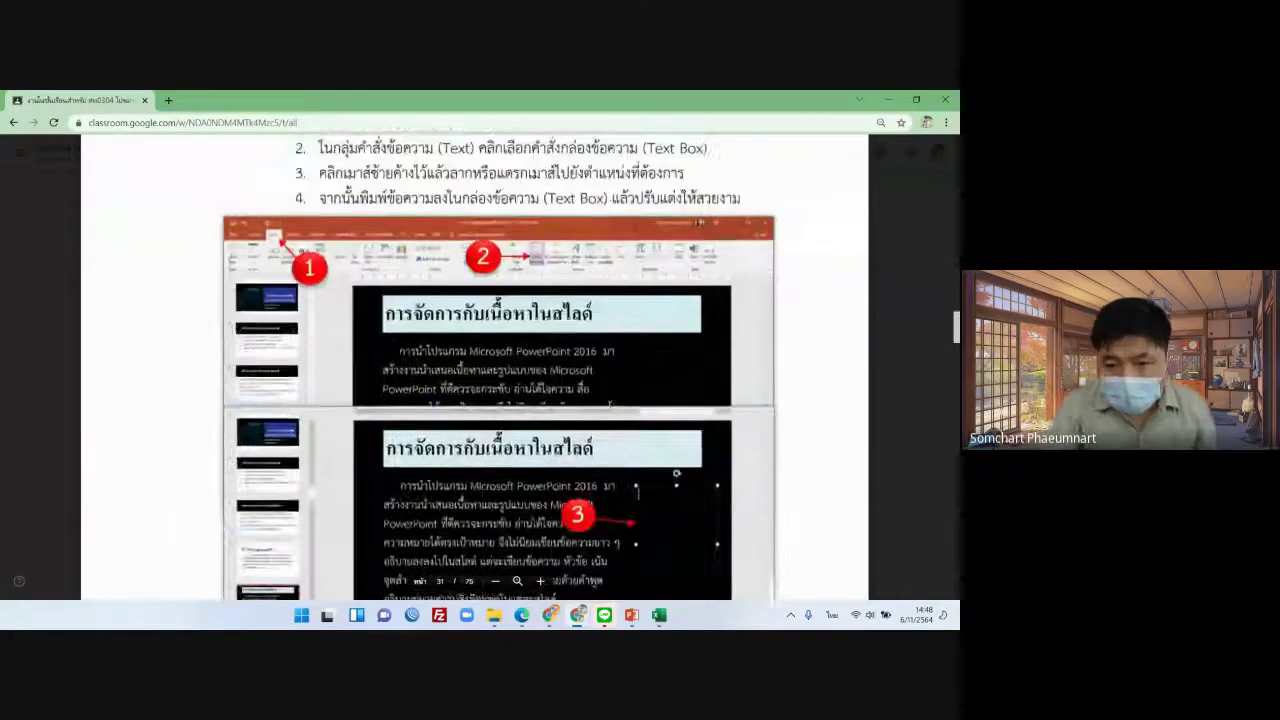
{"action": "scroll", "coordinate": [609, 405], "scroll_direction": "down", "scroll_amount": 10}
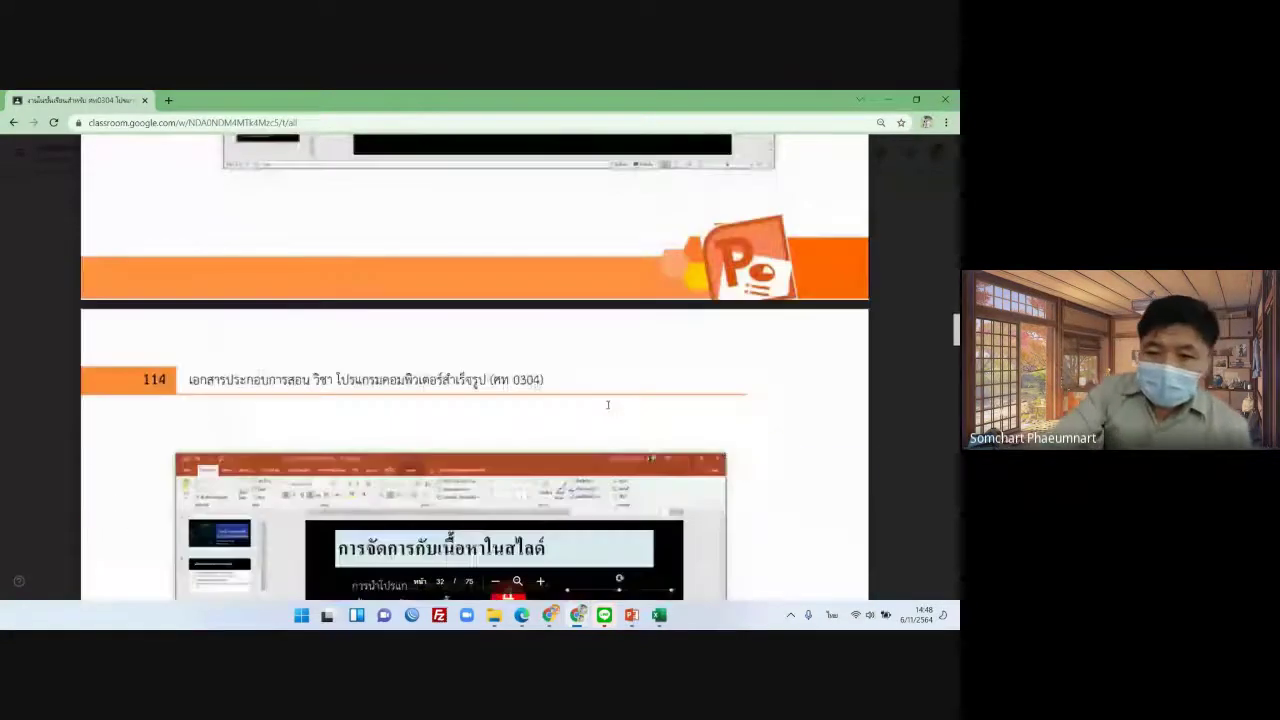
{"action": "scroll", "coordinate": [607, 405], "scroll_direction": "down", "scroll_amount": 8}
{"action": "scroll", "coordinate": [609, 405], "scroll_direction": "down", "scroll_amount": 10}
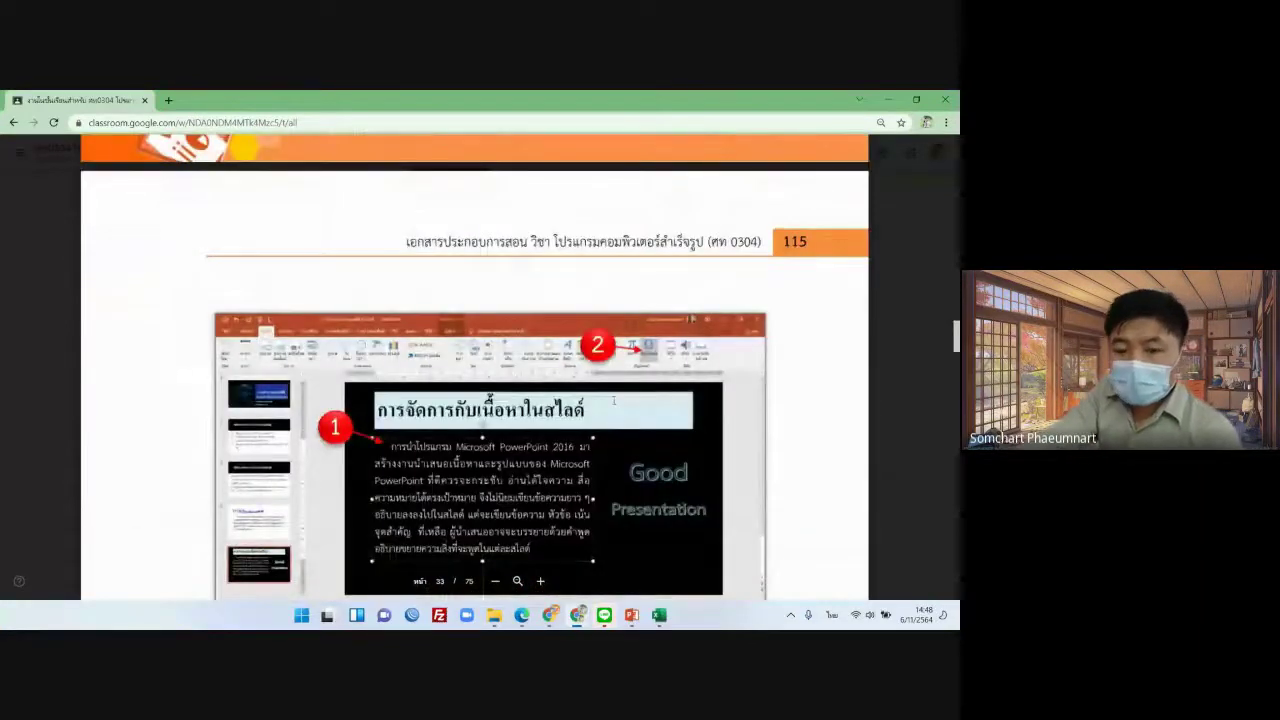
{"action": "scroll", "coordinate": [613, 401], "scroll_direction": "down", "scroll_amount": 3}
{"action": "scroll", "coordinate": [614, 404], "scroll_direction": "up", "scroll_amount": 8}
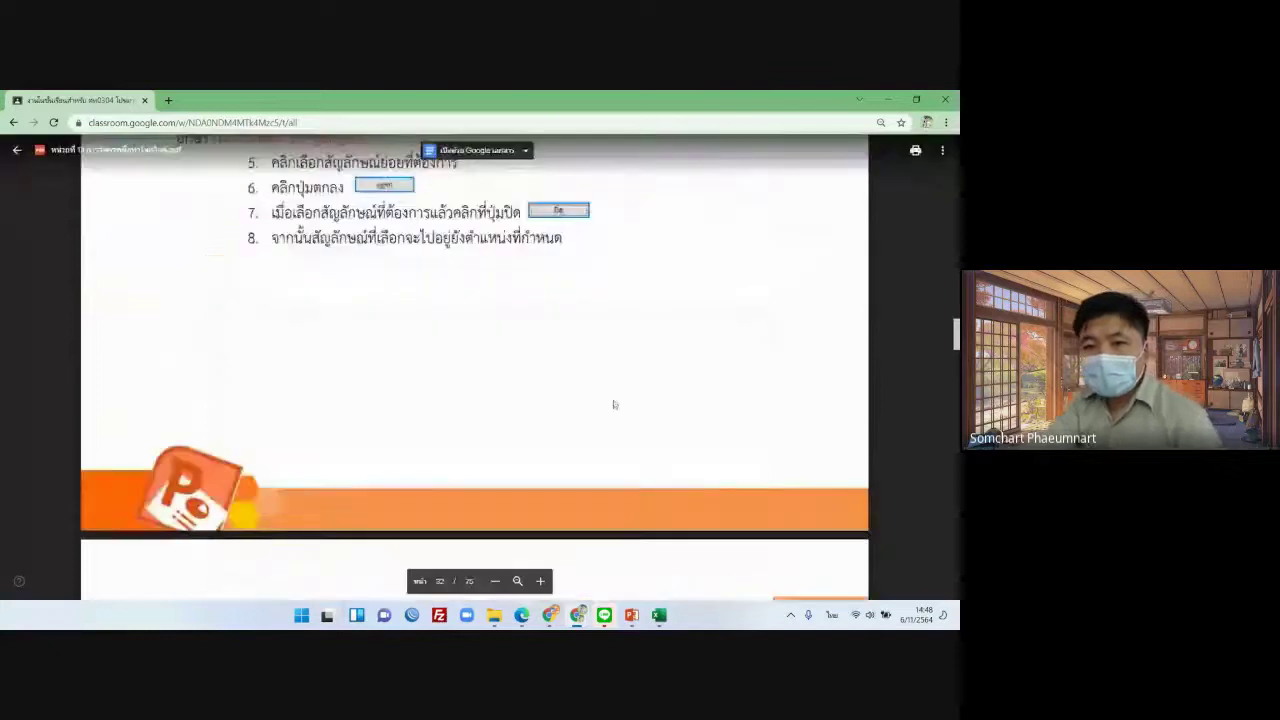
{"action": "scroll", "coordinate": [614, 404], "scroll_direction": "up", "scroll_amount": 5}
{"action": "scroll", "coordinate": [614, 393], "scroll_direction": "up", "scroll_amount": 8}
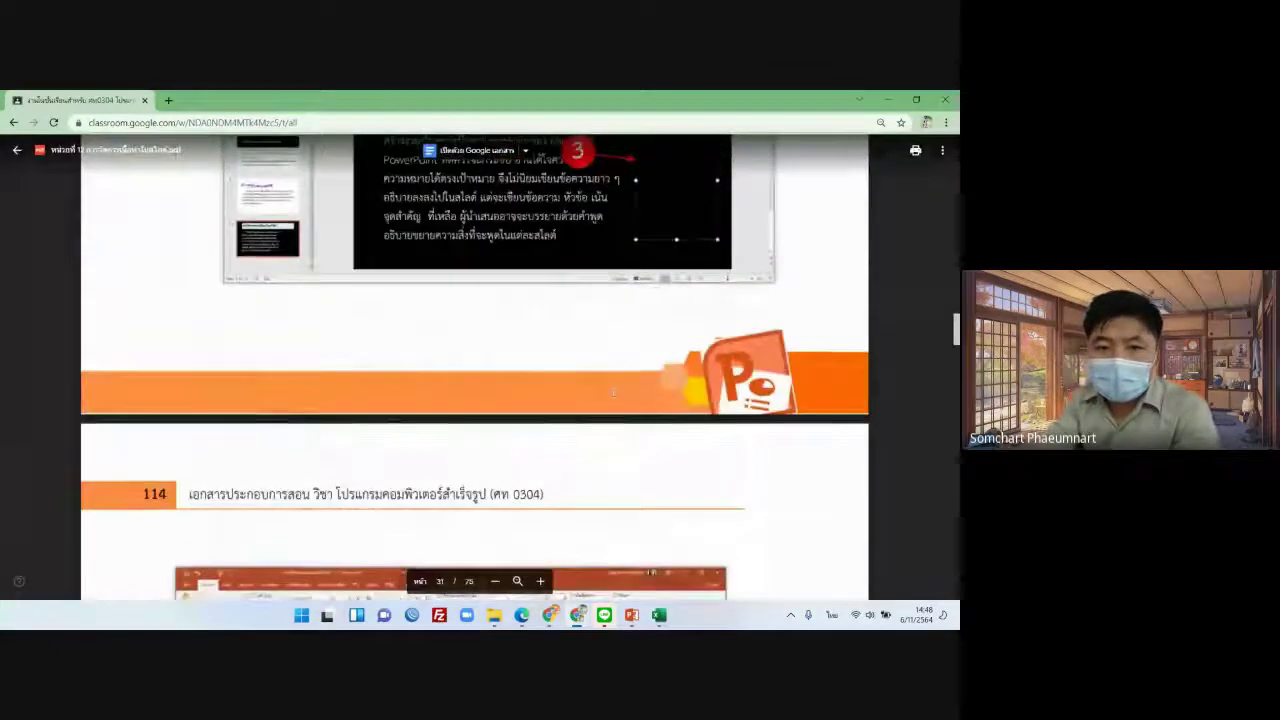
{"action": "scroll", "coordinate": [614, 393], "scroll_direction": "down", "scroll_amount": 10}
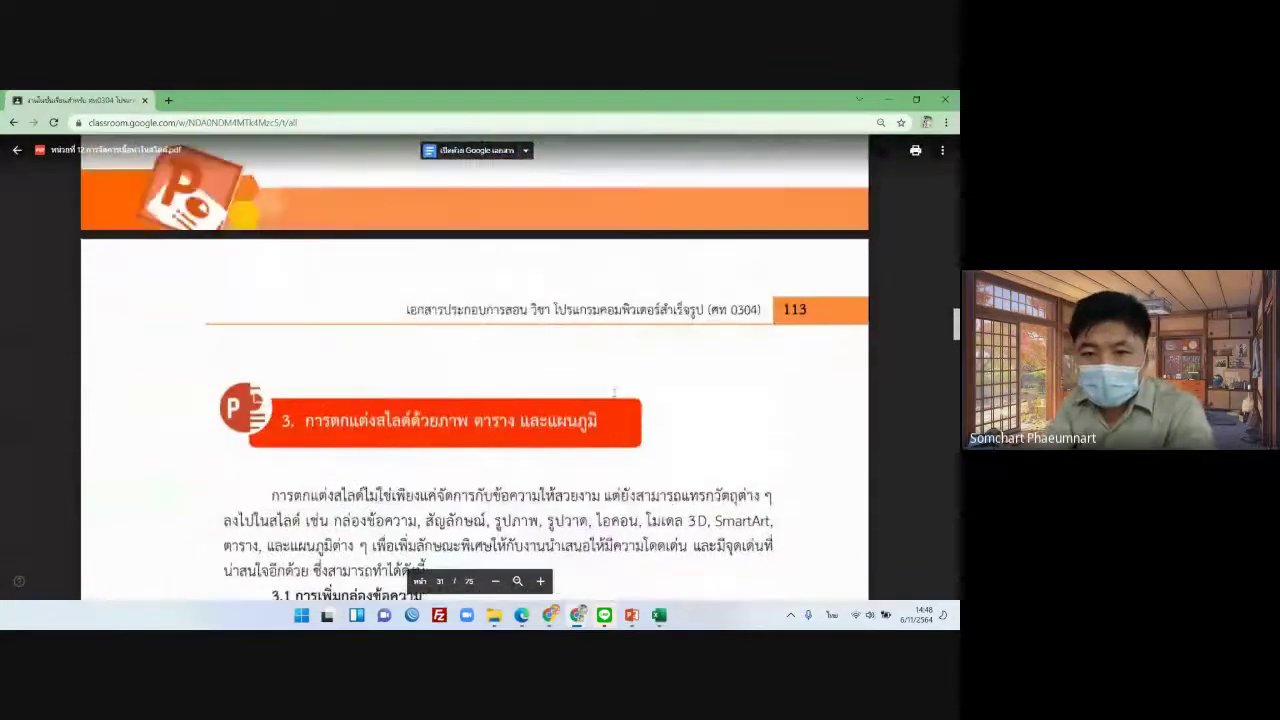
{"action": "scroll", "coordinate": [614, 393], "scroll_direction": "up", "scroll_amount": 10}
{"action": "scroll", "coordinate": [614, 395], "scroll_direction": "down", "scroll_amount": 8}
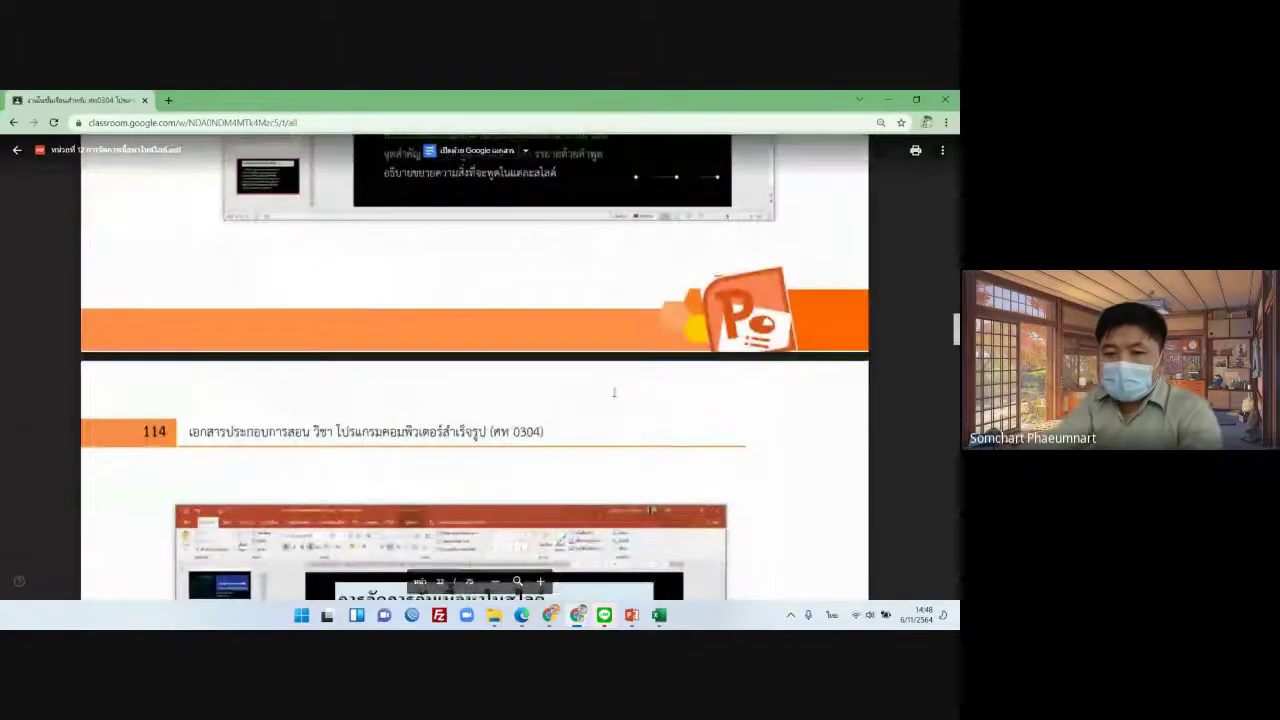
{"action": "scroll", "coordinate": [614, 393], "scroll_direction": "down", "scroll_amount": 6}
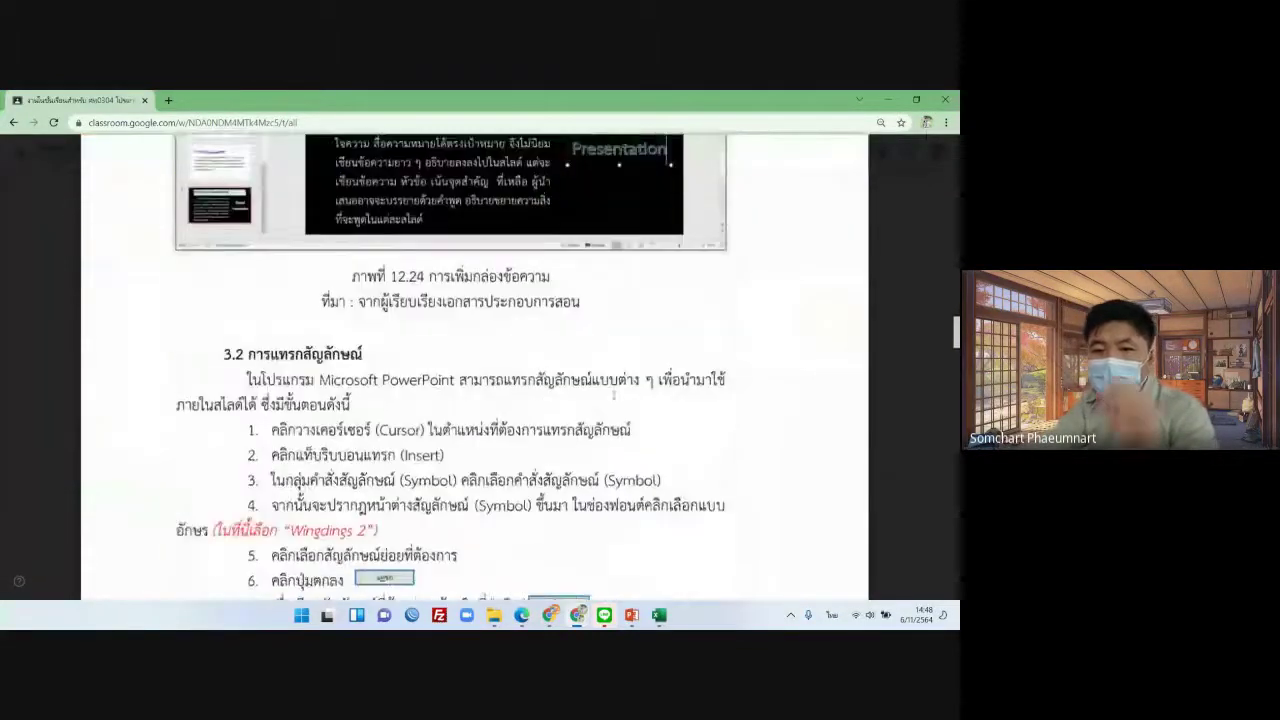
{"action": "left_click", "coordinate": [887, 100]}
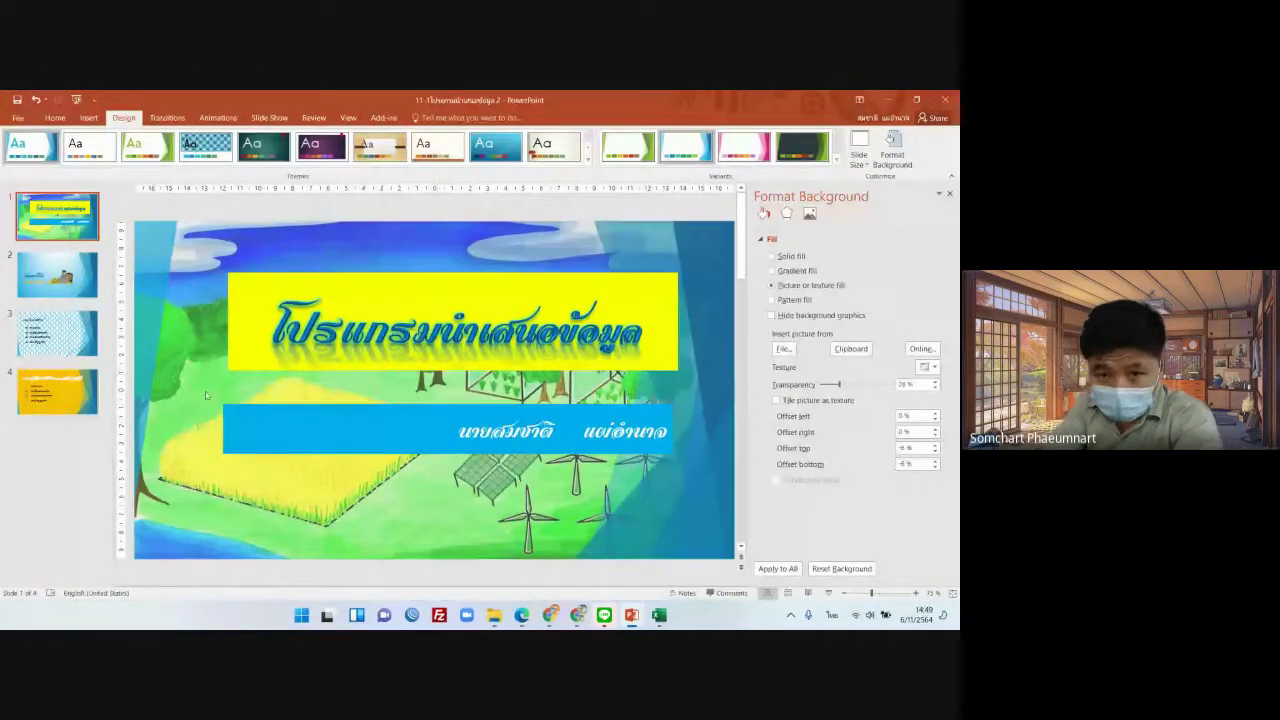
Show the Insert tab, glance at the Equation gallery, and select slide 2.
{"action": "left_click", "coordinate": [89, 118]}
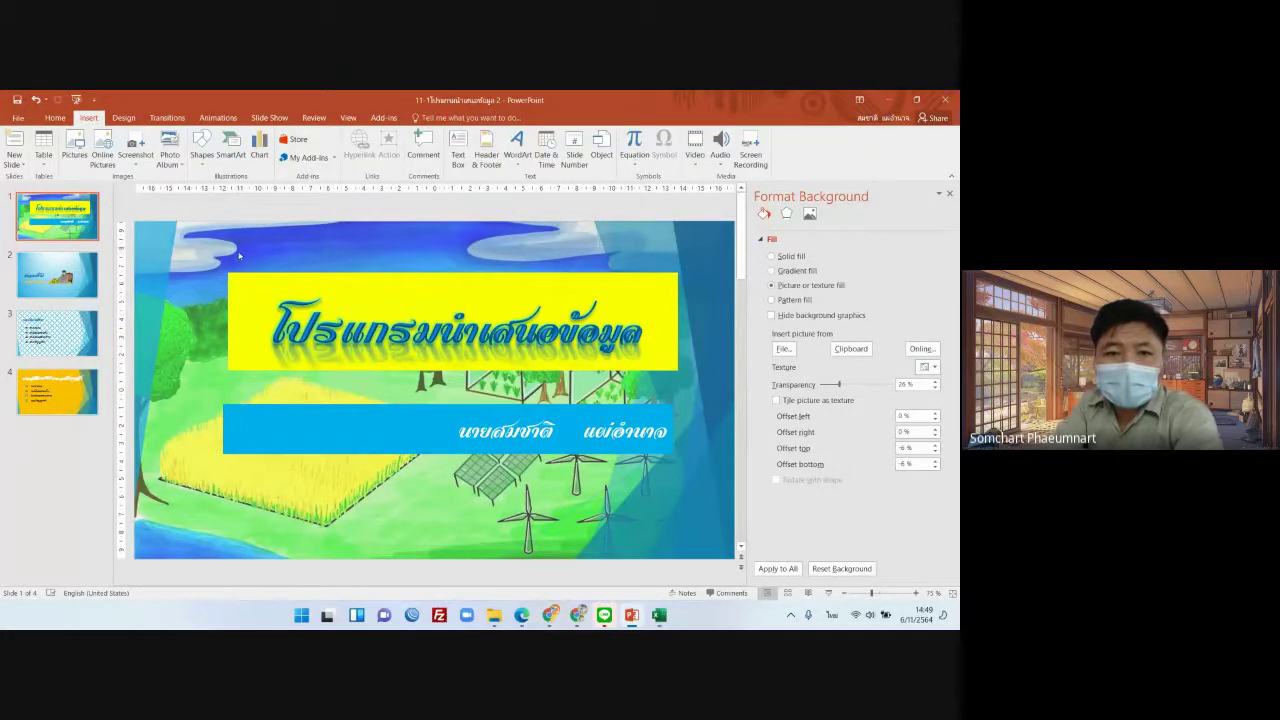
{"action": "left_click", "coordinate": [636, 156]}
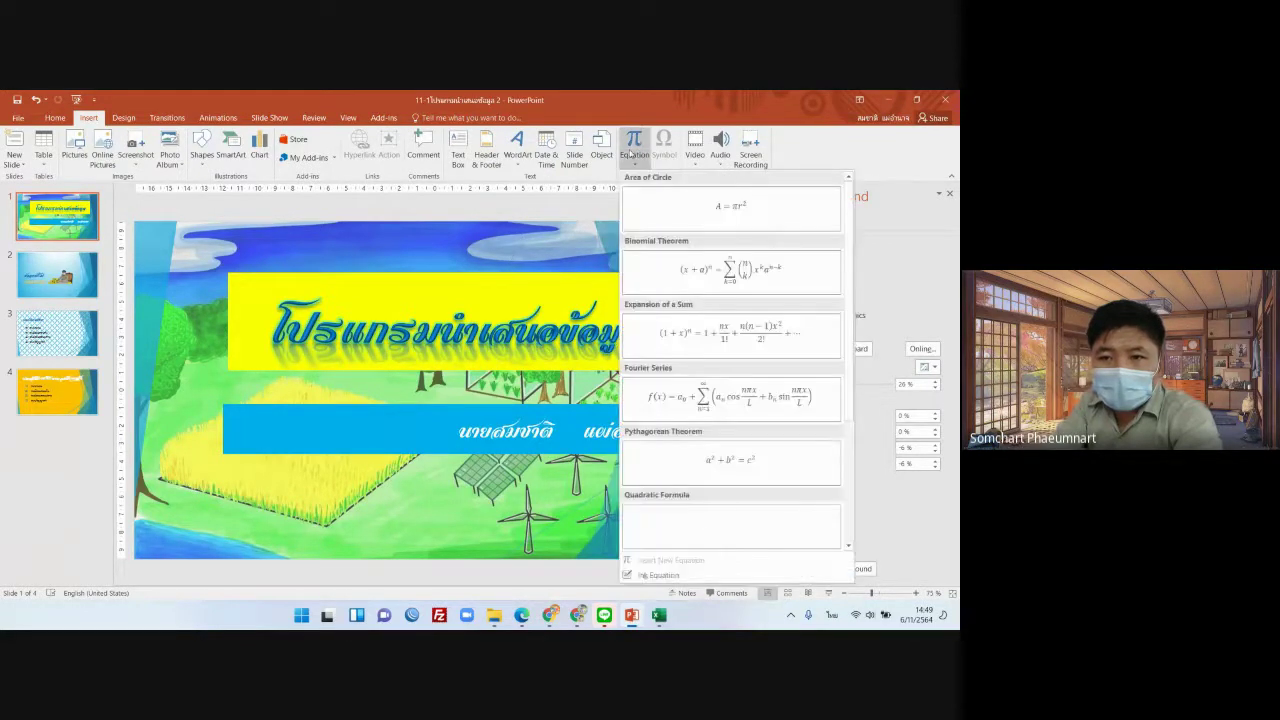
{"action": "left_click", "coordinate": [636, 164]}
{"action": "left_click", "coordinate": [73, 283]}
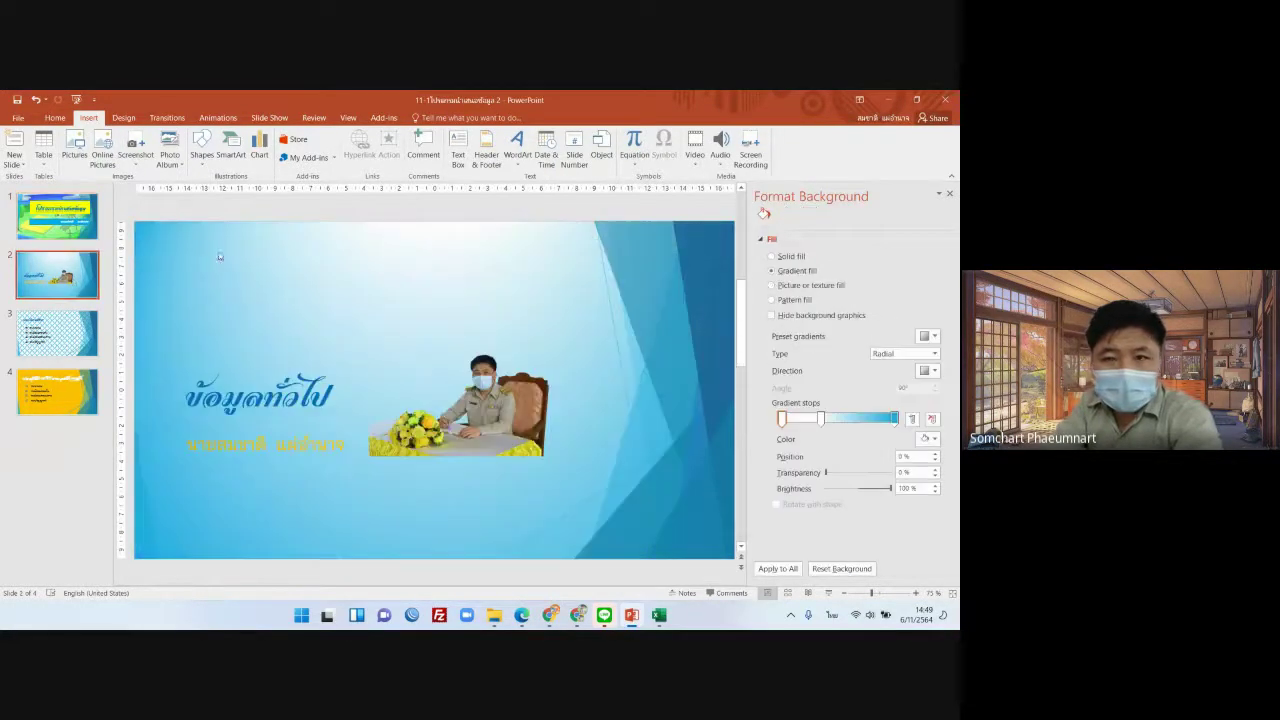
Review the next handout steps in Classroom, then switch back to PowerPoint.
{"action": "mouse_move", "coordinate": [578, 614]}
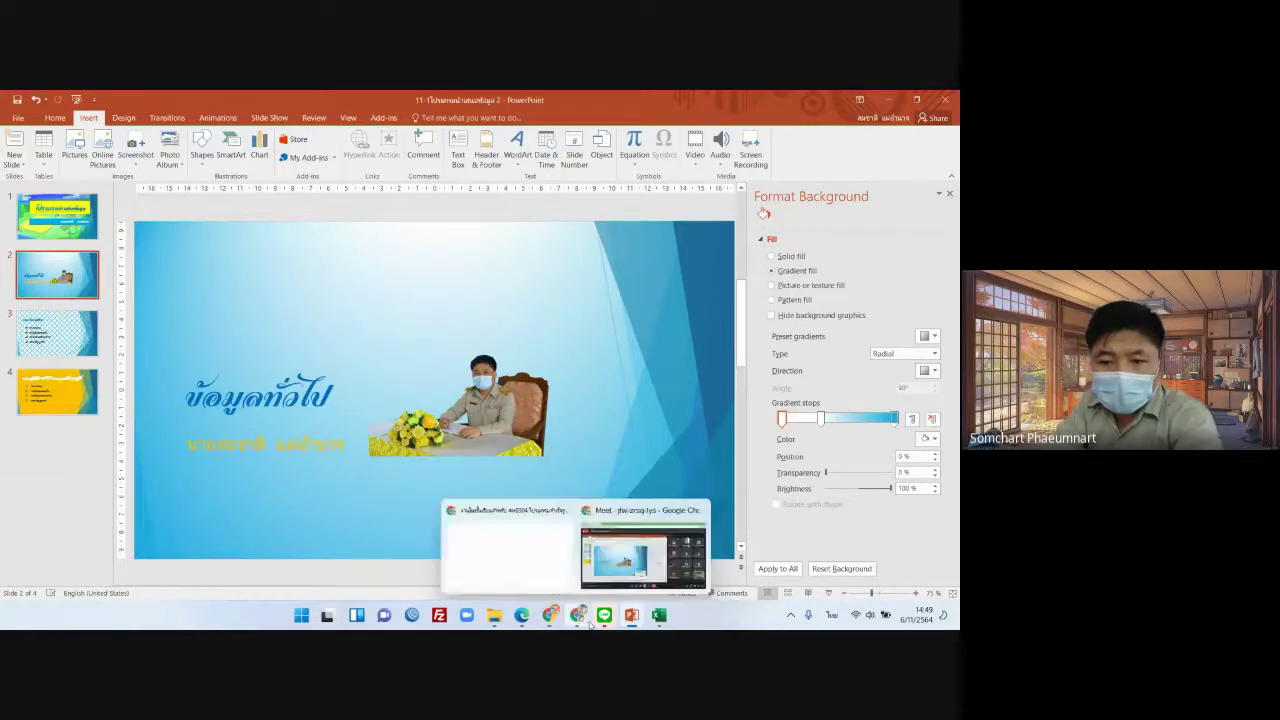
{"action": "left_click", "coordinate": [622, 575]}
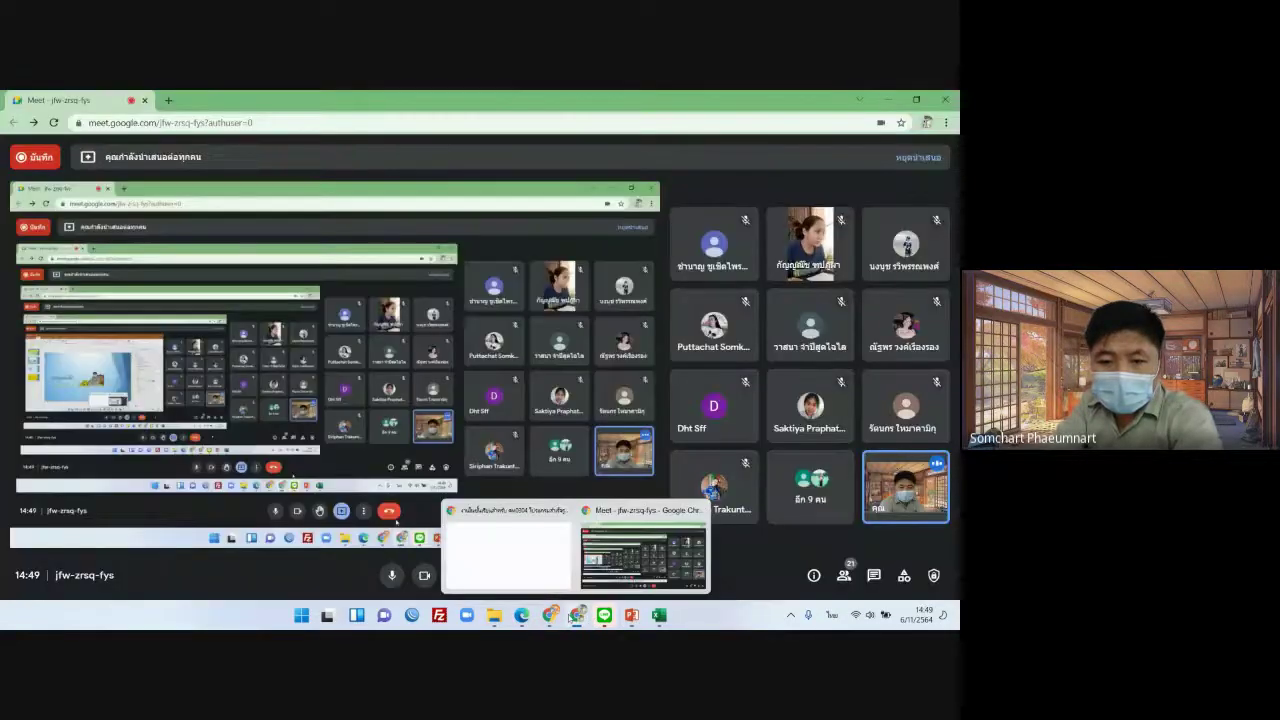
{"action": "left_click", "coordinate": [505, 550]}
{"action": "scroll", "coordinate": [489, 413], "scroll_direction": "down", "scroll_amount": 4}
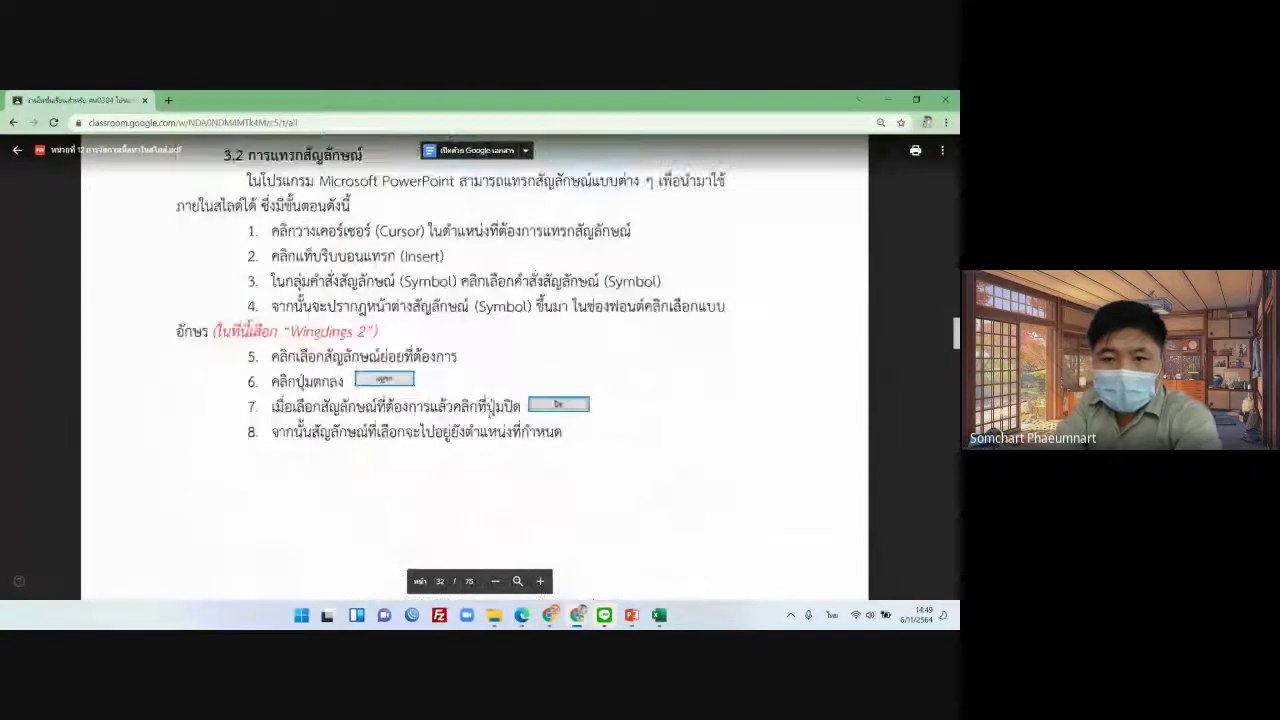
{"action": "scroll", "coordinate": [489, 413], "scroll_direction": "down", "scroll_amount": 10}
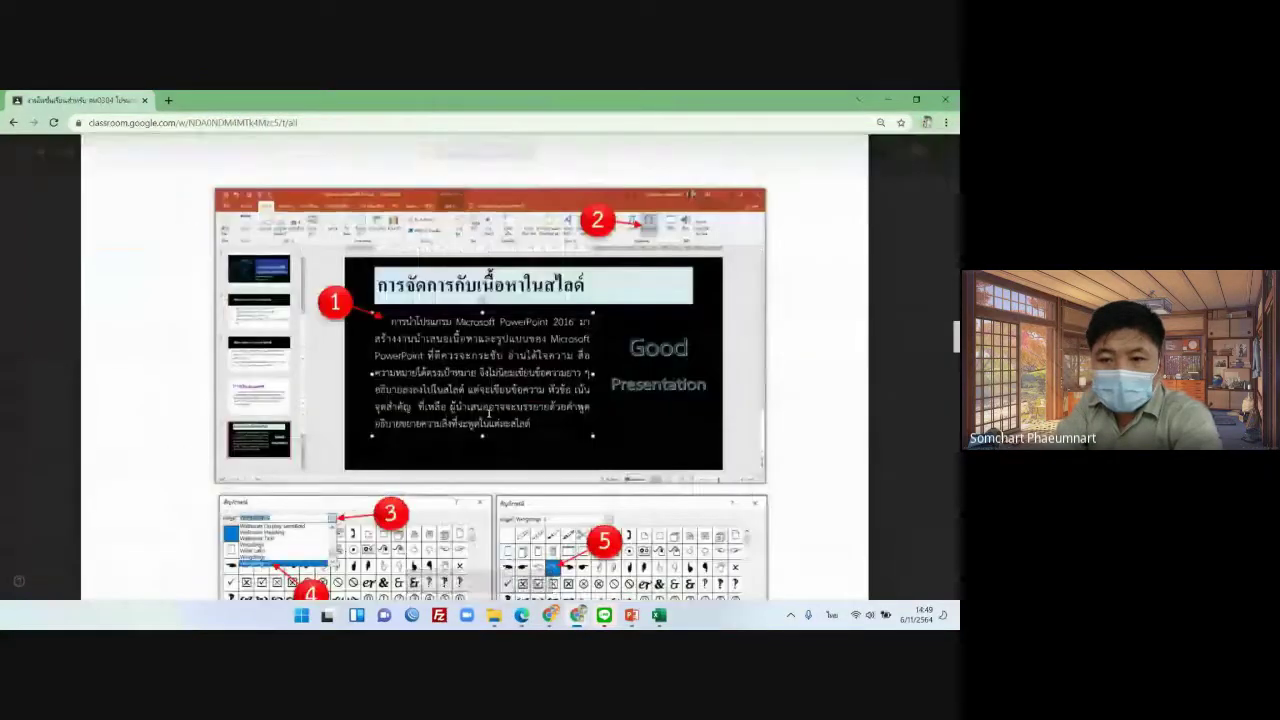
{"action": "scroll", "coordinate": [489, 413], "scroll_direction": "down", "scroll_amount": 3}
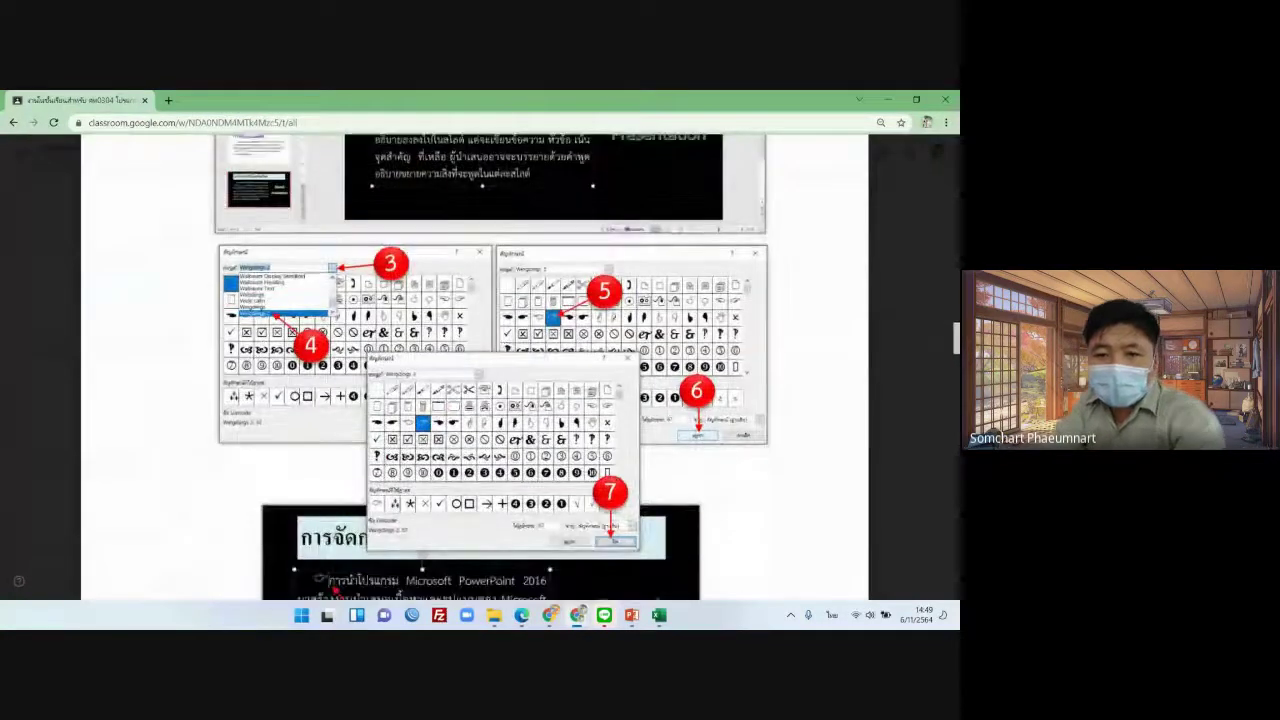
{"action": "key", "text": "alt+Tab"}
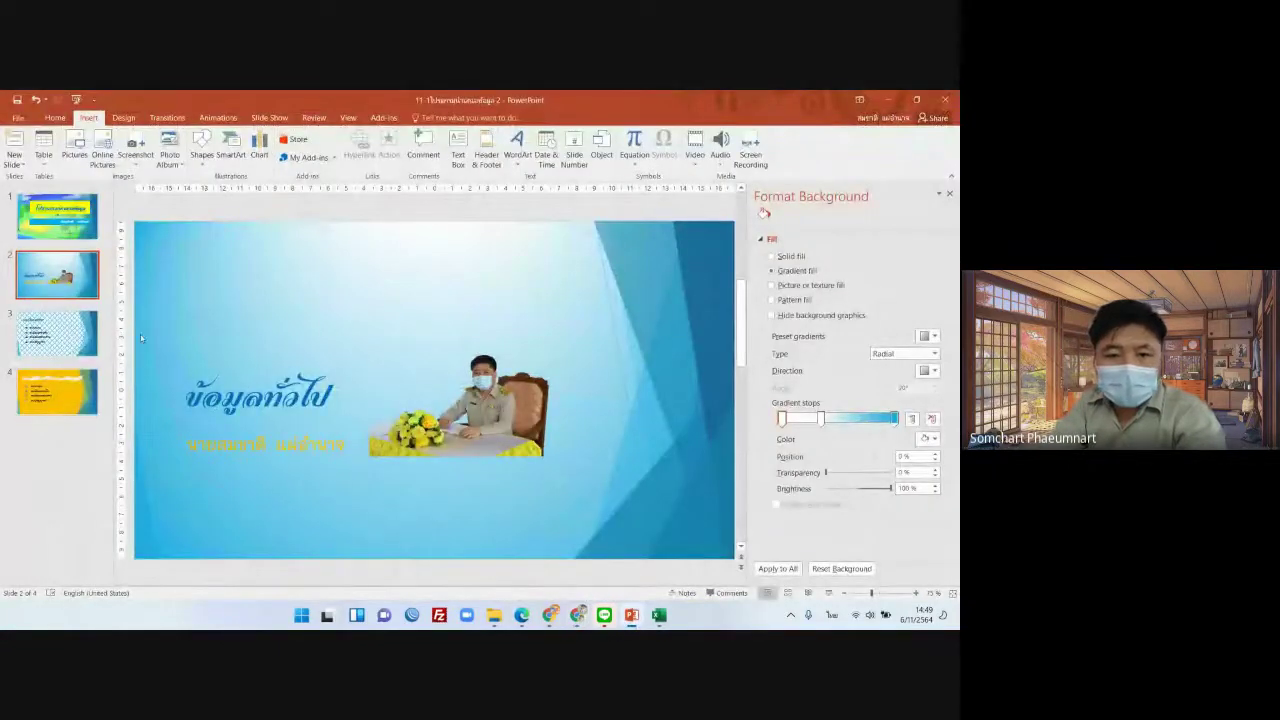
Insert the Wingdings flower symbol (code 123) before slide 2's title text.
{"action": "left_click", "coordinate": [192, 395]}
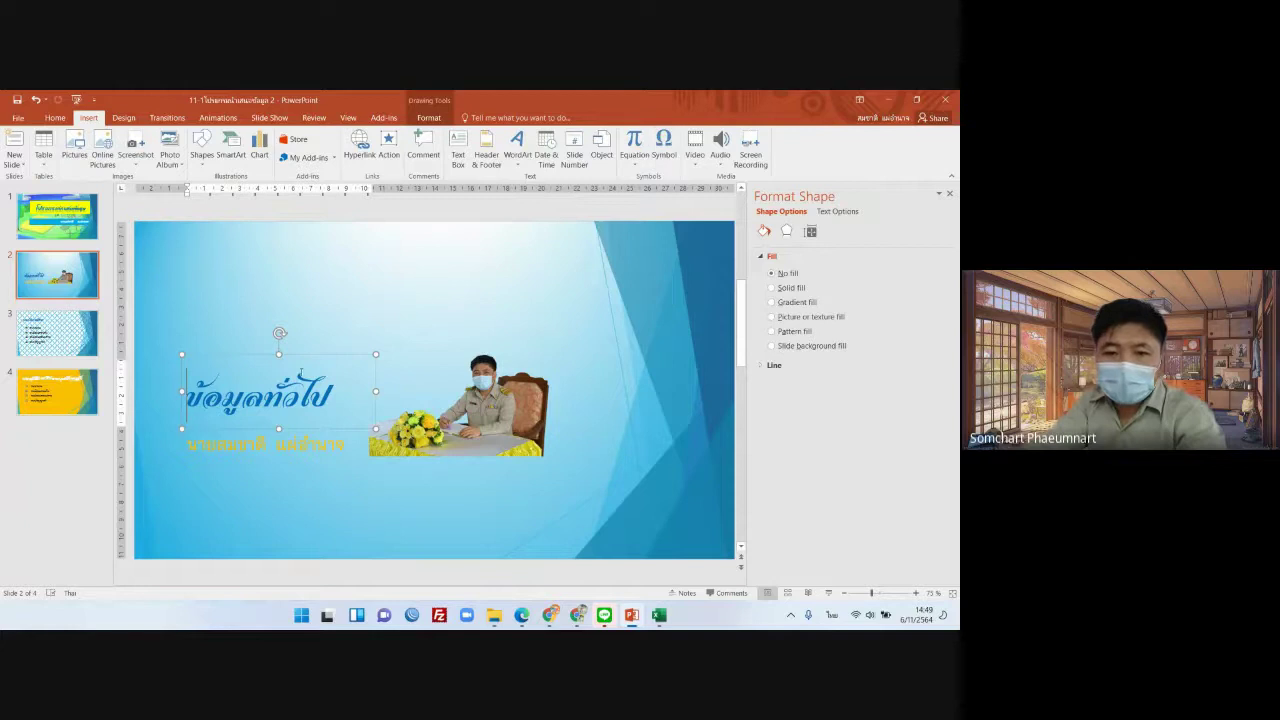
{"action": "left_click", "coordinate": [665, 150]}
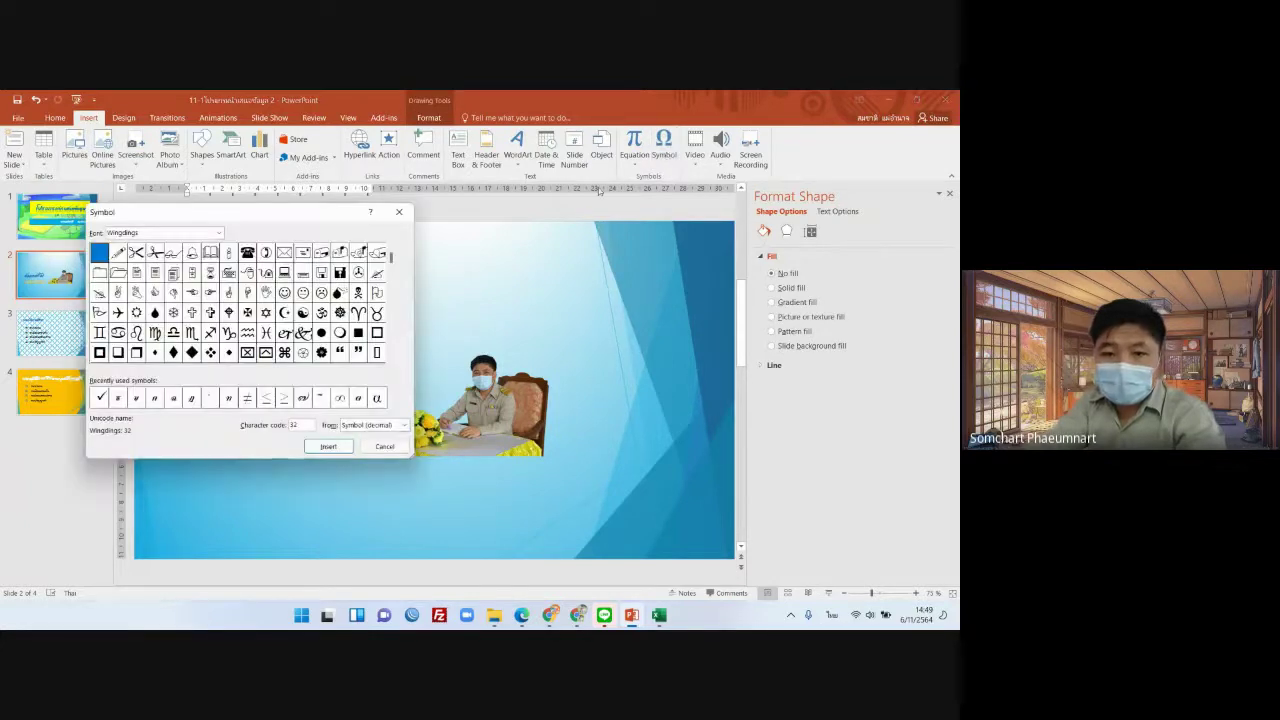
{"action": "left_click_drag", "start_coordinate": [286, 218], "coordinate": [793, 220]}
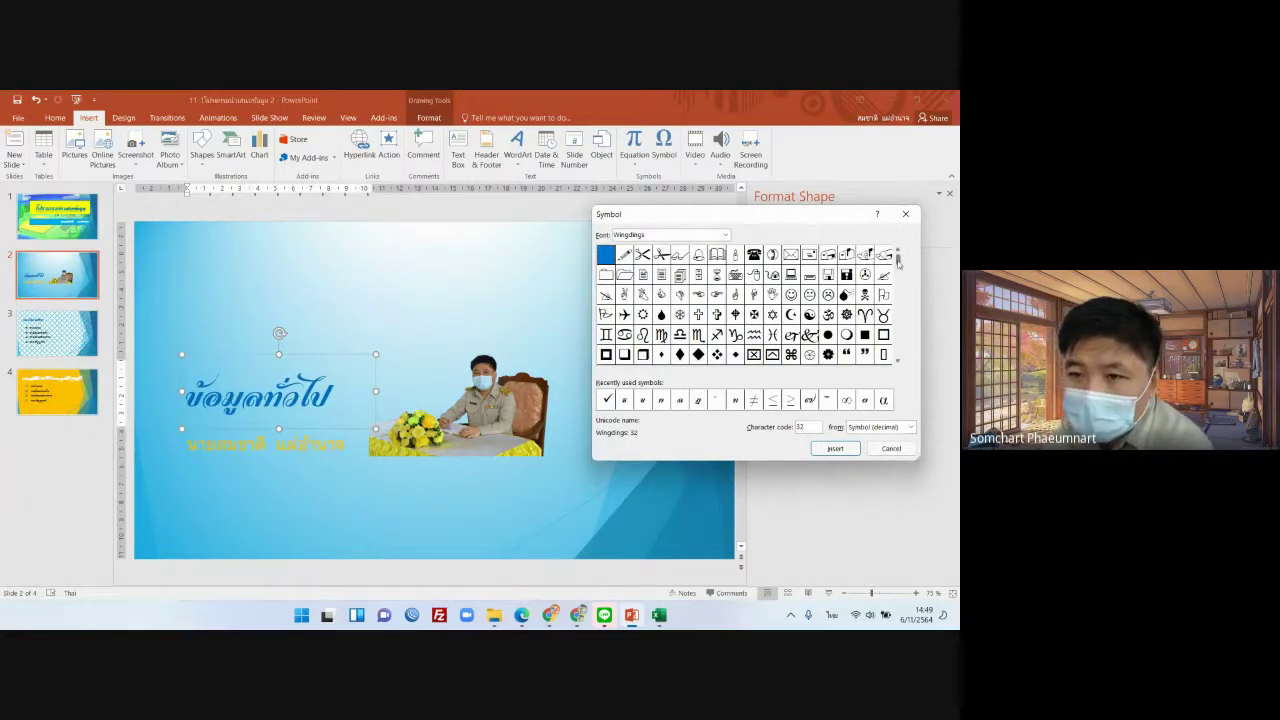
{"action": "left_click_drag", "start_coordinate": [897, 262], "coordinate": [896, 290]}
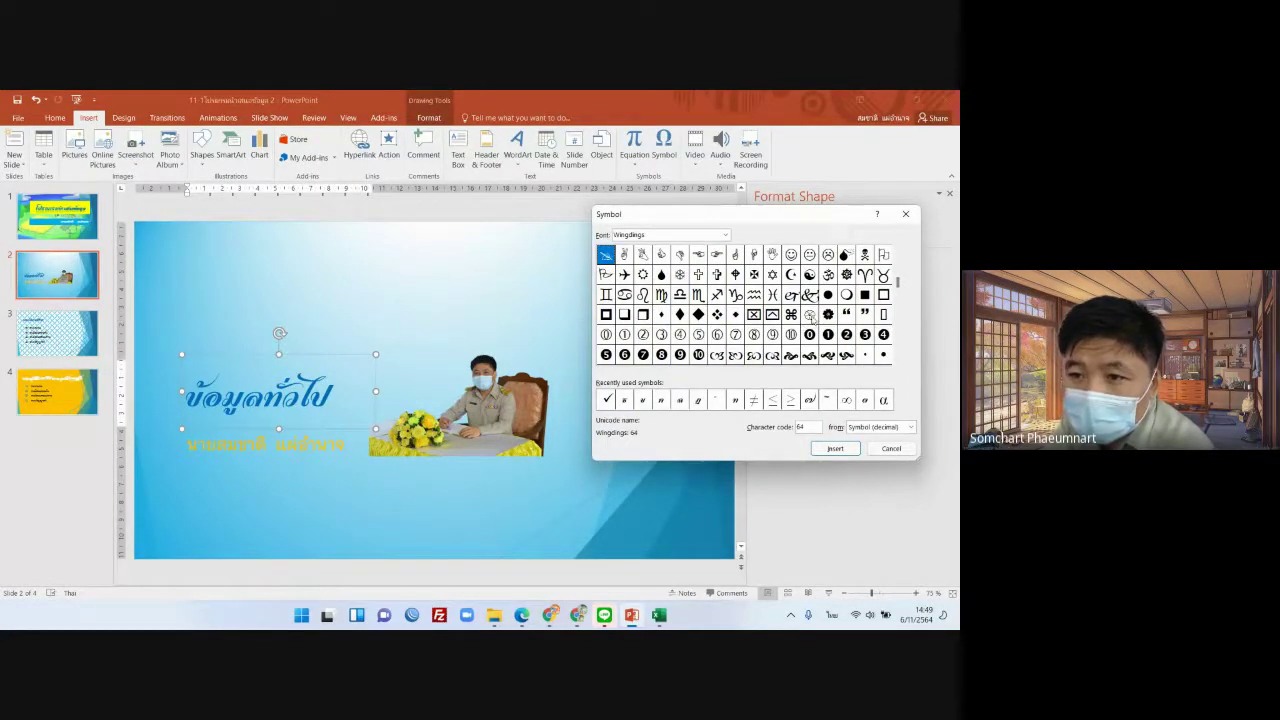
{"action": "left_click", "coordinate": [810, 315]}
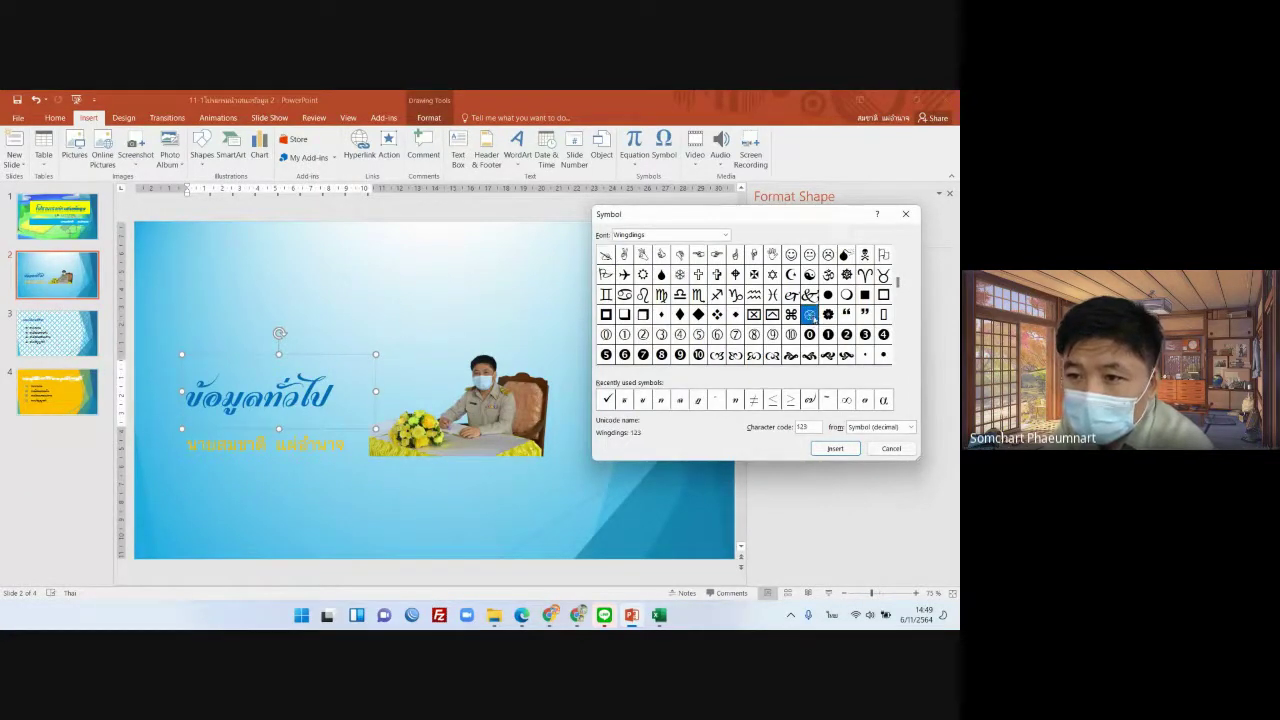
{"action": "left_click", "coordinate": [835, 449]}
{"action": "left_click", "coordinate": [835, 449]}
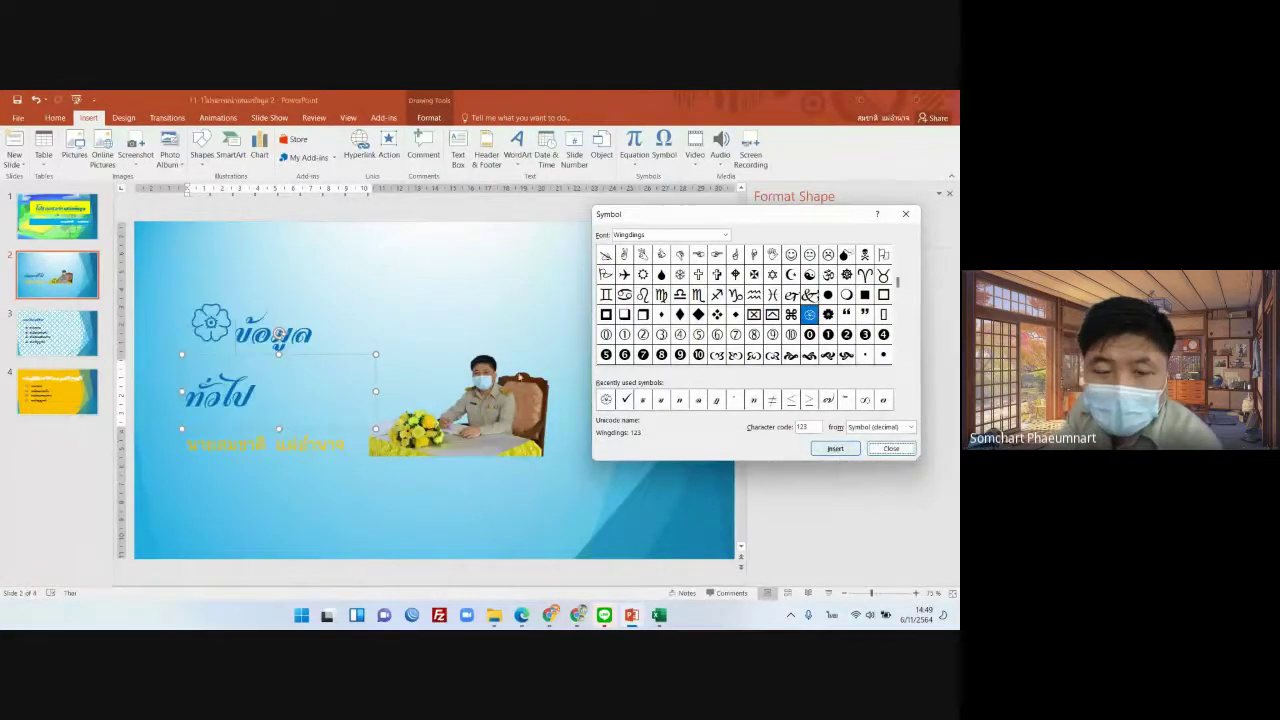
{"action": "left_click", "coordinate": [231, 384]}
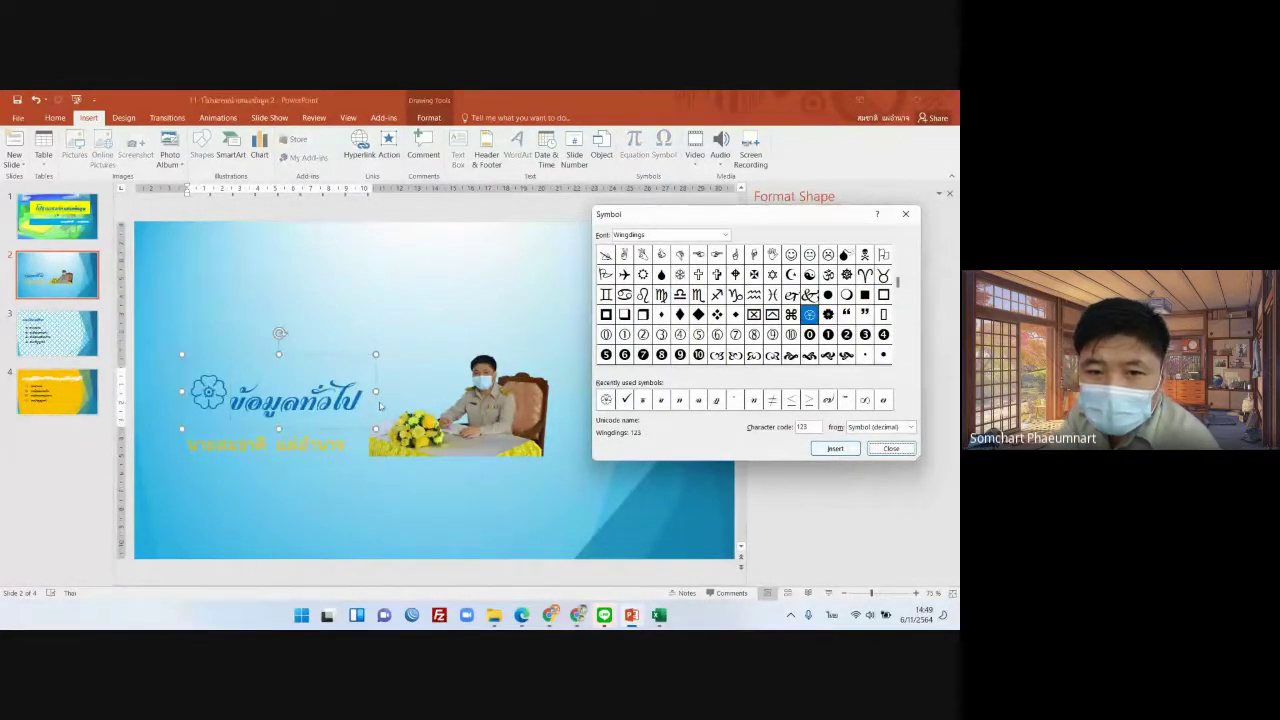
{"action": "left_click", "coordinate": [891, 450]}
Add the Wingdings computer symbol at the start of slide 4's title.
{"action": "left_click", "coordinate": [80, 385]}
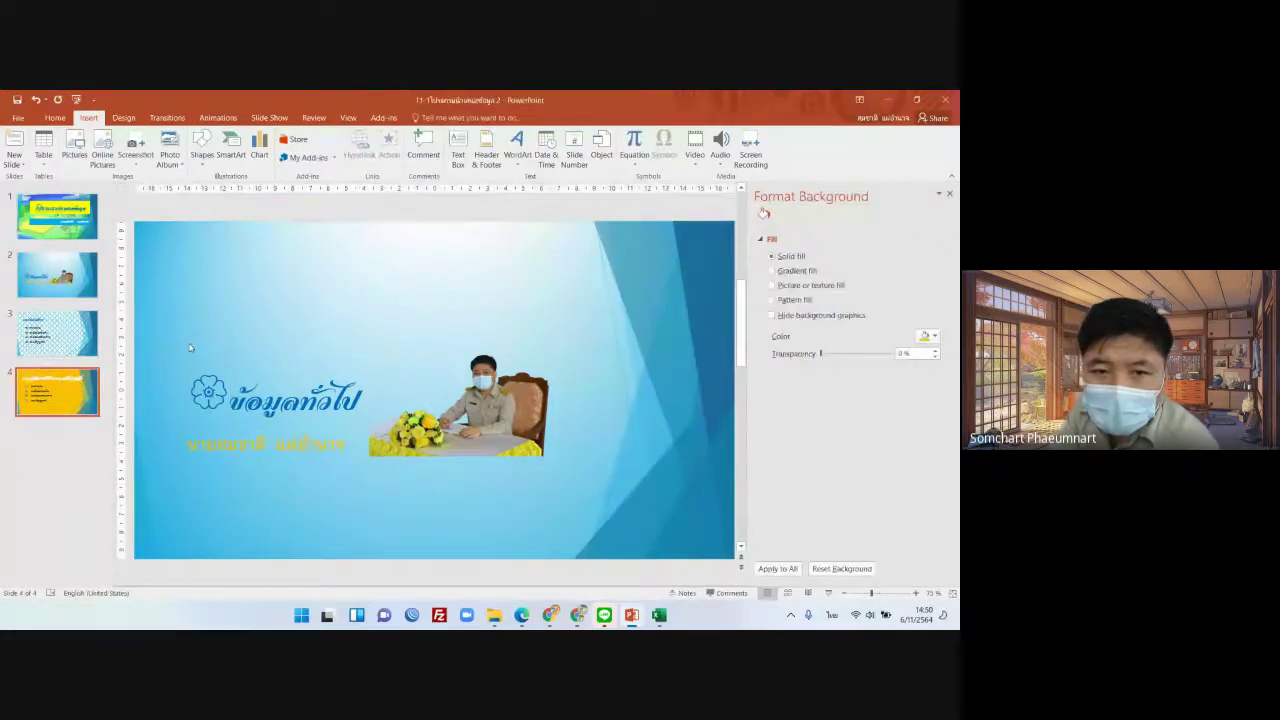
{"action": "left_click", "coordinate": [182, 288]}
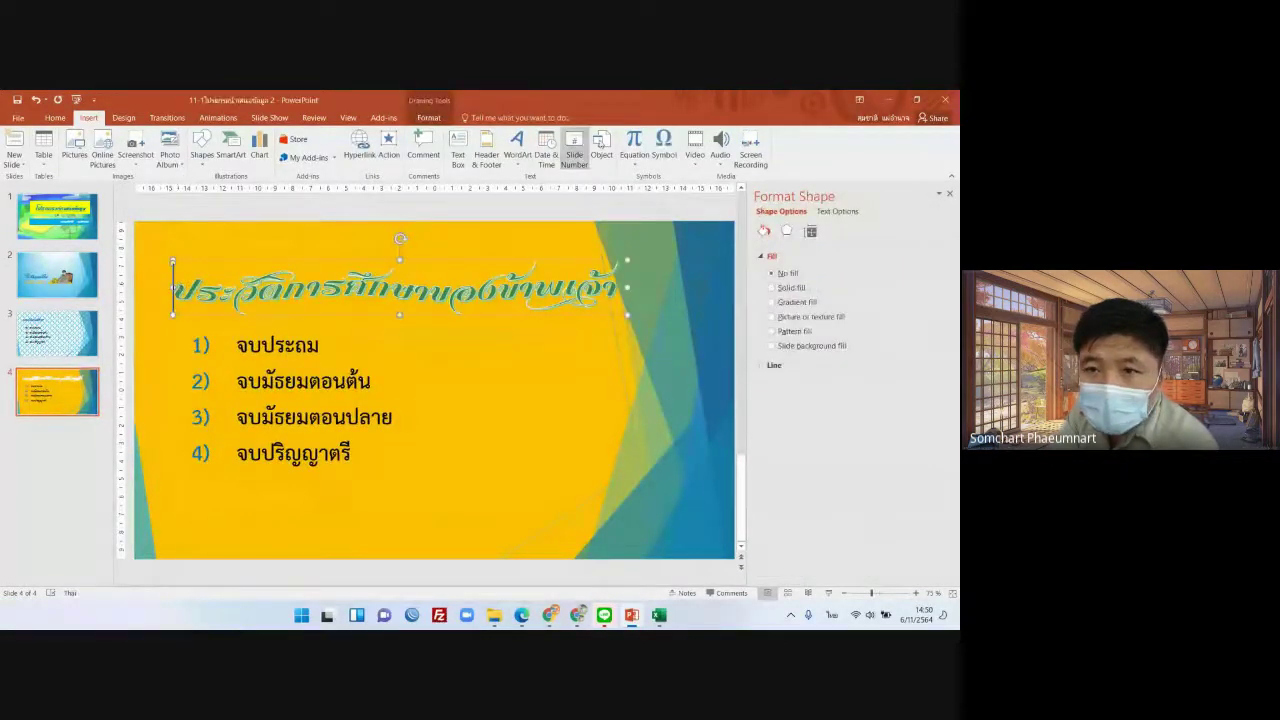
{"action": "left_click", "coordinate": [663, 148]}
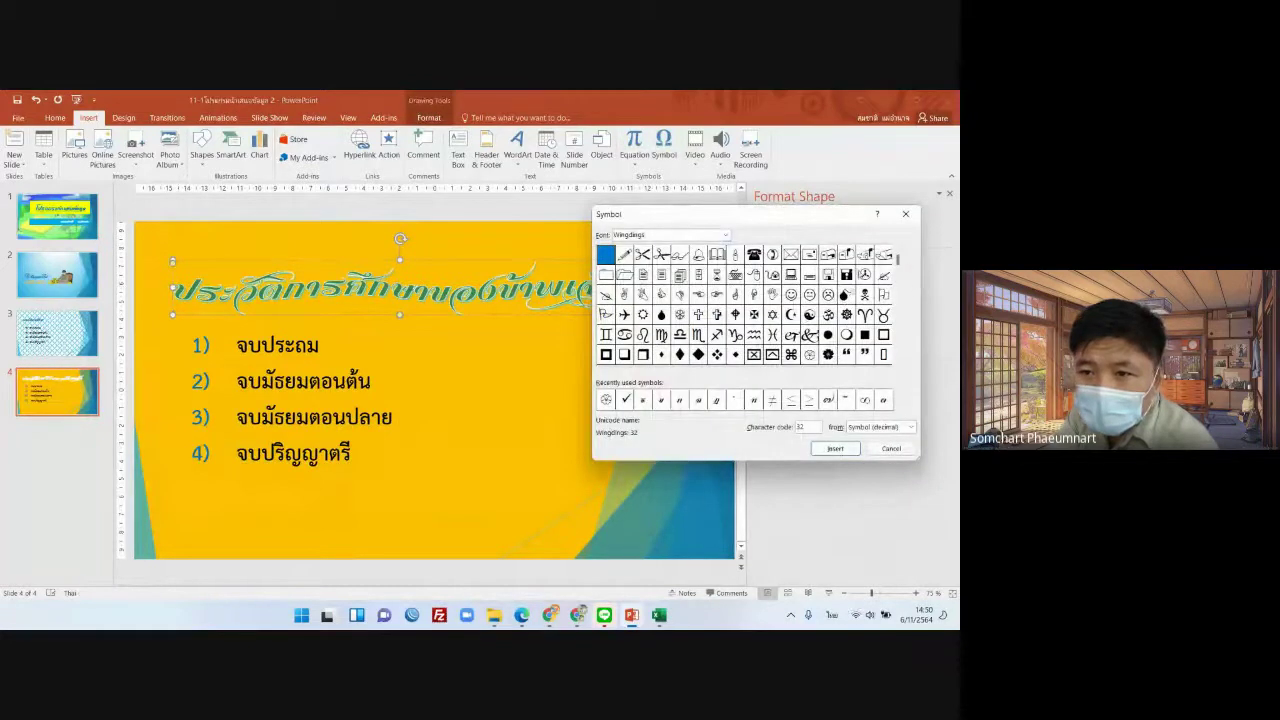
{"action": "left_click", "coordinate": [791, 277]}
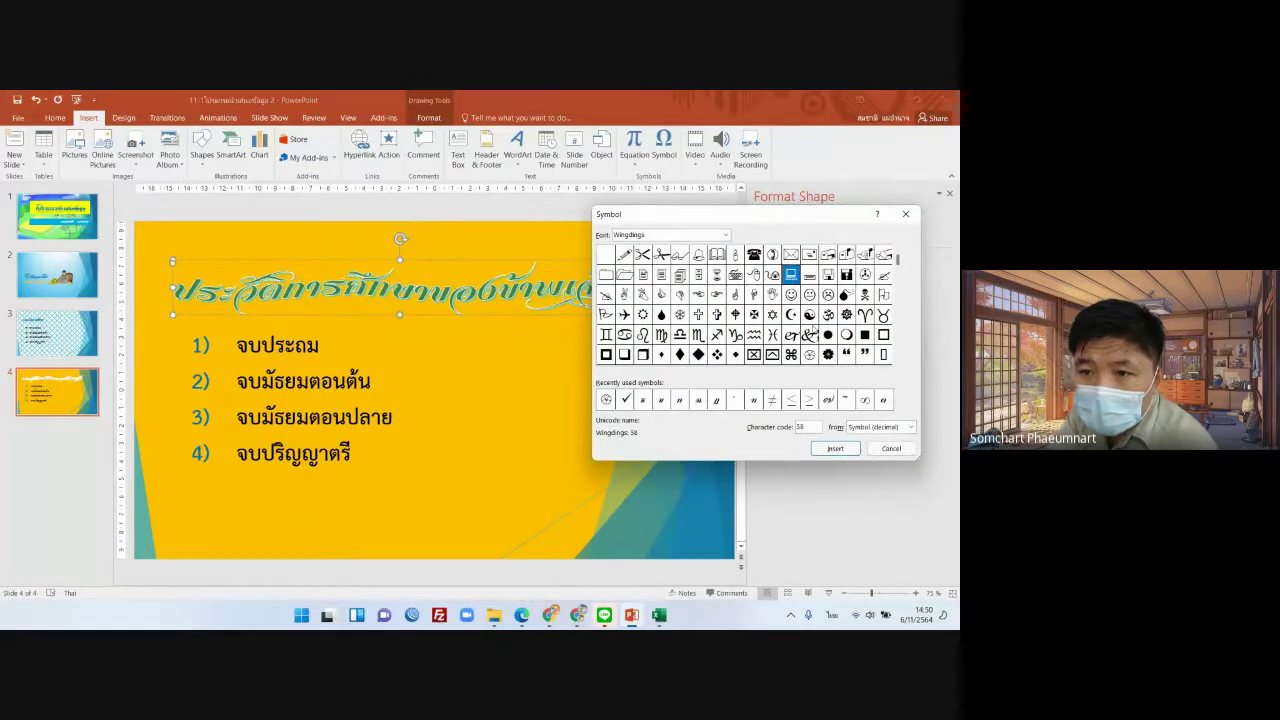
{"action": "left_click", "coordinate": [834, 448]}
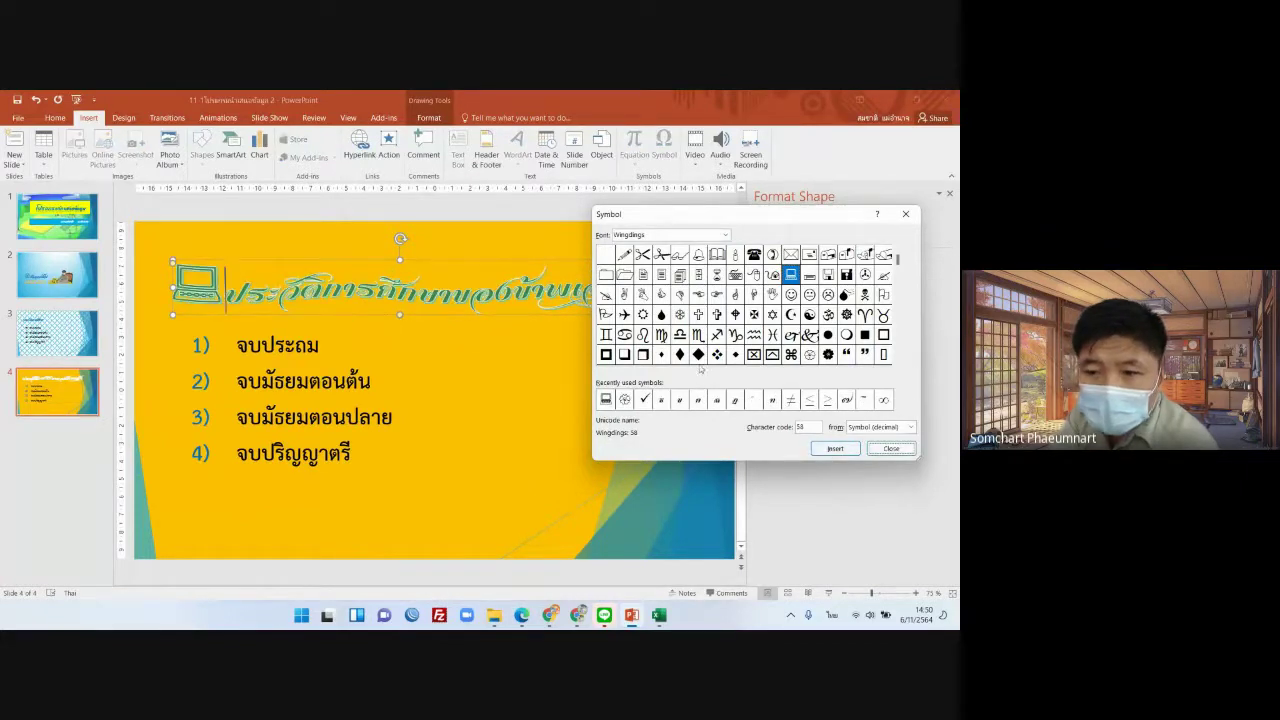
{"action": "left_click", "coordinate": [891, 448]}
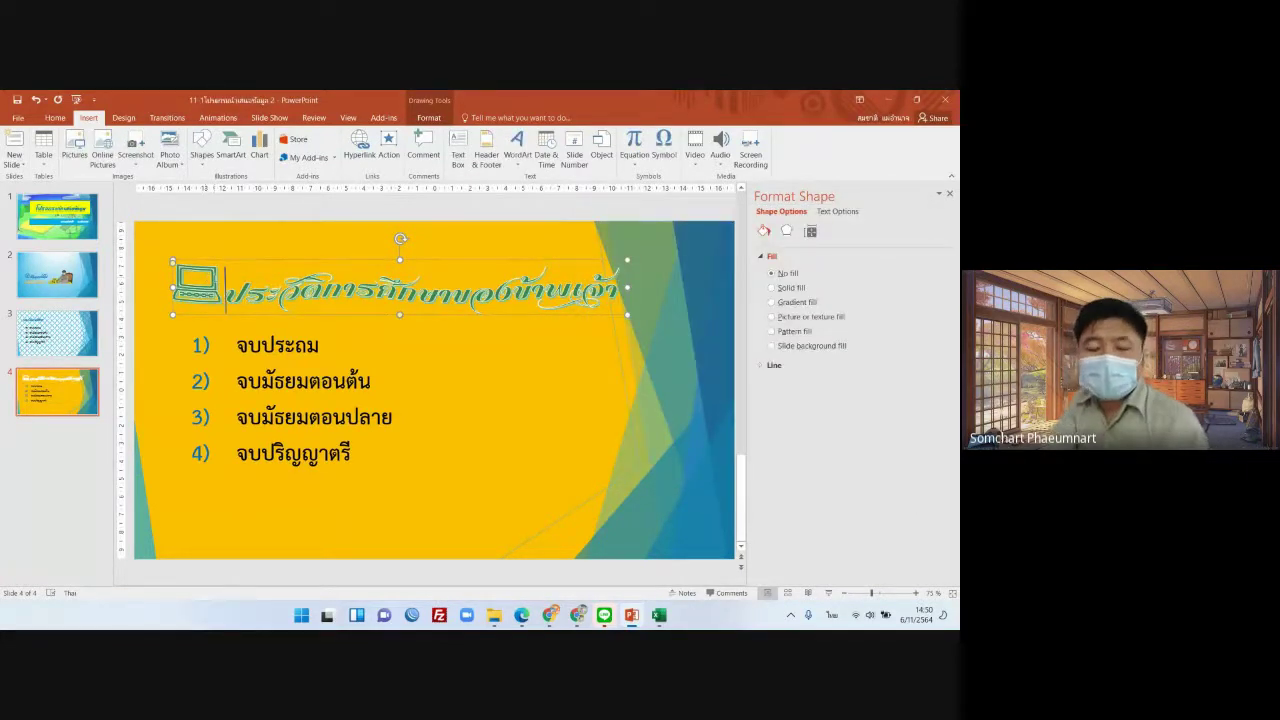
{"action": "left_click", "coordinate": [57, 274]}
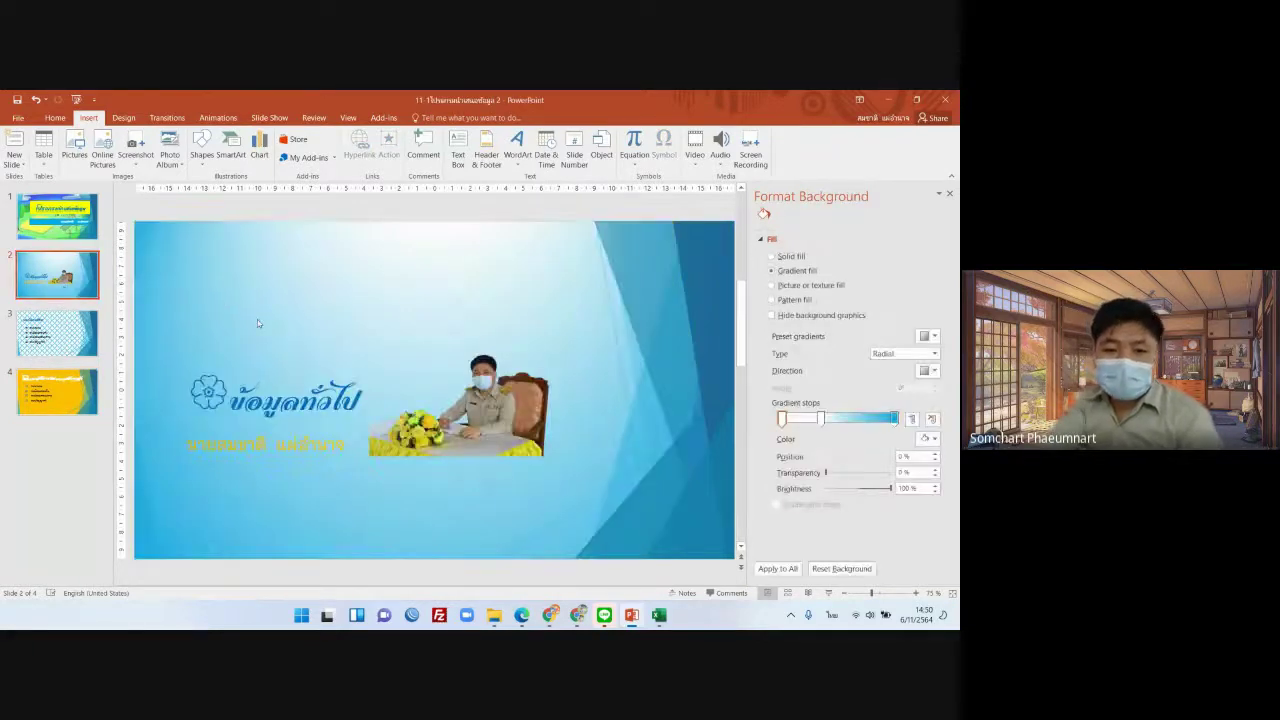
Enlarge slide 2's photo from its corner and shift it slightly right.
{"action": "left_click", "coordinate": [219, 387]}
{"action": "double_click", "coordinate": [208, 392]}
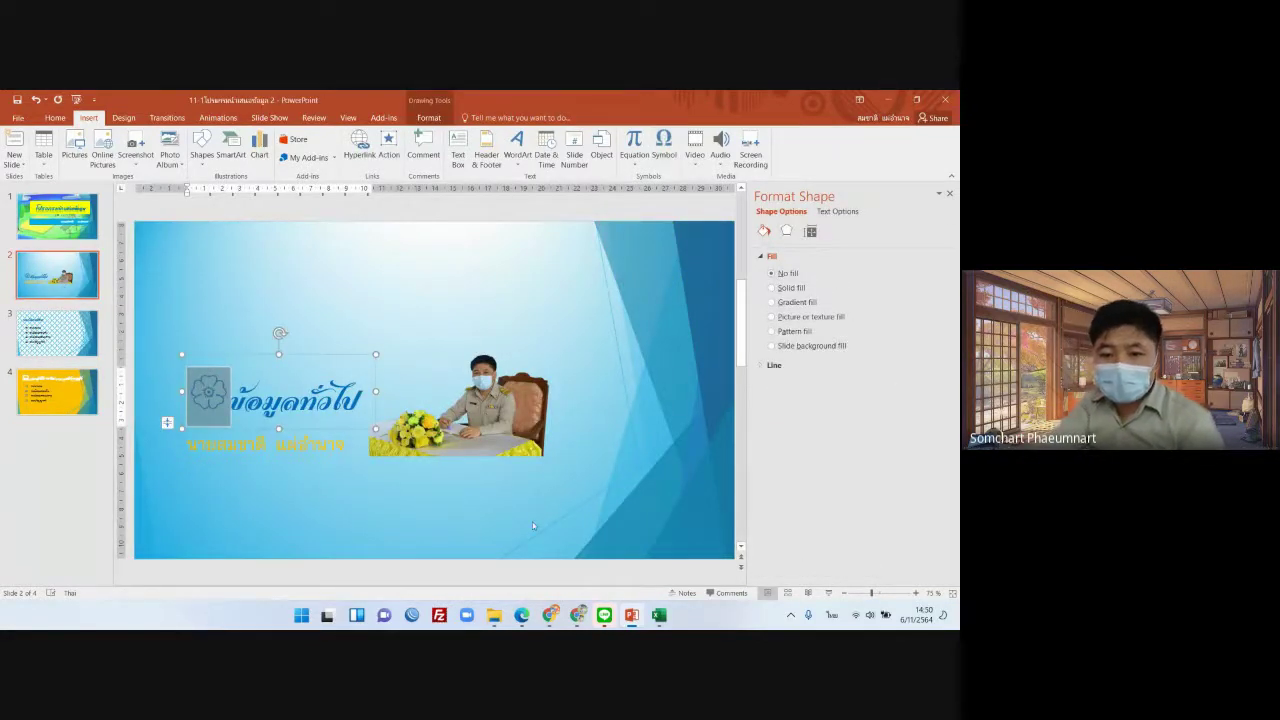
{"action": "left_click", "coordinate": [466, 366]}
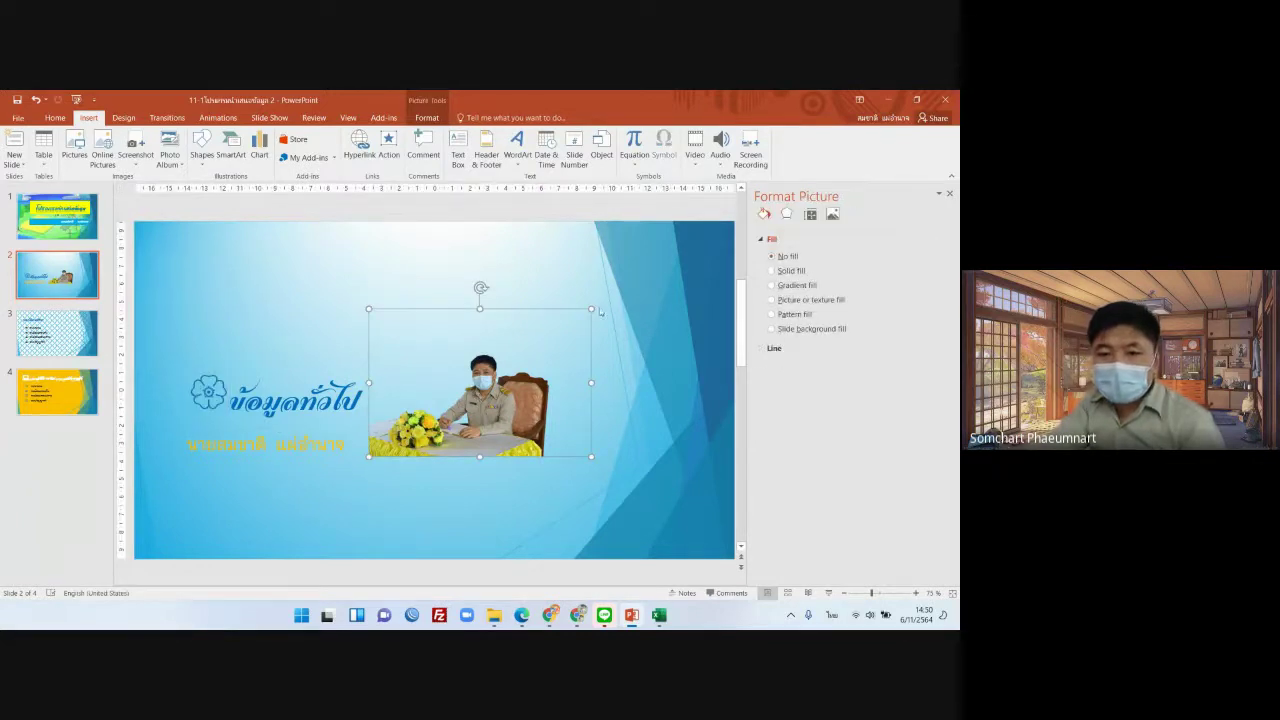
{"action": "left_click_drag", "start_coordinate": [592, 309], "coordinate": [633, 282]}
{"action": "left_click_drag", "start_coordinate": [473, 424], "coordinate": [503, 424]}
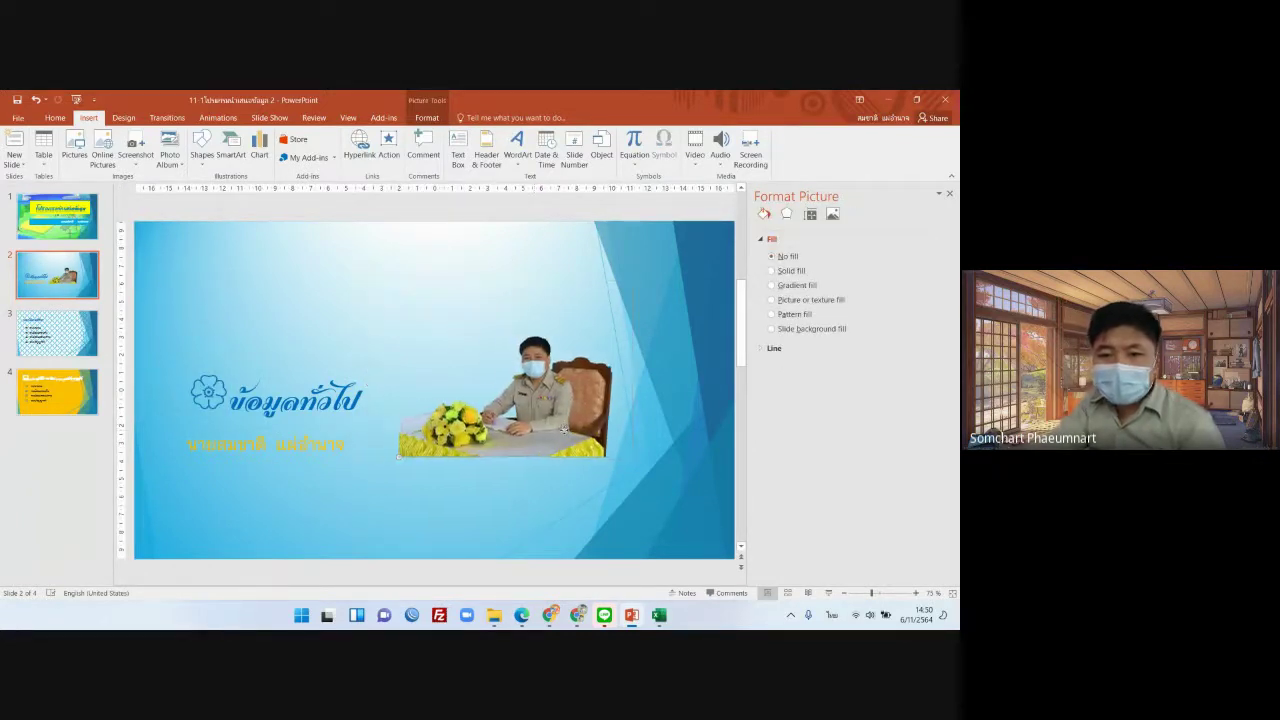
Insert the โลโก้ logo on slide 3, shrink it beside the list, then bring up the handout.
{"action": "left_click", "coordinate": [57, 336]}
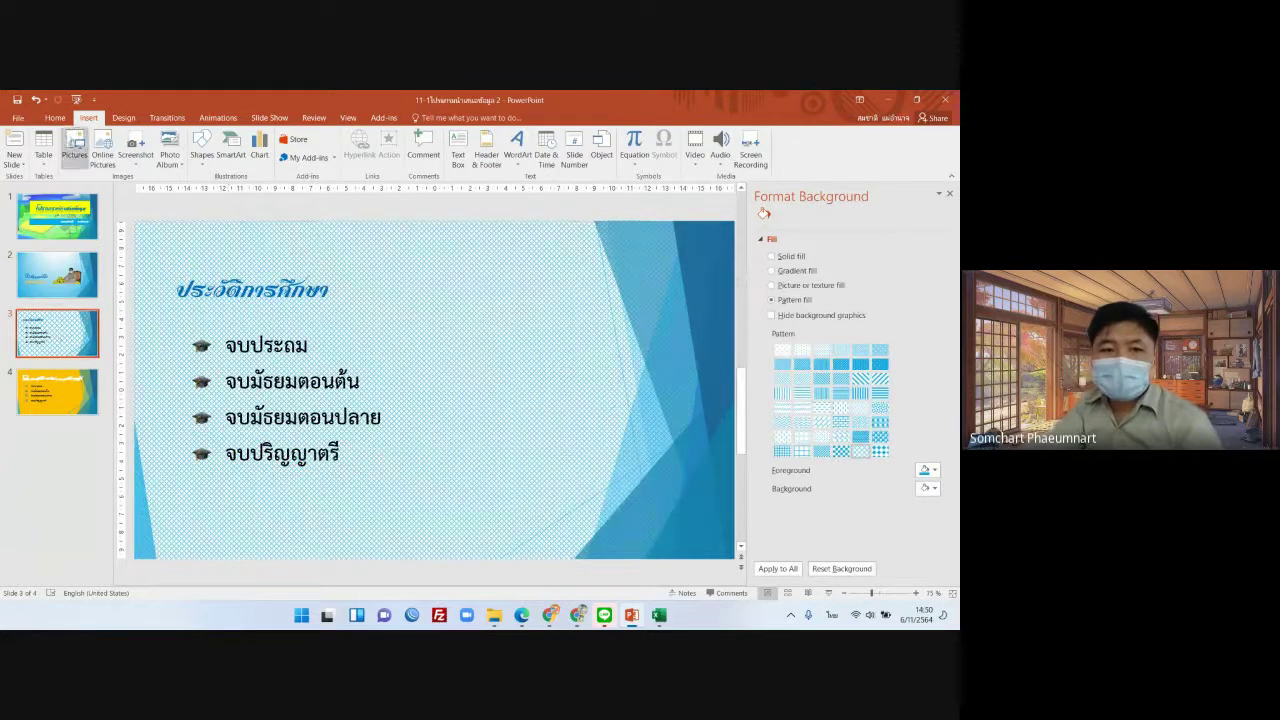
{"action": "left_click", "coordinate": [75, 148]}
{"action": "scroll", "coordinate": [506, 317], "scroll_direction": "down", "scroll_amount": 10}
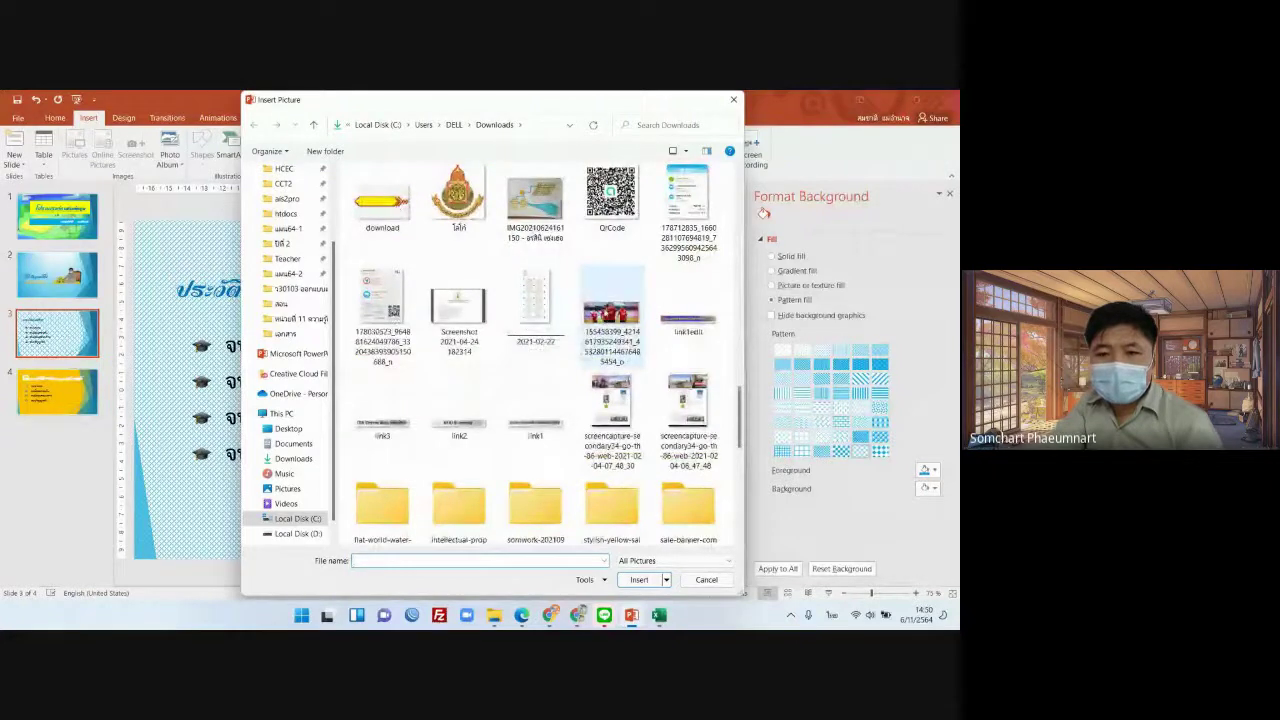
{"action": "left_click", "coordinate": [458, 195]}
{"action": "key", "text": "ctrl+v"}
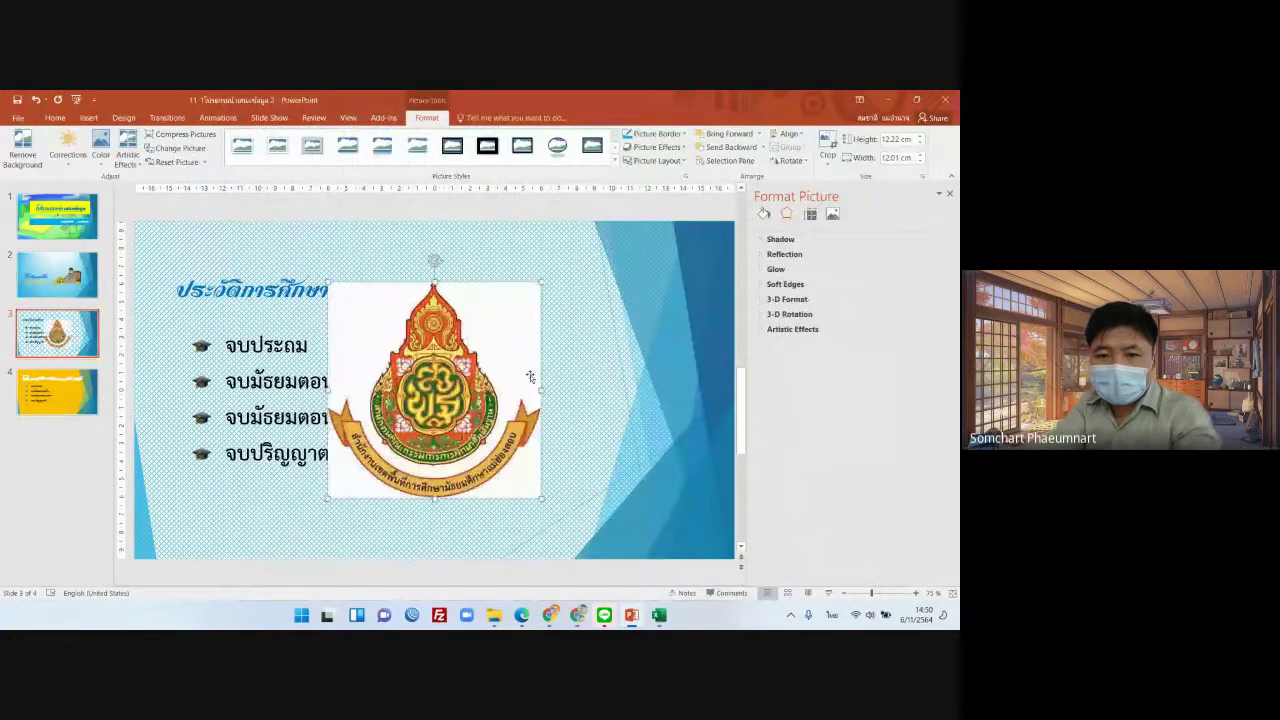
{"action": "left_click_drag", "start_coordinate": [527, 495], "coordinate": [606, 443]}
{"action": "left_click_drag", "start_coordinate": [564, 334], "coordinate": [587, 366]}
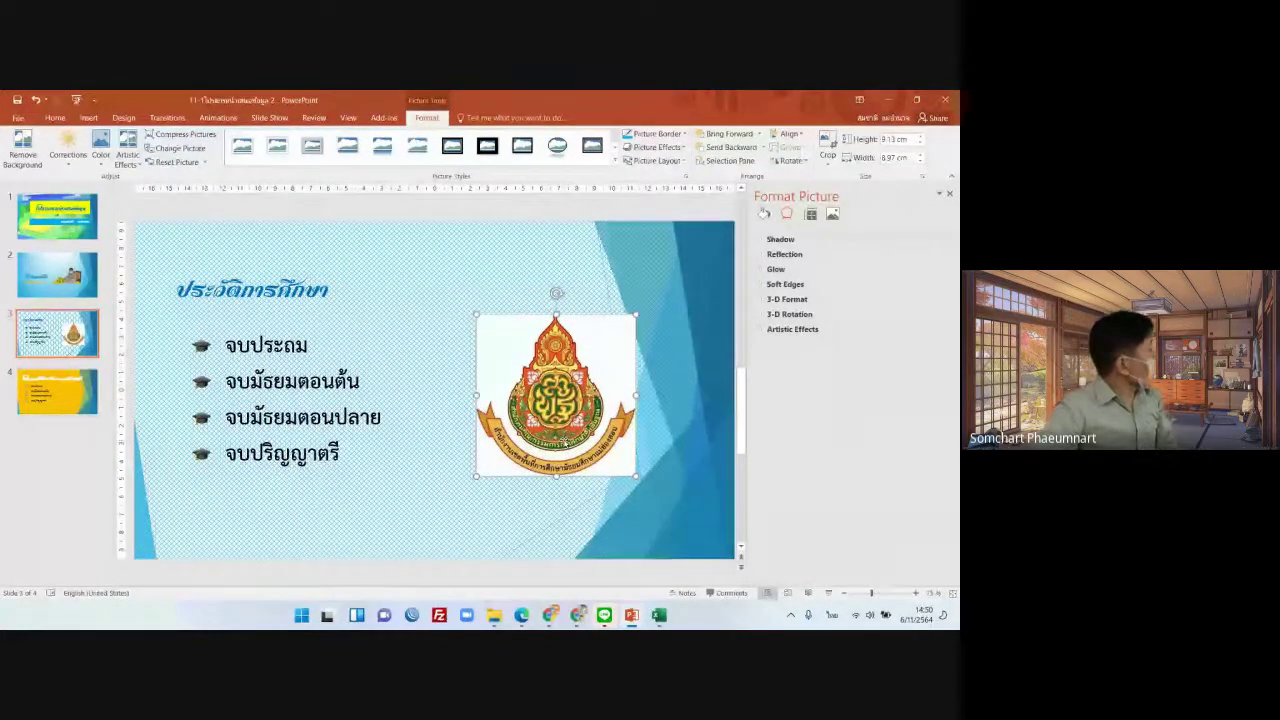
{"action": "left_click_drag", "start_coordinate": [606, 419], "coordinate": [610, 404]}
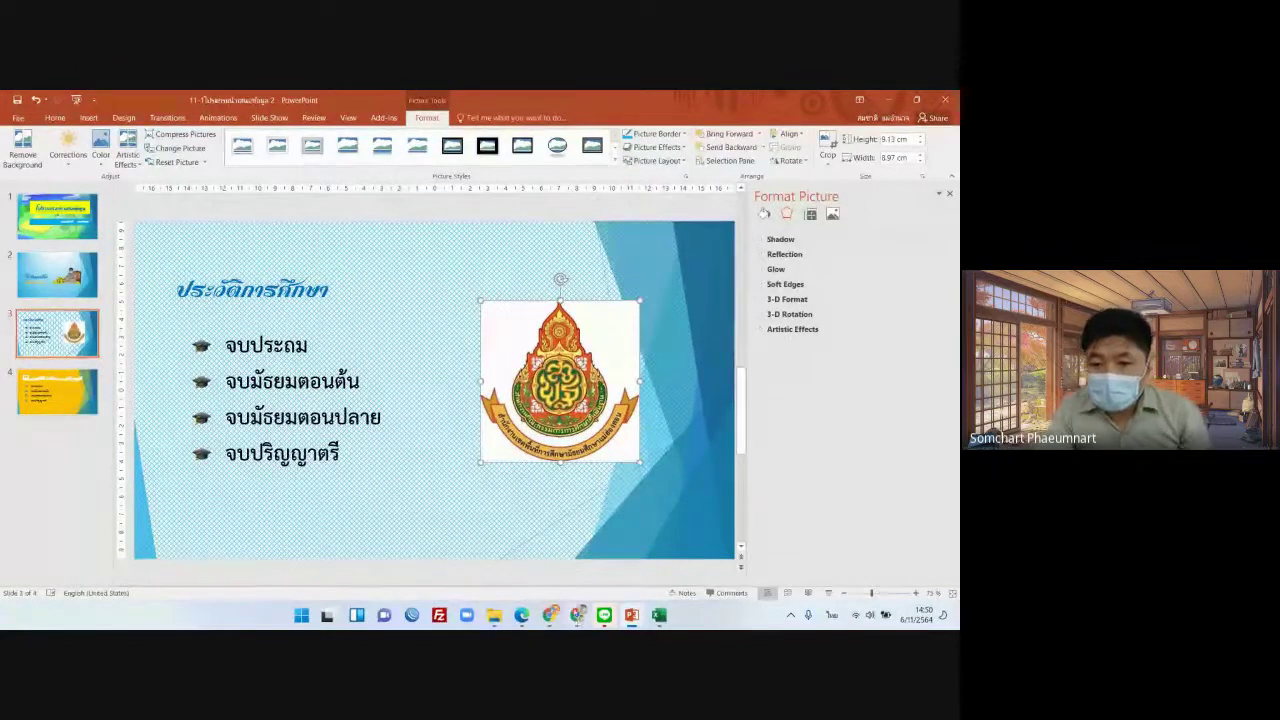
{"action": "mouse_move", "coordinate": [578, 614]}
{"action": "left_click", "coordinate": [510, 555]}
Scroll the Classroom handout down to section 3.3.2 on Online Pictures.
{"action": "scroll", "coordinate": [548, 420], "scroll_direction": "down", "scroll_amount": 5}
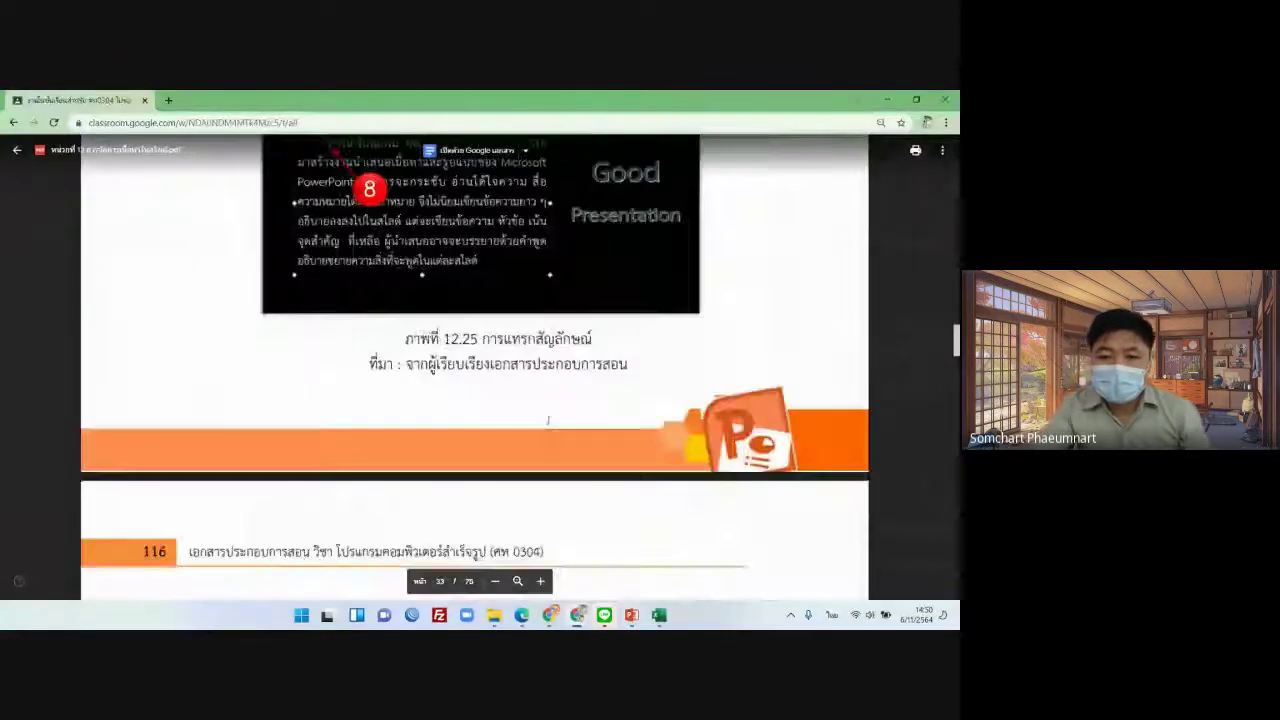
{"action": "scroll", "coordinate": [548, 420], "scroll_direction": "down", "scroll_amount": 5}
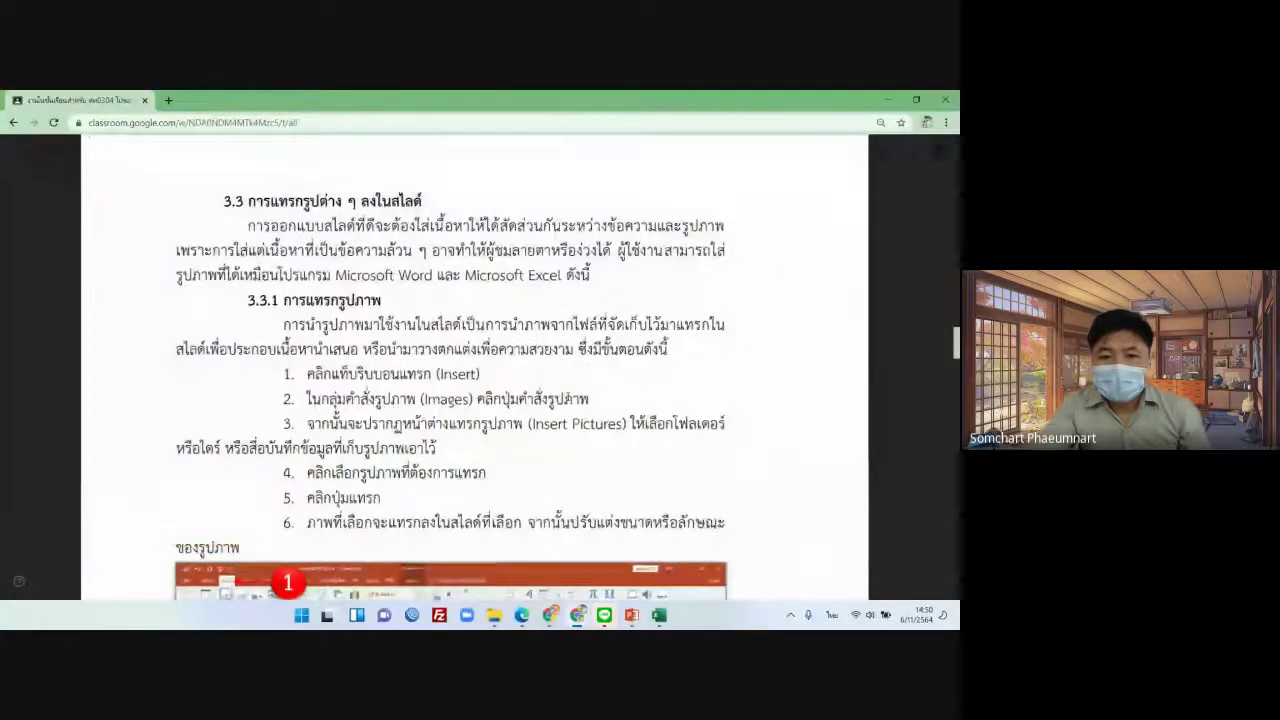
{"action": "scroll", "coordinate": [567, 397], "scroll_direction": "down", "scroll_amount": 10}
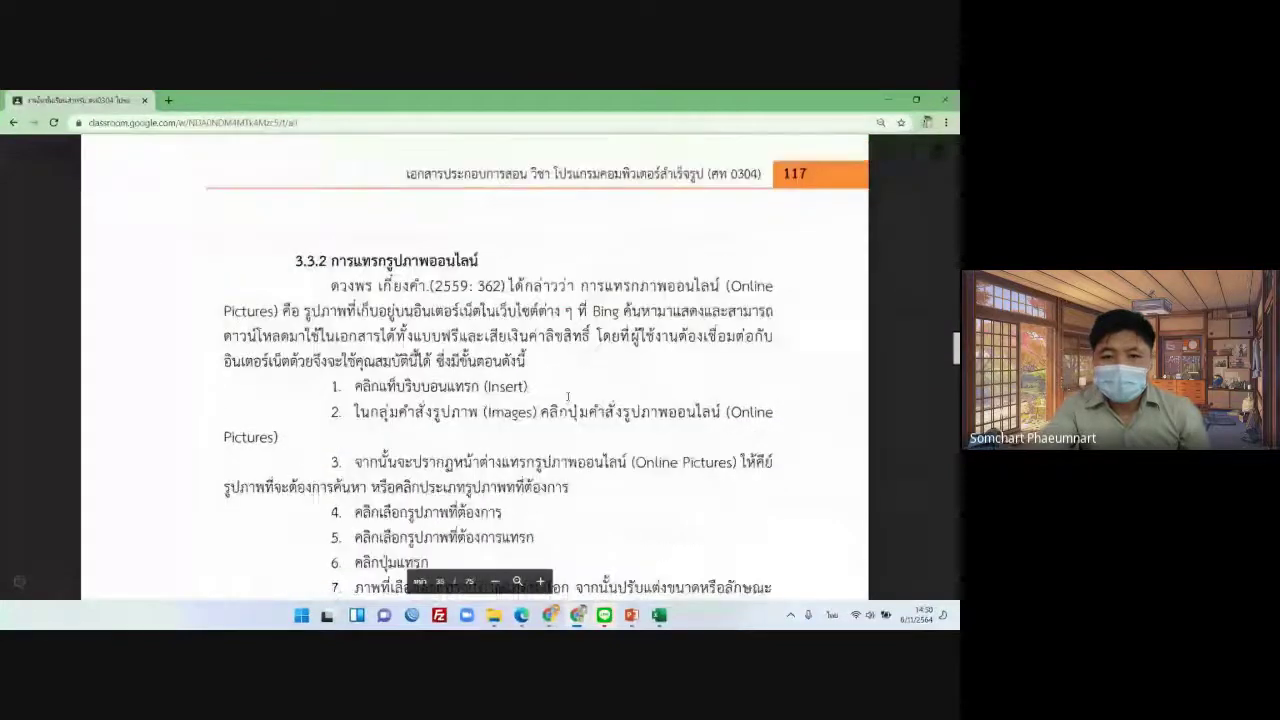
{"action": "scroll", "coordinate": [567, 397], "scroll_direction": "down", "scroll_amount": 5}
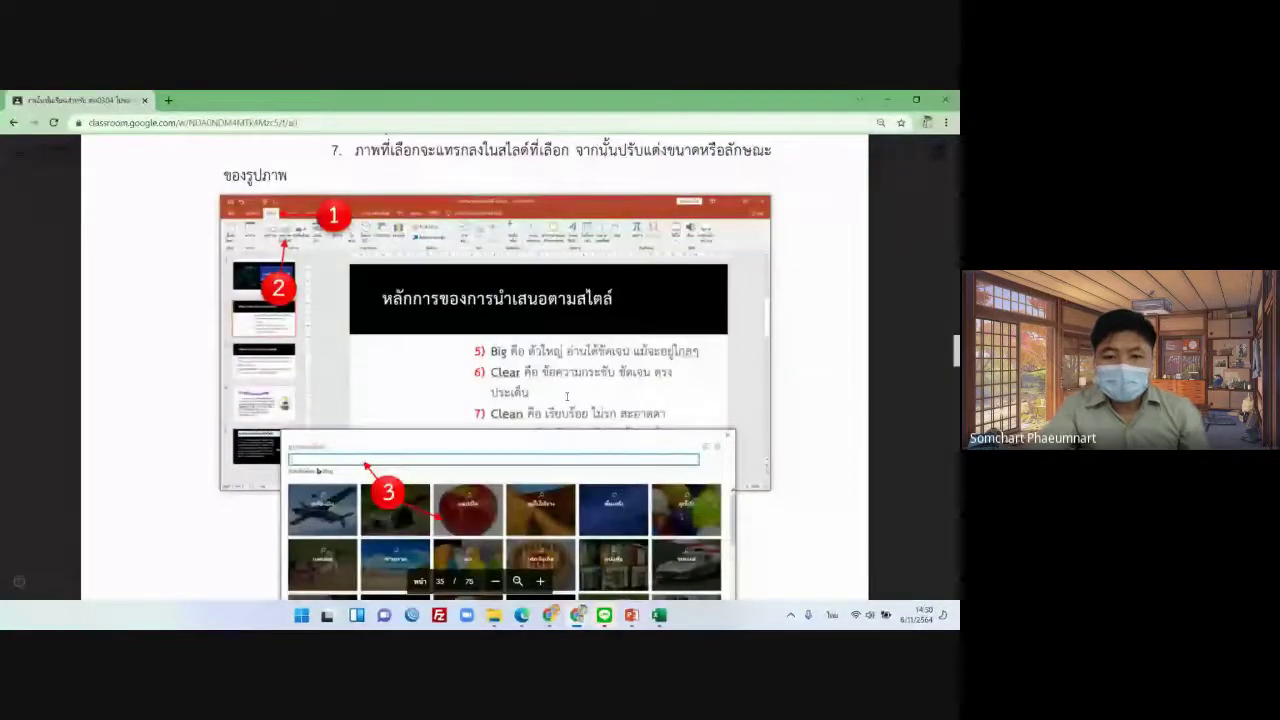
{"action": "scroll", "coordinate": [567, 397], "scroll_direction": "down", "scroll_amount": 3}
Back in PowerPoint, run an Online Pictures search for 'cat' on slide 4.
{"action": "left_click", "coordinate": [631, 614]}
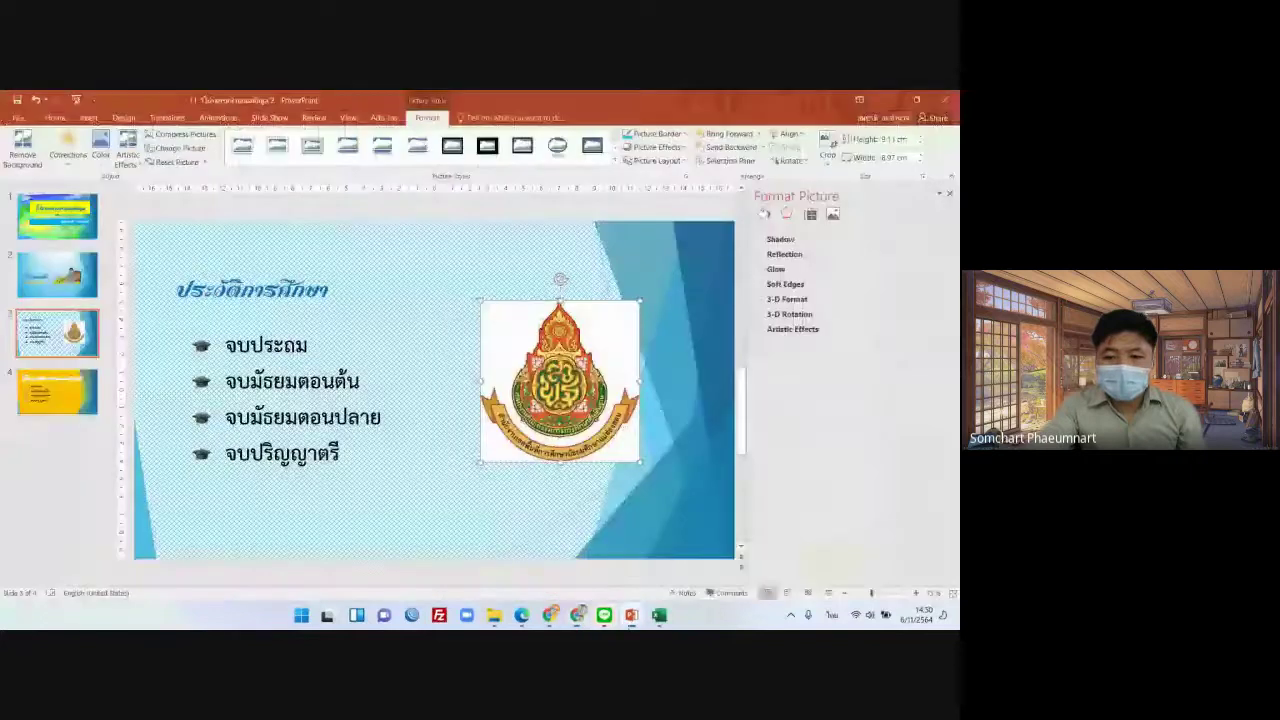
{"action": "left_click", "coordinate": [52, 390]}
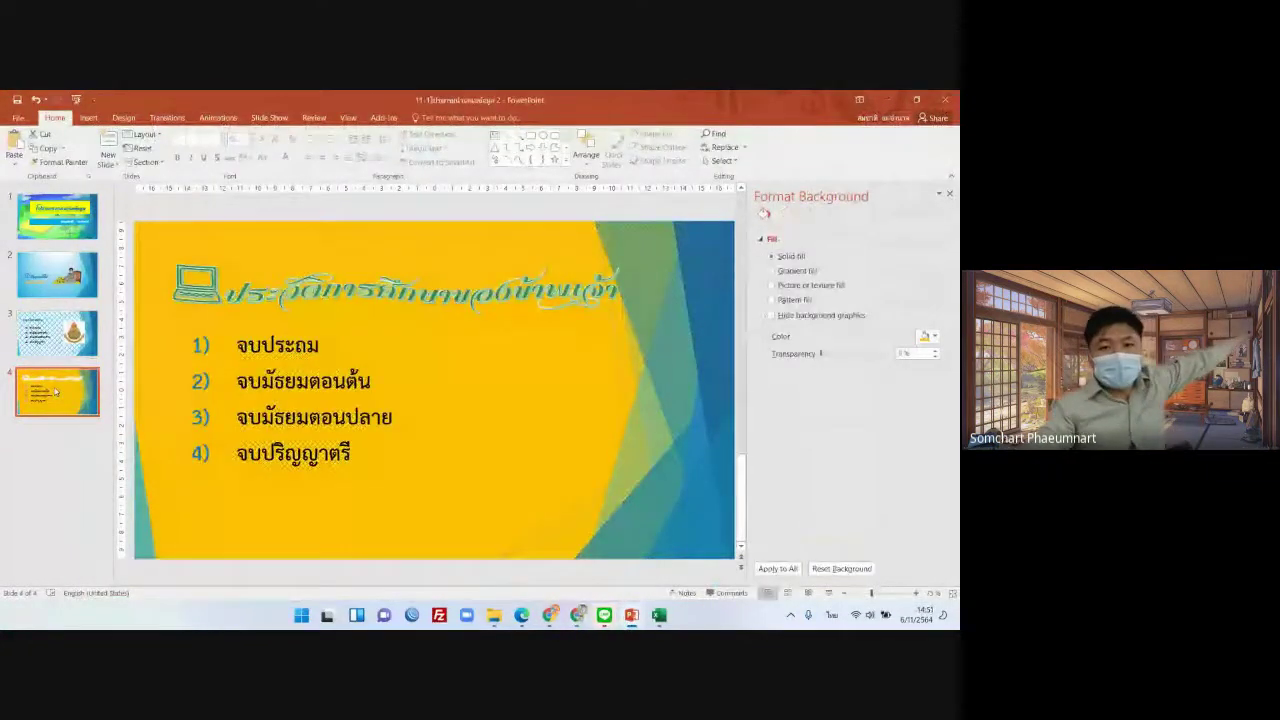
{"action": "left_click", "coordinate": [88, 118]}
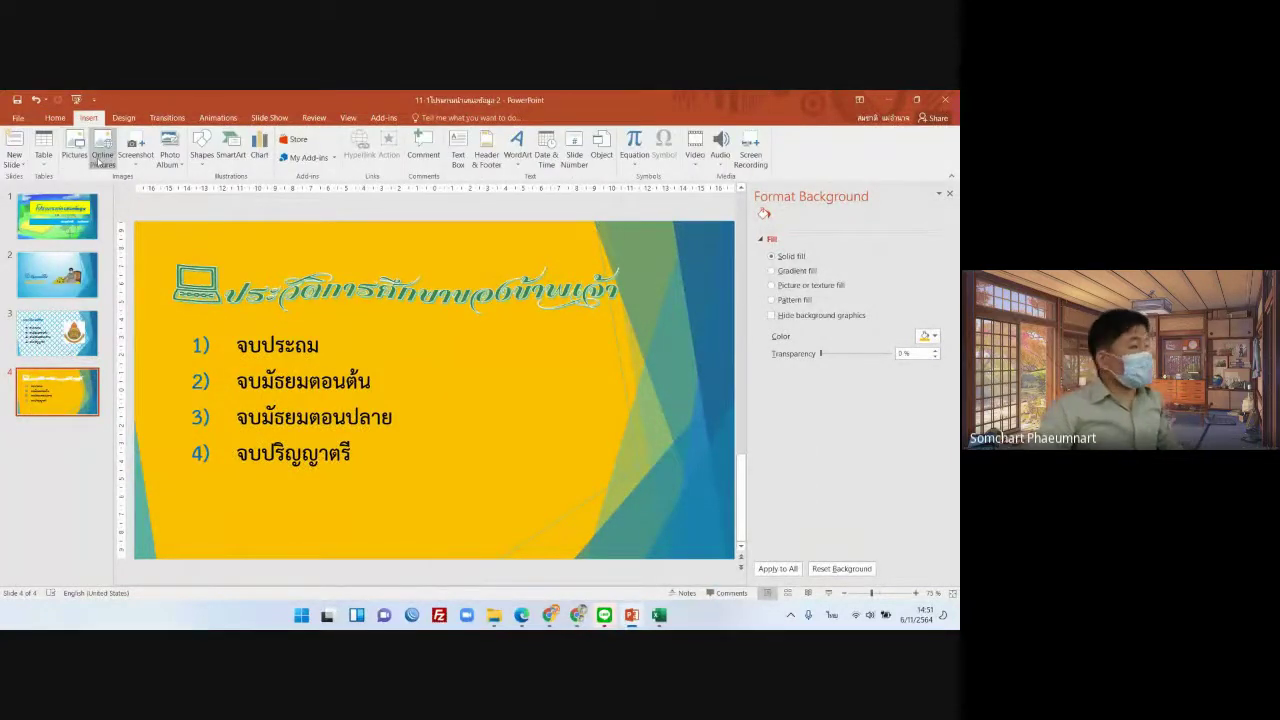
{"action": "left_click", "coordinate": [101, 158]}
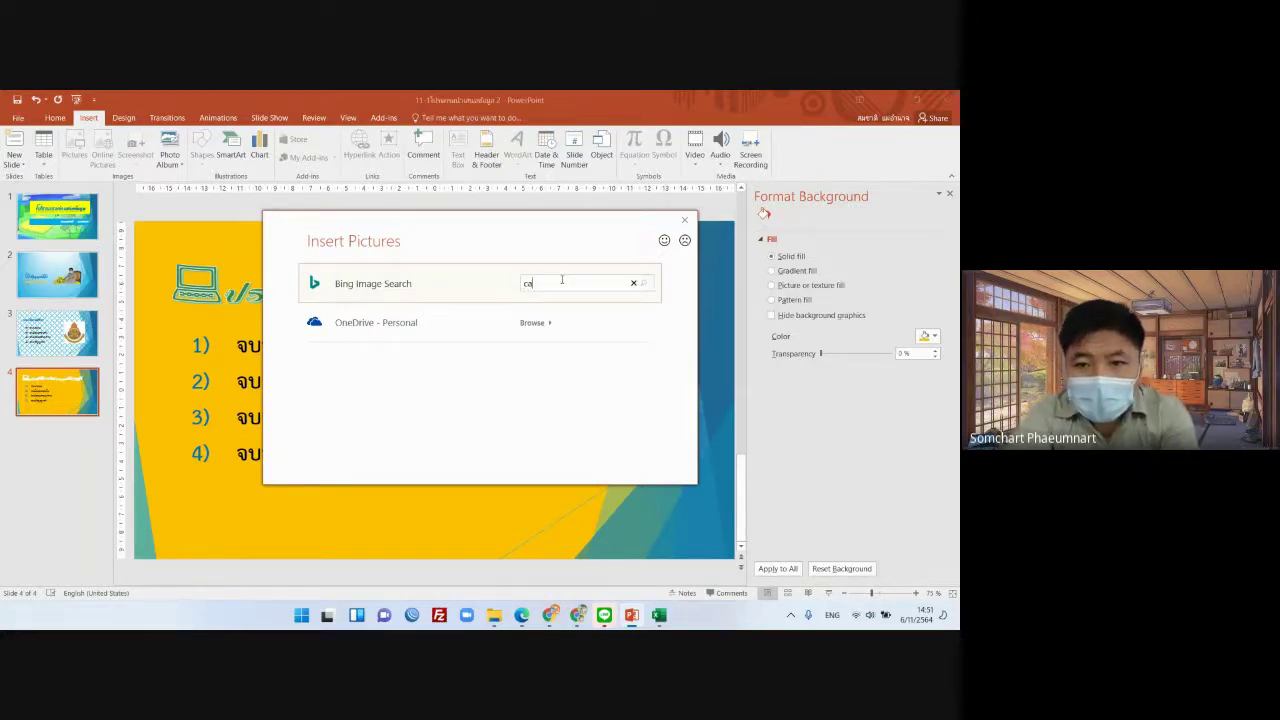
{"action": "key", "text": "Return"}
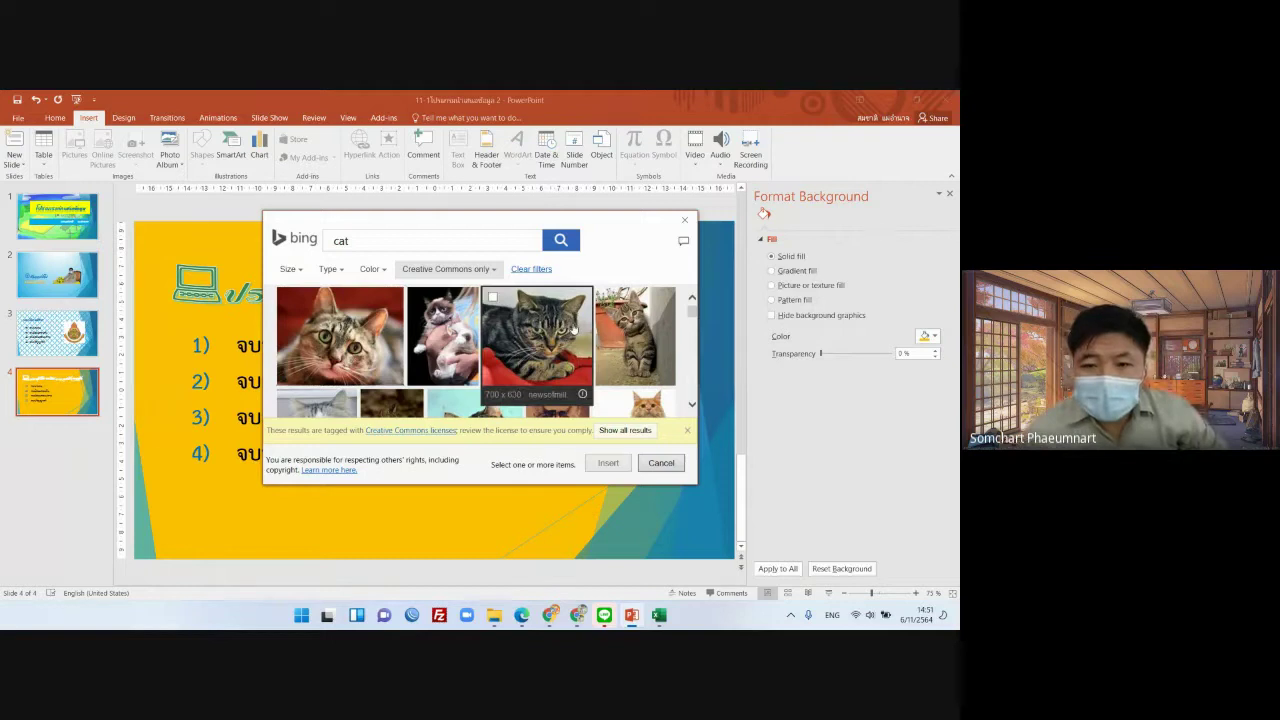
Filter the cat image results to the Clipart type.
{"action": "scroll", "coordinate": [574, 330], "scroll_direction": "down", "scroll_amount": 5}
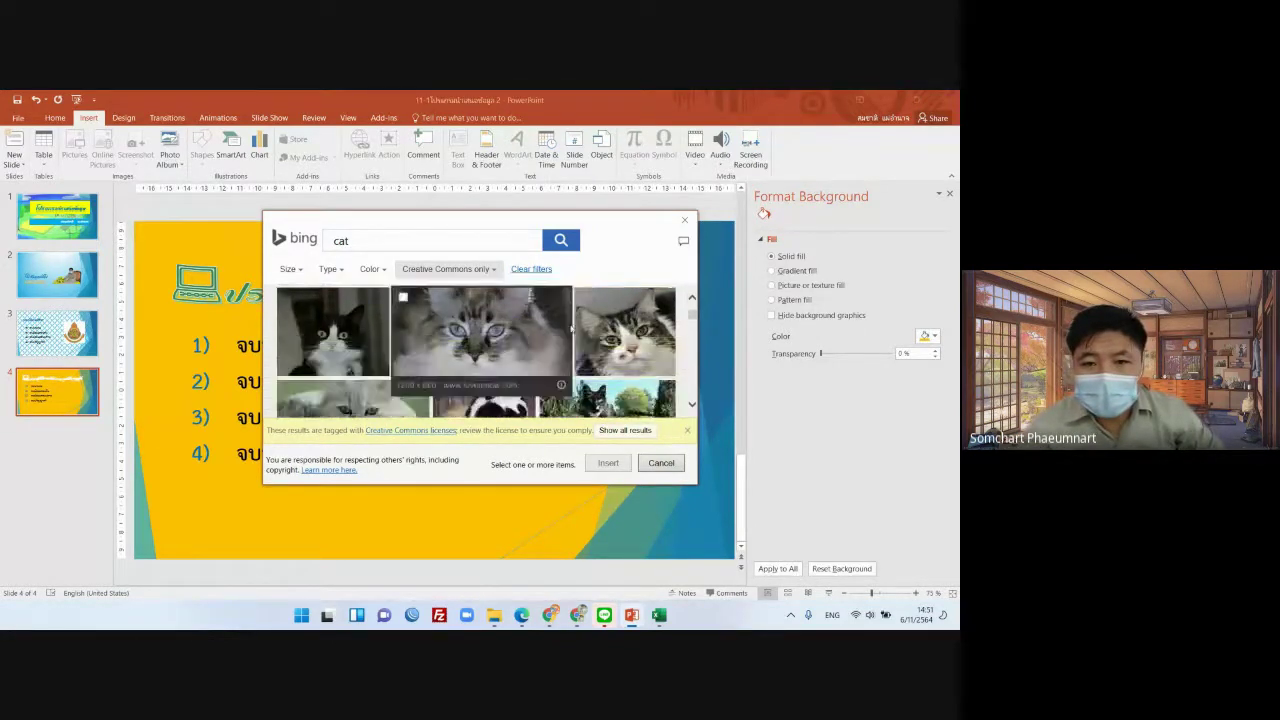
{"action": "scroll", "coordinate": [572, 330], "scroll_direction": "down", "scroll_amount": 3}
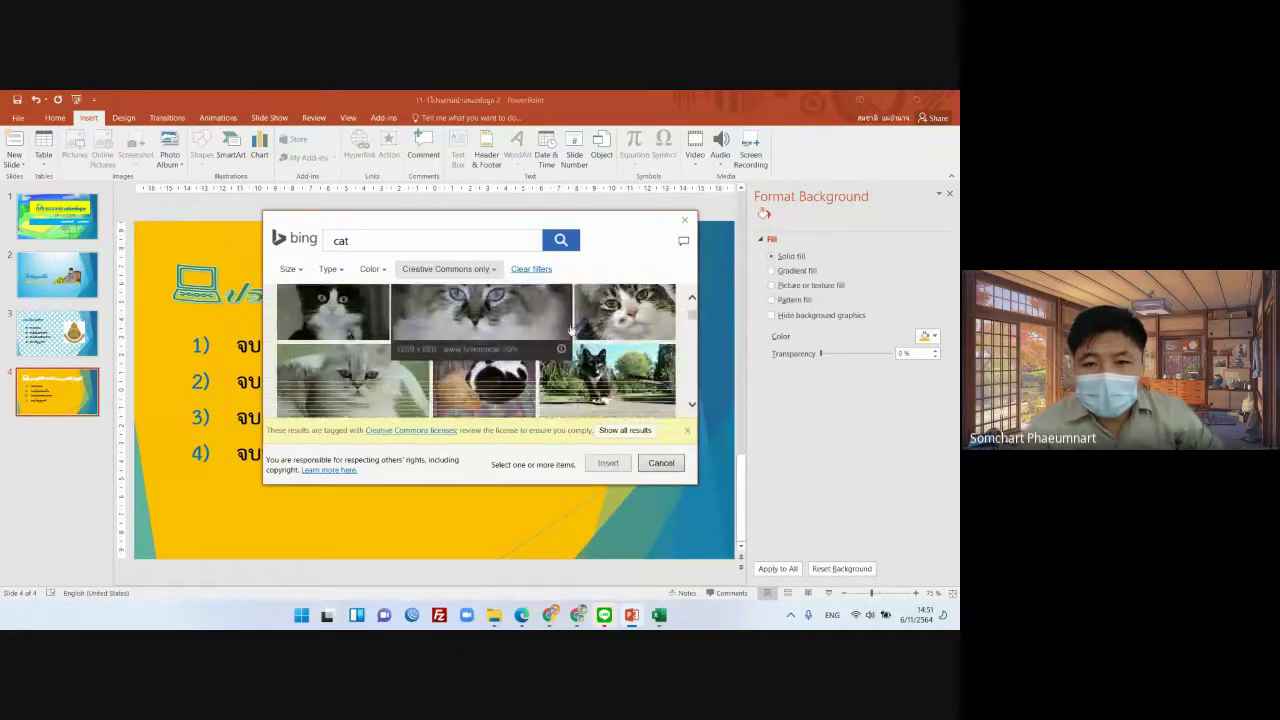
{"action": "left_click", "coordinate": [289, 269]}
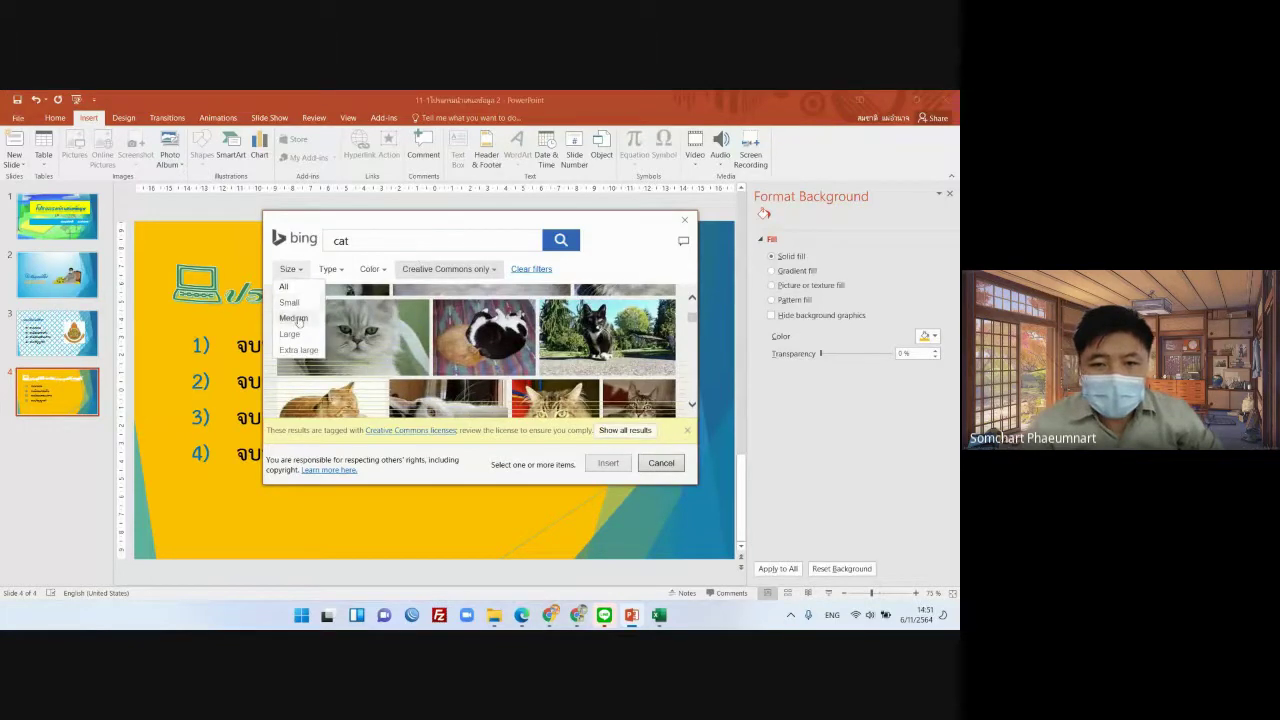
{"action": "left_click", "coordinate": [330, 270]}
{"action": "left_click", "coordinate": [330, 270]}
{"action": "left_click", "coordinate": [330, 271]}
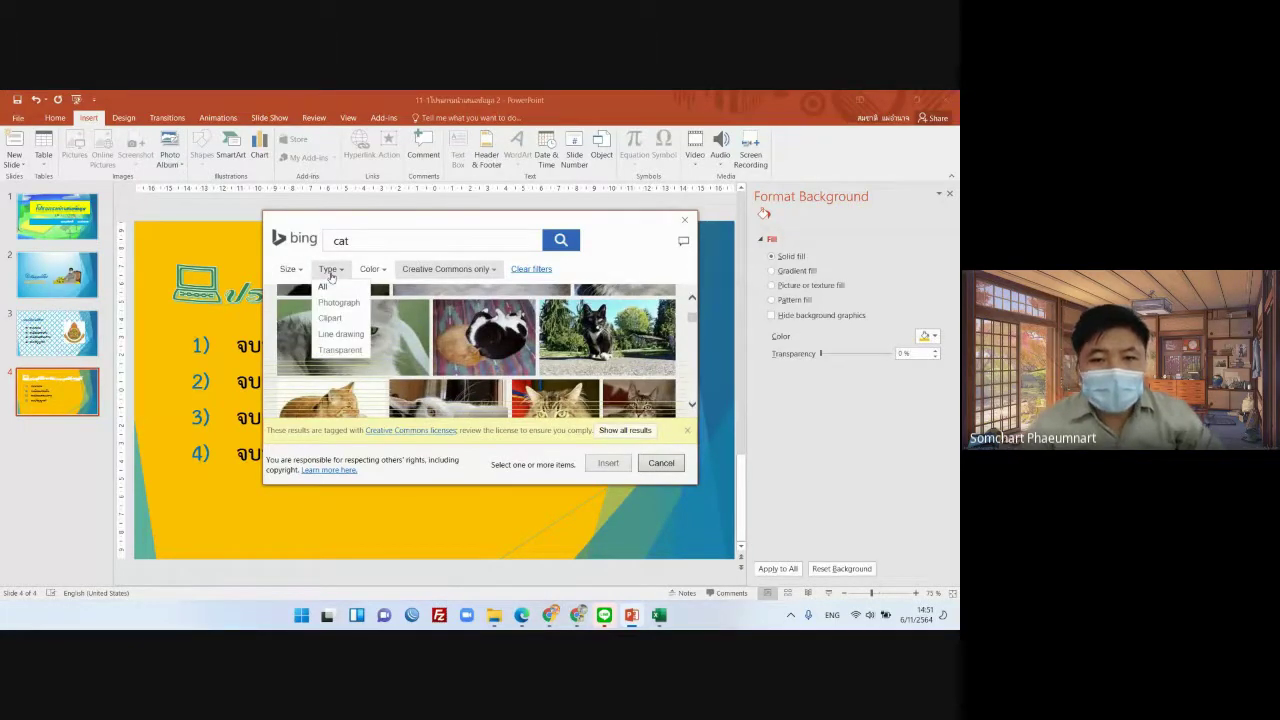
{"action": "left_click", "coordinate": [335, 328]}
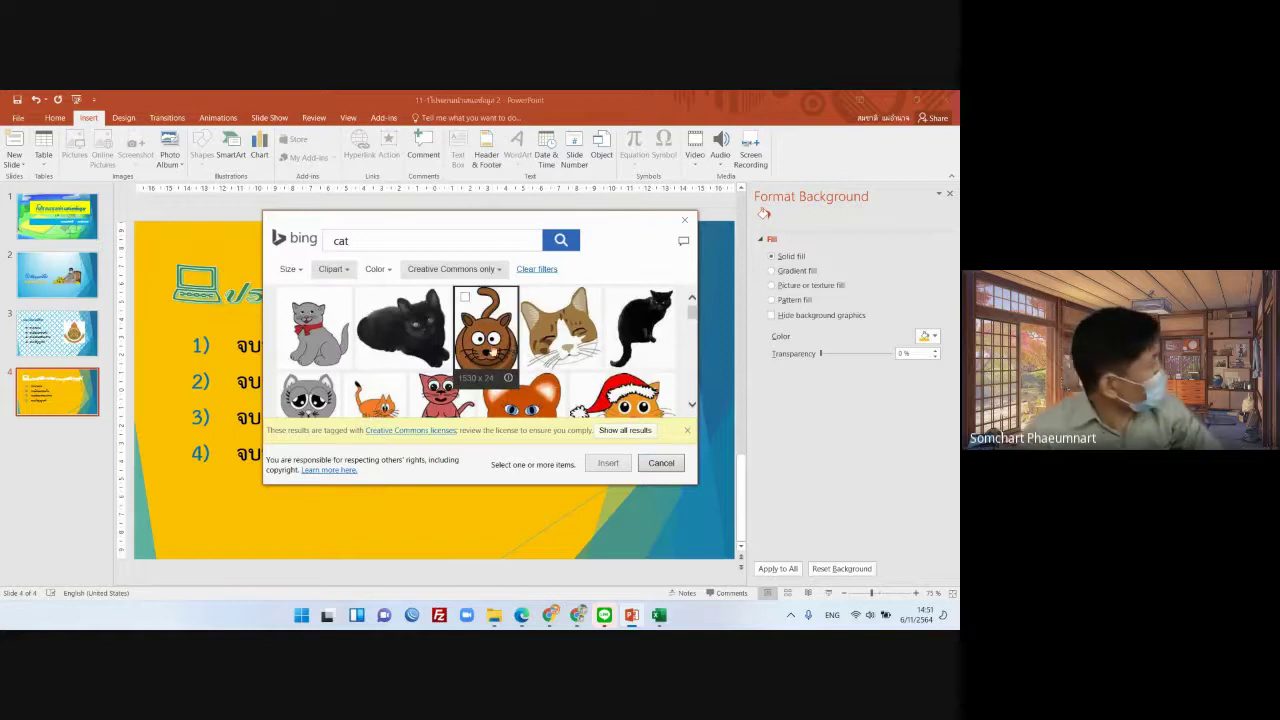
Compare the Line drawing, Clipart and Transparent type filters, ending back on Clipart.
{"action": "scroll", "coordinate": [525, 347], "scroll_direction": "down", "scroll_amount": 2}
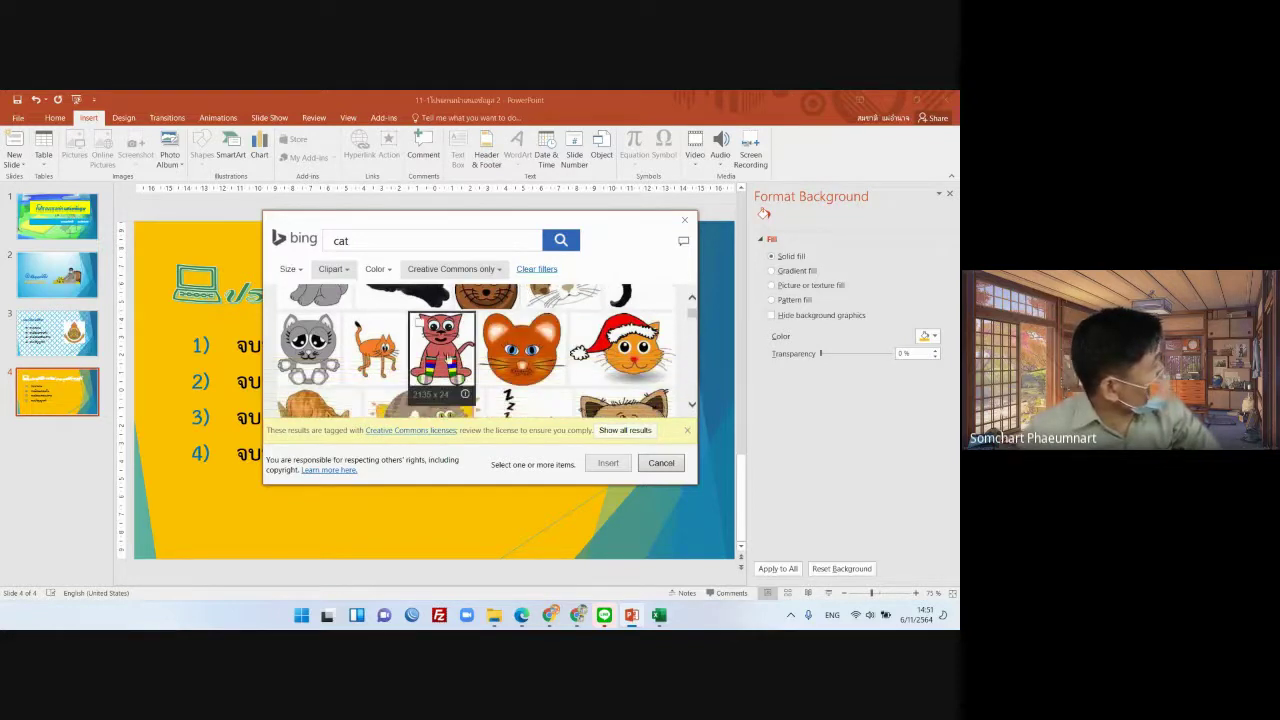
{"action": "left_click", "coordinate": [349, 270]}
{"action": "left_click", "coordinate": [345, 334]}
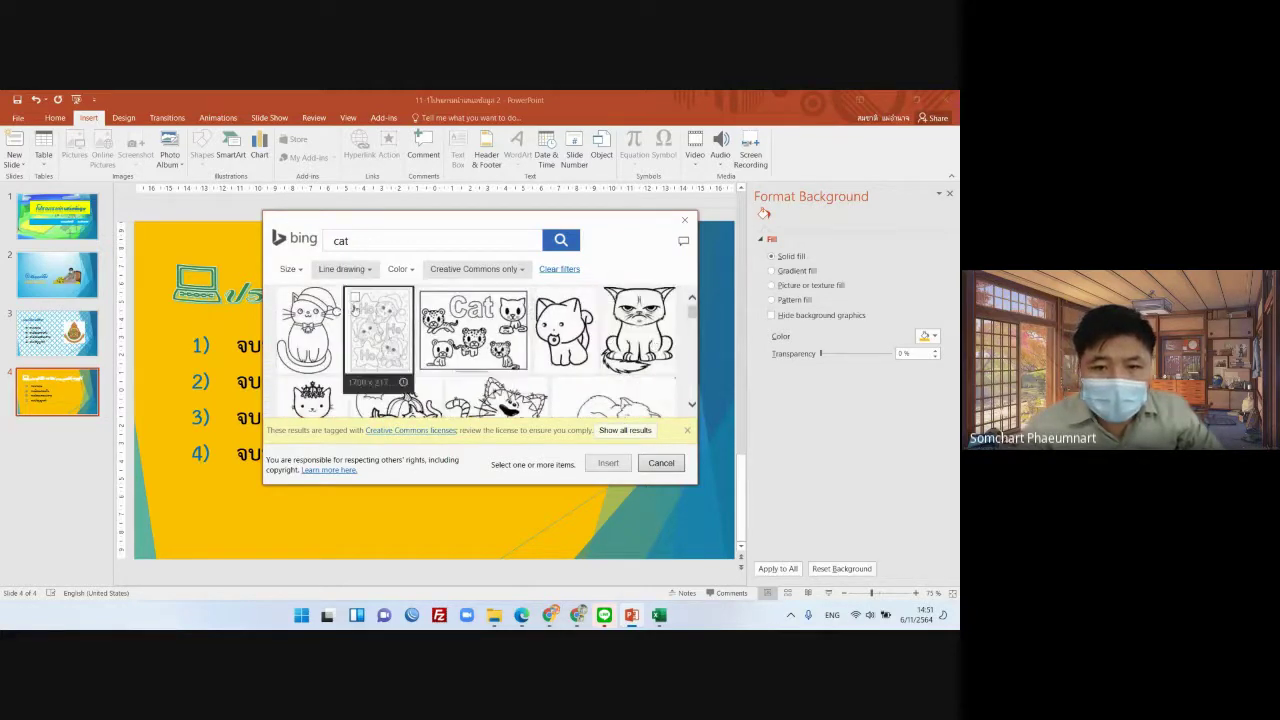
{"action": "left_click", "coordinate": [352, 272]}
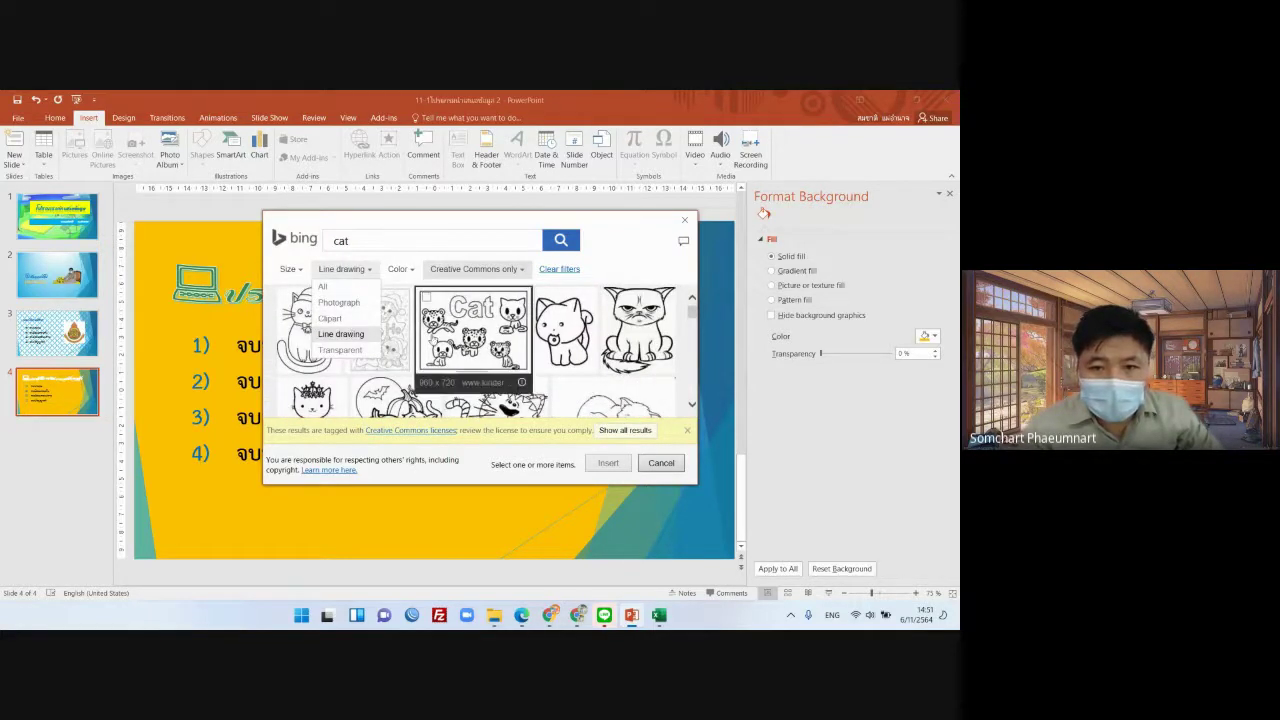
{"action": "left_click", "coordinate": [334, 320]}
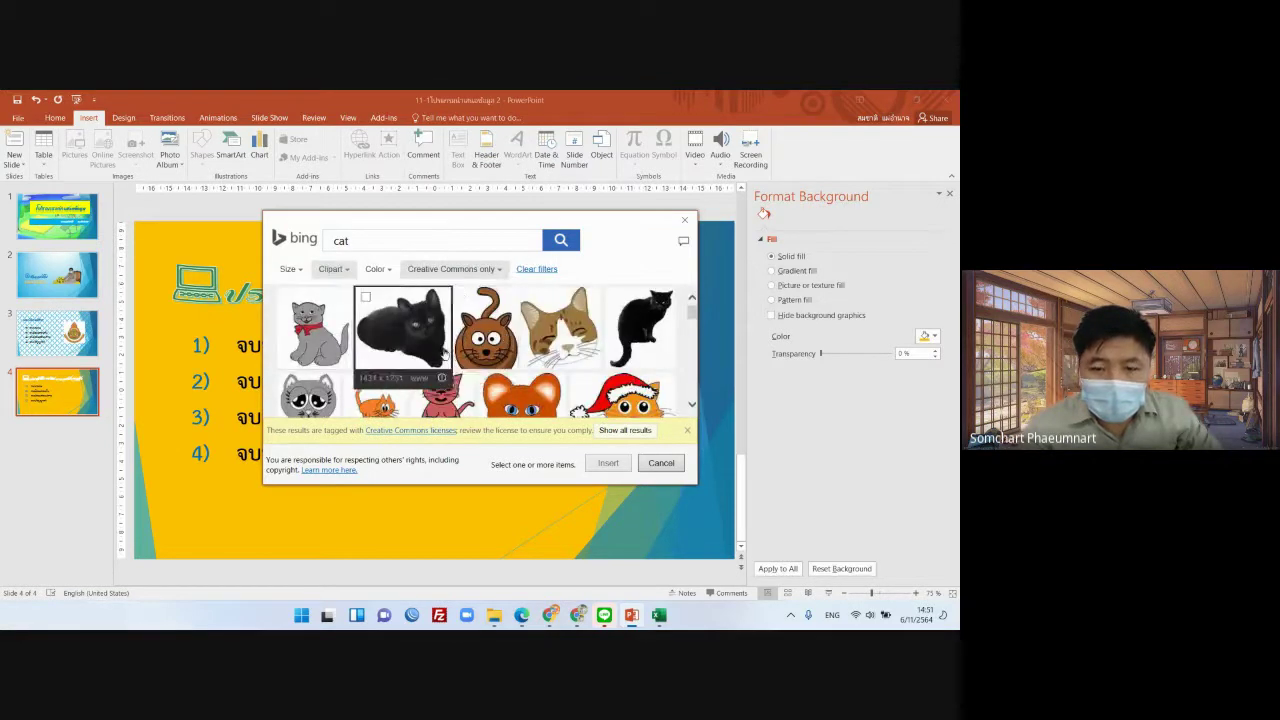
{"action": "scroll", "coordinate": [572, 356], "scroll_direction": "down", "scroll_amount": 5}
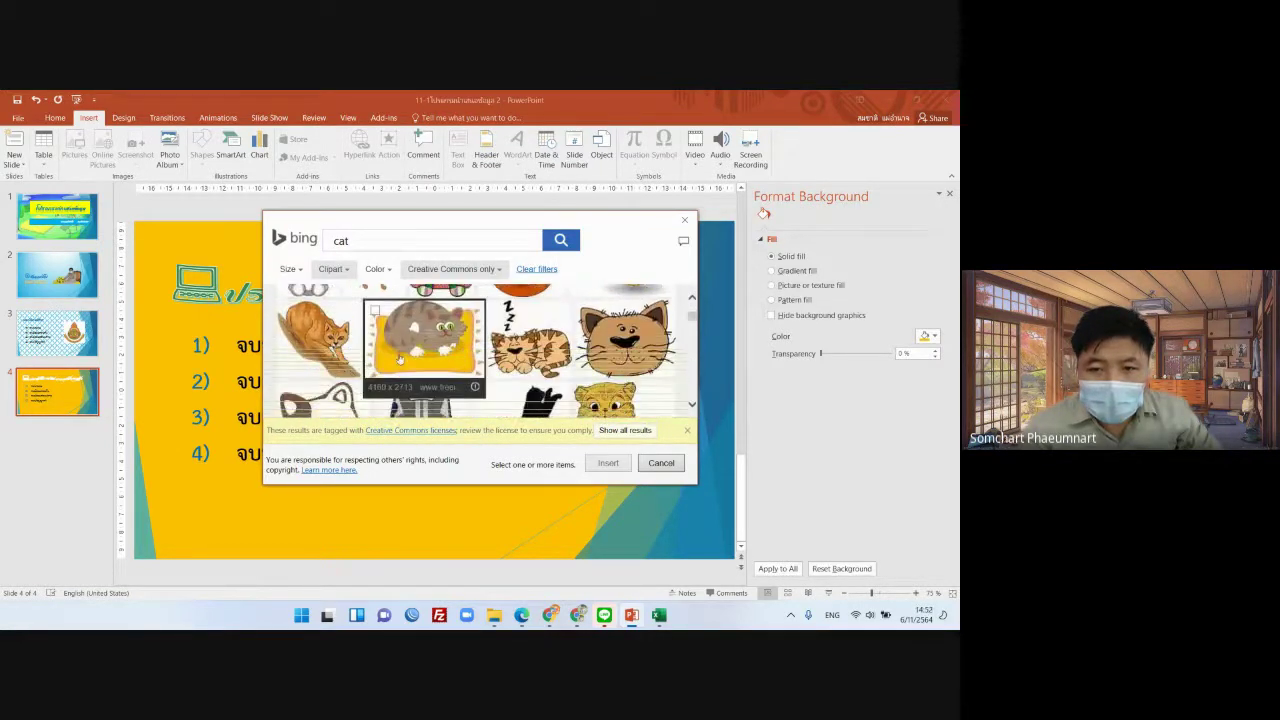
{"action": "left_click", "coordinate": [333, 270]}
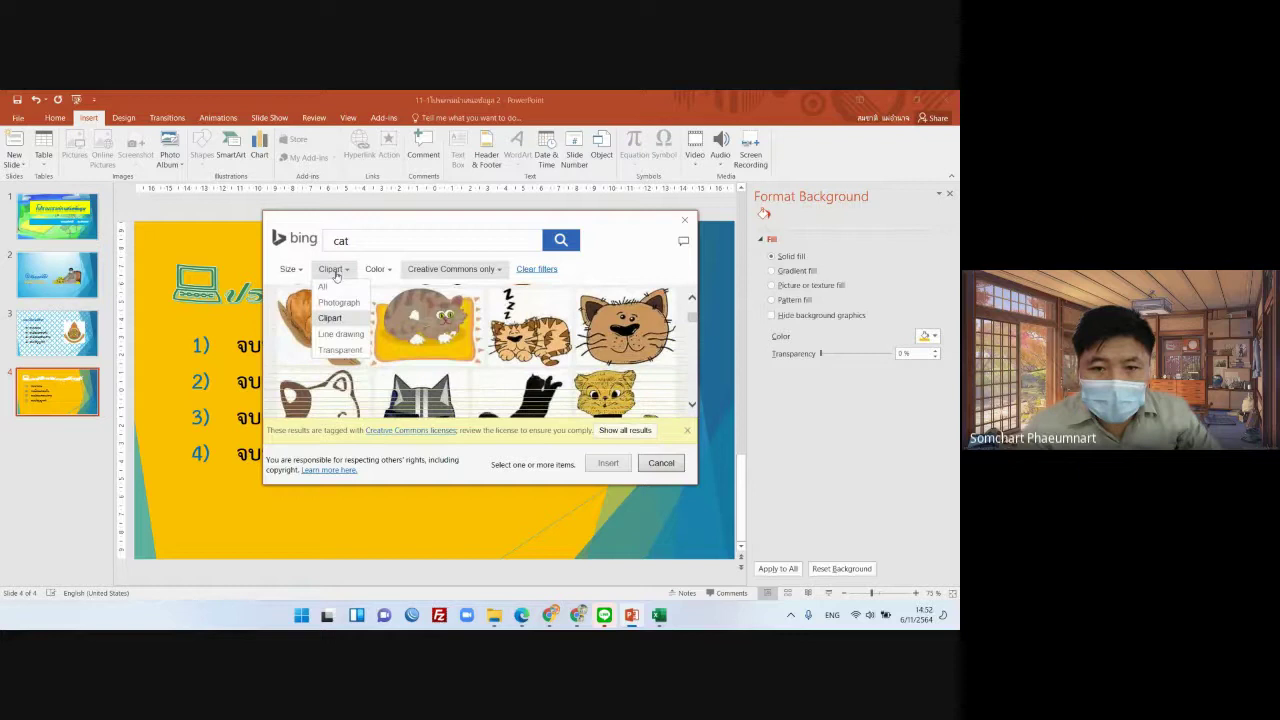
{"action": "left_click", "coordinate": [340, 351]}
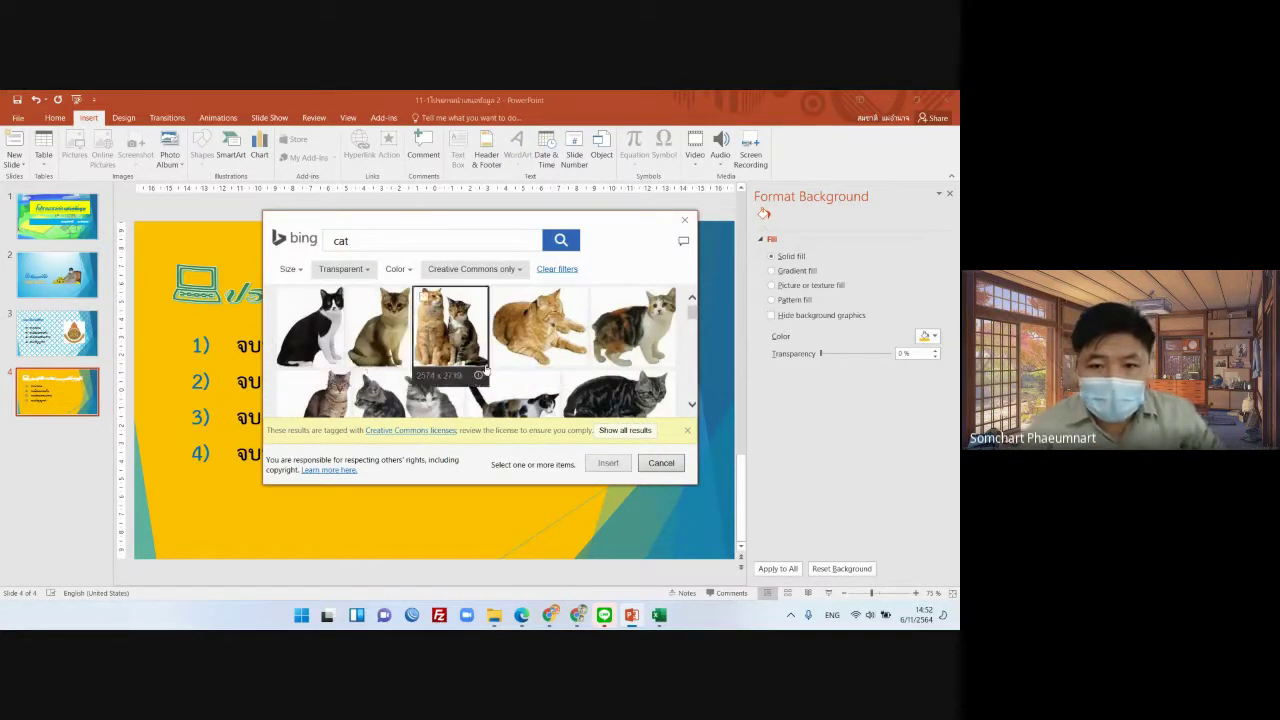
{"action": "scroll", "coordinate": [506, 370], "scroll_direction": "down", "scroll_amount": 2}
{"action": "scroll", "coordinate": [504, 366], "scroll_direction": "up", "scroll_amount": 2}
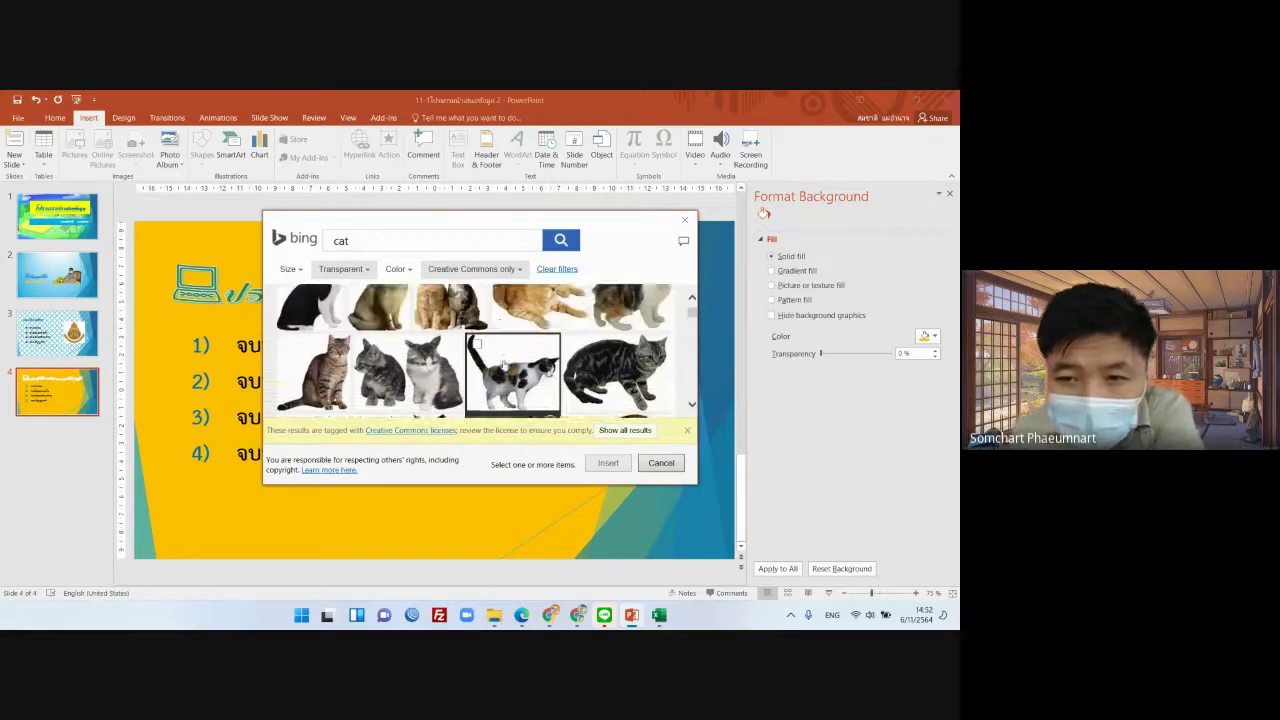
{"action": "left_click", "coordinate": [368, 269]}
{"action": "left_click", "coordinate": [330, 318]}
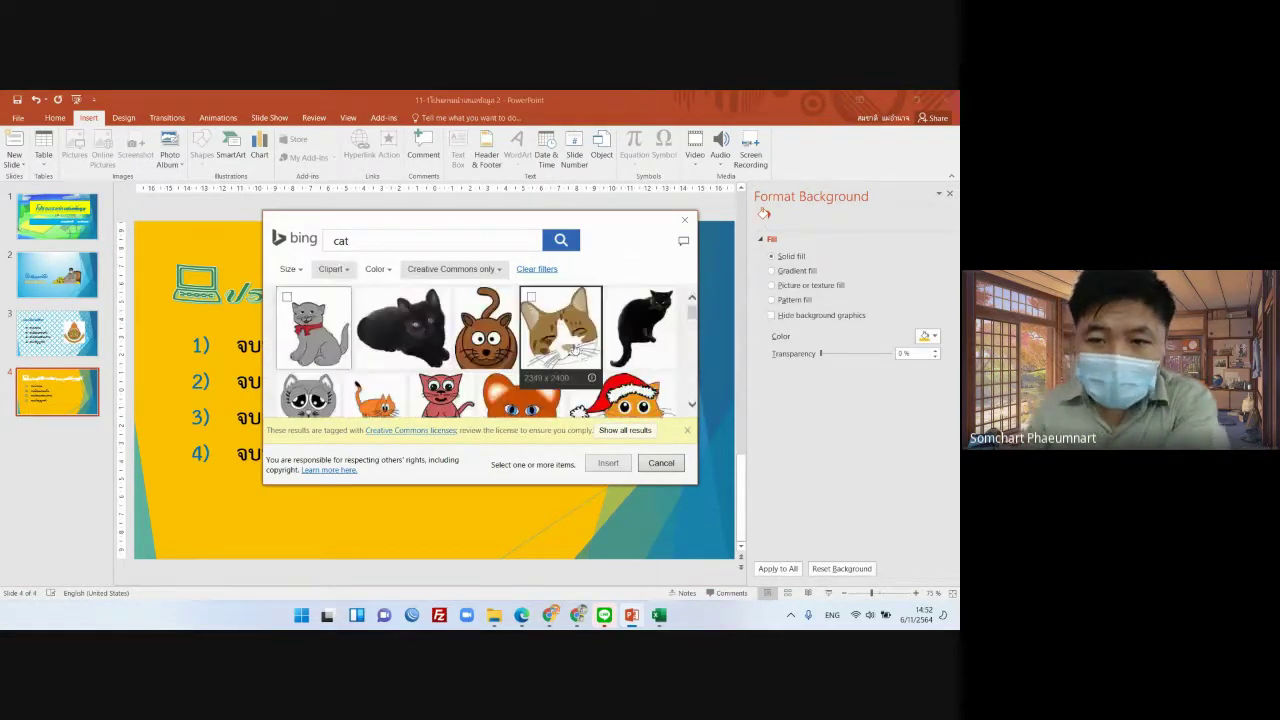
Tick a cartoon cat thumbnail and browse the remaining clipart cat results.
{"action": "scroll", "coordinate": [583, 354], "scroll_direction": "down", "scroll_amount": 3}
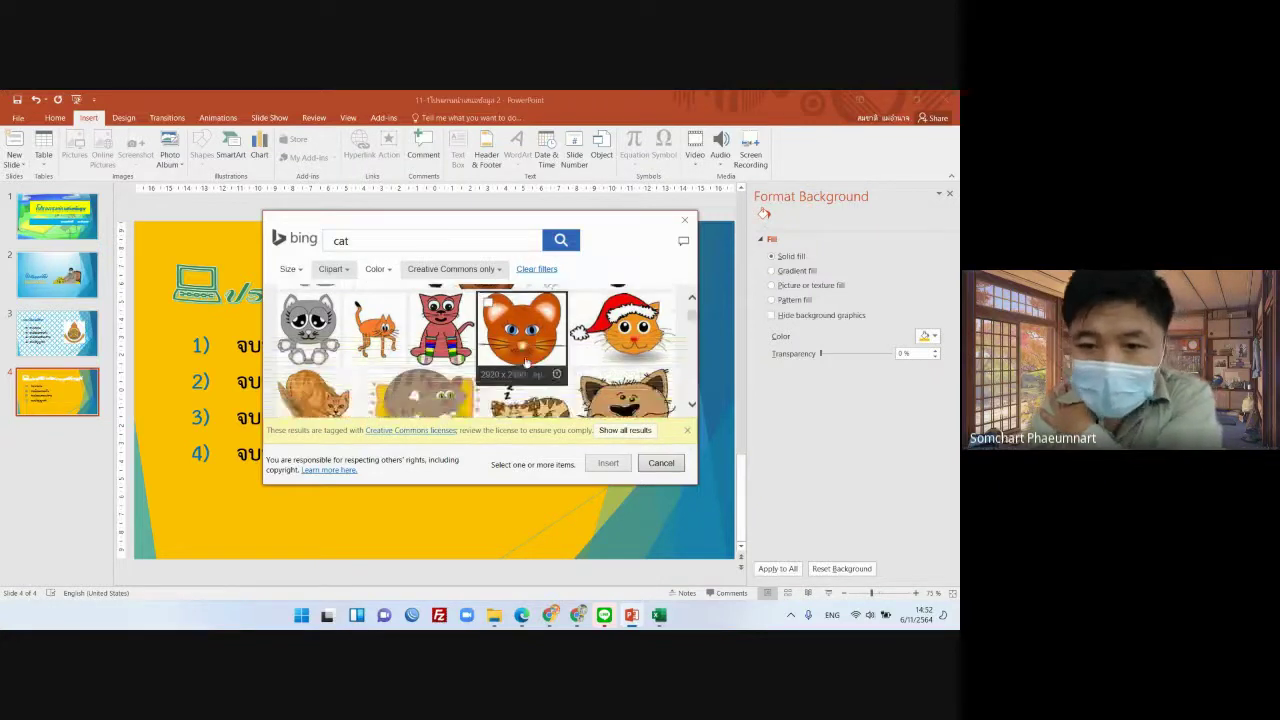
{"action": "scroll", "coordinate": [537, 370], "scroll_direction": "down", "scroll_amount": 2}
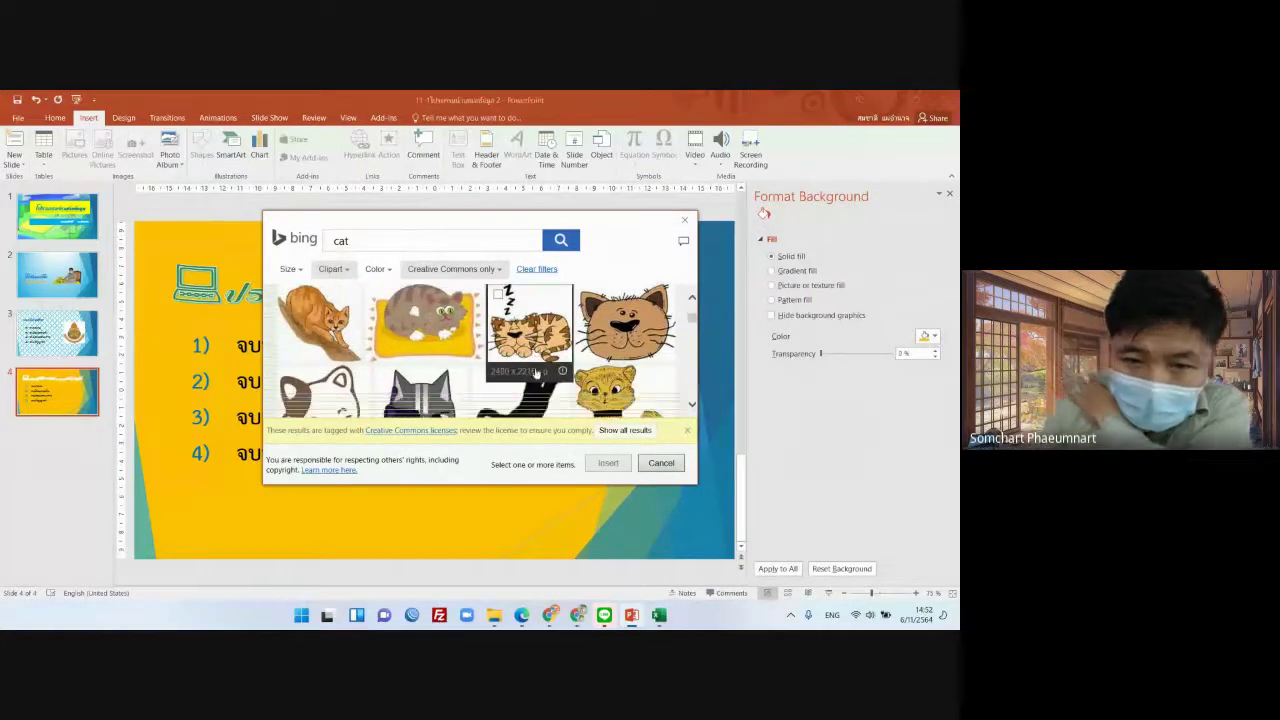
{"action": "scroll", "coordinate": [537, 368], "scroll_direction": "down", "scroll_amount": 2}
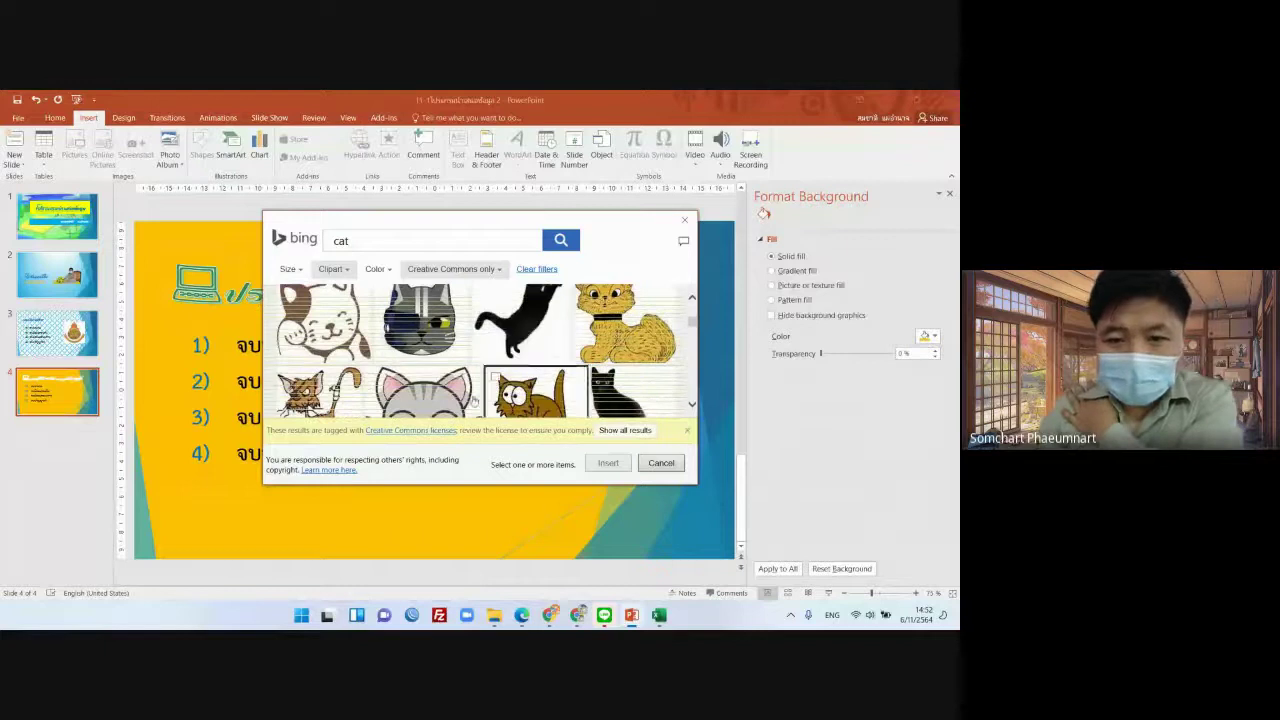
{"action": "left_click", "coordinate": [393, 350]}
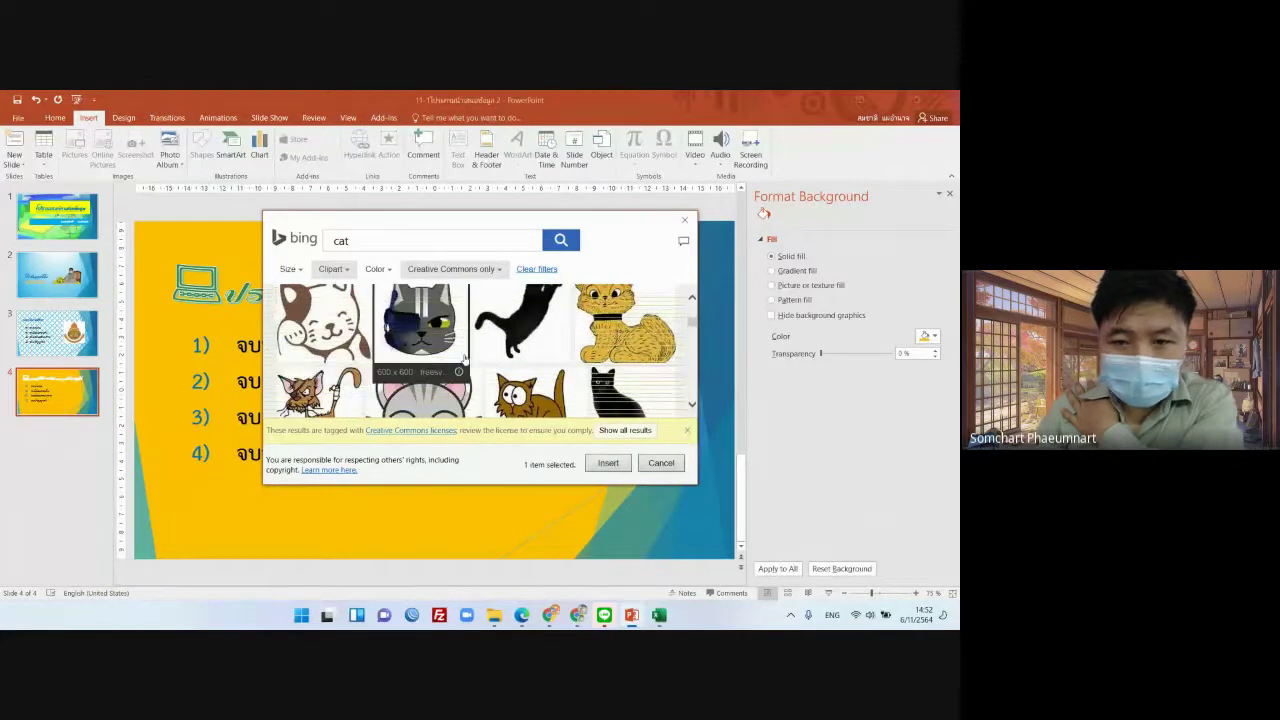
{"action": "scroll", "coordinate": [464, 358], "scroll_direction": "down", "scroll_amount": 1}
{"action": "scroll", "coordinate": [450, 375], "scroll_direction": "down", "scroll_amount": 2}
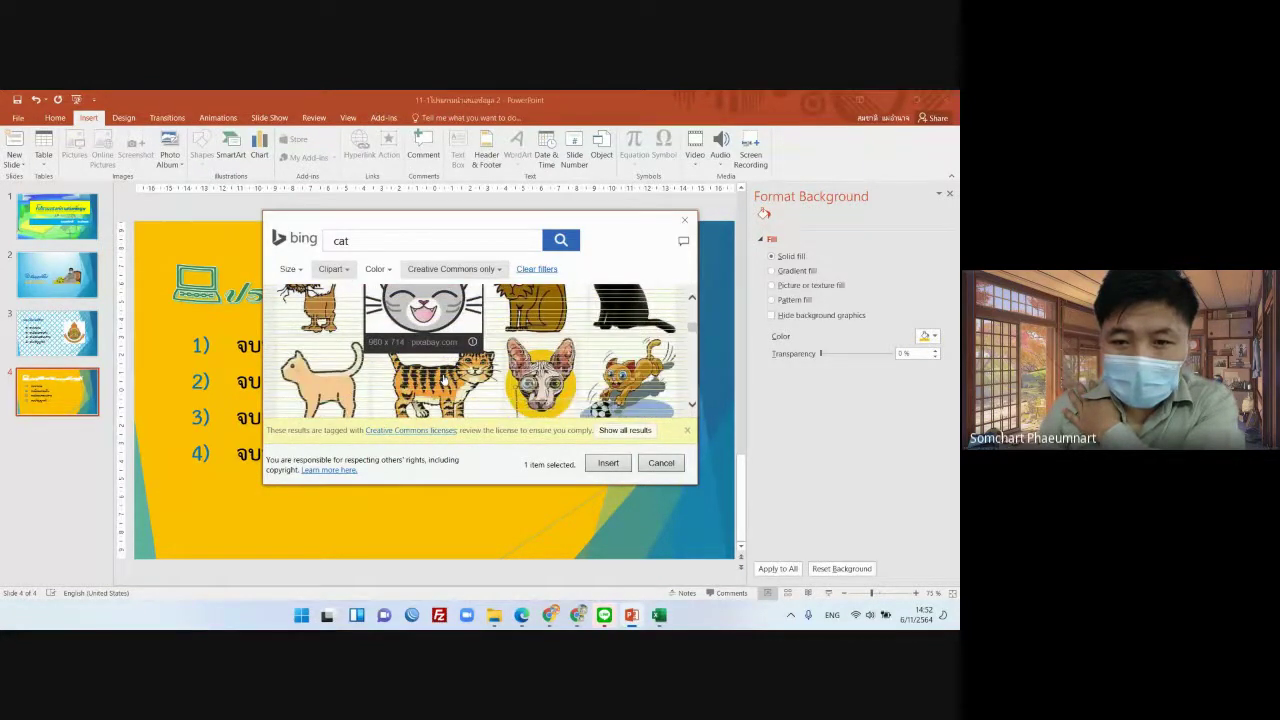
{"action": "scroll", "coordinate": [445, 378], "scroll_direction": "down", "scroll_amount": 3}
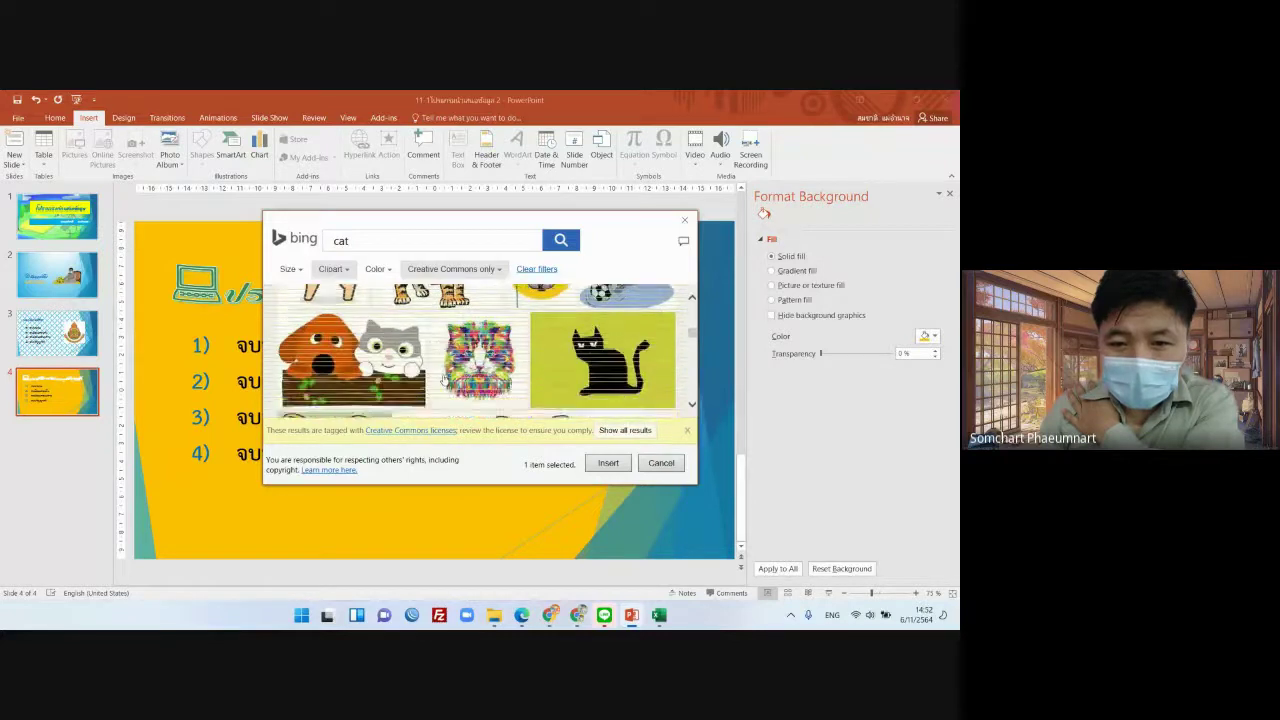
{"action": "scroll", "coordinate": [443, 378], "scroll_direction": "down", "scroll_amount": 3}
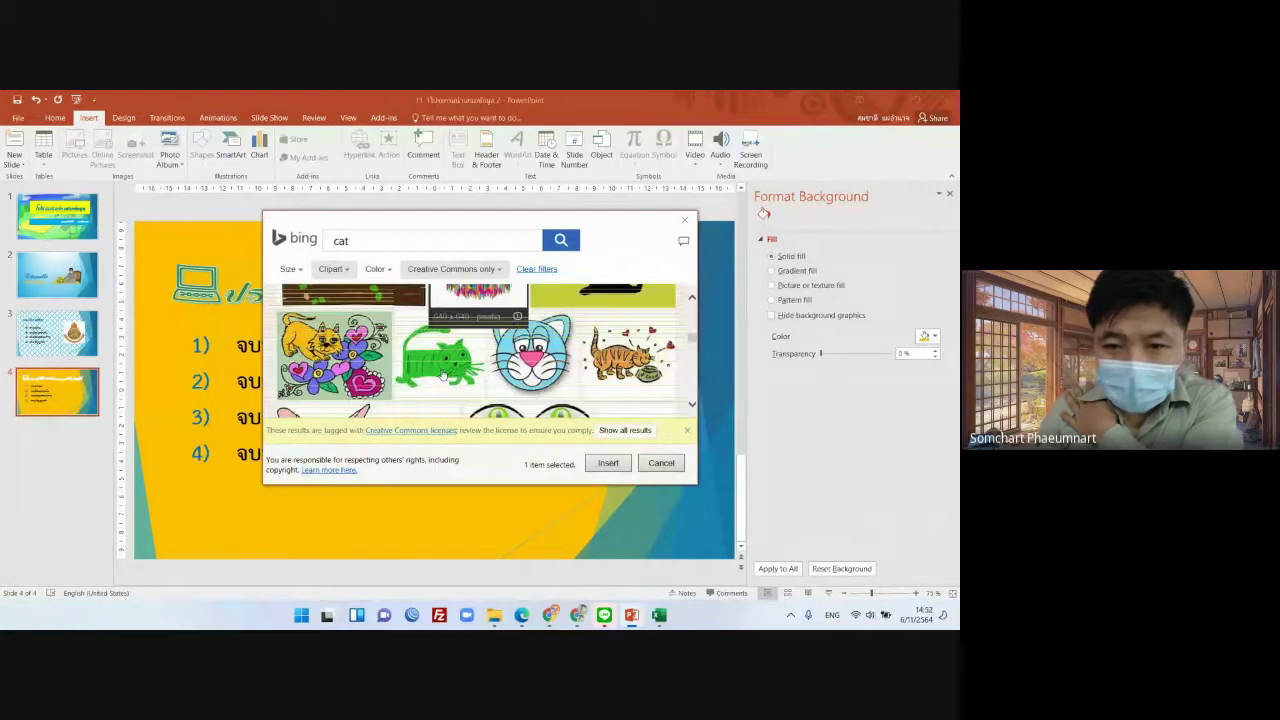
{"action": "scroll", "coordinate": [443, 376], "scroll_direction": "down", "scroll_amount": 3}
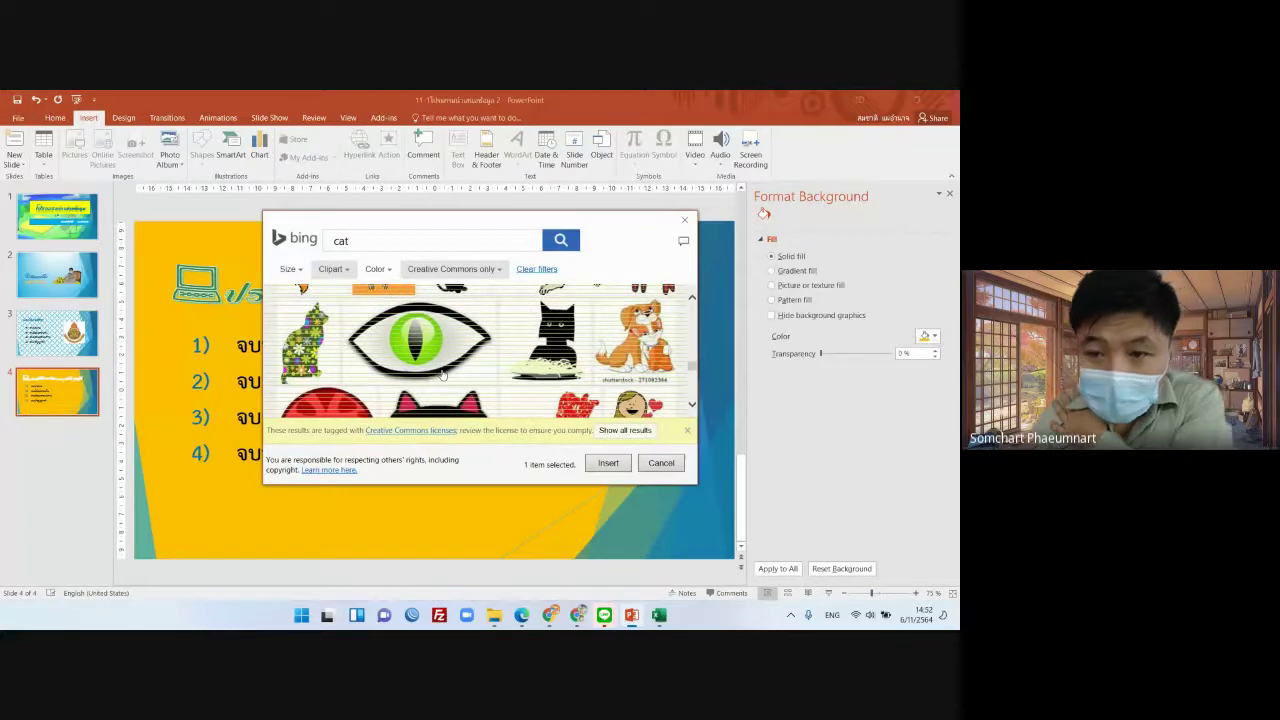
{"action": "scroll", "coordinate": [443, 373], "scroll_direction": "down", "scroll_amount": 2}
{"action": "scroll", "coordinate": [443, 373], "scroll_direction": "up", "scroll_amount": 2}
{"action": "scroll", "coordinate": [443, 373], "scroll_direction": "down", "scroll_amount": 5}
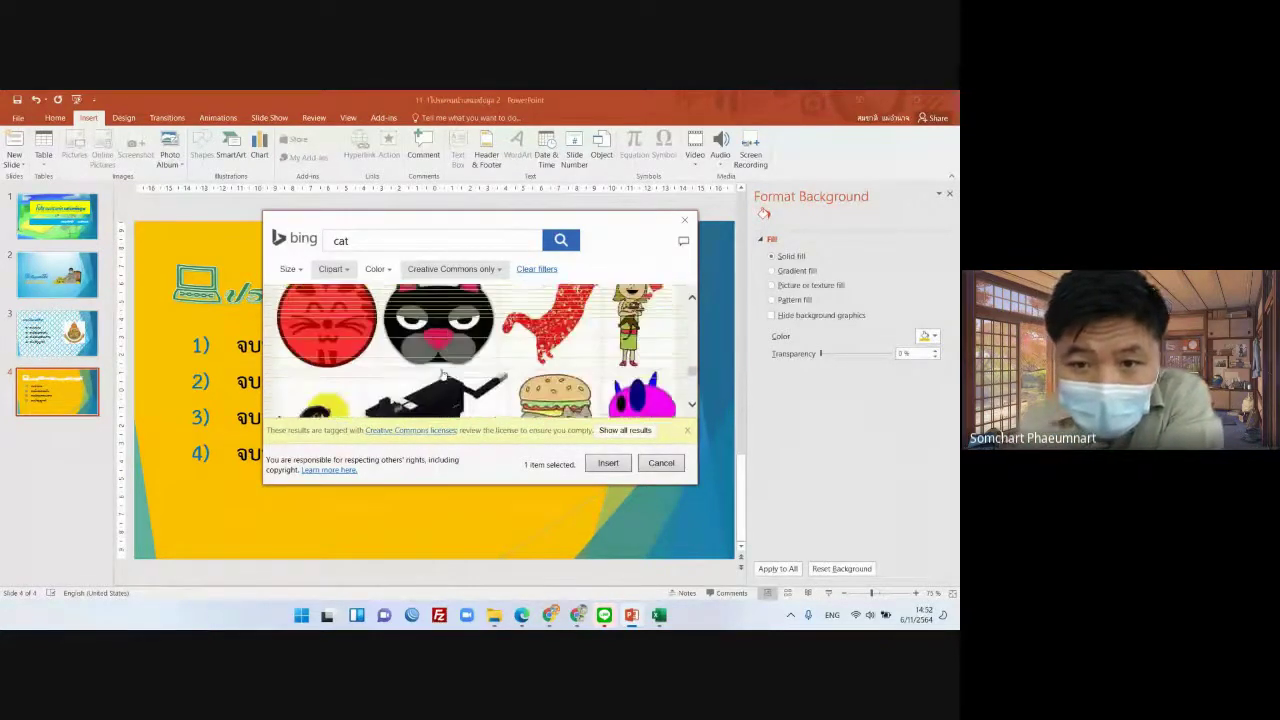
{"action": "scroll", "coordinate": [443, 373], "scroll_direction": "down", "scroll_amount": 5}
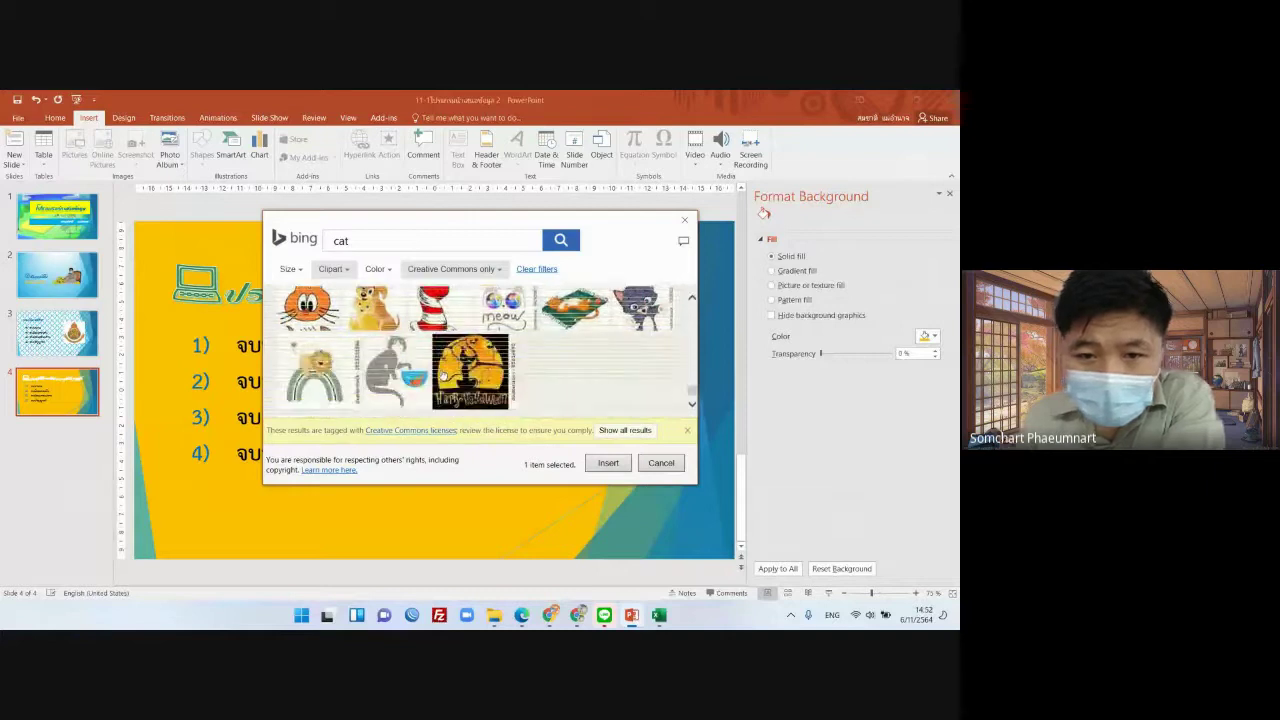
{"action": "scroll", "coordinate": [444, 375], "scroll_direction": "down", "scroll_amount": 6}
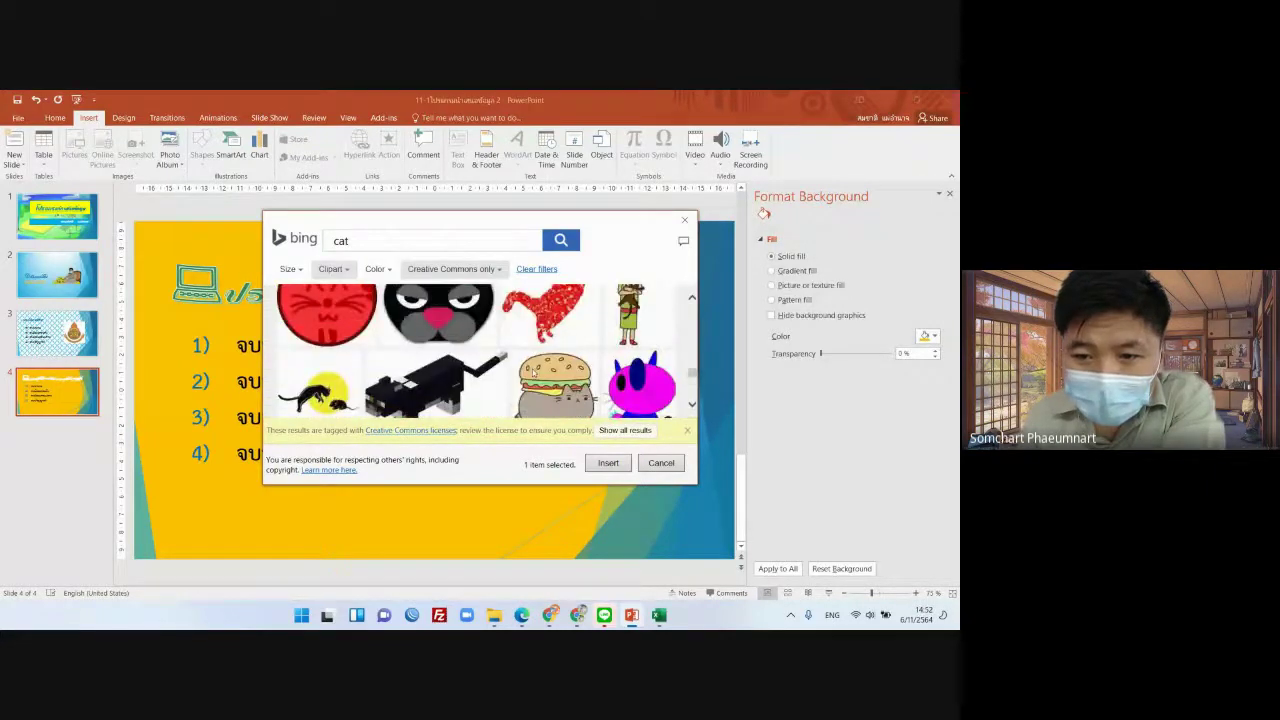
{"action": "scroll", "coordinate": [533, 371], "scroll_direction": "down", "scroll_amount": 6}
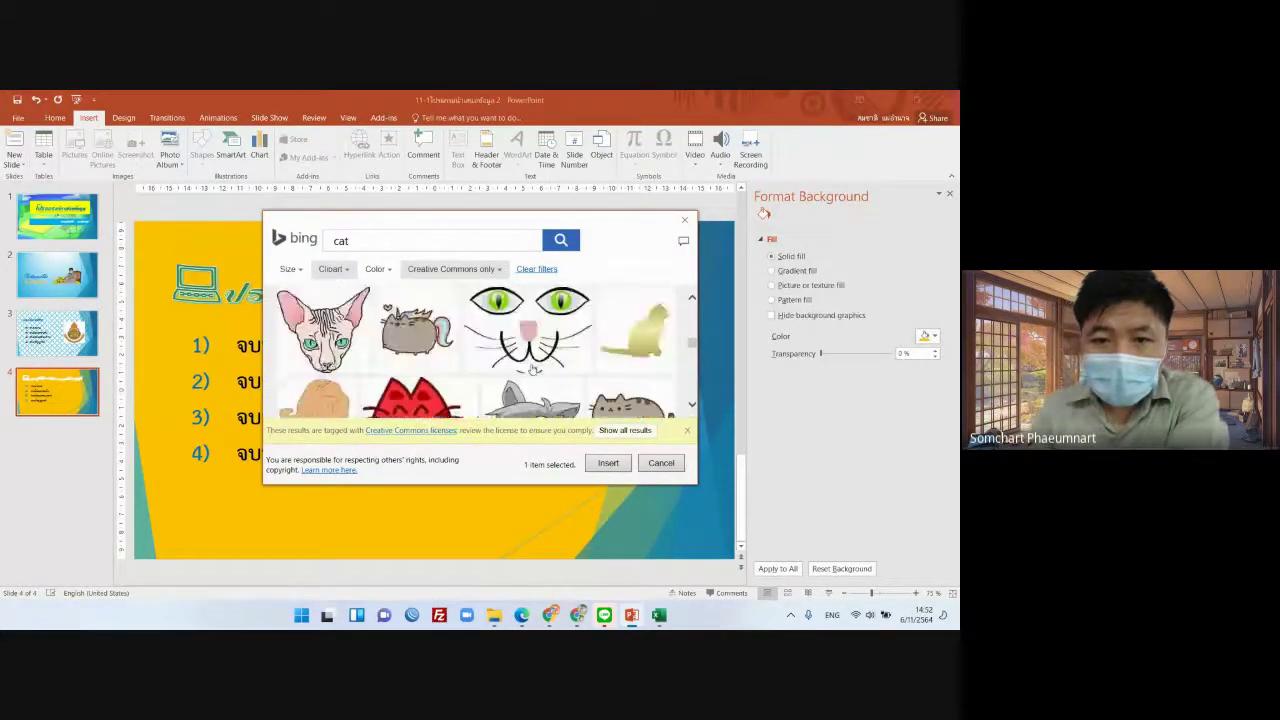
{"action": "scroll", "coordinate": [533, 371], "scroll_direction": "down", "scroll_amount": 6}
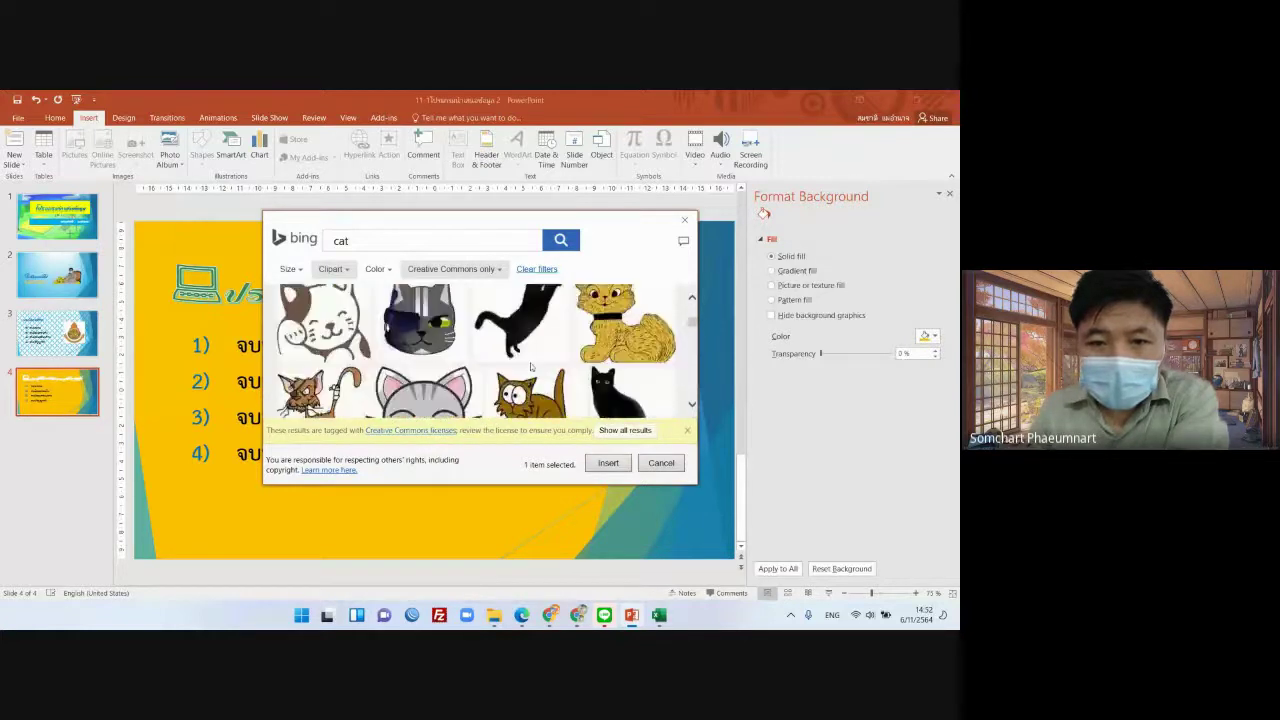
{"action": "scroll", "coordinate": [533, 368], "scroll_direction": "up", "scroll_amount": 3}
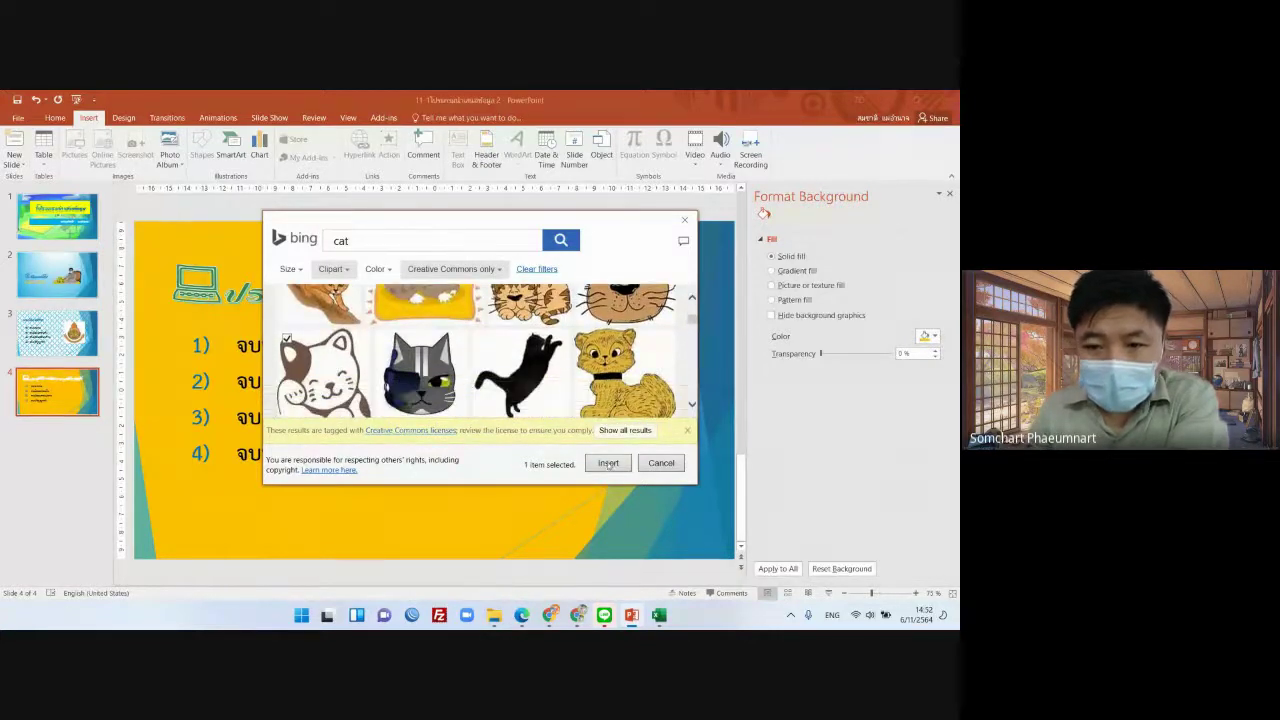
Insert the chosen cat clip art, enlarge it, and delete the empty placeholder.
{"action": "left_click", "coordinate": [608, 463]}
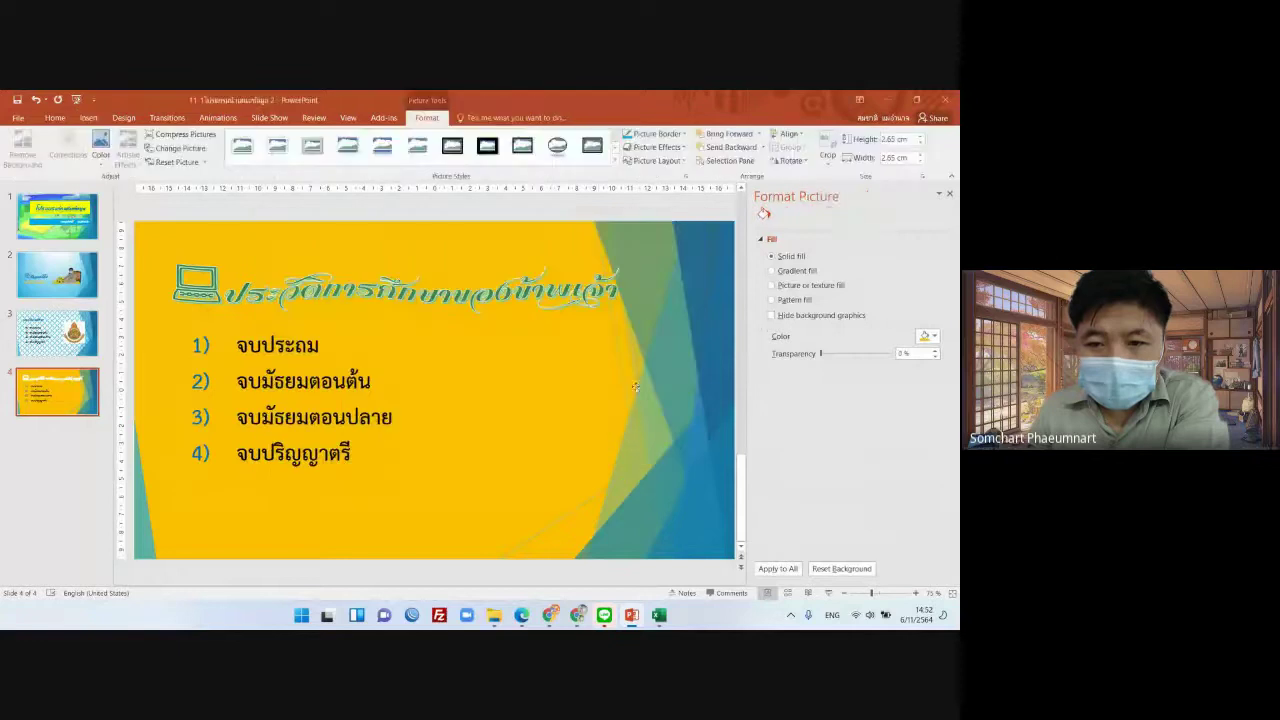
{"action": "left_click_drag", "start_coordinate": [457, 411], "coordinate": [543, 499]}
{"action": "key", "text": "Delete"}
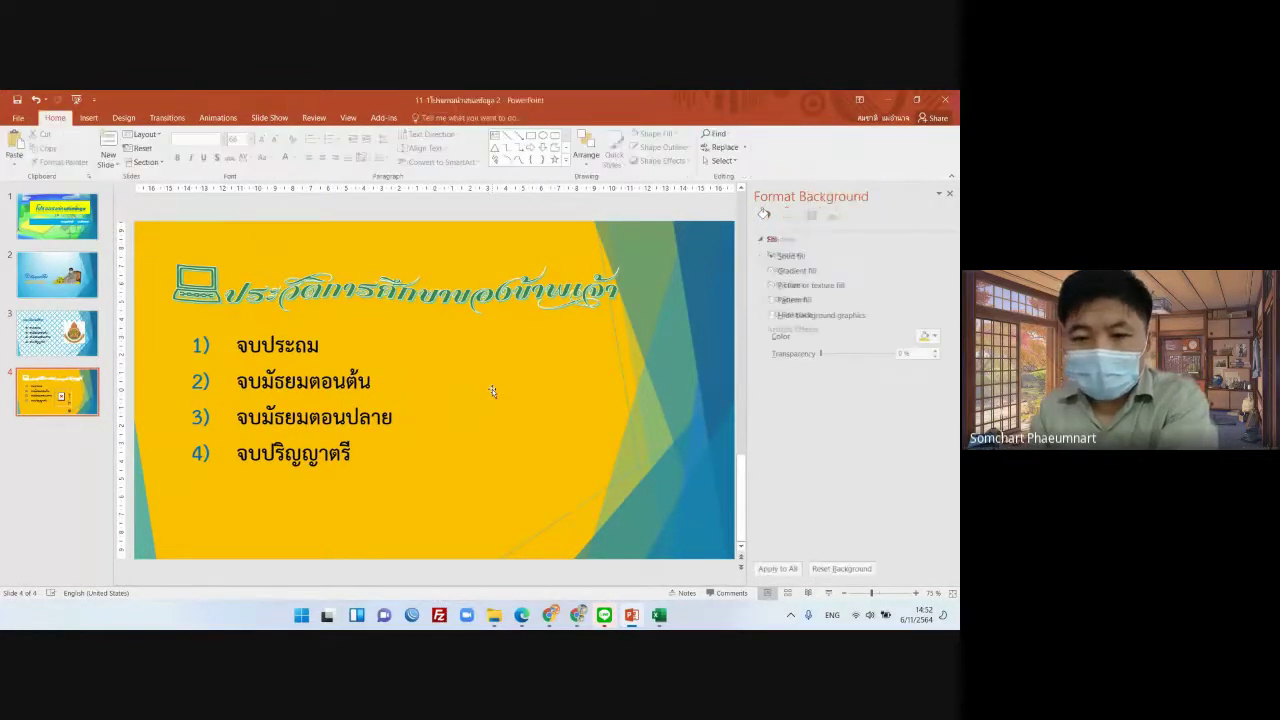
Search 'cat' again with the Transparent type filter and tick the yellow cartoon cat.
{"action": "left_click", "coordinate": [106, 156]}
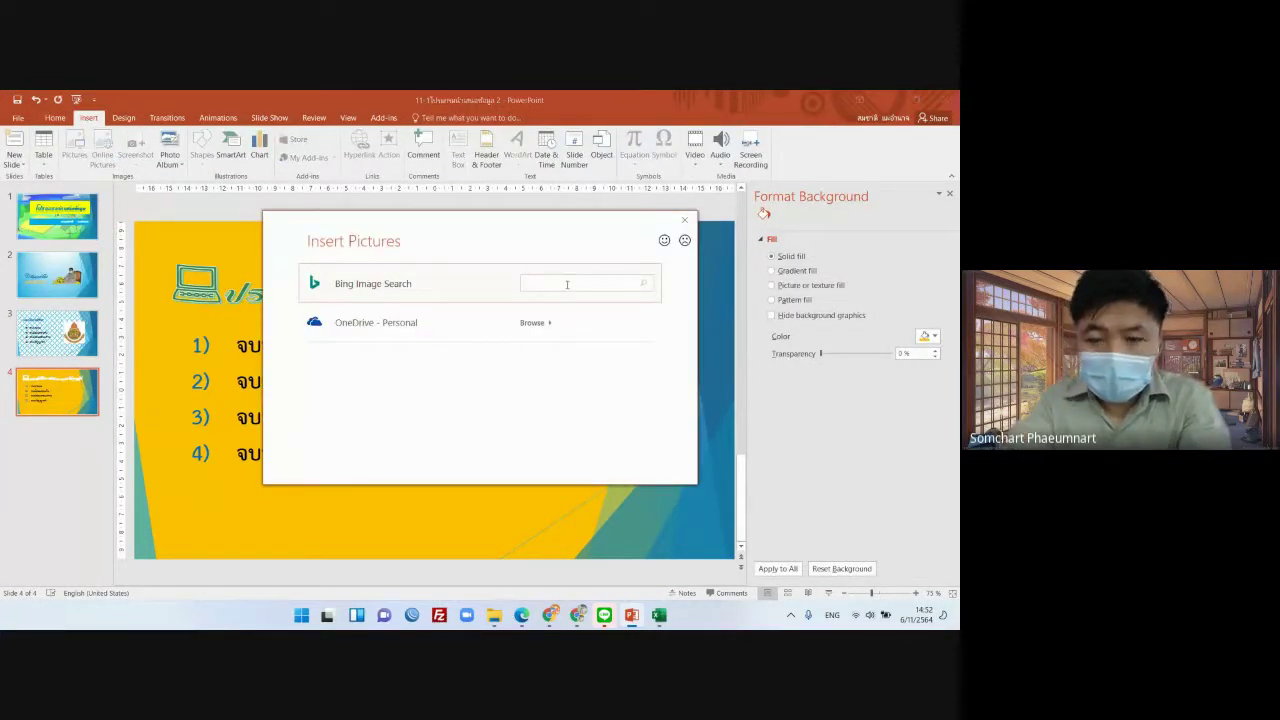
{"action": "key", "text": "Return"}
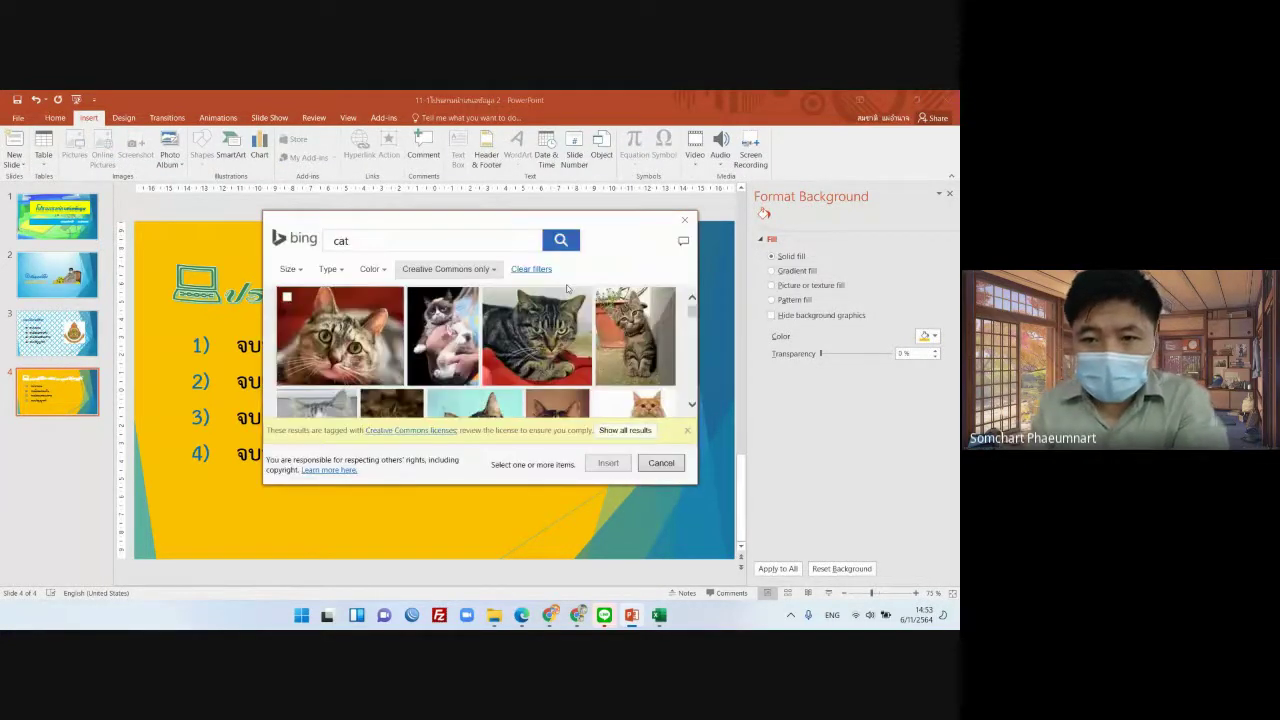
{"action": "left_click", "coordinate": [330, 269]}
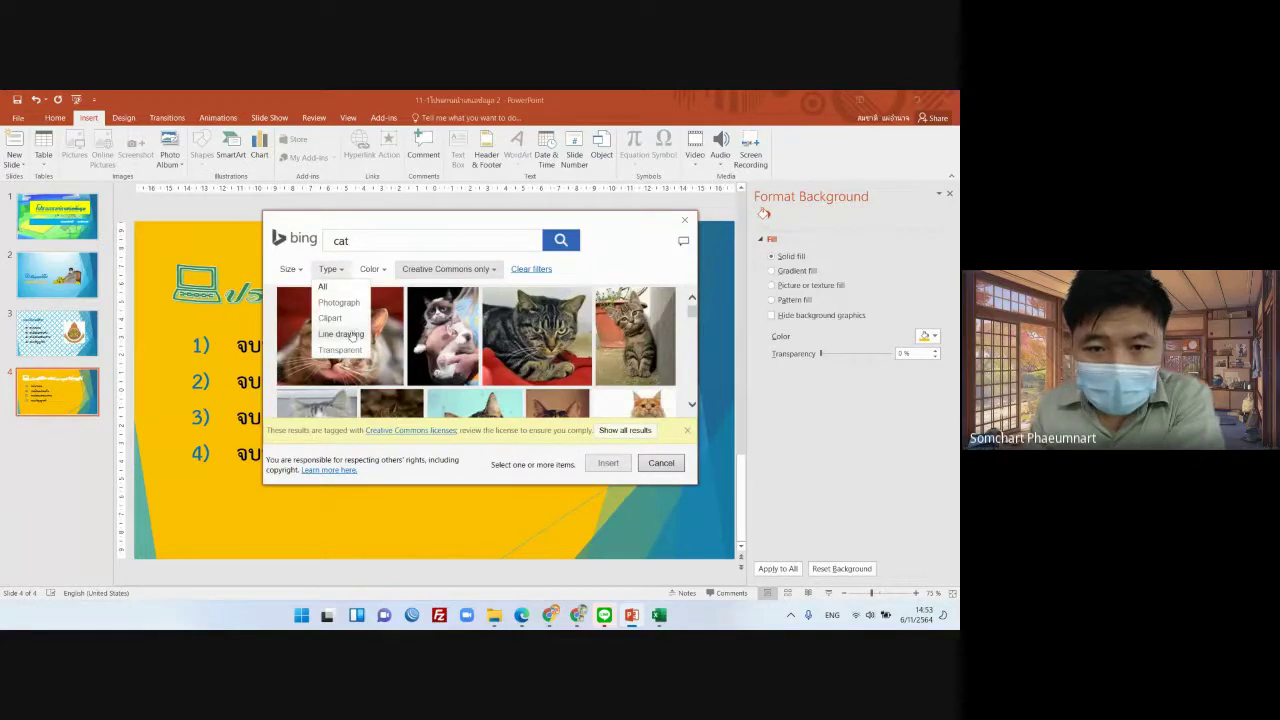
{"action": "left_click", "coordinate": [341, 350]}
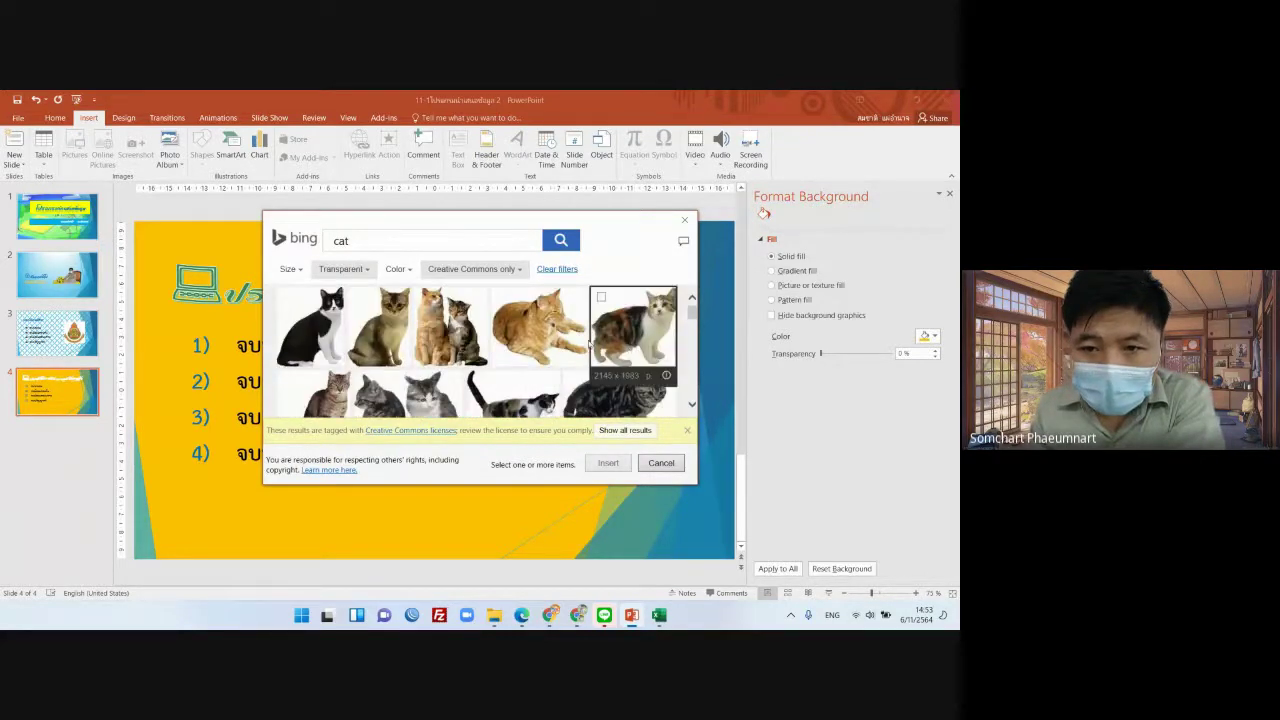
{"action": "scroll", "coordinate": [586, 344], "scroll_direction": "down", "scroll_amount": 3}
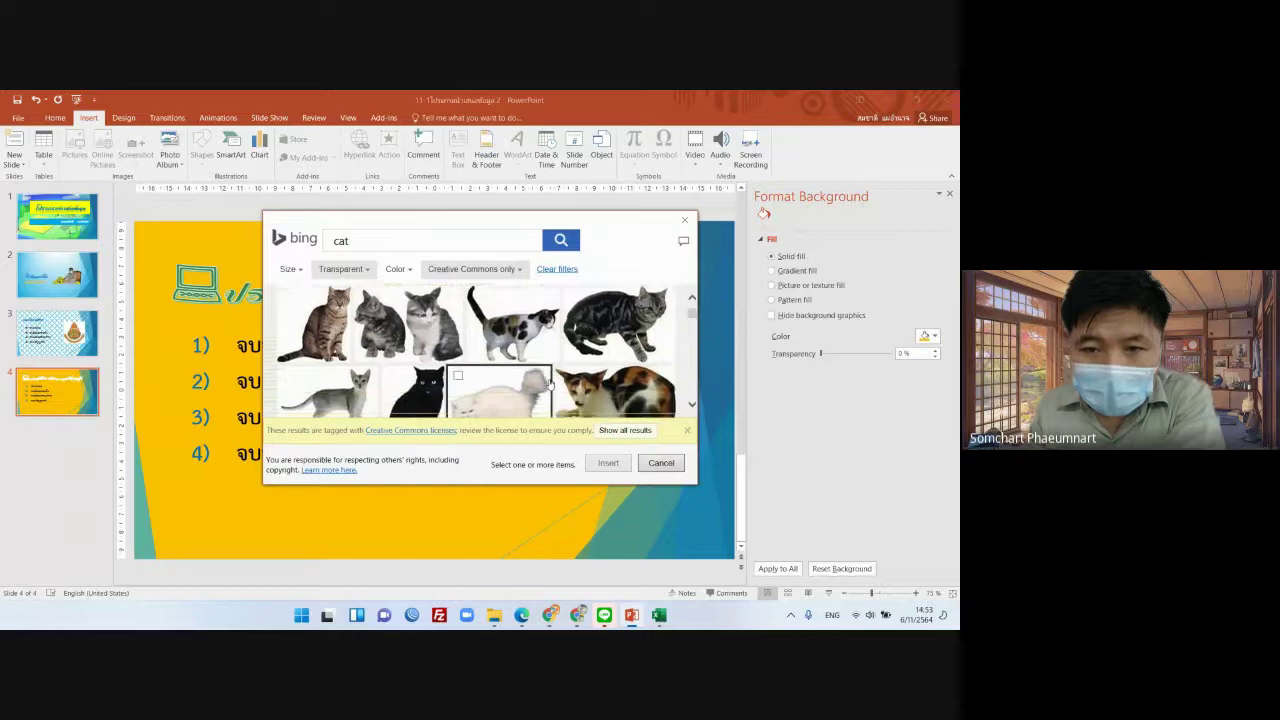
{"action": "scroll", "coordinate": [549, 379], "scroll_direction": "down", "scroll_amount": 5}
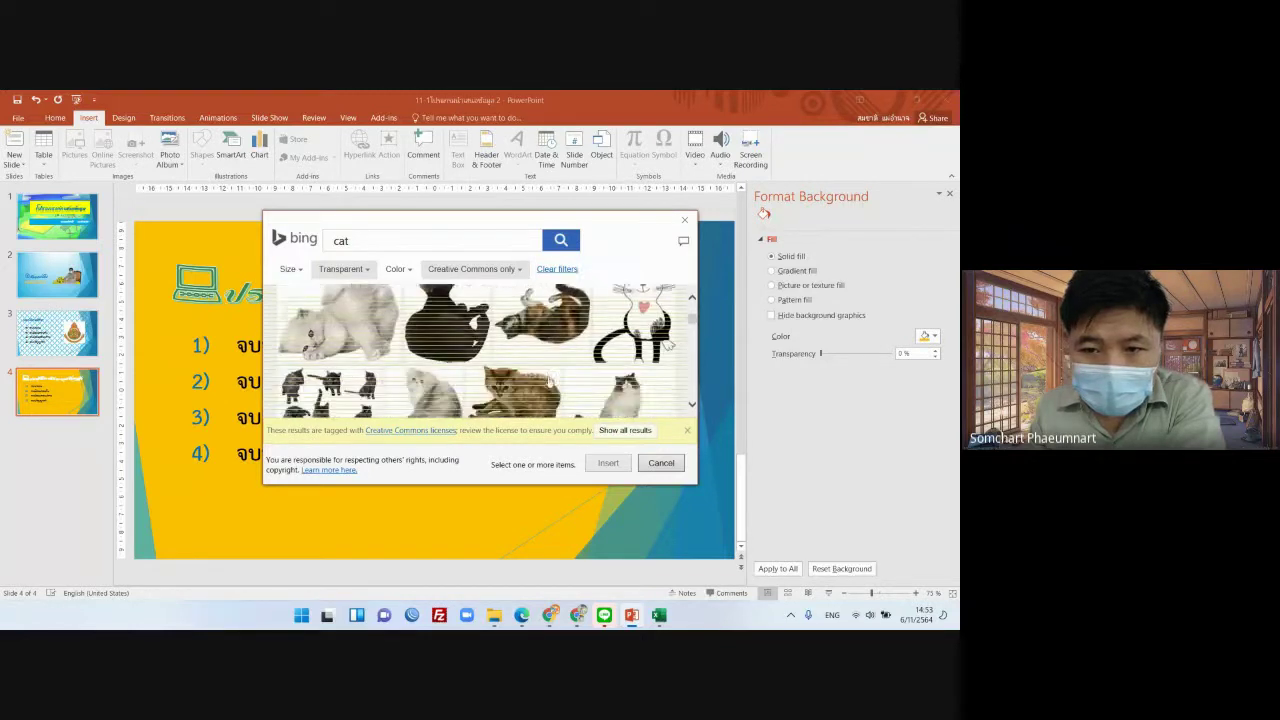
{"action": "scroll", "coordinate": [549, 379], "scroll_direction": "down", "scroll_amount": 3}
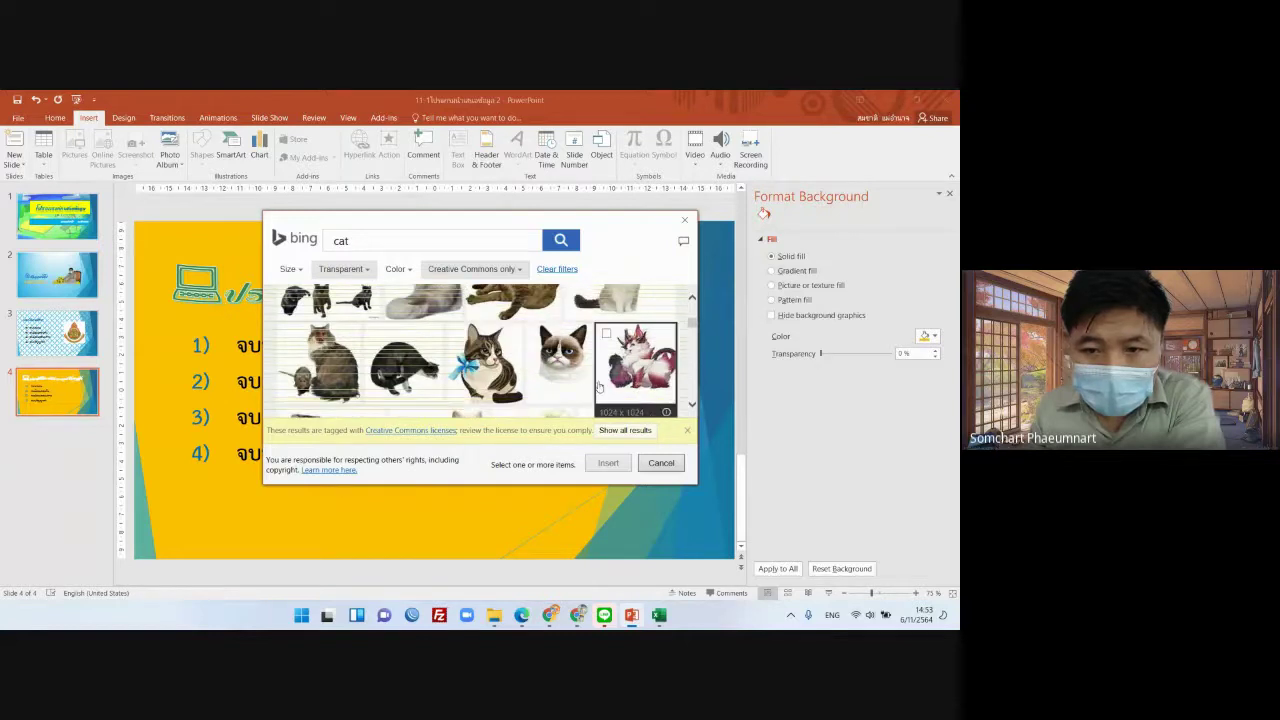
{"action": "scroll", "coordinate": [599, 387], "scroll_direction": "down", "scroll_amount": 5}
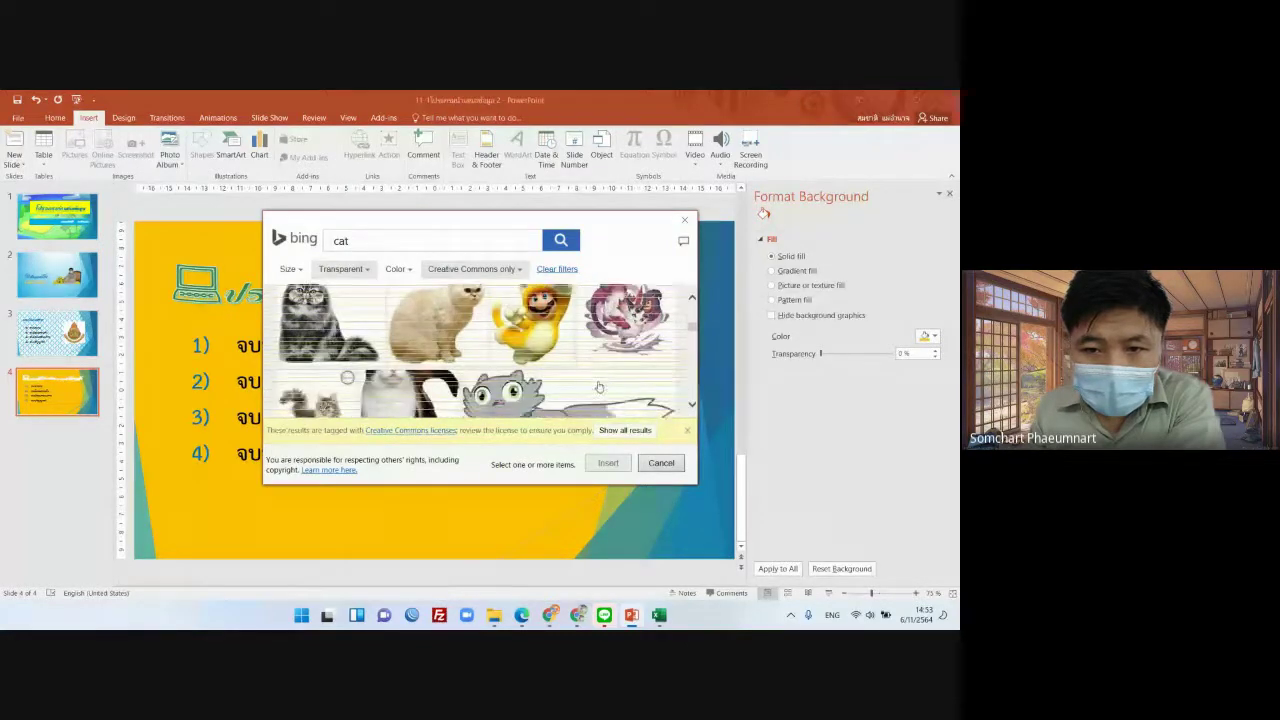
{"action": "scroll", "coordinate": [599, 387], "scroll_direction": "down", "scroll_amount": 5}
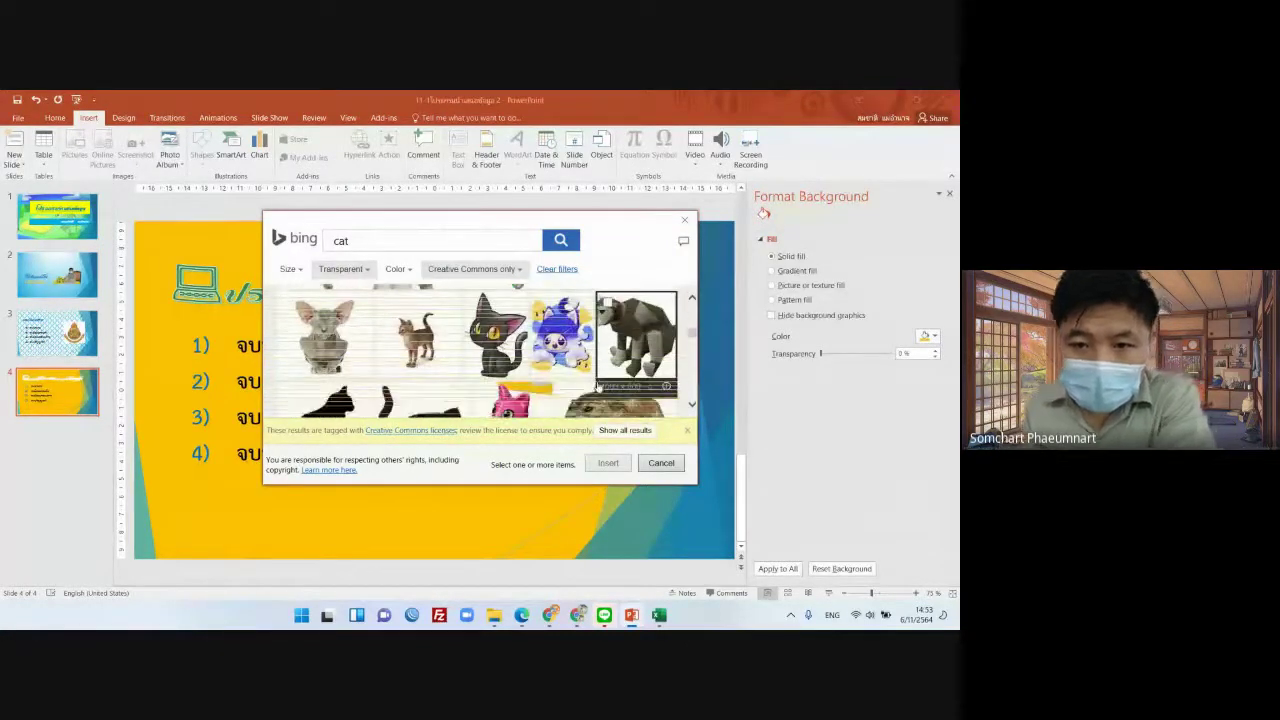
{"action": "scroll", "coordinate": [599, 387], "scroll_direction": "down", "scroll_amount": 5}
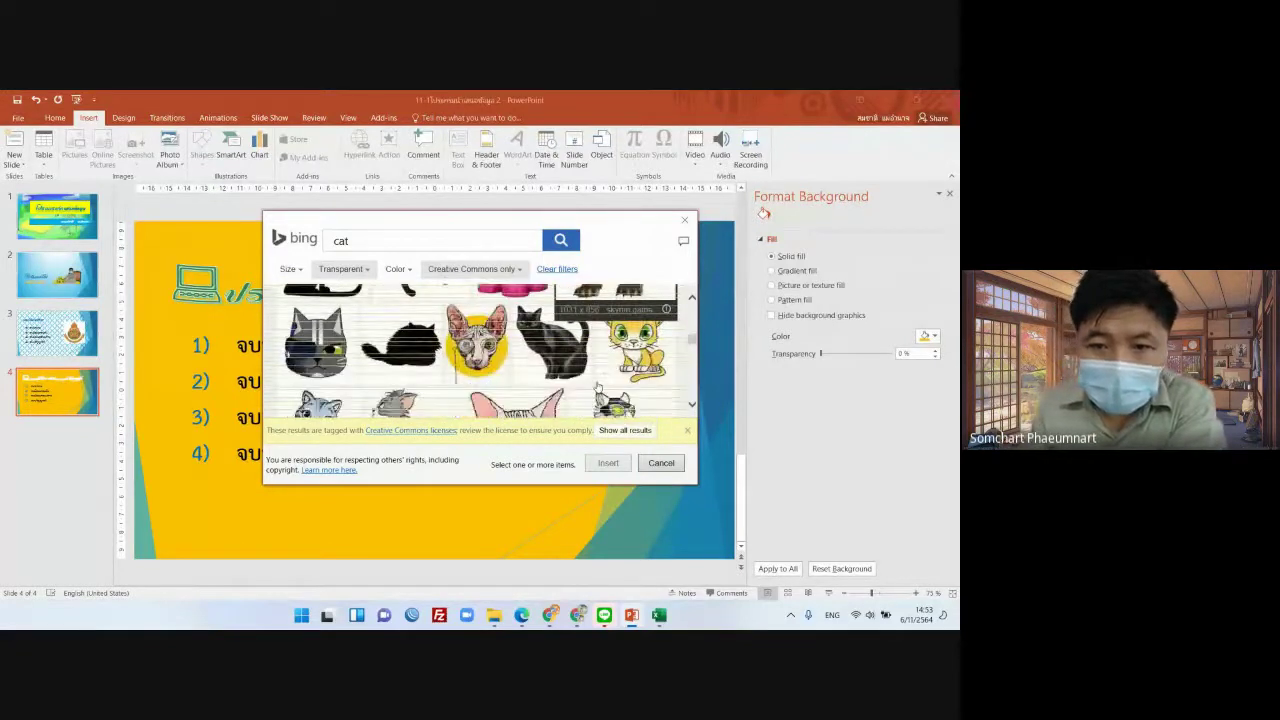
{"action": "left_click", "coordinate": [610, 316]}
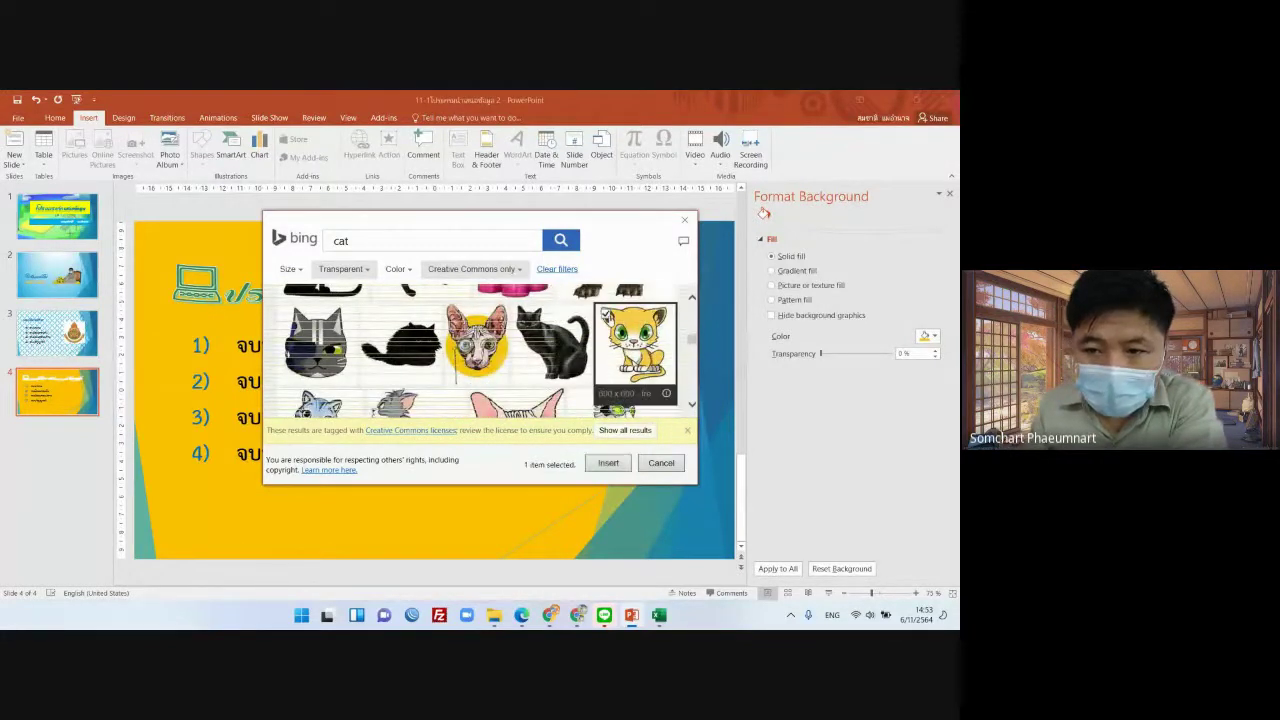
Insert the yellow cartoon cat, shrink it to about 6.6 cm, and place it lower right.
{"action": "left_click", "coordinate": [610, 465]}
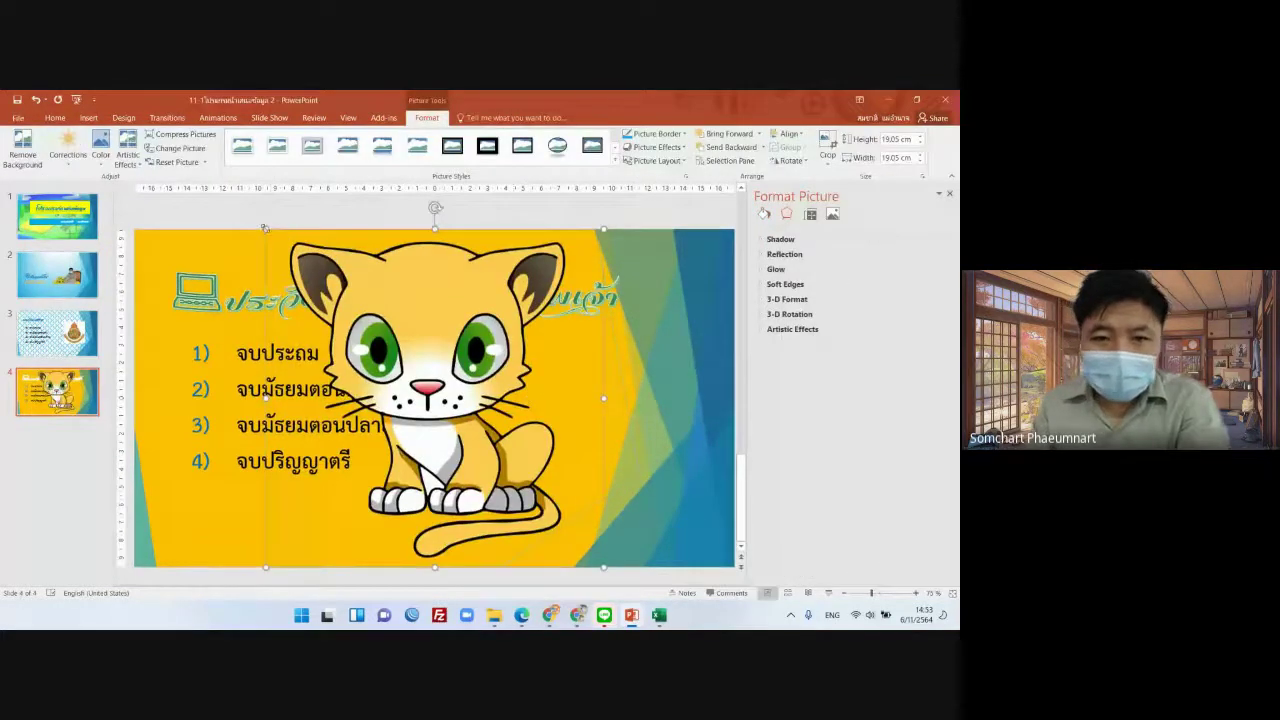
{"action": "left_click_drag", "start_coordinate": [264, 228], "coordinate": [452, 404]}
{"action": "left_click_drag", "start_coordinate": [500, 455], "coordinate": [657, 437]}
{"action": "left_click_drag", "start_coordinate": [596, 385], "coordinate": [613, 418]}
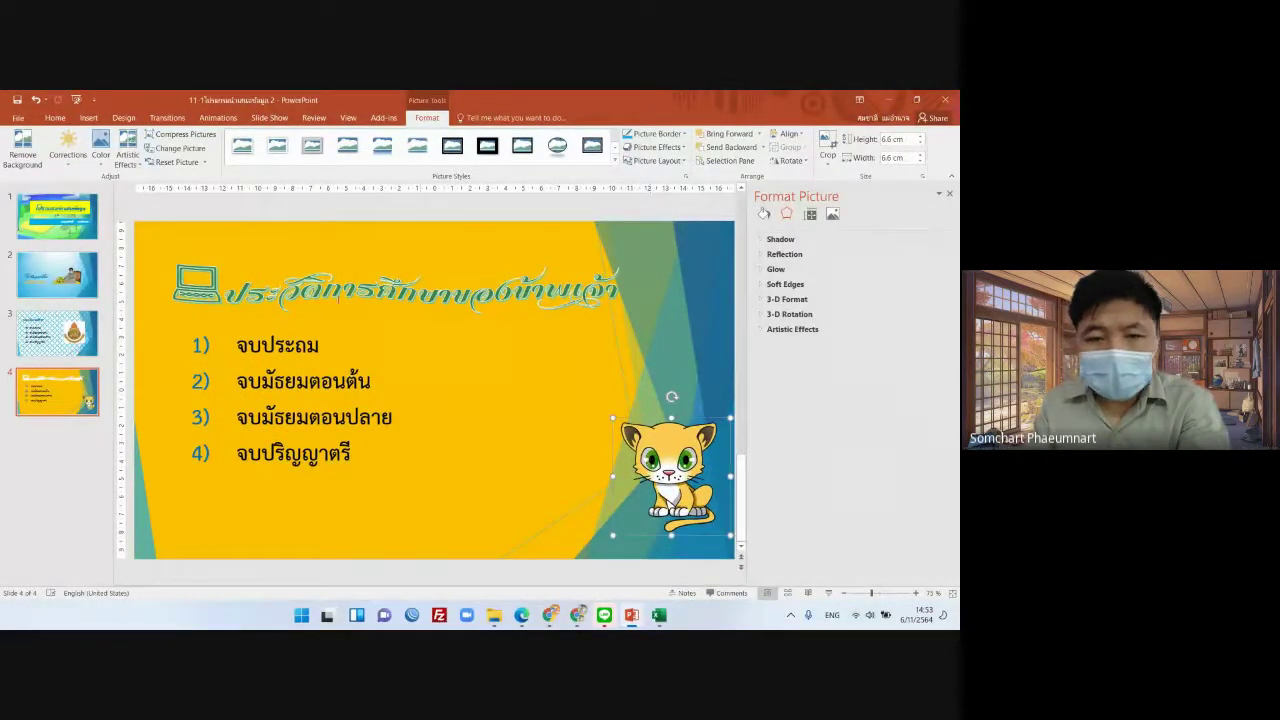
{"action": "left_click", "coordinate": [89, 118]}
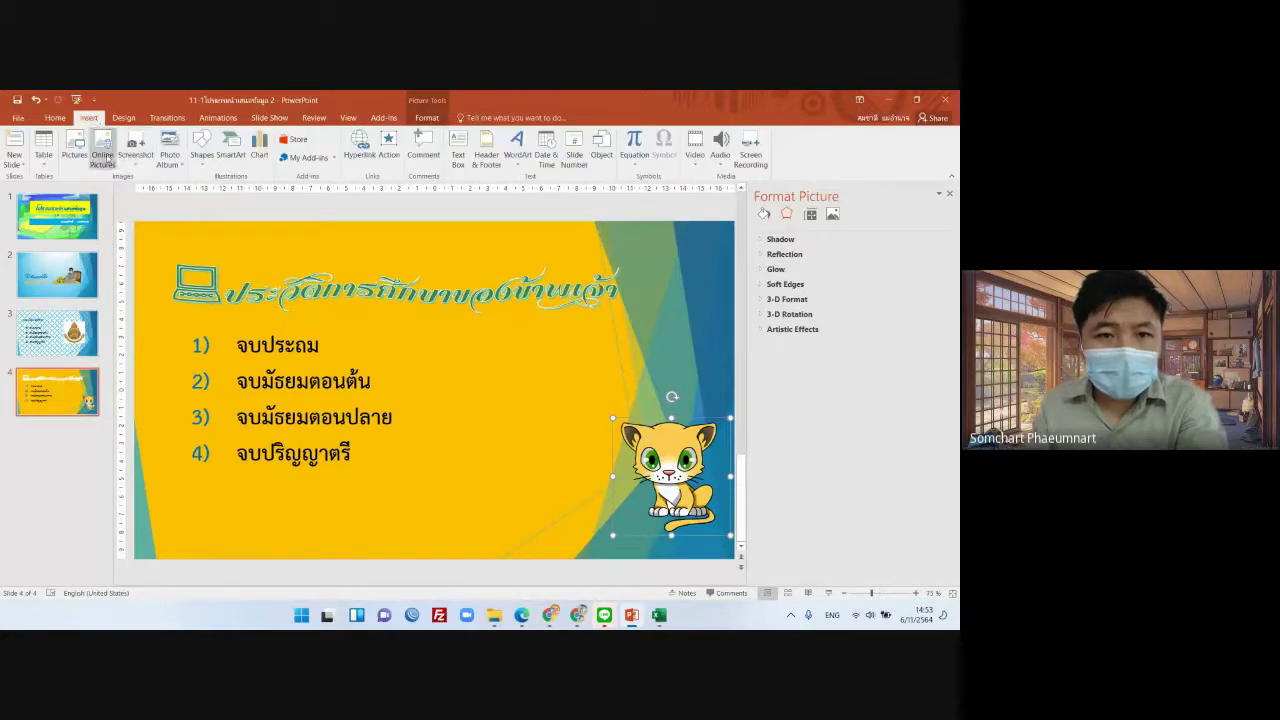
Search online pictures for 'cat' filtered to Line drawing and tick the lucky cat.
{"action": "left_click", "coordinate": [102, 153]}
{"action": "left_click", "coordinate": [576, 281]}
{"action": "type", "text": "cat"}
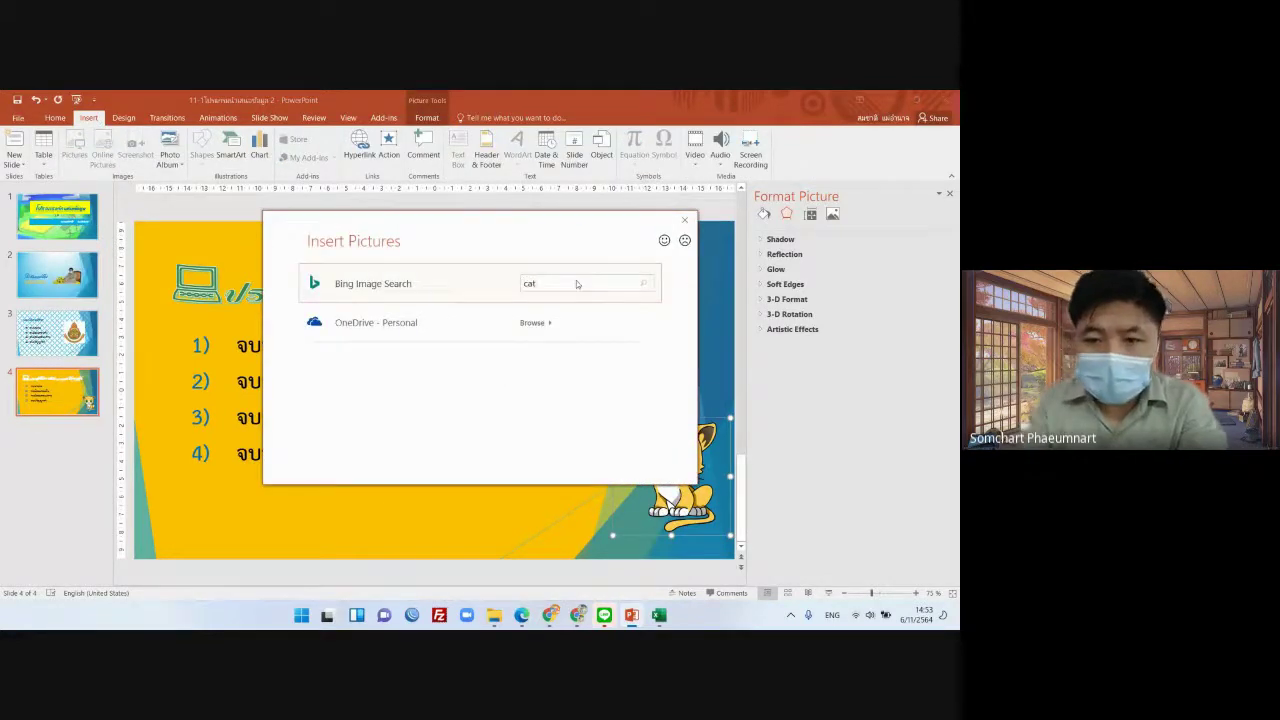
{"action": "key", "text": "Return"}
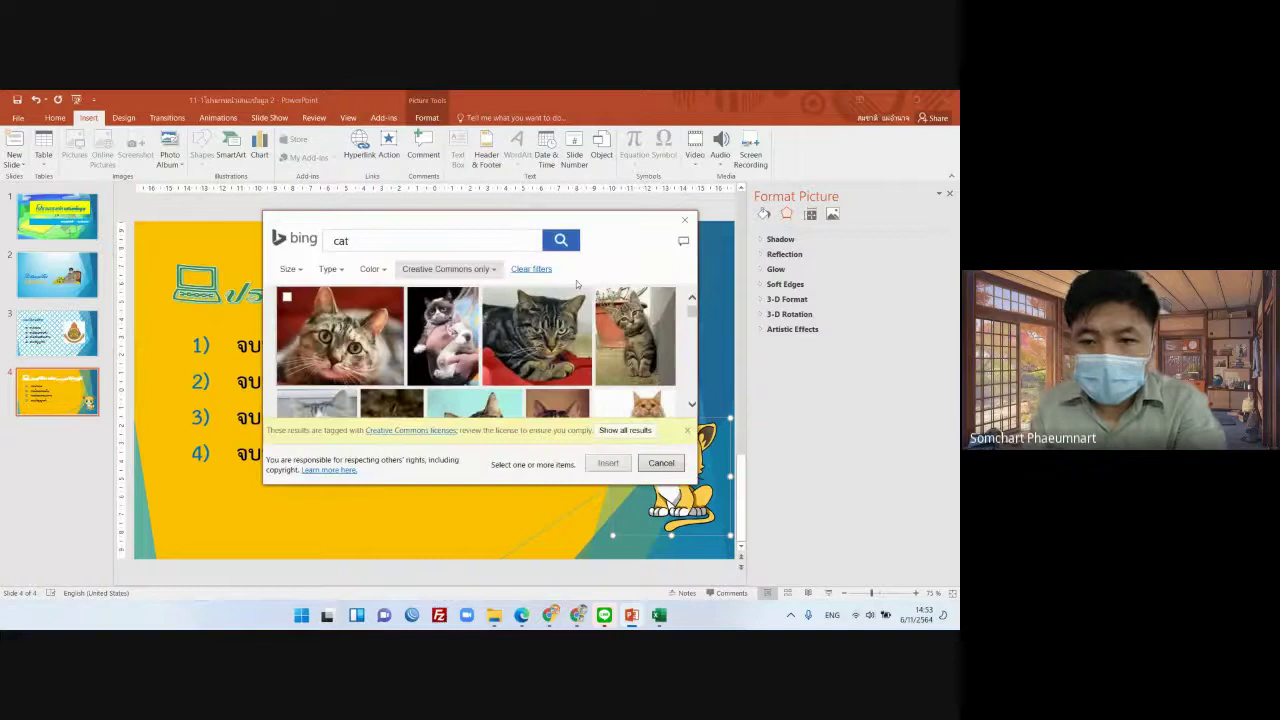
{"action": "left_click", "coordinate": [333, 270]}
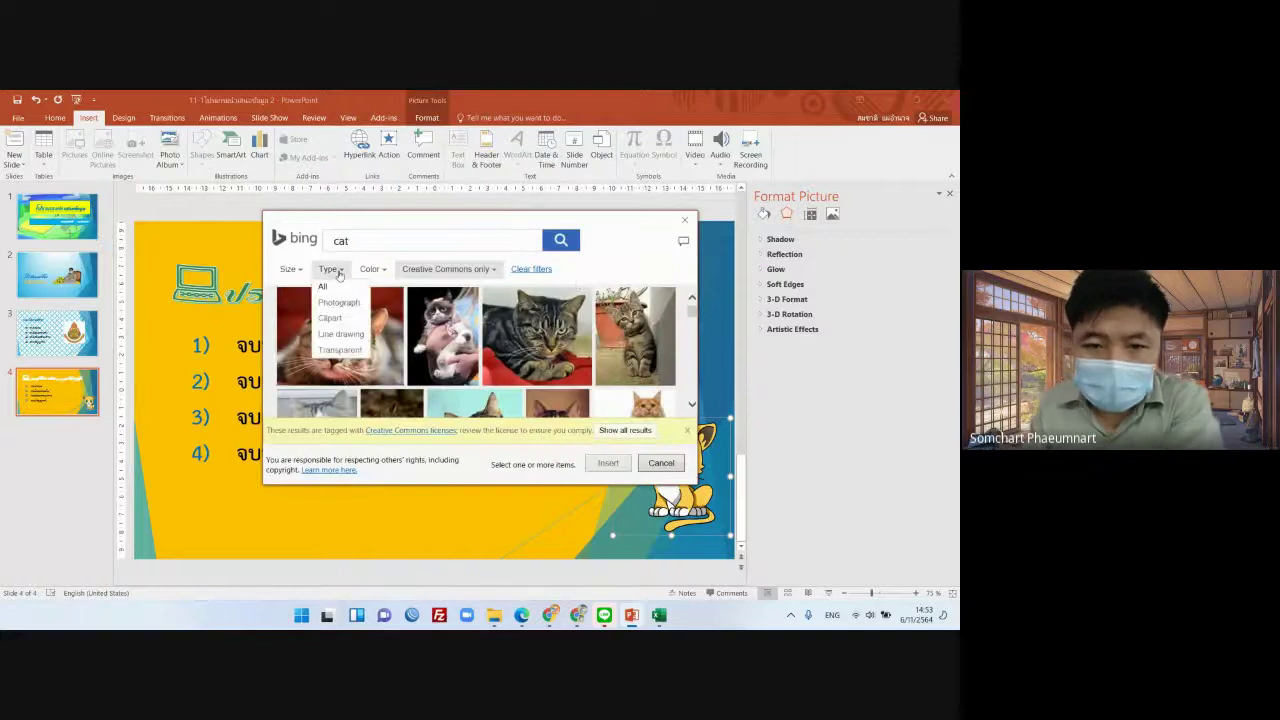
{"action": "left_click", "coordinate": [340, 334]}
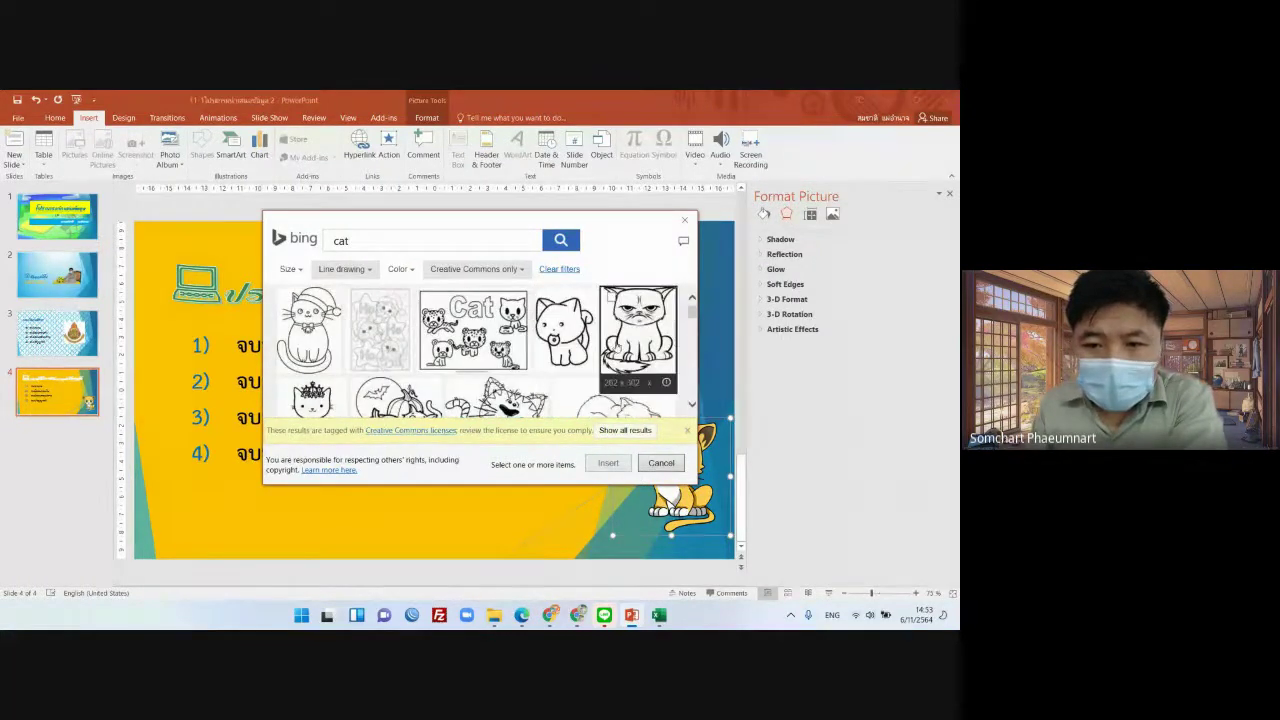
{"action": "scroll", "coordinate": [617, 347], "scroll_direction": "down", "scroll_amount": 3}
{"action": "scroll", "coordinate": [617, 347], "scroll_direction": "down", "scroll_amount": 2}
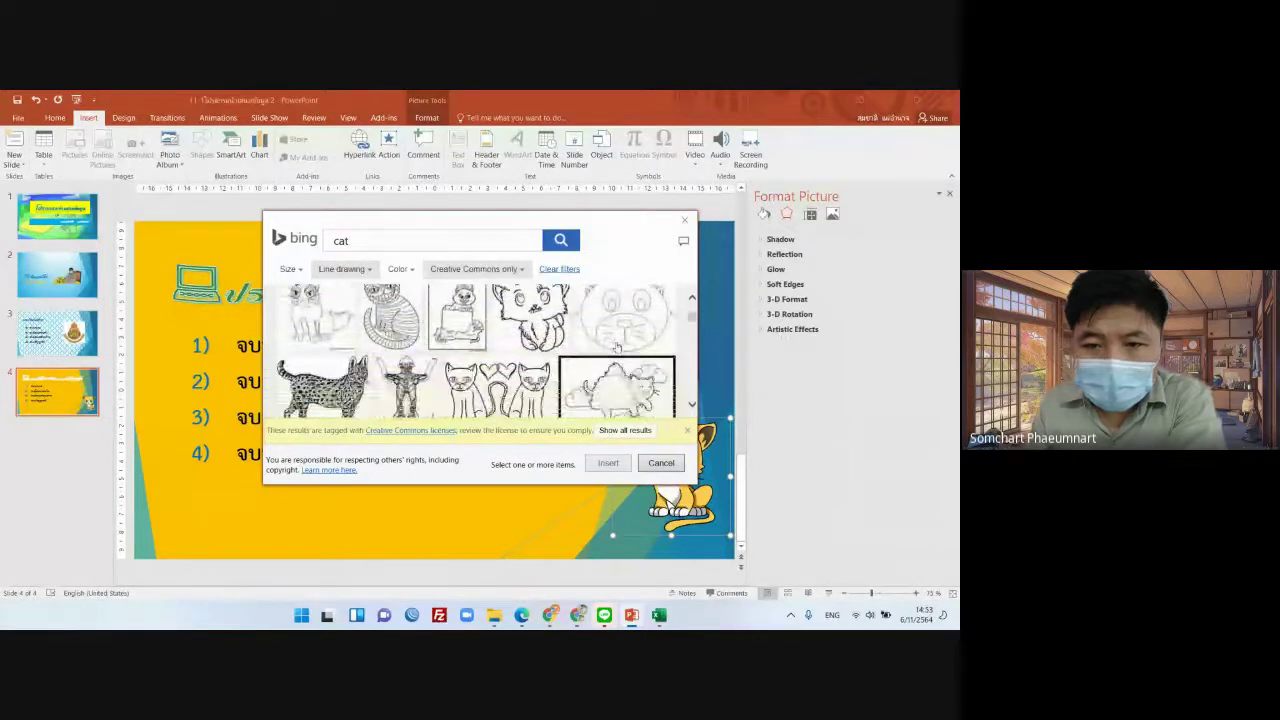
{"action": "scroll", "coordinate": [617, 347], "scroll_direction": "down", "scroll_amount": 4}
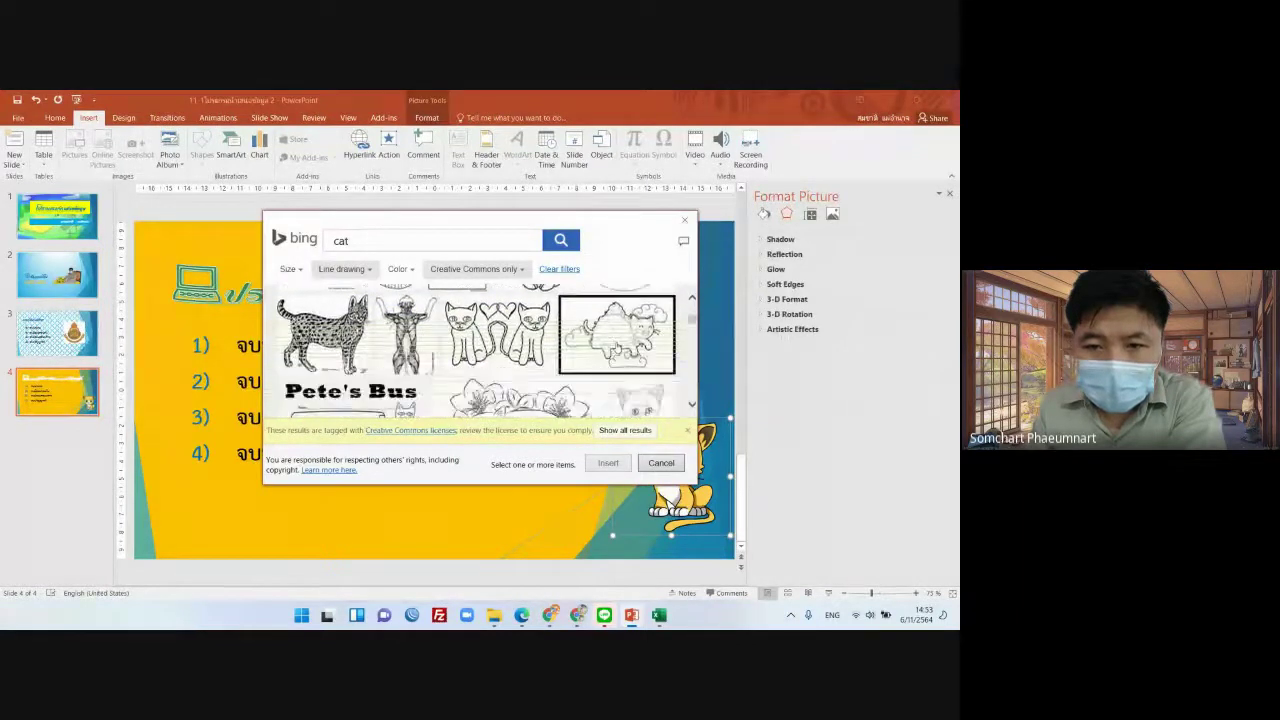
{"action": "scroll", "coordinate": [594, 368], "scroll_direction": "down", "scroll_amount": 5}
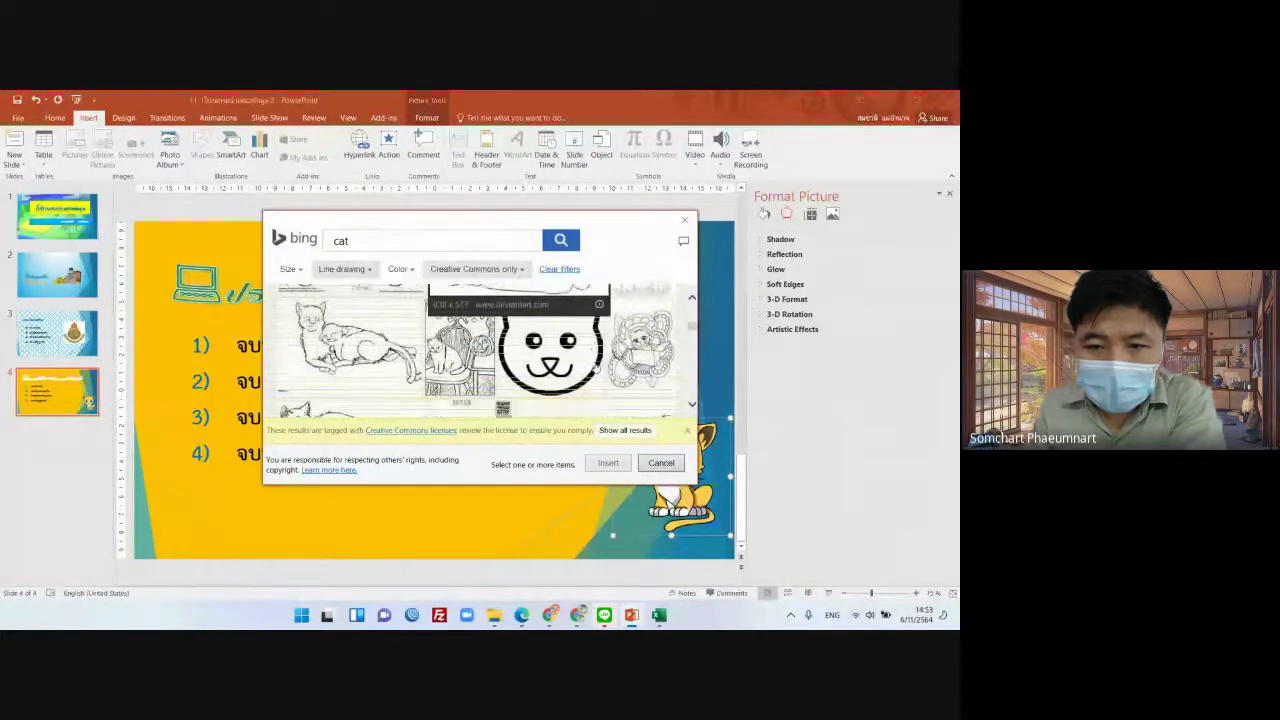
{"action": "scroll", "coordinate": [594, 368], "scroll_direction": "down", "scroll_amount": 4}
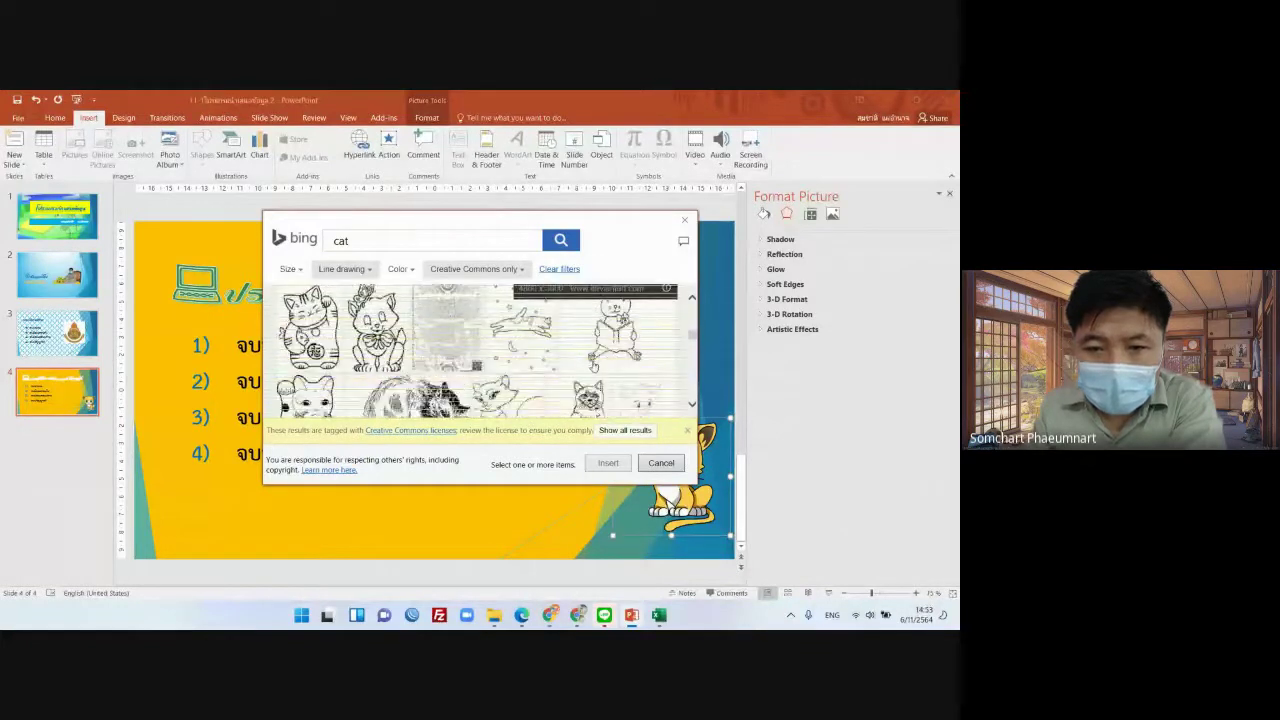
{"action": "left_click", "coordinate": [309, 327]}
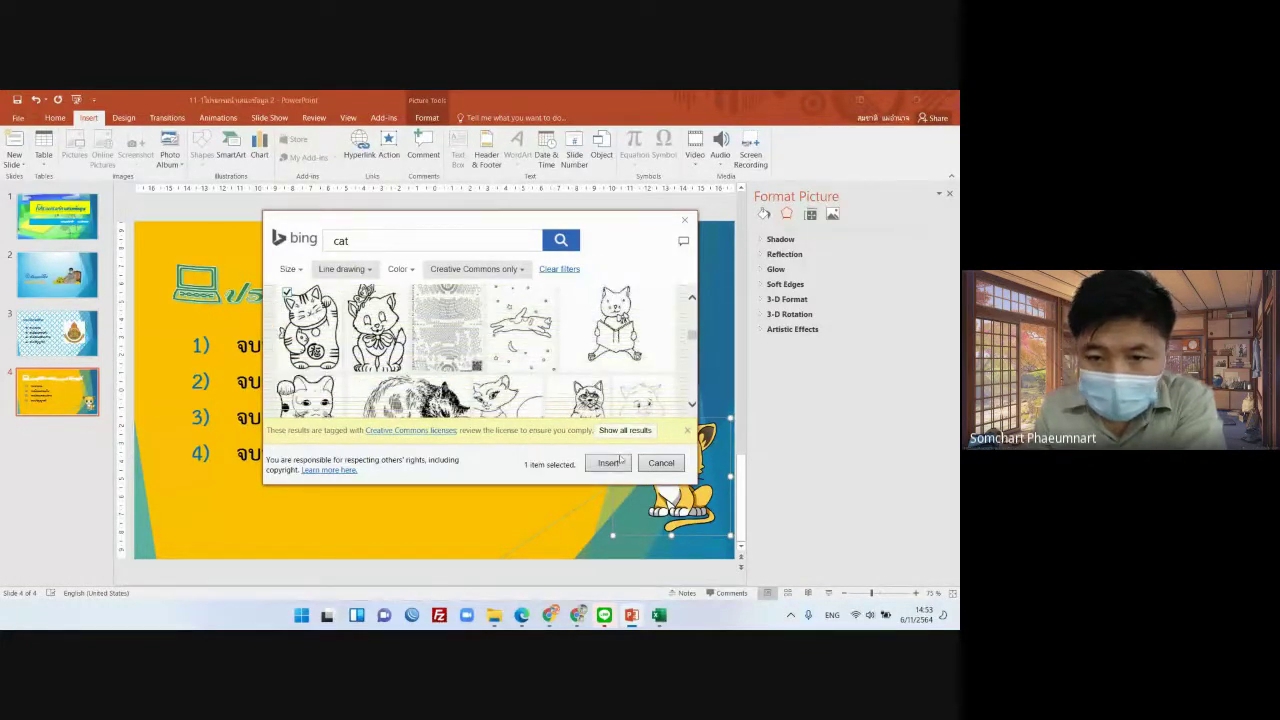
Insert the lucky cat drawing, shrink it beside the list, and move the yellow cat alongside.
{"action": "left_click", "coordinate": [608, 463]}
{"action": "left_click", "coordinate": [310, 325]}
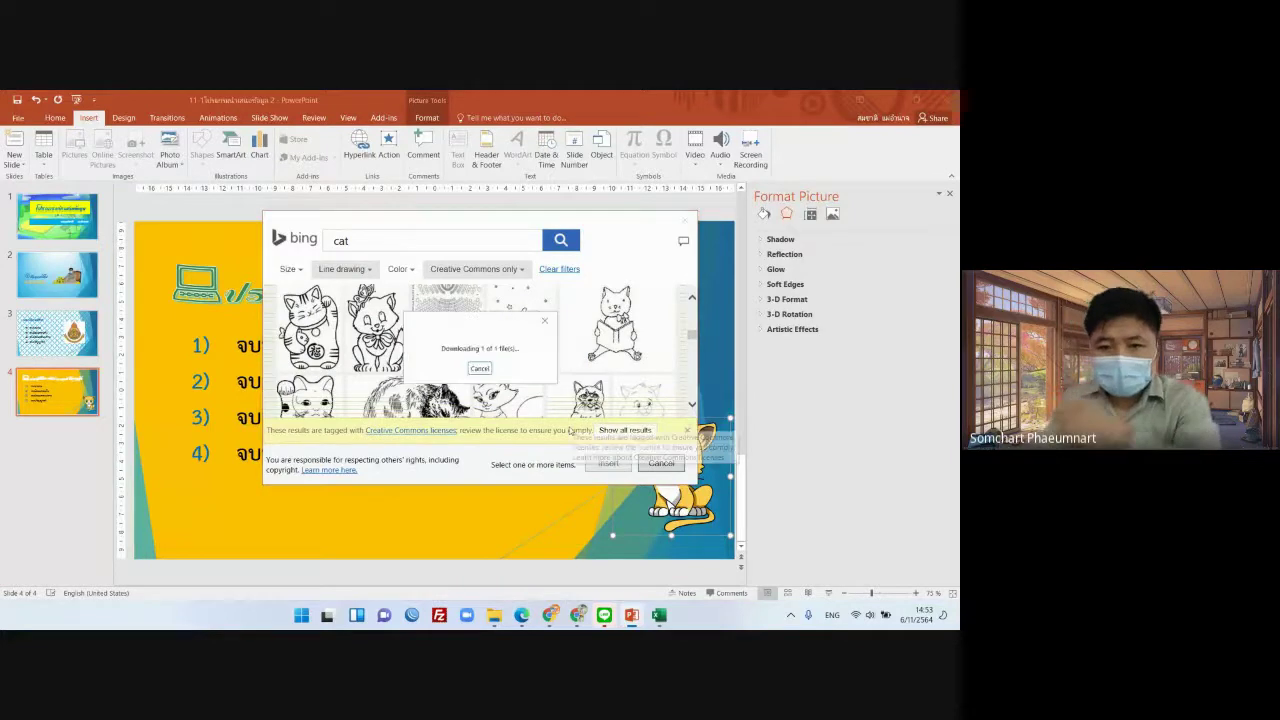
{"action": "left_click", "coordinate": [608, 462]}
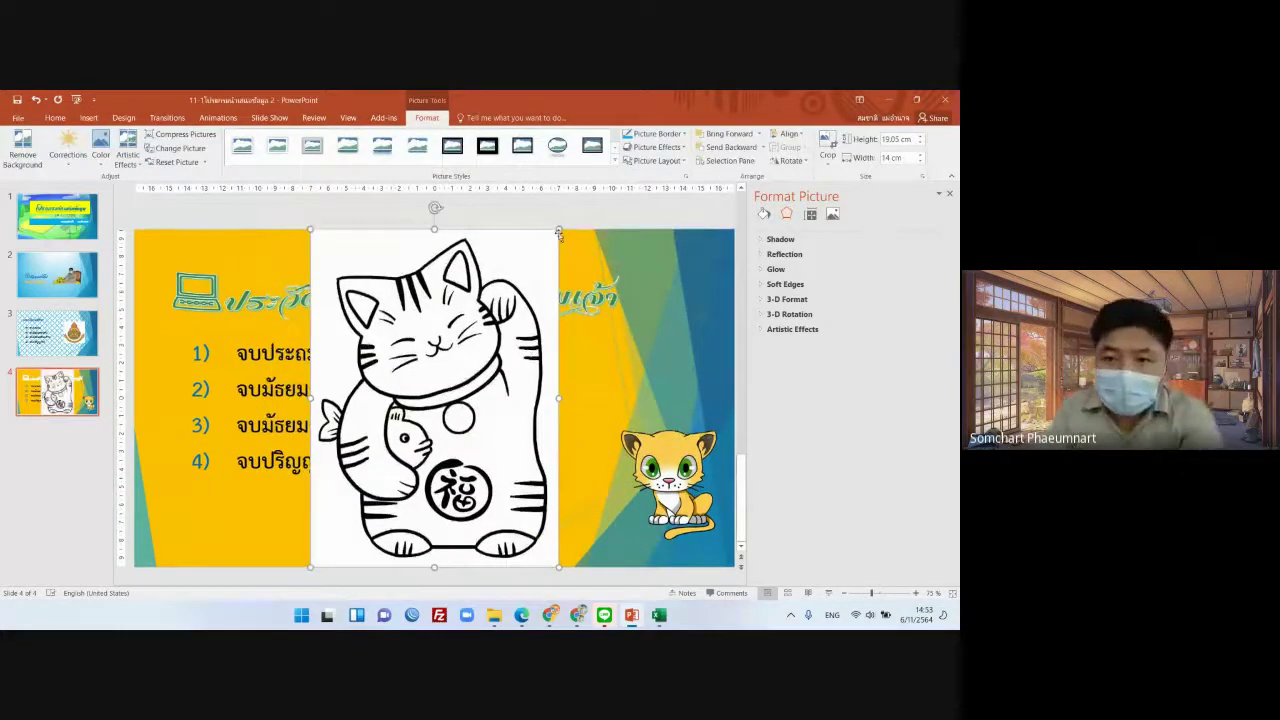
{"action": "left_click_drag", "start_coordinate": [557, 231], "coordinate": [429, 400]}
{"action": "left_click_drag", "start_coordinate": [393, 465], "coordinate": [541, 408]}
{"action": "mouse_move", "coordinate": [688, 438]}
{"action": "left_mouse_down"}
{"action": "mouse_move", "coordinate": [678, 412]}
{"action": "mouse_move", "coordinate": [658, 410]}
{"action": "left_mouse_up"}
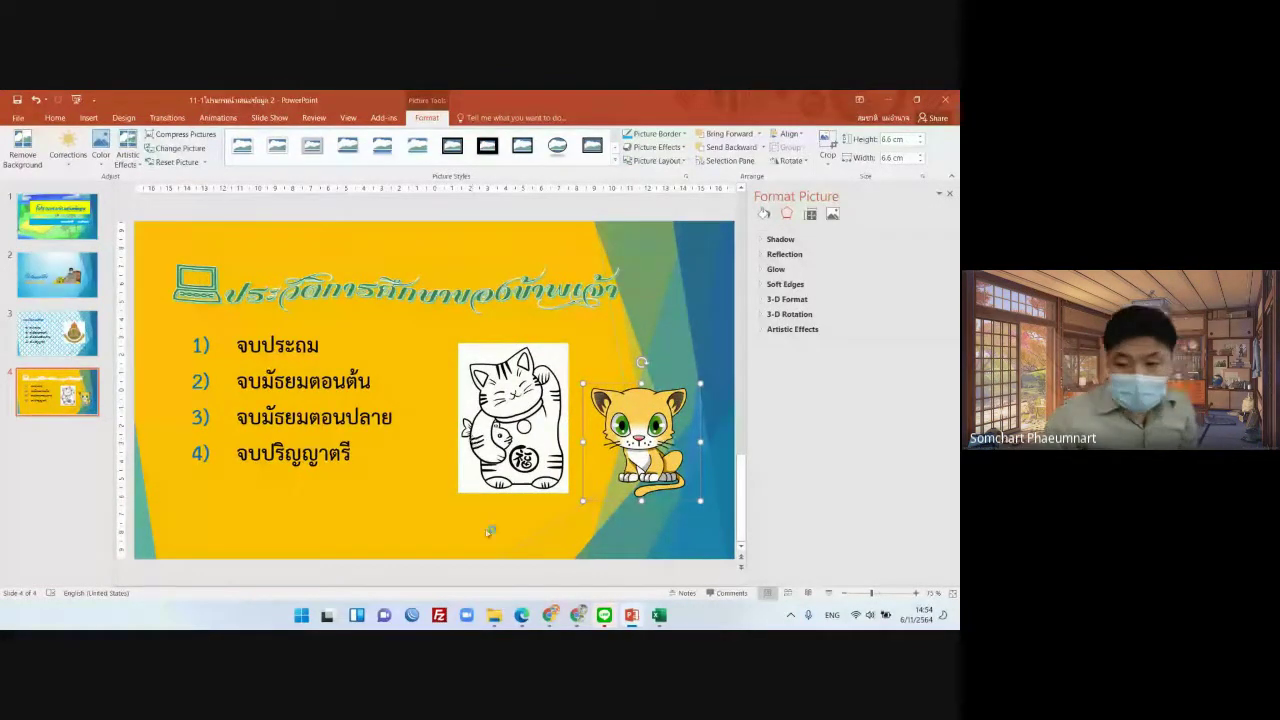
{"action": "mouse_move", "coordinate": [578, 615]}
{"action": "left_click", "coordinate": [640, 558]}
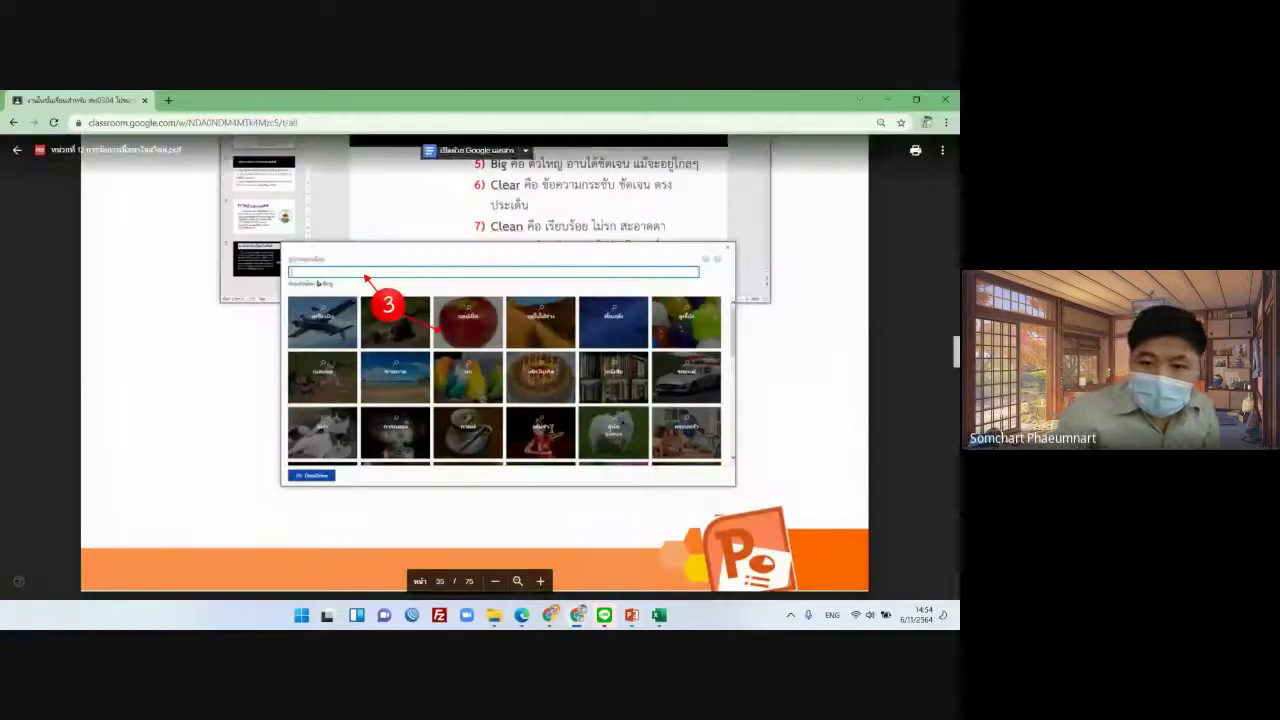
{"action": "scroll", "coordinate": [475, 365], "scroll_direction": "down", "scroll_amount": 15}
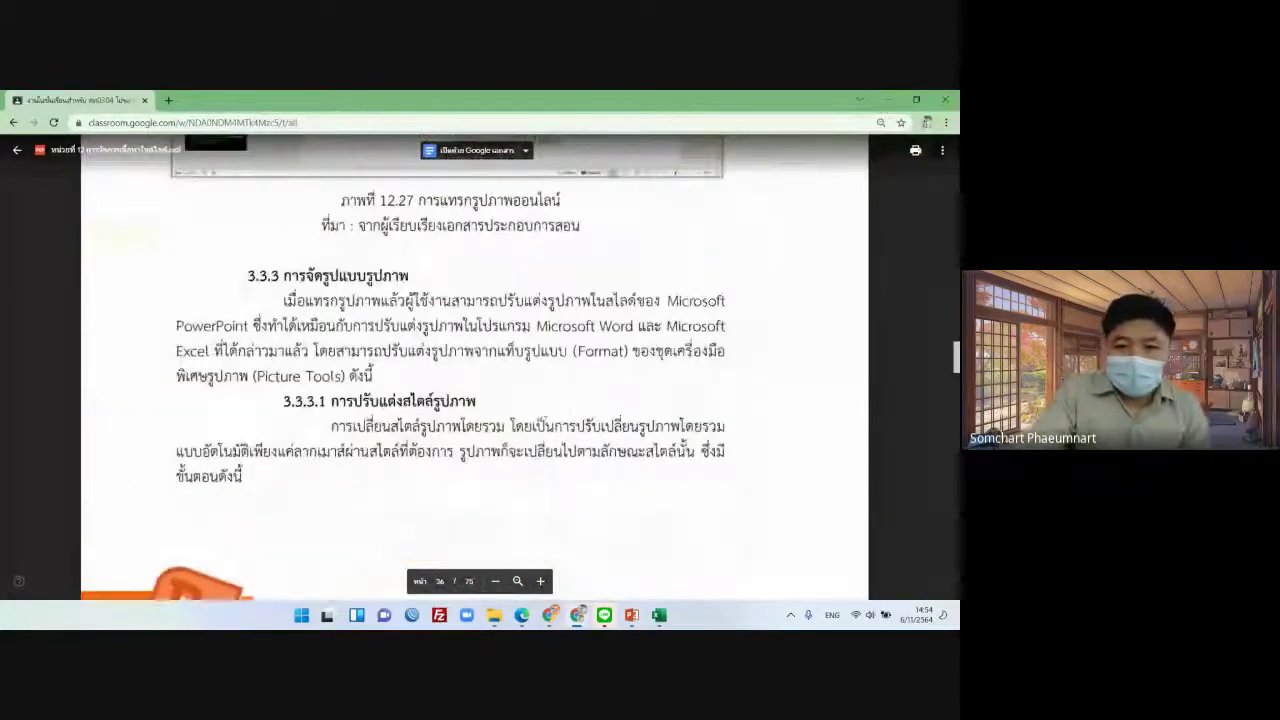
{"action": "scroll", "coordinate": [557, 419], "scroll_direction": "down", "scroll_amount": 8}
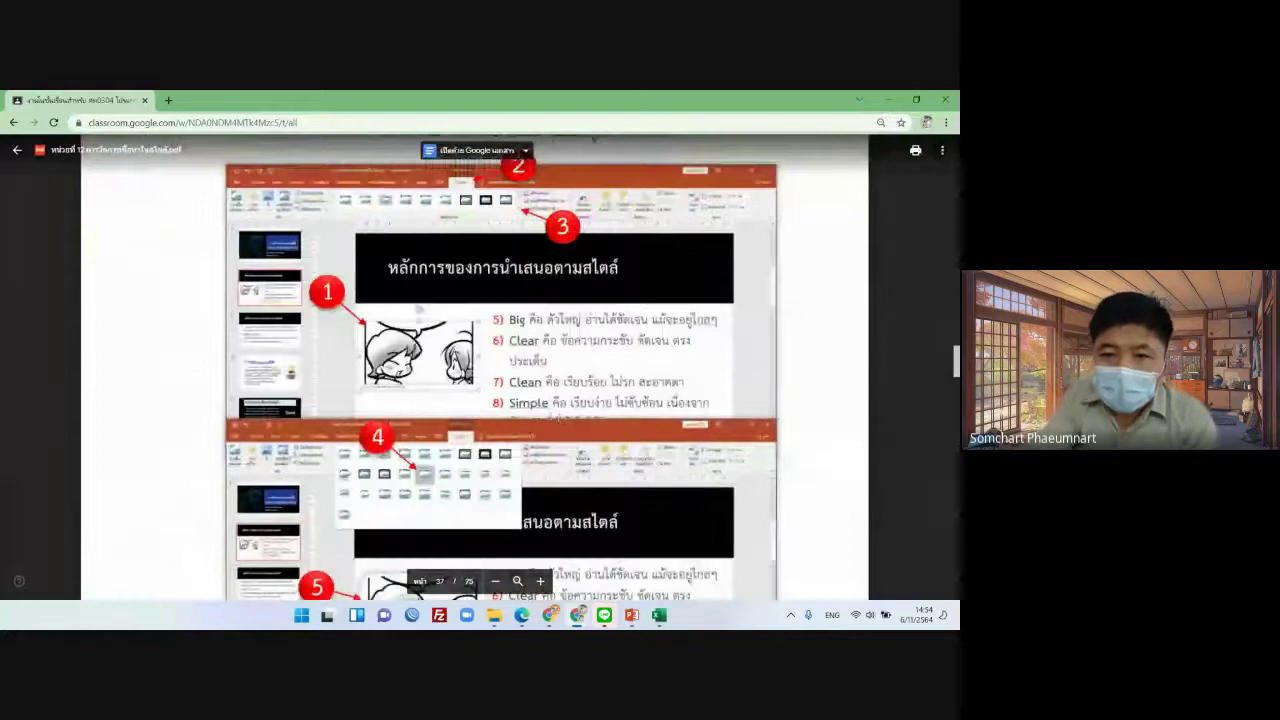
{"action": "scroll", "coordinate": [555, 412], "scroll_direction": "down", "scroll_amount": 4}
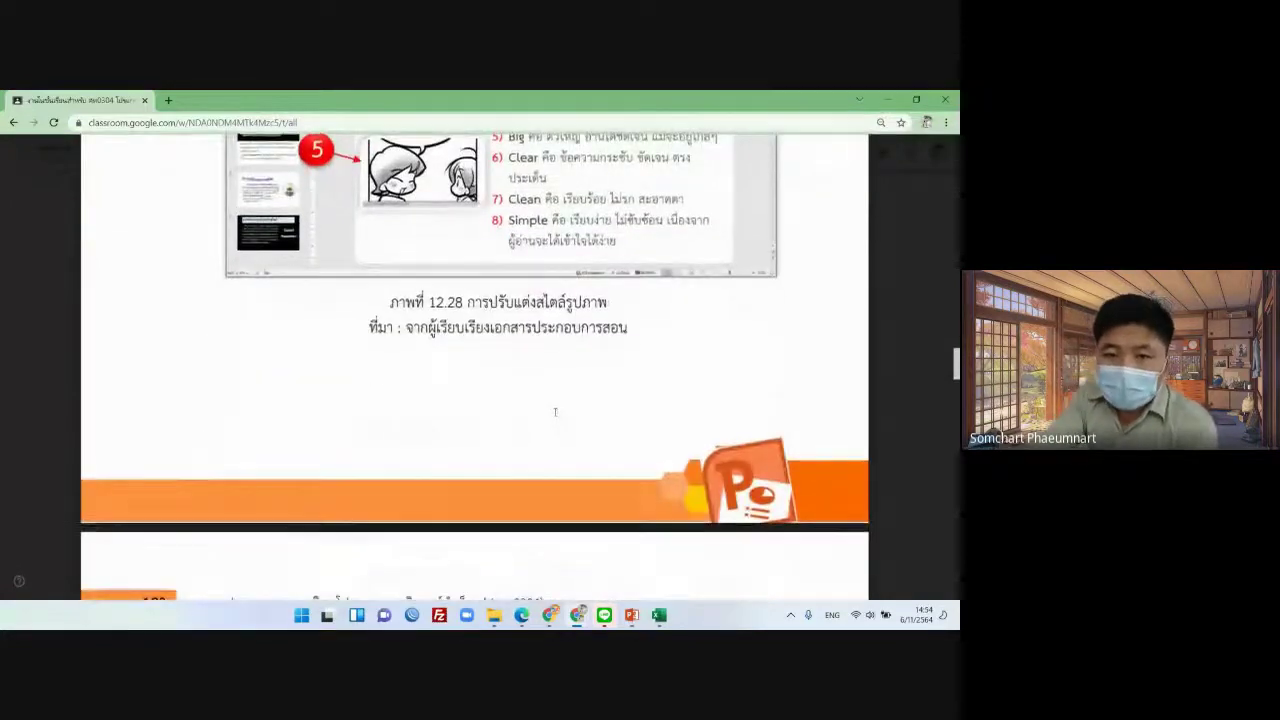
{"action": "scroll", "coordinate": [555, 412], "scroll_direction": "down", "scroll_amount": 10}
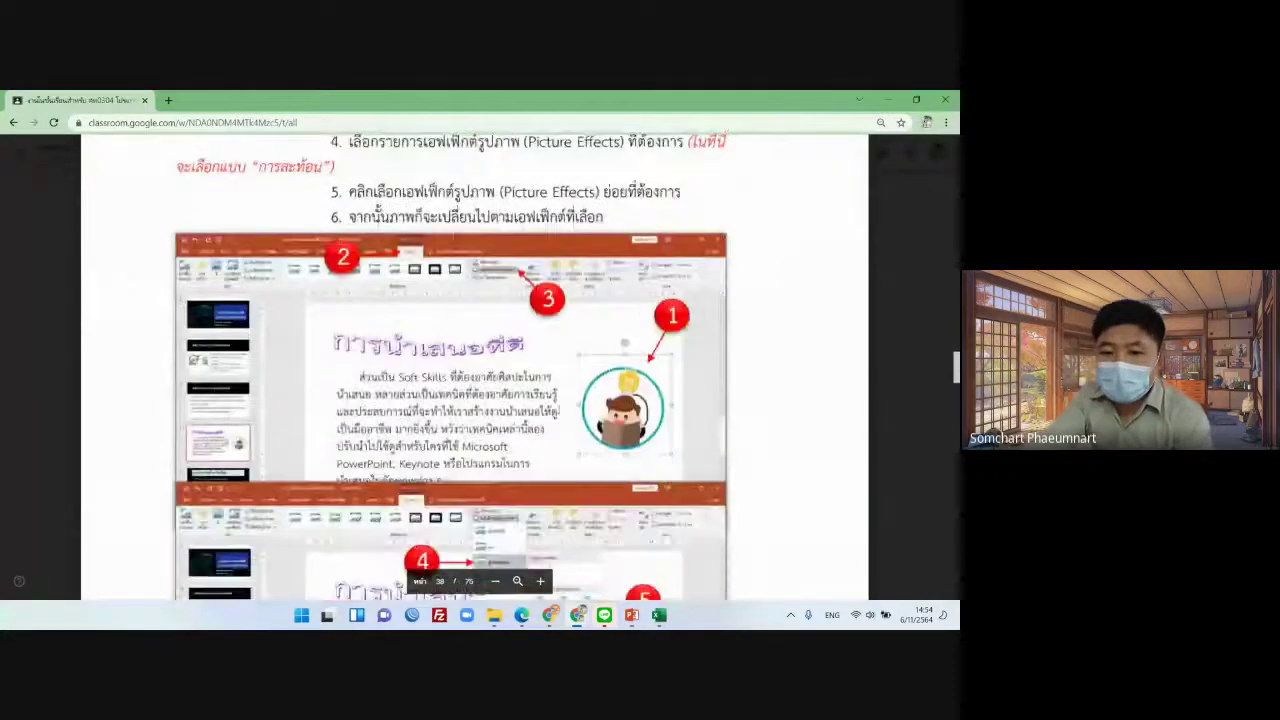
{"action": "scroll", "coordinate": [559, 409], "scroll_direction": "down", "scroll_amount": 4}
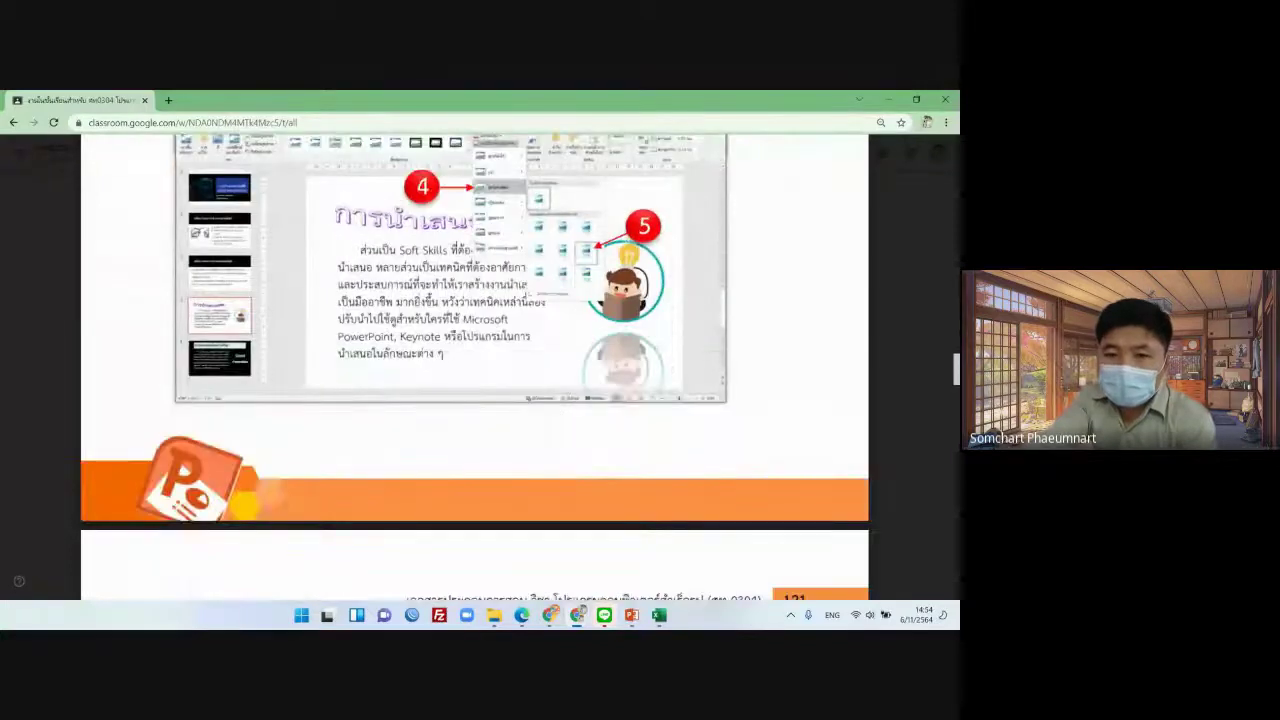
{"action": "left_click", "coordinate": [631, 614]}
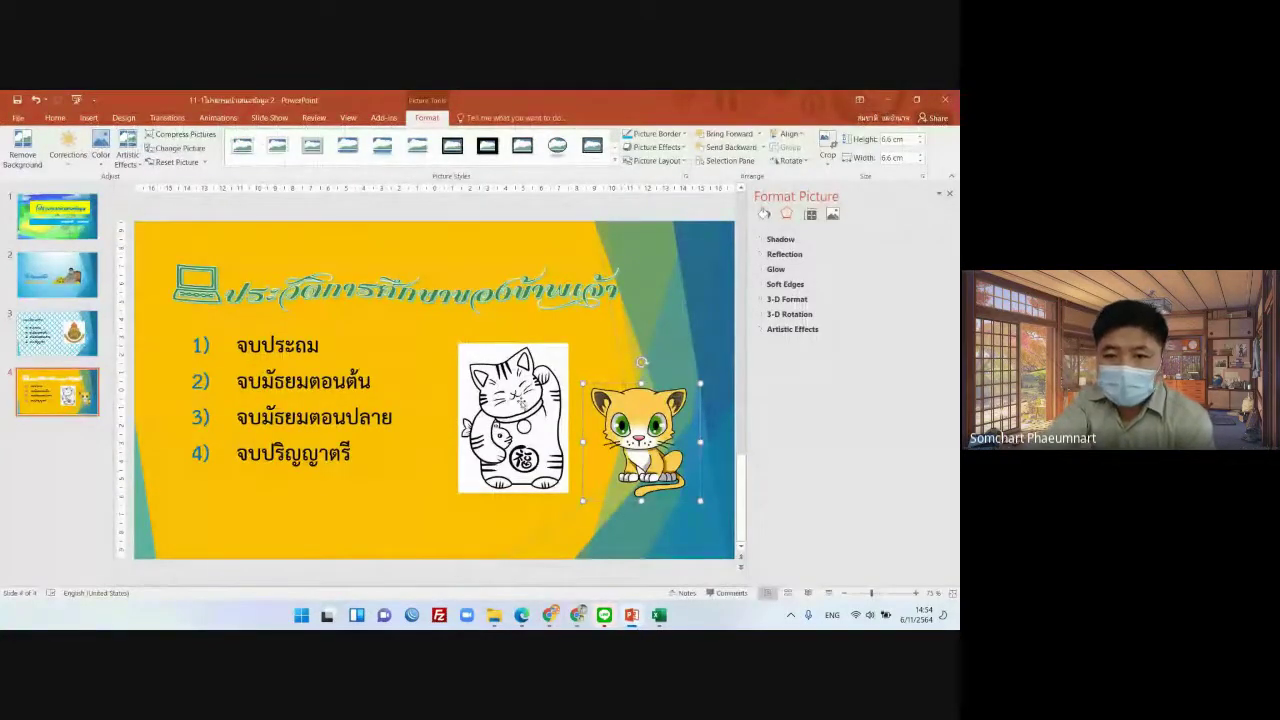
On slide 3, crop the school logo's margins inward to an 8.1 × 5.64 cm emblem.
{"action": "left_click", "coordinate": [57, 333]}
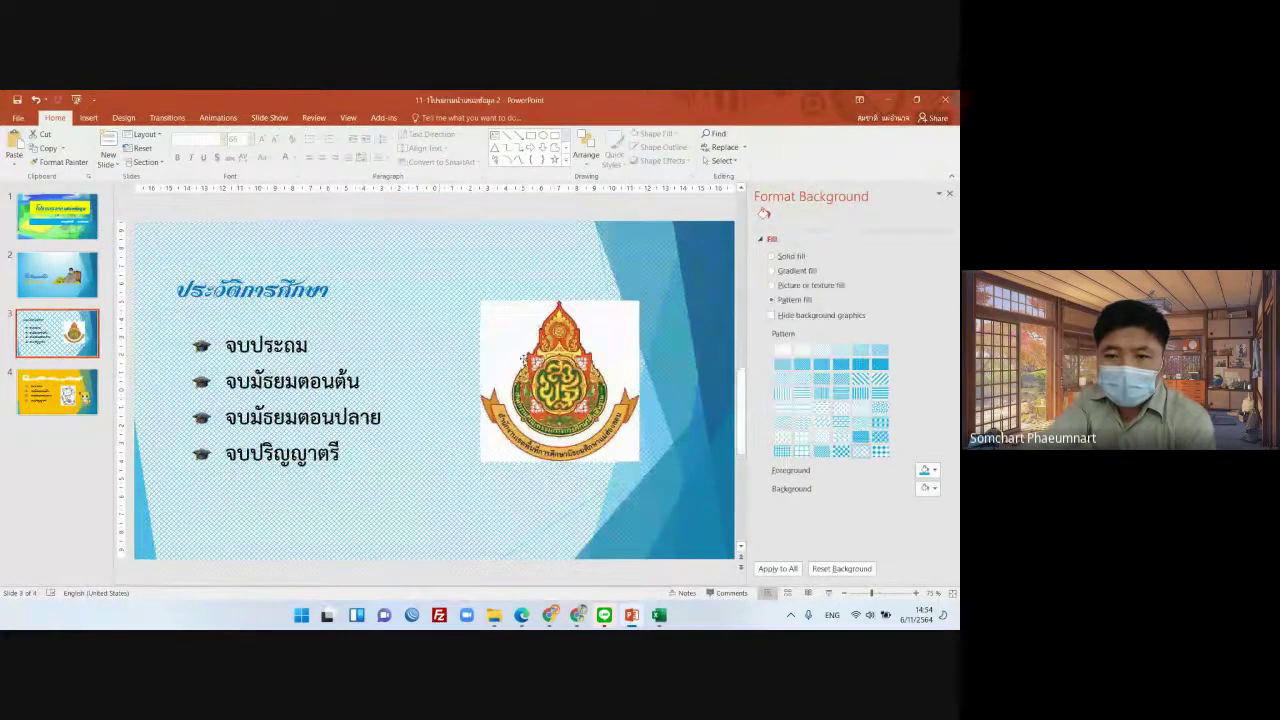
{"action": "left_click", "coordinate": [524, 357]}
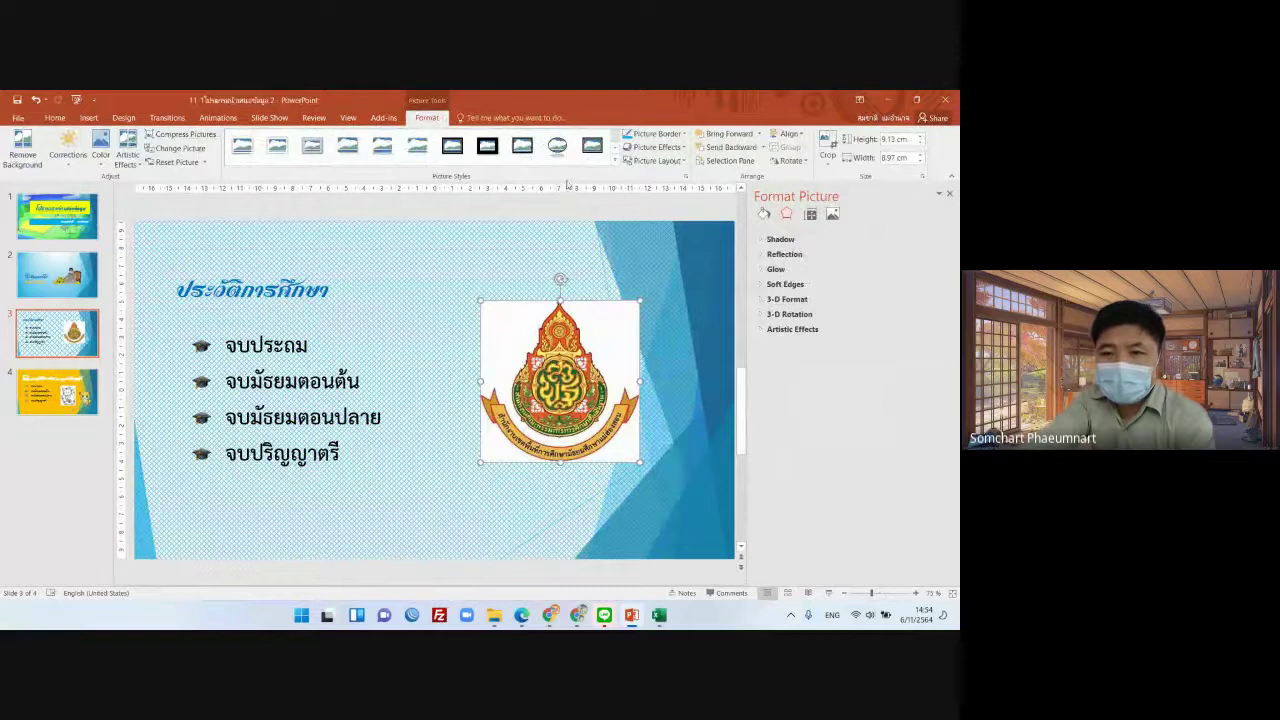
{"action": "left_click", "coordinate": [827, 143]}
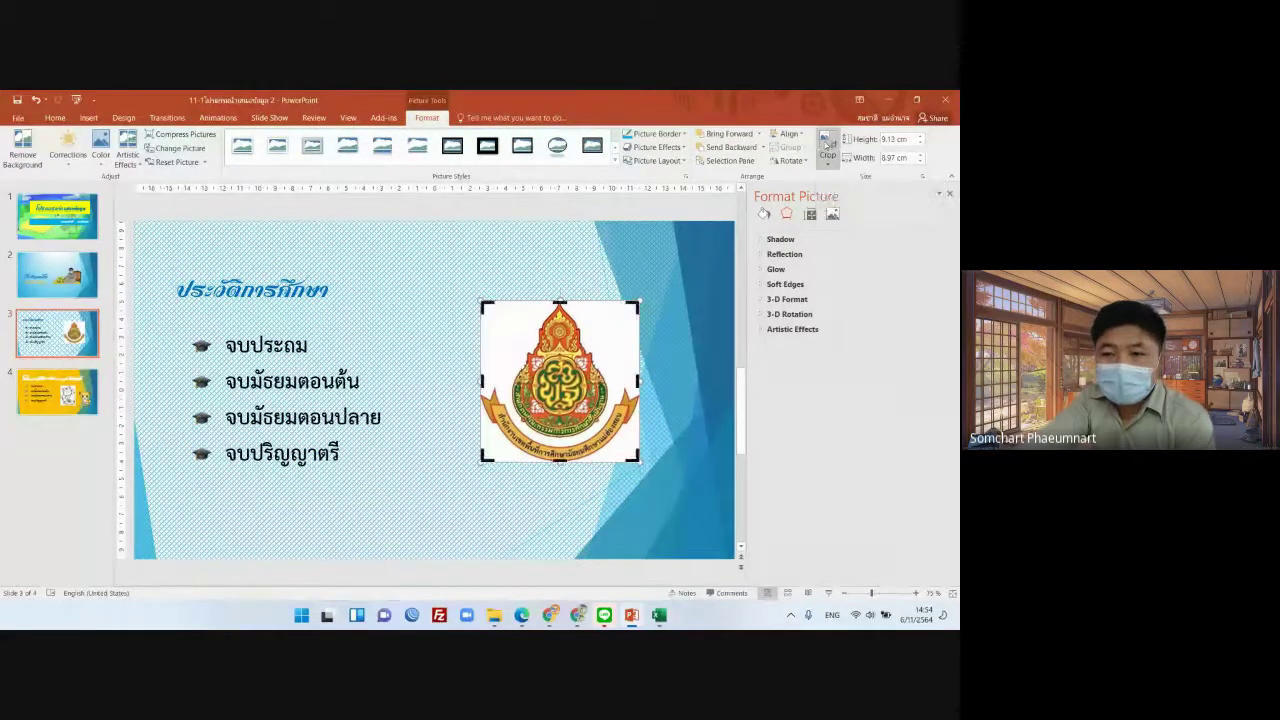
{"action": "mouse_move", "coordinate": [632, 300]}
{"action": "left_mouse_down"}
{"action": "mouse_move", "coordinate": [600, 330]}
{"action": "mouse_move", "coordinate": [622, 302]}
{"action": "left_mouse_up"}
{"action": "left_click_drag", "start_coordinate": [484, 457], "coordinate": [560, 441]}
{"action": "left_click_drag", "start_coordinate": [500, 371], "coordinate": [512, 371]}
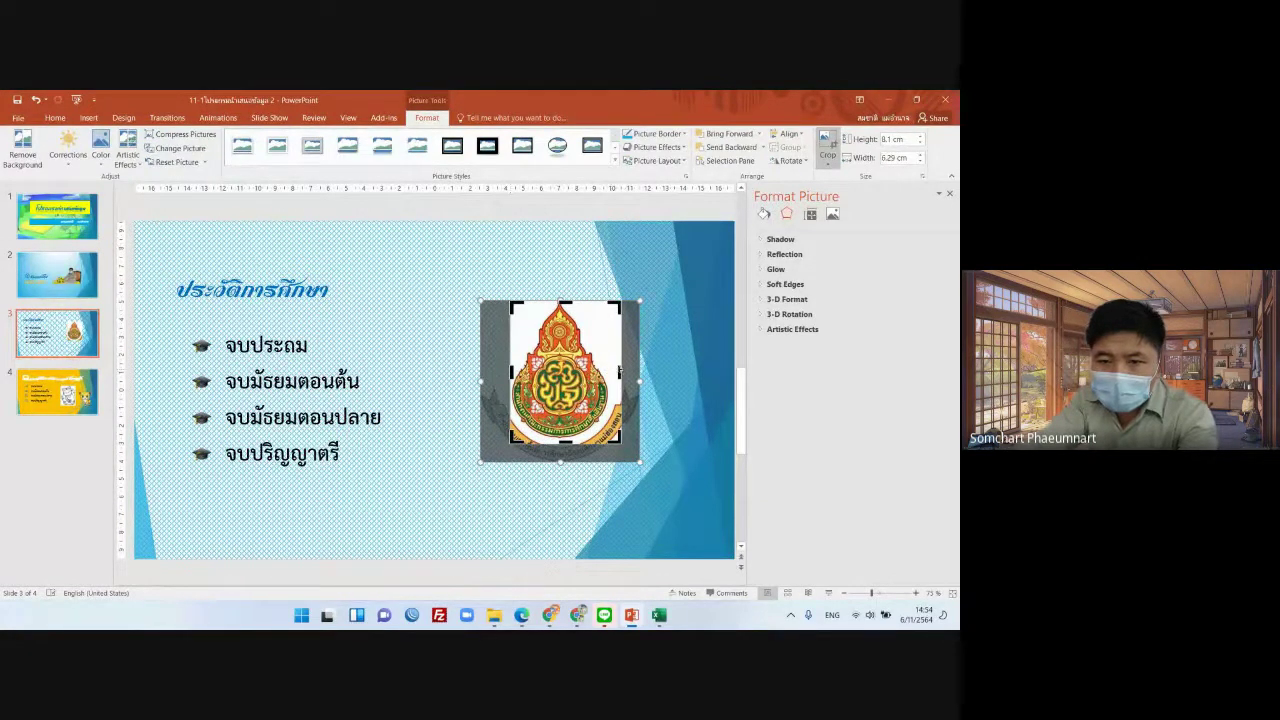
{"action": "left_click_drag", "start_coordinate": [619, 371], "coordinate": [609, 368]}
{"action": "left_click_drag", "start_coordinate": [560, 444], "coordinate": [560, 437]}
Raise the school logo and enlarge it to about 10.3 × 7.47 cm beside the list.
{"action": "left_click", "coordinate": [726, 342]}
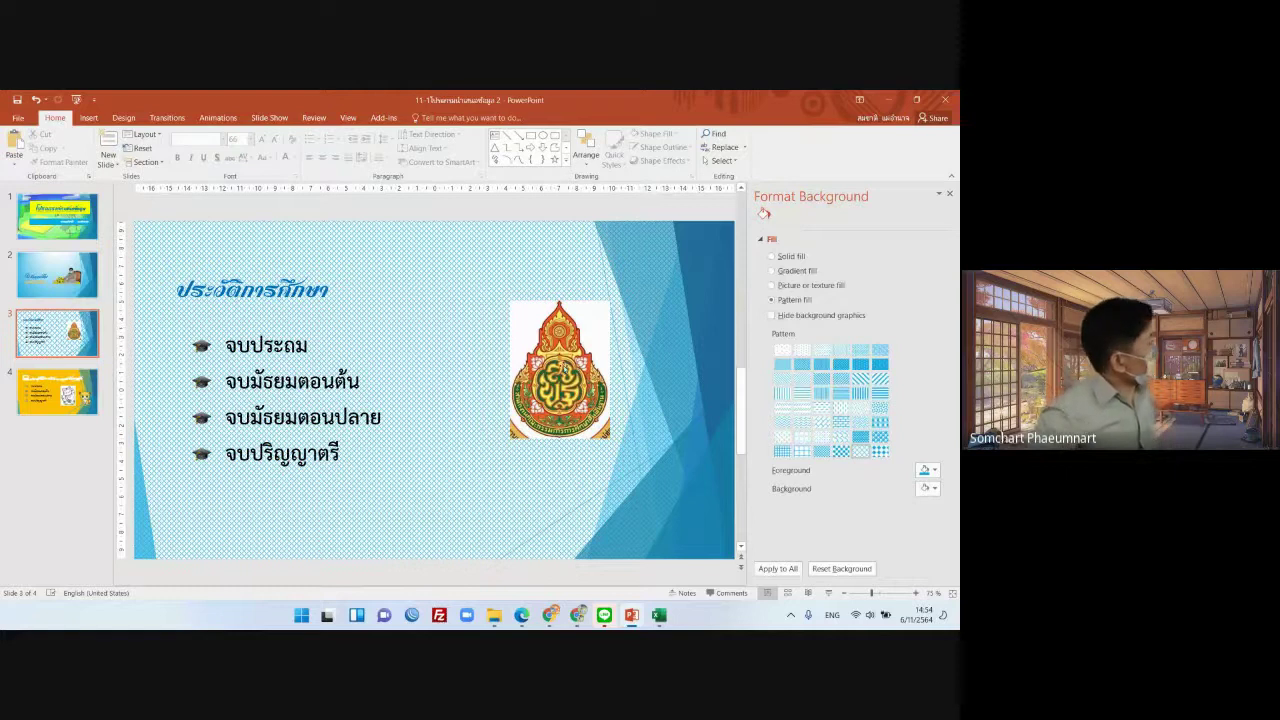
{"action": "left_click_drag", "start_coordinate": [551, 365], "coordinate": [548, 325]}
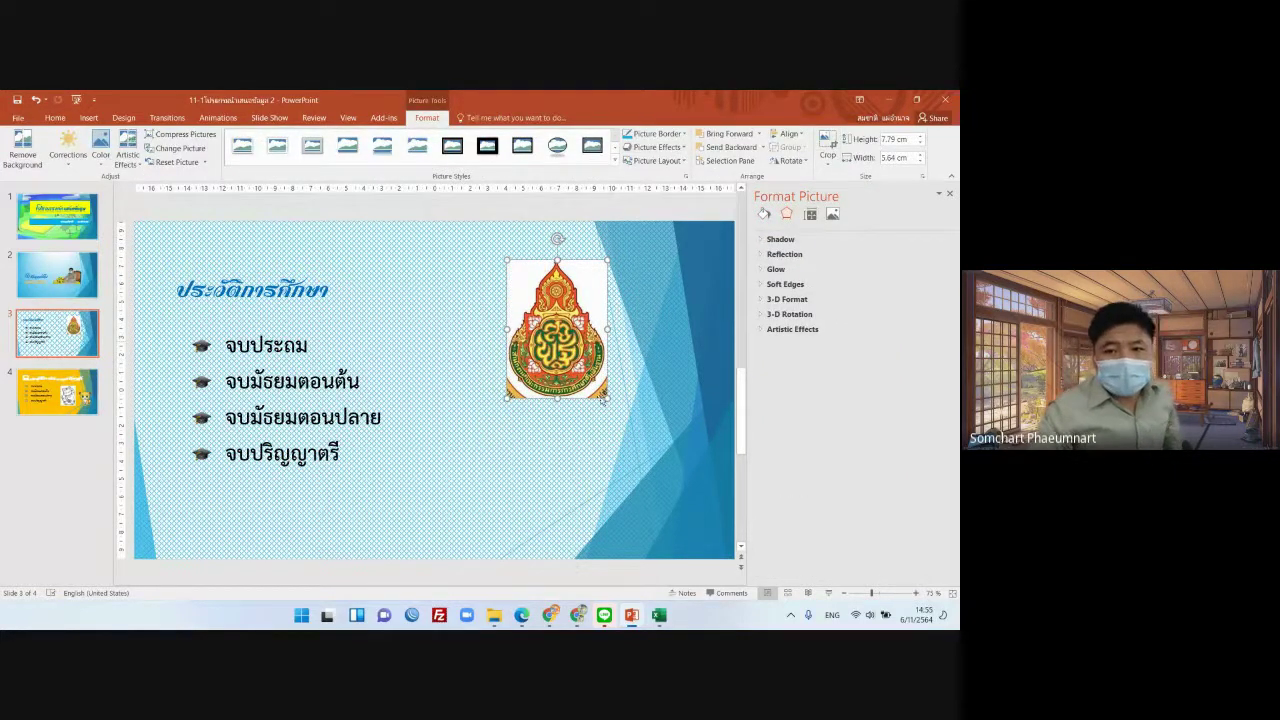
{"action": "left_click_drag", "start_coordinate": [606, 400], "coordinate": [608, 457]}
{"action": "mouse_move", "coordinate": [560, 380]}
{"action": "left_mouse_down"}
{"action": "mouse_move", "coordinate": [544, 384]}
{"action": "mouse_move", "coordinate": [573, 395]}
{"action": "left_mouse_up"}
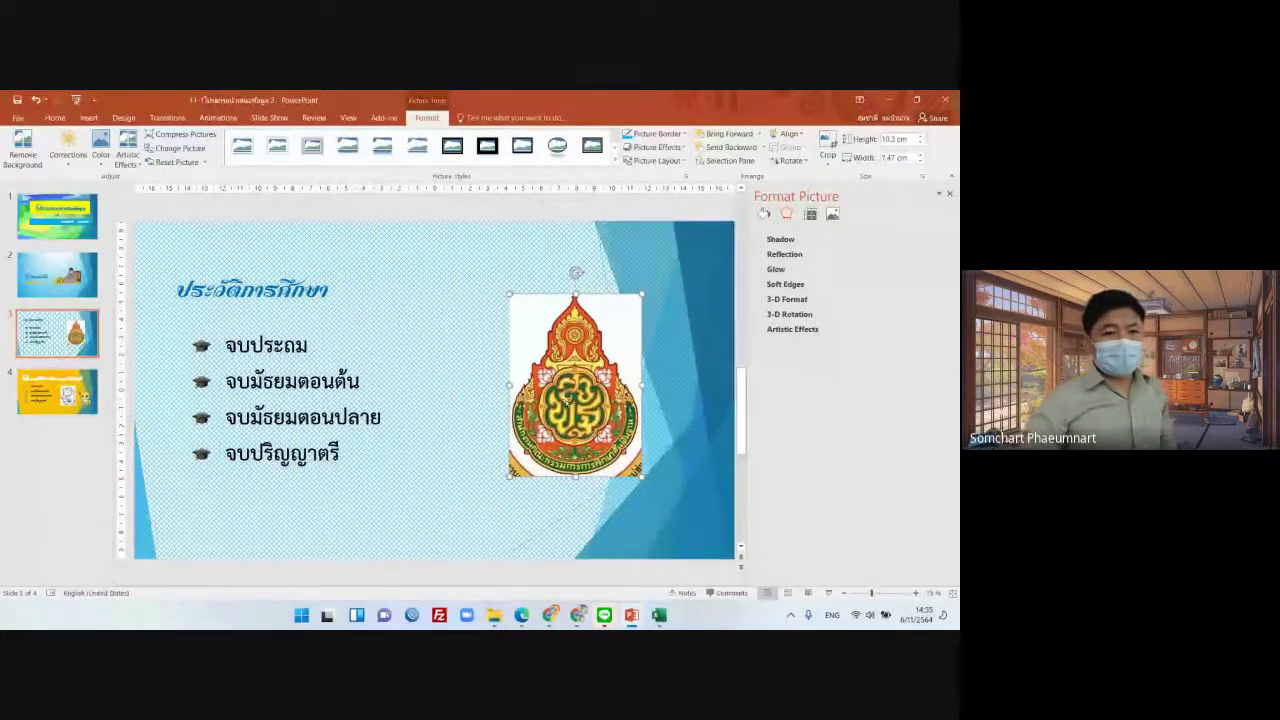
Remove the logo's white background, widening the kept area to include the bottom banner.
{"action": "left_click", "coordinate": [23, 152]}
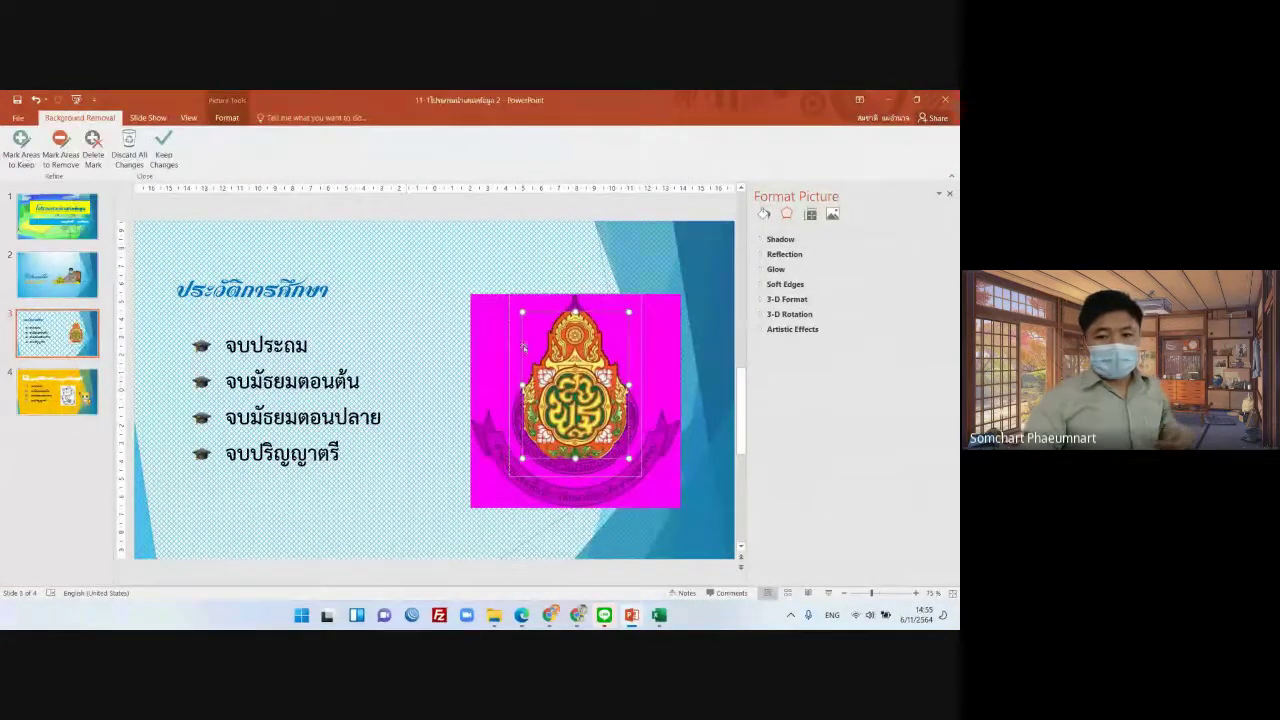
{"action": "left_click_drag", "start_coordinate": [489, 292], "coordinate": [489, 294]}
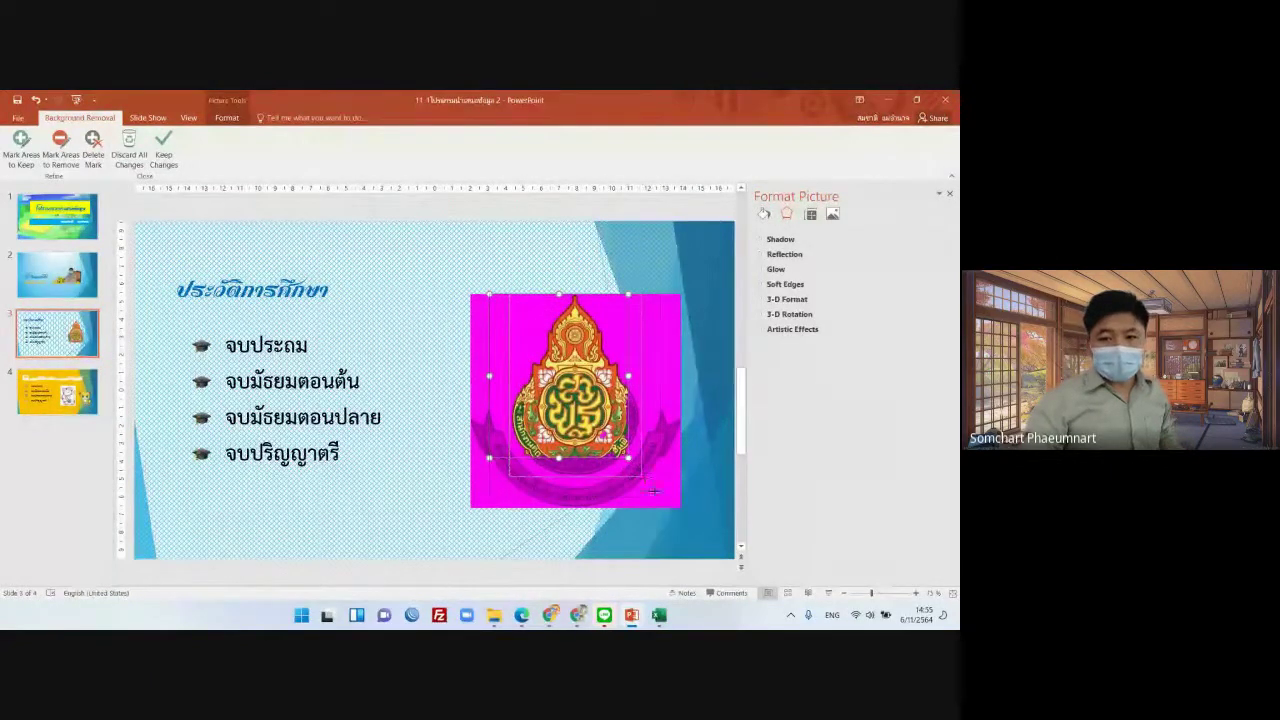
{"action": "left_click_drag", "start_coordinate": [655, 493], "coordinate": [655, 494]}
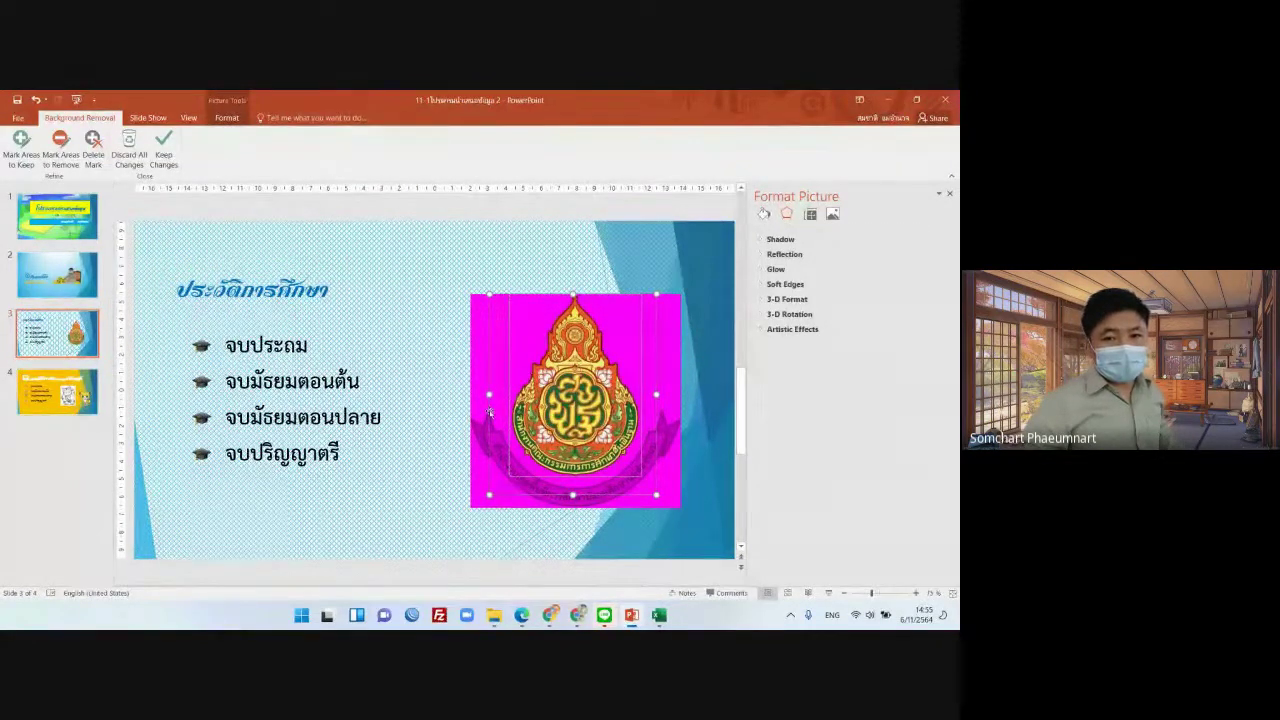
{"action": "left_click", "coordinate": [164, 147]}
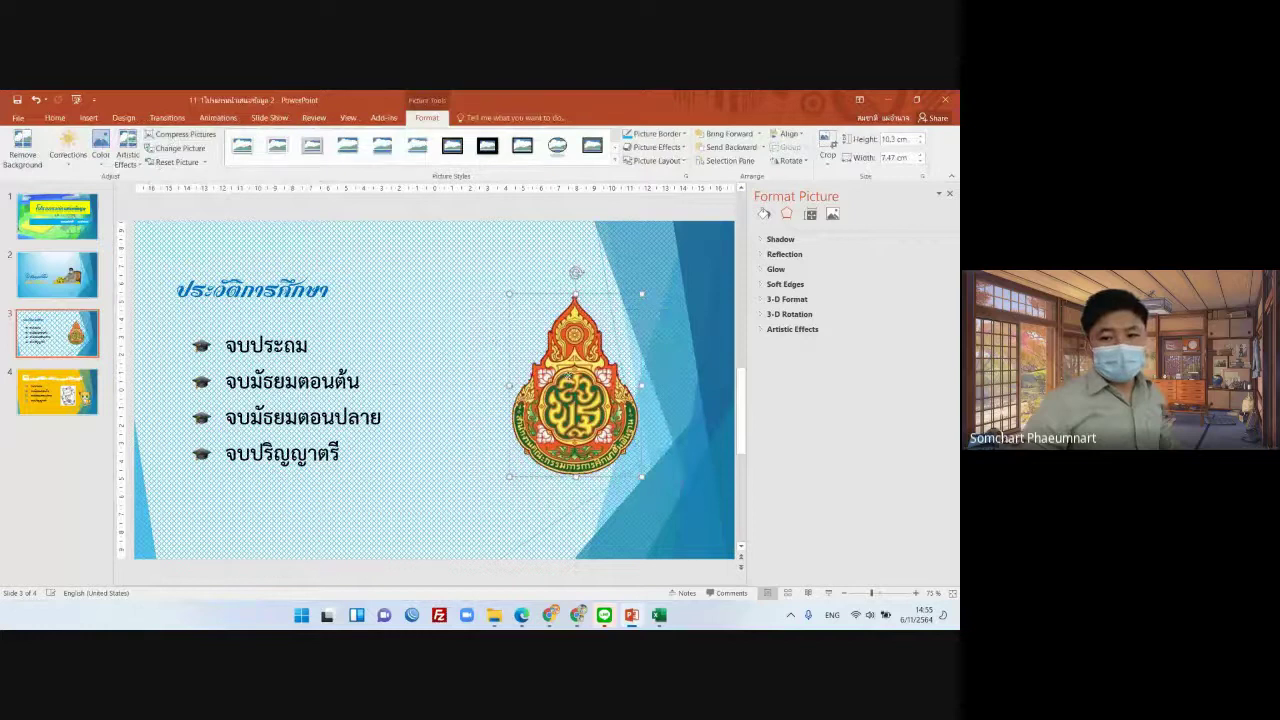
Resize the cut-out emblem to about 13.31 × 9.64 cm and settle it beside the list.
{"action": "left_click_drag", "start_coordinate": [566, 378], "coordinate": [597, 398]}
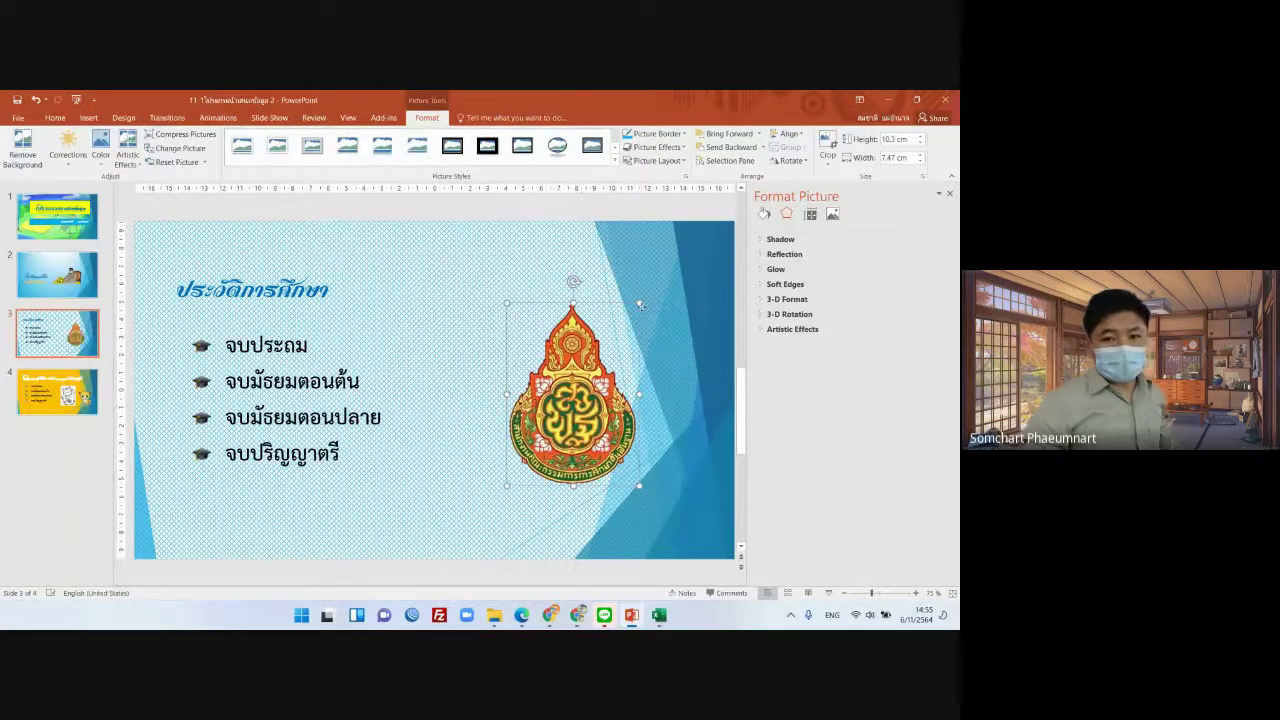
{"action": "left_click_drag", "start_coordinate": [639, 303], "coordinate": [681, 253]}
{"action": "left_click_drag", "start_coordinate": [602, 368], "coordinate": [564, 394]}
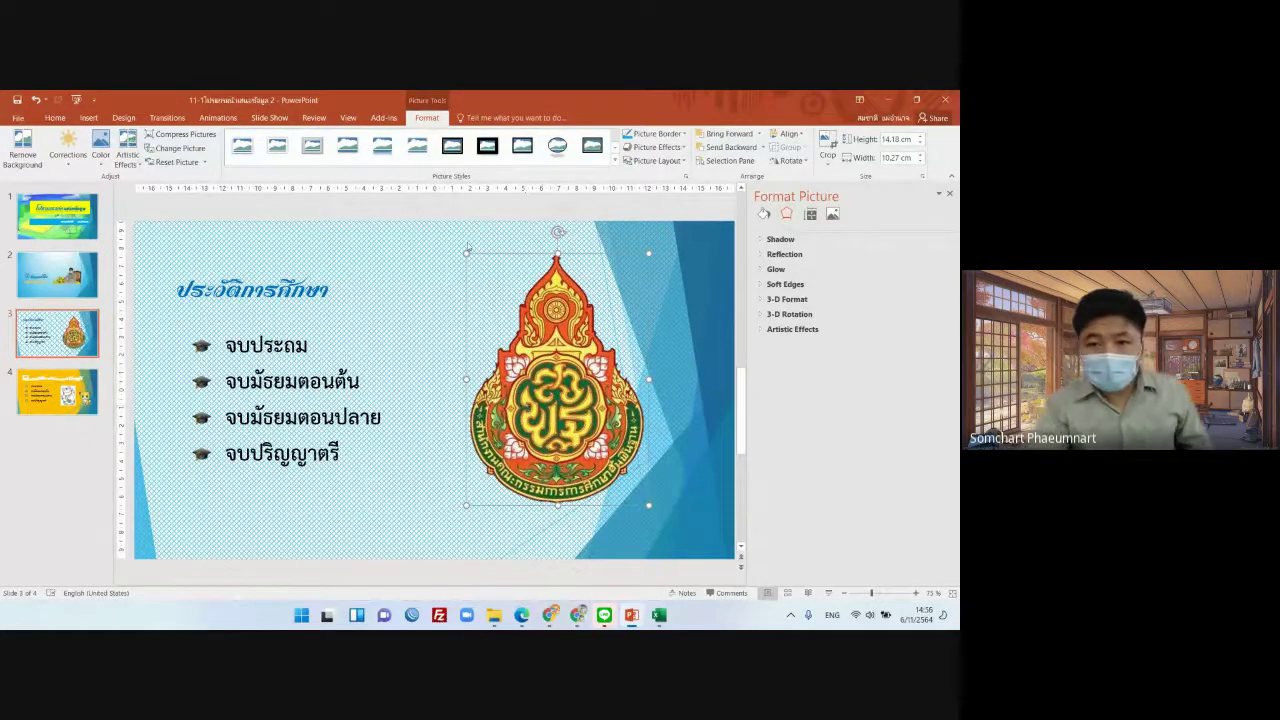
{"action": "left_click_drag", "start_coordinate": [466, 253], "coordinate": [480, 266]}
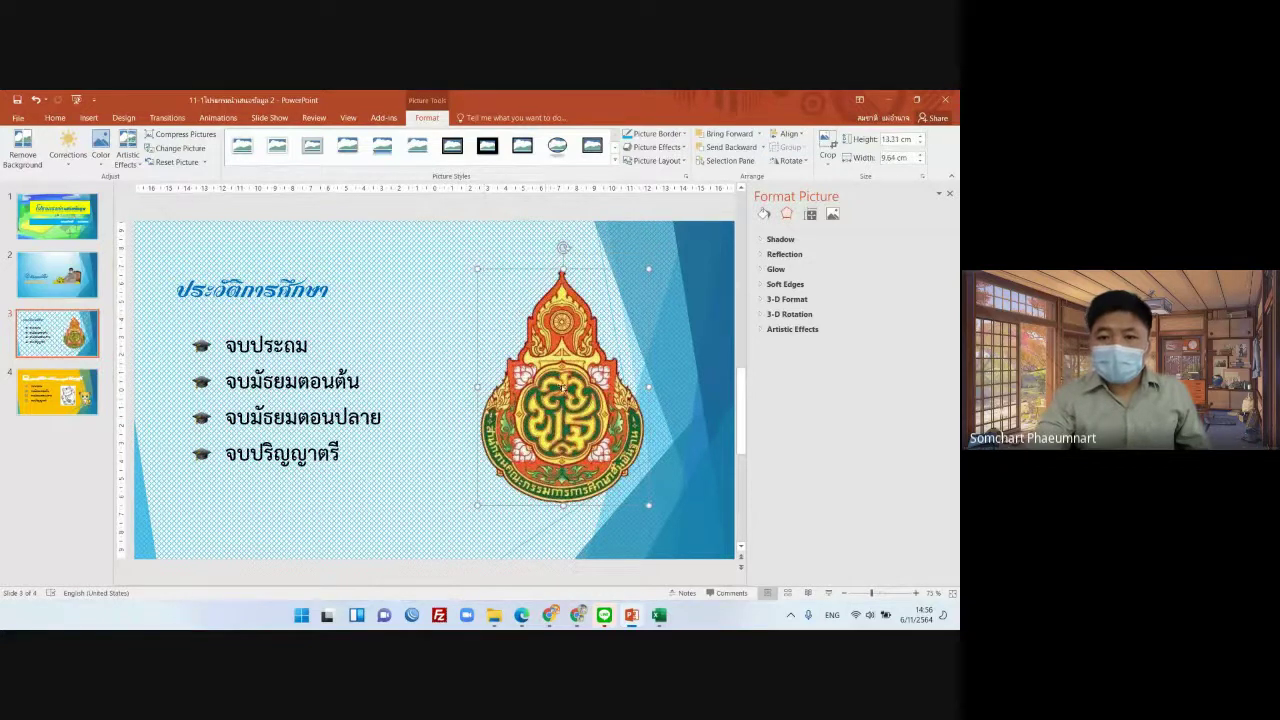
{"action": "mouse_move", "coordinate": [566, 388]}
{"action": "left_mouse_down"}
{"action": "mouse_move", "coordinate": [560, 374]}
{"action": "mouse_move", "coordinate": [571, 387]}
{"action": "left_mouse_up"}
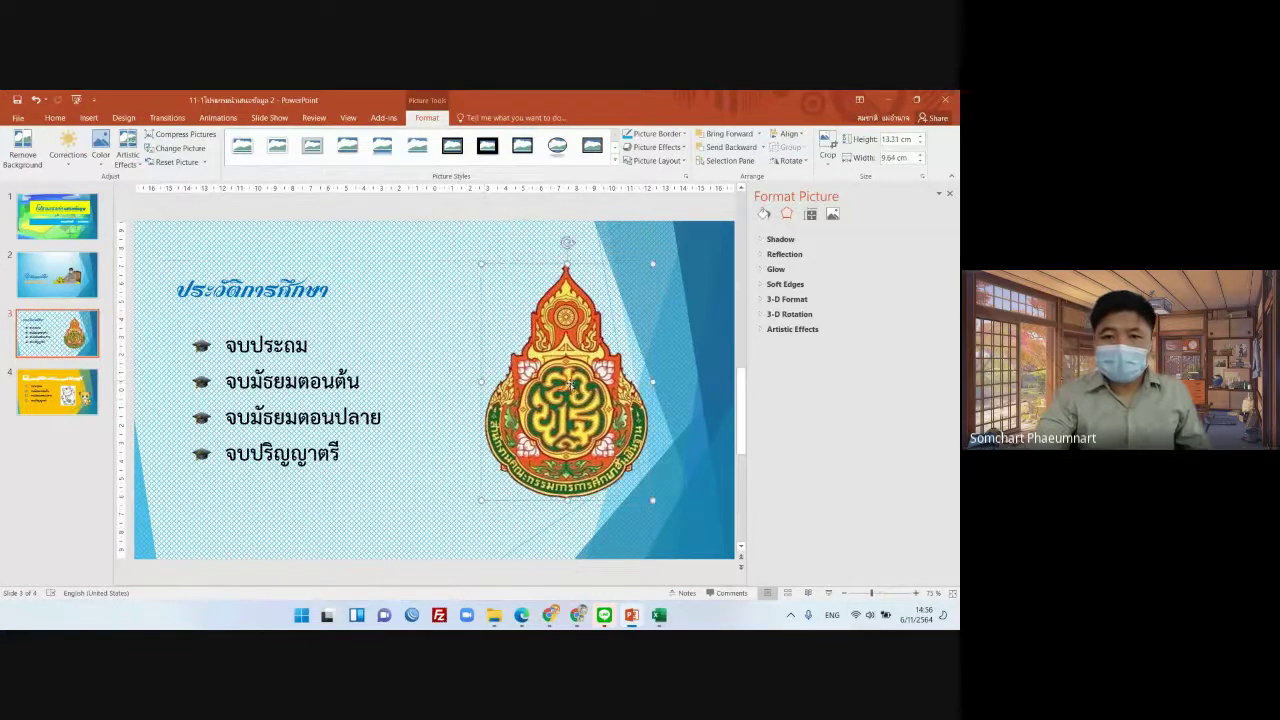
Apply a second-row style from the Picture Styles gallery to the emblem.
{"action": "left_click", "coordinate": [243, 148]}
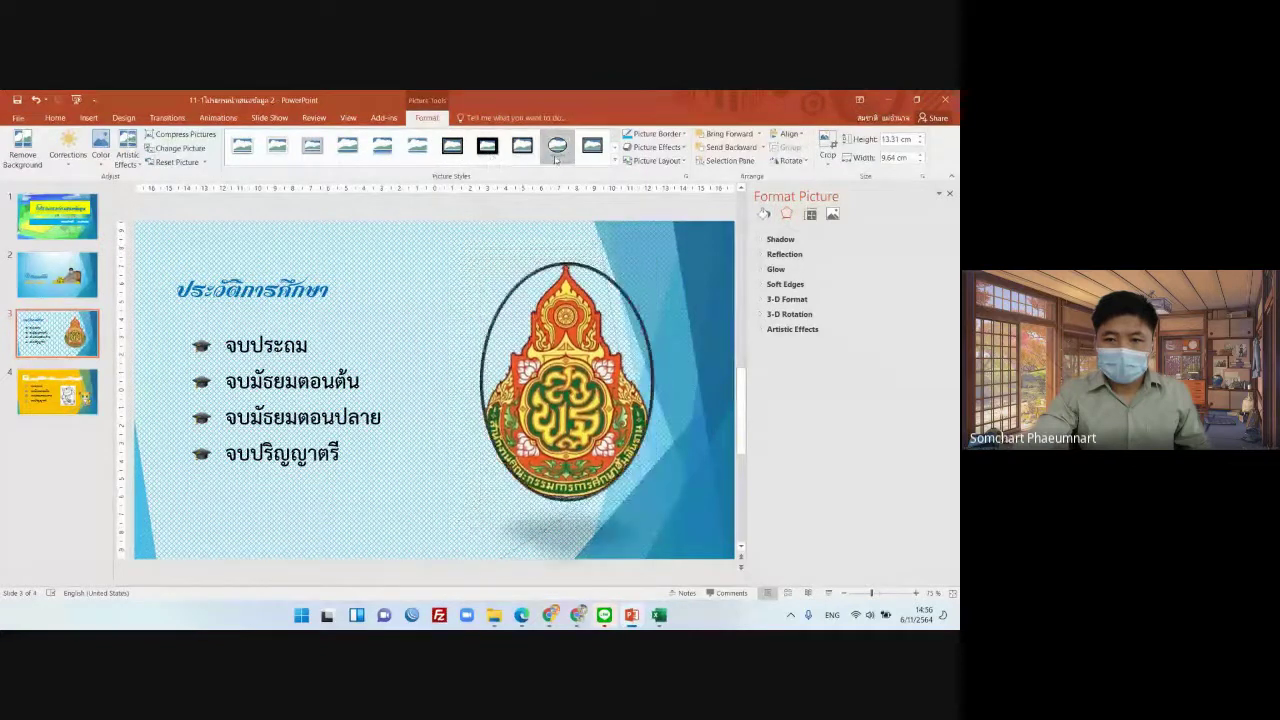
{"action": "left_click", "coordinate": [614, 161]}
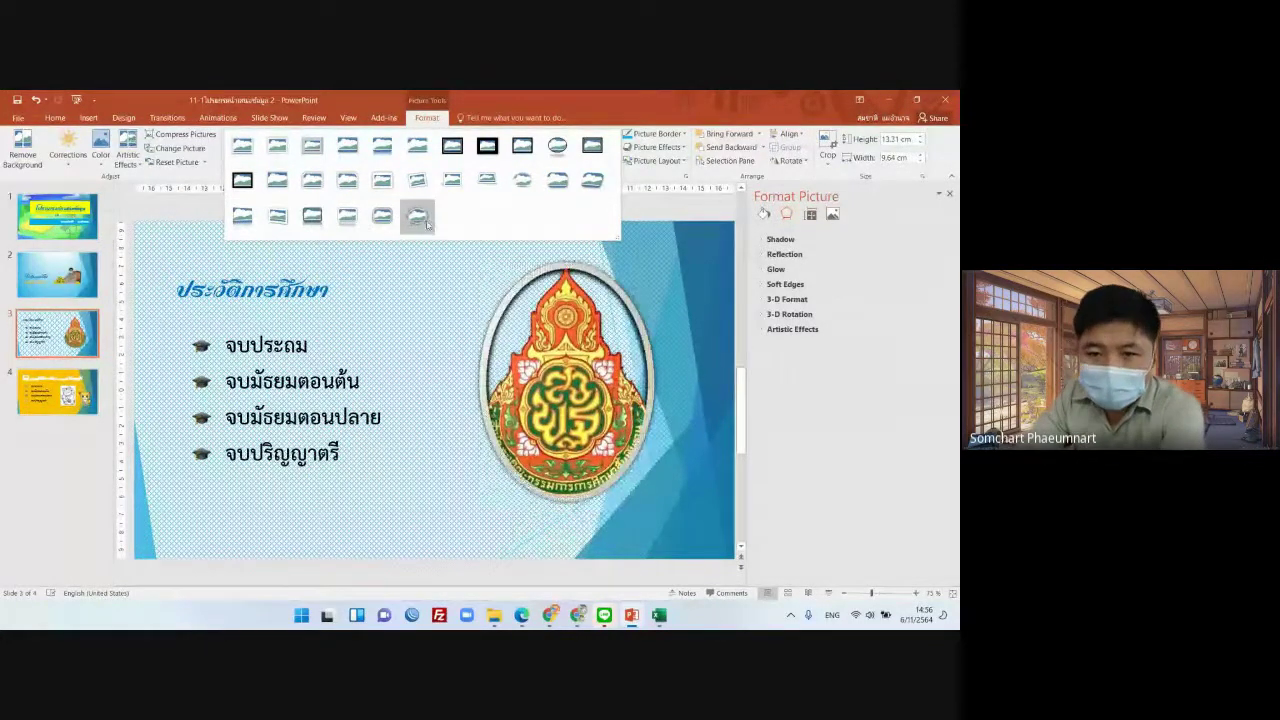
{"action": "left_click", "coordinate": [276, 181]}
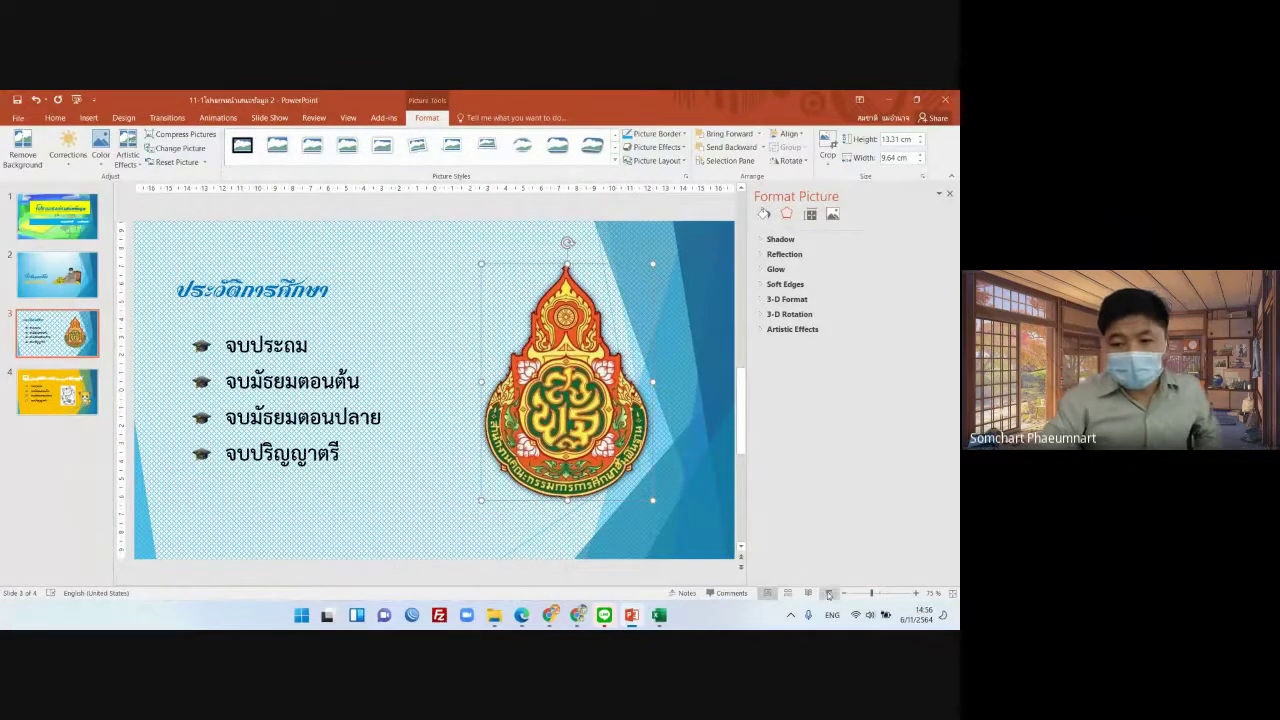
Preview slide 3 full-screen, then shrink the emblem to 11.32 × 8.2 cm, shifted lower right.
{"action": "left_click", "coordinate": [829, 593]}
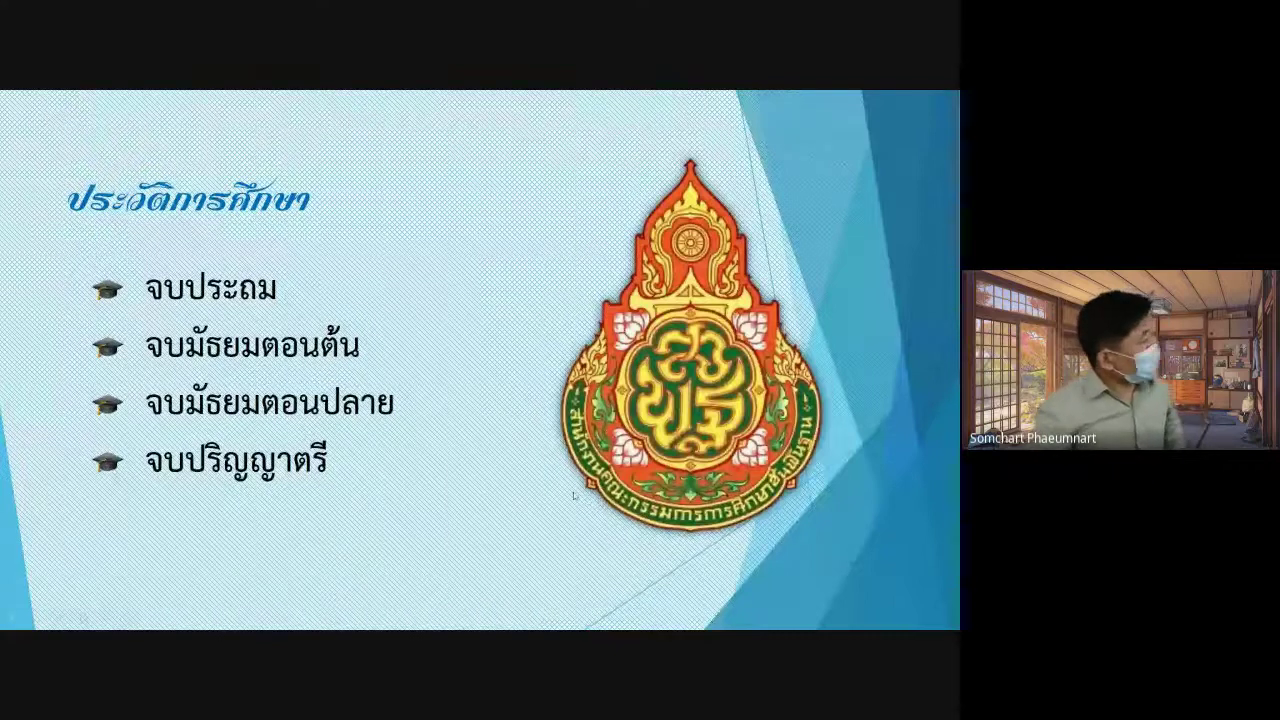
{"action": "key", "text": "Escape"}
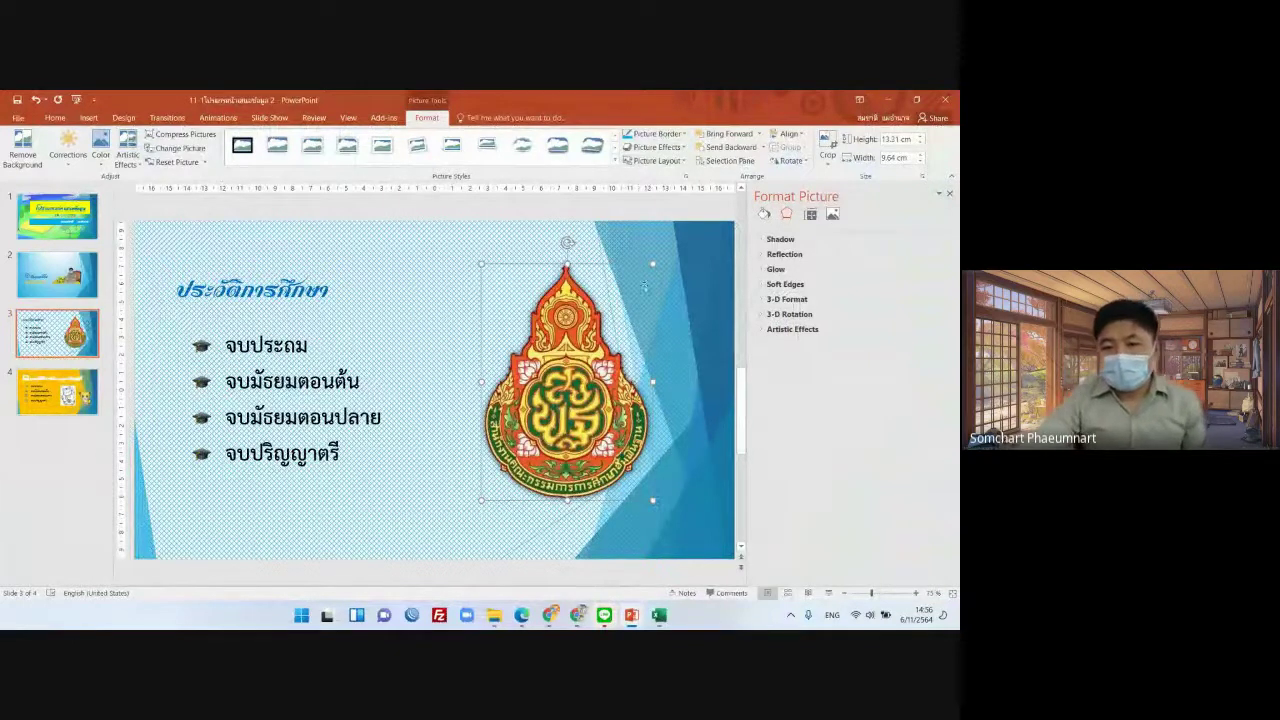
{"action": "left_click_drag", "start_coordinate": [653, 501], "coordinate": [626, 466]}
{"action": "left_click_drag", "start_coordinate": [560, 380], "coordinate": [592, 417]}
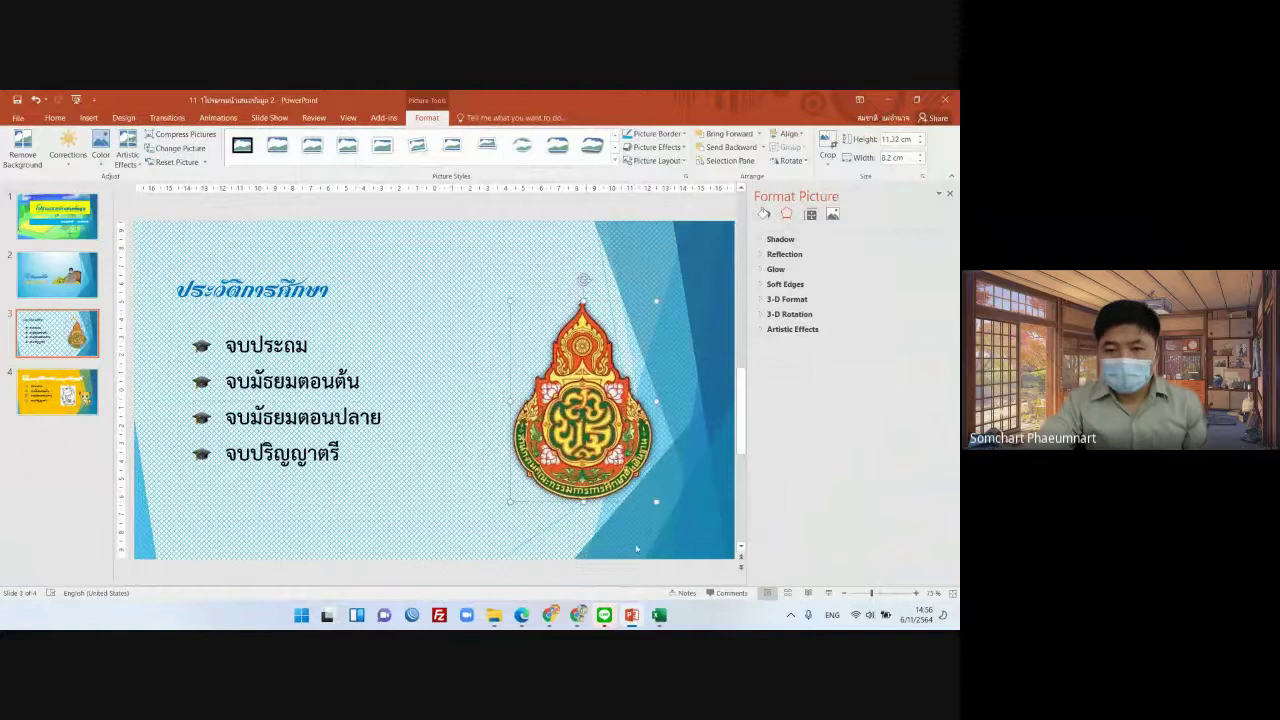
Read the course PDF's picture-styling steps, then show Corrections presets for slide 3's school logo.
{"action": "mouse_move", "coordinate": [578, 614]}
{"action": "left_click", "coordinate": [507, 560]}
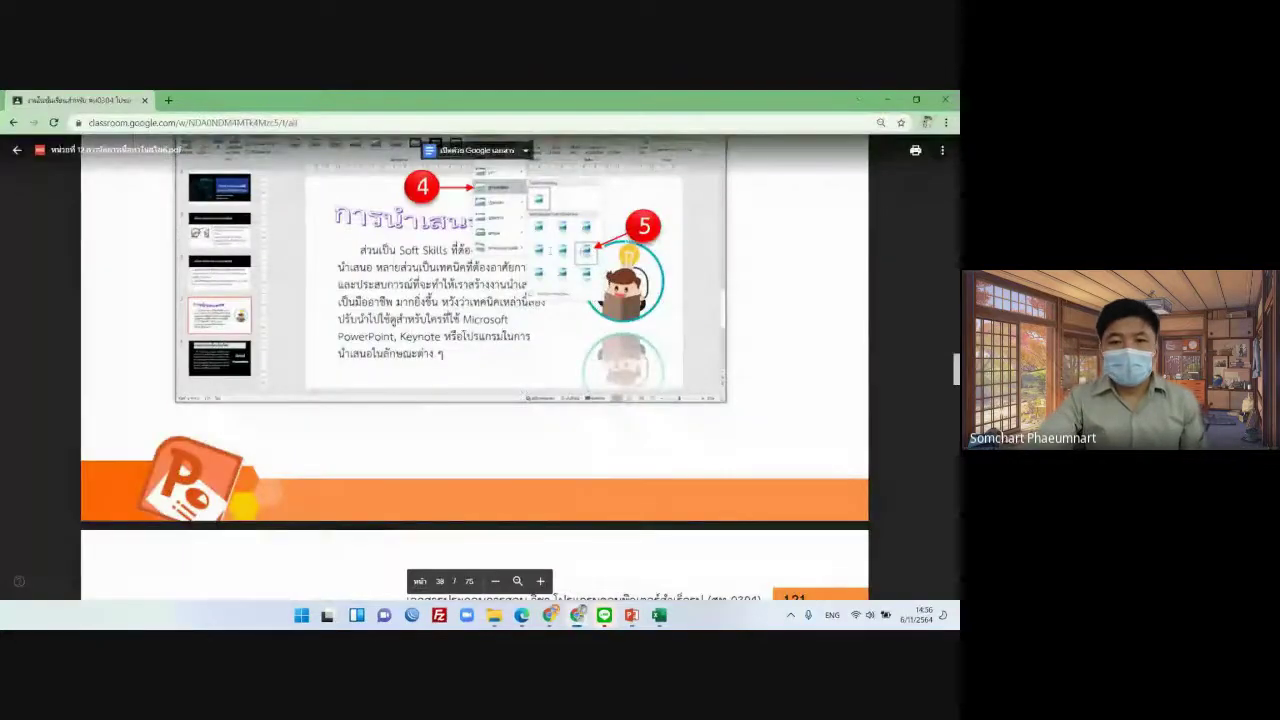
{"action": "scroll", "coordinate": [562, 283], "scroll_direction": "down", "scroll_amount": 7}
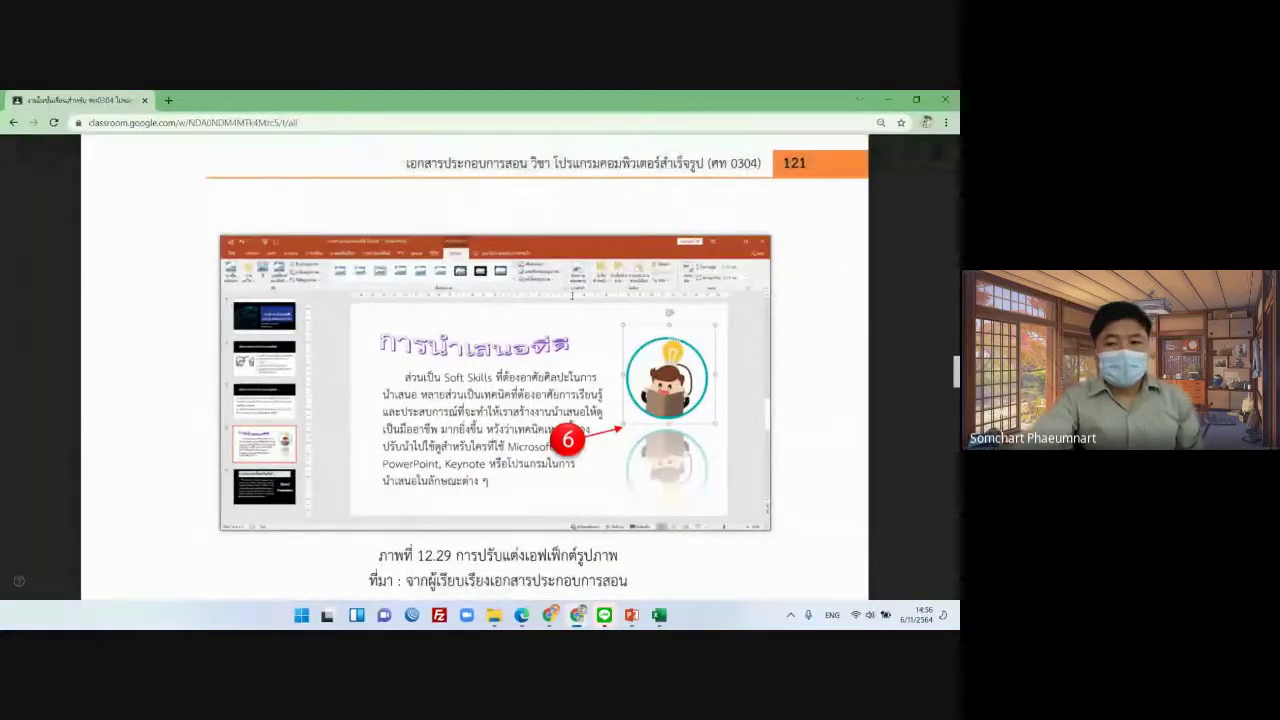
{"action": "scroll", "coordinate": [562, 283], "scroll_direction": "down", "scroll_amount": 2}
{"action": "scroll", "coordinate": [562, 283], "scroll_direction": "down", "scroll_amount": 8}
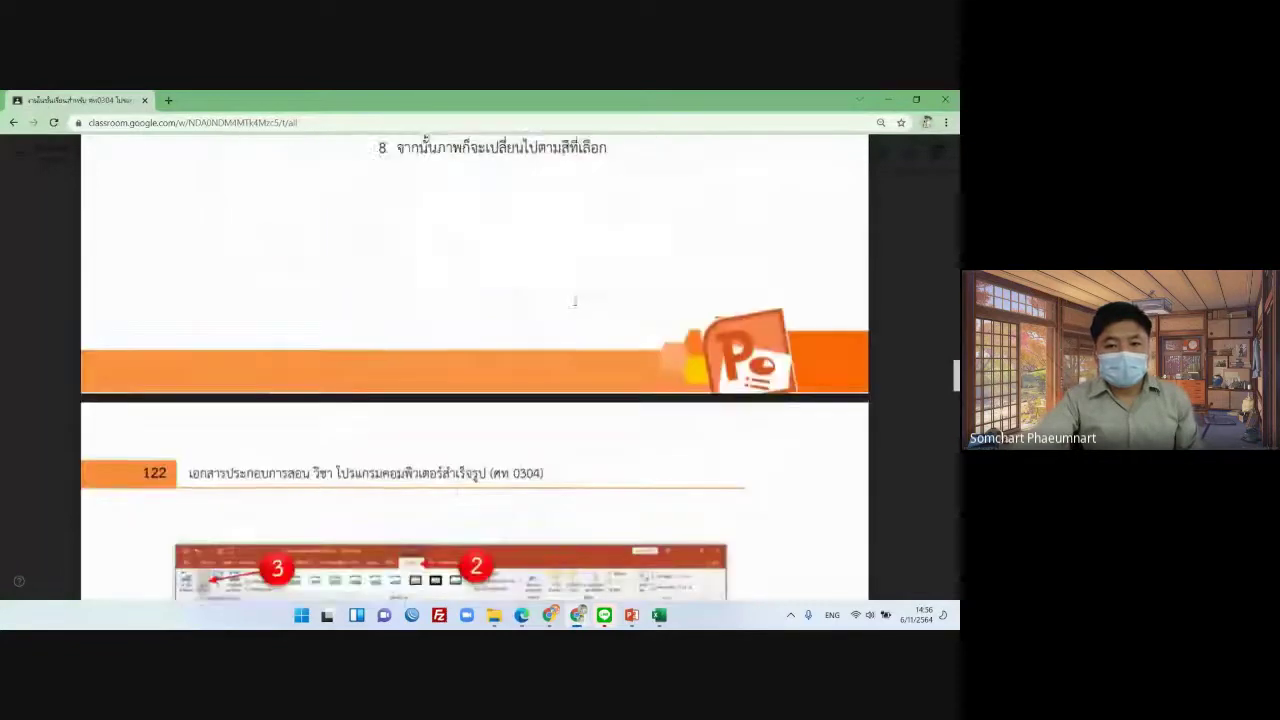
{"action": "scroll", "coordinate": [451, 366], "scroll_direction": "down", "scroll_amount": 7}
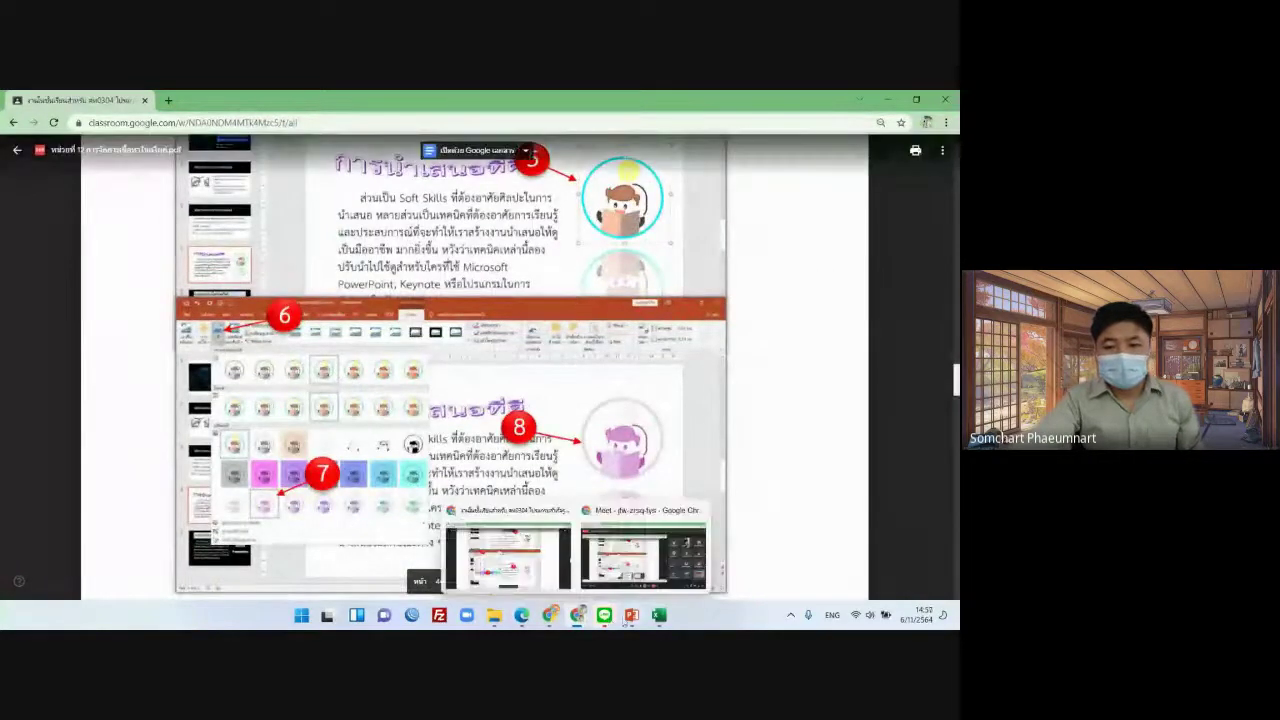
{"action": "left_click", "coordinate": [631, 614]}
{"action": "left_click", "coordinate": [70, 166]}
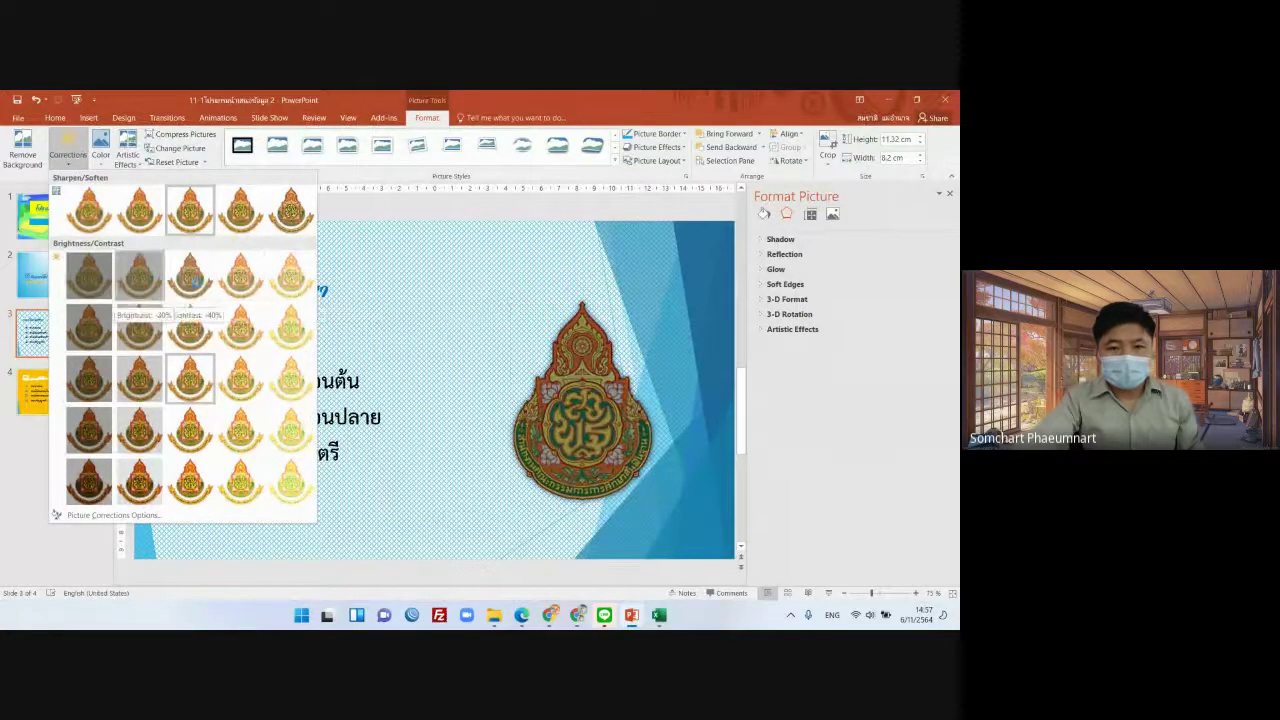
{"action": "left_click", "coordinate": [99, 160]}
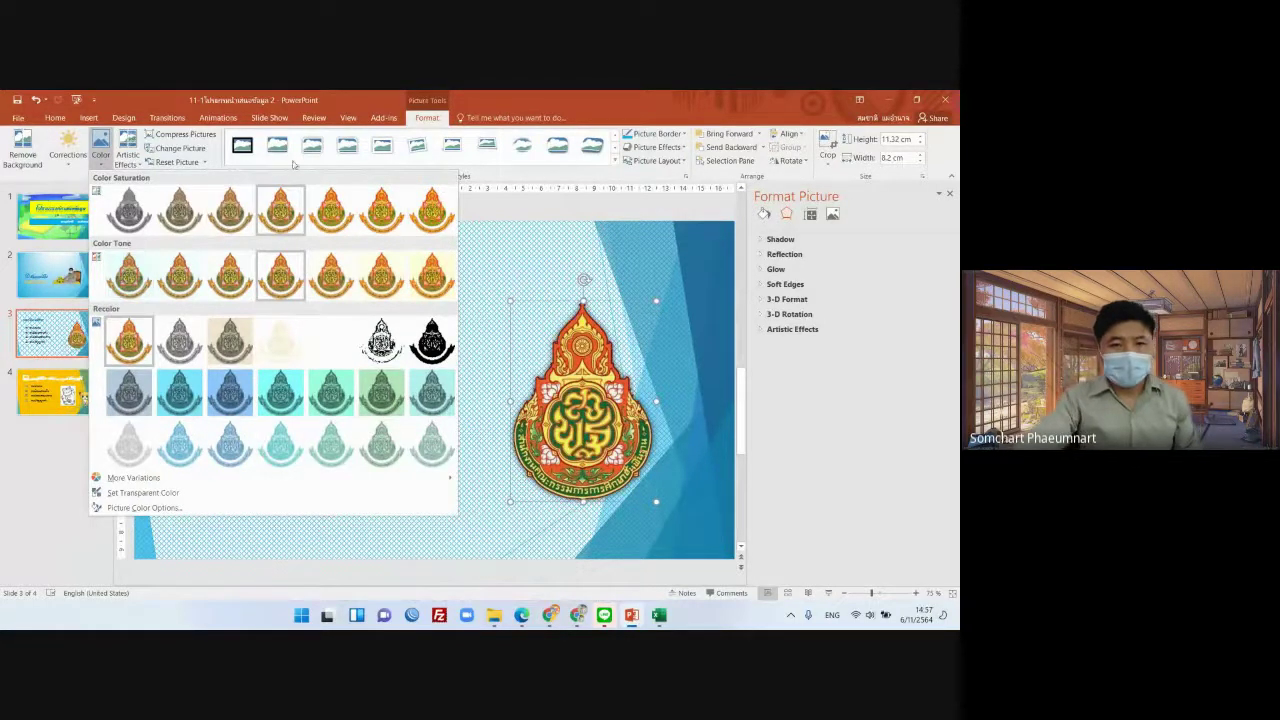
{"action": "left_click", "coordinate": [630, 362]}
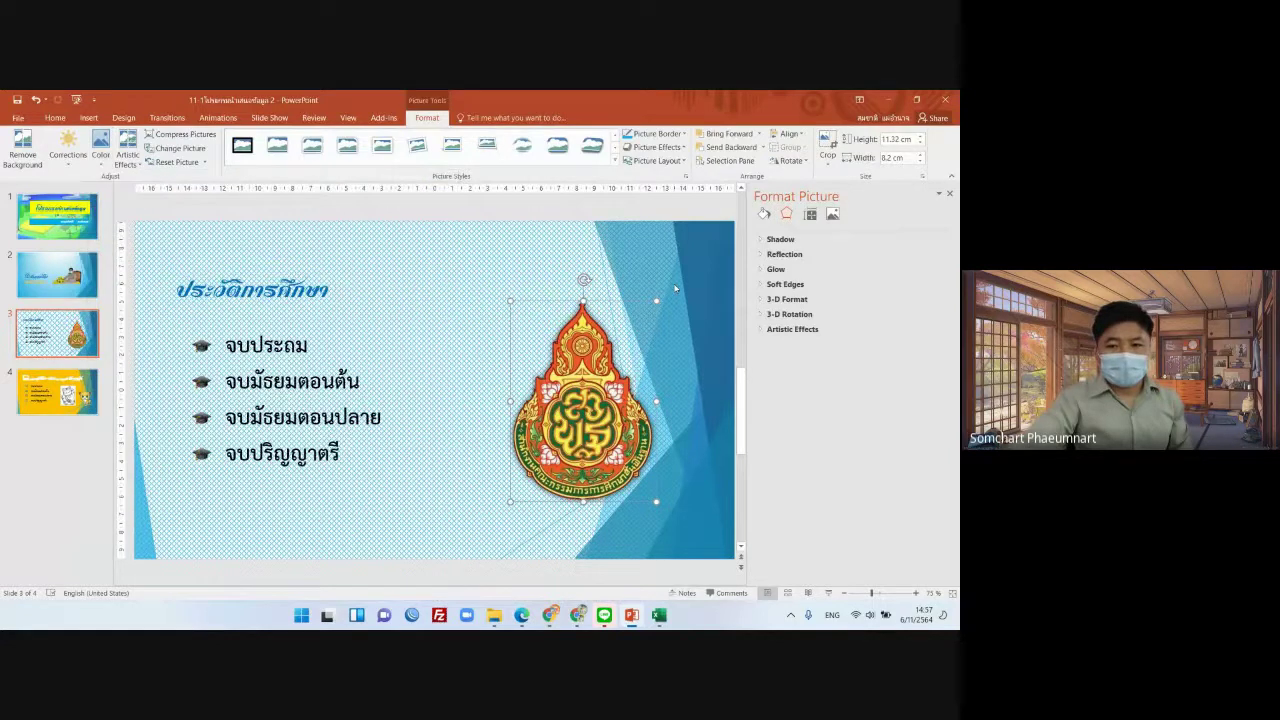
{"action": "mouse_move", "coordinate": [550, 614]}
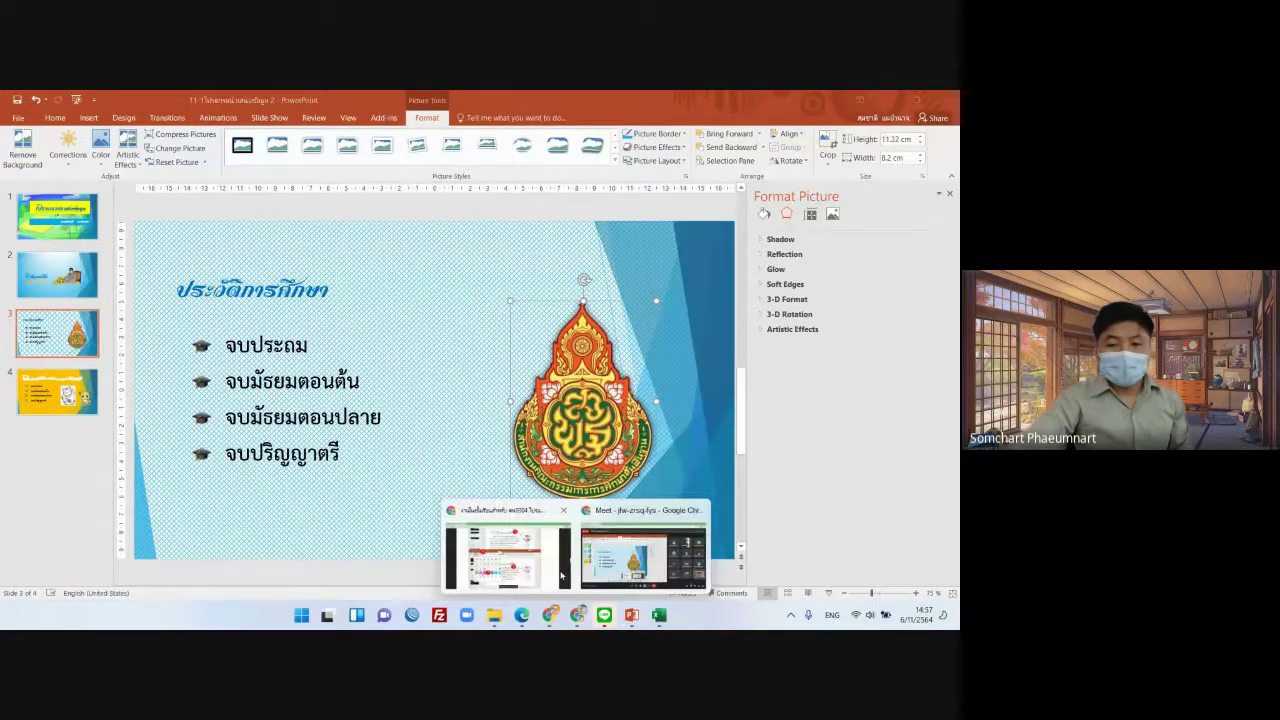
Scroll the Classroom course PDF from page 45 to page 46's icon-insertion steps and screenshot.
{"action": "left_click", "coordinate": [561, 575]}
{"action": "scroll", "coordinate": [475, 400], "scroll_direction": "down", "scroll_amount": 5}
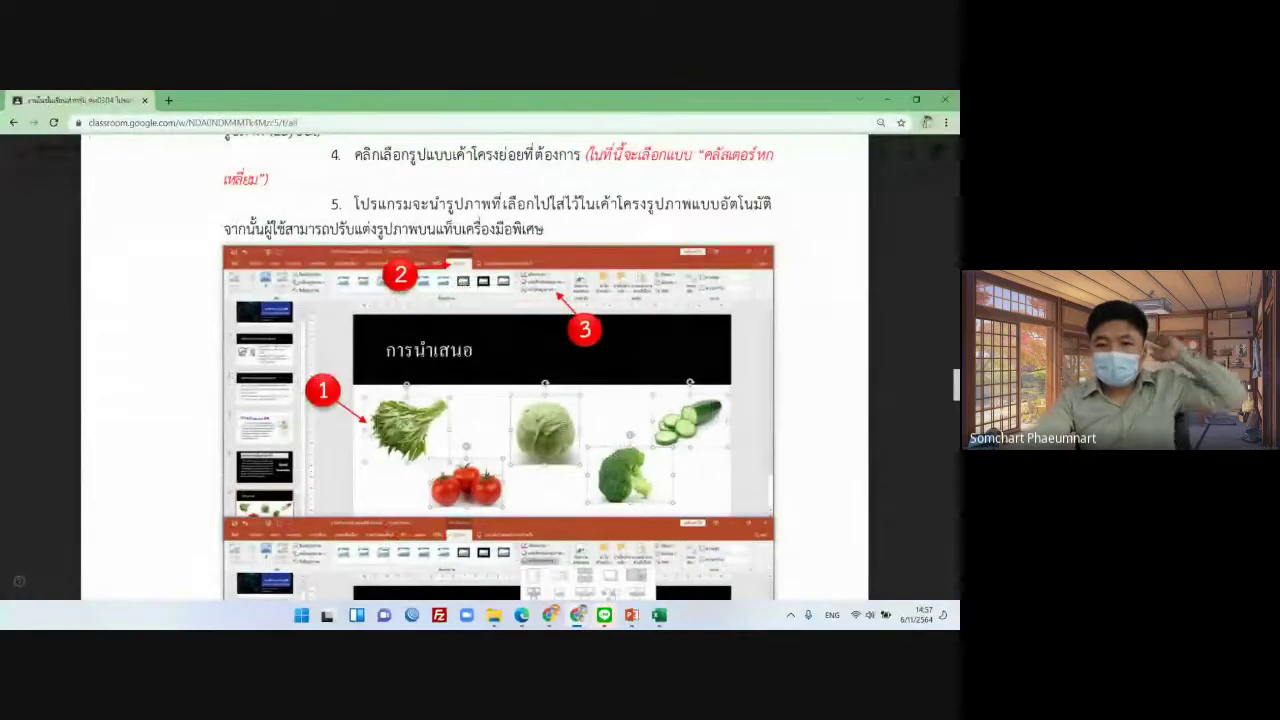
{"action": "scroll", "coordinate": [561, 404], "scroll_direction": "up", "scroll_amount": 4}
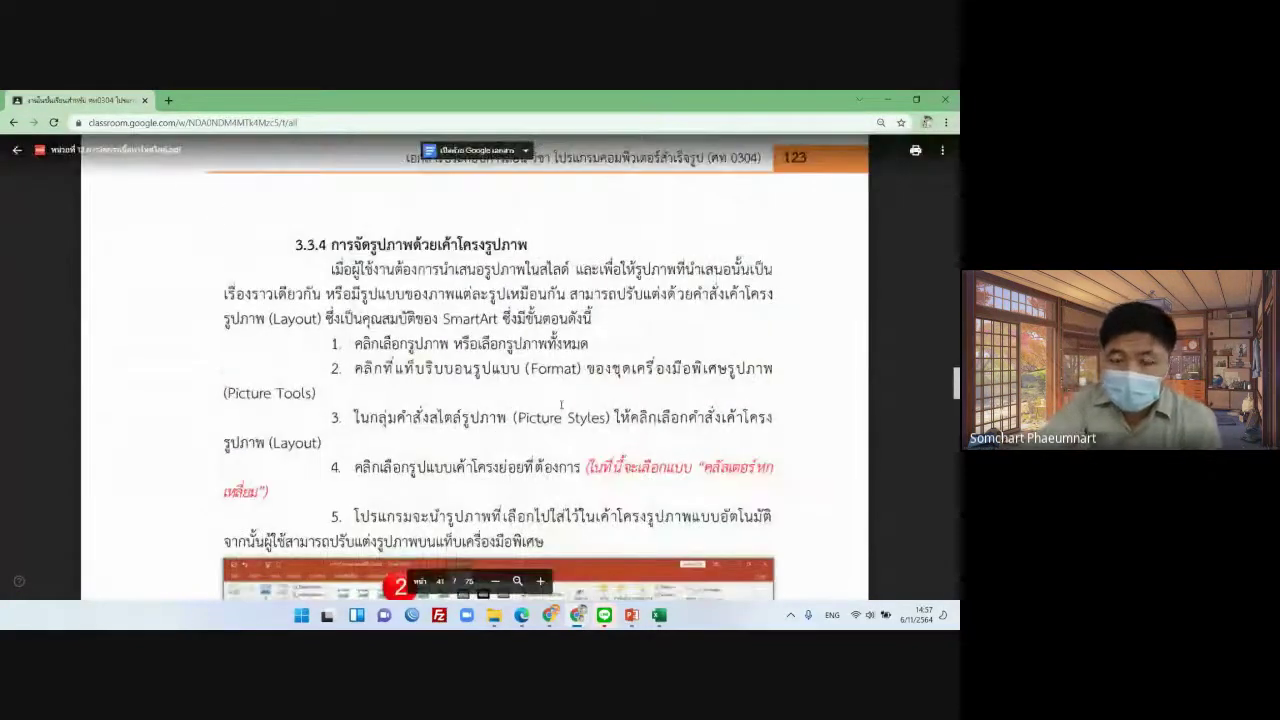
{"action": "scroll", "coordinate": [561, 404], "scroll_direction": "down", "scroll_amount": 10}
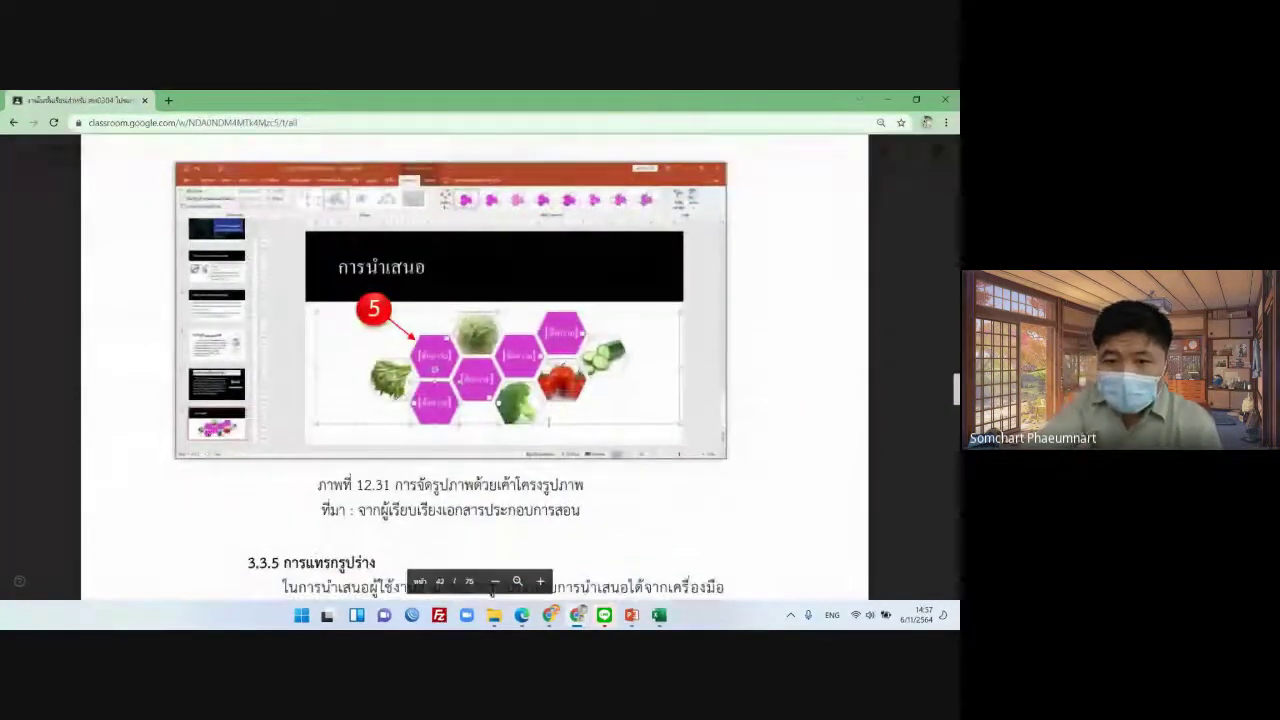
{"action": "scroll", "coordinate": [544, 414], "scroll_direction": "down", "scroll_amount": 10}
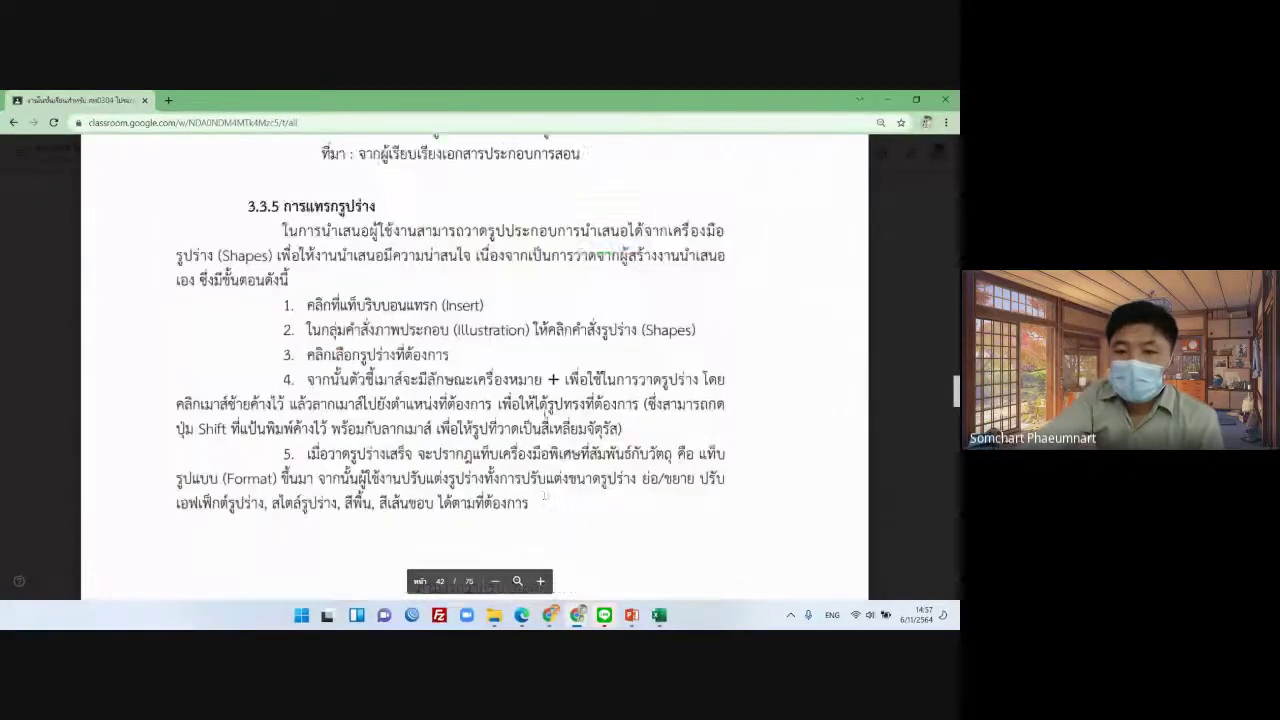
{"action": "scroll", "coordinate": [541, 407], "scroll_direction": "down", "scroll_amount": 10}
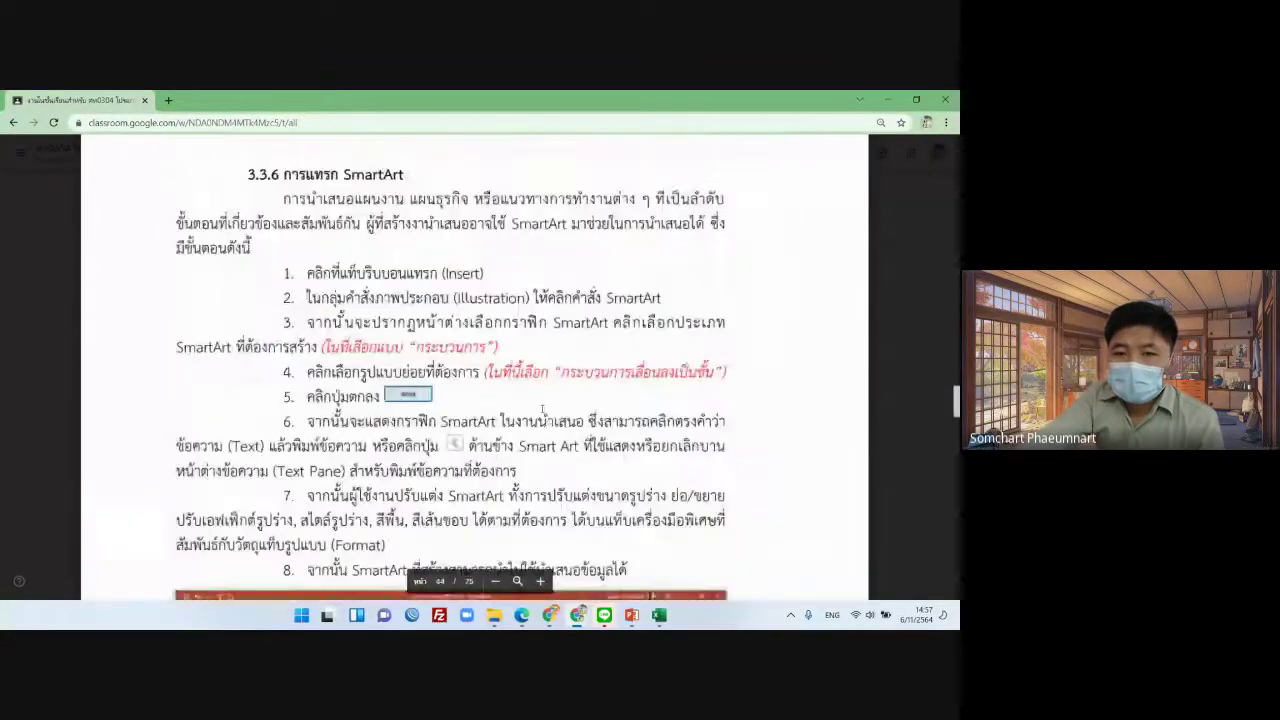
{"action": "scroll", "coordinate": [541, 407], "scroll_direction": "down", "scroll_amount": 10}
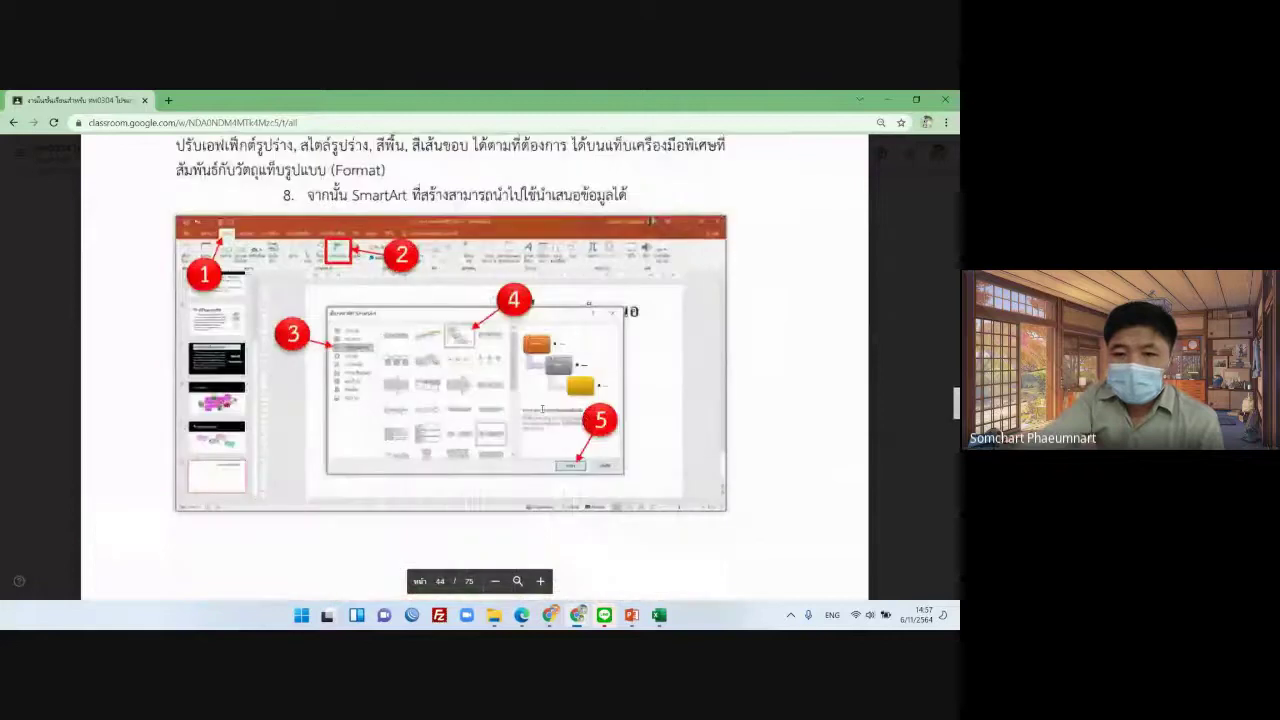
{"action": "scroll", "coordinate": [541, 407], "scroll_direction": "down", "scroll_amount": 10}
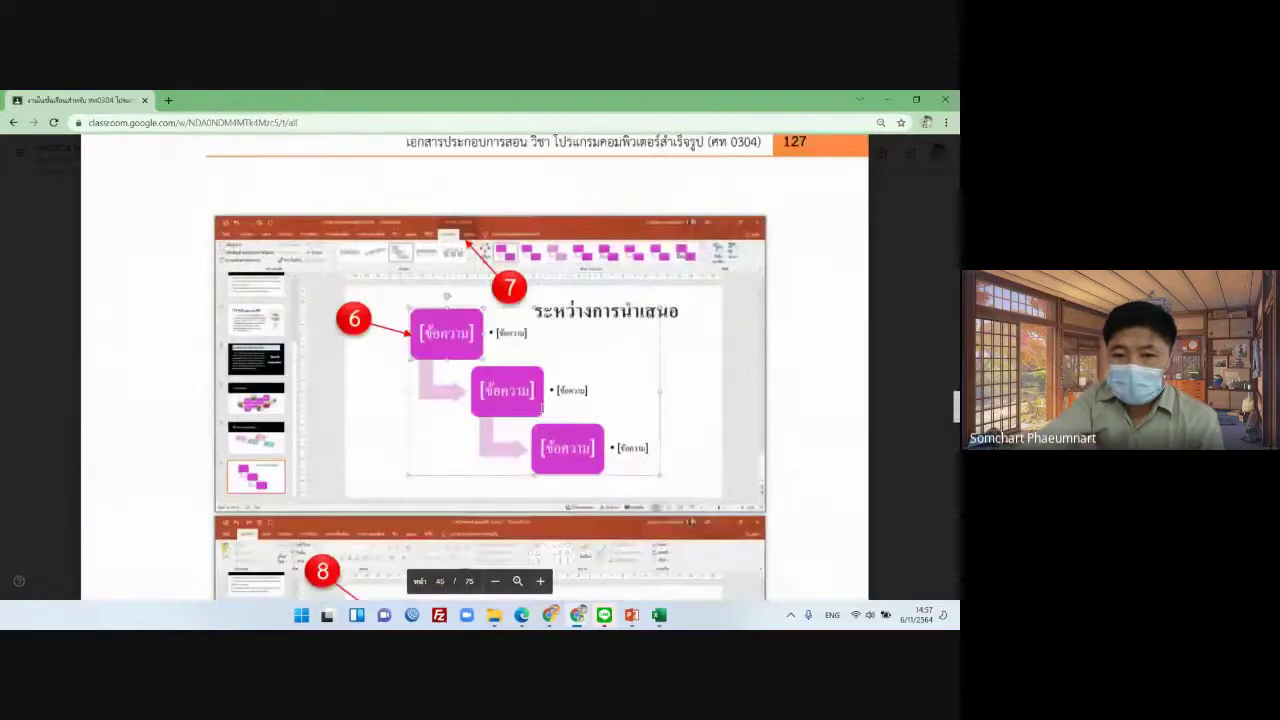
{"action": "scroll", "coordinate": [541, 407], "scroll_direction": "down", "scroll_amount": 10}
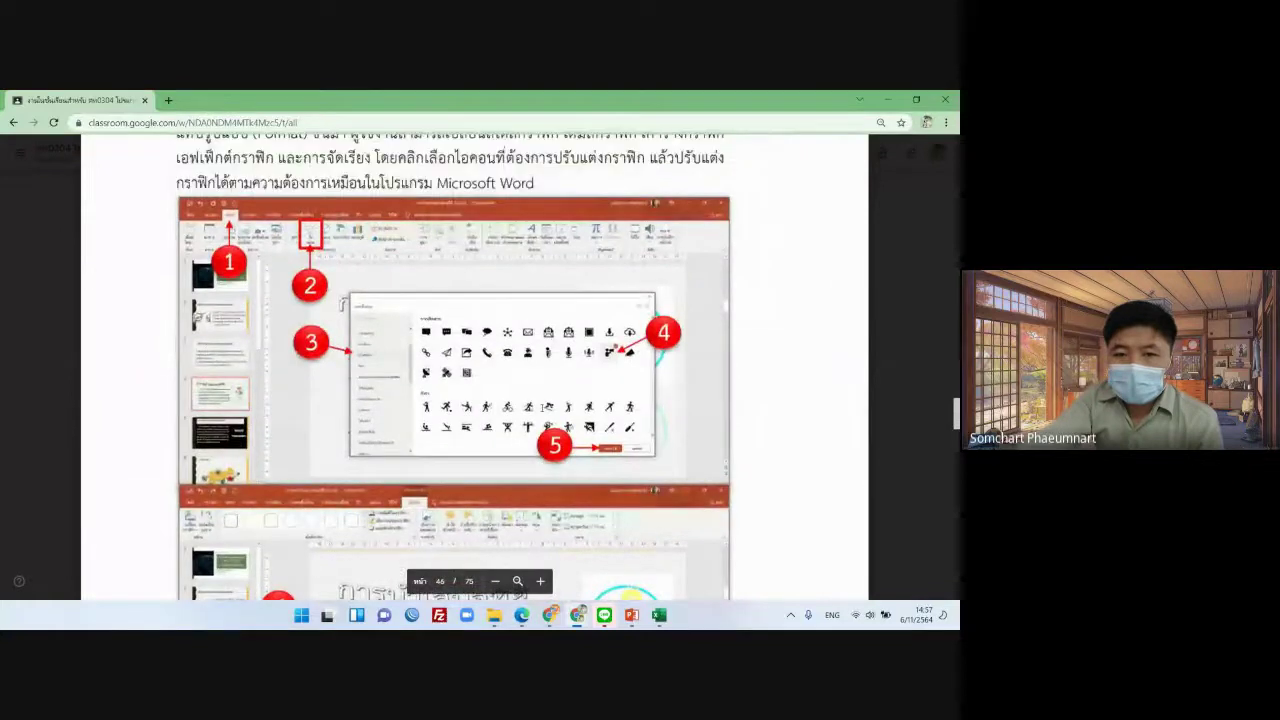
{"action": "scroll", "coordinate": [535, 415], "scroll_direction": "up", "scroll_amount": 4}
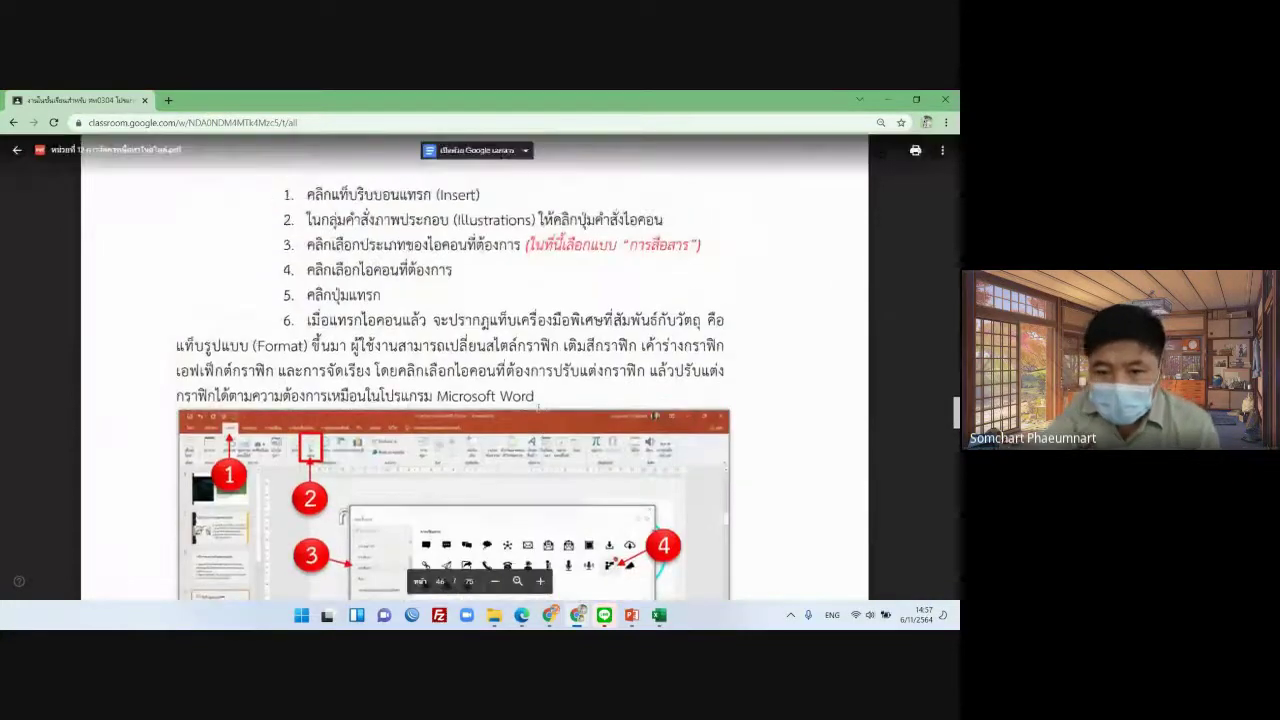
{"action": "scroll", "coordinate": [535, 415], "scroll_direction": "down", "scroll_amount": 5}
{"action": "scroll", "coordinate": [535, 415], "scroll_direction": "down", "scroll_amount": 3}
{"action": "scroll", "coordinate": [535, 415], "scroll_direction": "up", "scroll_amount": 3}
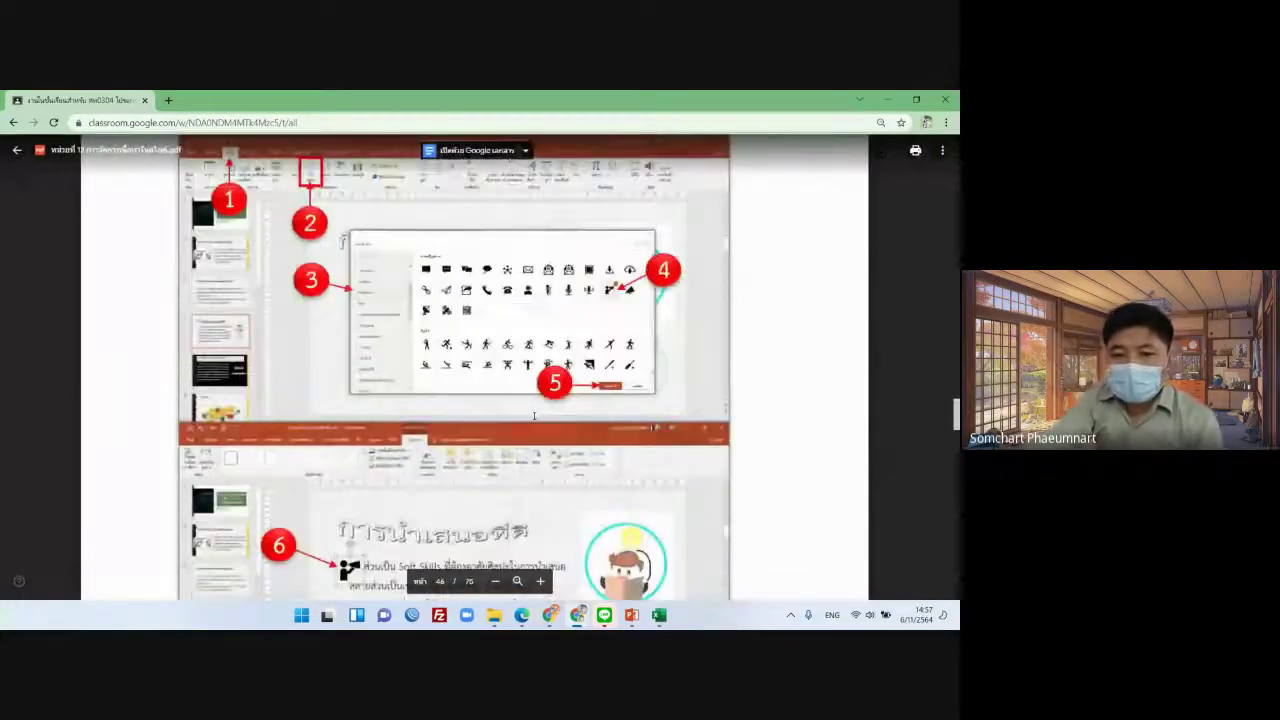
{"action": "scroll", "coordinate": [455, 366], "scroll_direction": "up", "scroll_amount": 3}
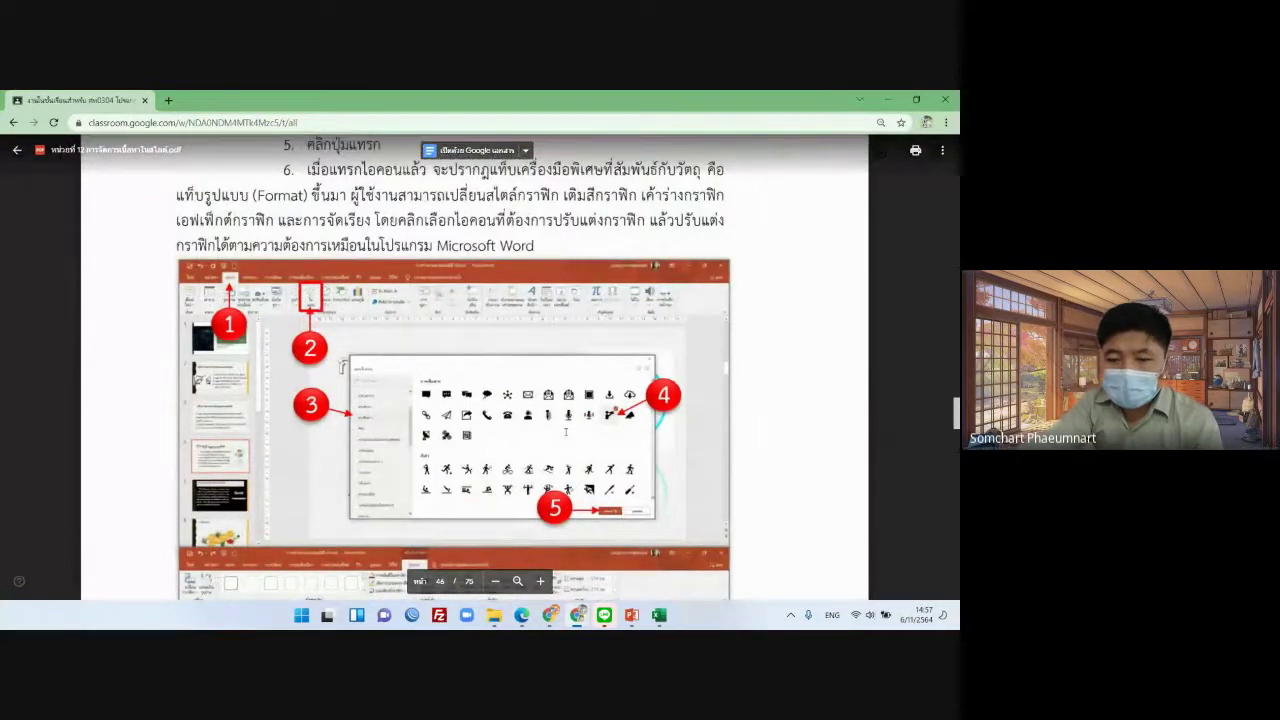
{"action": "mouse_move", "coordinate": [631, 615]}
{"action": "left_click", "coordinate": [630, 550]}
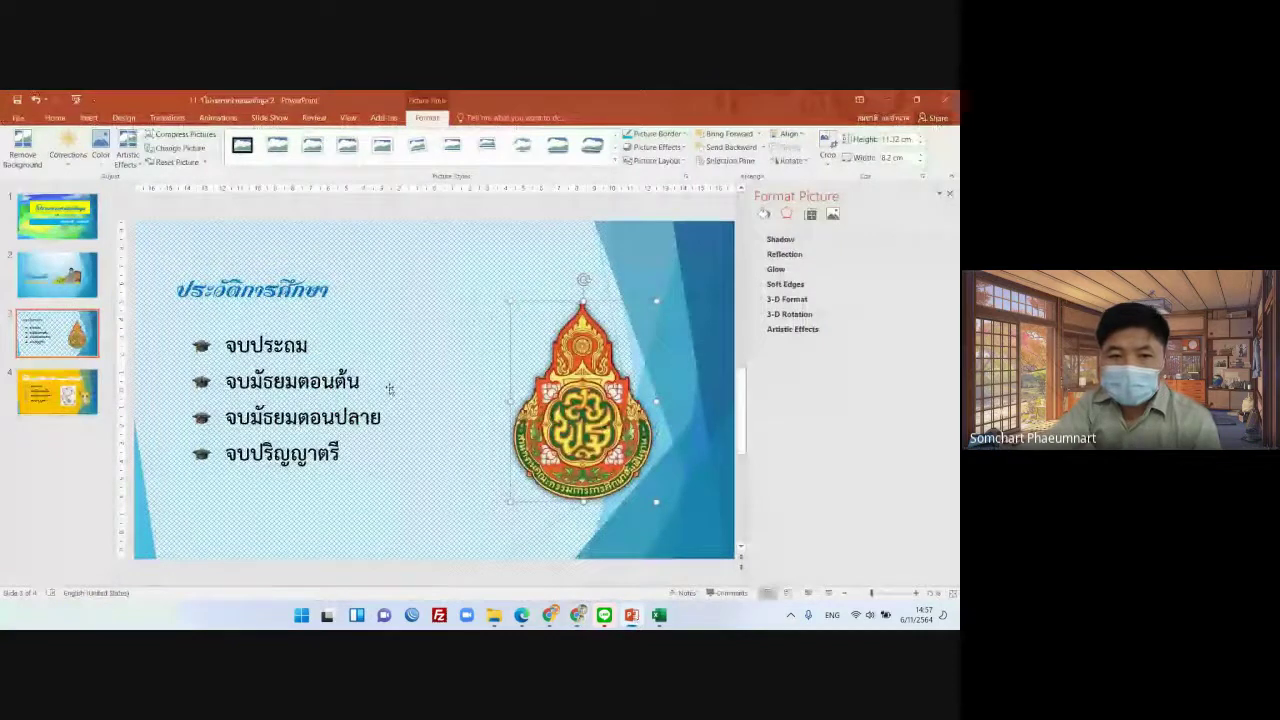
{"action": "left_click", "coordinate": [336, 265]}
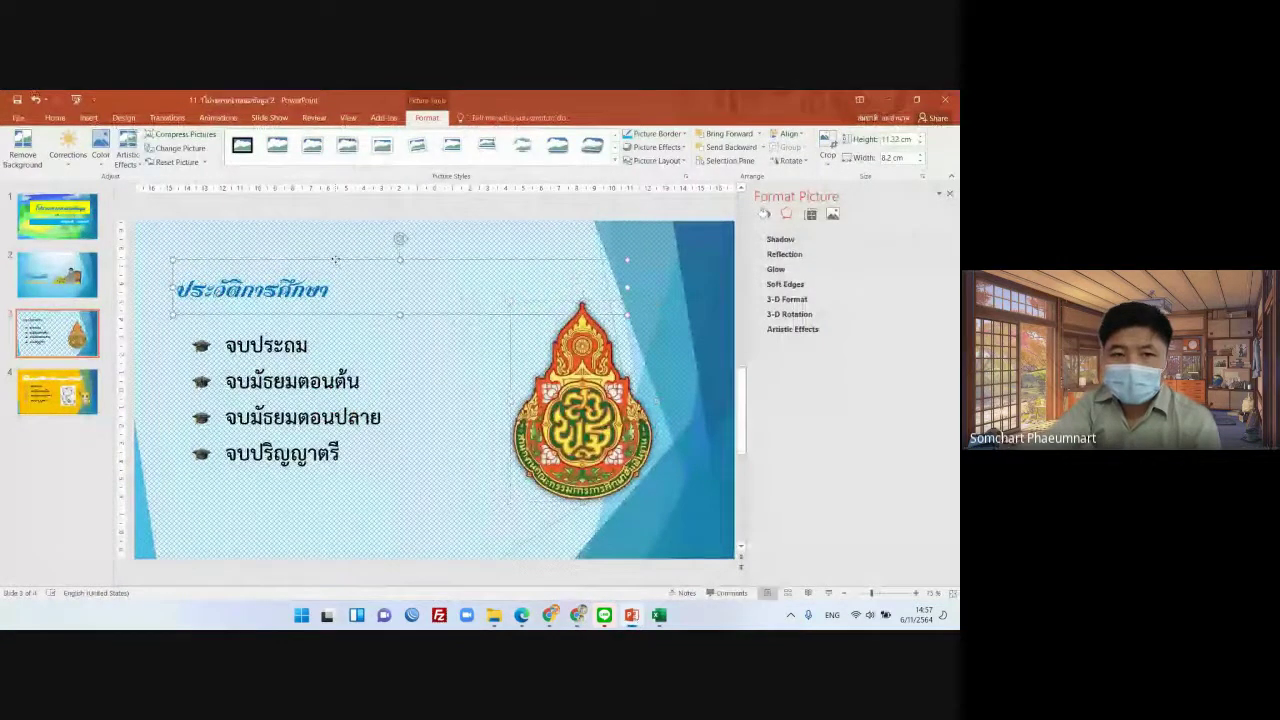
{"action": "left_click", "coordinate": [224, 236]}
{"action": "left_click", "coordinate": [88, 118]}
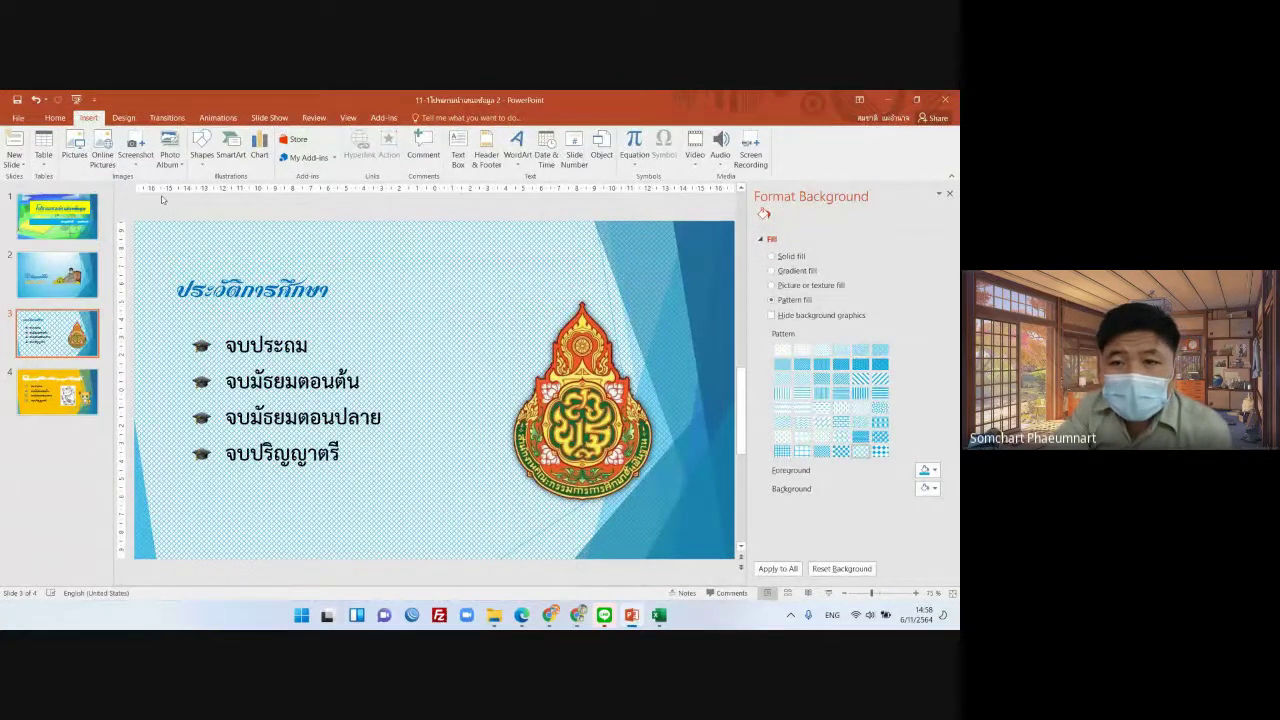
{"action": "left_click", "coordinate": [400, 292]}
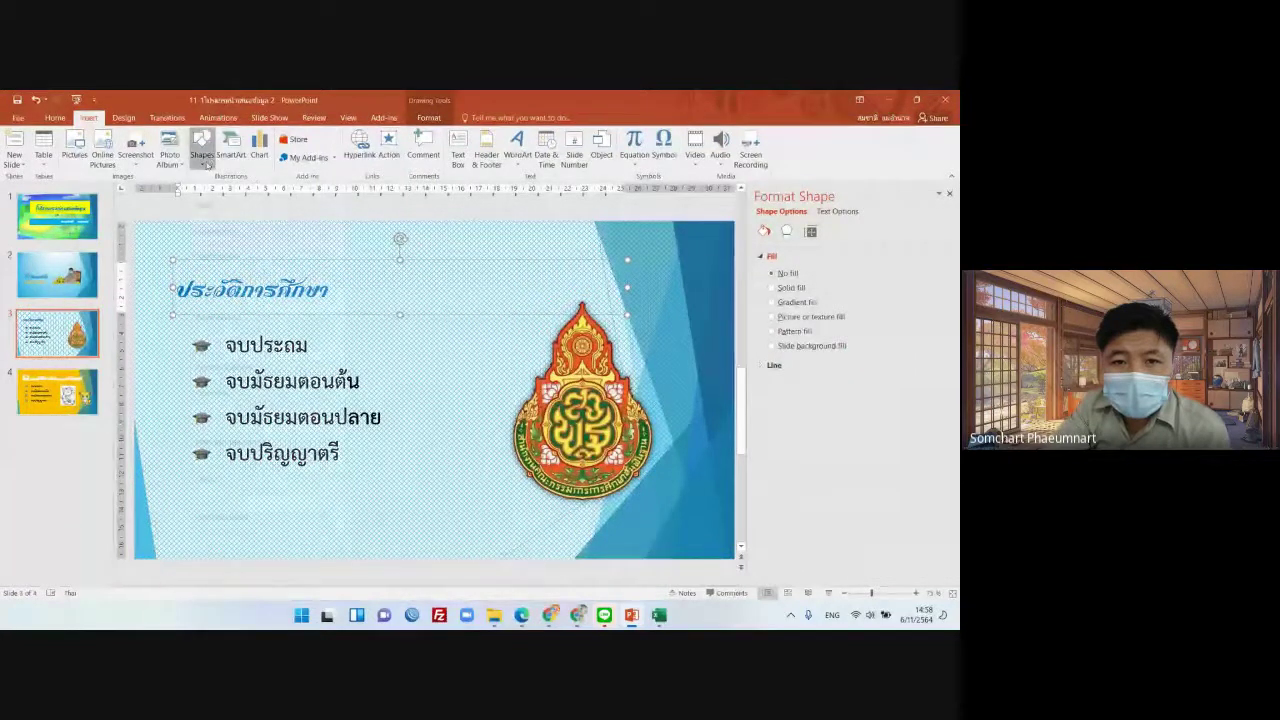
{"action": "left_click", "coordinate": [201, 150]}
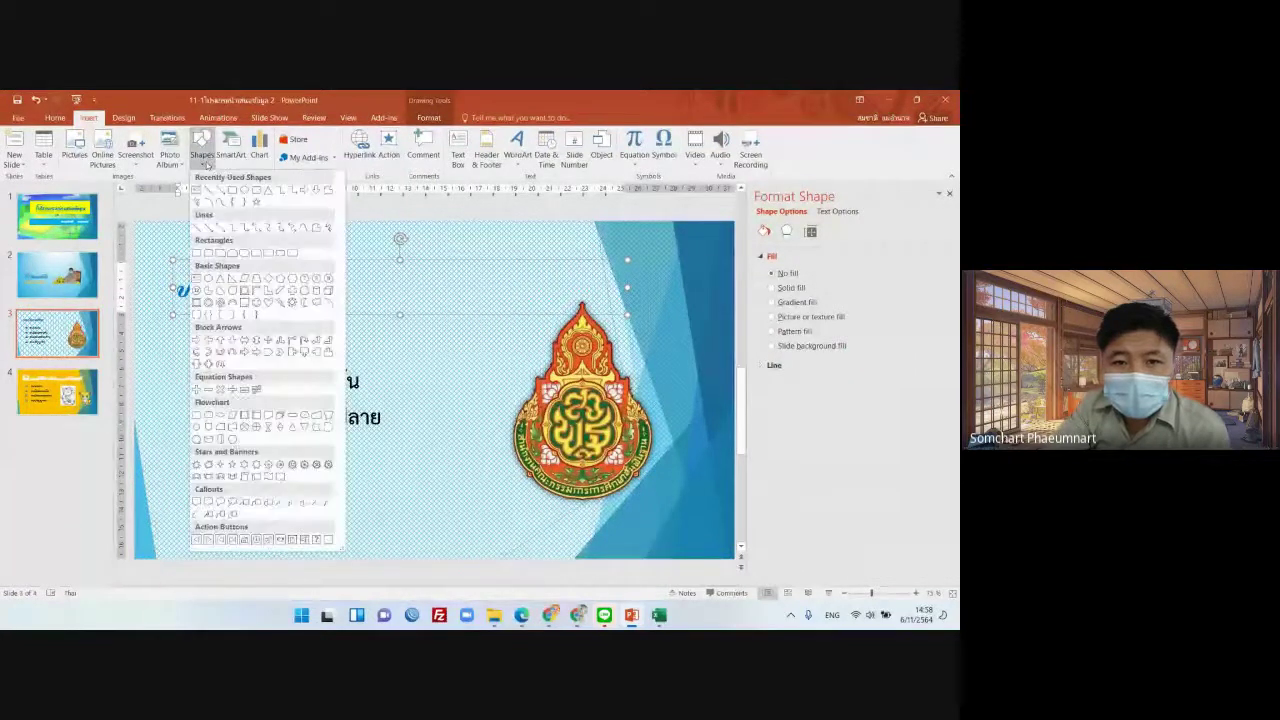
{"action": "left_click", "coordinate": [434, 460]}
{"action": "mouse_move", "coordinate": [578, 615]}
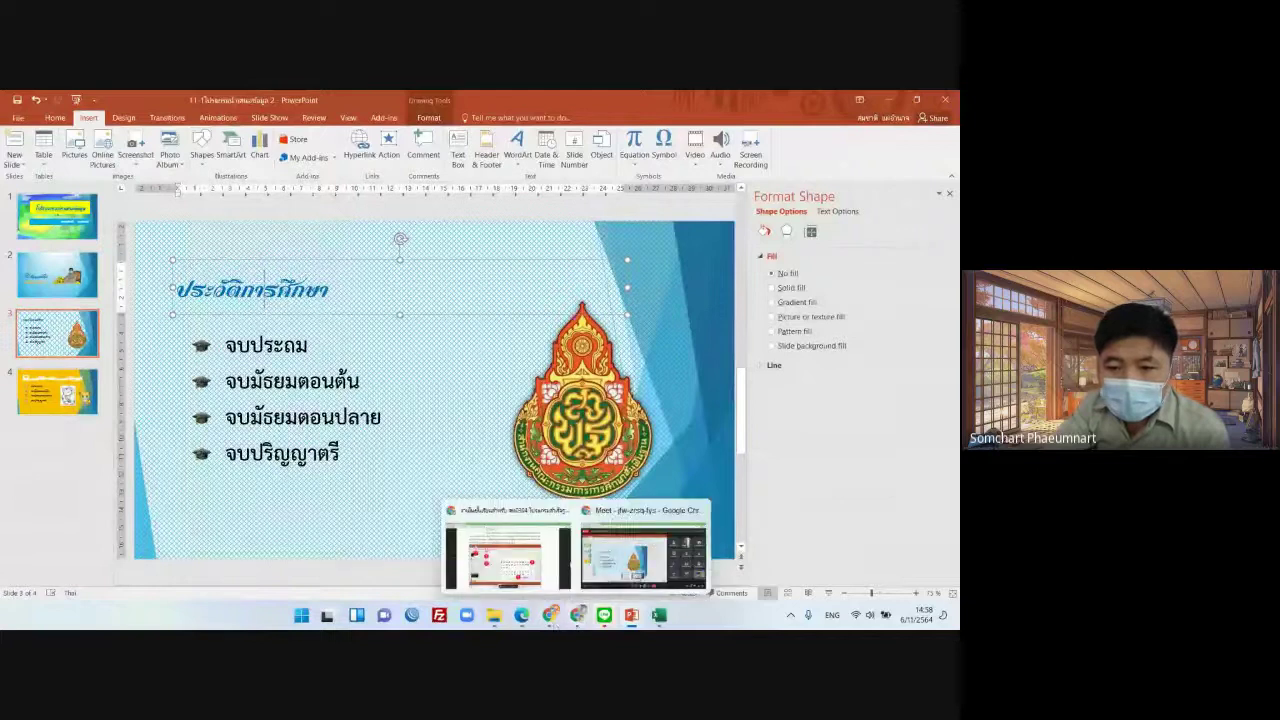
{"action": "left_click", "coordinate": [540, 565]}
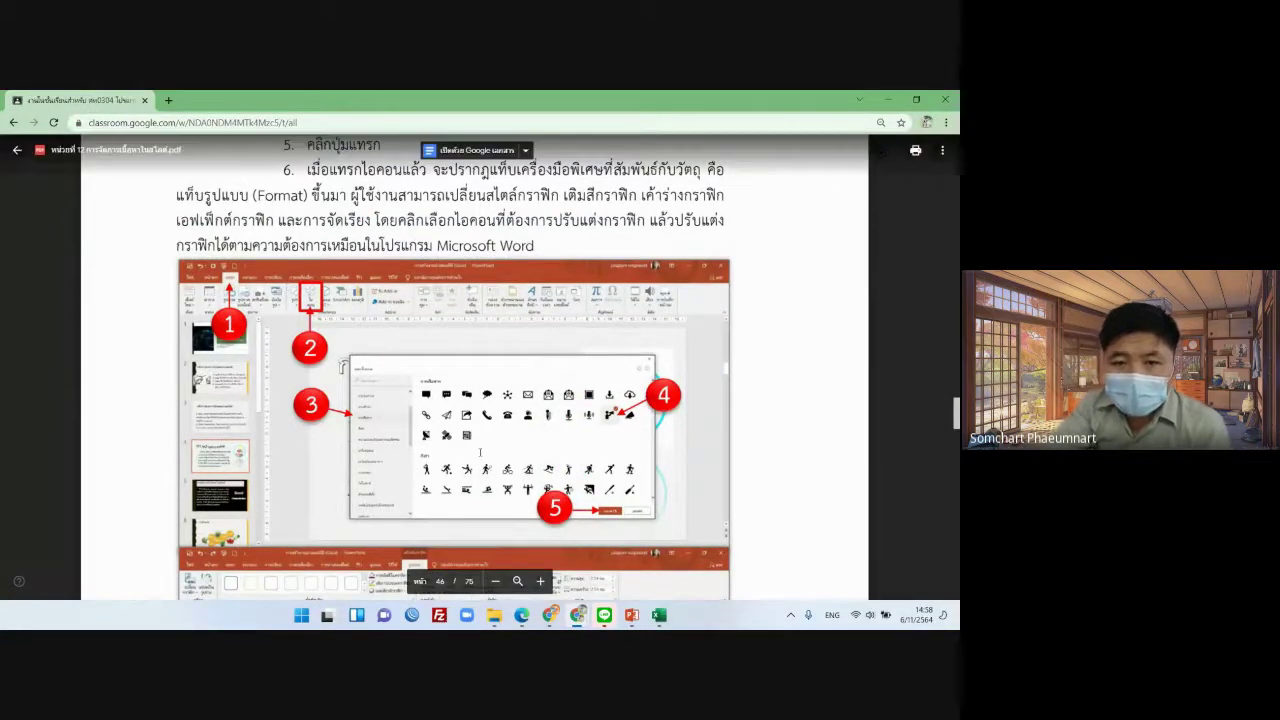
Scroll the course PDF to section 3.3.8 on 3D models, then return to PowerPoint.
{"action": "scroll", "coordinate": [480, 452], "scroll_direction": "down", "scroll_amount": 5}
{"action": "scroll", "coordinate": [402, 347], "scroll_direction": "down", "scroll_amount": 3}
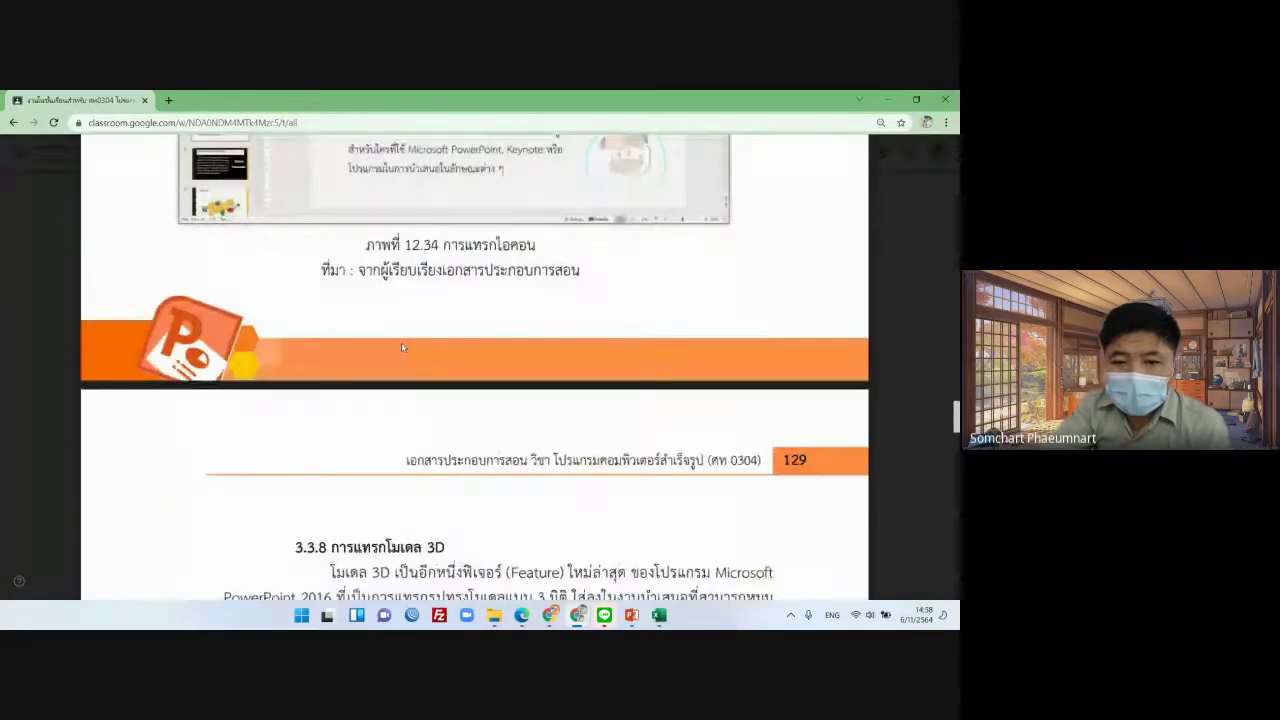
{"action": "scroll", "coordinate": [401, 347], "scroll_direction": "down", "scroll_amount": 5}
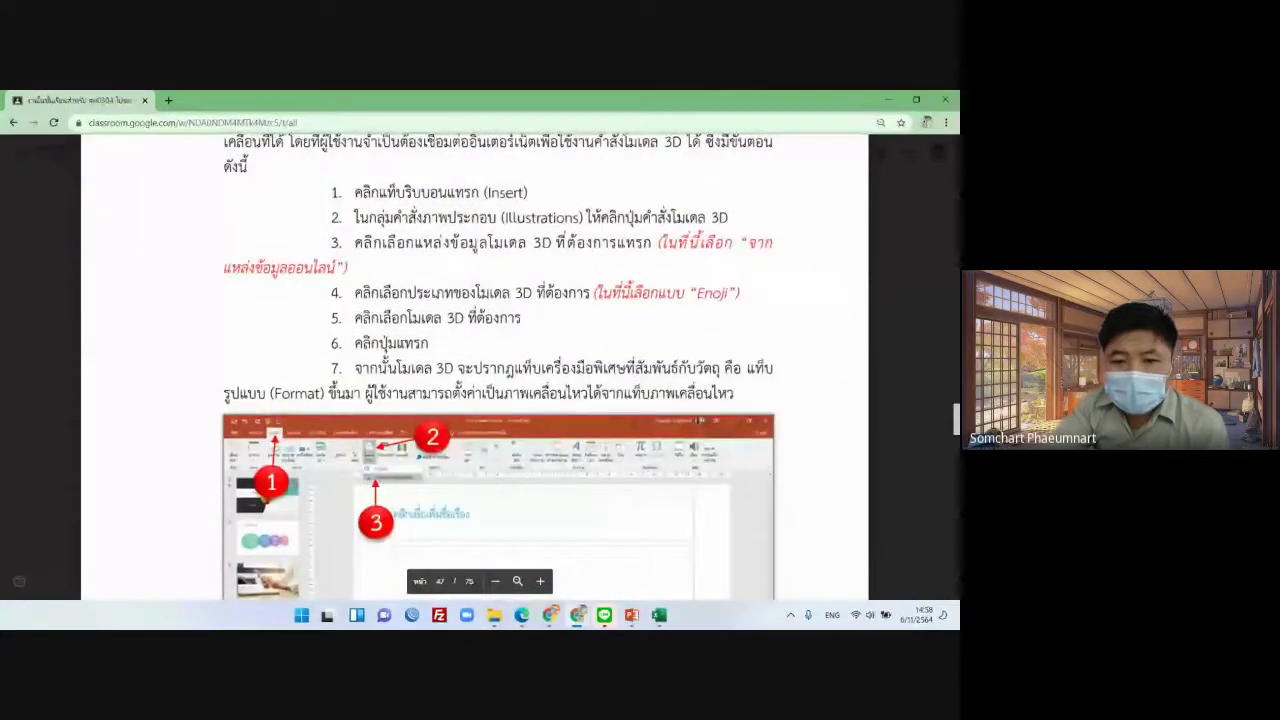
{"action": "key", "text": "alt+Tab"}
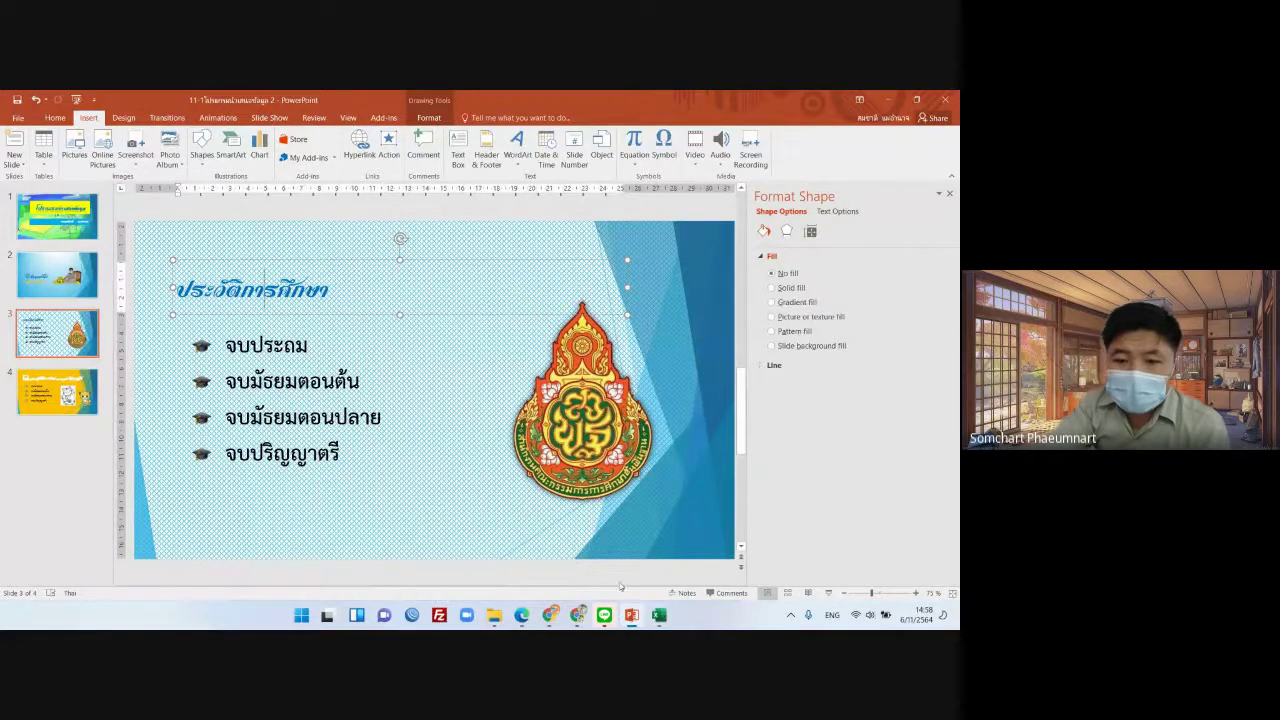
Scroll the course PDF to section 3.4's video-insertion steps around page 49.
{"action": "left_click", "coordinate": [631, 615]}
{"action": "scroll", "coordinate": [460, 324], "scroll_direction": "down", "scroll_amount": 5}
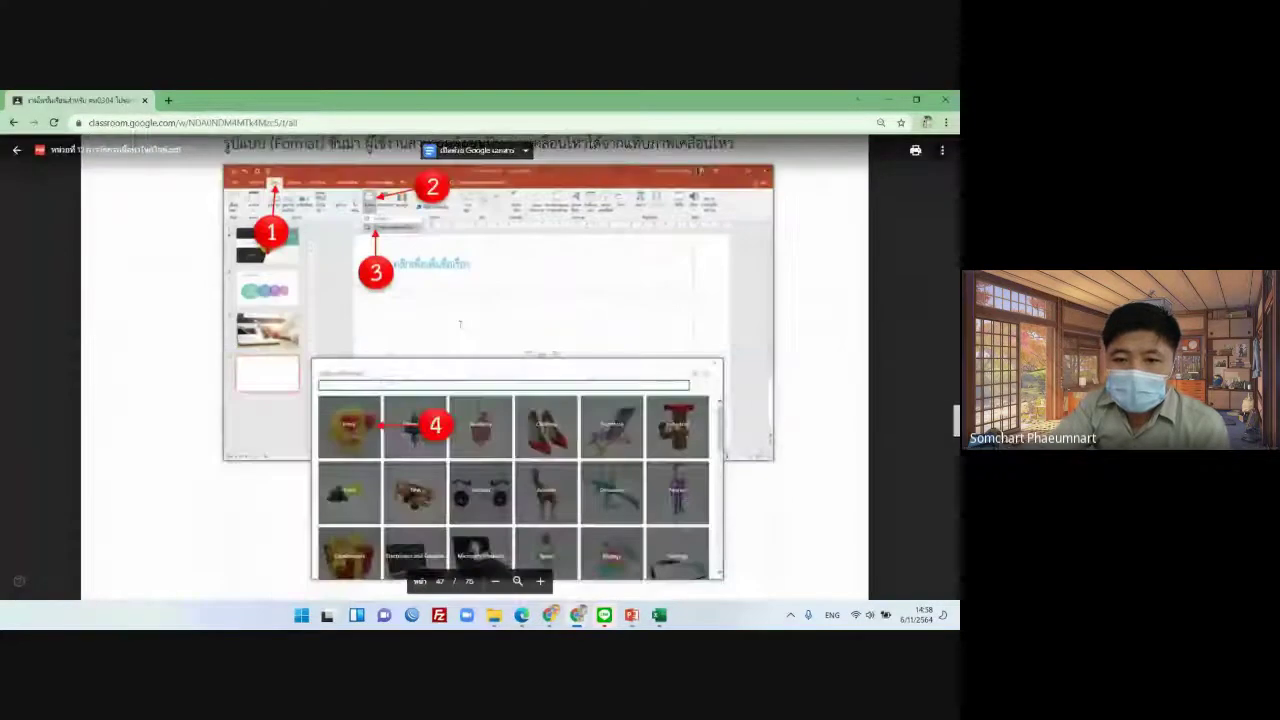
{"action": "scroll", "coordinate": [460, 324], "scroll_direction": "down", "scroll_amount": 8}
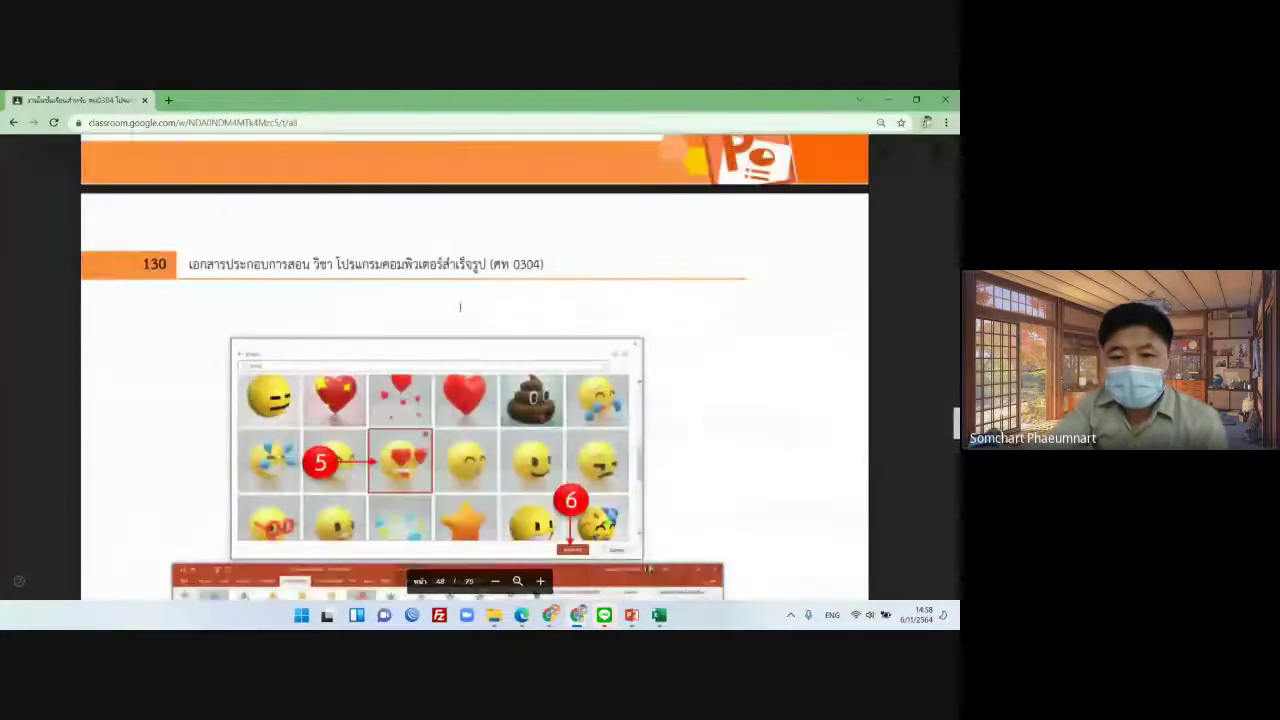
{"action": "scroll", "coordinate": [460, 307], "scroll_direction": "down", "scroll_amount": 10}
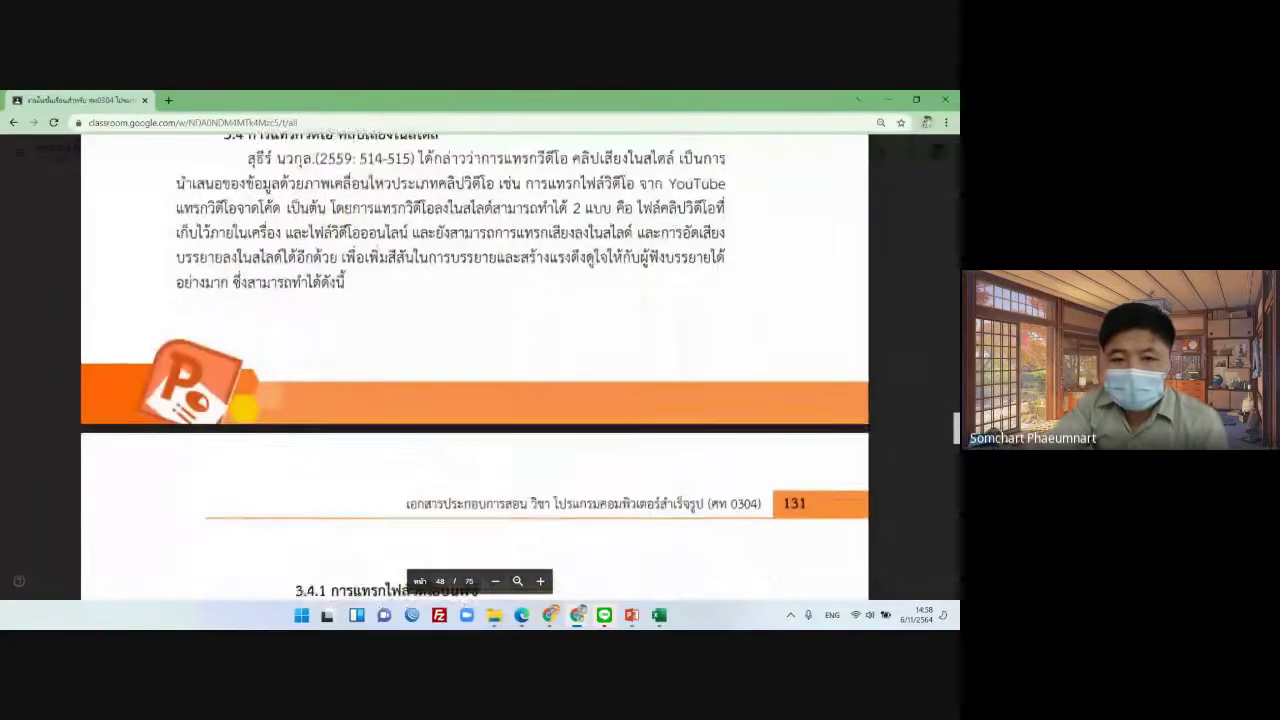
{"action": "scroll", "coordinate": [393, 356], "scroll_direction": "up", "scroll_amount": 3}
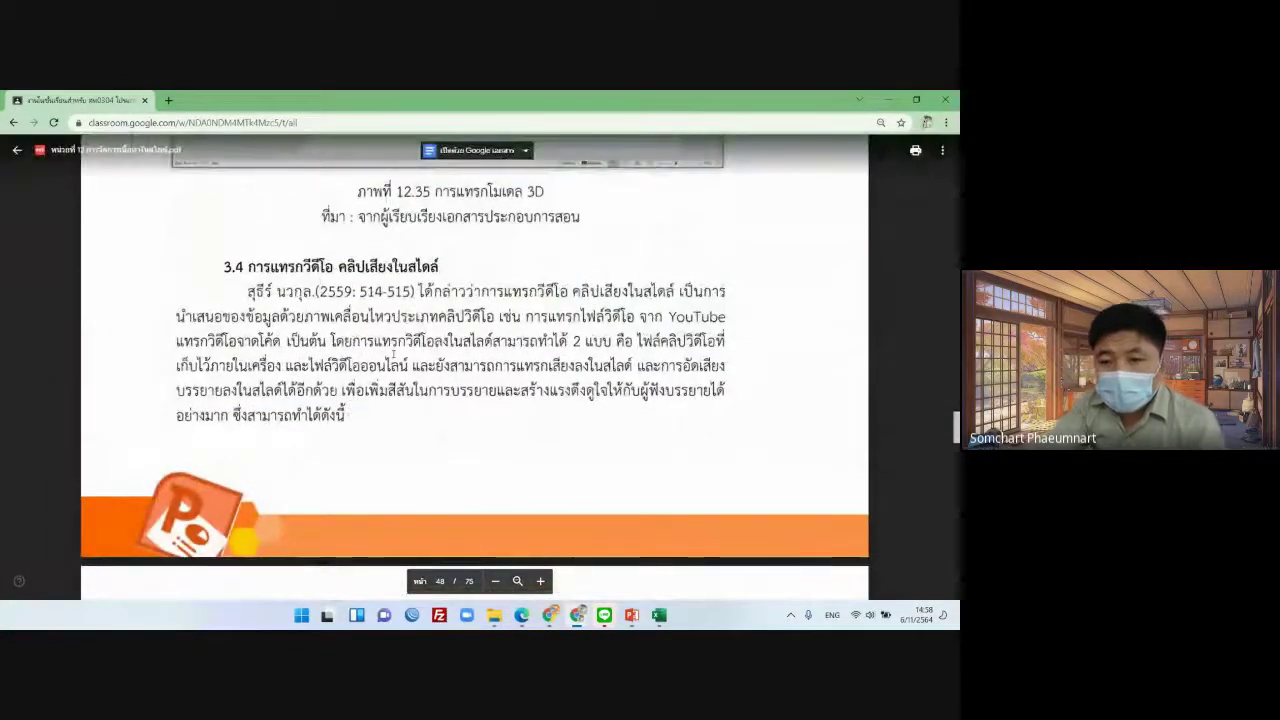
{"action": "scroll", "coordinate": [393, 355], "scroll_direction": "down", "scroll_amount": 8}
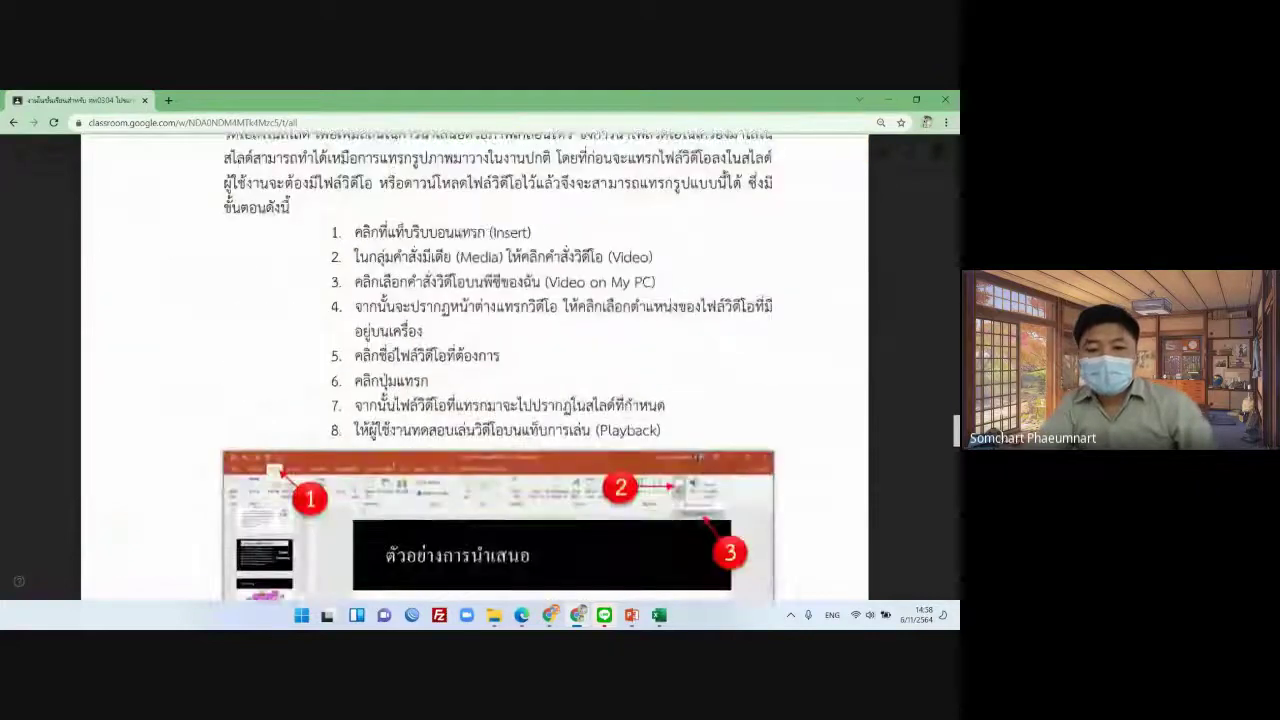
{"action": "scroll", "coordinate": [393, 355], "scroll_direction": "down", "scroll_amount": 6}
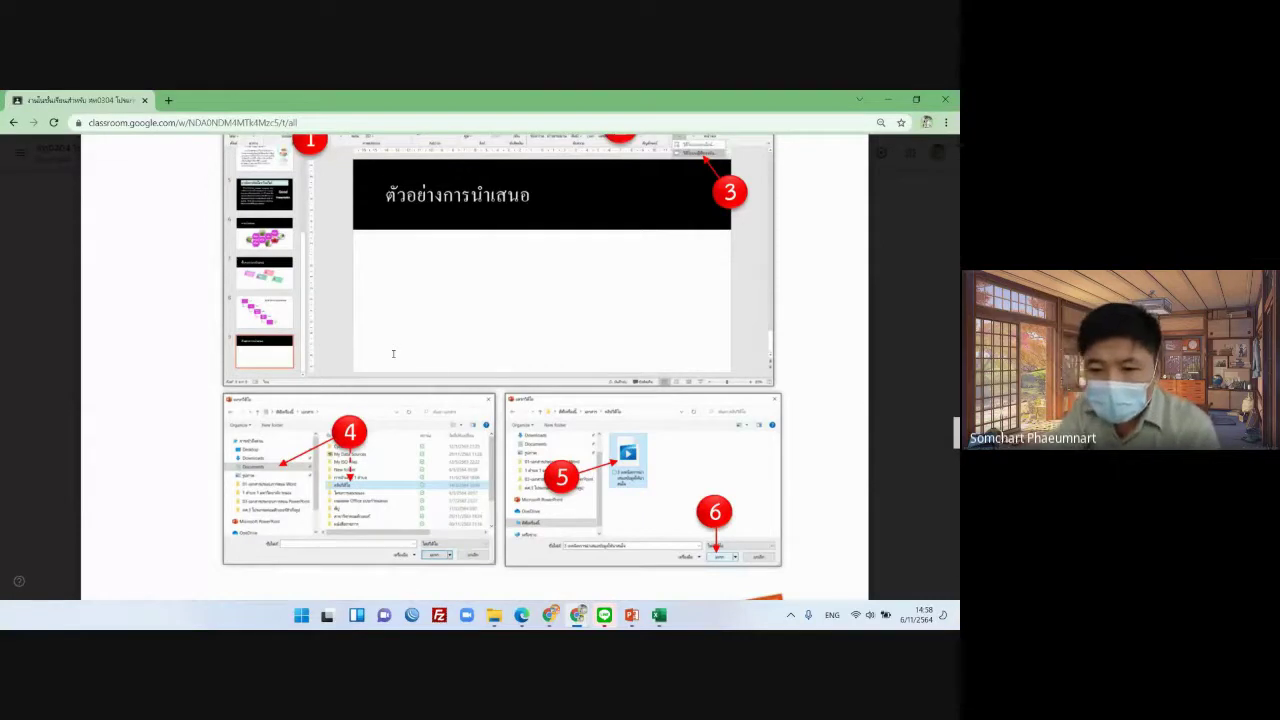
Open a new blank tab in the other Chrome window, ready for a search.
{"action": "mouse_move", "coordinate": [550, 612]}
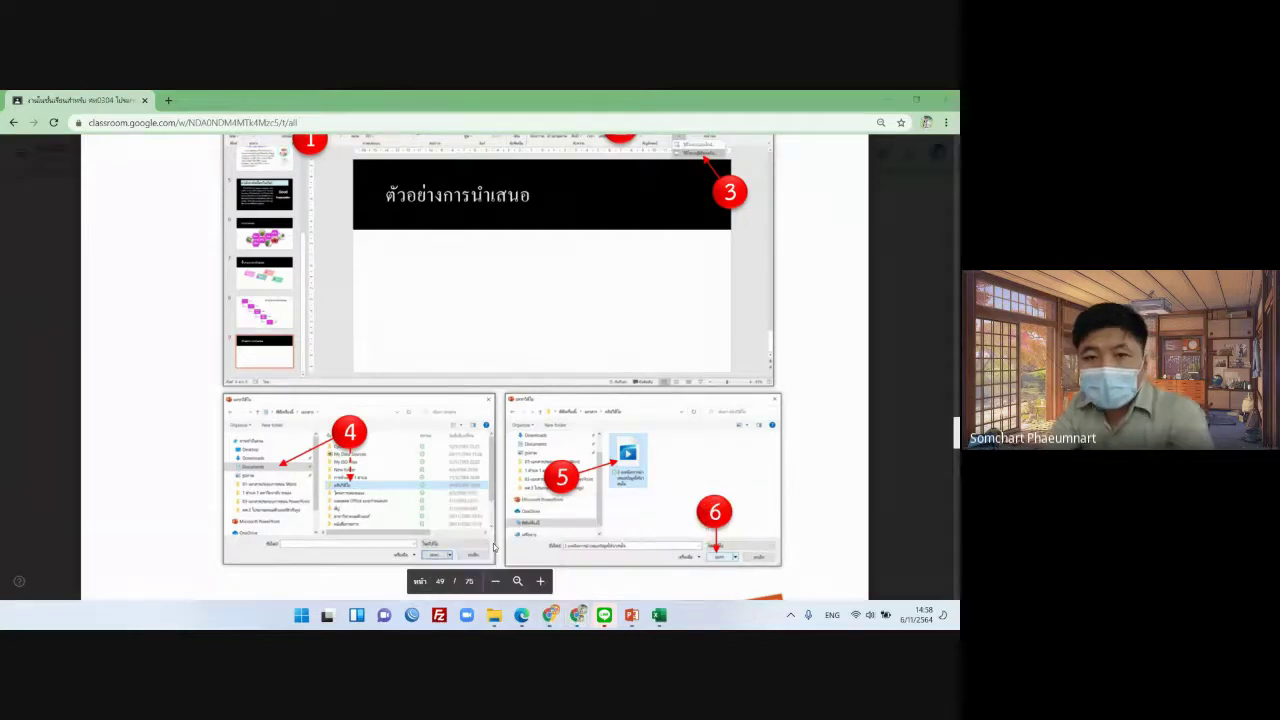
{"action": "left_click", "coordinate": [493, 543]}
{"action": "left_click", "coordinate": [447, 128]}
{"action": "left_click", "coordinate": [475, 150]}
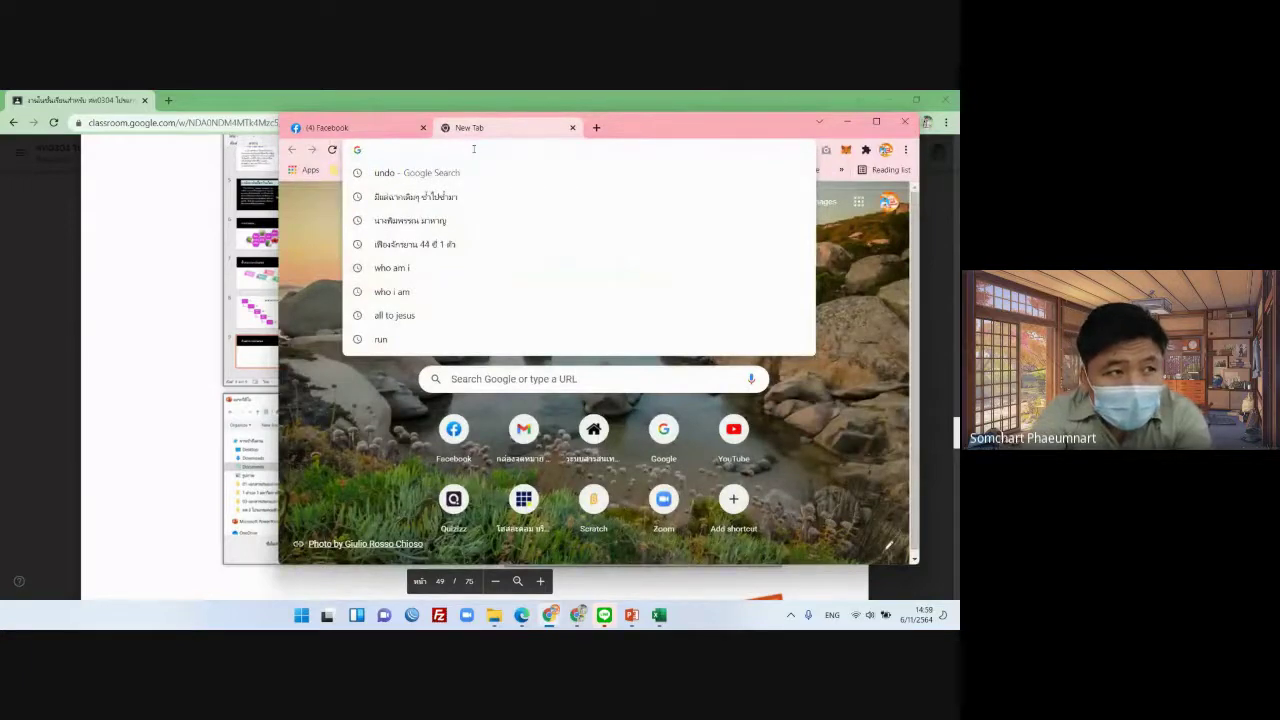
Search Google for 'youtube download' in a maximized Chrome window and browse the results.
{"action": "type", "text": "you"}
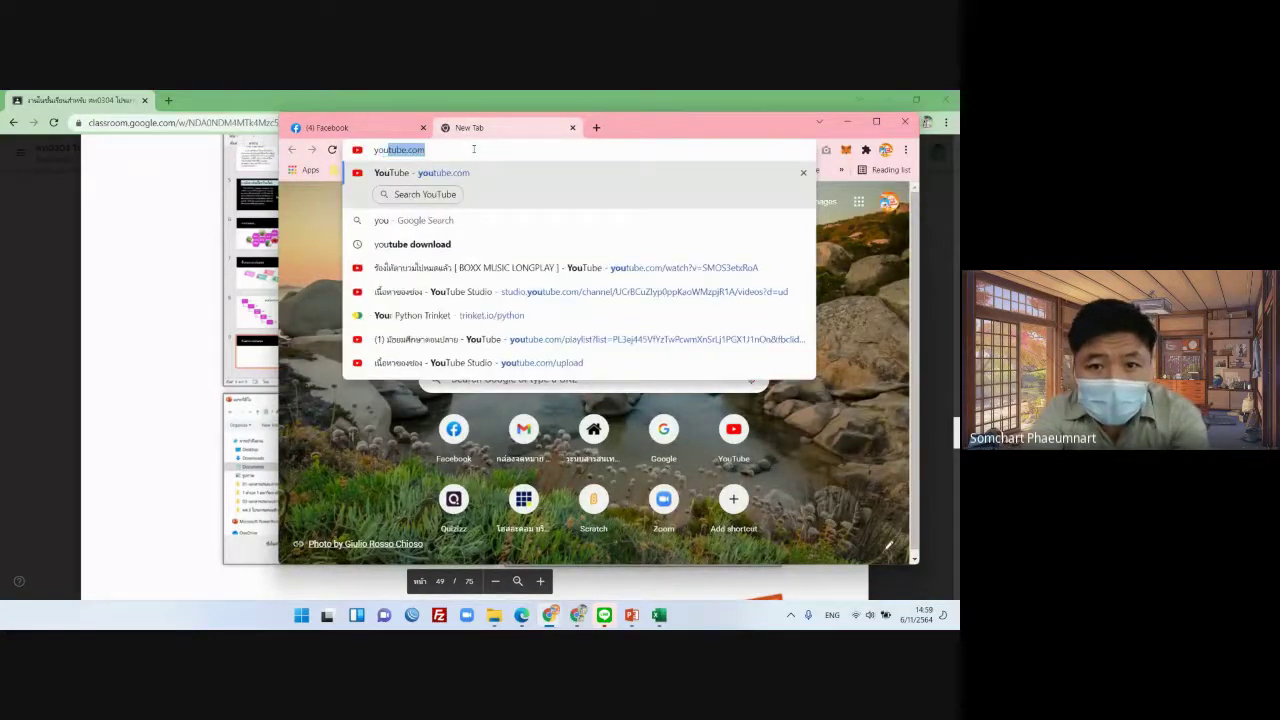
{"action": "type", "text": "tube download"}
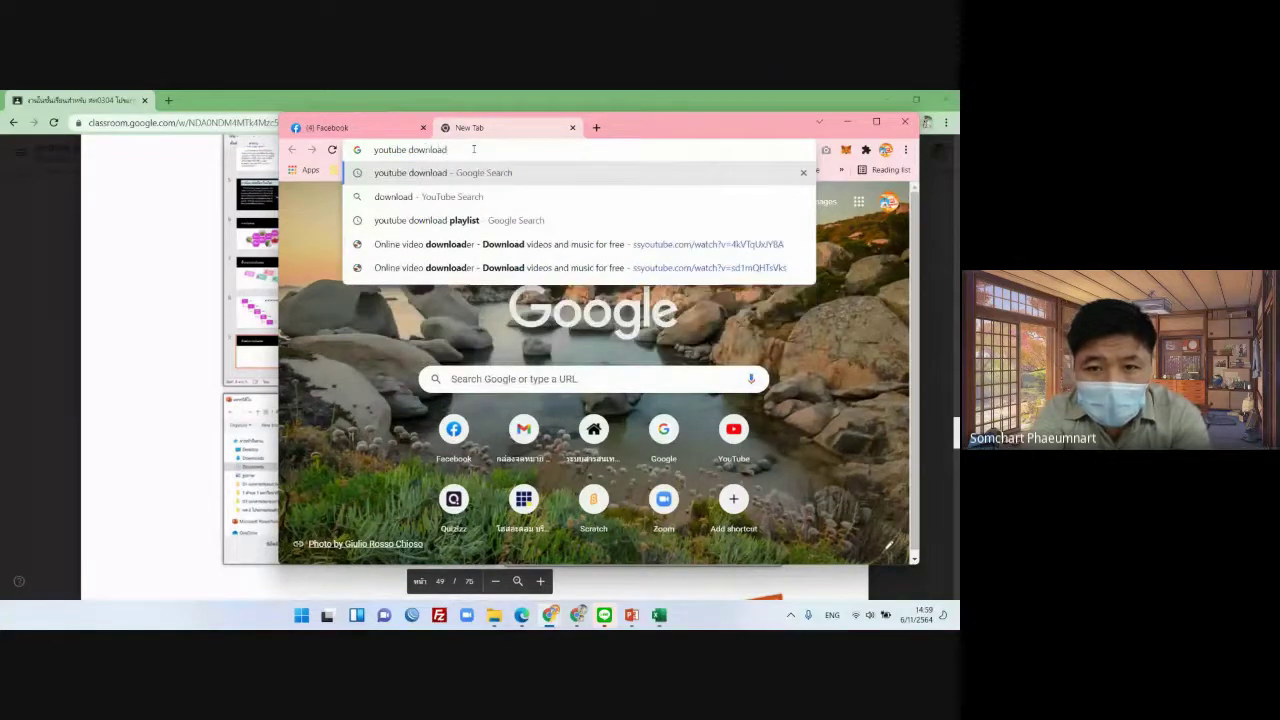
{"action": "key", "text": "Return"}
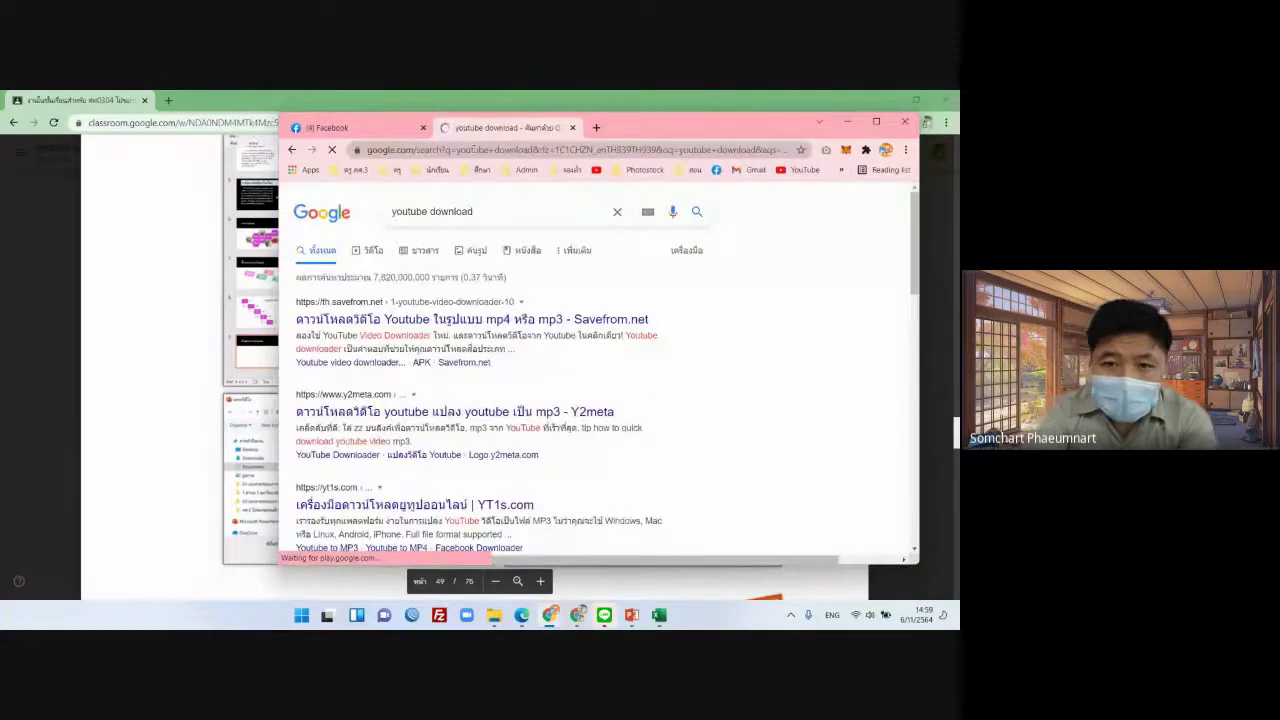
{"action": "left_click", "coordinate": [876, 121]}
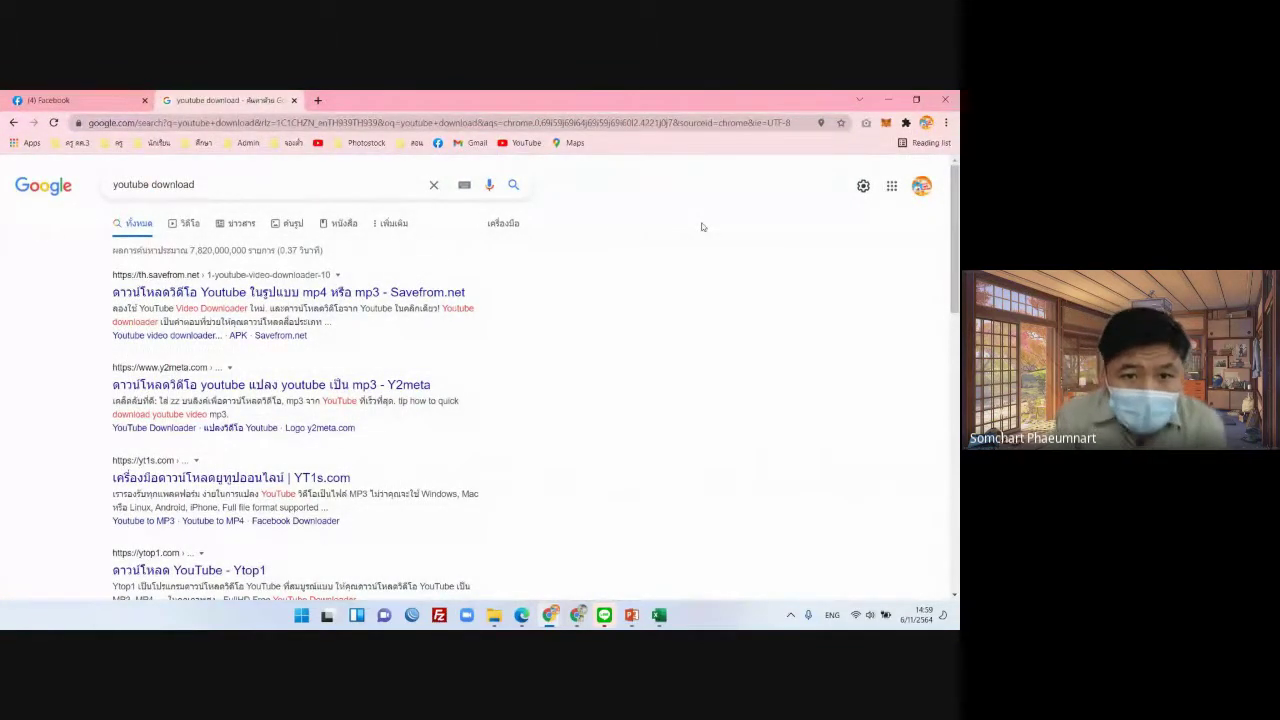
{"action": "scroll", "coordinate": [708, 270], "scroll_direction": "down", "scroll_amount": 3}
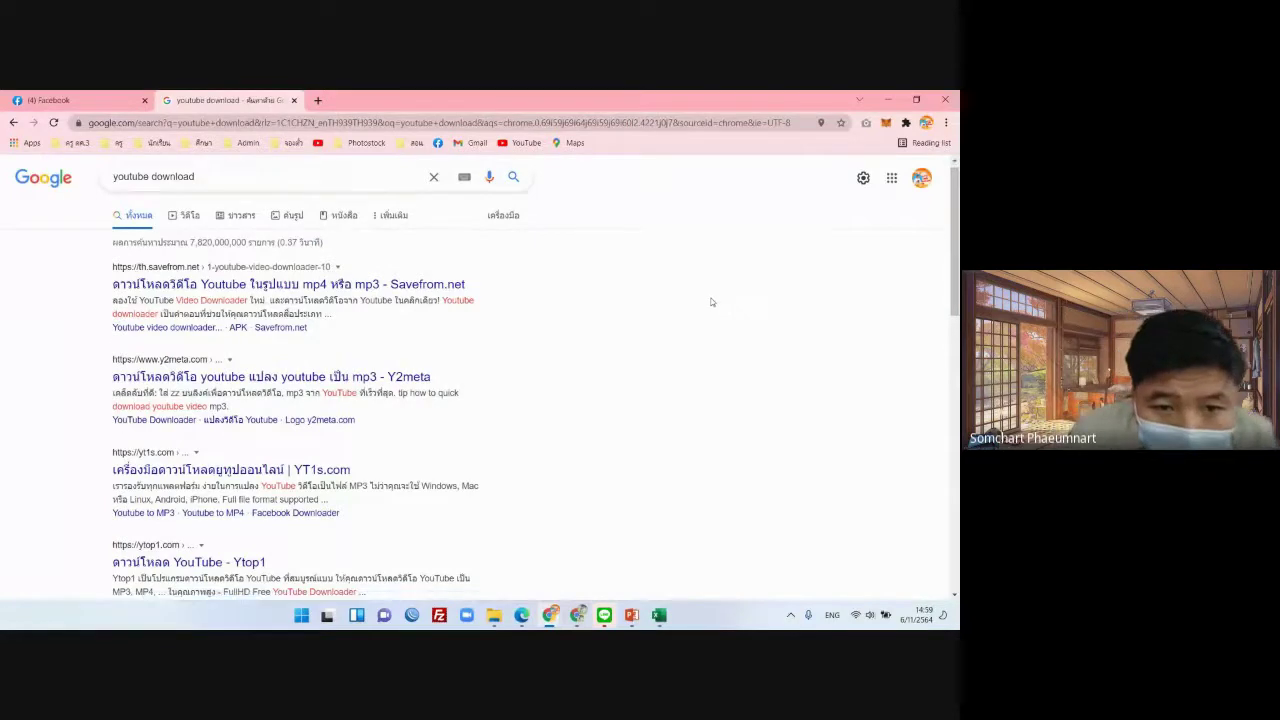
{"action": "scroll", "coordinate": [712, 302], "scroll_direction": "down", "scroll_amount": 2}
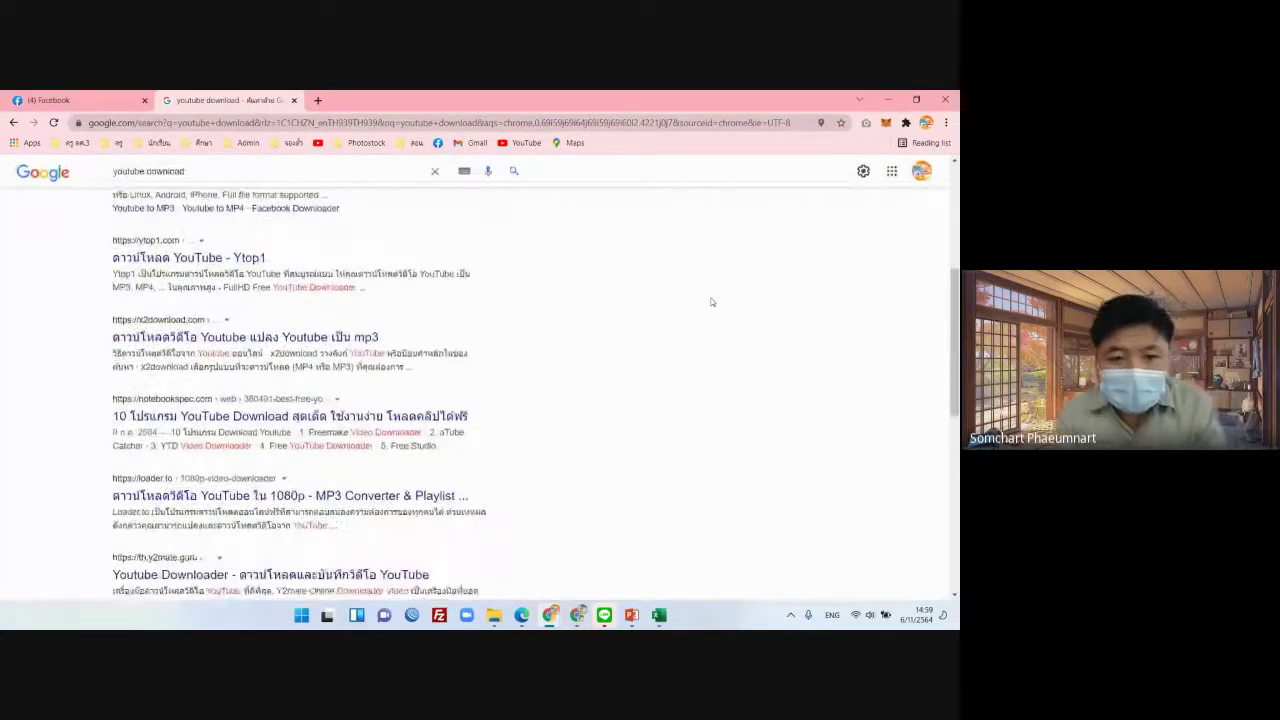
{"action": "scroll", "coordinate": [712, 302], "scroll_direction": "up", "scroll_amount": 5}
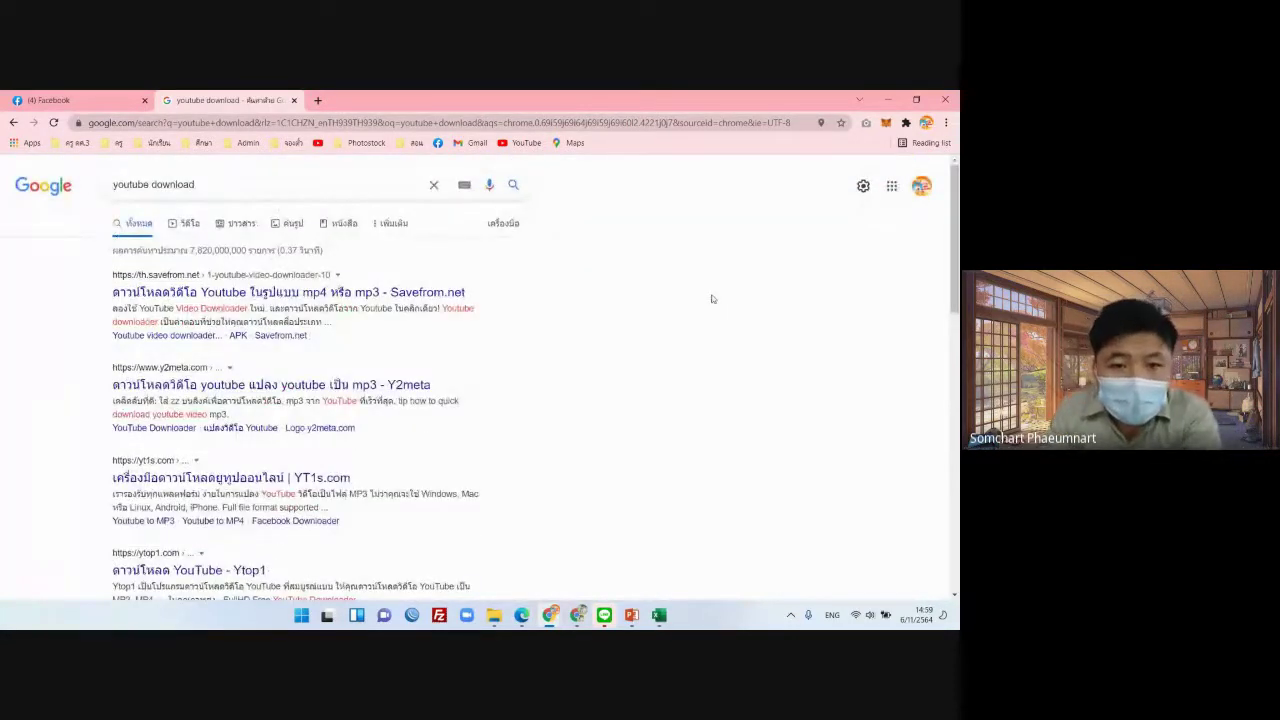
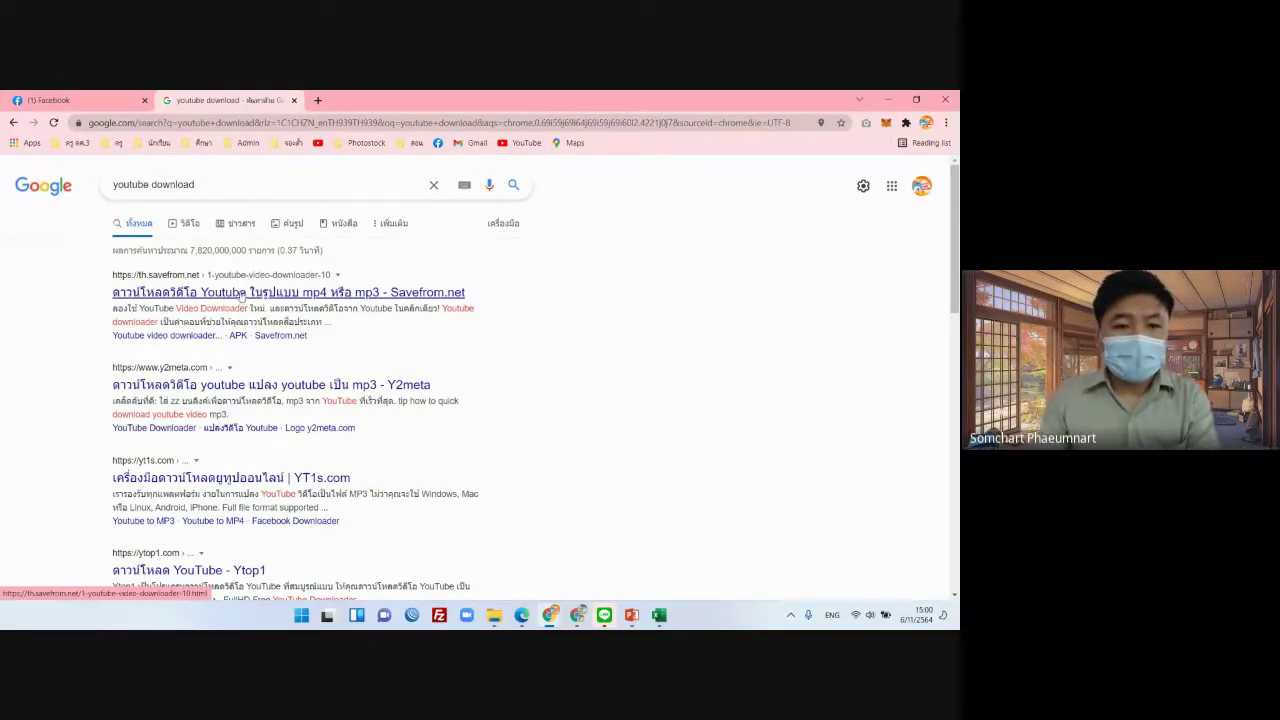
Open the Savefrom.net search result in its own tab, view it, then start a blank tab.
{"action": "right_click", "coordinate": [242, 292]}
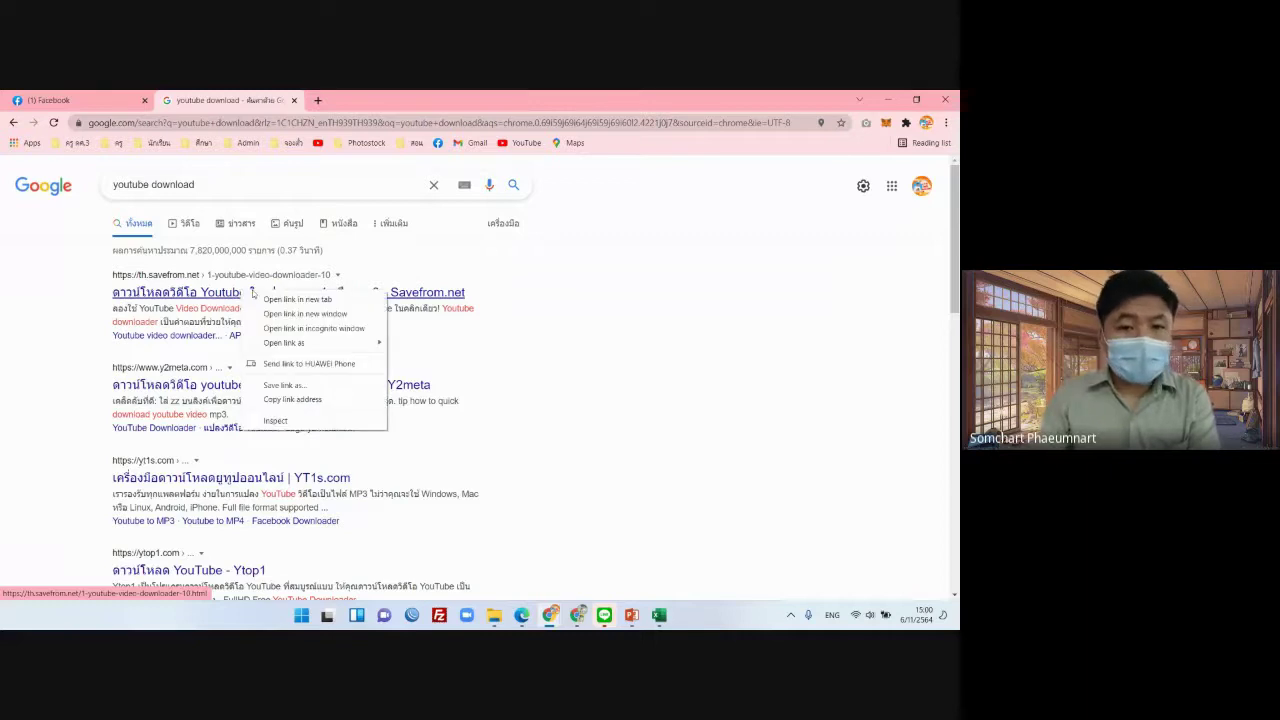
{"action": "left_click", "coordinate": [305, 304]}
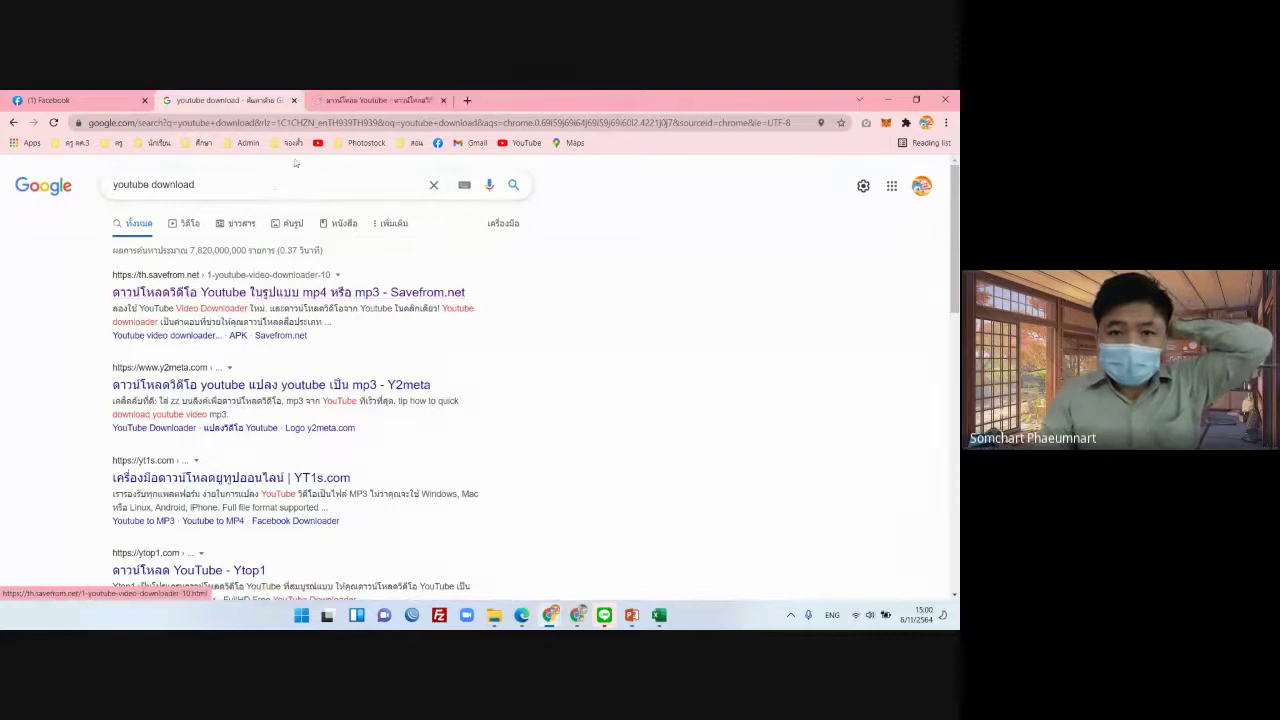
{"action": "left_click", "coordinate": [341, 99]}
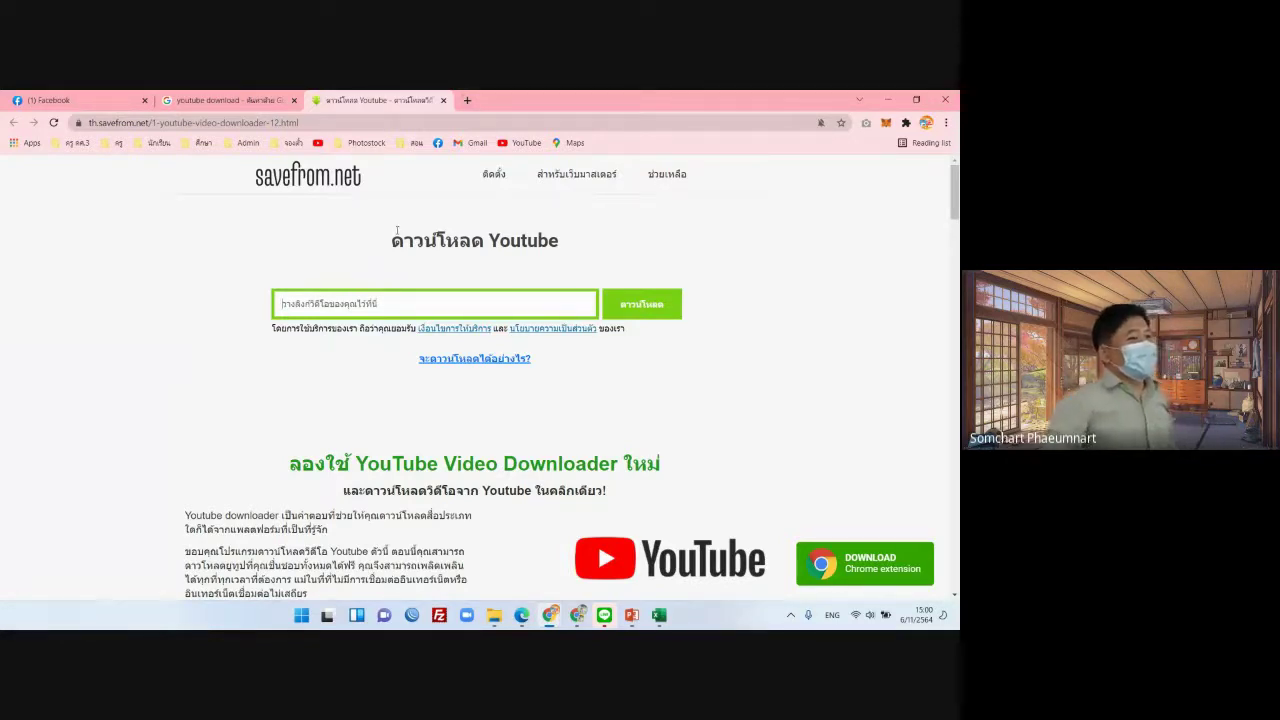
{"action": "left_click", "coordinate": [468, 101]}
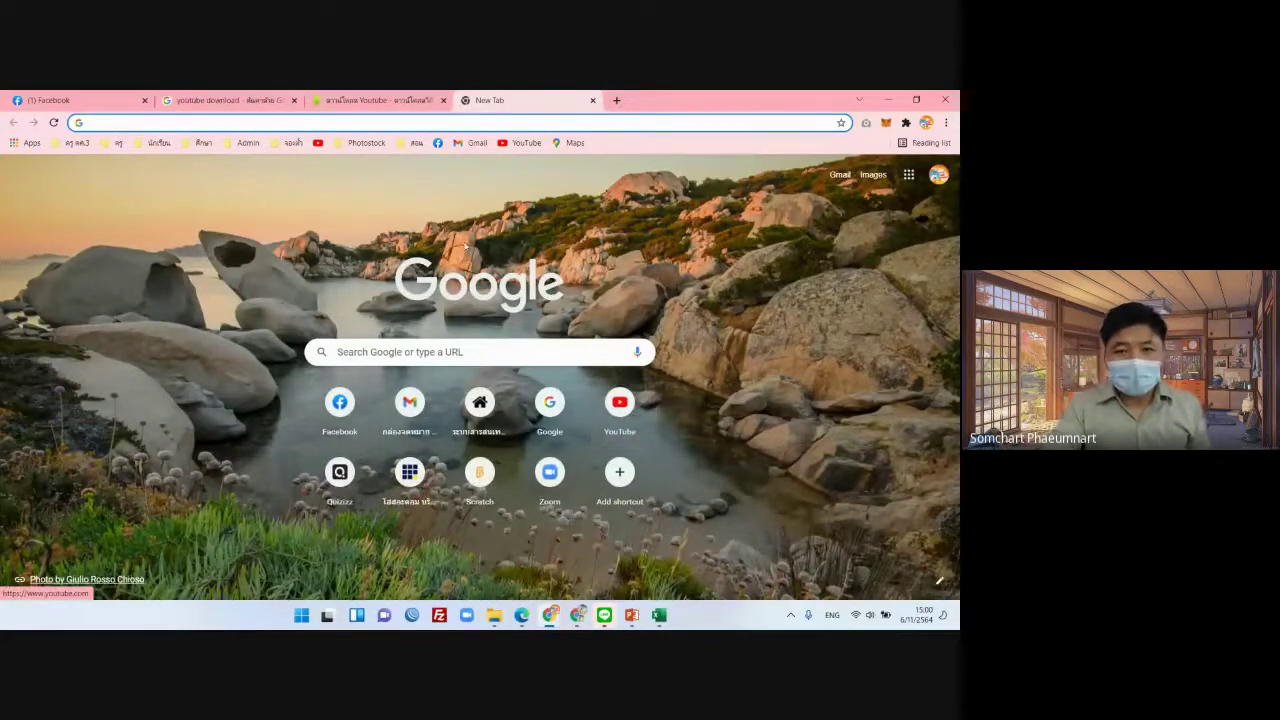
Go to YouTube and search for 'การ์ตูน' with Thai keyboard input.
{"action": "left_click", "coordinate": [619, 402]}
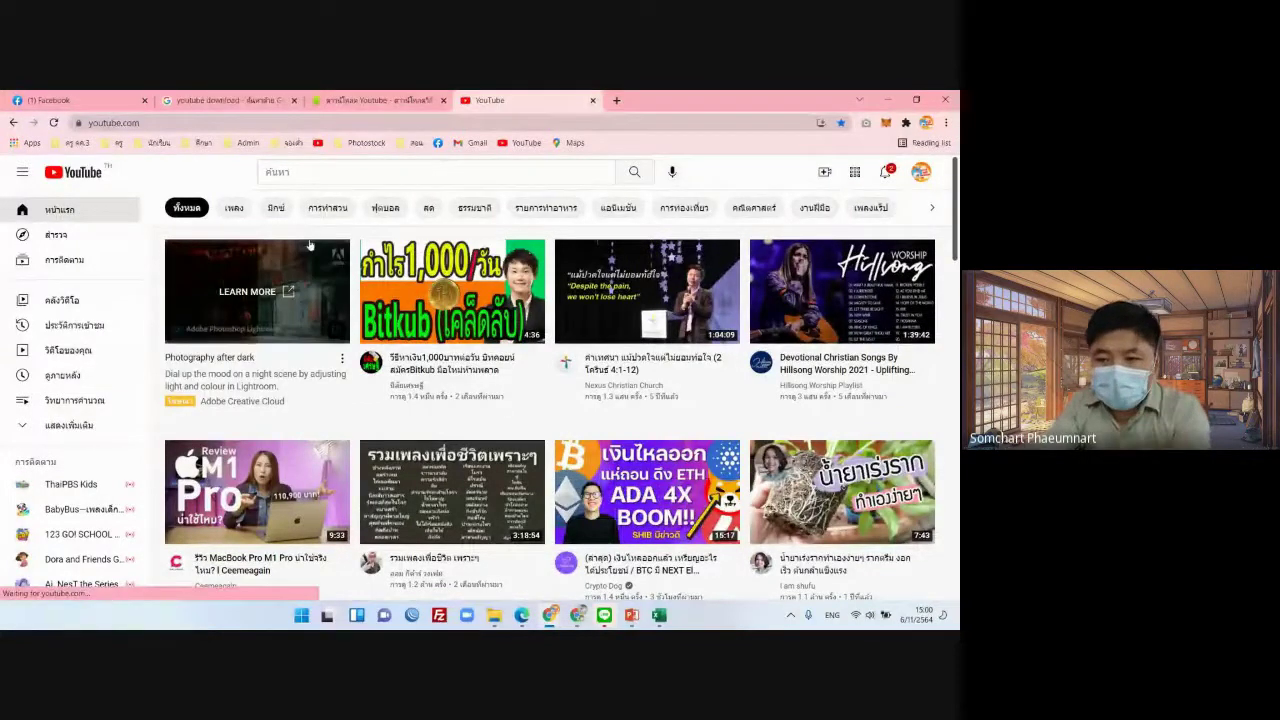
{"action": "scroll", "coordinate": [477, 418], "scroll_direction": "down", "scroll_amount": 8}
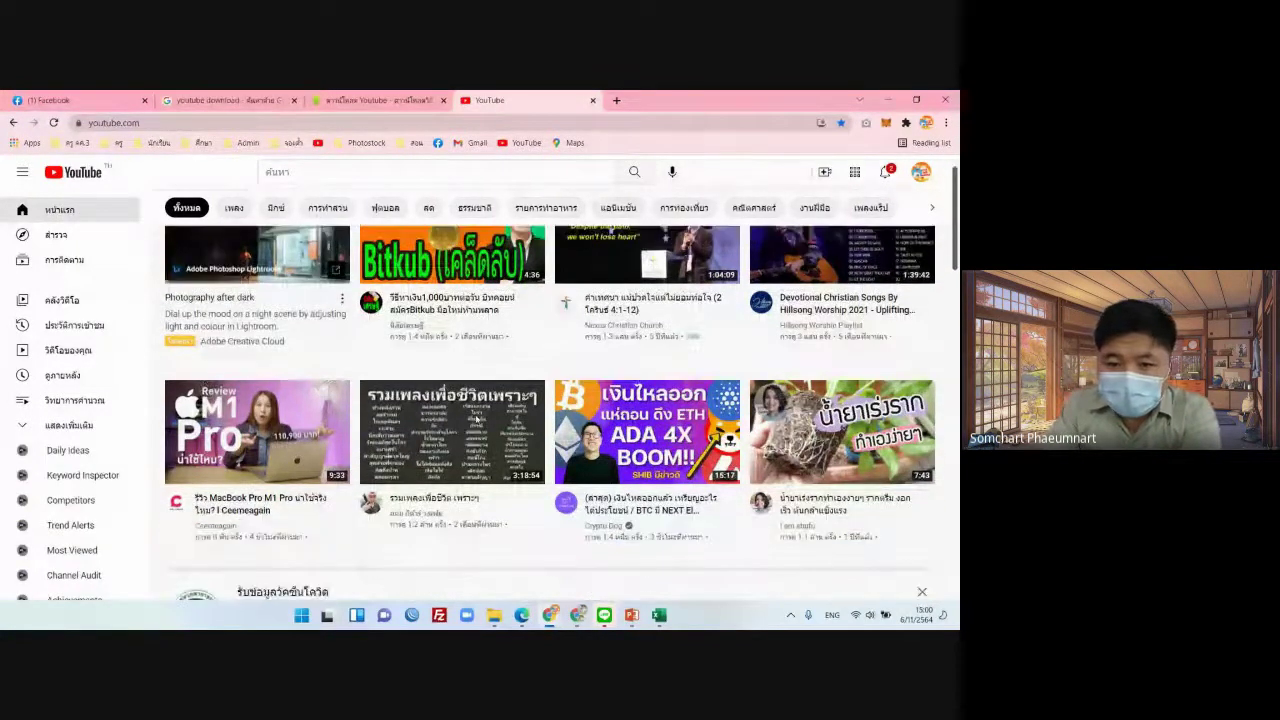
{"action": "scroll", "coordinate": [477, 418], "scroll_direction": "up", "scroll_amount": 8}
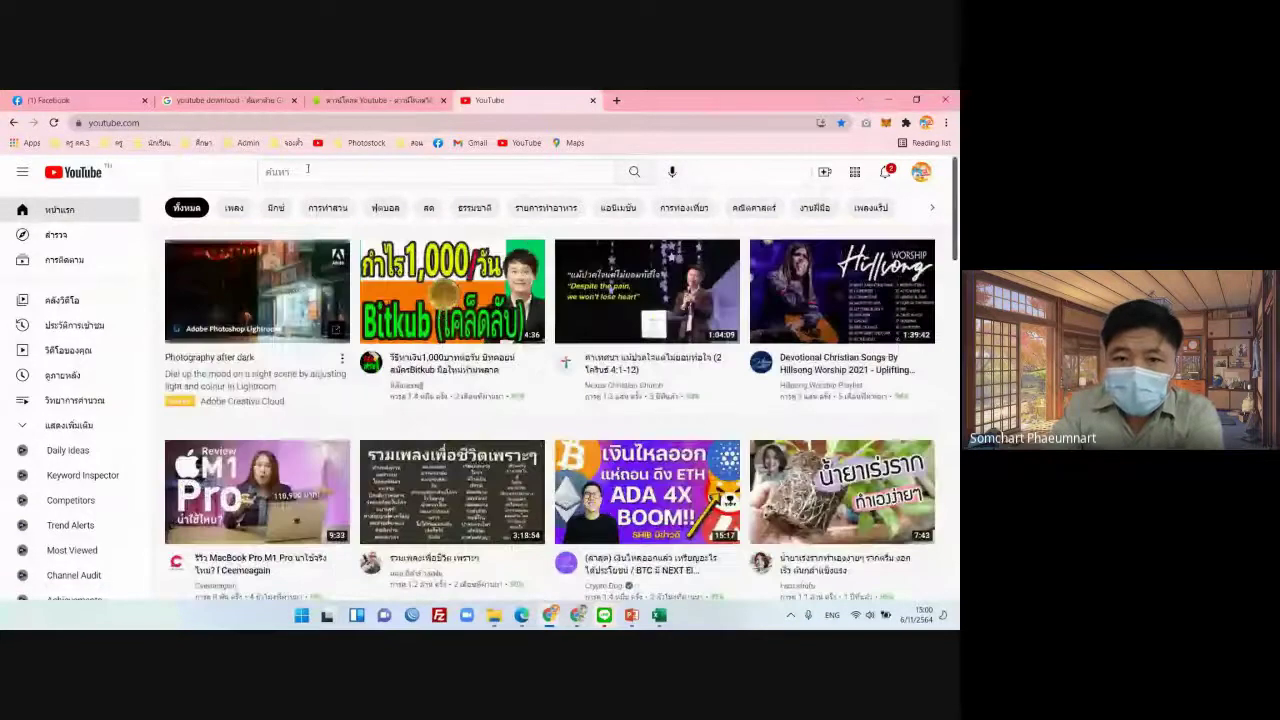
{"action": "left_click", "coordinate": [307, 172]}
{"action": "type", "text": "d"}
{"action": "key", "text": "grave"}
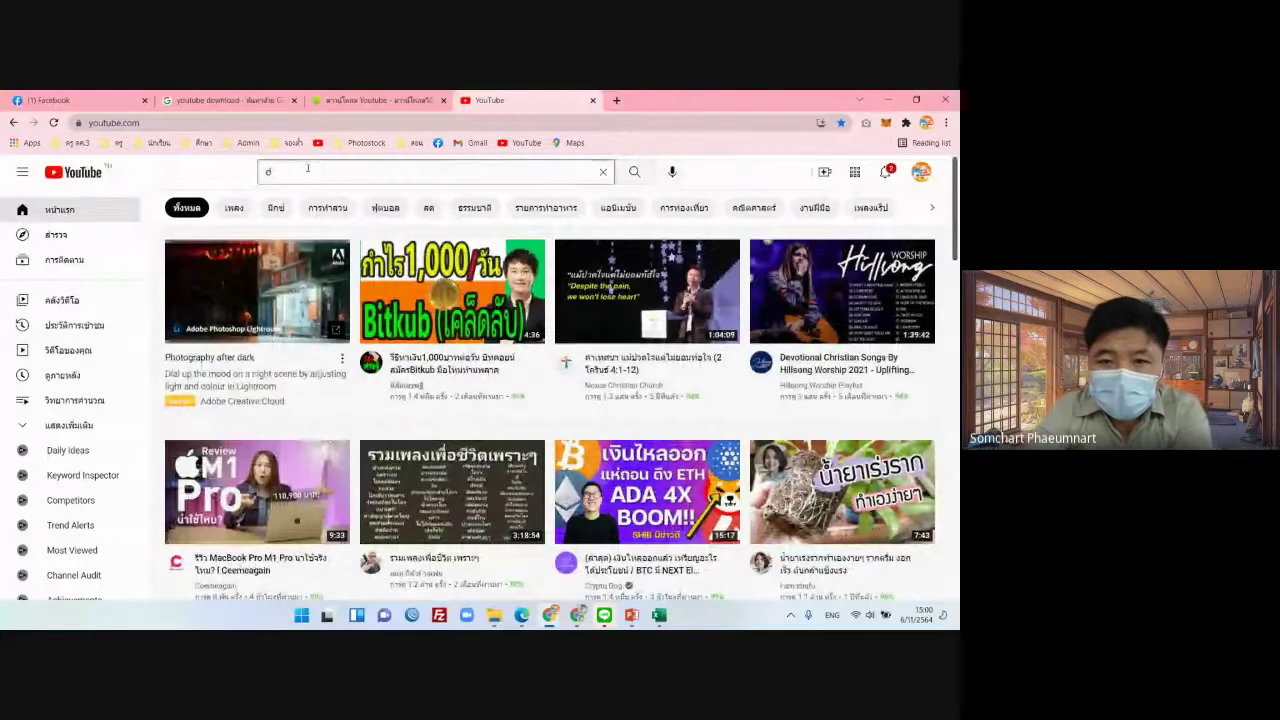
{"action": "type", "text": "การ"}
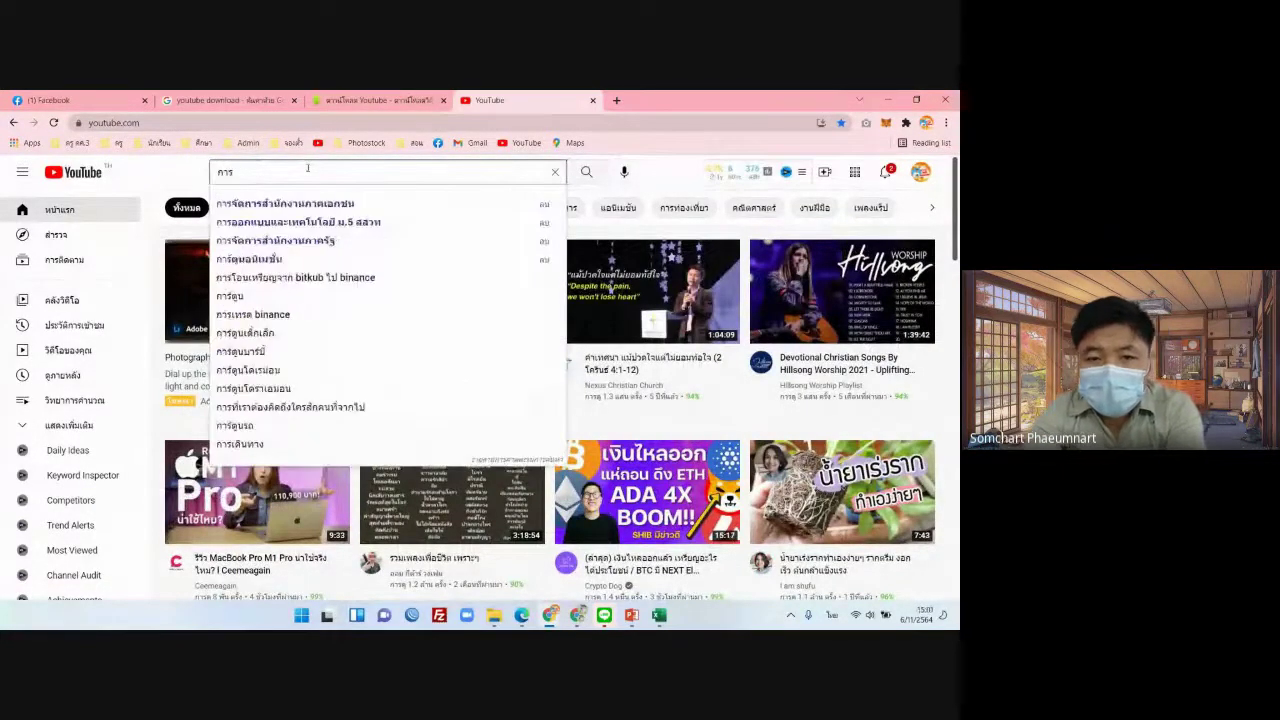
{"action": "type", "text": "์ตูน"}
{"action": "key", "text": "Return"}
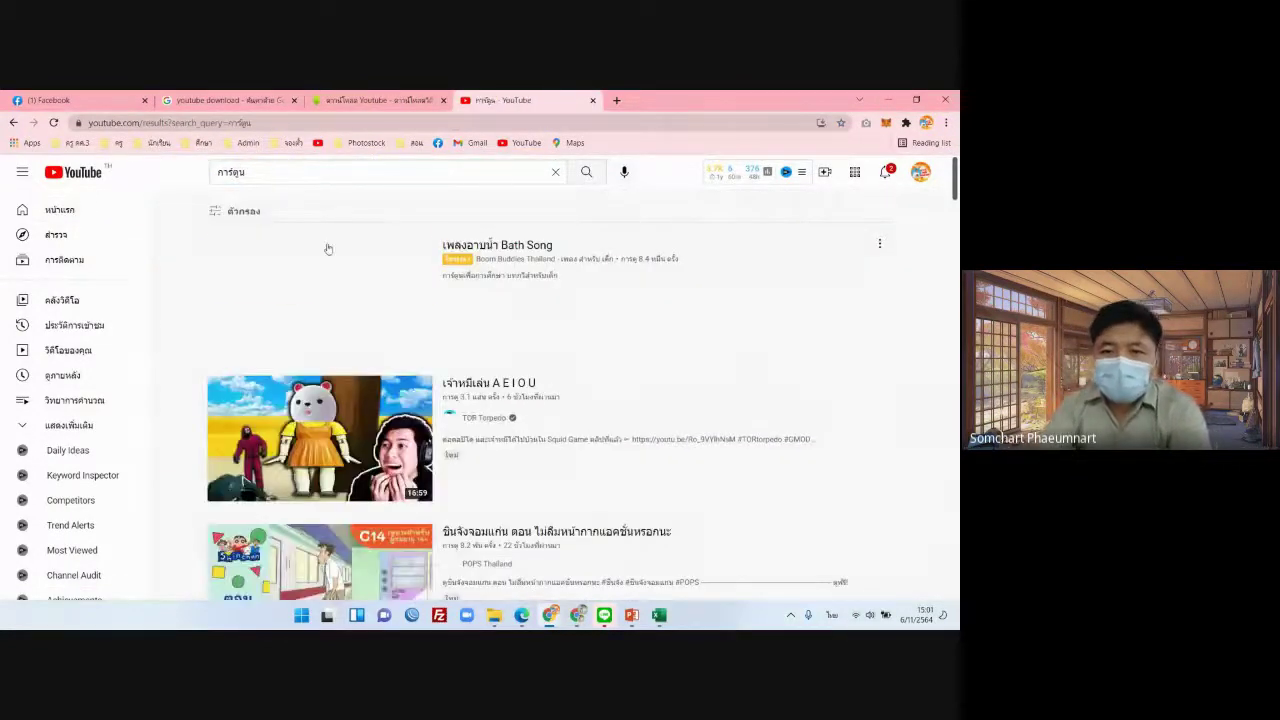
Browse the cartoon results and filter them to videos under 4 minutes.
{"action": "scroll", "coordinate": [576, 406], "scroll_direction": "down", "scroll_amount": 5}
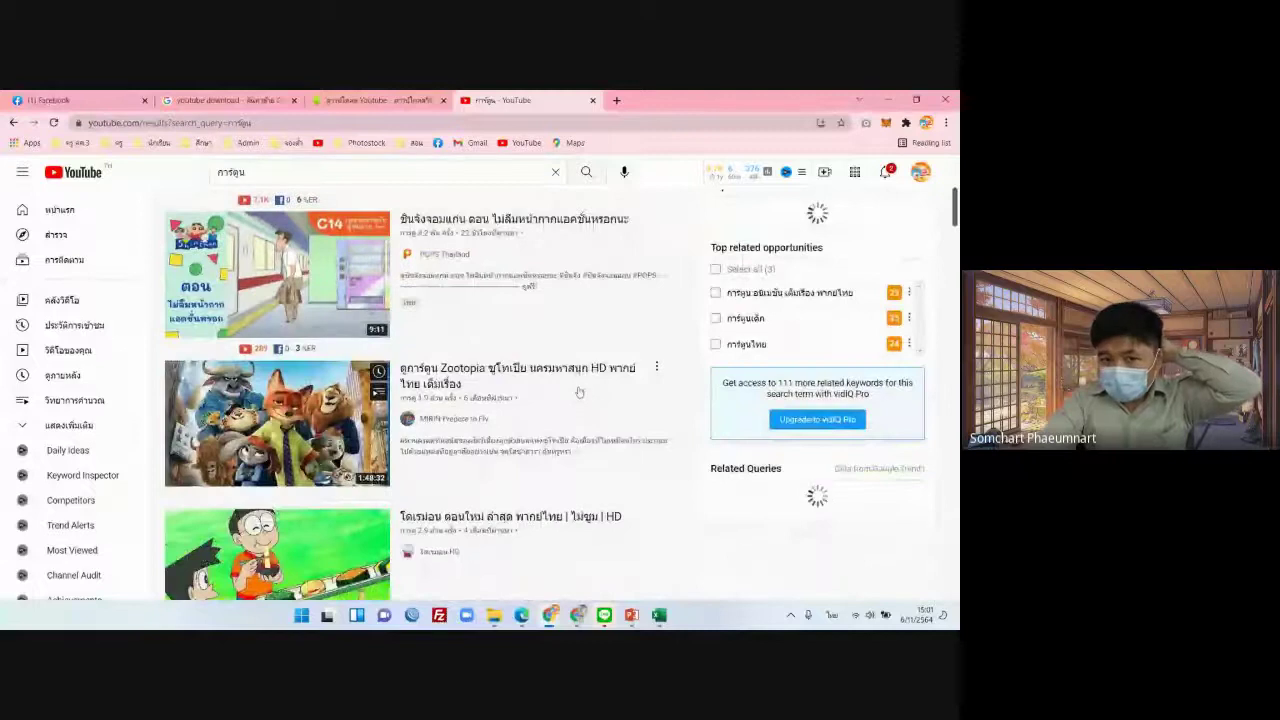
{"action": "scroll", "coordinate": [578, 388], "scroll_direction": "down", "scroll_amount": 1}
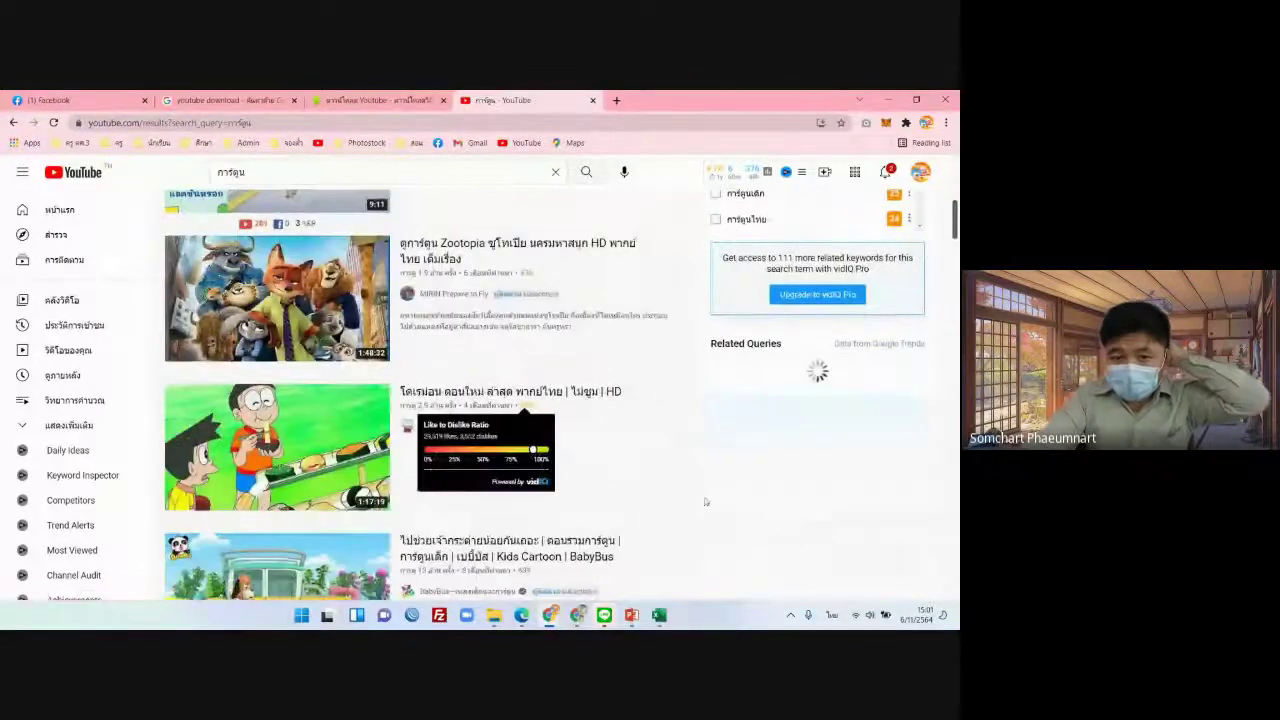
{"action": "scroll", "coordinate": [691, 434], "scroll_direction": "down", "scroll_amount": 5}
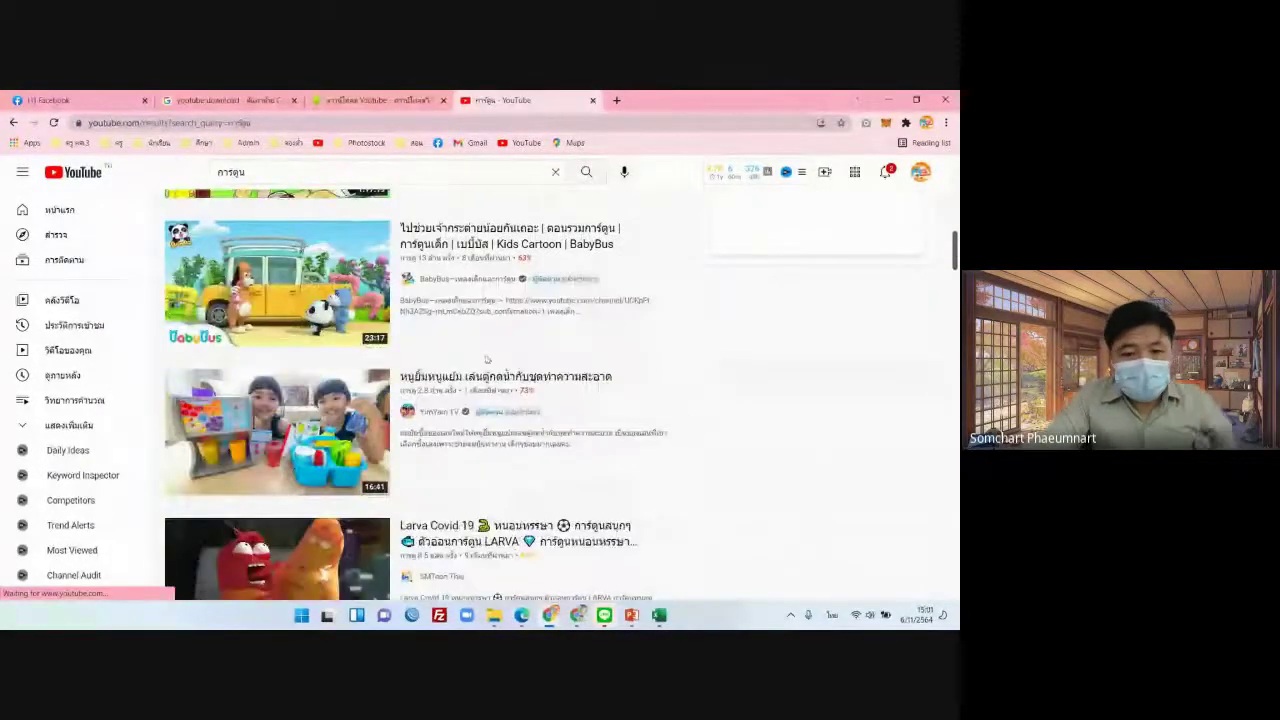
{"action": "mouse_move", "coordinate": [367, 474]}
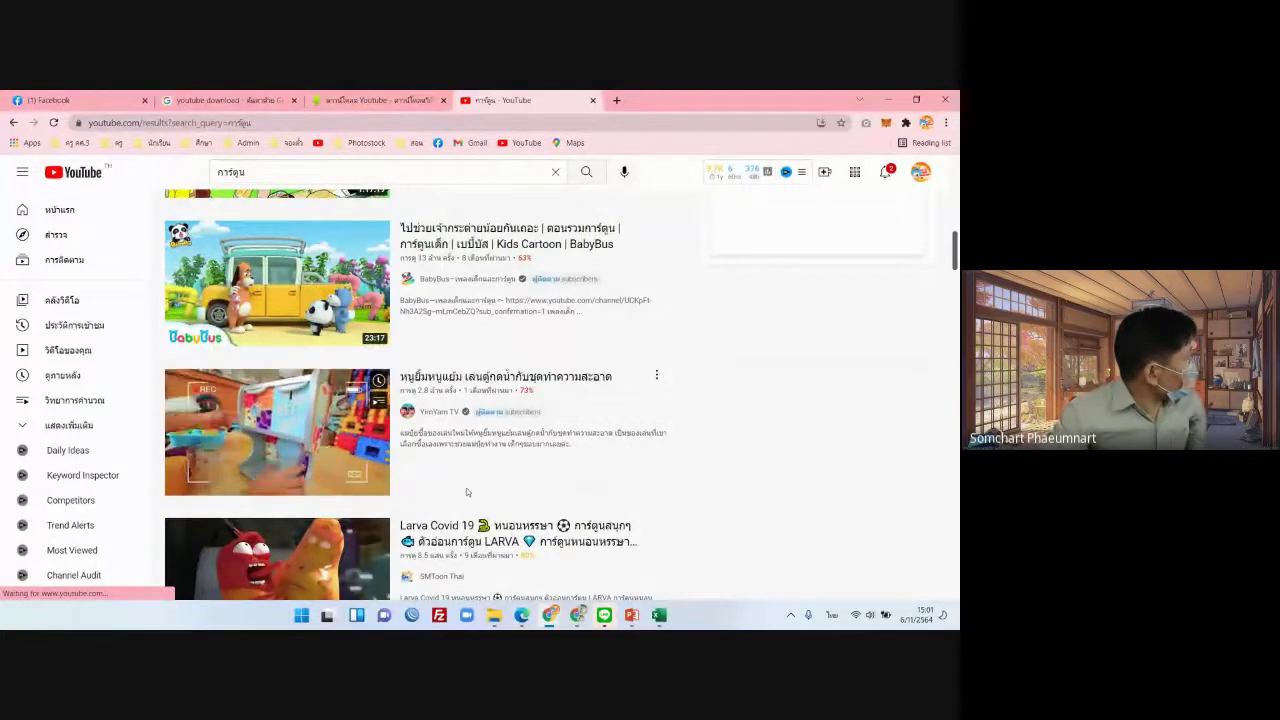
{"action": "scroll", "coordinate": [520, 465], "scroll_direction": "down", "scroll_amount": 3}
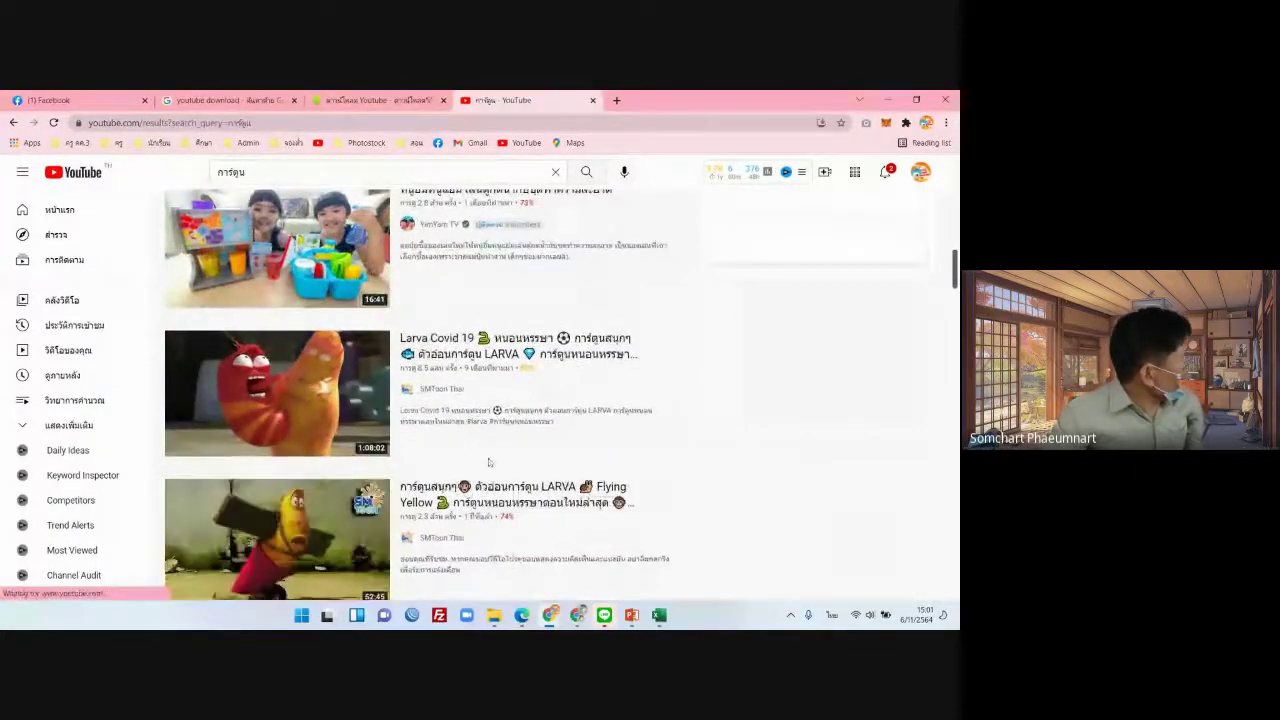
{"action": "scroll", "coordinate": [491, 489], "scroll_direction": "down", "scroll_amount": 4}
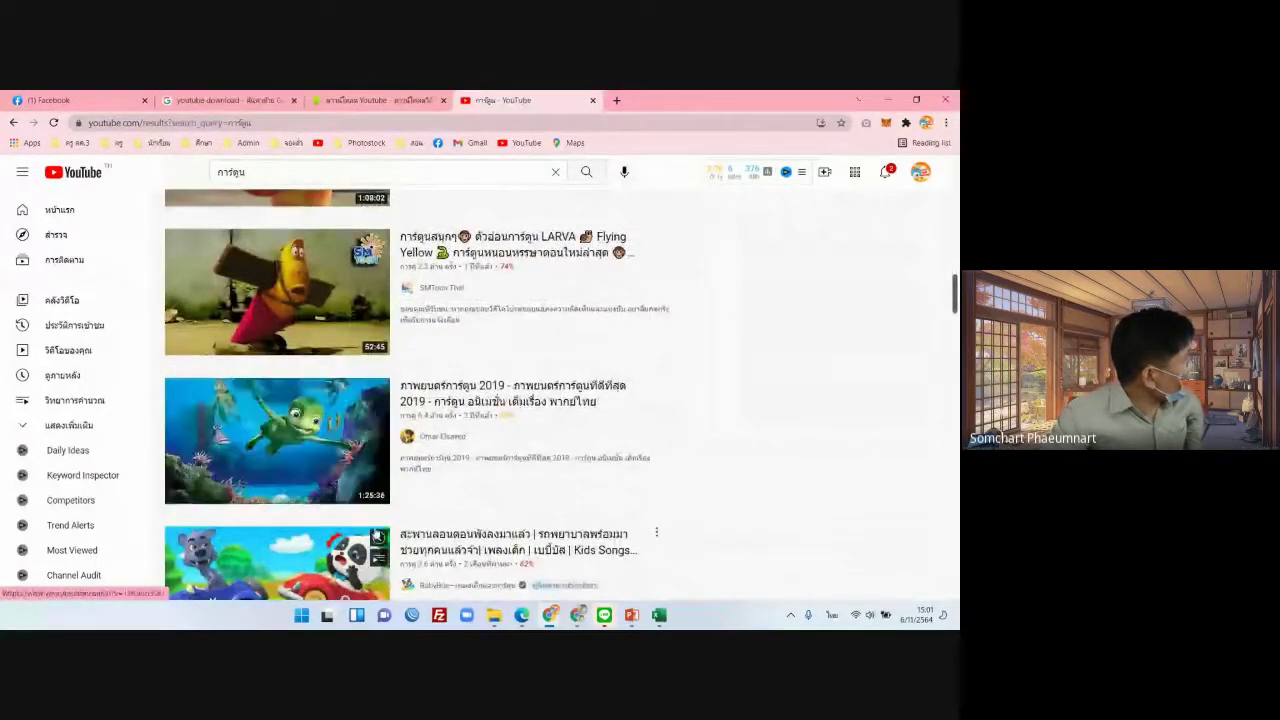
{"action": "scroll", "coordinate": [483, 524], "scroll_direction": "down", "scroll_amount": 4}
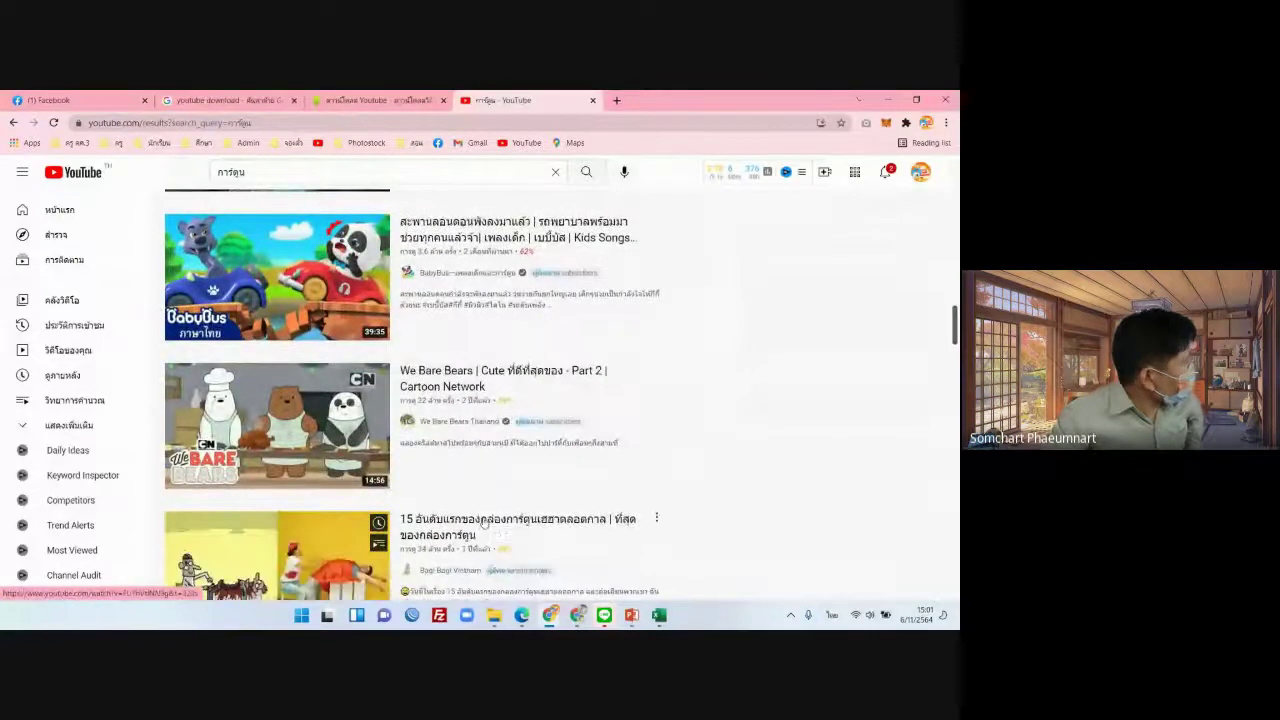
{"action": "scroll", "coordinate": [483, 520], "scroll_direction": "up", "scroll_amount": 10}
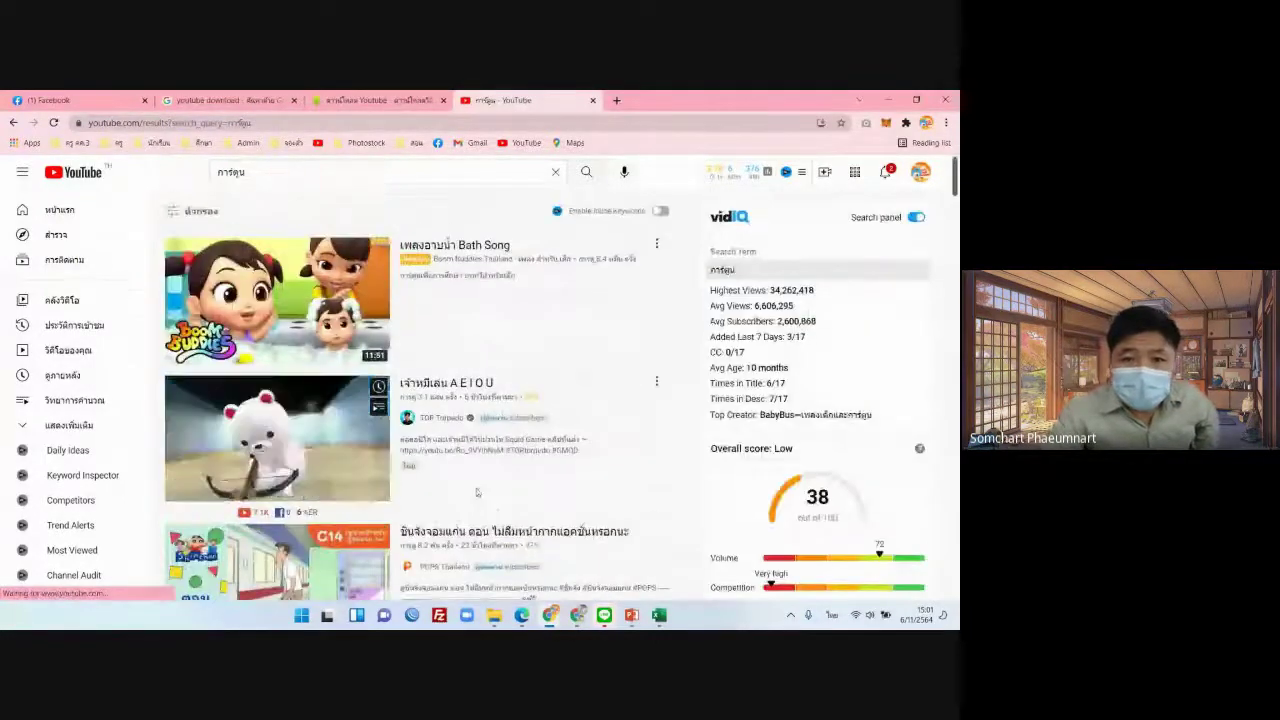
{"action": "left_click", "coordinate": [174, 214]}
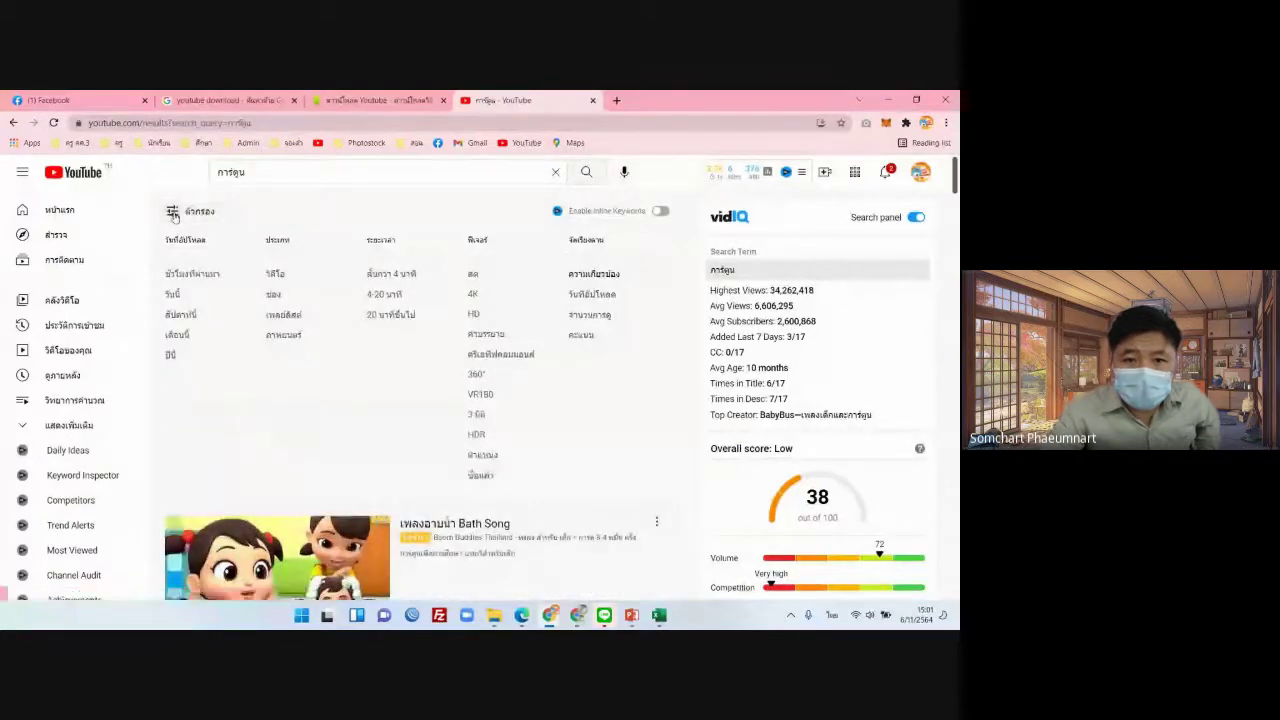
{"action": "left_click", "coordinate": [386, 279]}
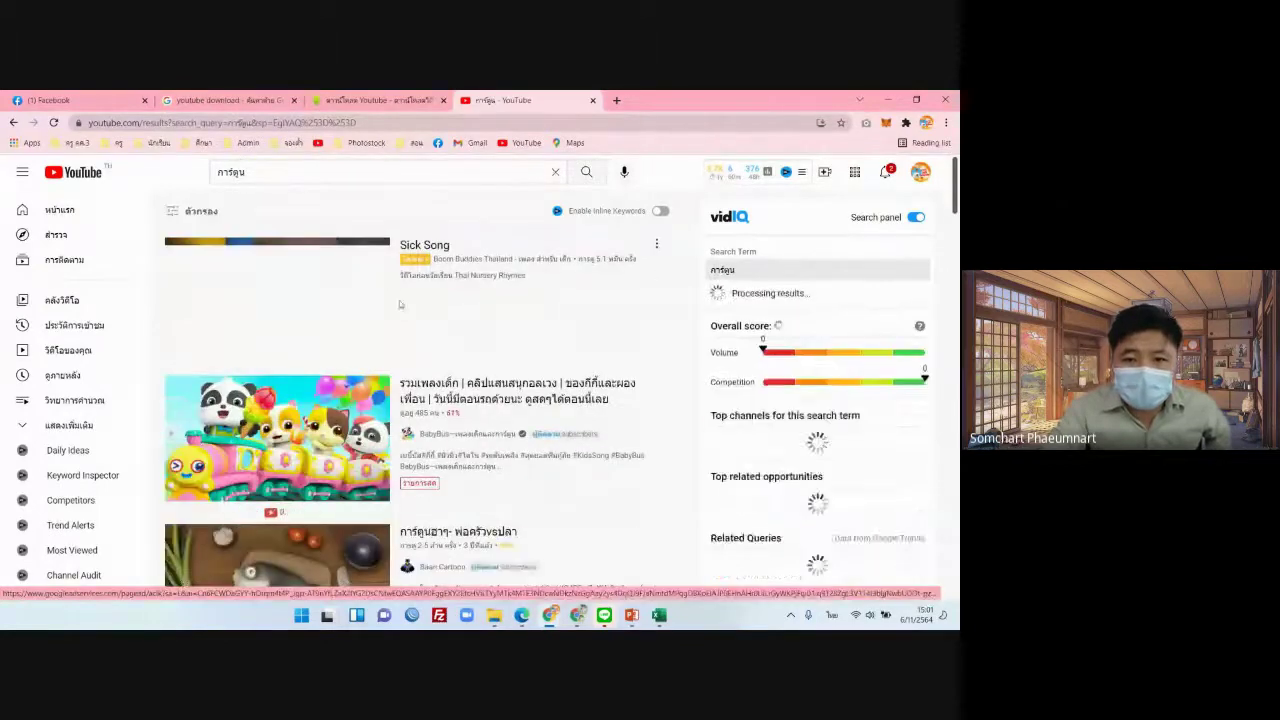
{"action": "scroll", "coordinate": [600, 480], "scroll_direction": "down", "scroll_amount": 3}
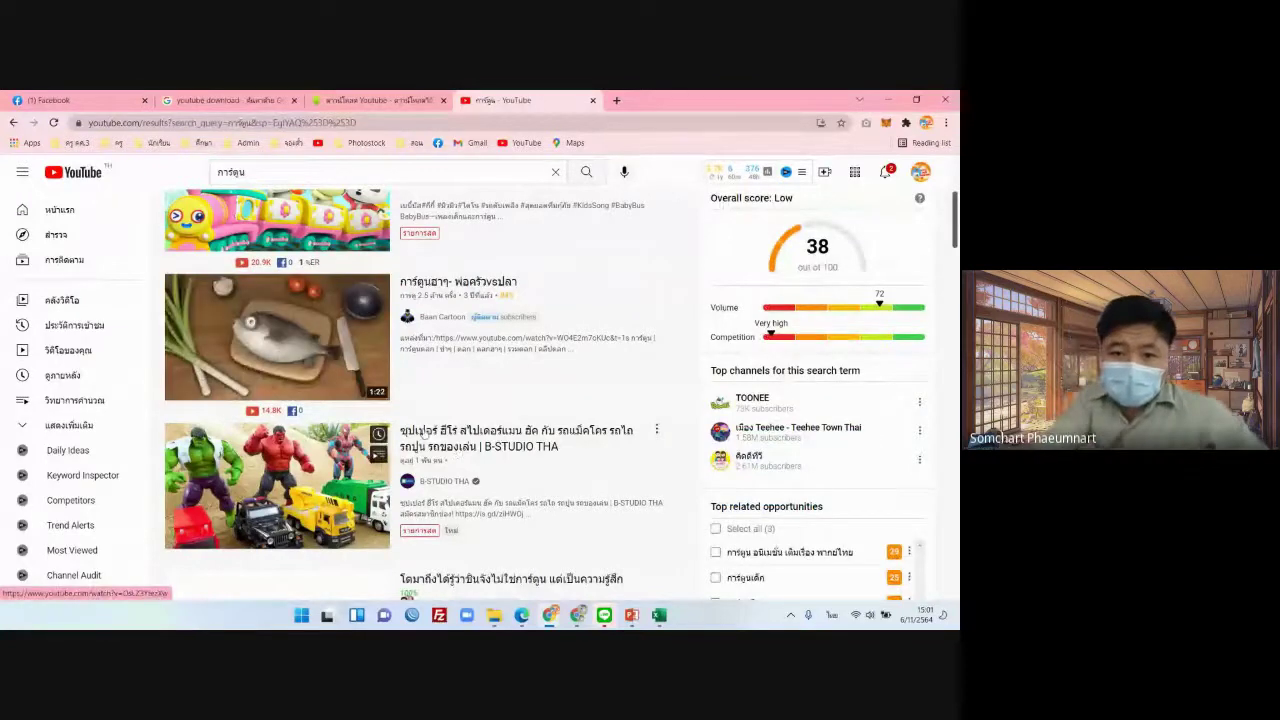
Open the chef-versus-fish cartoon video and pause it at 0:21.
{"action": "left_click", "coordinate": [340, 355]}
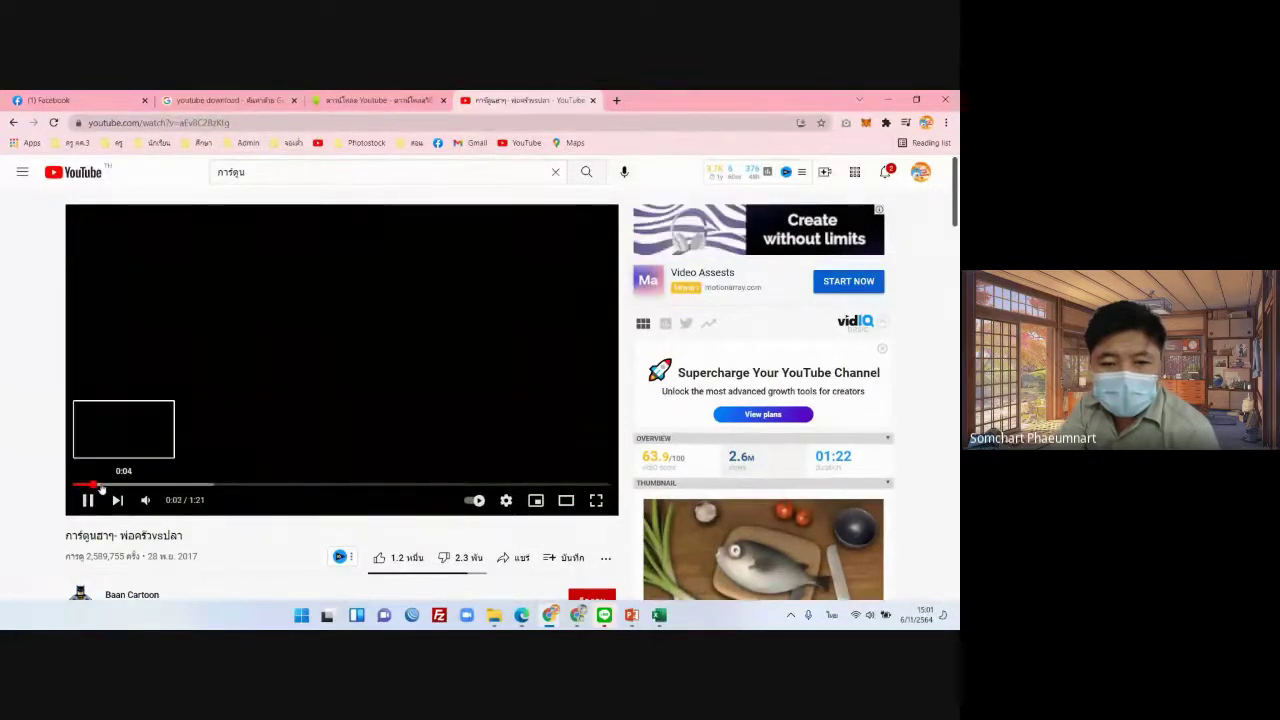
{"action": "left_click", "coordinate": [126, 484]}
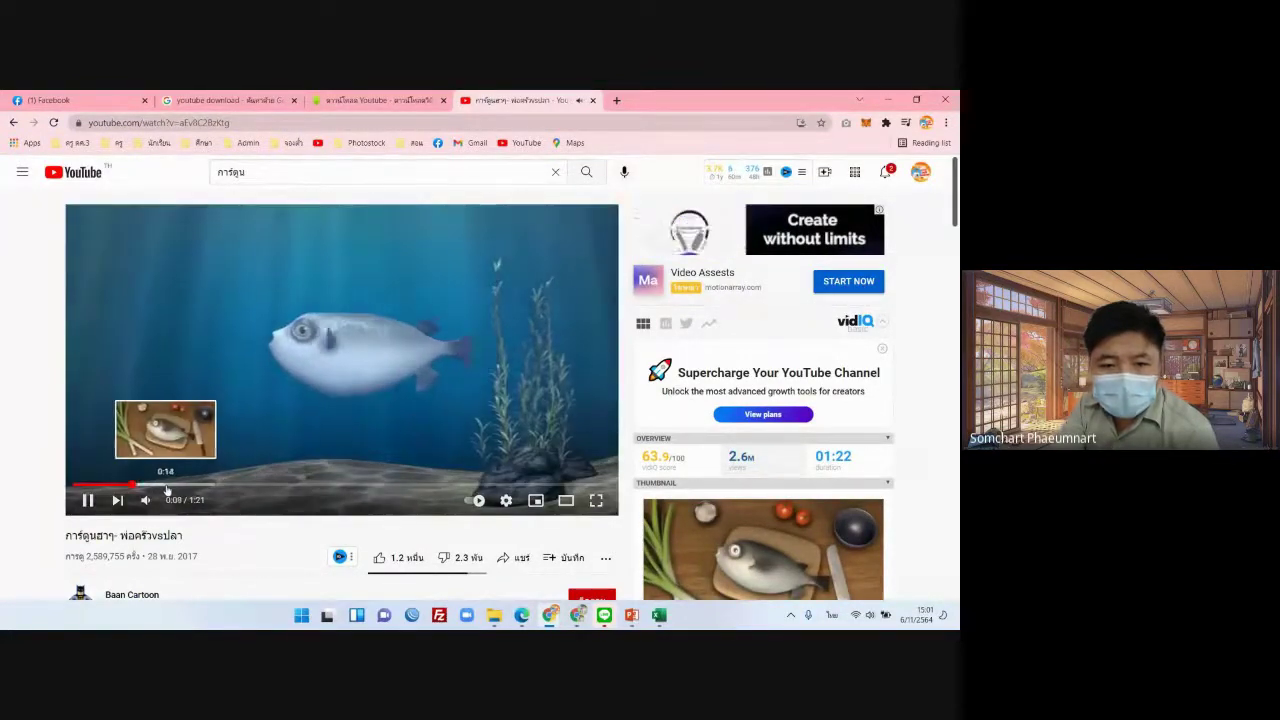
{"action": "left_click", "coordinate": [190, 485]}
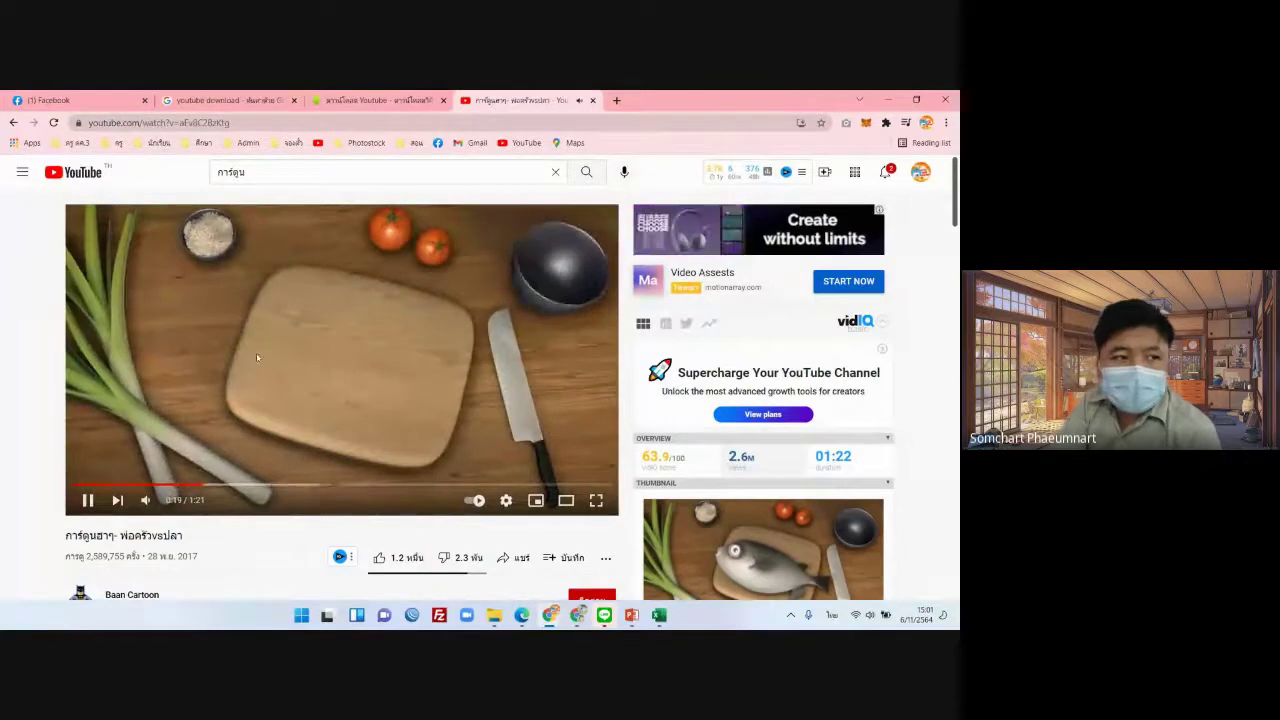
{"action": "left_click", "coordinate": [90, 502]}
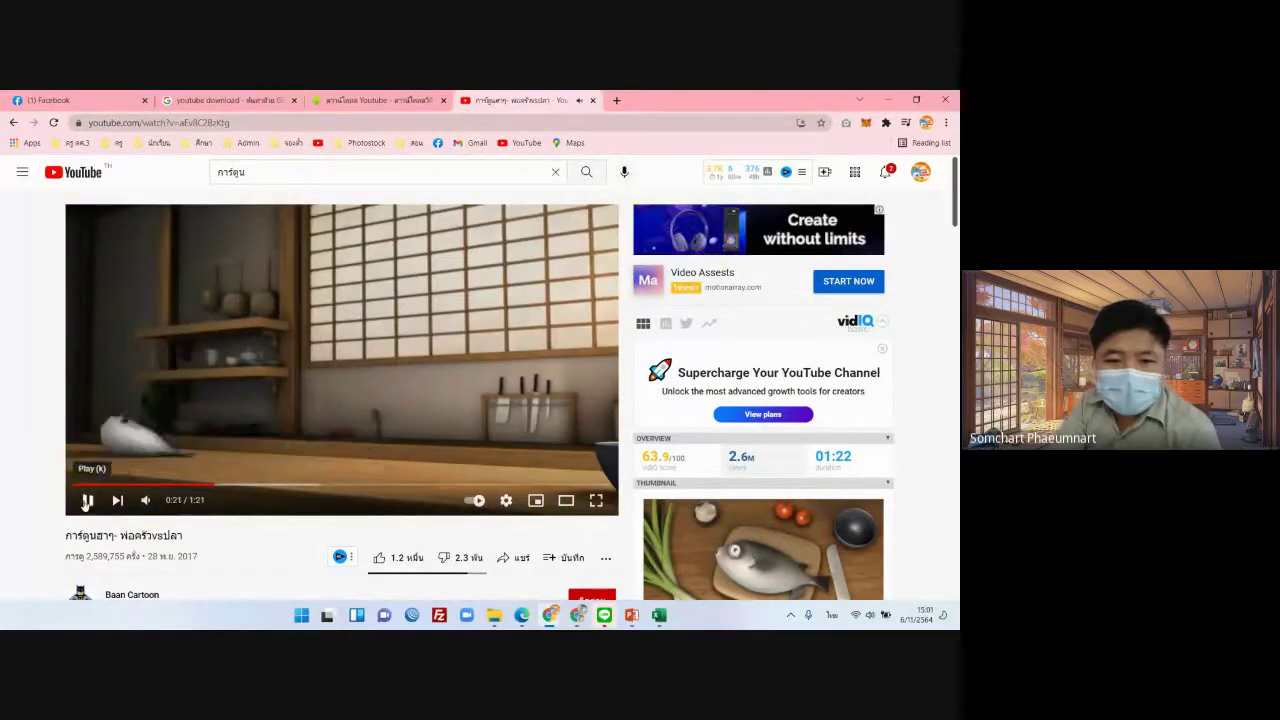
Copy the cartoon video's web address from the address bar.
{"action": "left_click", "coordinate": [202, 122]}
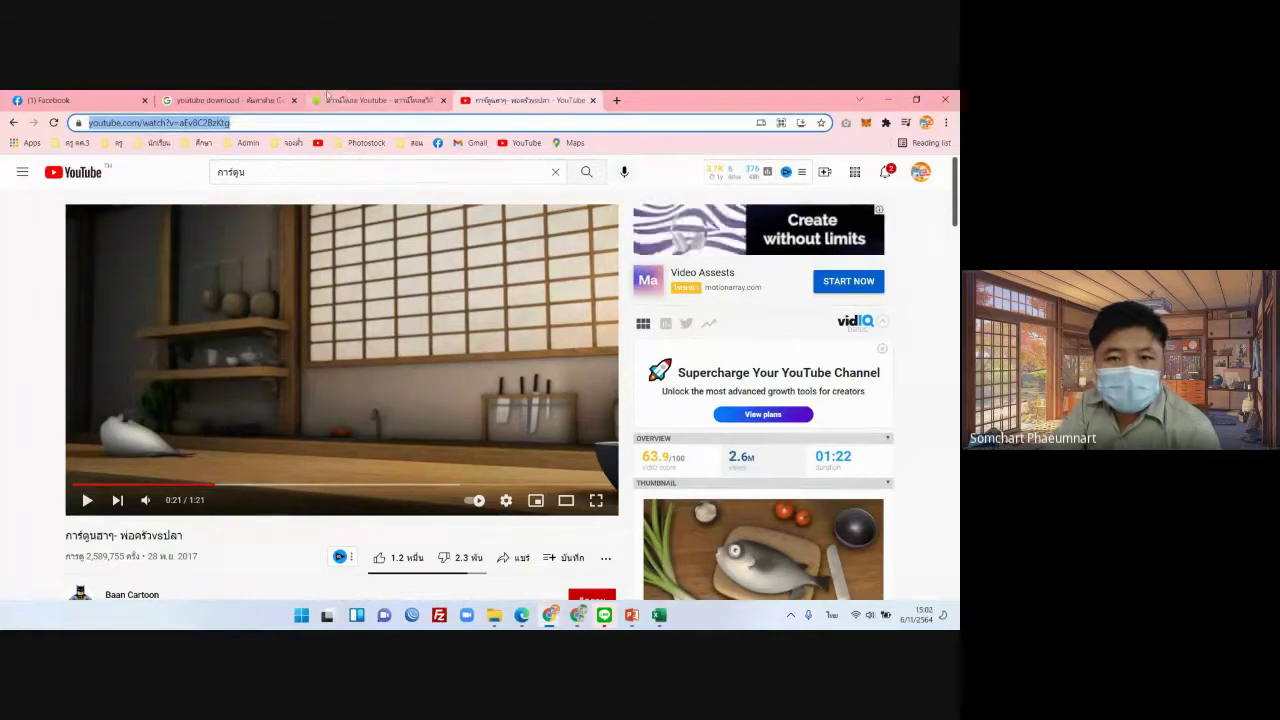
{"action": "right_click", "coordinate": [167, 122]}
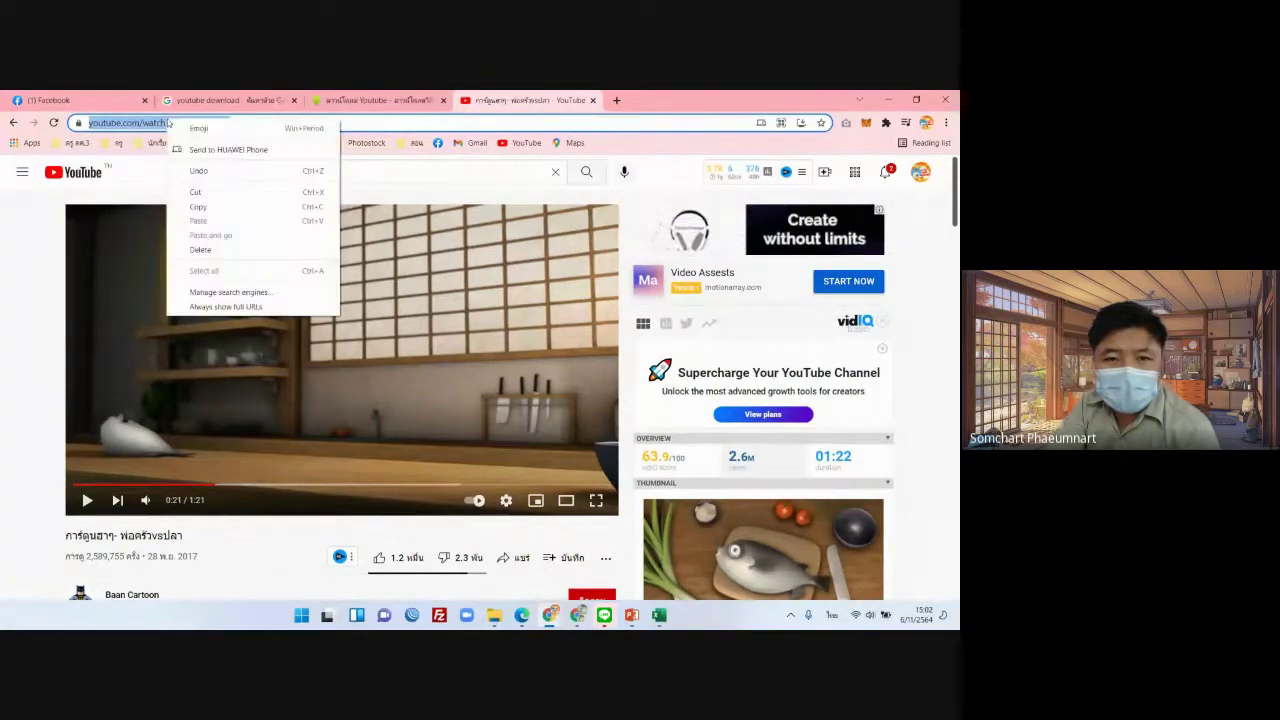
{"action": "left_click", "coordinate": [199, 207]}
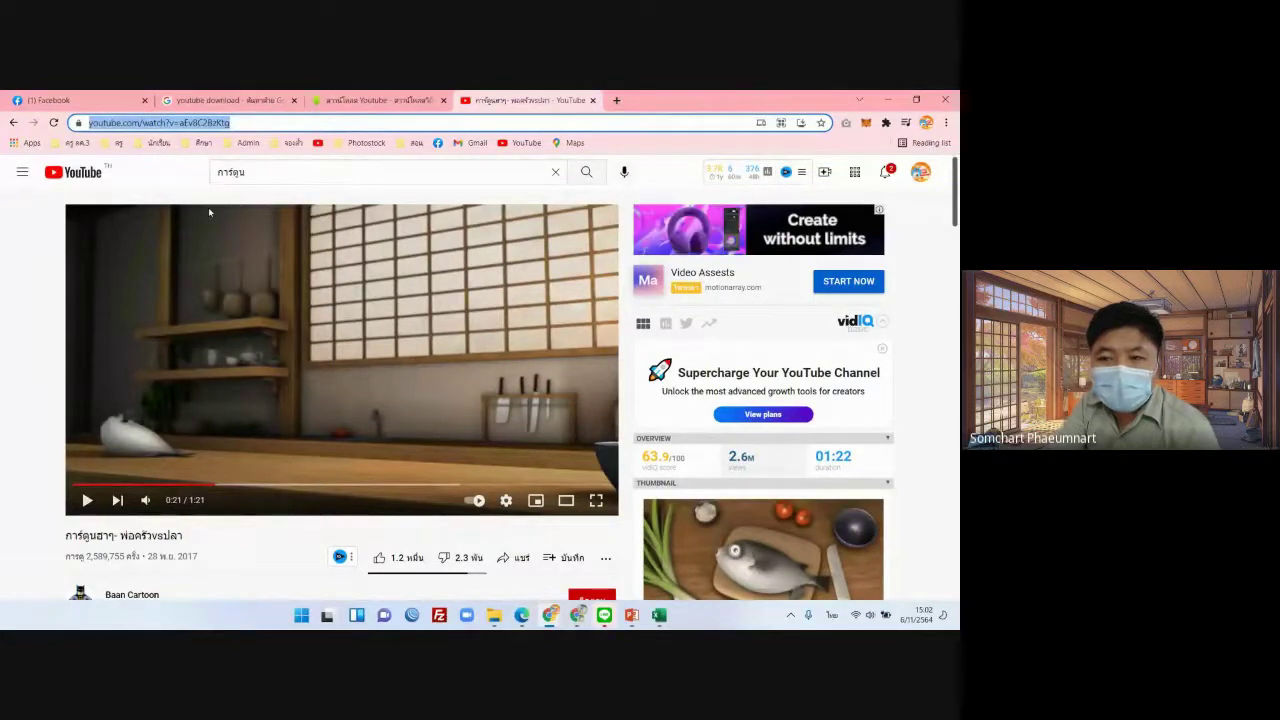
Look through the Meet, Classroom PDF and browser windows, ending on the savefrom.net tab.
{"action": "mouse_move", "coordinate": [578, 614]}
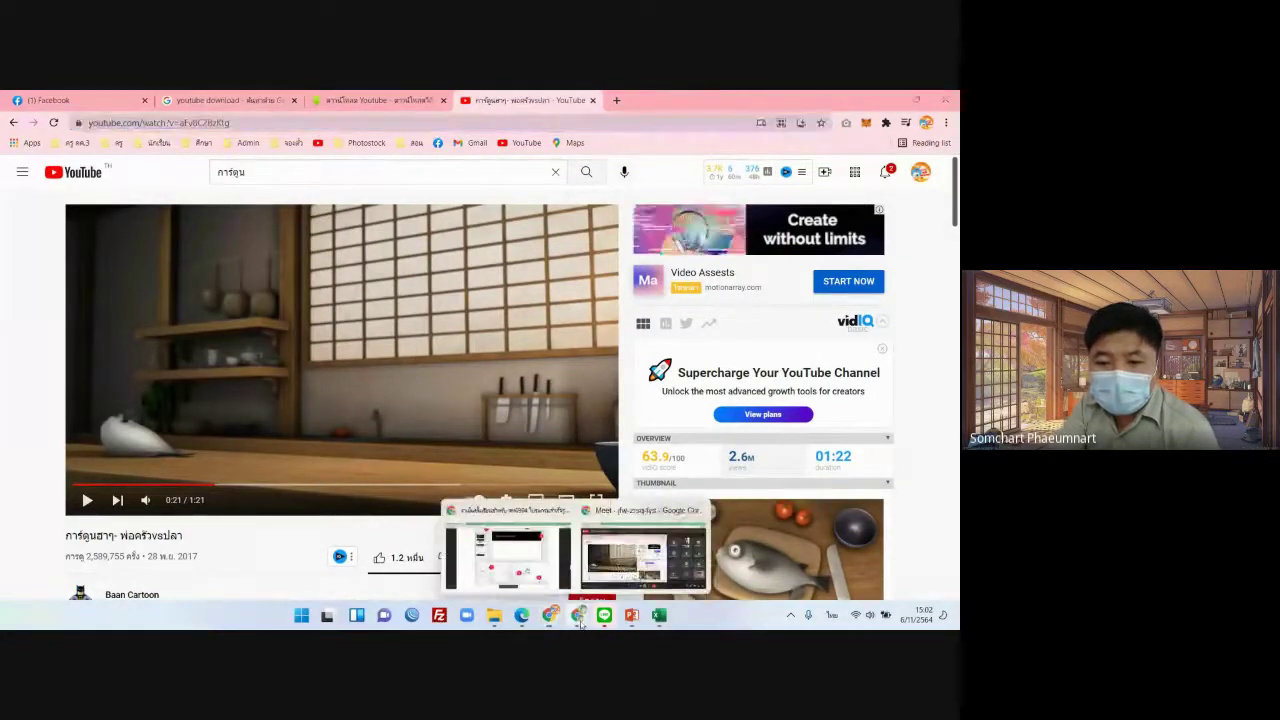
{"action": "left_click", "coordinate": [625, 560]}
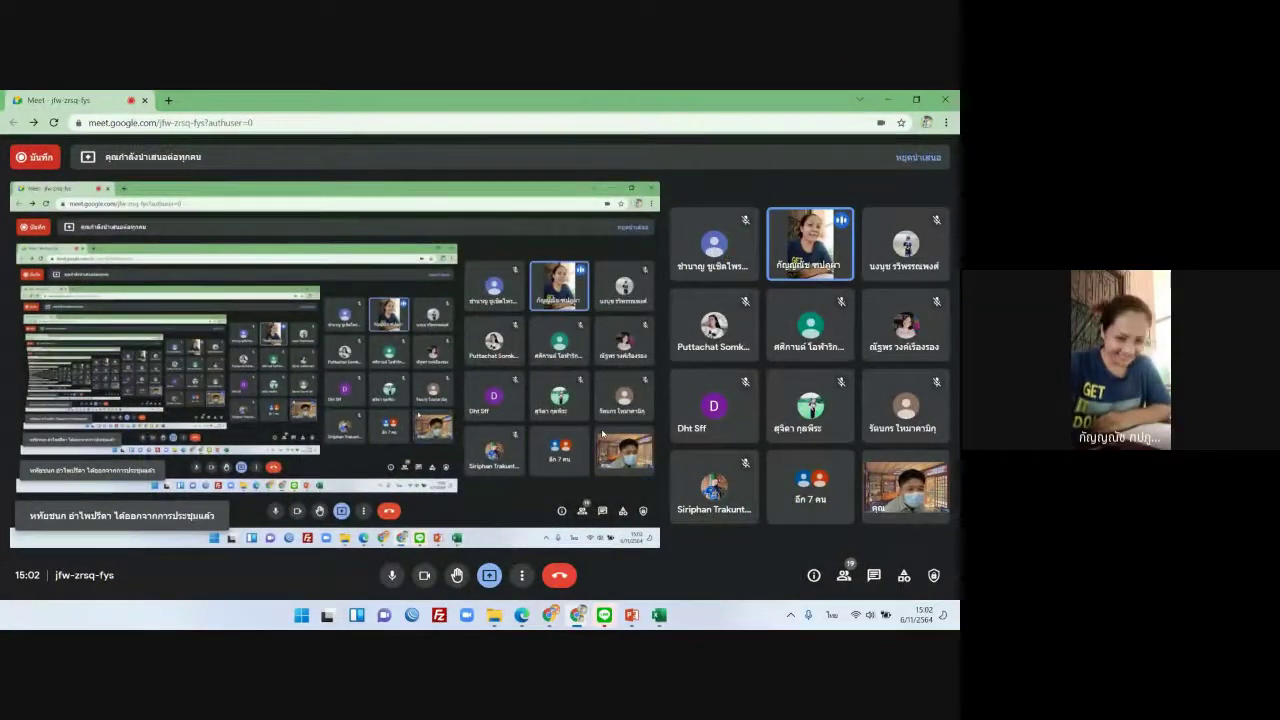
{"action": "mouse_move", "coordinate": [578, 615]}
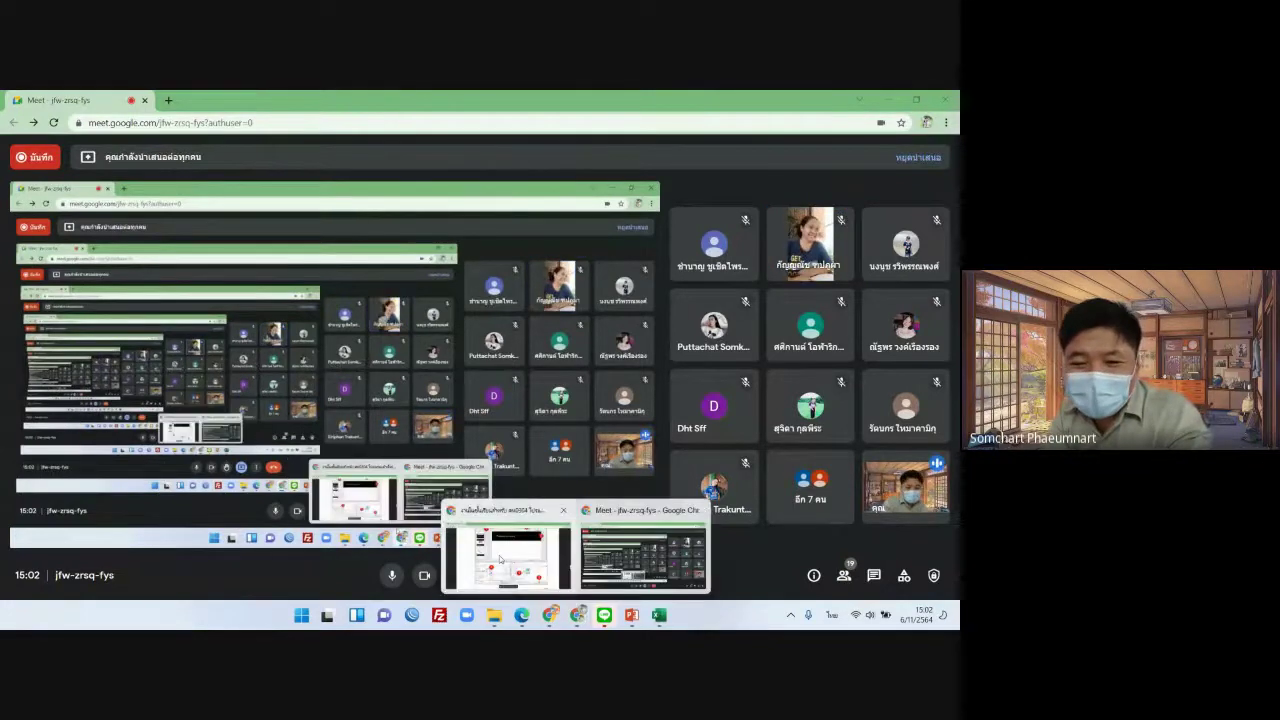
{"action": "left_click", "coordinate": [558, 572]}
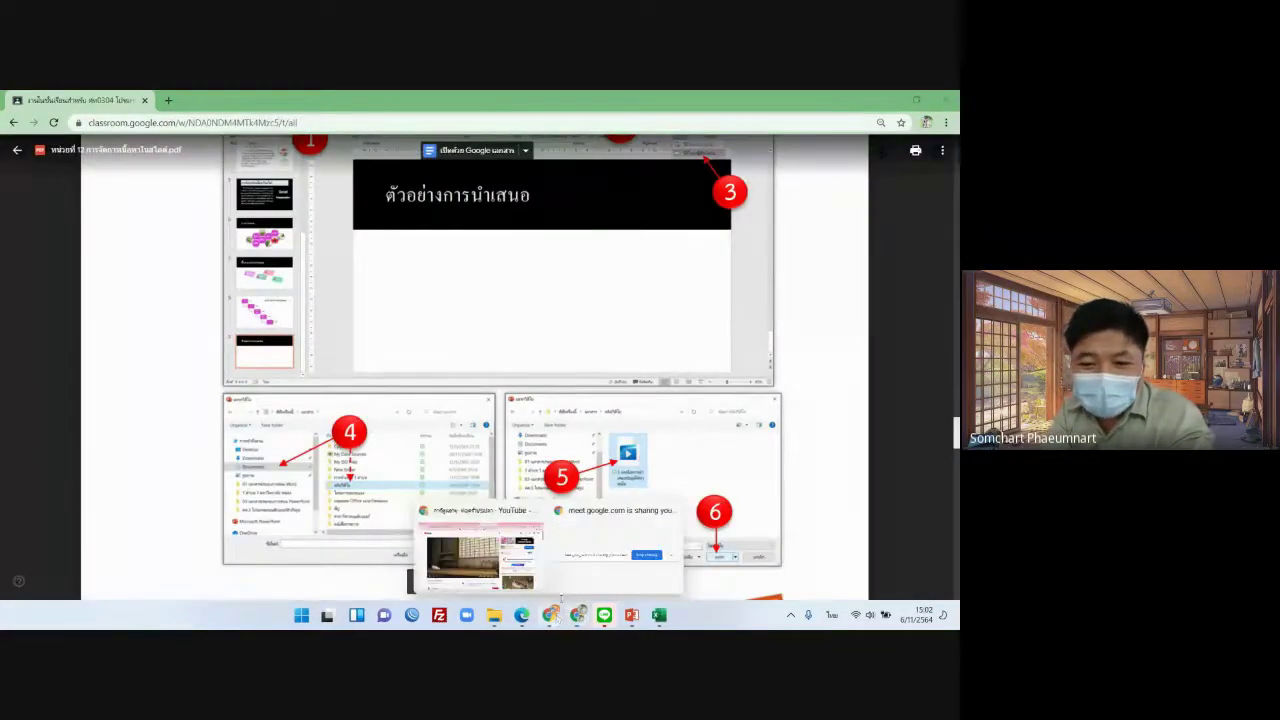
{"action": "left_click", "coordinate": [508, 545]}
{"action": "left_click", "coordinate": [375, 100]}
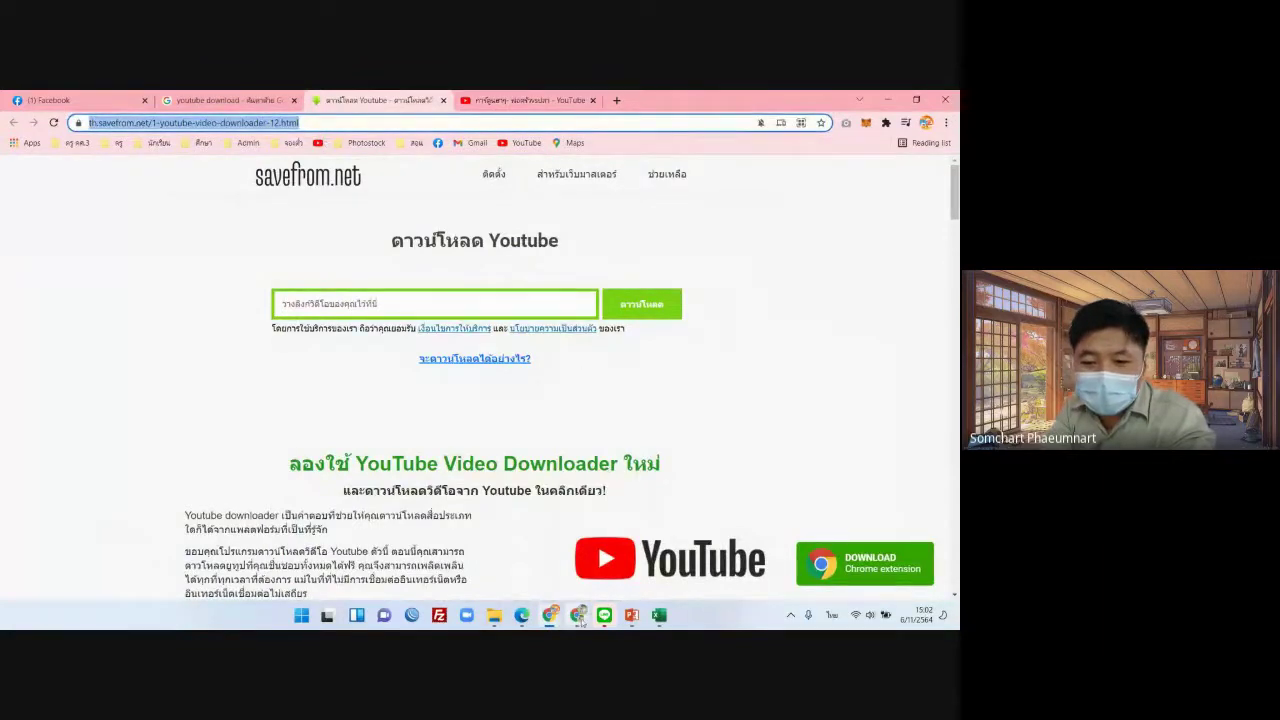
Paste the savefrom.net downloader link into the Google Meet chat and send it.
{"action": "mouse_move", "coordinate": [578, 614]}
{"action": "left_click", "coordinate": [623, 566]}
{"action": "left_click", "coordinate": [870, 576]}
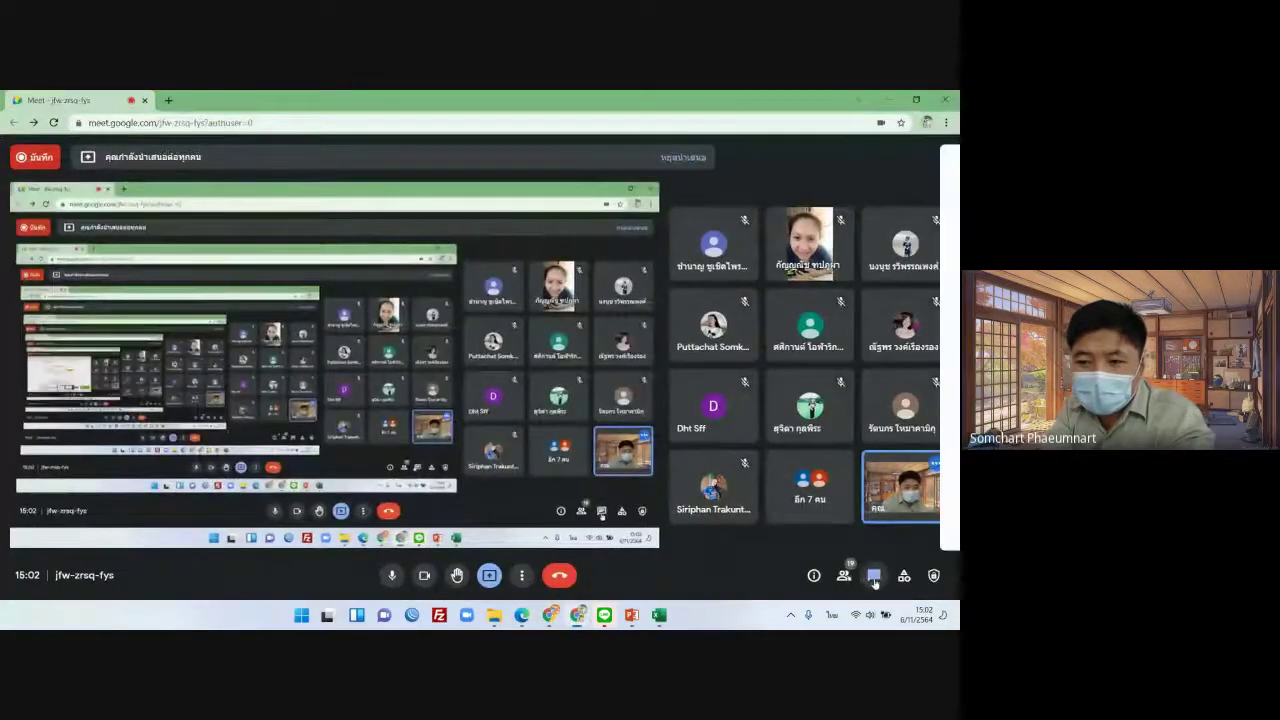
{"action": "key", "text": "ctrl+v"}
{"action": "key", "text": "Return"}
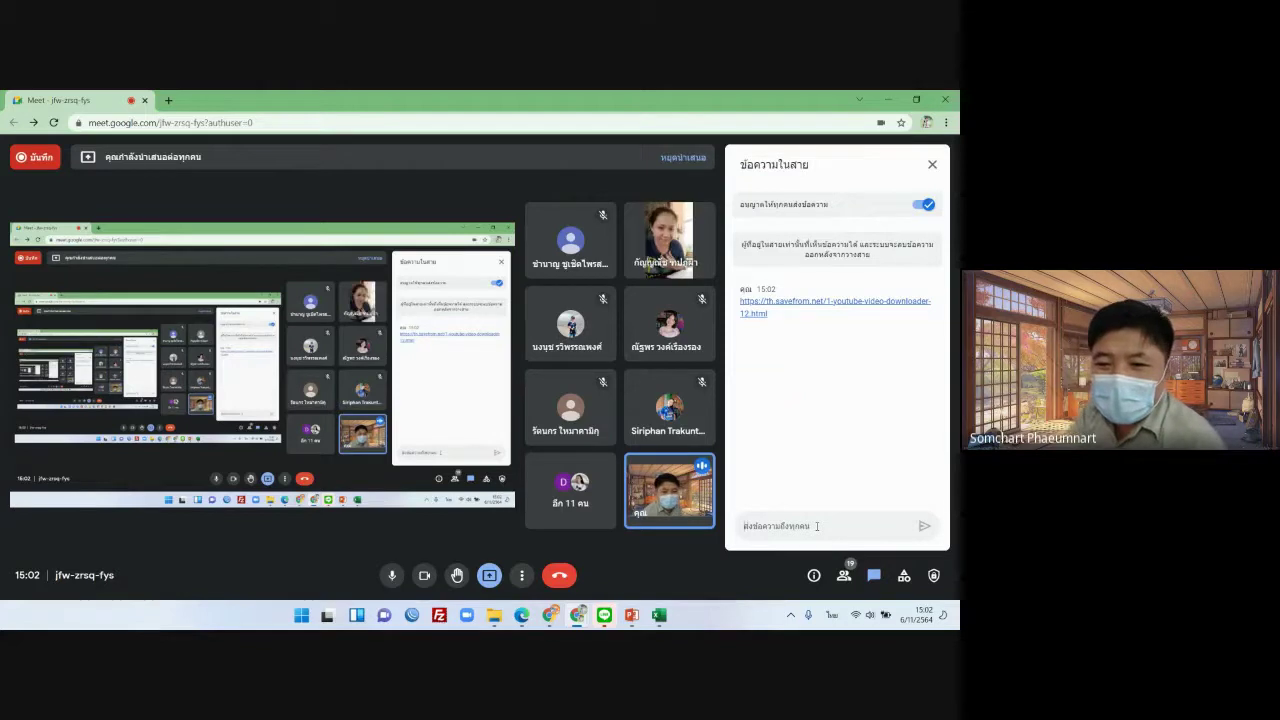
Return to the browser window and move to the YouTube tab with the paused fish cartoon.
{"action": "mouse_move", "coordinate": [550, 612]}
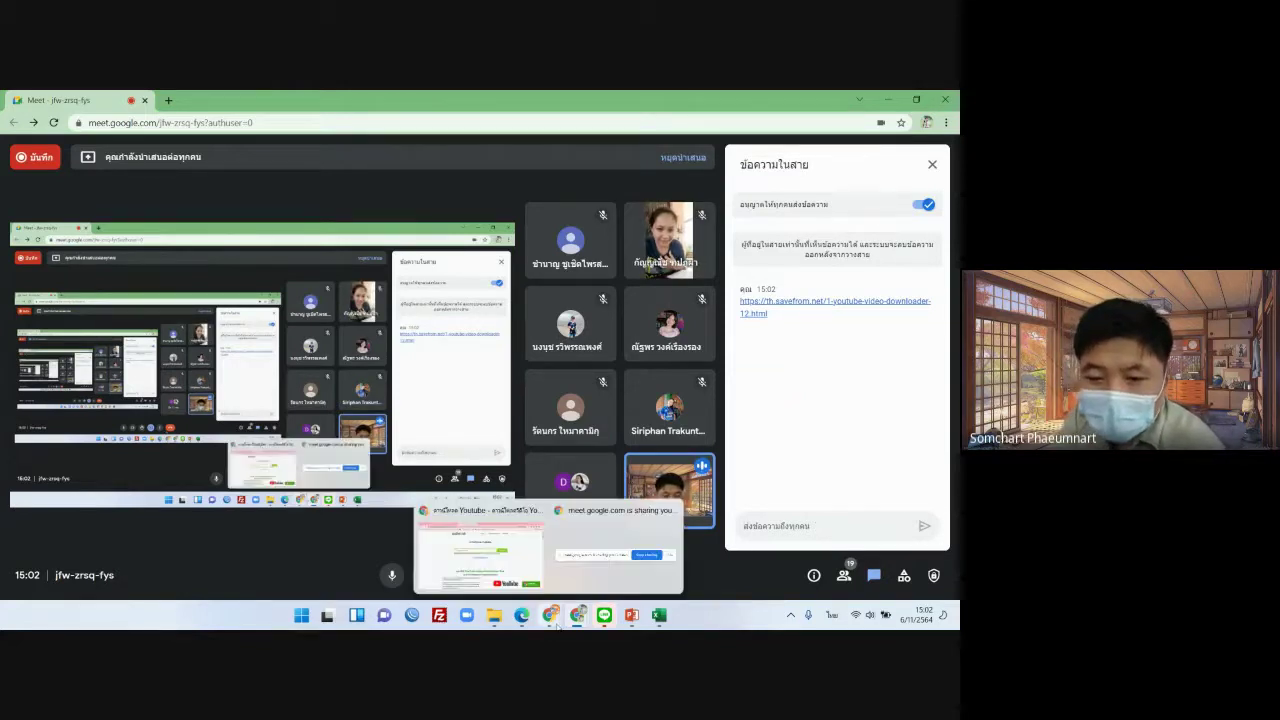
{"action": "left_click", "coordinate": [622, 543]}
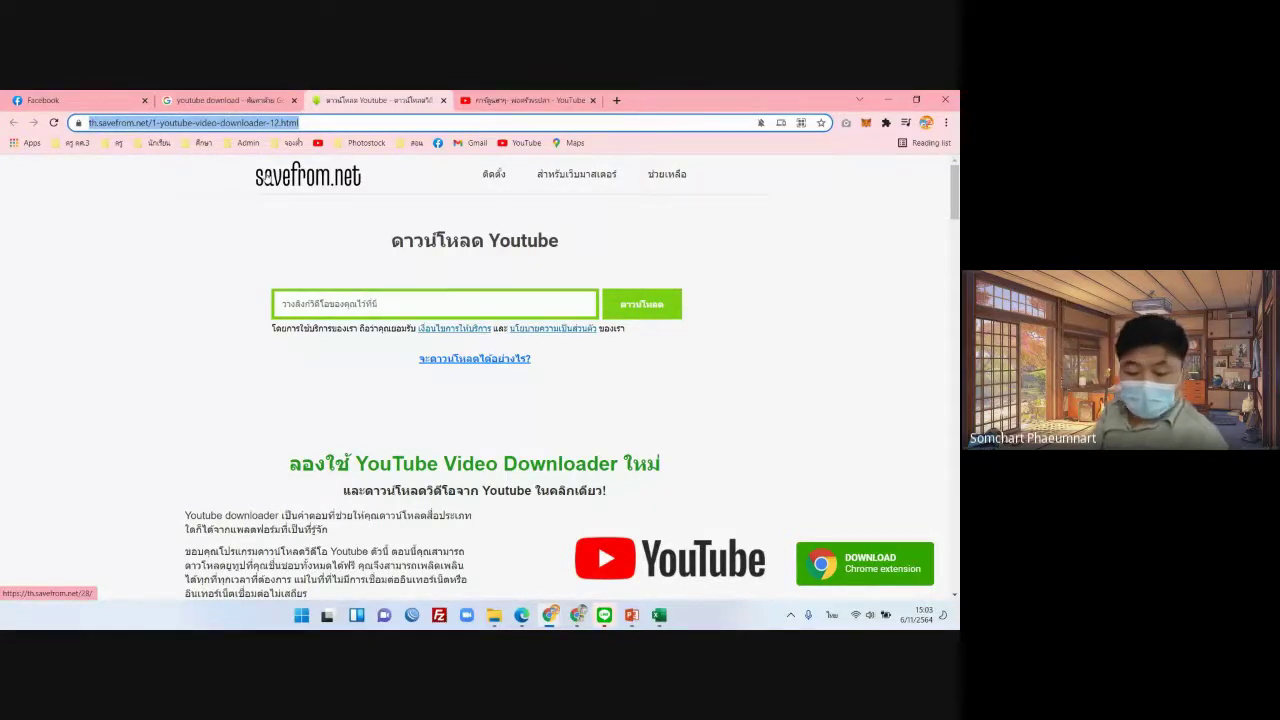
{"action": "key", "text": "ctrl+Tab"}
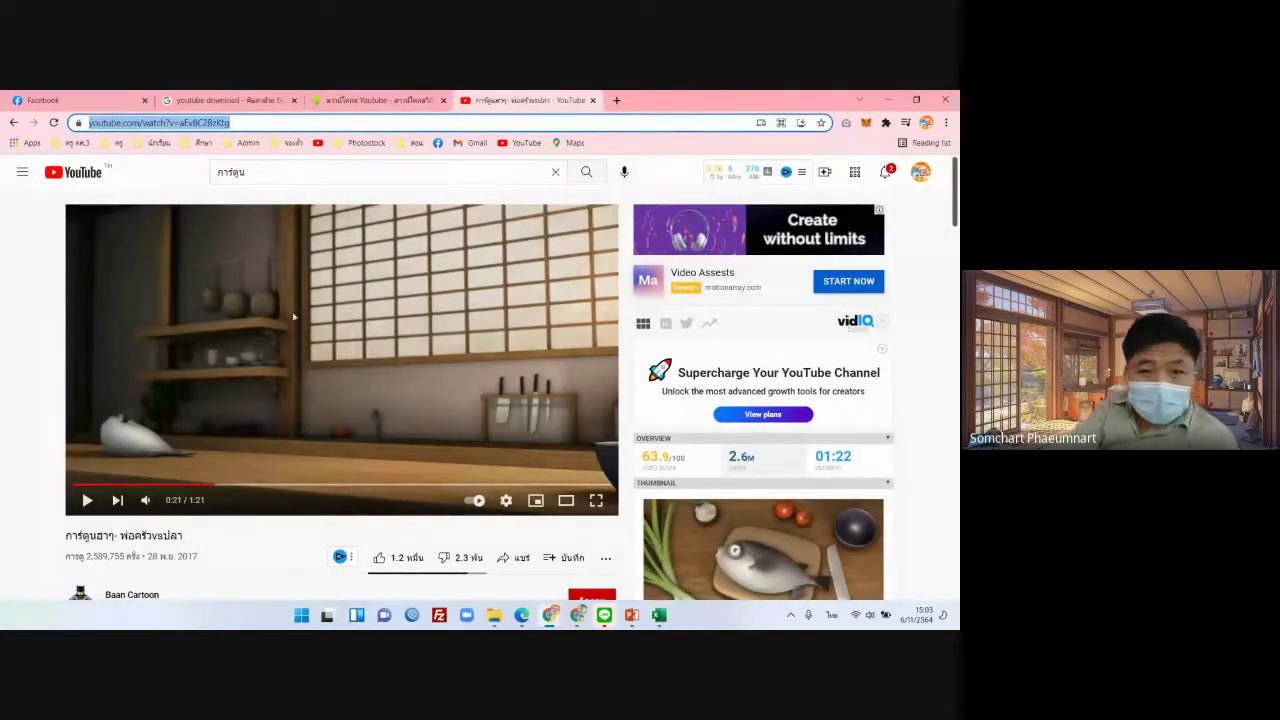
Copy the cartoon's YouTube link and paste it into the savefrom.net link field.
{"action": "right_click", "coordinate": [192, 123]}
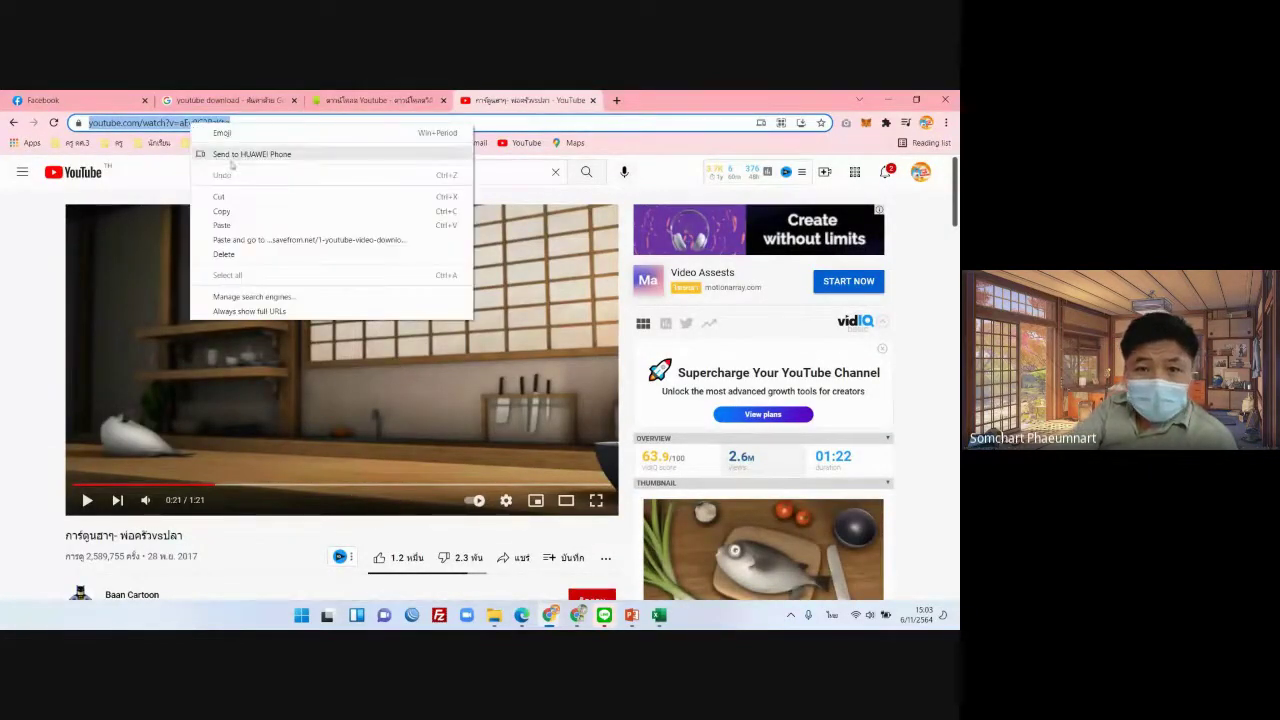
{"action": "left_click", "coordinate": [236, 212]}
{"action": "left_click", "coordinate": [390, 98]}
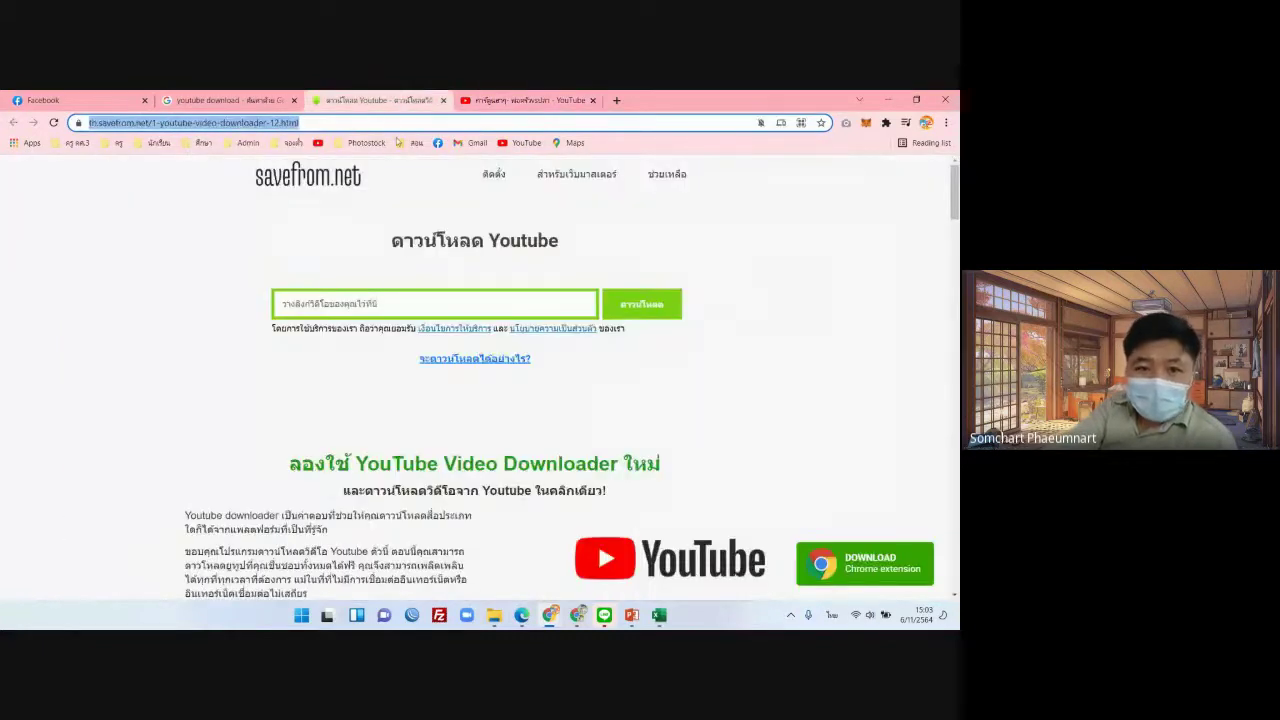
{"action": "right_click", "coordinate": [352, 305]}
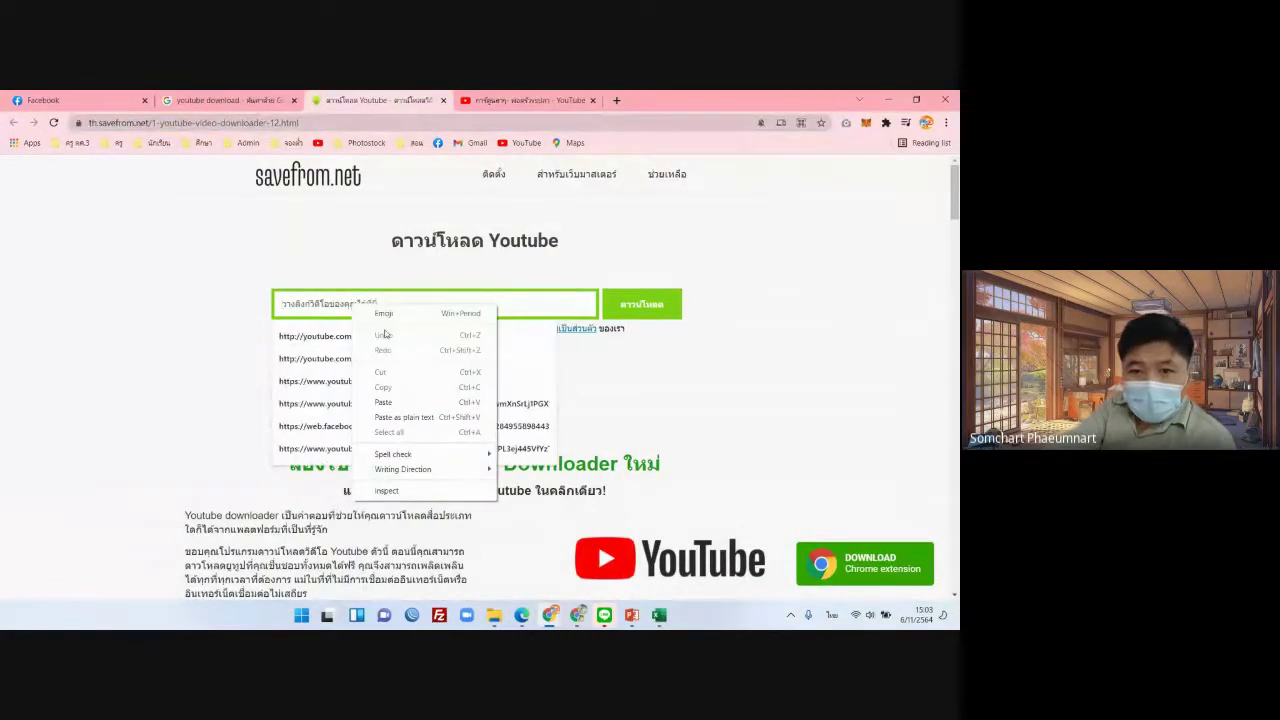
{"action": "left_click", "coordinate": [383, 402]}
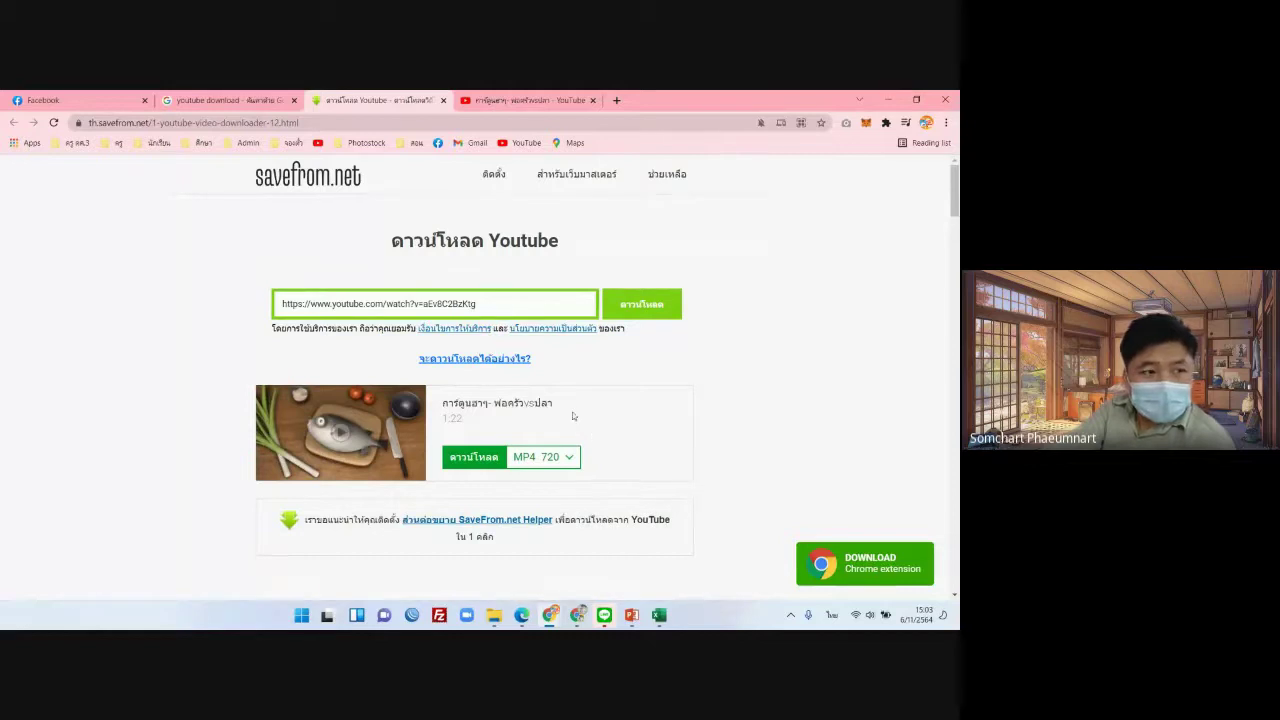
Review the download format choices and keep MP4 720.
{"action": "left_click", "coordinate": [570, 457]}
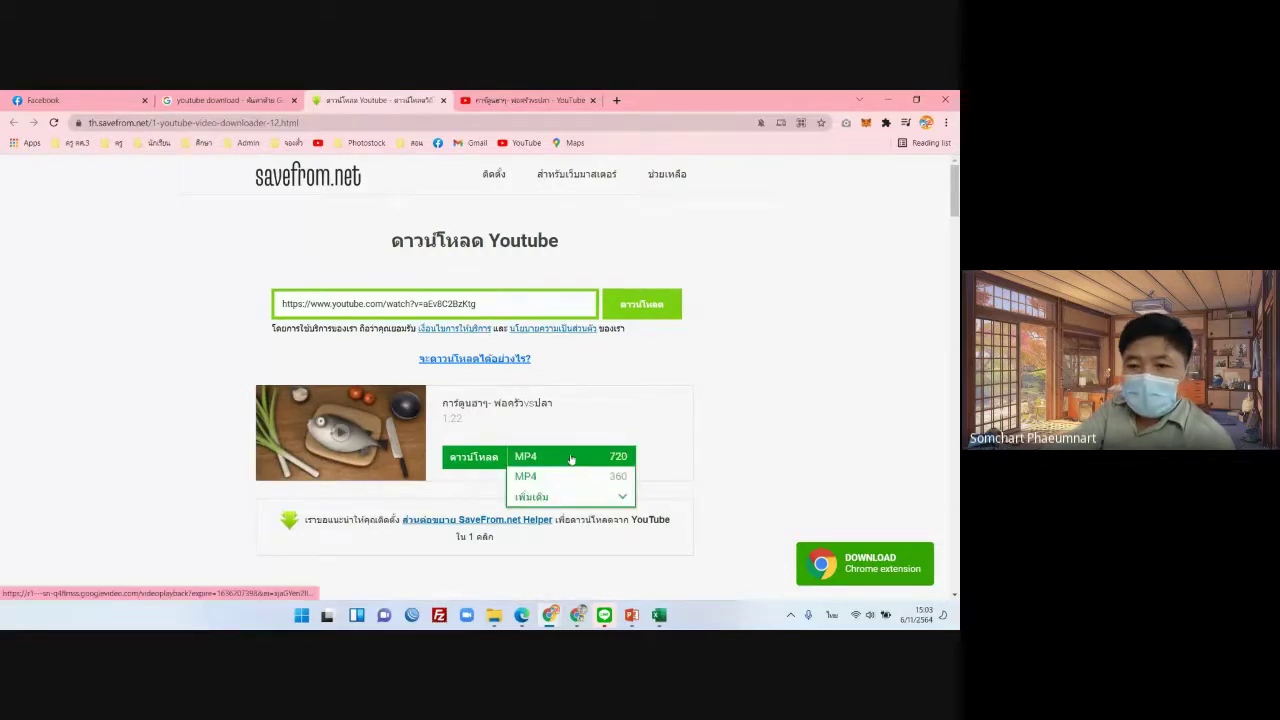
{"action": "left_click", "coordinate": [620, 496]}
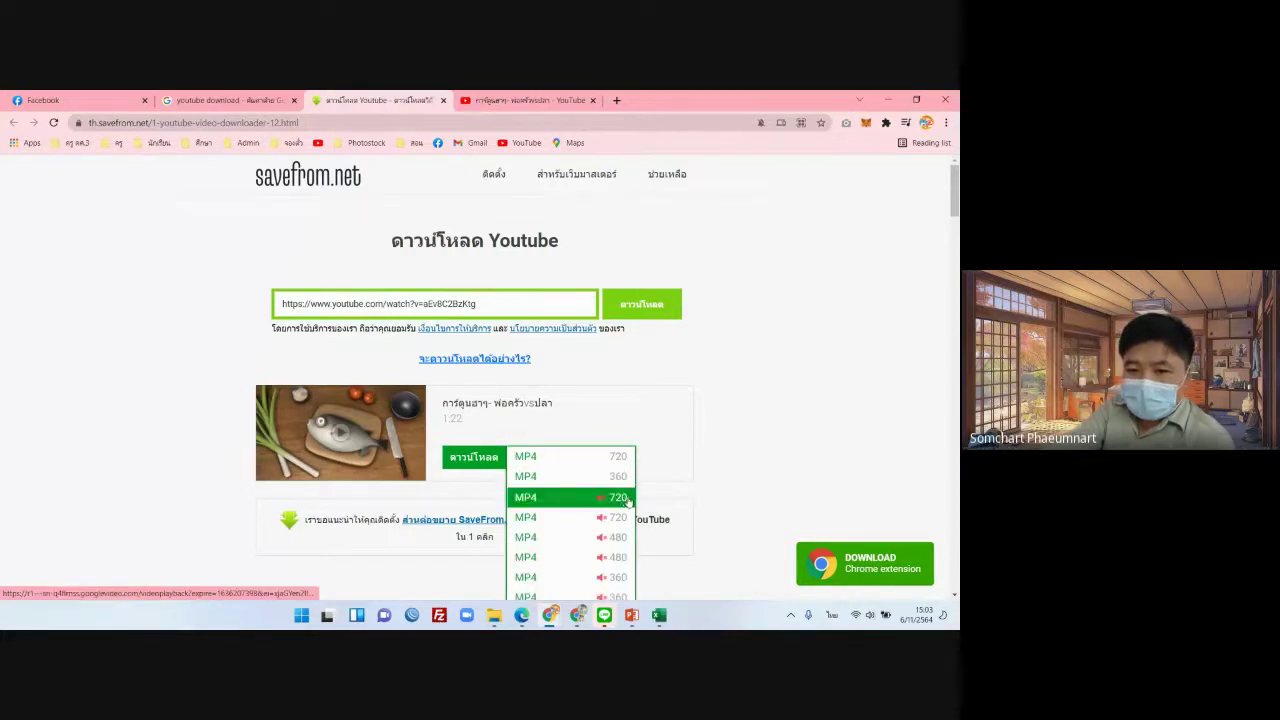
{"action": "scroll", "coordinate": [754, 444], "scroll_direction": "down", "scroll_amount": 2}
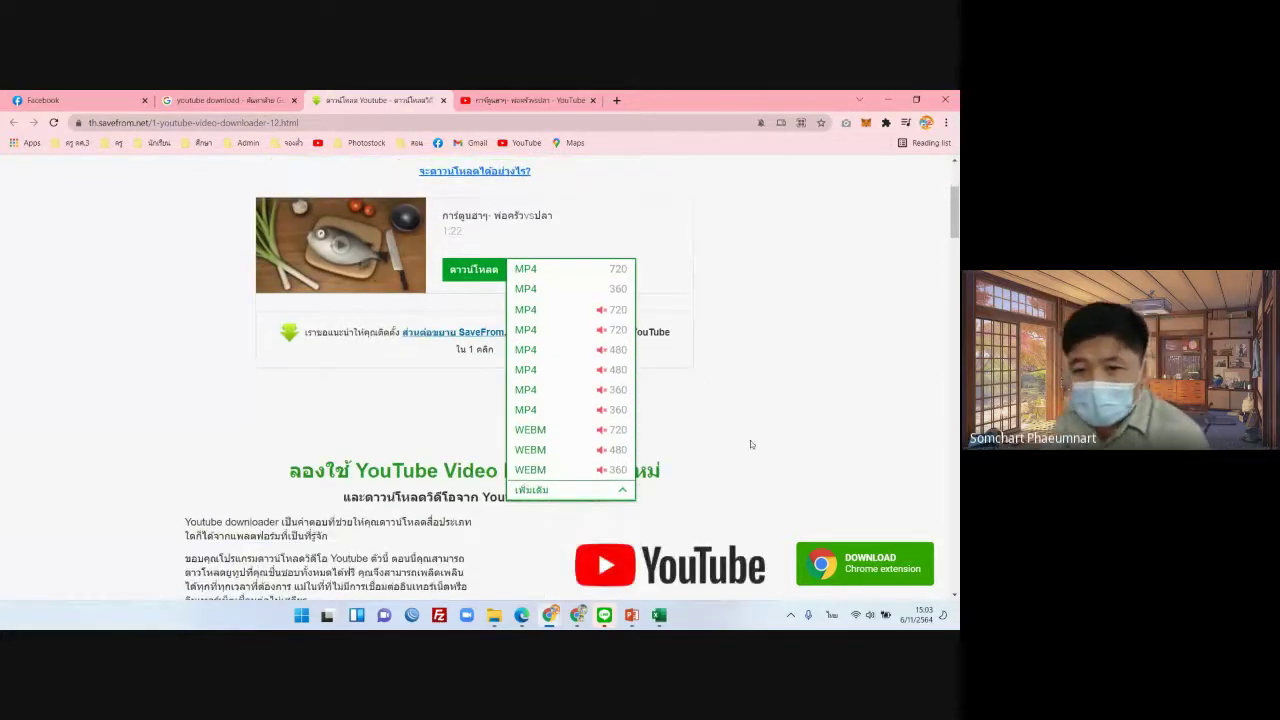
{"action": "left_click", "coordinate": [720, 260]}
{"action": "scroll", "coordinate": [714, 288], "scroll_direction": "up", "scroll_amount": 2}
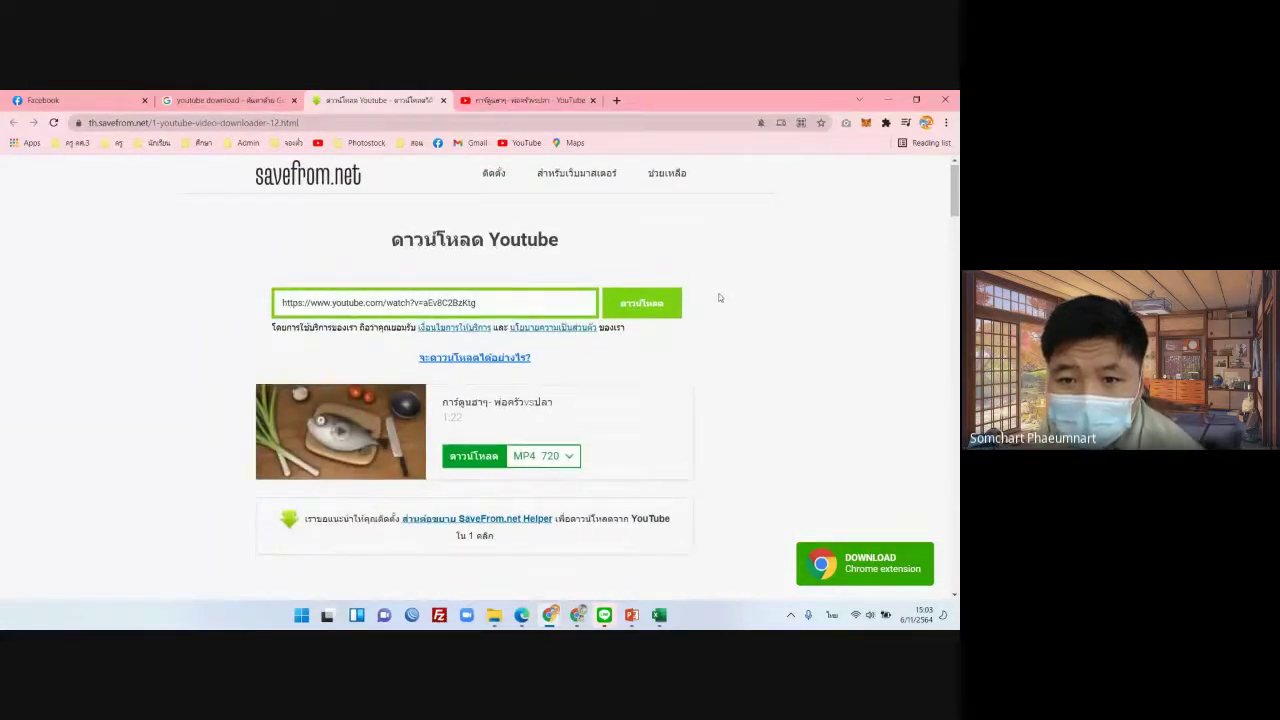
{"action": "scroll", "coordinate": [573, 328], "scroll_direction": "down", "scroll_amount": 1}
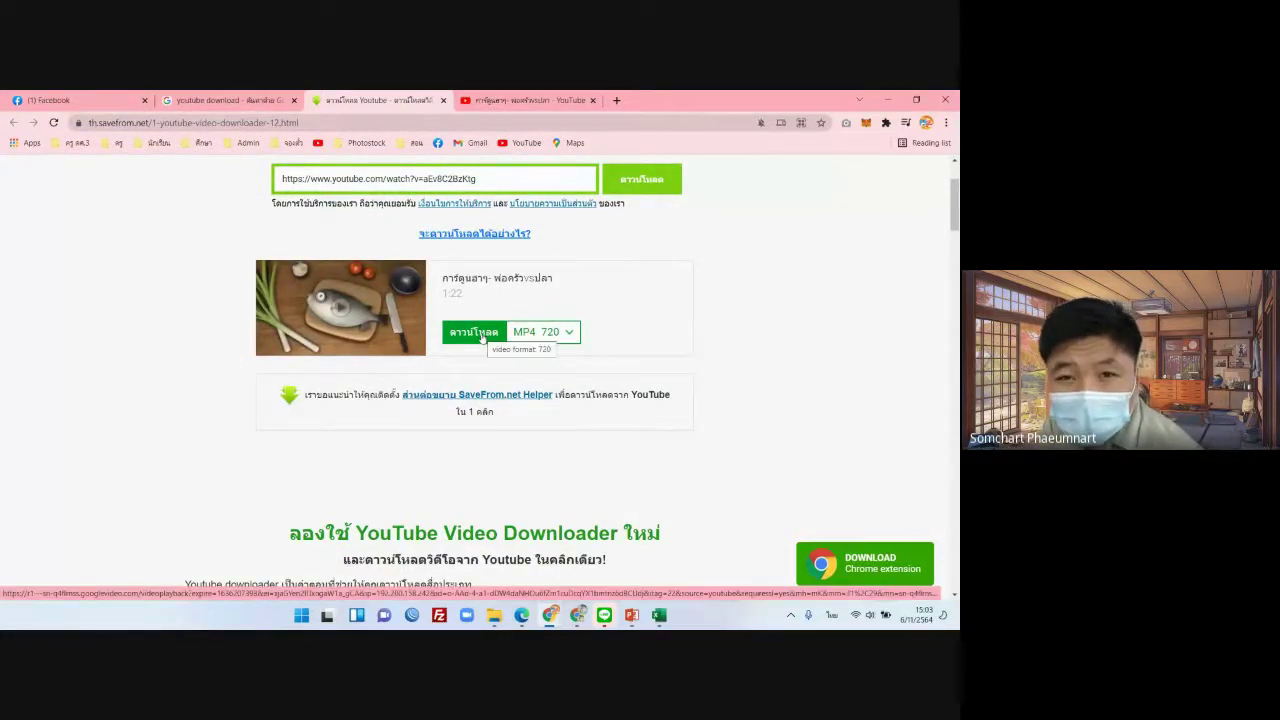
Download the fish cartoon as MP4 720 and save it to the Desktop.
{"action": "left_click", "coordinate": [478, 333]}
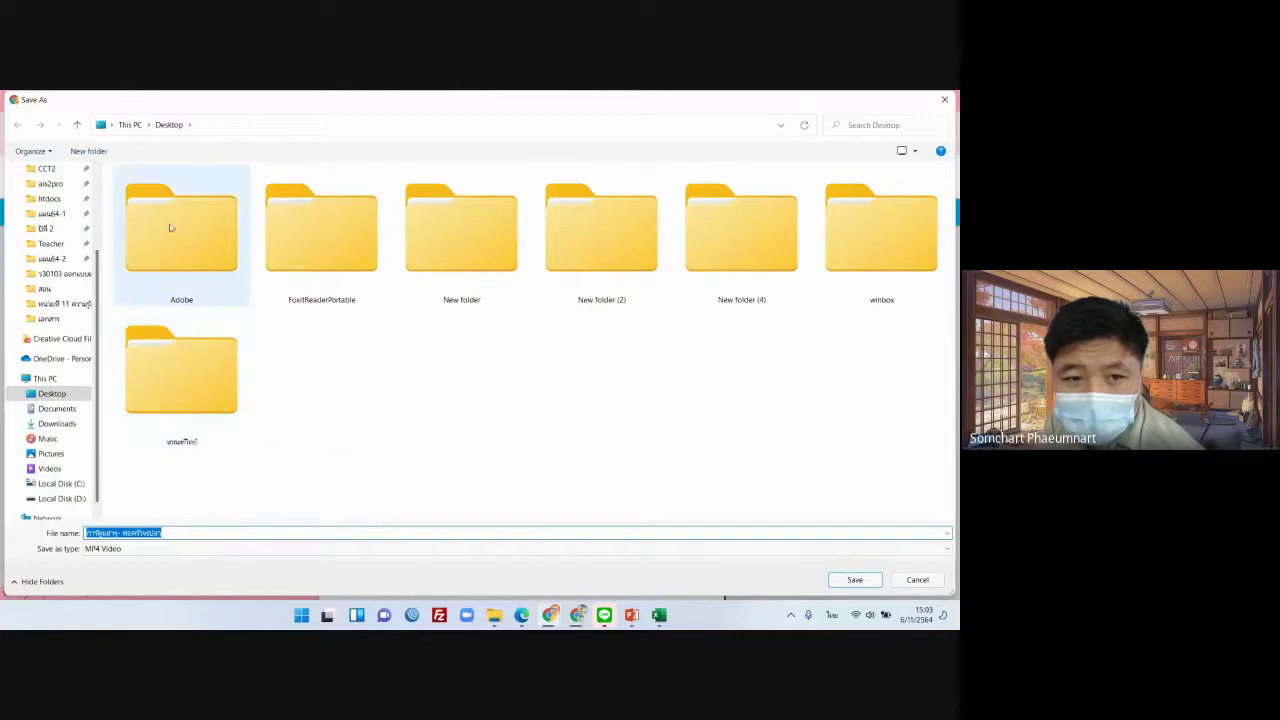
{"action": "left_click", "coordinate": [853, 580]}
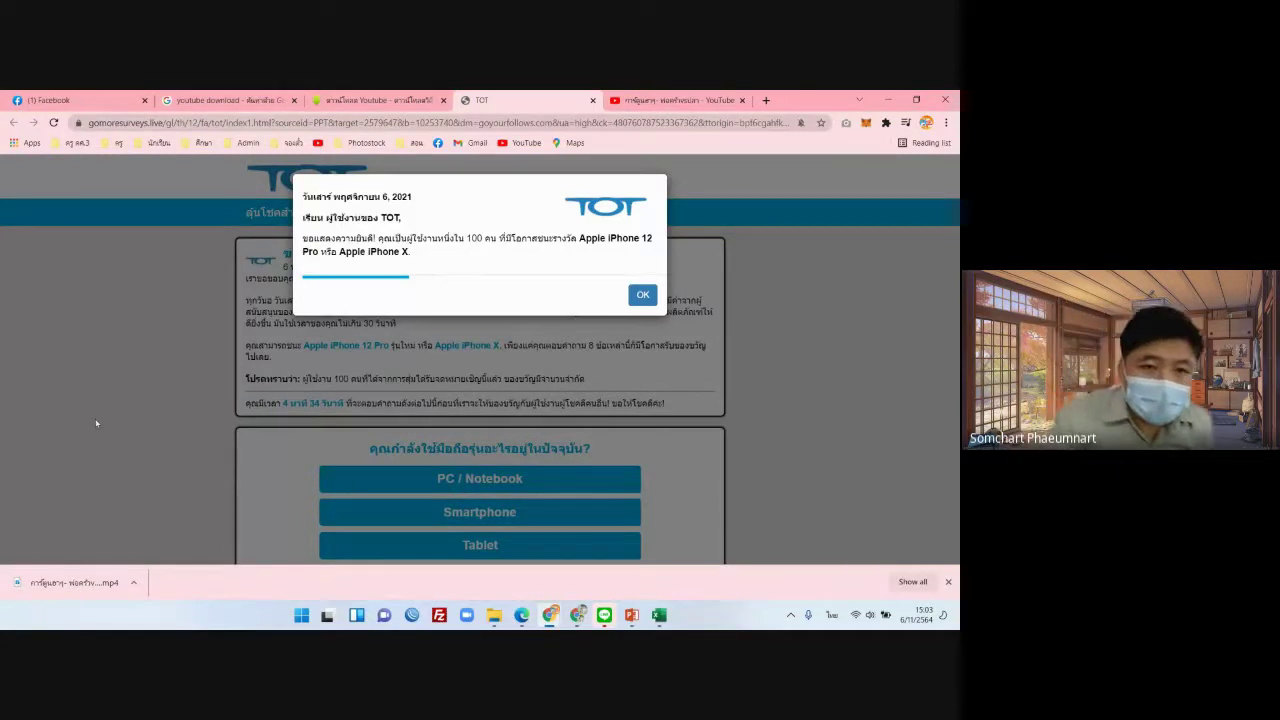
{"action": "left_click", "coordinate": [57, 593]}
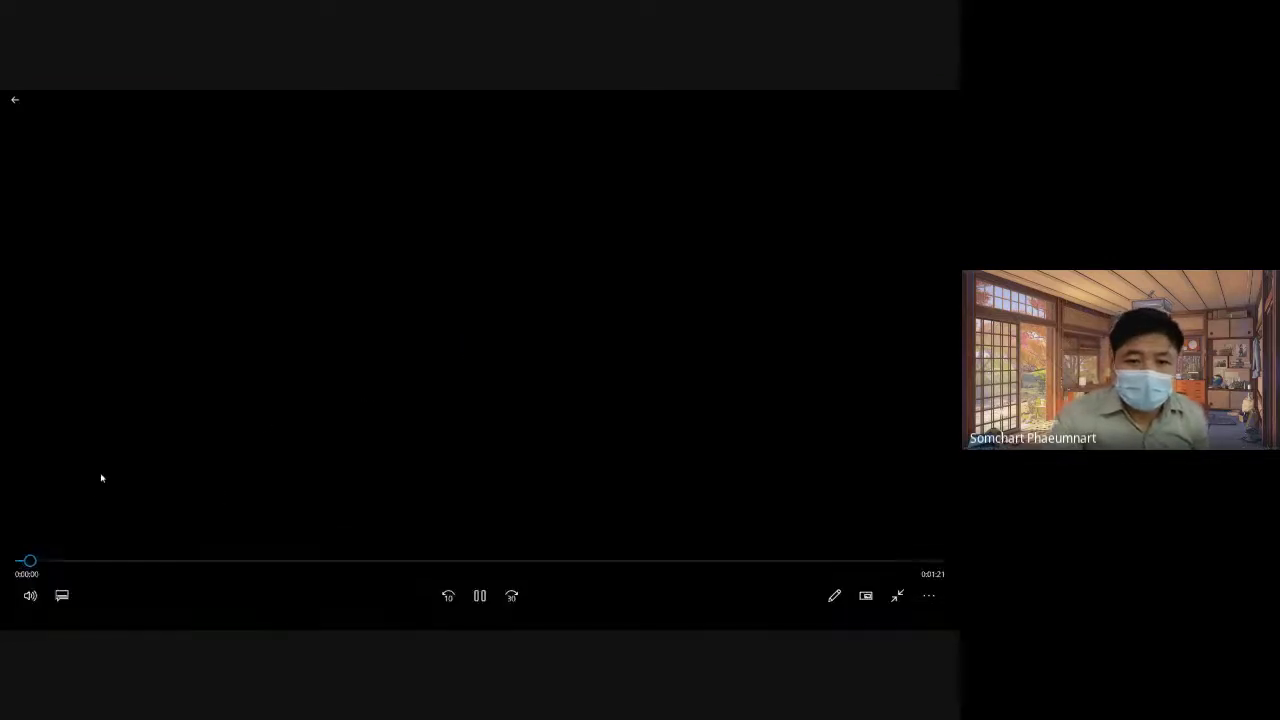
{"action": "left_click", "coordinate": [114, 562]}
{"action": "left_click_drag", "start_coordinate": [210, 562], "coordinate": [548, 557]}
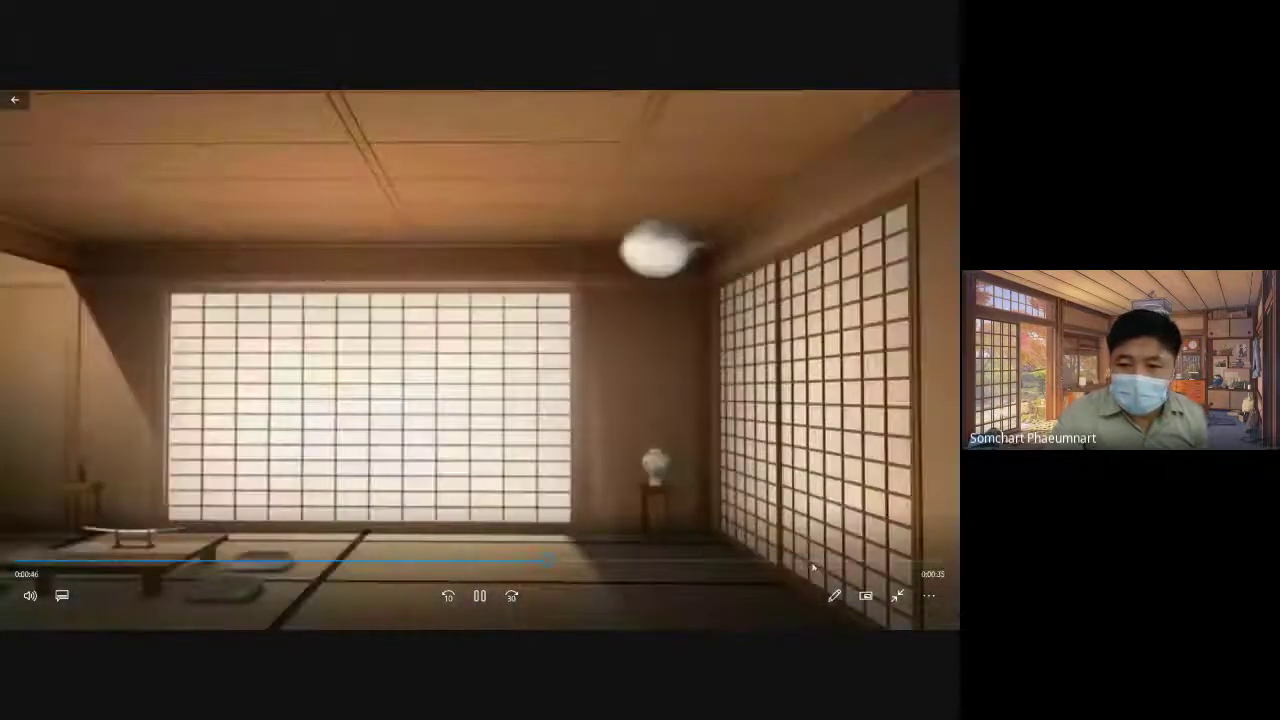
{"action": "left_click", "coordinate": [900, 595]}
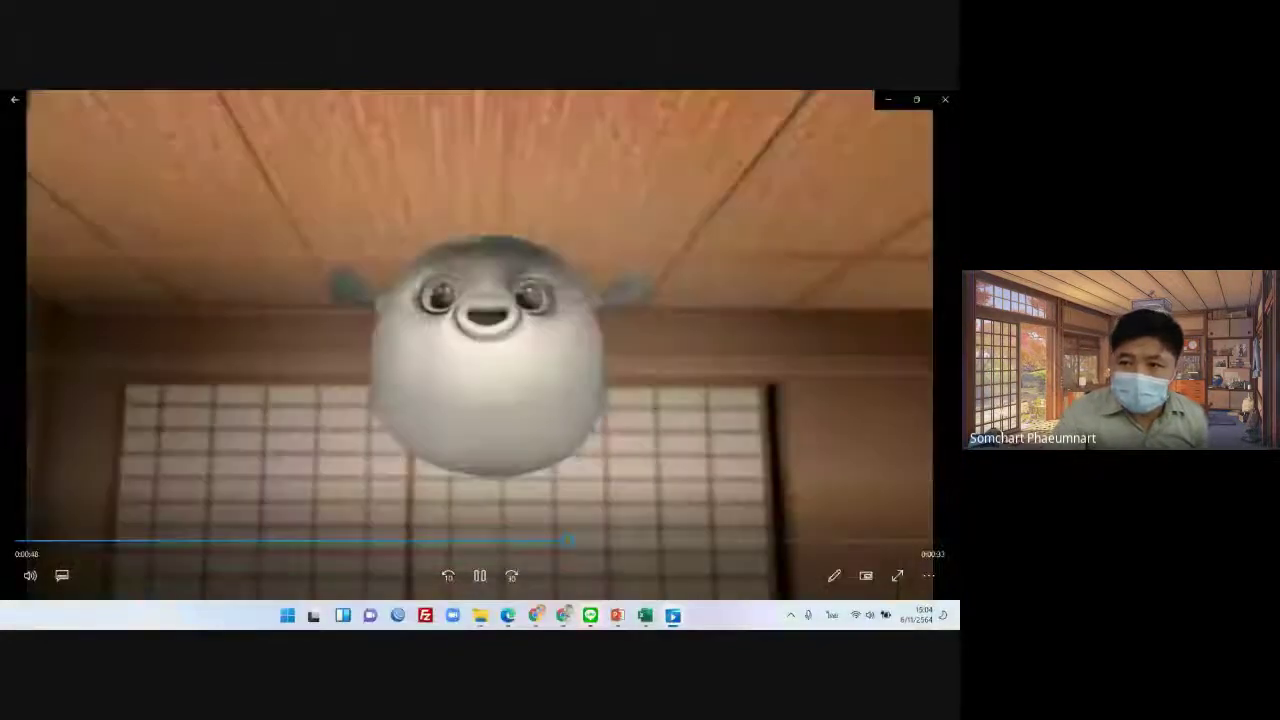
{"action": "left_click", "coordinate": [945, 99]}
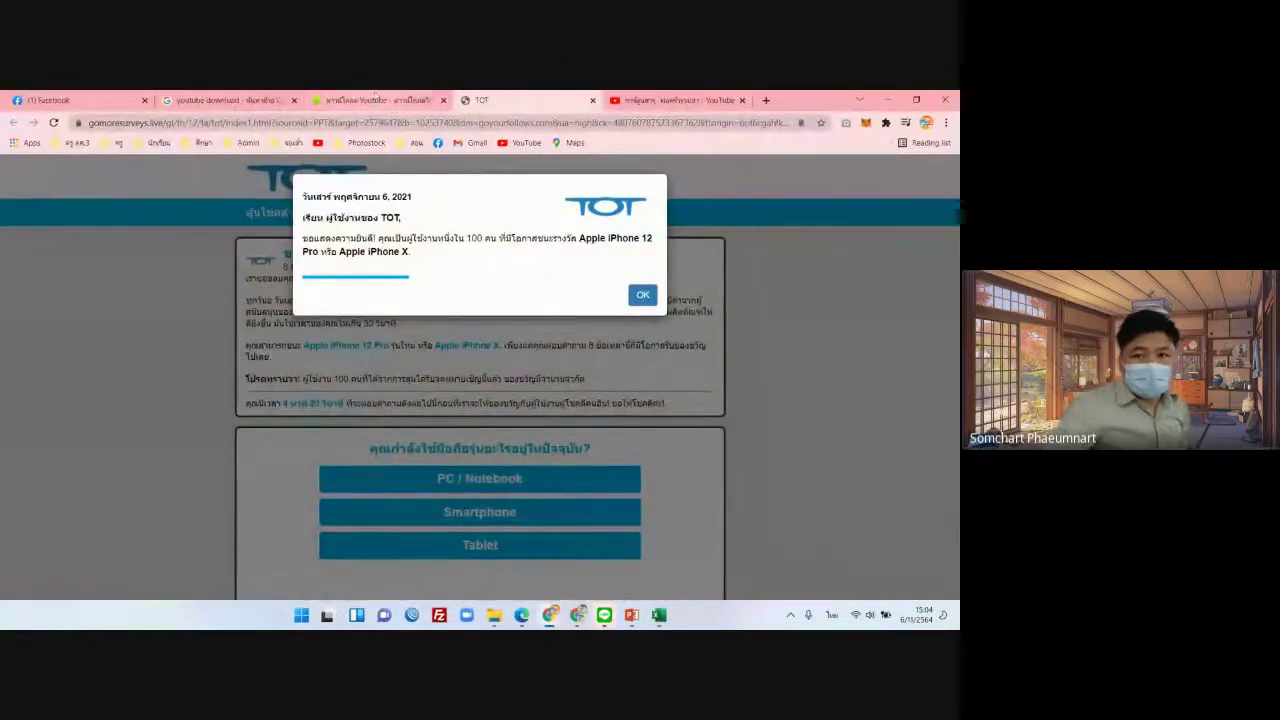
{"action": "left_click", "coordinate": [375, 100]}
Close the SaveFrom Helper popup, then return via Google Meet to the PowerPoint deck.
{"action": "left_click", "coordinate": [704, 273]}
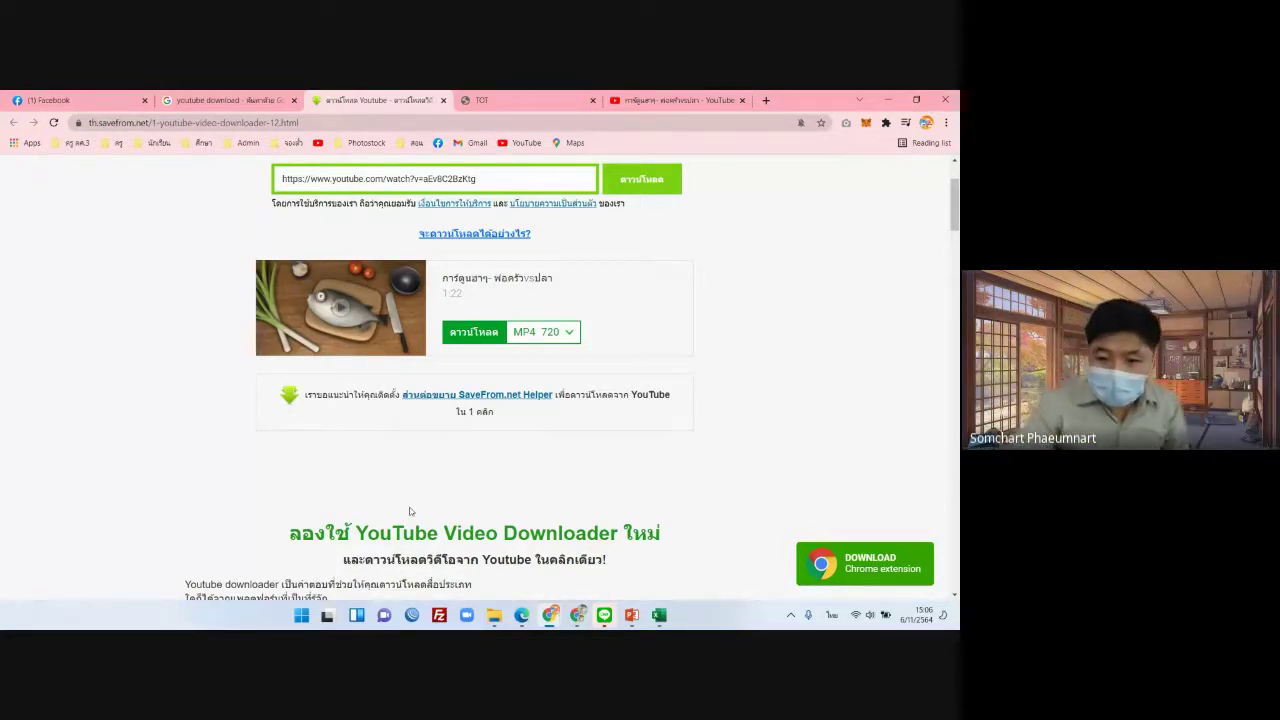
{"action": "mouse_move", "coordinate": [577, 614]}
{"action": "left_click", "coordinate": [640, 549]}
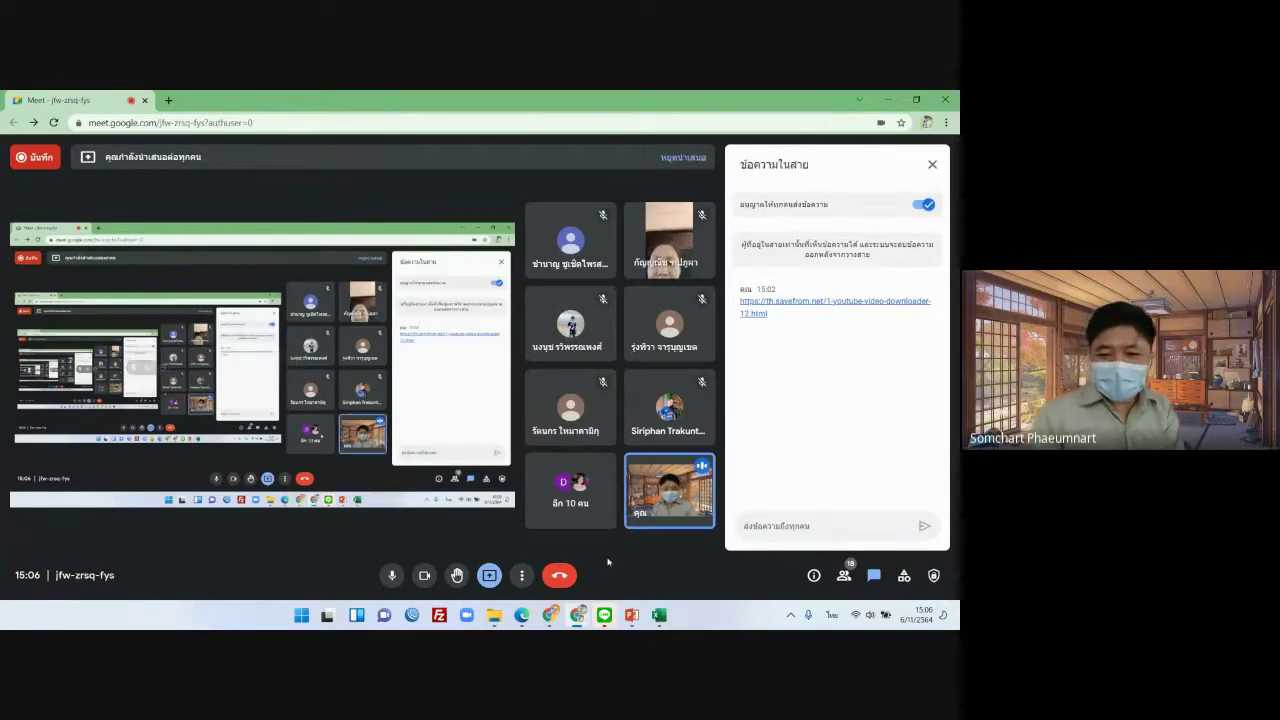
{"action": "left_click", "coordinate": [631, 614]}
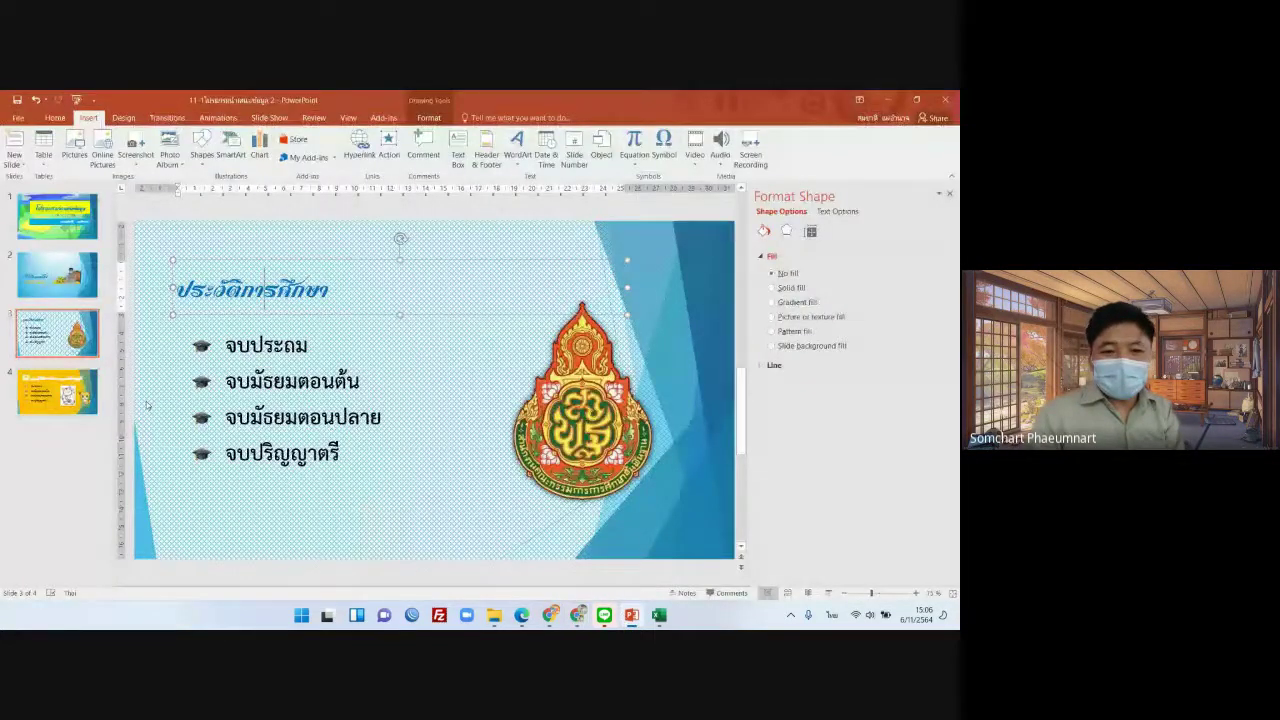
Add a new slide 5 after slide 4 with the Picture with Caption layout.
{"action": "left_click", "coordinate": [47, 428]}
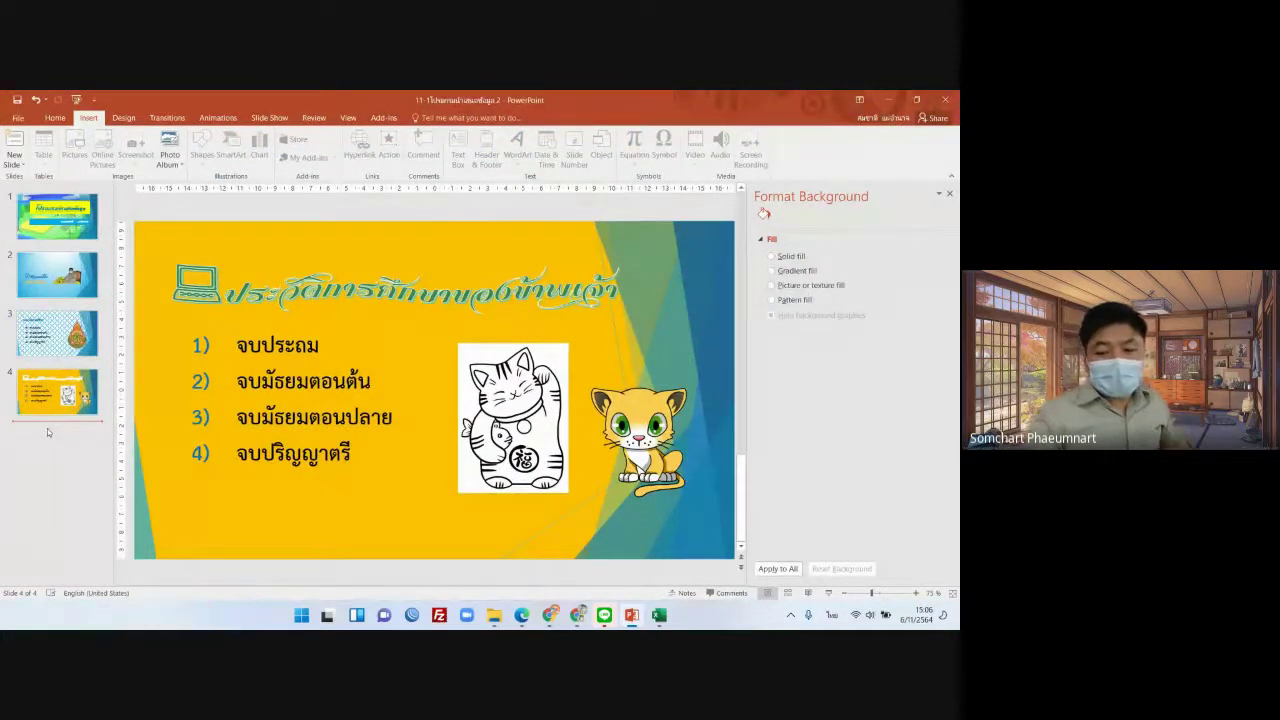
{"action": "key", "text": "Return"}
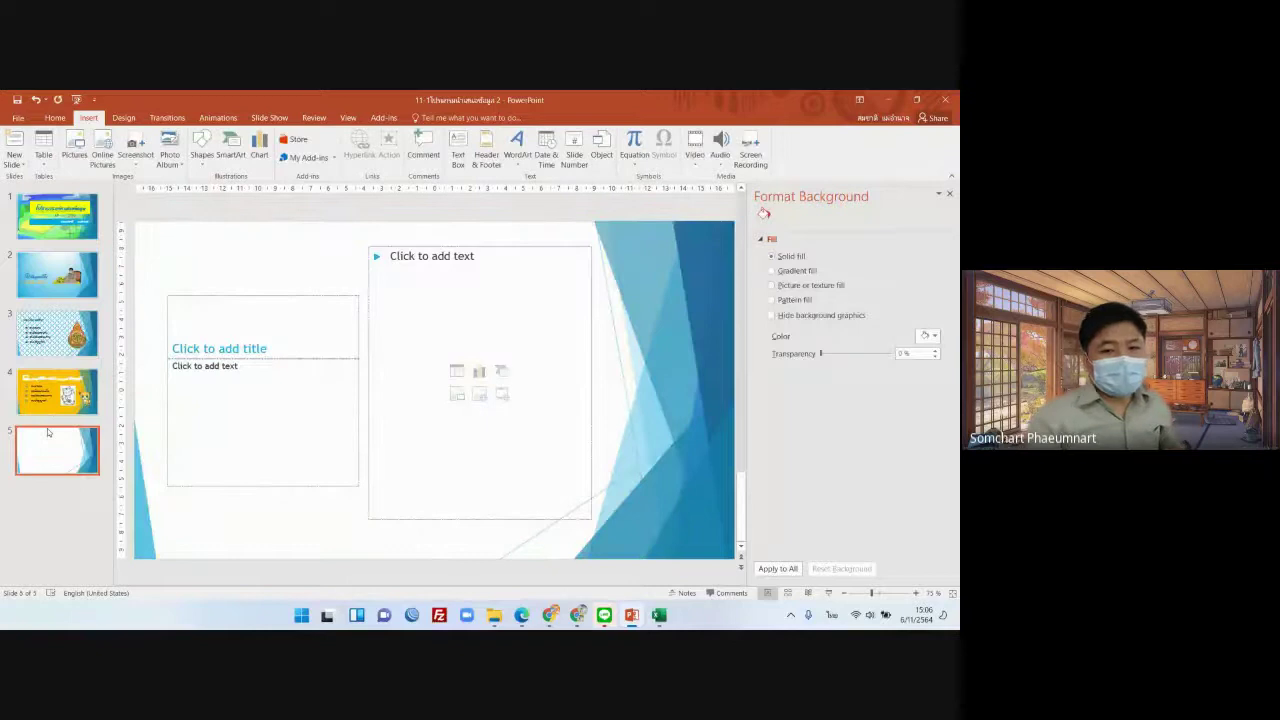
{"action": "left_click", "coordinate": [53, 118]}
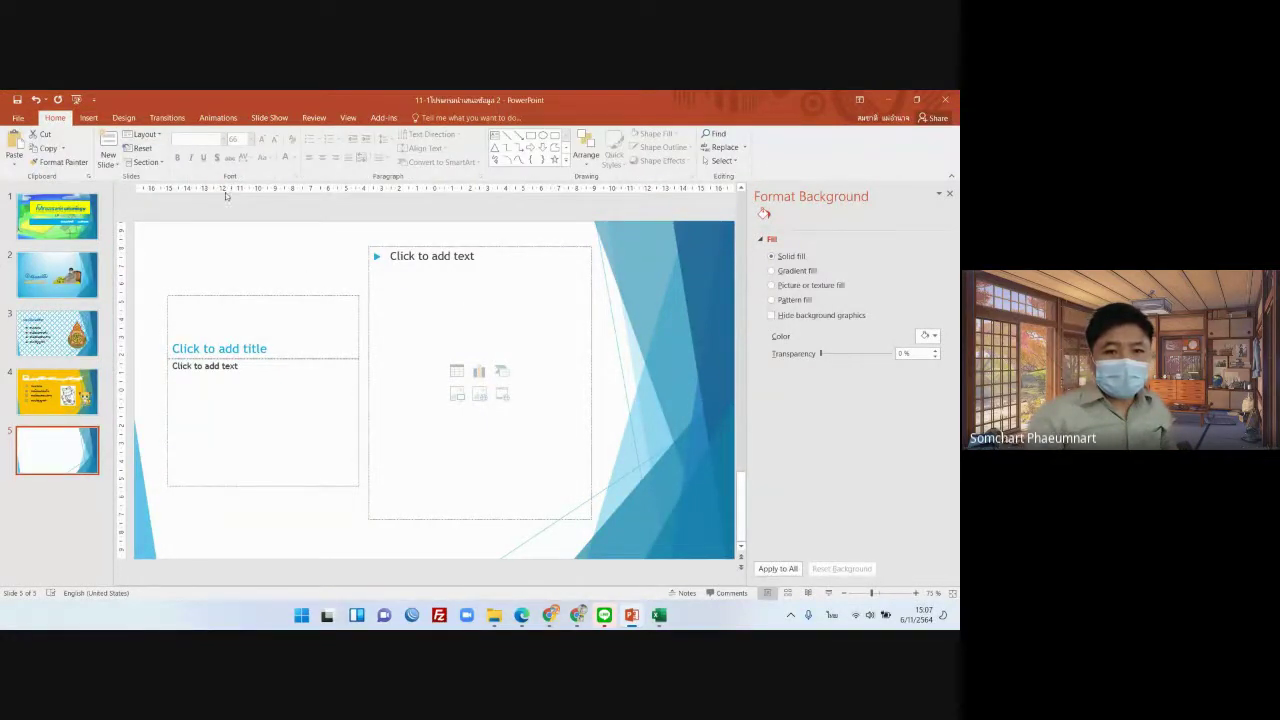
{"action": "left_click", "coordinate": [150, 135]}
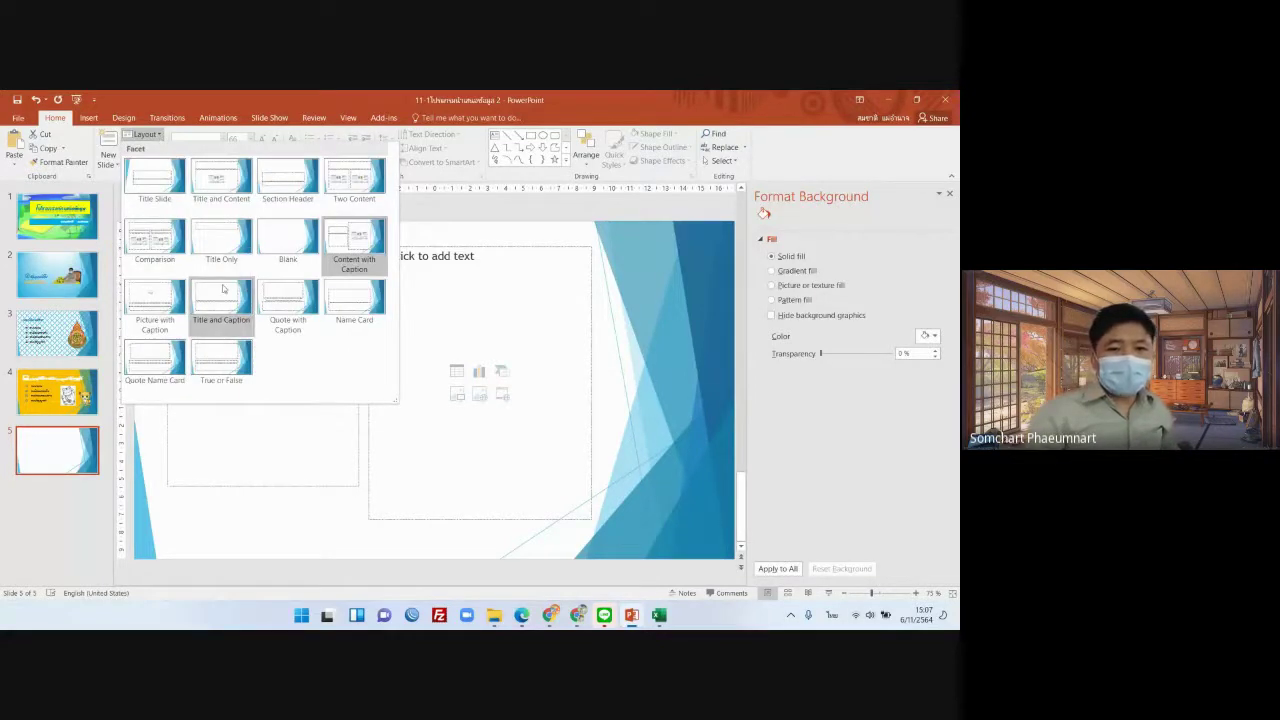
{"action": "left_click", "coordinate": [158, 295]}
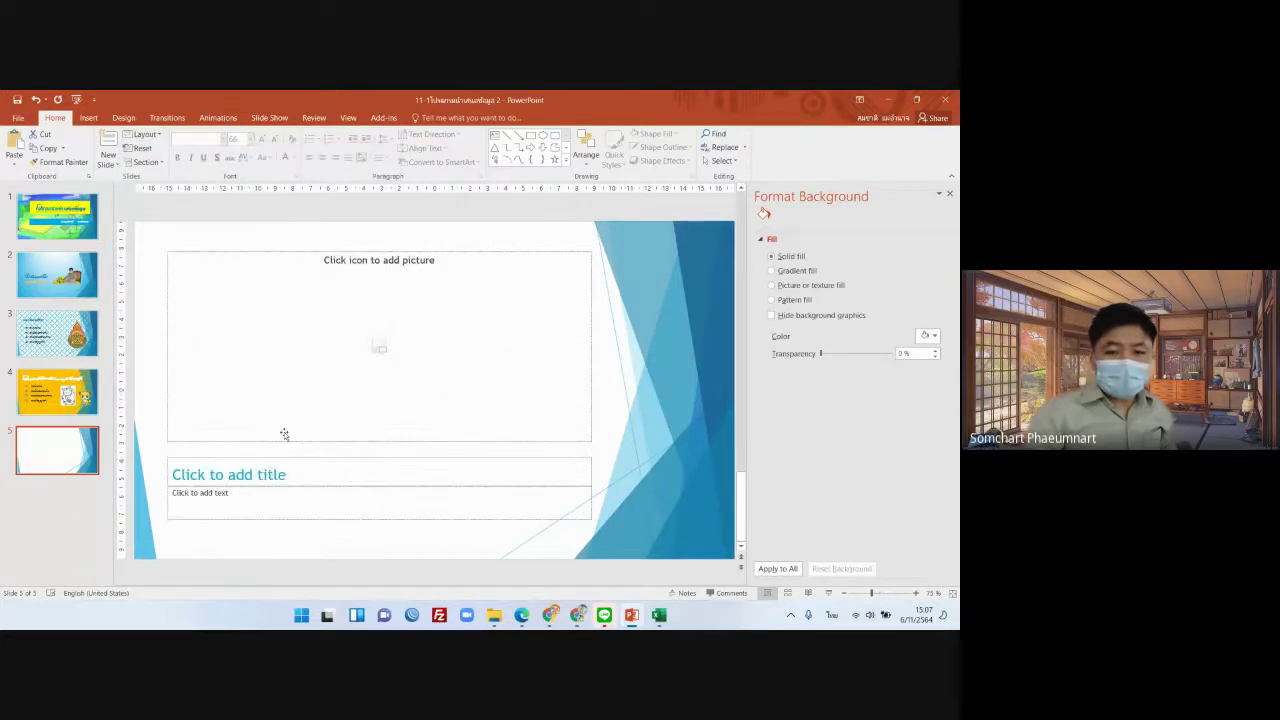
Cancel the picture chooser and delete the empty picture placeholder on slide 5.
{"action": "left_click", "coordinate": [379, 347]}
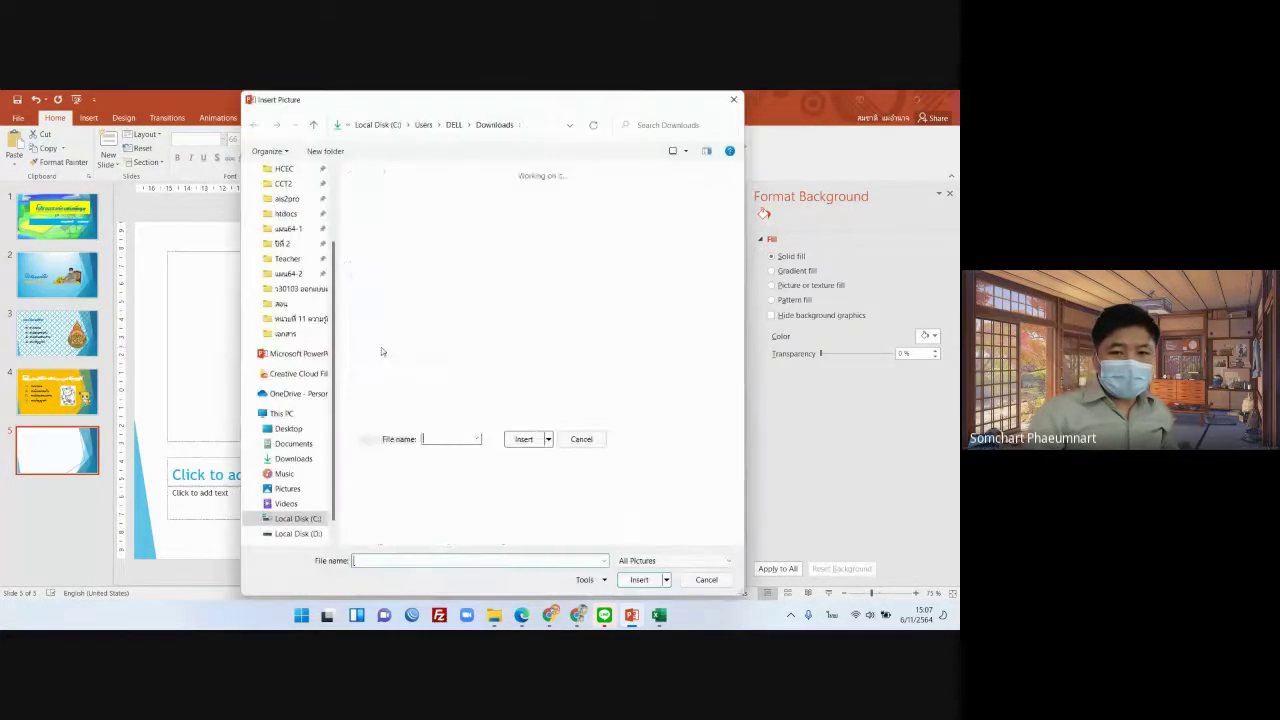
{"action": "left_click", "coordinate": [706, 580]}
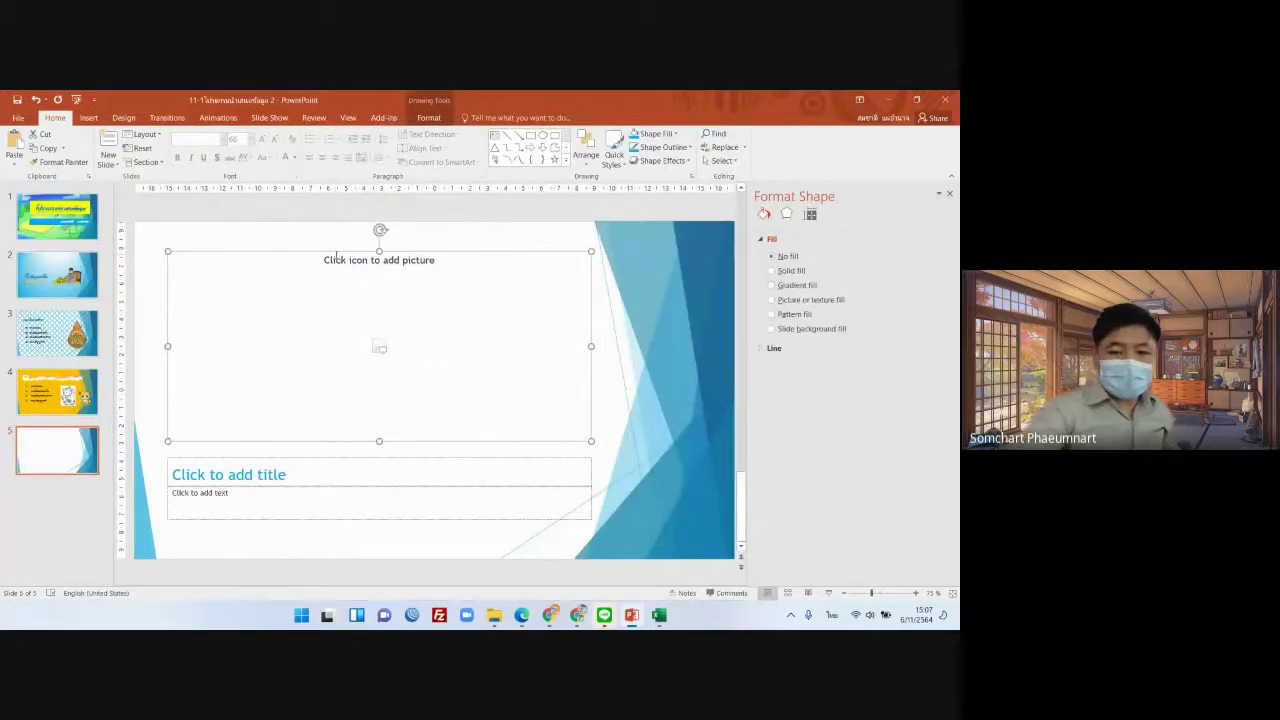
{"action": "key", "text": "Delete"}
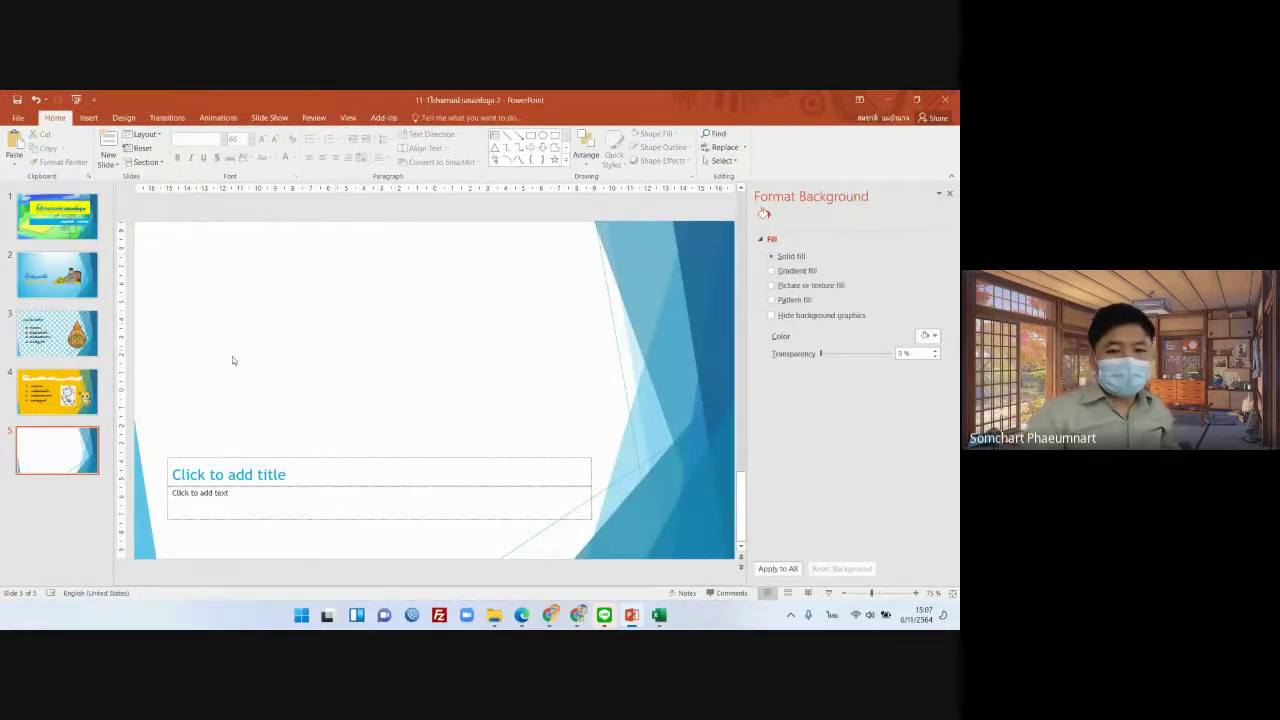
{"action": "left_click", "coordinate": [86, 119]}
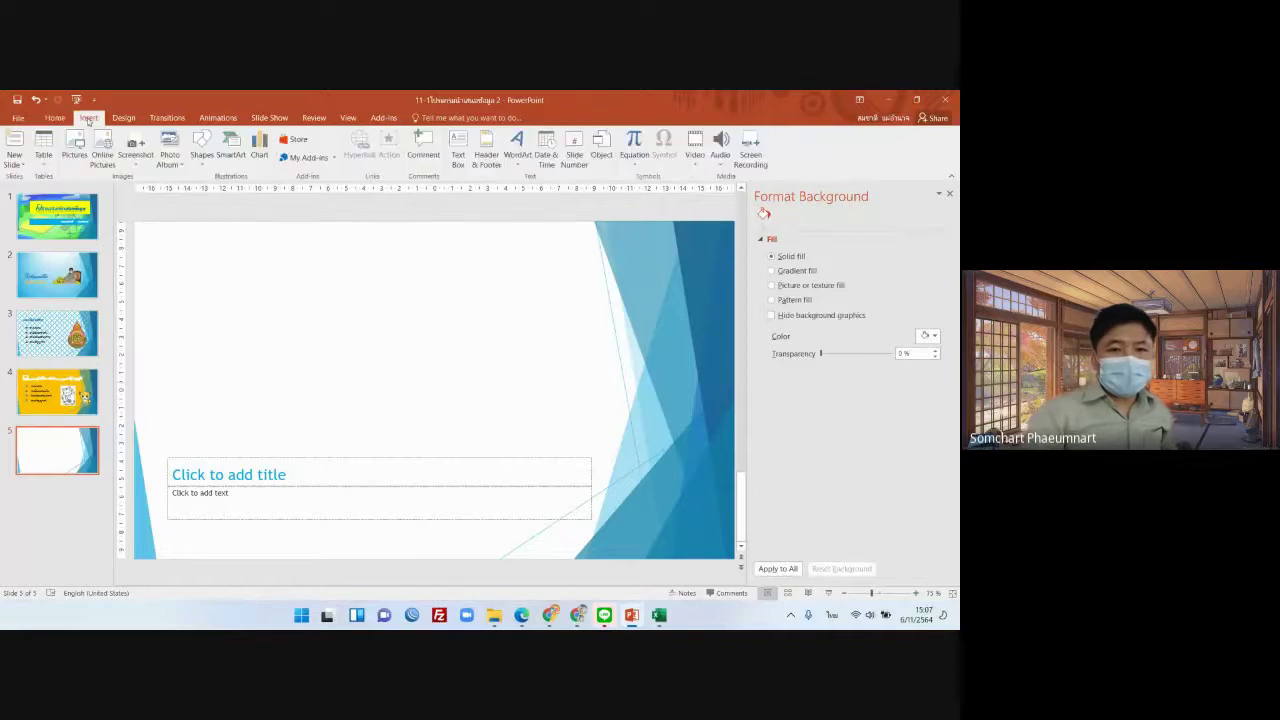
Insert the fish cartoon MP4 from the Desktop onto slide 5 as a video from this PC.
{"action": "left_click", "coordinate": [700, 147]}
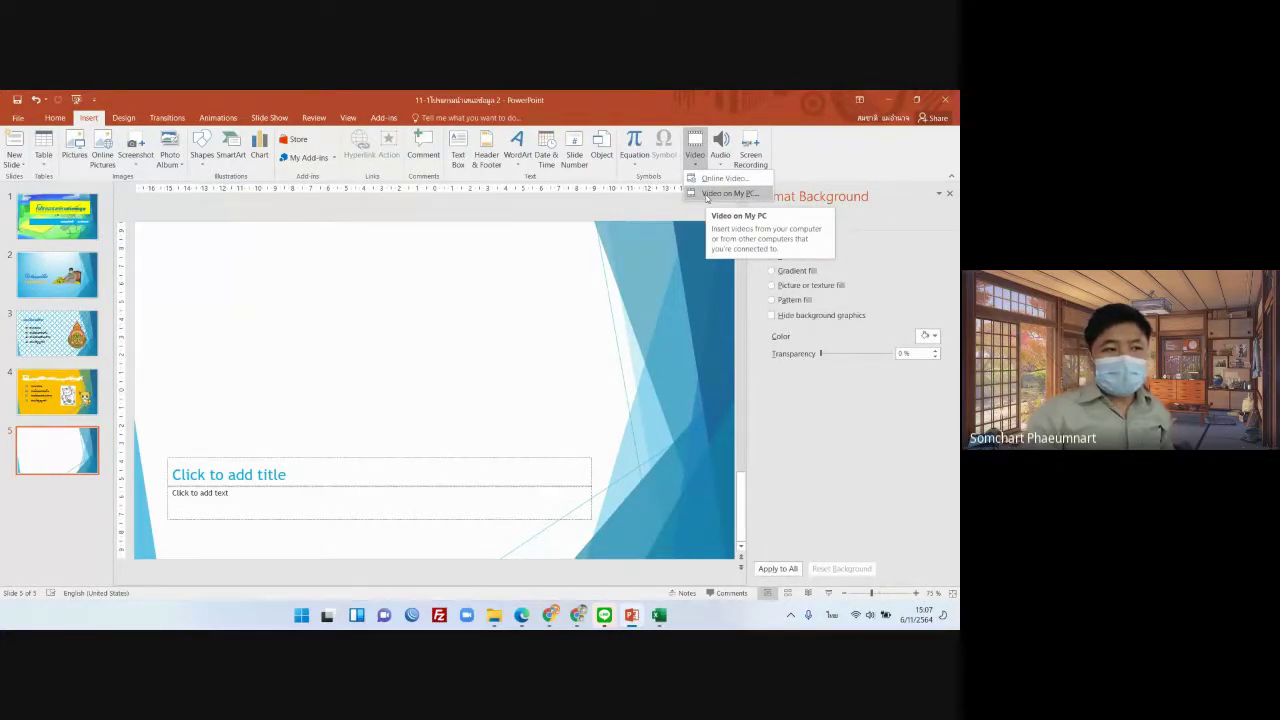
{"action": "left_click", "coordinate": [707, 194]}
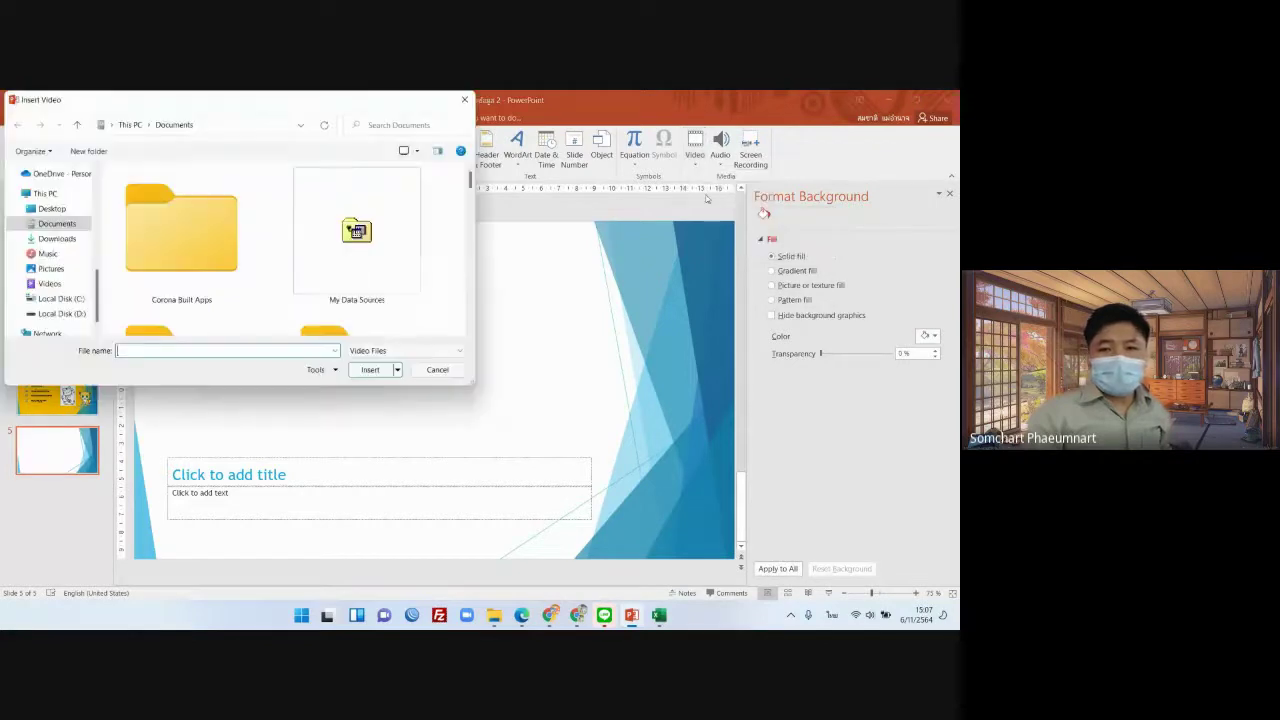
{"action": "left_click_drag", "start_coordinate": [471, 384], "coordinate": [616, 578]}
{"action": "left_click", "coordinate": [55, 384]}
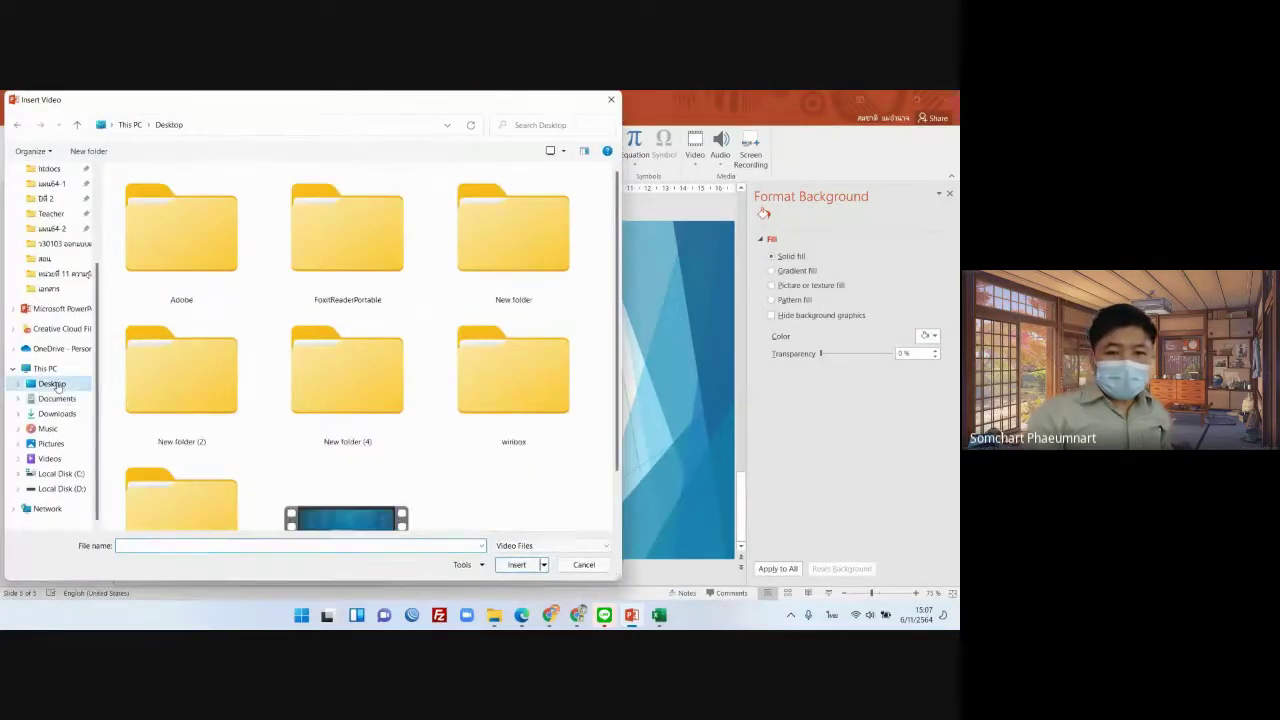
{"action": "scroll", "coordinate": [390, 363], "scroll_direction": "down", "scroll_amount": 1}
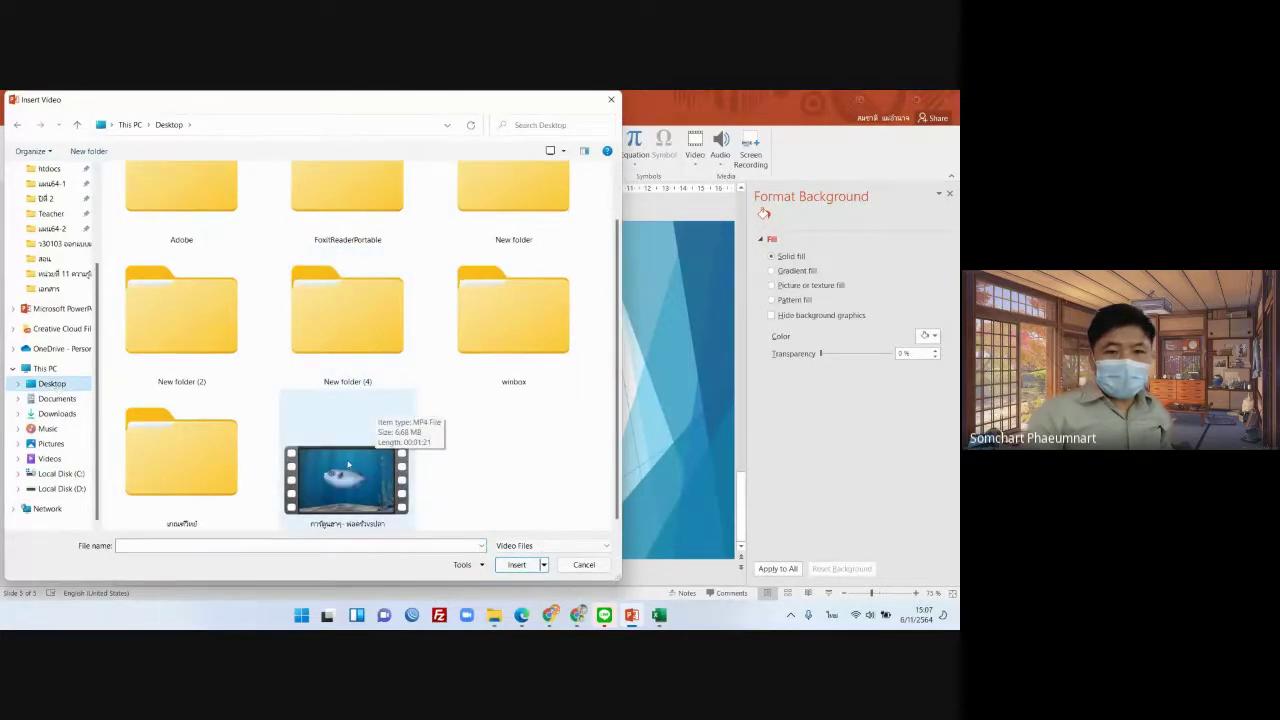
{"action": "left_click", "coordinate": [343, 470]}
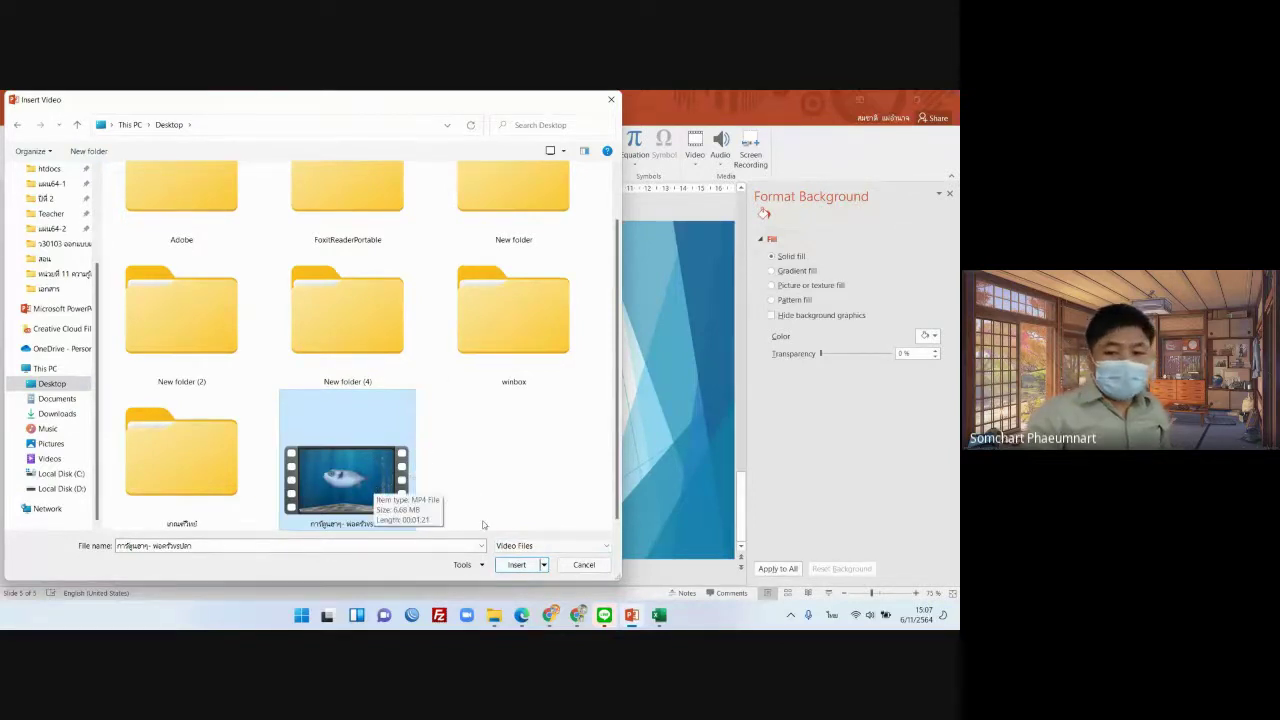
{"action": "left_click", "coordinate": [515, 566]}
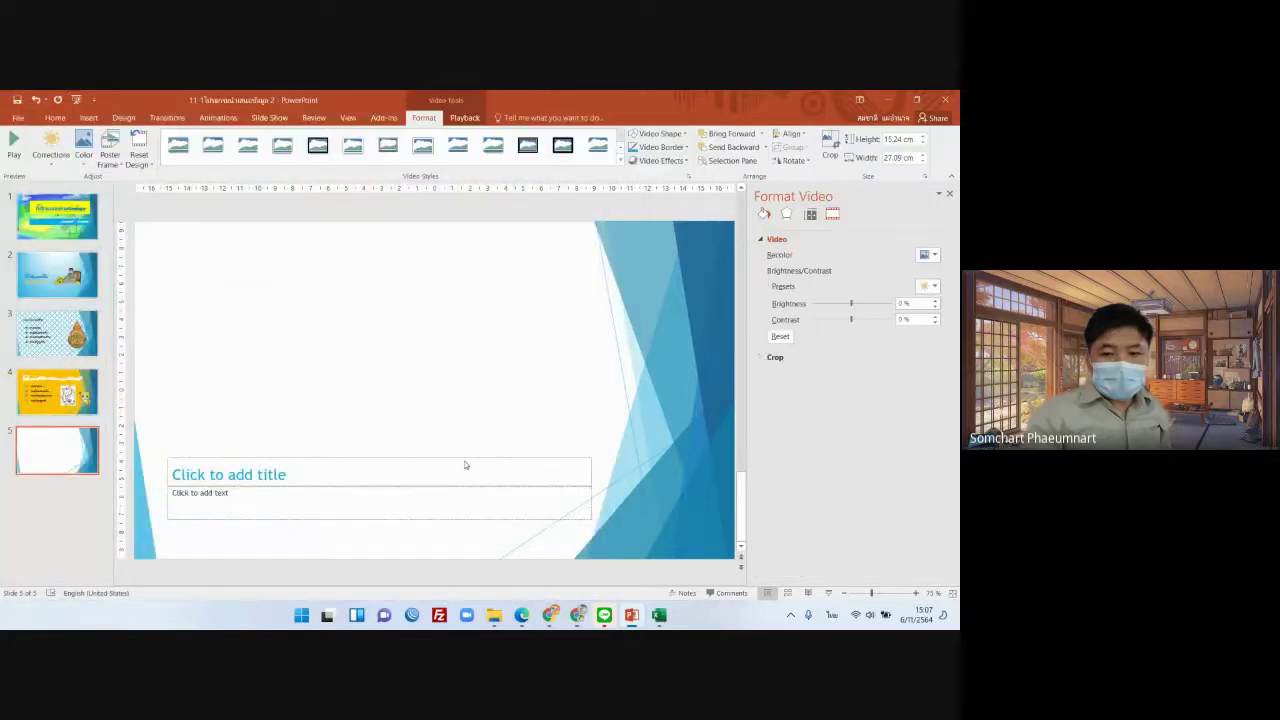
Move the slide 5 fish video up-left and set its playback Start to Automatically.
{"action": "left_click_drag", "start_coordinate": [431, 387], "coordinate": [416, 364]}
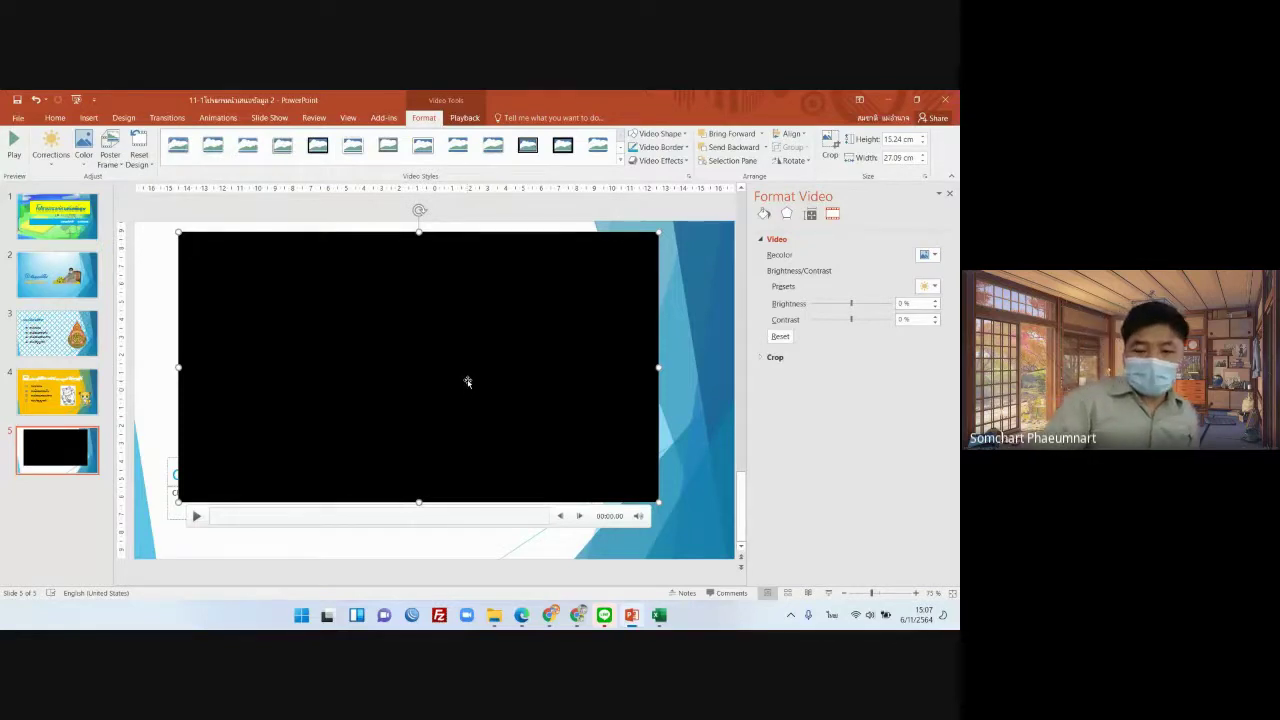
{"action": "left_click", "coordinate": [470, 118]}
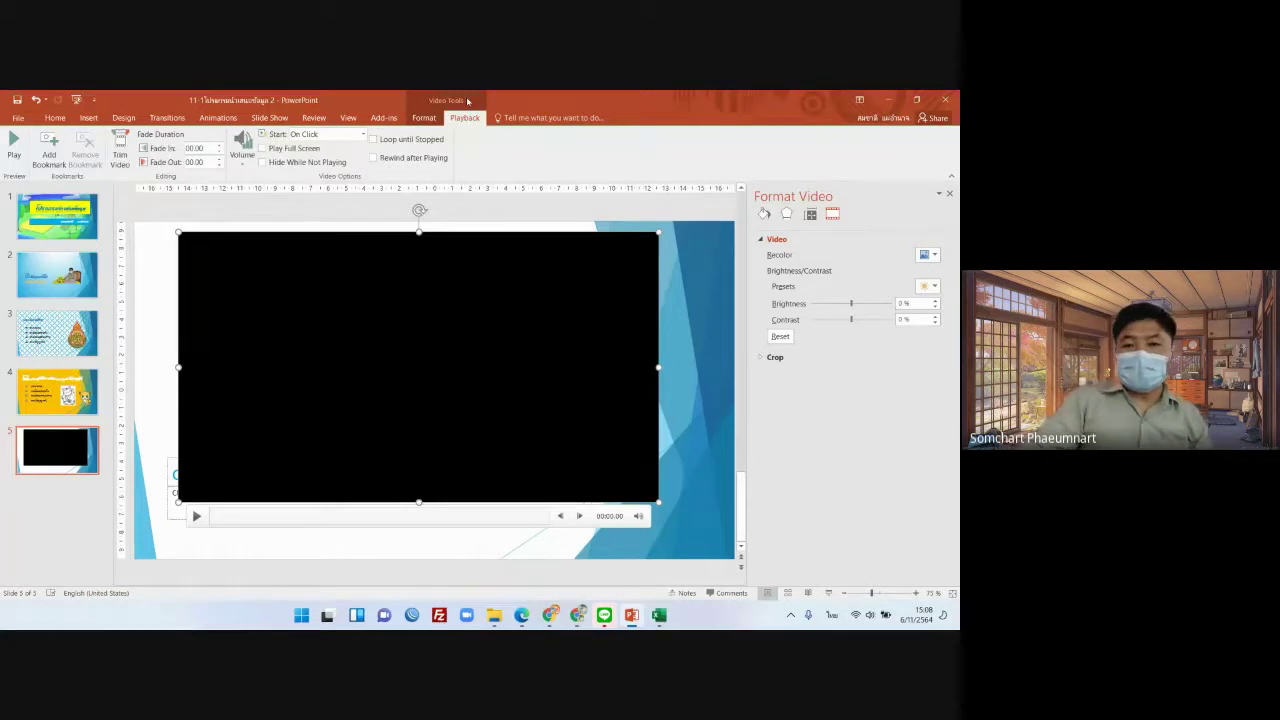
{"action": "left_click", "coordinate": [332, 137]}
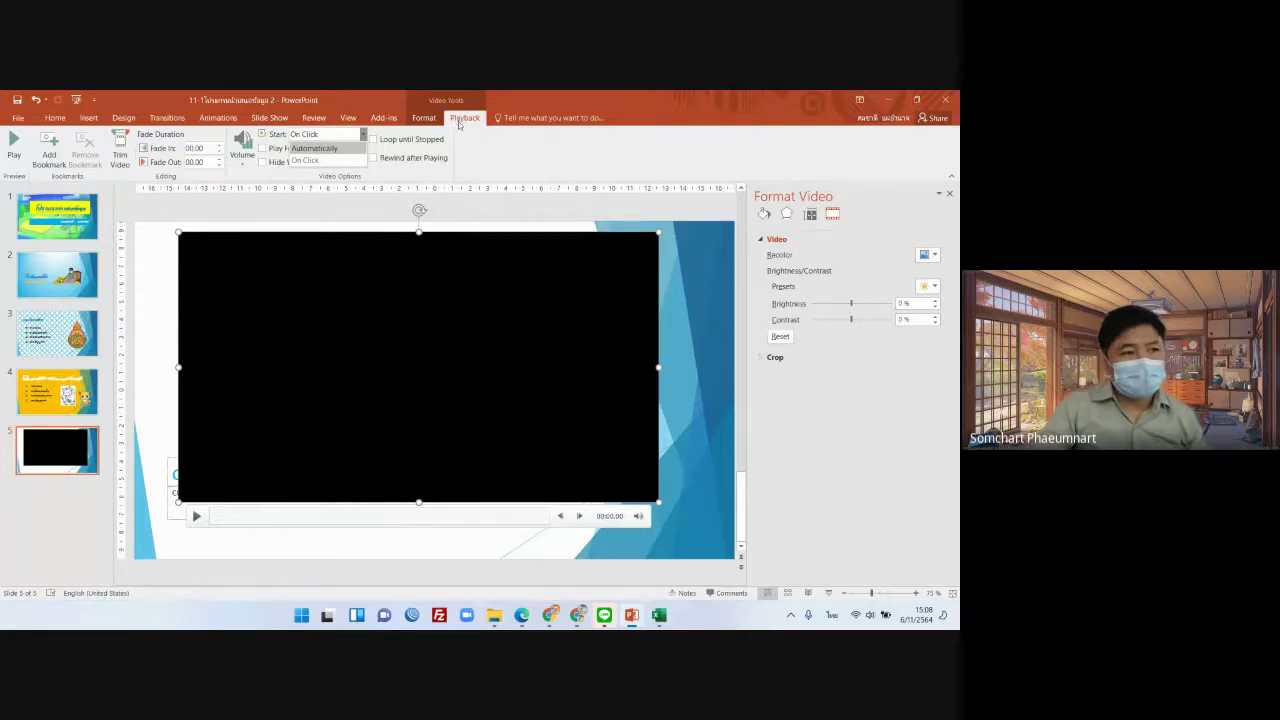
{"action": "left_click", "coordinate": [352, 148]}
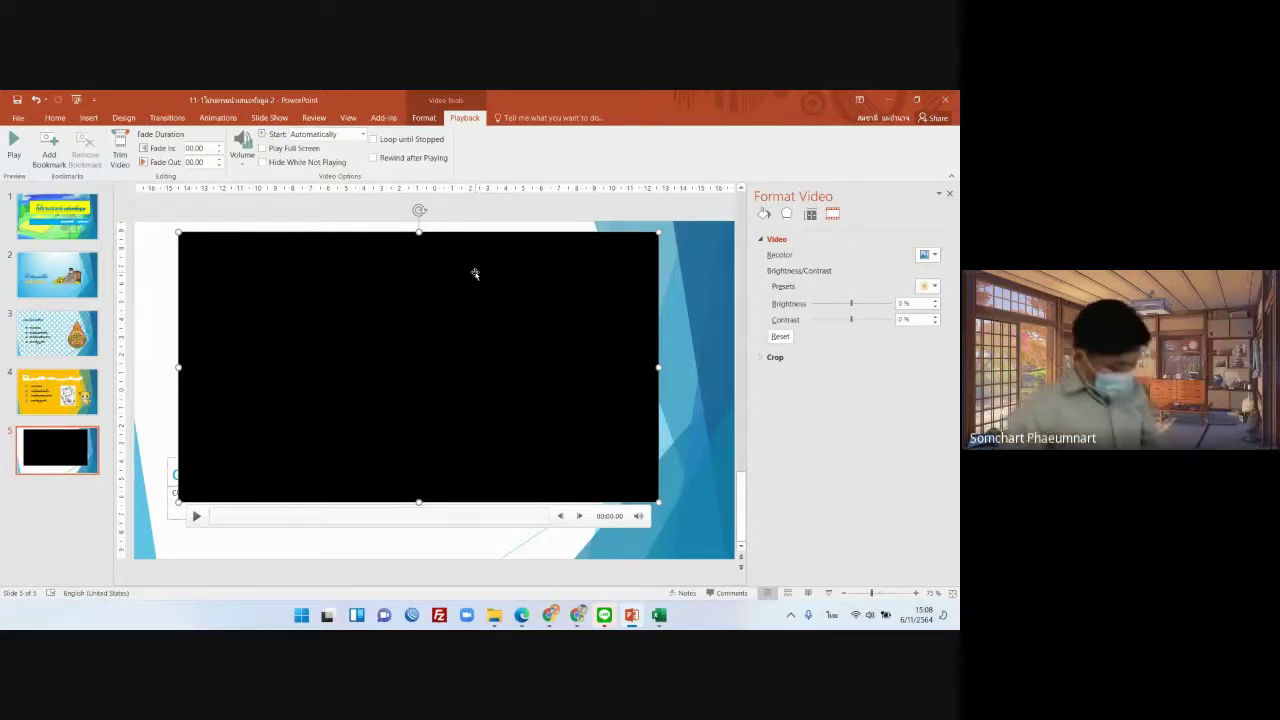
Nudge the slide 5 video down-right, then test it in a slide show and end the show.
{"action": "left_click_drag", "start_coordinate": [475, 273], "coordinate": [489, 289]}
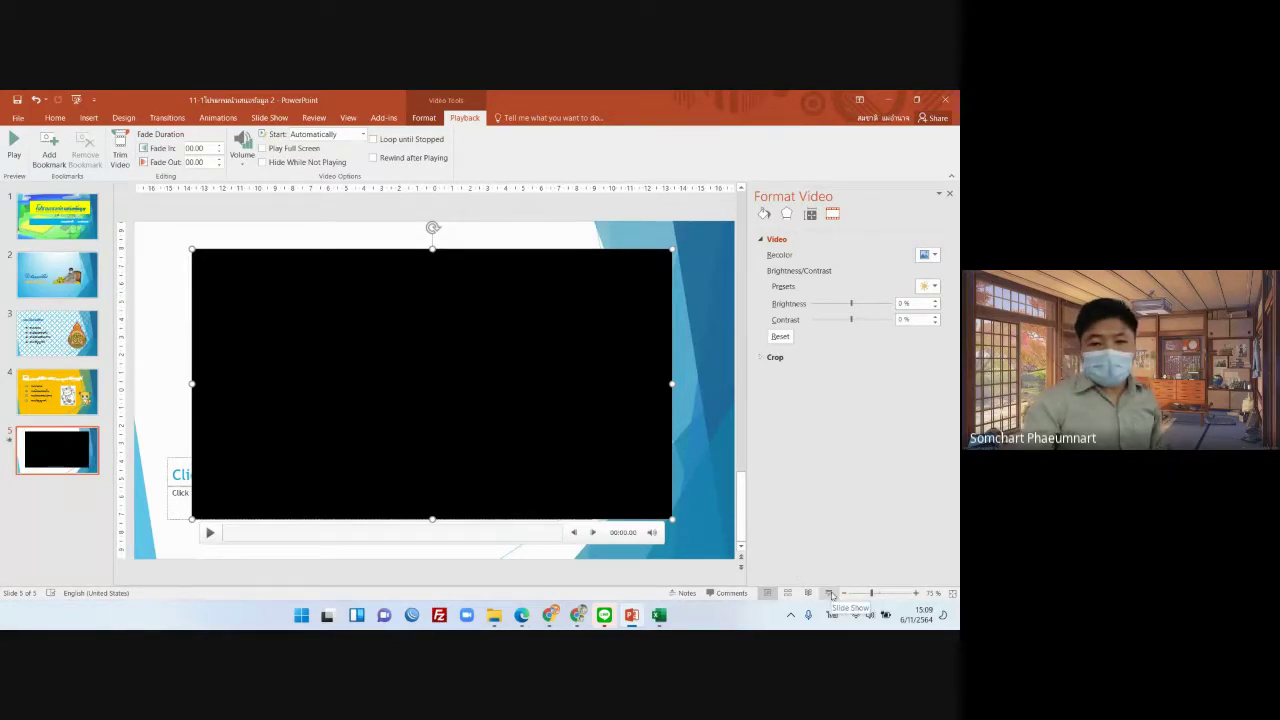
{"action": "left_click", "coordinate": [831, 594]}
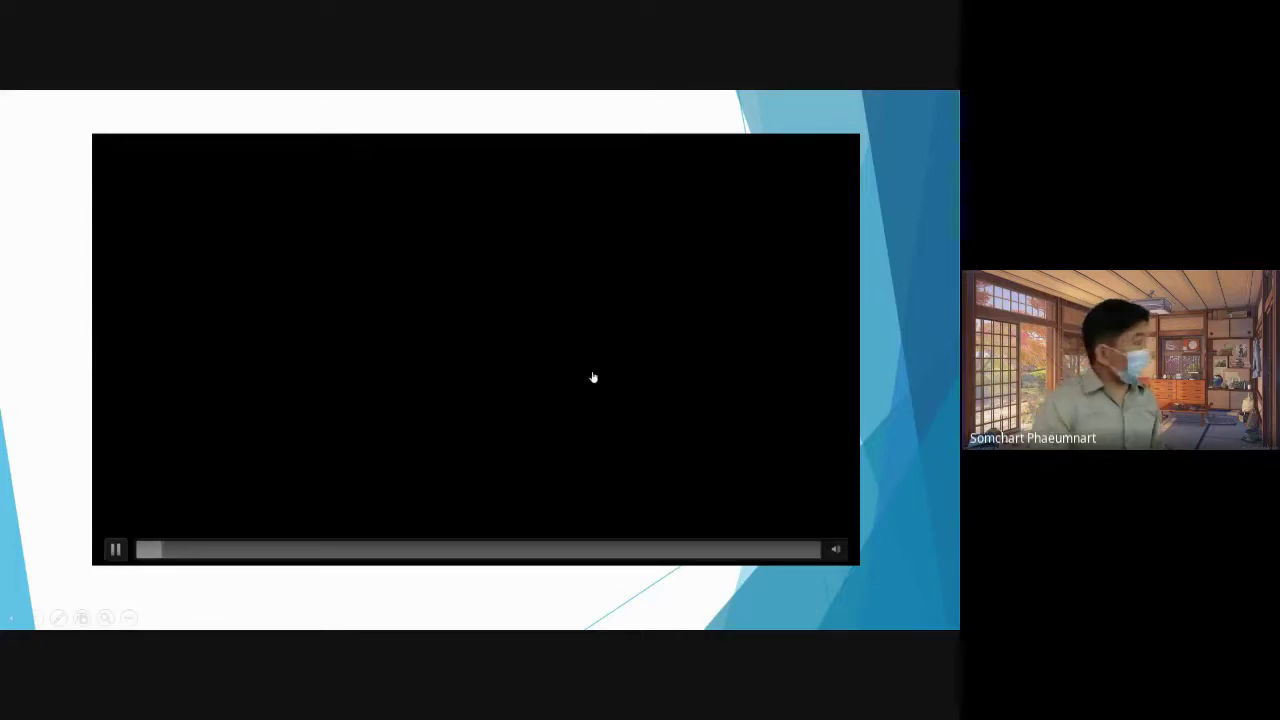
{"action": "left_click", "coordinate": [922, 472]}
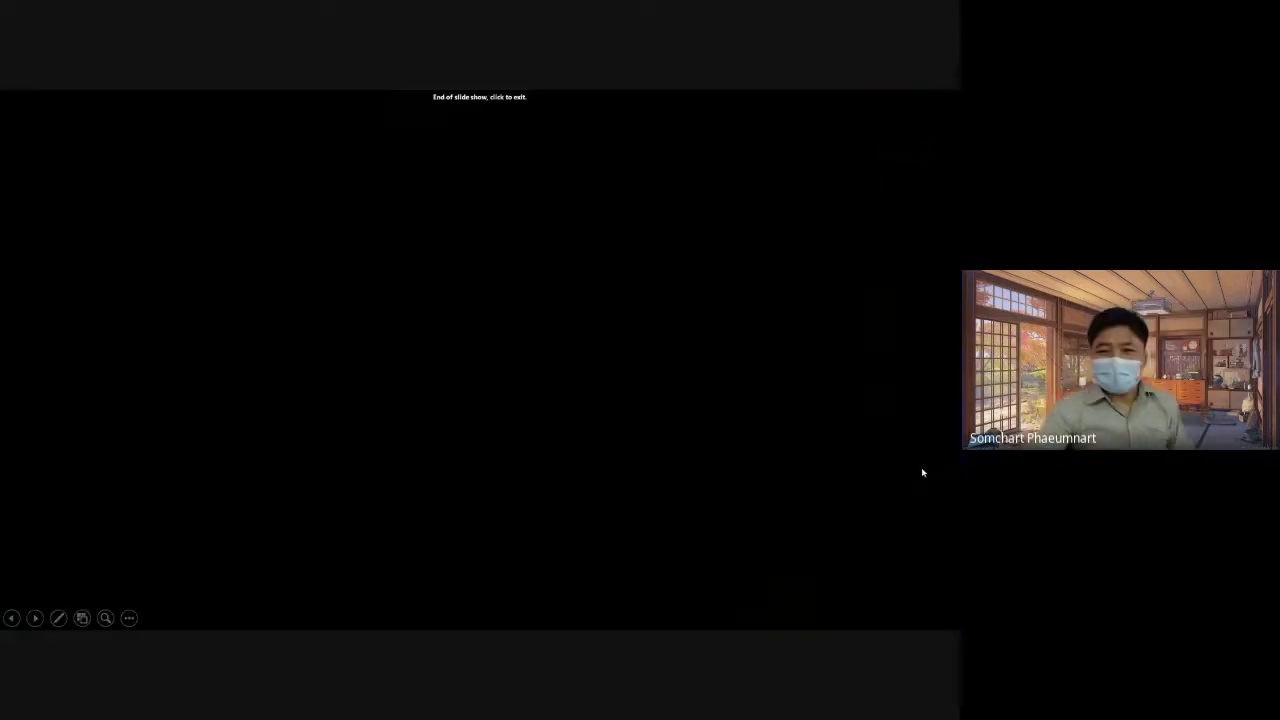
{"action": "right_click", "coordinate": [803, 411]}
{"action": "left_click", "coordinate": [842, 588]}
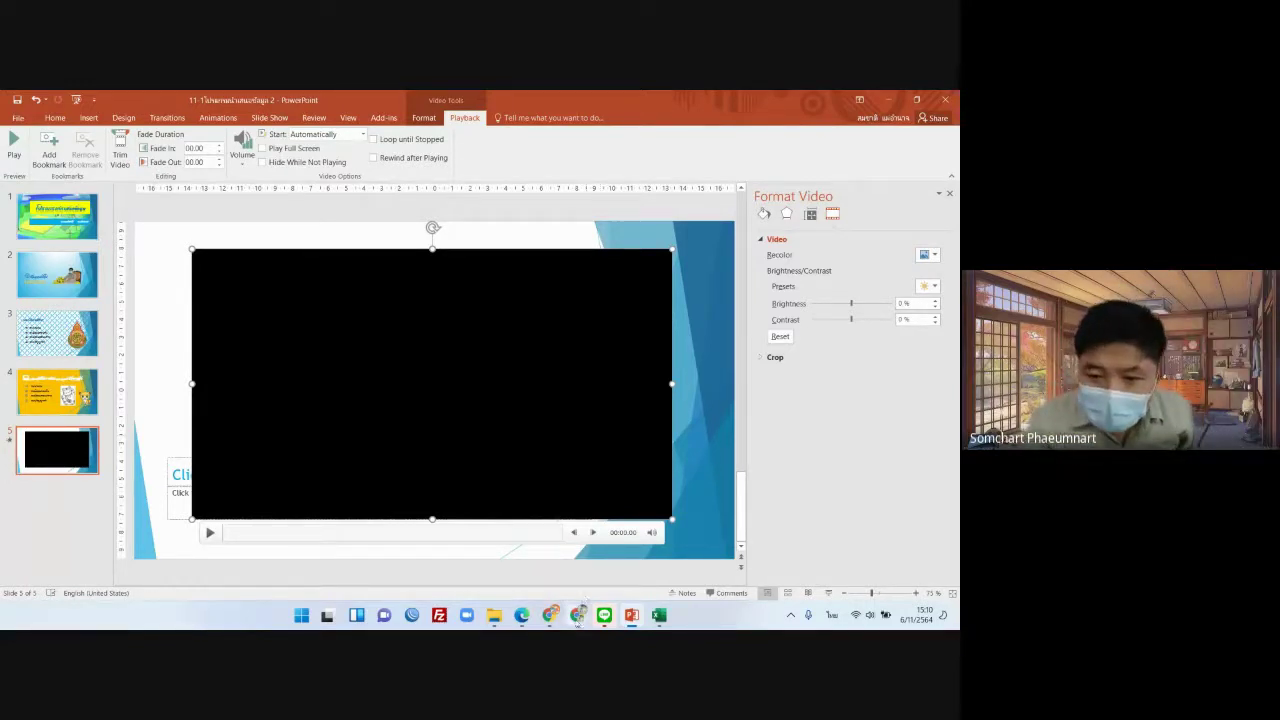
Check the Meet window, then read the Classroom PDF's section 3.4.2 on inserting videos.
{"action": "mouse_move", "coordinate": [578, 614]}
{"action": "left_click", "coordinate": [614, 570]}
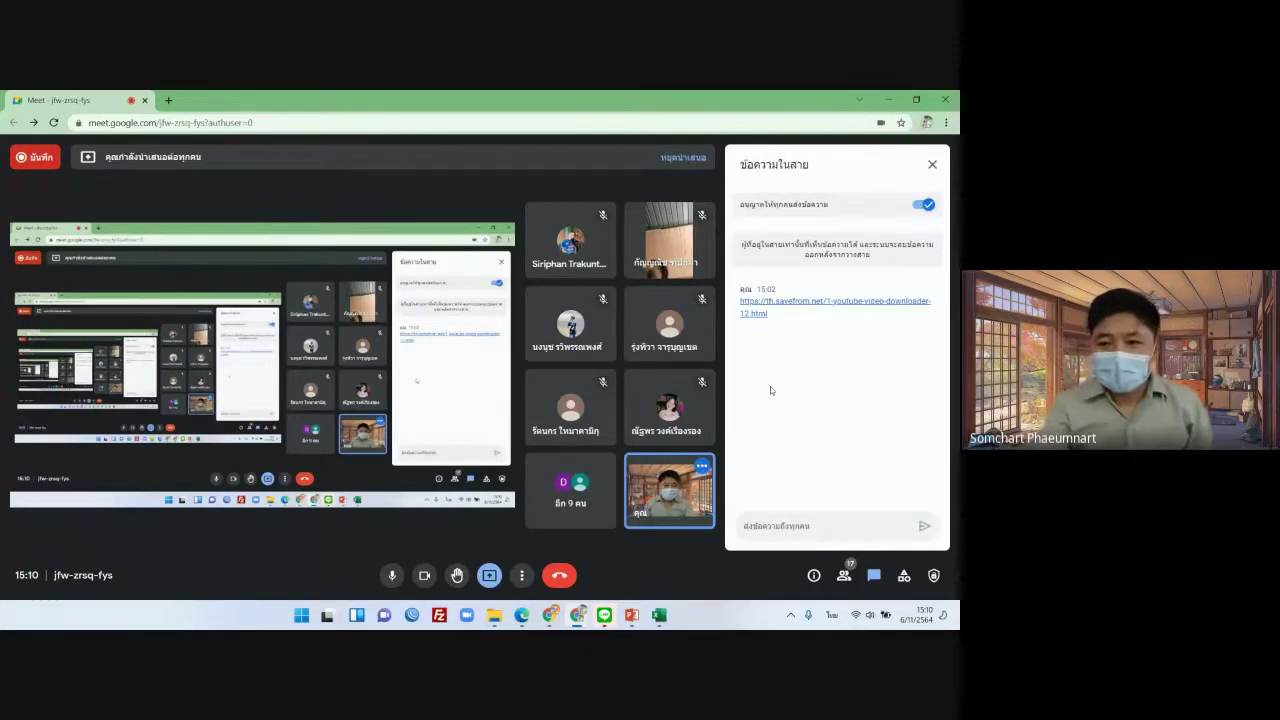
{"action": "mouse_move", "coordinate": [578, 614]}
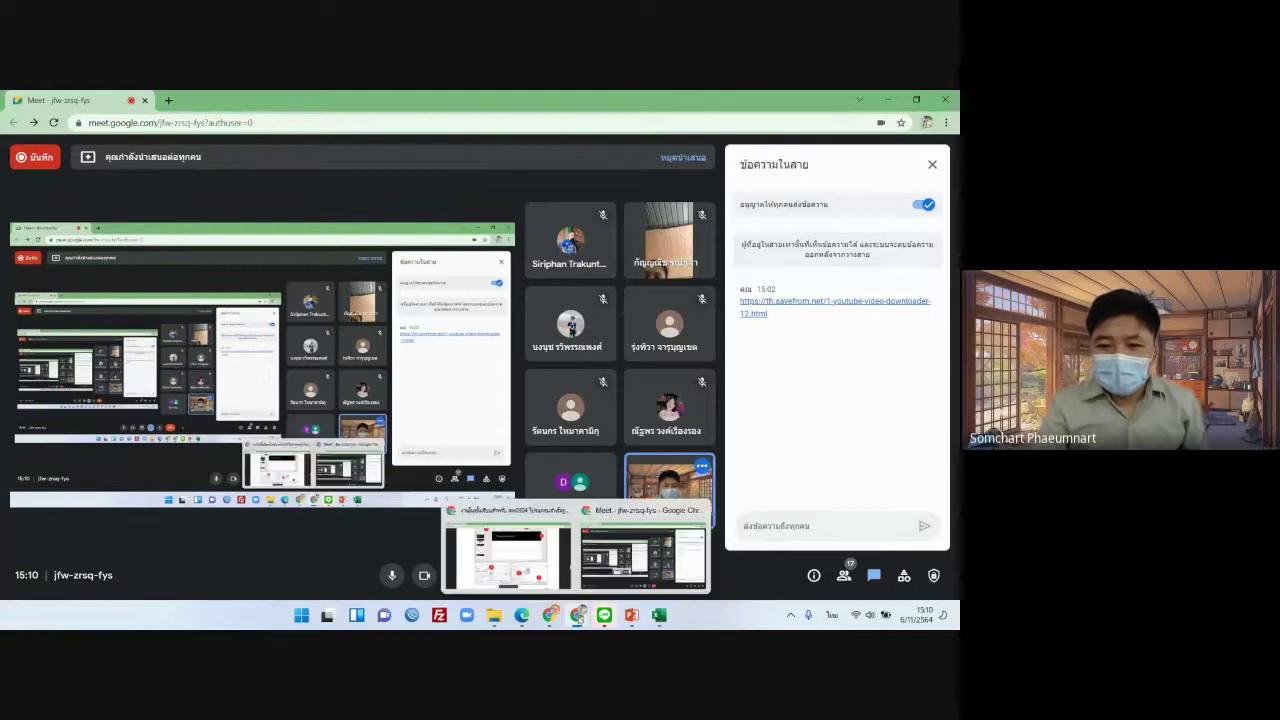
{"action": "left_click", "coordinate": [507, 548]}
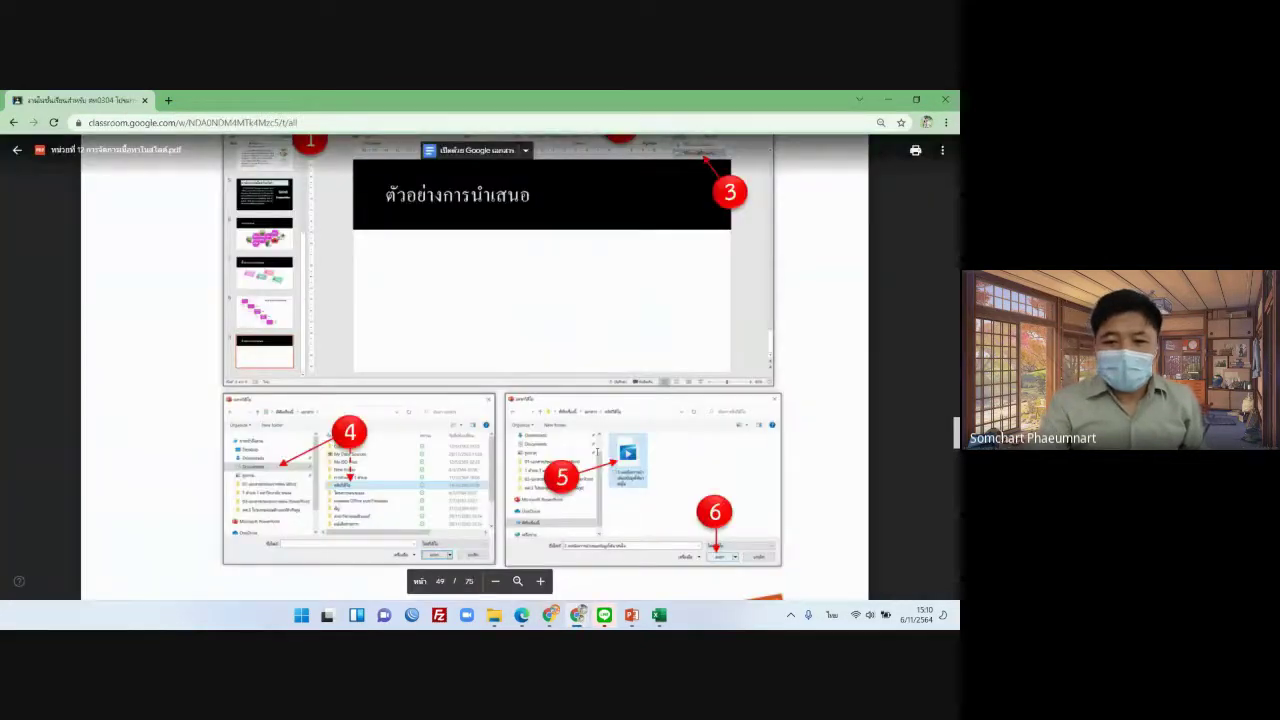
{"action": "scroll", "coordinate": [585, 408], "scroll_direction": "down", "scroll_amount": 1}
{"action": "scroll", "coordinate": [585, 408], "scroll_direction": "down", "scroll_amount": 8}
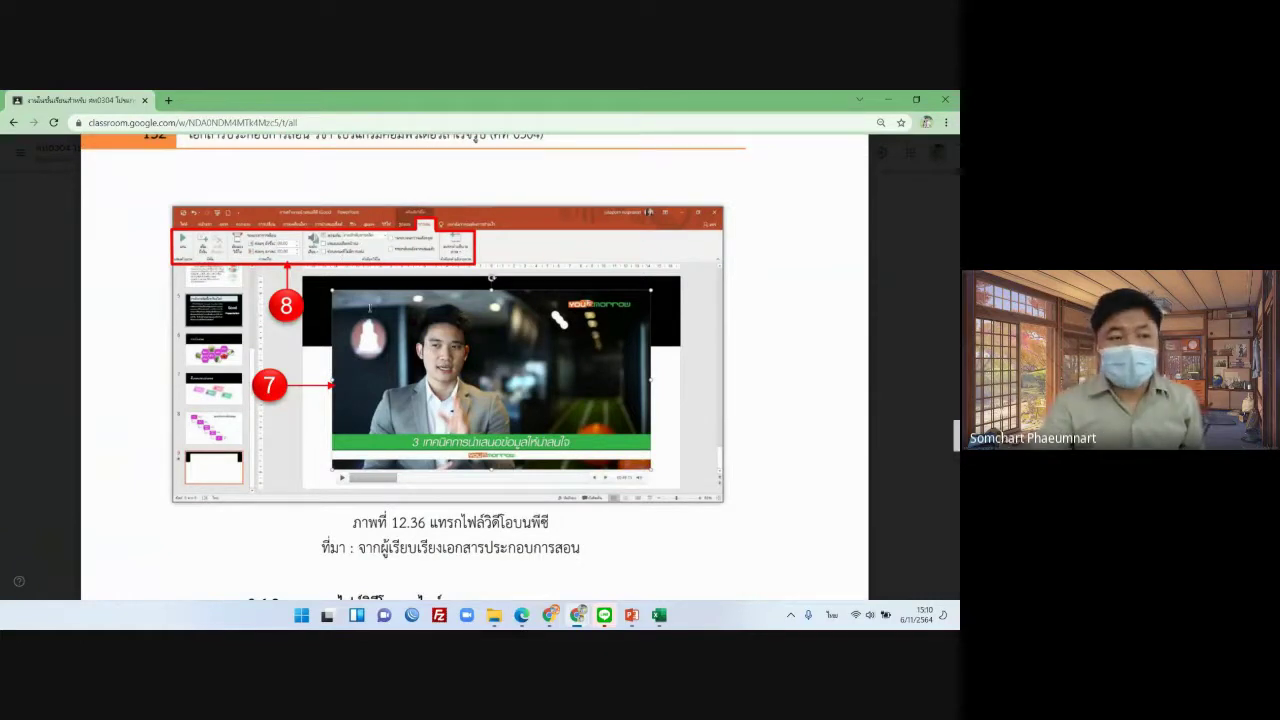
{"action": "scroll", "coordinate": [381, 316], "scroll_direction": "down", "scroll_amount": 5}
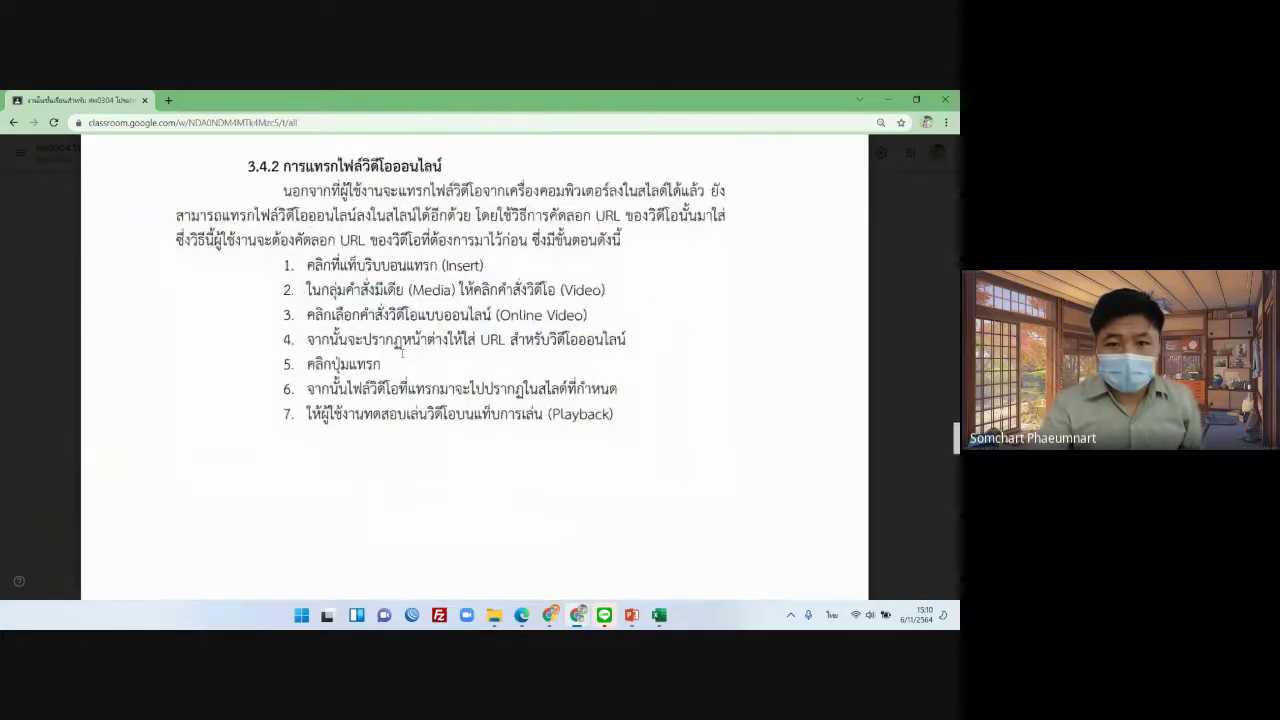
{"action": "scroll", "coordinate": [402, 352], "scroll_direction": "down", "scroll_amount": 8}
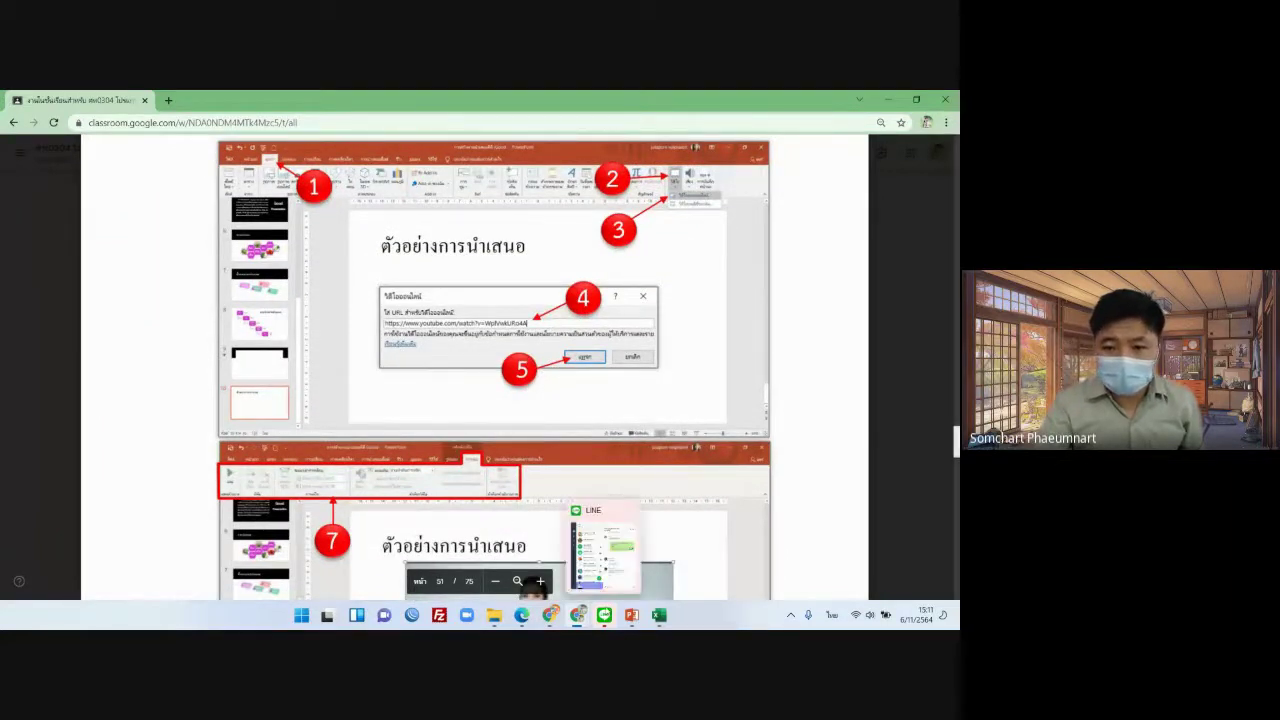
{"action": "left_click", "coordinate": [631, 614]}
Add slide 6 and embed the YouTube short 'Pip', found by searching 'animation'.
{"action": "left_click", "coordinate": [57, 504]}
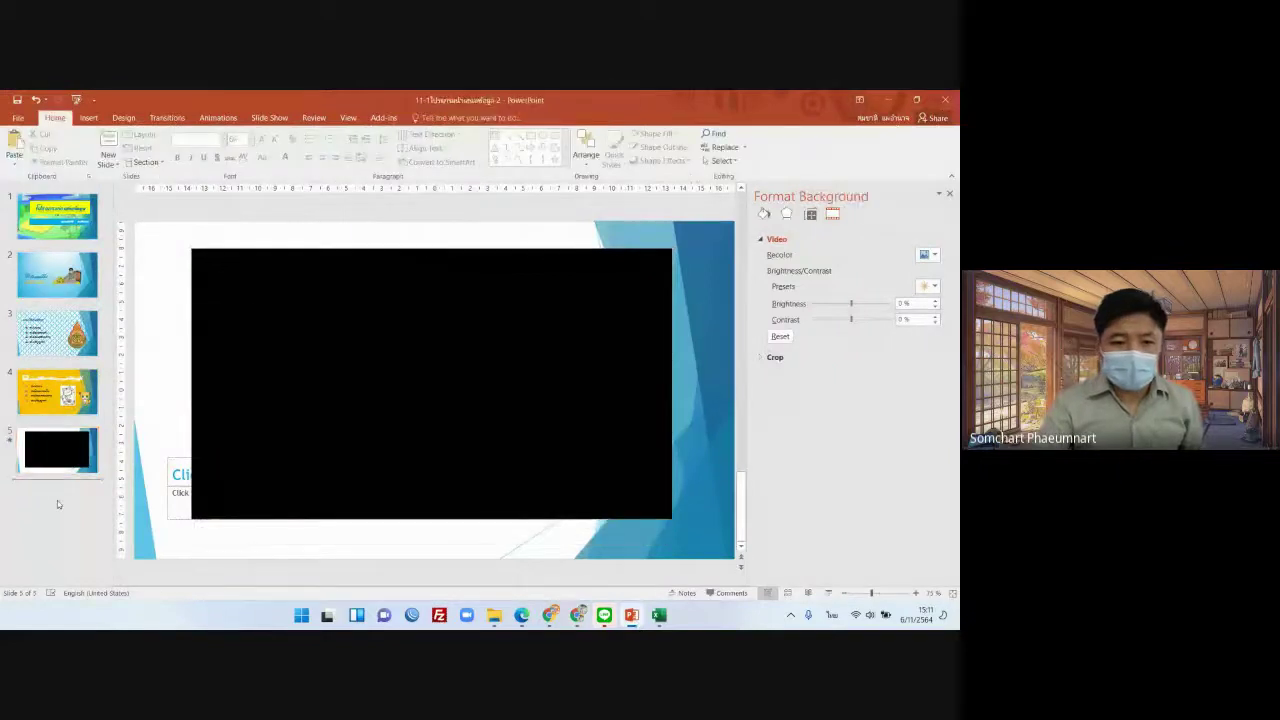
{"action": "key", "text": "Return"}
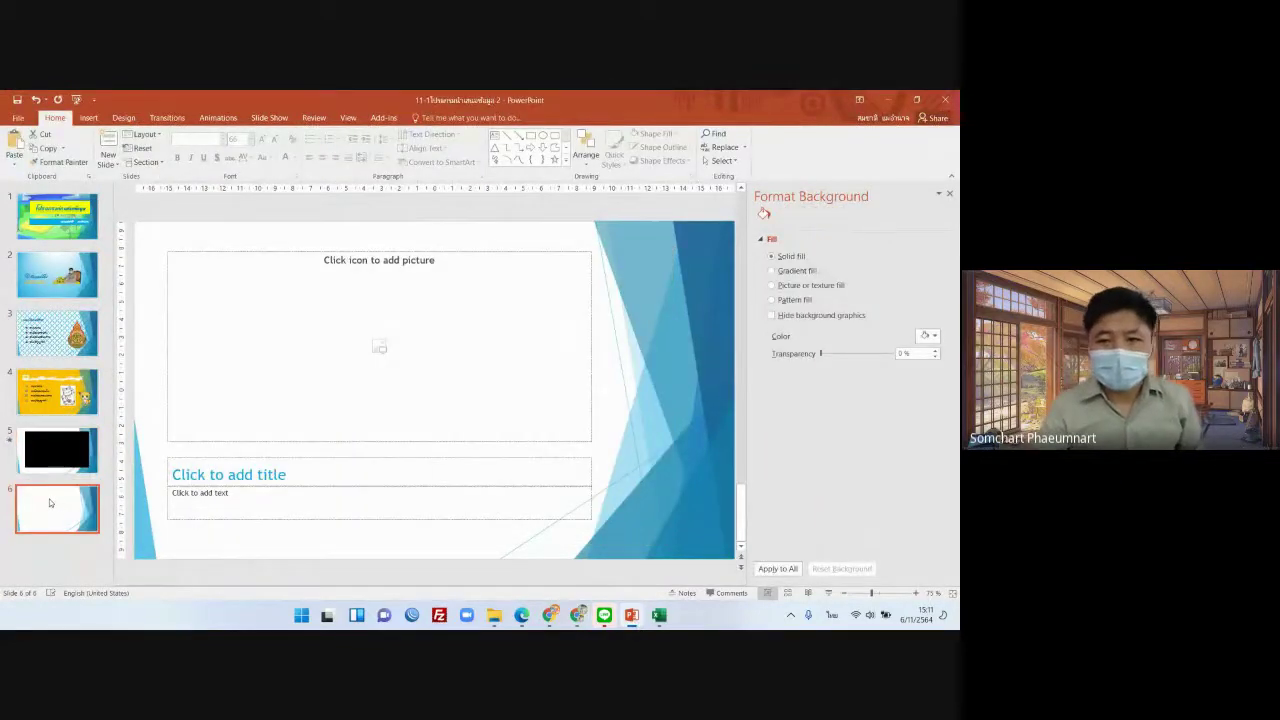
{"action": "left_click", "coordinate": [89, 117]}
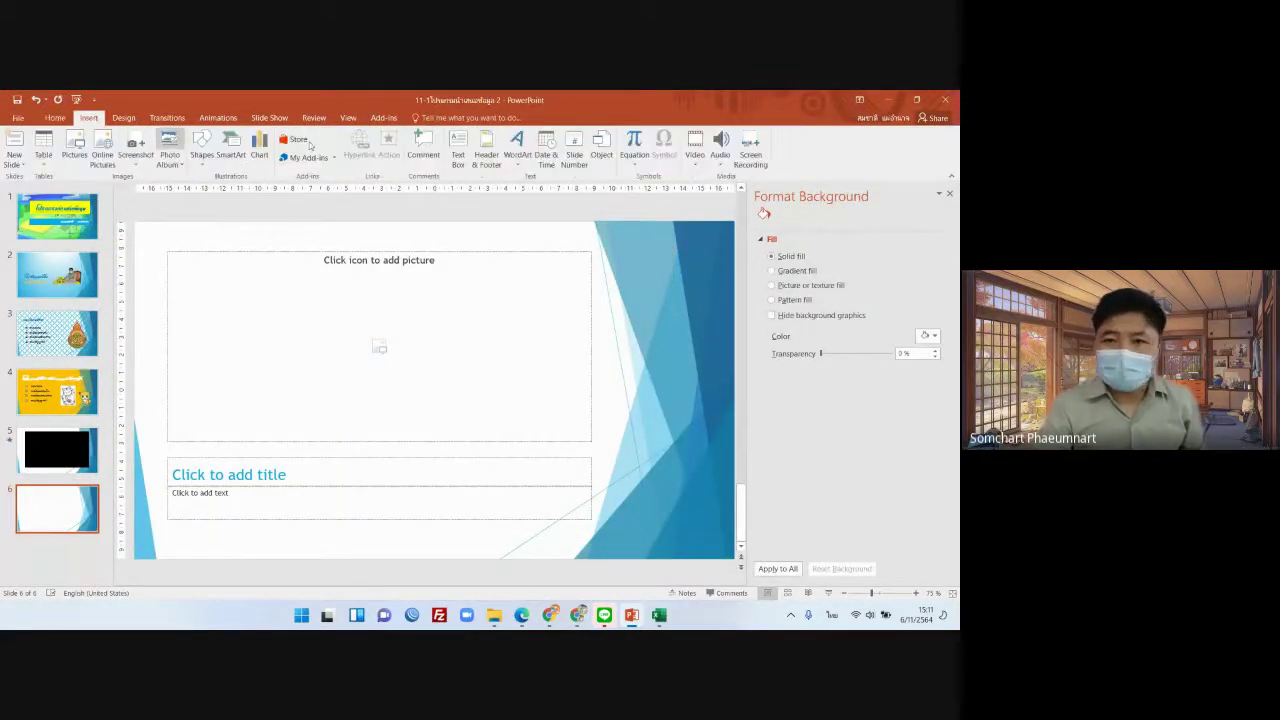
{"action": "left_click", "coordinate": [695, 158]}
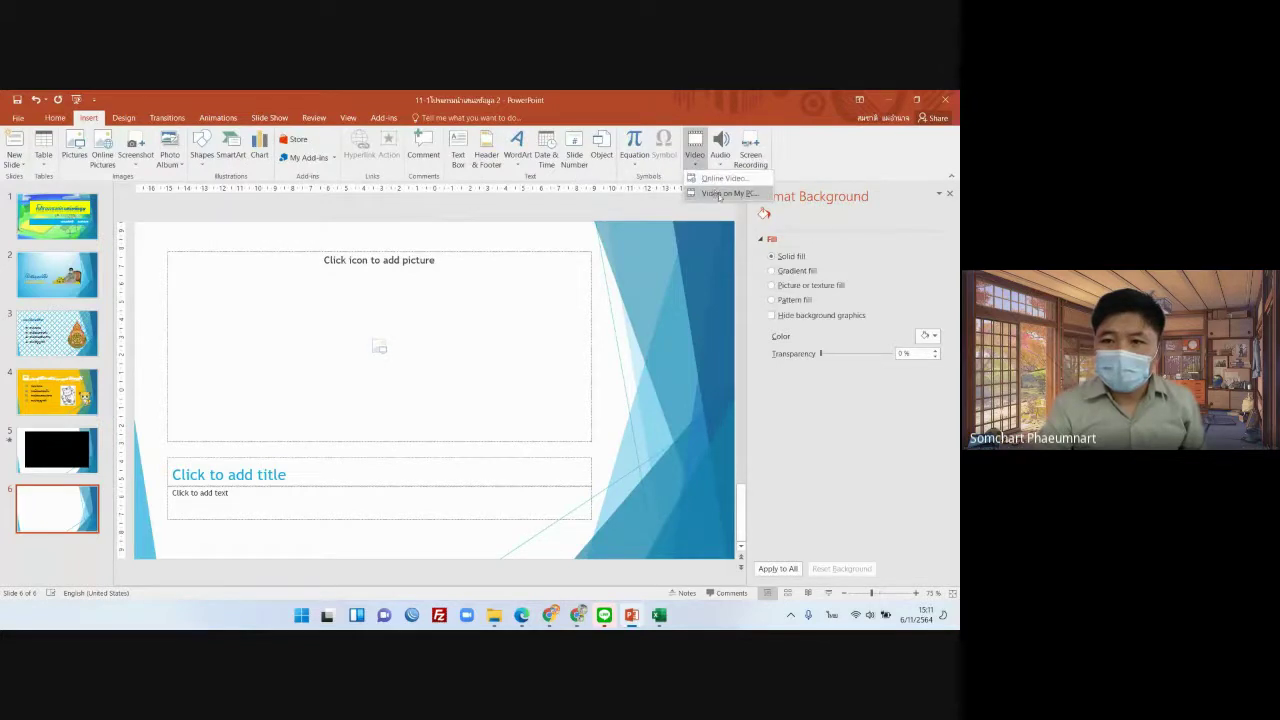
{"action": "left_click", "coordinate": [706, 178]}
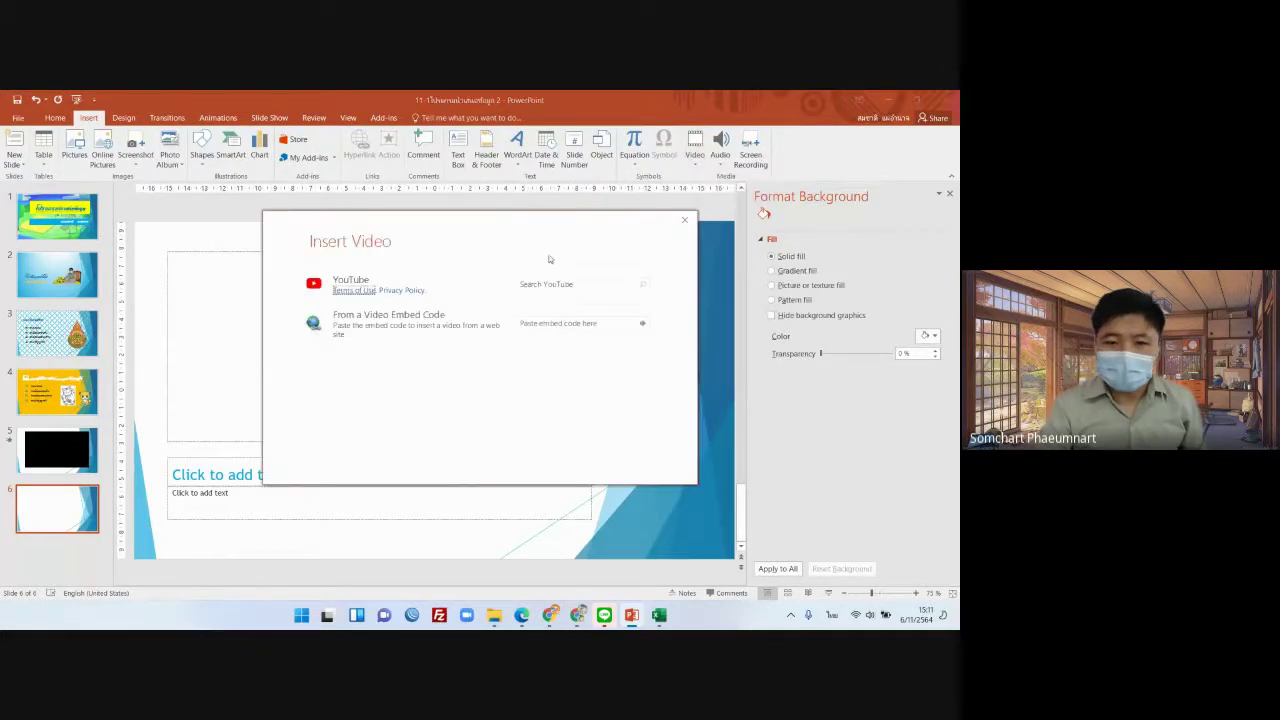
{"action": "left_click", "coordinate": [596, 283]}
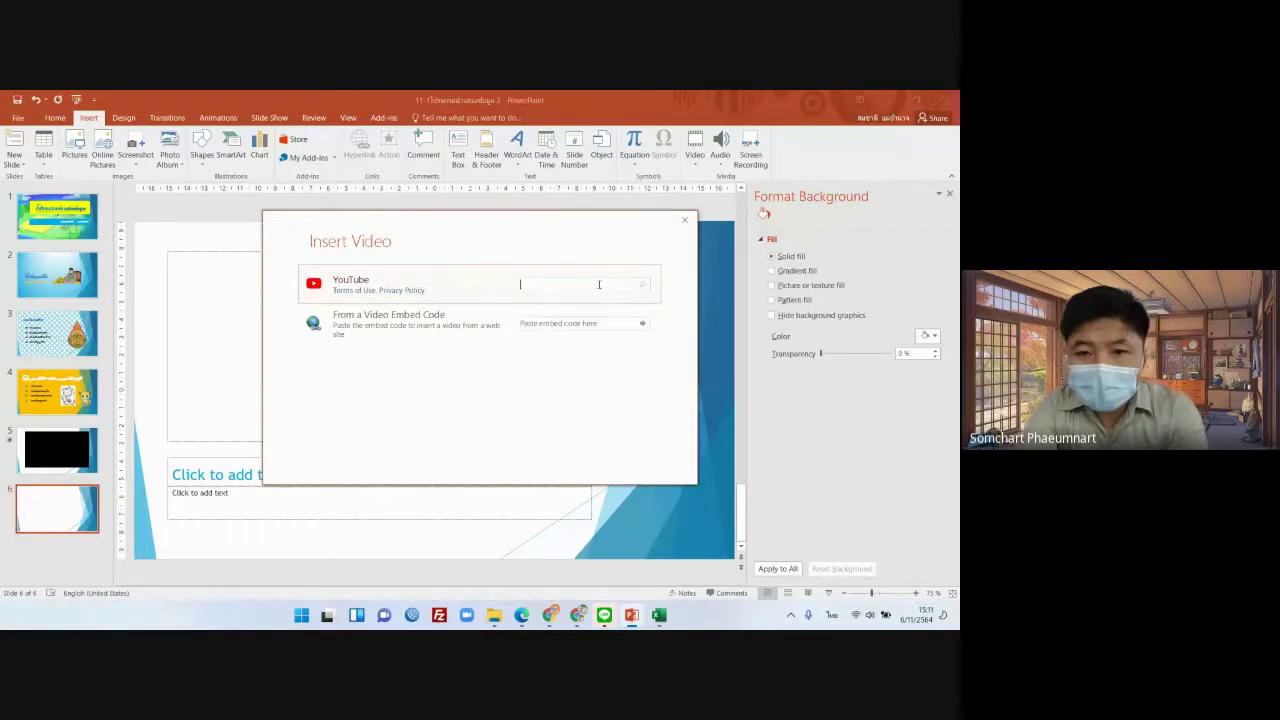
{"action": "key", "text": "grave"}
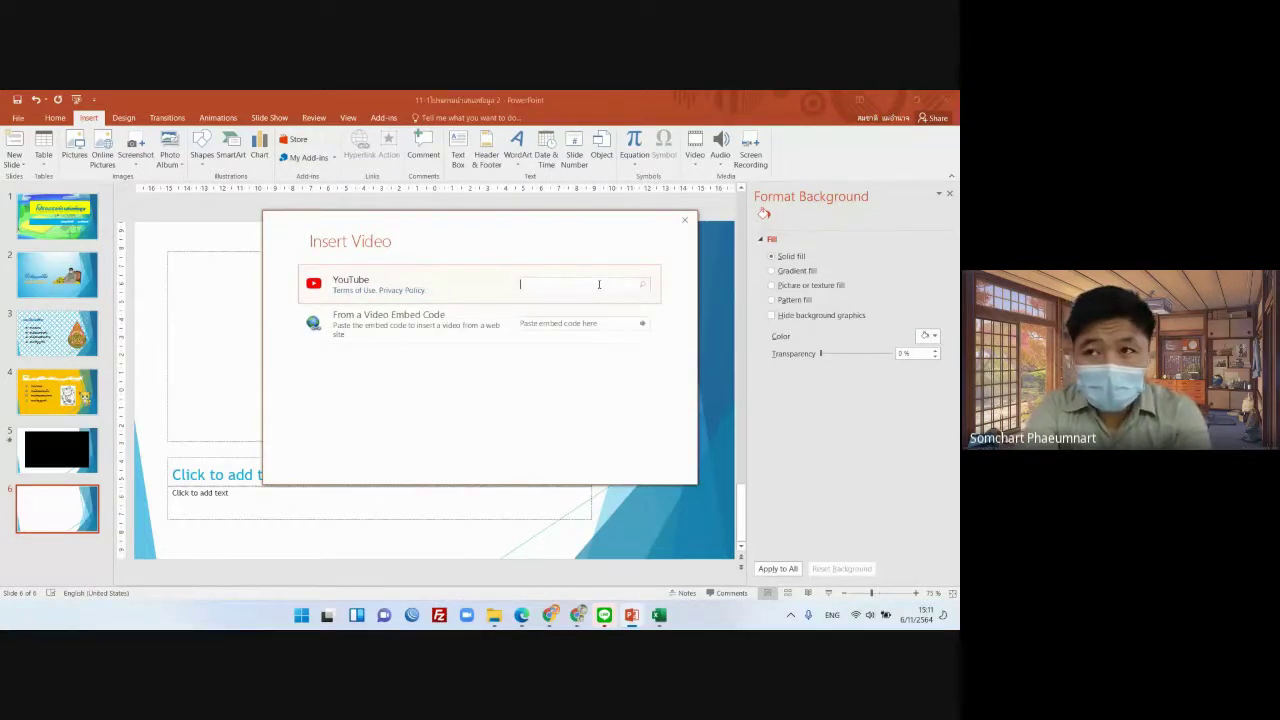
{"action": "type", "text": "animation"}
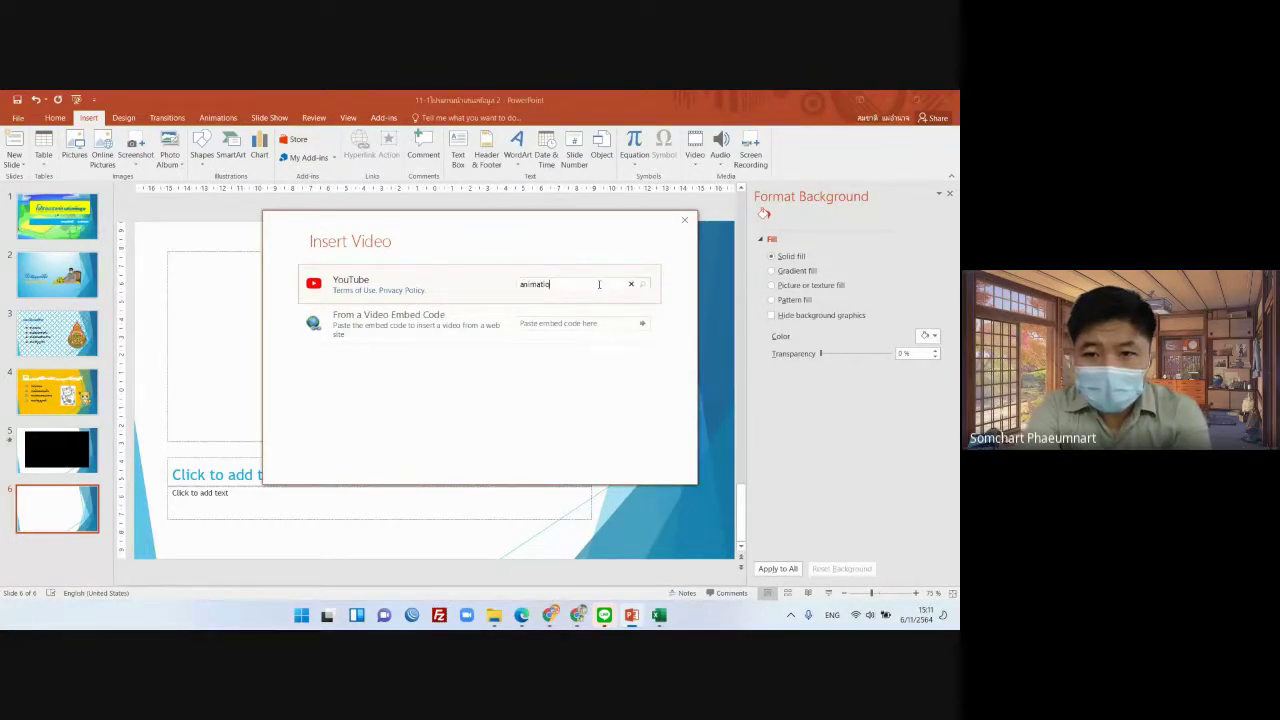
{"action": "key", "text": "Return"}
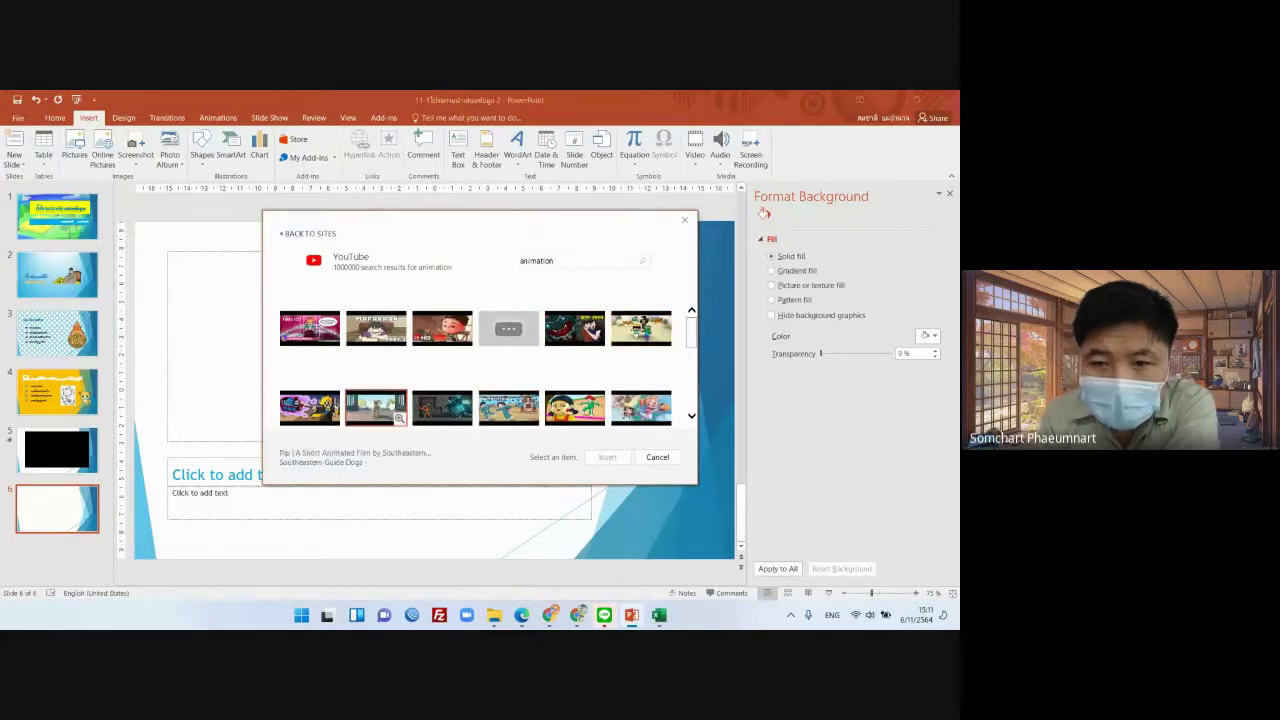
{"action": "left_click", "coordinate": [375, 408]}
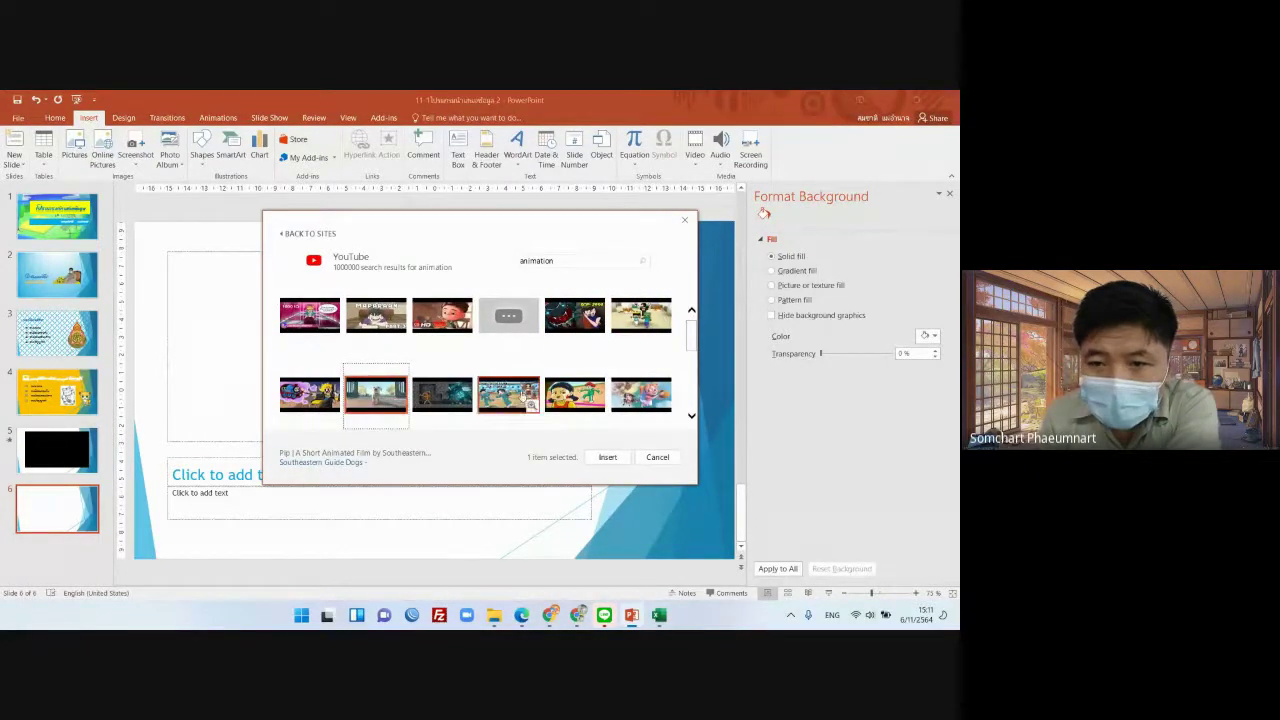
{"action": "left_click", "coordinate": [609, 458]}
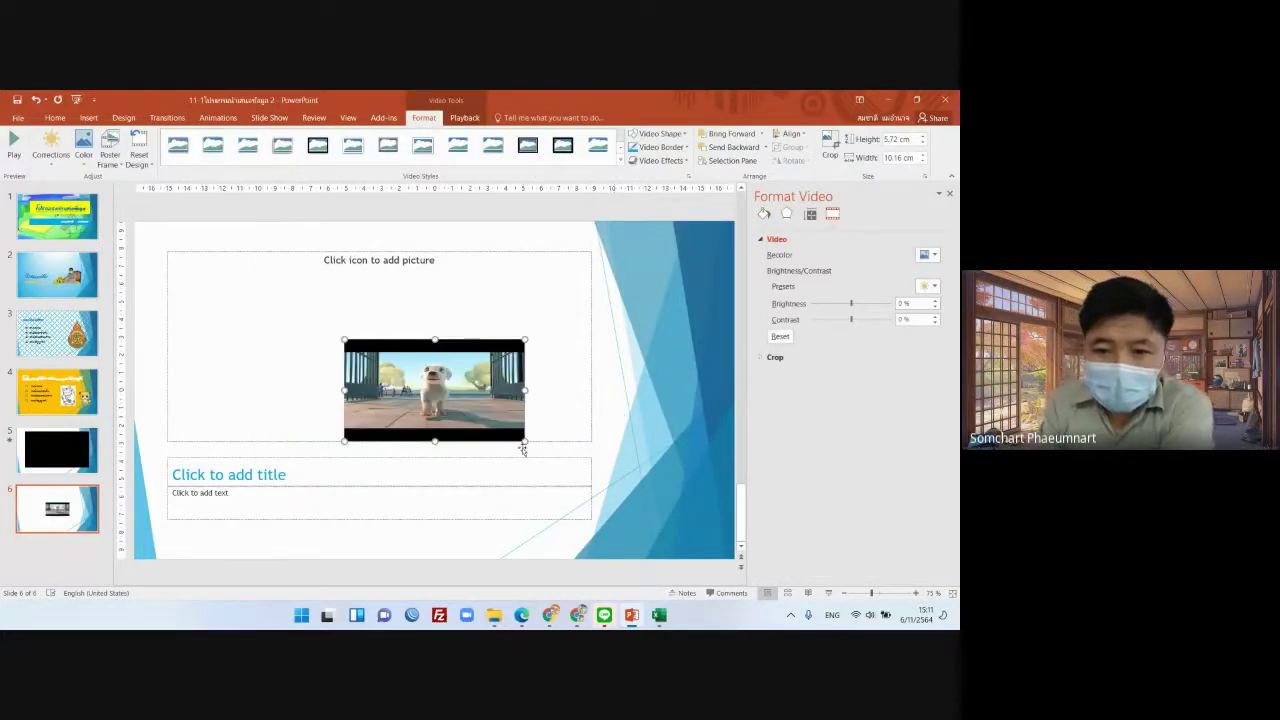
Resize the Pip video to about 27.68 × 15.57 cm, covering most of slide 6.
{"action": "left_click_drag", "start_coordinate": [526, 443], "coordinate": [677, 526]}
{"action": "left_click_drag", "start_coordinate": [586, 480], "coordinate": [443, 397]}
{"action": "left_click_drag", "start_coordinate": [532, 441], "coordinate": [671, 519]}
{"action": "left_click_drag", "start_coordinate": [577, 463], "coordinate": [549, 459]}
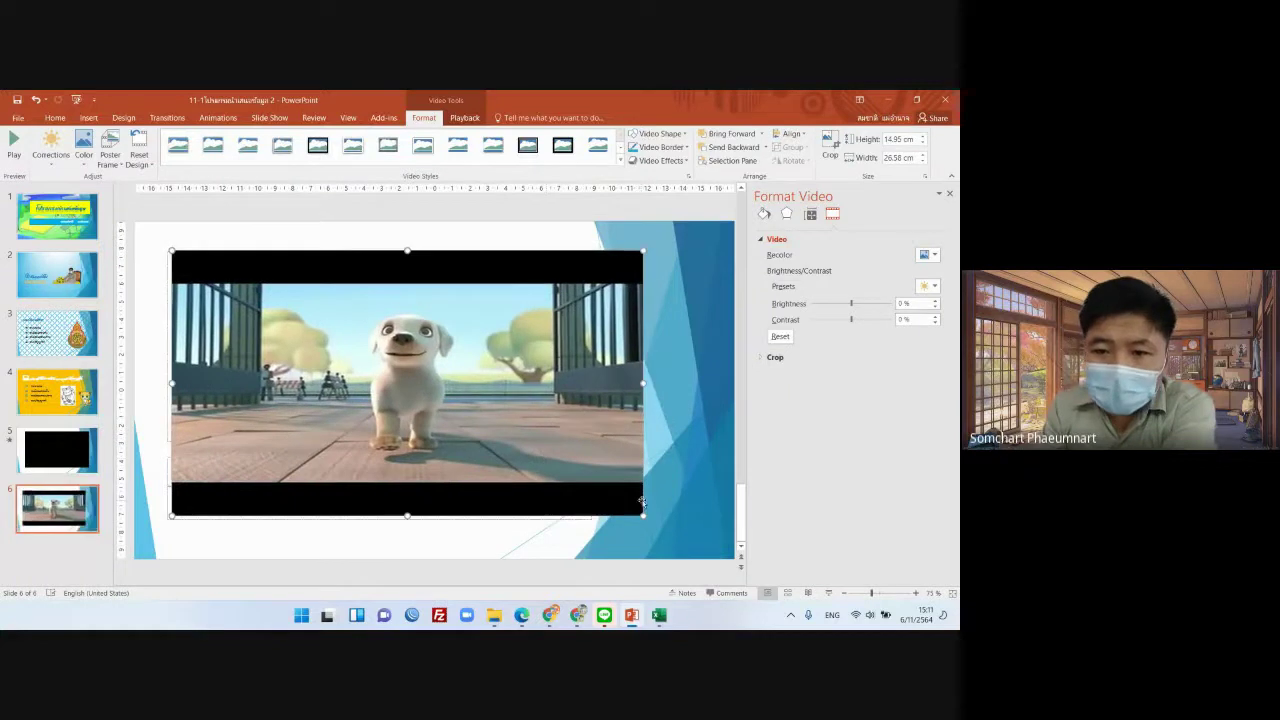
{"action": "left_click_drag", "start_coordinate": [643, 515], "coordinate": [663, 528]}
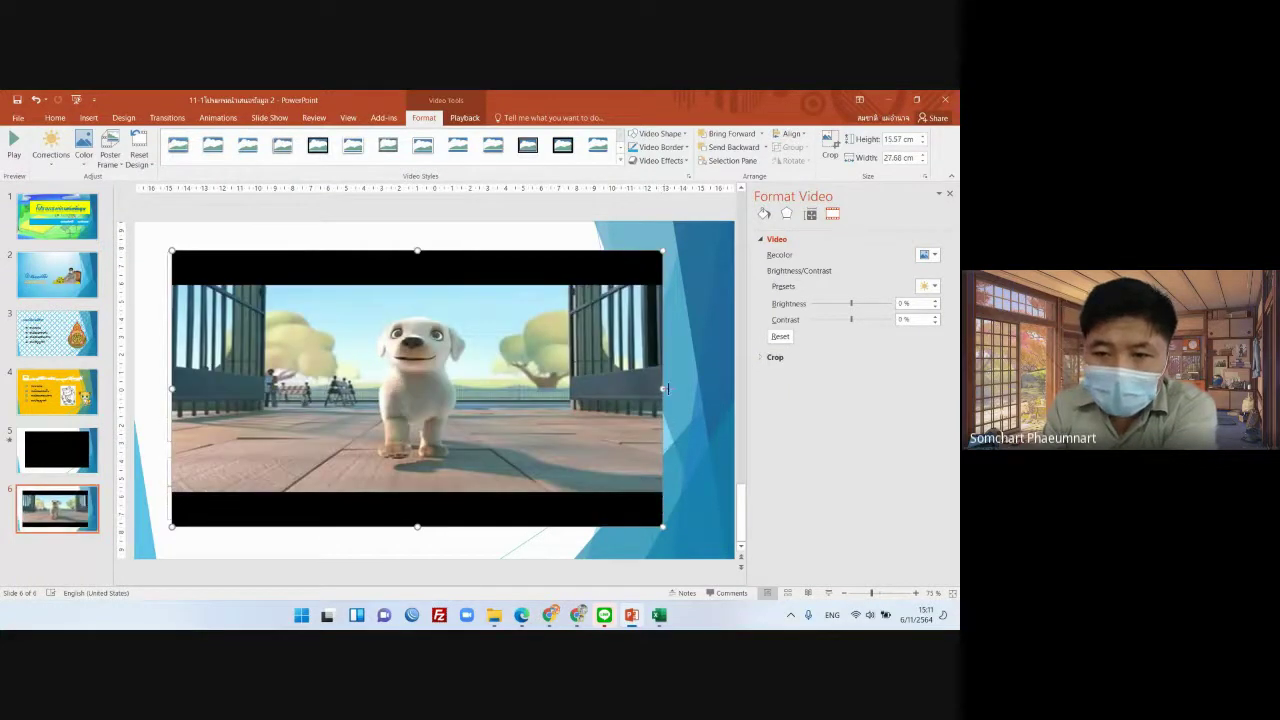
{"action": "left_click_drag", "start_coordinate": [663, 390], "coordinate": [690, 394]}
Set the Pip video's playback Start to Automatically.
{"action": "left_click", "coordinate": [460, 118]}
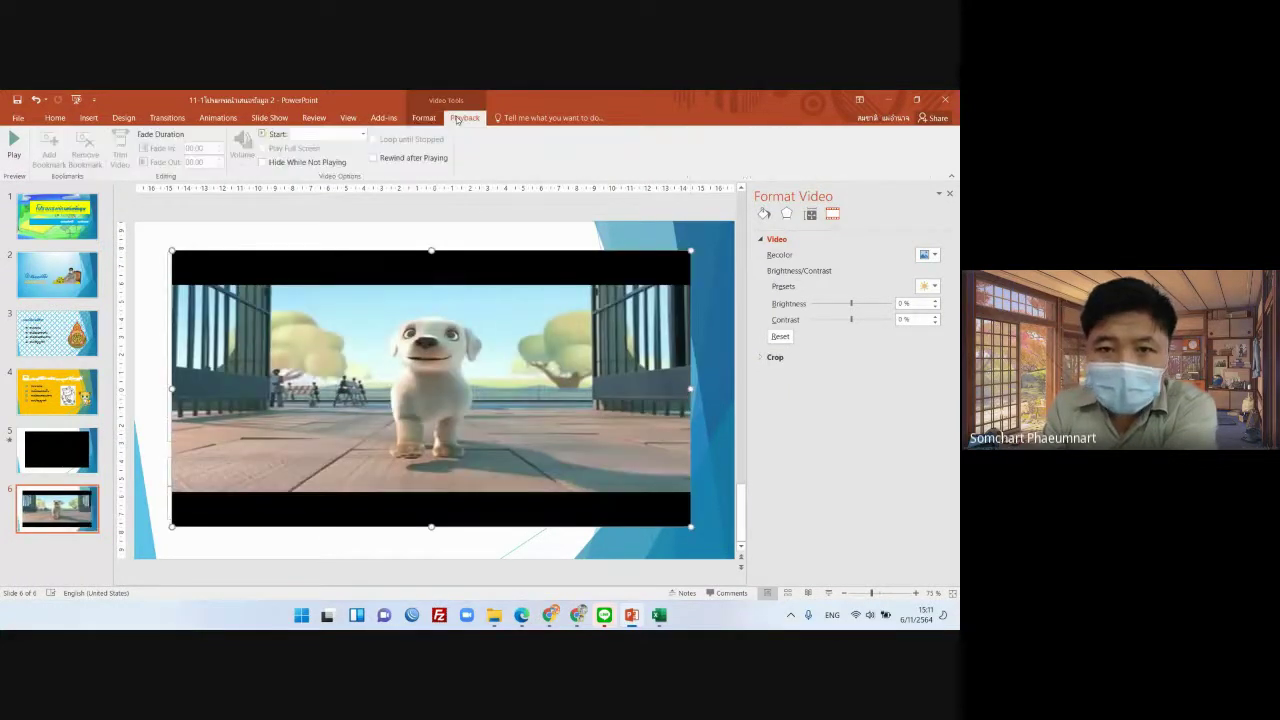
{"action": "left_click", "coordinate": [362, 134]}
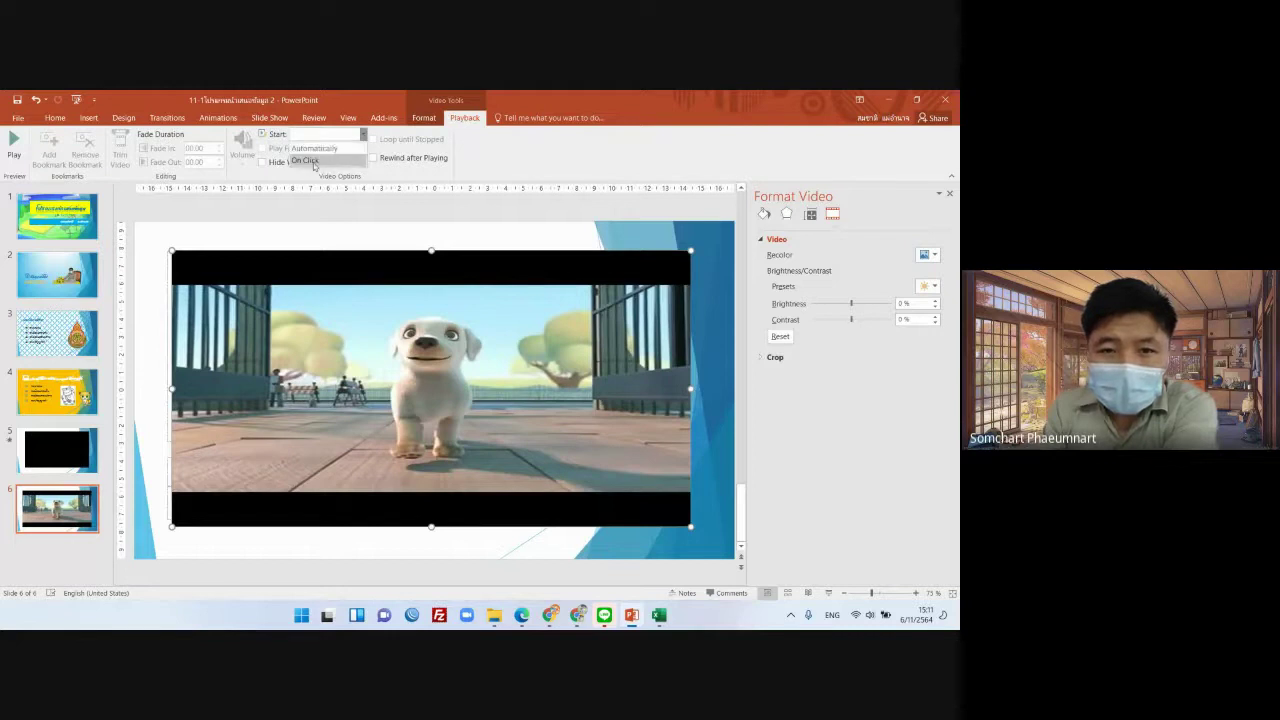
{"action": "left_click", "coordinate": [316, 148]}
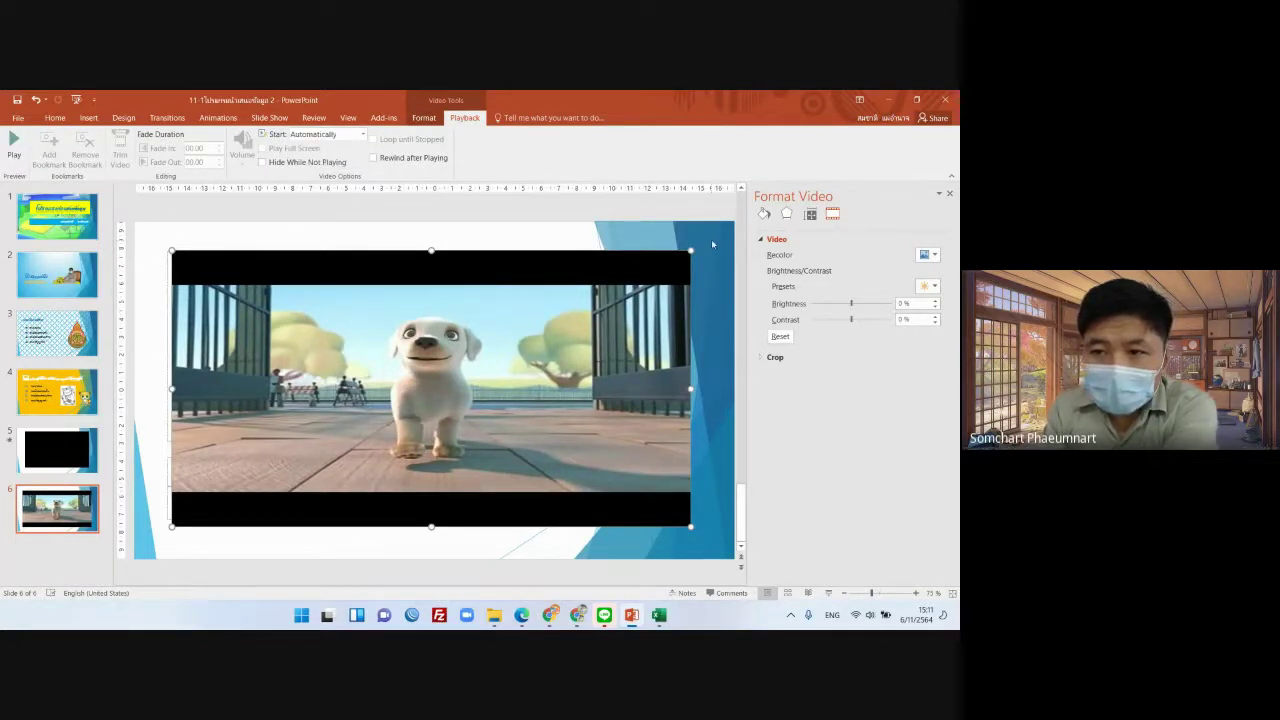
Play slide 6 as a slide show to test the video, then exit.
{"action": "left_click", "coordinate": [687, 247]}
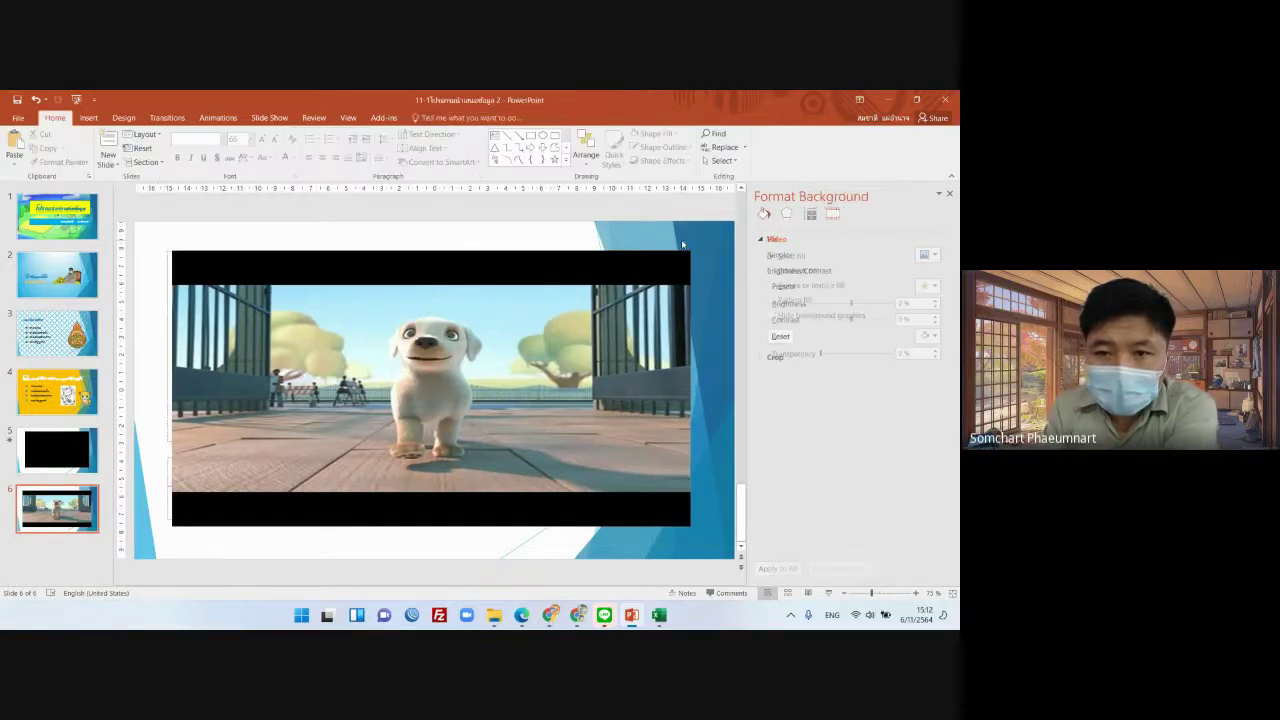
{"action": "left_click", "coordinate": [829, 594]}
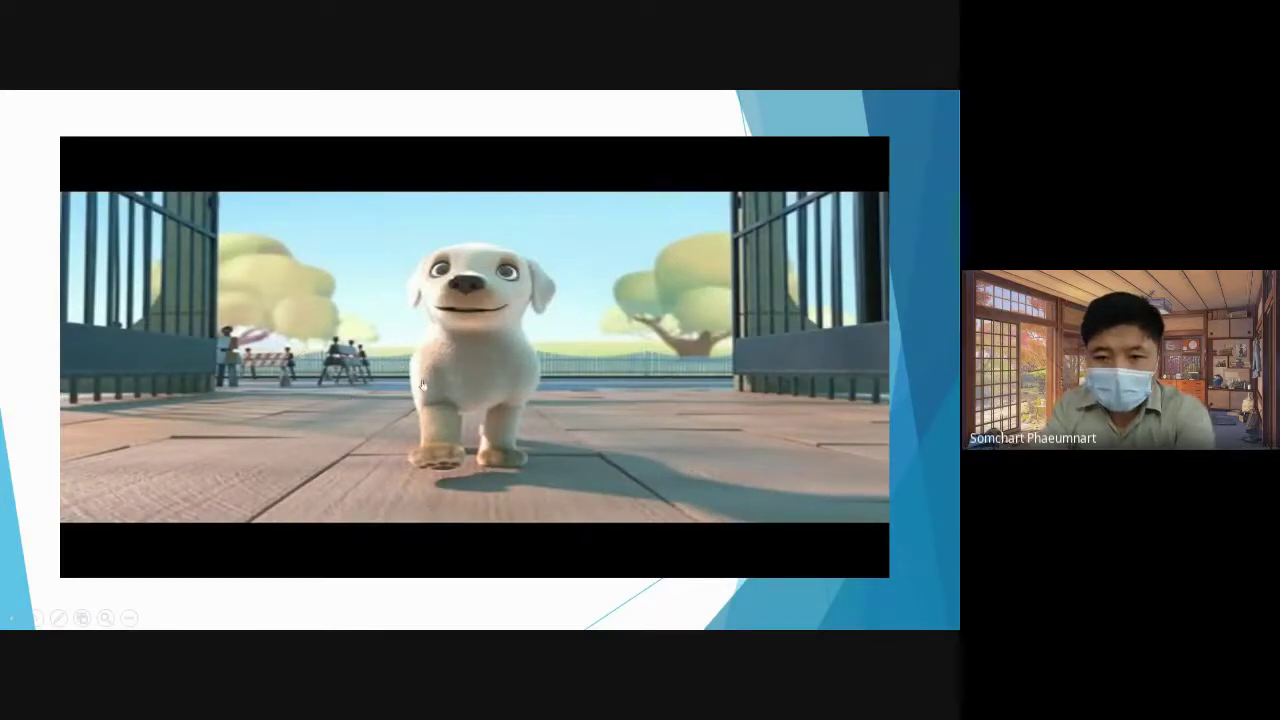
{"action": "key", "text": "Escape"}
Confirm the slide 6 video still starts Automatically, then bring up the course PDF in Chrome.
{"action": "left_click", "coordinate": [676, 366]}
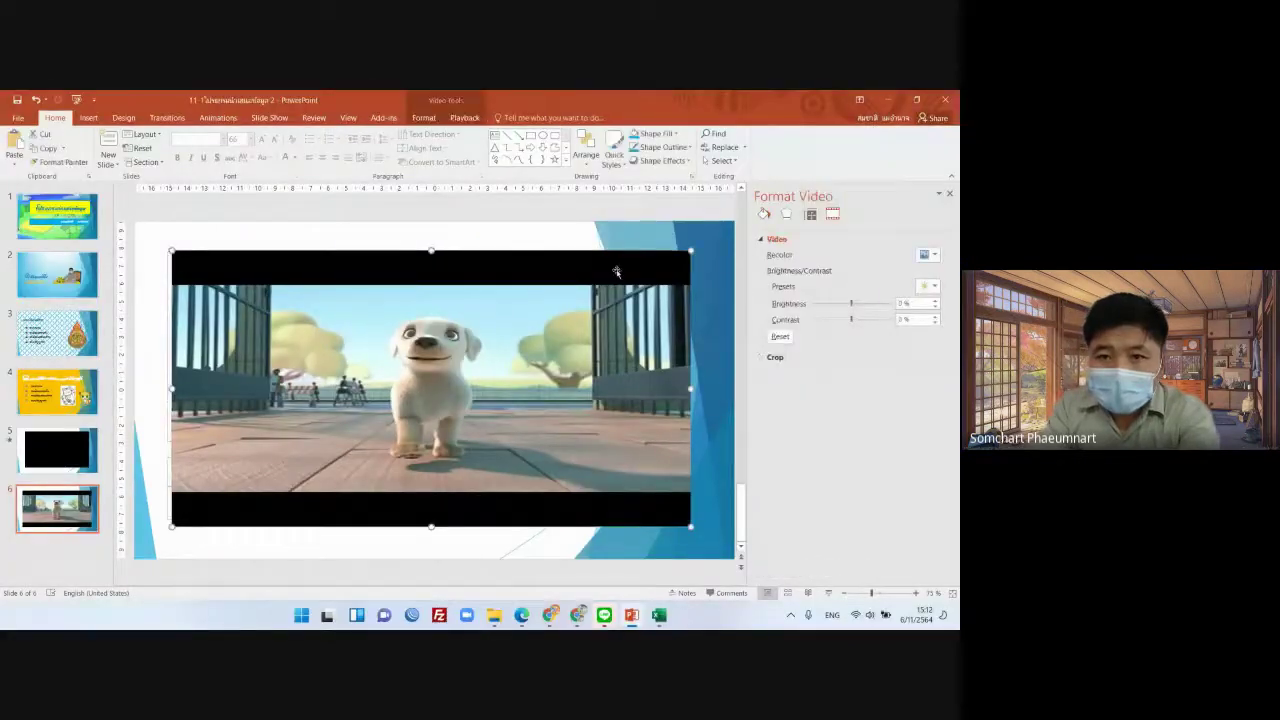
{"action": "left_click", "coordinate": [464, 117]}
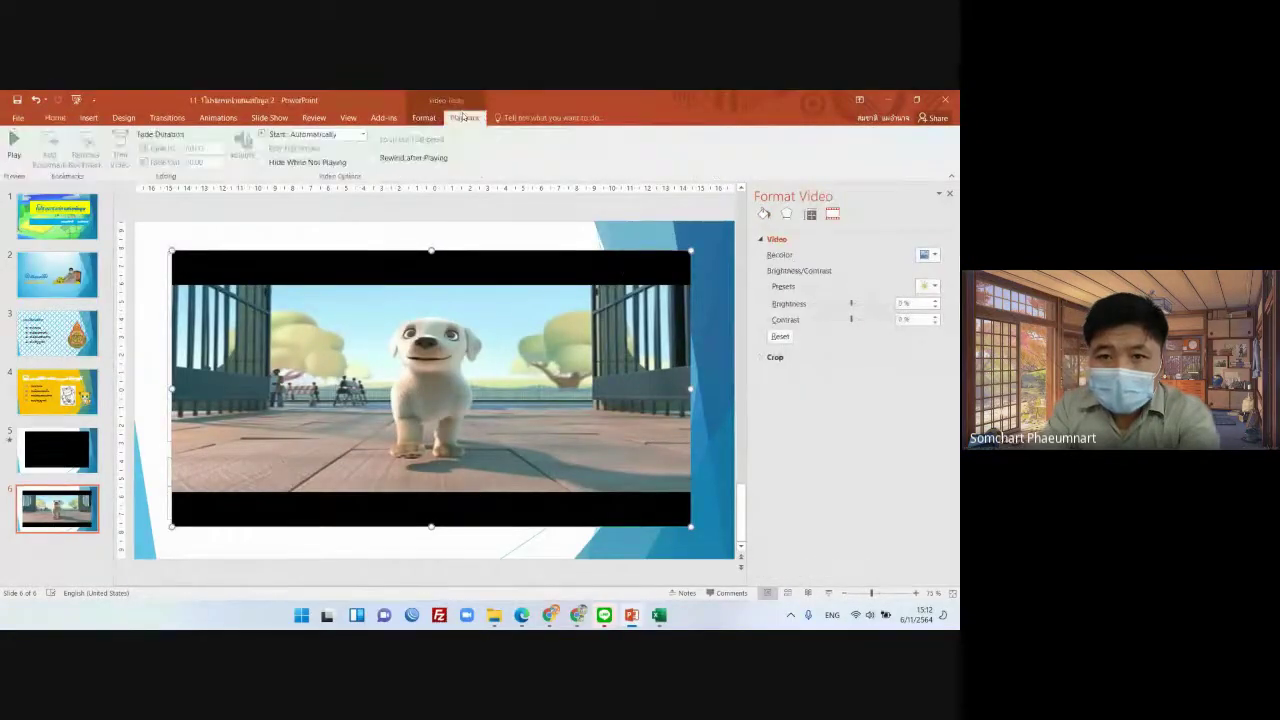
{"action": "left_click", "coordinate": [331, 135]}
{"action": "left_click", "coordinate": [337, 148]}
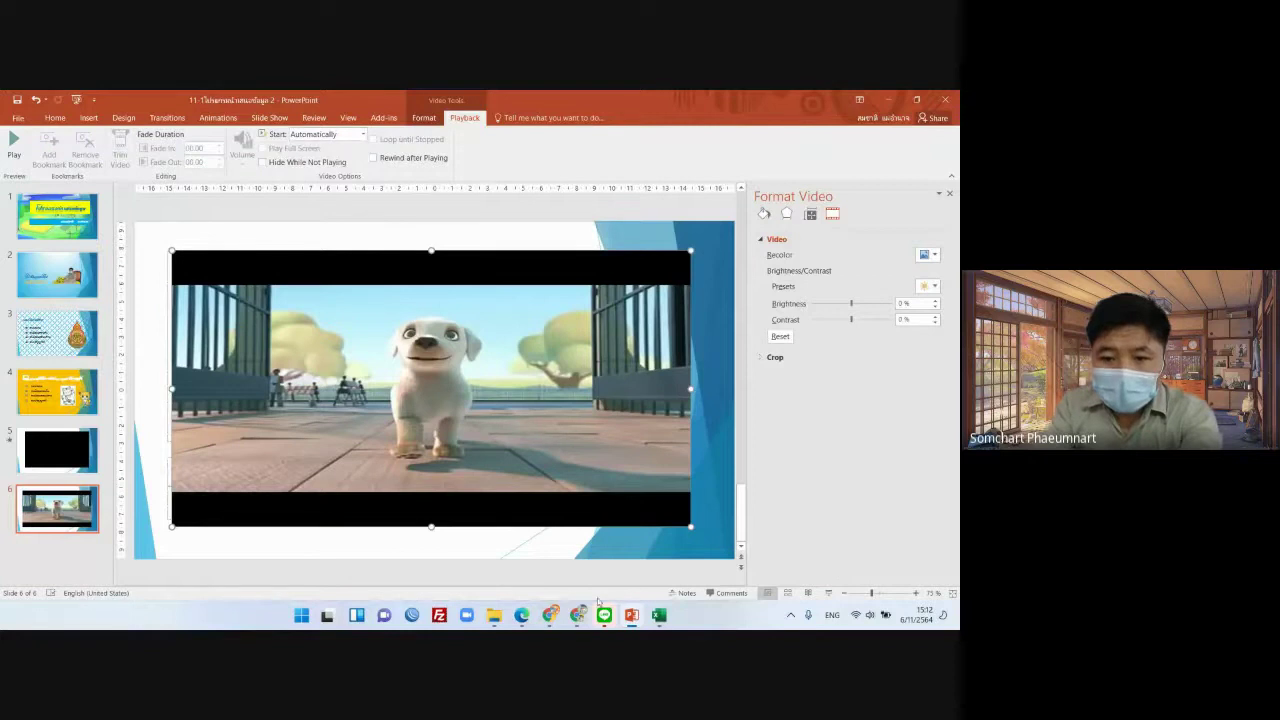
{"action": "mouse_move", "coordinate": [578, 612]}
{"action": "left_click", "coordinate": [630, 560]}
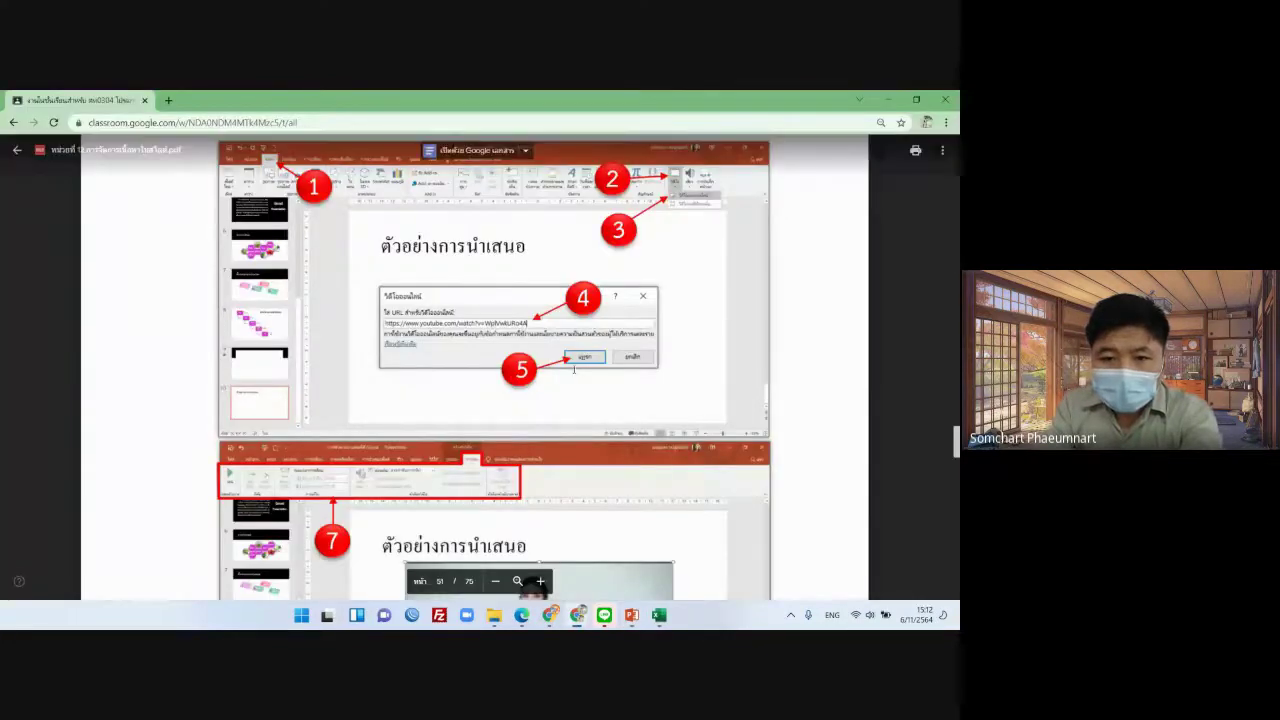
Scroll the course PDF to page 53, section 3.4.3 on inserting audio.
{"action": "scroll", "coordinate": [574, 370], "scroll_direction": "down", "scroll_amount": 3}
{"action": "scroll", "coordinate": [581, 422], "scroll_direction": "down", "scroll_amount": 3}
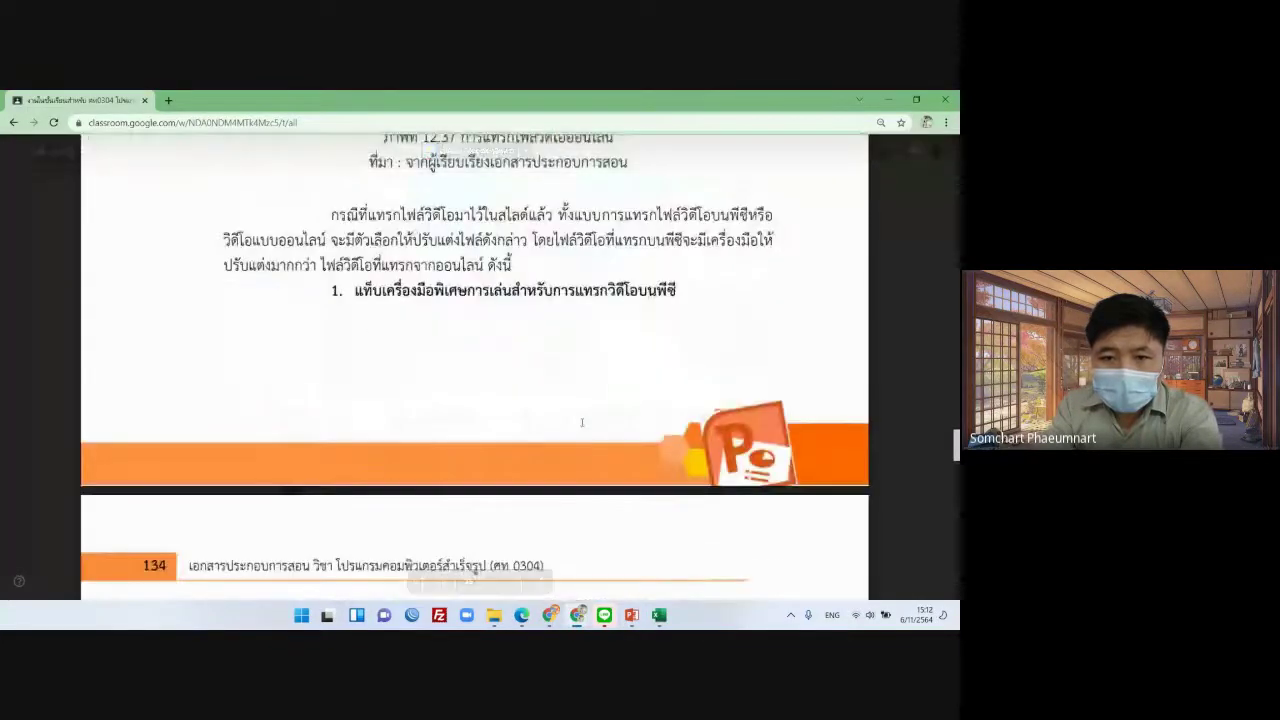
{"action": "scroll", "coordinate": [581, 422], "scroll_direction": "down", "scroll_amount": 3}
{"action": "scroll", "coordinate": [582, 422], "scroll_direction": "down", "scroll_amount": 10}
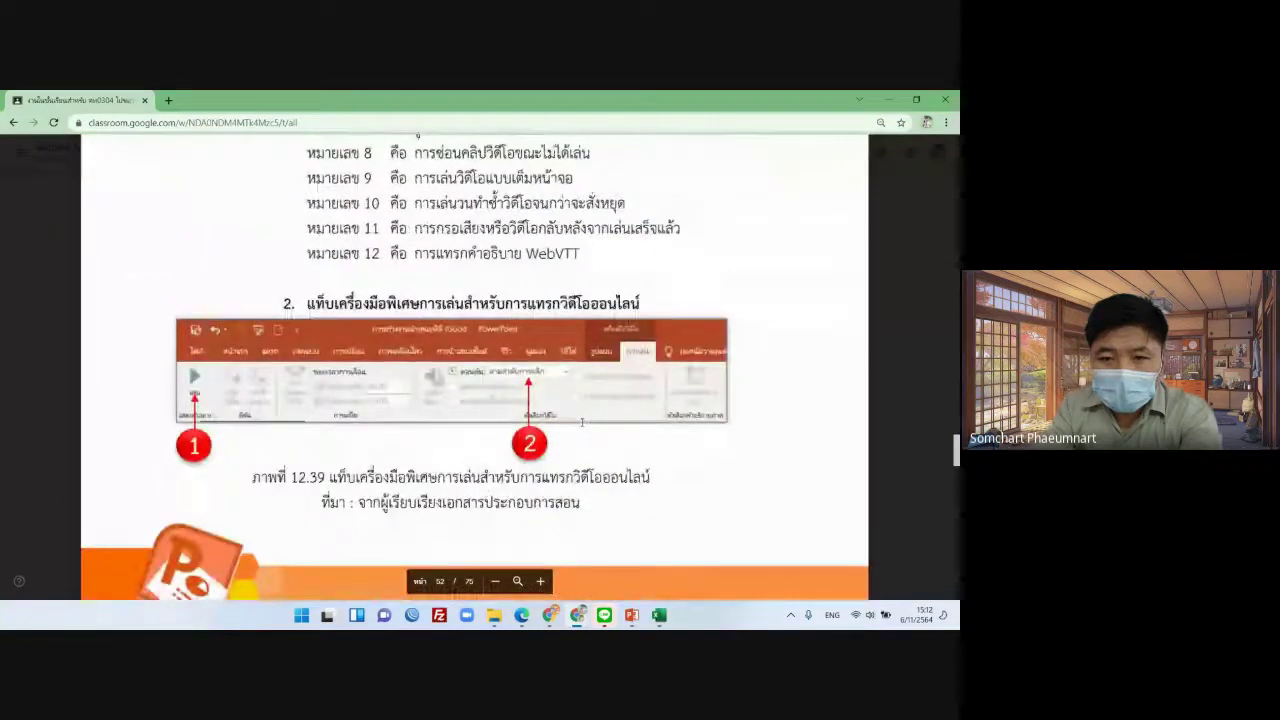
{"action": "scroll", "coordinate": [661, 598], "scroll_direction": "down", "scroll_amount": 5}
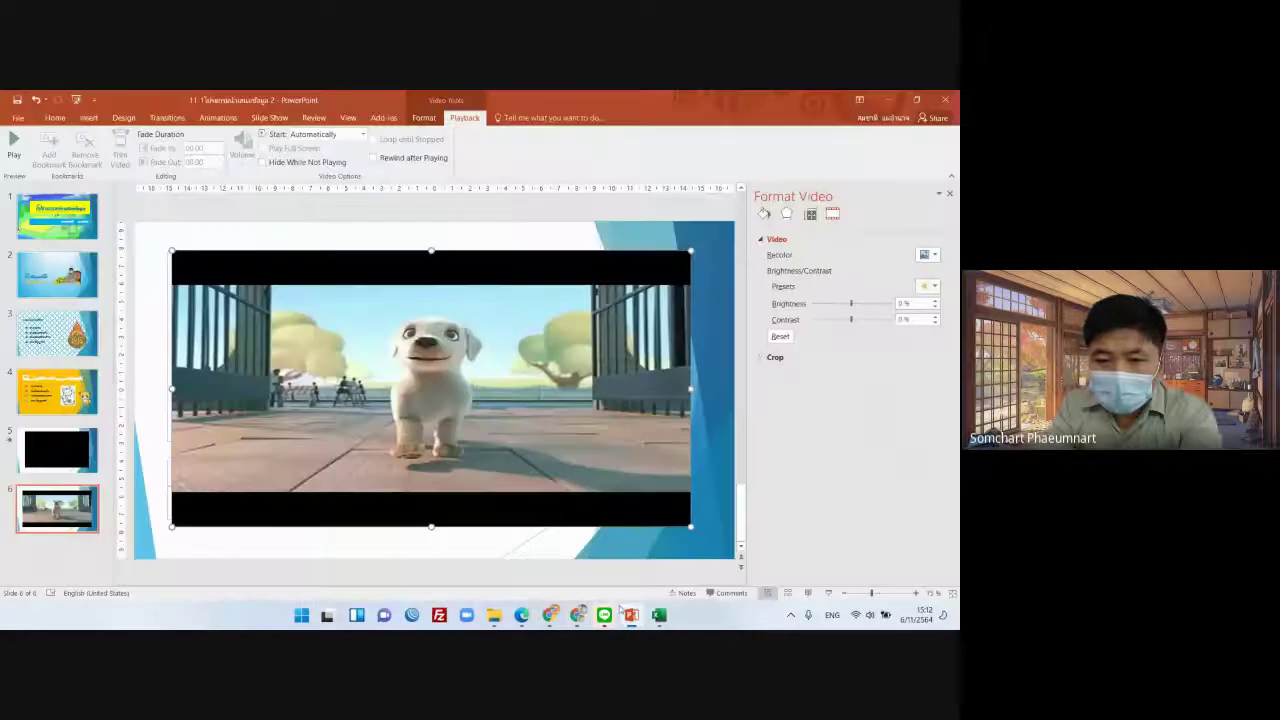
Back in PowerPoint, recheck that the slide 6 video starts Automatically.
{"action": "left_click", "coordinate": [631, 614]}
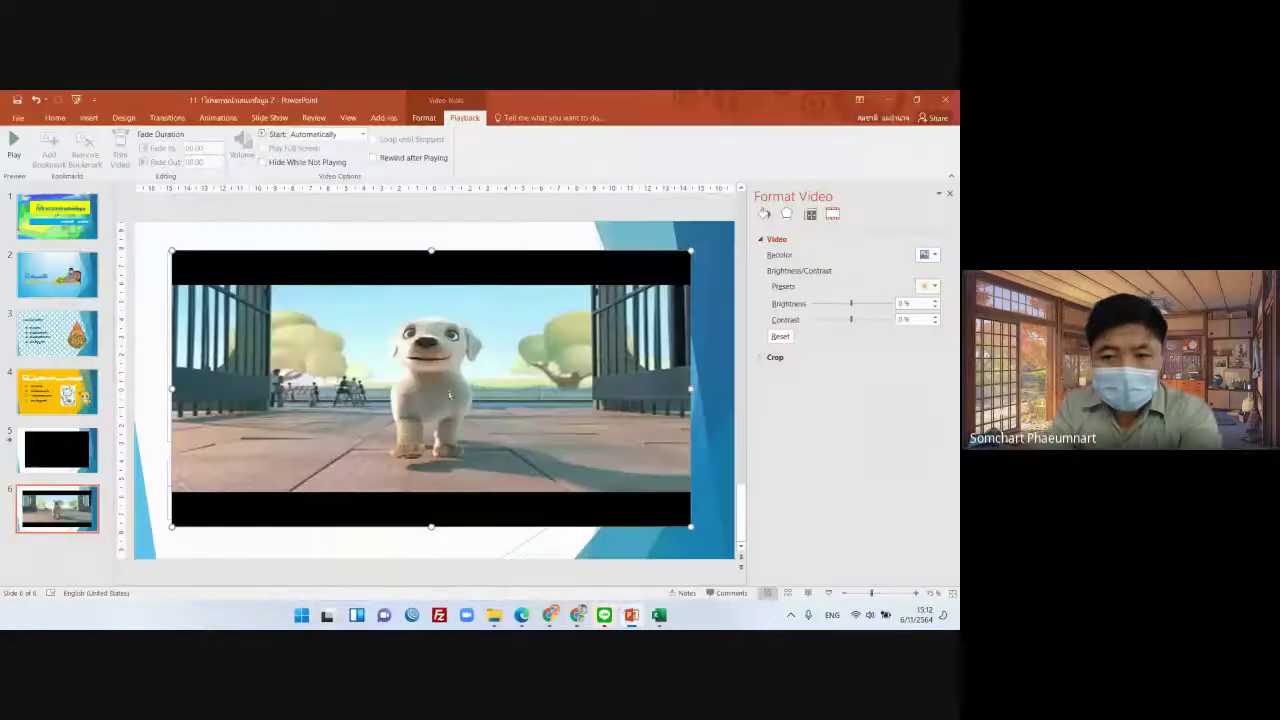
{"action": "left_click", "coordinate": [720, 443]}
{"action": "left_click", "coordinate": [575, 256]}
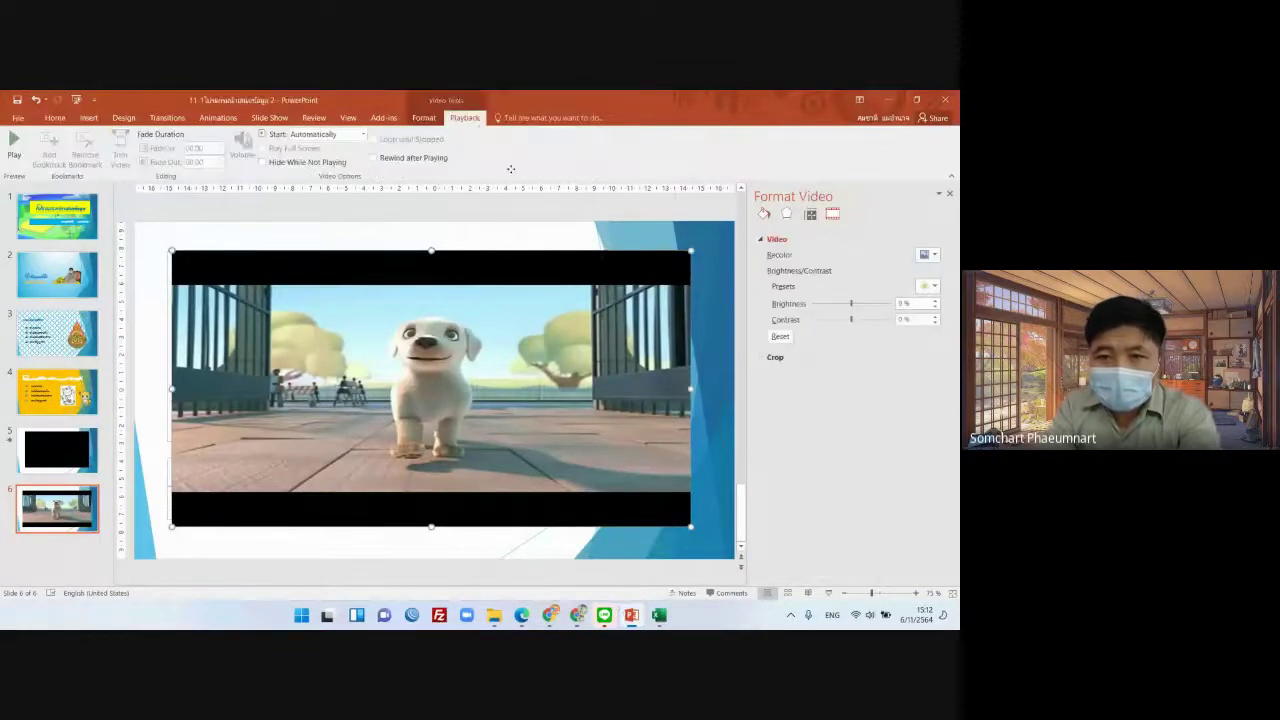
{"action": "left_click", "coordinate": [362, 134]}
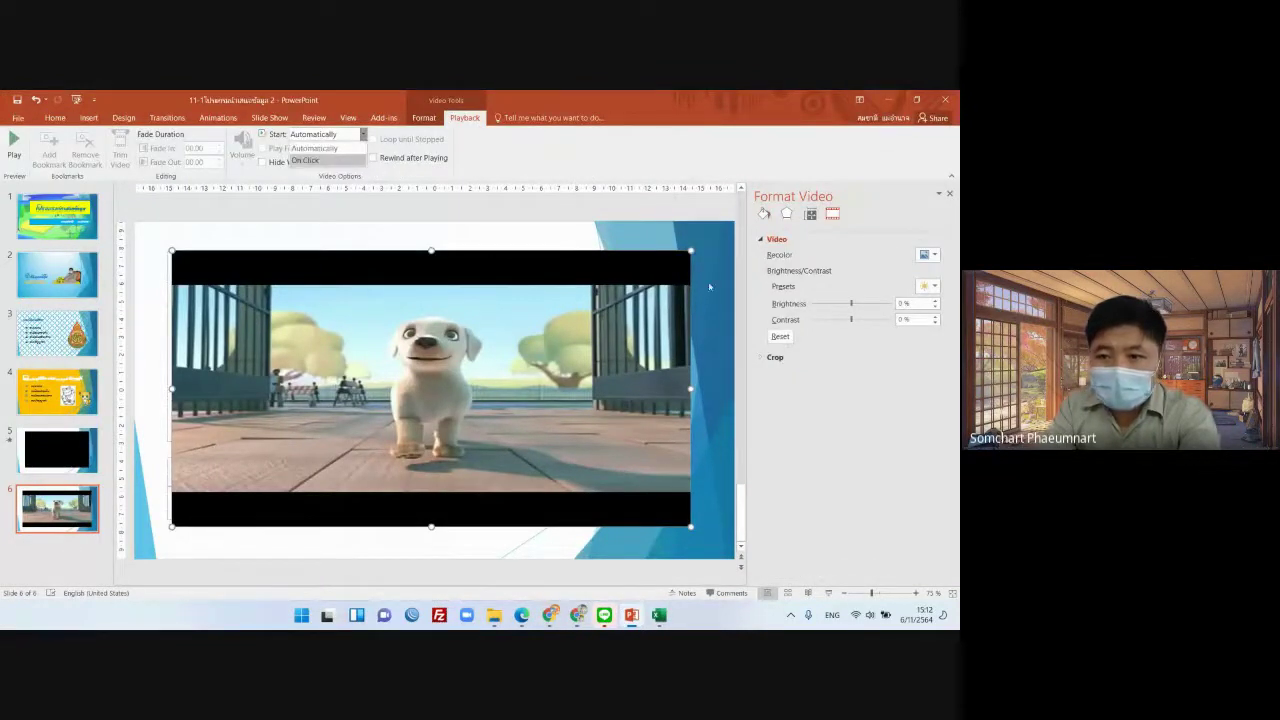
{"action": "left_click", "coordinate": [312, 148]}
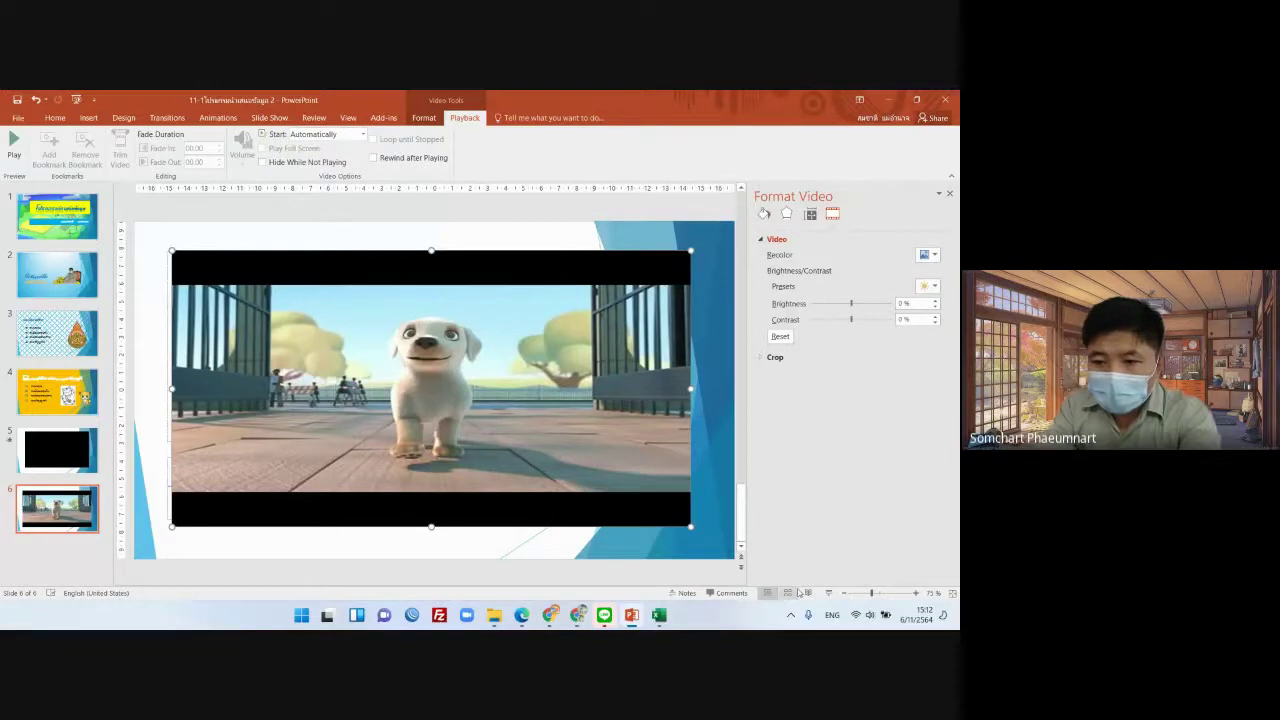
Run a quick slide show of slide 6, then go to the title slide 1.
{"action": "left_click", "coordinate": [828, 593]}
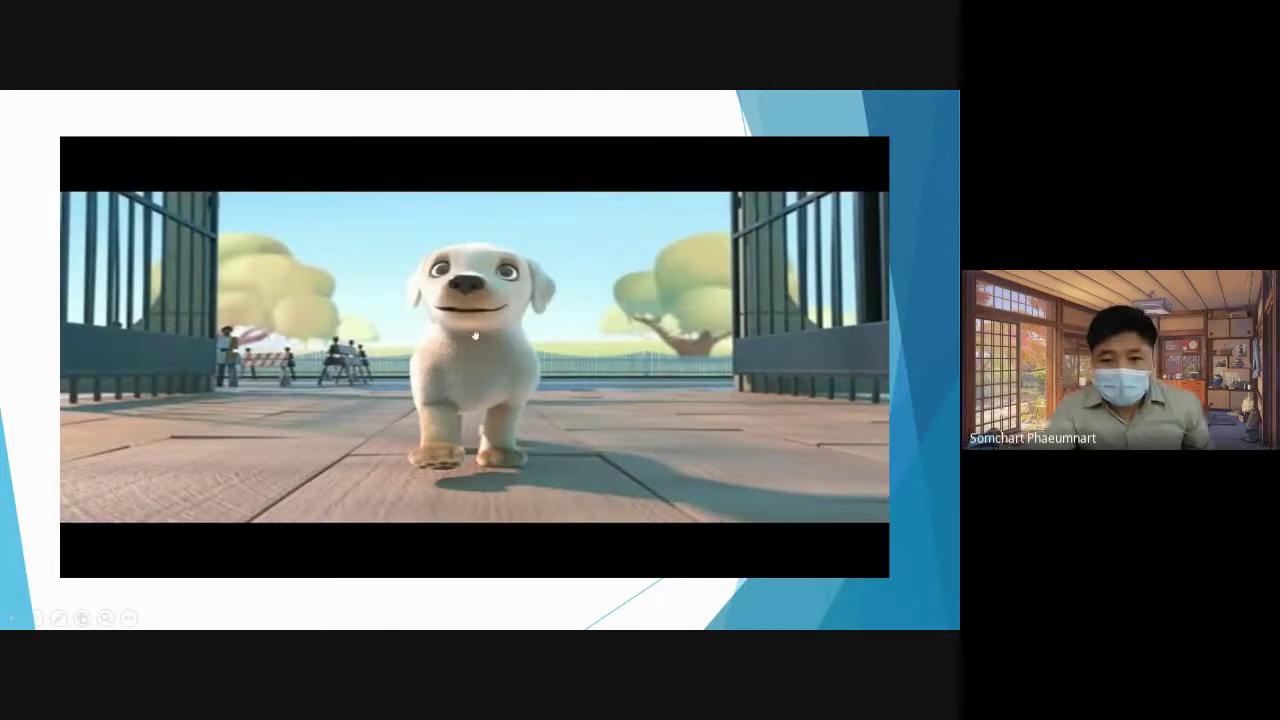
{"action": "key", "text": "Escape"}
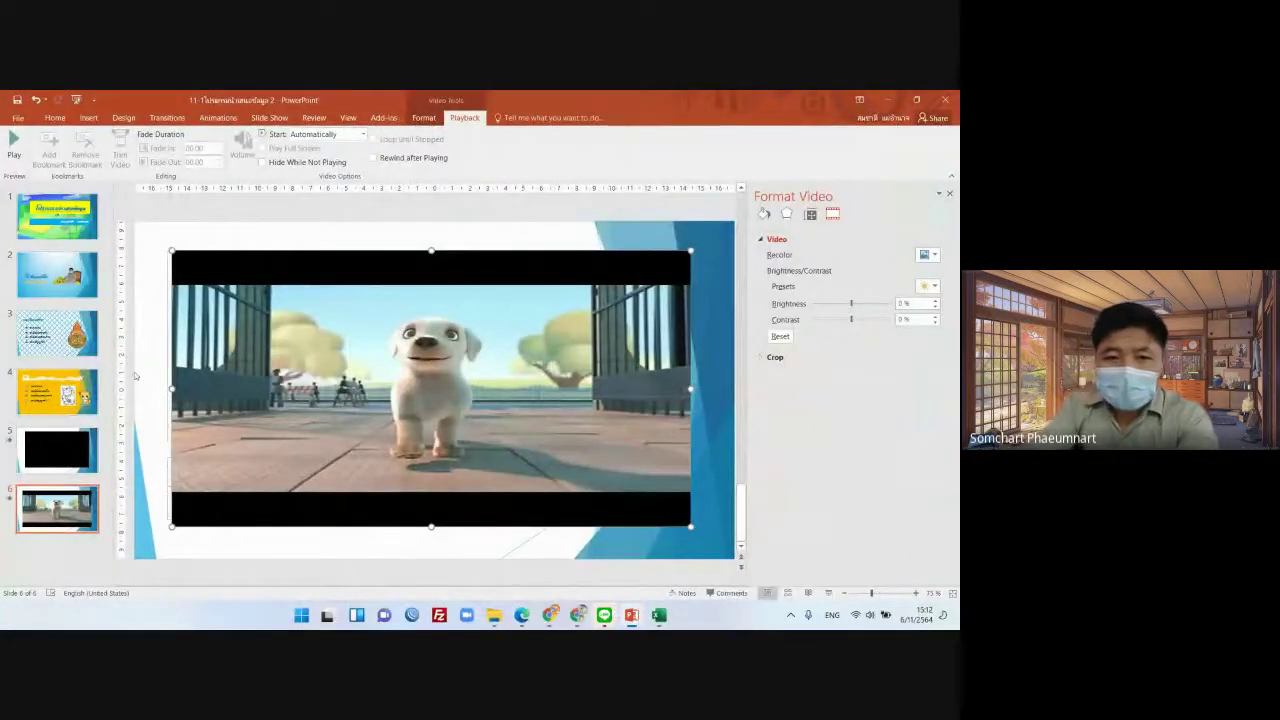
{"action": "left_click", "coordinate": [72, 220]}
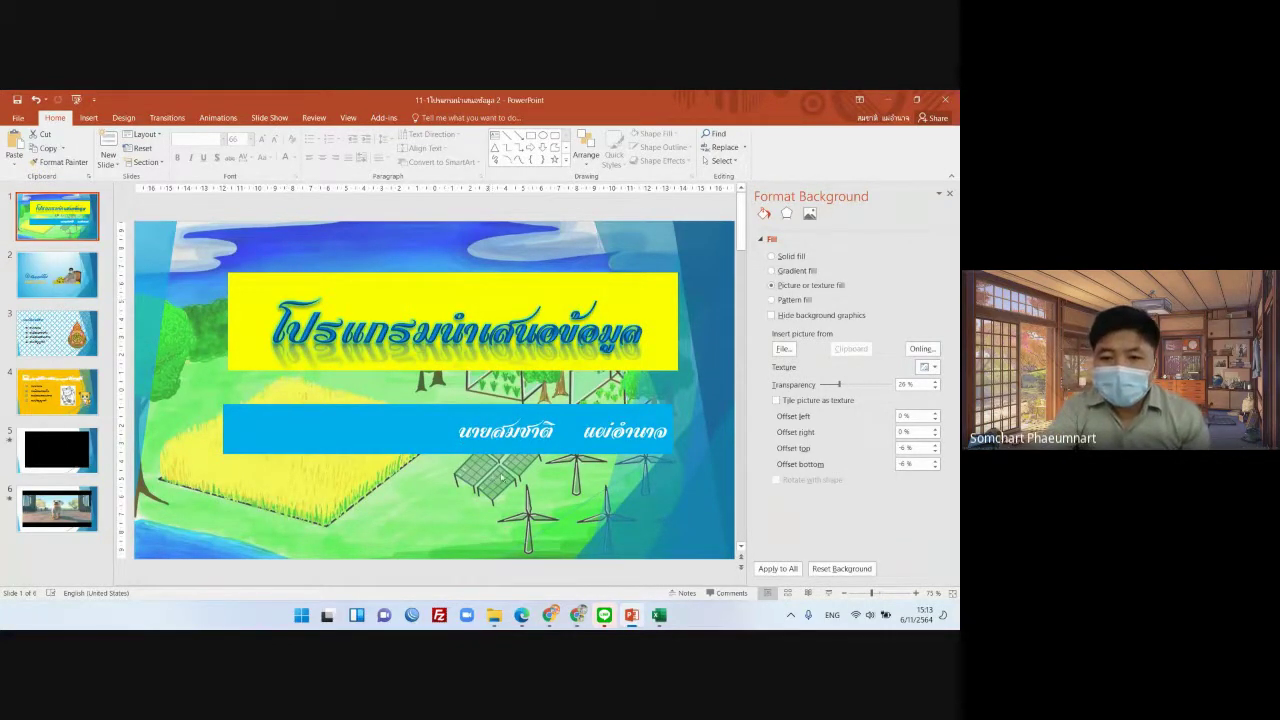
Switch to Chrome's TOT tab and enter 'bensound' in the address bar.
{"action": "mouse_move", "coordinate": [550, 614]}
{"action": "left_click", "coordinate": [497, 555]}
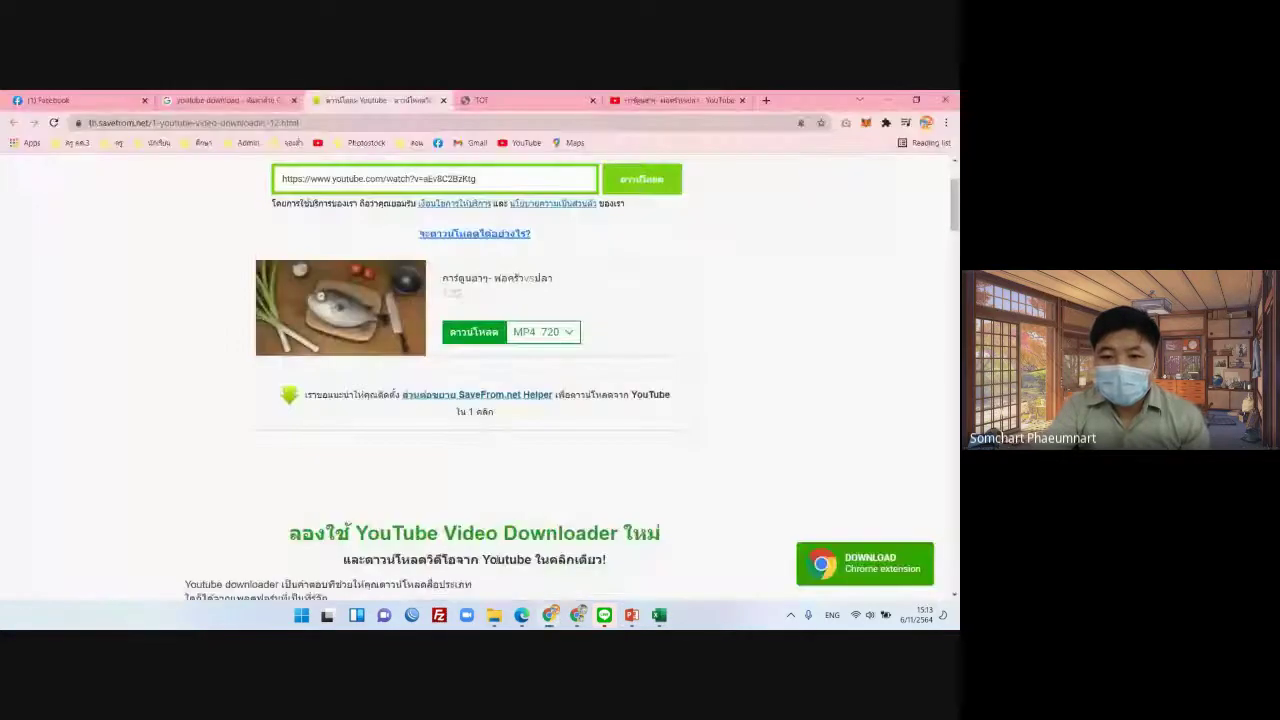
{"action": "left_click", "coordinate": [518, 101]}
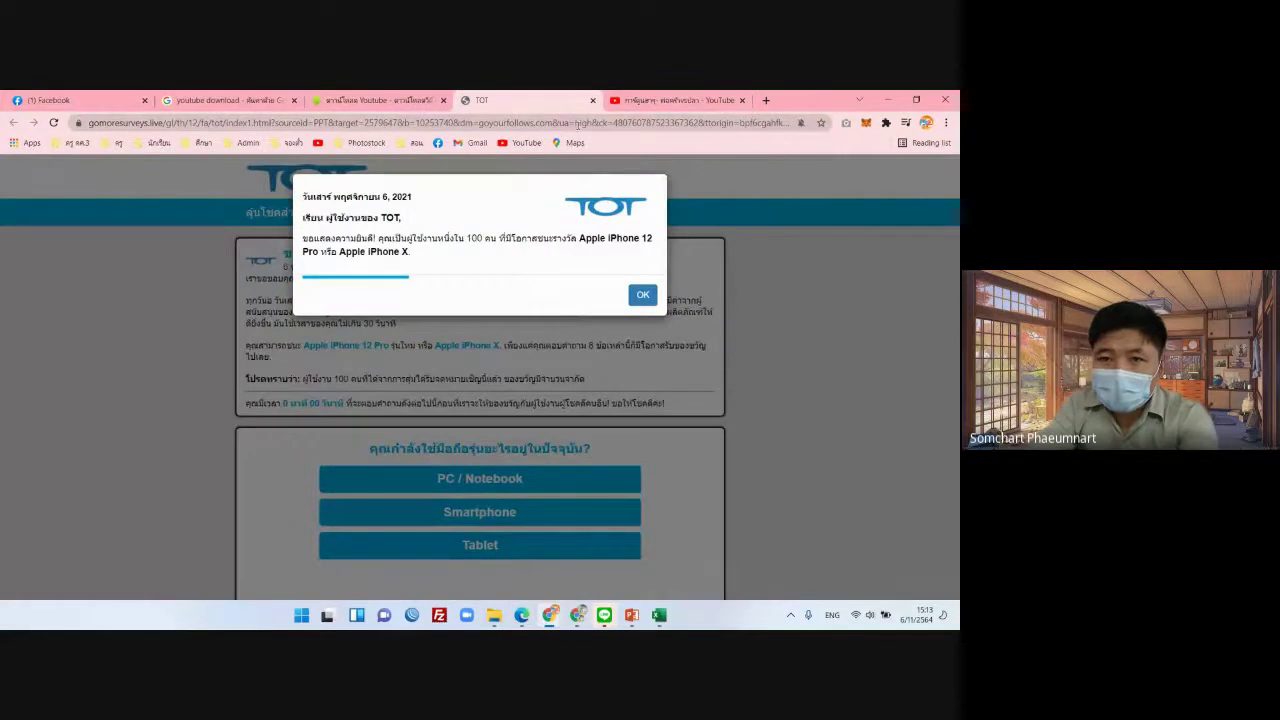
{"action": "left_click", "coordinate": [577, 123]}
{"action": "type", "text": "b"}
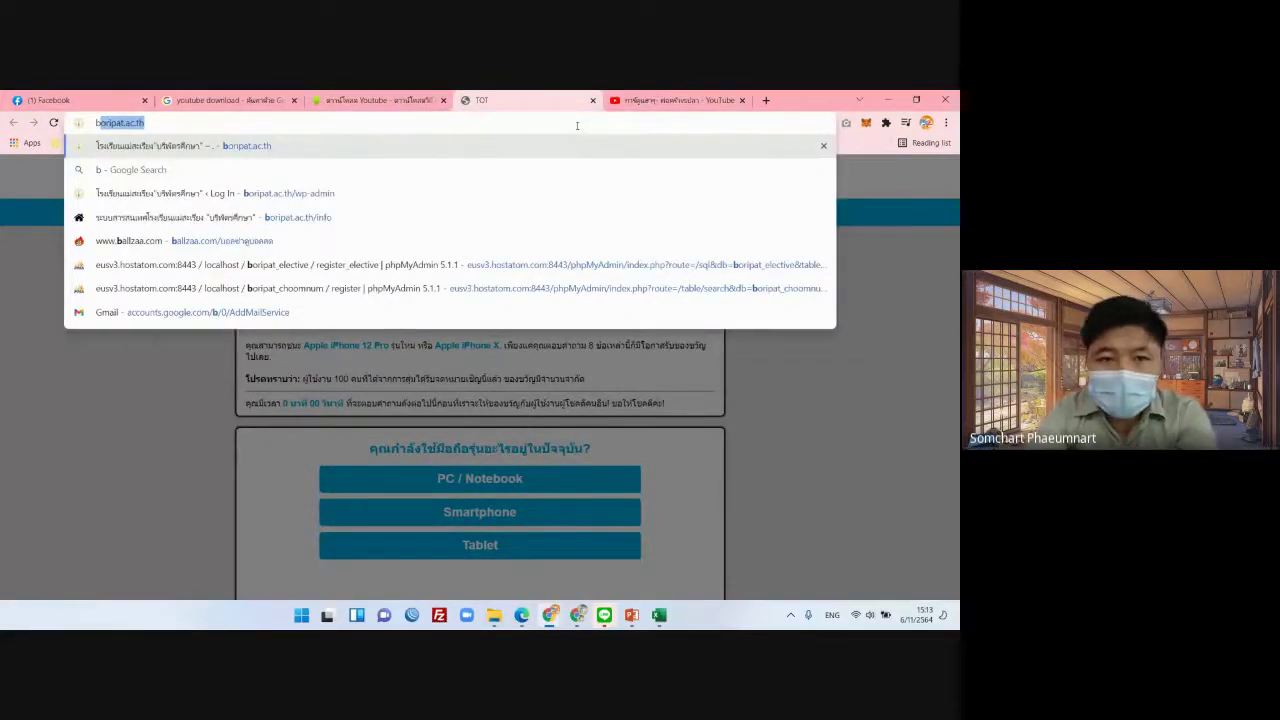
{"action": "type", "text": "ensound"}
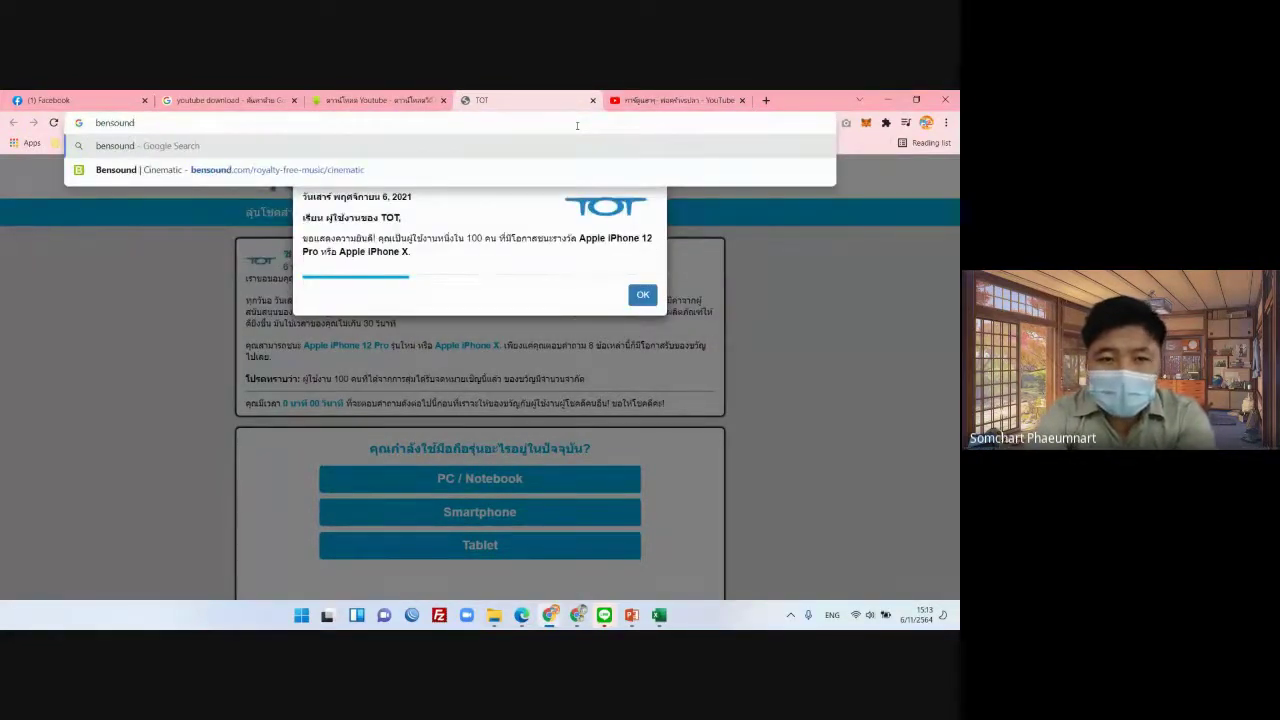
Load Bensound, browse the track list and preview the Ukulele track.
{"action": "key", "text": "Return"}
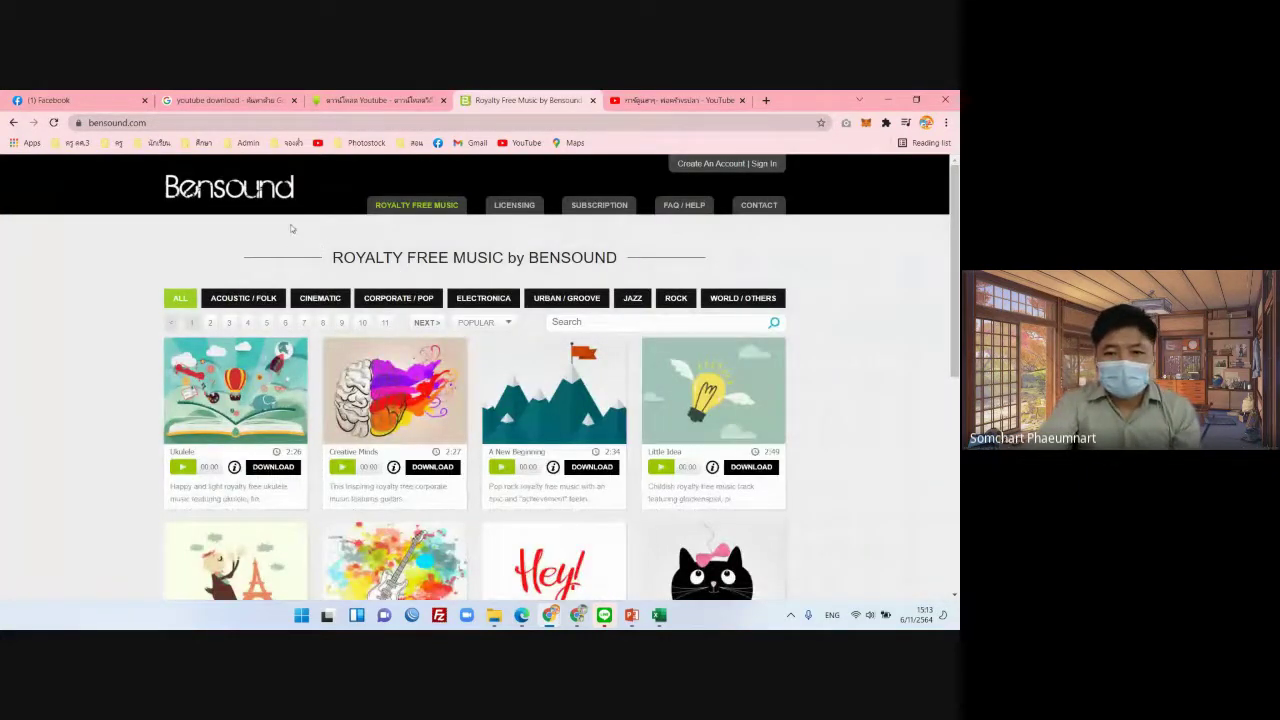
{"action": "scroll", "coordinate": [248, 313], "scroll_direction": "down", "scroll_amount": 1}
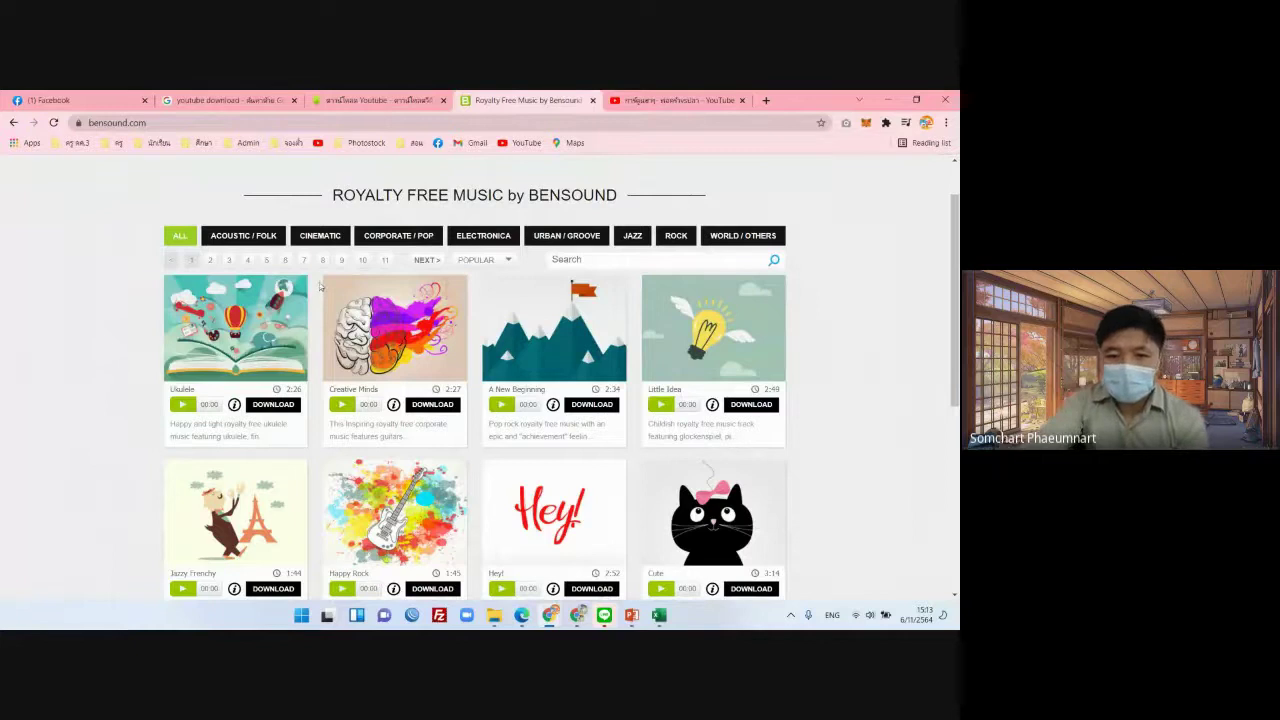
{"action": "scroll", "coordinate": [320, 287], "scroll_direction": "down", "scroll_amount": 3}
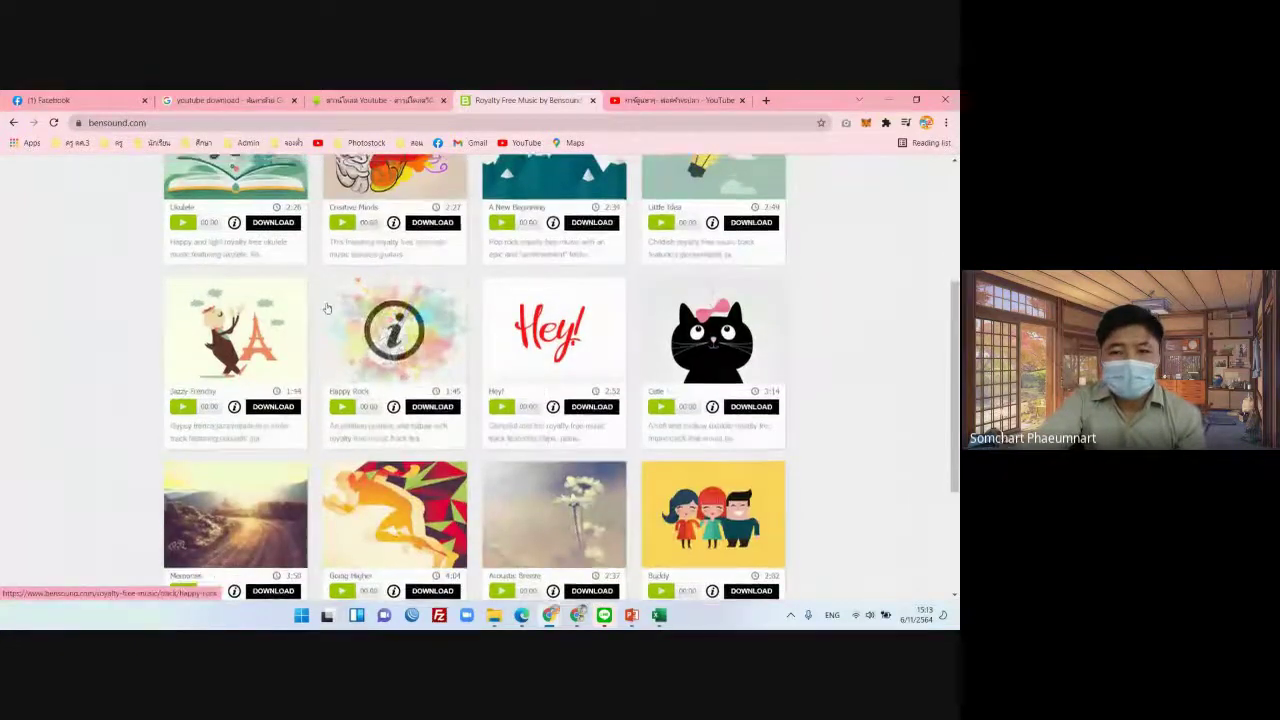
{"action": "scroll", "coordinate": [325, 300], "scroll_direction": "up", "scroll_amount": 3}
{"action": "scroll", "coordinate": [250, 300], "scroll_direction": "down", "scroll_amount": 1}
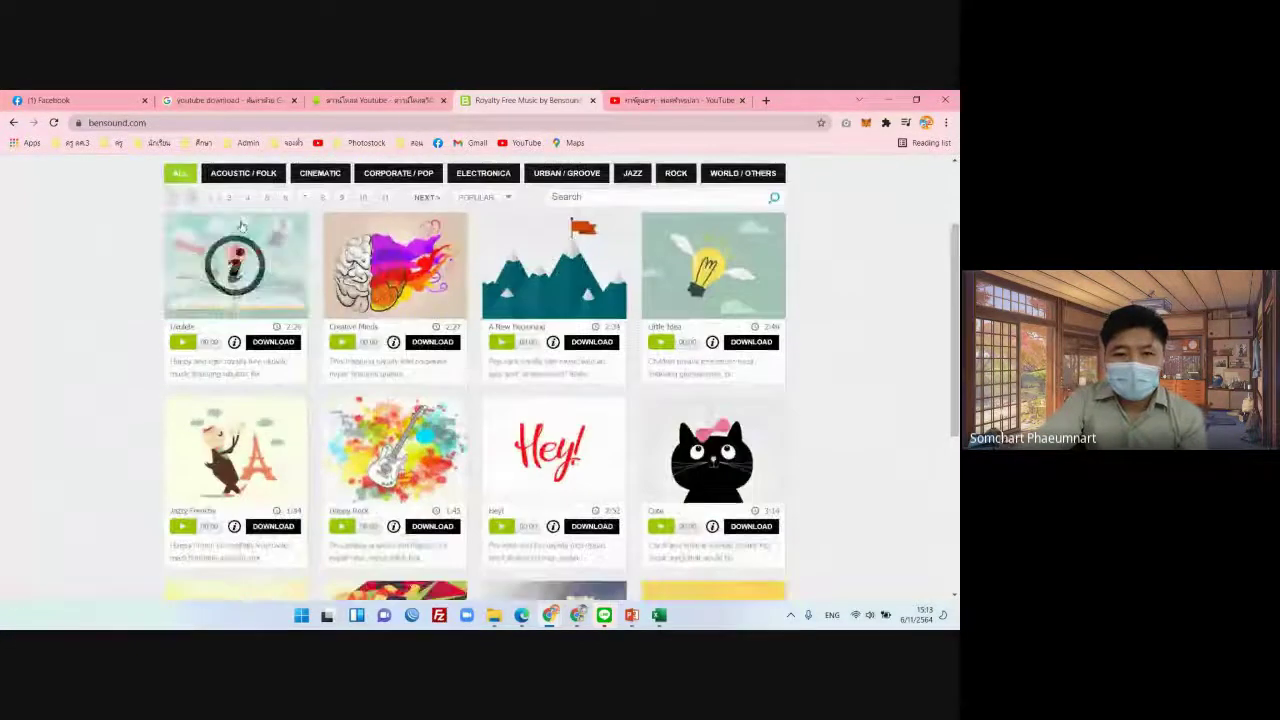
{"action": "left_click", "coordinate": [184, 345]}
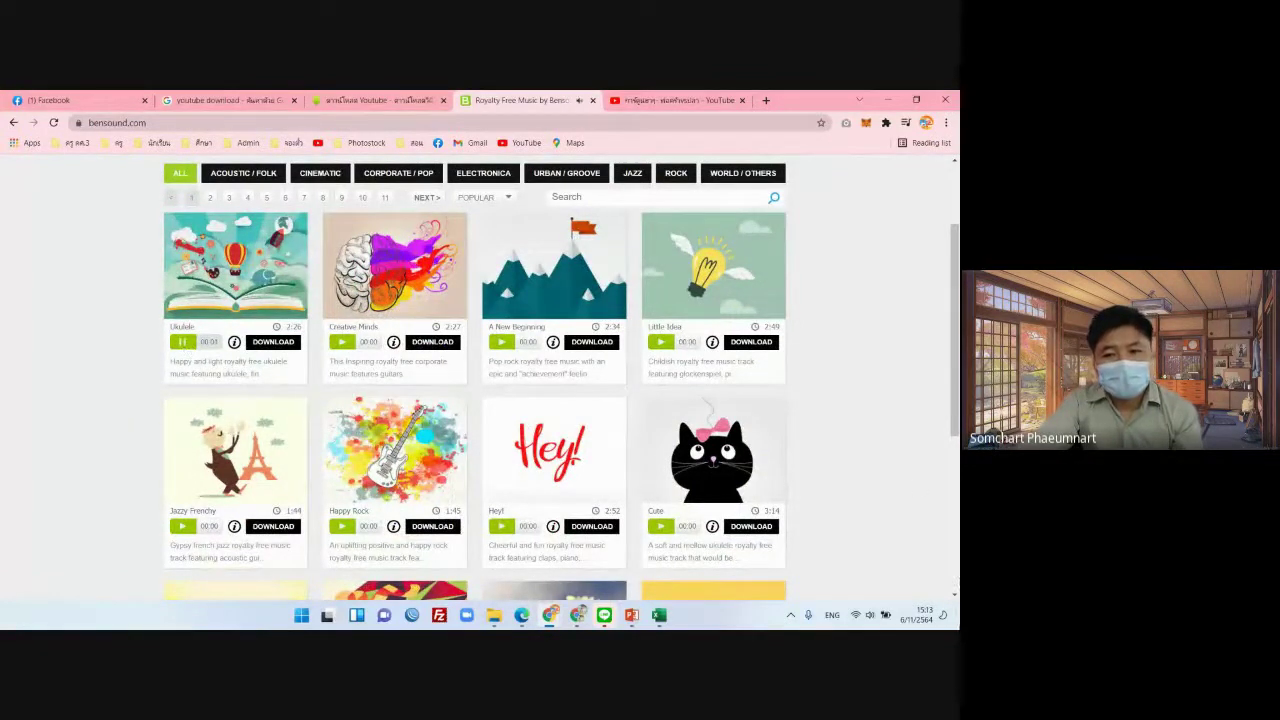
Lower the system volume to about 27 and pause the Ukulele preview.
{"action": "left_click", "coordinate": [870, 615]}
{"action": "left_click", "coordinate": [835, 538]}
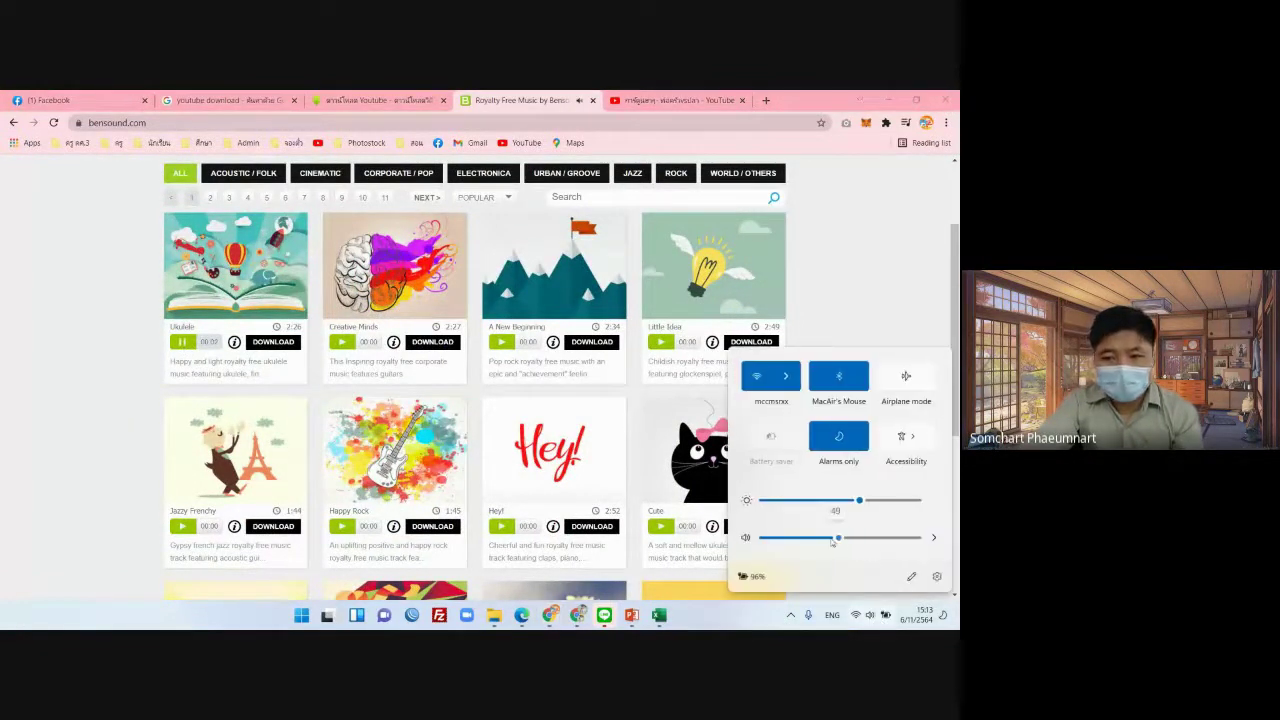
{"action": "left_click_drag", "start_coordinate": [832, 541], "coordinate": [802, 538]}
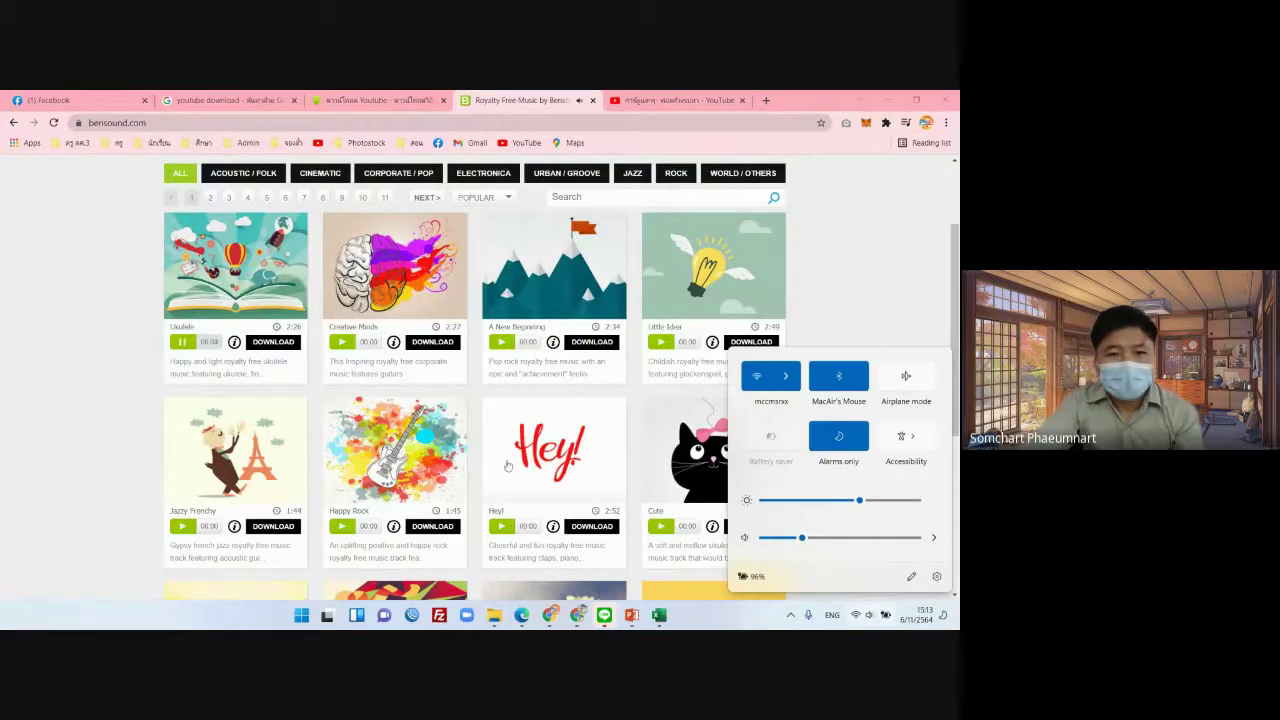
{"action": "left_click", "coordinate": [188, 347]}
Preview Creative Minds and turn the system volume down to 10.
{"action": "left_click", "coordinate": [336, 346]}
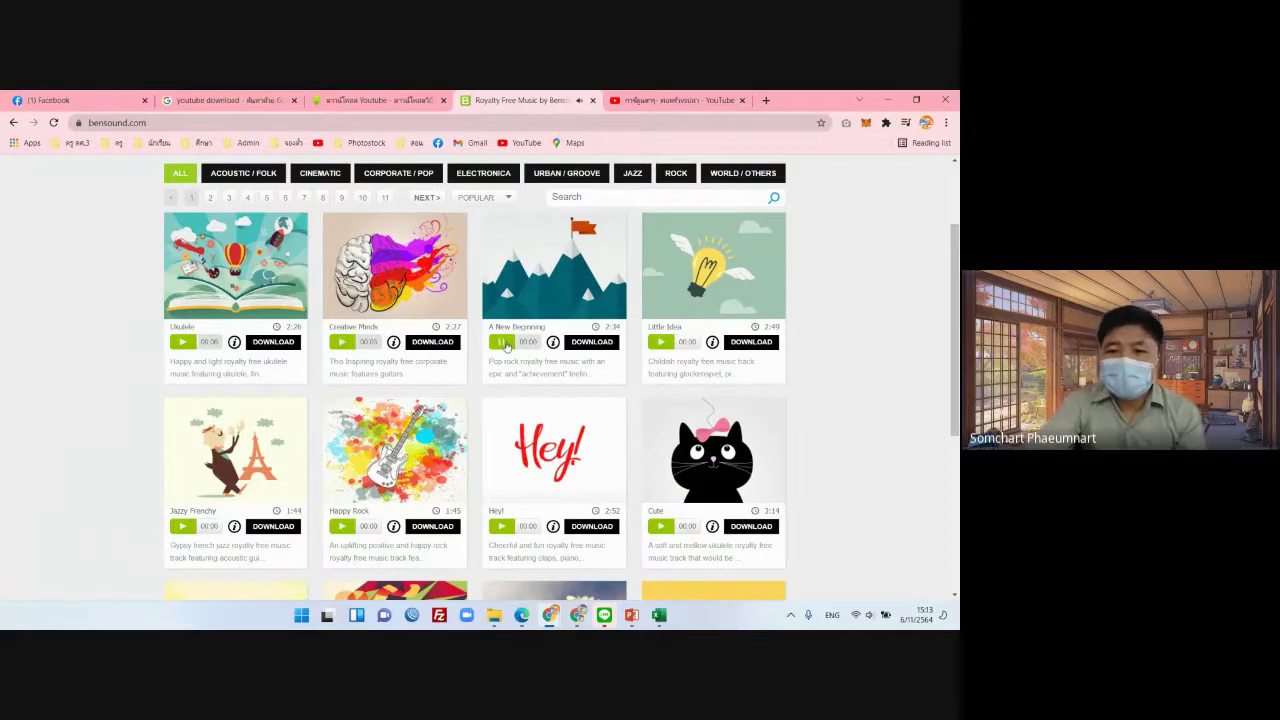
{"action": "left_click", "coordinate": [869, 615]}
{"action": "left_click_drag", "start_coordinate": [806, 538], "coordinate": [776, 541]}
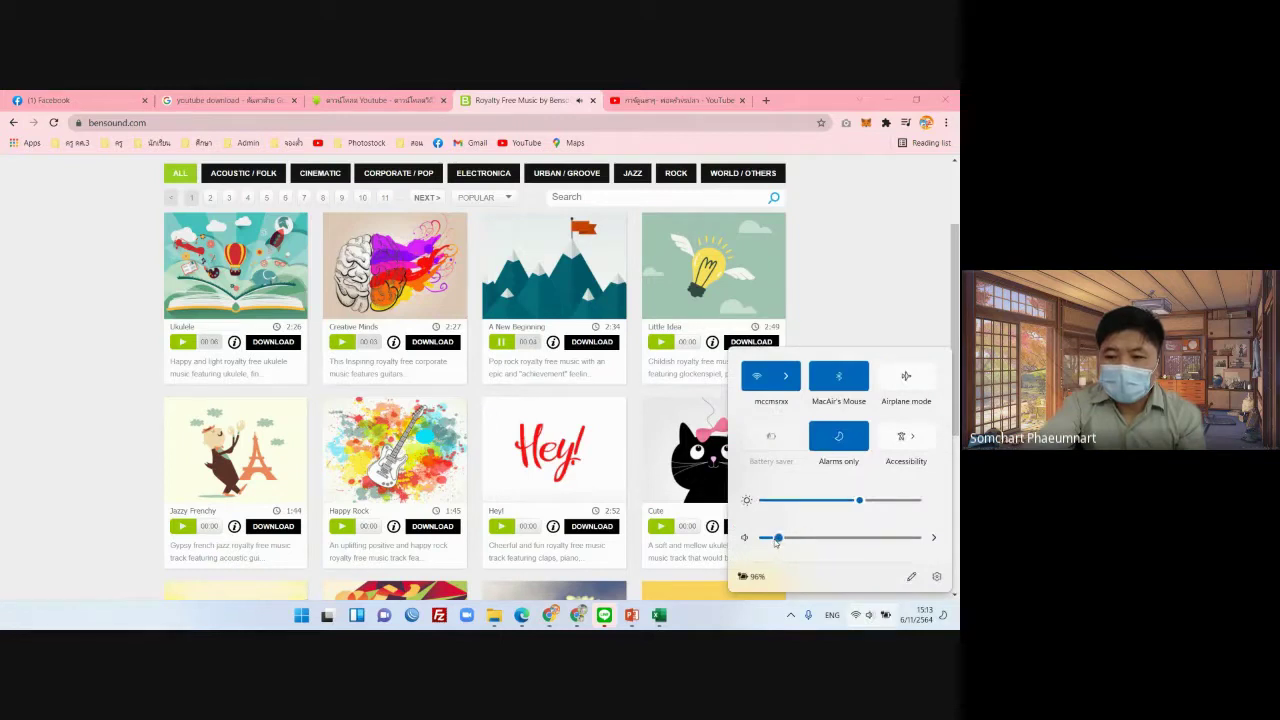
{"action": "left_click", "coordinate": [675, 326]}
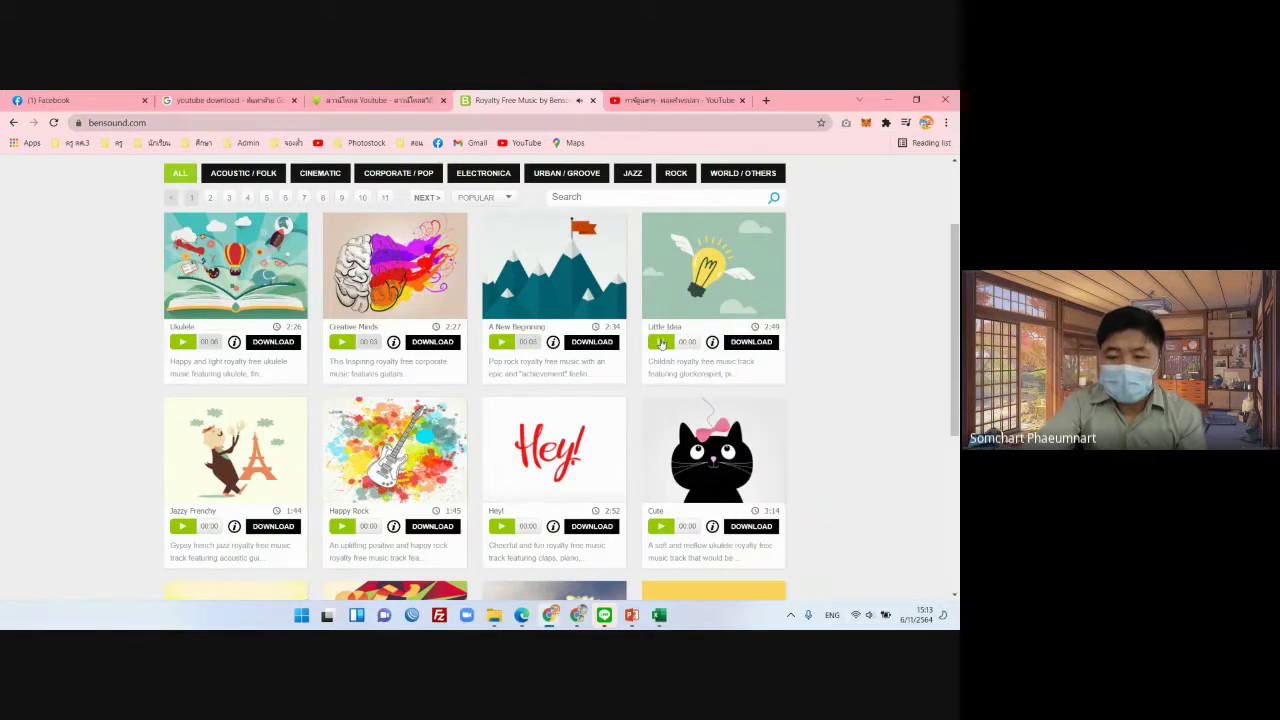
Preview Little Idea, then play Memories with volume raised to about 31 and select the page address.
{"action": "left_click", "coordinate": [661, 343]}
{"action": "scroll", "coordinate": [812, 431], "scroll_direction": "down", "scroll_amount": 3}
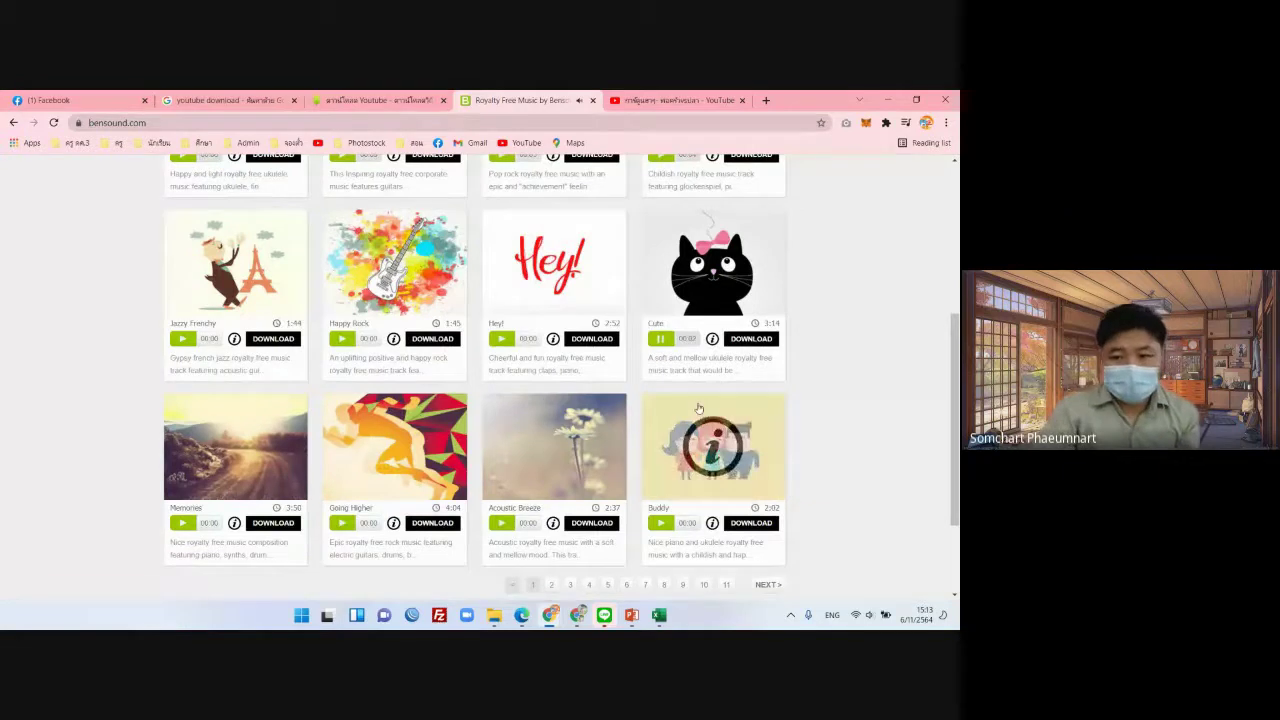
{"action": "left_click", "coordinate": [180, 524]}
{"action": "left_click", "coordinate": [869, 616]}
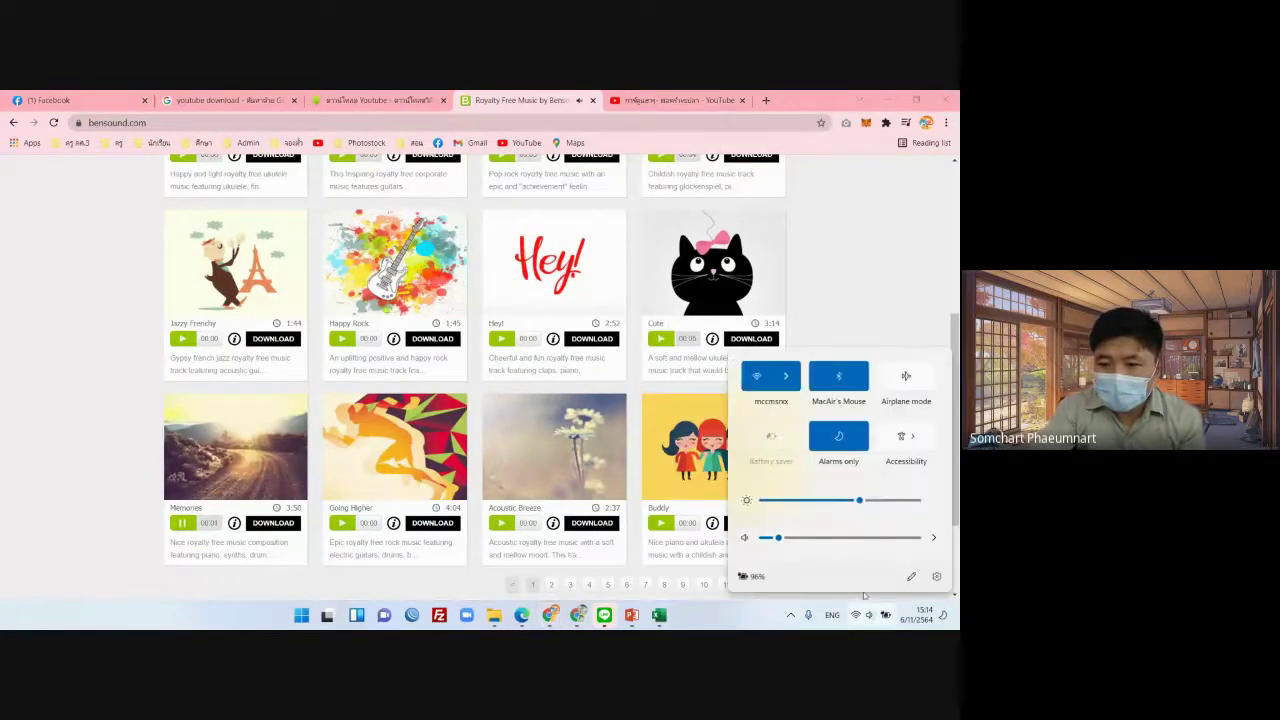
{"action": "left_click_drag", "start_coordinate": [778, 538], "coordinate": [825, 540]}
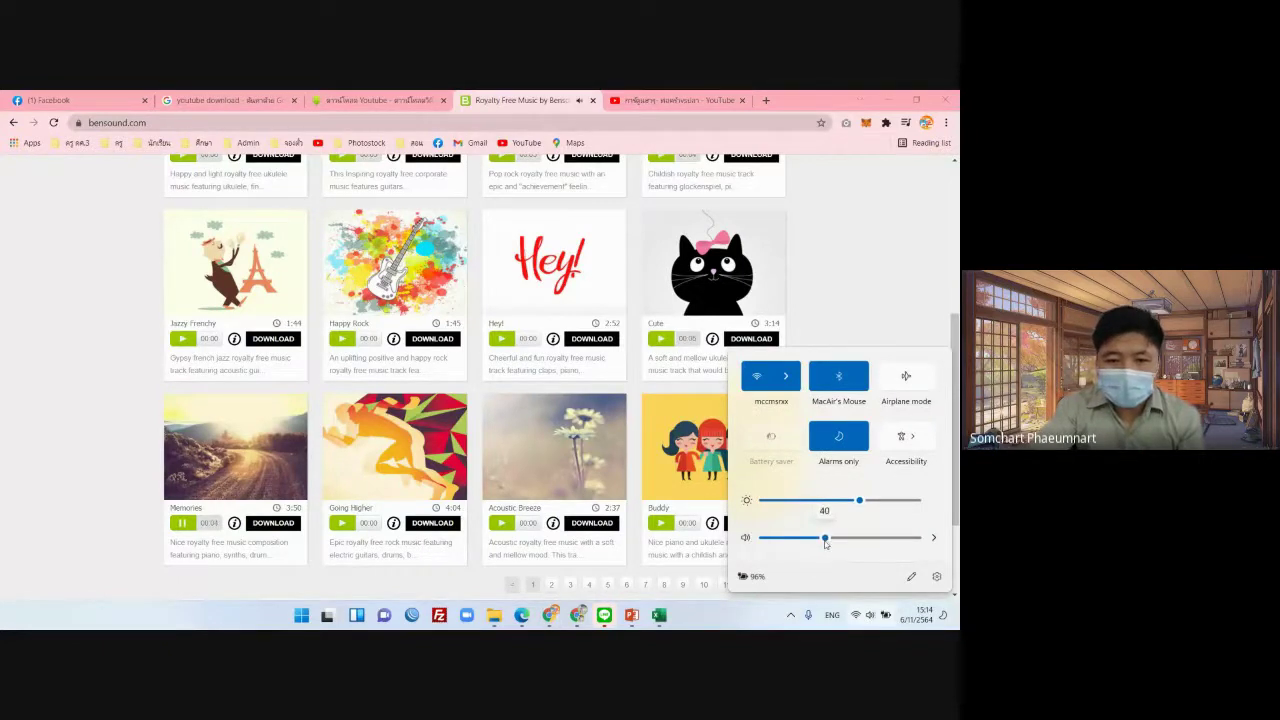
{"action": "left_click", "coordinate": [106, 452]}
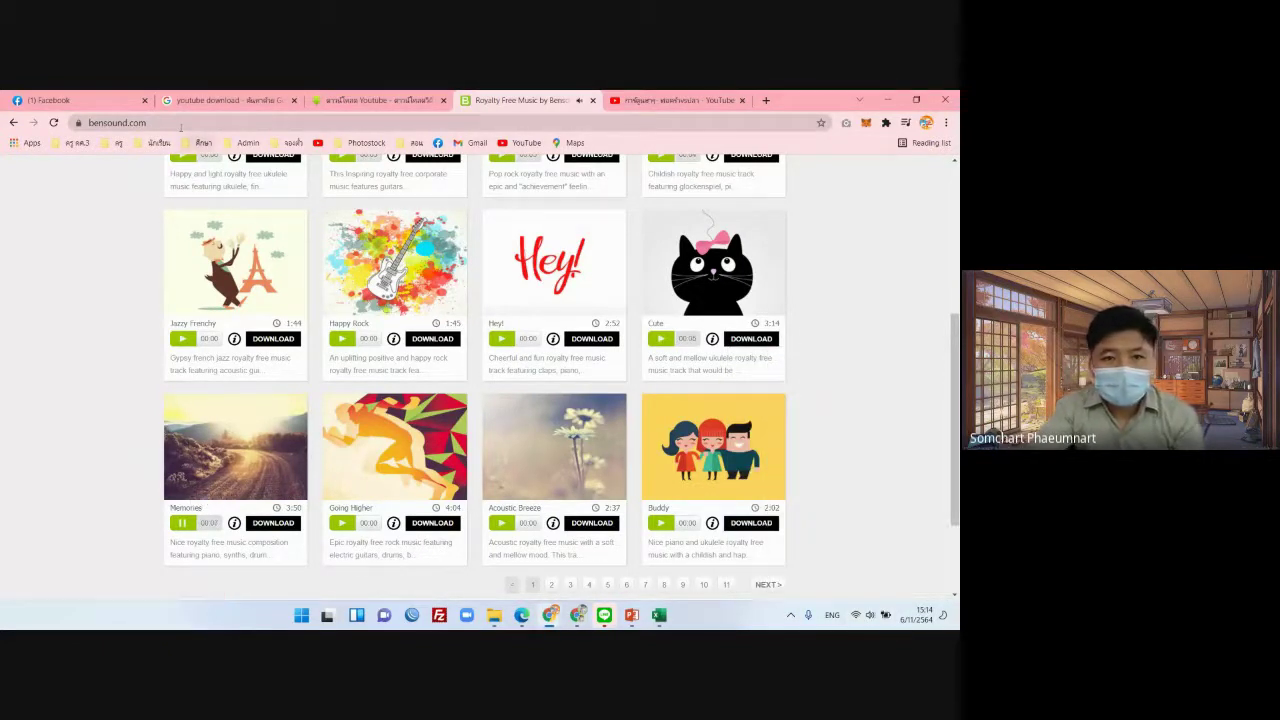
{"action": "left_click", "coordinate": [176, 122]}
Send the bensound.com link as a message in the Google Meet chat.
{"action": "left_click", "coordinate": [578, 614]}
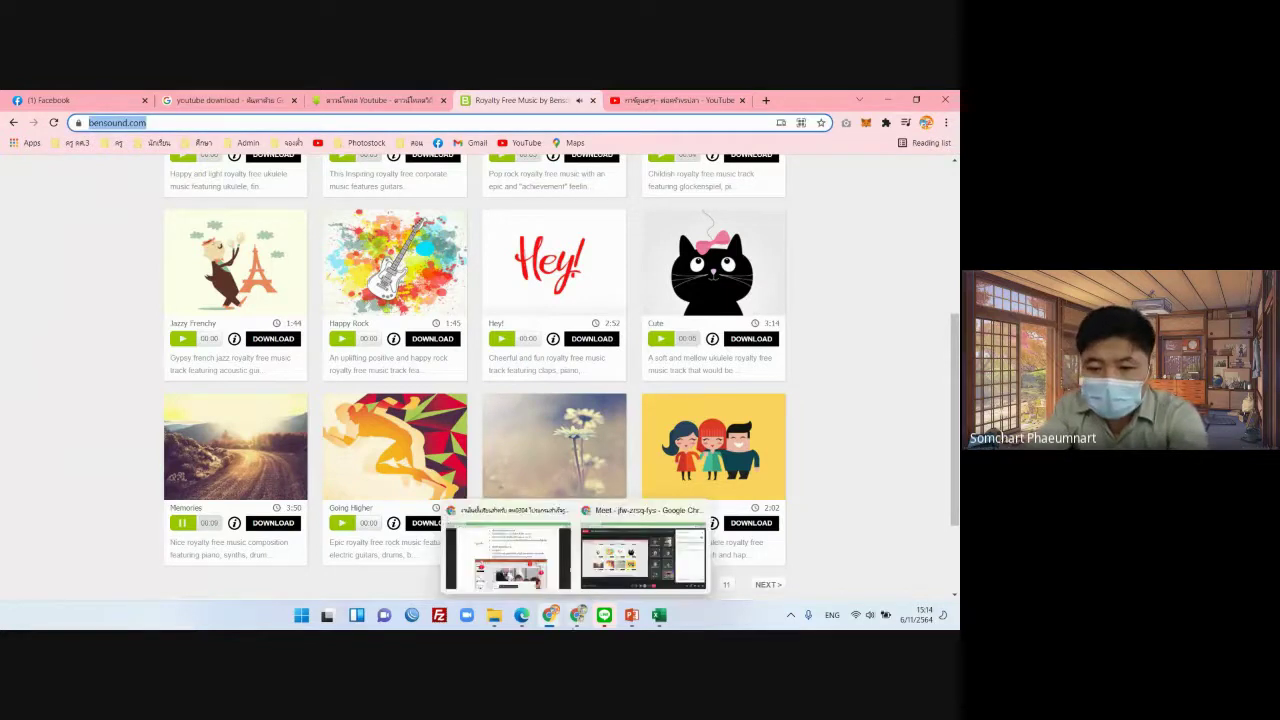
{"action": "left_click", "coordinate": [643, 550]}
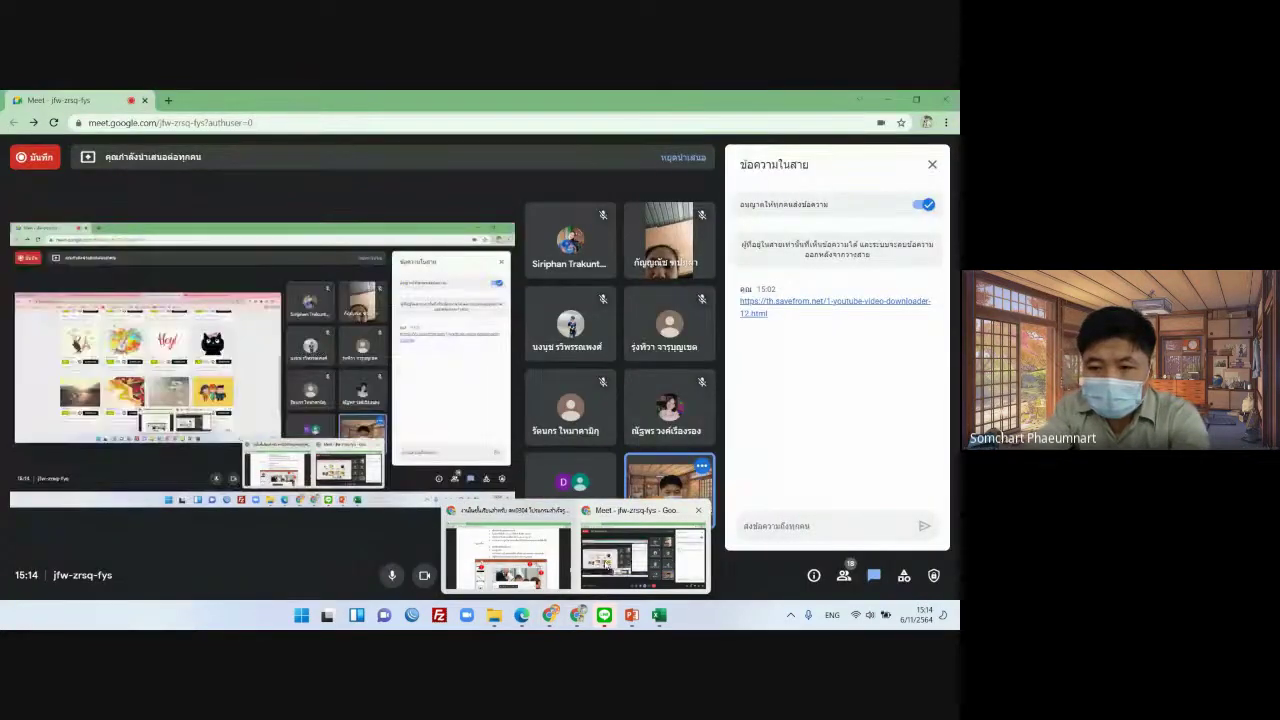
{"action": "key", "text": "Return"}
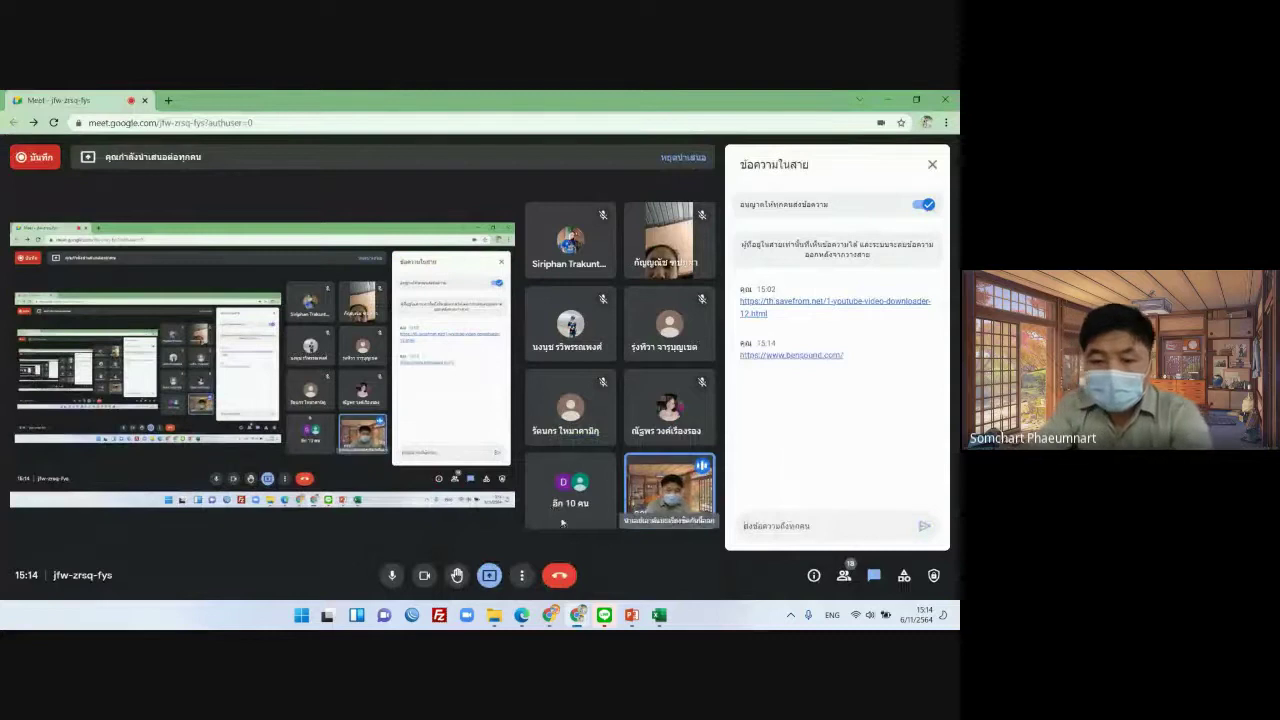
Return to the Bensound page and pause the Memories preview at 0:19.
{"action": "mouse_move", "coordinate": [578, 614]}
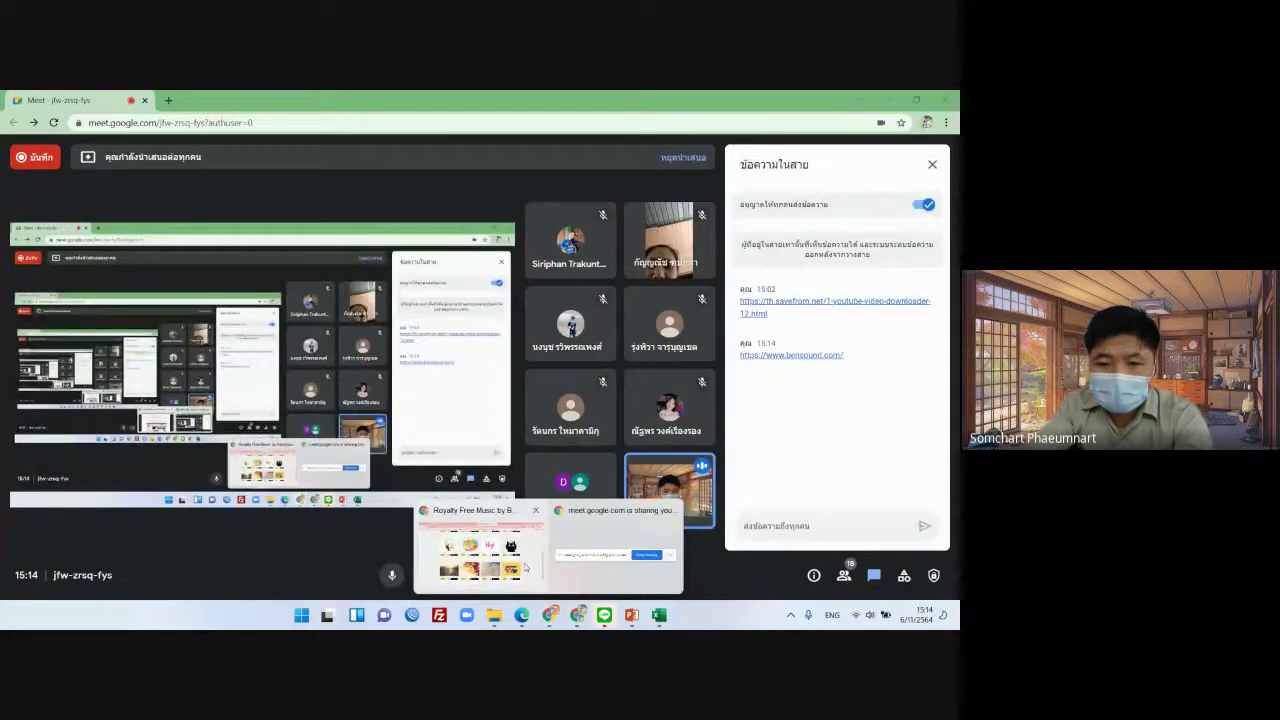
{"action": "left_click", "coordinate": [492, 550]}
{"action": "left_click", "coordinate": [182, 523]}
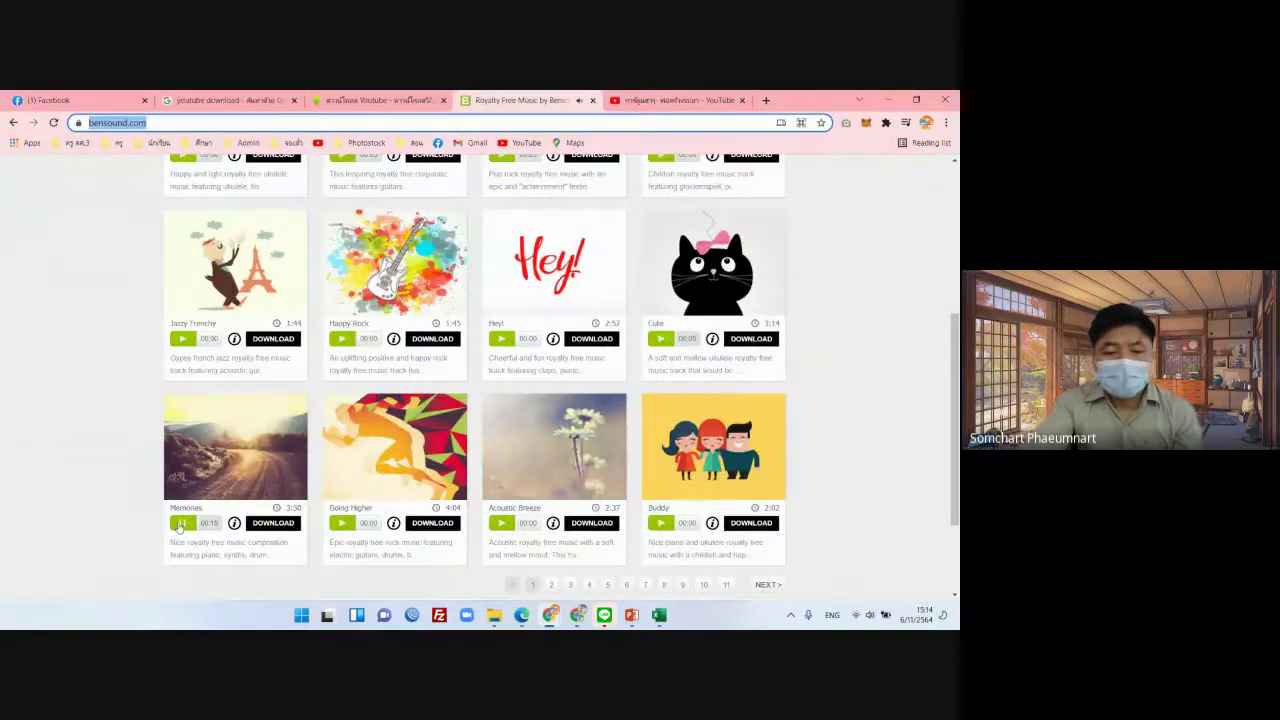
Download Bensound's Memories track under the free licence as bensound-memories.mp3 on the Desktop.
{"action": "left_click", "coordinate": [279, 523]}
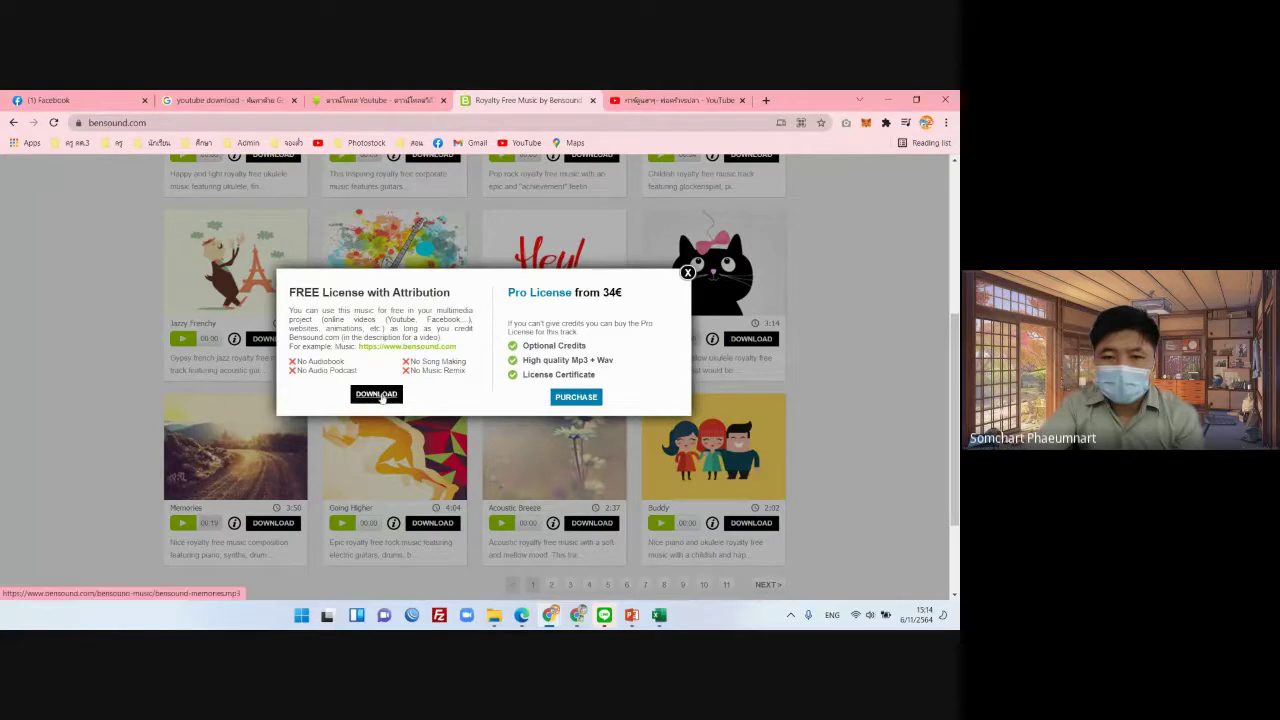
{"action": "left_click", "coordinate": [377, 394]}
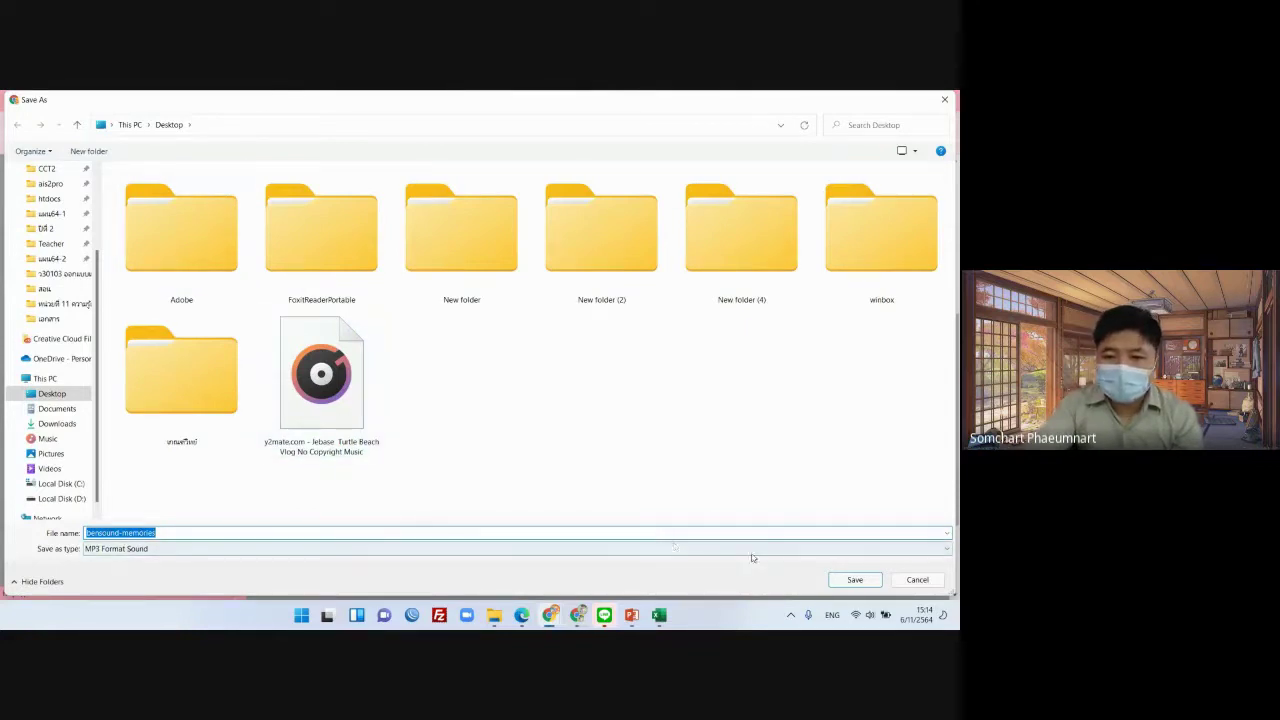
{"action": "left_click", "coordinate": [853, 580]}
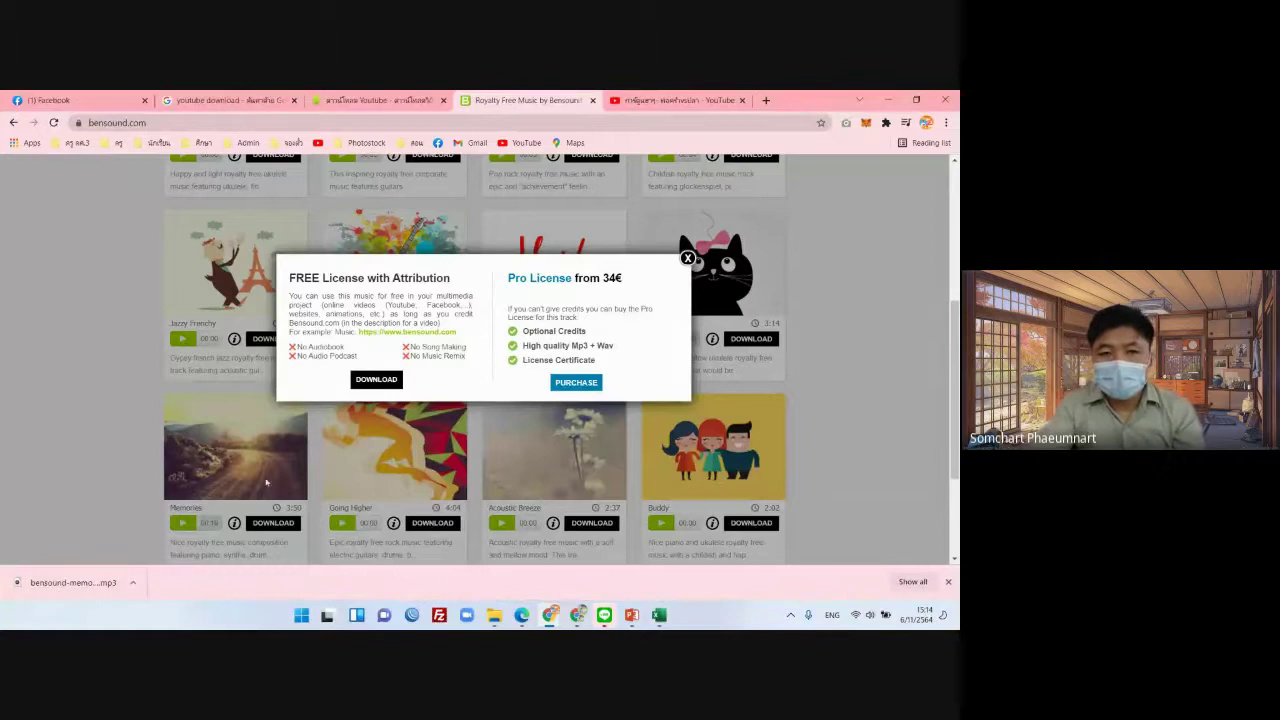
Close the licence popup, browse the Bensound track list, then return to PowerPoint's title slide.
{"action": "left_click", "coordinate": [688, 258]}
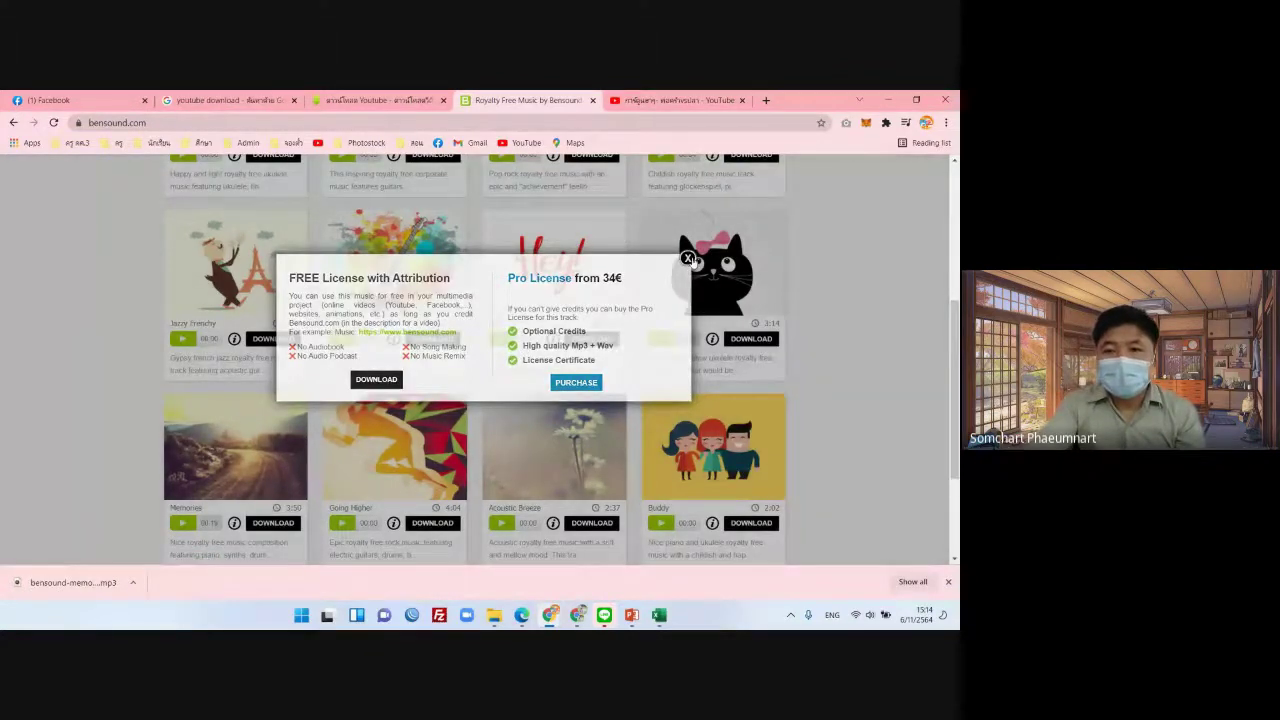
{"action": "scroll", "coordinate": [795, 448], "scroll_direction": "down", "scroll_amount": 3}
{"action": "scroll", "coordinate": [795, 448], "scroll_direction": "up", "scroll_amount": 1}
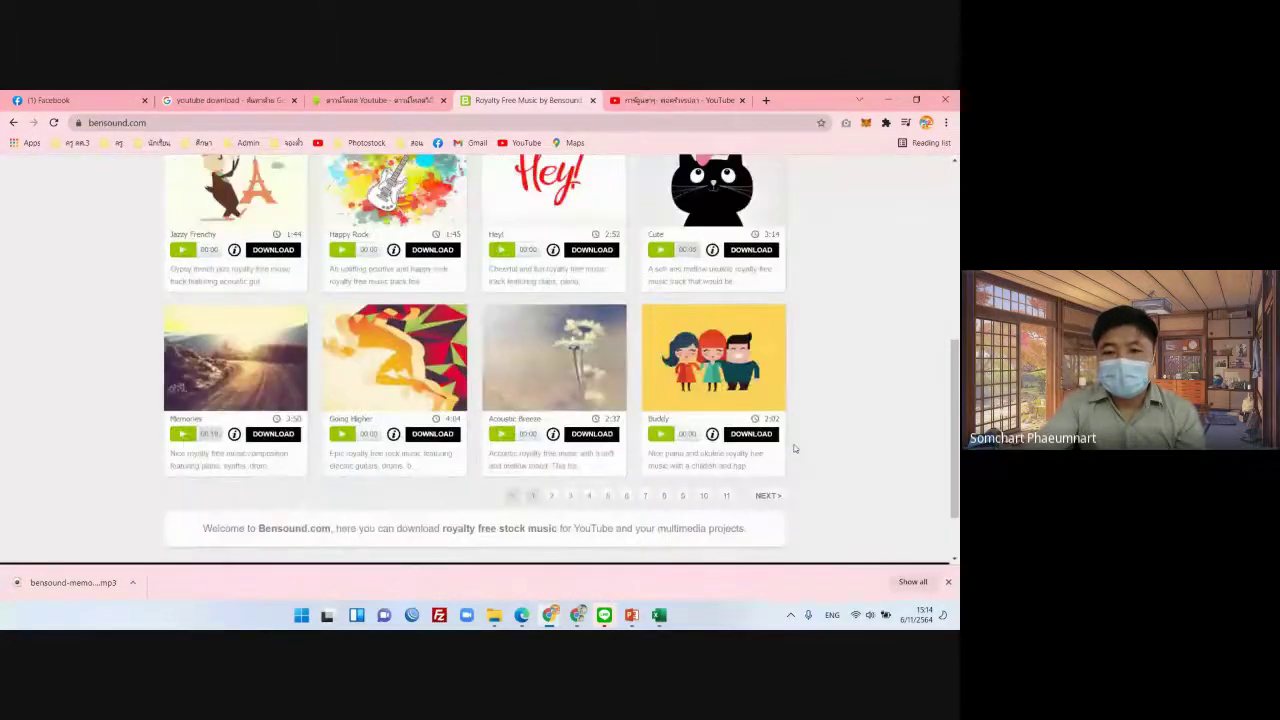
{"action": "scroll", "coordinate": [795, 448], "scroll_direction": "up", "scroll_amount": 5}
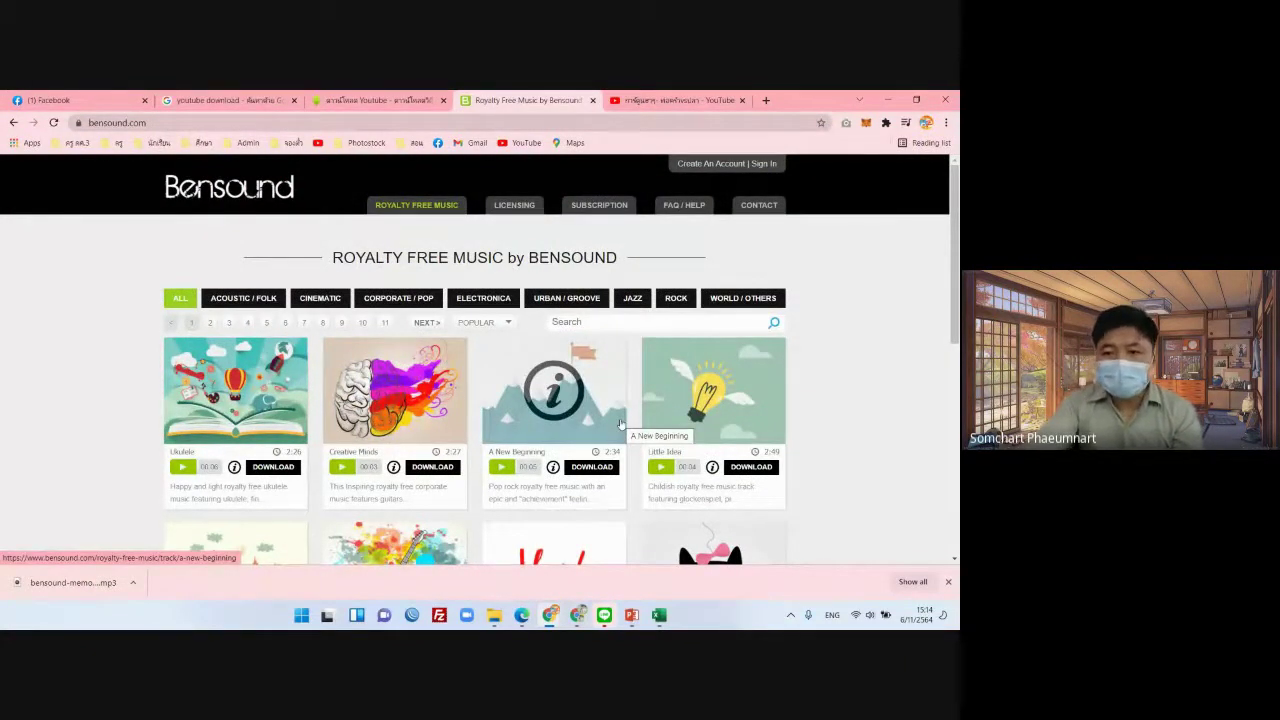
{"action": "scroll", "coordinate": [700, 410], "scroll_direction": "down", "scroll_amount": 3}
{"action": "scroll", "coordinate": [700, 410], "scroll_direction": "up", "scroll_amount": 3}
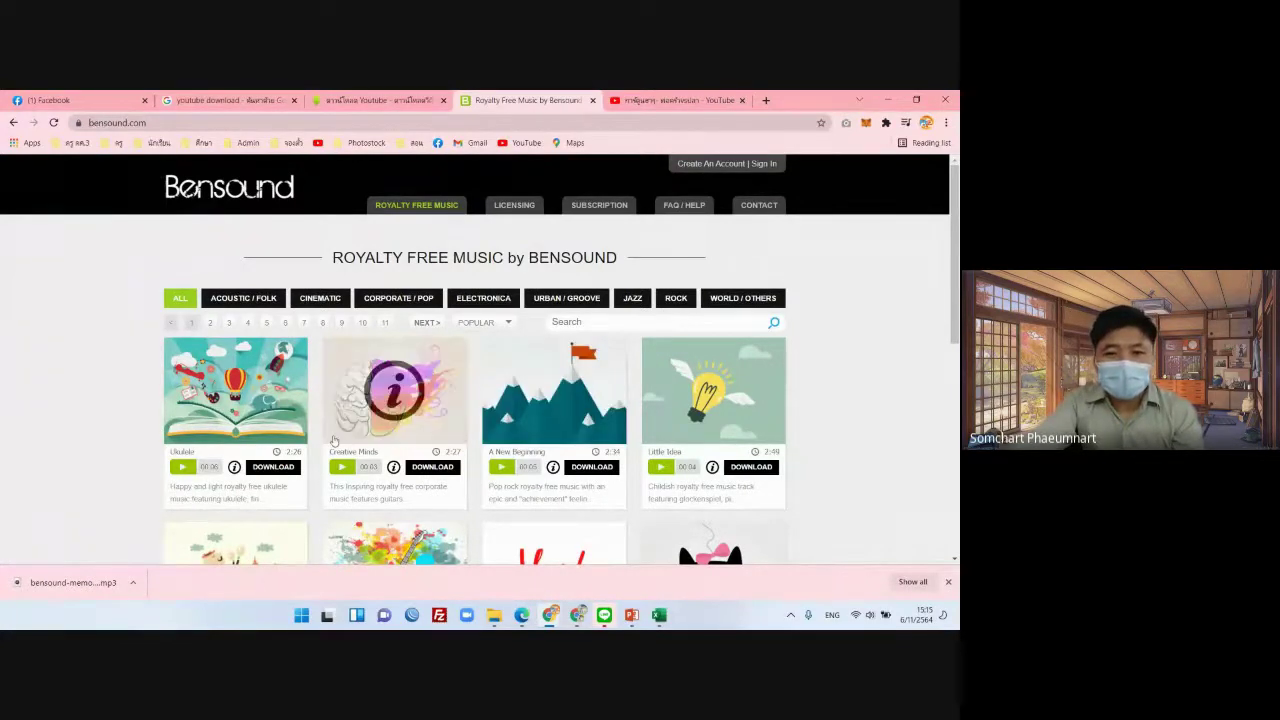
{"action": "scroll", "coordinate": [456, 449], "scroll_direction": "down", "scroll_amount": 2}
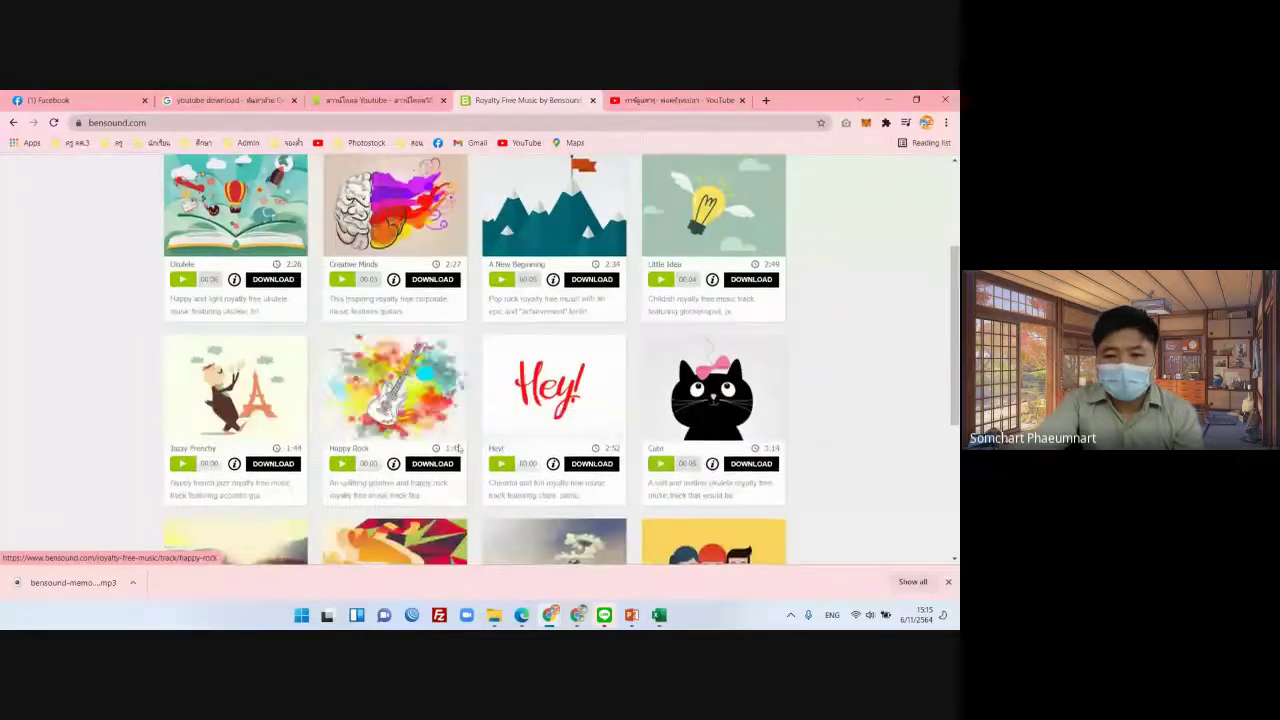
{"action": "scroll", "coordinate": [456, 449], "scroll_direction": "down", "scroll_amount": 5}
{"action": "left_click", "coordinate": [631, 614]}
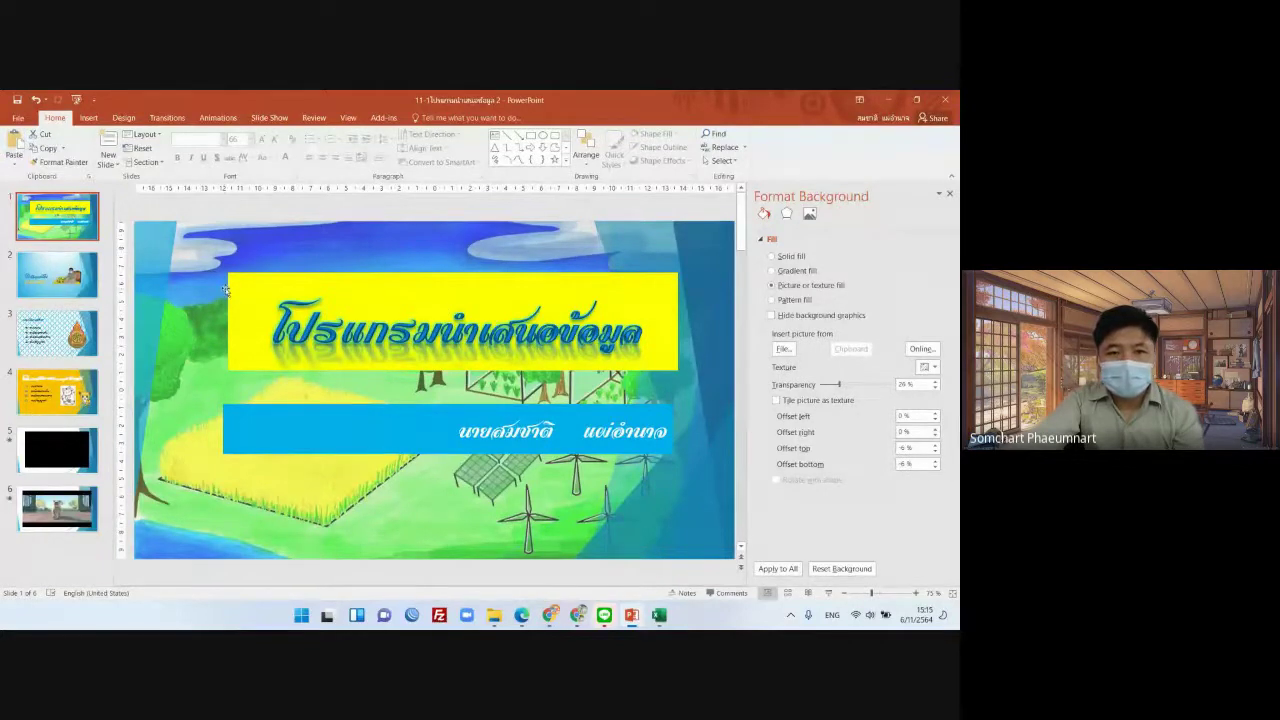
Insert bensound-memories.mp3 from the Desktop as audio on the title slide.
{"action": "left_click", "coordinate": [88, 118]}
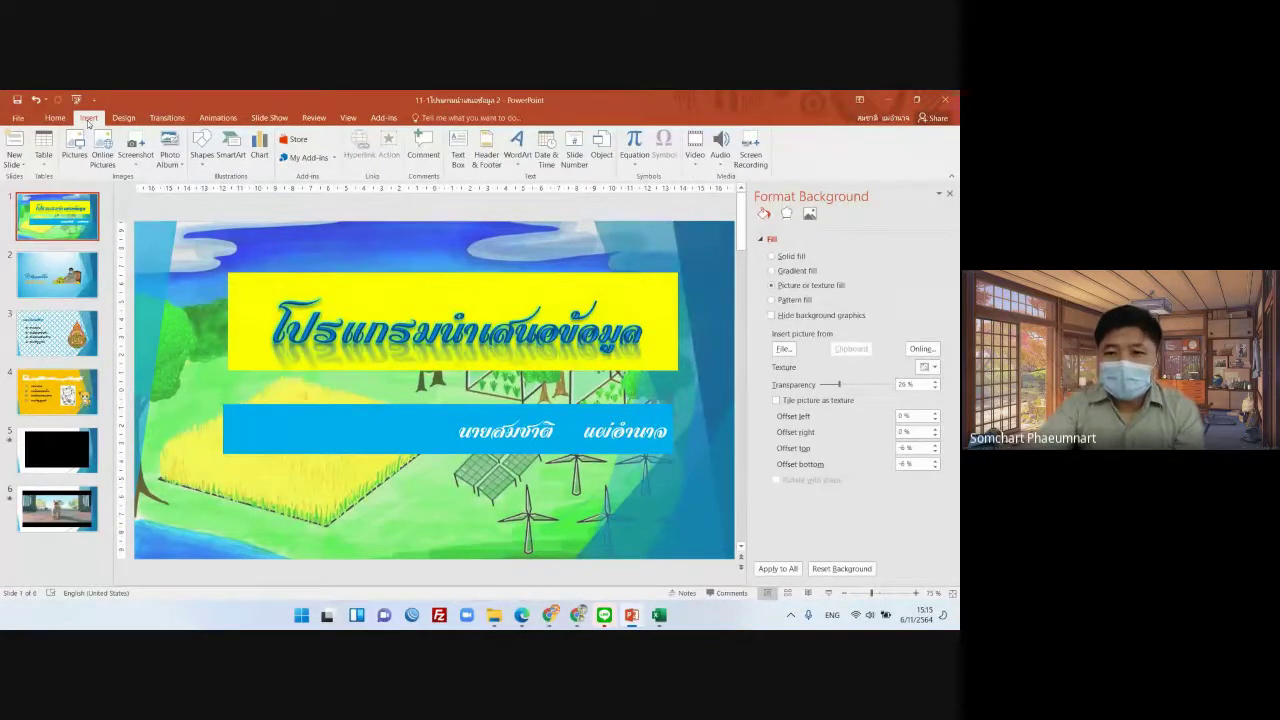
{"action": "left_click", "coordinate": [727, 167]}
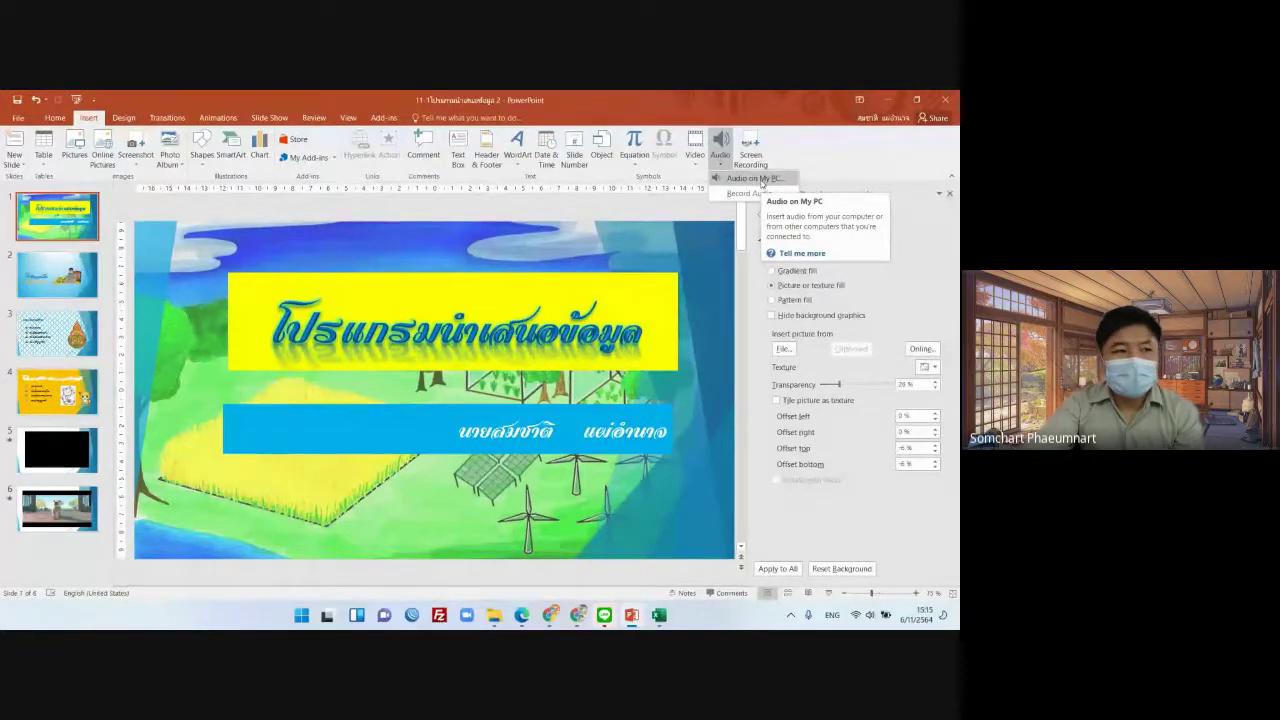
{"action": "left_click", "coordinate": [757, 179]}
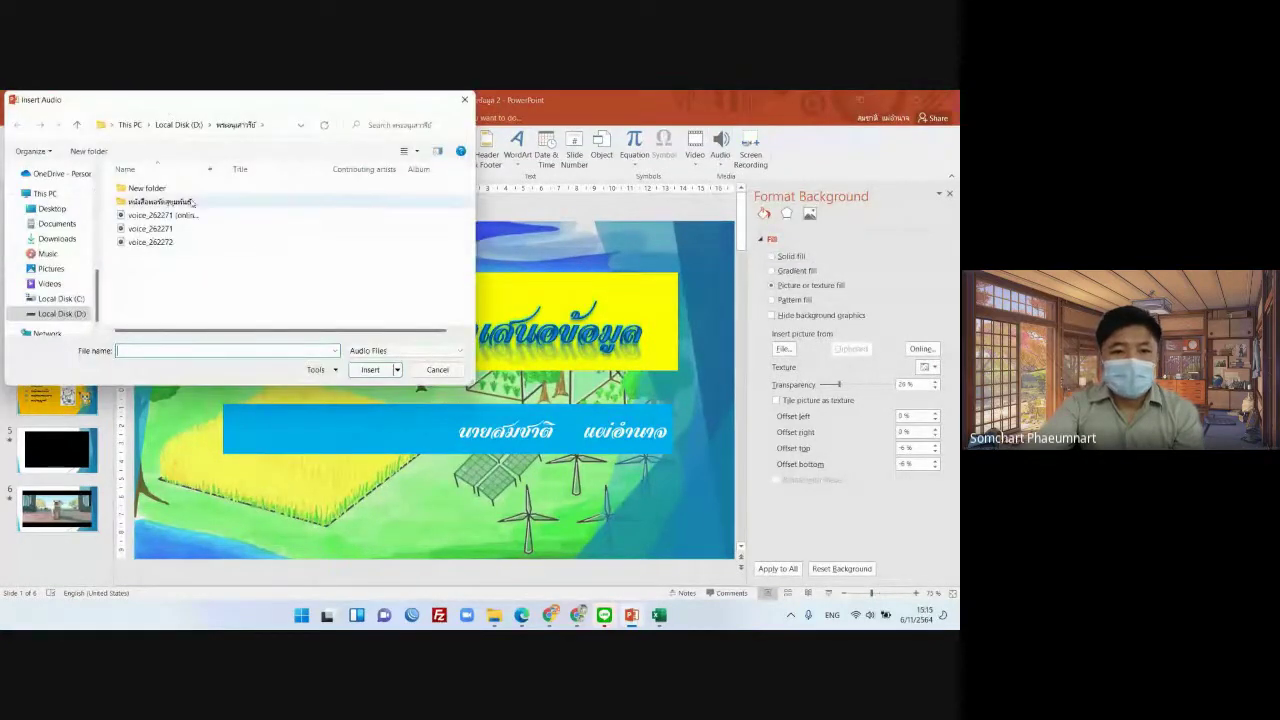
{"action": "left_click", "coordinate": [50, 210]}
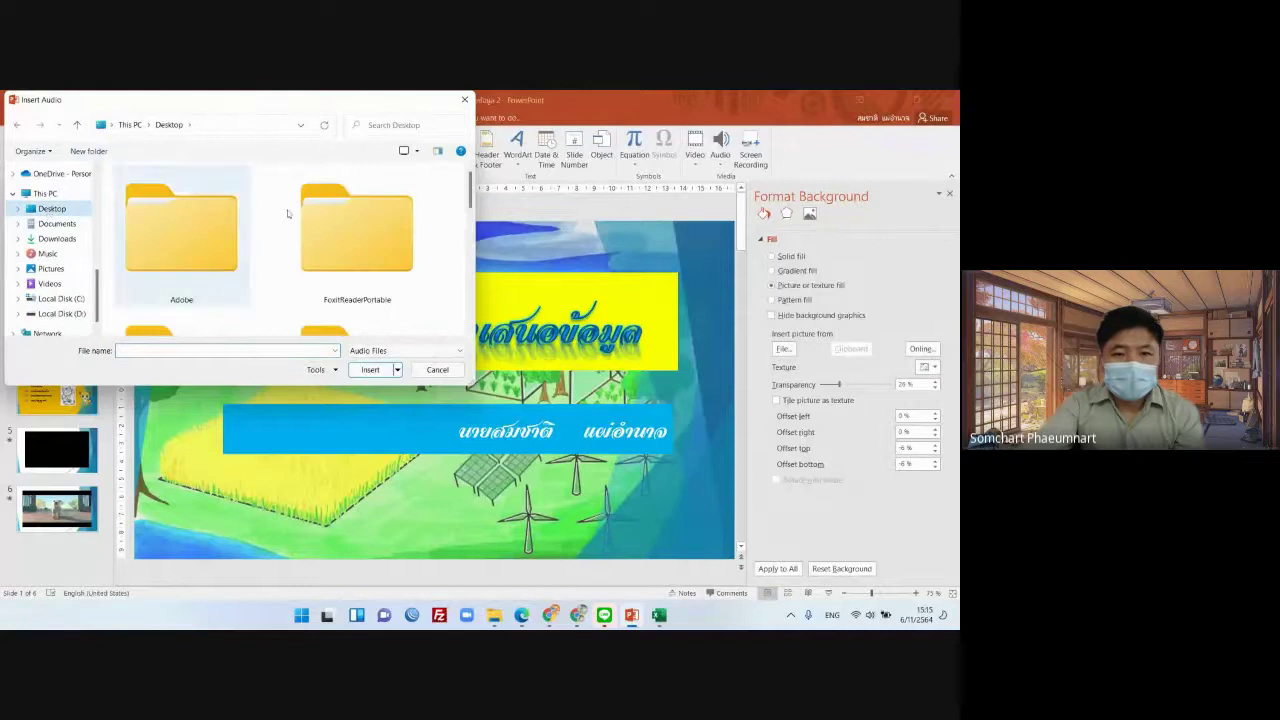
{"action": "scroll", "coordinate": [300, 212], "scroll_direction": "down", "scroll_amount": 5}
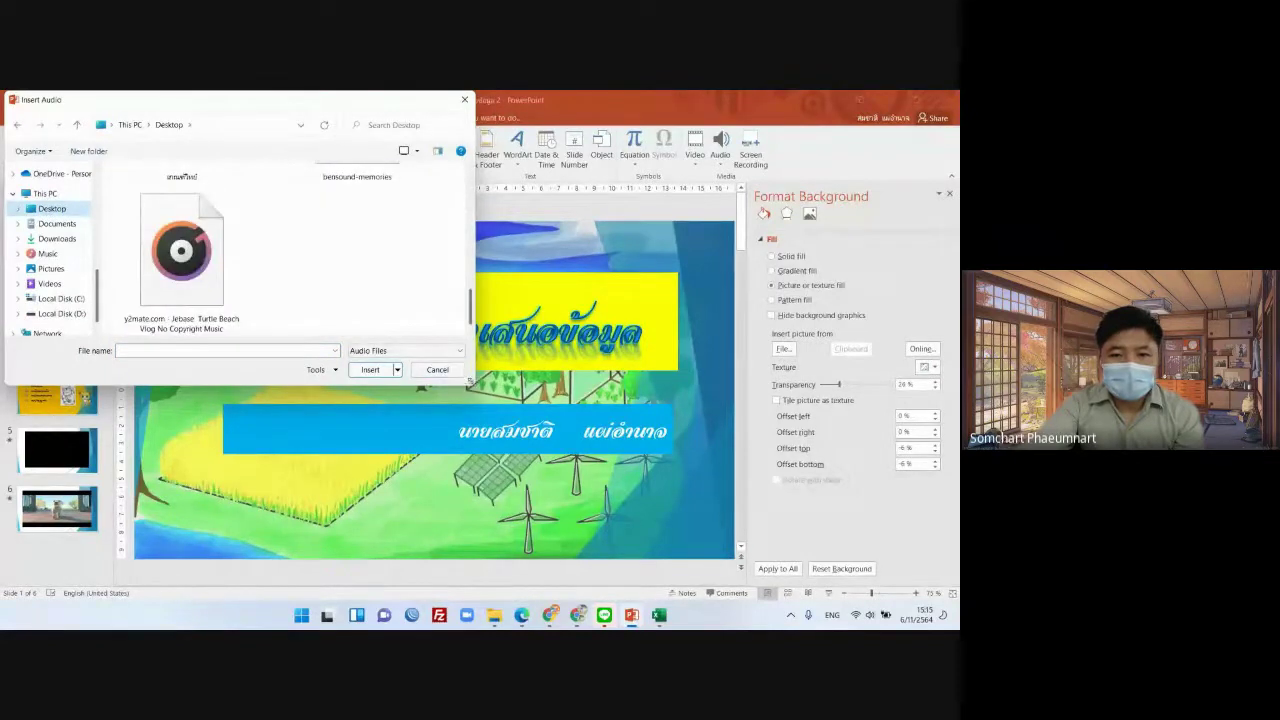
{"action": "left_click_drag", "start_coordinate": [473, 385], "coordinate": [453, 546]}
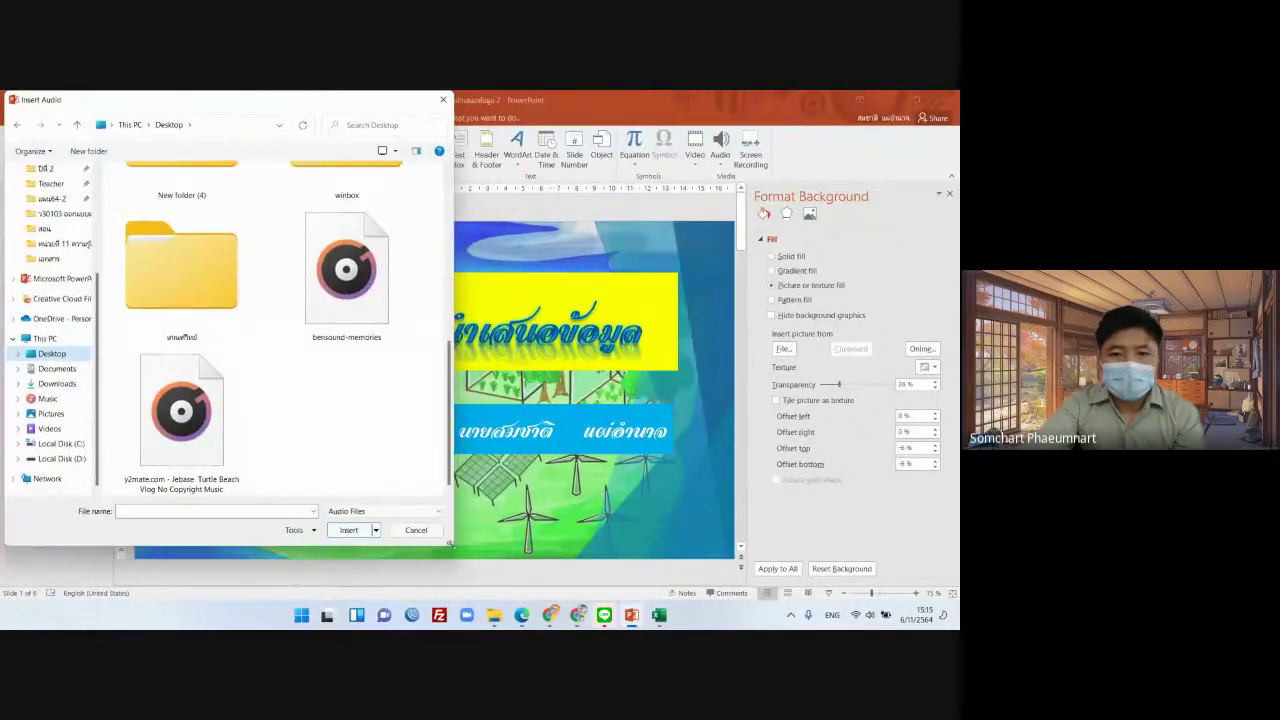
{"action": "left_click", "coordinate": [358, 300]}
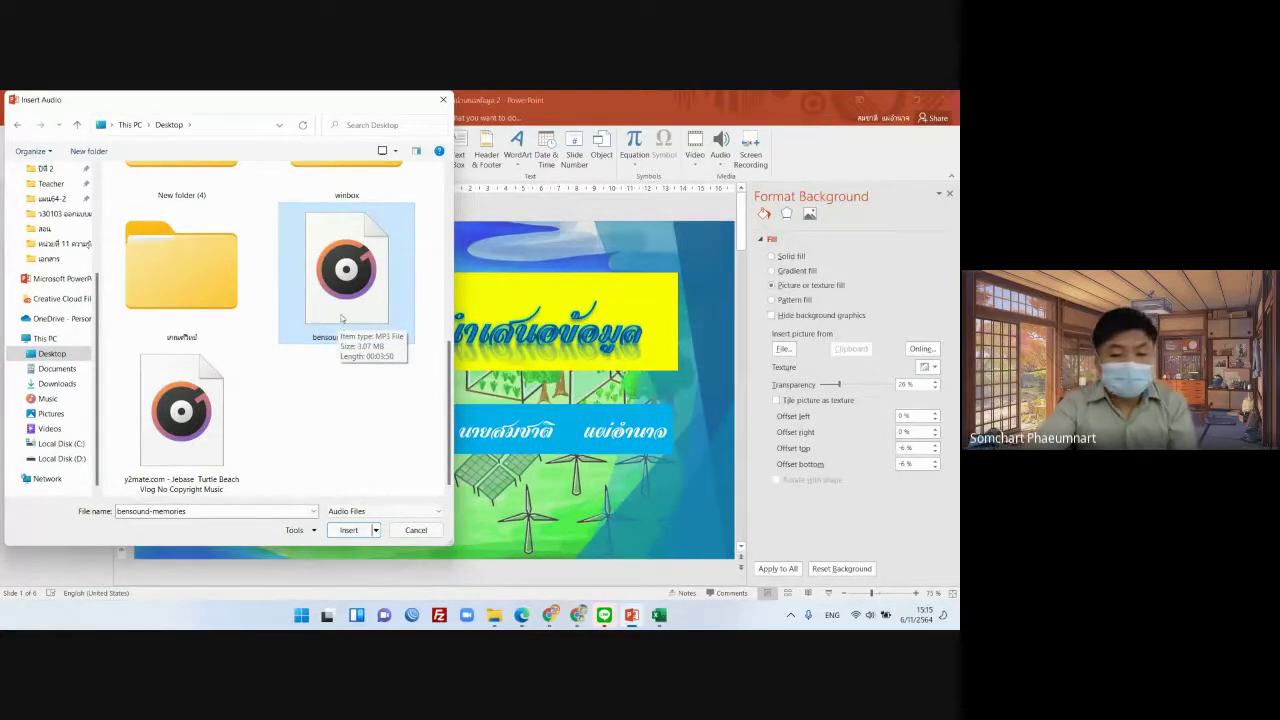
{"action": "left_click", "coordinate": [348, 531]}
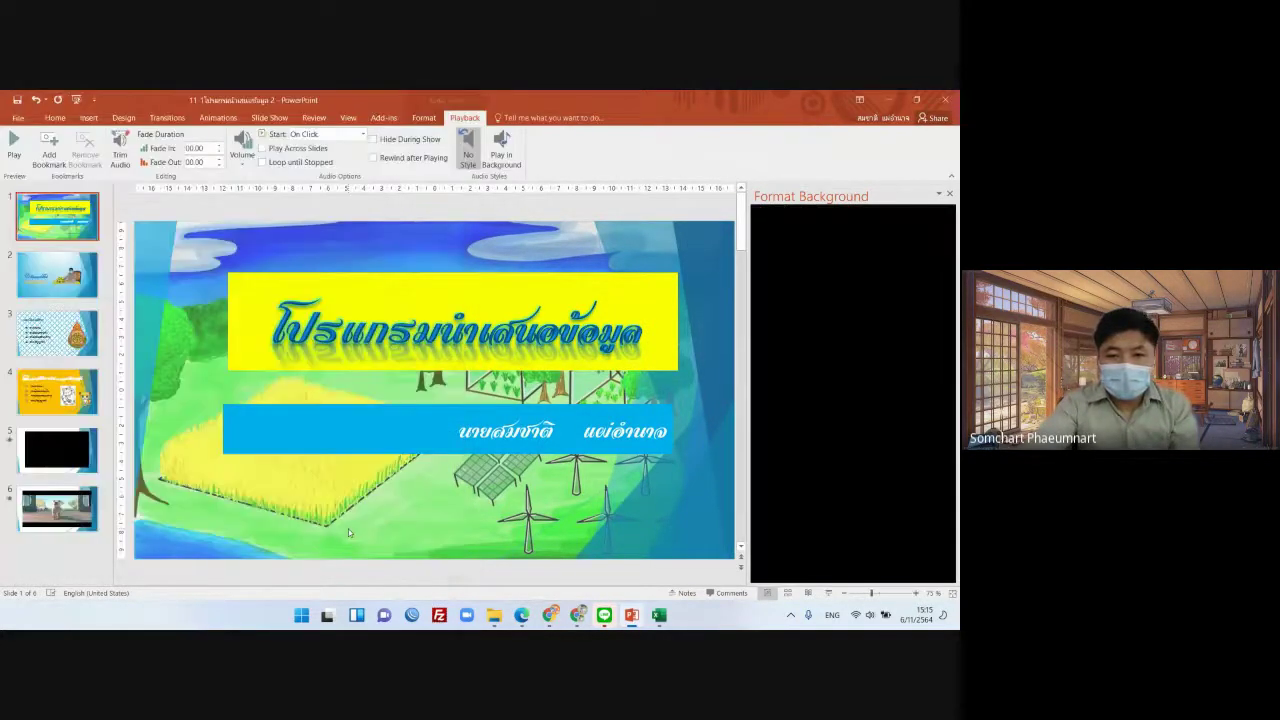
Move the music icon to the title slide's top edge and set Start to Automatically.
{"action": "left_click_drag", "start_coordinate": [433, 383], "coordinate": [464, 206]}
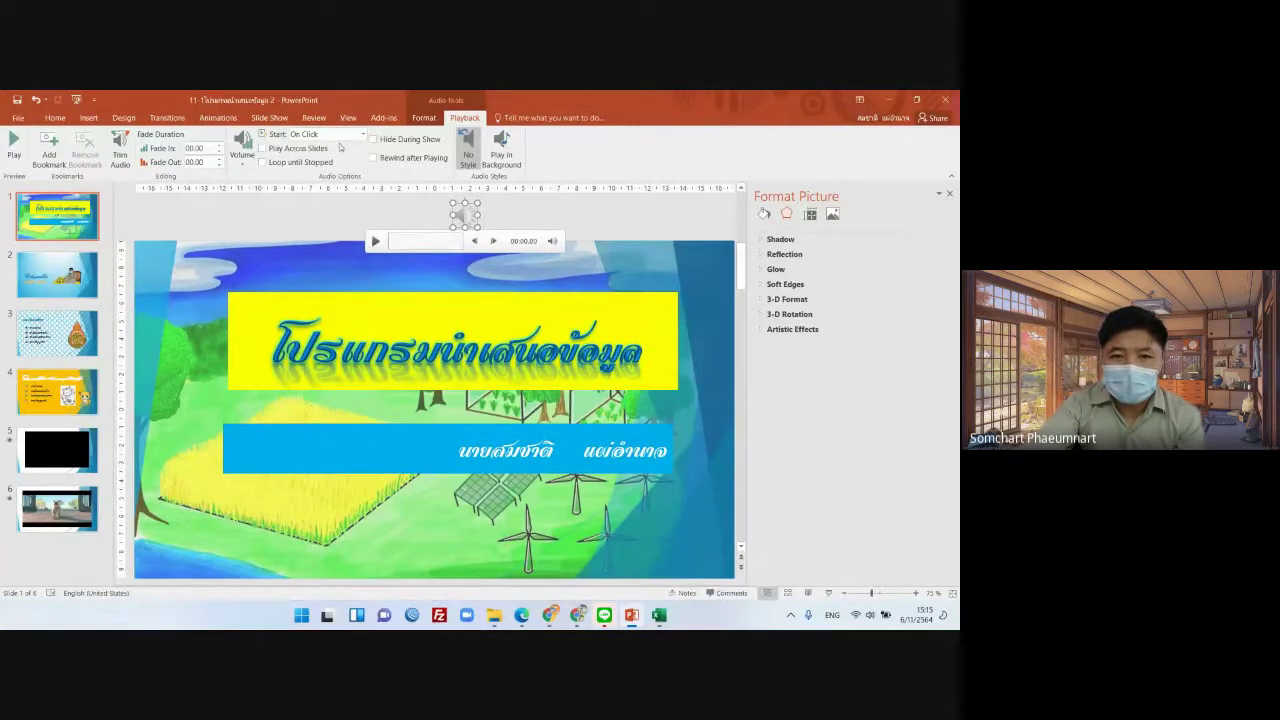
{"action": "left_click", "coordinate": [362, 134]}
{"action": "left_click", "coordinate": [332, 148]}
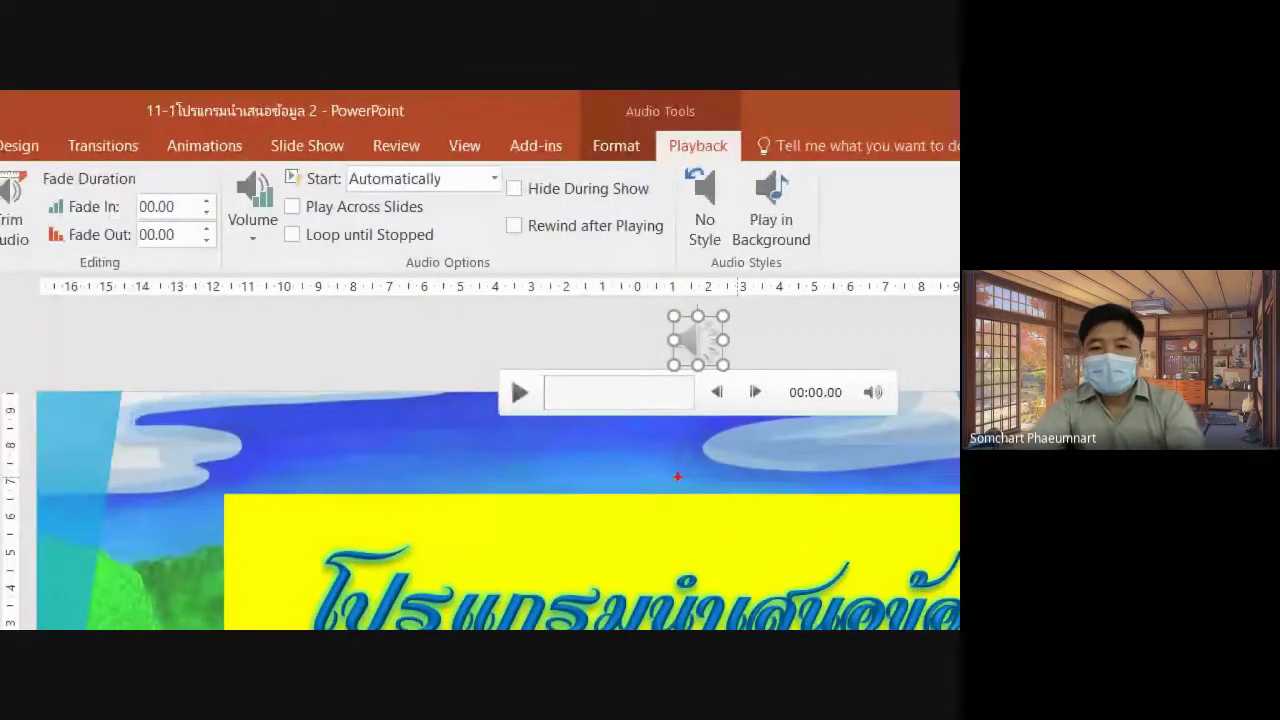
{"action": "mouse_move", "coordinate": [240, 390]}
{"action": "left_mouse_down"}
{"action": "mouse_move", "coordinate": [520, 296]}
{"action": "mouse_move", "coordinate": [628, 318]}
{"action": "mouse_move", "coordinate": [637, 334]}
{"action": "mouse_move", "coordinate": [618, 352]}
{"action": "left_mouse_up"}
{"action": "mouse_move", "coordinate": [796, 316]}
{"action": "left_mouse_down"}
{"action": "mouse_move", "coordinate": [680, 302]}
{"action": "mouse_move", "coordinate": [550, 345]}
{"action": "mouse_move", "coordinate": [943, 440]}
{"action": "mouse_move", "coordinate": [805, 332]}
{"action": "left_mouse_up"}
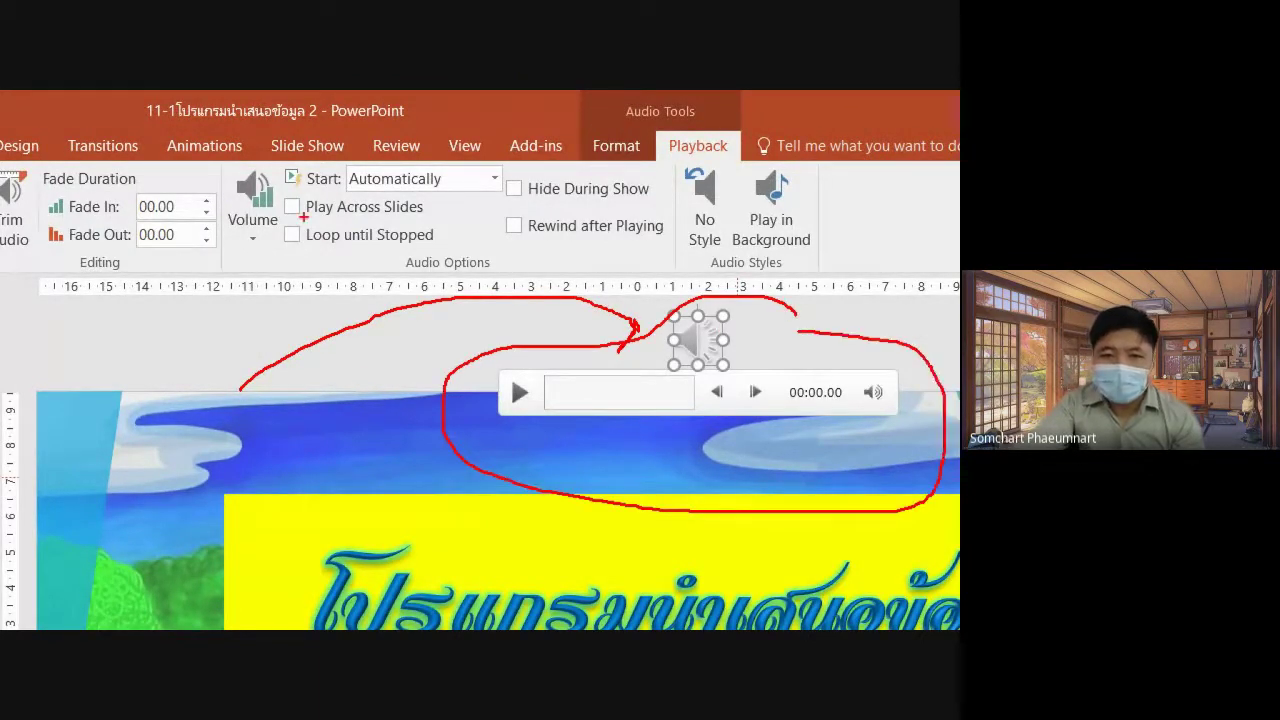
{"action": "mouse_move", "coordinate": [318, 186]}
{"action": "left_mouse_down"}
{"action": "mouse_move", "coordinate": [296, 189]}
{"action": "mouse_move", "coordinate": [279, 222]}
{"action": "mouse_move", "coordinate": [438, 220]}
{"action": "mouse_move", "coordinate": [422, 202]}
{"action": "mouse_move", "coordinate": [316, 186]}
{"action": "left_mouse_up"}
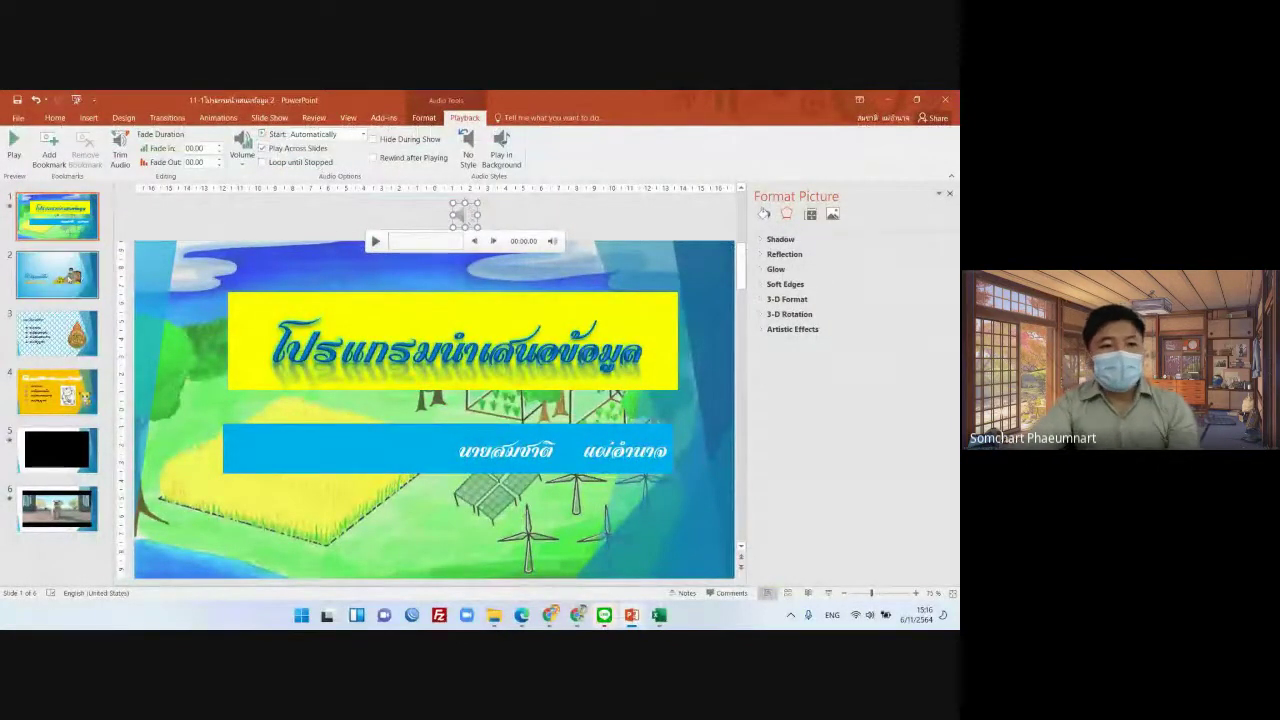
Reselect the Memories audio clip and close the Format Picture pane.
{"action": "left_click", "coordinate": [57, 215]}
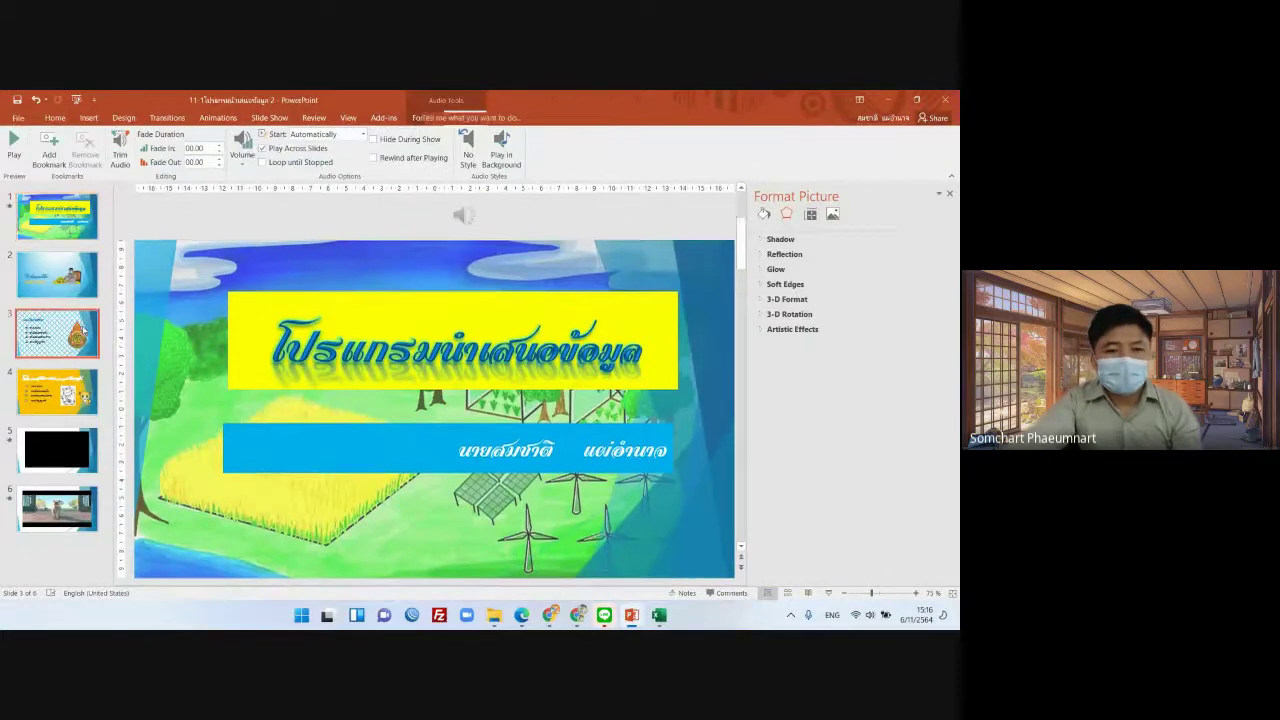
{"action": "scroll", "coordinate": [113, 229], "scroll_direction": "down", "scroll_amount": 1}
{"action": "scroll", "coordinate": [113, 229], "scroll_direction": "up", "scroll_amount": 1}
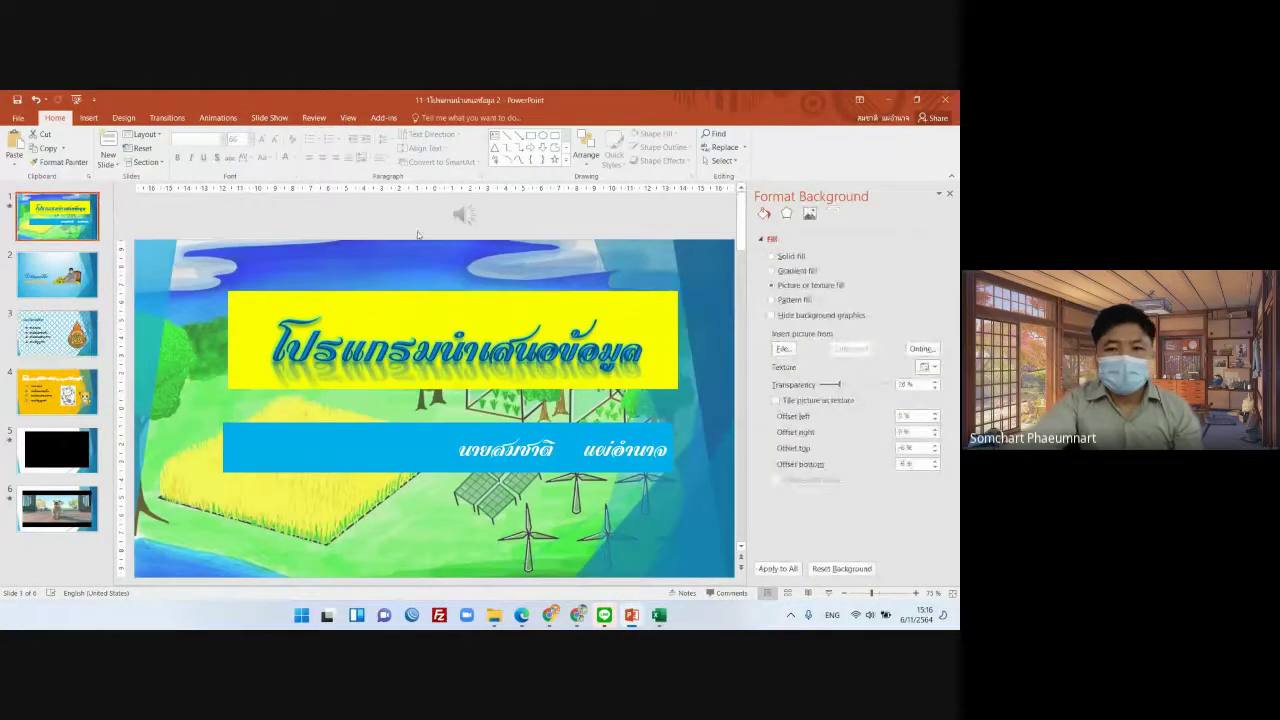
{"action": "left_click", "coordinate": [464, 214]}
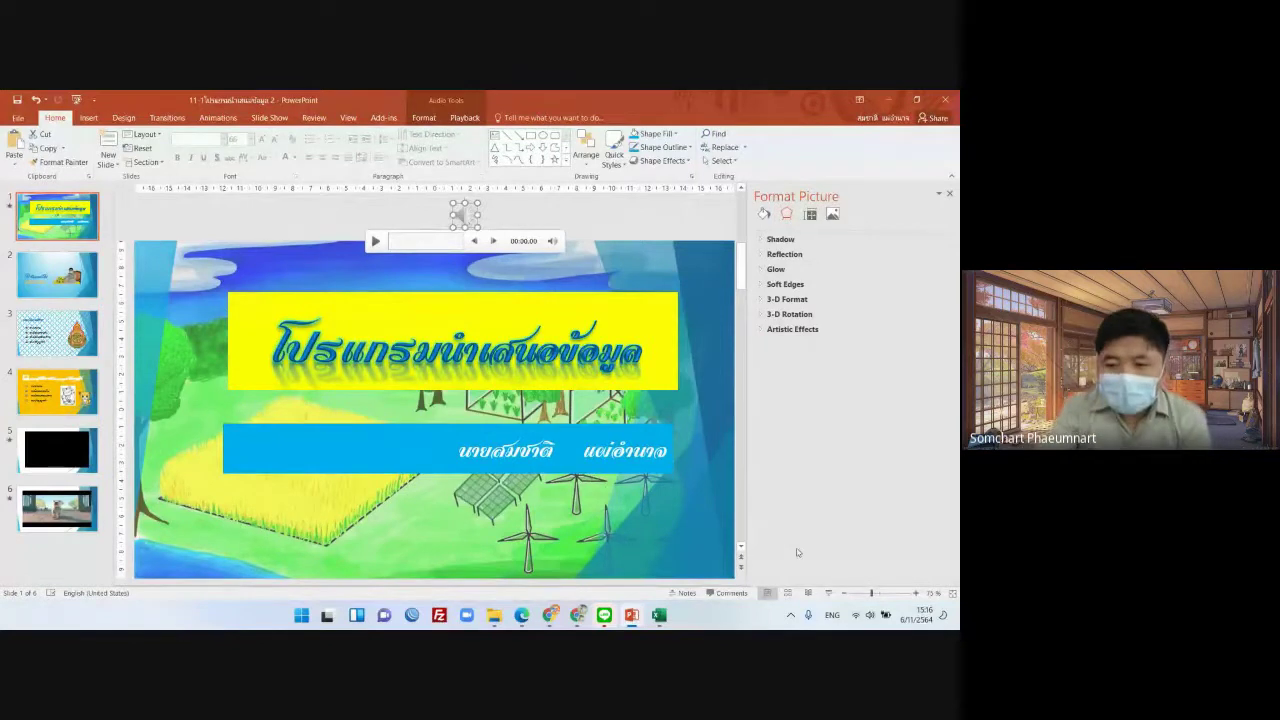
{"action": "left_click", "coordinate": [949, 194]}
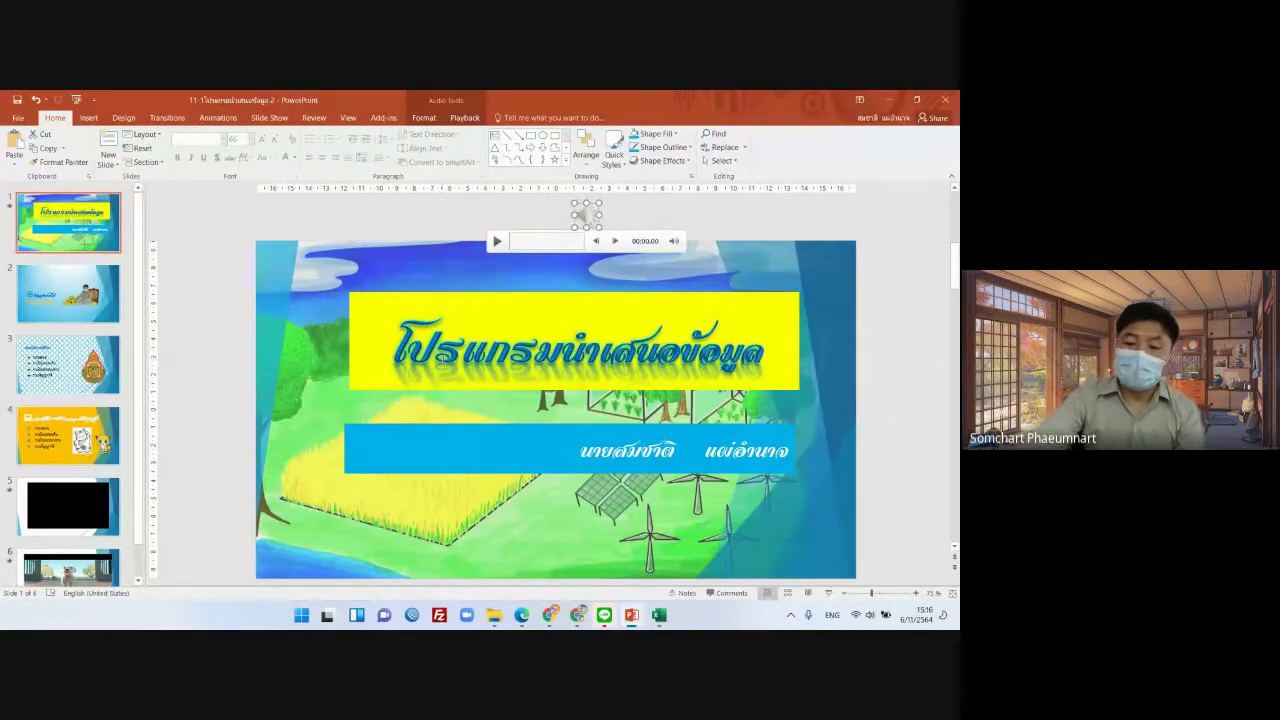
{"action": "left_click", "coordinate": [829, 593]}
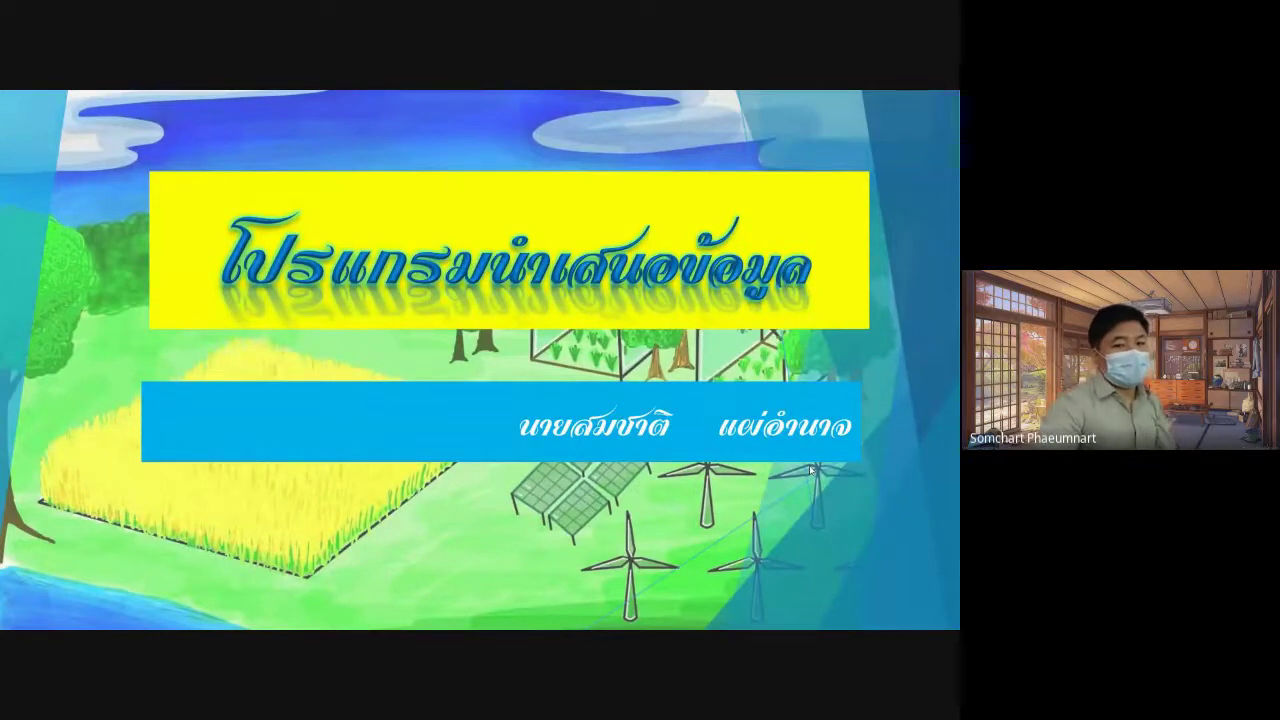
{"action": "left_click", "coordinate": [811, 469]}
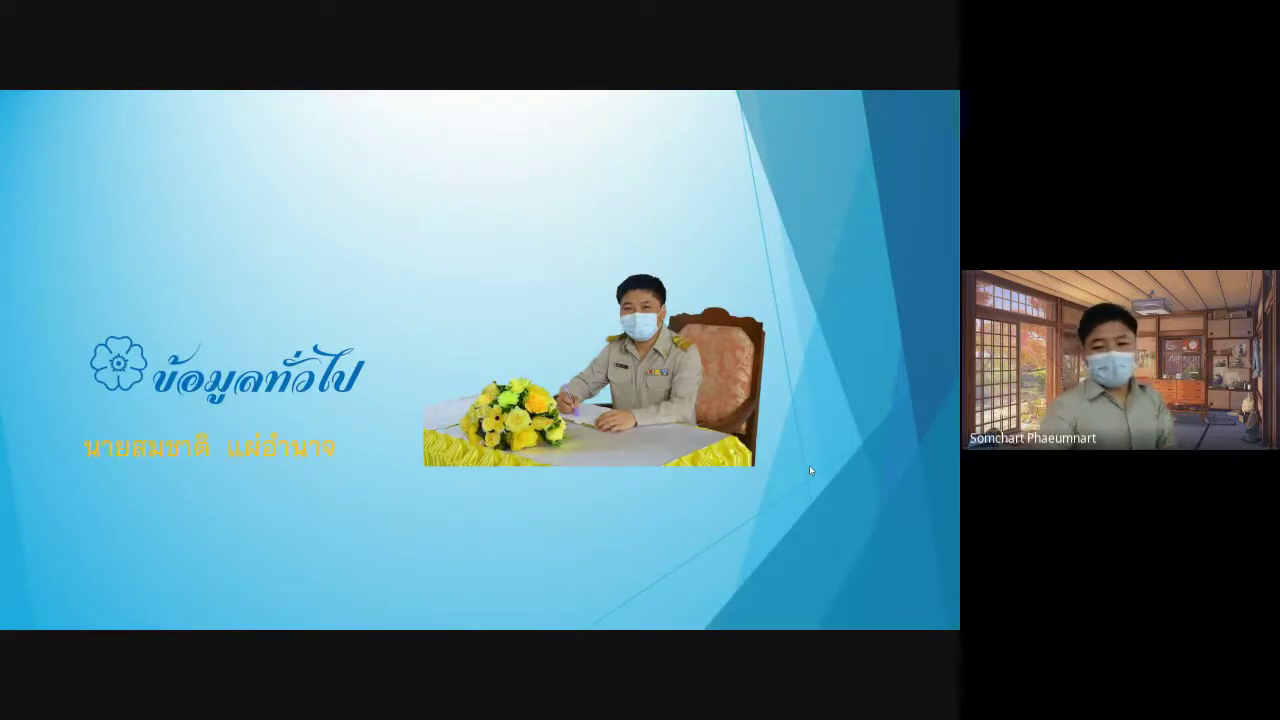
{"action": "left_click", "coordinate": [810, 469]}
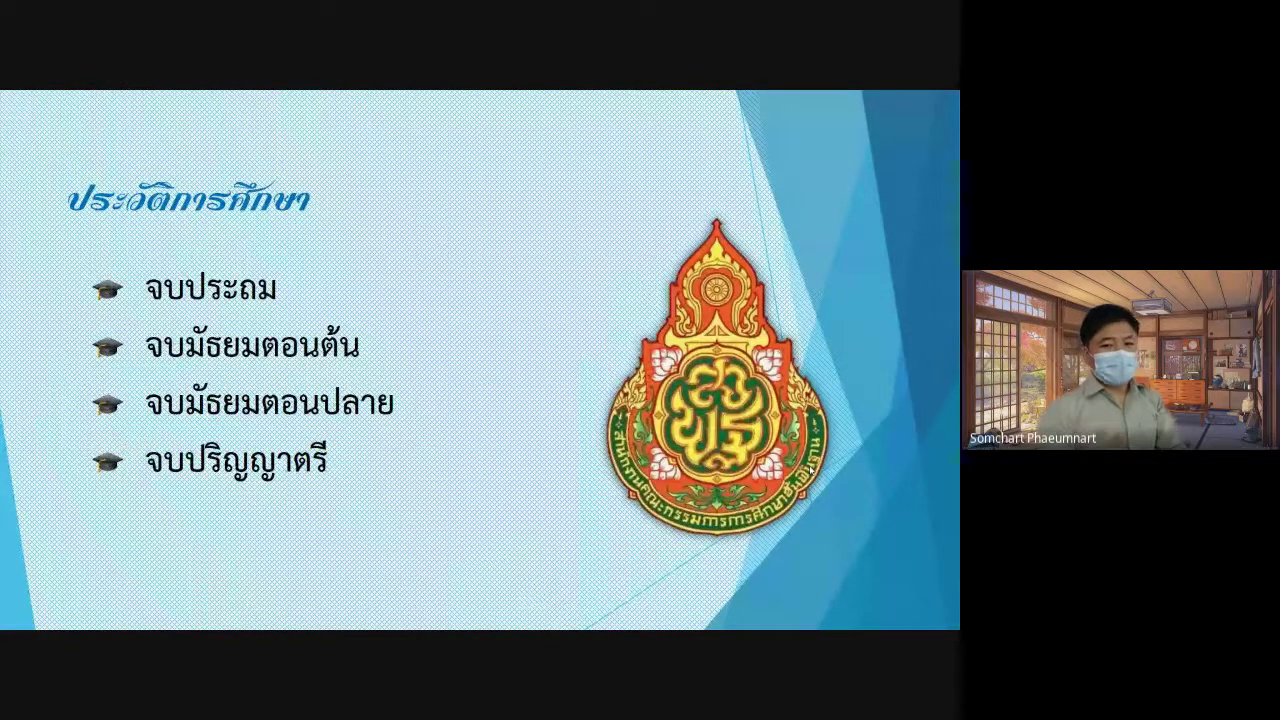
{"action": "left_click", "coordinate": [810, 469]}
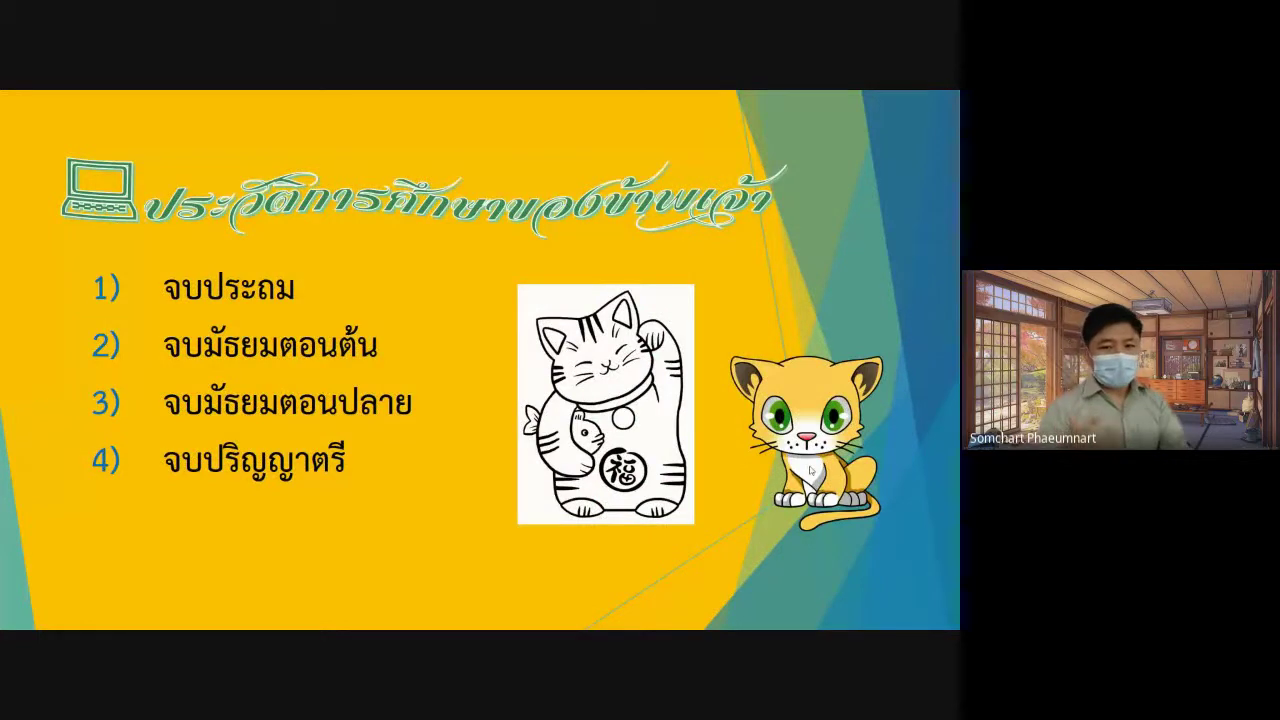
{"action": "left_click", "coordinate": [810, 469]}
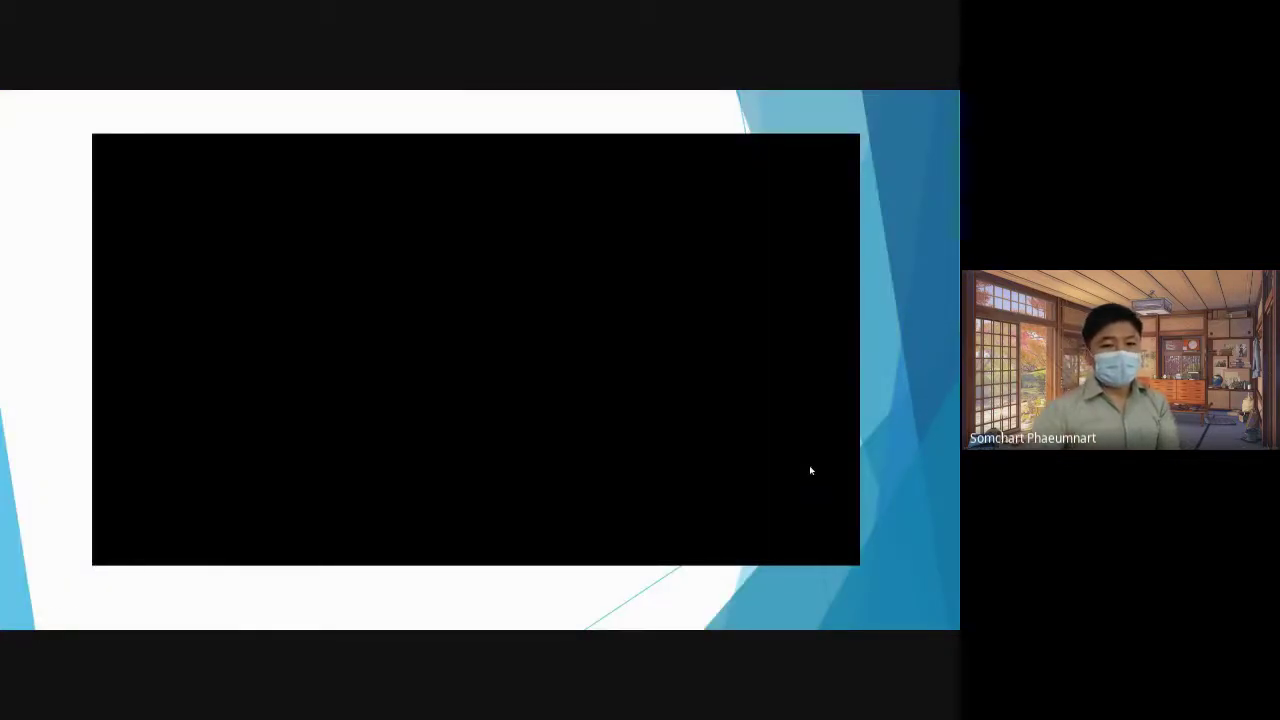
{"action": "left_click", "coordinate": [810, 470]}
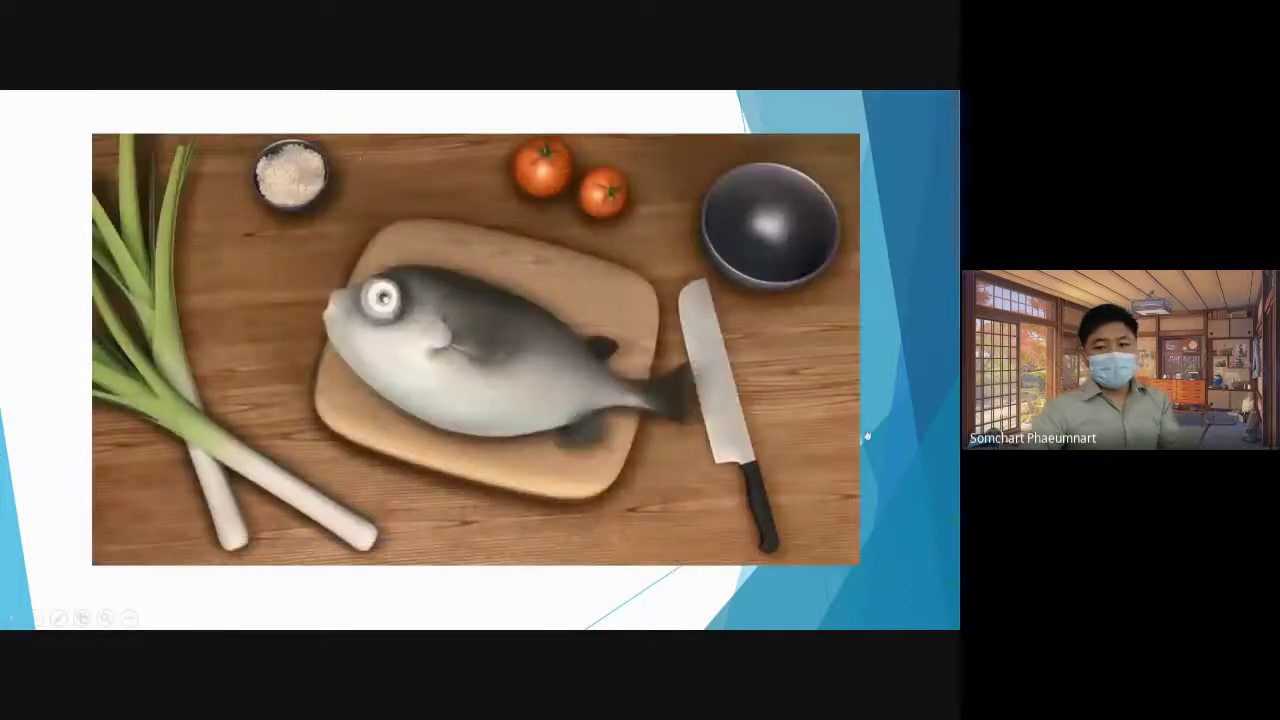
{"action": "left_click", "coordinate": [897, 398]}
{"action": "left_click", "coordinate": [898, 398]}
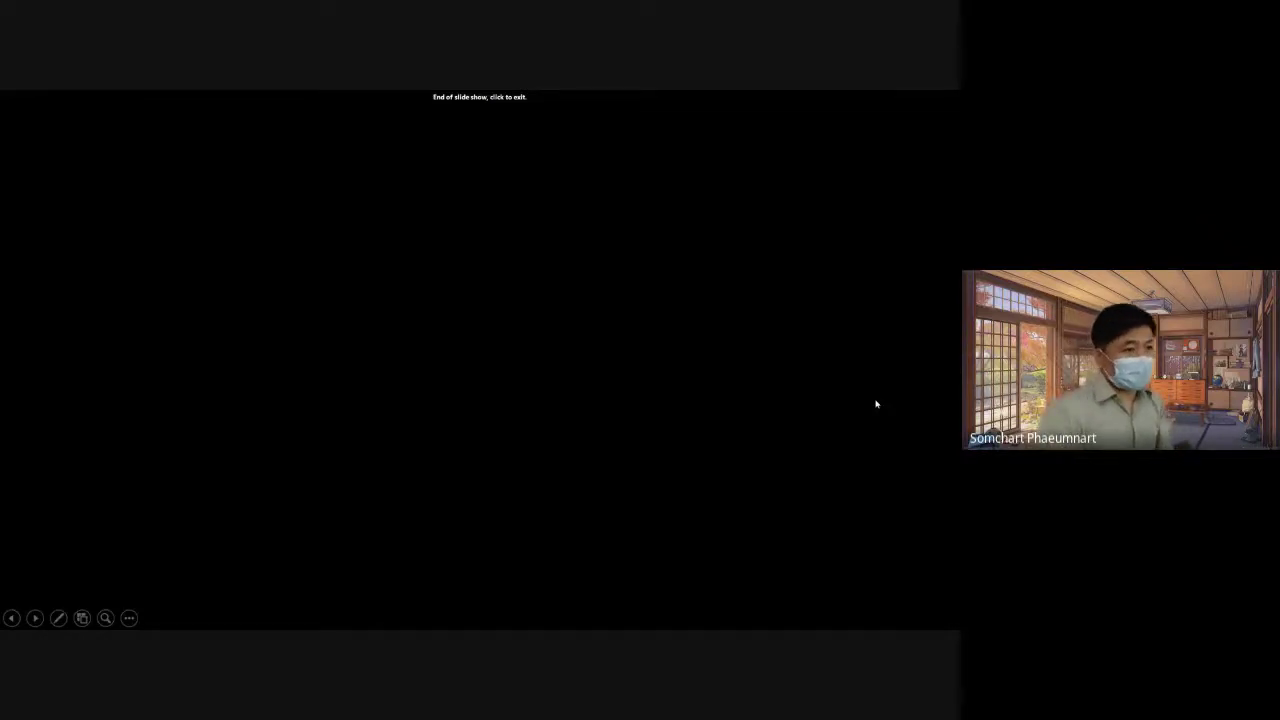
{"action": "left_click", "coordinate": [875, 404]}
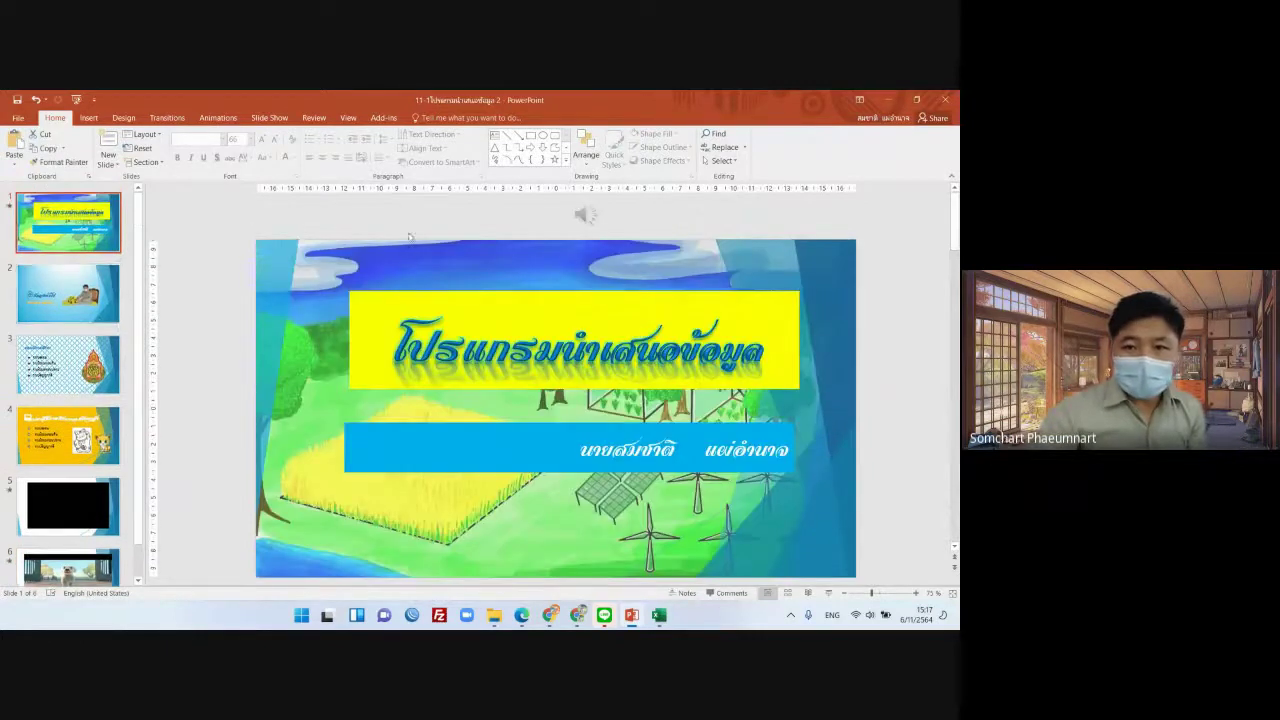
Select the title slide's Memories audio clip and bring up its Playback settings.
{"action": "left_click", "coordinate": [586, 214]}
{"action": "left_click", "coordinate": [464, 117]}
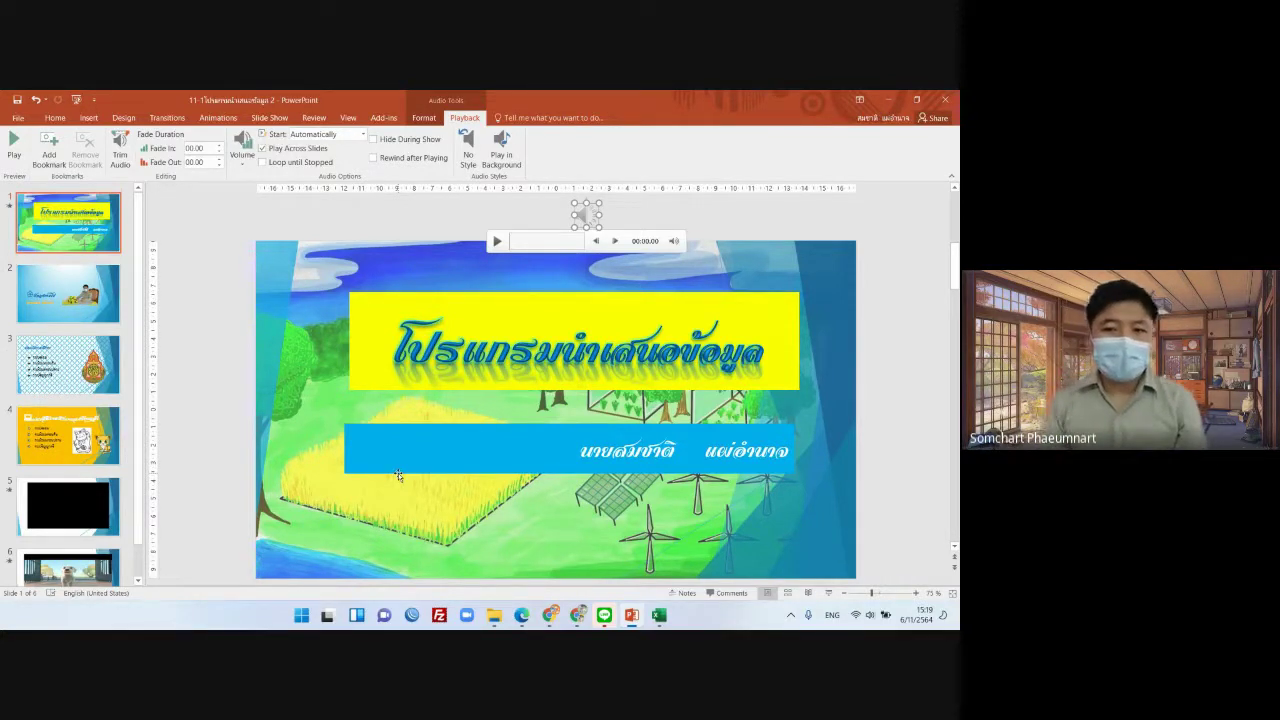
{"action": "mouse_move", "coordinate": [580, 619]}
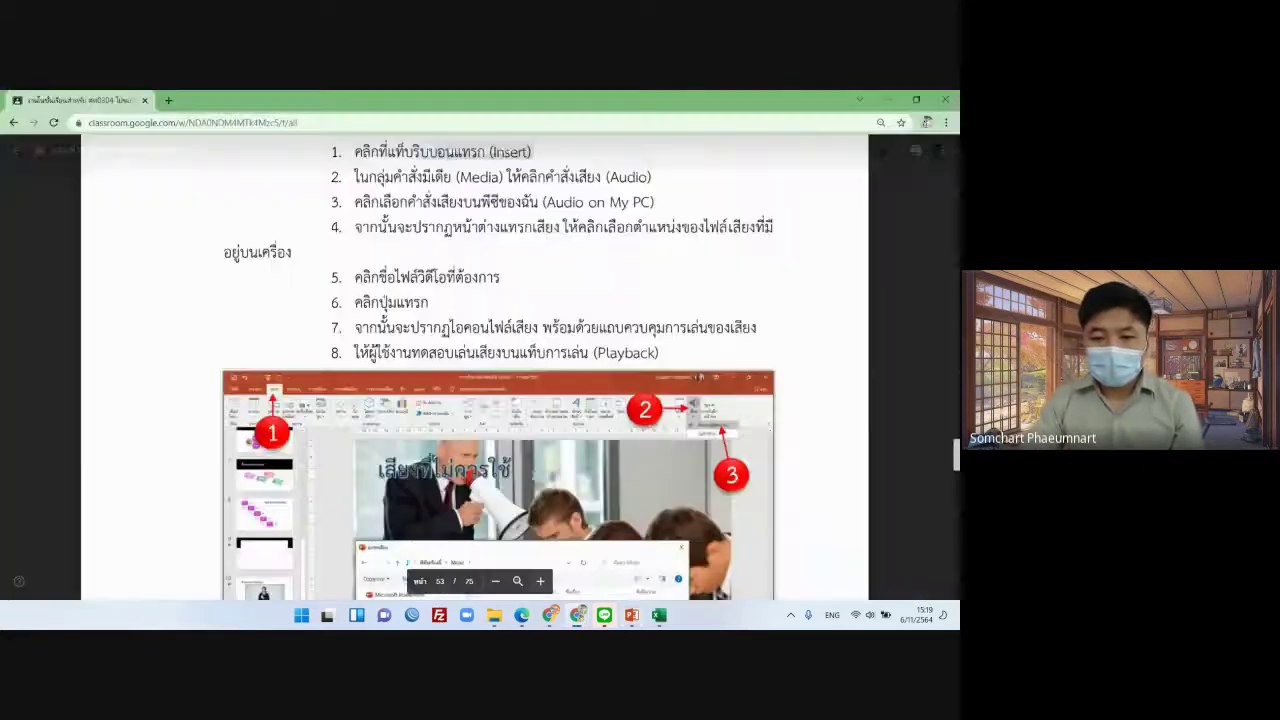
{"action": "left_click", "coordinate": [510, 550]}
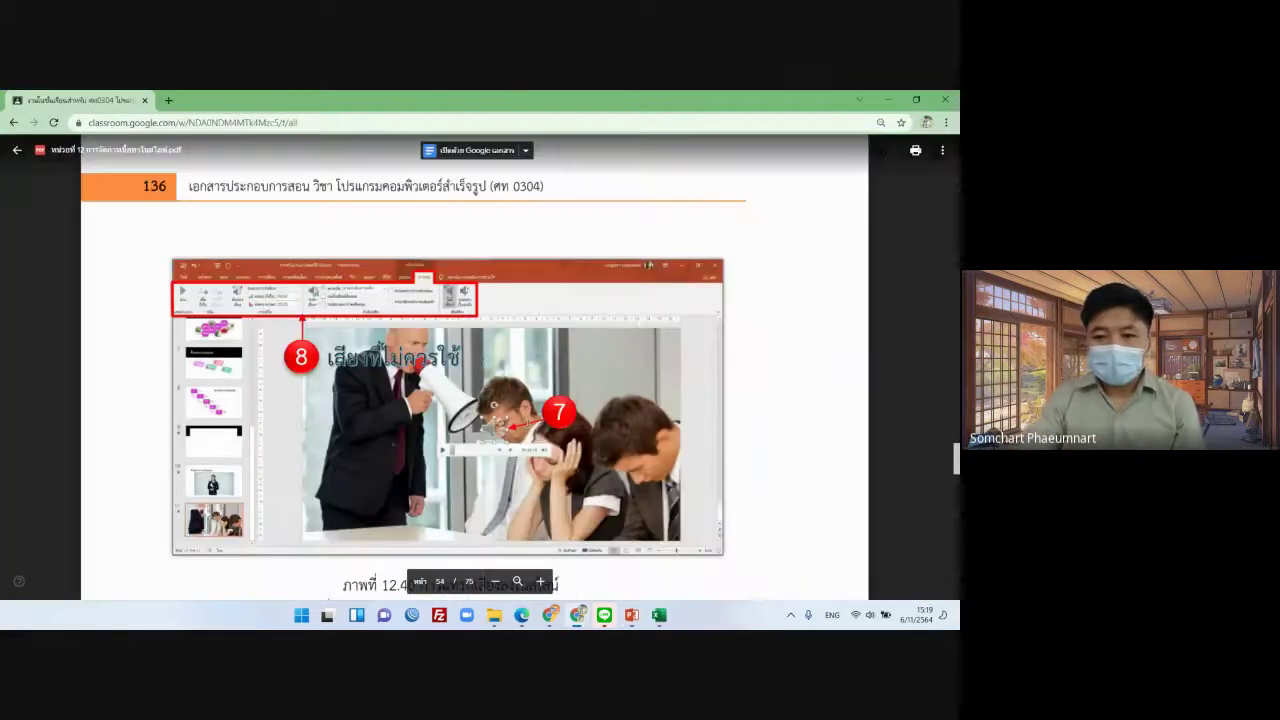
{"action": "scroll", "coordinate": [475, 380], "scroll_direction": "down", "scroll_amount": 15}
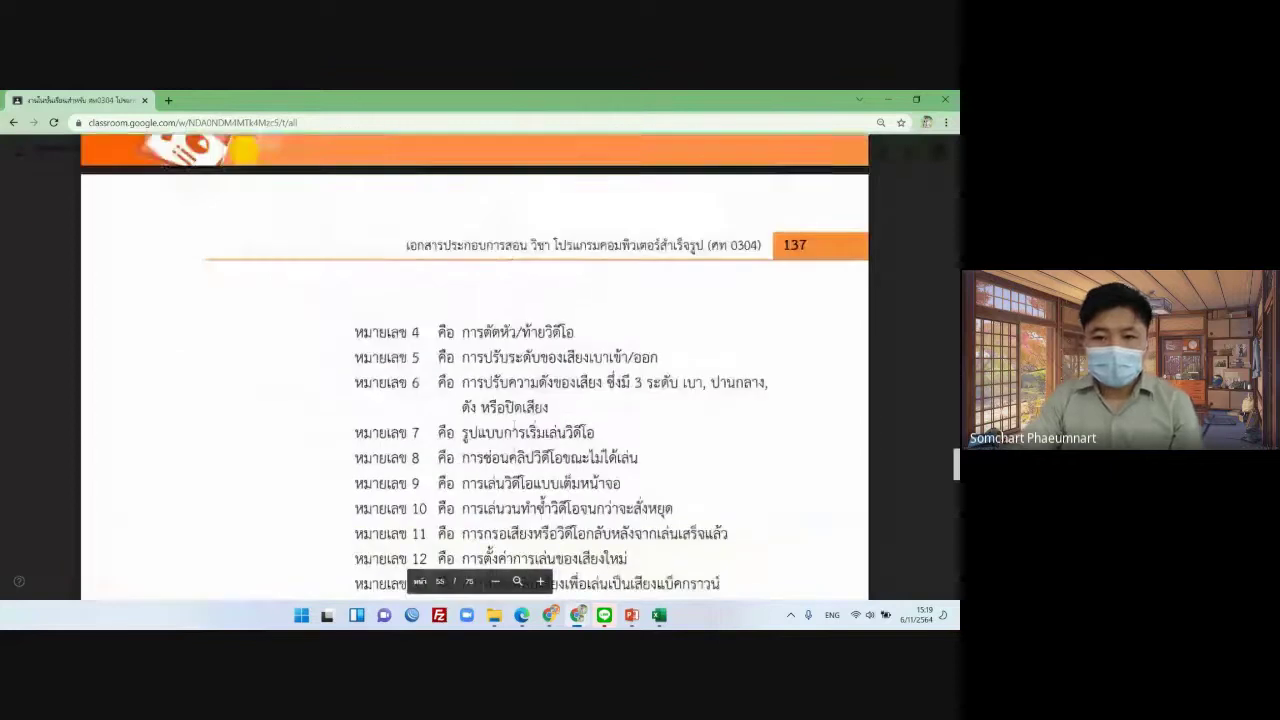
{"action": "scroll", "coordinate": [513, 425], "scroll_direction": "down", "scroll_amount": 10}
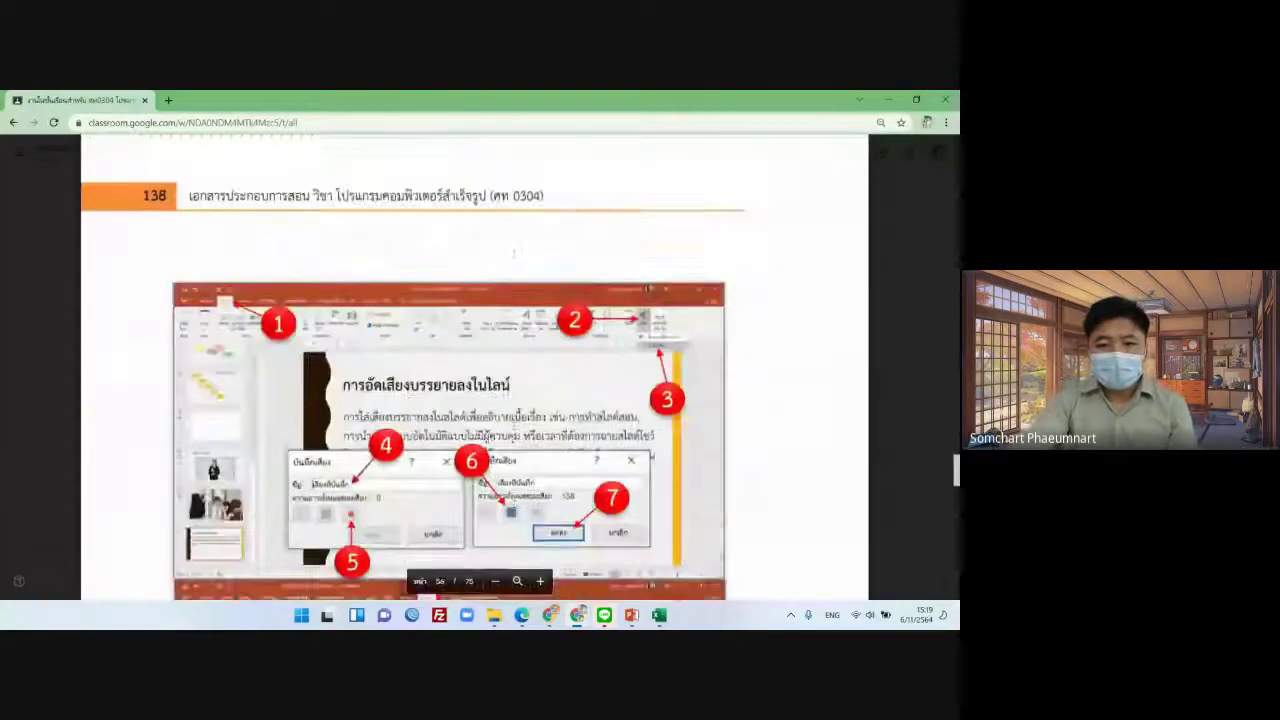
{"action": "scroll", "coordinate": [515, 421], "scroll_direction": "down", "scroll_amount": 3}
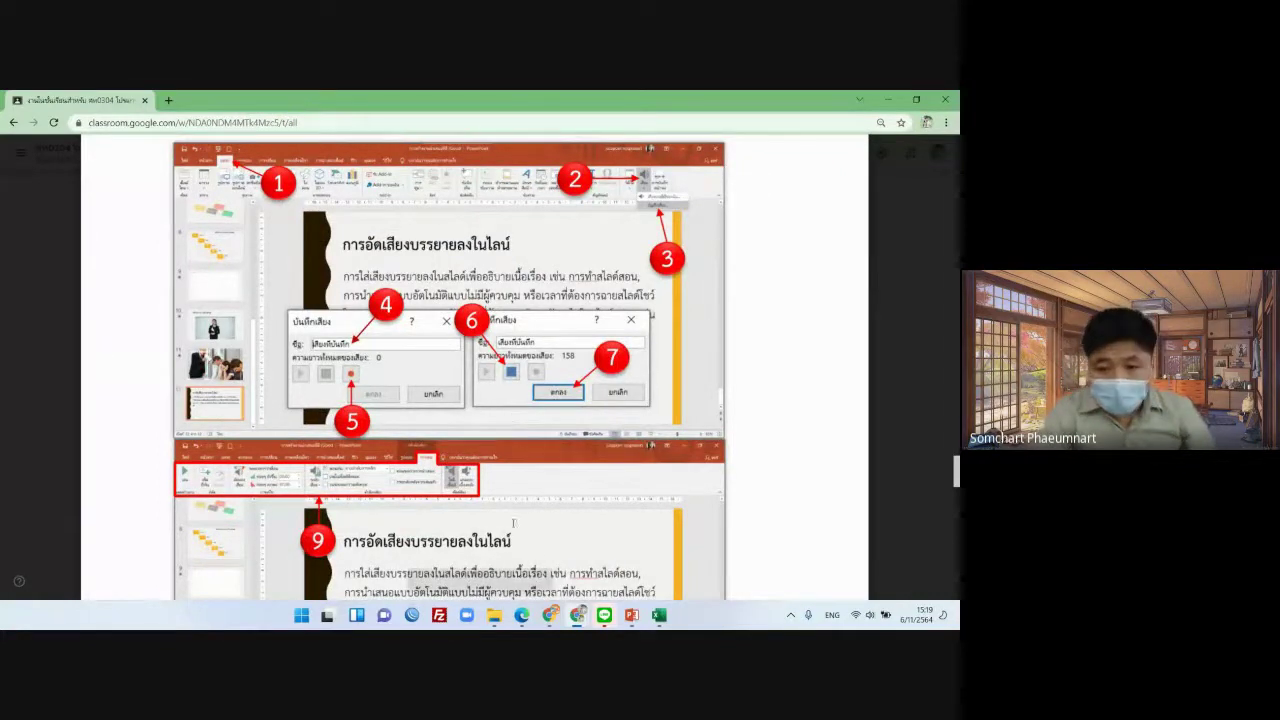
{"action": "left_click", "coordinate": [631, 617]}
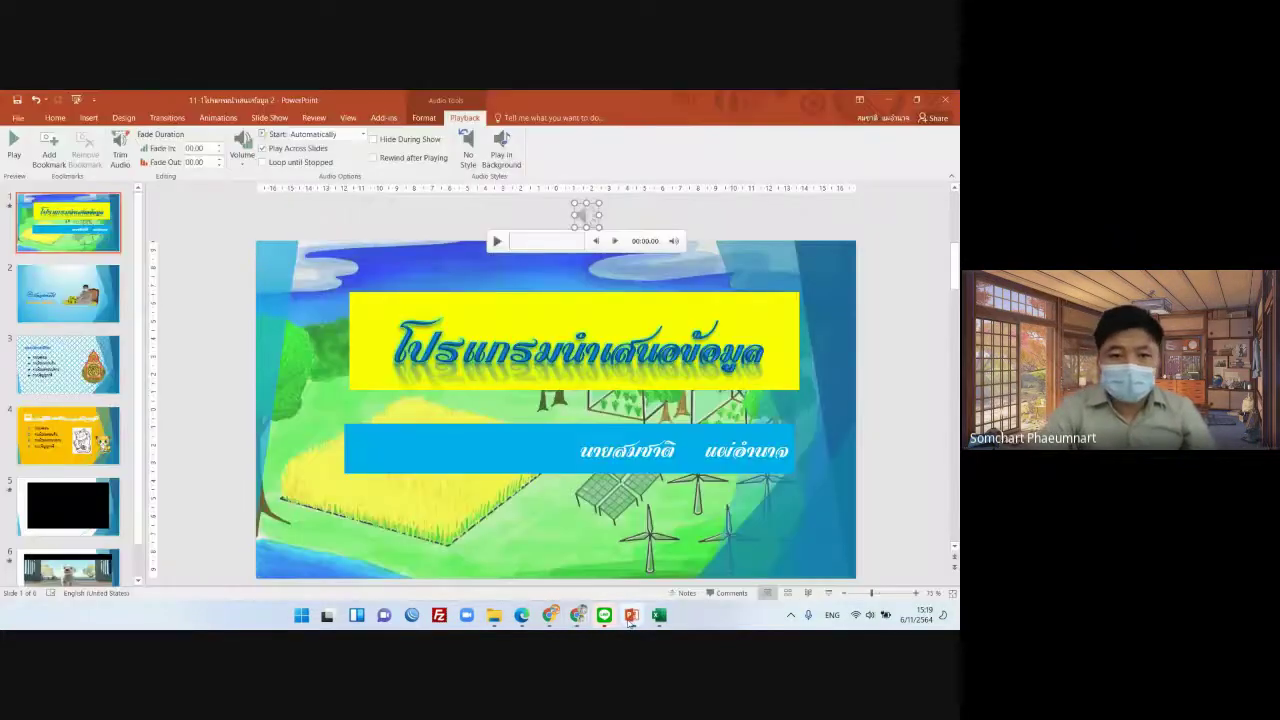
Change slide 2's presenter name line under "ข้อมูลทั่วไป" from yellow to dark blue.
{"action": "left_click", "coordinate": [66, 318]}
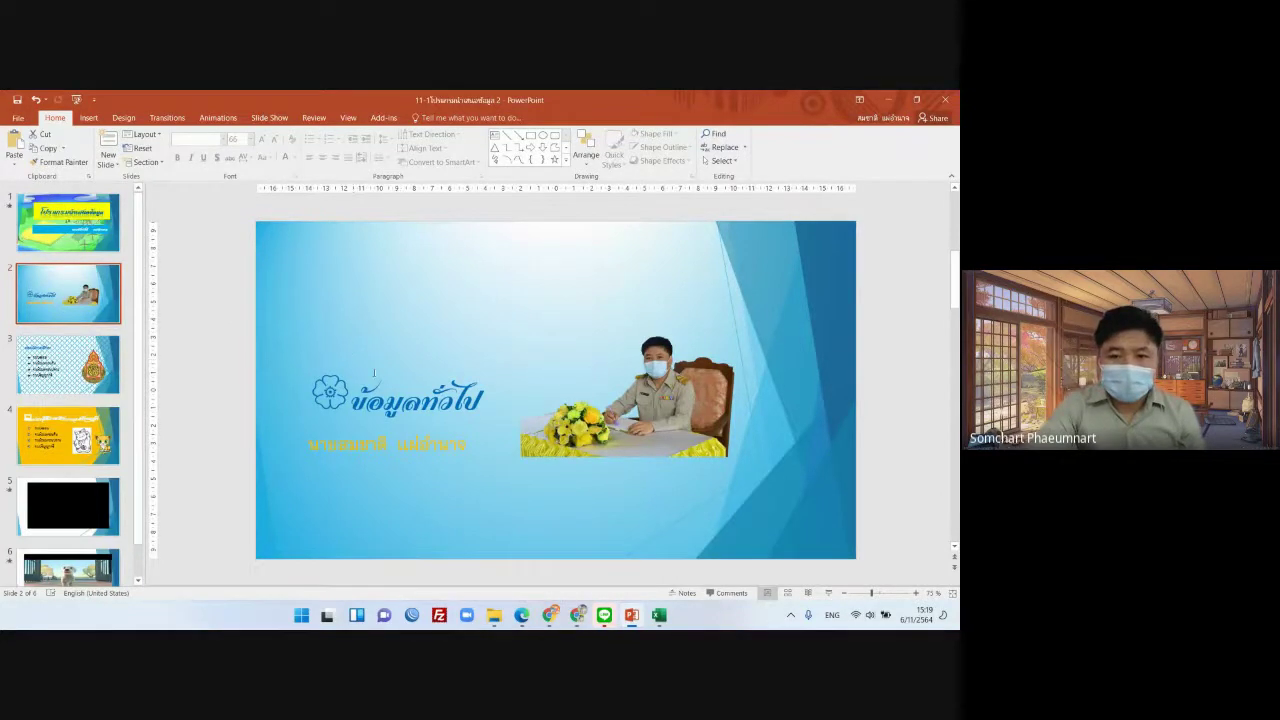
{"action": "left_click", "coordinate": [358, 450]}
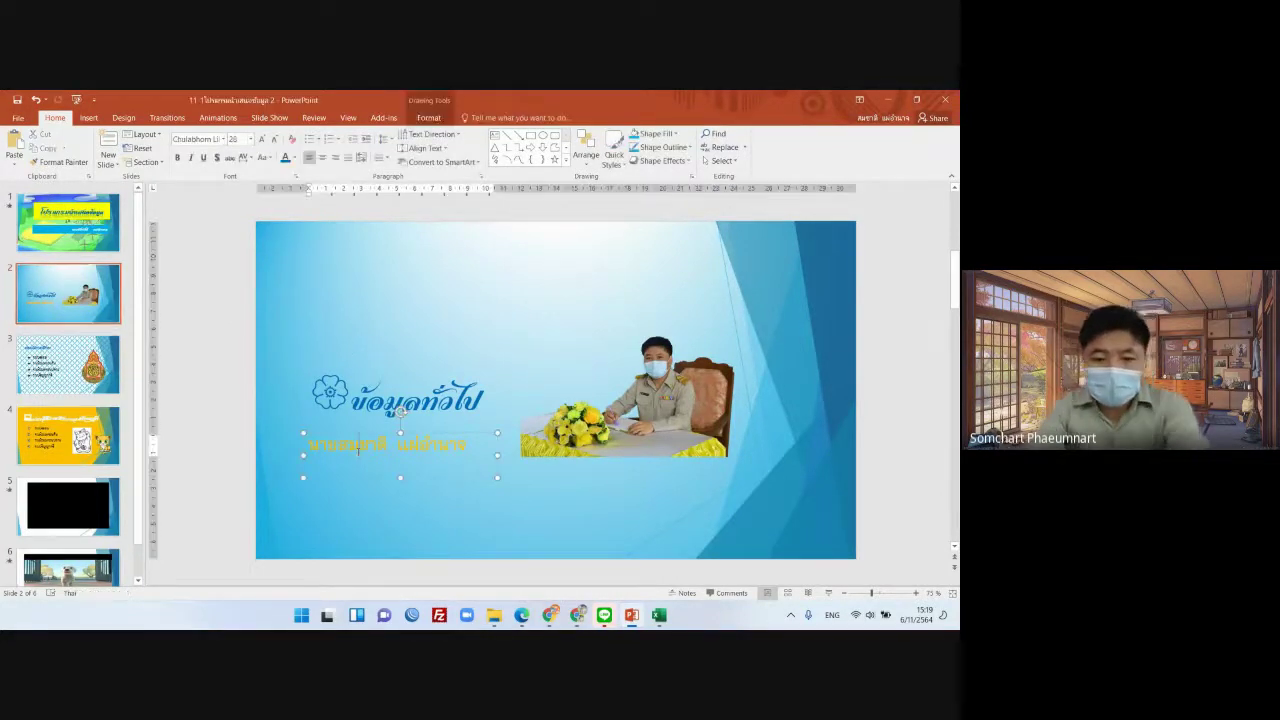
{"action": "key", "text": "ctrl+a"}
{"action": "left_click", "coordinate": [286, 158]}
{"action": "left_click", "coordinate": [228, 315]}
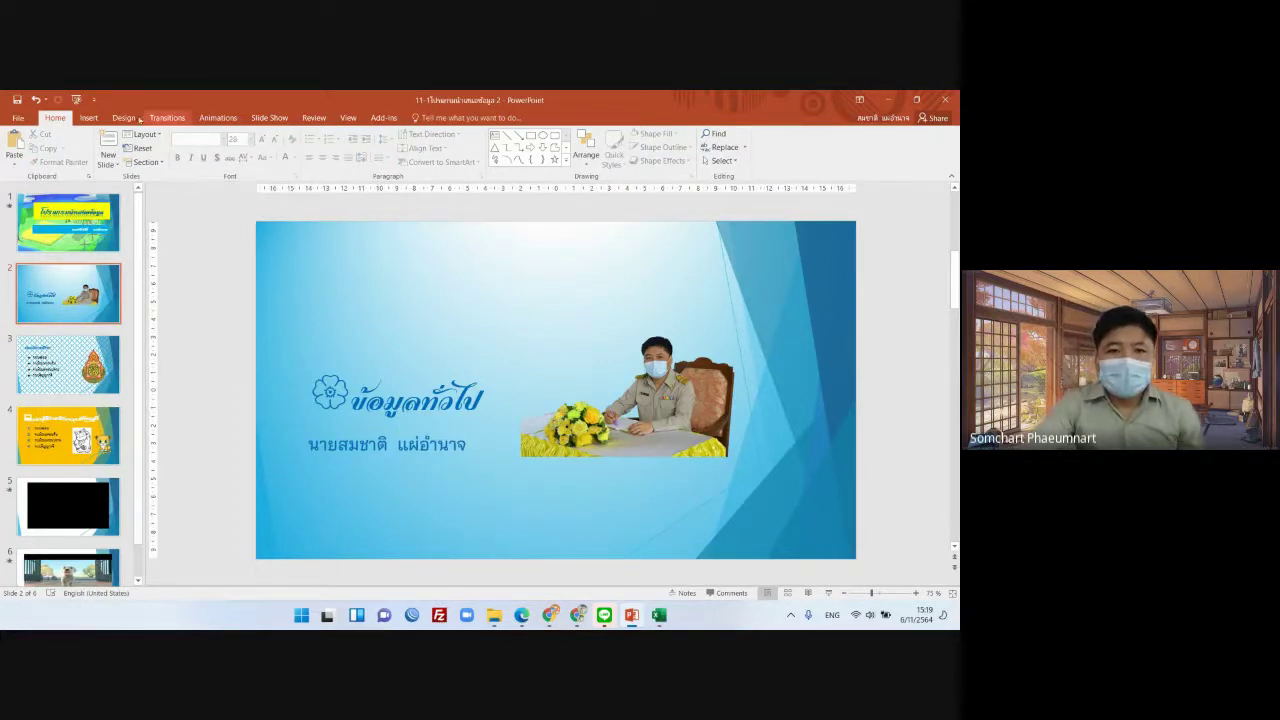
{"action": "left_click", "coordinate": [88, 117]}
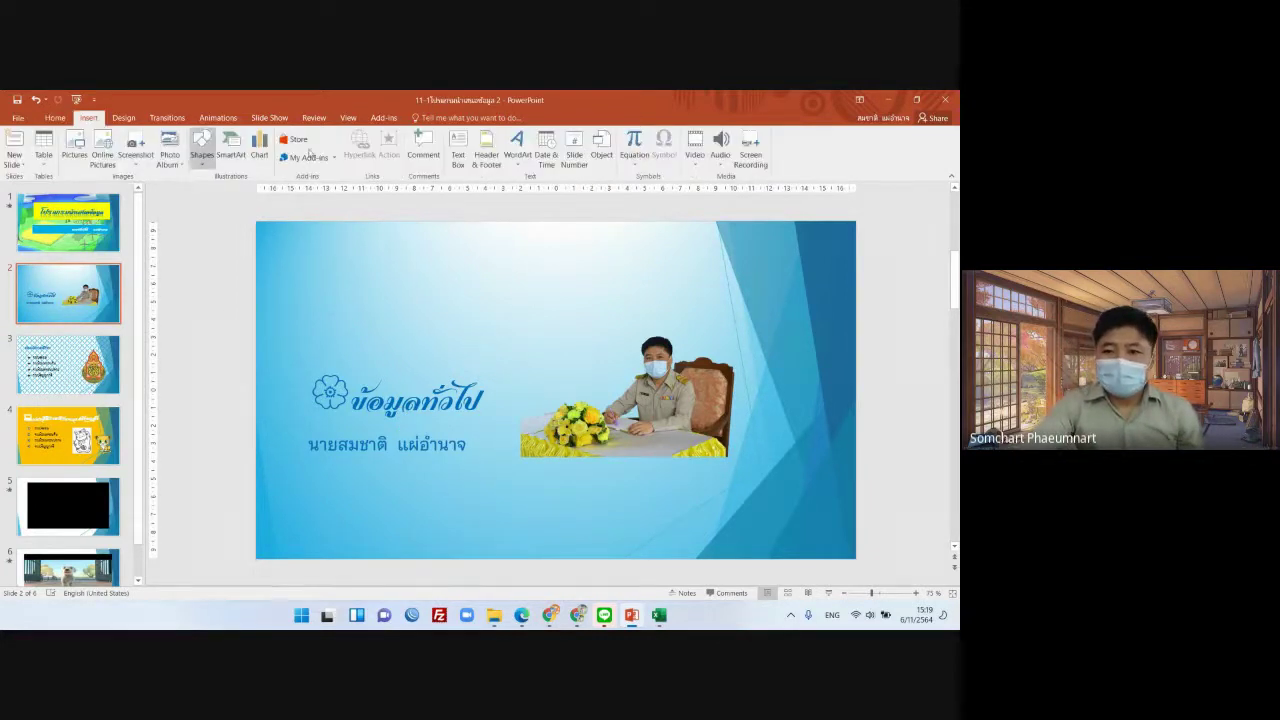
Record a 4-second narration onto slide 2 and place its audio icon top-left.
{"action": "left_click", "coordinate": [721, 166]}
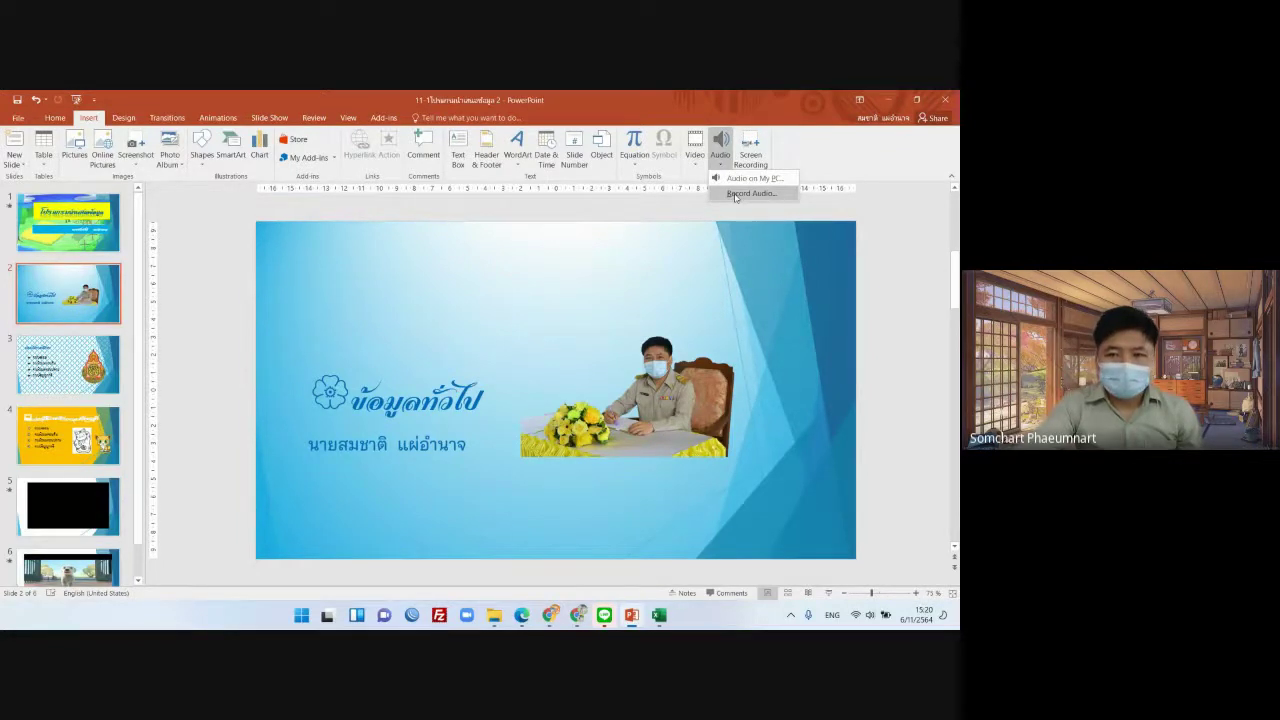
{"action": "left_click", "coordinate": [745, 195]}
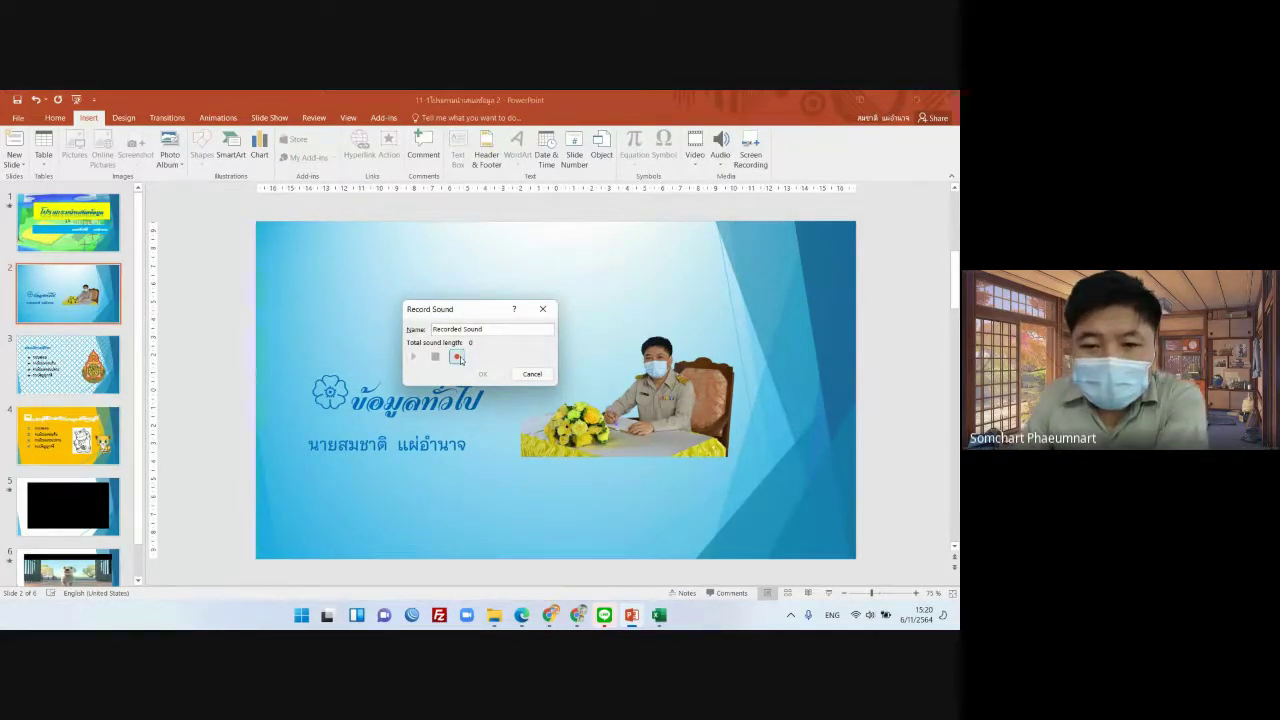
{"action": "left_click", "coordinate": [458, 357]}
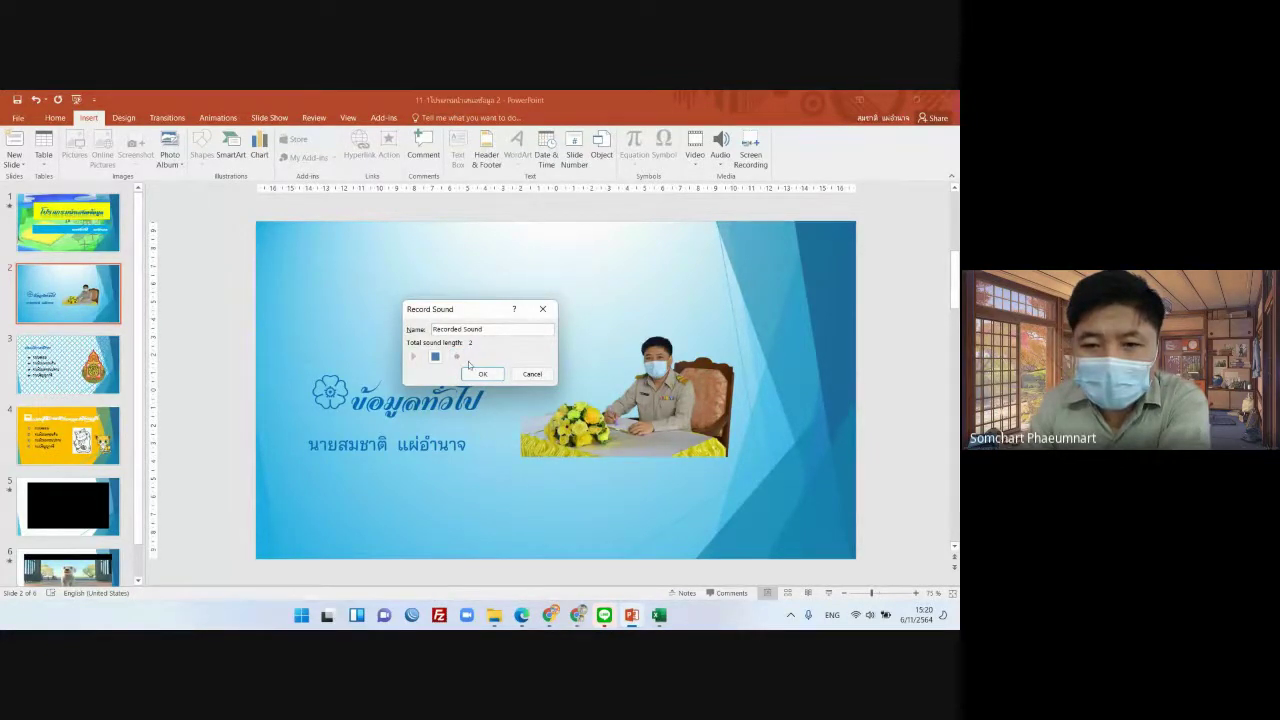
{"action": "left_click", "coordinate": [436, 357]}
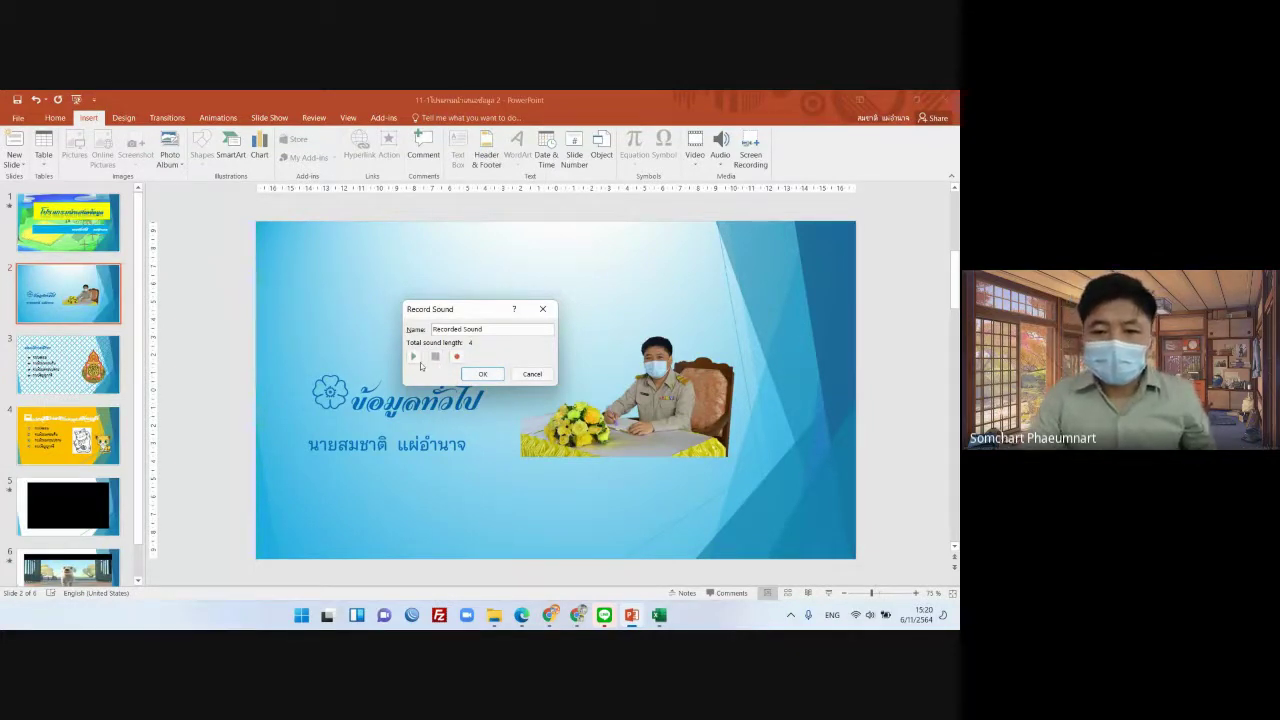
{"action": "left_click", "coordinate": [414, 358]}
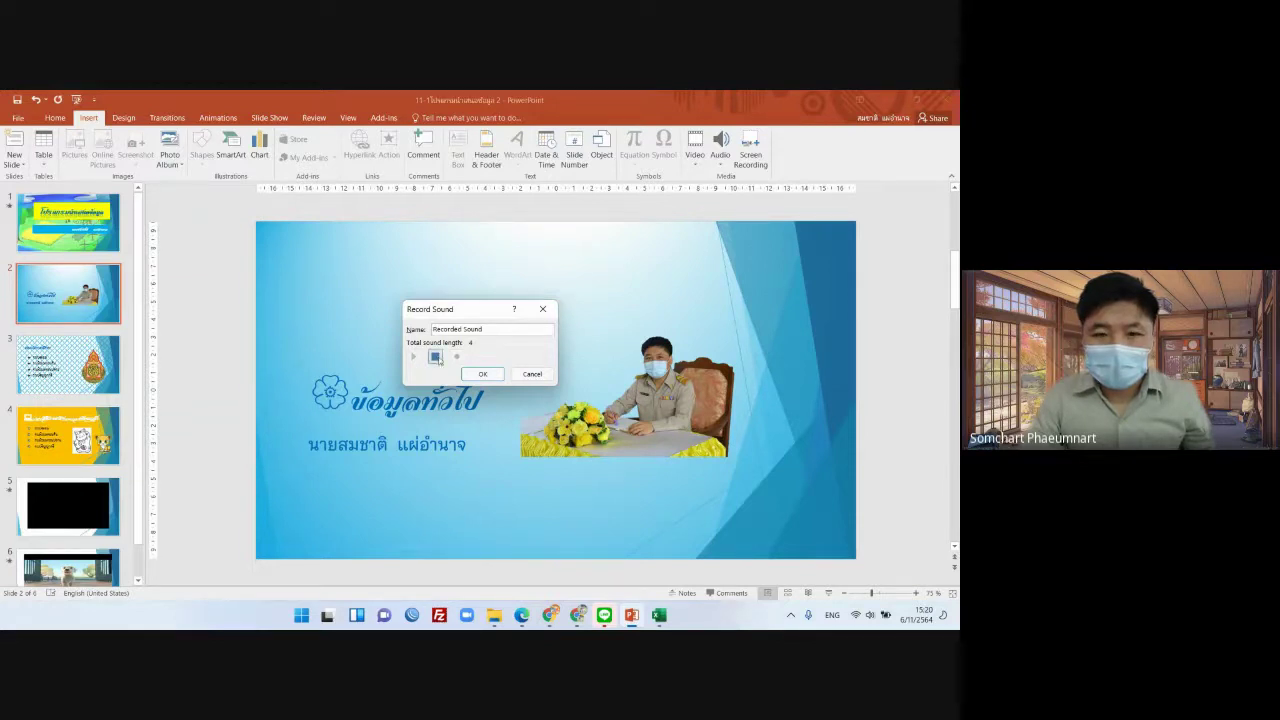
{"action": "left_click", "coordinate": [435, 360]}
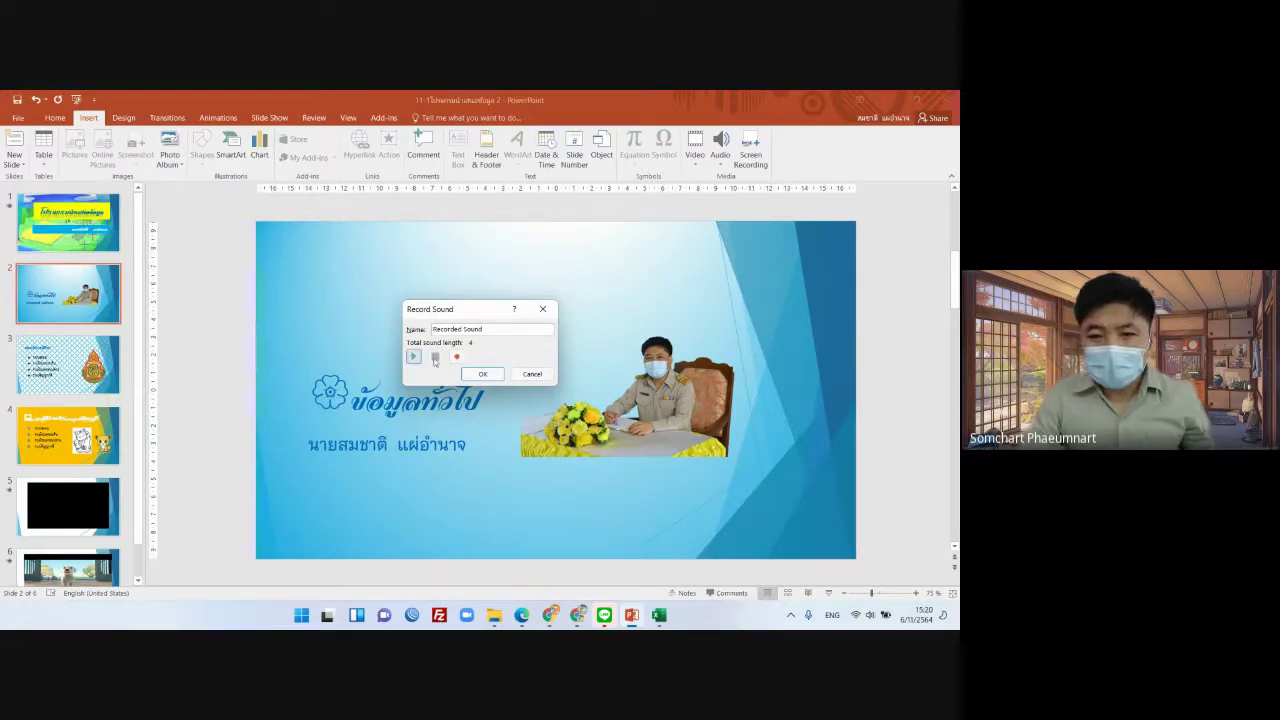
{"action": "left_click", "coordinate": [483, 374]}
{"action": "left_click_drag", "start_coordinate": [559, 398], "coordinate": [301, 211]}
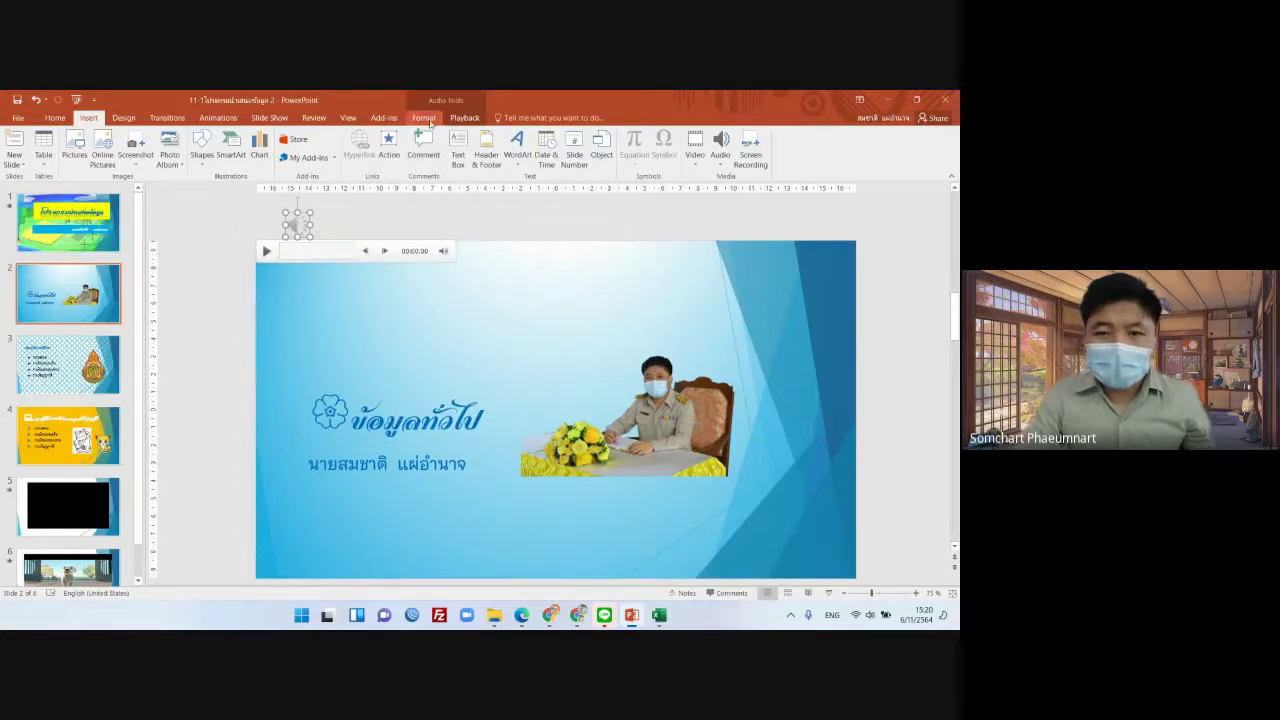
Set slide 2's narration to start automatically, then run the slide show from slide 1.
{"action": "left_click", "coordinate": [465, 118]}
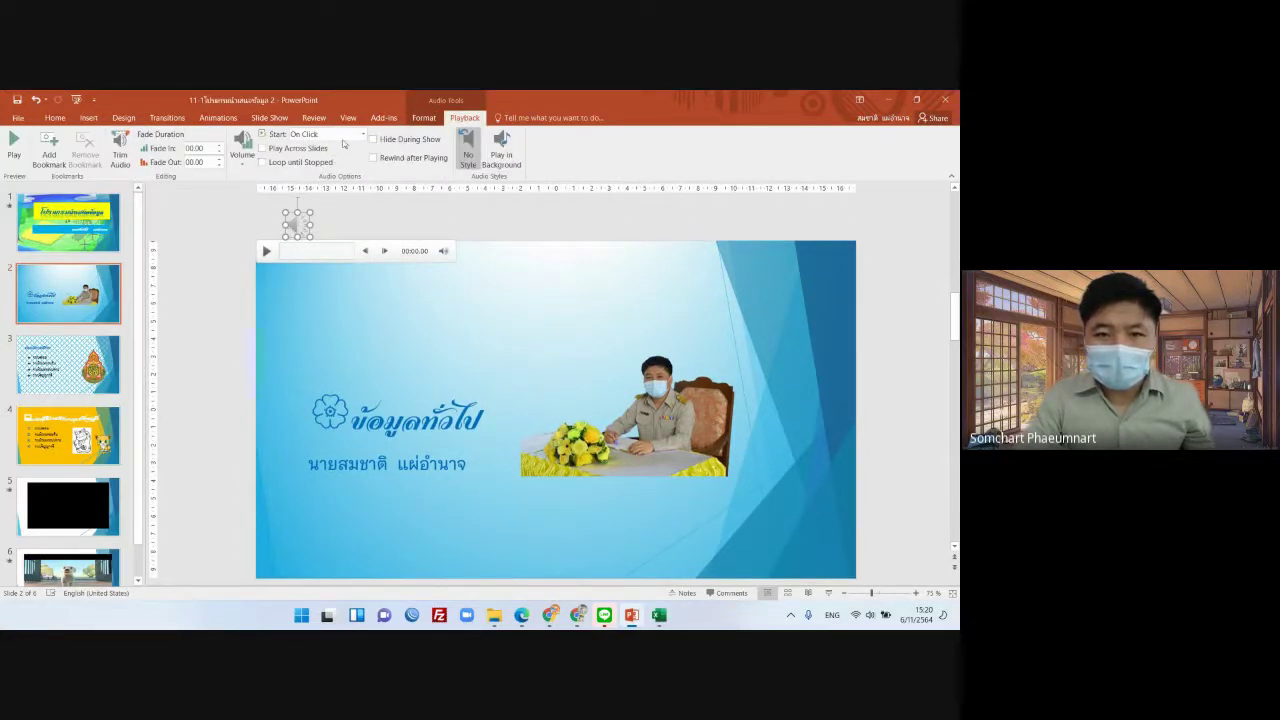
{"action": "left_click", "coordinate": [362, 134]}
{"action": "left_click", "coordinate": [330, 149]}
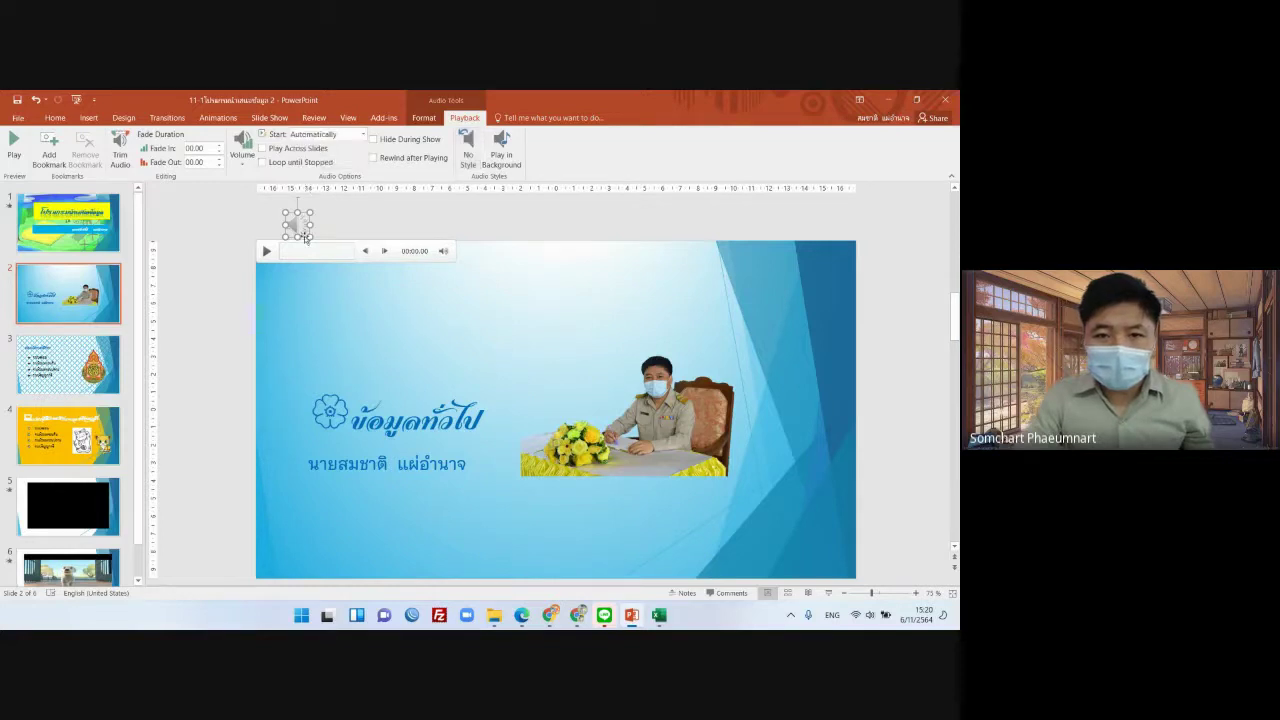
{"action": "left_click_drag", "start_coordinate": [298, 224], "coordinate": [309, 258]}
{"action": "left_click", "coordinate": [68, 225]}
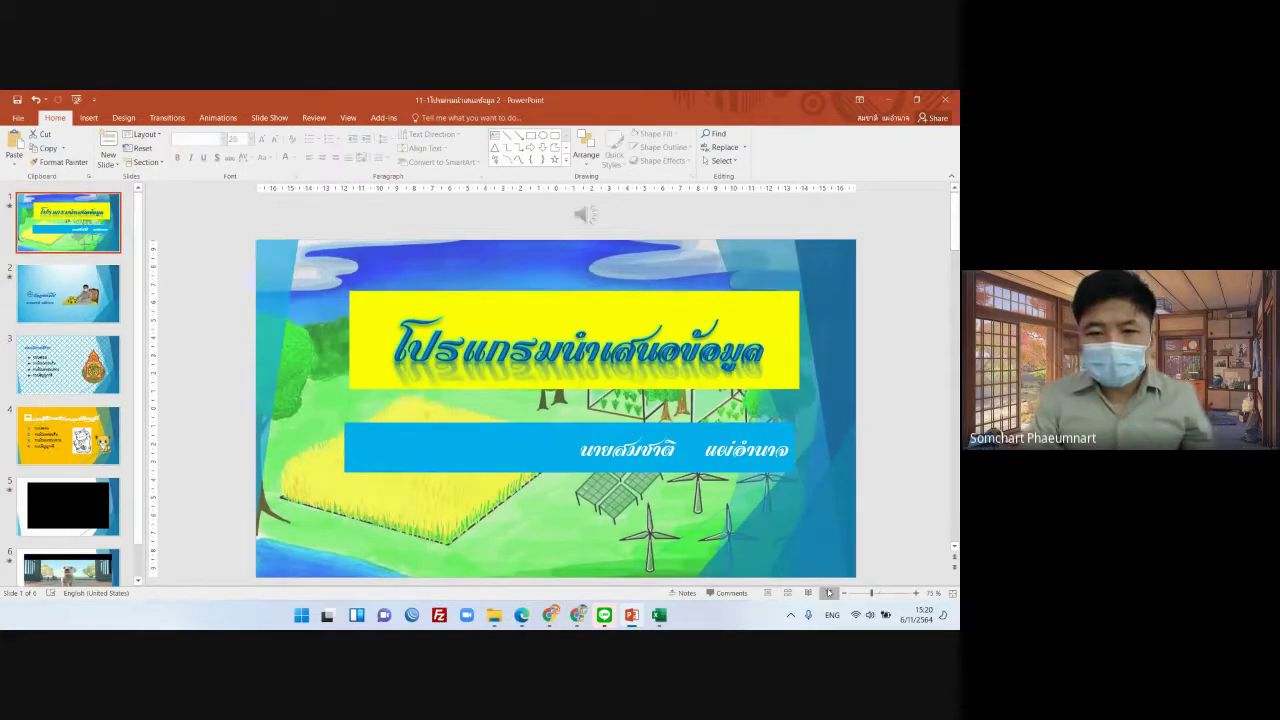
{"action": "left_click", "coordinate": [829, 593]}
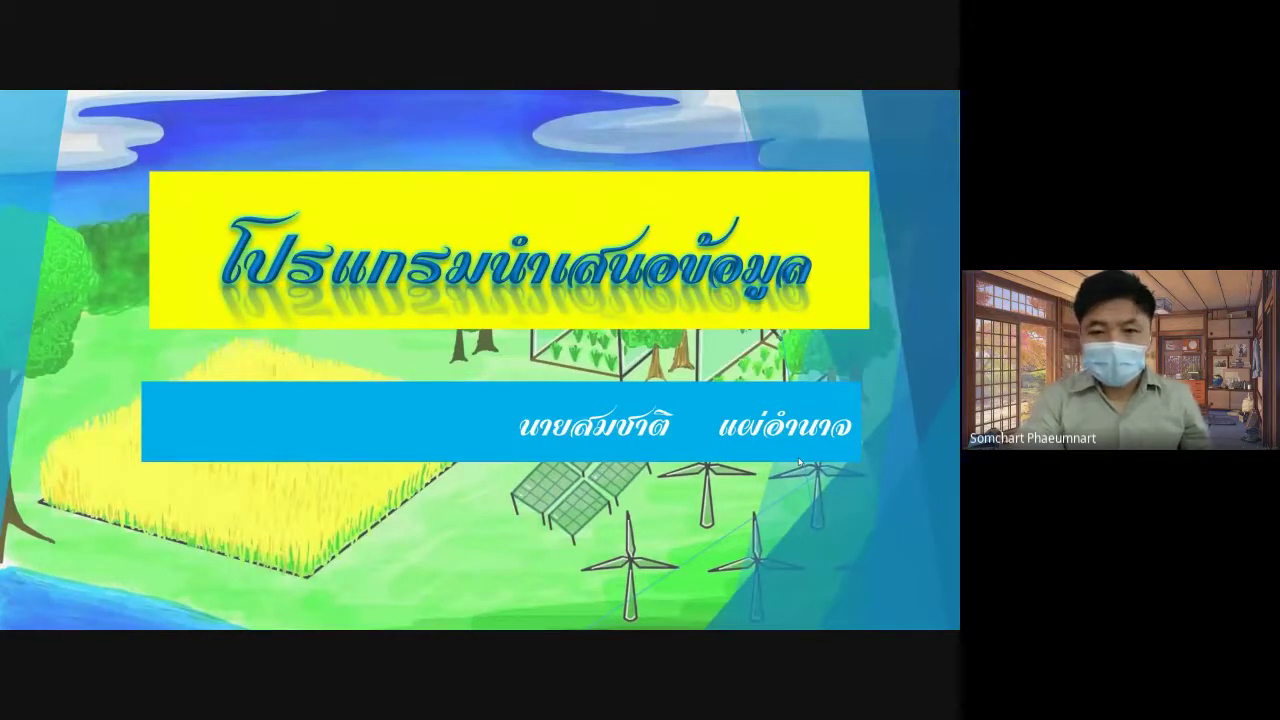
Play the show through slide 2's narration to slide 3, then exit.
{"action": "left_click", "coordinate": [799, 461]}
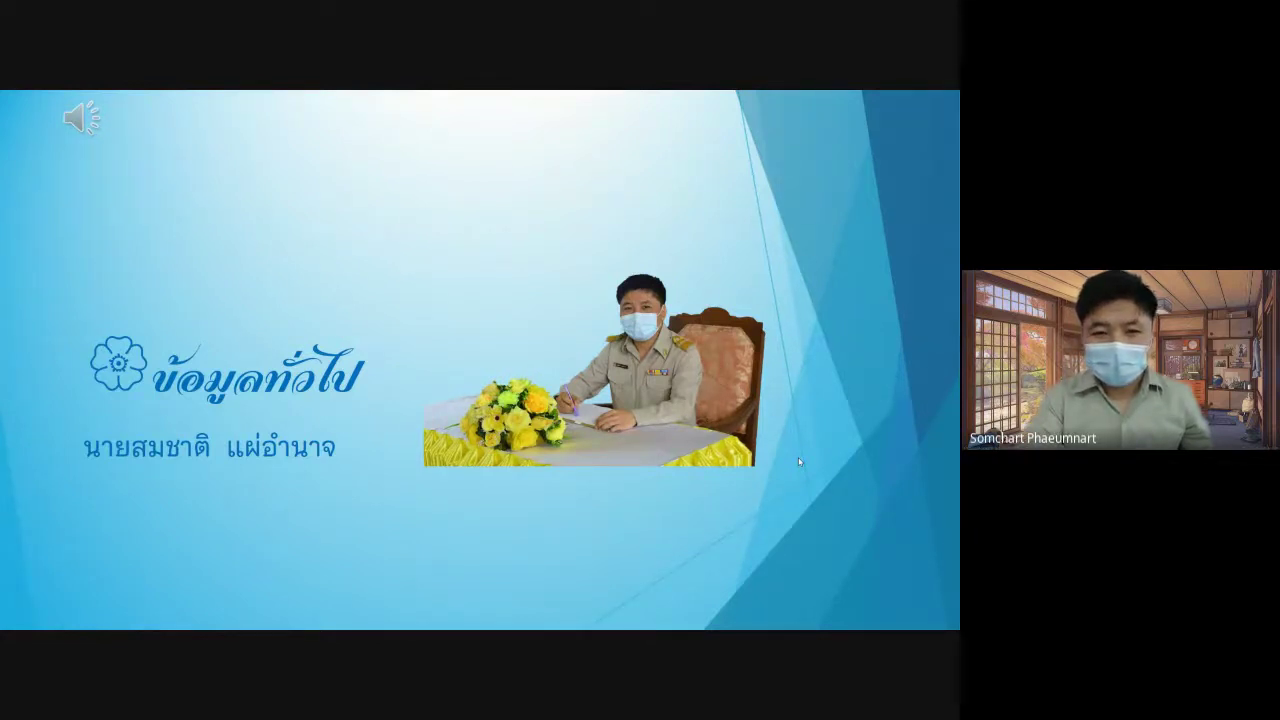
{"action": "left_click", "coordinate": [799, 461]}
{"action": "key", "text": "Escape"}
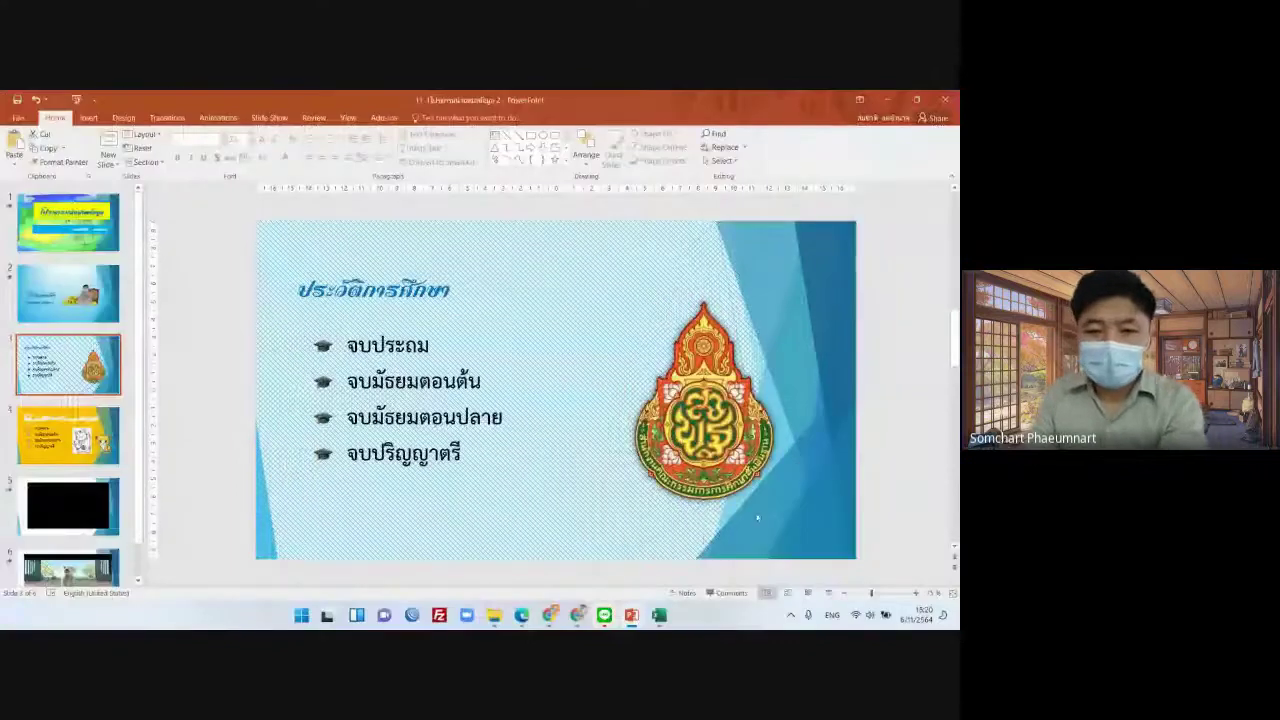
Nudge slide 2's narration icon slightly lower and bring up the Classroom PDF in Chrome.
{"action": "left_click", "coordinate": [80, 318]}
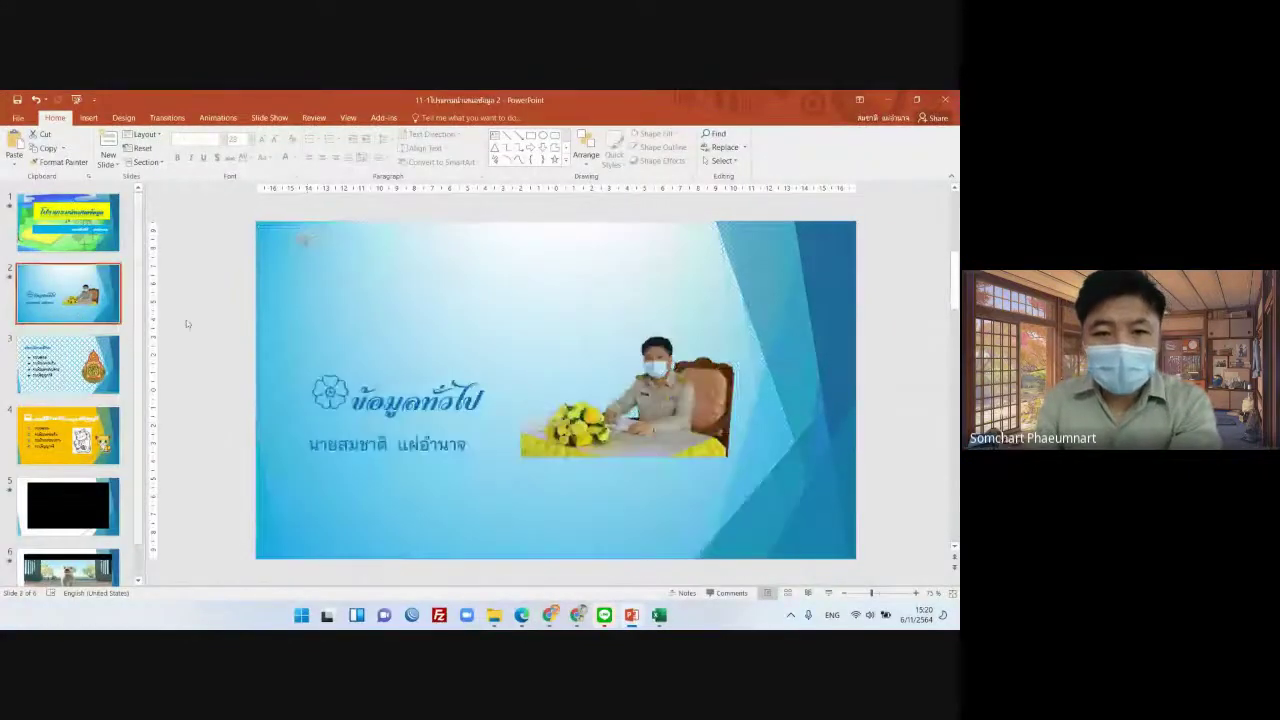
{"action": "left_click_drag", "start_coordinate": [305, 241], "coordinate": [315, 260]}
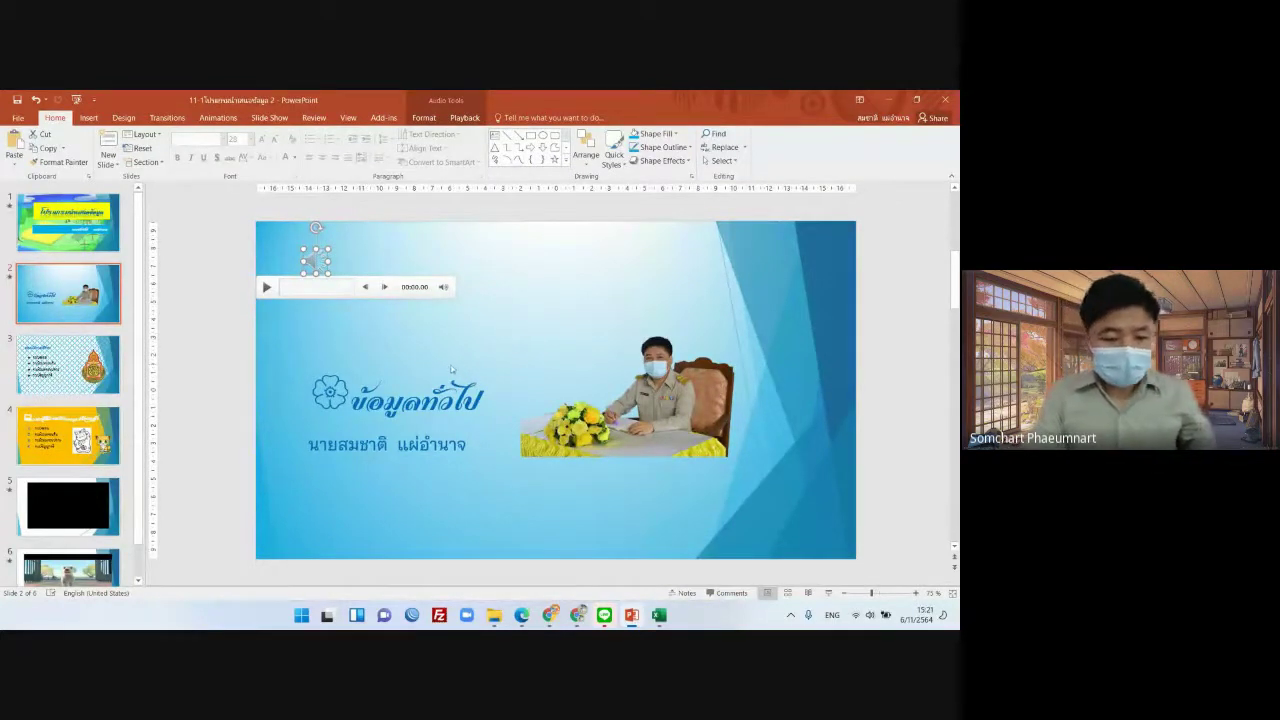
{"action": "left_click", "coordinate": [576, 616]}
{"action": "left_click", "coordinate": [508, 555]}
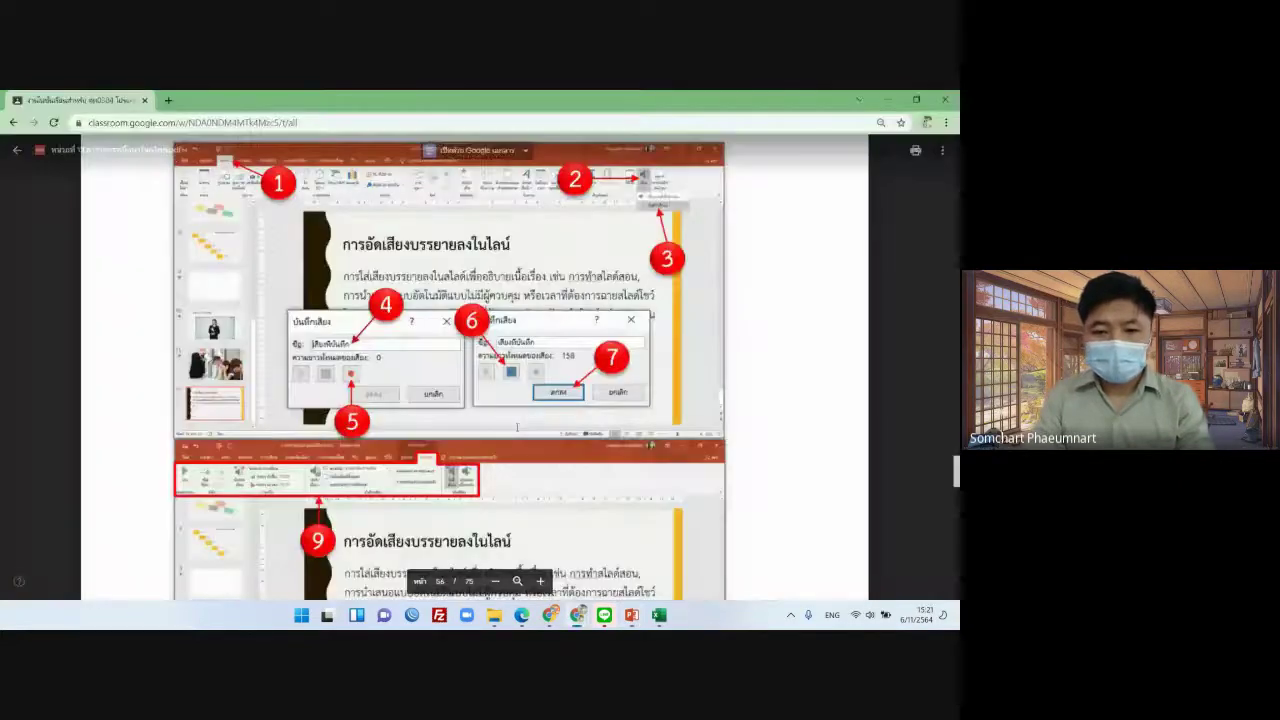
Page the Classroom PDF to section 3.5 on creating tables (page 57), then return to PowerPoint.
{"action": "scroll", "coordinate": [522, 406], "scroll_direction": "down", "scroll_amount": 5}
{"action": "scroll", "coordinate": [522, 406], "scroll_direction": "up", "scroll_amount": 3}
{"action": "scroll", "coordinate": [522, 406], "scroll_direction": "down", "scroll_amount": 10}
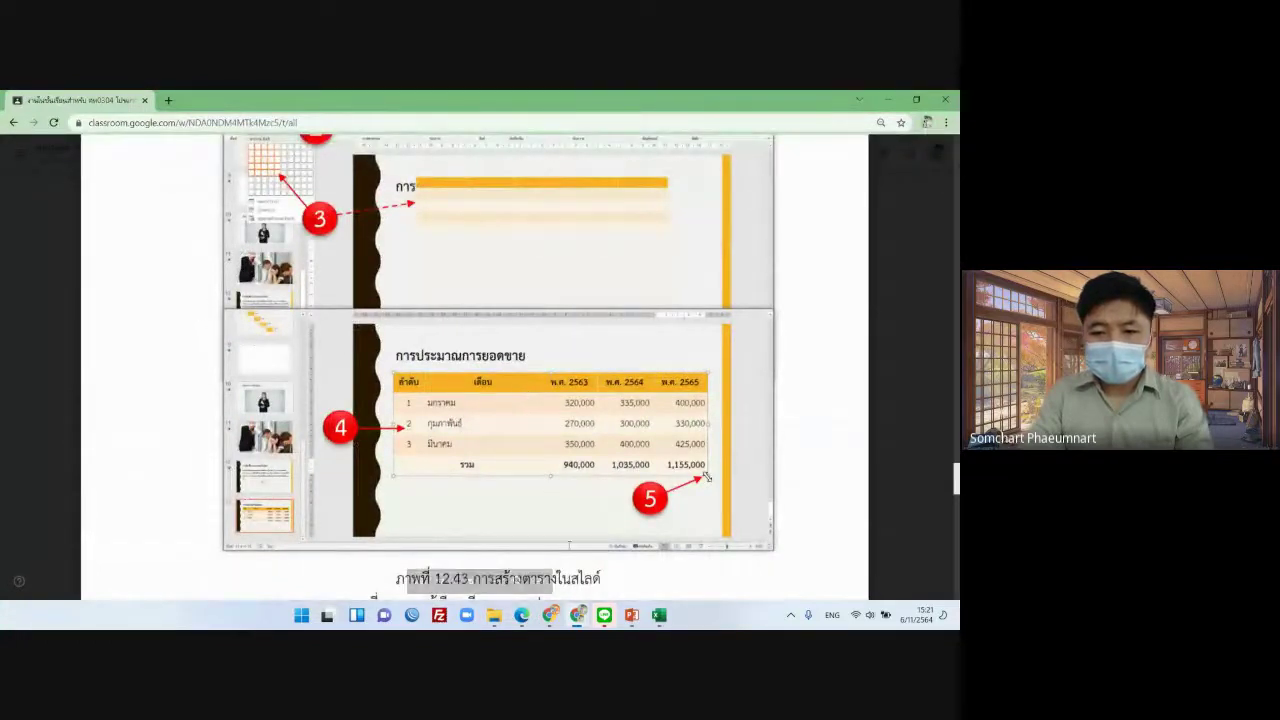
{"action": "left_click", "coordinate": [634, 616]}
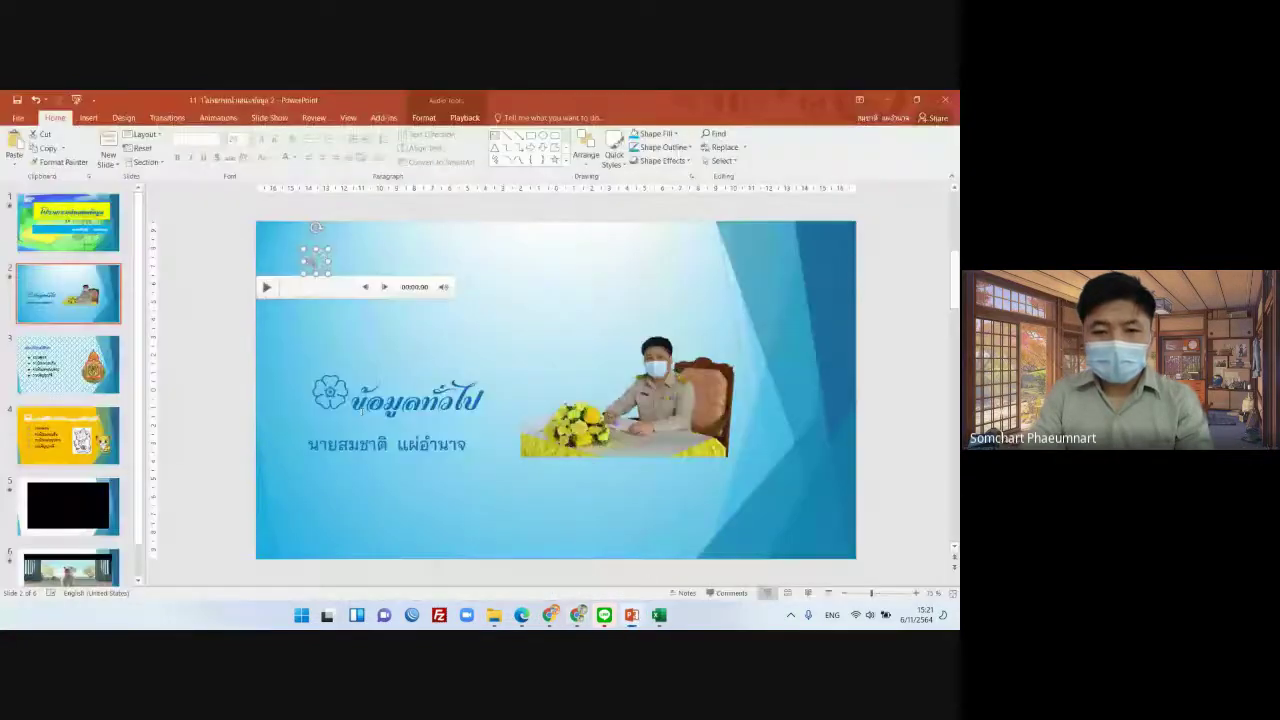
Add a new slide 7 after slide 6 and insert a 5×4 table on it.
{"action": "left_click", "coordinate": [74, 572]}
{"action": "key", "text": "Return"}
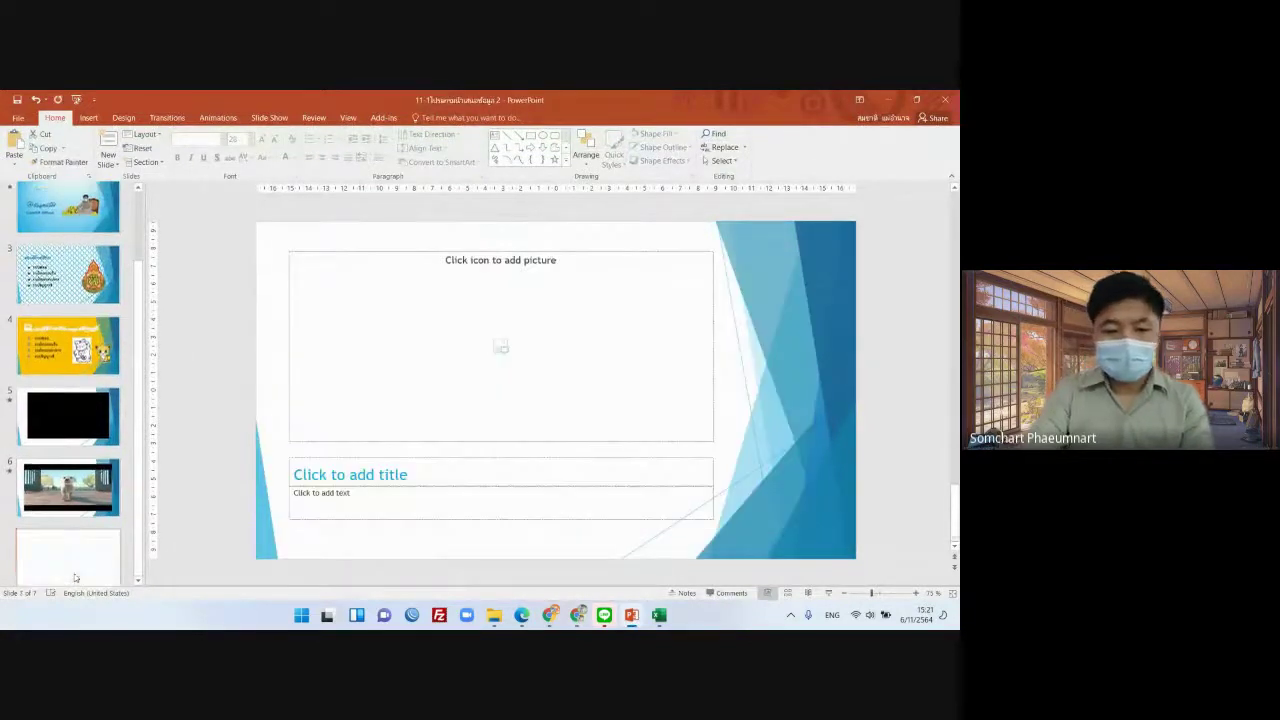
{"action": "left_click", "coordinate": [89, 117]}
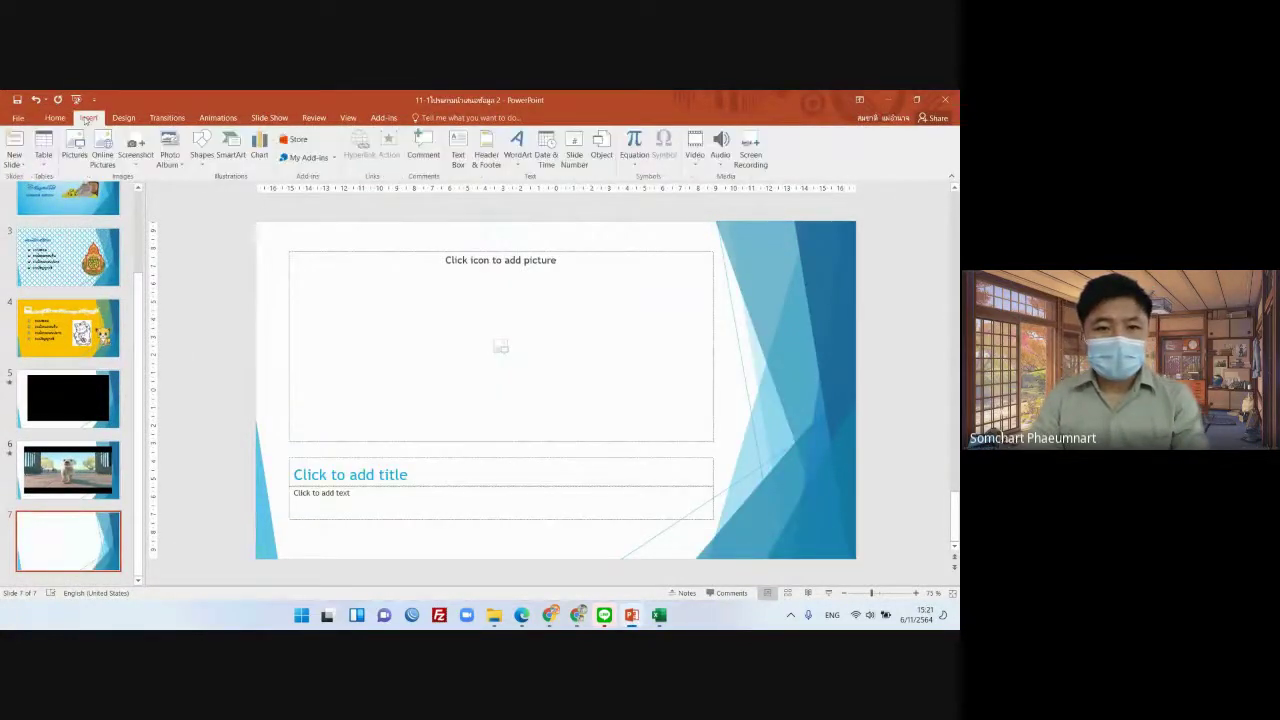
{"action": "left_click", "coordinate": [43, 150]}
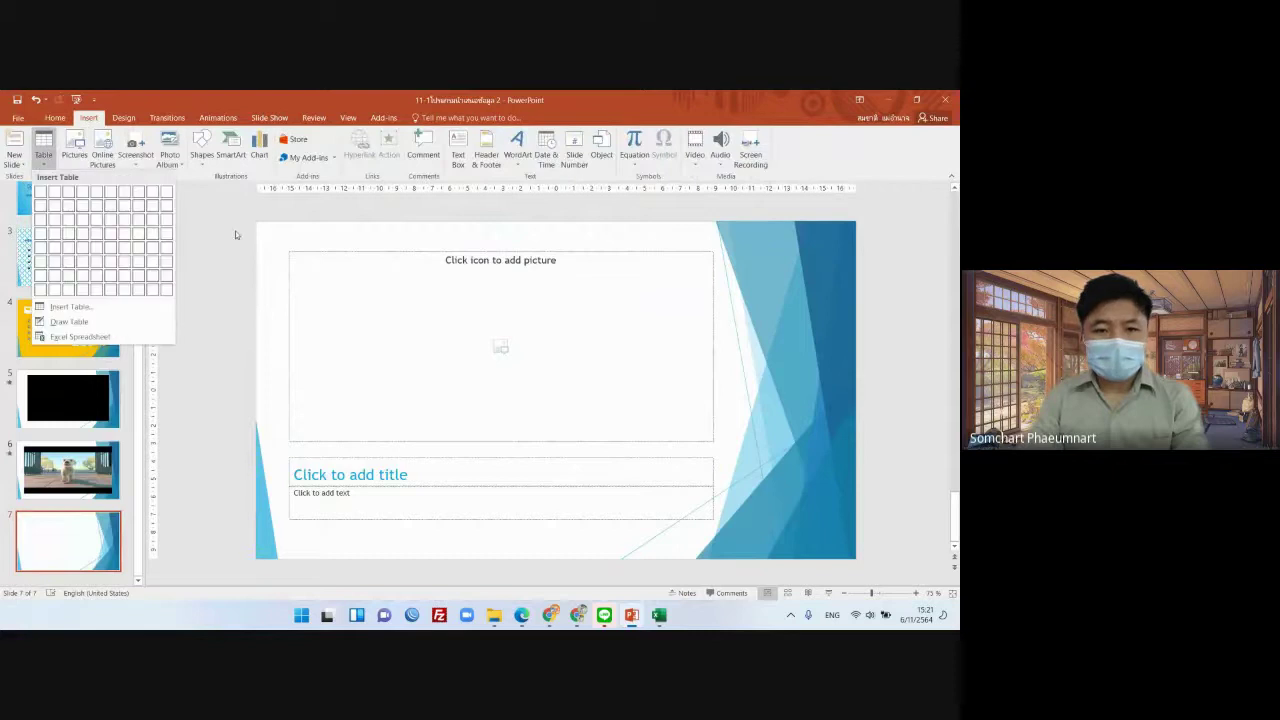
{"action": "left_click", "coordinate": [101, 233]}
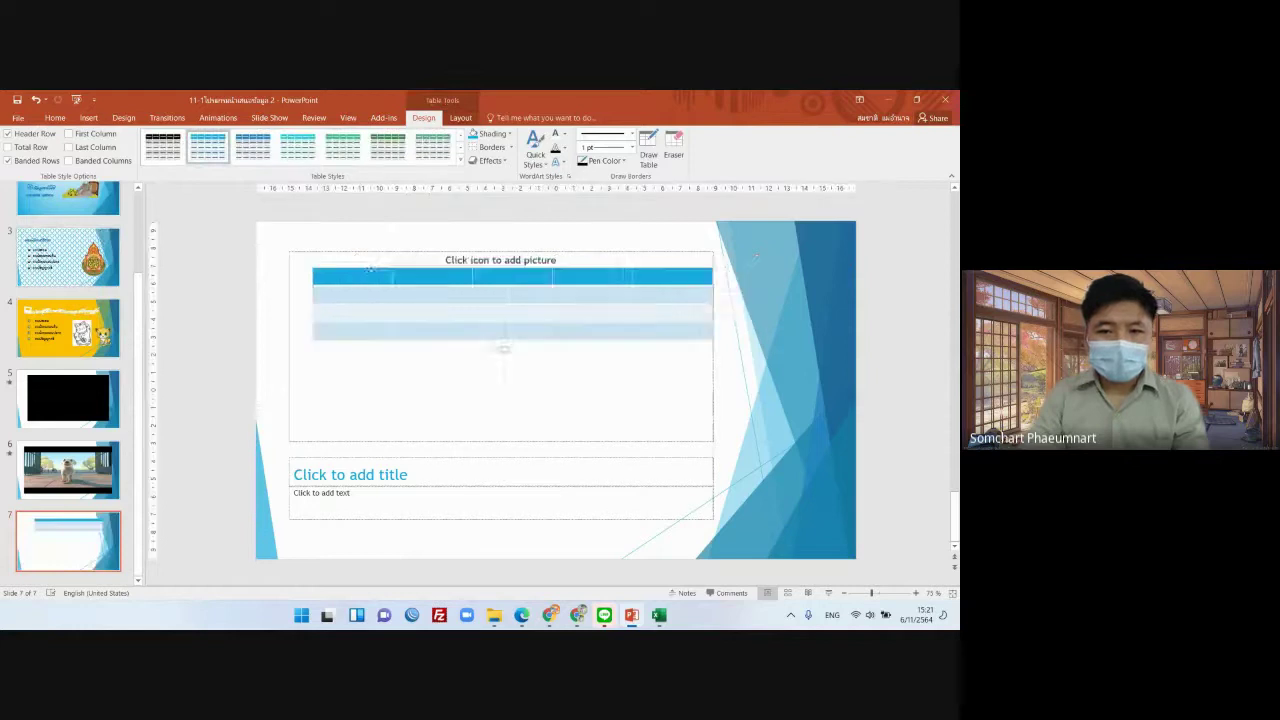
Enlarge and widen the table, and move it slightly down the slide.
{"action": "left_click", "coordinate": [700, 350]}
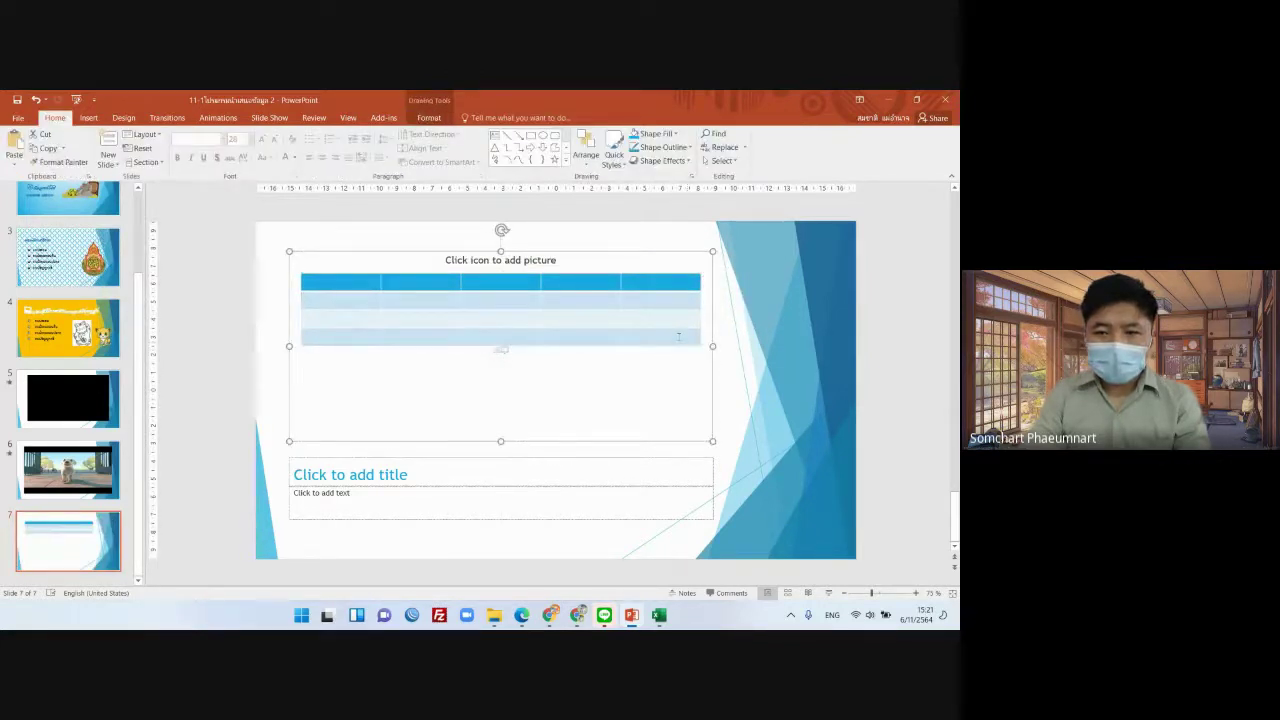
{"action": "left_click", "coordinate": [678, 337]}
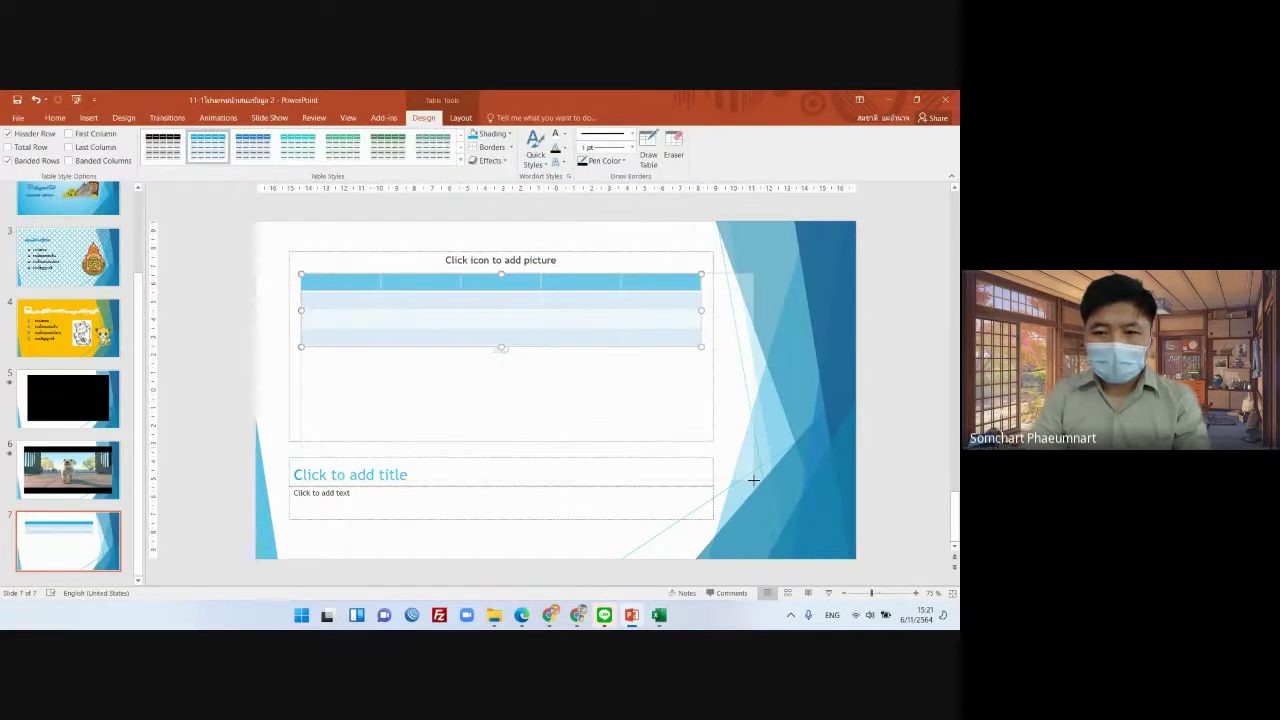
{"action": "left_click_drag", "start_coordinate": [753, 480], "coordinate": [754, 481]}
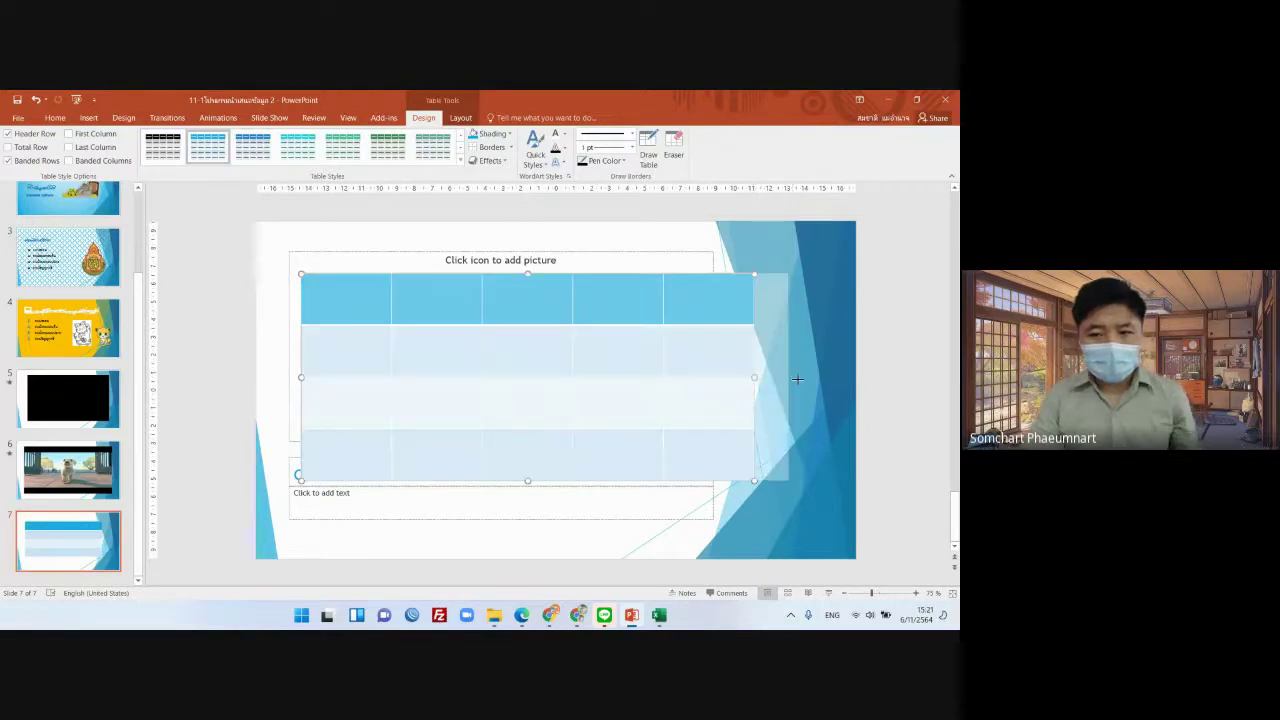
{"action": "left_click_drag", "start_coordinate": [797, 379], "coordinate": [800, 378]}
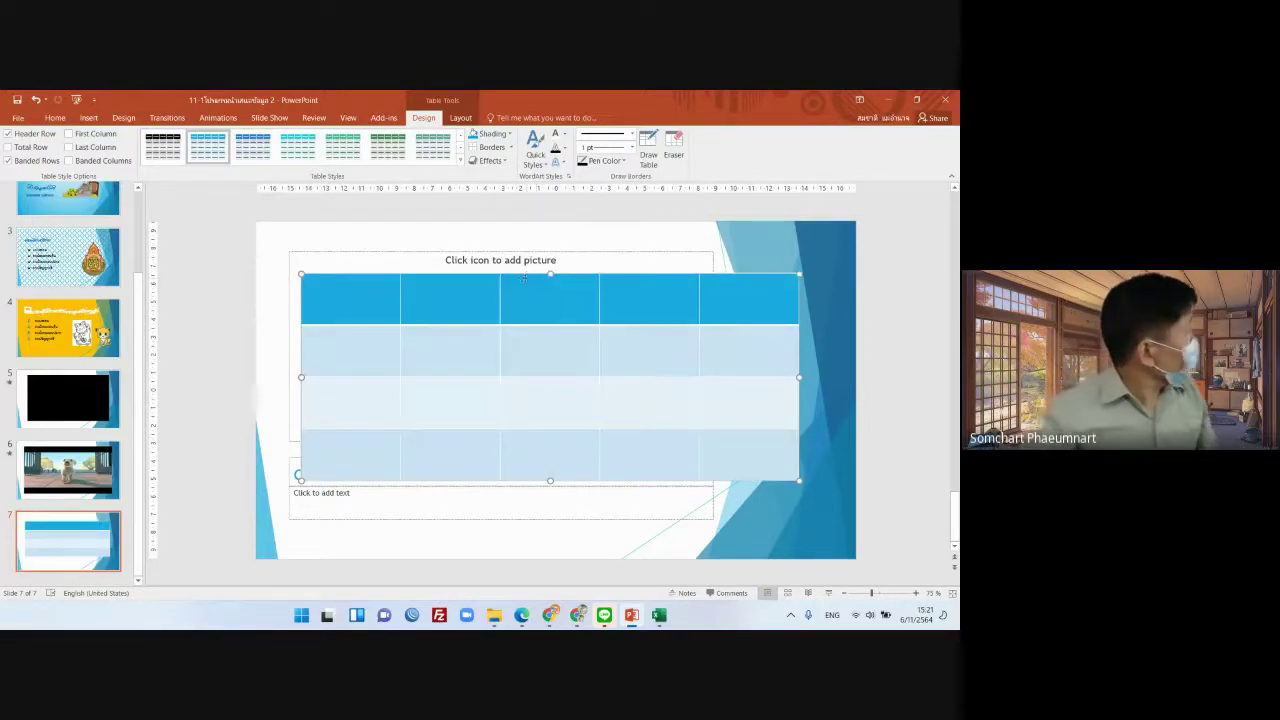
{"action": "left_click_drag", "start_coordinate": [520, 276], "coordinate": [516, 288]}
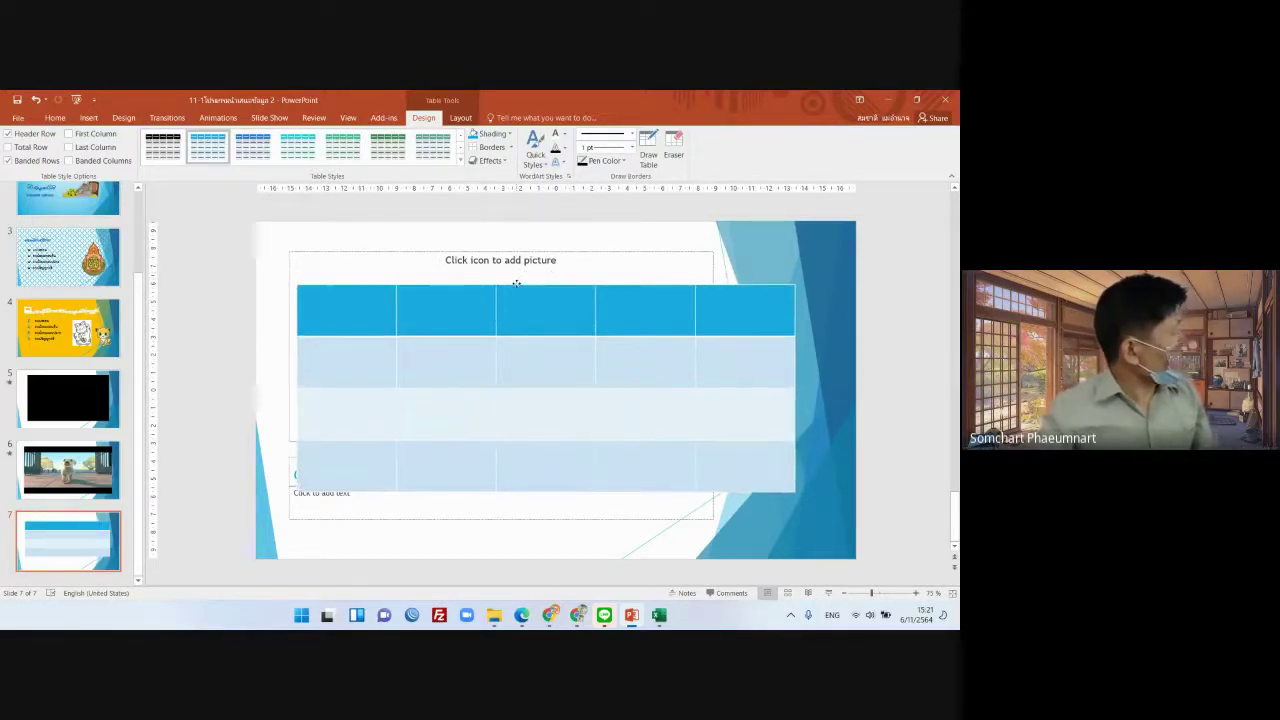
Preview the table slide in full-screen Slide Show, then bring up the Classroom PDF.
{"action": "left_click", "coordinate": [828, 593]}
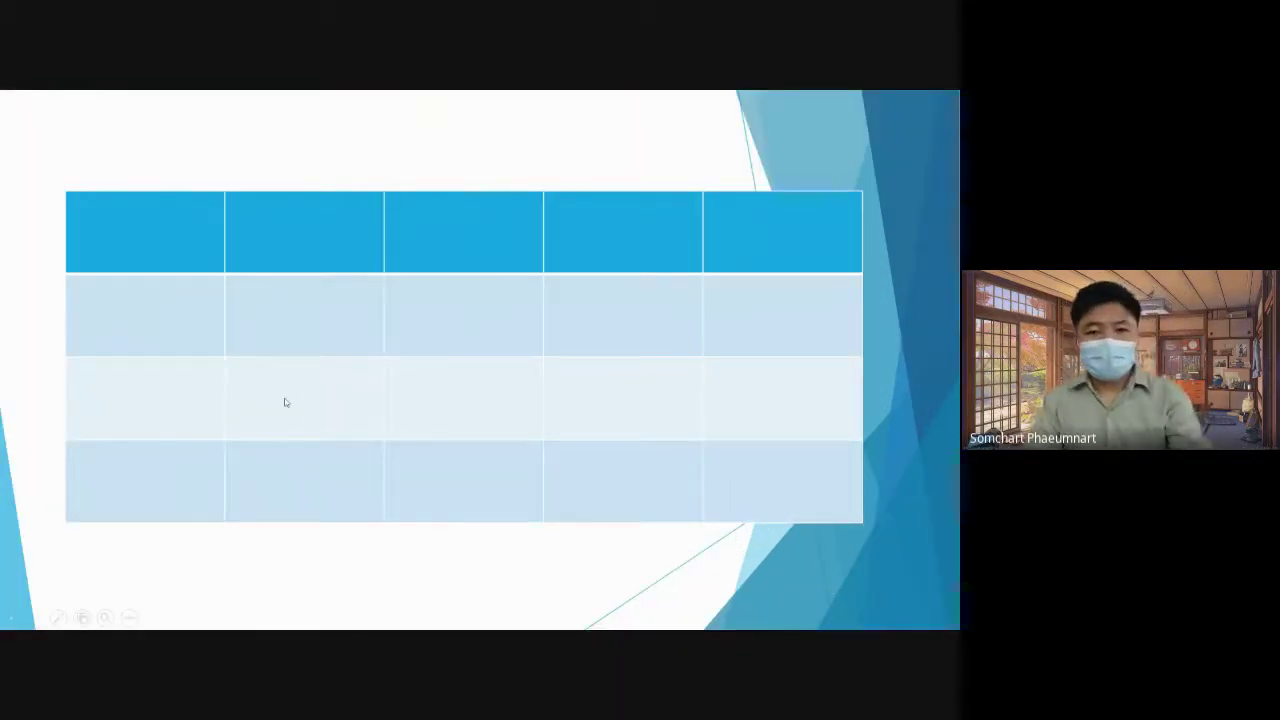
{"action": "key", "text": "Escape"}
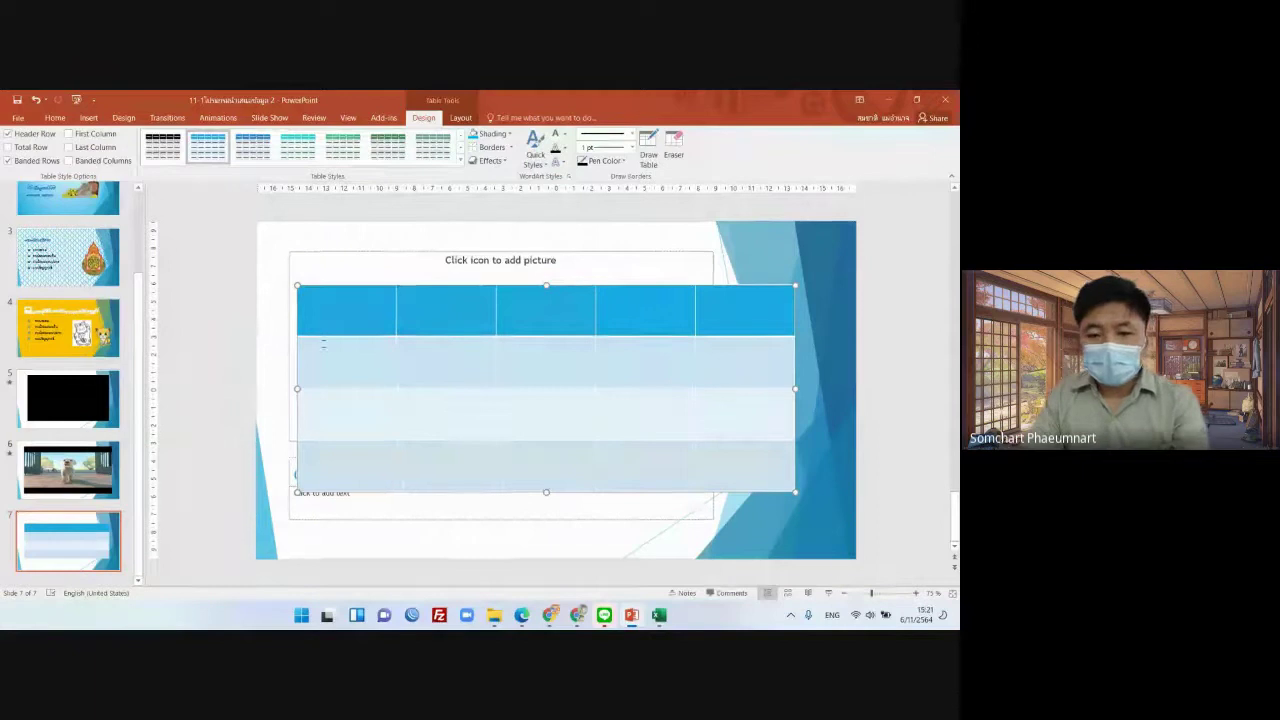
{"action": "left_click", "coordinate": [545, 582]}
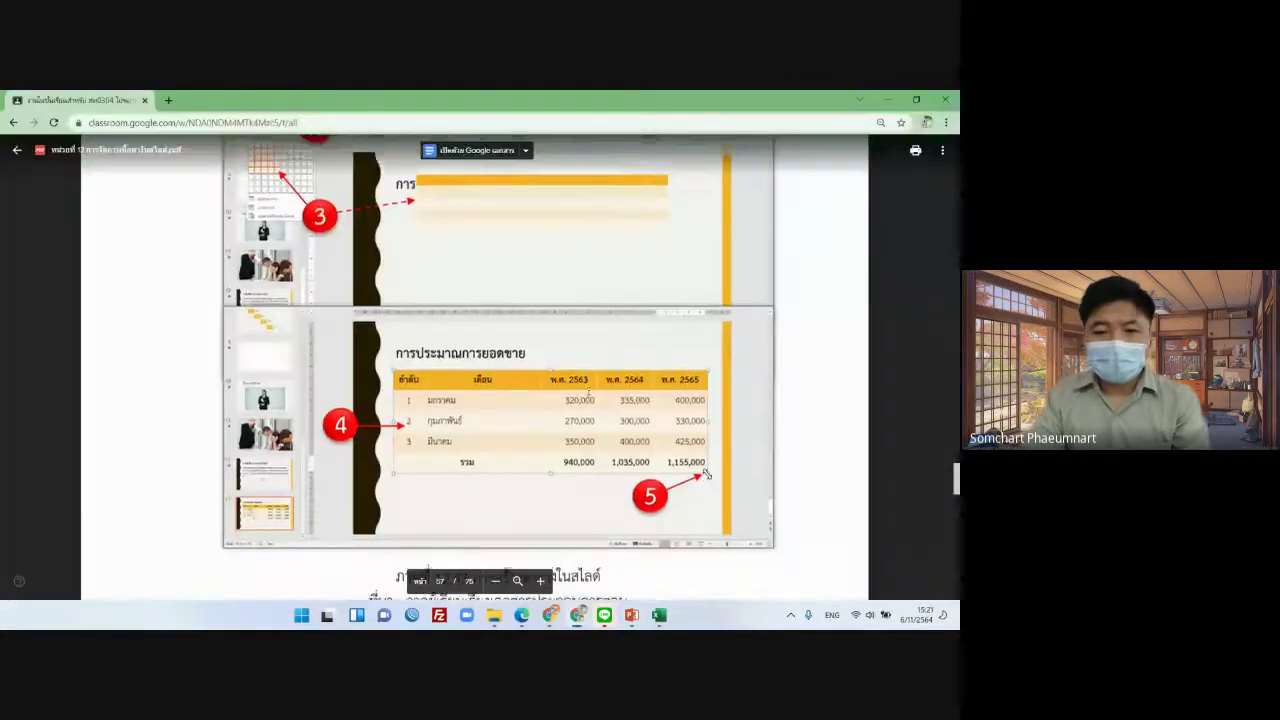
Read the PDF's table-style and chart sections up to page 62, then return to PowerPoint.
{"action": "scroll", "coordinate": [577, 357], "scroll_direction": "down", "scroll_amount": 5}
{"action": "scroll", "coordinate": [577, 357], "scroll_direction": "down", "scroll_amount": 10}
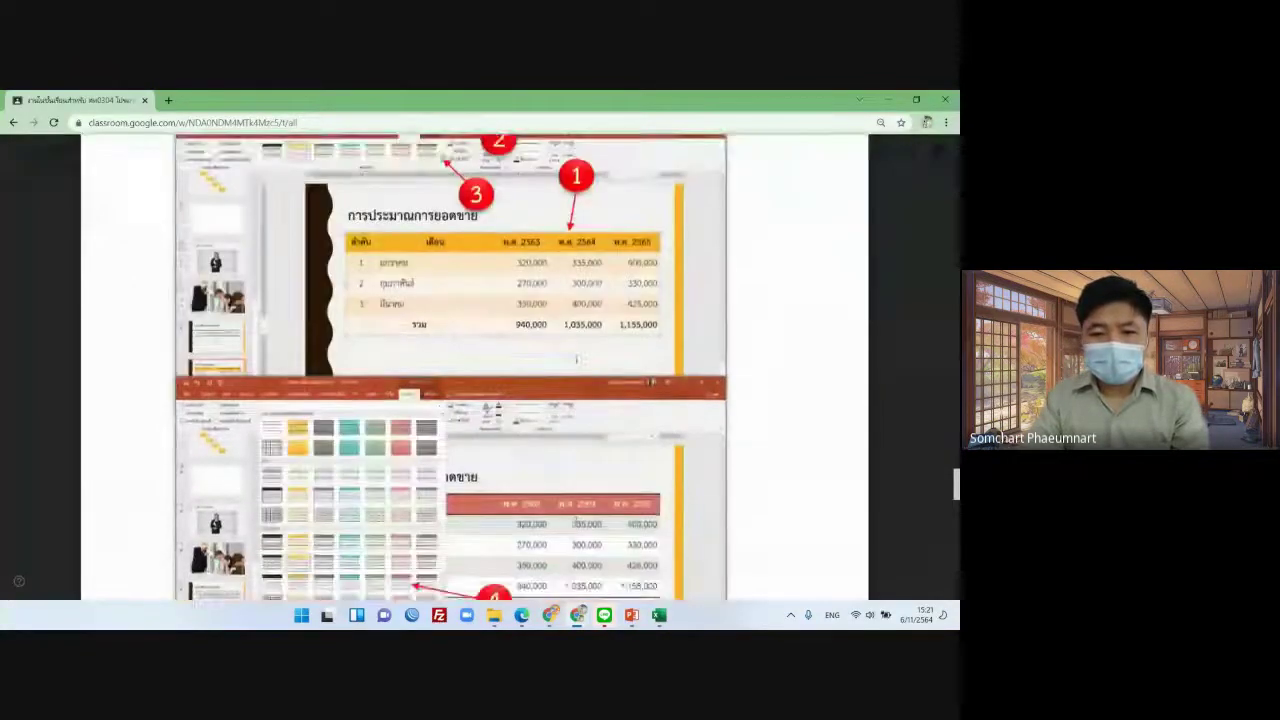
{"action": "scroll", "coordinate": [575, 357], "scroll_direction": "up", "scroll_amount": 5}
{"action": "scroll", "coordinate": [575, 357], "scroll_direction": "down", "scroll_amount": 10}
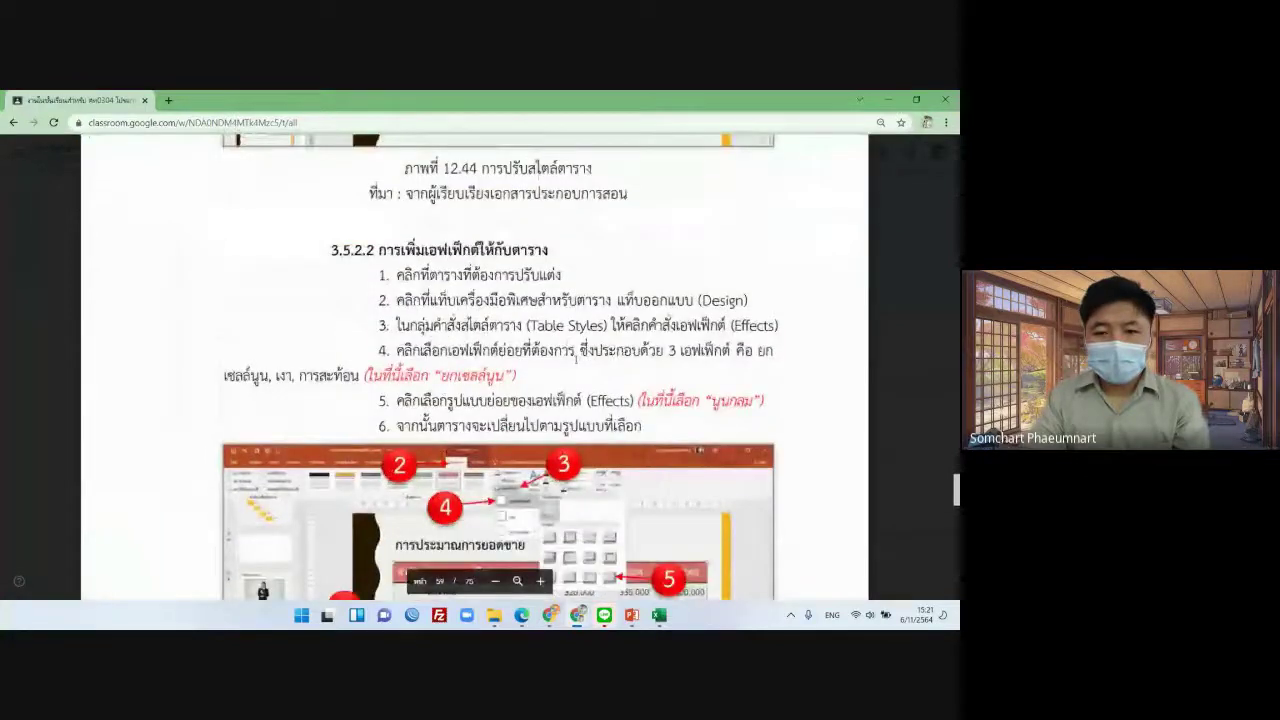
{"action": "scroll", "coordinate": [575, 357], "scroll_direction": "down", "scroll_amount": 10}
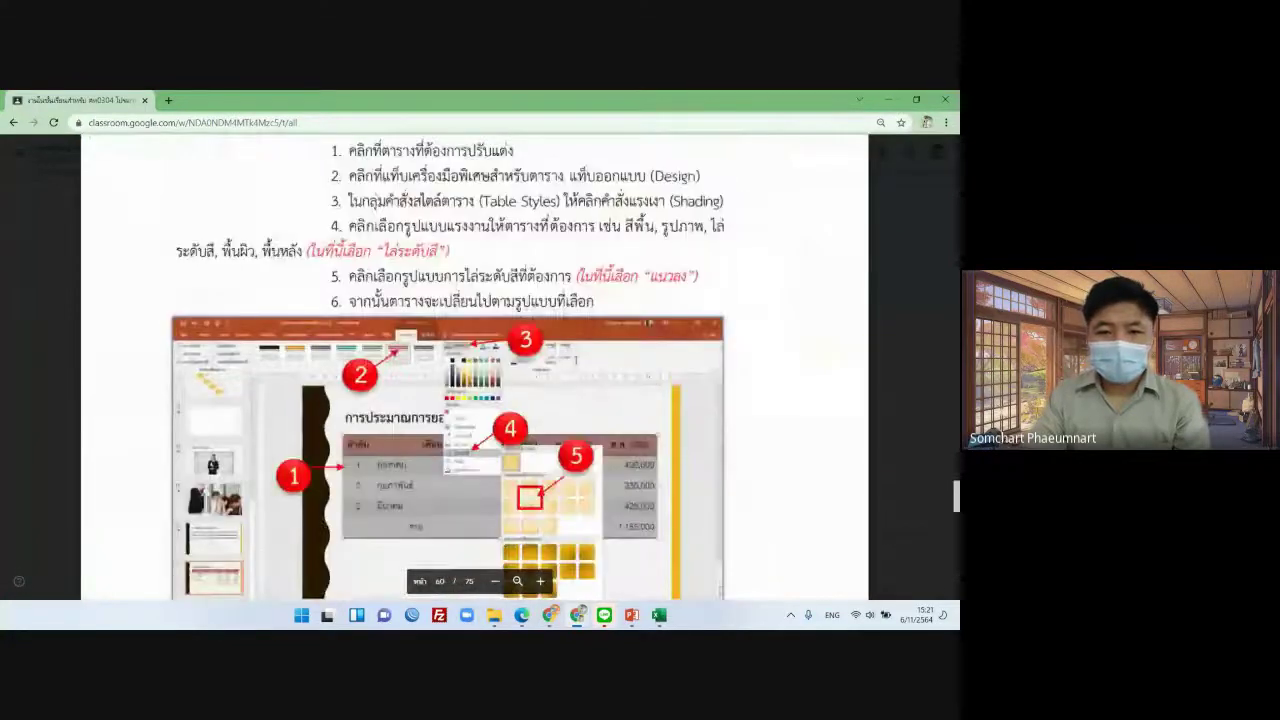
{"action": "scroll", "coordinate": [575, 360], "scroll_direction": "down", "scroll_amount": 10}
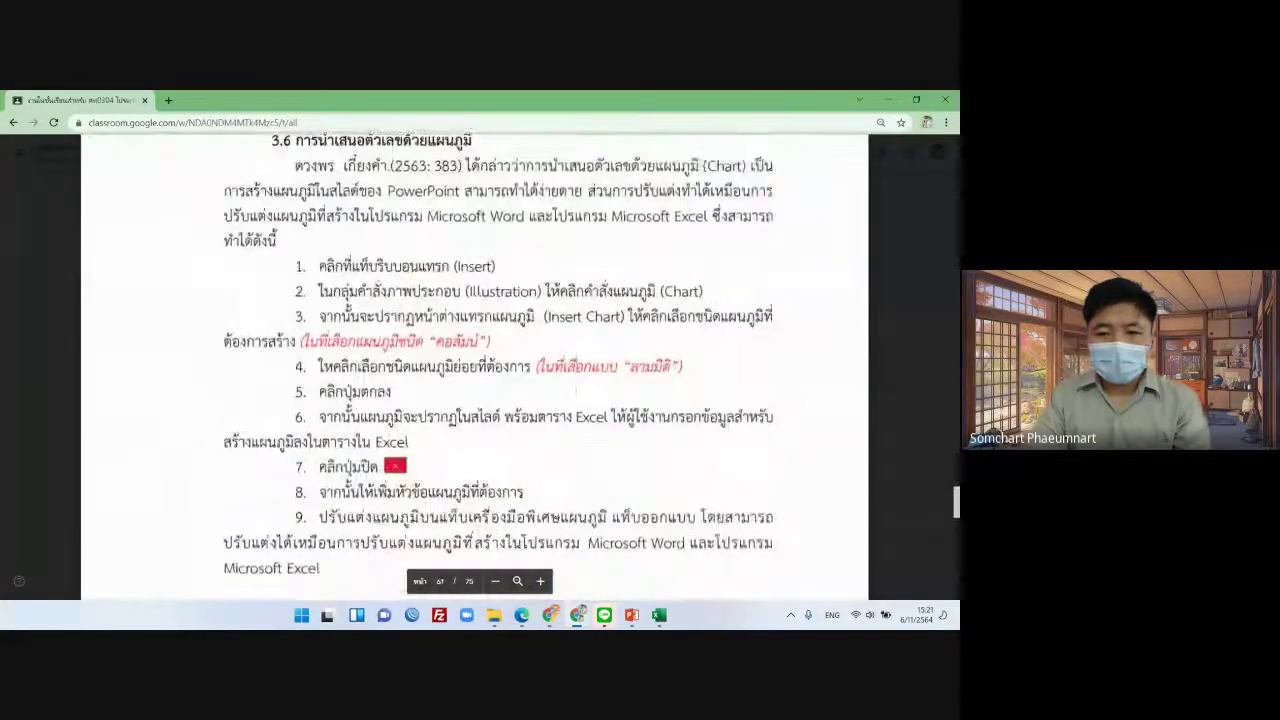
{"action": "scroll", "coordinate": [576, 359], "scroll_direction": "down", "scroll_amount": 8}
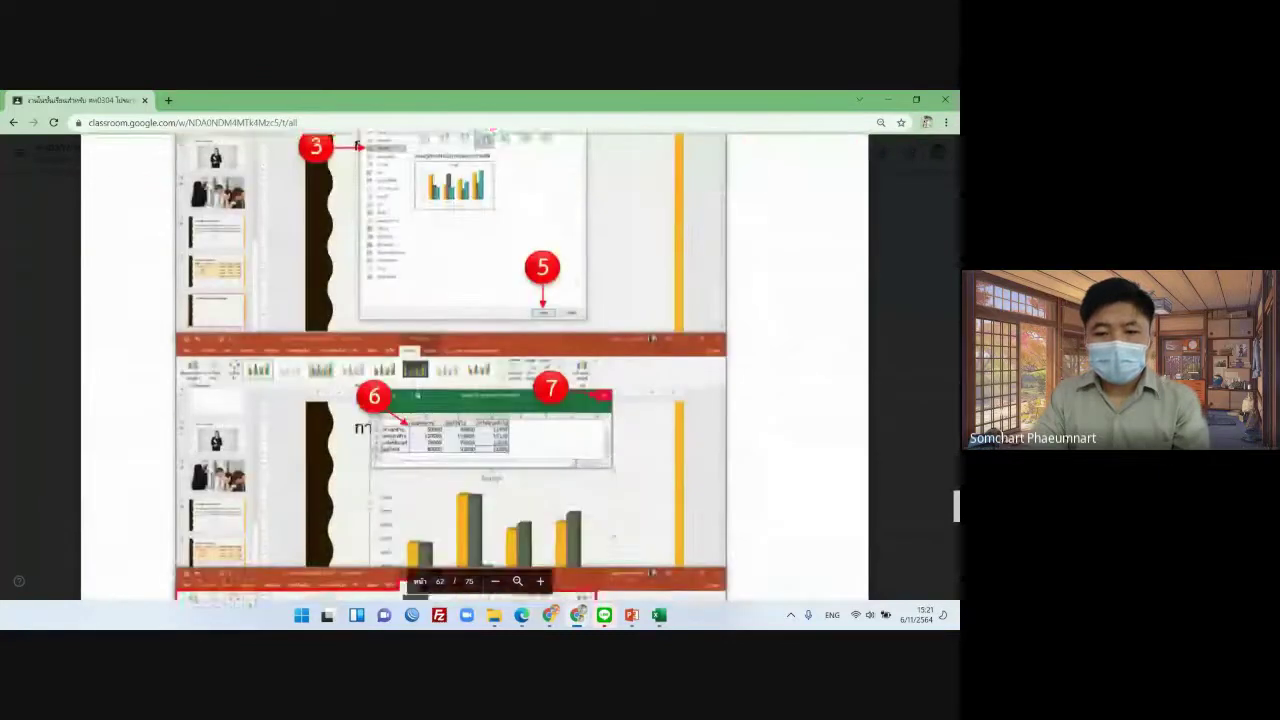
{"action": "scroll", "coordinate": [575, 359], "scroll_direction": "down", "scroll_amount": 10}
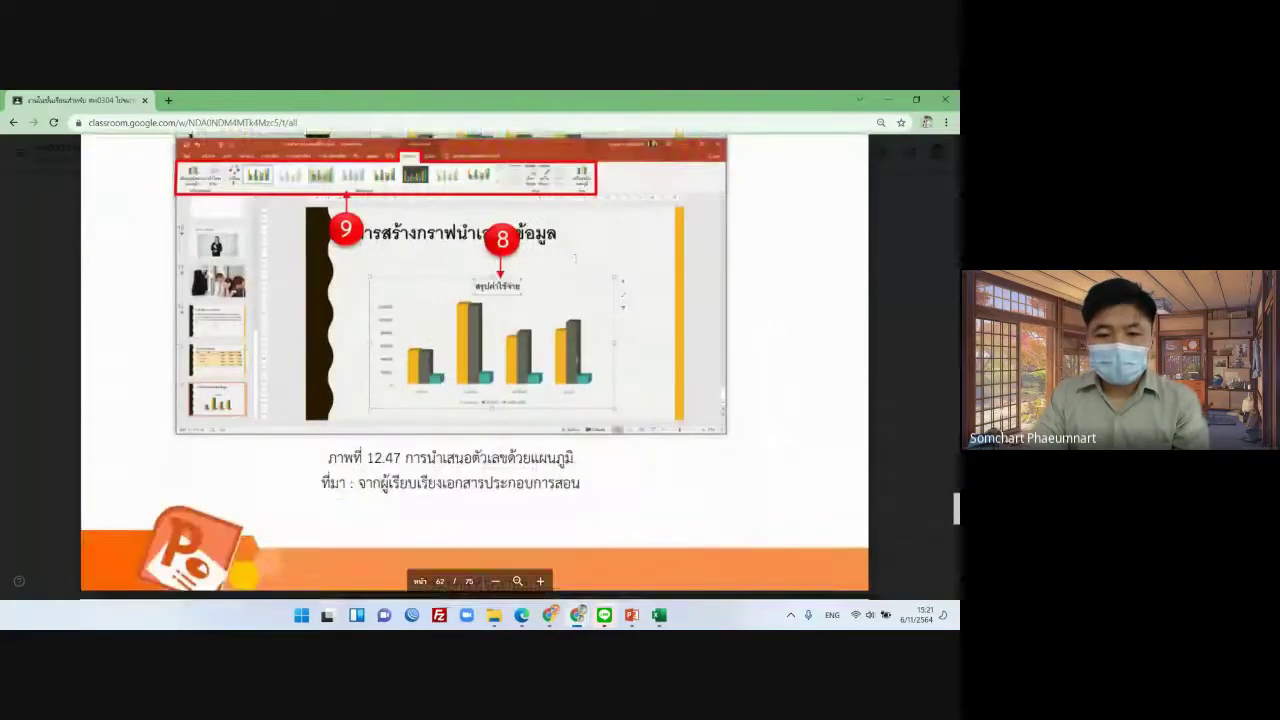
{"action": "scroll", "coordinate": [575, 360], "scroll_direction": "up", "scroll_amount": 10}
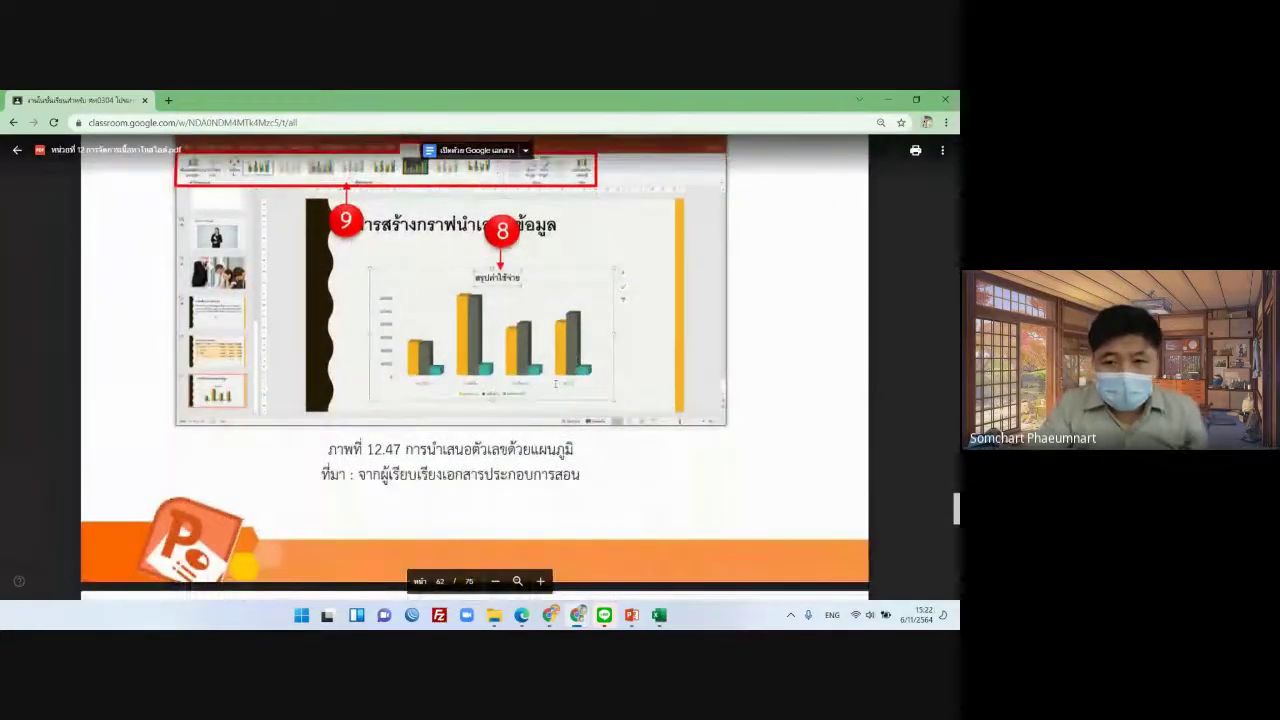
{"action": "scroll", "coordinate": [462, 271], "scroll_direction": "up", "scroll_amount": 3}
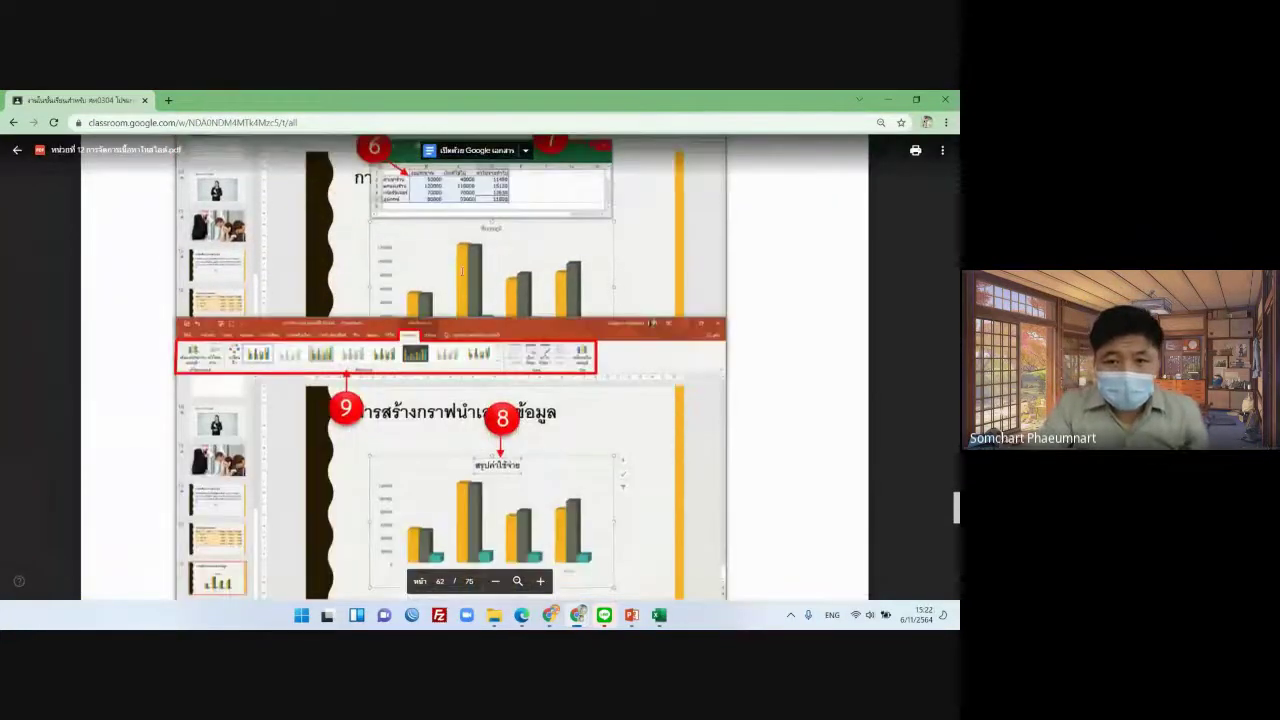
{"action": "left_click", "coordinate": [631, 615]}
{"action": "left_click", "coordinate": [67, 573]}
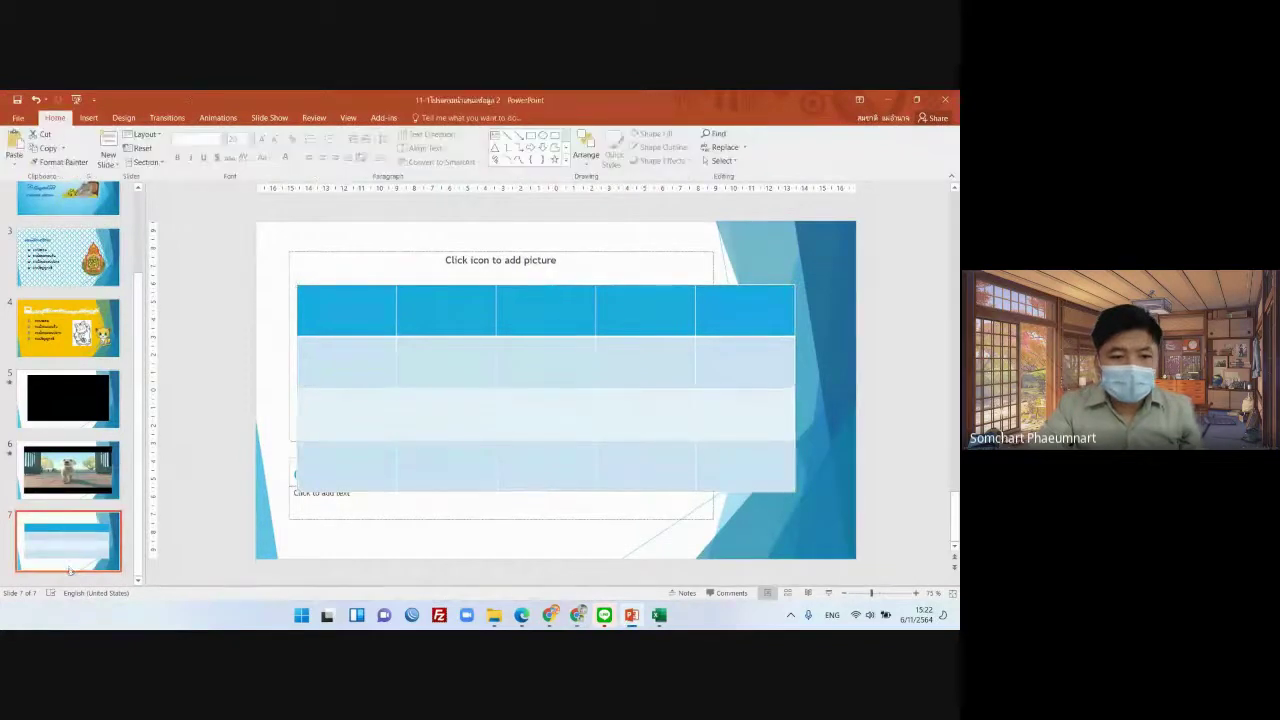
Add slide 8 and insert a 3-D Pie chart from the Pie chart types.
{"action": "key", "text": "Return"}
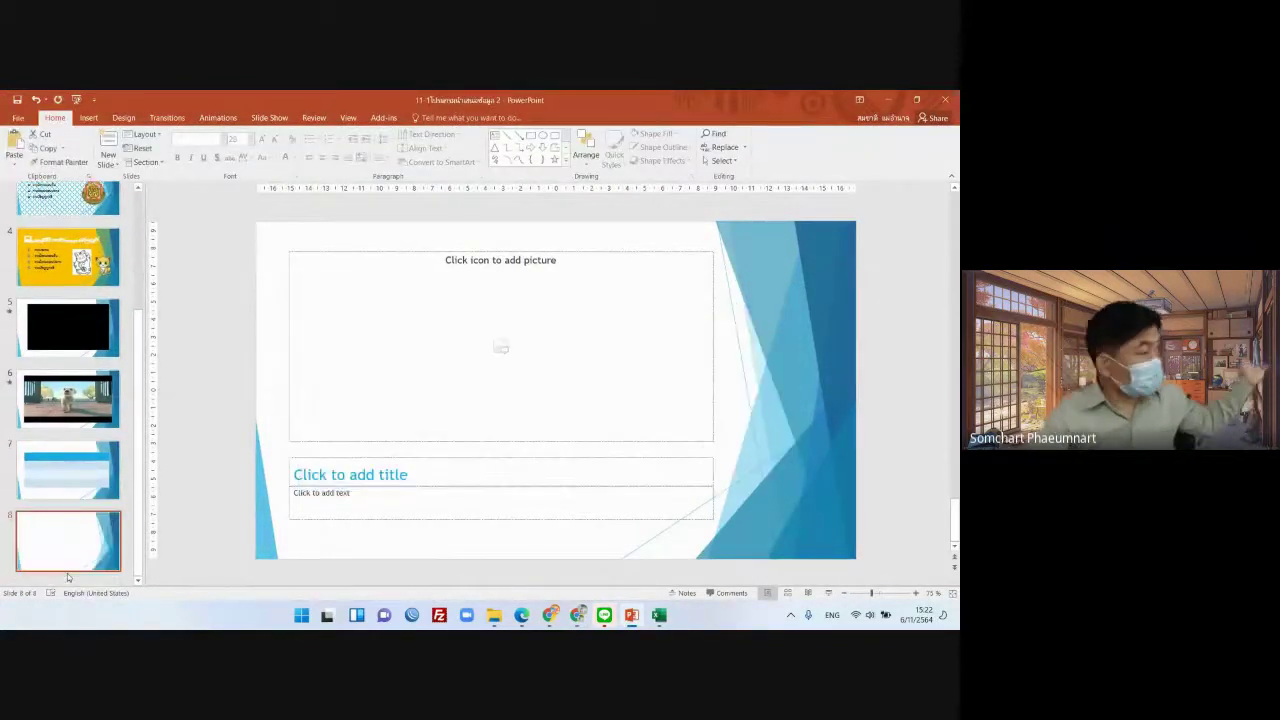
{"action": "left_click", "coordinate": [88, 118]}
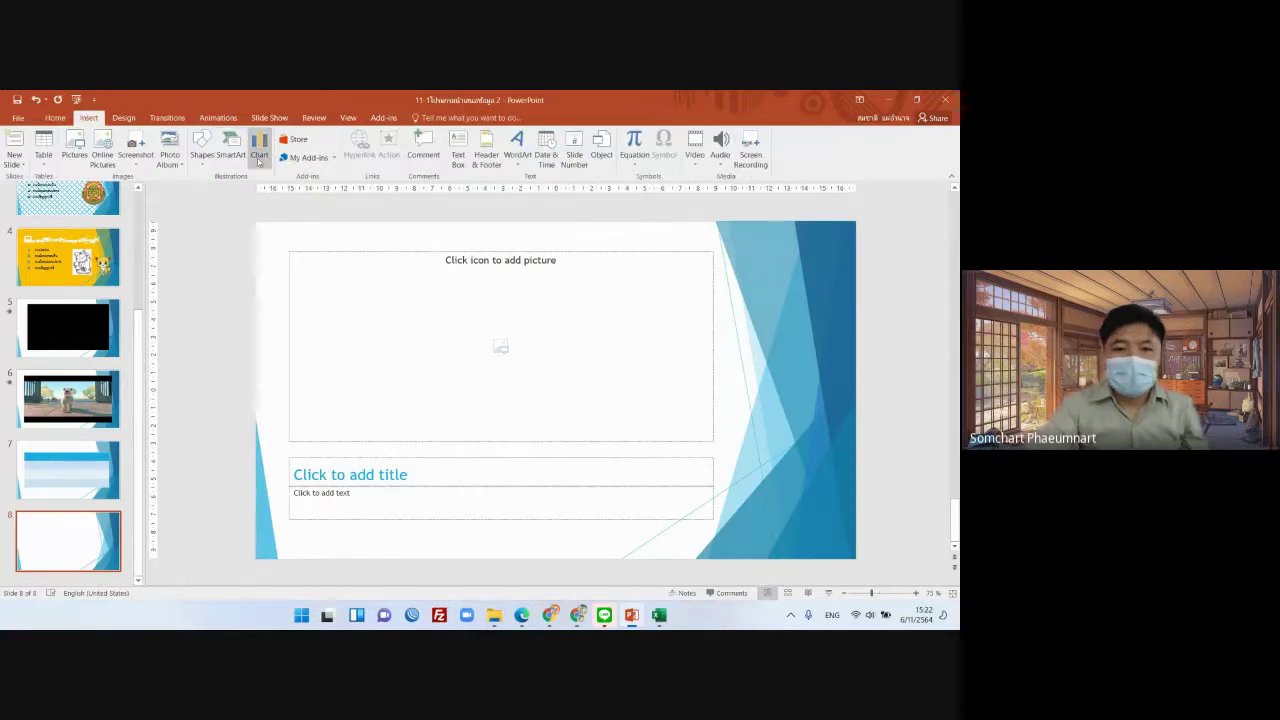
{"action": "left_click", "coordinate": [261, 155]}
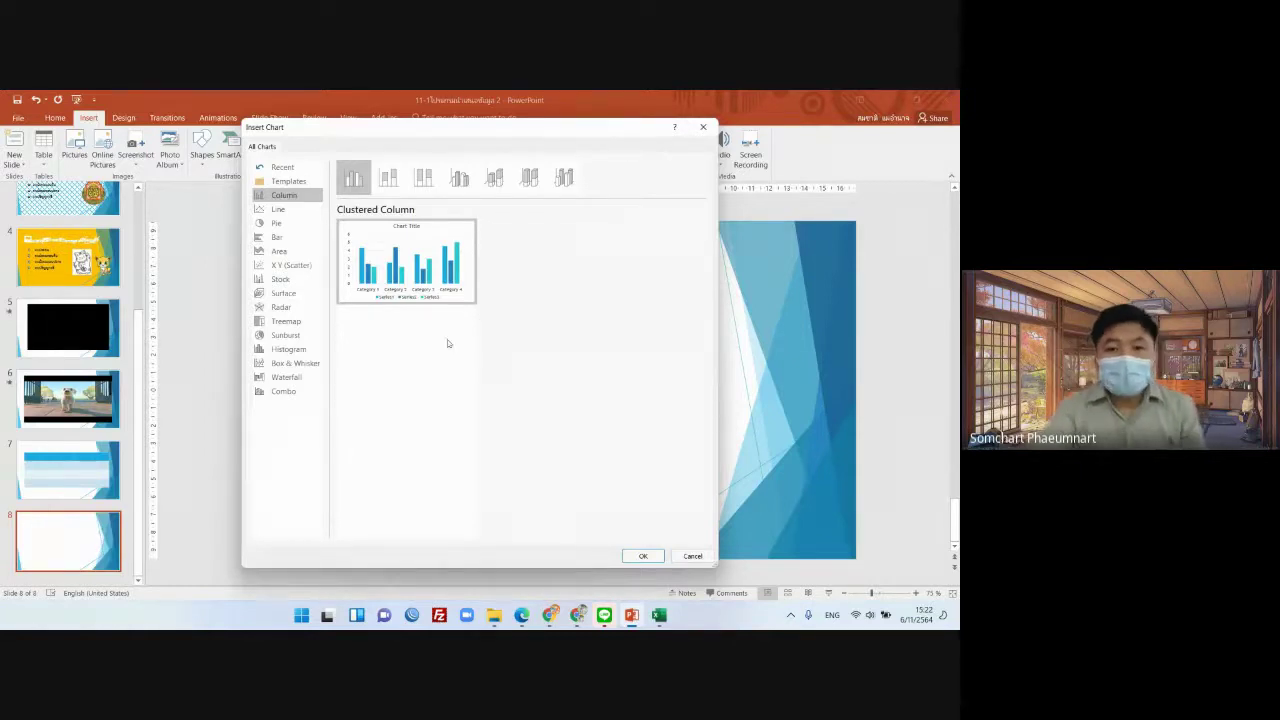
{"action": "left_click", "coordinate": [277, 223]}
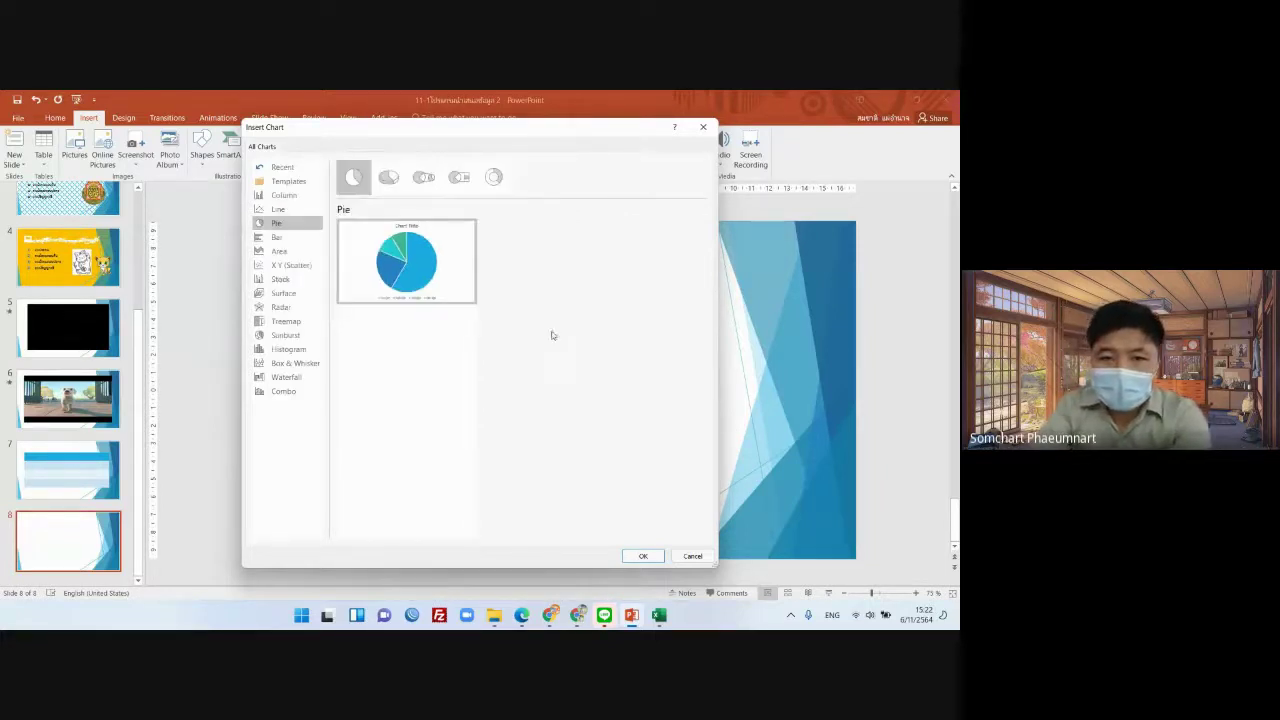
{"action": "left_click", "coordinate": [388, 177]}
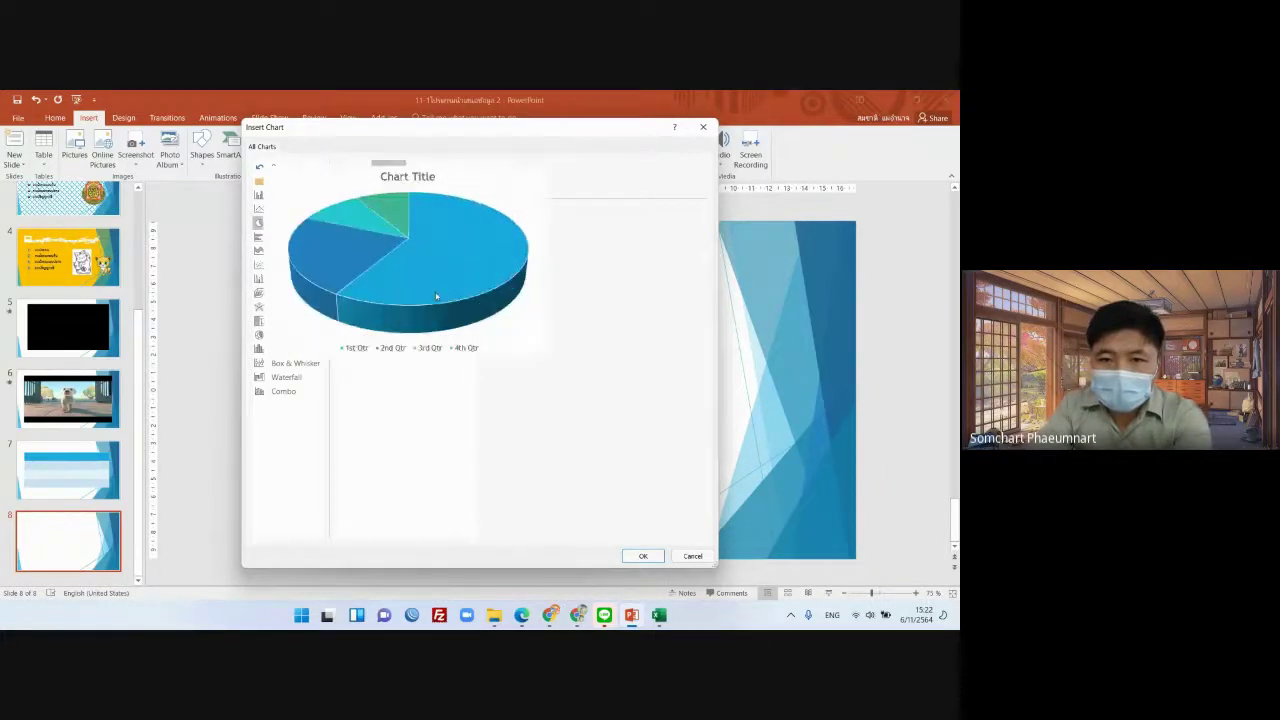
{"action": "left_click", "coordinate": [643, 556]}
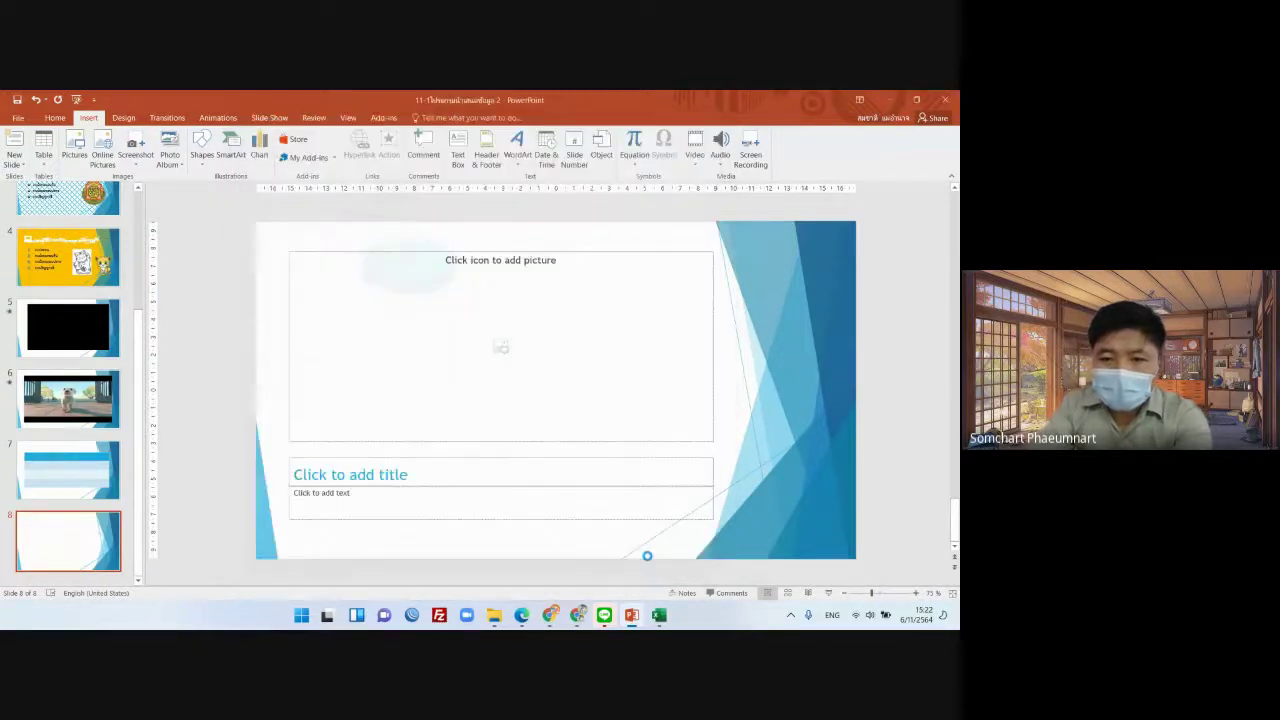
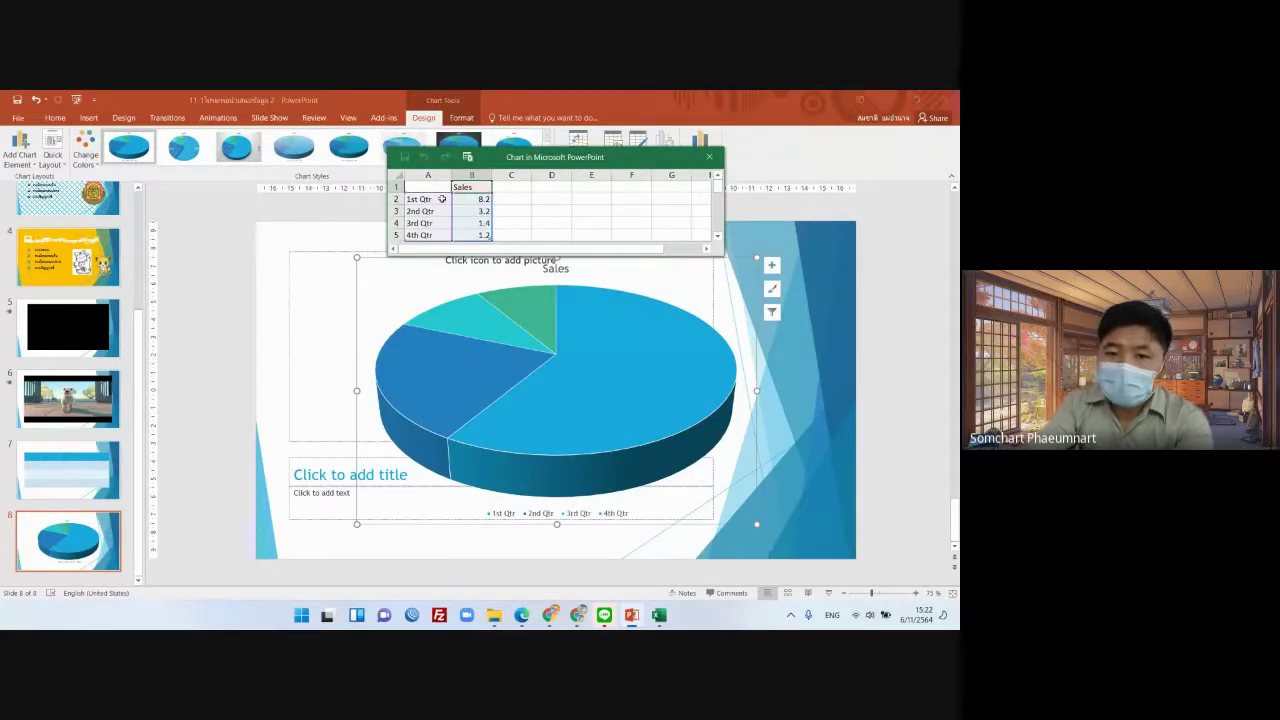
Replace the 1st Qtr category label with a Thai department name and give it value 15.
{"action": "mouse_move", "coordinate": [576, 360]}
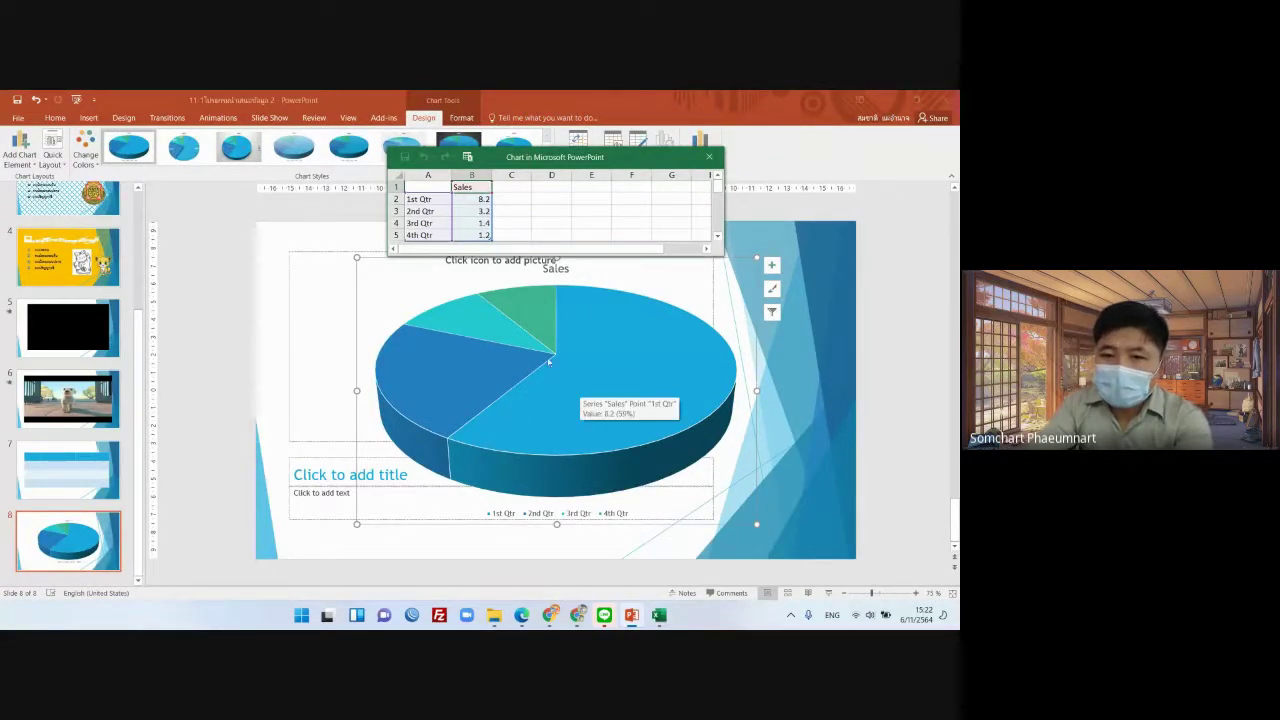
{"action": "left_click", "coordinate": [425, 200]}
{"action": "key", "text": "BackSpace"}
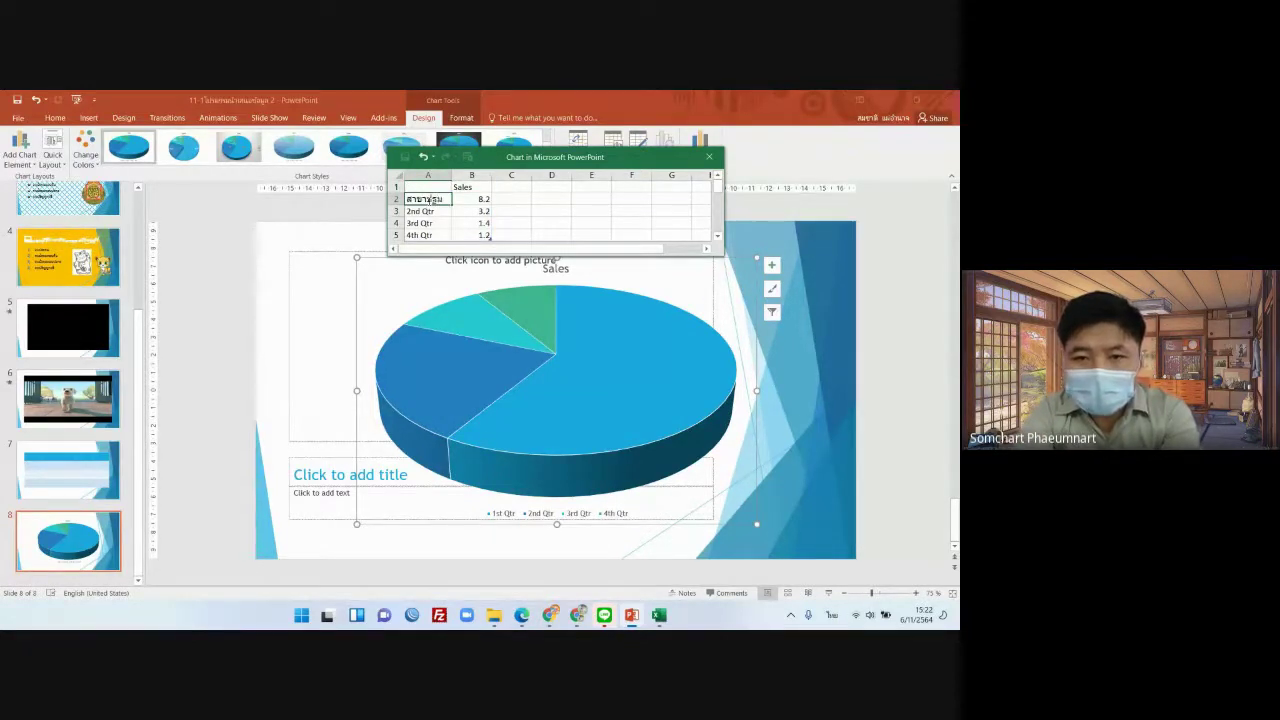
{"action": "key", "text": "Return"}
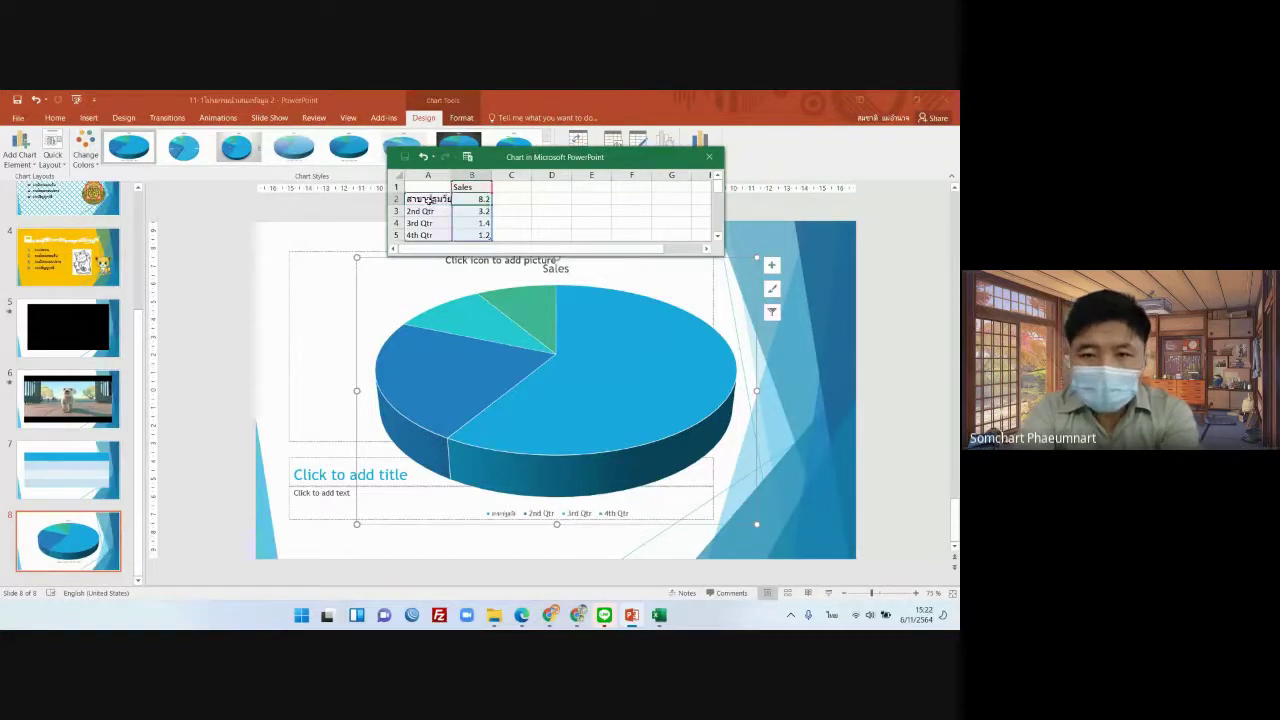
{"action": "key", "text": "grave"}
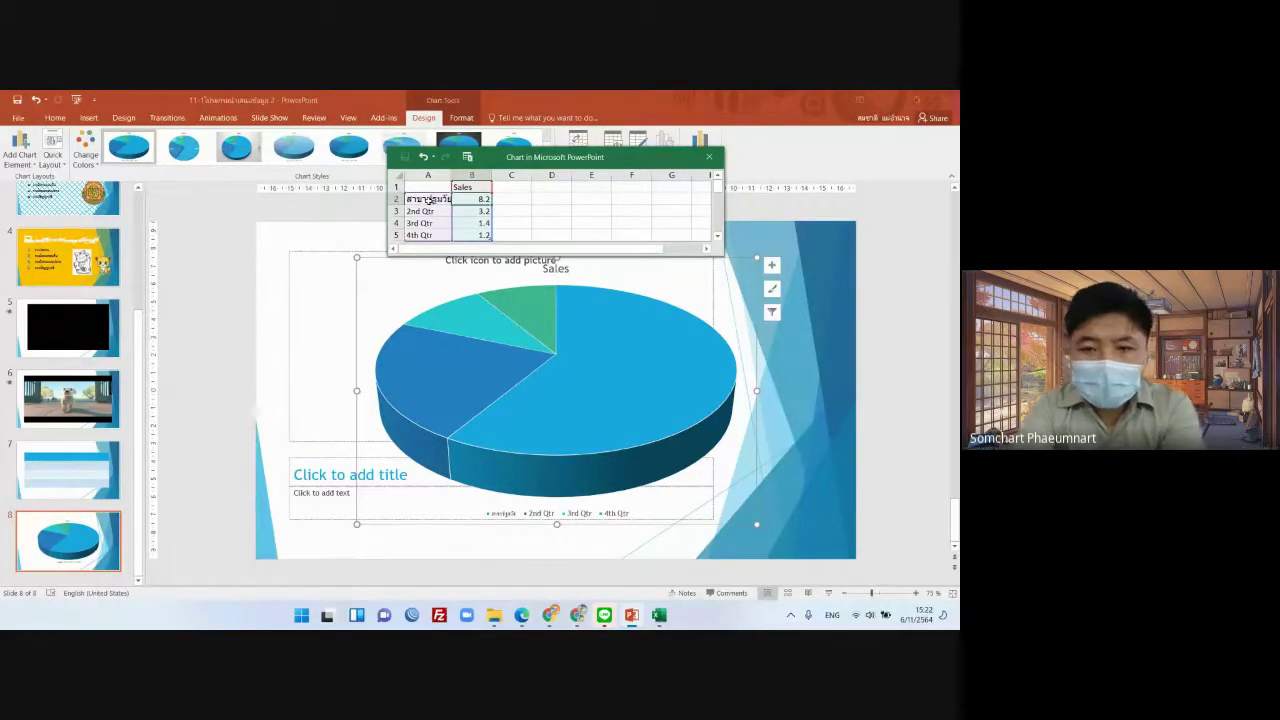
{"action": "type", "text": "15"}
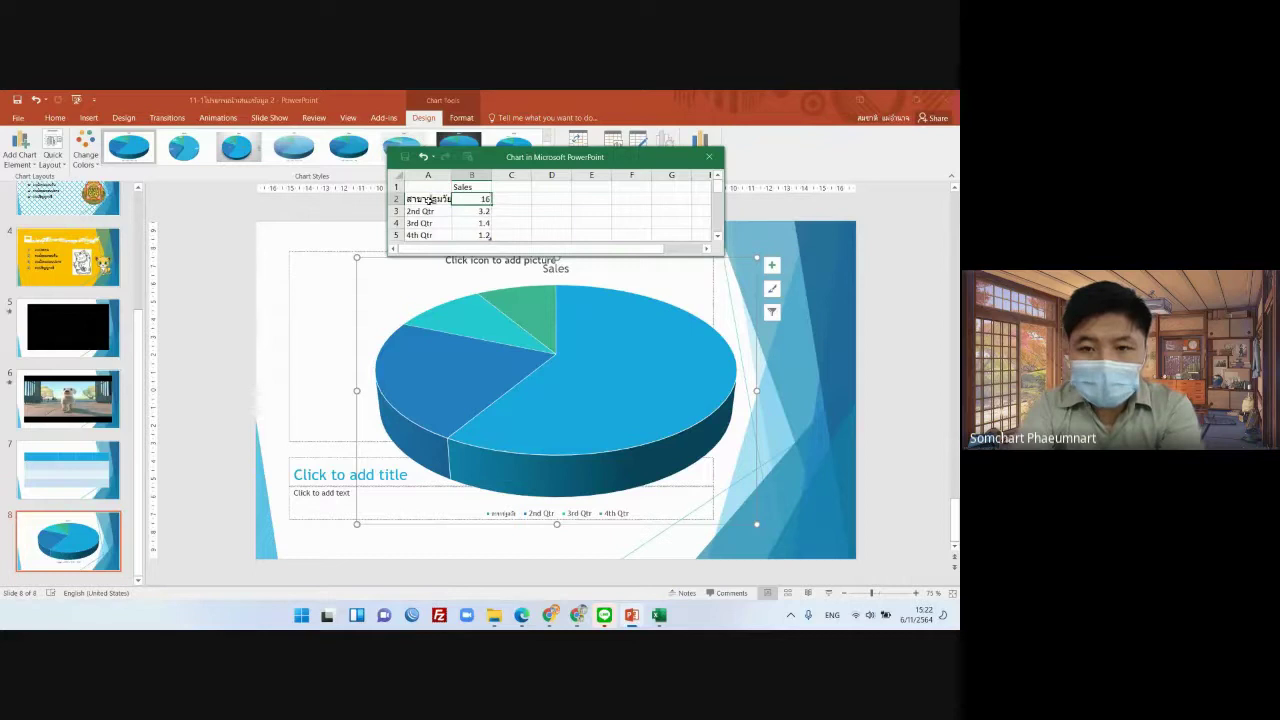
{"action": "key", "text": "Return"}
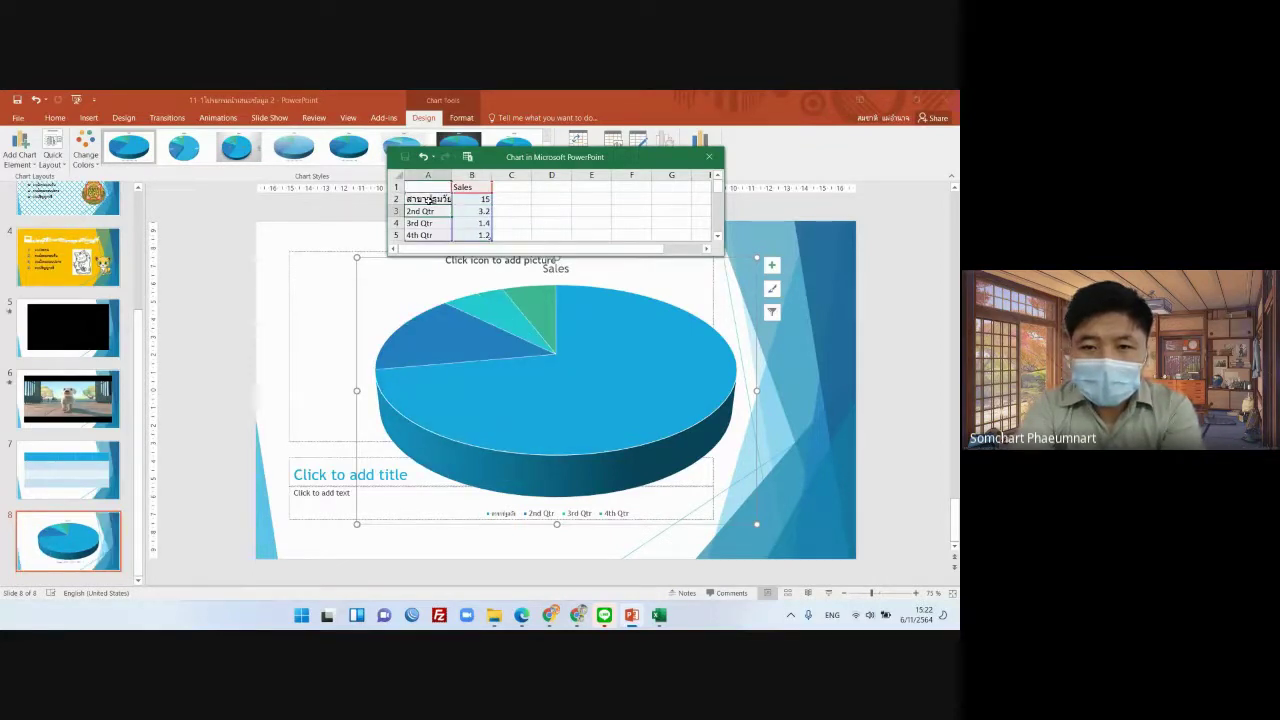
Rename the second and third categories in Thai (สสารณสุข, สา…) with values 22 and 16.
{"action": "key", "text": "grave"}
{"action": "type", "text": "สสาร"}
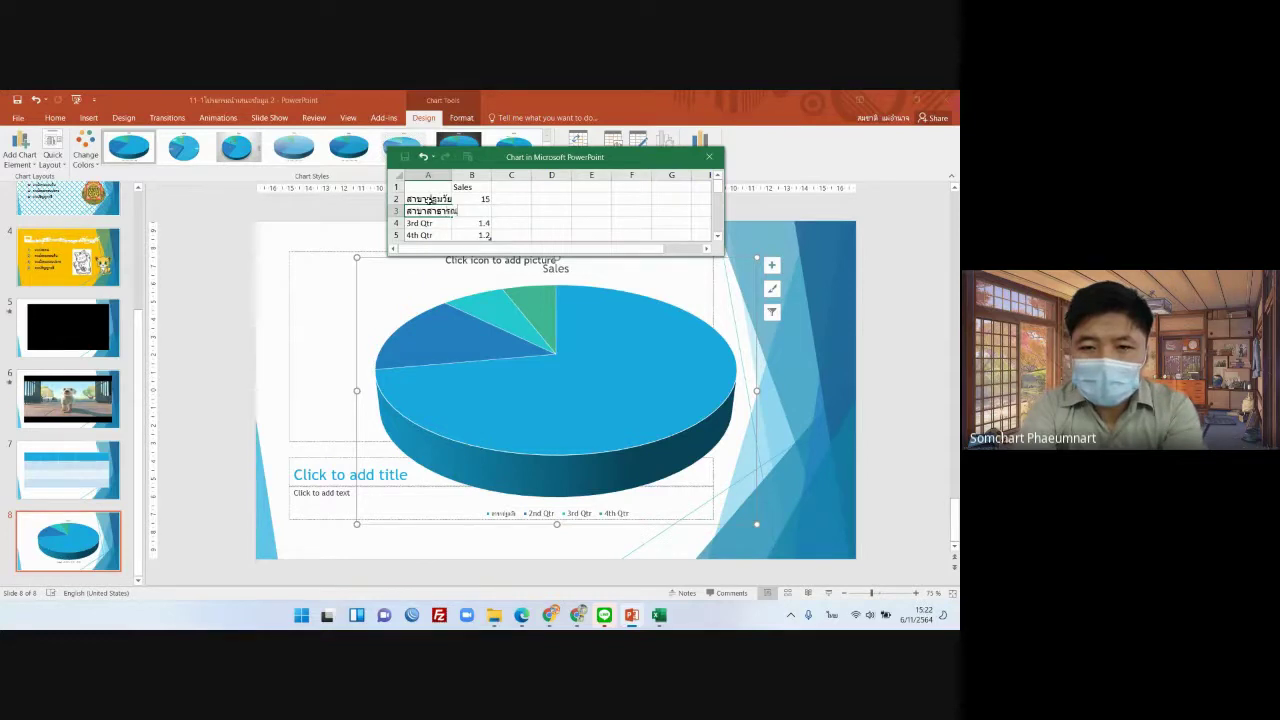
{"action": "type", "text": "ณสุข"}
{"action": "key", "text": "Return"}
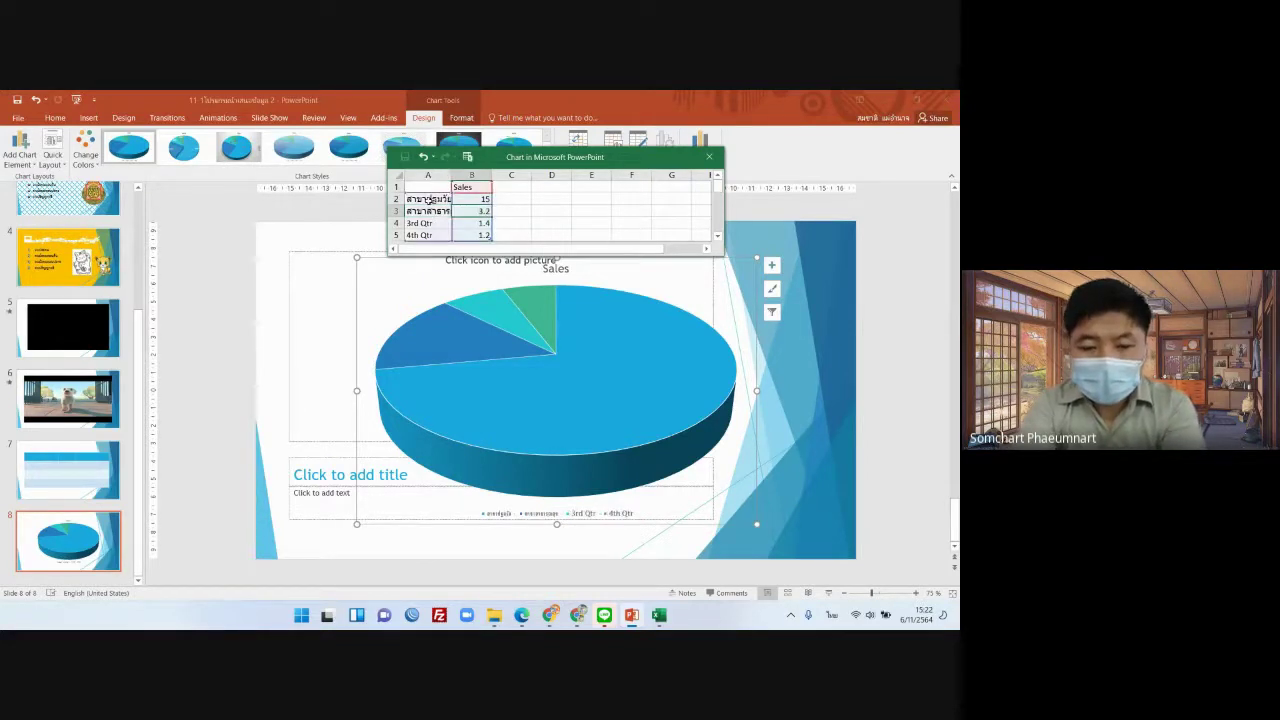
{"action": "type", "text": "22"}
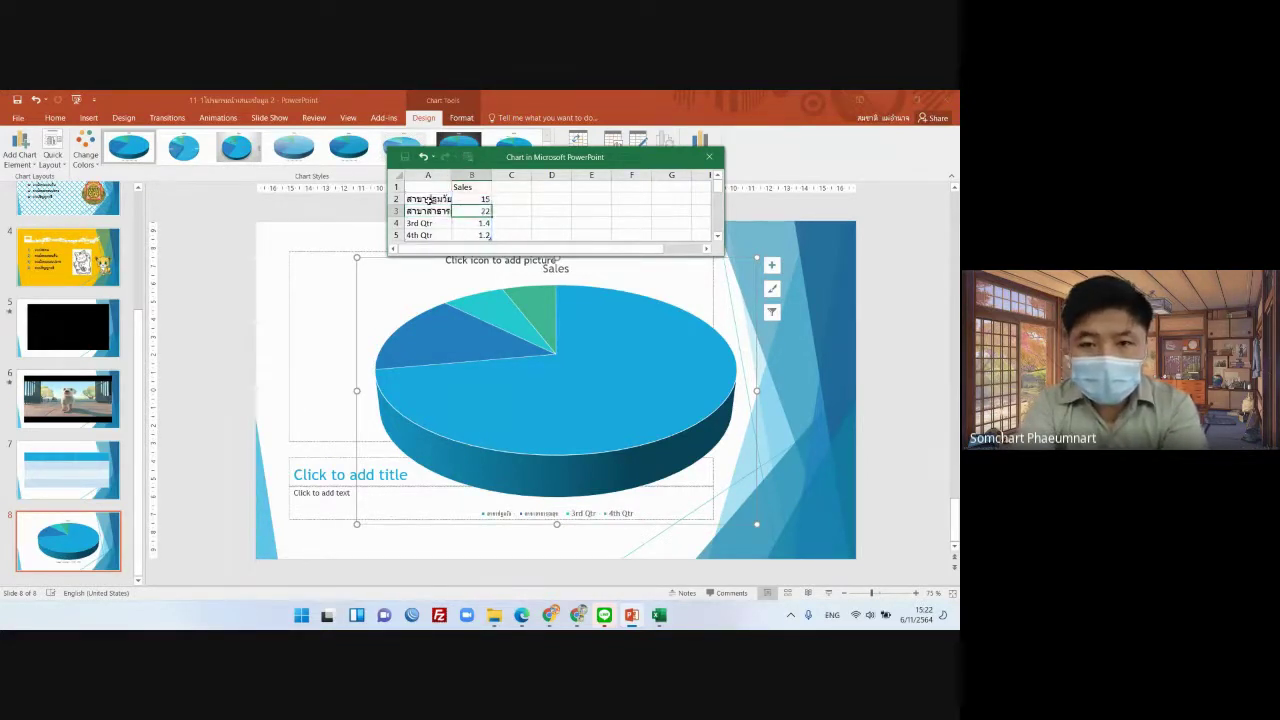
{"action": "key", "text": "Return"}
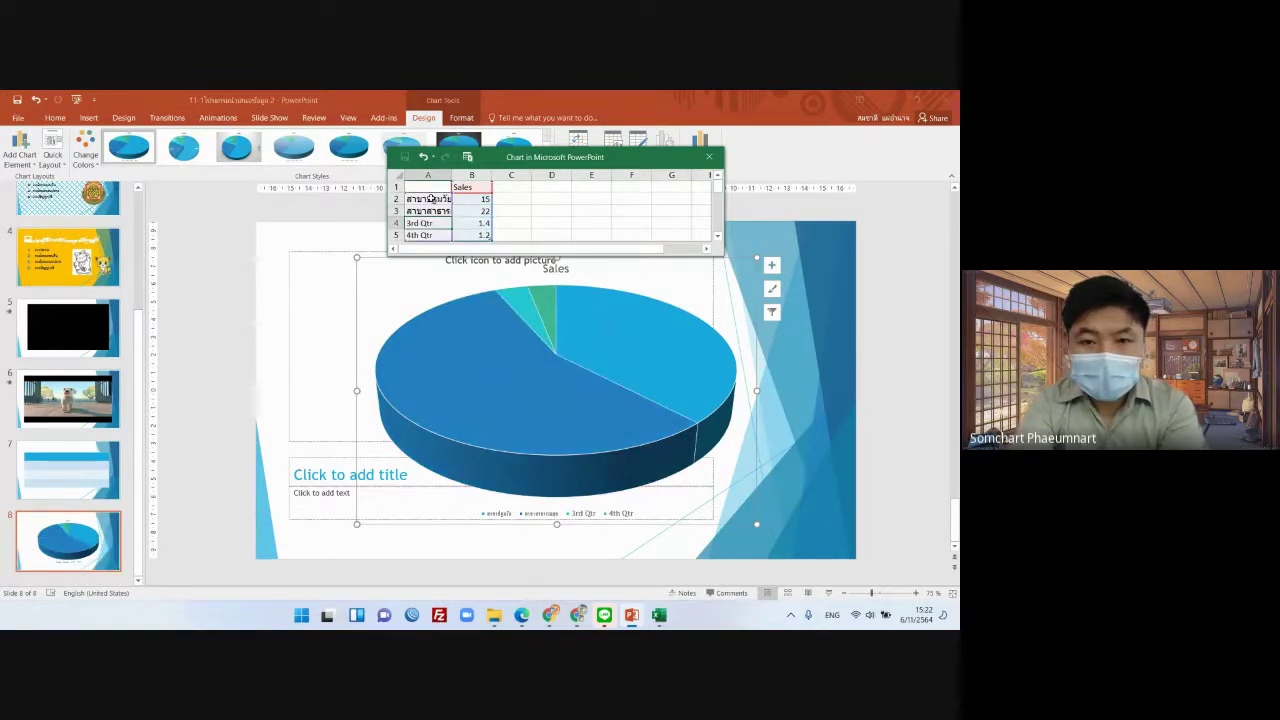
{"action": "type", "text": "สาขาการปกครอง"}
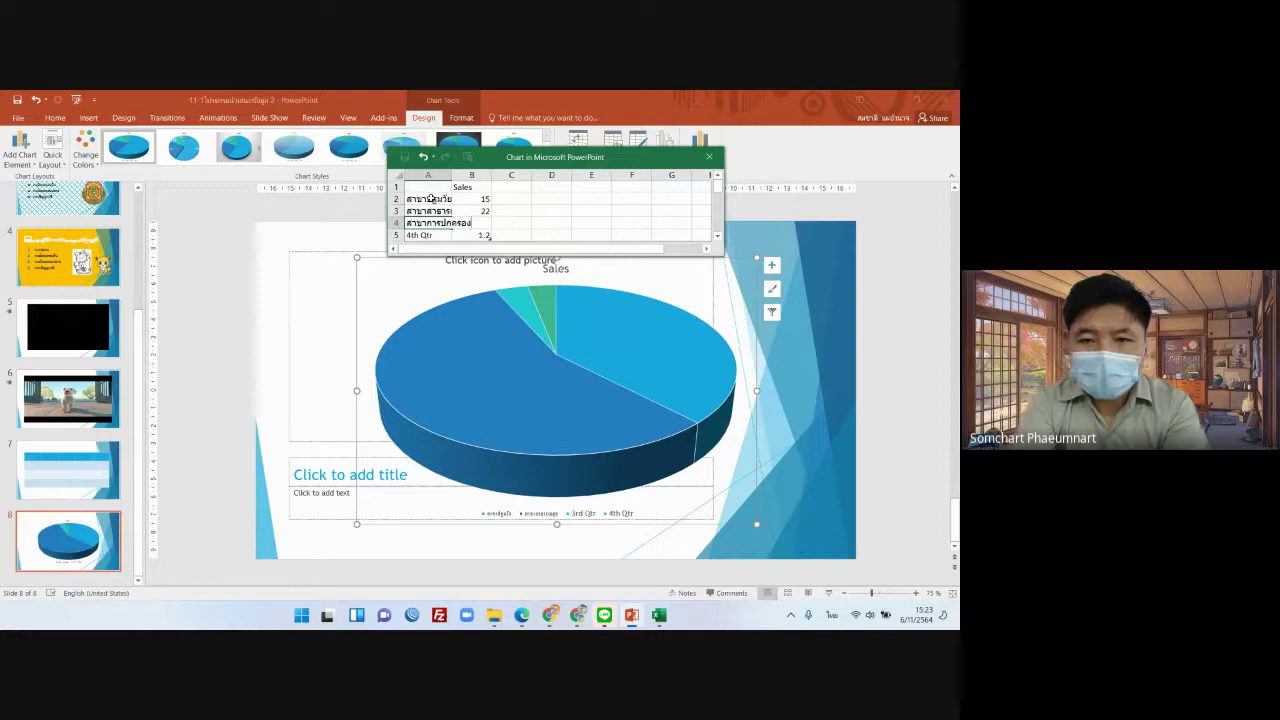
{"action": "key", "text": "Return"}
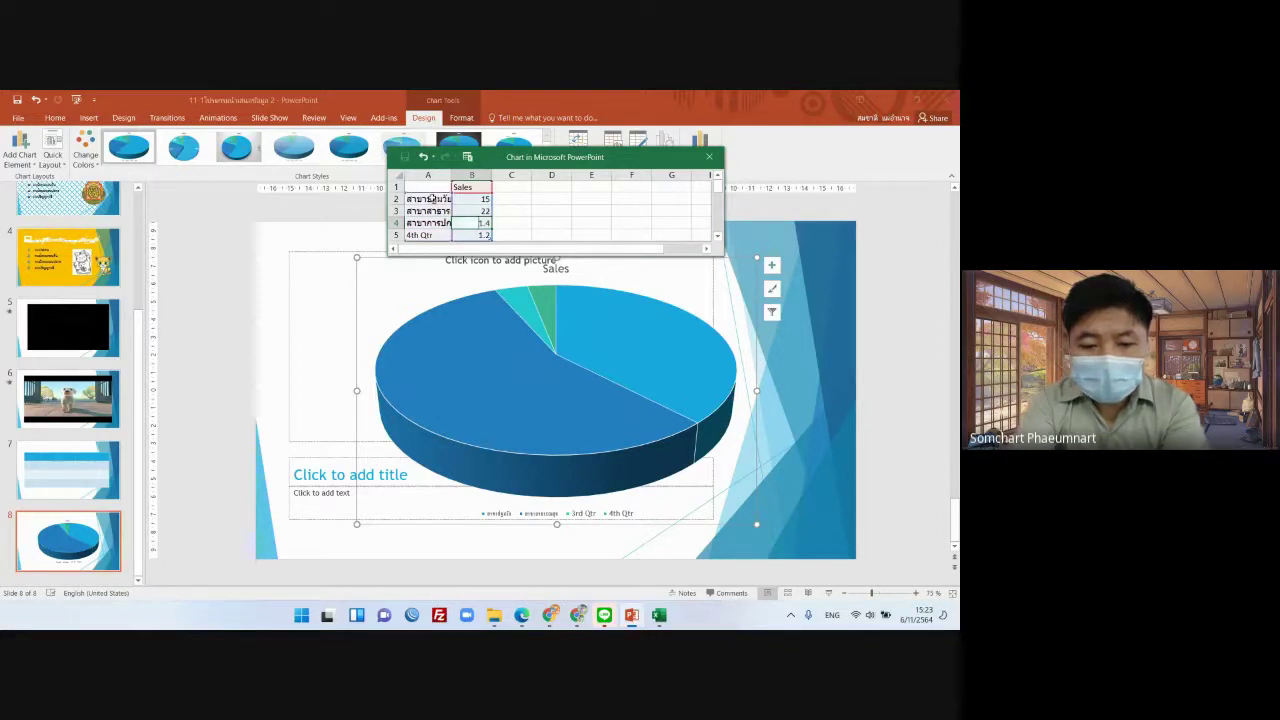
{"action": "type", "text": "1"}
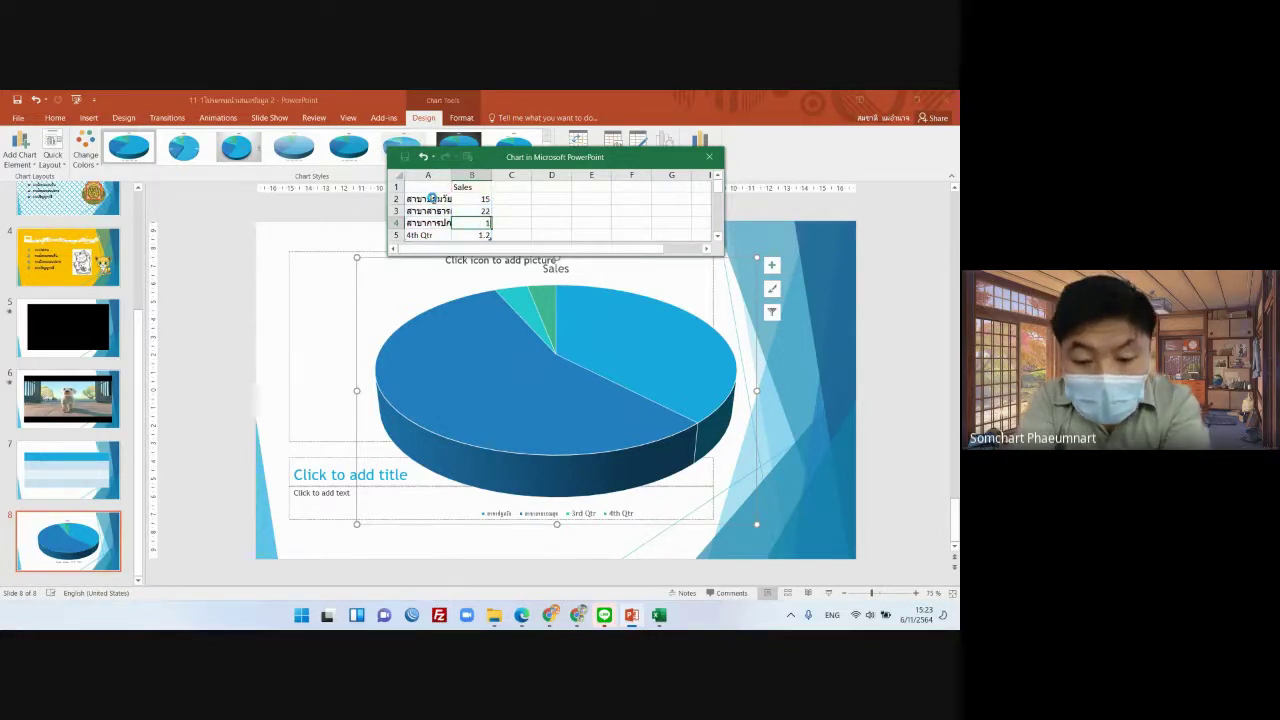
{"action": "type", "text": "6"}
{"action": "key", "text": "Return"}
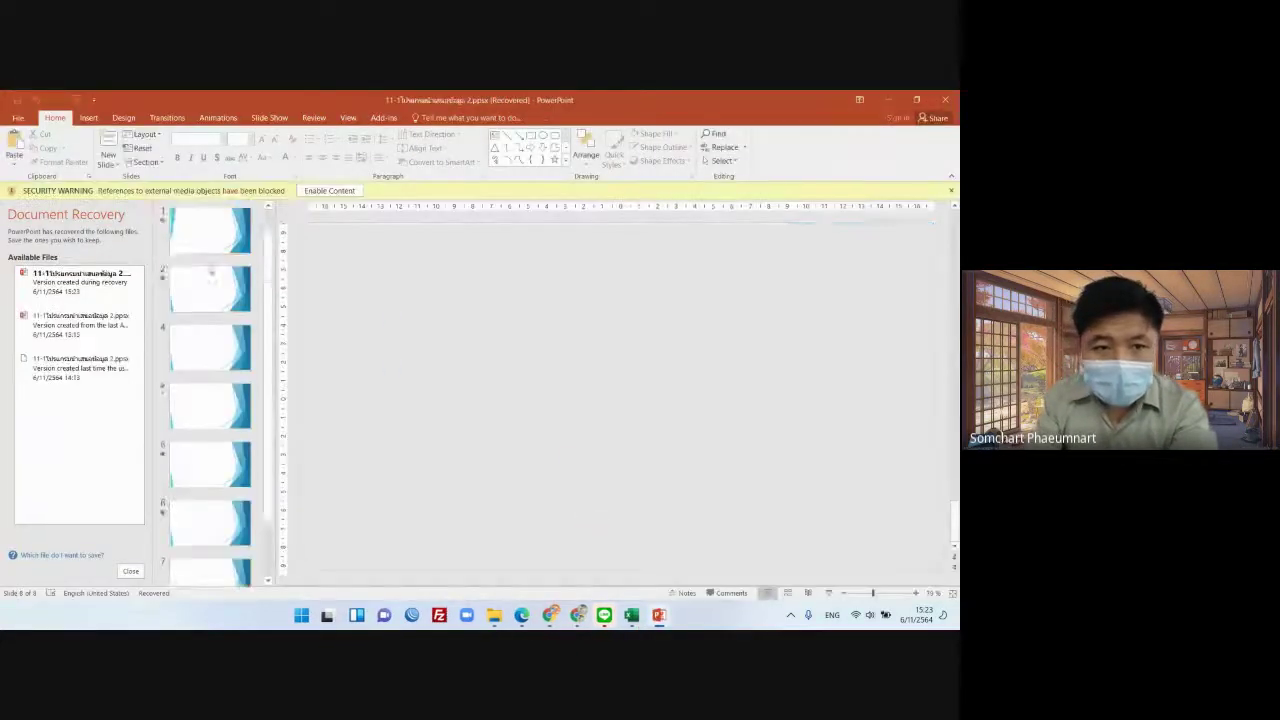
Enable the blocked external content, then reopen the pie chart's data sheet with Edit Data.
{"action": "left_click", "coordinate": [329, 190]}
{"action": "left_click", "coordinate": [613, 330]}
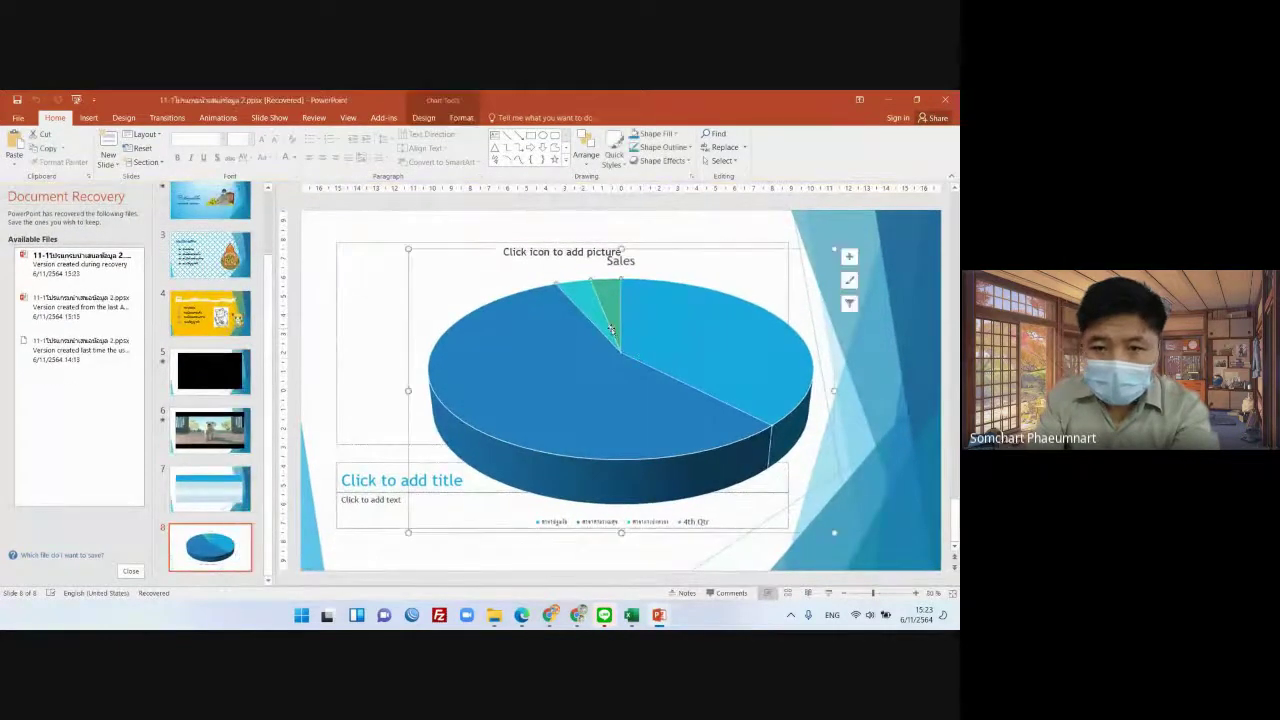
{"action": "left_click", "coordinate": [852, 257]}
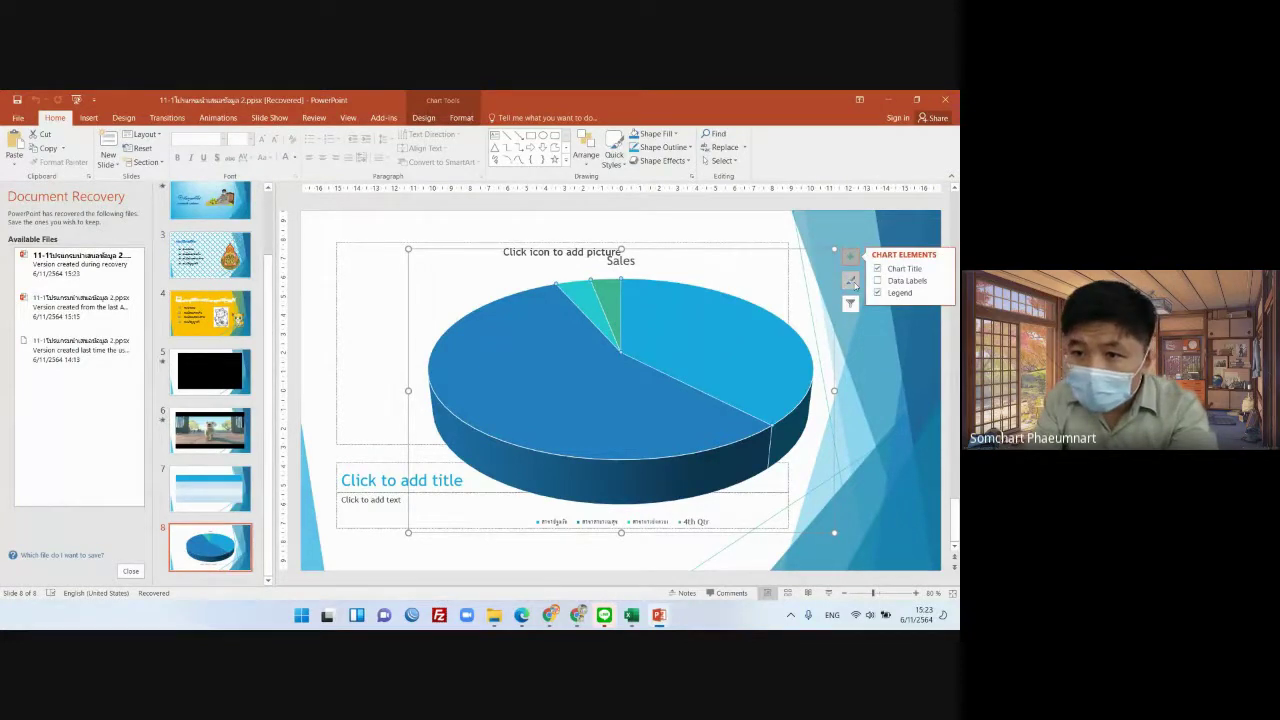
{"action": "left_click", "coordinate": [850, 303]}
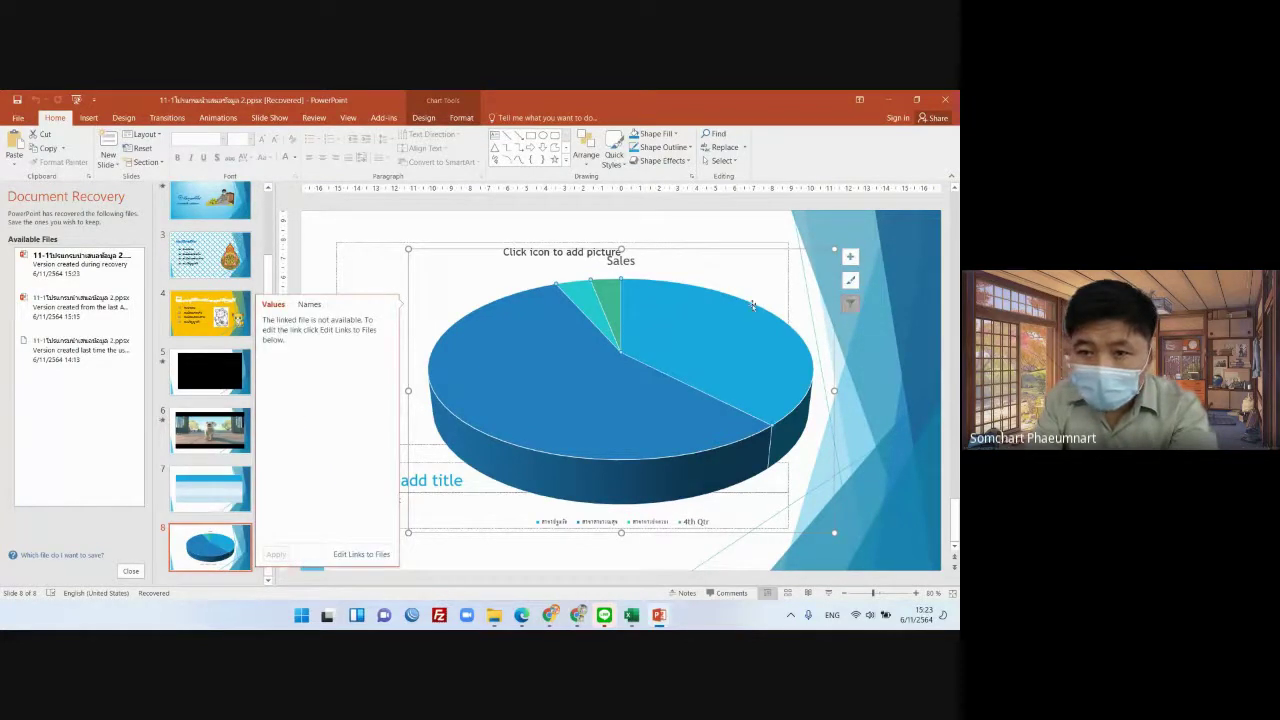
{"action": "double_click", "coordinate": [753, 305]}
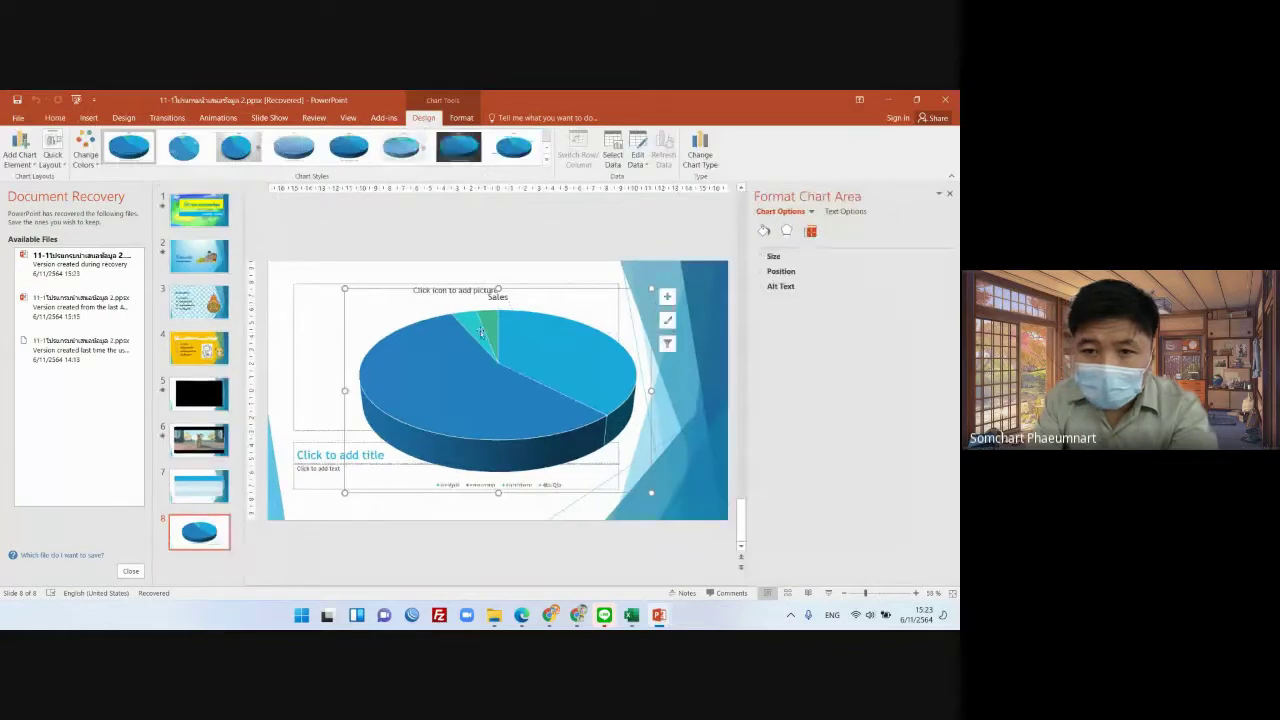
{"action": "left_click", "coordinate": [480, 333]}
{"action": "right_click", "coordinate": [514, 302]}
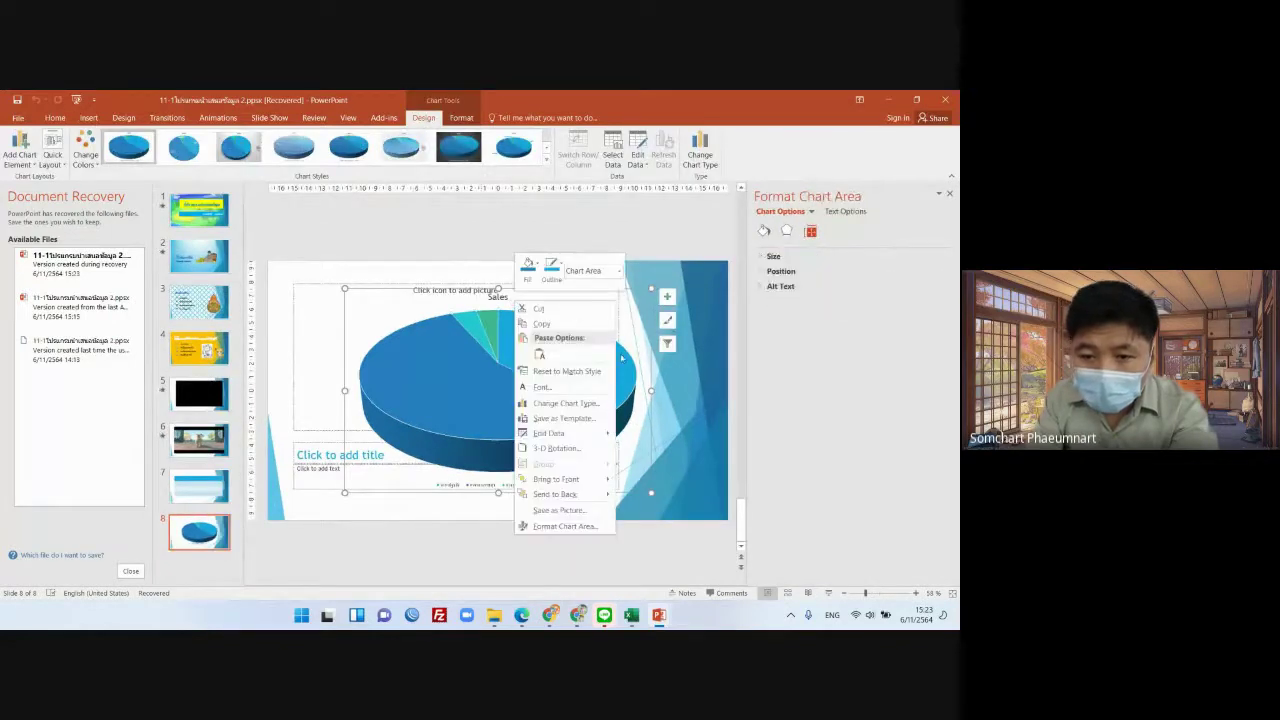
{"action": "left_click", "coordinate": [590, 433]}
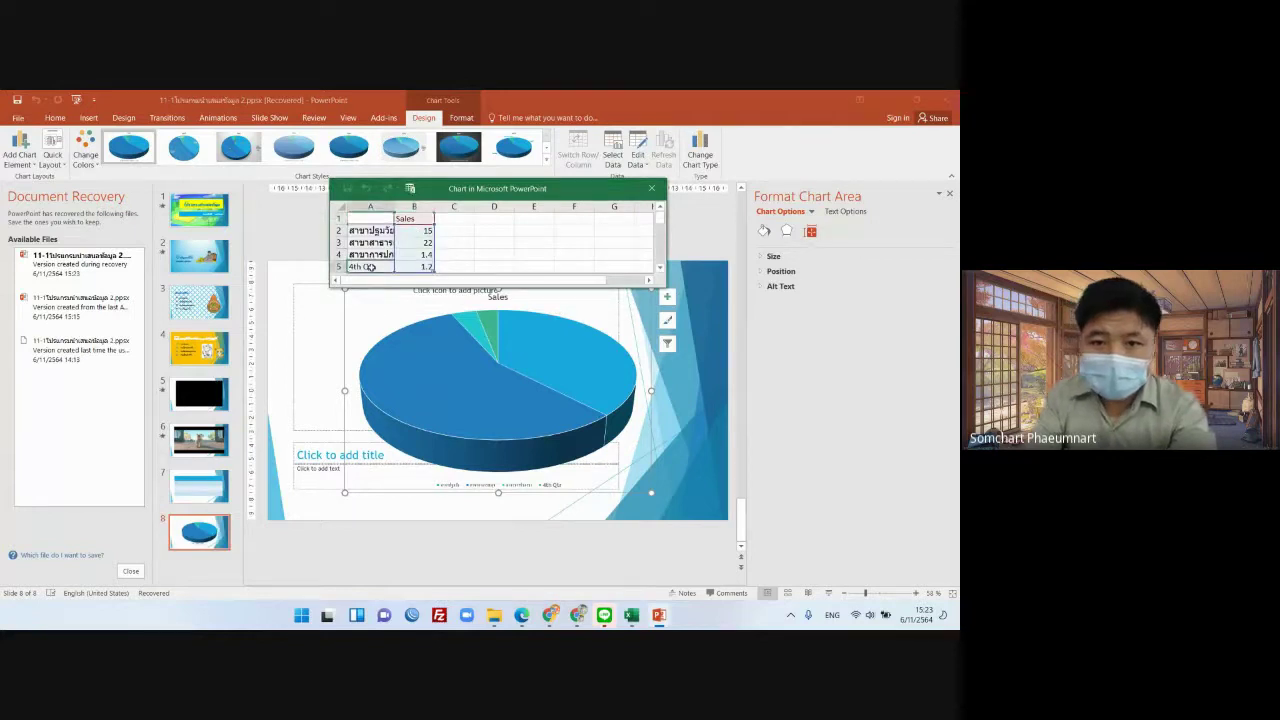
Set the third category's value to 12, and rename 4th Qtr to สาขาเทคโนโลยี with value 8.
{"action": "left_click", "coordinate": [370, 267]}
{"action": "type", "text": "ส"}
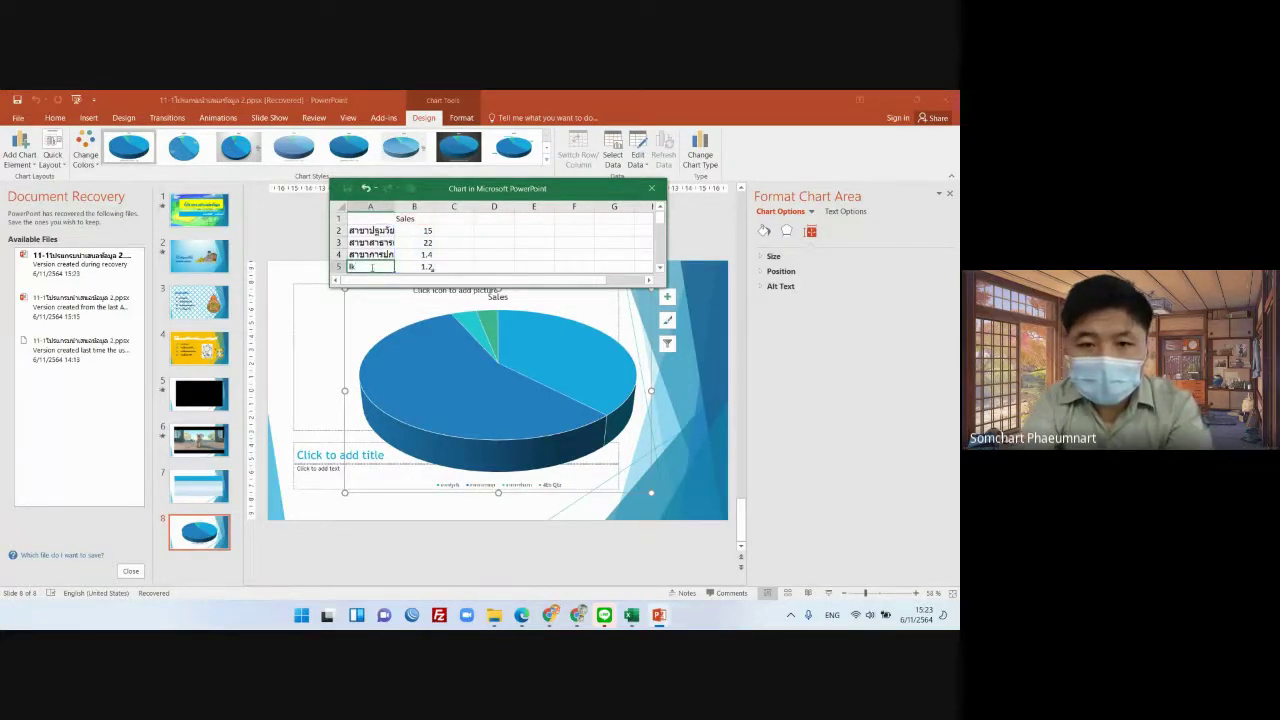
{"action": "key", "text": "BackSpace"}
{"action": "left_click", "coordinate": [424, 265]}
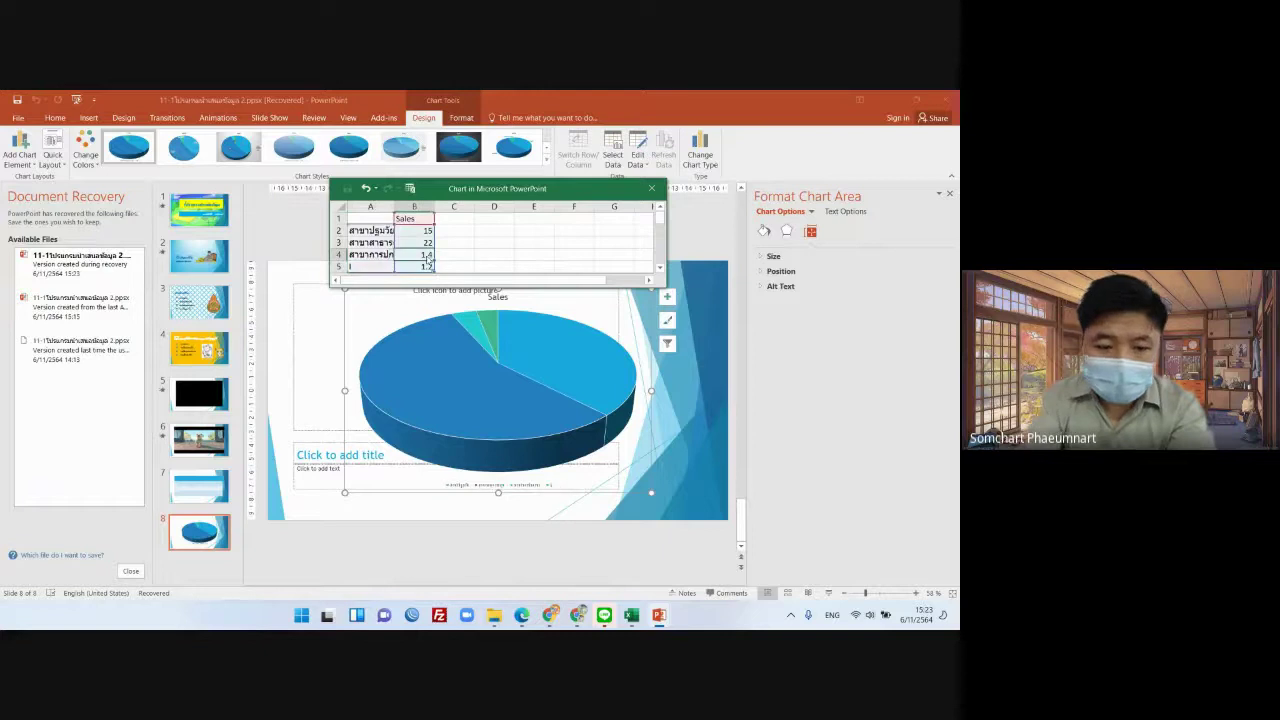
{"action": "left_click", "coordinate": [426, 256]}
{"action": "type", "text": "7"}
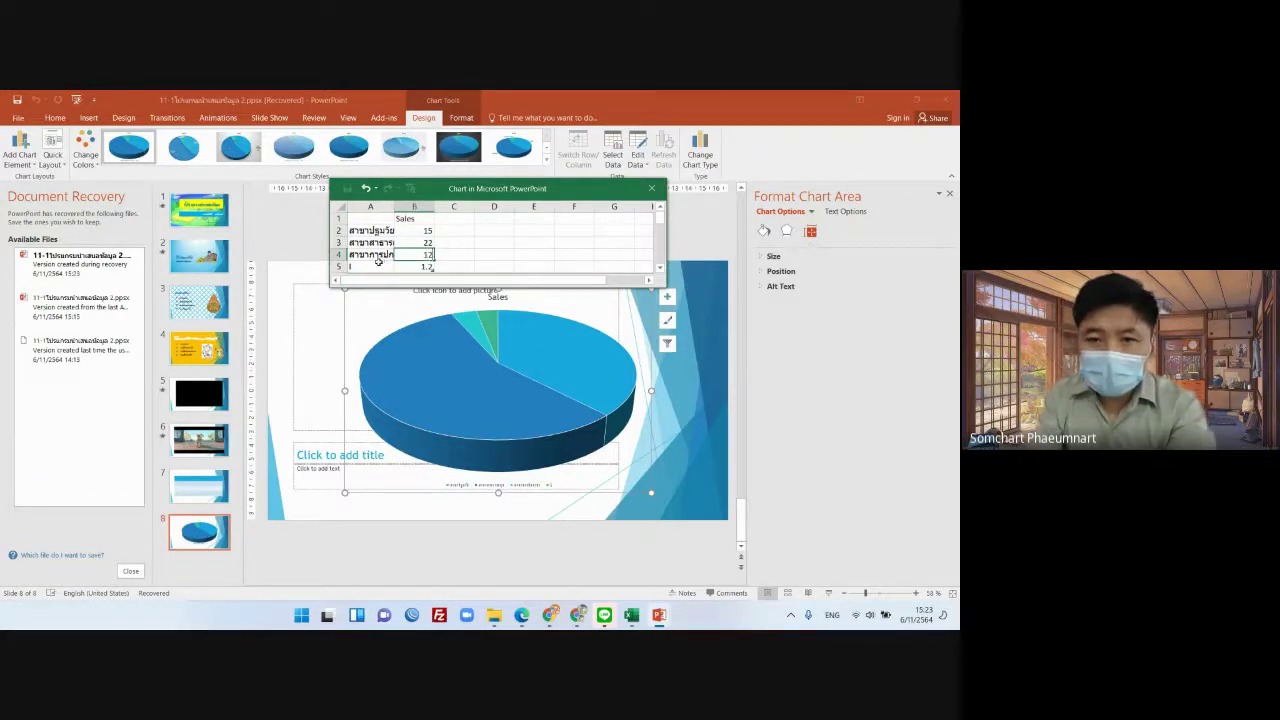
{"action": "left_click", "coordinate": [378, 261]}
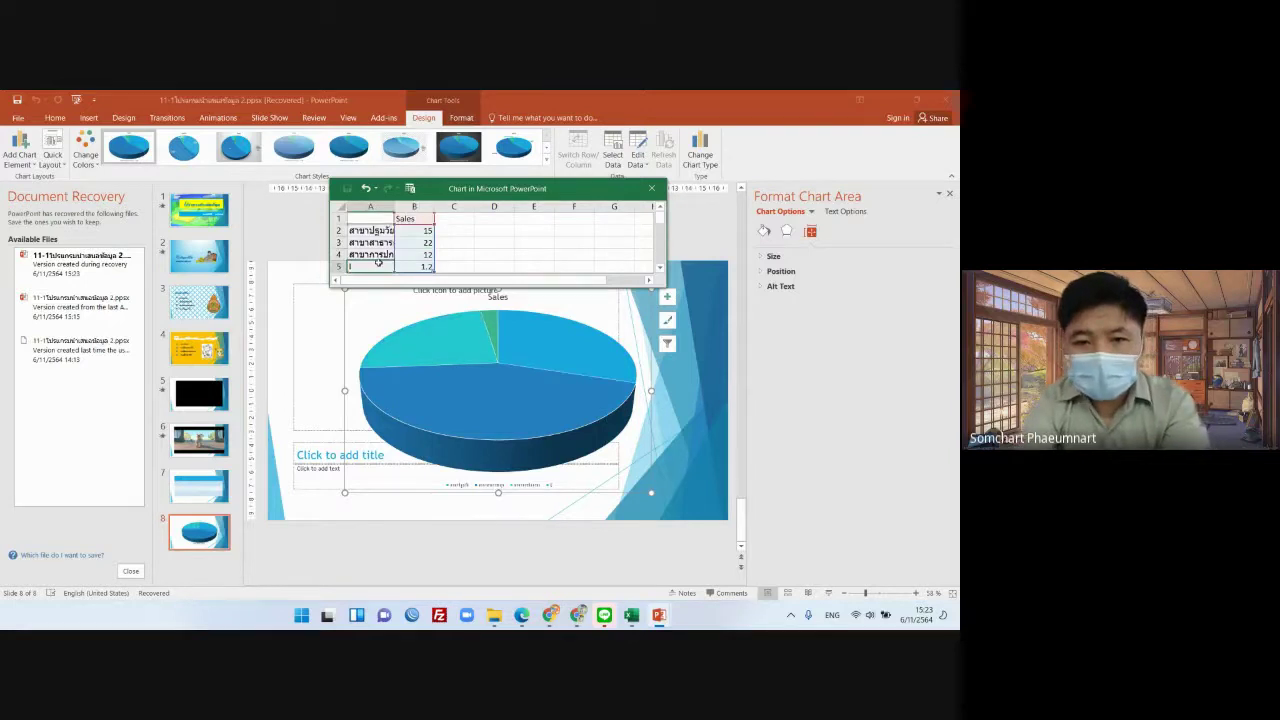
{"action": "type", "text": "สาขาเทคโนโ"}
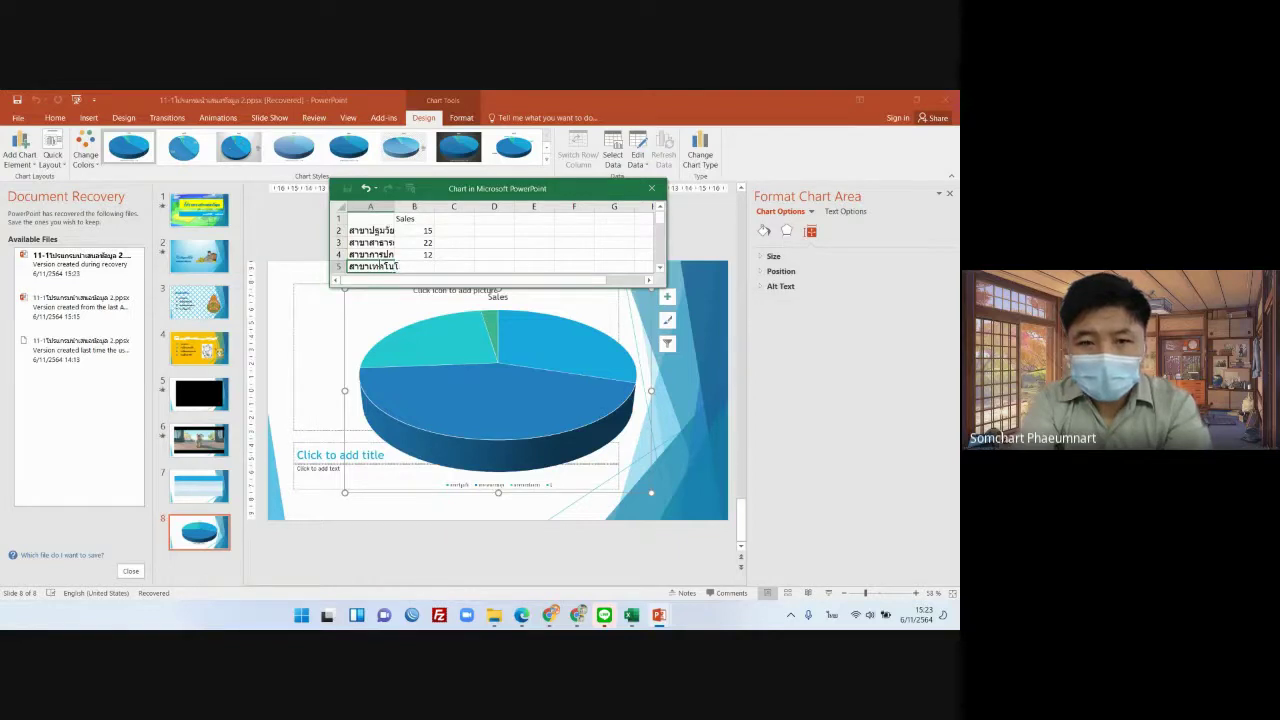
{"action": "type", "text": "ลยี"}
{"action": "key", "text": "Return"}
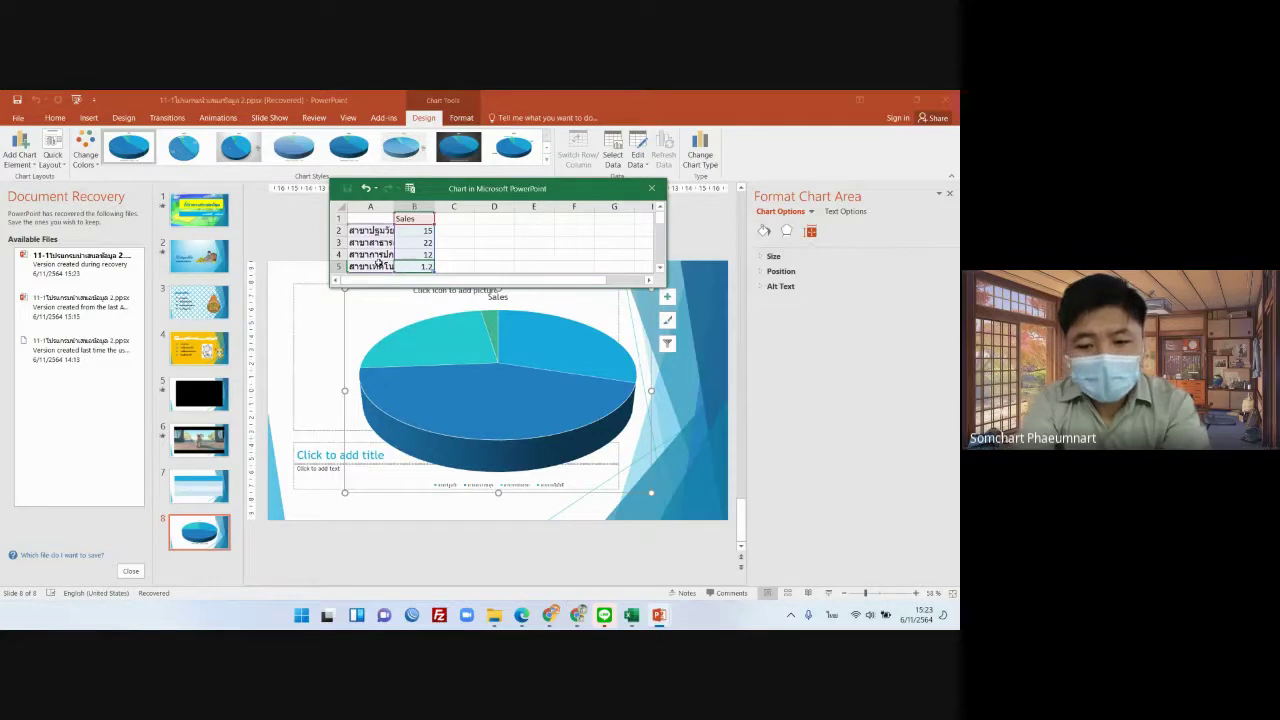
{"action": "key", "text": "BackSpace"}
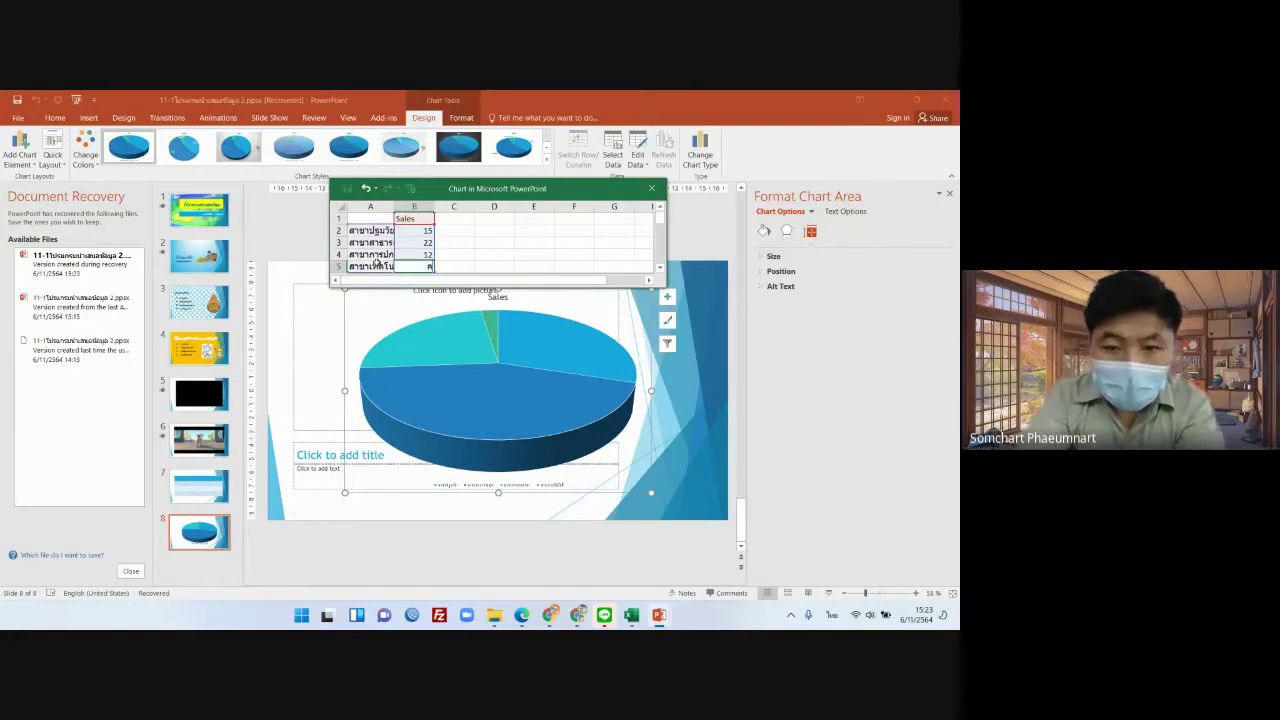
{"action": "type", "text": "8"}
{"action": "key", "text": "Return"}
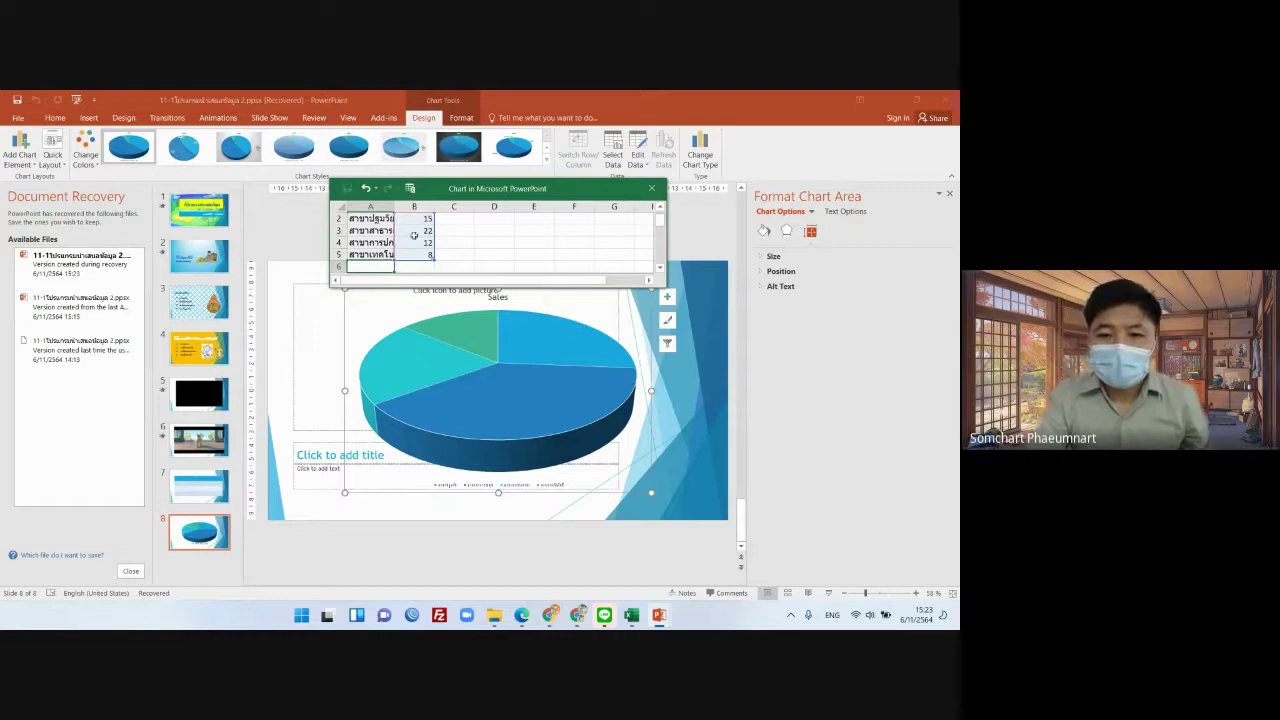
Rename the series header in B1 to 'จำนวน คน' and close the data sheet.
{"action": "left_click_drag", "start_coordinate": [425, 218], "coordinate": [414, 243]}
{"action": "scroll", "coordinate": [418, 248], "scroll_direction": "up", "scroll_amount": 1}
{"action": "left_click", "coordinate": [440, 287]}
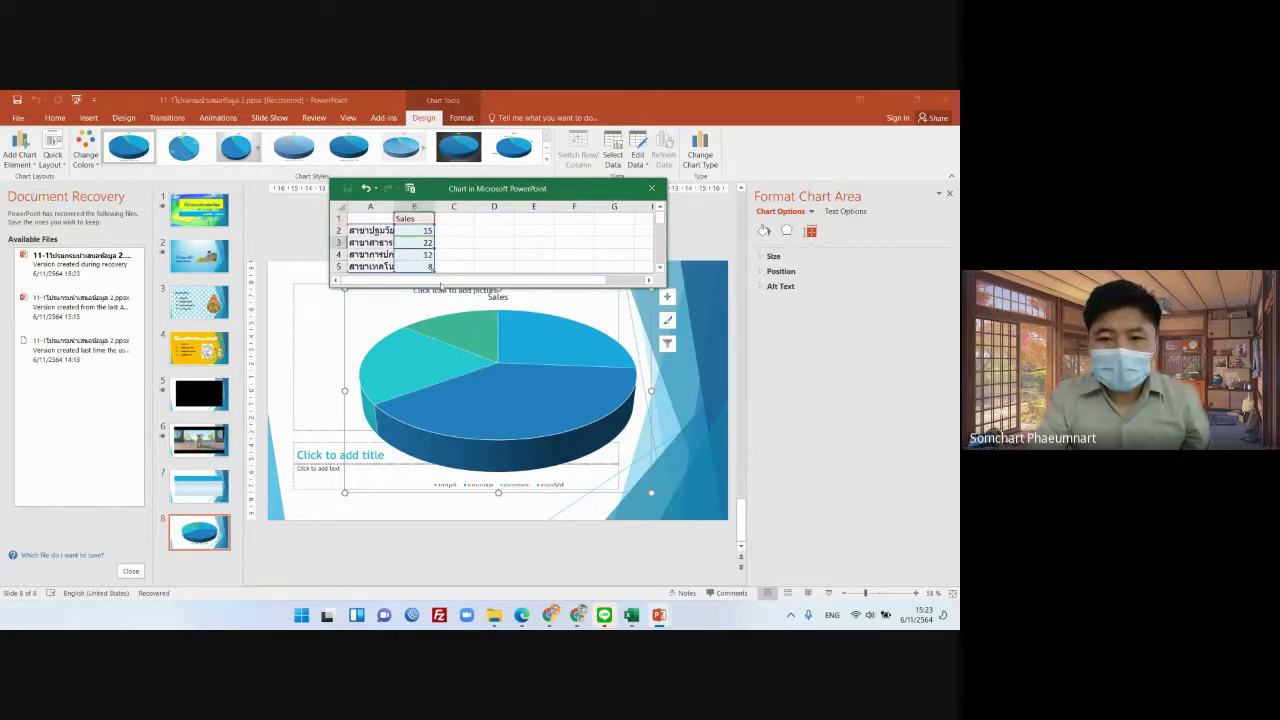
{"action": "left_click", "coordinate": [424, 218]}
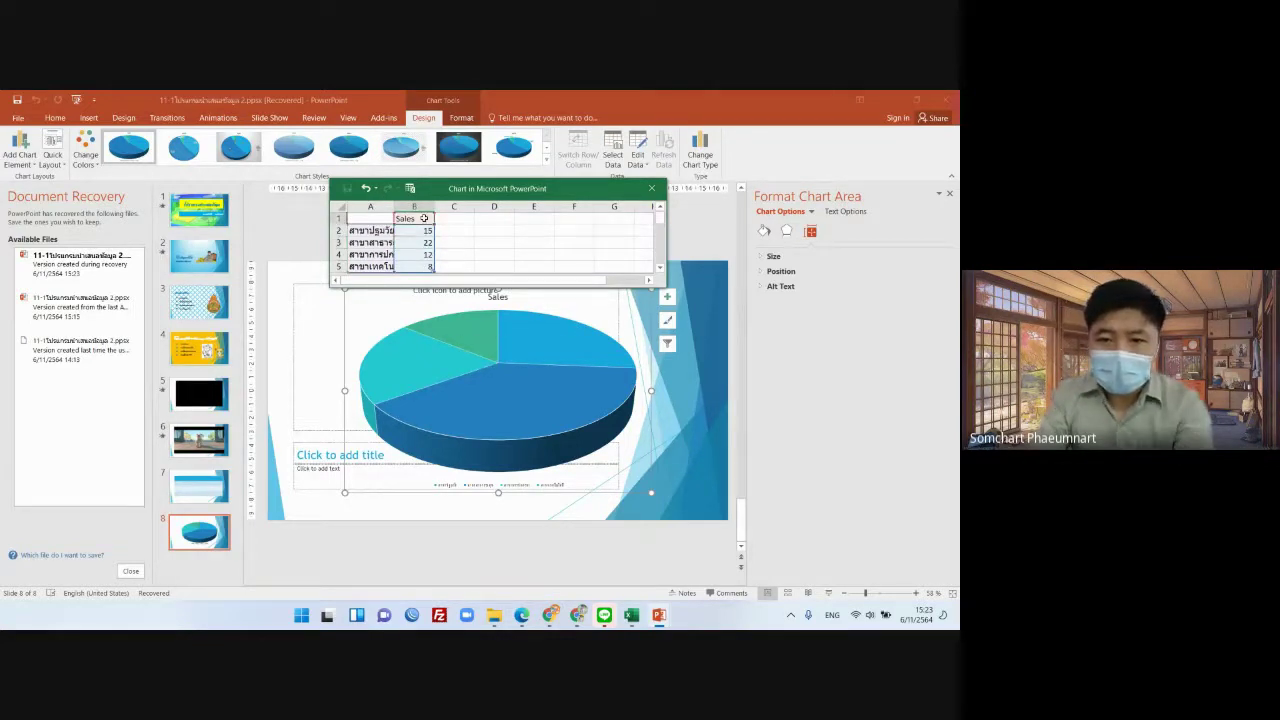
{"action": "type", "text": "0"}
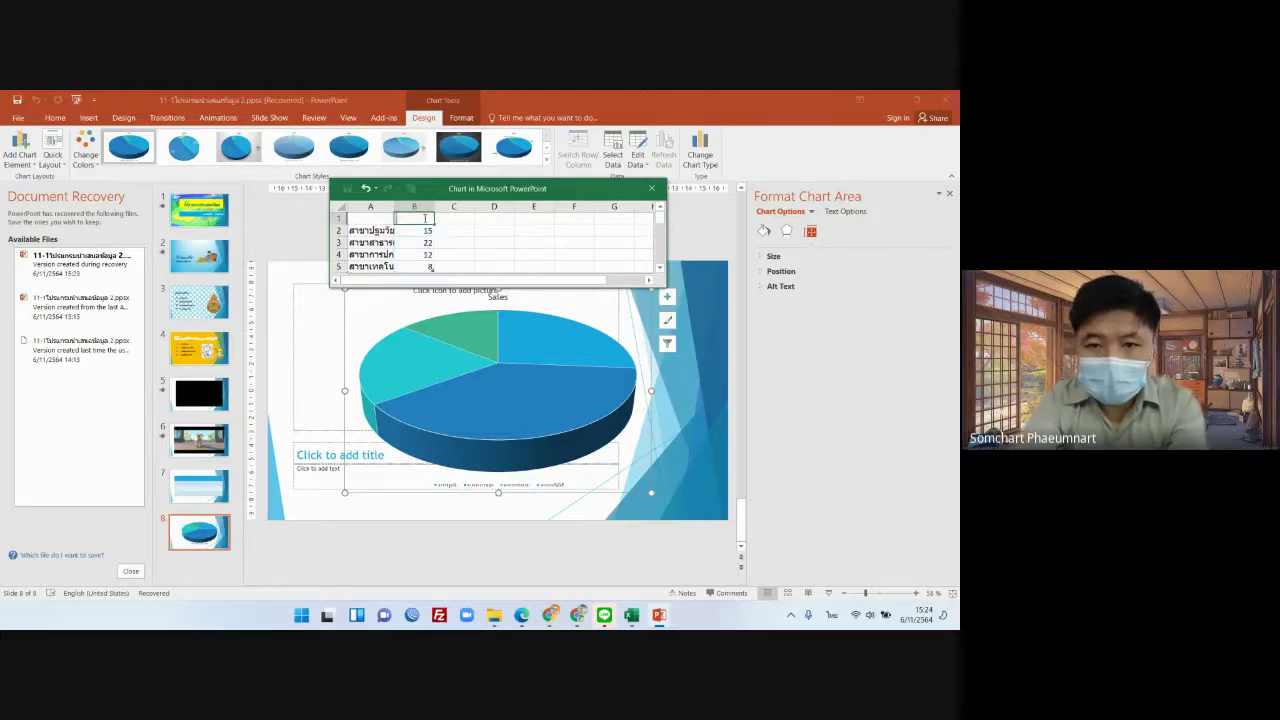
{"action": "type", "text": "ำนวน คน"}
{"action": "key", "text": "Return"}
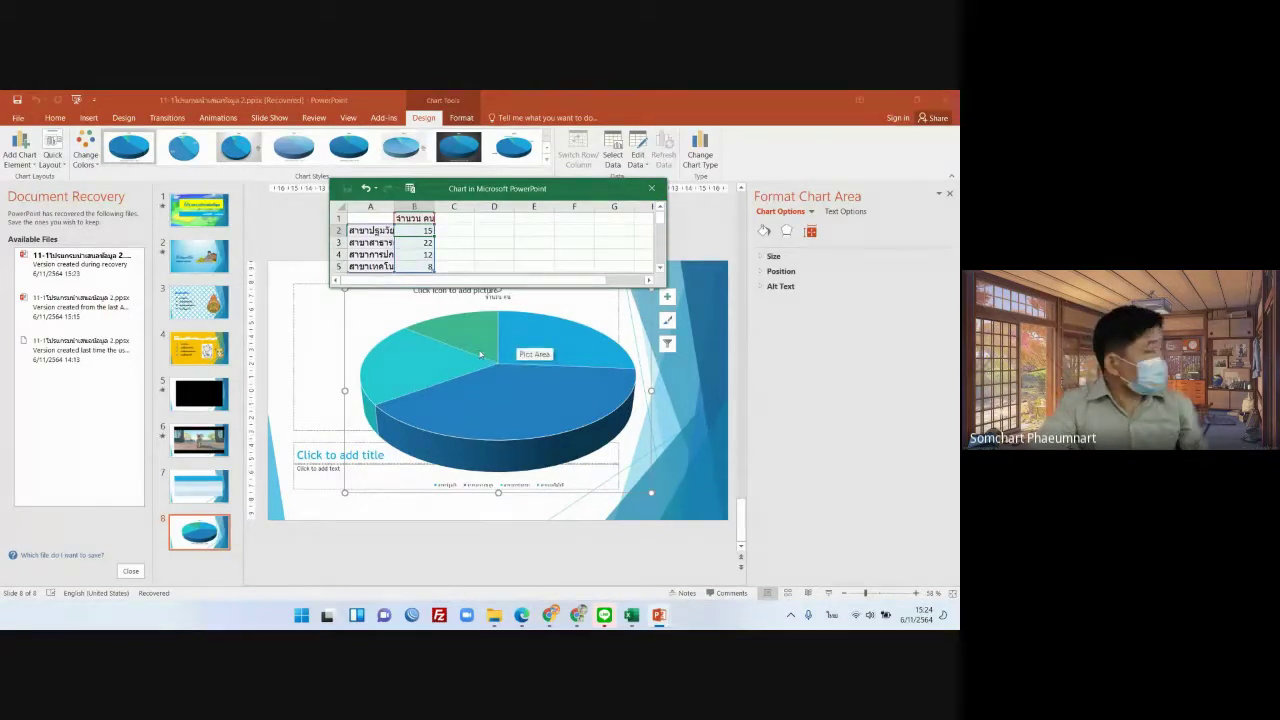
{"action": "left_click", "coordinate": [651, 189]}
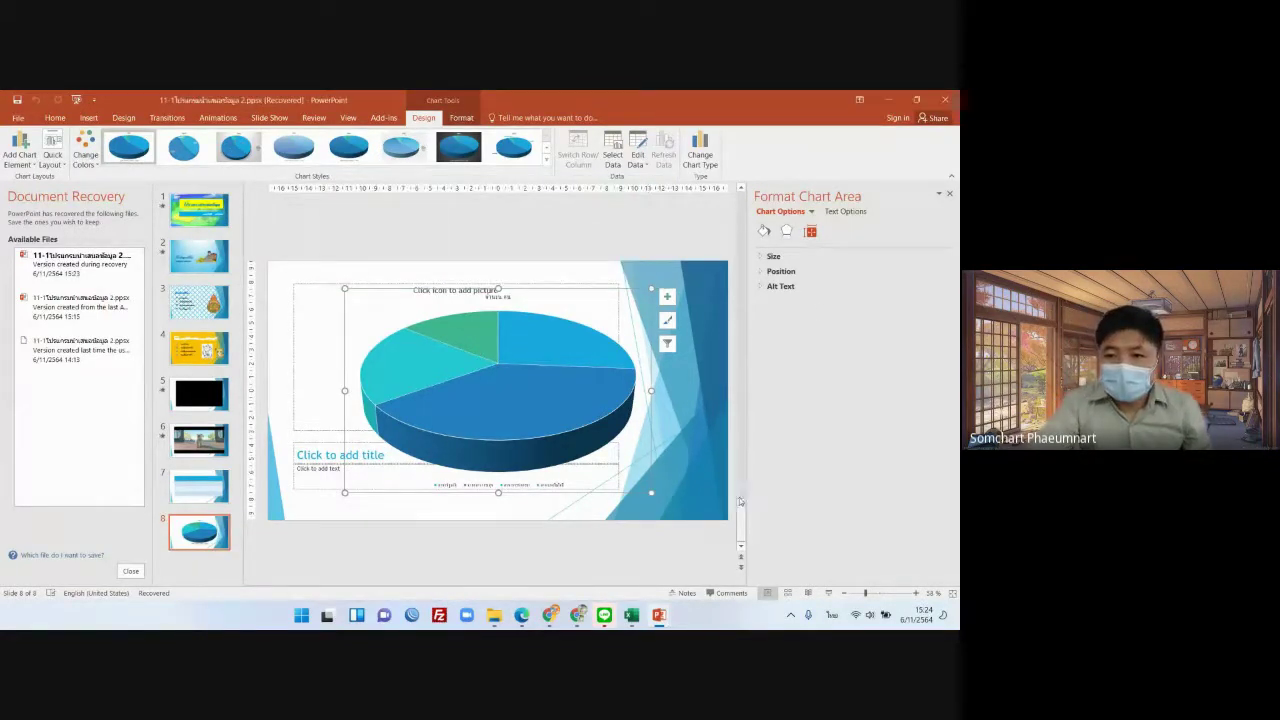
Close the side panels and enlarge the chart legend text to 24 pt.
{"action": "left_click", "coordinate": [950, 195]}
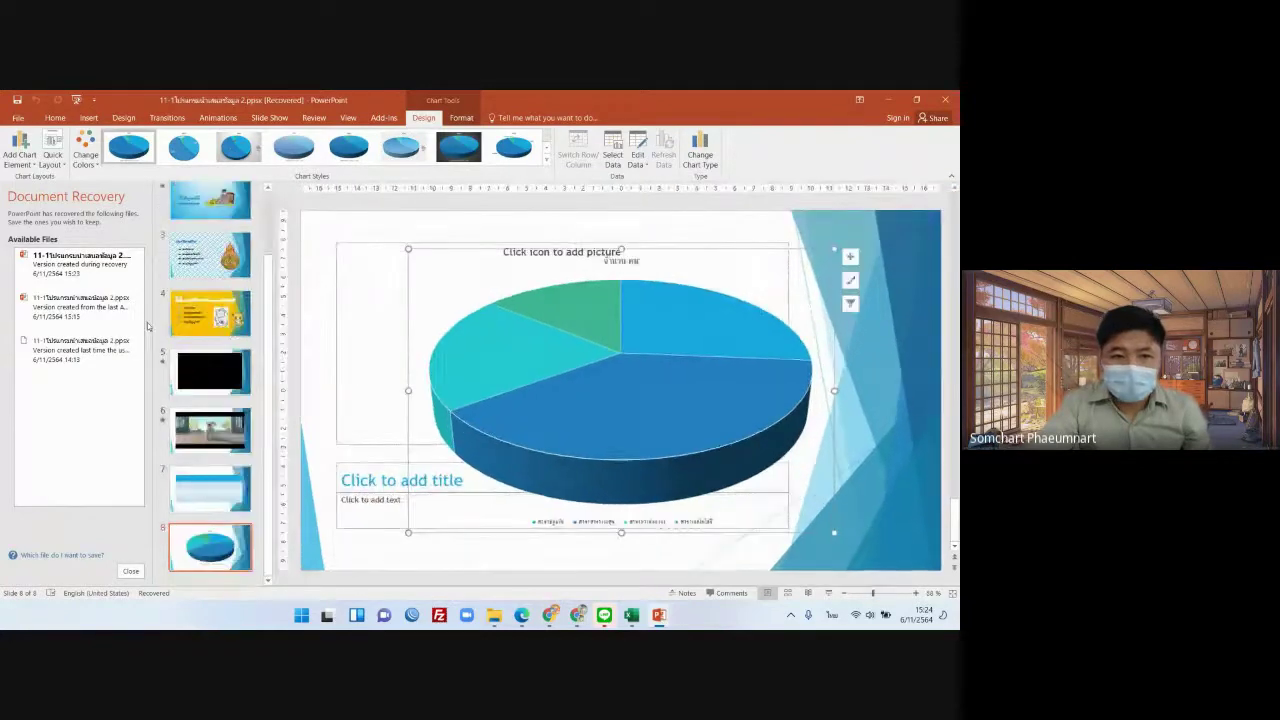
{"action": "left_click", "coordinate": [131, 571]}
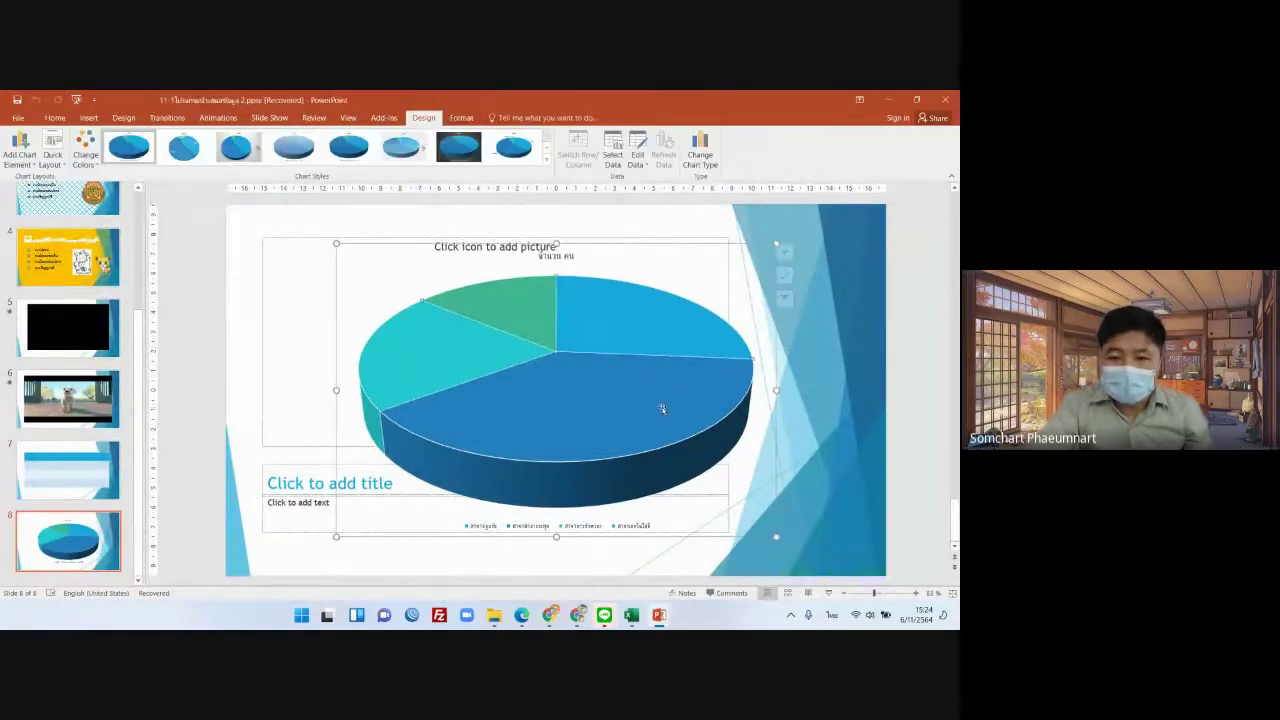
{"action": "left_click", "coordinate": [507, 524]}
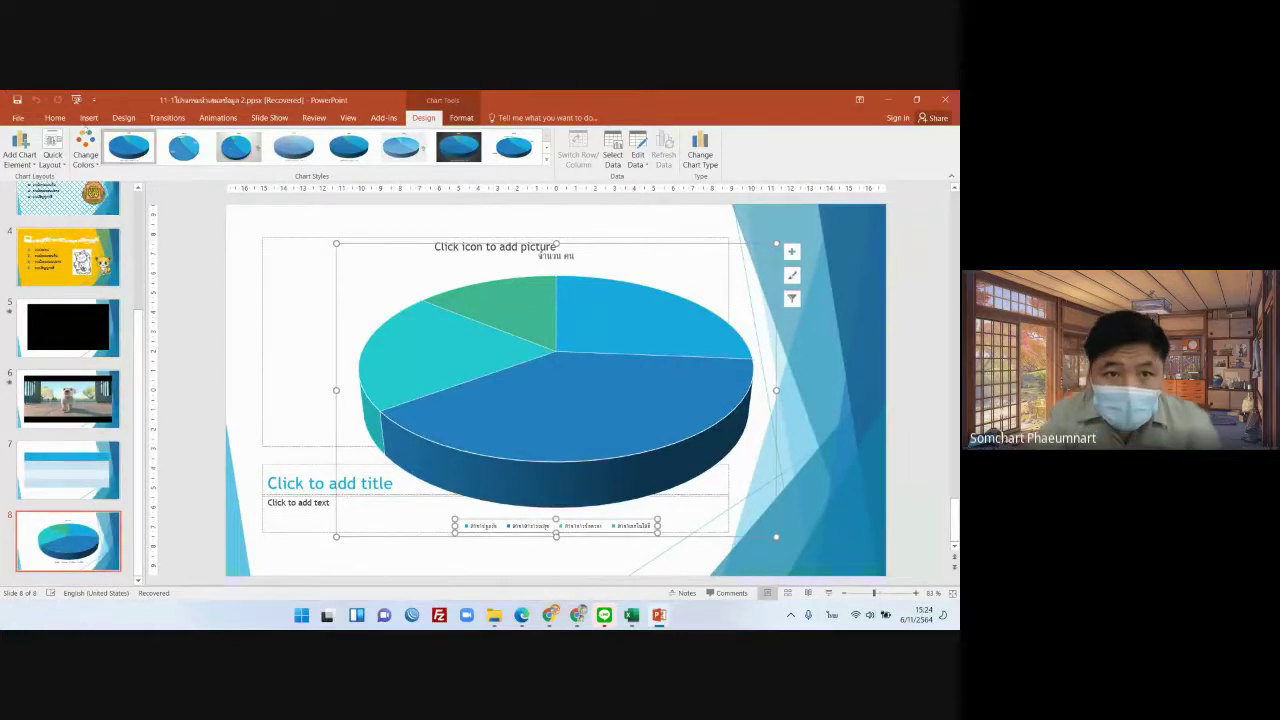
{"action": "left_click", "coordinate": [55, 118]}
{"action": "left_click", "coordinate": [263, 141]}
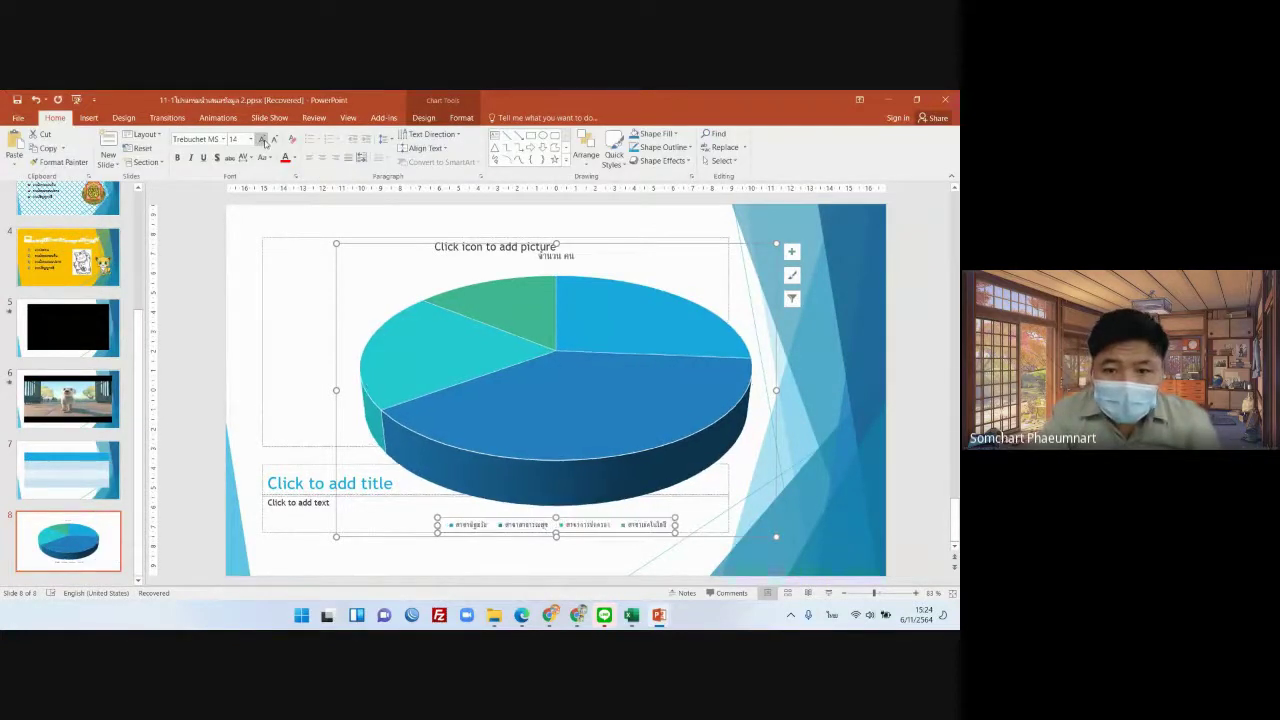
{"action": "left_click", "coordinate": [263, 141]}
{"action": "left_click", "coordinate": [263, 141]}
{"action": "left_click", "coordinate": [263, 141]}
{"action": "left_click", "coordinate": [263, 141]}
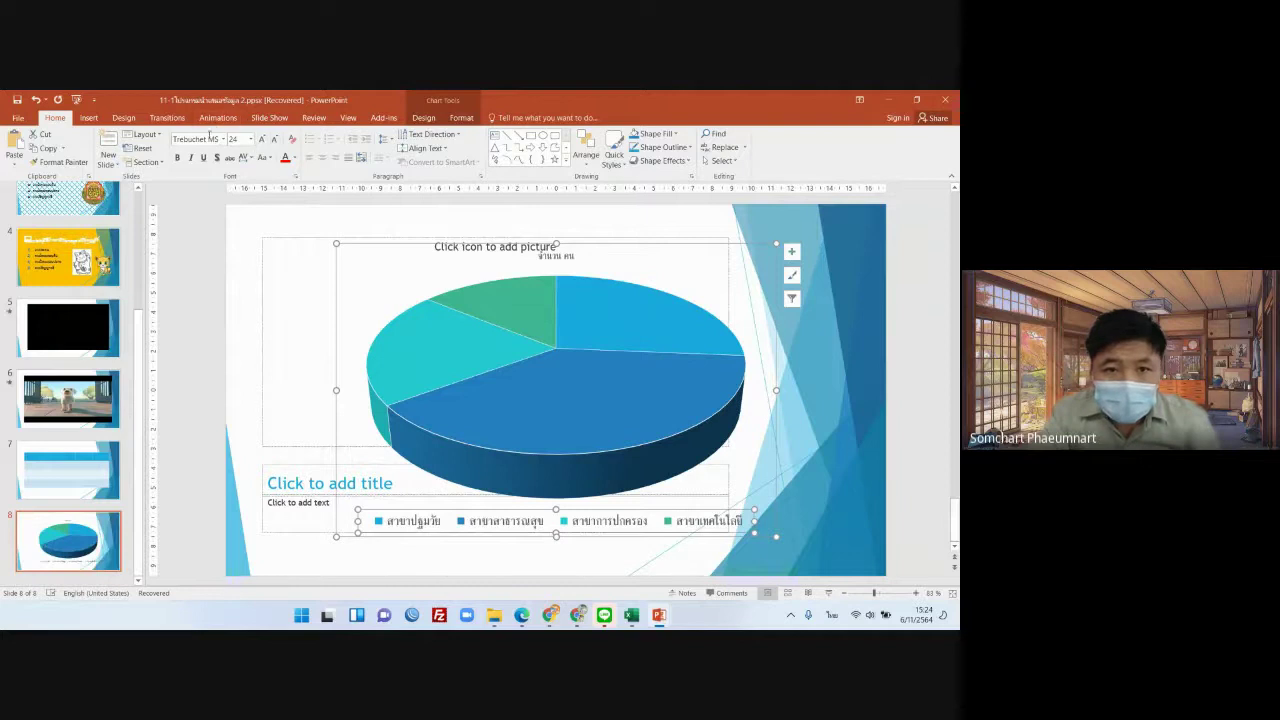
Change the legend font to TH Sarabun New.
{"action": "left_click", "coordinate": [222, 139]}
{"action": "left_click", "coordinate": [224, 139]}
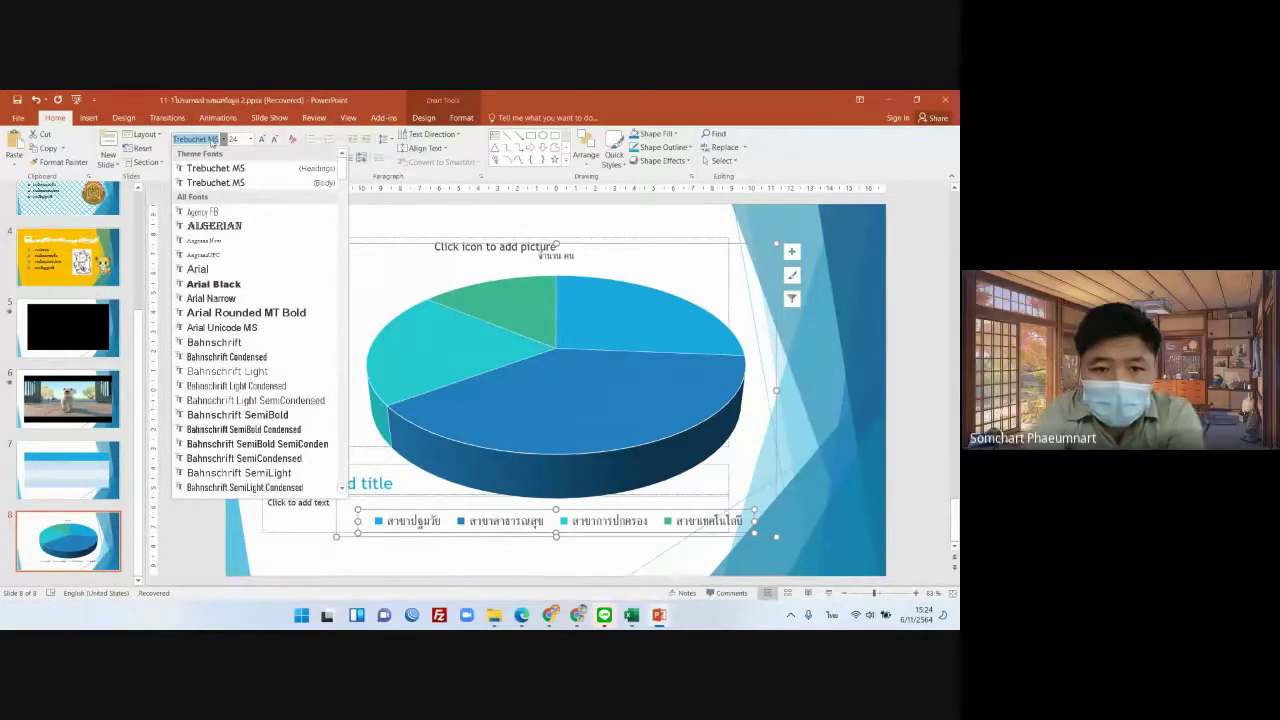
{"action": "left_click_drag", "start_coordinate": [341, 165], "coordinate": [341, 478]}
{"action": "scroll", "coordinate": [240, 420], "scroll_direction": "up", "scroll_amount": 5}
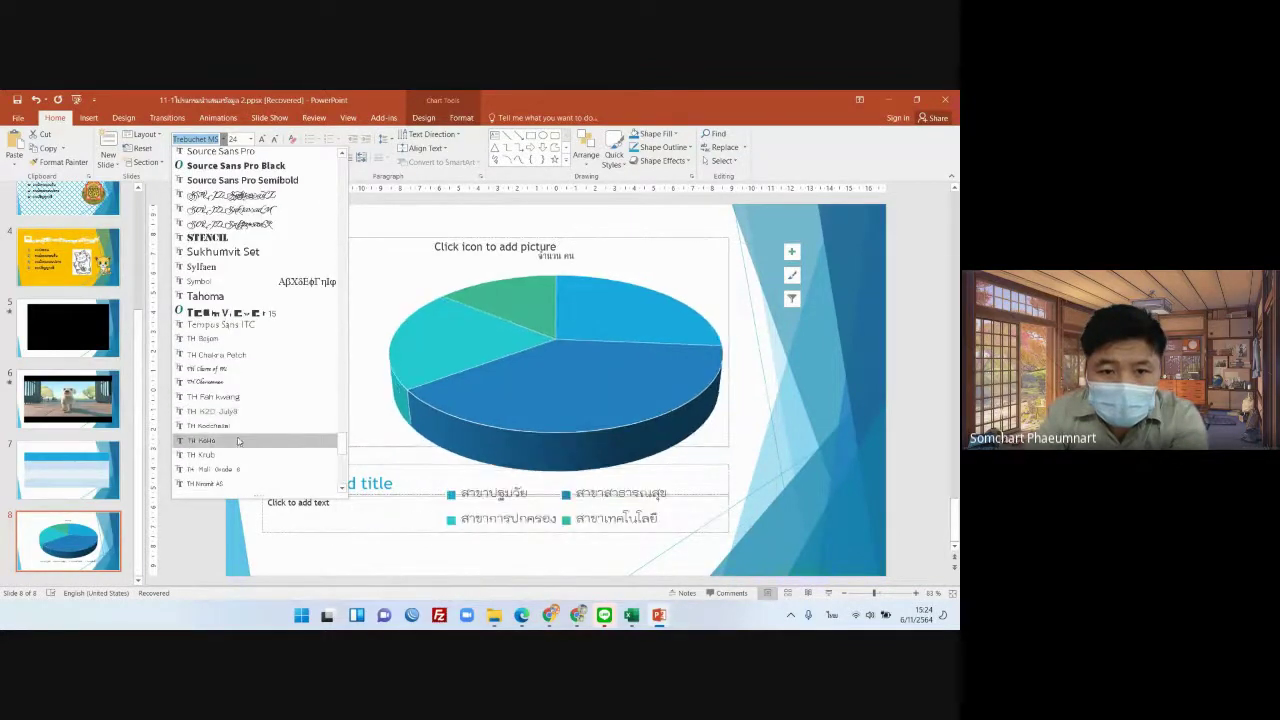
{"action": "scroll", "coordinate": [239, 425], "scroll_direction": "down", "scroll_amount": 3}
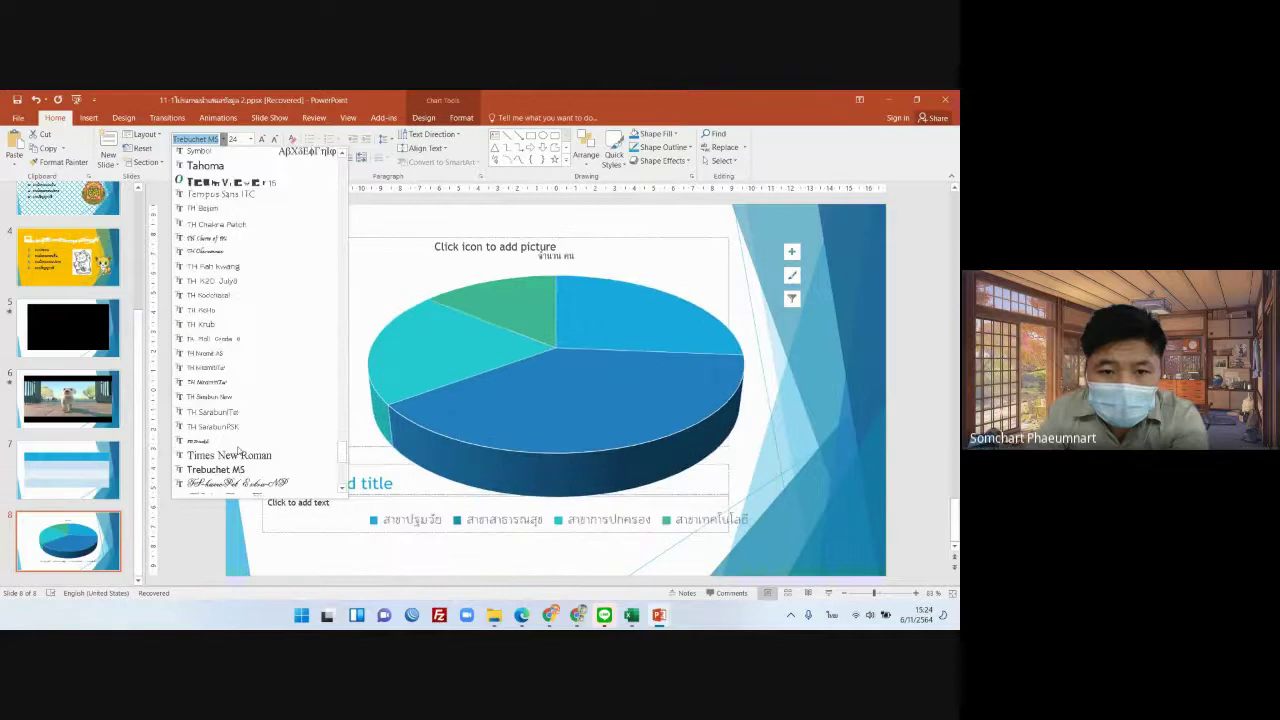
{"action": "left_click", "coordinate": [230, 398]}
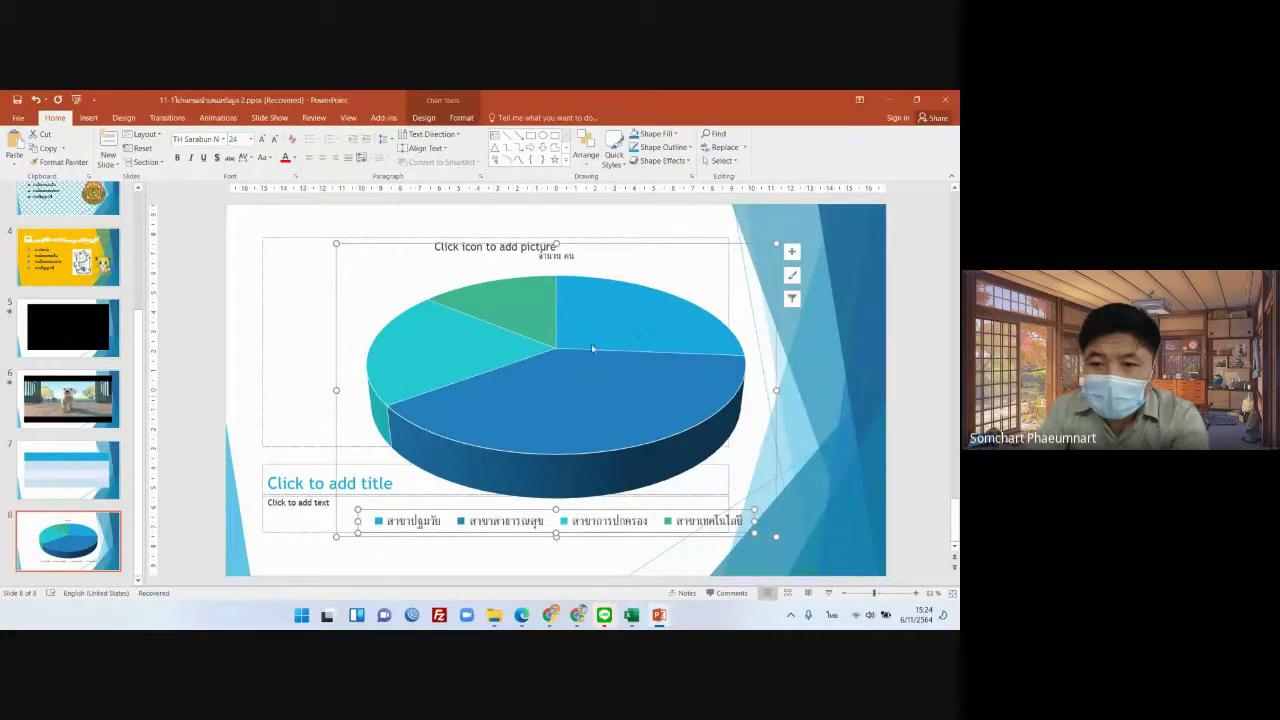
{"action": "left_click", "coordinate": [620, 366]}
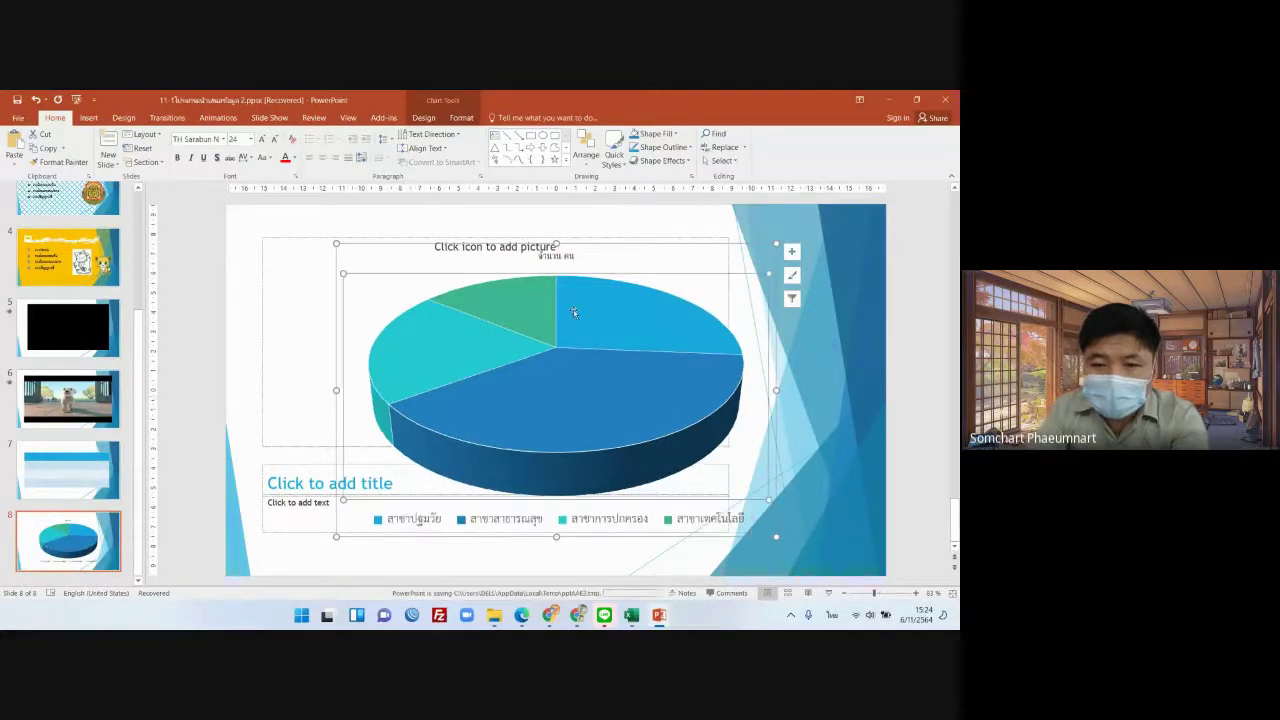
{"action": "right_click", "coordinate": [597, 364]}
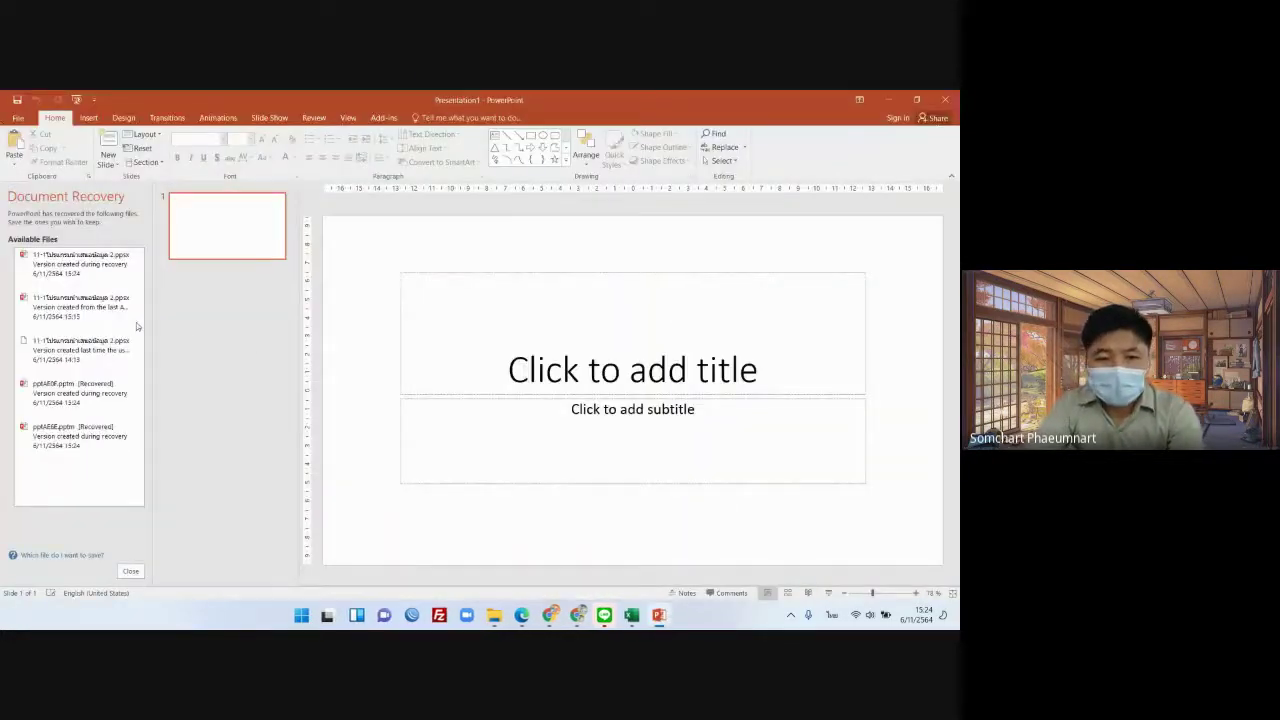
Open the first recovered version of the presentation and select slide 8's pie chart.
{"action": "left_click", "coordinate": [88, 263]}
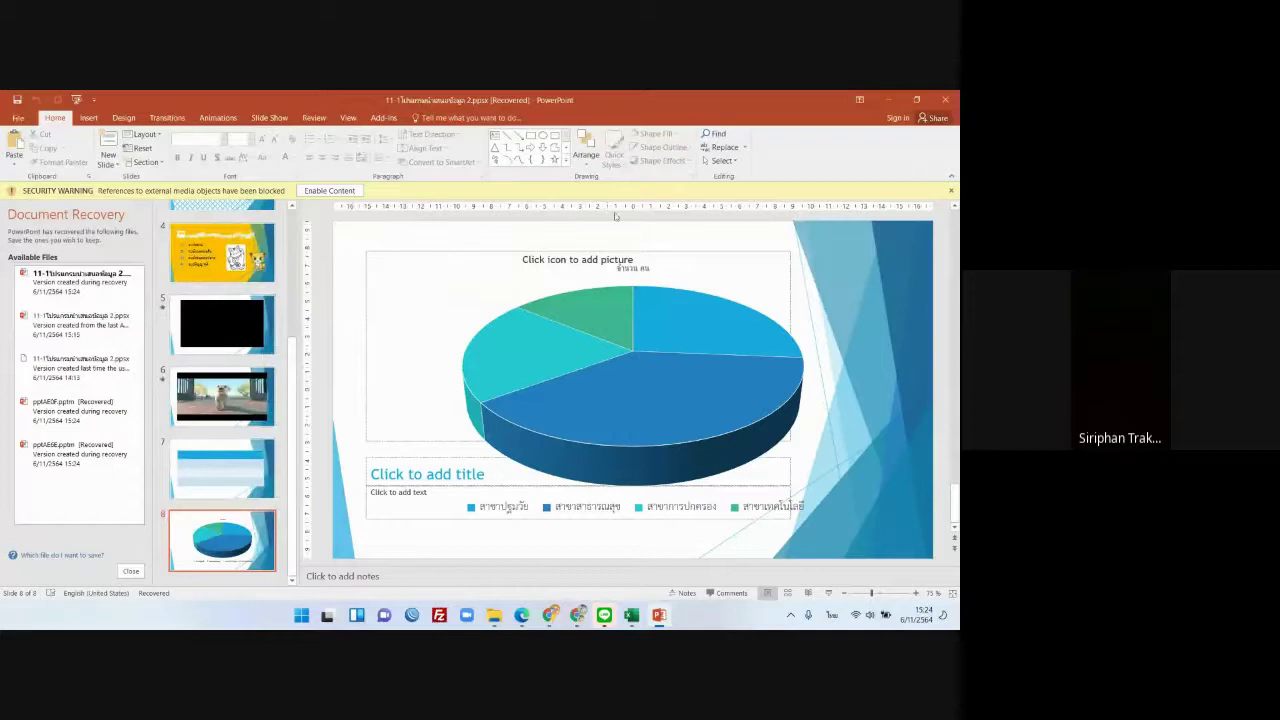
{"action": "left_click", "coordinate": [680, 363]}
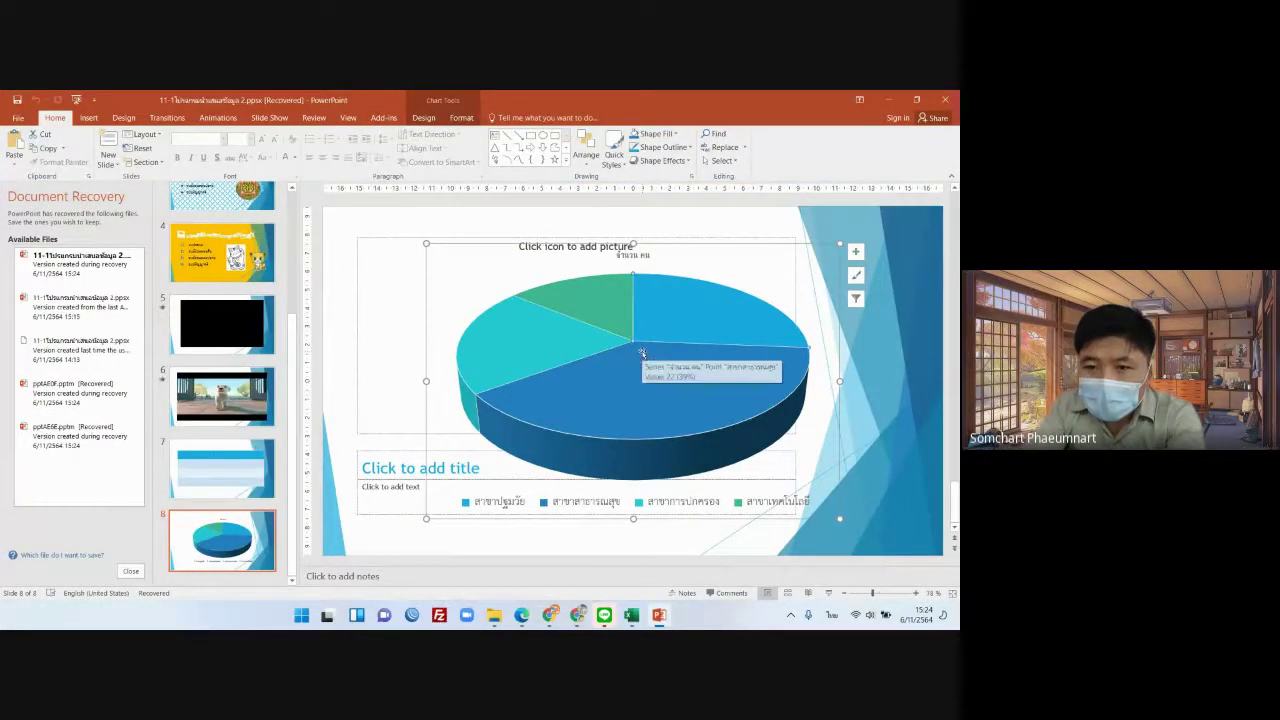
Fill the four pie slices red, yellow, light green and blue from the mini toolbar.
{"action": "right_click", "coordinate": [642, 352]}
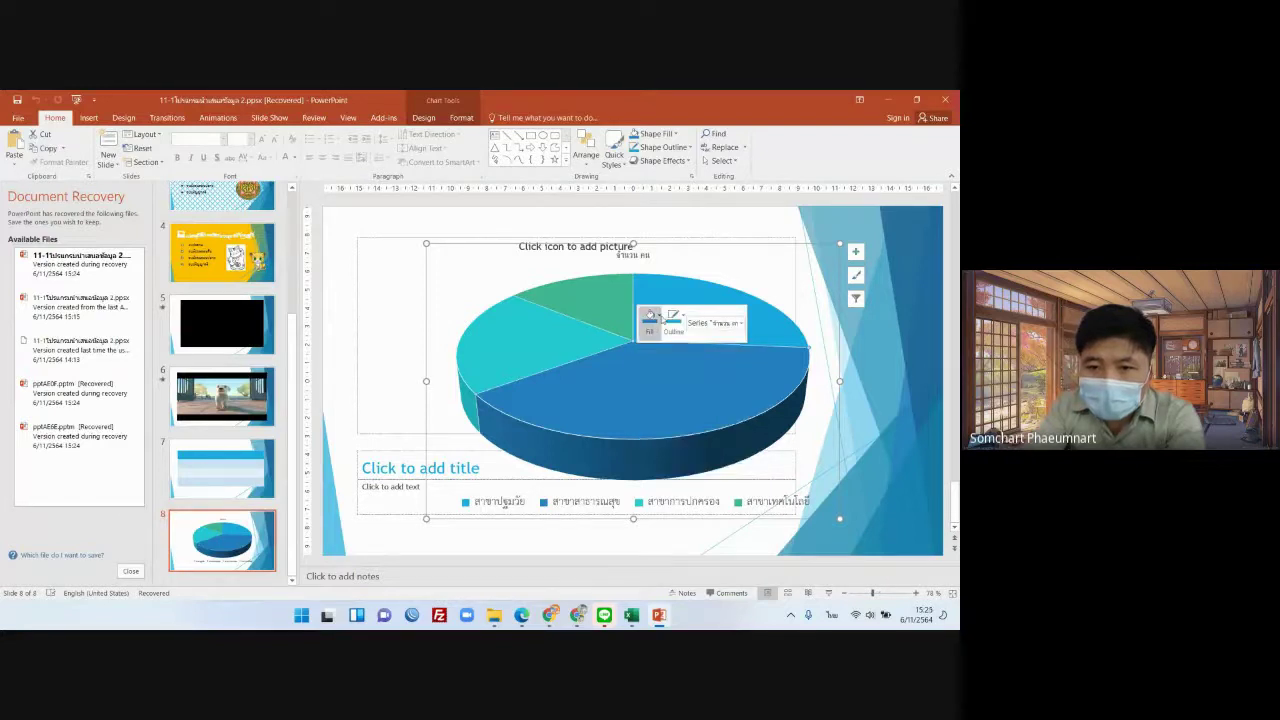
{"action": "left_click", "coordinate": [650, 316]}
{"action": "left_click", "coordinate": [654, 428]}
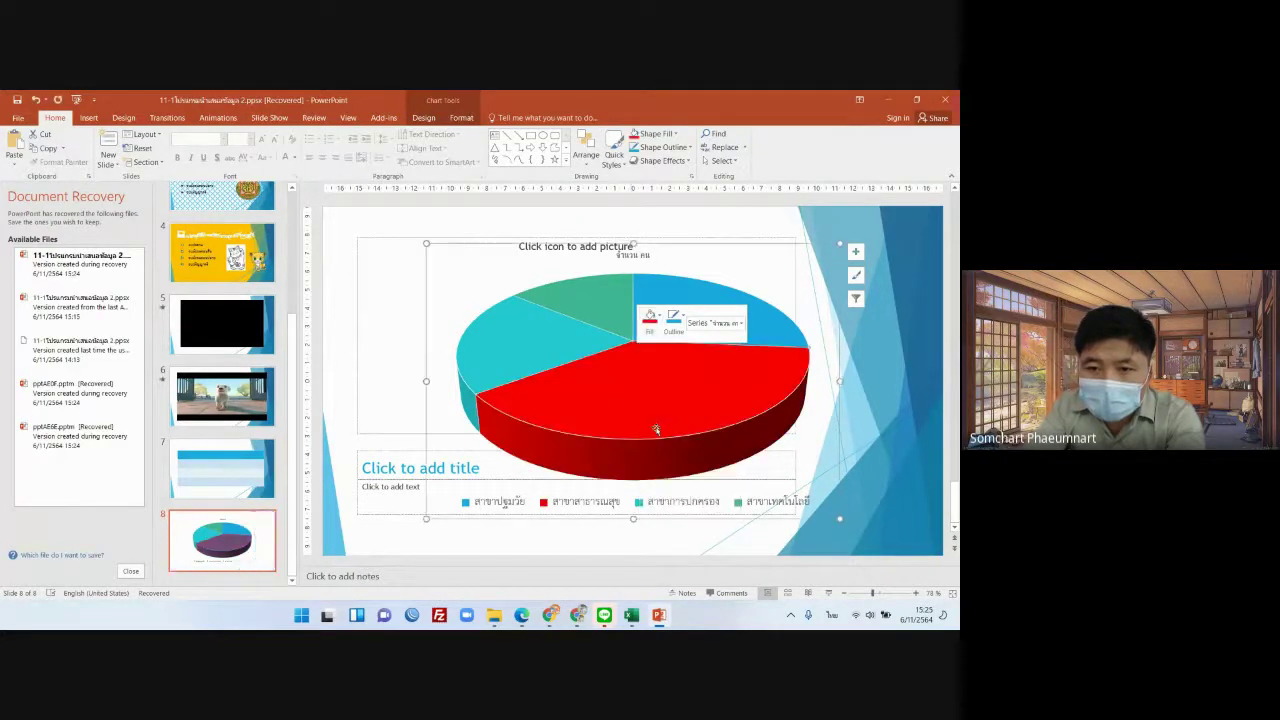
{"action": "right_click", "coordinate": [525, 327]}
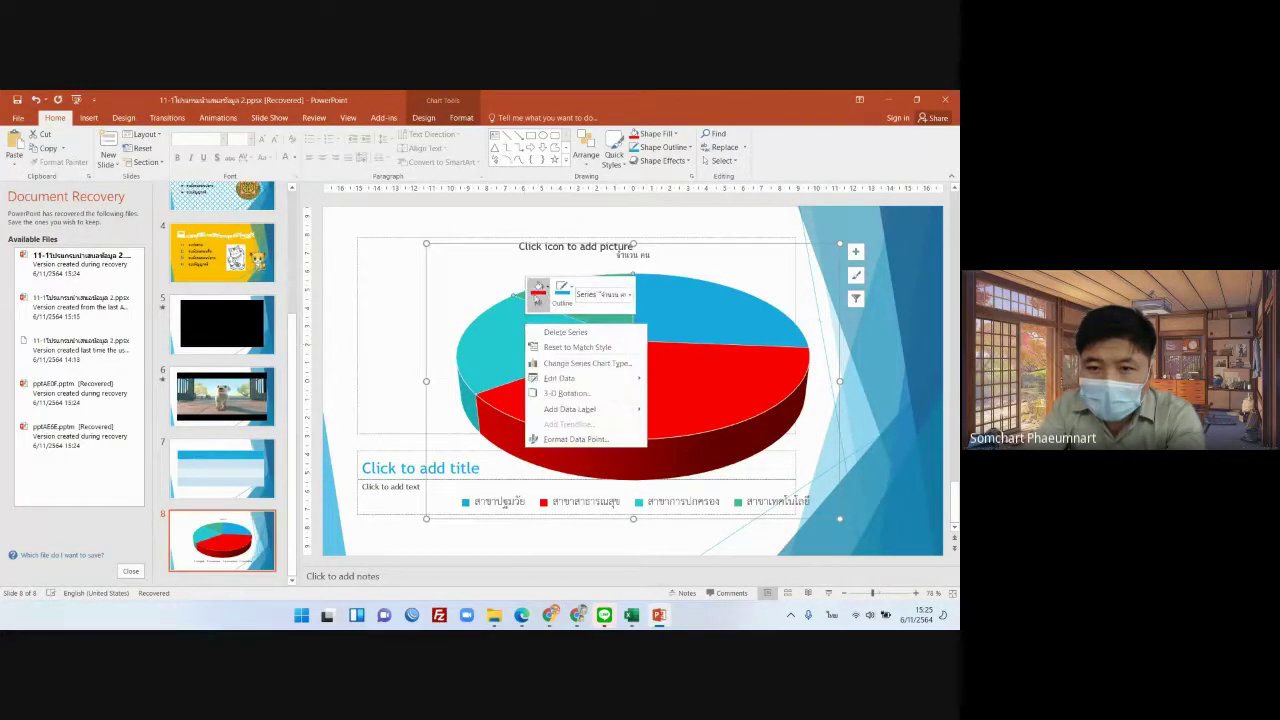
{"action": "left_click", "coordinate": [543, 288]}
{"action": "left_click", "coordinate": [563, 400]}
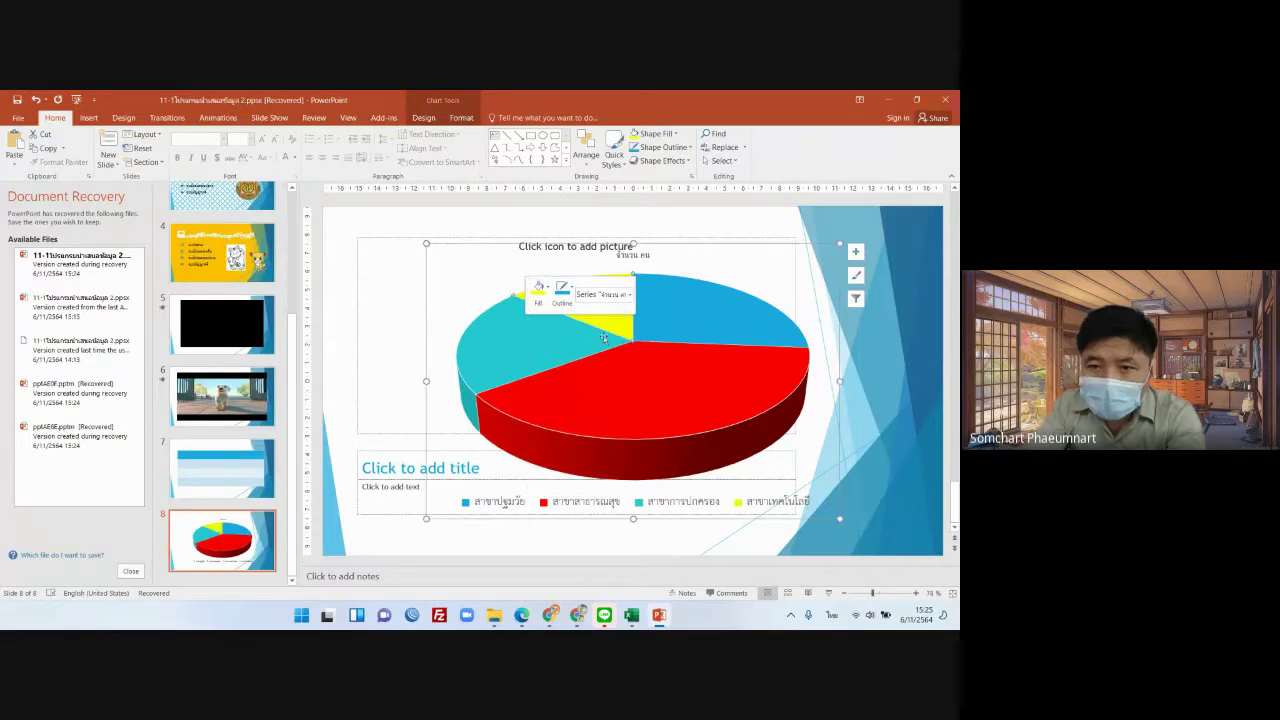
{"action": "right_click", "coordinate": [675, 312]}
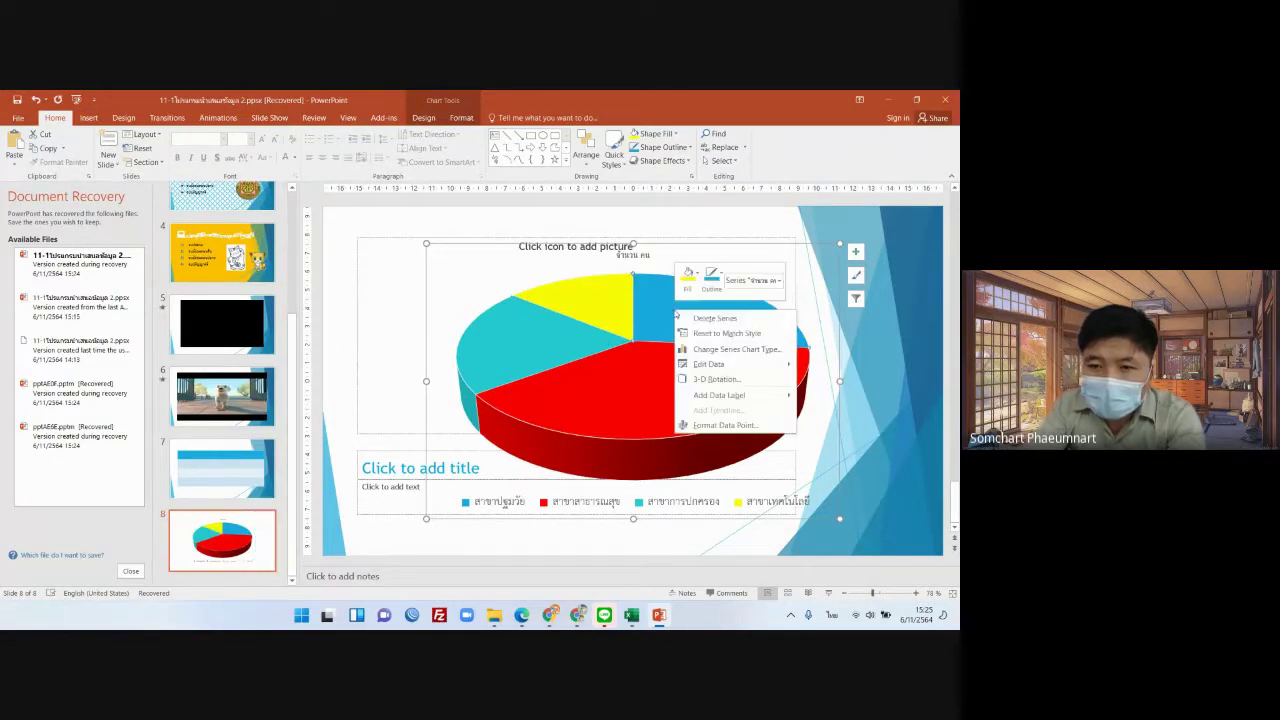
{"action": "left_click", "coordinate": [690, 276]}
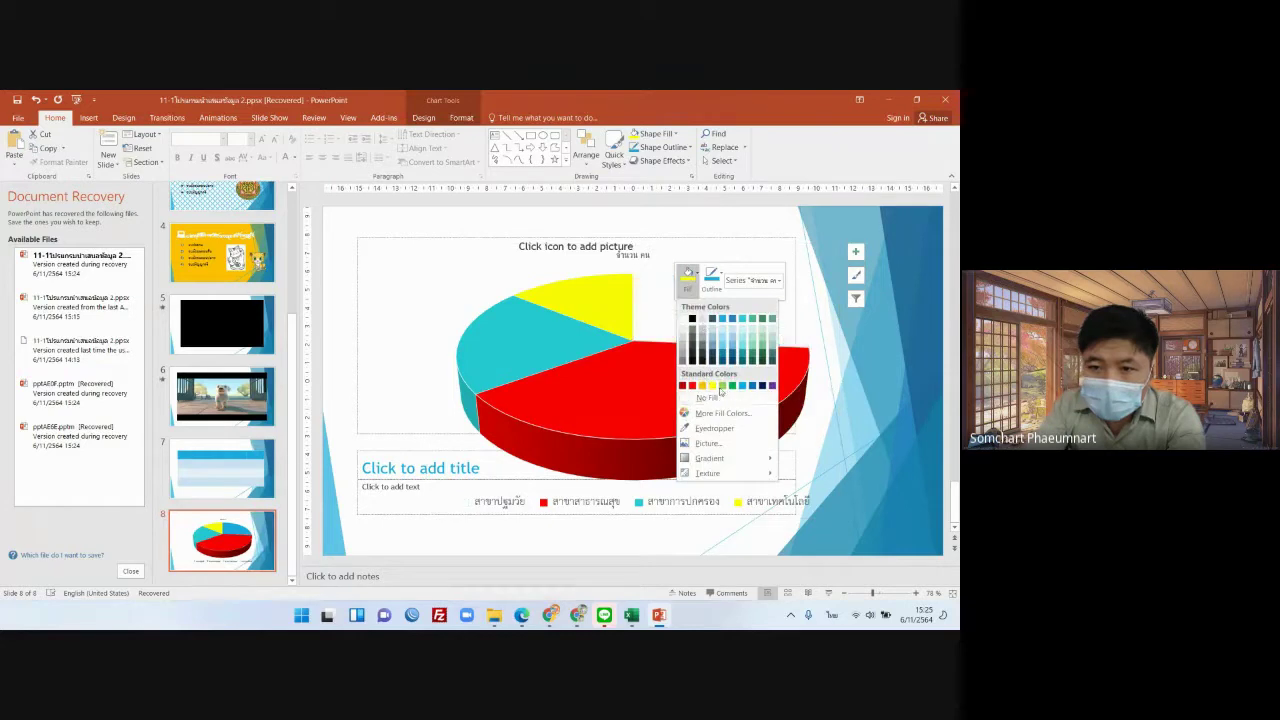
{"action": "left_click", "coordinate": [721, 386]}
{"action": "right_click", "coordinate": [521, 343]}
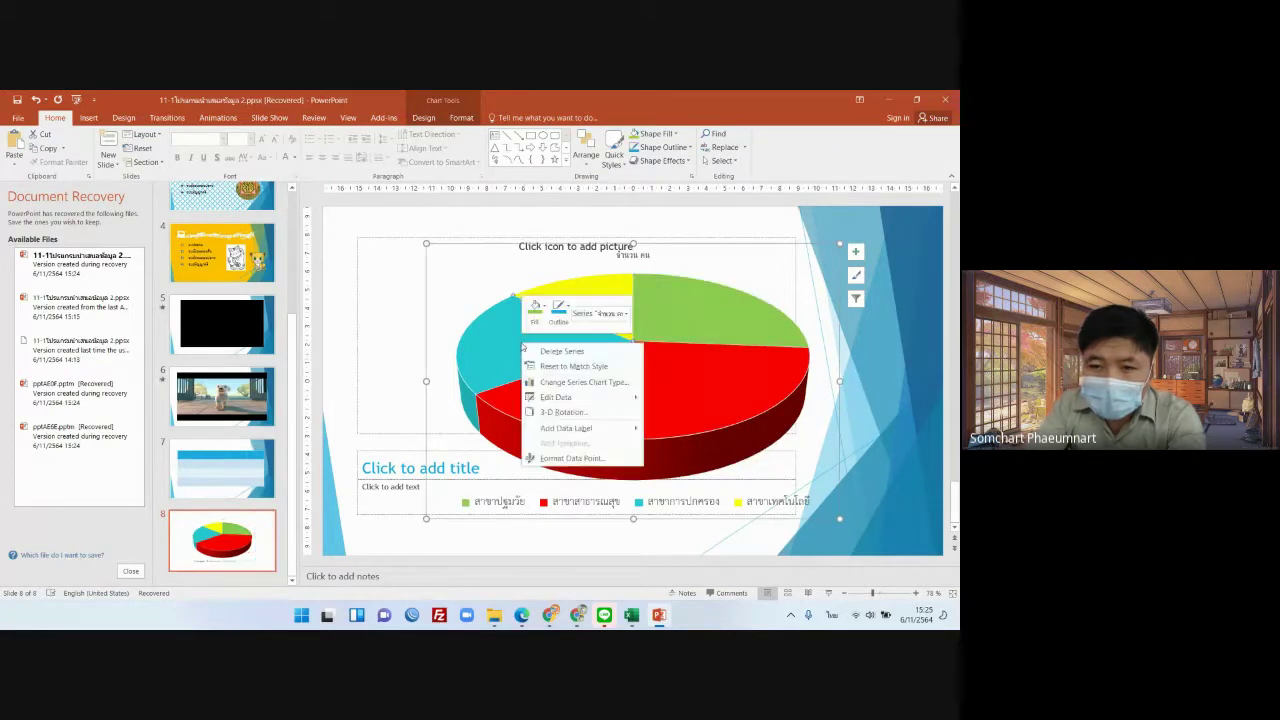
{"action": "left_click", "coordinate": [537, 306]}
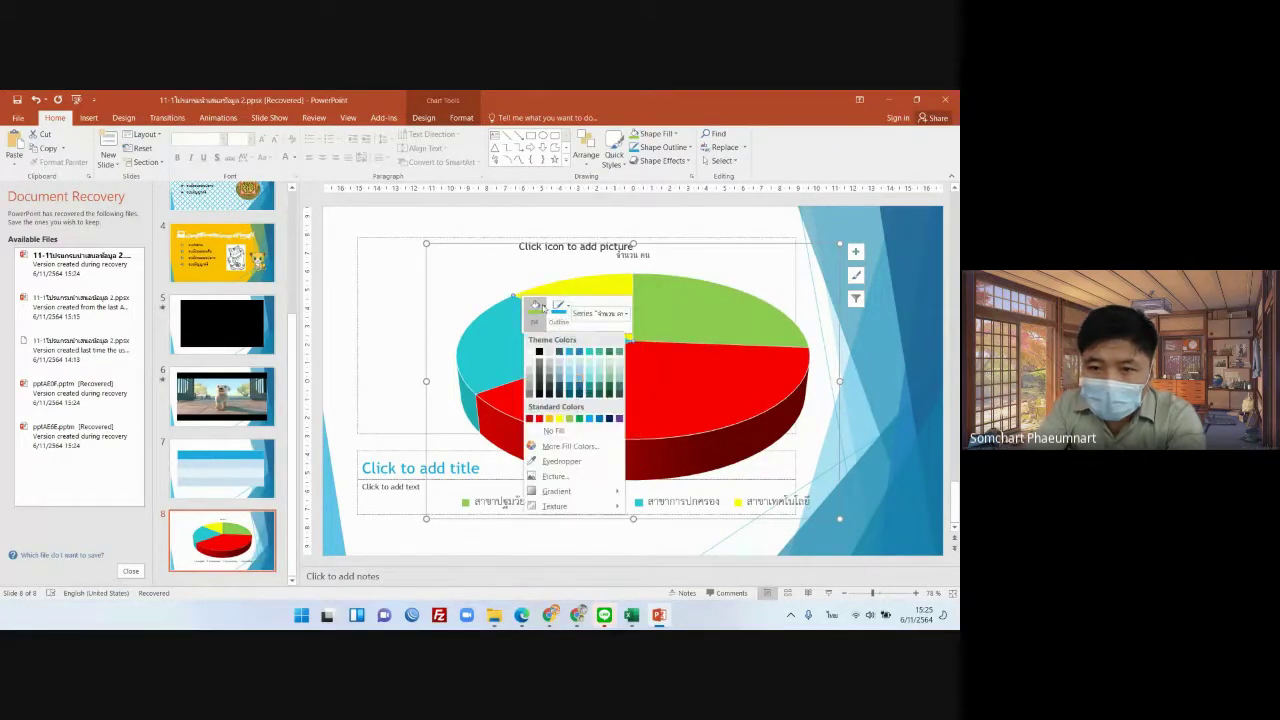
{"action": "left_click", "coordinate": [590, 418]}
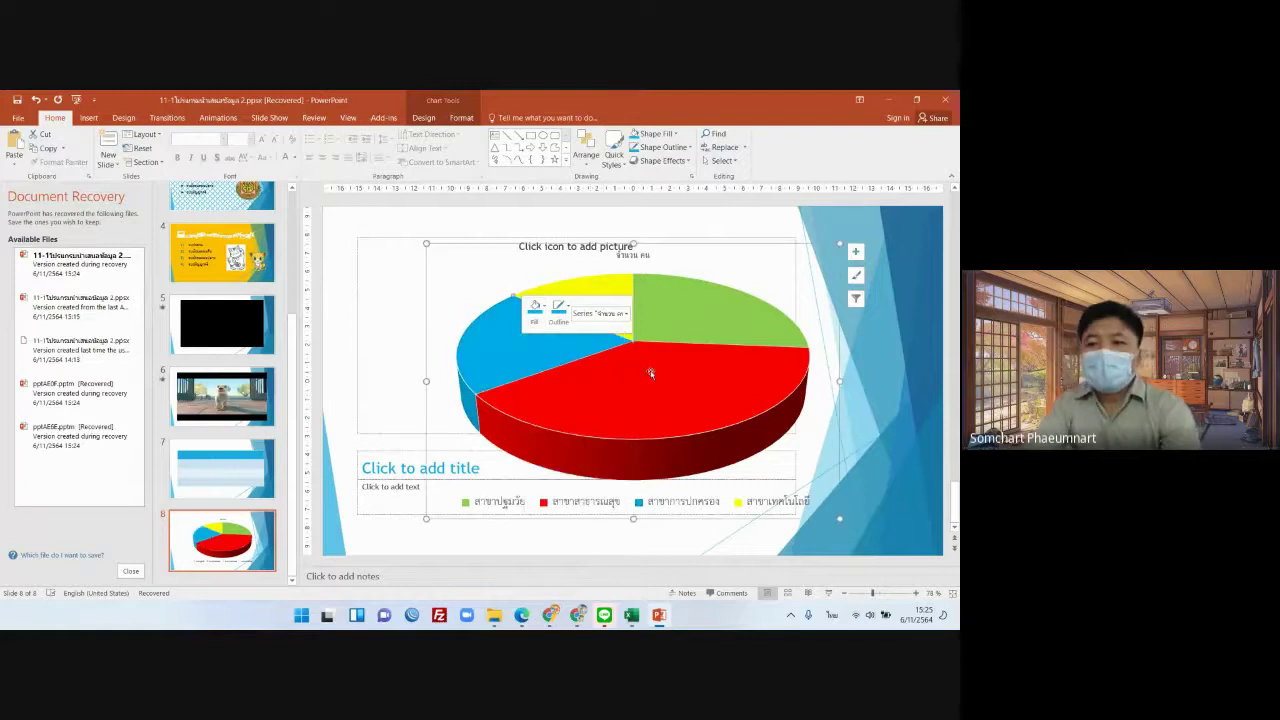
{"action": "left_click", "coordinate": [869, 368]}
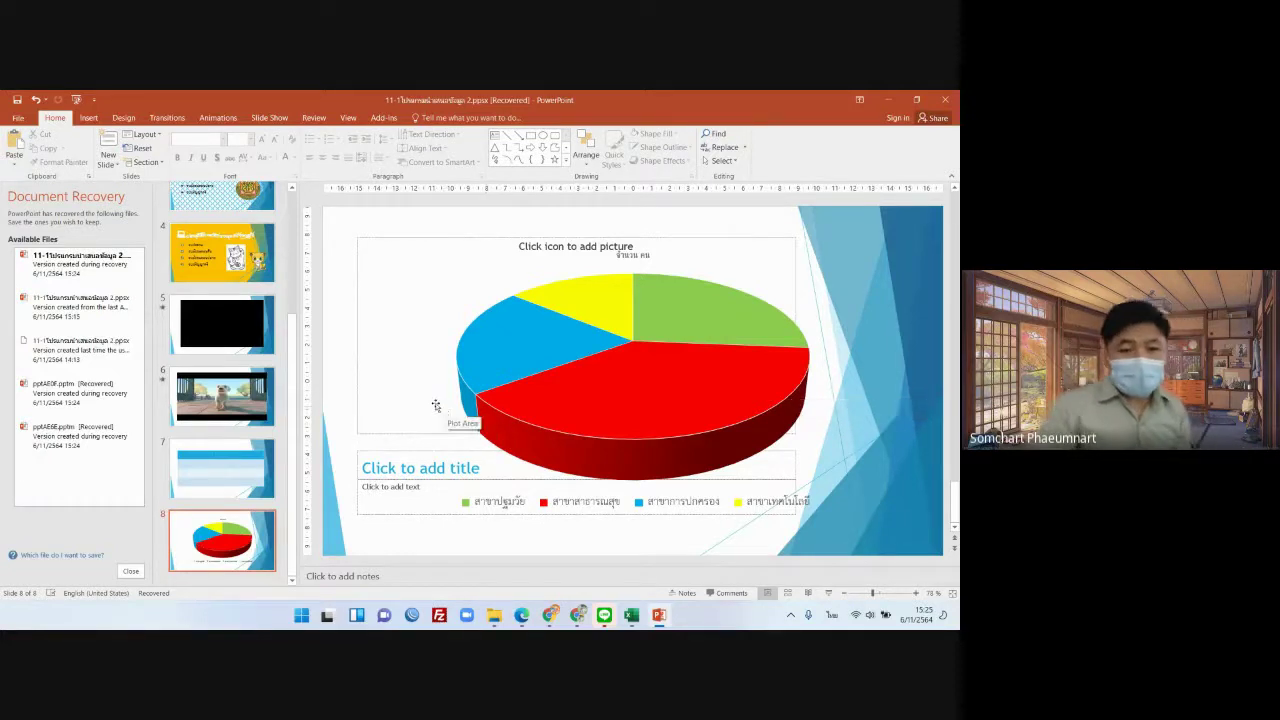
Discard the leftover recovered files and save over the existing presentation in the สอน folder.
{"action": "left_click", "coordinate": [129, 571]}
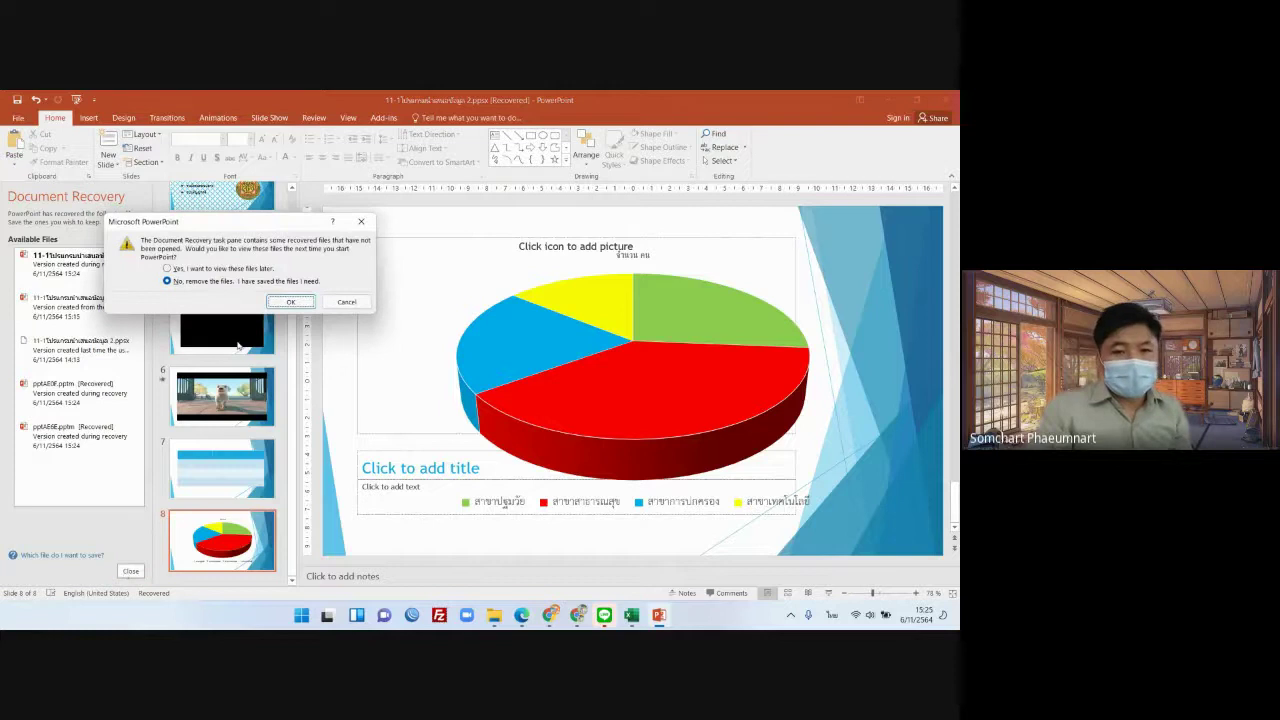
{"action": "left_click", "coordinate": [290, 302]}
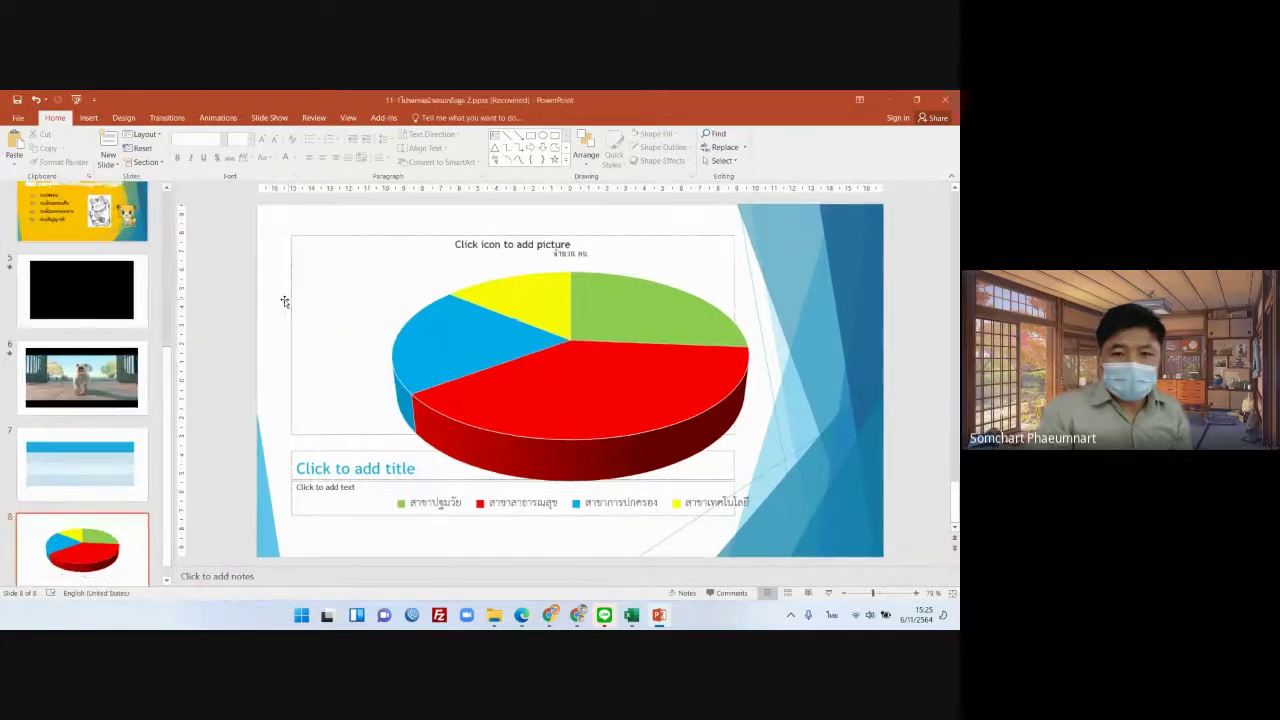
{"action": "left_click", "coordinate": [17, 100]}
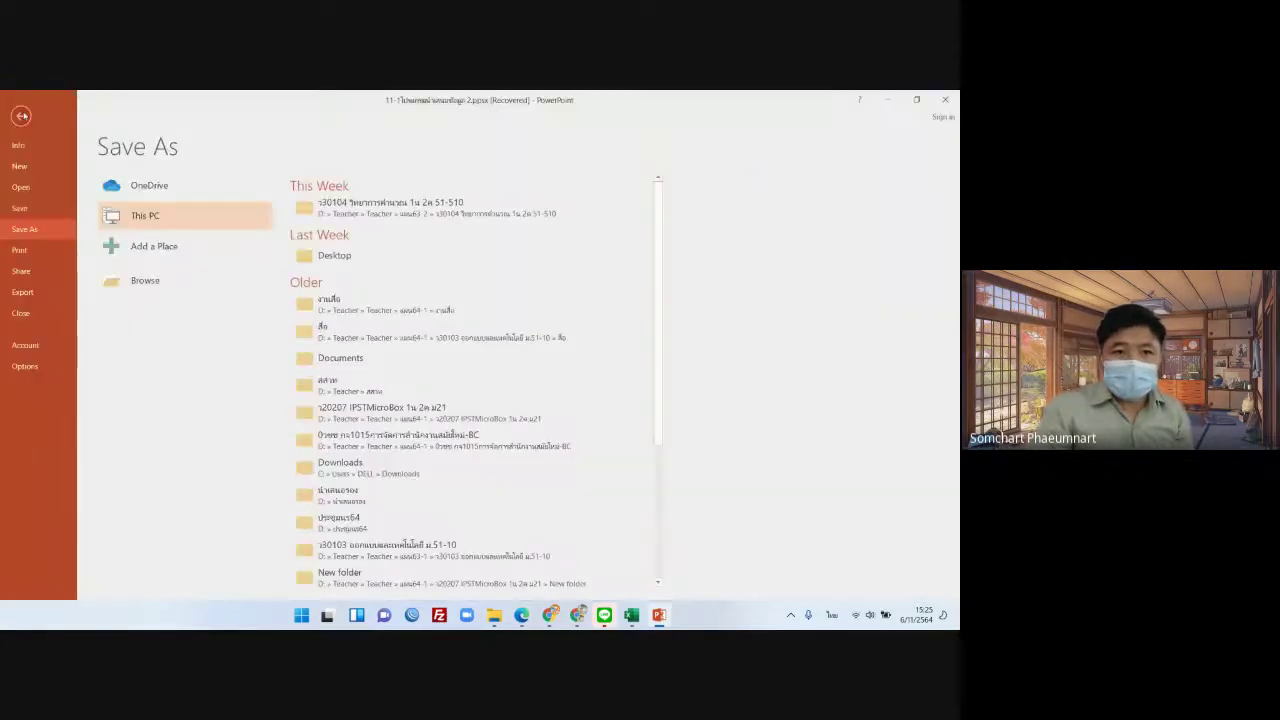
{"action": "left_click", "coordinate": [418, 210]}
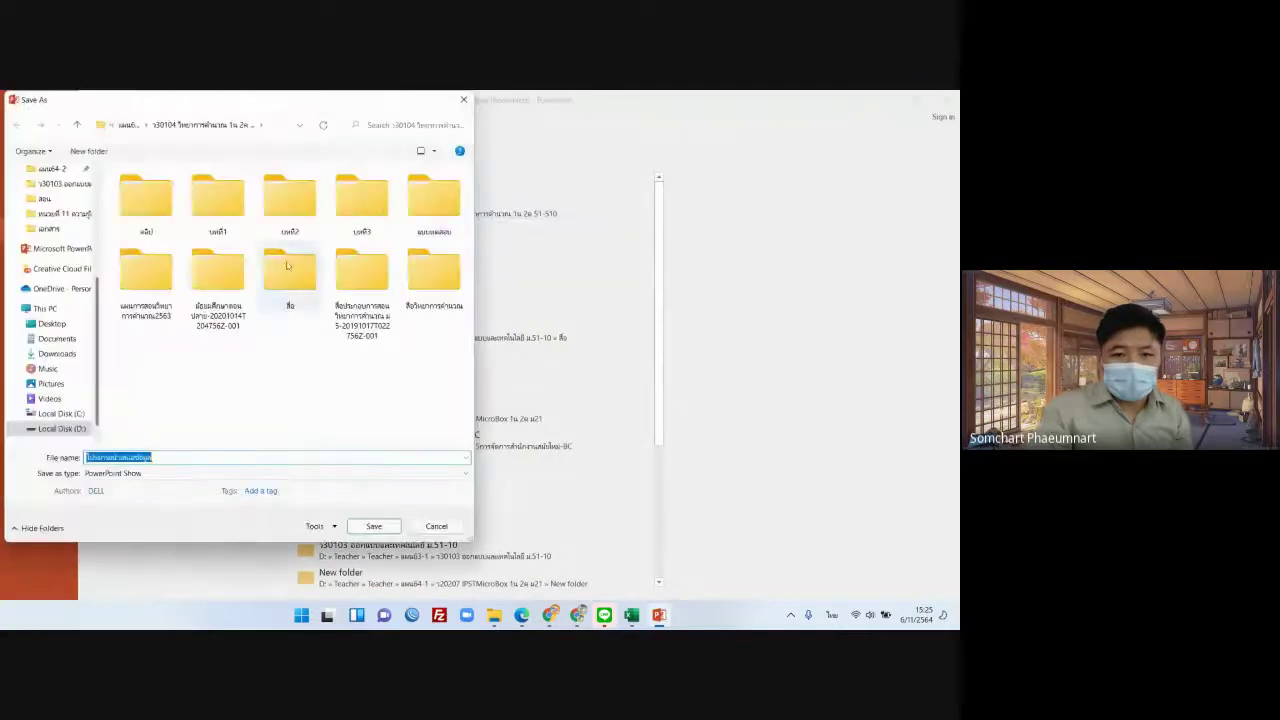
{"action": "left_click", "coordinate": [48, 228]}
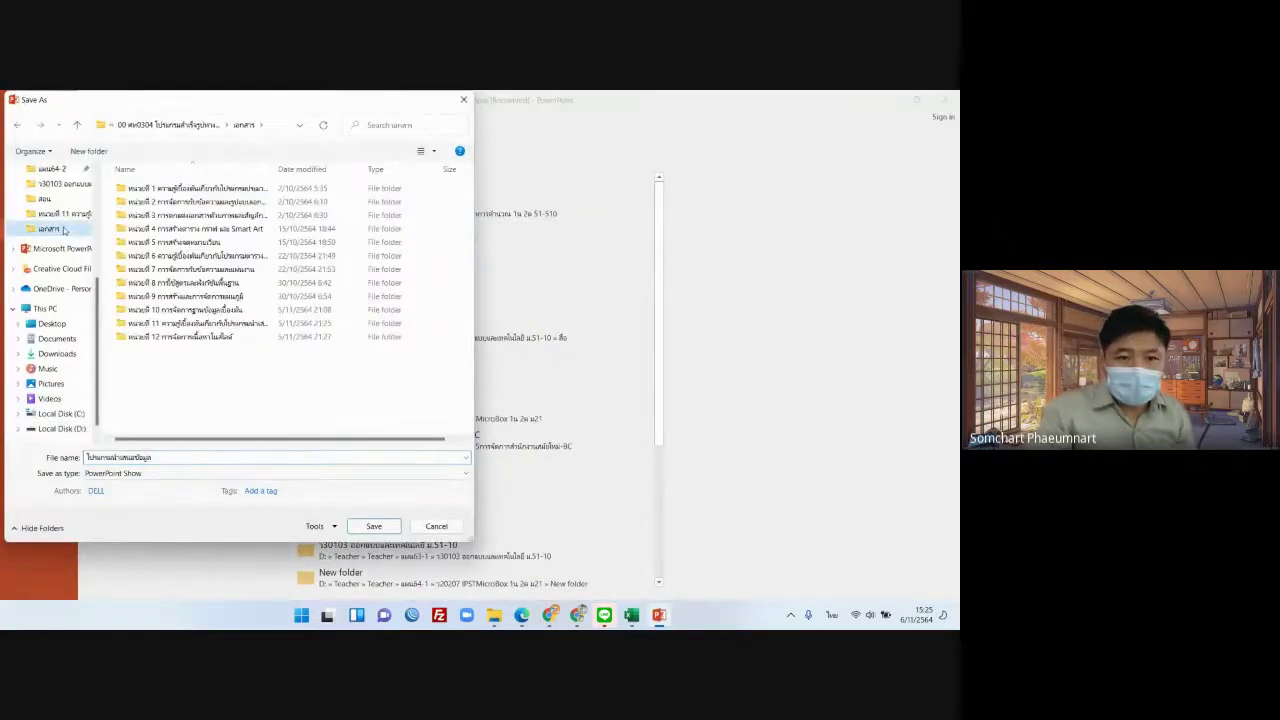
{"action": "left_click", "coordinate": [45, 198]}
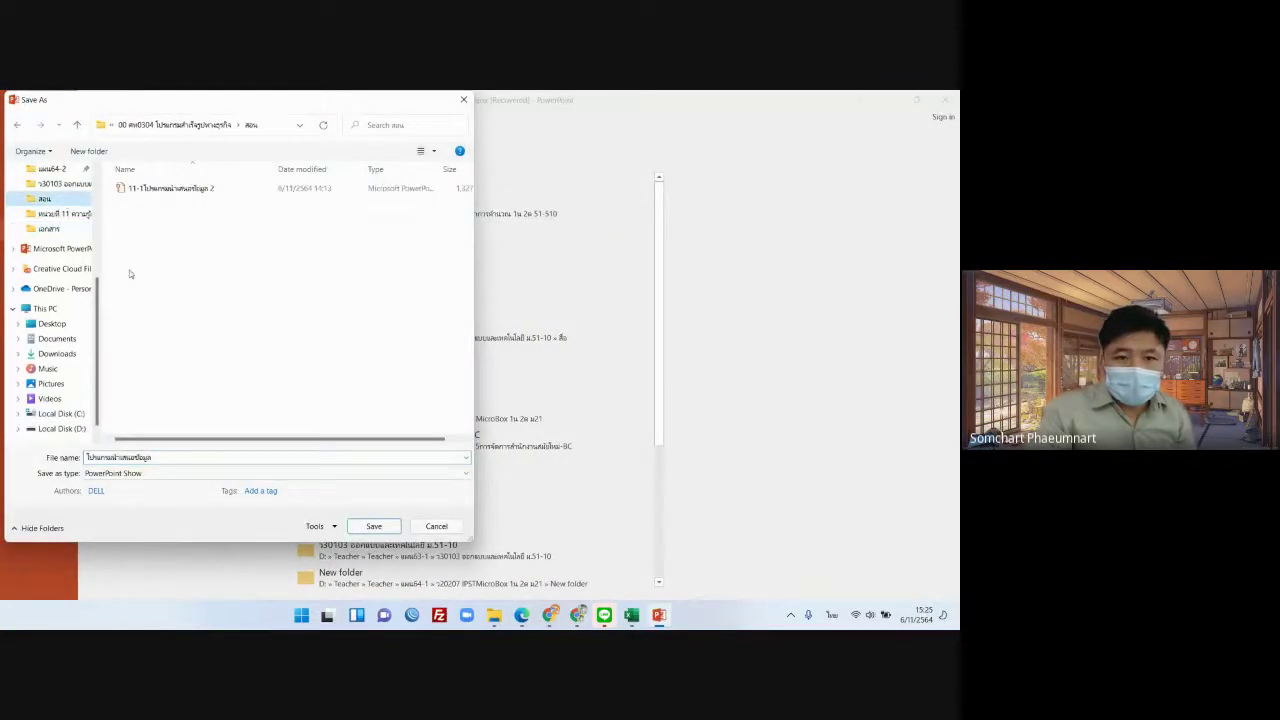
{"action": "left_click", "coordinate": [177, 190]}
{"action": "left_click", "coordinate": [373, 526]}
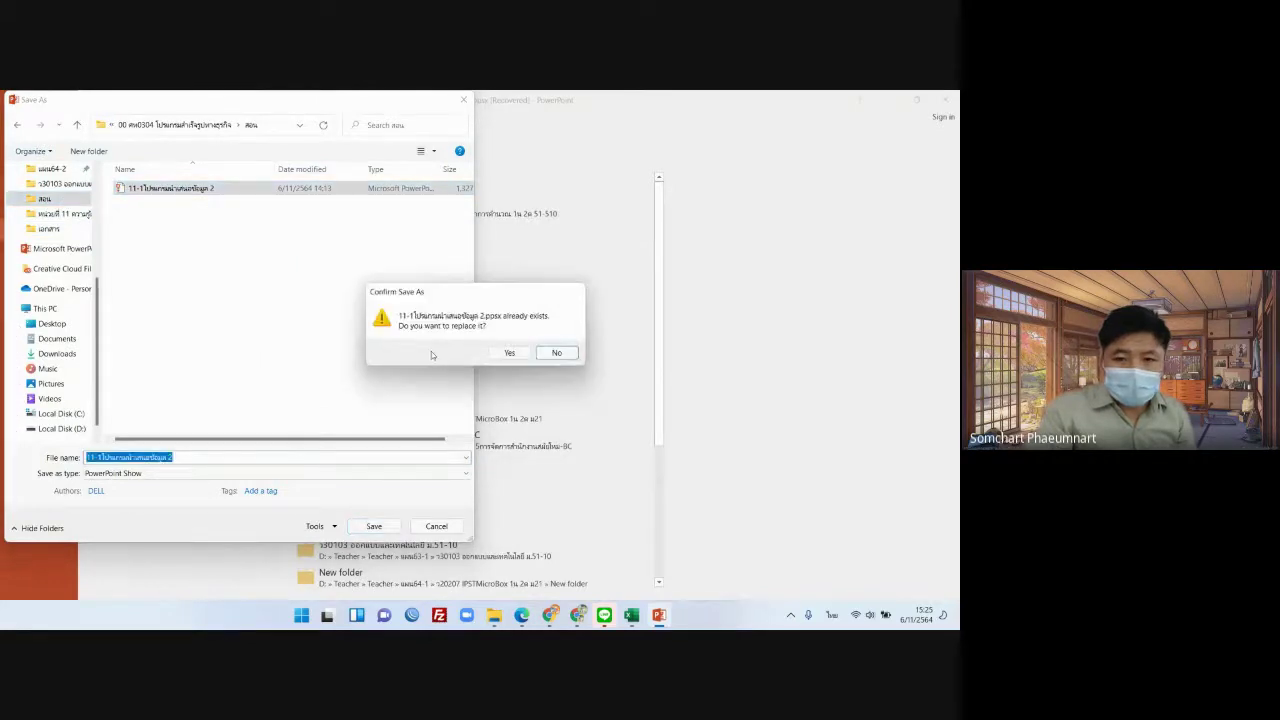
{"action": "left_click", "coordinate": [511, 350]}
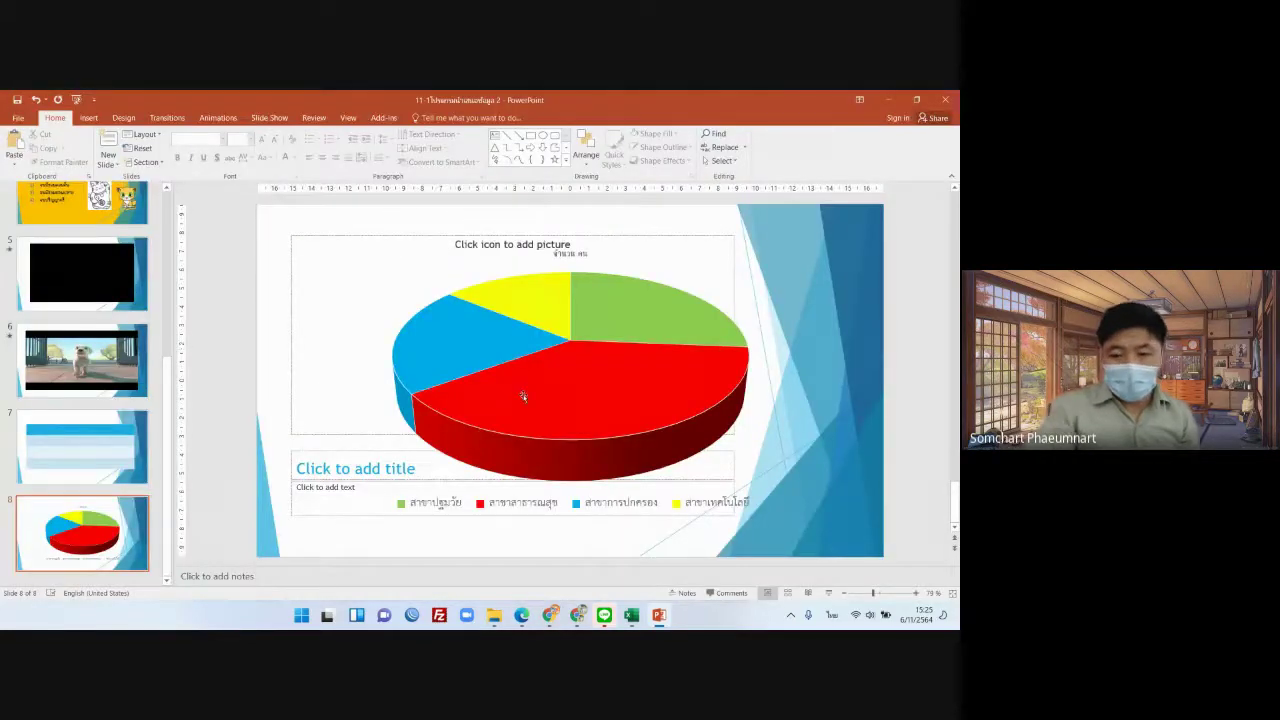
Glance through the classroom PDF in the browser, then return to the presentation.
{"action": "mouse_move", "coordinate": [578, 612]}
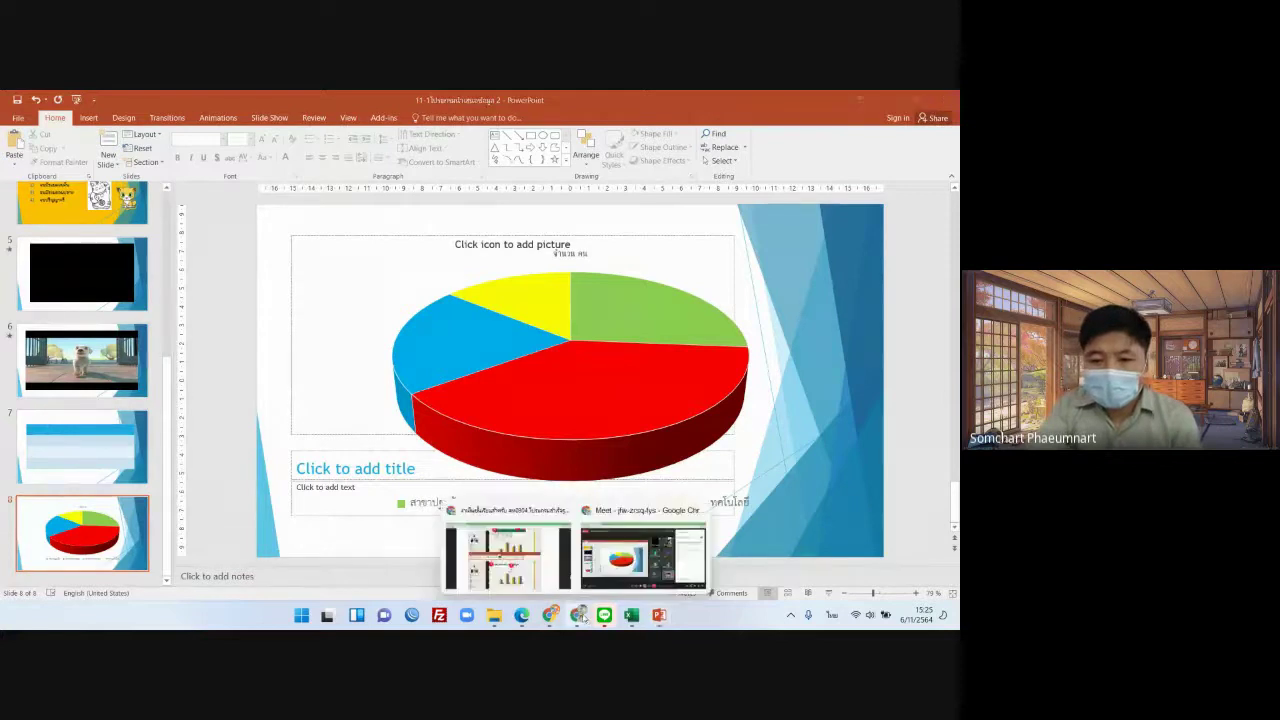
{"action": "left_click", "coordinate": [638, 555]}
{"action": "scroll", "coordinate": [593, 390], "scroll_direction": "down", "scroll_amount": 10}
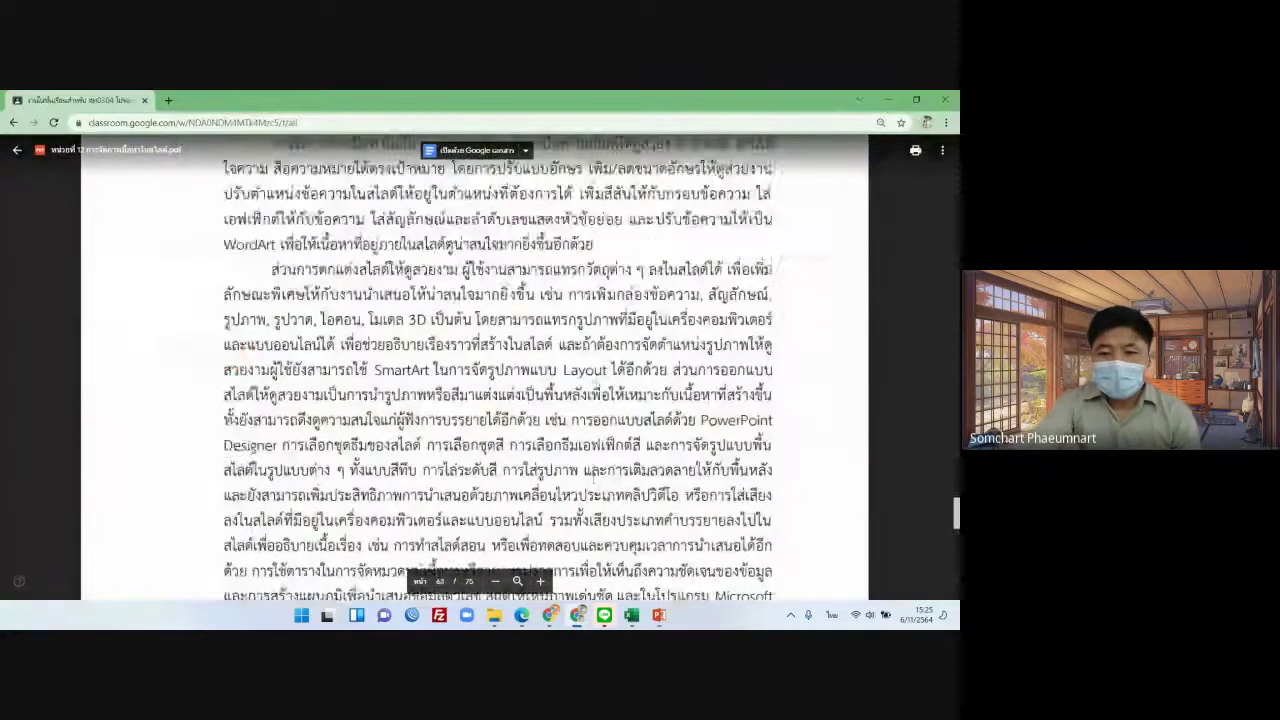
{"action": "scroll", "coordinate": [593, 385], "scroll_direction": "up", "scroll_amount": 3}
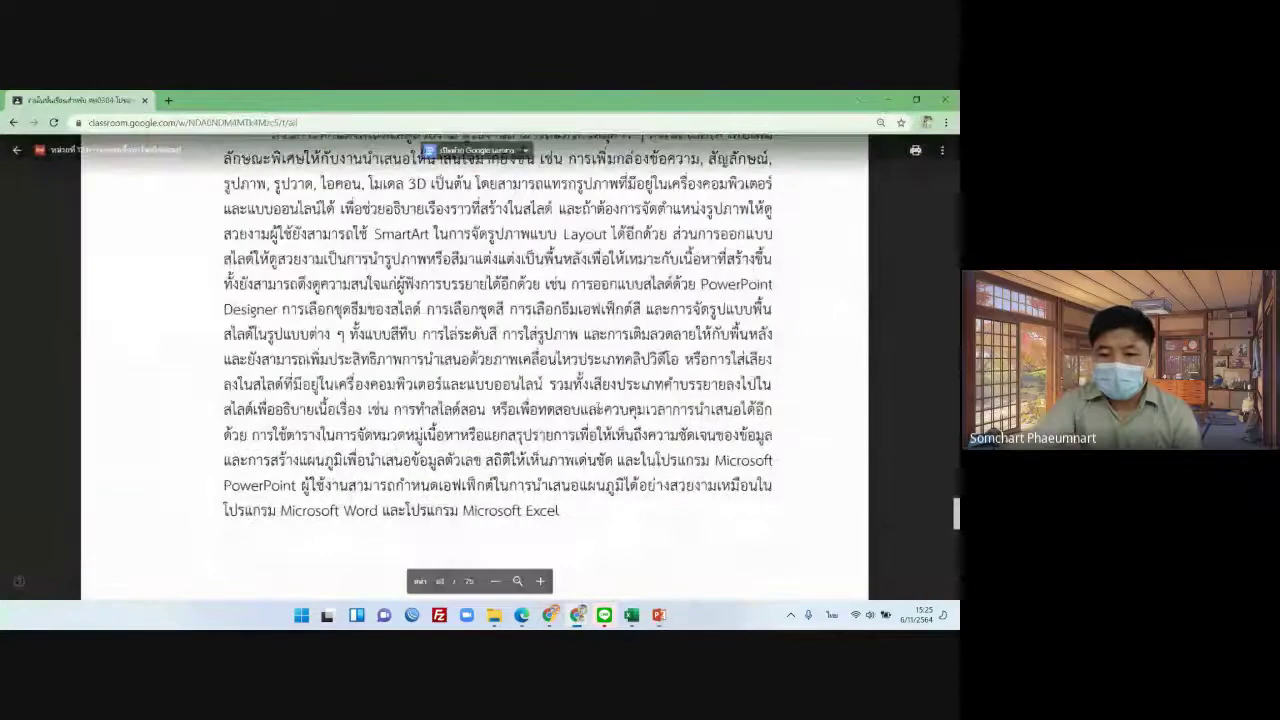
{"action": "key", "text": "alt+Tab"}
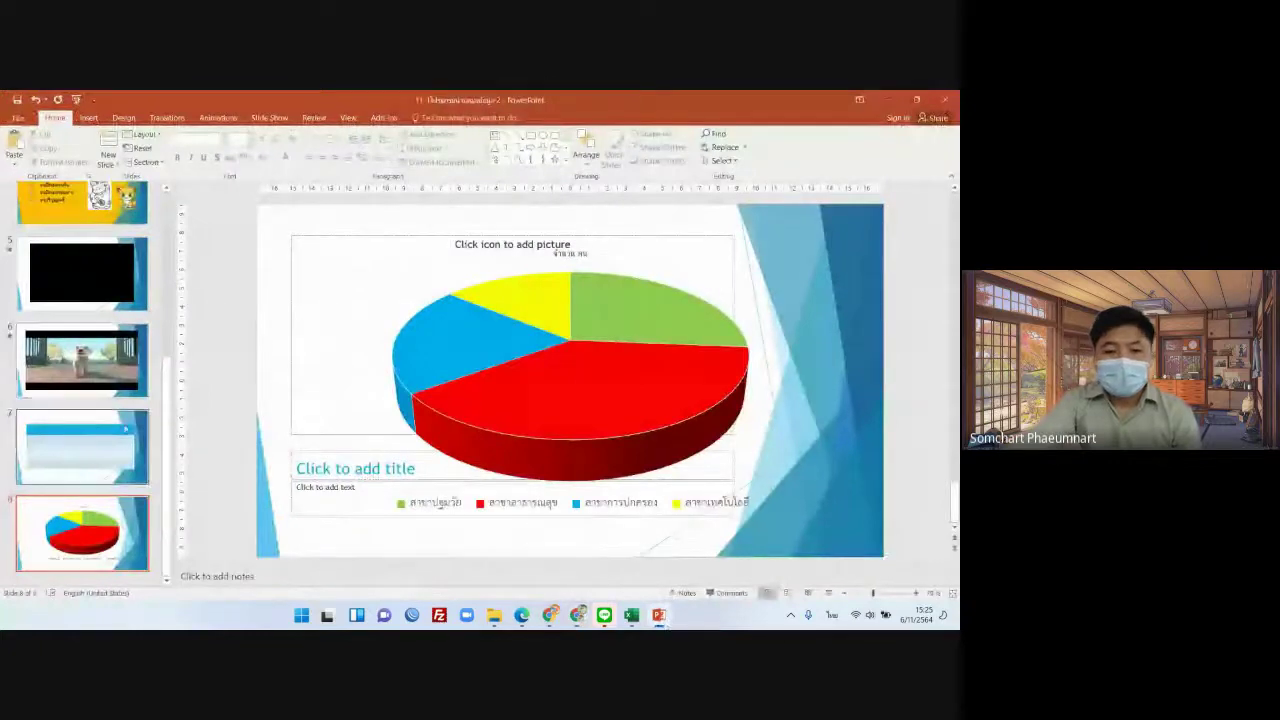
Check the title slide's heading and blue subtitle box, then show slide 2, ข้อมูลทั่วไป.
{"action": "left_click_drag", "start_coordinate": [166, 390], "coordinate": [162, 205]}
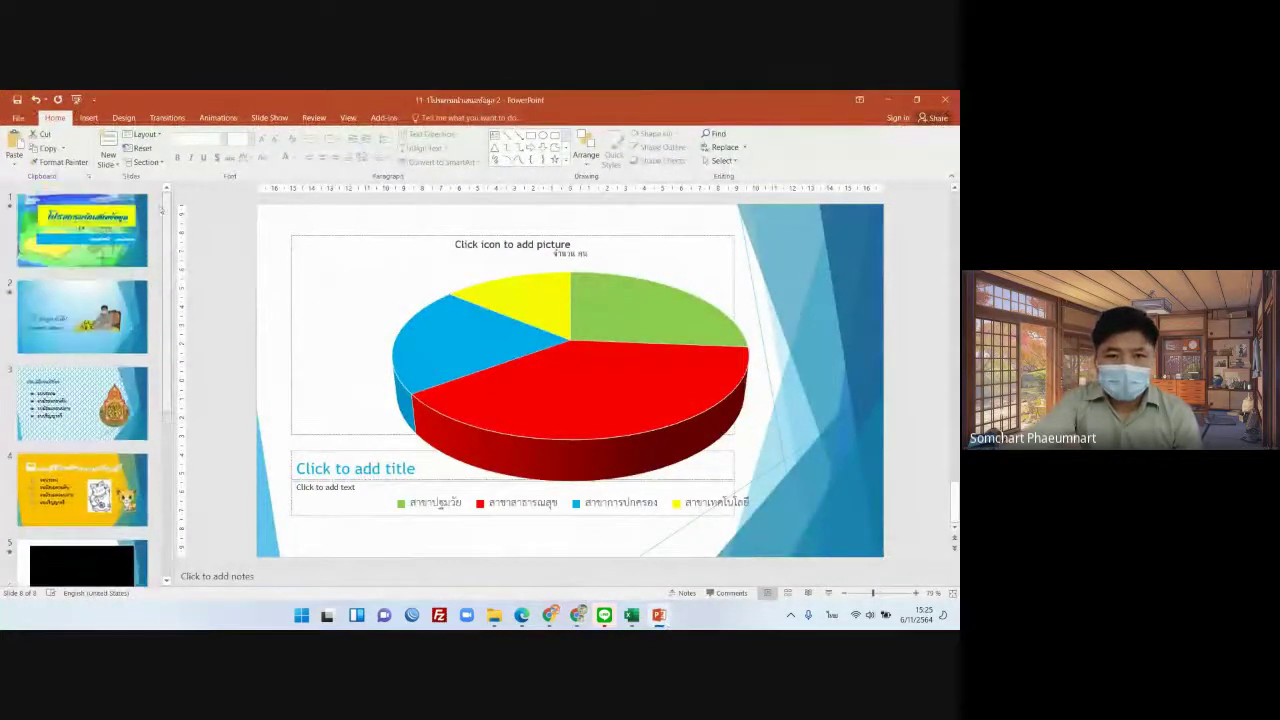
{"action": "left_click", "coordinate": [82, 230]}
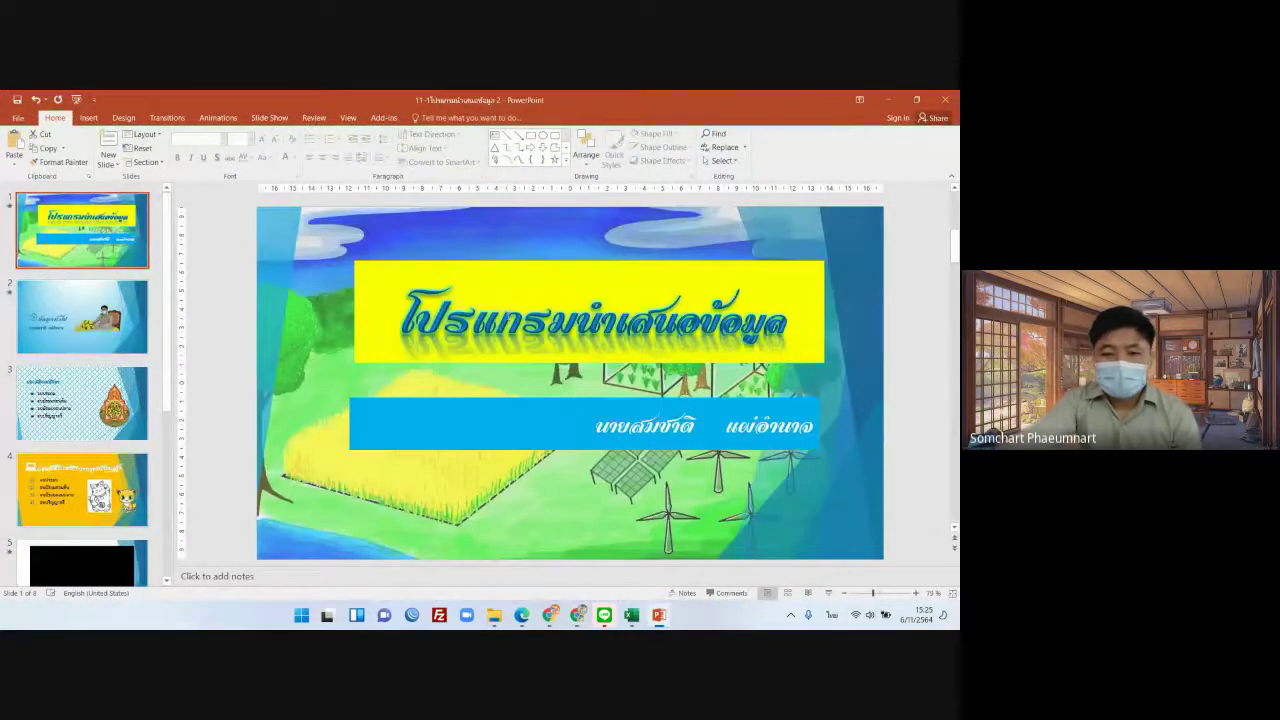
{"action": "left_click", "coordinate": [499, 310]}
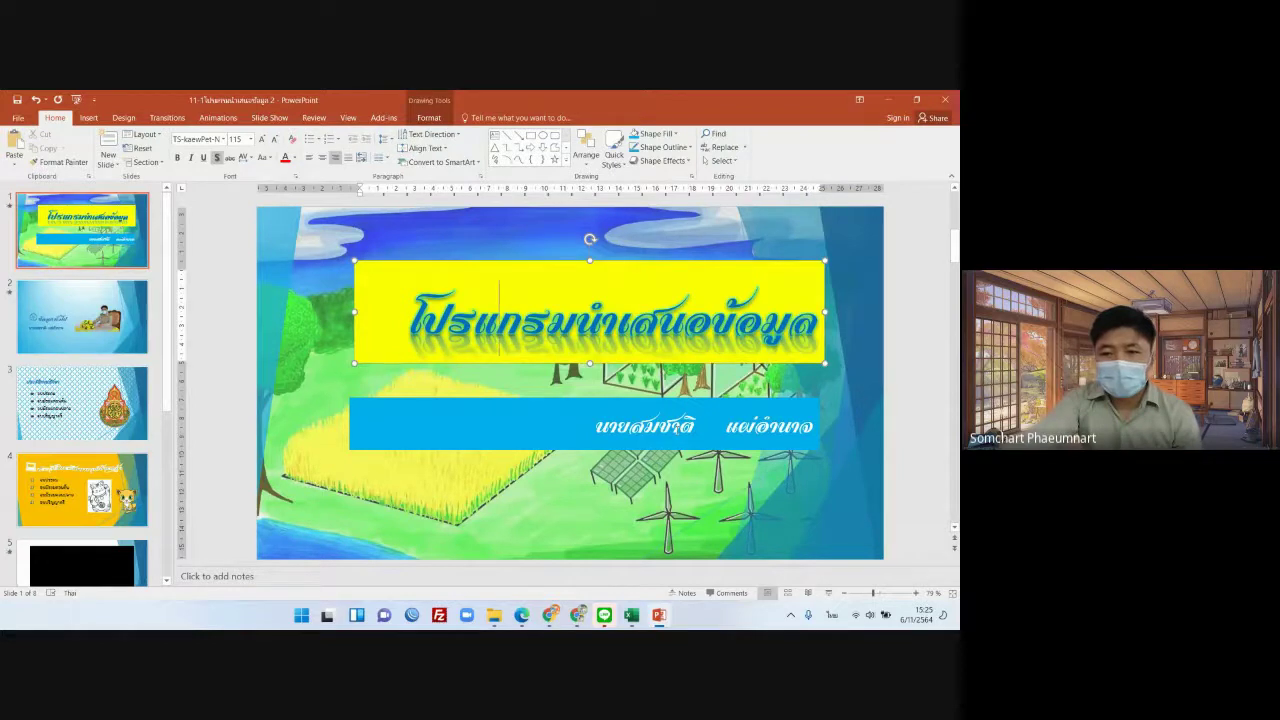
{"action": "left_click", "coordinate": [677, 430]}
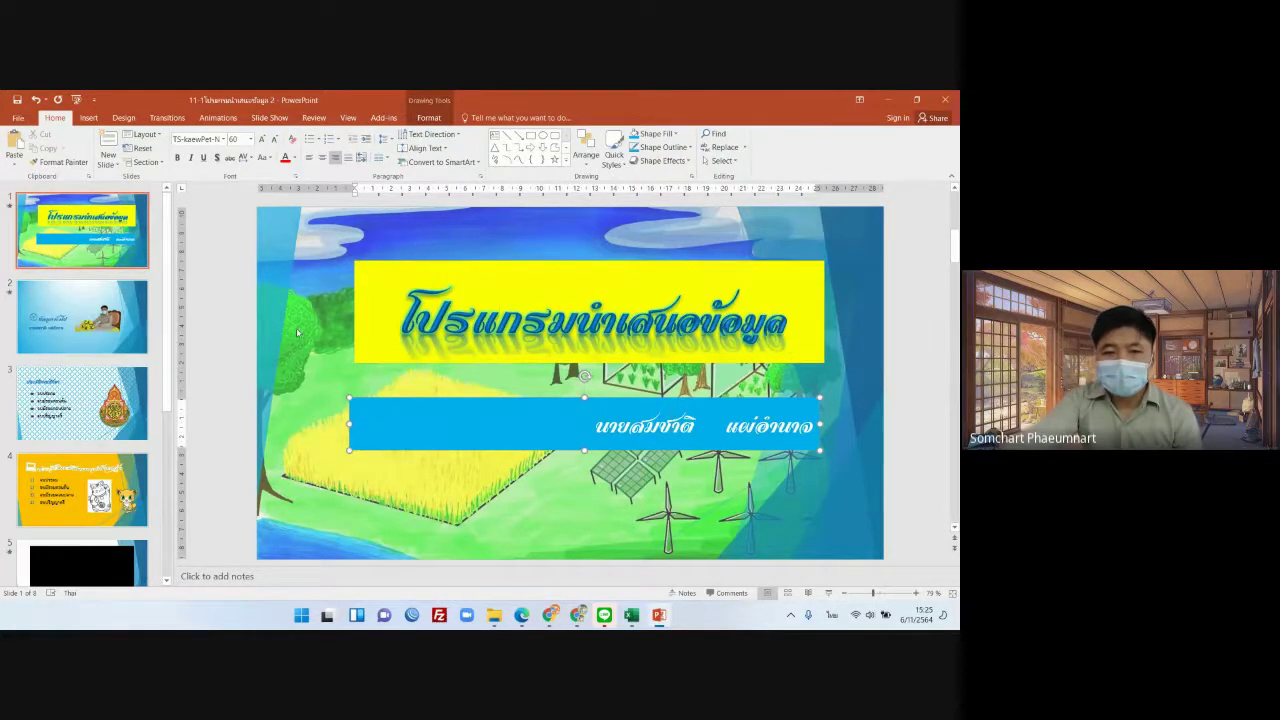
{"action": "left_click", "coordinate": [120, 318]}
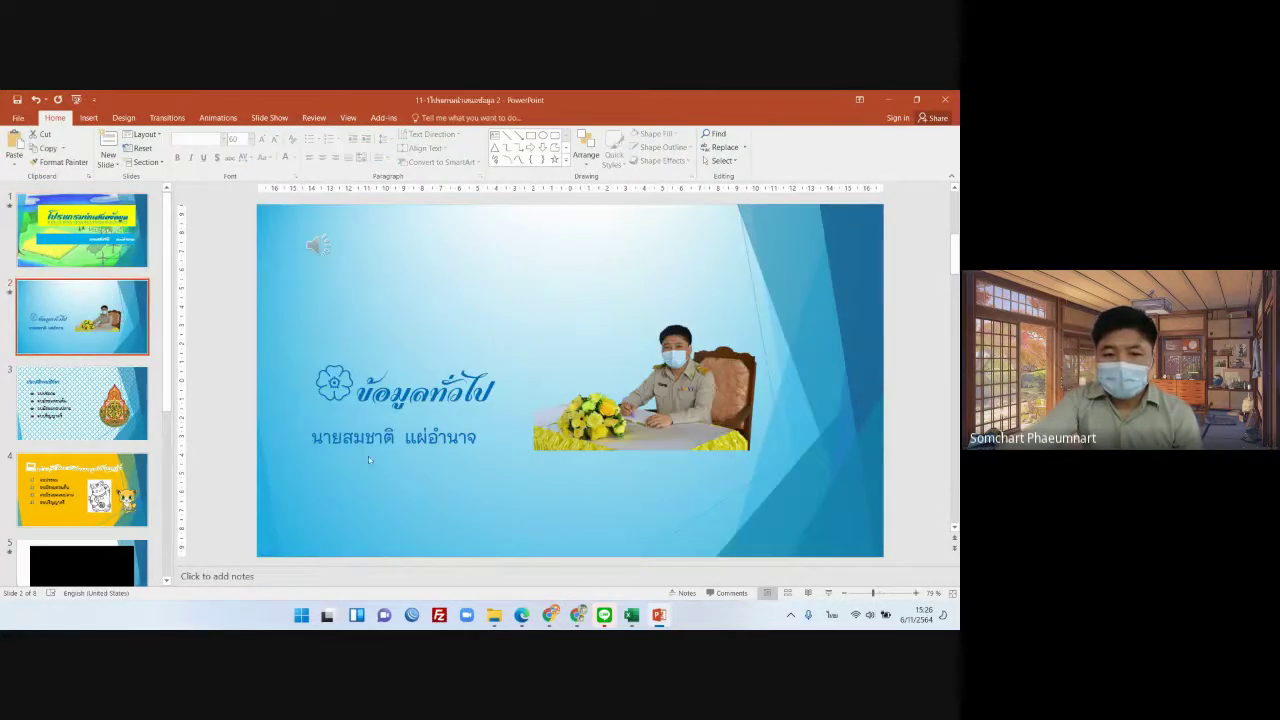
Mute a participant for everyone in the Google Meet call, then return to PowerPoint.
{"action": "mouse_move", "coordinate": [578, 614]}
{"action": "left_click", "coordinate": [606, 538]}
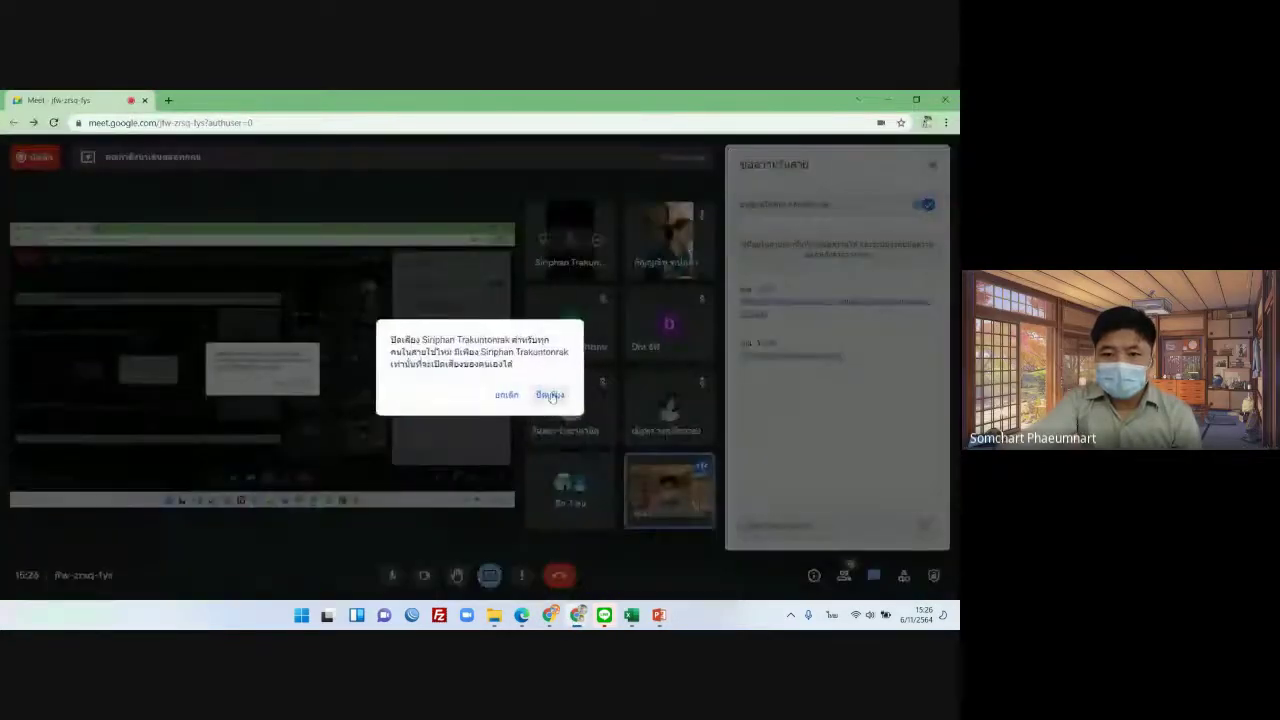
{"action": "left_click", "coordinate": [550, 395]}
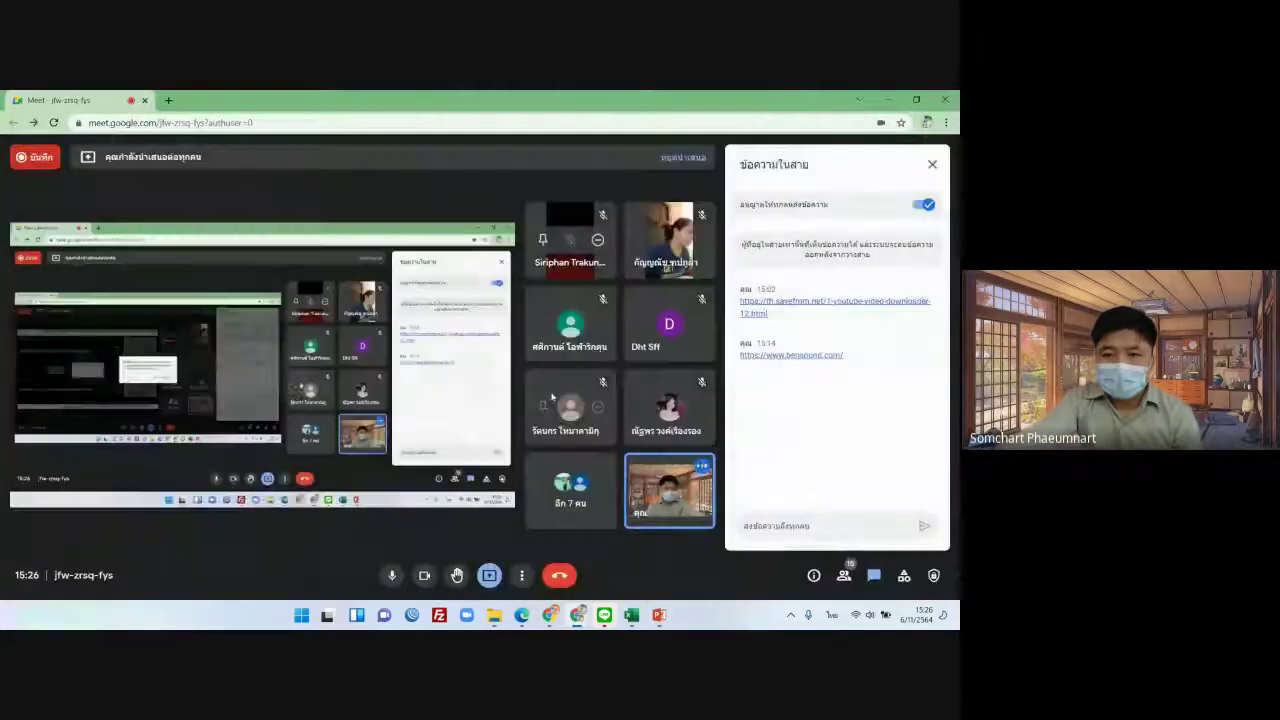
{"action": "left_click", "coordinate": [658, 616]}
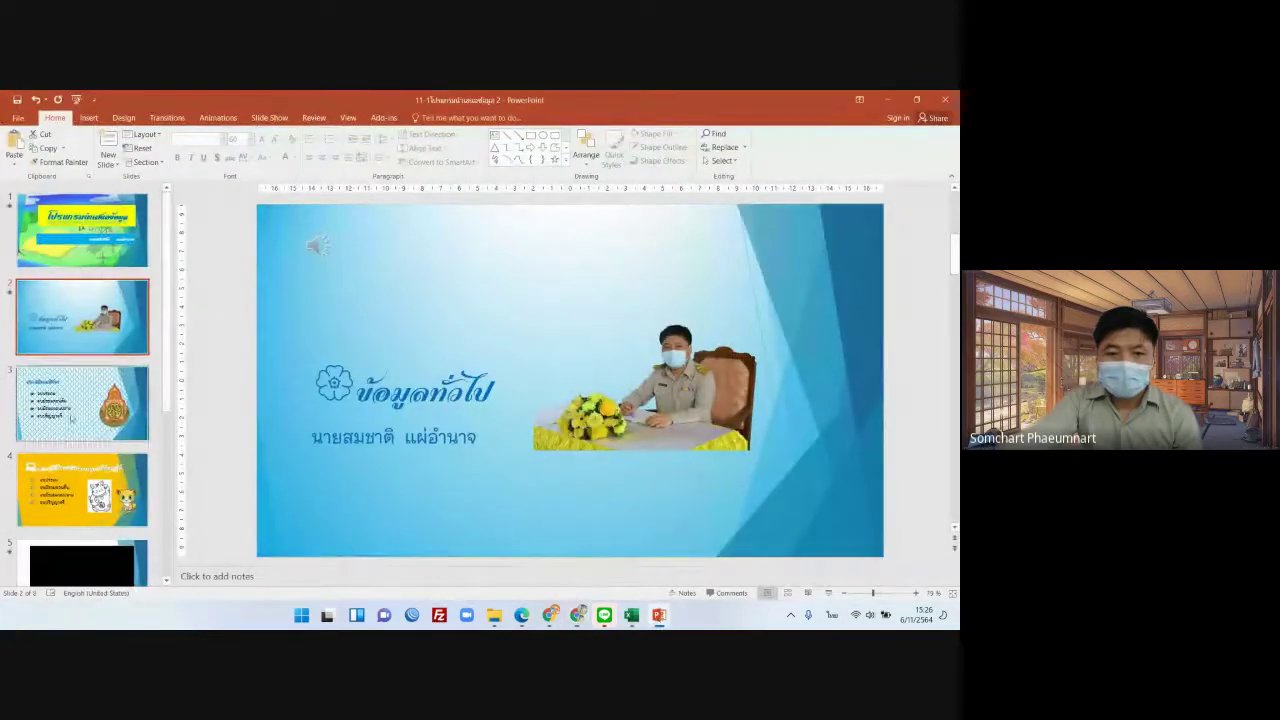
Select the four bullet lines on slides 3 and 4 and slide 4's title, then return to slide 3.
{"action": "left_click", "coordinate": [72, 418]}
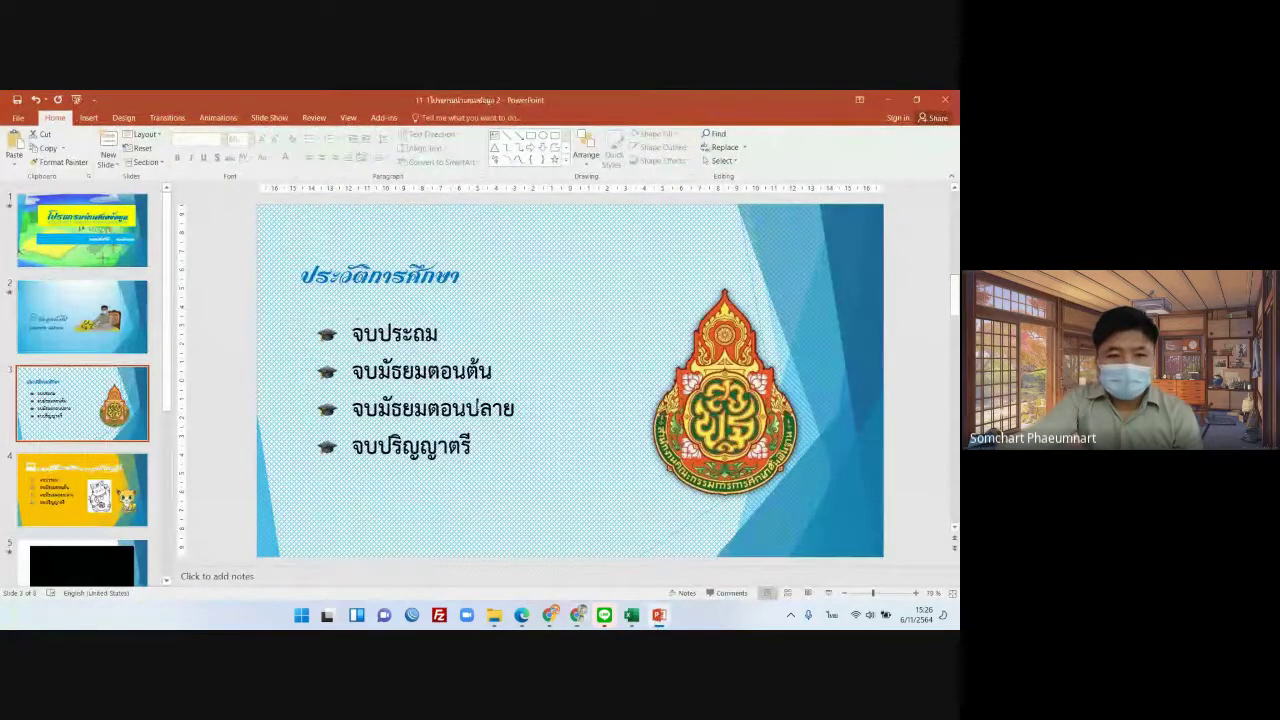
{"action": "left_click_drag", "start_coordinate": [483, 435], "coordinate": [350, 325]}
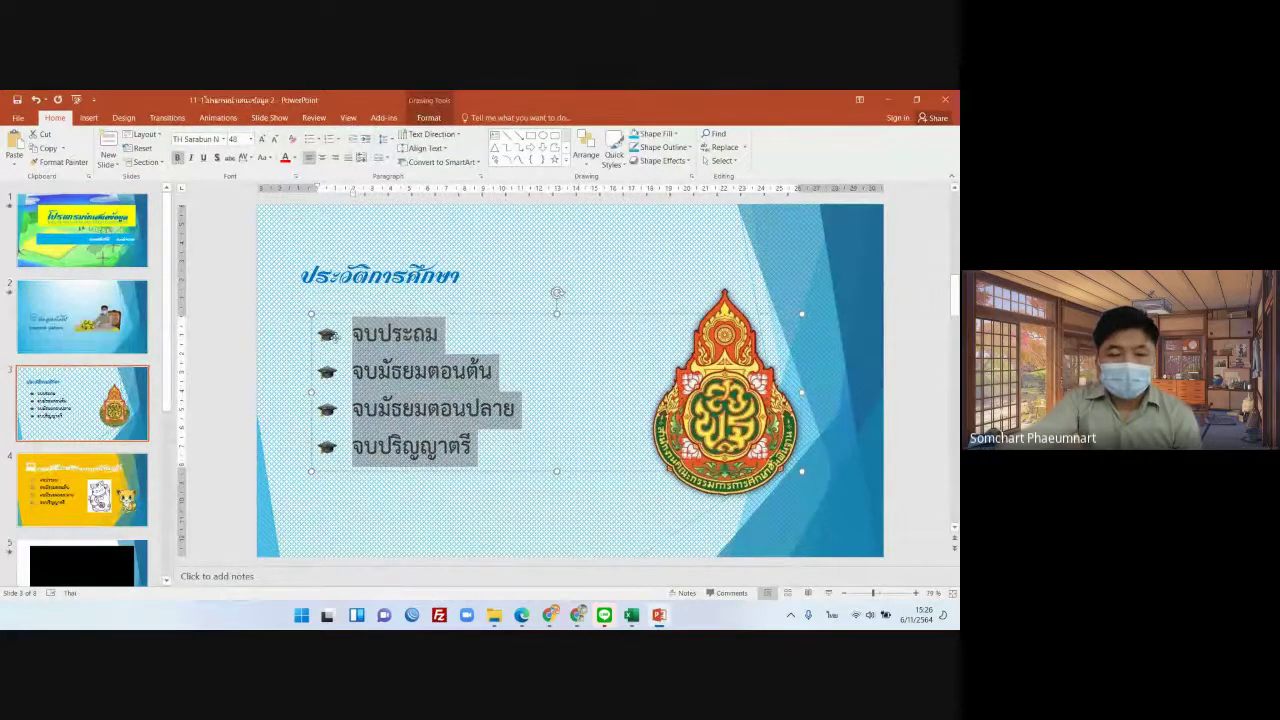
{"action": "left_click", "coordinate": [82, 490]}
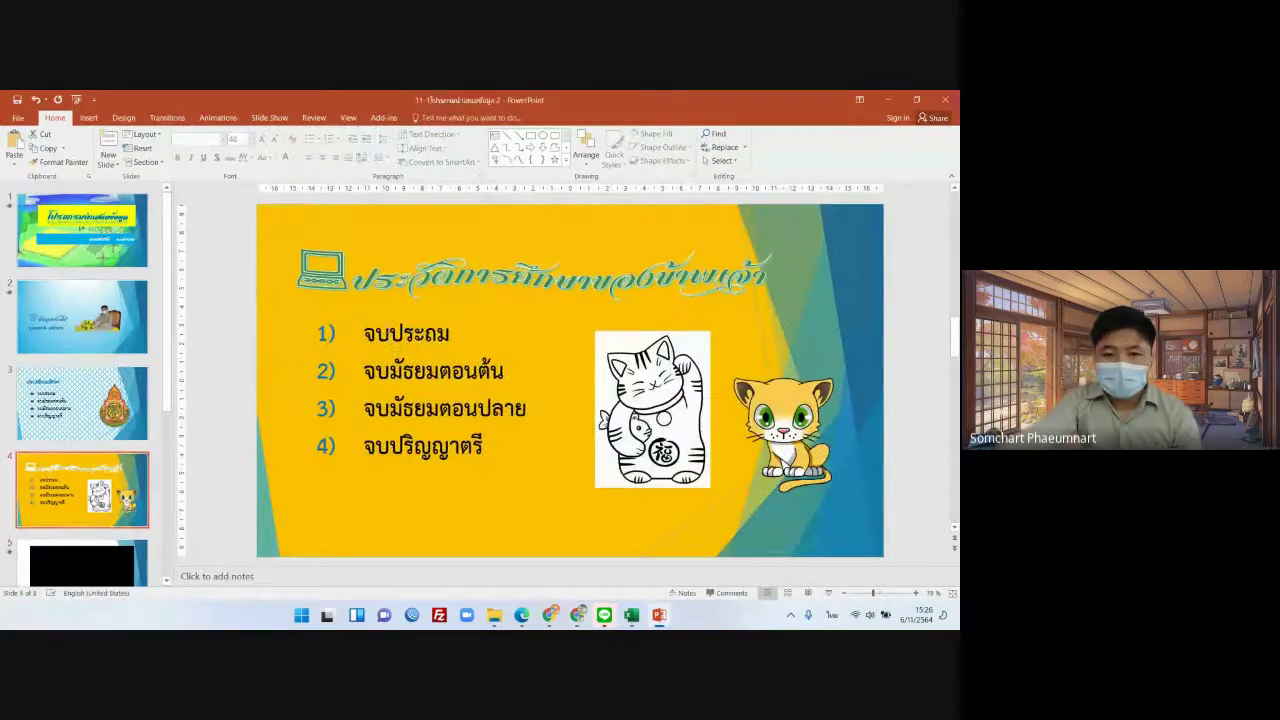
{"action": "mouse_move", "coordinate": [488, 447]}
{"action": "left_mouse_down"}
{"action": "mouse_move", "coordinate": [365, 408]}
{"action": "mouse_move", "coordinate": [362, 330]}
{"action": "left_mouse_up"}
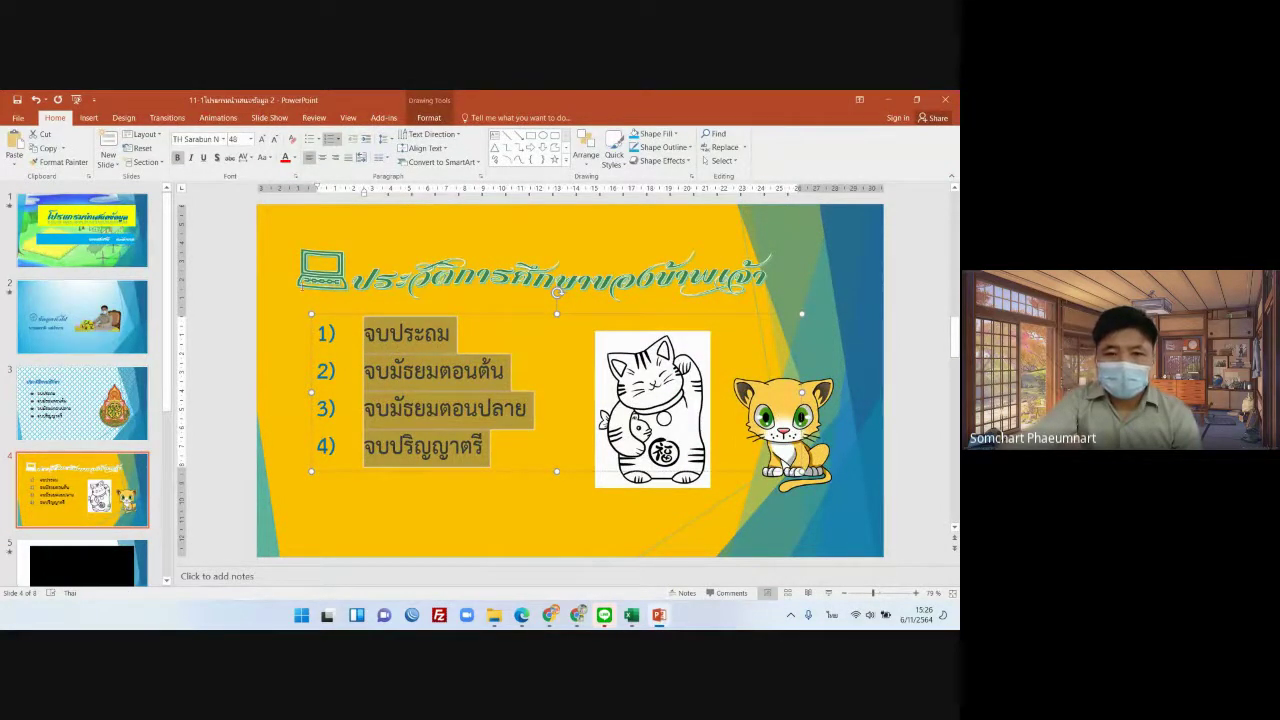
{"action": "left_click", "coordinate": [352, 272]}
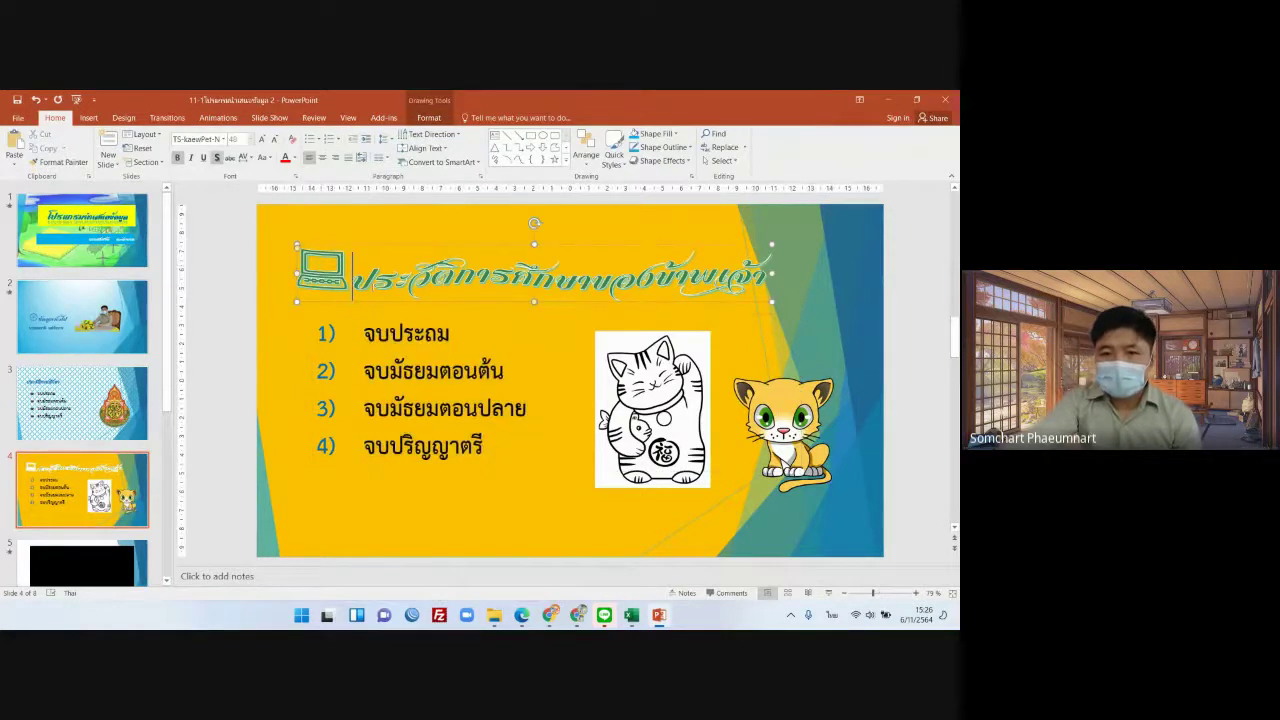
{"action": "left_click", "coordinate": [141, 312]}
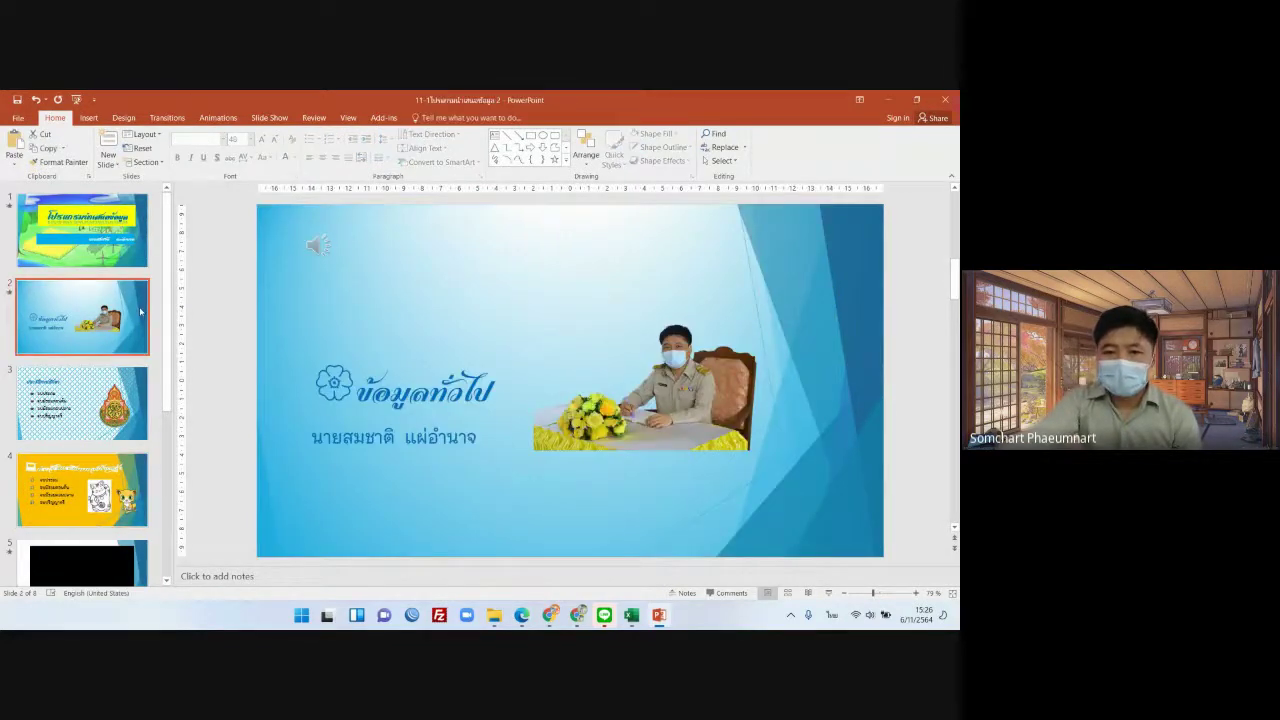
{"action": "left_click", "coordinate": [95, 382]}
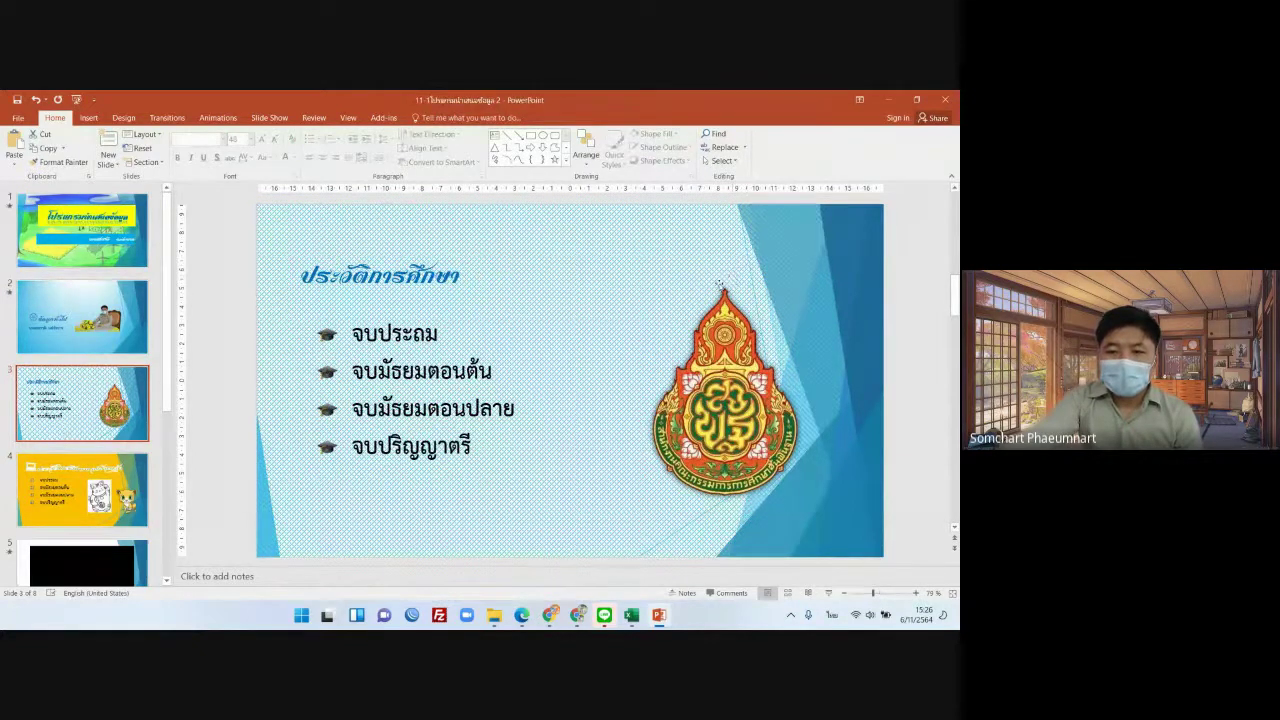
Shrink the emblem on slide 3 and move it slightly left.
{"action": "left_click", "coordinate": [729, 372]}
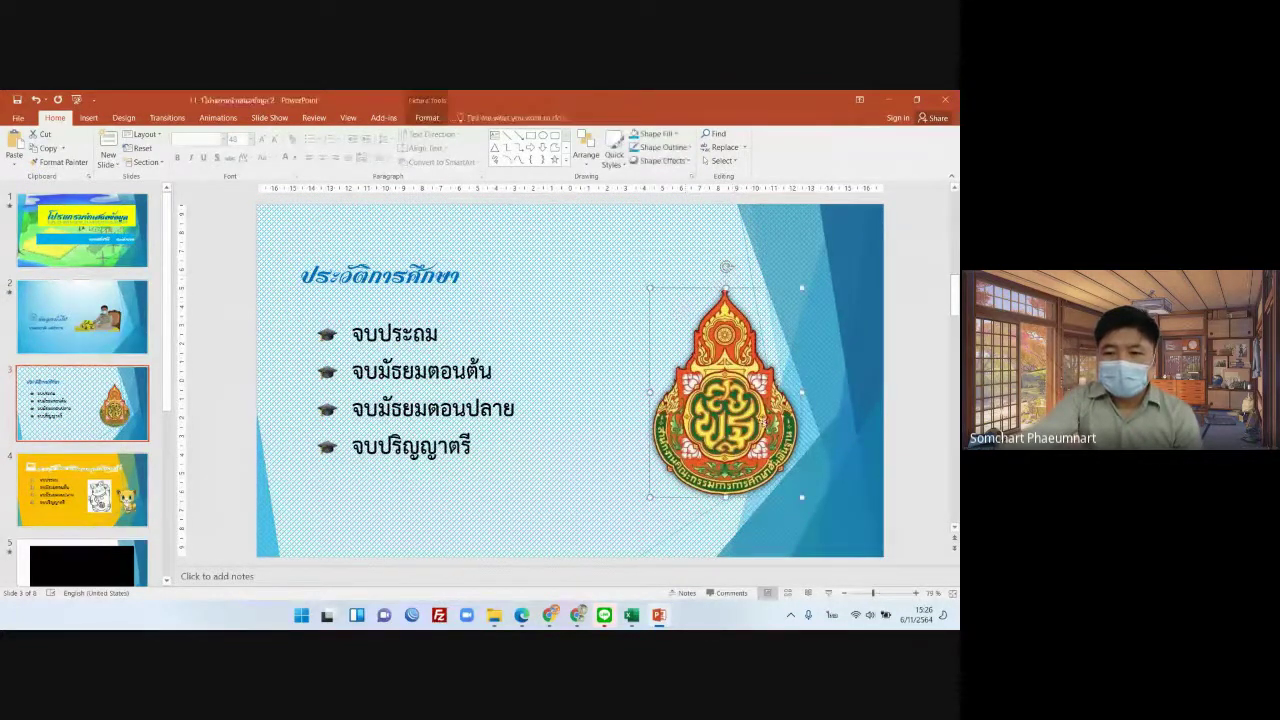
{"action": "left_click_drag", "start_coordinate": [802, 496], "coordinate": [768, 470]}
{"action": "left_click_drag", "start_coordinate": [710, 414], "coordinate": [664, 414]}
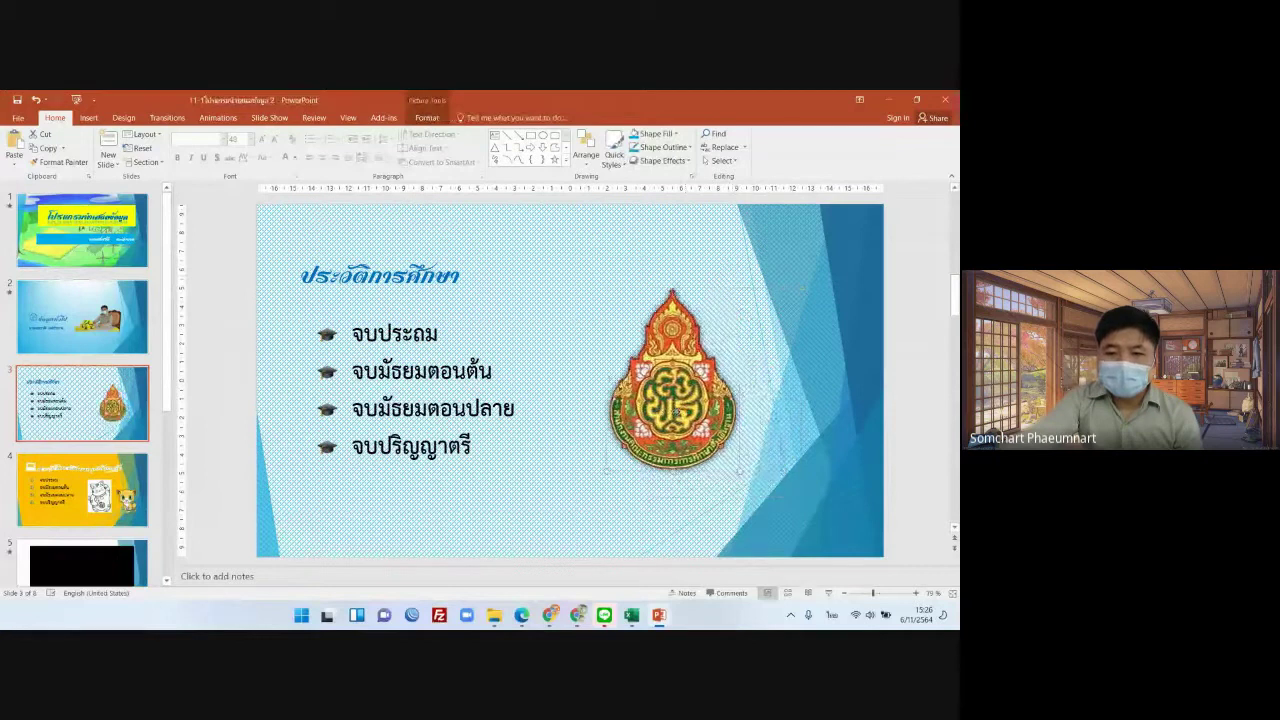
Shift slide 4's lucky-cat and orange-cat pictures left and shrink the lucky cat.
{"action": "left_click", "coordinate": [84, 488]}
{"action": "left_click_drag", "start_coordinate": [650, 375], "coordinate": [627, 372]}
{"action": "left_click_drag", "start_coordinate": [746, 400], "coordinate": [714, 387]}
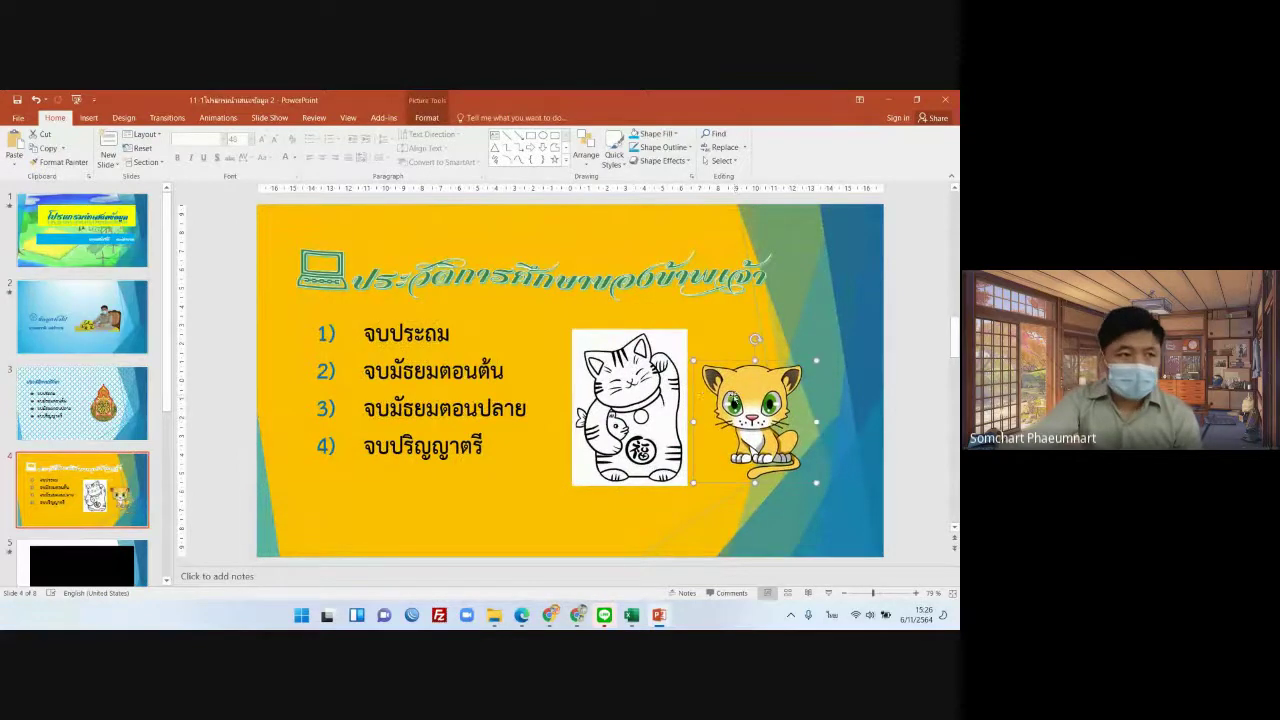
{"action": "left_click", "coordinate": [664, 372]}
{"action": "left_click_drag", "start_coordinate": [690, 487], "coordinate": [670, 462]}
{"action": "left_click_drag", "start_coordinate": [690, 392], "coordinate": [677, 390]}
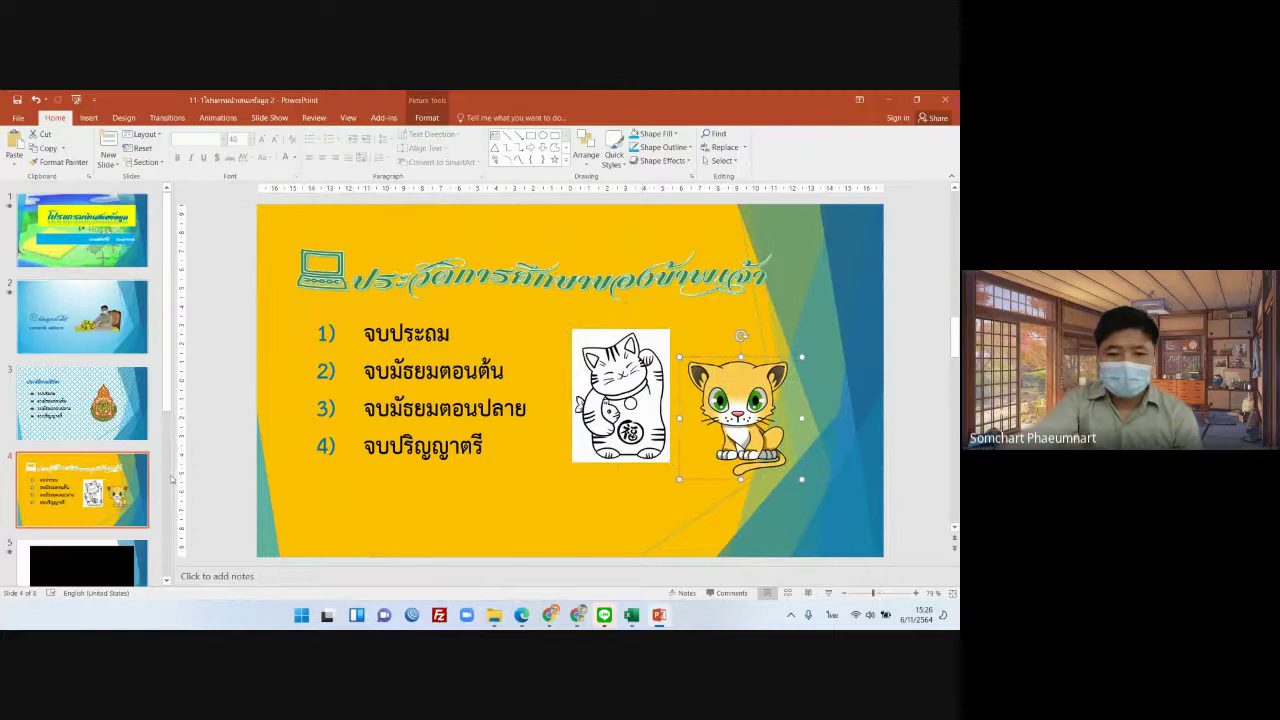
{"action": "scroll", "coordinate": [93, 345], "scroll_direction": "down", "scroll_amount": 4}
{"action": "left_click", "coordinate": [93, 345]}
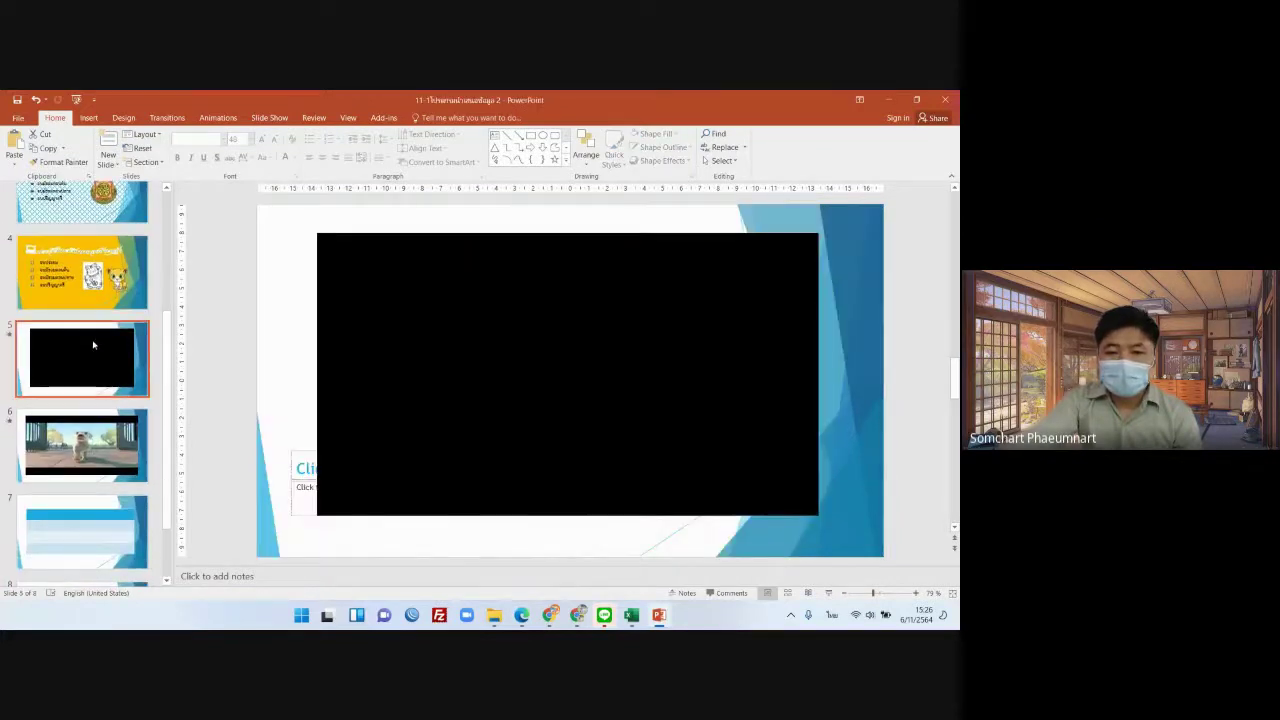
Move past slide 7's table to slide 8, showing the 3D pie chart of four branches.
{"action": "mouse_move", "coordinate": [366, 309]}
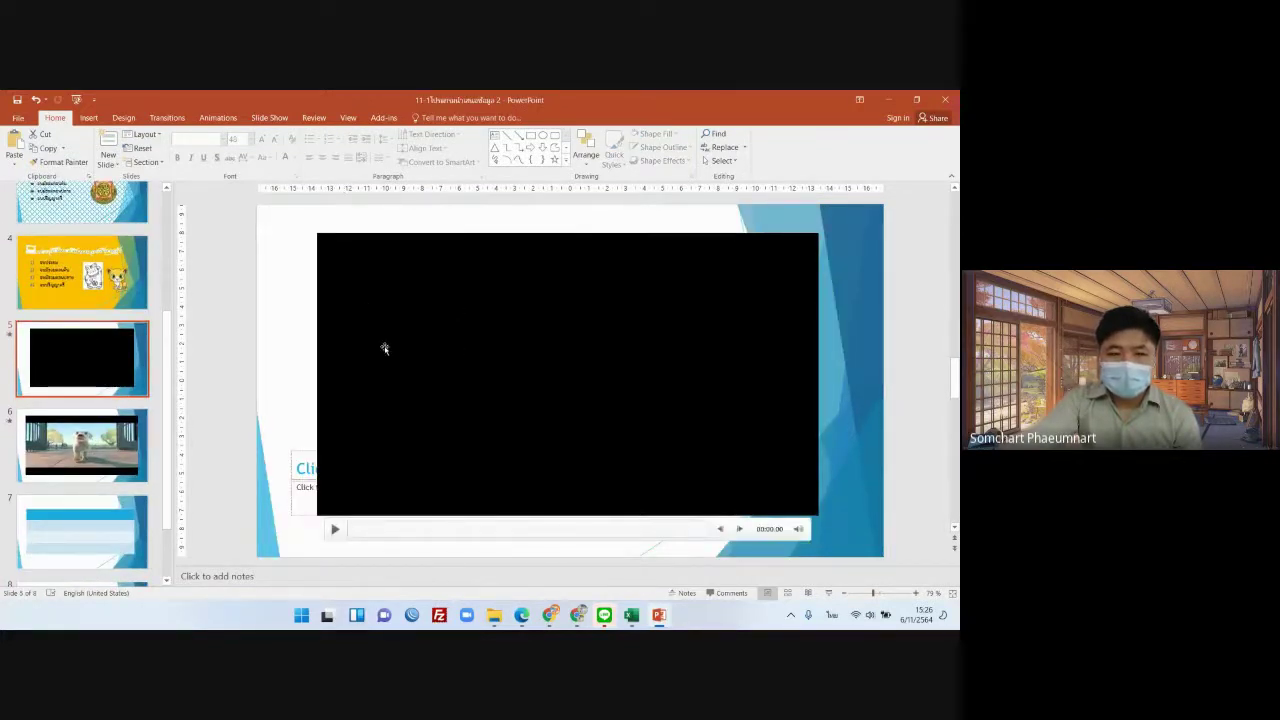
{"action": "left_click", "coordinate": [107, 532]}
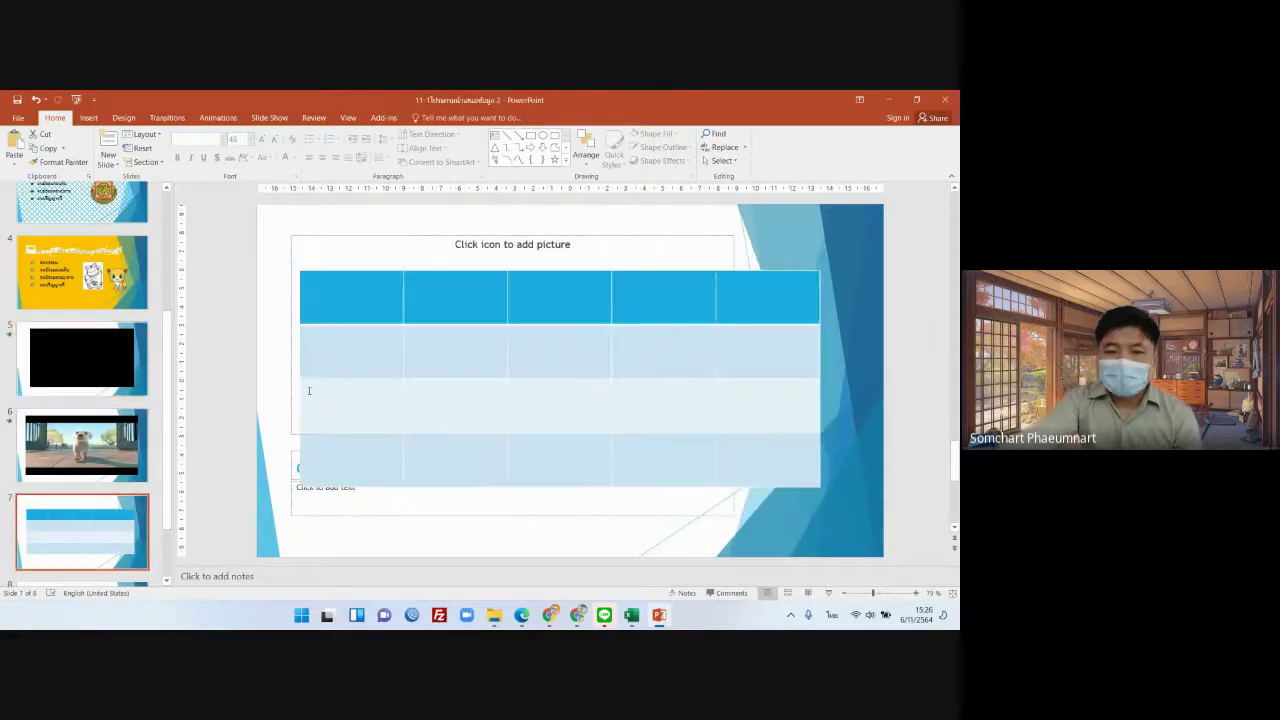
{"action": "scroll", "coordinate": [100, 450], "scroll_direction": "down", "scroll_amount": 1}
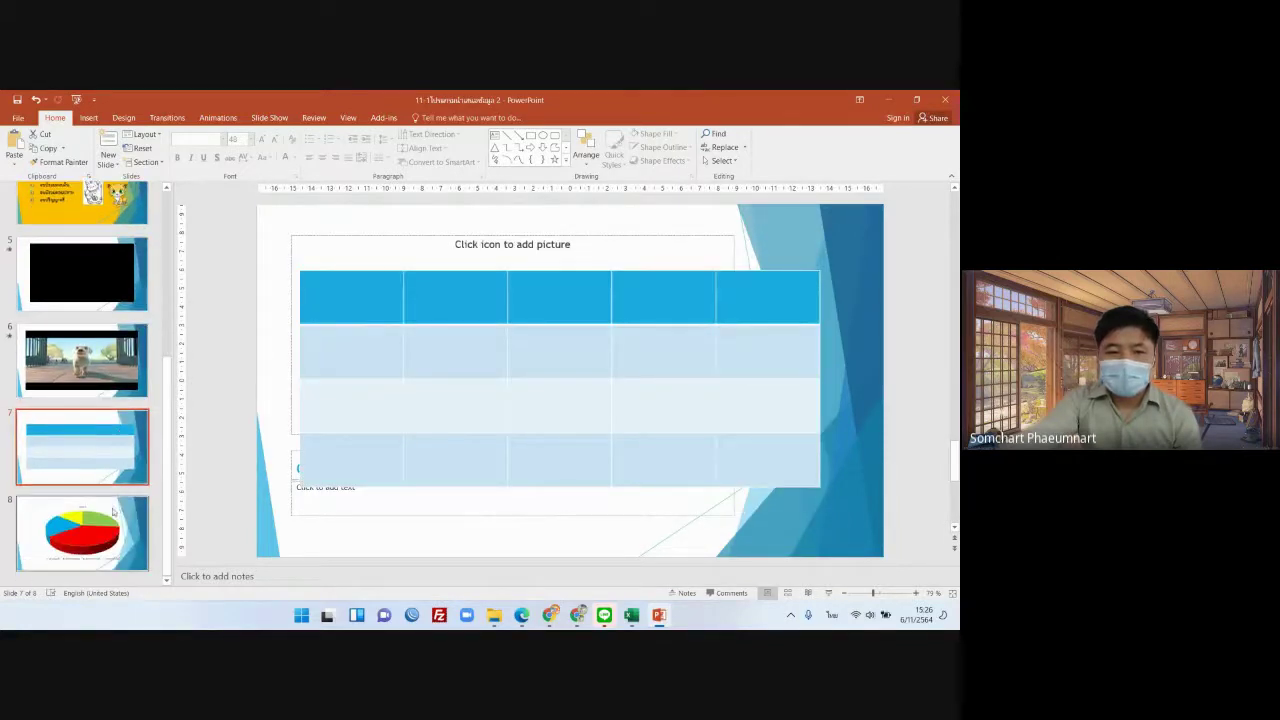
{"action": "left_click", "coordinate": [108, 535]}
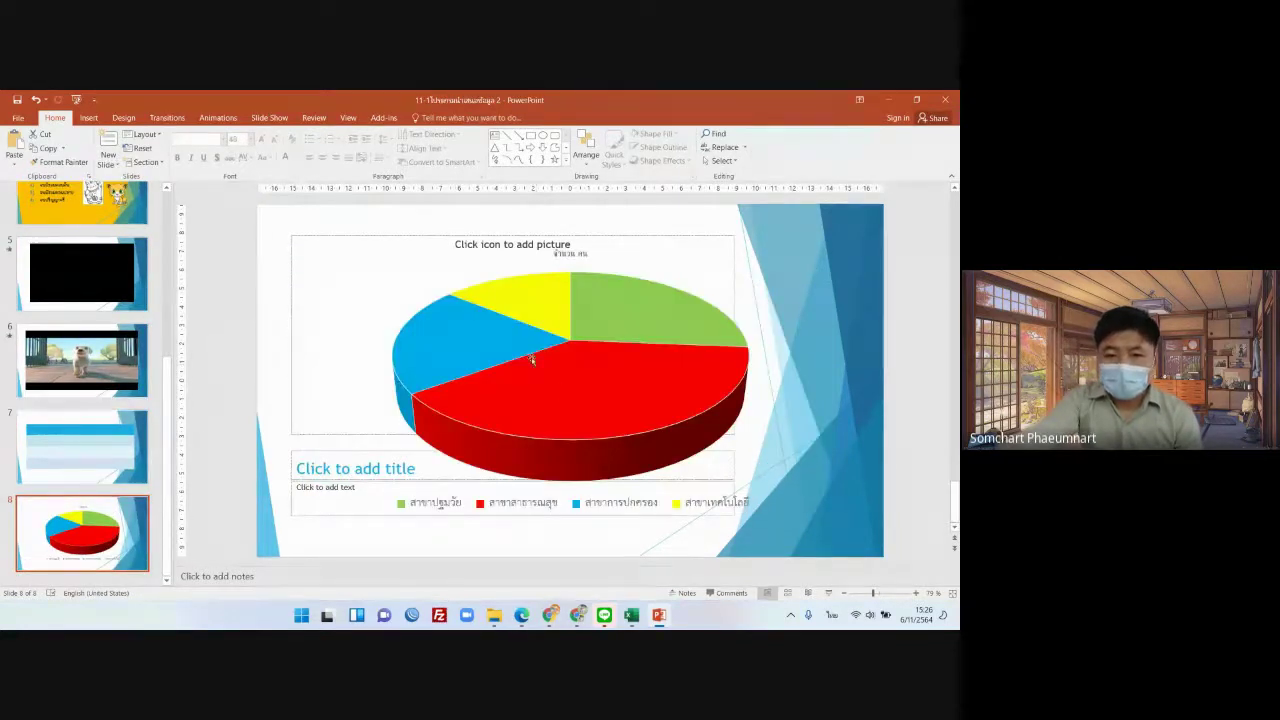
{"action": "scroll", "coordinate": [126, 426], "scroll_direction": "up", "scroll_amount": 4}
{"action": "scroll", "coordinate": [126, 426], "scroll_direction": "up", "scroll_amount": 1}
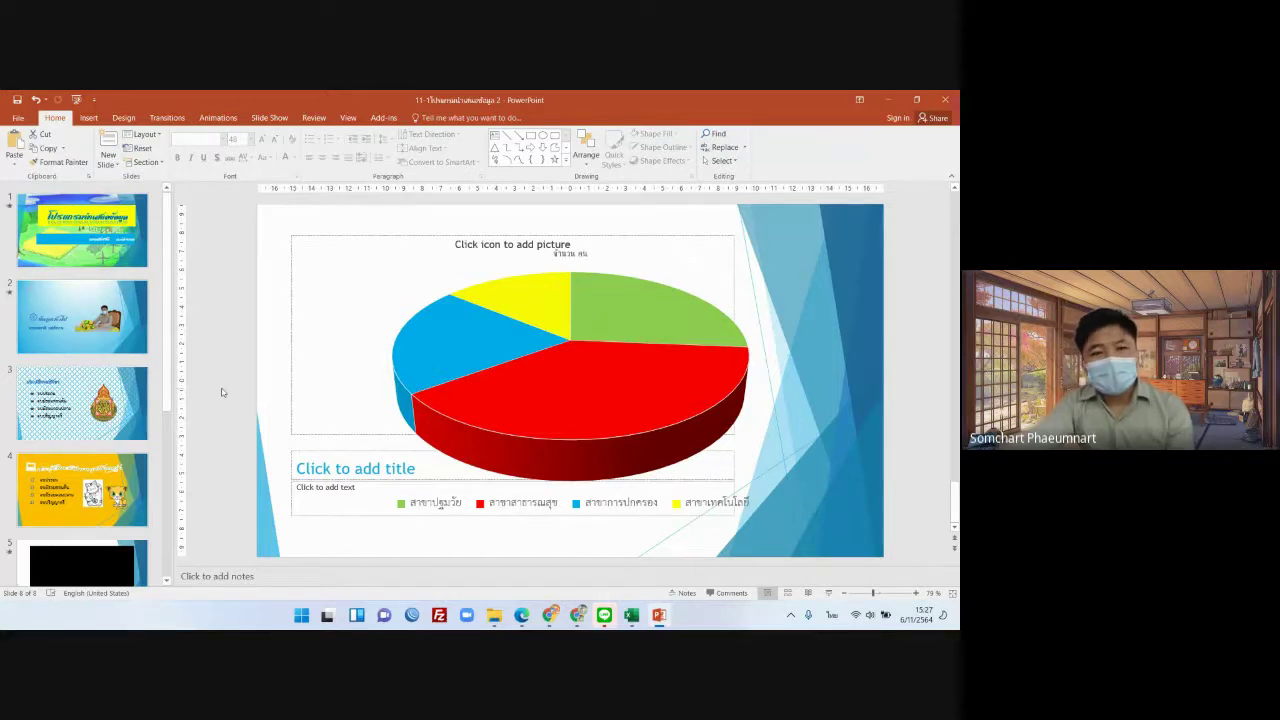
Select the pie chart and pull the blue slice left, green right, yellow back toward centre.
{"action": "left_click", "coordinate": [572, 397]}
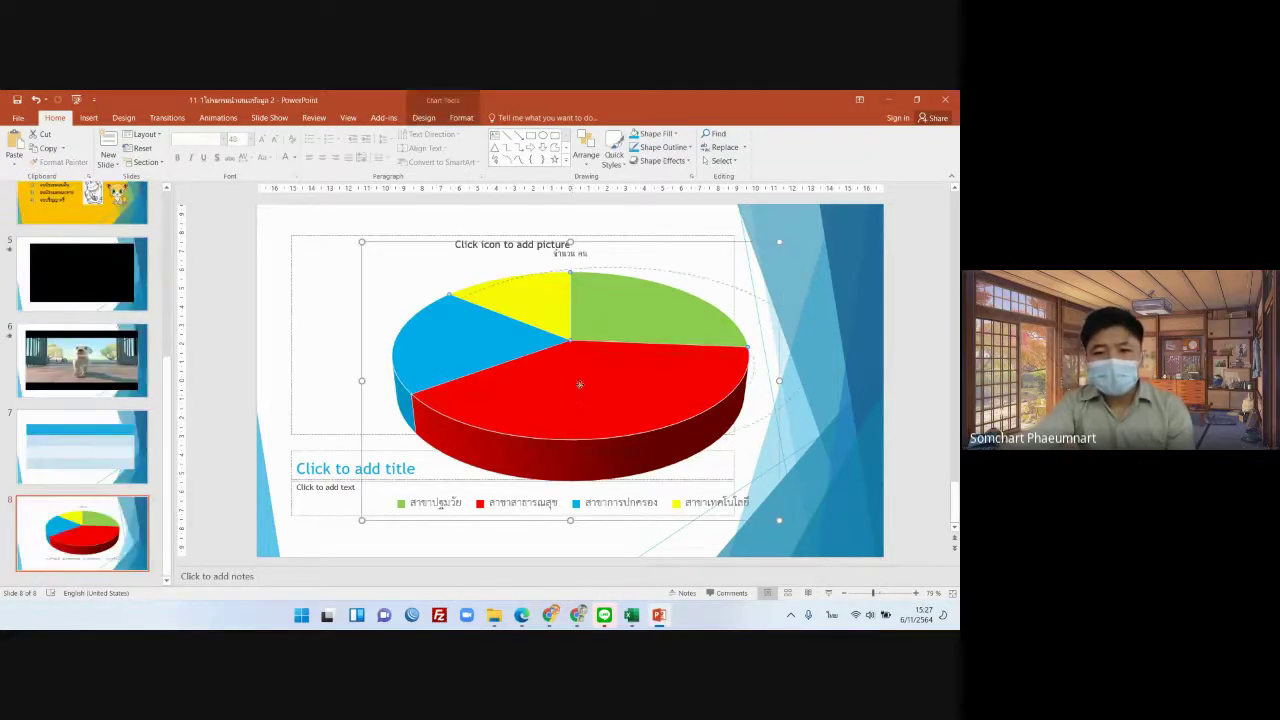
{"action": "left_click_drag", "start_coordinate": [572, 395], "coordinate": [470, 342]}
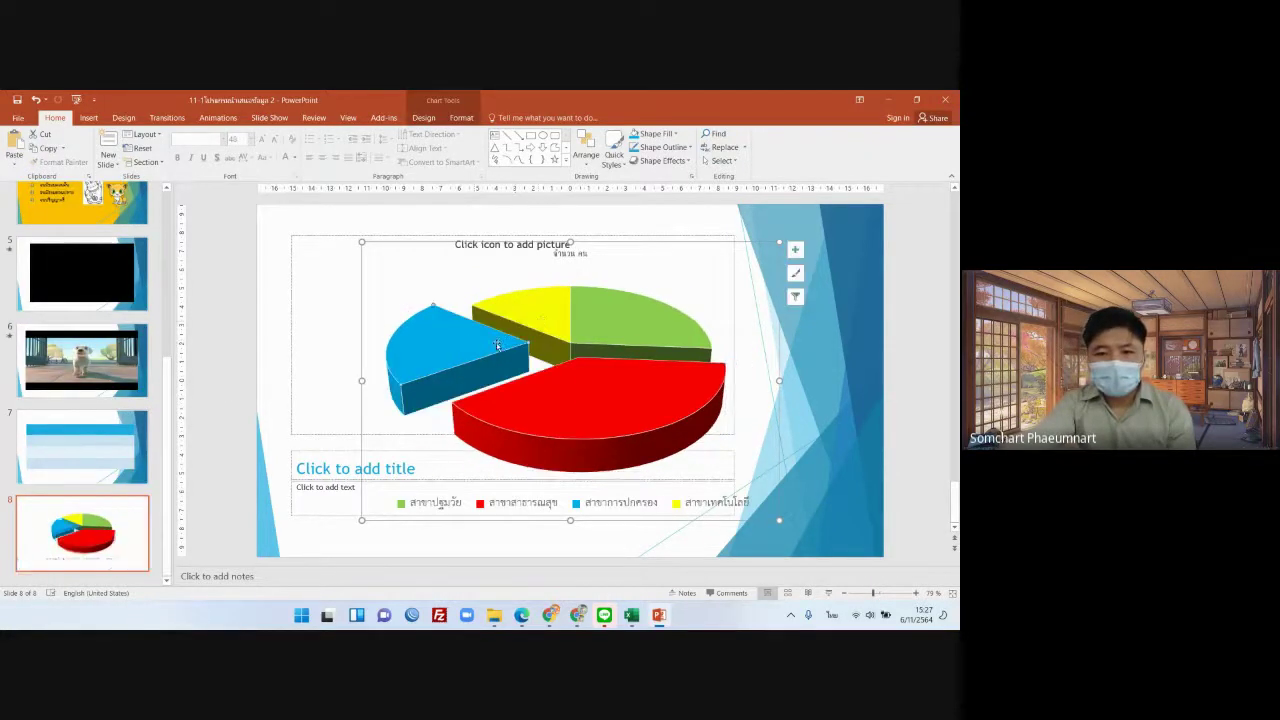
{"action": "left_click_drag", "start_coordinate": [548, 308], "coordinate": [530, 298]}
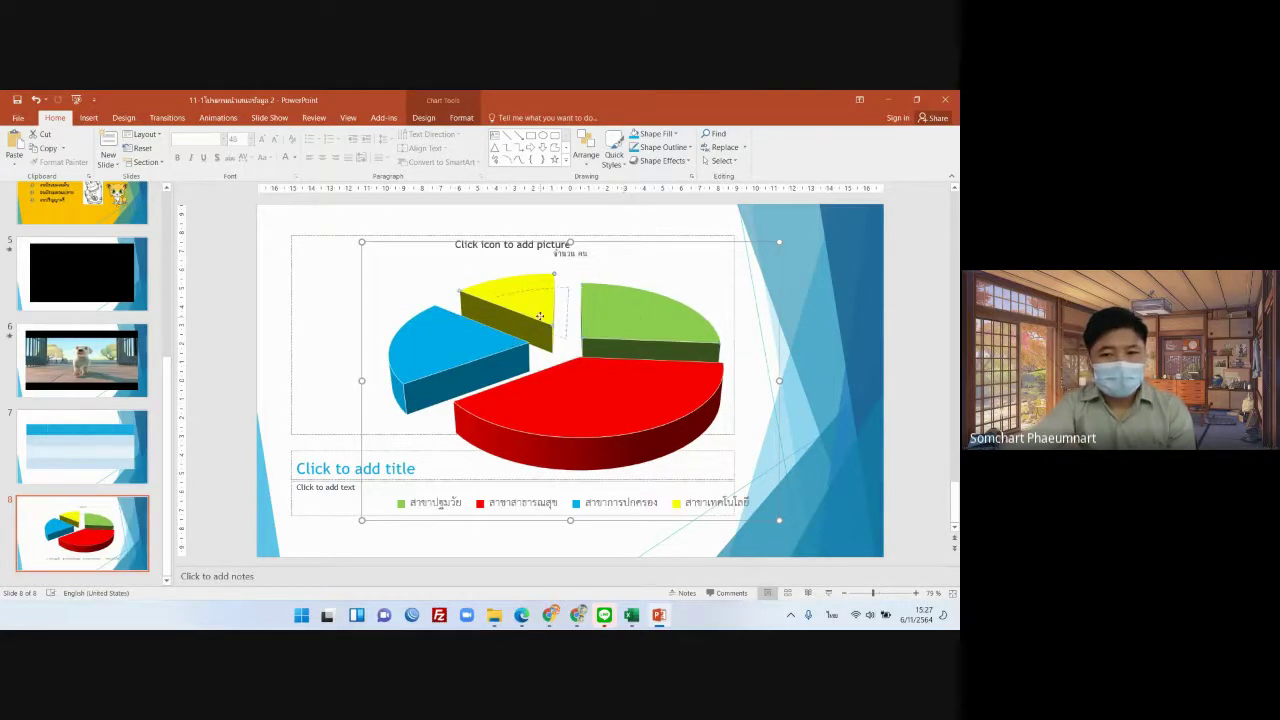
{"action": "left_click_drag", "start_coordinate": [532, 312], "coordinate": [527, 360]}
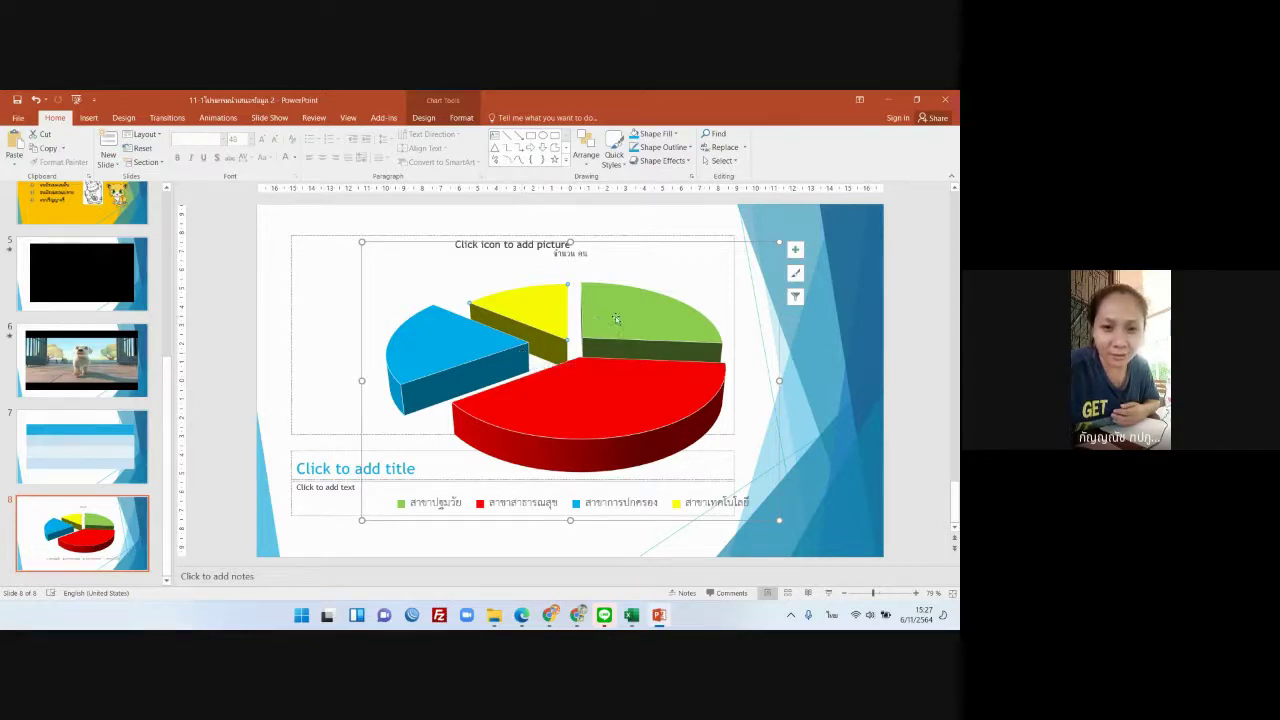
{"action": "mouse_move", "coordinate": [615, 312]}
{"action": "left_mouse_down"}
{"action": "mouse_move", "coordinate": [615, 292]}
{"action": "mouse_move", "coordinate": [638, 293]}
{"action": "mouse_move", "coordinate": [625, 325]}
{"action": "left_mouse_up"}
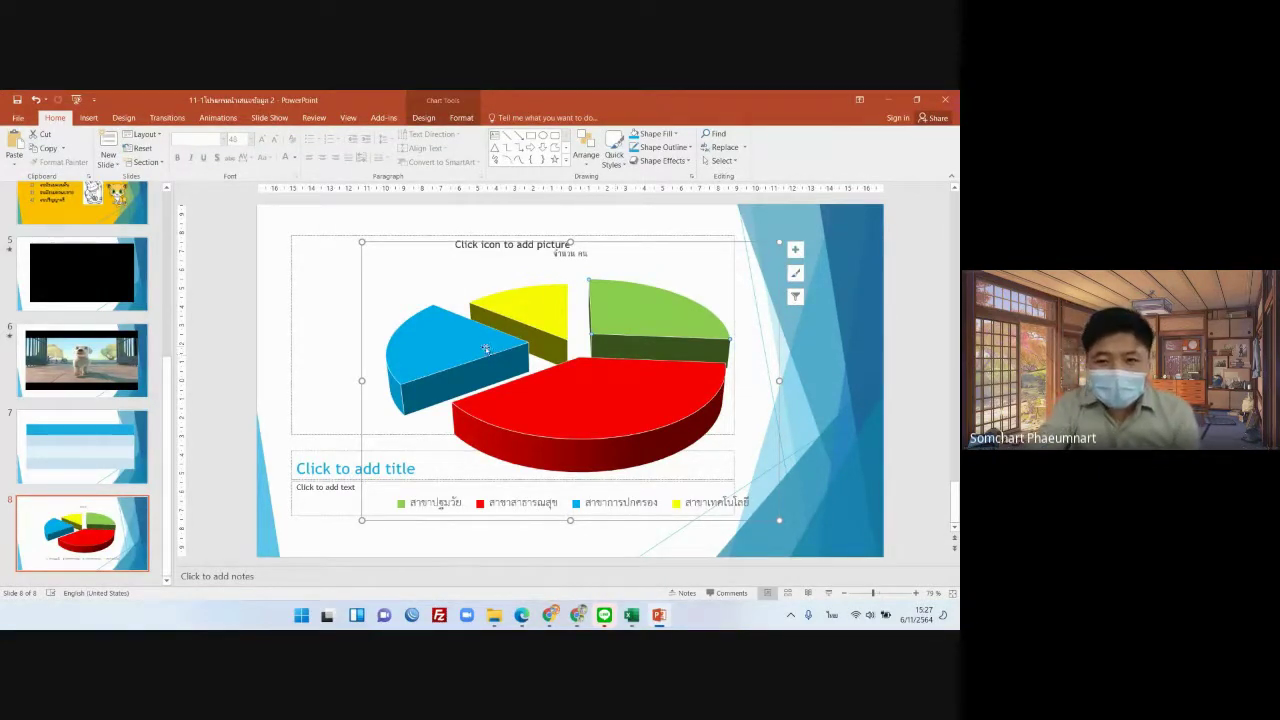
{"action": "left_click_drag", "start_coordinate": [486, 348], "coordinate": [502, 352]}
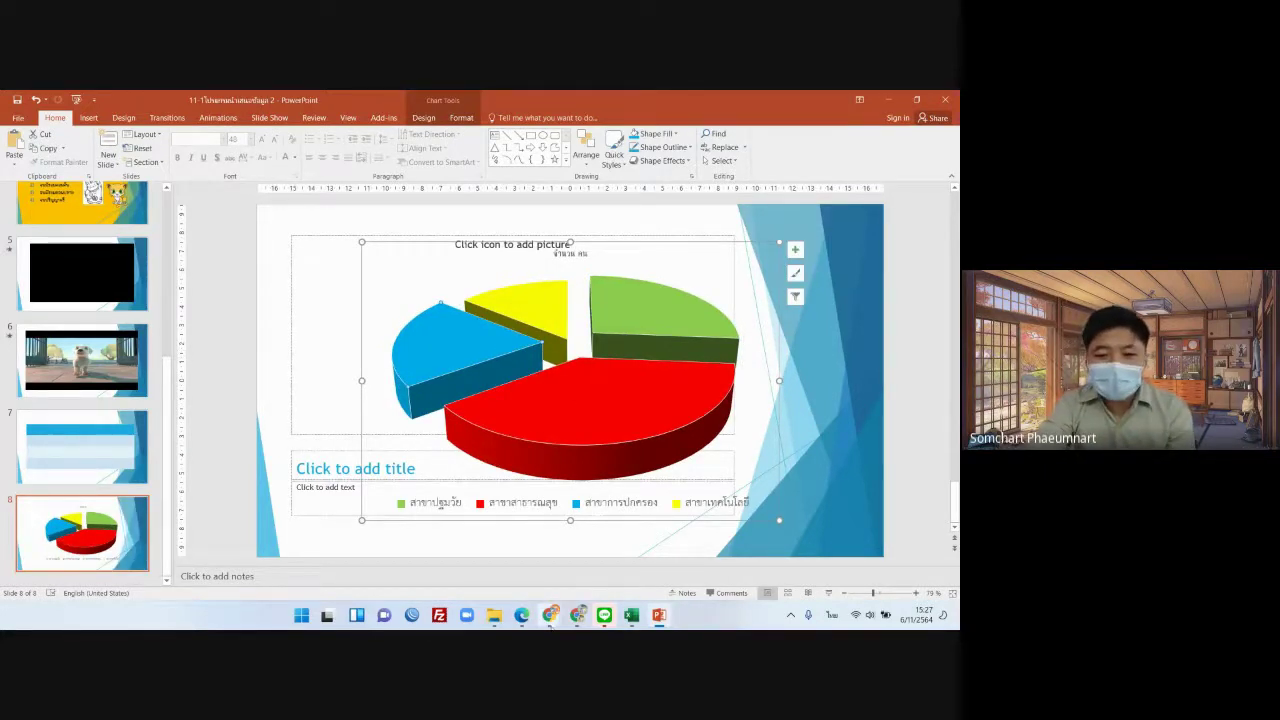
In Chrome, refine the Google search to 'youtube download mp3'.
{"action": "mouse_move", "coordinate": [550, 615]}
{"action": "left_click", "coordinate": [476, 550]}
{"action": "left_click", "coordinate": [230, 100]}
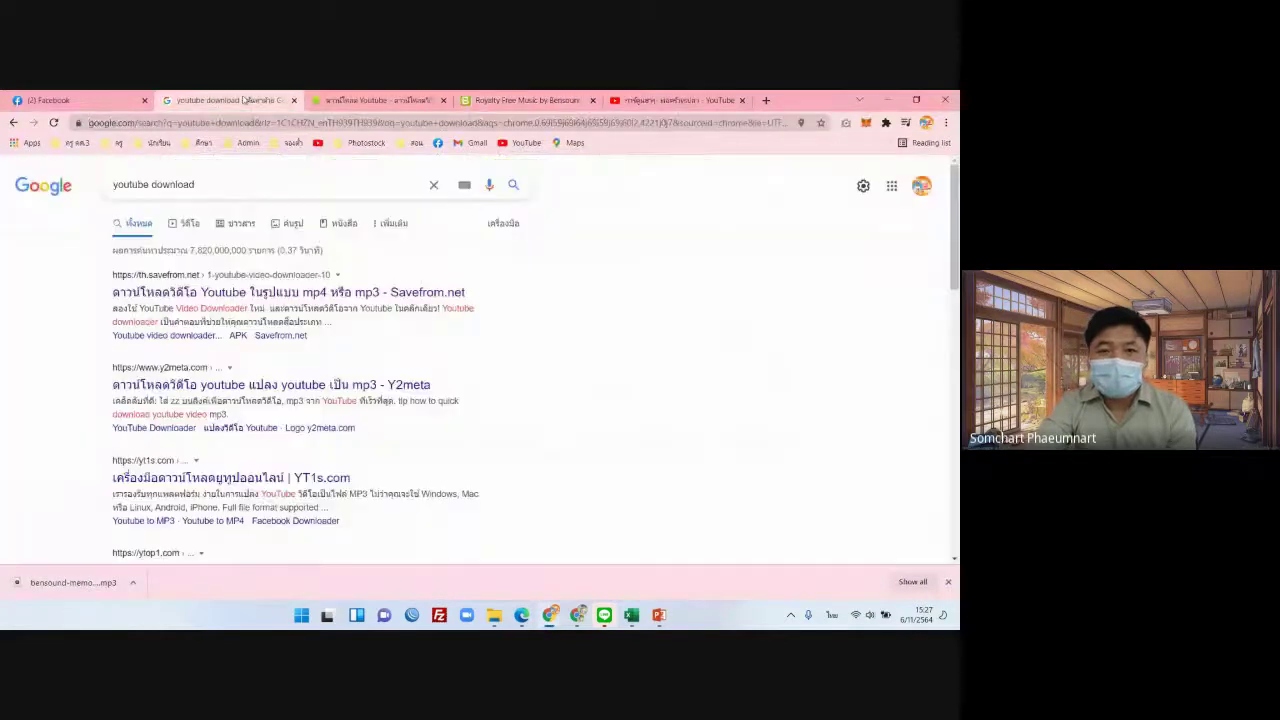
{"action": "left_click", "coordinate": [237, 186]}
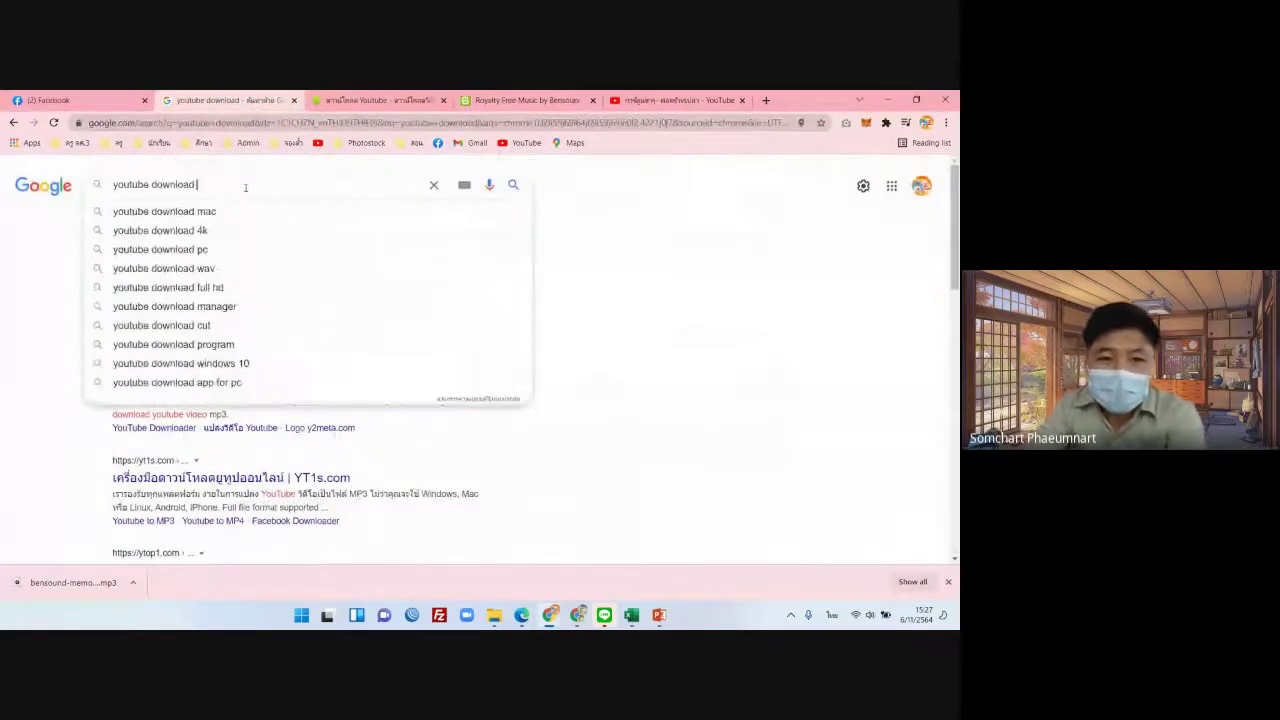
{"action": "type", "text": "w"}
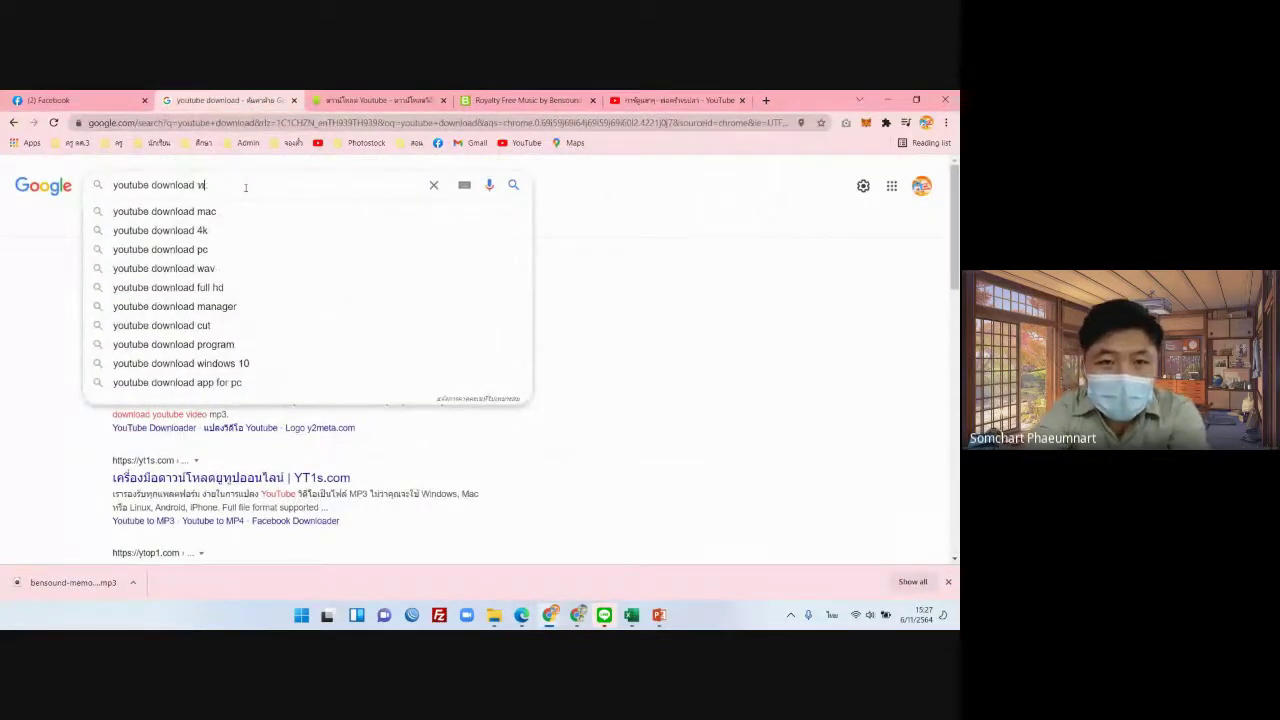
{"action": "key", "text": "BackSpace"}
{"action": "key", "text": "grave"}
{"action": "type", "text": "mp3"}
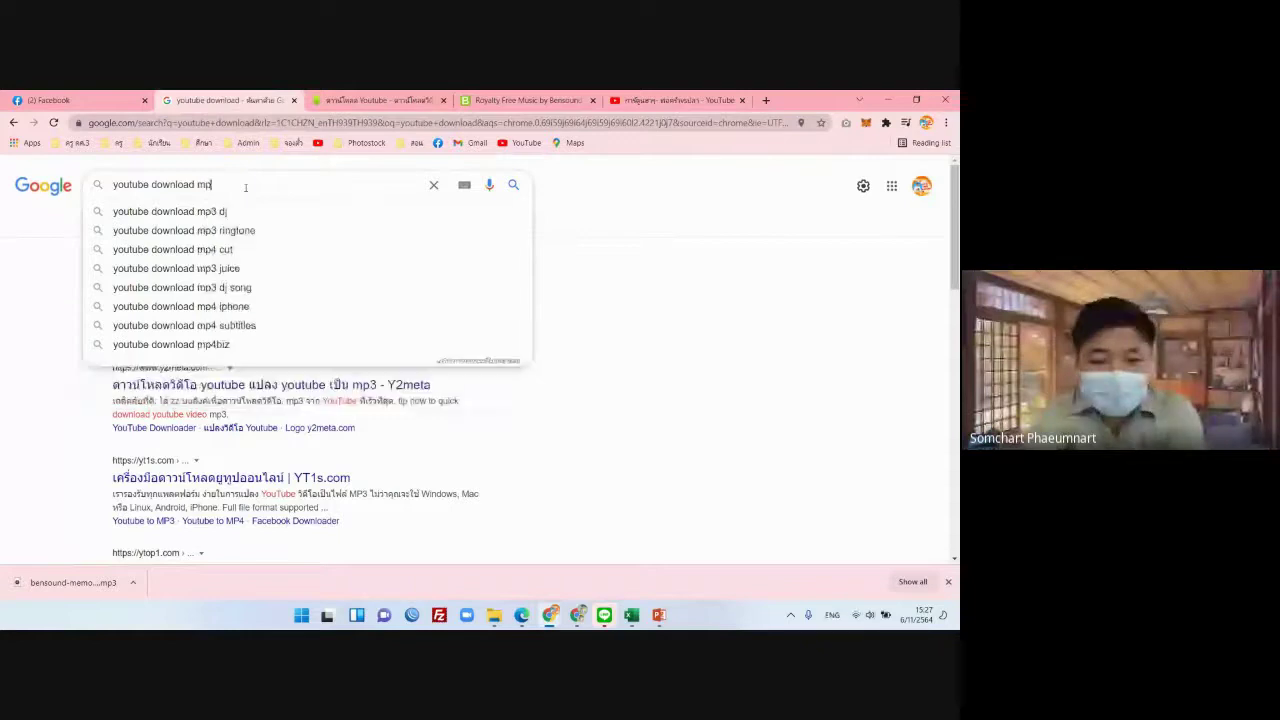
{"action": "key", "text": "Return"}
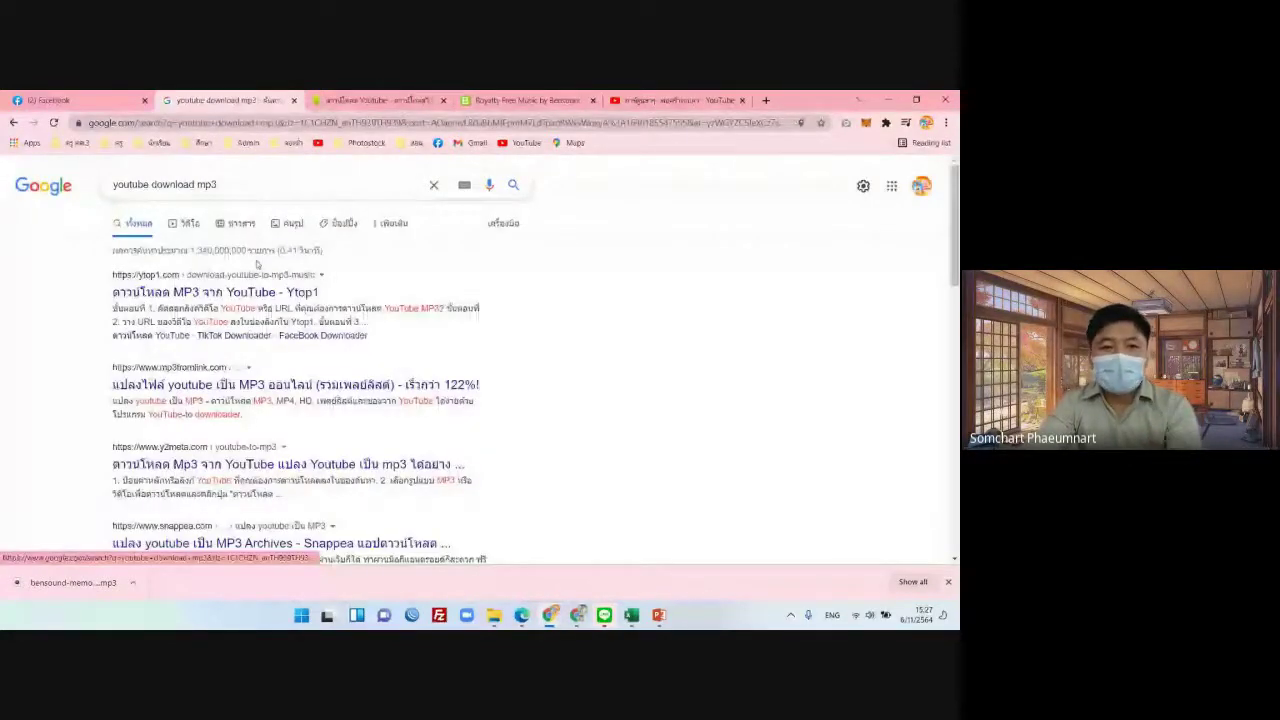
Check the YouTube tab, return to the mp3 results, and restore the browser to a smaller window.
{"action": "left_click", "coordinate": [645, 100]}
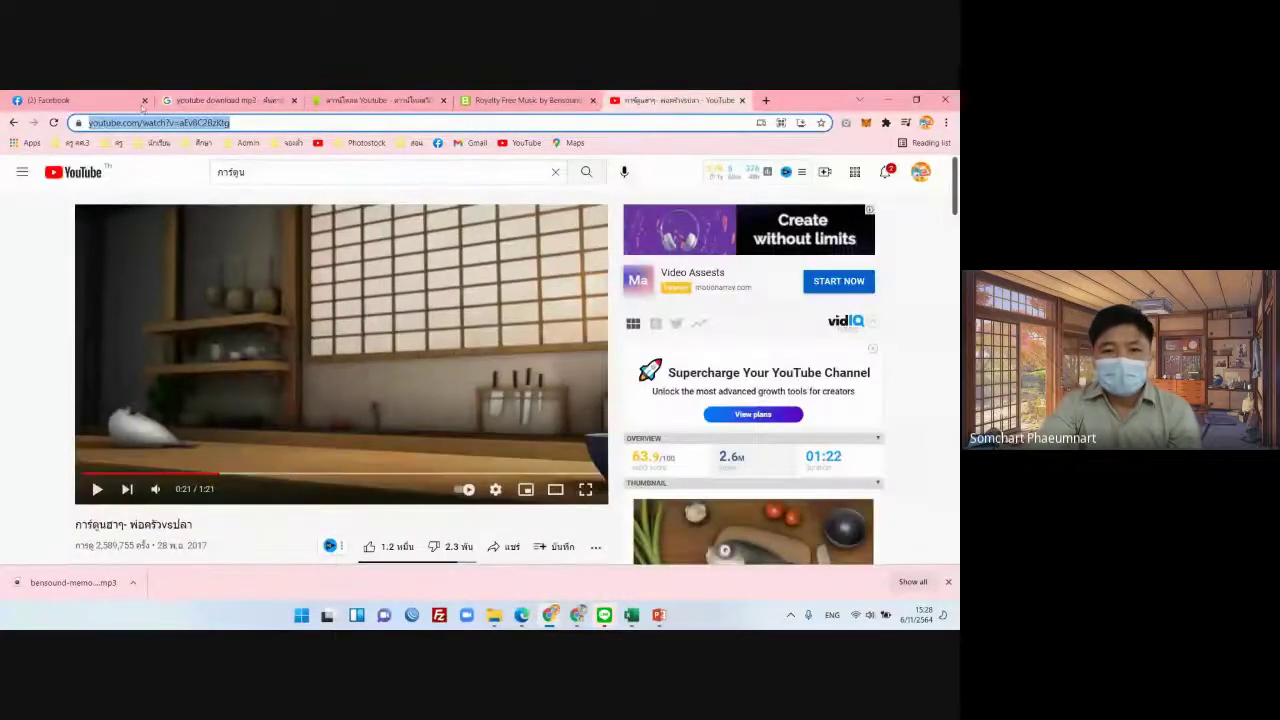
{"action": "left_click", "coordinate": [200, 100]}
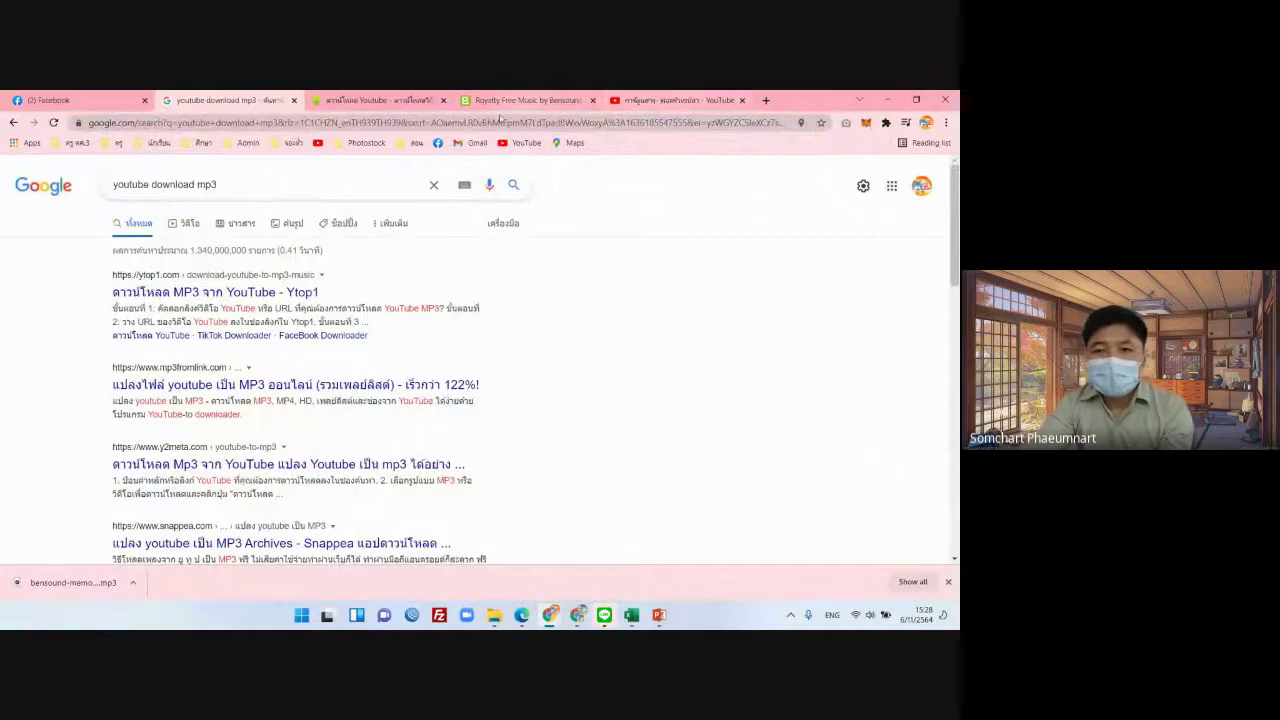
{"action": "left_click", "coordinate": [914, 100]}
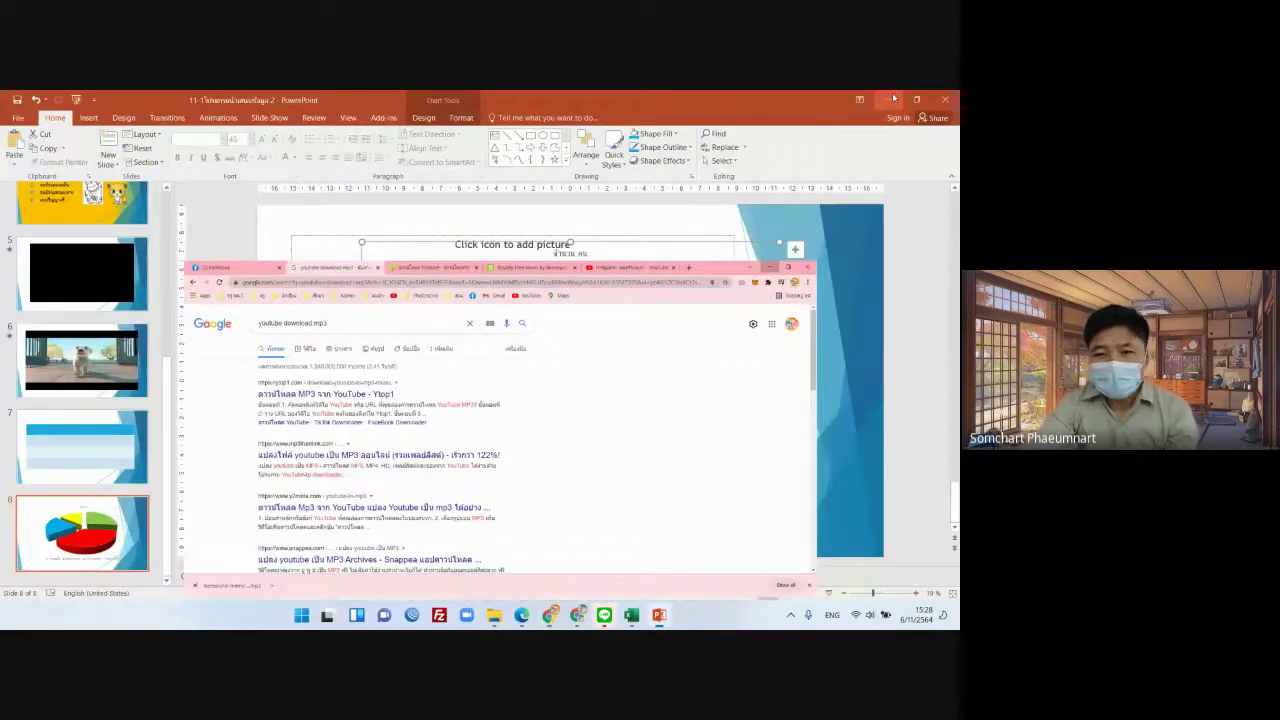
Bring PowerPoint forward and deselect the chart, leaving slide 8's exploded pie showing.
{"action": "left_click", "coordinate": [872, 347]}
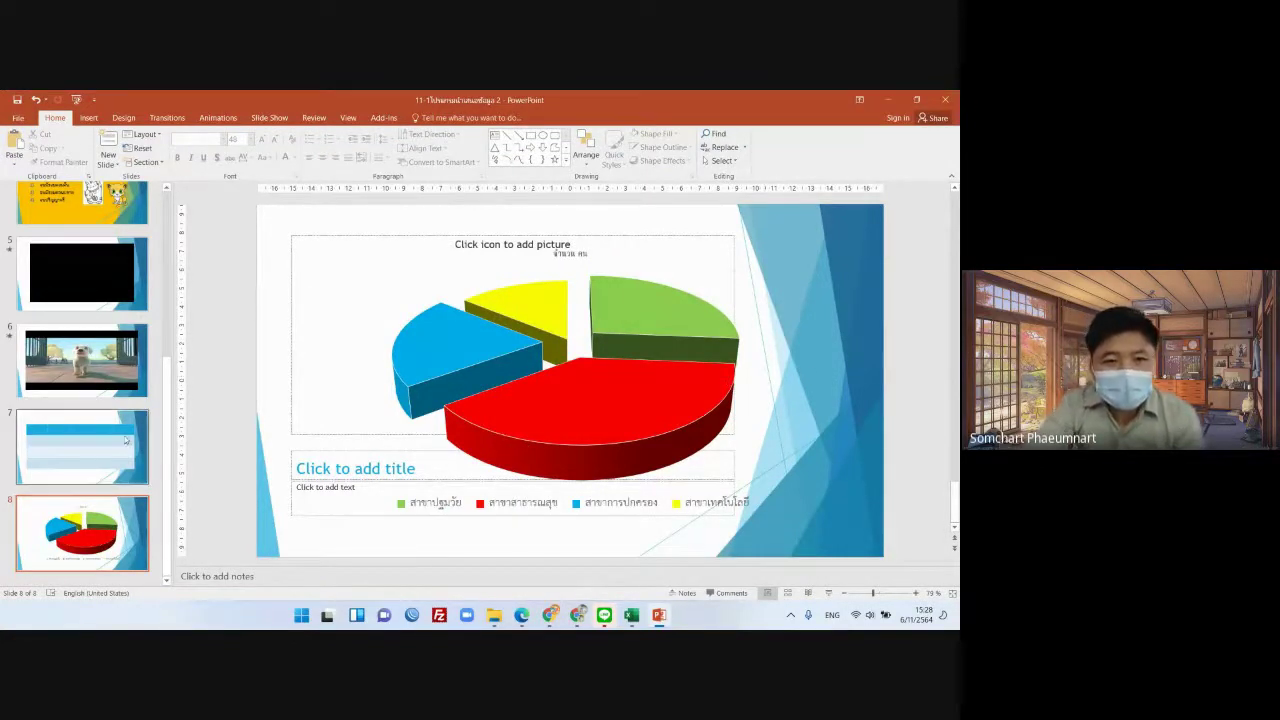
{"action": "scroll", "coordinate": [128, 291], "scroll_direction": "up", "scroll_amount": 5}
{"action": "scroll", "coordinate": [128, 291], "scroll_direction": "down", "scroll_amount": 5}
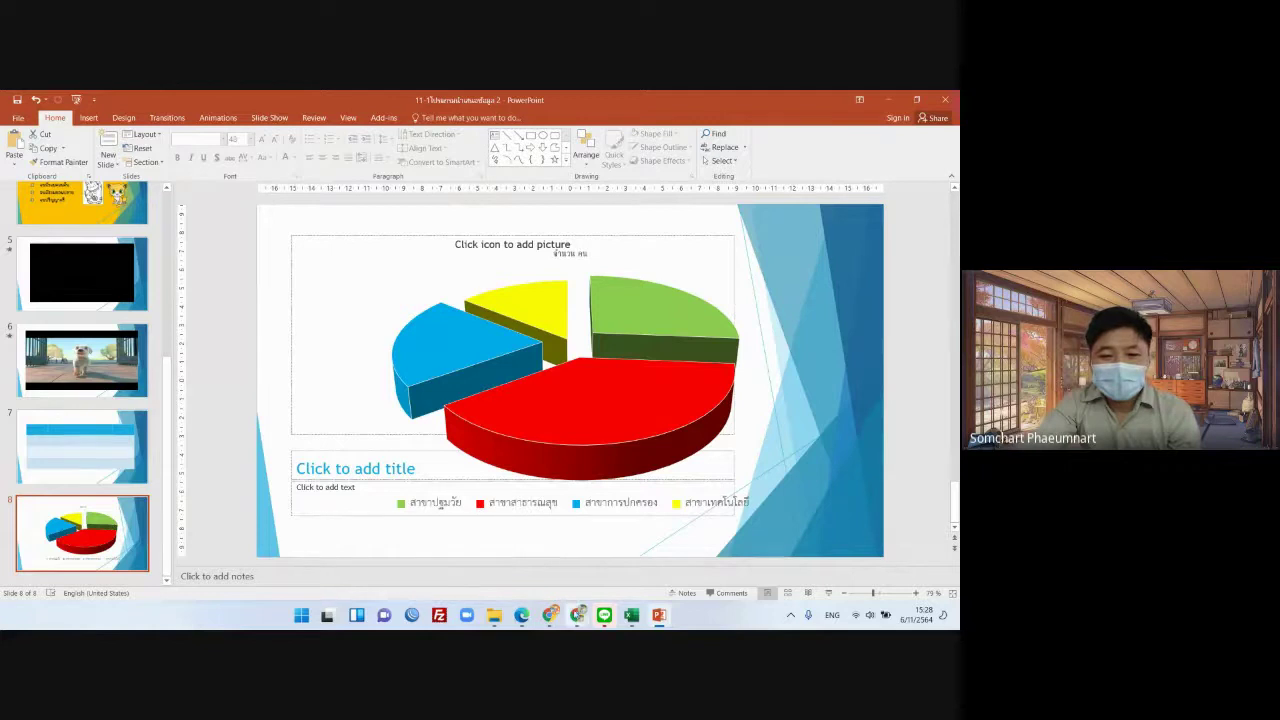
Bring the Classroom PDF forward and scroll down to the unit 12 end-of-chapter exercises.
{"action": "mouse_move", "coordinate": [578, 614]}
{"action": "left_click", "coordinate": [503, 540]}
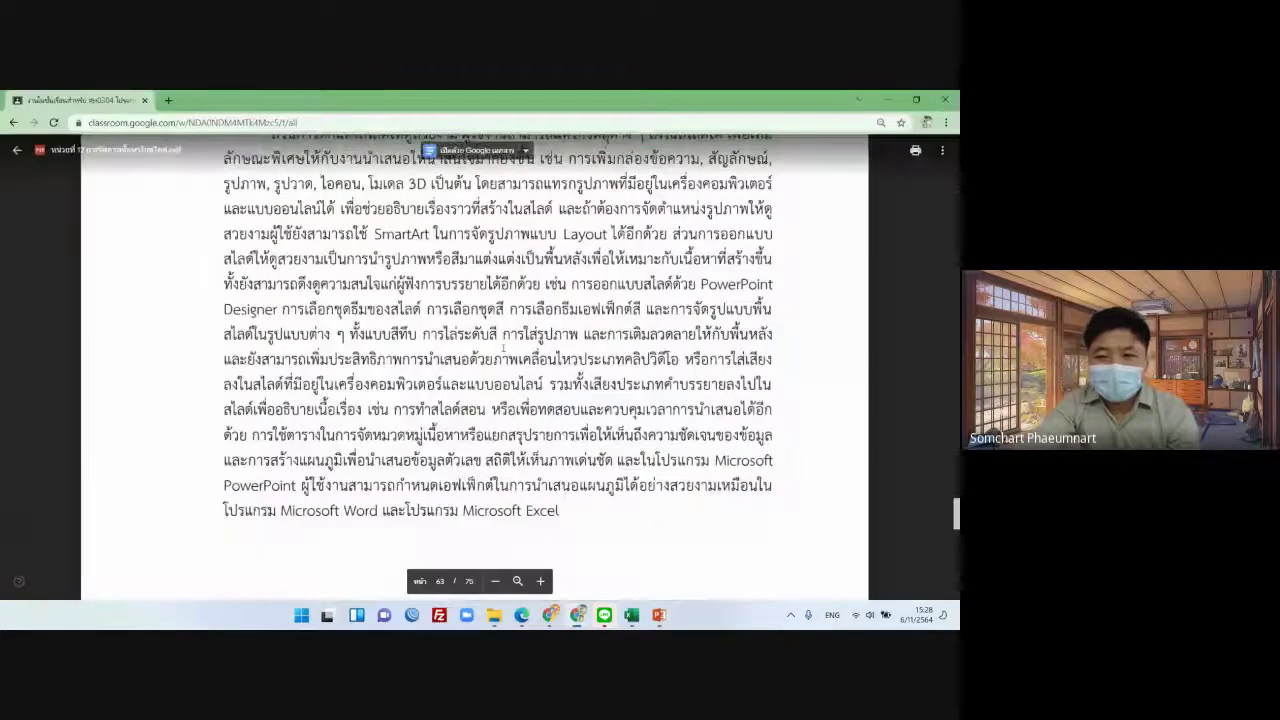
{"action": "scroll", "coordinate": [504, 348], "scroll_direction": "down", "scroll_amount": 15}
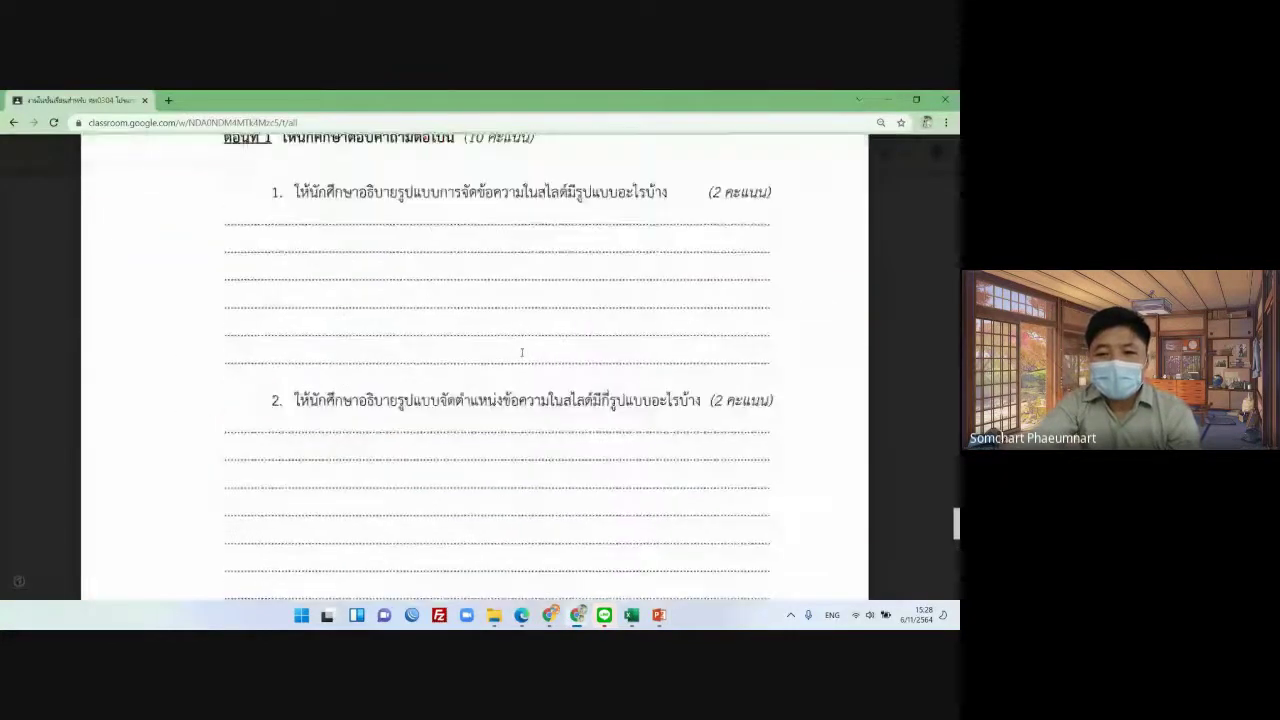
{"action": "scroll", "coordinate": [521, 352], "scroll_direction": "up", "scroll_amount": 3}
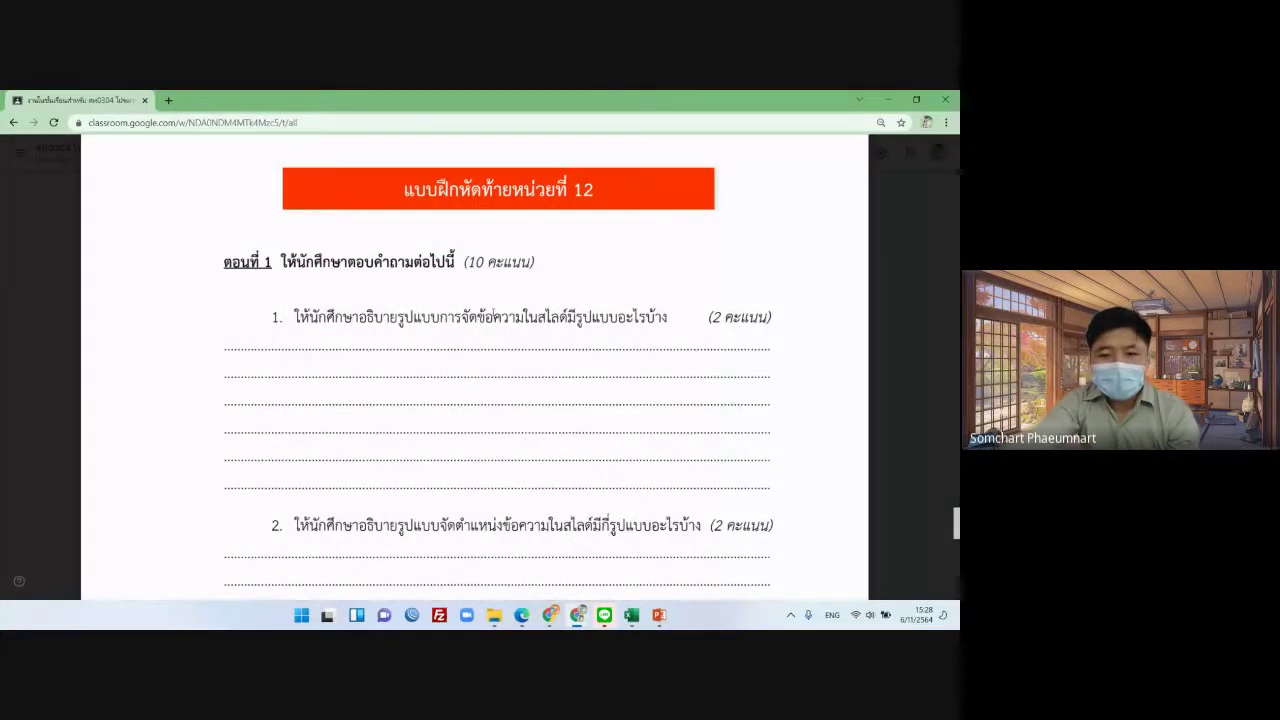
{"action": "scroll", "coordinate": [536, 311], "scroll_direction": "down", "scroll_amount": 5}
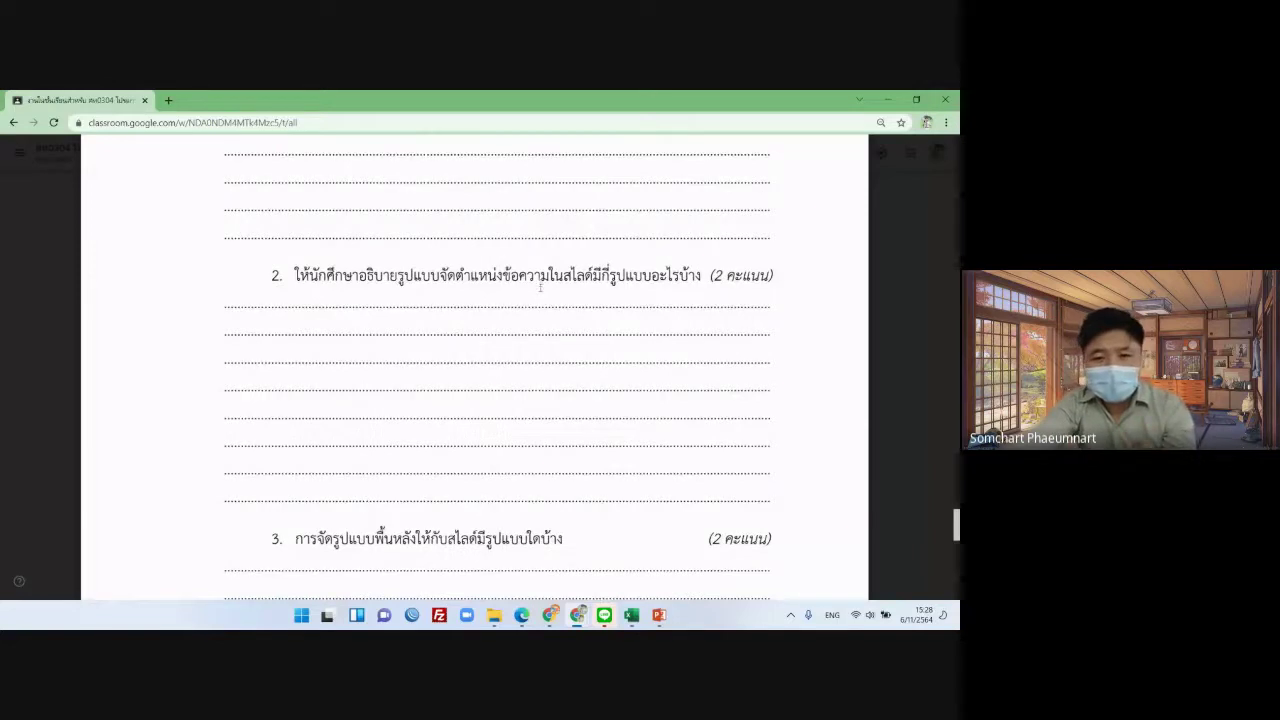
{"action": "scroll", "coordinate": [541, 292], "scroll_direction": "down", "scroll_amount": 5}
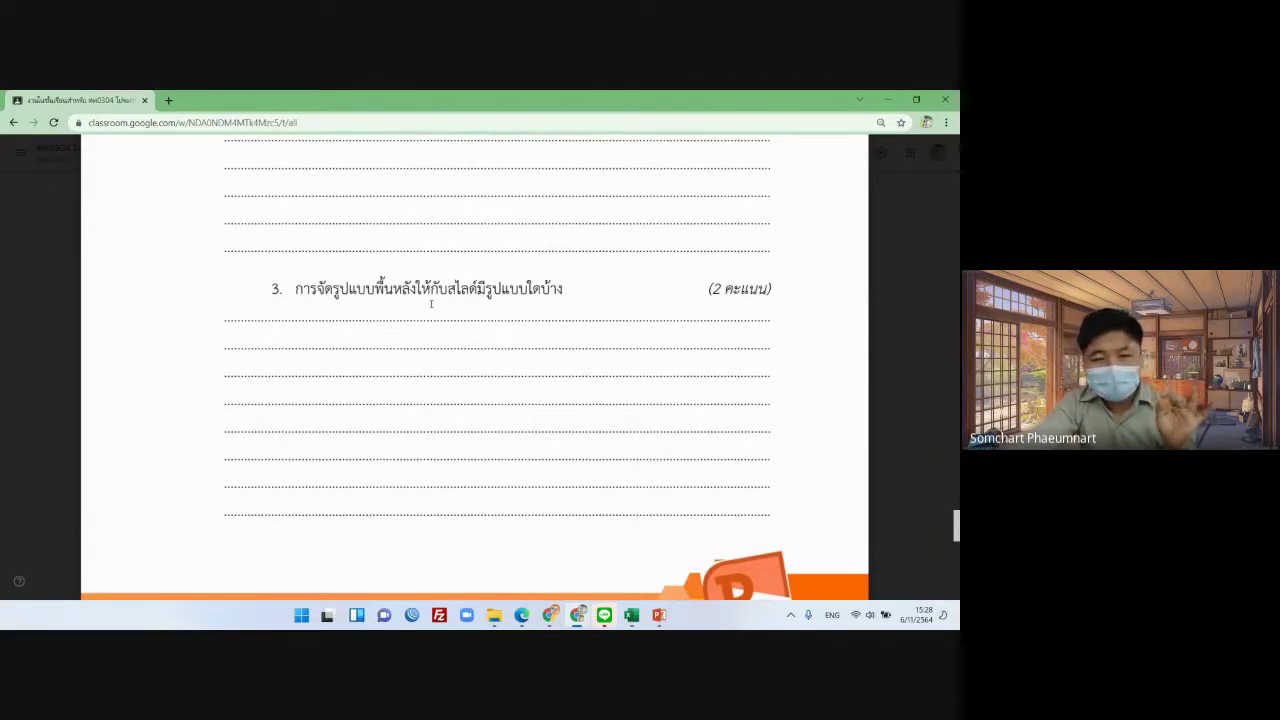
{"action": "scroll", "coordinate": [431, 301], "scroll_direction": "down", "scroll_amount": 5}
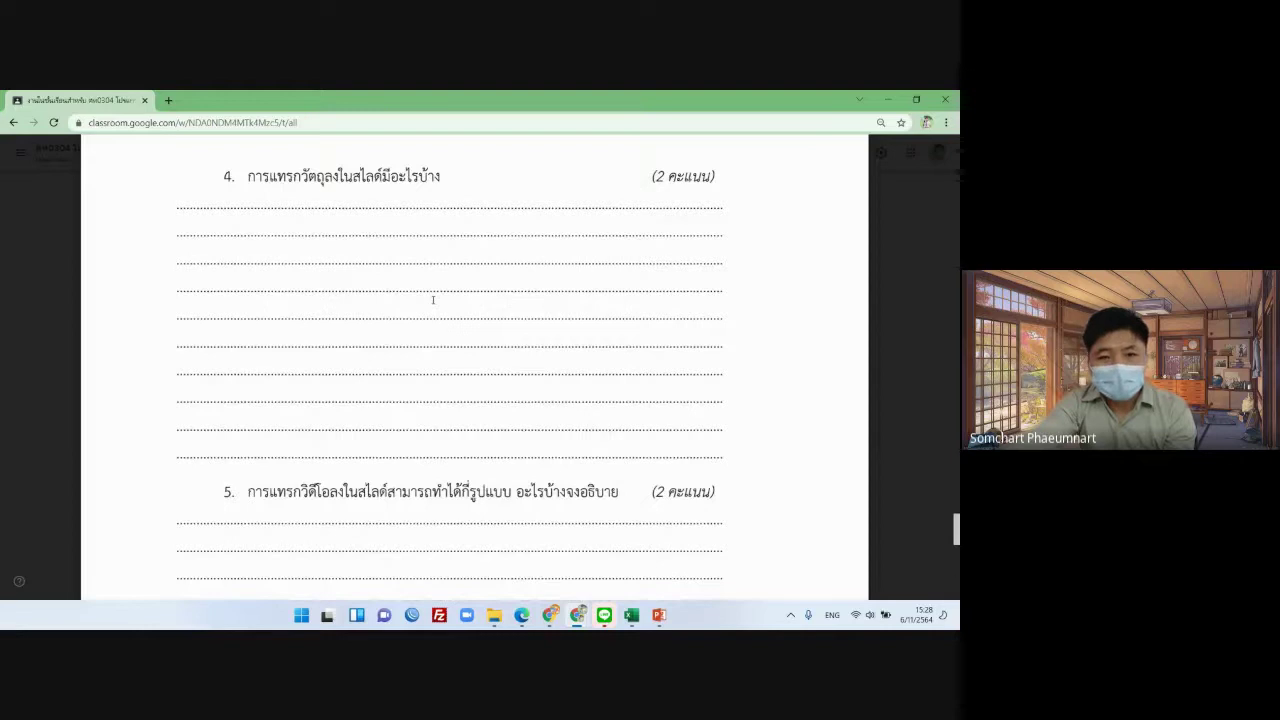
{"action": "scroll", "coordinate": [433, 300], "scroll_direction": "down", "scroll_amount": 2}
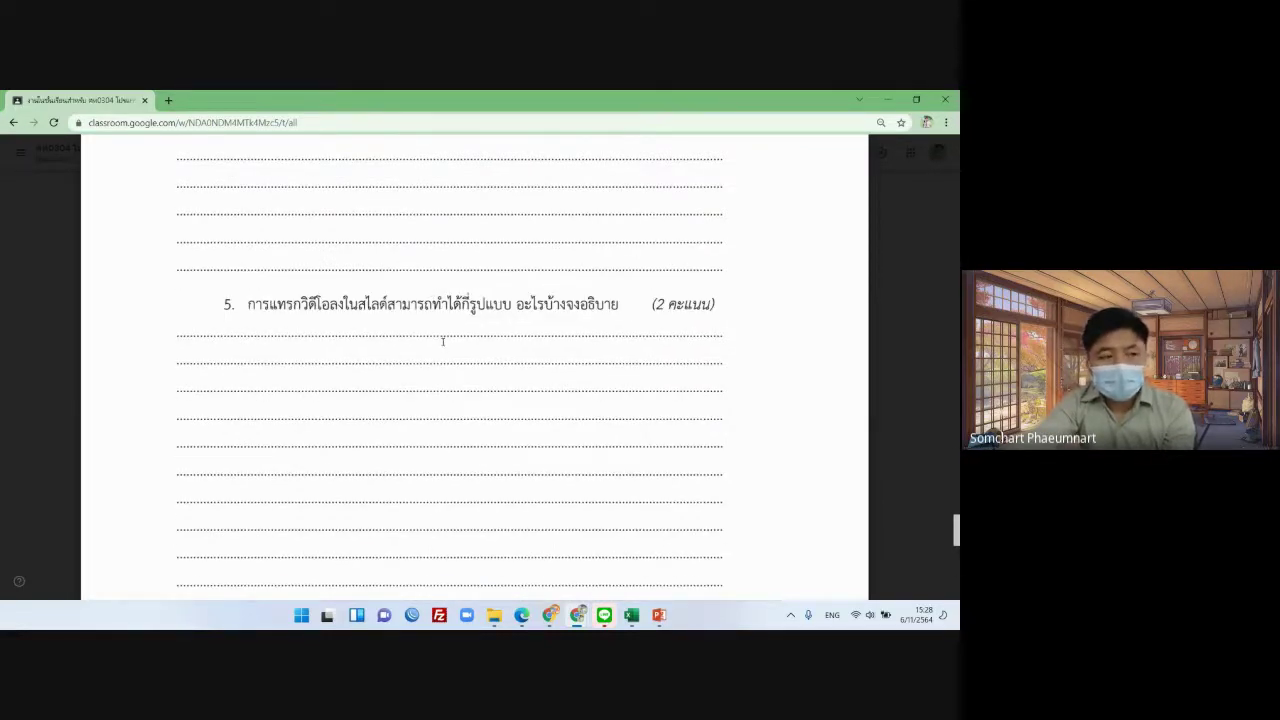
{"action": "scroll", "coordinate": [443, 341], "scroll_direction": "down", "scroll_amount": 6}
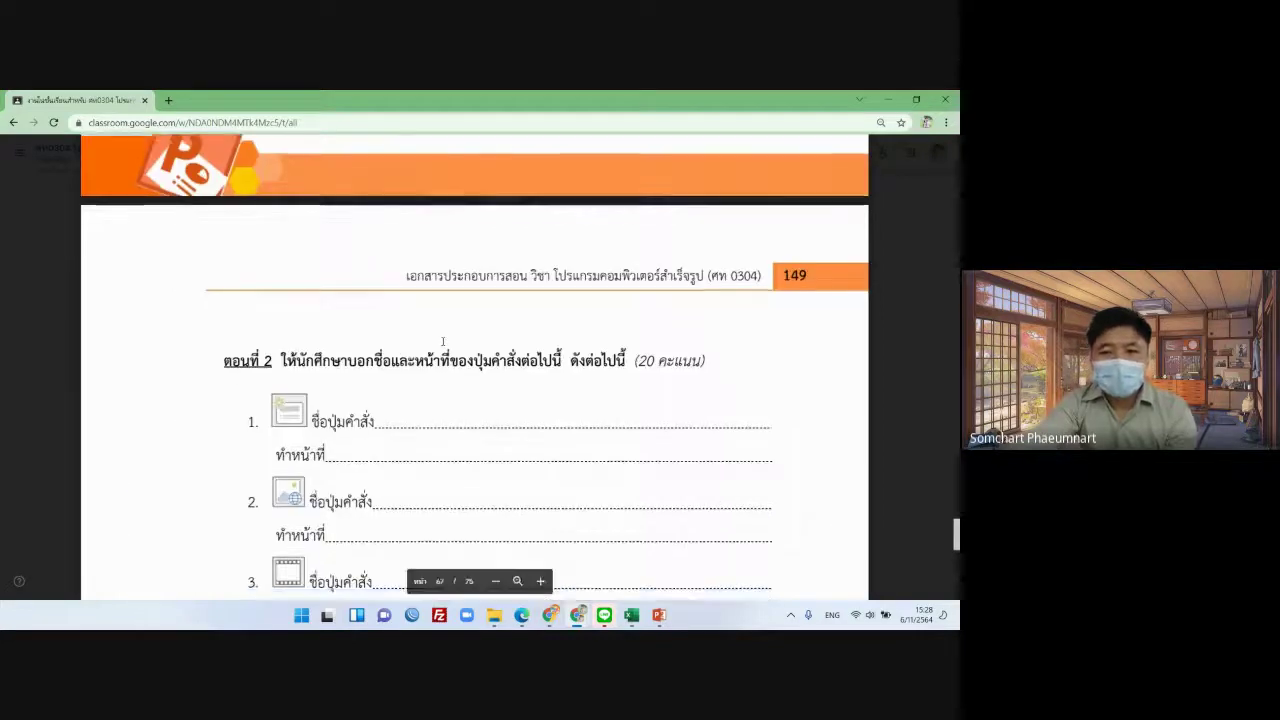
{"action": "scroll", "coordinate": [443, 341], "scroll_direction": "down", "scroll_amount": 1}
{"action": "scroll", "coordinate": [378, 314], "scroll_direction": "up", "scroll_amount": 1}
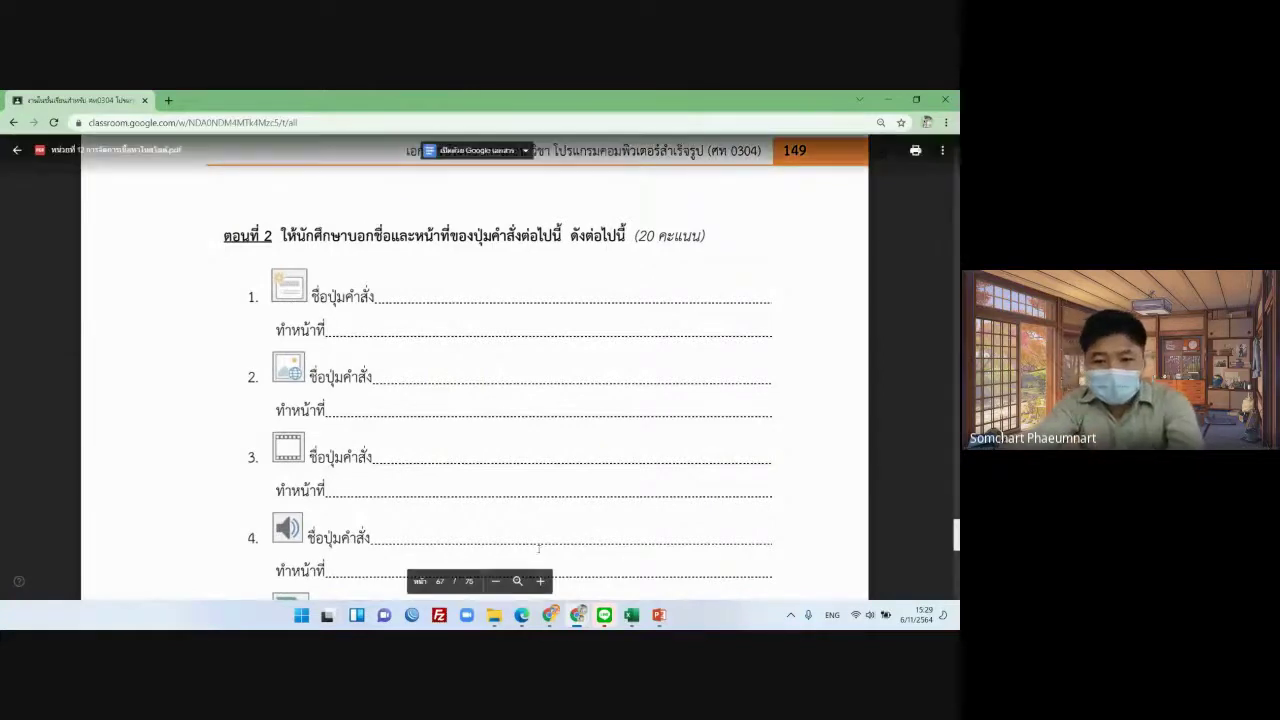
Zoom in on page 67 to read the button-icon exercise with name and function blanks.
{"action": "left_click", "coordinate": [540, 581]}
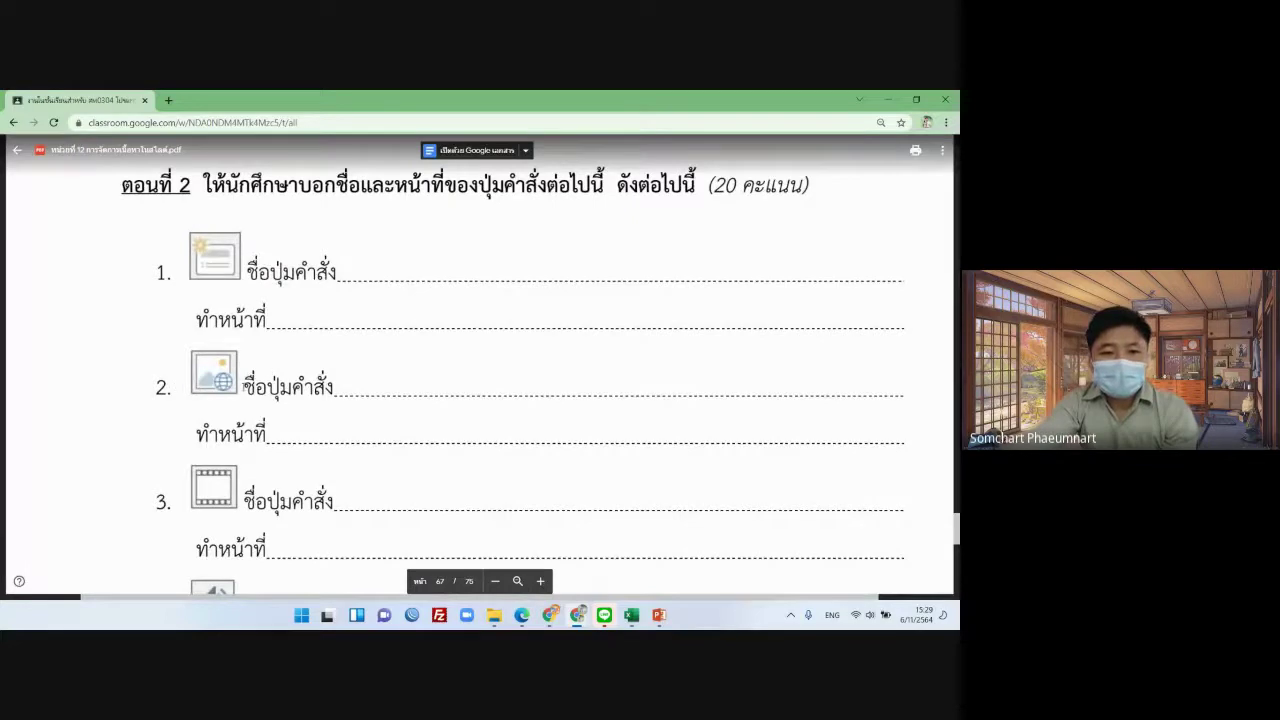
{"action": "scroll", "coordinate": [245, 385], "scroll_direction": "down", "scroll_amount": 3}
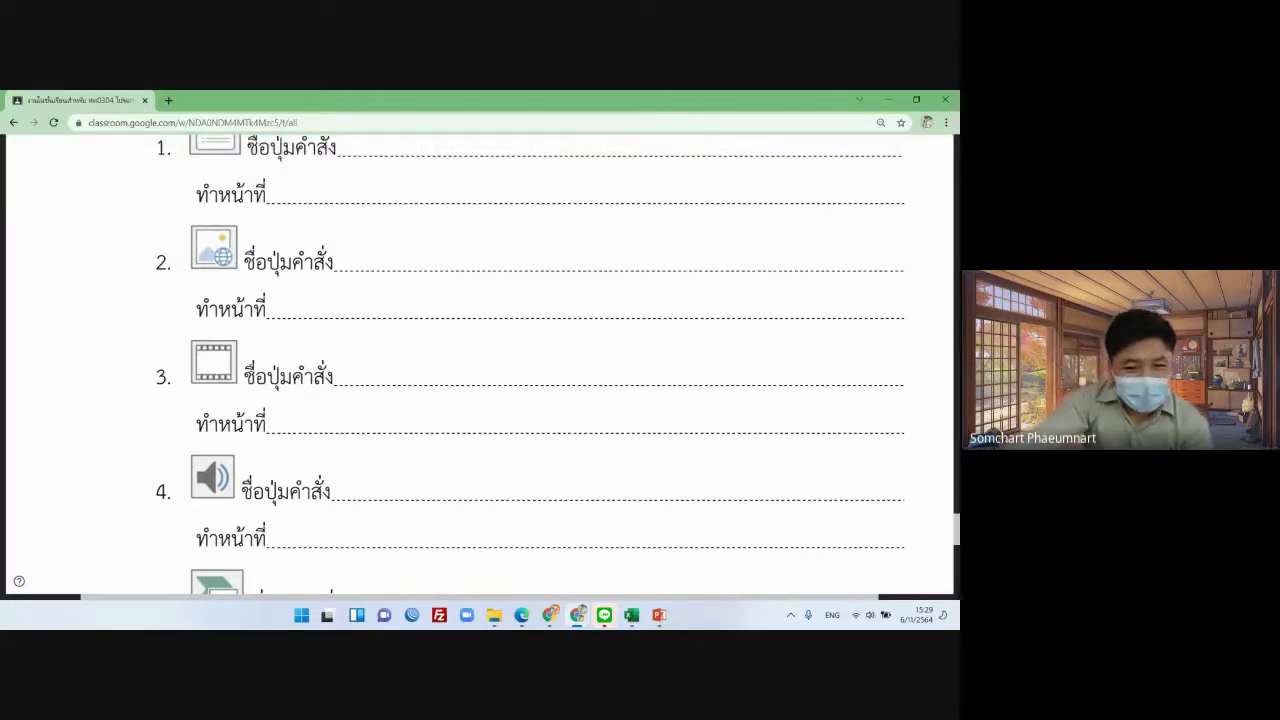
{"action": "scroll", "coordinate": [239, 222], "scroll_direction": "down", "scroll_amount": 5}
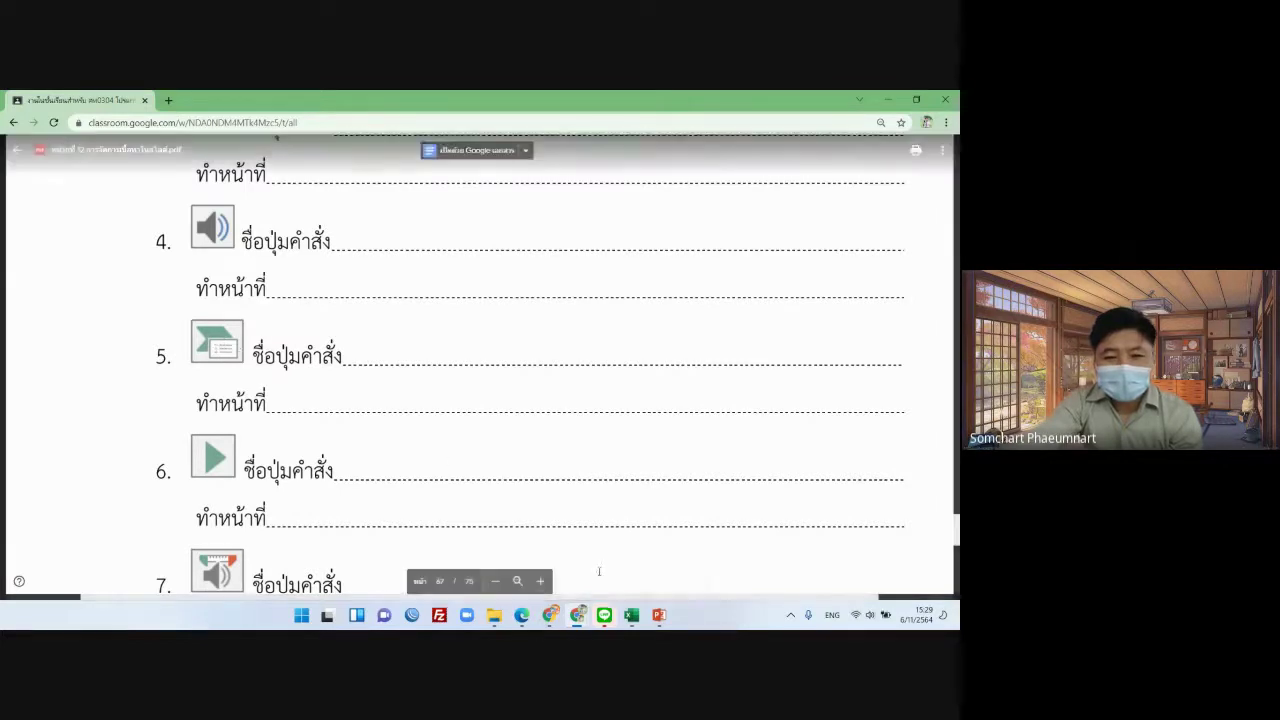
Start inserting a SmartArt graphic in PowerPoint, cancel it, and minimise PowerPoint to show the PDF.
{"action": "left_click", "coordinate": [658, 617]}
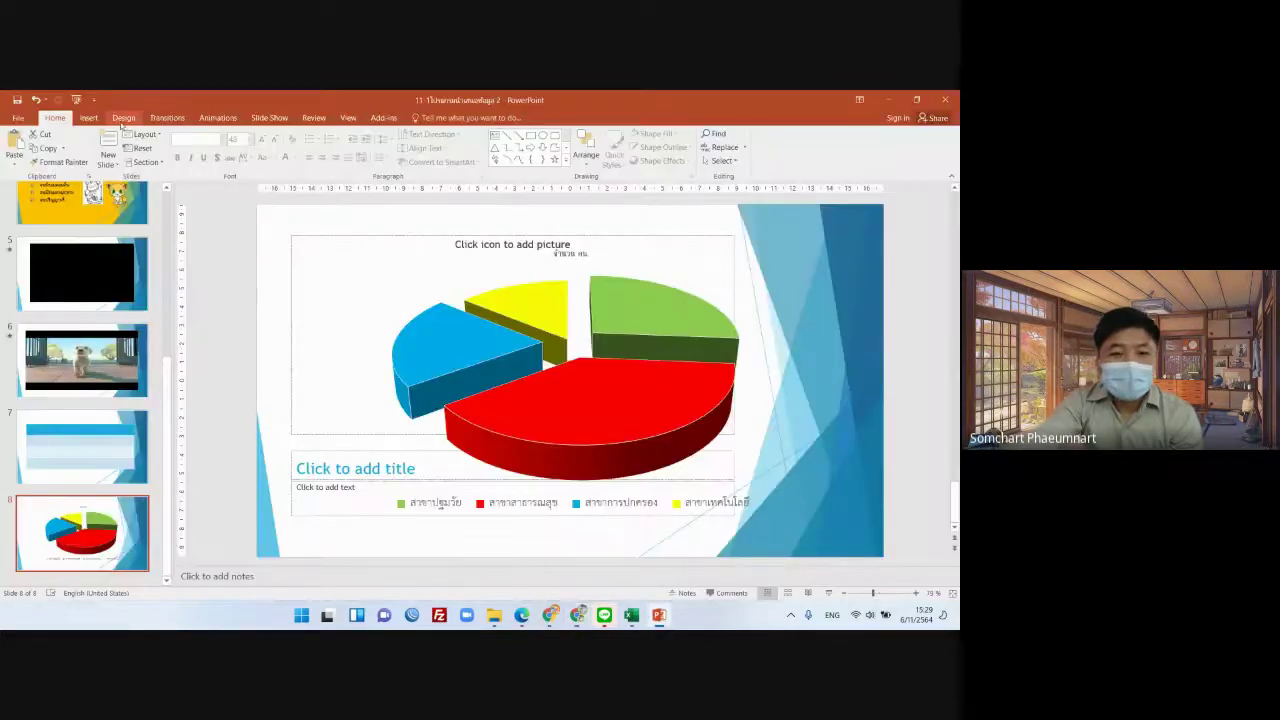
{"action": "left_click", "coordinate": [89, 118]}
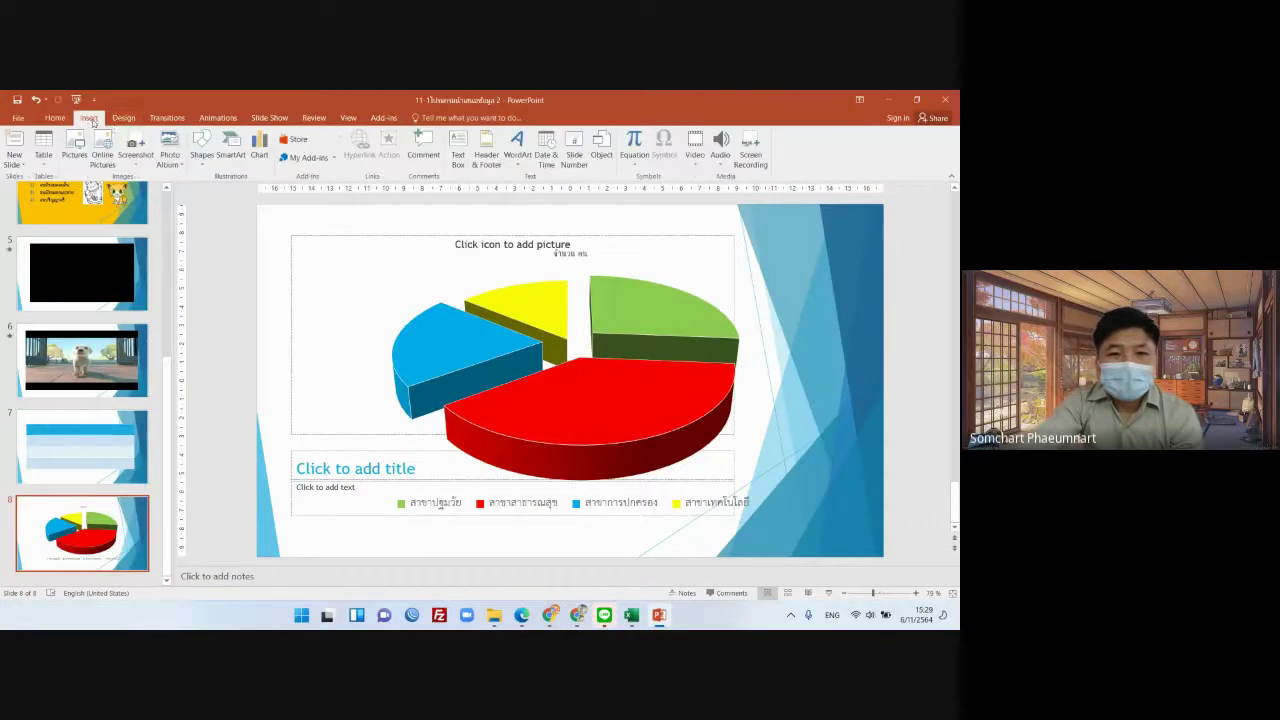
{"action": "left_click", "coordinate": [231, 150]}
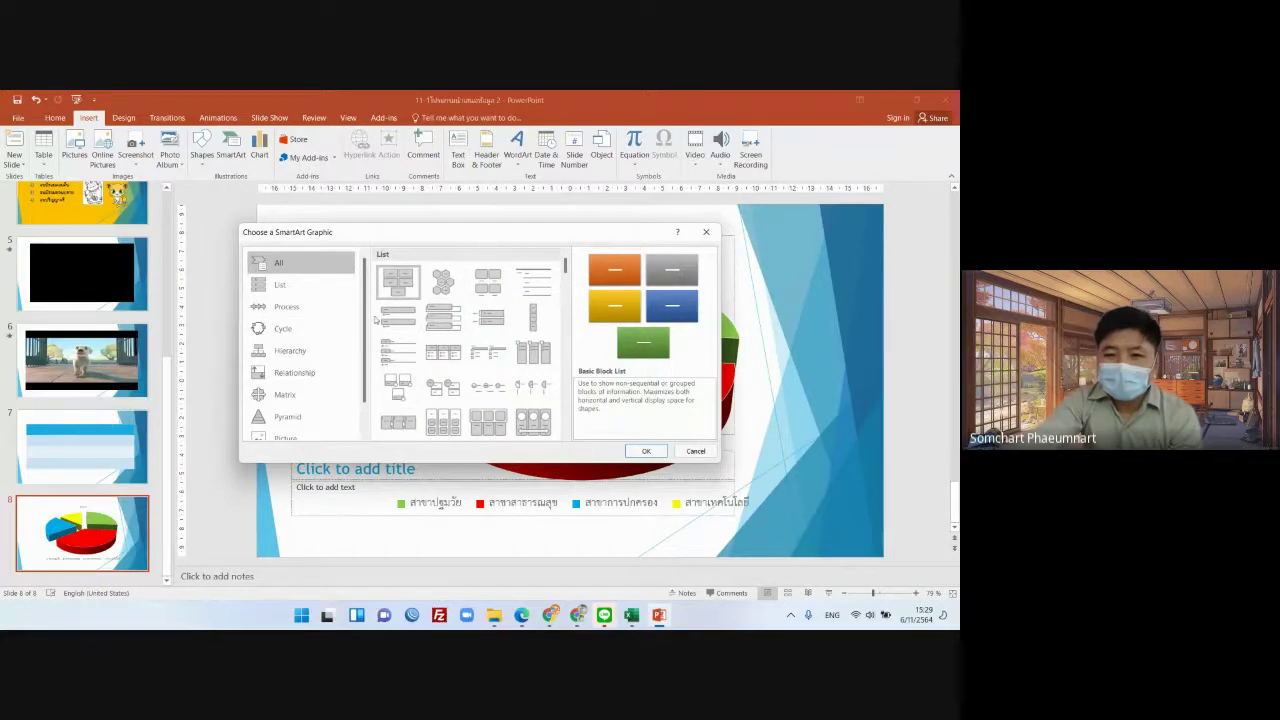
{"action": "left_click", "coordinate": [700, 452]}
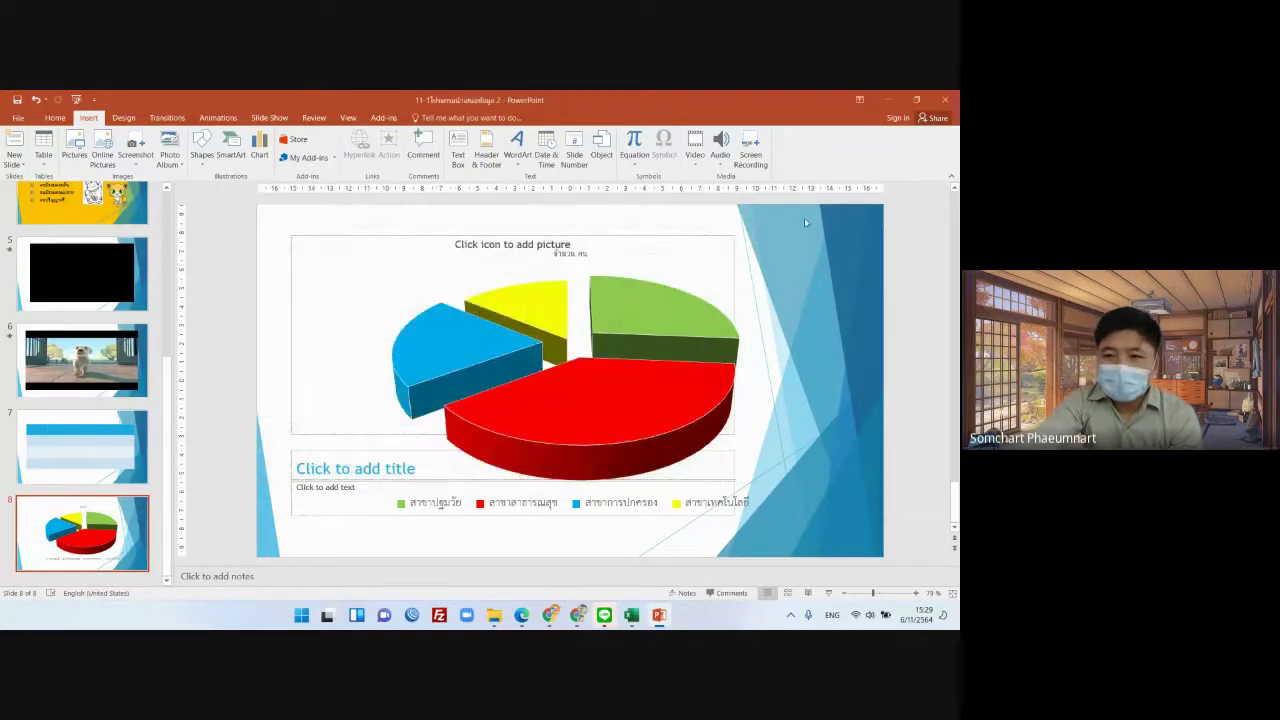
{"action": "left_click", "coordinate": [888, 100]}
{"action": "scroll", "coordinate": [282, 350], "scroll_direction": "down", "scroll_amount": 2}
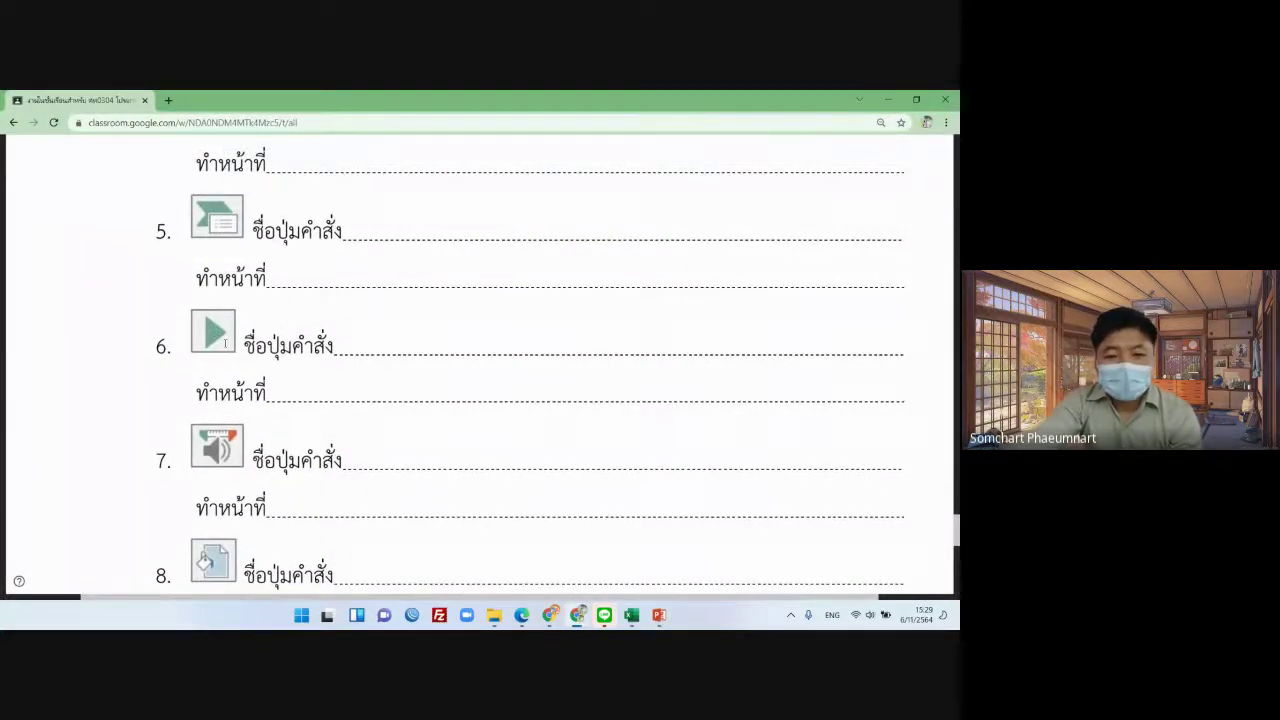
Scroll through the unit 12 worksheet and the practice task list.
{"action": "scroll", "coordinate": [228, 346], "scroll_direction": "up", "scroll_amount": 1}
{"action": "scroll", "coordinate": [228, 346], "scroll_direction": "down", "scroll_amount": 2}
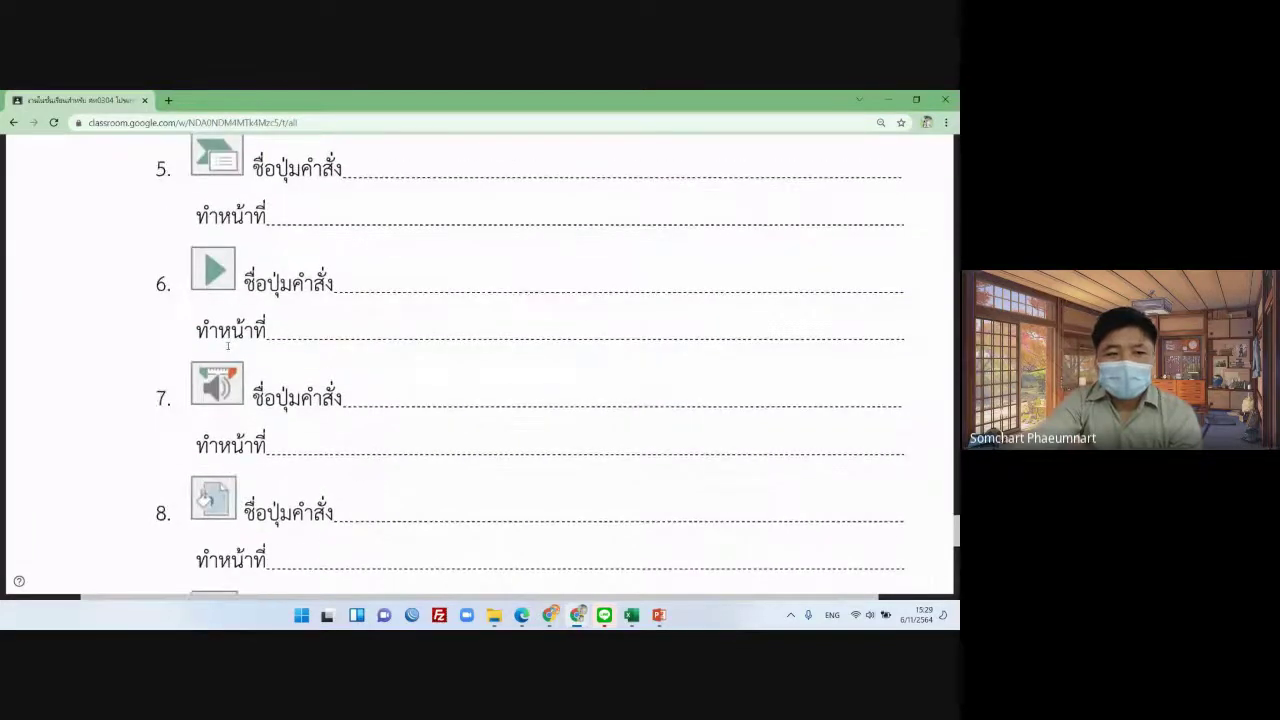
{"action": "scroll", "coordinate": [217, 317], "scroll_direction": "down", "scroll_amount": 2}
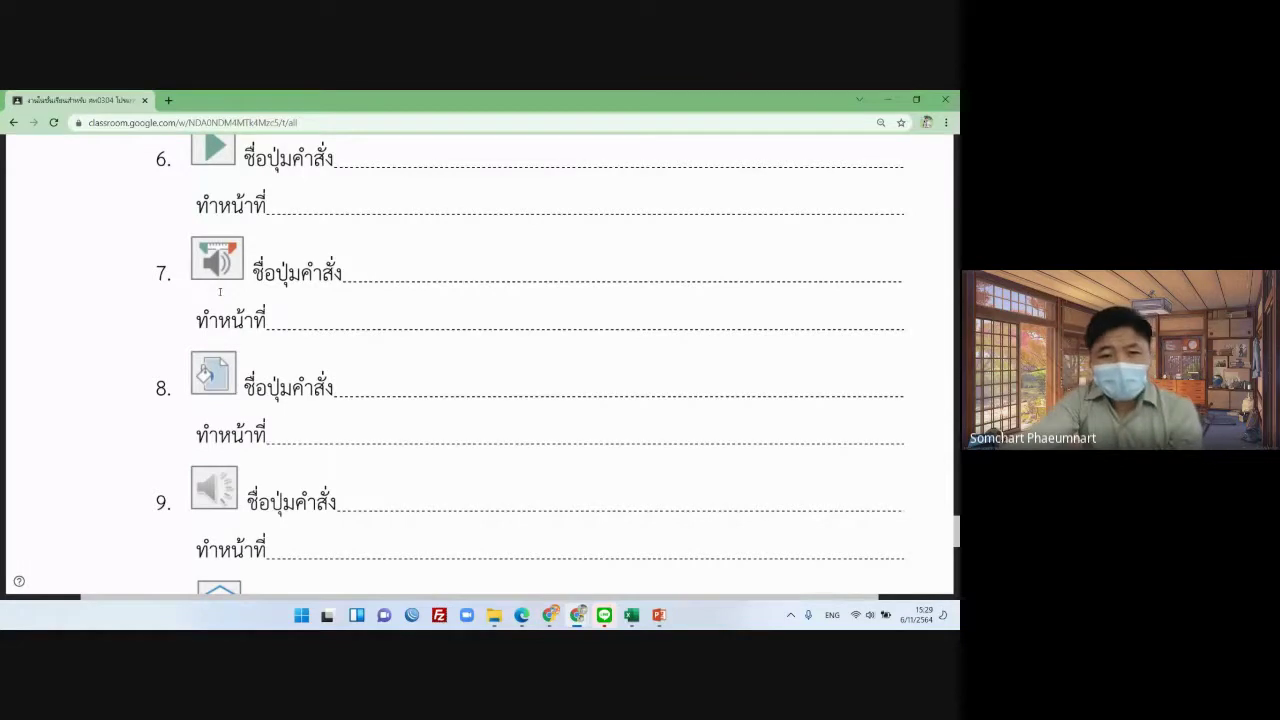
{"action": "scroll", "coordinate": [220, 291], "scroll_direction": "down", "scroll_amount": 2}
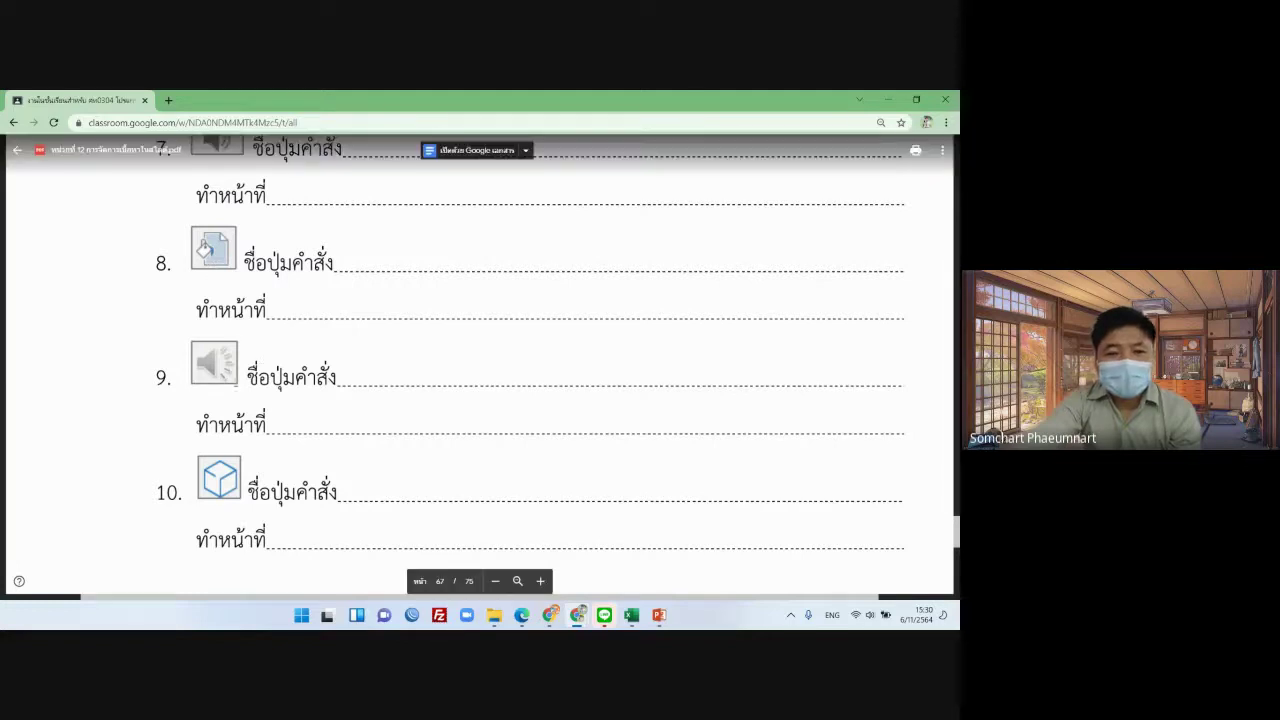
{"action": "scroll", "coordinate": [213, 271], "scroll_direction": "down", "scroll_amount": 2}
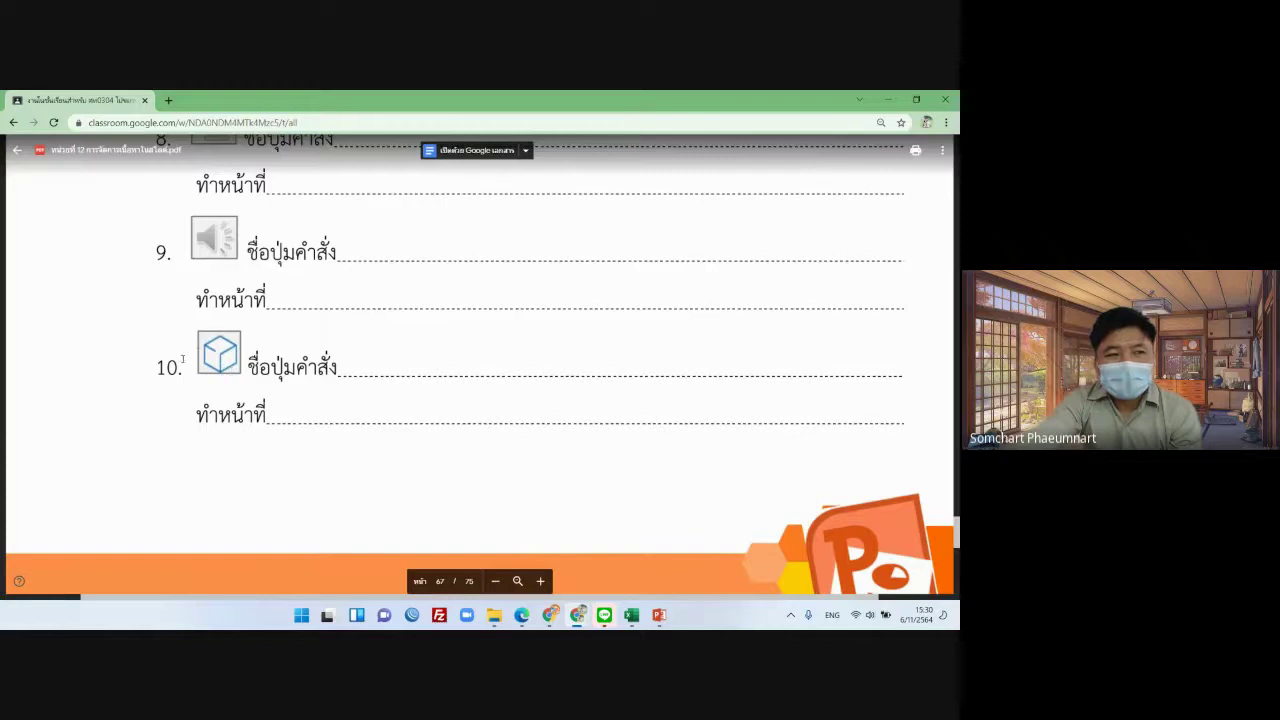
{"action": "scroll", "coordinate": [222, 364], "scroll_direction": "down", "scroll_amount": 6}
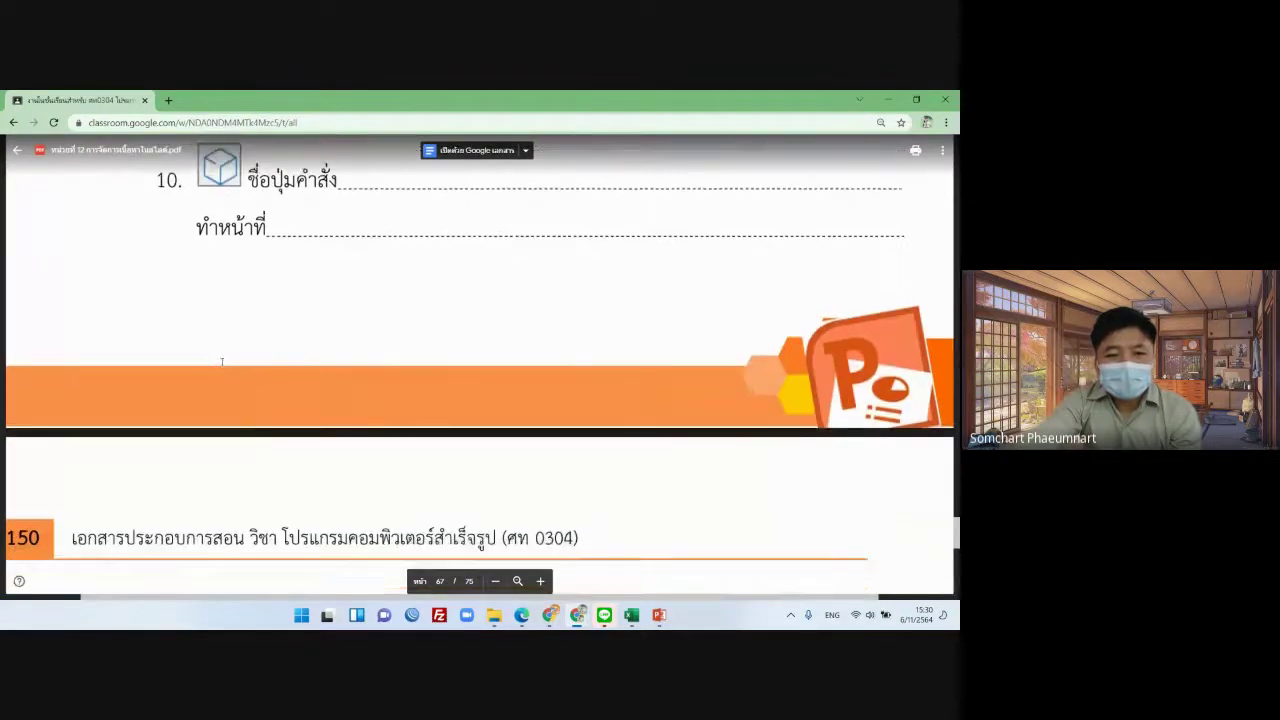
{"action": "scroll", "coordinate": [222, 362], "scroll_direction": "down", "scroll_amount": 15}
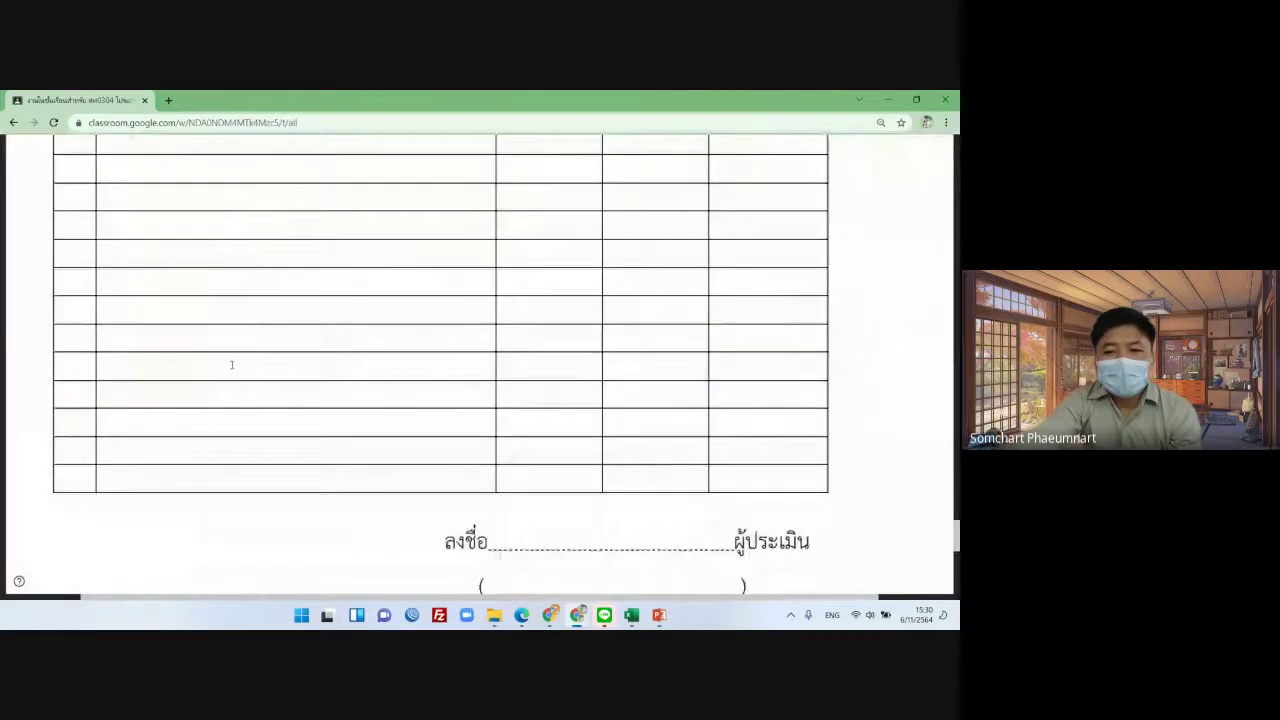
{"action": "scroll", "coordinate": [236, 361], "scroll_direction": "down", "scroll_amount": 8}
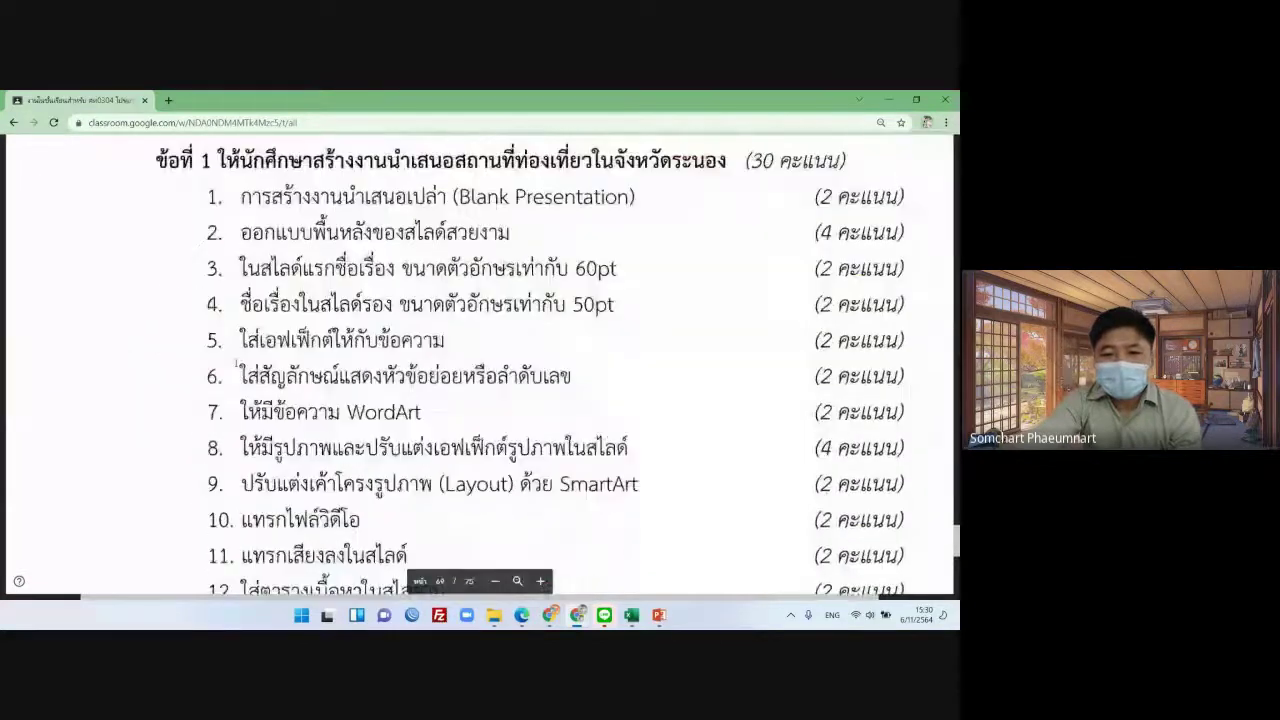
{"action": "scroll", "coordinate": [236, 361], "scroll_direction": "up", "scroll_amount": 3}
{"action": "scroll", "coordinate": [236, 362], "scroll_direction": "down", "scroll_amount": 1}
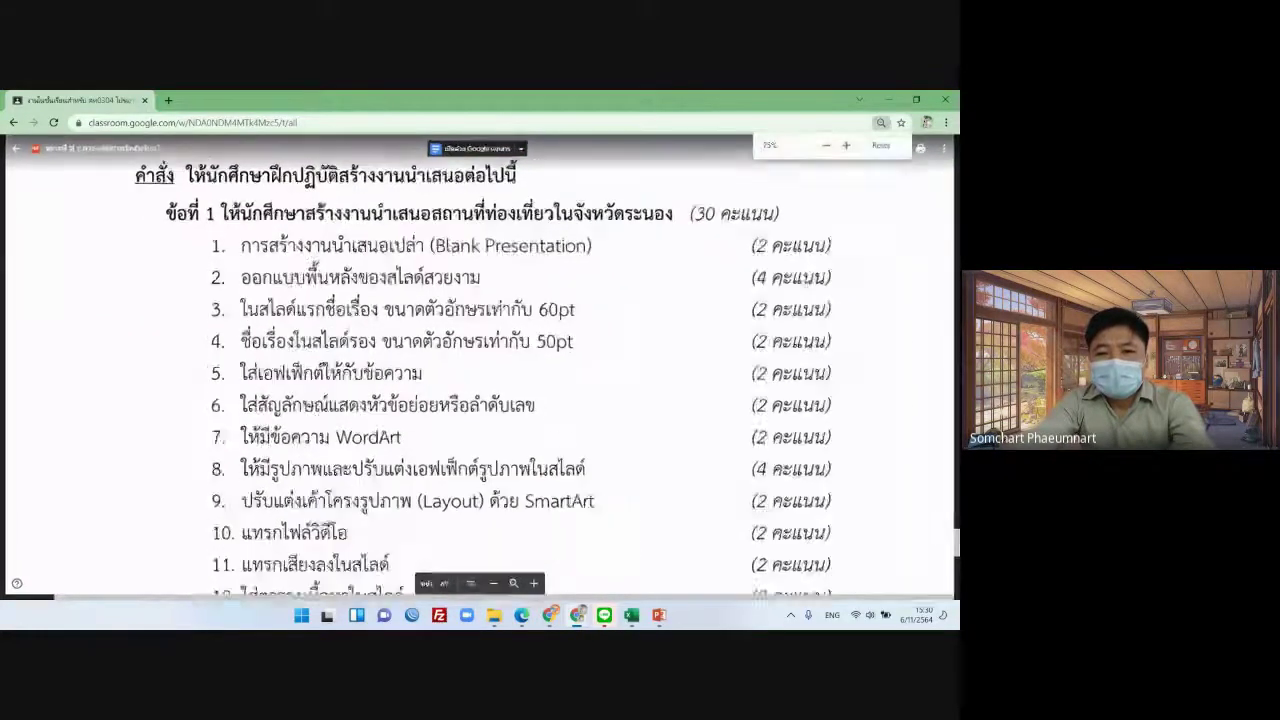
Zoom to 75%, reset to 100%, zoom the PDF out for the score column, then return to Meet.
{"action": "key", "text": "ctrl+minus"}
{"action": "key", "text": "ctrl+minus"}
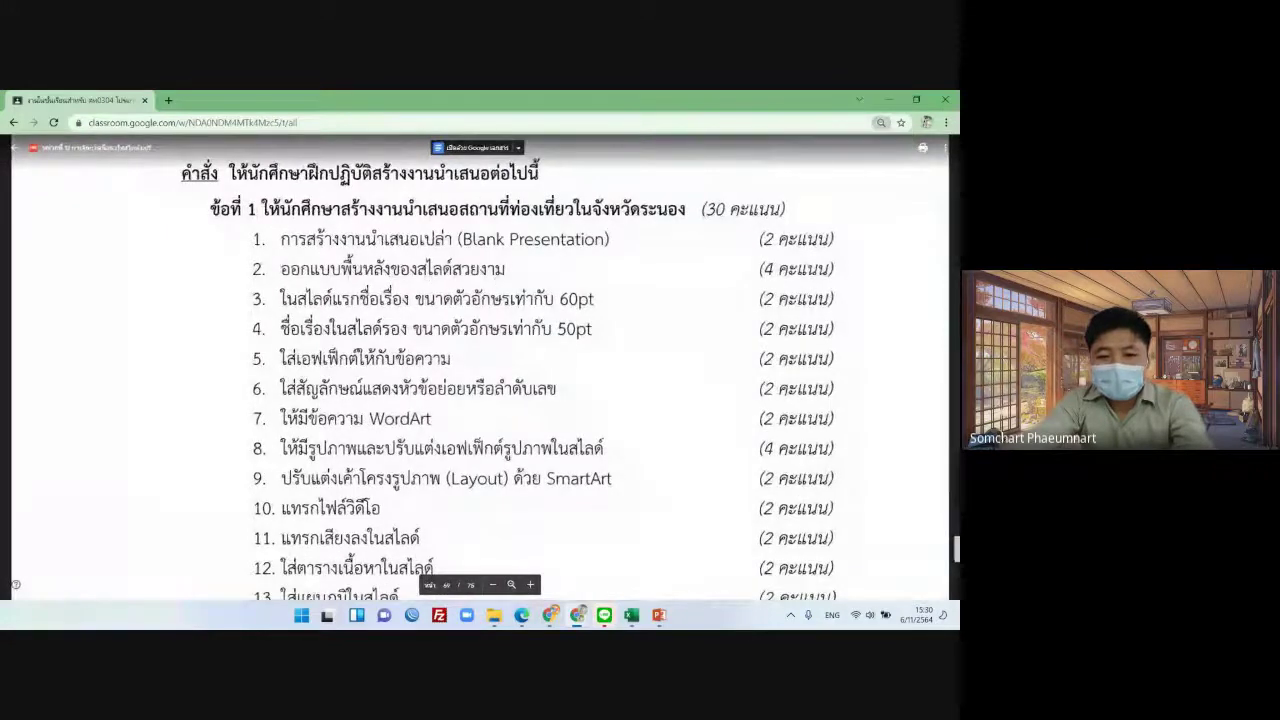
{"action": "left_click", "coordinate": [881, 123]}
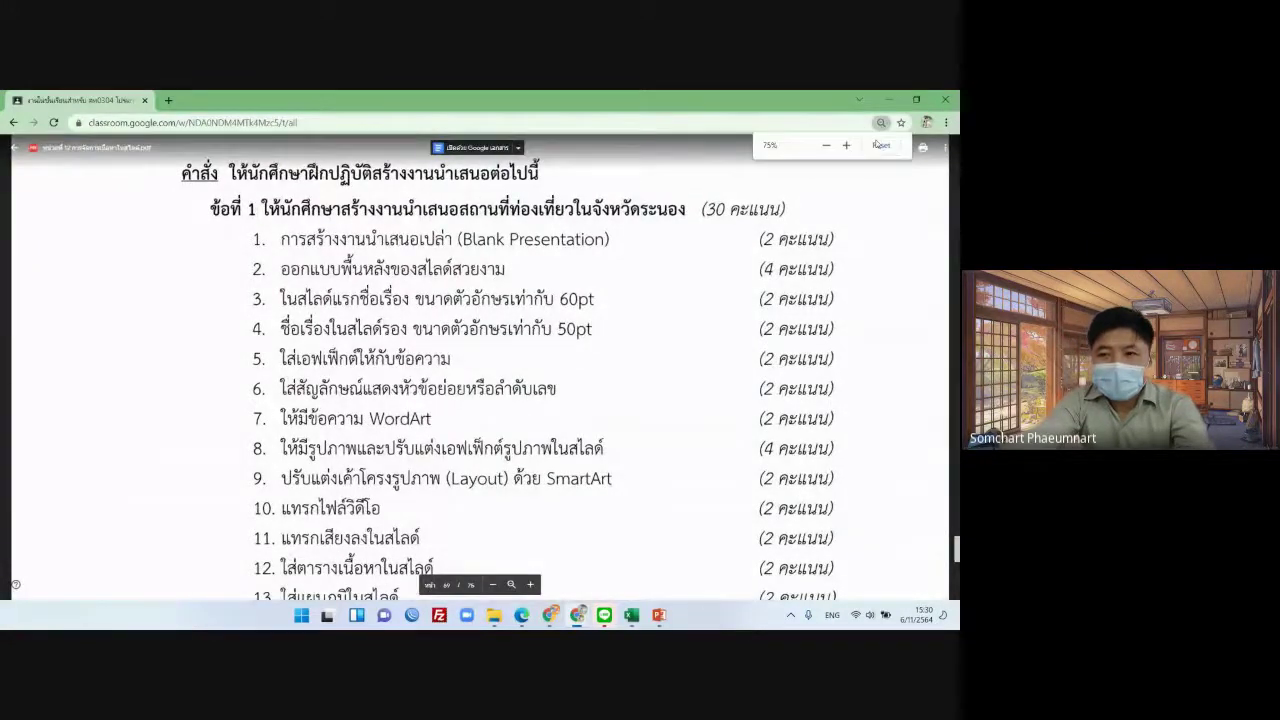
{"action": "left_click", "coordinate": [880, 145]}
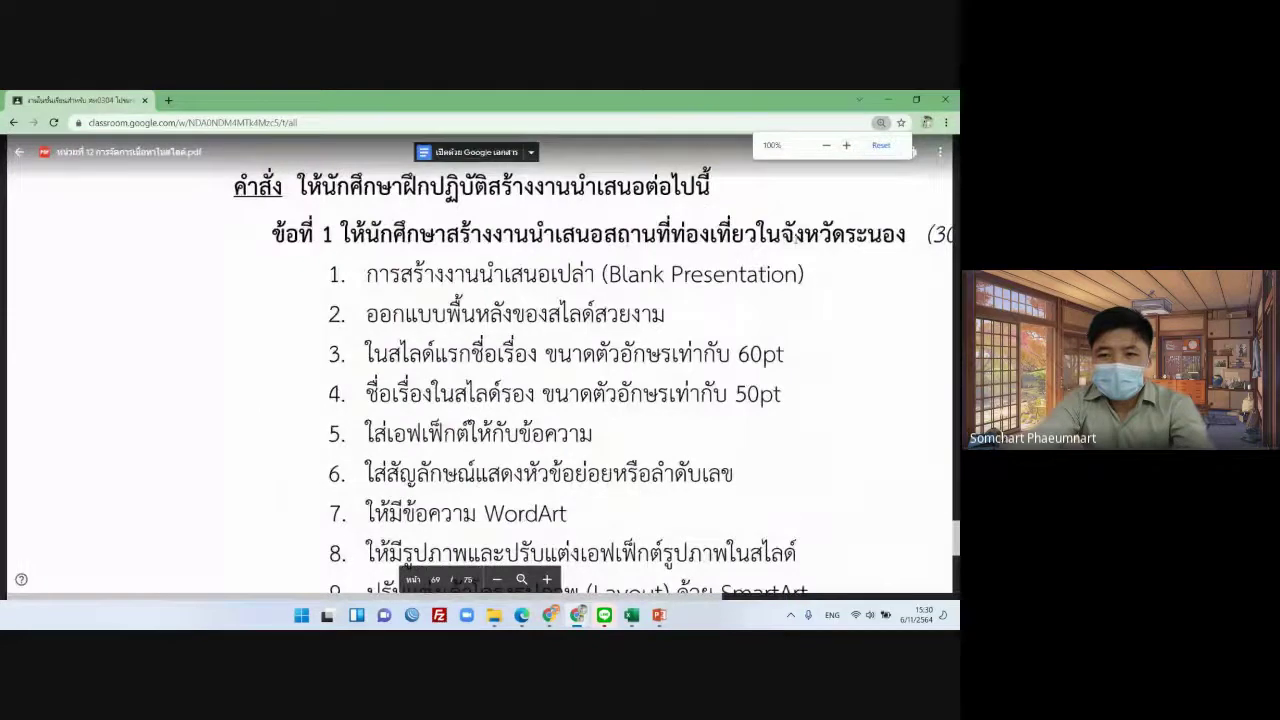
{"action": "scroll", "coordinate": [637, 375], "scroll_direction": "down", "scroll_amount": 3}
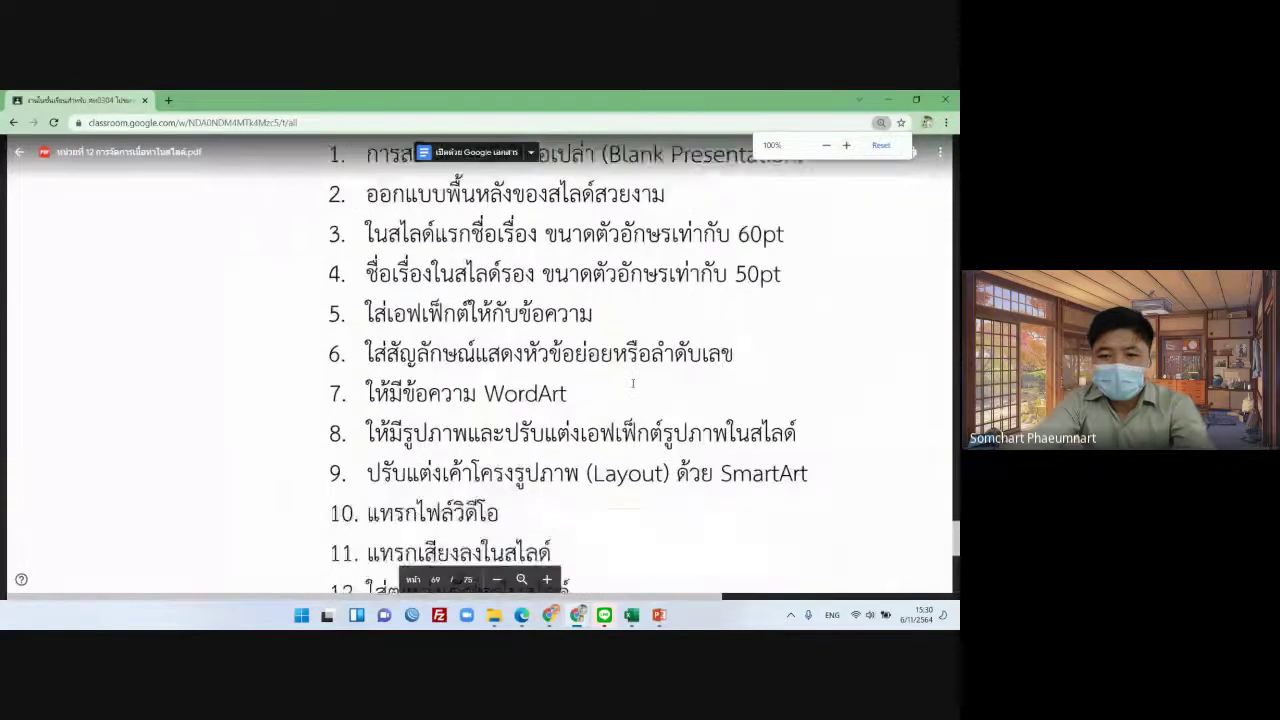
{"action": "left_click", "coordinate": [497, 580]}
{"action": "scroll", "coordinate": [499, 583], "scroll_direction": "up", "scroll_amount": 1}
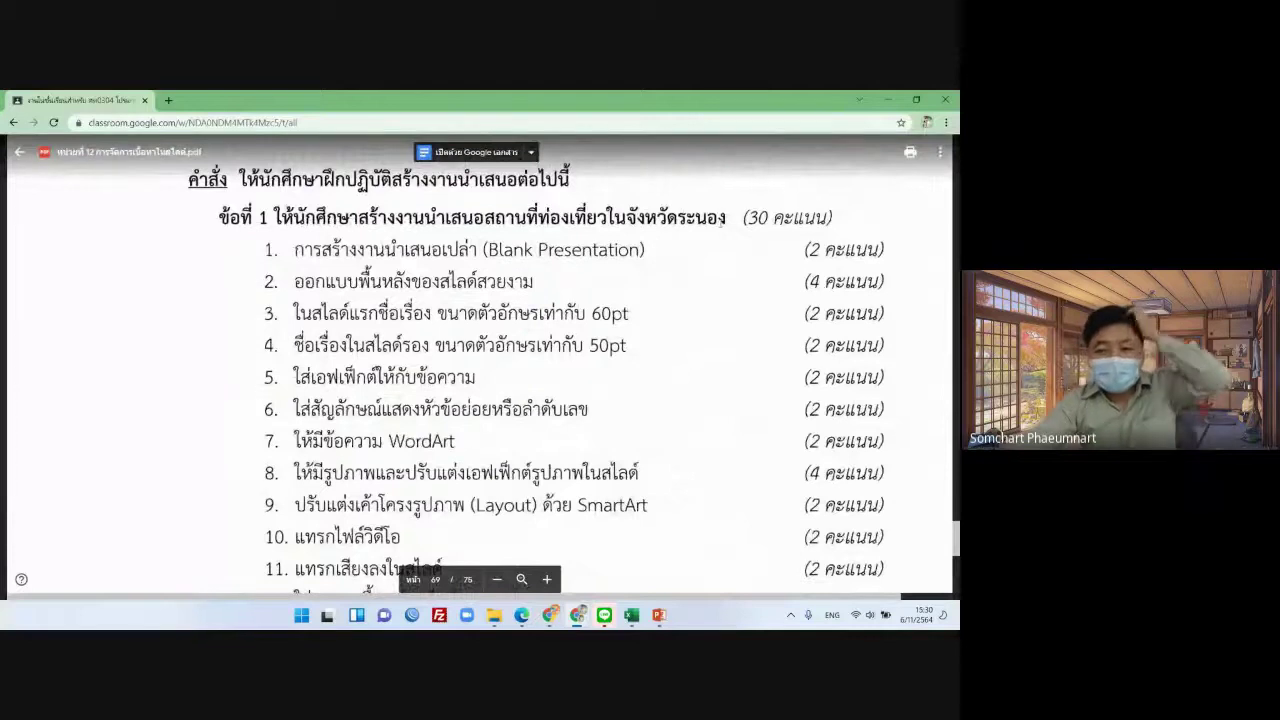
{"action": "scroll", "coordinate": [642, 321], "scroll_direction": "down", "scroll_amount": 5}
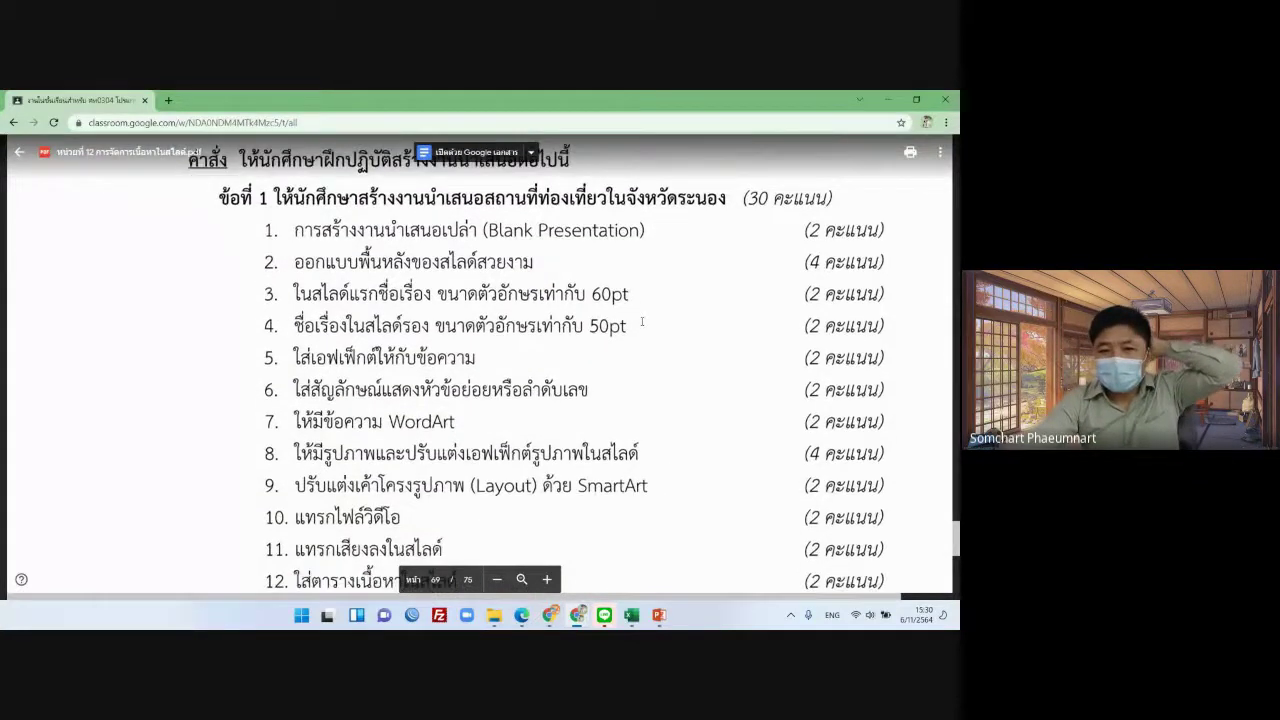
{"action": "scroll", "coordinate": [500, 263], "scroll_direction": "down", "scroll_amount": 10}
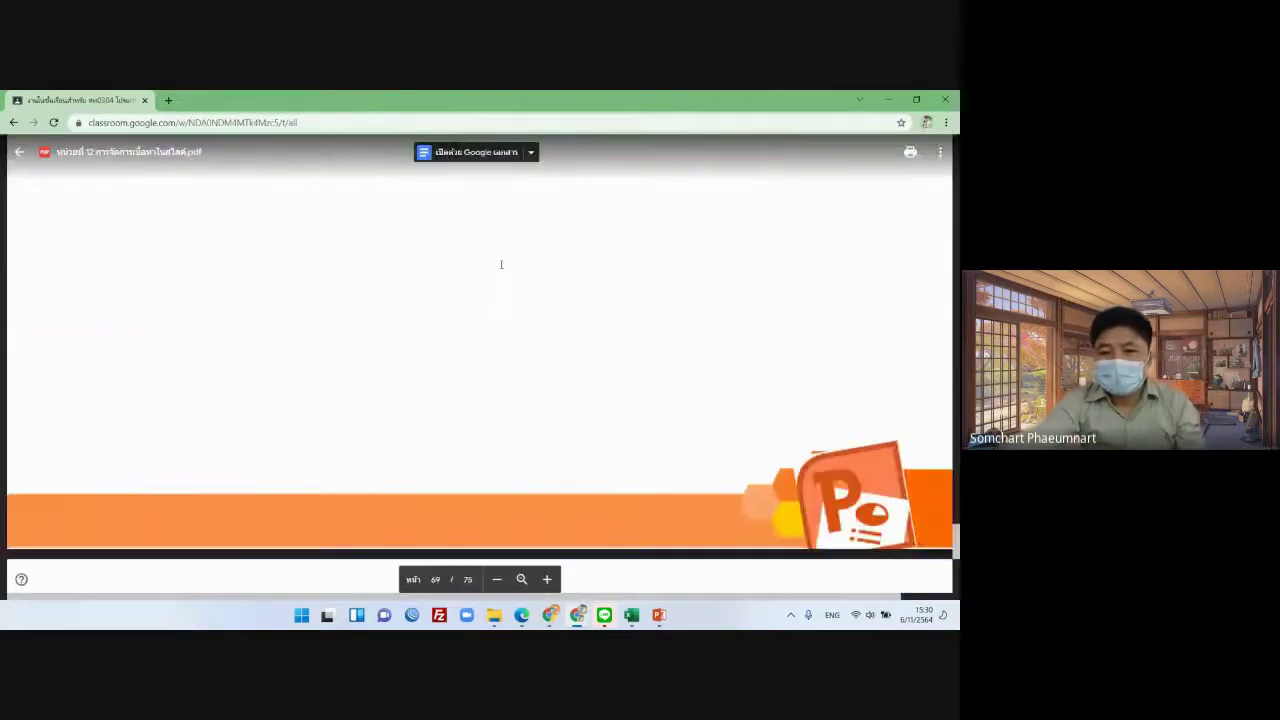
{"action": "scroll", "coordinate": [501, 264], "scroll_direction": "down", "scroll_amount": 15}
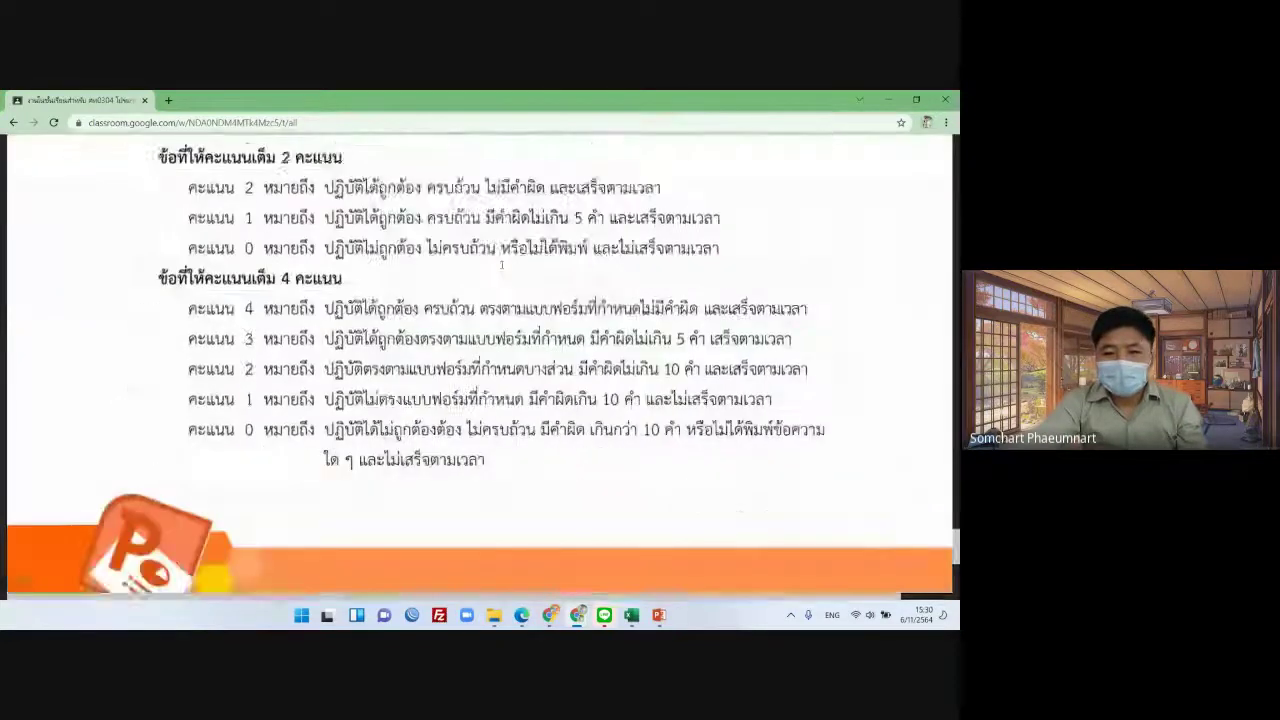
{"action": "scroll", "coordinate": [578, 256], "scroll_direction": "down", "scroll_amount": 4}
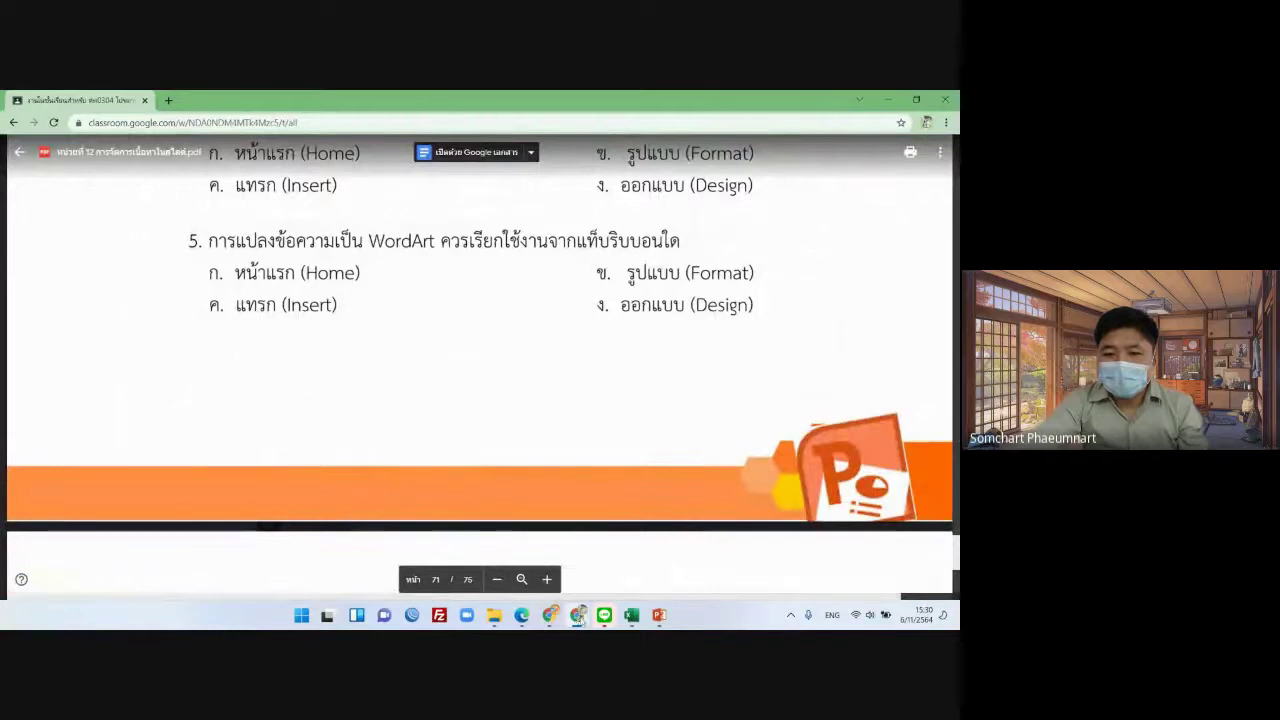
{"action": "mouse_move", "coordinate": [578, 614]}
{"action": "left_click", "coordinate": [629, 560]}
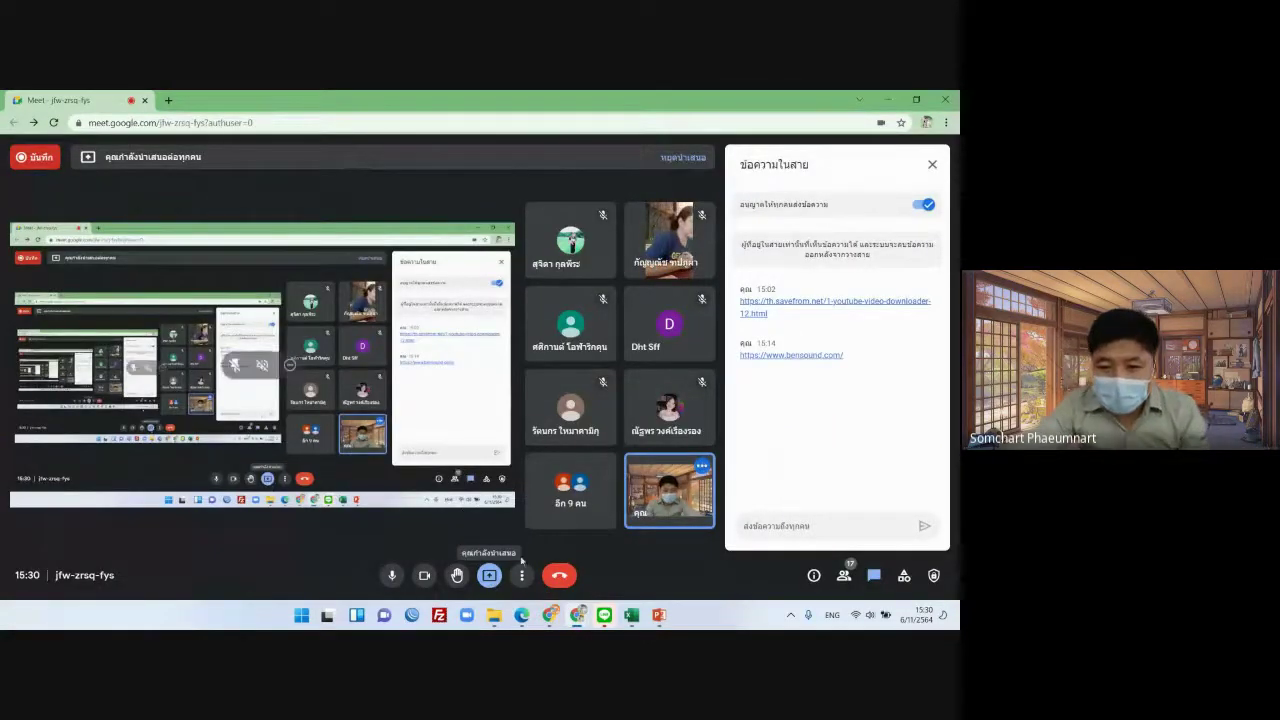
{"action": "mouse_move", "coordinate": [631, 614]}
{"action": "left_click", "coordinate": [631, 550]}
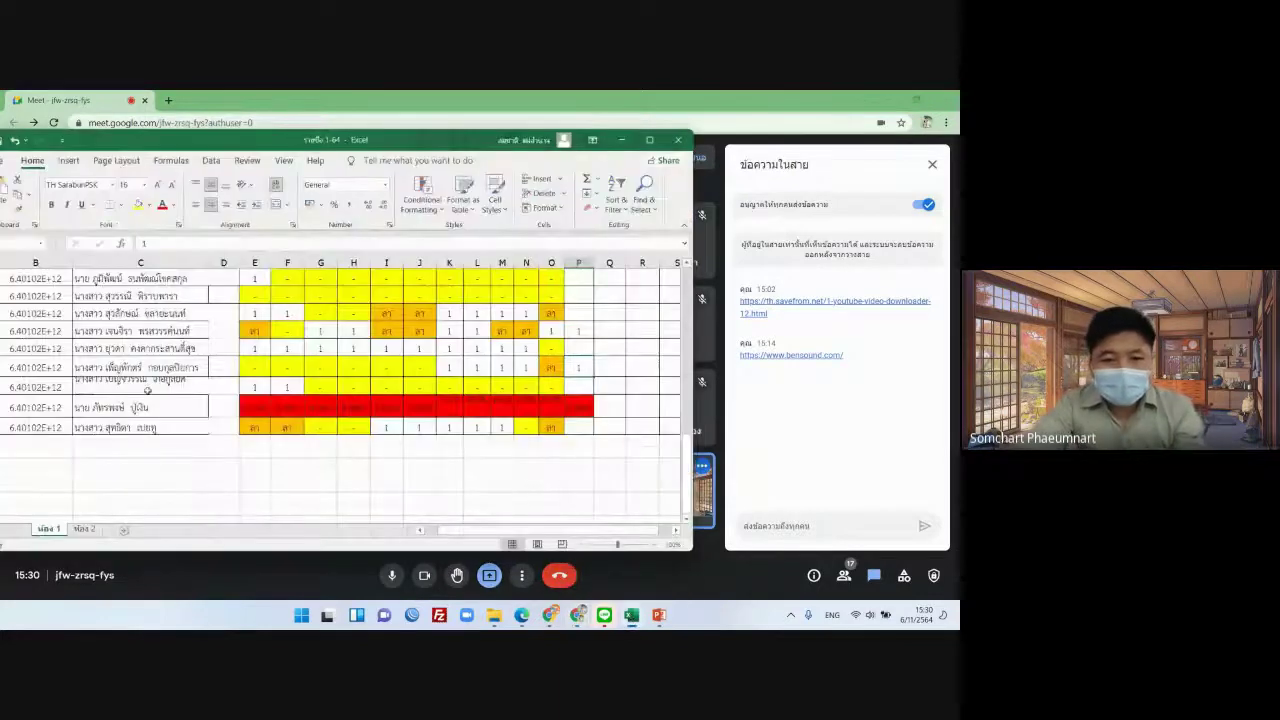
{"action": "scroll", "coordinate": [485, 385], "scroll_direction": "down", "scroll_amount": 5}
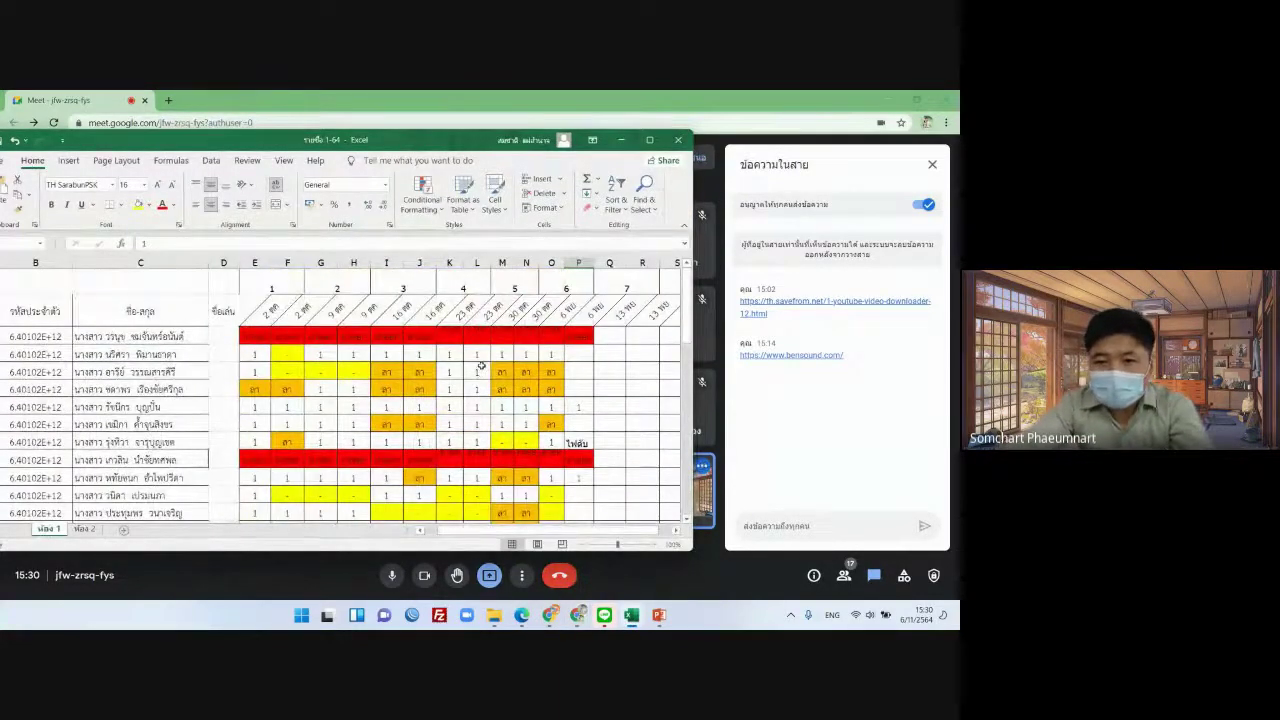
{"action": "left_click_drag", "start_coordinate": [482, 139], "coordinate": [282, 162]}
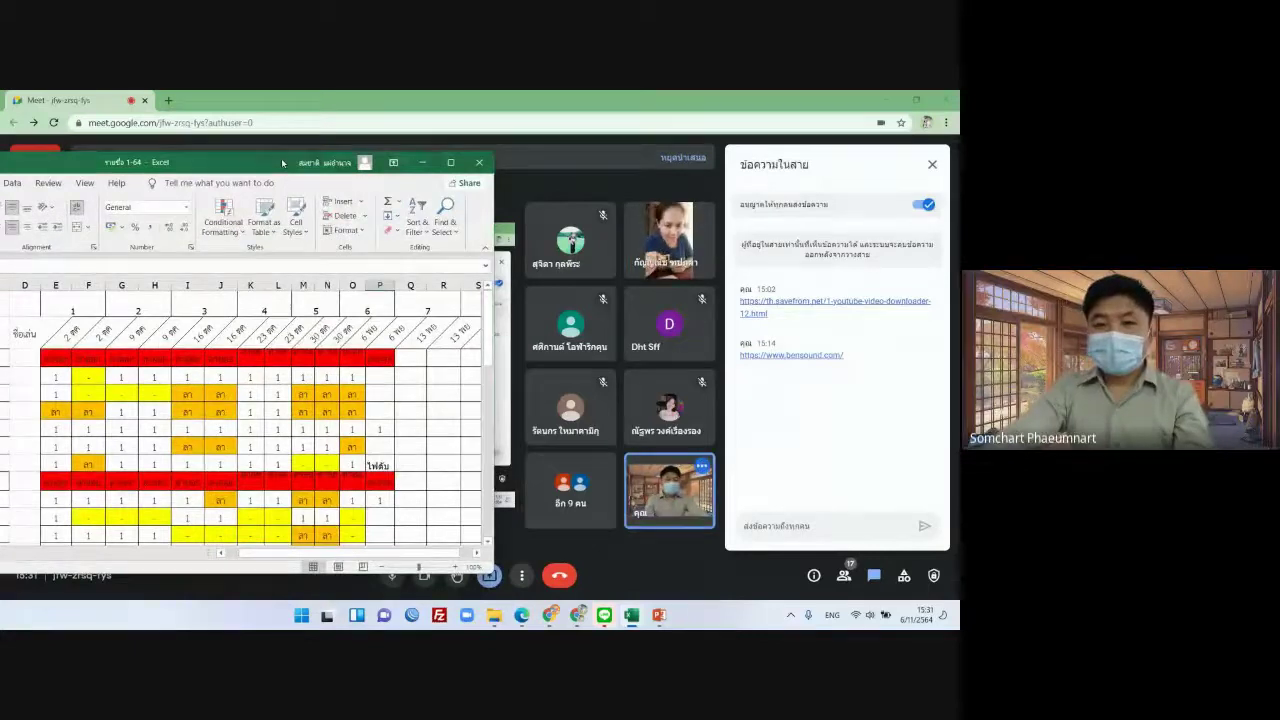
{"action": "left_click_drag", "start_coordinate": [282, 163], "coordinate": [532, 143]}
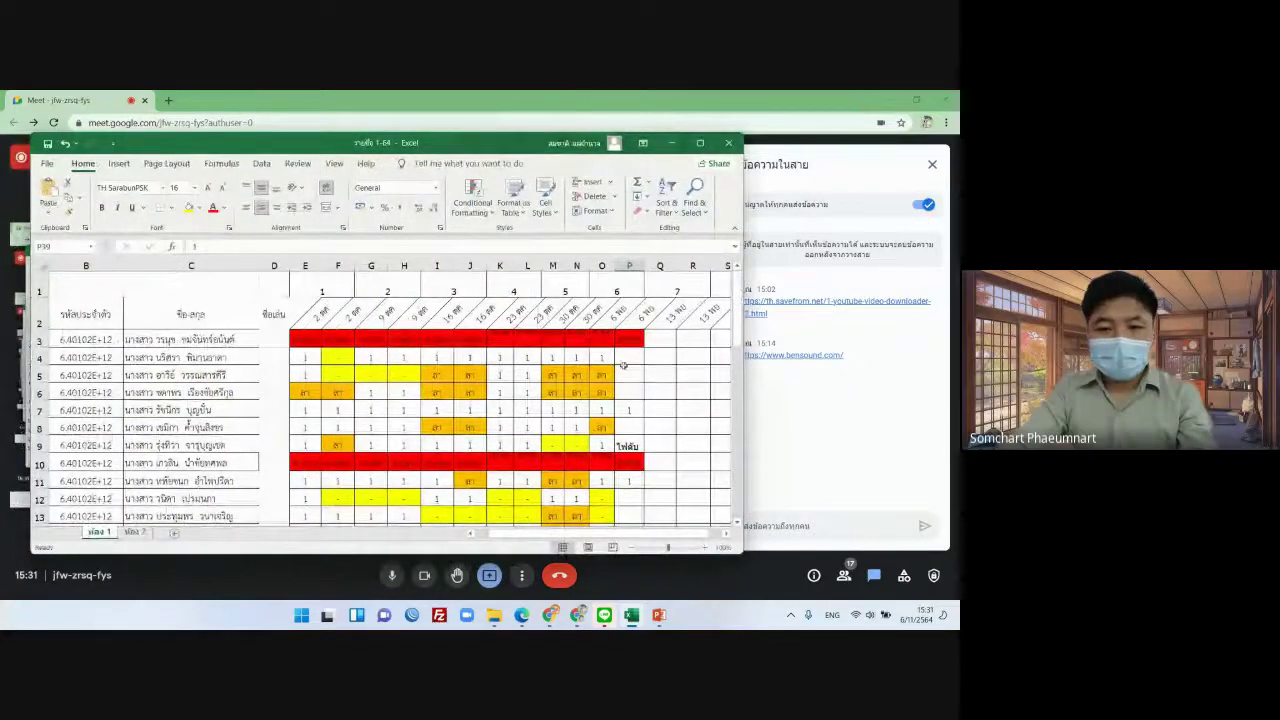
{"action": "left_click_drag", "start_coordinate": [590, 160], "coordinate": [454, 296]}
{"action": "left_click", "coordinate": [609, 288]}
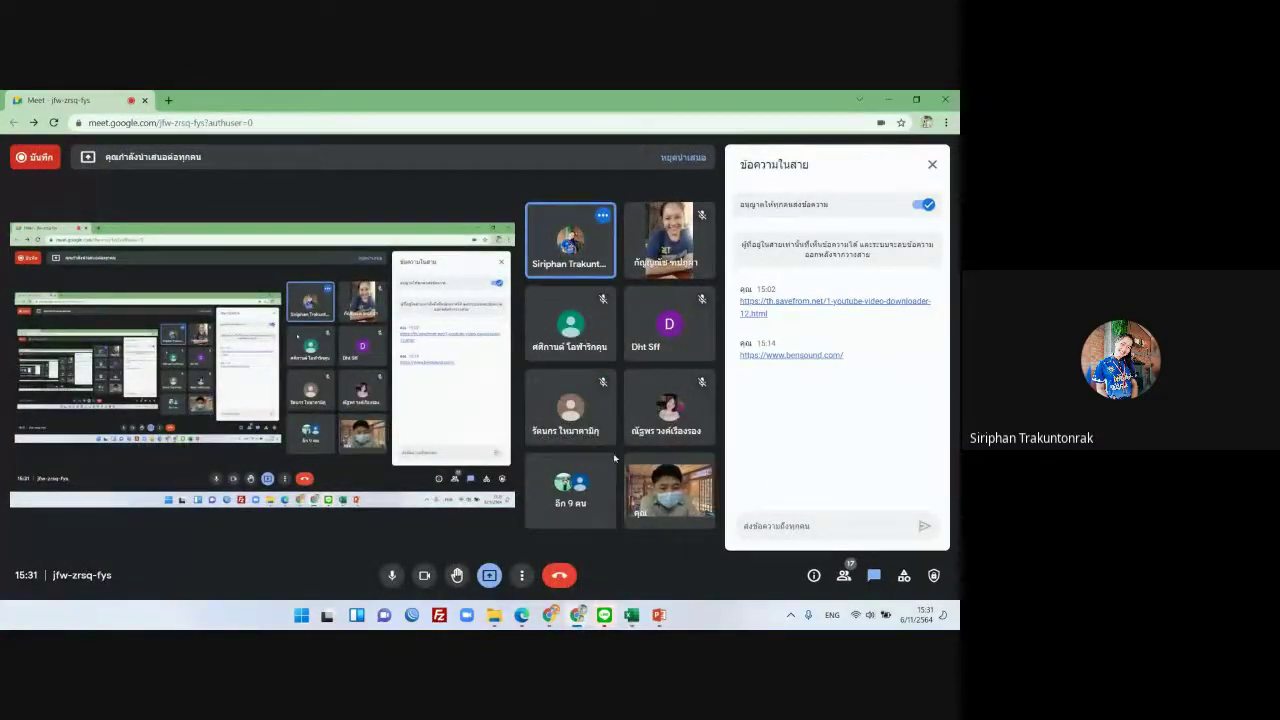
Restore the Excel attendance sheet, briefly bring Meet forward, then raise Excel and move it up over the call.
{"action": "left_click", "coordinate": [631, 614]}
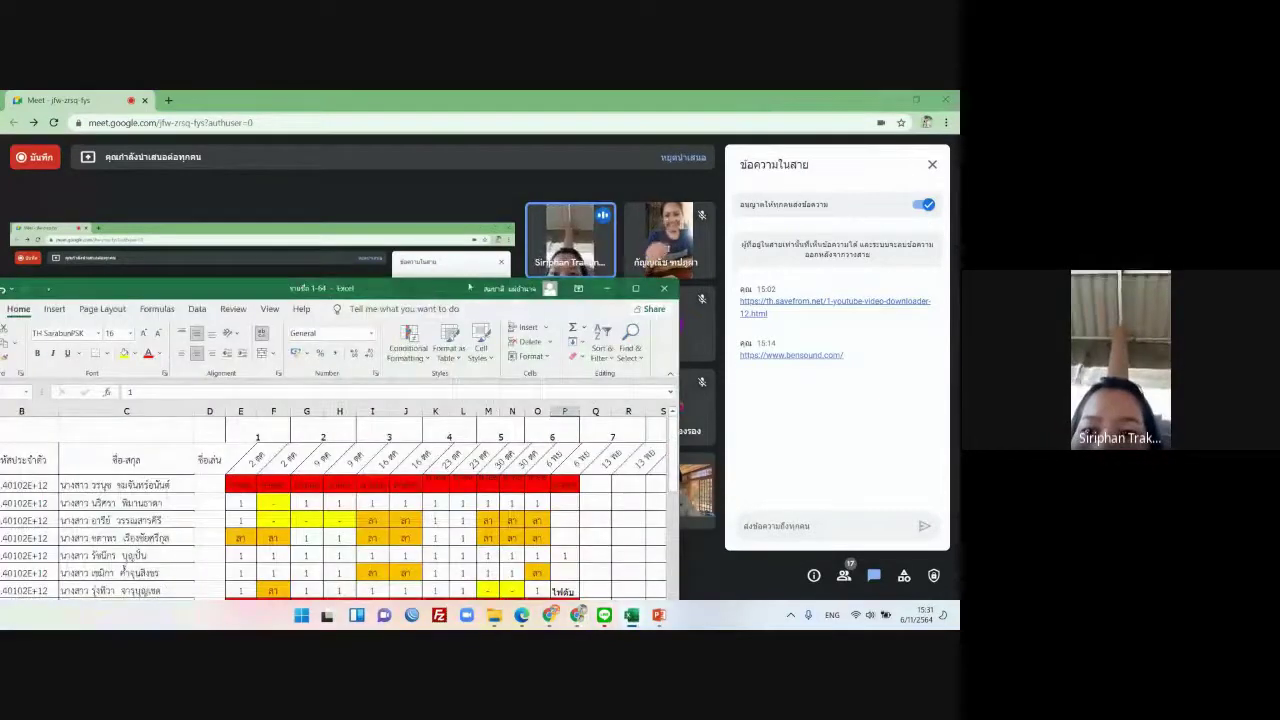
{"action": "left_click_drag", "start_coordinate": [469, 287], "coordinate": [510, 373]}
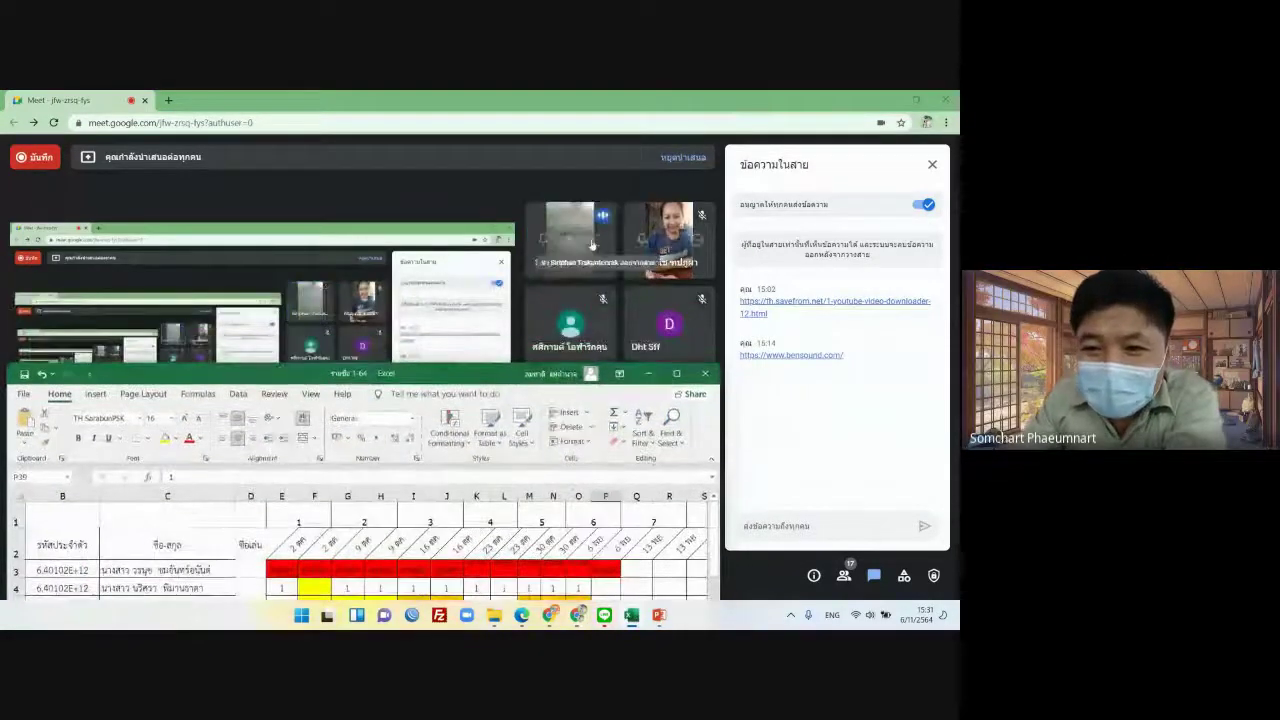
{"action": "left_click", "coordinate": [541, 285]}
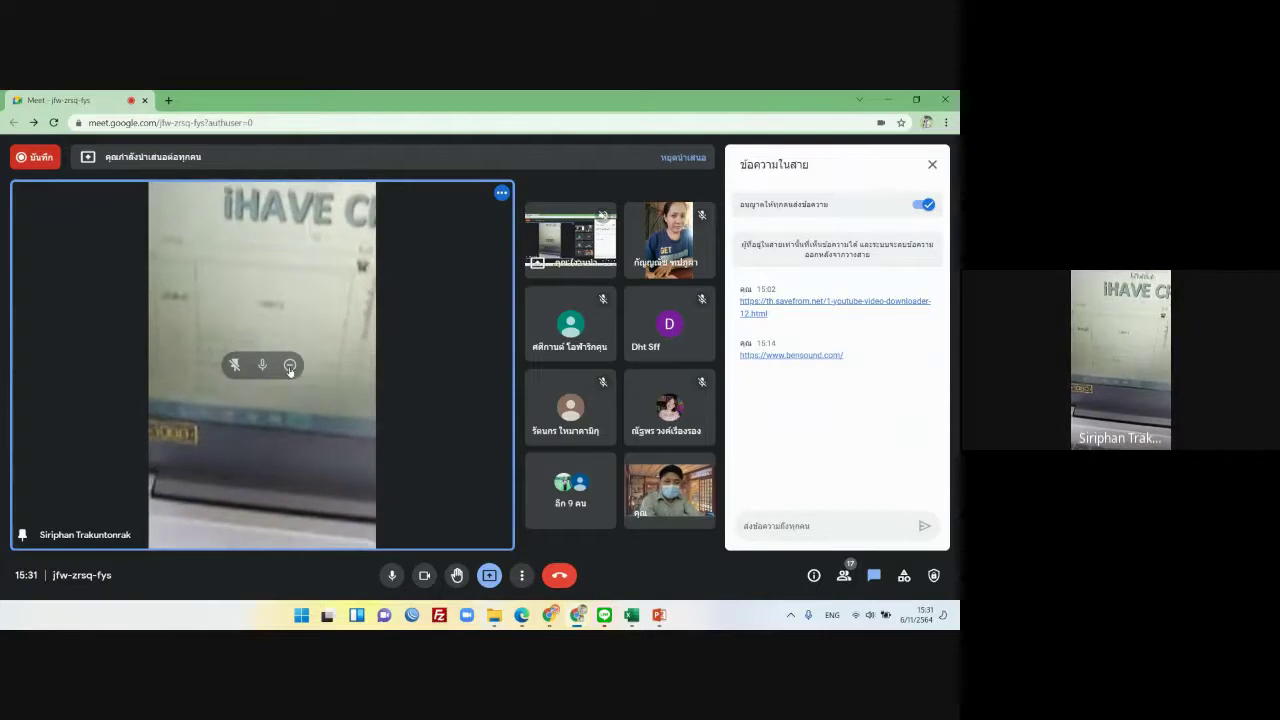
{"action": "left_click", "coordinate": [631, 614]}
{"action": "left_click_drag", "start_coordinate": [470, 379], "coordinate": [427, 157]}
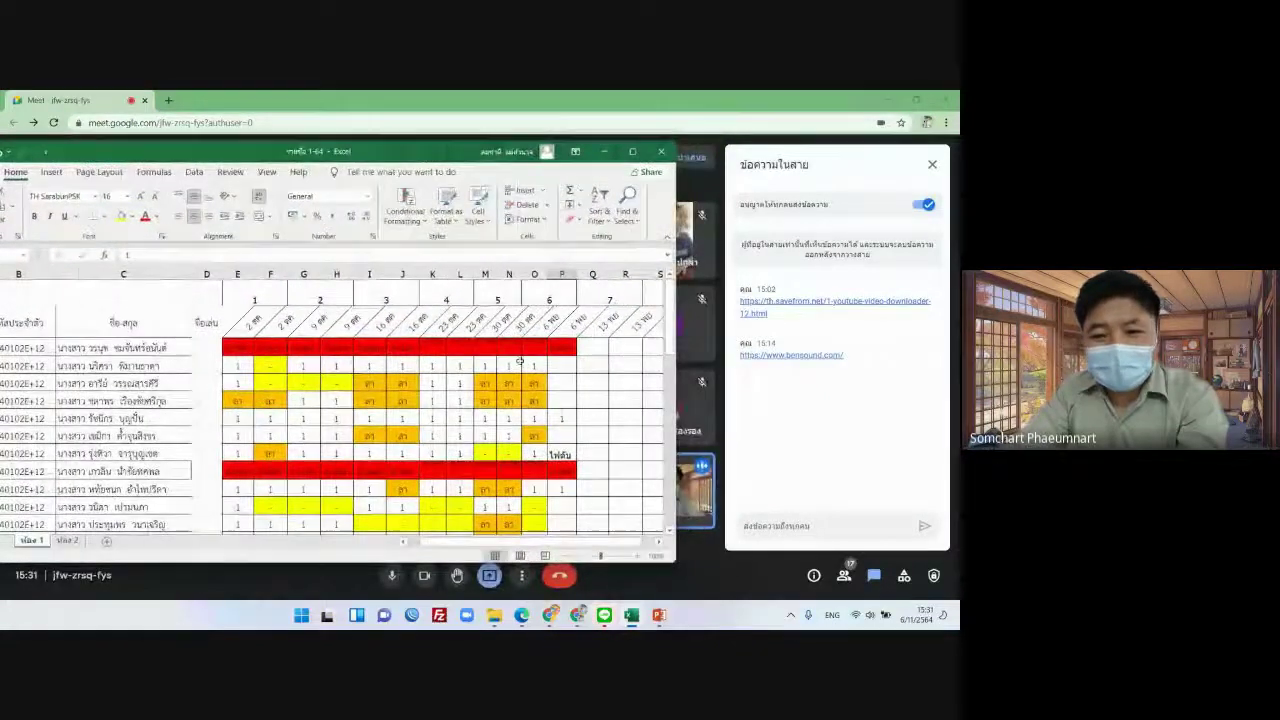
Copy the first column O marks, including a dash, into the new 6 พ.ย. column P.
{"action": "left_click", "coordinate": [545, 395]}
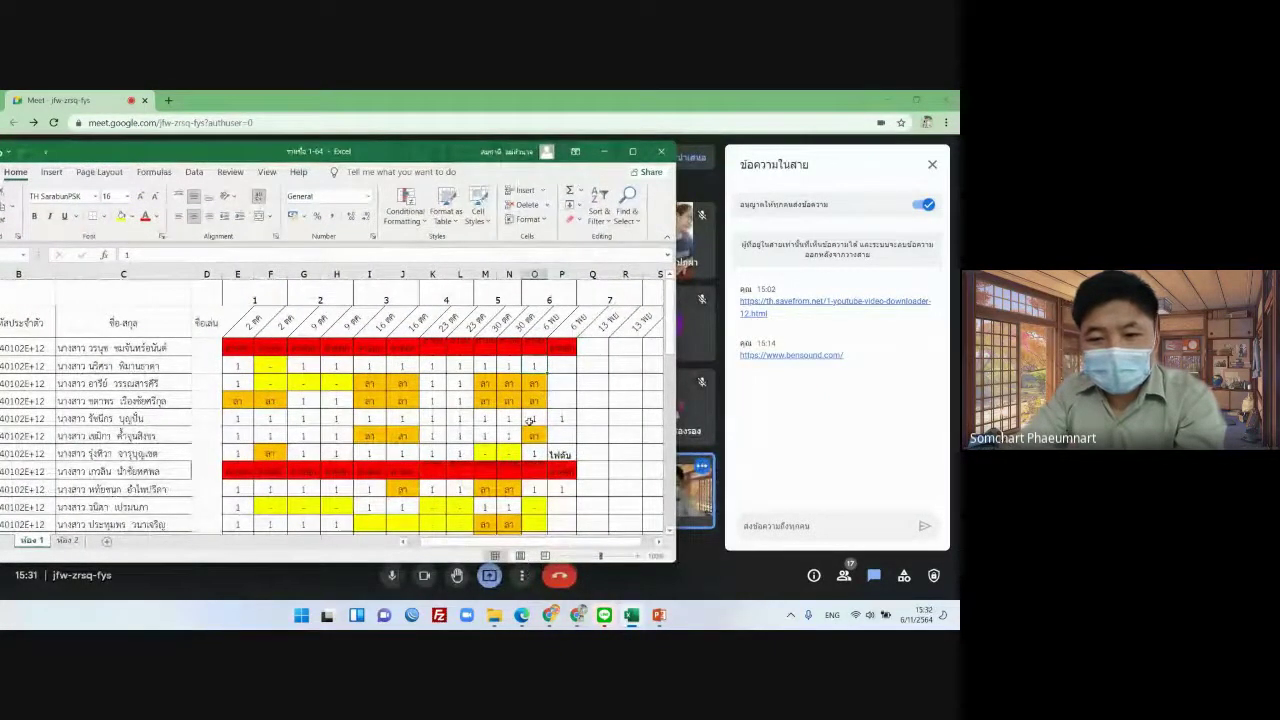
{"action": "key", "text": "ctrl+c"}
{"action": "left_click", "coordinate": [561, 366]}
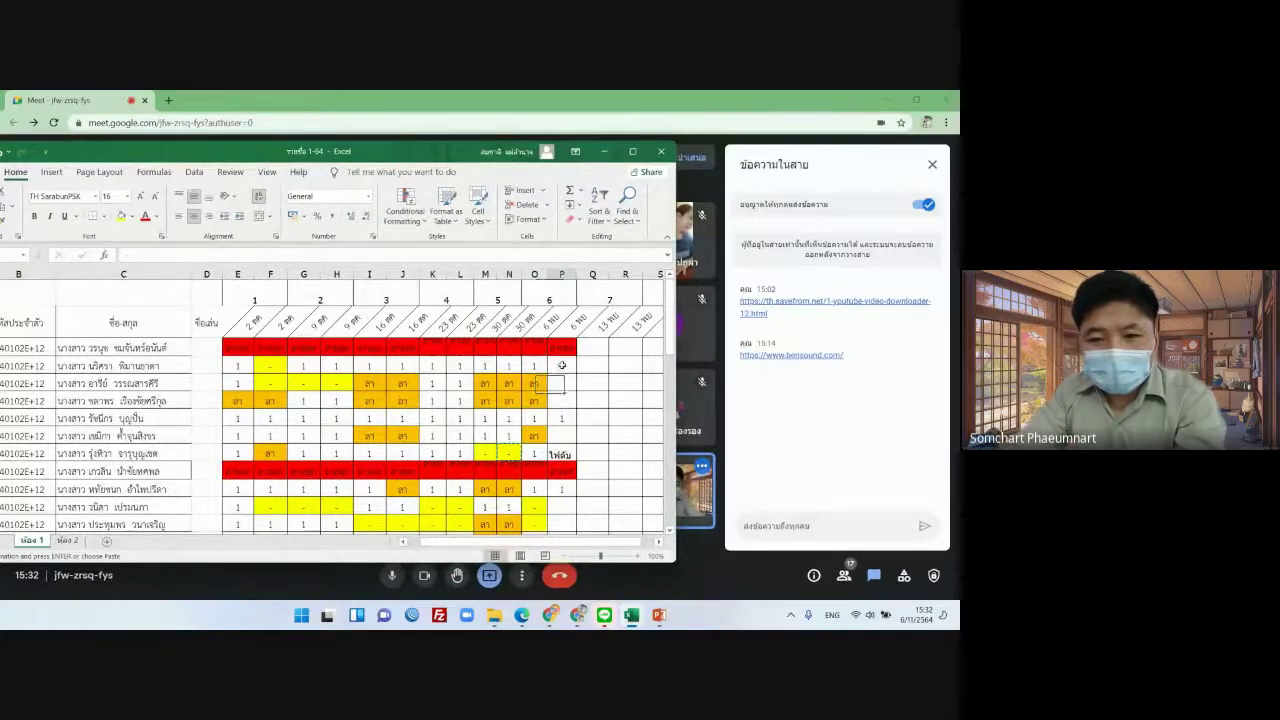
{"action": "key", "text": "ctrl+v"}
{"action": "left_click", "coordinate": [539, 400]}
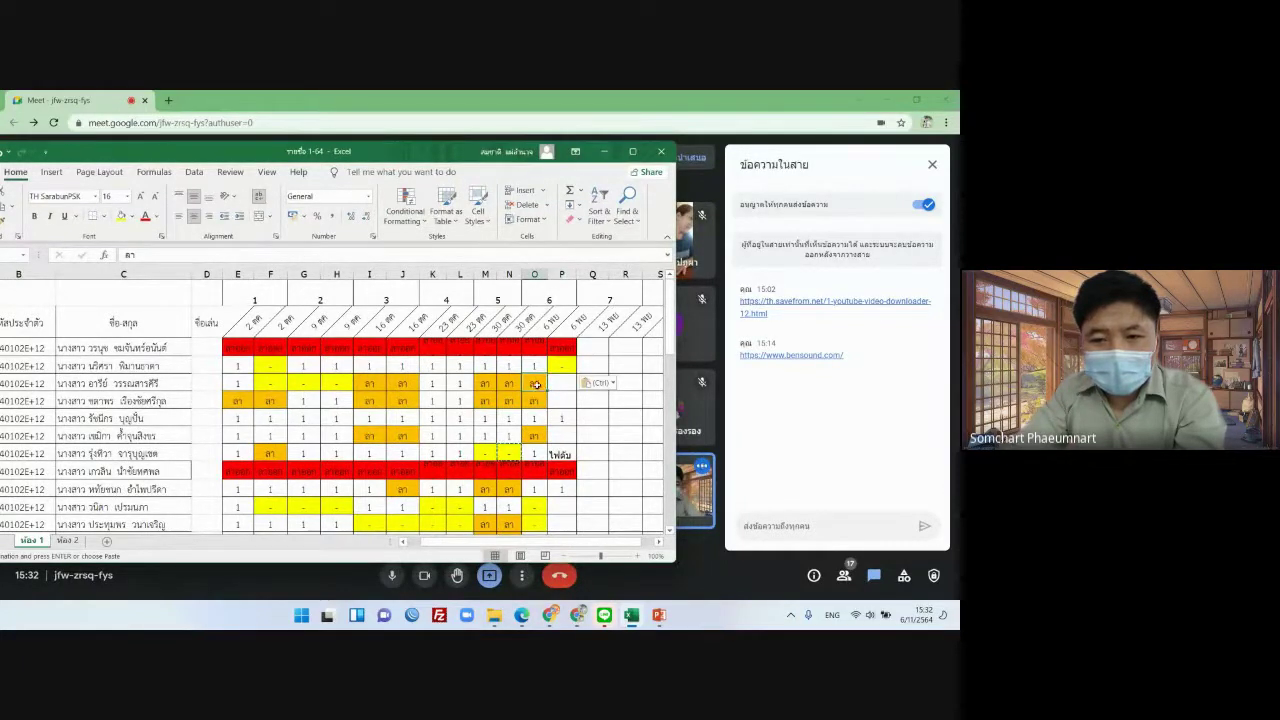
{"action": "mouse_move", "coordinate": [536, 384]}
{"action": "left_mouse_down"}
{"action": "mouse_move", "coordinate": [546, 410]}
{"action": "mouse_move", "coordinate": [566, 408]}
{"action": "mouse_move", "coordinate": [568, 444]}
{"action": "left_mouse_up"}
{"action": "left_click", "coordinate": [536, 436]}
Fill the next column P rows with dash and ลา marks dragged across from column O.
{"action": "scroll", "coordinate": [571, 456], "scroll_direction": "down", "scroll_amount": 3}
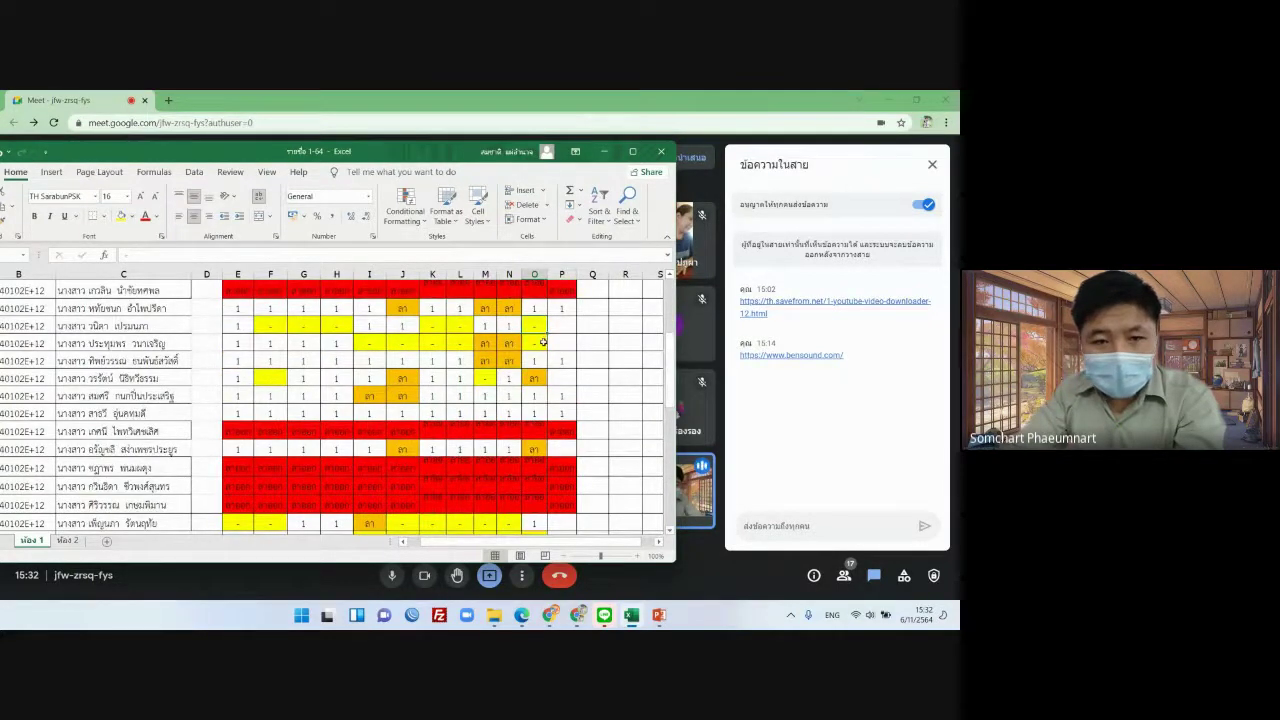
{"action": "left_click_drag", "start_coordinate": [549, 325], "coordinate": [566, 326]}
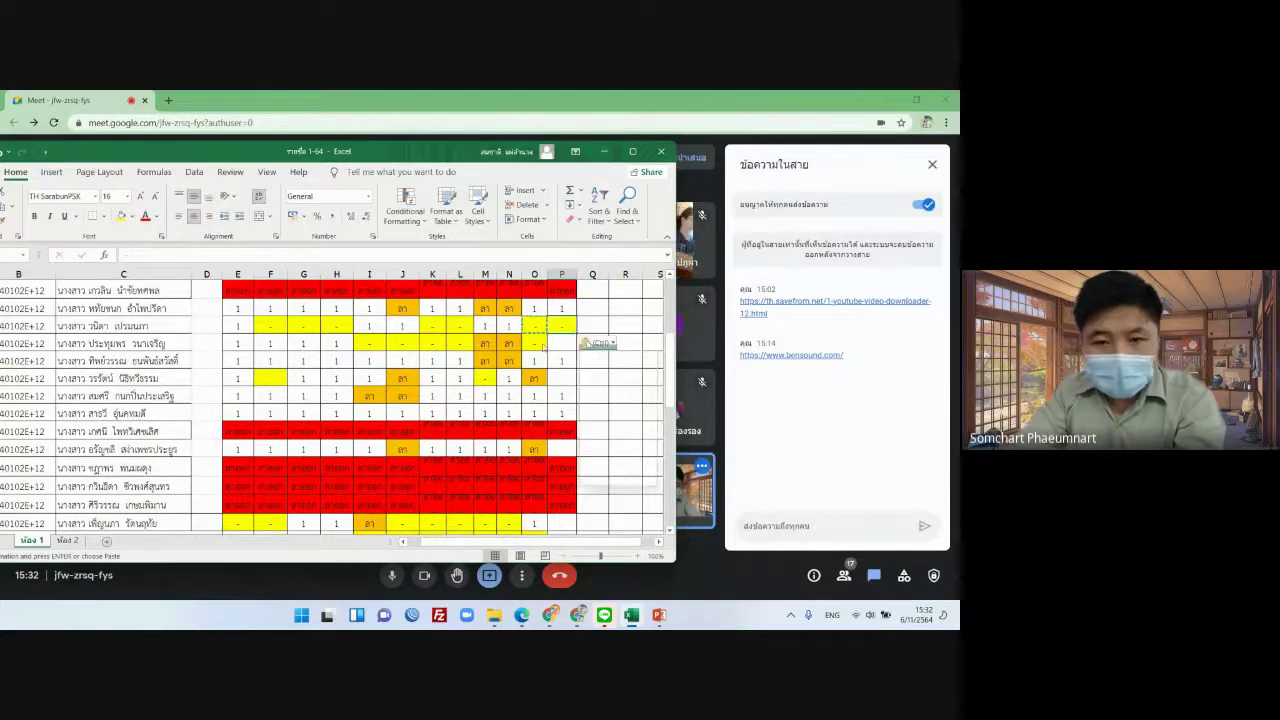
{"action": "key", "text": "ctrl+c"}
{"action": "left_click", "coordinate": [561, 342]}
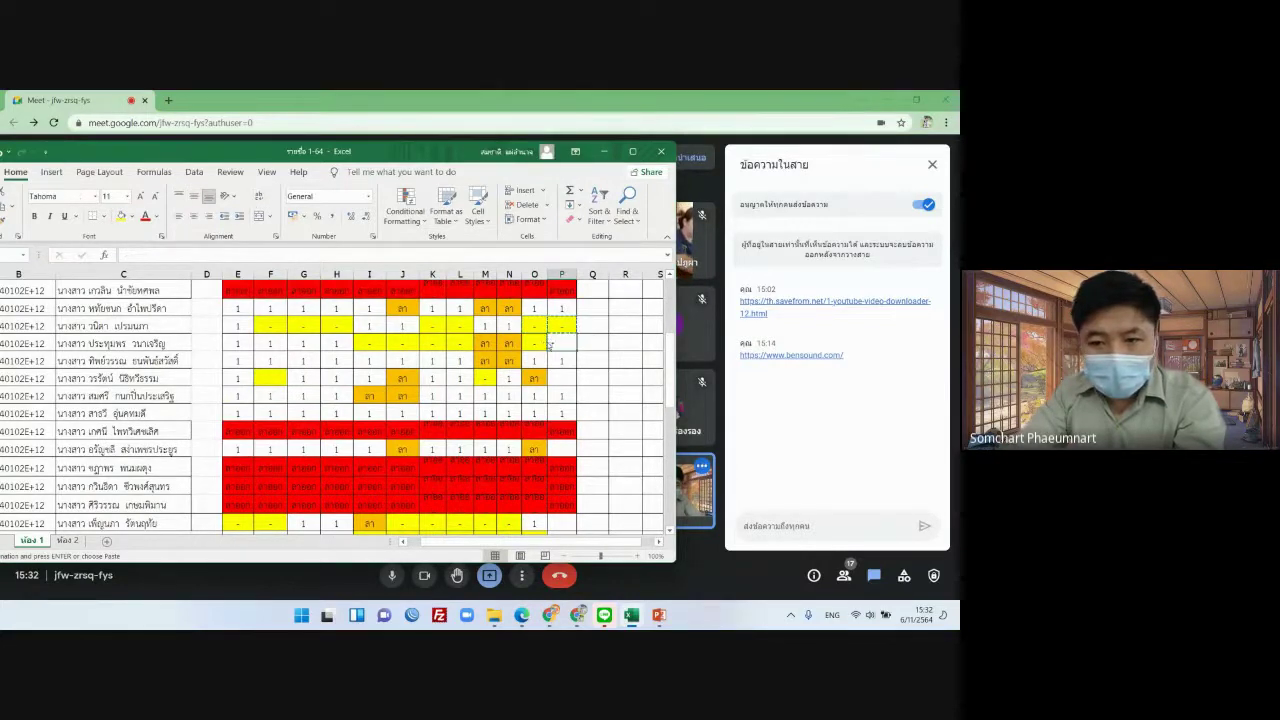
{"action": "key", "text": "ctrl+v"}
{"action": "left_click", "coordinate": [538, 381]}
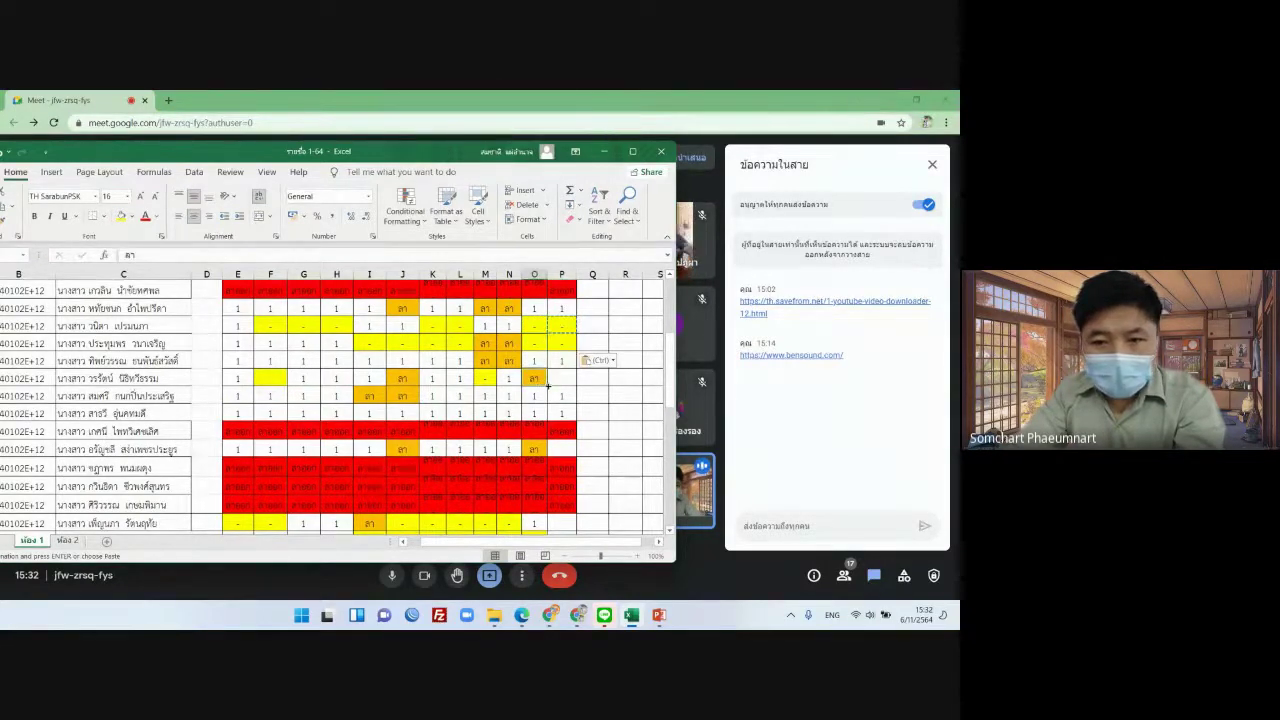
{"action": "left_click_drag", "start_coordinate": [547, 385], "coordinate": [564, 385]}
{"action": "left_click", "coordinate": [541, 450]}
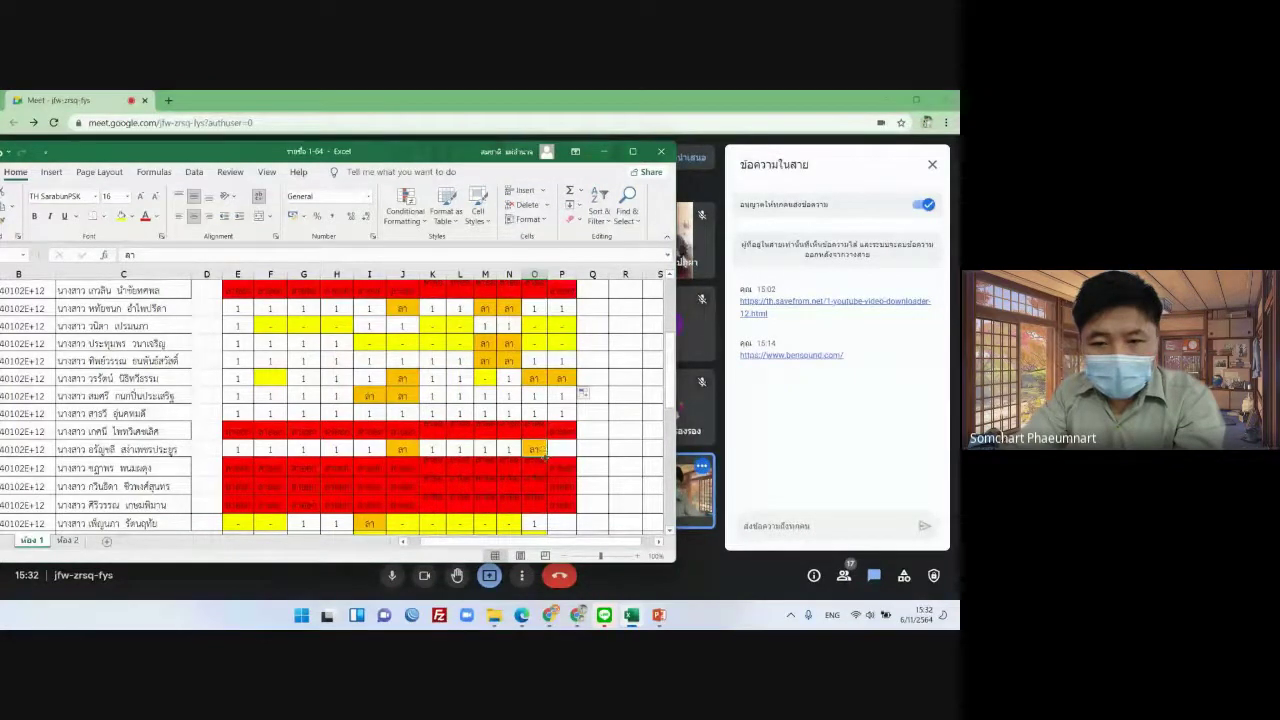
{"action": "left_click_drag", "start_coordinate": [546, 457], "coordinate": [563, 457]}
Paste another dash into the new date column and shift the spreadsheet window aside.
{"action": "scroll", "coordinate": [540, 330], "scroll_direction": "down", "scroll_amount": 4}
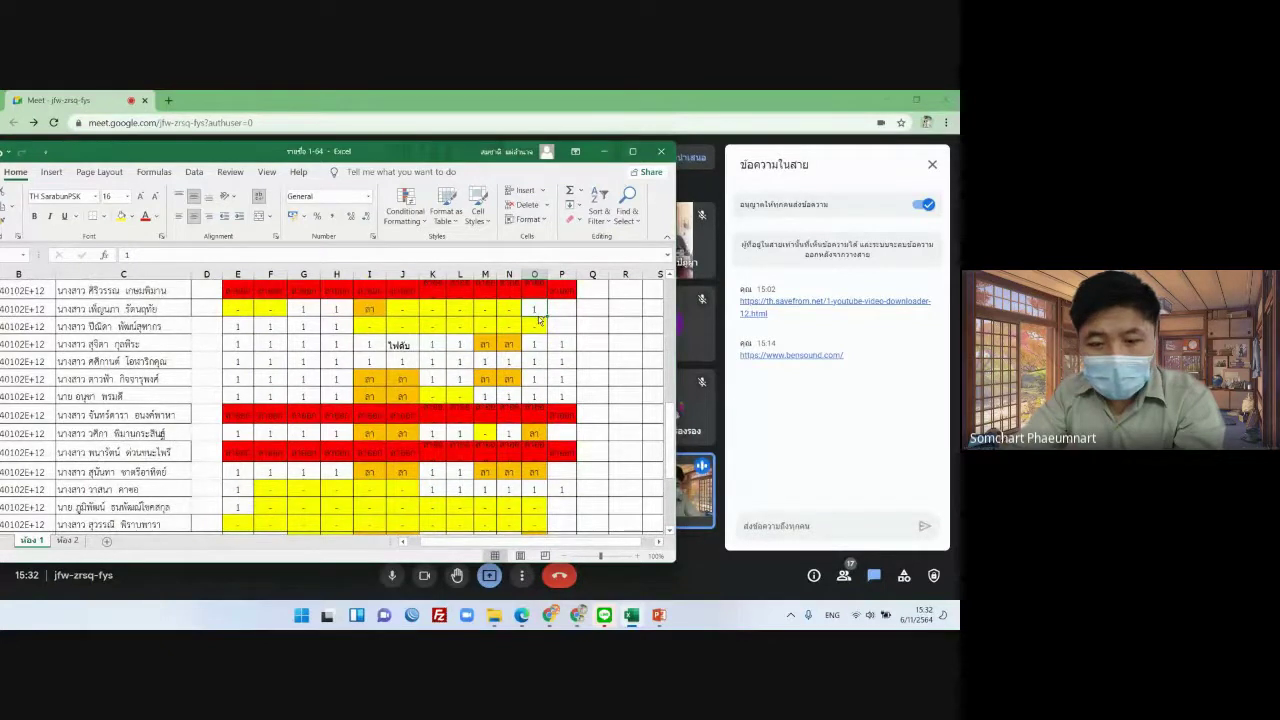
{"action": "key", "text": "ctrl+c"}
{"action": "key", "text": "Up"}
{"action": "key", "text": "Right"}
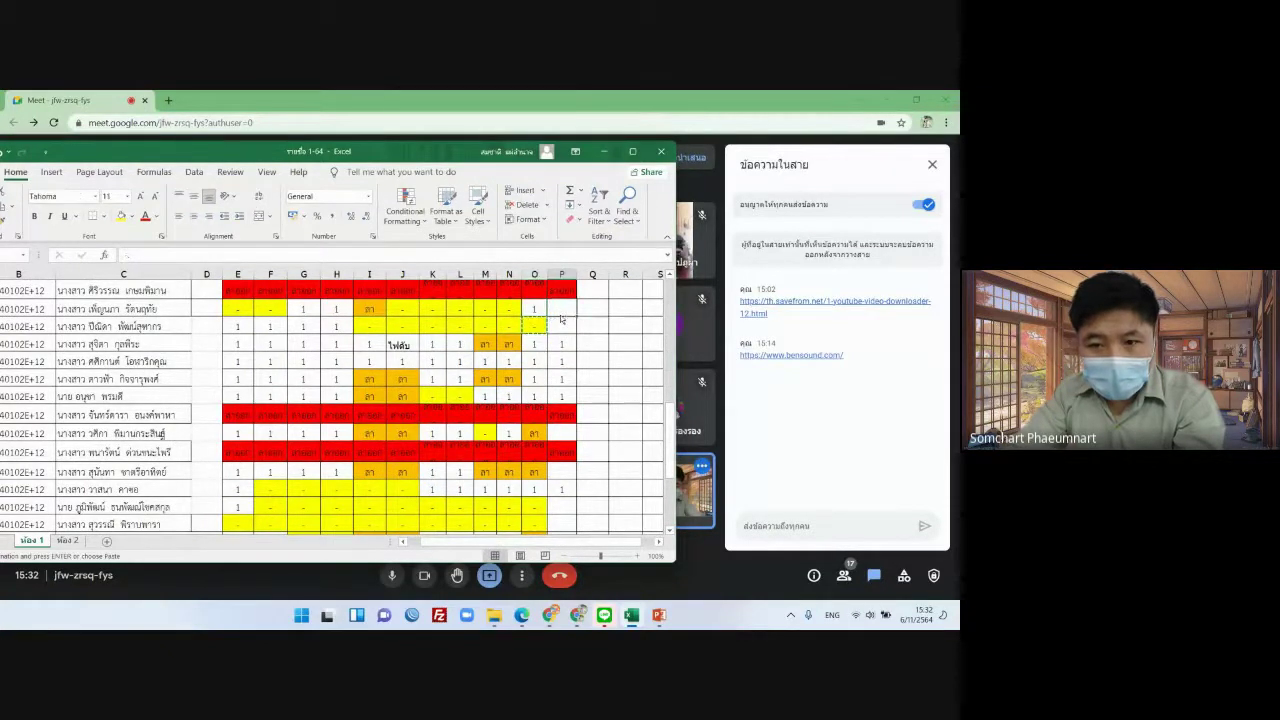
{"action": "key", "text": "ctrl+v"}
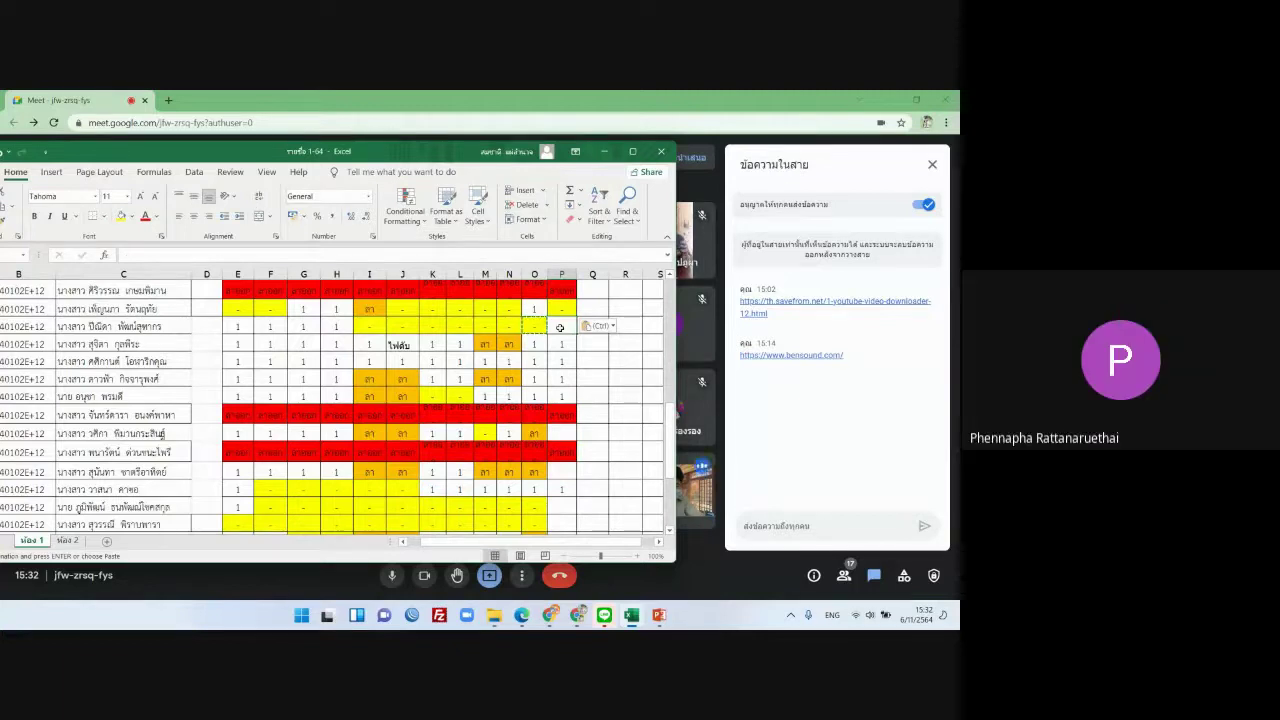
{"action": "key", "text": "ctrl"}
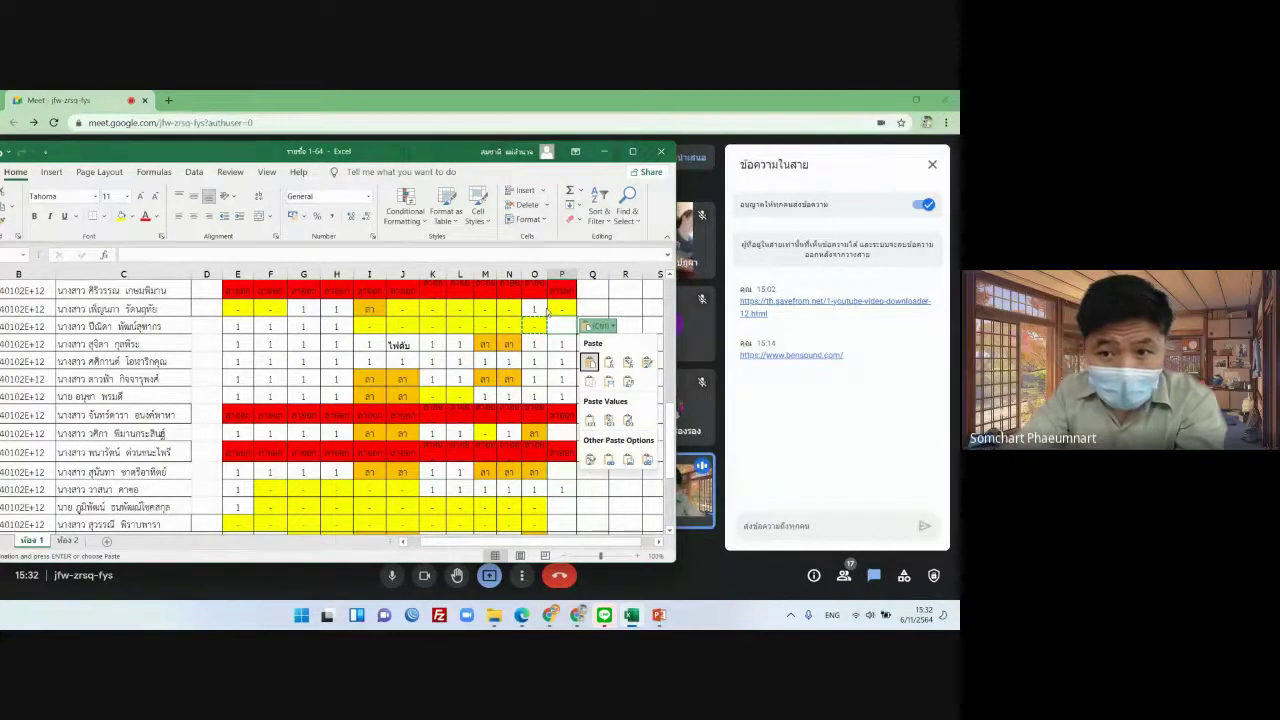
{"action": "key", "text": "ctrl"}
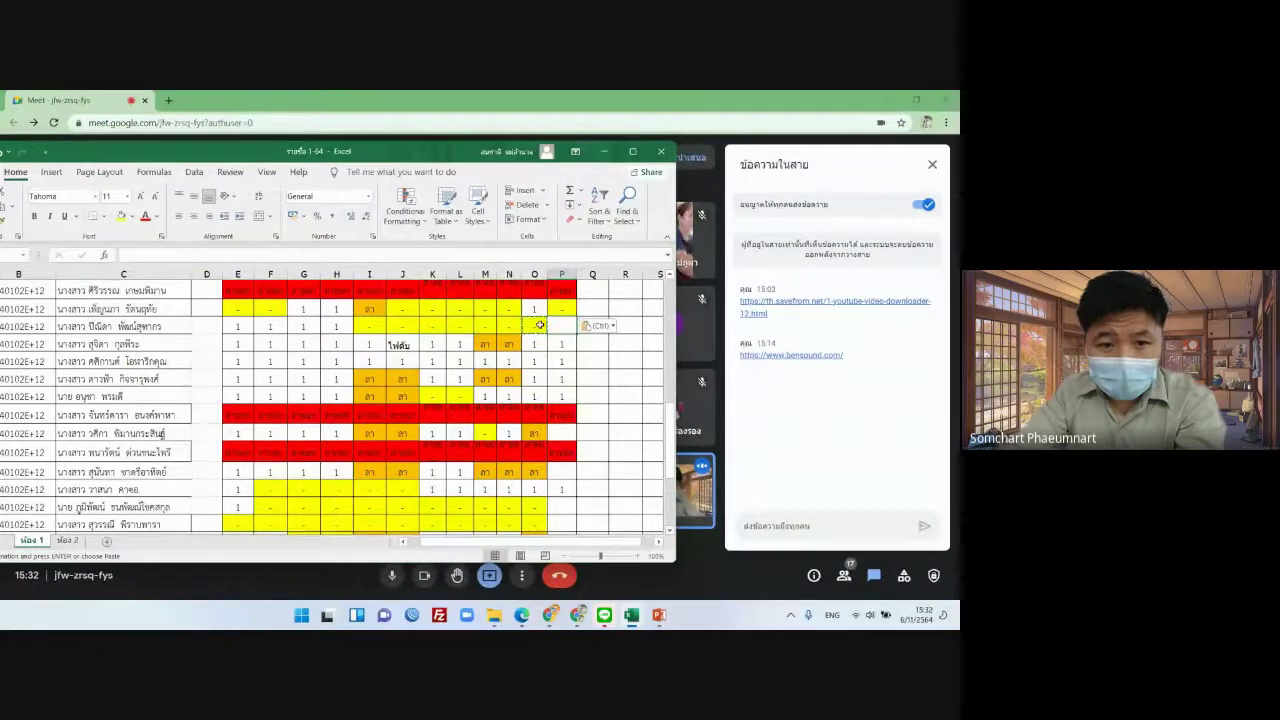
{"action": "key", "text": "ctrl"}
{"action": "key", "text": "ctrl"}
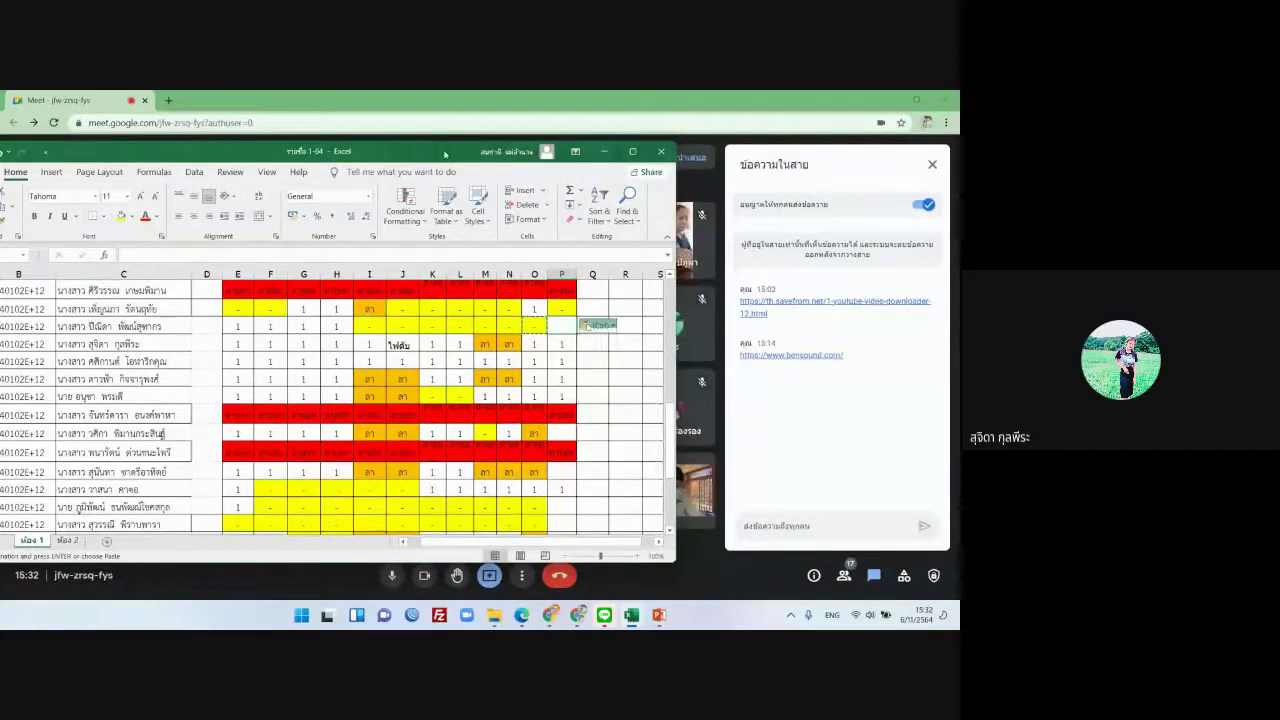
{"action": "left_click_drag", "start_coordinate": [498, 191], "coordinate": [514, 191]}
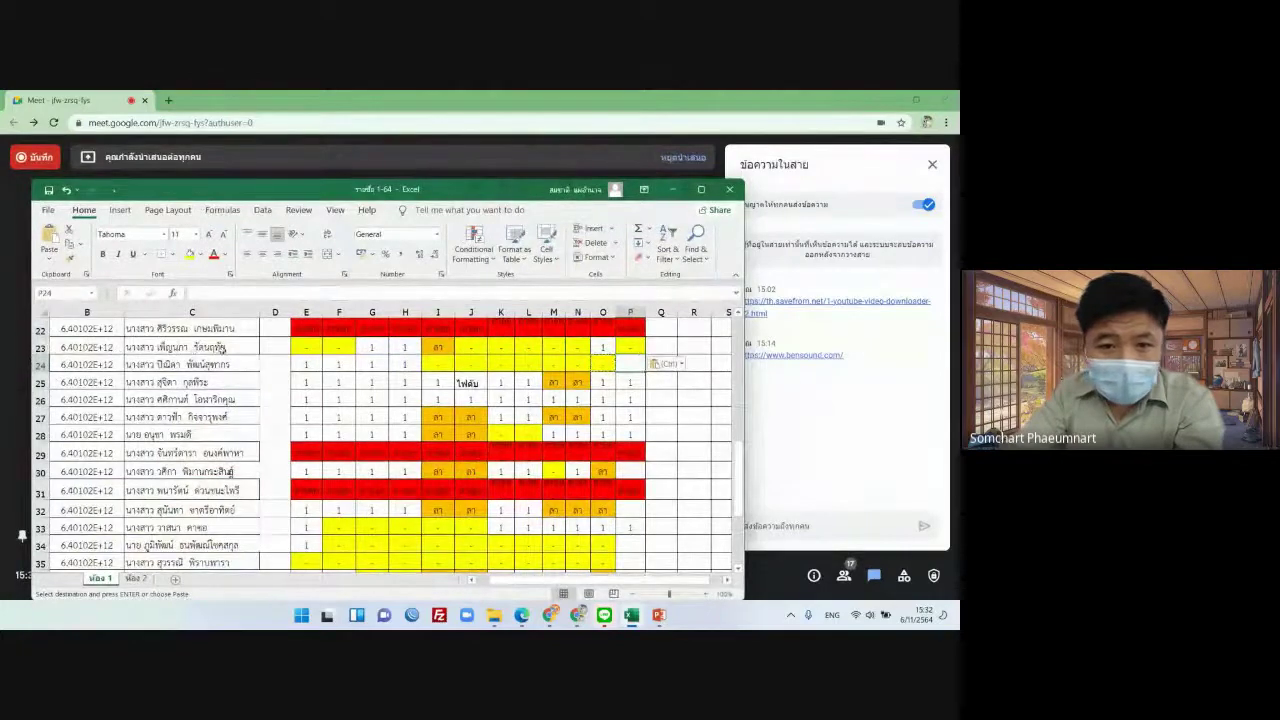
{"action": "left_click_drag", "start_coordinate": [536, 197], "coordinate": [407, 170]}
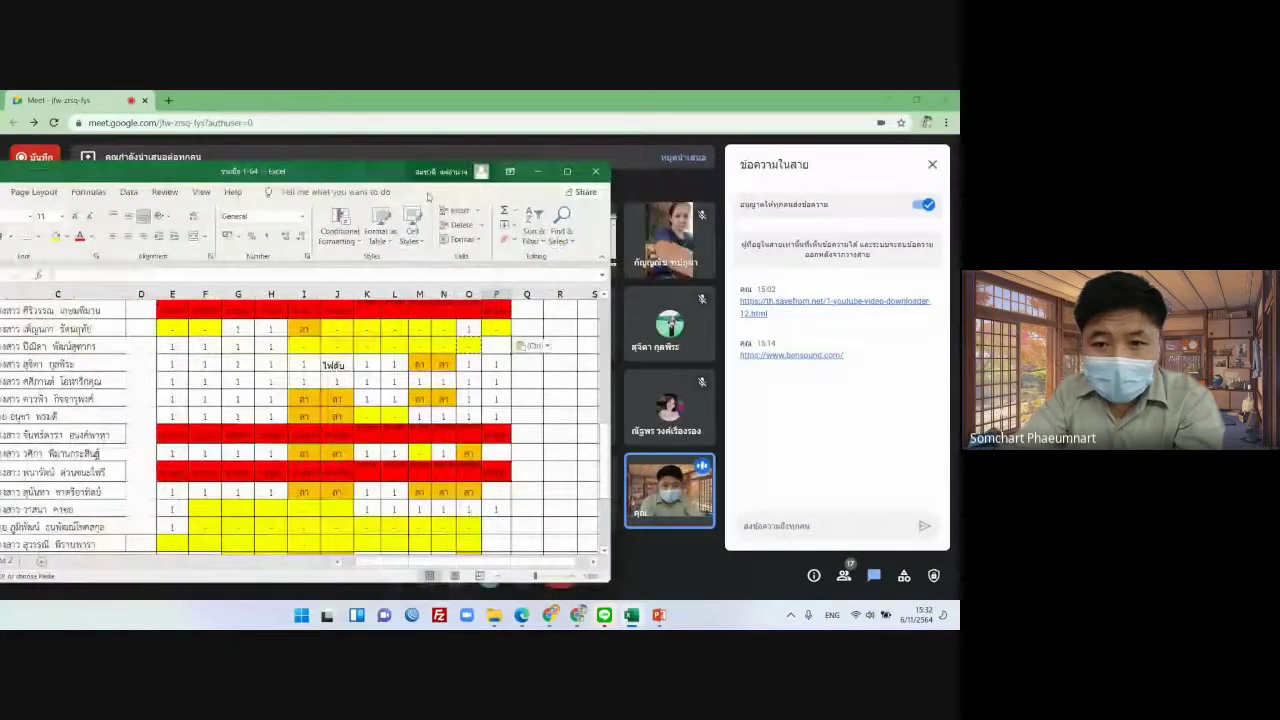
Copy a 1, a dash and a ลา mark from column O into their column P cells.
{"action": "left_click", "coordinate": [505, 363]}
{"action": "key", "text": "ctrl+c"}
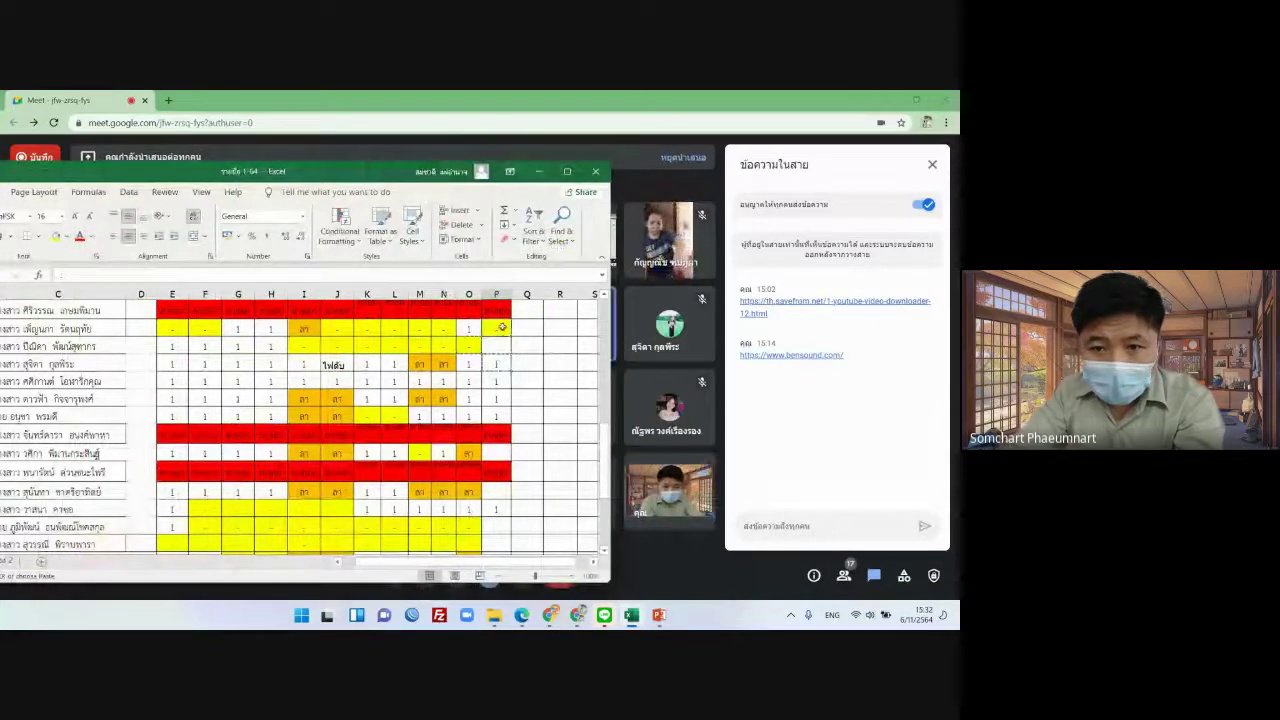
{"action": "left_click", "coordinate": [502, 327]}
{"action": "key", "text": "ctrl+v"}
{"action": "left_click", "coordinate": [473, 343]}
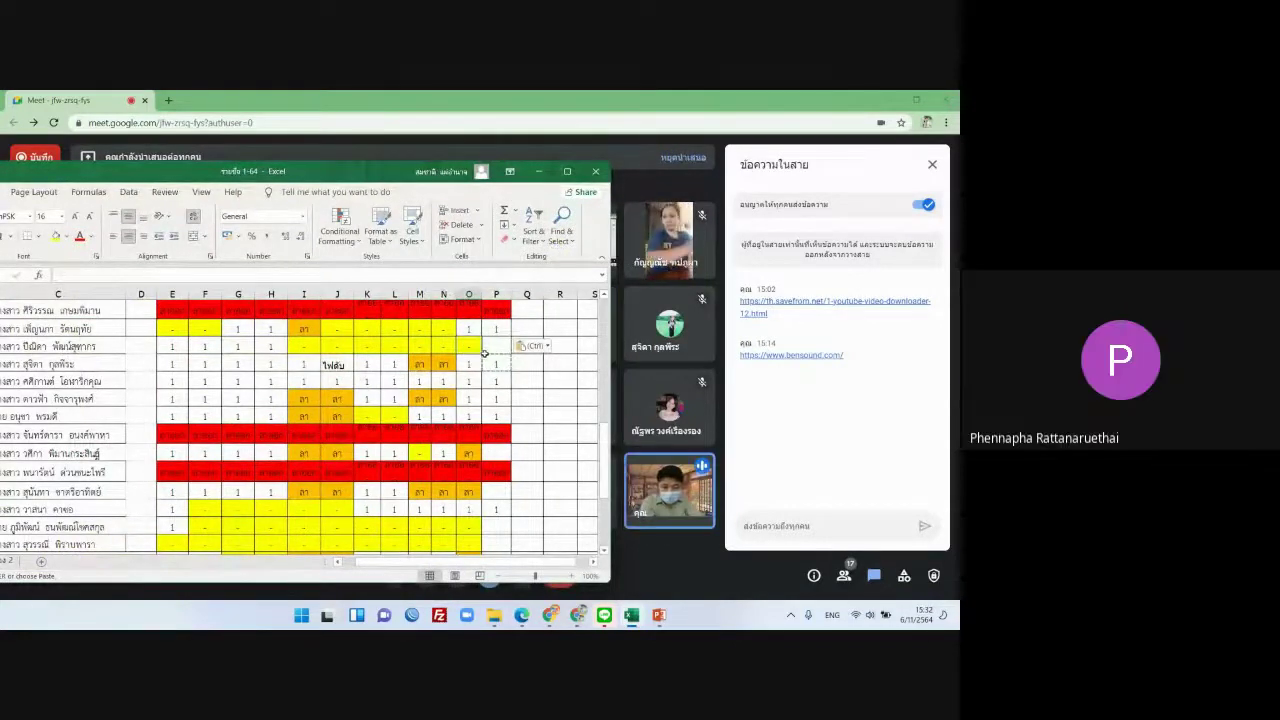
{"action": "key", "text": "ctrl+c"}
{"action": "left_click", "coordinate": [496, 345]}
{"action": "key", "text": "ctrl+v"}
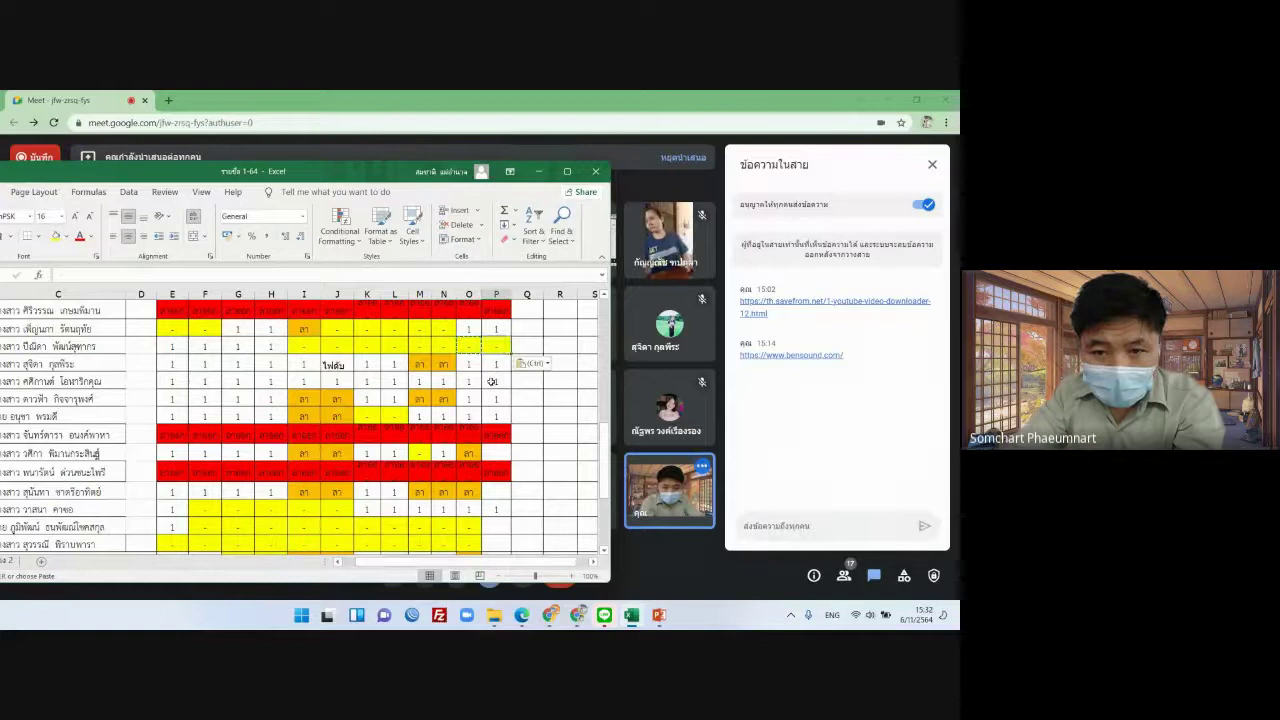
{"action": "left_click", "coordinate": [469, 454]}
{"action": "key", "text": "ctrl+c"}
{"action": "left_click", "coordinate": [496, 454]}
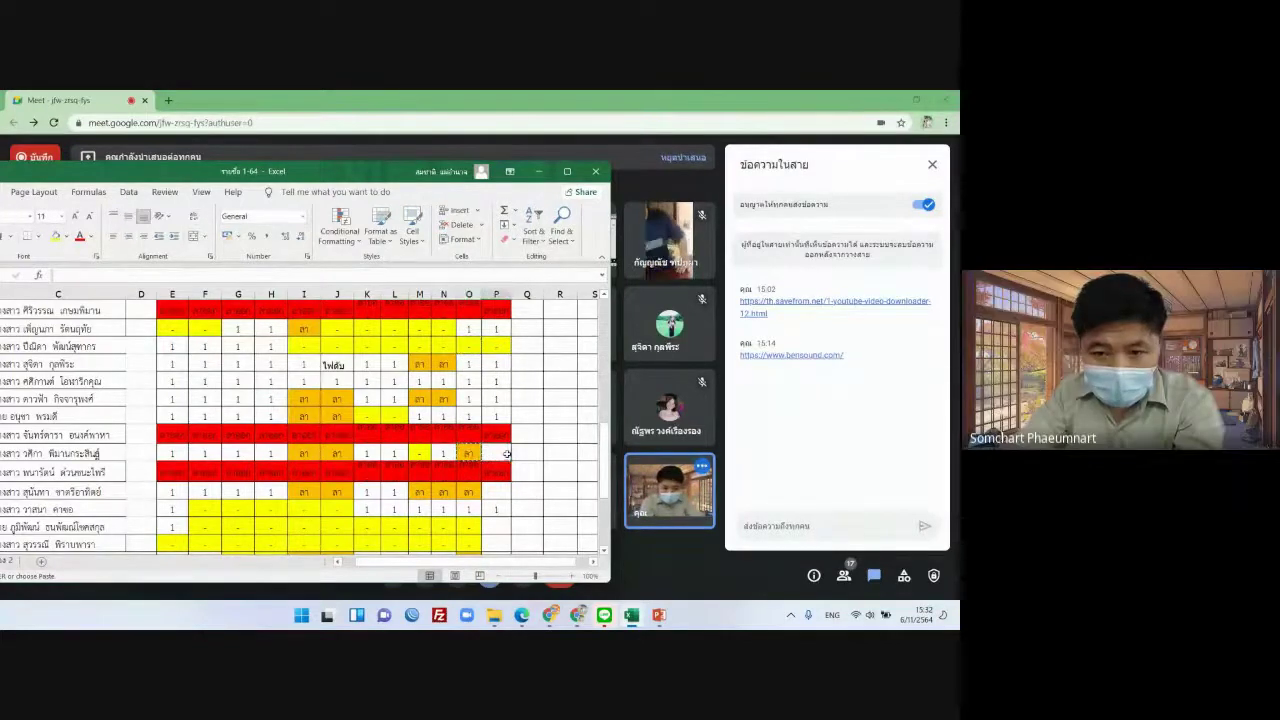
{"action": "key", "text": "ctrl+v"}
Further down, copy a block of marks and a ลา mark into column P.
{"action": "scroll", "coordinate": [501, 470], "scroll_direction": "down", "scroll_amount": 2}
{"action": "left_click_drag", "start_coordinate": [477, 419], "coordinate": [477, 442]}
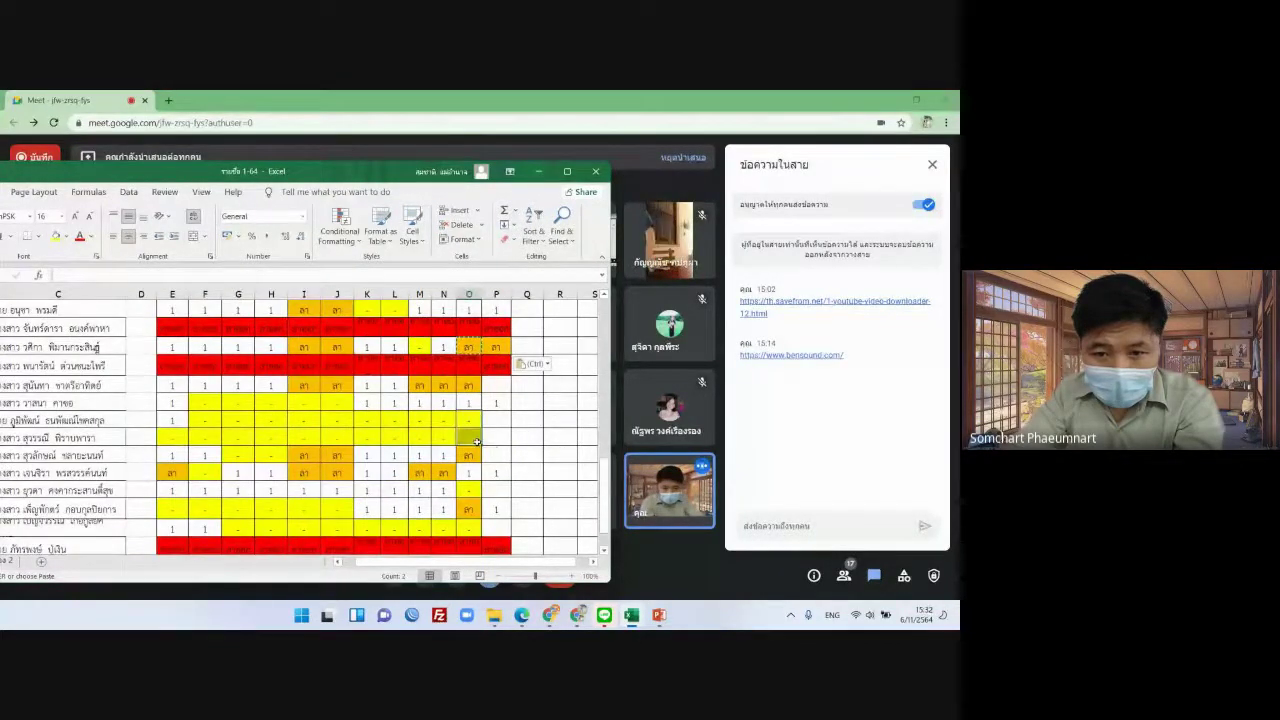
{"action": "key", "text": "ctrl+c"}
{"action": "left_click", "coordinate": [496, 420]}
{"action": "key", "text": "ctrl+v"}
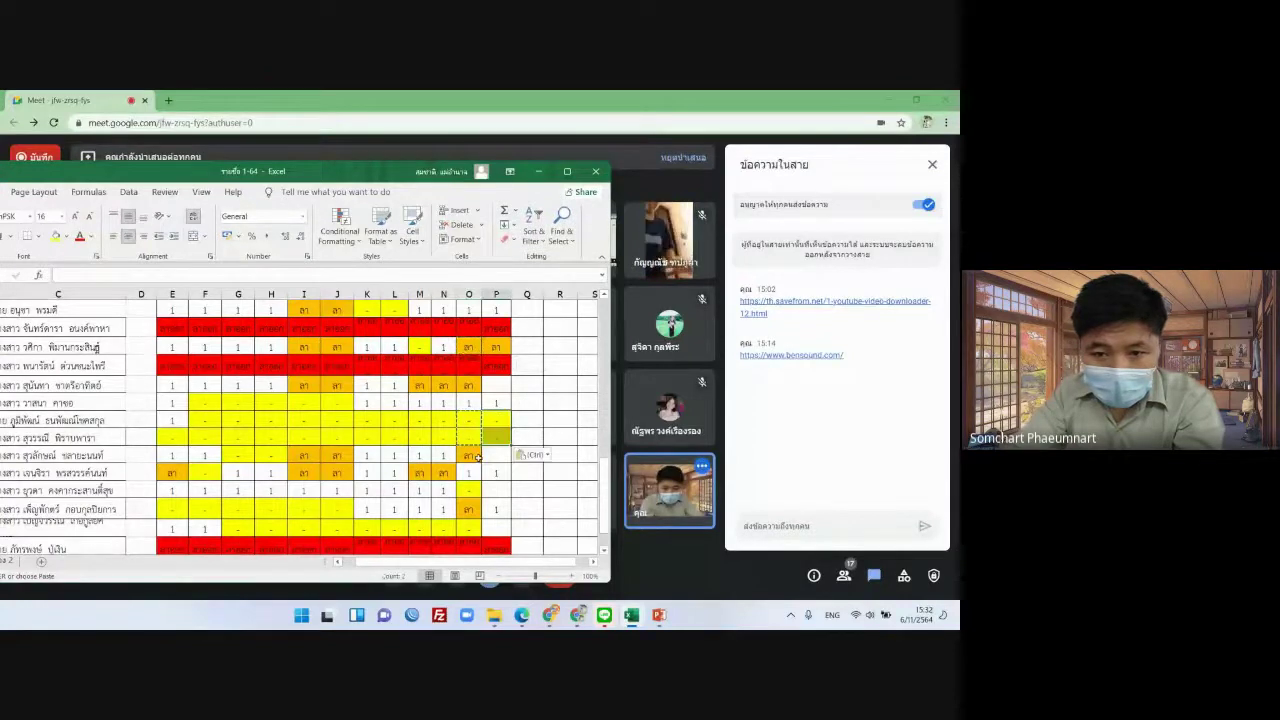
{"action": "left_click", "coordinate": [472, 453]}
{"action": "key", "text": "ctrl+c"}
{"action": "left_click", "coordinate": [496, 454]}
{"action": "key", "text": "ctrl+v"}
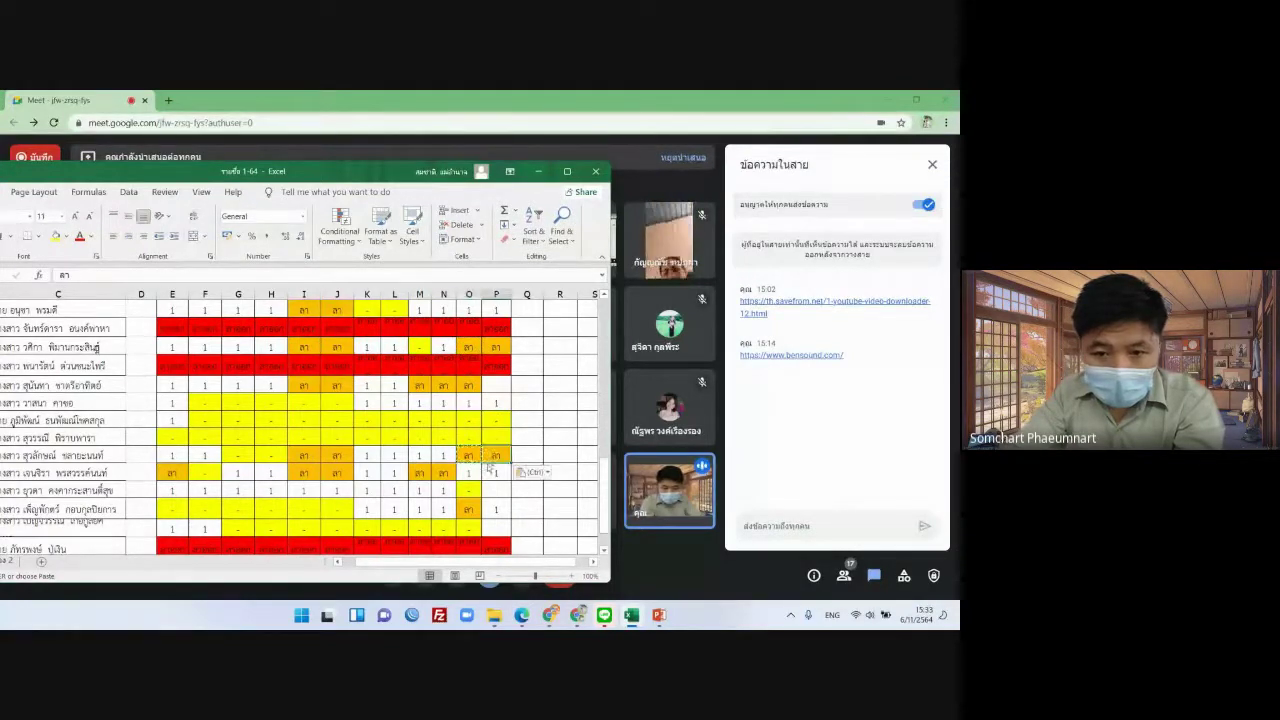
Copy two more dash marks from column O into column P.
{"action": "left_click", "coordinate": [470, 490]}
{"action": "key", "text": "ctrl+c"}
{"action": "left_click", "coordinate": [494, 488]}
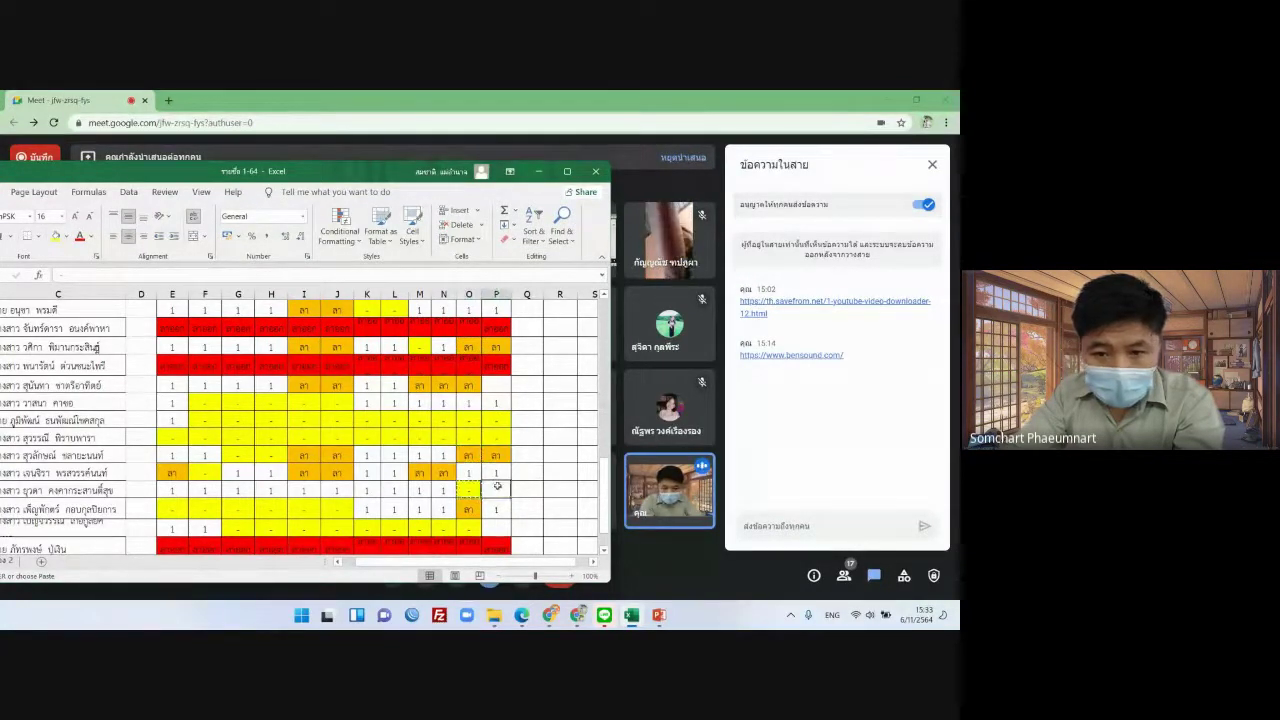
{"action": "key", "text": "ctrl+v"}
{"action": "key", "text": "ctrl"}
{"action": "key", "text": "Escape"}
{"action": "left_click", "coordinate": [470, 528]}
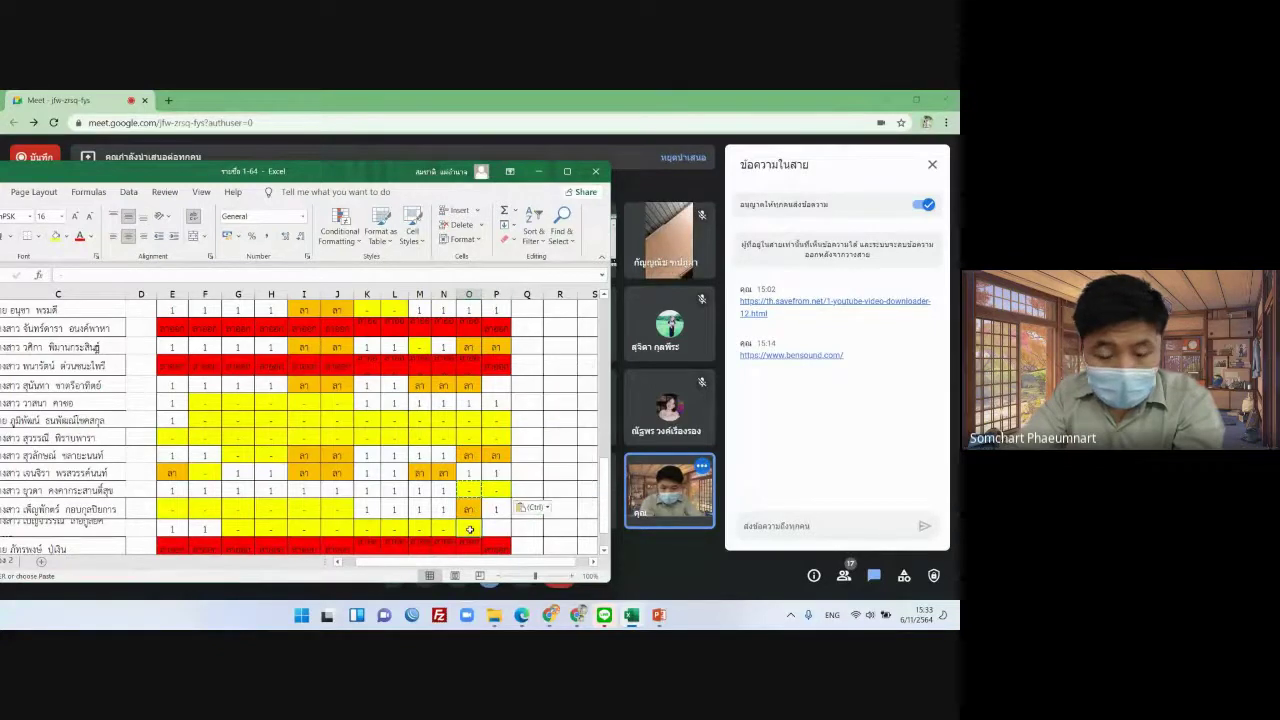
{"action": "key", "text": "ctrl+c"}
{"action": "left_click", "coordinate": [494, 528]}
{"action": "key", "text": "ctrl+v"}
Paste the last student's ลา mark into the 6 พ.ย. column.
{"action": "scroll", "coordinate": [500, 480], "scroll_direction": "down", "scroll_amount": 4}
{"action": "key", "text": "ctrl"}
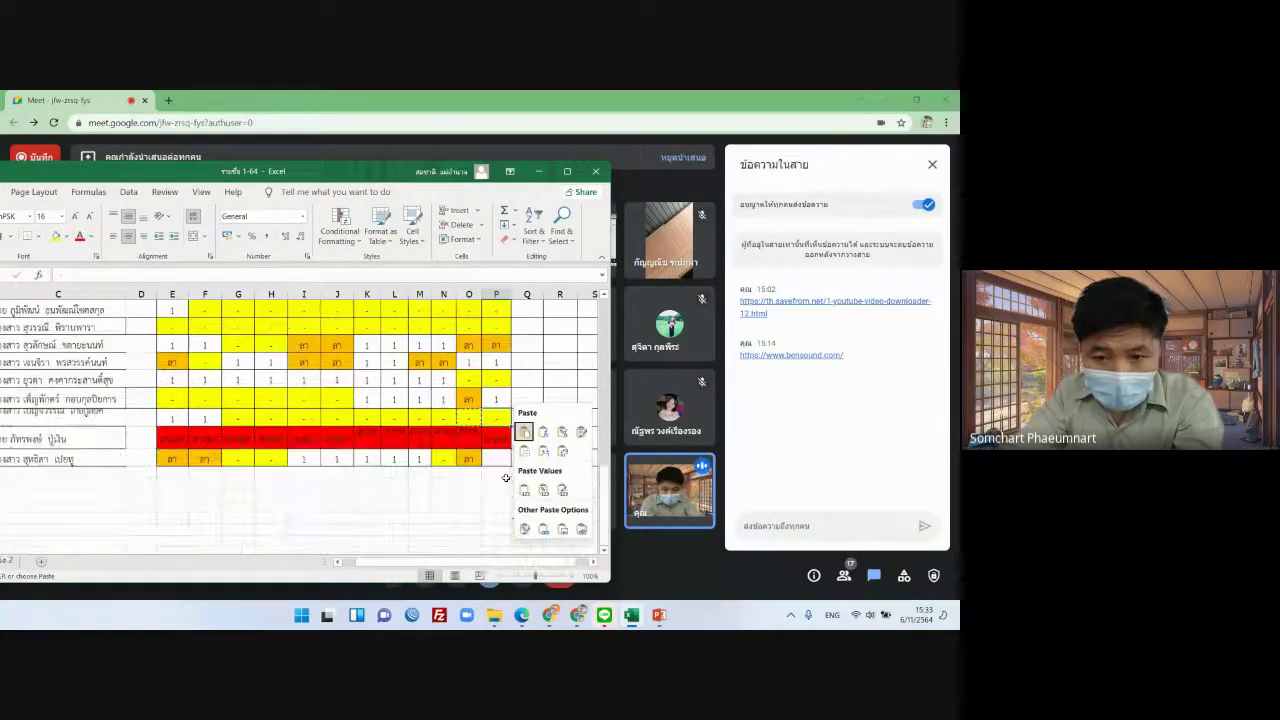
{"action": "scroll", "coordinate": [506, 478], "scroll_direction": "up", "scroll_amount": 1}
{"action": "key", "text": "Escape"}
{"action": "left_click", "coordinate": [470, 406]}
{"action": "key", "text": "ctrl+c"}
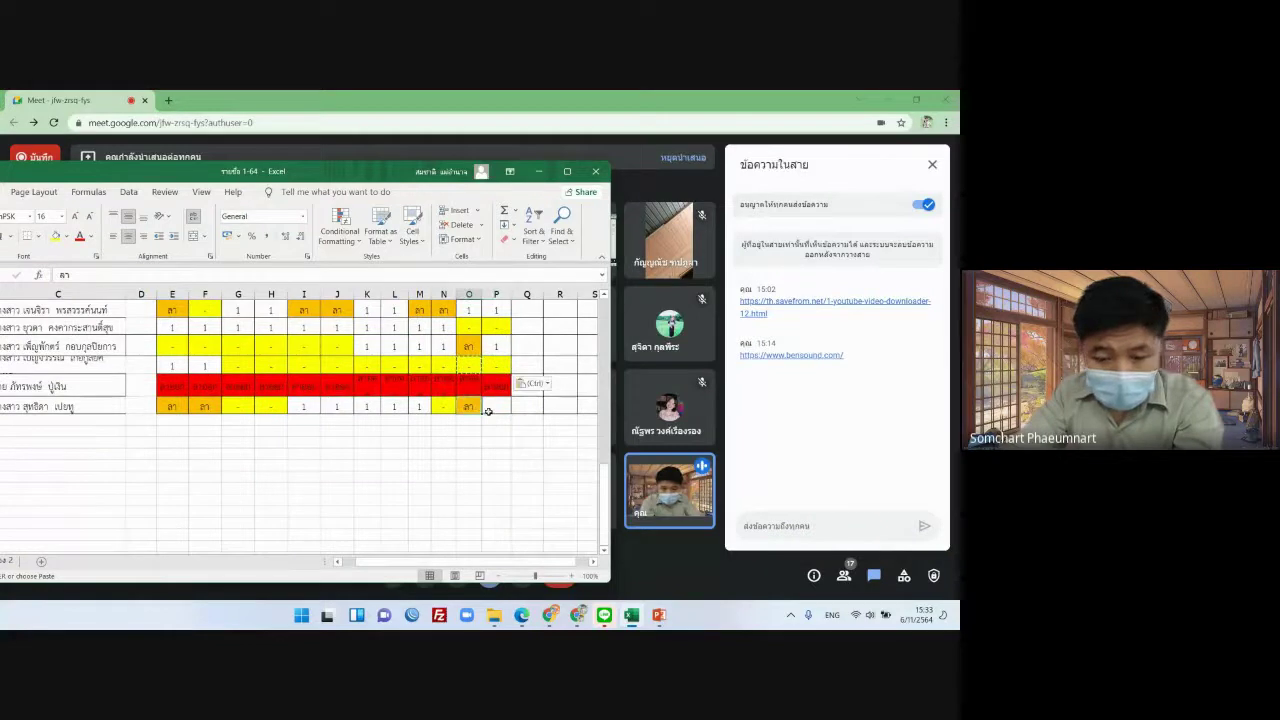
{"action": "left_click", "coordinate": [494, 407]}
{"action": "key", "text": "ctrl+v"}
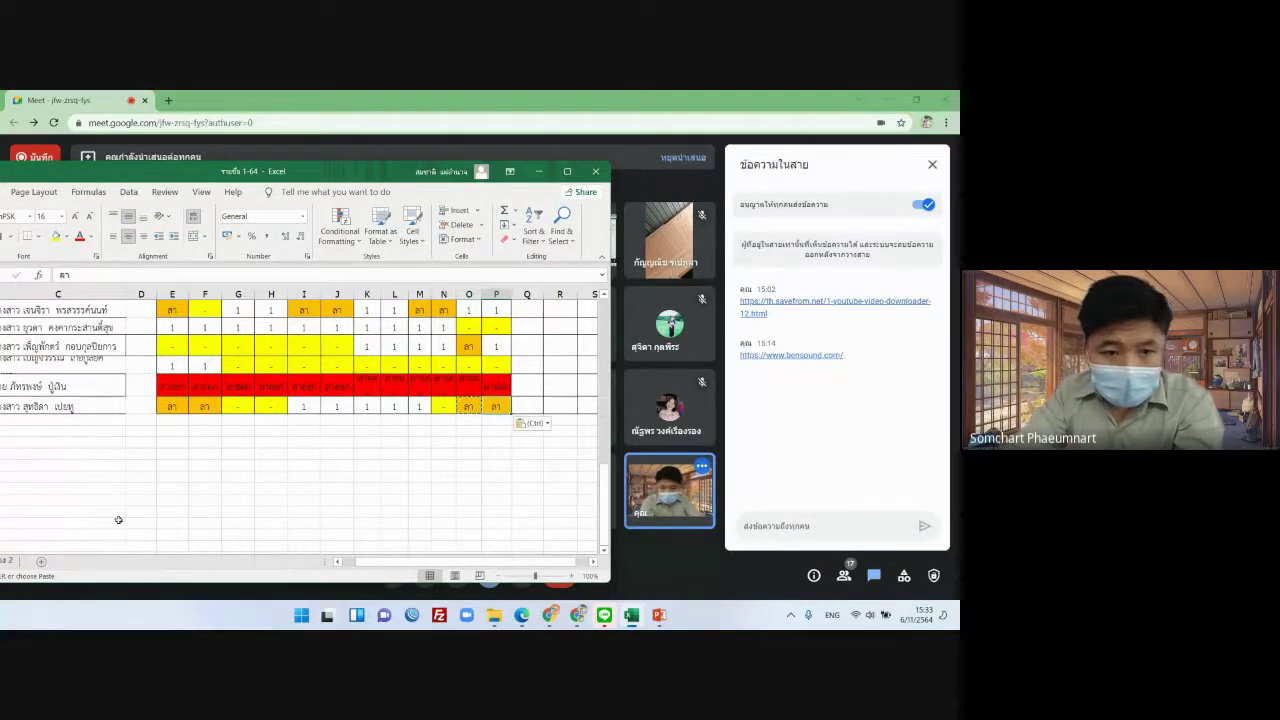
Switch to sheet ห้อง 2 and reposition the Excel window.
{"action": "left_click", "coordinate": [8, 562]}
{"action": "scroll", "coordinate": [447, 457], "scroll_direction": "up", "scroll_amount": 5}
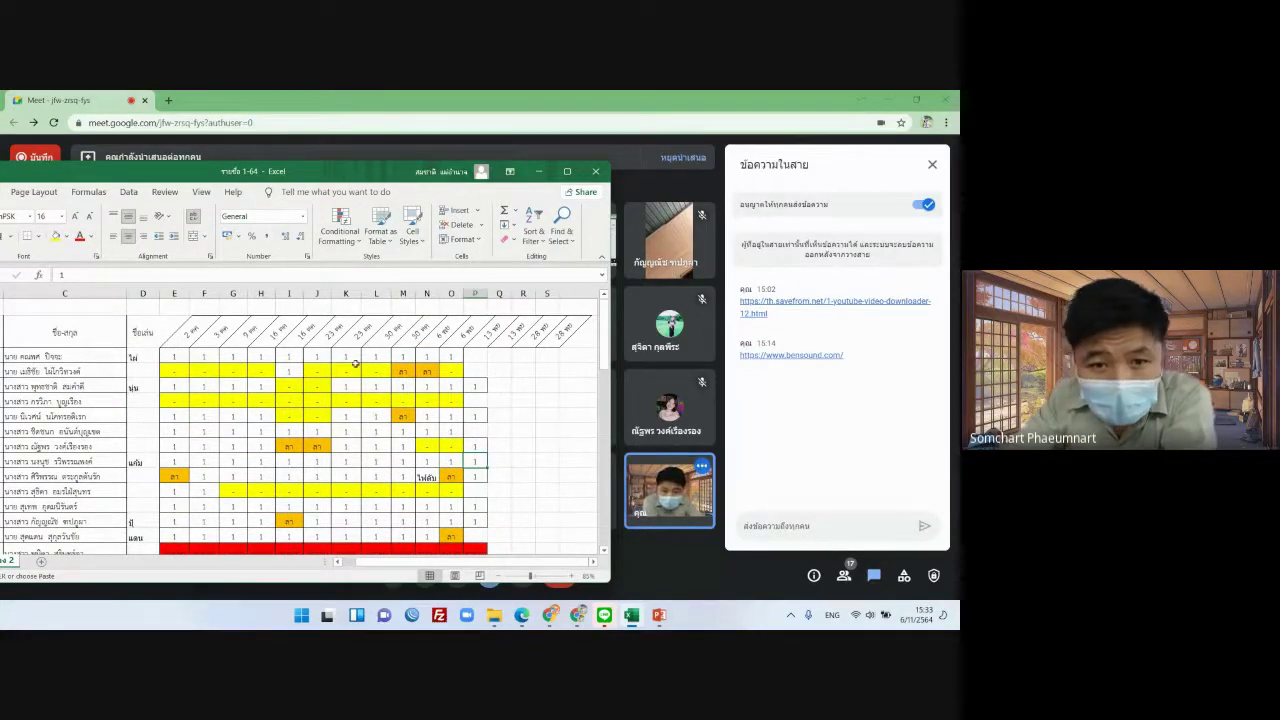
{"action": "left_click_drag", "start_coordinate": [174, 304], "coordinate": [474, 308]}
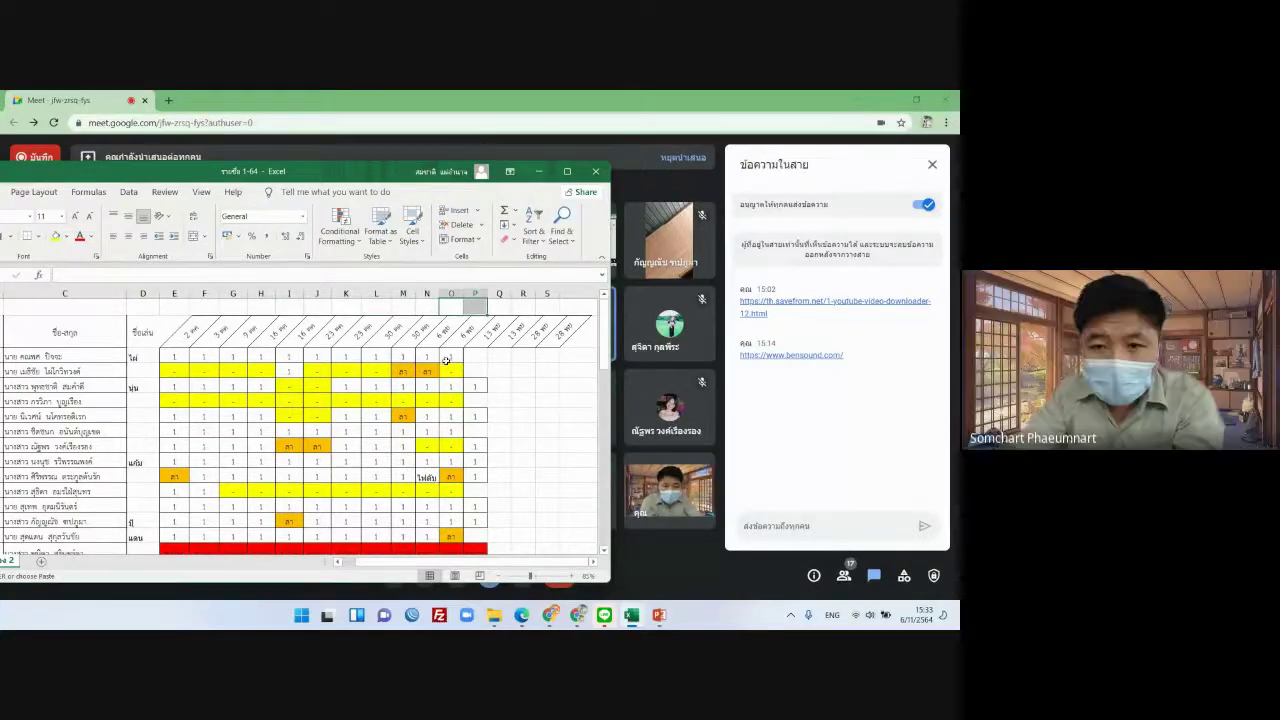
{"action": "left_click_drag", "start_coordinate": [367, 169], "coordinate": [455, 143]}
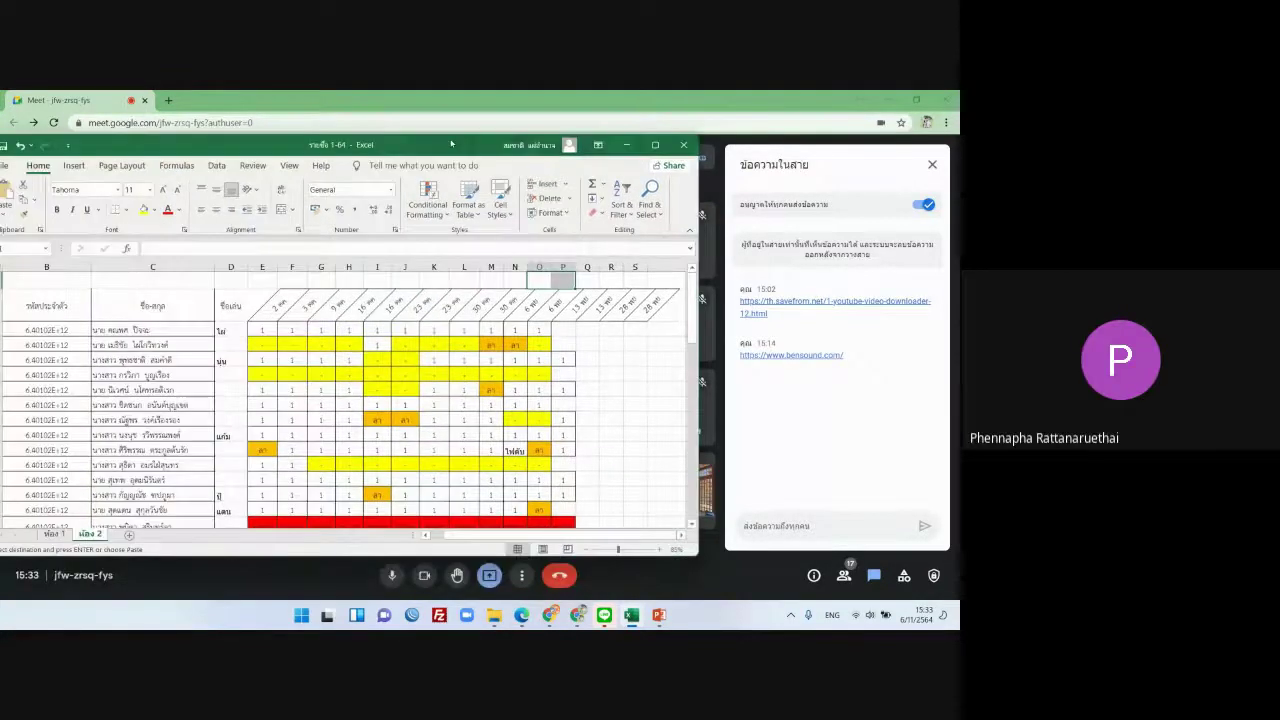
Paste a 1 into the first student's 6 พ.ย. cell on ห้อง 1, then switch to ห้อง 2.
{"action": "scroll", "coordinate": [485, 361], "scroll_direction": "down", "scroll_amount": 5}
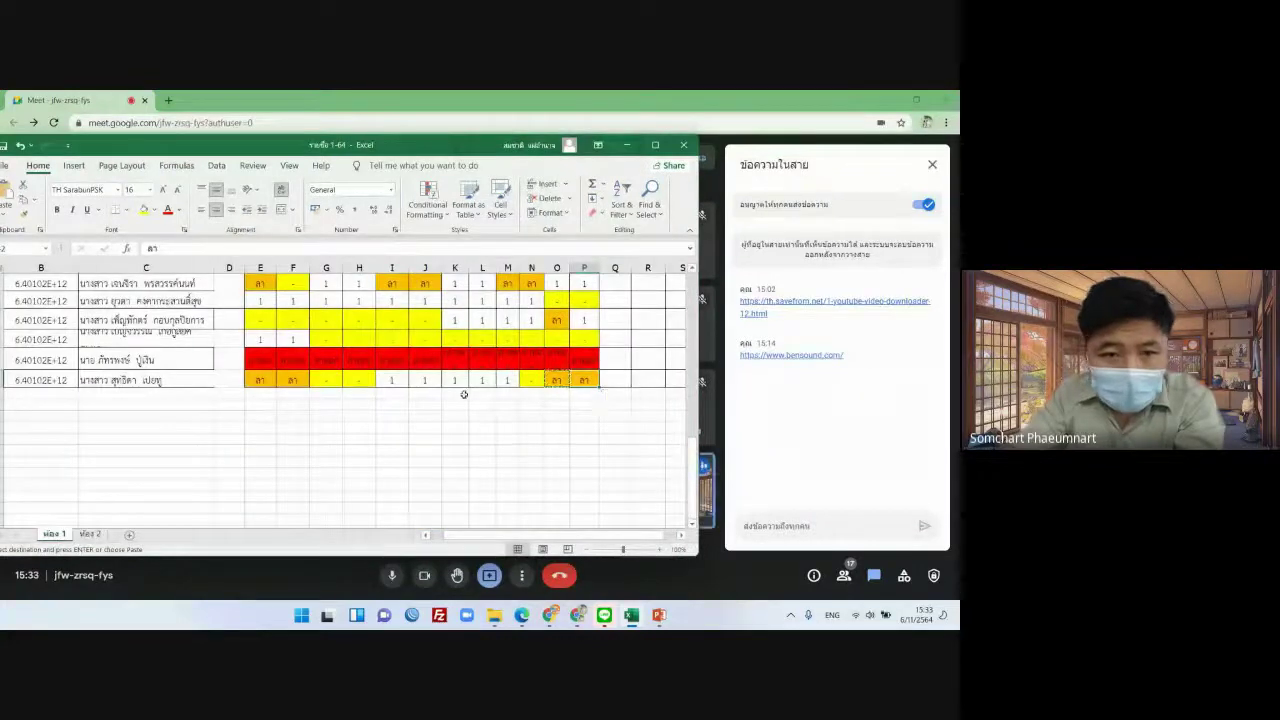
{"action": "scroll", "coordinate": [464, 394], "scroll_direction": "up", "scroll_amount": 2}
{"action": "scroll", "coordinate": [464, 394], "scroll_direction": "up", "scroll_amount": 3}
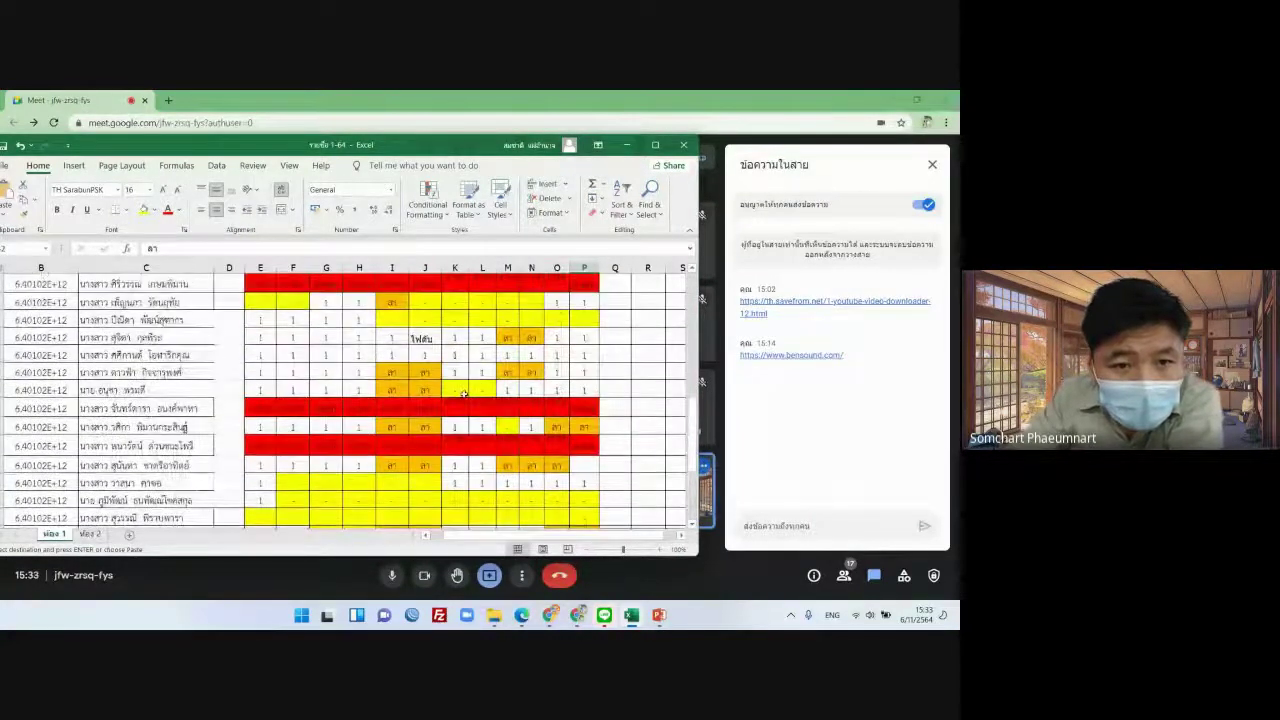
{"action": "scroll", "coordinate": [464, 394], "scroll_direction": "up", "scroll_amount": 2}
{"action": "scroll", "coordinate": [464, 394], "scroll_direction": "up", "scroll_amount": 2}
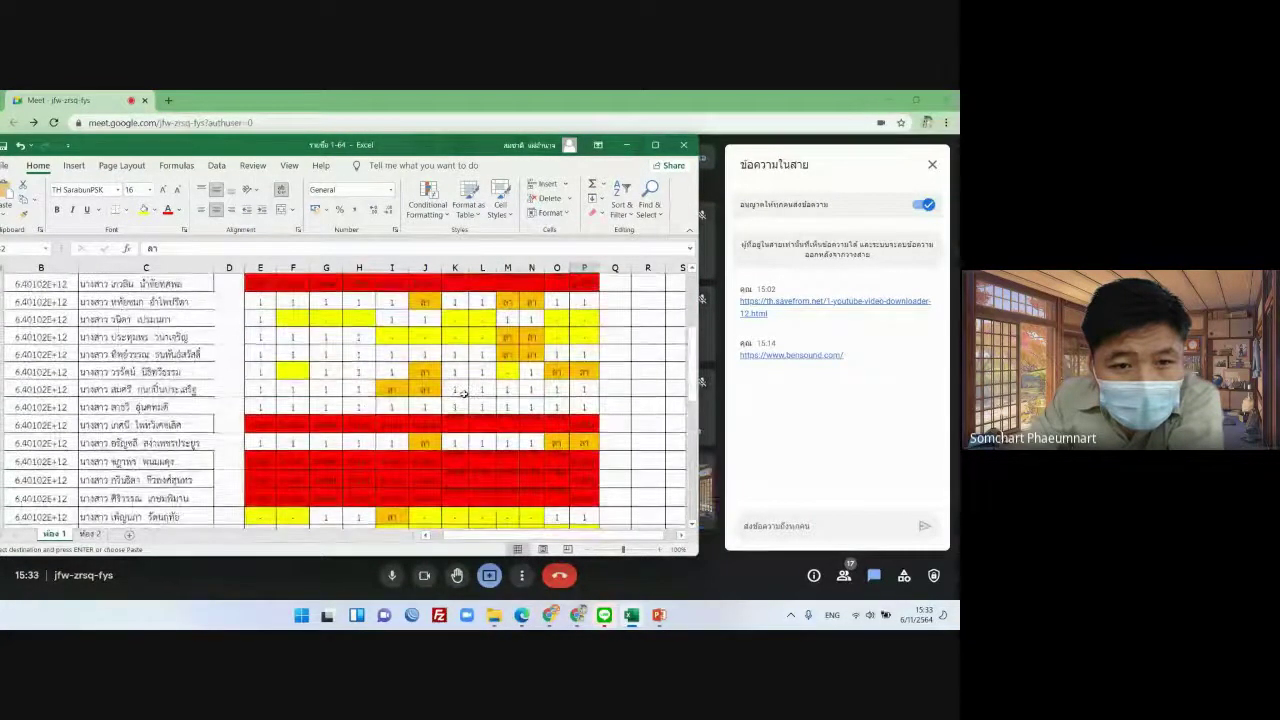
{"action": "scroll", "coordinate": [464, 394], "scroll_direction": "up", "scroll_amount": 1}
{"action": "scroll", "coordinate": [464, 394], "scroll_direction": "up", "scroll_amount": 3}
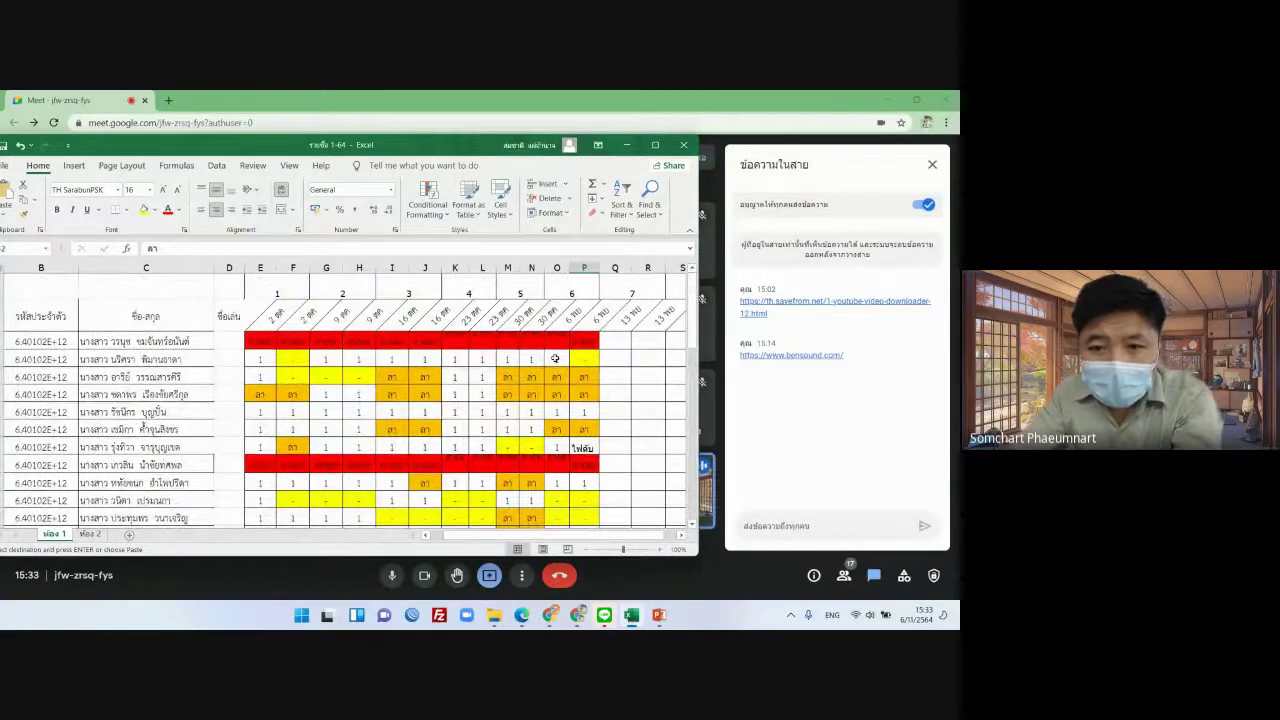
{"action": "left_click", "coordinate": [555, 358]}
{"action": "left_click", "coordinate": [584, 359]}
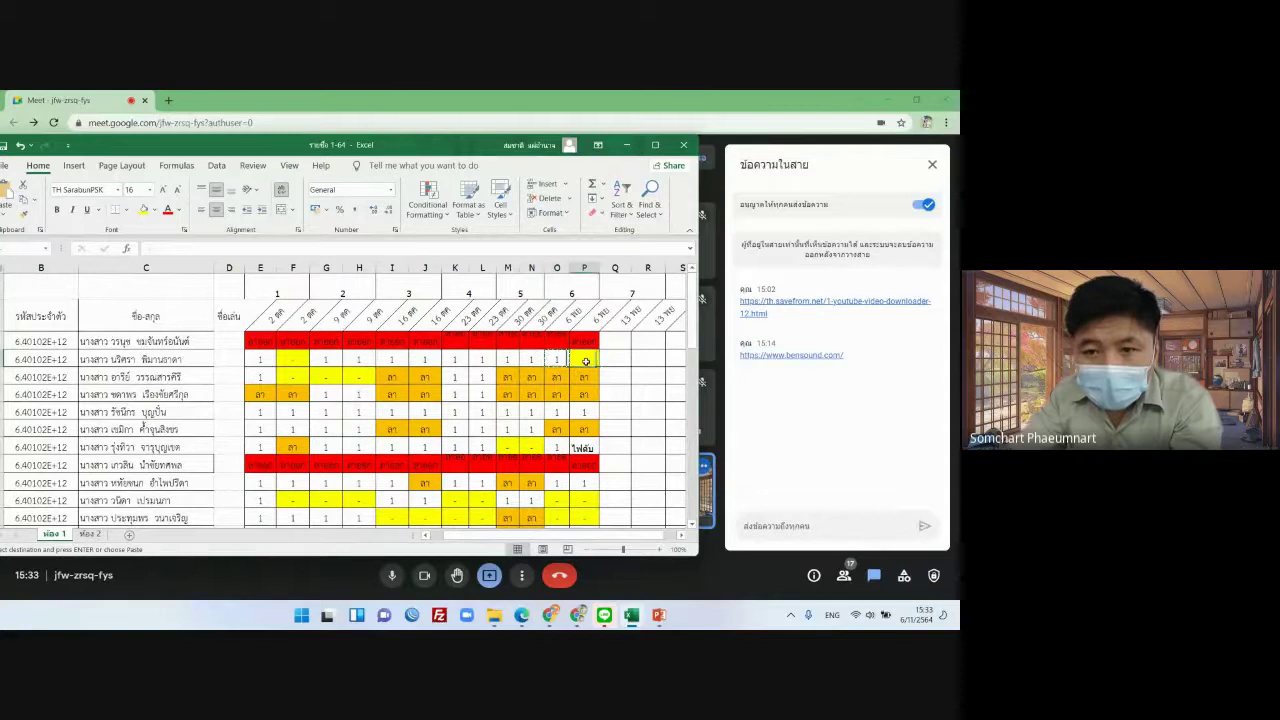
{"action": "key", "text": "ctrl+v"}
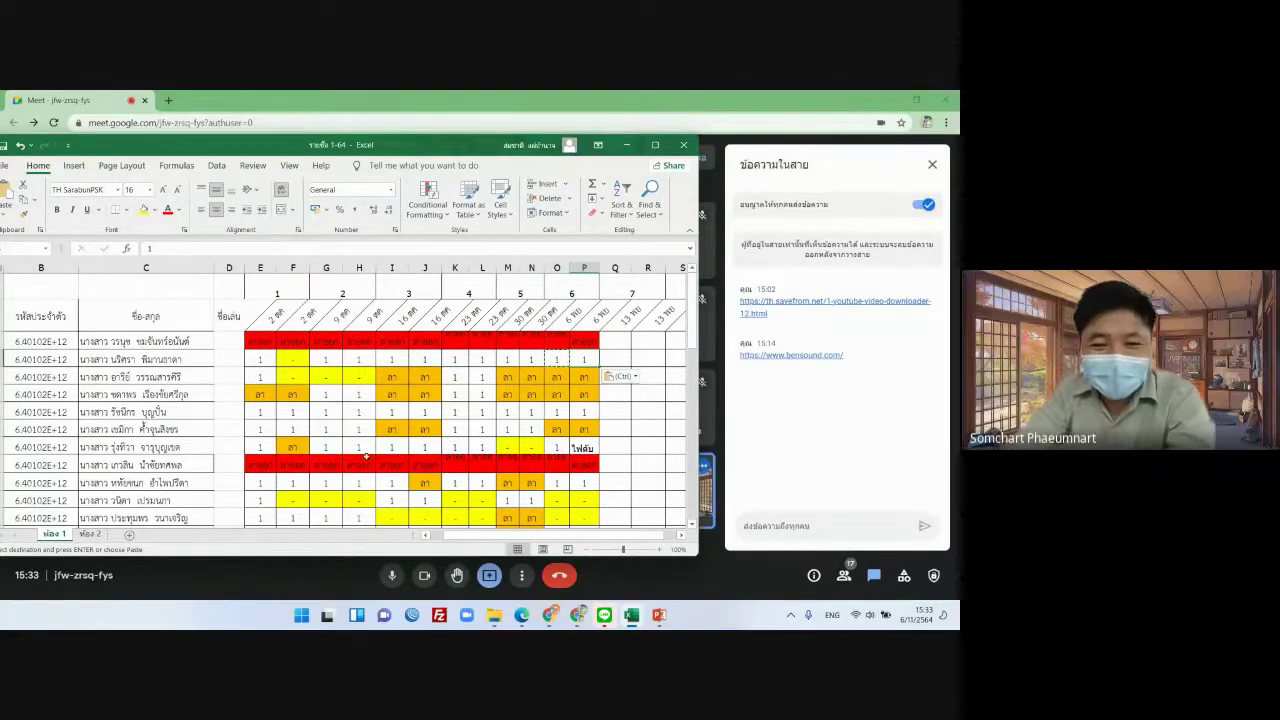
{"action": "left_click", "coordinate": [100, 533]}
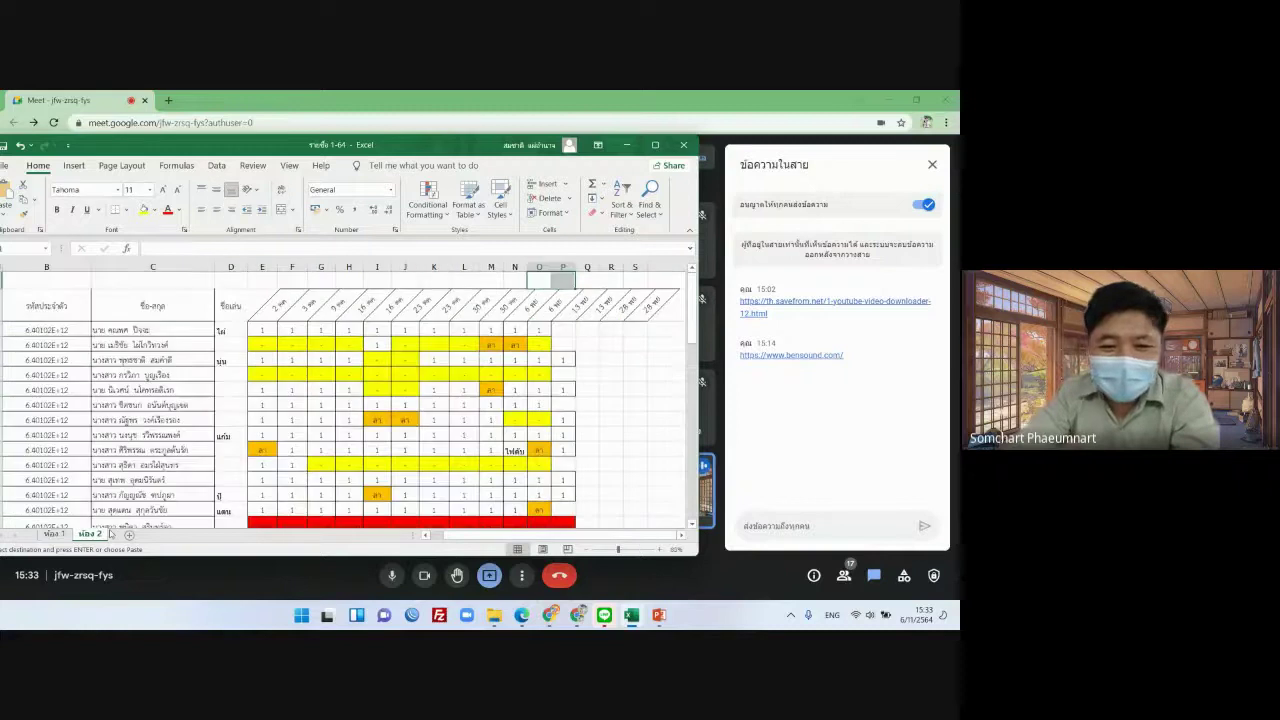
Paste yellow dash marks into the latest-date cells of the first, second and fourth students.
{"action": "left_click", "coordinate": [538, 331]}
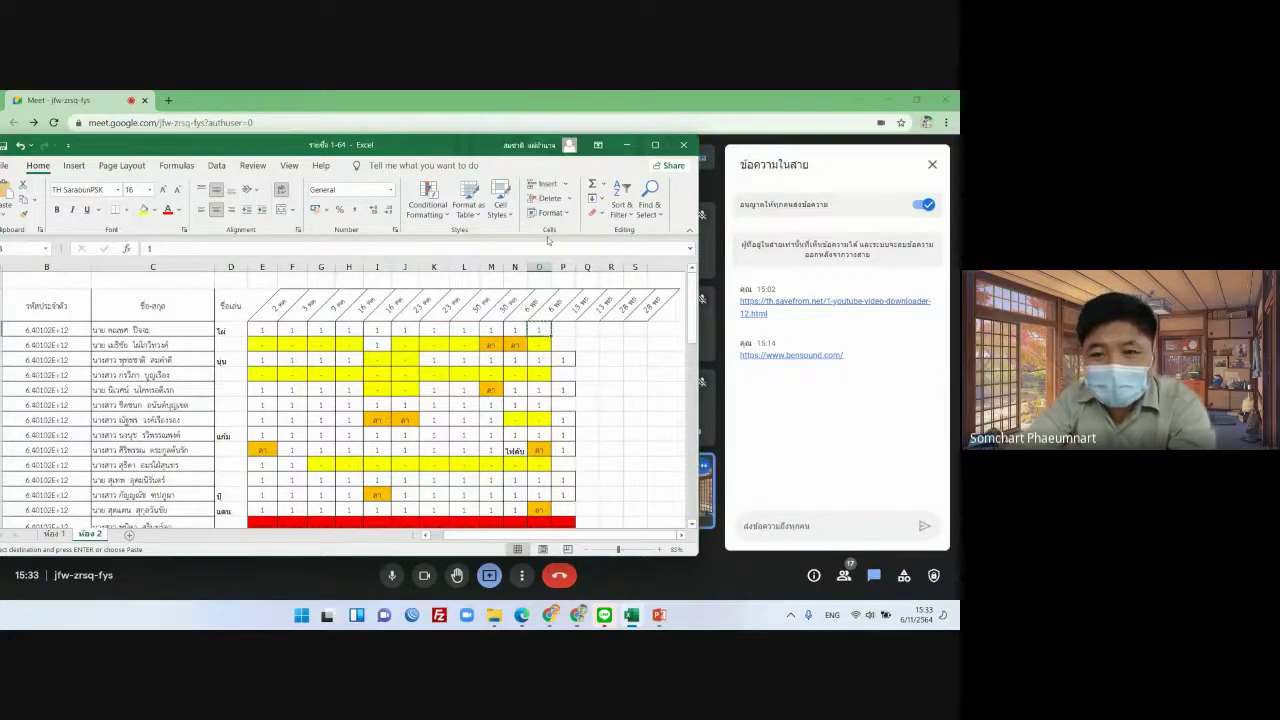
{"action": "left_click_drag", "start_coordinate": [474, 145], "coordinate": [284, 137]}
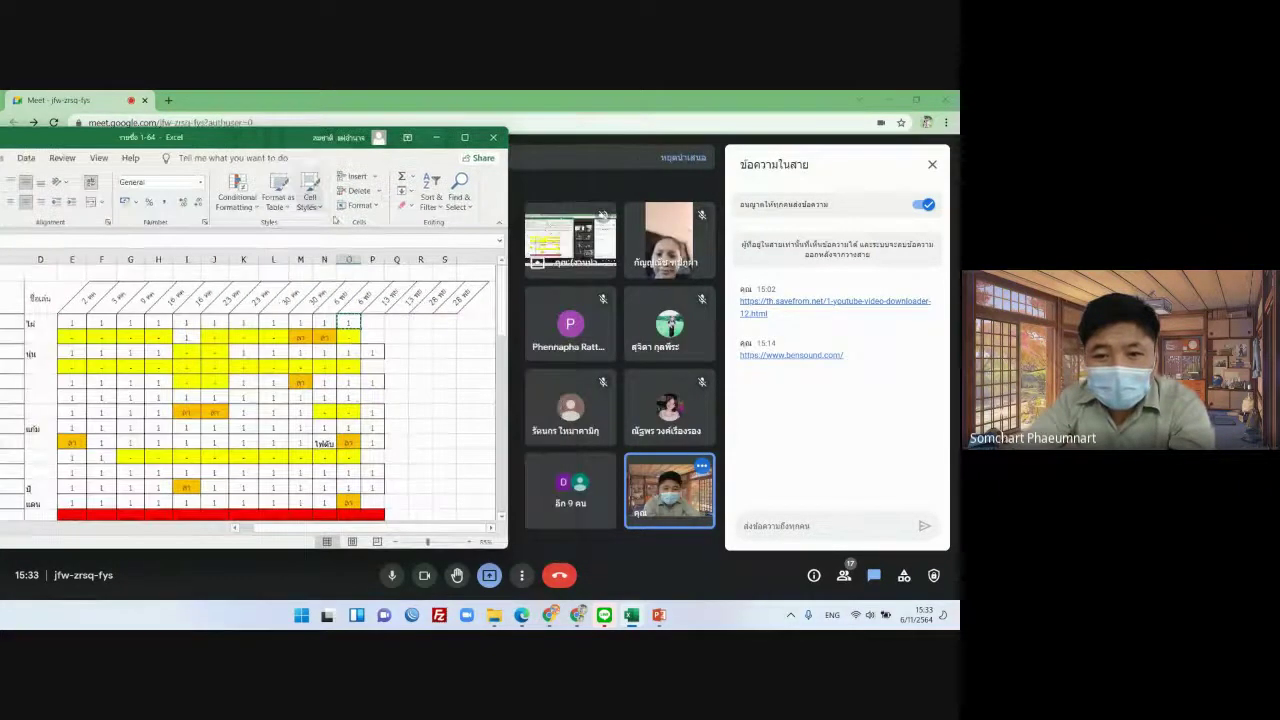
{"action": "left_click", "coordinate": [373, 322]}
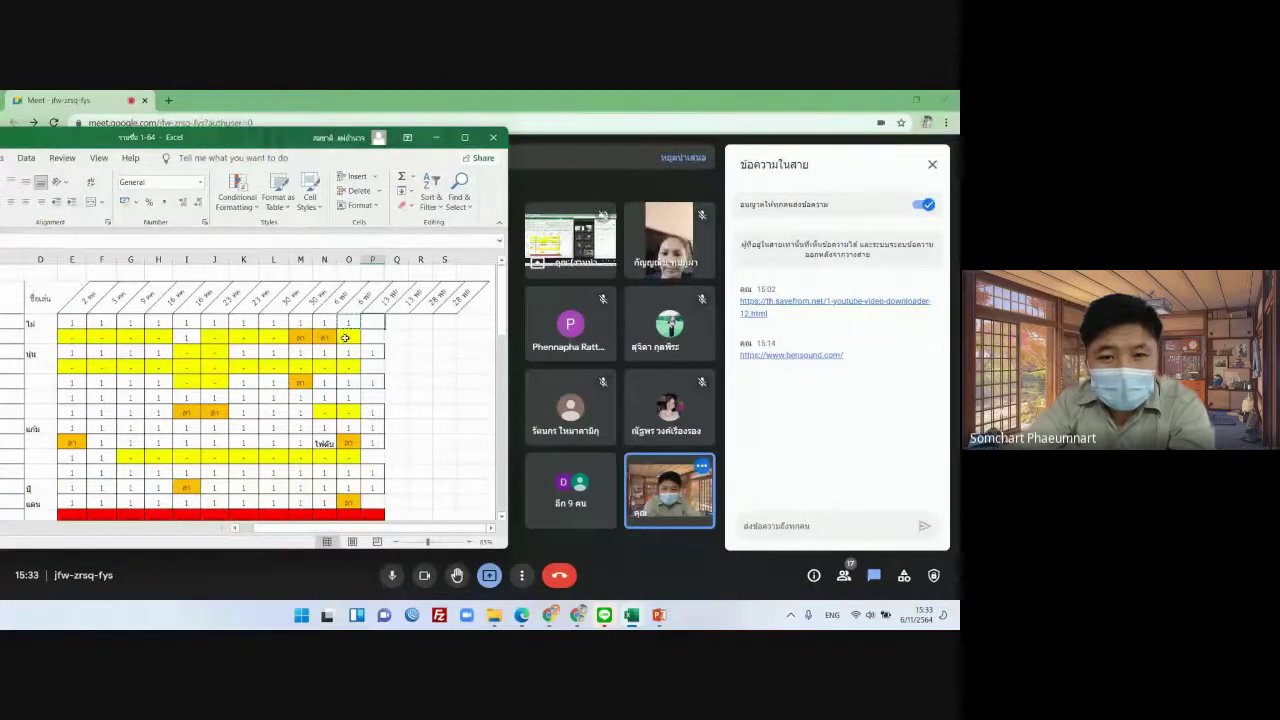
{"action": "left_click", "coordinate": [346, 337]}
{"action": "left_click", "coordinate": [374, 323]}
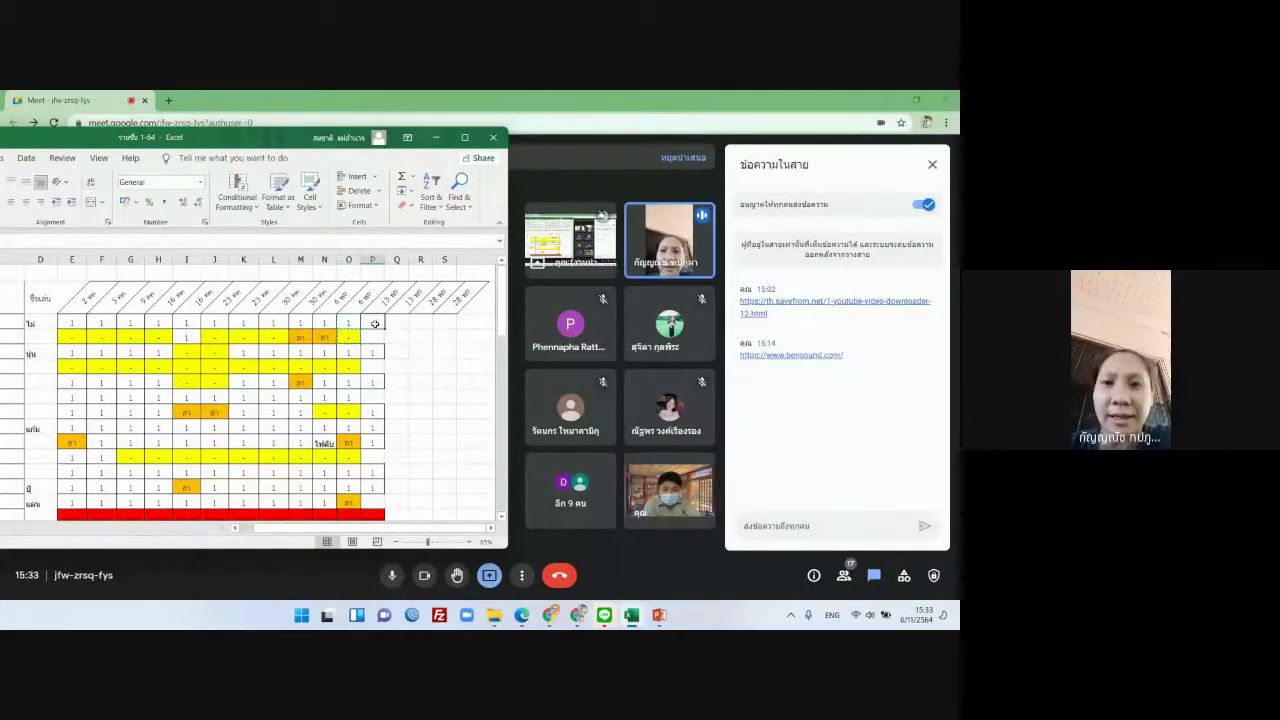
{"action": "key", "text": "ctrl+v"}
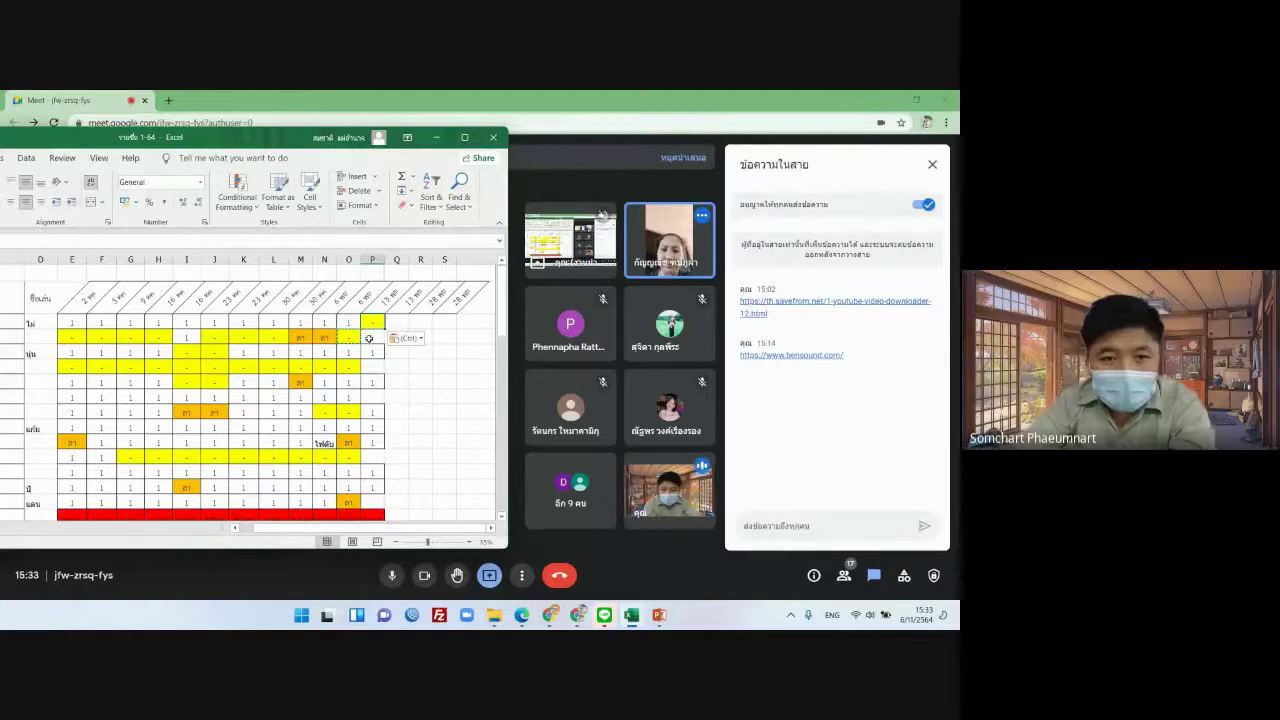
{"action": "left_click_drag", "start_coordinate": [287, 145], "coordinate": [399, 141]}
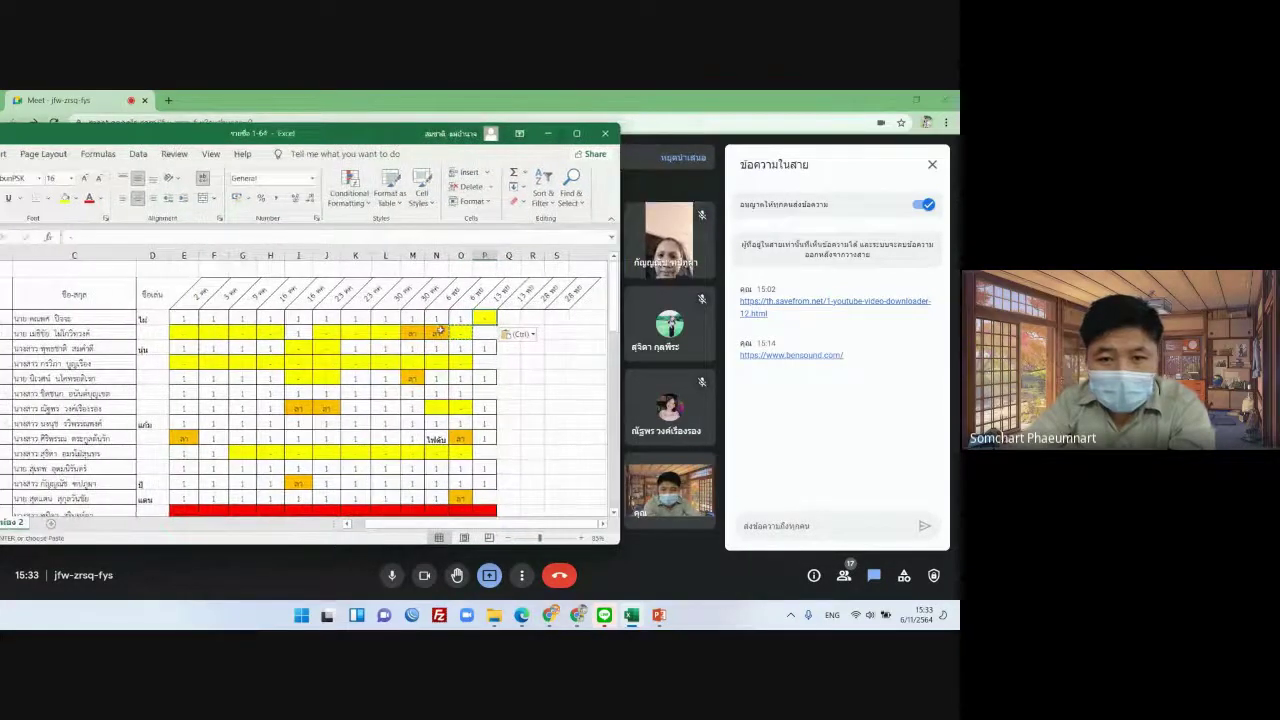
{"action": "left_click", "coordinate": [484, 333]}
{"action": "key", "text": "ctrl+v"}
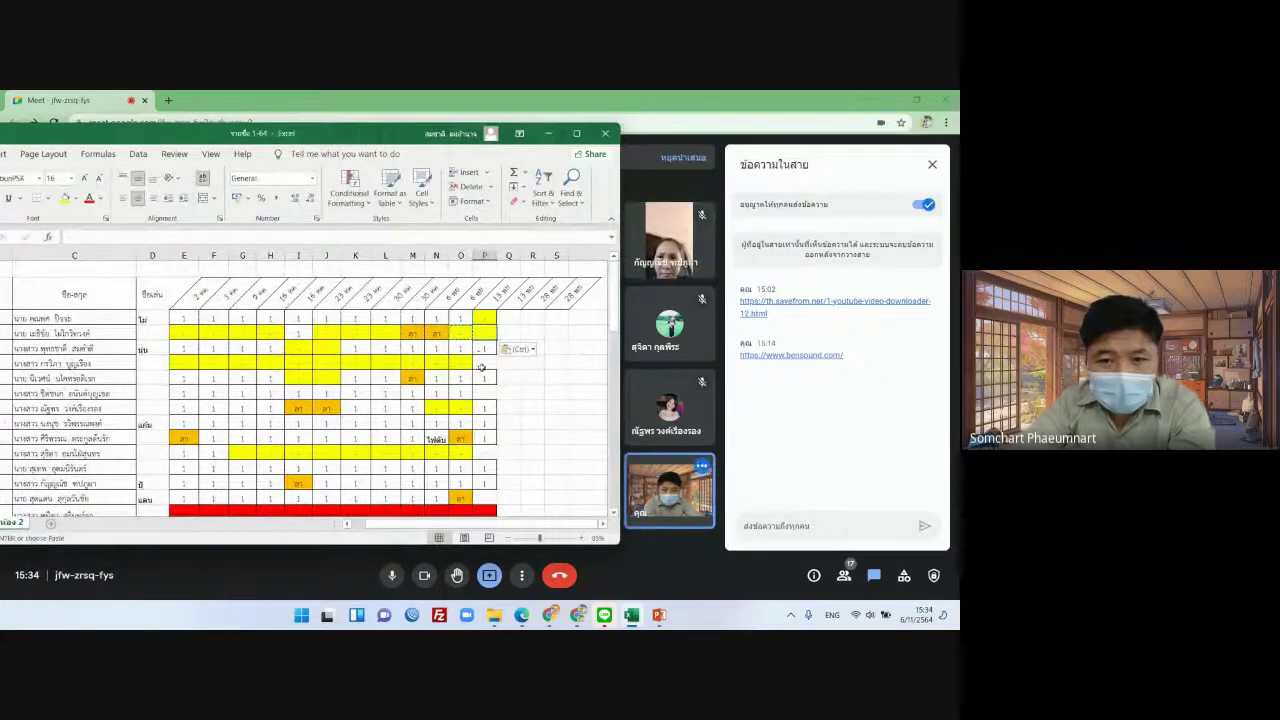
{"action": "left_click", "coordinate": [485, 363]}
{"action": "key", "text": "ctrl+v"}
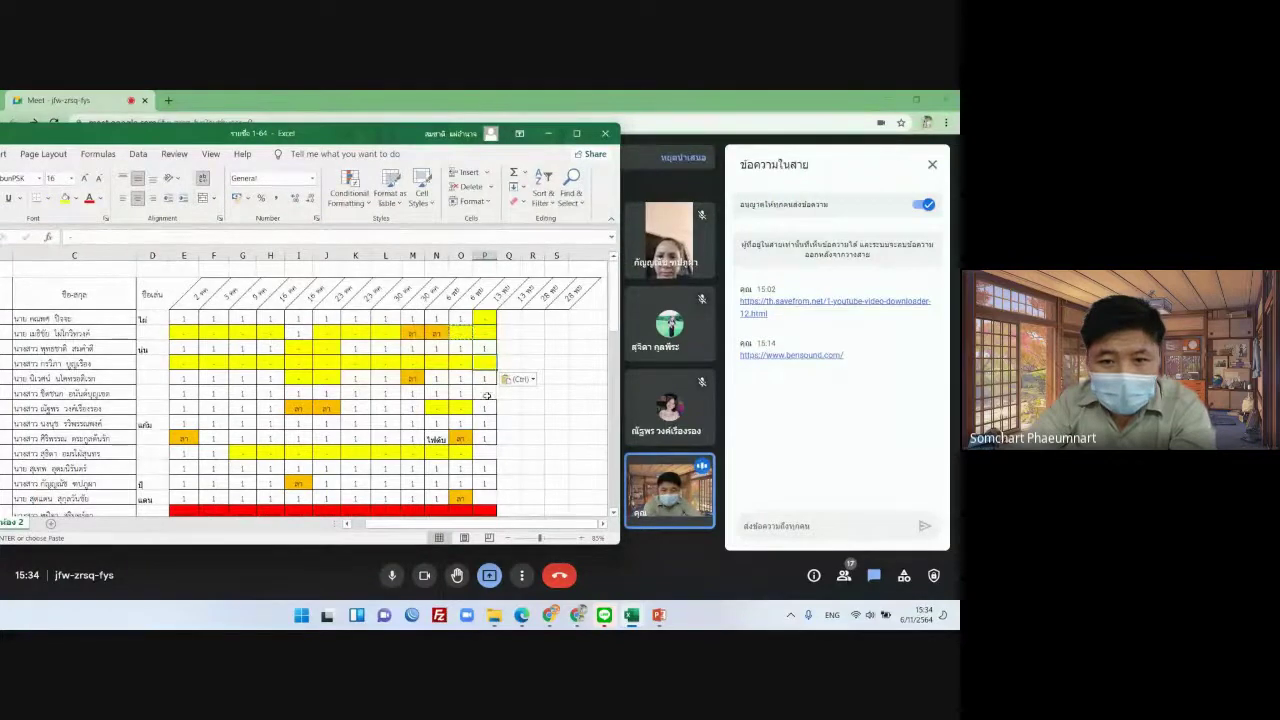
Fill the next rows with 1 marks and copy an orange leave mark across.
{"action": "left_click", "coordinate": [486, 386]}
{"action": "left_click", "coordinate": [463, 392]}
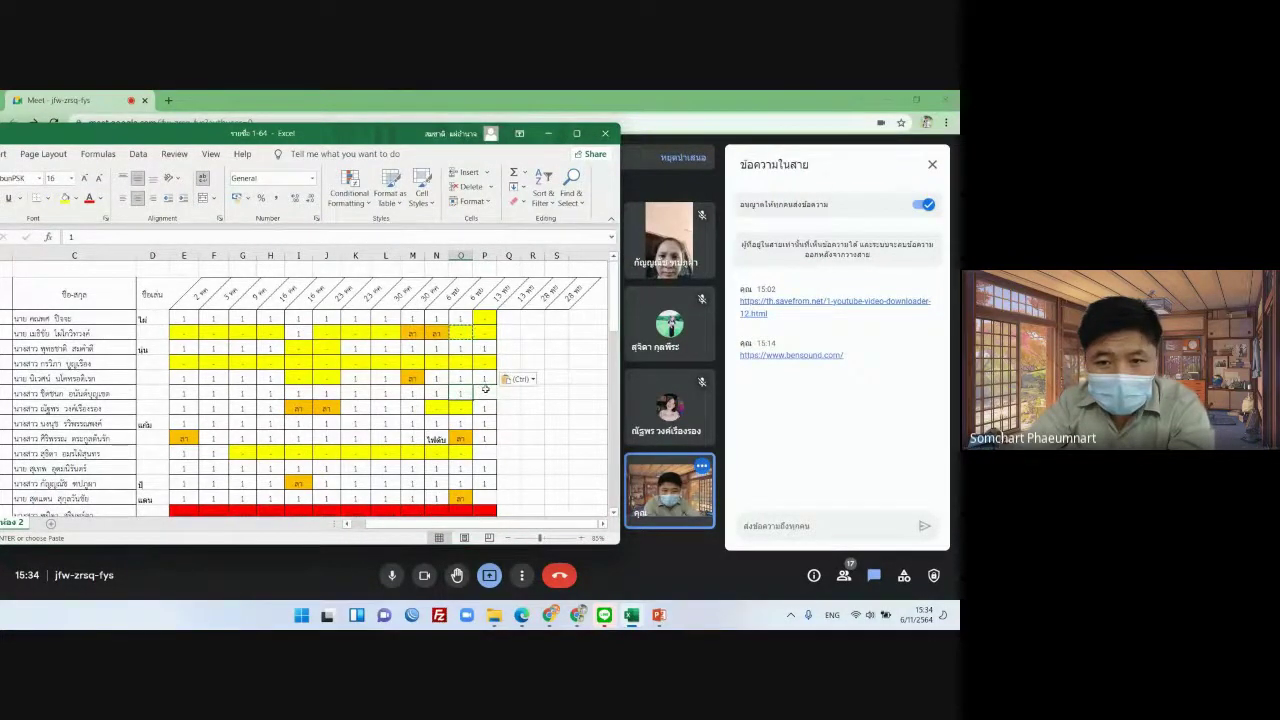
{"action": "left_click", "coordinate": [485, 388]}
{"action": "key", "text": "ctrl+v"}
{"action": "left_click", "coordinate": [485, 452]}
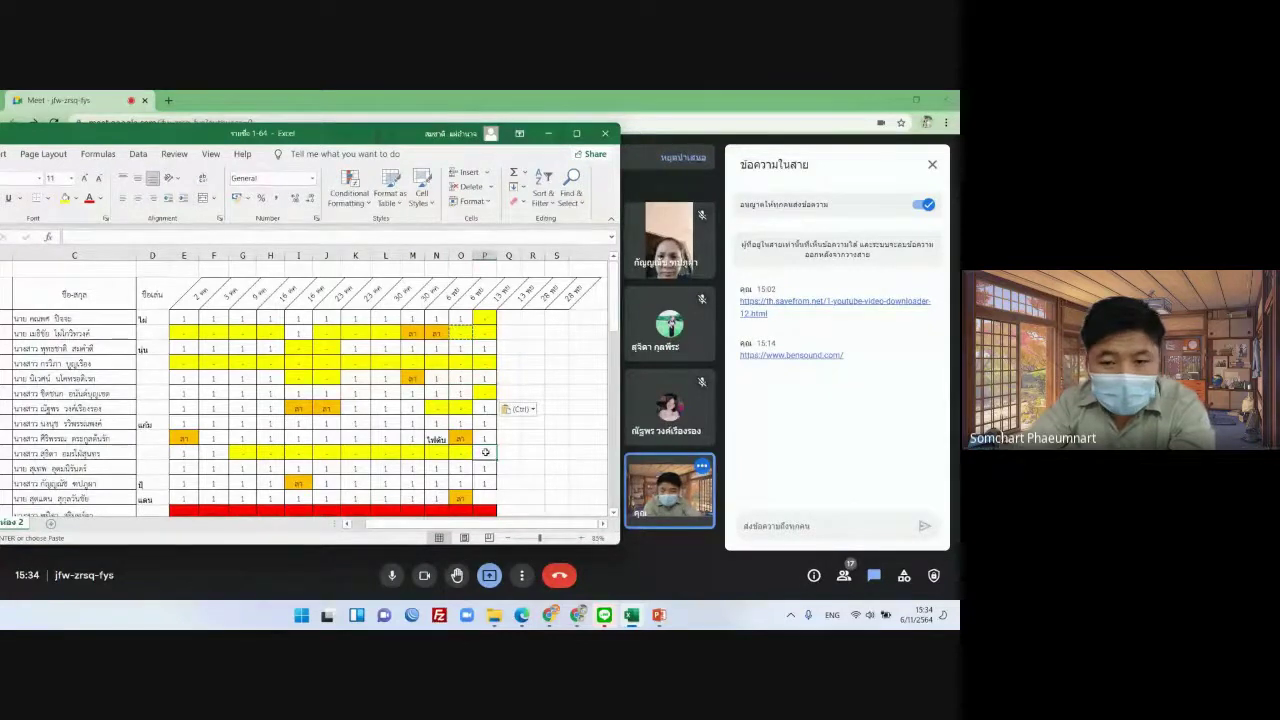
{"action": "key", "text": "ctrl+v"}
{"action": "left_click", "coordinate": [486, 498]}
{"action": "left_click", "coordinate": [460, 498]}
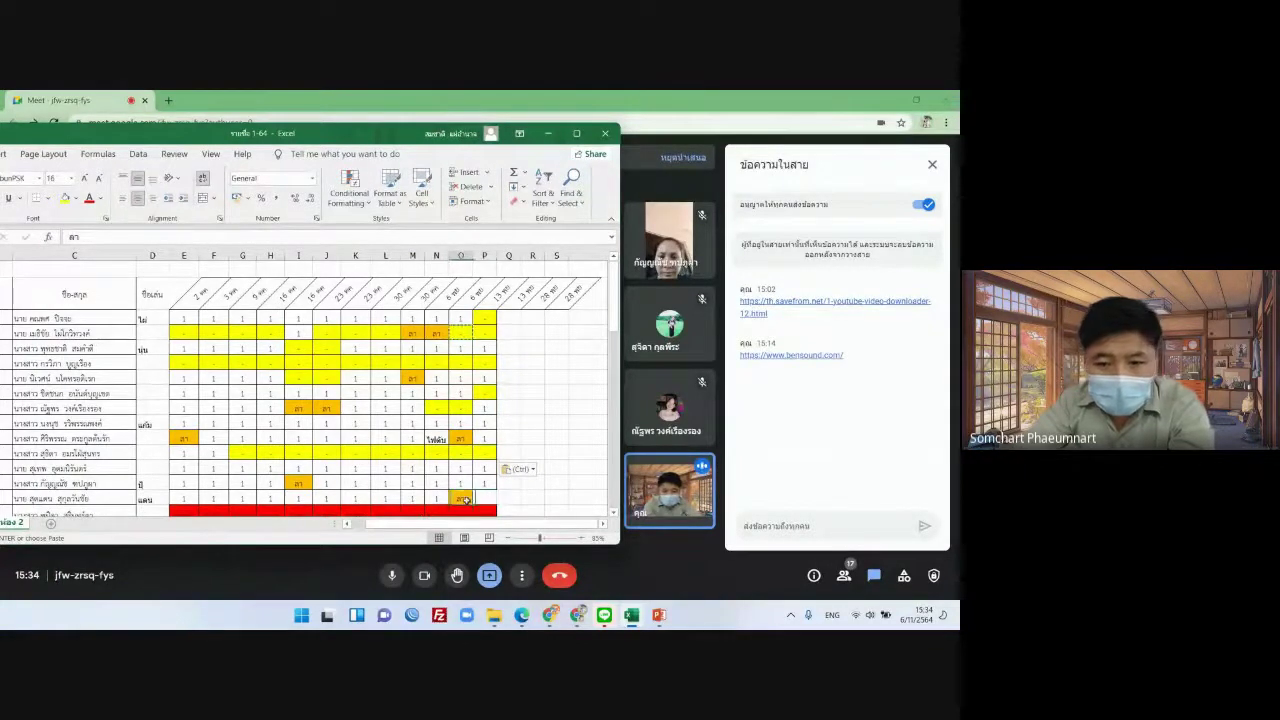
{"action": "key", "text": "ctrl+c"}
{"action": "left_click", "coordinate": [484, 498]}
{"action": "key", "text": "ctrl+v"}
Further down, paste another orange leave mark and a yellow dash into the latest date.
{"action": "scroll", "coordinate": [524, 431], "scroll_direction": "down", "scroll_amount": 4}
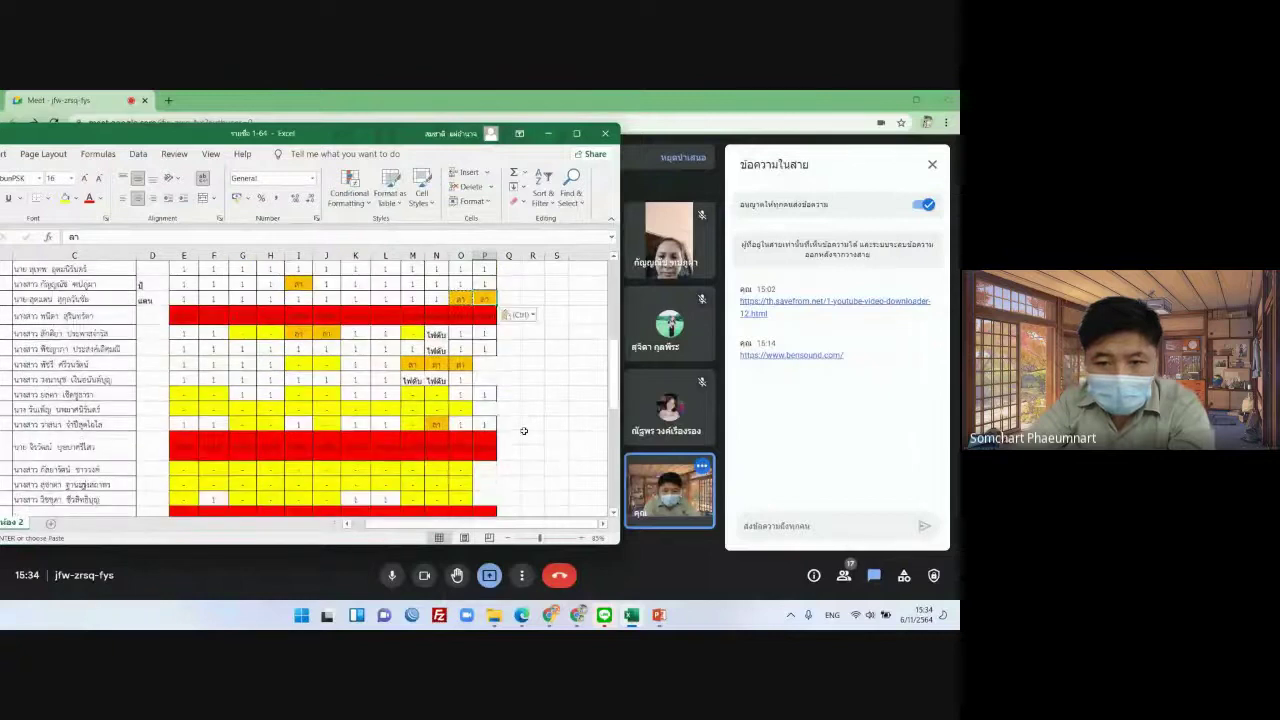
{"action": "left_click", "coordinate": [486, 364]}
{"action": "key", "text": "ctrl+v"}
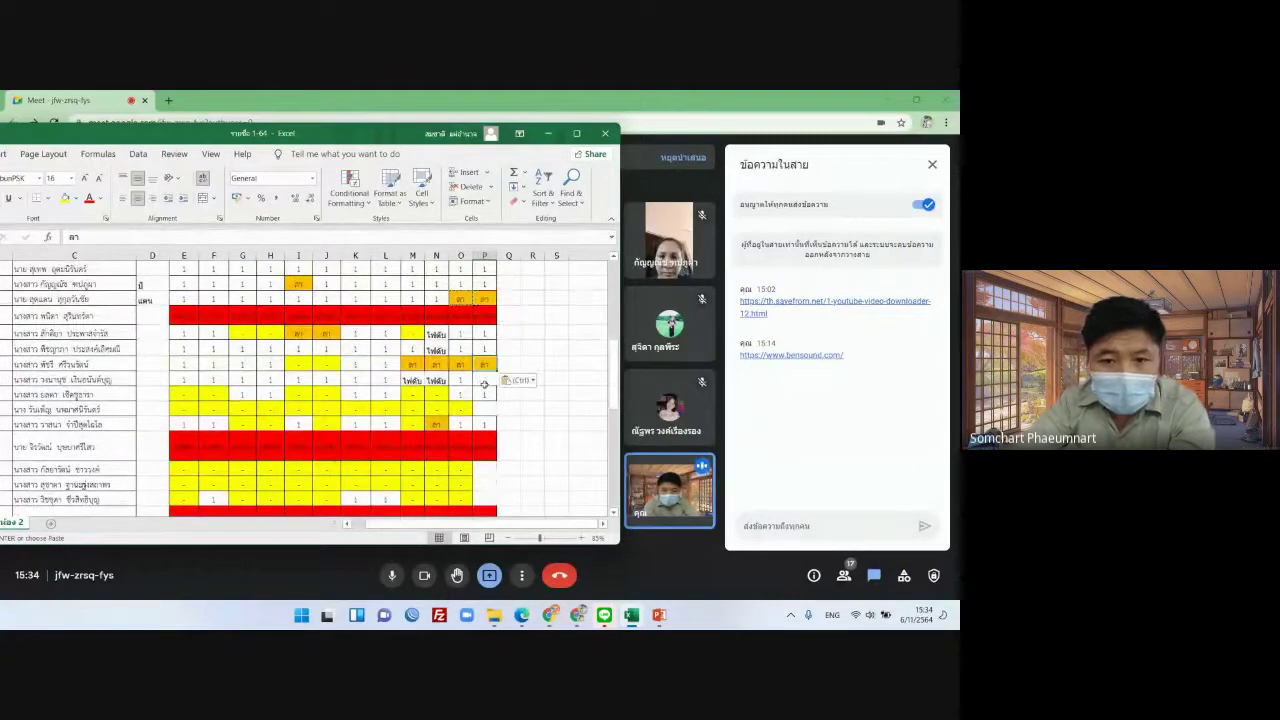
{"action": "left_click", "coordinate": [476, 381]}
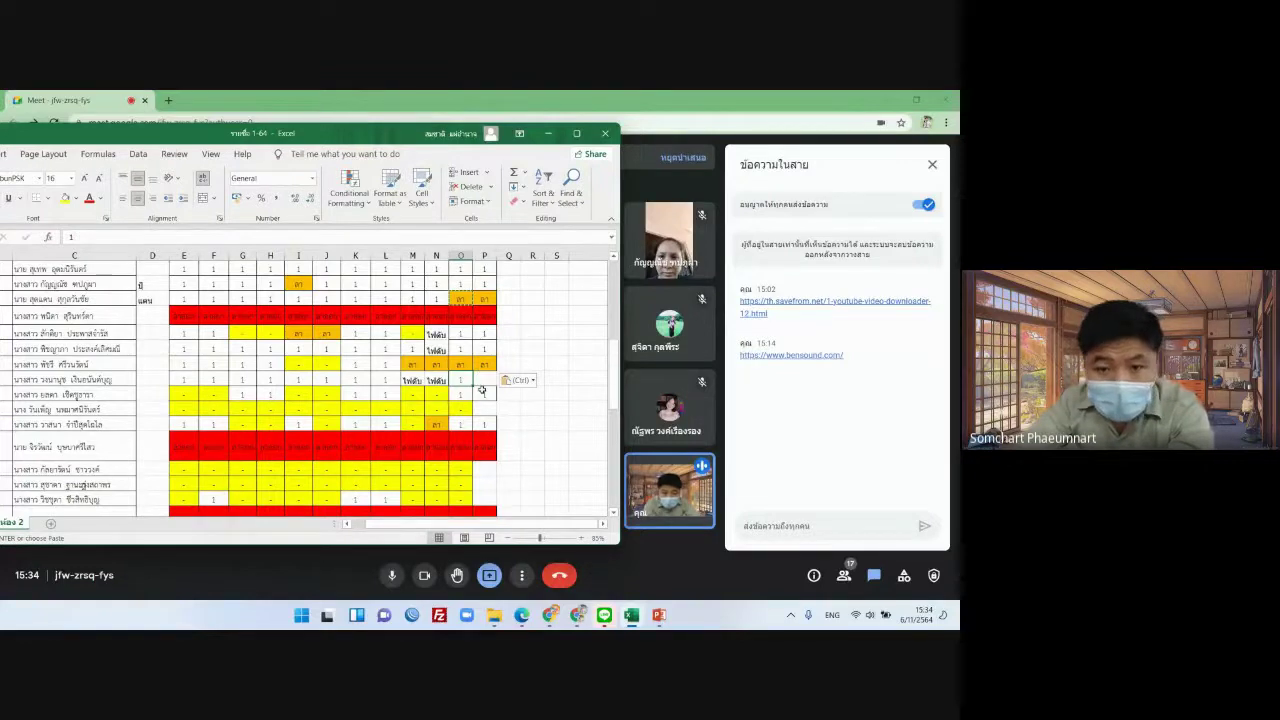
{"action": "key", "text": "Escape"}
{"action": "left_click", "coordinate": [485, 379]}
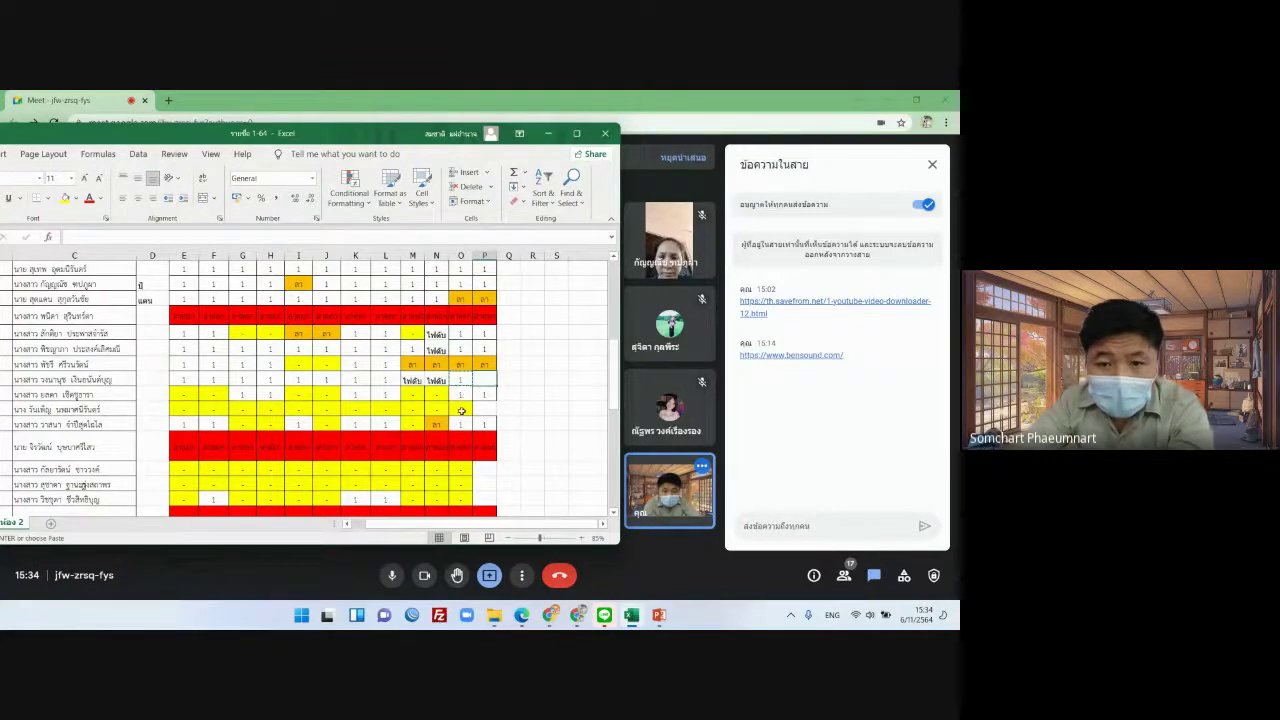
{"action": "key", "text": "Left"}
{"action": "key", "text": "Right"}
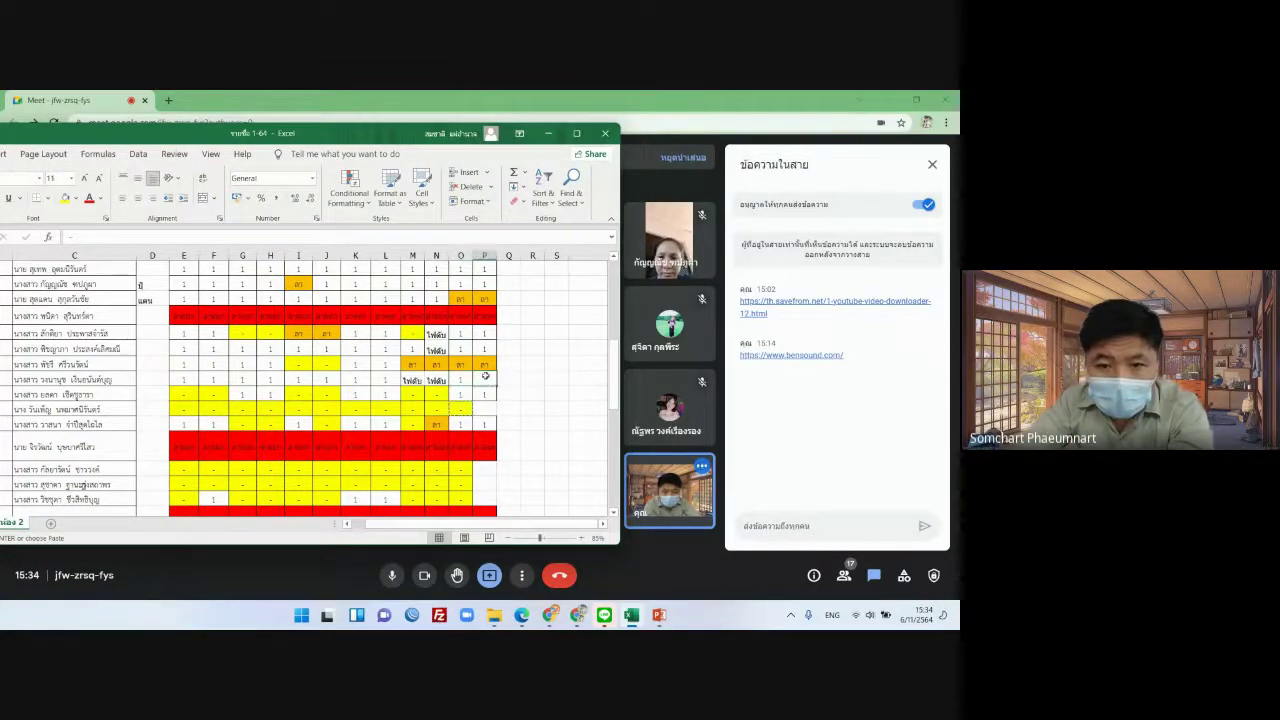
{"action": "key", "text": "ctrl+v"}
Paste yellow dash marks into the remaining latest-date cells down to the last student.
{"action": "left_click", "coordinate": [482, 409]}
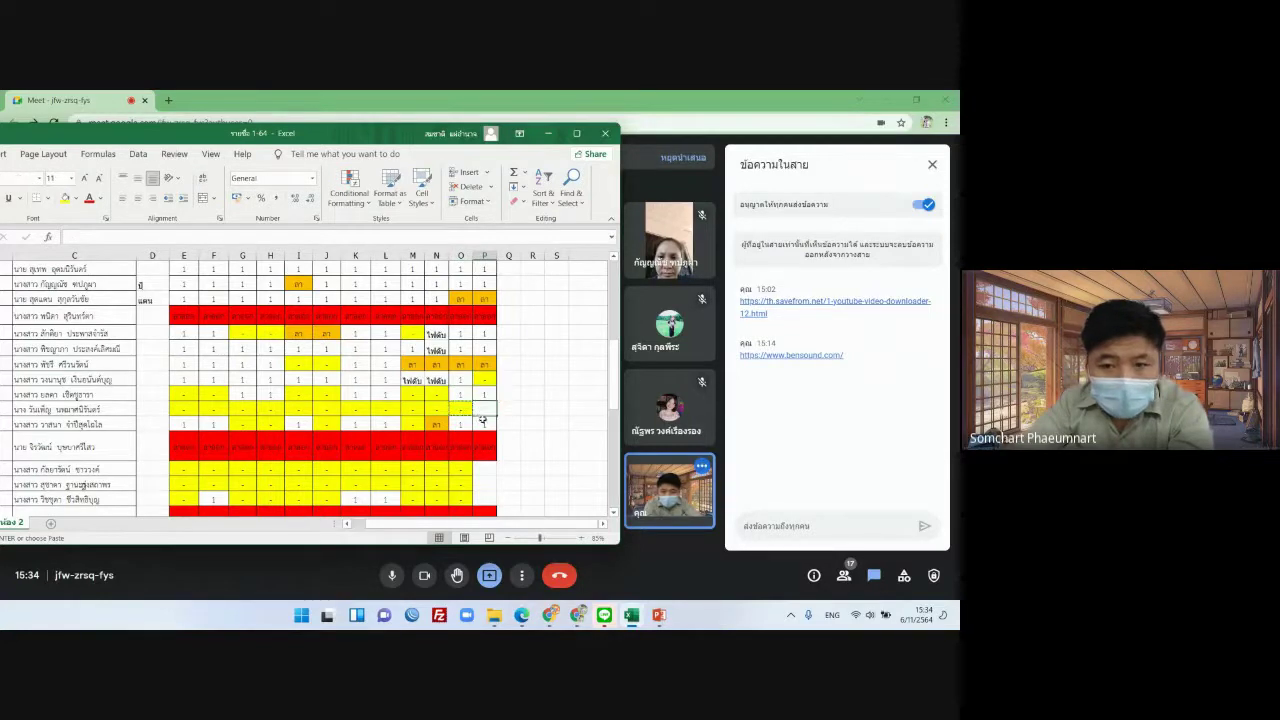
{"action": "key", "text": "ctrl+v"}
{"action": "left_click_drag", "start_coordinate": [486, 469], "coordinate": [486, 500]}
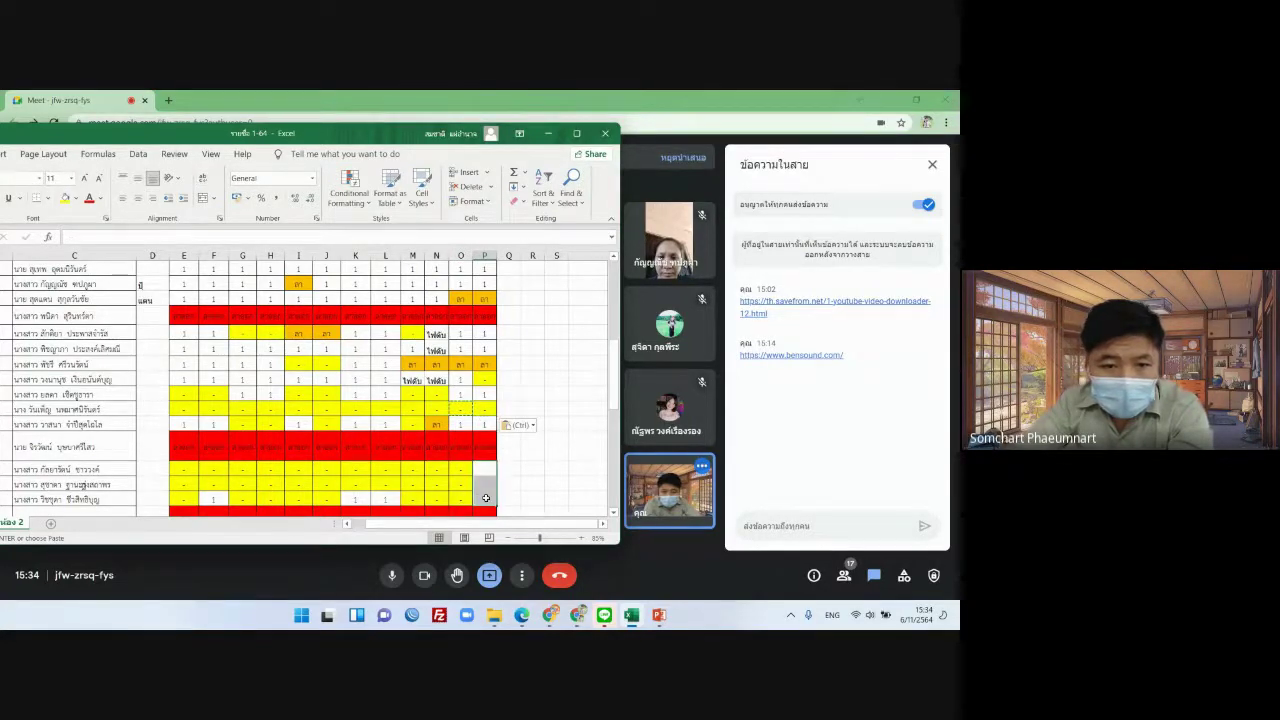
{"action": "key", "text": "ctrl+v"}
{"action": "scroll", "coordinate": [500, 470], "scroll_direction": "down", "scroll_amount": 4}
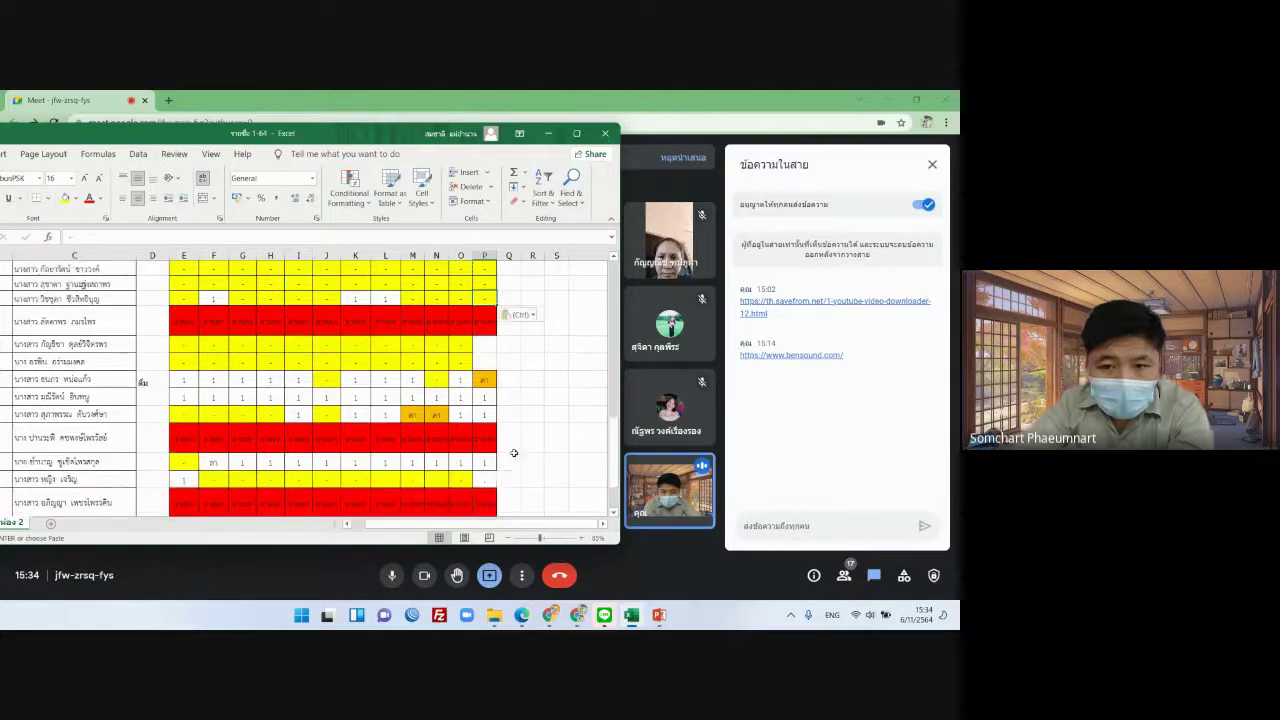
{"action": "left_click_drag", "start_coordinate": [485, 343], "coordinate": [485, 364]}
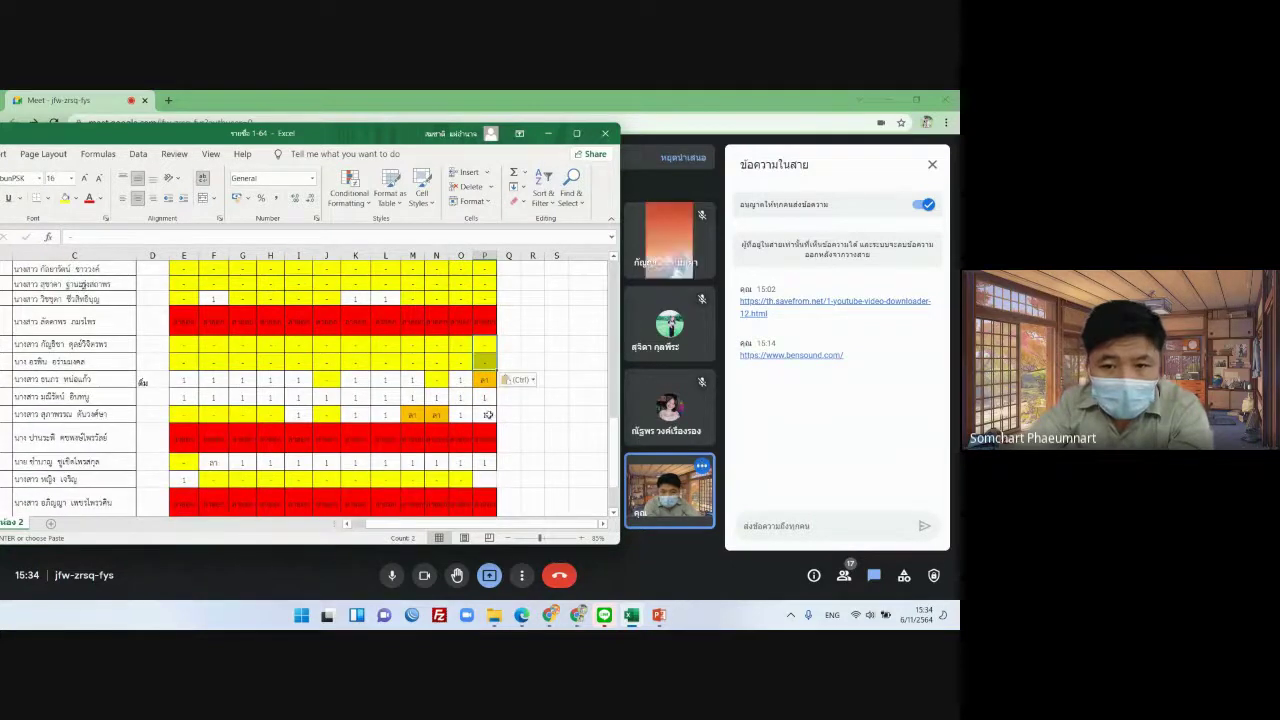
{"action": "scroll", "coordinate": [490, 420], "scroll_direction": "down", "scroll_amount": 2}
{"action": "left_click", "coordinate": [485, 369]}
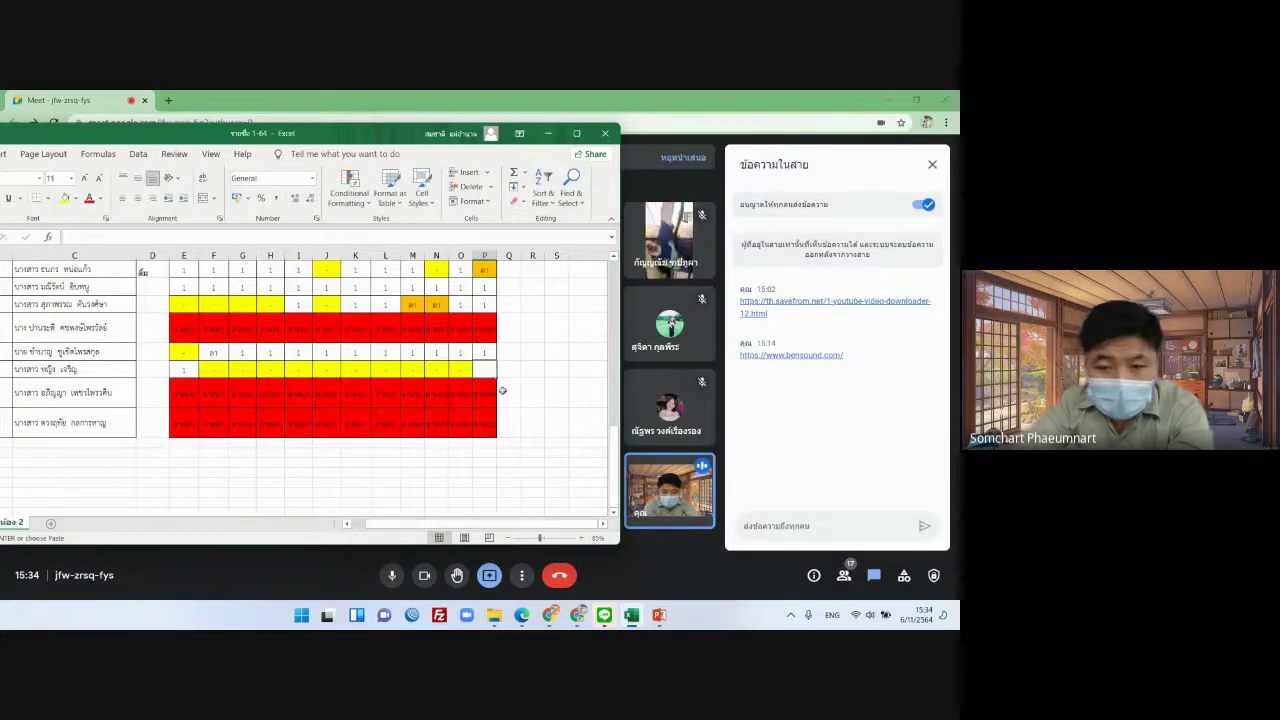
{"action": "left_click", "coordinate": [523, 319]}
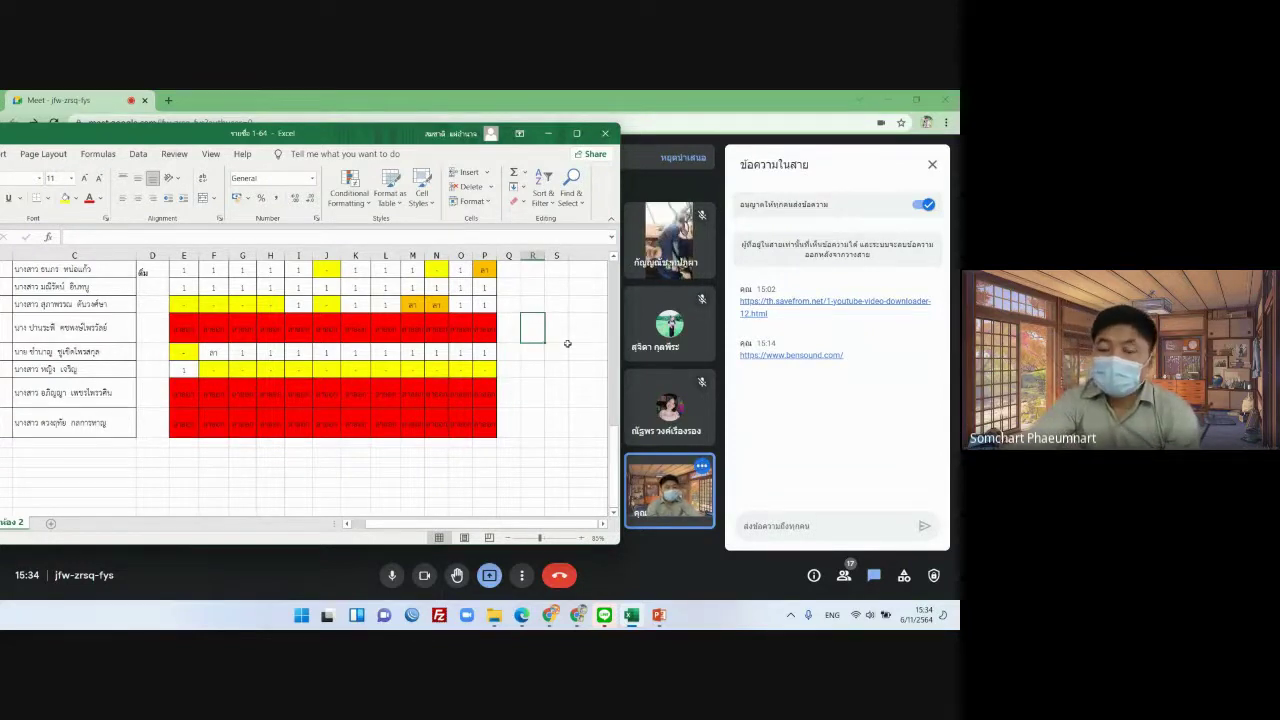
Hide the Excel window and choose Stop presenting from Meet's Present button.
{"action": "left_click", "coordinate": [548, 133]}
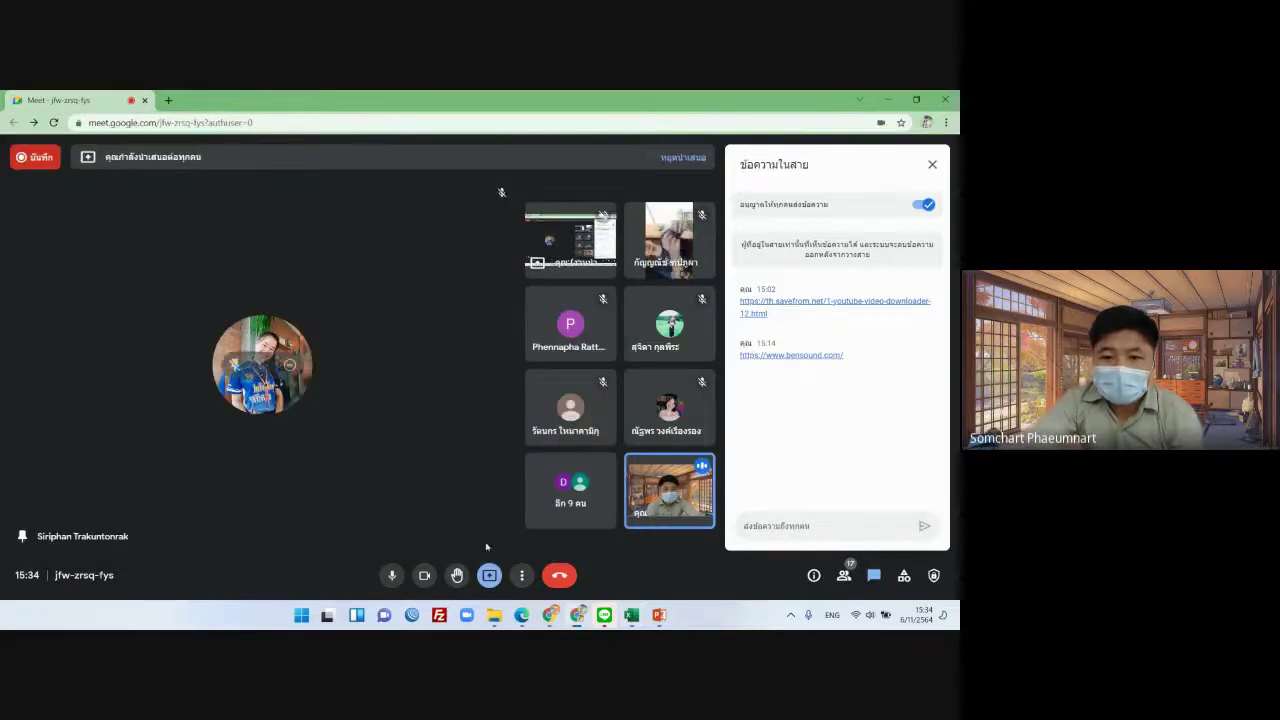
{"action": "left_click", "coordinate": [489, 575]}
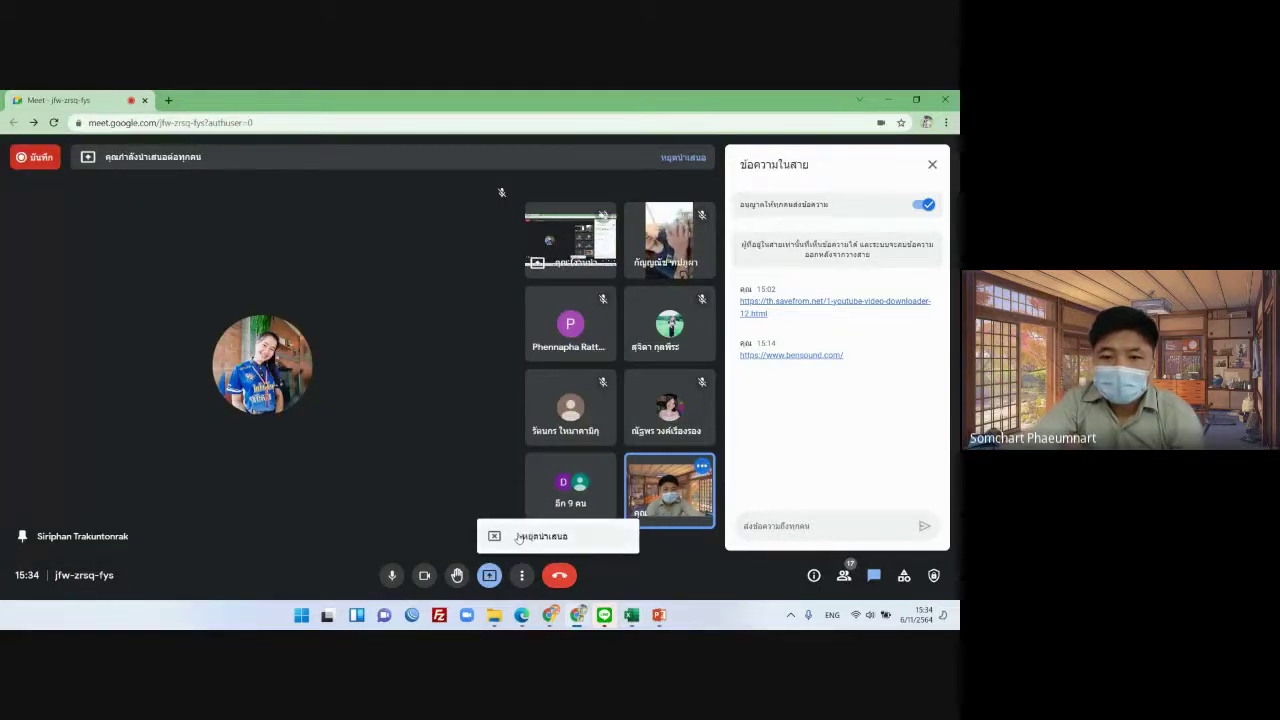
{"action": "left_click", "coordinate": [518, 538]}
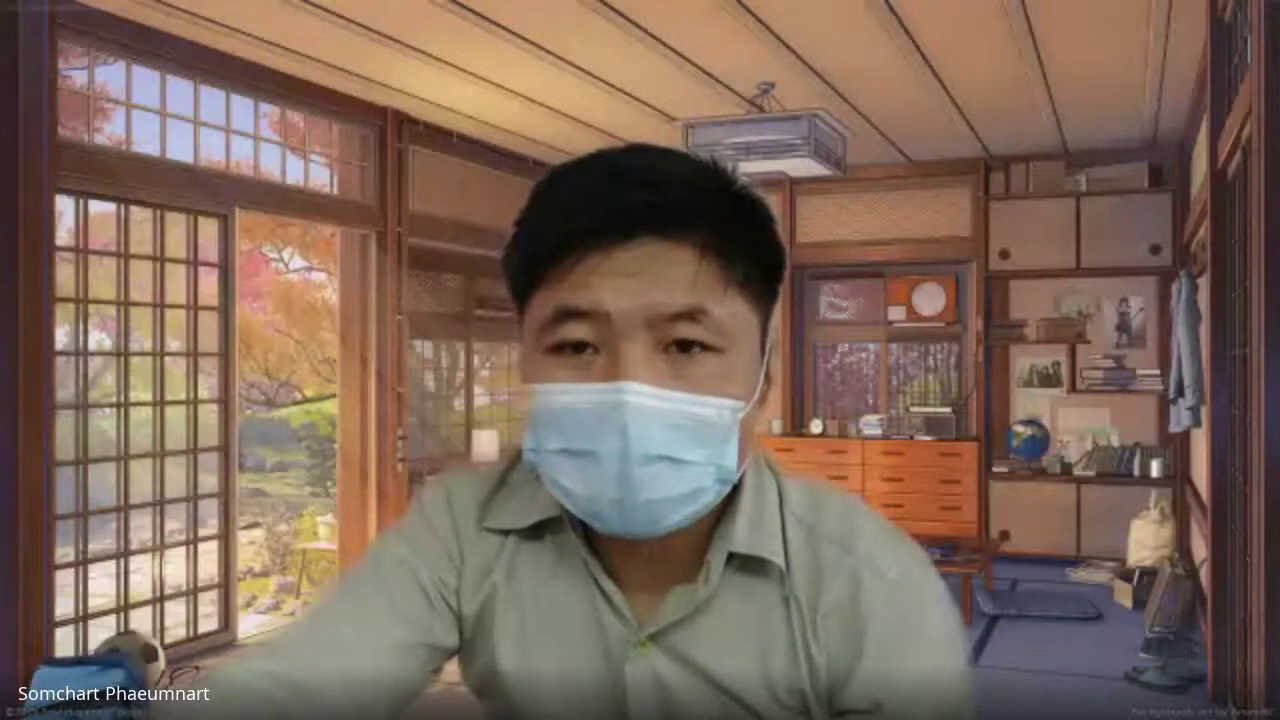